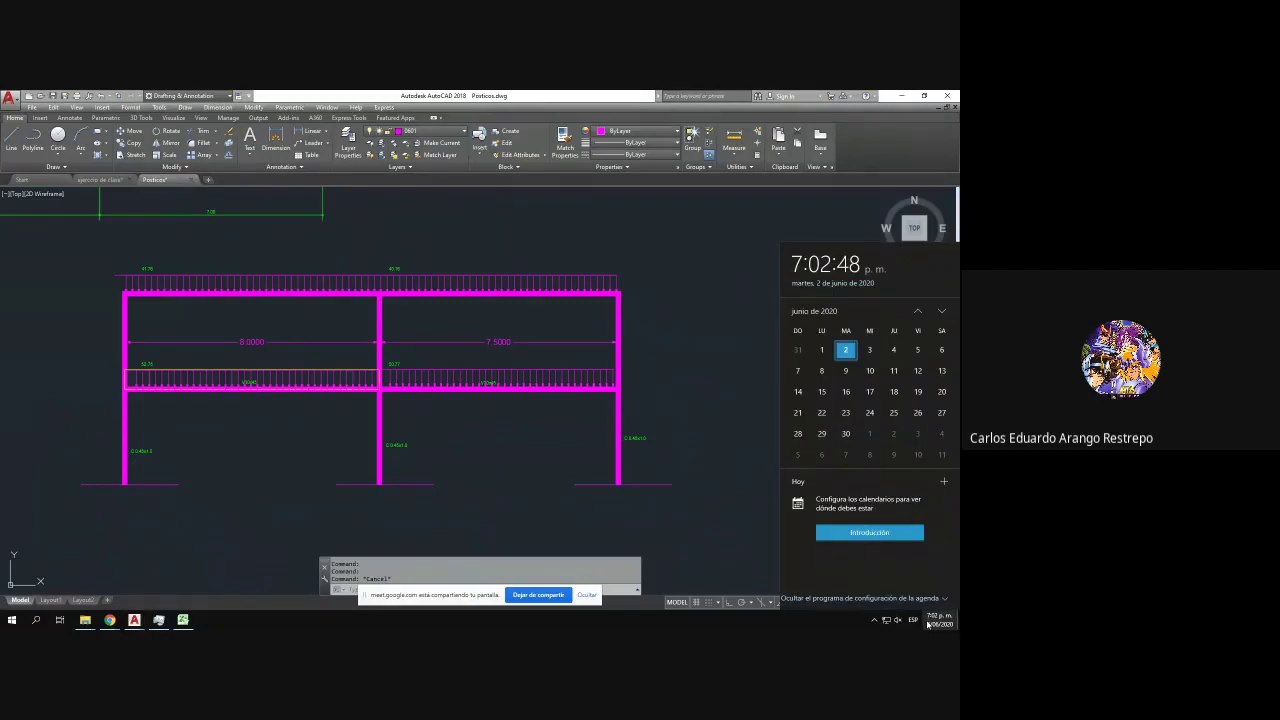
- Examine the two-storey frame elevation, including its spans, beam and column labels and the distributed loads on each level
{"action": "left_click", "coordinate": [461, 508]}
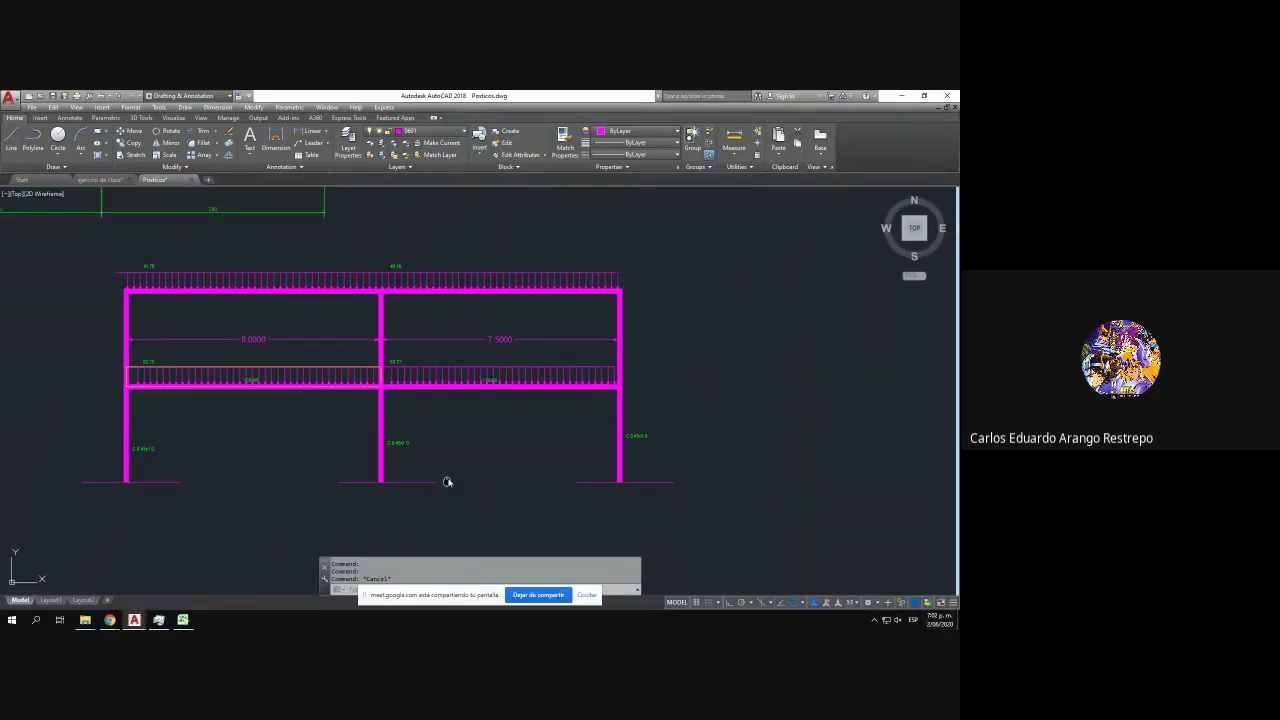
{"action": "scroll", "coordinate": [293, 441], "scroll_direction": "up", "scroll_amount": 2}
{"action": "scroll", "coordinate": [293, 441], "scroll_direction": "down", "scroll_amount": 2}
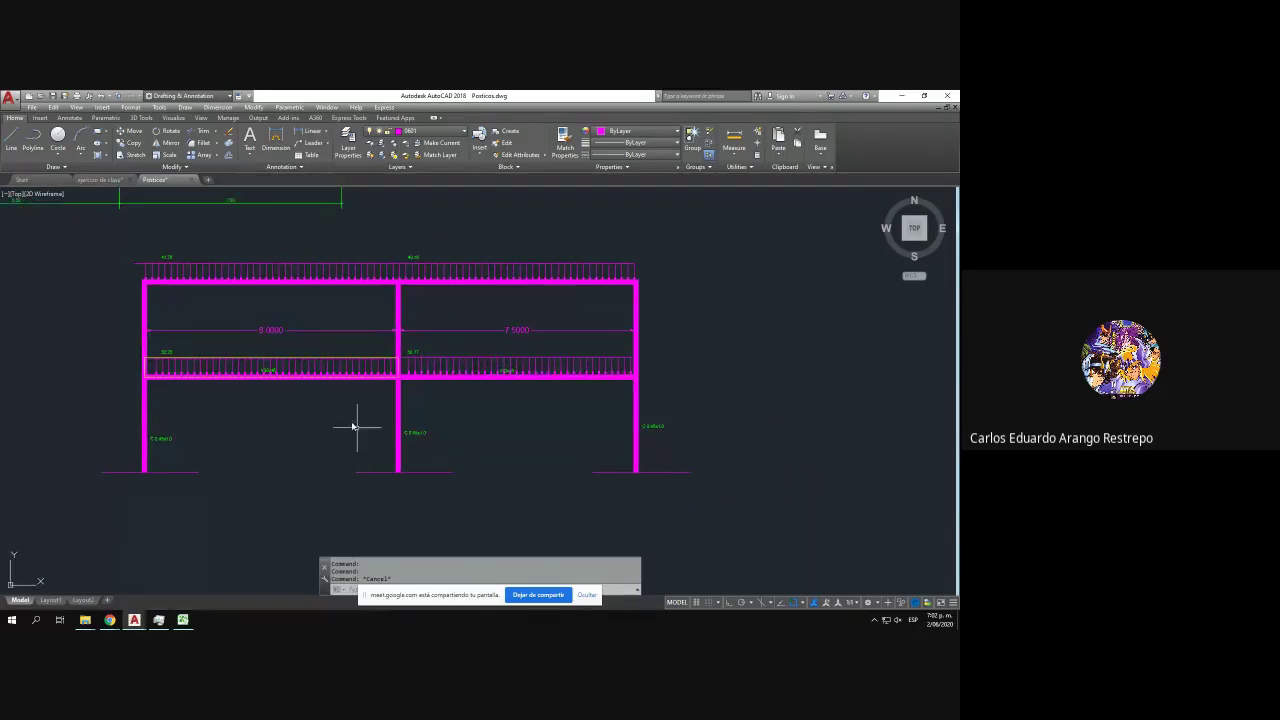
{"action": "scroll", "coordinate": [300, 358], "scroll_direction": "up", "scroll_amount": 3}
{"action": "left_click", "coordinate": [300, 358]}
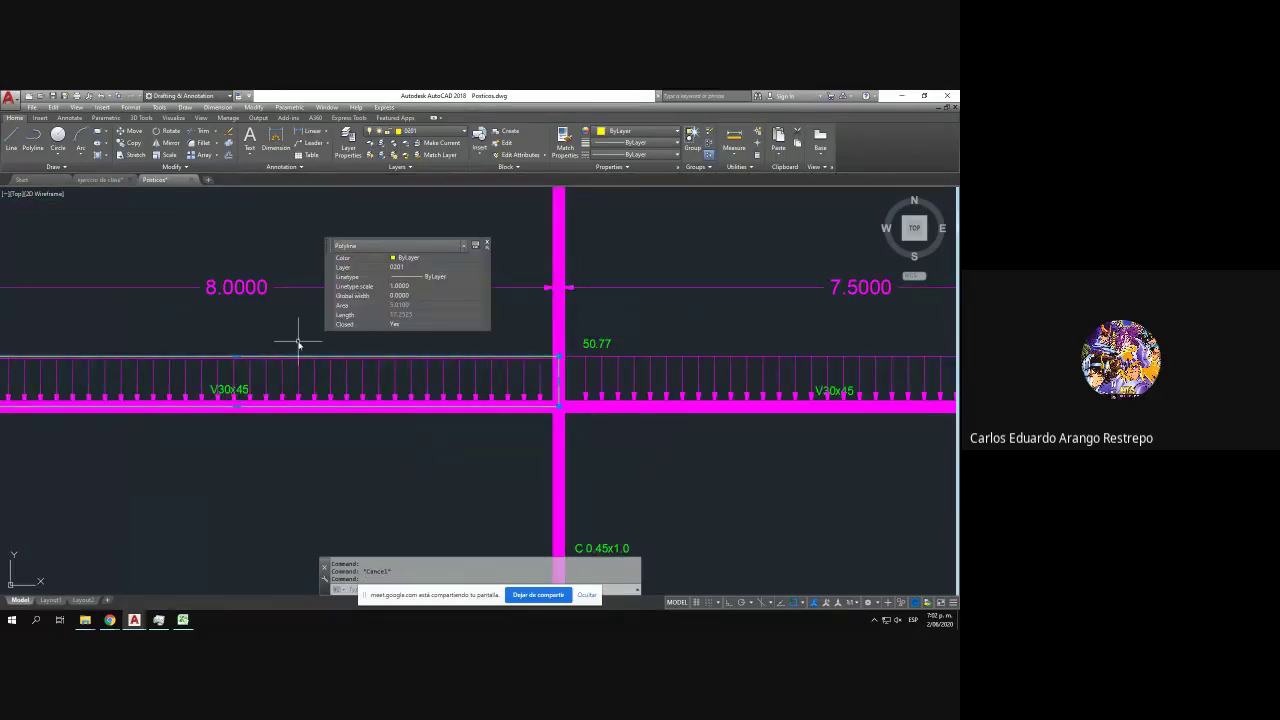
{"action": "scroll", "coordinate": [305, 365], "scroll_direction": "down", "scroll_amount": 4}
{"action": "key", "text": "Escape"}
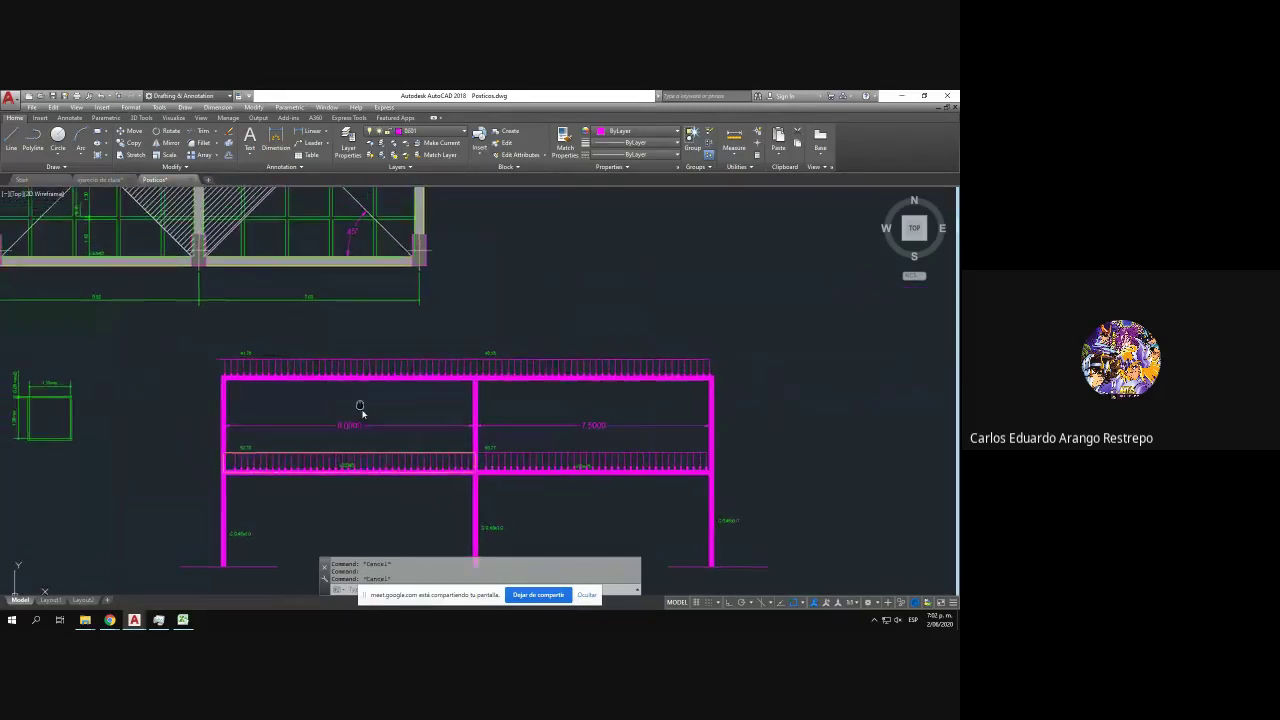
{"action": "scroll", "coordinate": [365, 420], "scroll_direction": "down", "scroll_amount": 5}
{"action": "left_click_drag", "start_coordinate": [363, 422], "coordinate": [336, 322]}
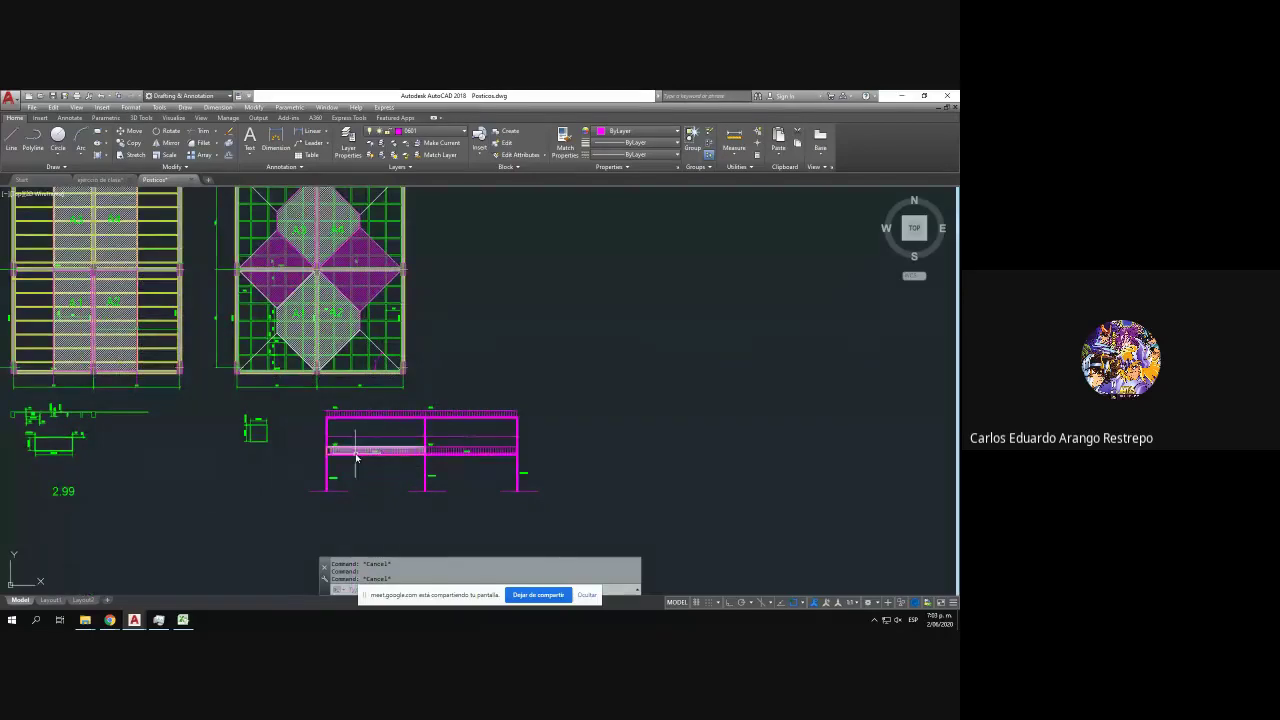
{"action": "mouse_move", "coordinate": [355, 457]}
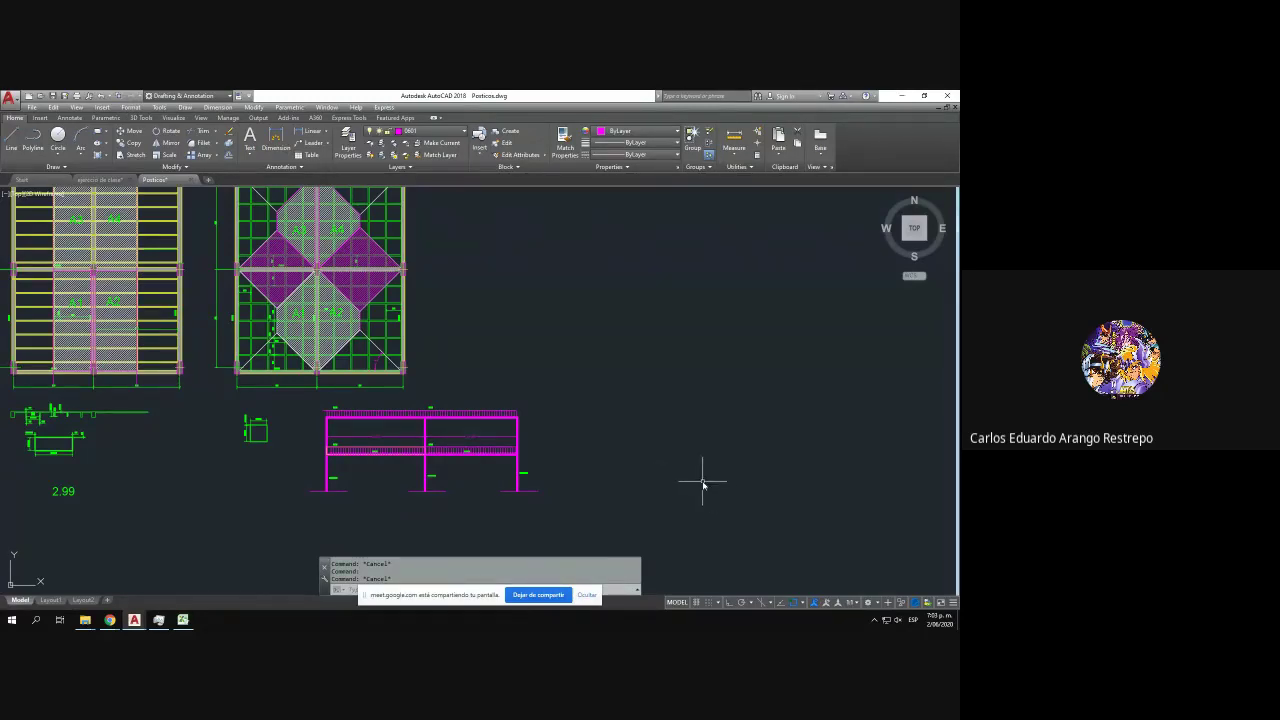
{"action": "scroll", "coordinate": [414, 432], "scroll_direction": "up", "scroll_amount": 4}
{"action": "scroll", "coordinate": [251, 380], "scroll_direction": "up", "scroll_amount": 4}
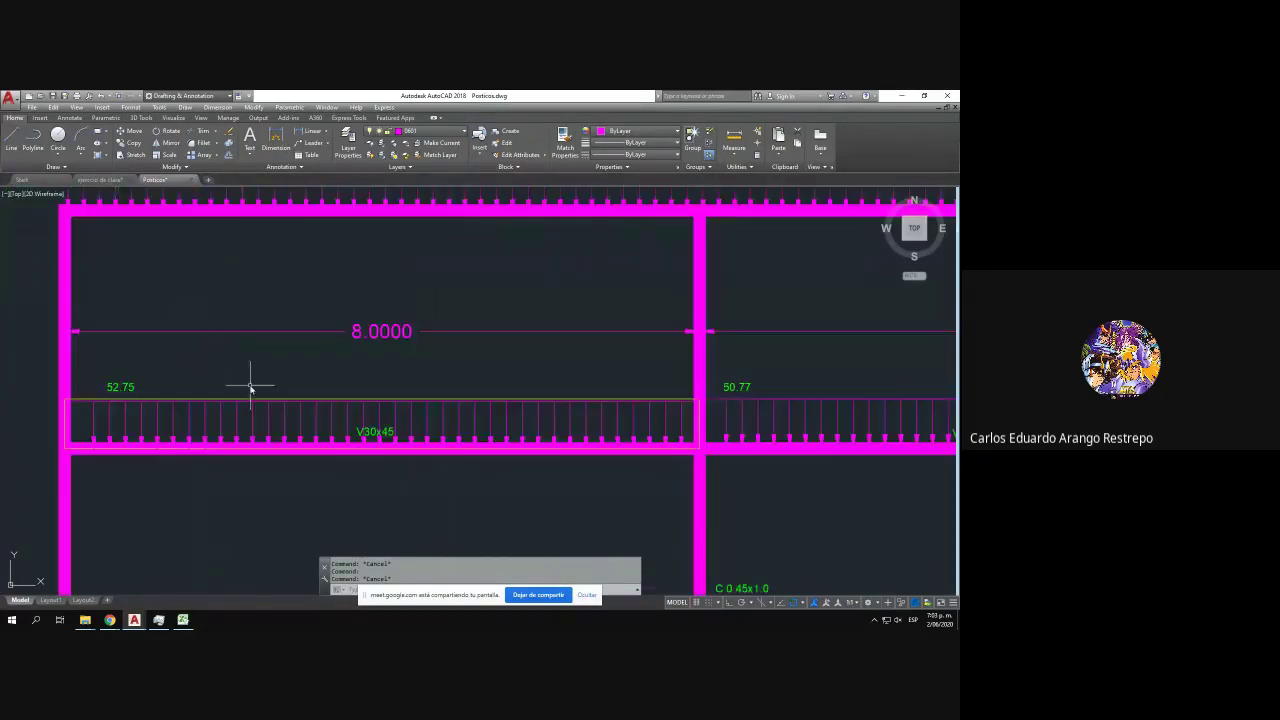
{"action": "scroll", "coordinate": [256, 382], "scroll_direction": "down", "scroll_amount": 2}
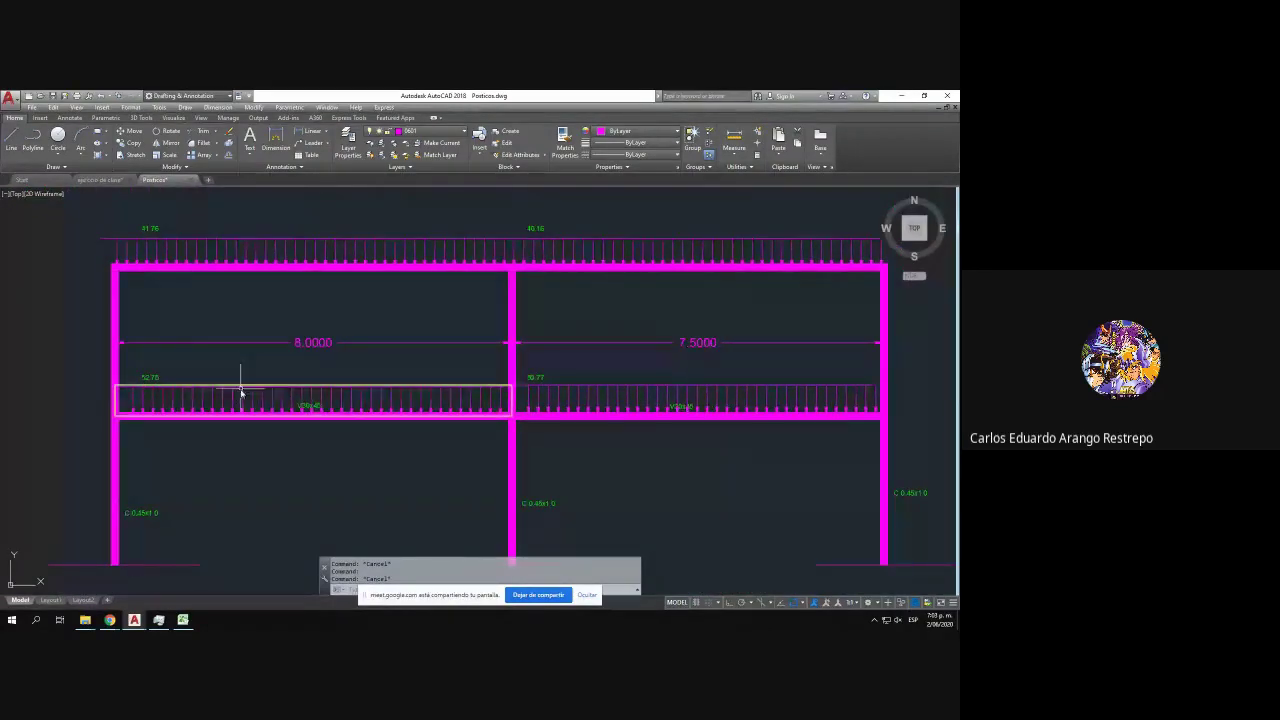
{"action": "left_click", "coordinate": [182, 620]}
{"action": "left_click", "coordinate": [182, 620]}
- Examine tributary areas A1 to A4 on the one-way slab plan and the vertical lines bounding them
{"action": "scroll", "coordinate": [355, 382], "scroll_direction": "down", "scroll_amount": 5}
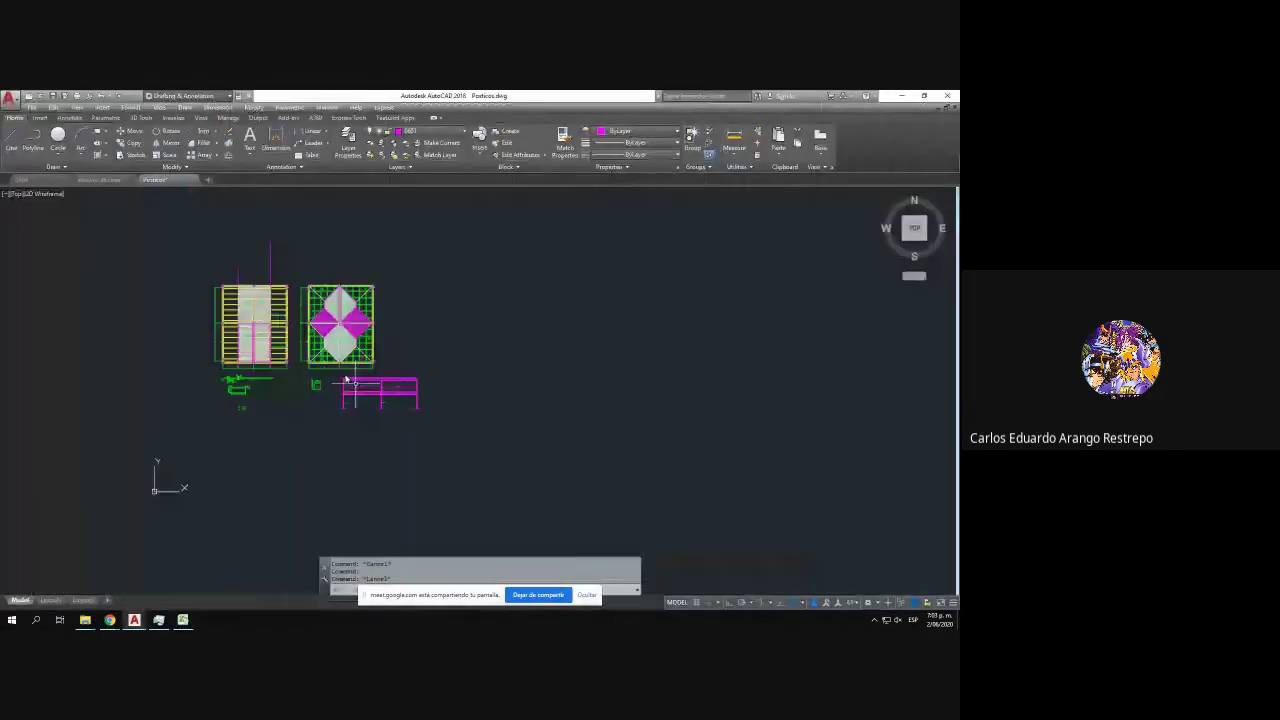
{"action": "scroll", "coordinate": [181, 328], "scroll_direction": "up", "scroll_amount": 4}
{"action": "left_click_drag", "start_coordinate": [380, 349], "coordinate": [289, 380]}
{"action": "scroll", "coordinate": [232, 422], "scroll_direction": "up", "scroll_amount": 5}
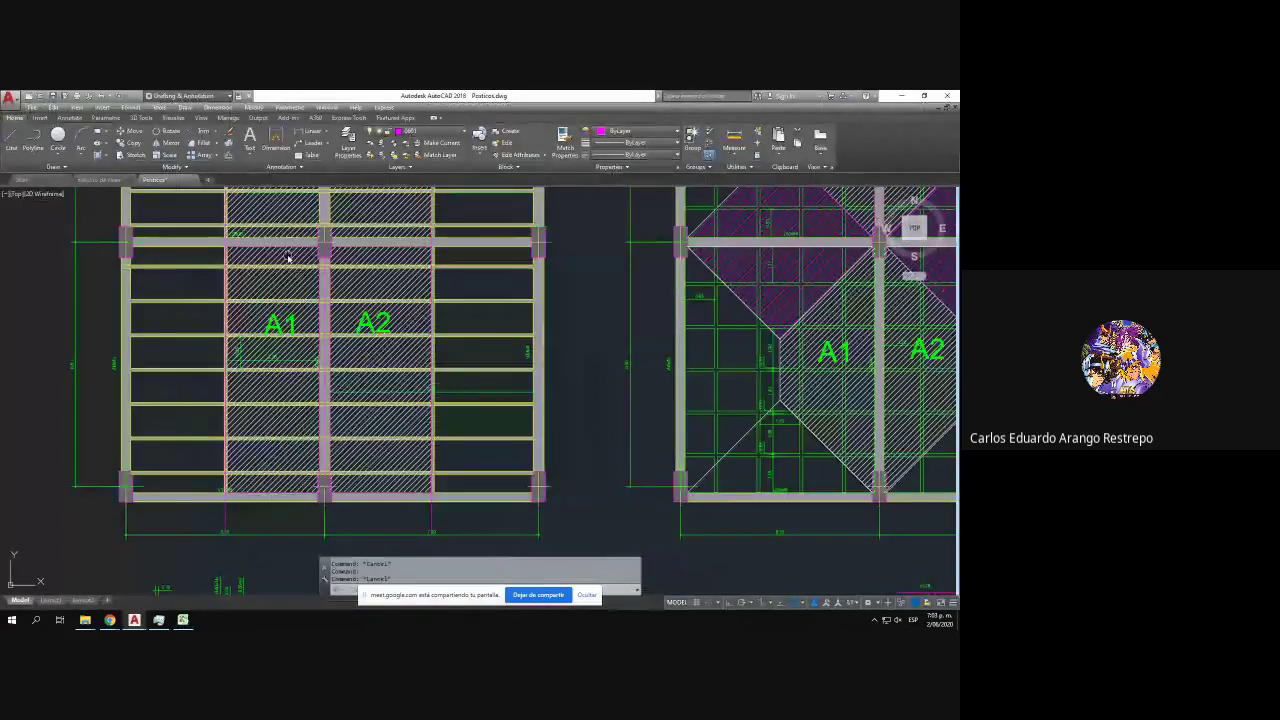
{"action": "scroll", "coordinate": [340, 325], "scroll_direction": "down", "scroll_amount": 4}
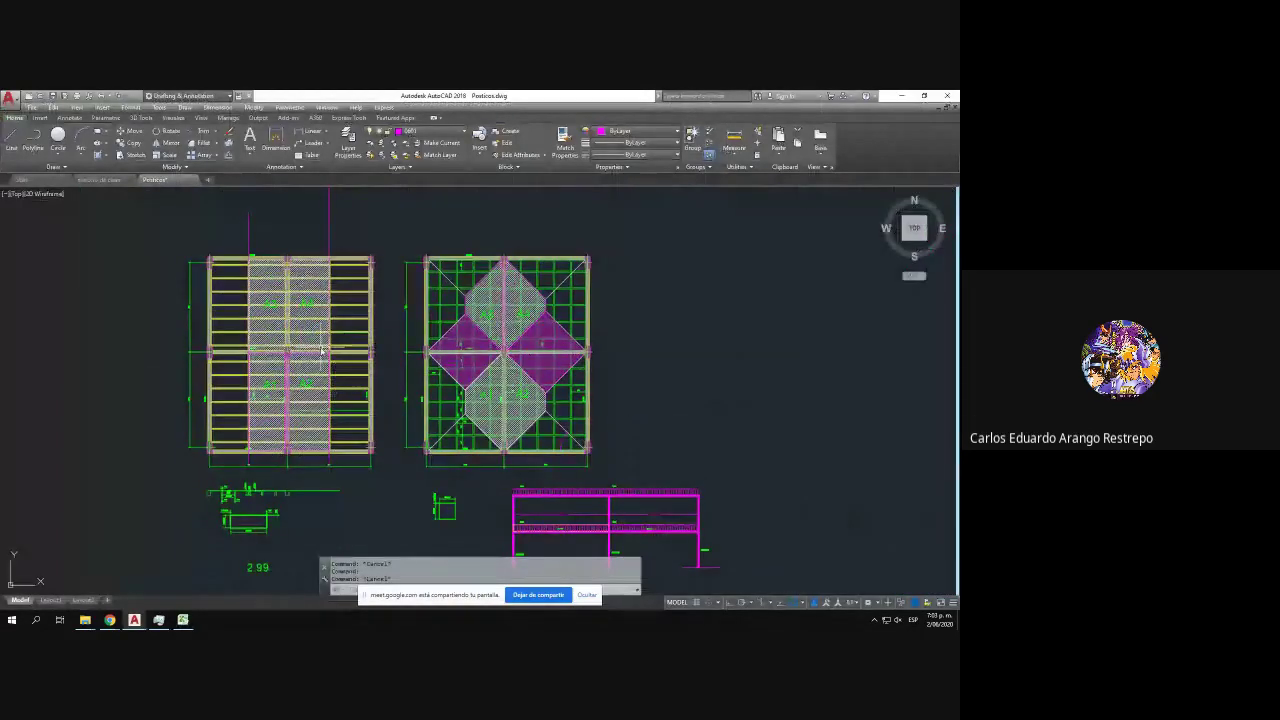
{"action": "scroll", "coordinate": [345, 215], "scroll_direction": "up", "scroll_amount": 4}
{"action": "scroll", "coordinate": [352, 206], "scroll_direction": "down", "scroll_amount": 2}
{"action": "left_click", "coordinate": [354, 206]}
{"action": "left_click", "coordinate": [185, 220]}
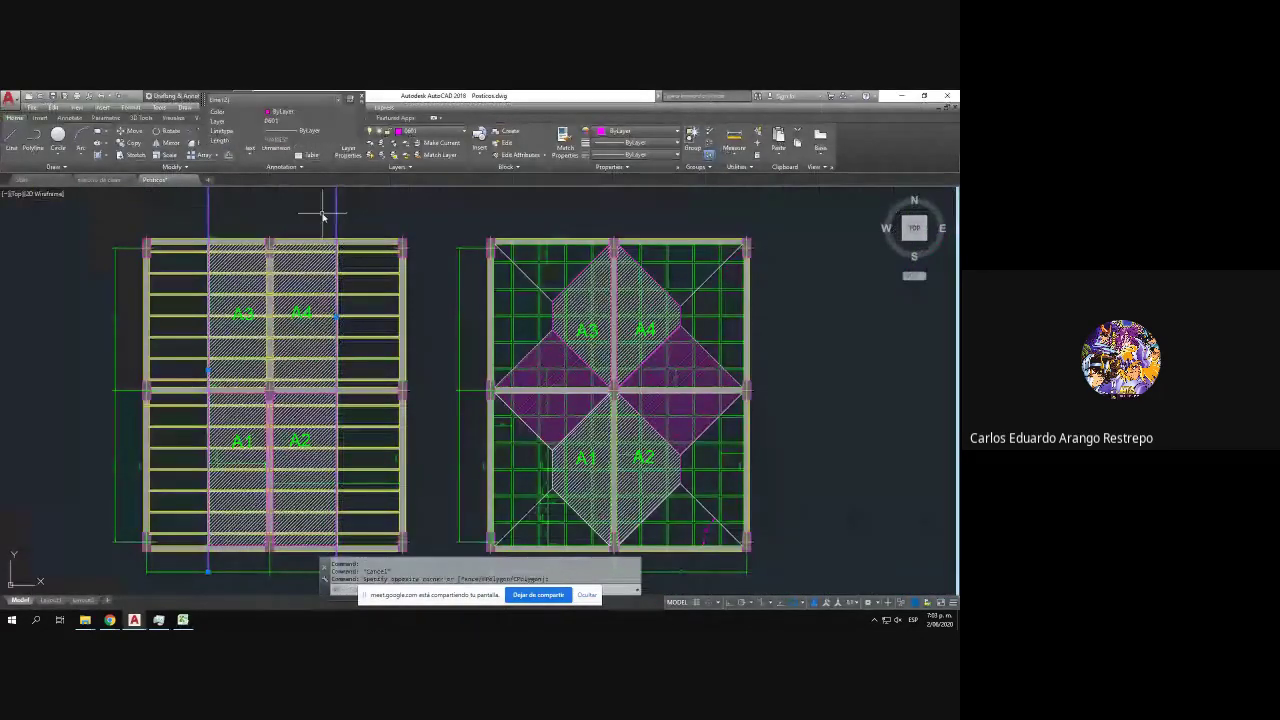
{"action": "key", "text": "Escape"}
{"action": "scroll", "coordinate": [331, 210], "scroll_direction": "down", "scroll_amount": 2}
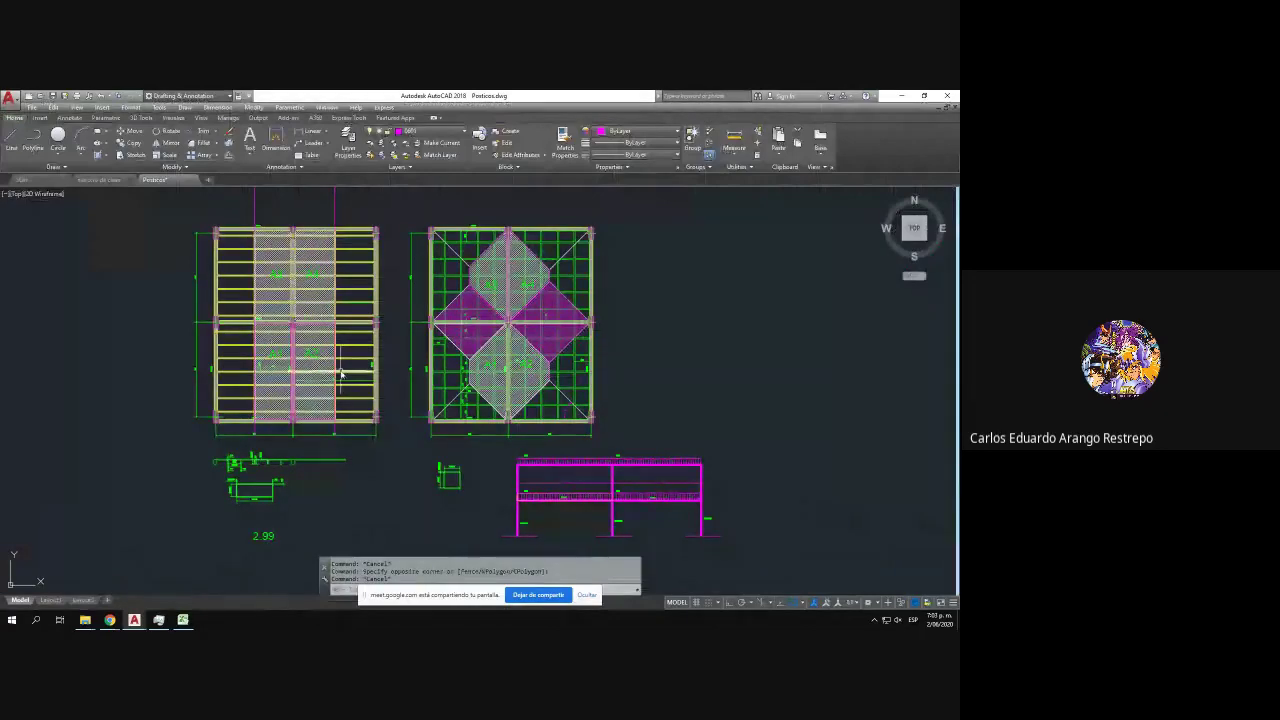
{"action": "scroll", "coordinate": [353, 392], "scroll_direction": "up", "scroll_amount": 2}
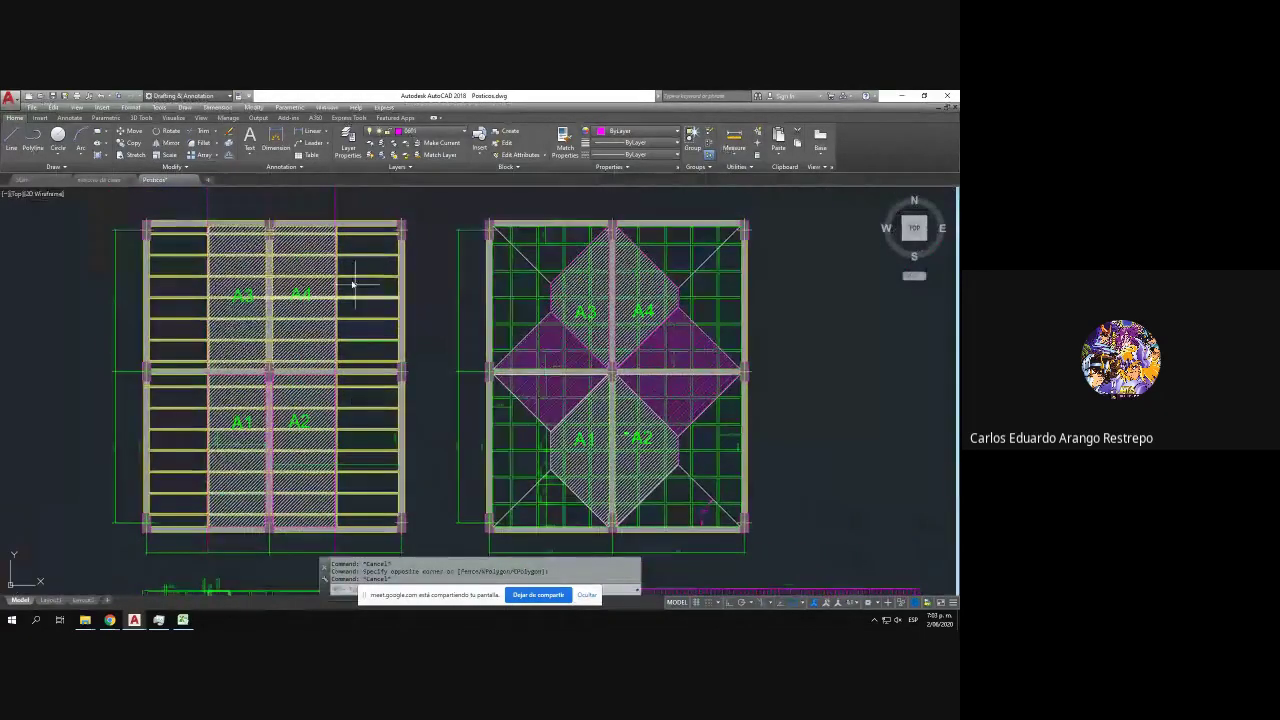
- Examine the two-way slab plan's tributary areas and the joist section details below both plans
{"action": "left_click_drag", "start_coordinate": [280, 469], "coordinate": [152, 450]}
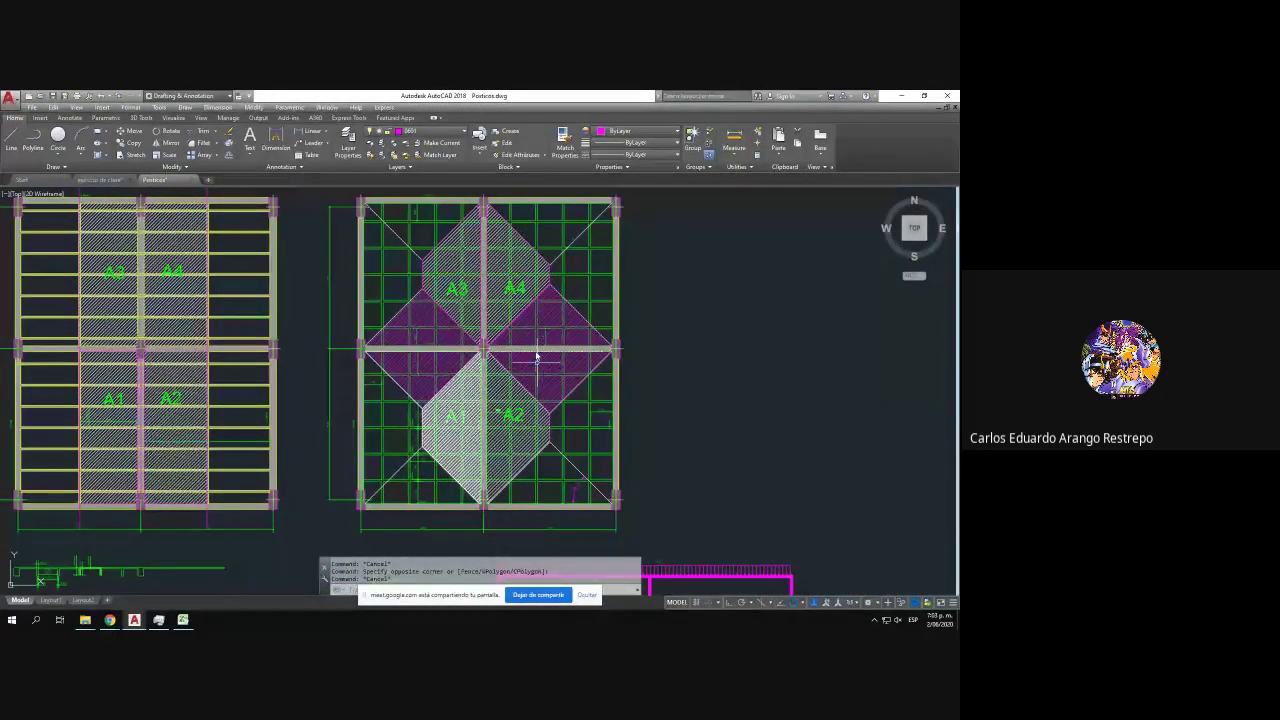
{"action": "left_click_drag", "start_coordinate": [406, 365], "coordinate": [500, 284]}
{"action": "scroll", "coordinate": [500, 284], "scroll_direction": "down", "scroll_amount": 2}
{"action": "scroll", "coordinate": [403, 363], "scroll_direction": "up", "scroll_amount": 3}
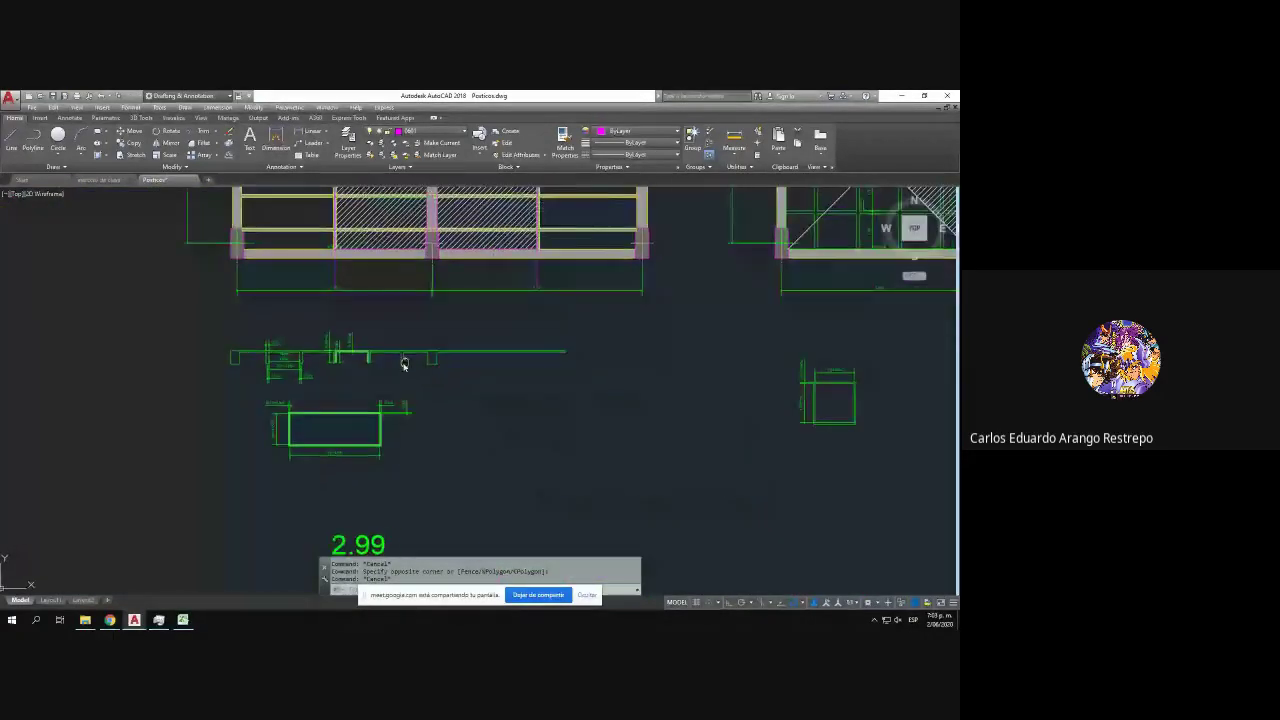
{"action": "mouse_move", "coordinate": [363, 335]}
{"action": "left_mouse_down"}
{"action": "mouse_move", "coordinate": [276, 447]}
{"action": "mouse_move", "coordinate": [317, 301]}
{"action": "left_mouse_up"}
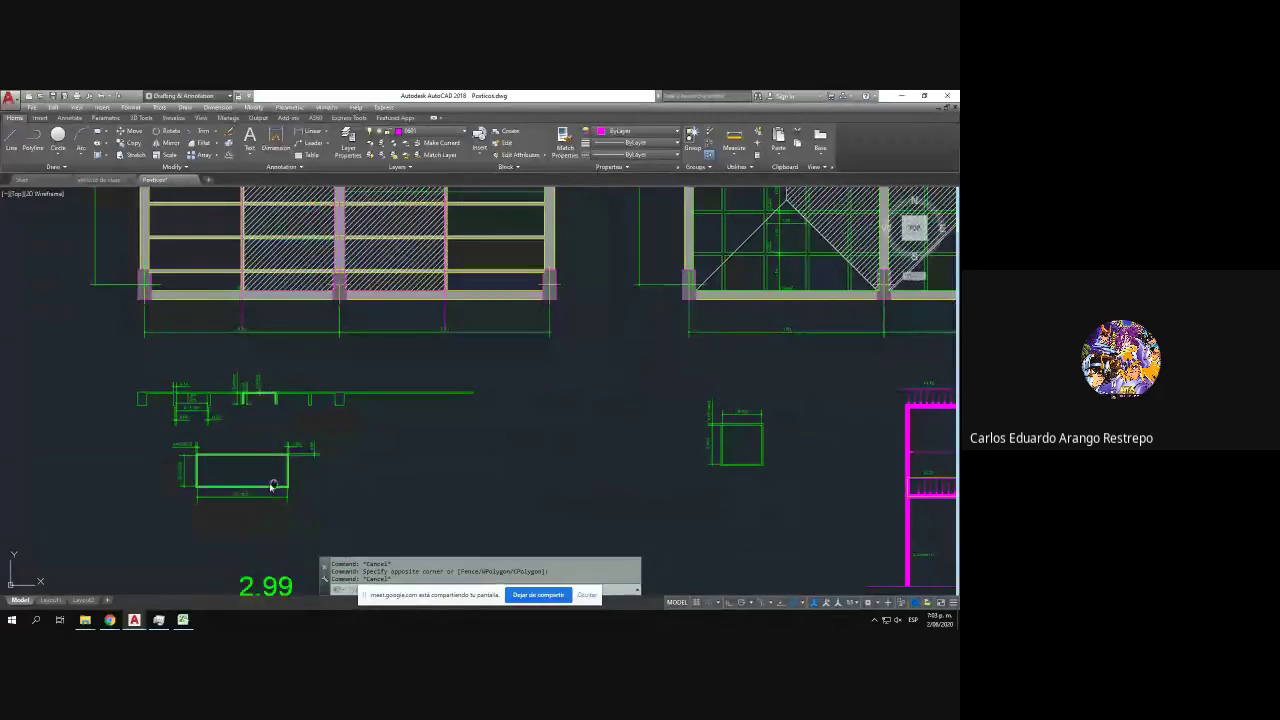
{"action": "left_click_drag", "start_coordinate": [606, 486], "coordinate": [206, 471]}
{"action": "left_click_drag", "start_coordinate": [445, 456], "coordinate": [473, 534]}
{"action": "scroll", "coordinate": [472, 533], "scroll_direction": "down", "scroll_amount": 4}
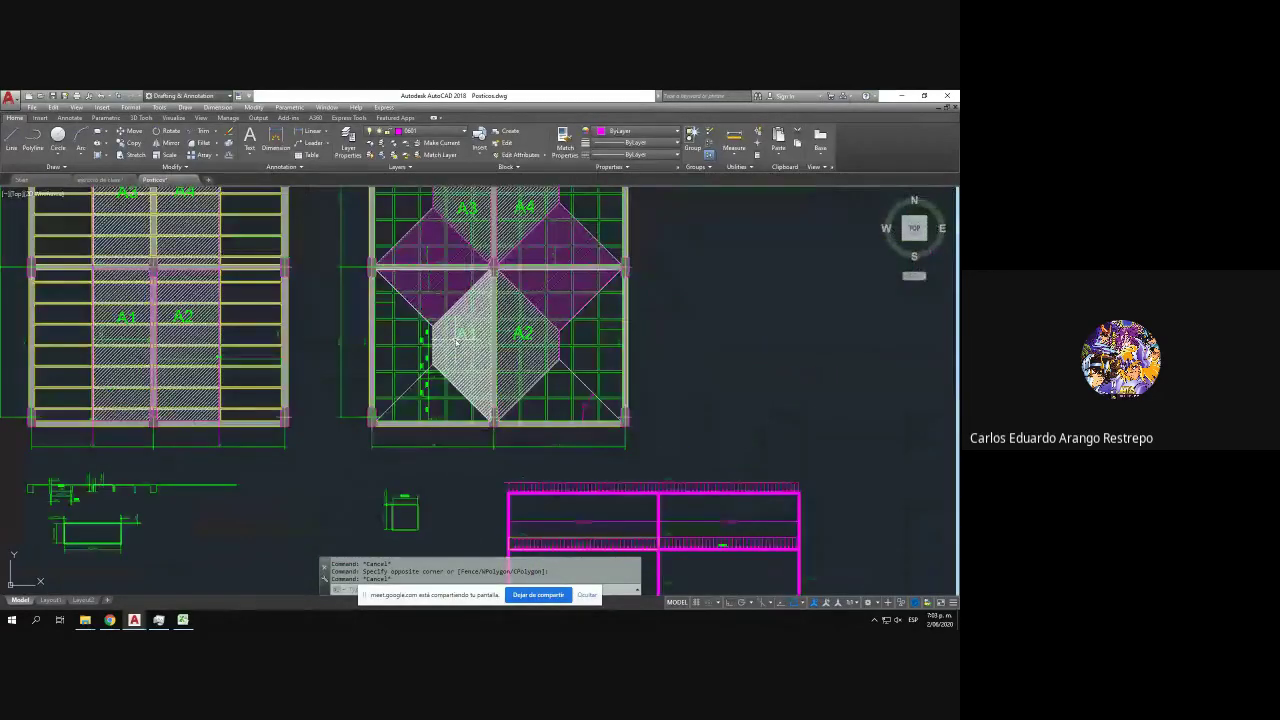
- Switch to the load workbook in Excel and review the slab parameters and the partition, ceramic and ceiling loads
{"action": "left_click", "coordinate": [184, 620]}
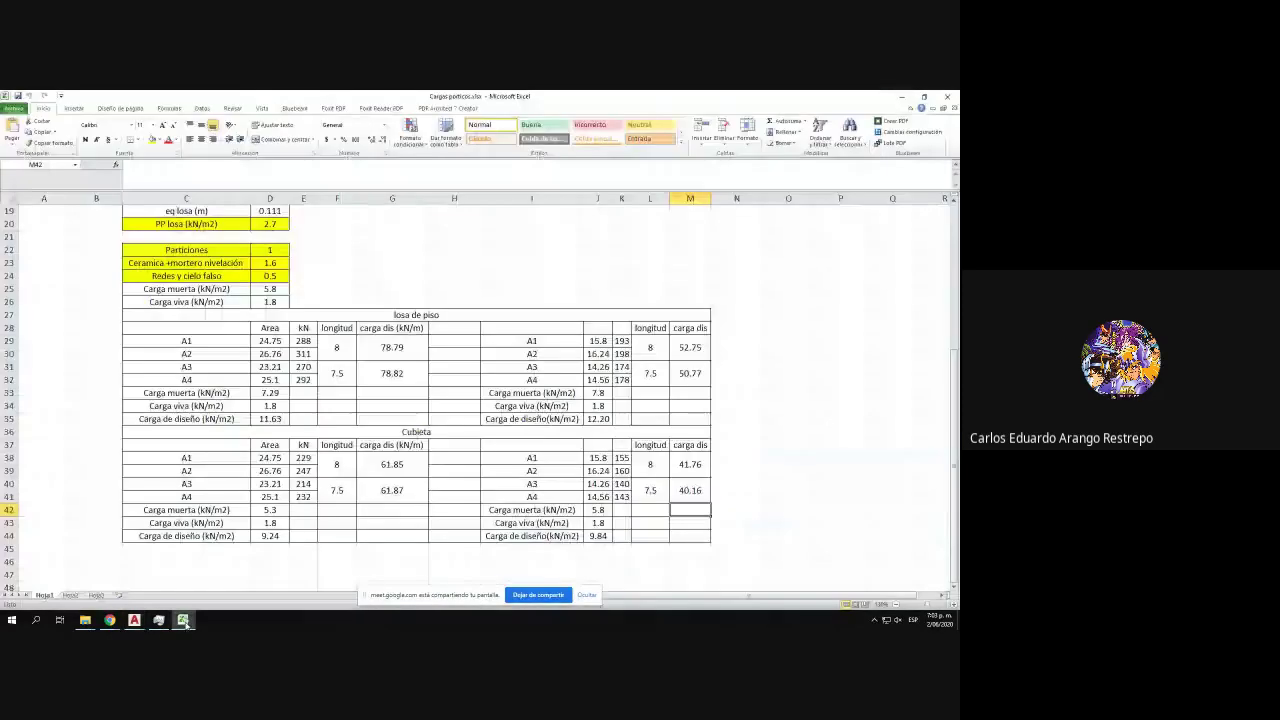
{"action": "scroll", "coordinate": [178, 380], "scroll_direction": "up", "scroll_amount": 4}
{"action": "left_click", "coordinate": [245, 327]}
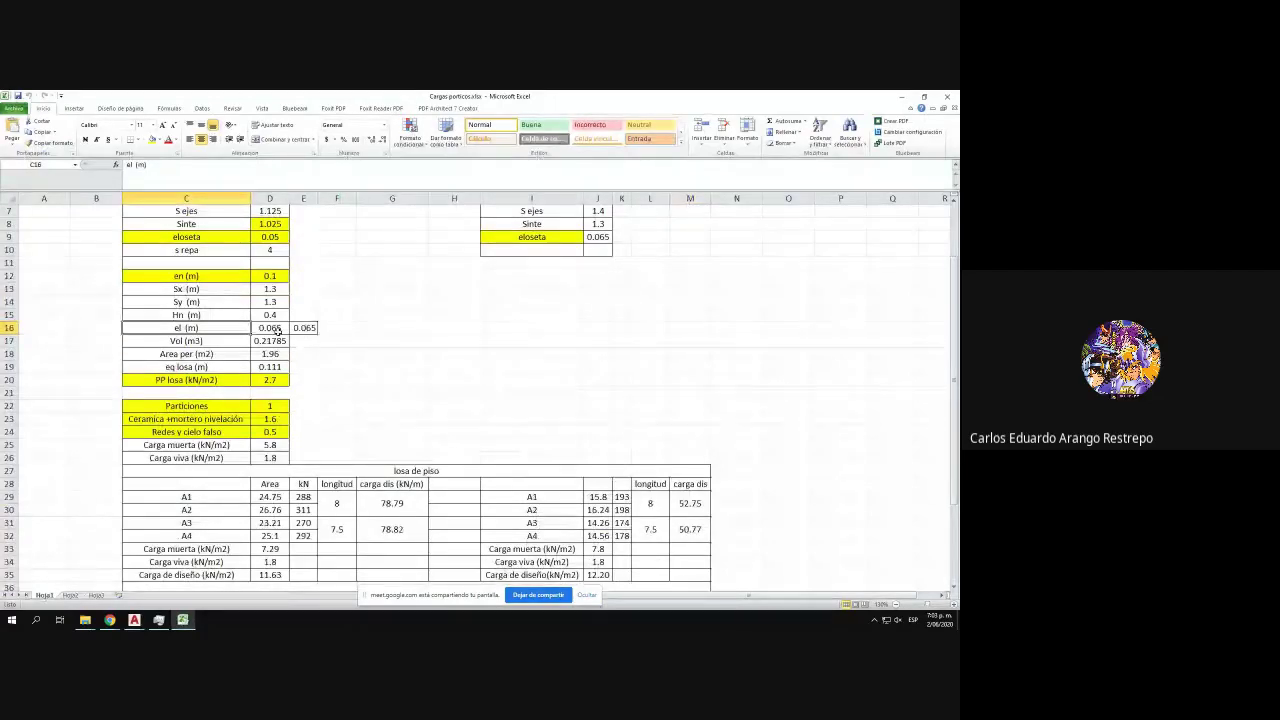
{"action": "scroll", "coordinate": [311, 341], "scroll_direction": "down", "scroll_amount": 1}
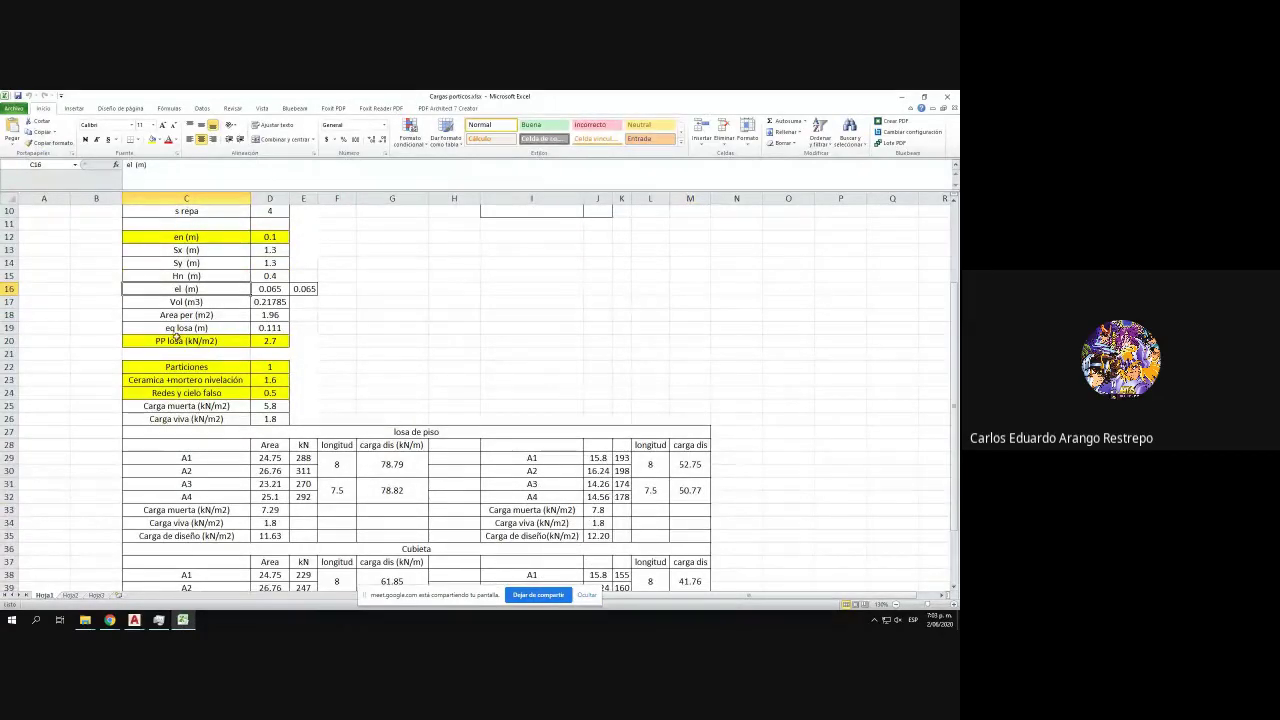
{"action": "left_click_drag", "start_coordinate": [175, 338], "coordinate": [268, 367]}
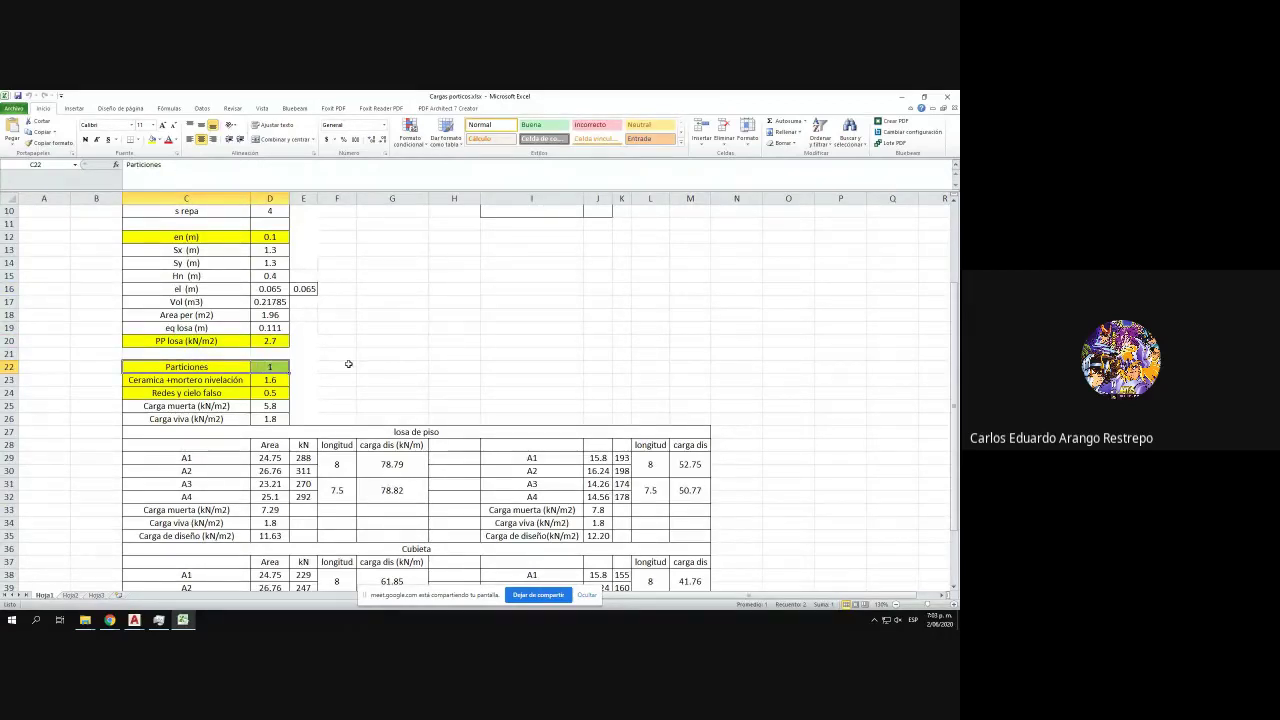
{"action": "left_click_drag", "start_coordinate": [185, 380], "coordinate": [270, 380]}
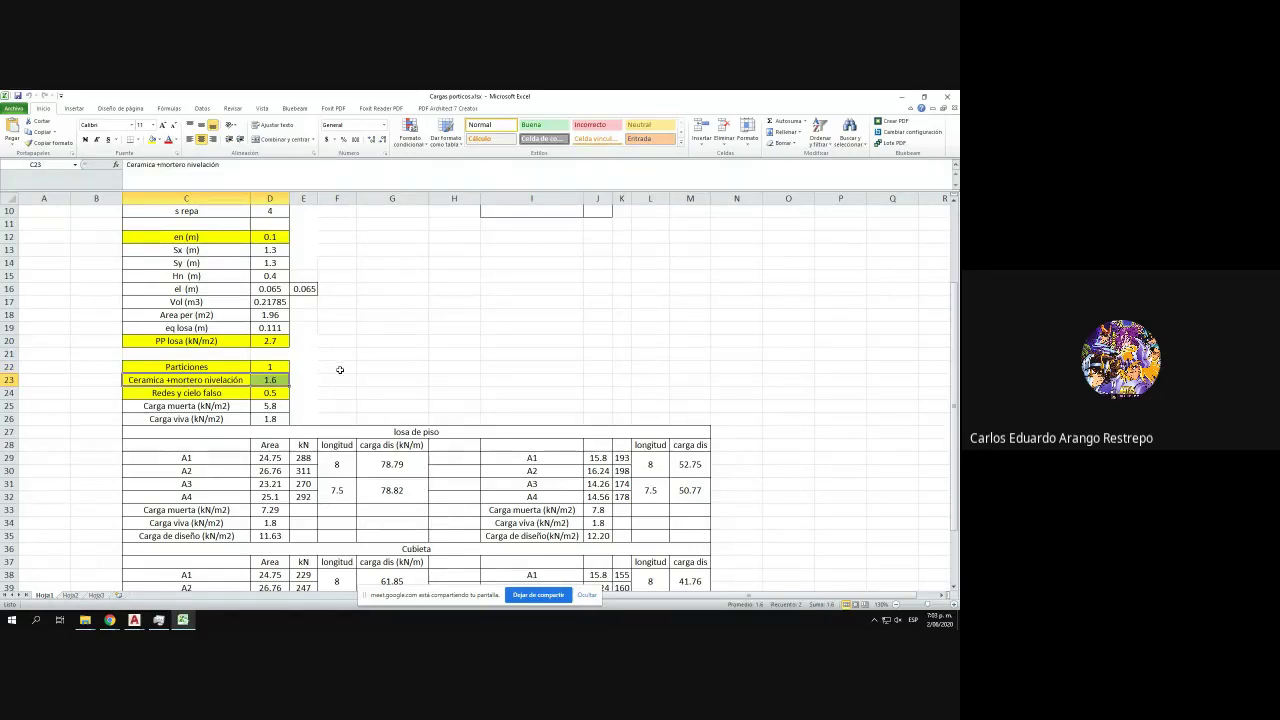
{"action": "left_click_drag", "start_coordinate": [210, 390], "coordinate": [277, 392]}
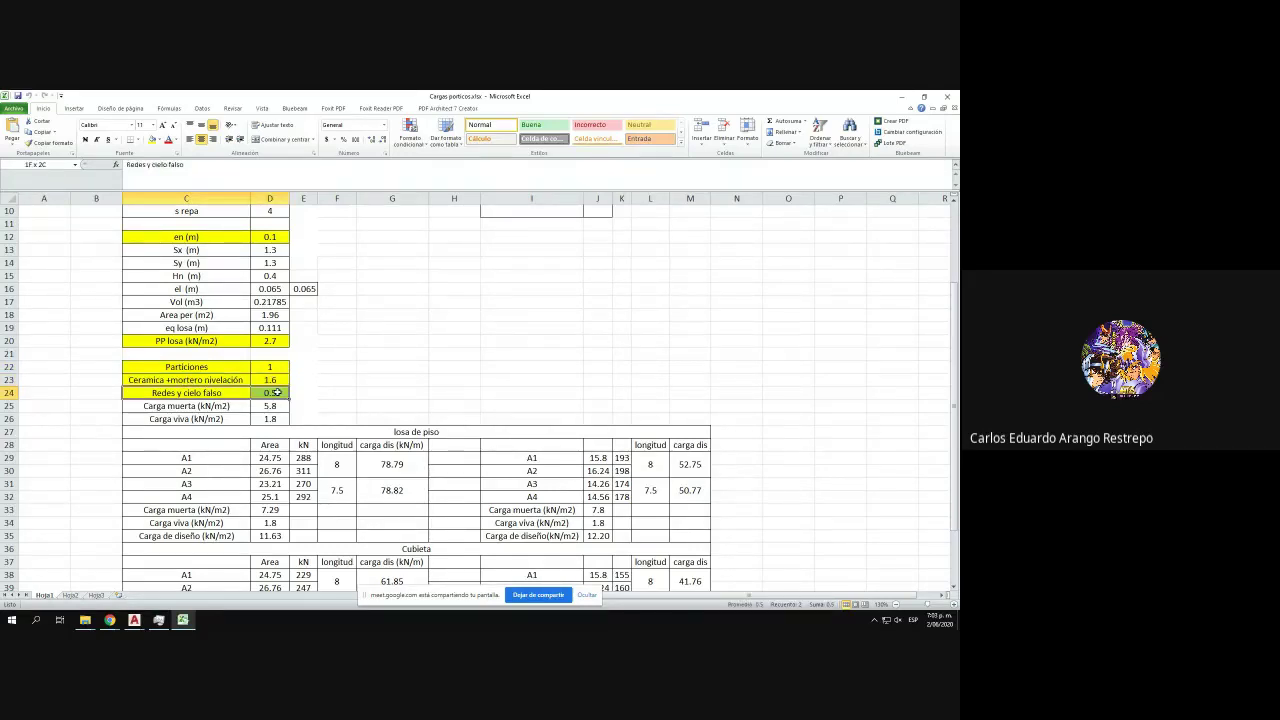
{"action": "scroll", "coordinate": [277, 392], "scroll_direction": "up", "scroll_amount": 3}
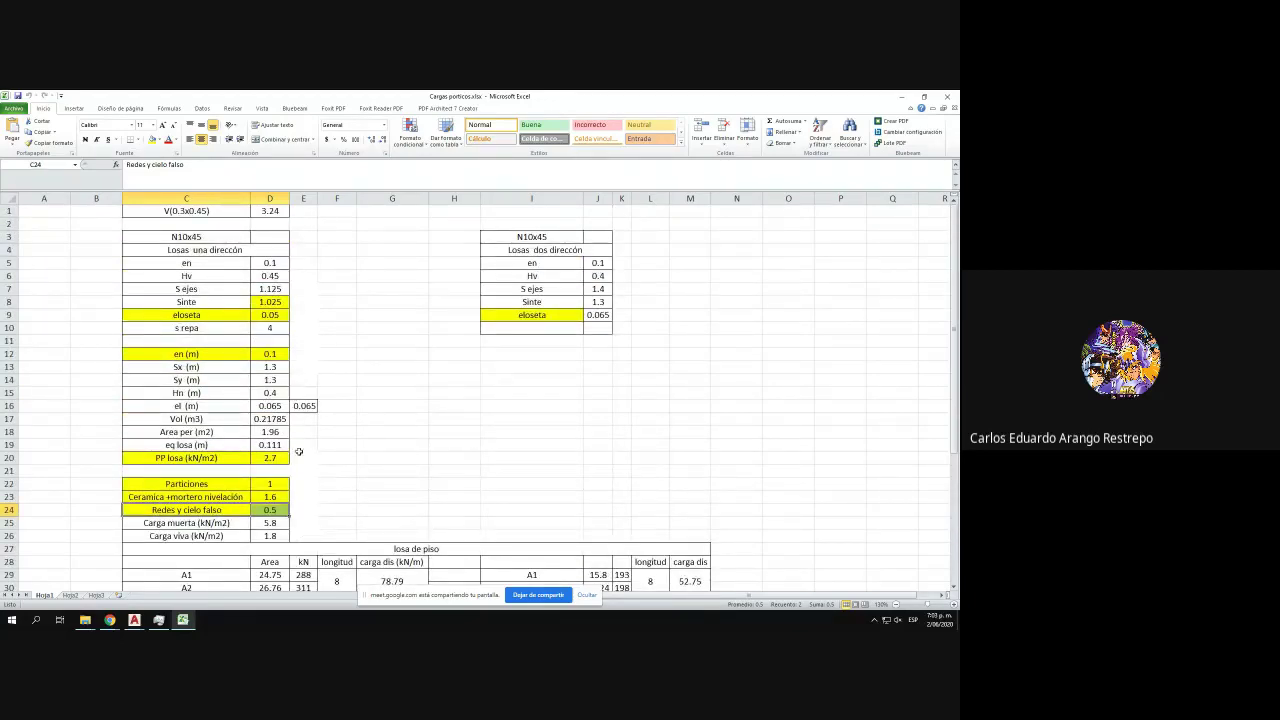
{"action": "left_click", "coordinate": [276, 482]}
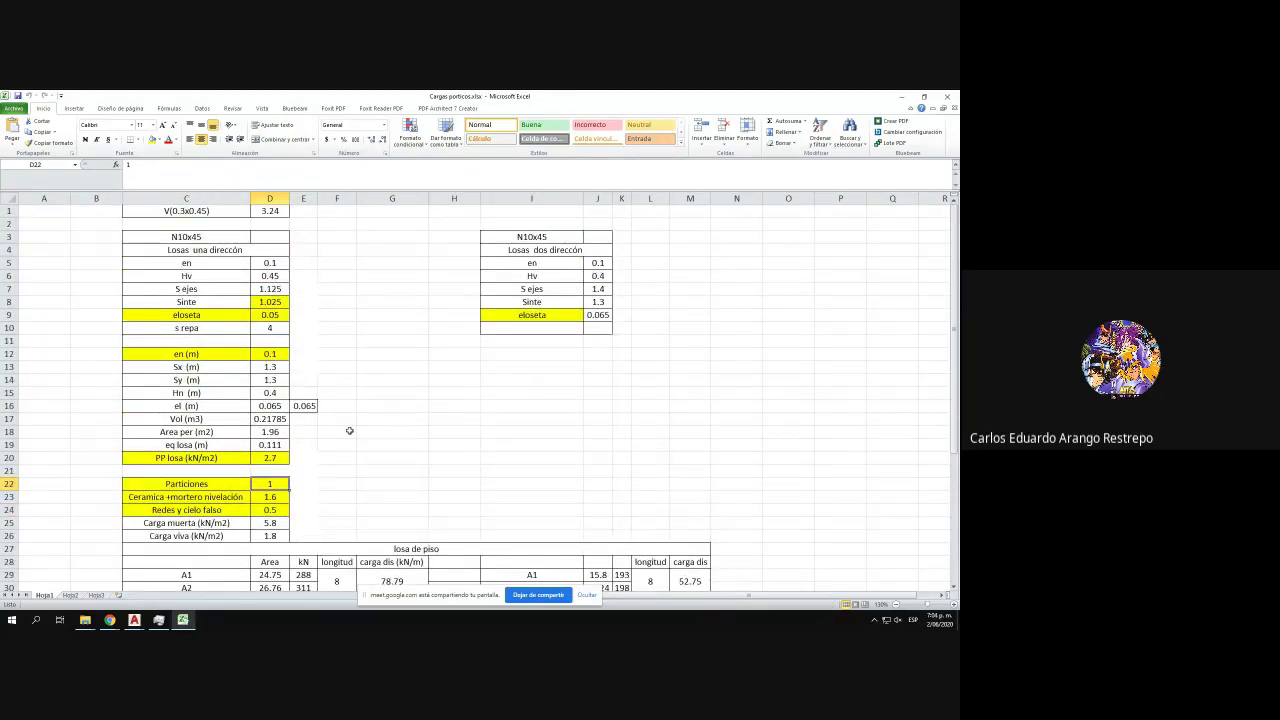
{"action": "scroll", "coordinate": [349, 430], "scroll_direction": "down", "scroll_amount": 2}
{"action": "scroll", "coordinate": [349, 430], "scroll_direction": "down", "scroll_amount": 4}
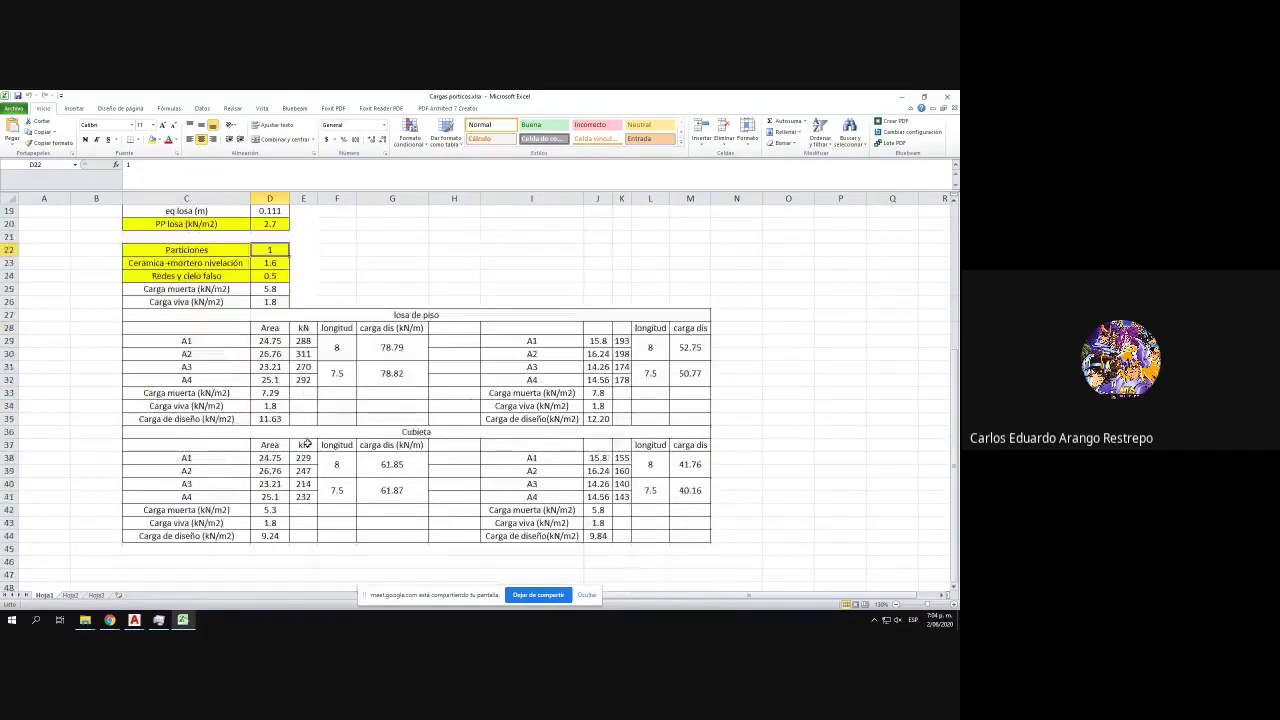
- Inspect the dead load cells for floor and roof, the roof live load, and the two-way roof area load formulas
{"action": "left_click", "coordinate": [259, 394]}
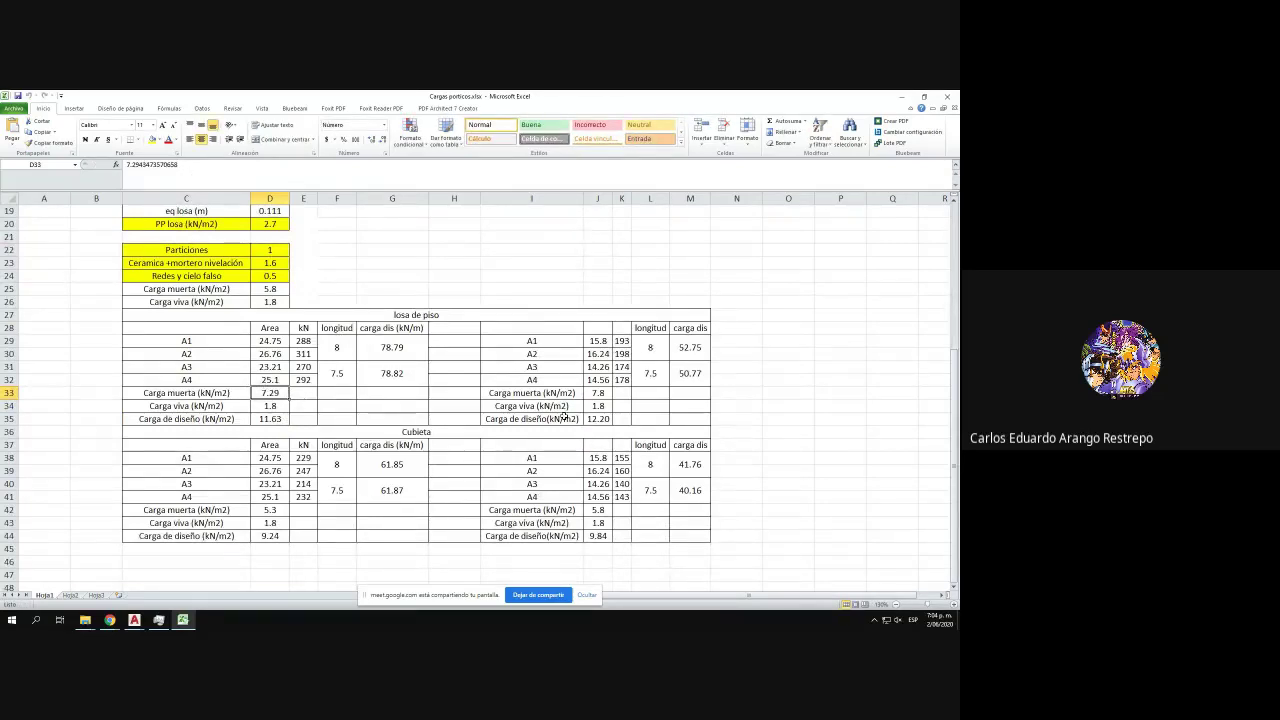
{"action": "left_click", "coordinate": [267, 509]}
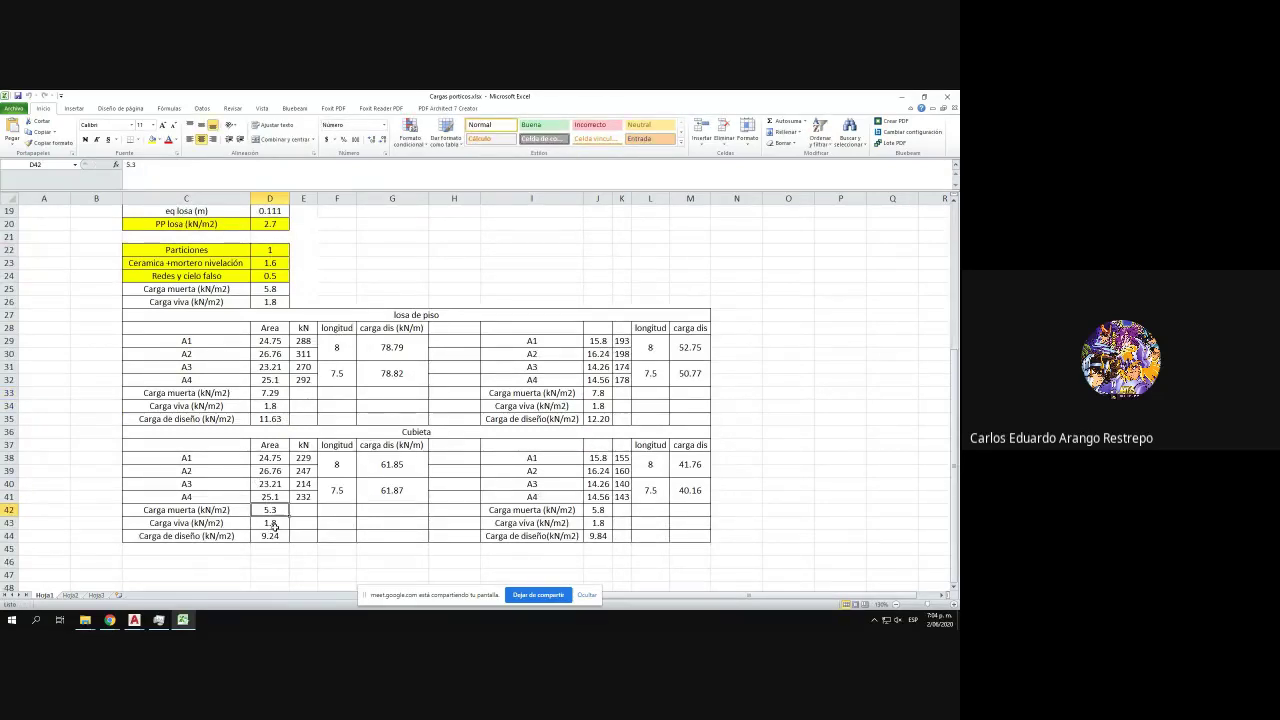
{"action": "left_click", "coordinate": [273, 525]}
{"action": "left_click", "coordinate": [621, 497]}
{"action": "left_click", "coordinate": [621, 485]}
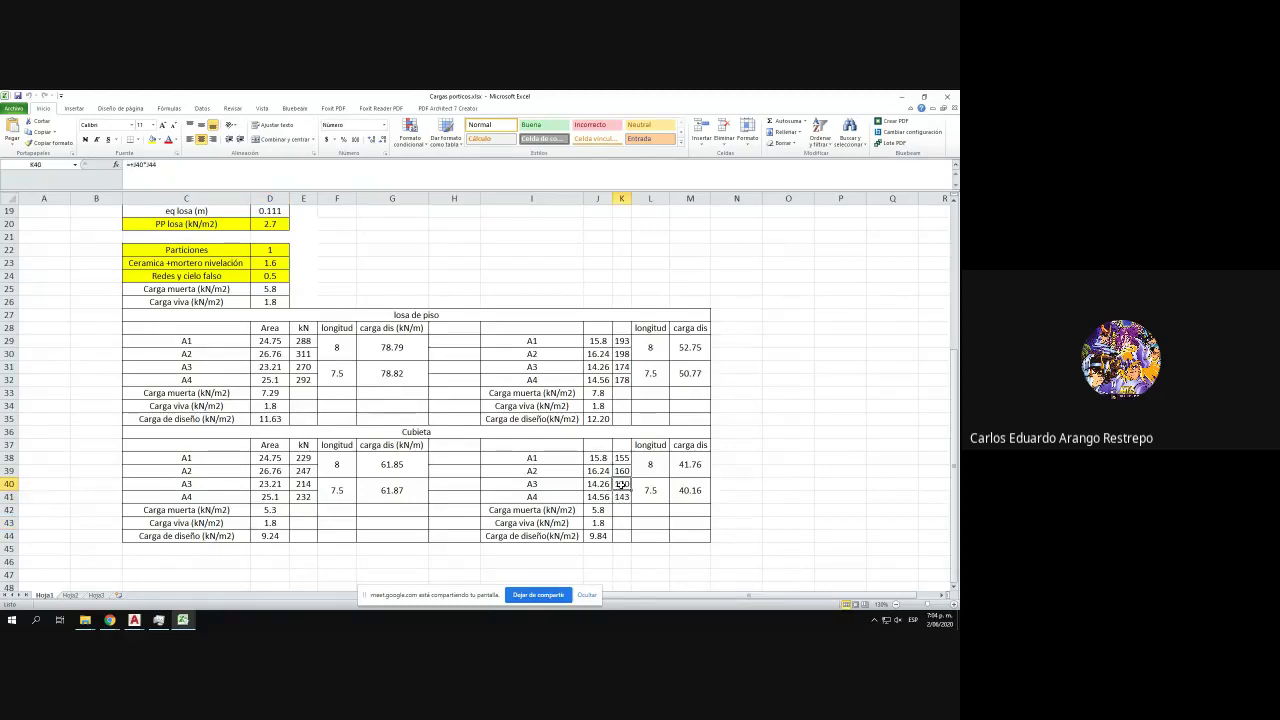
{"action": "left_click", "coordinate": [621, 458]}
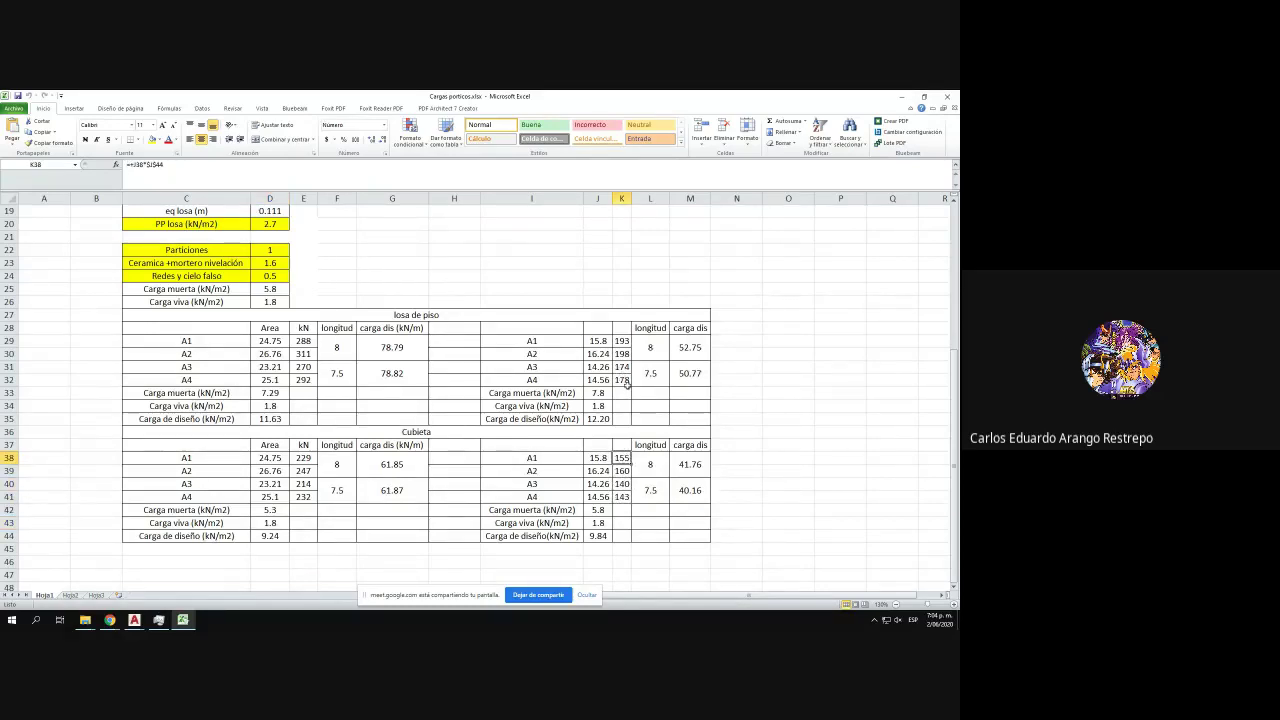
- Check the floor dead load cells of both slab systems against the partition load and slab weight inputs
{"action": "left_click", "coordinate": [622, 392]}
{"action": "left_click", "coordinate": [599, 392]}
{"action": "left_click", "coordinate": [218, 170]}
{"action": "key", "text": "Escape"}
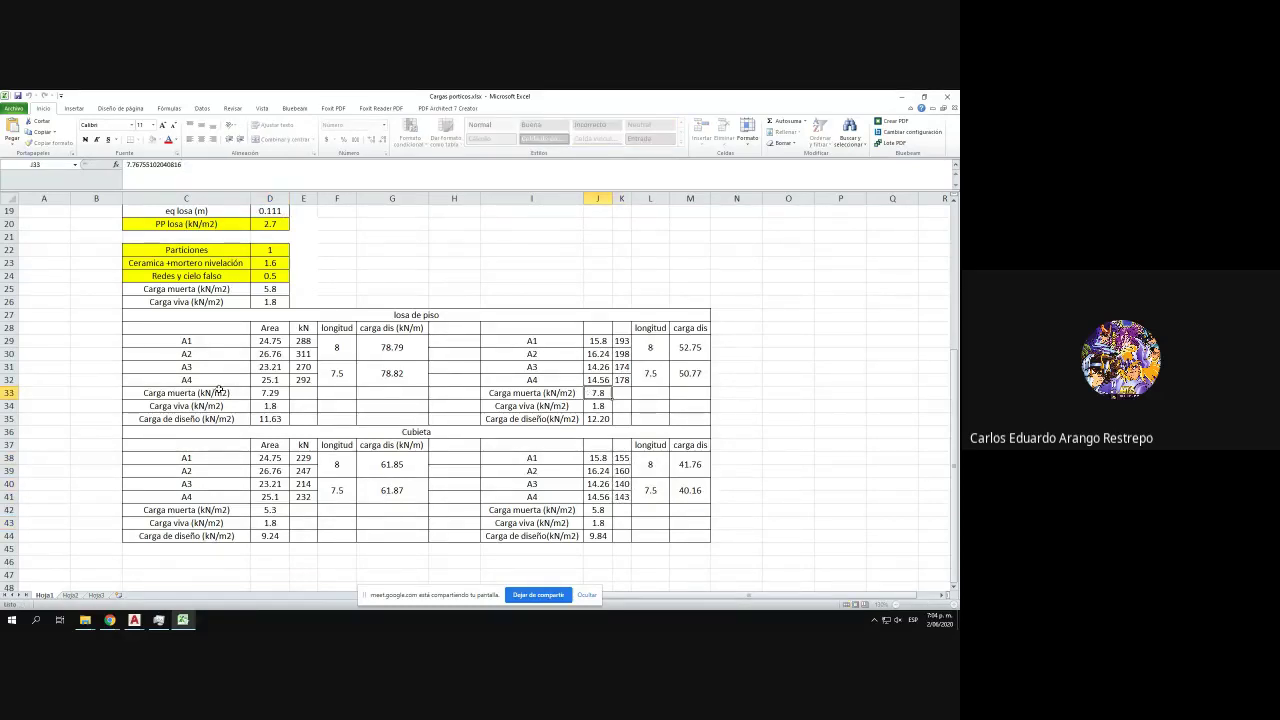
{"action": "key", "text": "Escape"}
{"action": "left_click", "coordinate": [270, 393]}
{"action": "scroll", "coordinate": [269, 390], "scroll_direction": "up", "scroll_amount": 4}
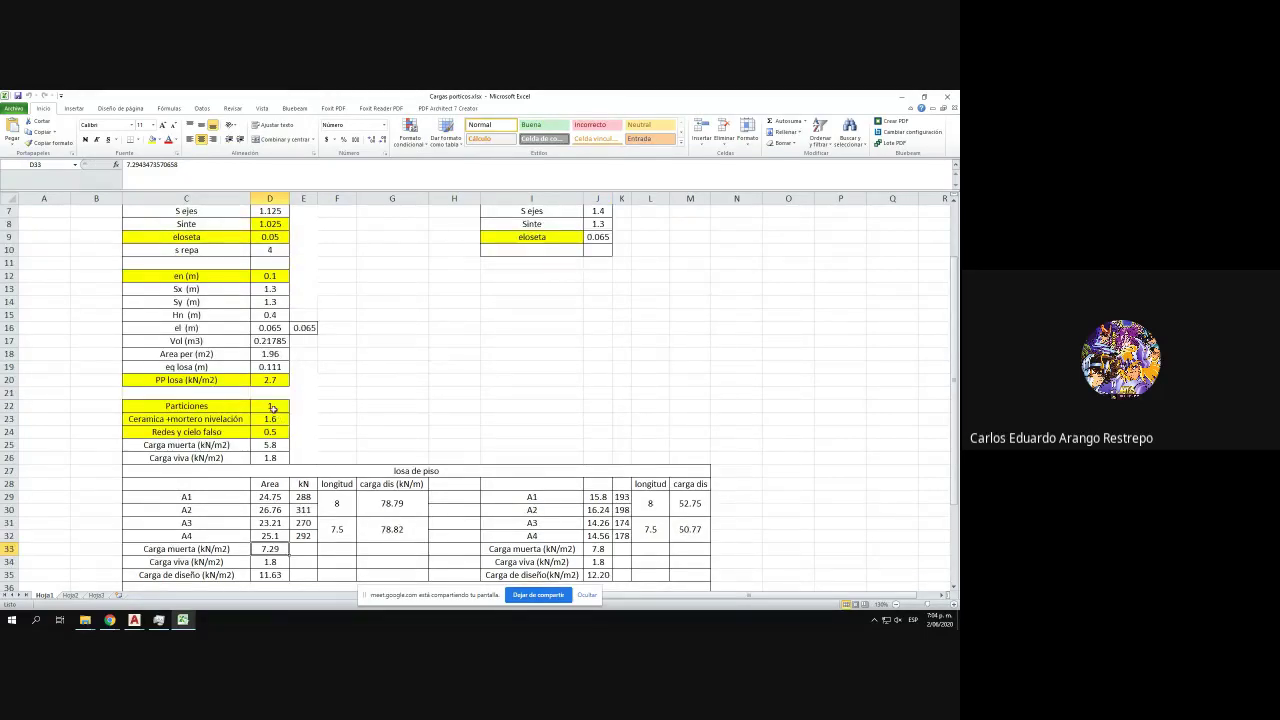
{"action": "left_click", "coordinate": [272, 408]}
{"action": "scroll", "coordinate": [273, 408], "scroll_direction": "up", "scroll_amount": 2}
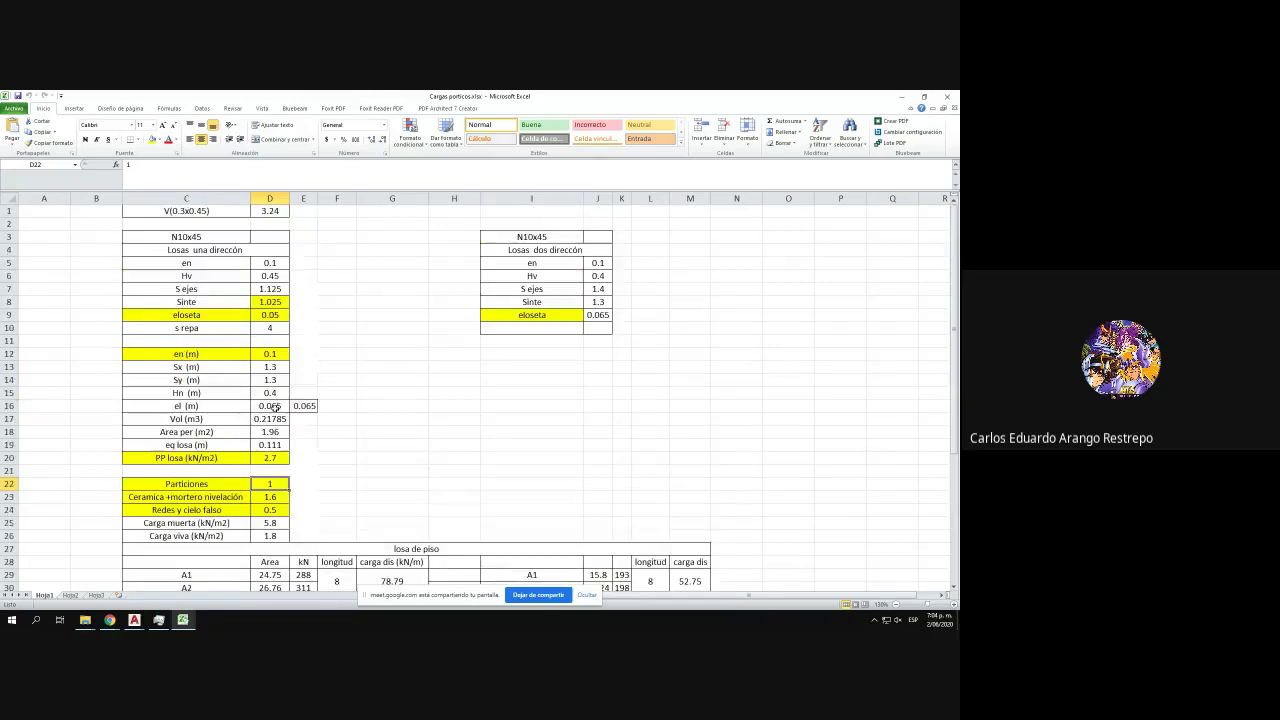
{"action": "scroll", "coordinate": [283, 483], "scroll_direction": "down", "scroll_amount": 3}
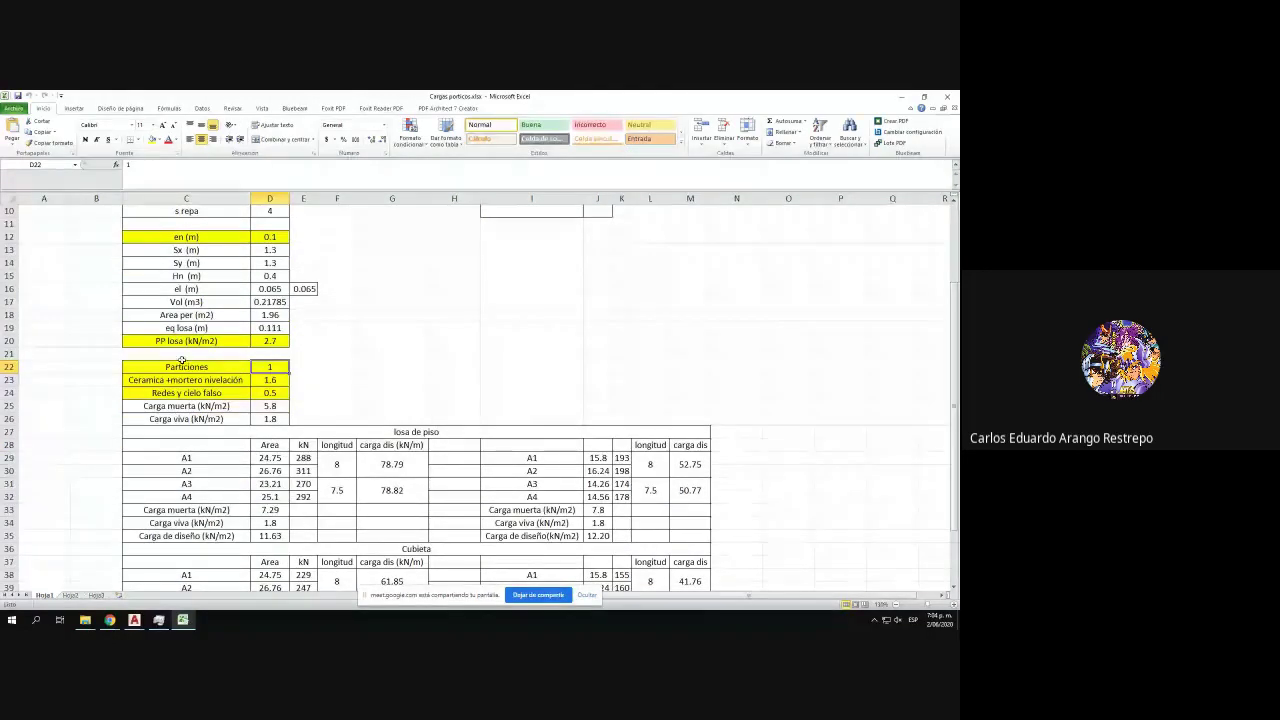
- Check the partition load in C22:D22 and the floor slab's dead load in D33
{"action": "left_click_drag", "start_coordinate": [186, 367], "coordinate": [270, 367]}
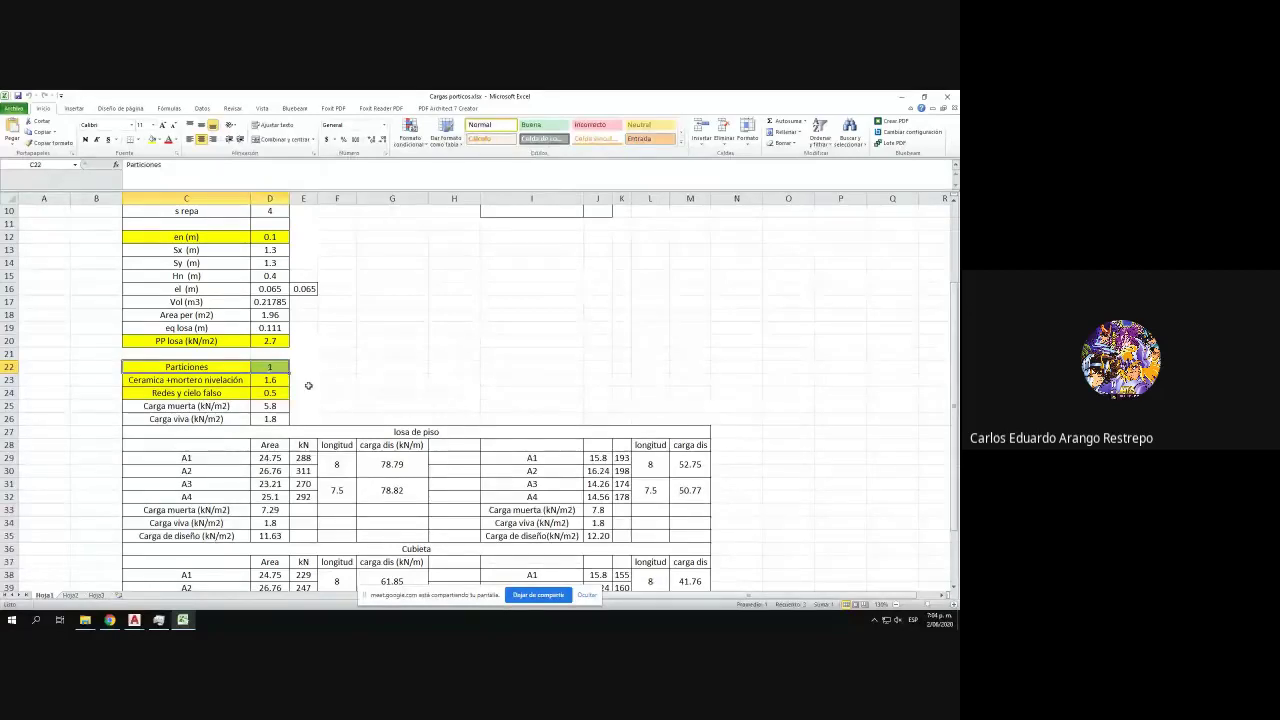
{"action": "scroll", "coordinate": [308, 385], "scroll_direction": "down", "scroll_amount": 4}
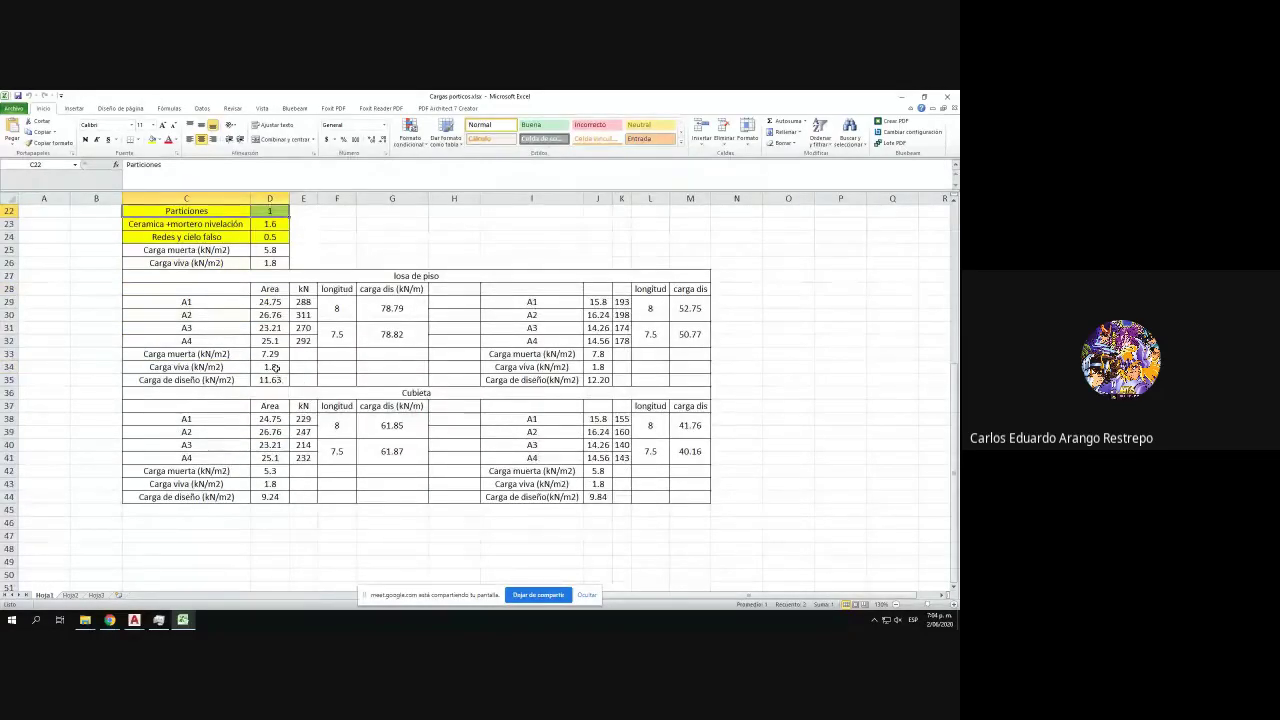
{"action": "left_click", "coordinate": [273, 356]}
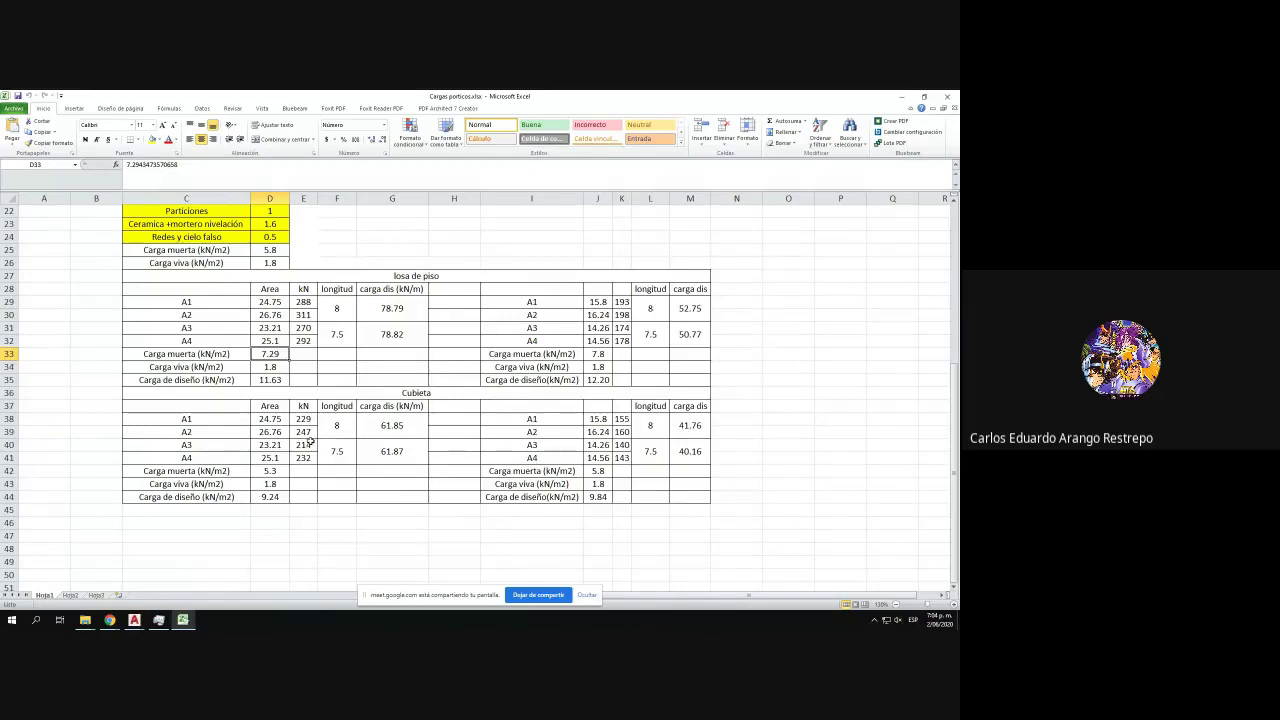
- Switch to the AutoCAD drawing and examine the A1 and A2 tributary areas and the loaded two-storey frame below the plan
{"action": "left_click", "coordinate": [134, 620]}
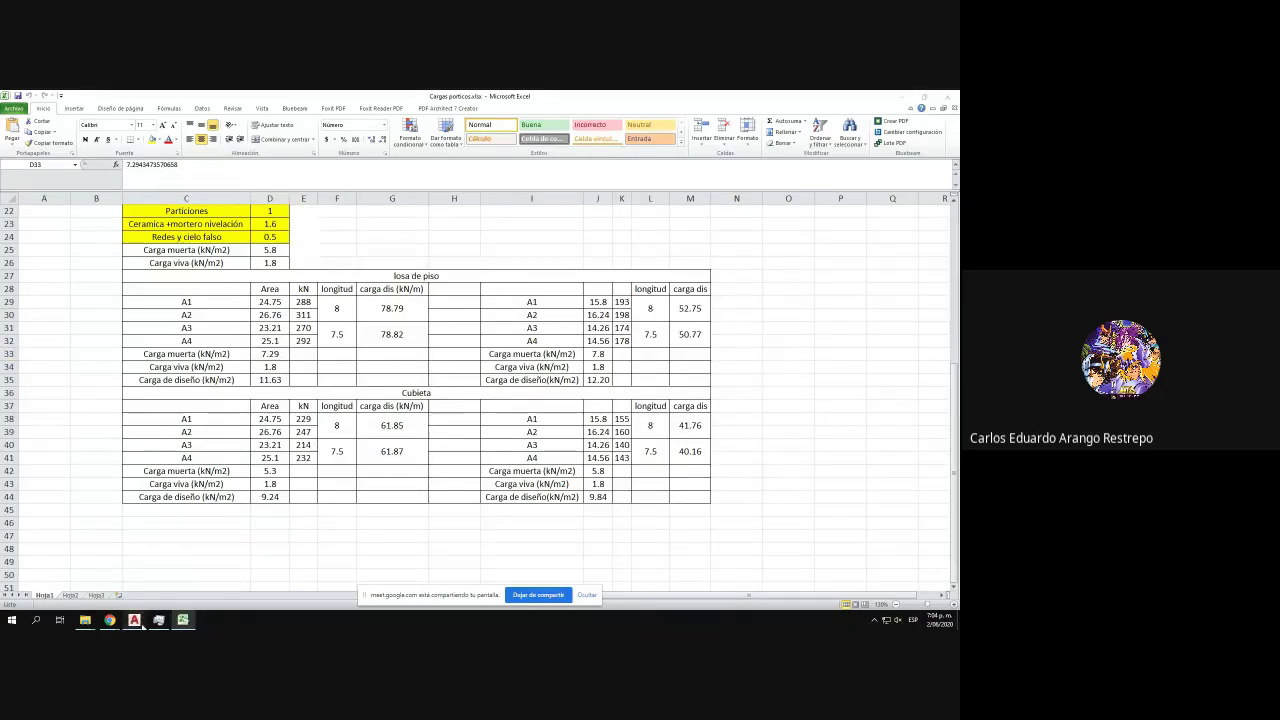
{"action": "left_click", "coordinate": [186, 576]}
{"action": "scroll", "coordinate": [277, 443], "scroll_direction": "up", "scroll_amount": 3}
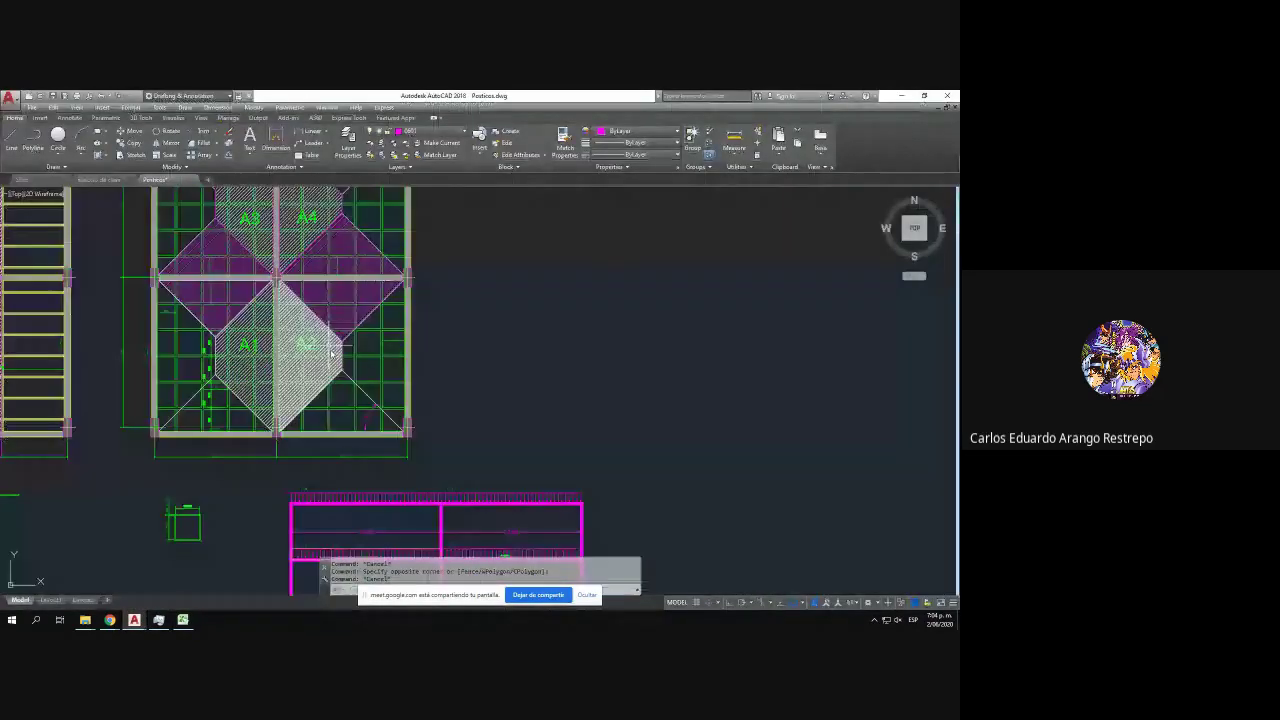
{"action": "left_click_drag", "start_coordinate": [252, 435], "coordinate": [312, 437]}
{"action": "left_click_drag", "start_coordinate": [303, 481], "coordinate": [304, 477]}
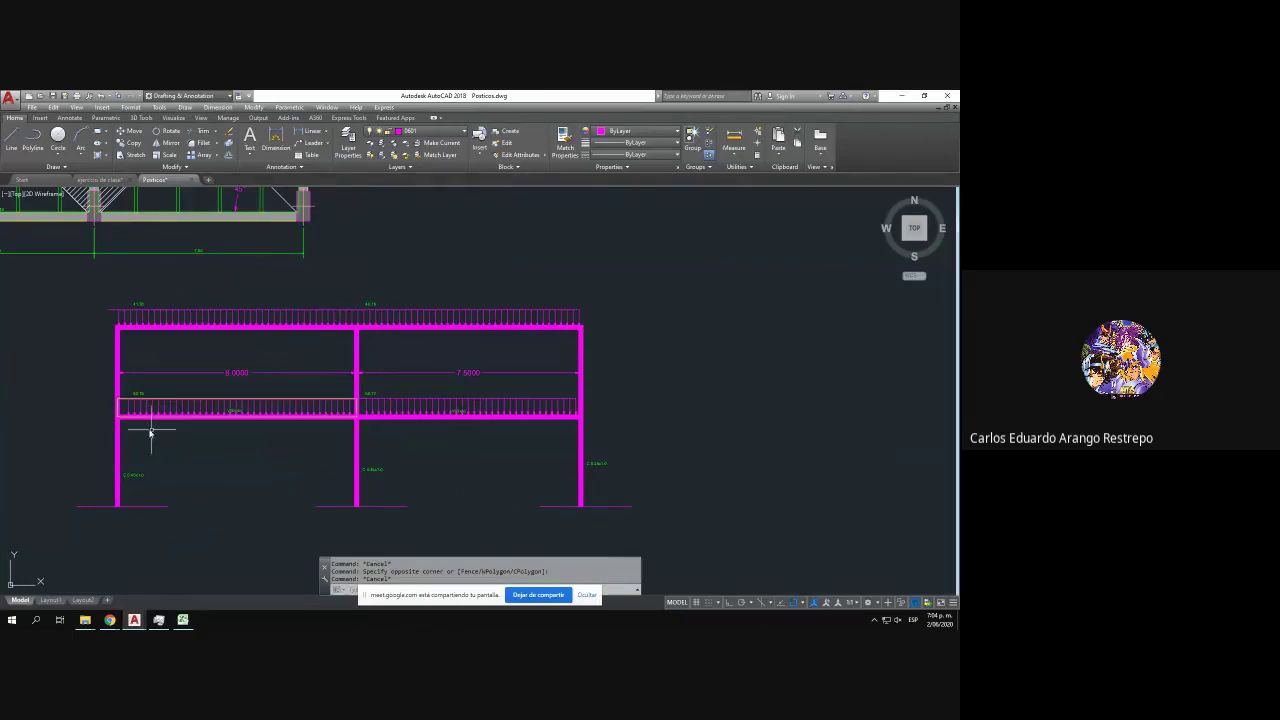
{"action": "left_click_drag", "start_coordinate": [142, 430], "coordinate": [185, 517]}
{"action": "mouse_move", "coordinate": [220, 437]}
{"action": "left_mouse_down"}
{"action": "mouse_move", "coordinate": [300, 537]}
{"action": "mouse_move", "coordinate": [286, 437]}
{"action": "left_mouse_up"}
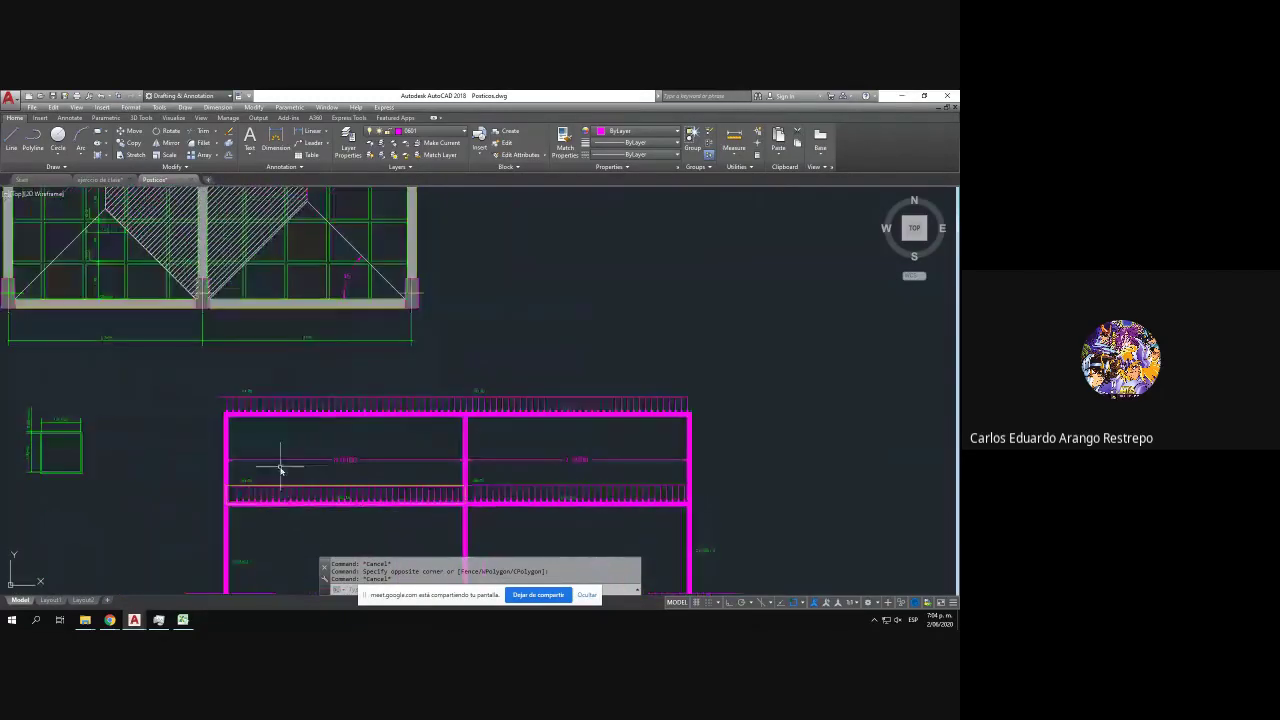
- Switch to the Excel workbook and inspect the floor slab's distributed load formulas in M29 and M31
{"action": "left_click", "coordinate": [183, 620]}
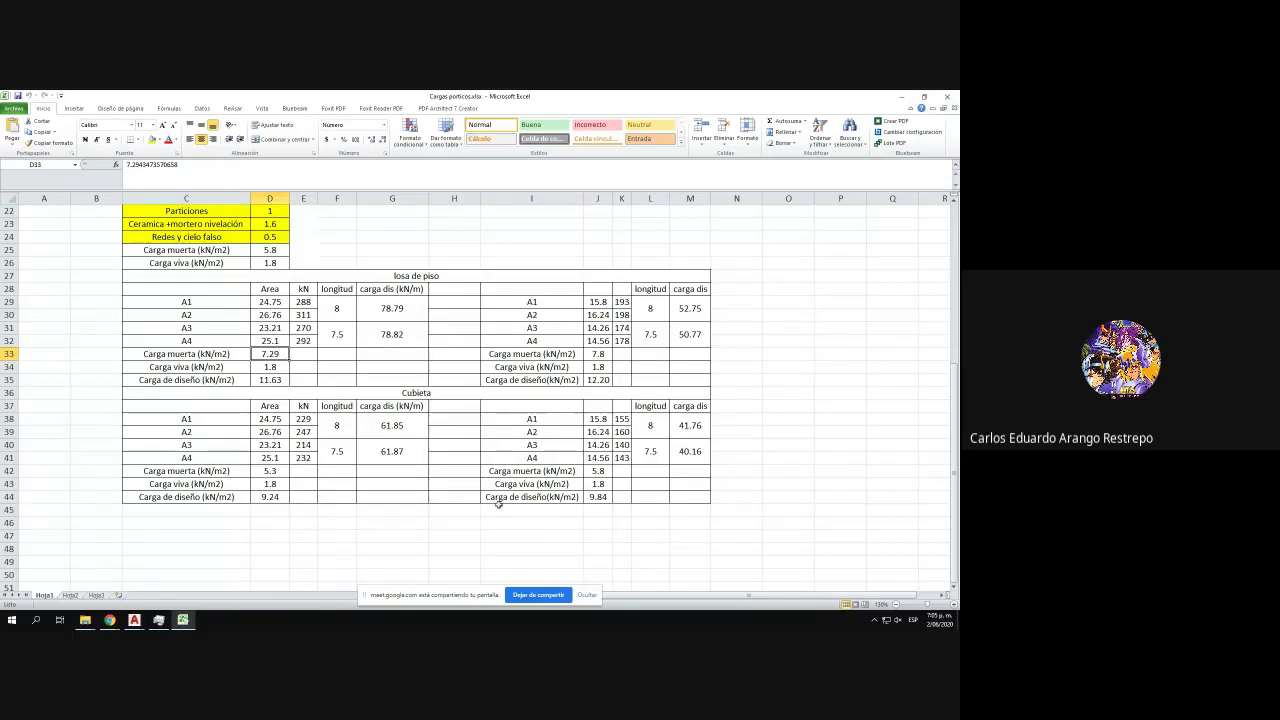
{"action": "scroll", "coordinate": [503, 487], "scroll_direction": "up", "scroll_amount": 1, "text": "ctrl"}
{"action": "scroll", "coordinate": [530, 447], "scroll_direction": "down", "scroll_amount": 2}
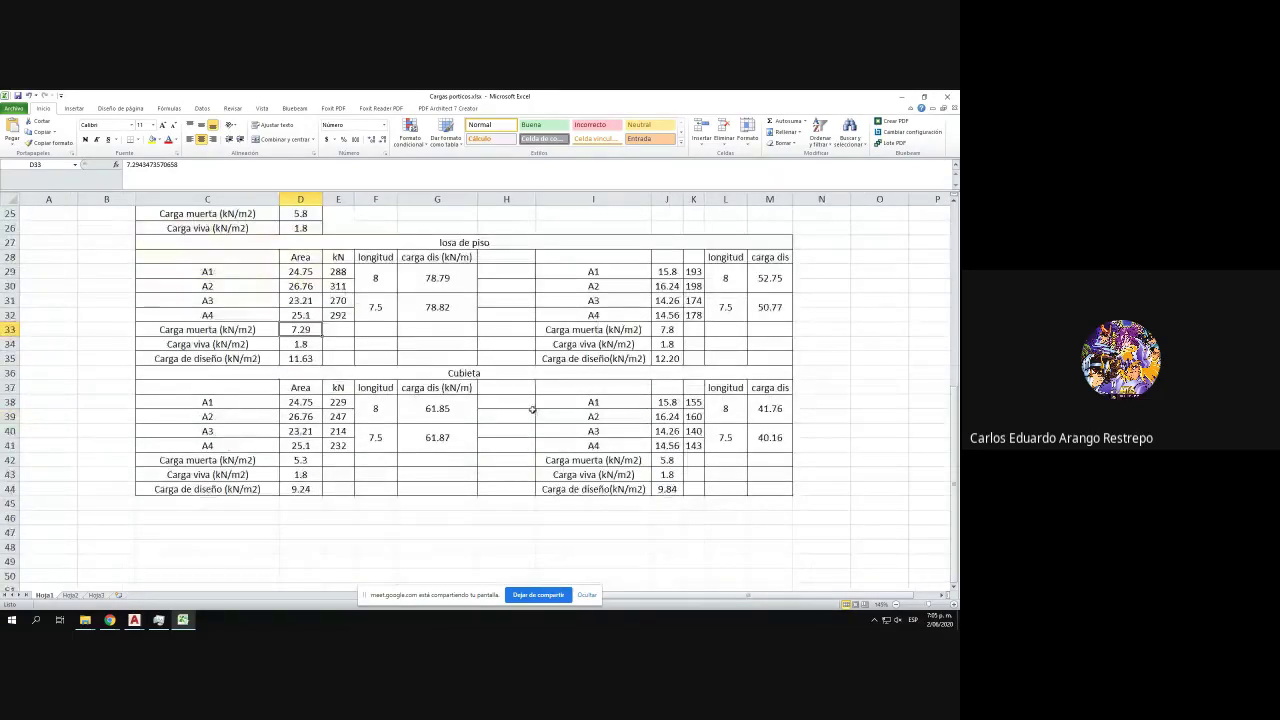
{"action": "left_click", "coordinate": [767, 275]}
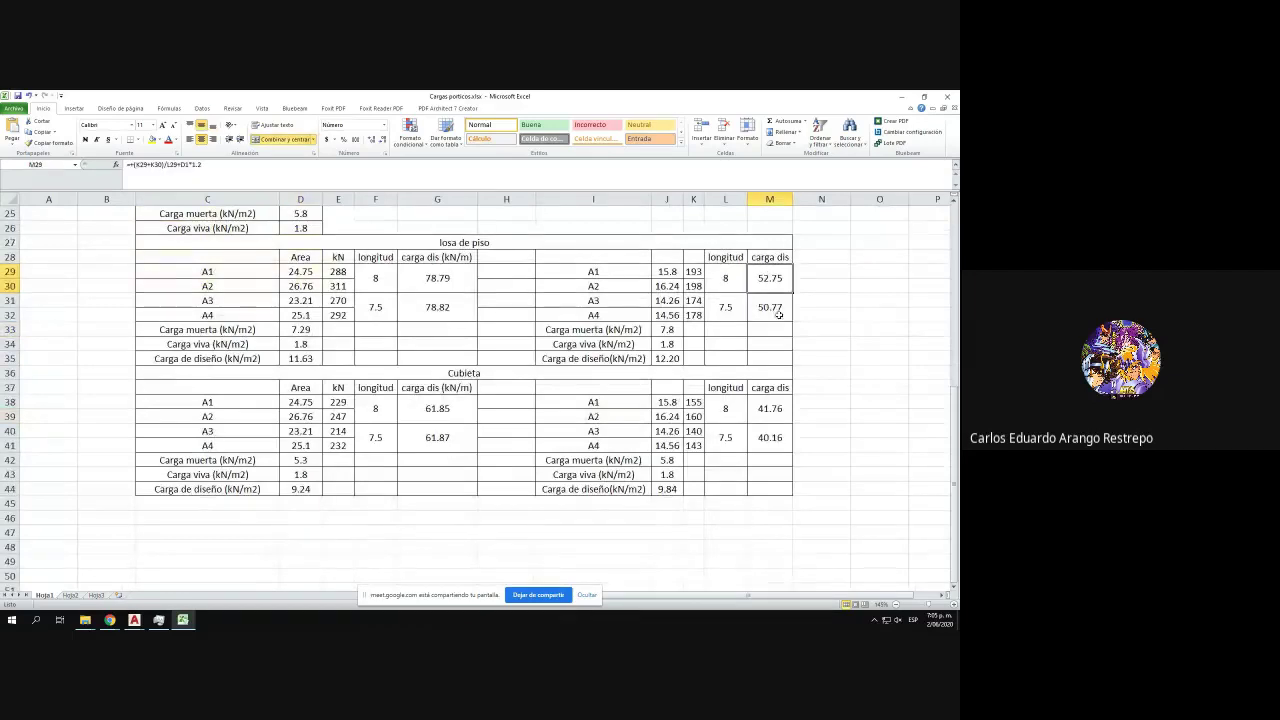
{"action": "left_click", "coordinate": [777, 309]}
- Arrange the Excel workbook on one half of the screen and AutoCAD on the other, with the column M loads and the frame visible
{"action": "left_click_drag", "start_coordinate": [583, 96], "coordinate": [2, 175]}
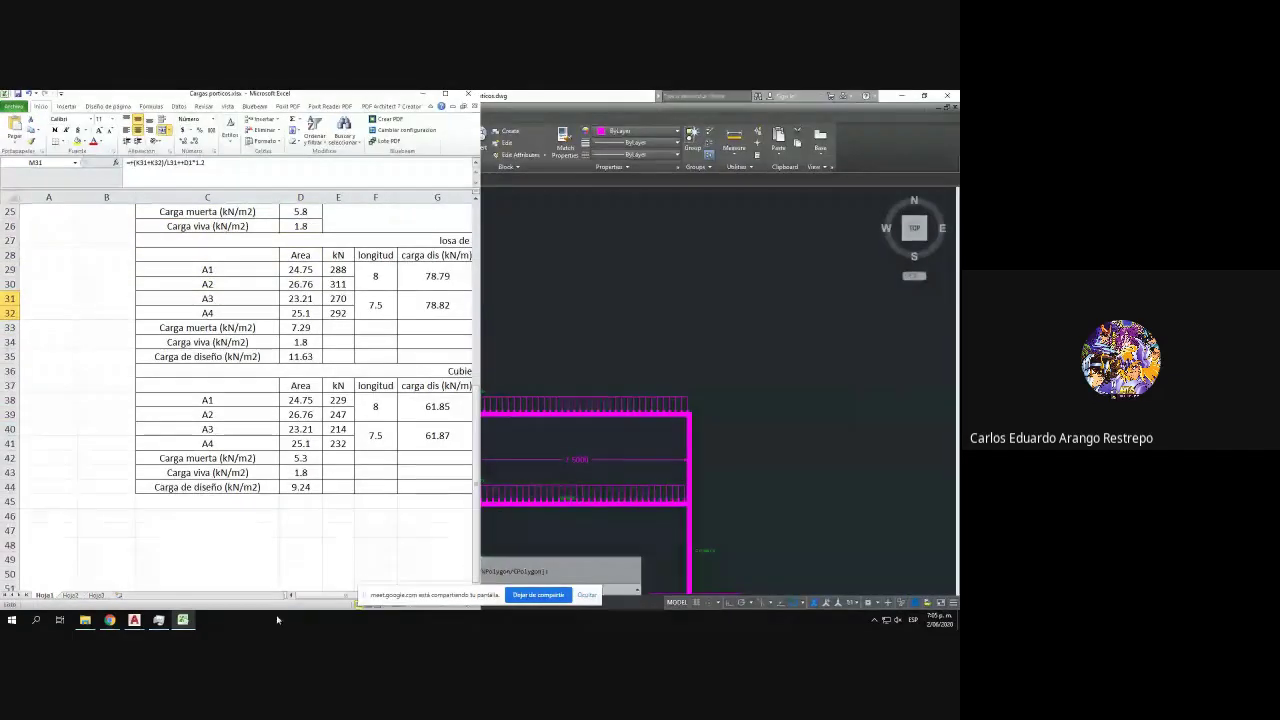
{"action": "left_click_drag", "start_coordinate": [327, 598], "coordinate": [823, 601]}
{"action": "left_click", "coordinate": [463, 597]}
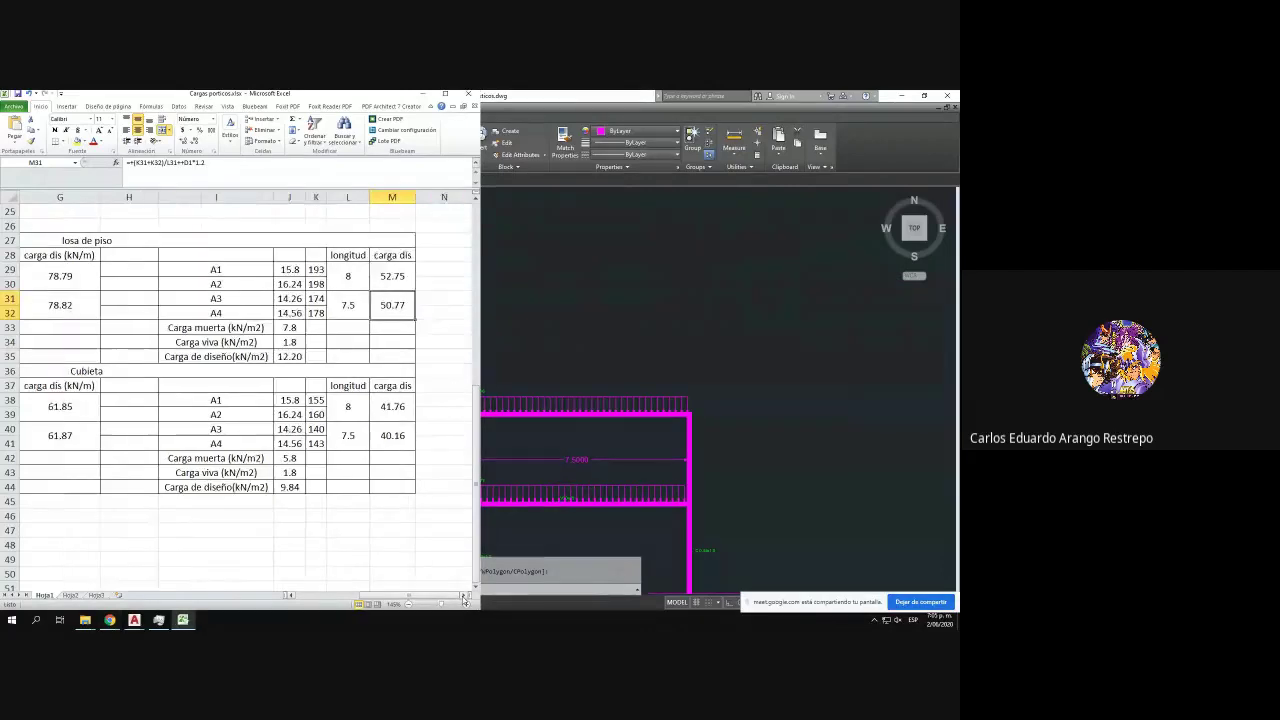
{"action": "left_click", "coordinate": [463, 597]}
{"action": "left_click", "coordinate": [463, 597]}
{"action": "left_click", "coordinate": [771, 383]}
{"action": "left_click_drag", "start_coordinate": [644, 377], "coordinate": [752, 330]}
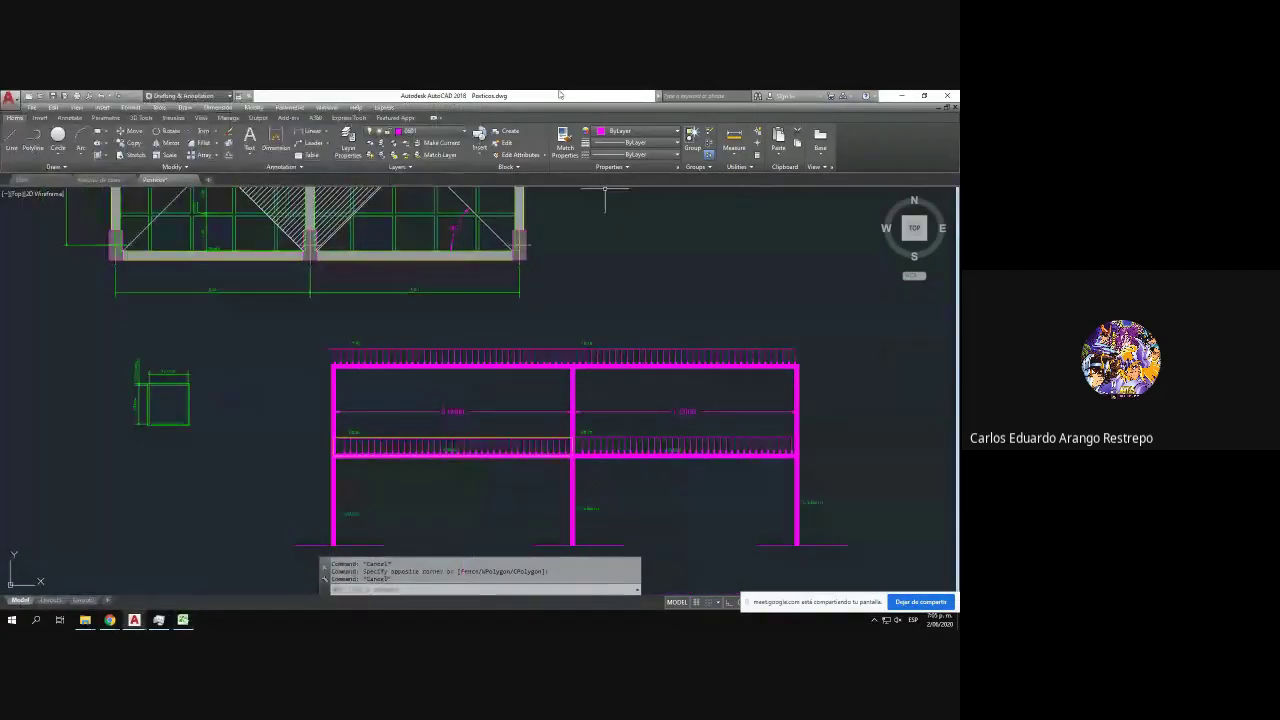
{"action": "key", "text": "super+Right"}
- Compare the 8 m span's floor and roof distributed loads in M29 and M38 with the load labels on the frame
{"action": "scroll", "coordinate": [826, 330], "scroll_direction": "up", "scroll_amount": 1}
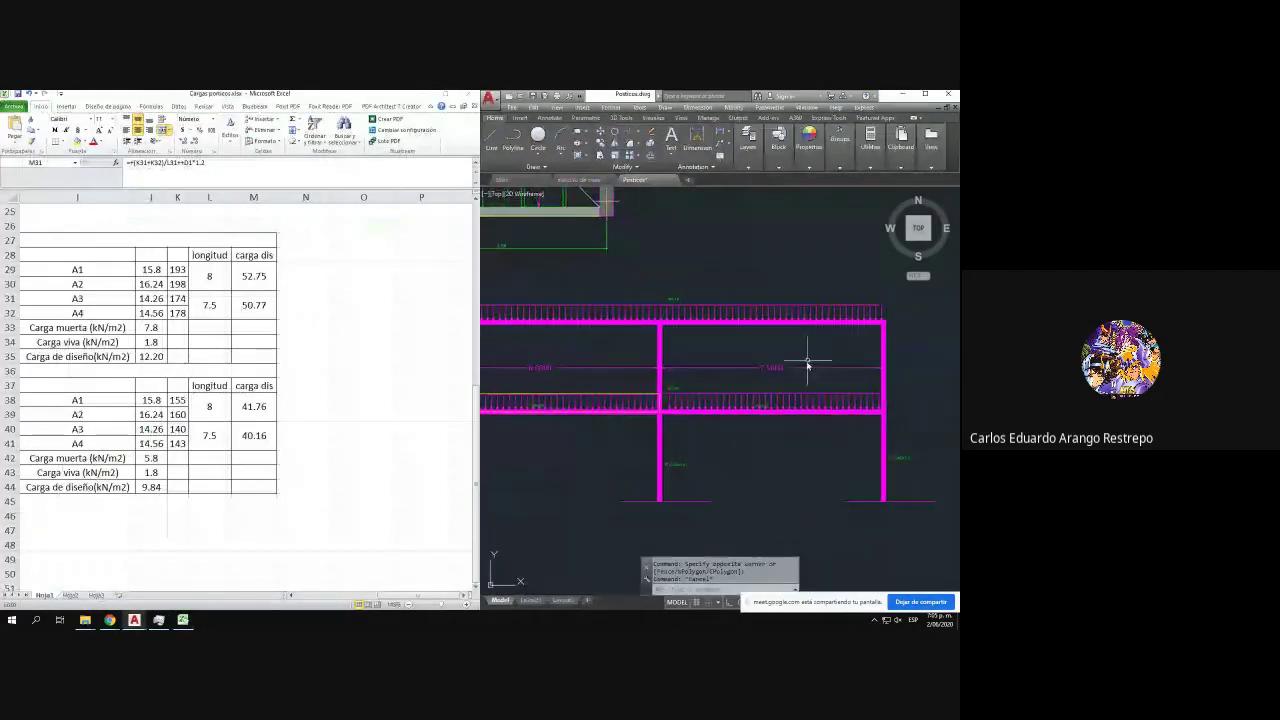
{"action": "scroll", "coordinate": [809, 363], "scroll_direction": "up", "scroll_amount": 1}
{"action": "scroll", "coordinate": [623, 357], "scroll_direction": "up", "scroll_amount": 1}
{"action": "left_click", "coordinate": [437, 354]}
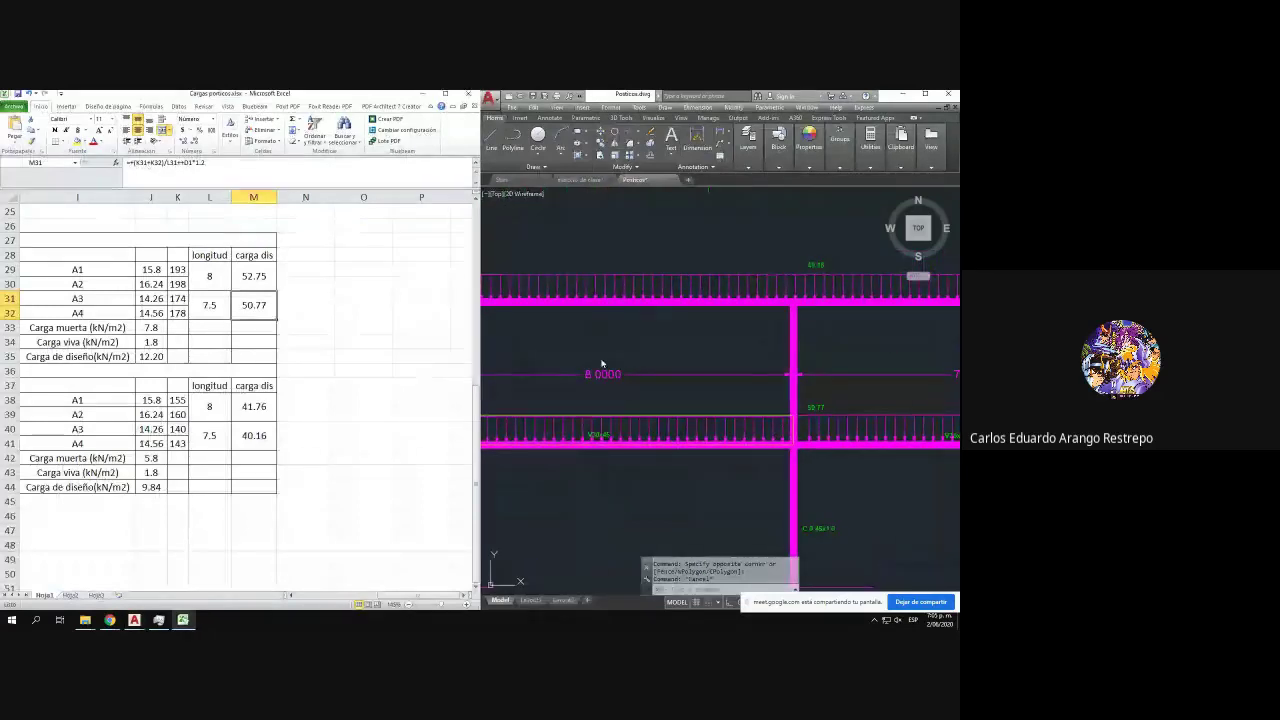
{"action": "left_click", "coordinate": [615, 361]}
{"action": "mouse_move", "coordinate": [585, 355]}
{"action": "left_mouse_down"}
{"action": "mouse_move", "coordinate": [723, 340]}
{"action": "mouse_move", "coordinate": [566, 405]}
{"action": "mouse_move", "coordinate": [554, 430]}
{"action": "left_mouse_up"}
{"action": "scroll", "coordinate": [546, 382], "scroll_direction": "up", "scroll_amount": 2}
{"action": "left_click", "coordinate": [185, 350]}
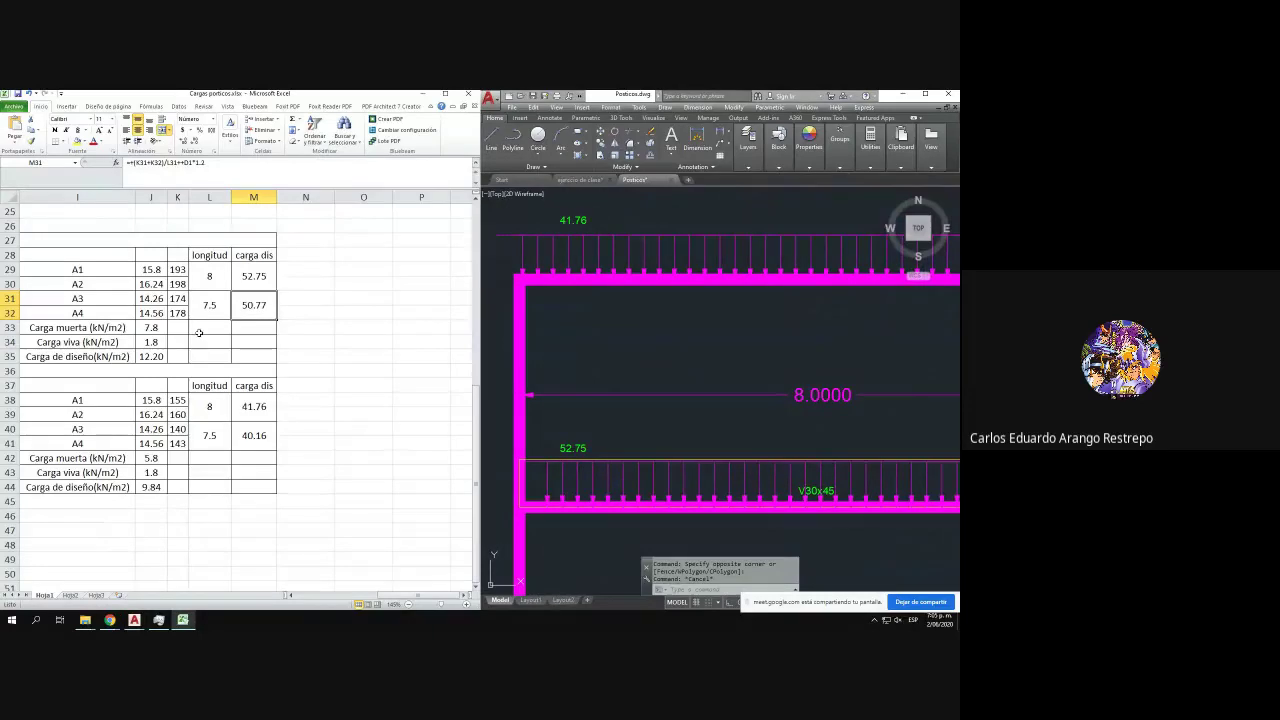
{"action": "left_click", "coordinate": [246, 276]}
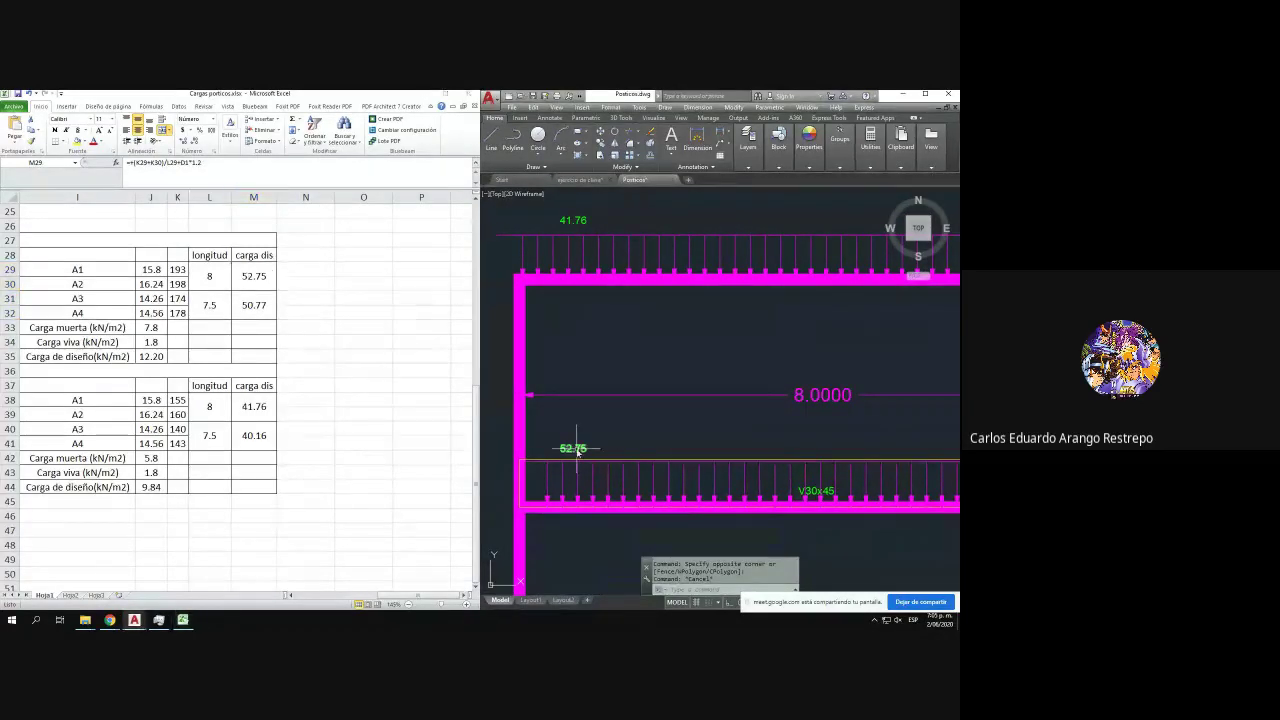
{"action": "left_click", "coordinate": [294, 436]}
{"action": "left_click", "coordinate": [247, 417]}
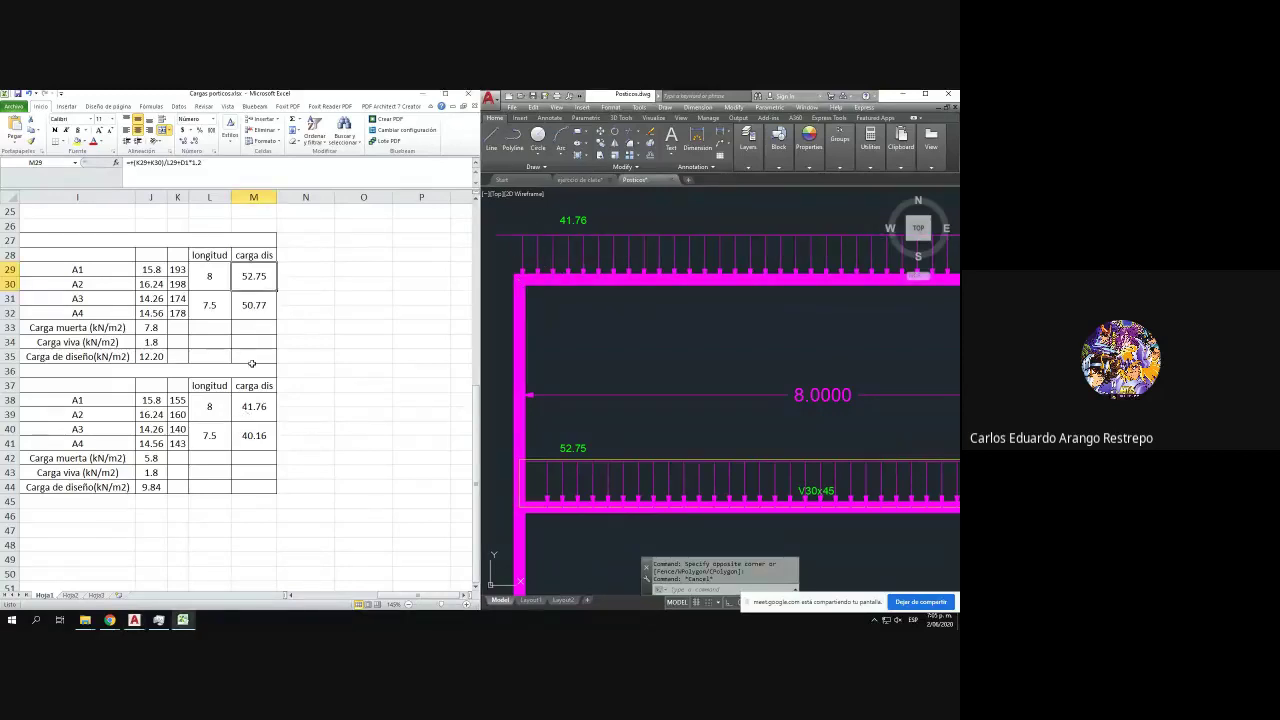
{"action": "left_click", "coordinate": [247, 419]}
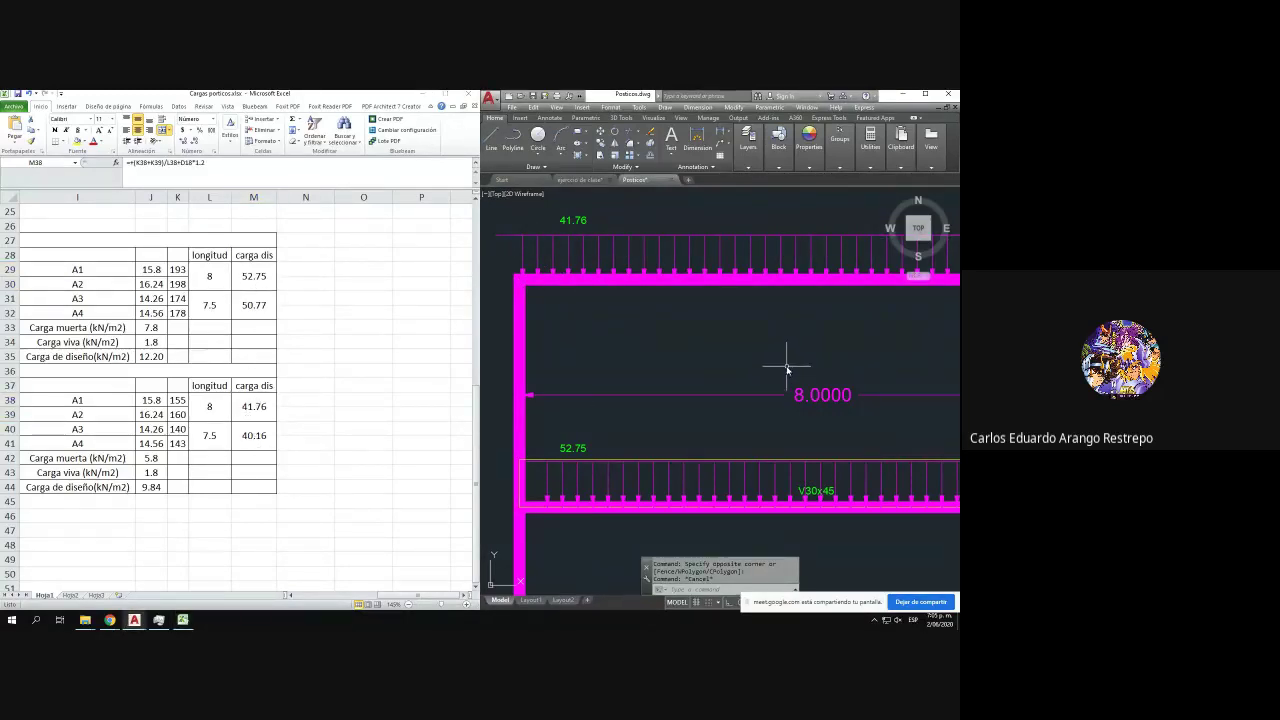
{"action": "scroll", "coordinate": [305, 366], "scroll_direction": "right", "scroll_amount": 3}
{"action": "scroll", "coordinate": [240, 366], "scroll_direction": "up", "scroll_amount": 4}
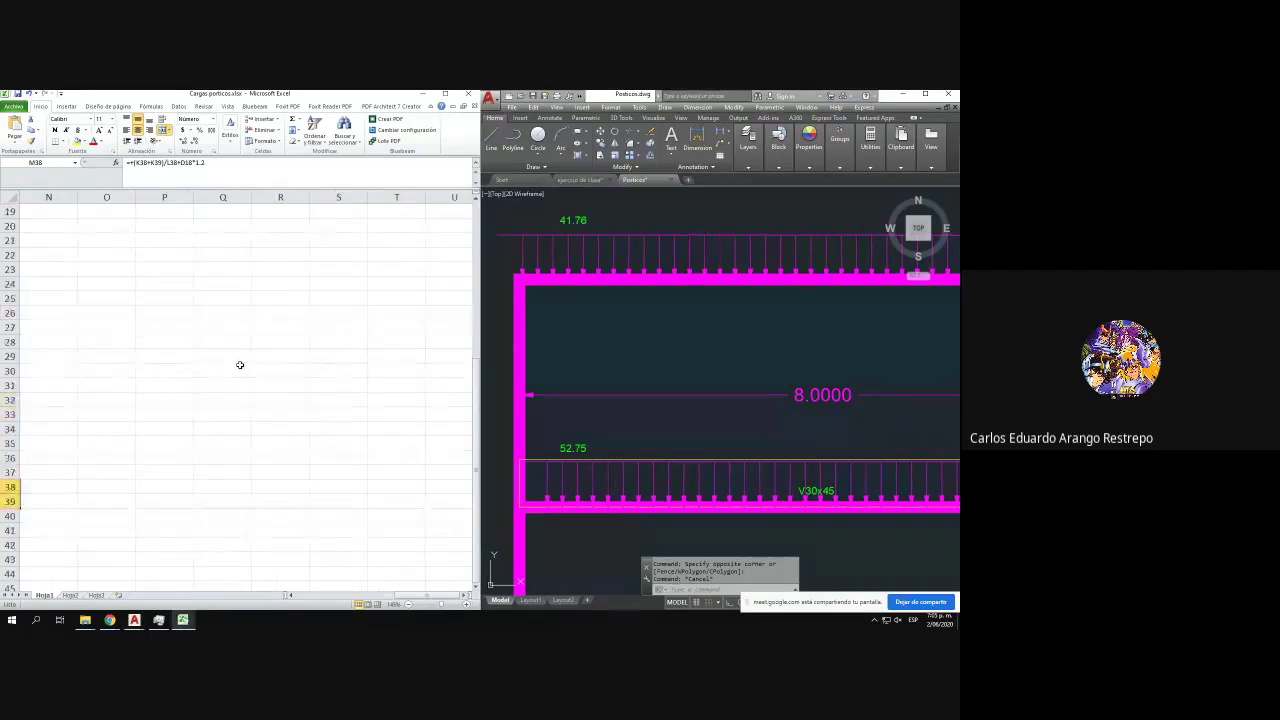
{"action": "middle_click", "coordinate": [204, 355]}
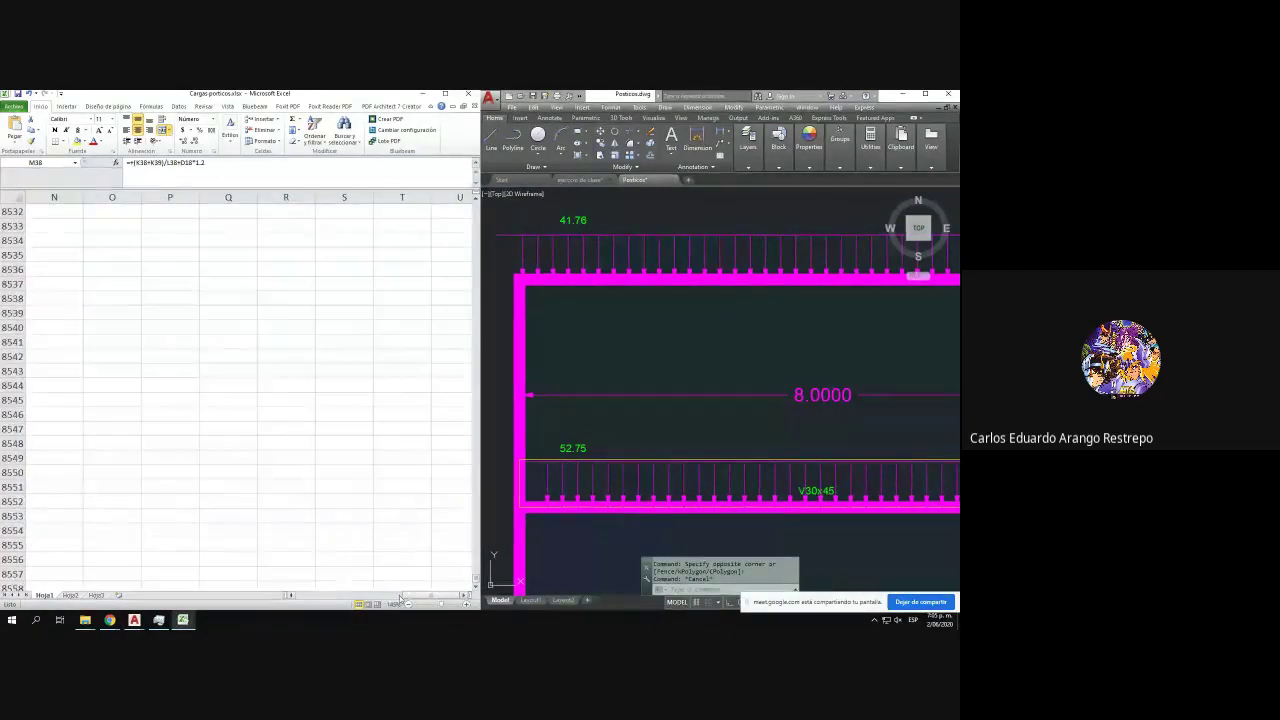
{"action": "left_click", "coordinate": [398, 541]}
{"action": "scroll", "coordinate": [429, 498], "scroll_direction": "up", "scroll_amount": 8}
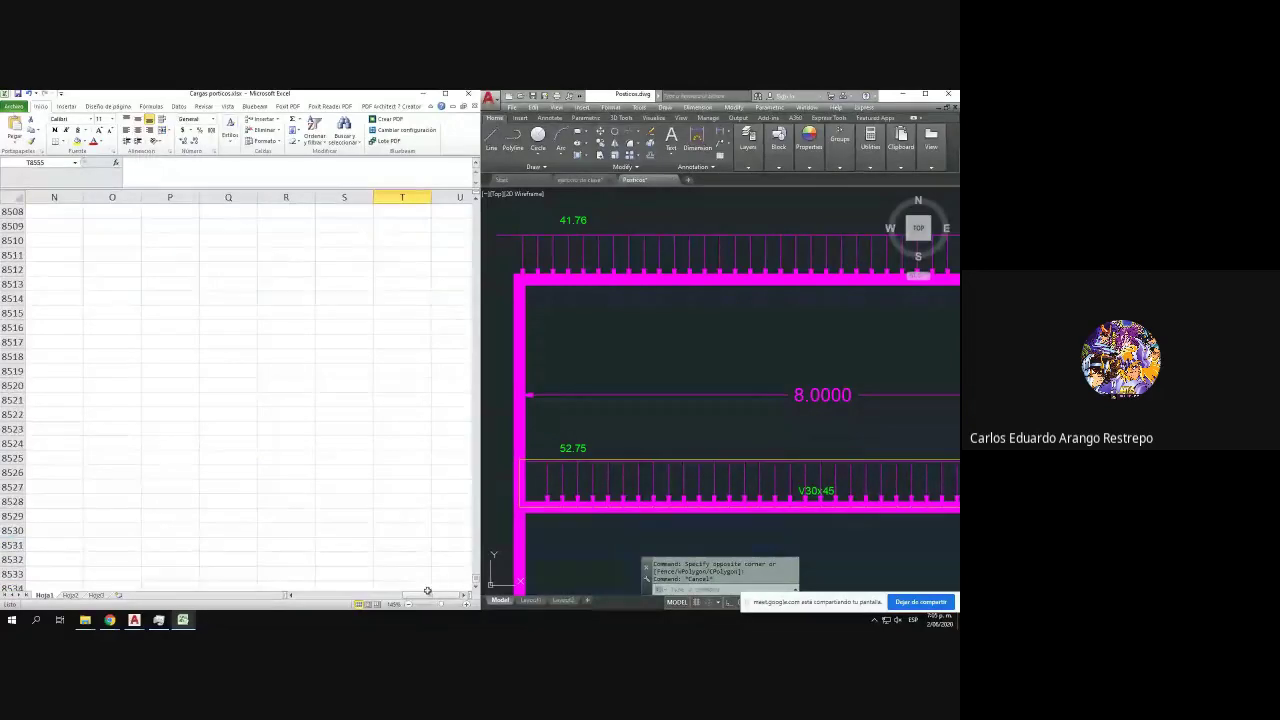
{"action": "left_click_drag", "start_coordinate": [417, 595], "coordinate": [276, 604]}
{"action": "scroll", "coordinate": [234, 513], "scroll_direction": "up", "scroll_amount": 8}
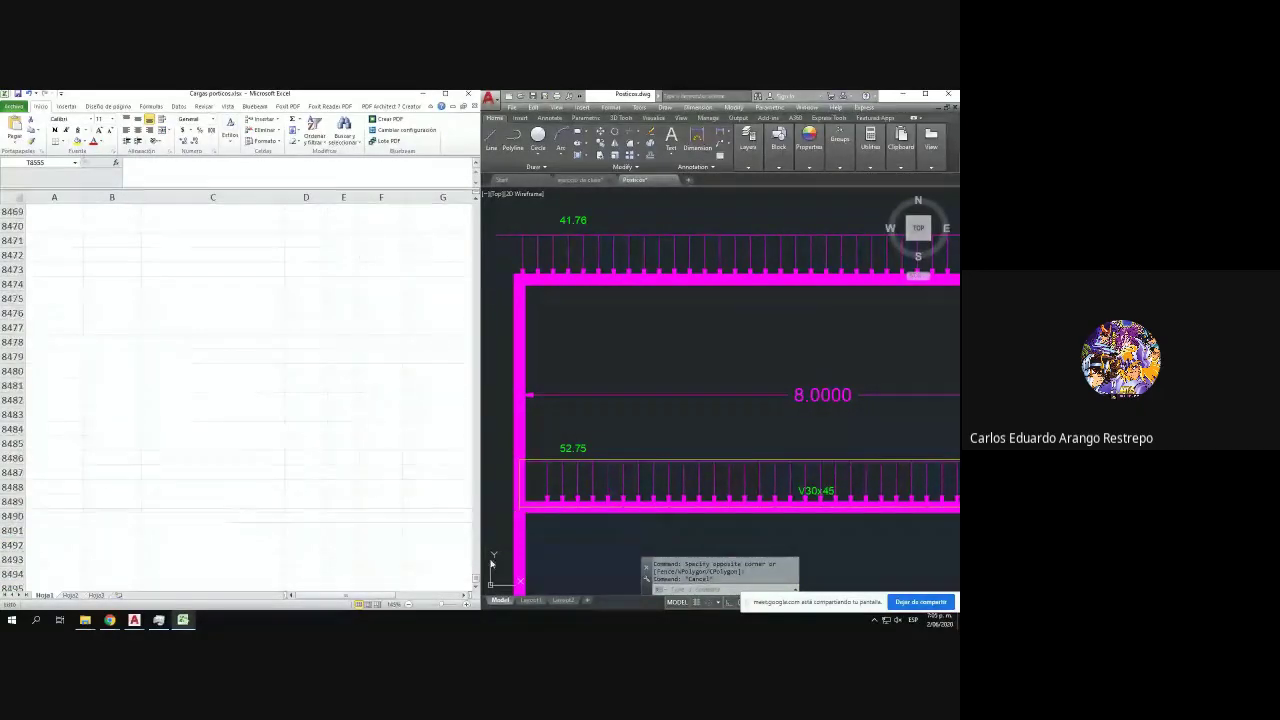
{"action": "left_click_drag", "start_coordinate": [476, 579], "coordinate": [474, 199]}
{"action": "scroll", "coordinate": [437, 372], "scroll_direction": "down", "scroll_amount": 9}
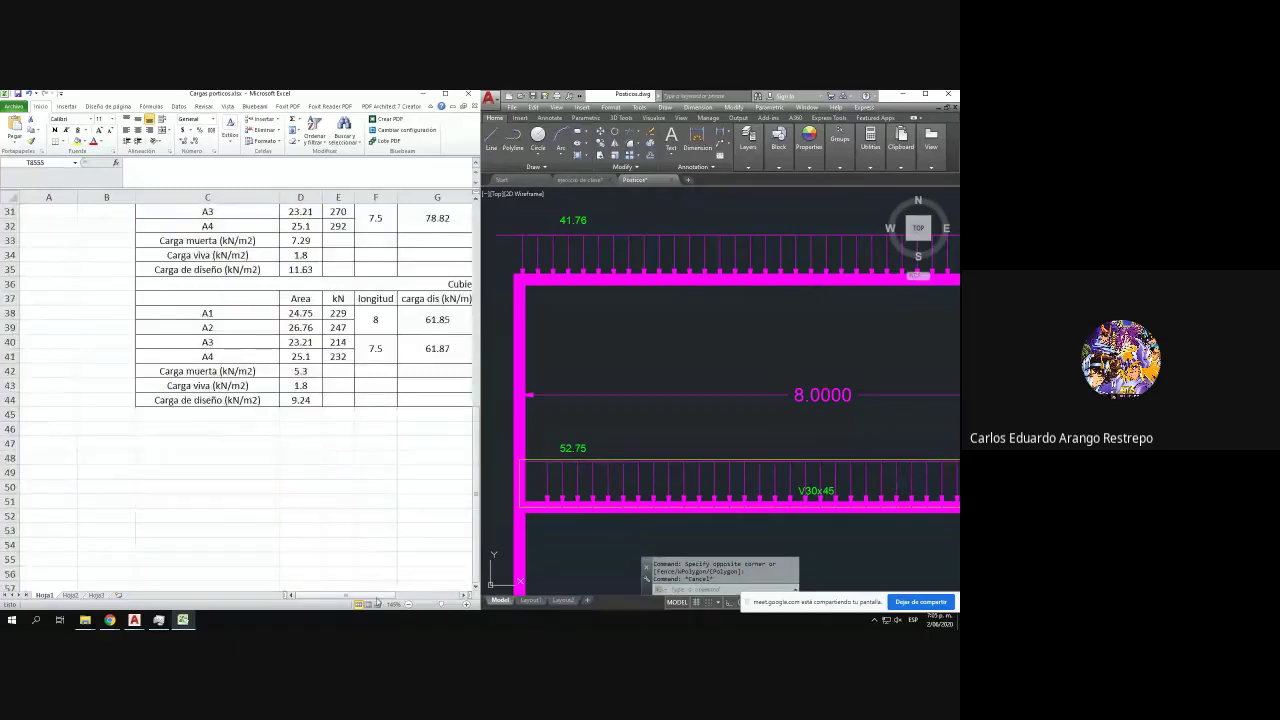
- Compare the 7.5 m span's floor and roof distributed loads in column M with the load labels on the frame
{"action": "left_click_drag", "start_coordinate": [377, 599], "coordinate": [441, 600]}
{"action": "scroll", "coordinate": [430, 500], "scroll_direction": "up", "scroll_amount": 3}
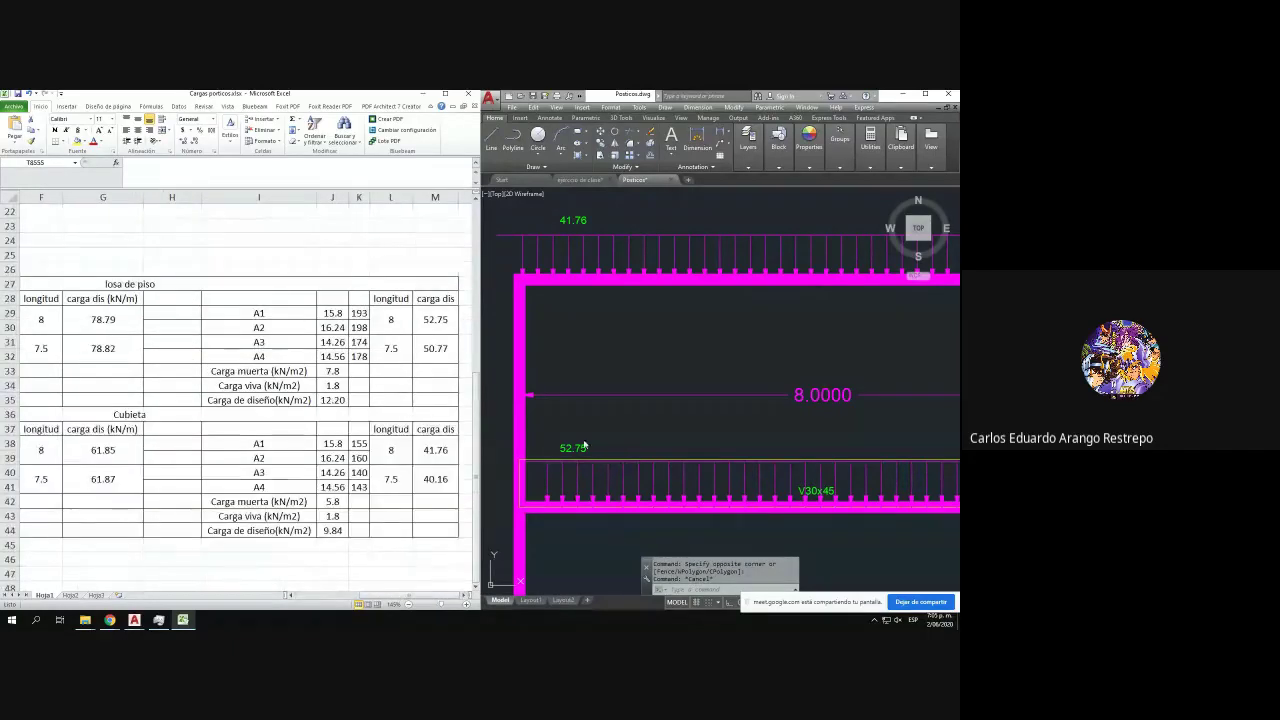
{"action": "left_click_drag", "start_coordinate": [791, 402], "coordinate": [605, 402]}
{"action": "left_click_drag", "start_coordinate": [903, 421], "coordinate": [573, 420]}
{"action": "left_click_drag", "start_coordinate": [754, 427], "coordinate": [733, 426]}
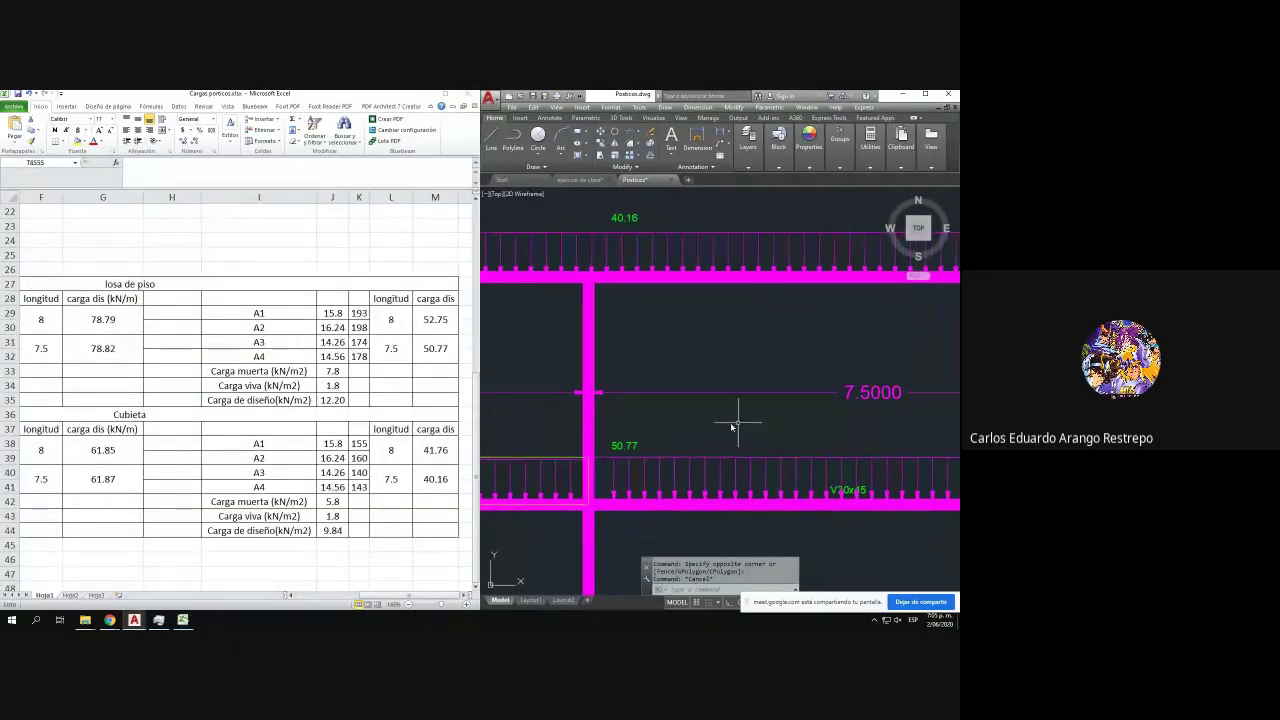
{"action": "left_click", "coordinate": [433, 497]}
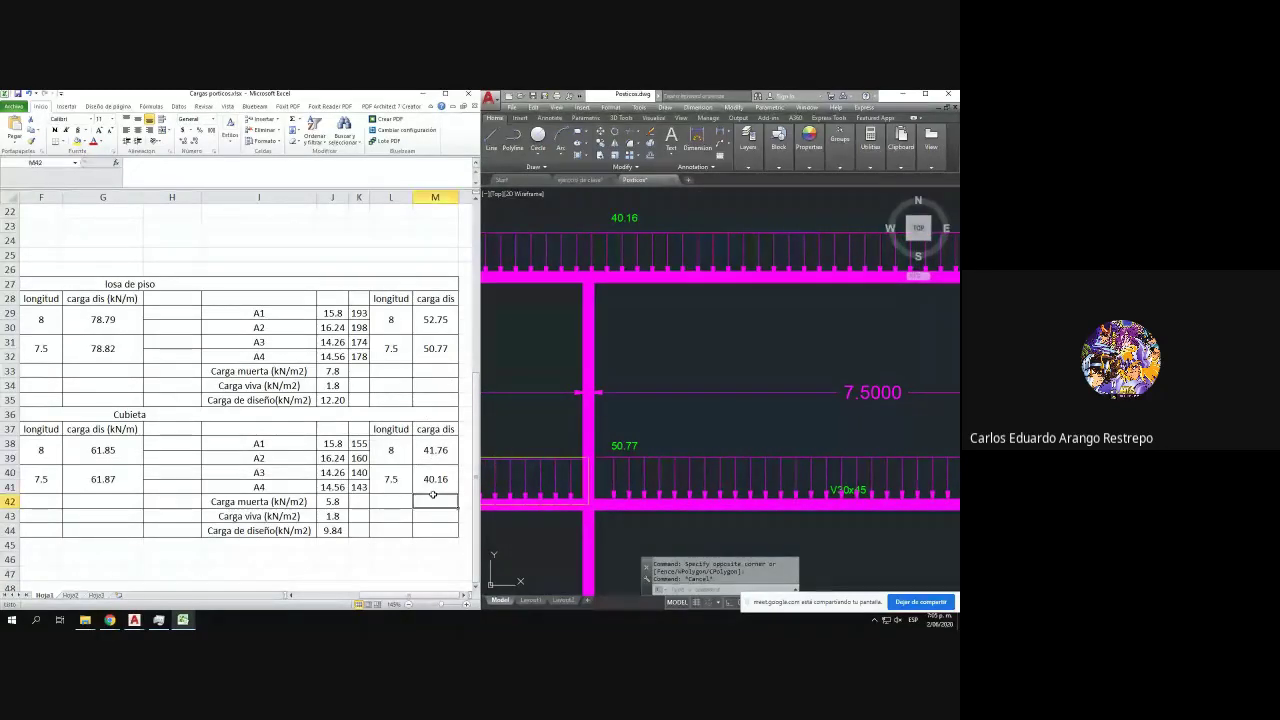
{"action": "left_click", "coordinate": [450, 433]}
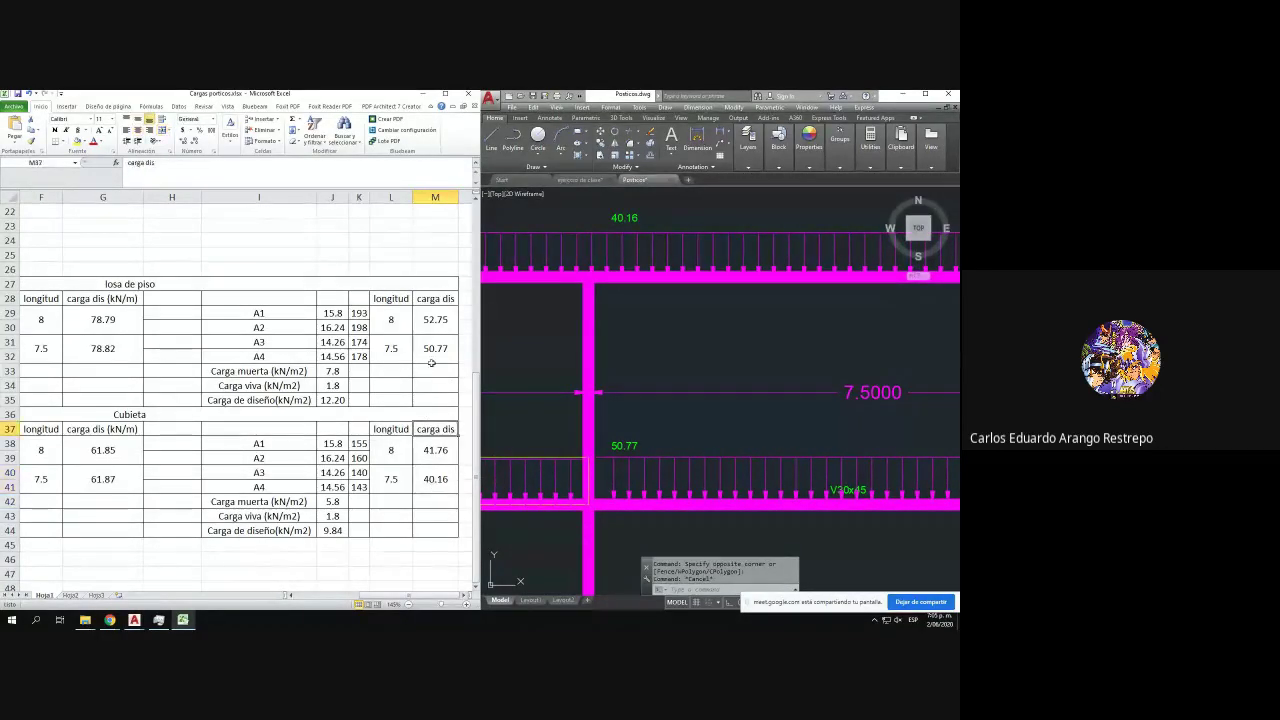
{"action": "left_click", "coordinate": [431, 363]}
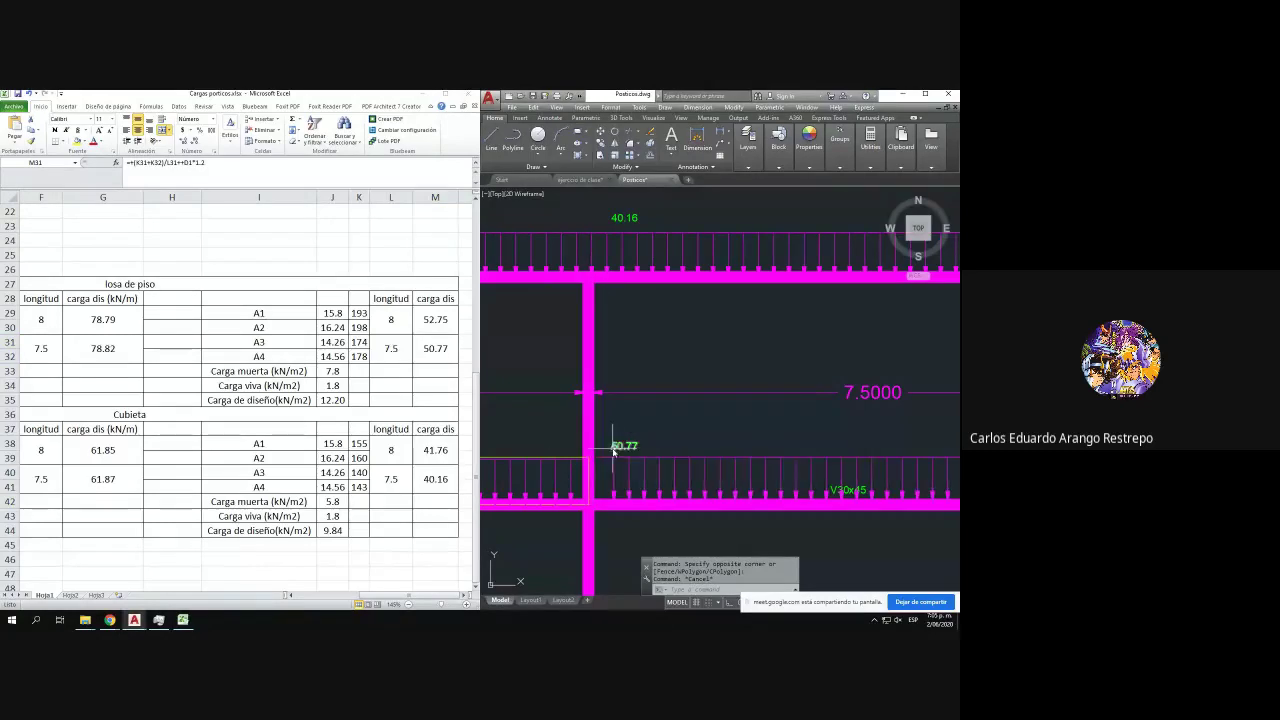
{"action": "scroll", "coordinate": [608, 443], "scroll_direction": "down", "scroll_amount": 2}
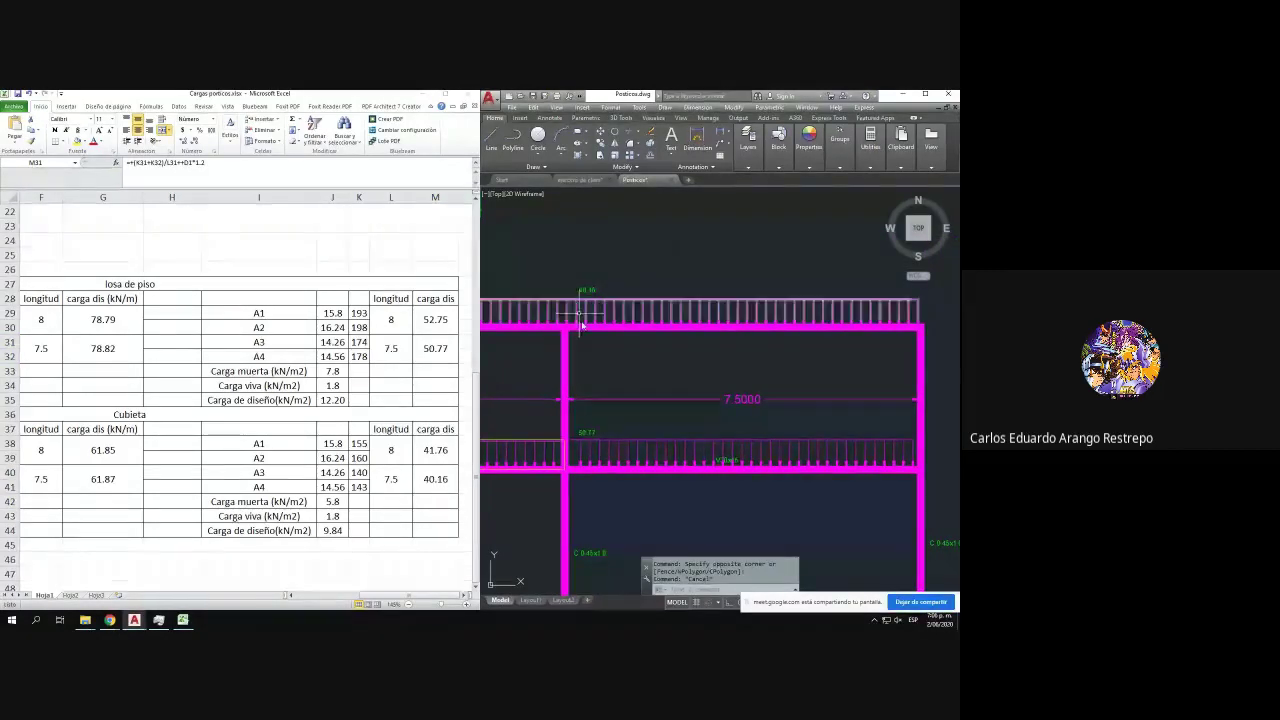
- Review the floor dead and live loads in D33 and D34, and the roof live and design loads in rows 43 and 44
{"action": "left_click", "coordinate": [397, 382]}
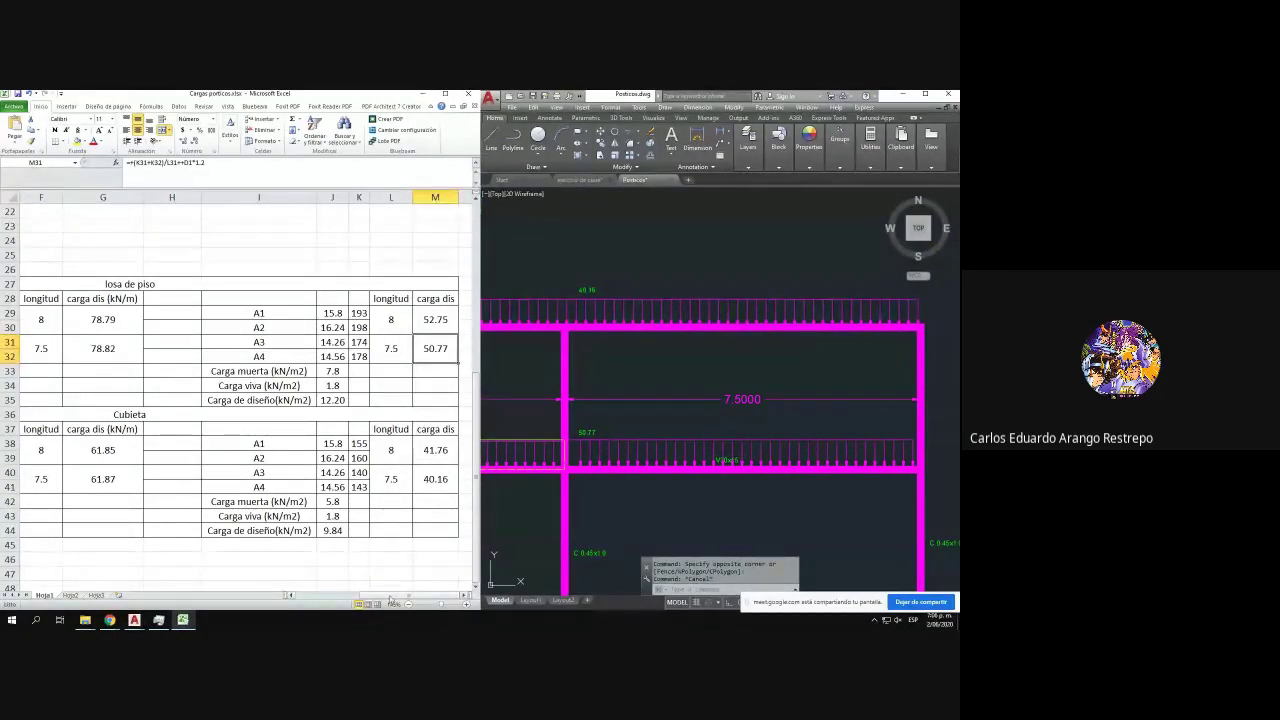
{"action": "left_click_drag", "start_coordinate": [392, 597], "coordinate": [324, 598]}
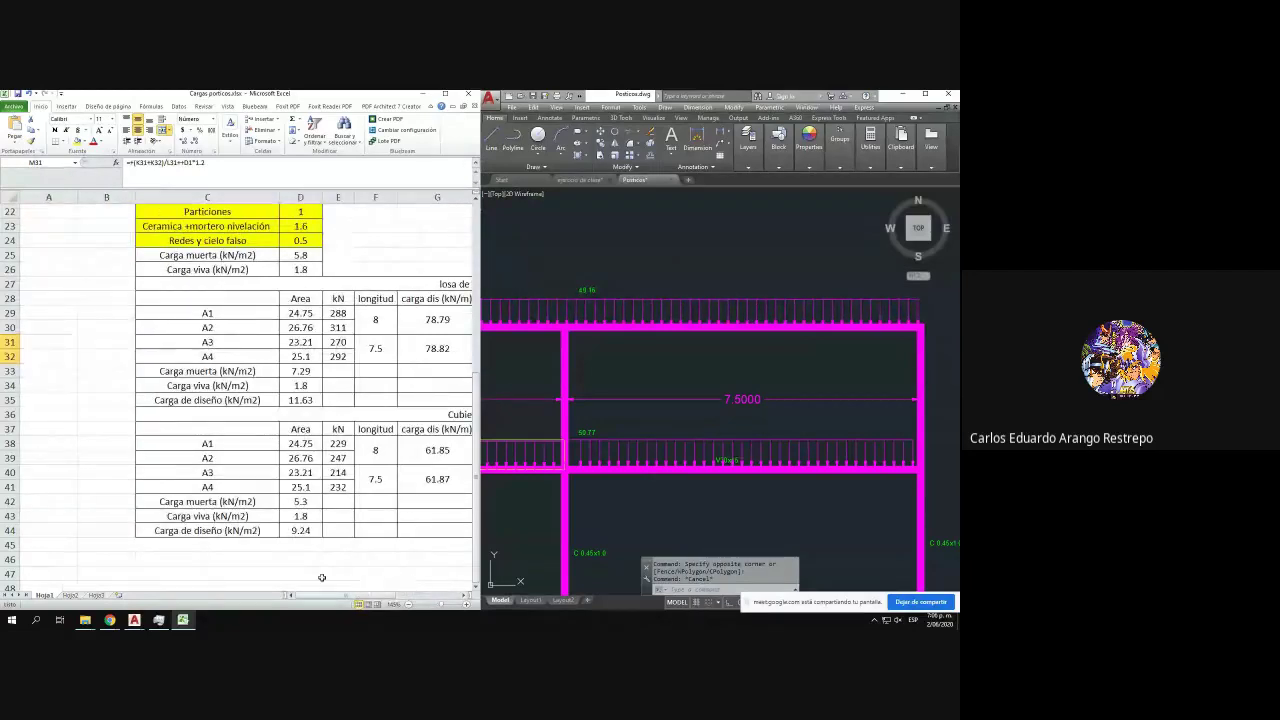
{"action": "left_click", "coordinate": [300, 371]}
{"action": "left_click_drag", "start_coordinate": [229, 387], "coordinate": [300, 385]}
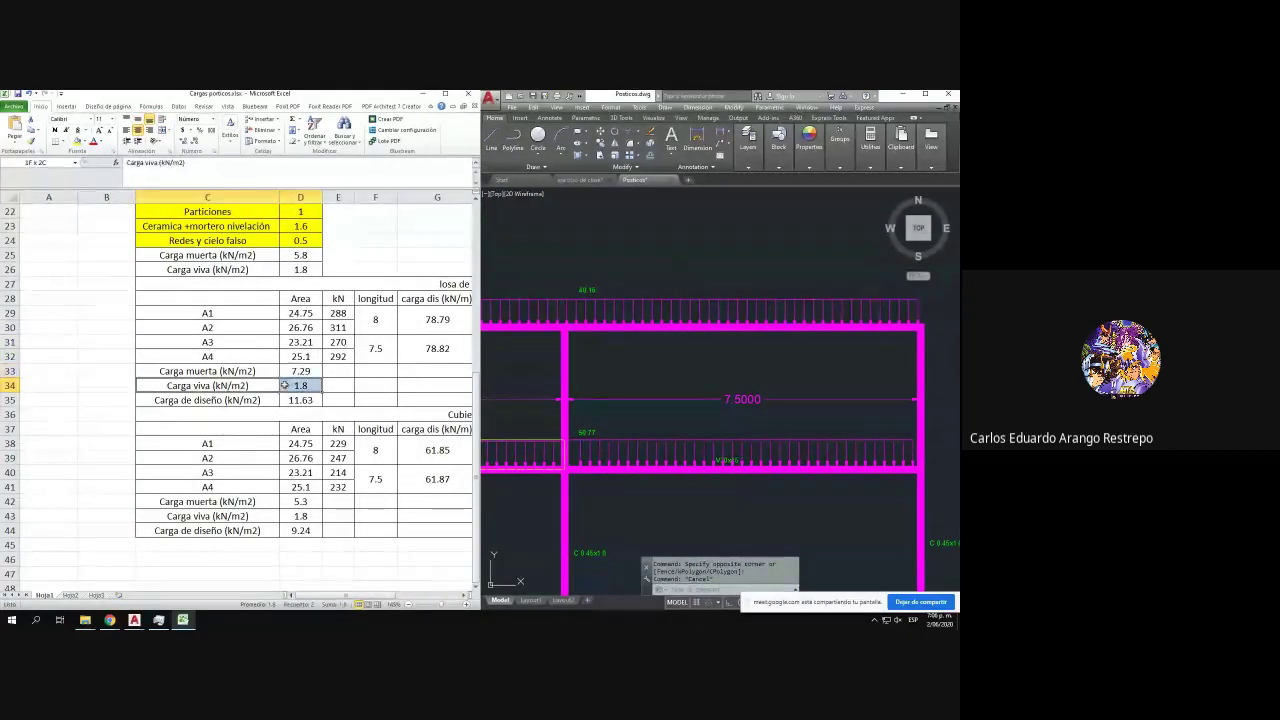
{"action": "left_click_drag", "start_coordinate": [245, 518], "coordinate": [290, 516]}
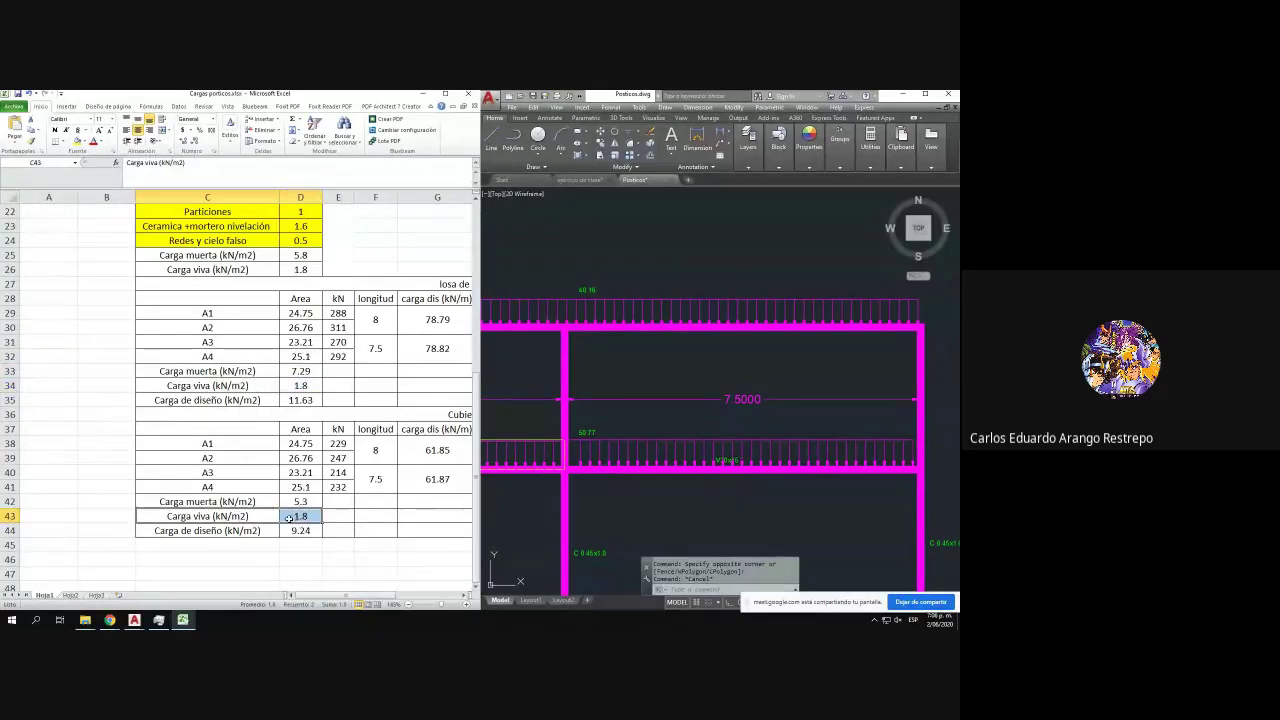
{"action": "left_click_drag", "start_coordinate": [206, 531], "coordinate": [290, 530]}
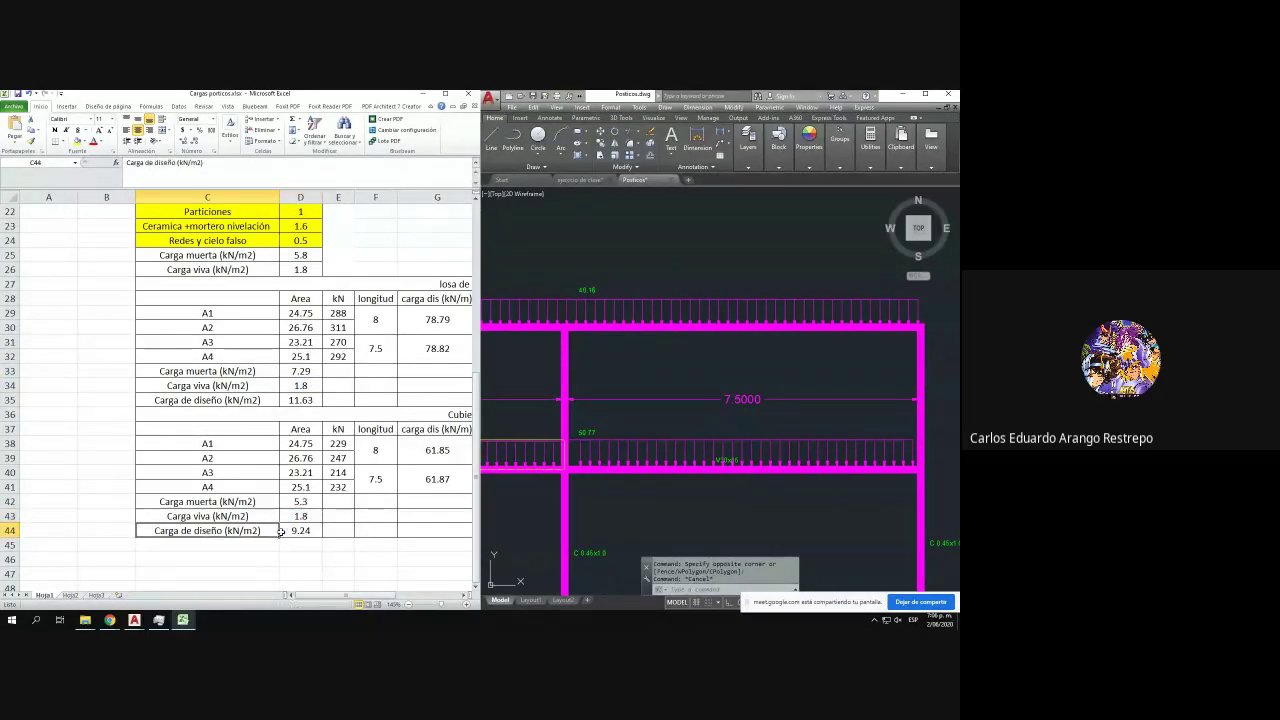
- Compare the floor slab dead load in row 33 with the roof dead load in row 42
{"action": "left_click", "coordinate": [234, 370]}
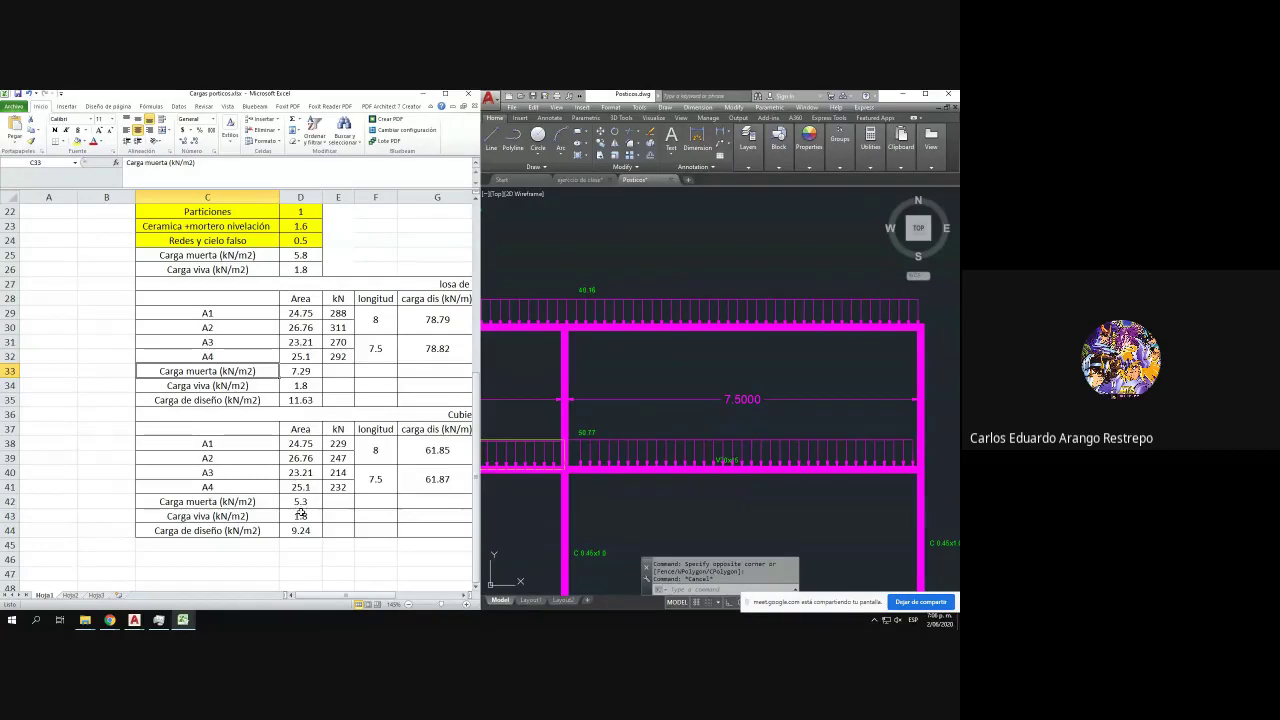
{"action": "left_click_drag", "start_coordinate": [300, 502], "coordinate": [237, 510]}
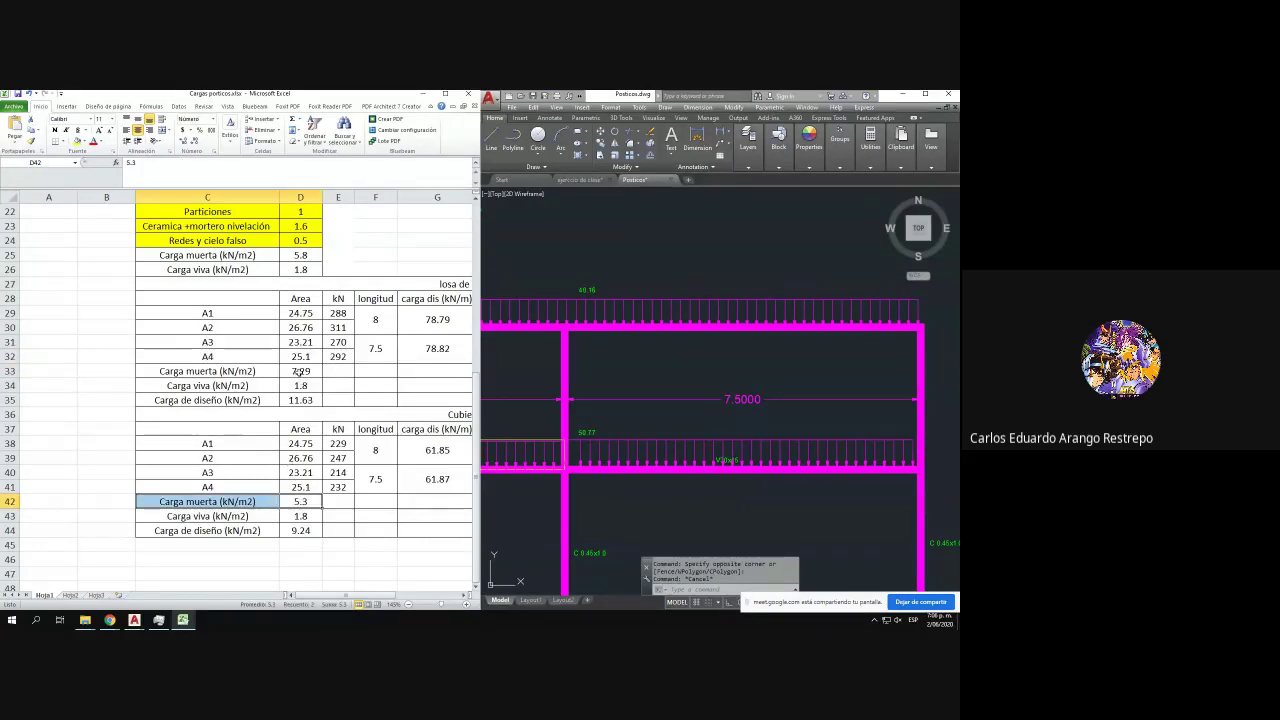
{"action": "left_click_drag", "start_coordinate": [300, 372], "coordinate": [237, 372]}
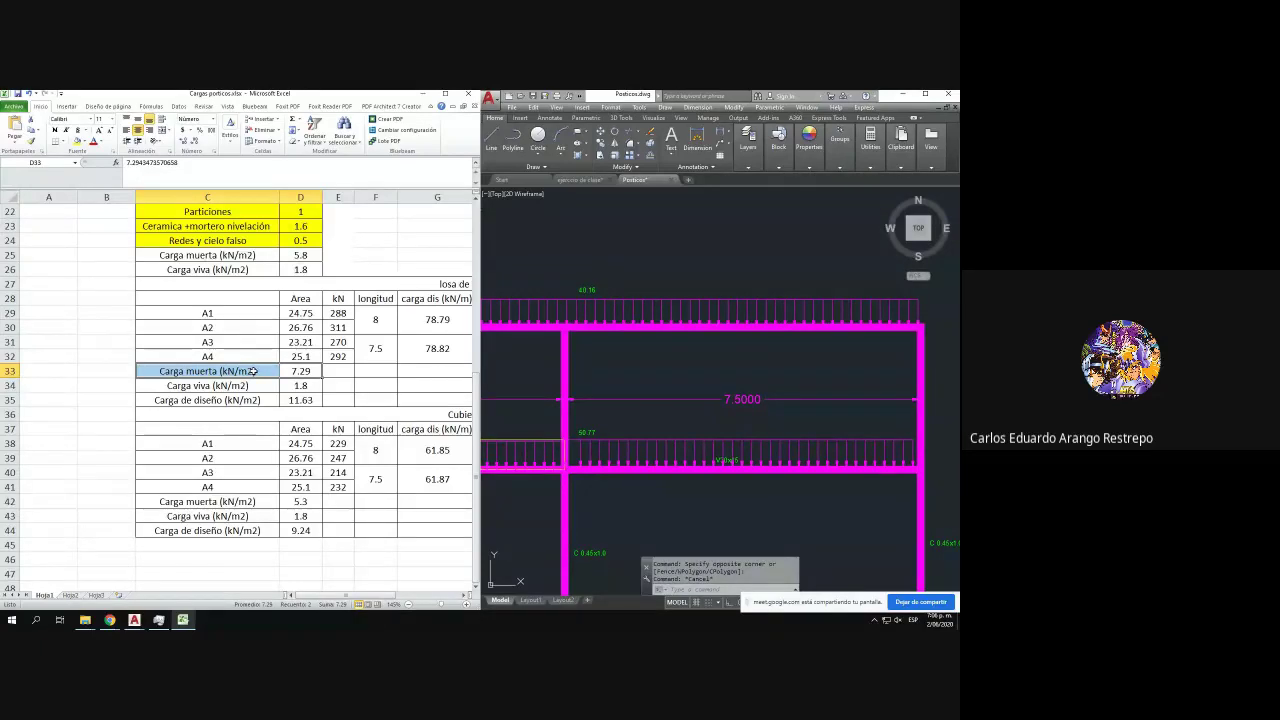
{"action": "left_click_drag", "start_coordinate": [310, 501], "coordinate": [216, 503]}
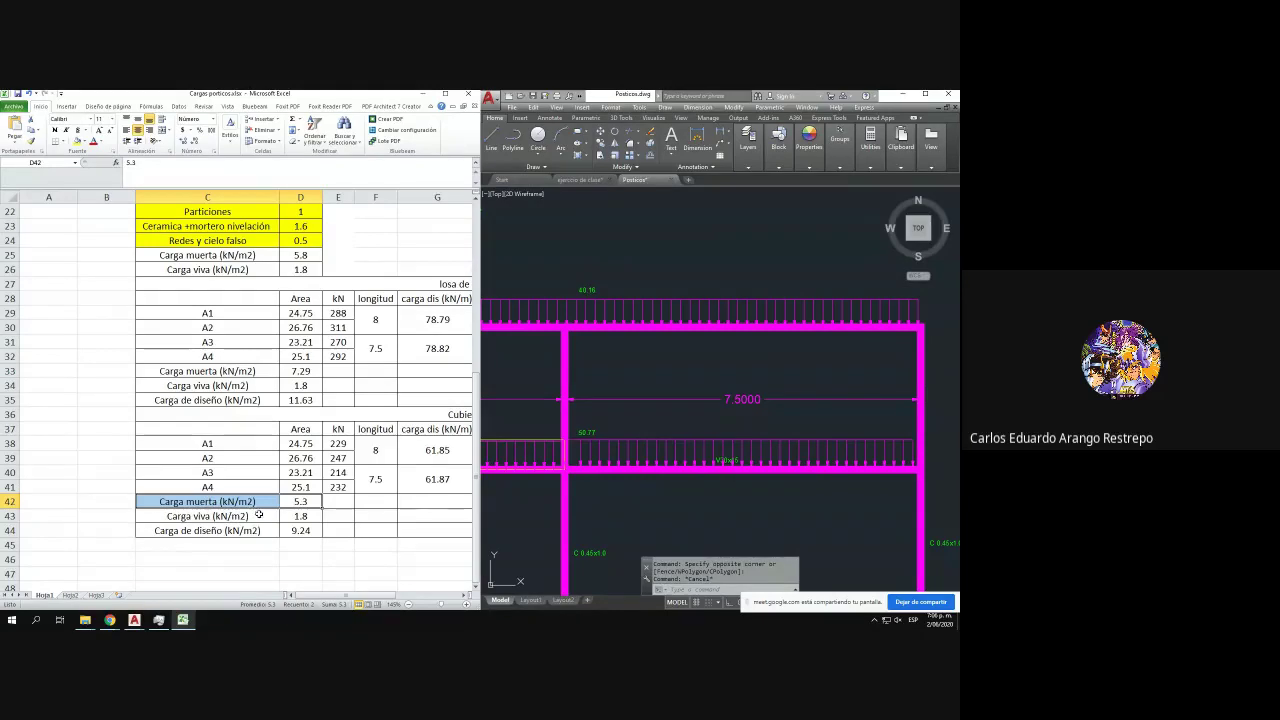
- Try a Particiones load of 3.6 in D22 and check it against the dead loads in the tables below
{"action": "scroll", "coordinate": [255, 483], "scroll_direction": "up", "scroll_amount": 3}
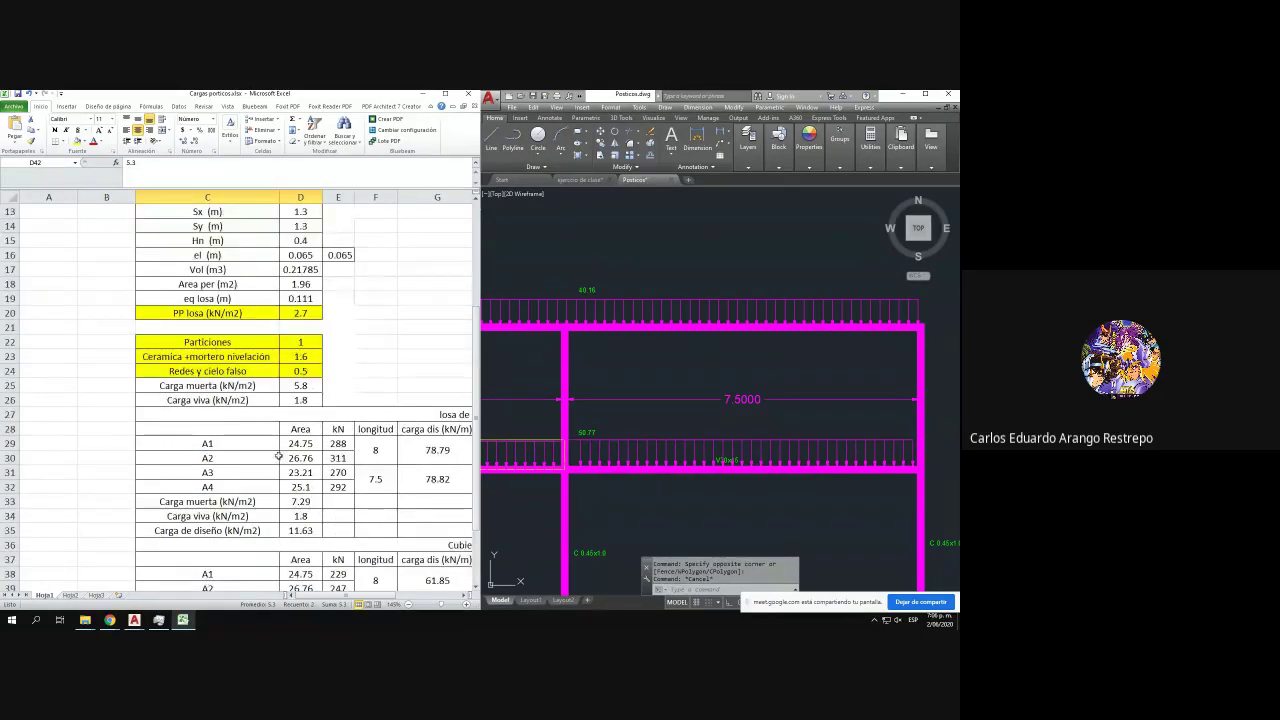
{"action": "left_click", "coordinate": [306, 344]}
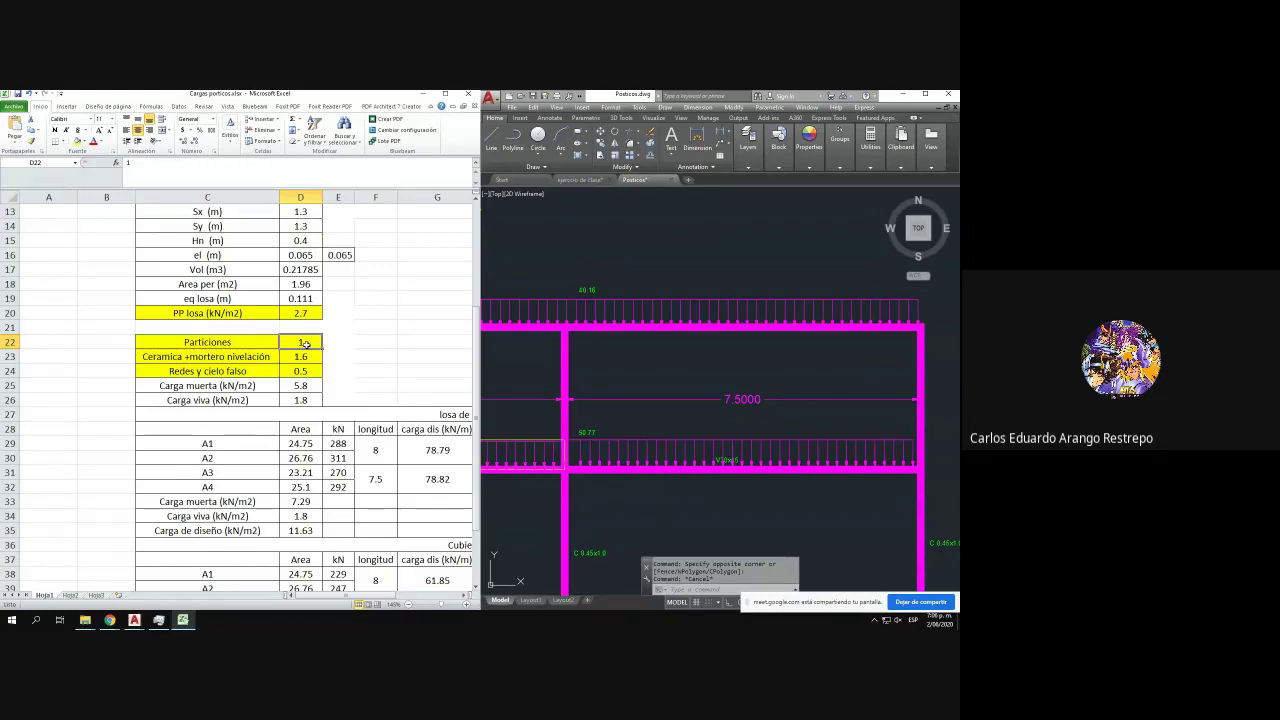
{"action": "type", "text": "3.6"}
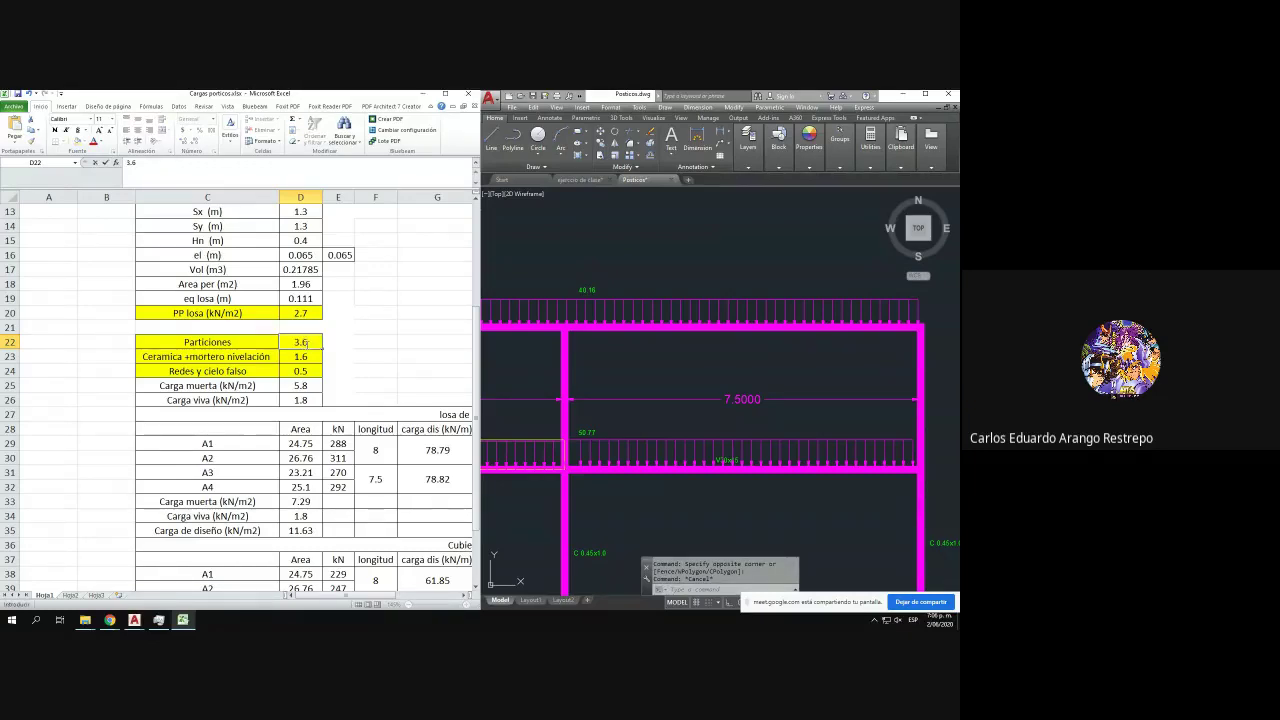
{"action": "key", "text": "Return"}
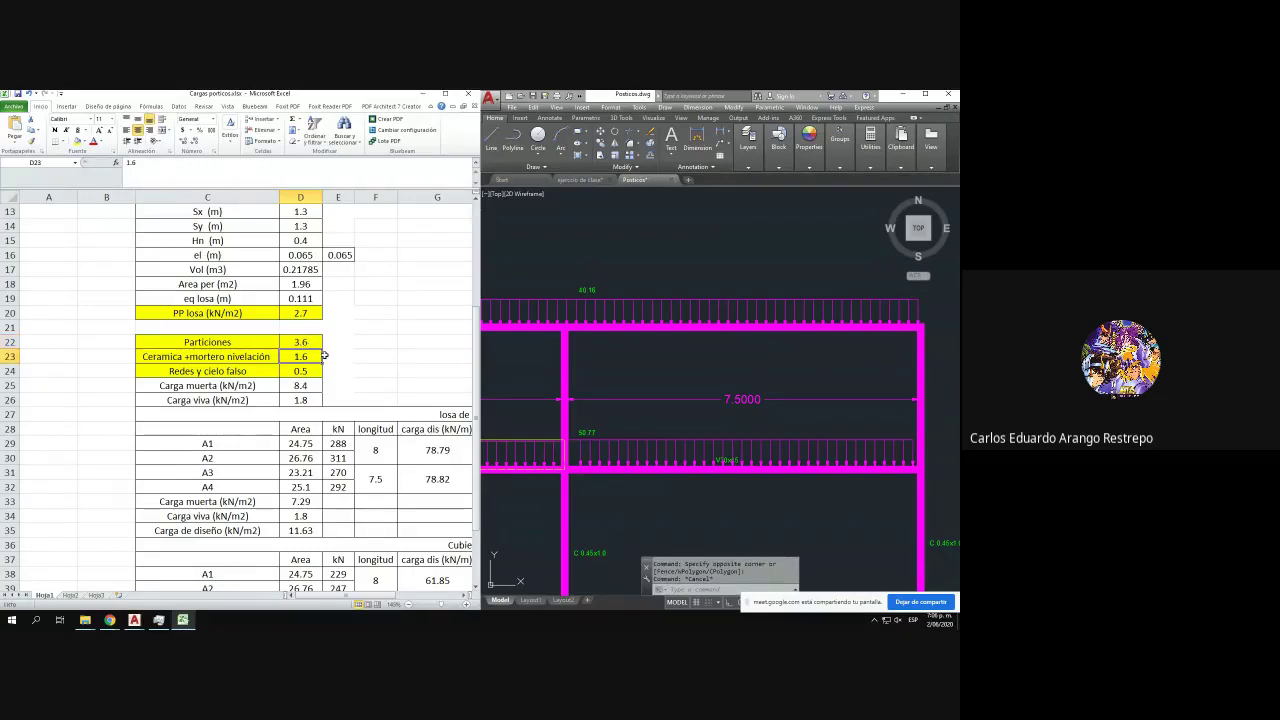
{"action": "scroll", "coordinate": [322, 370], "scroll_direction": "down", "scroll_amount": 2}
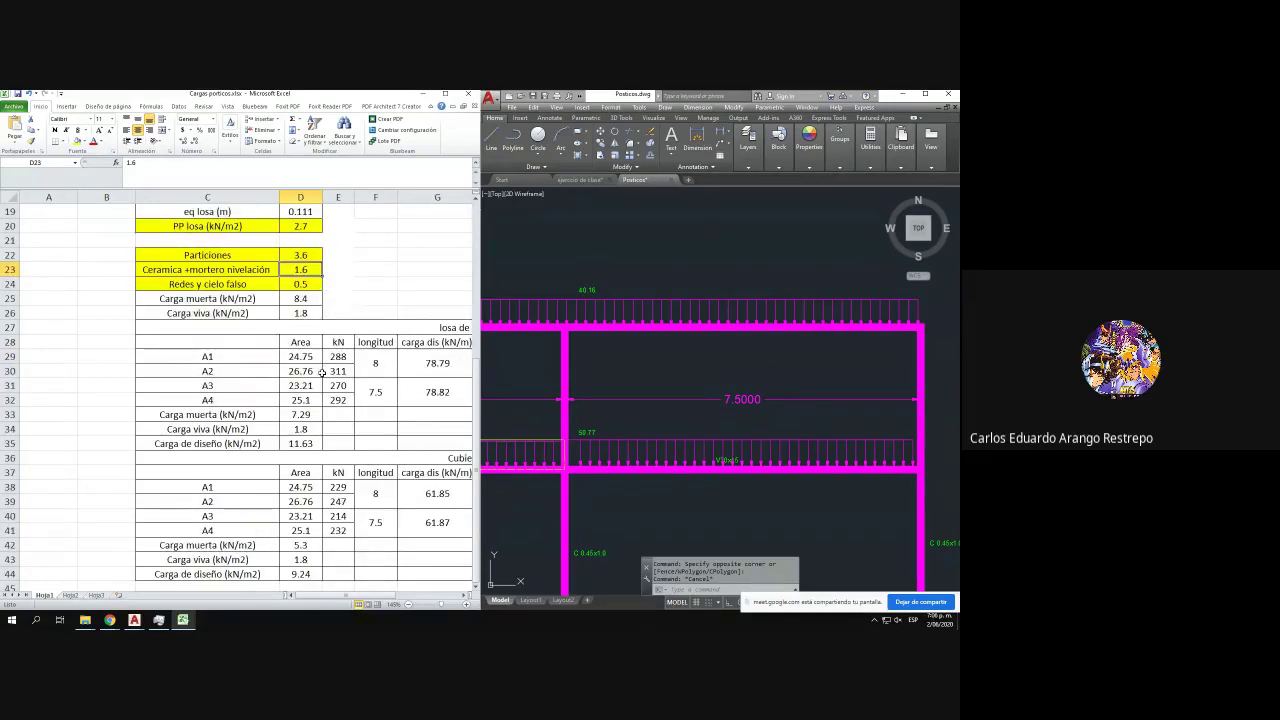
{"action": "scroll", "coordinate": [322, 371], "scroll_direction": "down", "scroll_amount": 2}
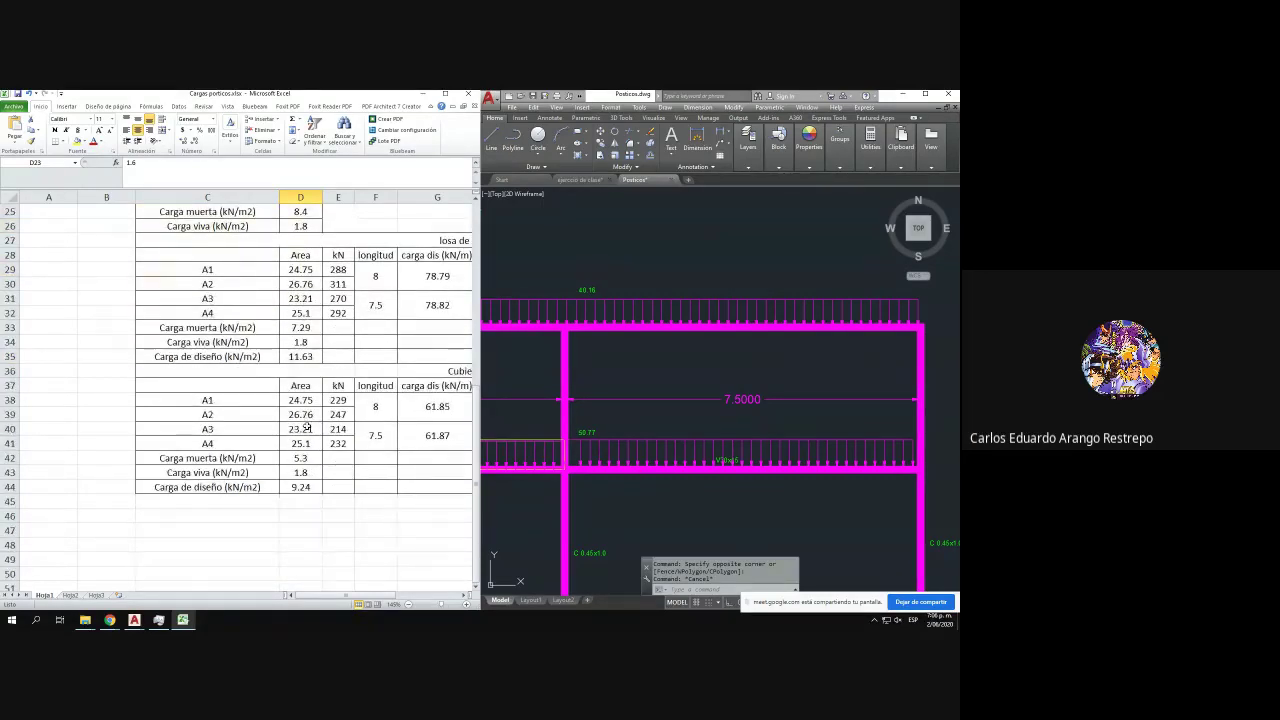
{"action": "left_click", "coordinate": [301, 459]}
- Set the Particiones load in D22 to 3
{"action": "scroll", "coordinate": [297, 447], "scroll_direction": "up", "scroll_amount": 3}
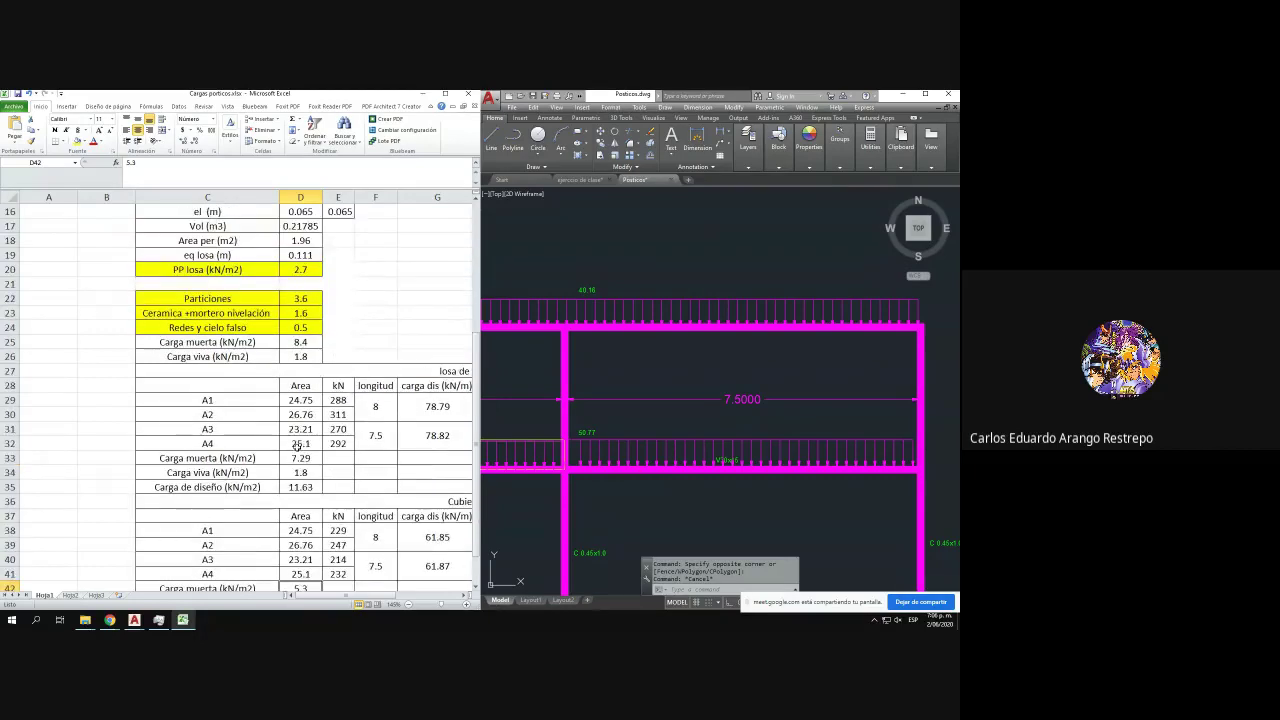
{"action": "left_click", "coordinate": [310, 441]}
{"action": "left_click", "coordinate": [296, 298]}
{"action": "type", "text": "3"}
{"action": "key", "text": "Return"}
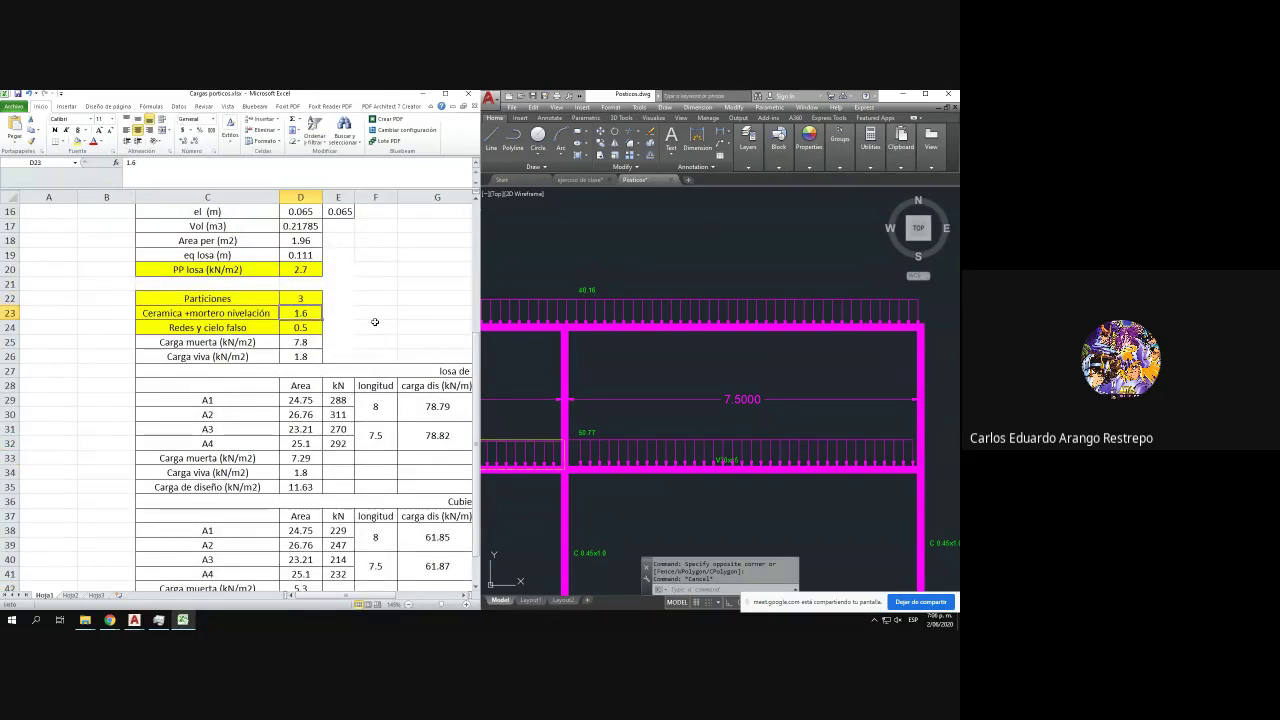
- Maximize the workbook window, check the dead load formula in D25, and enter the heading "losa de piso" in C21
{"action": "left_click", "coordinate": [445, 93]}
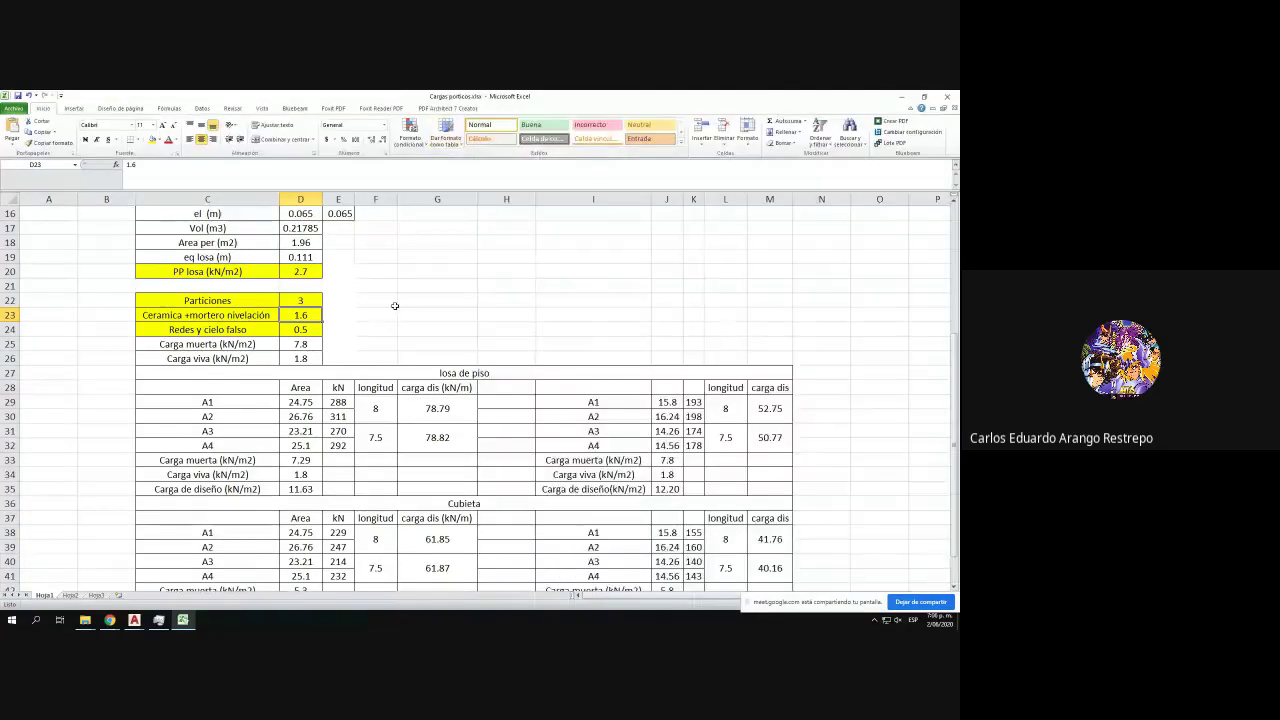
{"action": "left_click", "coordinate": [312, 346]}
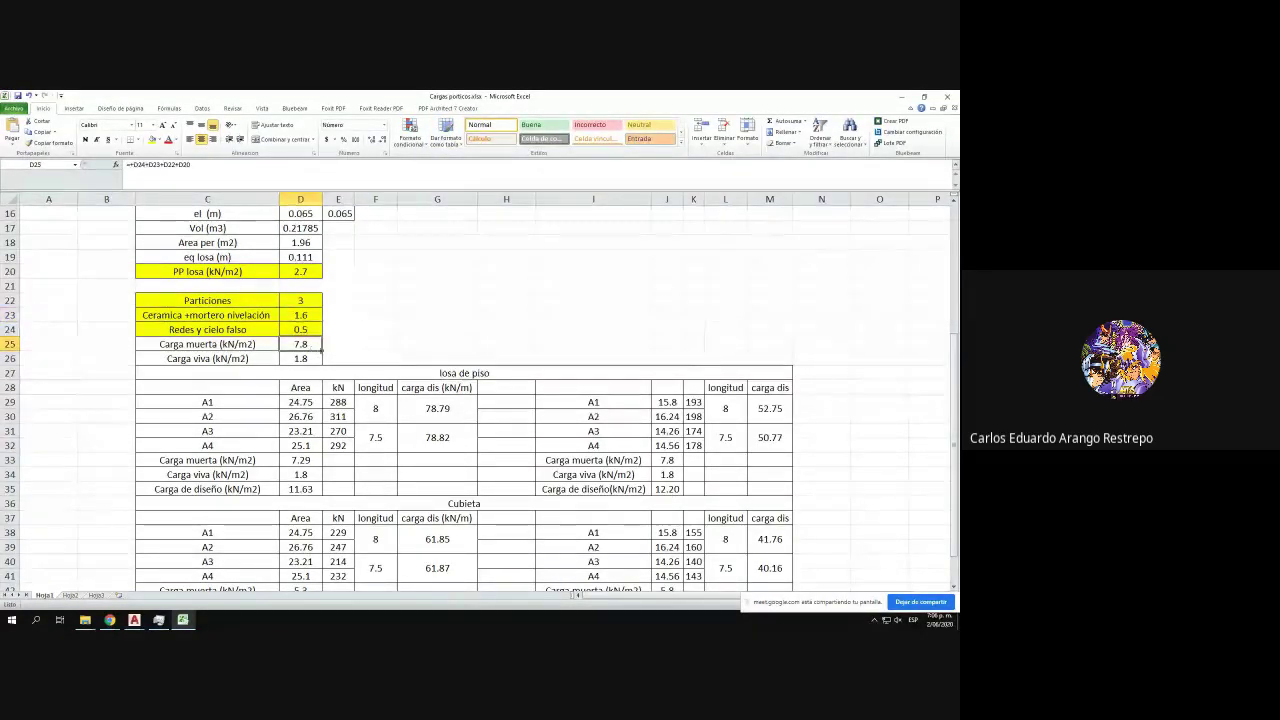
{"action": "mouse_move", "coordinate": [193, 302]}
{"action": "left_mouse_down"}
{"action": "mouse_move", "coordinate": [289, 311]}
{"action": "mouse_move", "coordinate": [291, 286]}
{"action": "left_mouse_up"}
{"action": "left_click", "coordinate": [252, 287]}
{"action": "type", "text": "losa de piso"}
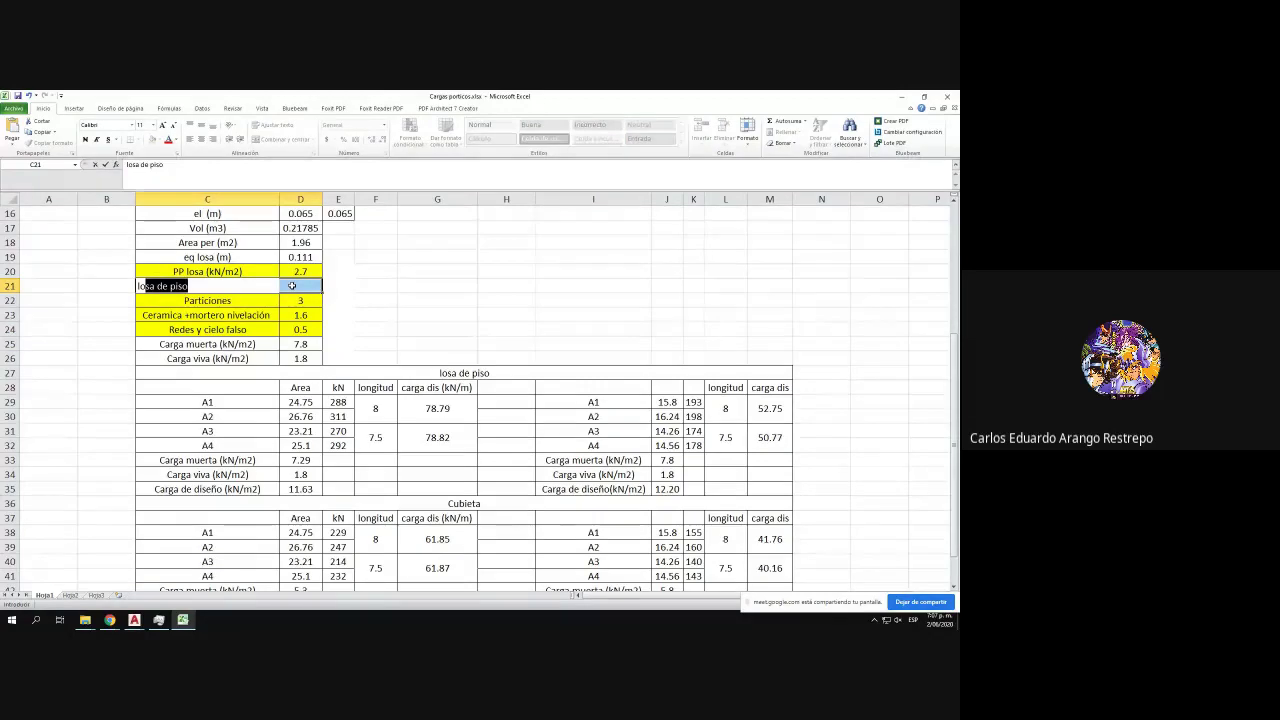
{"action": "left_click", "coordinate": [338, 300]}
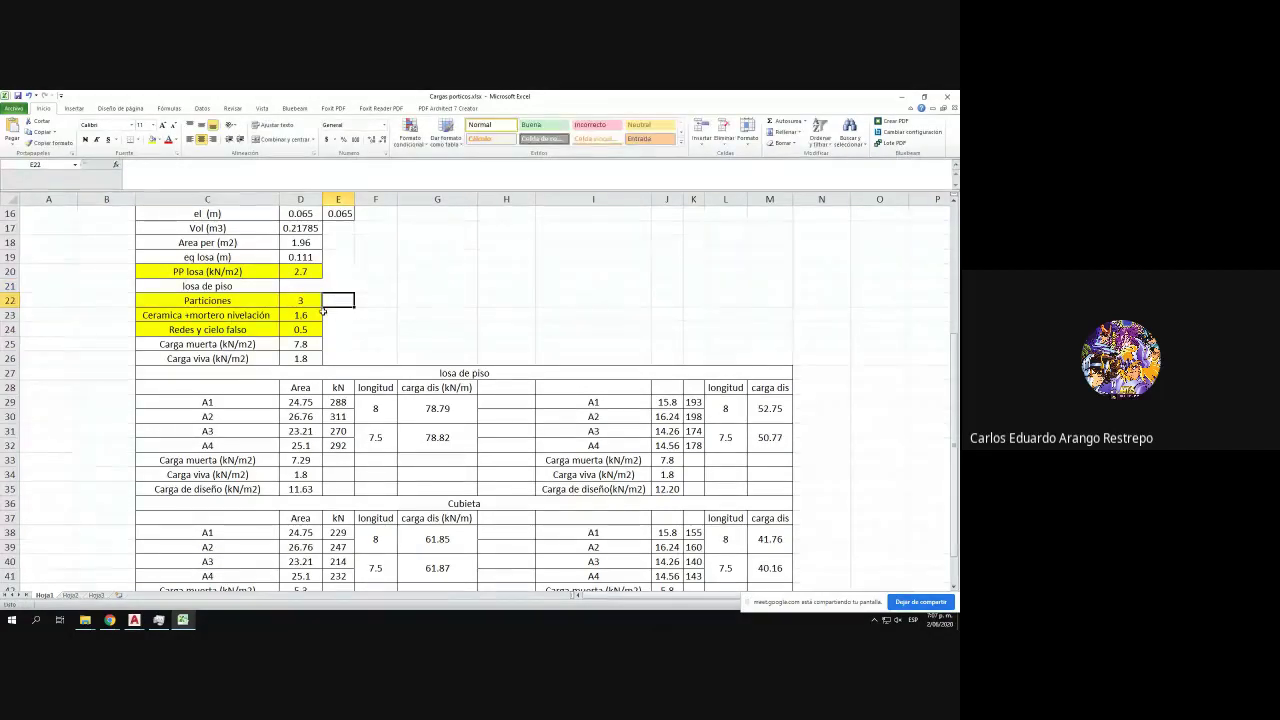
- Correct the spelling of the roof table's heading in C36 to "Cubierta"
{"action": "double_click", "coordinate": [472, 505]}
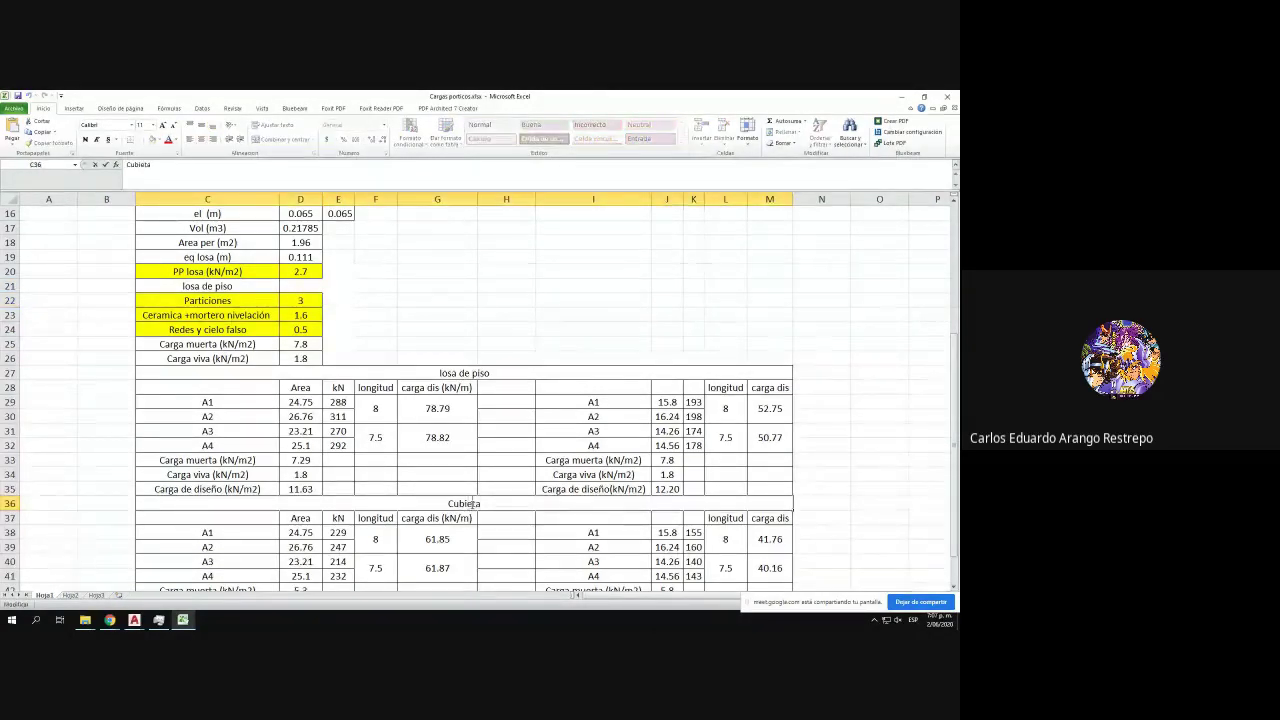
{"action": "type", "text": "r"}
{"action": "key", "text": "Return"}
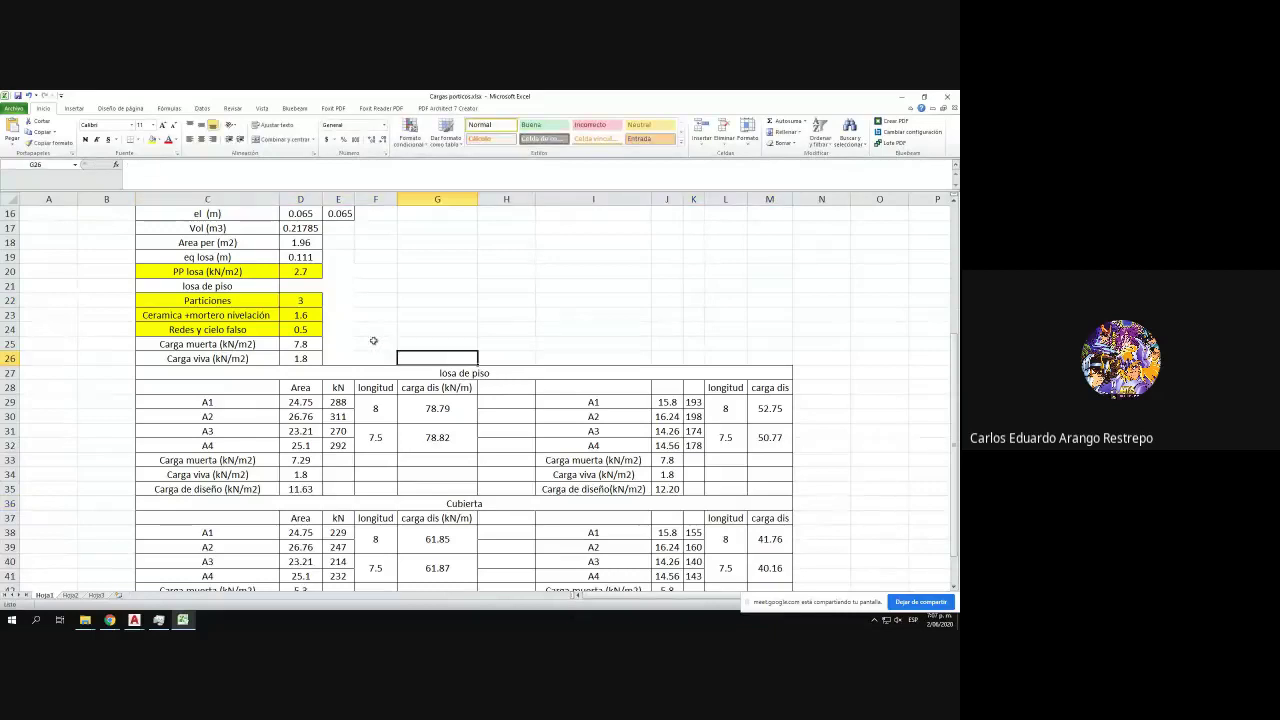
- Merge and center the "losa de piso" heading across C21:D21
{"action": "left_click", "coordinate": [305, 342]}
{"action": "left_click", "coordinate": [302, 303]}
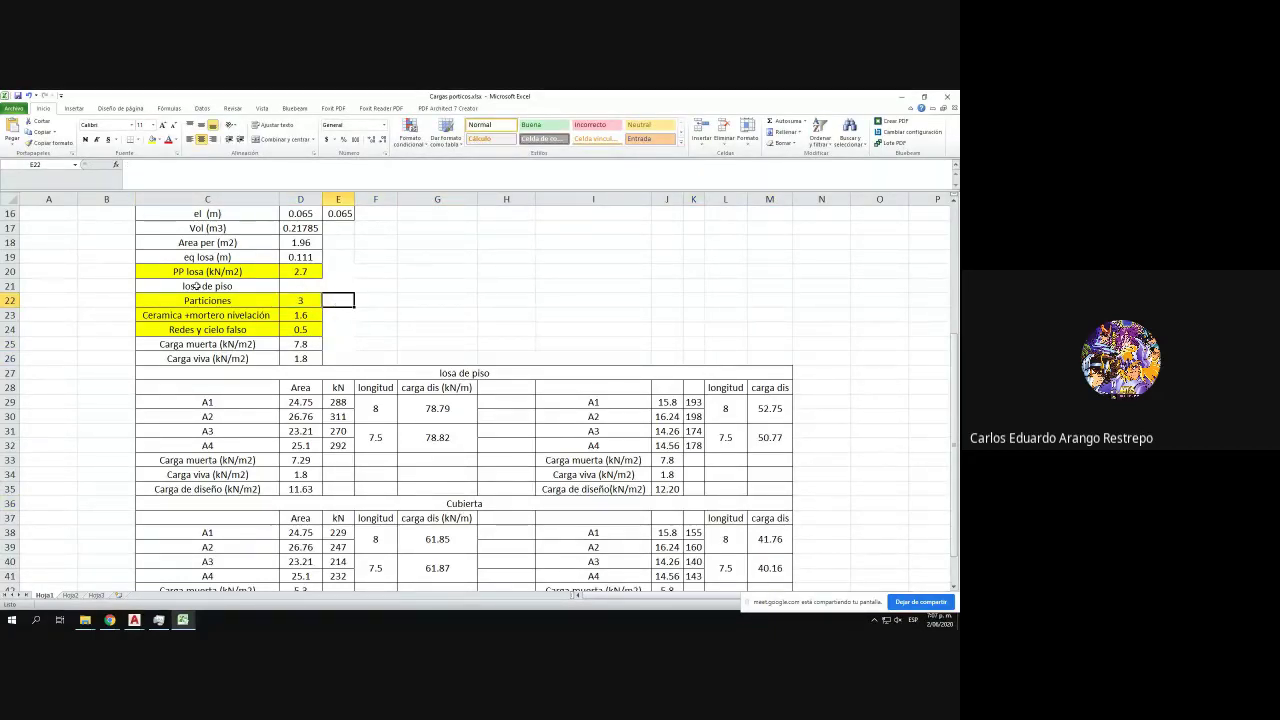
{"action": "left_click_drag", "start_coordinate": [198, 286], "coordinate": [300, 286]}
{"action": "left_click", "coordinate": [275, 141]}
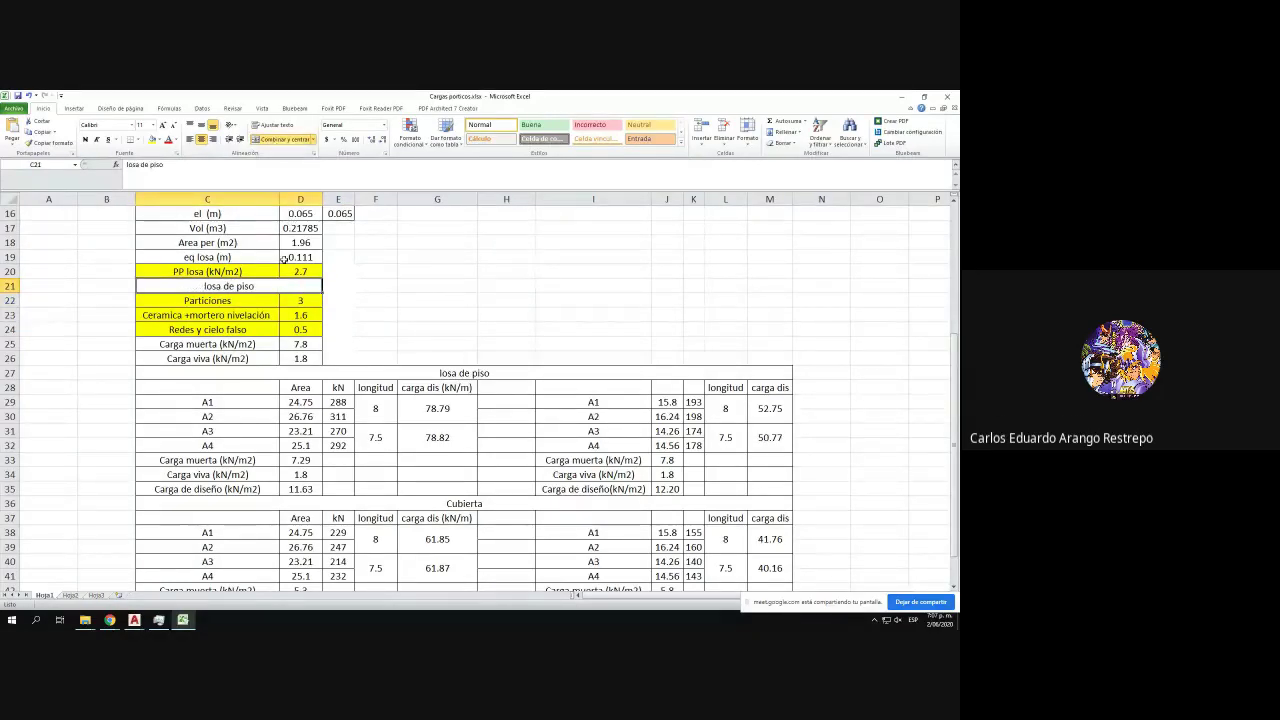
- Add borders to the floor slab load block C21:D26
{"action": "mouse_move", "coordinate": [251, 287]}
{"action": "left_mouse_down"}
{"action": "mouse_move", "coordinate": [298, 354]}
{"action": "mouse_move", "coordinate": [267, 283]}
{"action": "left_mouse_up"}
{"action": "left_click", "coordinate": [137, 140]}
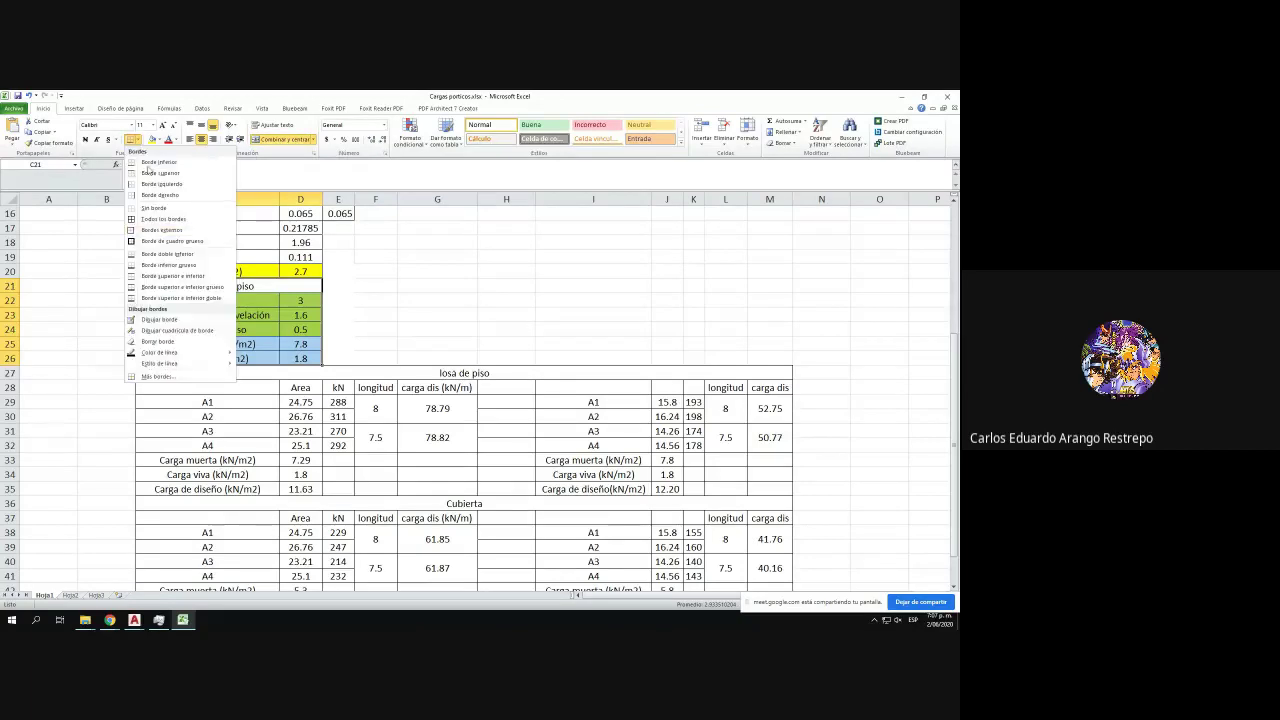
{"action": "left_click", "coordinate": [150, 226]}
{"action": "left_click", "coordinate": [338, 315]}
- Review the floor slab load components in rows 22 to 24 and the cells summed by the dead load formula in D25
{"action": "left_click", "coordinate": [201, 315]}
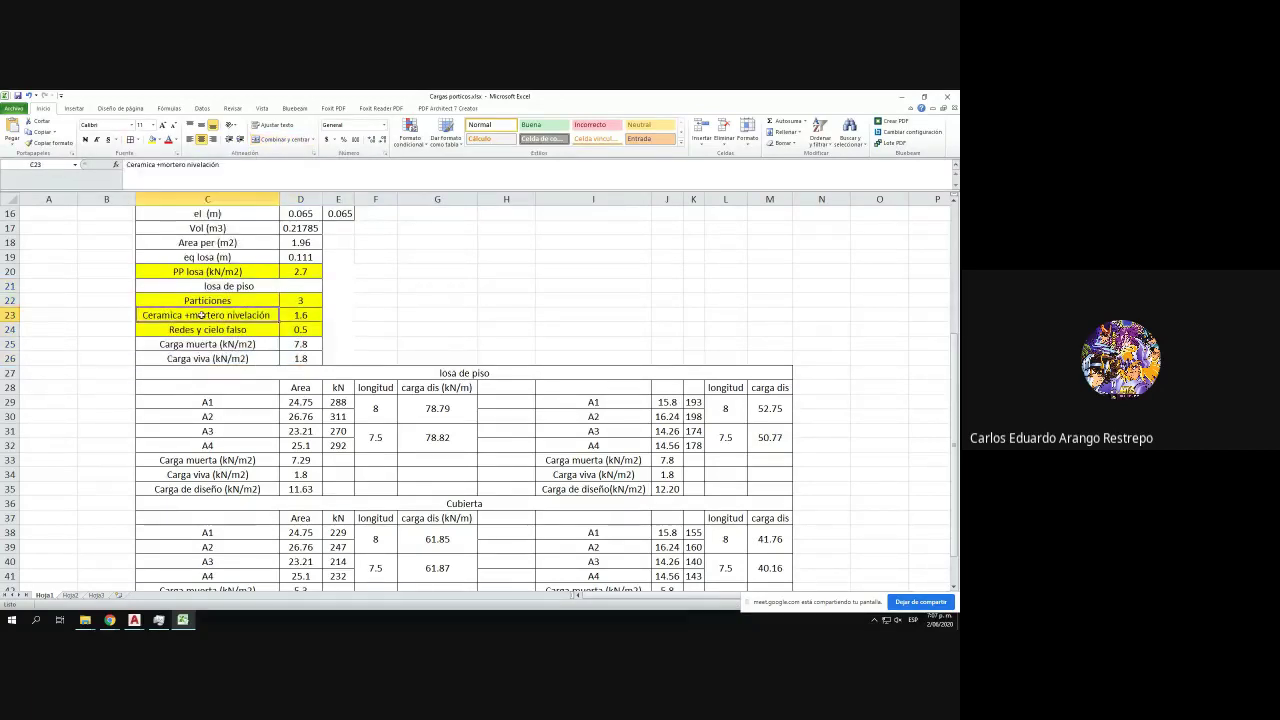
{"action": "left_click", "coordinate": [298, 317]}
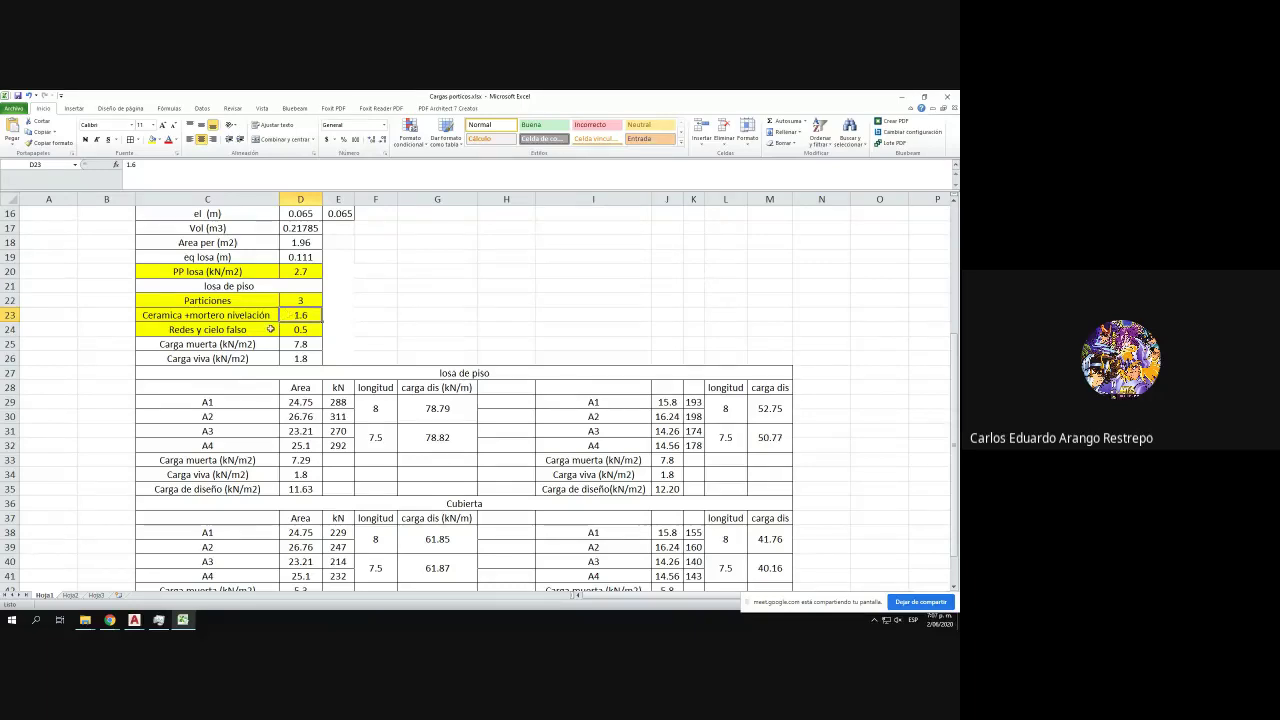
{"action": "left_click", "coordinate": [262, 329]}
{"action": "left_click", "coordinate": [311, 329]}
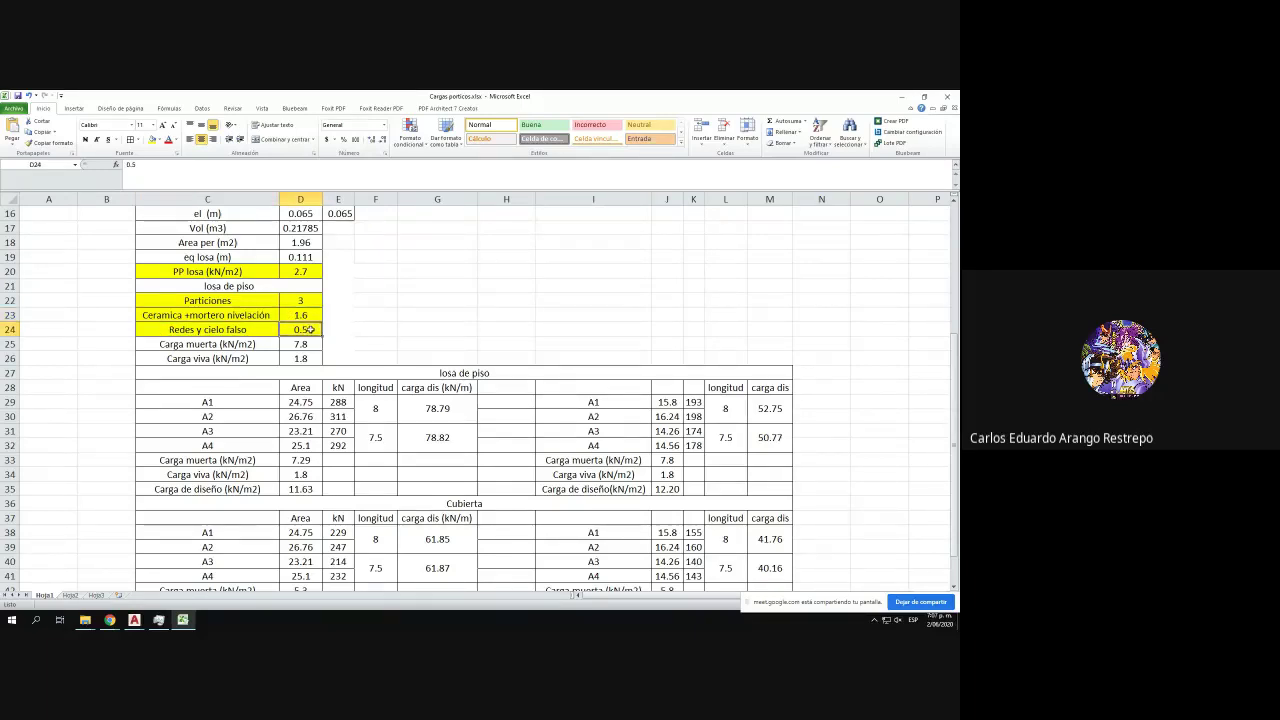
{"action": "left_click", "coordinate": [260, 345]}
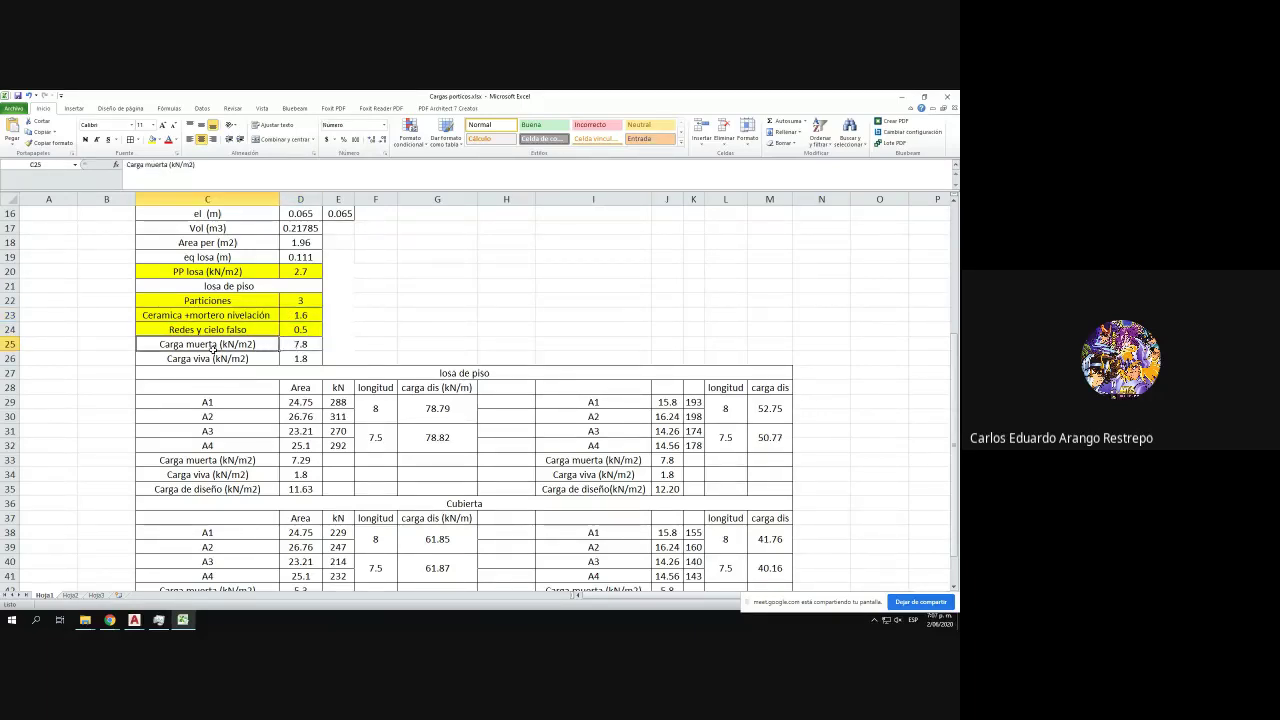
{"action": "left_click", "coordinate": [296, 345]}
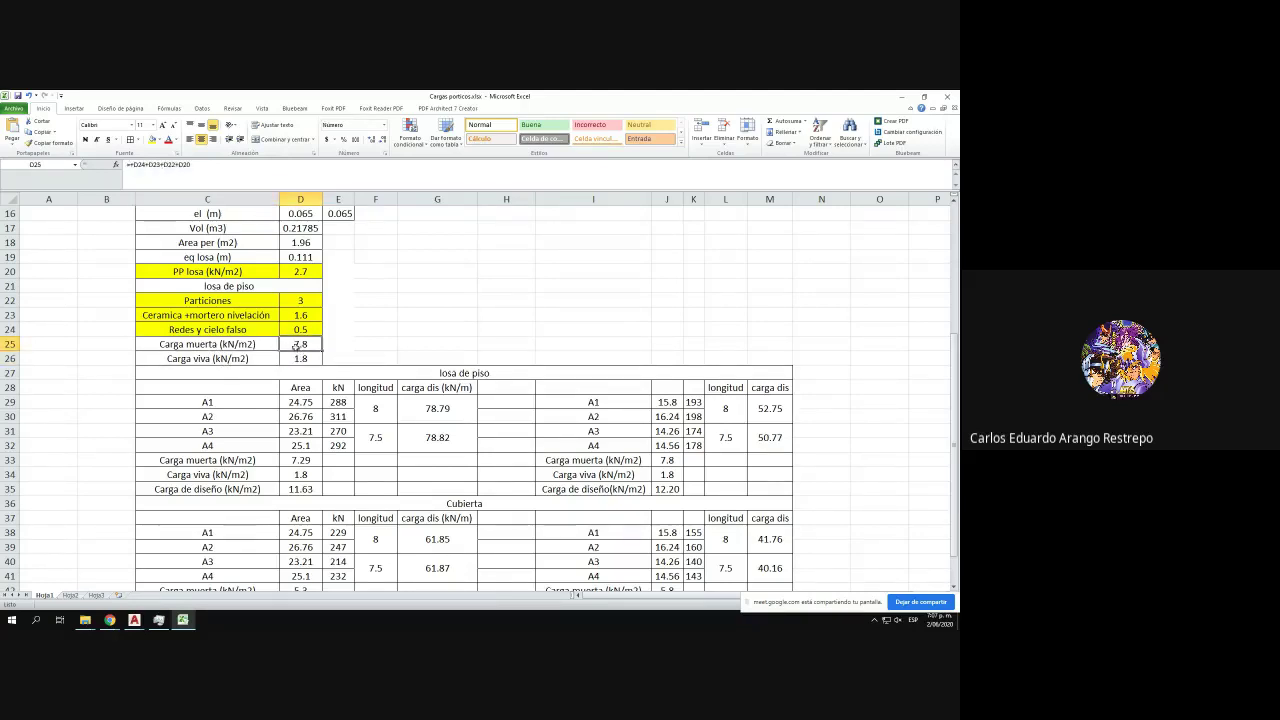
{"action": "left_click", "coordinate": [240, 180]}
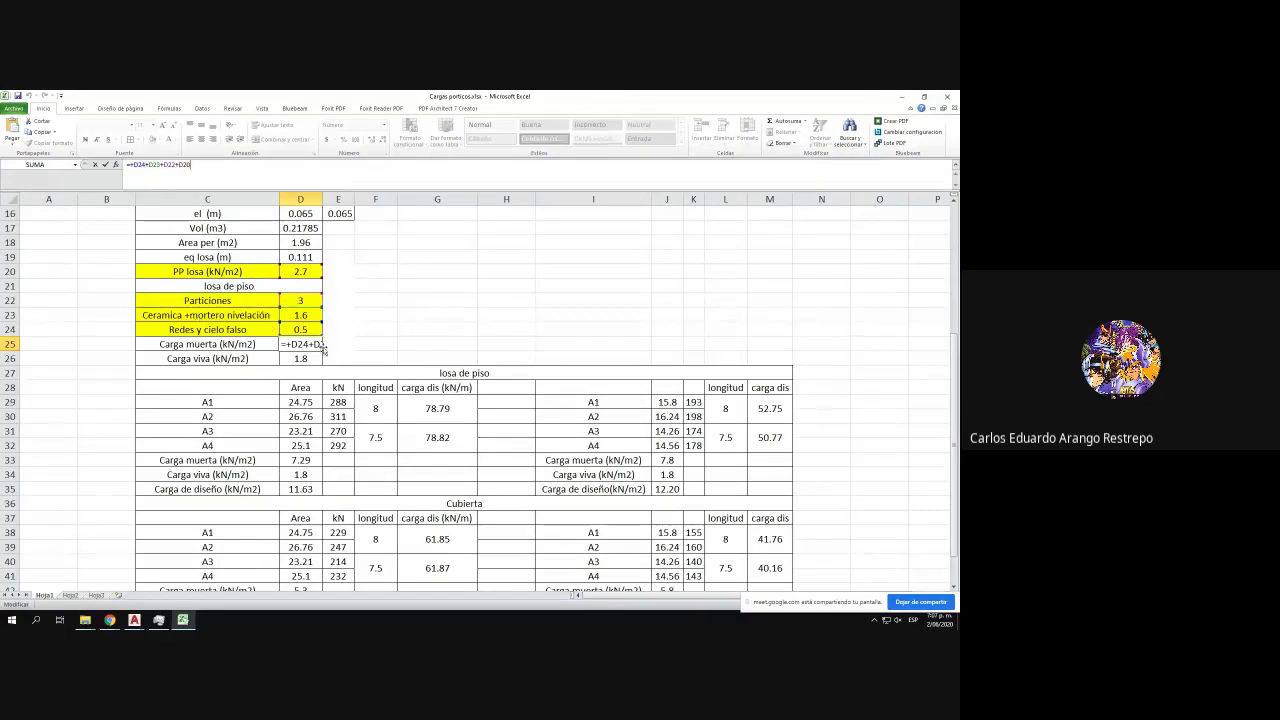
{"action": "key", "text": "Return"}
{"action": "left_click", "coordinate": [310, 301]}
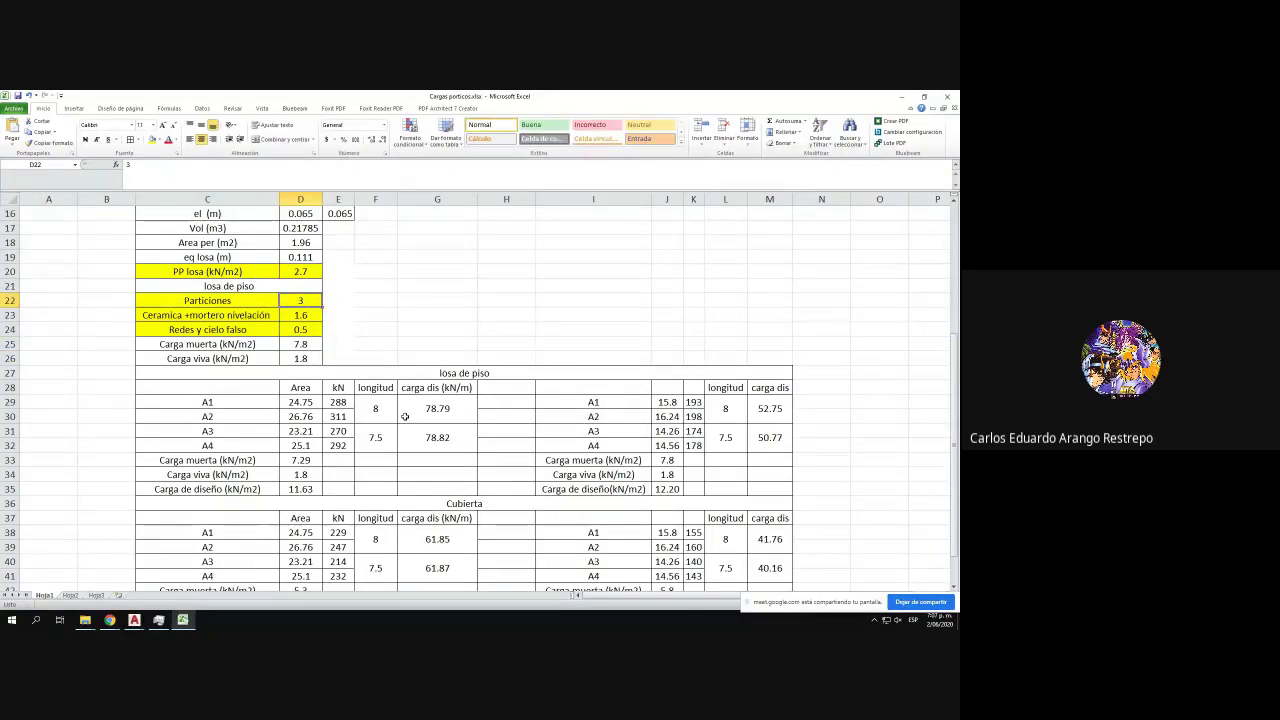
- Compare the dead load in D25 with the dead load in D33 and review the floor and roof tables
{"action": "scroll", "coordinate": [405, 417], "scroll_direction": "down", "scroll_amount": 1}
{"action": "scroll", "coordinate": [378, 396], "scroll_direction": "up", "scroll_amount": 2}
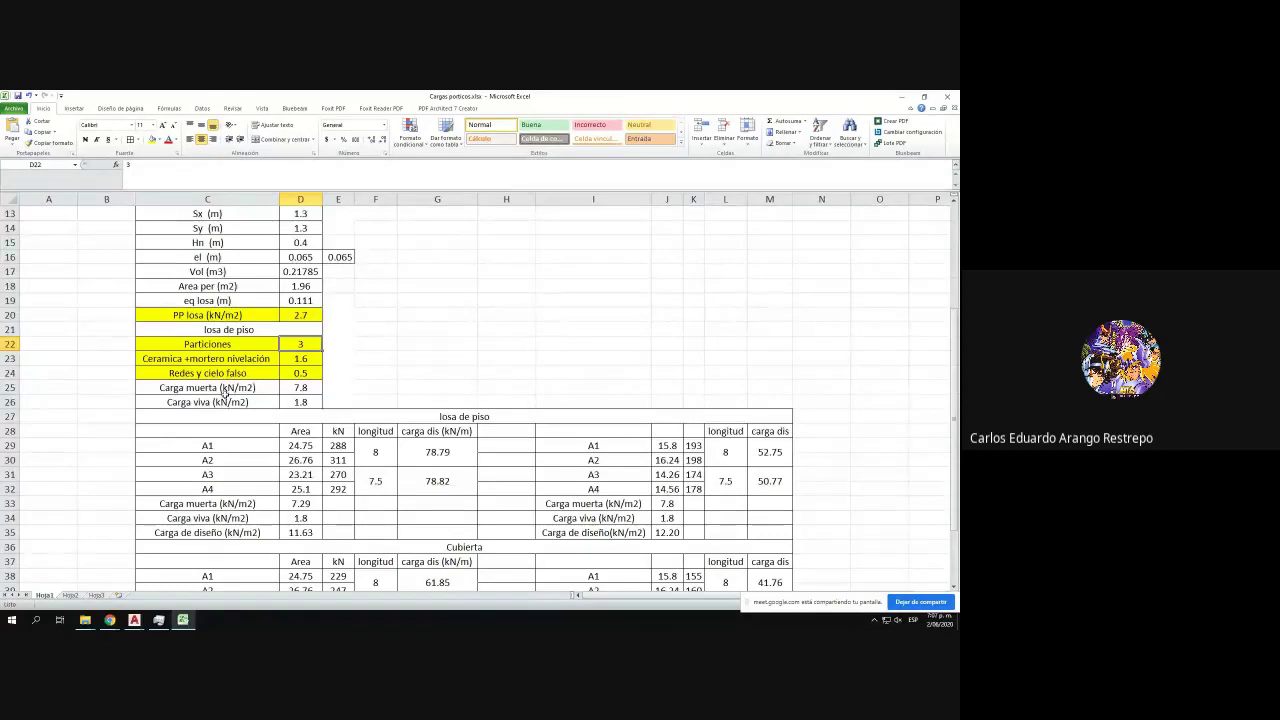
{"action": "scroll", "coordinate": [224, 393], "scroll_direction": "down", "scroll_amount": 1}
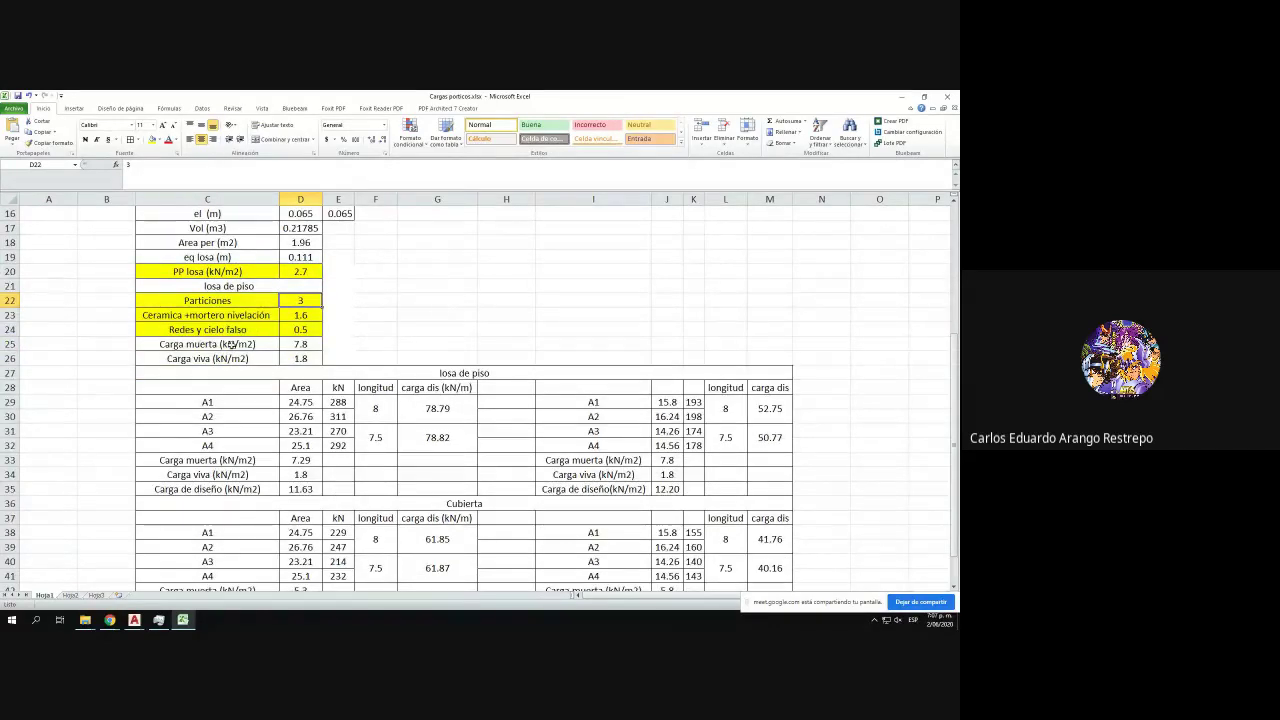
{"action": "left_click_drag", "start_coordinate": [231, 343], "coordinate": [307, 343]}
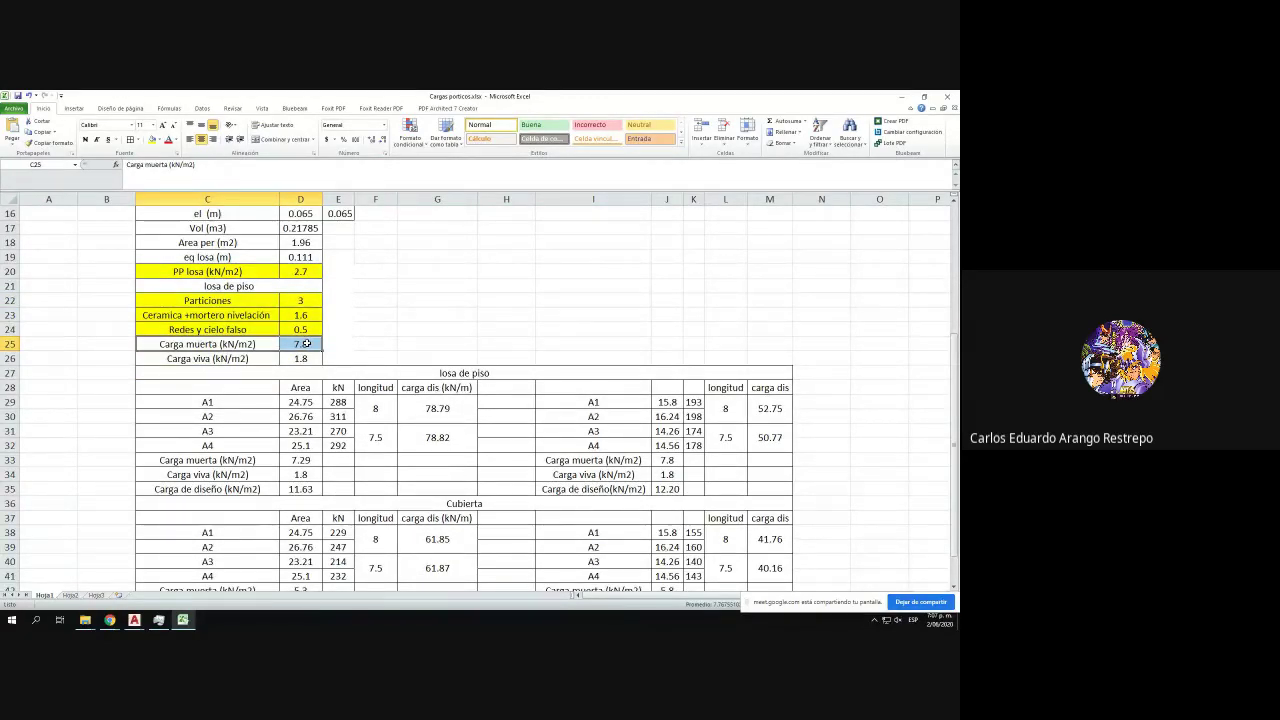
{"action": "scroll", "coordinate": [331, 385], "scroll_direction": "down", "scroll_amount": 2}
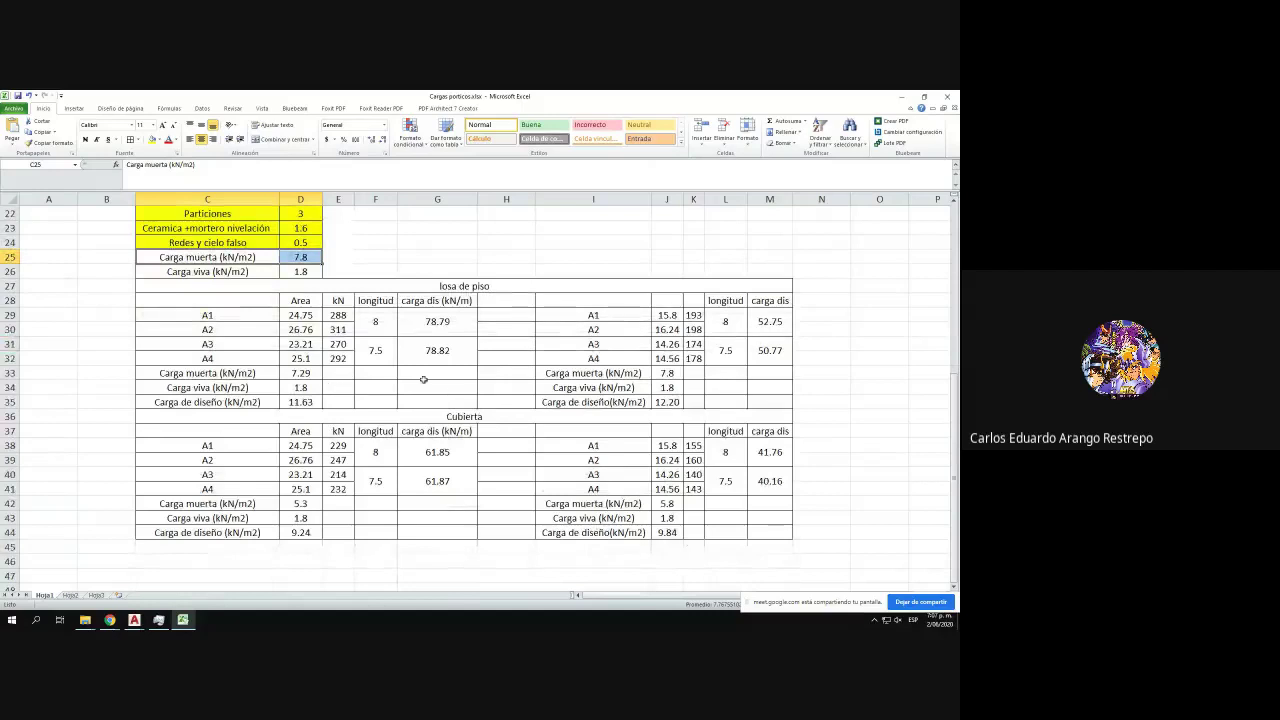
{"action": "left_click", "coordinate": [298, 373]}
{"action": "scroll", "coordinate": [298, 373], "scroll_direction": "up", "scroll_amount": 2}
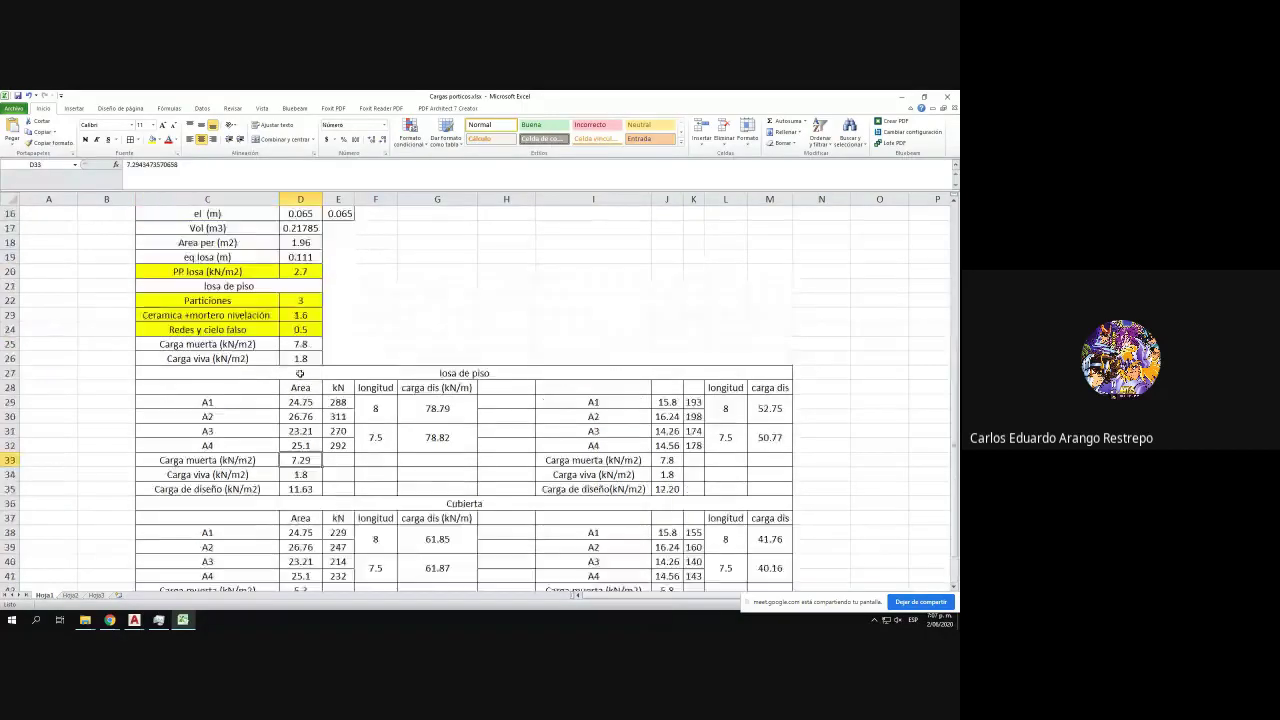
{"action": "scroll", "coordinate": [298, 373], "scroll_direction": "up", "scroll_amount": 1}
{"action": "scroll", "coordinate": [298, 373], "scroll_direction": "down", "scroll_amount": 1}
{"action": "scroll", "coordinate": [300, 373], "scroll_direction": "down", "scroll_amount": 1}
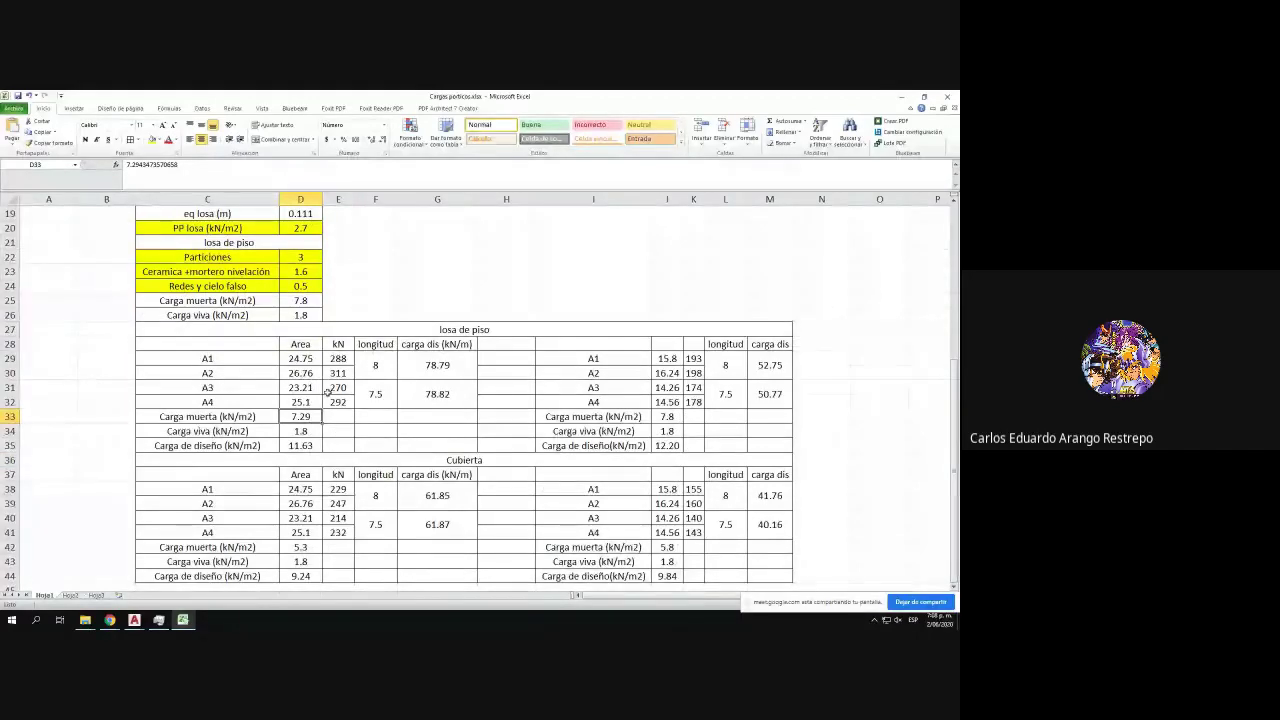
{"action": "scroll", "coordinate": [330, 398], "scroll_direction": "down", "scroll_amount": 1}
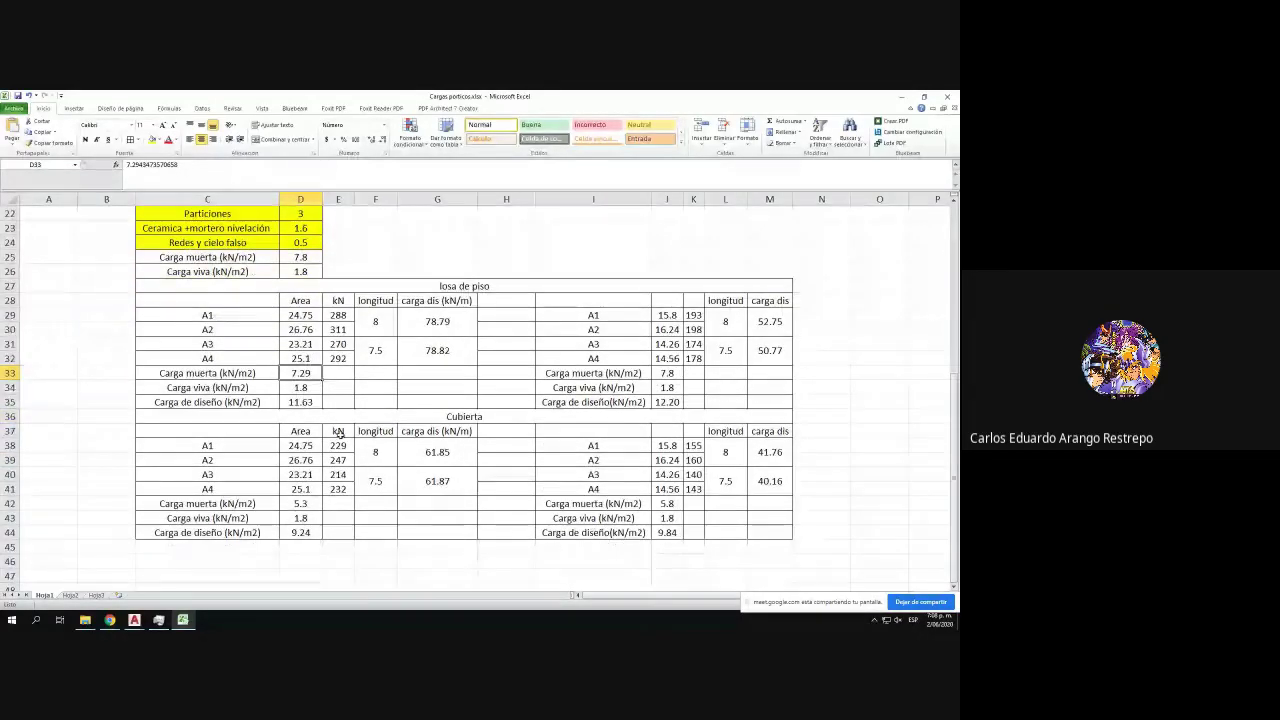
- Compare the dead loads of the two frames in the floor slab table (D33, J33) and the Cubierta table (D42, J42)
{"action": "left_click", "coordinate": [307, 518]}
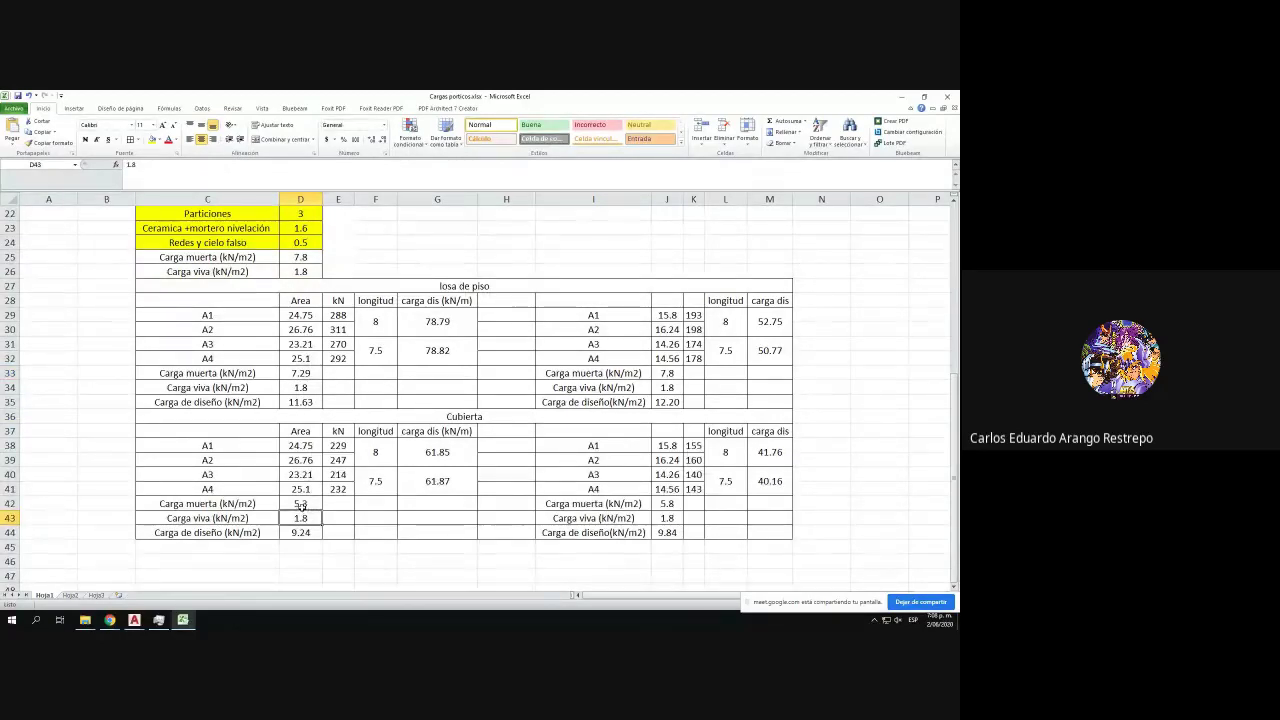
{"action": "left_click", "coordinate": [303, 506]}
{"action": "scroll", "coordinate": [315, 505], "scroll_direction": "up", "scroll_amount": 1}
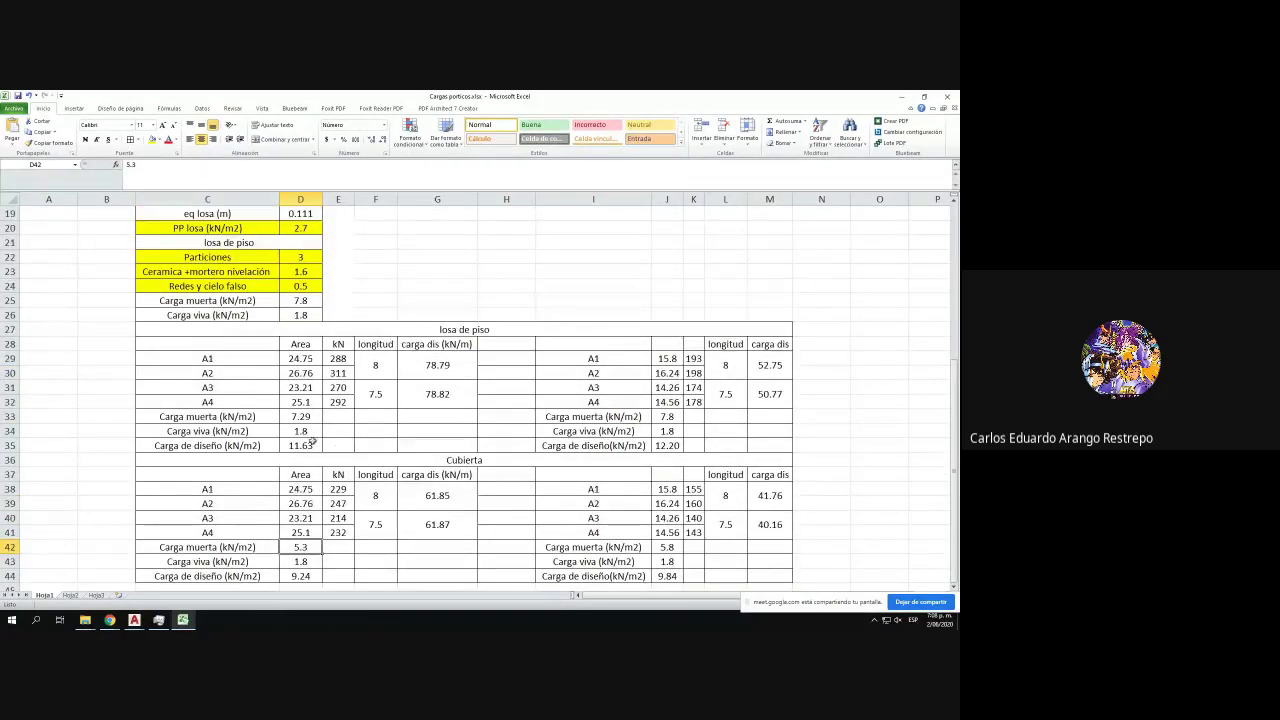
{"action": "left_click", "coordinate": [290, 419]}
{"action": "left_click", "coordinate": [662, 417]}
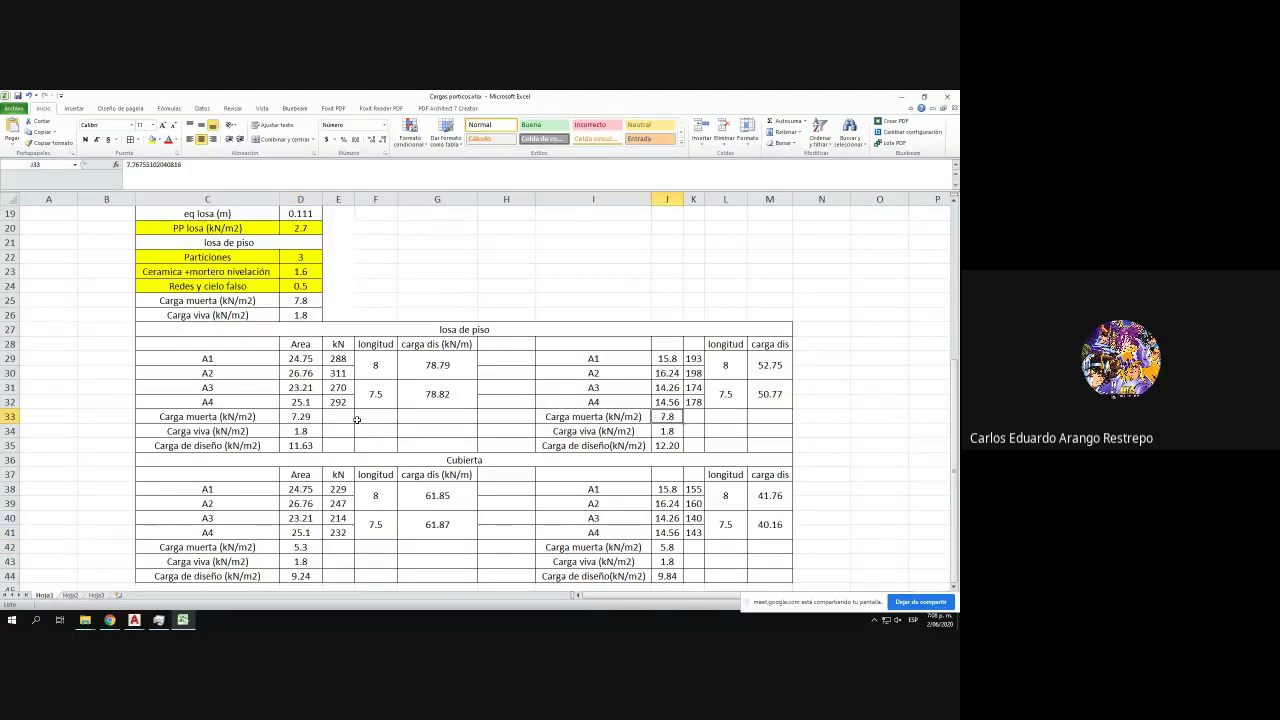
{"action": "left_click", "coordinate": [300, 416]}
{"action": "left_click", "coordinate": [667, 416]}
{"action": "left_click", "coordinate": [306, 419]}
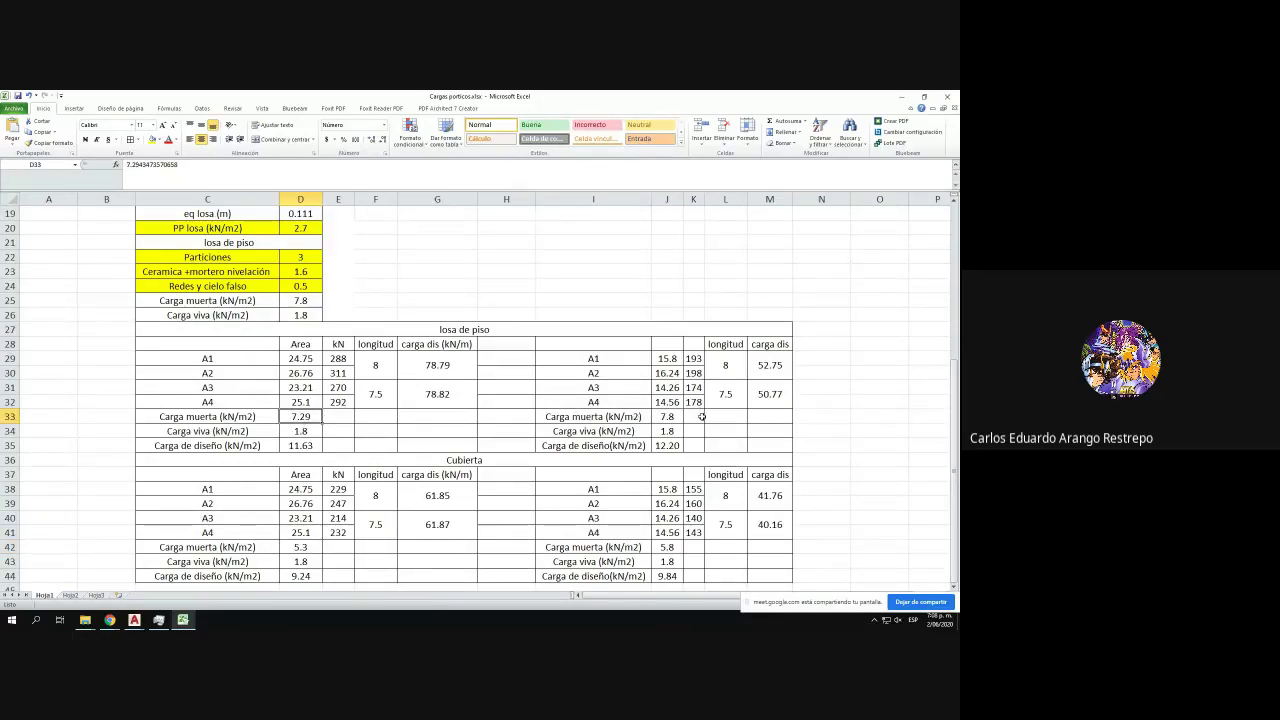
{"action": "scroll", "coordinate": [702, 416], "scroll_direction": "down", "scroll_amount": 2}
{"action": "left_click", "coordinate": [668, 459]}
{"action": "left_click", "coordinate": [302, 459]}
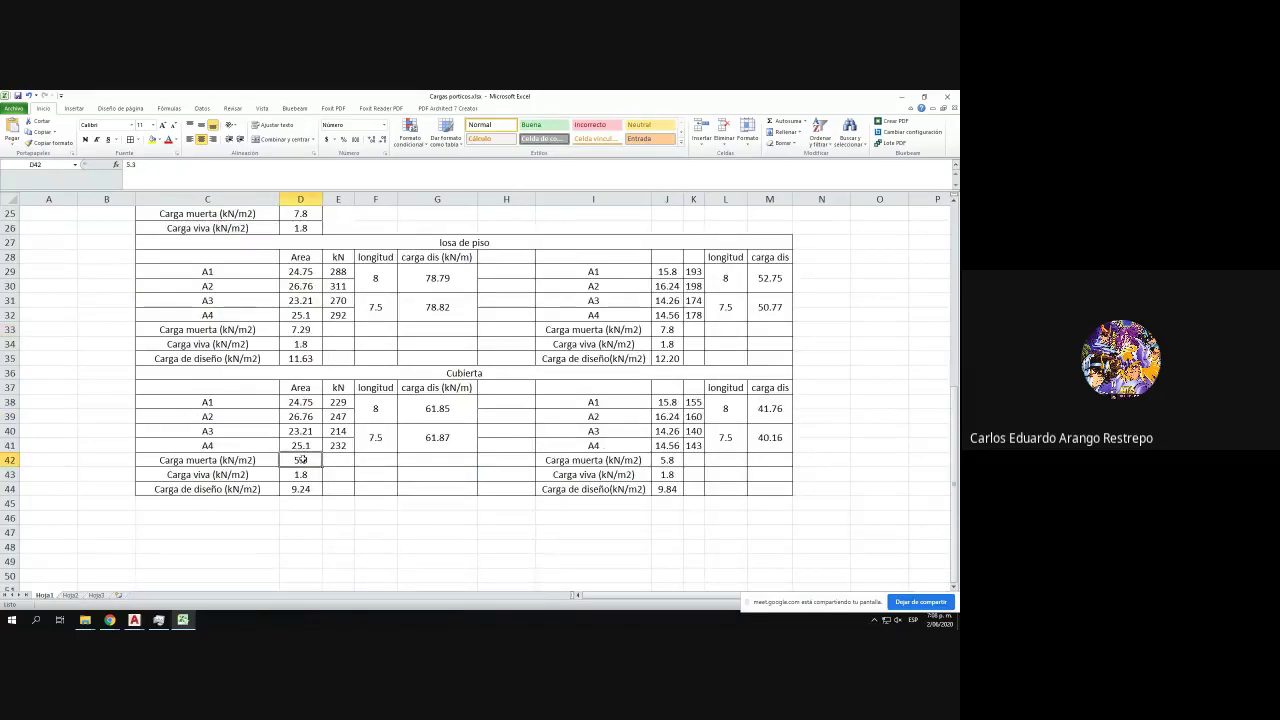
- Review the floor slab load components in D22:D24 and the dead load formula in D25
{"action": "scroll", "coordinate": [304, 455], "scroll_direction": "up", "scroll_amount": 4}
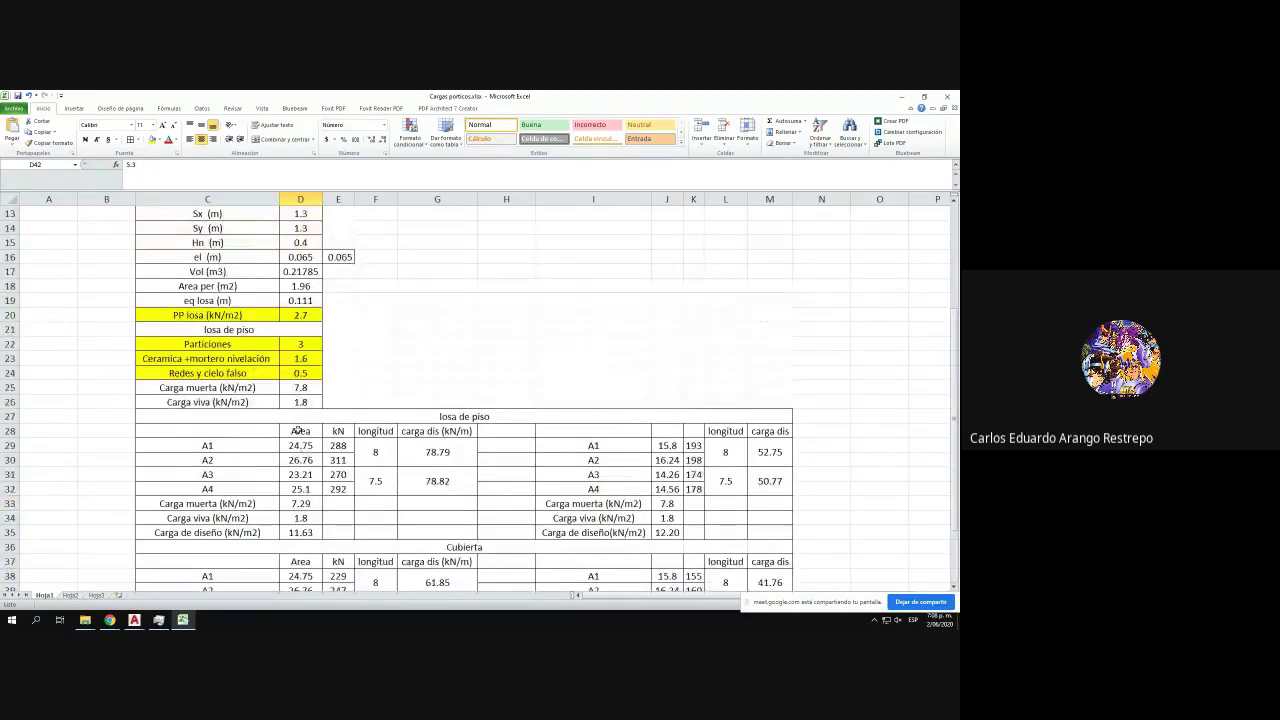
{"action": "left_click", "coordinate": [301, 345]}
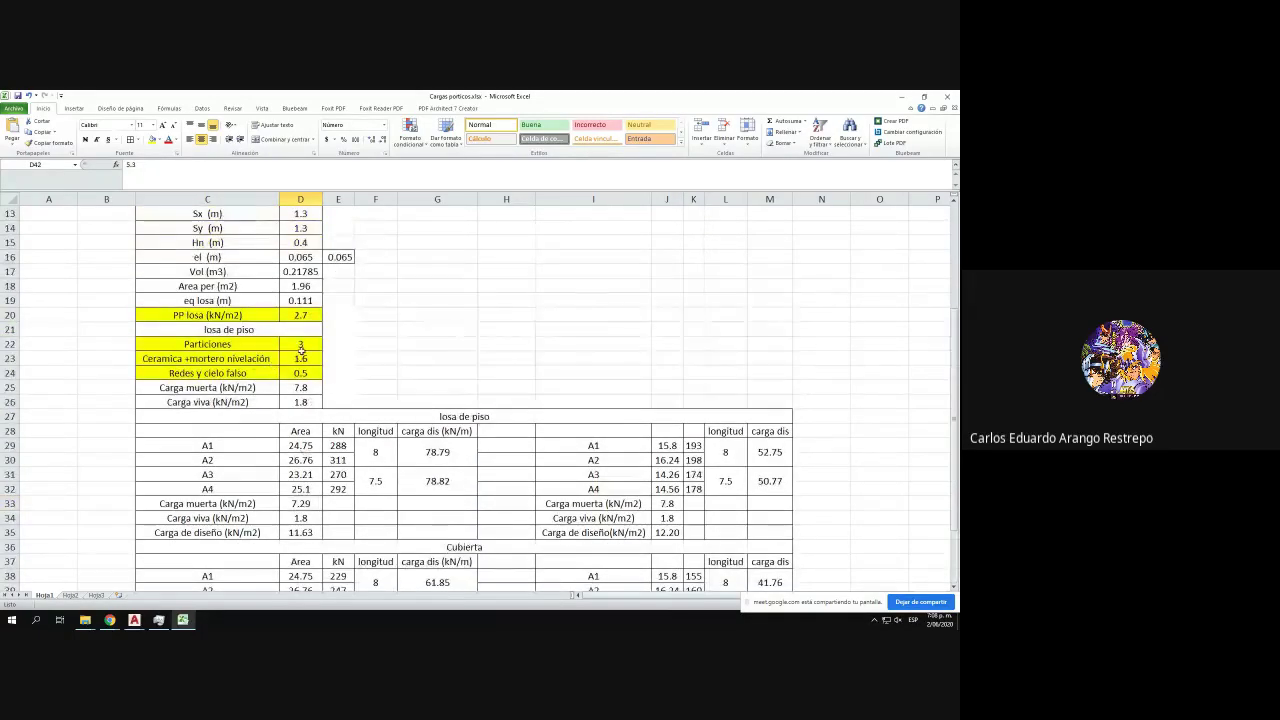
{"action": "left_click", "coordinate": [308, 376]}
{"action": "left_click", "coordinate": [307, 386]}
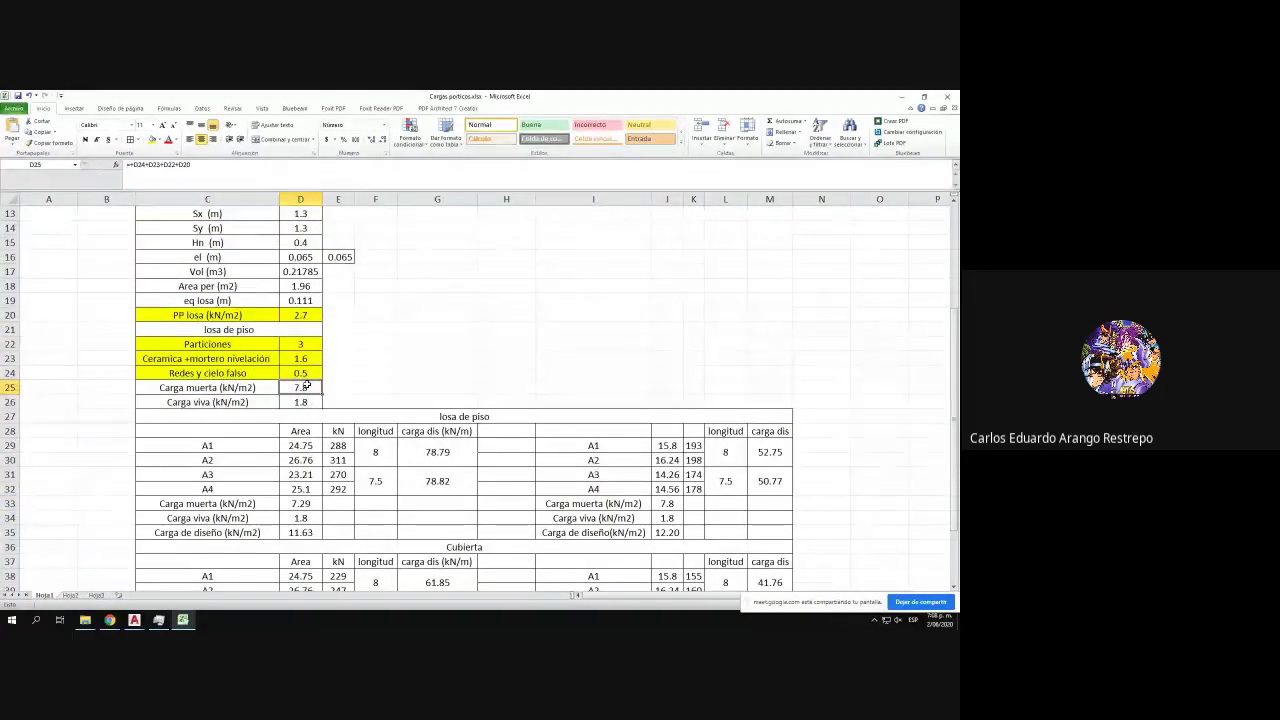
{"action": "scroll", "coordinate": [315, 388], "scroll_direction": "down", "scroll_amount": 1}
{"action": "scroll", "coordinate": [315, 388], "scroll_direction": "down", "scroll_amount": 1}
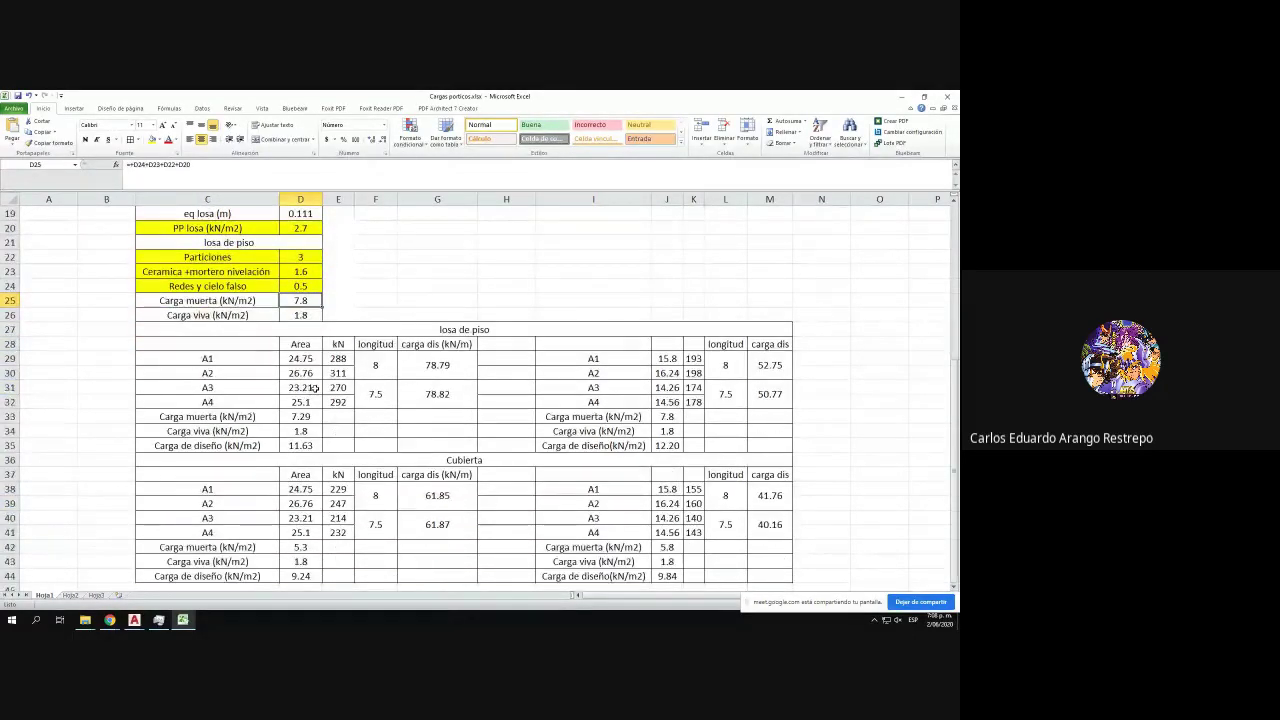
- Check the design load formula in D35 and the kN formulas in column E of the floor slab table against D33
{"action": "left_click", "coordinate": [300, 445]}
{"action": "left_click", "coordinate": [251, 175]}
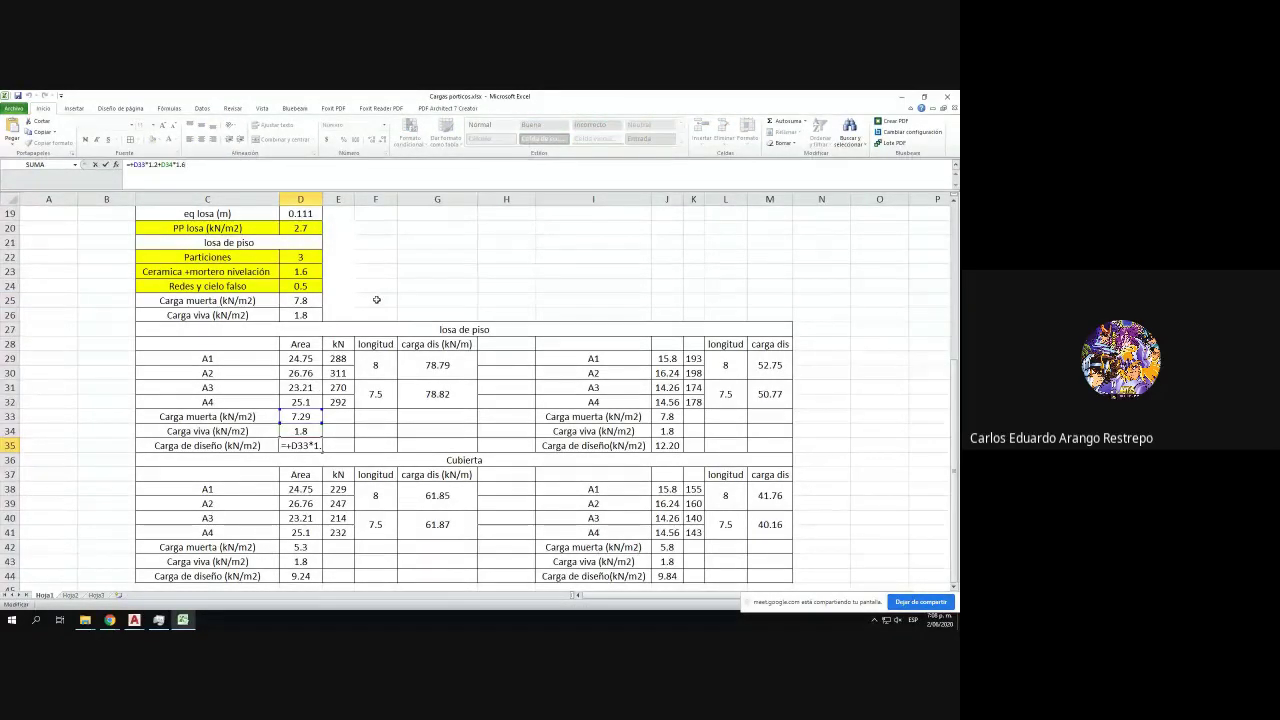
{"action": "key", "text": "Escape"}
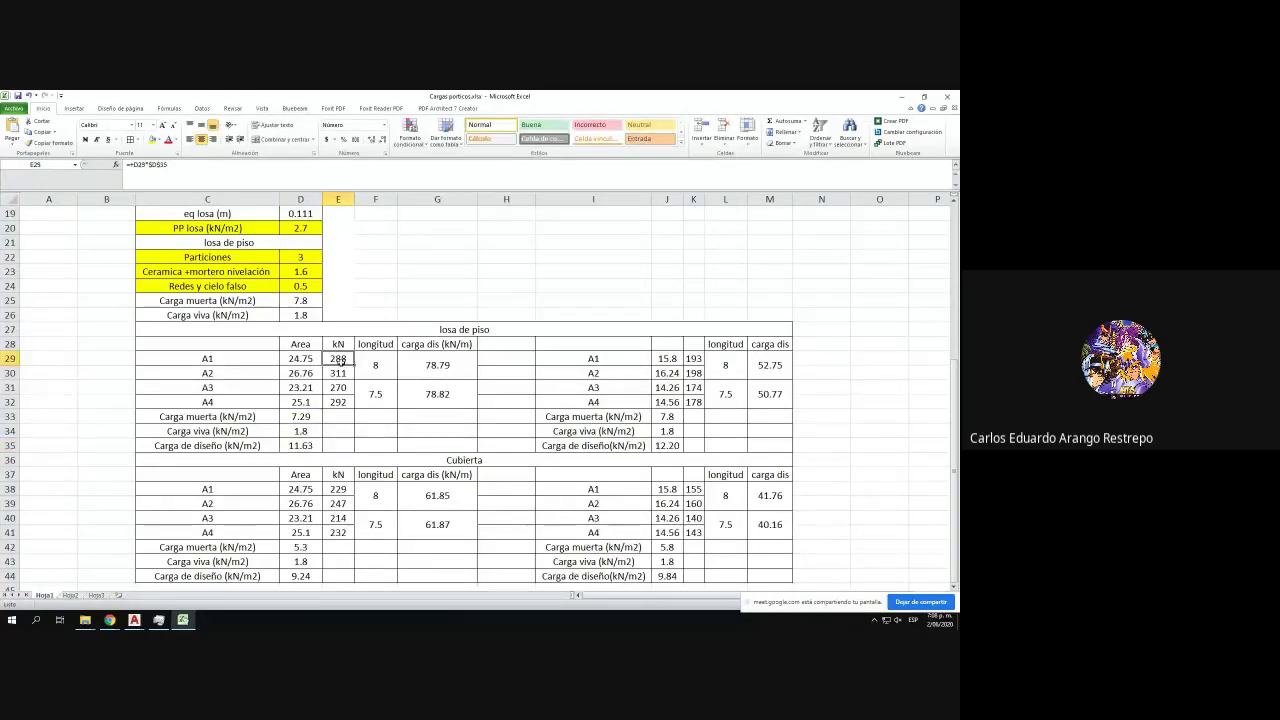
{"action": "left_click", "coordinate": [340, 385]}
{"action": "left_click", "coordinate": [336, 402]}
{"action": "scroll", "coordinate": [340, 378], "scroll_direction": "down", "scroll_amount": 1}
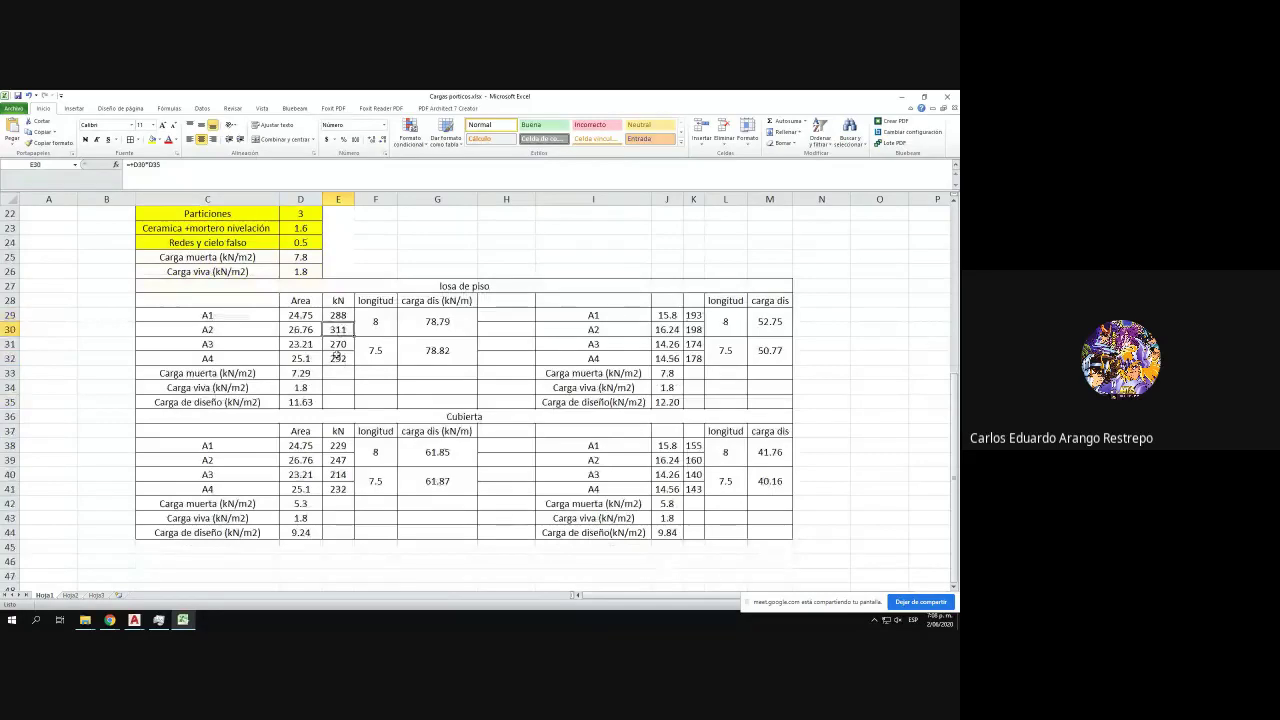
{"action": "left_click", "coordinate": [296, 374]}
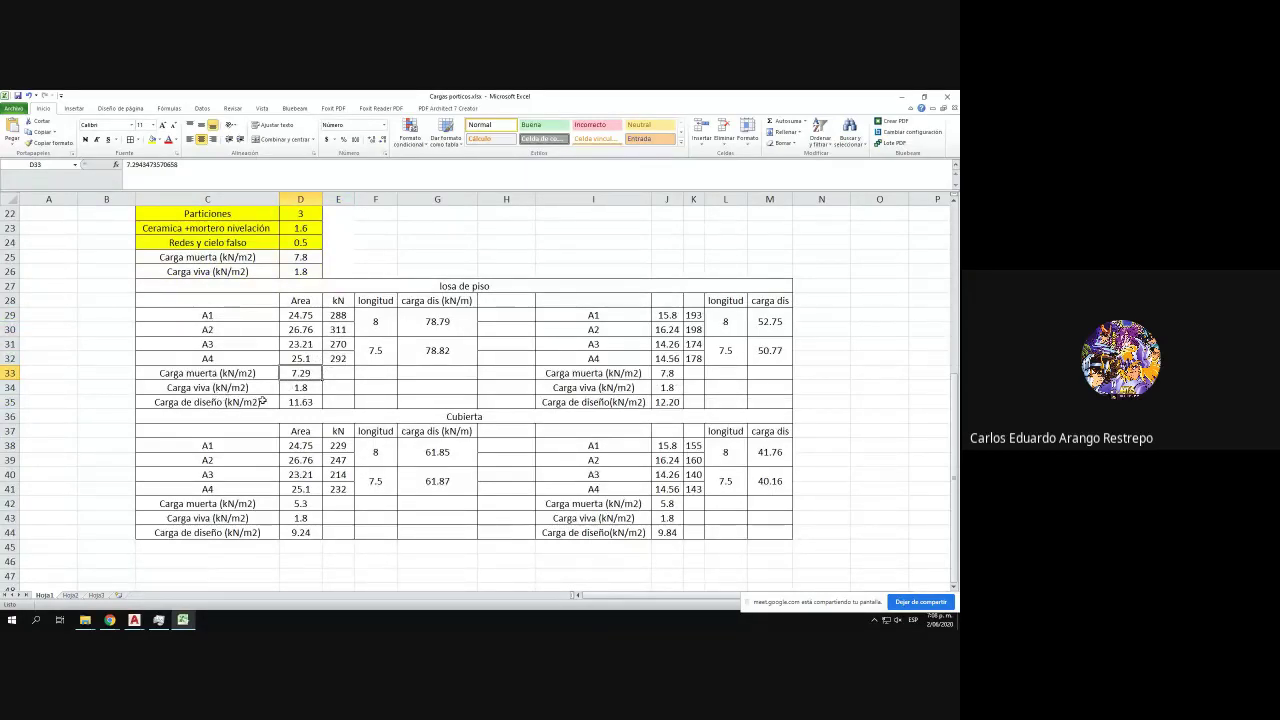
{"action": "left_click", "coordinate": [308, 401]}
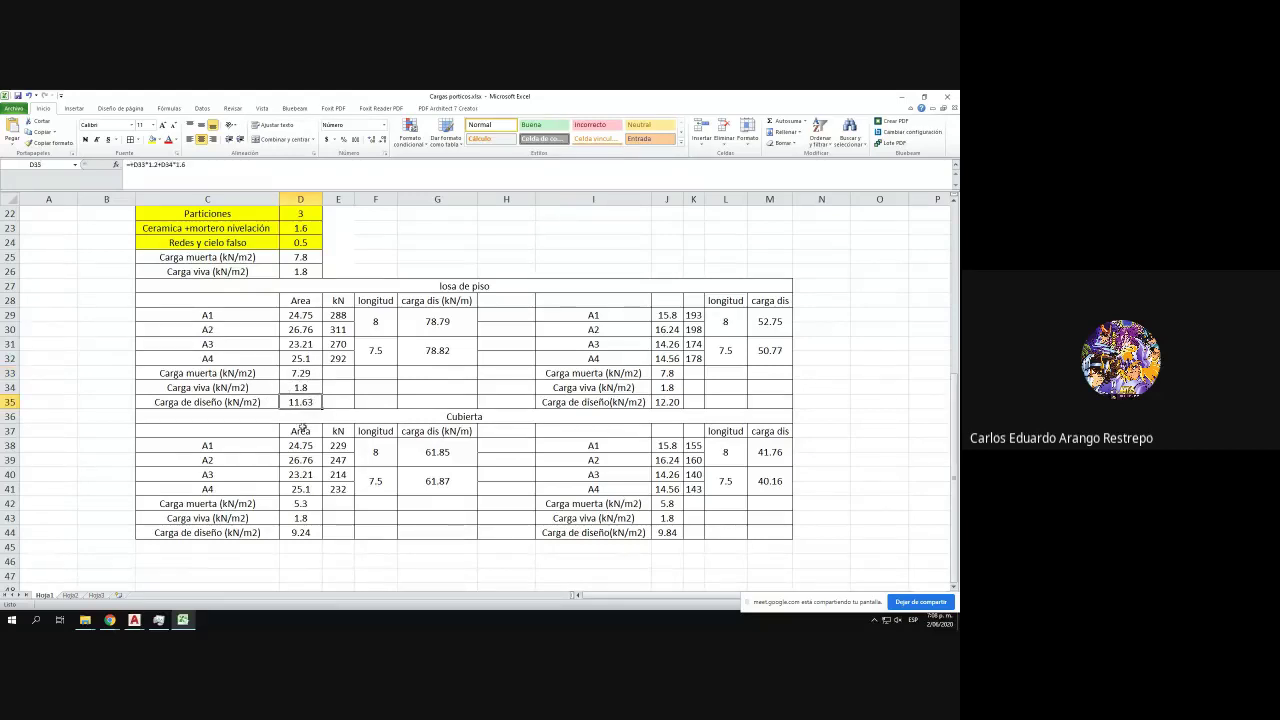
- Set the floor slab dead load in D33 to 7.8
{"action": "left_click", "coordinate": [297, 372]}
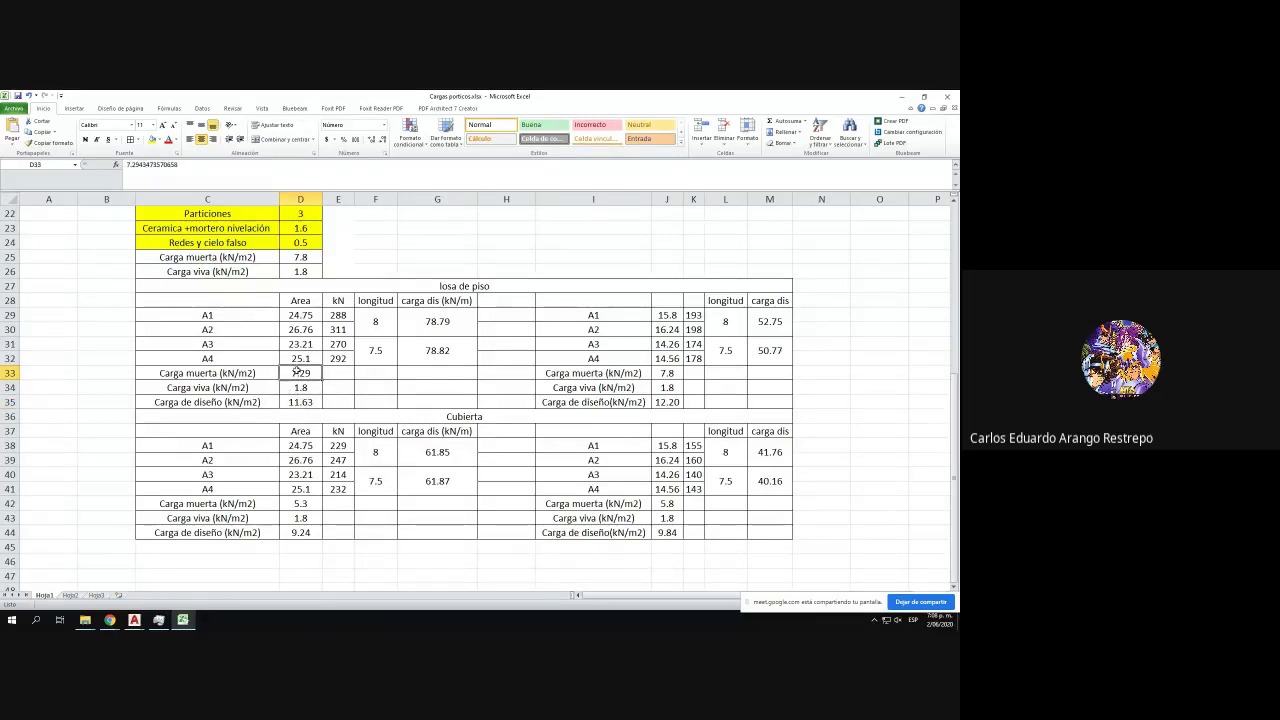
{"action": "scroll", "coordinate": [297, 372], "scroll_direction": "up", "scroll_amount": 1}
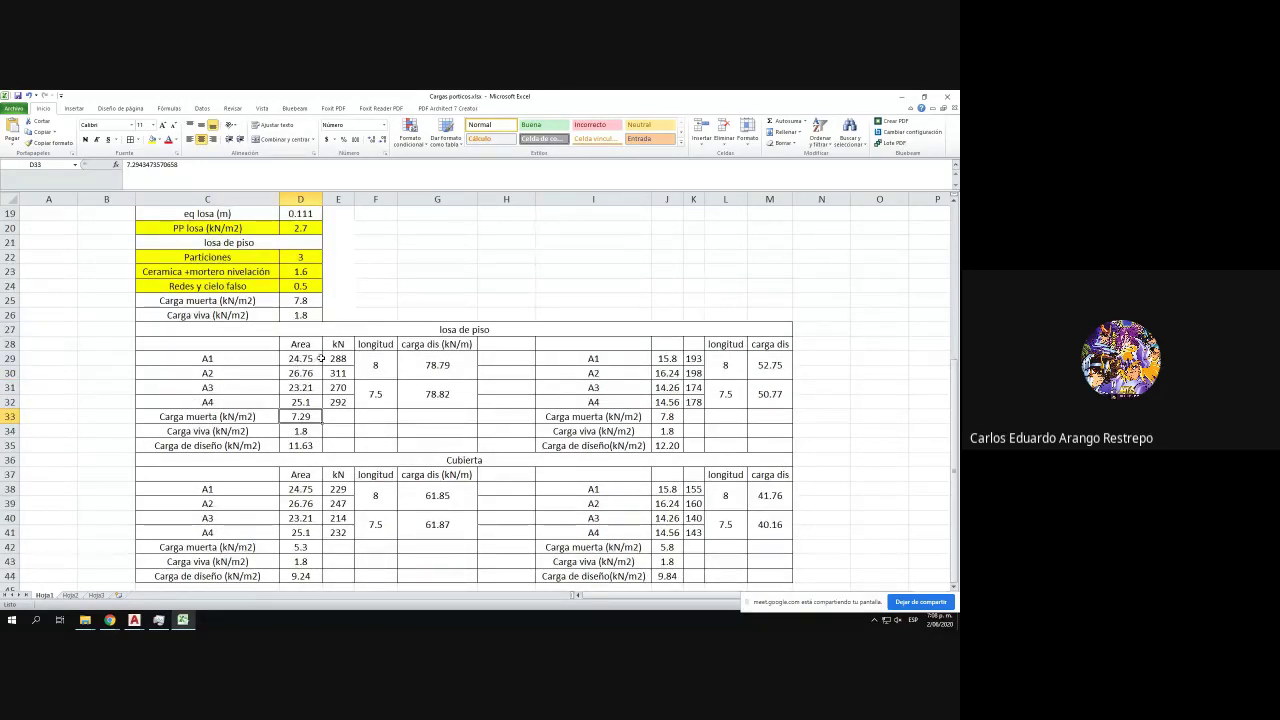
{"action": "type", "text": "7."}
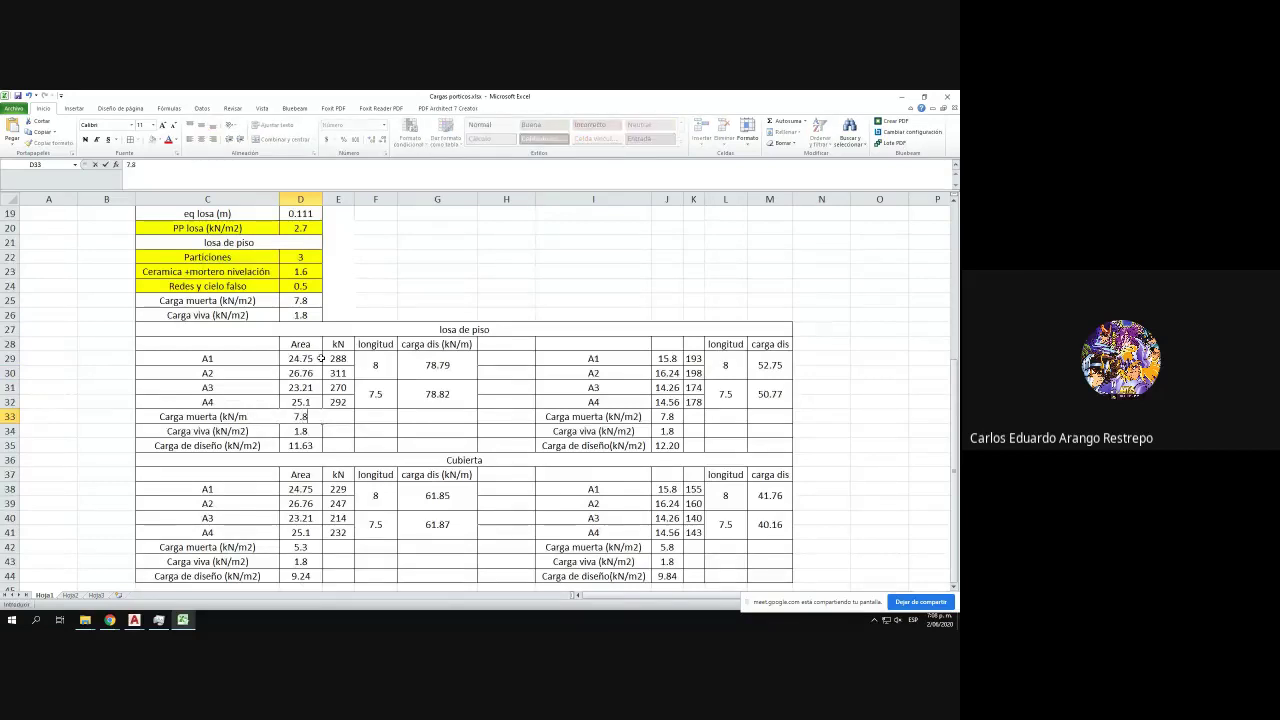
{"action": "type", "text": "8"}
{"action": "key", "text": "Return"}
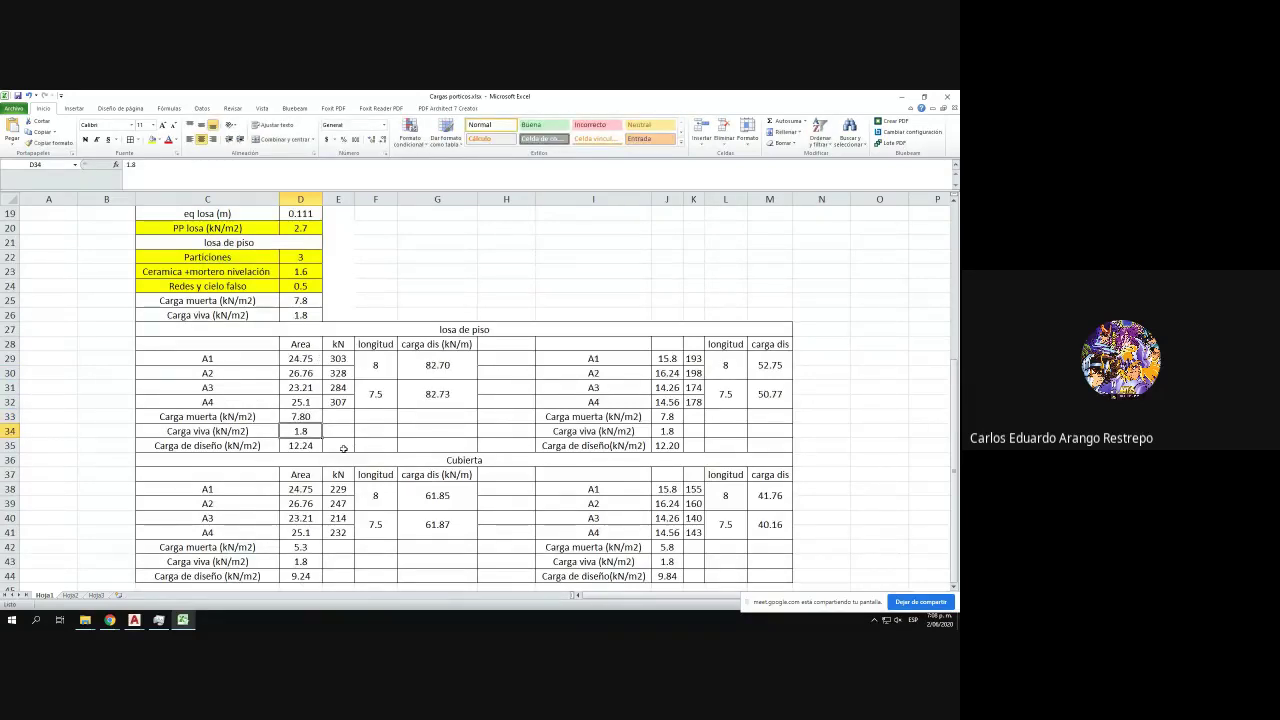
- Compare the floor slab design load formulas in D35 and J35
{"action": "left_click", "coordinate": [307, 447]}
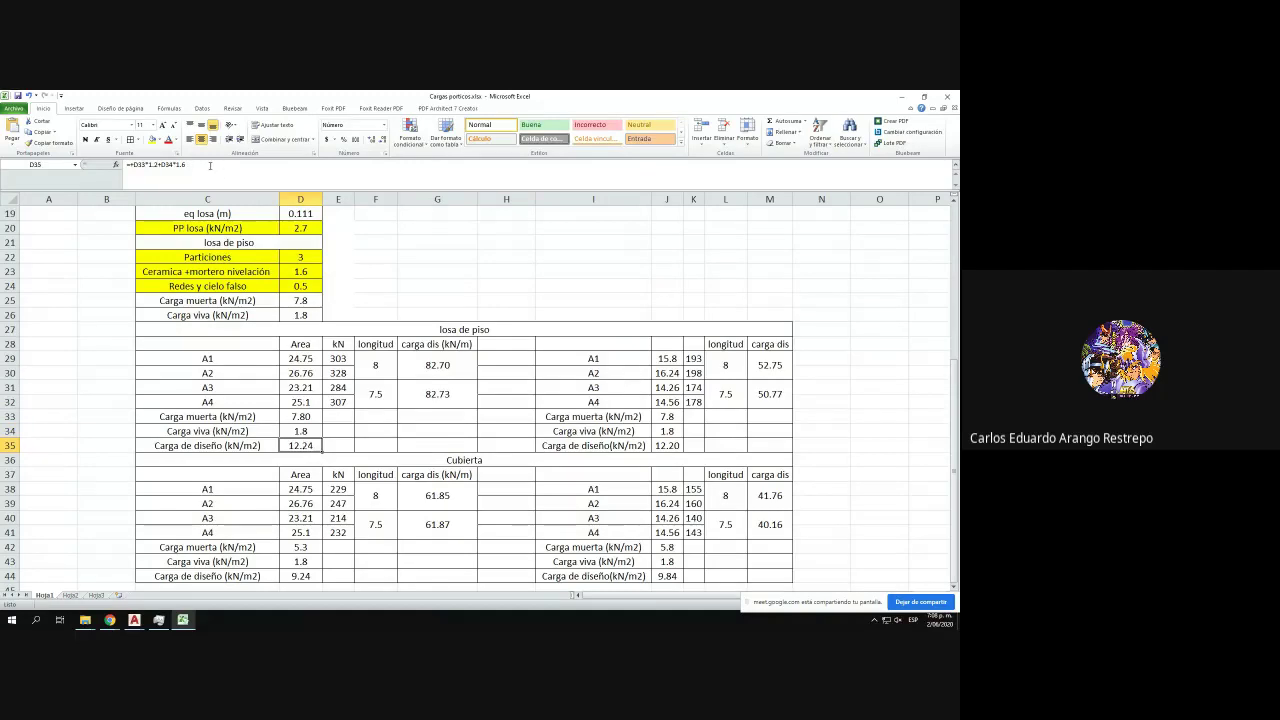
{"action": "left_click", "coordinate": [210, 166]}
{"action": "key", "text": "Return"}
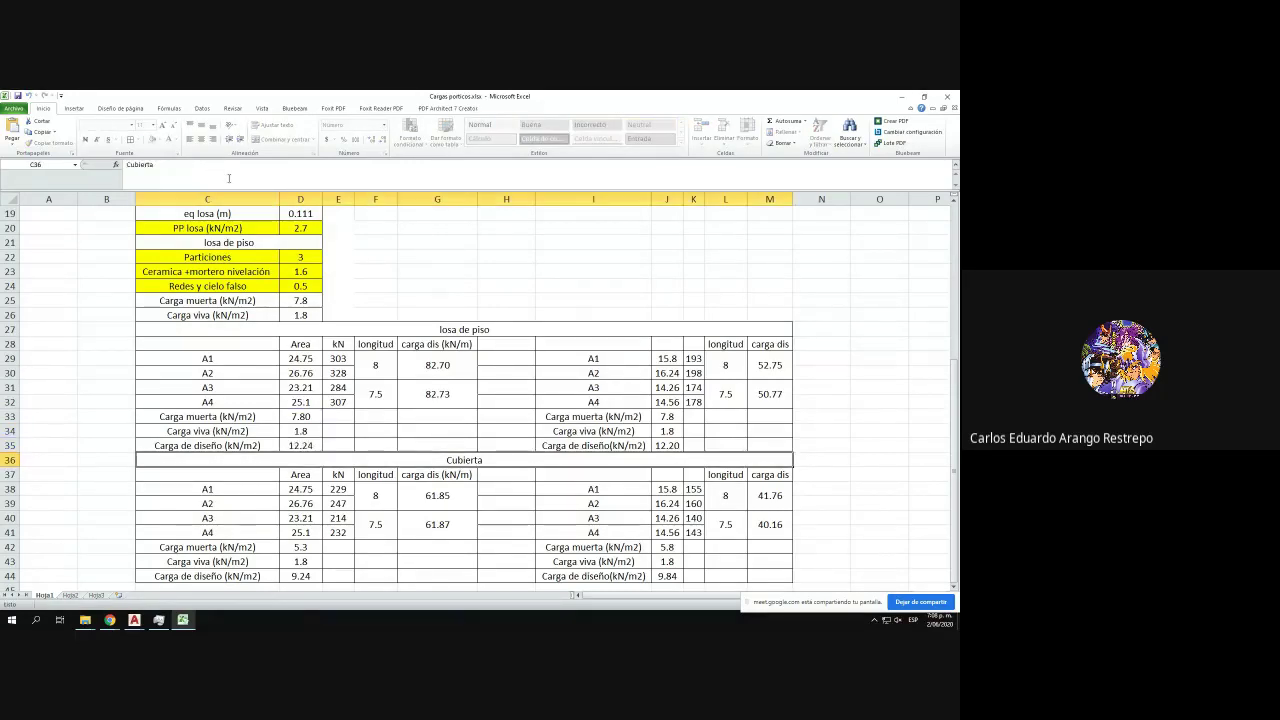
{"action": "left_click", "coordinate": [669, 446]}
{"action": "left_click", "coordinate": [255, 170]}
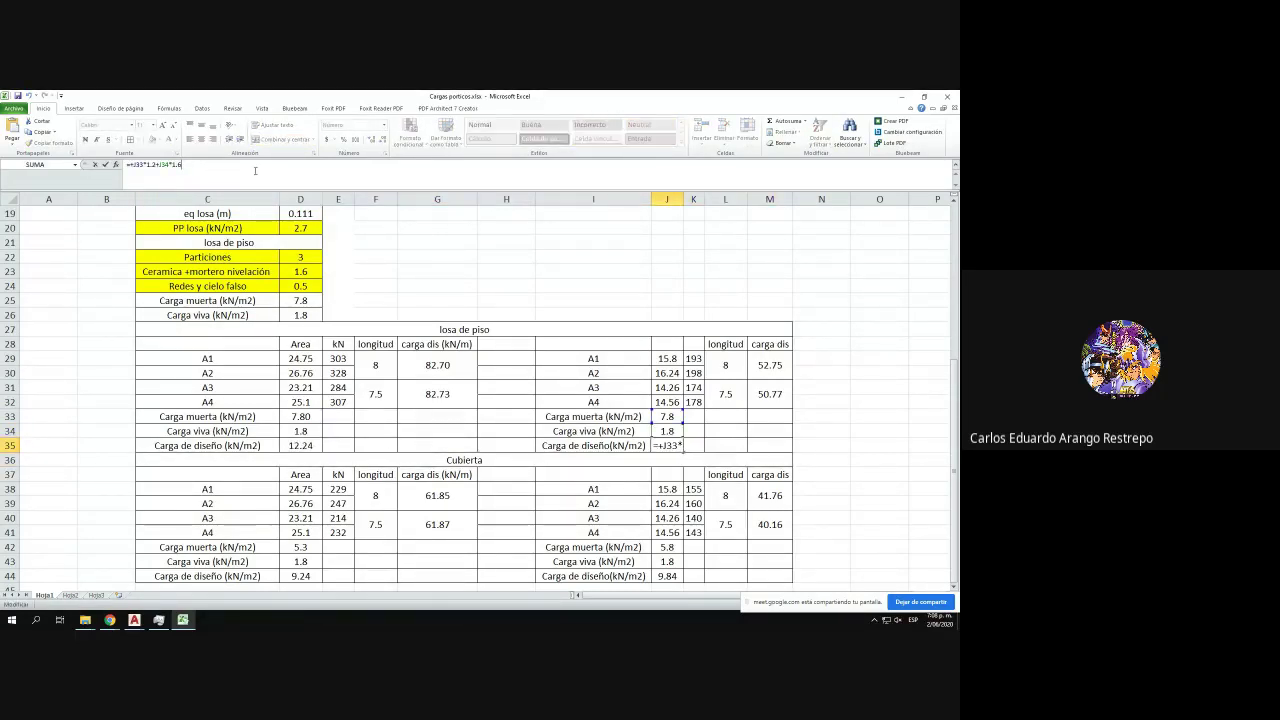
{"action": "key", "text": "Return"}
- Increase the decimals shown for the floor slab dead load in J33 to three
{"action": "key", "text": "Up"}
{"action": "key", "text": "Up"}
{"action": "key", "text": "Up"}
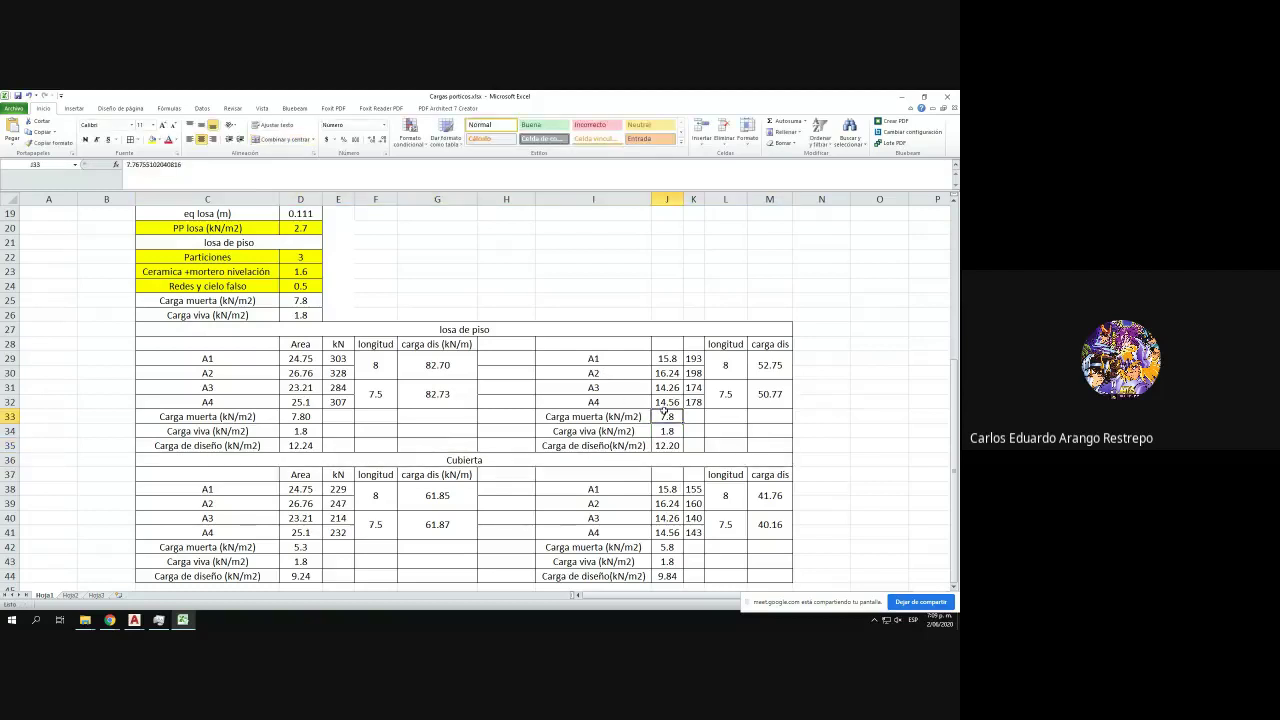
{"action": "left_click", "coordinate": [377, 146]}
- Copy the dead load from D25 and paste it into D33 as values only
{"action": "left_click", "coordinate": [315, 413]}
{"action": "left_click", "coordinate": [303, 300]}
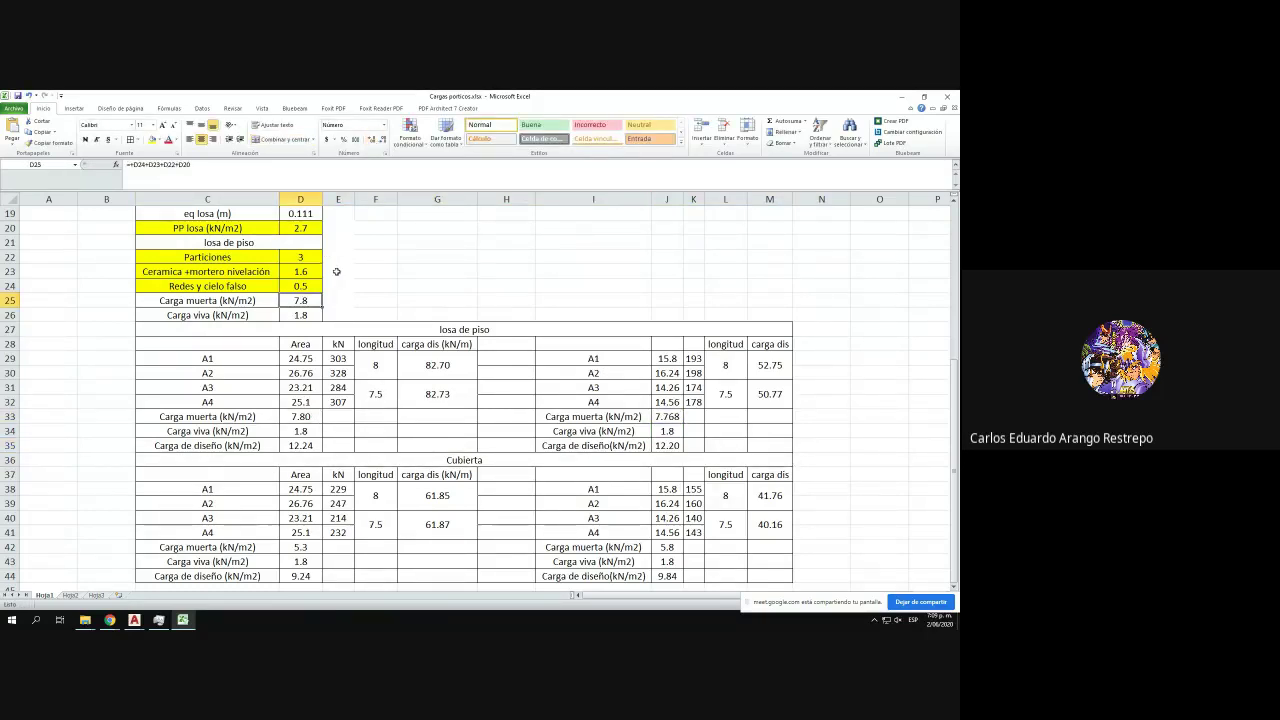
{"action": "key", "text": "ctrl+c"}
{"action": "right_click", "coordinate": [297, 414]}
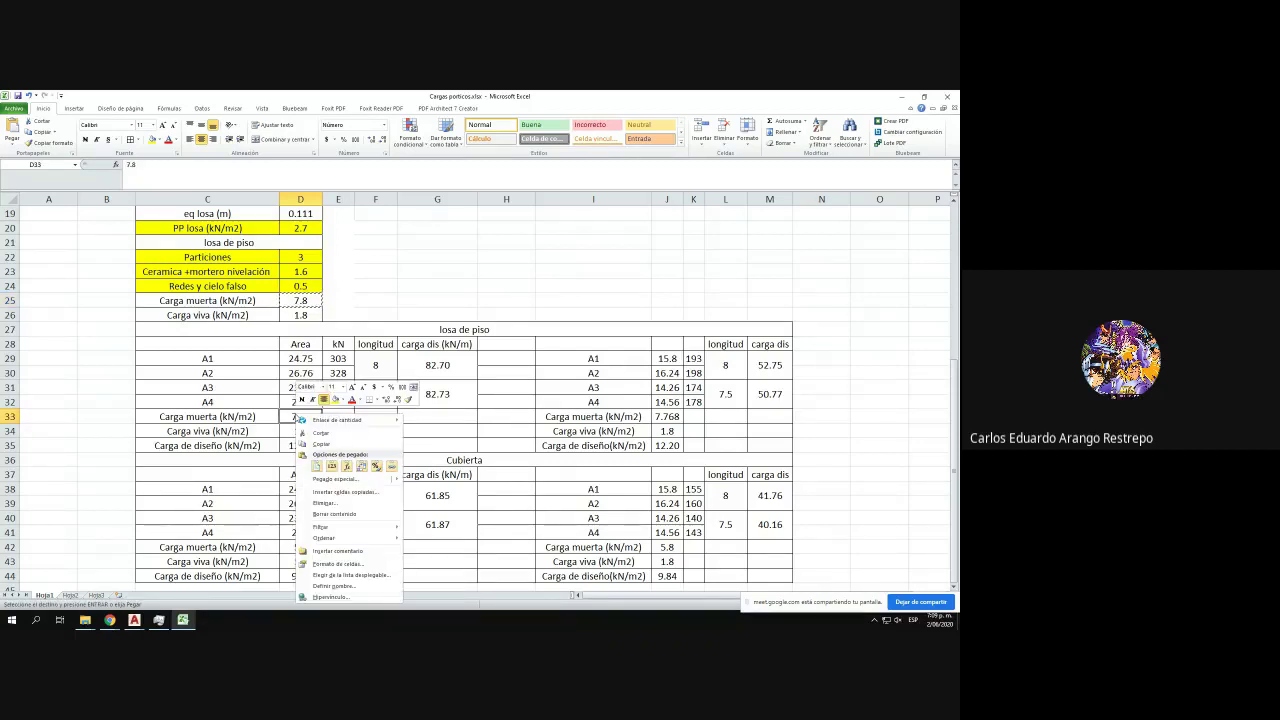
{"action": "left_click", "coordinate": [335, 479]}
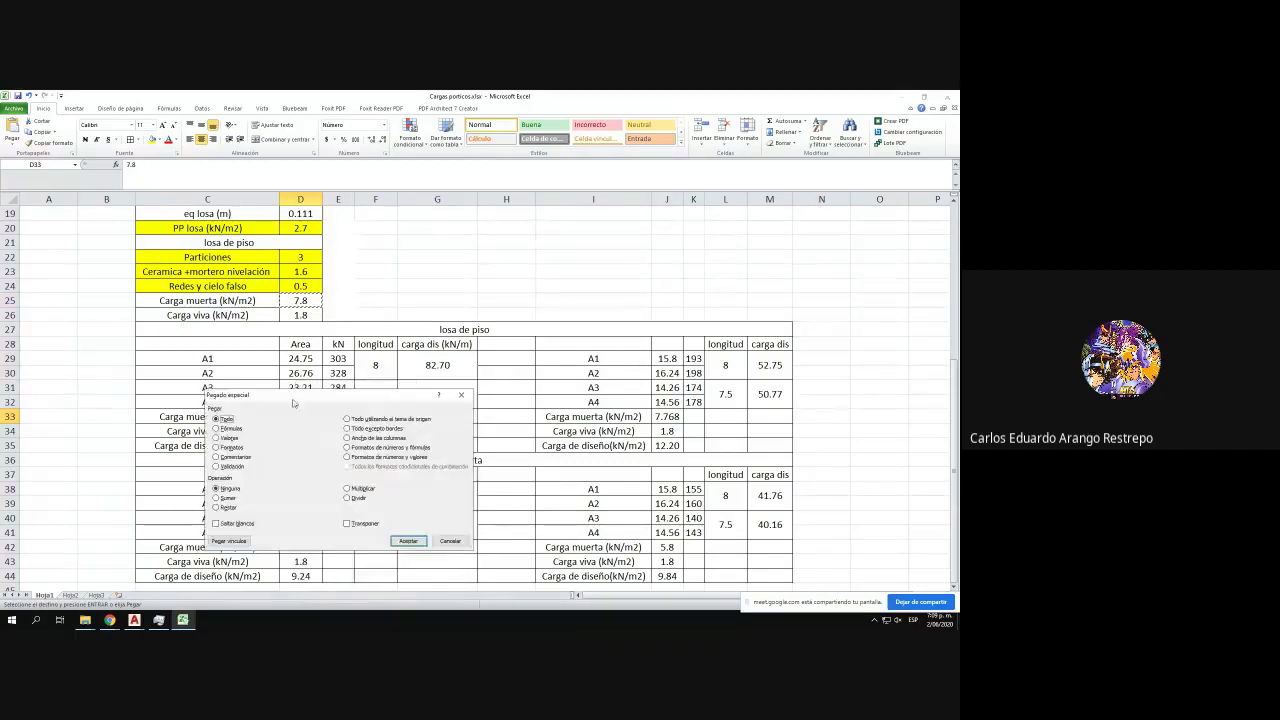
{"action": "left_click", "coordinate": [229, 439]}
{"action": "left_click", "coordinate": [408, 540]}
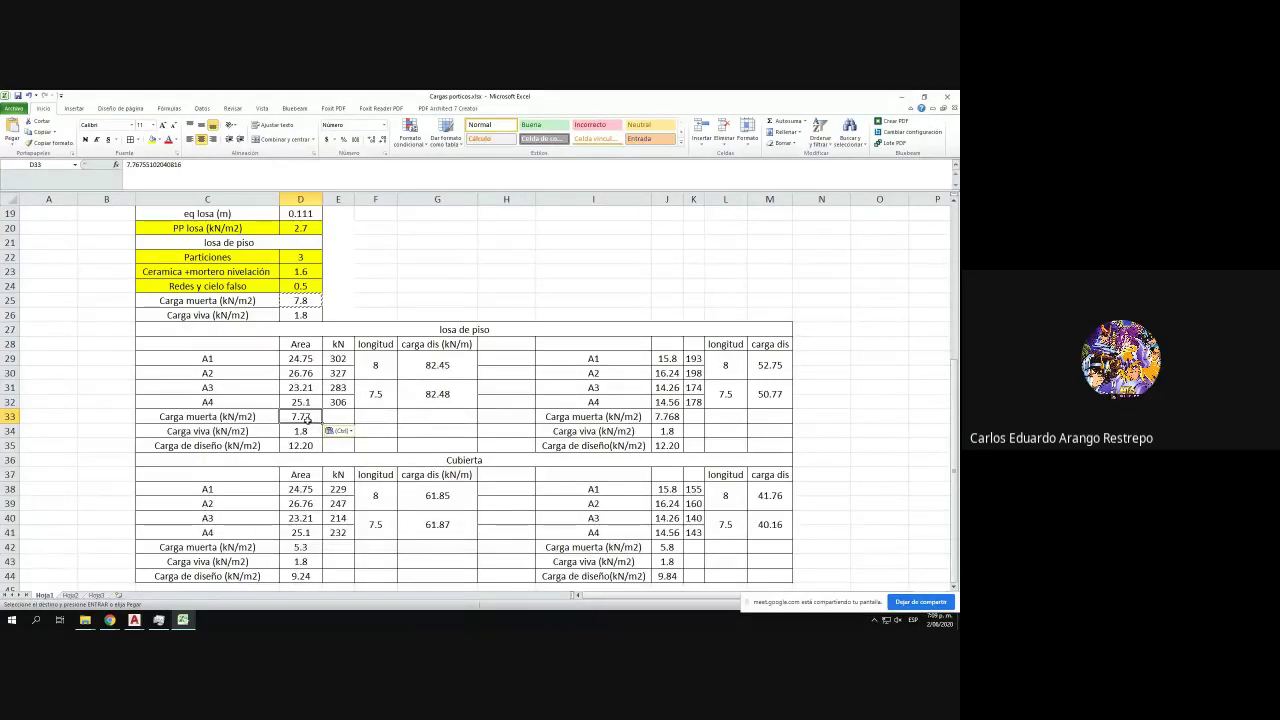
- Set the Particiones load in D22 to 1
{"action": "scroll", "coordinate": [309, 421], "scroll_direction": "down", "scroll_amount": 3}
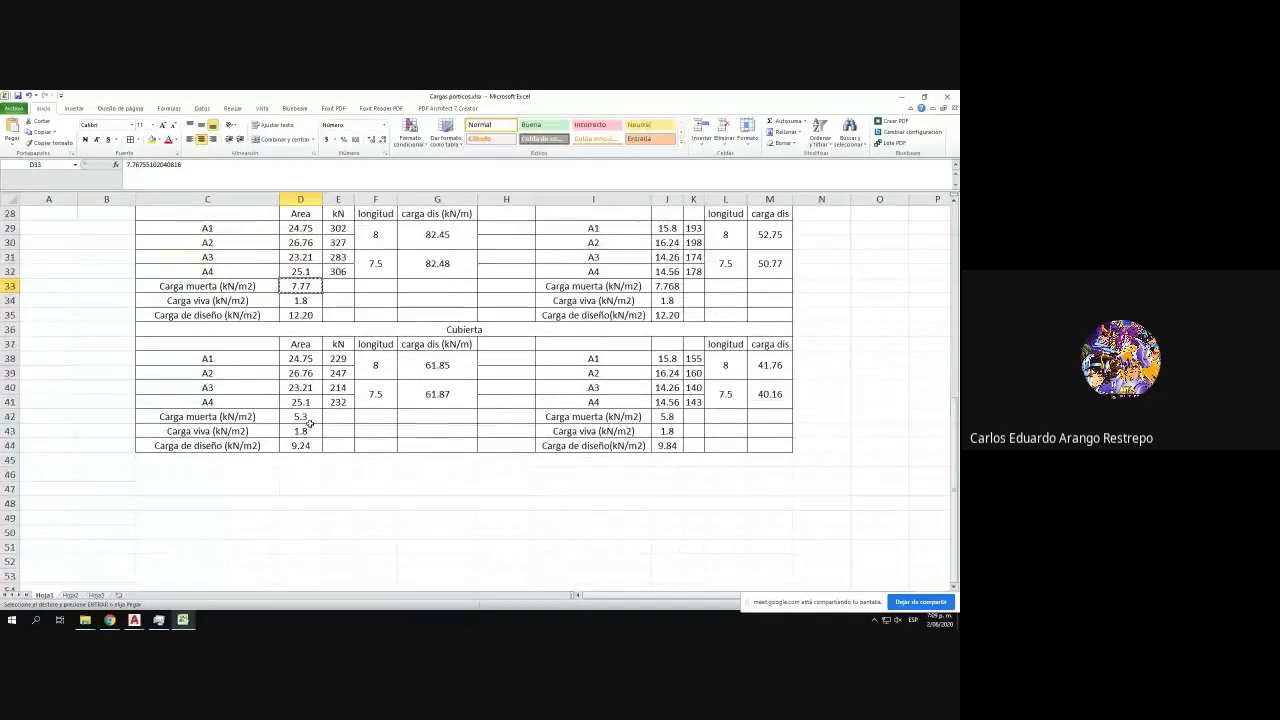
{"action": "scroll", "coordinate": [309, 421], "scroll_direction": "up", "scroll_amount": 2}
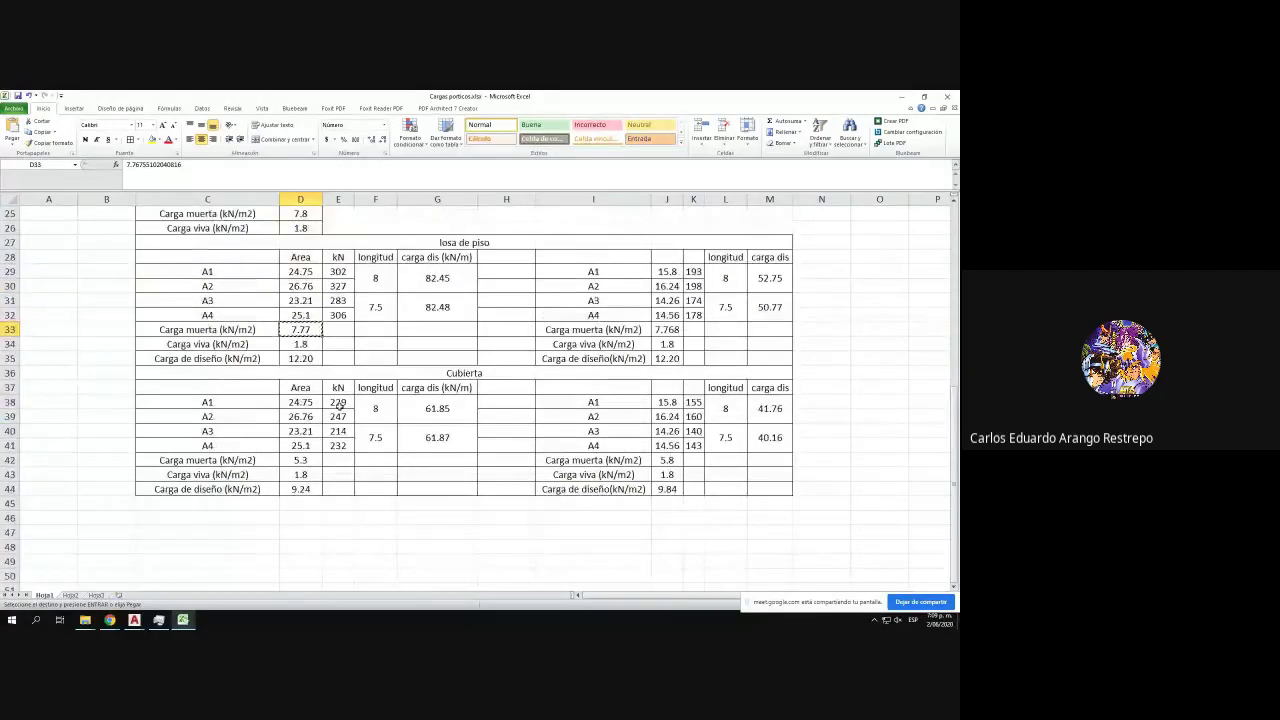
{"action": "scroll", "coordinate": [319, 314], "scroll_direction": "up", "scroll_amount": 2}
{"action": "left_click", "coordinate": [313, 299]}
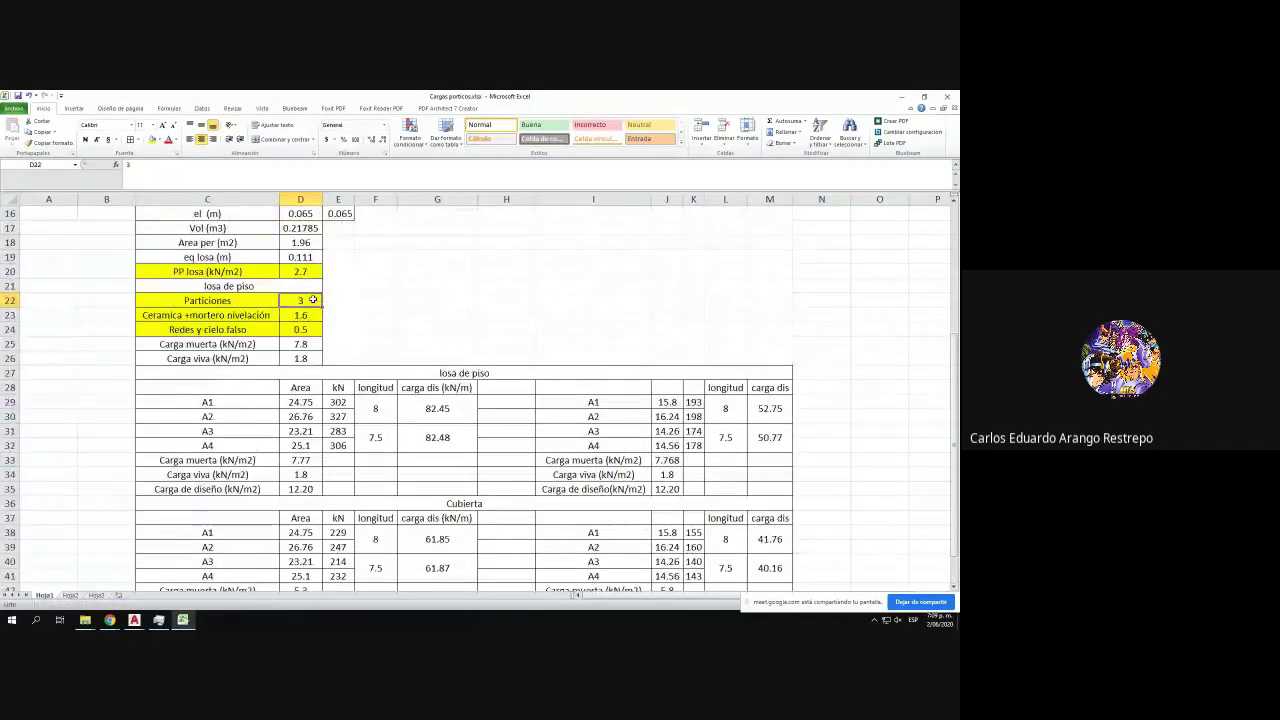
{"action": "type", "text": "1"}
{"action": "key", "text": "Return"}
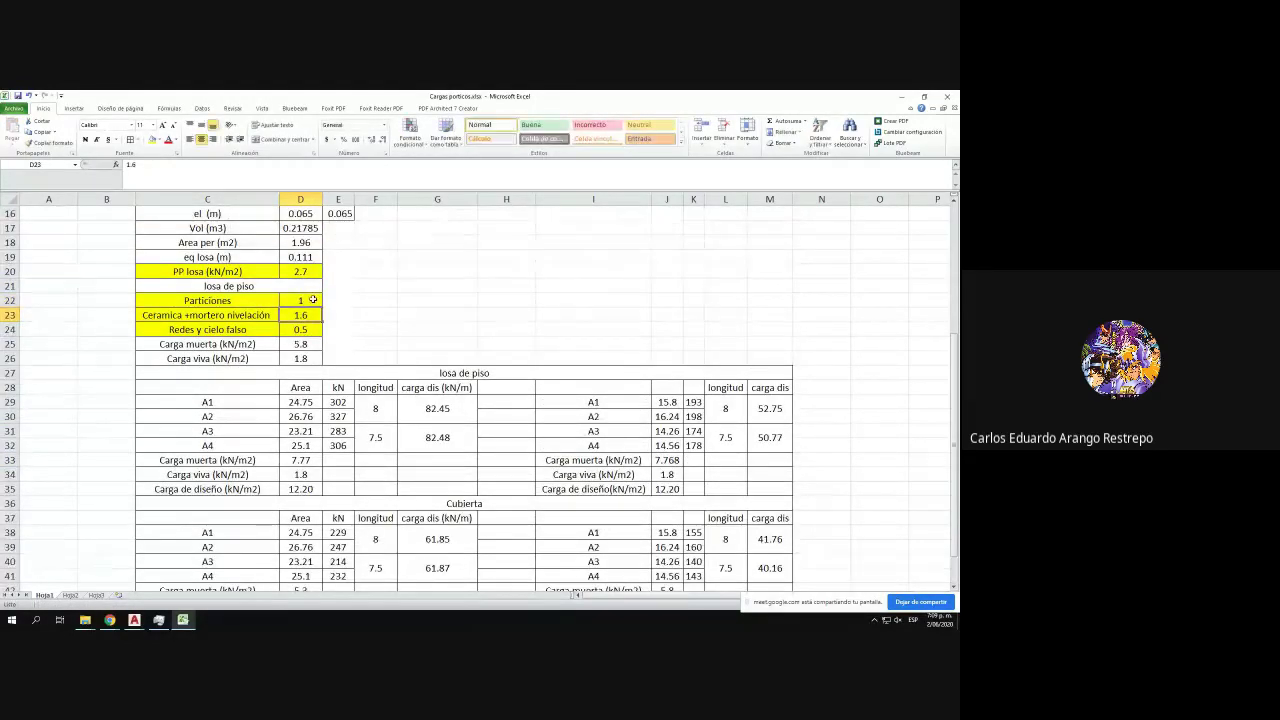
- Review the partition, ceramic and mortar, and ceiling loads in rows 22 to 24 and the dead load in D25 against the Cubierta table
{"action": "left_click_drag", "start_coordinate": [230, 300], "coordinate": [297, 300]}
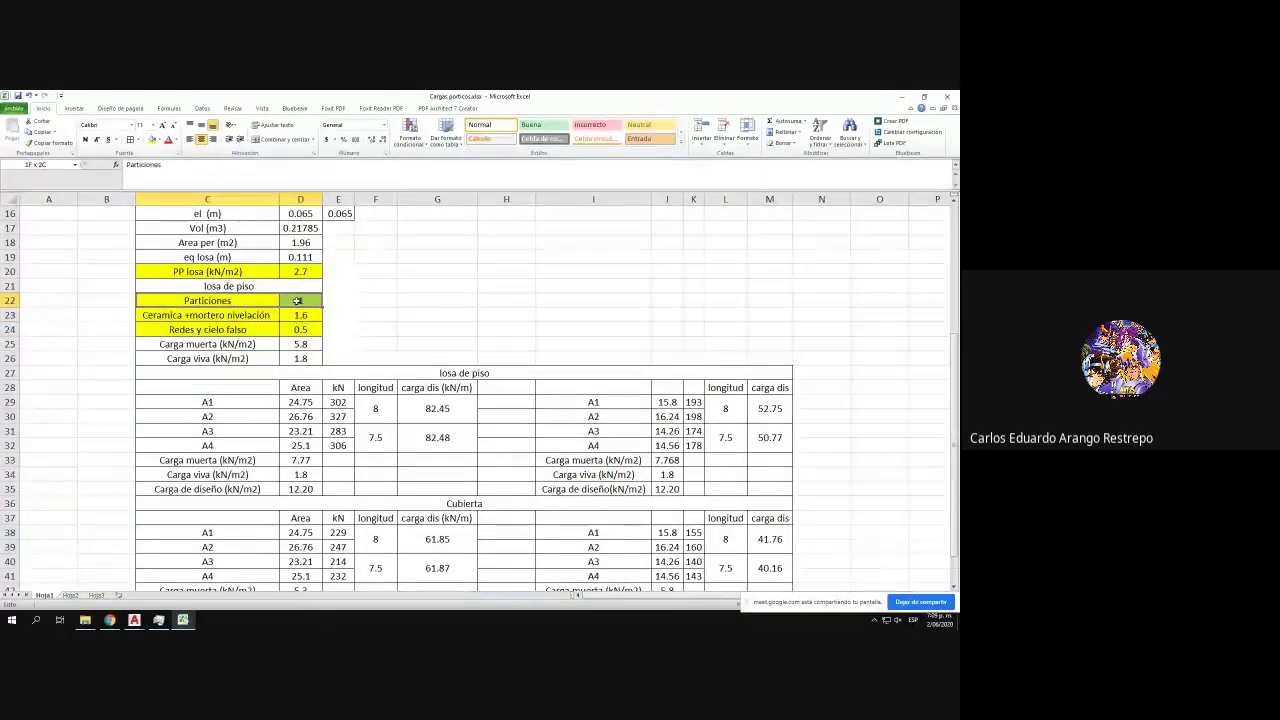
{"action": "left_click", "coordinate": [307, 315]}
{"action": "left_click", "coordinate": [271, 315]}
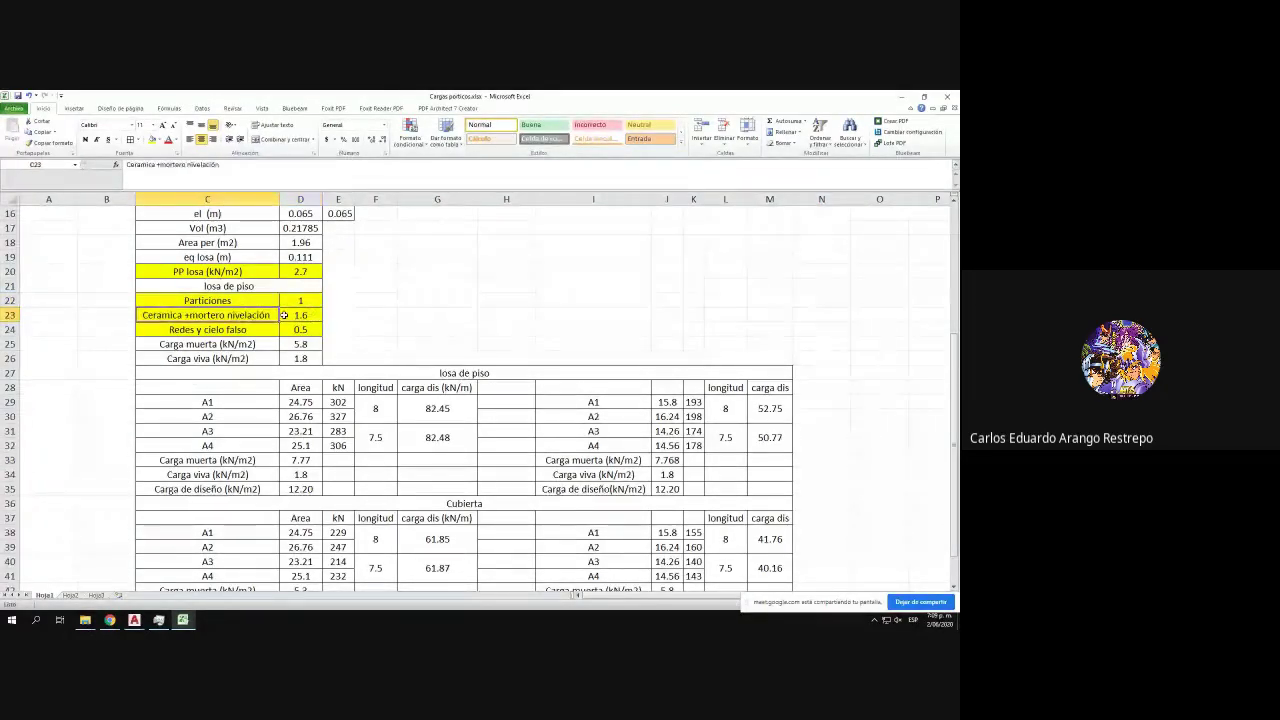
{"action": "left_click", "coordinate": [206, 329]}
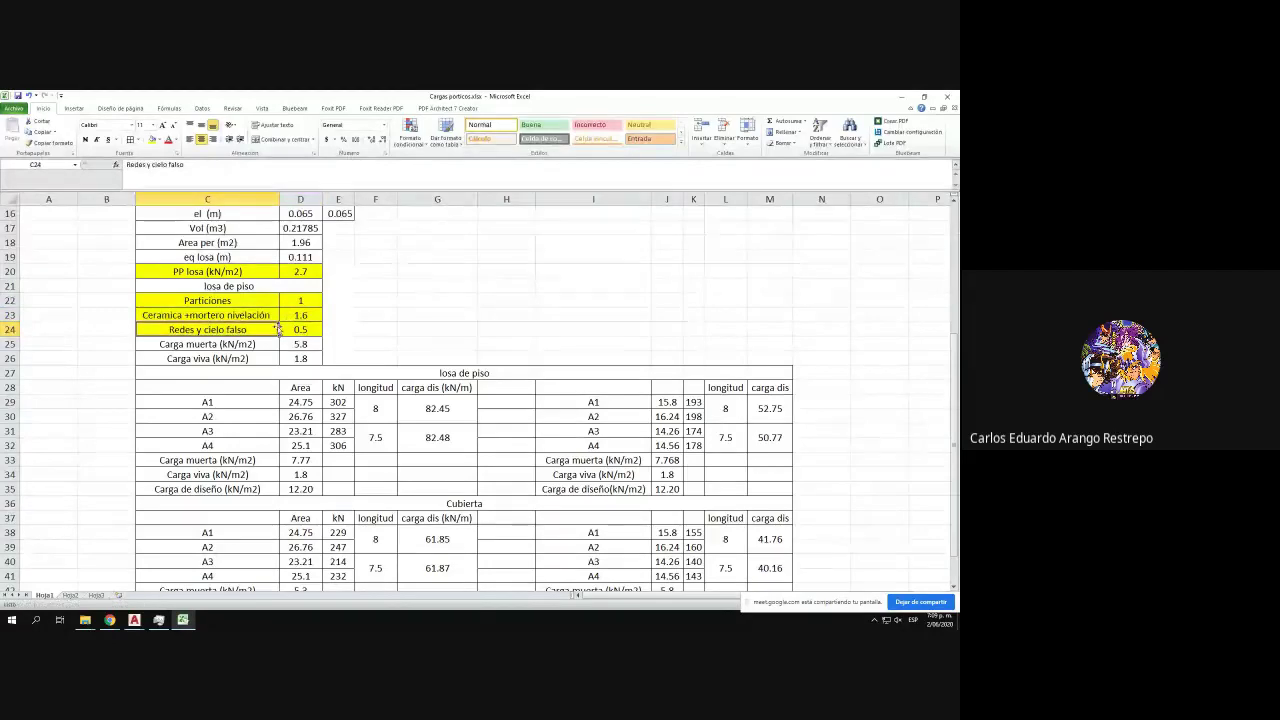
{"action": "left_click", "coordinate": [298, 330]}
{"action": "left_click", "coordinate": [224, 330]}
{"action": "left_click", "coordinate": [224, 344]}
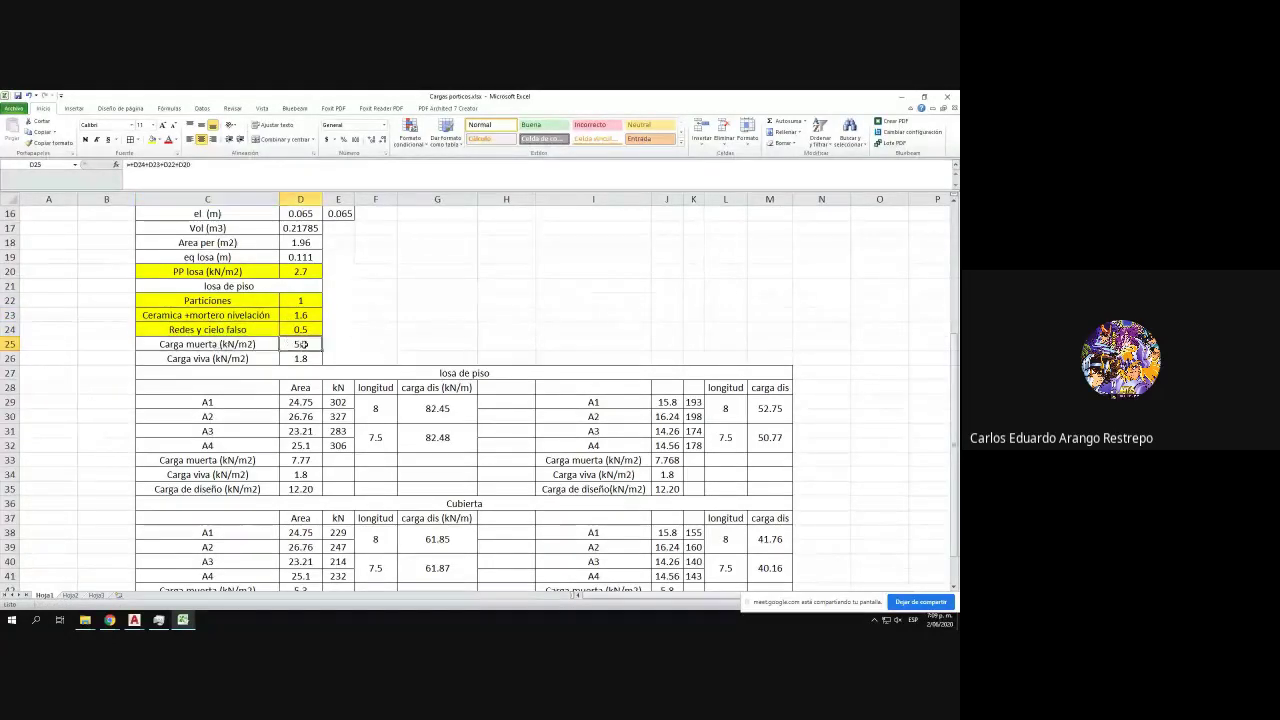
{"action": "scroll", "coordinate": [289, 348], "scroll_direction": "down", "scroll_amount": 4}
{"action": "scroll", "coordinate": [289, 348], "scroll_direction": "up", "scroll_amount": 3}
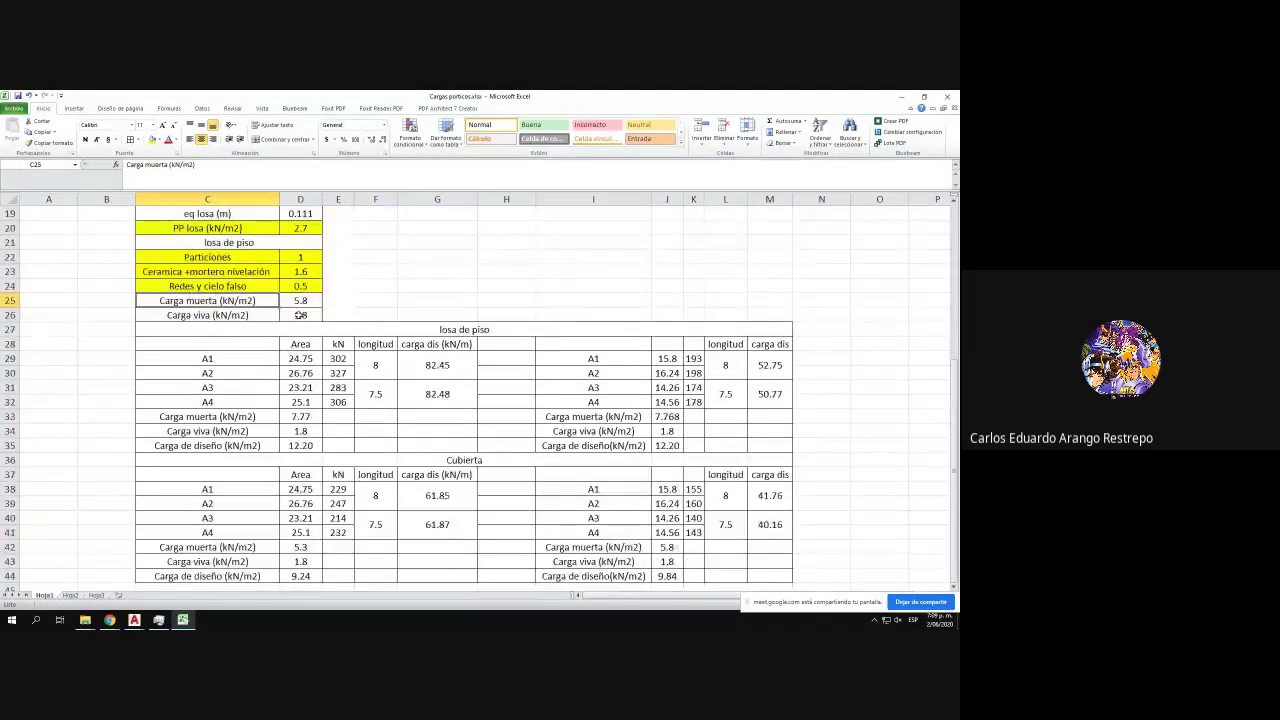
- Copy the dead load from D25 and paste it into the roof table's dead load cell D42 as values only
{"action": "key", "text": "Right"}
{"action": "key", "text": "ctrl+c"}
{"action": "scroll", "coordinate": [321, 340], "scroll_direction": "down", "scroll_amount": 3}
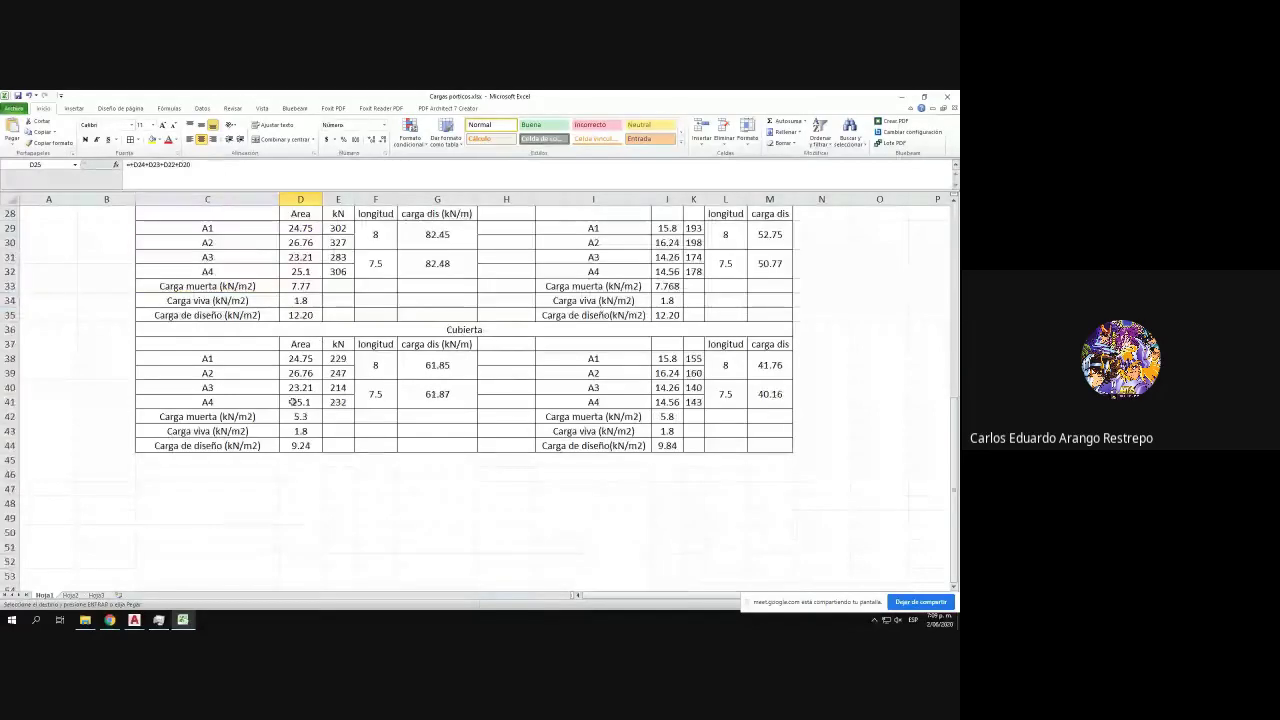
{"action": "right_click", "coordinate": [297, 416]}
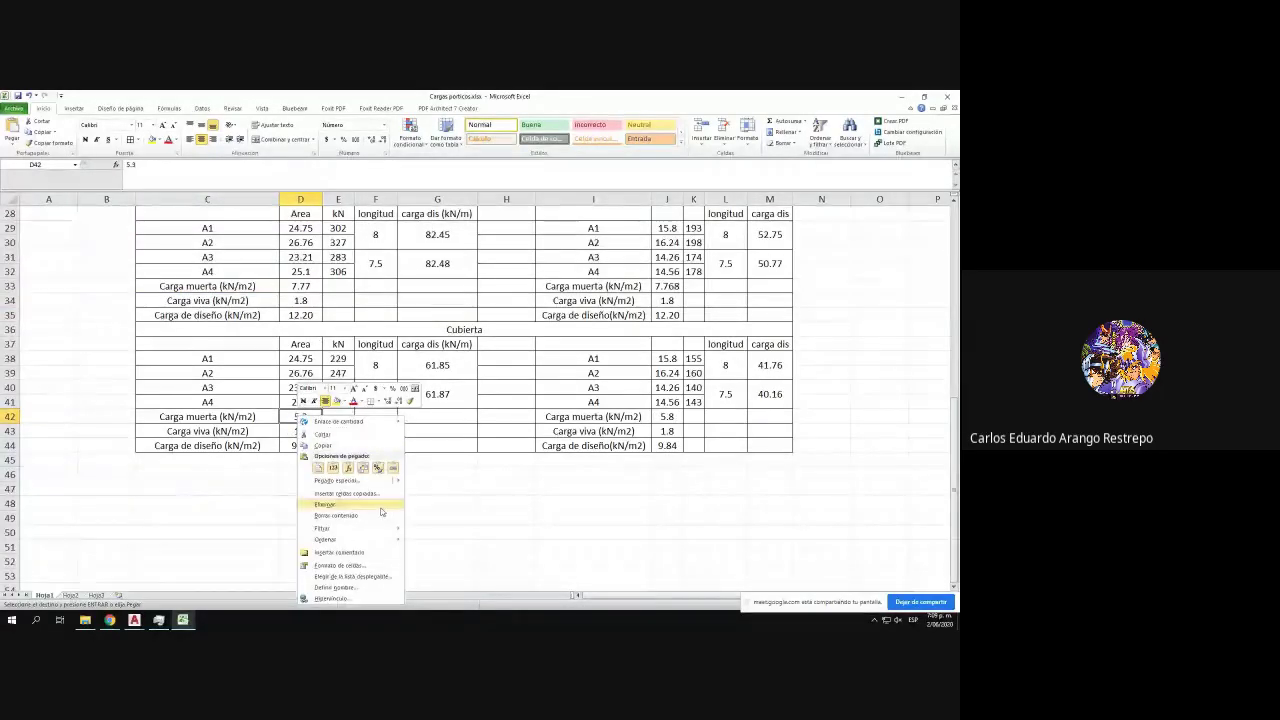
{"action": "left_click", "coordinate": [335, 481]}
{"action": "left_click", "coordinate": [243, 448]}
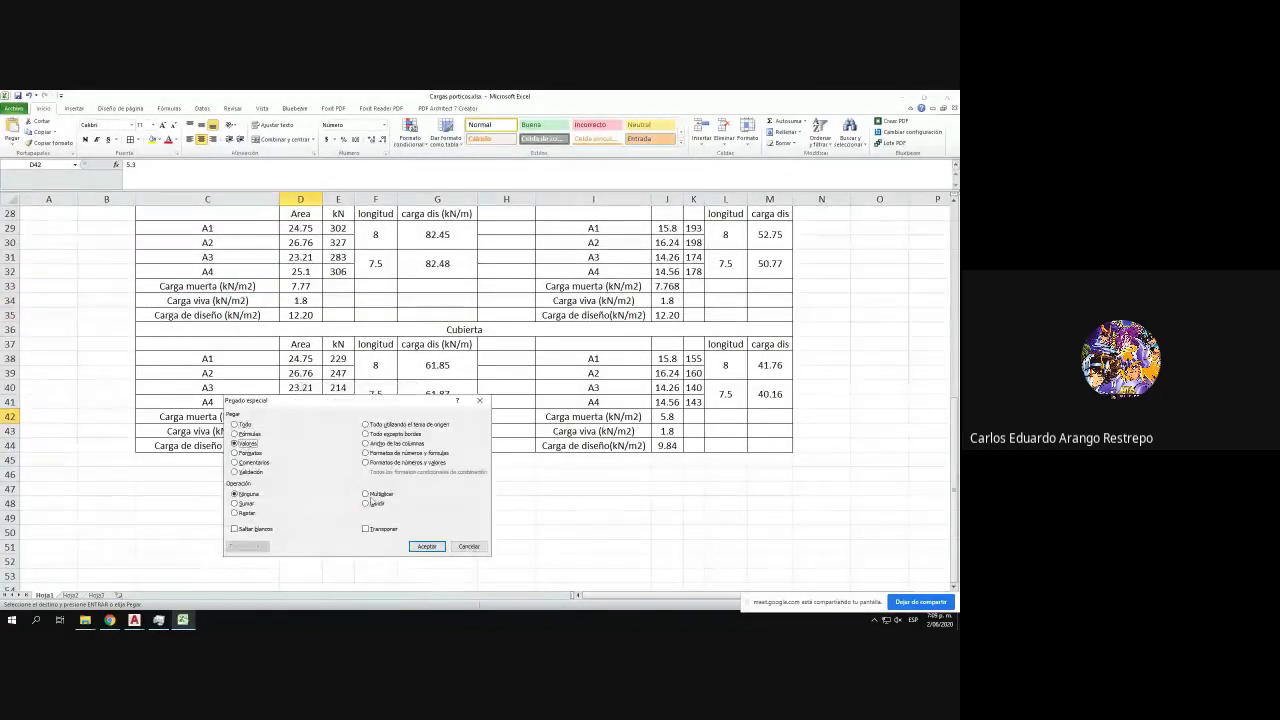
{"action": "left_click", "coordinate": [415, 544]}
- Copy the roof dead load from D42 and paste it into J42 as values only
{"action": "key", "text": "ctrl+c"}
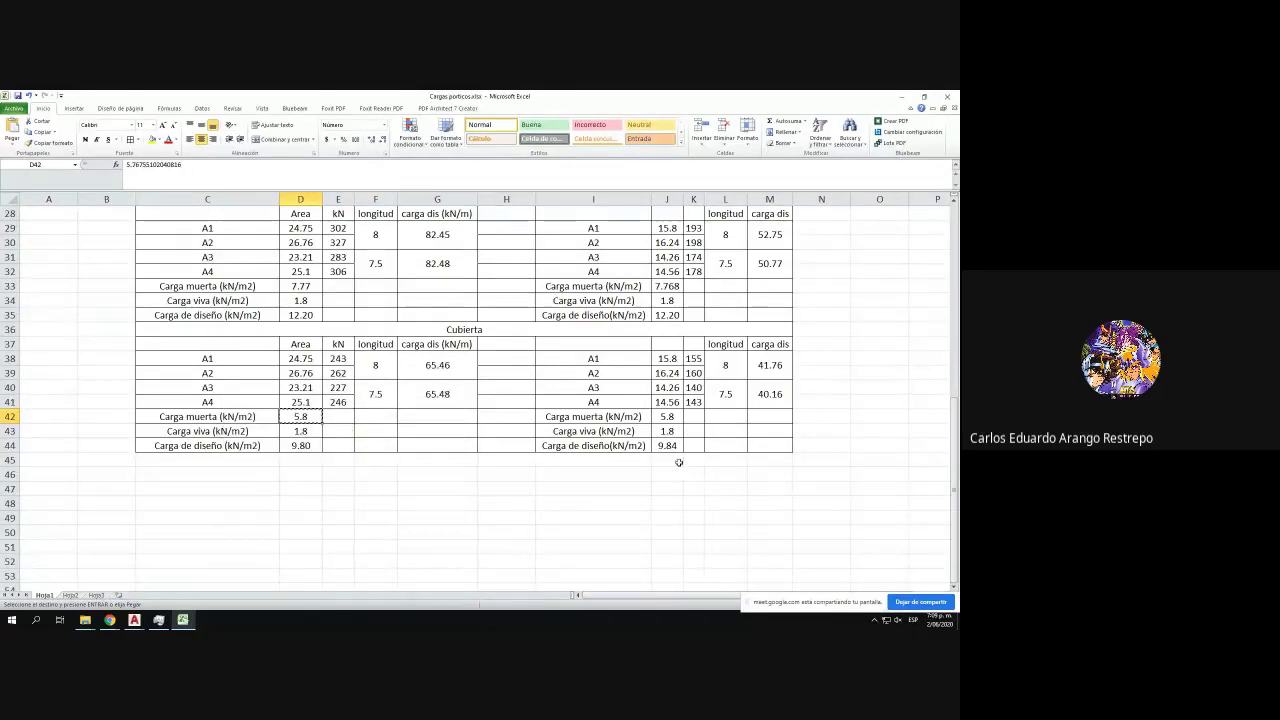
{"action": "right_click", "coordinate": [671, 417]}
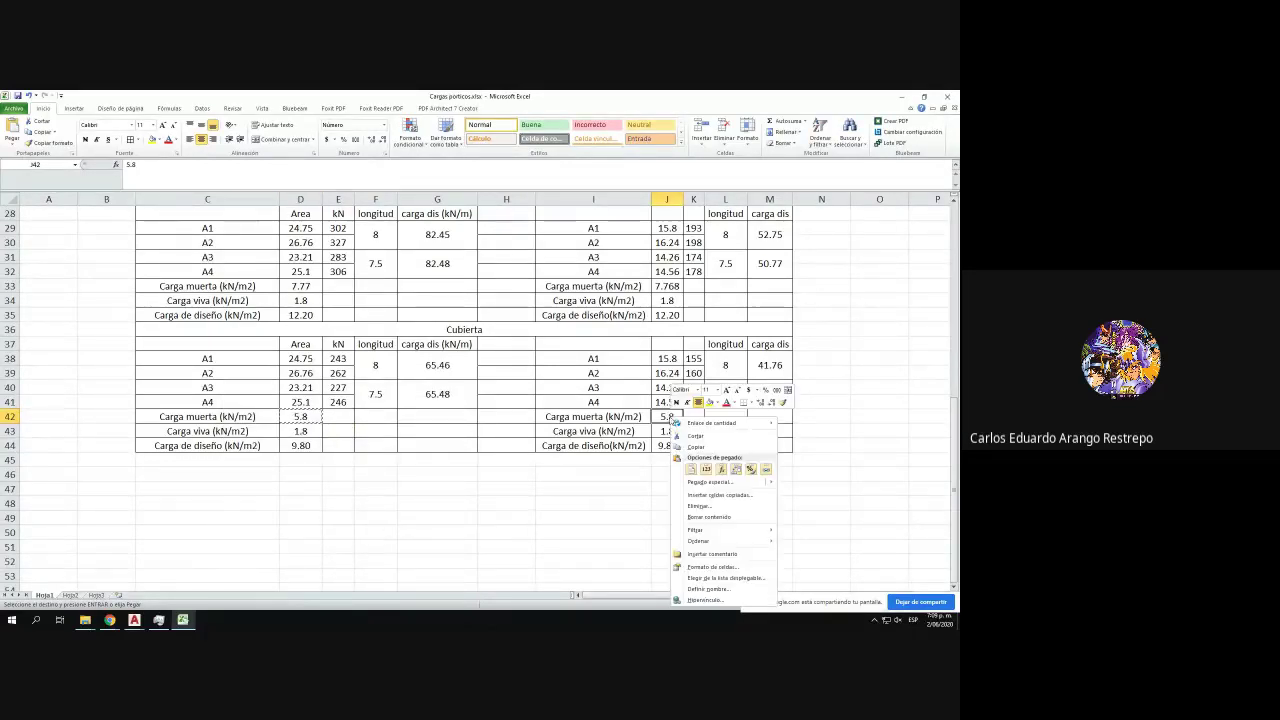
{"action": "left_click", "coordinate": [708, 483]}
{"action": "left_click", "coordinate": [590, 443]}
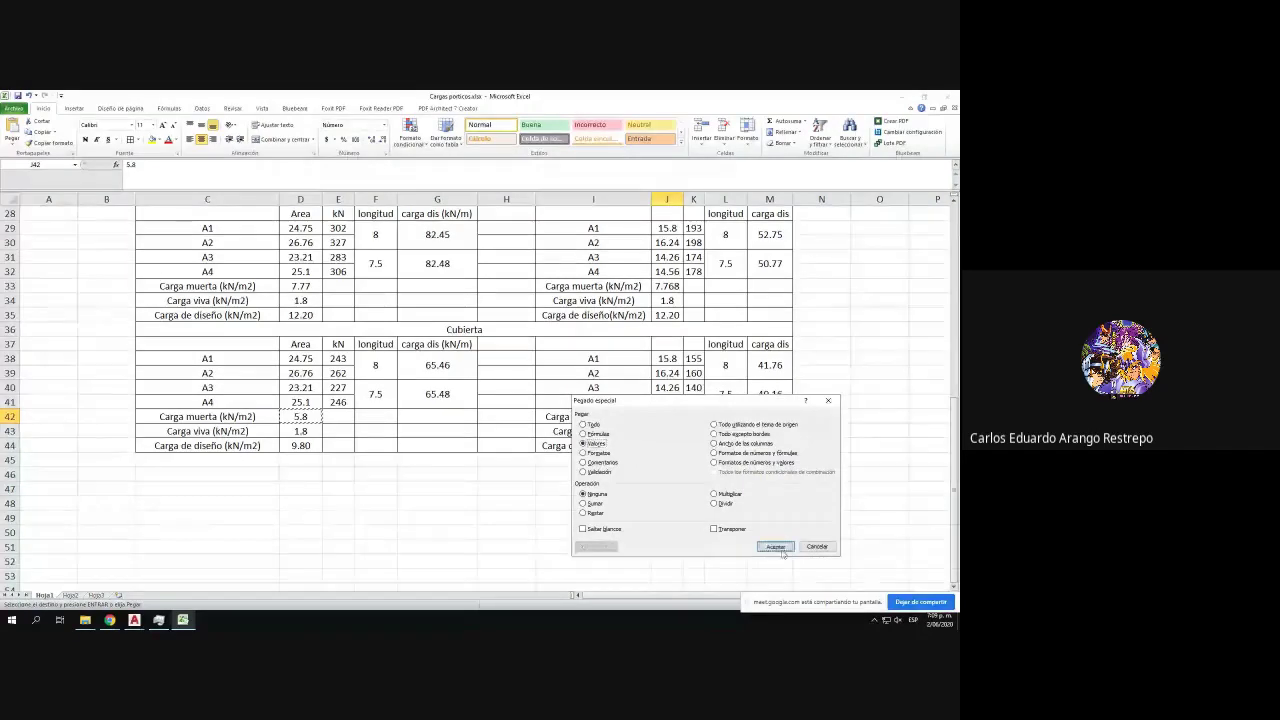
{"action": "left_click", "coordinate": [774, 546]}
{"action": "left_click", "coordinate": [593, 546]}
- Review the dead, live and design loads of both Cubierta tables and the distributed load in G29
{"action": "scroll", "coordinate": [278, 456], "scroll_direction": "up", "scroll_amount": 1}
{"action": "left_click_drag", "start_coordinate": [232, 461], "coordinate": [300, 461]}
{"action": "left_click", "coordinate": [302, 474]}
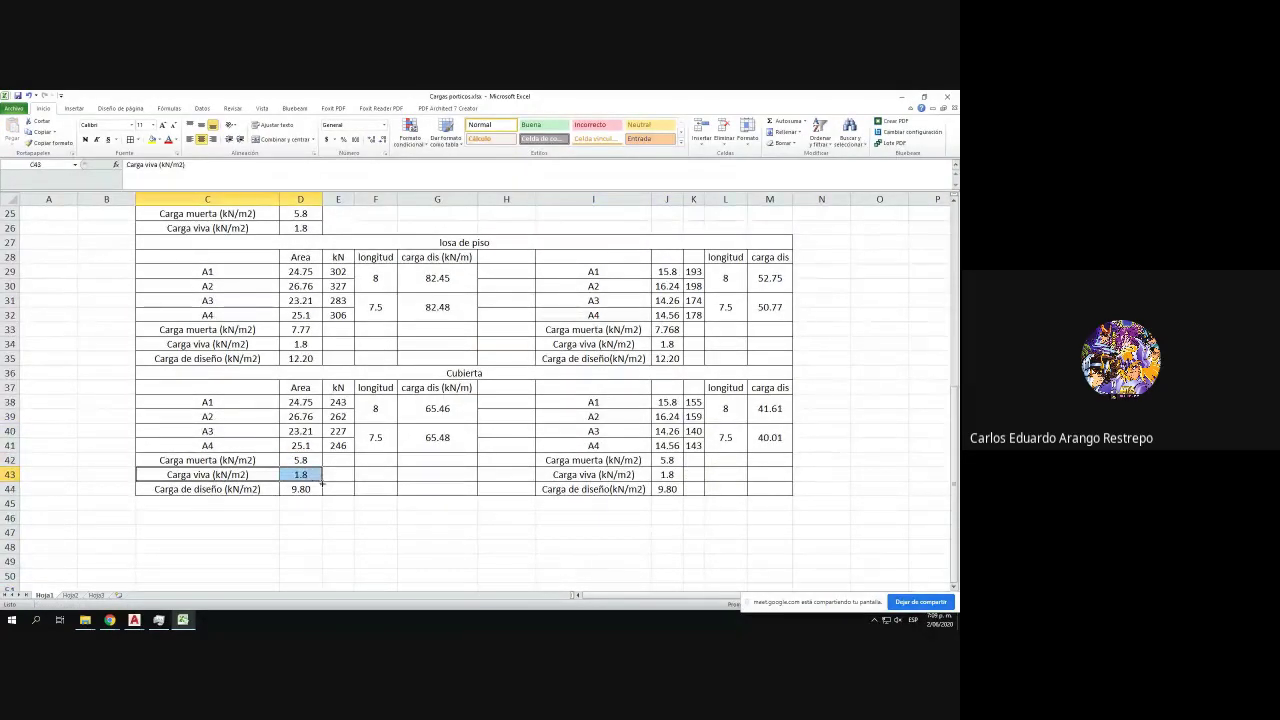
{"action": "left_click", "coordinate": [313, 489]}
{"action": "left_click", "coordinate": [685, 491]}
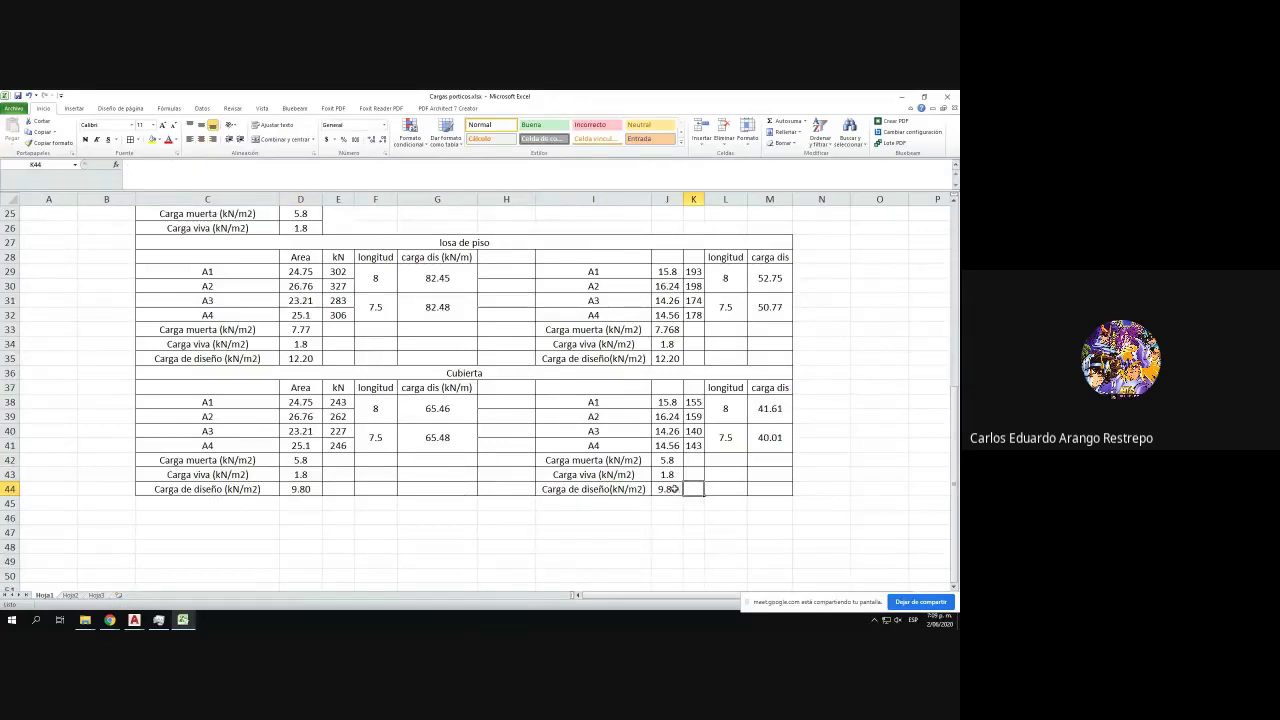
{"action": "scroll", "coordinate": [674, 488], "scroll_direction": "up", "scroll_amount": 3}
{"action": "scroll", "coordinate": [679, 474], "scroll_direction": "down", "scroll_amount": 1}
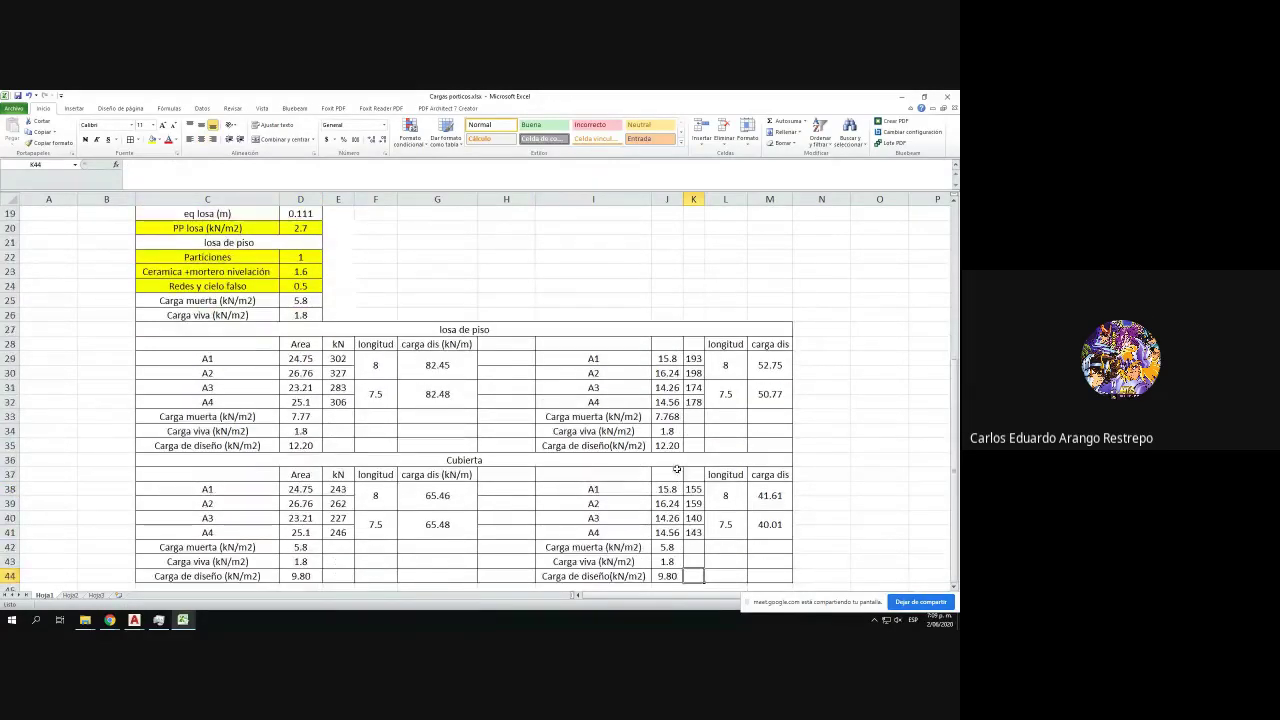
{"action": "scroll", "coordinate": [410, 332], "scroll_direction": "down", "scroll_amount": 1}
{"action": "left_click", "coordinate": [428, 323]}
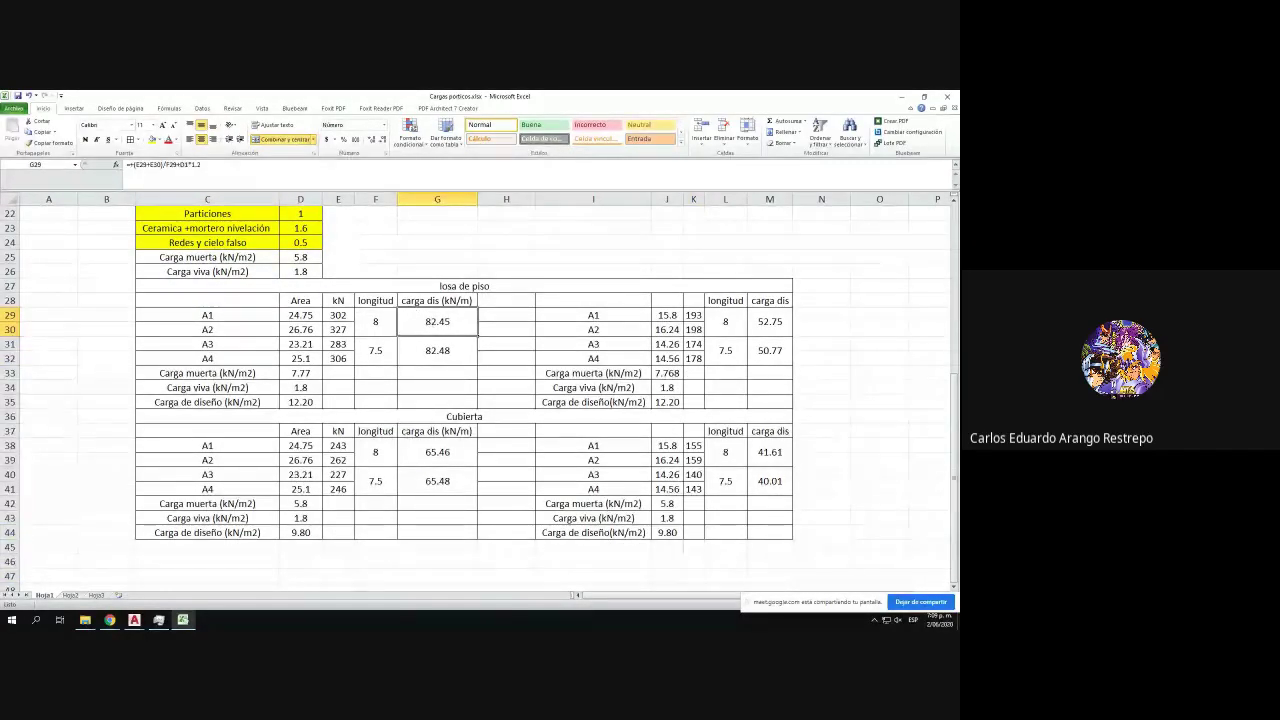
- Insert a row below the floor slab title and merge and center C28:G28
{"action": "left_click", "coordinate": [10, 300]}
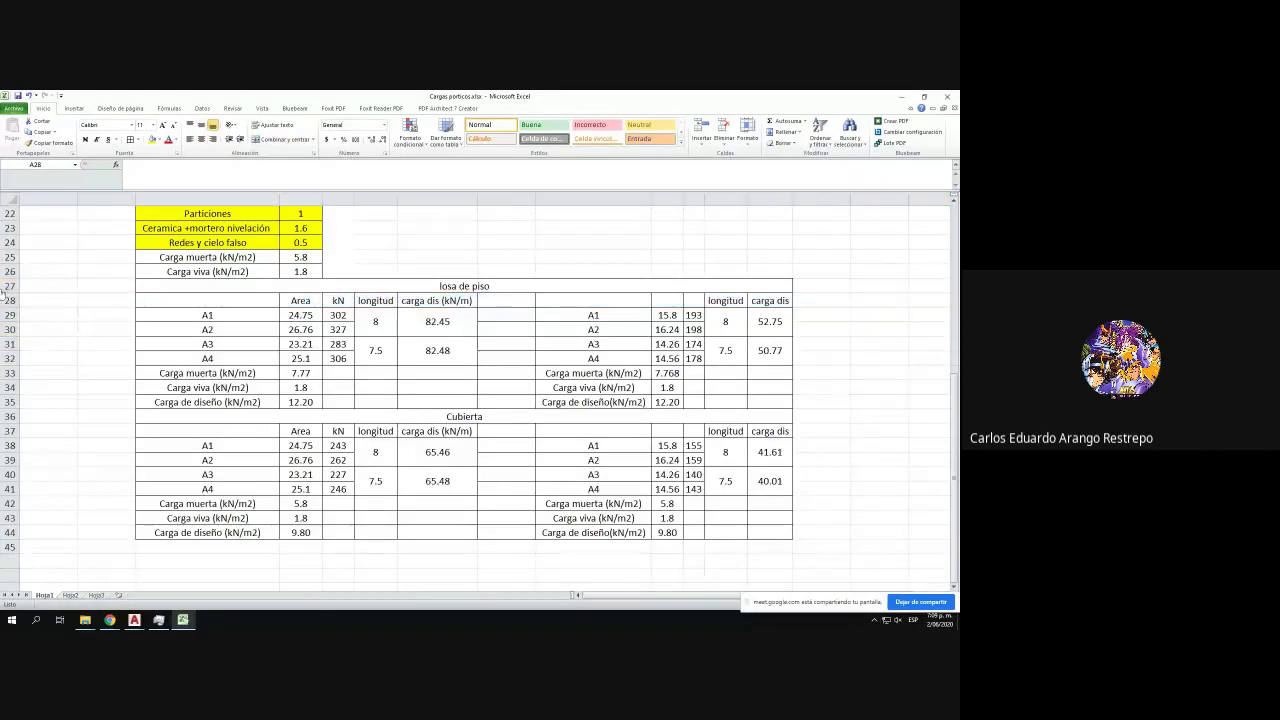
{"action": "key", "text": "ctrl+plus"}
{"action": "left_click", "coordinate": [154, 301]}
{"action": "left_click_drag", "start_coordinate": [154, 301], "coordinate": [440, 301]}
{"action": "left_click", "coordinate": [286, 140]}
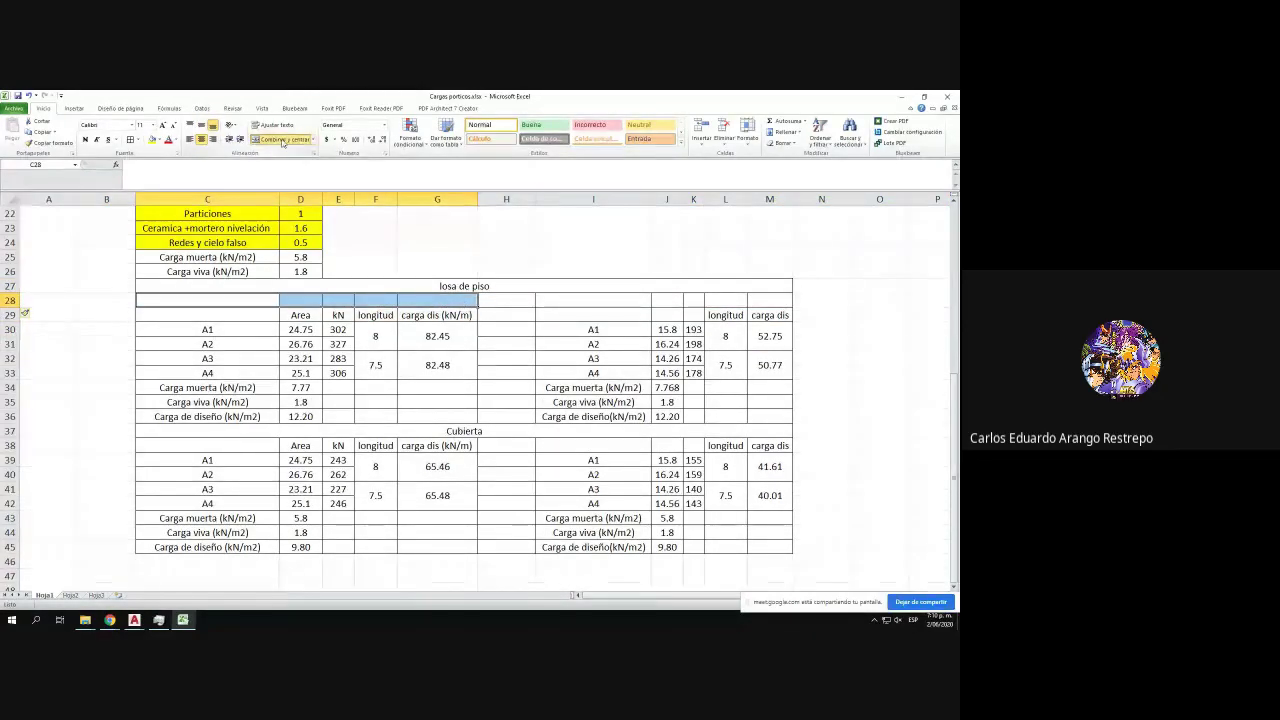
- Enter the heading "Losas en una dirección" in the merged cell C28
{"action": "type", "text": "Losas"}
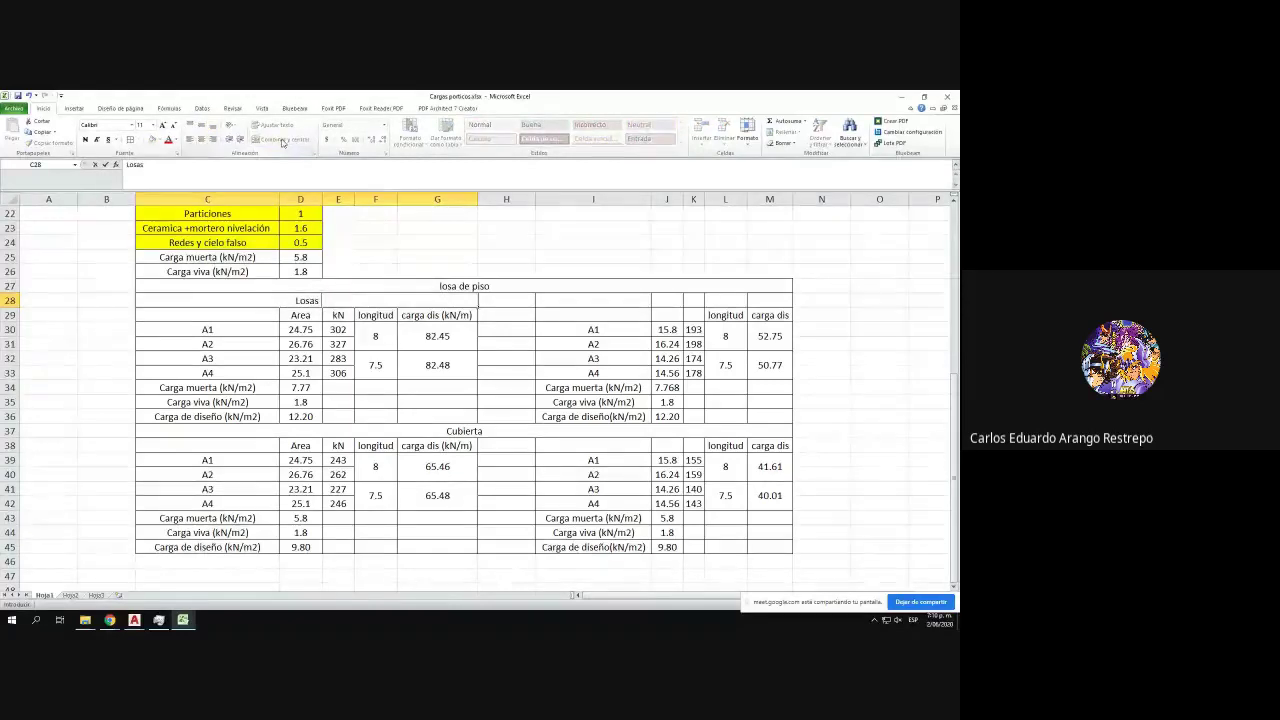
{"action": "type", "text": " en una di"}
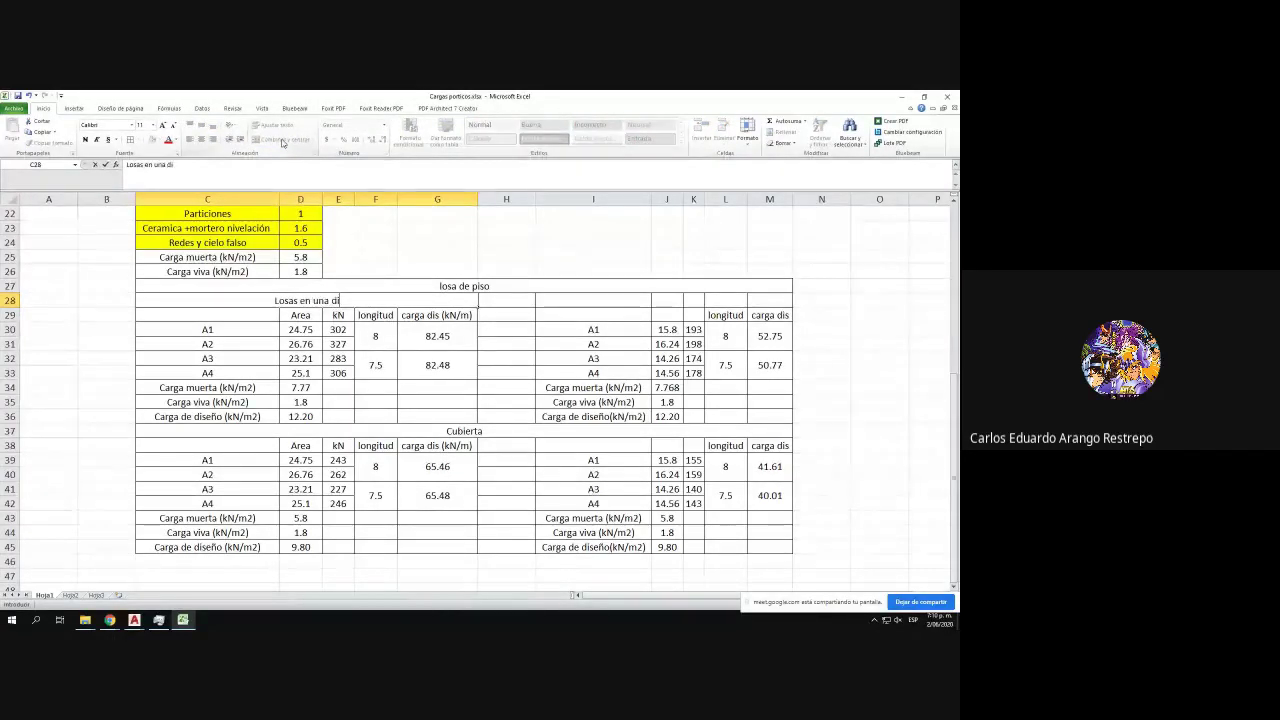
{"action": "type", "text": "rección"}
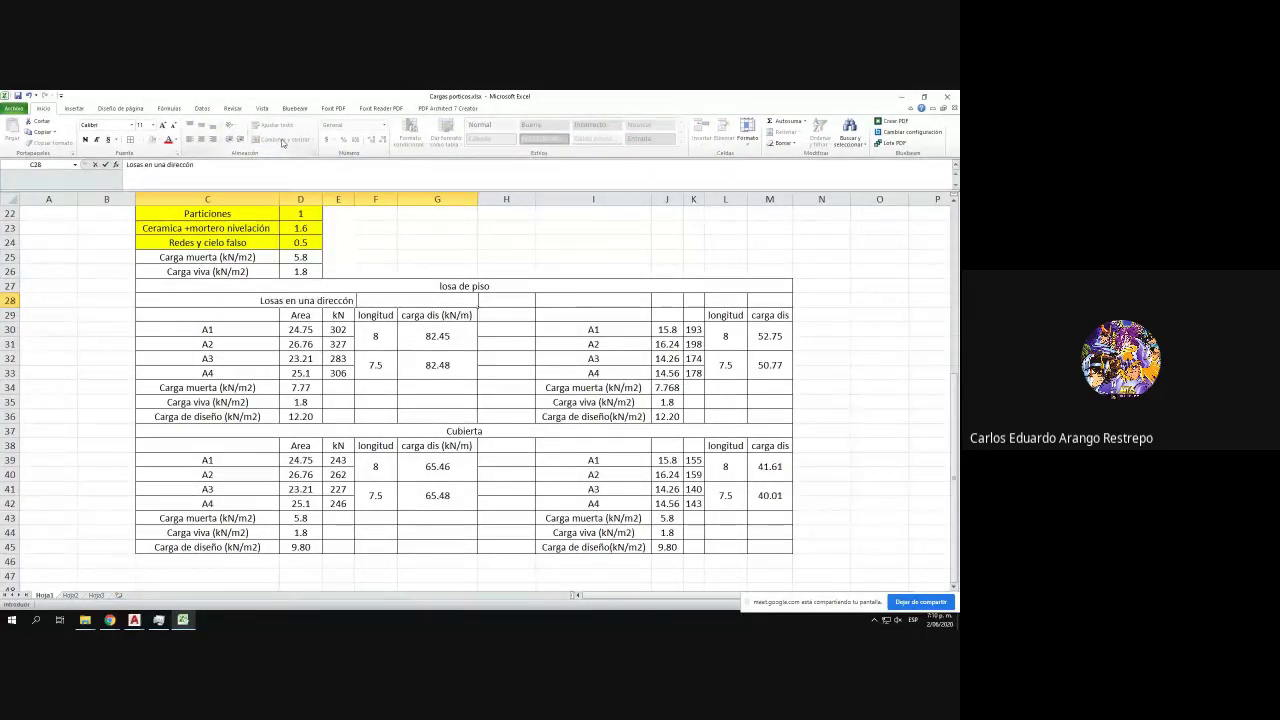
{"action": "left_click", "coordinate": [344, 300]}
{"action": "type", "text": "i"}
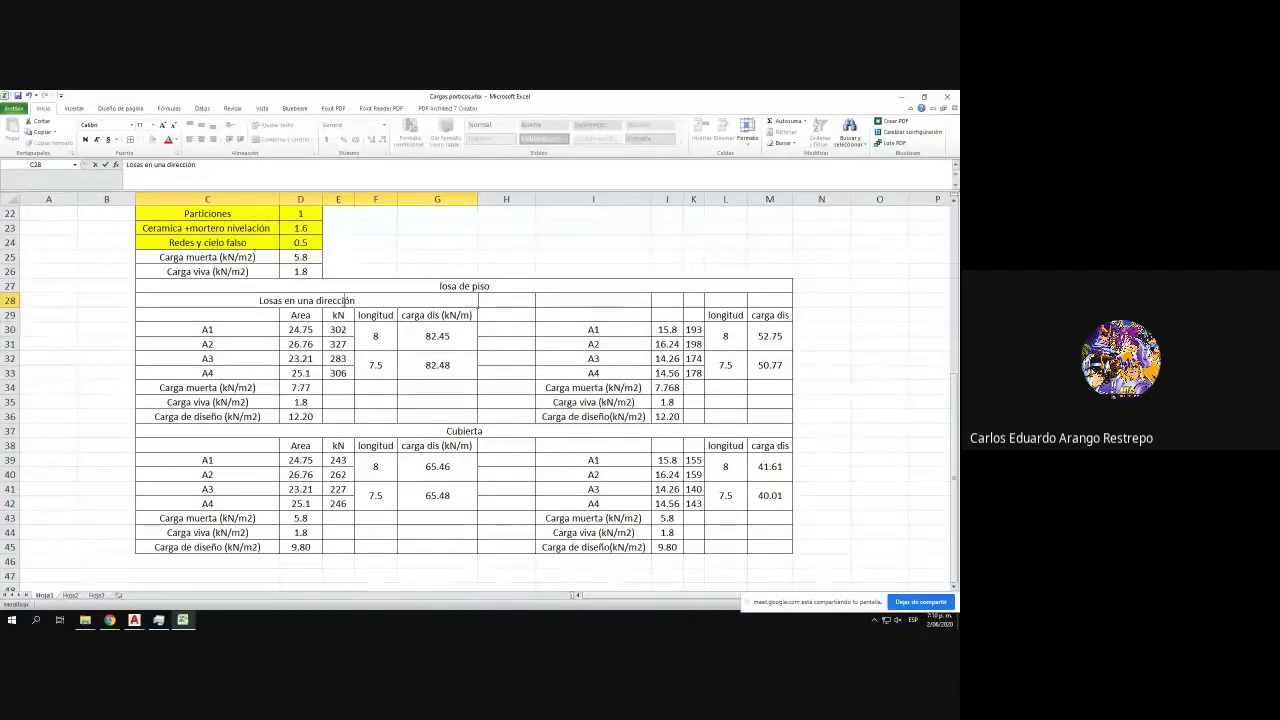
{"action": "key", "text": "ctrl+Return"}
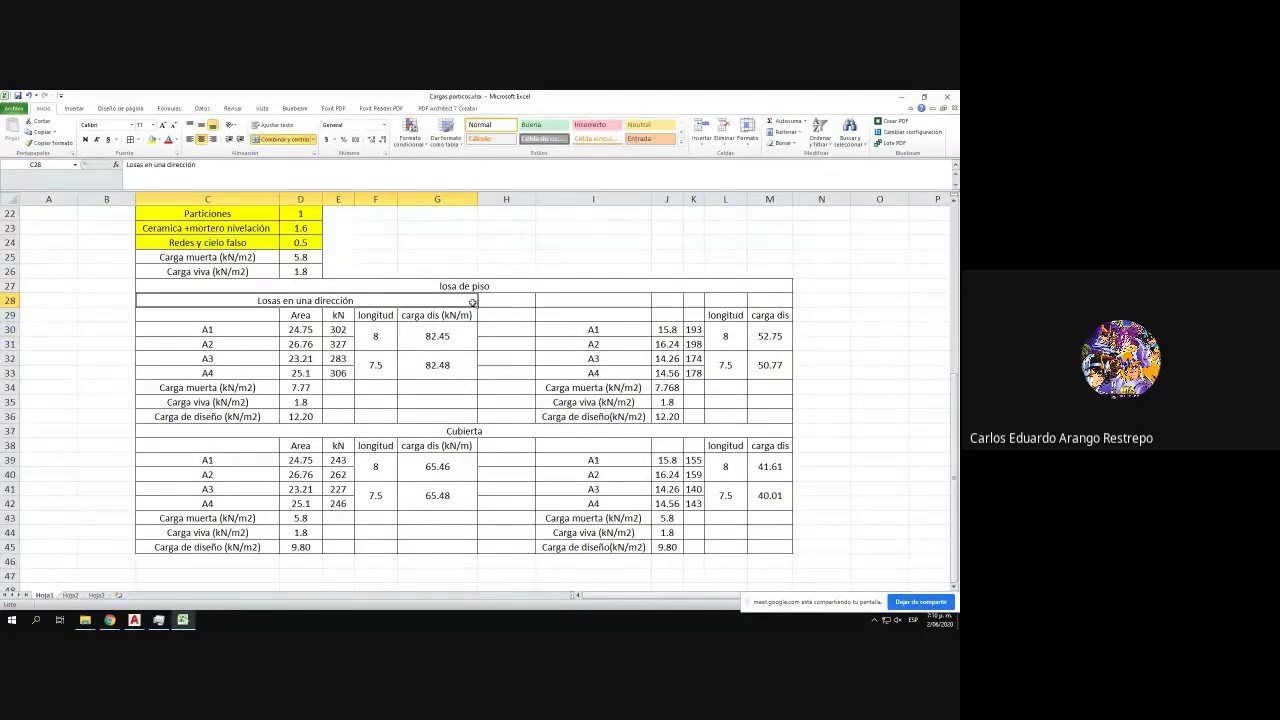
- Copy the "Losas en una dirección" heading and place the copy in I28:M28 above the second floor slab table
{"action": "left_click_drag", "start_coordinate": [478, 307], "coordinate": [749, 322]}
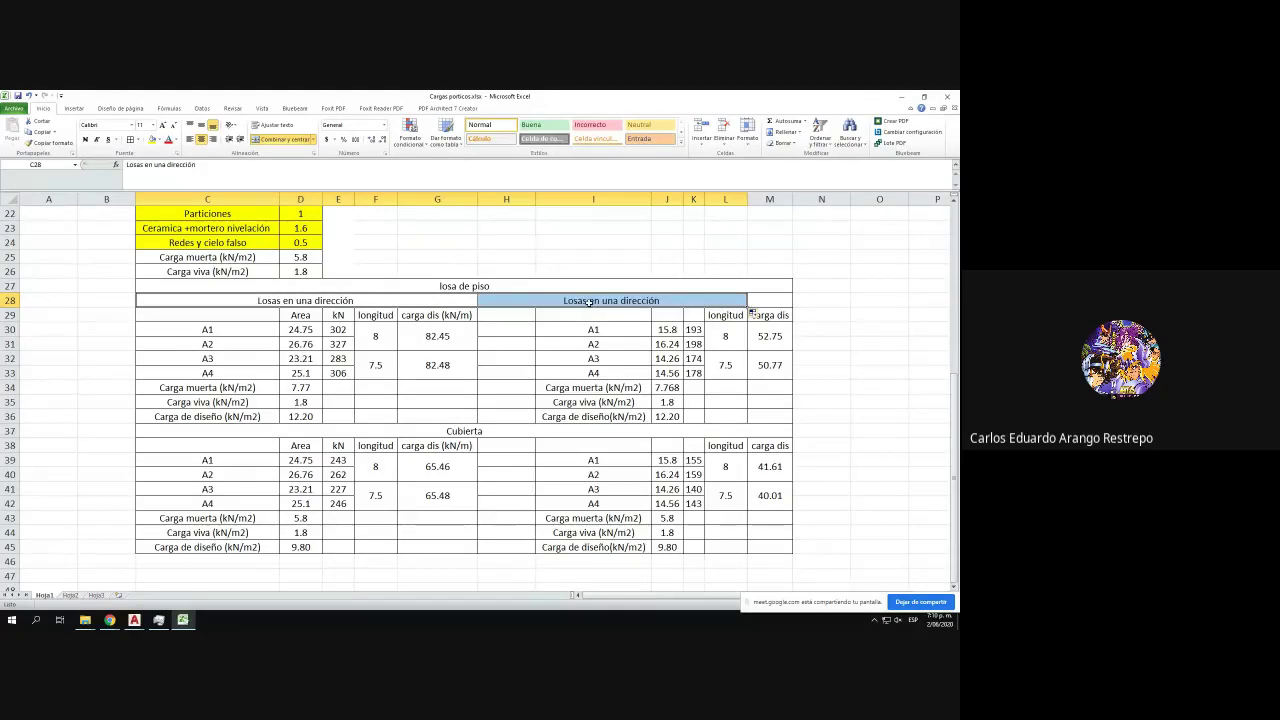
{"action": "left_click", "coordinate": [592, 303]}
{"action": "left_click_drag", "start_coordinate": [625, 302], "coordinate": [776, 309]}
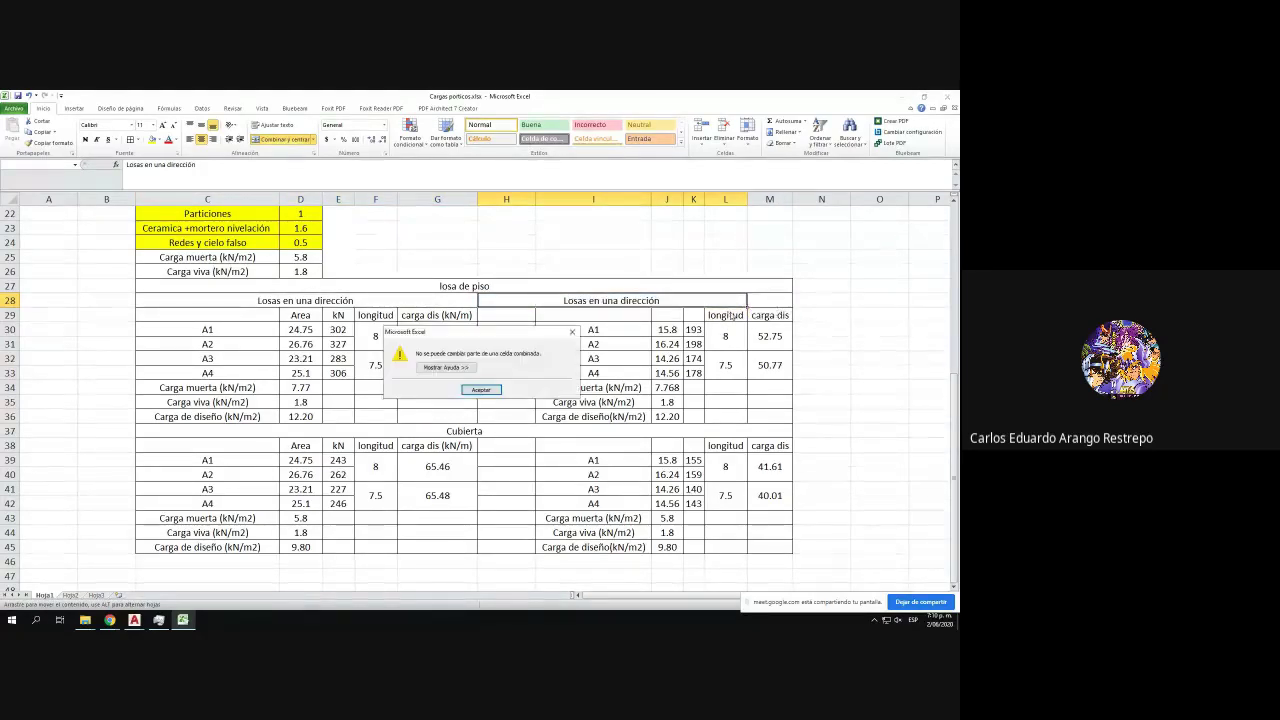
{"action": "left_click", "coordinate": [487, 391]}
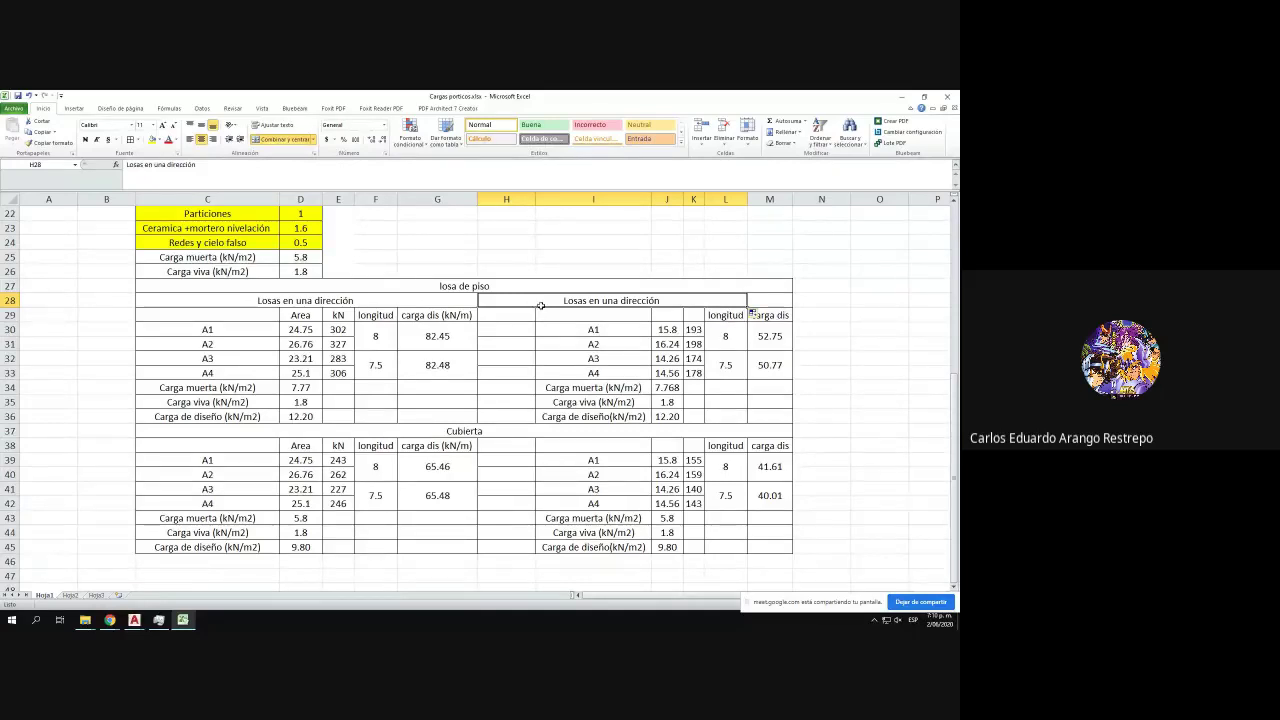
{"action": "left_click_drag", "start_coordinate": [542, 308], "coordinate": [542, 236]}
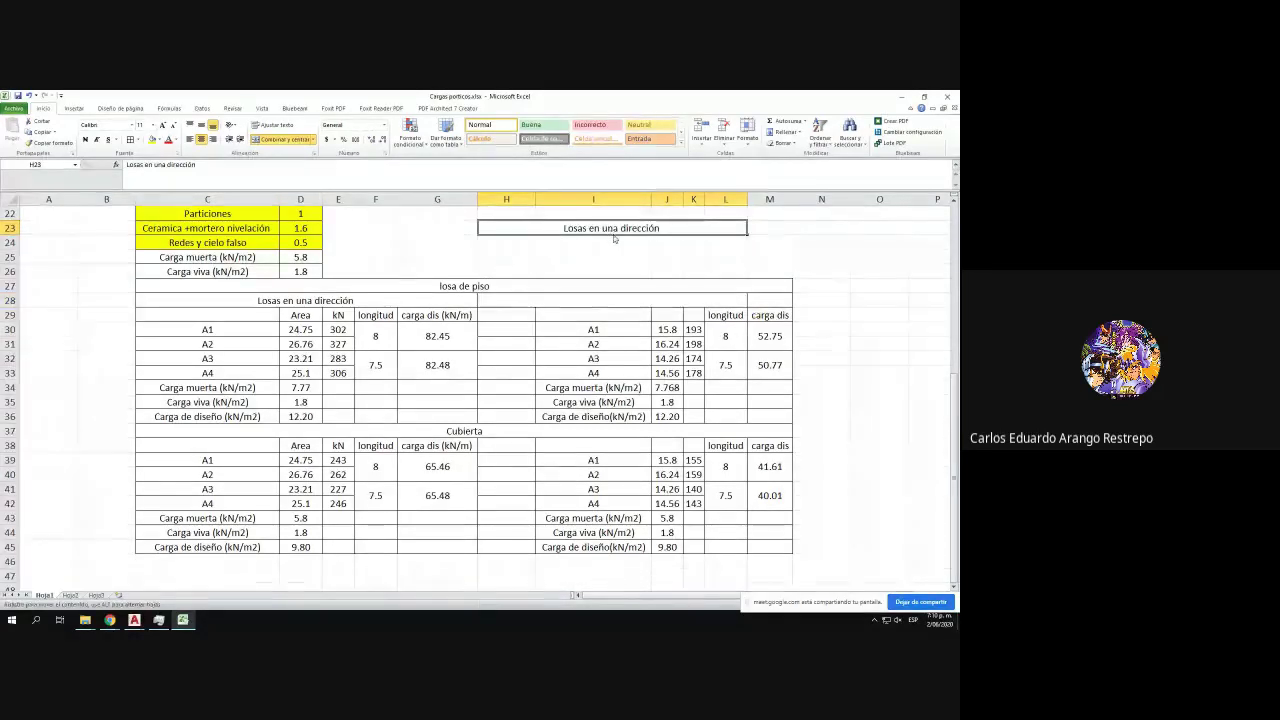
{"action": "left_click_drag", "start_coordinate": [658, 300], "coordinate": [662, 300]}
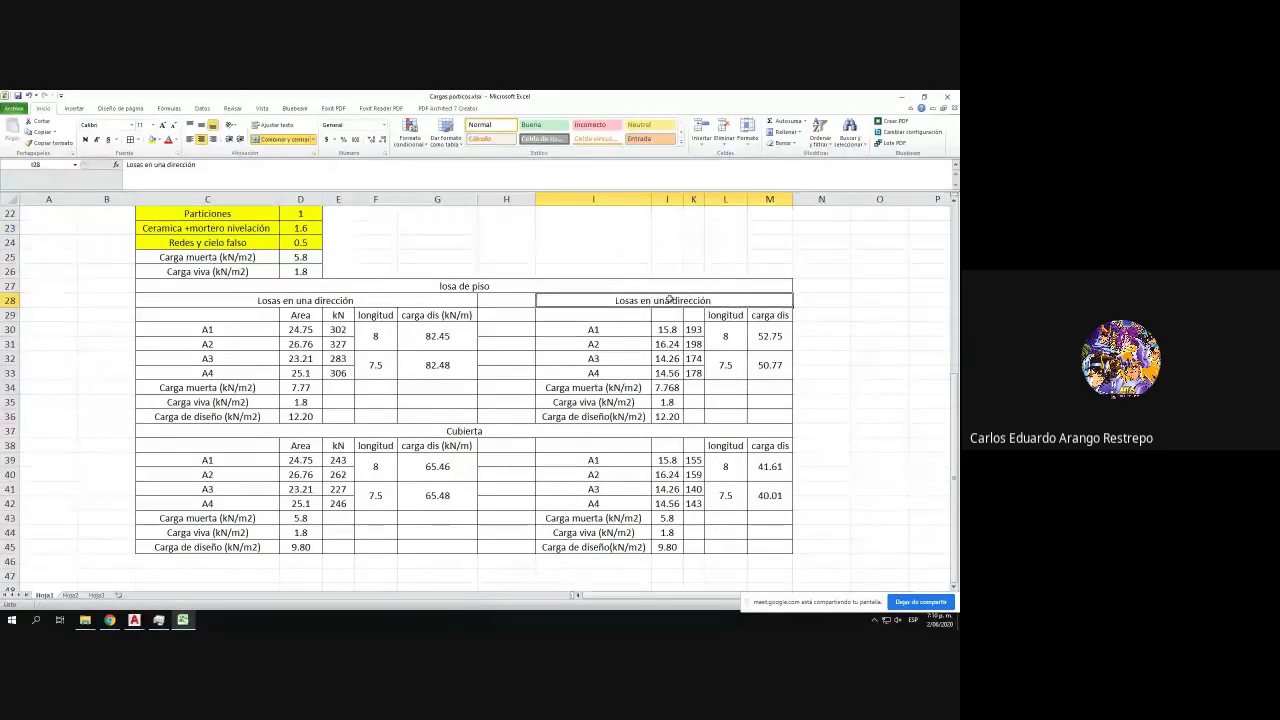
- Change the heading in I28 to "Losas en dos direcciónes"
{"action": "double_click", "coordinate": [670, 300]}
{"action": "double_click", "coordinate": [664, 300]}
{"action": "type", "text": "dos"}
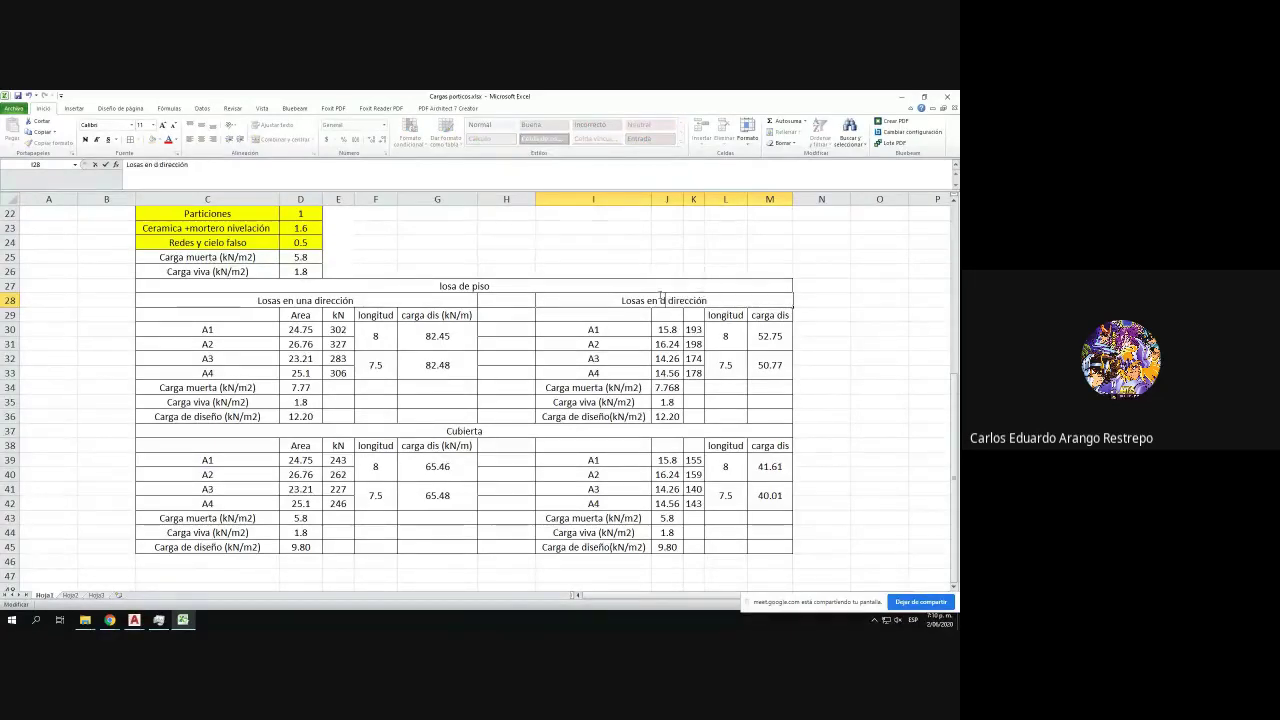
{"action": "left_click", "coordinate": [857, 356]}
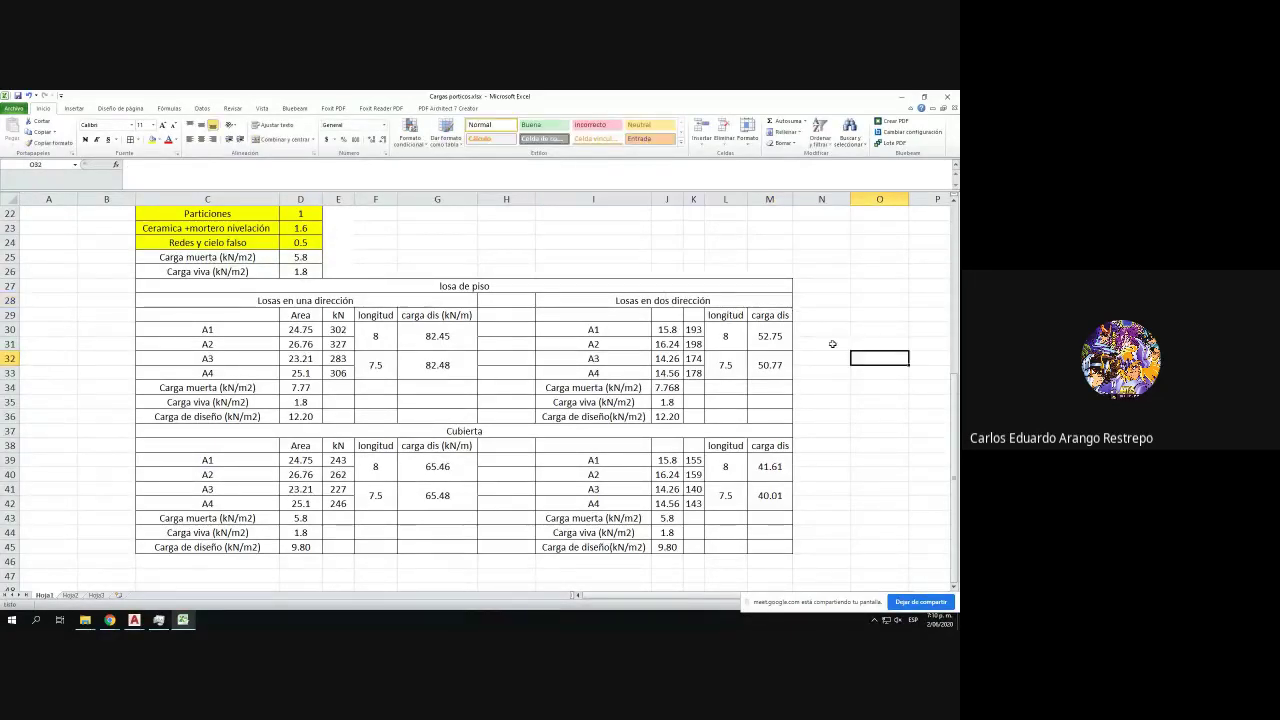
{"action": "double_click", "coordinate": [725, 300]}
{"action": "type", "text": "es"}
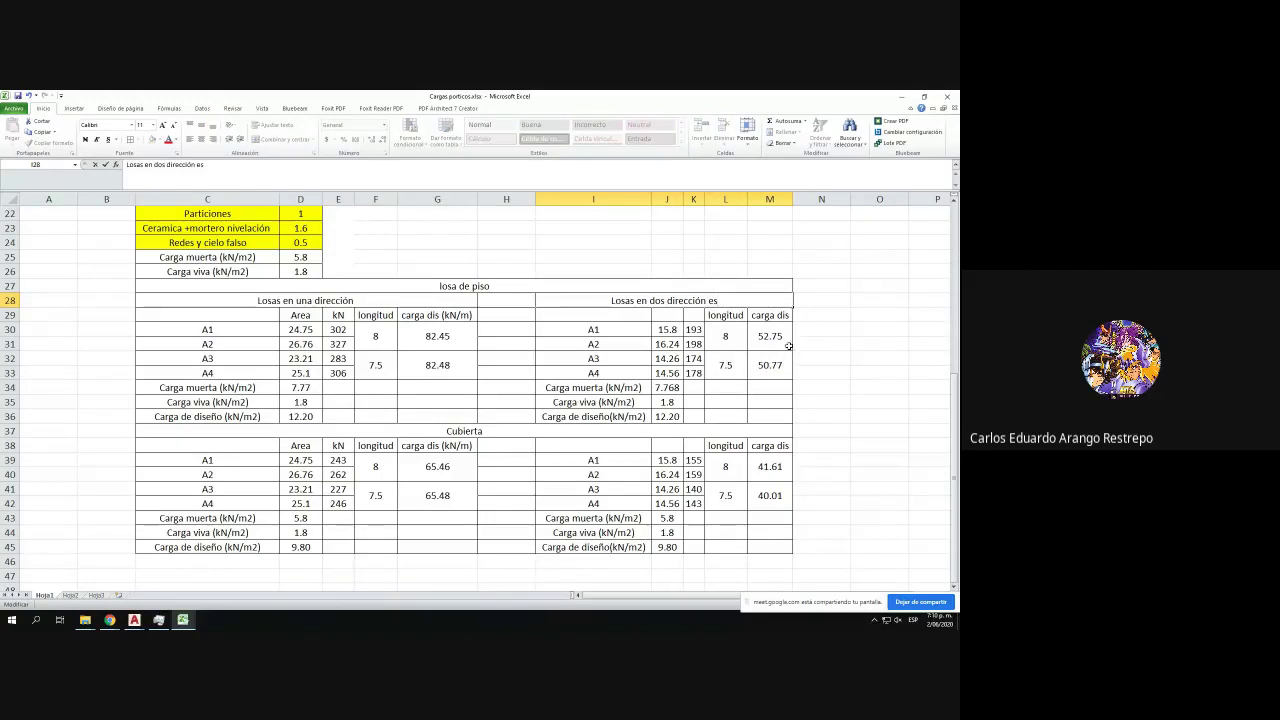
{"action": "key", "text": "BackSpace"}
{"action": "key", "text": "BackSpace"}
{"action": "key", "text": "BackSpace"}
{"action": "type", "text": "es"}
{"action": "left_click", "coordinate": [879, 343]}
- Copy the "losa de piso" heading from C21 into E21:F21 and change the copy to "losa de cubierta"
{"action": "scroll", "coordinate": [410, 343], "scroll_direction": "up", "scroll_amount": 2}
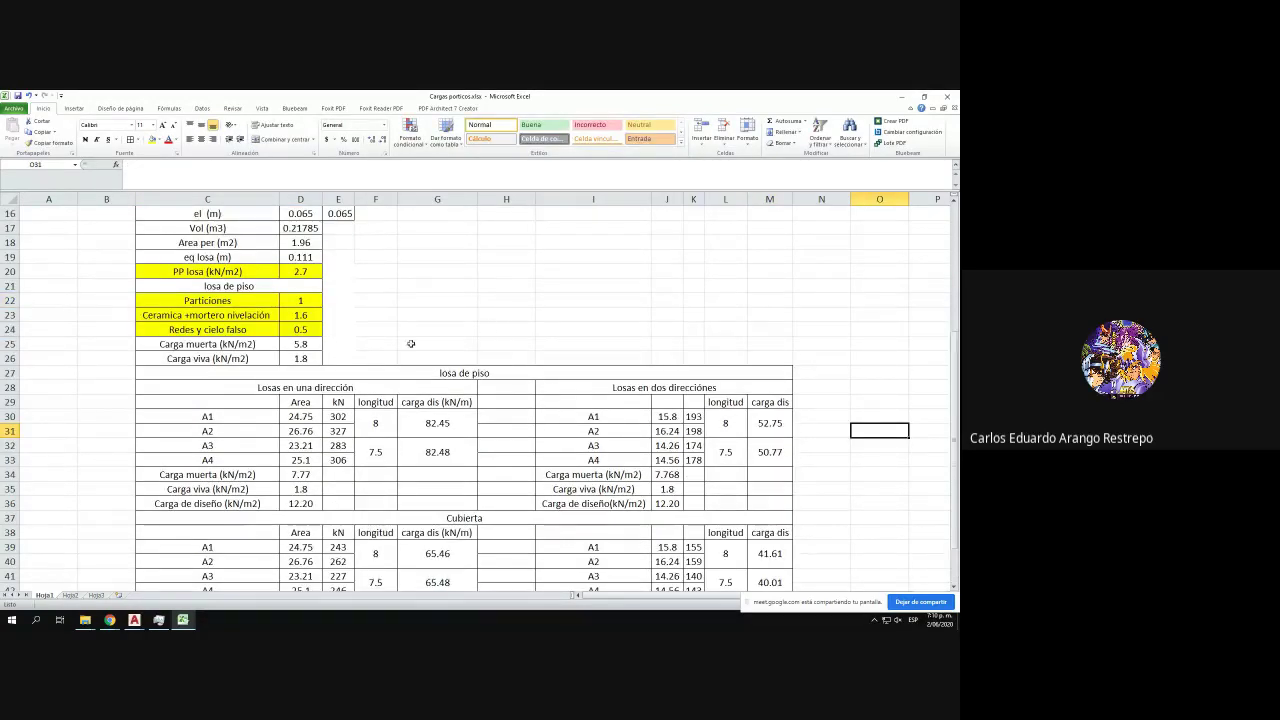
{"action": "left_click", "coordinate": [236, 281]}
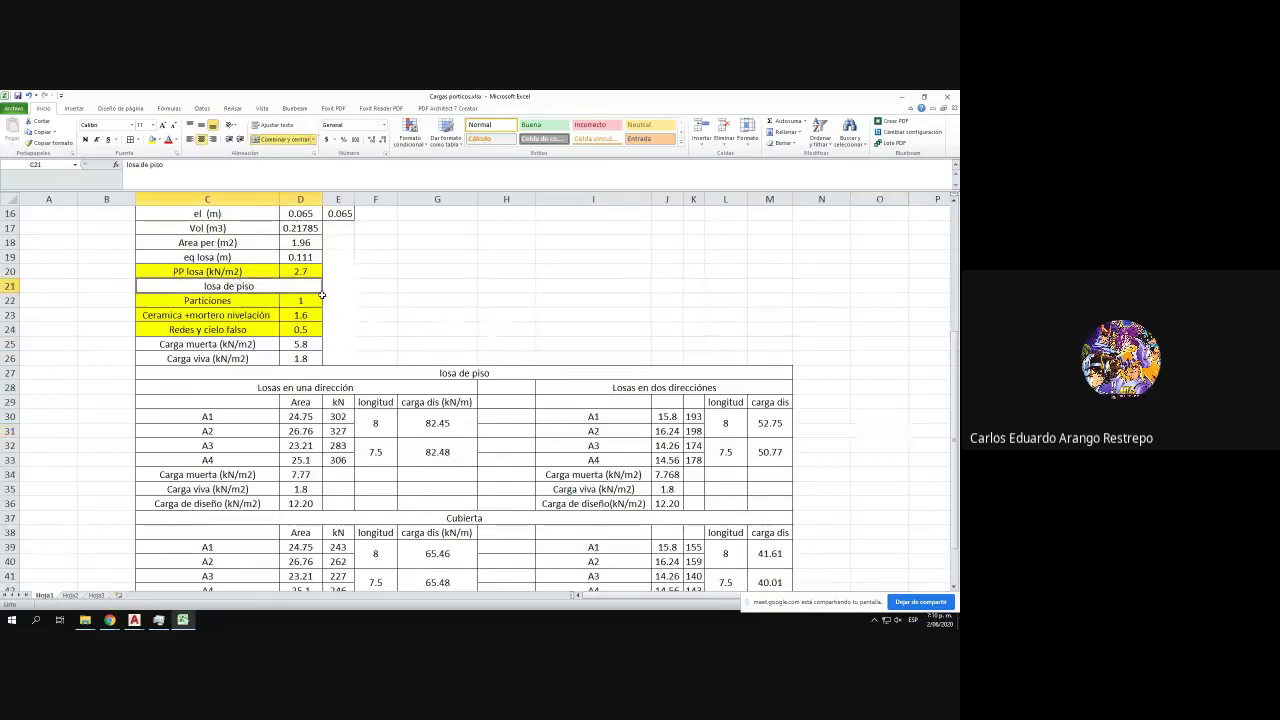
{"action": "left_click_drag", "start_coordinate": [322, 294], "coordinate": [426, 289]}
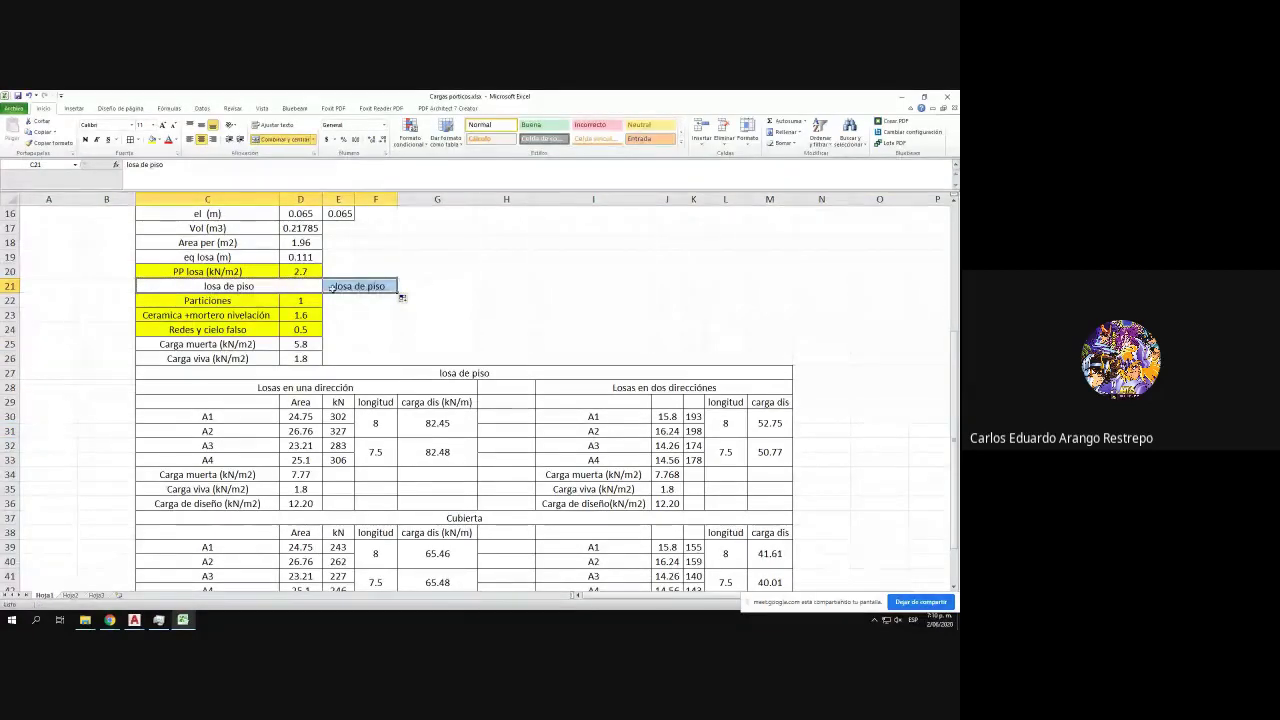
{"action": "left_click", "coordinate": [385, 286]}
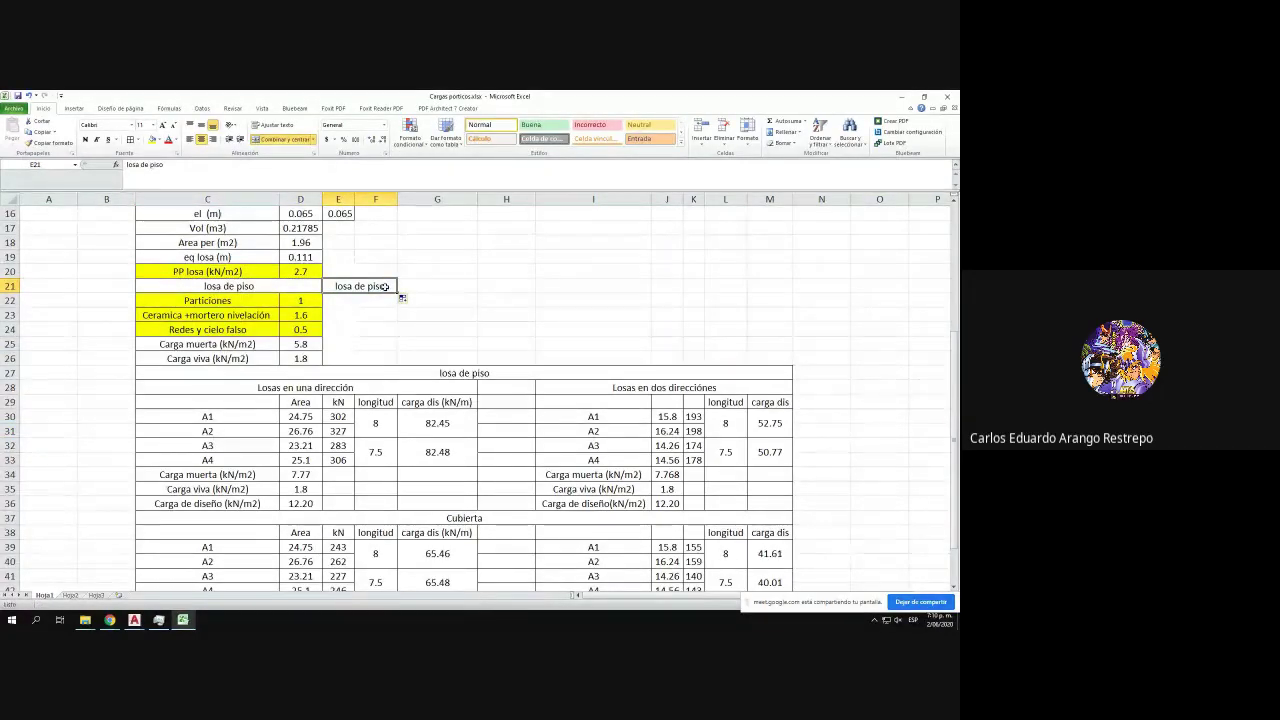
{"action": "double_click", "coordinate": [384, 303]}
{"action": "left_click", "coordinate": [378, 287]}
{"action": "double_click", "coordinate": [382, 287]}
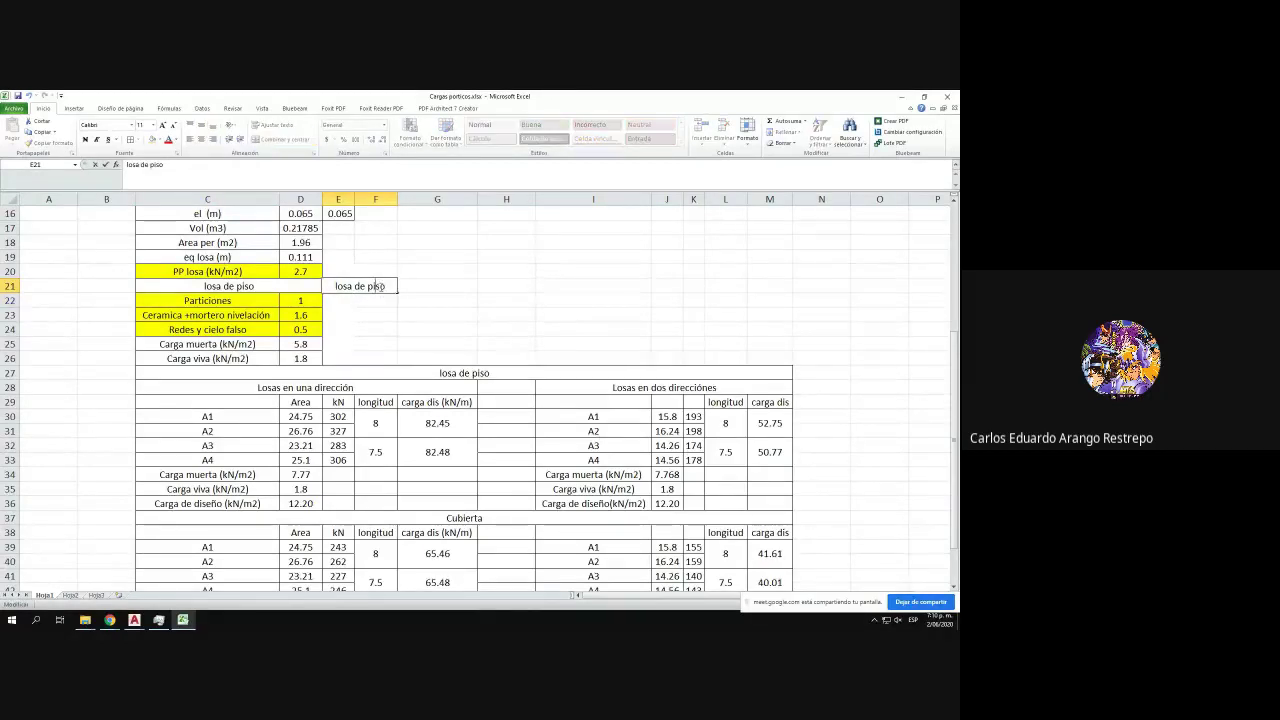
{"action": "type", "text": "cub"}
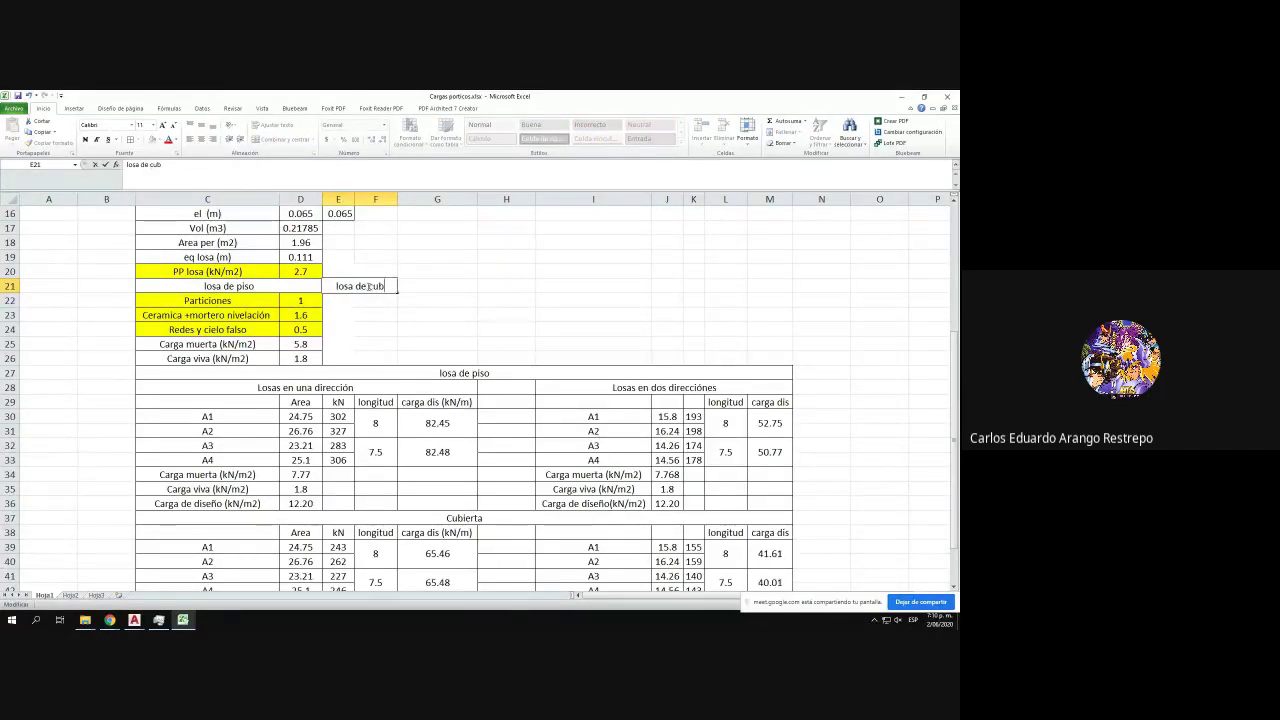
{"action": "type", "text": "ierta"}
{"action": "left_click", "coordinate": [369, 326]}
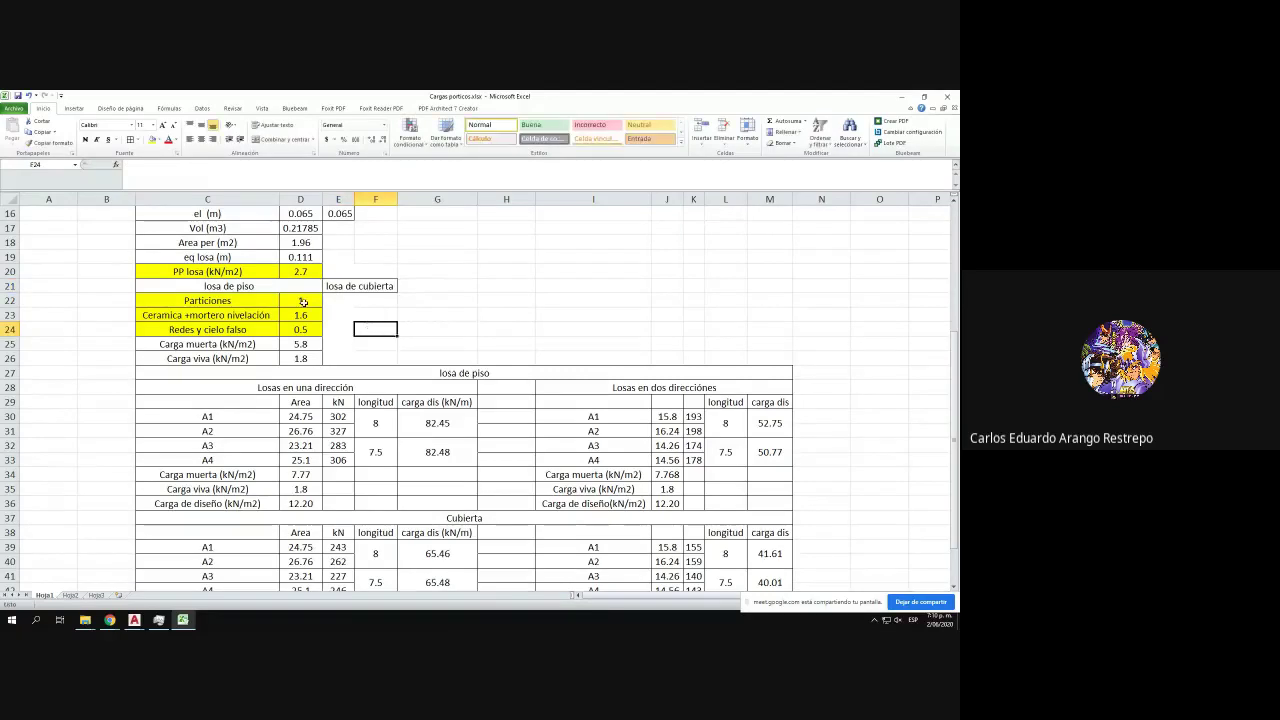
- Copy the load labels in C22:C26 and paste them under the "losa de cubierta" heading, starting at E22
{"action": "left_click", "coordinate": [246, 302]}
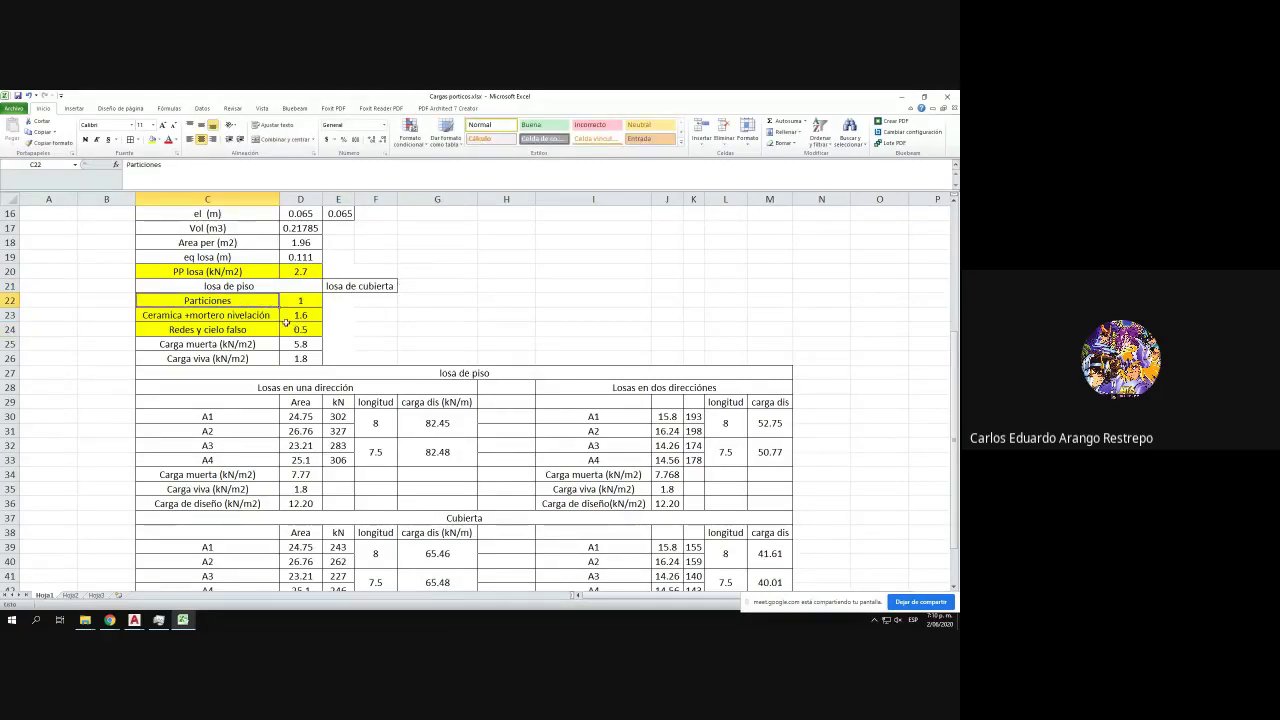
{"action": "key", "text": "ctrl+c"}
{"action": "left_click_drag", "start_coordinate": [260, 316], "coordinate": [228, 358]}
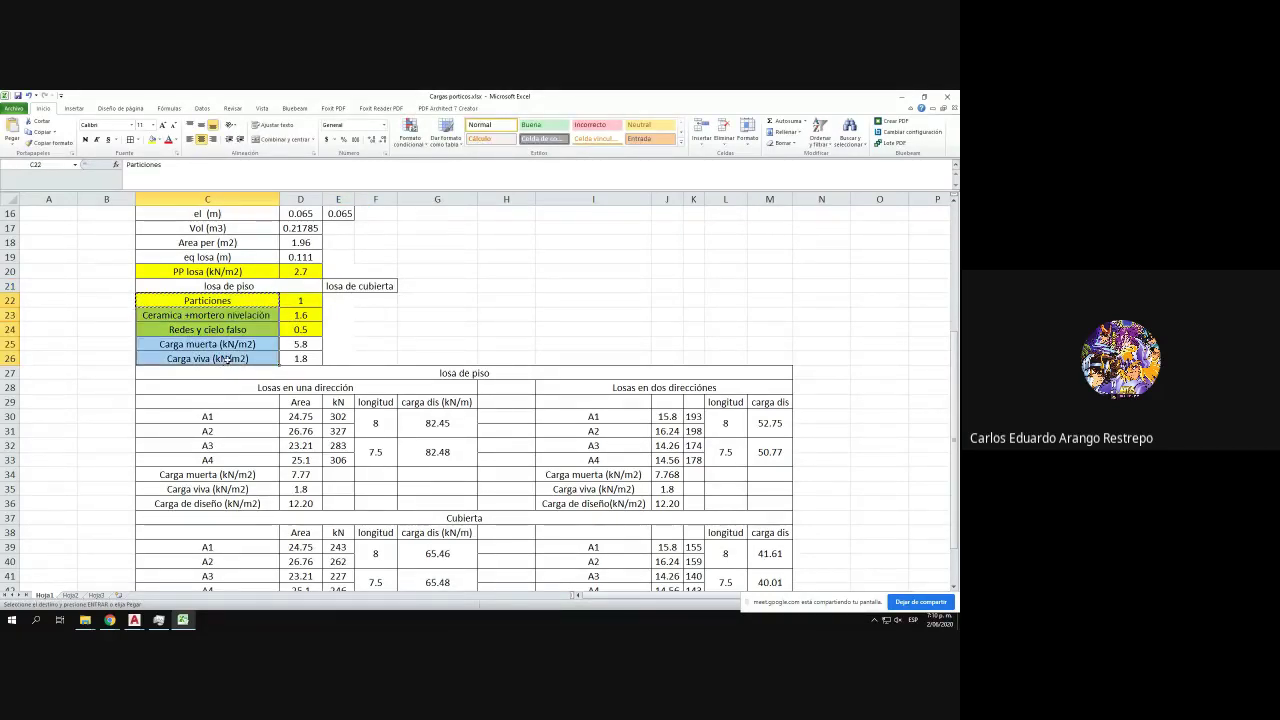
{"action": "key", "text": "ctrl+c"}
{"action": "left_click", "coordinate": [336, 300]}
{"action": "key", "text": "ctrl+v"}
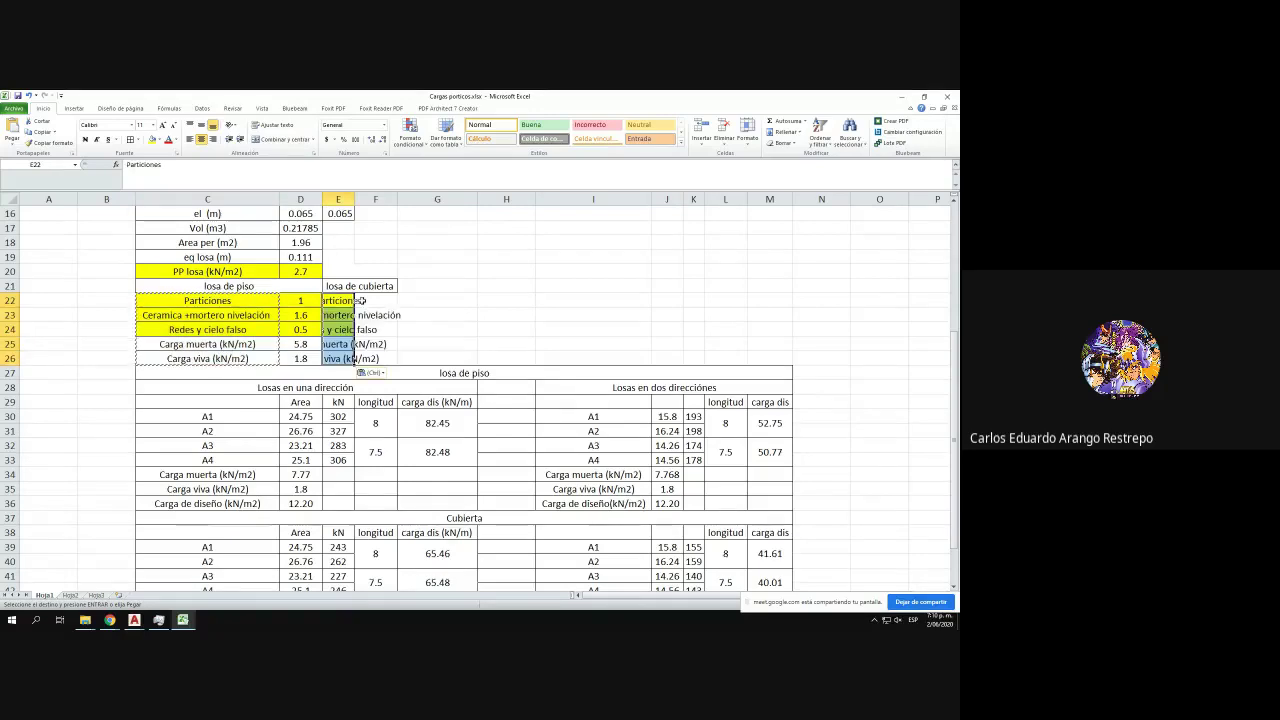
- Fit column E to its labels and set the "losa de piso" Particiones load in D22 to 3
{"action": "double_click", "coordinate": [354, 199]}
{"action": "left_click", "coordinate": [481, 301]}
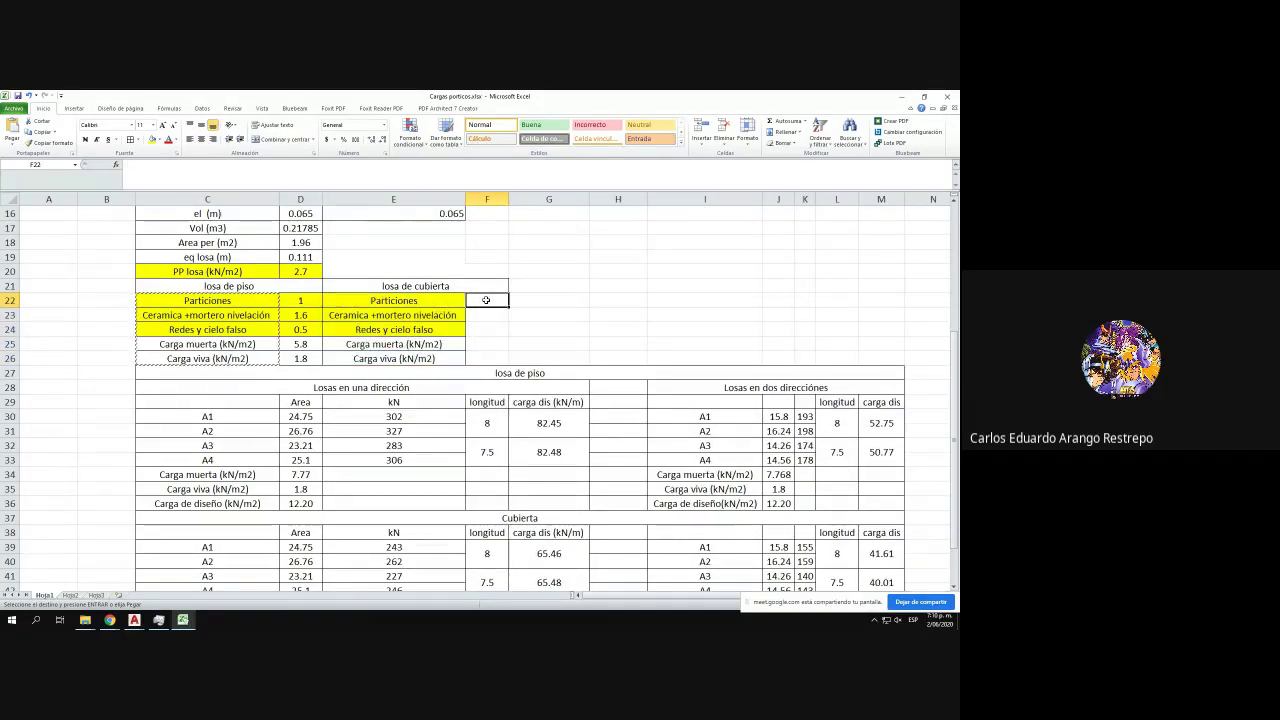
{"action": "left_click", "coordinate": [294, 305]}
{"action": "type", "text": "3"}
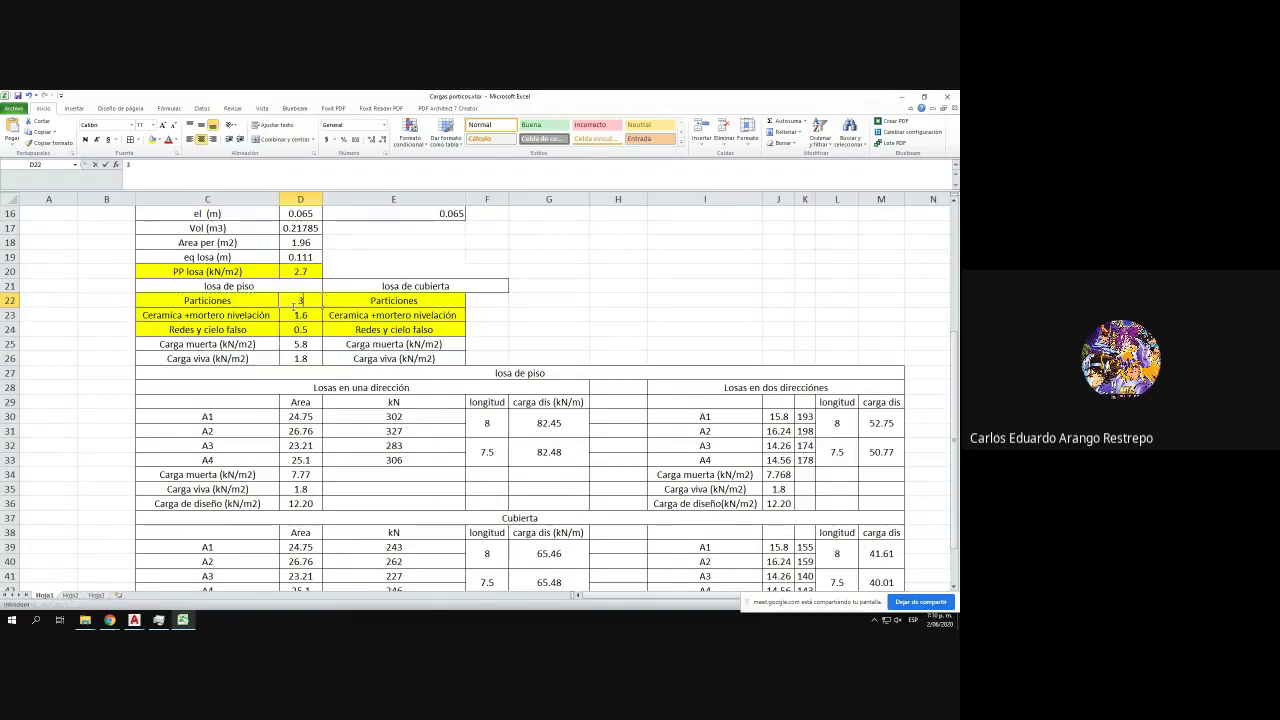
{"action": "key", "text": "Return"}
- Enter the "losa de cubierta" loads in F22:F24: Particiones 1, Ceramica + mortero nivelación 1.6, Redes y cielo falso 0.5
{"action": "left_click", "coordinate": [475, 302]}
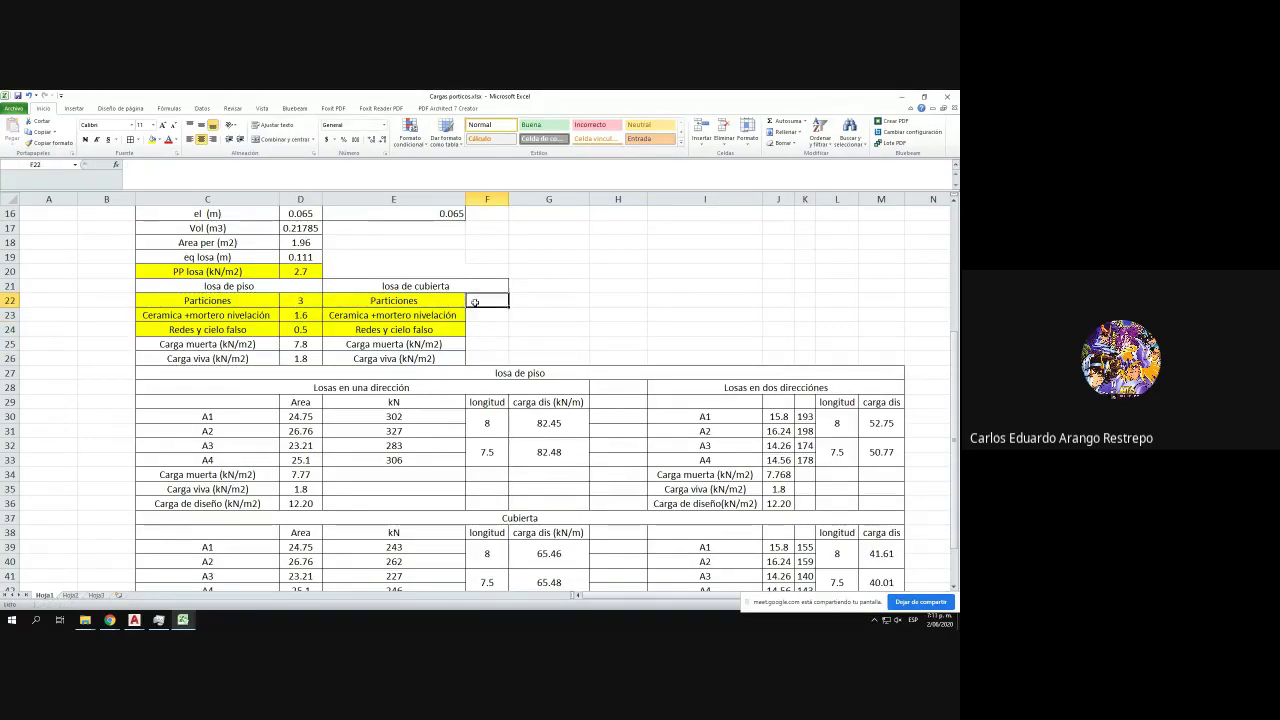
{"action": "type", "text": "1"}
{"action": "key", "text": "Return"}
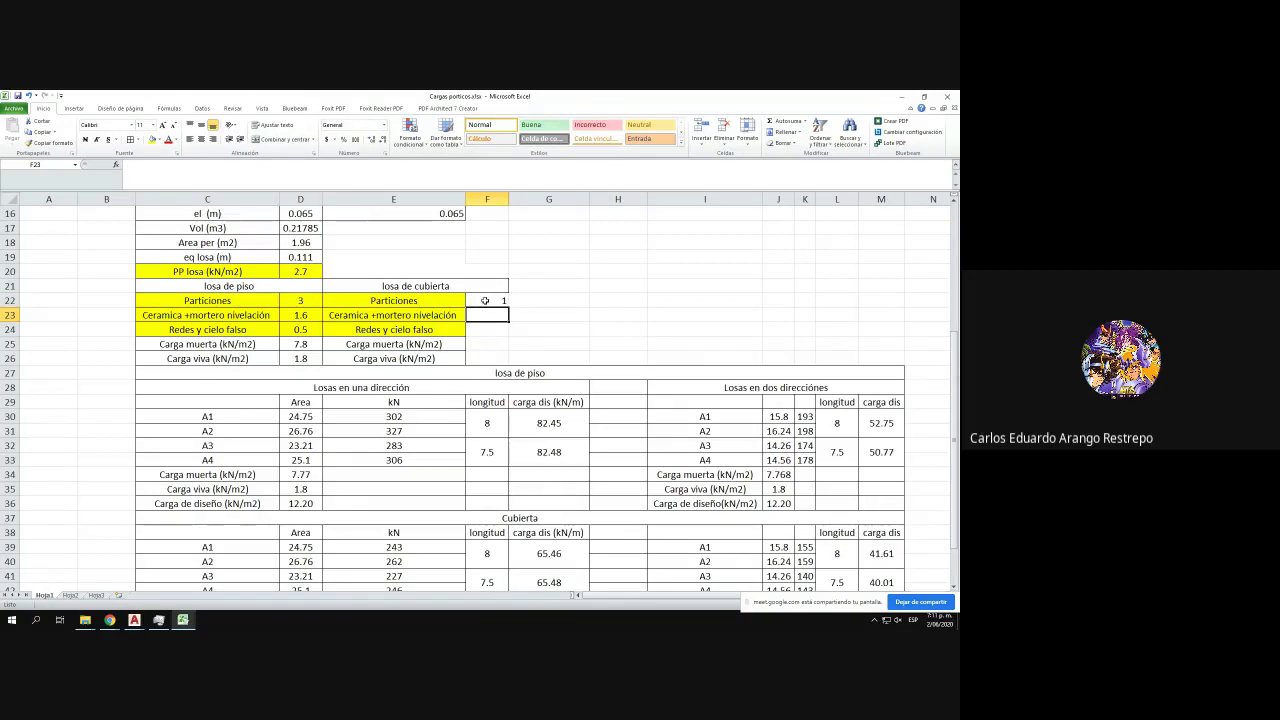
{"action": "type", "text": "1.6"}
{"action": "key", "text": "Return"}
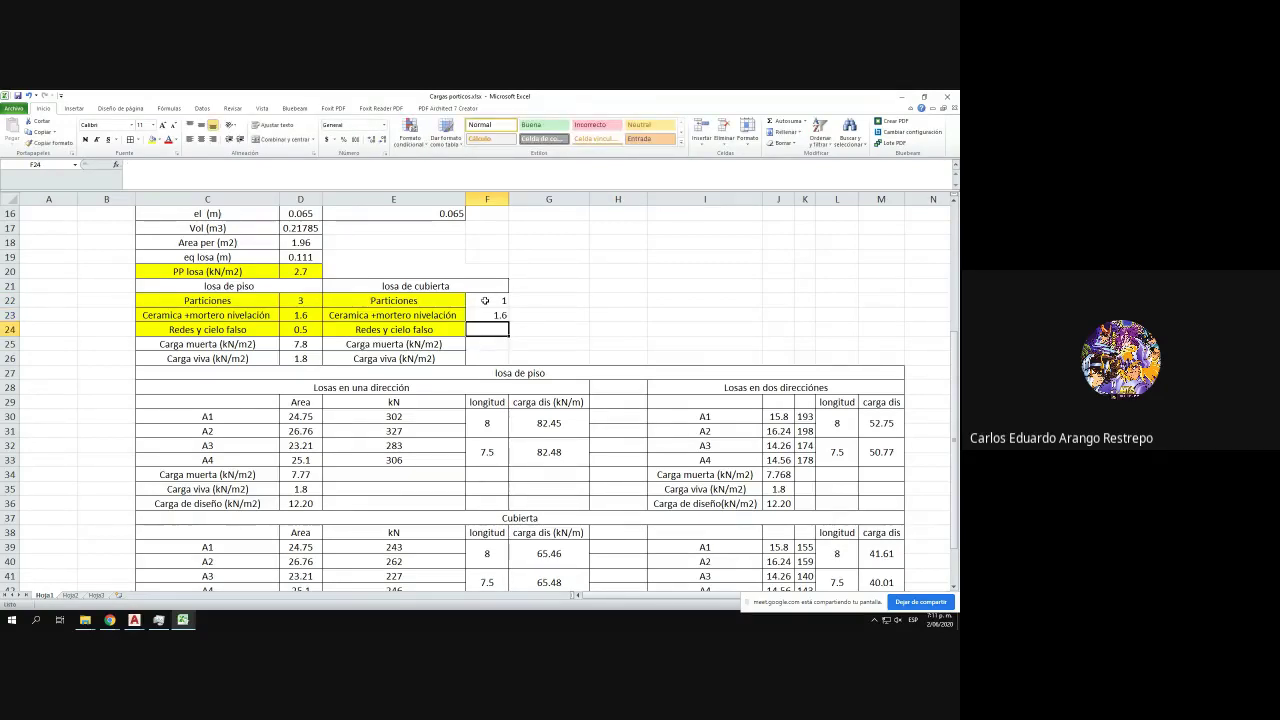
{"action": "type", "text": "0.5"}
{"action": "key", "text": "Return"}
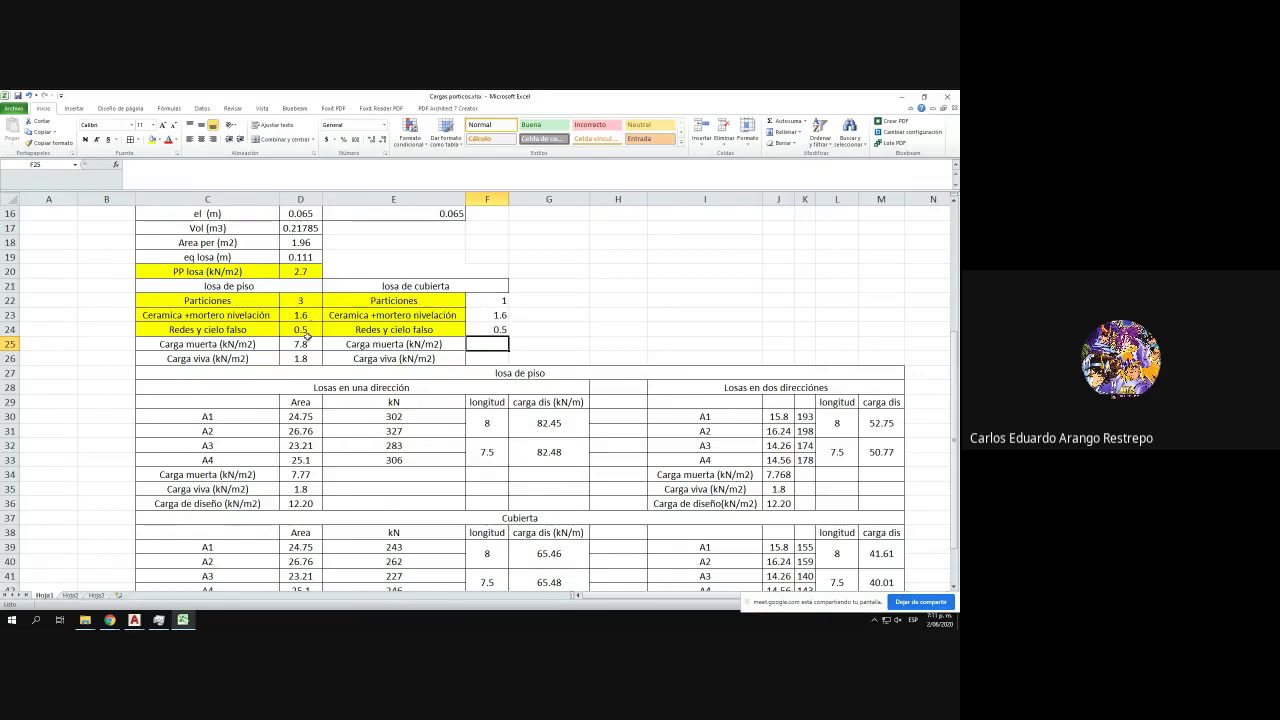
- Copy the dead and live loads in D25:D26 to F25:F26 and correct the F25 formula to =+F24+F23+F22+D20
{"action": "left_click_drag", "start_coordinate": [307, 338], "coordinate": [302, 358]}
{"action": "key", "text": "ctrl+c"}
{"action": "left_click", "coordinate": [490, 340]}
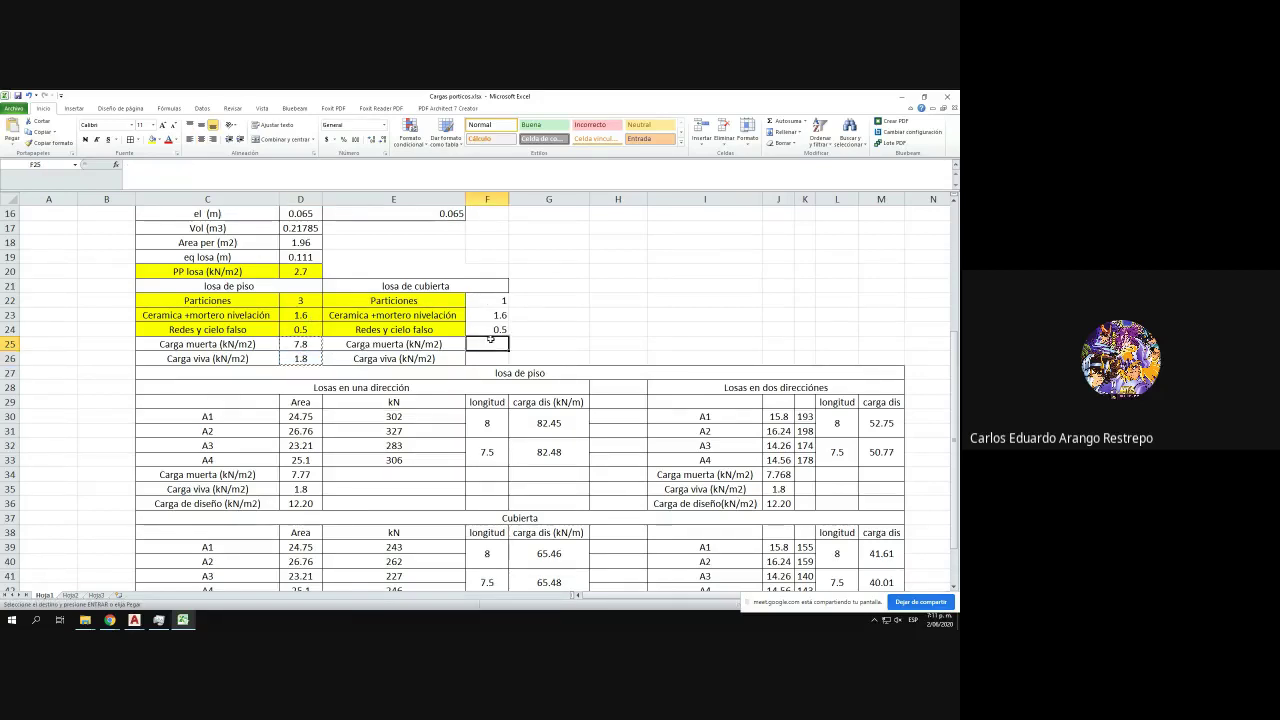
{"action": "key", "text": "ctrl+v"}
{"action": "left_click", "coordinate": [255, 186]}
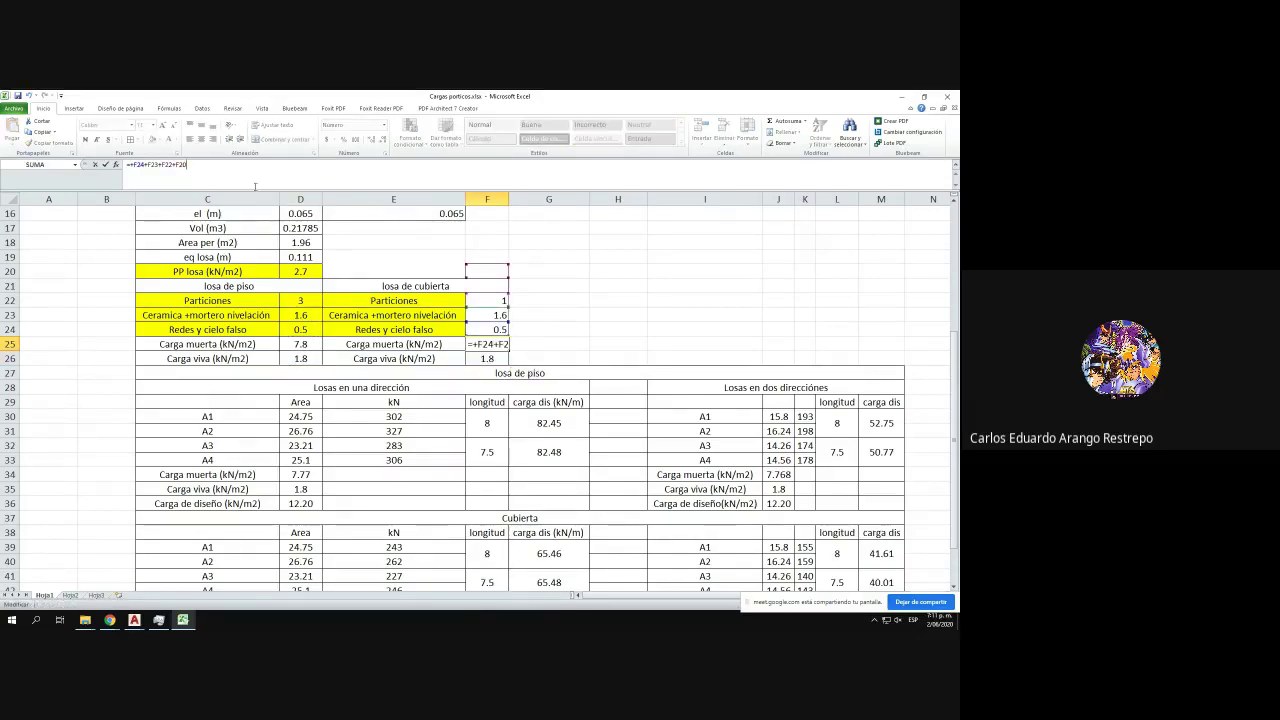
{"action": "left_click_drag", "start_coordinate": [473, 255], "coordinate": [302, 272]}
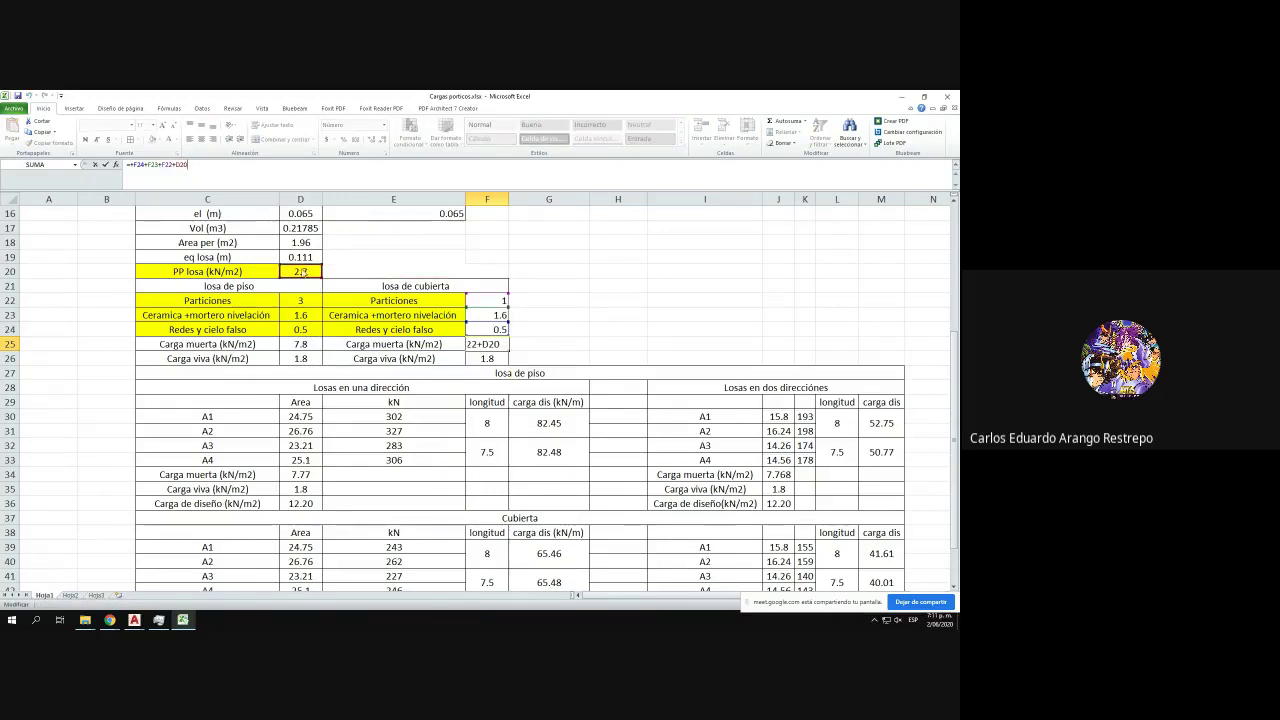
{"action": "key", "text": "Return"}
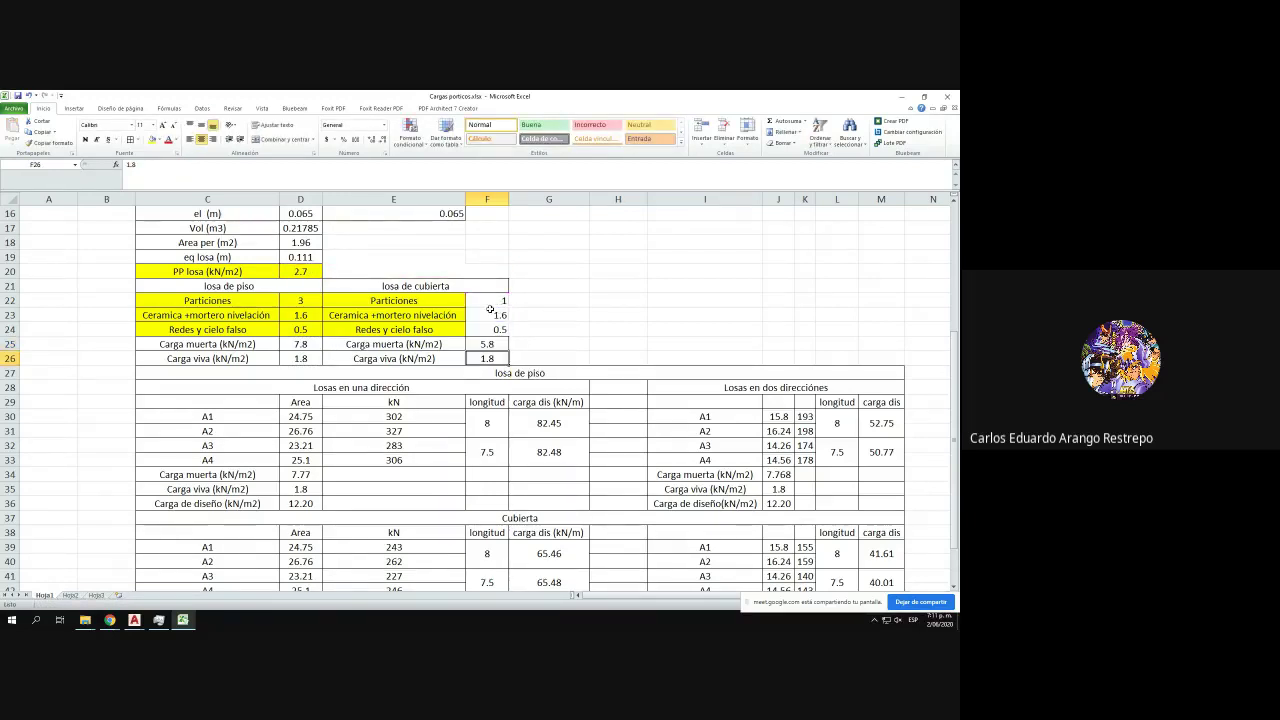
- Link the dead load in D34 of the one-way floor slab table to D25
{"action": "scroll", "coordinate": [490, 309], "scroll_direction": "down", "scroll_amount": 2}
{"action": "left_click", "coordinate": [305, 385]}
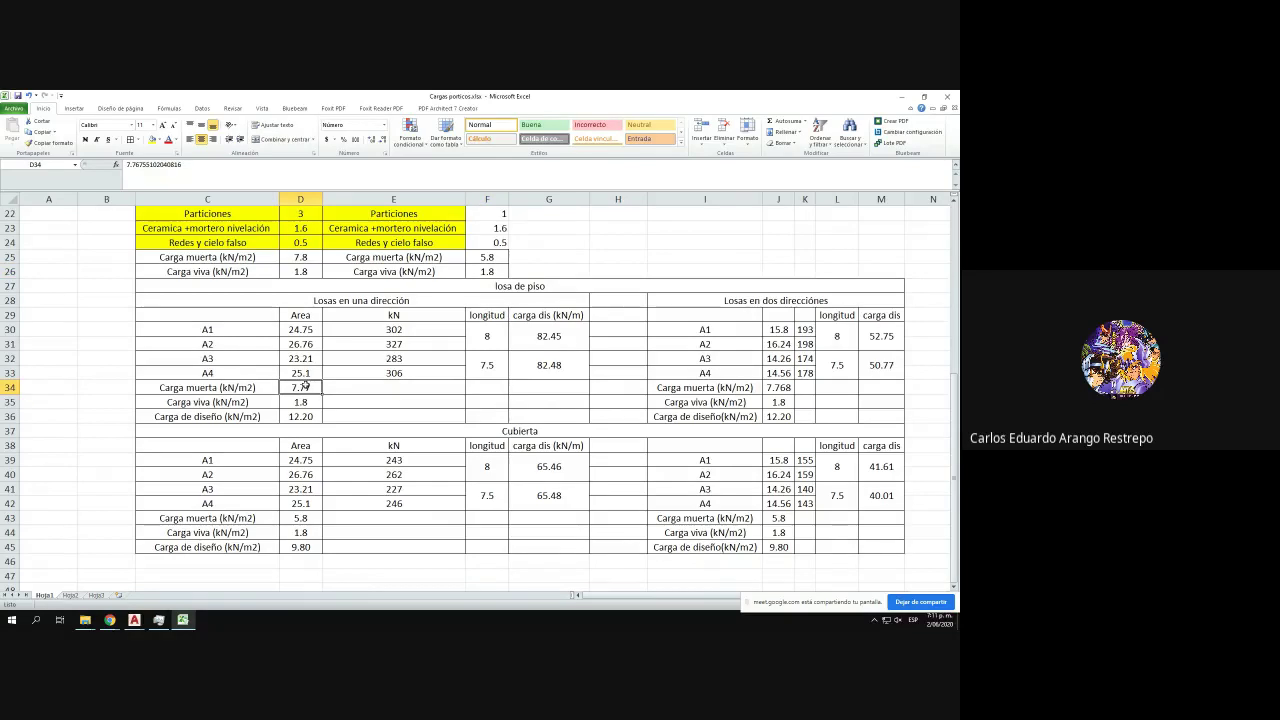
{"action": "type", "text": "+"}
{"action": "left_click", "coordinate": [310, 257]}
{"action": "key", "text": "Return"}
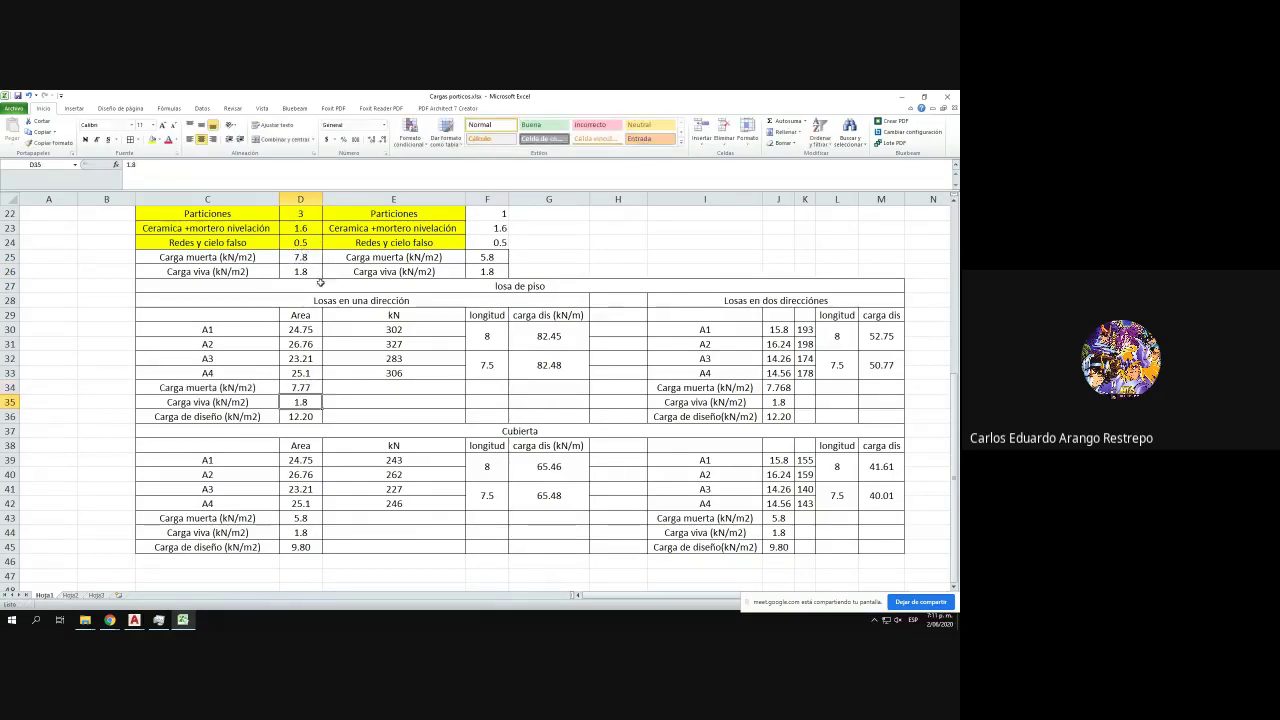
- Replace the live load in D35 of the one-way floor slab table with a reference to D26
{"action": "double_click", "coordinate": [303, 402]}
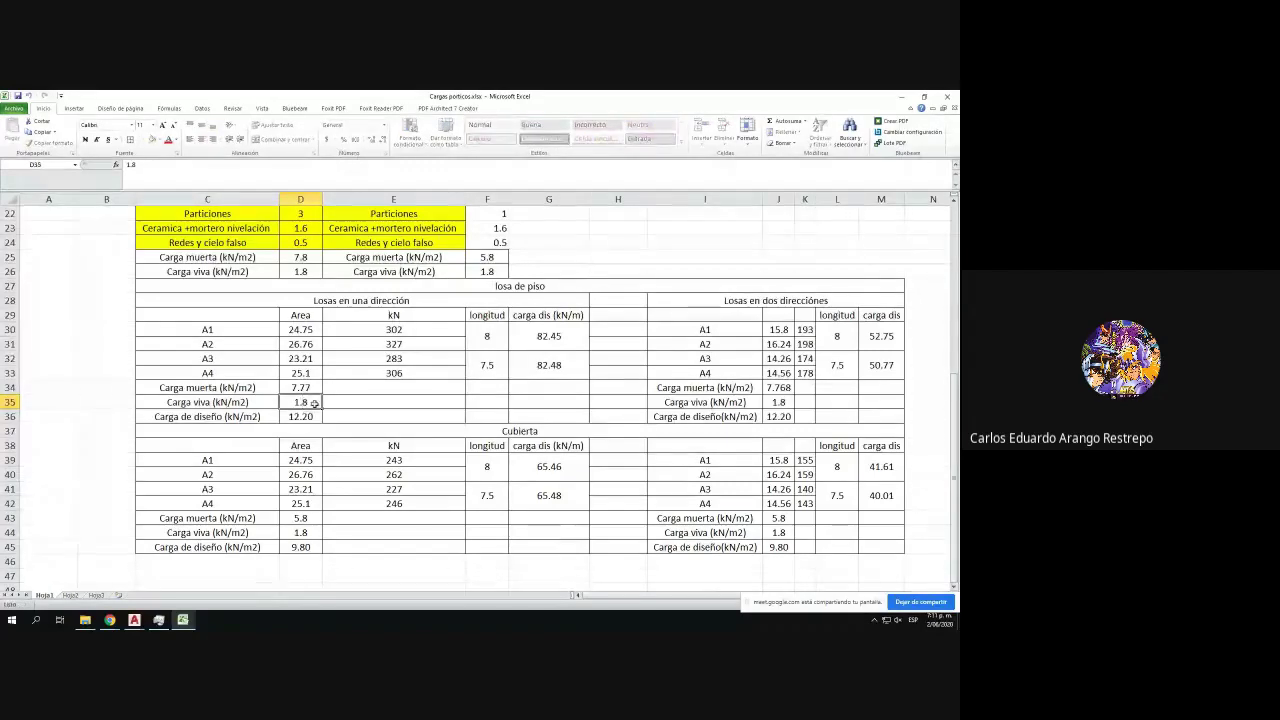
{"action": "key", "text": "BackSpace"}
{"action": "key", "text": "BackSpace"}
{"action": "key", "text": "BackSpace"}
{"action": "type", "text": "+"}
{"action": "left_click", "coordinate": [300, 271]}
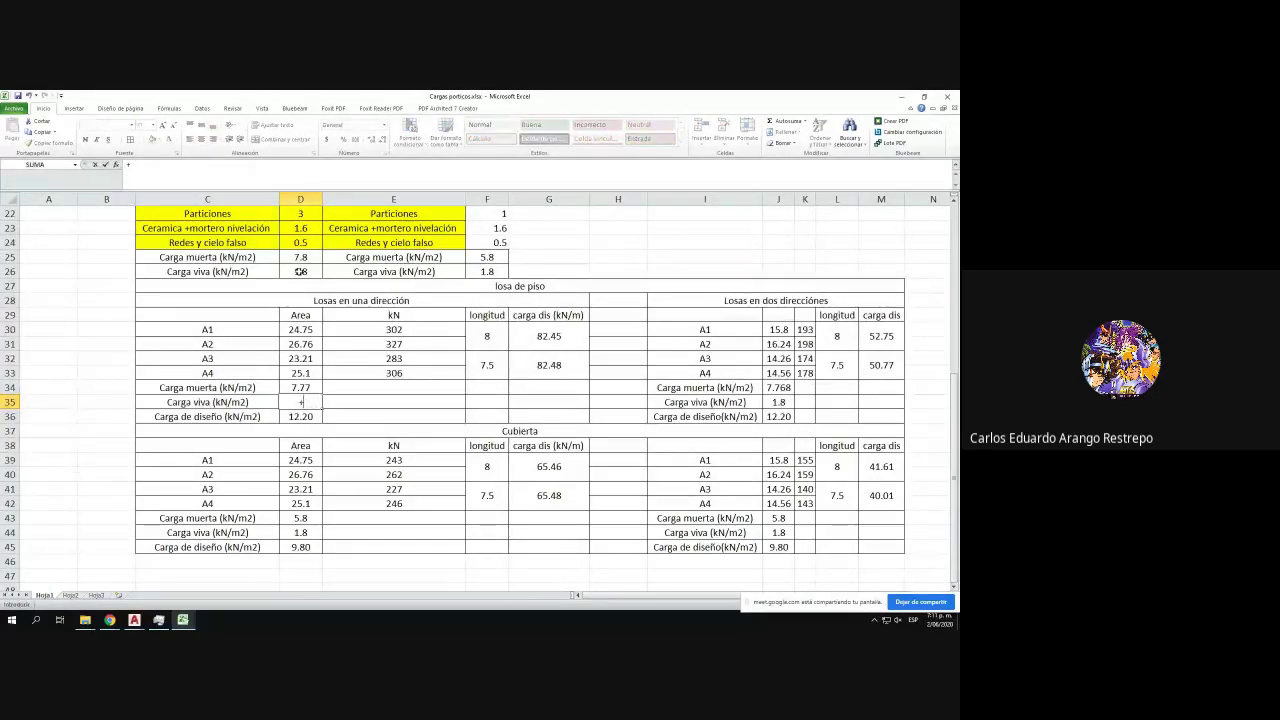
{"action": "key", "text": "Return"}
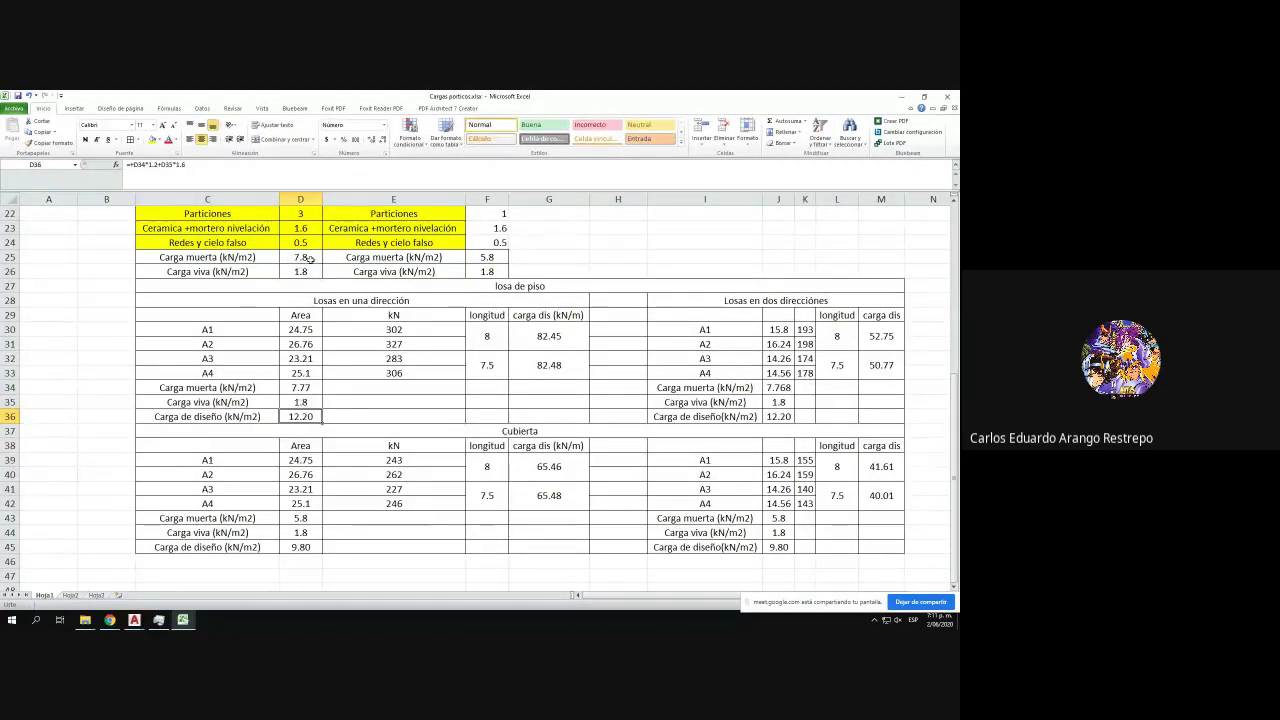
{"action": "key", "text": "Down"}
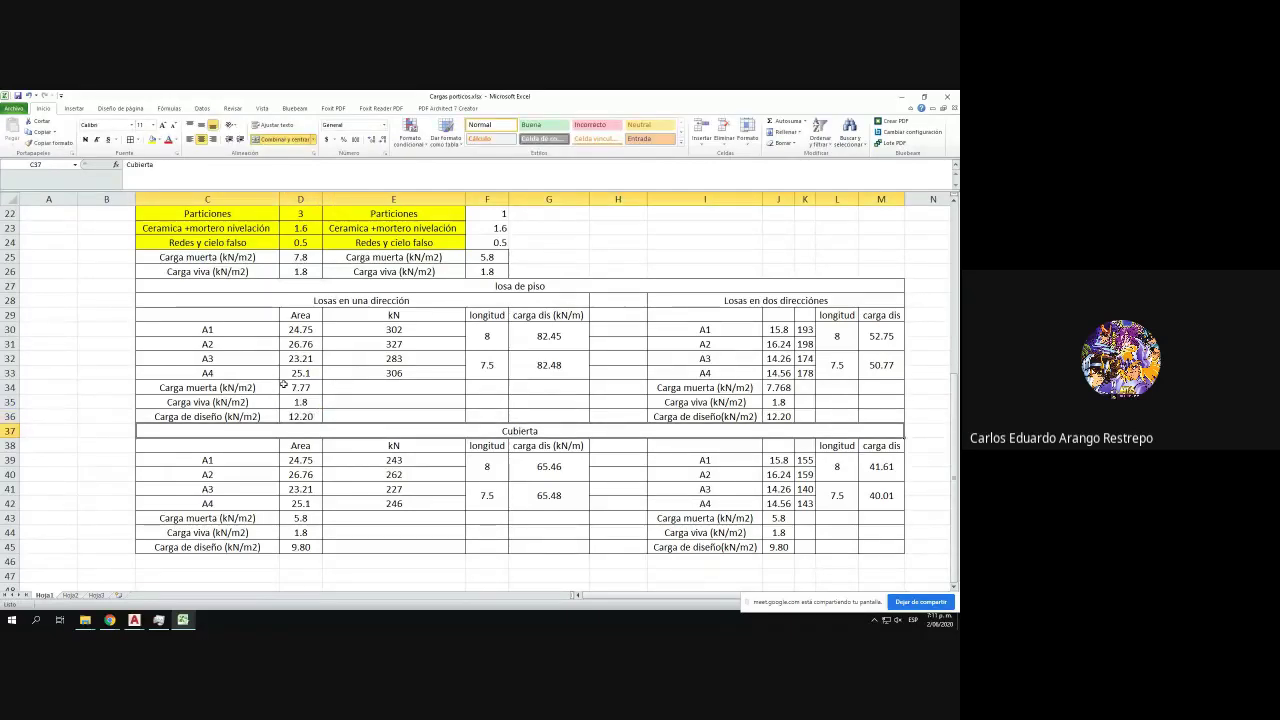
- Center the contents of the "losa de cubierta" load block in E21:F26
{"action": "scroll", "coordinate": [291, 387], "scroll_direction": "up", "scroll_amount": 2}
{"action": "left_click_drag", "start_coordinate": [410, 287], "coordinate": [485, 347]}
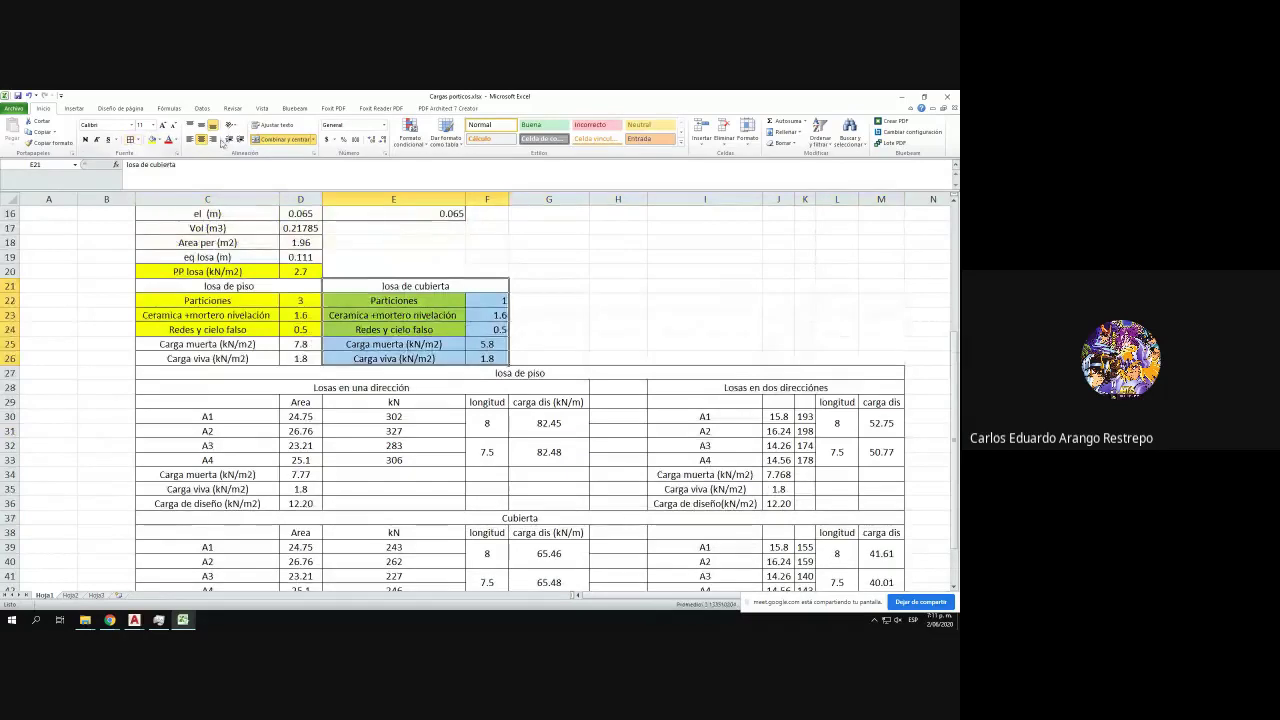
{"action": "left_click", "coordinate": [201, 139]}
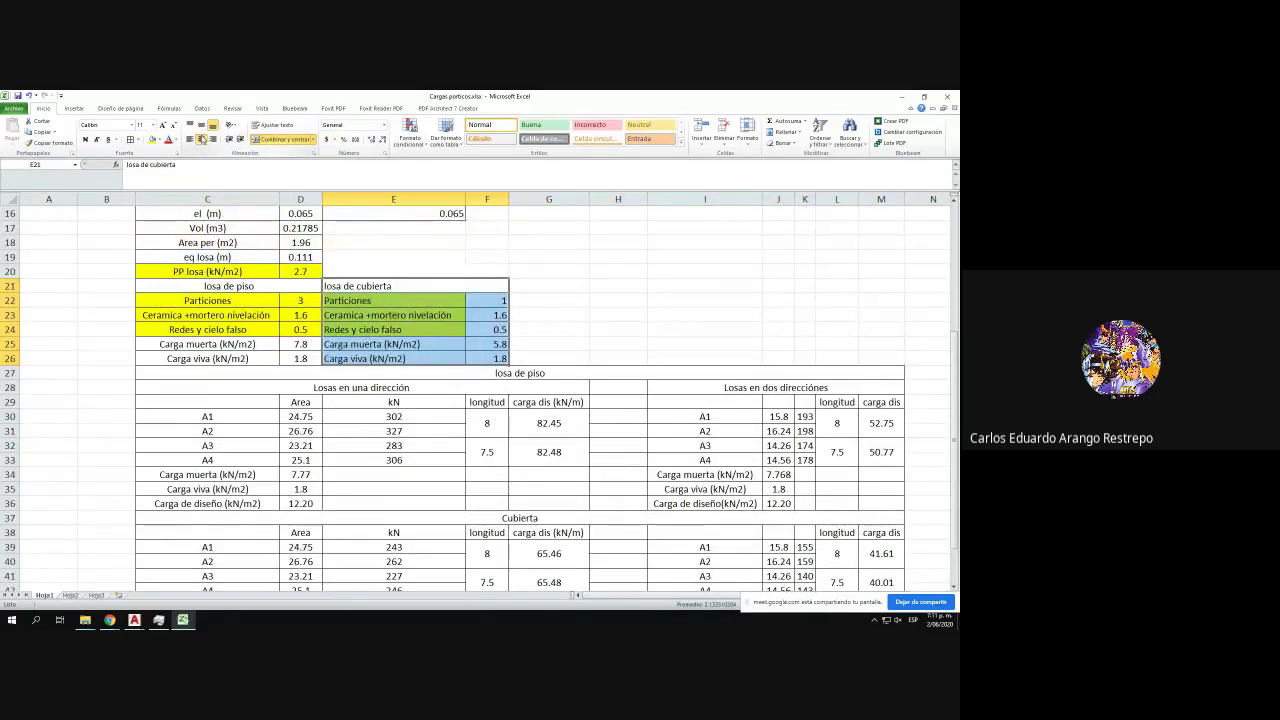
{"action": "left_click", "coordinate": [201, 139]}
- Link the dead load in D43 of the Cubierta table to the roof slab value in F25
{"action": "scroll", "coordinate": [294, 300], "scroll_direction": "down", "scroll_amount": 3}
{"action": "left_click", "coordinate": [301, 475]}
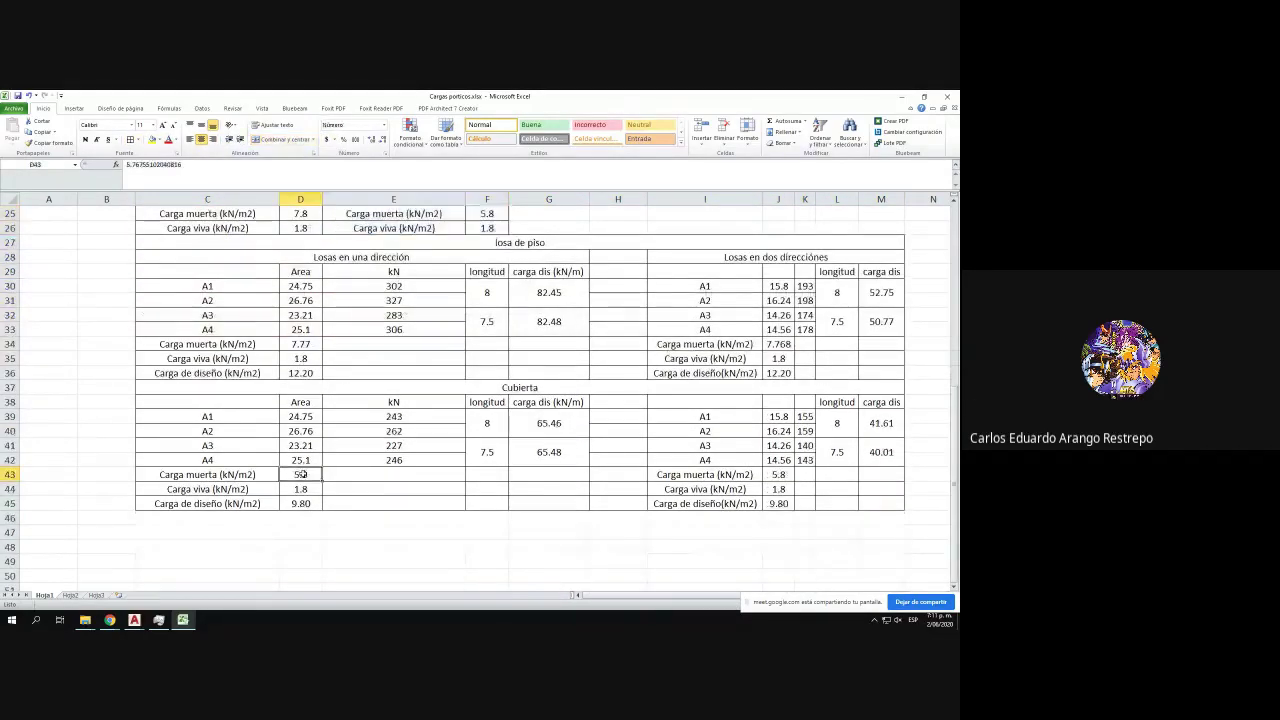
{"action": "type", "text": "+"}
{"action": "scroll", "coordinate": [562, 345], "scroll_direction": "up", "scroll_amount": 4}
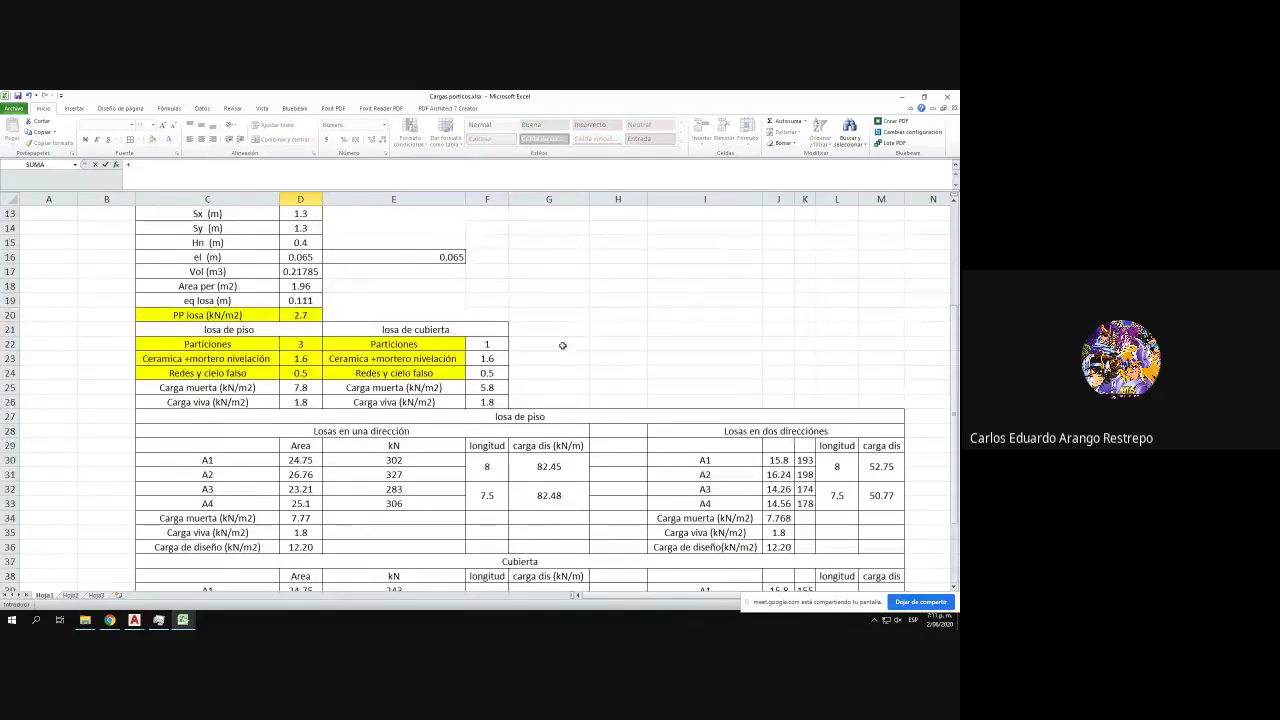
{"action": "left_click", "coordinate": [492, 387]}
{"action": "key", "text": "Return"}
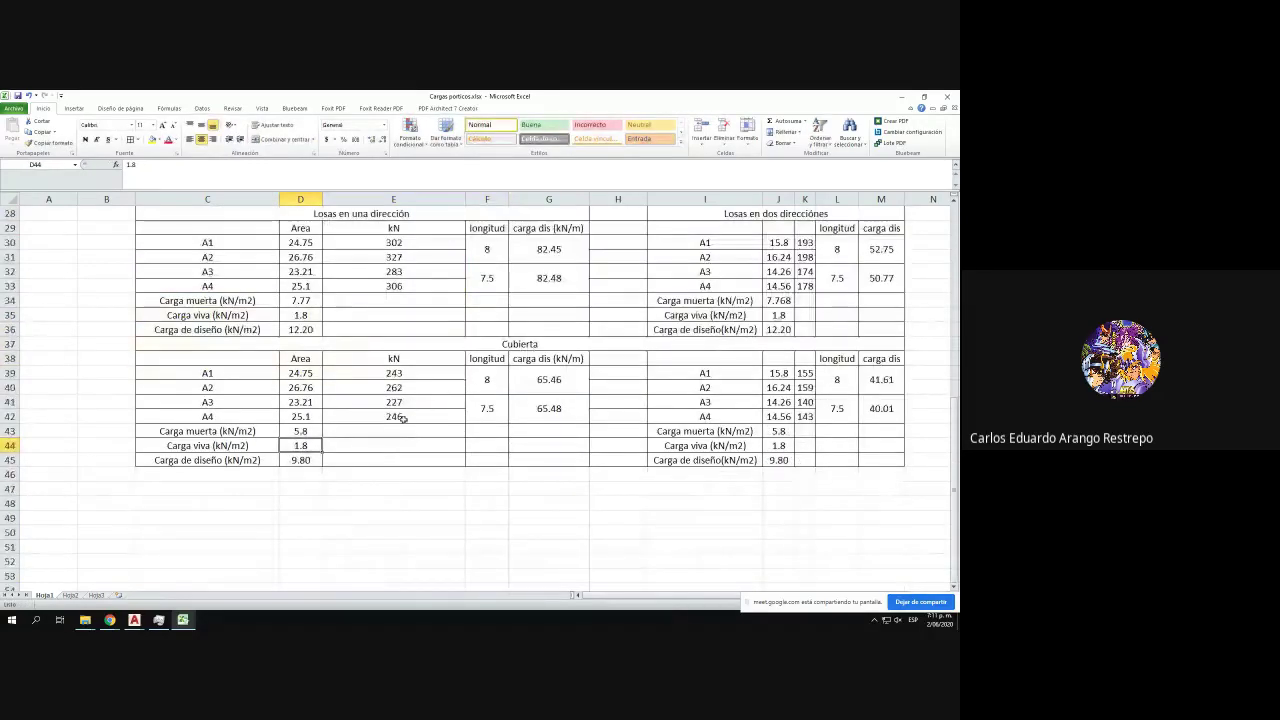
- Link the Cubierta table's live load in D44 to F26 and check the design load formula in D45
{"action": "type", "text": "+"}
{"action": "scroll", "coordinate": [499, 358], "scroll_direction": "up", "scroll_amount": 3}
{"action": "left_click", "coordinate": [497, 312]}
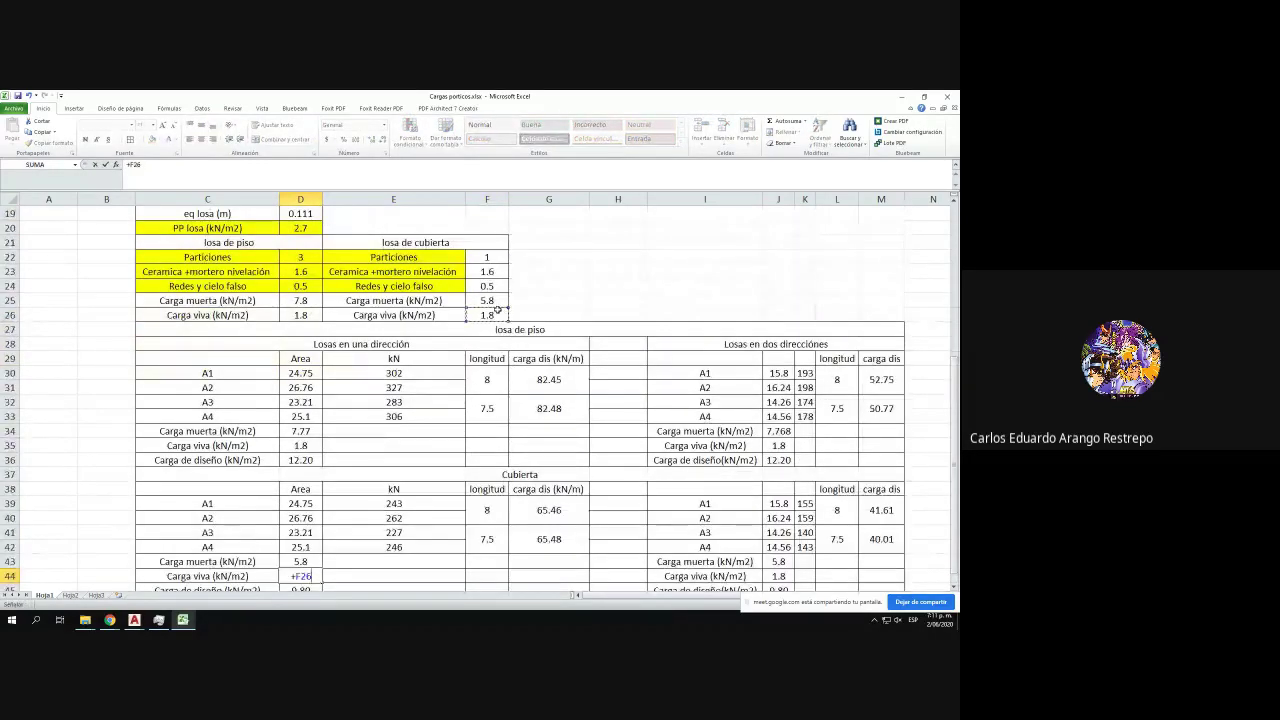
{"action": "key", "text": "Return"}
{"action": "scroll", "coordinate": [335, 518], "scroll_direction": "down", "scroll_amount": 1}
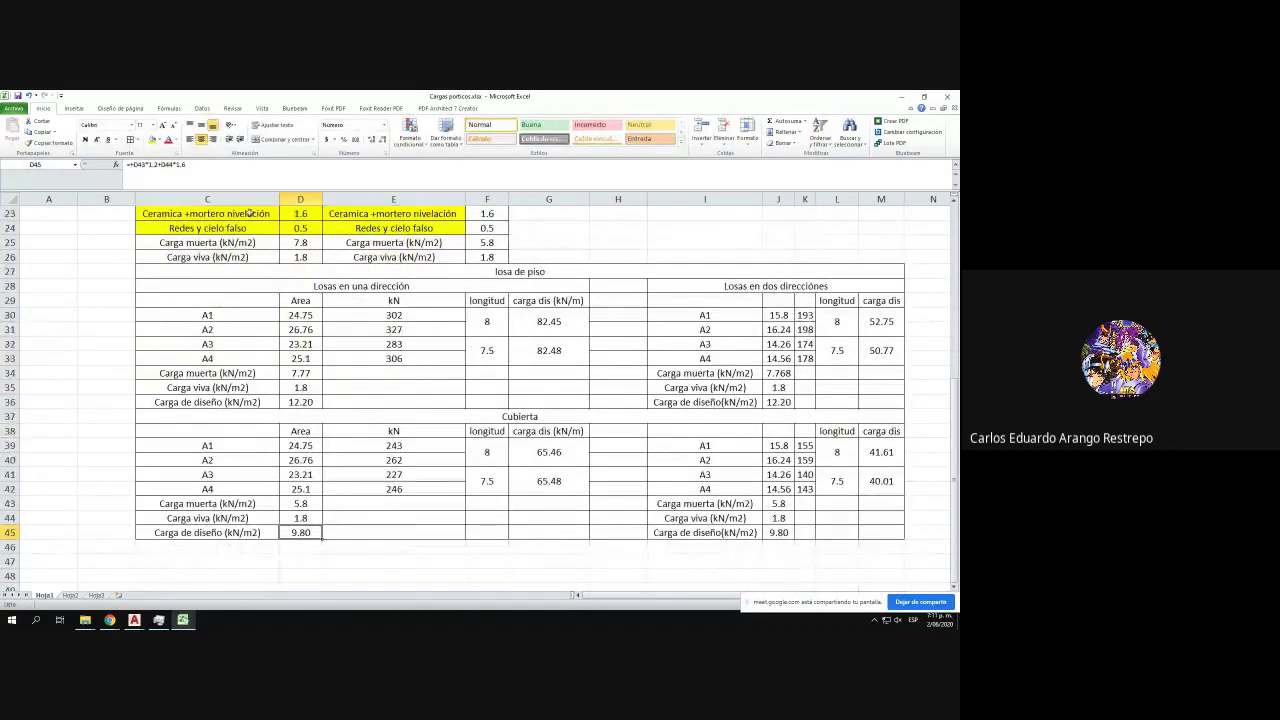
{"action": "key", "text": "F2"}
{"action": "key", "text": "Return"}
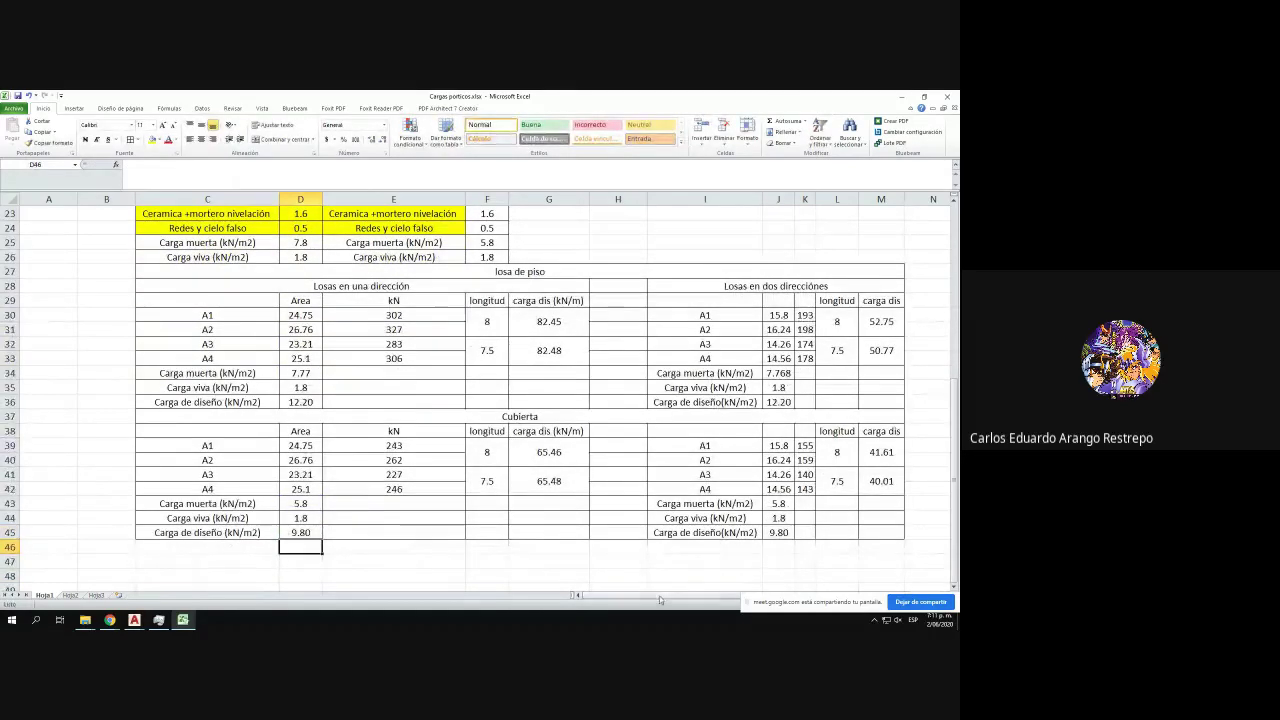
- Link the two-way floor table's dead and live loads in J34 and J35 to D25 and D26, and show J34 with two decimals
{"action": "scroll", "coordinate": [660, 590], "scroll_direction": "right", "scroll_amount": 1}
{"action": "scroll", "coordinate": [778, 476], "scroll_direction": "up", "scroll_amount": 2}
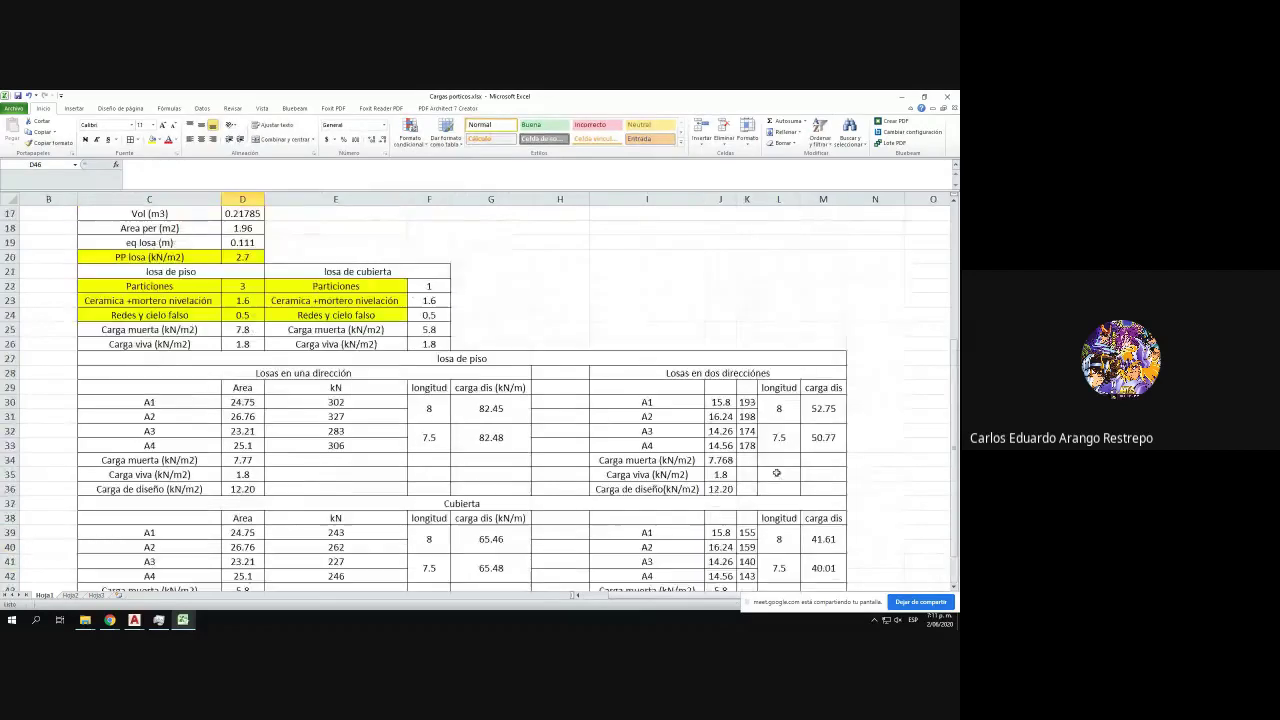
{"action": "left_click", "coordinate": [724, 462]}
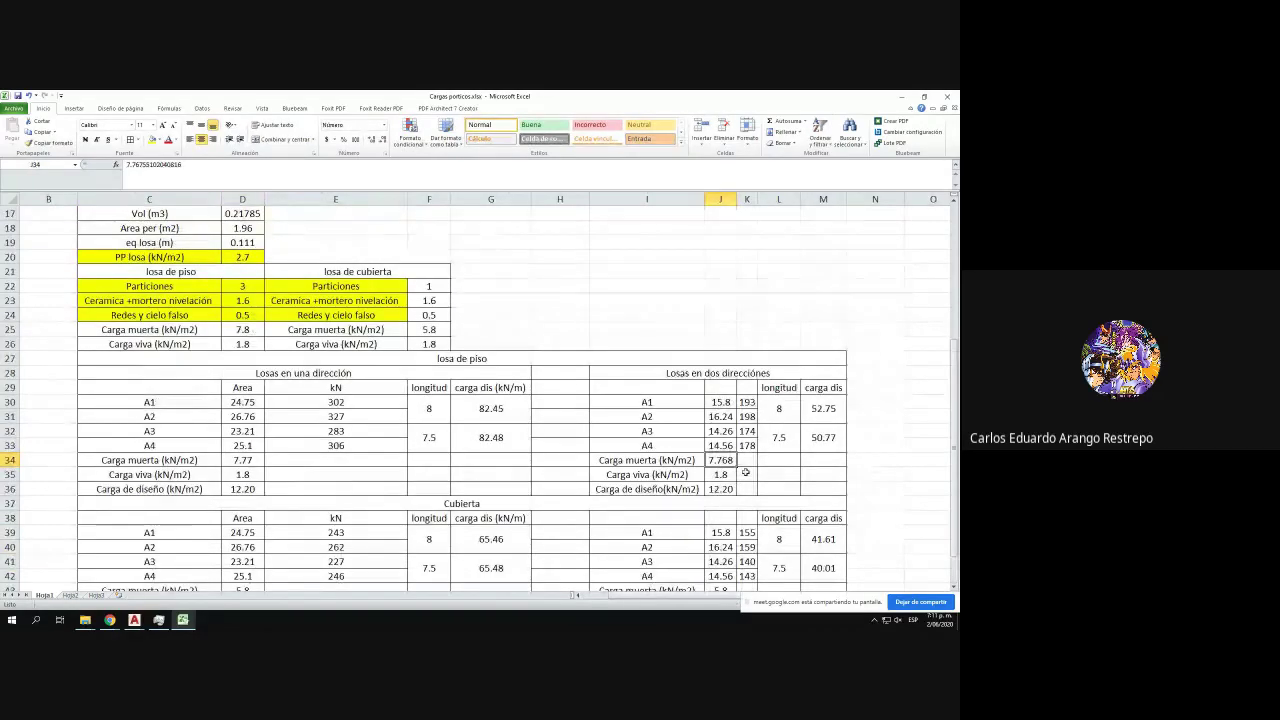
{"action": "type", "text": "+"}
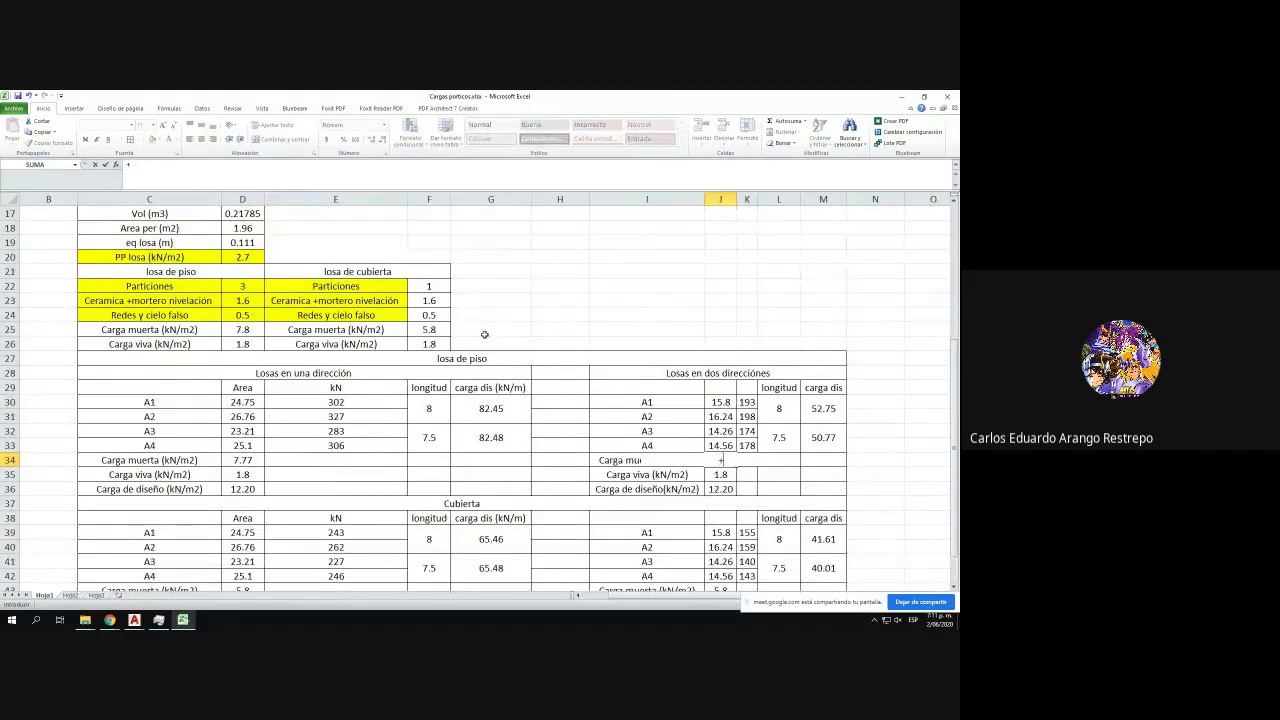
{"action": "key", "text": "Escape"}
{"action": "key", "text": "Down"}
{"action": "type", "text": "+"}
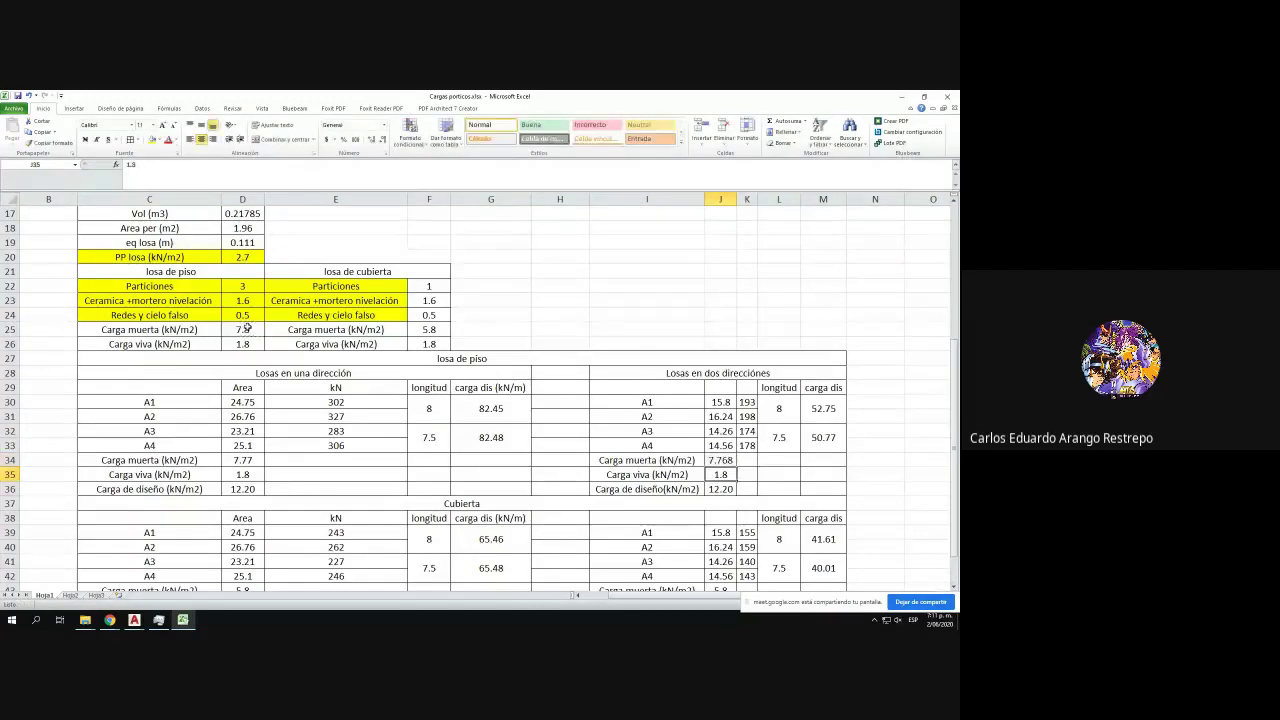
{"action": "left_click", "coordinate": [252, 344]}
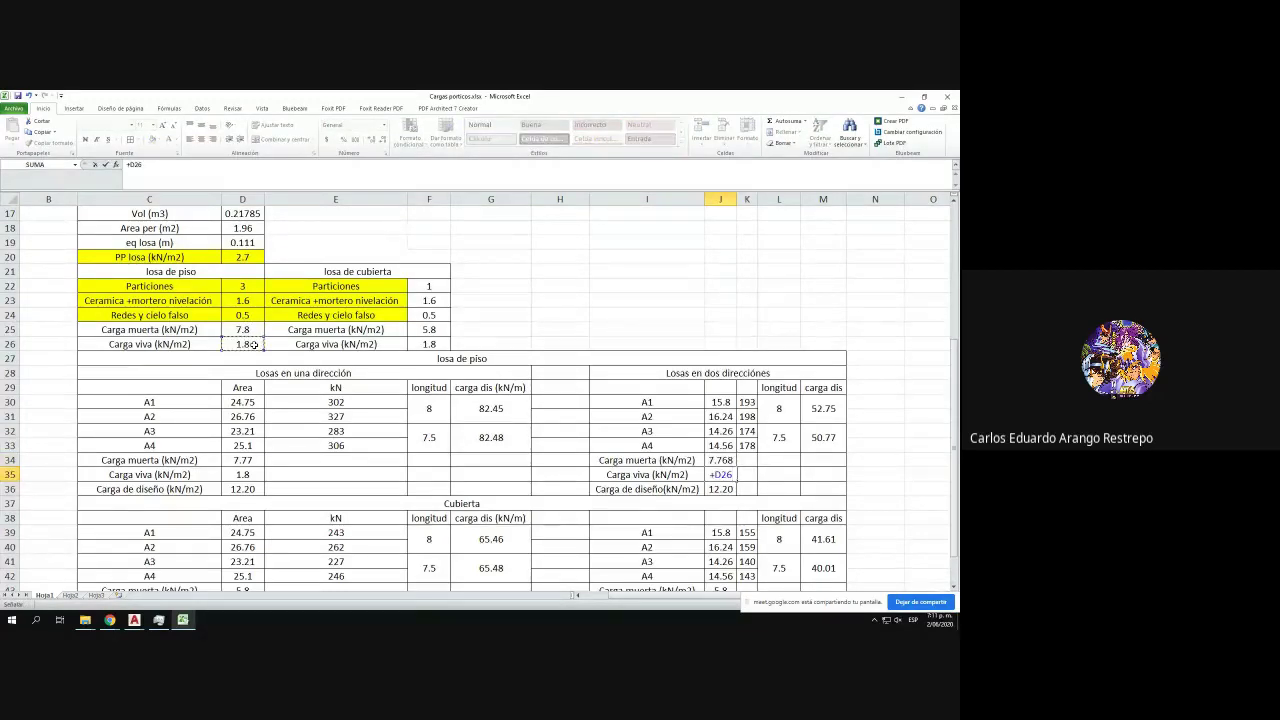
{"action": "key", "text": "Return"}
{"action": "left_click_drag", "start_coordinate": [732, 458], "coordinate": [728, 474]}
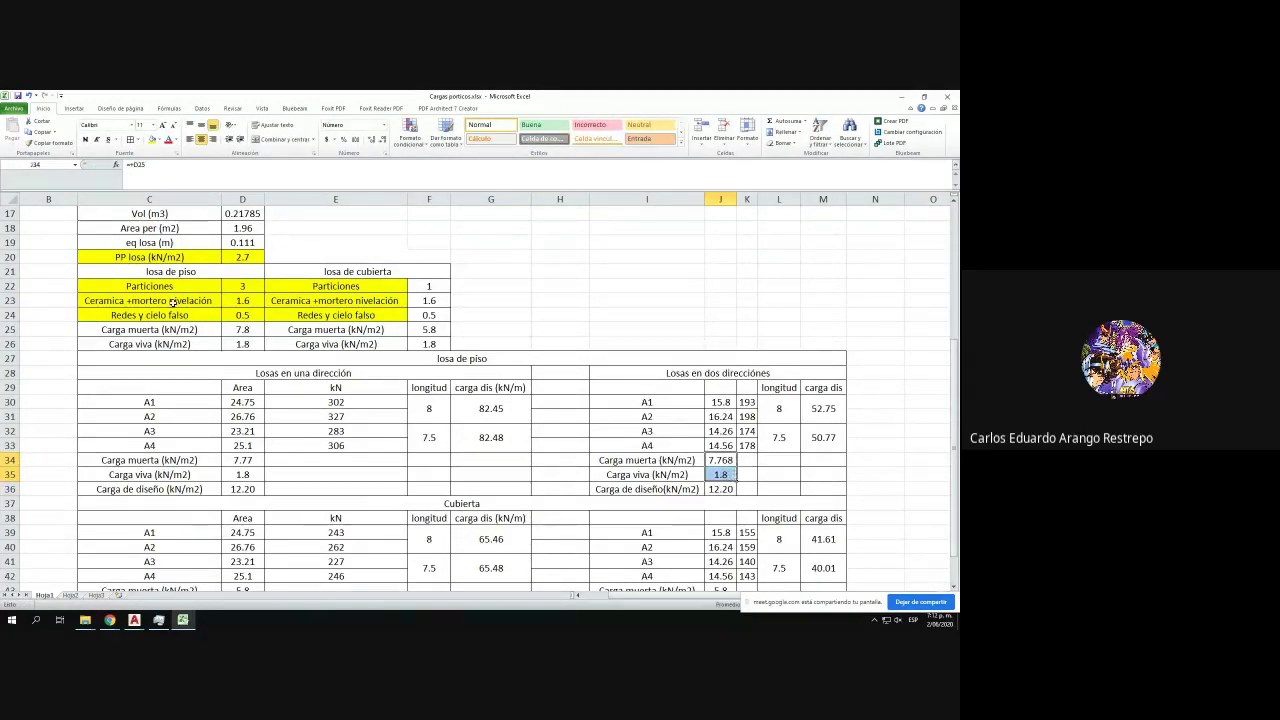
{"action": "left_click", "coordinate": [731, 461]}
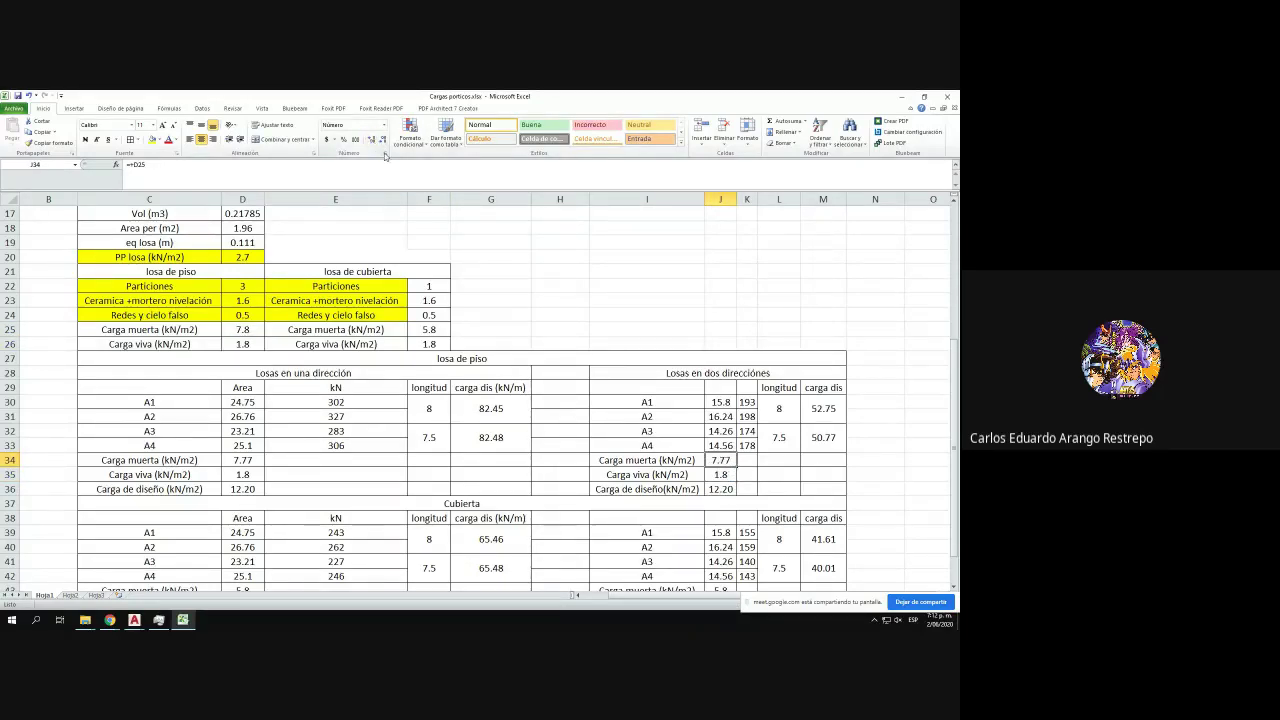
- Link the dead load in J43 of the two-way Cubierta table to F25 and check the design load formula in J45
{"action": "scroll", "coordinate": [696, 346], "scroll_direction": "down", "scroll_amount": 1}
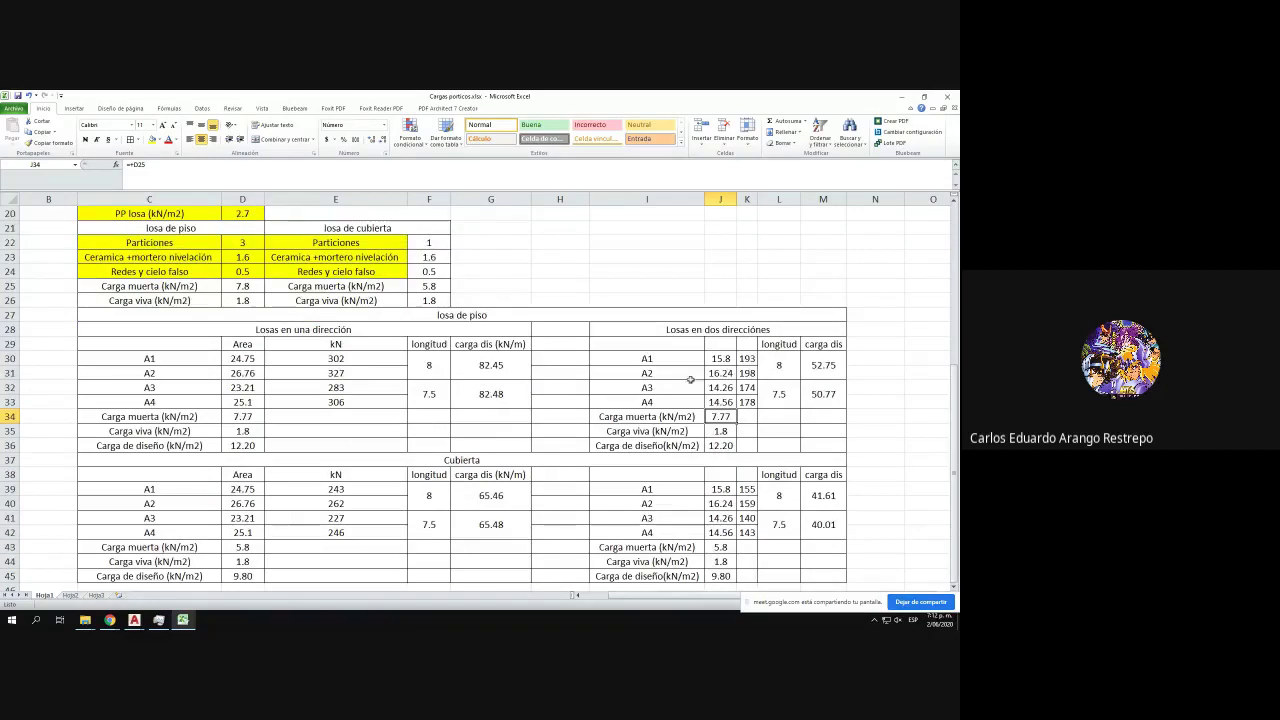
{"action": "left_click", "coordinate": [509, 317]}
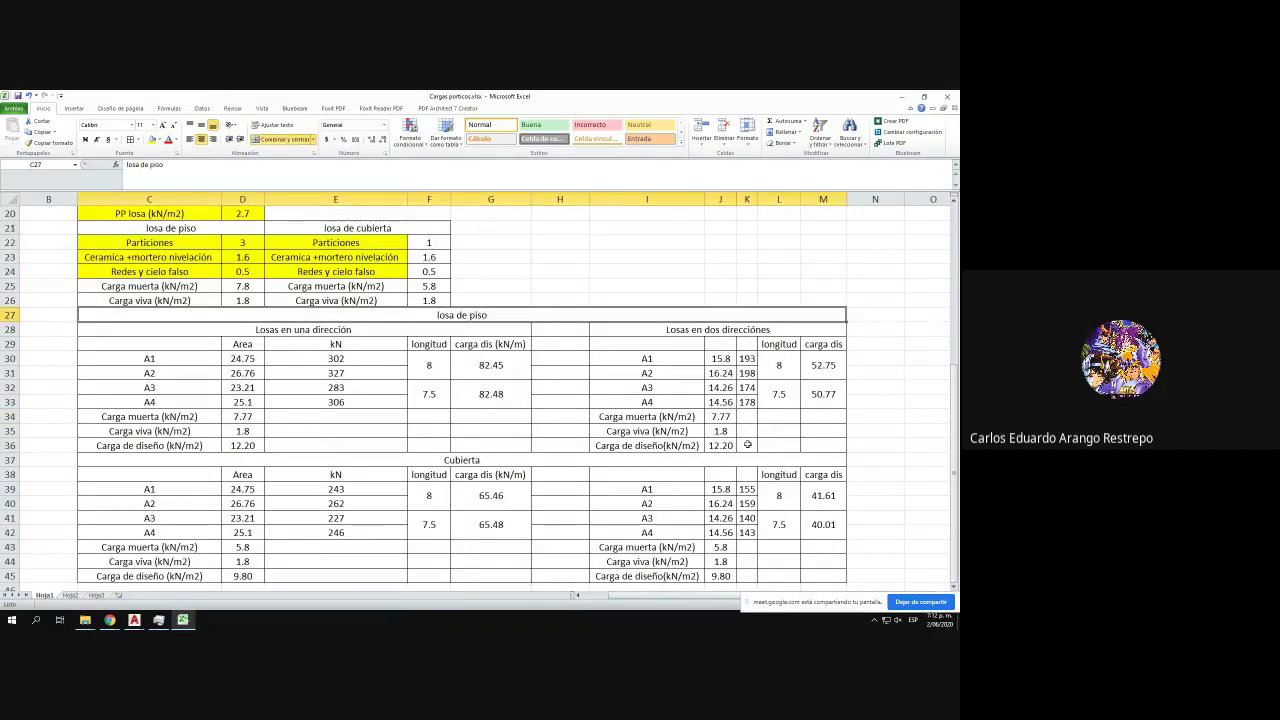
{"action": "left_click", "coordinate": [10, 474]}
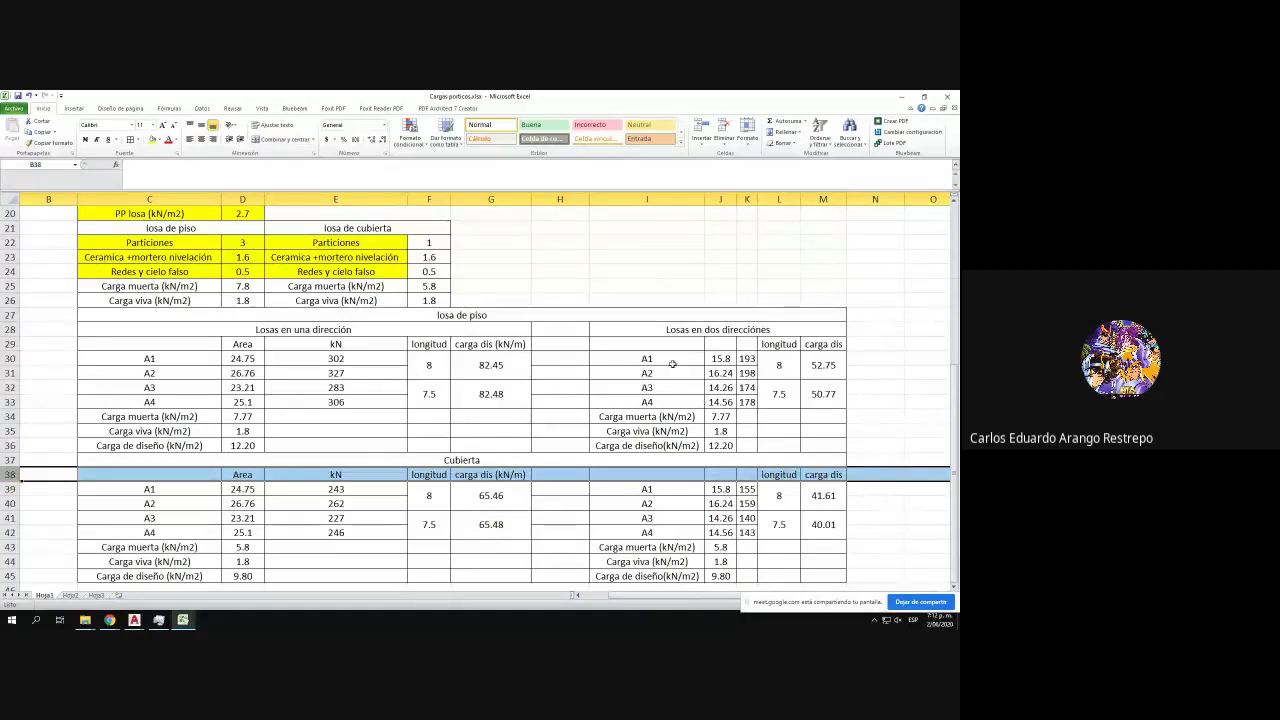
{"action": "scroll", "coordinate": [734, 485], "scroll_direction": "down", "scroll_amount": 1}
{"action": "left_click", "coordinate": [716, 502]}
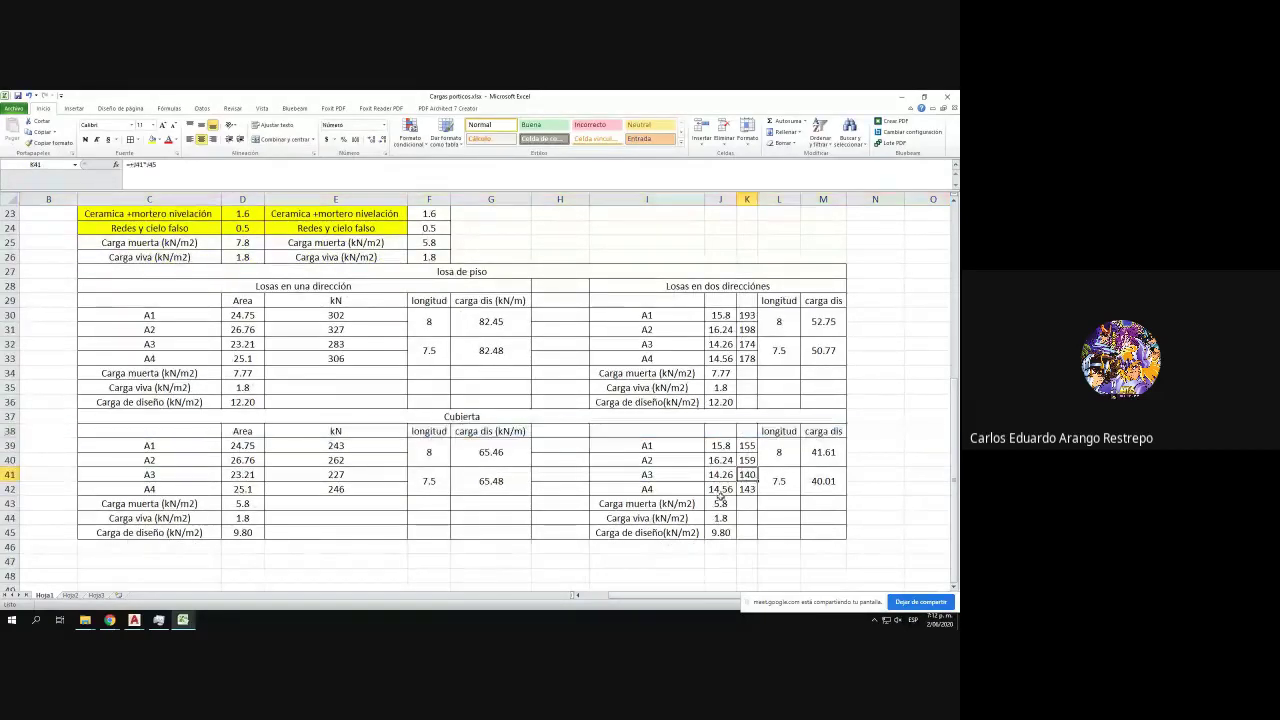
{"action": "key", "text": "Down"}
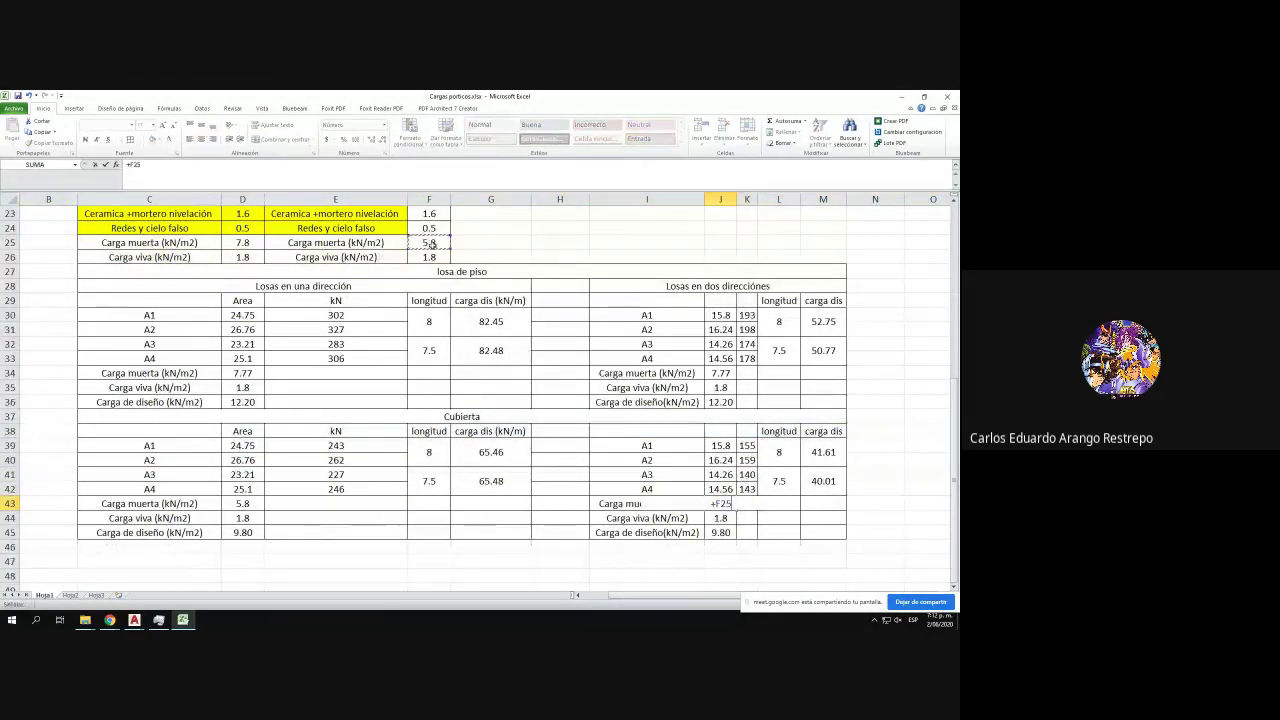
{"action": "key", "text": "Down"}
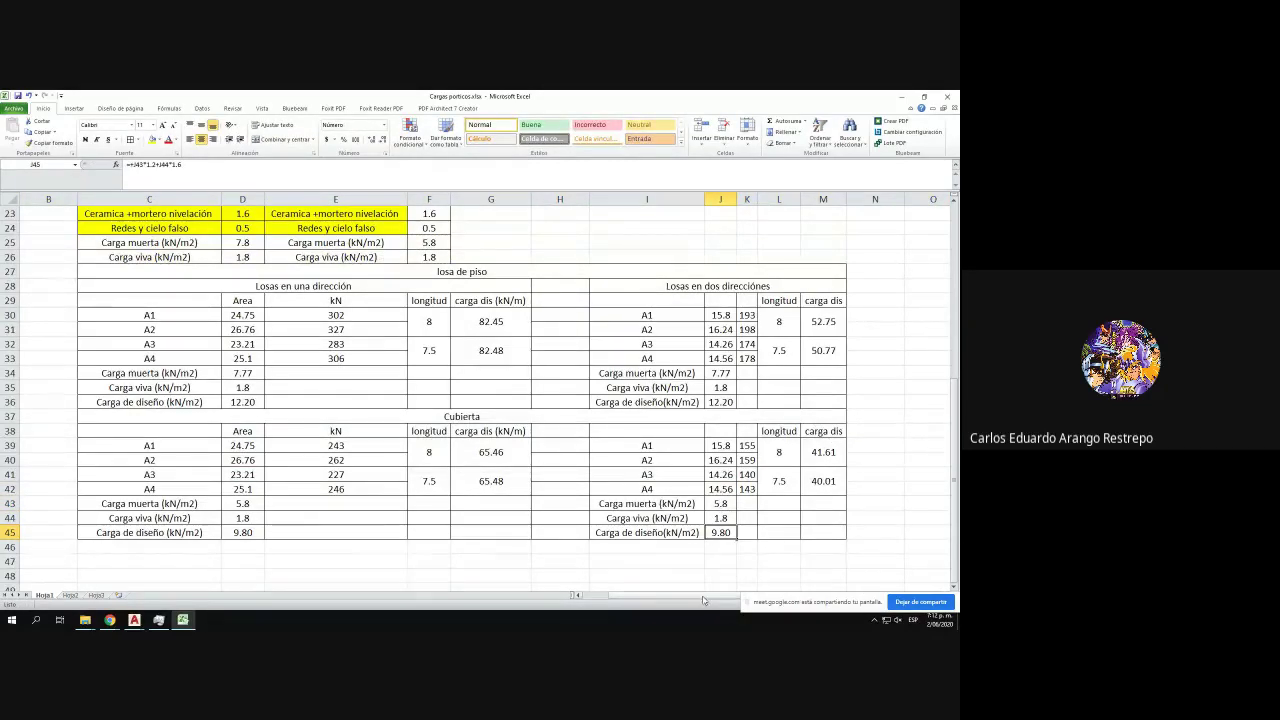
- Arrange the workbook and the AutoCAD drawing Porticos.dwg side by side, with the two-way load tables in view
{"action": "left_click_drag", "start_coordinate": [833, 601], "coordinate": [420, 565]}
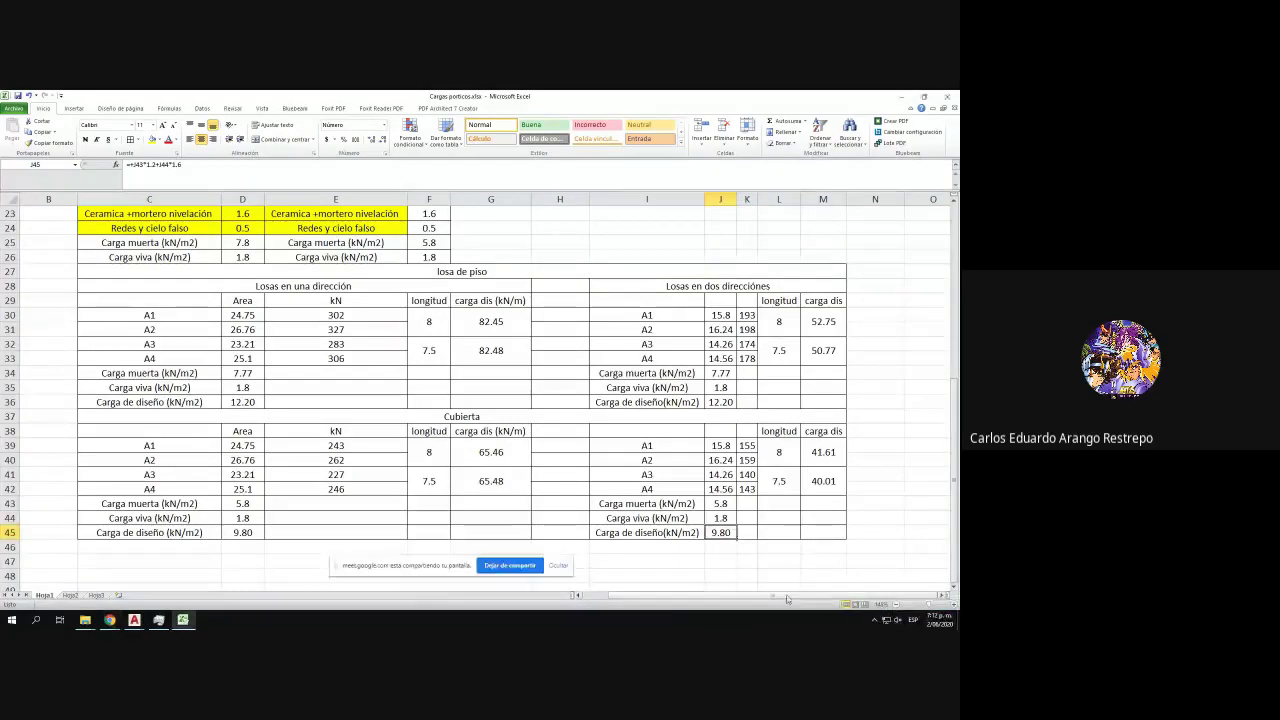
{"action": "left_click", "coordinate": [943, 596]}
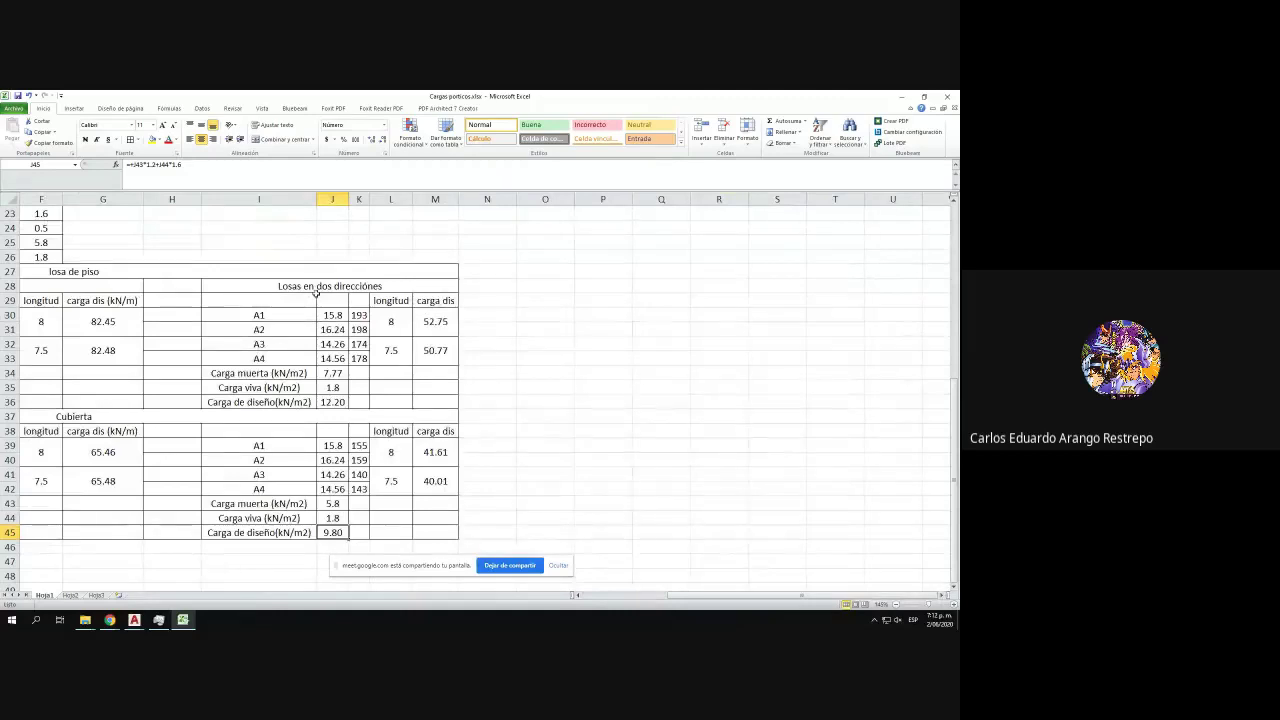
{"action": "left_click_drag", "start_coordinate": [403, 104], "coordinate": [957, 300]}
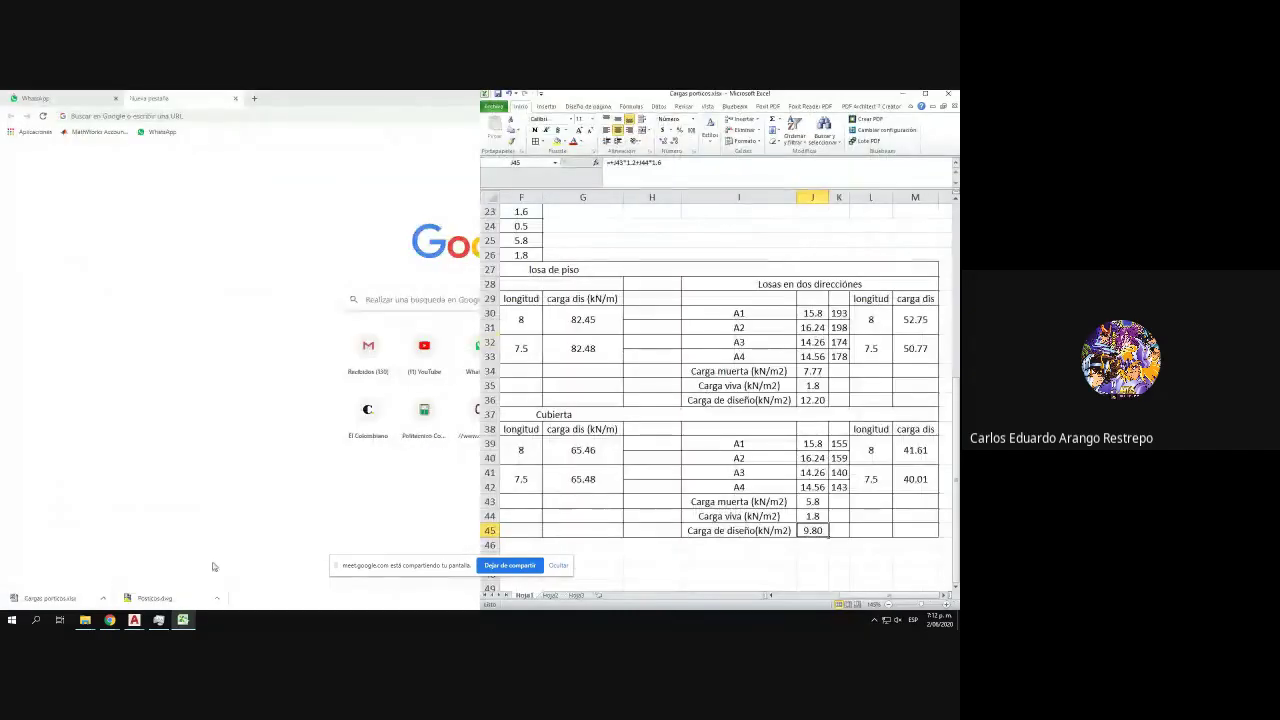
{"action": "left_click", "coordinate": [134, 620]}
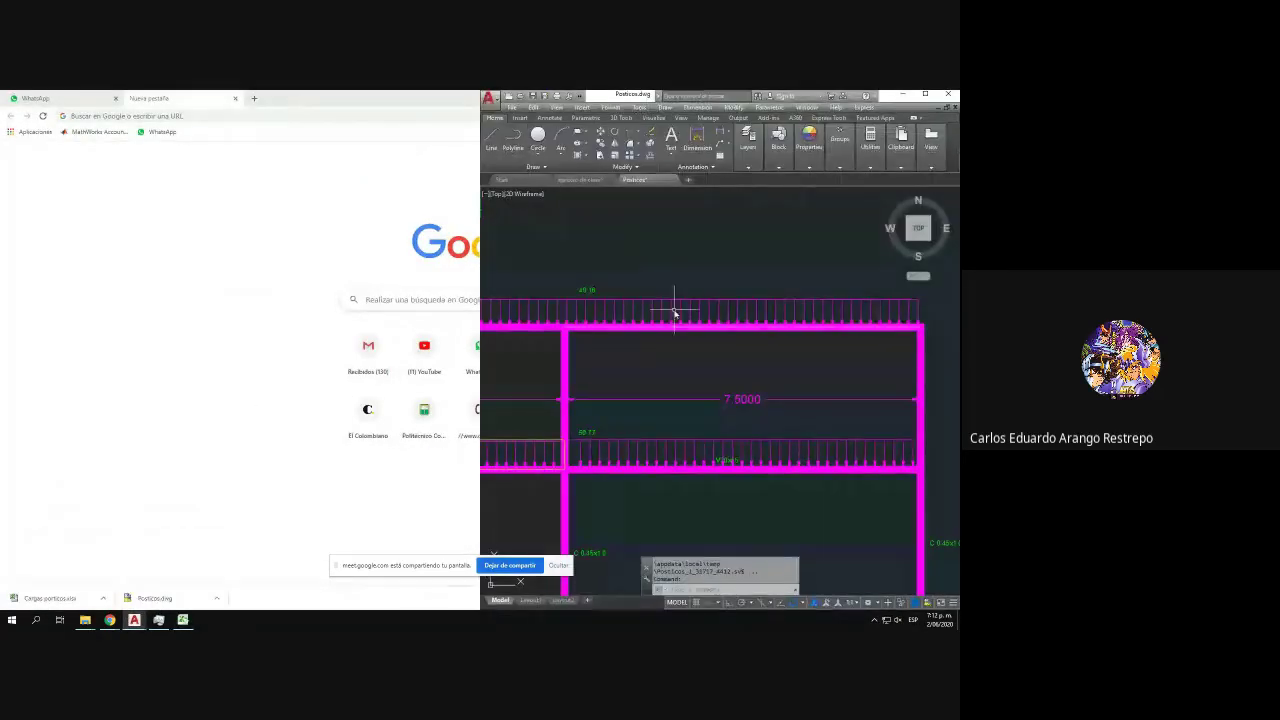
{"action": "left_click_drag", "start_coordinate": [649, 98], "coordinate": [1, 229]}
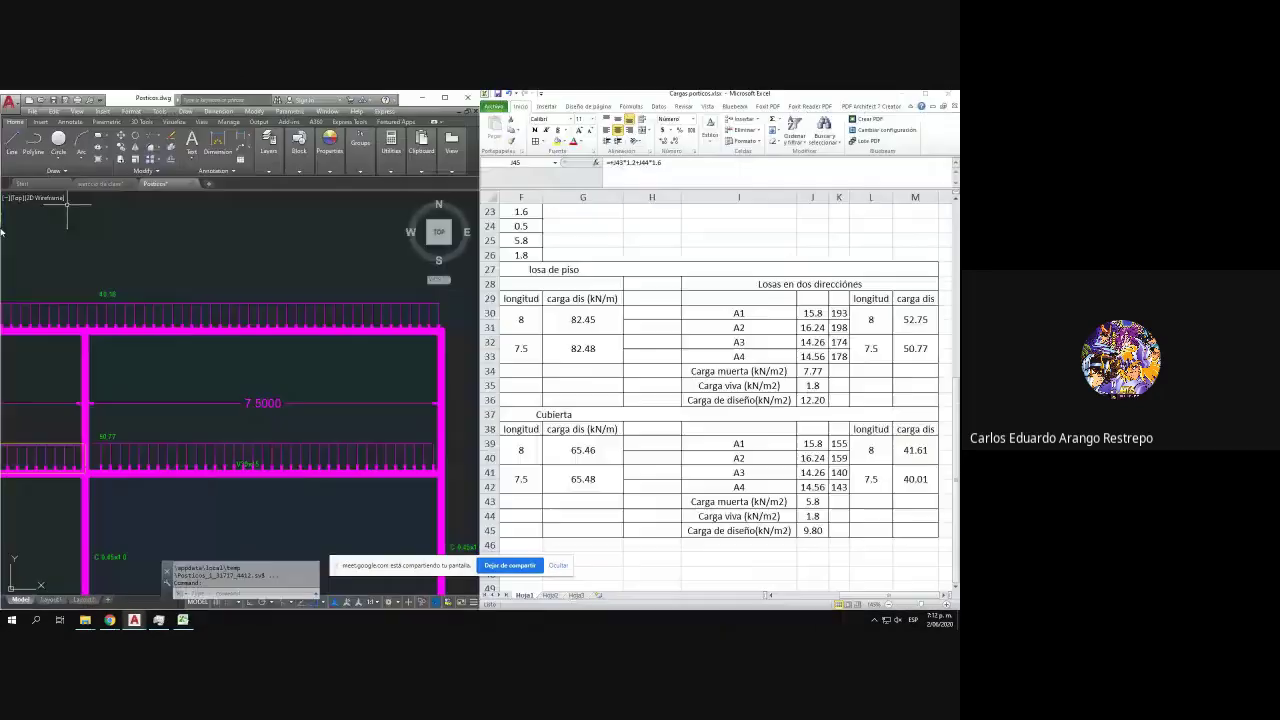
- Examine the two-way slab plan, including tributary areas A1 to A4, the ribs and the edge beams
{"action": "scroll", "coordinate": [281, 362], "scroll_direction": "down", "scroll_amount": 9}
{"action": "scroll", "coordinate": [228, 321], "scroll_direction": "up", "scroll_amount": 5}
{"action": "scroll", "coordinate": [229, 319], "scroll_direction": "up", "scroll_amount": 4}
{"action": "scroll", "coordinate": [234, 335], "scroll_direction": "down", "scroll_amount": 2}
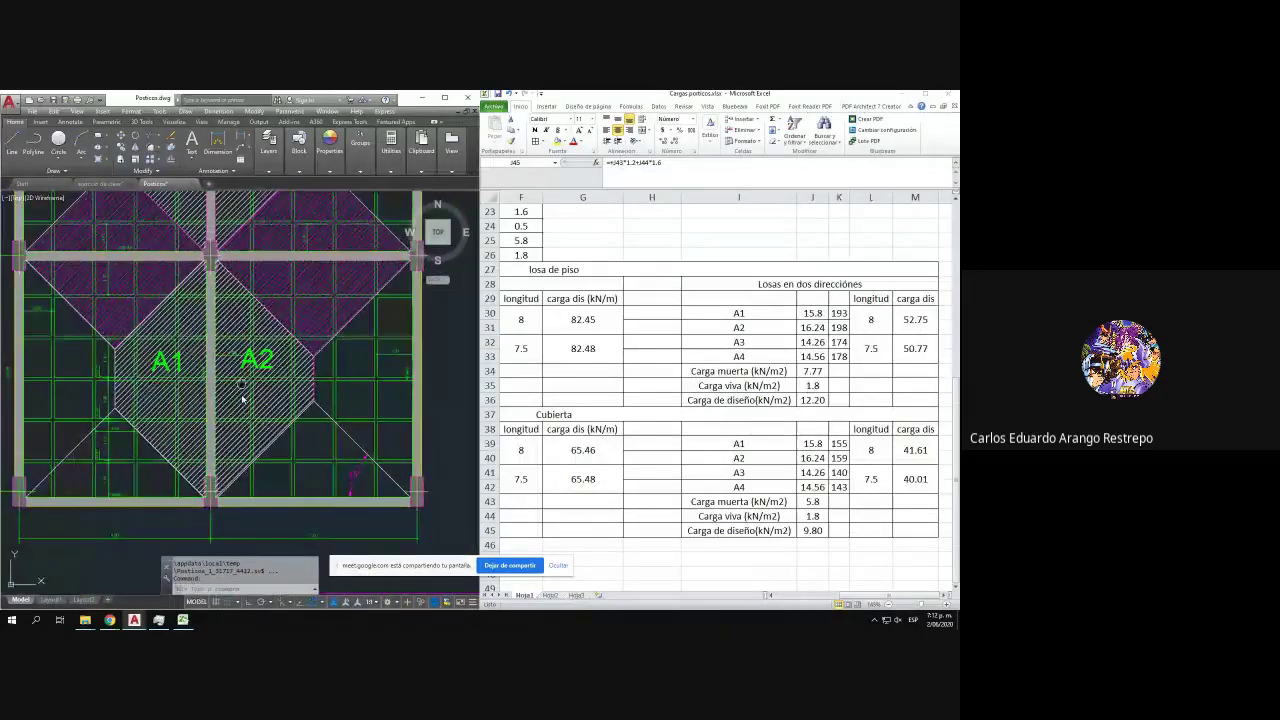
{"action": "left_click_drag", "start_coordinate": [241, 376], "coordinate": [243, 473]}
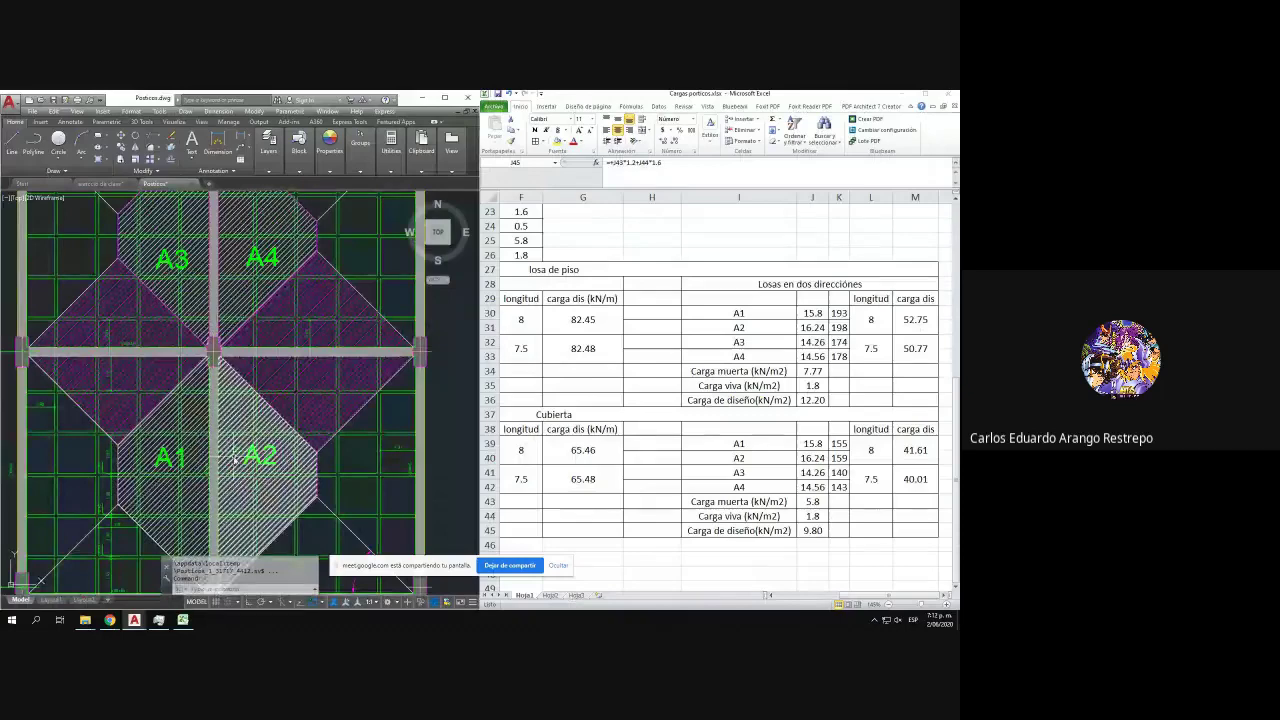
{"action": "scroll", "coordinate": [220, 340], "scroll_direction": "down", "scroll_amount": 5}
{"action": "scroll", "coordinate": [220, 337], "scroll_direction": "up", "scroll_amount": 4}
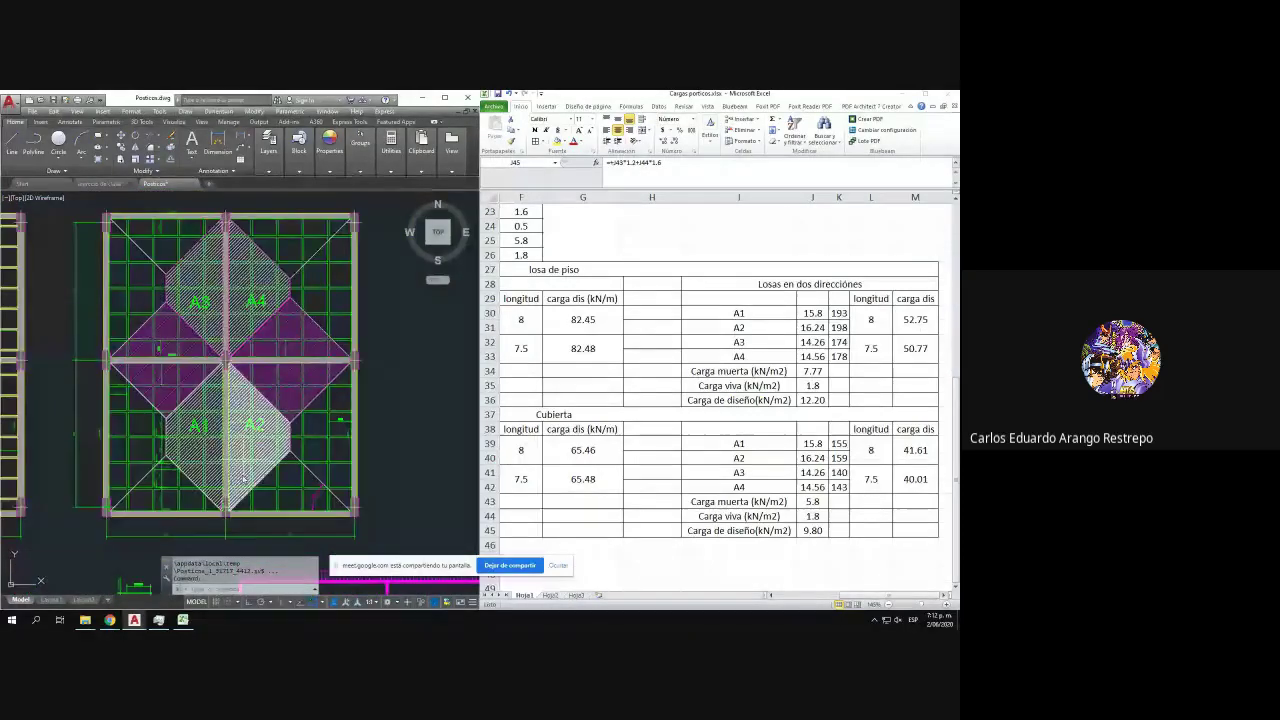
{"action": "scroll", "coordinate": [213, 410], "scroll_direction": "up", "scroll_amount": 3}
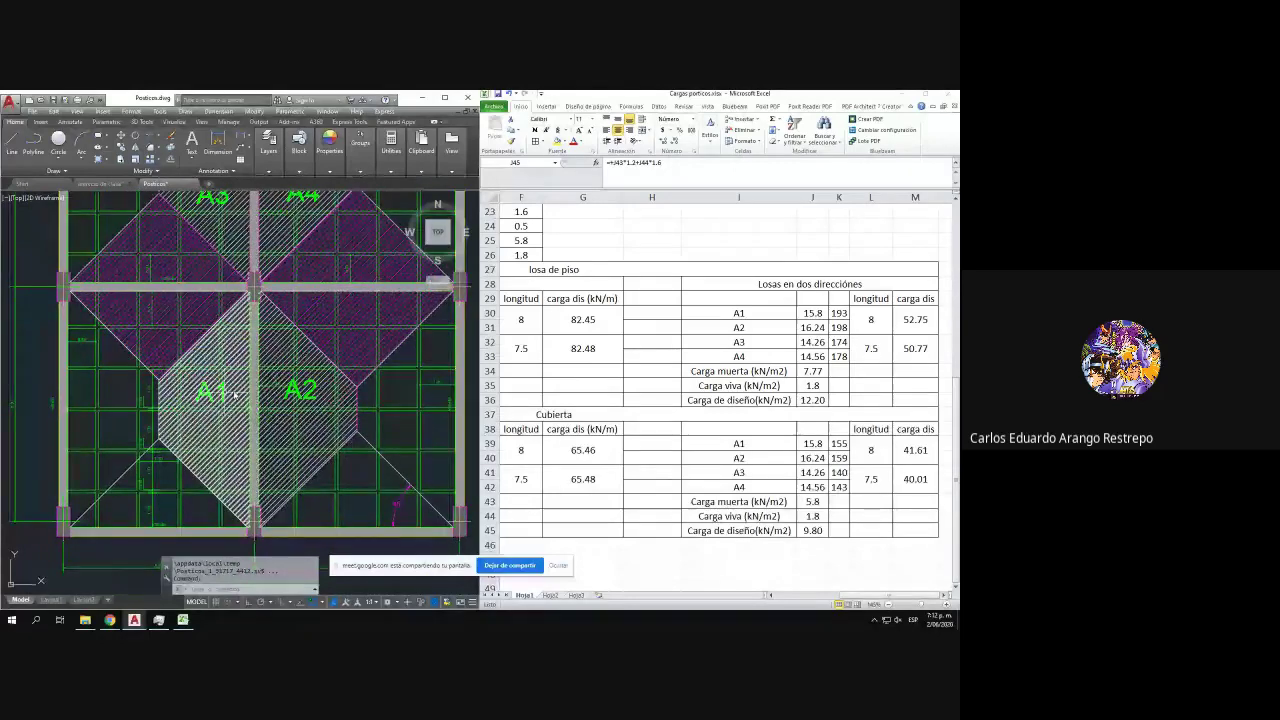
{"action": "left_click_drag", "start_coordinate": [260, 280], "coordinate": [255, 390]}
{"action": "scroll", "coordinate": [237, 308], "scroll_direction": "down", "scroll_amount": 5}
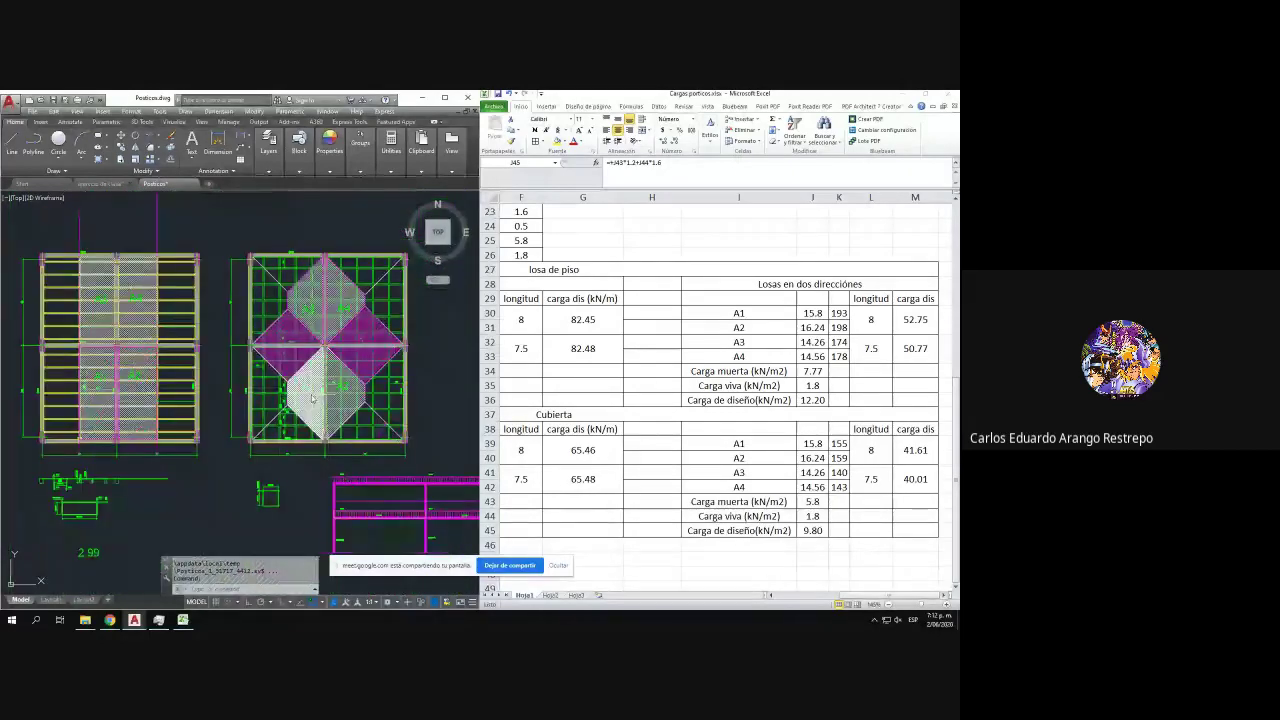
{"action": "scroll", "coordinate": [194, 366], "scroll_direction": "up", "scroll_amount": 8}
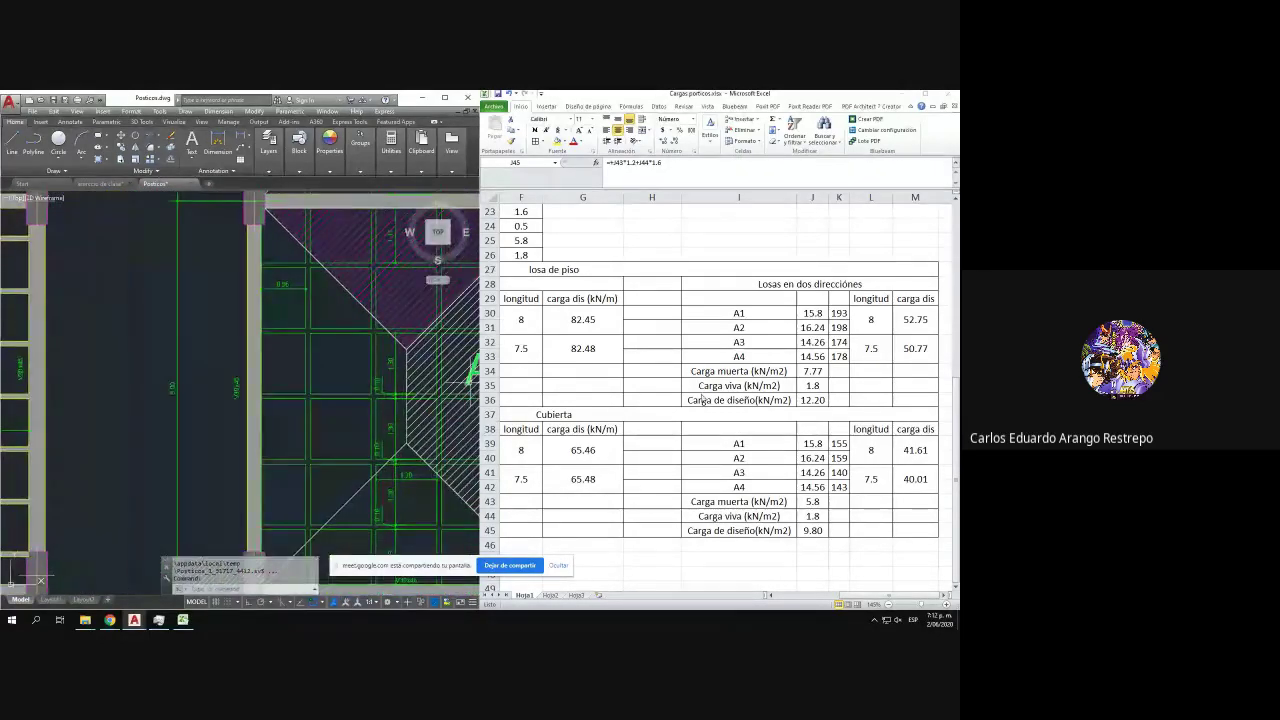
{"action": "left_click", "coordinate": [745, 402]}
{"action": "left_click", "coordinate": [325, 431]}
{"action": "scroll", "coordinate": [318, 428], "scroll_direction": "down", "scroll_amount": 3}
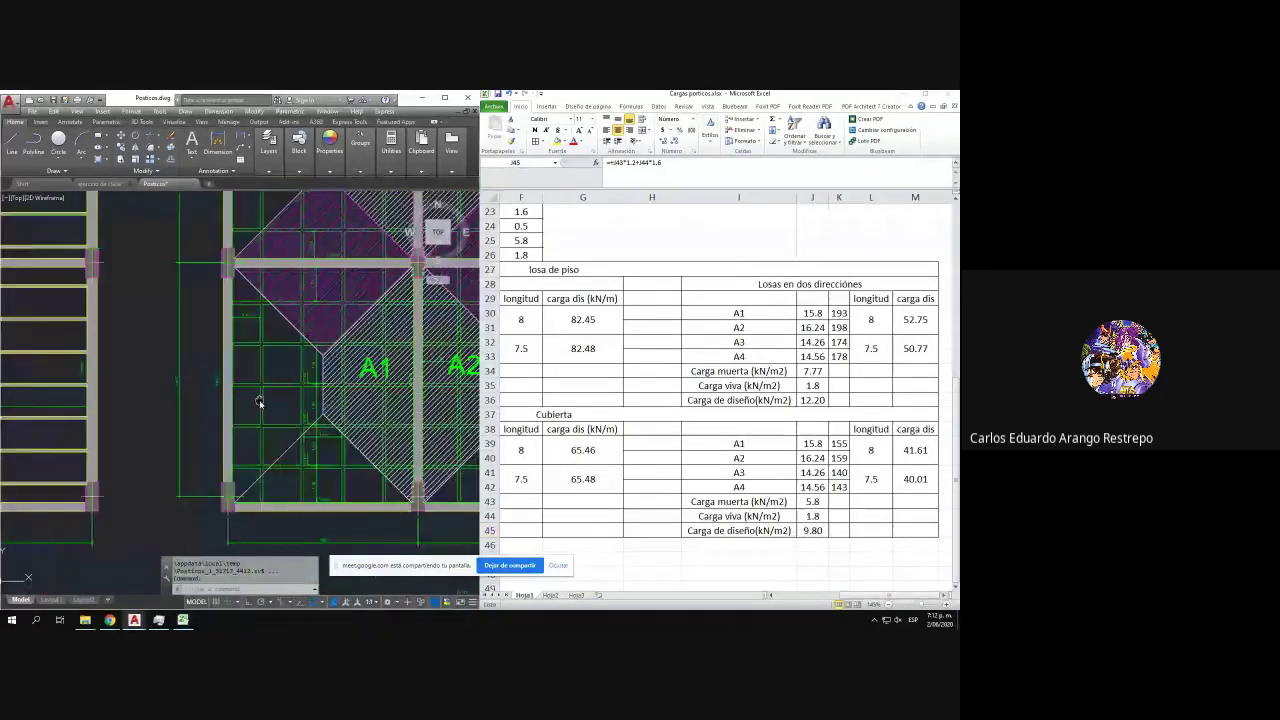
{"action": "scroll", "coordinate": [280, 477], "scroll_direction": "up", "scroll_amount": 5}
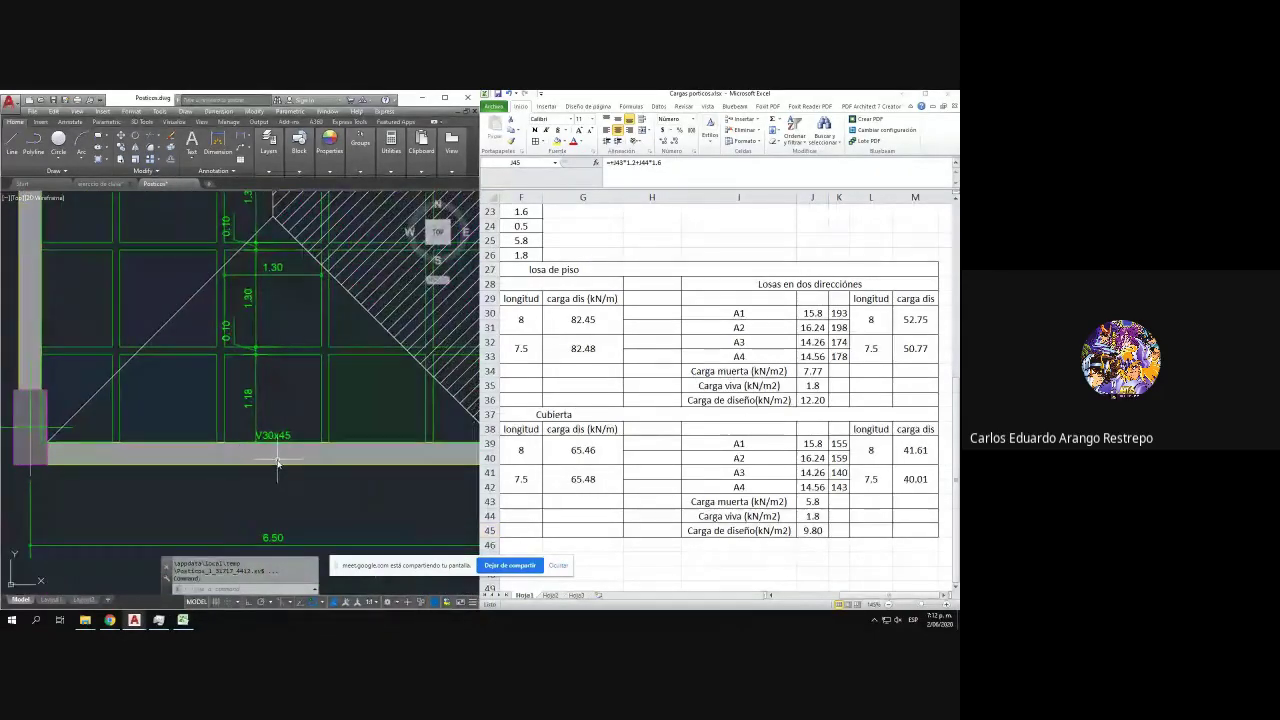
- Compare the Cubierta table's length in L39 and area in J39 with the A1 and A2 hatches in the plan
{"action": "left_click", "coordinate": [806, 440]}
{"action": "left_click", "coordinate": [869, 449]}
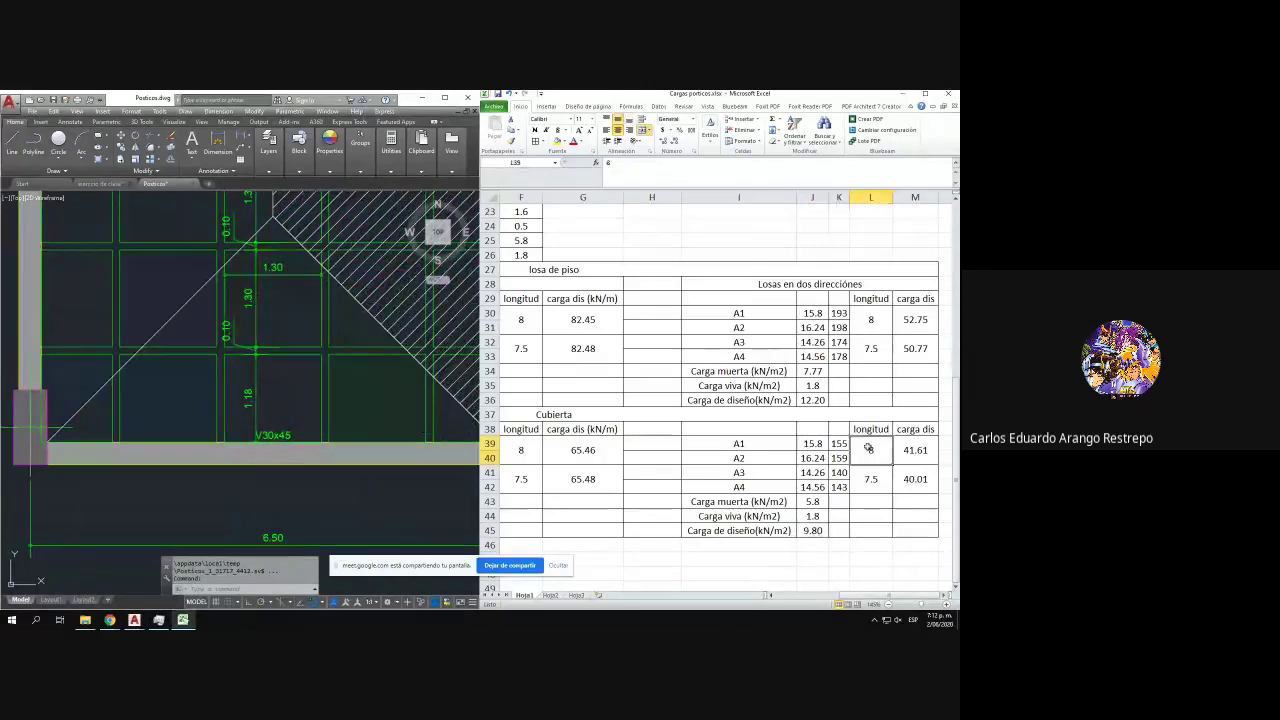
{"action": "left_click", "coordinate": [830, 443]}
{"action": "left_click", "coordinate": [258, 437]}
{"action": "scroll", "coordinate": [258, 437], "scroll_direction": "down", "scroll_amount": 4}
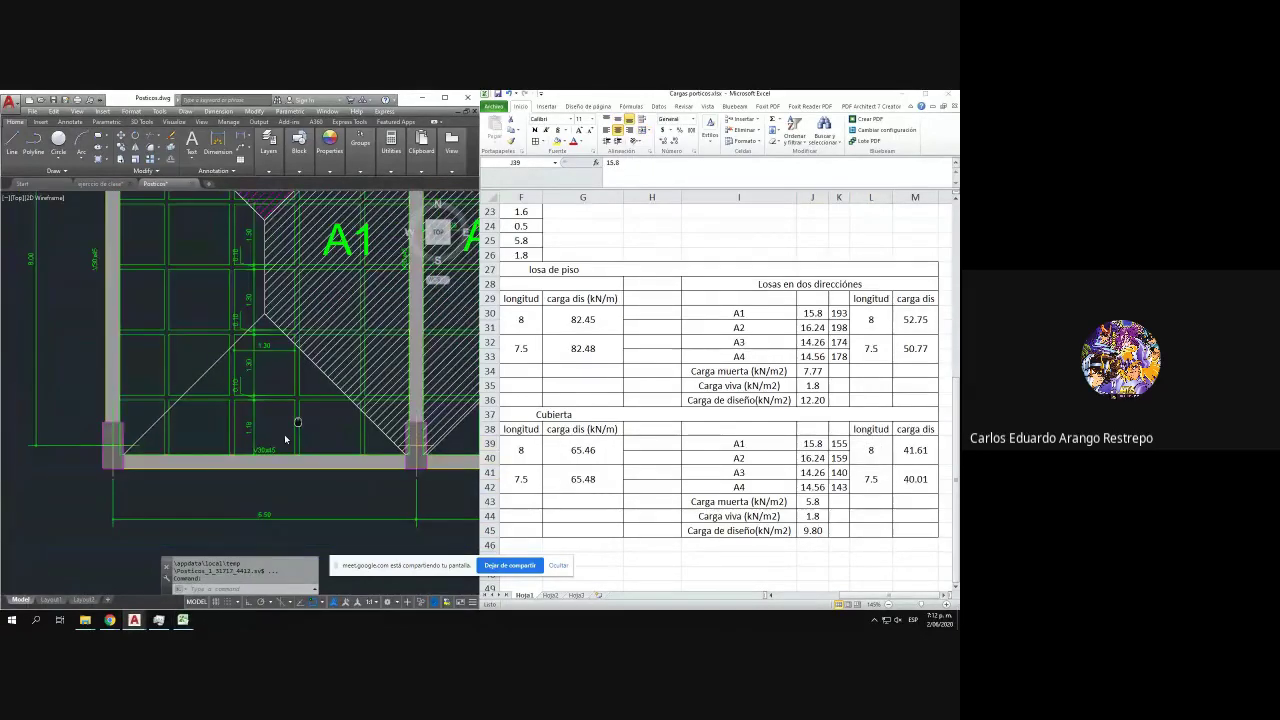
{"action": "left_click", "coordinate": [258, 437]}
{"action": "left_click", "coordinate": [370, 400]}
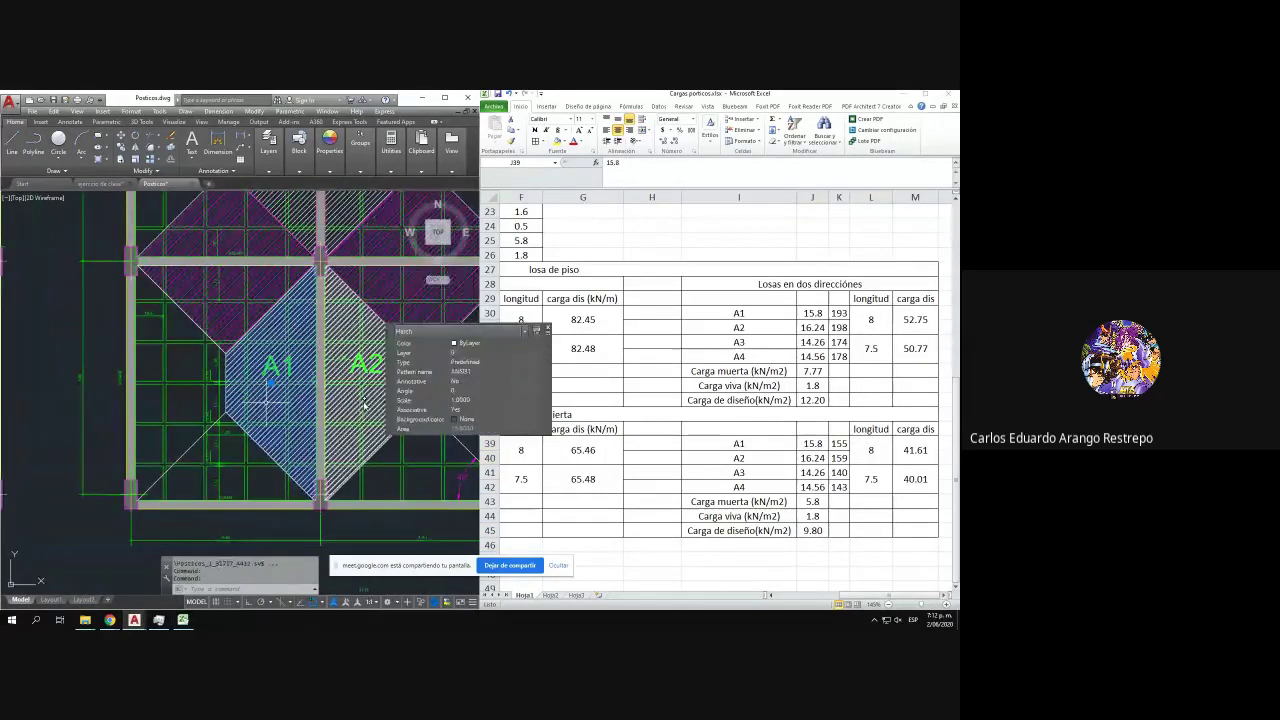
{"action": "key", "text": "Escape"}
{"action": "left_click", "coordinate": [370, 391]}
{"action": "key", "text": "Escape"}
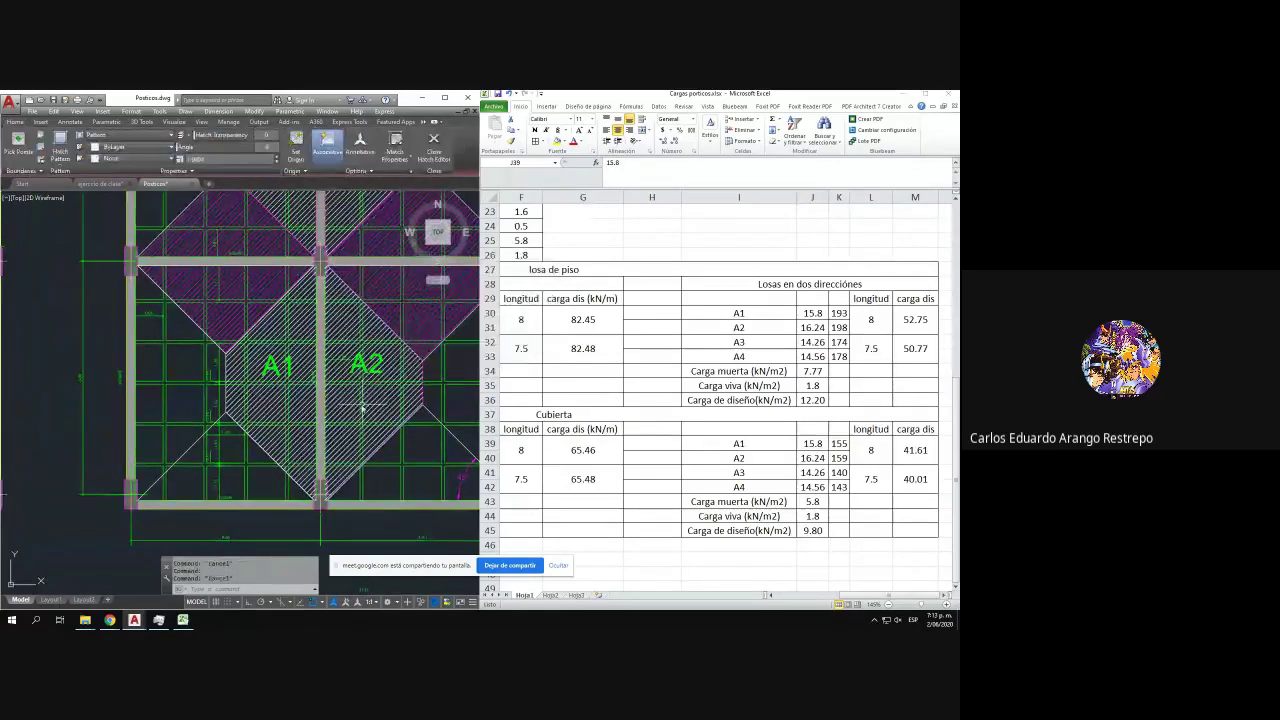
{"action": "left_click_drag", "start_coordinate": [318, 338], "coordinate": [280, 389]}
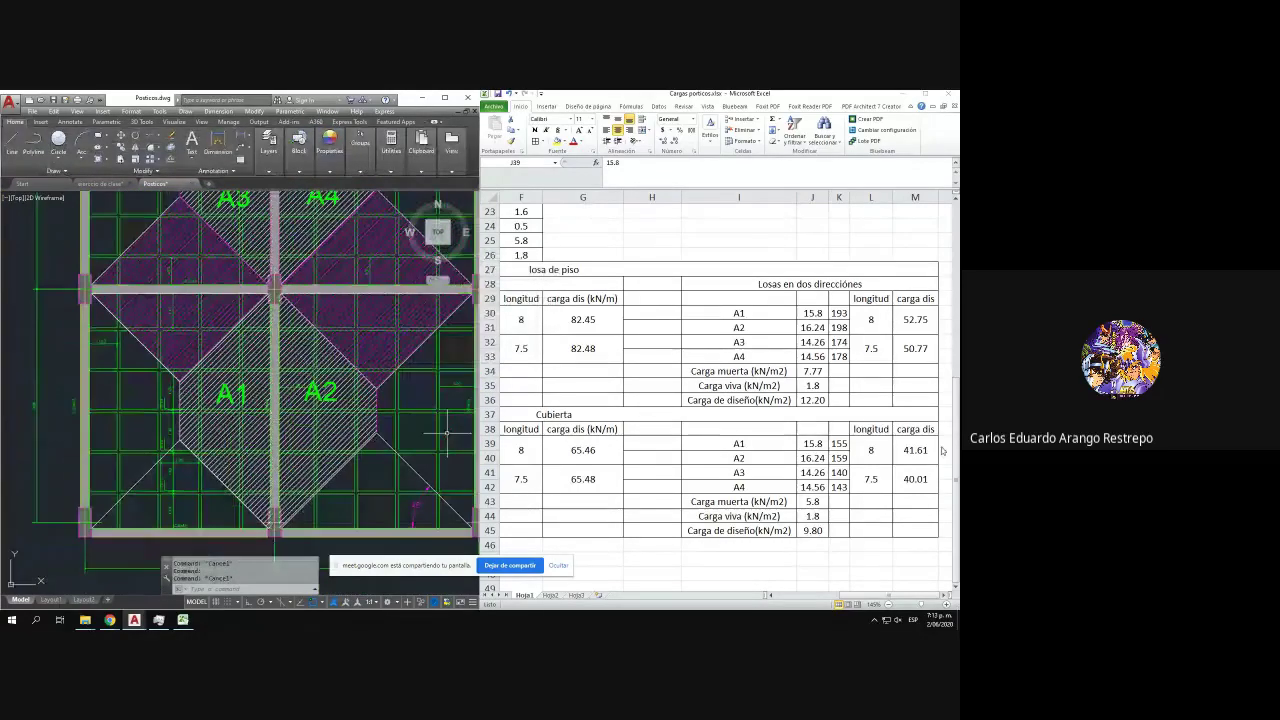
- Review the two-way area entries in J41, J32 and J30 and check them against the areas of hatches A1 and A2
{"action": "left_click", "coordinate": [842, 453]}
{"action": "left_click", "coordinate": [814, 474]}
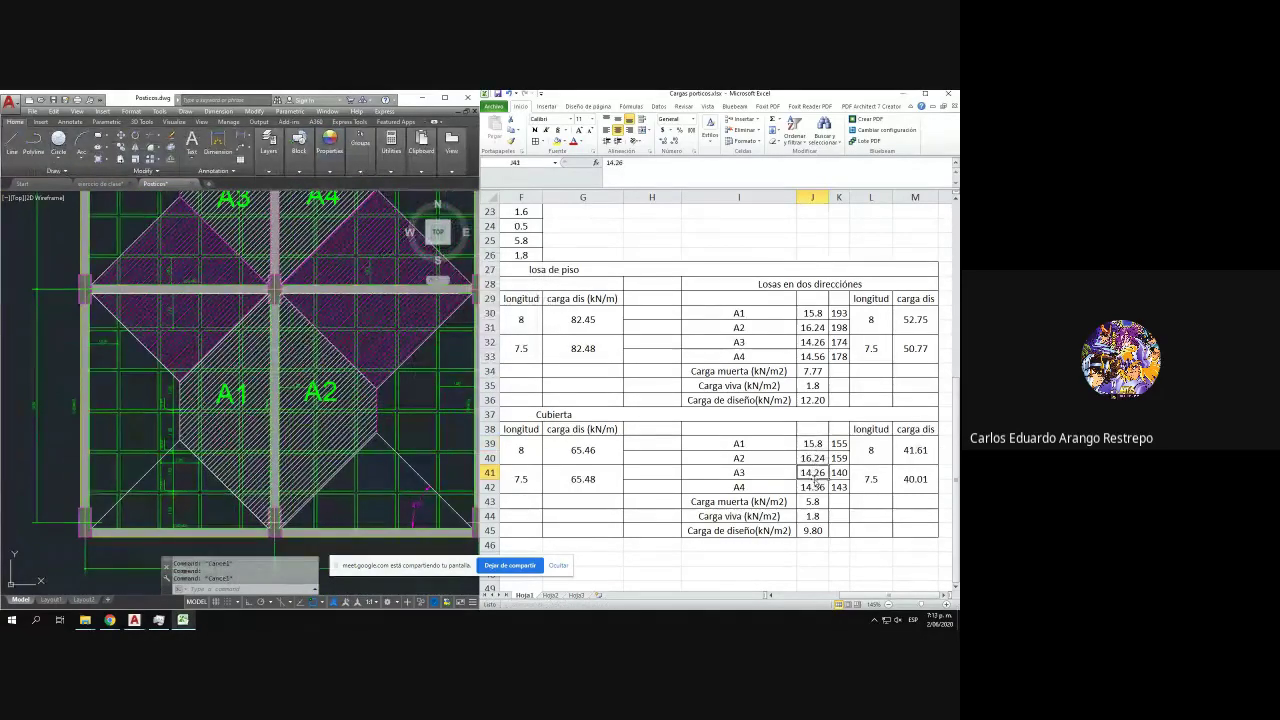
{"action": "left_click", "coordinate": [813, 325]}
{"action": "left_click", "coordinate": [818, 341]}
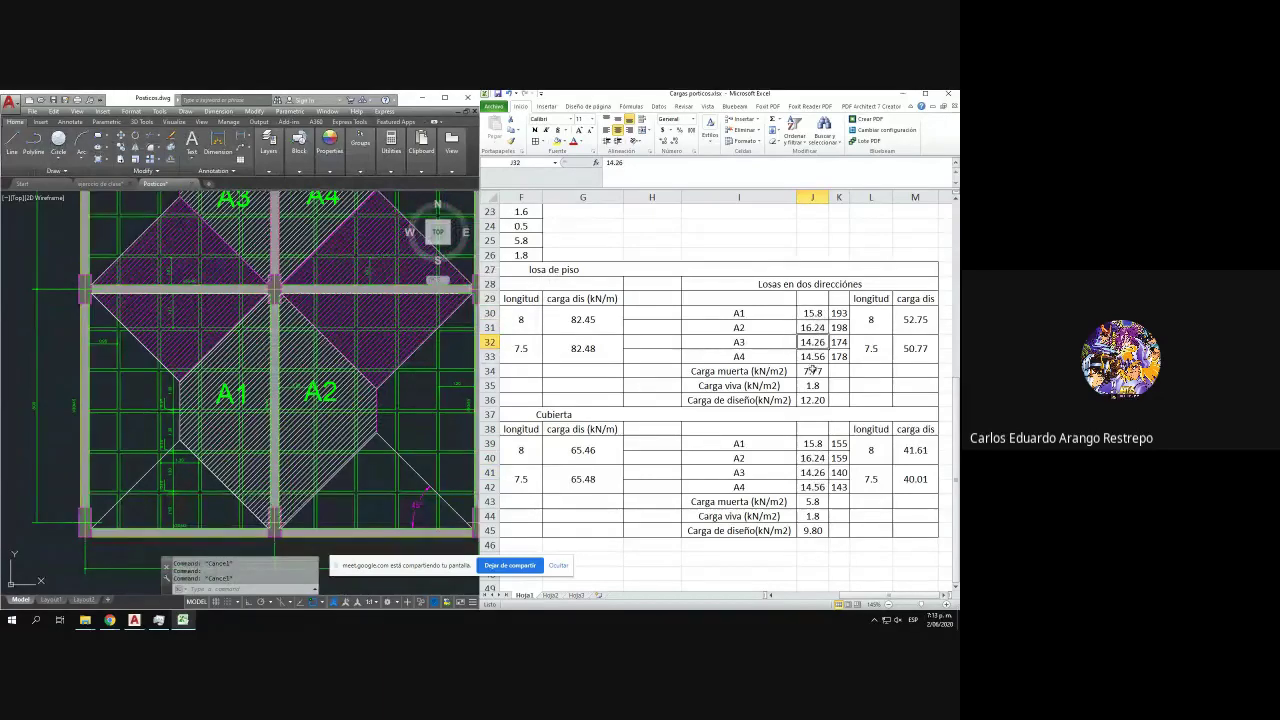
{"action": "left_click", "coordinate": [813, 313]}
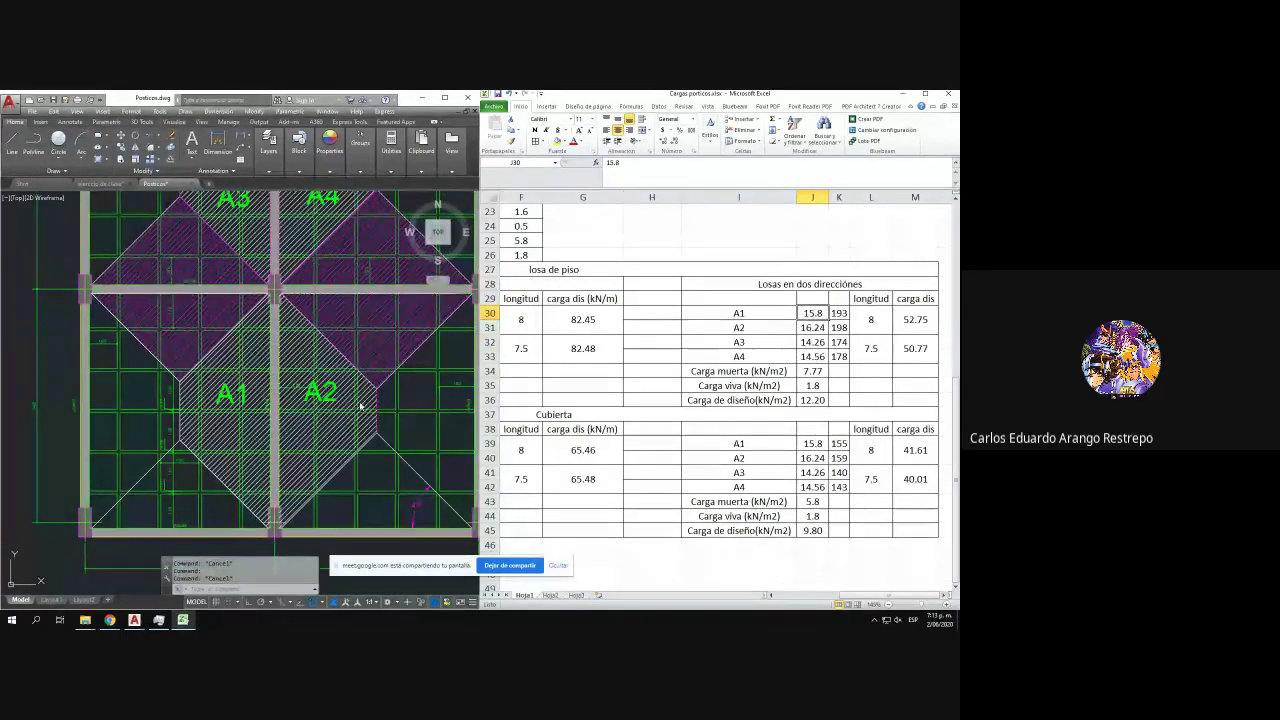
{"action": "left_click", "coordinate": [217, 418]}
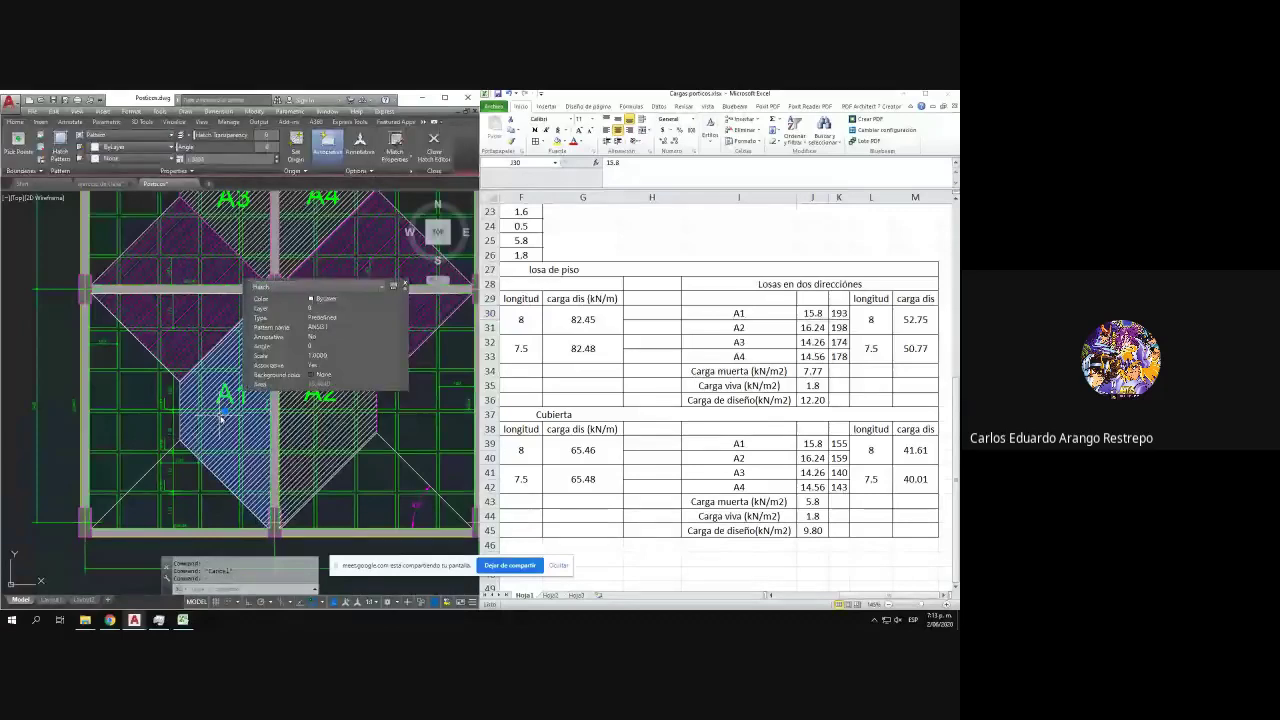
{"action": "key", "text": "Escape"}
{"action": "left_click", "coordinate": [298, 418]}
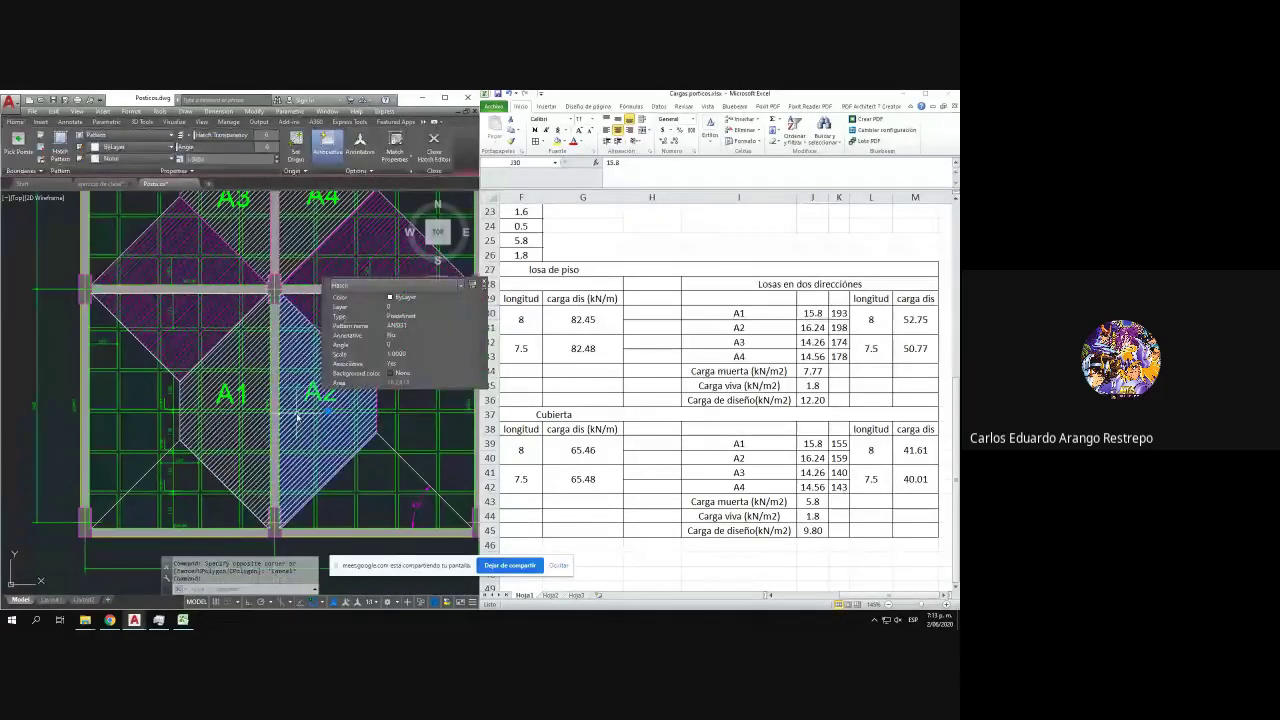
{"action": "left_click", "coordinate": [800, 335]}
{"action": "left_click", "coordinate": [280, 335]}
{"action": "key", "text": "Escape"}
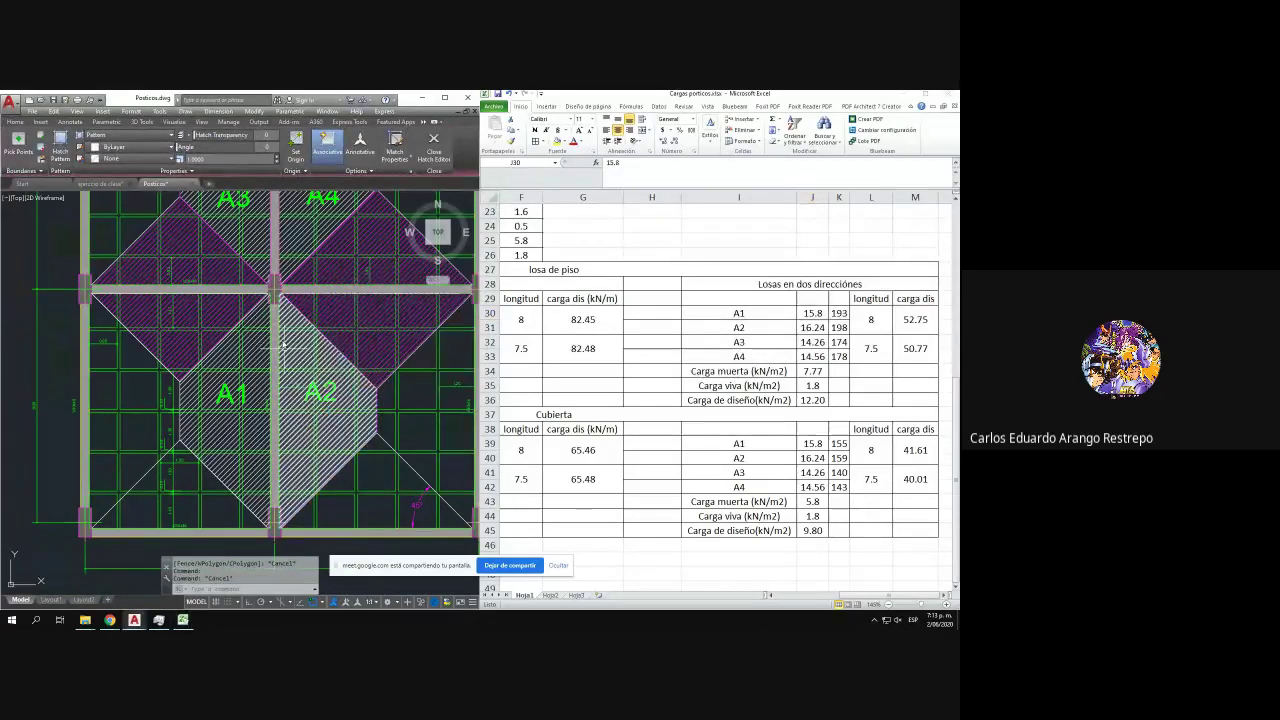
- Inspect the properties of the purple triangular hatch adjoining area A1
{"action": "left_click", "coordinate": [208, 316]}
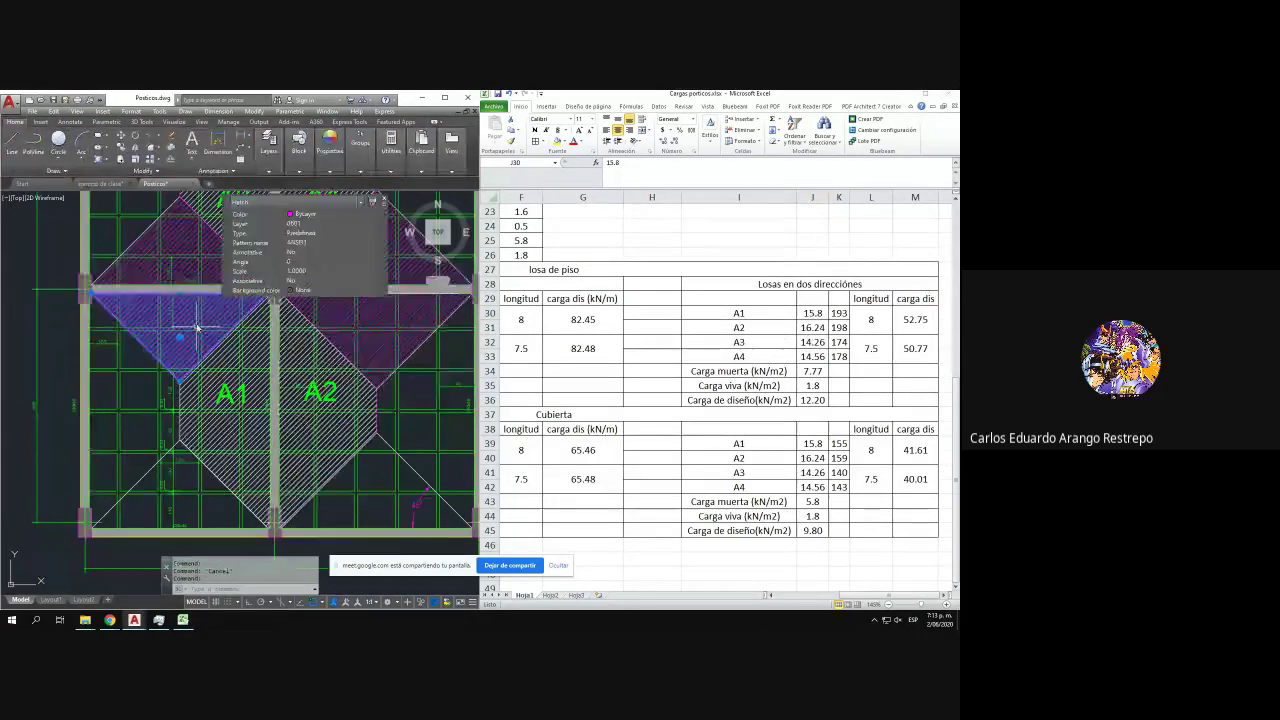
{"action": "scroll", "coordinate": [208, 316], "scroll_direction": "up", "scroll_amount": 4}
{"action": "key", "text": "Escape"}
{"action": "key", "text": "Escape"}
{"action": "scroll", "coordinate": [208, 316], "scroll_direction": "down", "scroll_amount": 5}
{"action": "scroll", "coordinate": [229, 366], "scroll_direction": "up", "scroll_amount": 4}
- Check the area of the A3 hatch and compare it with the two-way floor table's area entries, ending on J33
{"action": "left_click", "coordinate": [229, 365]}
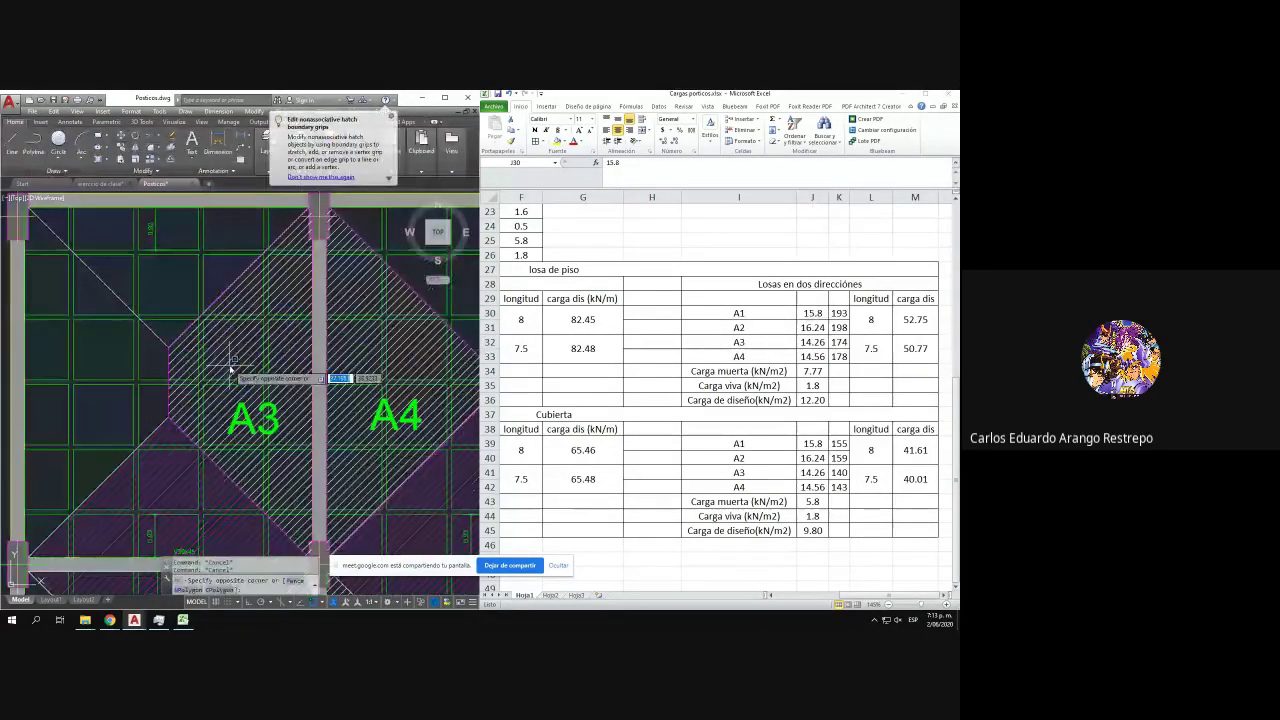
{"action": "key", "text": "Escape"}
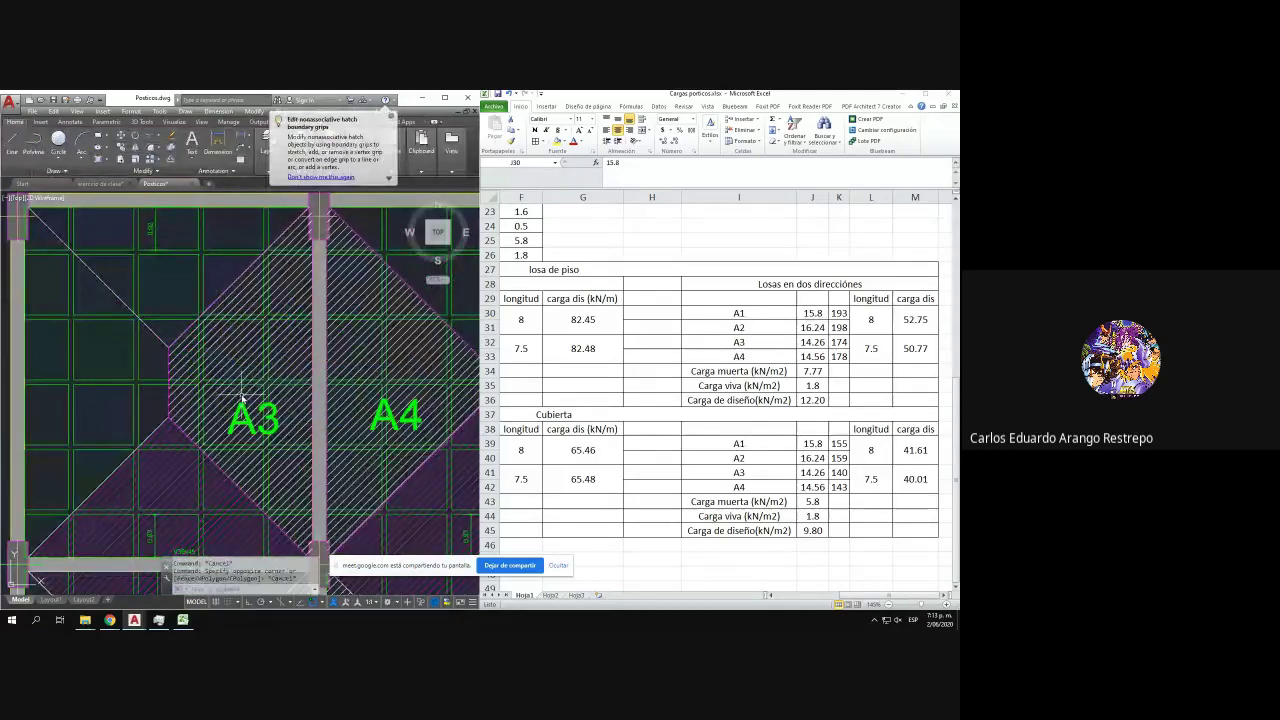
{"action": "left_click", "coordinate": [242, 396]}
{"action": "left_click", "coordinate": [228, 391]}
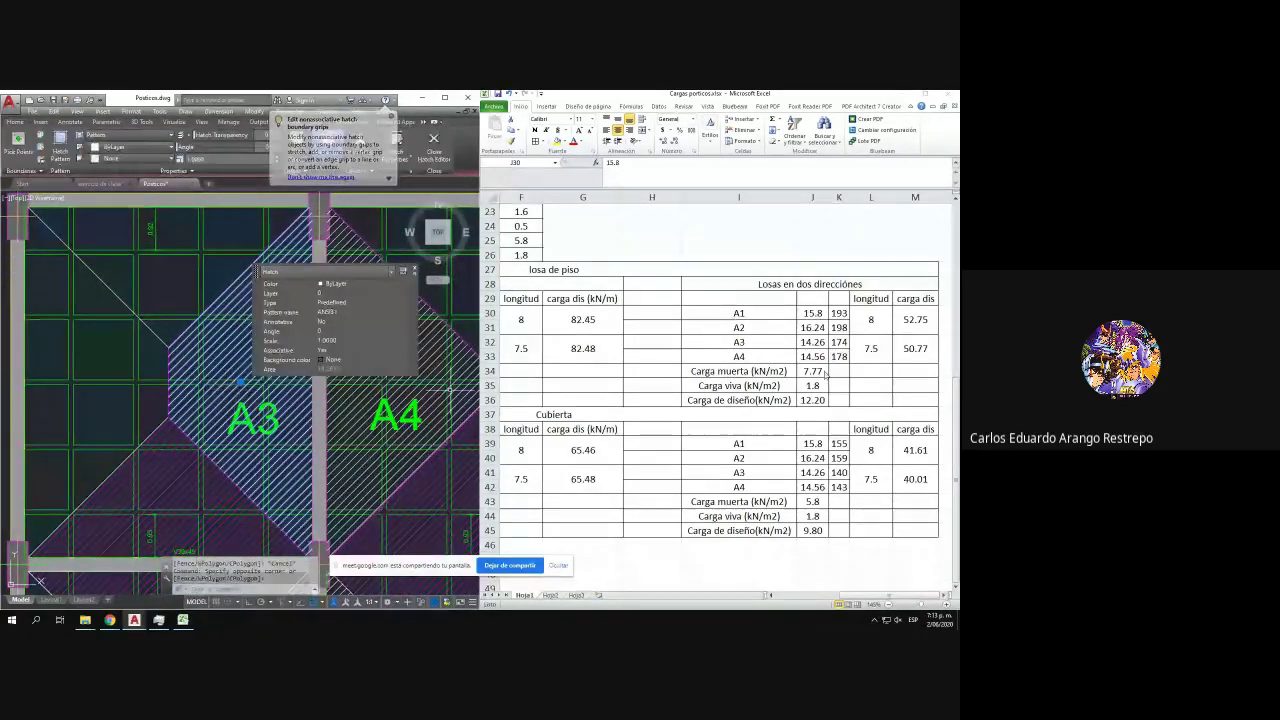
{"action": "key", "text": "Escape"}
{"action": "left_click", "coordinate": [828, 360]}
{"action": "left_click", "coordinate": [818, 355]}
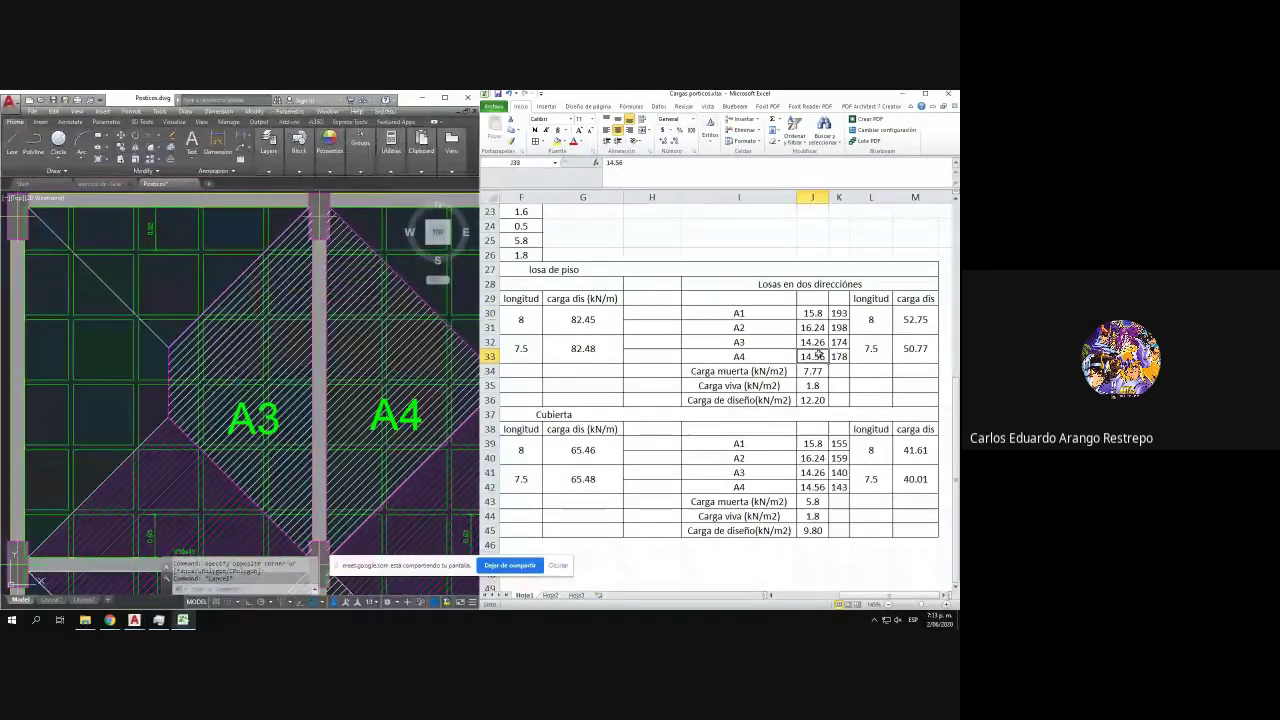
- Check the area of the A4 hatch against the floor table's two-way area entries in J30:J33
{"action": "left_click", "coordinate": [343, 358]}
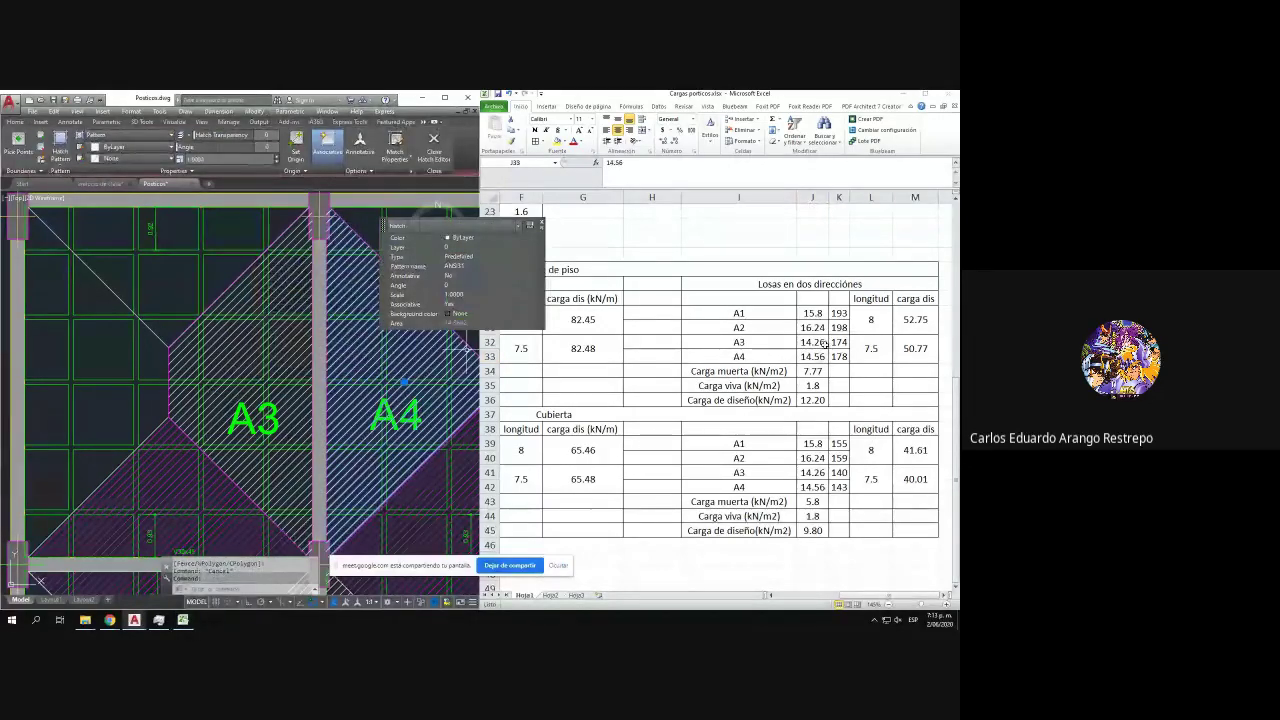
{"action": "left_click_drag", "start_coordinate": [812, 313], "coordinate": [815, 357]}
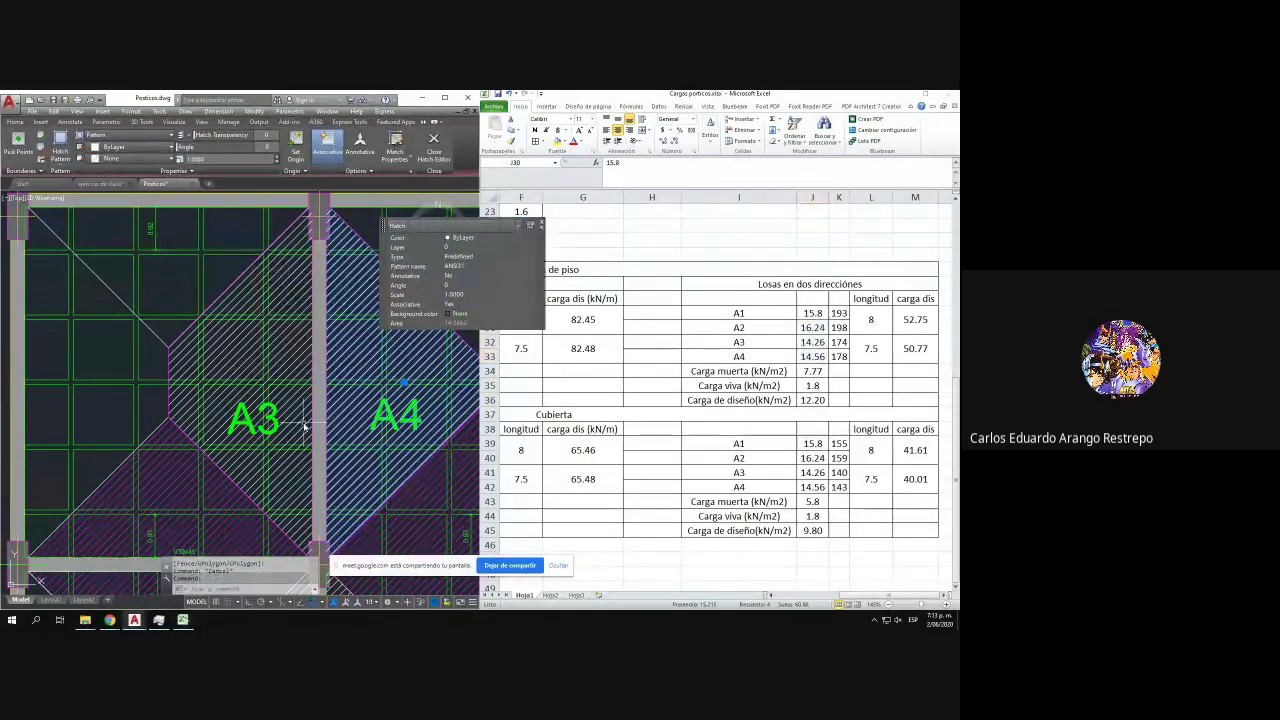
{"action": "scroll", "coordinate": [305, 427], "scroll_direction": "down", "scroll_amount": 5}
{"action": "key", "text": "Escape"}
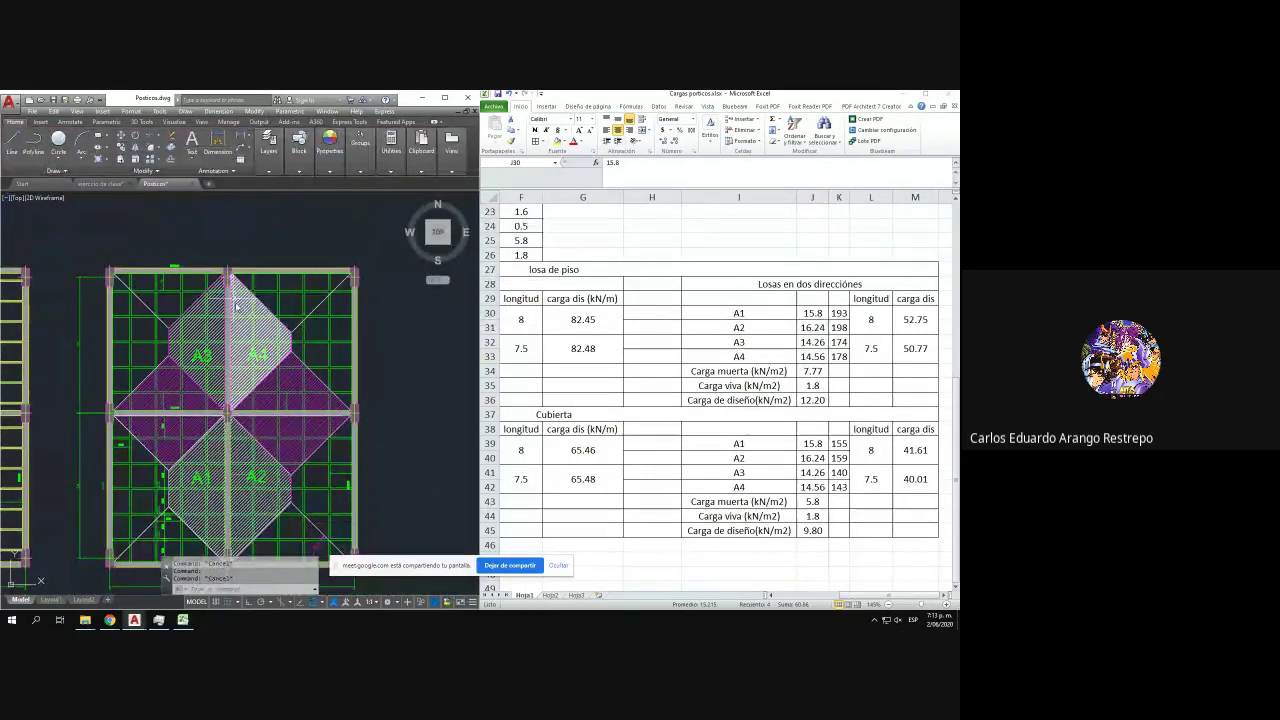
- Review the A1 load formula in K30 and the design load cell J36 that it references
{"action": "left_click", "coordinate": [867, 360]}
{"action": "left_click", "coordinate": [839, 313]}
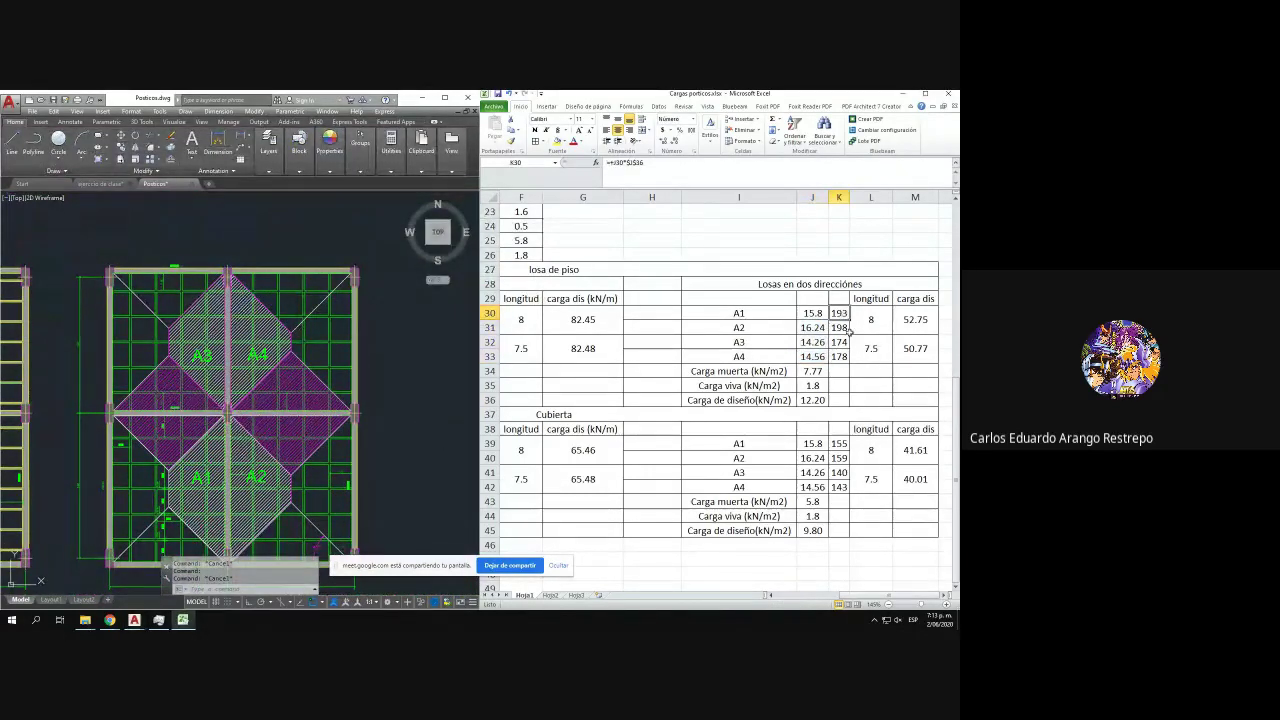
{"action": "left_click", "coordinate": [669, 175]}
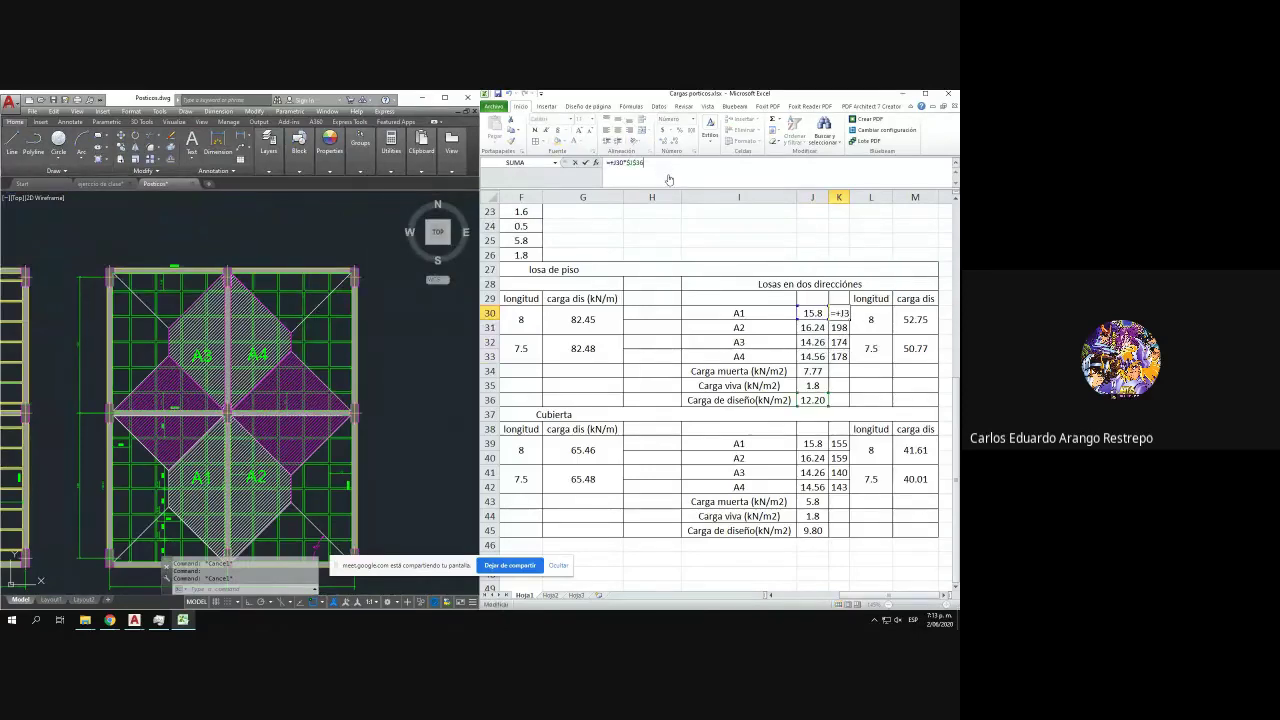
{"action": "left_click", "coordinate": [818, 399]}
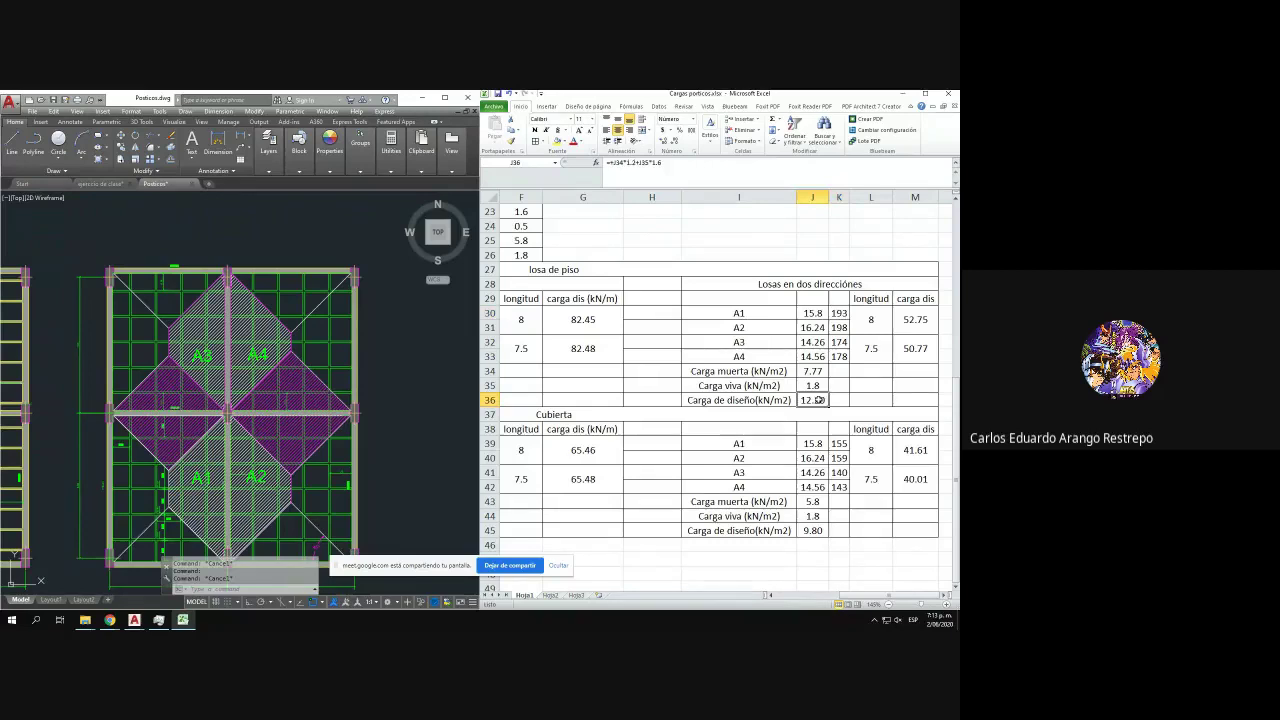
- Examine the design load formula in J36 and the dead load in J34 that feeds it
{"action": "double_click", "coordinate": [818, 399]}
{"action": "key", "text": "Escape"}
{"action": "left_click", "coordinate": [813, 370]}
{"action": "left_click", "coordinate": [815, 399]}
{"action": "double_click", "coordinate": [815, 399]}
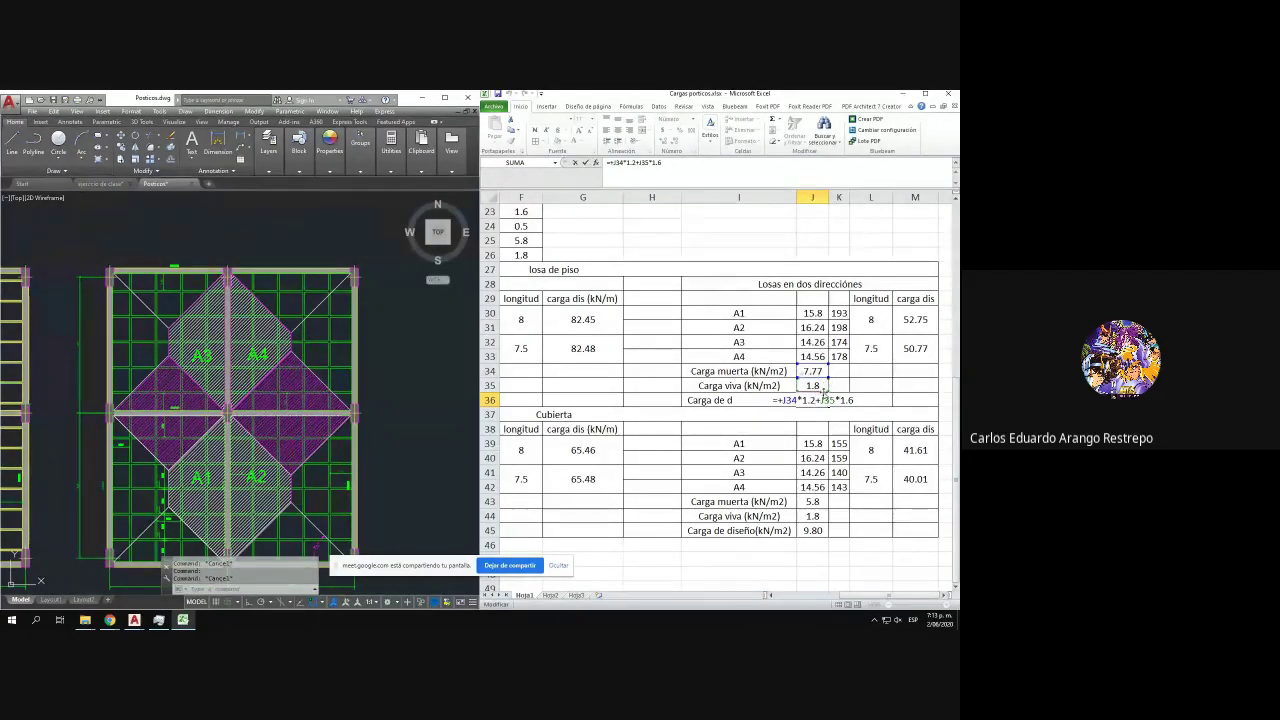
{"action": "left_click", "coordinate": [819, 400]}
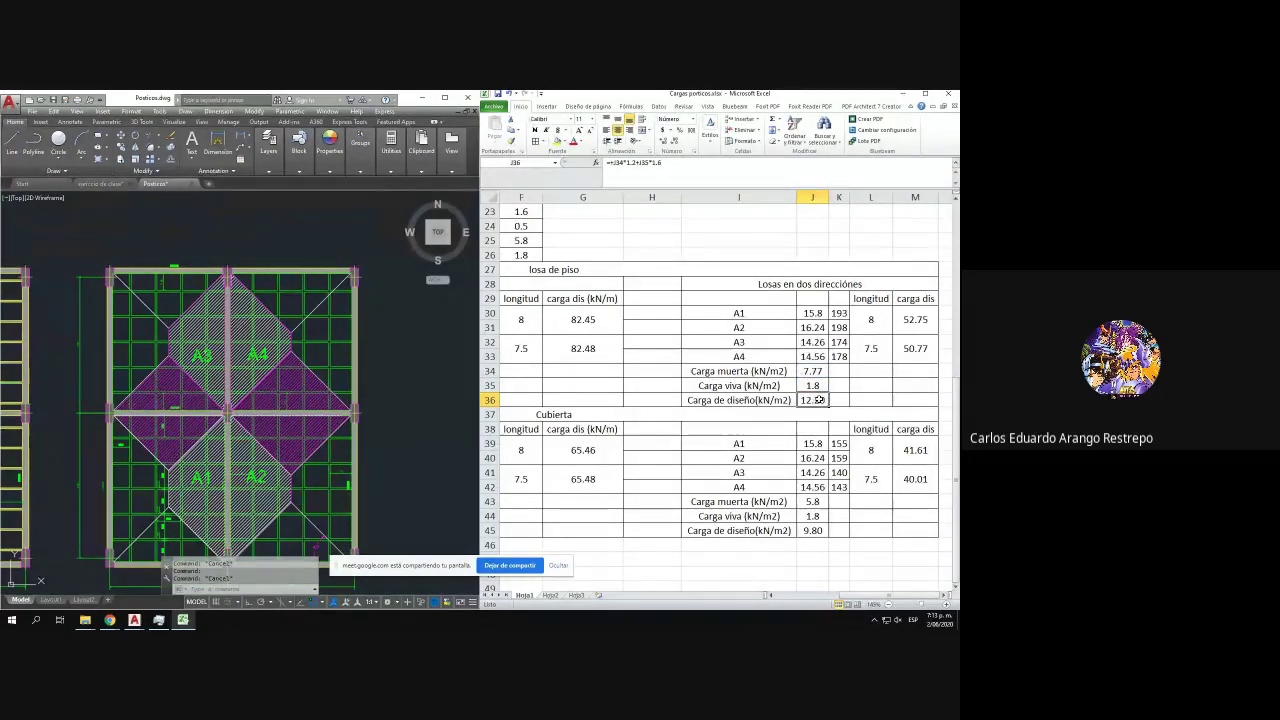
{"action": "double_click", "coordinate": [820, 400]}
{"action": "key", "text": "Escape"}
- Examine the distributed load formula in M30 and trace it back to the A1 load formula in K30
{"action": "left_click_drag", "start_coordinate": [229, 375], "coordinate": [233, 309]}
{"action": "double_click", "coordinate": [905, 320]}
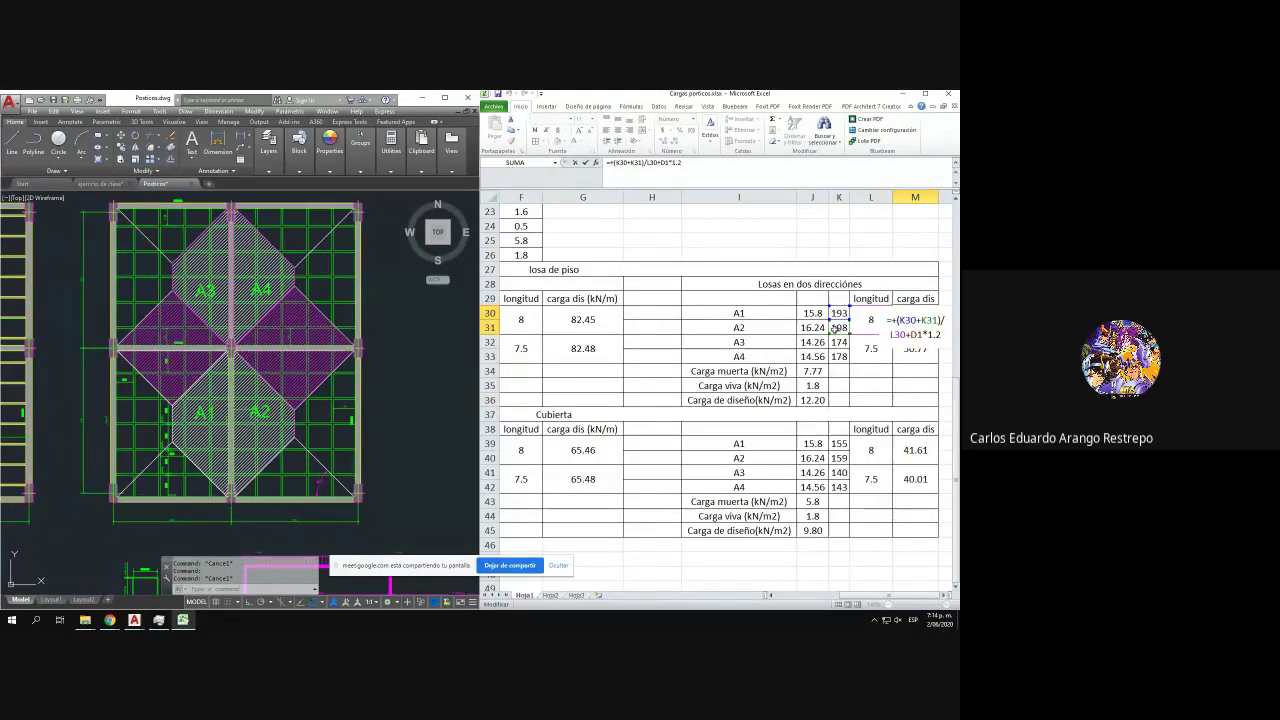
{"action": "left_click", "coordinate": [834, 313]}
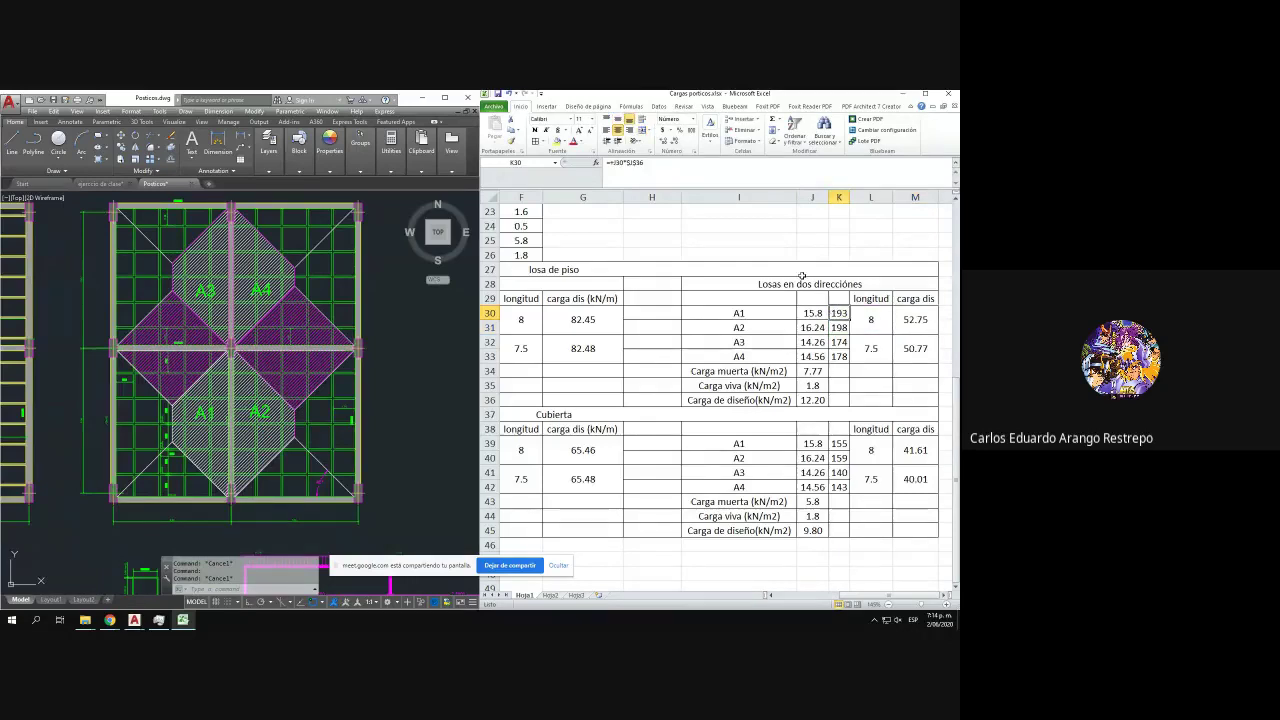
{"action": "double_click", "coordinate": [838, 313]}
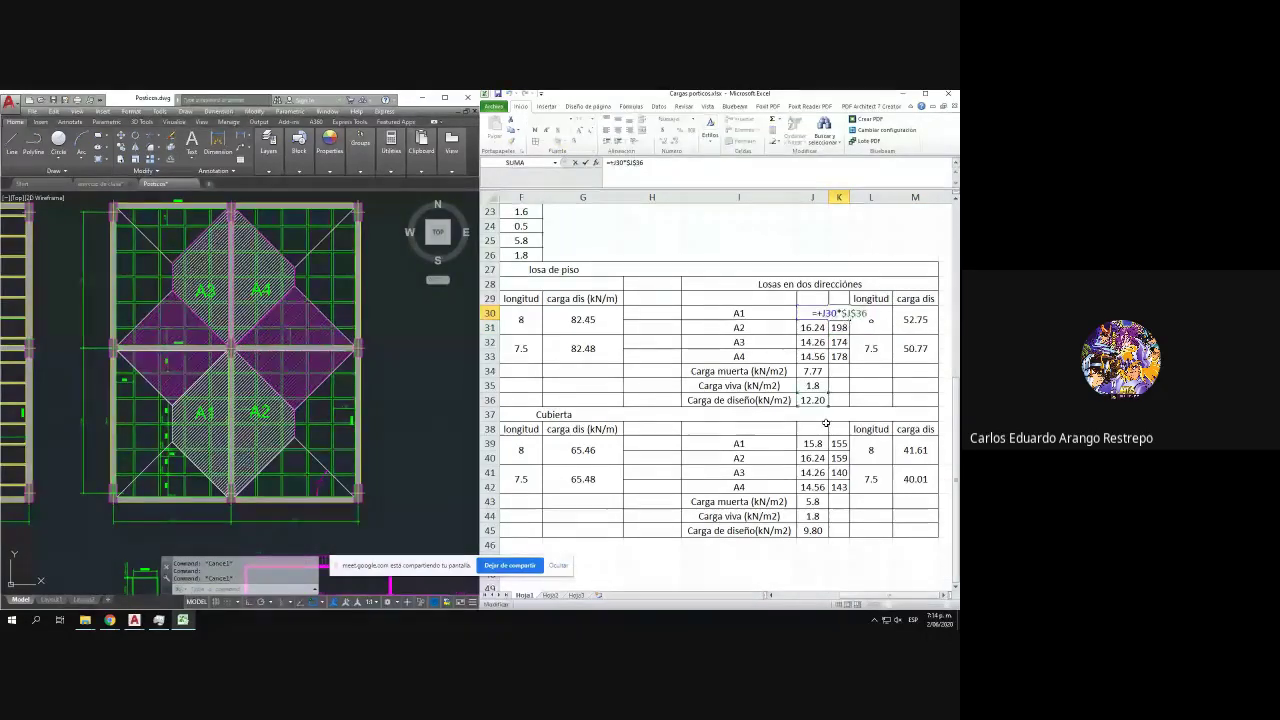
{"action": "key", "text": "Escape"}
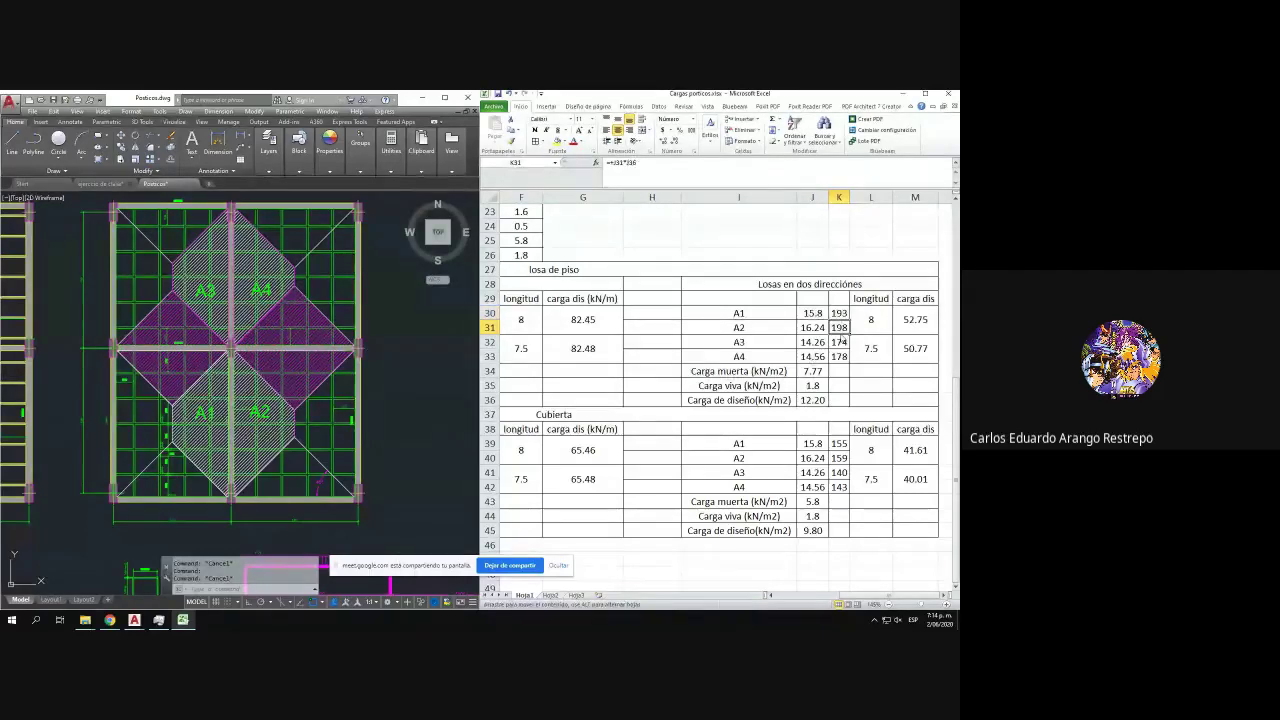
- Review the load formulas for areas A1 to A4 in K30 through K33 one by one
{"action": "double_click", "coordinate": [838, 318]}
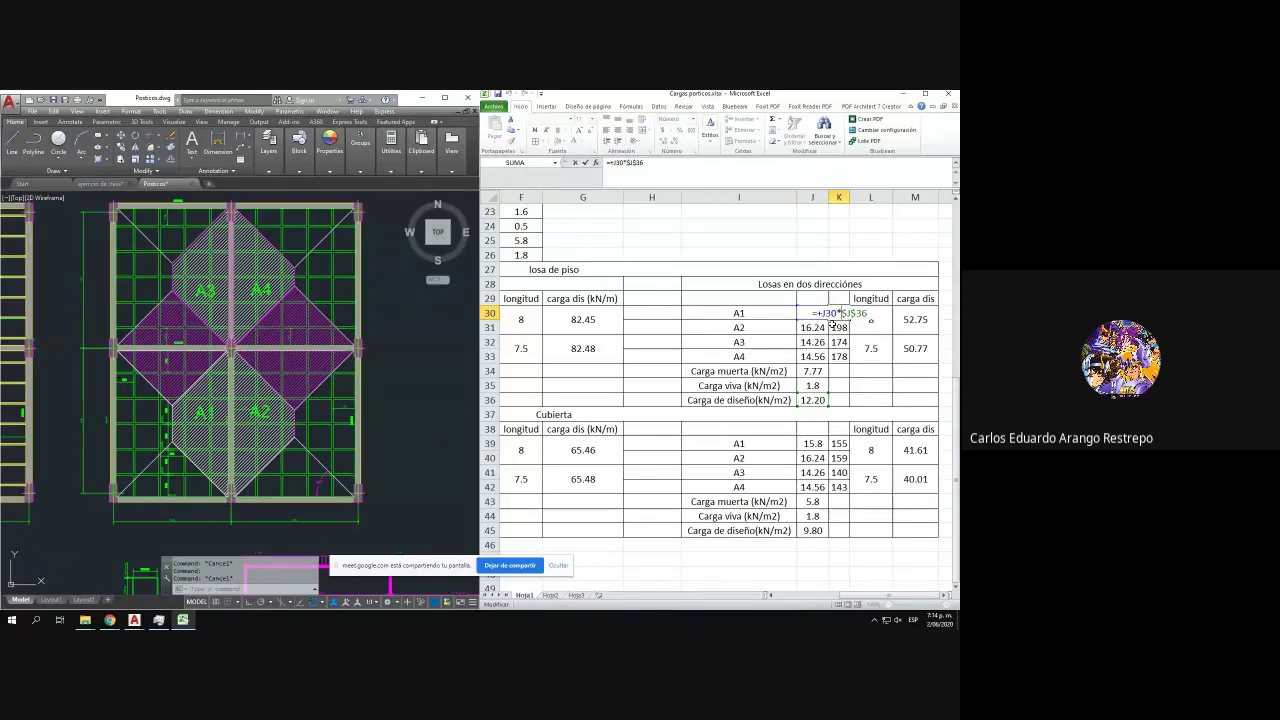
{"action": "key", "text": "Return"}
{"action": "double_click", "coordinate": [838, 327]}
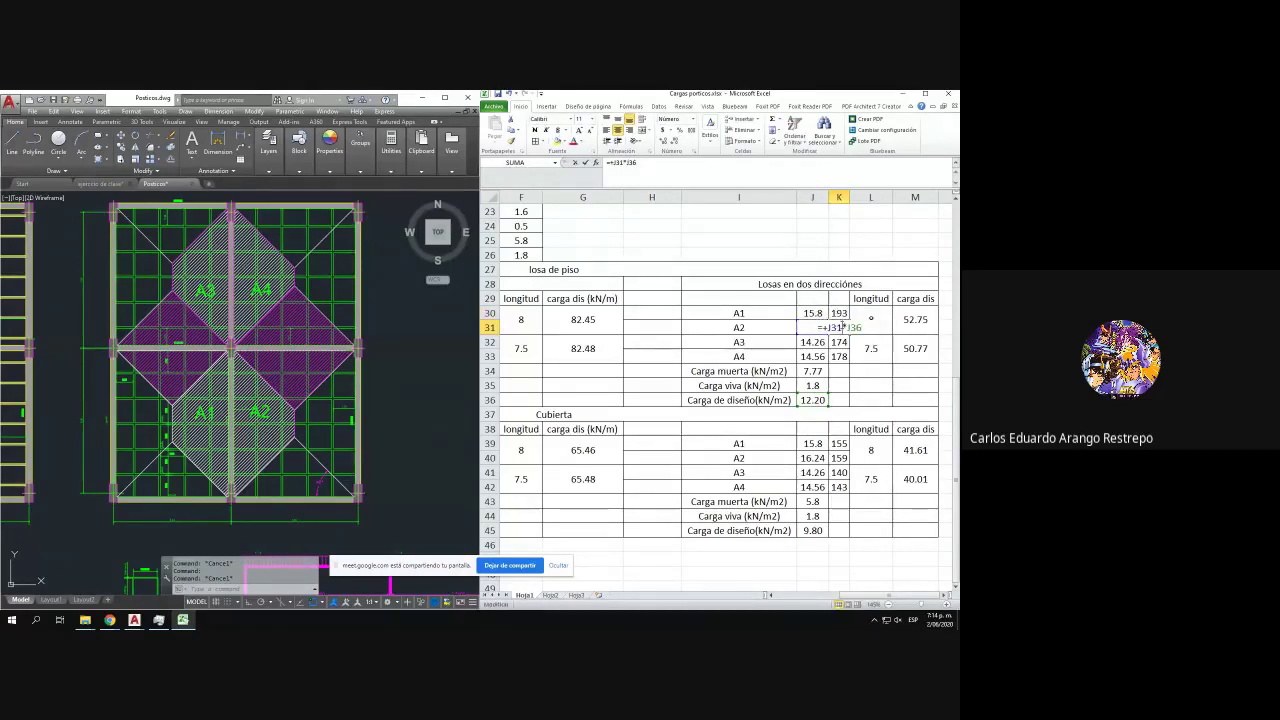
{"action": "key", "text": "Return"}
{"action": "key", "text": "F2"}
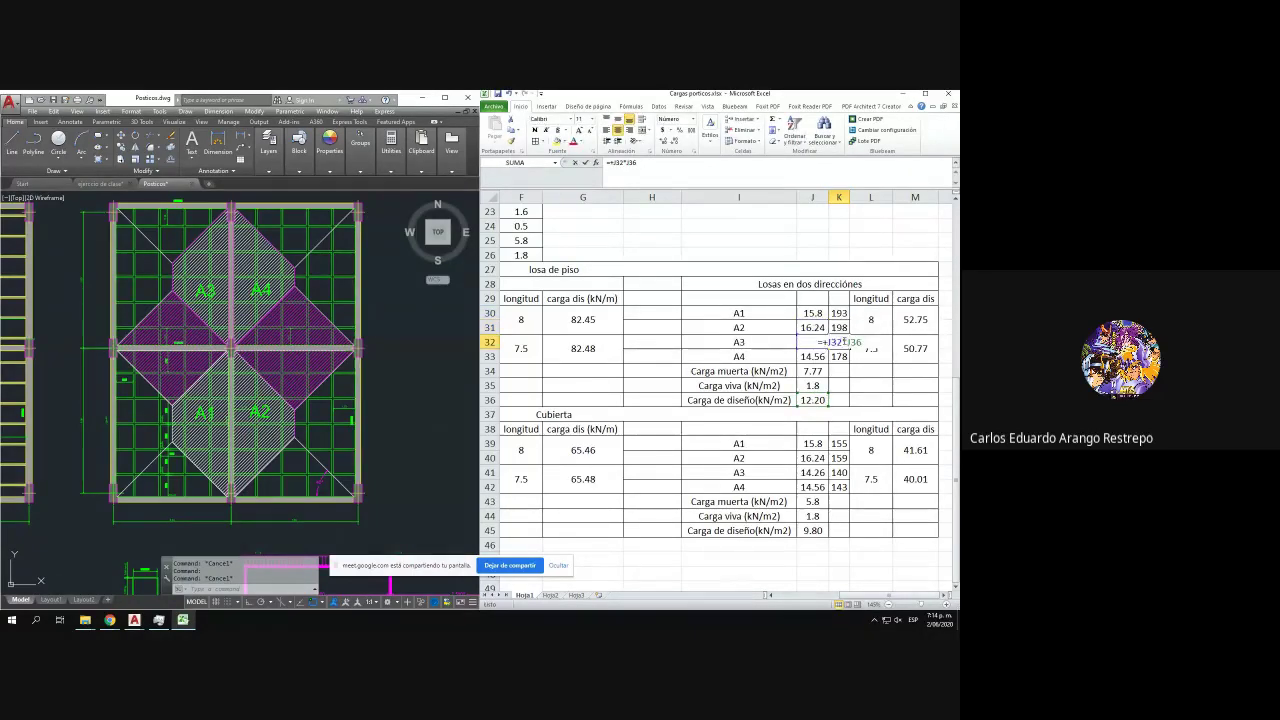
{"action": "key", "text": "Return"}
{"action": "double_click", "coordinate": [843, 356]}
{"action": "key", "text": "Return"}
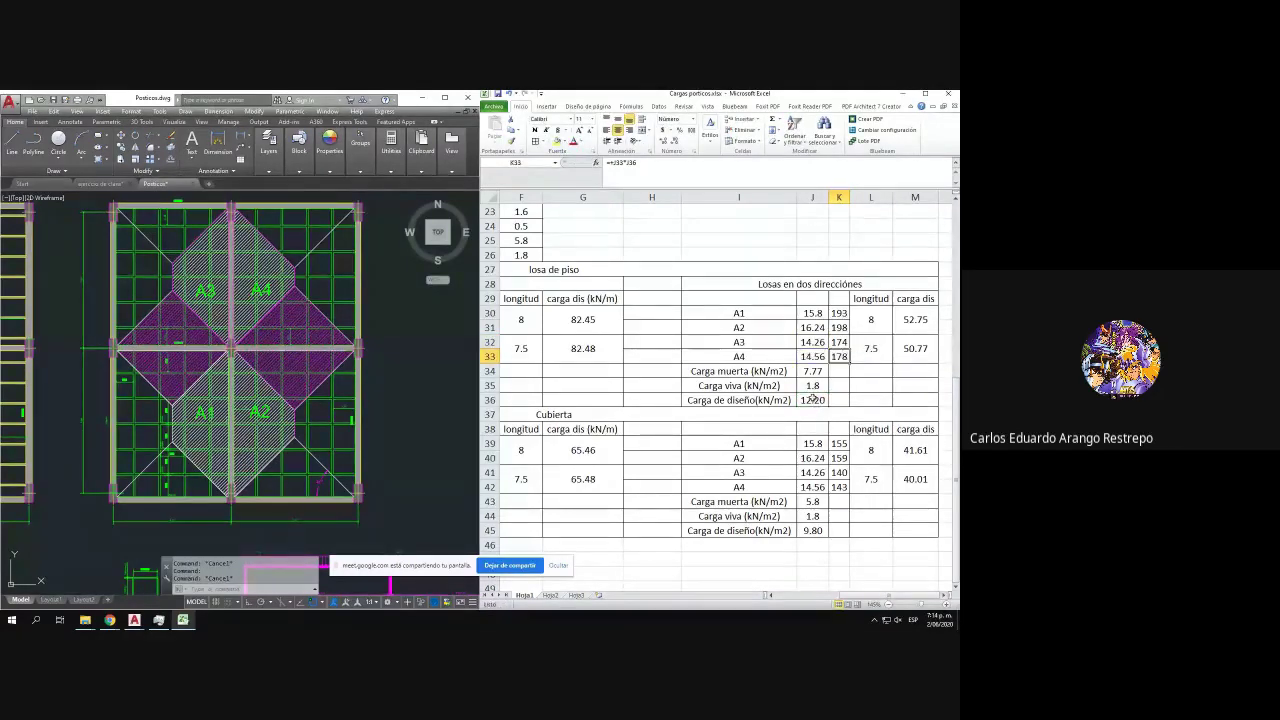
- Recheck the design load formula in J36 and its use in the A1 load formula in K30
{"action": "double_click", "coordinate": [812, 400]}
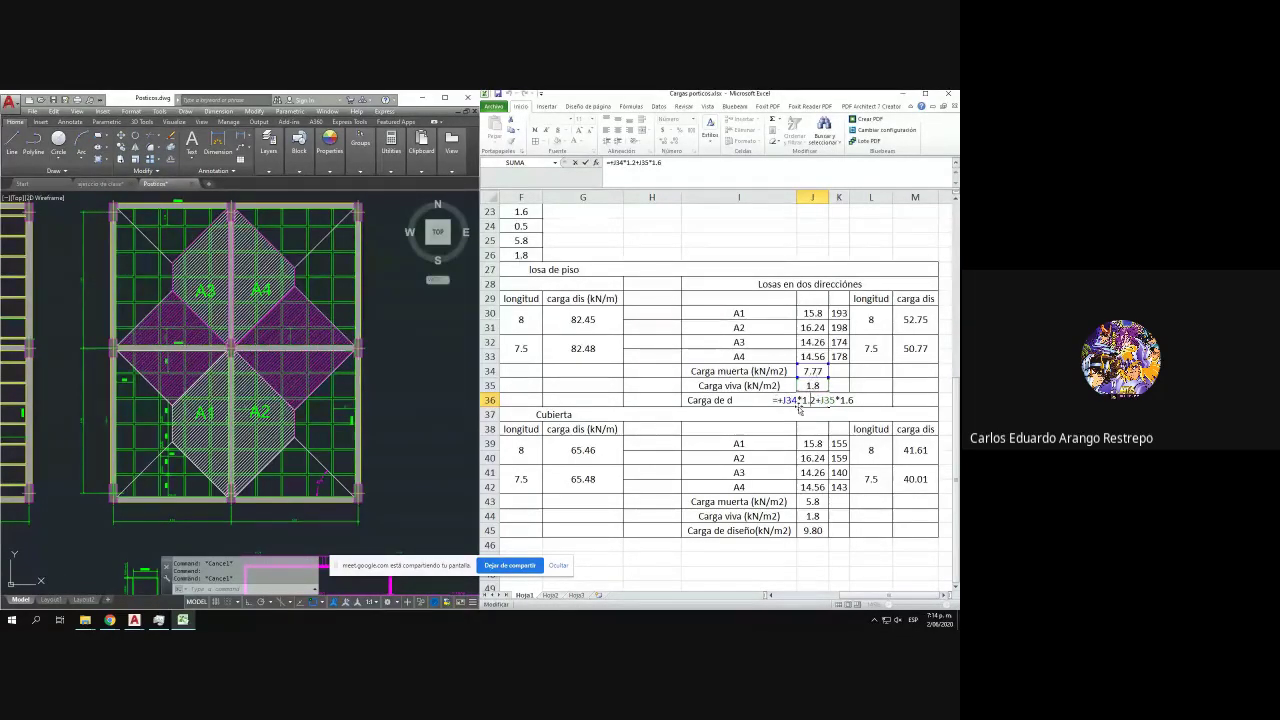
{"action": "key", "text": "Escape"}
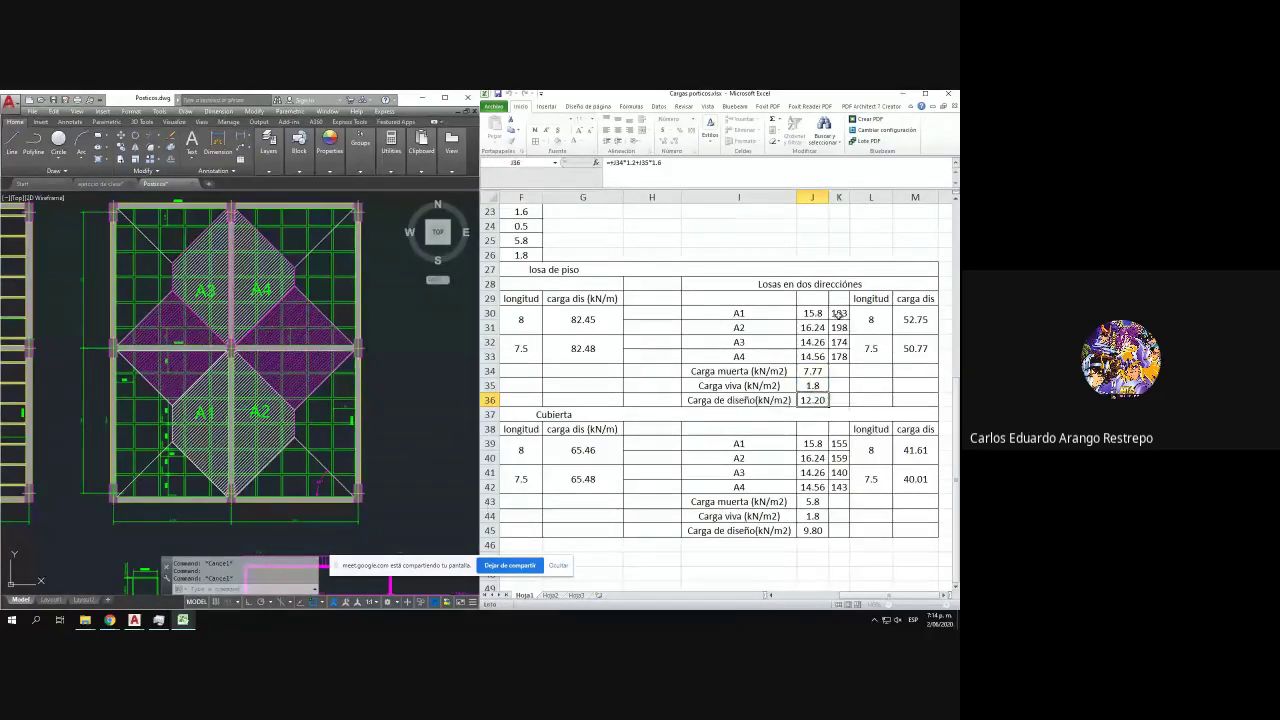
{"action": "double_click", "coordinate": [840, 312]}
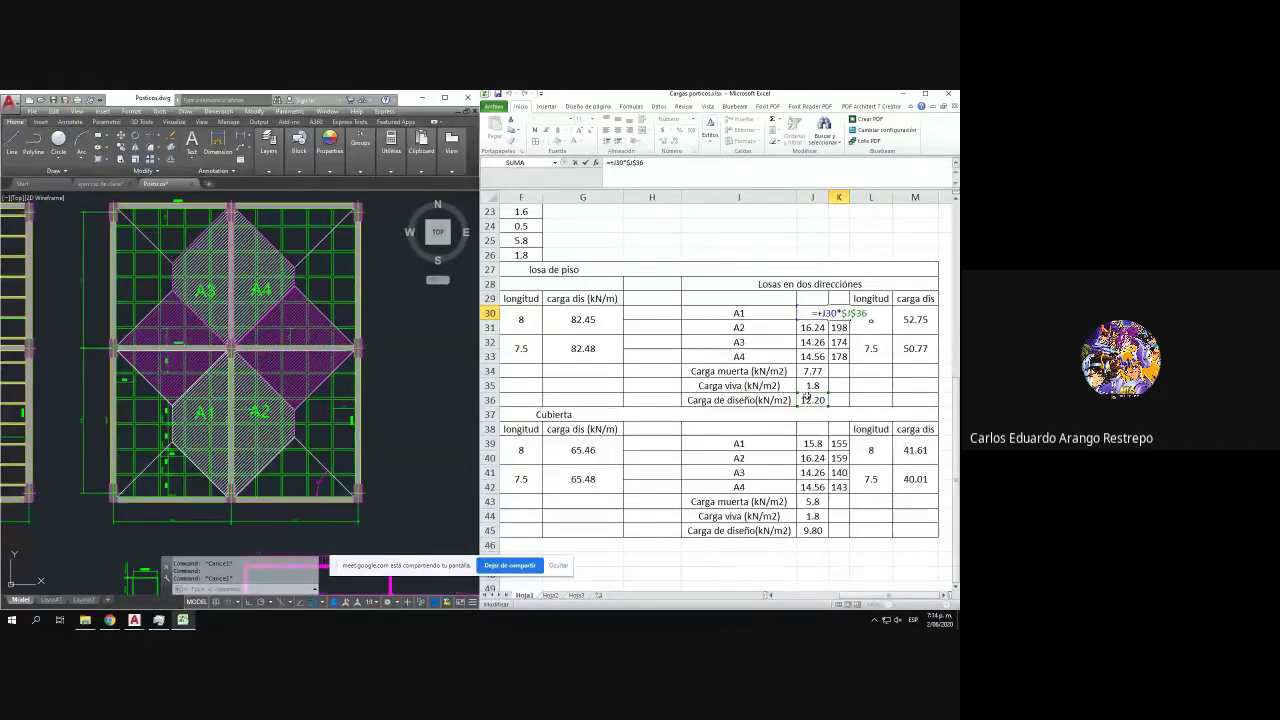
- Add the unit " (m2)" to the A1 label in I30 of the floor slab table and copy that suffix
{"action": "left_click", "coordinate": [756, 311]}
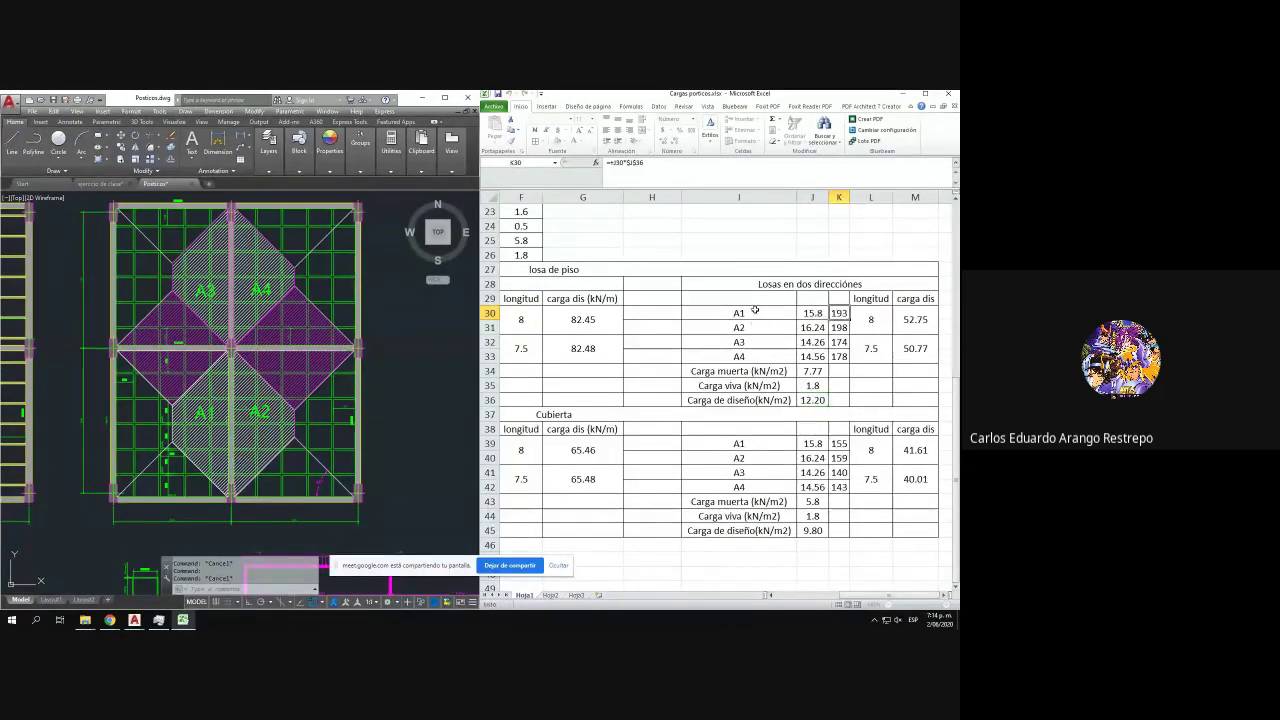
{"action": "type", "text": "m)"}
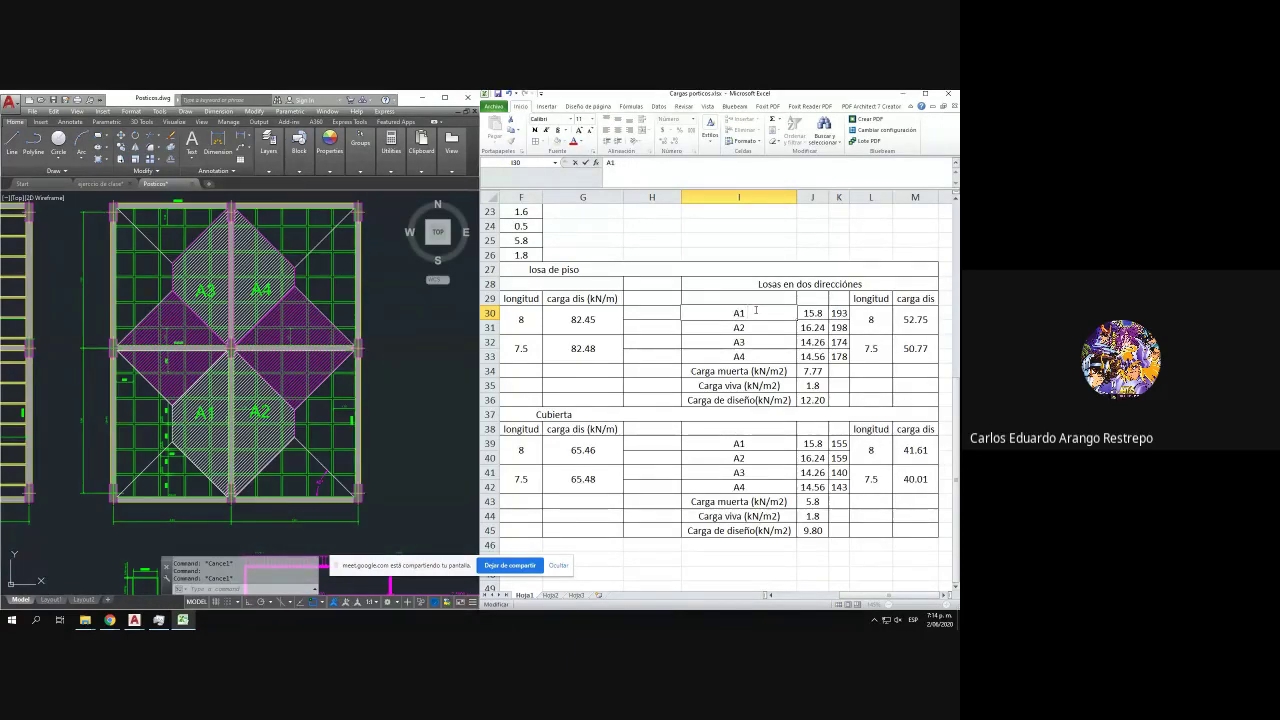
{"action": "type", "text": " (m2)"}
{"action": "left_click_drag", "start_coordinate": [770, 313], "coordinate": [735, 313]}
{"action": "key", "text": "ctrl+c"}
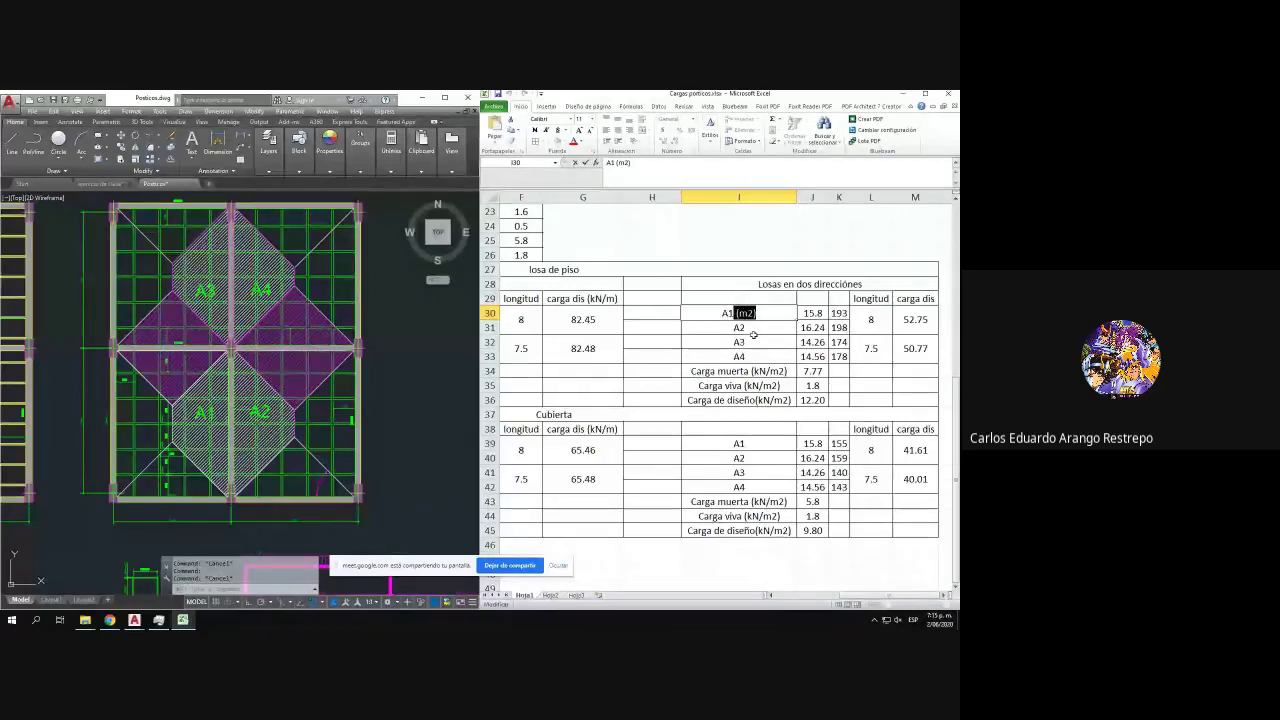
- Append the copied "(m2)" unit to the A2, A3 and A4 labels in I31:I33
{"action": "left_click", "coordinate": [755, 325]}
{"action": "key", "text": "ctrl+v"}
{"action": "left_click", "coordinate": [752, 342]}
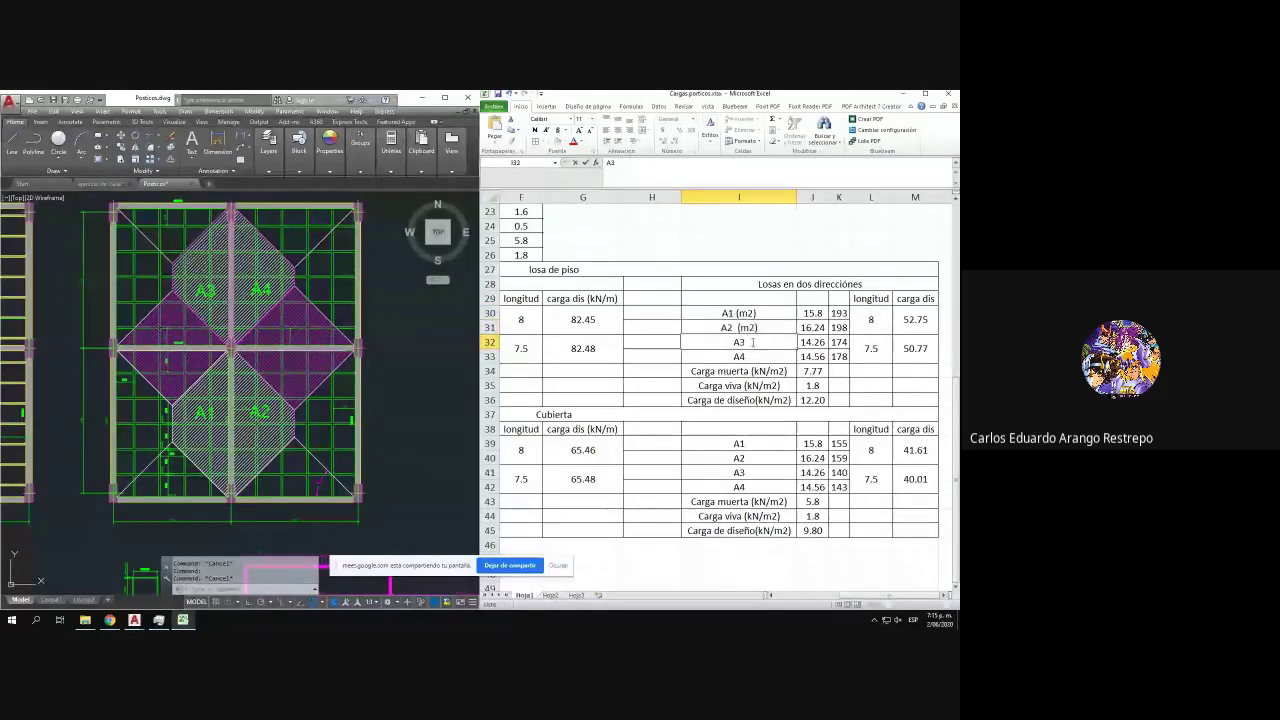
{"action": "key", "text": "ctrl+v"}
{"action": "double_click", "coordinate": [752, 356]}
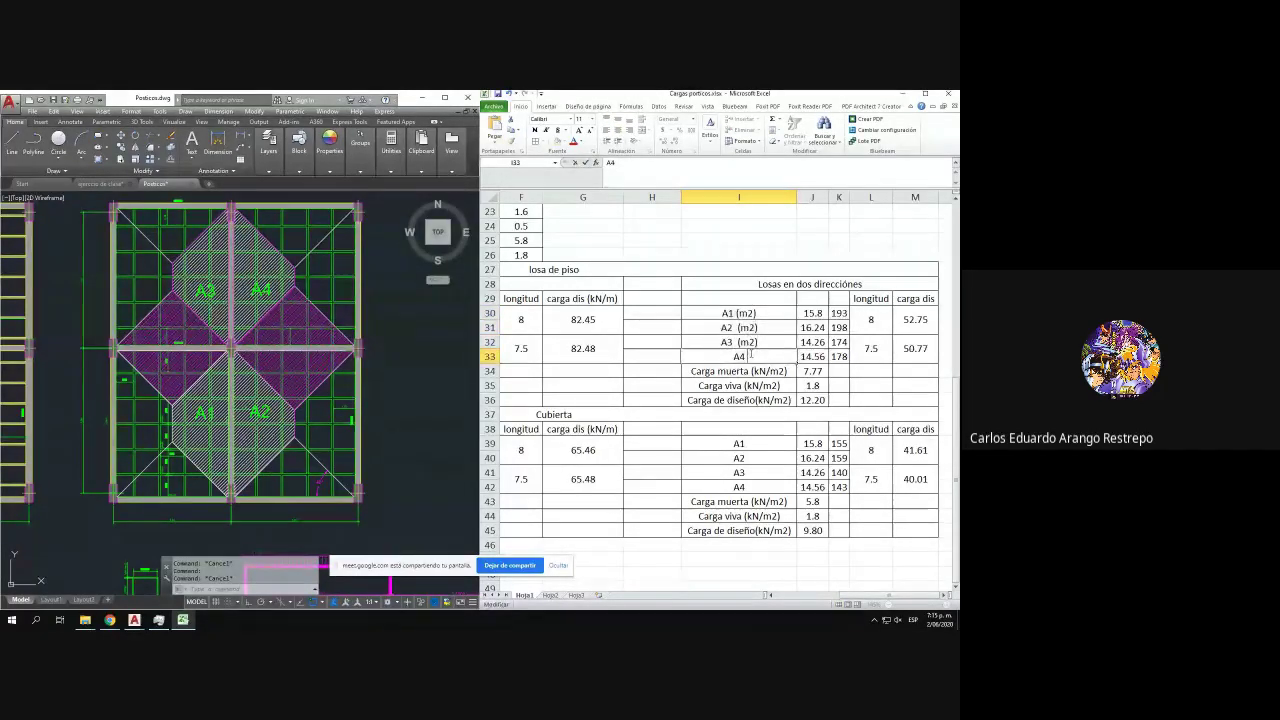
{"action": "key", "text": "ctrl+v"}
{"action": "key", "text": "Return"}
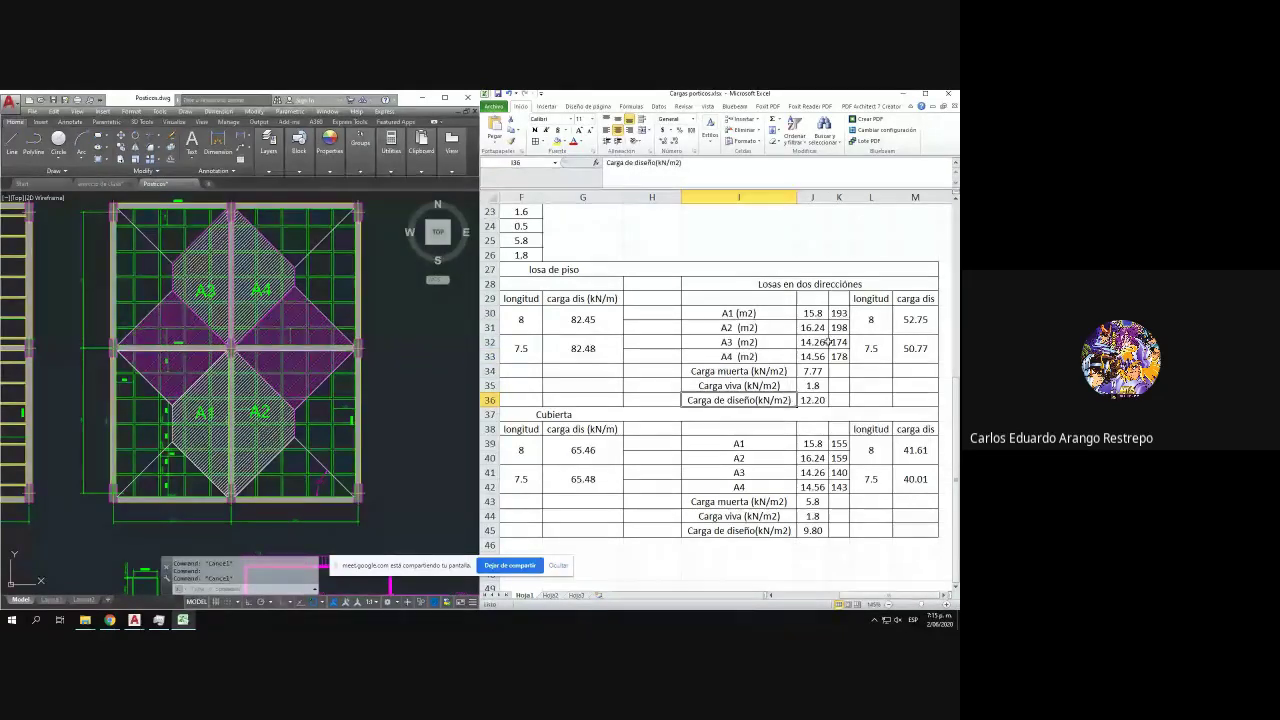
- Enter the column headers "areas" in J29 and "kN" in K29 of the two-way floor slab table
{"action": "left_click", "coordinate": [838, 313]}
{"action": "left_click", "coordinate": [838, 298]}
{"action": "left_click", "coordinate": [813, 301]}
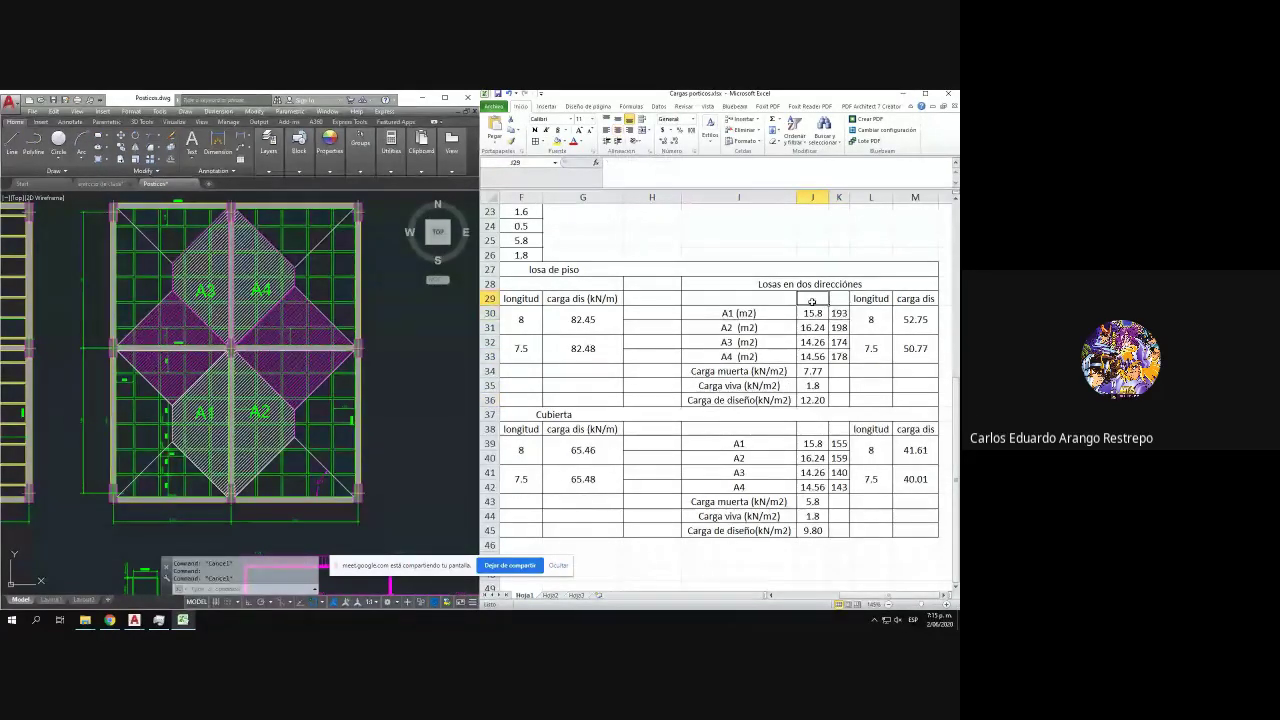
{"action": "type", "text": "areas"}
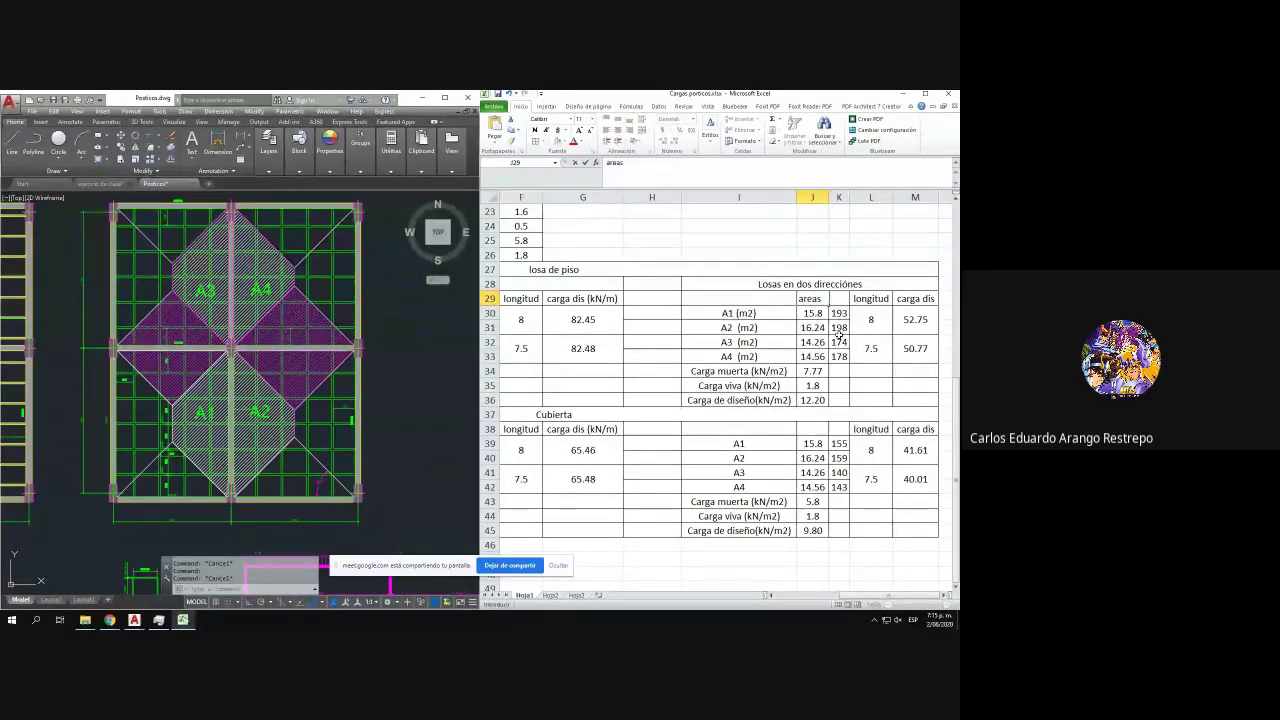
{"action": "left_click", "coordinate": [843, 302]}
{"action": "type", "text": "kN"}
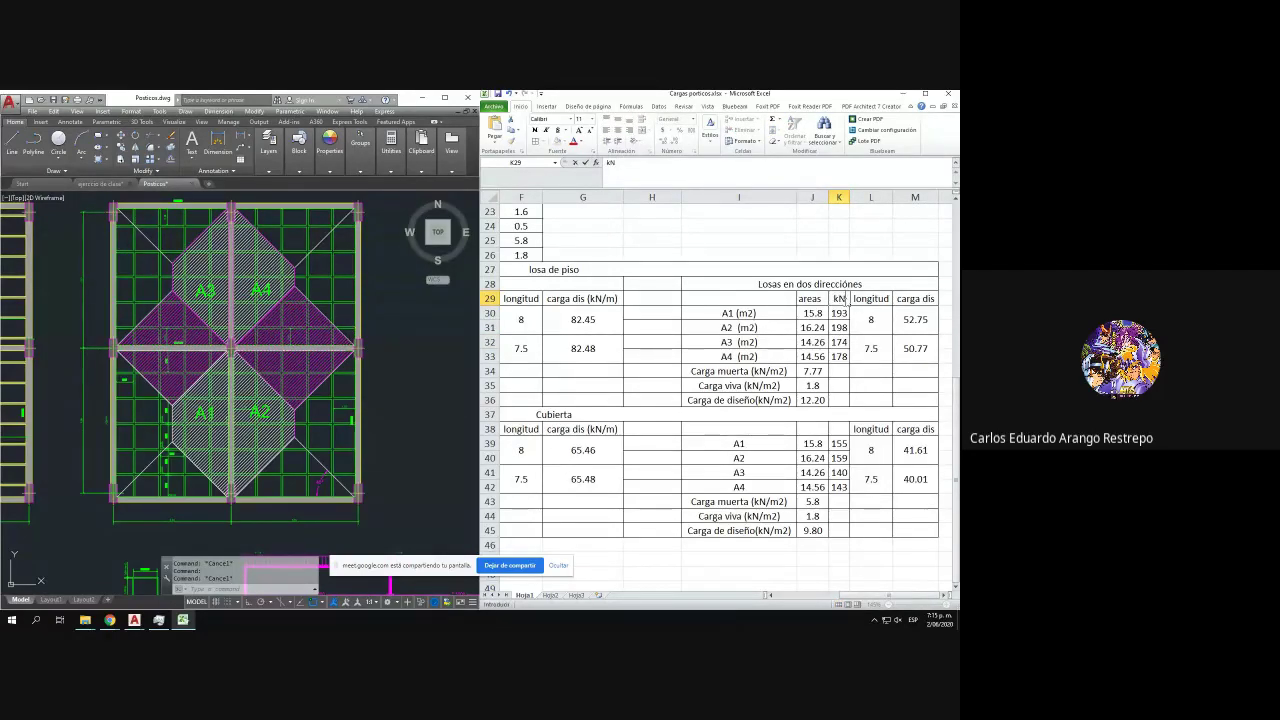
{"action": "left_click", "coordinate": [753, 372]}
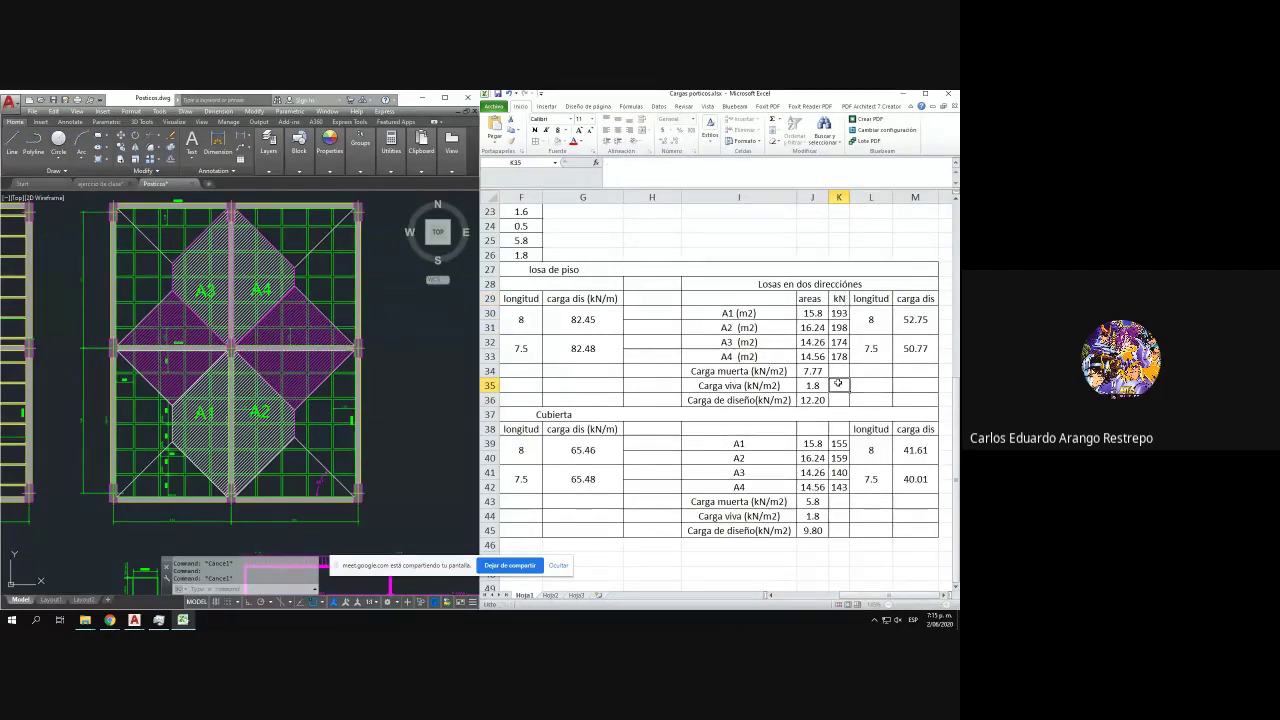
- Review the A1 row's label and load in K30 alongside the A3 load in K32
{"action": "left_click", "coordinate": [771, 314]}
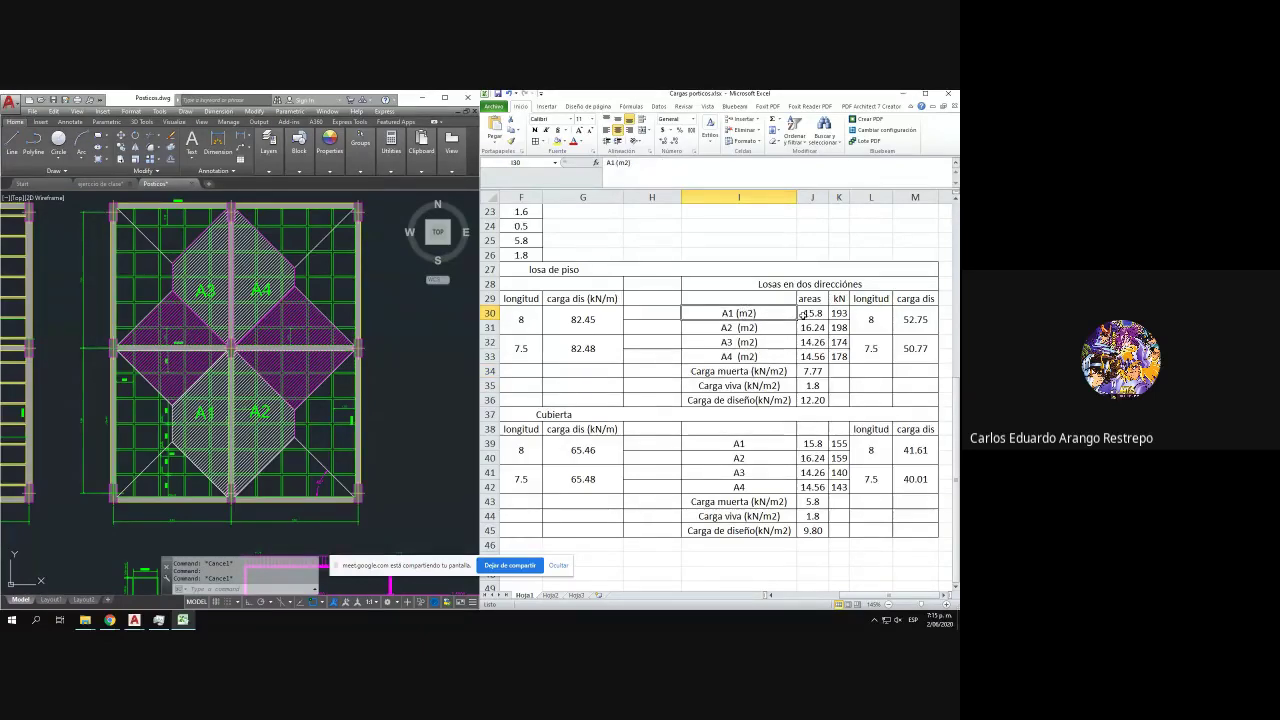
{"action": "left_click", "coordinate": [839, 314]}
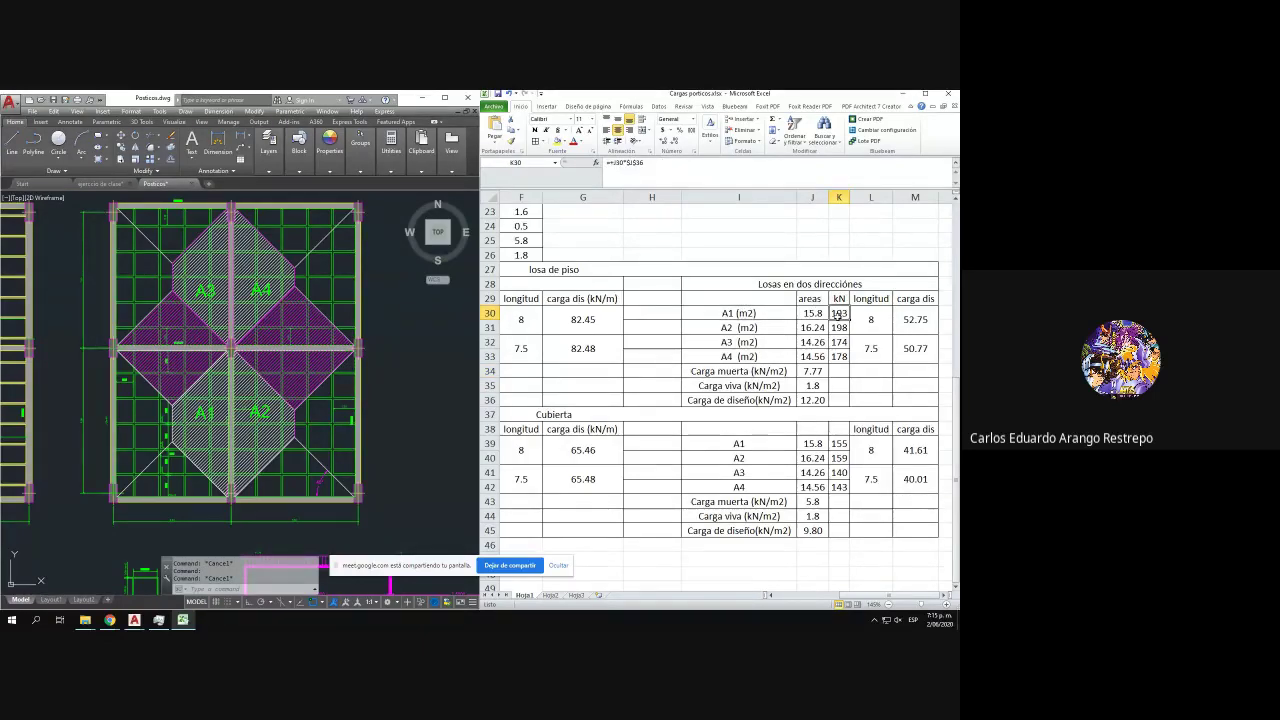
{"action": "left_click", "coordinate": [839, 343]}
{"action": "left_click", "coordinate": [838, 312]}
{"action": "left_click", "coordinate": [831, 342]}
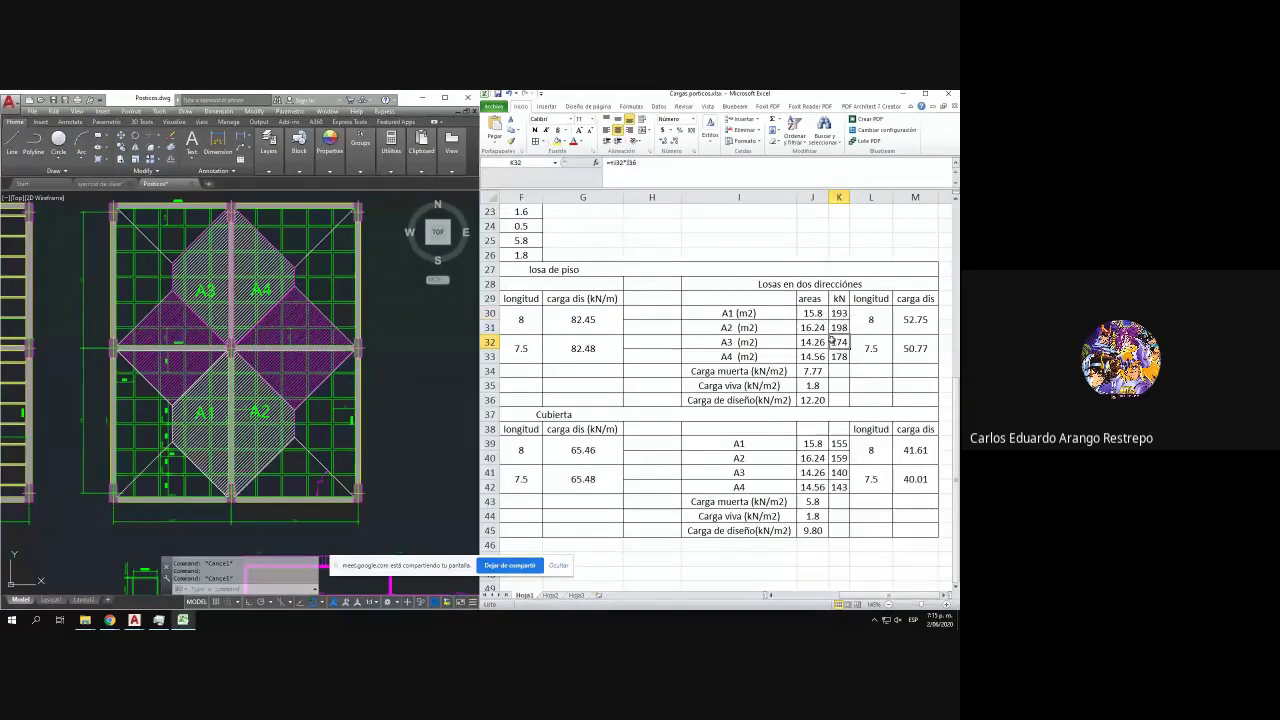
- Compare the hatched areas in the plan with the length in L30 and the distributed load formula in M30
{"action": "left_click", "coordinate": [284, 281]}
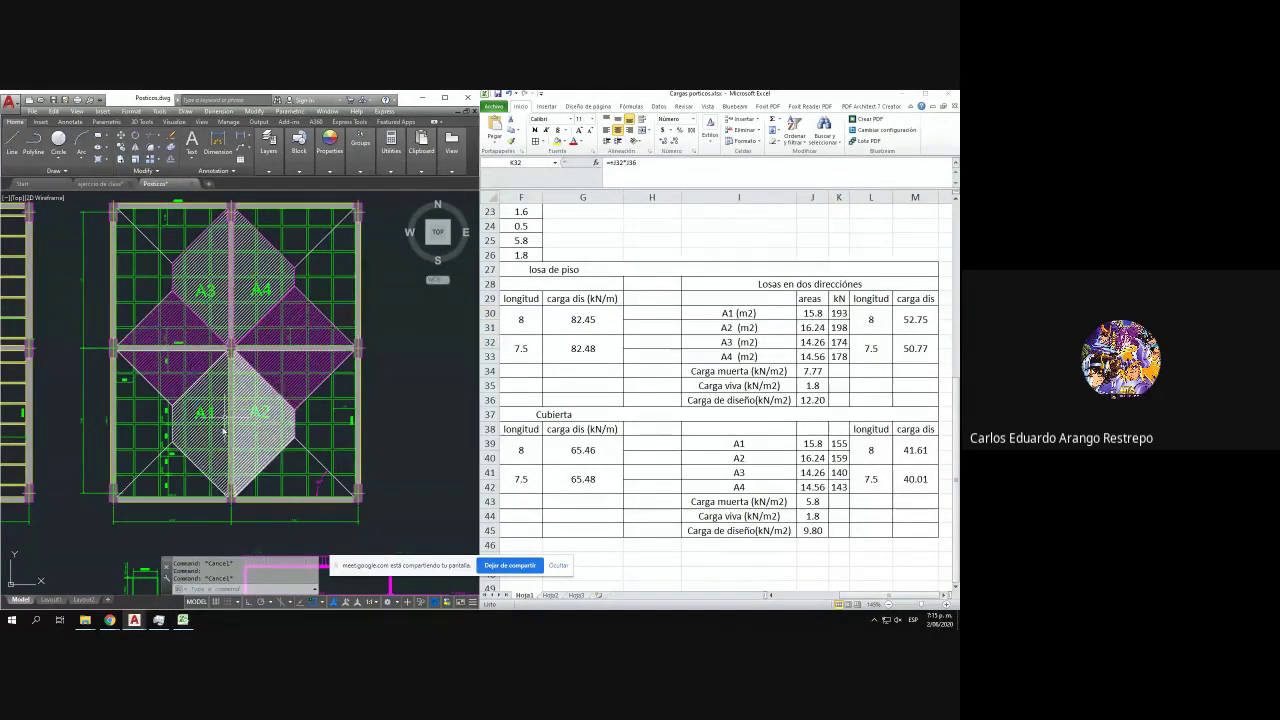
{"action": "left_click", "coordinate": [925, 315]}
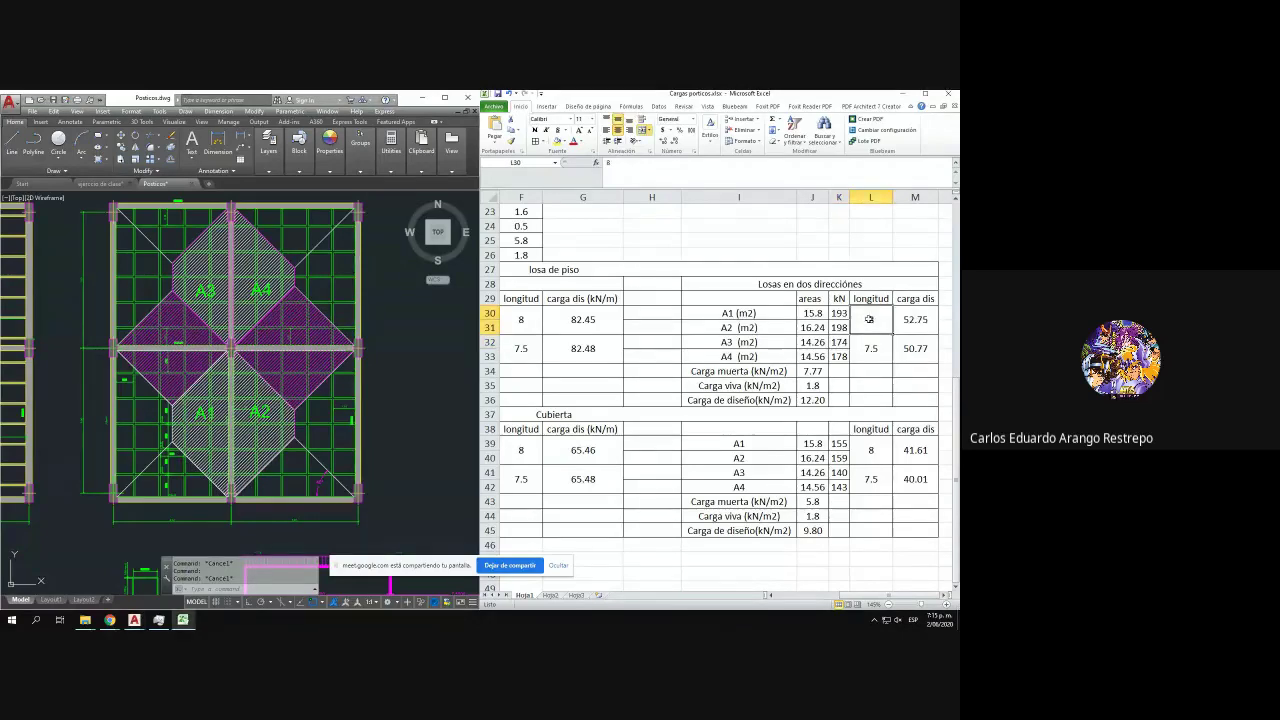
{"action": "left_click", "coordinate": [913, 319]}
{"action": "double_click", "coordinate": [913, 319]}
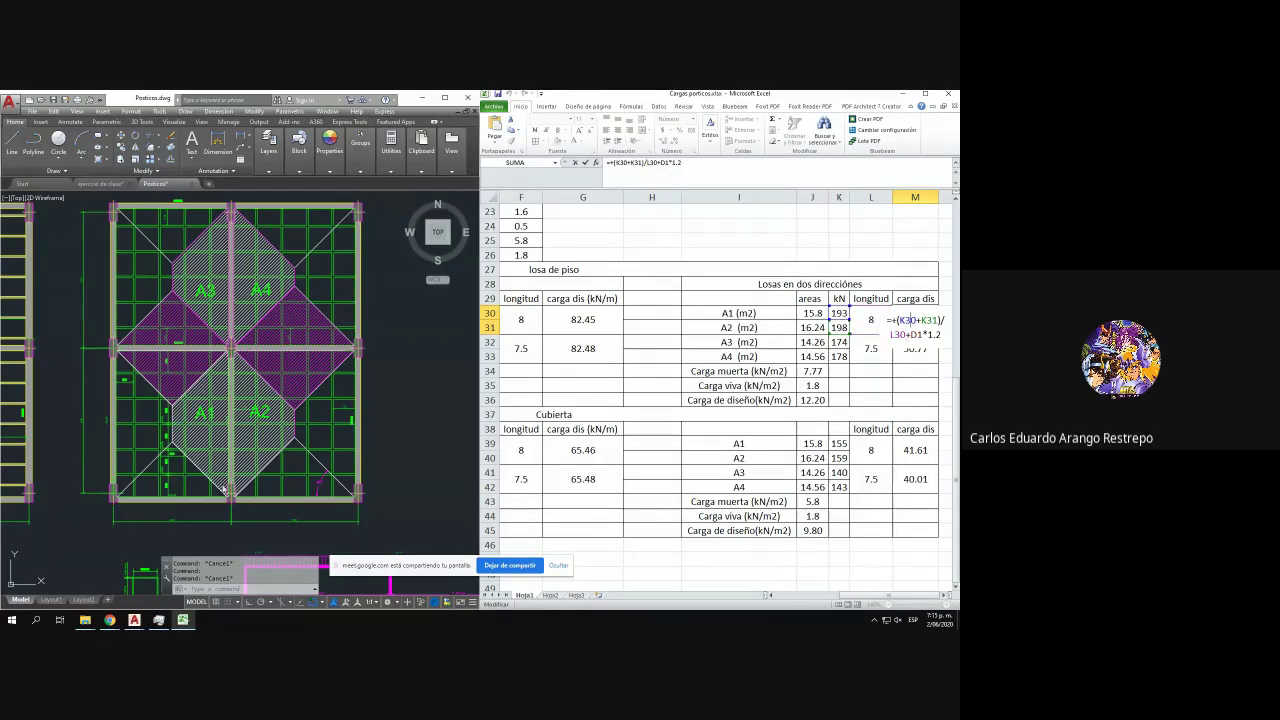
- Check the distributed load formulas in M30 and M32 against the span dimensions and hatched areas A1 to A4 in the plan
{"action": "left_click", "coordinate": [232, 427]}
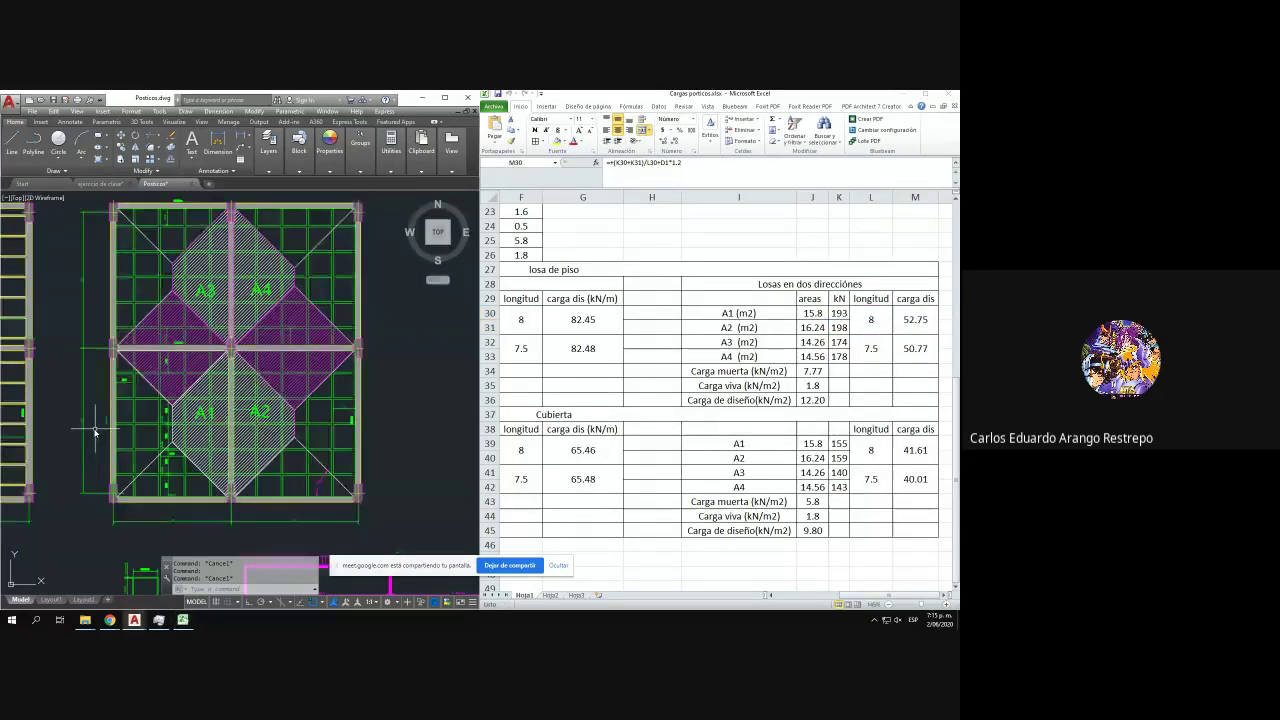
{"action": "scroll", "coordinate": [72, 400], "scroll_direction": "up", "scroll_amount": 8}
{"action": "scroll", "coordinate": [72, 400], "scroll_direction": "down", "scroll_amount": 5}
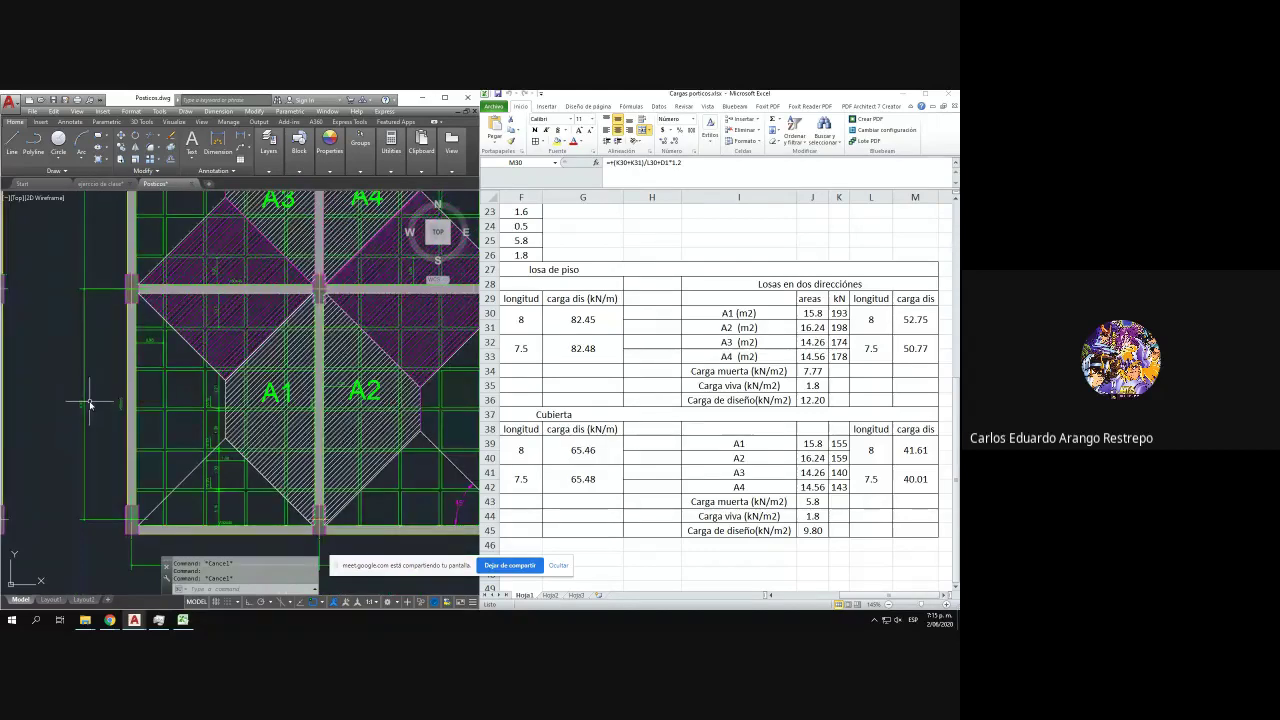
{"action": "scroll", "coordinate": [103, 270], "scroll_direction": "up", "scroll_amount": 3}
{"action": "left_click", "coordinate": [912, 322]}
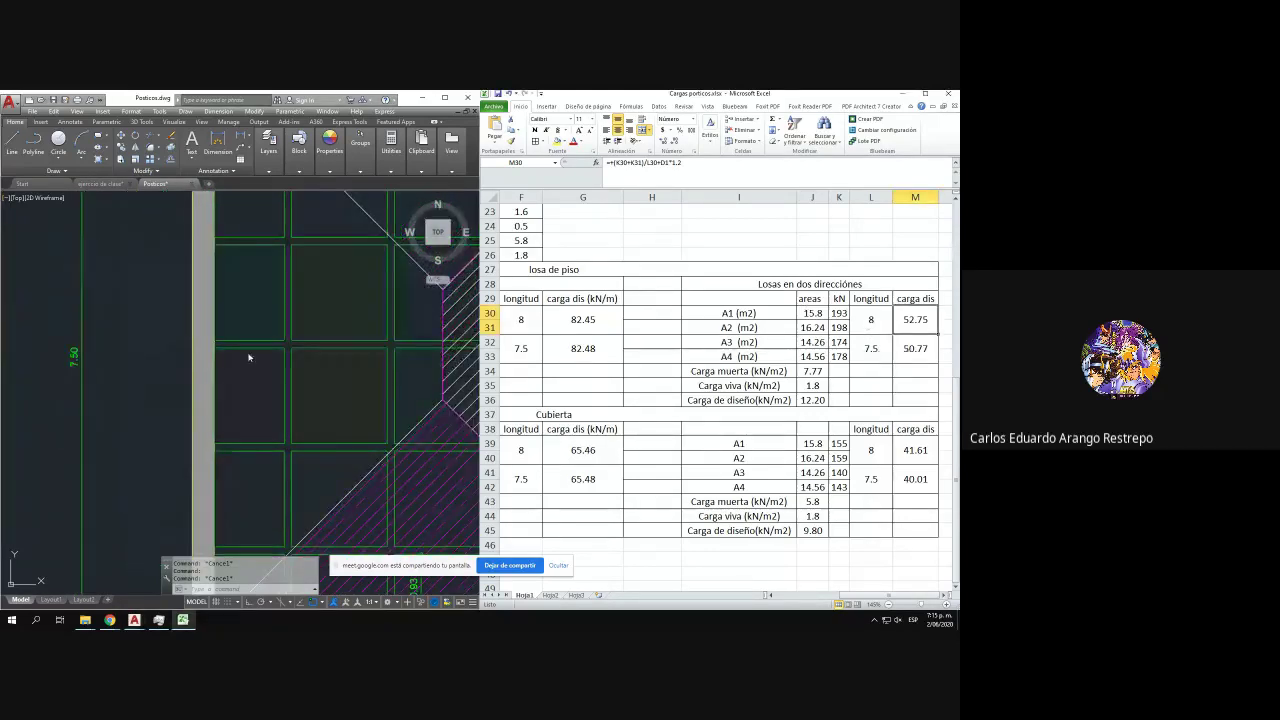
{"action": "scroll", "coordinate": [249, 357], "scroll_direction": "down", "scroll_amount": 3}
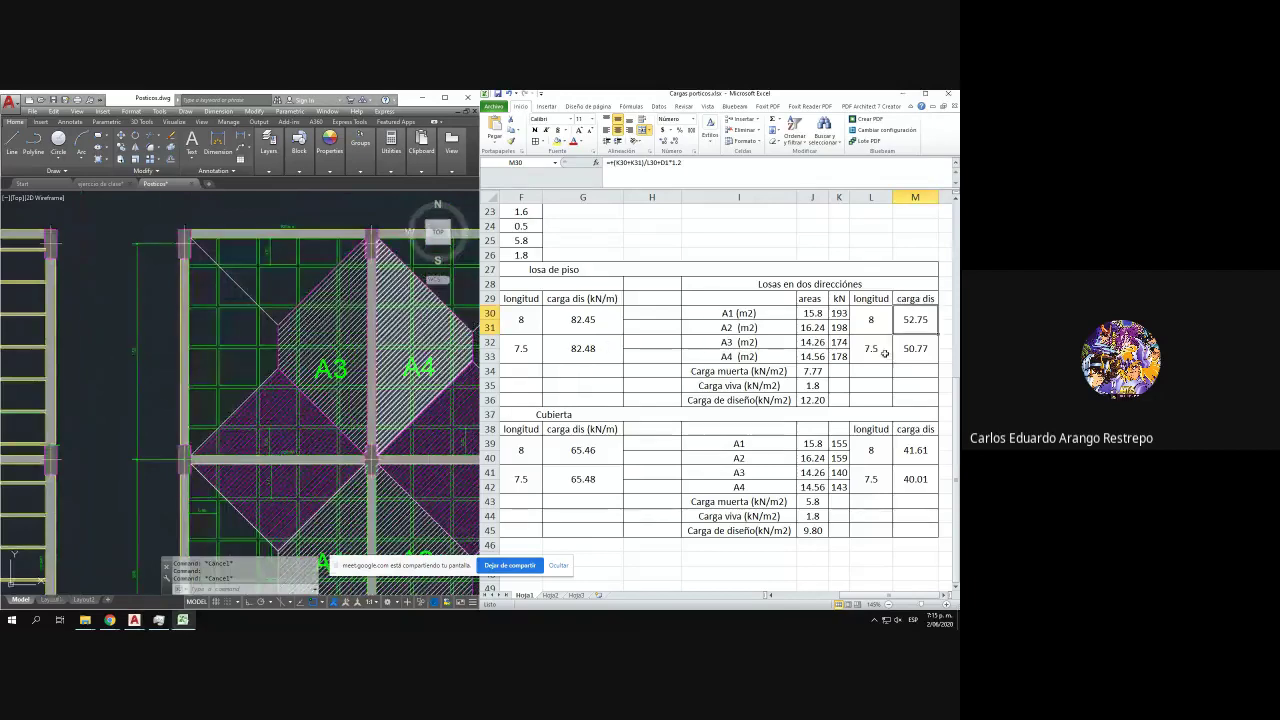
{"action": "double_click", "coordinate": [905, 349]}
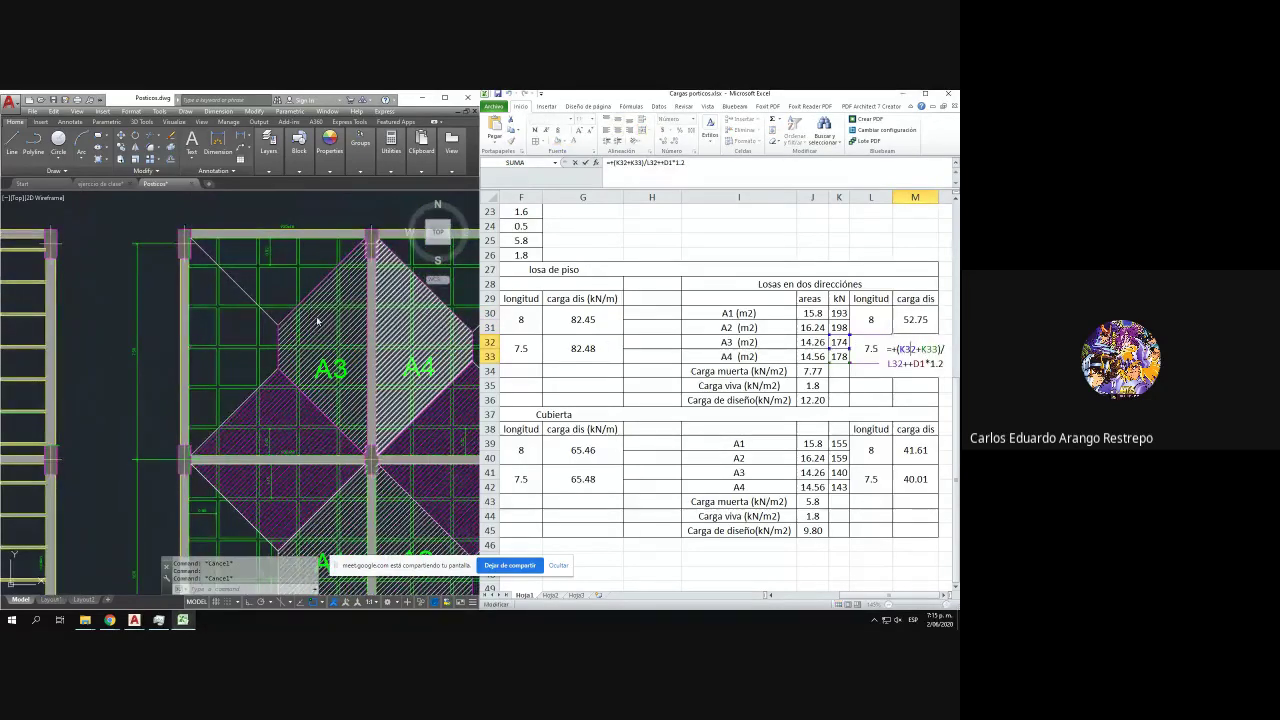
{"action": "left_click", "coordinate": [920, 355]}
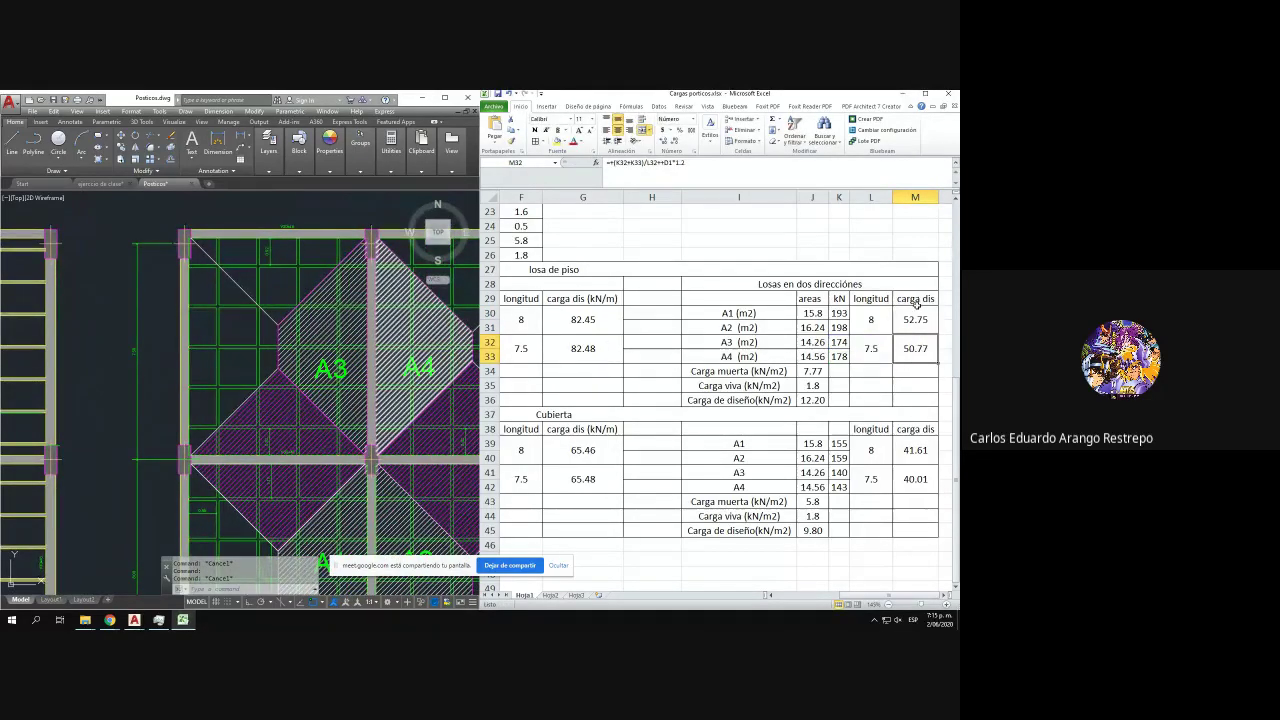
- Examine the spans and distributed loads drawn on the frame elevation below the two-way slab plan
{"action": "scroll", "coordinate": [399, 431], "scroll_direction": "down", "scroll_amount": 4}
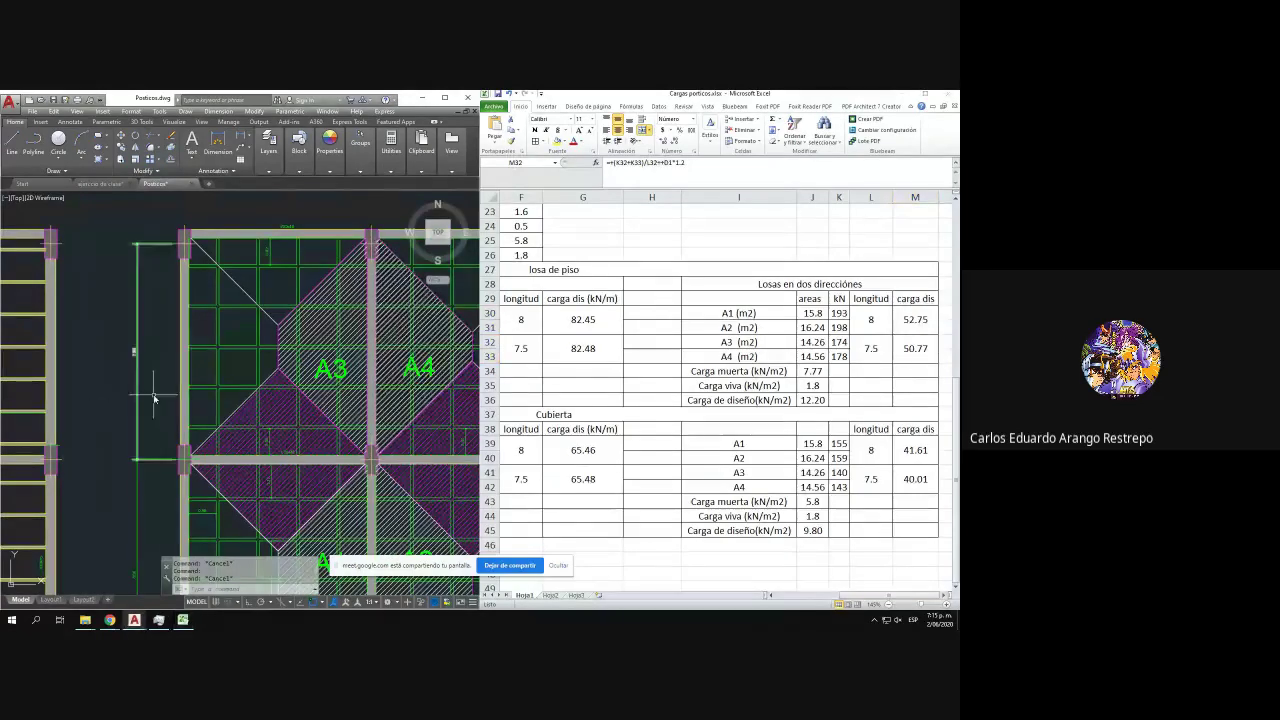
{"action": "scroll", "coordinate": [136, 416], "scroll_direction": "up", "scroll_amount": 3}
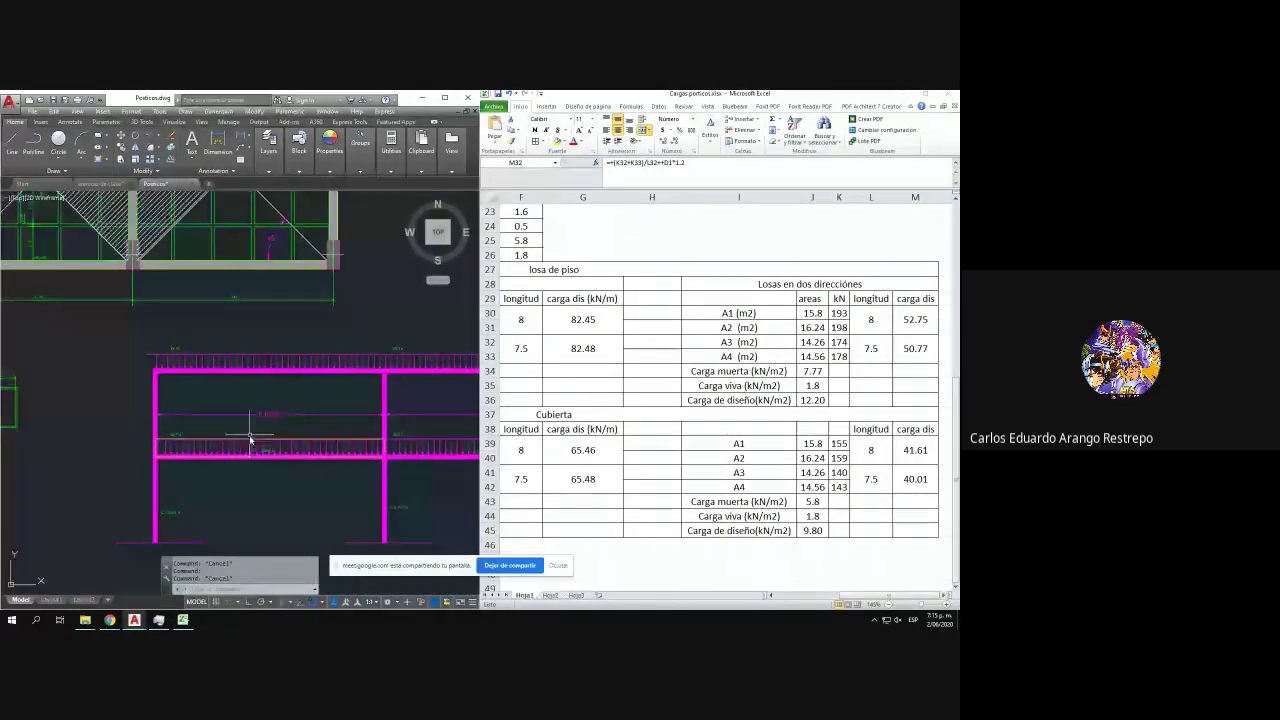
{"action": "left_click_drag", "start_coordinate": [475, 445], "coordinate": [409, 437]}
{"action": "scroll", "coordinate": [267, 432], "scroll_direction": "down", "scroll_amount": 3}
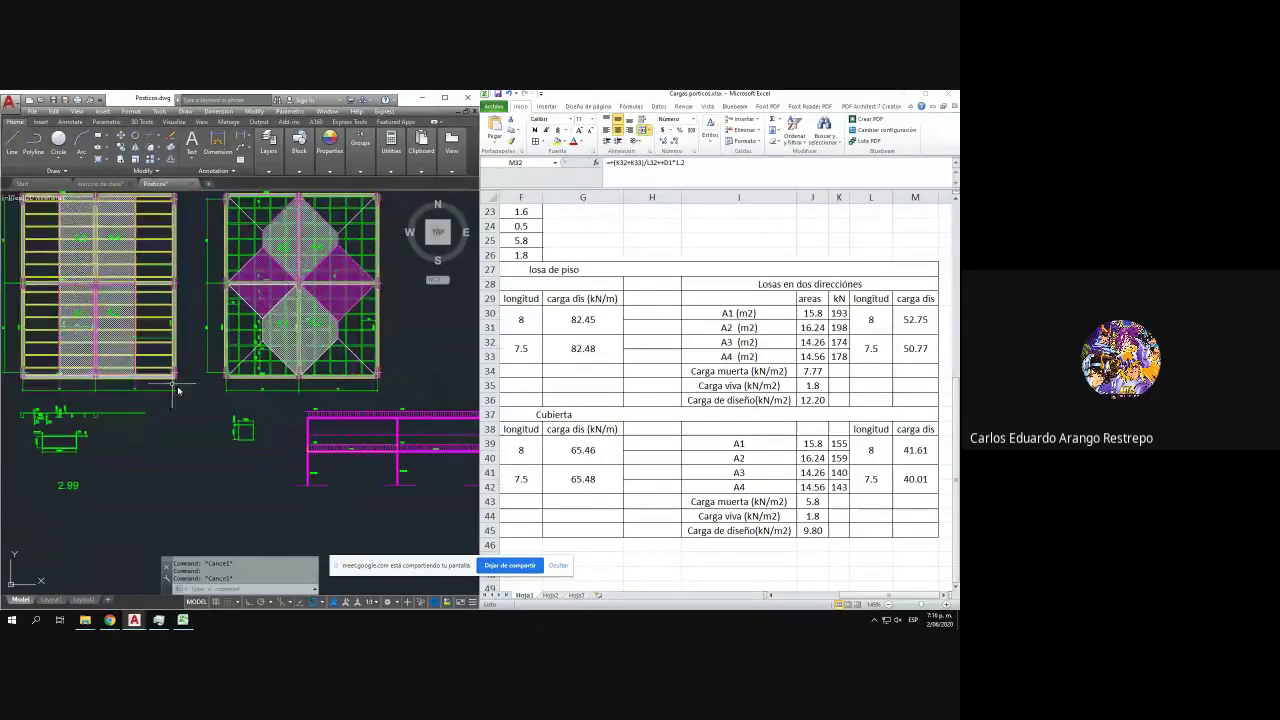
{"action": "scroll", "coordinate": [272, 430], "scroll_direction": "up", "scroll_amount": 3}
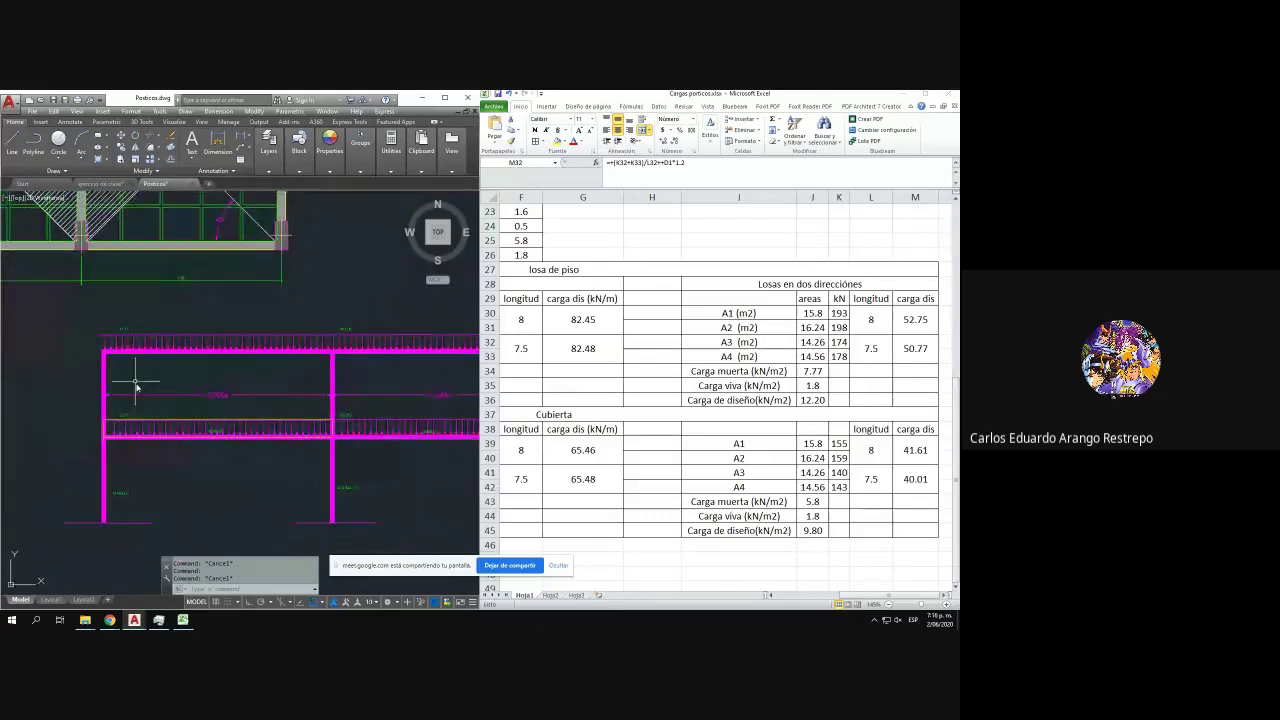
{"action": "left_click_drag", "start_coordinate": [151, 390], "coordinate": [154, 391]}
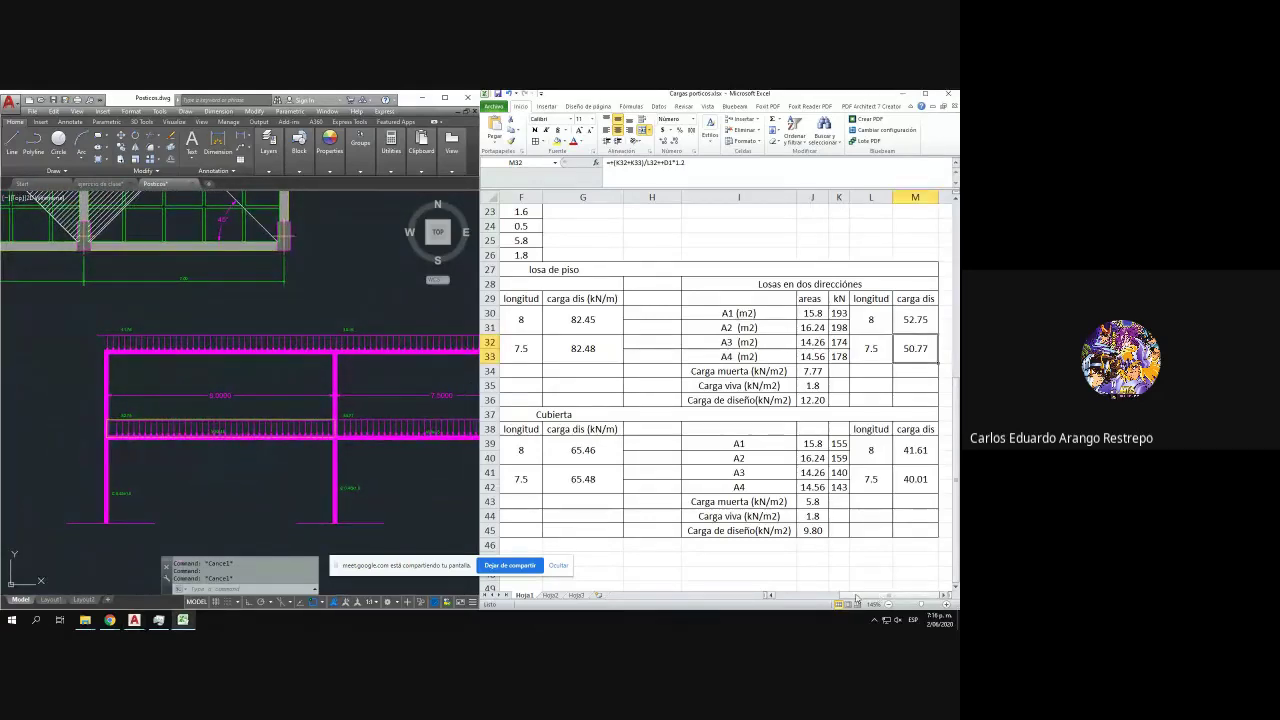
- Compare the one-way slab table and its hatched areas A1 to A4 with the two-way slab plan
{"action": "left_click_drag", "start_coordinate": [879, 595], "coordinate": [846, 600]}
{"action": "scroll", "coordinate": [326, 471], "scroll_direction": "down", "scroll_amount": 5}
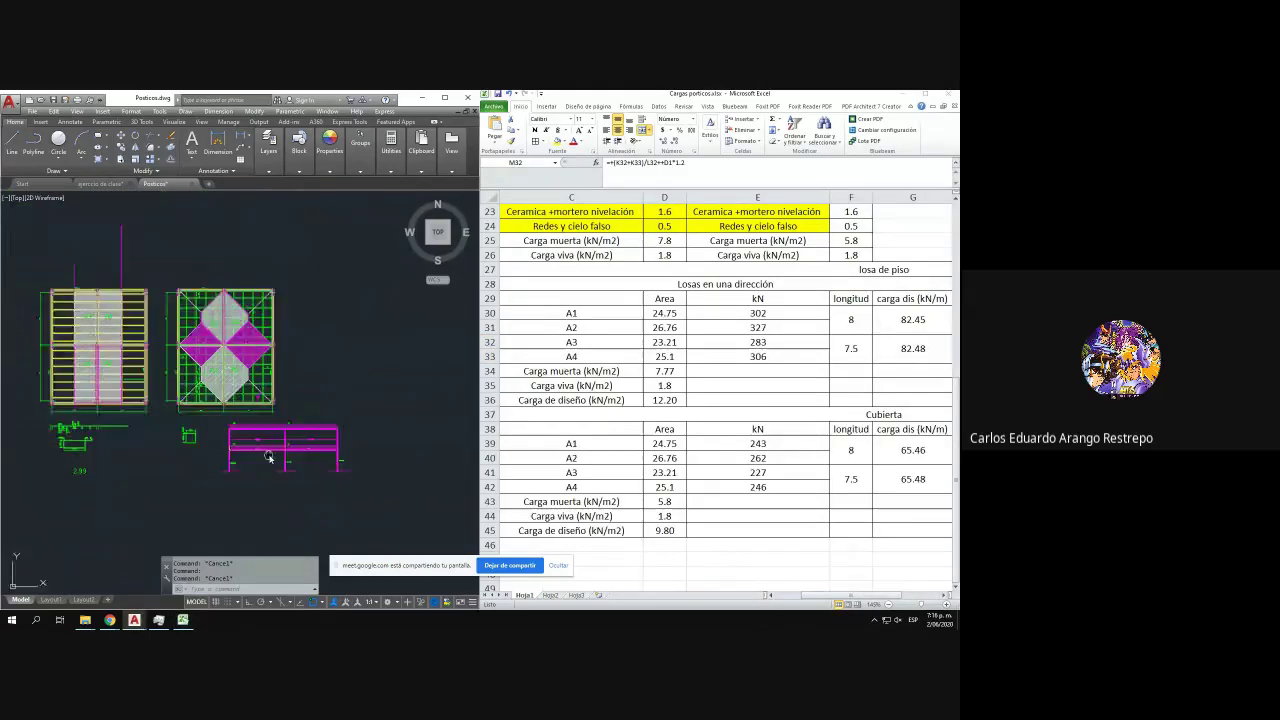
{"action": "scroll", "coordinate": [182, 422], "scroll_direction": "up", "scroll_amount": 5}
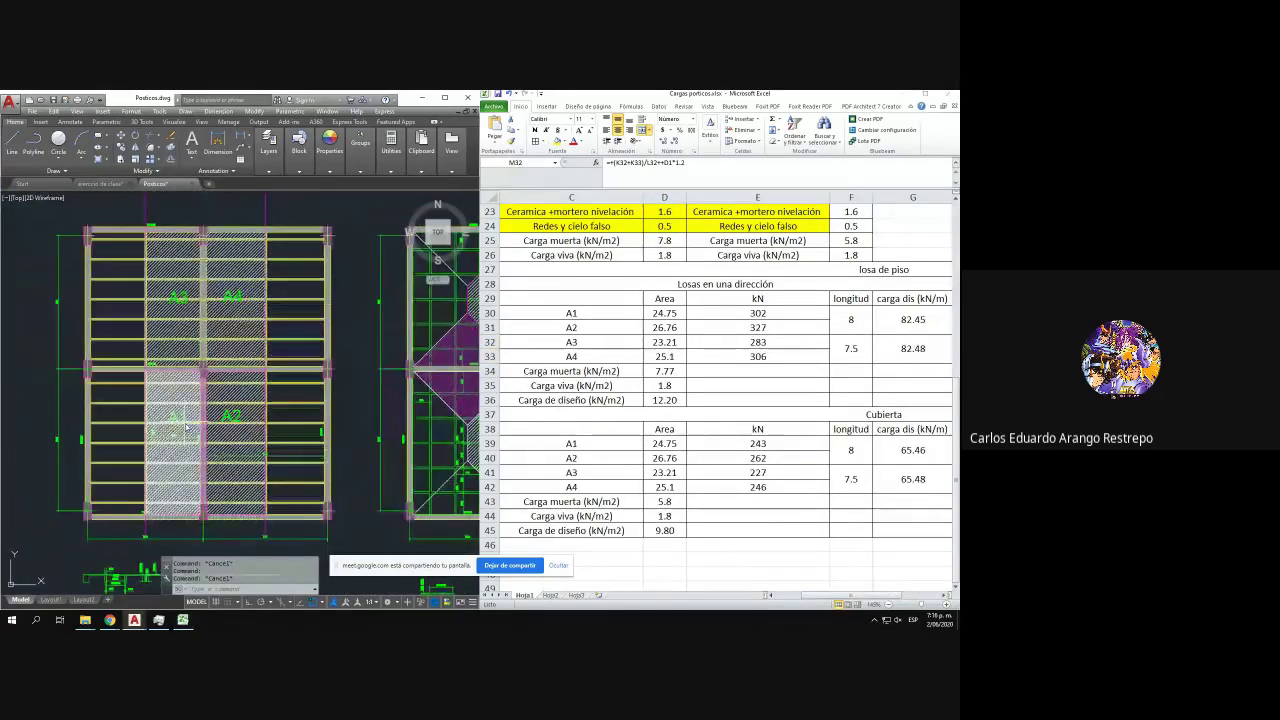
{"action": "scroll", "coordinate": [182, 424], "scroll_direction": "up", "scroll_amount": 2}
{"action": "scroll", "coordinate": [182, 425], "scroll_direction": "down", "scroll_amount": 4}
{"action": "scroll", "coordinate": [356, 417], "scroll_direction": "up", "scroll_amount": 2}
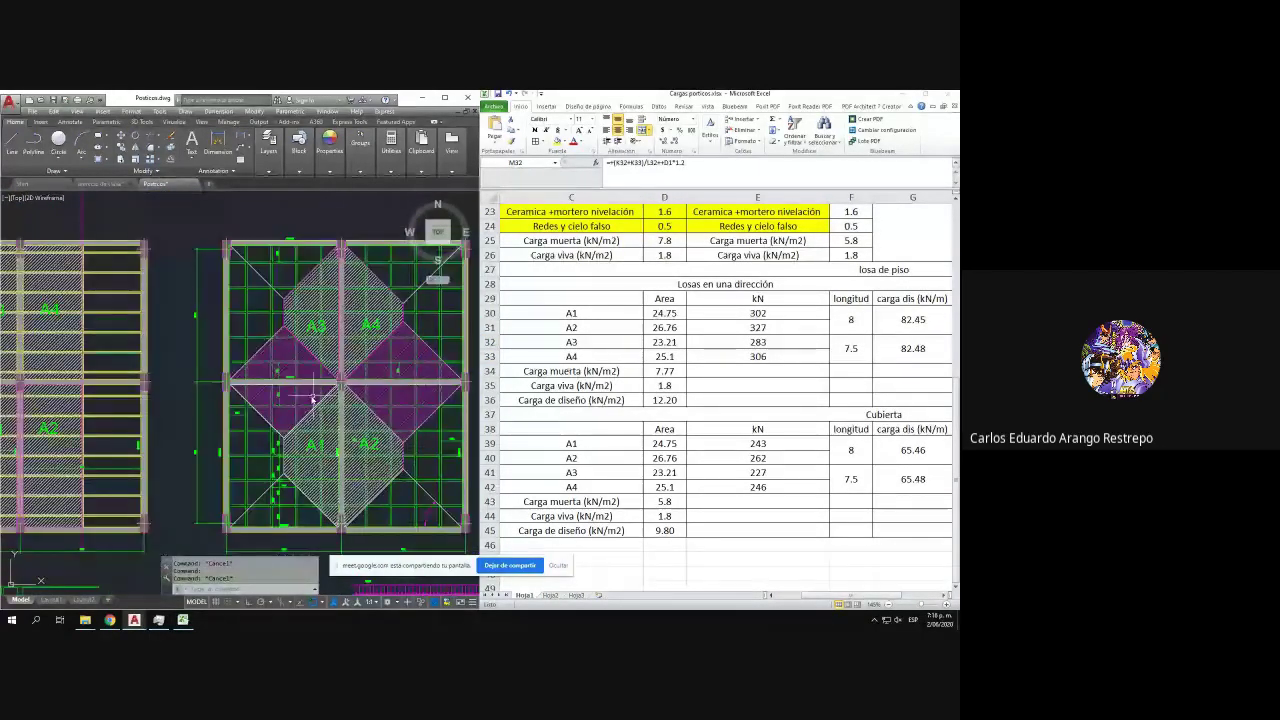
{"action": "left_click_drag", "start_coordinate": [66, 451], "coordinate": [255, 461]}
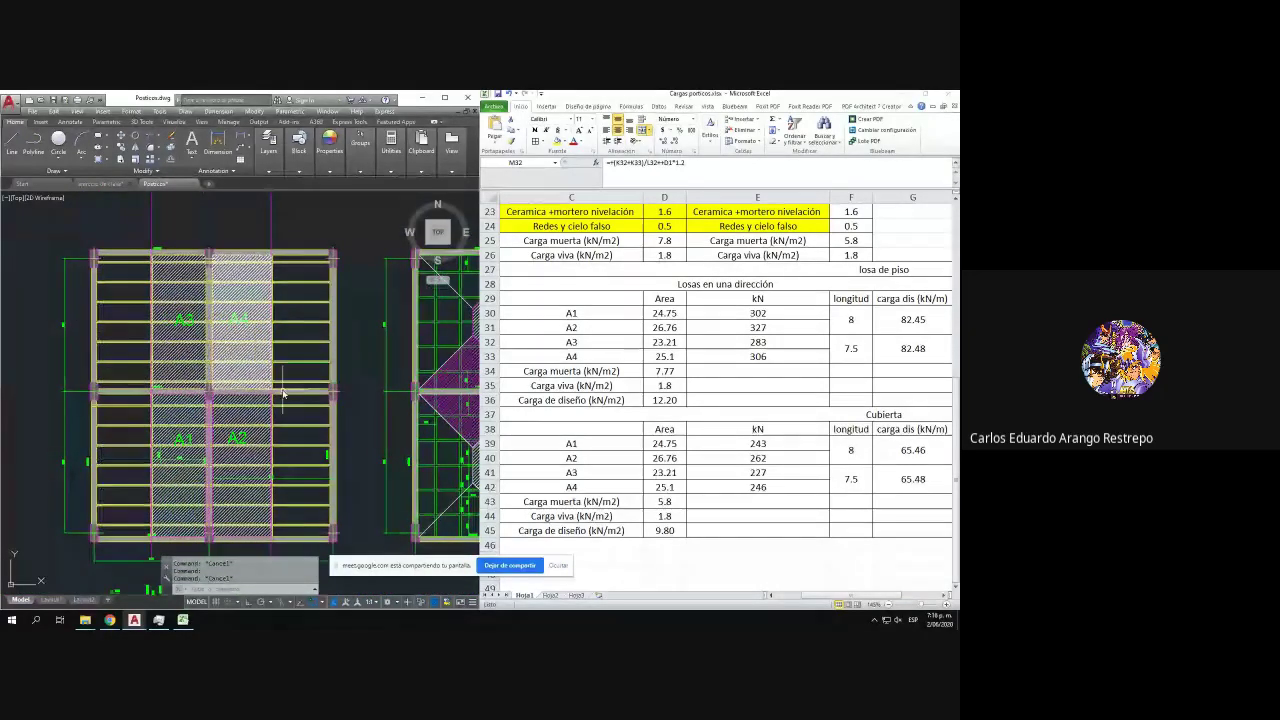
{"action": "scroll", "coordinate": [256, 380], "scroll_direction": "down", "scroll_amount": 1}
{"action": "scroll", "coordinate": [280, 425], "scroll_direction": "up", "scroll_amount": 2}
{"action": "scroll", "coordinate": [284, 430], "scroll_direction": "up", "scroll_amount": 1}
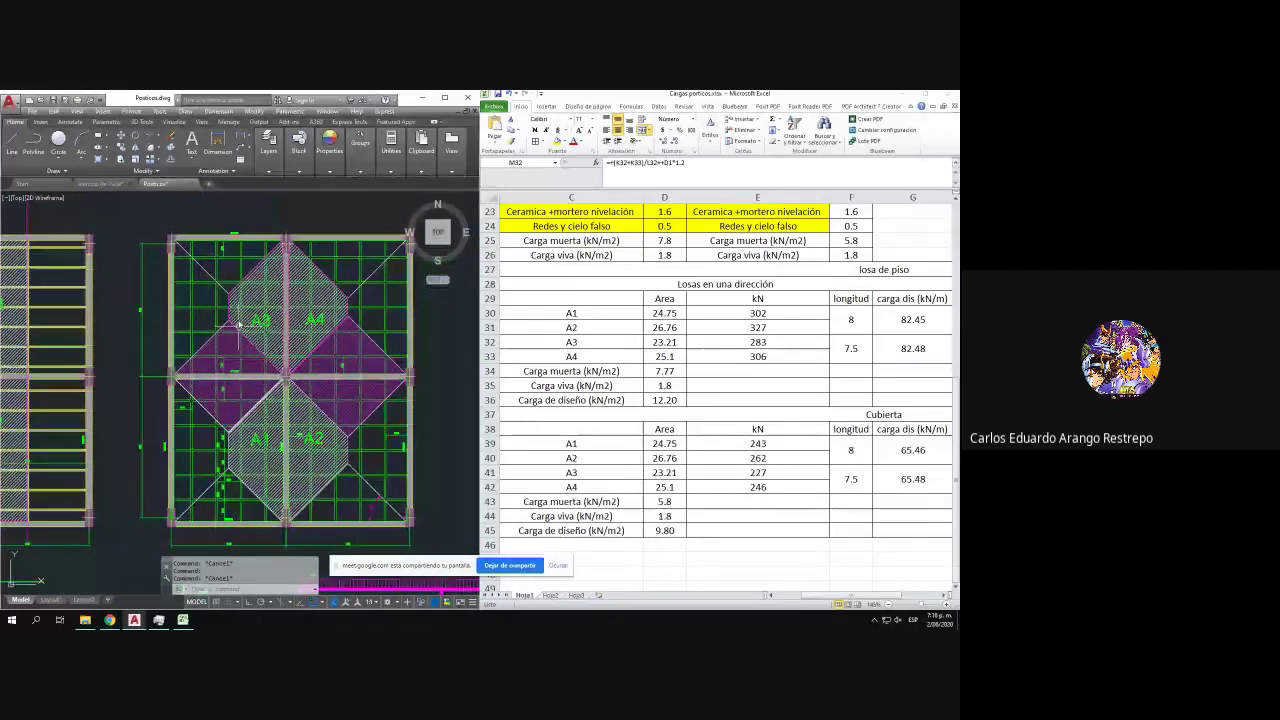
- Examine the two-way plan's hatched areas along the central beam, from A3 and A4 down to A1 and A2
{"action": "scroll", "coordinate": [196, 322], "scroll_direction": "up", "scroll_amount": 2}
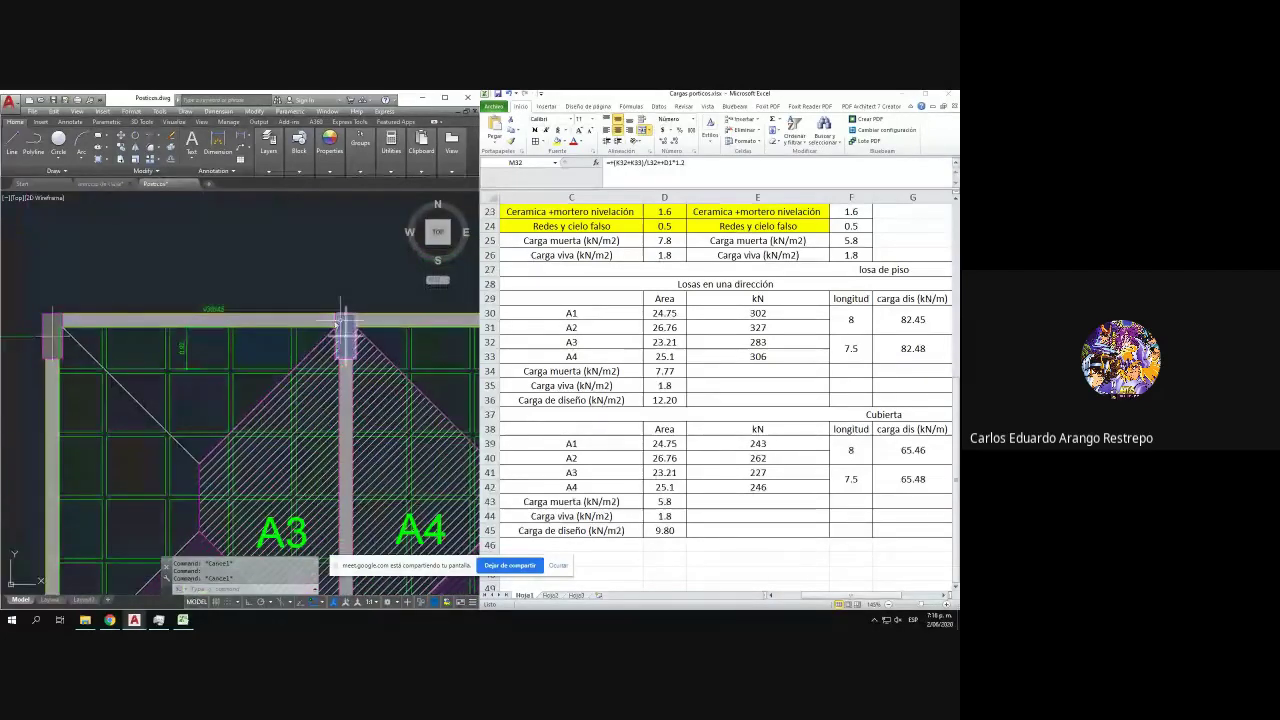
{"action": "left_click_drag", "start_coordinate": [450, 330], "coordinate": [306, 270]}
{"action": "scroll", "coordinate": [290, 455], "scroll_direction": "down", "scroll_amount": 2}
{"action": "left_click_drag", "start_coordinate": [290, 455], "coordinate": [290, 184]}
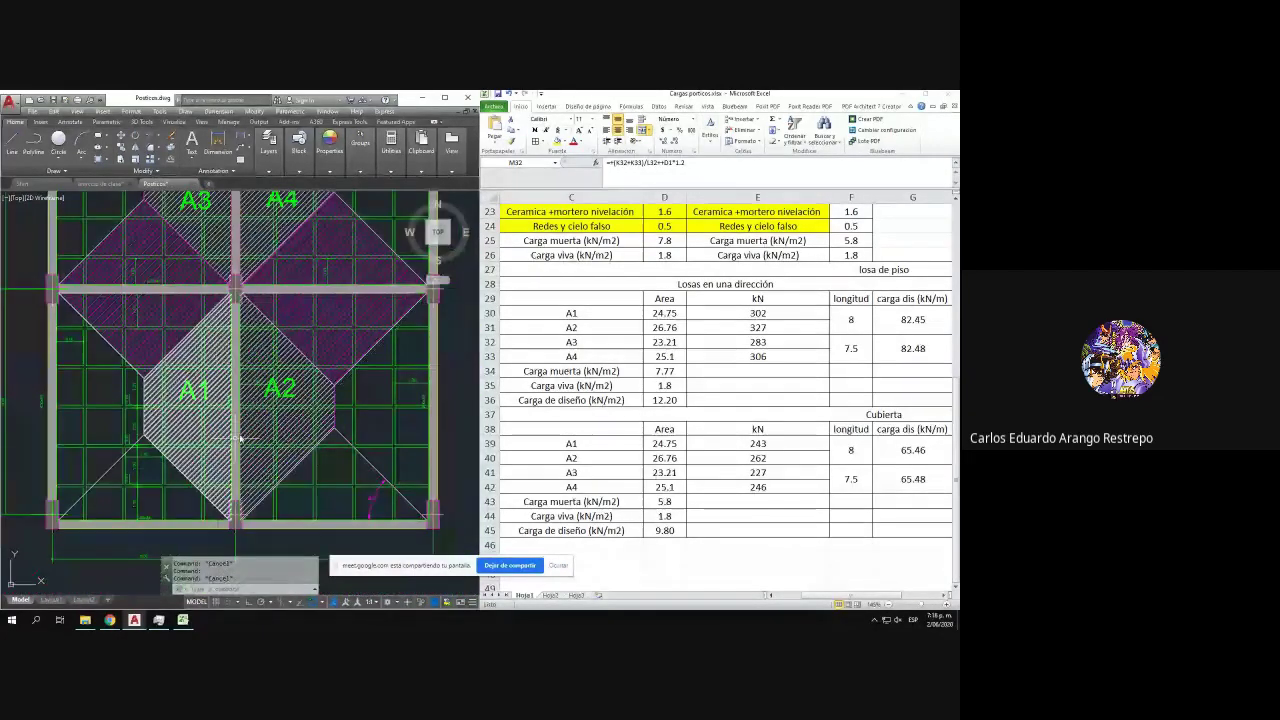
{"action": "scroll", "coordinate": [200, 322], "scroll_direction": "down", "scroll_amount": 3}
{"action": "scroll", "coordinate": [200, 322], "scroll_direction": "up", "scroll_amount": 3}
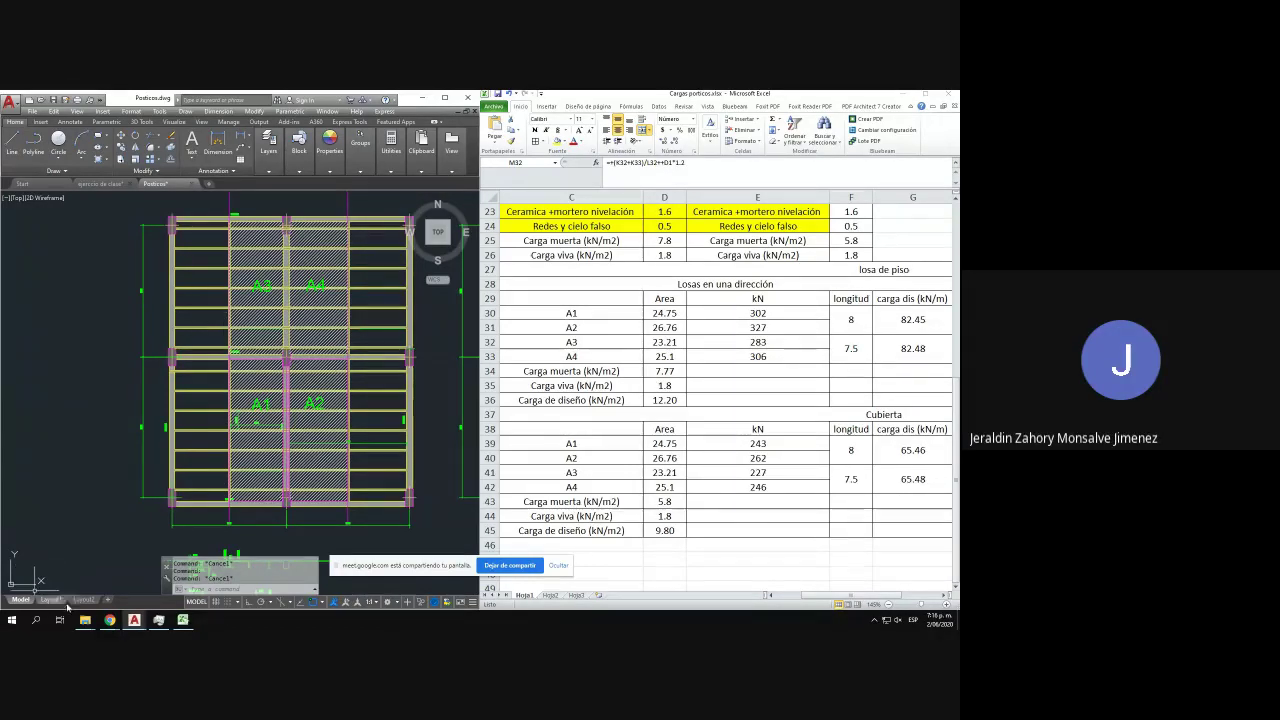
- Switch to the Google Meet window to check the meeting, and minimize it again
{"action": "mouse_move", "coordinate": [110, 620]}
{"action": "left_click", "coordinate": [219, 582]}
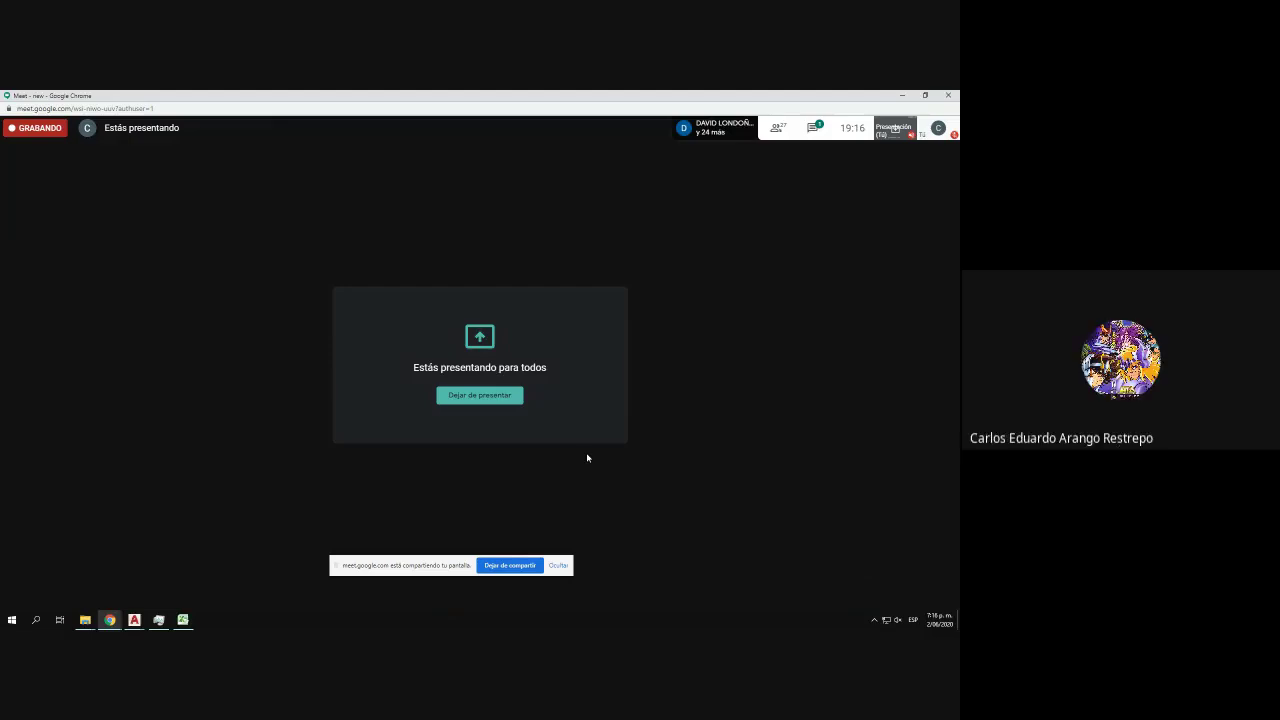
{"action": "left_click", "coordinate": [906, 95]}
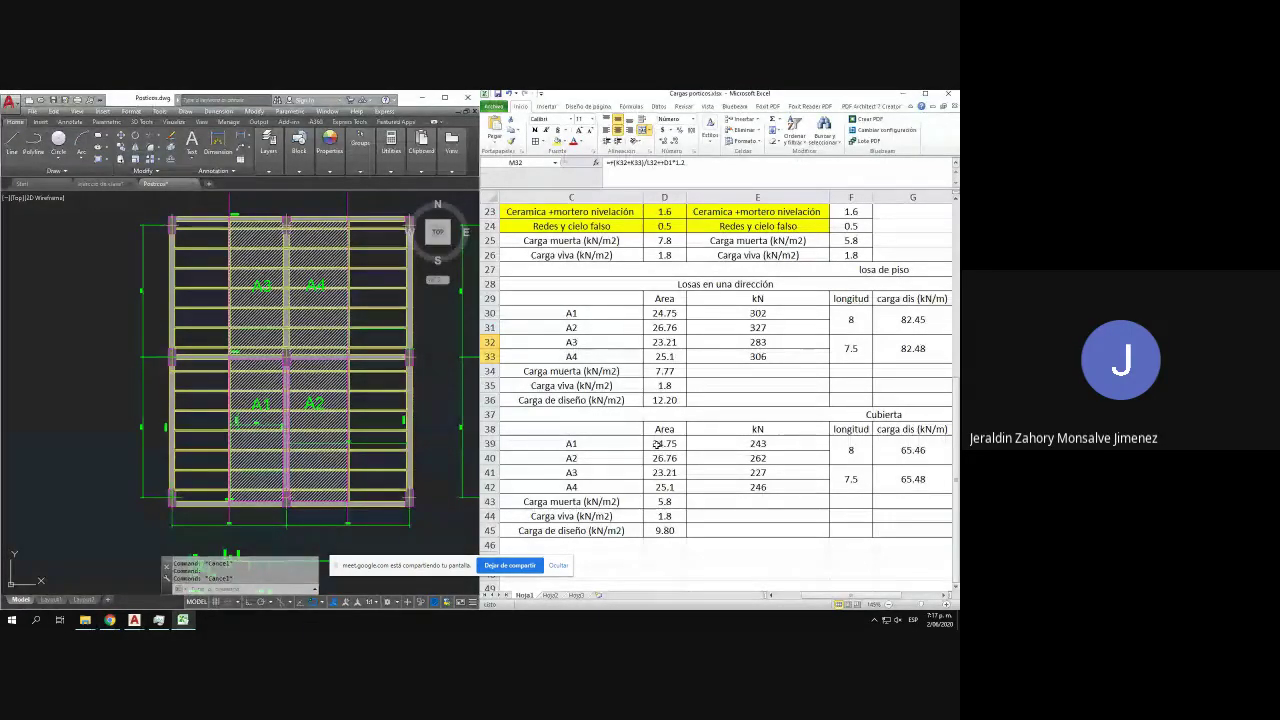
- Relate the frame elevation's loaded beams to the hatched areas around the central beam in the two-way plan
{"action": "scroll", "coordinate": [336, 507], "scroll_direction": "down", "scroll_amount": 3}
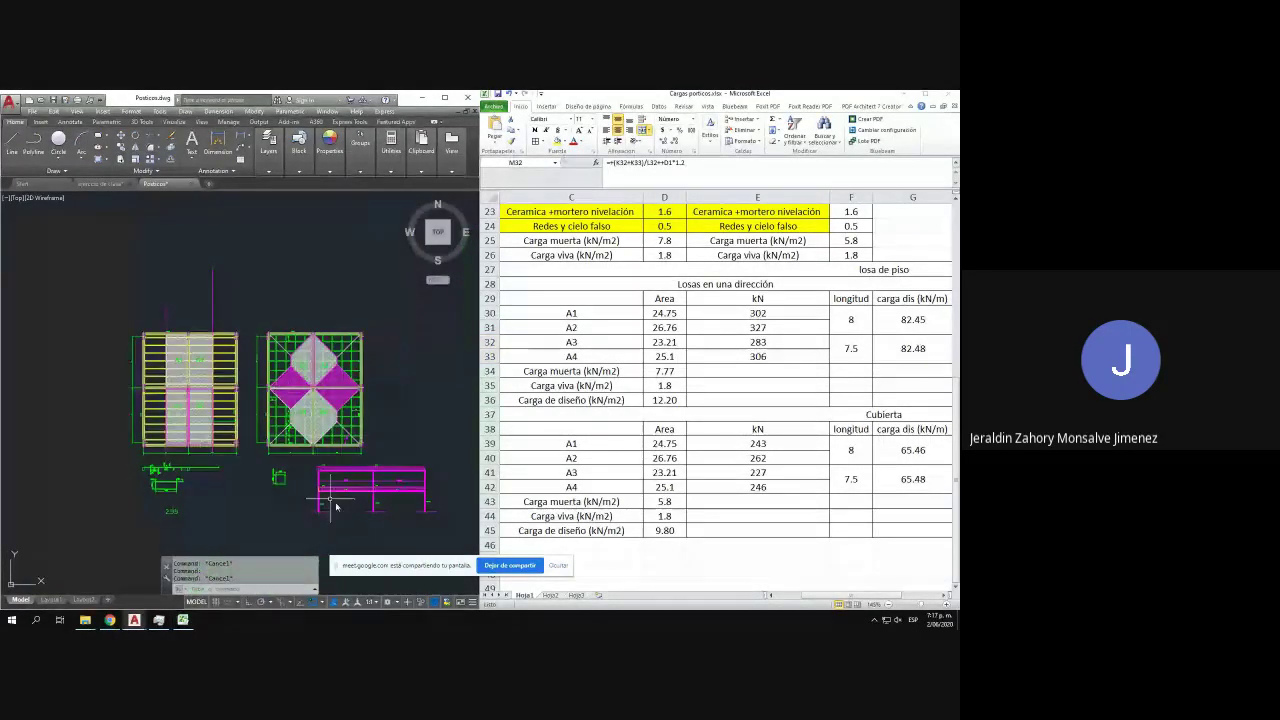
{"action": "scroll", "coordinate": [336, 507], "scroll_direction": "up", "scroll_amount": 2}
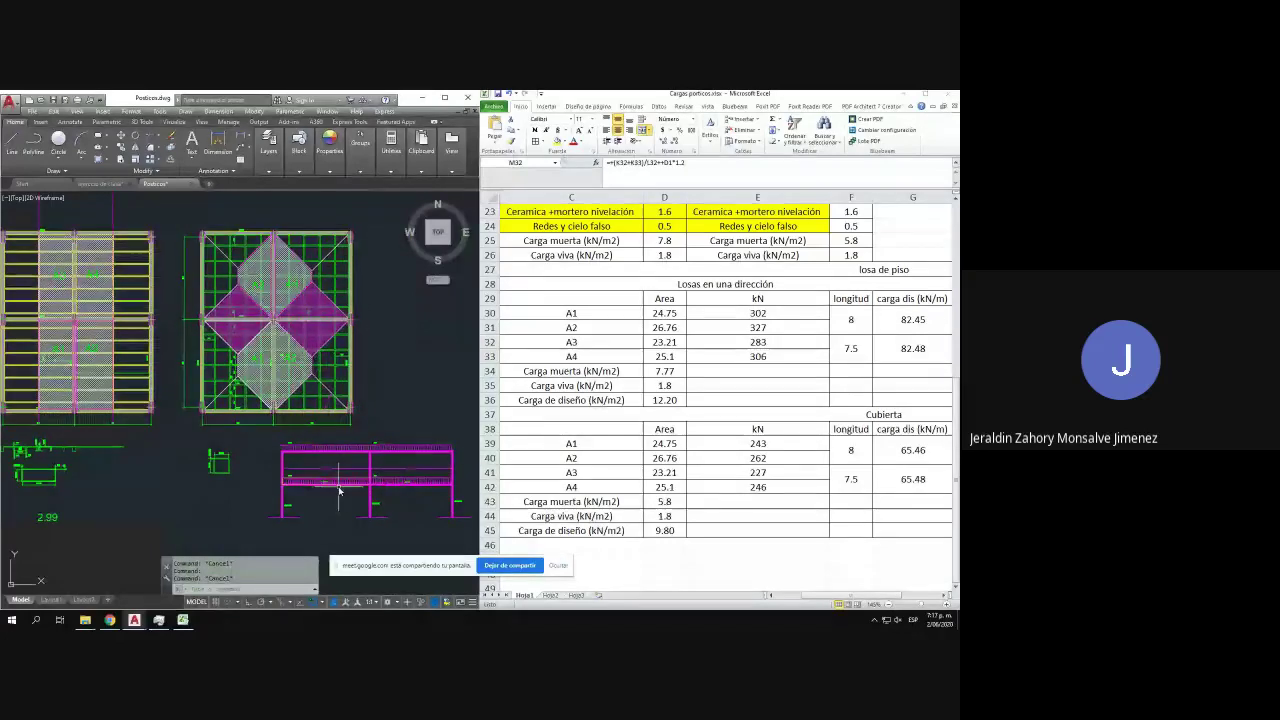
{"action": "left_click_drag", "start_coordinate": [337, 490], "coordinate": [321, 492]}
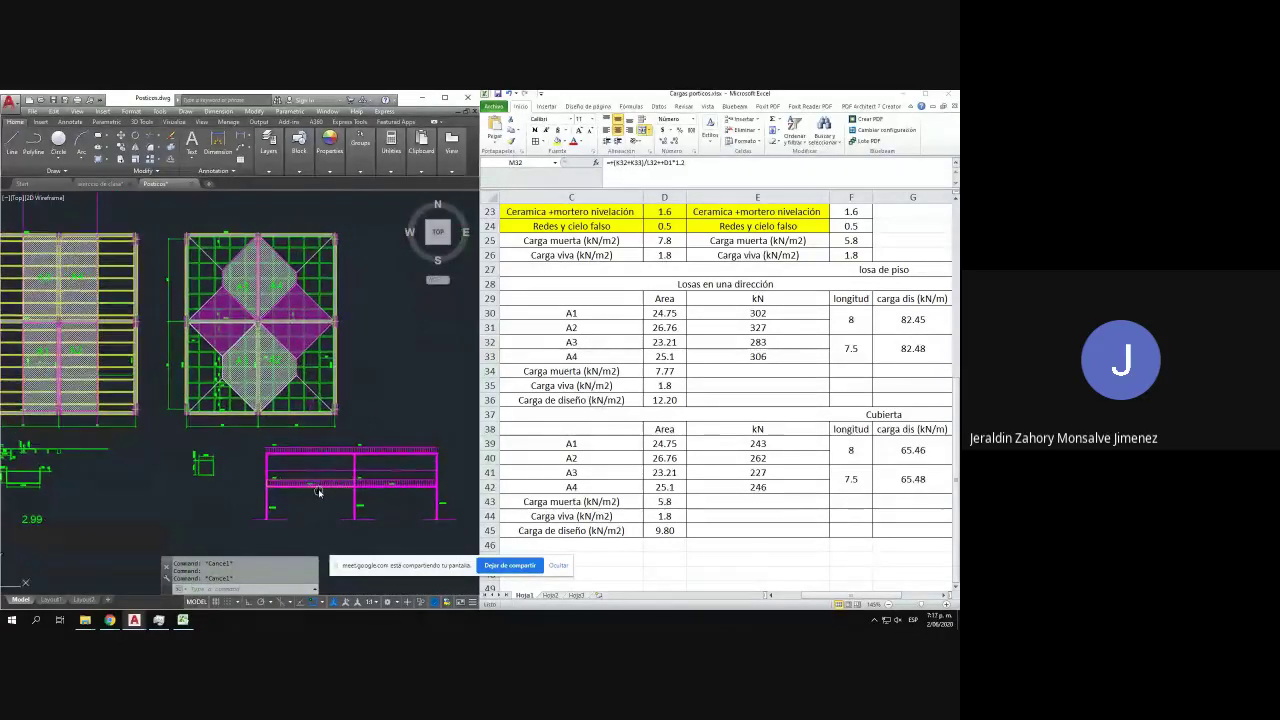
{"action": "scroll", "coordinate": [282, 399], "scroll_direction": "up", "scroll_amount": 4}
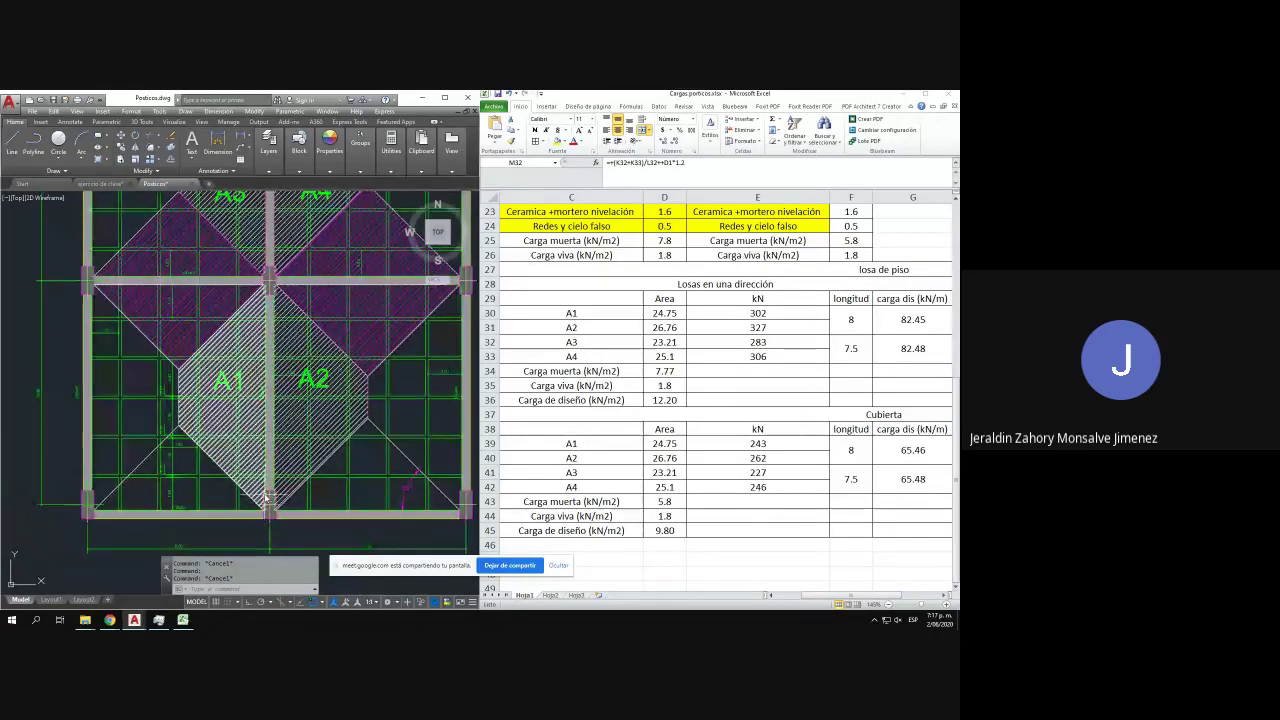
{"action": "left_click_drag", "start_coordinate": [264, 377], "coordinate": [273, 452]}
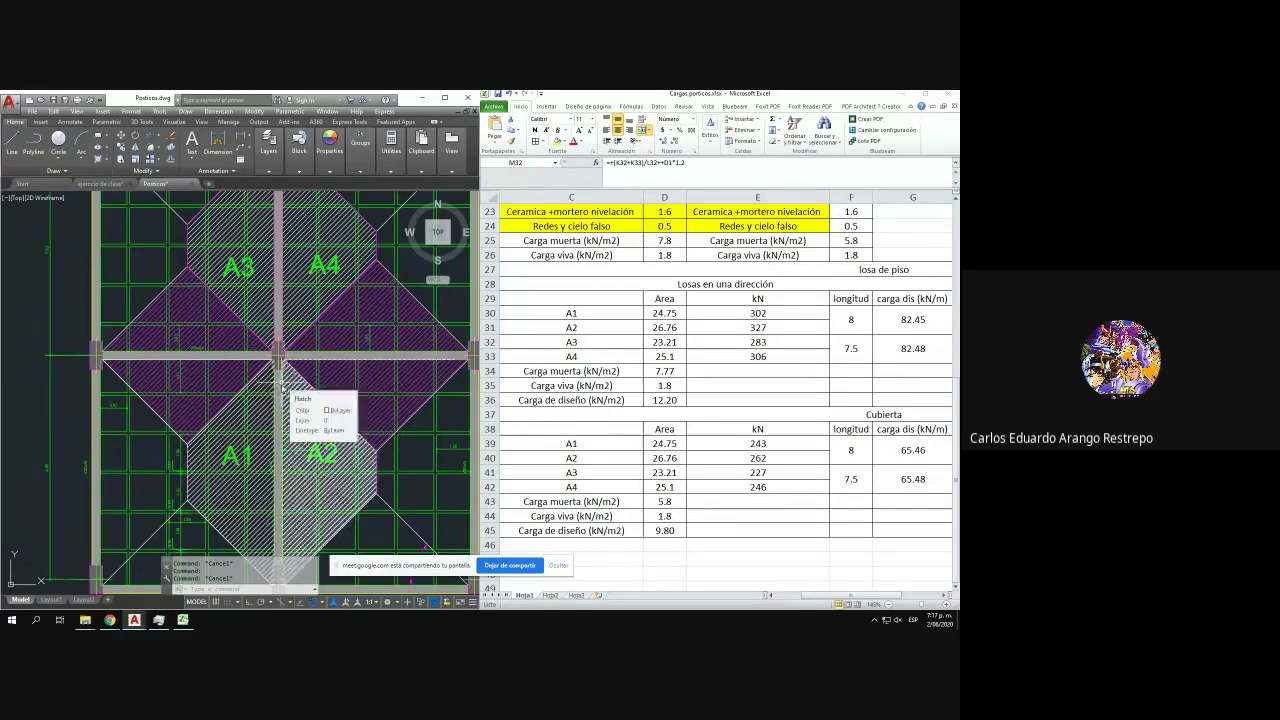
- Review the two-way slab table alongside a close view of hatched areas A1 and A2 in the plan
{"action": "left_click_drag", "start_coordinate": [828, 598], "coordinate": [806, 600]}
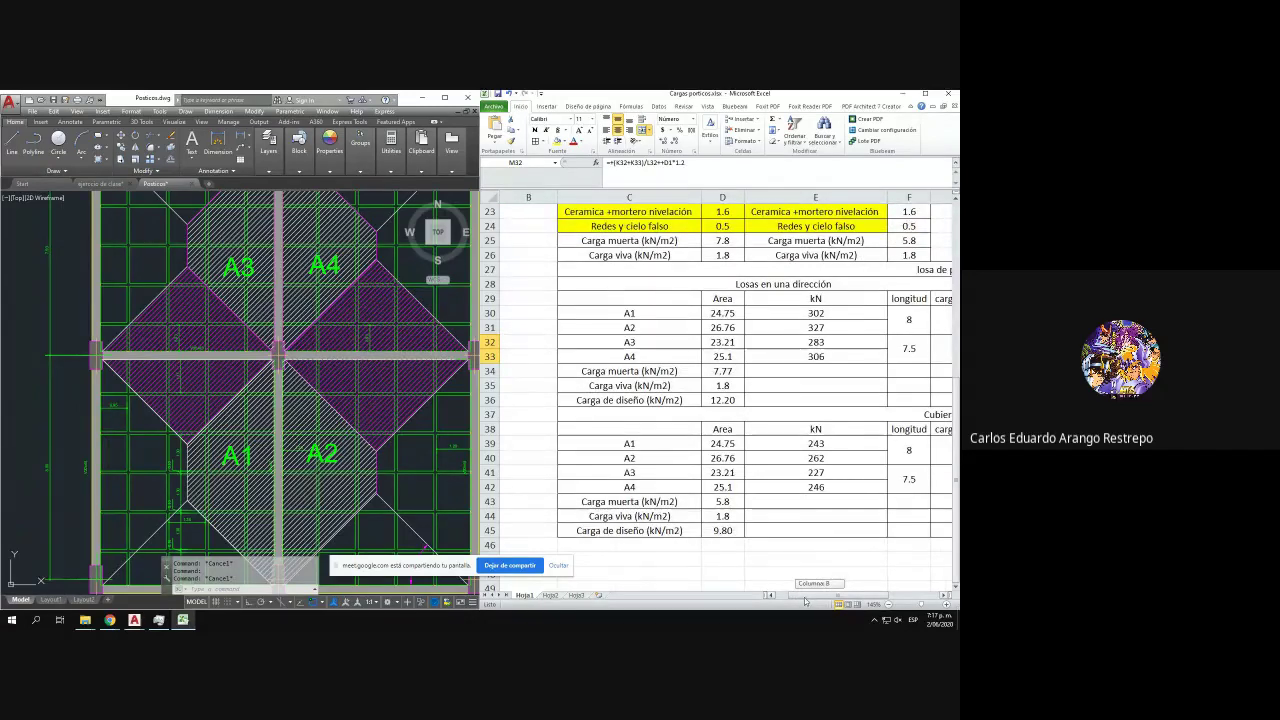
{"action": "left_click_drag", "start_coordinate": [806, 600], "coordinate": [895, 597]}
{"action": "left_click_drag", "start_coordinate": [214, 407], "coordinate": [219, 342]}
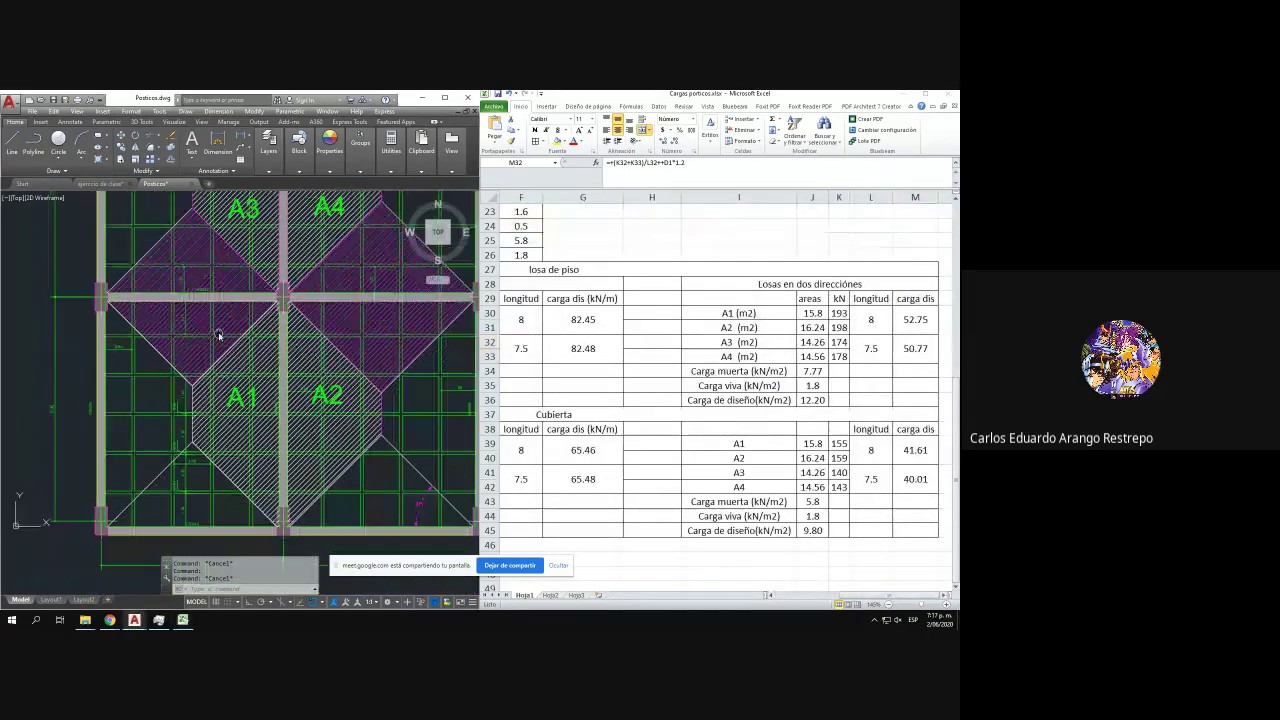
{"action": "scroll", "coordinate": [255, 396], "scroll_direction": "up", "scroll_amount": 2}
{"action": "left_click_drag", "start_coordinate": [228, 388], "coordinate": [218, 384]}
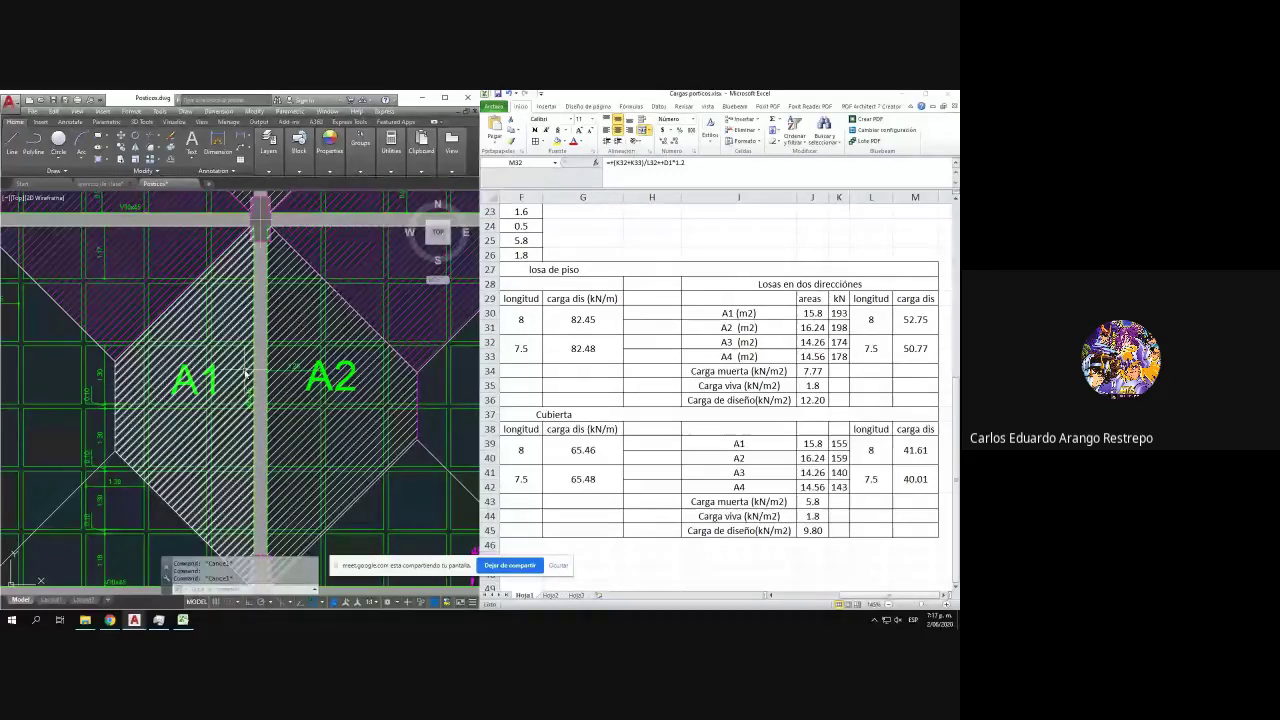
- Trace the dead load formula in J34 of the two-way table to its source cell D25, leaving the formula as is
{"action": "left_click", "coordinate": [879, 487]}
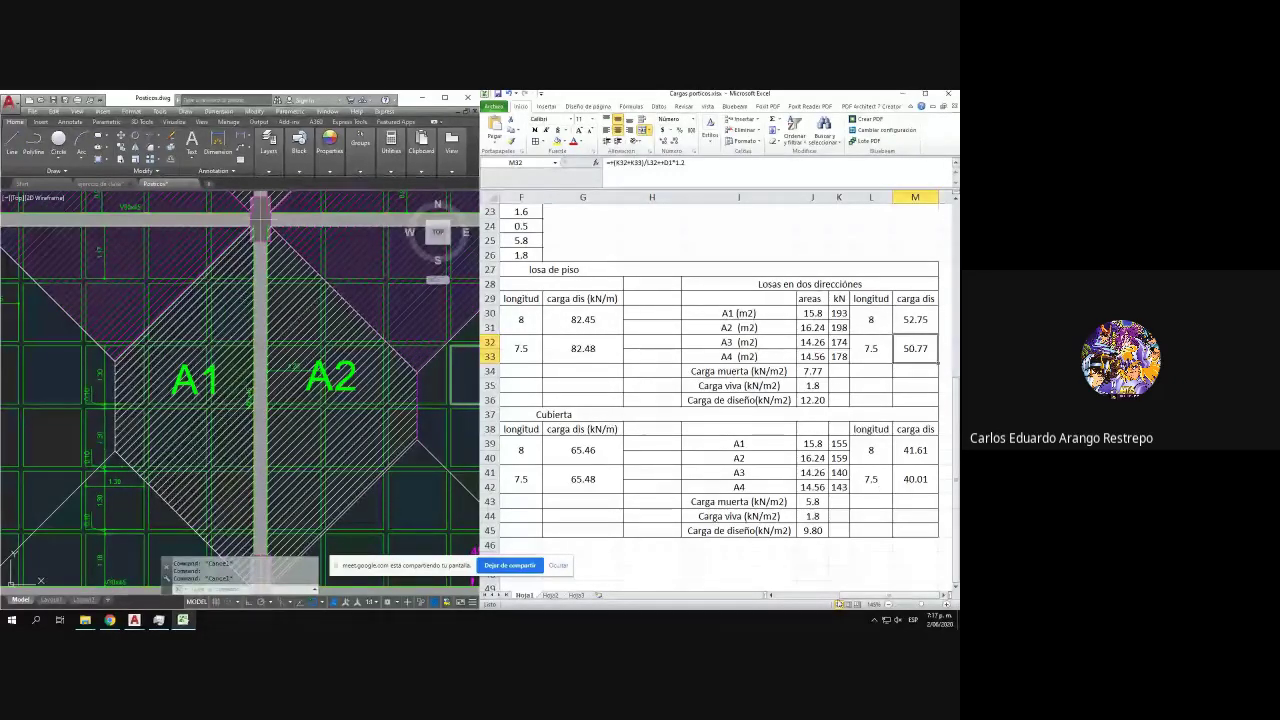
{"action": "left_click_drag", "start_coordinate": [838, 603], "coordinate": [842, 599]}
{"action": "scroll", "coordinate": [846, 556], "scroll_direction": "up", "scroll_amount": 2}
{"action": "scroll", "coordinate": [829, 450], "scroll_direction": "up", "scroll_amount": 2}
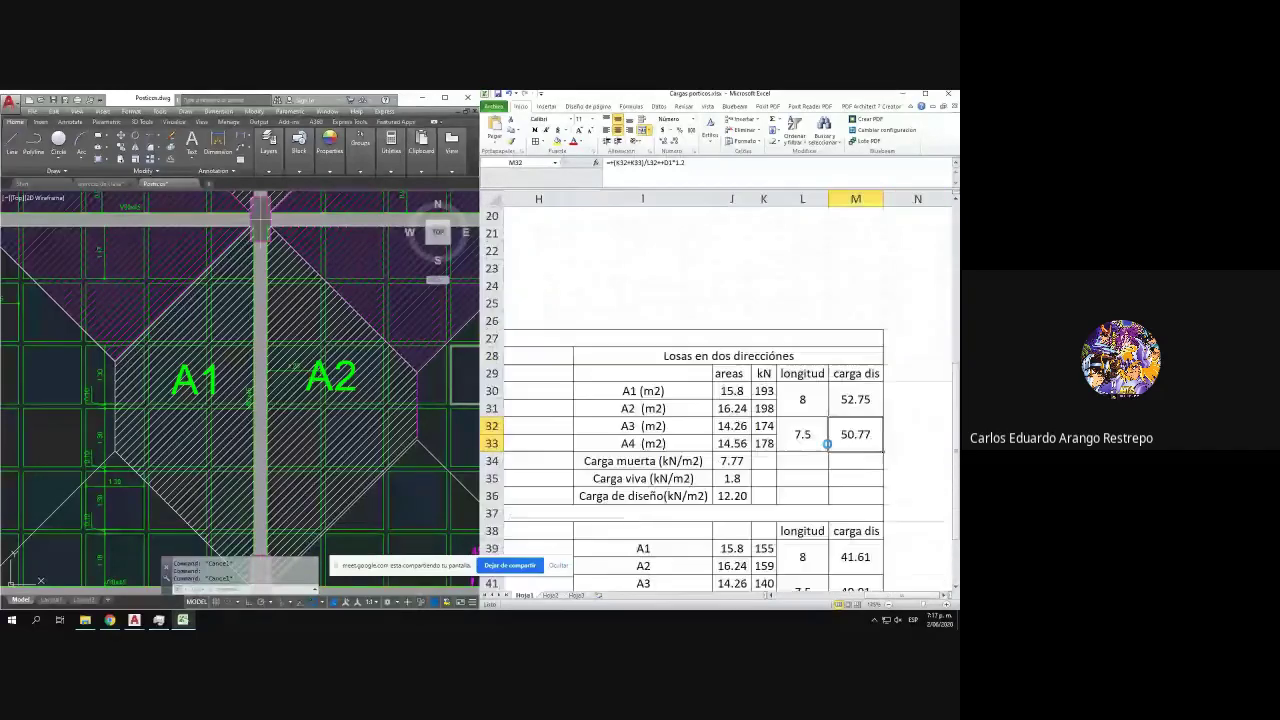
{"action": "scroll", "coordinate": [827, 443], "scroll_direction": "up", "scroll_amount": 2}
{"action": "left_click", "coordinate": [680, 484]}
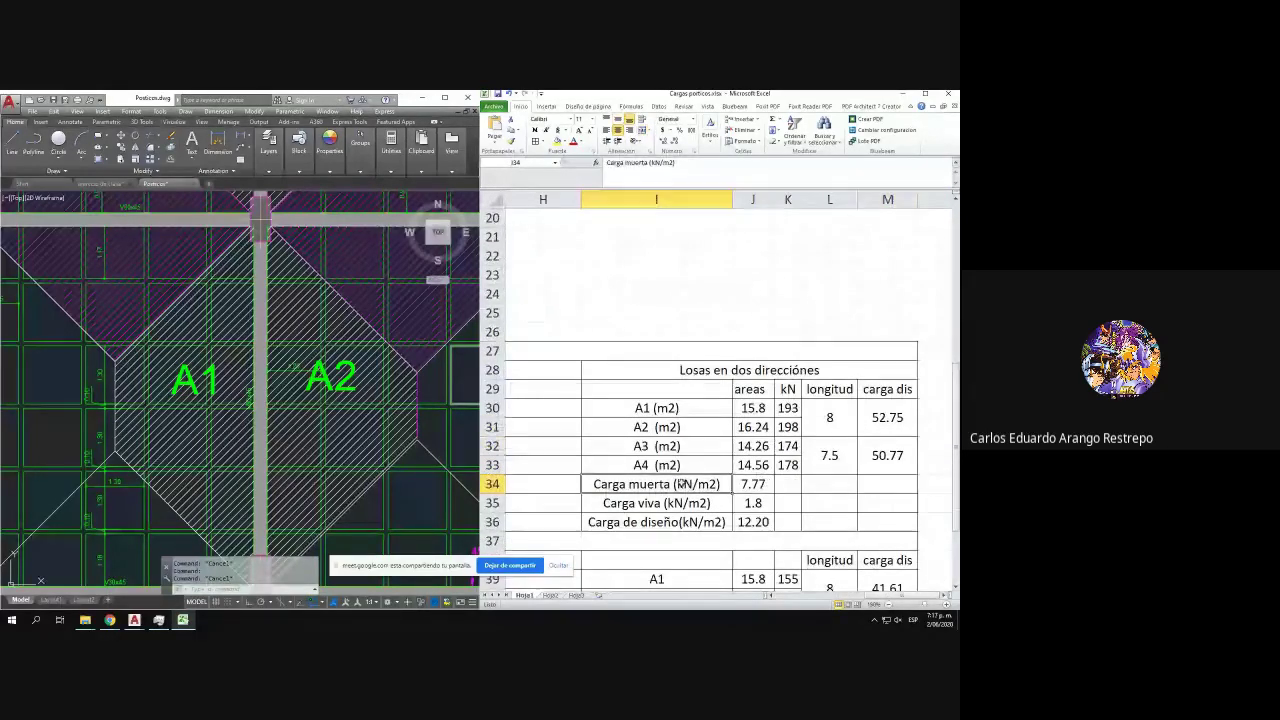
{"action": "left_click", "coordinate": [748, 484]}
{"action": "type", "text": "=D25"}
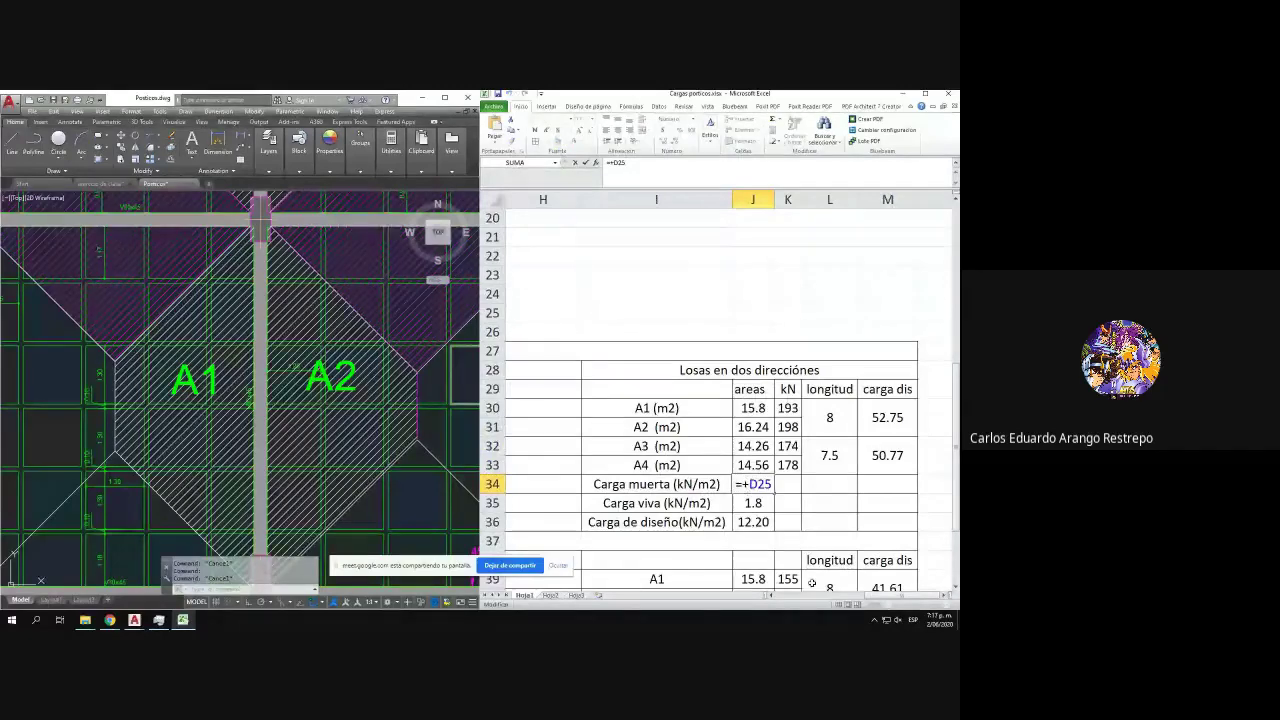
{"action": "left_click_drag", "start_coordinate": [883, 600], "coordinate": [813, 607]}
{"action": "scroll", "coordinate": [661, 390], "scroll_direction": "up", "scroll_amount": 3}
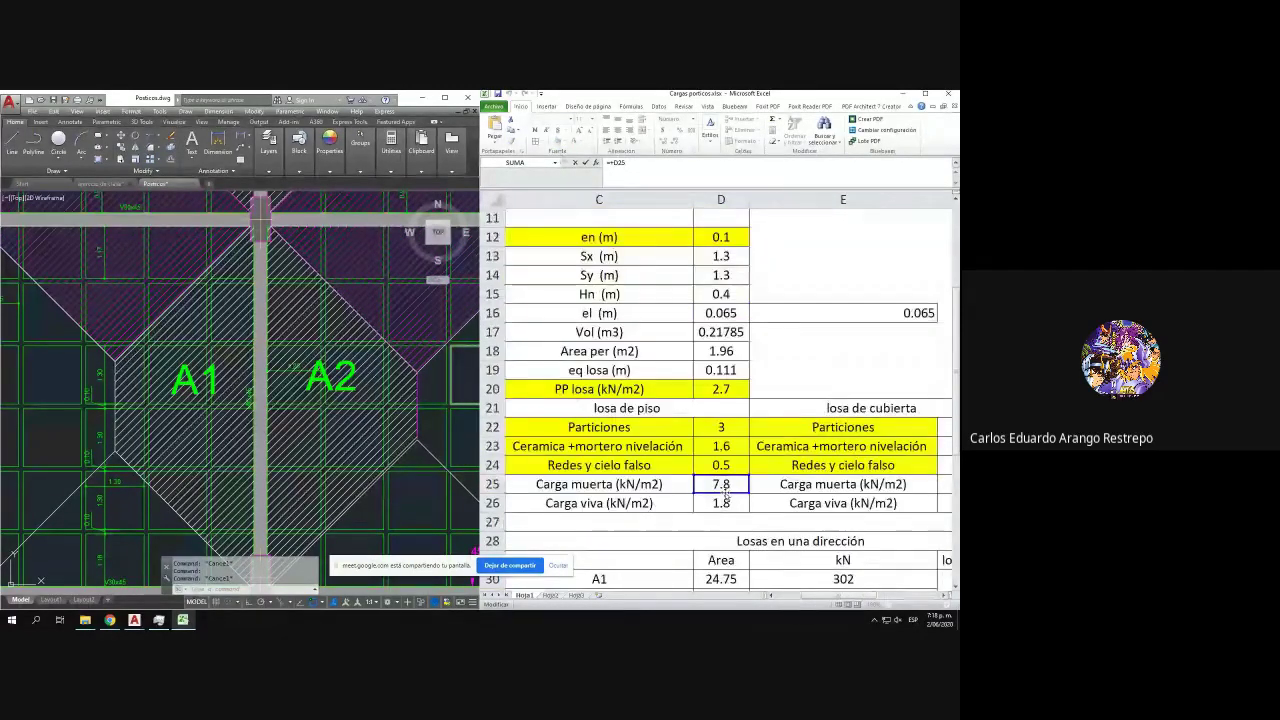
{"action": "key", "text": "Return"}
{"action": "left_click", "coordinate": [731, 487]}
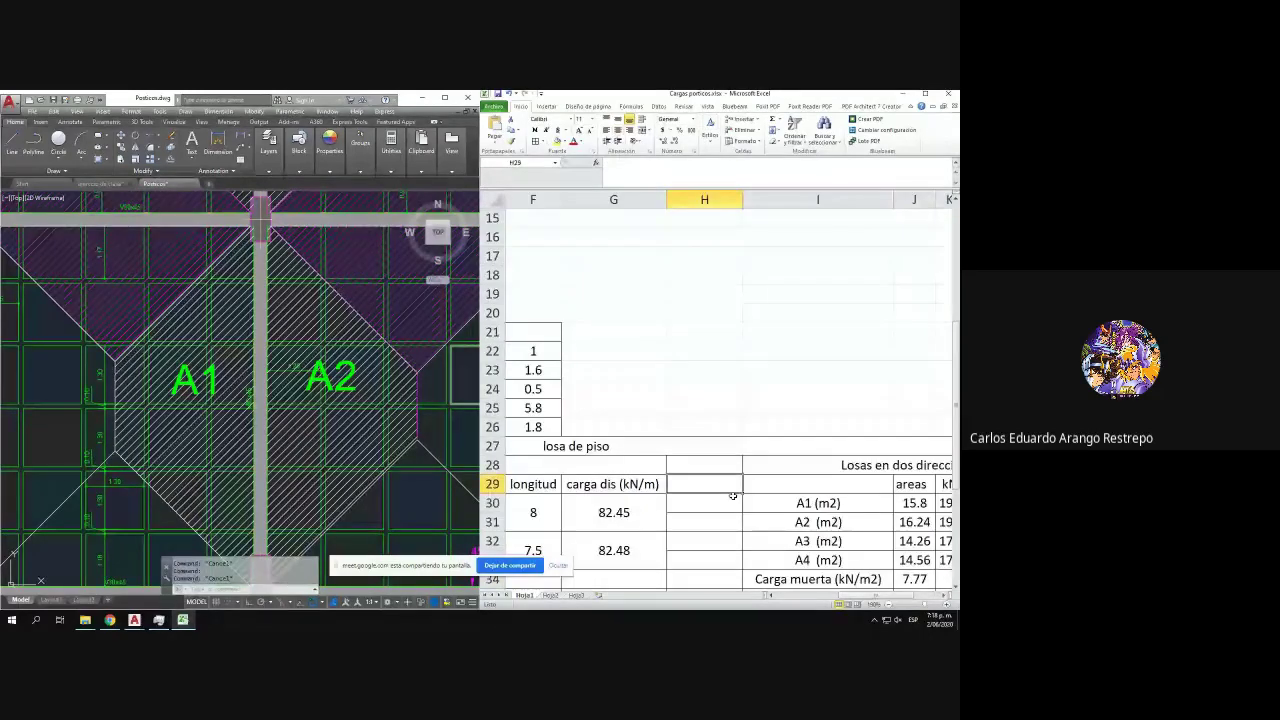
- Inspect the floor slab's dead load formula in D25 and the cells it adds up, leaving the formula as is
{"action": "left_click_drag", "start_coordinate": [861, 595], "coordinate": [811, 597]}
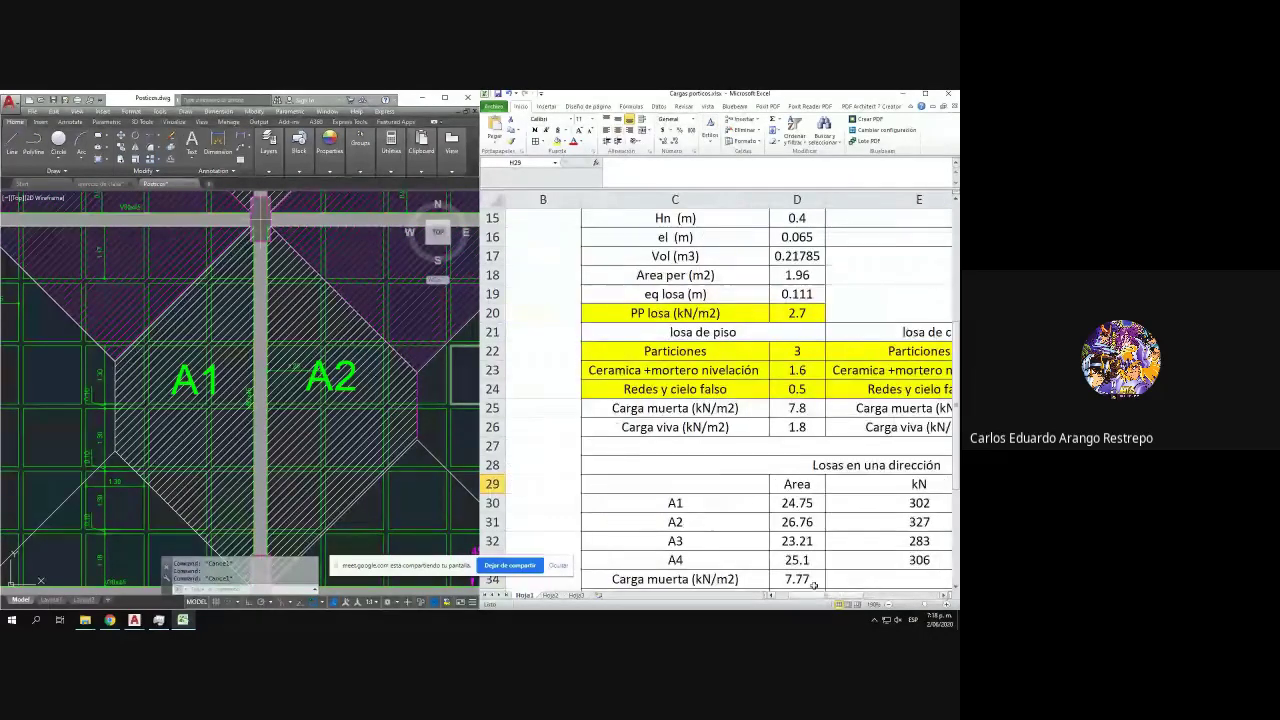
{"action": "double_click", "coordinate": [797, 405]}
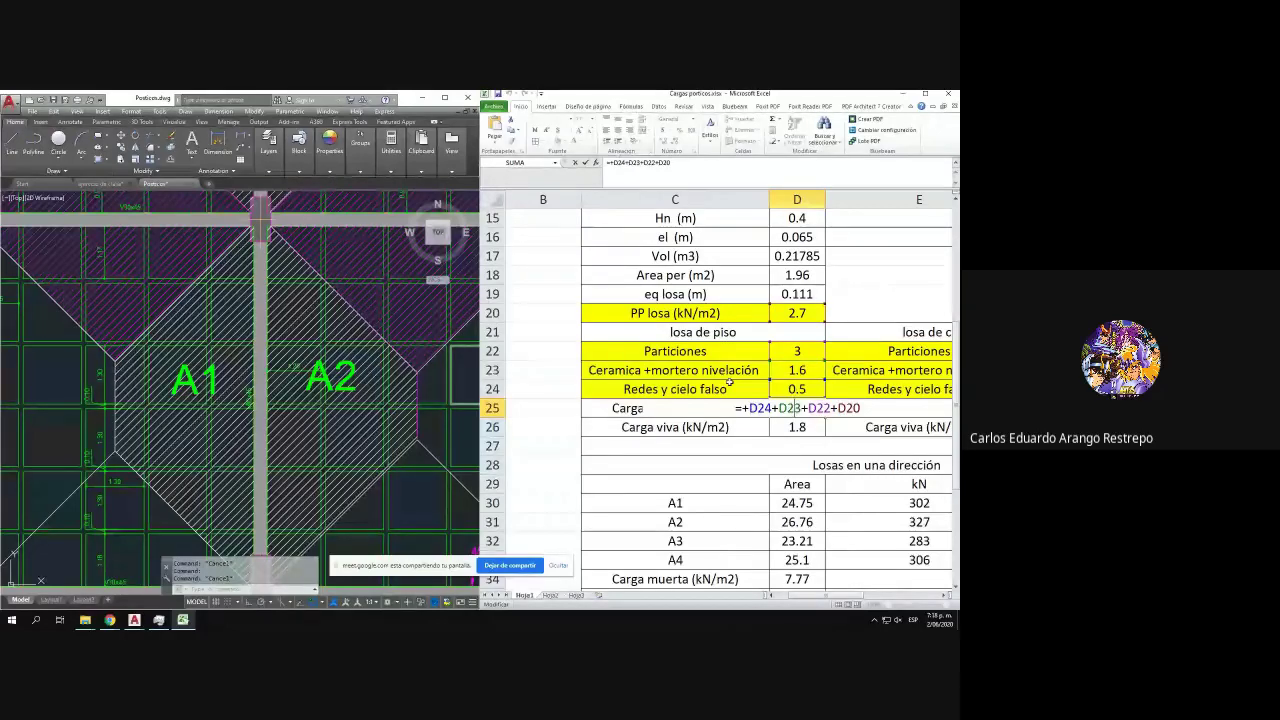
{"action": "key", "text": "Return"}
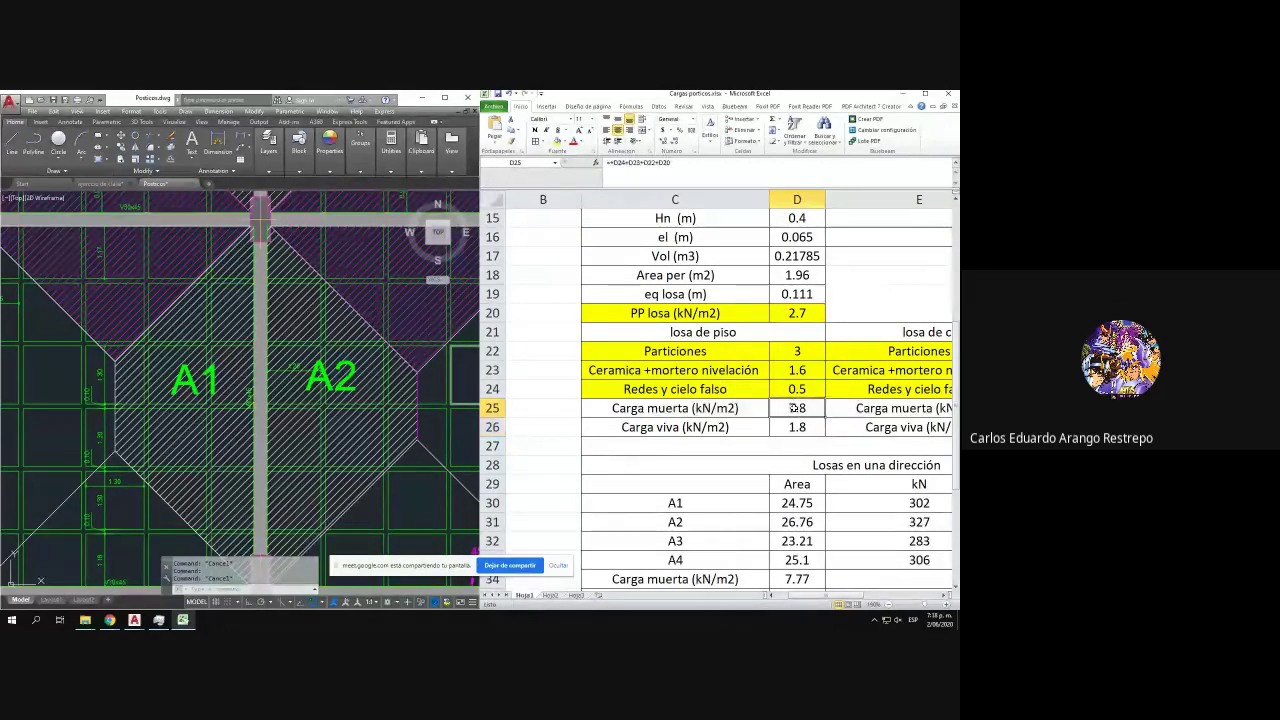
{"action": "double_click", "coordinate": [791, 407]}
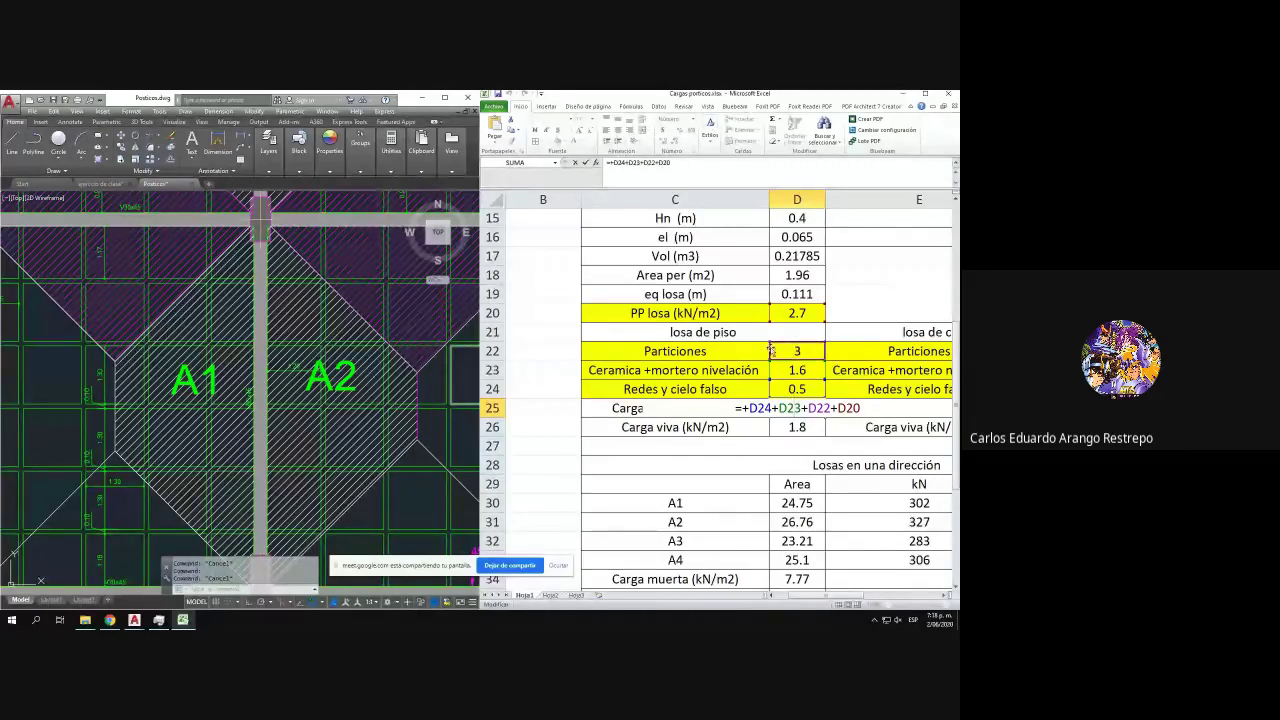
{"action": "key", "text": "Return"}
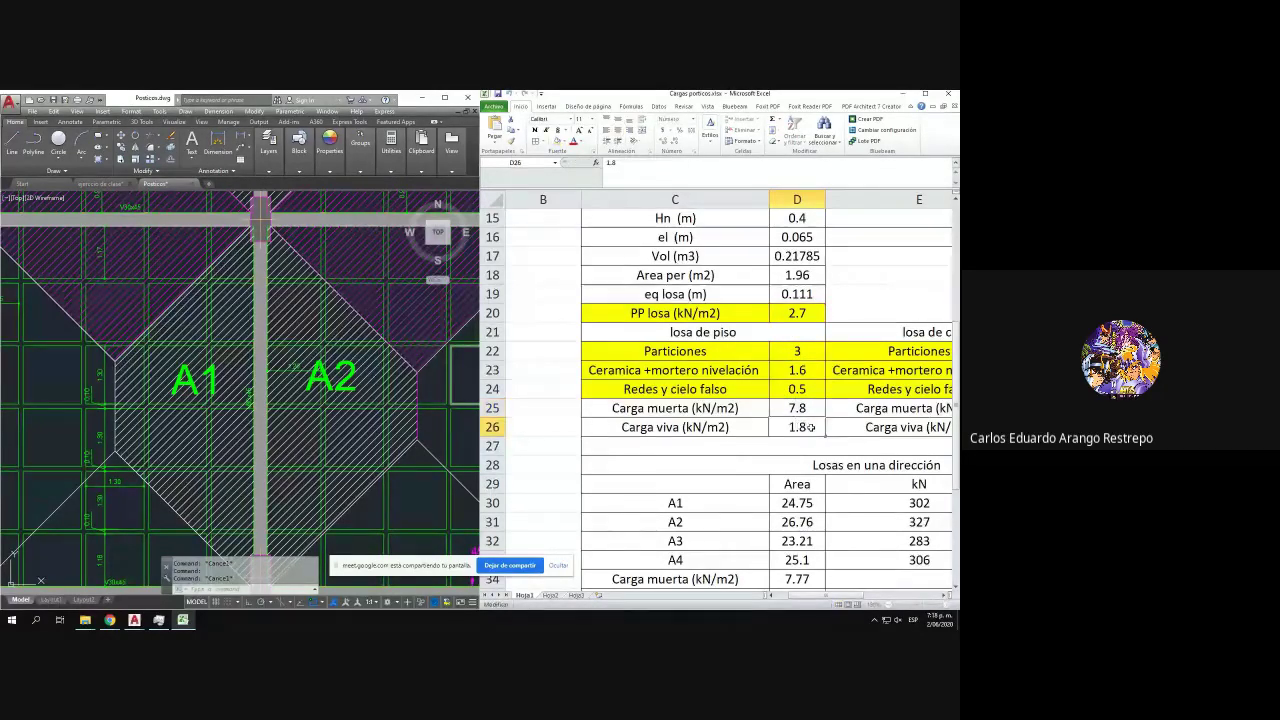
- Check the dead, live and design load cells D34 to D36 of the one-way floor slab table
{"action": "scroll", "coordinate": [811, 427], "scroll_direction": "down", "scroll_amount": 5}
{"action": "scroll", "coordinate": [807, 427], "scroll_direction": "up", "scroll_amount": 1}
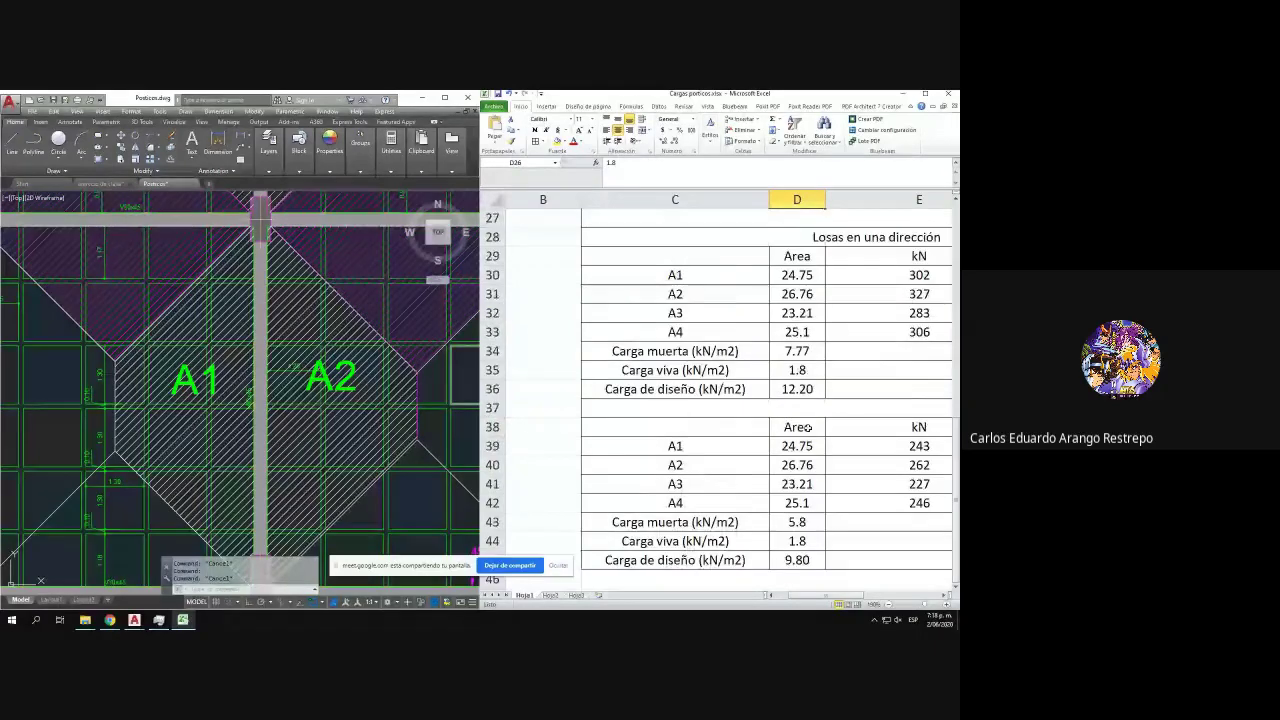
{"action": "left_click", "coordinate": [797, 368]}
{"action": "left_click", "coordinate": [802, 382]}
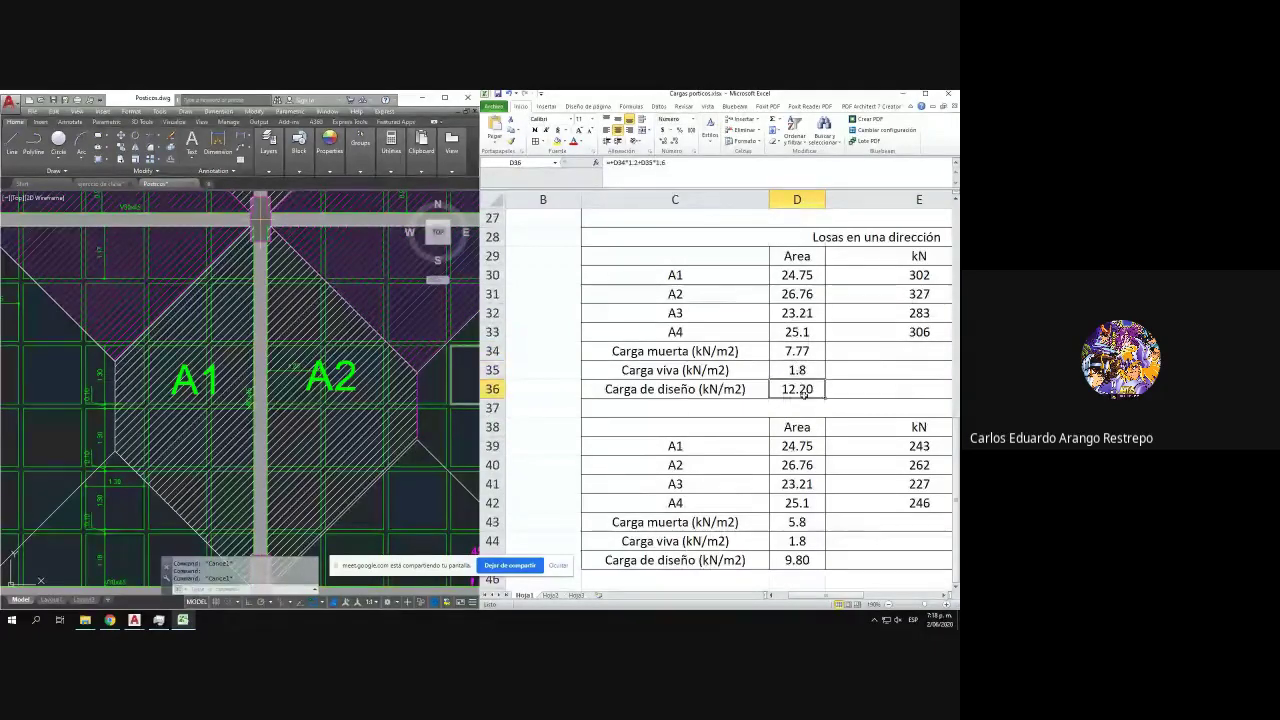
{"action": "left_click", "coordinate": [800, 355]}
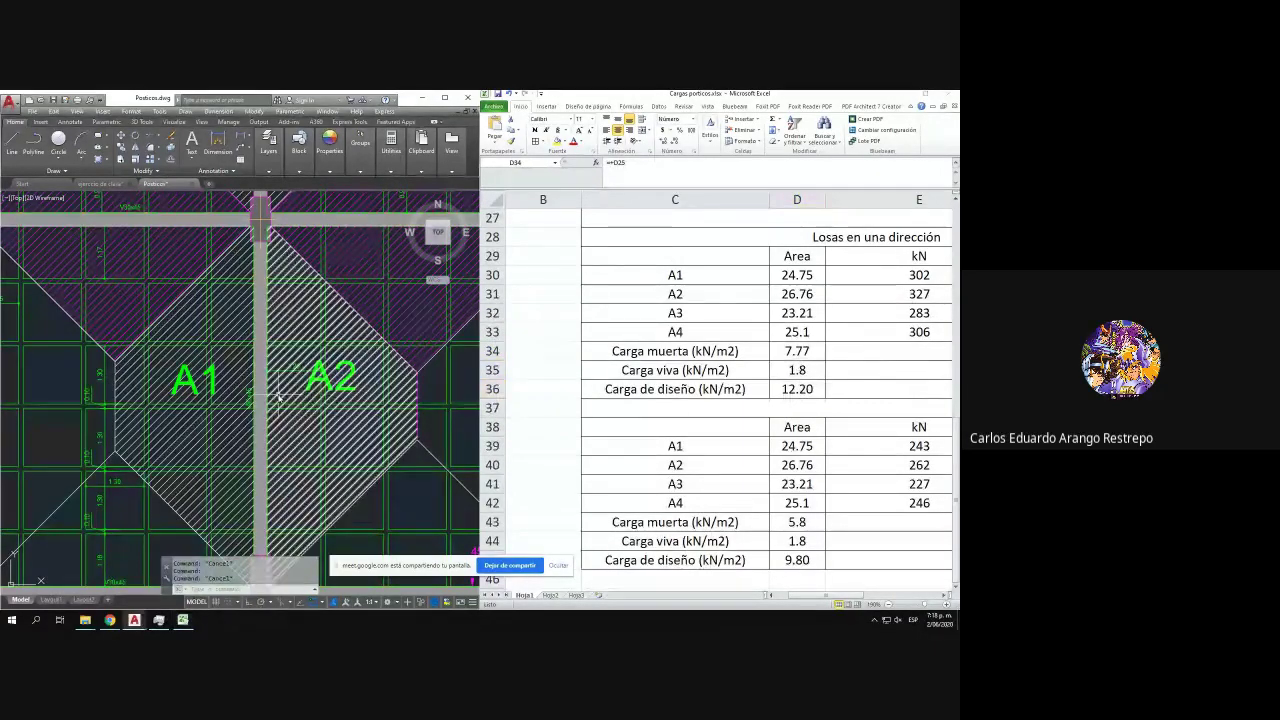
- Examine hatched areas A1 and A2 and the central beam they load in the two-way slab plan
{"action": "scroll", "coordinate": [268, 407], "scroll_direction": "down", "scroll_amount": 2}
{"action": "left_click", "coordinate": [222, 385]}
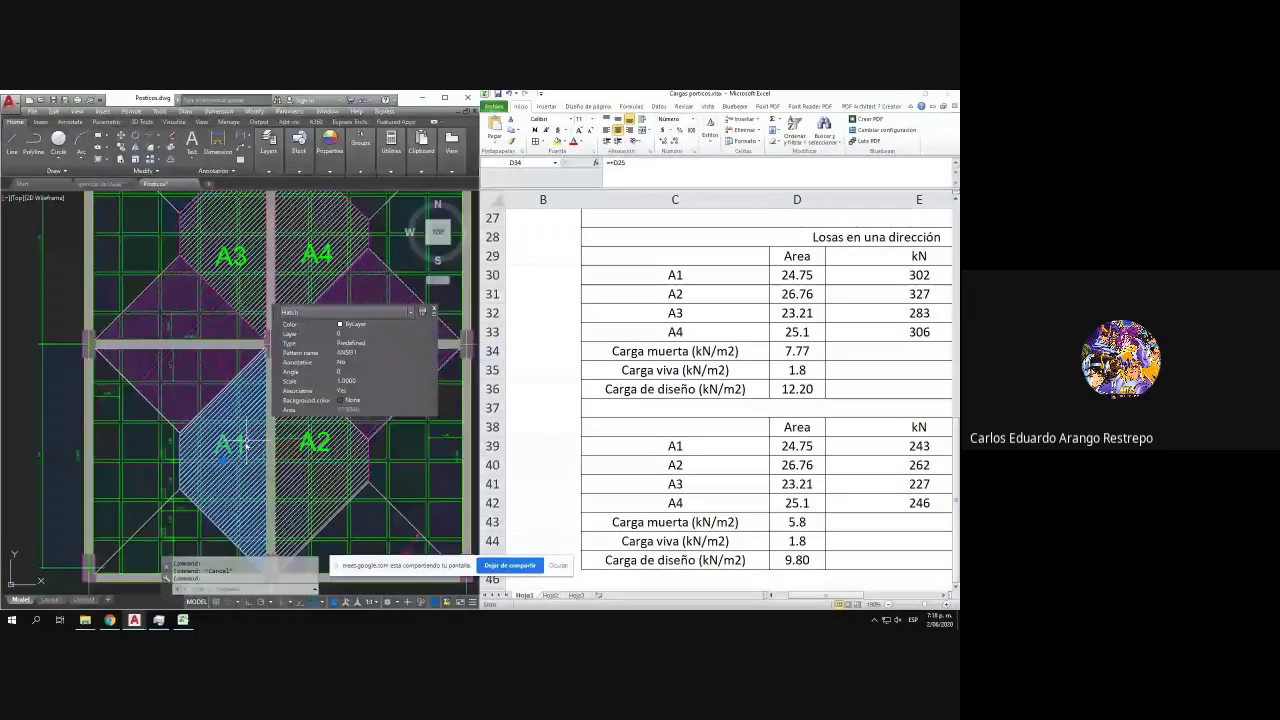
{"action": "scroll", "coordinate": [160, 435], "scroll_direction": "down", "scroll_amount": 2}
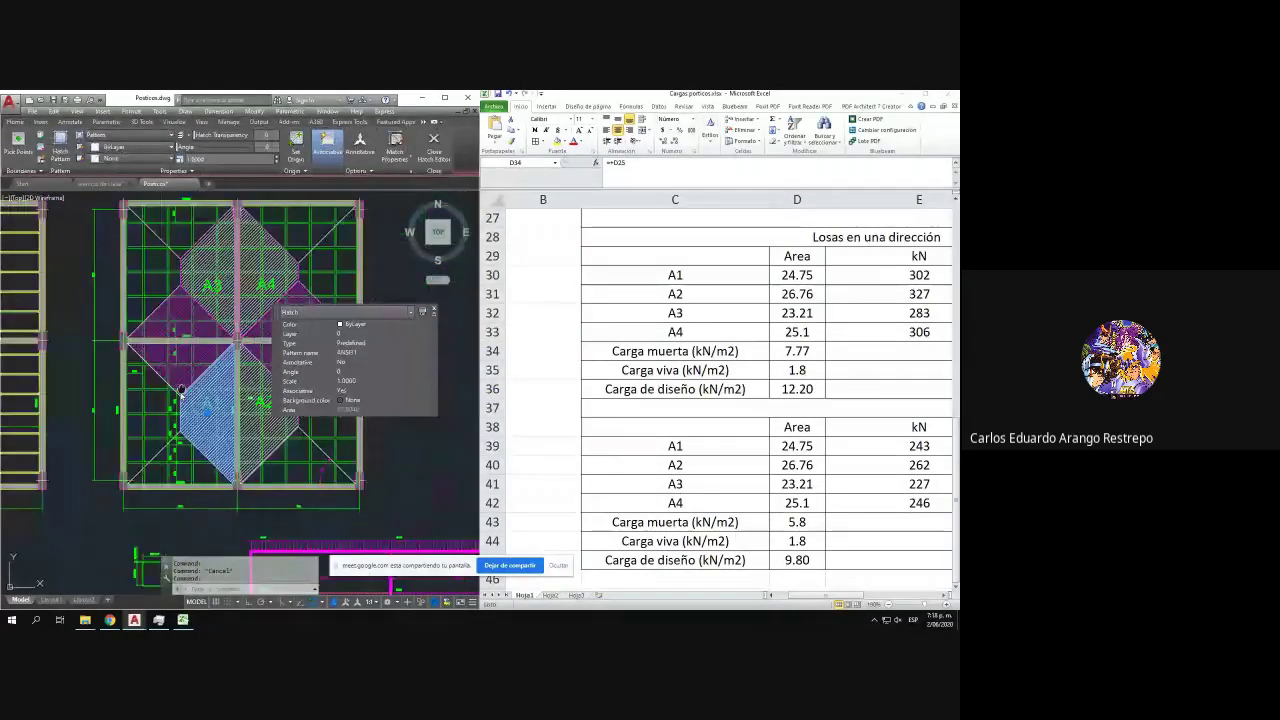
{"action": "key", "text": "Escape"}
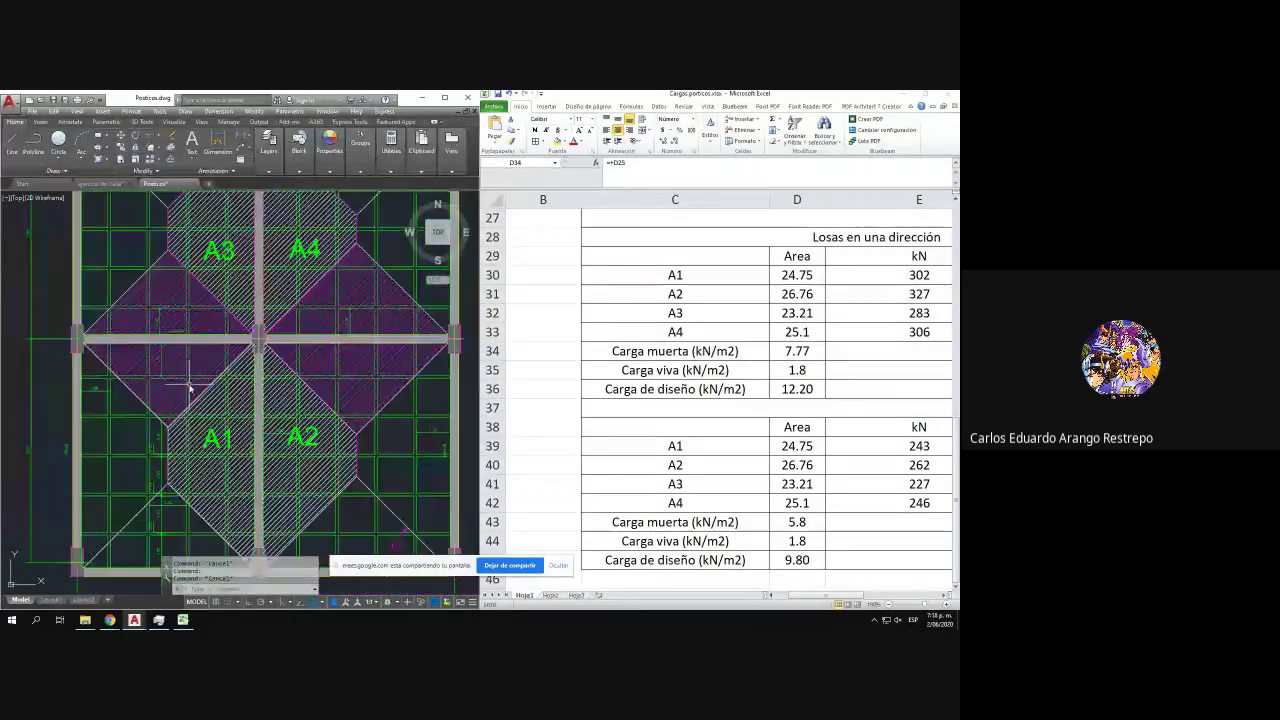
{"action": "scroll", "coordinate": [195, 375], "scroll_direction": "up", "scroll_amount": 2}
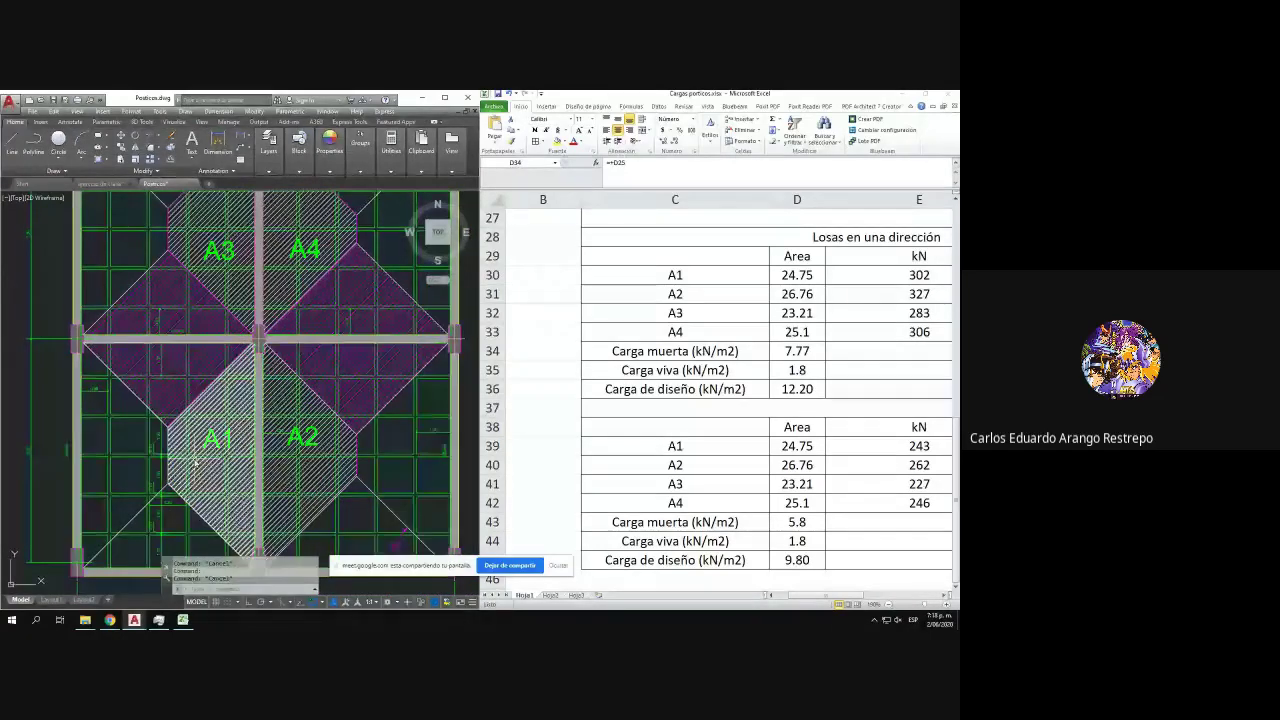
{"action": "left_click_drag", "start_coordinate": [188, 461], "coordinate": [180, 441]}
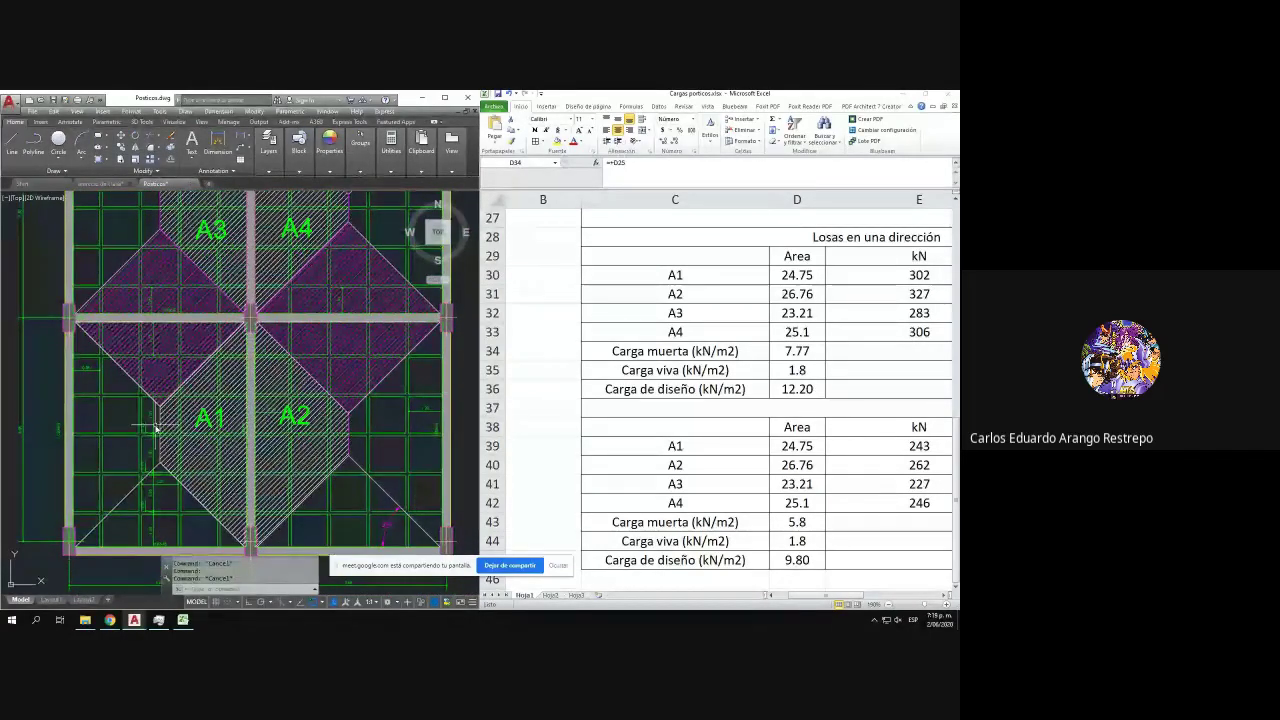
{"action": "left_click_drag", "start_coordinate": [342, 386], "coordinate": [288, 368]}
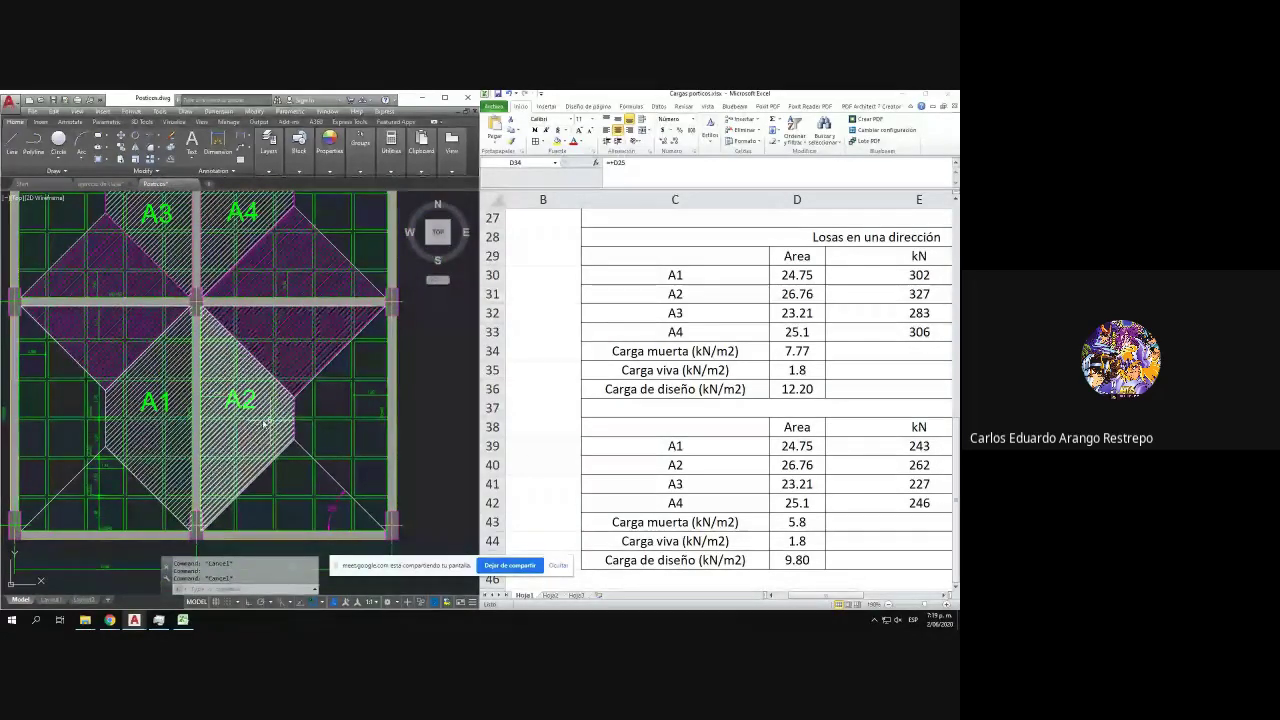
{"action": "mouse_move", "coordinate": [108, 409]}
{"action": "left_mouse_down"}
{"action": "mouse_move", "coordinate": [250, 421]}
{"action": "mouse_move", "coordinate": [161, 398]}
{"action": "left_mouse_up"}
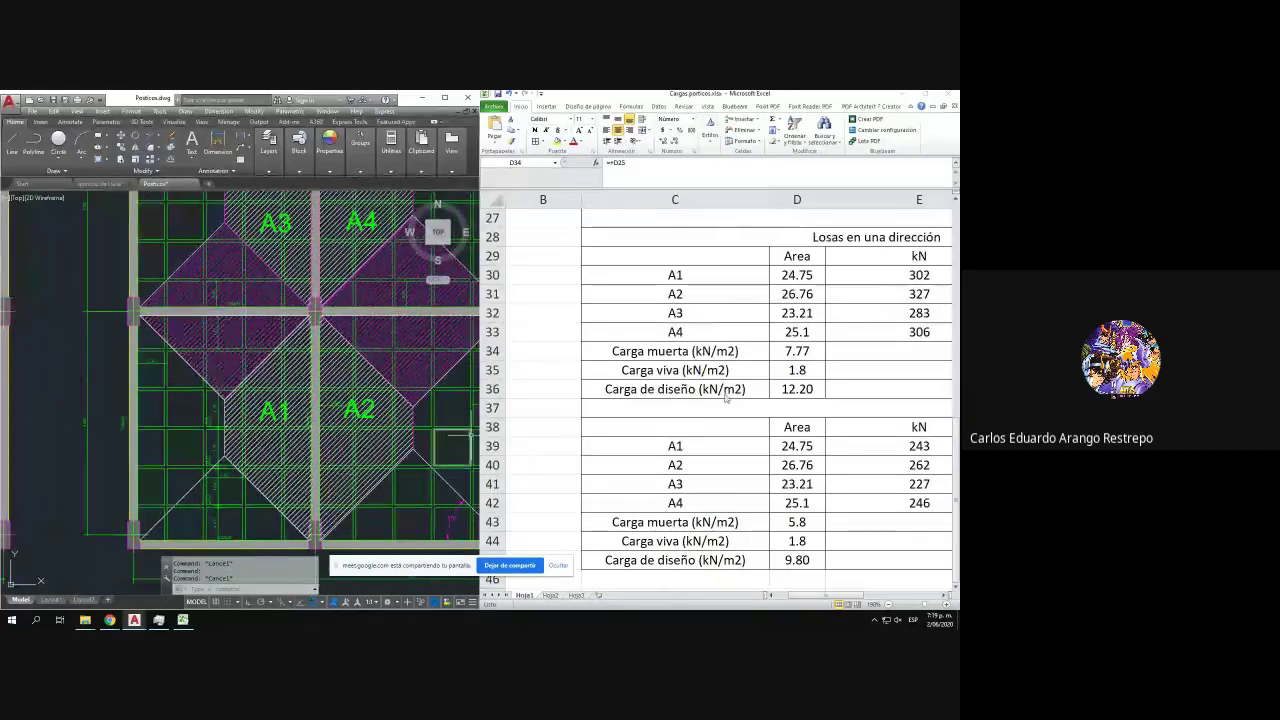
- Check the live load reference in D35 and compare the distributed load columns of the one-way and two-way tables
{"action": "left_click", "coordinate": [759, 376]}
{"action": "left_click", "coordinate": [806, 370]}
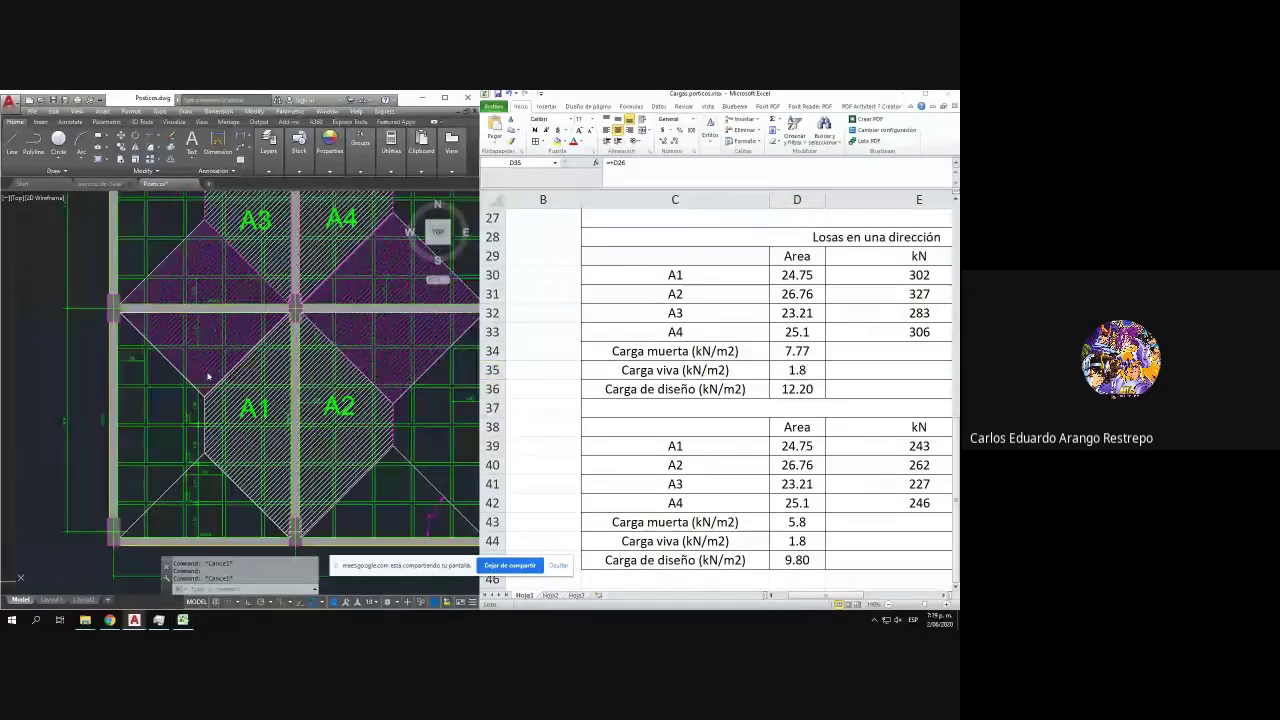
{"action": "left_click", "coordinate": [809, 371]}
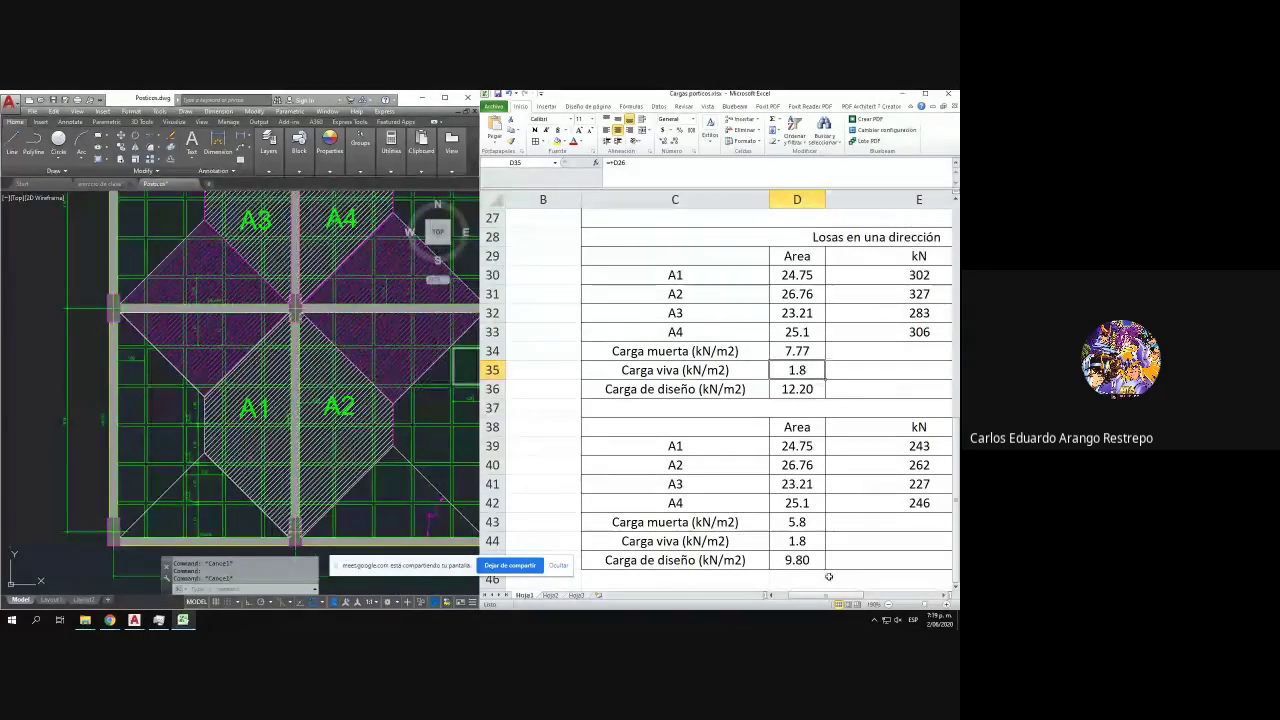
{"action": "left_click_drag", "start_coordinate": [828, 597], "coordinate": [856, 596]}
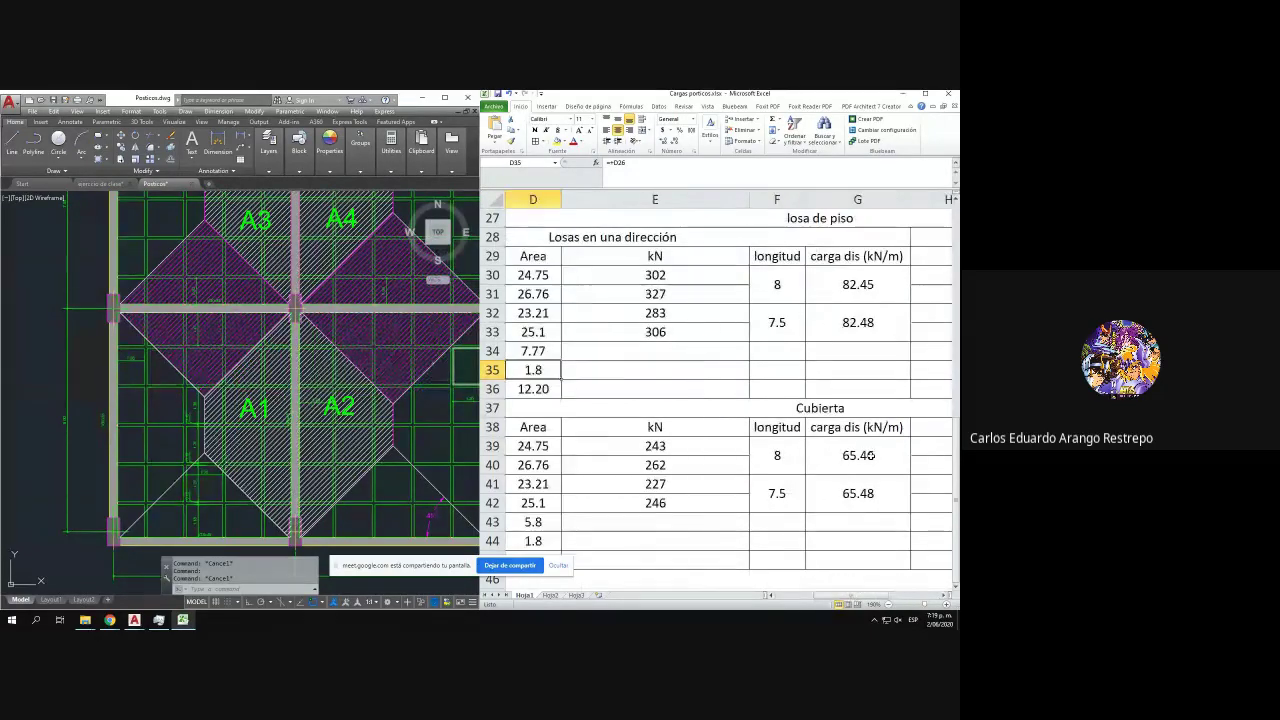
{"action": "left_click", "coordinate": [926, 94]}
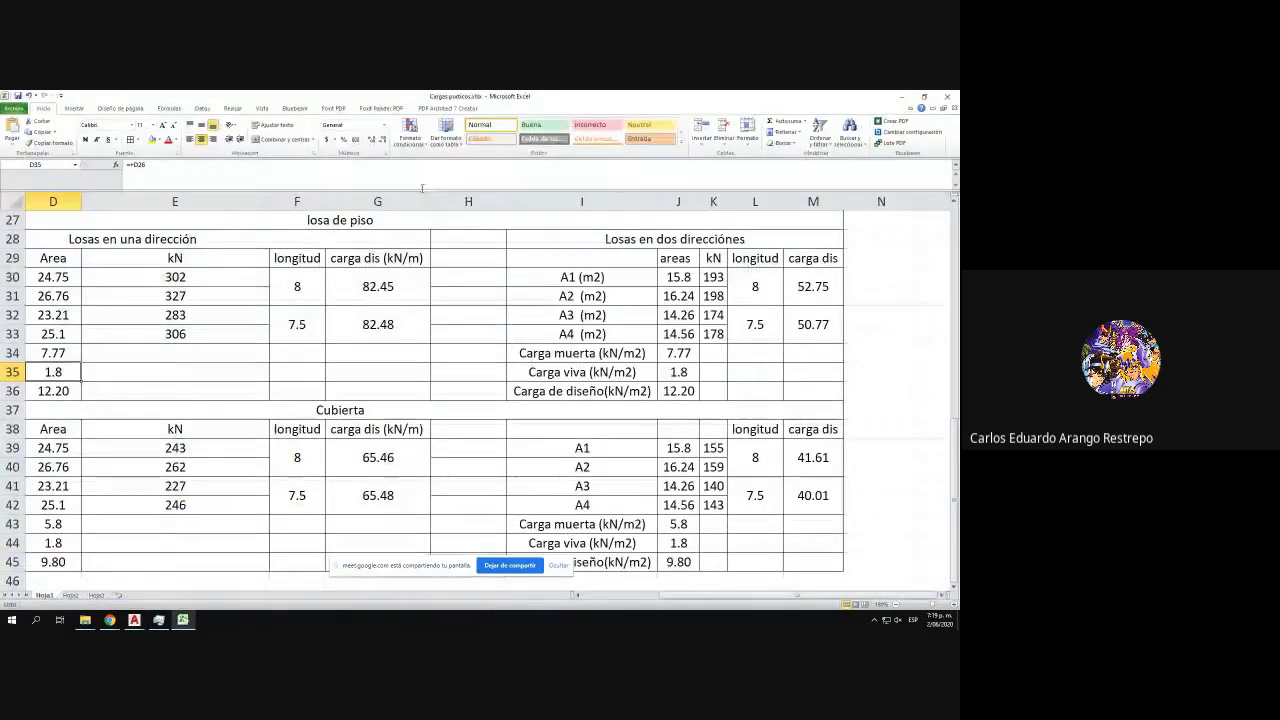
{"action": "left_click_drag", "start_coordinate": [700, 97], "coordinate": [958, 135]}
{"action": "left_click", "coordinate": [745, 364]}
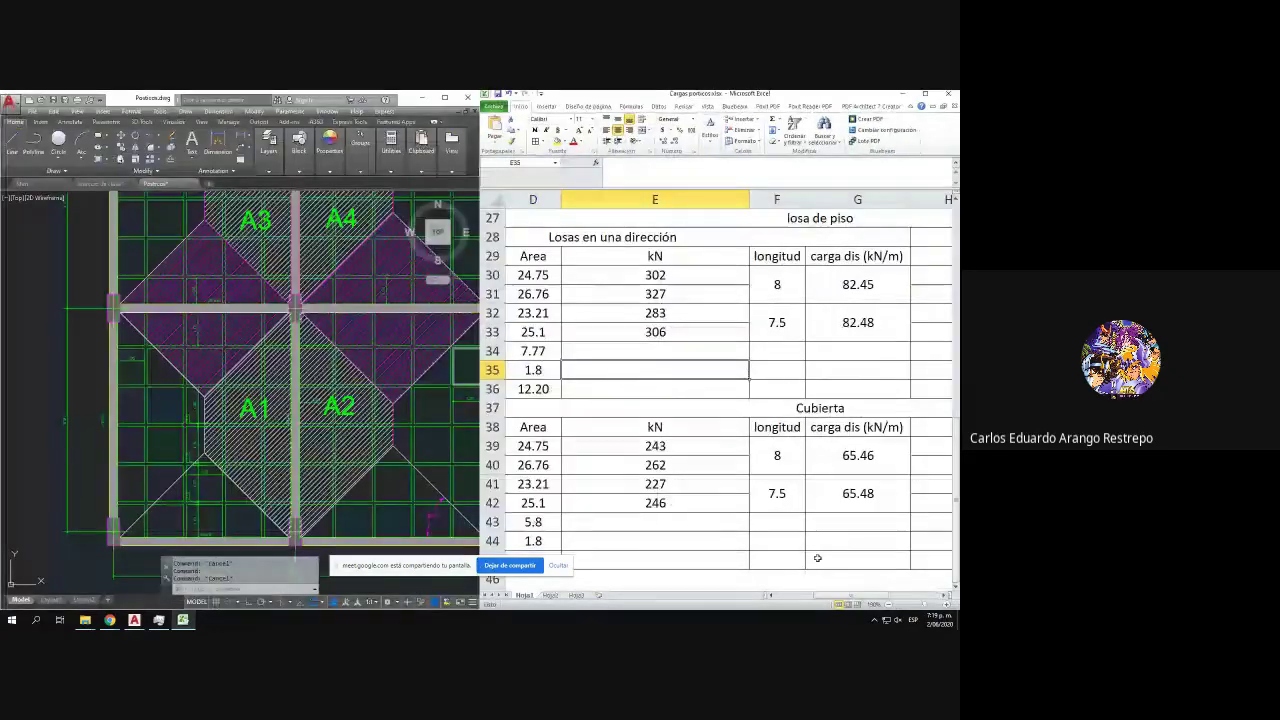
- Open the design load formula in D36 of the one-way floor table to review its load factors
{"action": "left_click_drag", "start_coordinate": [840, 597], "coordinate": [811, 600]}
{"action": "left_click_drag", "start_coordinate": [235, 485], "coordinate": [95, 471]}
{"action": "left_click_drag", "start_coordinate": [123, 368], "coordinate": [142, 386]}
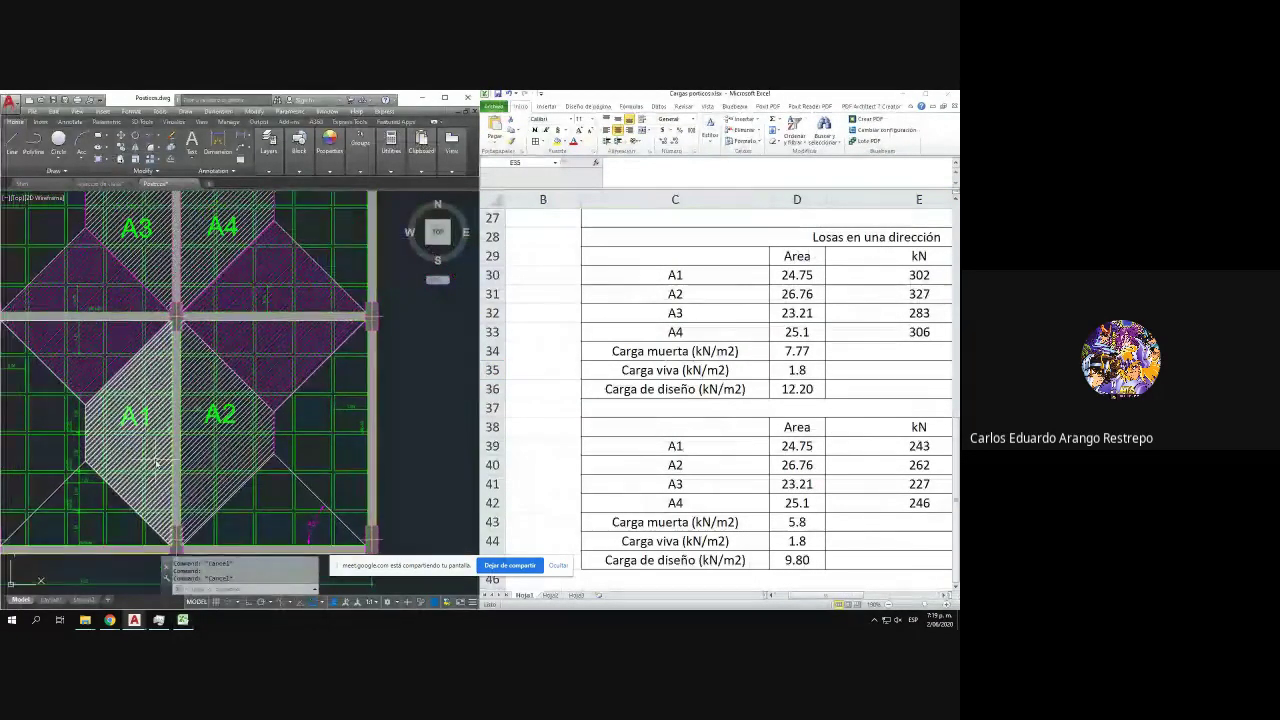
{"action": "left_click", "coordinate": [800, 524]}
{"action": "left_click", "coordinate": [812, 388]}
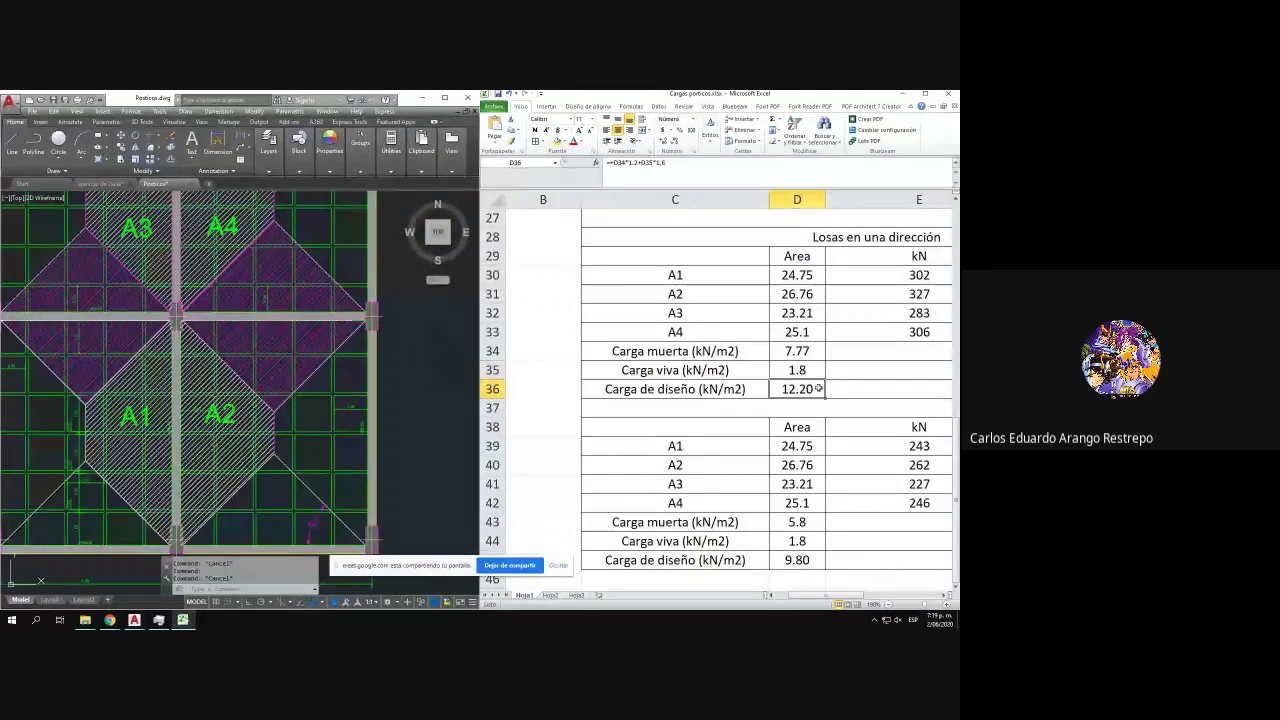
{"action": "key", "text": "F2"}
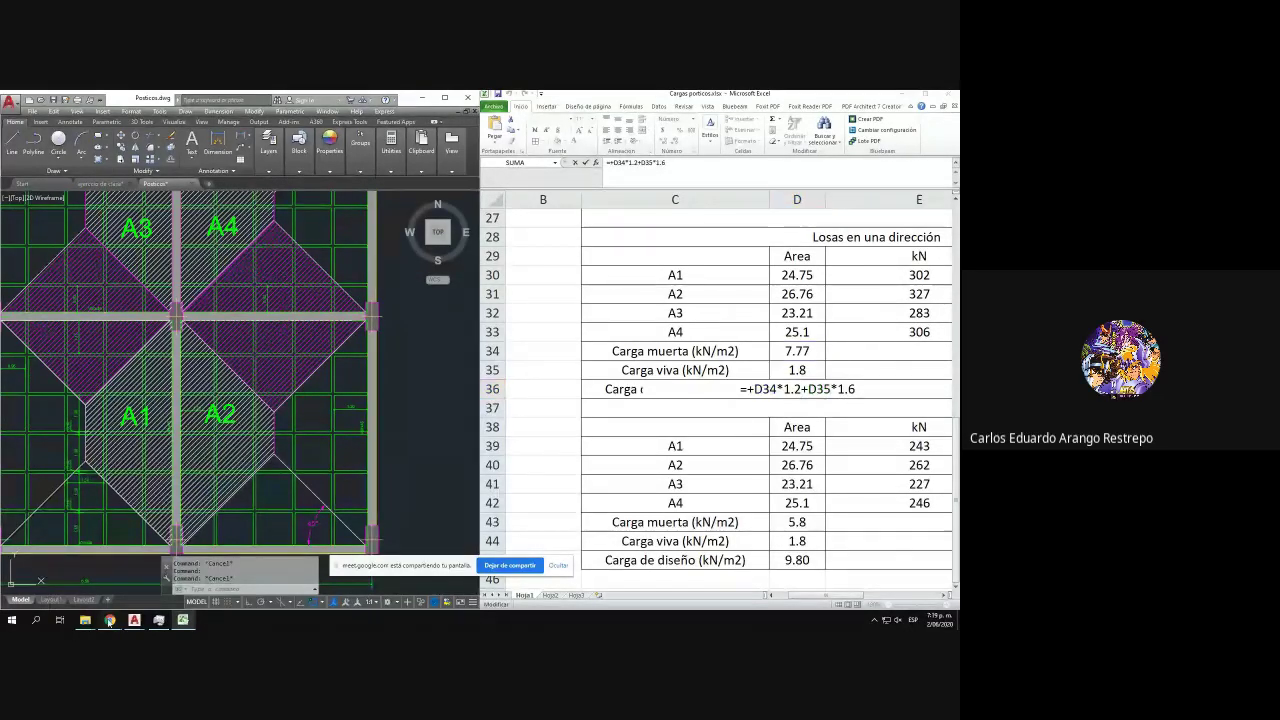
- Switch to the Google Meet window to check on the participants, and minimize it again
{"action": "mouse_move", "coordinate": [109, 620]}
{"action": "left_click", "coordinate": [219, 570]}
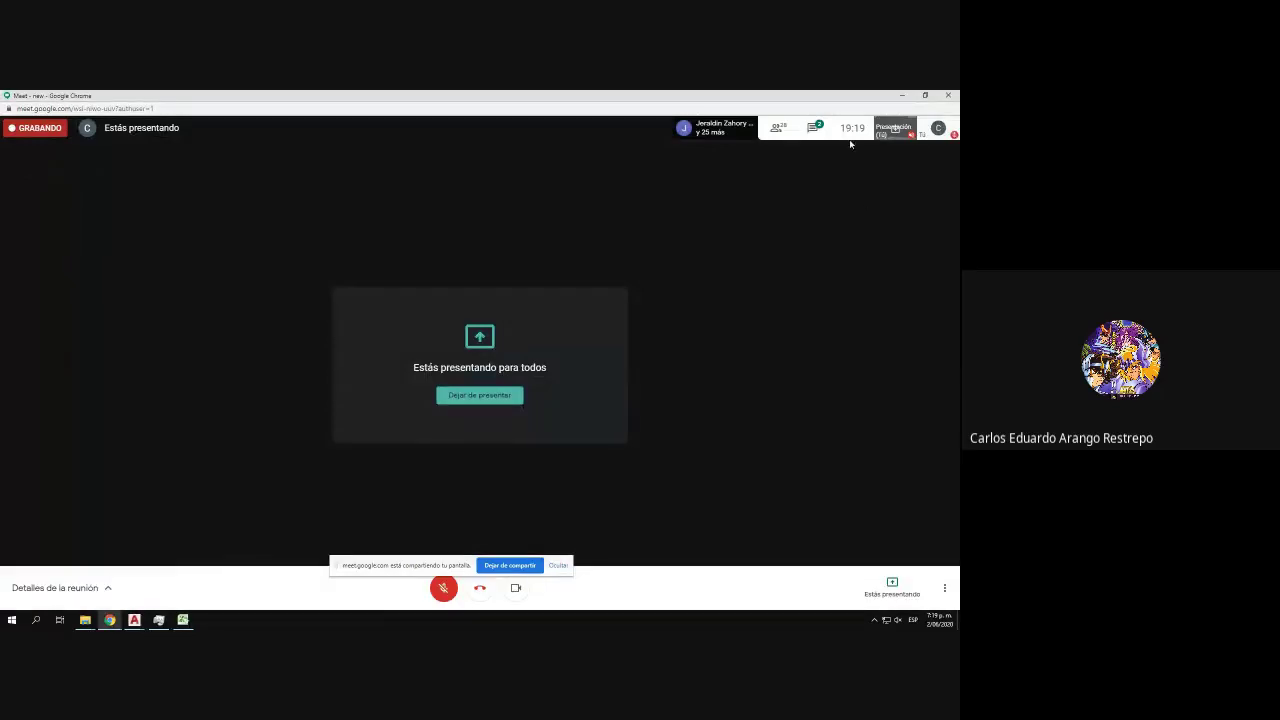
{"action": "left_click", "coordinate": [902, 96]}
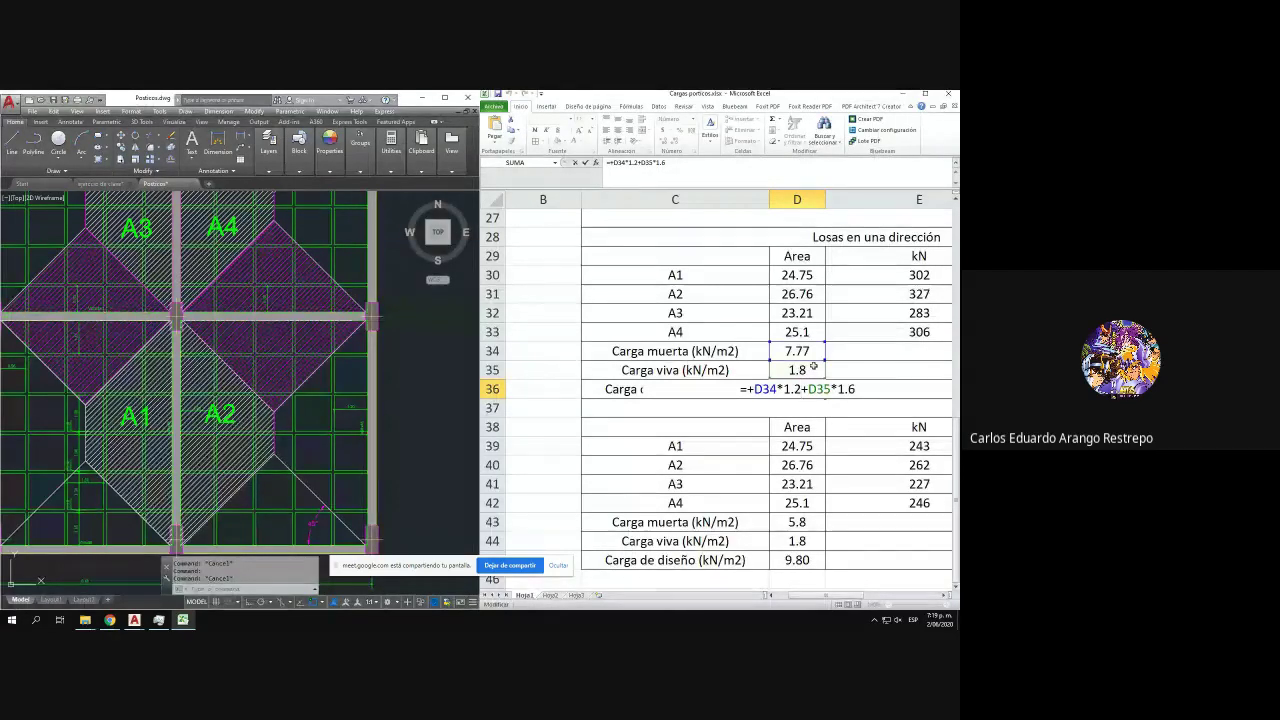
- Try a live load of 2.5 kN/m2 in D35 of the one-way floor table and review the kN column
{"action": "left_click", "coordinate": [814, 368]}
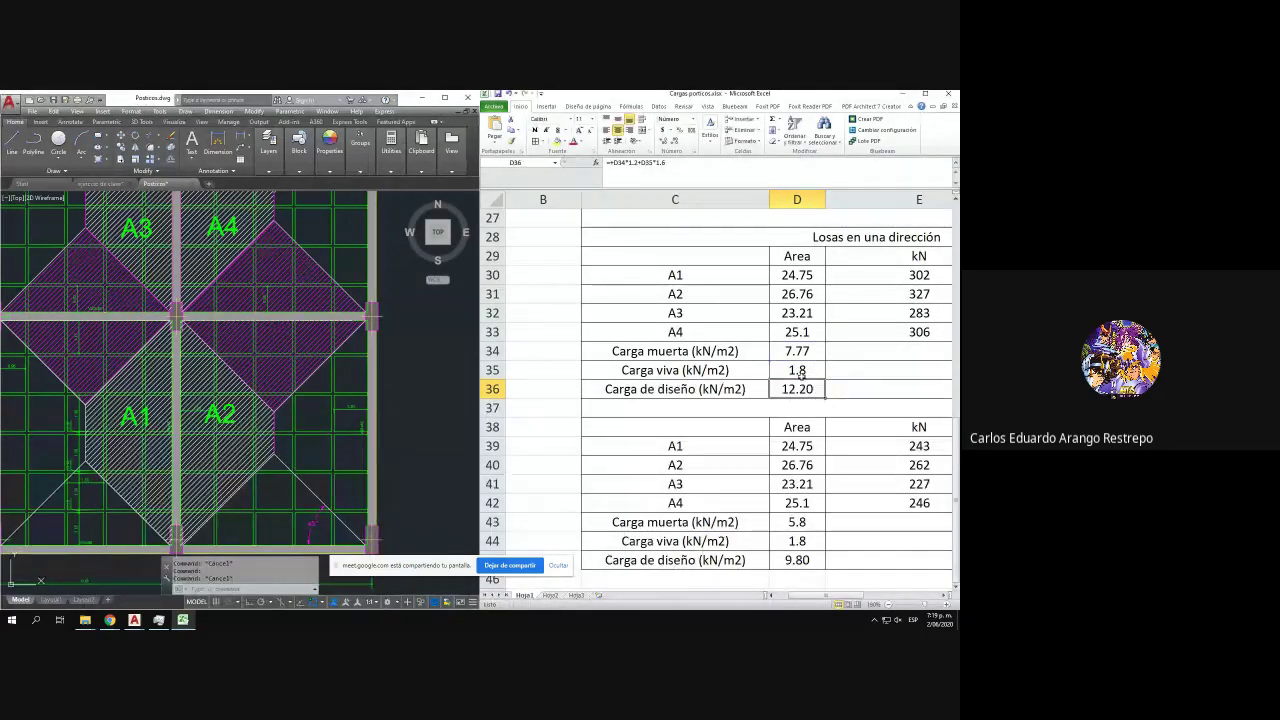
{"action": "type", "text": "2.5"}
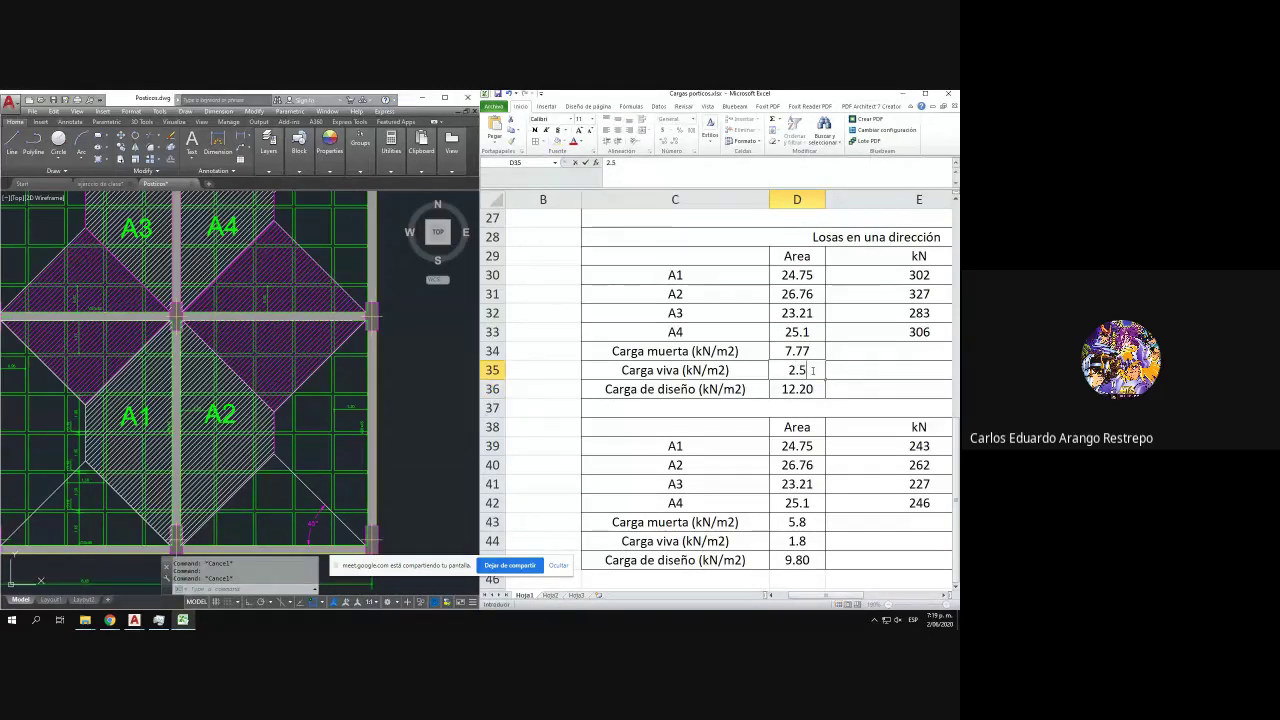
{"action": "key", "text": "Return"}
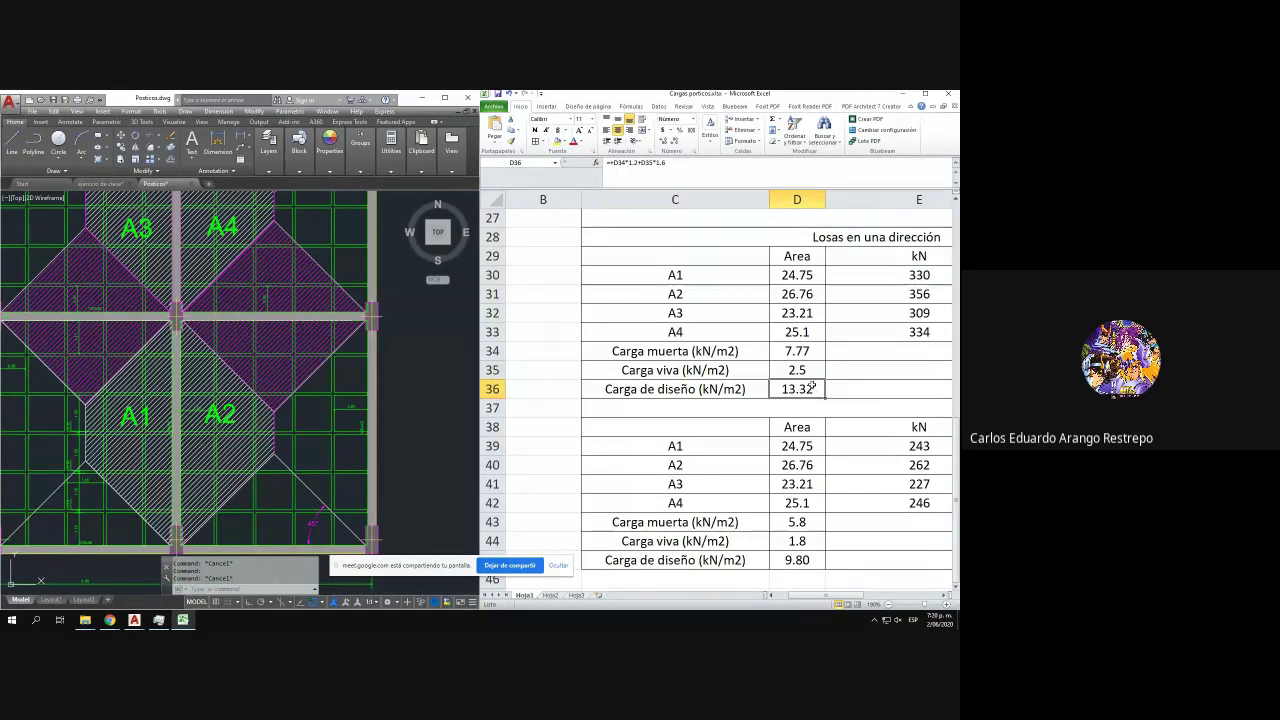
{"action": "left_click_drag", "start_coordinate": [835, 597], "coordinate": [871, 599]}
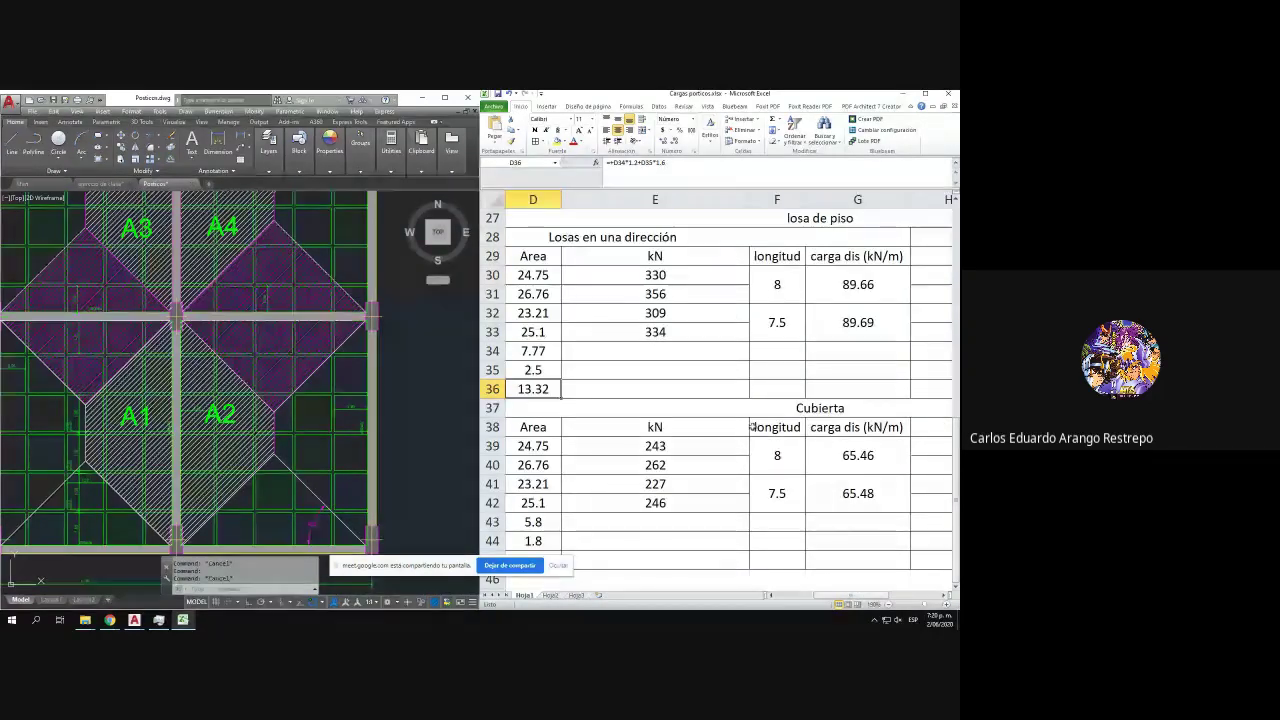
{"action": "left_click_drag", "start_coordinate": [657, 276], "coordinate": [620, 336]}
- Set the one-way floor slab's live load in D35 to 1.8 and check the A1 to A4 load formulas
{"action": "left_click", "coordinate": [533, 370]}
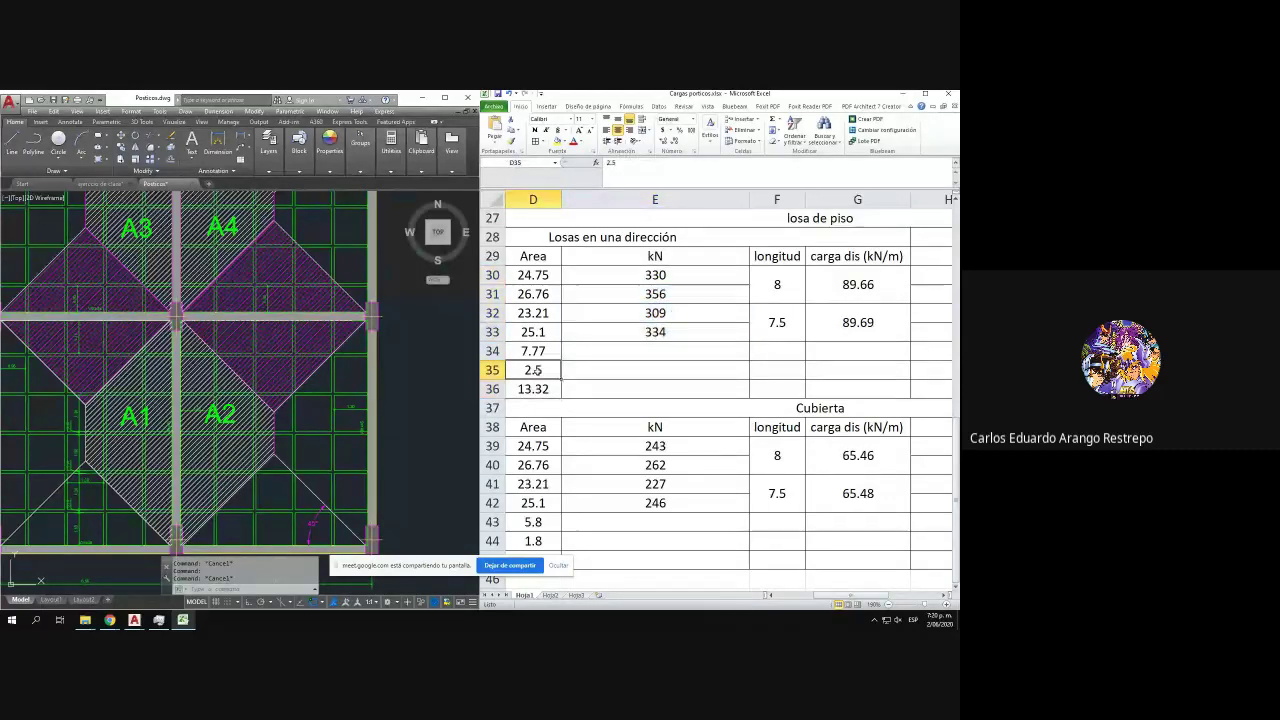
{"action": "type", "text": "1.8"}
{"action": "key", "text": "Return"}
{"action": "left_click", "coordinate": [680, 281]}
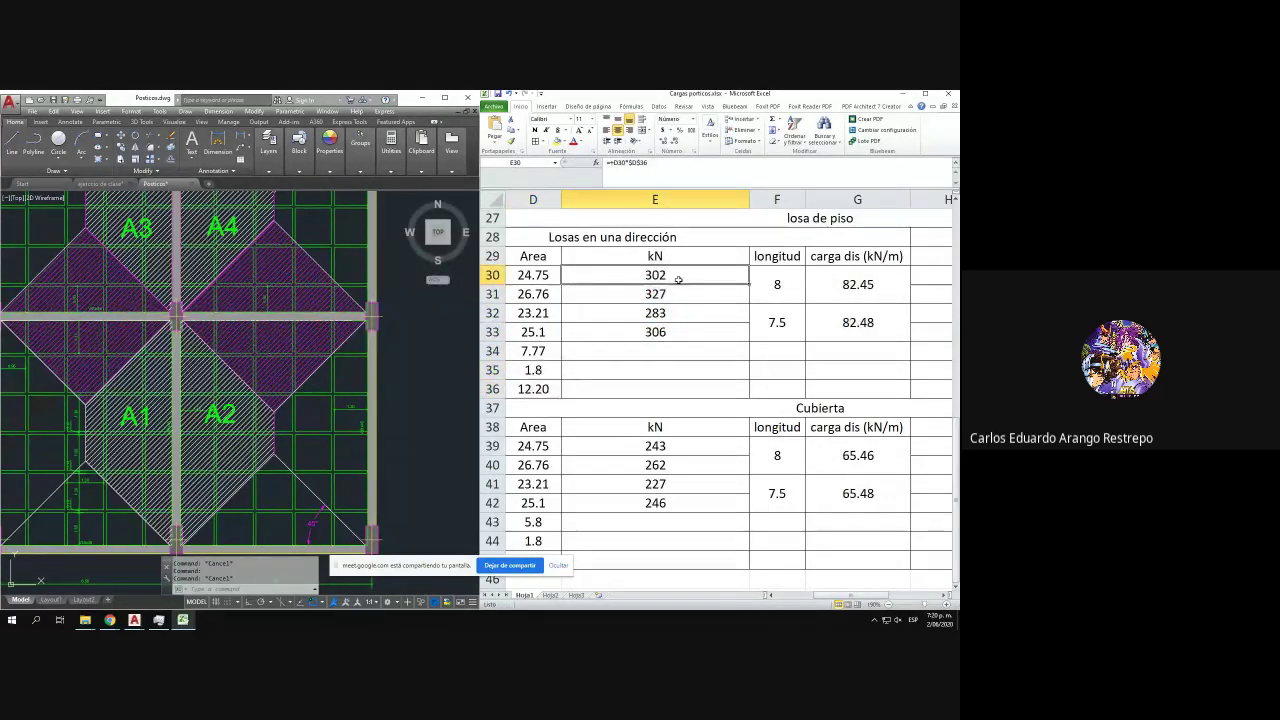
{"action": "key", "text": "Down"}
{"action": "key", "text": "Down"}
{"action": "key", "text": "Down"}
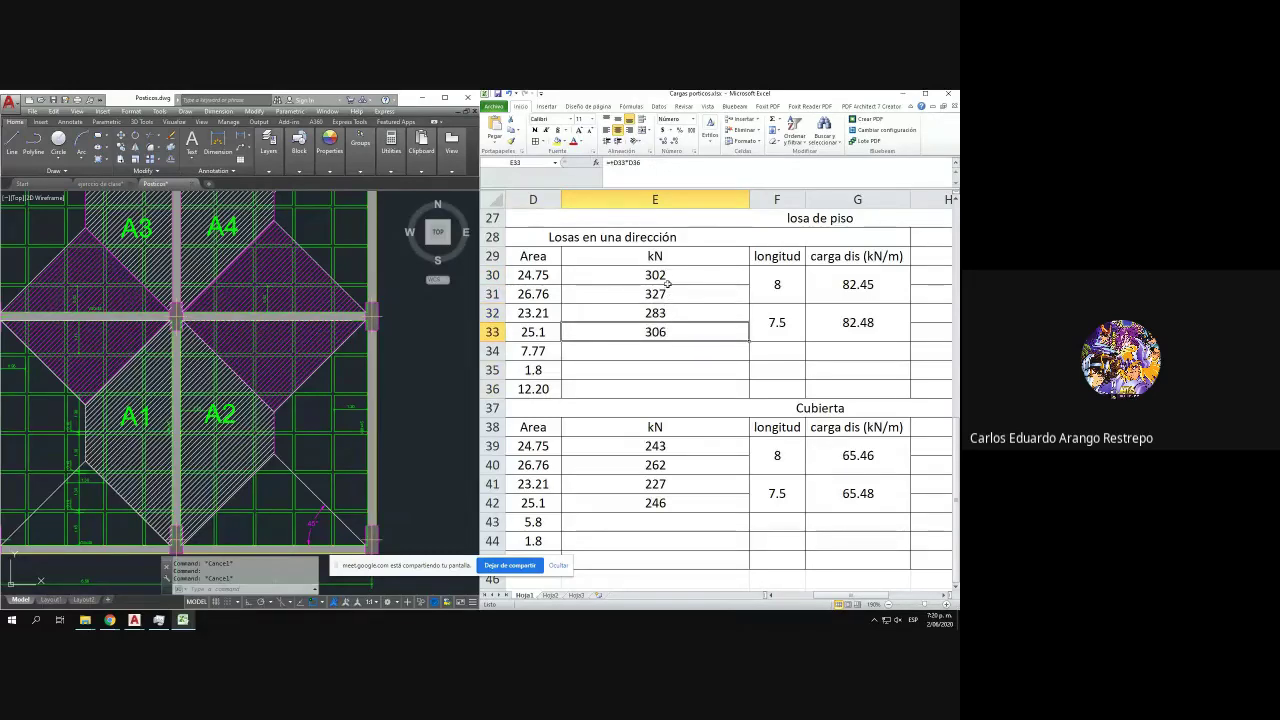
- Try the 2.5 live load in D35 again to compare the A1 to A4 loads in kN, and undo the change
{"action": "left_click", "coordinate": [551, 376]}
{"action": "type", "text": "2.5"}
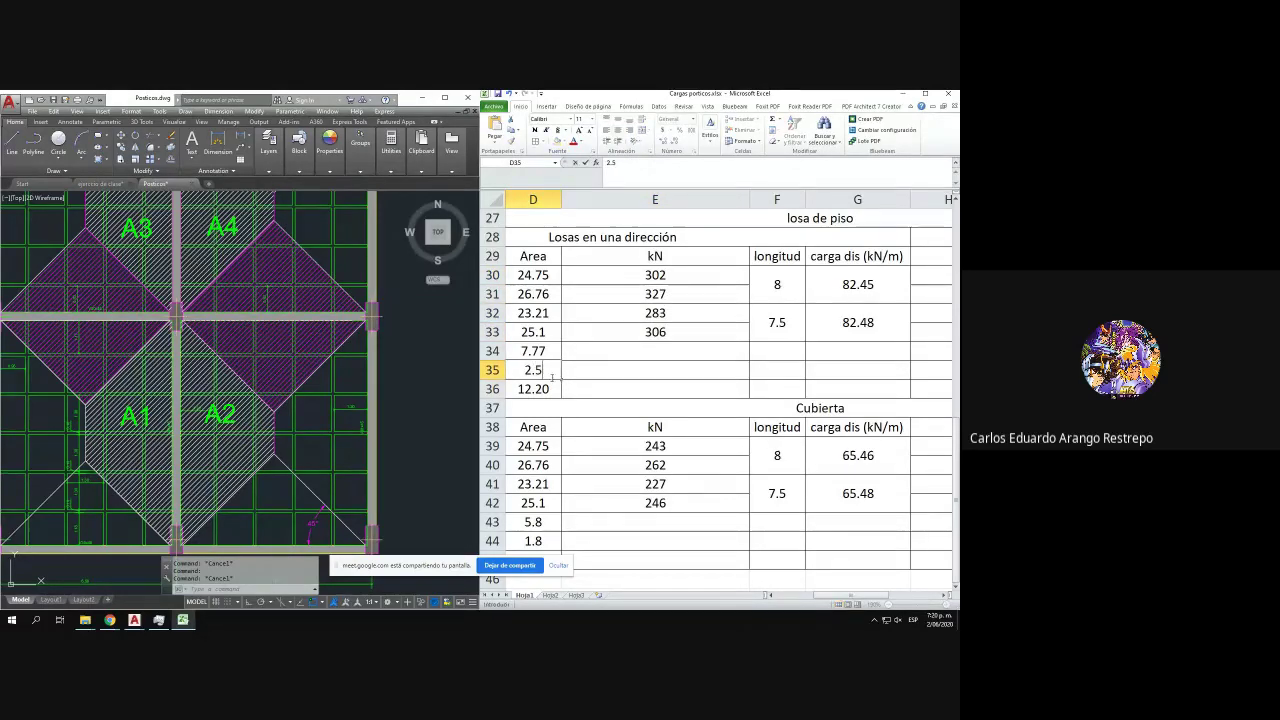
{"action": "key", "text": "Return"}
{"action": "left_click", "coordinate": [625, 274]}
{"action": "key", "text": "Down"}
{"action": "left_click", "coordinate": [632, 326]}
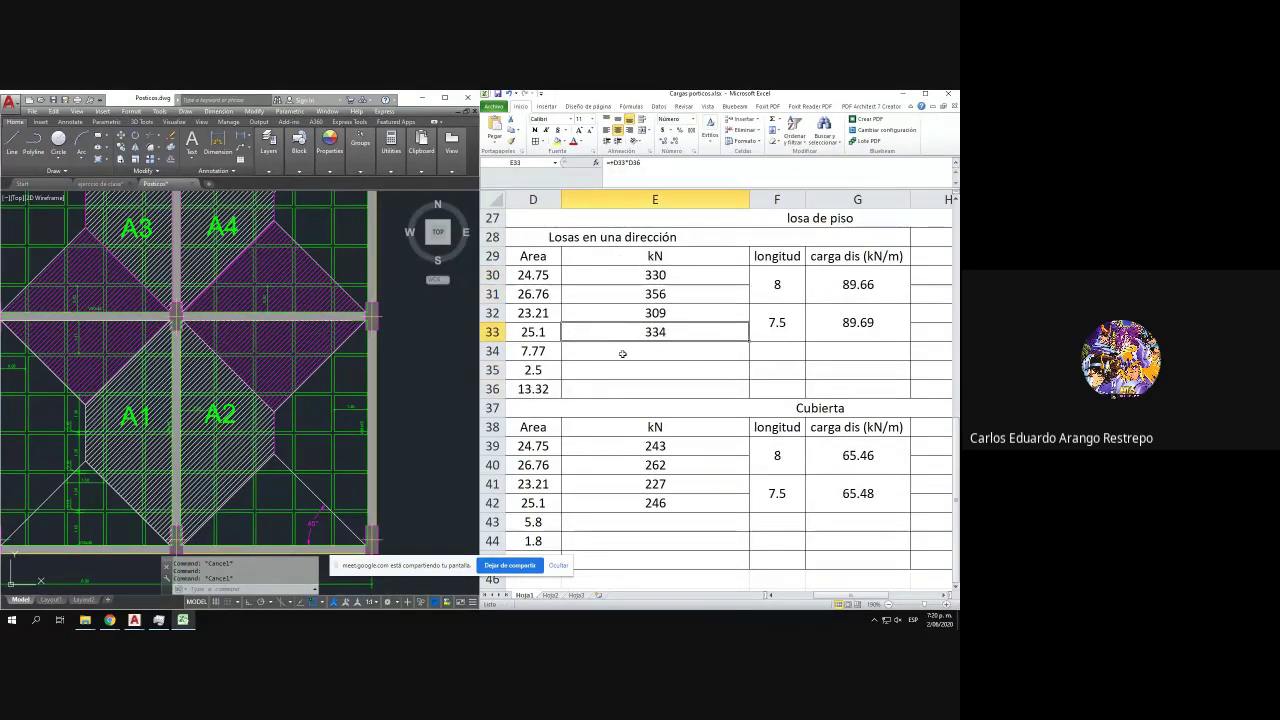
{"action": "key", "text": "ctrl+z"}
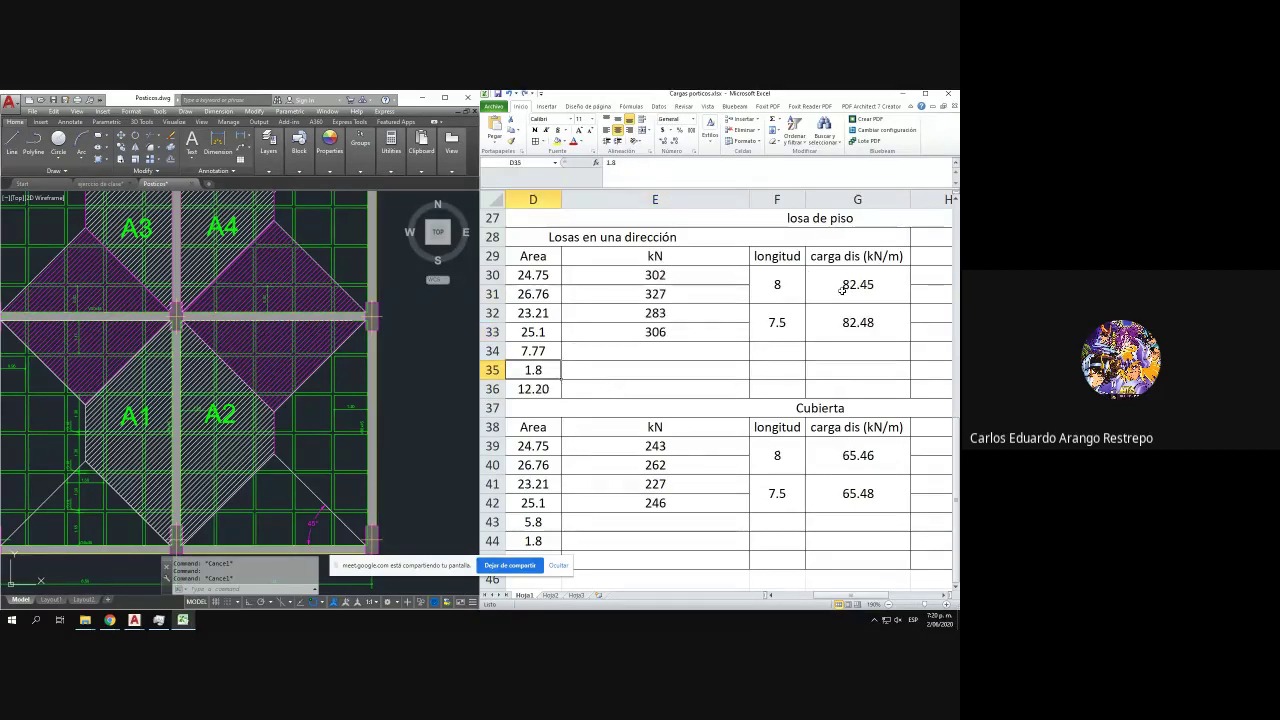
- Try a live load of 2.5 kN/m2 in D35 and review the distributed loads in G30 and G32
{"action": "left_click", "coordinate": [848, 333]}
{"action": "left_click", "coordinate": [533, 370]}
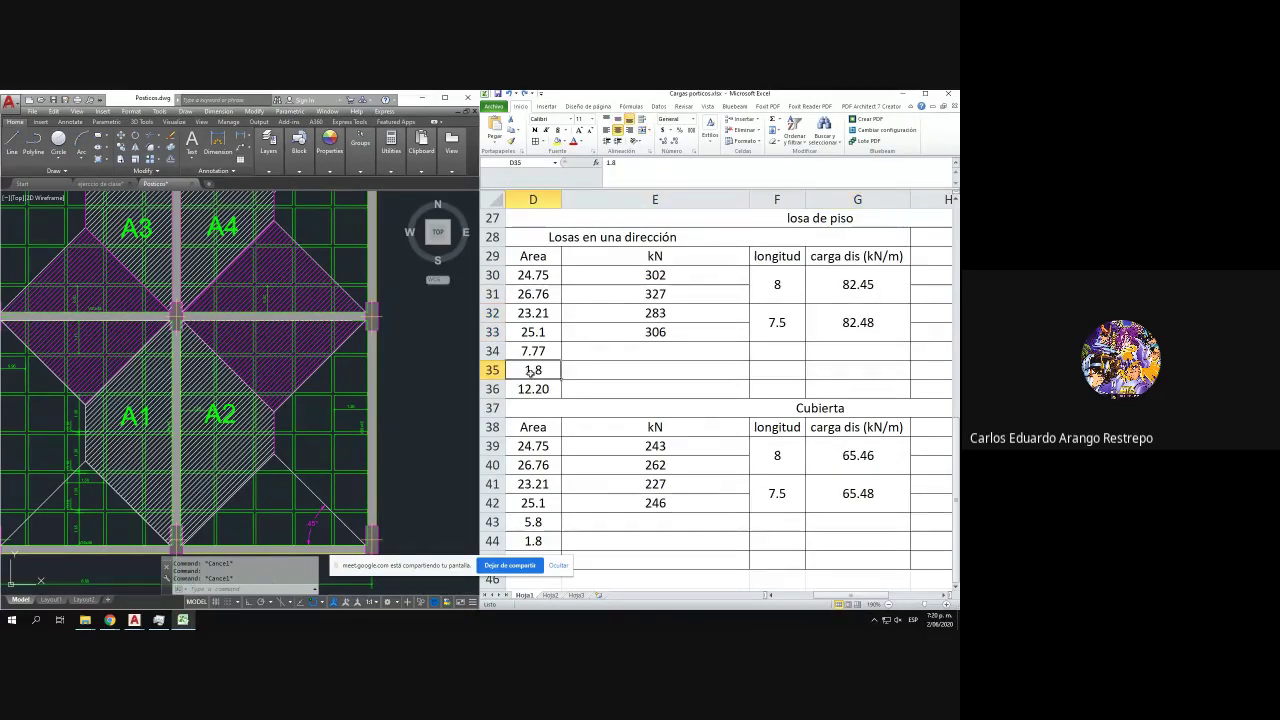
{"action": "type", "text": "2.5"}
{"action": "key", "text": "Return"}
{"action": "left_click", "coordinate": [852, 292]}
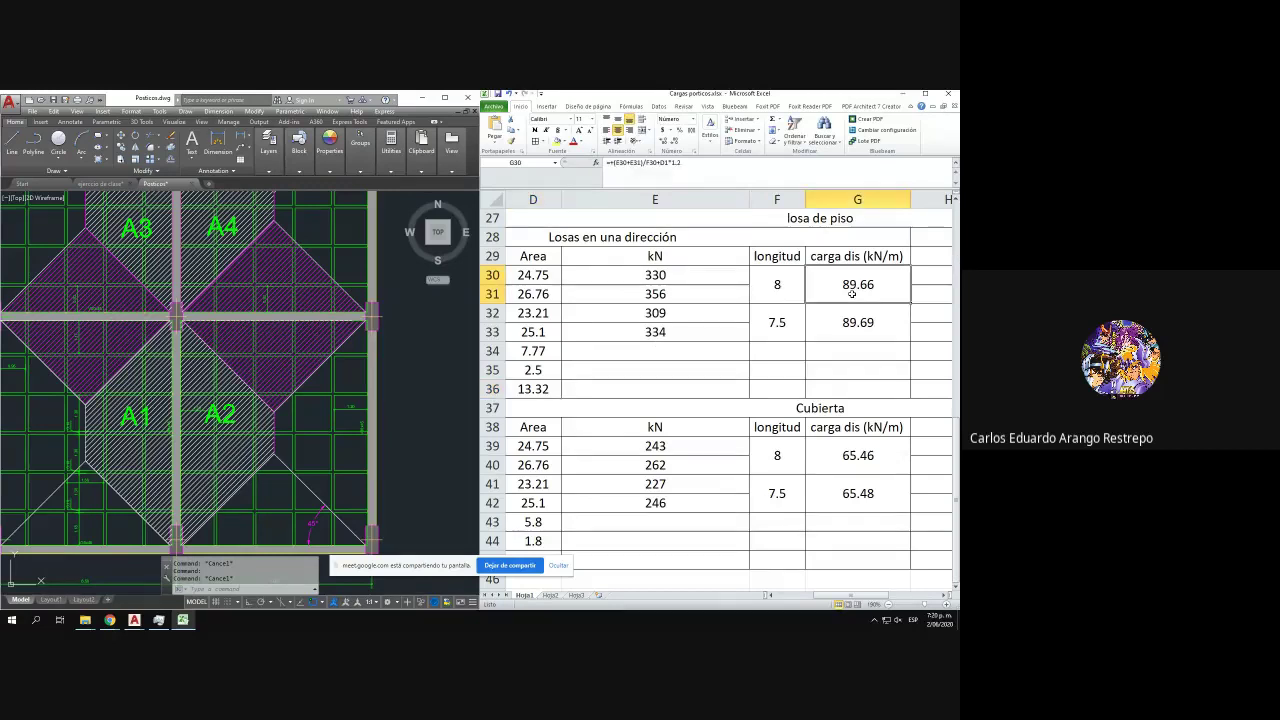
{"action": "left_click", "coordinate": [855, 314]}
{"action": "left_click", "coordinate": [853, 286]}
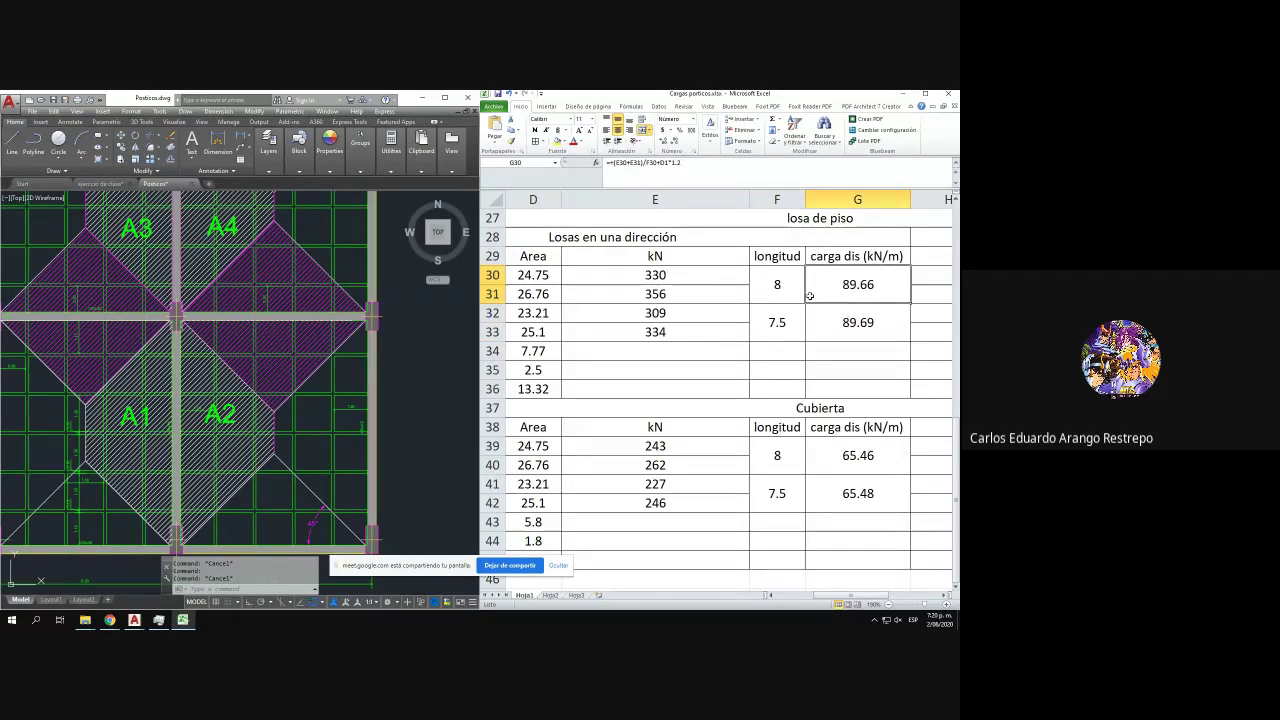
- Inspect the A1, A2 and A3 load formulas in the one-way floor table's kN column and the design load in D36
{"action": "scroll", "coordinate": [854, 586], "scroll_direction": "left", "scroll_amount": 1}
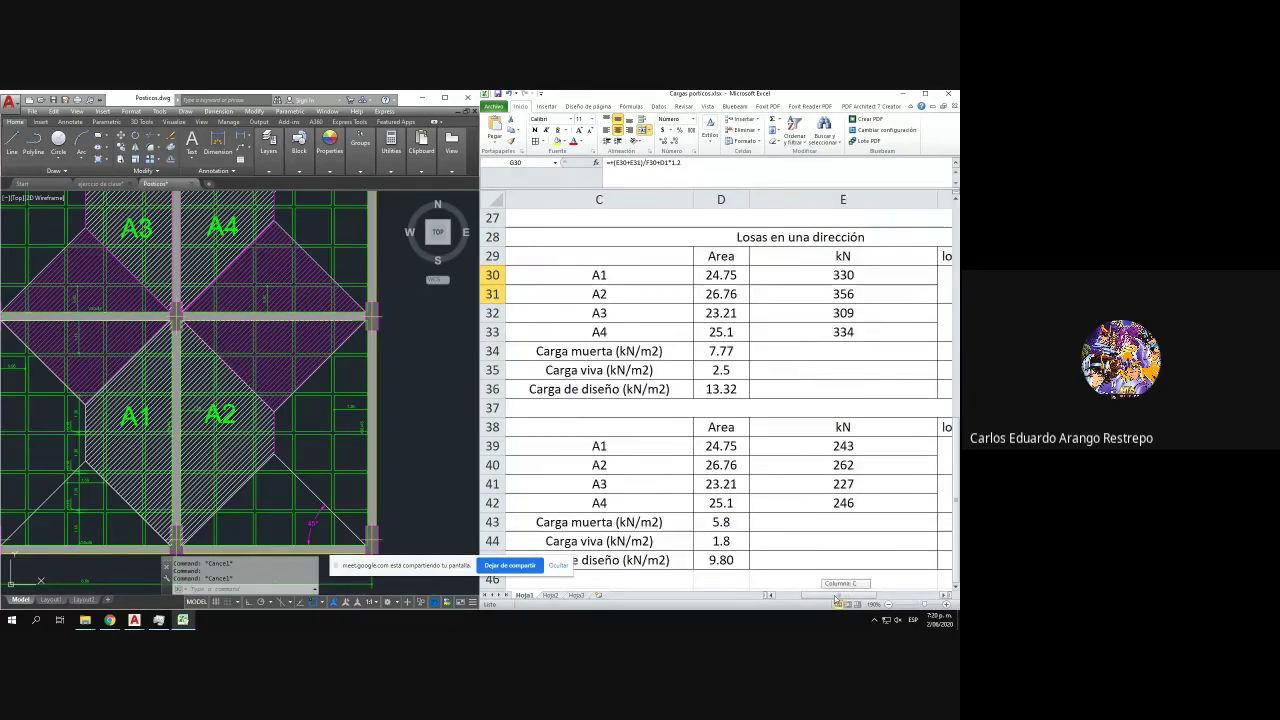
{"action": "left_click", "coordinate": [843, 274]}
{"action": "double_click", "coordinate": [843, 274]}
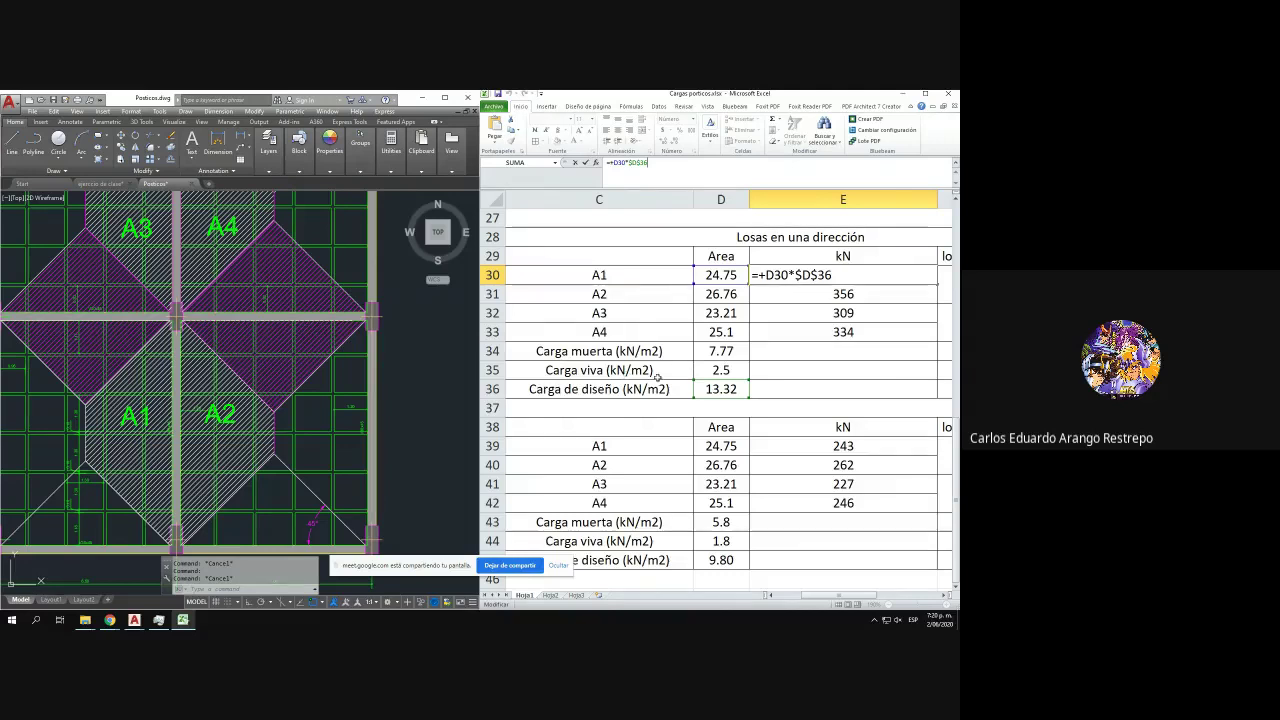
{"action": "key", "text": "Return"}
{"action": "double_click", "coordinate": [812, 293]}
{"action": "key", "text": "Return"}
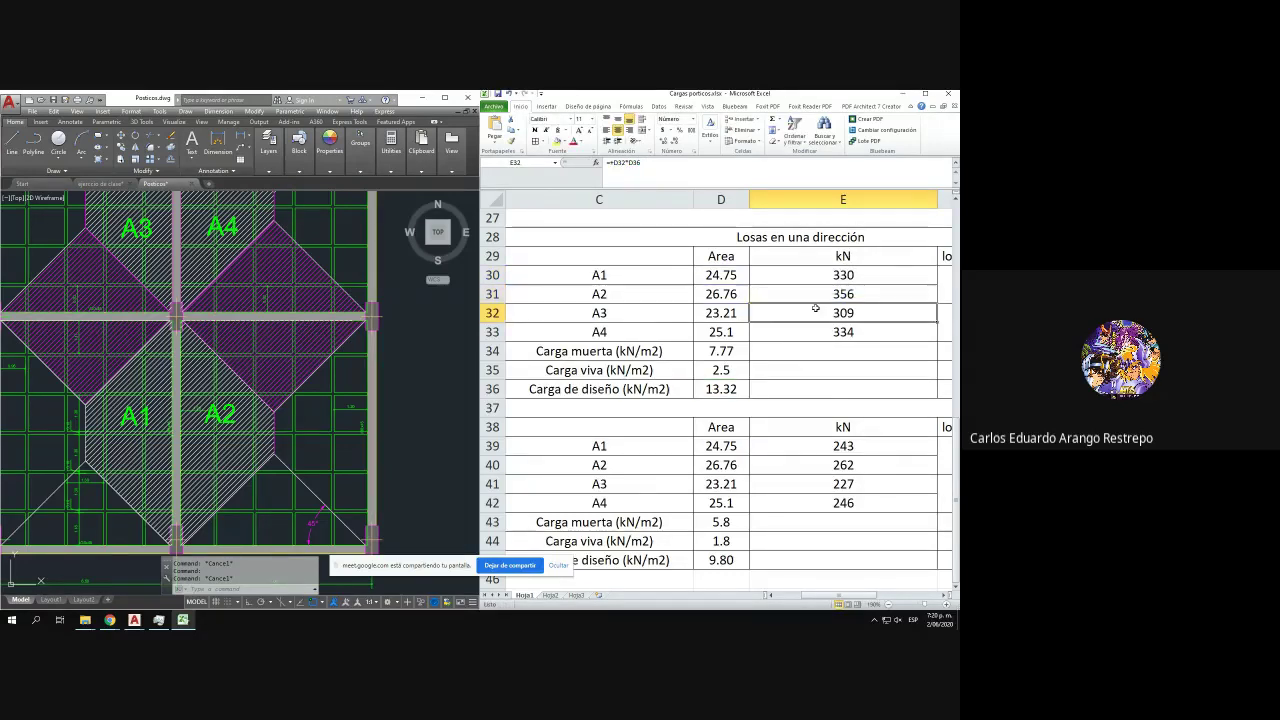
{"action": "double_click", "coordinate": [812, 312]}
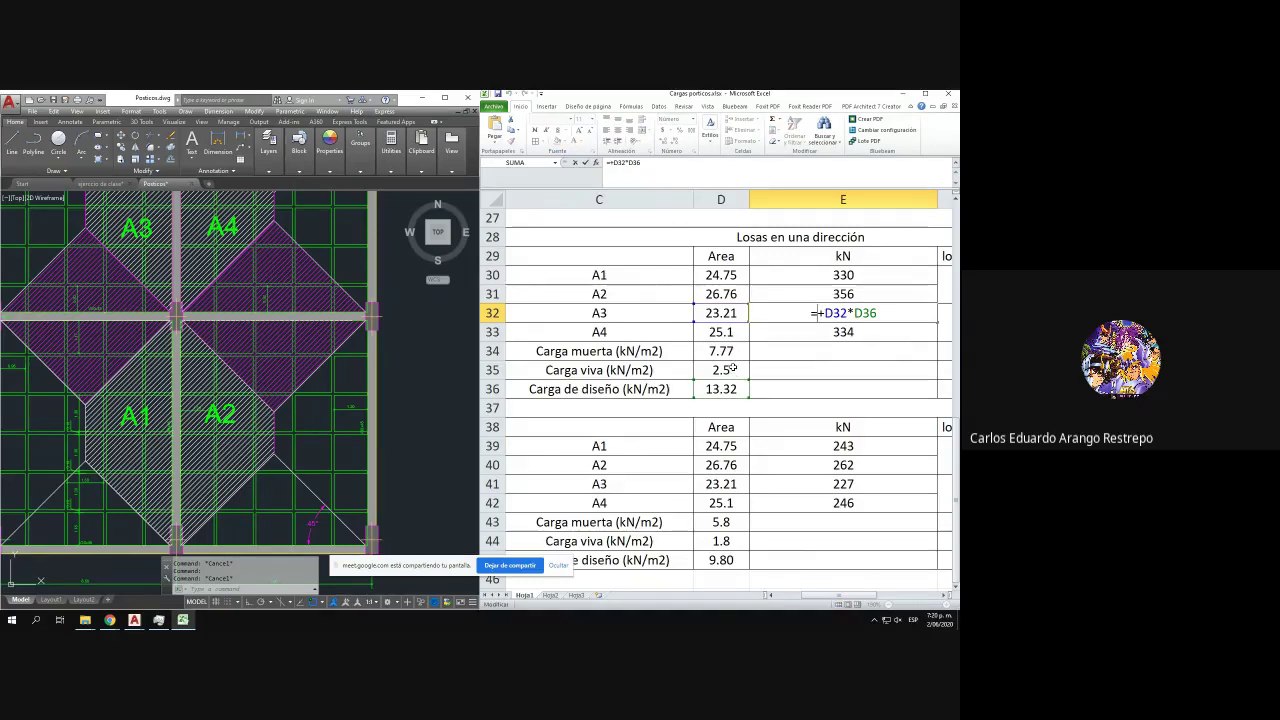
{"action": "key", "text": "Return"}
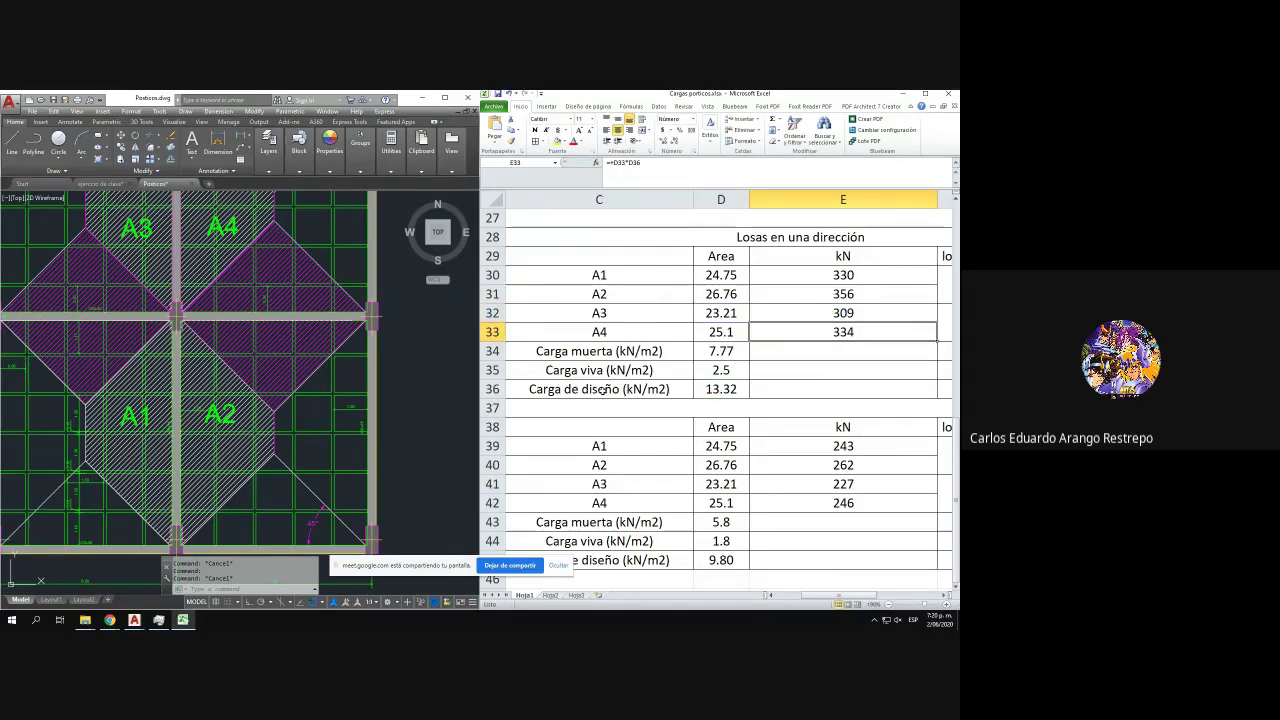
{"action": "left_click", "coordinate": [603, 391]}
{"action": "left_click", "coordinate": [721, 389]}
{"action": "left_click", "coordinate": [622, 391]}
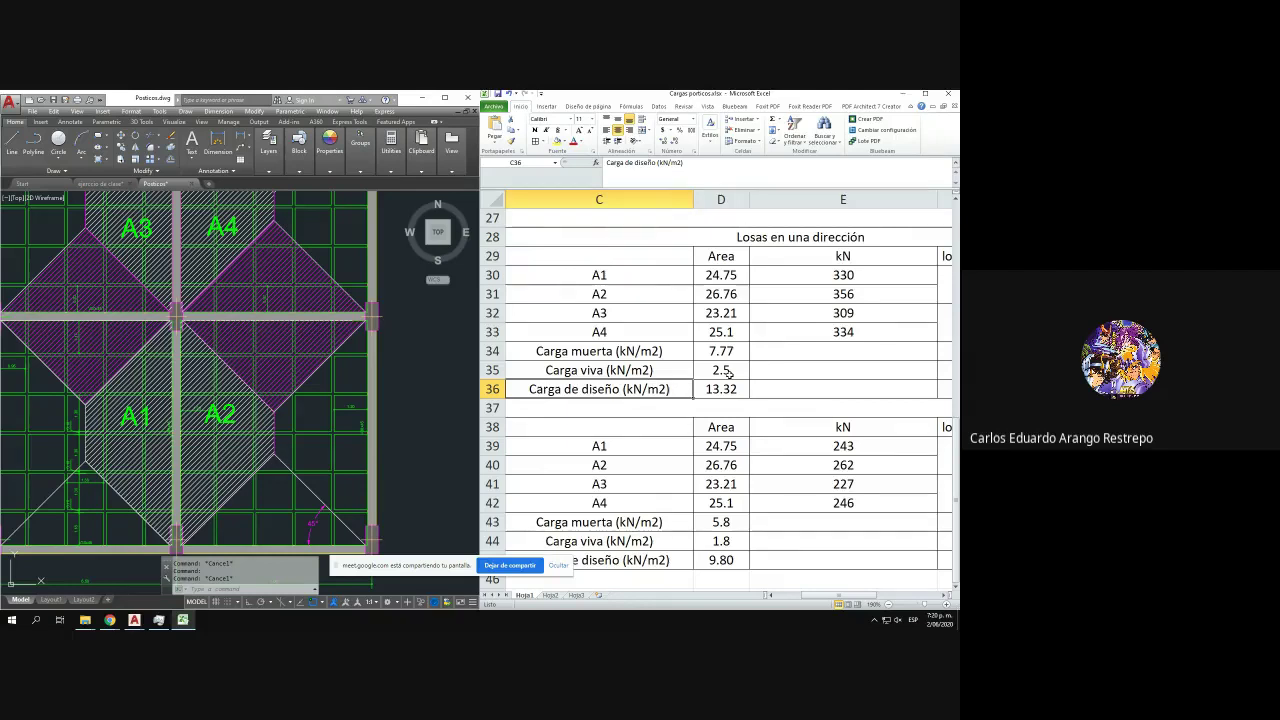
- Link the one-way floor slab's live load in D35 to the floor slab live load in D26
{"action": "left_click", "coordinate": [729, 371]}
{"action": "type", "text": "+"}
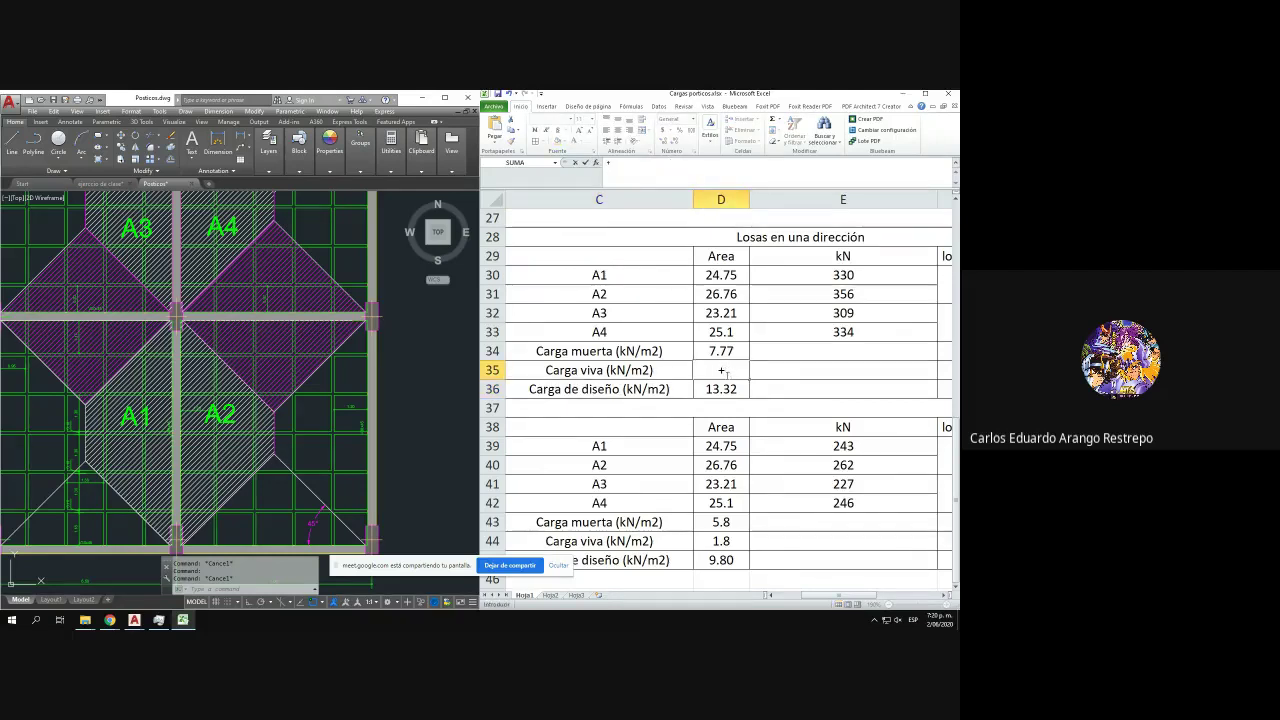
{"action": "scroll", "coordinate": [730, 376], "scroll_direction": "up", "scroll_amount": 4}
{"action": "left_click", "coordinate": [733, 430]}
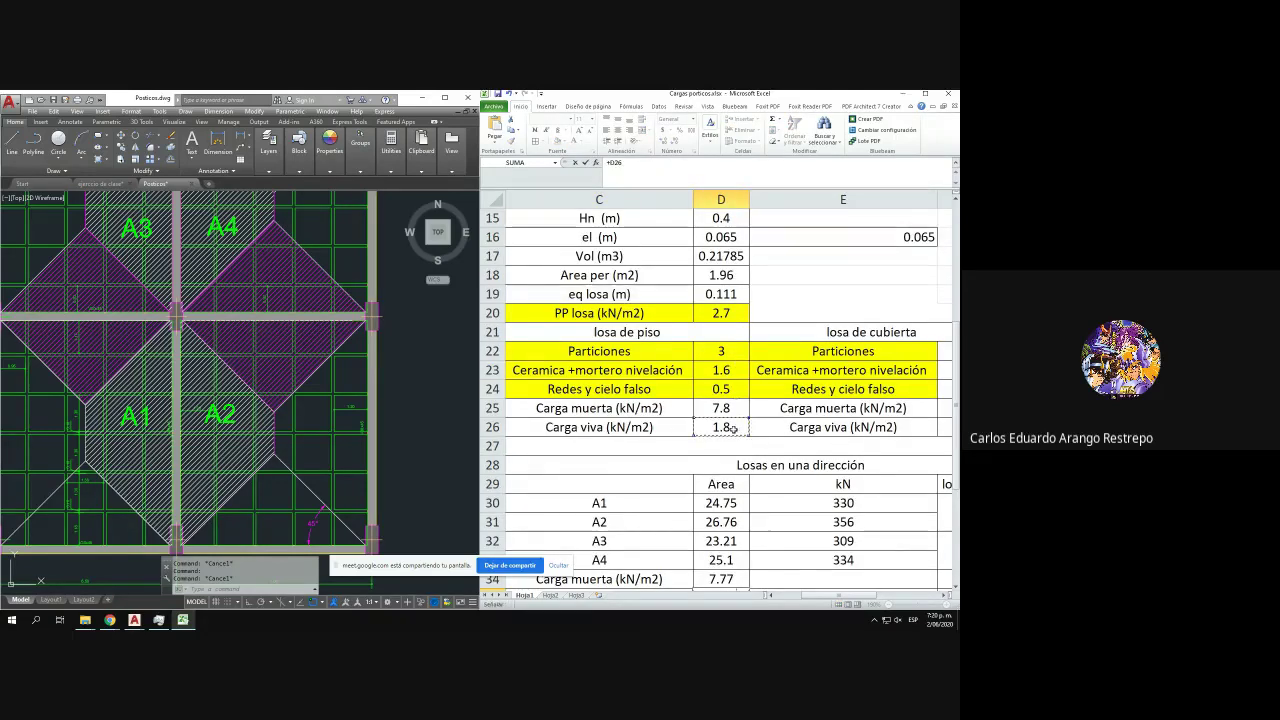
{"action": "key", "text": "Return"}
{"action": "scroll", "coordinate": [724, 424], "scroll_direction": "down", "scroll_amount": 5}
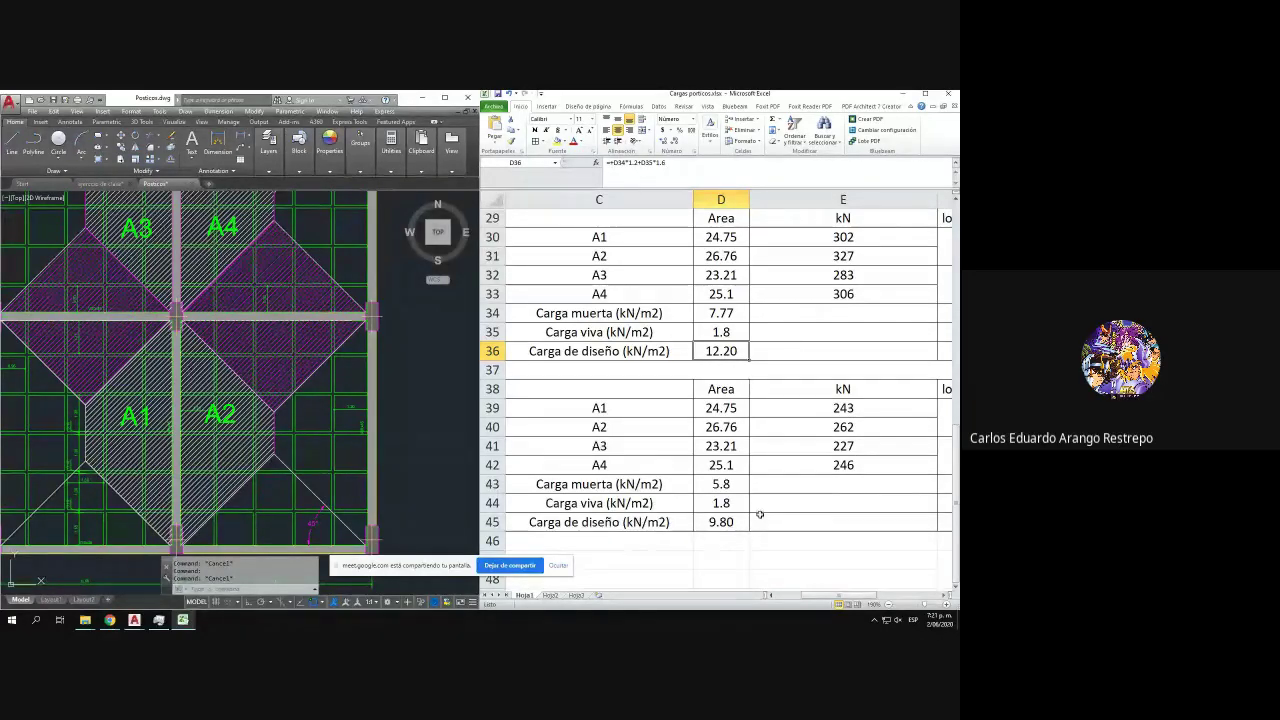
{"action": "left_click_drag", "start_coordinate": [826, 590], "coordinate": [889, 592]}
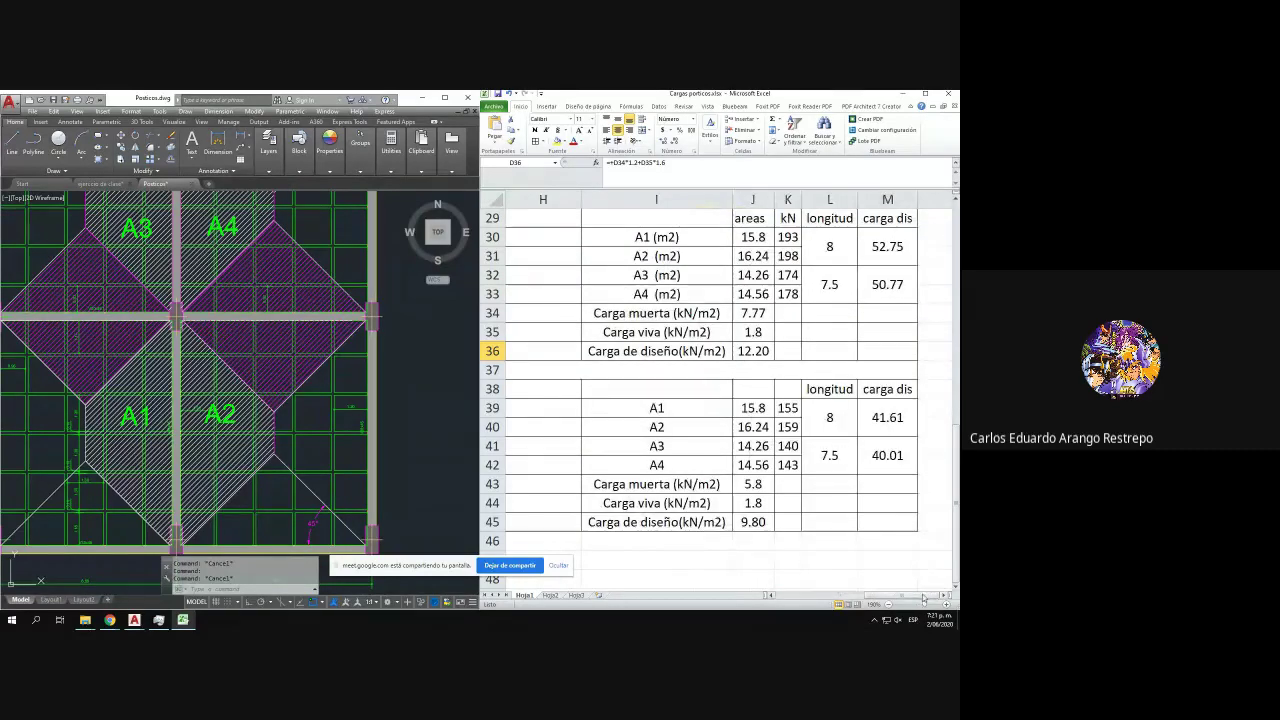
- Examine the distributed loads on the frame elevation against the A1–A4 tributary areas in the floor plans
{"action": "scroll", "coordinate": [259, 381], "scroll_direction": "down", "scroll_amount": 5}
{"action": "scroll", "coordinate": [259, 381], "scroll_direction": "up", "scroll_amount": 5}
{"action": "scroll", "coordinate": [191, 400], "scroll_direction": "up", "scroll_amount": 3}
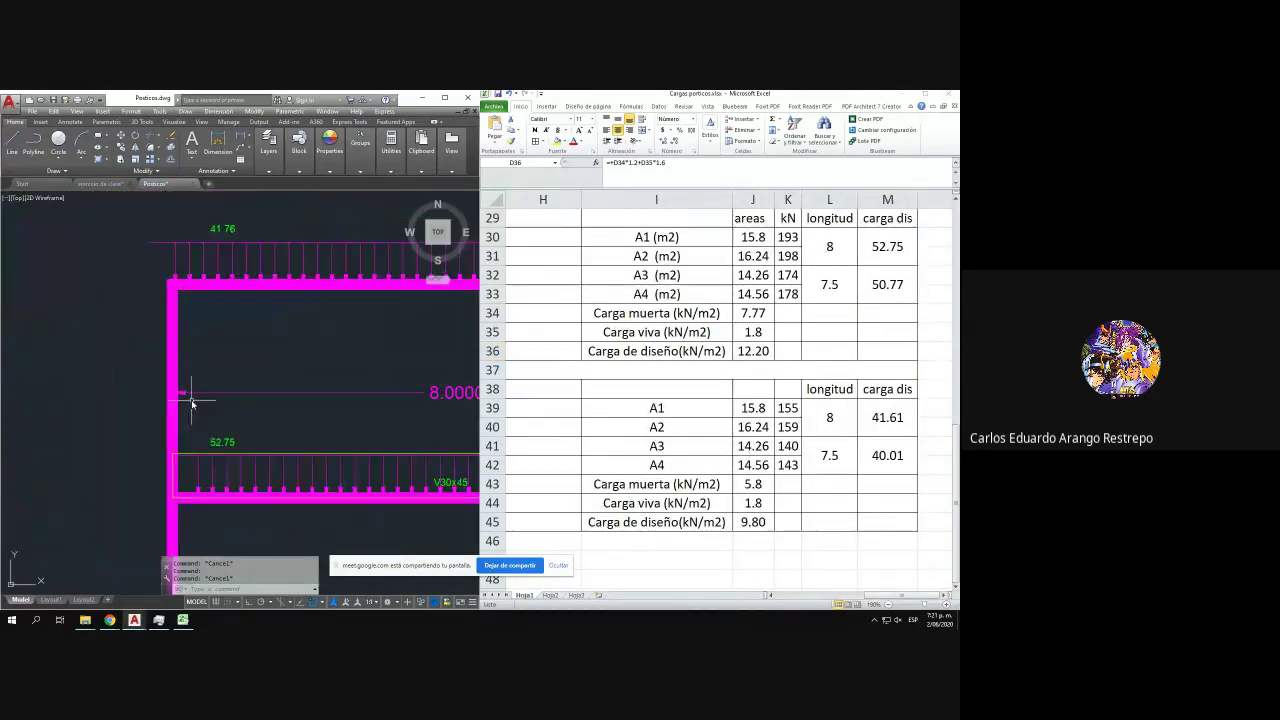
{"action": "scroll", "coordinate": [133, 430], "scroll_direction": "down", "scroll_amount": 2}
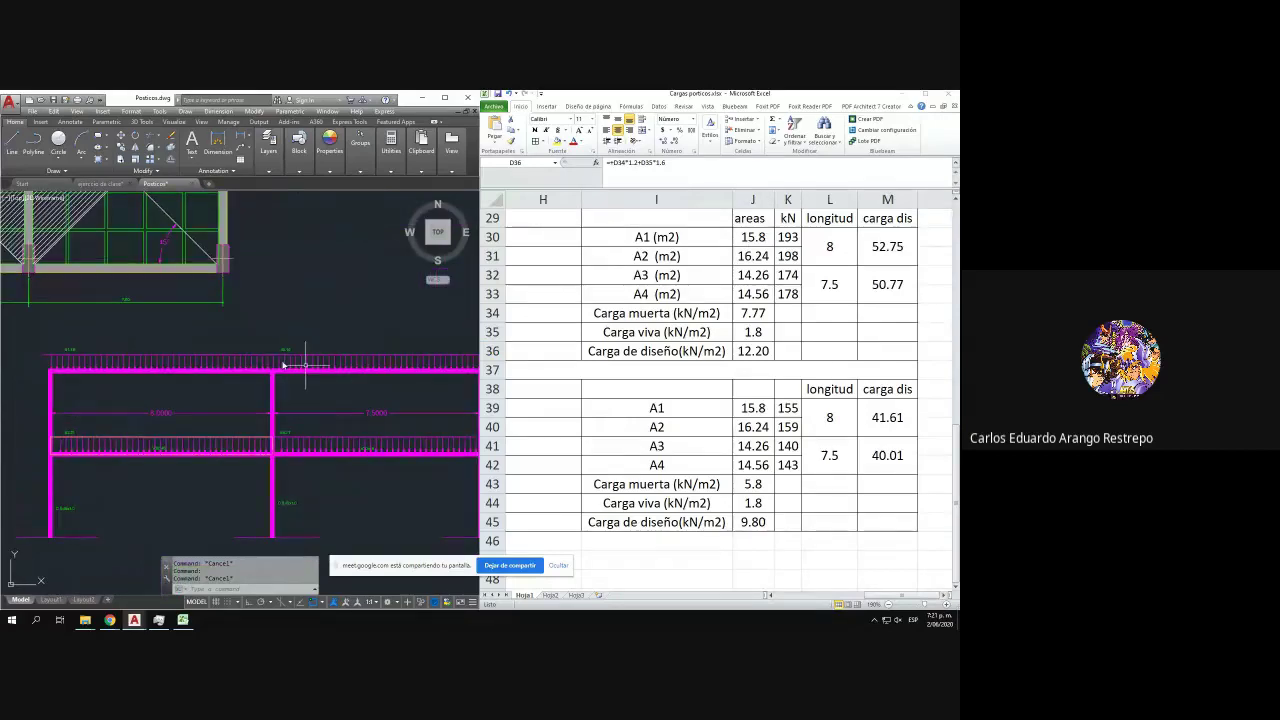
{"action": "scroll", "coordinate": [120, 408], "scroll_direction": "down", "scroll_amount": 4}
{"action": "scroll", "coordinate": [133, 265], "scroll_direction": "up", "scroll_amount": 4}
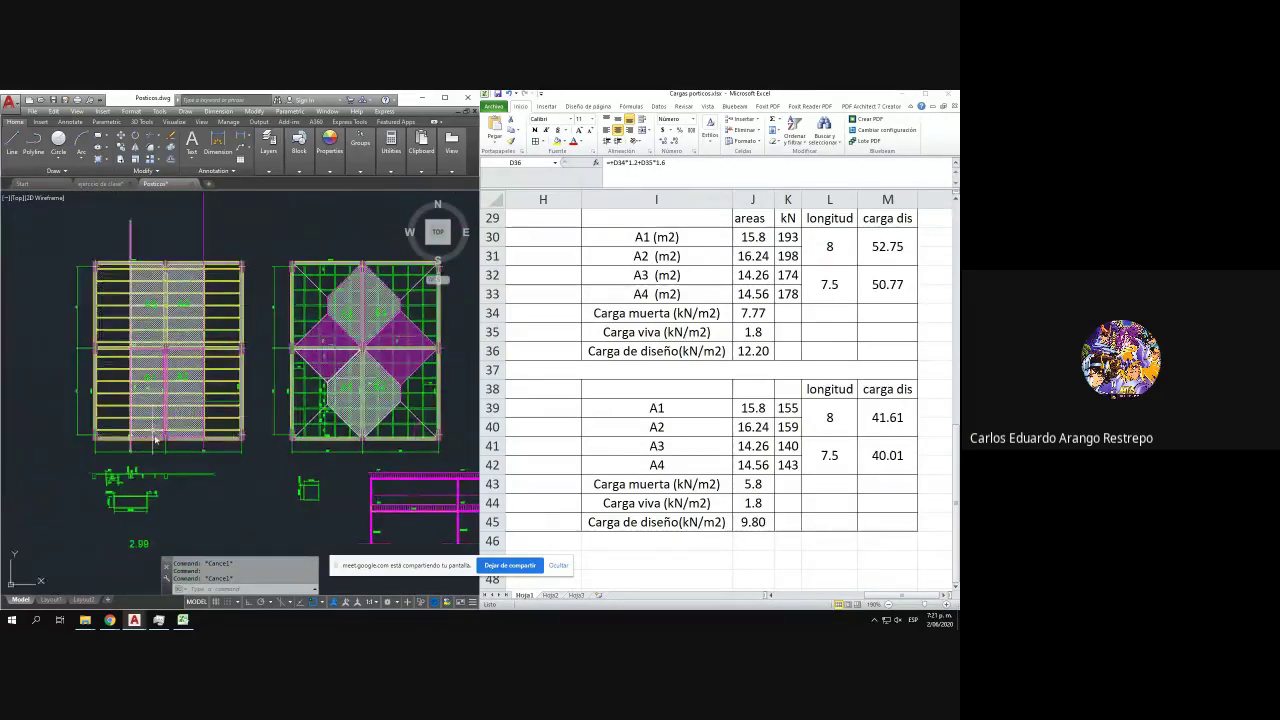
{"action": "scroll", "coordinate": [258, 289], "scroll_direction": "up", "scroll_amount": 4}
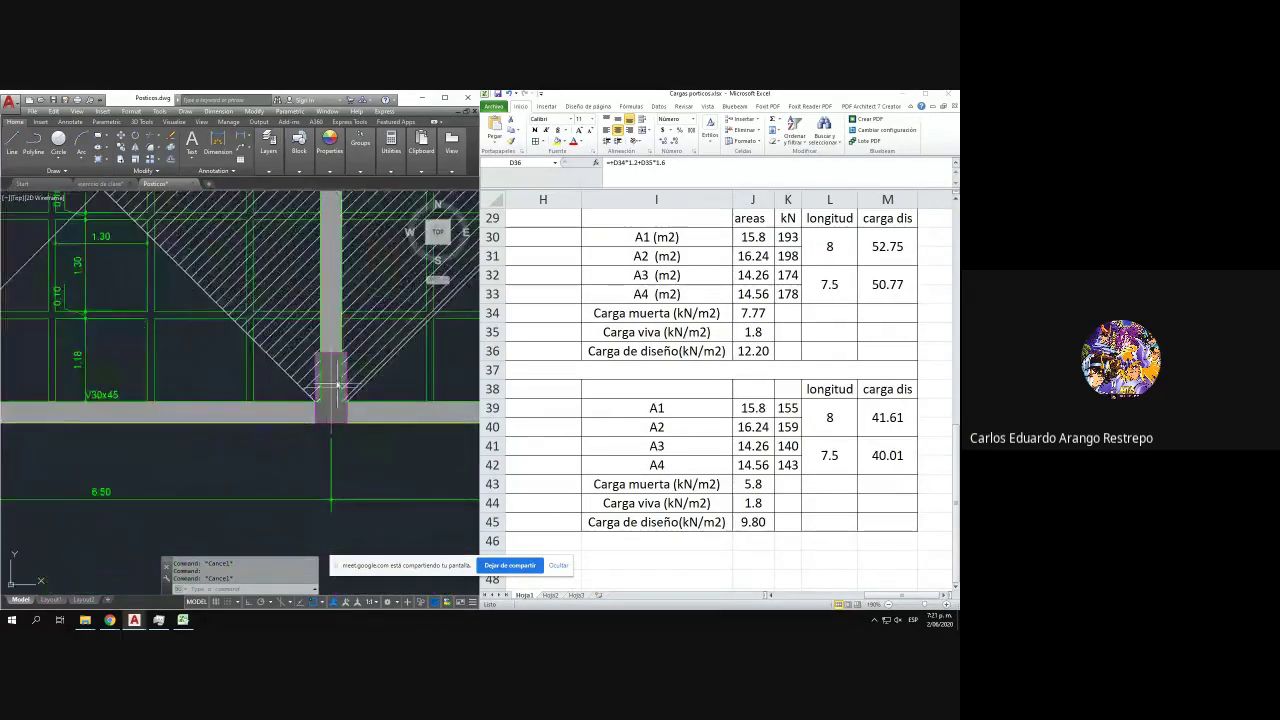
{"action": "scroll", "coordinate": [350, 485], "scroll_direction": "down", "scroll_amount": 2}
{"action": "left_click_drag", "start_coordinate": [342, 255], "coordinate": [319, 319]}
{"action": "left_click_drag", "start_coordinate": [289, 377], "coordinate": [228, 300]}
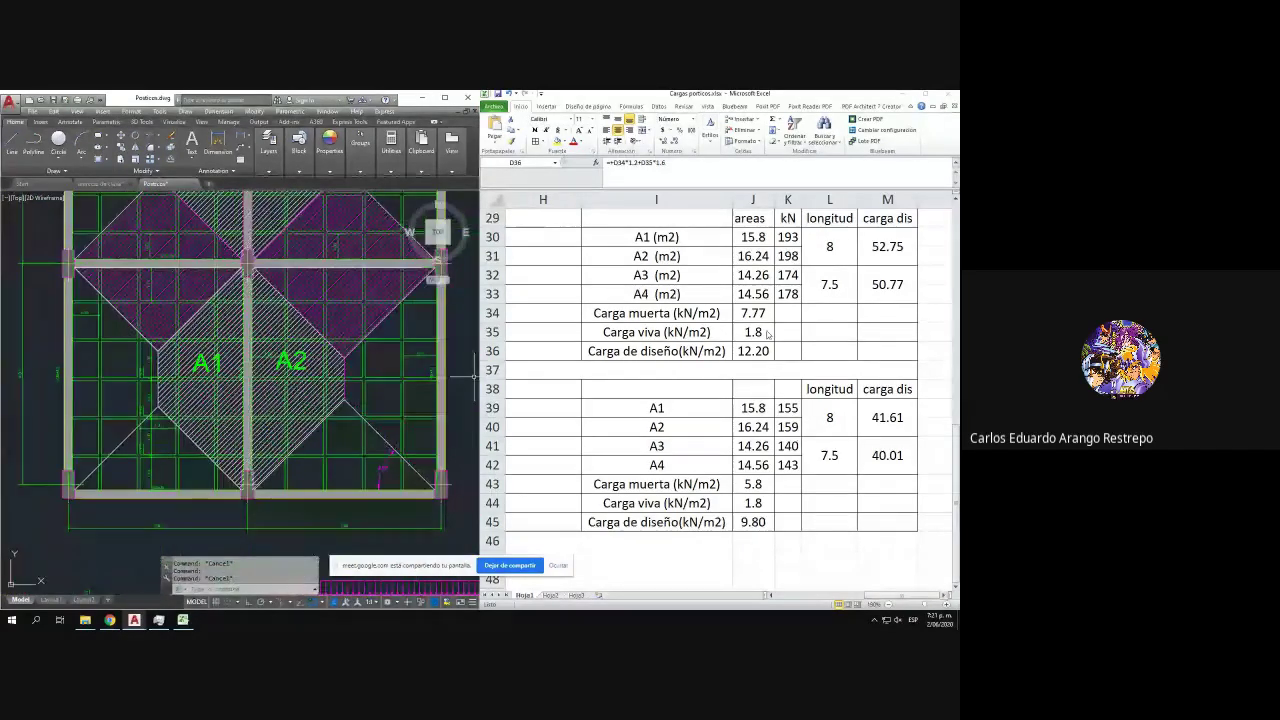
- Compare the spreadsheet's dead, live and design loads with the load labels on both spans of the frame elevation
{"action": "left_click", "coordinate": [620, 315]}
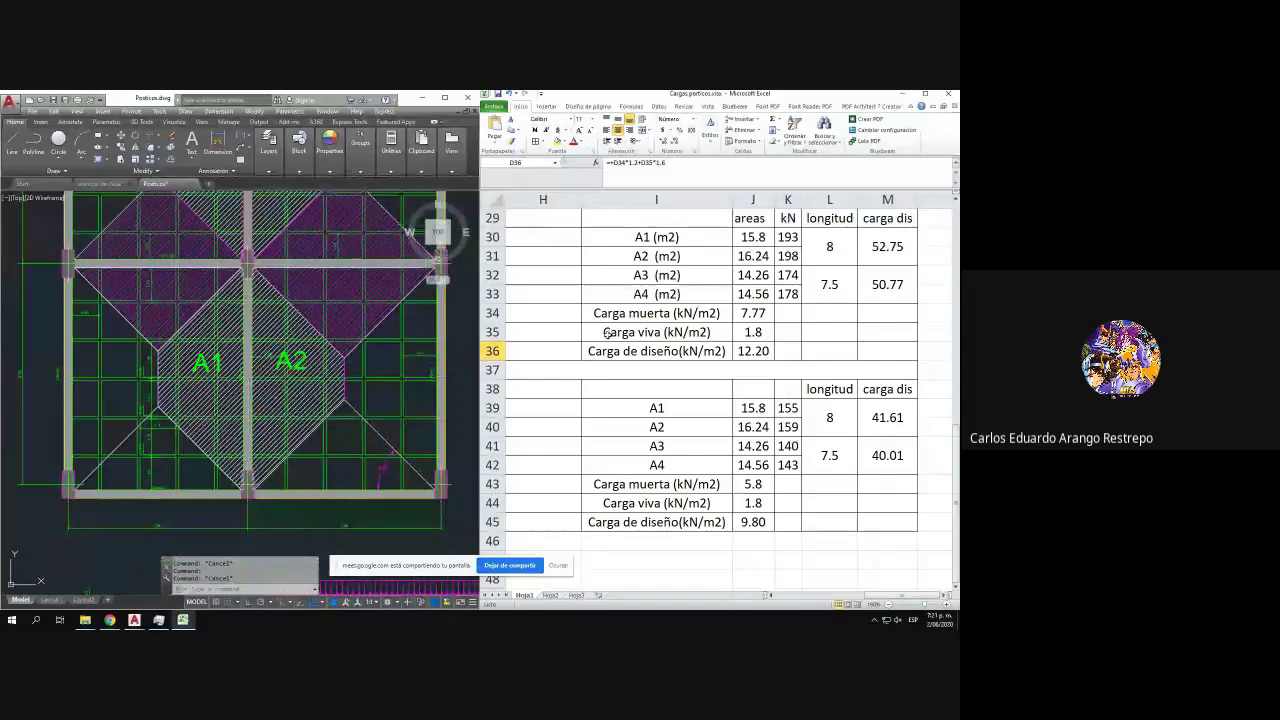
{"action": "left_click", "coordinate": [349, 414]}
{"action": "left_click_drag", "start_coordinate": [267, 383], "coordinate": [263, 394]}
{"action": "scroll", "coordinate": [263, 390], "scroll_direction": "down", "scroll_amount": 6}
{"action": "scroll", "coordinate": [264, 440], "scroll_direction": "up", "scroll_amount": 6}
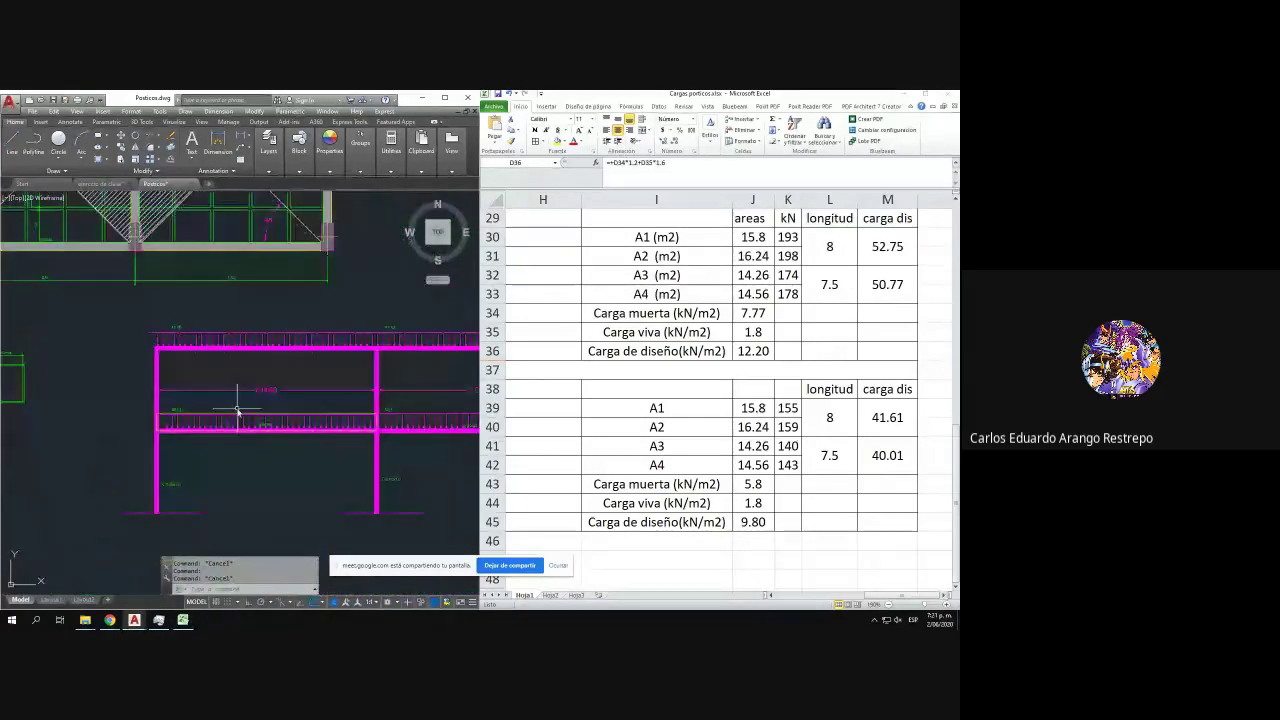
{"action": "scroll", "coordinate": [237, 410], "scroll_direction": "up", "scroll_amount": 3}
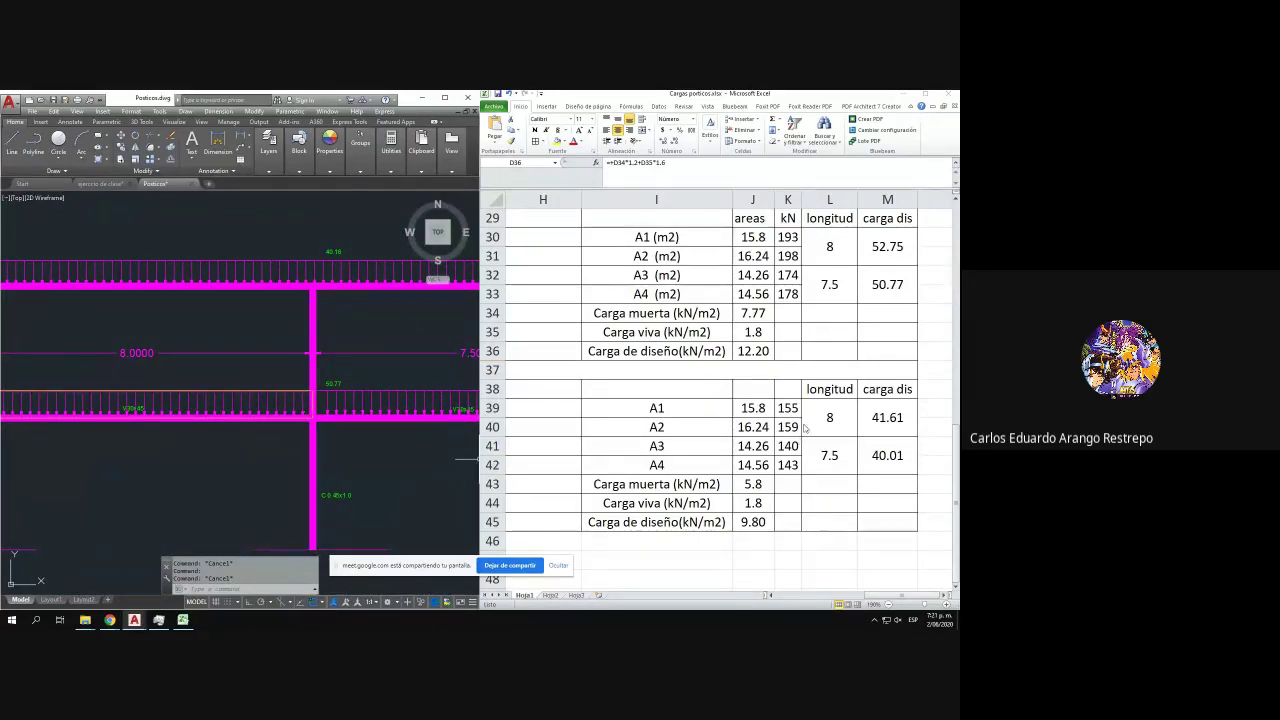
{"action": "left_click", "coordinate": [883, 434]}
{"action": "scroll", "coordinate": [290, 470], "scroll_direction": "down", "scroll_amount": 3}
{"action": "scroll", "coordinate": [305, 492], "scroll_direction": "up", "scroll_amount": 5}
{"action": "scroll", "coordinate": [305, 492], "scroll_direction": "down", "scroll_amount": 3}
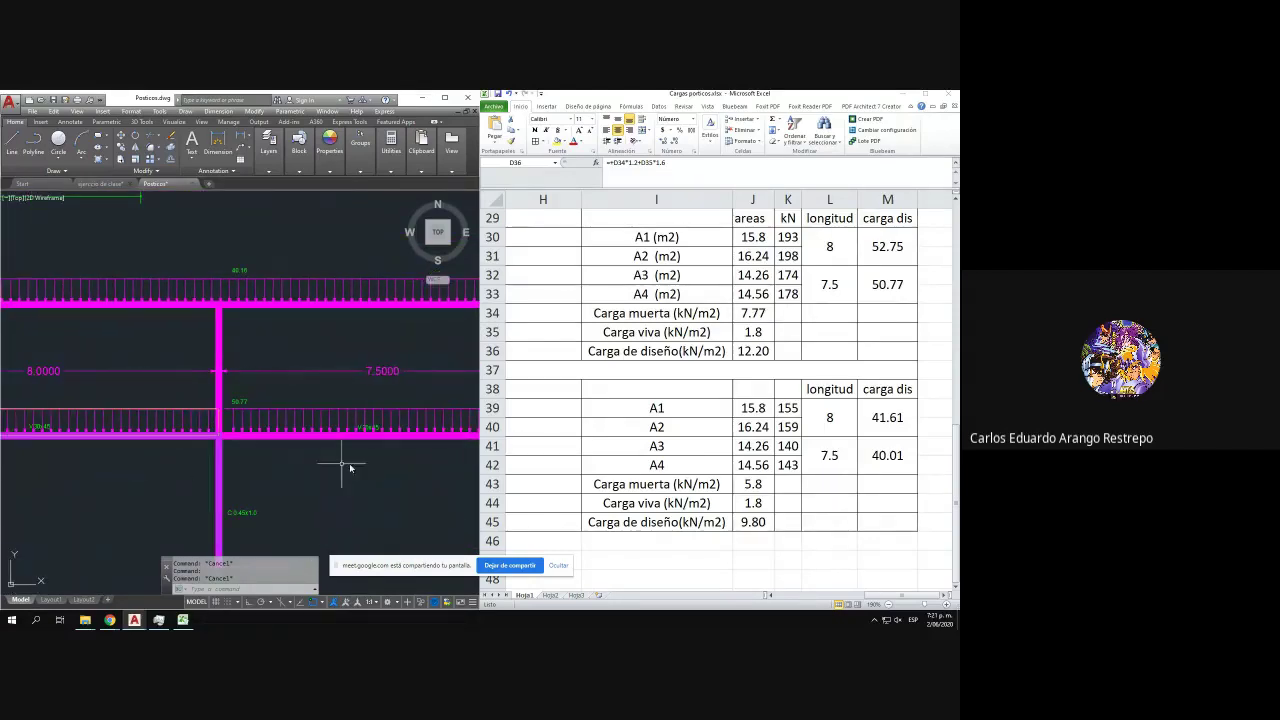
{"action": "left_click_drag", "start_coordinate": [204, 473], "coordinate": [171, 479]}
{"action": "scroll", "coordinate": [170, 480], "scroll_direction": "down", "scroll_amount": 1}
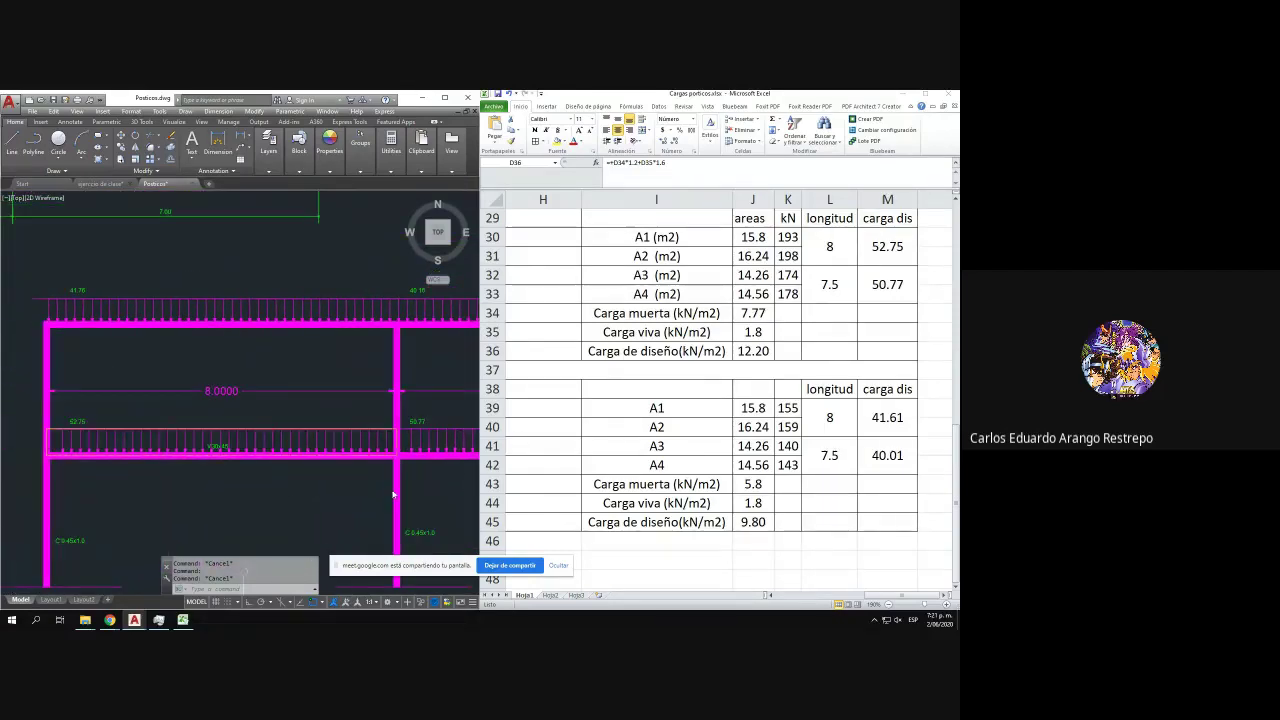
- Move the 40.16 load label slightly down, closer to the load line over the upper beam's 7.5 m span
{"action": "scroll", "coordinate": [240, 494], "scroll_direction": "up", "scroll_amount": 1}
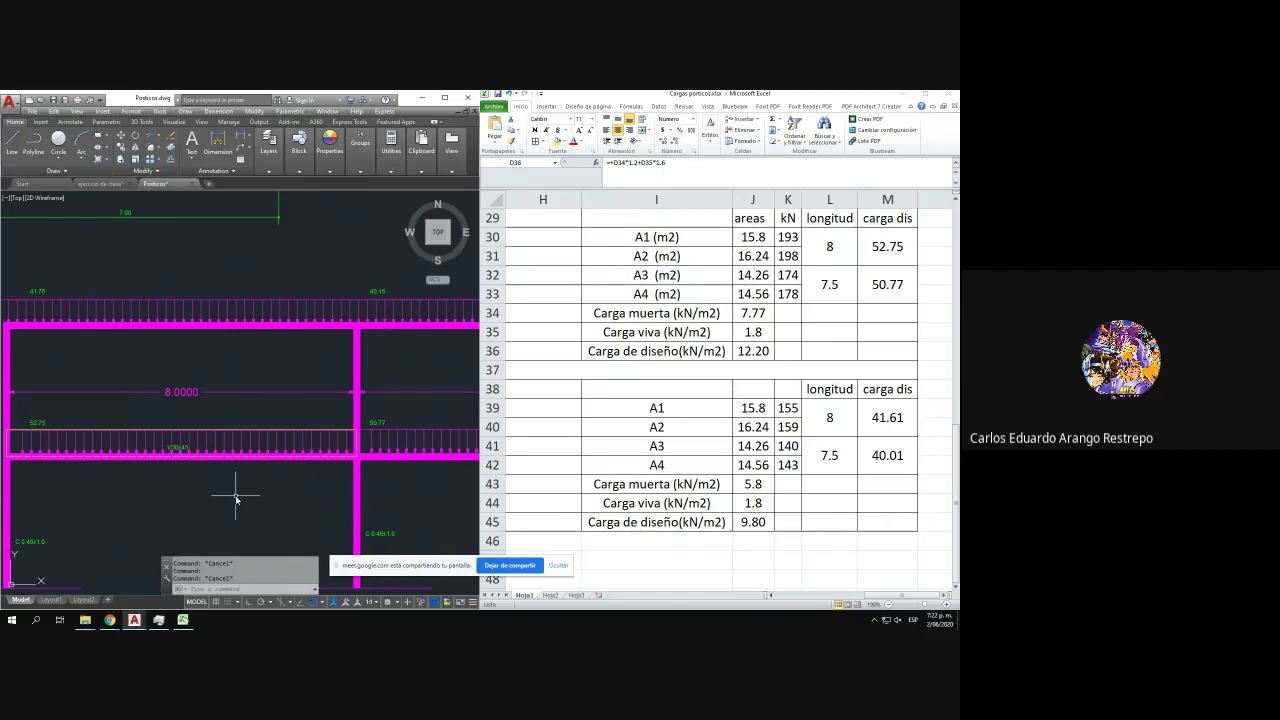
{"action": "left_click", "coordinate": [378, 291]}
{"action": "type", "text": "m"}
{"action": "key", "text": "Return"}
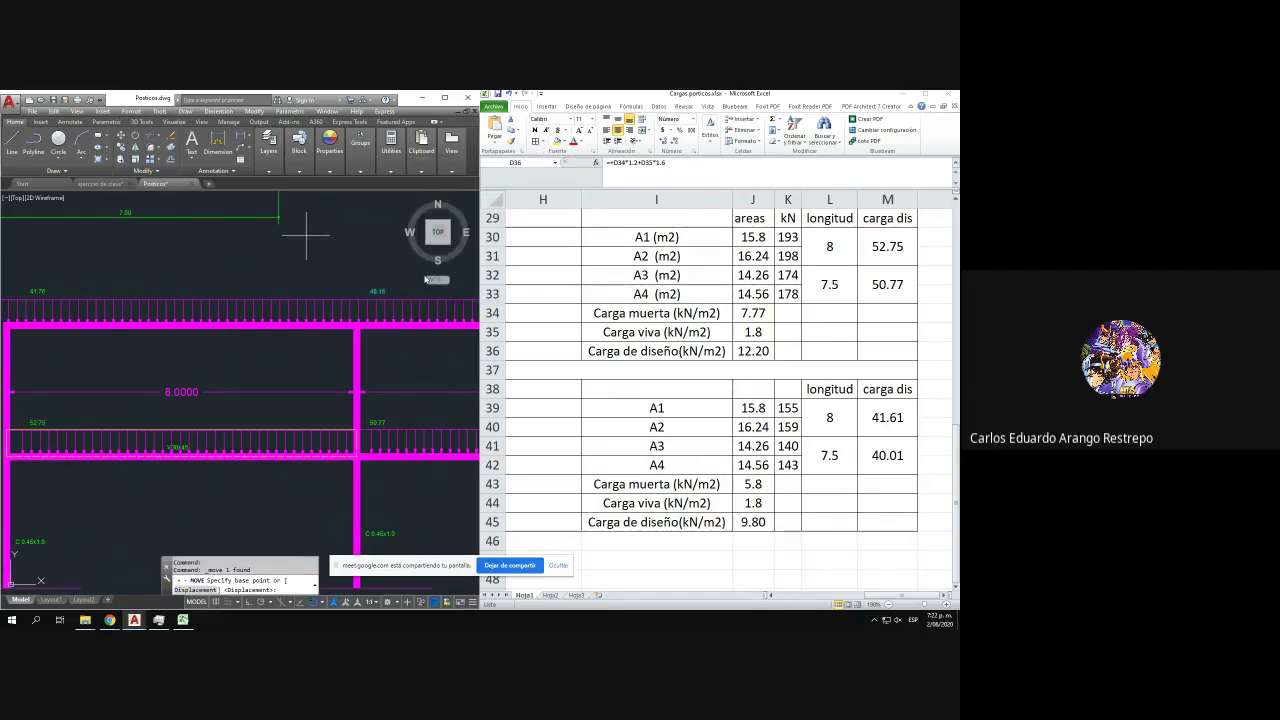
{"action": "left_click", "coordinate": [375, 290]}
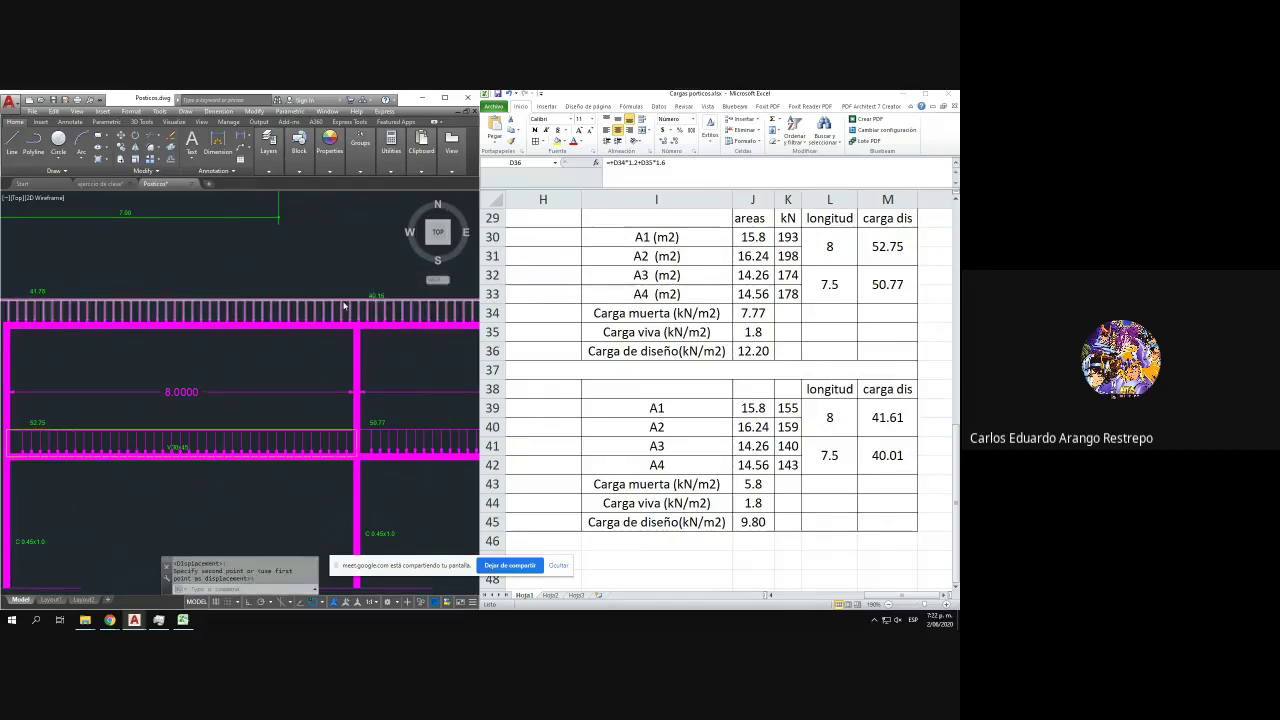
- Review the hatched tributary areas in plan together with the loaded 8 m and 7.5 m spans of the frame
{"action": "scroll", "coordinate": [290, 400], "scroll_direction": "down", "scroll_amount": 6}
{"action": "left_click_drag", "start_coordinate": [288, 397], "coordinate": [305, 471]}
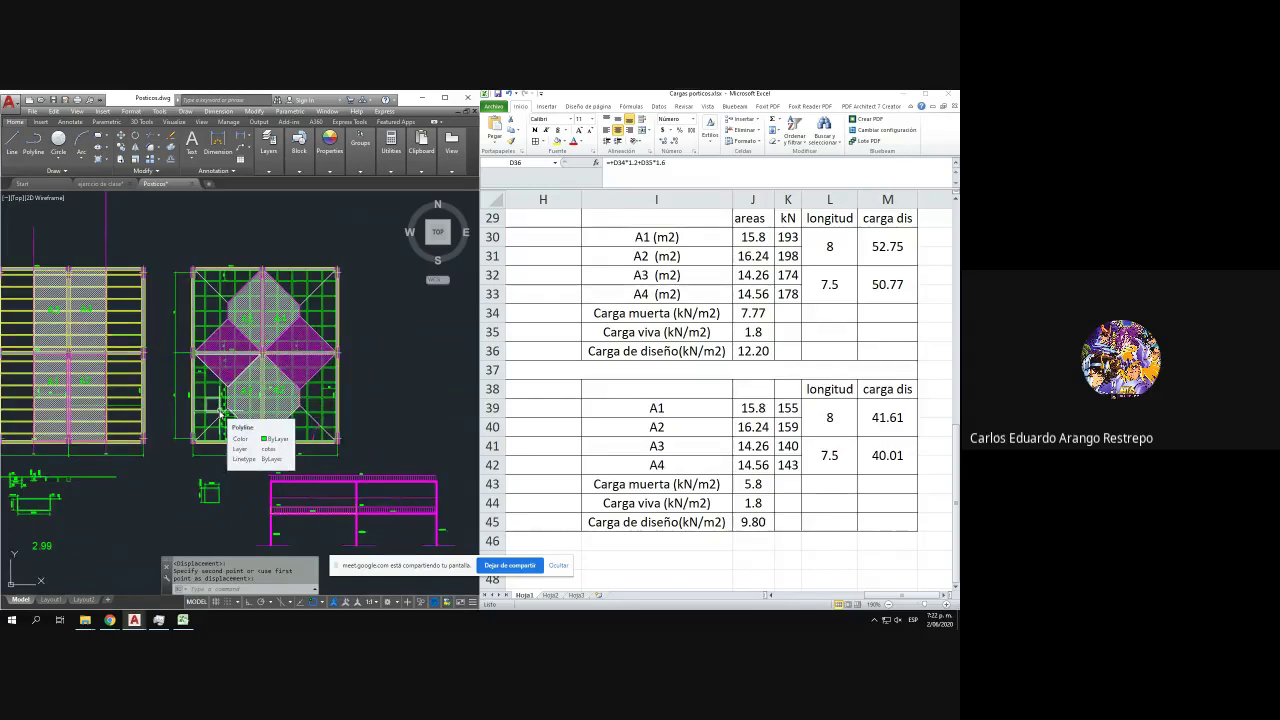
{"action": "scroll", "coordinate": [329, 491], "scroll_direction": "up", "scroll_amount": 5}
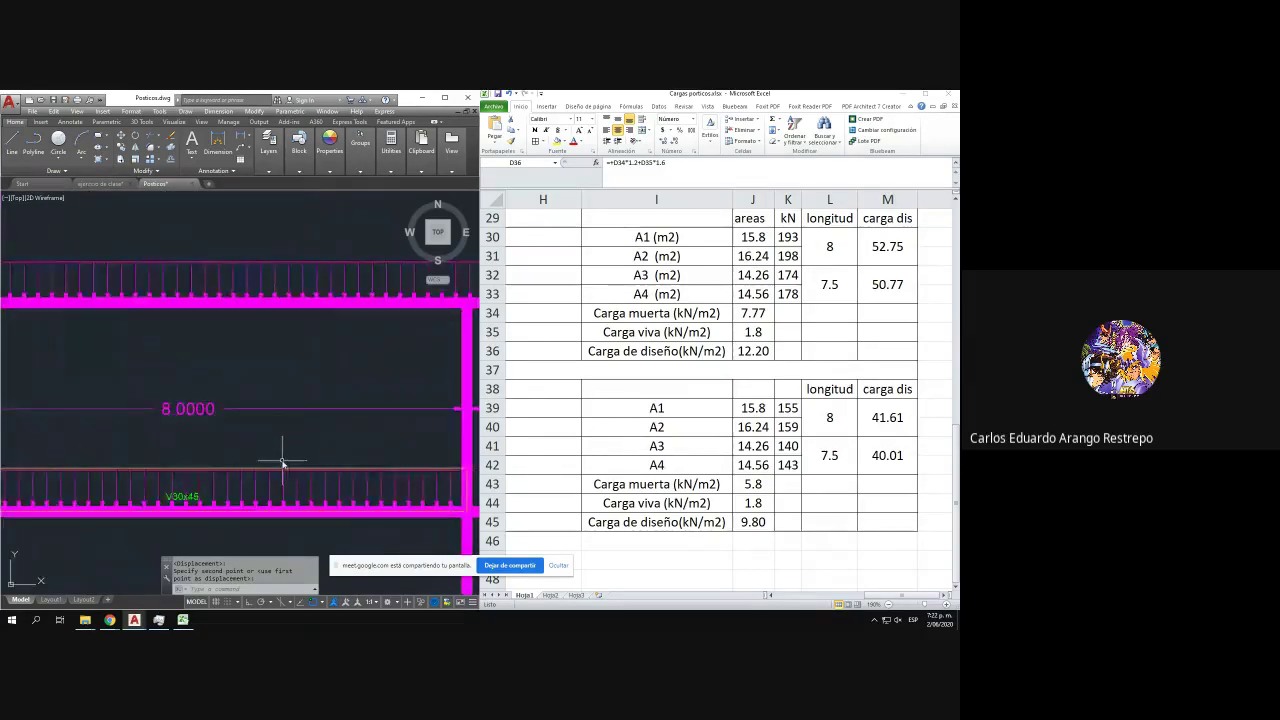
{"action": "scroll", "coordinate": [282, 463], "scroll_direction": "down", "scroll_amount": 2}
{"action": "scroll", "coordinate": [216, 443], "scroll_direction": "down", "scroll_amount": 2}
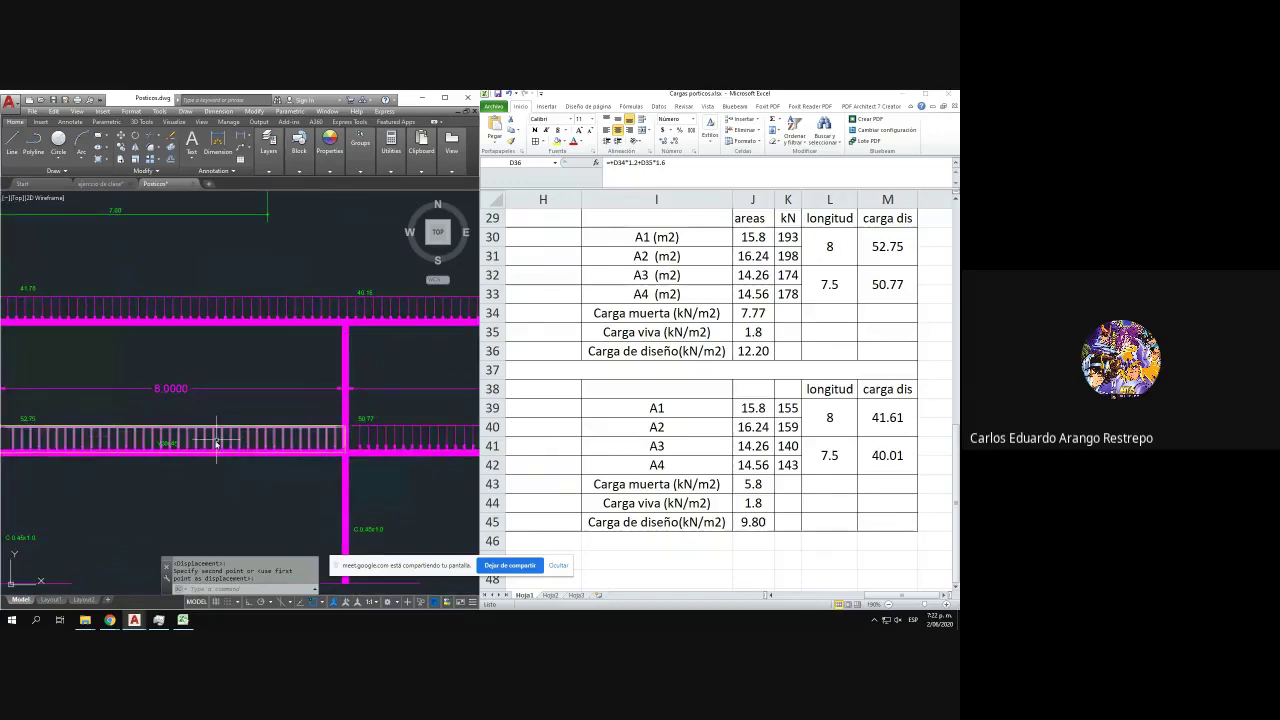
{"action": "scroll", "coordinate": [216, 443], "scroll_direction": "down", "scroll_amount": 2}
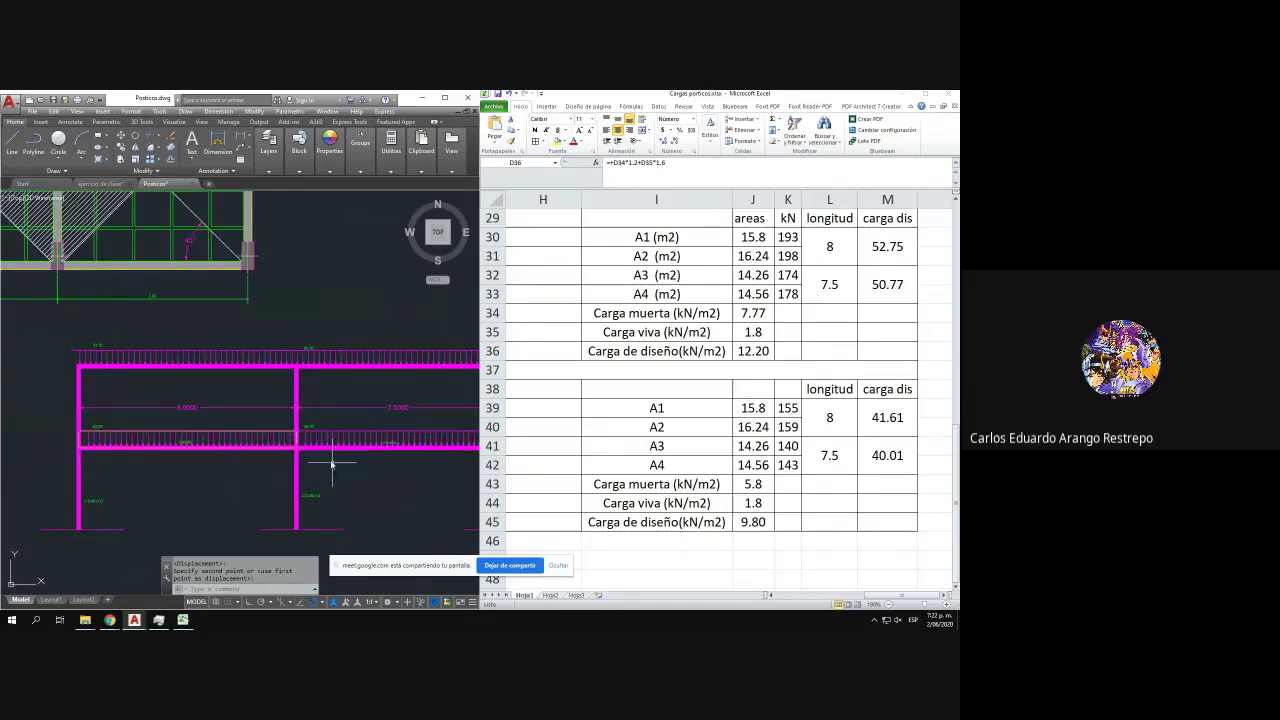
{"action": "left_click_drag", "start_coordinate": [332, 464], "coordinate": [318, 462]}
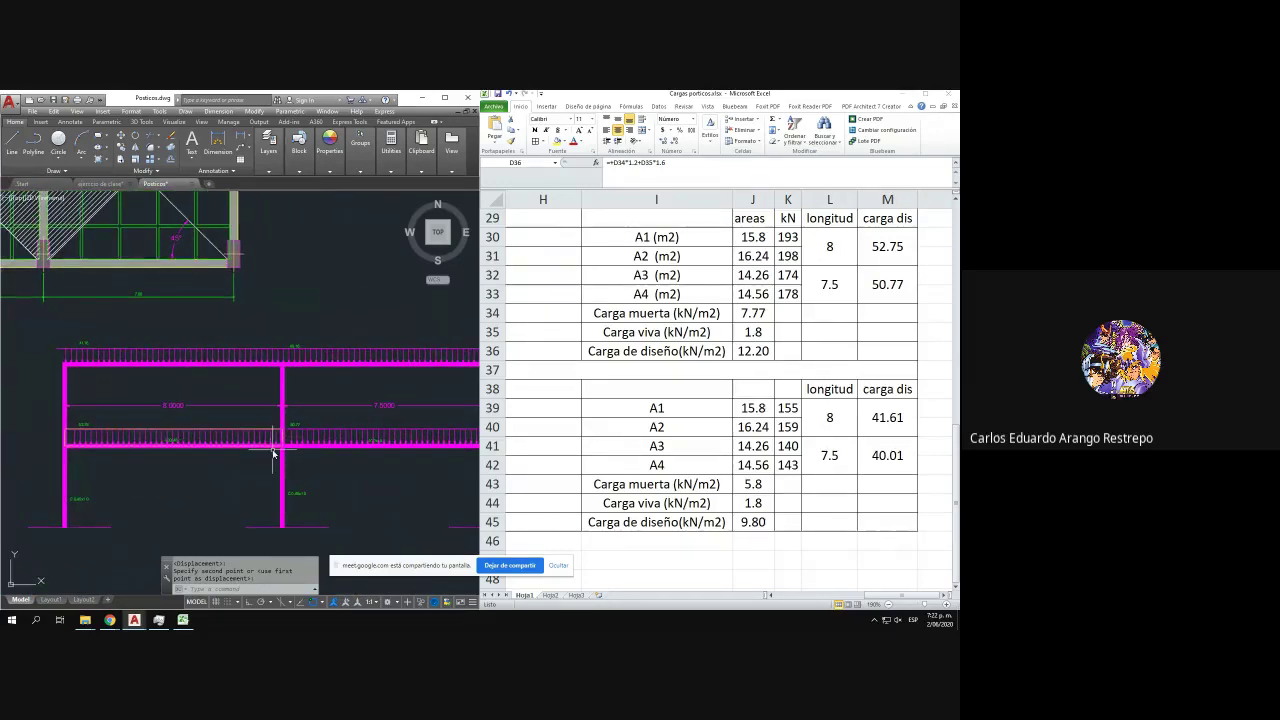
- Move the 41.76 load label on the upper beam's 8 m span closer to the outer column and load line
{"action": "scroll", "coordinate": [76, 373], "scroll_direction": "up", "scroll_amount": 2}
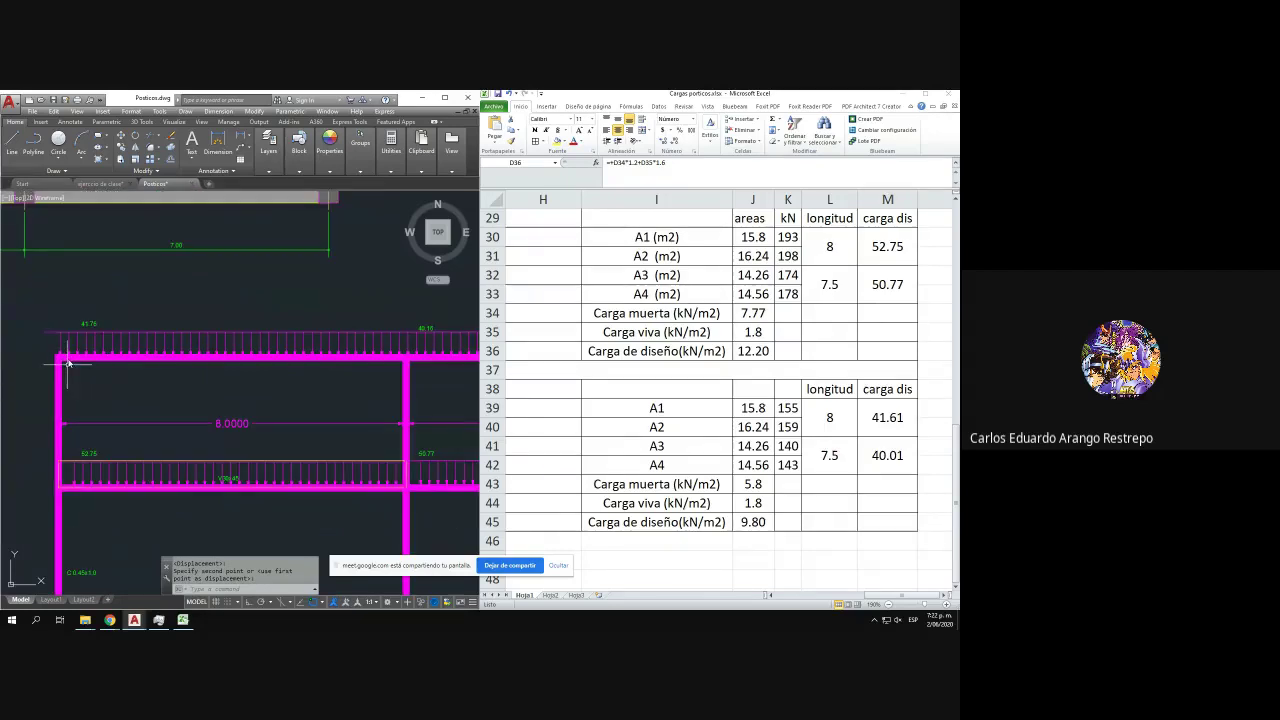
{"action": "left_click", "coordinate": [83, 325]}
{"action": "type", "text": "m"}
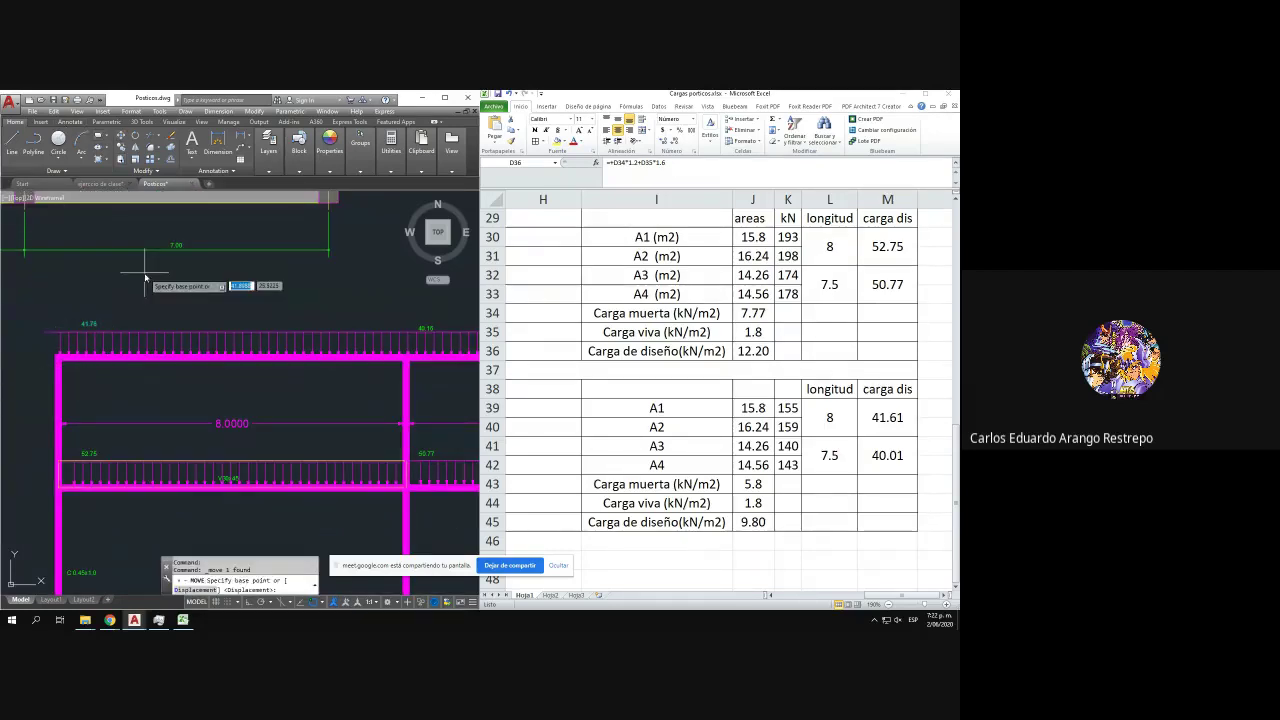
{"action": "key", "text": "Return"}
{"action": "left_click", "coordinate": [136, 288]}
{"action": "left_click_drag", "start_coordinate": [146, 295], "coordinate": [107, 276]}
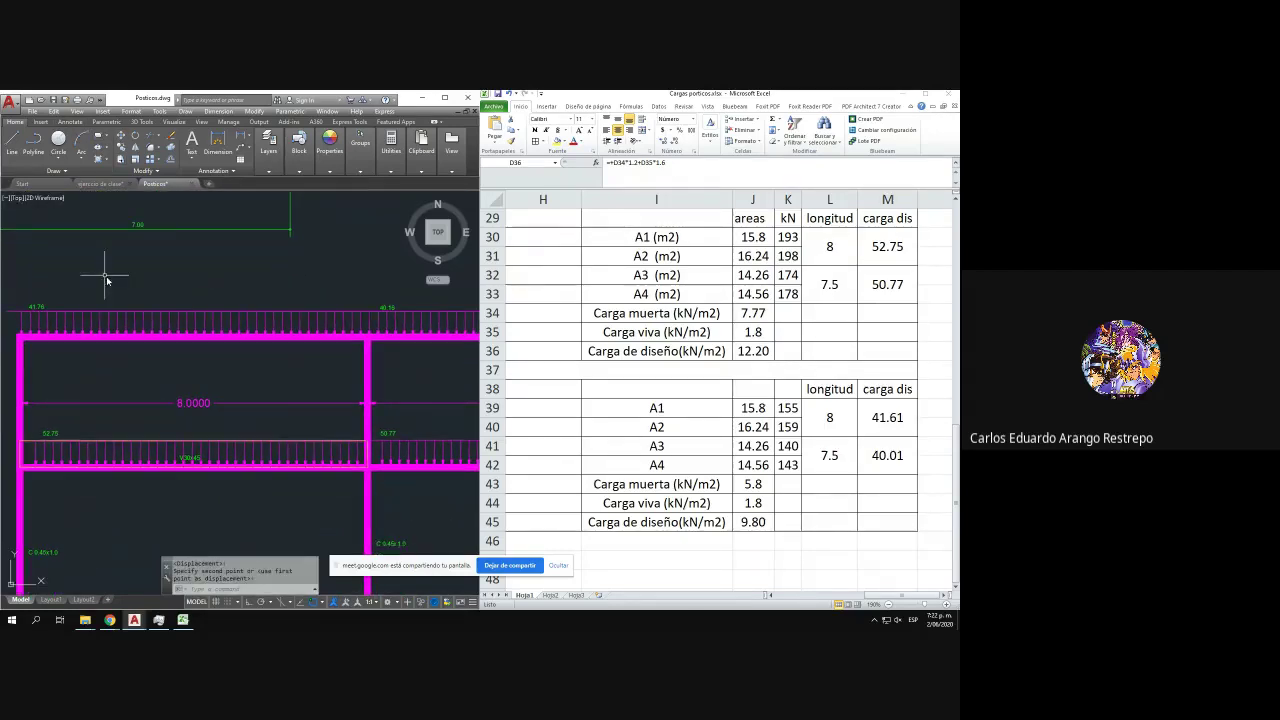
- Move the 50.77 load label on the lower beam's 7.5 m span slightly toward the central column
{"action": "mouse_move", "coordinate": [330, 328]}
{"action": "left_mouse_down"}
{"action": "mouse_move", "coordinate": [285, 326]}
{"action": "mouse_move", "coordinate": [358, 319]}
{"action": "left_mouse_up"}
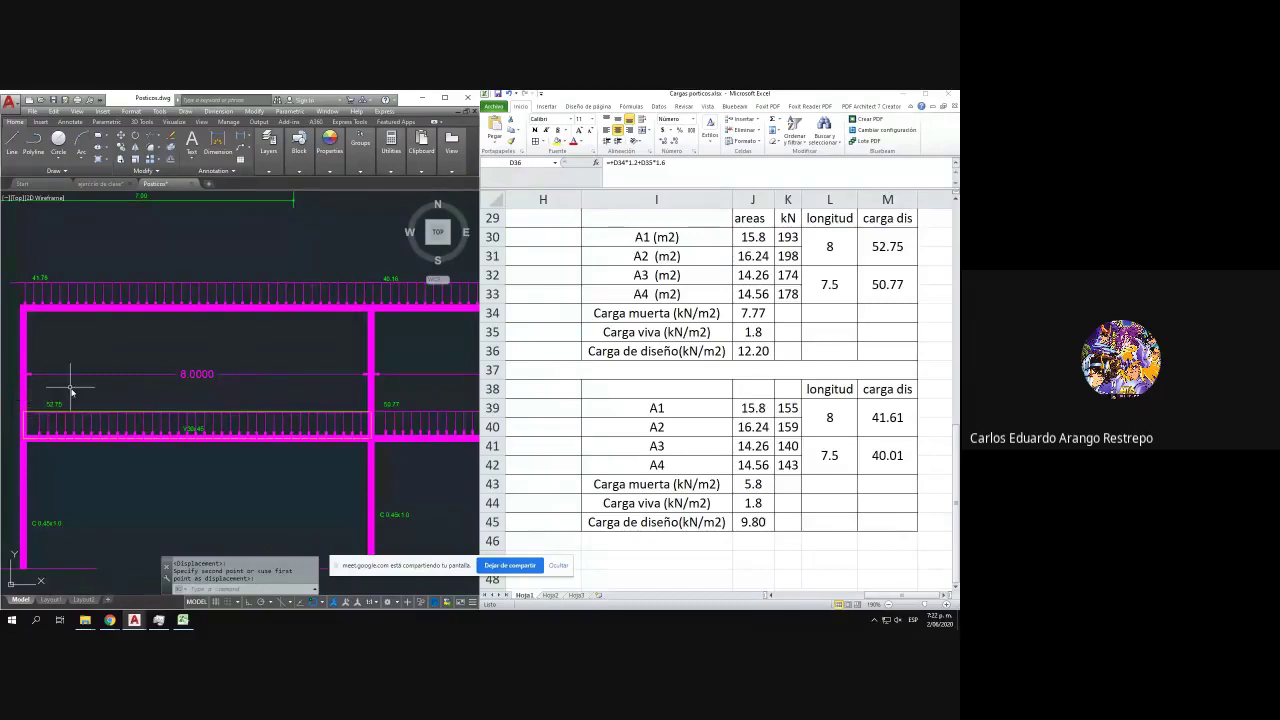
{"action": "scroll", "coordinate": [71, 391], "scroll_direction": "down", "scroll_amount": 6}
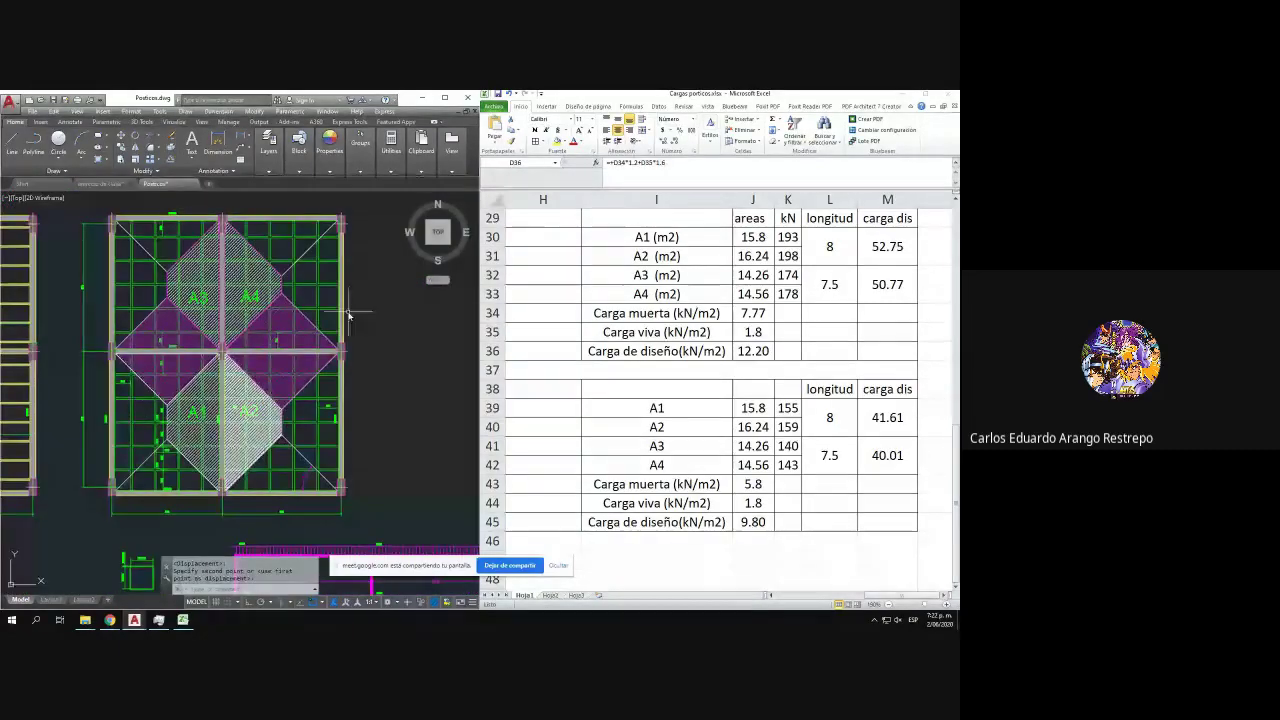
{"action": "left_click_drag", "start_coordinate": [229, 335], "coordinate": [93, 187]}
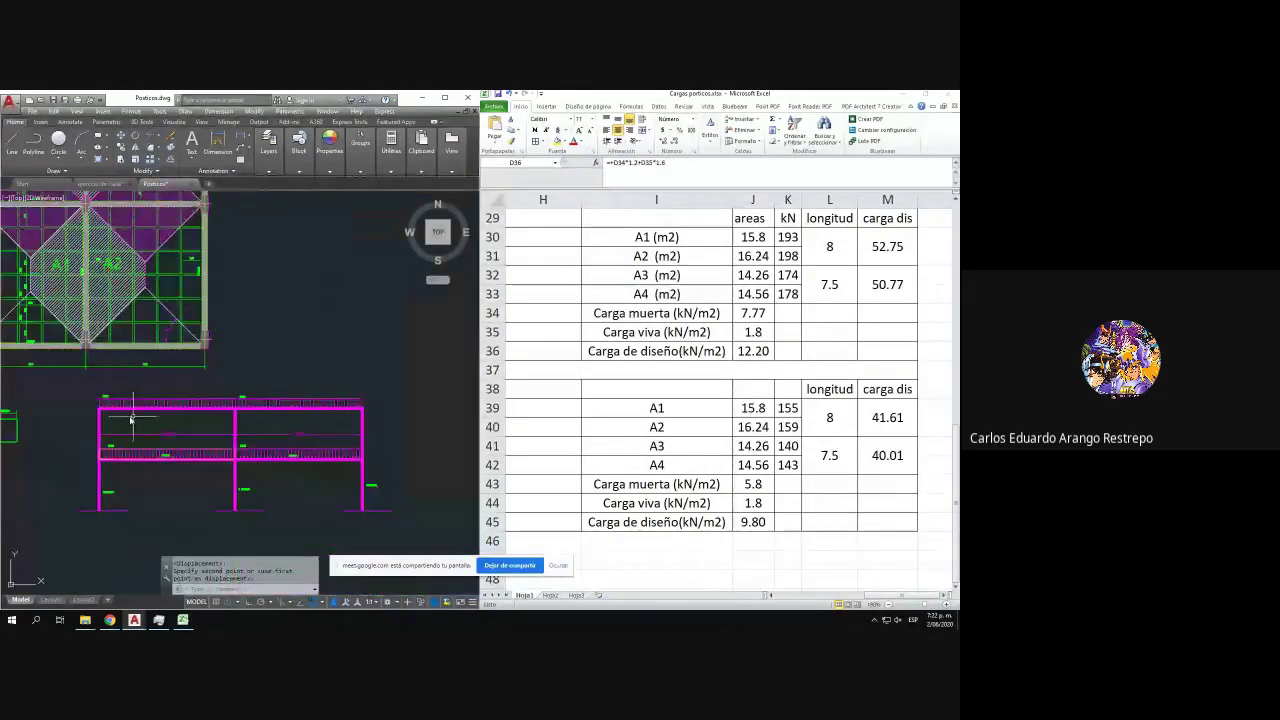
{"action": "scroll", "coordinate": [140, 445], "scroll_direction": "up", "scroll_amount": 4}
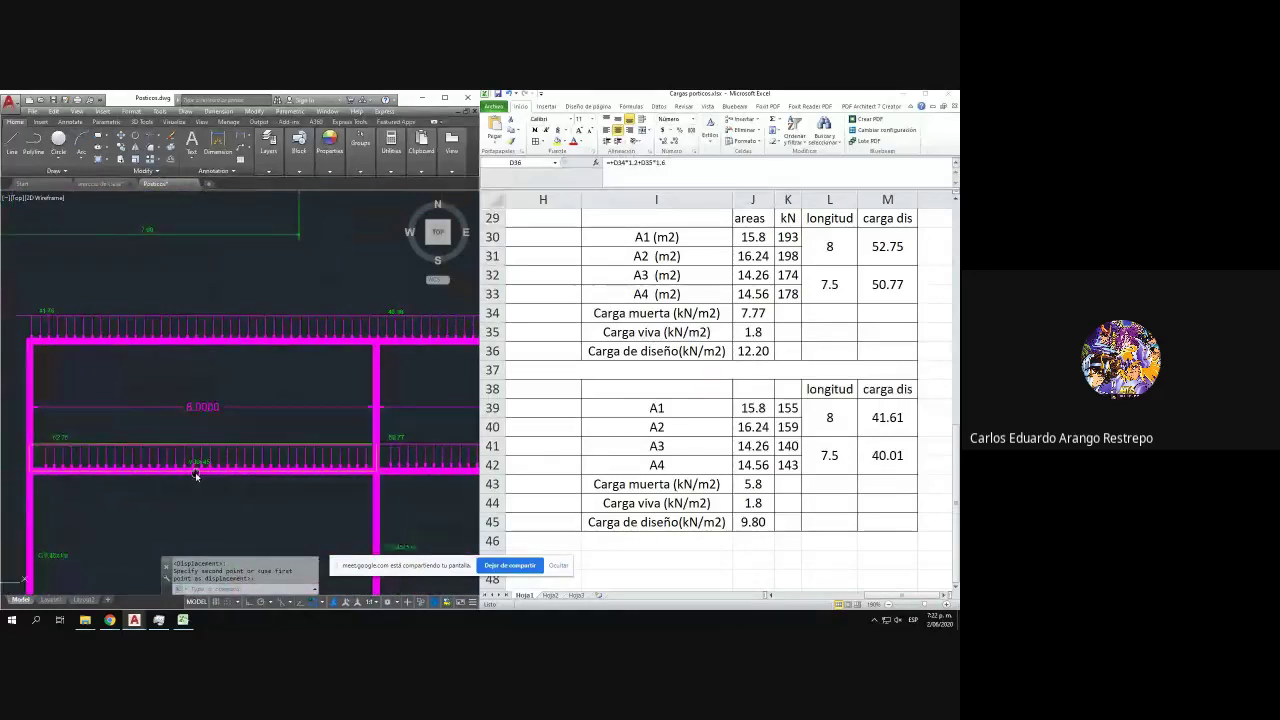
{"action": "left_click_drag", "start_coordinate": [196, 475], "coordinate": [170, 465]}
{"action": "scroll", "coordinate": [378, 427], "scroll_direction": "up", "scroll_amount": 2}
{"action": "left_click", "coordinate": [378, 425]}
{"action": "left_click", "coordinate": [363, 433]}
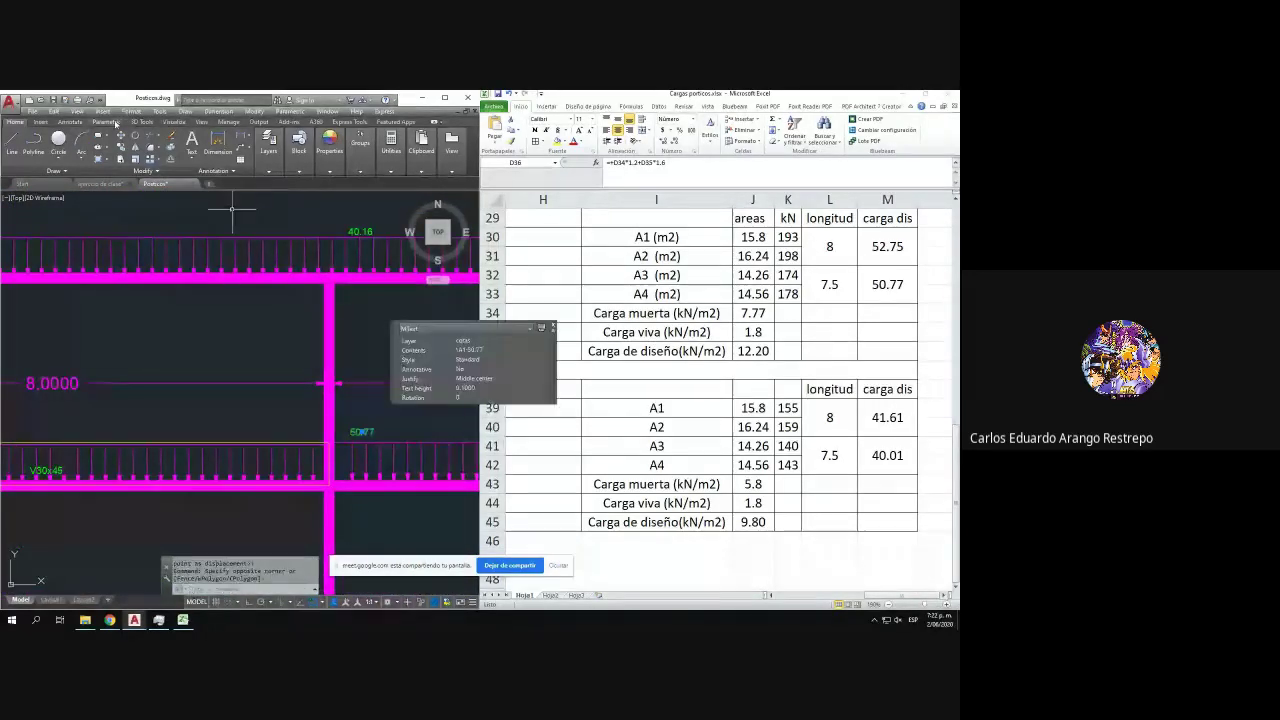
{"action": "left_click", "coordinate": [122, 135]}
{"action": "left_click", "coordinate": [370, 409]}
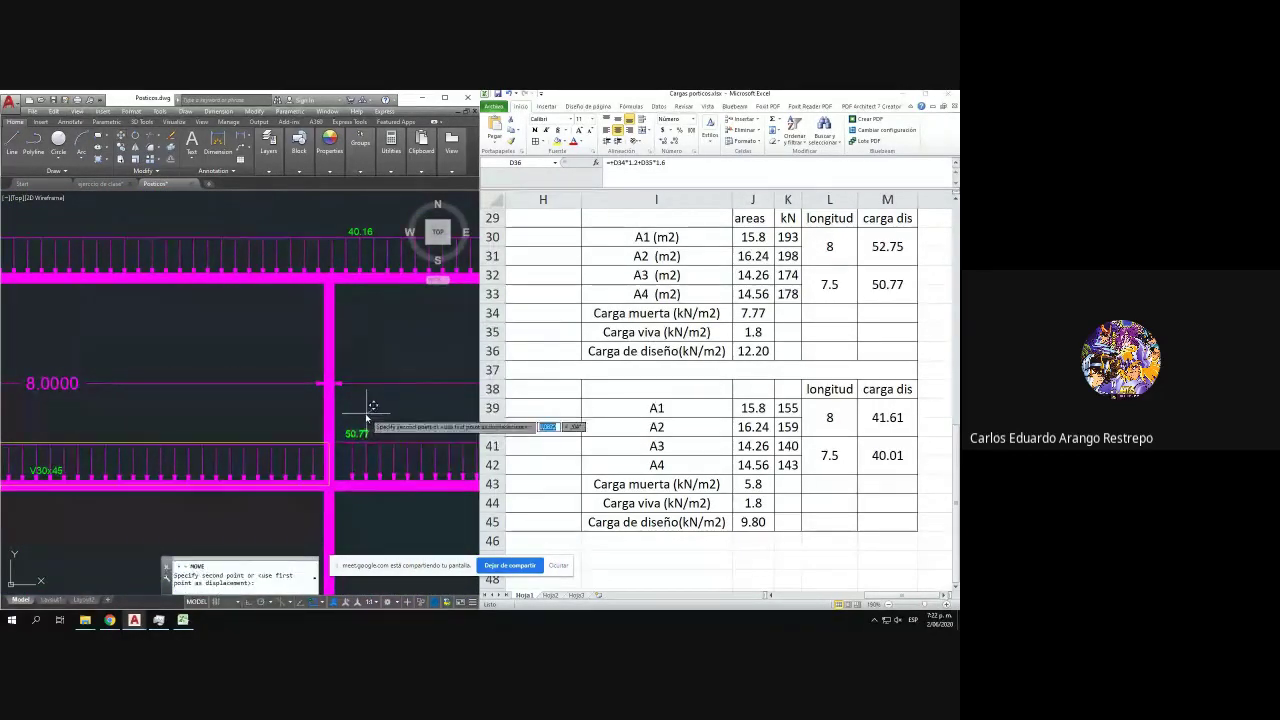
{"action": "left_click", "coordinate": [365, 409]}
- Check tributary areas A1 and A2 in the floor plan against the loads on the frame's 8 m span
{"action": "scroll", "coordinate": [359, 408], "scroll_direction": "down", "scroll_amount": 6}
{"action": "left_click_drag", "start_coordinate": [243, 277], "coordinate": [296, 466]}
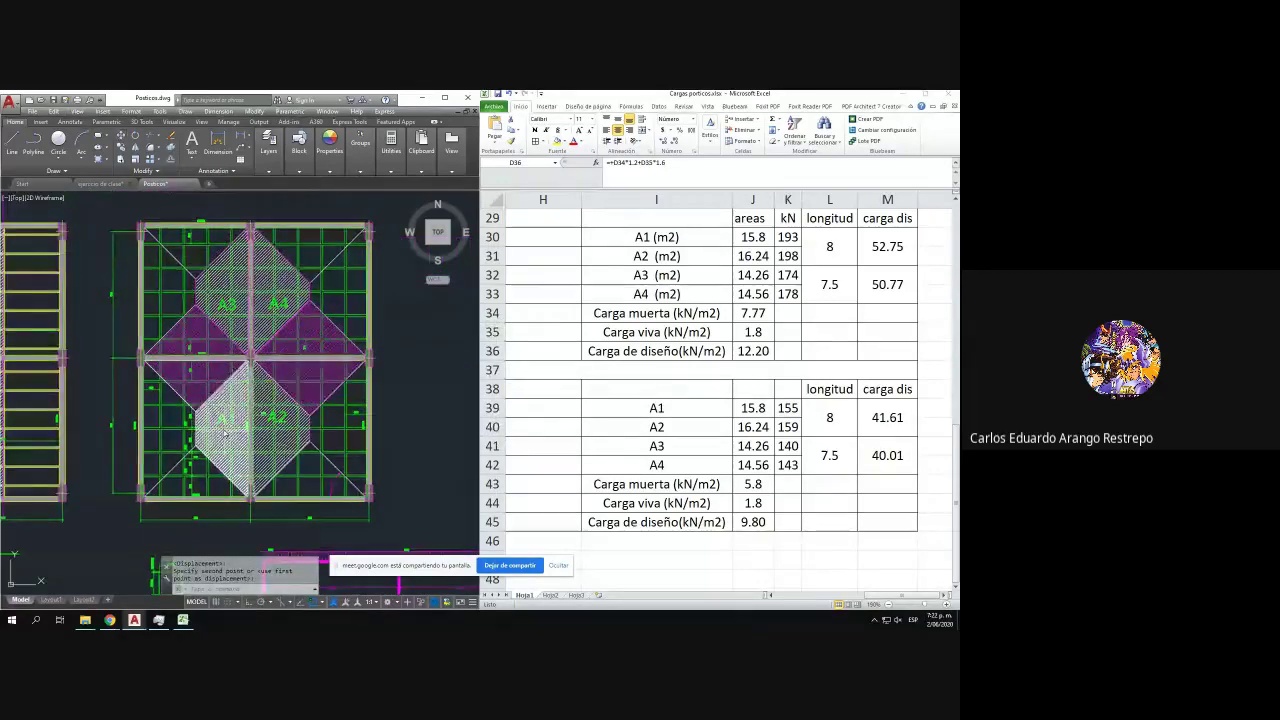
{"action": "scroll", "coordinate": [198, 391], "scroll_direction": "down", "scroll_amount": 2}
{"action": "left_click_drag", "start_coordinate": [198, 391], "coordinate": [92, 284]}
{"action": "scroll", "coordinate": [181, 455], "scroll_direction": "up", "scroll_amount": 5}
{"action": "scroll", "coordinate": [323, 451], "scroll_direction": "down", "scroll_amount": 1}
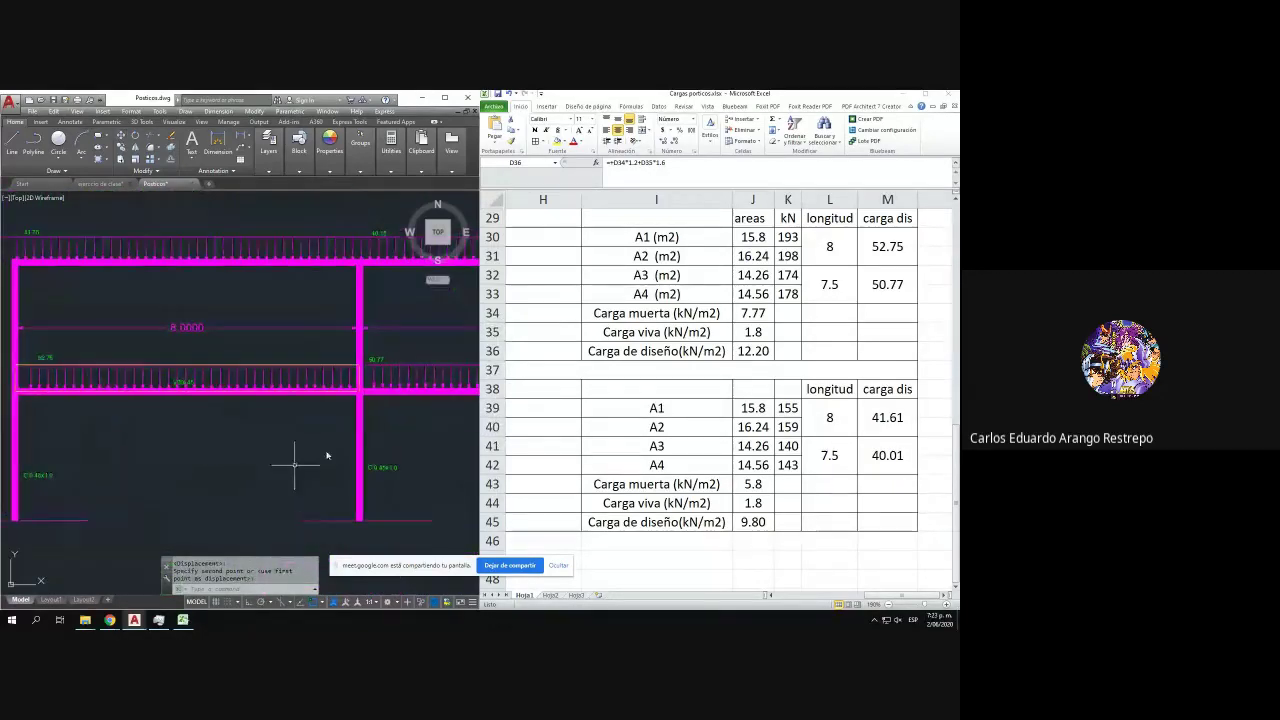
{"action": "left_click_drag", "start_coordinate": [267, 340], "coordinate": [308, 389]}
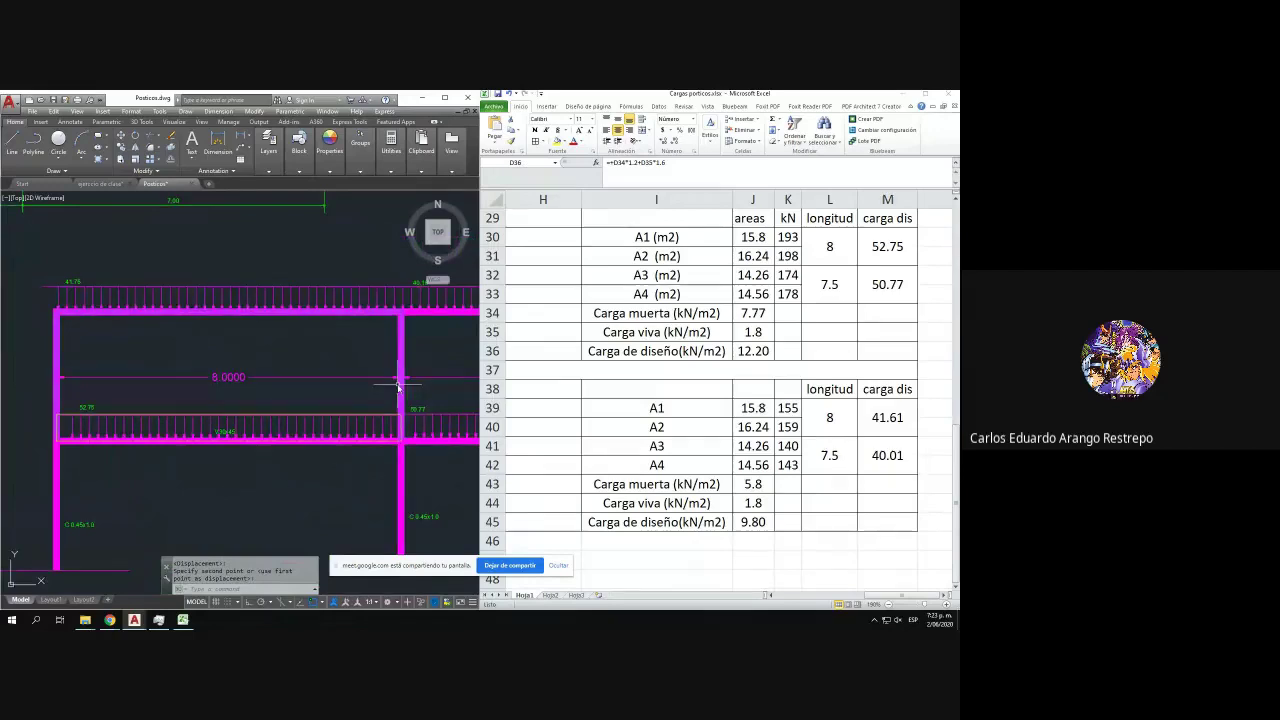
{"action": "left_click_drag", "start_coordinate": [411, 398], "coordinate": [323, 375]}
{"action": "scroll", "coordinate": [318, 375], "scroll_direction": "down", "scroll_amount": 2}
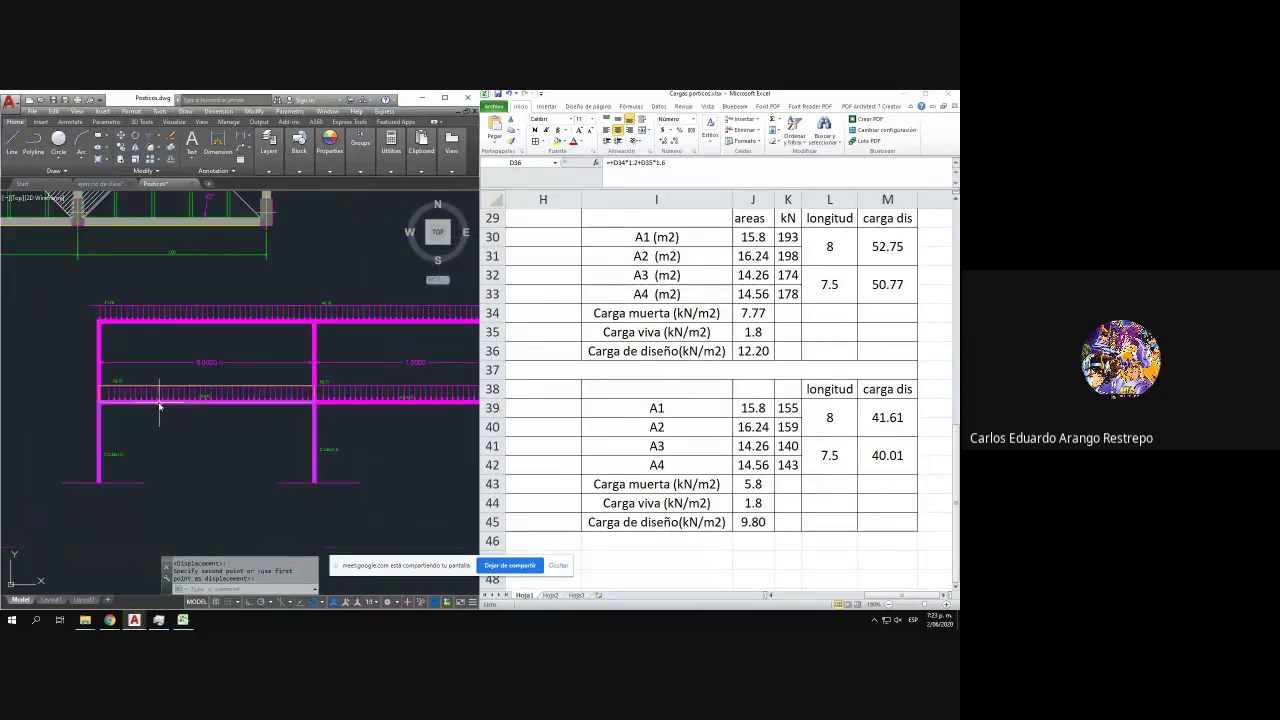
{"action": "scroll", "coordinate": [157, 403], "scroll_direction": "up", "scroll_amount": 2}
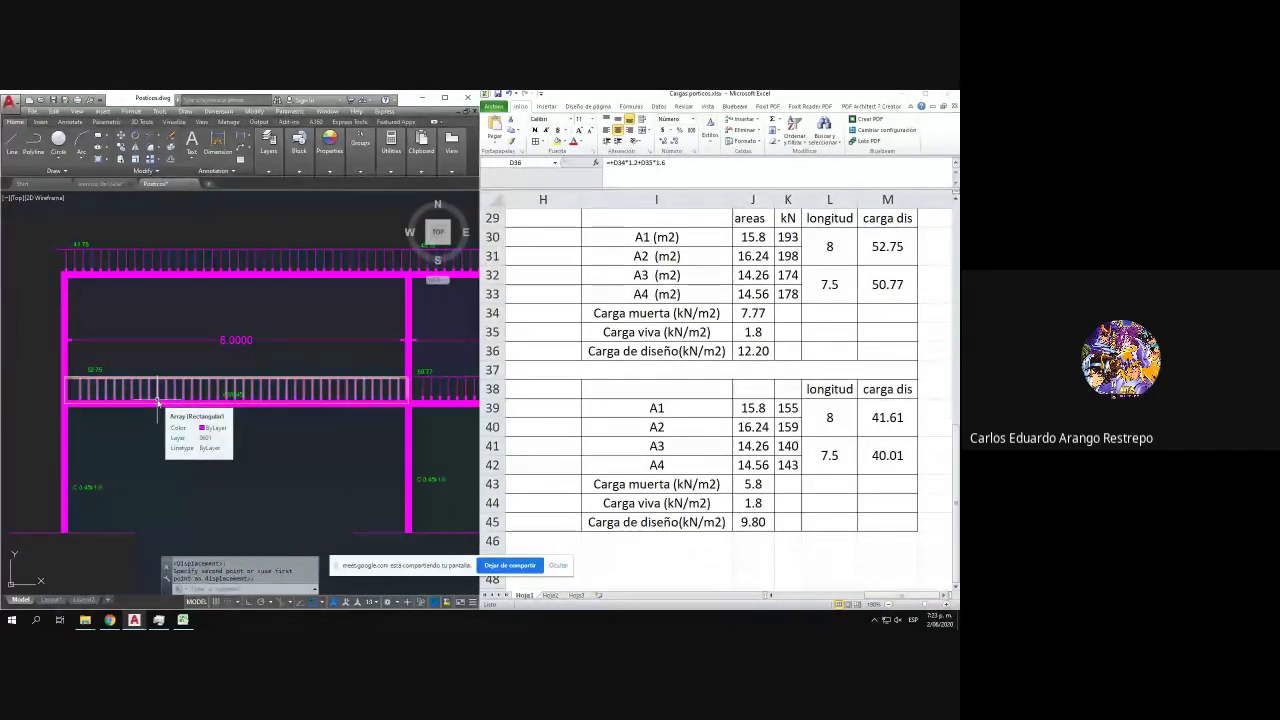
- Move the 52.75 load label on the lower beam's 8 m span closer to the outer column
{"action": "scroll", "coordinate": [90, 375], "scroll_direction": "up", "scroll_amount": 2}
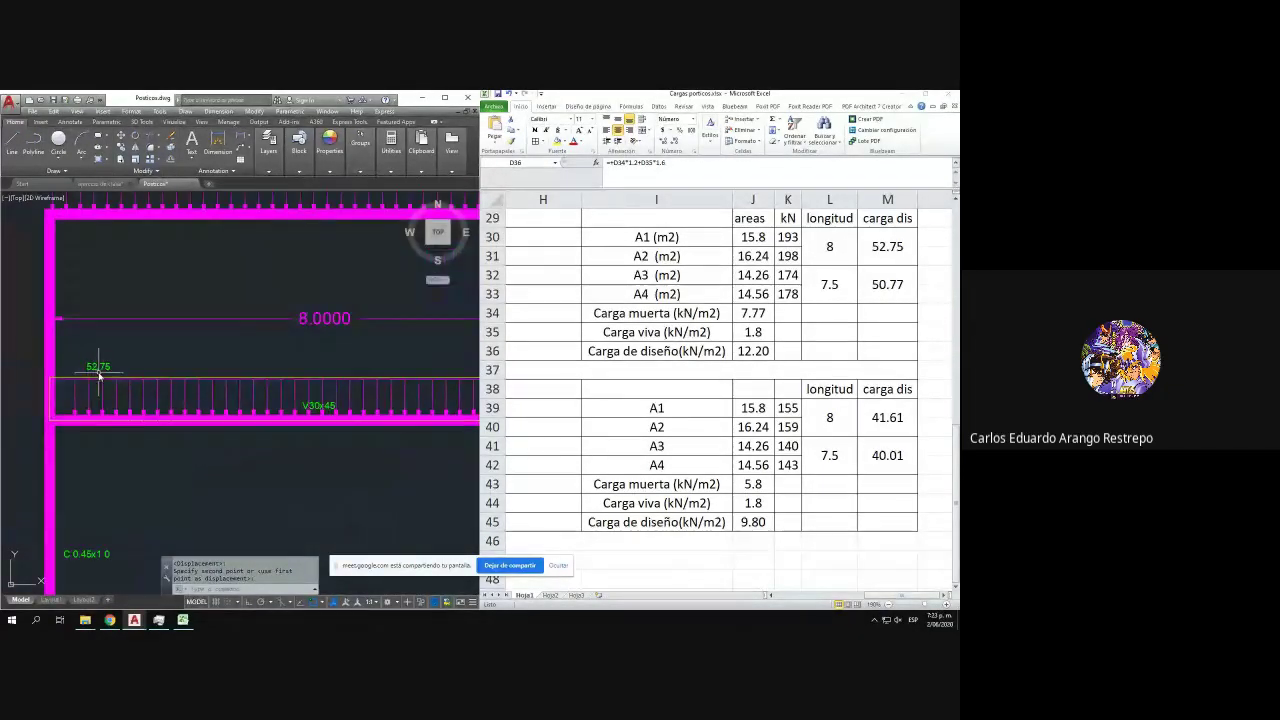
{"action": "left_click", "coordinate": [101, 372]}
{"action": "left_click", "coordinate": [91, 366]}
{"action": "type", "text": "m"}
{"action": "key", "text": "Return"}
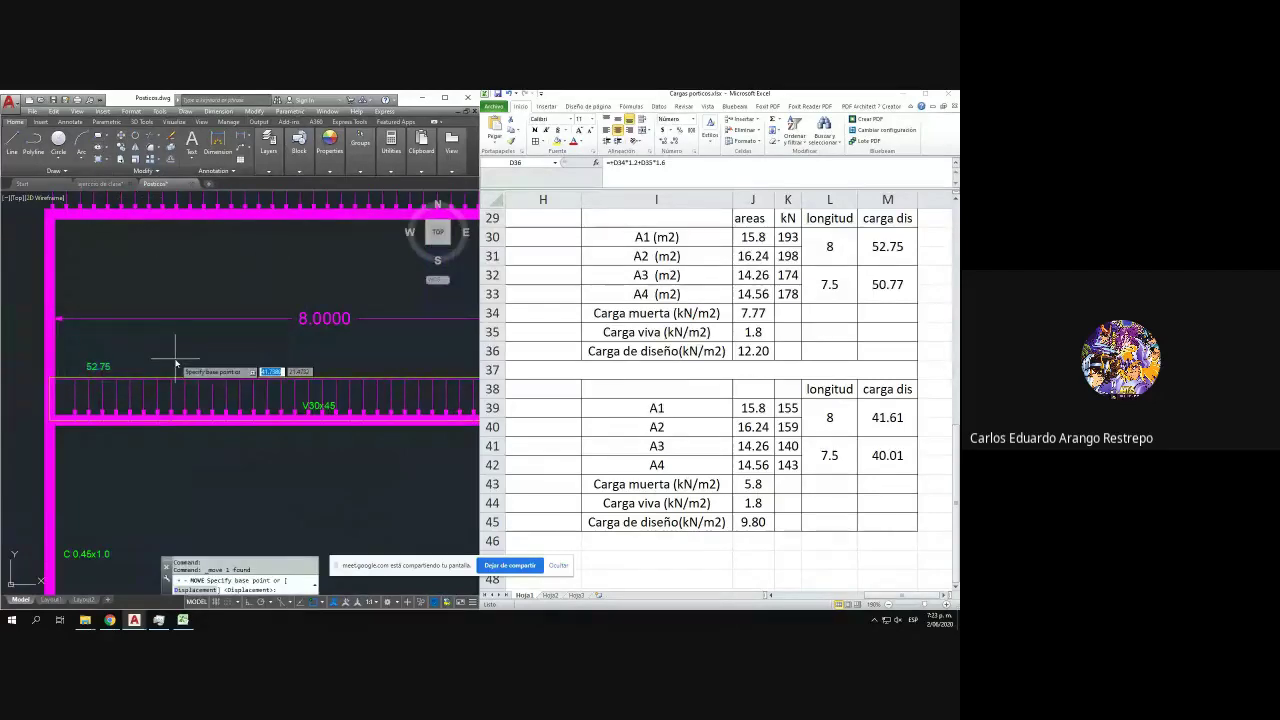
{"action": "left_click", "coordinate": [177, 361]}
{"action": "left_click", "coordinate": [162, 364]}
{"action": "left_click_drag", "start_coordinate": [97, 204], "coordinate": [97, 286]}
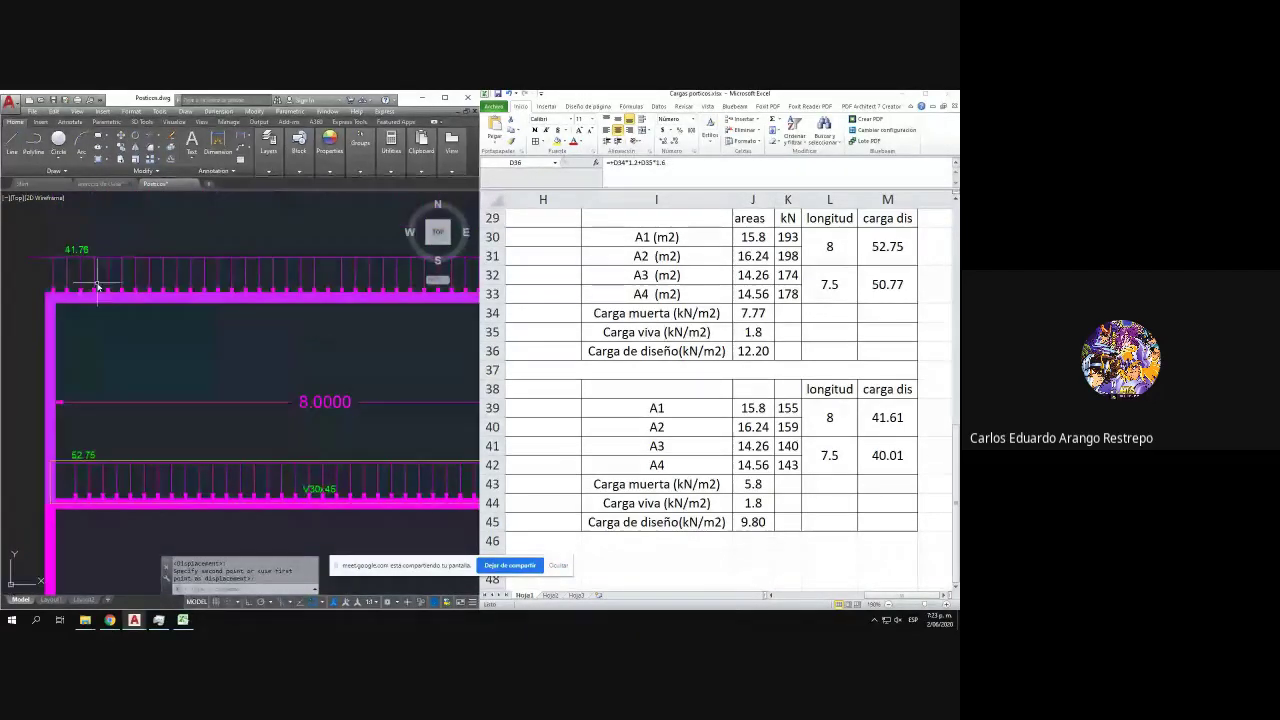
- Examine the distributed loads and their labels along both beams of the two-span frame elevation
{"action": "scroll", "coordinate": [100, 426], "scroll_direction": "down", "scroll_amount": 2}
{"action": "left_click_drag", "start_coordinate": [100, 426], "coordinate": [27, 412]}
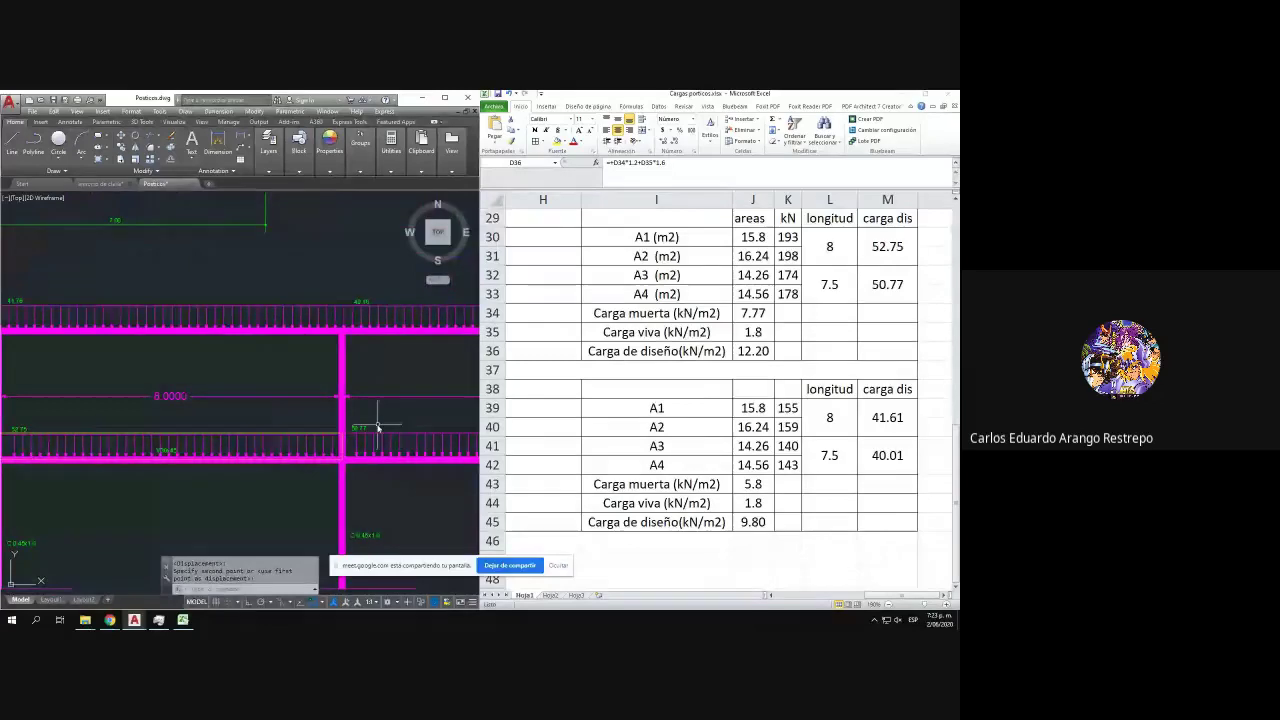
{"action": "scroll", "coordinate": [340, 340], "scroll_direction": "down", "scroll_amount": 2}
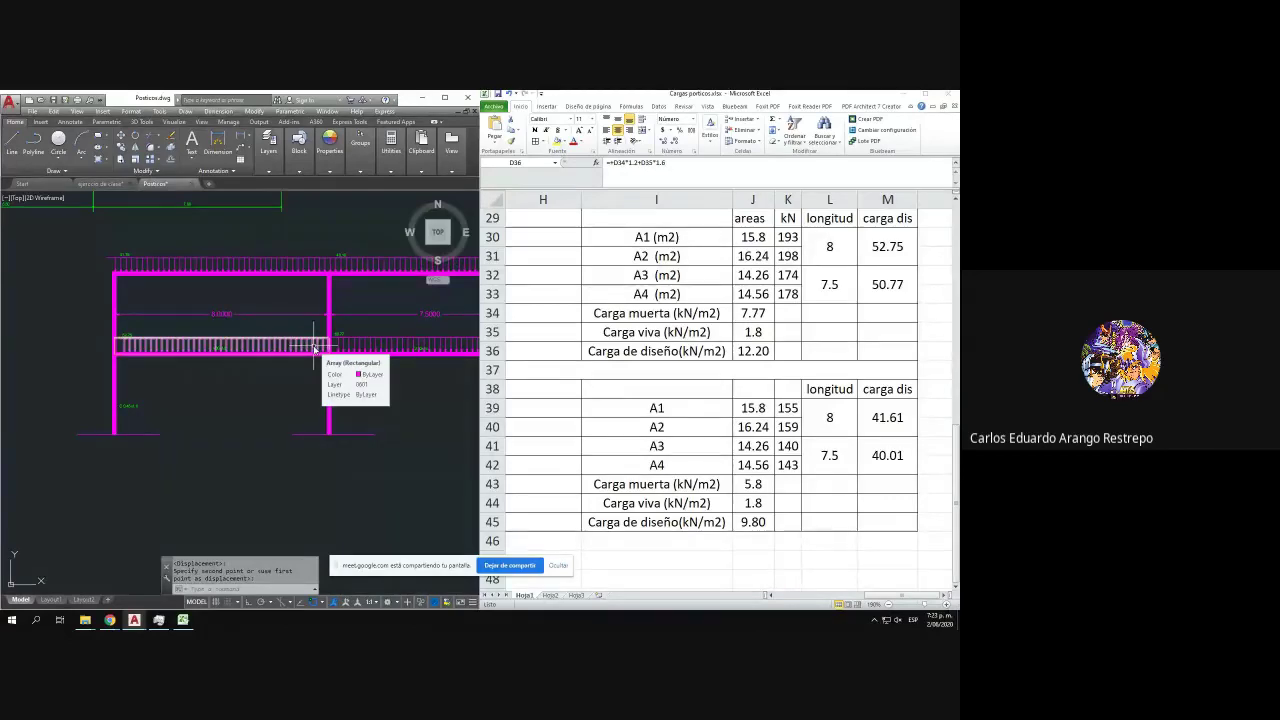
{"action": "scroll", "coordinate": [375, 326], "scroll_direction": "down", "scroll_amount": 2}
{"action": "left_click_drag", "start_coordinate": [375, 326], "coordinate": [360, 378]}
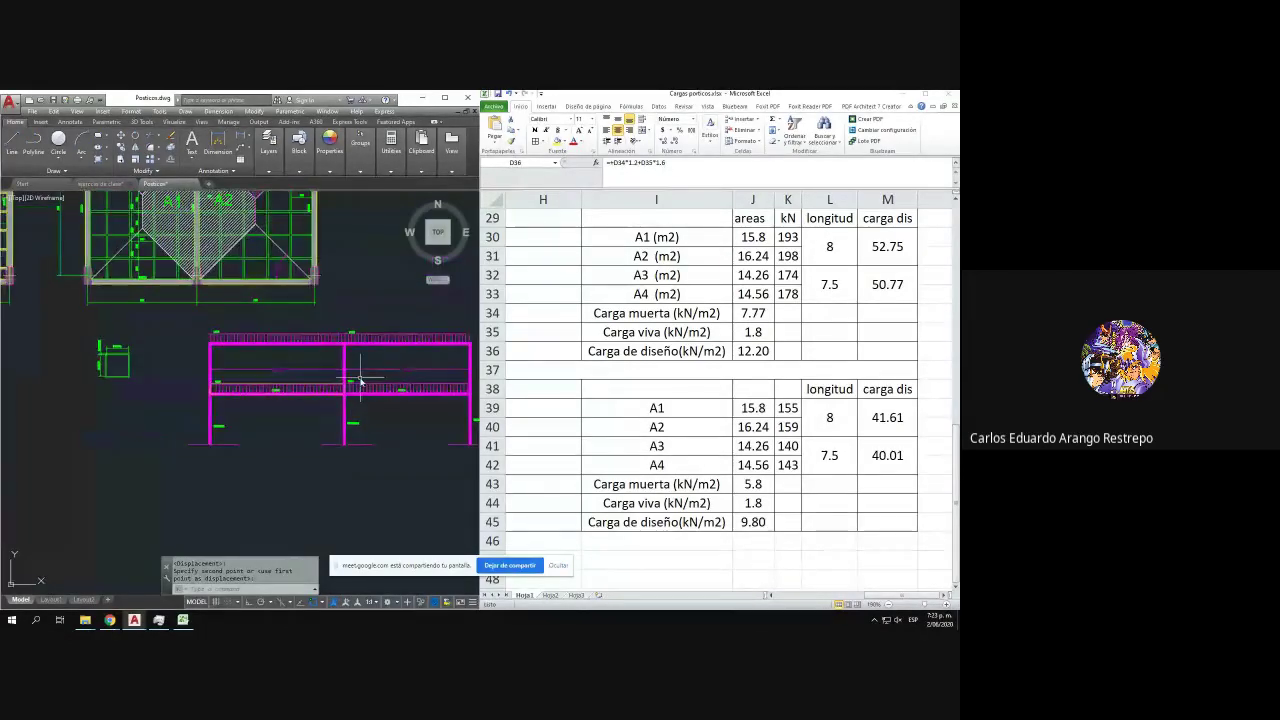
{"action": "scroll", "coordinate": [257, 380], "scroll_direction": "up", "scroll_amount": 2}
{"action": "scroll", "coordinate": [257, 380], "scroll_direction": "up", "scroll_amount": 2}
{"action": "left_click_drag", "start_coordinate": [275, 372], "coordinate": [203, 383]}
{"action": "left_click_drag", "start_coordinate": [418, 418], "coordinate": [349, 397]}
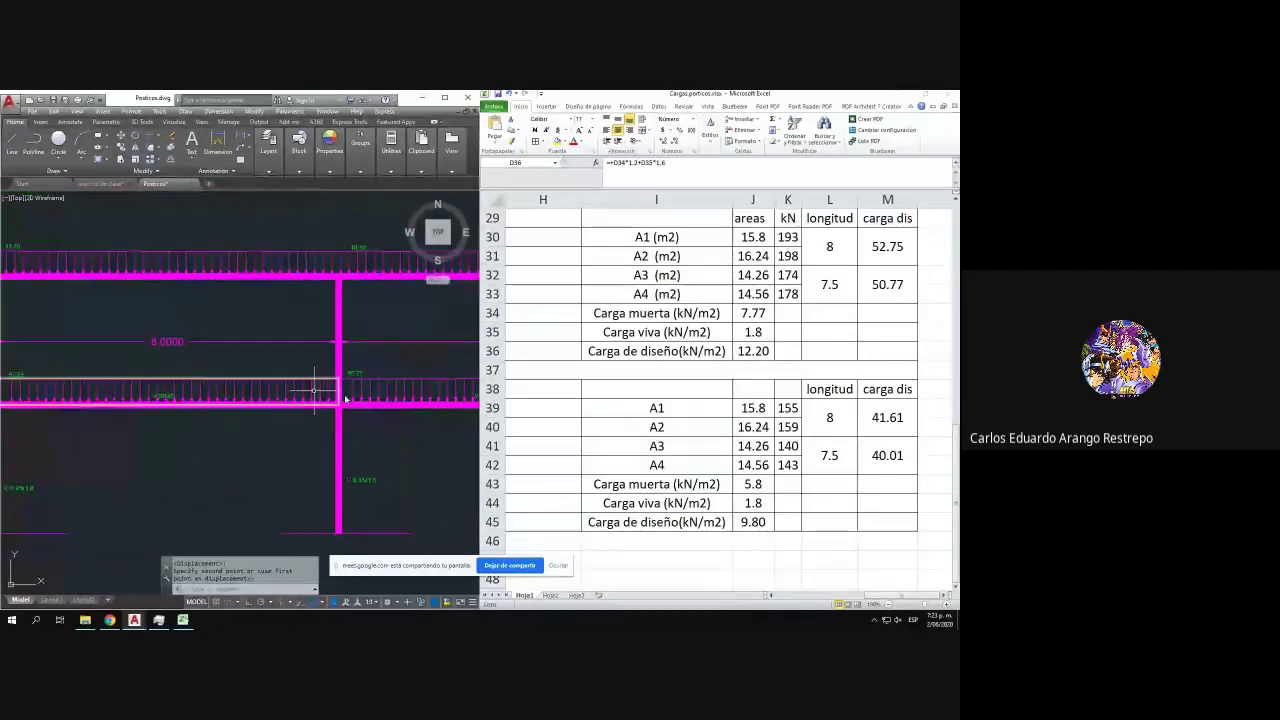
{"action": "scroll", "coordinate": [376, 370], "scroll_direction": "down", "scroll_amount": 4}
{"action": "left_click_drag", "start_coordinate": [475, 380], "coordinate": [380, 380]}
{"action": "scroll", "coordinate": [213, 411], "scroll_direction": "up", "scroll_amount": 2}
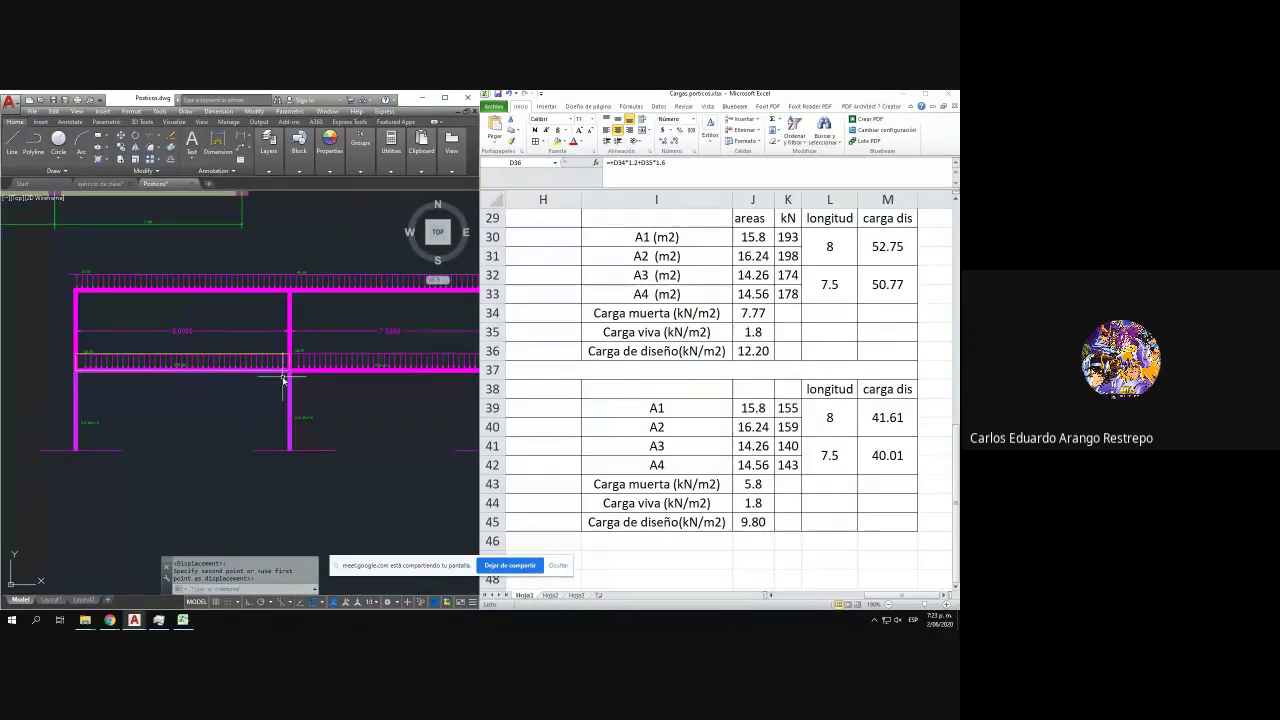
{"action": "key", "text": "Escape"}
{"action": "key", "text": "Escape"}
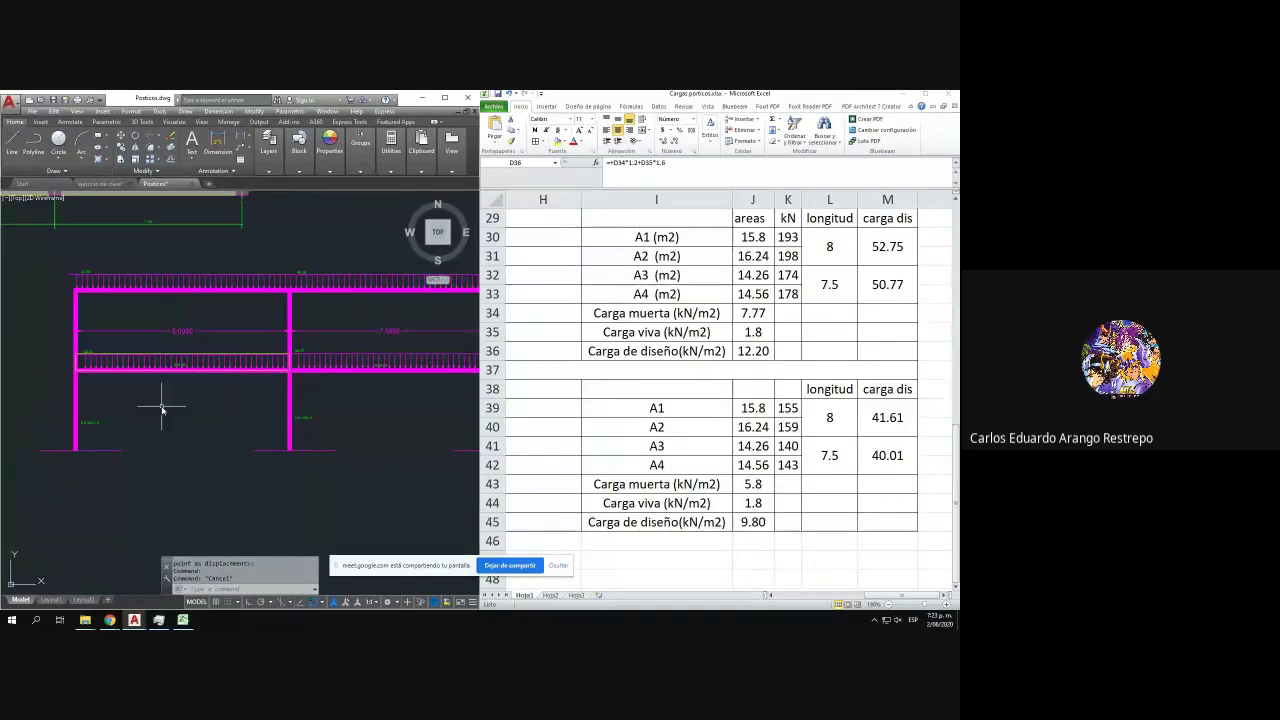
- Maximize the drawing window and draw a small circle centred on the base of the 8 m span's outer column
{"action": "scroll", "coordinate": [162, 408], "scroll_direction": "up", "scroll_amount": 5}
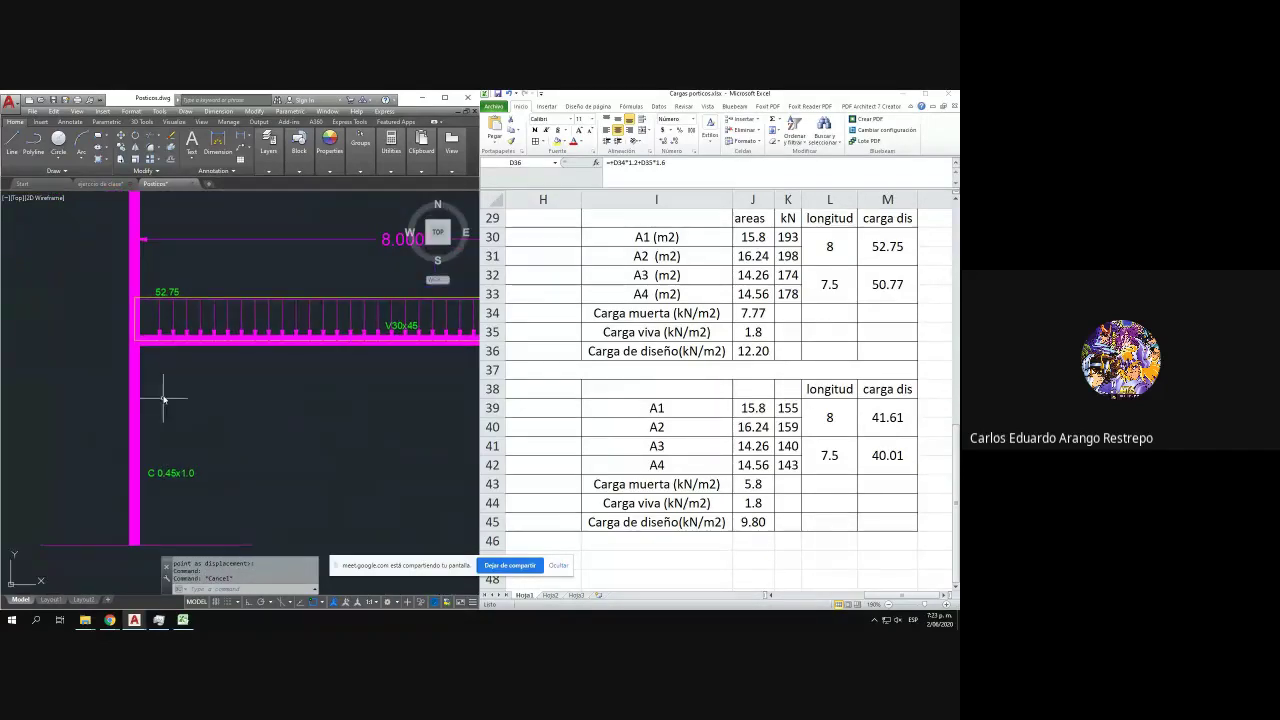
{"action": "left_click", "coordinate": [444, 97]}
{"action": "scroll", "coordinate": [122, 375], "scroll_direction": "down", "scroll_amount": 5}
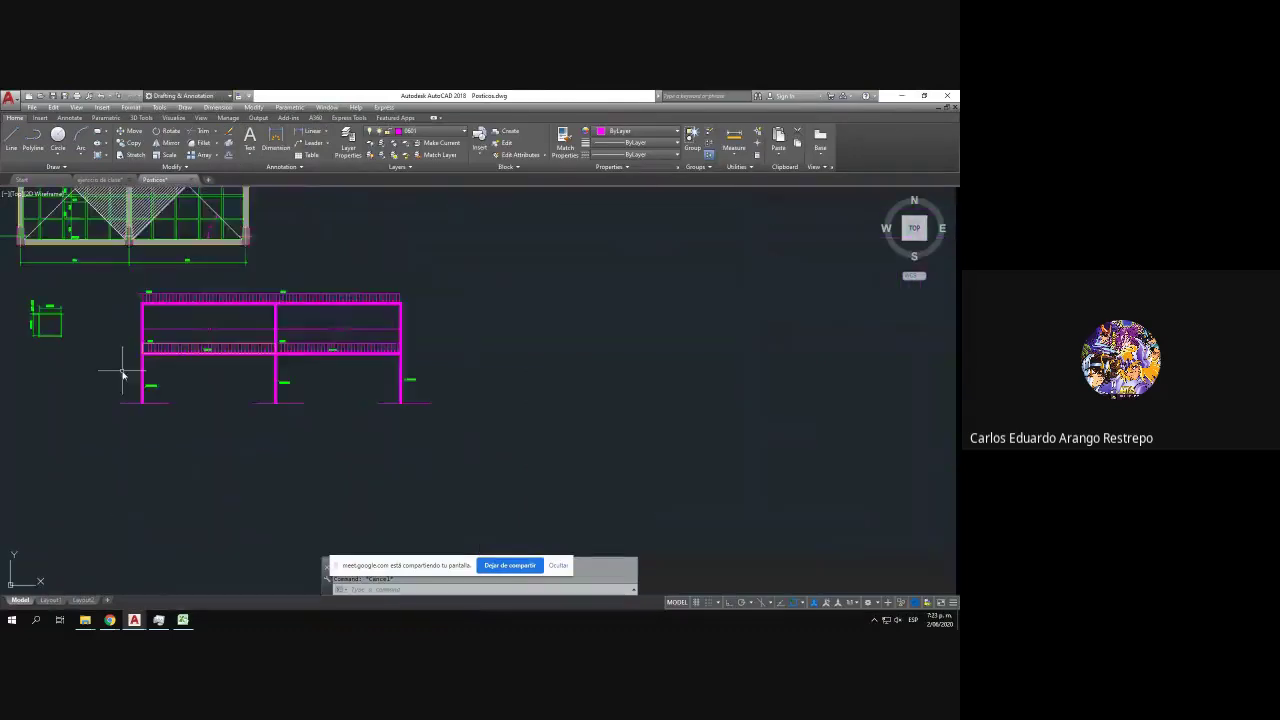
{"action": "scroll", "coordinate": [115, 414], "scroll_direction": "up", "scroll_amount": 4}
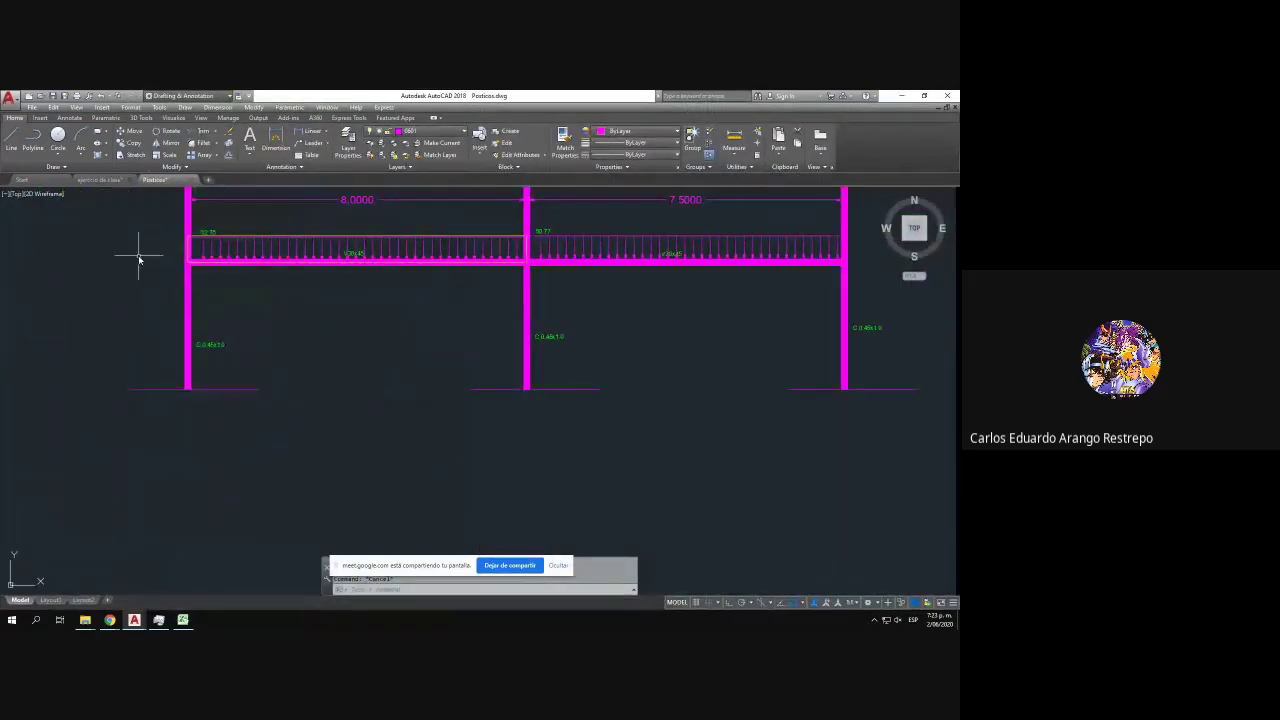
{"action": "left_click", "coordinate": [57, 137]}
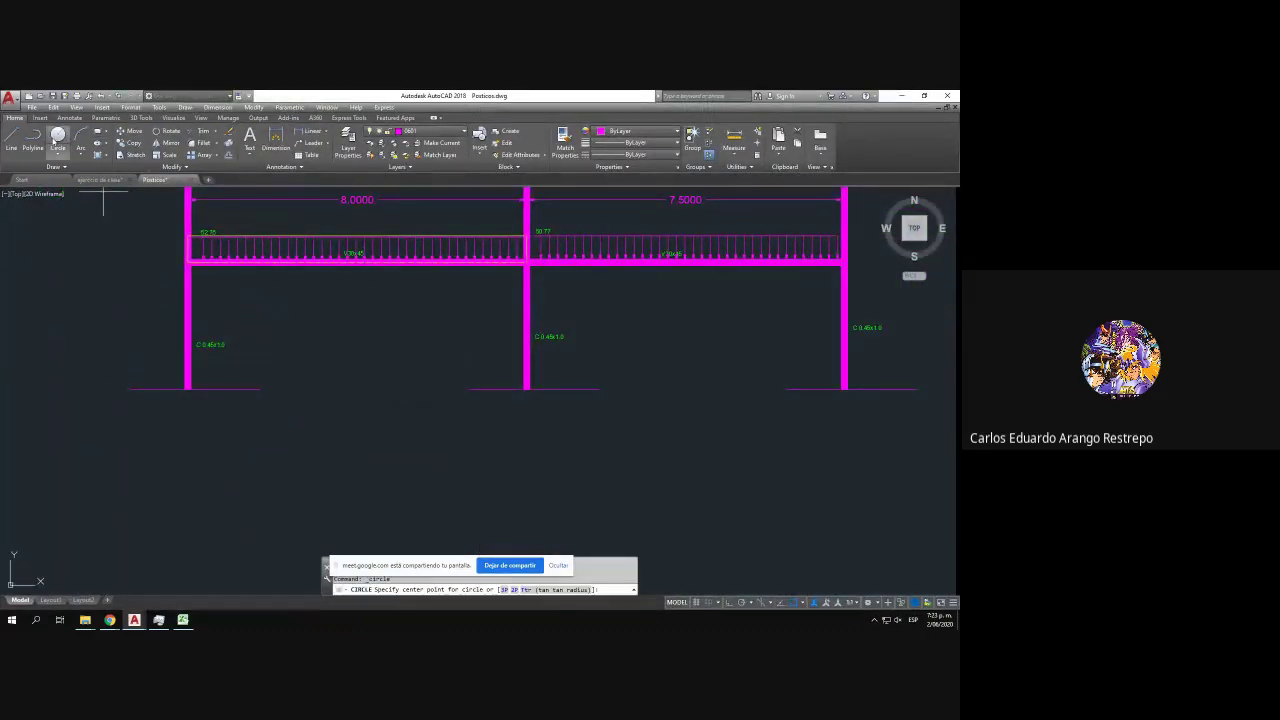
{"action": "scroll", "coordinate": [165, 380], "scroll_direction": "up", "scroll_amount": 4}
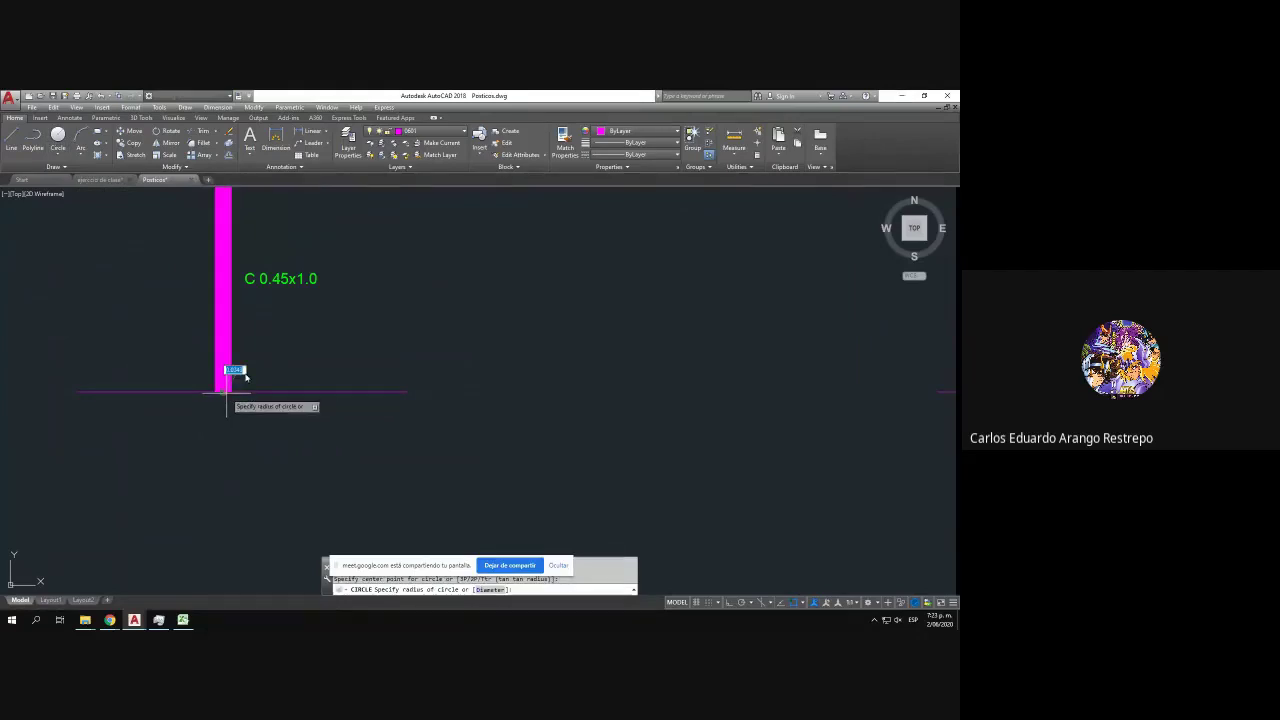
{"action": "left_click", "coordinate": [222, 392]}
{"action": "left_click", "coordinate": [246, 388]}
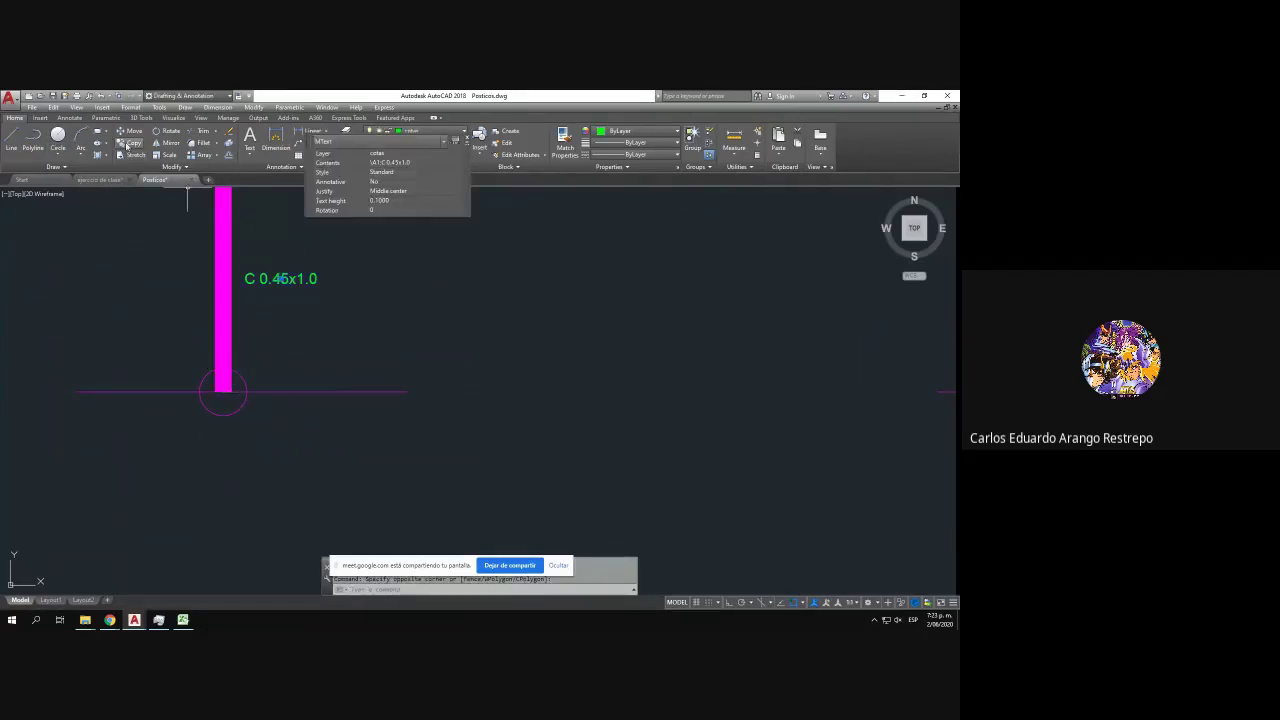
- Copy the C 0.45x1.0 column label down beside the base circle and change the copy's text to 1
{"action": "left_click", "coordinate": [127, 146]}
{"action": "left_click", "coordinate": [443, 373]}
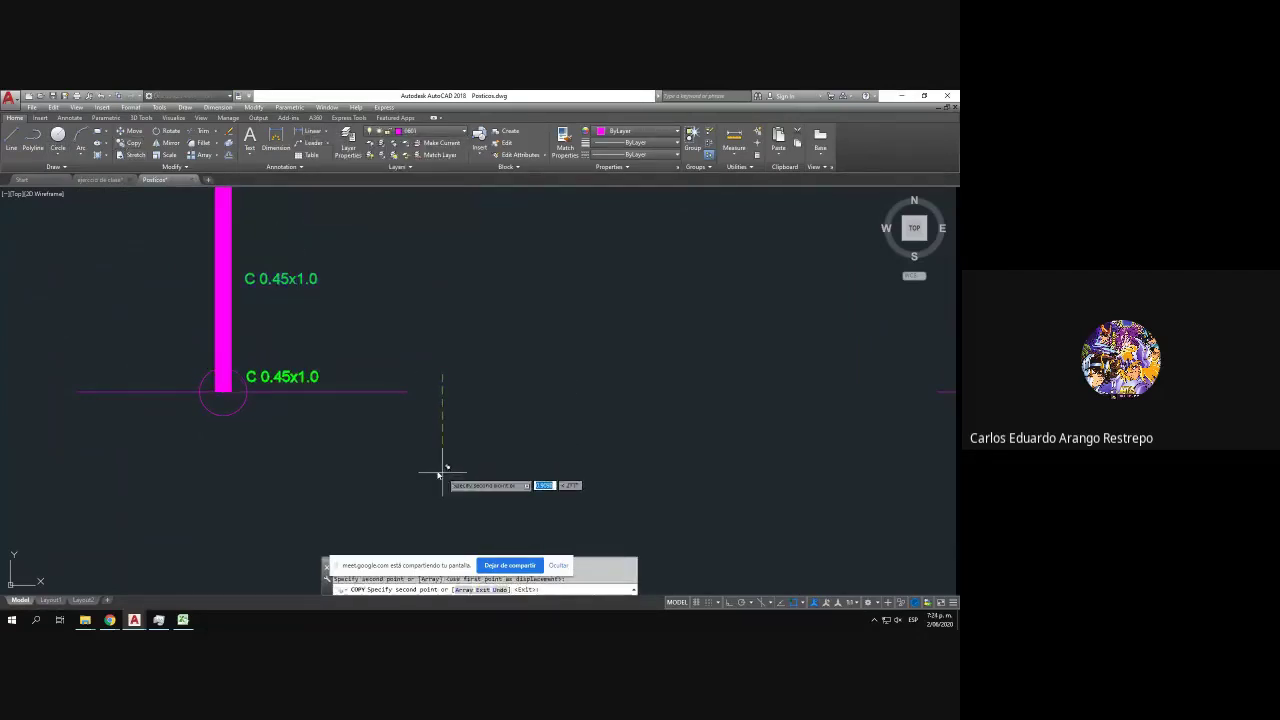
{"action": "key", "text": "Escape"}
{"action": "double_click", "coordinate": [246, 383]}
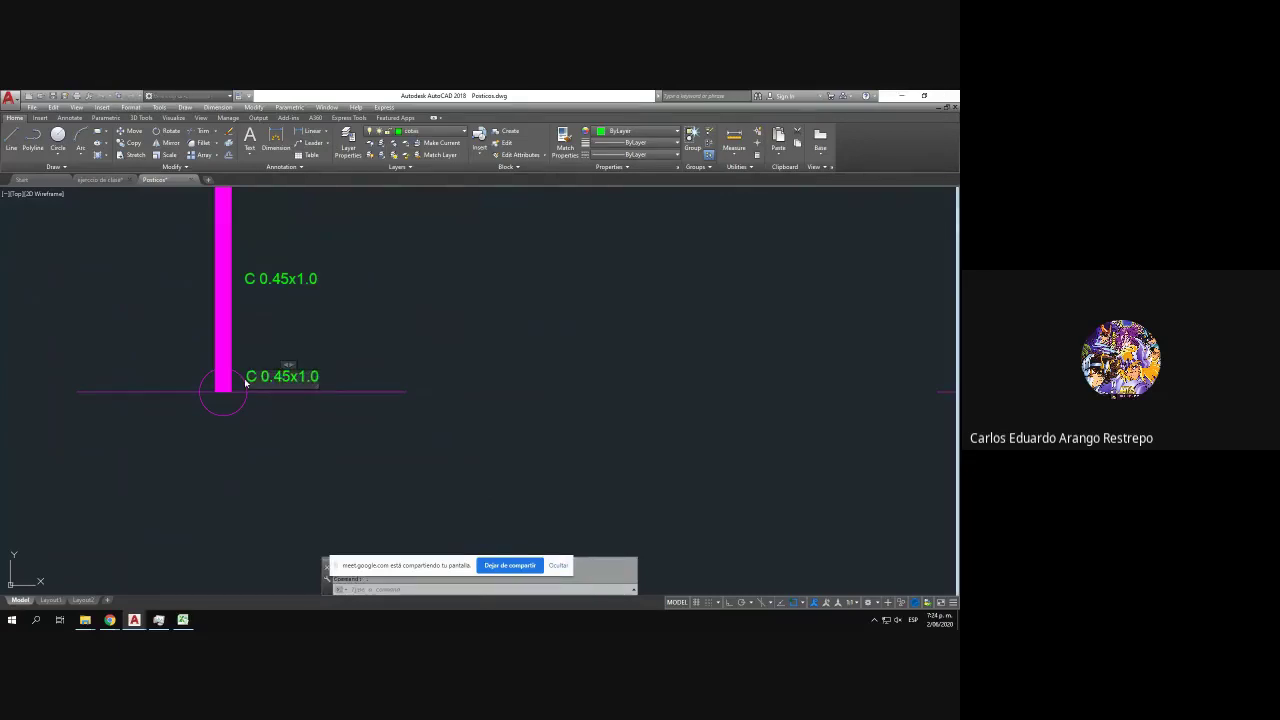
{"action": "double_click", "coordinate": [249, 381]}
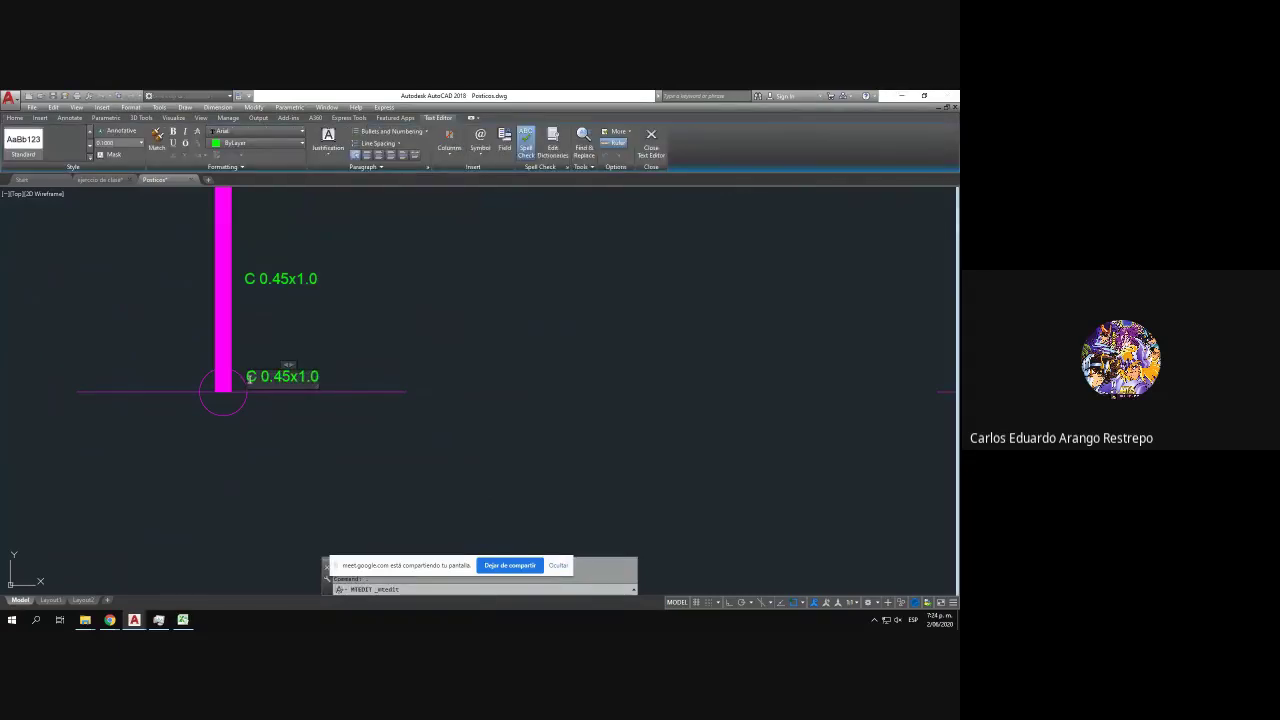
{"action": "type", "text": "1"}
{"action": "left_click", "coordinate": [340, 381]}
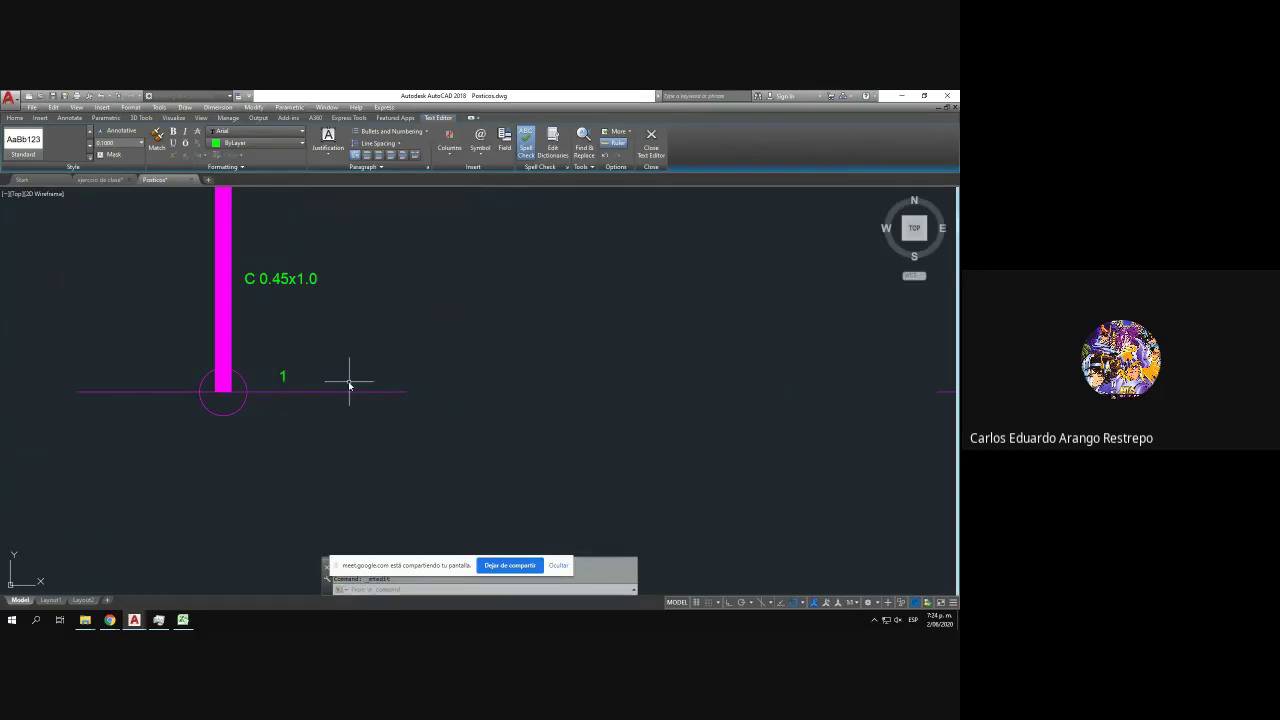
- Move the node number 1 closer to the circle at the outer column's base
{"action": "left_click", "coordinate": [284, 378]}
{"action": "left_click", "coordinate": [130, 132]}
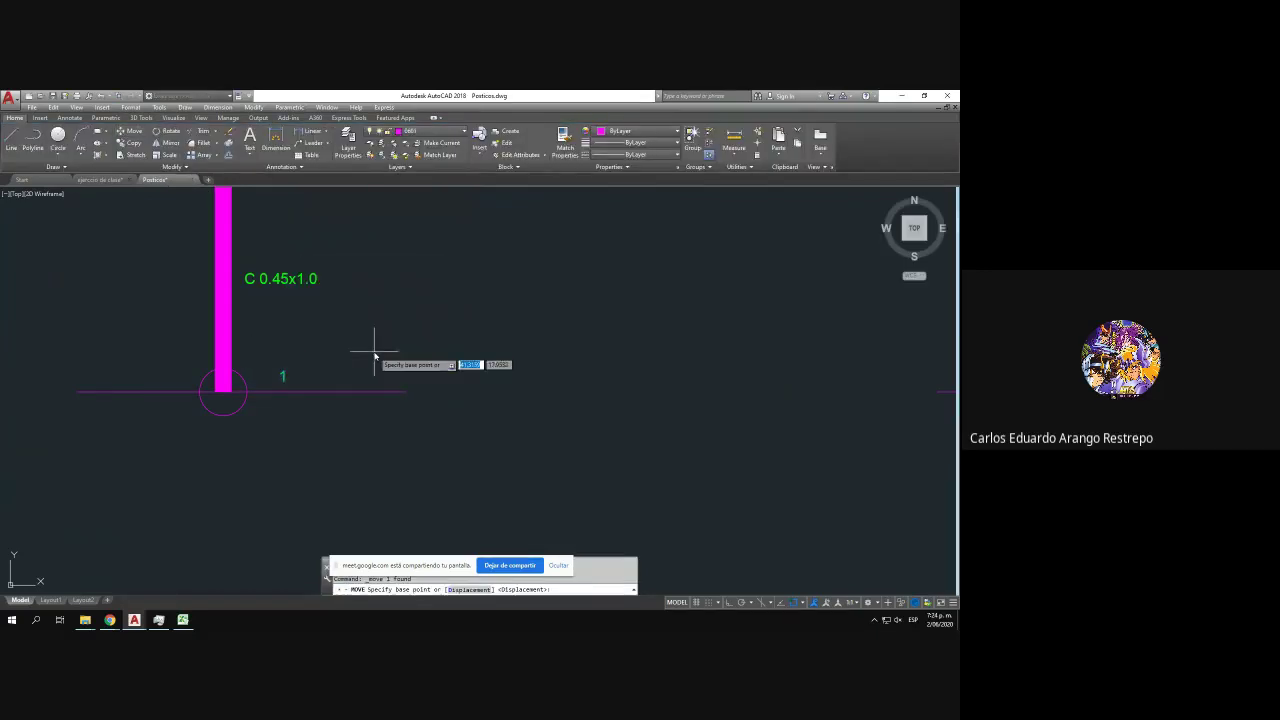
{"action": "left_click", "coordinate": [374, 352]}
{"action": "left_click", "coordinate": [325, 357]}
- Copy the node circle and number from the outer column's base to its lower-beam joint, and renumber the copy 2
{"action": "left_click", "coordinate": [276, 372]}
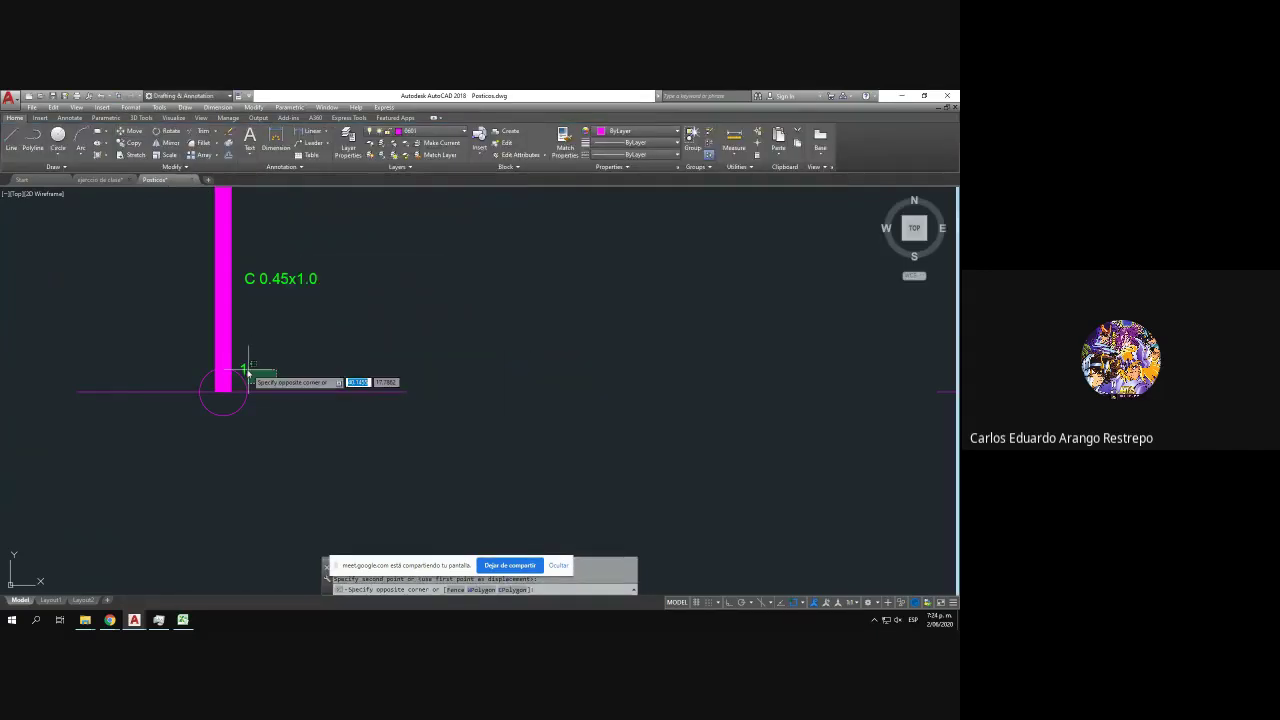
{"action": "left_click", "coordinate": [242, 370]}
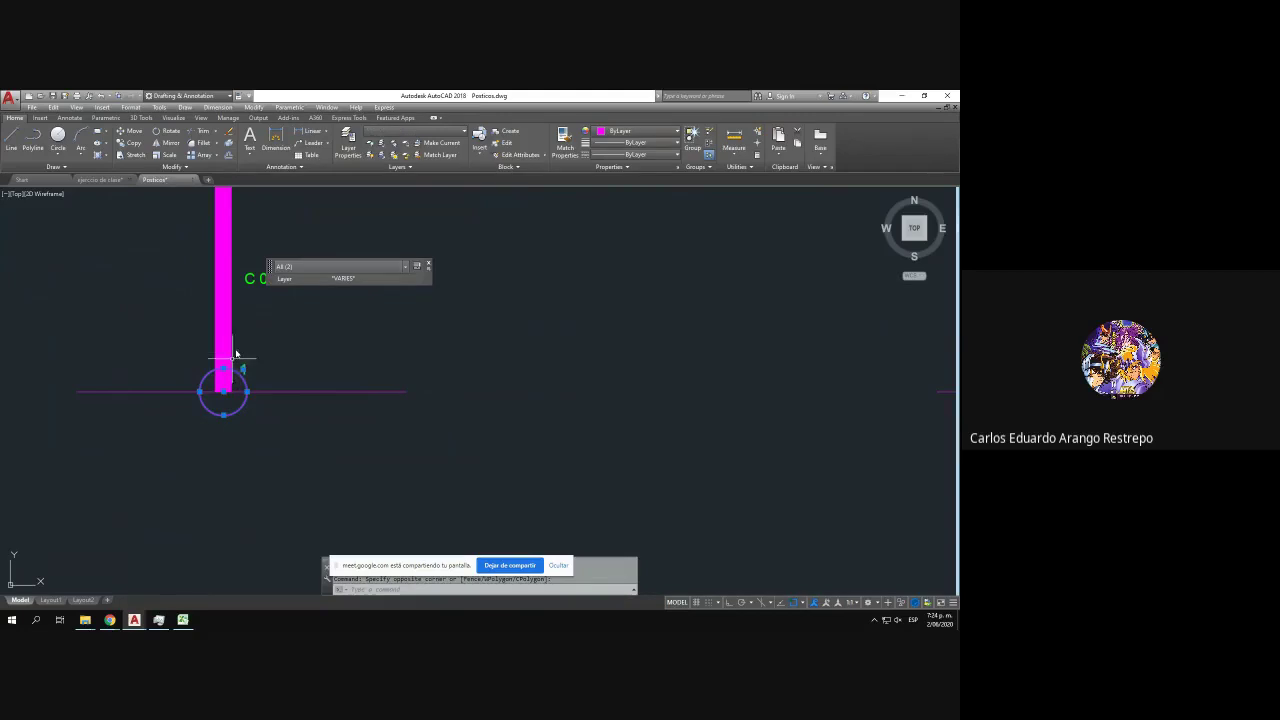
{"action": "left_click", "coordinate": [131, 146]}
{"action": "left_click", "coordinate": [223, 392]}
{"action": "scroll", "coordinate": [230, 410], "scroll_direction": "down", "scroll_amount": 5}
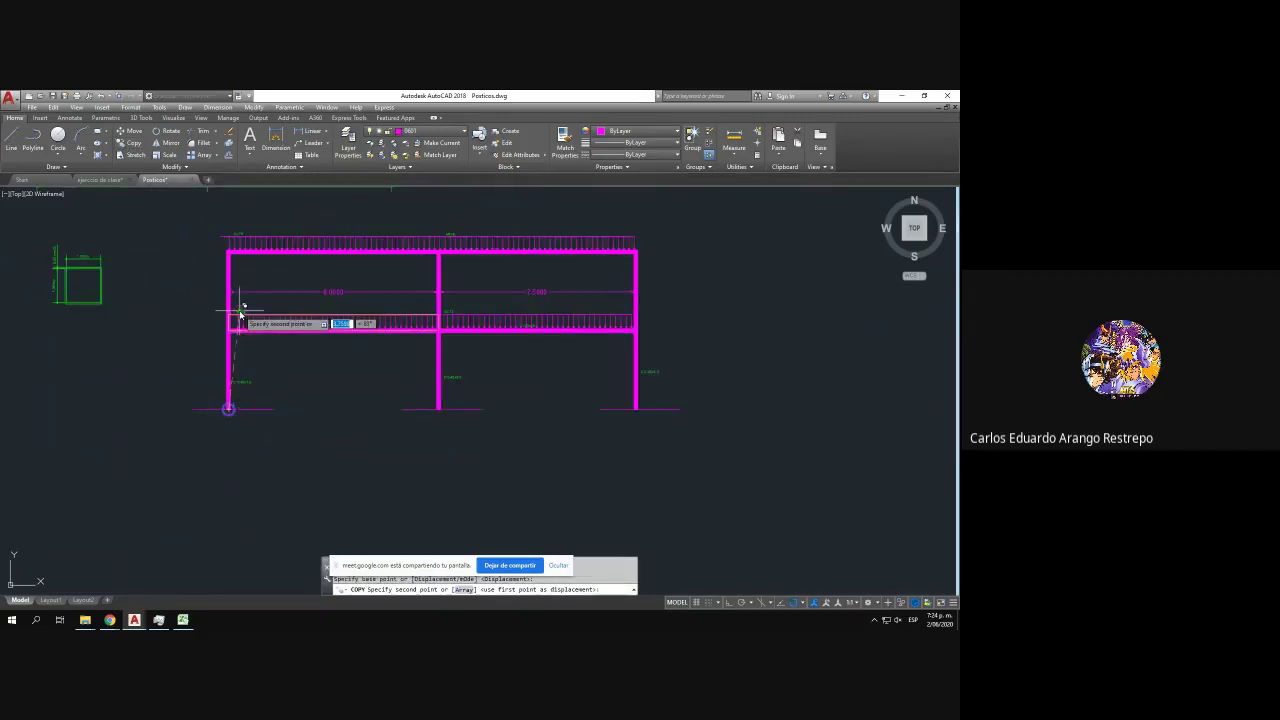
{"action": "scroll", "coordinate": [236, 327], "scroll_direction": "up", "scroll_amount": 5}
{"action": "left_click", "coordinate": [203, 342]}
{"action": "key", "text": "Escape"}
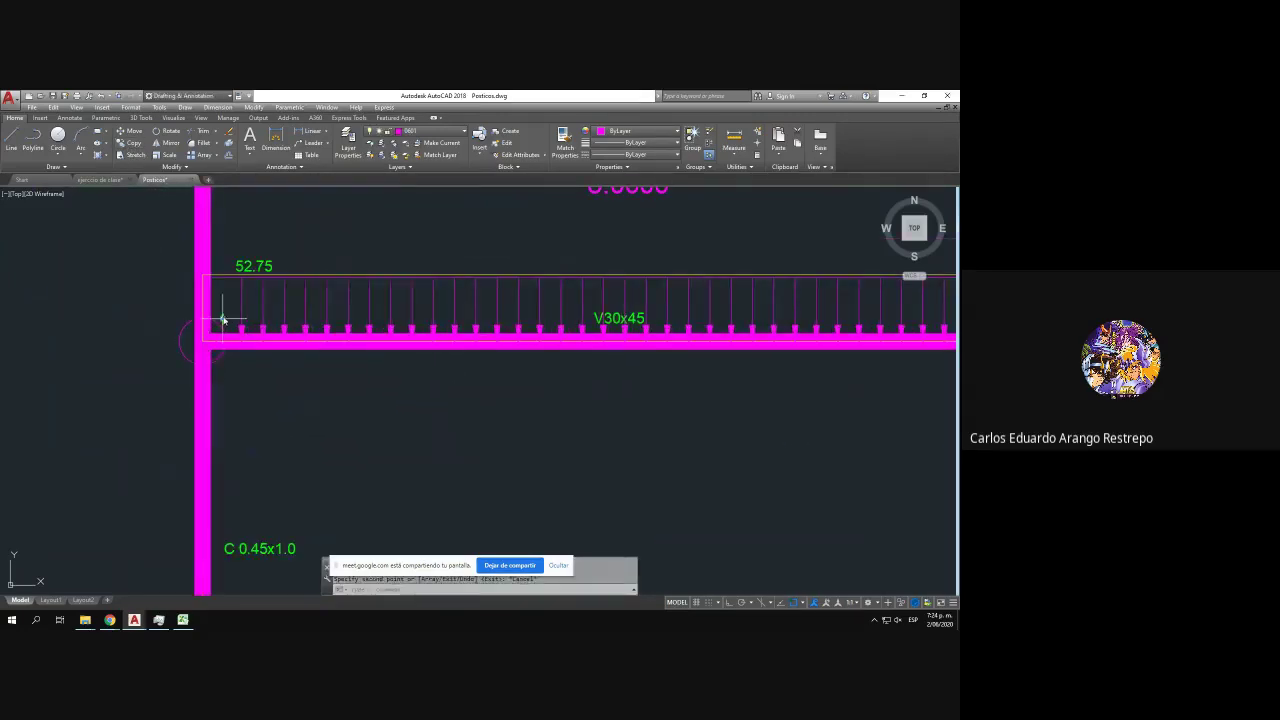
{"action": "double_click", "coordinate": [224, 319]}
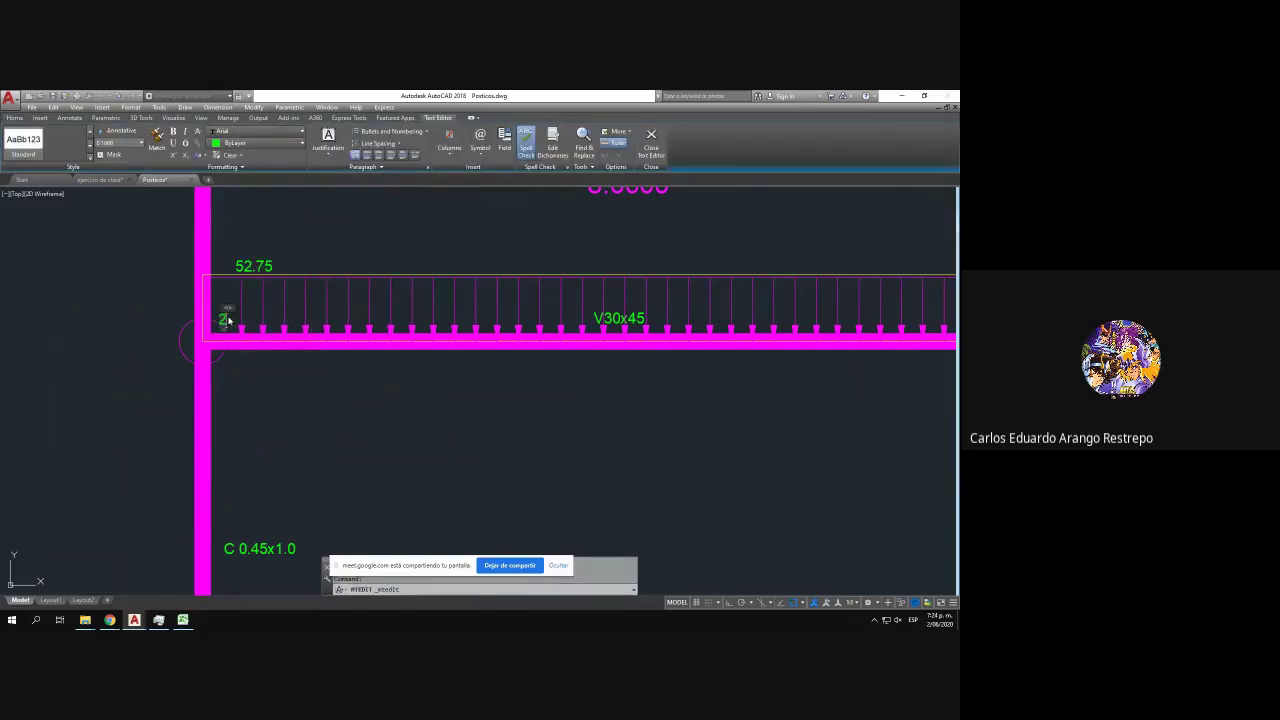
{"action": "left_click", "coordinate": [240, 362]}
- Copy node marker 2 with its circle up to the joint of the outer column and upper beam
{"action": "left_click", "coordinate": [235, 326]}
{"action": "left_click", "coordinate": [211, 319]}
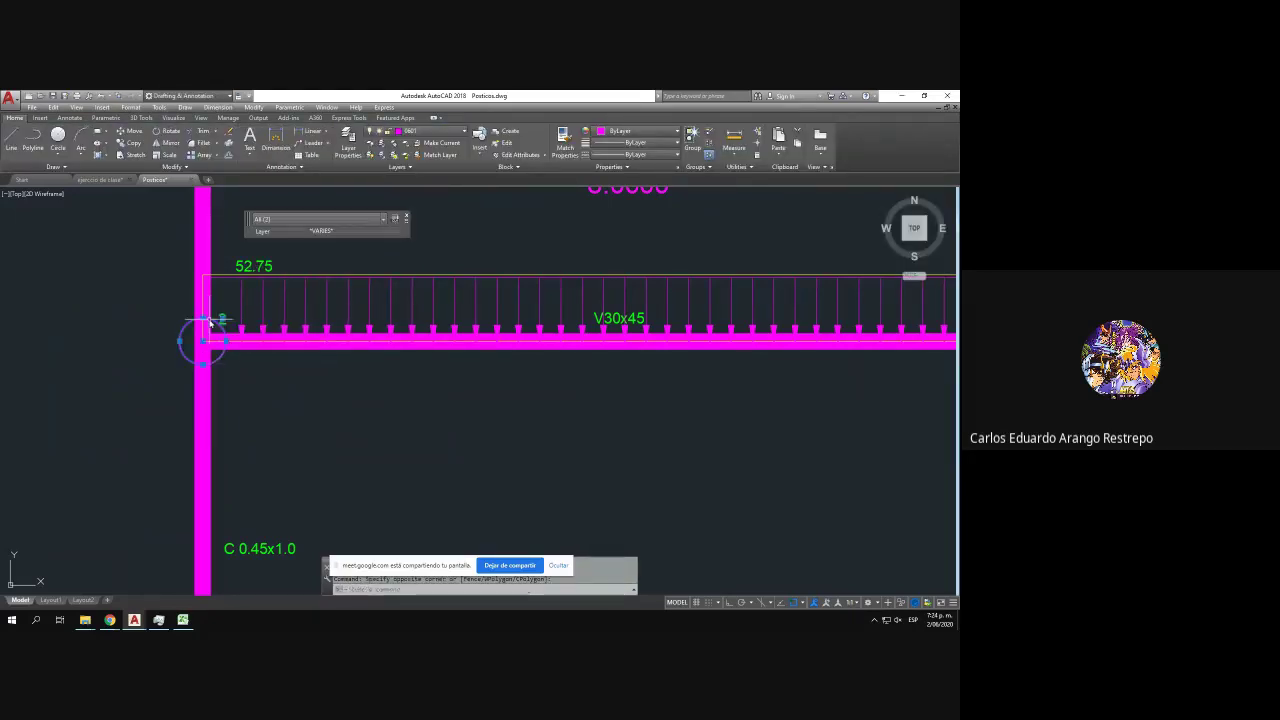
{"action": "left_click", "coordinate": [135, 147]}
{"action": "left_click", "coordinate": [206, 340]}
{"action": "scroll", "coordinate": [214, 340], "scroll_direction": "down", "scroll_amount": 4}
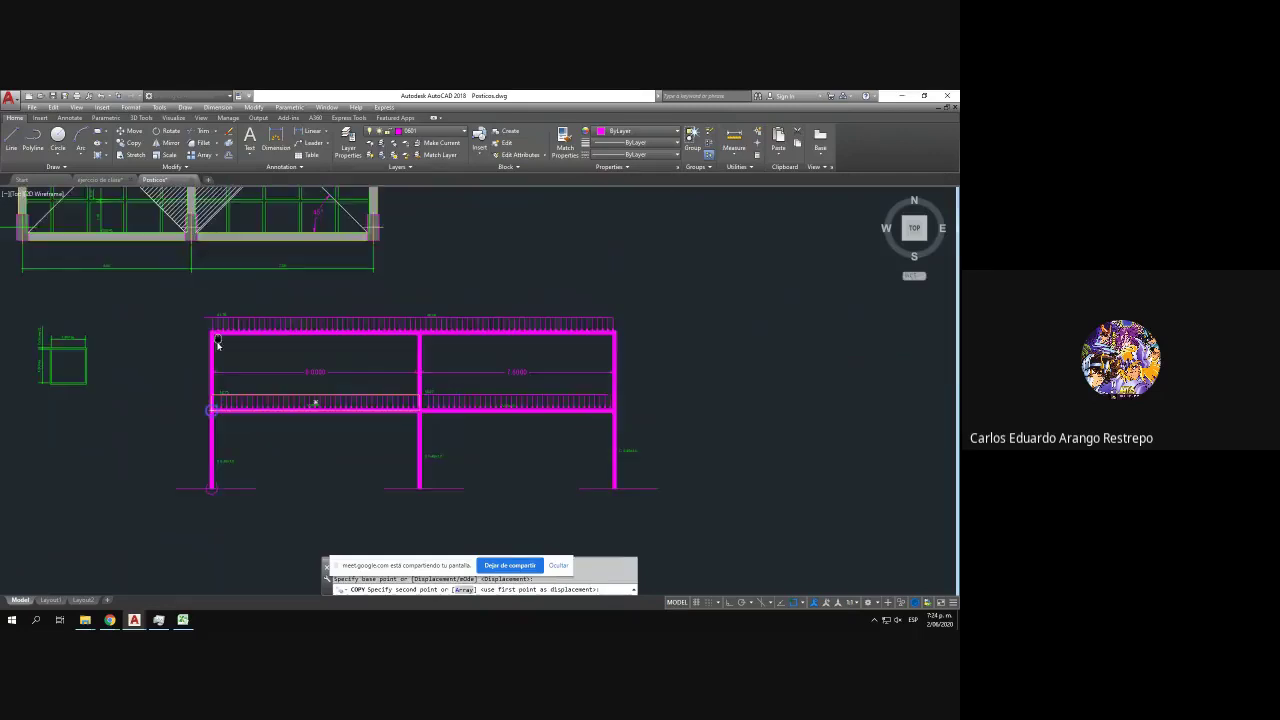
{"action": "scroll", "coordinate": [217, 343], "scroll_direction": "up", "scroll_amount": 4}
{"action": "left_click", "coordinate": [199, 339]}
{"action": "key", "text": "Escape"}
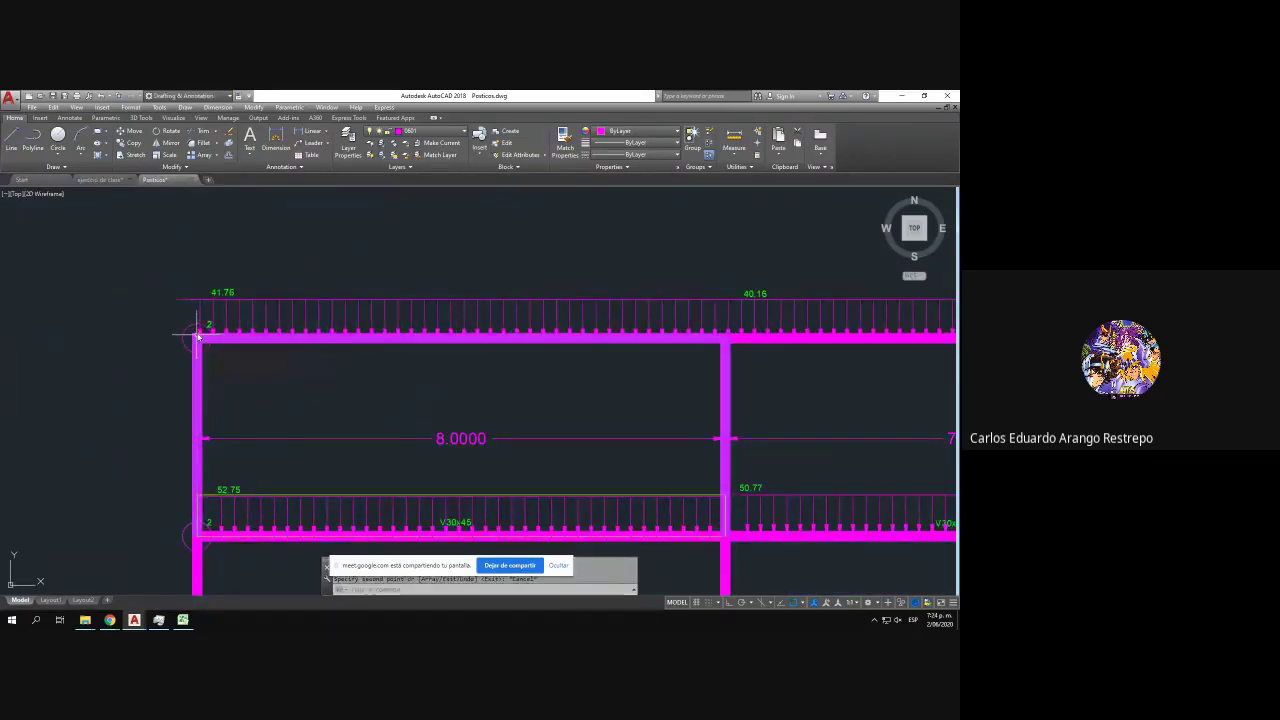
- Change the node number at the outer column's upper-beam joint to 3
{"action": "scroll", "coordinate": [199, 339], "scroll_direction": "up", "scroll_amount": 4}
{"action": "double_click", "coordinate": [241, 300]}
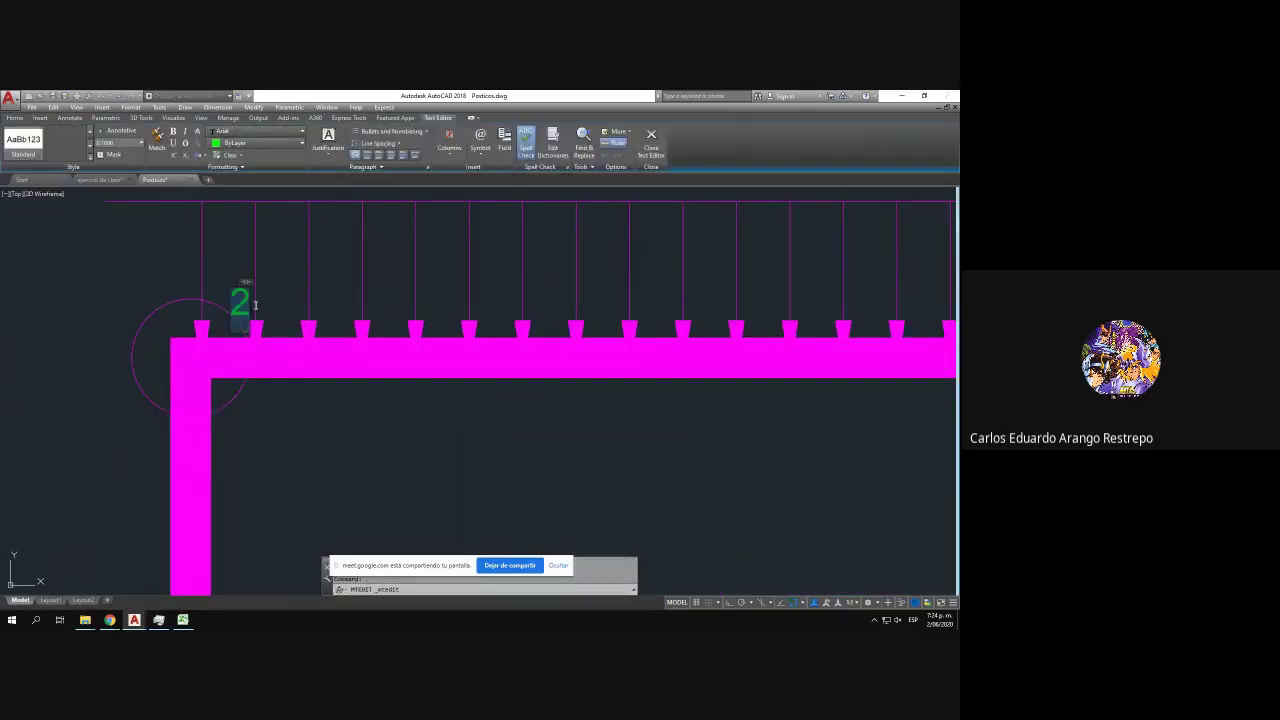
{"action": "left_click", "coordinate": [242, 361]}
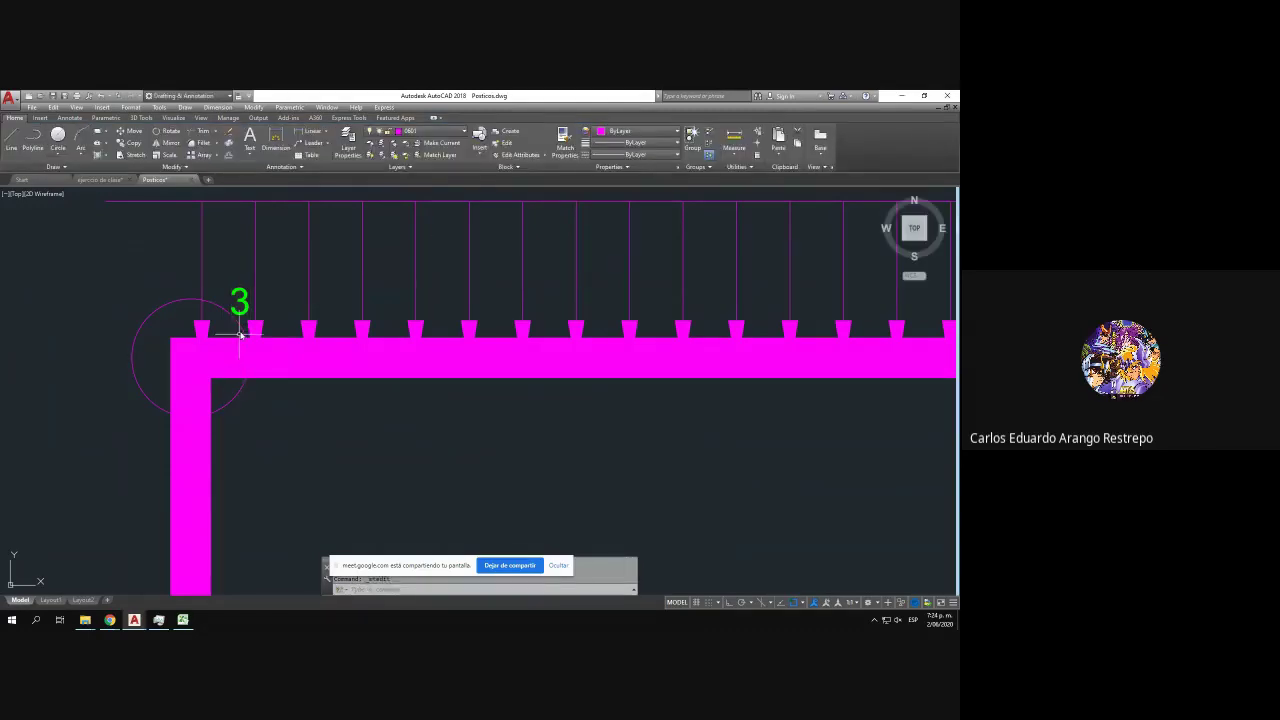
- Copy node marker 3 with its circle to the base of the central column
{"action": "left_click", "coordinate": [239, 324]}
{"action": "left_click", "coordinate": [226, 299]}
{"action": "left_click", "coordinate": [226, 299]}
{"action": "left_click", "coordinate": [165, 200]}
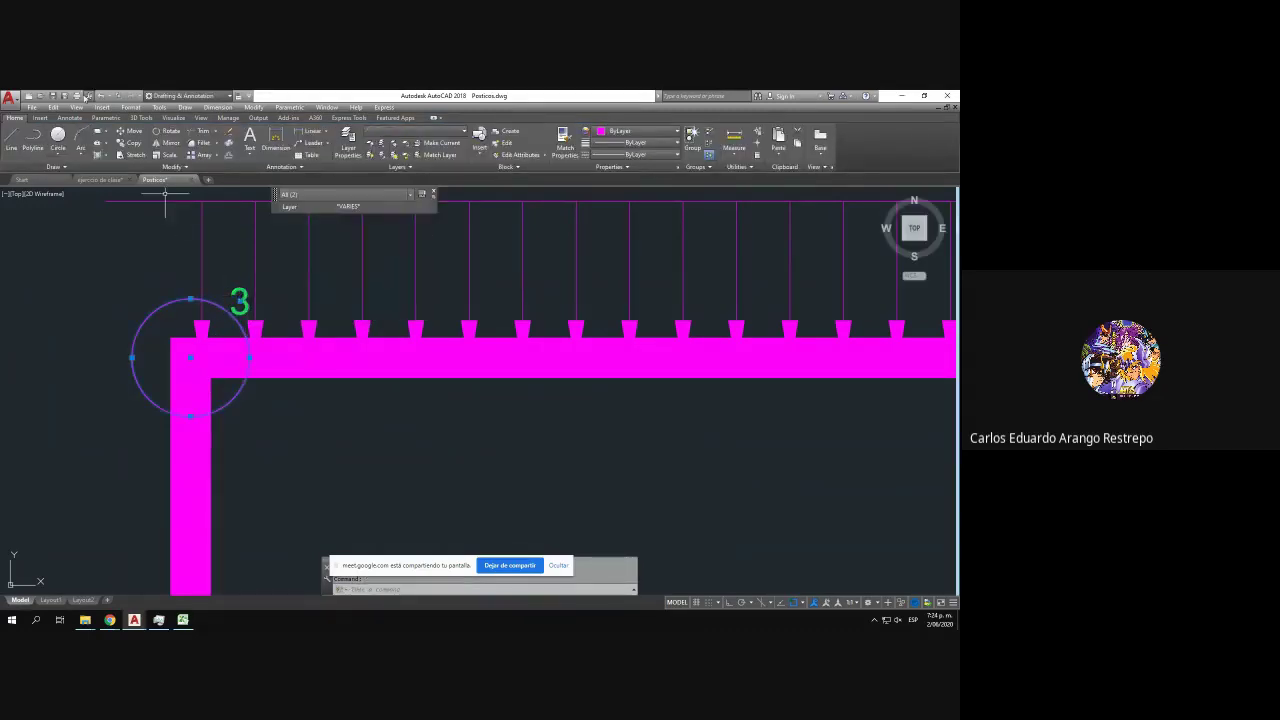
{"action": "left_click", "coordinate": [128, 143]}
{"action": "left_click", "coordinate": [190, 357]}
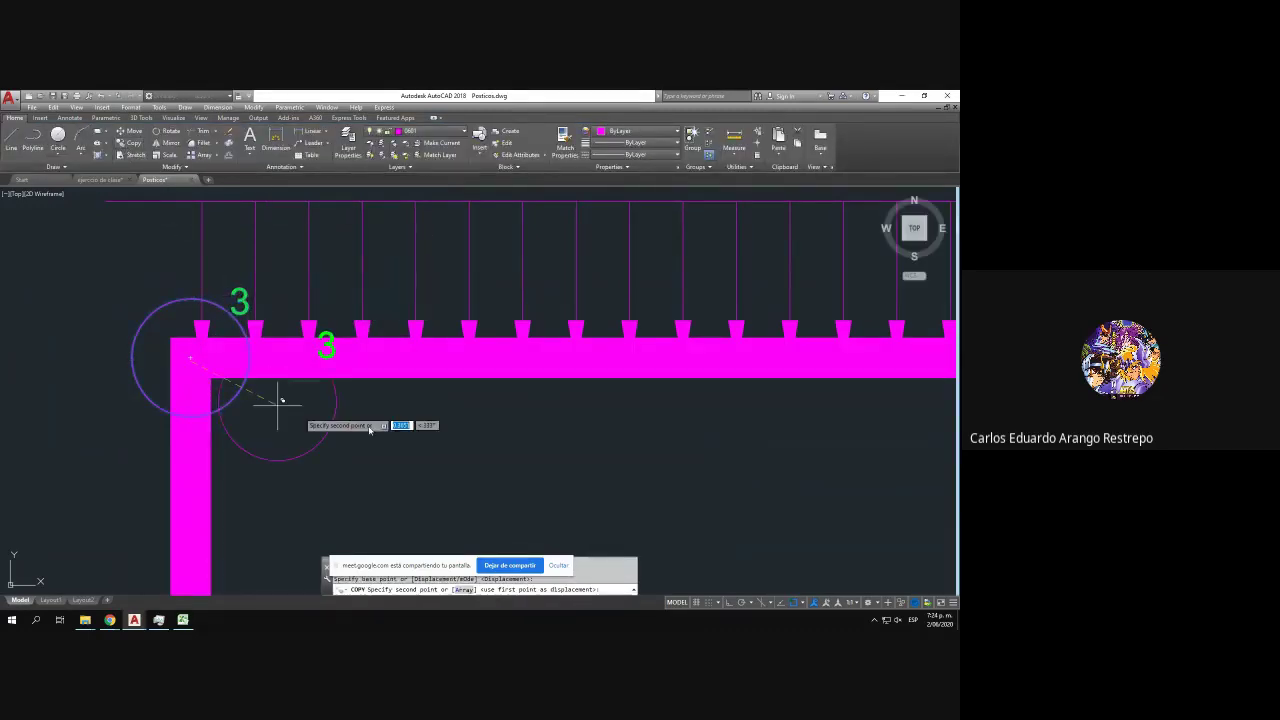
{"action": "scroll", "coordinate": [466, 494], "scroll_direction": "down", "scroll_amount": 5}
{"action": "scroll", "coordinate": [354, 423], "scroll_direction": "up", "scroll_amount": 1}
{"action": "scroll", "coordinate": [433, 477], "scroll_direction": "up", "scroll_amount": 5}
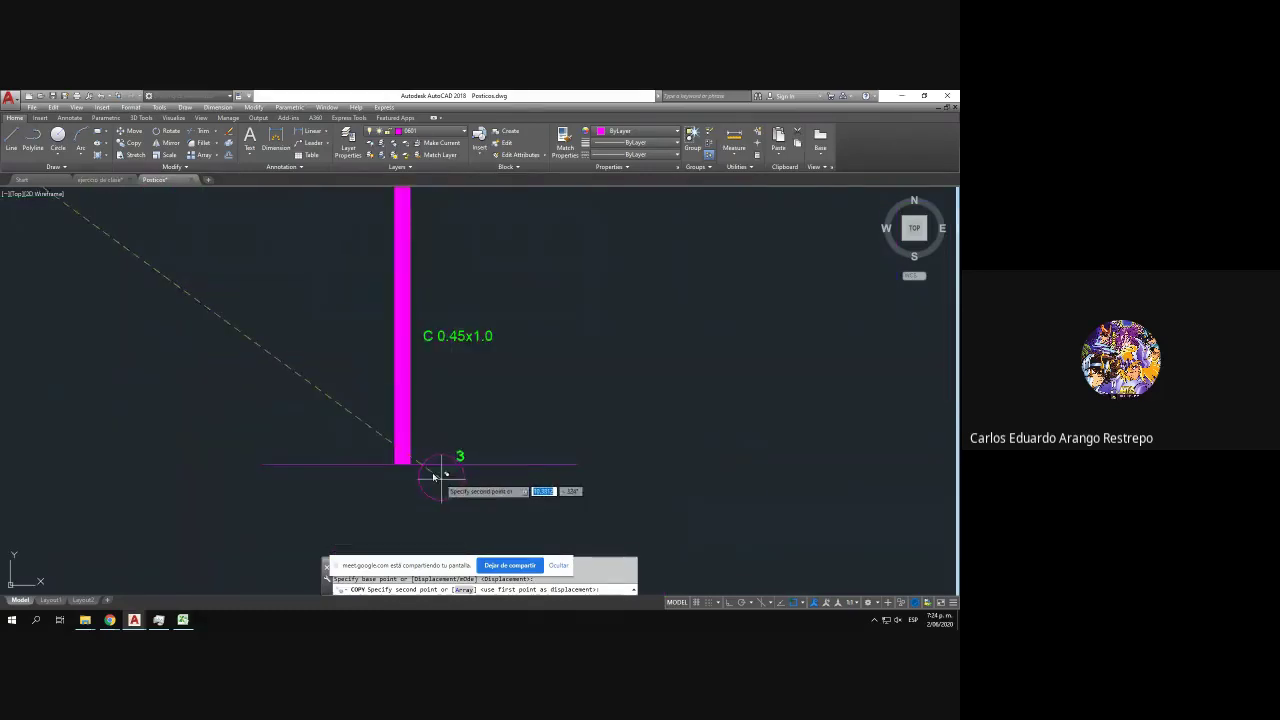
{"action": "left_click", "coordinate": [402, 462]}
{"action": "key", "text": "Return"}
- Change the node number at the central column's base to 4
{"action": "left_click", "coordinate": [421, 446]}
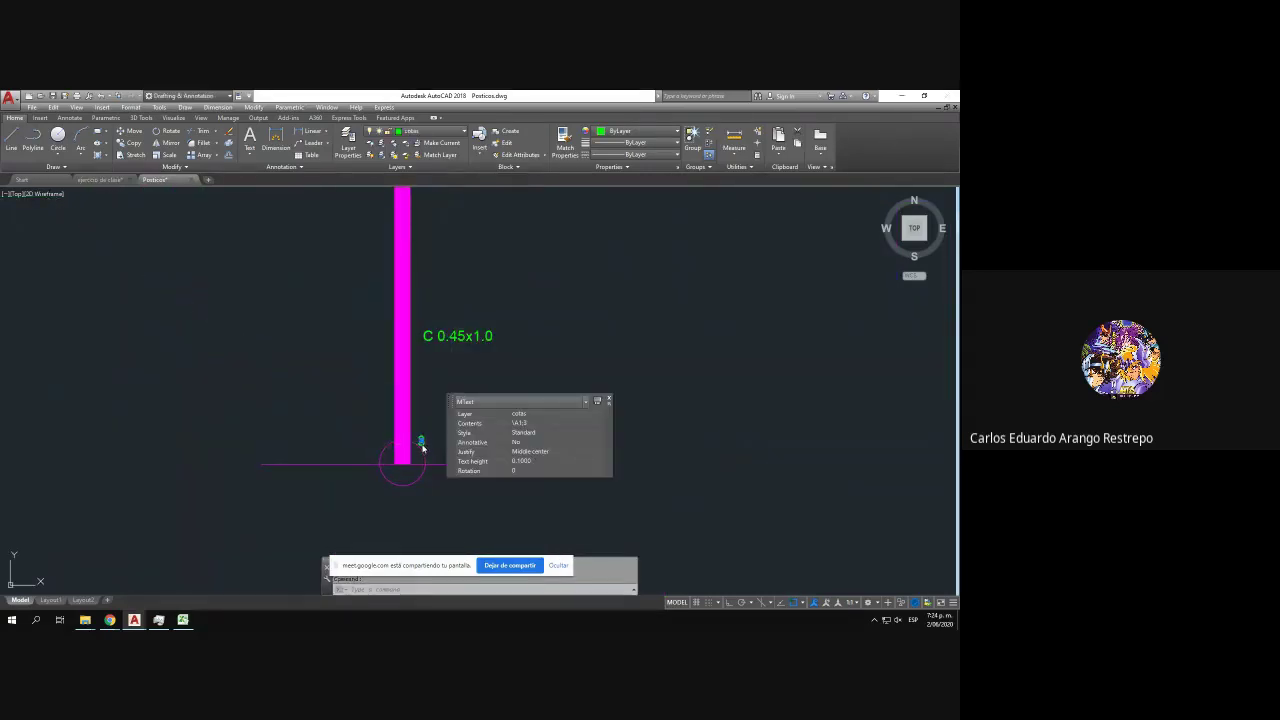
{"action": "double_click", "coordinate": [421, 443]}
{"action": "type", "text": "4"}
{"action": "left_click", "coordinate": [433, 438]}
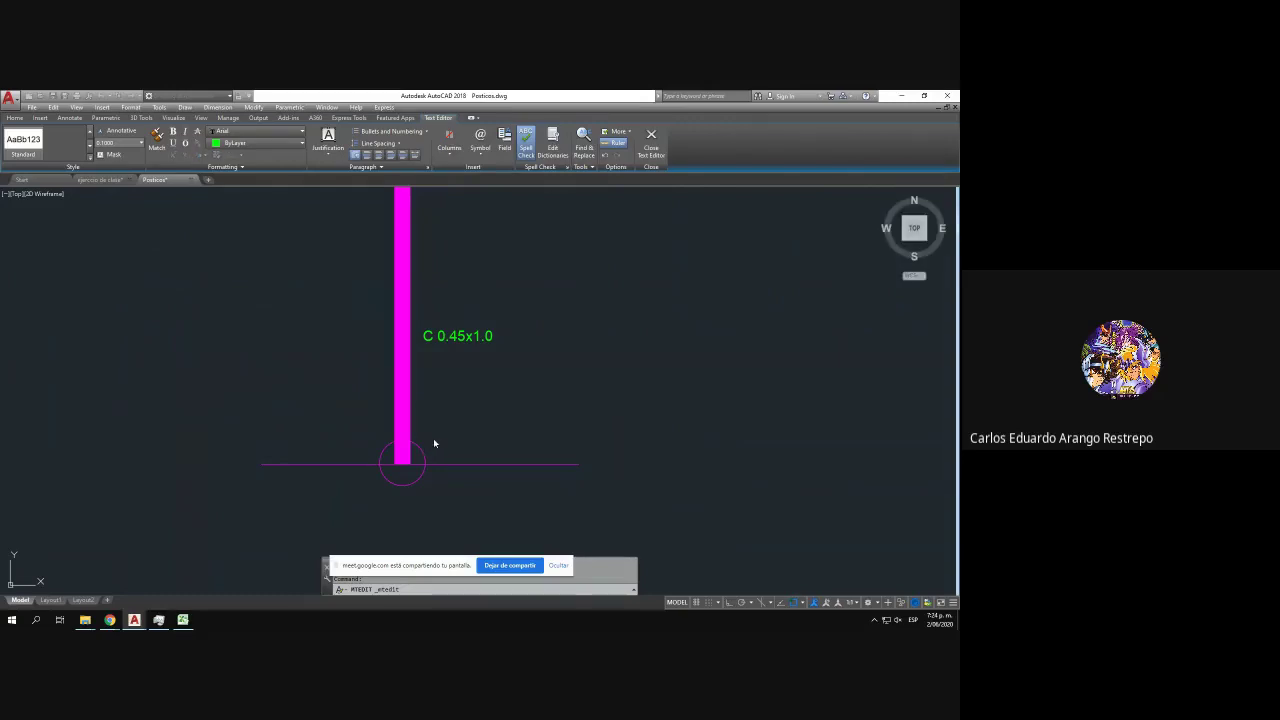
- Copy node marker 4 with its circle up to the joint of the central column and lower beam
{"action": "left_click", "coordinate": [431, 459]}
{"action": "left_click", "coordinate": [421, 430]}
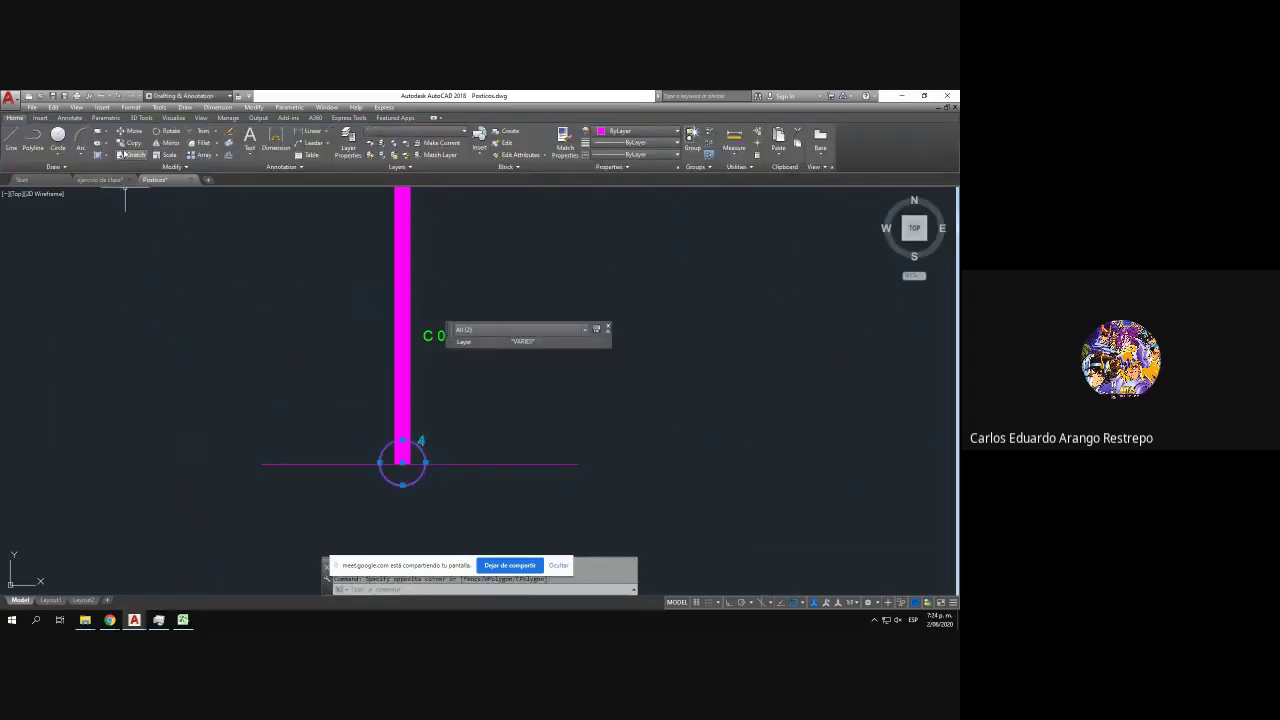
{"action": "left_click", "coordinate": [124, 146]}
{"action": "left_click", "coordinate": [417, 443]}
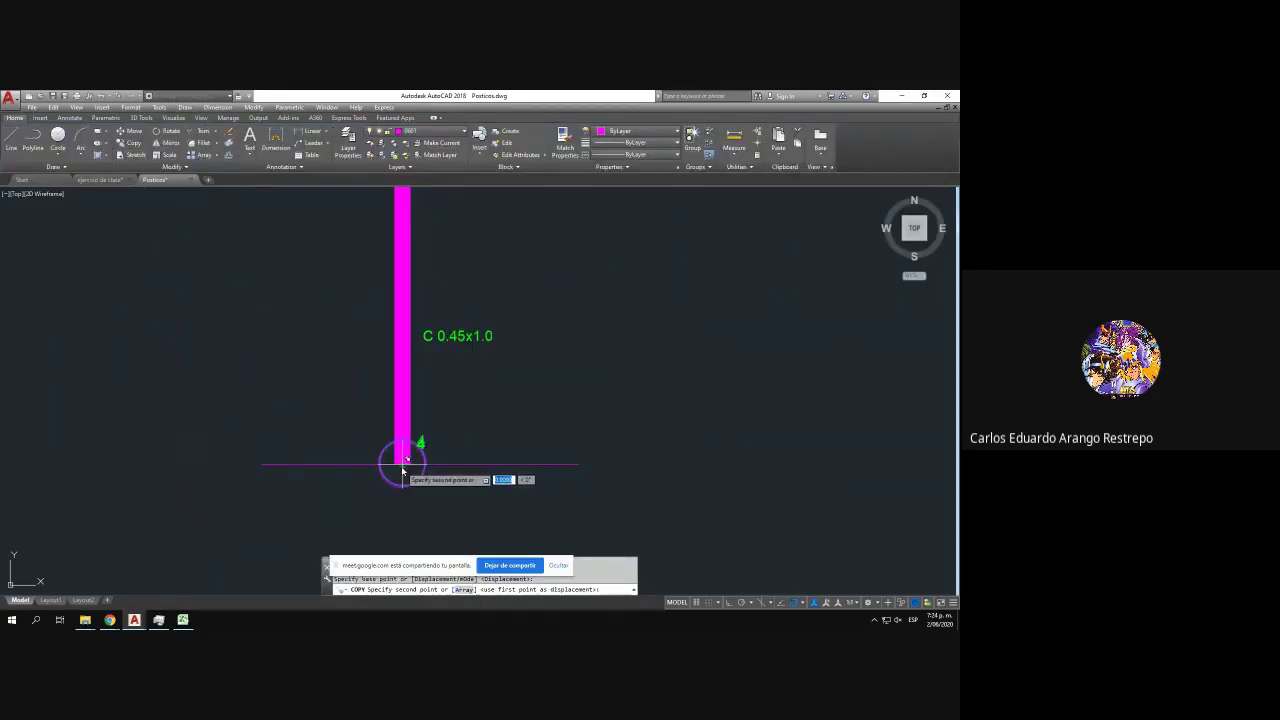
{"action": "scroll", "coordinate": [405, 455], "scroll_direction": "down", "scroll_amount": 5}
{"action": "scroll", "coordinate": [404, 418], "scroll_direction": "up", "scroll_amount": 6}
{"action": "left_click", "coordinate": [390, 415]}
{"action": "key", "text": "Escape"}
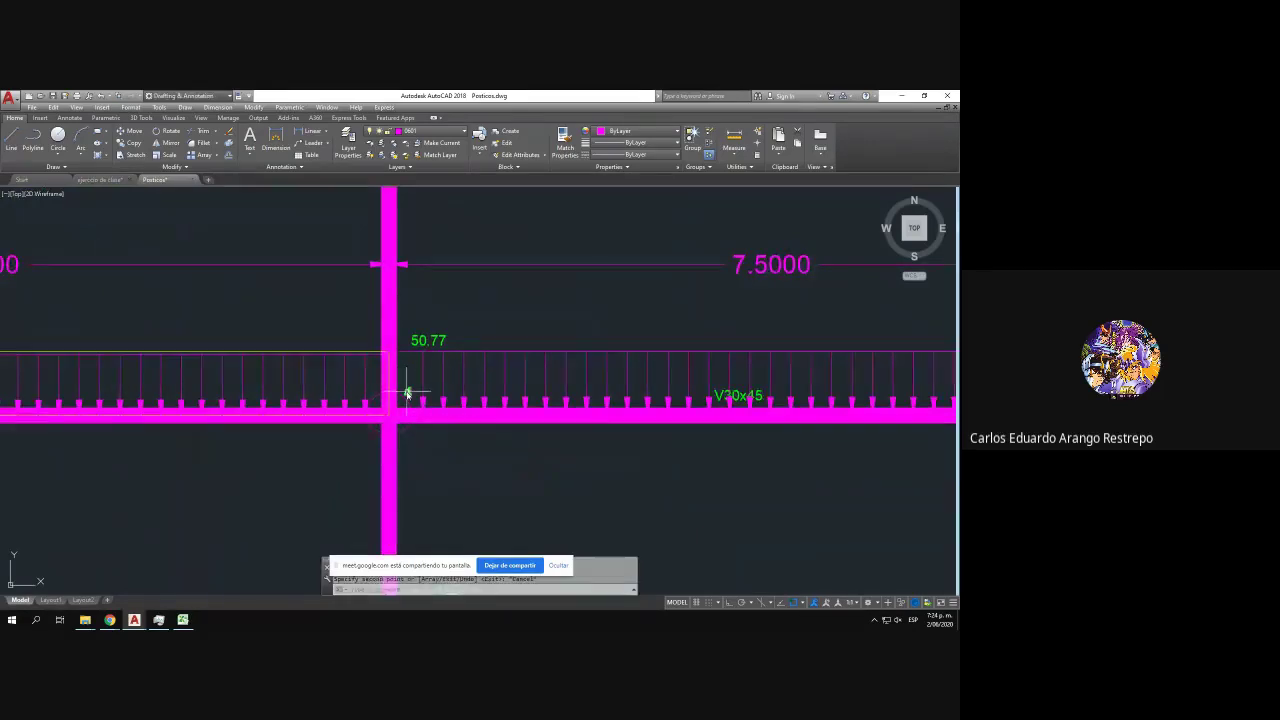
- Change the node number at the joint of the central column and lower beam to 5
{"action": "scroll", "coordinate": [410, 391], "scroll_direction": "up", "scroll_amount": 2}
{"action": "left_click", "coordinate": [411, 394]}
{"action": "double_click", "coordinate": [408, 393]}
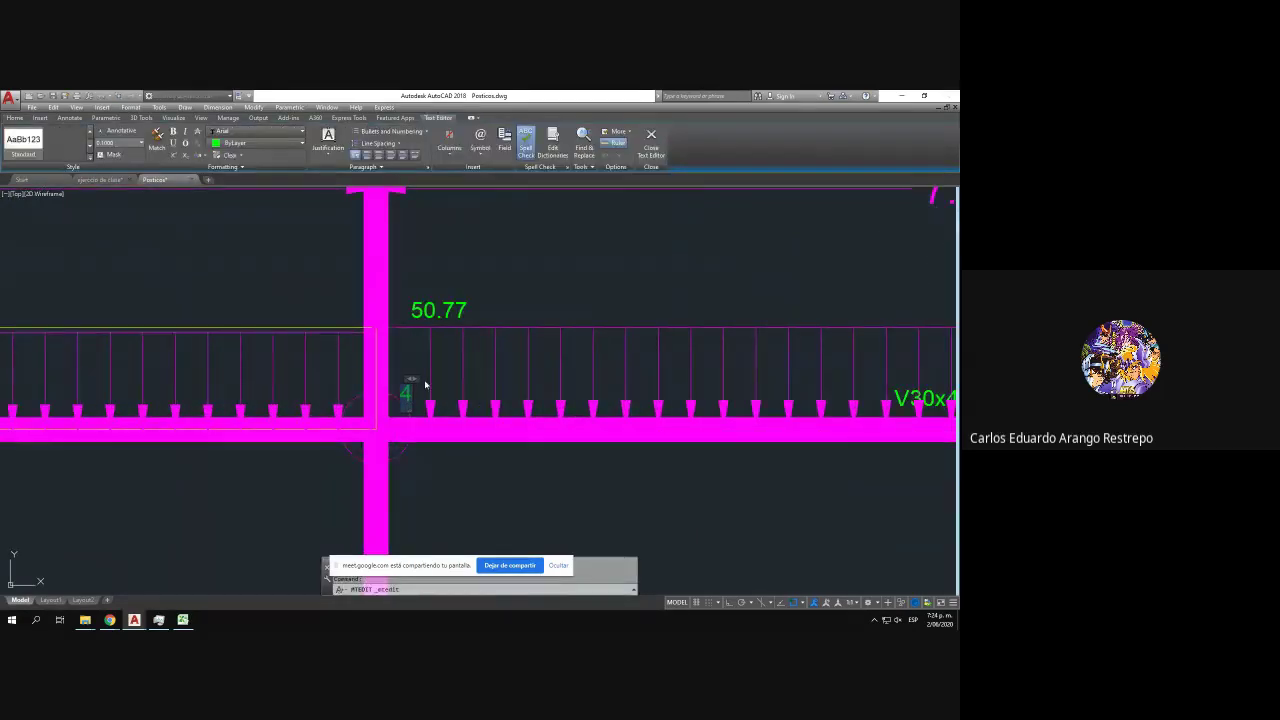
{"action": "left_click", "coordinate": [430, 391]}
- Copy node marker 5 with its circle up to the joint of the central column and upper beam
{"action": "left_click", "coordinate": [415, 408]}
{"action": "left_click", "coordinate": [398, 391]}
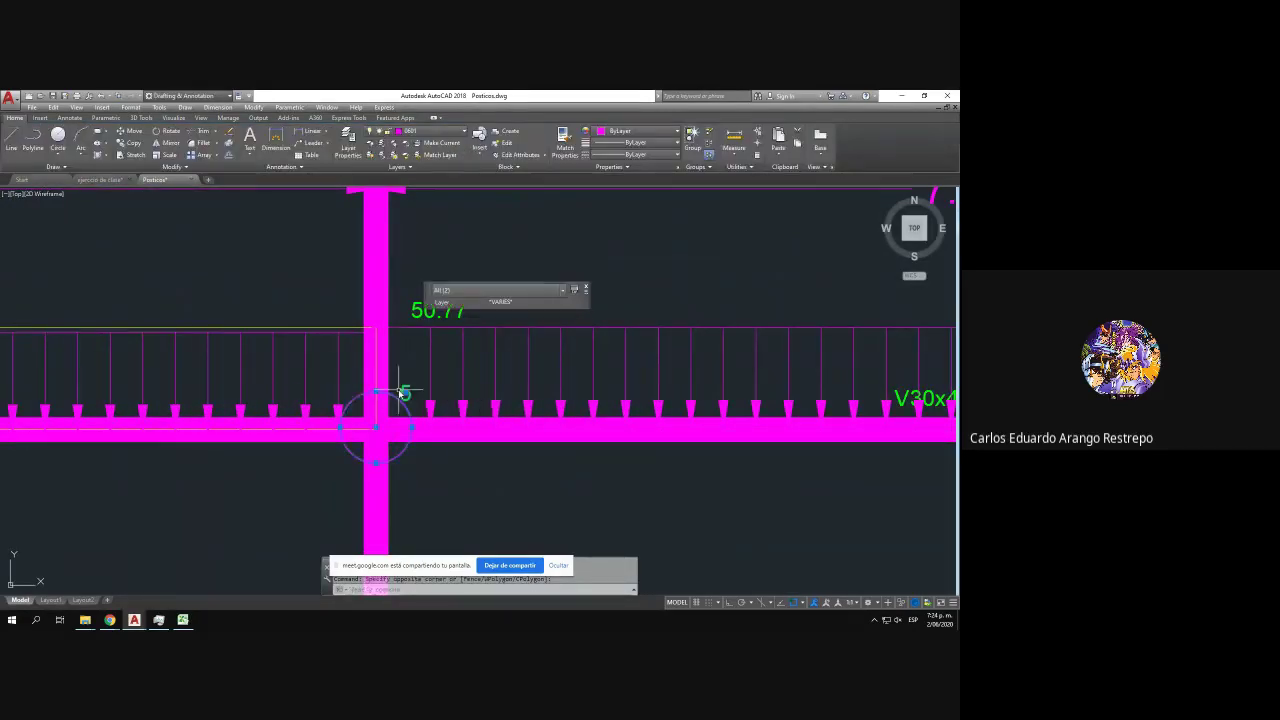
{"action": "left_click", "coordinate": [130, 143]}
{"action": "left_click", "coordinate": [373, 432]}
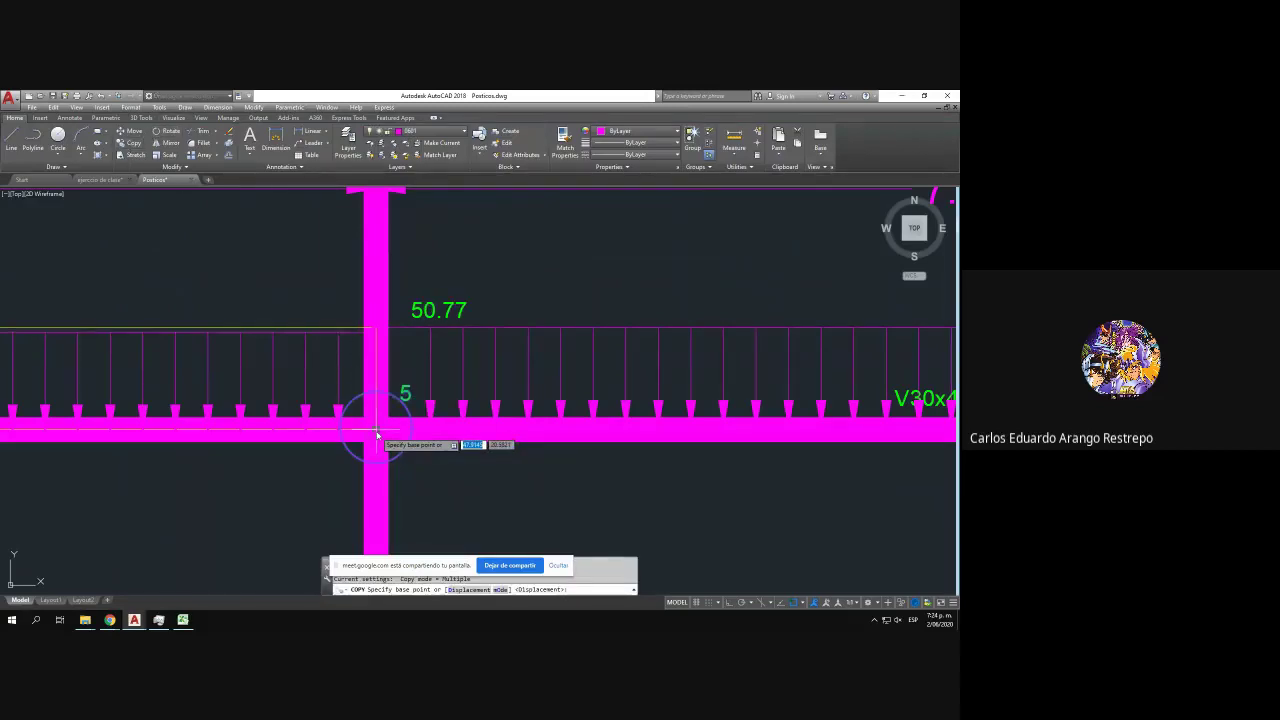
{"action": "scroll", "coordinate": [375, 460], "scroll_direction": "down", "scroll_amount": 4}
{"action": "scroll", "coordinate": [377, 301], "scroll_direction": "up", "scroll_amount": 4}
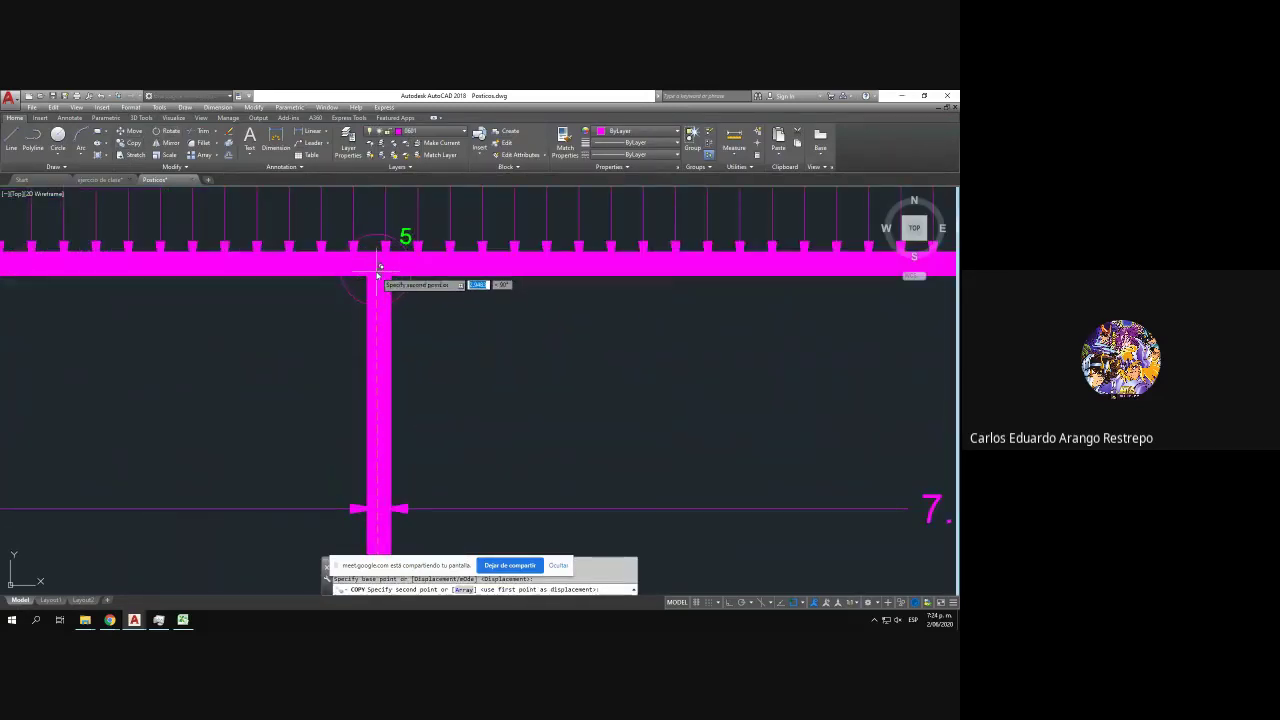
{"action": "left_click", "coordinate": [379, 264]}
{"action": "left_click_drag", "start_coordinate": [414, 239], "coordinate": [408, 315]}
{"action": "key", "text": "Escape"}
- Change the node number at the central column's upper-beam joint to 6
{"action": "left_click", "coordinate": [403, 304]}
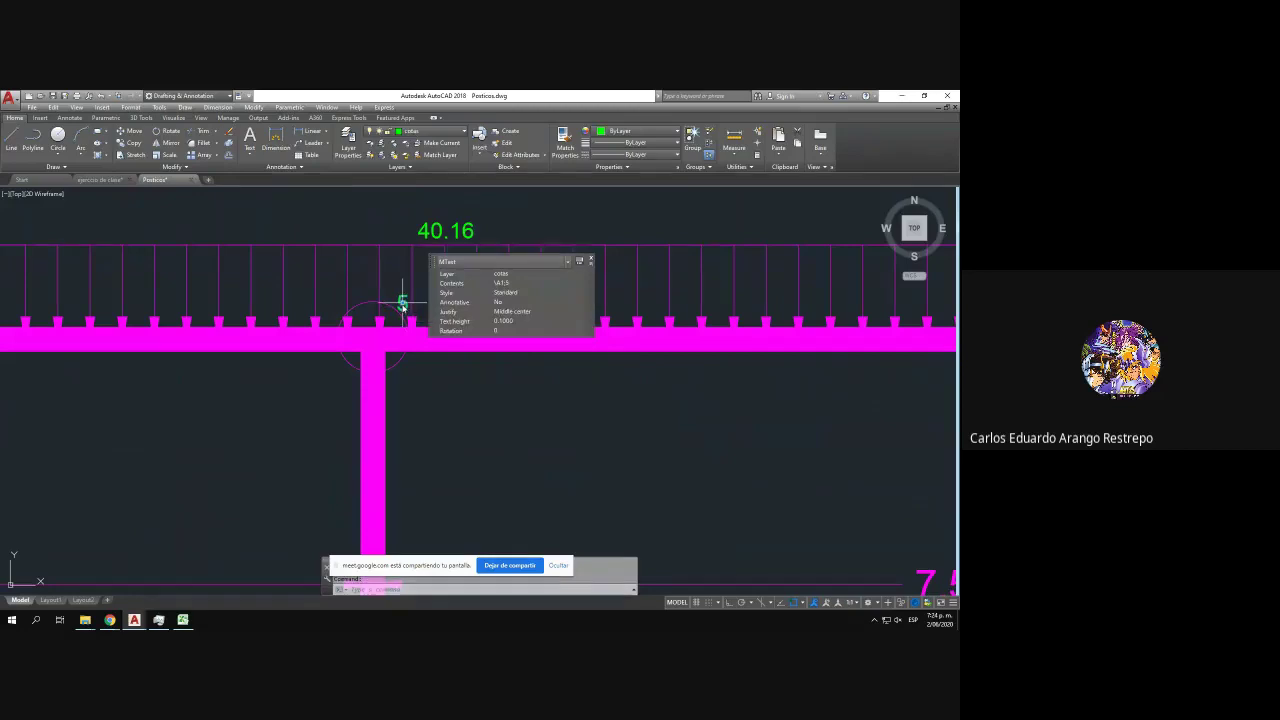
{"action": "double_click", "coordinate": [403, 303]}
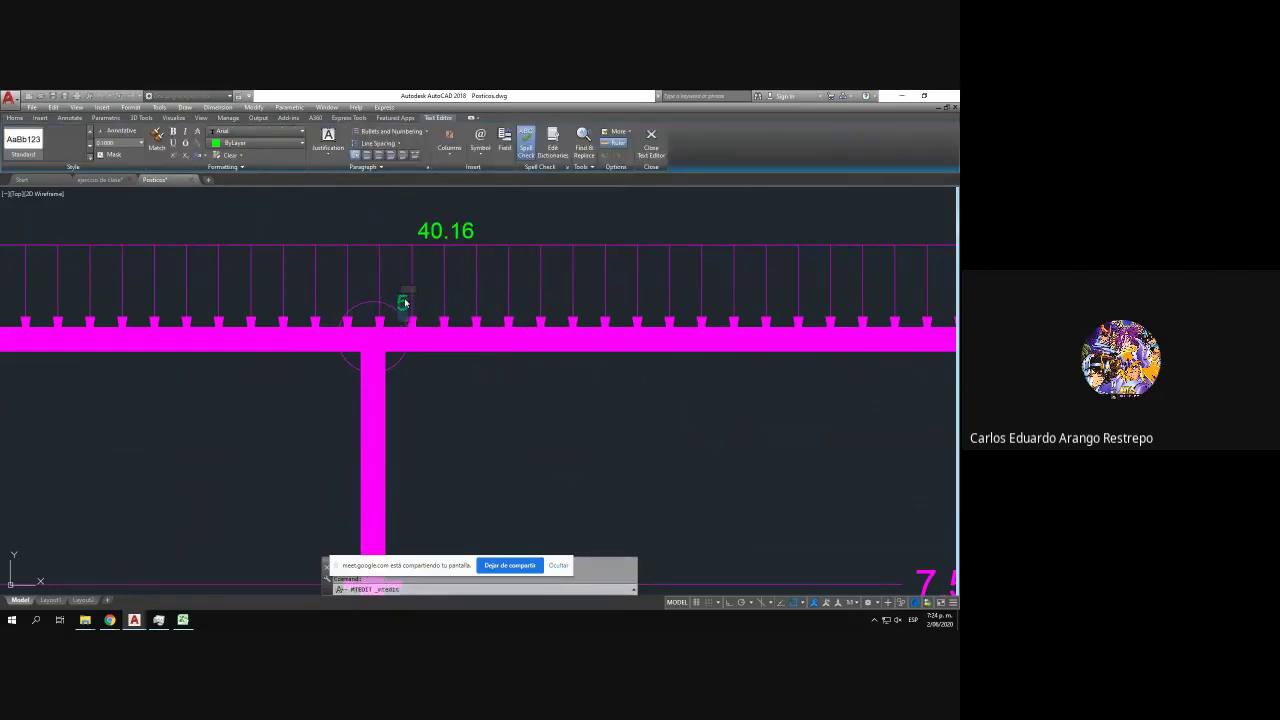
{"action": "left_click", "coordinate": [456, 393]}
- Copy node marker 6 with its circle to the base of the column at the far end of the 7.5 m bay
{"action": "scroll", "coordinate": [400, 318], "scroll_direction": "up", "scroll_amount": 3}
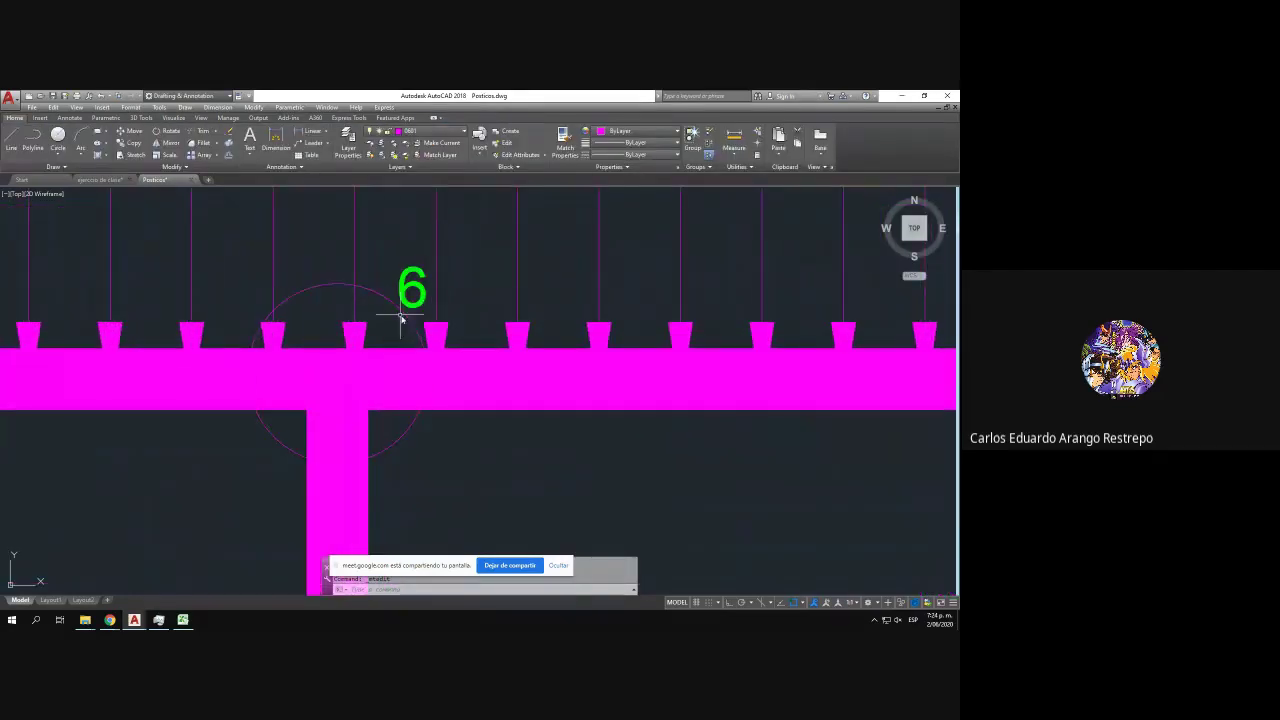
{"action": "left_click", "coordinate": [388, 292]}
{"action": "left_click", "coordinate": [363, 283]}
{"action": "left_click", "coordinate": [130, 143]}
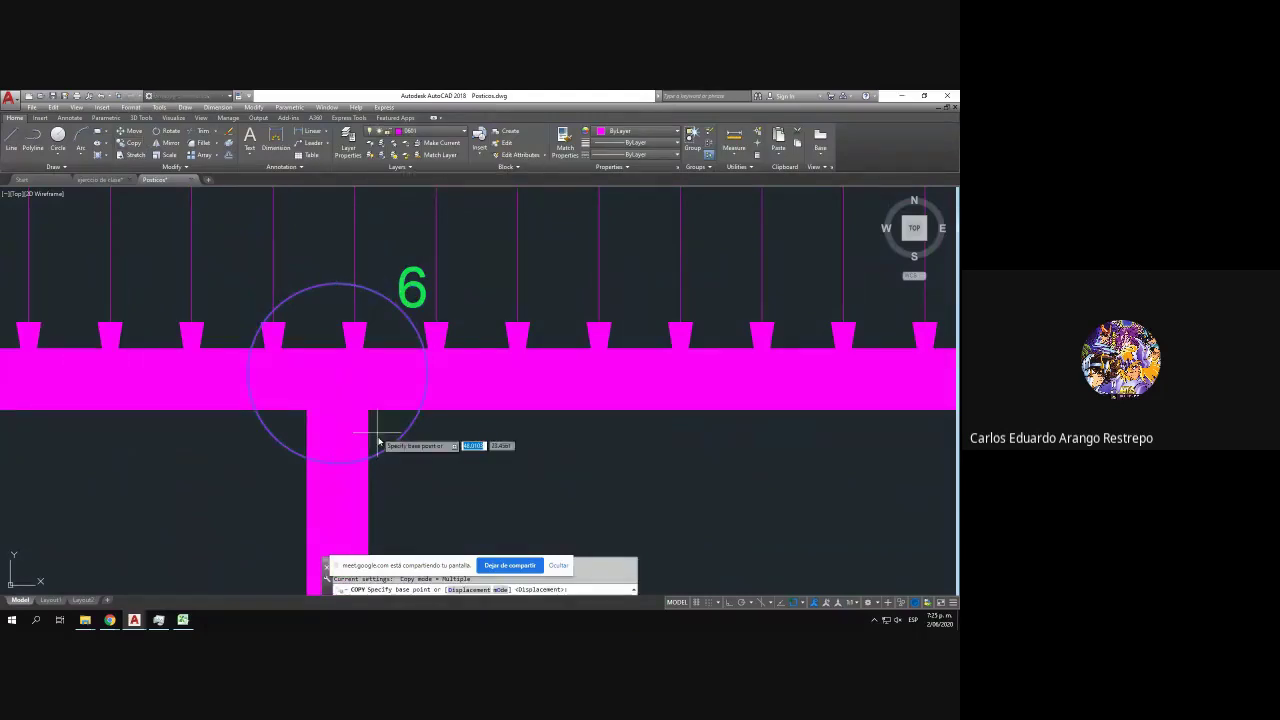
{"action": "left_click", "coordinate": [334, 374]}
{"action": "scroll", "coordinate": [352, 381], "scroll_direction": "down", "scroll_amount": 6}
{"action": "left_click_drag", "start_coordinate": [352, 381], "coordinate": [84, 210]}
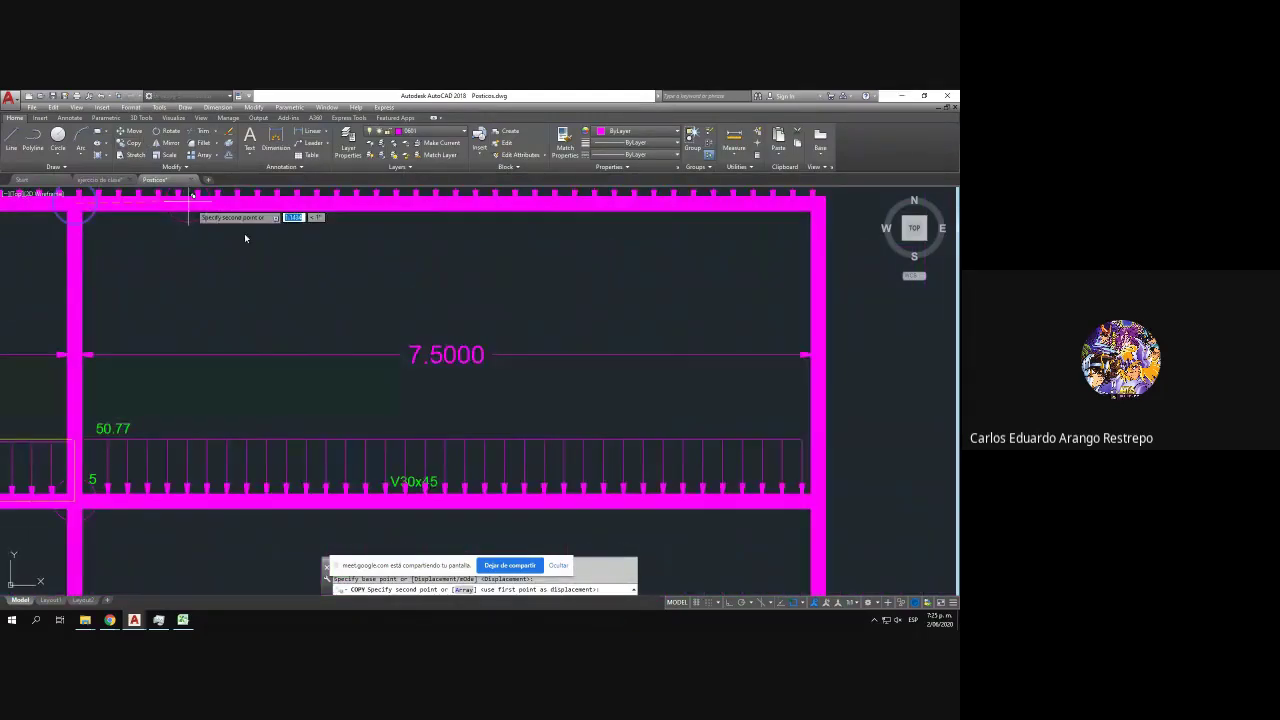
{"action": "left_click_drag", "start_coordinate": [806, 524], "coordinate": [388, 171]}
{"action": "scroll", "coordinate": [402, 408], "scroll_direction": "up", "scroll_amount": 2}
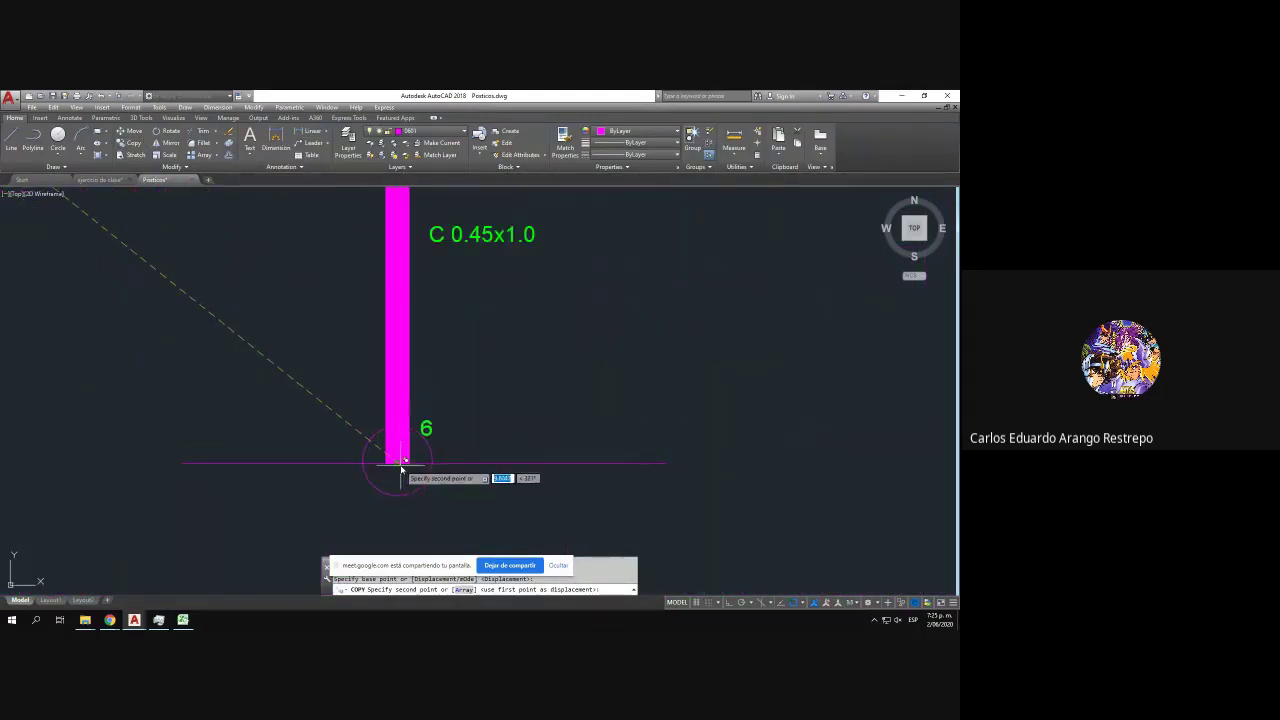
{"action": "left_click", "coordinate": [401, 460]}
{"action": "key", "text": "Escape"}
- Change the node number at the base of the 7.5 m bay's end column to 7
{"action": "double_click", "coordinate": [427, 430]}
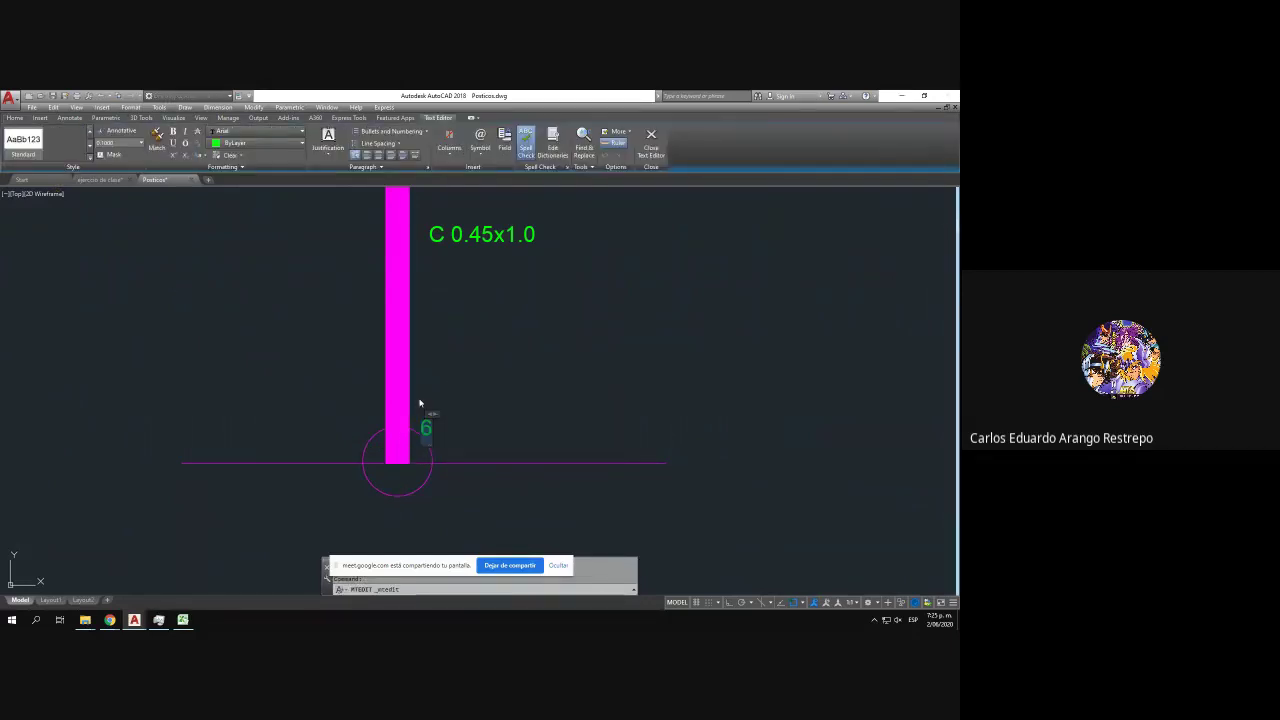
{"action": "left_click", "coordinate": [466, 446]}
- Copy node marker 7 with its circle up to the end column's joint with the lower beam
{"action": "left_click", "coordinate": [451, 452]}
{"action": "left_click", "coordinate": [414, 420]}
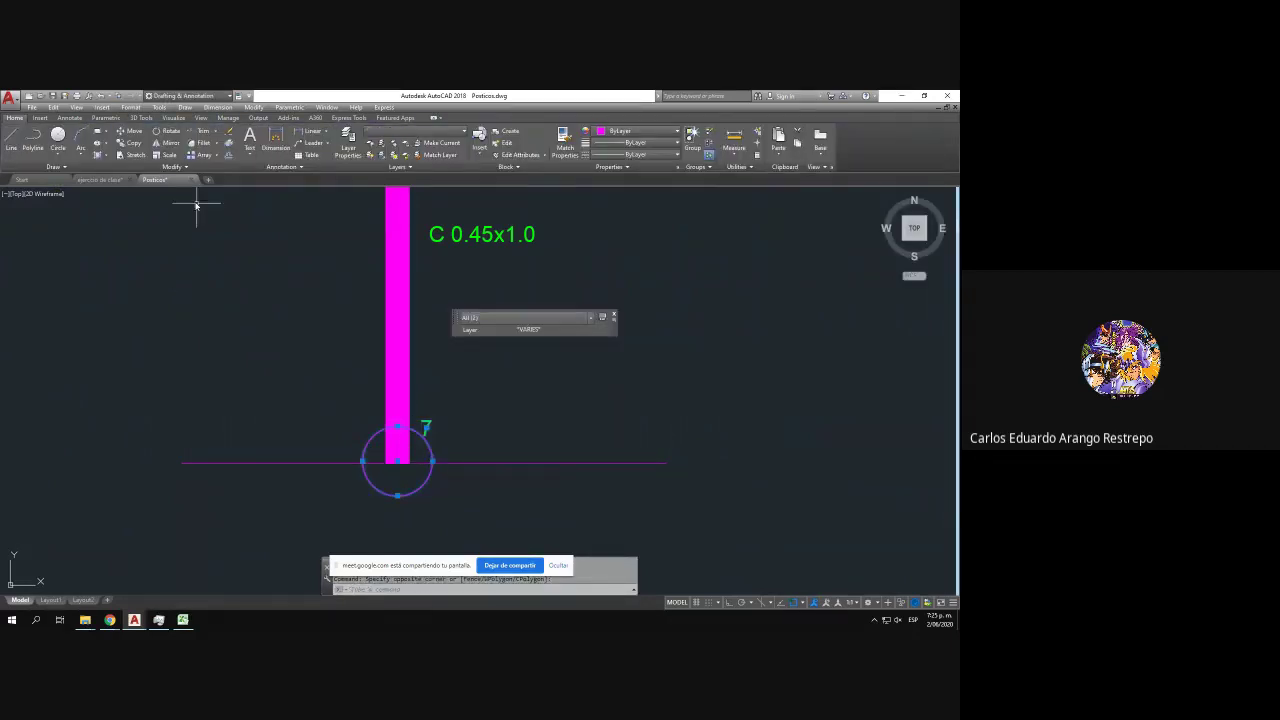
{"action": "left_click", "coordinate": [134, 143]}
{"action": "left_click", "coordinate": [398, 461]}
{"action": "scroll", "coordinate": [400, 463], "scroll_direction": "down", "scroll_amount": 5}
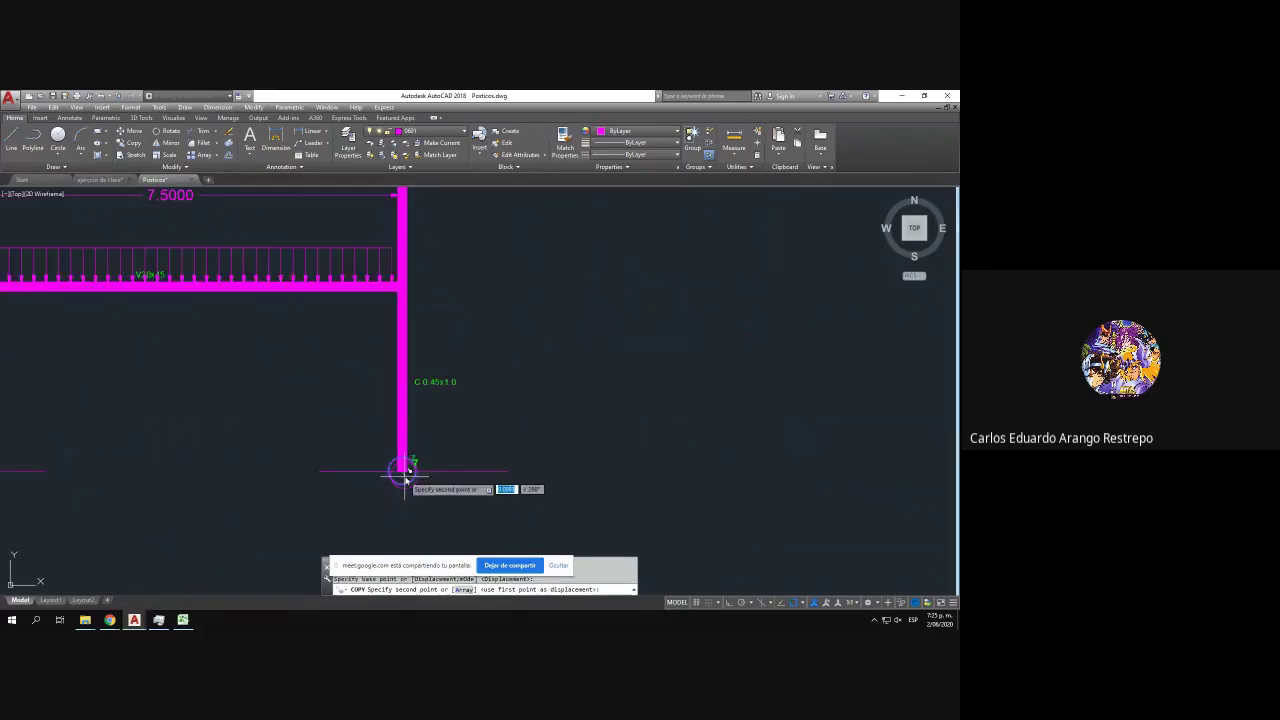
{"action": "scroll", "coordinate": [405, 391], "scroll_direction": "up", "scroll_amount": 6}
{"action": "left_click", "coordinate": [393, 392]}
{"action": "key", "text": "Escape"}
- Change the node number at the end column's lower-beam joint to 8
{"action": "scroll", "coordinate": [415, 373], "scroll_direction": "up", "scroll_amount": 4}
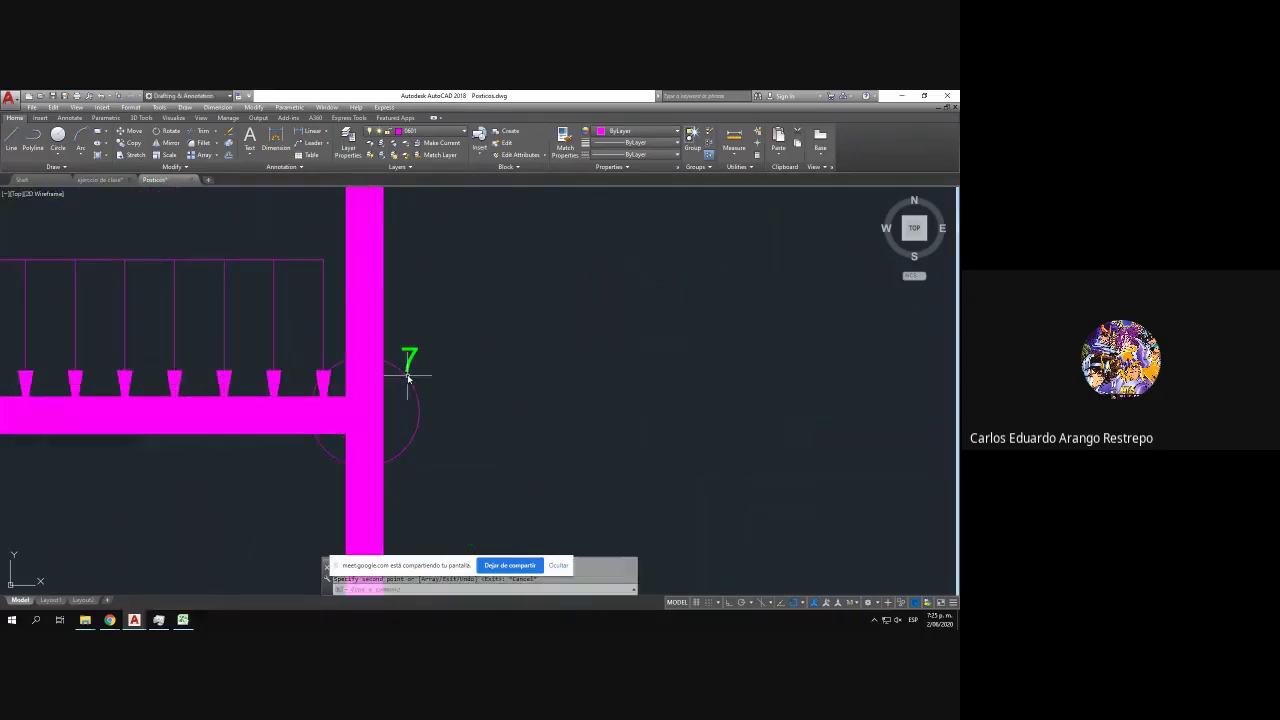
{"action": "double_click", "coordinate": [410, 363]}
{"action": "double_click", "coordinate": [410, 364]}
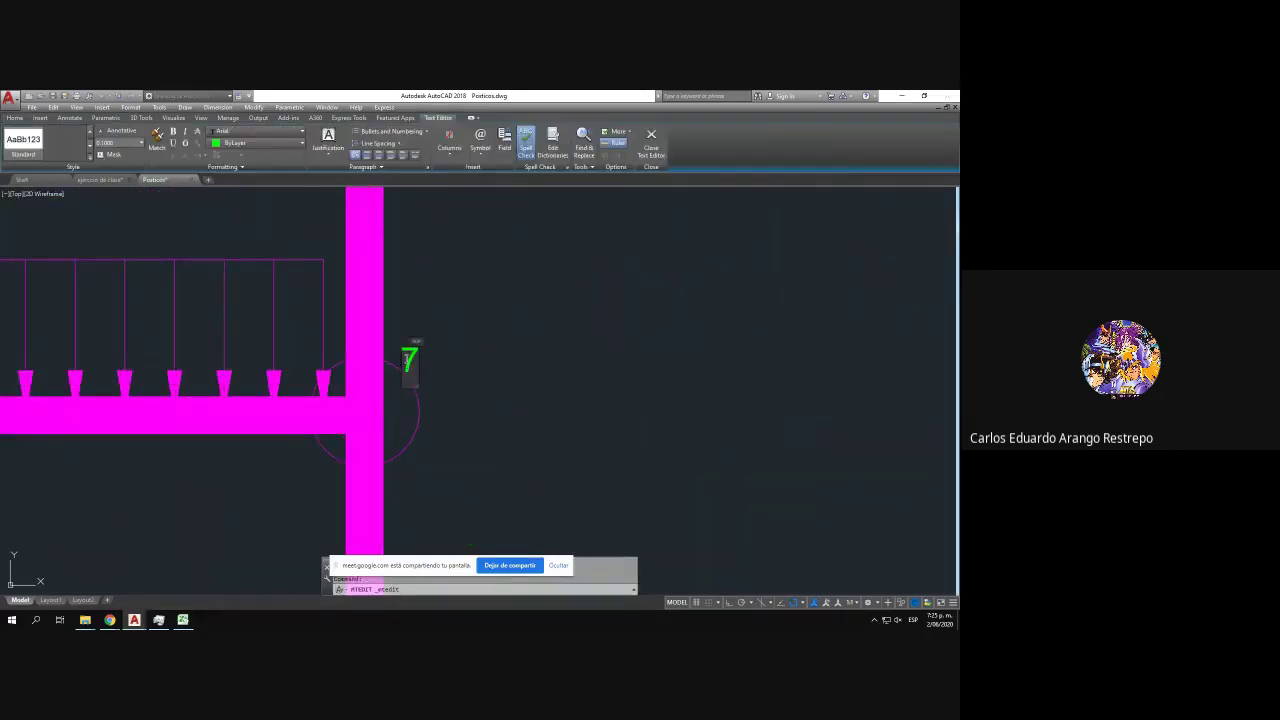
{"action": "left_click", "coordinate": [465, 361]}
- Copy node marker 8 with its circle up to the end column's joint with the upper beam
{"action": "left_click", "coordinate": [446, 416]}
{"action": "left_click", "coordinate": [408, 332]}
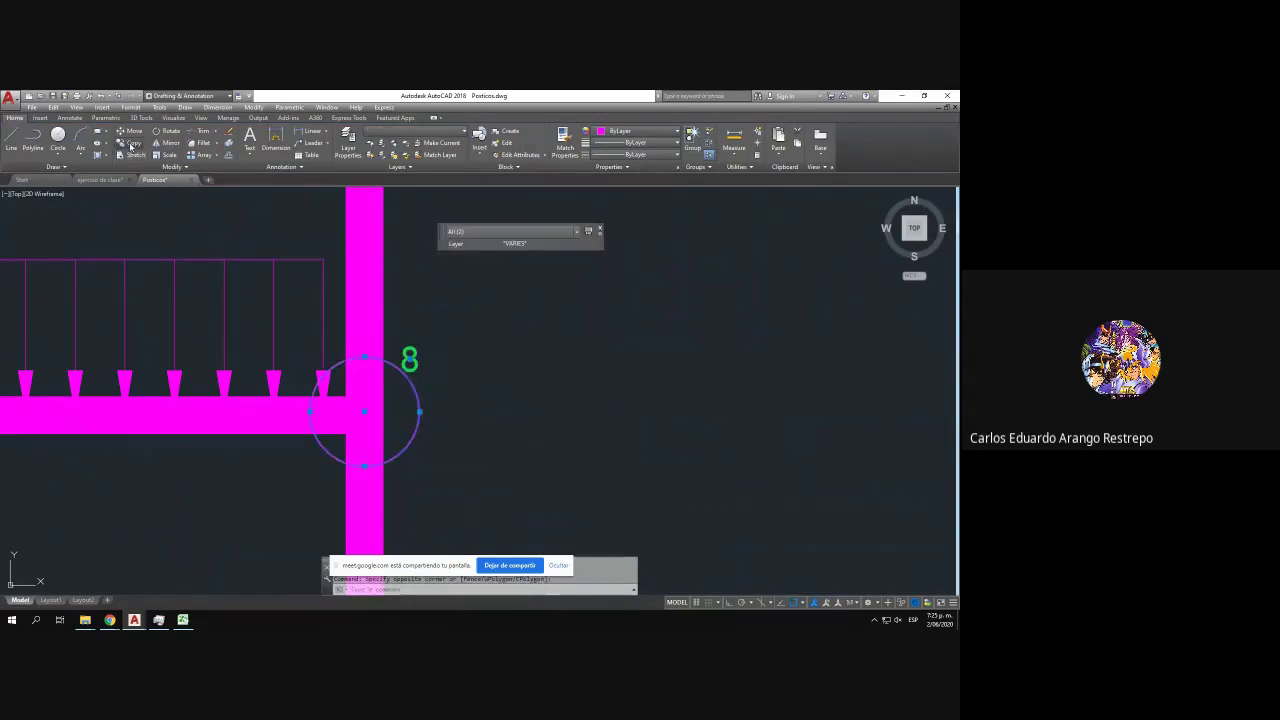
{"action": "left_click", "coordinate": [130, 146]}
{"action": "left_click", "coordinate": [365, 411]}
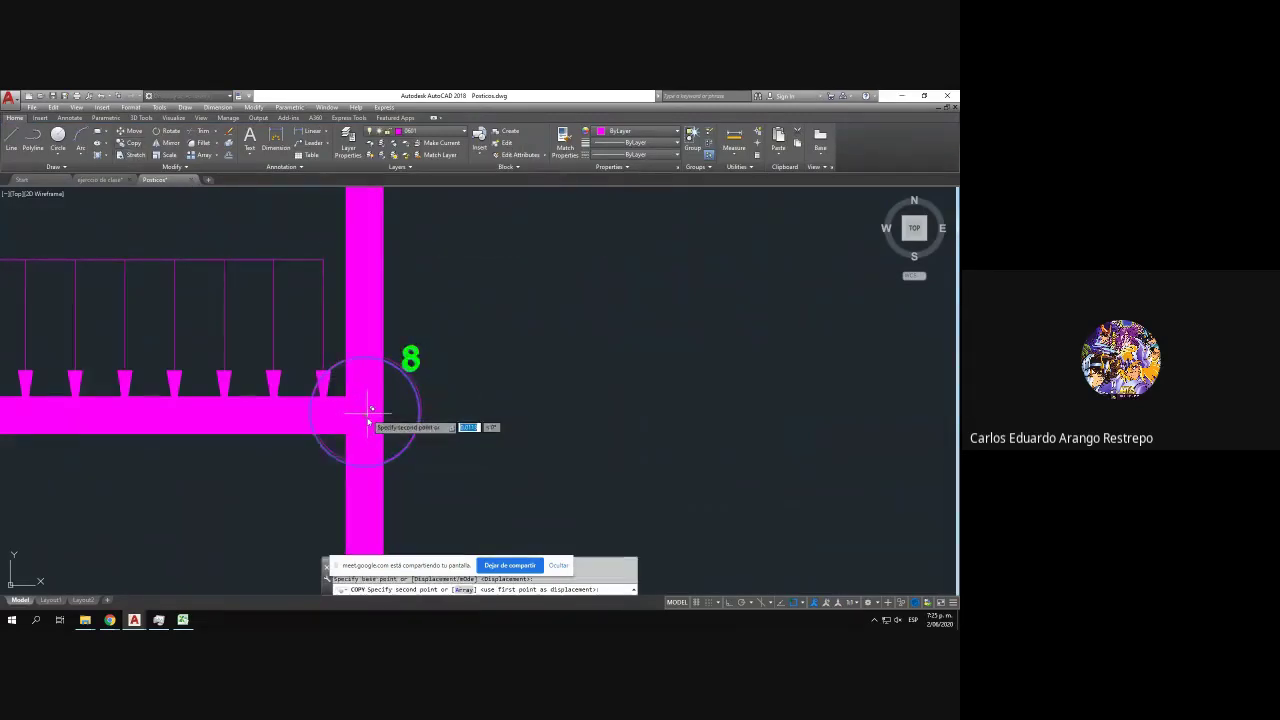
{"action": "scroll", "coordinate": [367, 414], "scroll_direction": "down", "scroll_amount": 8}
{"action": "scroll", "coordinate": [368, 304], "scroll_direction": "up", "scroll_amount": 6}
{"action": "left_click", "coordinate": [372, 289]}
{"action": "key", "text": "Escape"}
- Change the node number at the end column's upper-beam joint to 9
{"action": "left_click", "coordinate": [400, 256]}
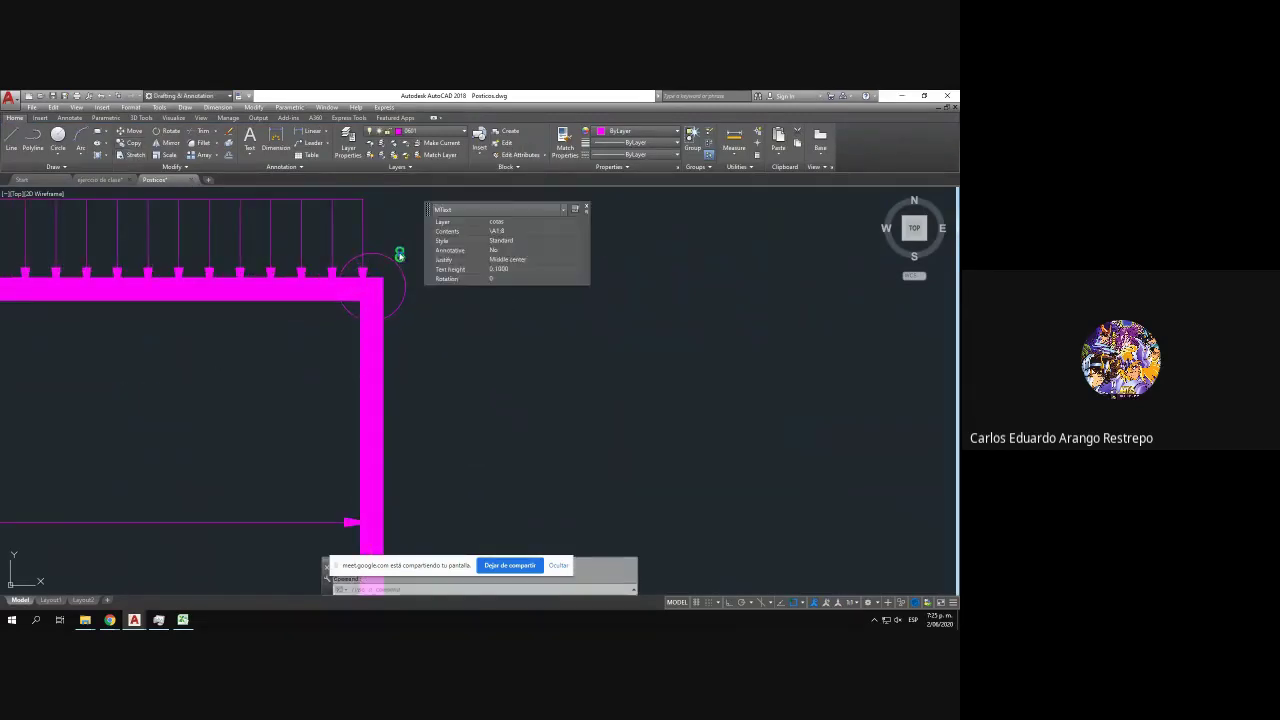
{"action": "double_click", "coordinate": [399, 255]}
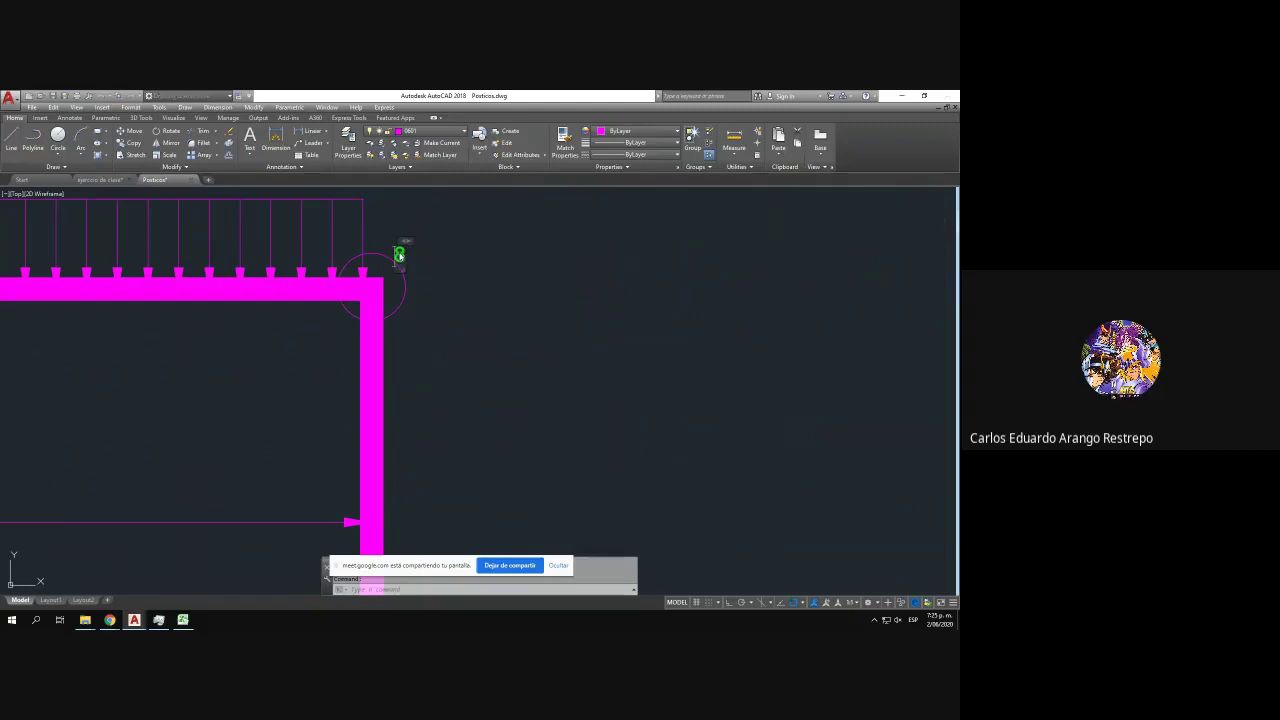
{"action": "left_click", "coordinate": [474, 294]}
- Set the global width of the lower-storey frame polyline in the 8 m bay to 0.1
{"action": "scroll", "coordinate": [745, 264], "scroll_direction": "down", "scroll_amount": 7}
{"action": "left_click_drag", "start_coordinate": [397, 341], "coordinate": [560, 343]}
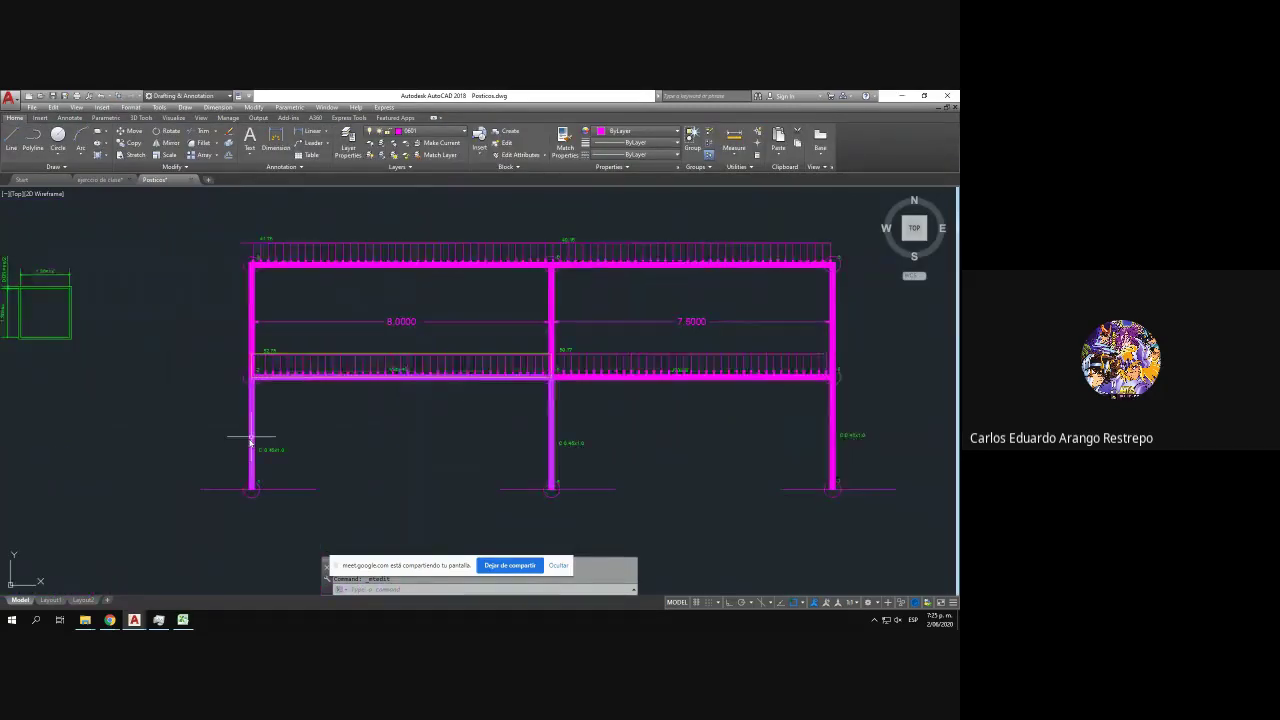
{"action": "scroll", "coordinate": [250, 440], "scroll_direction": "up", "scroll_amount": 2}
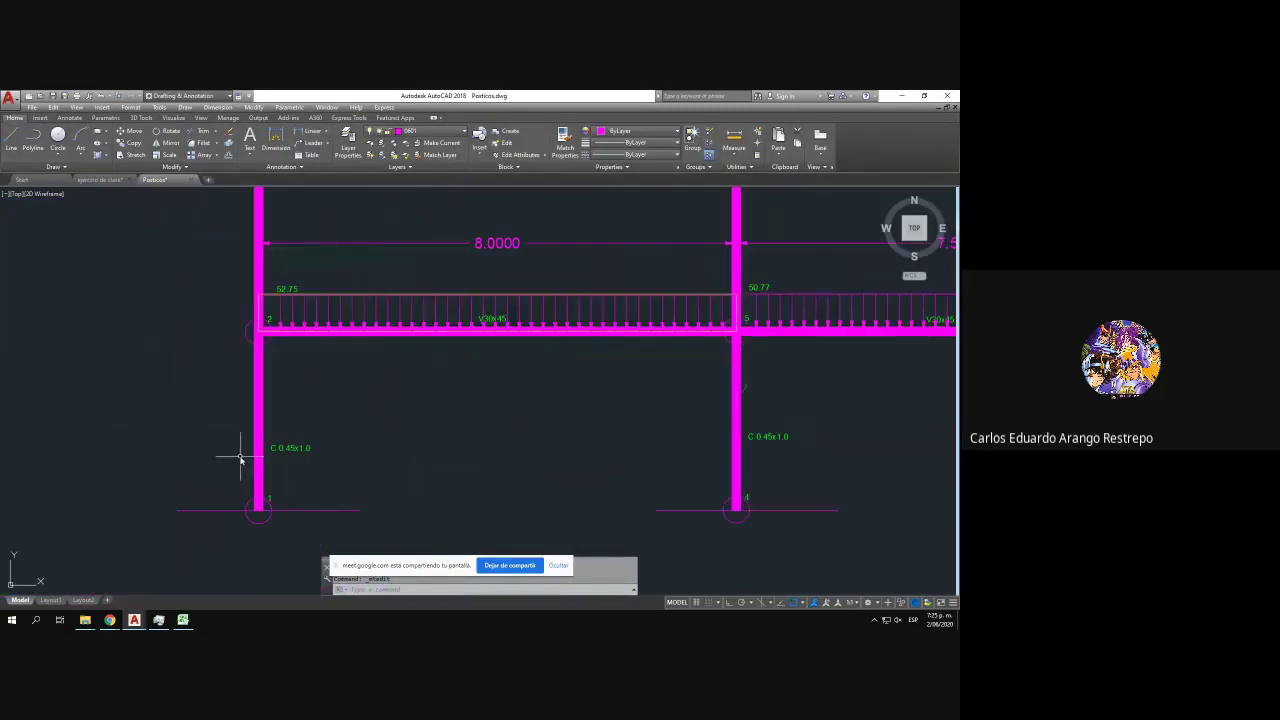
{"action": "left_click", "coordinate": [262, 401]}
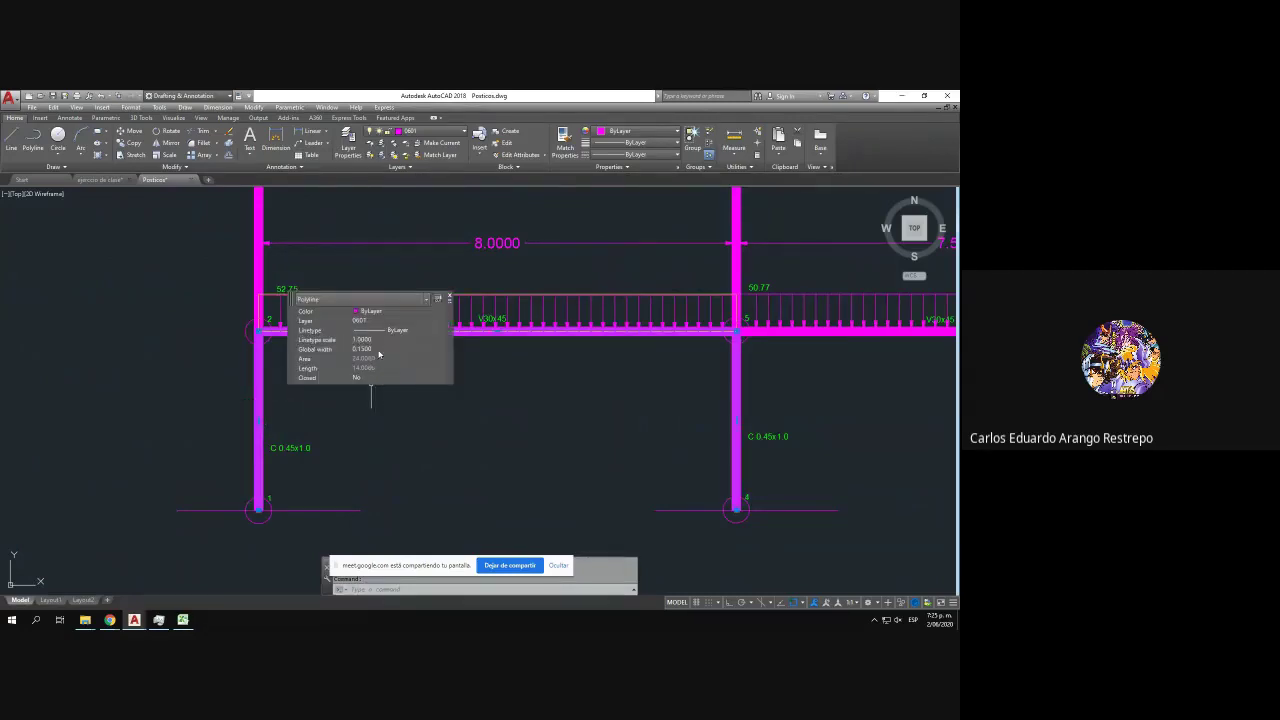
{"action": "key", "text": "Return"}
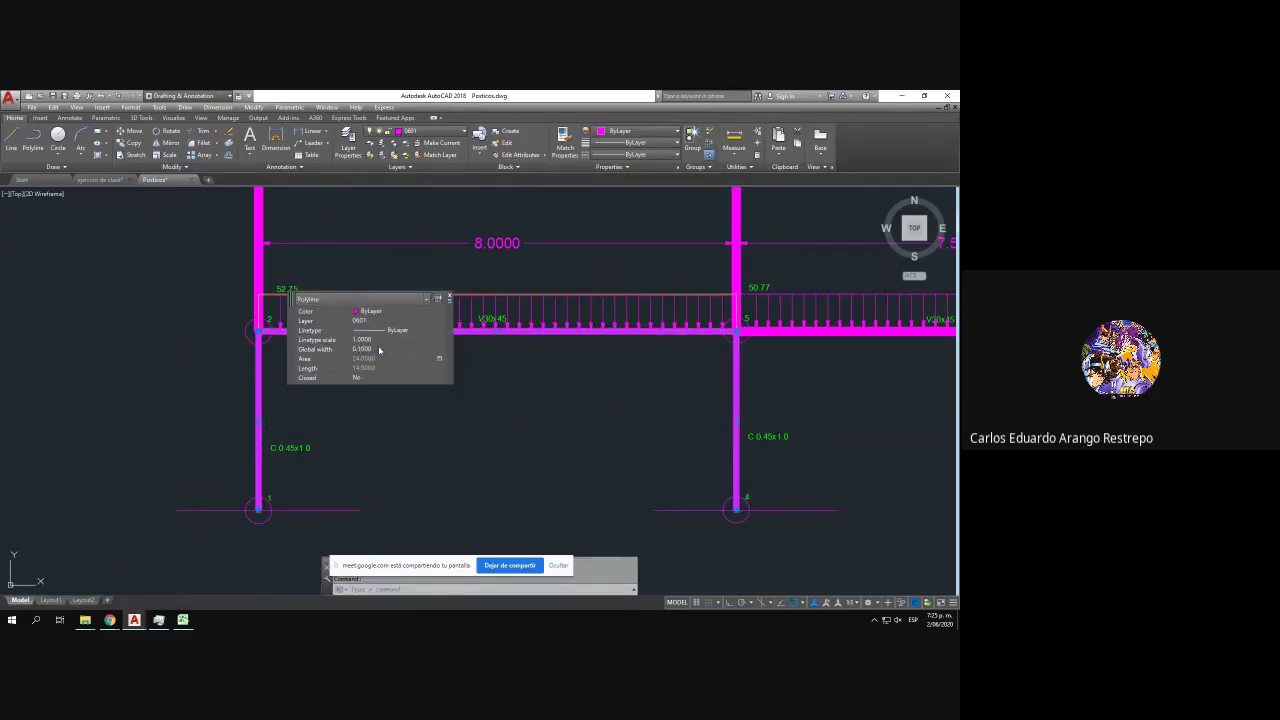
- Set the global width of the upper-storey frame polylines in the 8 m and 7.5 m bays to 0.1
{"action": "left_click_drag", "start_coordinate": [350, 405], "coordinate": [337, 509]}
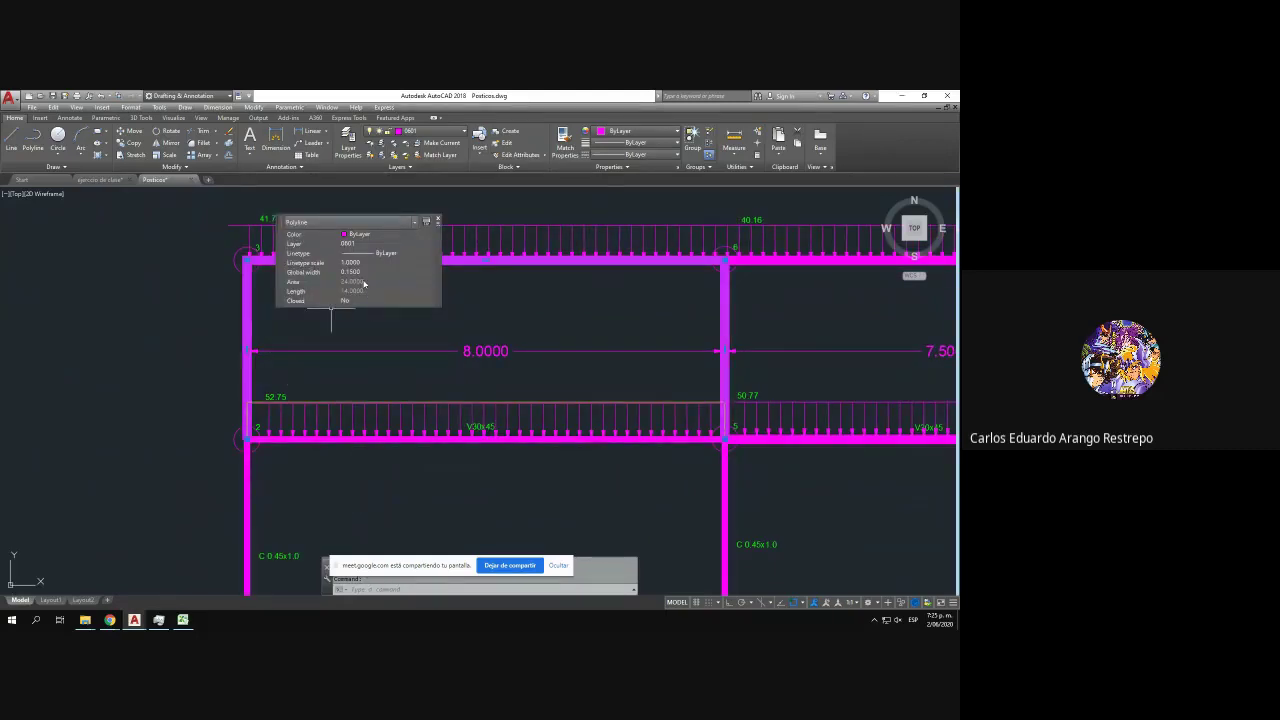
{"action": "key", "text": "Escape"}
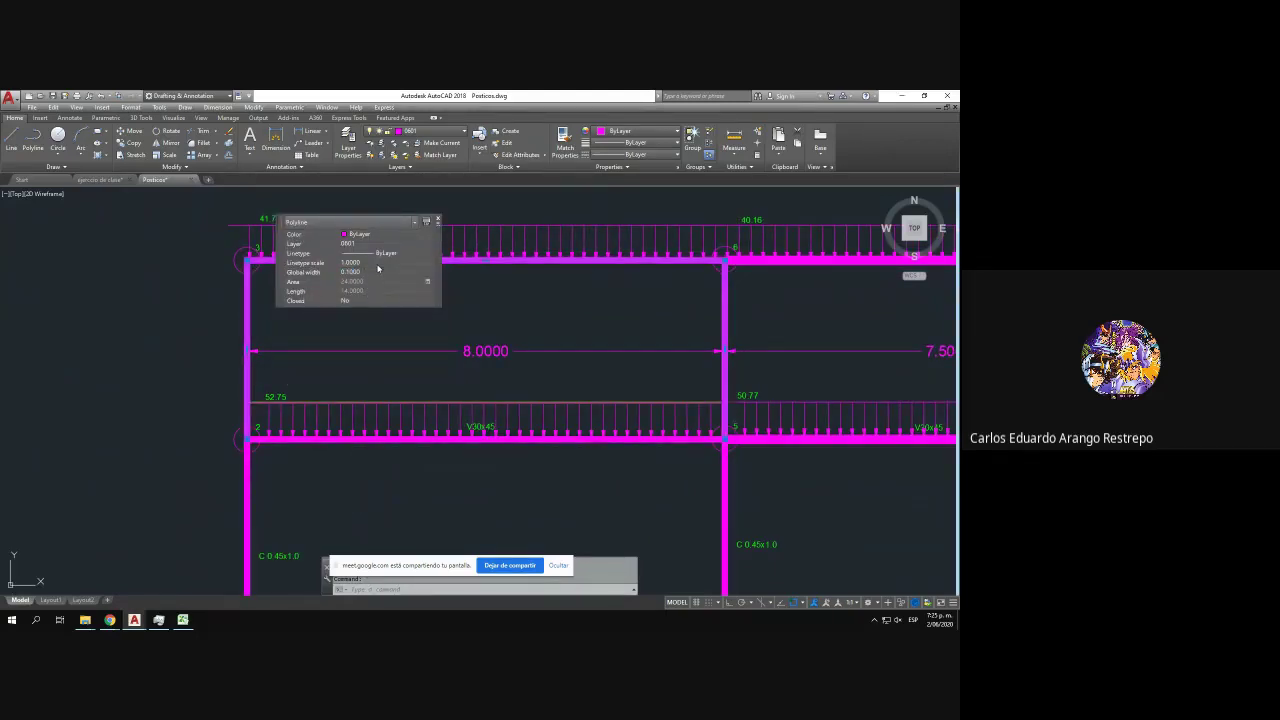
{"action": "left_click_drag", "start_coordinate": [566, 364], "coordinate": [272, 411]}
{"action": "left_click", "coordinate": [501, 312]}
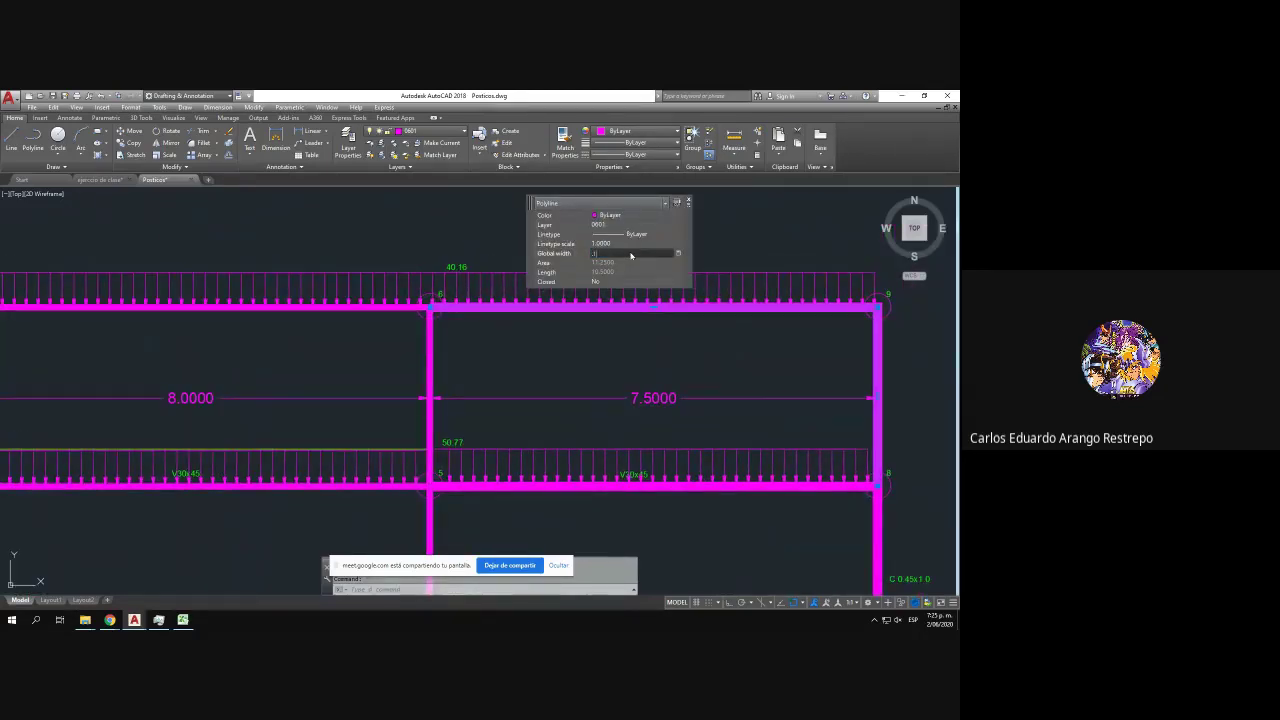
{"action": "key", "text": "Return"}
{"action": "left_click_drag", "start_coordinate": [430, 373], "coordinate": [697, 342]}
{"action": "key", "text": "Escape"}
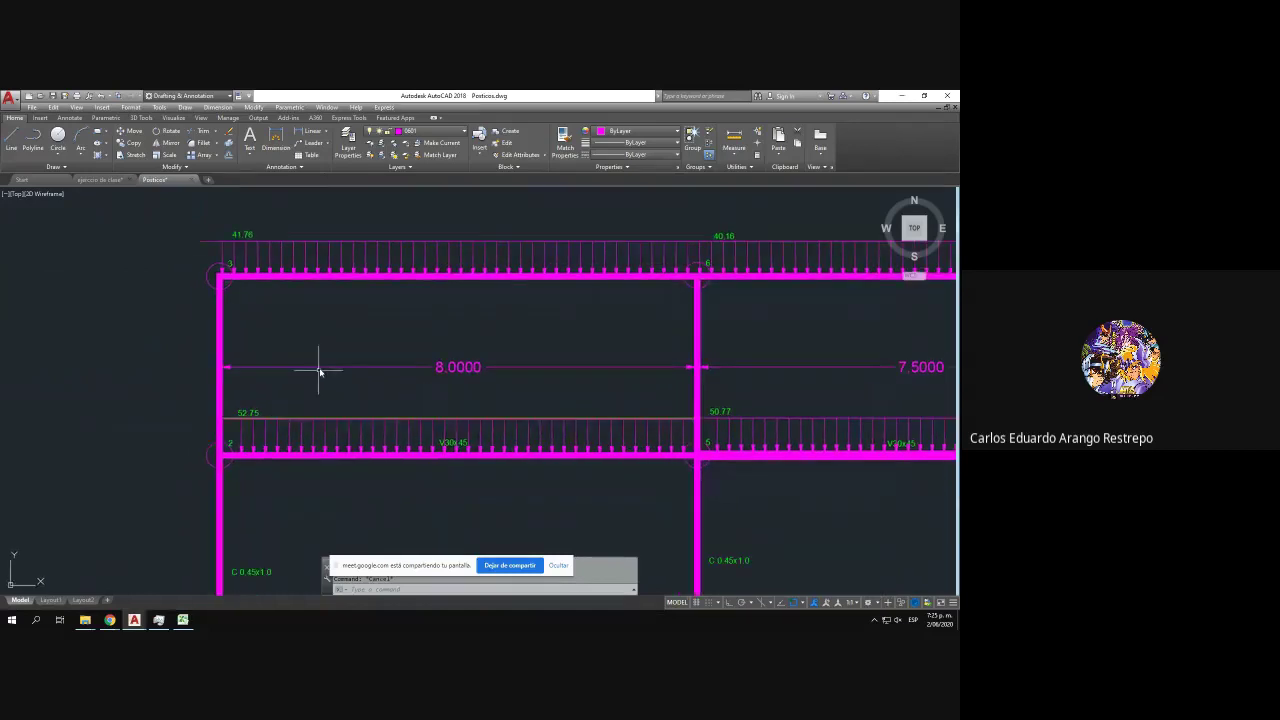
- Review the numbered frame elevation and the floor plans, including the outer column between nodes 1 and 2
{"action": "scroll", "coordinate": [295, 385], "scroll_direction": "down", "scroll_amount": 5}
{"action": "mouse_move", "coordinate": [210, 358]}
{"action": "left_mouse_down"}
{"action": "mouse_move", "coordinate": [321, 480]}
{"action": "mouse_move", "coordinate": [423, 400]}
{"action": "left_mouse_up"}
{"action": "scroll", "coordinate": [149, 444], "scroll_direction": "up", "scroll_amount": 4}
{"action": "left_click_drag", "start_coordinate": [281, 426], "coordinate": [264, 432]}
{"action": "scroll", "coordinate": [250, 425], "scroll_direction": "down", "scroll_amount": 8}
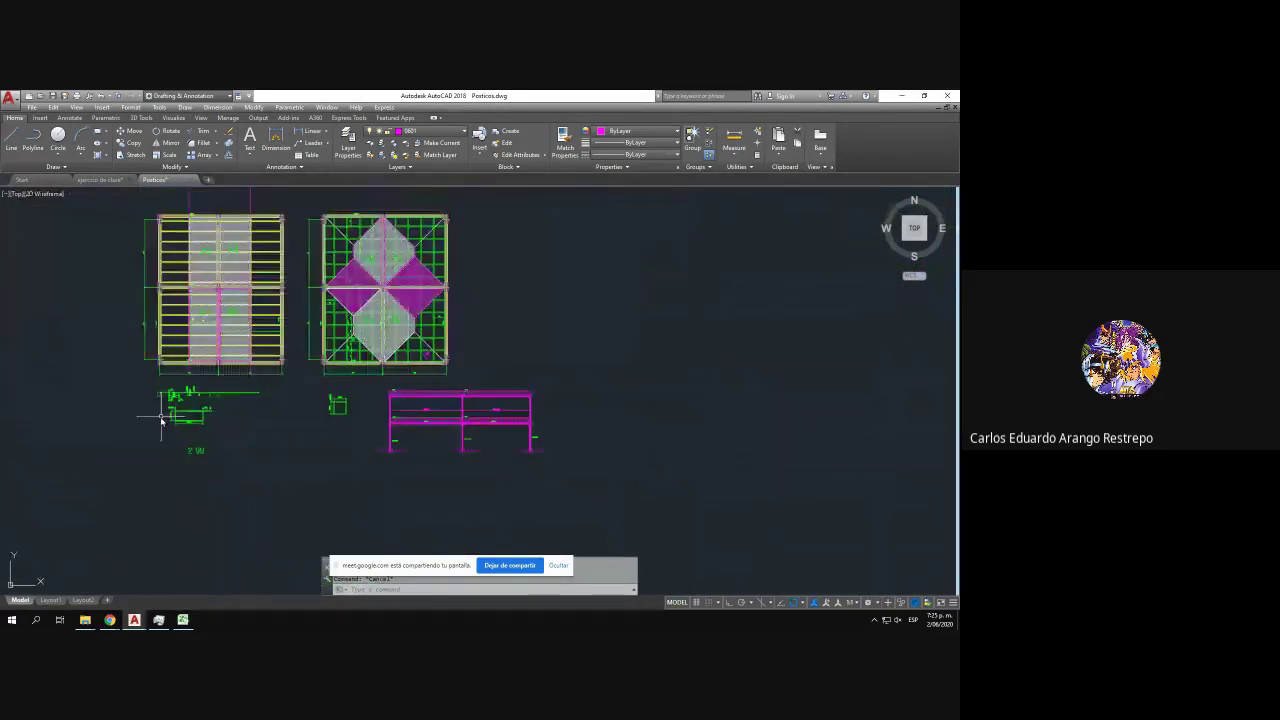
{"action": "scroll", "coordinate": [223, 415], "scroll_direction": "up", "scroll_amount": 5}
{"action": "scroll", "coordinate": [178, 381], "scroll_direction": "up", "scroll_amount": 10}
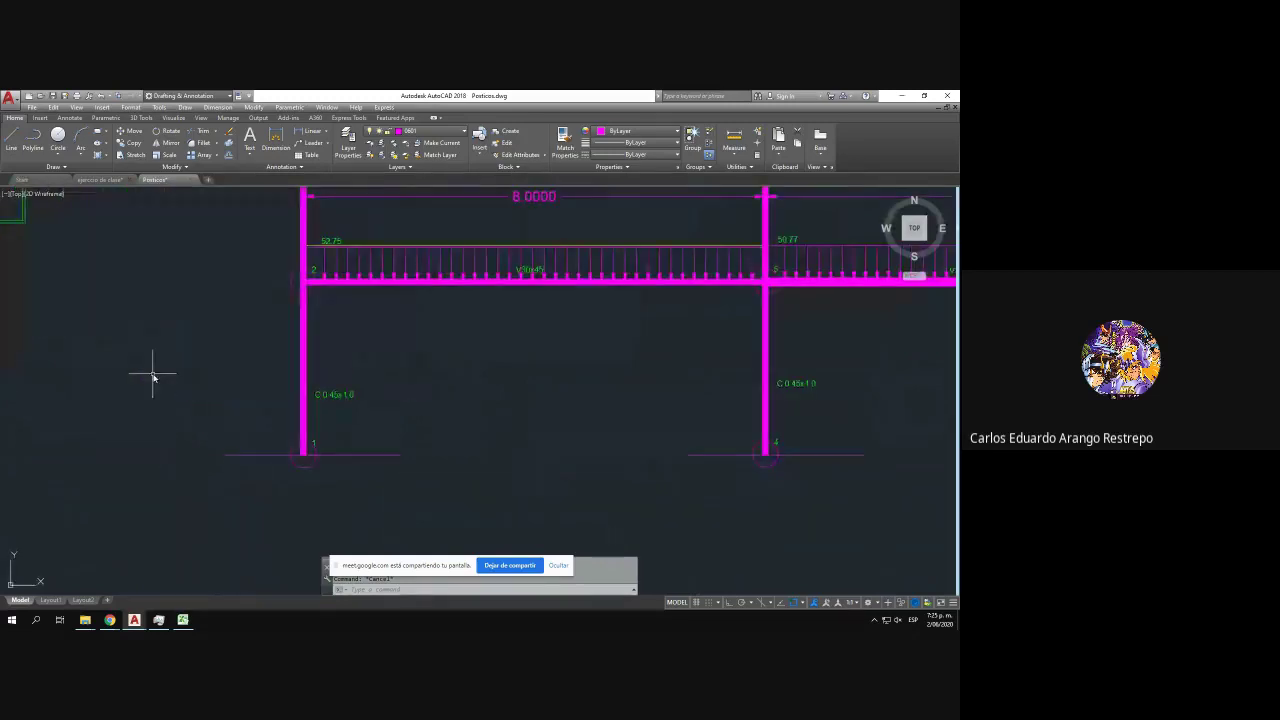
{"action": "left_click_drag", "start_coordinate": [315, 417], "coordinate": [219, 411]}
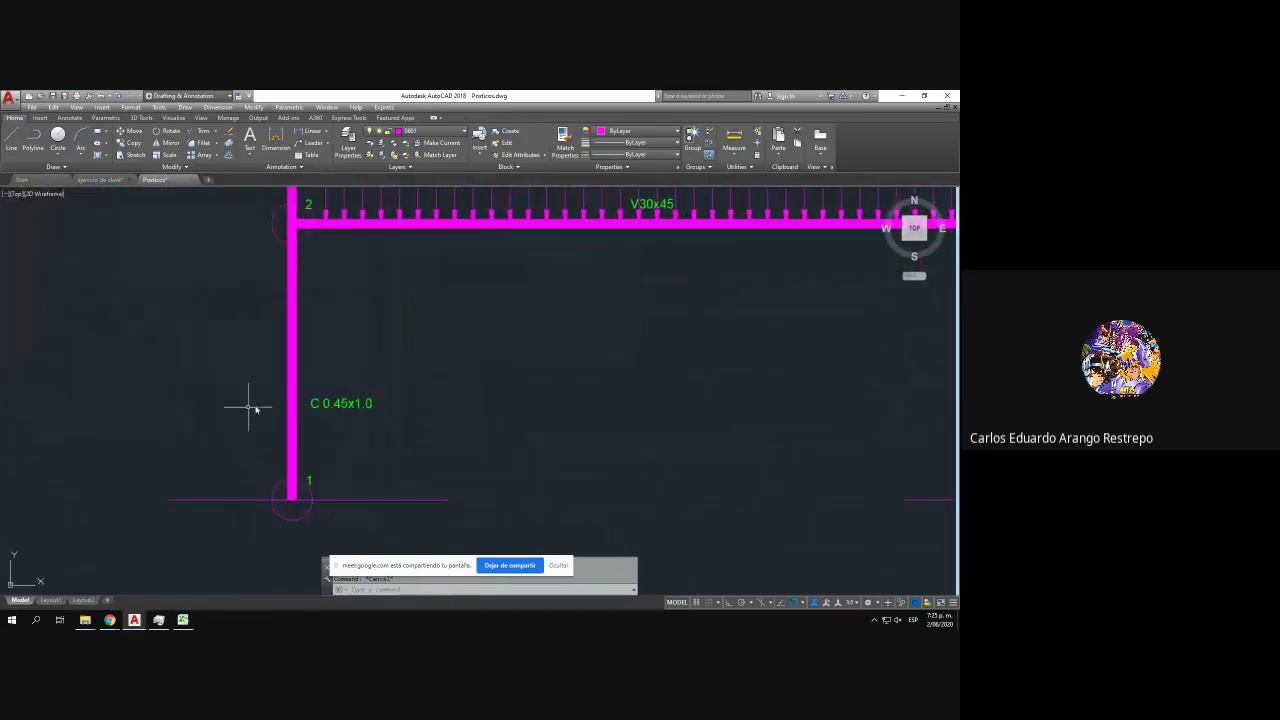
{"action": "left_click", "coordinate": [40, 118]}
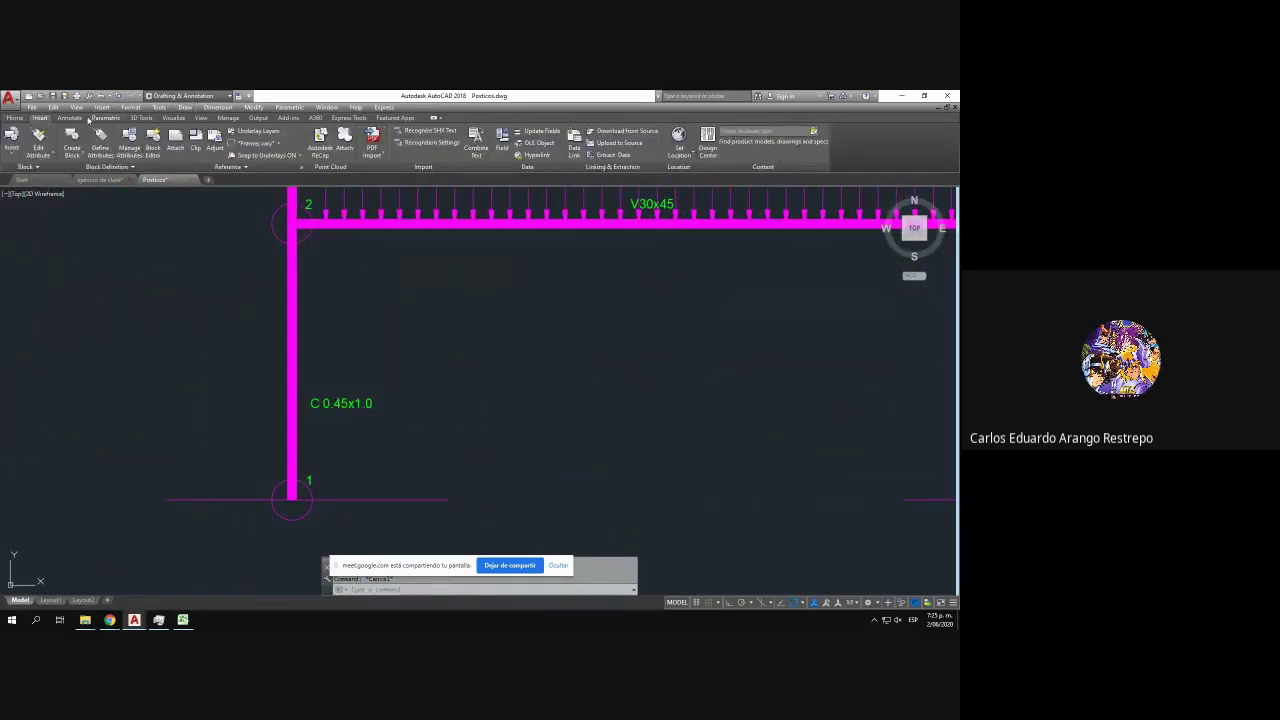
{"action": "left_click", "coordinate": [72, 118]}
{"action": "left_click", "coordinate": [391, 138]}
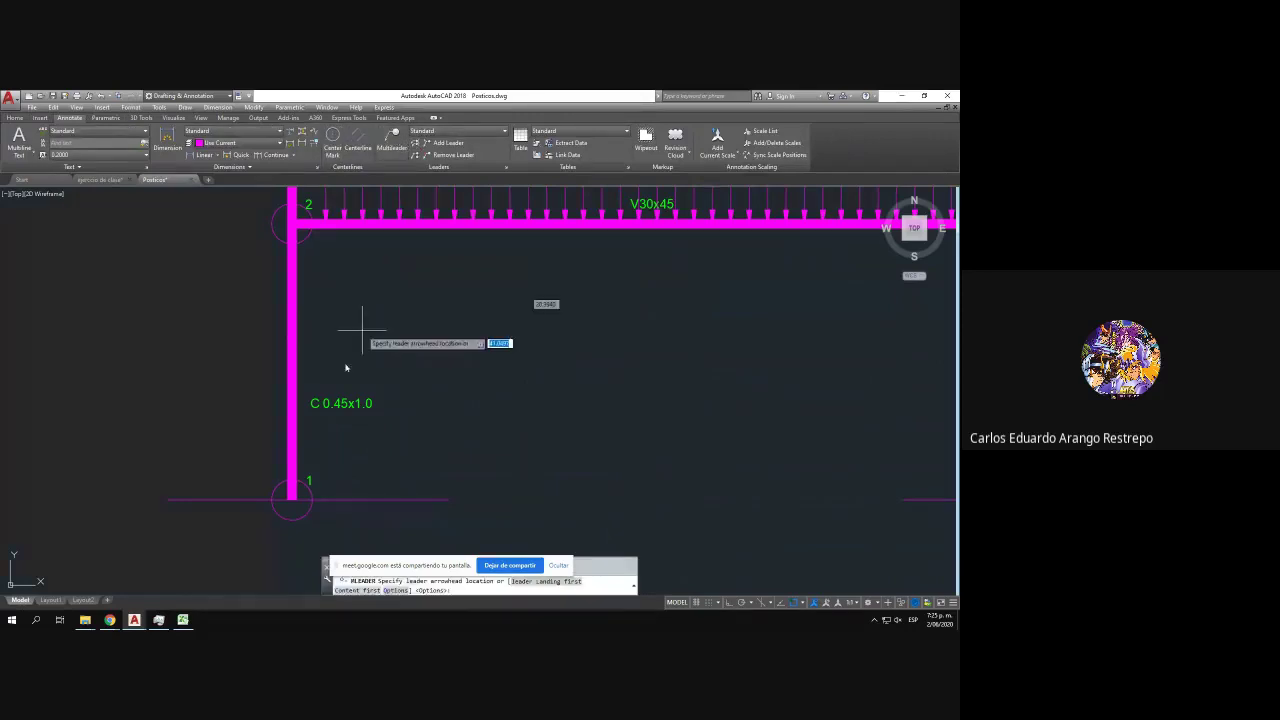
{"action": "left_click", "coordinate": [287, 457]}
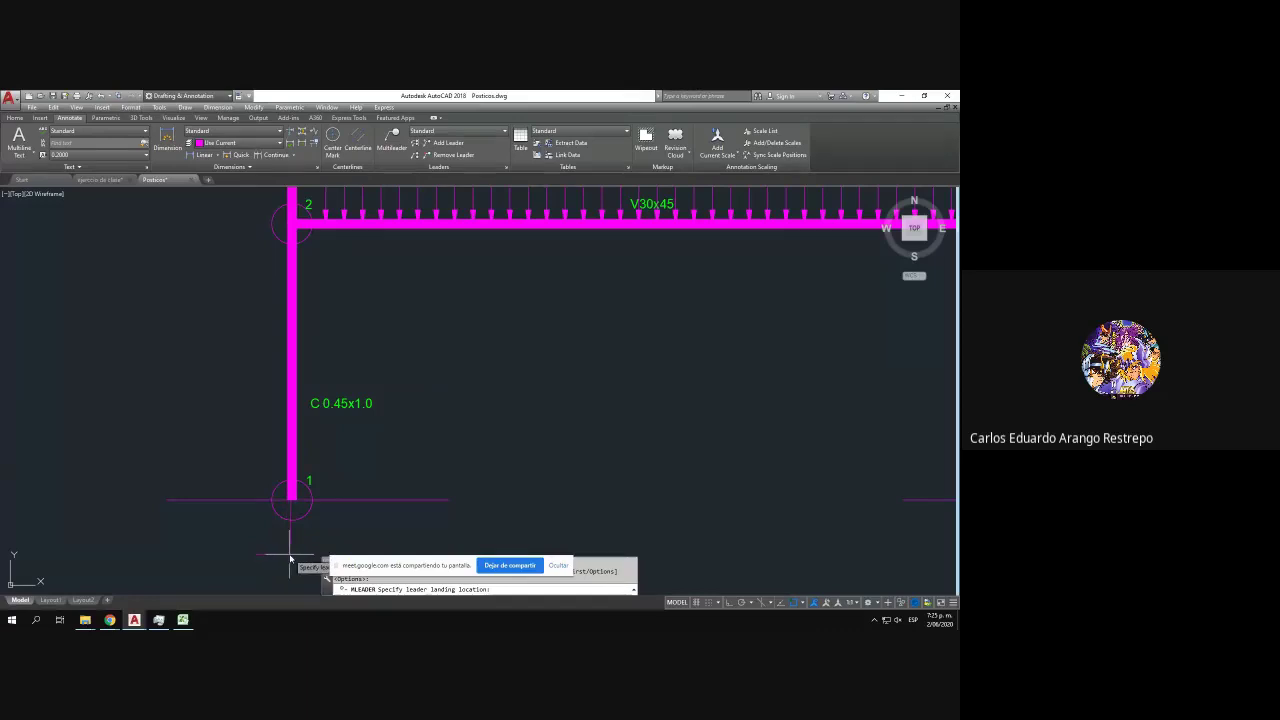
{"action": "key", "text": "Escape"}
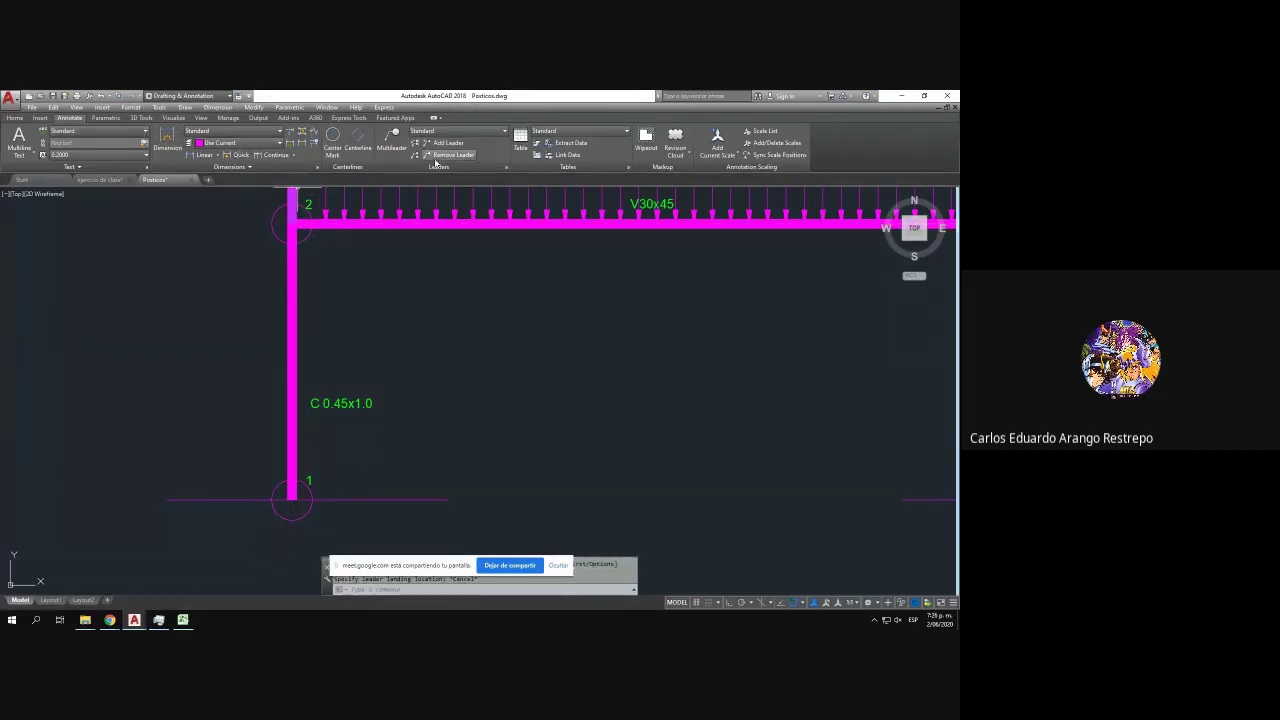
- Draw an upward-pointing multileader without text beside the outer column between nodes 1 and 2
{"action": "left_click", "coordinate": [391, 138]}
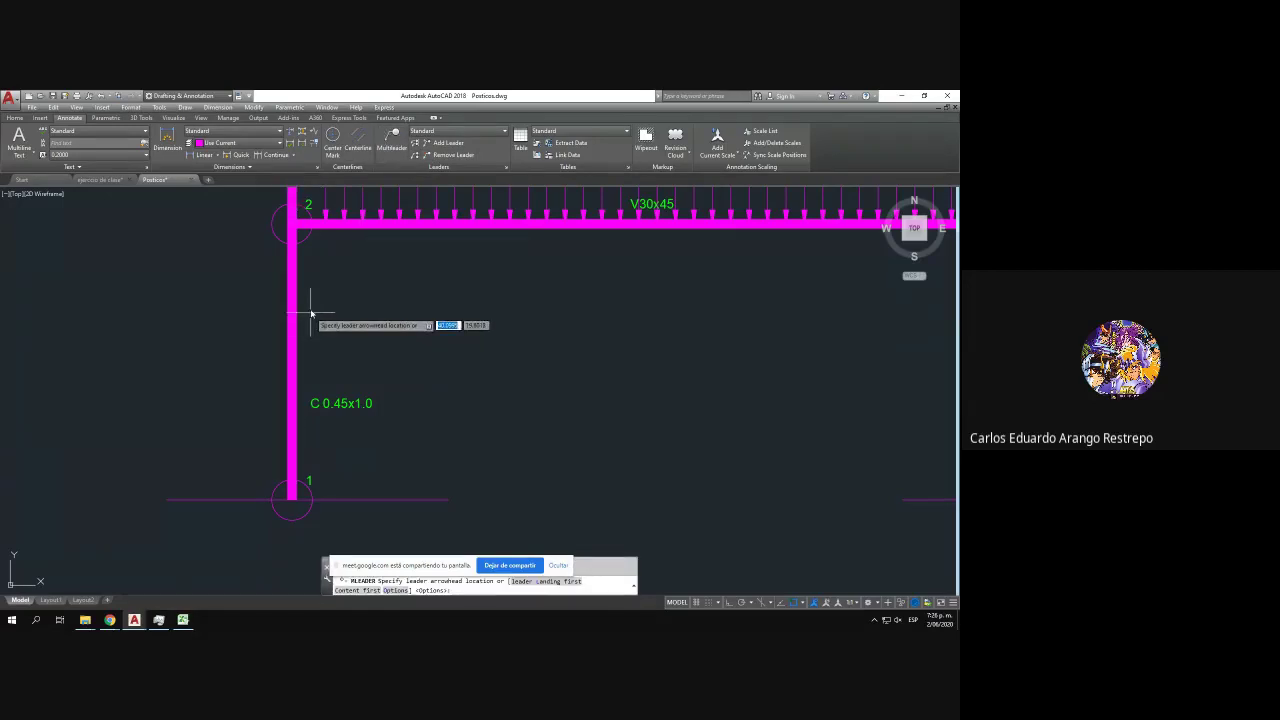
{"action": "left_click", "coordinate": [306, 312]}
{"action": "left_click", "coordinate": [305, 428]}
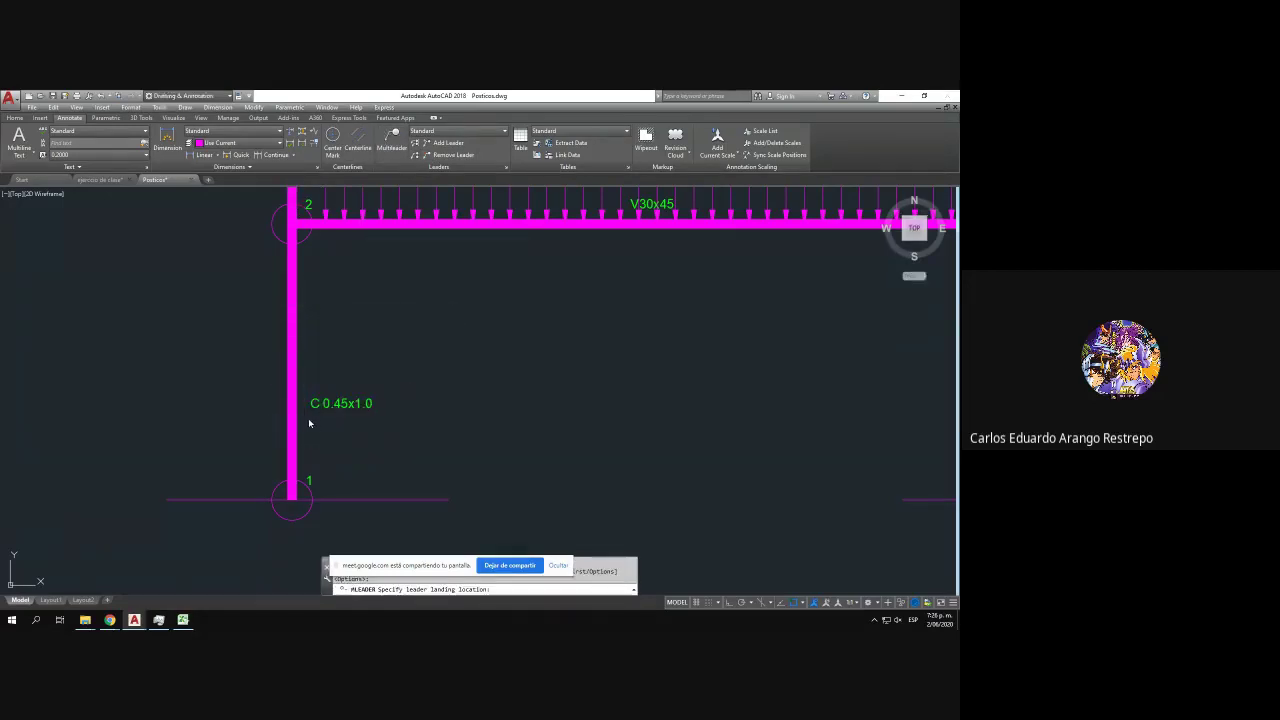
{"action": "scroll", "coordinate": [305, 420], "scroll_direction": "up", "scroll_amount": 2}
{"action": "left_click", "coordinate": [302, 420]}
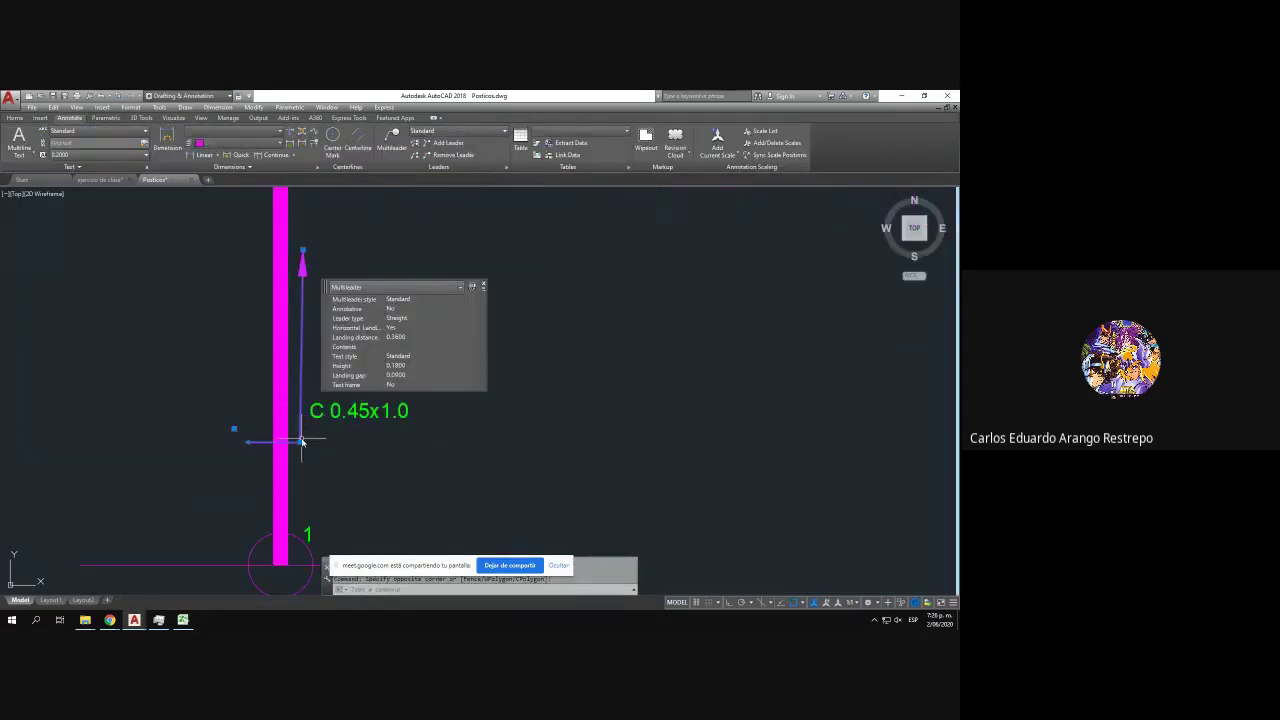
{"action": "left_click", "coordinate": [301, 441]}
{"action": "left_click", "coordinate": [306, 446]}
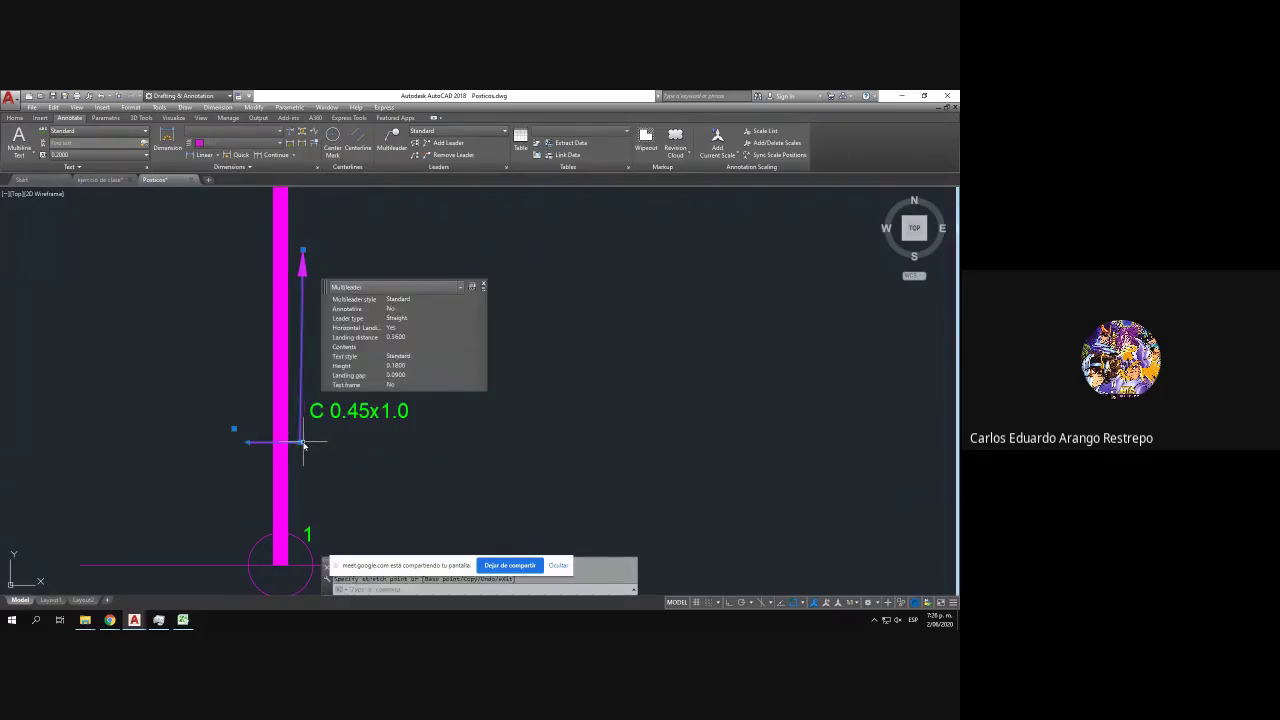
{"action": "key", "text": "Escape"}
{"action": "scroll", "coordinate": [262, 376], "scroll_direction": "down", "scroll_amount": 2}
- Copy the outer column's upward leader from the lower storey to the upper storey, using node 1 as base point
{"action": "left_click", "coordinate": [263, 357]}
{"action": "left_click", "coordinate": [231, 225]}
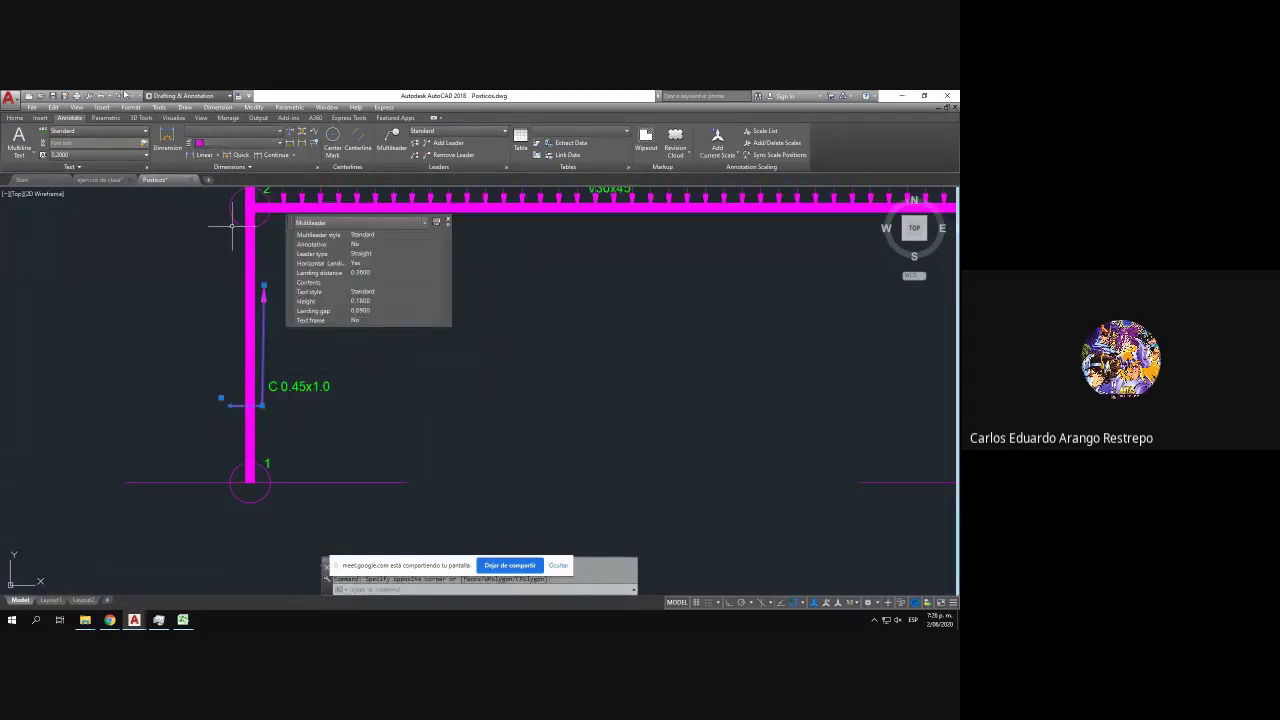
{"action": "left_click", "coordinate": [15, 117]}
{"action": "left_click", "coordinate": [130, 143]}
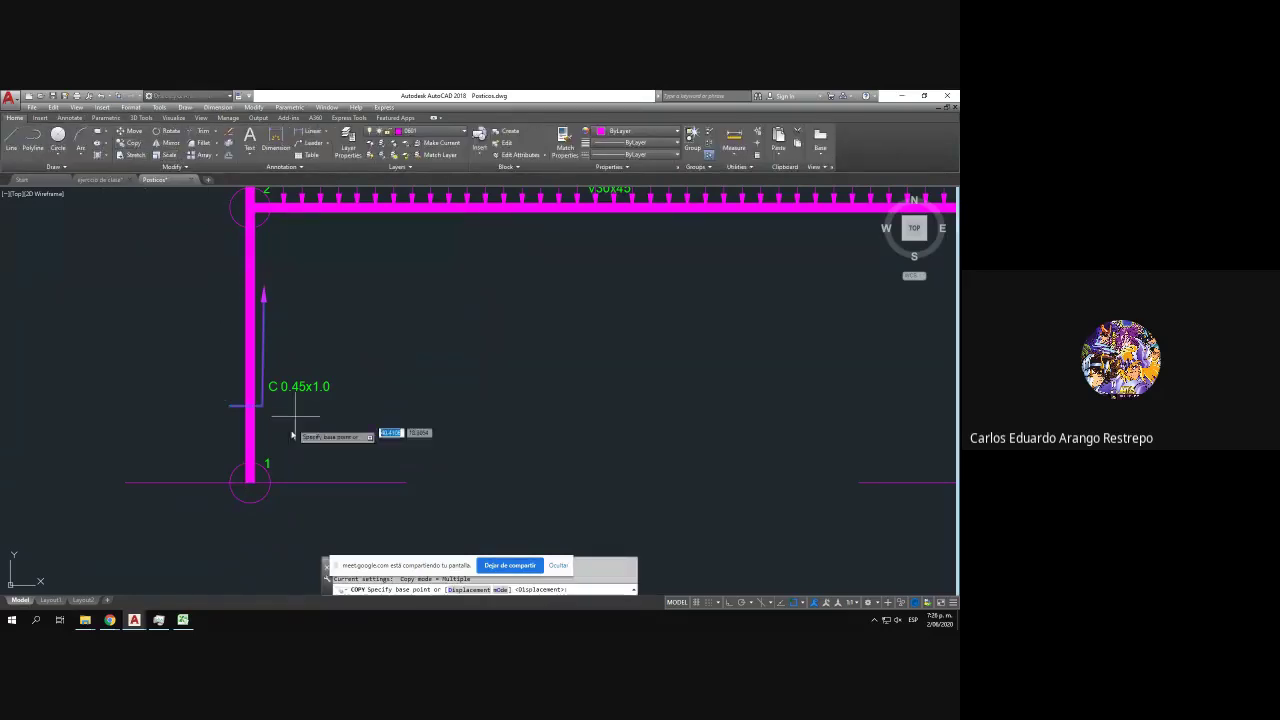
{"action": "left_click", "coordinate": [249, 484]}
{"action": "scroll", "coordinate": [302, 420], "scroll_direction": "up", "scroll_amount": 2}
{"action": "left_click_drag", "start_coordinate": [302, 409], "coordinate": [301, 492]}
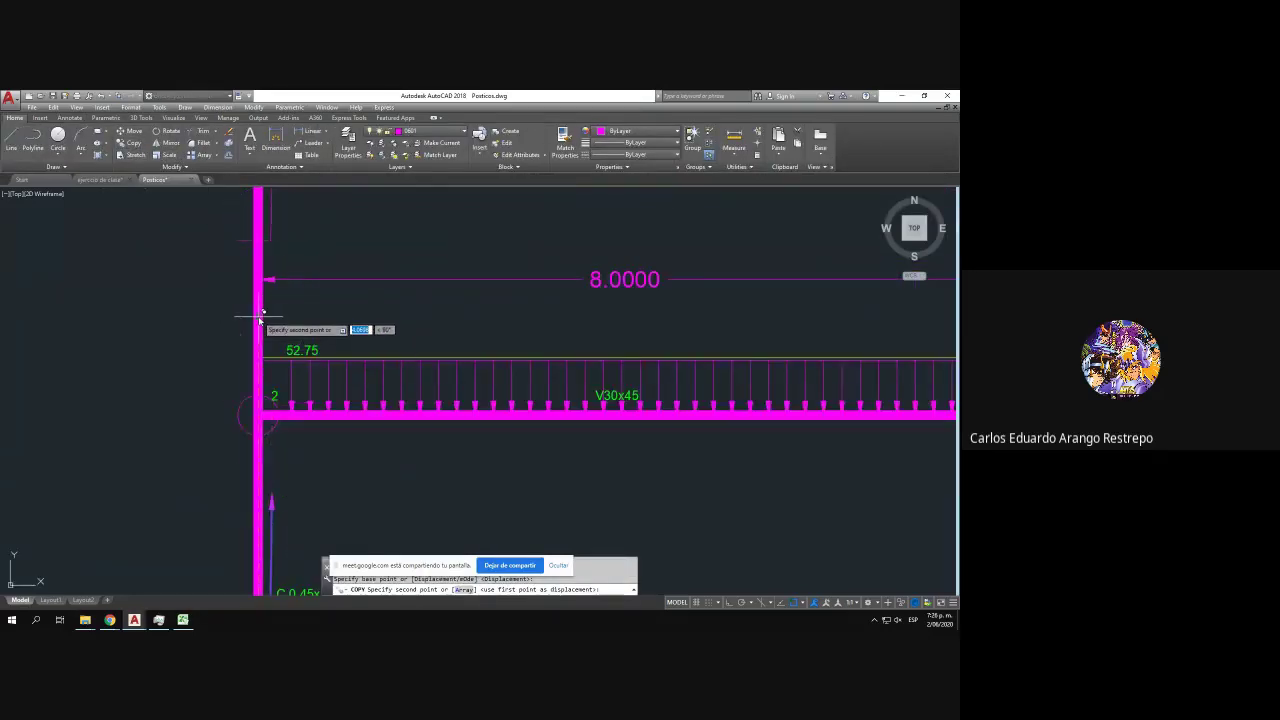
{"action": "left_click", "coordinate": [260, 314]}
{"action": "scroll", "coordinate": [265, 345], "scroll_direction": "down", "scroll_amount": 4}
{"action": "left_click_drag", "start_coordinate": [349, 318], "coordinate": [347, 370]}
{"action": "key", "text": "Escape"}
{"action": "scroll", "coordinate": [235, 342], "scroll_direction": "up", "scroll_amount": 4}
- Move the copied leader down so its arrowhead sits below node 3 beside the upper-storey outer column
{"action": "left_click", "coordinate": [306, 352]}
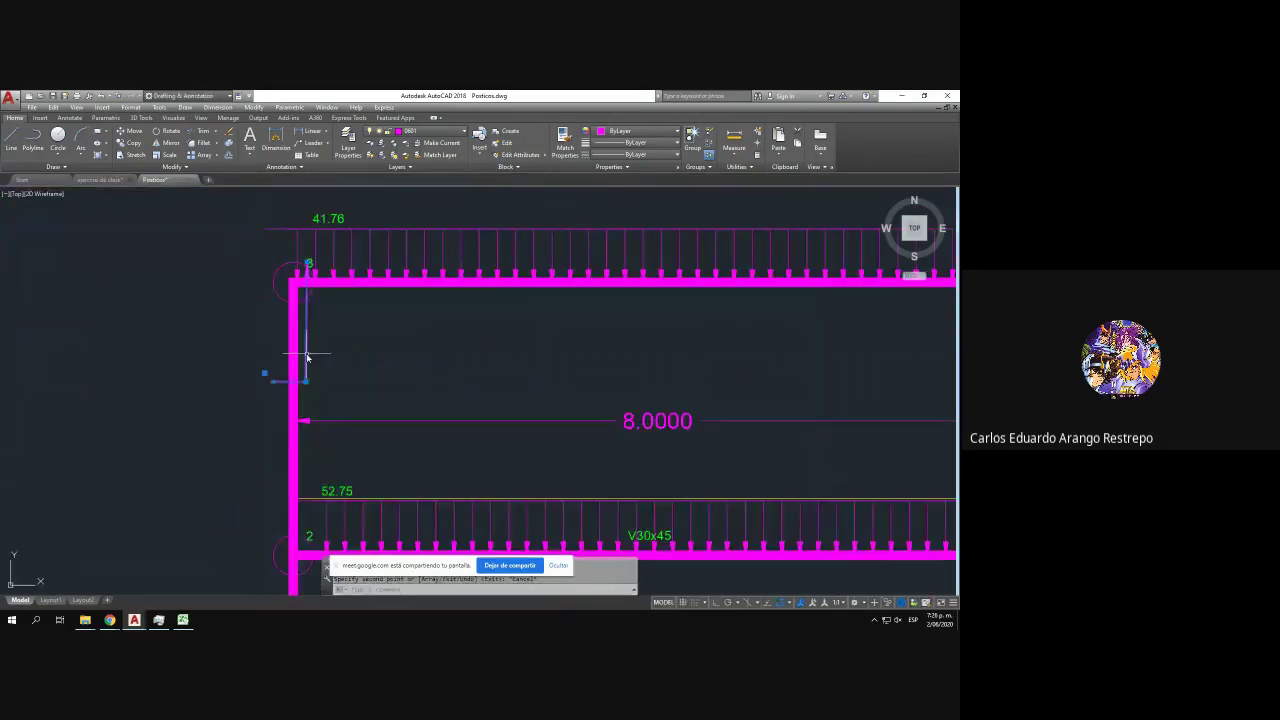
{"action": "left_click", "coordinate": [130, 131]}
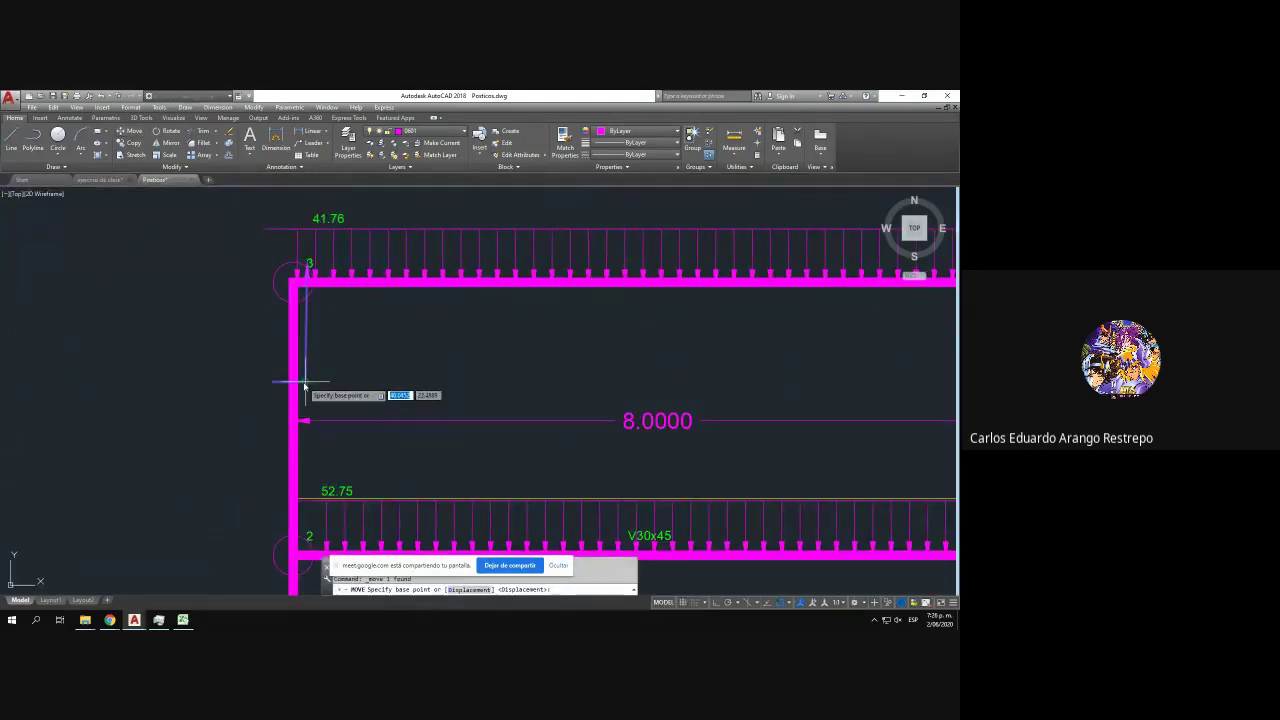
{"action": "left_click", "coordinate": [306, 380]}
{"action": "left_click", "coordinate": [304, 442]}
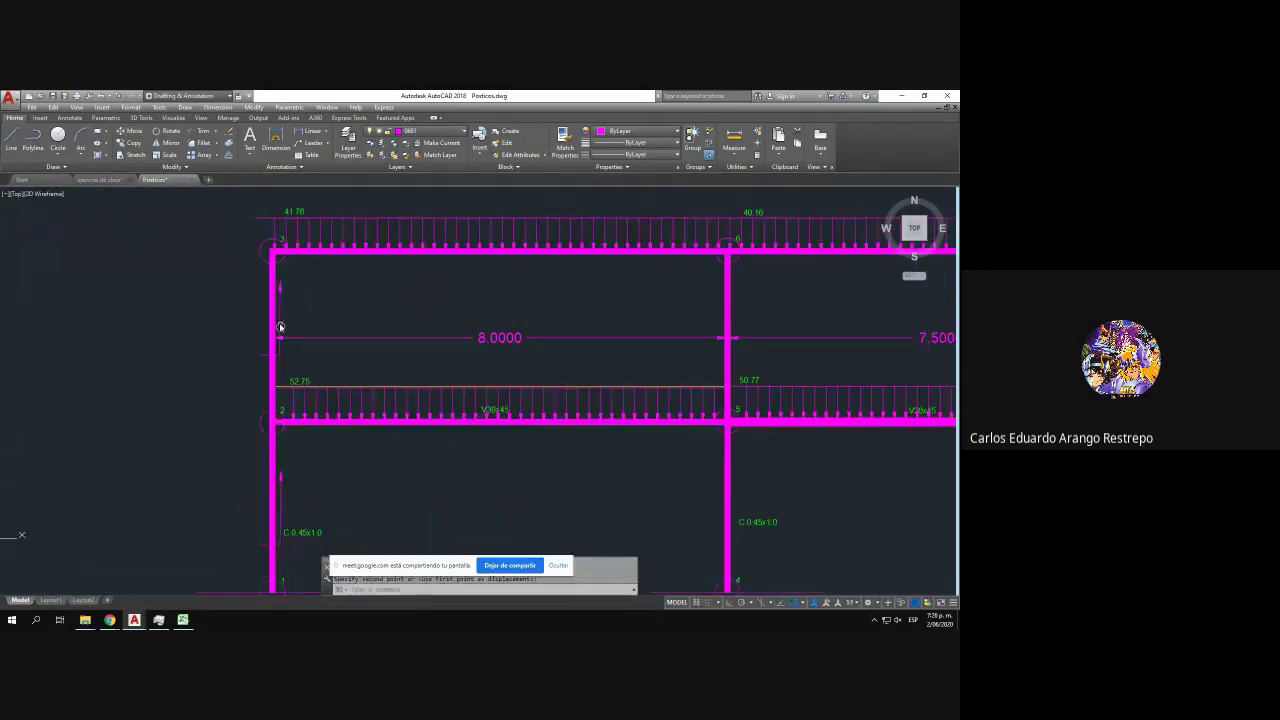
- Copy both outer-column leaders from node 1 to the middle column at node 4 and the end column at node 7
{"action": "scroll", "coordinate": [277, 330], "scroll_direction": "down", "scroll_amount": 2}
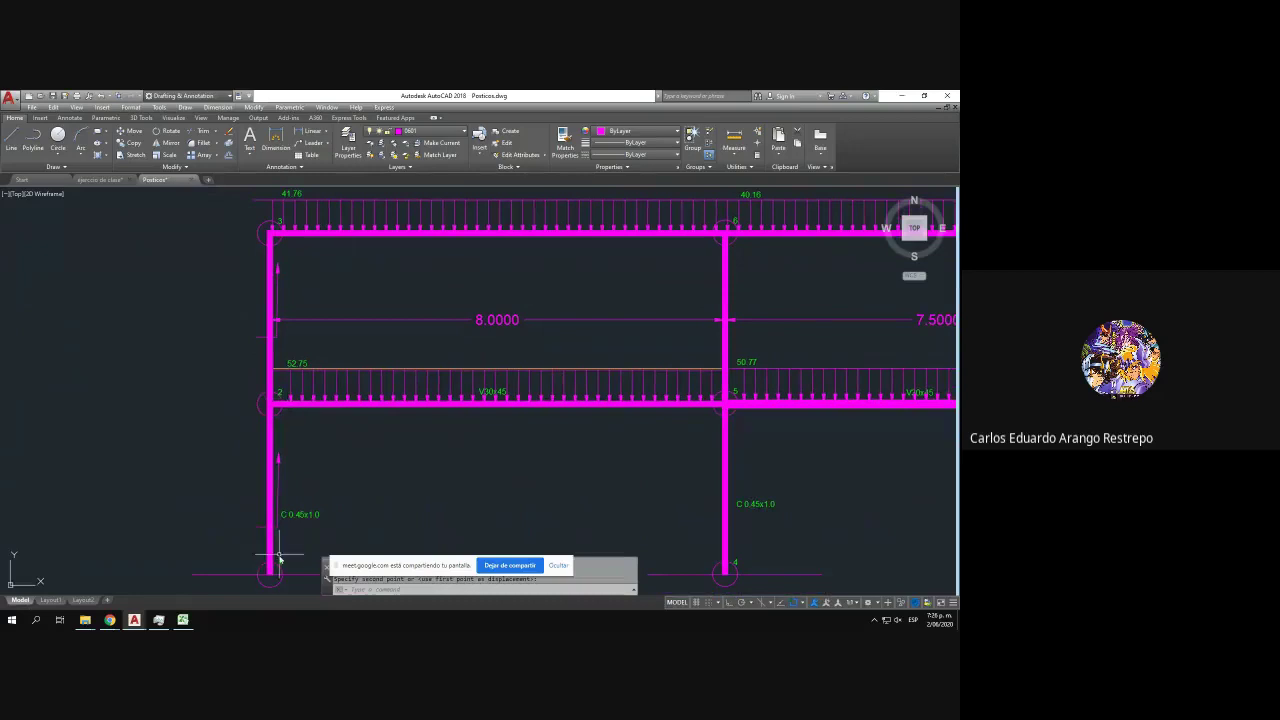
{"action": "left_click", "coordinate": [279, 305]}
{"action": "left_click_drag", "start_coordinate": [286, 429], "coordinate": [267, 363]}
{"action": "left_click", "coordinate": [262, 409]}
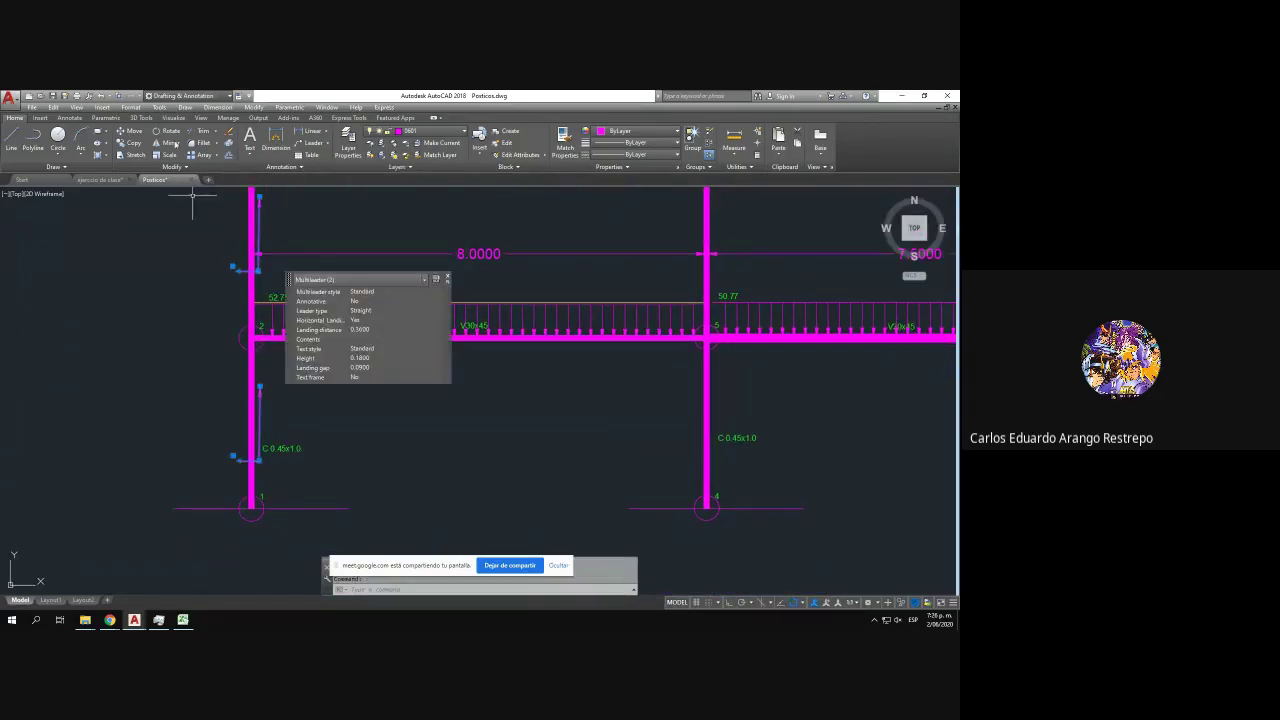
{"action": "left_click", "coordinate": [134, 143]}
{"action": "left_click", "coordinate": [251, 509]}
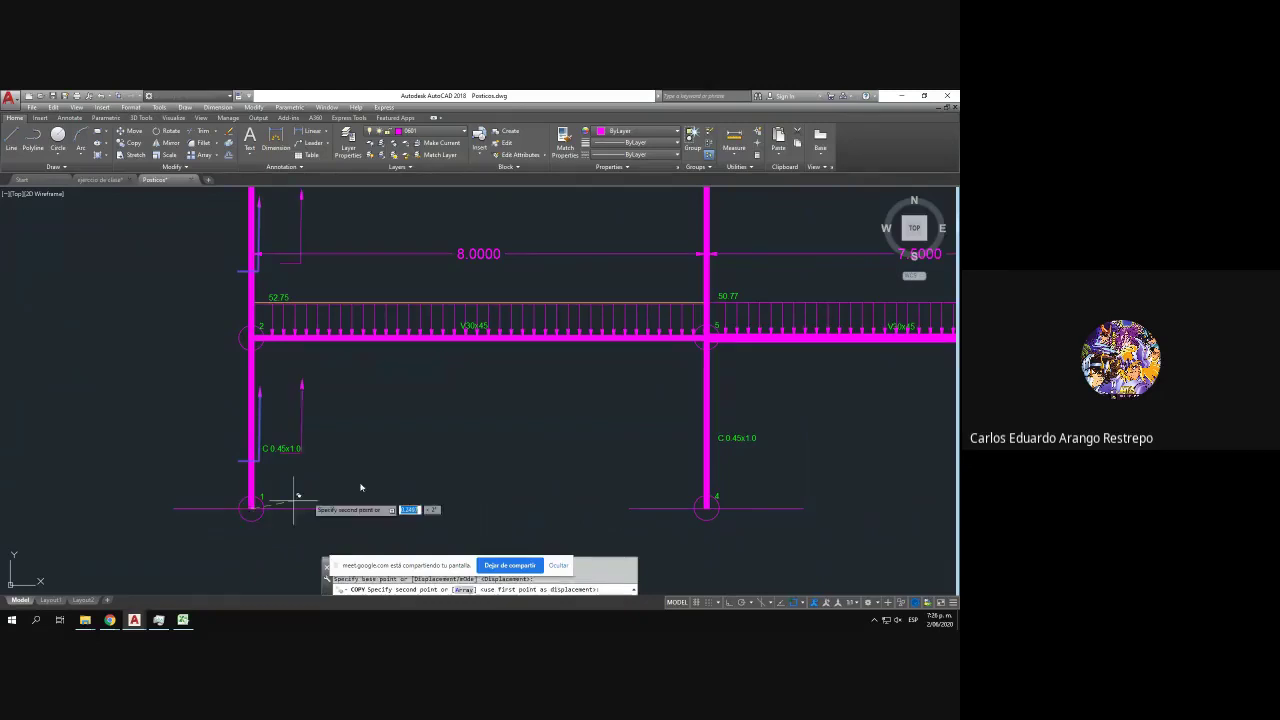
{"action": "left_click_drag", "start_coordinate": [382, 477], "coordinate": [356, 549]}
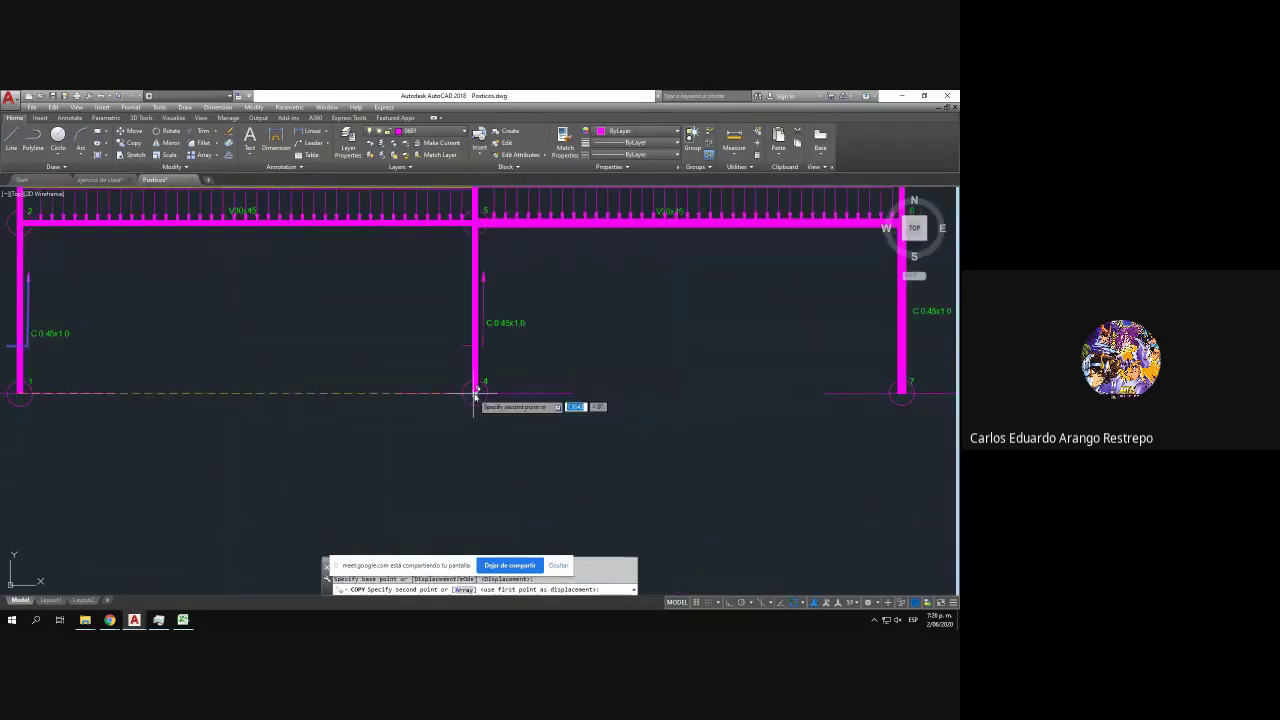
{"action": "left_click", "coordinate": [479, 392]}
{"action": "scroll", "coordinate": [482, 394], "scroll_direction": "down", "scroll_amount": 2}
{"action": "mouse_move", "coordinate": [625, 364]}
{"action": "left_mouse_down"}
{"action": "mouse_move", "coordinate": [463, 457]}
{"action": "mouse_move", "coordinate": [336, 415]}
{"action": "mouse_move", "coordinate": [614, 386]}
{"action": "mouse_move", "coordinate": [670, 393]}
{"action": "left_mouse_up"}
{"action": "left_click", "coordinate": [453, 449]}
{"action": "key", "text": "Escape"}
- Draw a horizontal multileader without text pointing right, just below the lower beam between nodes 2 and 5
{"action": "scroll", "coordinate": [286, 432], "scroll_direction": "up", "scroll_amount": 4}
{"action": "left_click_drag", "start_coordinate": [223, 349], "coordinate": [234, 468]}
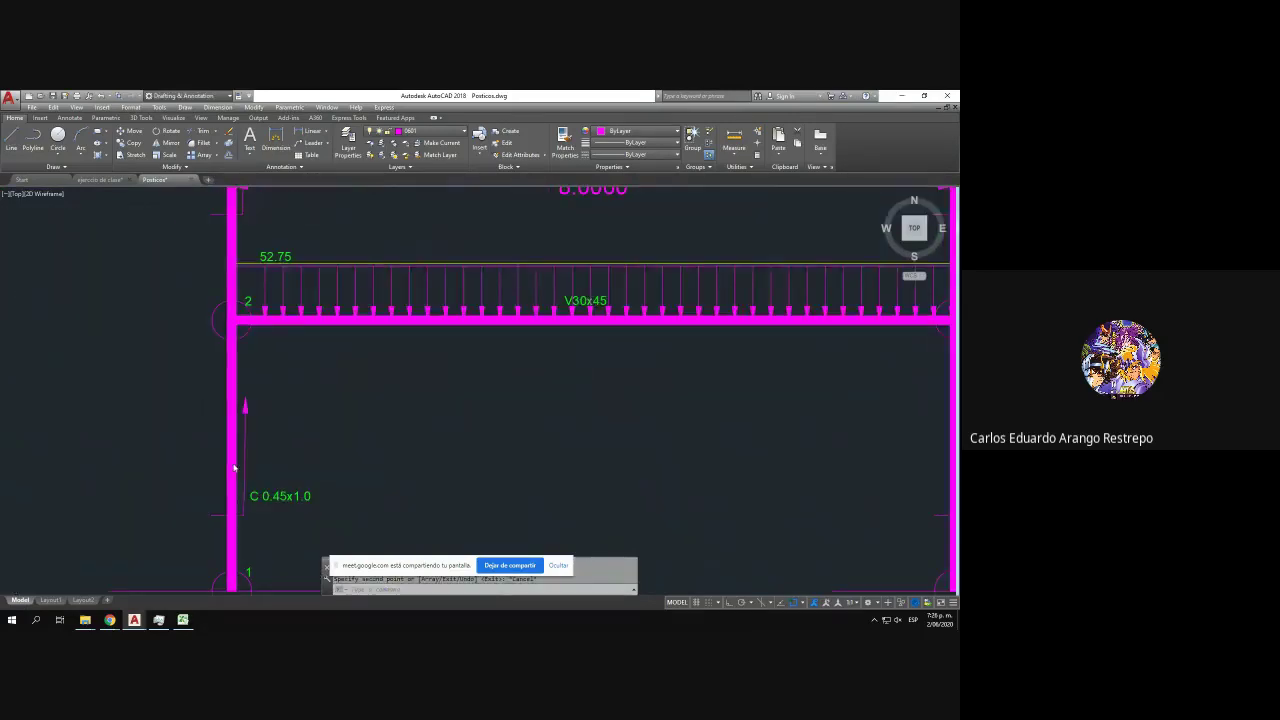
{"action": "scroll", "coordinate": [243, 371], "scroll_direction": "down", "scroll_amount": 2}
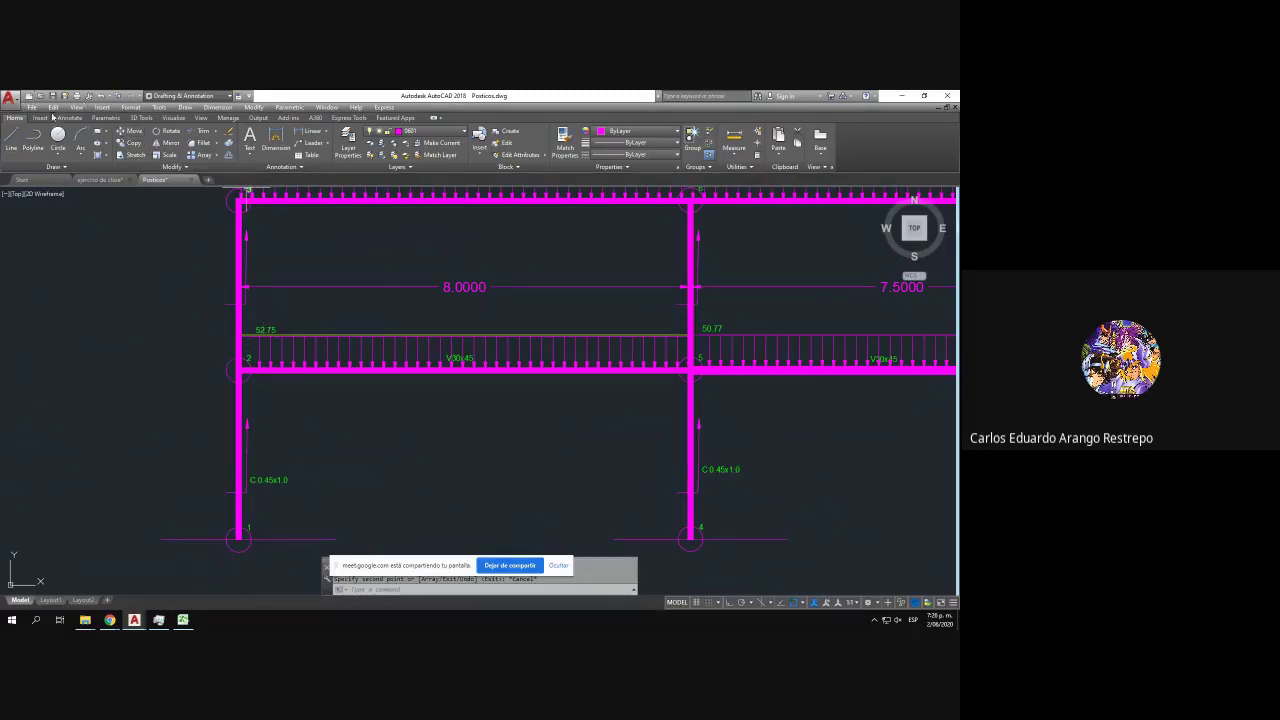
{"action": "left_click", "coordinate": [42, 117]}
{"action": "left_click", "coordinate": [69, 118]}
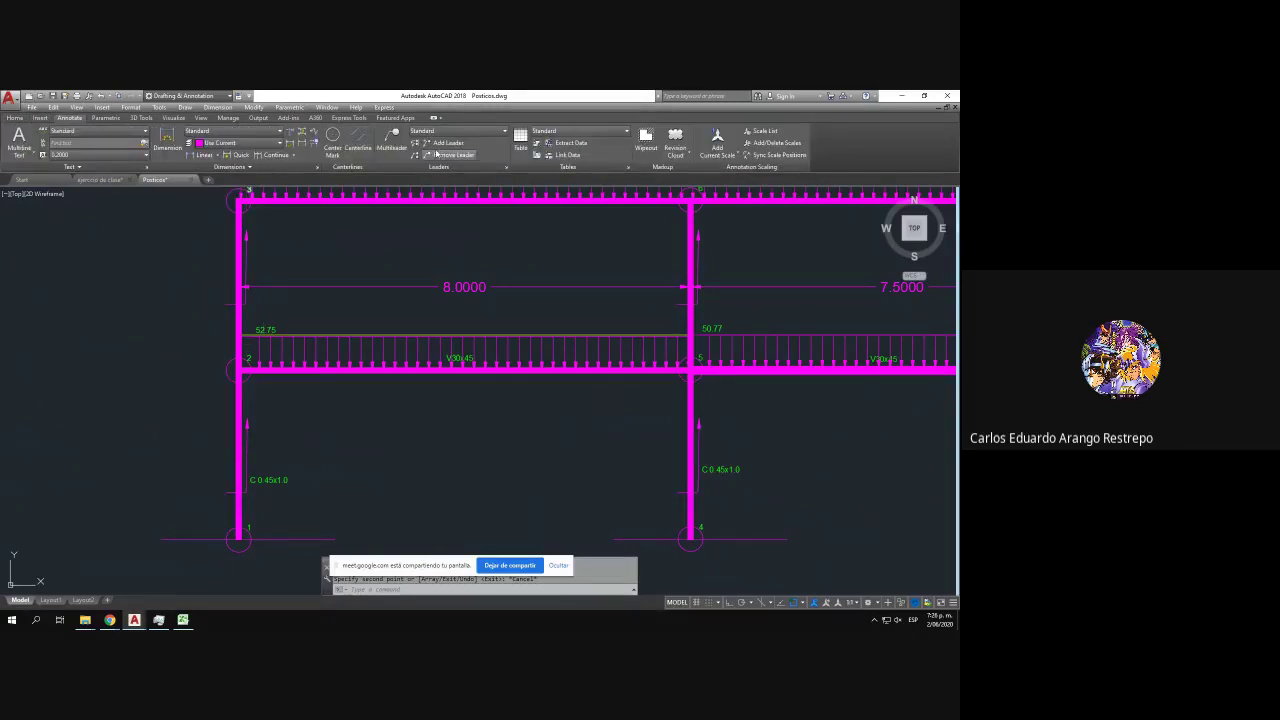
{"action": "left_click", "coordinate": [392, 140]}
{"action": "left_click", "coordinate": [484, 385]}
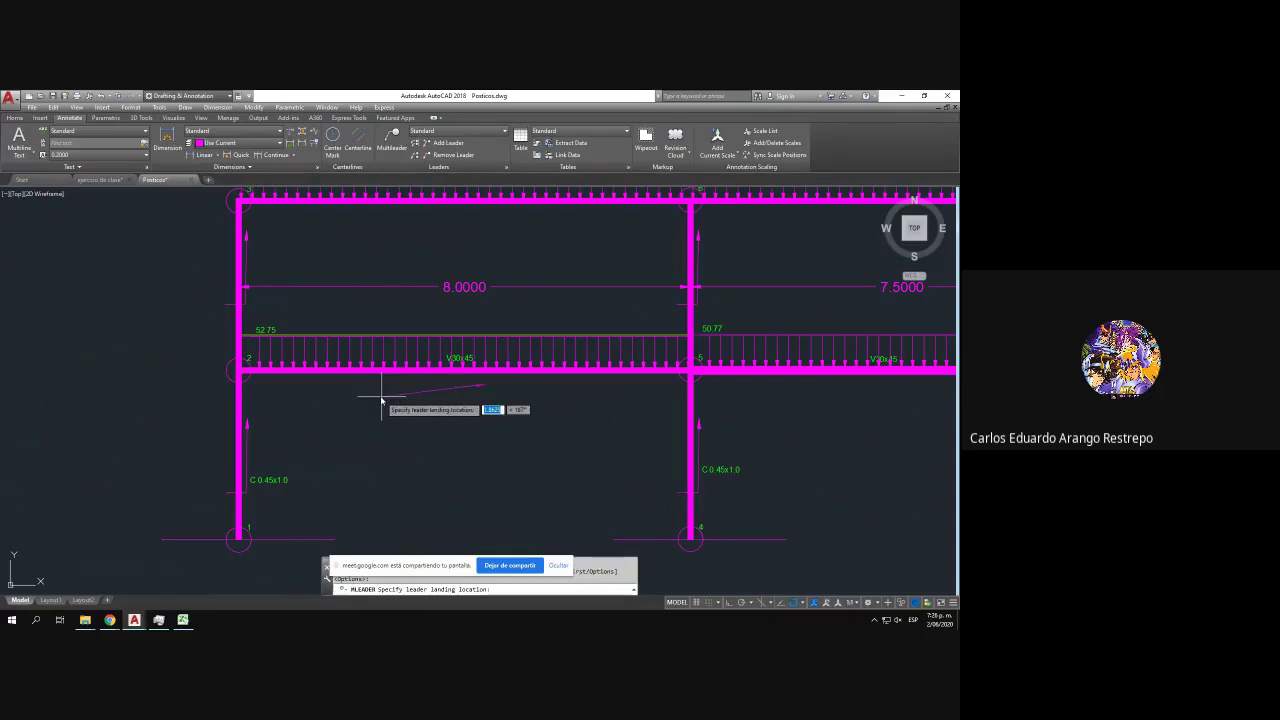
{"action": "key", "text": "Escape"}
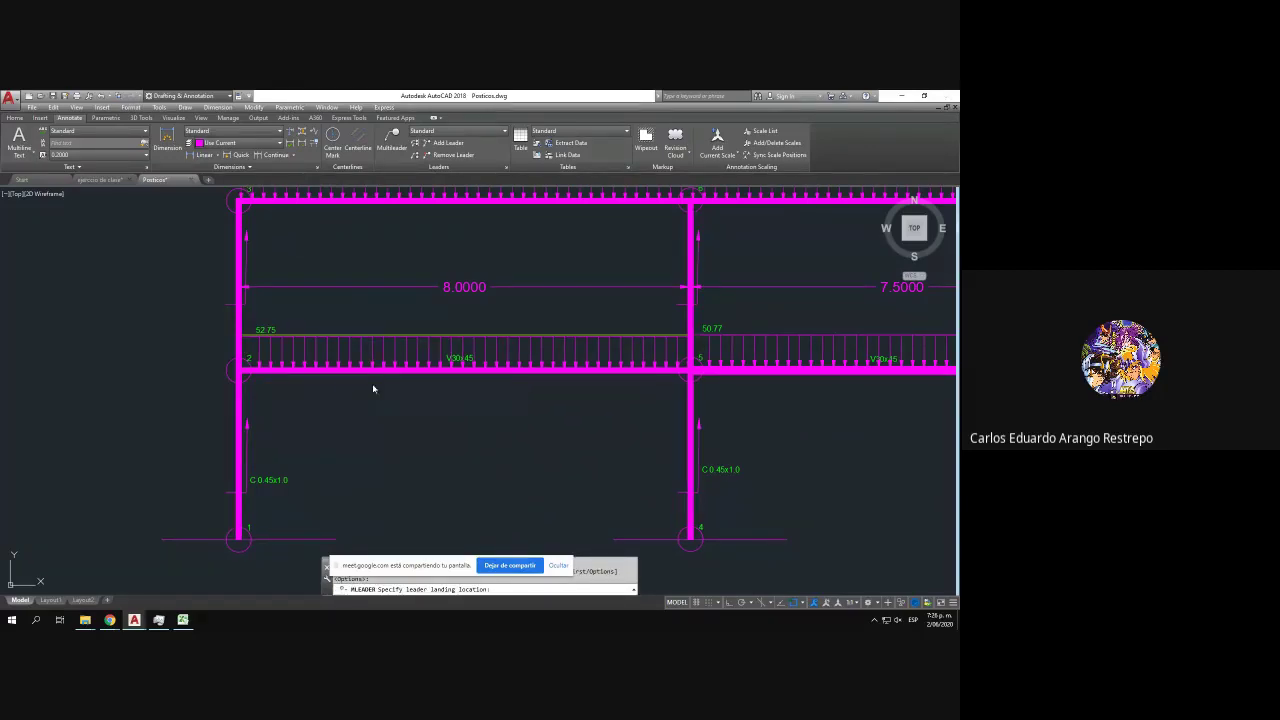
- Copy the lower beam's horizontal leader straight up to just below the upper beam between nodes 3 and 6
{"action": "left_click", "coordinate": [447, 385]}
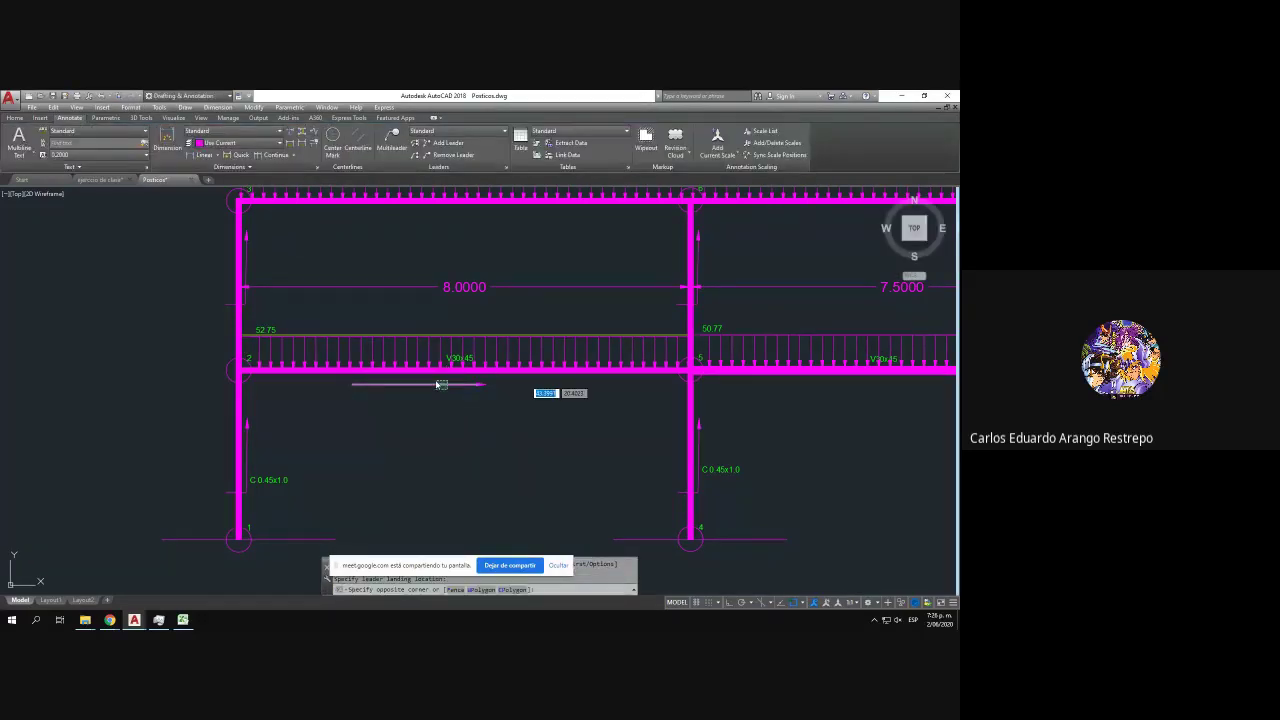
{"action": "left_click", "coordinate": [440, 385]}
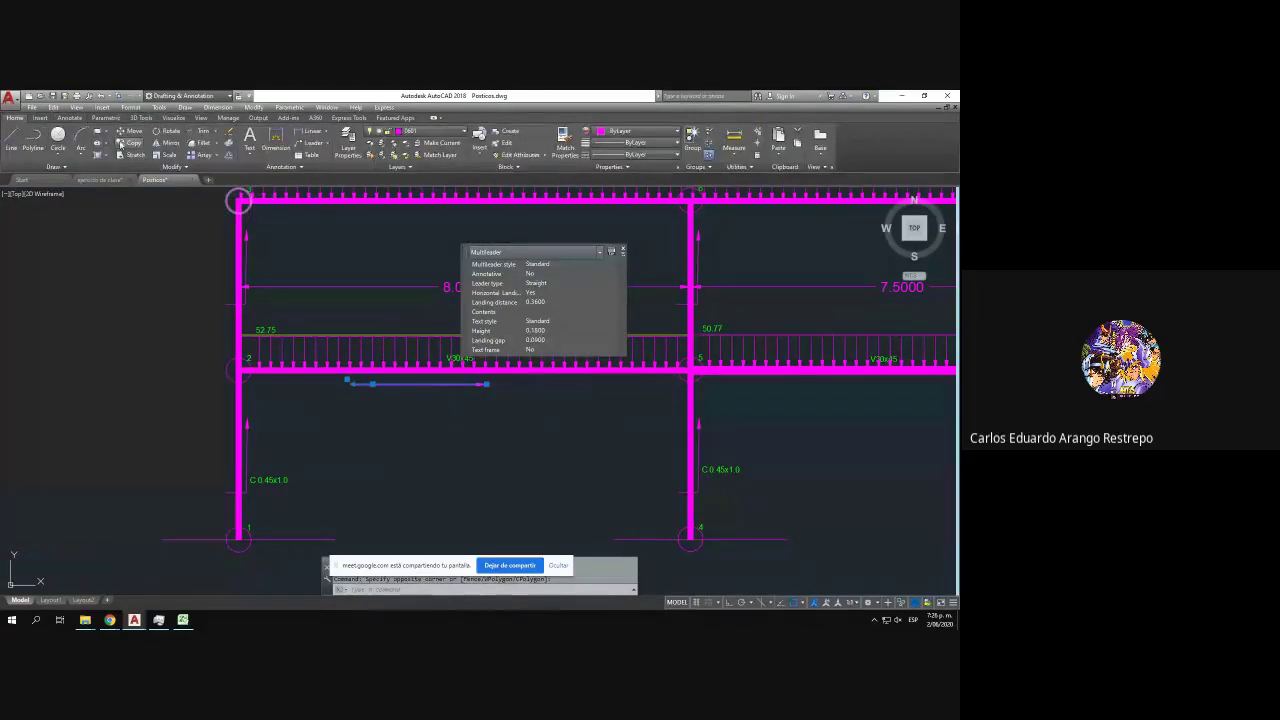
{"action": "left_click", "coordinate": [128, 143]}
{"action": "scroll", "coordinate": [517, 420], "scroll_direction": "up", "scroll_amount": 2}
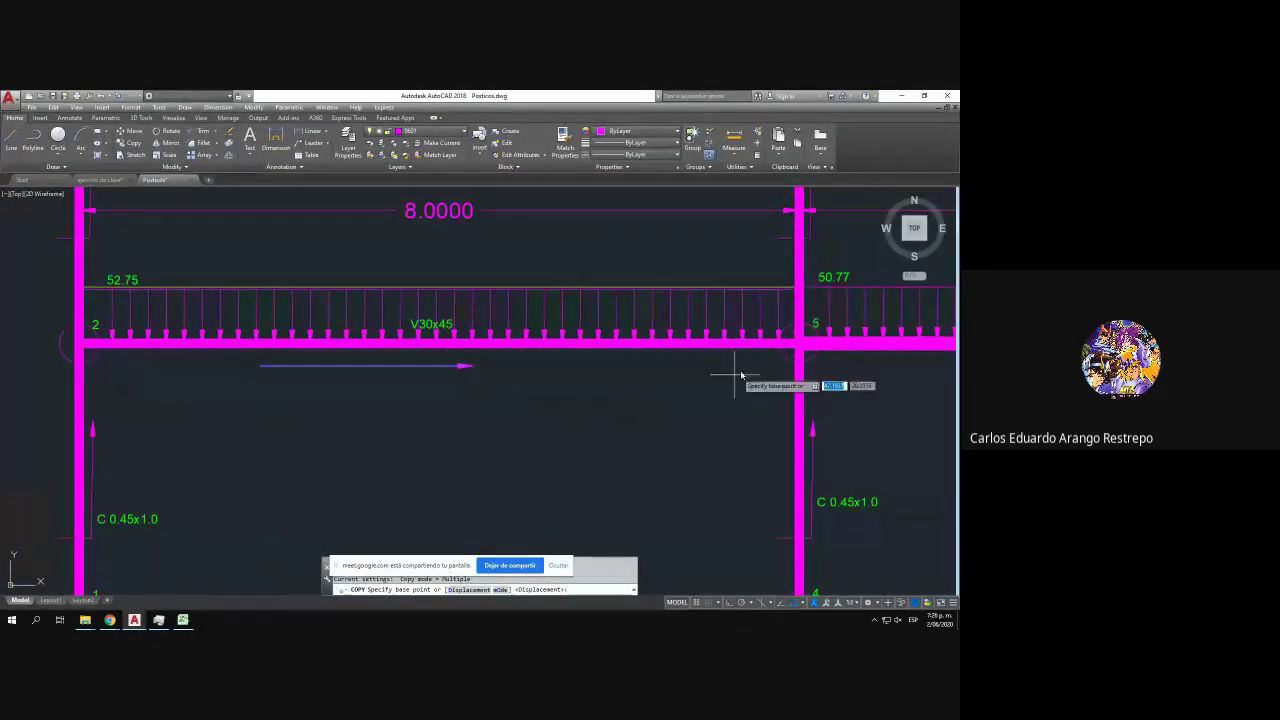
{"action": "left_click", "coordinate": [268, 368]}
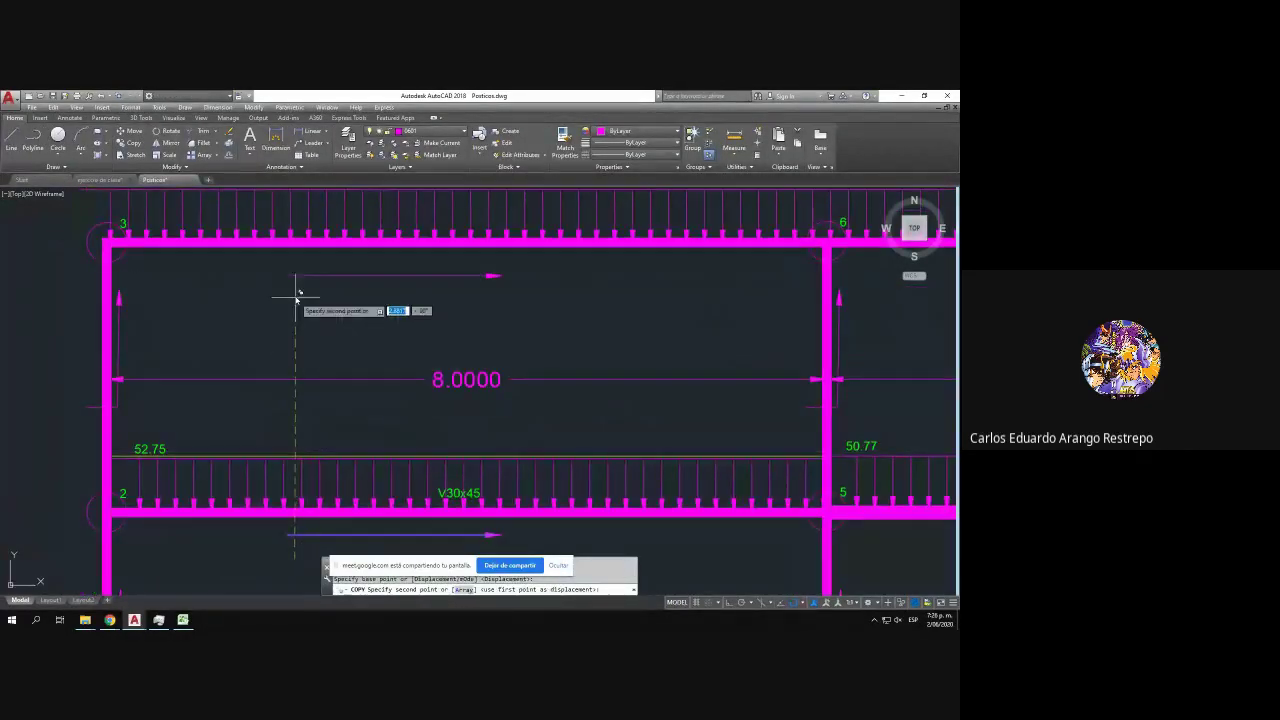
{"action": "left_click", "coordinate": [304, 280]}
{"action": "key", "text": "Escape"}
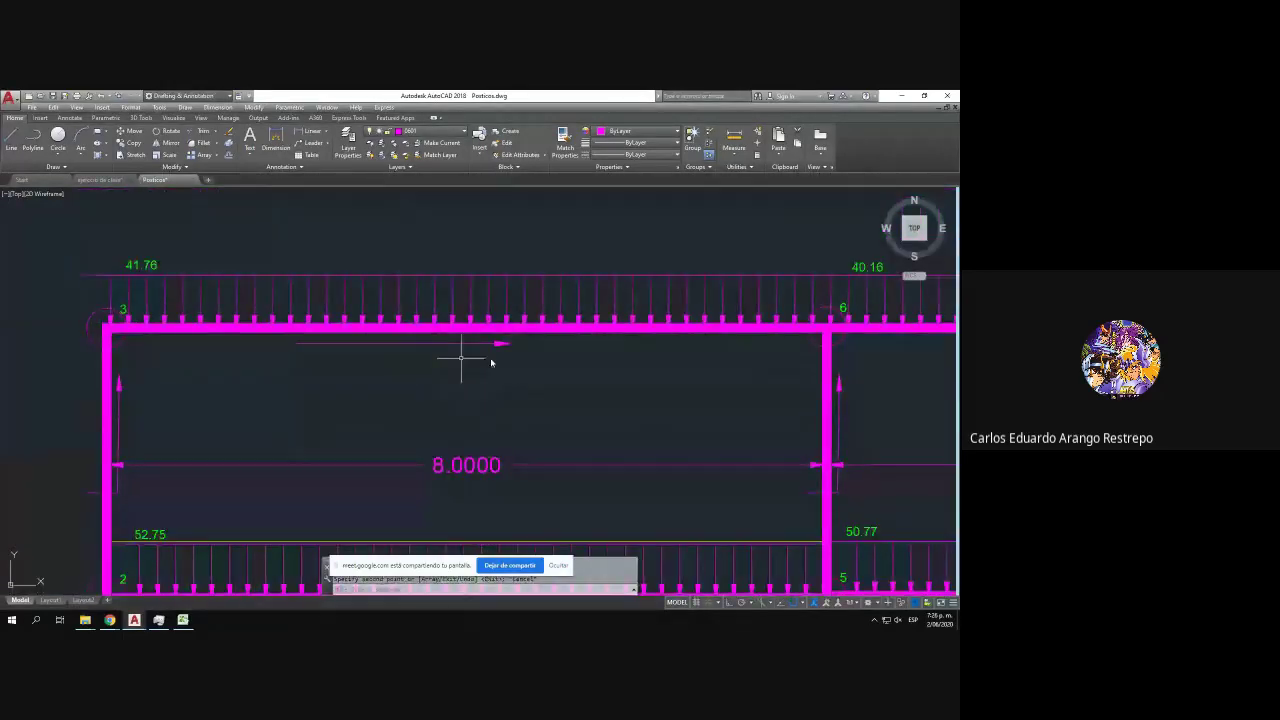
- Copy the two beam leaders horizontally from the 8 m bay into the 7.5 m bay
{"action": "left_click", "coordinate": [215, 331]}
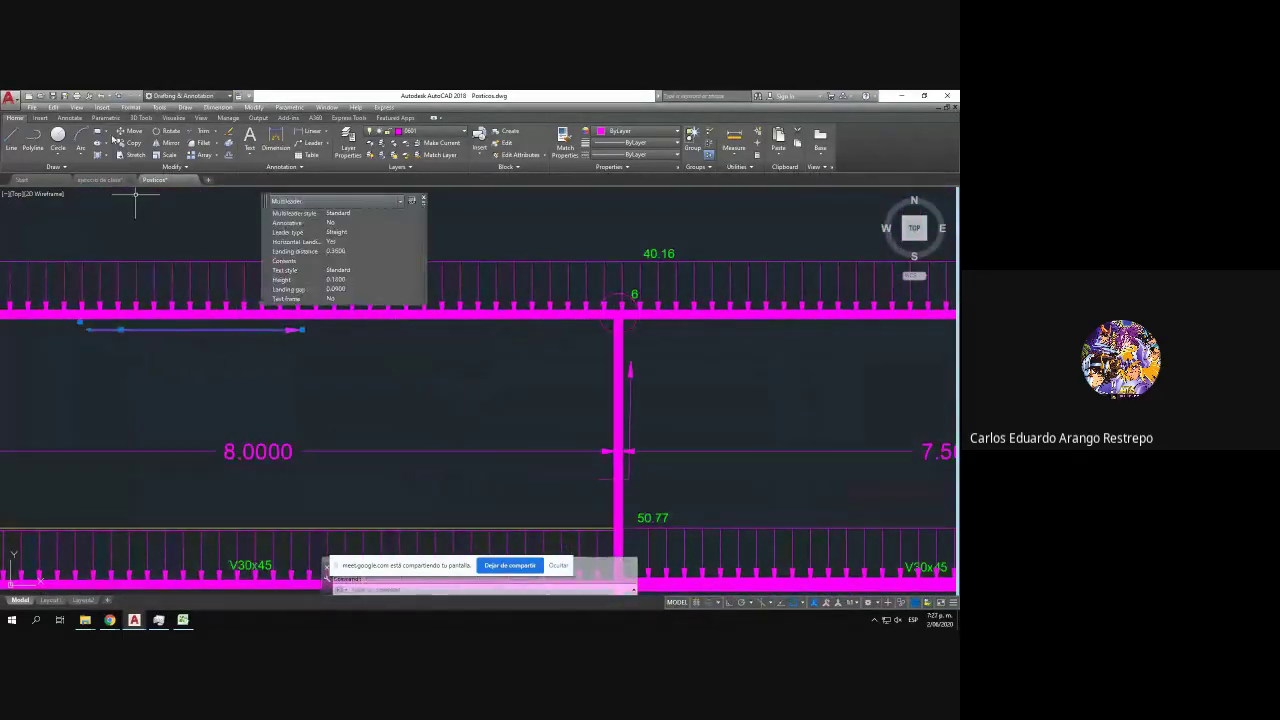
{"action": "left_click", "coordinate": [127, 145]}
{"action": "left_click", "coordinate": [142, 350]}
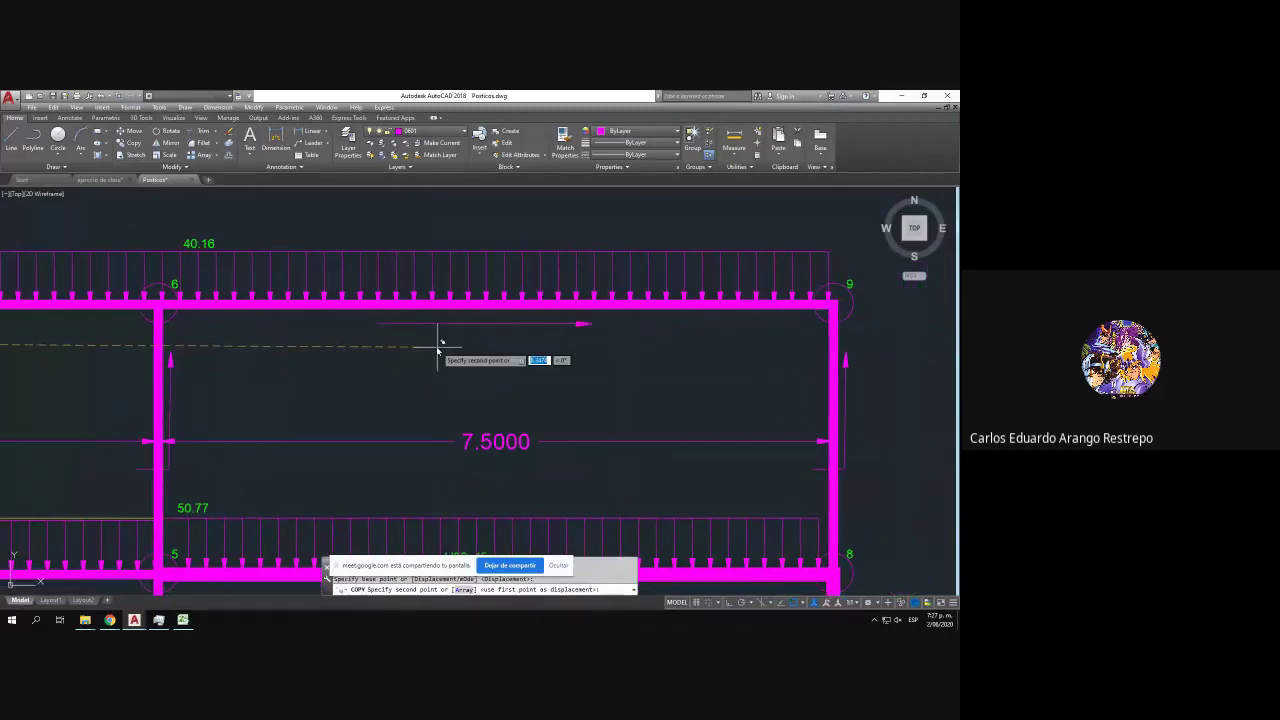
{"action": "left_click", "coordinate": [431, 345]}
{"action": "scroll", "coordinate": [427, 256], "scroll_direction": "down", "scroll_amount": 2}
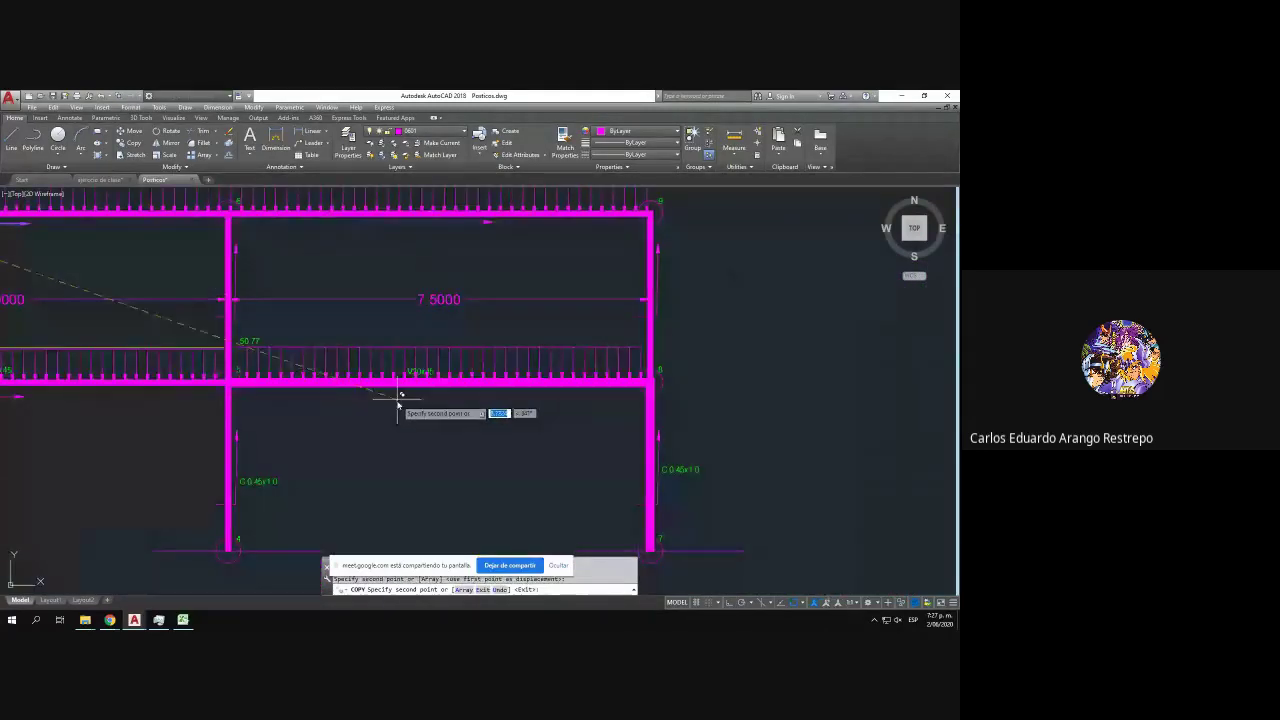
{"action": "key", "text": "Escape"}
- Draw a short horizontal multileader without text, with its arrowhead pointing right out of base node 1
{"action": "mouse_move", "coordinate": [399, 409]}
{"action": "left_mouse_down"}
{"action": "mouse_move", "coordinate": [666, 401]}
{"action": "mouse_move", "coordinate": [914, 361]}
{"action": "left_mouse_up"}
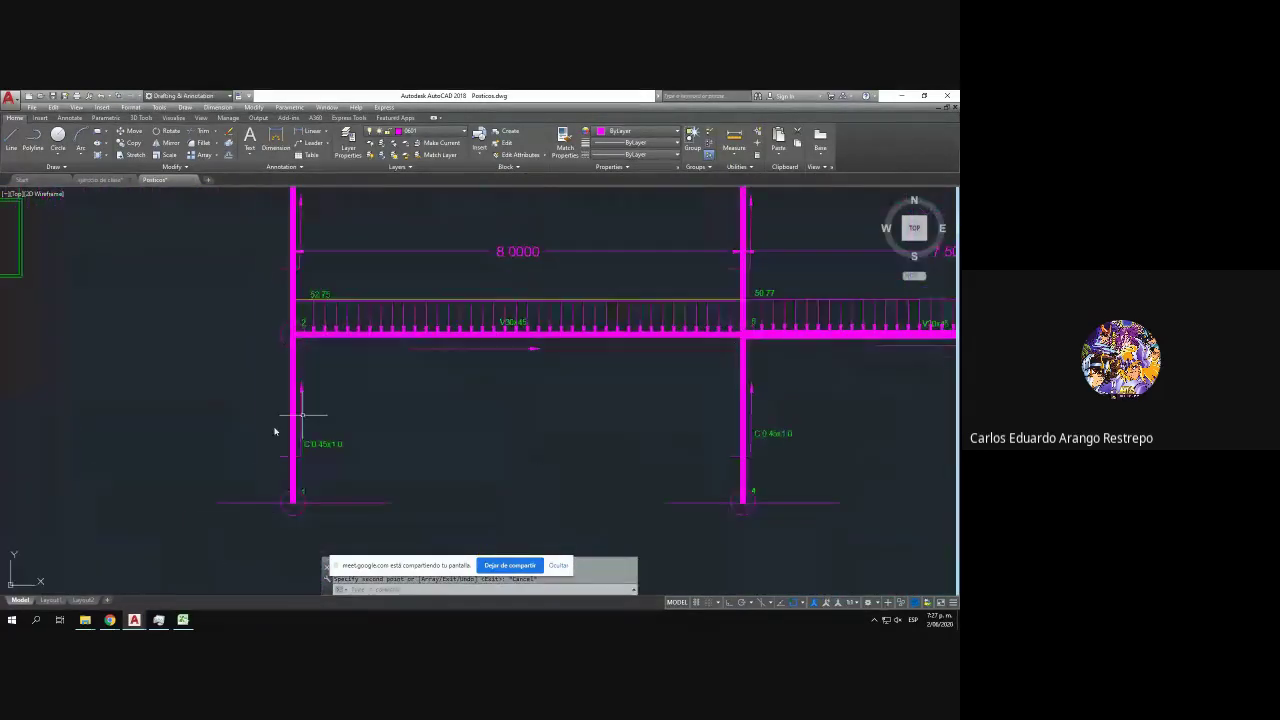
{"action": "mouse_move", "coordinate": [312, 479]}
{"action": "left_mouse_down"}
{"action": "mouse_move", "coordinate": [277, 534]}
{"action": "mouse_move", "coordinate": [284, 432]}
{"action": "mouse_move", "coordinate": [289, 486]}
{"action": "left_mouse_up"}
{"action": "scroll", "coordinate": [263, 470], "scroll_direction": "down", "scroll_amount": 2}
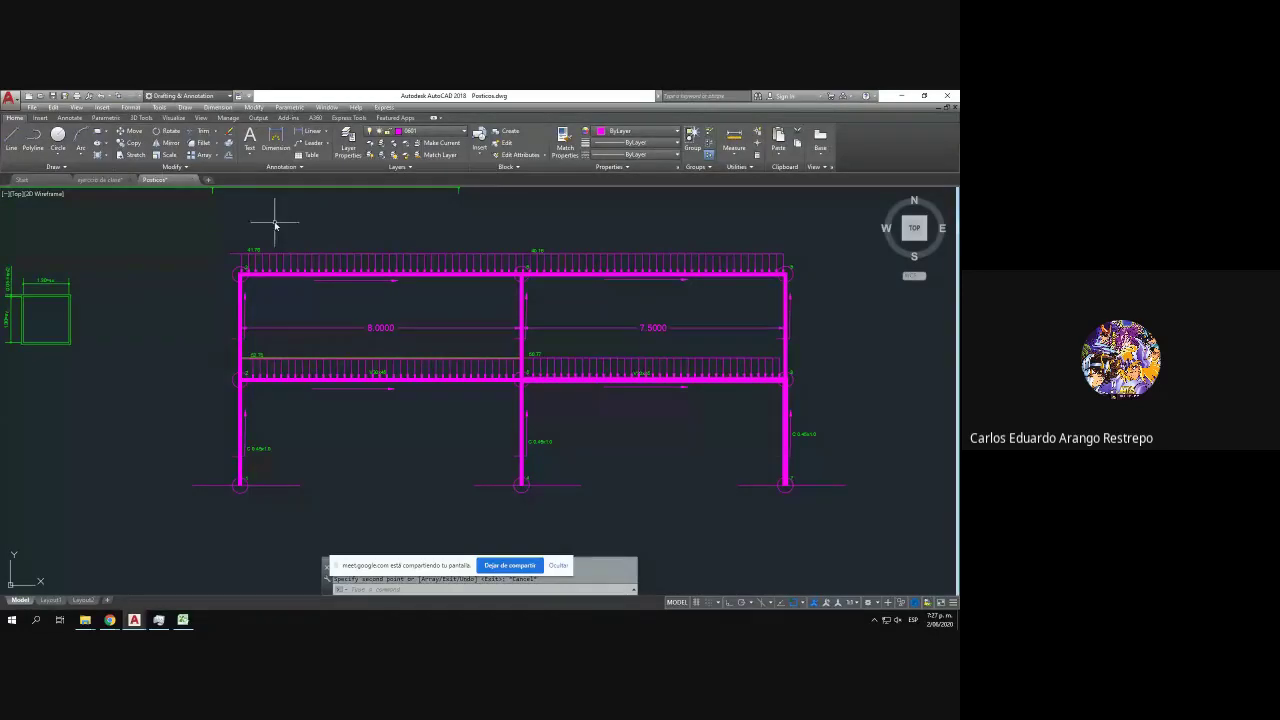
{"action": "left_click", "coordinate": [70, 118]}
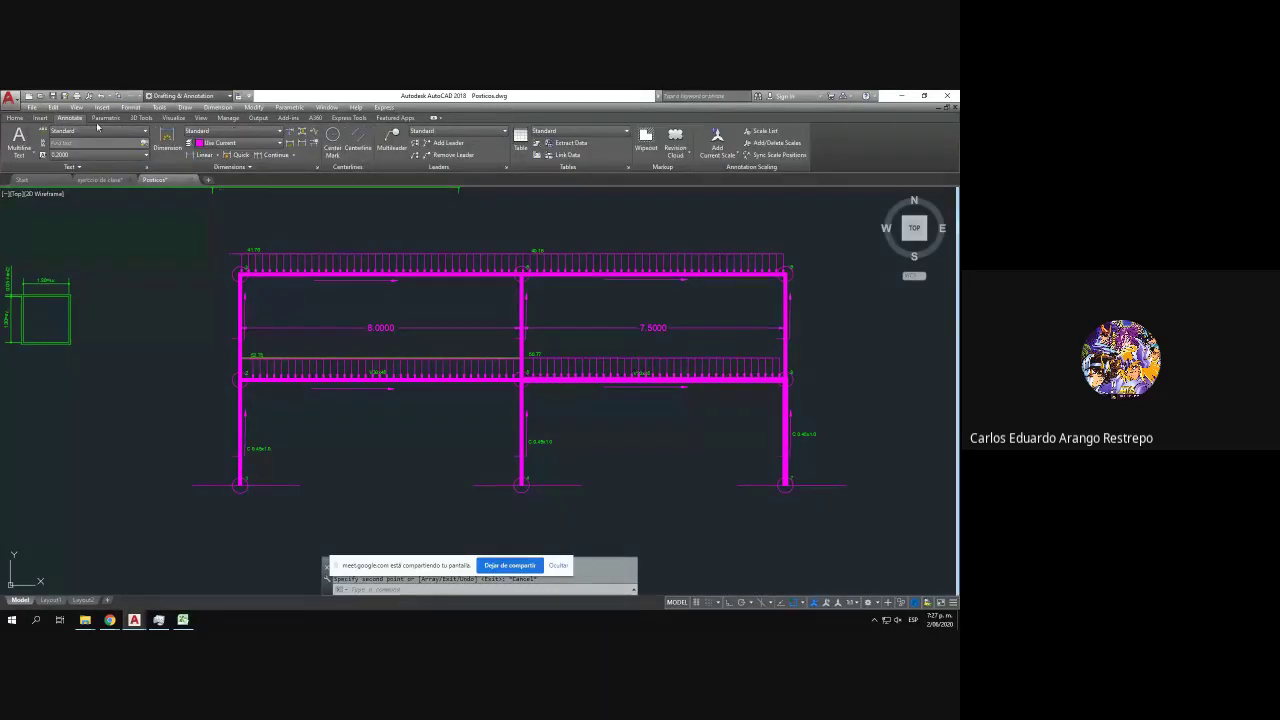
{"action": "left_click", "coordinate": [392, 145]}
{"action": "scroll", "coordinate": [268, 496], "scroll_direction": "up", "scroll_amount": 4}
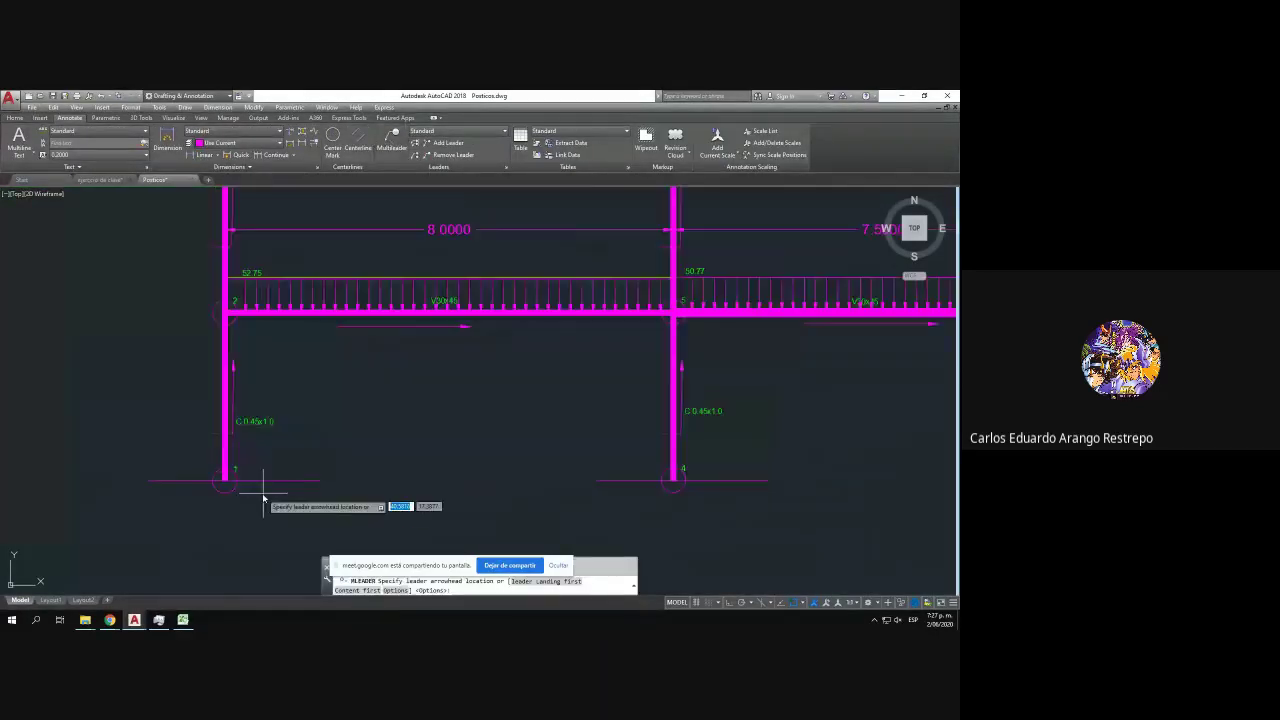
{"action": "left_click", "coordinate": [206, 479]}
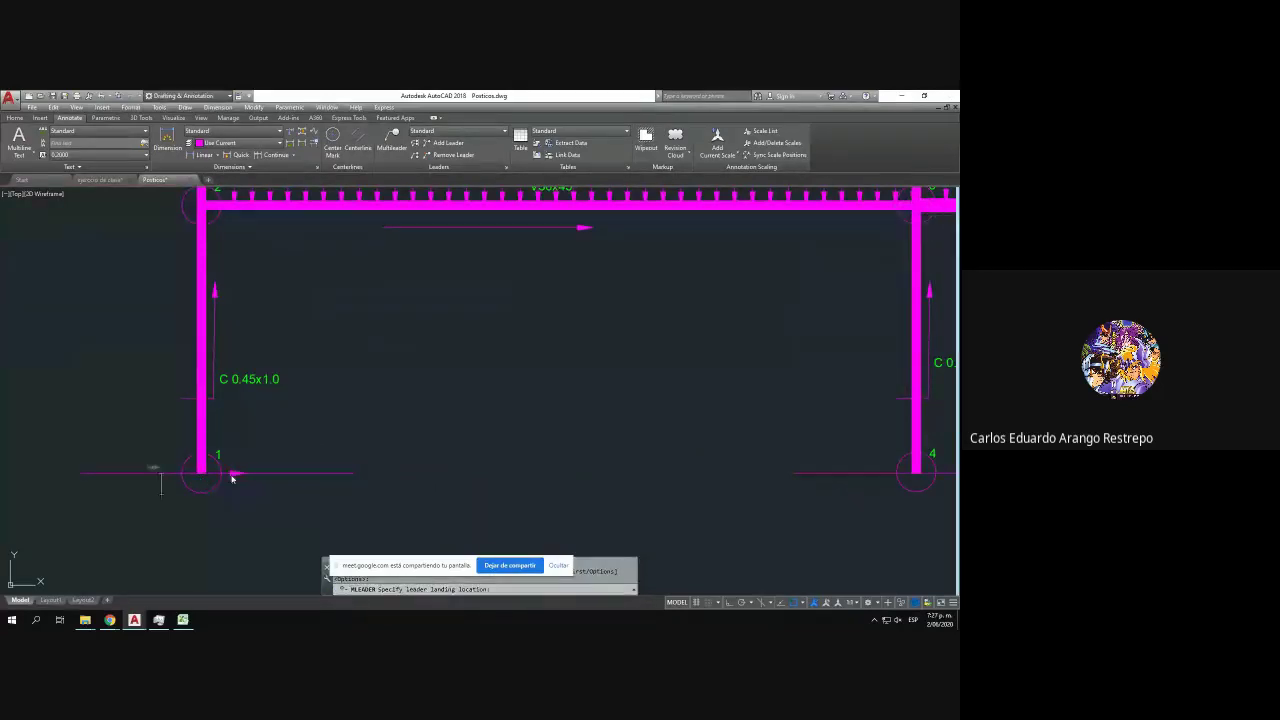
{"action": "left_click", "coordinate": [233, 478]}
{"action": "key", "text": "Escape"}
- Copy the node number 1 text to just below the horizontal arrow at base node 1
{"action": "left_click", "coordinate": [224, 461]}
{"action": "left_click", "coordinate": [217, 453]}
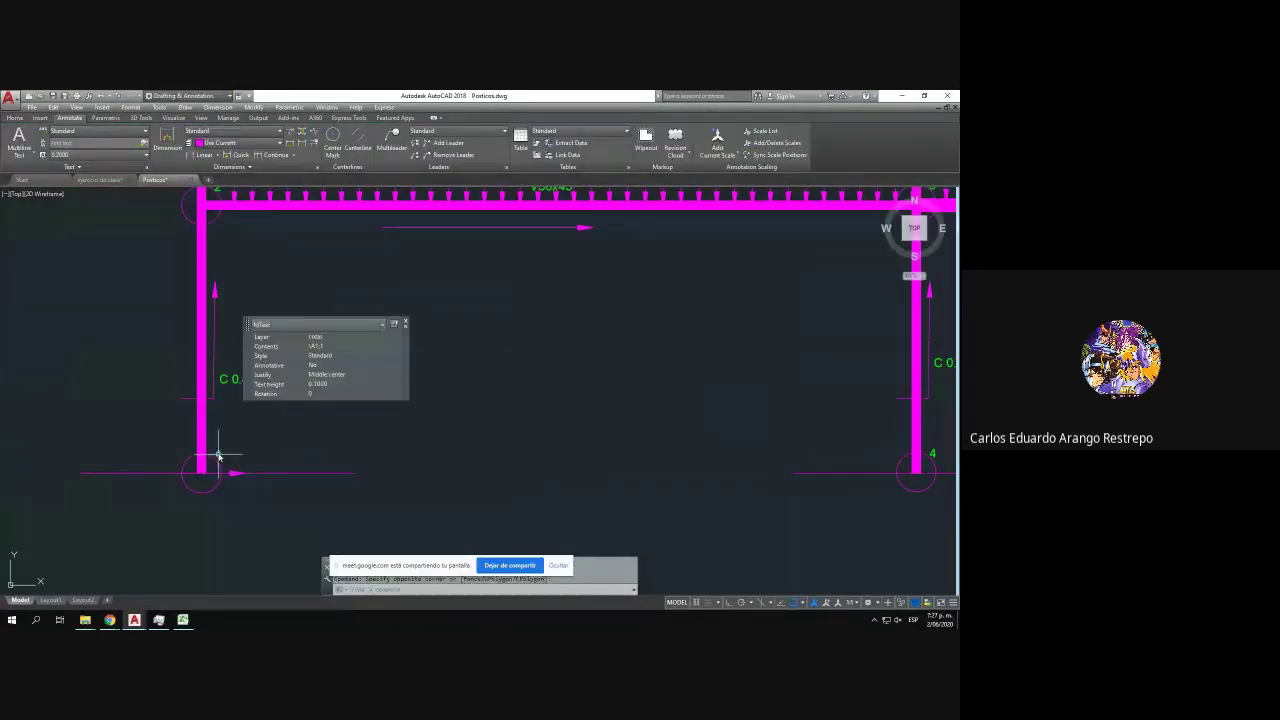
{"action": "left_click", "coordinate": [15, 118]}
{"action": "left_click", "coordinate": [128, 143]}
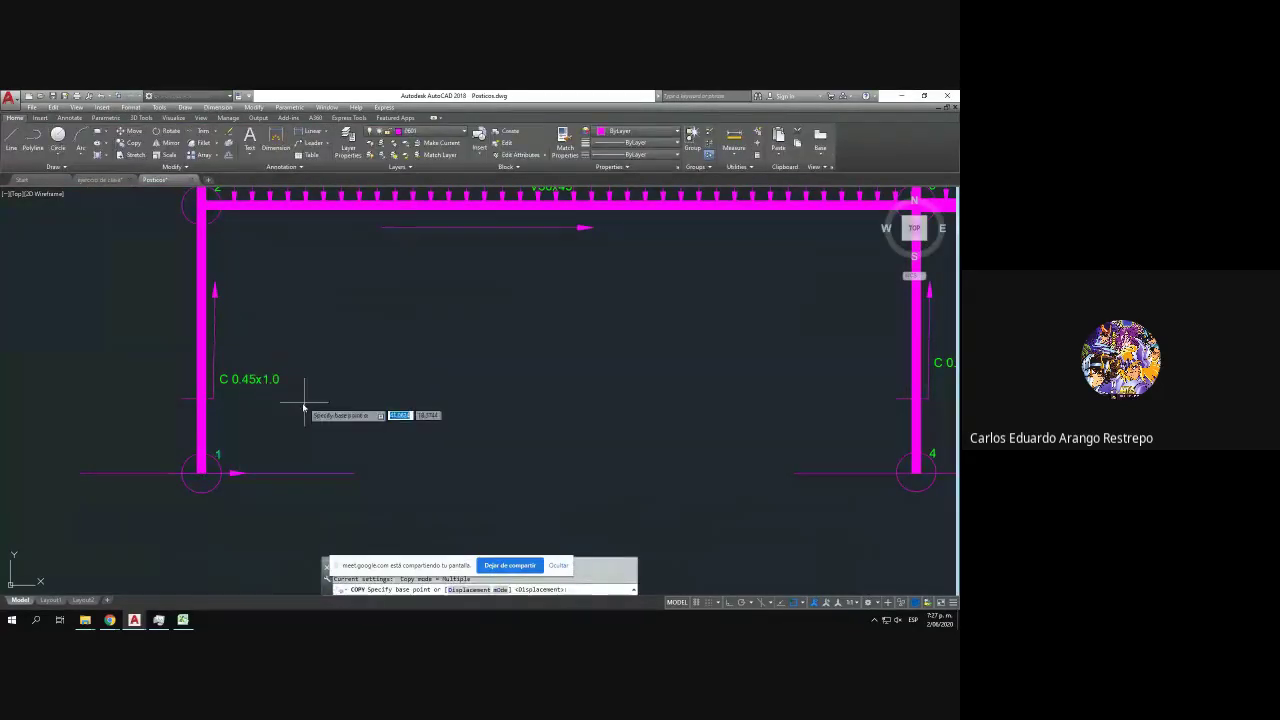
{"action": "left_click", "coordinate": [301, 409]}
{"action": "left_click", "coordinate": [315, 434]}
{"action": "key", "text": "Escape"}
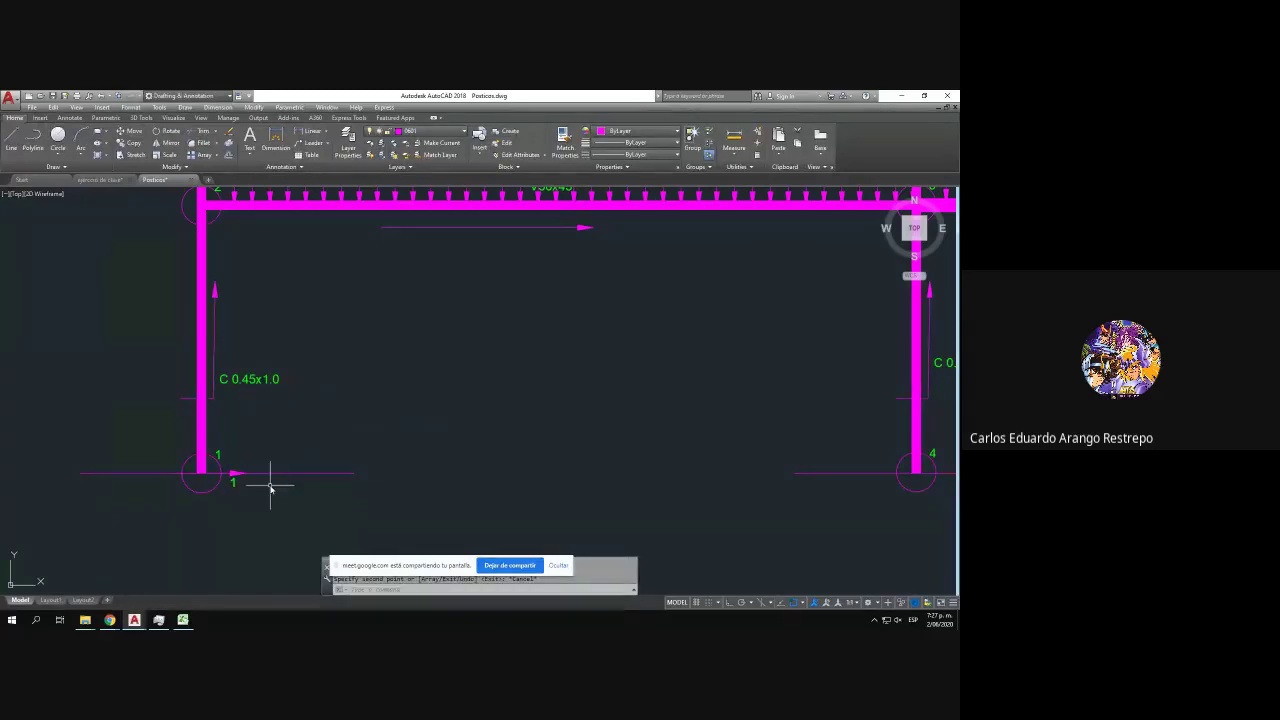
- Change the colour of the number 1 below the arrow at base node 1 to red (237,31,36)
{"action": "double_click", "coordinate": [234, 480]}
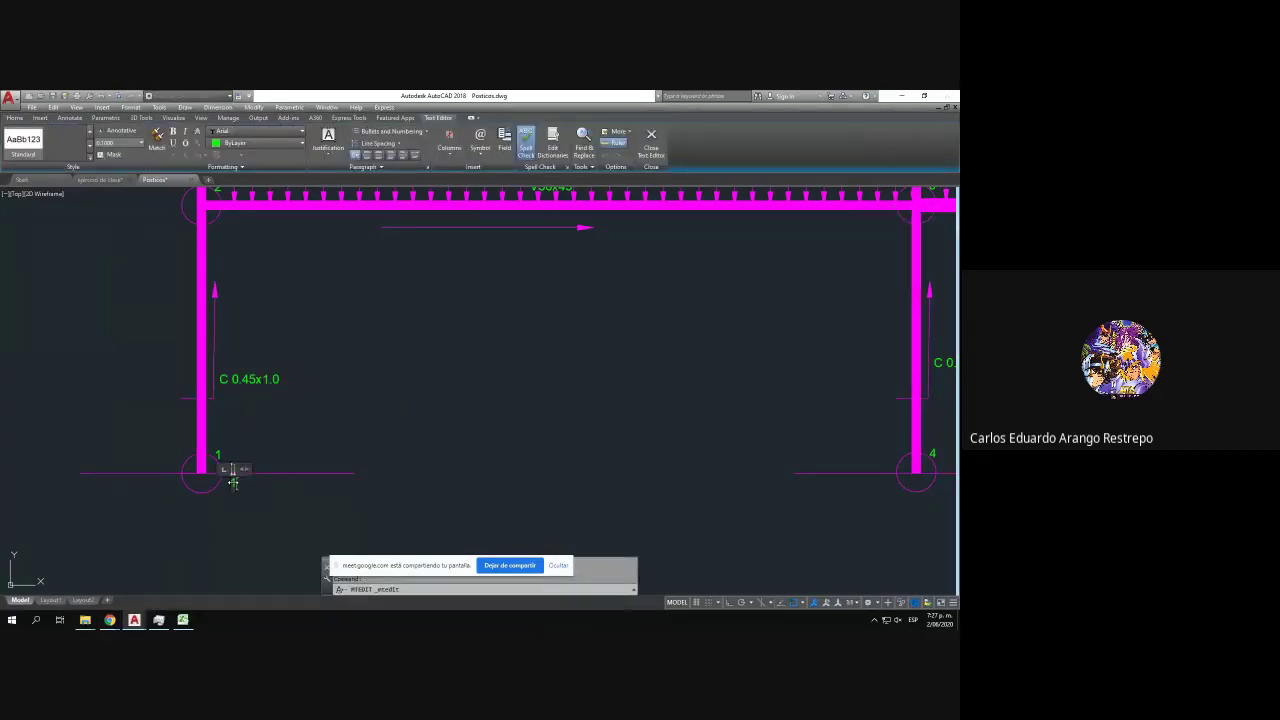
{"action": "left_click", "coordinate": [276, 143]}
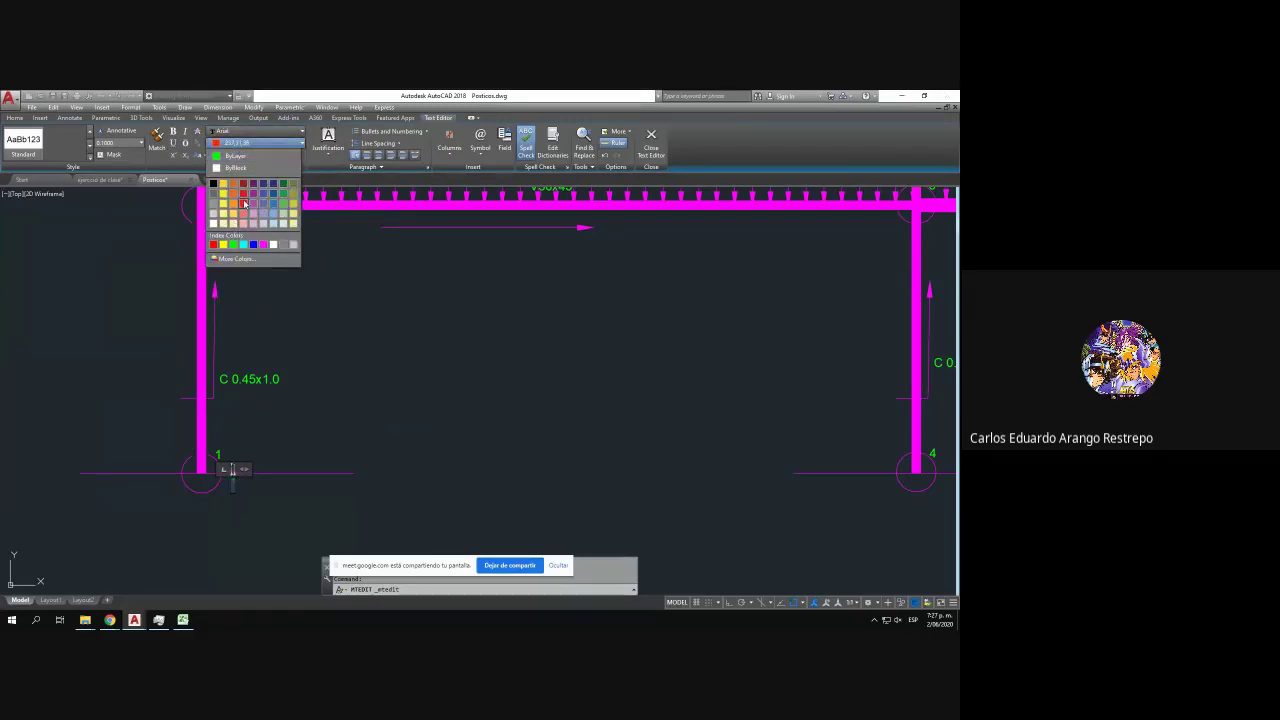
{"action": "left_click", "coordinate": [244, 204]}
{"action": "left_click", "coordinate": [240, 551]}
{"action": "scroll", "coordinate": [220, 491], "scroll_direction": "up", "scroll_amount": 3}
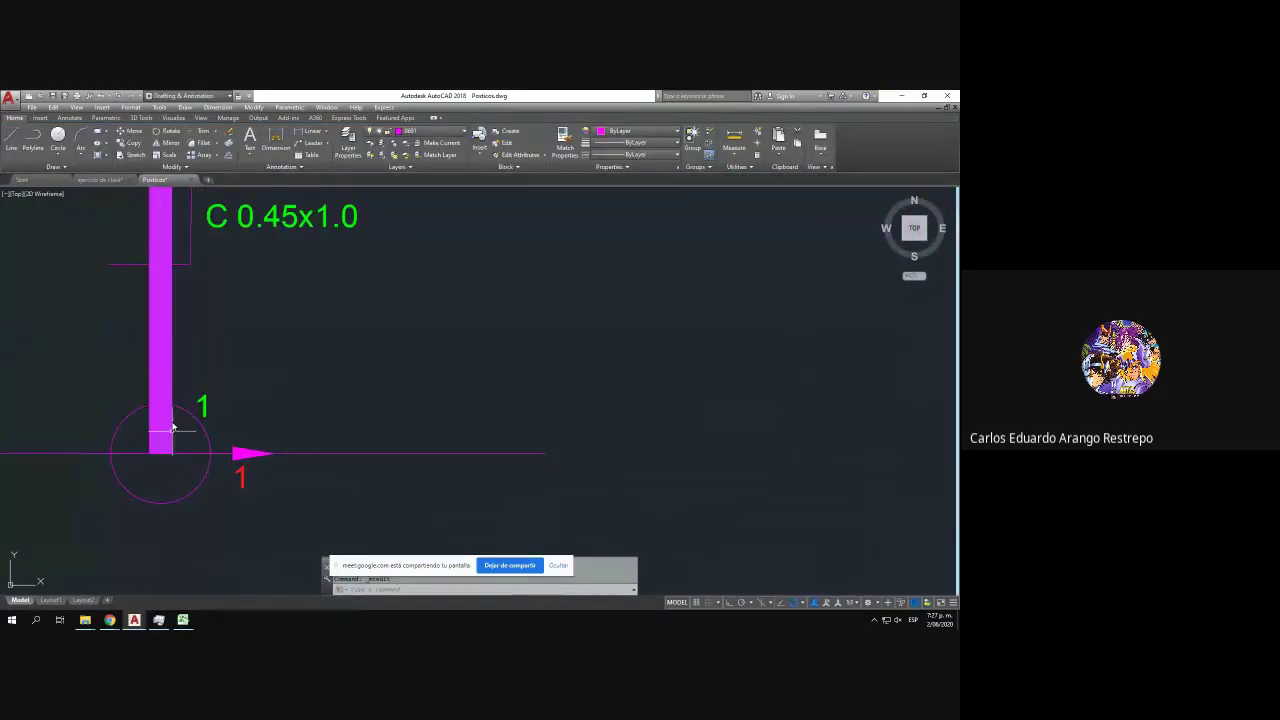
{"action": "left_click", "coordinate": [245, 483]}
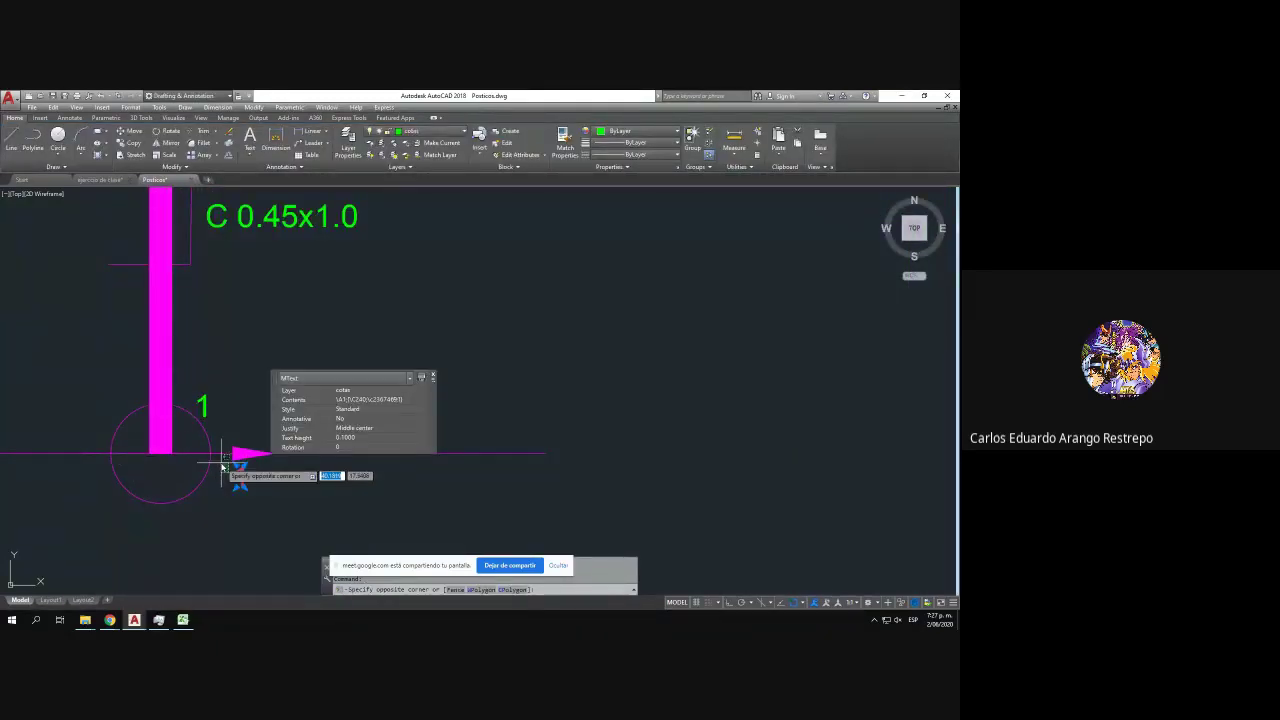
{"action": "left_click", "coordinate": [220, 459]}
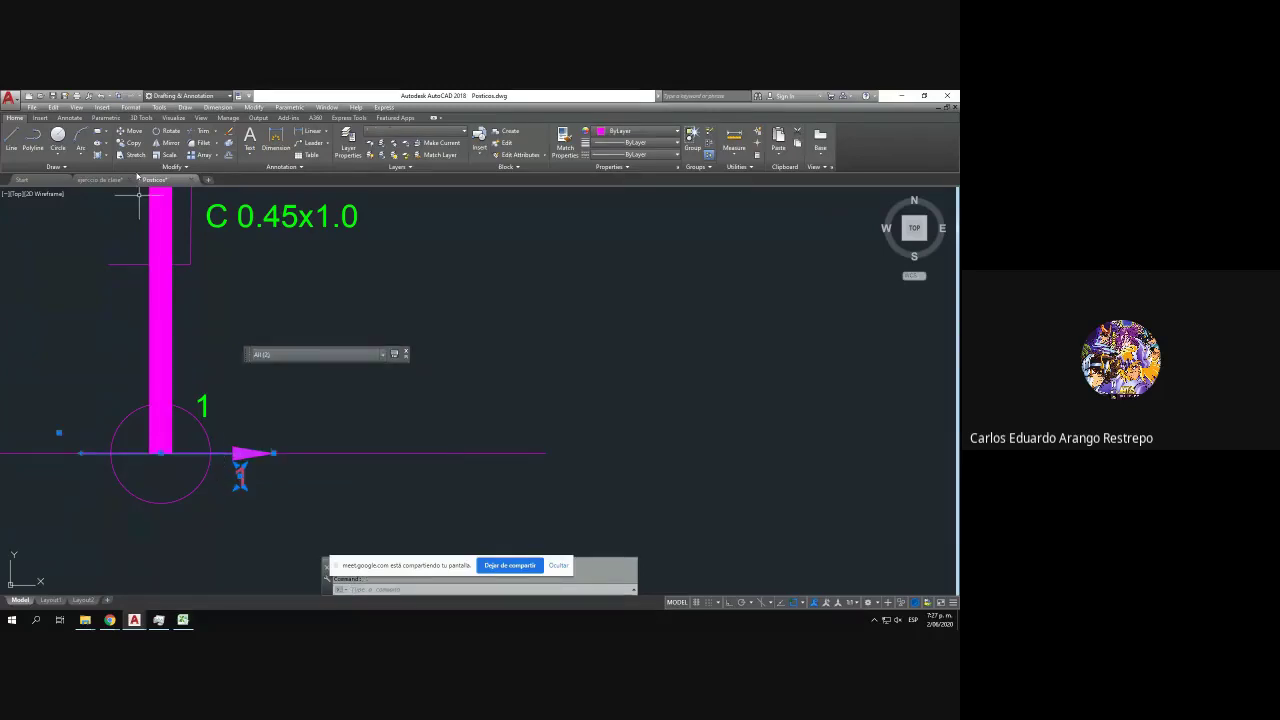
{"action": "key", "text": "Escape"}
{"action": "left_click", "coordinate": [148, 457]}
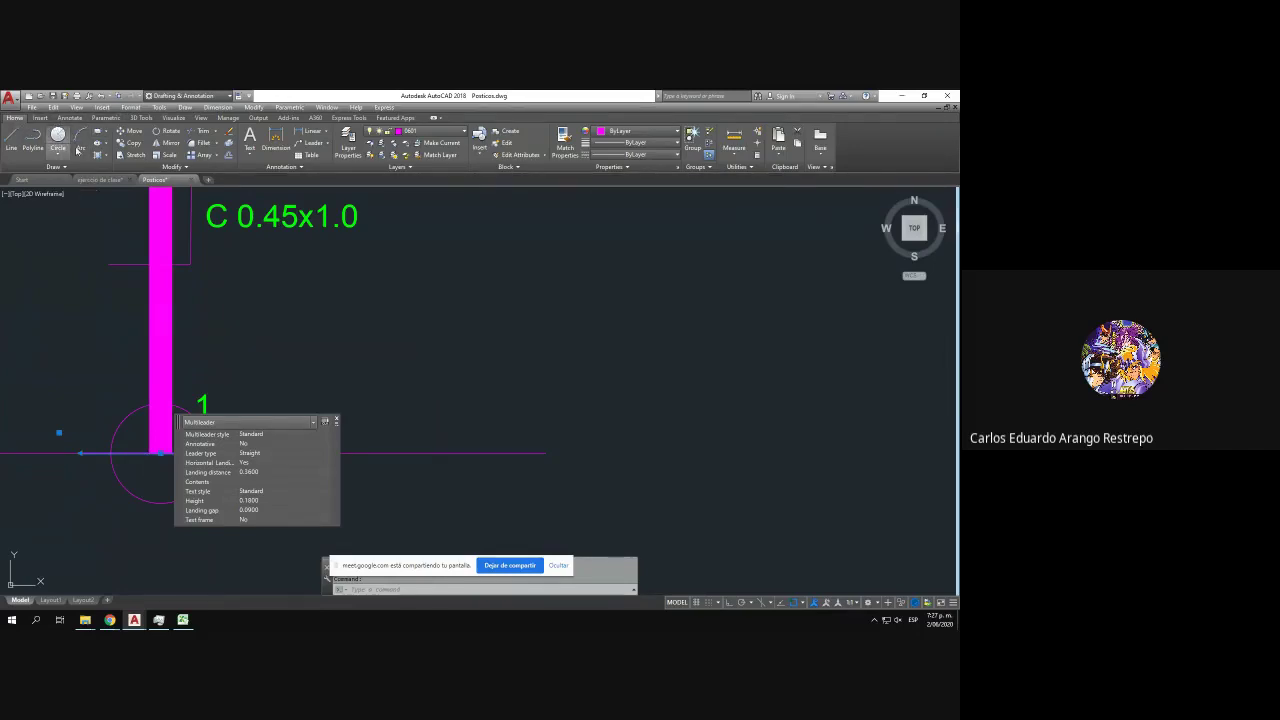
{"action": "left_click", "coordinate": [133, 131]}
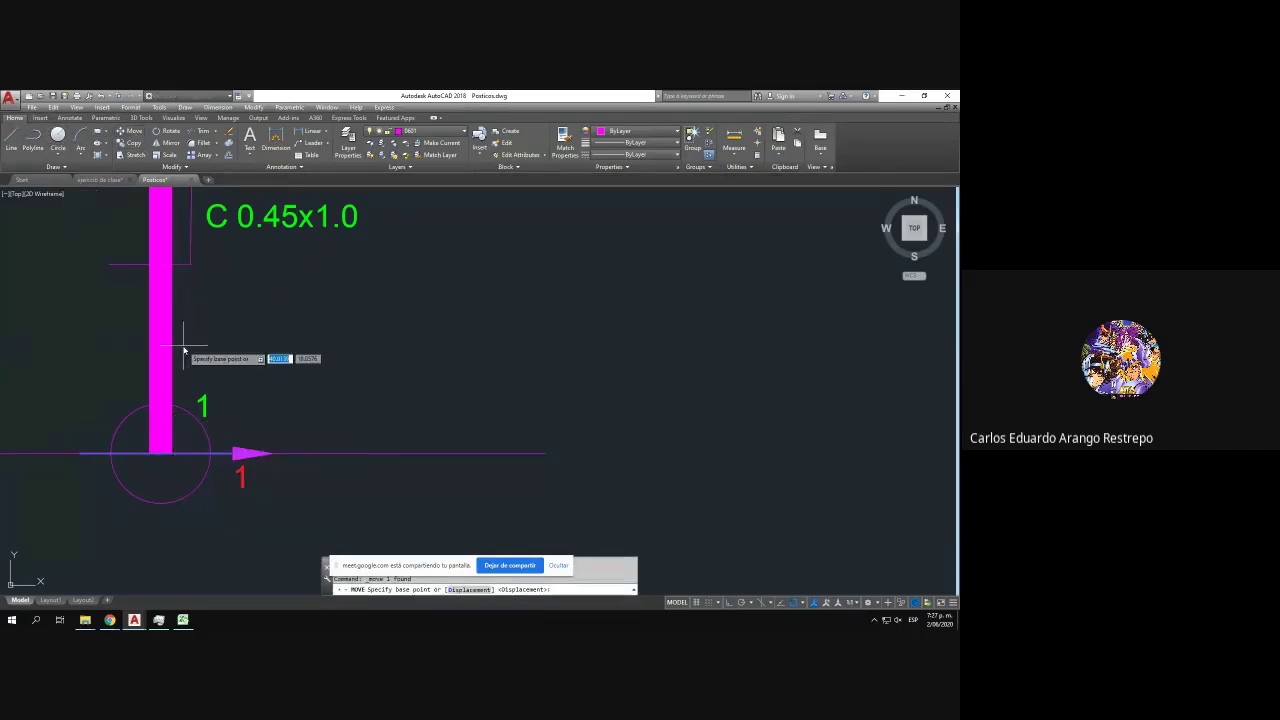
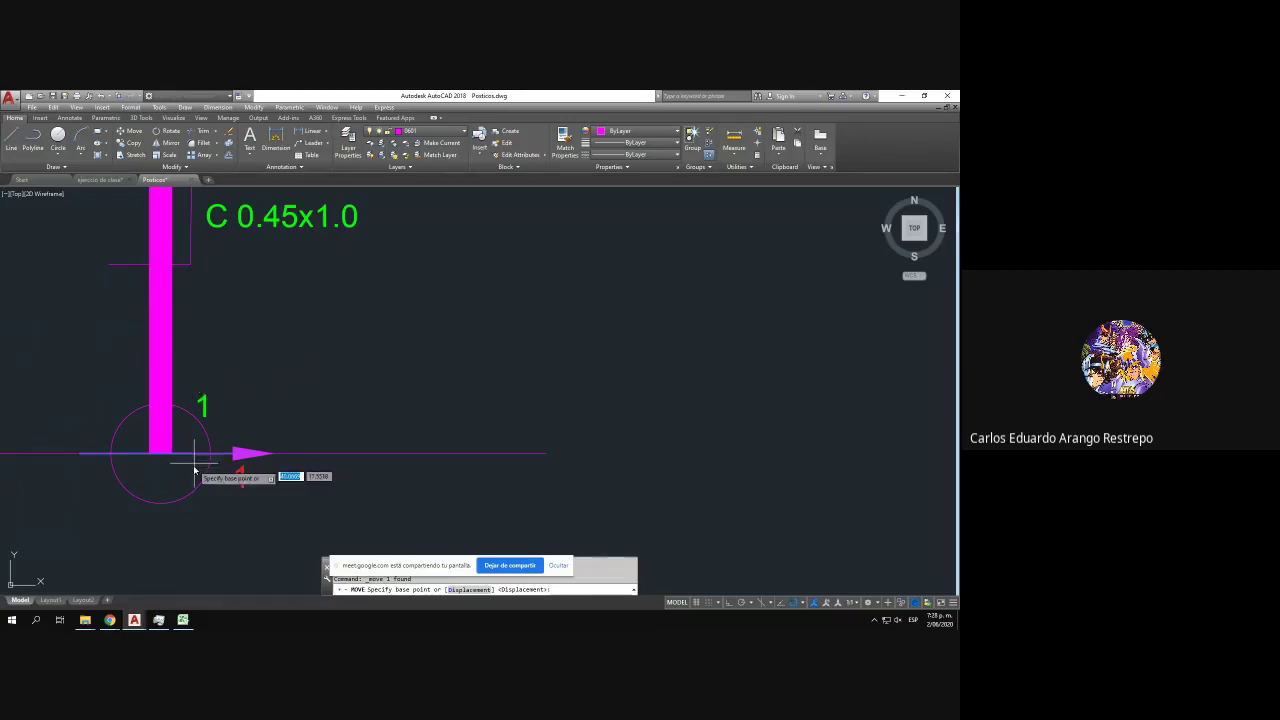
{"action": "left_click", "coordinate": [160, 452]}
{"action": "left_click_drag", "start_coordinate": [183, 409], "coordinate": [206, 590]}
{"action": "scroll", "coordinate": [230, 438], "scroll_direction": "down", "scroll_amount": 4}
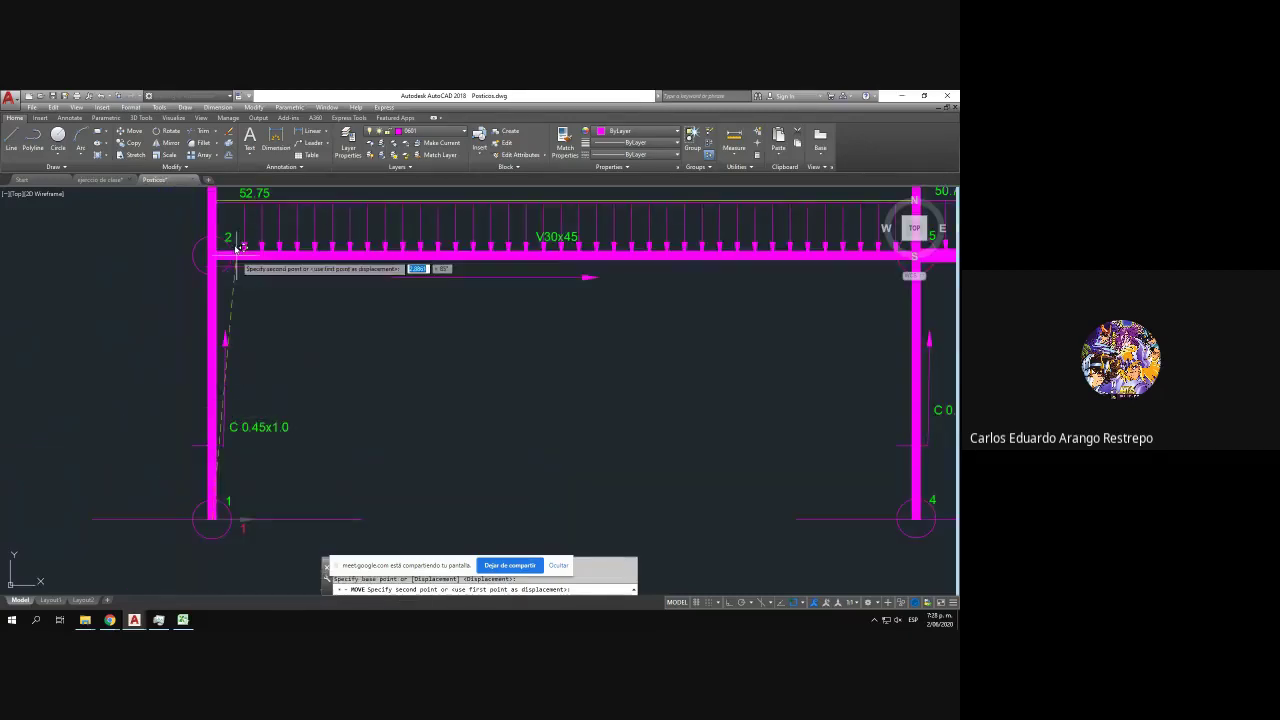
{"action": "scroll", "coordinate": [233, 240], "scroll_direction": "up", "scroll_amount": 4}
{"action": "scroll", "coordinate": [205, 328], "scroll_direction": "down", "scroll_amount": 2}
{"action": "left_click_drag", "start_coordinate": [205, 310], "coordinate": [203, 257]}
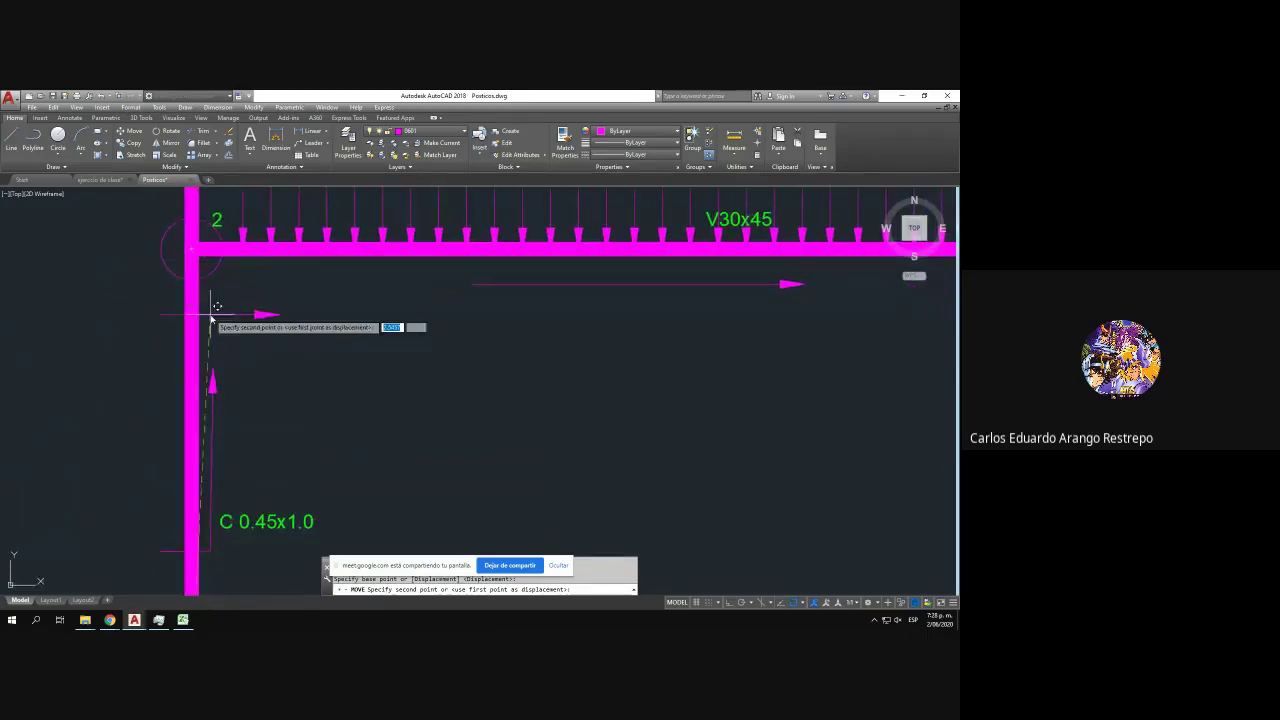
{"action": "key", "text": "Escape"}
- Copy the arrow and its red number 1 from base node 1 straight up to node 2
{"action": "left_click_drag", "start_coordinate": [252, 528], "coordinate": [272, 307]}
{"action": "left_click", "coordinate": [268, 471]}
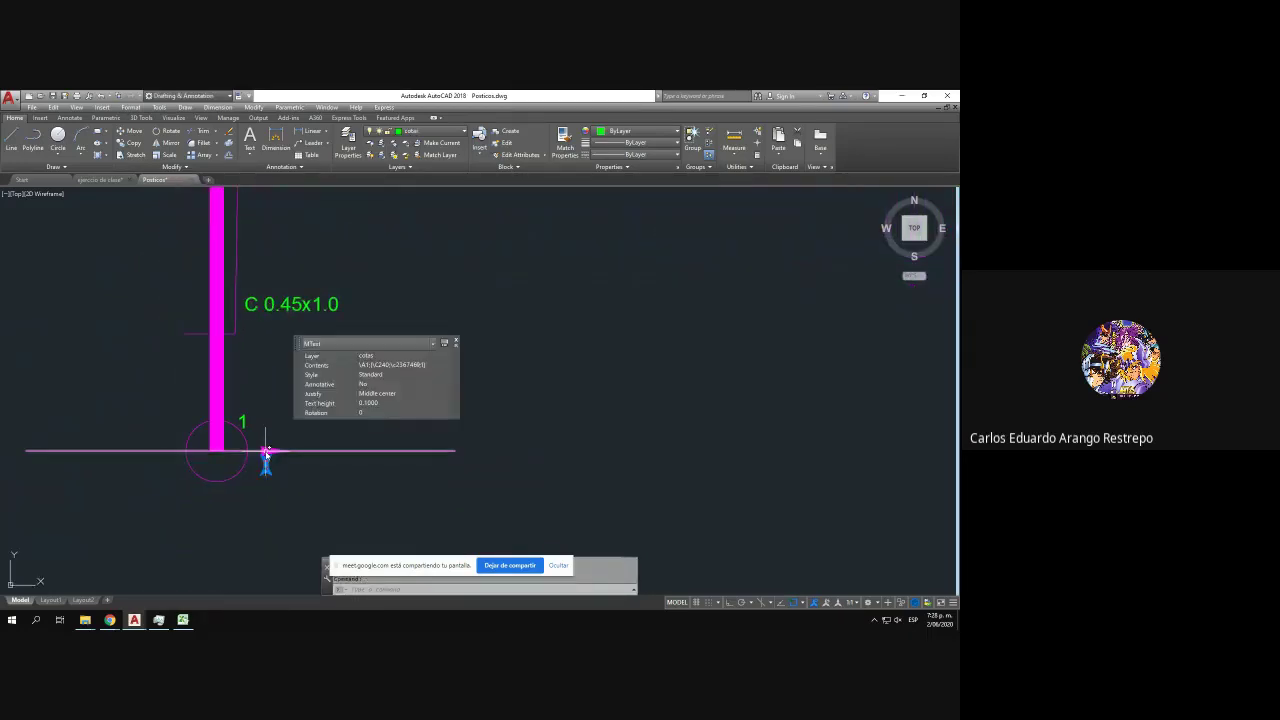
{"action": "left_click", "coordinate": [266, 451]}
{"action": "key", "text": "Escape"}
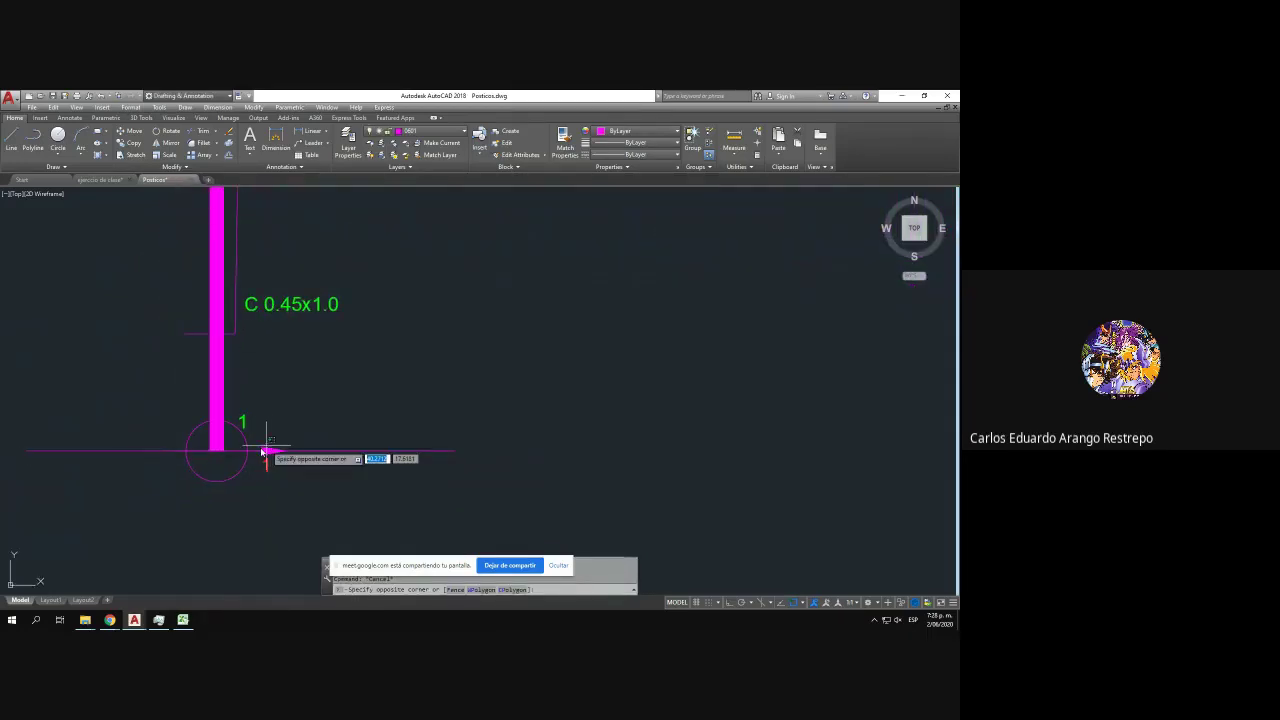
{"action": "left_click", "coordinate": [266, 450]}
{"action": "left_click", "coordinate": [121, 143]}
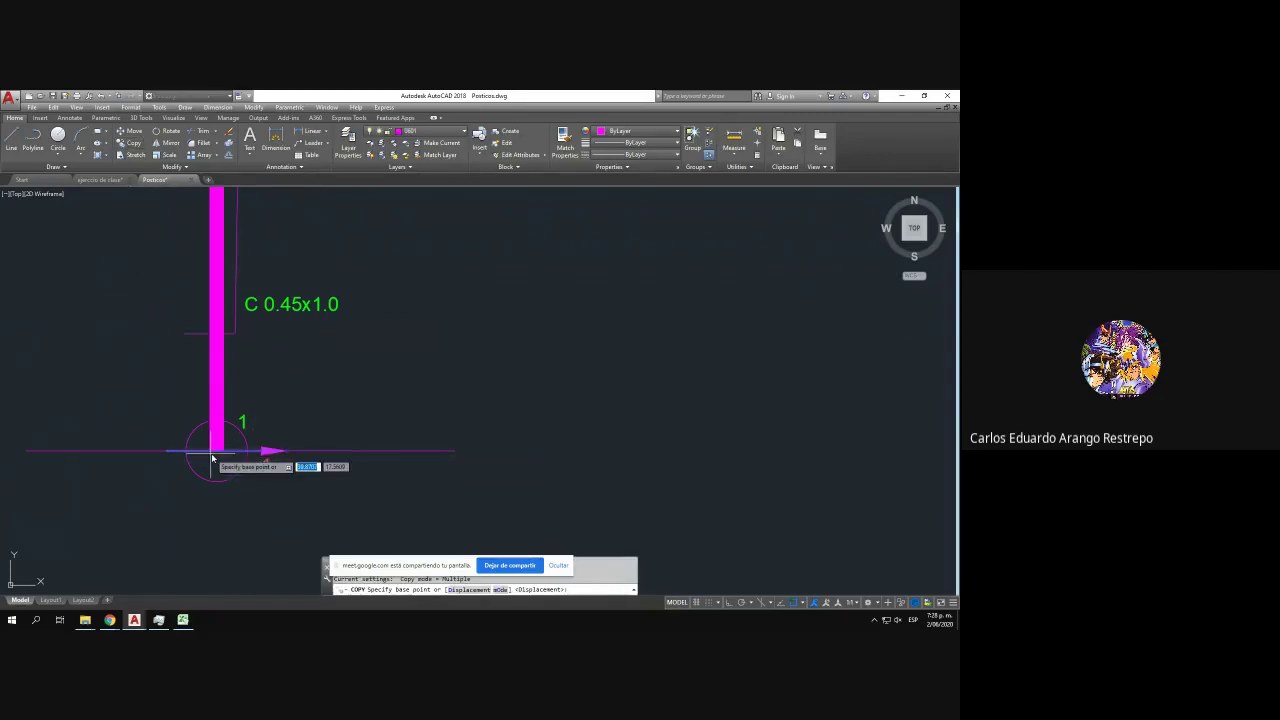
{"action": "left_click", "coordinate": [217, 452]}
{"action": "left_click_drag", "start_coordinate": [268, 267], "coordinate": [279, 551]}
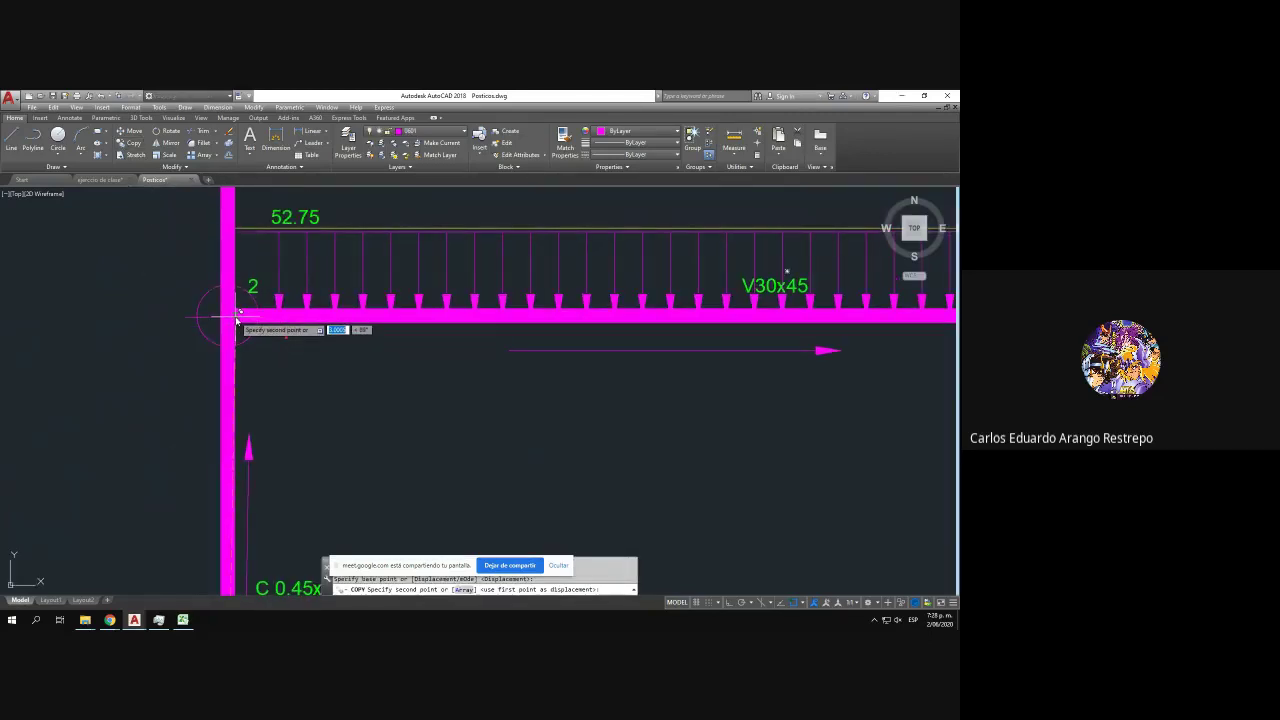
{"action": "left_click", "coordinate": [236, 316]}
{"action": "key", "text": "Escape"}
- Move the copied arrow and number at node 2 slightly down and to the right, just below the beam
{"action": "left_click", "coordinate": [282, 333]}
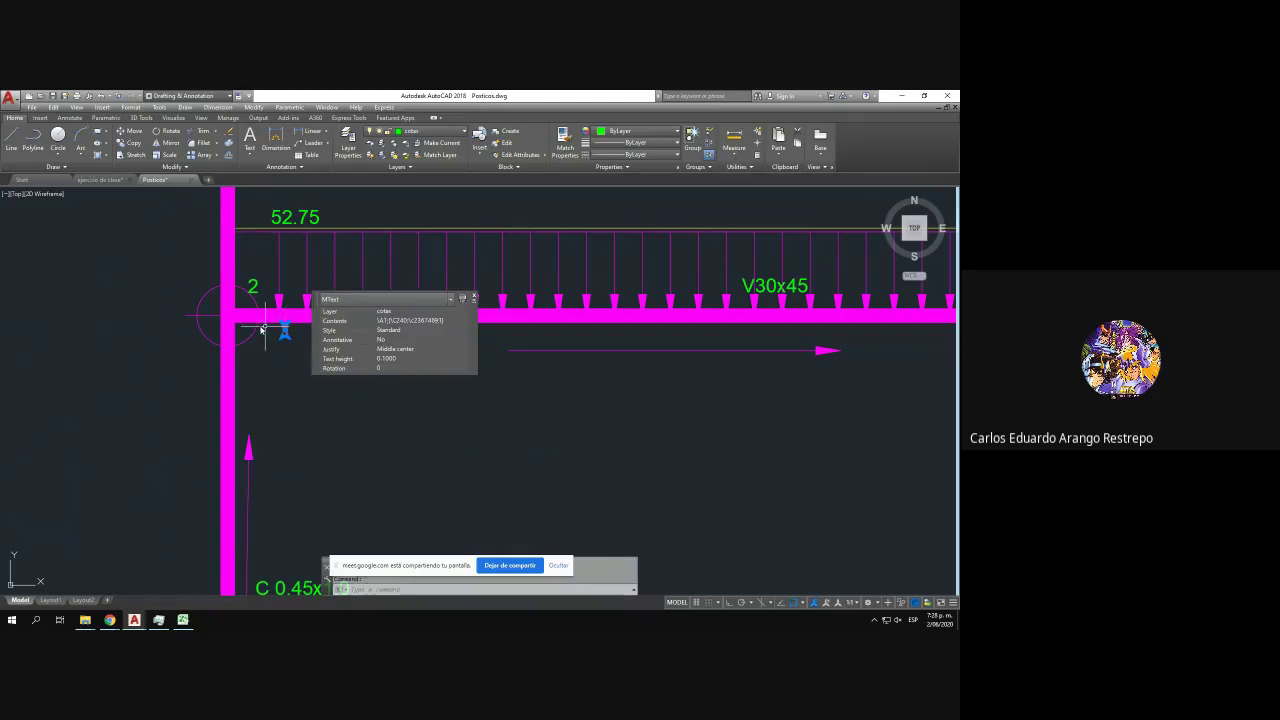
{"action": "left_click", "coordinate": [213, 319]}
{"action": "left_click", "coordinate": [207, 312]}
{"action": "left_click", "coordinate": [132, 134]}
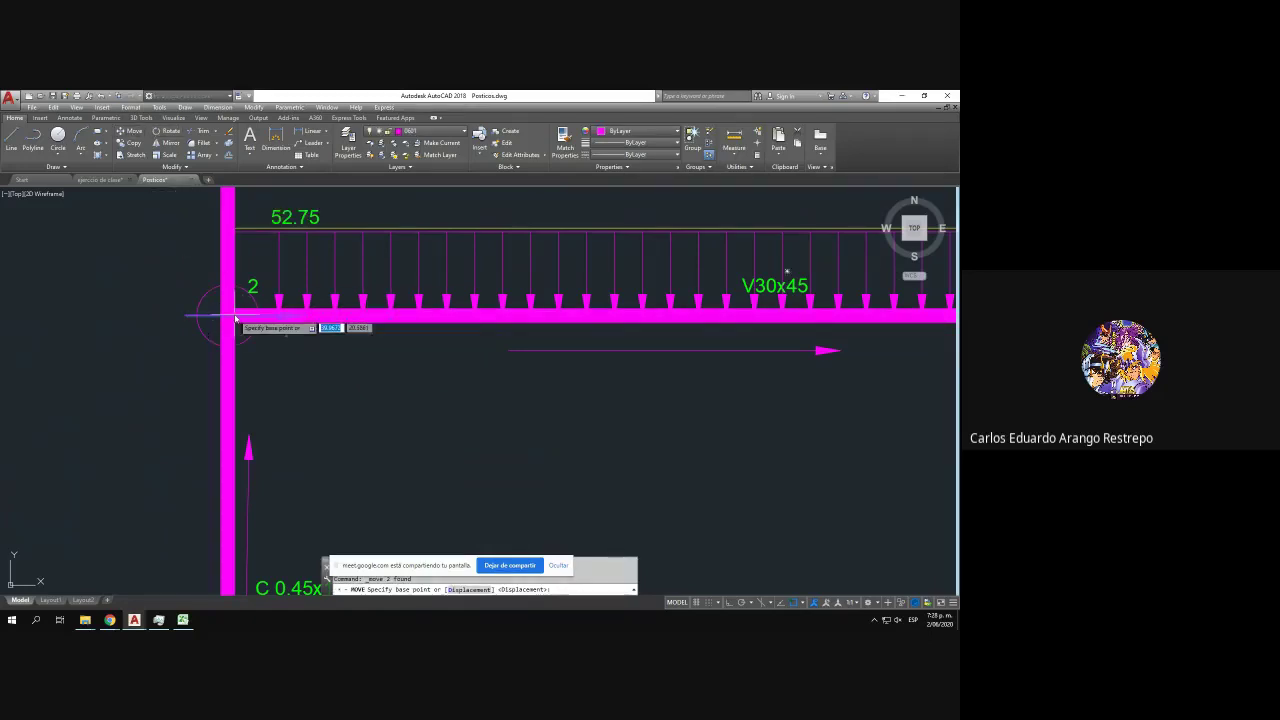
{"action": "left_click", "coordinate": [235, 315]}
{"action": "left_click", "coordinate": [253, 332]}
{"action": "key", "text": "Escape"}
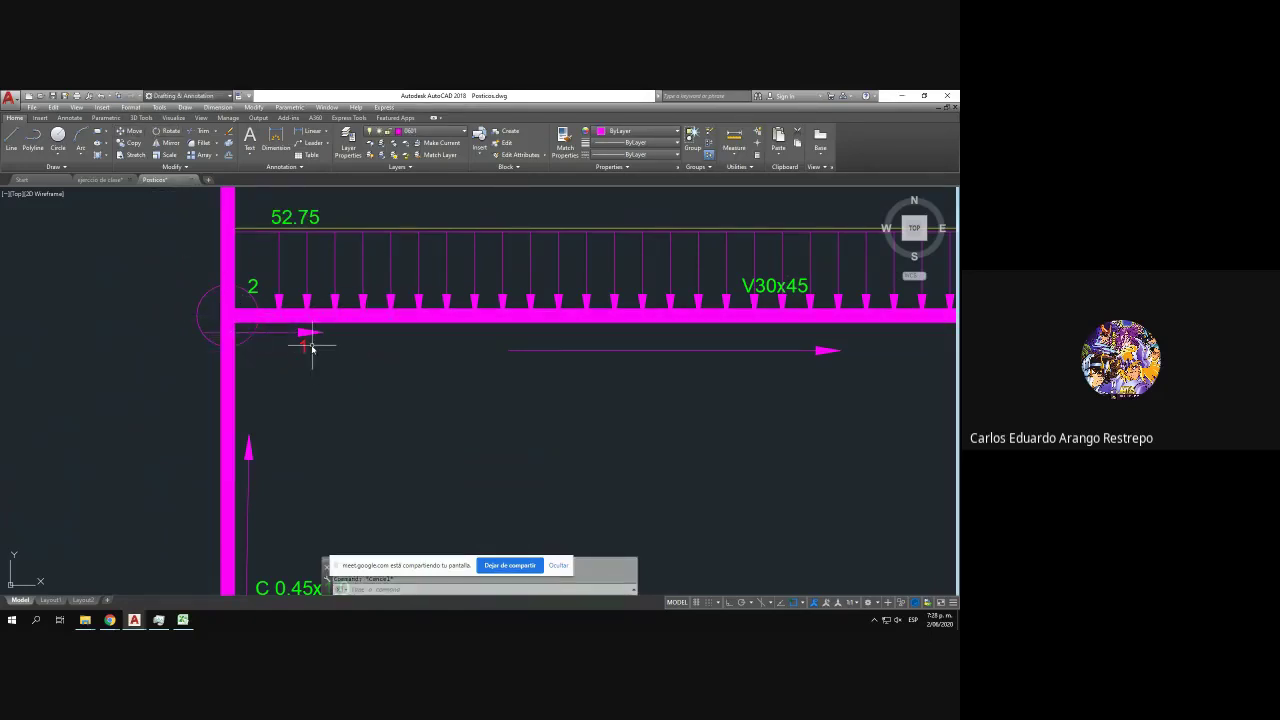
- Change the red number below the arrow at node 2 to 4
{"action": "scroll", "coordinate": [304, 344], "scroll_direction": "down", "scroll_amount": 3}
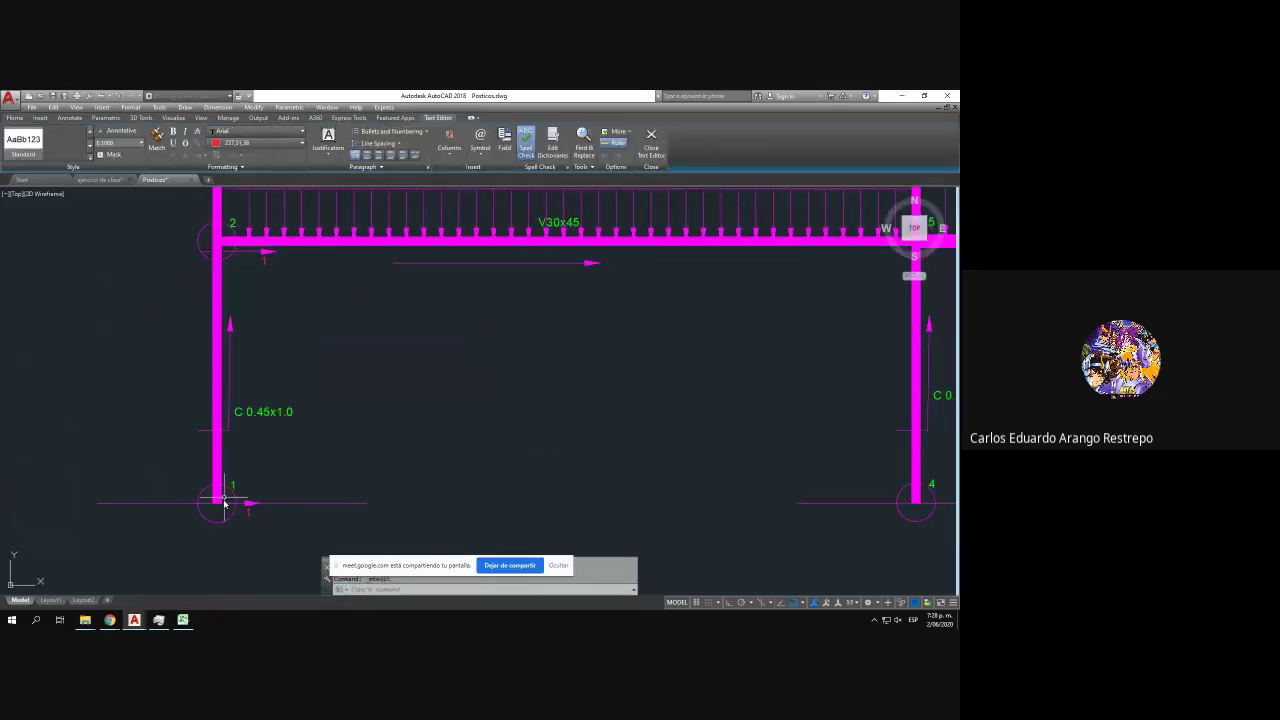
{"action": "scroll", "coordinate": [211, 502], "scroll_direction": "up", "scroll_amount": 4}
{"action": "scroll", "coordinate": [280, 391], "scroll_direction": "down", "scroll_amount": 4}
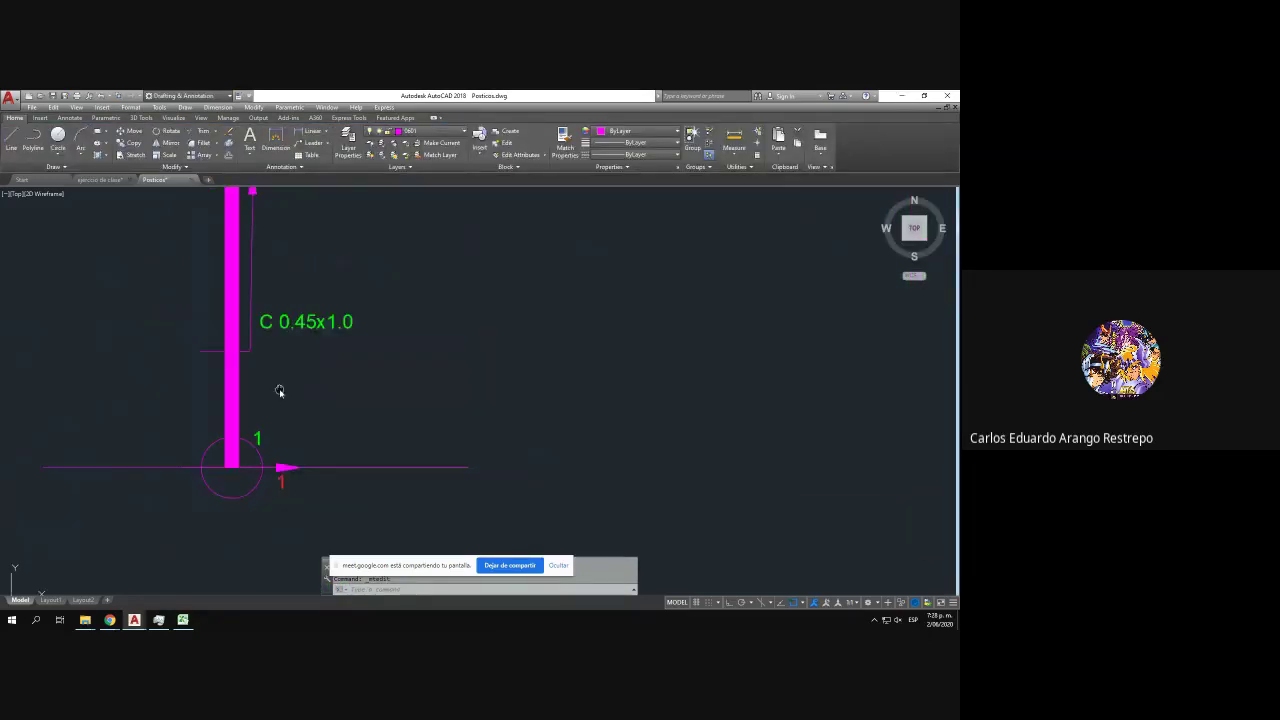
{"action": "scroll", "coordinate": [320, 443], "scroll_direction": "up", "scroll_amount": 4}
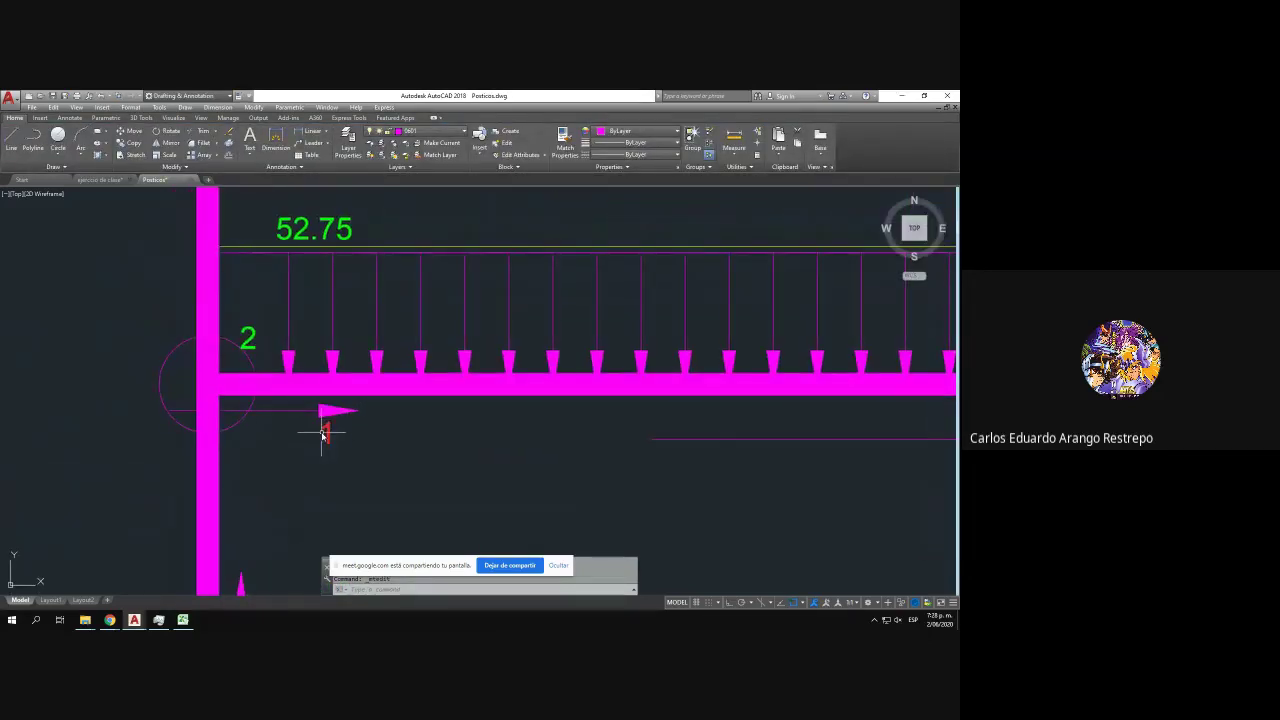
{"action": "double_click", "coordinate": [327, 430]}
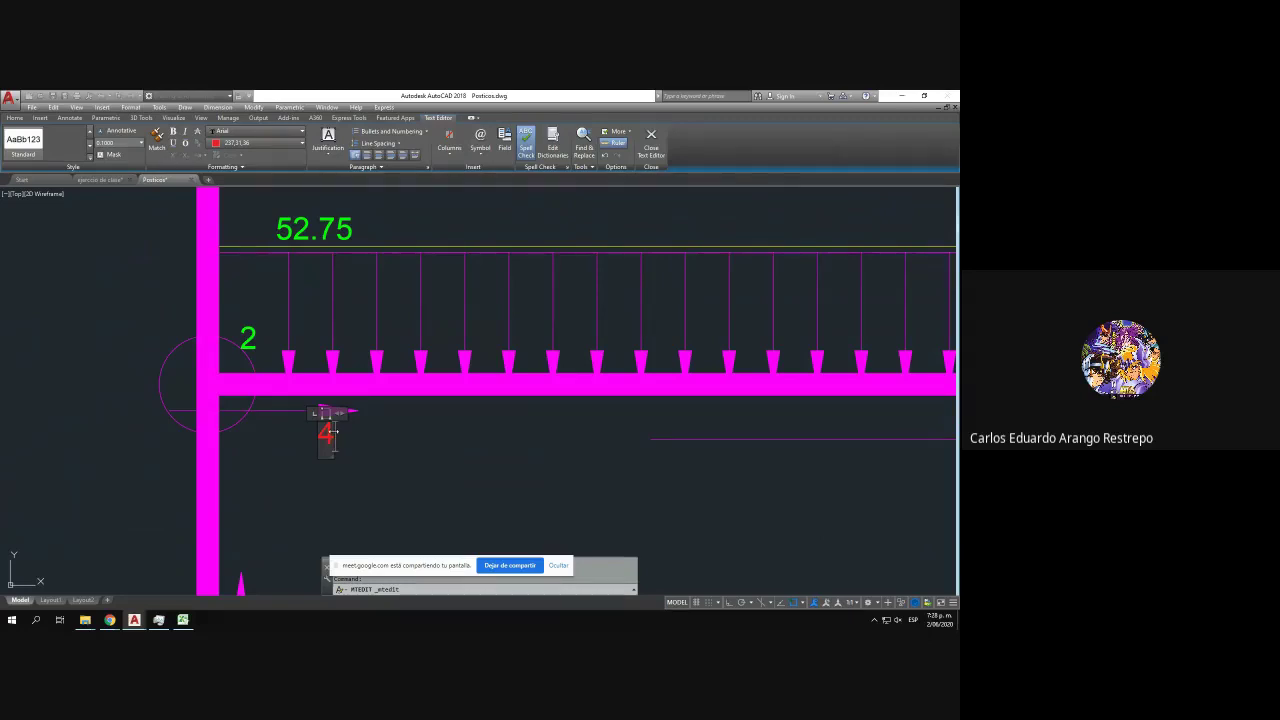
{"action": "left_click", "coordinate": [360, 434]}
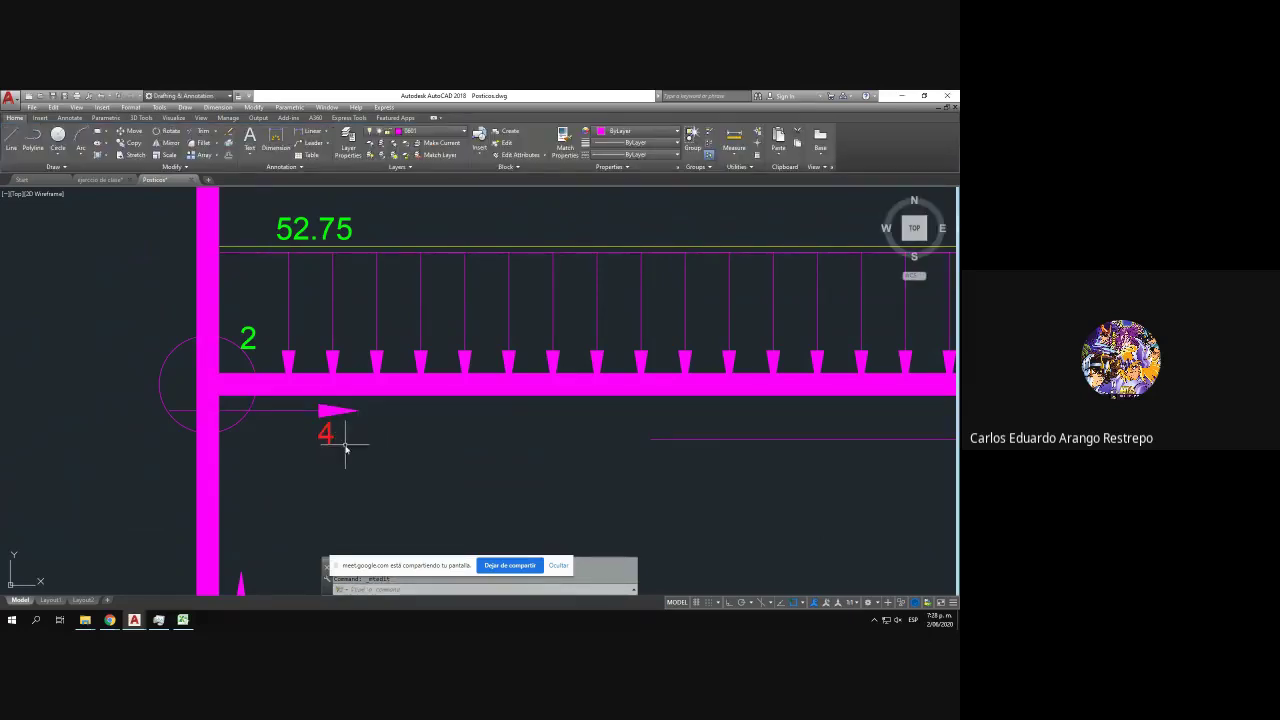
- Copy the arrow and its red number 4 from node 2 up to node 3, just below the upper beam
{"action": "left_click", "coordinate": [346, 445]}
{"action": "left_click", "coordinate": [291, 411]}
{"action": "left_click", "coordinate": [130, 143]}
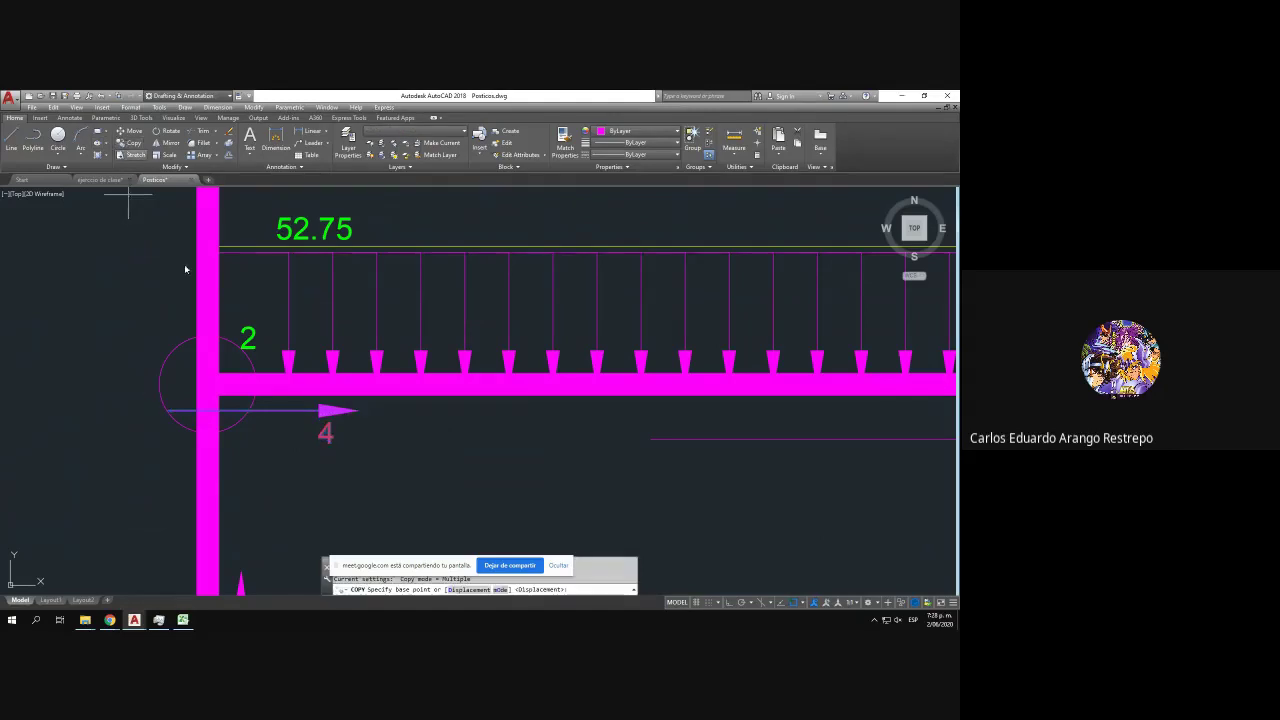
{"action": "left_click", "coordinate": [214, 370]}
{"action": "left_click_drag", "start_coordinate": [265, 215], "coordinate": [294, 391]}
{"action": "left_click_drag", "start_coordinate": [326, 286], "coordinate": [326, 306]}
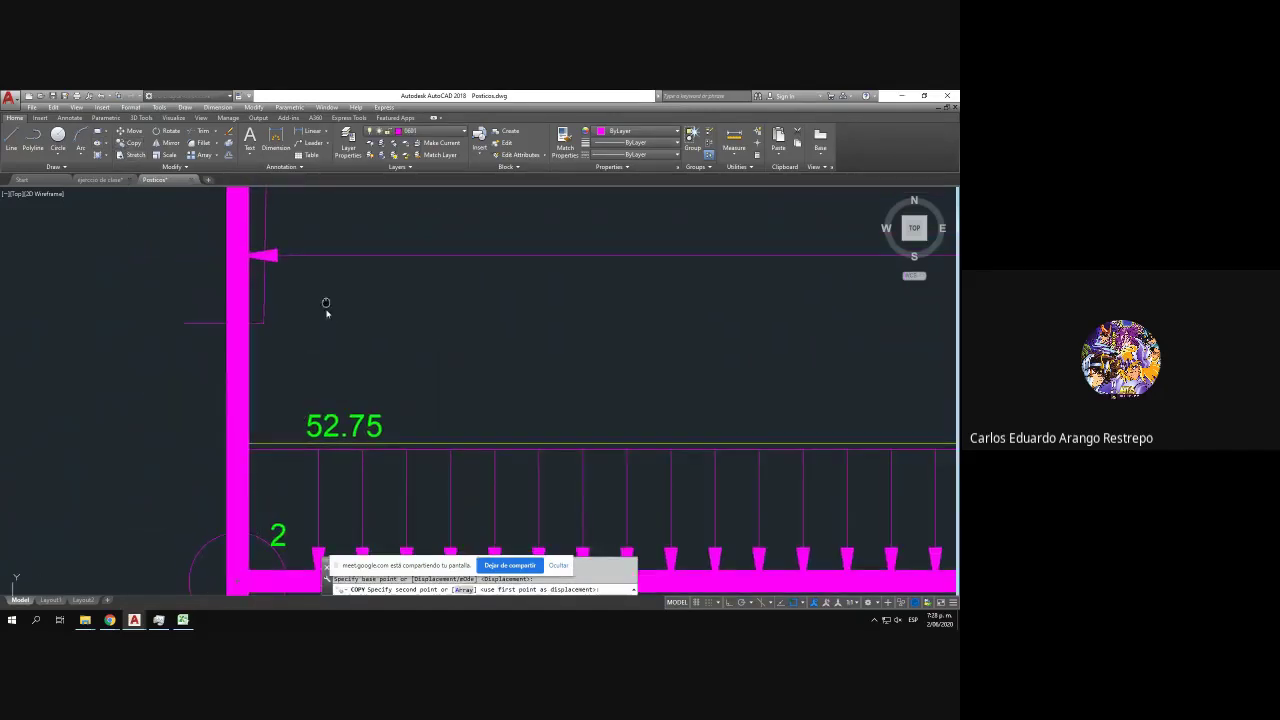
{"action": "scroll", "coordinate": [326, 280], "scroll_direction": "down", "scroll_amount": 4}
{"action": "scroll", "coordinate": [329, 362], "scroll_direction": "up", "scroll_amount": 4}
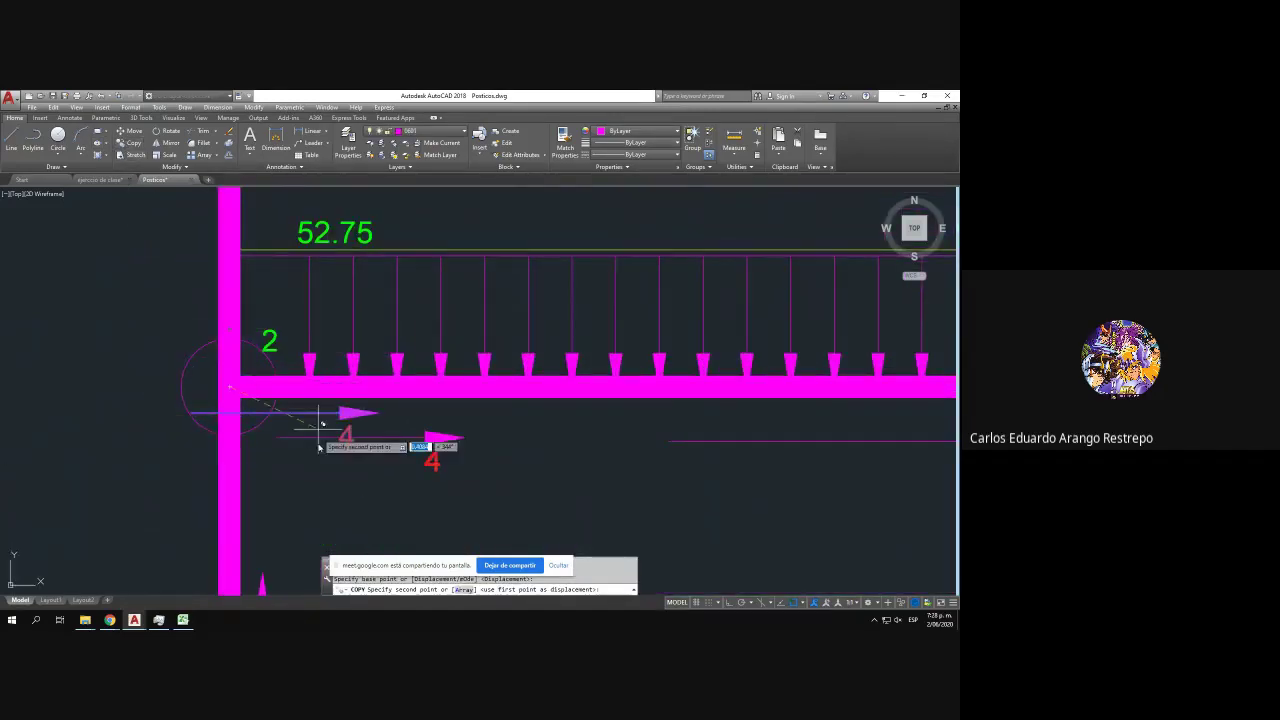
{"action": "scroll", "coordinate": [355, 444], "scroll_direction": "down", "scroll_amount": 2}
{"action": "scroll", "coordinate": [326, 432], "scroll_direction": "up", "scroll_amount": 3}
{"action": "scroll", "coordinate": [273, 329], "scroll_direction": "up", "scroll_amount": 2}
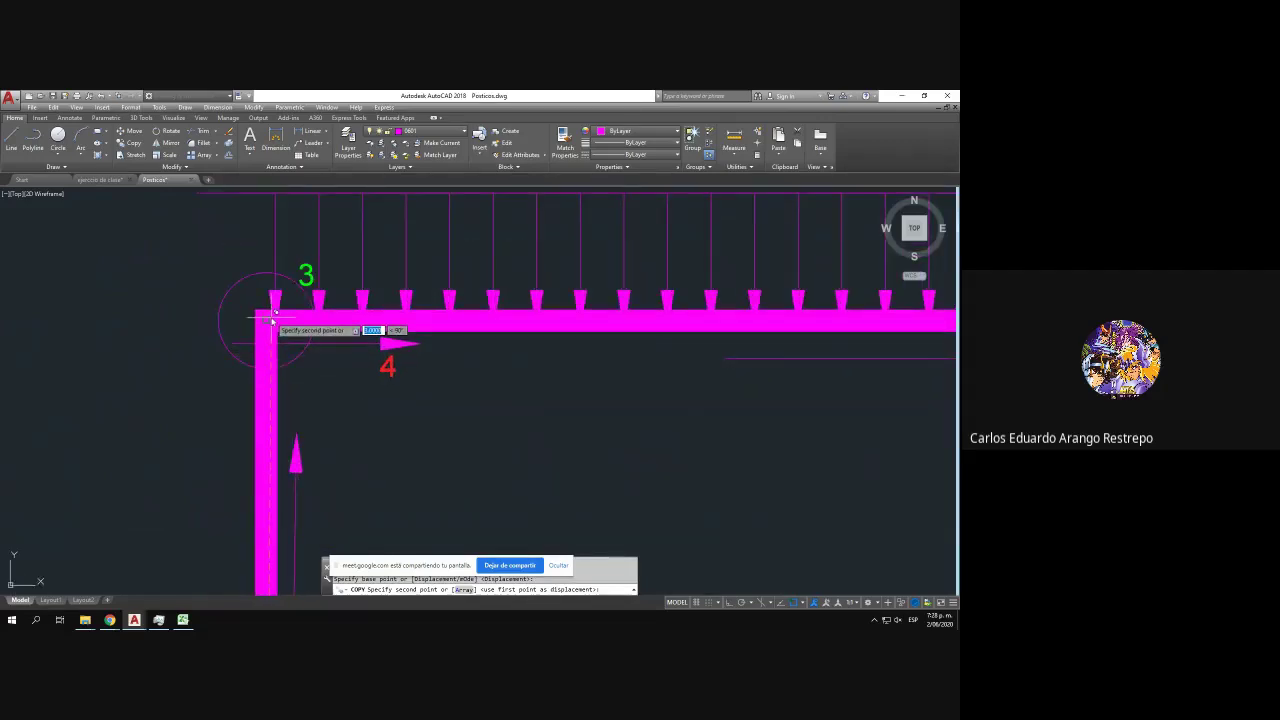
{"action": "left_click", "coordinate": [267, 320]}
{"action": "key", "text": "Escape"}
- Change the red number below the arrow at node 3 to 7
{"action": "left_click", "coordinate": [383, 370]}
{"action": "double_click", "coordinate": [382, 370]}
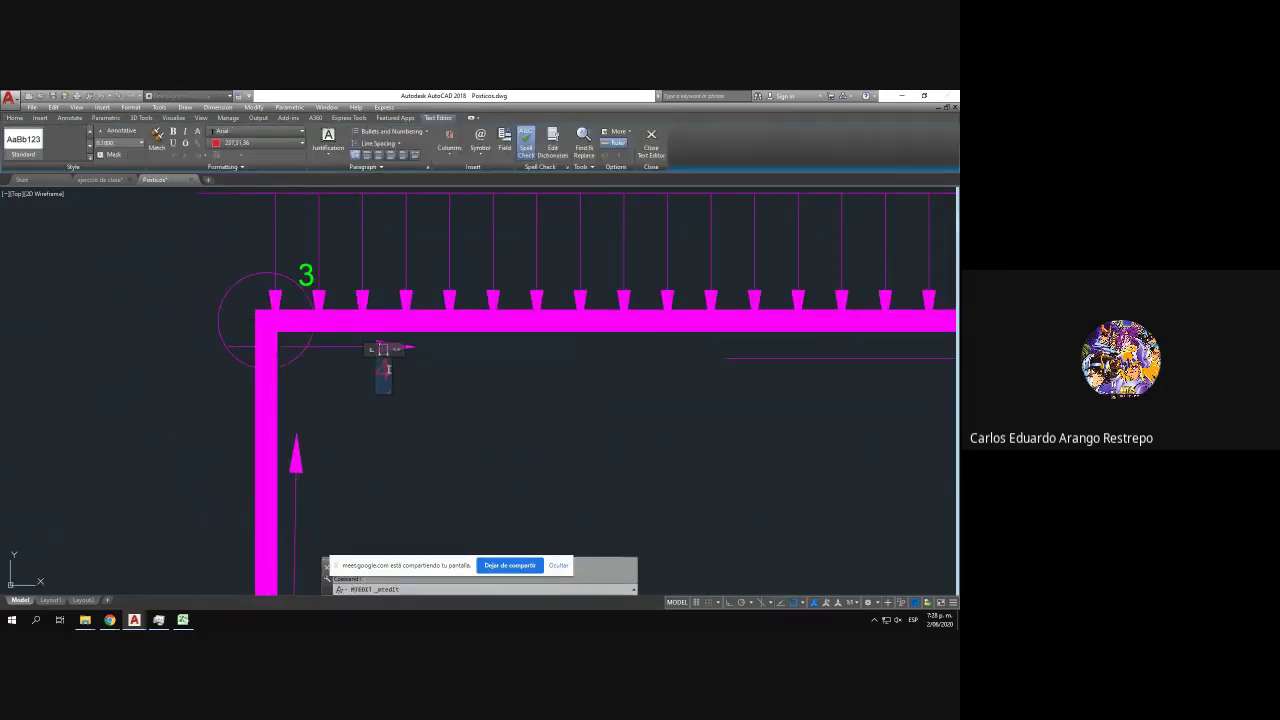
{"action": "left_click", "coordinate": [446, 417]}
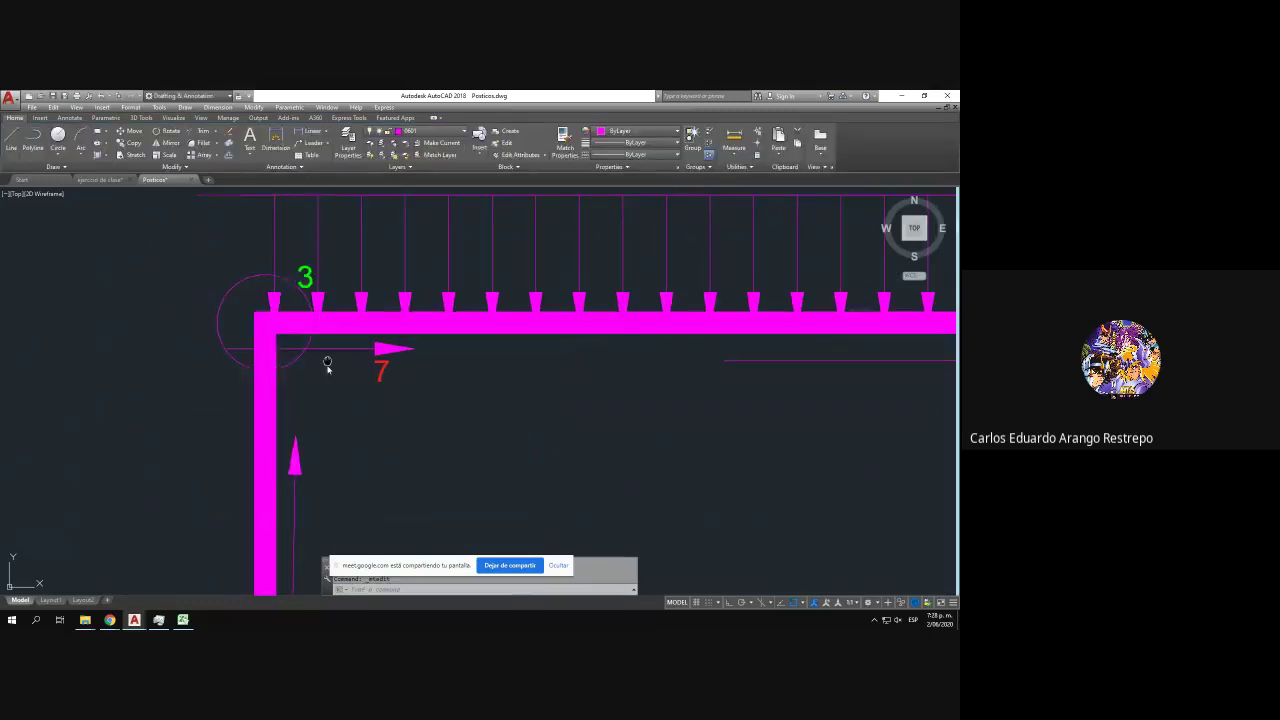
- Copy the arrow and its number from node 3 to base node 4, and change the copied number to 10
{"action": "left_click_drag", "start_coordinate": [328, 358], "coordinate": [317, 409]}
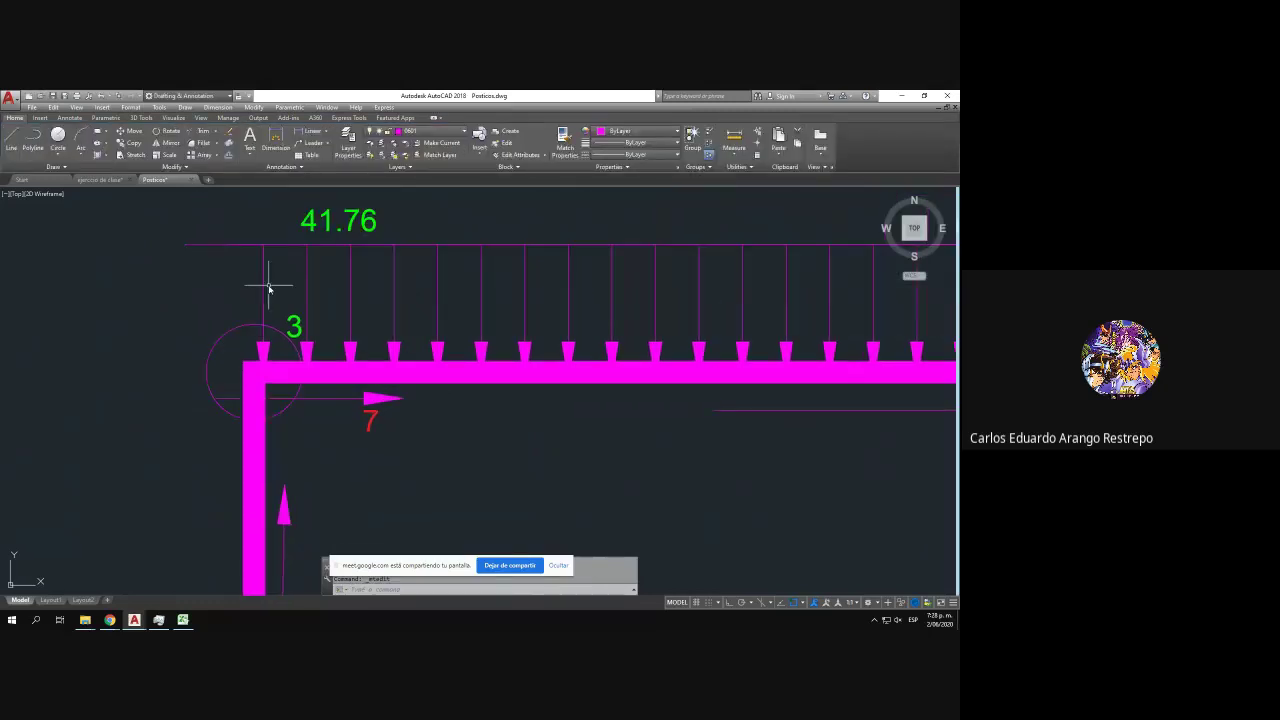
{"action": "left_click", "coordinate": [400, 433]}
{"action": "left_click", "coordinate": [310, 398]}
{"action": "left_click", "coordinate": [131, 143]}
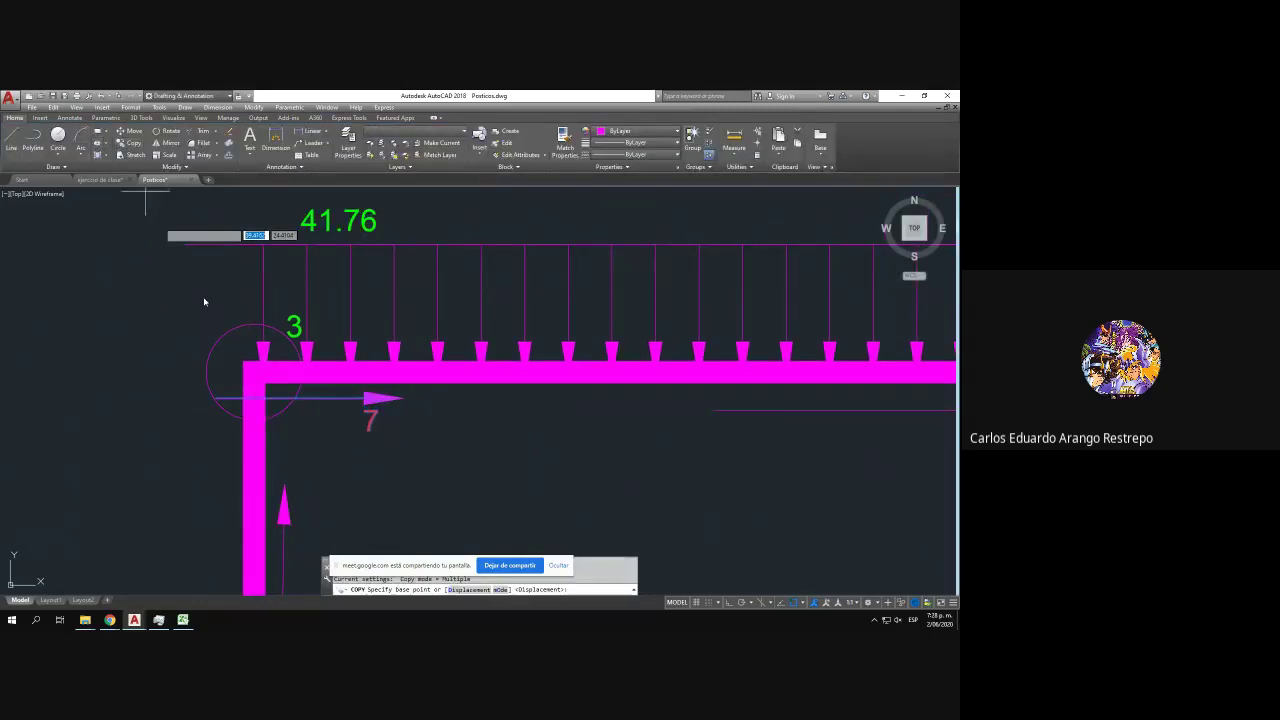
{"action": "left_click", "coordinate": [254, 373]}
{"action": "scroll", "coordinate": [294, 345], "scroll_direction": "down", "scroll_amount": 6}
{"action": "left_click_drag", "start_coordinate": [298, 353], "coordinate": [267, 297]}
{"action": "scroll", "coordinate": [430, 450], "scroll_direction": "up", "scroll_amount": 5}
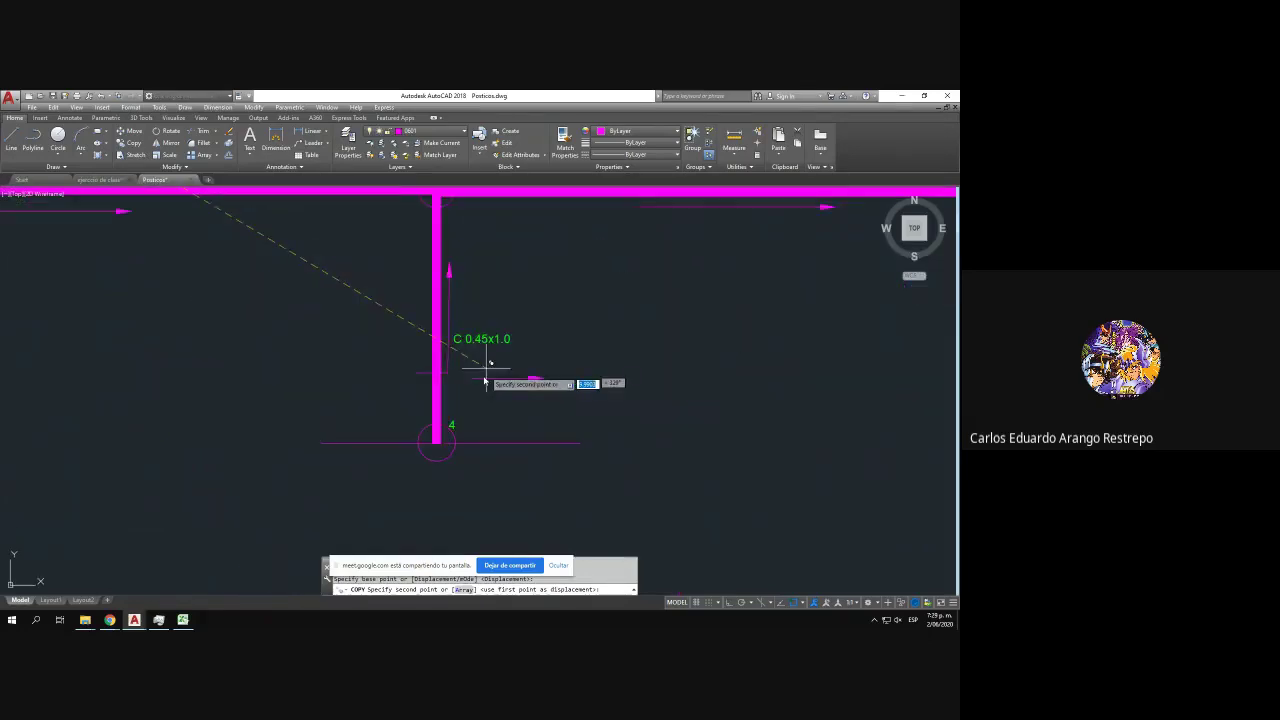
{"action": "left_click", "coordinate": [413, 475]}
{"action": "key", "text": "Return"}
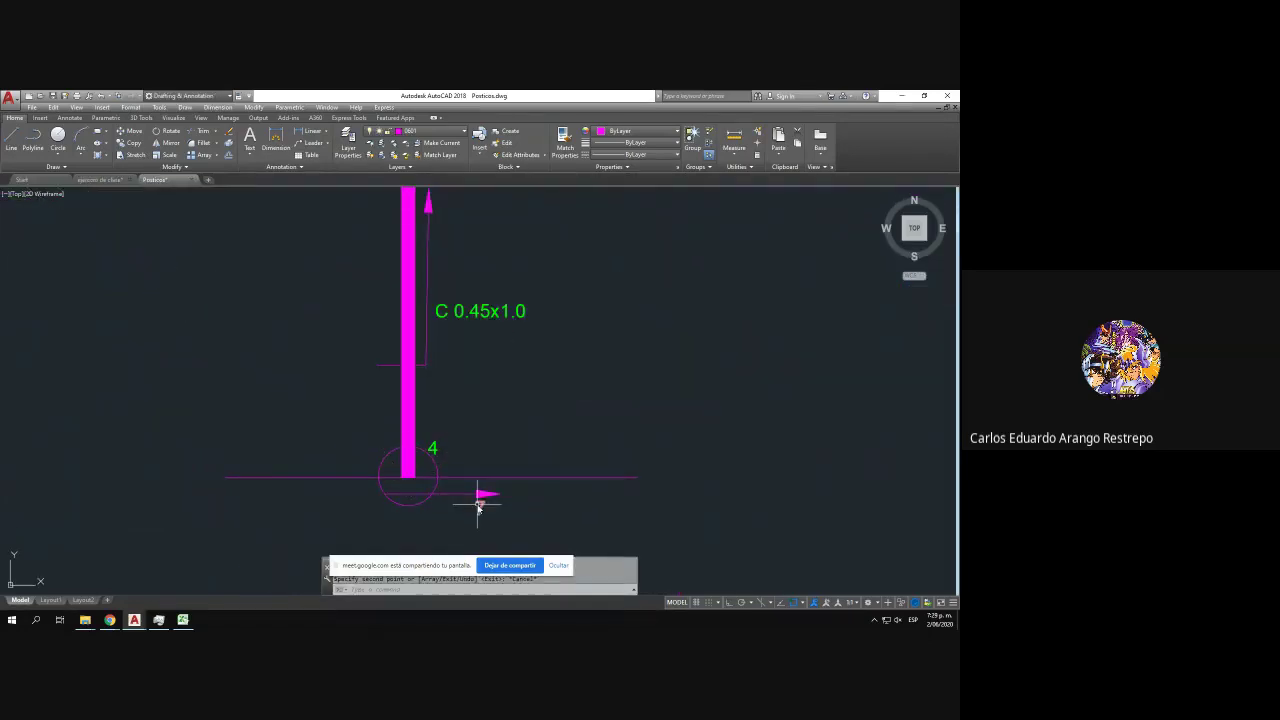
{"action": "double_click", "coordinate": [482, 497]}
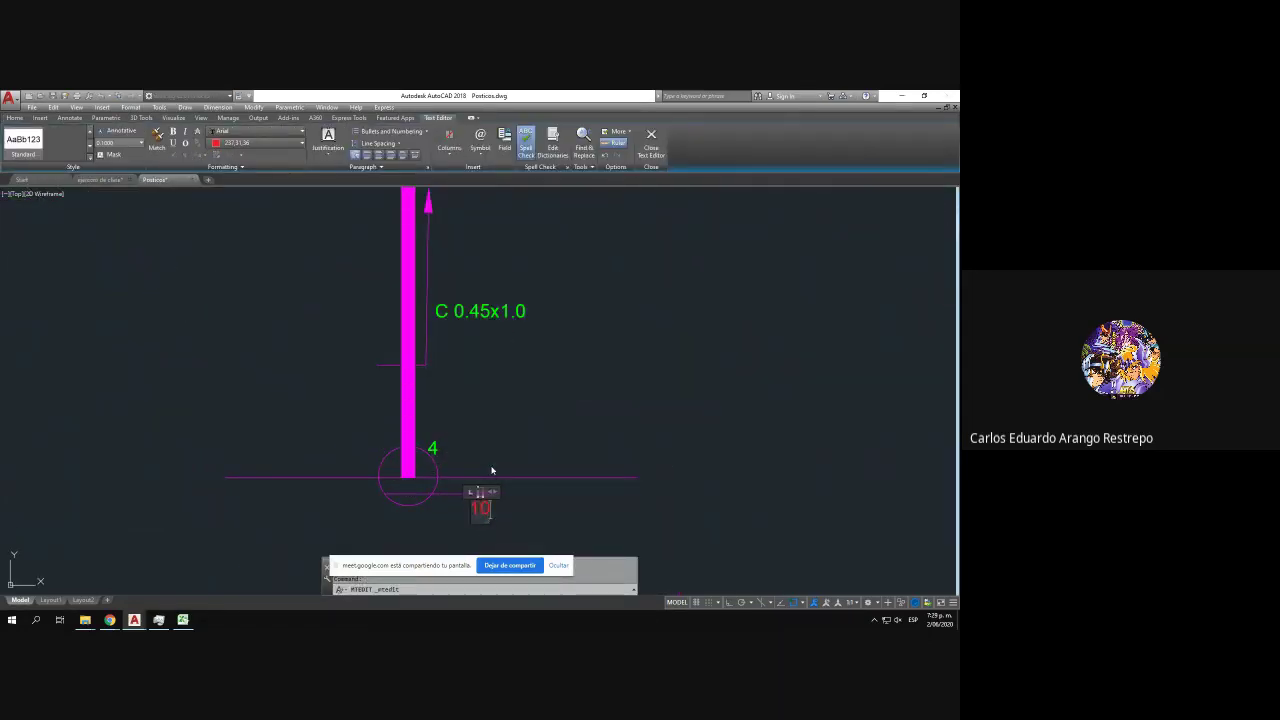
{"action": "left_click", "coordinate": [543, 513]}
- Copy the horizontal arrow and its red number 10 from base node 4 up to node 5, just below the lower beam
{"action": "left_click", "coordinate": [530, 523]}
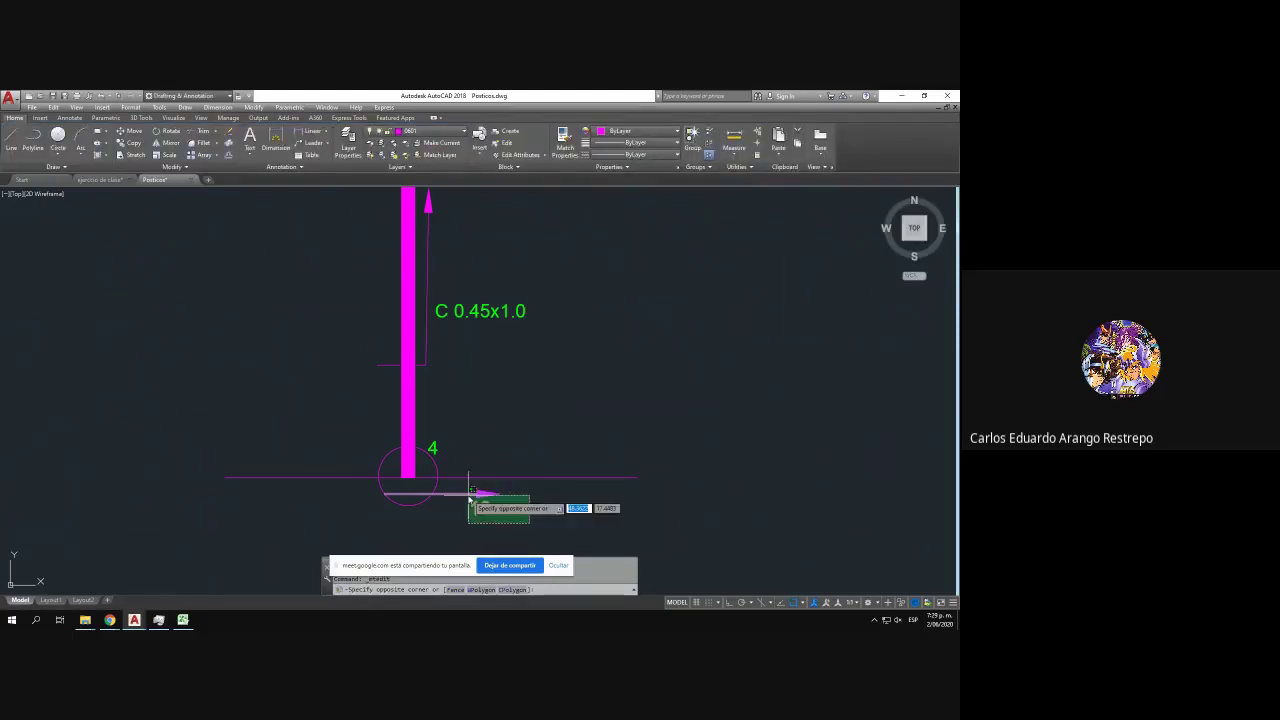
{"action": "left_click", "coordinate": [468, 495]}
{"action": "left_click", "coordinate": [132, 144]}
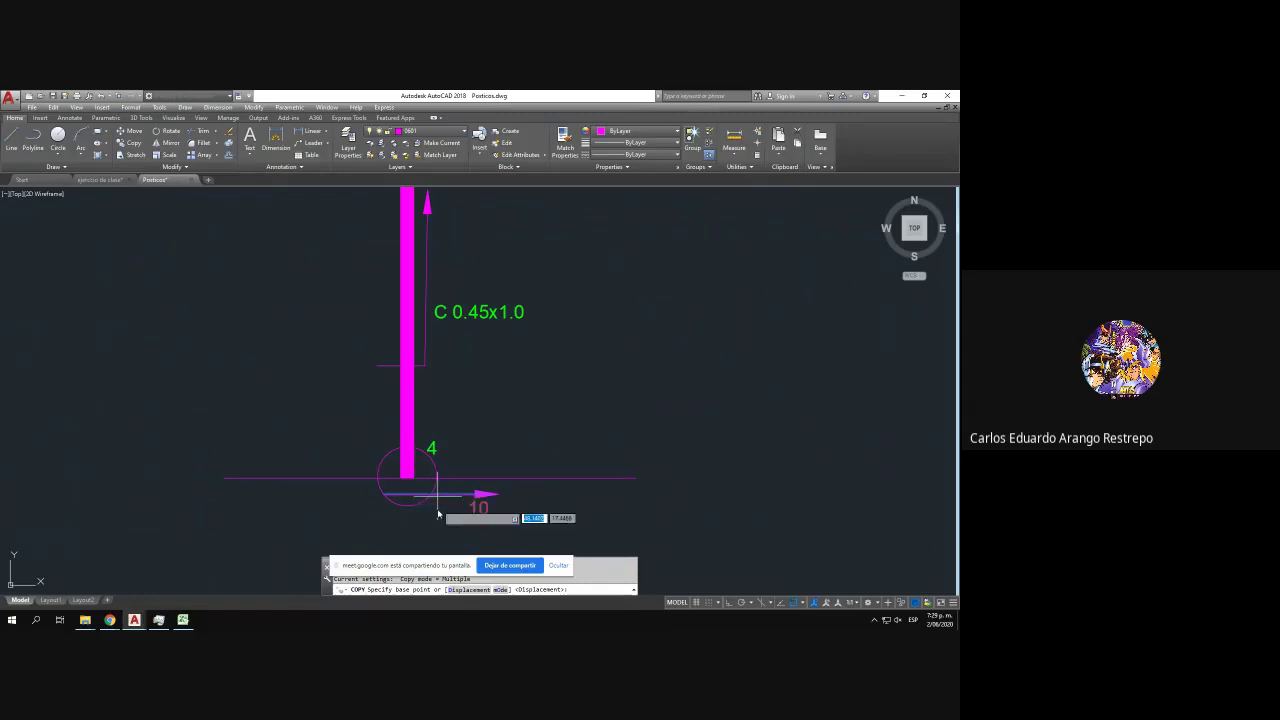
{"action": "left_click", "coordinate": [411, 478]}
{"action": "scroll", "coordinate": [430, 385], "scroll_direction": "up", "scroll_amount": 2}
{"action": "left_click_drag", "start_coordinate": [432, 300], "coordinate": [440, 465]}
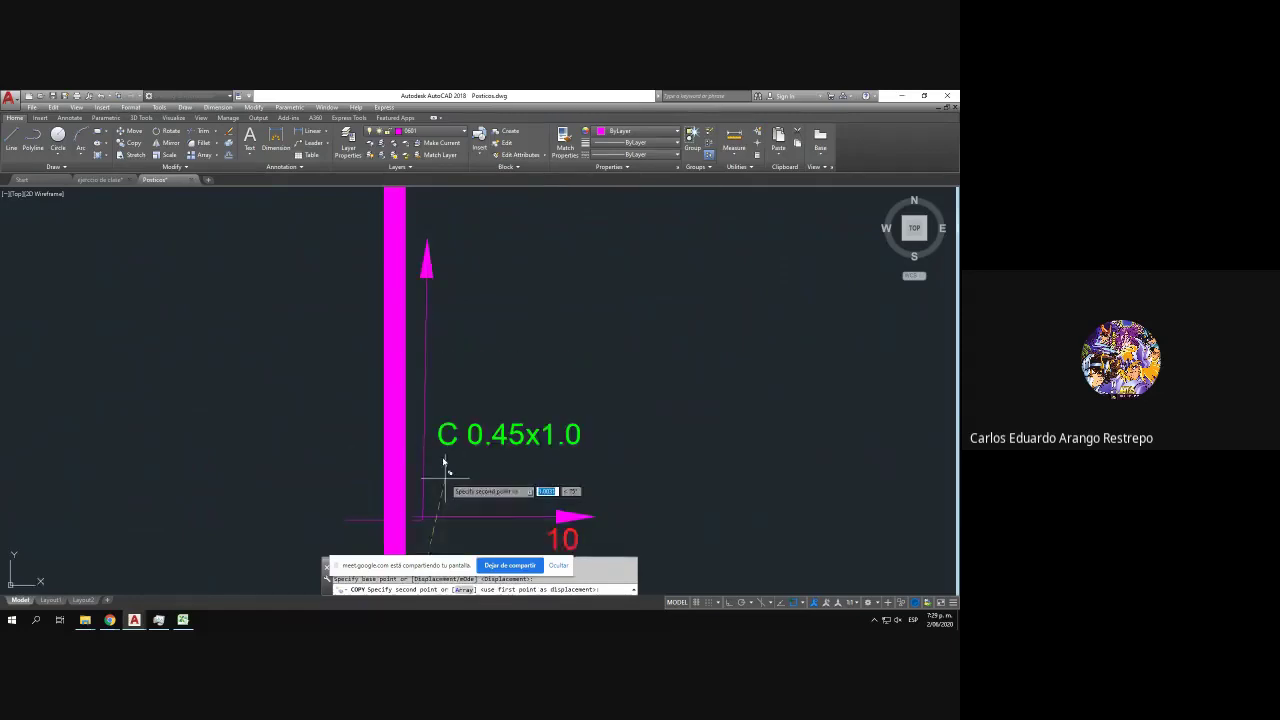
{"action": "left_click_drag", "start_coordinate": [418, 205], "coordinate": [422, 405]}
{"action": "left_click", "coordinate": [401, 265]}
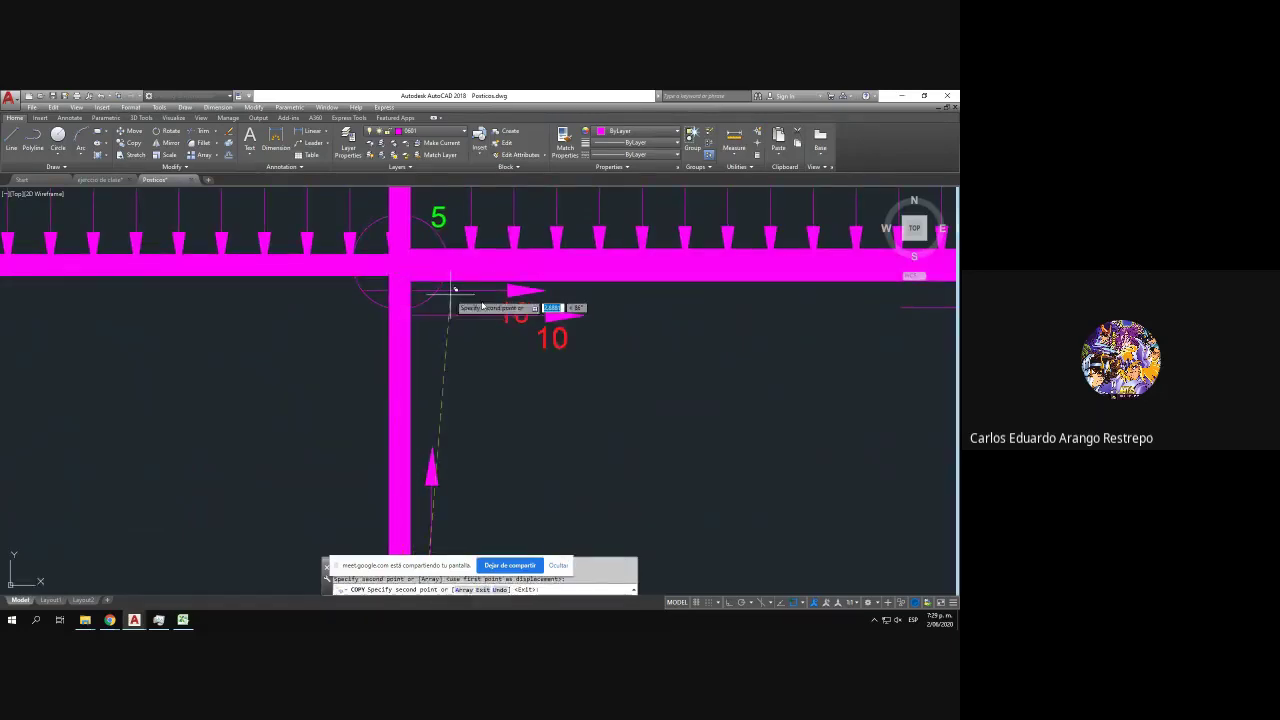
{"action": "key", "text": "Escape"}
- Change the red number below the arrow at node 5 to 13
{"action": "left_click", "coordinate": [508, 315]}
{"action": "double_click", "coordinate": [508, 315]}
{"action": "left_click_drag", "start_coordinate": [474, 325], "coordinate": [449, 300]}
{"action": "left_click_drag", "start_coordinate": [463, 530], "coordinate": [423, 217]}
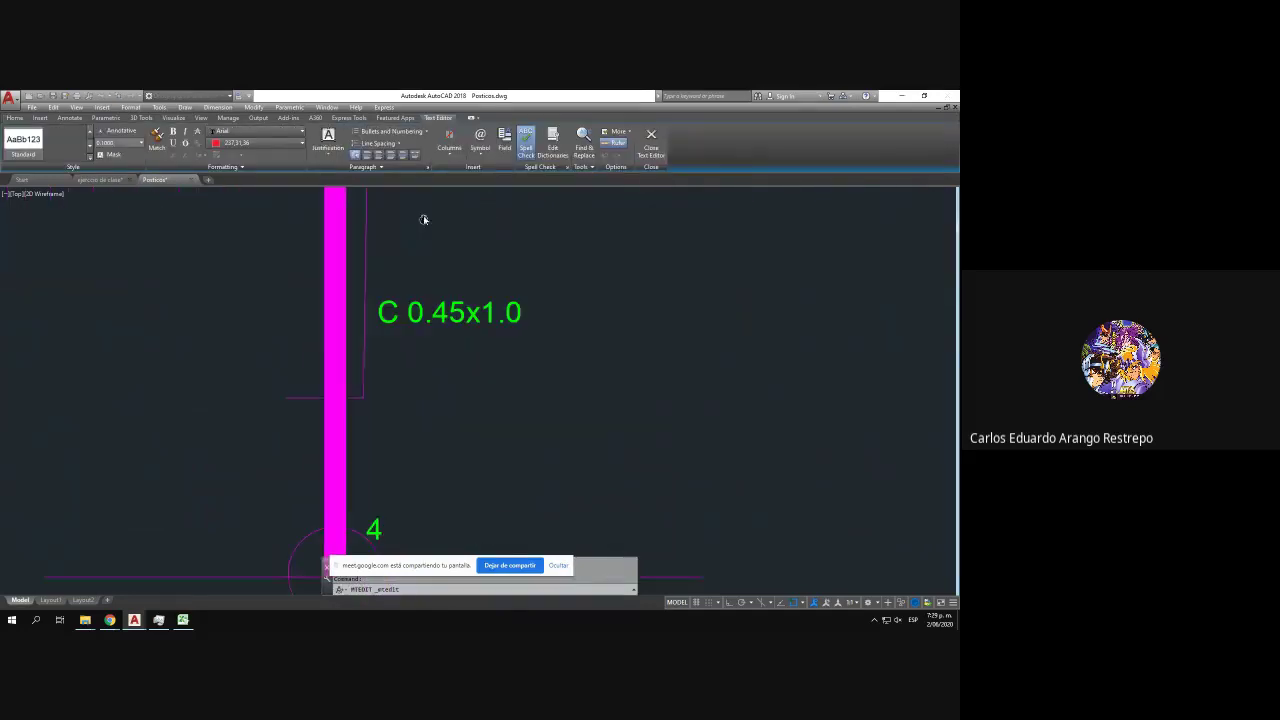
{"action": "left_click_drag", "start_coordinate": [376, 580], "coordinate": [423, 369]}
{"action": "left_click_drag", "start_coordinate": [428, 231], "coordinate": [414, 463]}
{"action": "left_click_drag", "start_coordinate": [448, 277], "coordinate": [440, 539]}
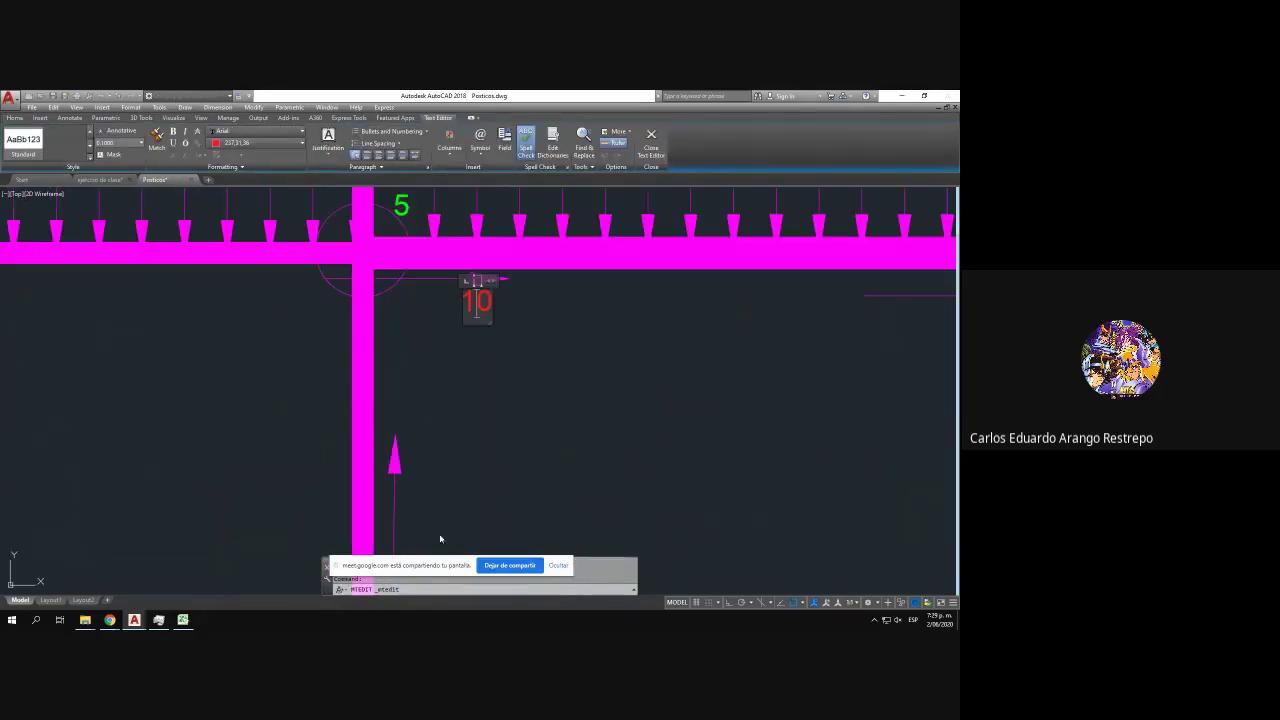
{"action": "left_click", "coordinate": [570, 369]}
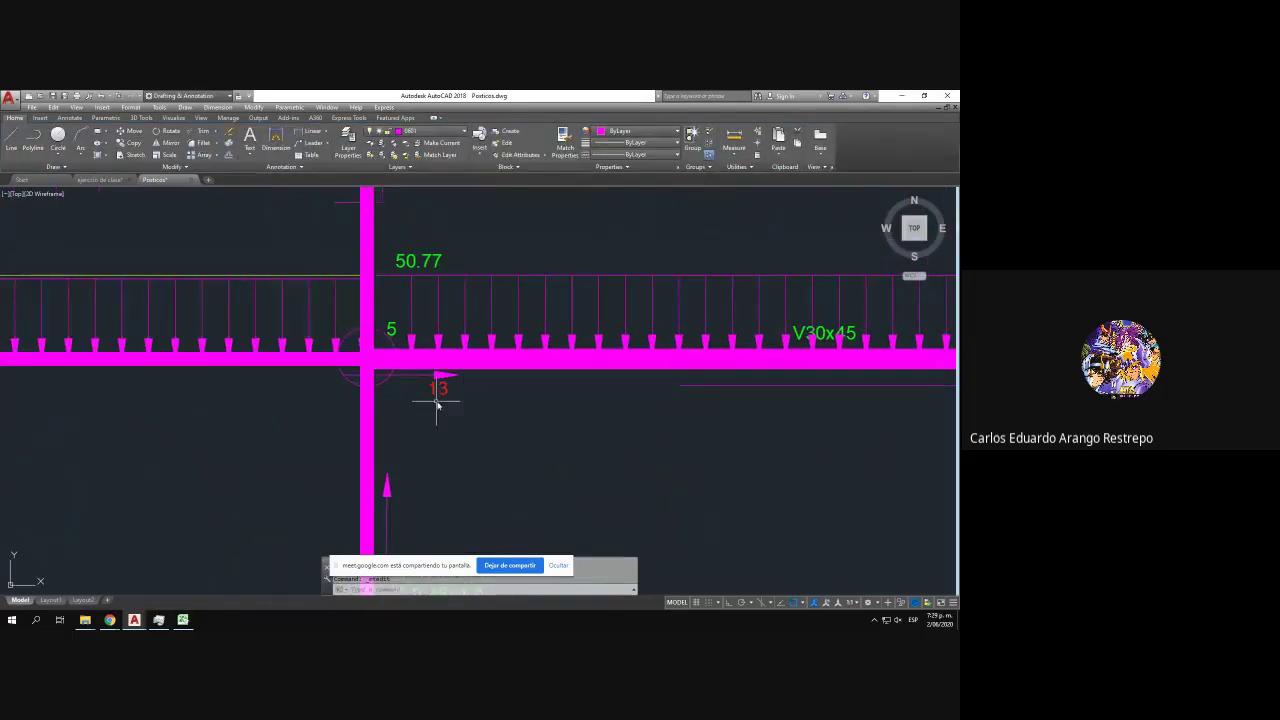
- Copy the arrow and its red number 13 from node 5 up to node 6, just below the upper beam
{"action": "left_click", "coordinate": [437, 403]}
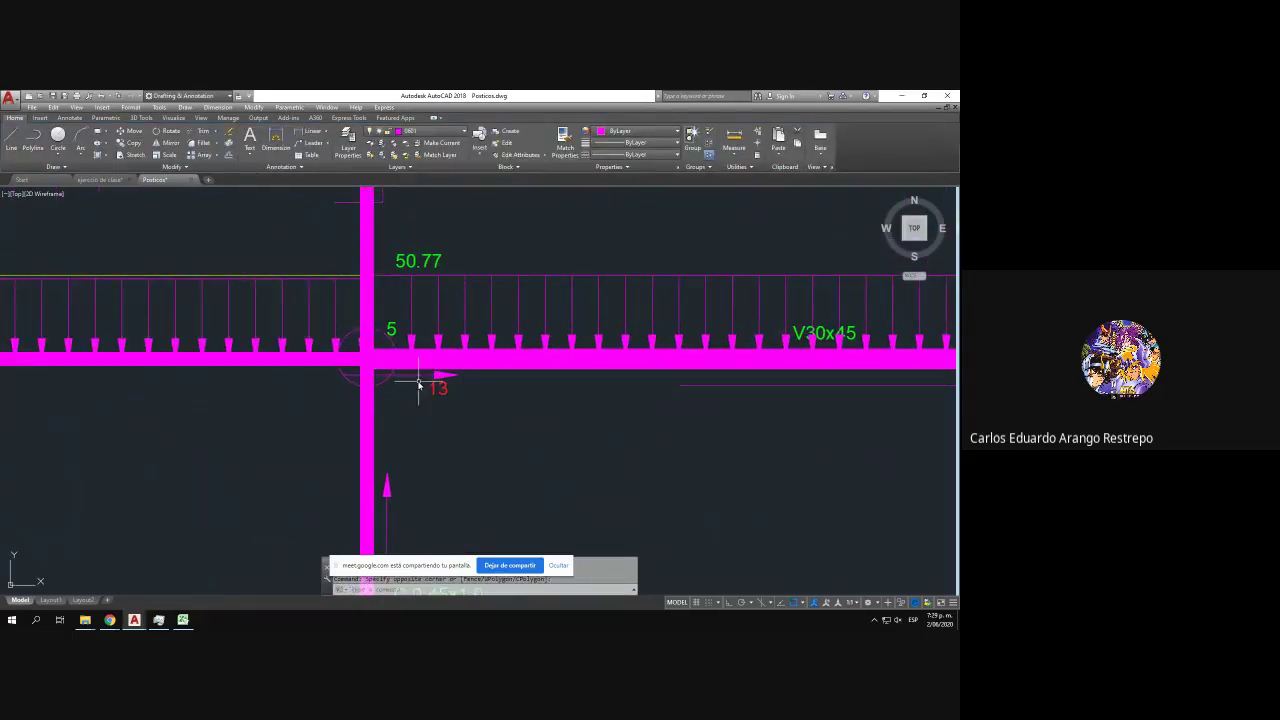
{"action": "left_click", "coordinate": [412, 375]}
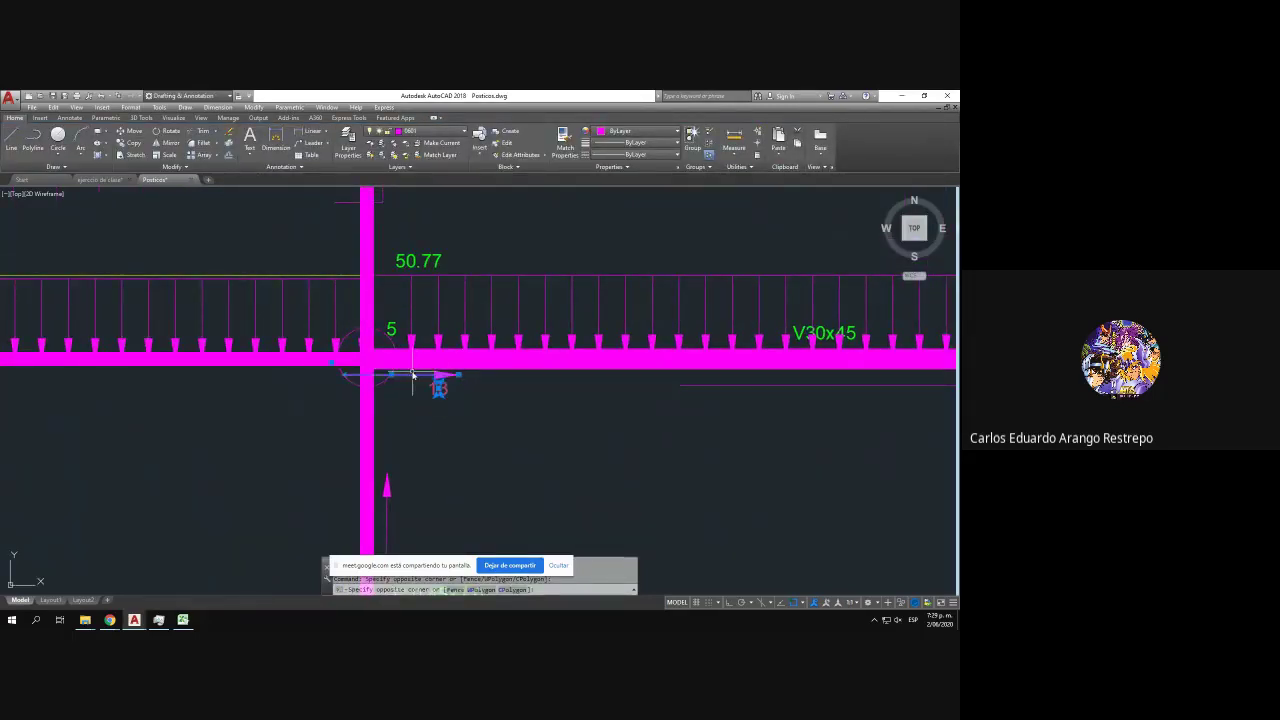
{"action": "left_click", "coordinate": [127, 148]}
{"action": "left_click", "coordinate": [368, 361]}
{"action": "scroll", "coordinate": [383, 316], "scroll_direction": "down", "scroll_amount": 4}
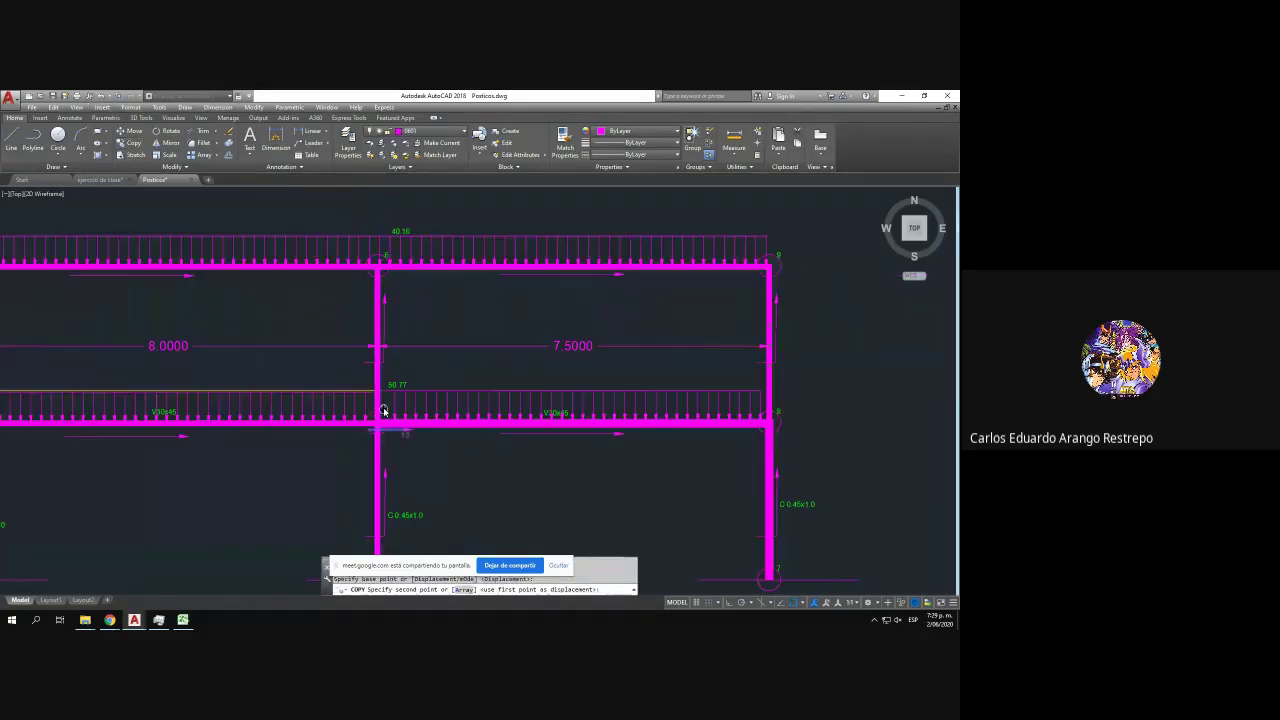
{"action": "scroll", "coordinate": [386, 250], "scroll_direction": "up", "scroll_amount": 2}
{"action": "left_click", "coordinate": [373, 278]}
{"action": "key", "text": "Escape"}
- Change the red number below the arrow at node 6 to 17
{"action": "scroll", "coordinate": [376, 275], "scroll_direction": "down", "scroll_amount": 2}
{"action": "scroll", "coordinate": [386, 407], "scroll_direction": "up", "scroll_amount": 2}
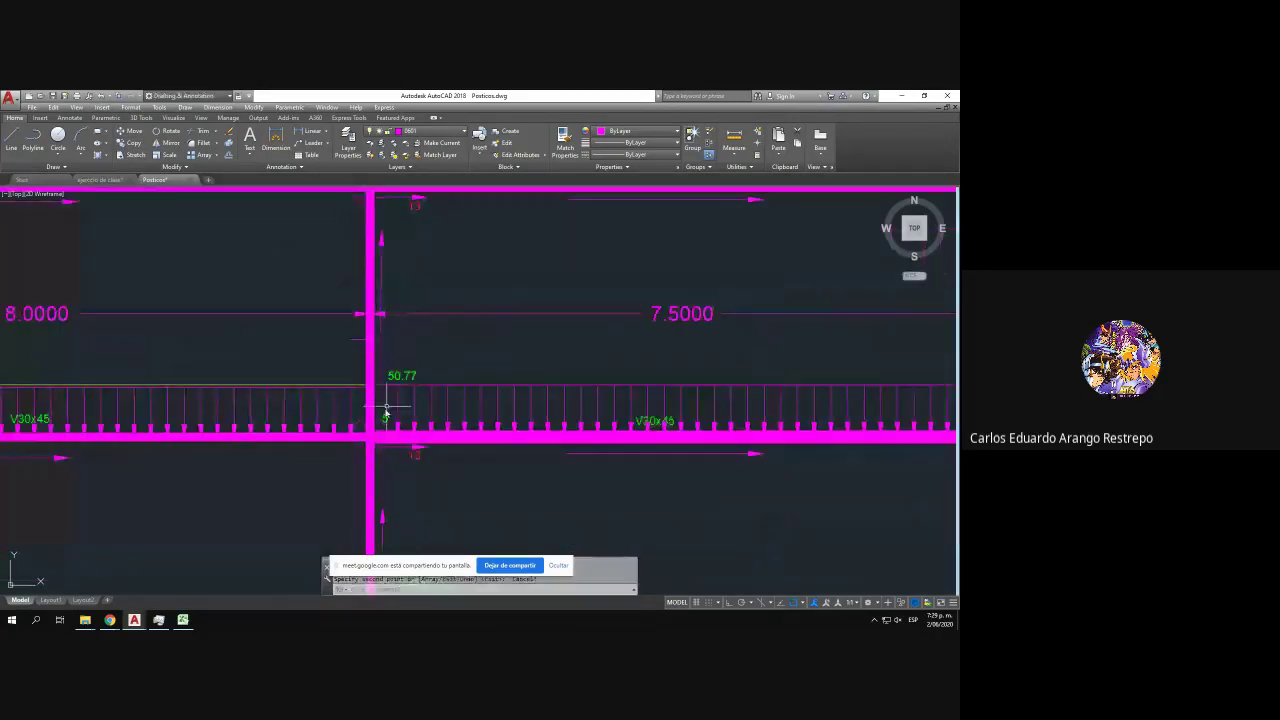
{"action": "scroll", "coordinate": [384, 420], "scroll_direction": "up", "scroll_amount": 4}
{"action": "scroll", "coordinate": [411, 257], "scroll_direction": "down", "scroll_amount": 2}
{"action": "left_click_drag", "start_coordinate": [411, 257], "coordinate": [398, 496]}
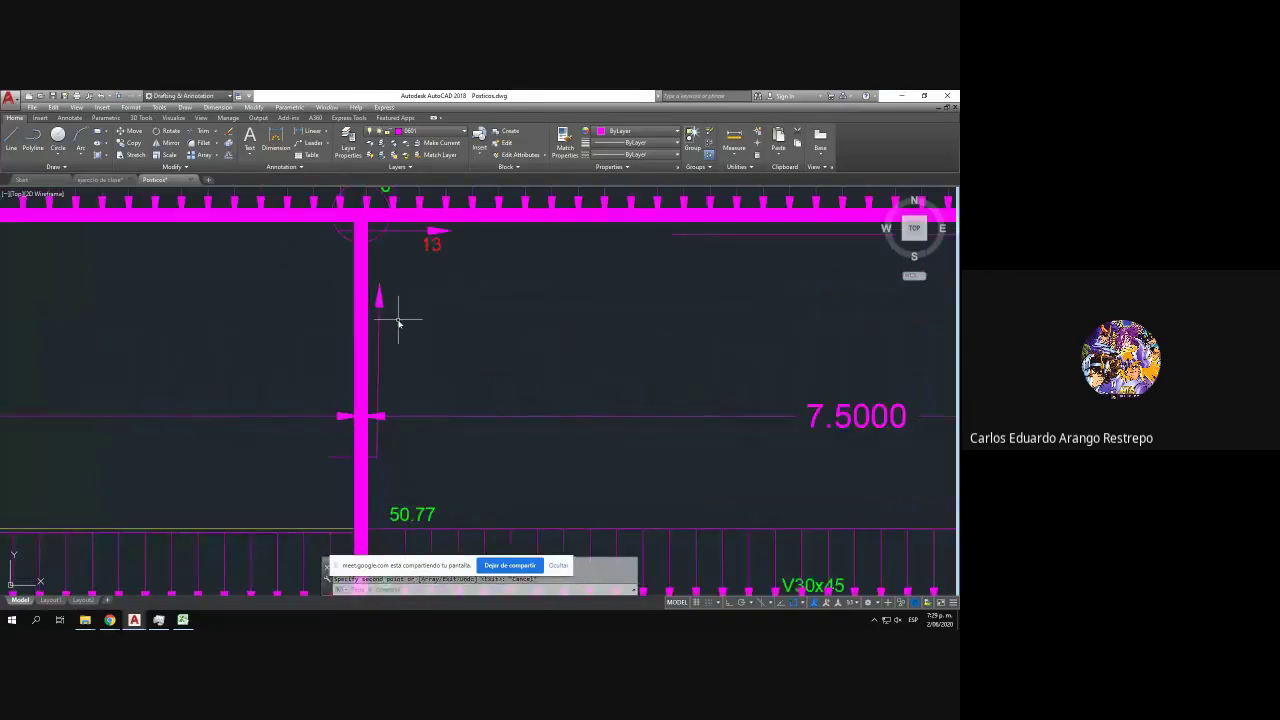
{"action": "double_click", "coordinate": [438, 247]}
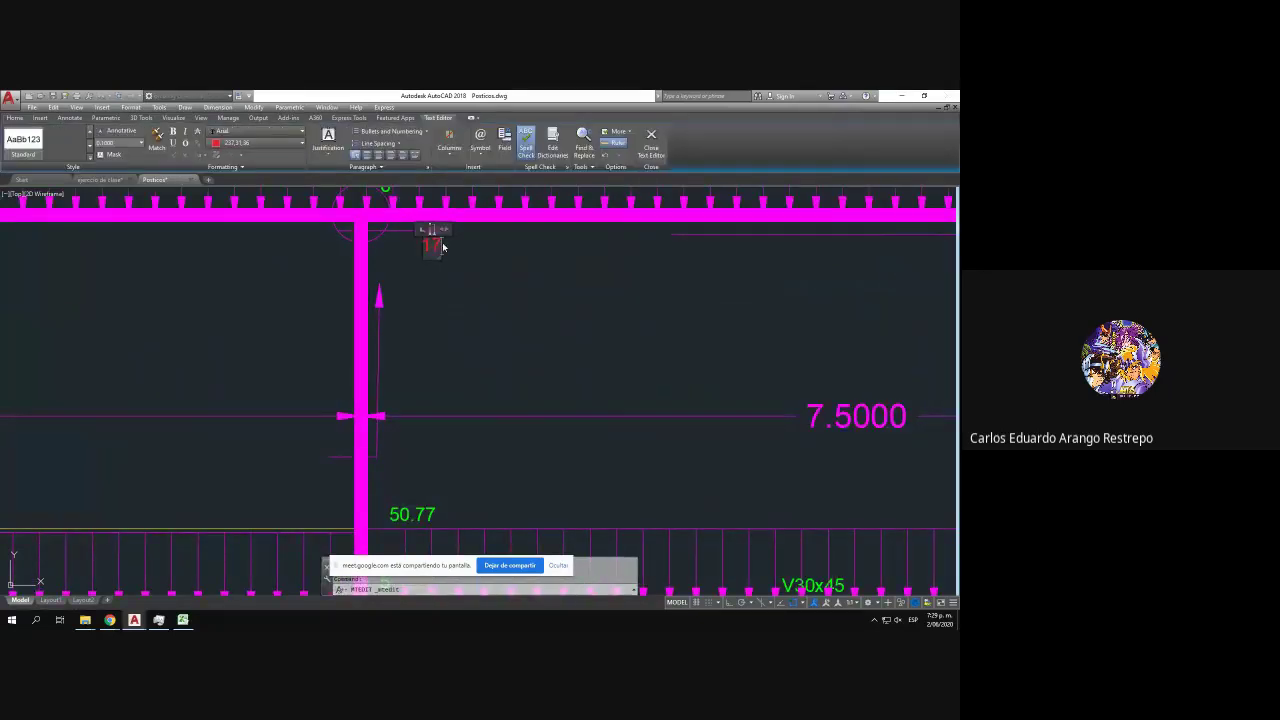
{"action": "left_click", "coordinate": [466, 292]}
- Copy the arrow and its red number 17 from node 6 to base node 7, just below the column base
{"action": "left_click", "coordinate": [464, 298]}
{"action": "left_click", "coordinate": [423, 232]}
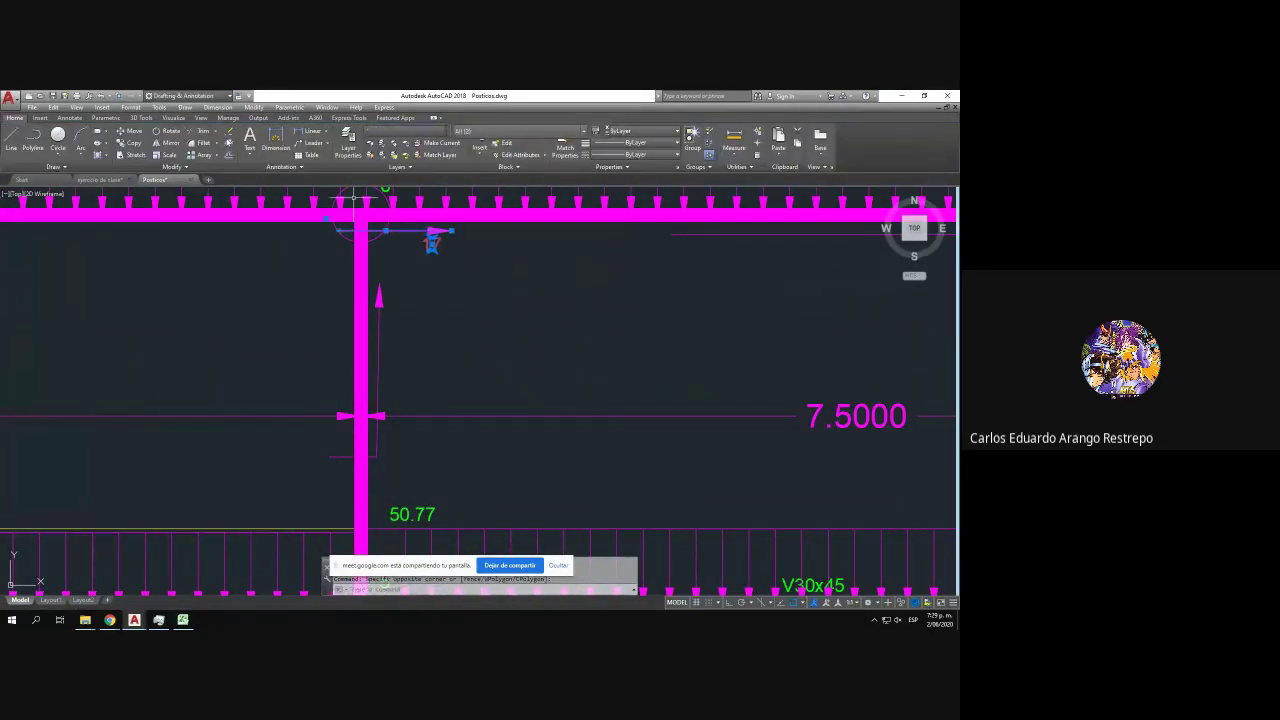
{"action": "left_click", "coordinate": [125, 143]}
{"action": "left_click", "coordinate": [360, 222]}
{"action": "scroll", "coordinate": [355, 240], "scroll_direction": "down", "scroll_amount": 2}
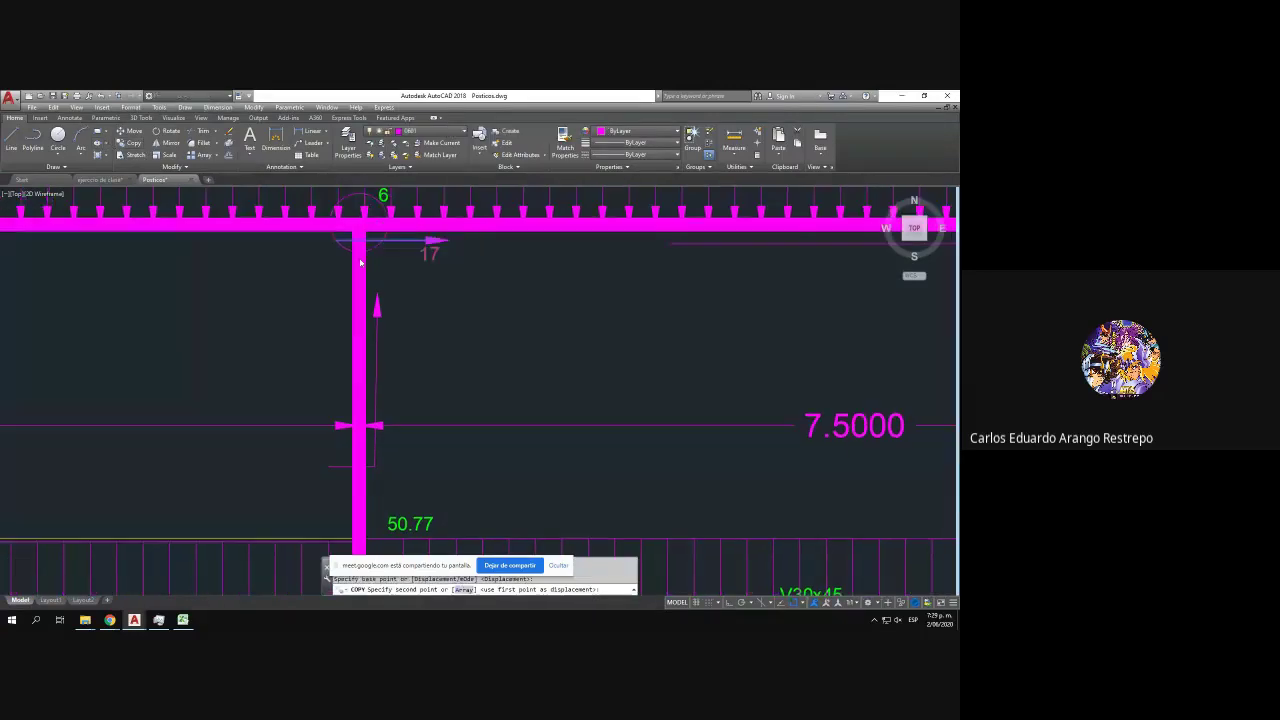
{"action": "scroll", "coordinate": [378, 362], "scroll_direction": "up", "scroll_amount": 3}
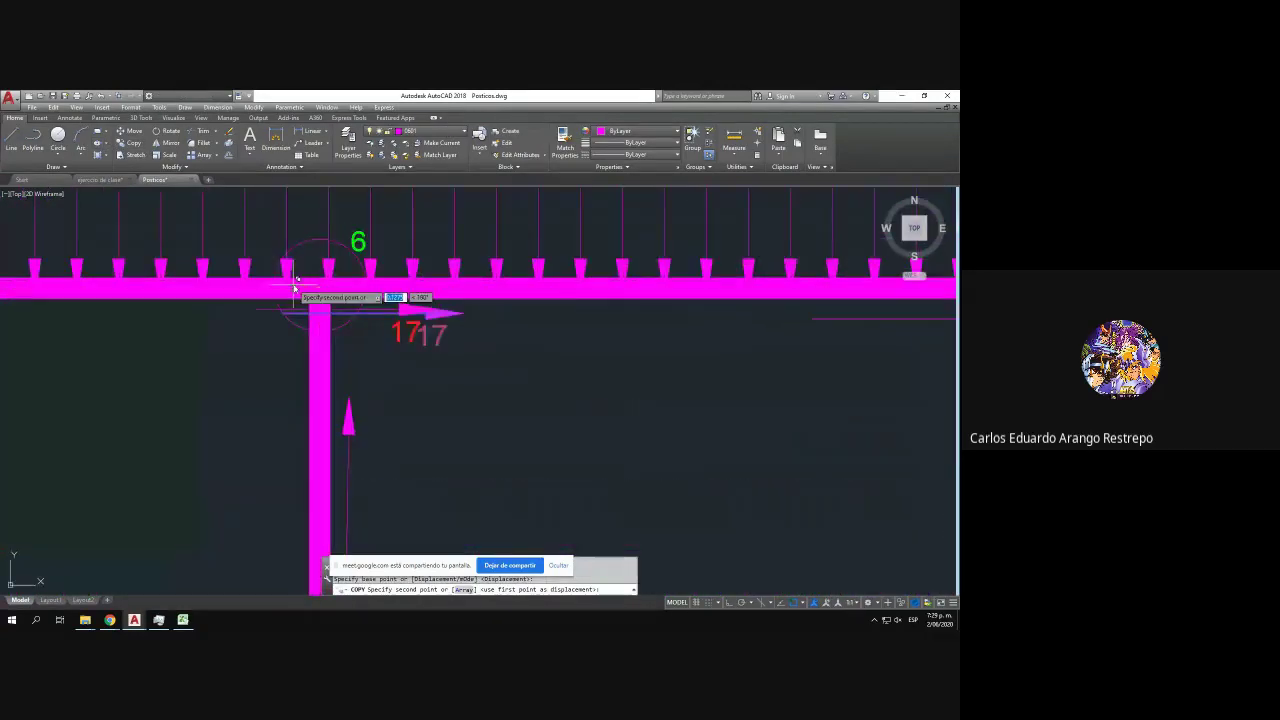
{"action": "scroll", "coordinate": [385, 345], "scroll_direction": "down", "scroll_amount": 3}
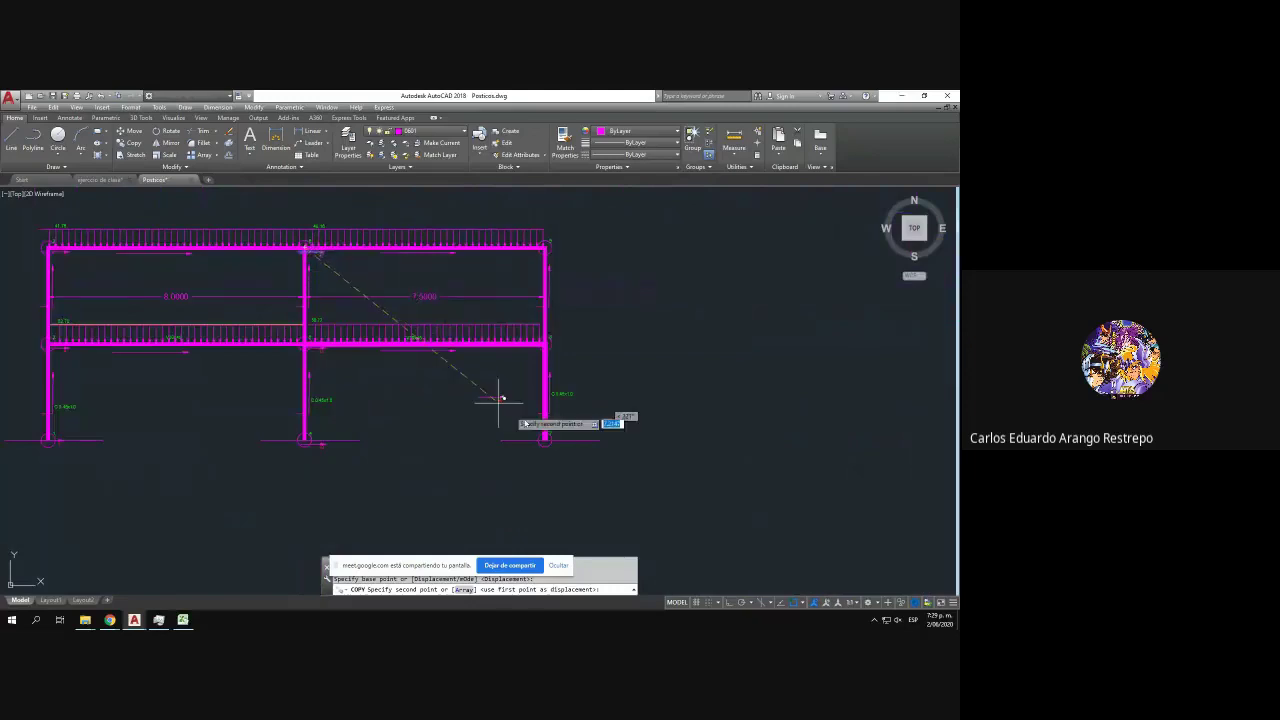
{"action": "scroll", "coordinate": [540, 430], "scroll_direction": "up", "scroll_amount": 3}
{"action": "scroll", "coordinate": [558, 465], "scroll_direction": "up", "scroll_amount": 4}
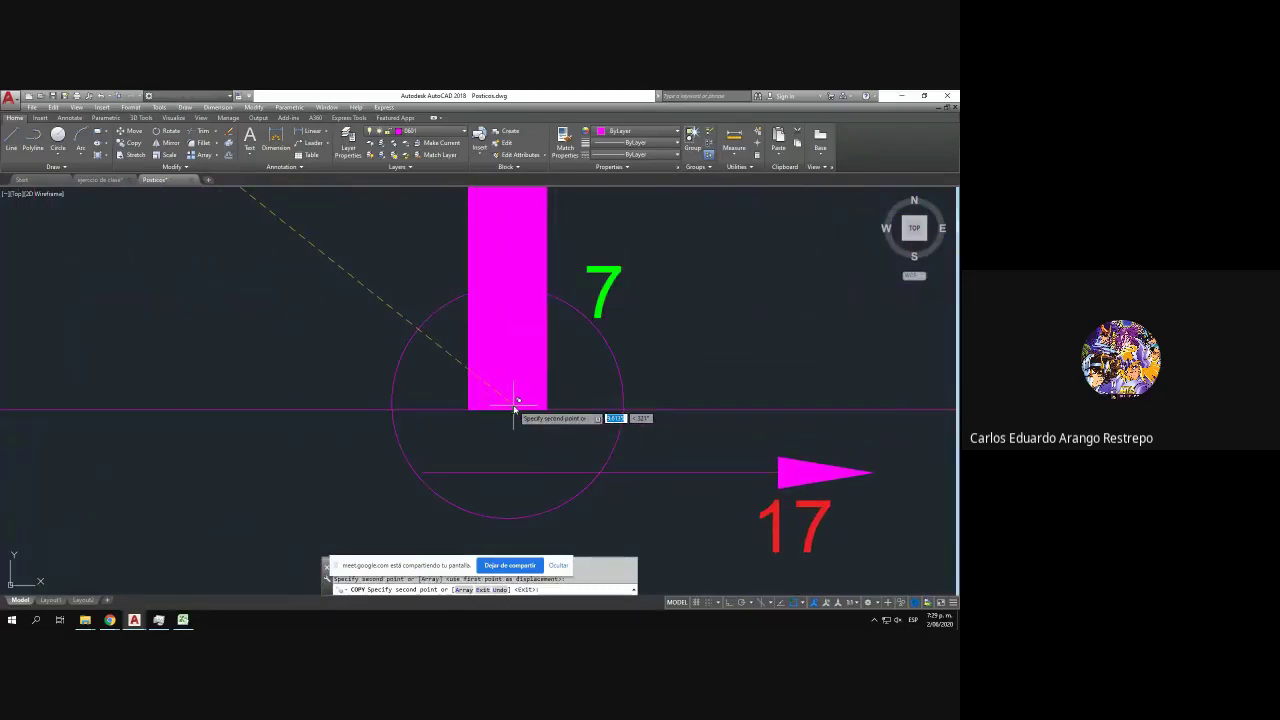
{"action": "left_click", "coordinate": [514, 416]}
{"action": "scroll", "coordinate": [440, 378], "scroll_direction": "down", "scroll_amount": 4}
{"action": "key", "text": "Escape"}
- Change the red number below the arrow at base node 7 to 20
{"action": "scroll", "coordinate": [440, 378], "scroll_direction": "down", "scroll_amount": 4}
{"action": "scroll", "coordinate": [324, 372], "scroll_direction": "up", "scroll_amount": 4}
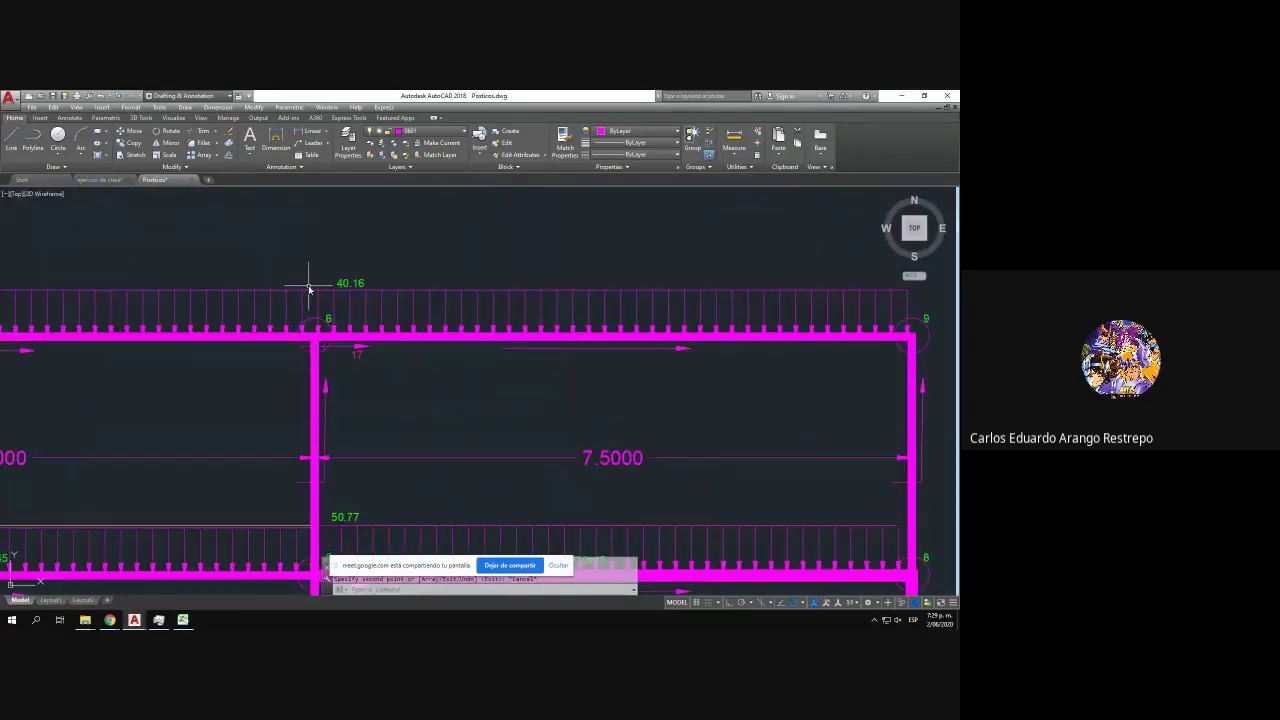
{"action": "scroll", "coordinate": [309, 289], "scroll_direction": "down", "scroll_amount": 4}
{"action": "scroll", "coordinate": [414, 257], "scroll_direction": "up", "scroll_amount": 6}
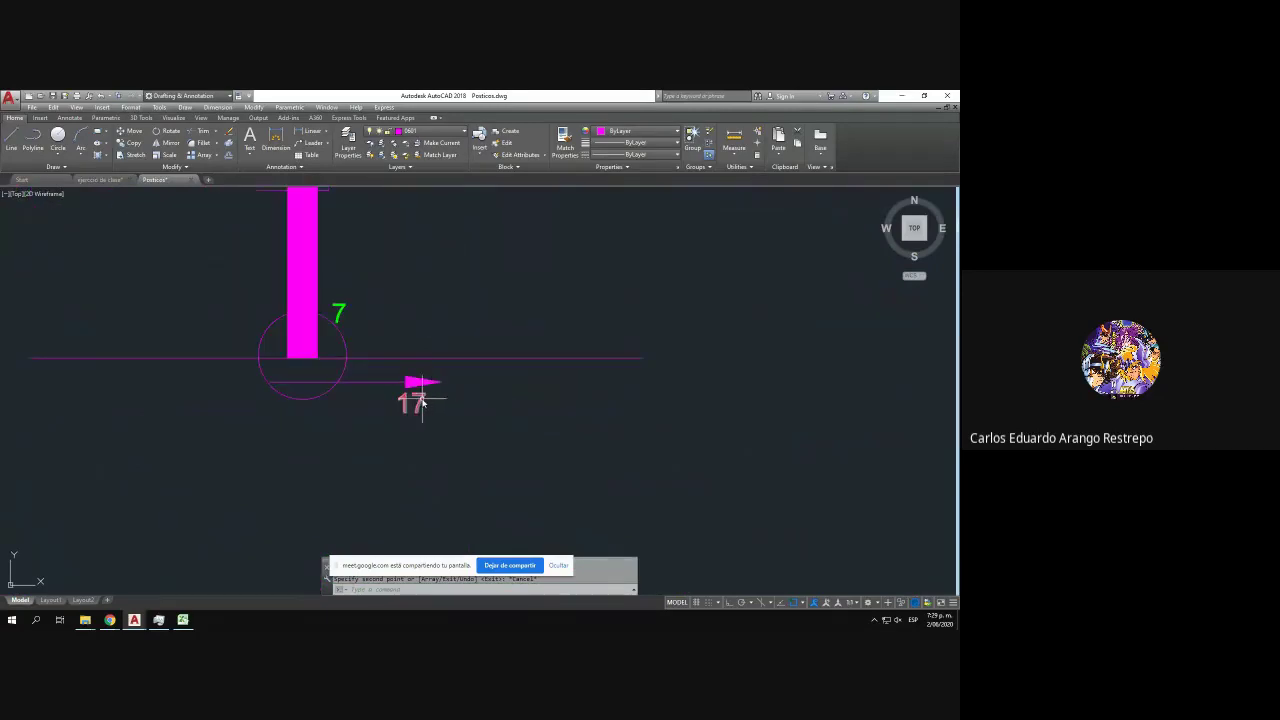
{"action": "double_click", "coordinate": [423, 402]}
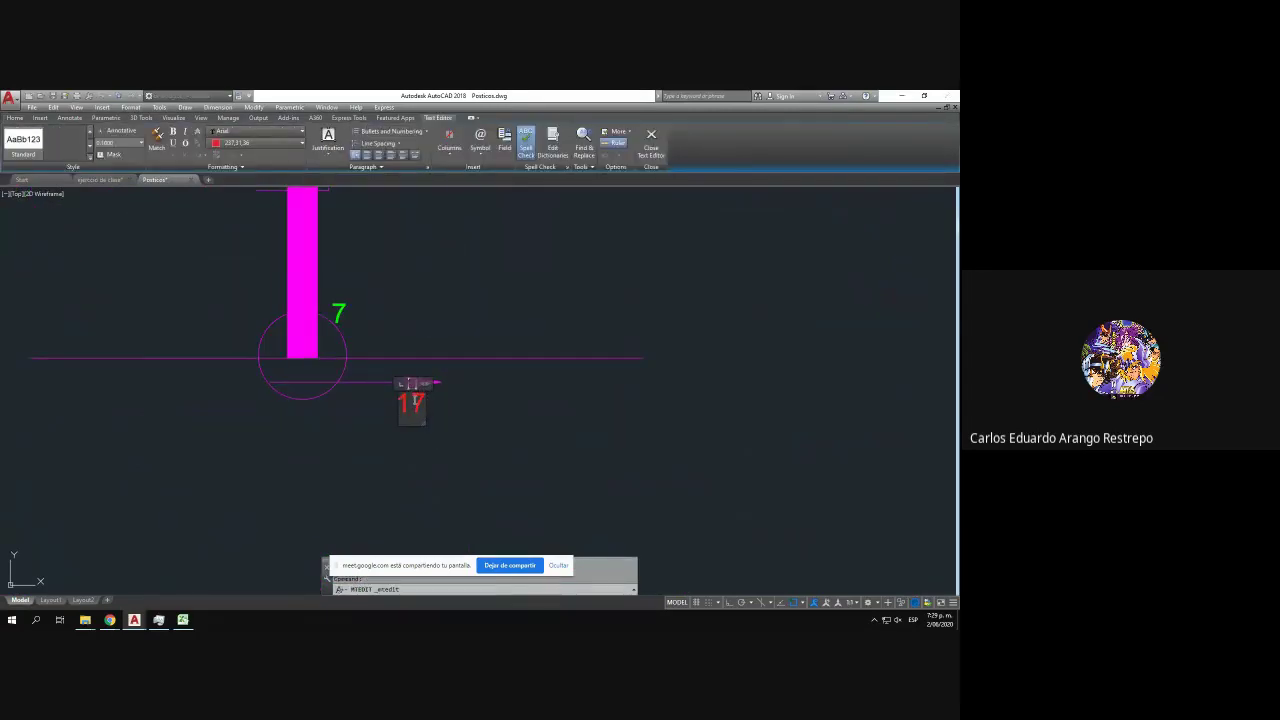
{"action": "type", "text": "0"}
{"action": "left_click", "coordinate": [463, 410]}
{"action": "key", "text": "Escape"}
- Copy the arrow and its red number 20 from base node 7 up to node 8 at the end of the lower beam
{"action": "left_click_drag", "start_coordinate": [436, 437], "coordinate": [390, 364]}
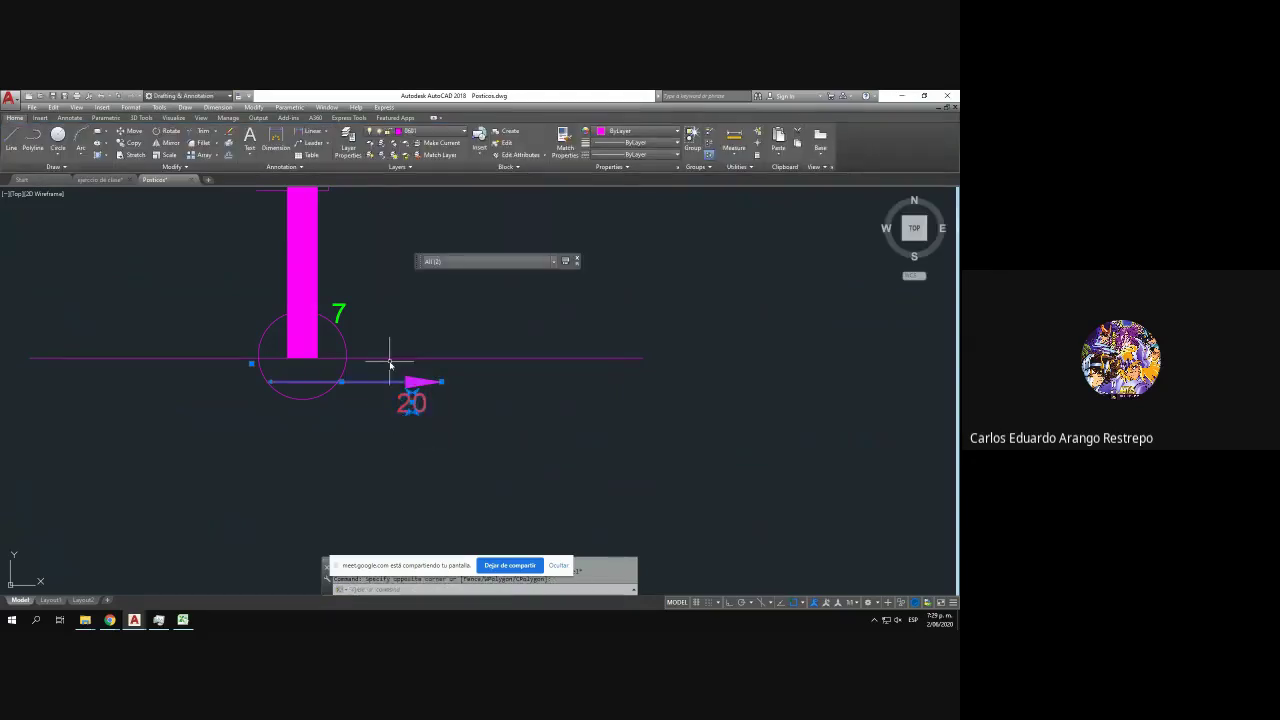
{"action": "left_click", "coordinate": [133, 143]}
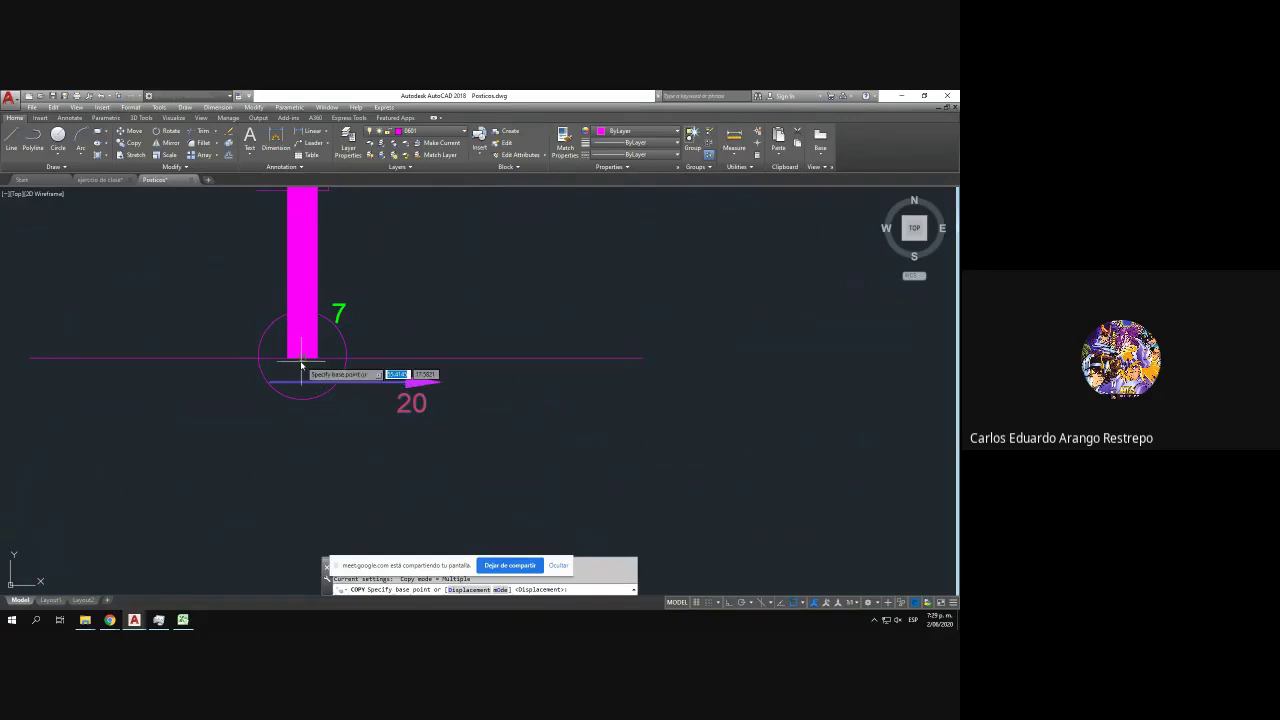
{"action": "left_click", "coordinate": [302, 359]}
{"action": "scroll", "coordinate": [311, 369], "scroll_direction": "down", "scroll_amount": 9}
{"action": "scroll", "coordinate": [314, 362], "scroll_direction": "up", "scroll_amount": 5}
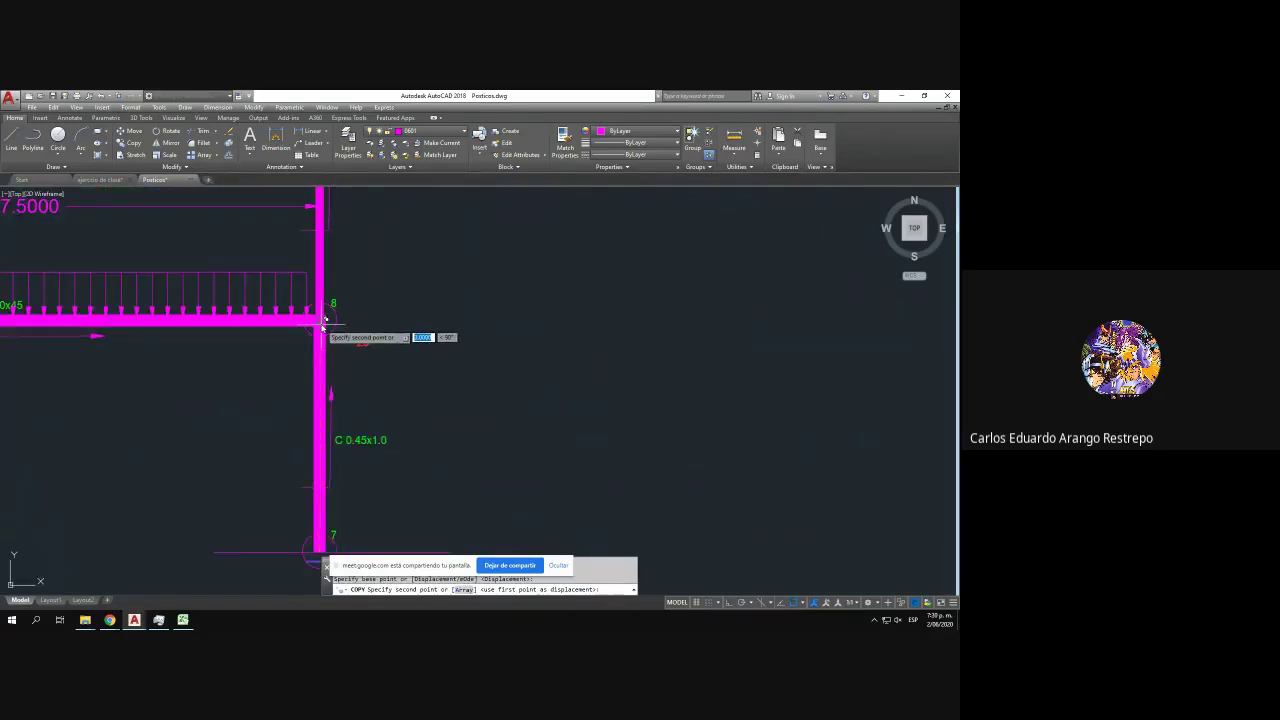
{"action": "key", "text": "Escape"}
- Change the red number below the arrow at node 8 to 23
{"action": "scroll", "coordinate": [345, 335], "scroll_direction": "up", "scroll_amount": 2}
{"action": "scroll", "coordinate": [360, 400], "scroll_direction": "down", "scroll_amount": 4}
{"action": "scroll", "coordinate": [350, 409], "scroll_direction": "up", "scroll_amount": 2}
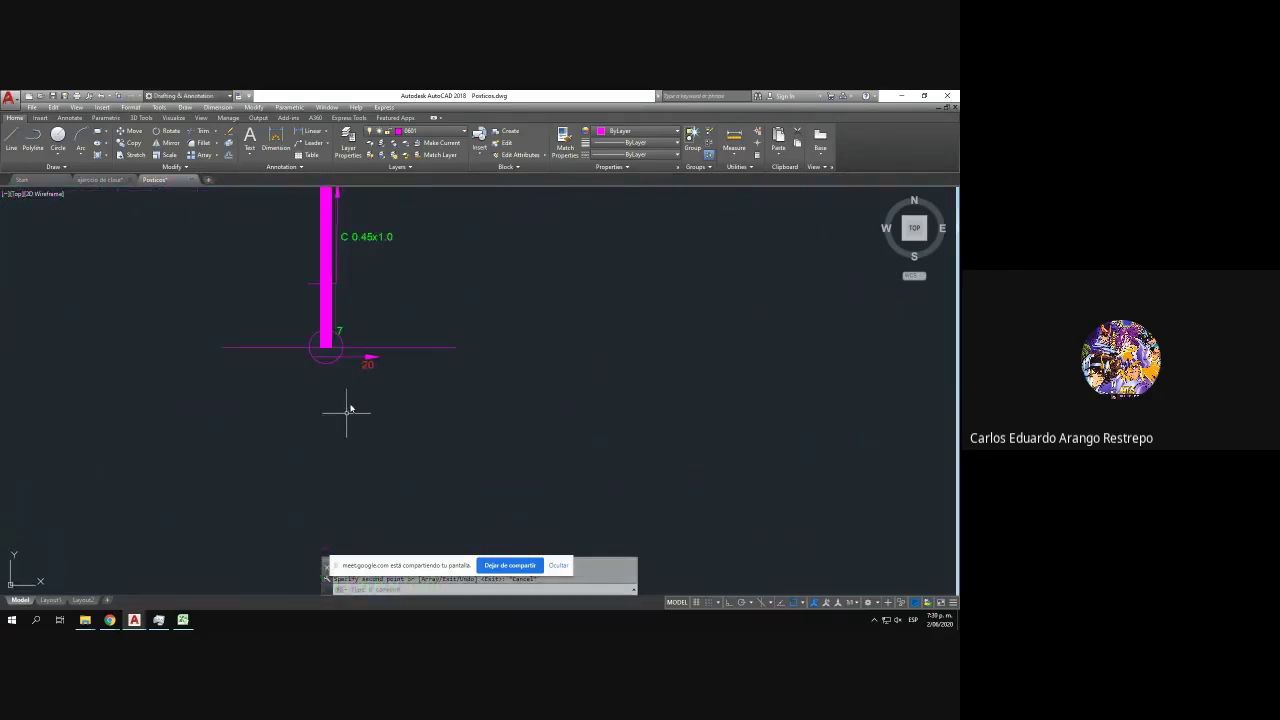
{"action": "scroll", "coordinate": [360, 430], "scroll_direction": "down", "scroll_amount": 3}
{"action": "scroll", "coordinate": [377, 374], "scroll_direction": "up", "scroll_amount": 3}
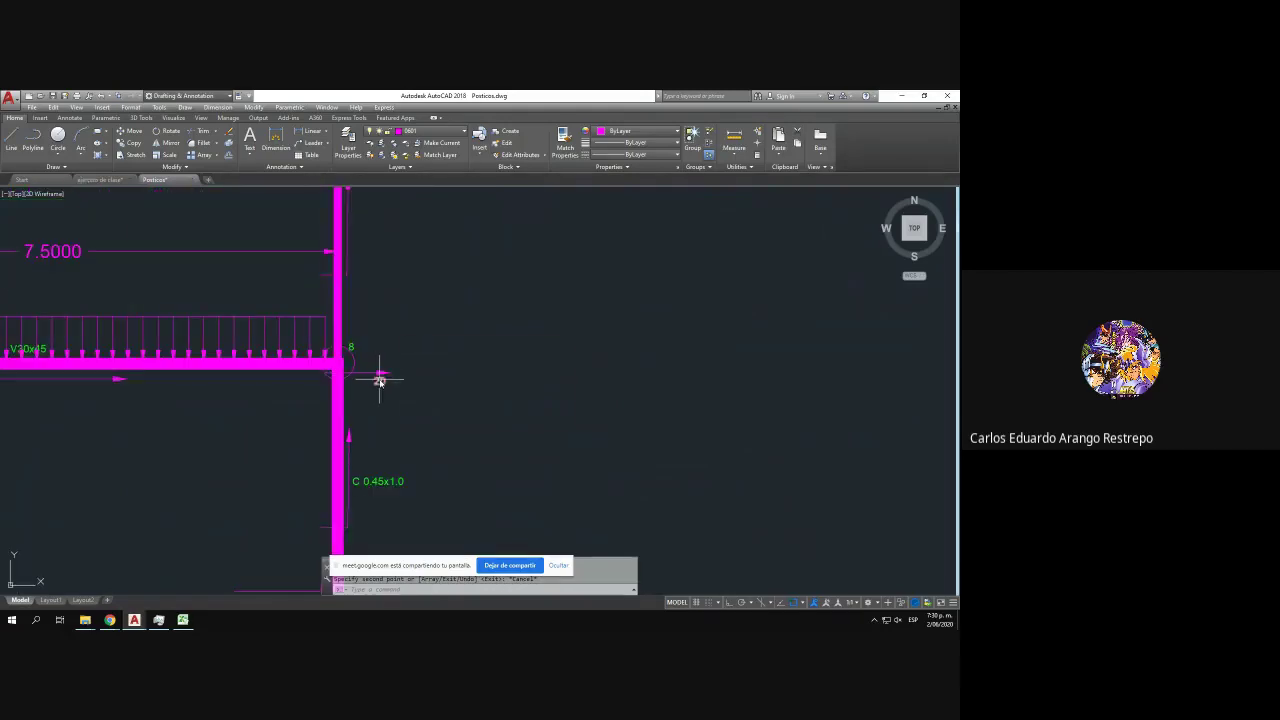
{"action": "double_click", "coordinate": [379, 378]}
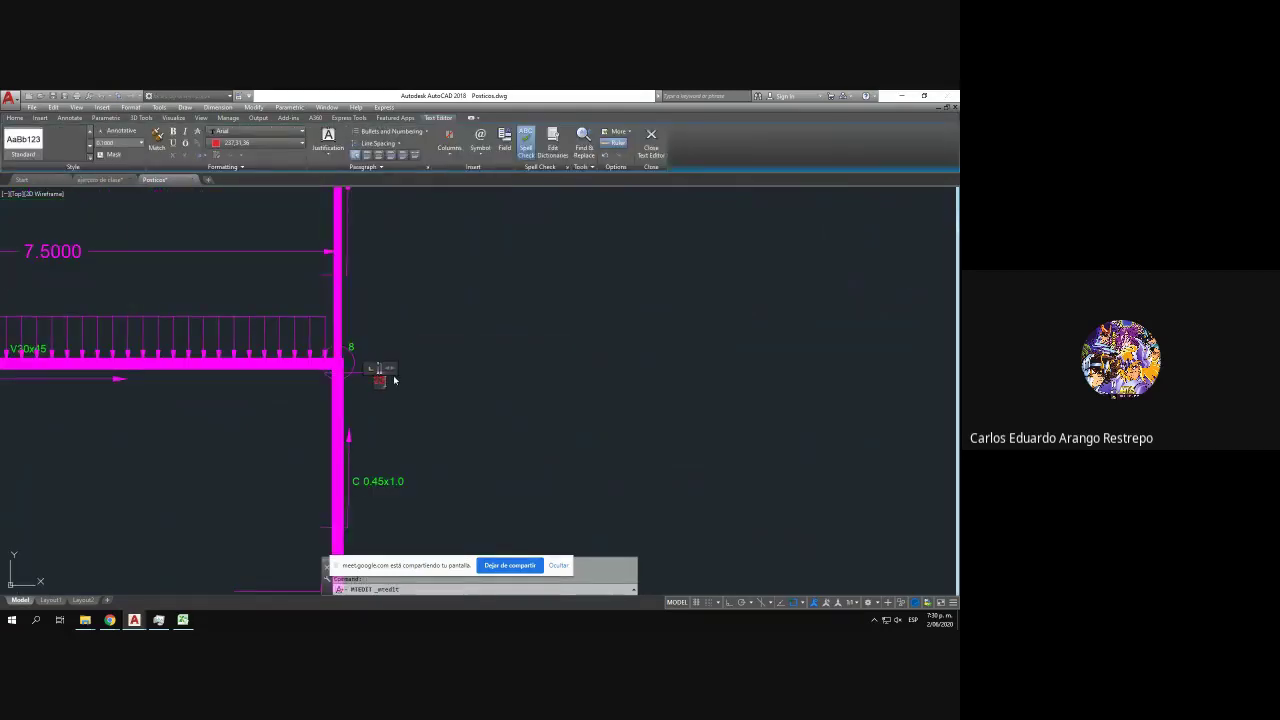
{"action": "left_click", "coordinate": [452, 405]}
- Copy the arrow and its red number 23 from node 8 up to node 9 at the end of the upper beam
{"action": "scroll", "coordinate": [345, 300], "scroll_direction": "up", "scroll_amount": 4}
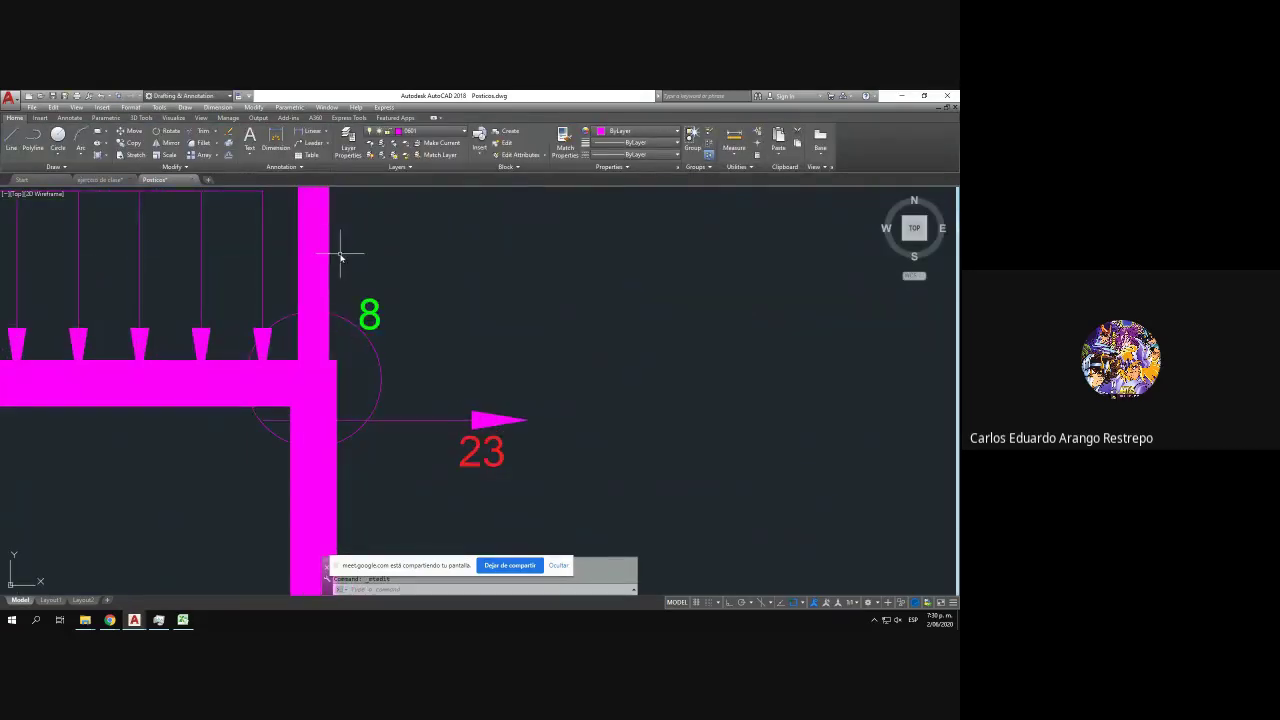
{"action": "left_click", "coordinate": [458, 468]}
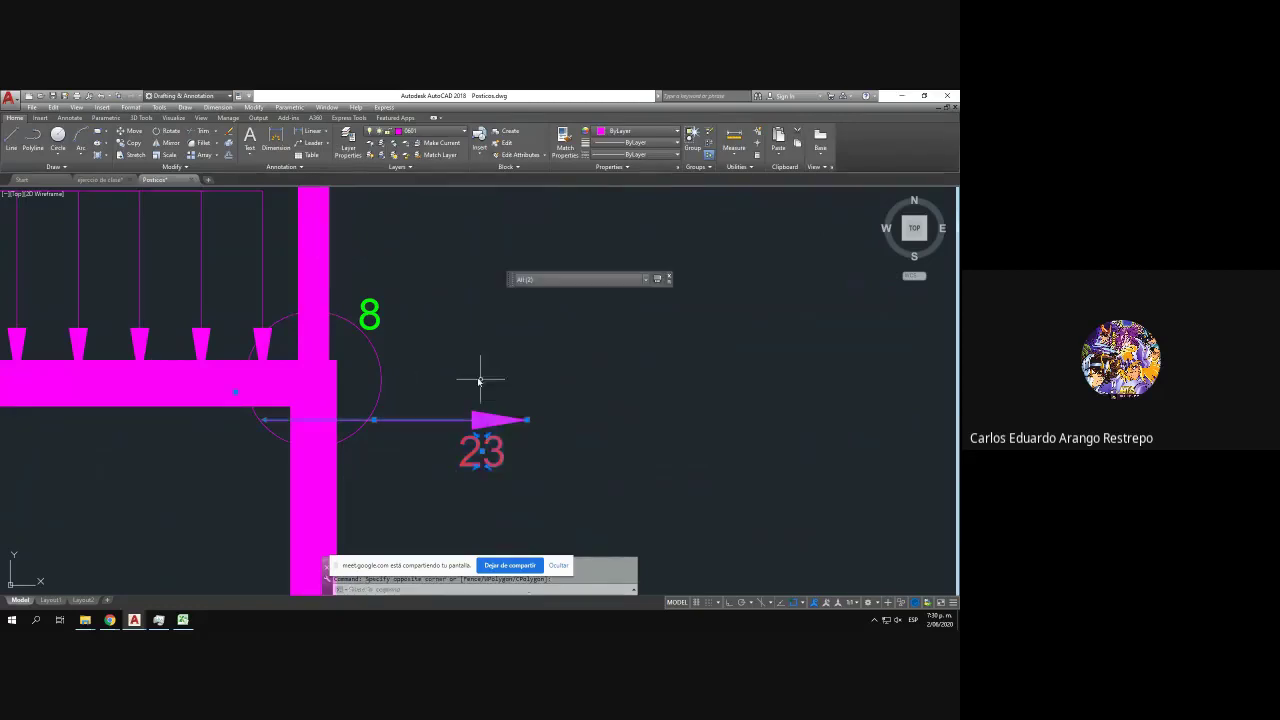
{"action": "left_click", "coordinate": [128, 143]}
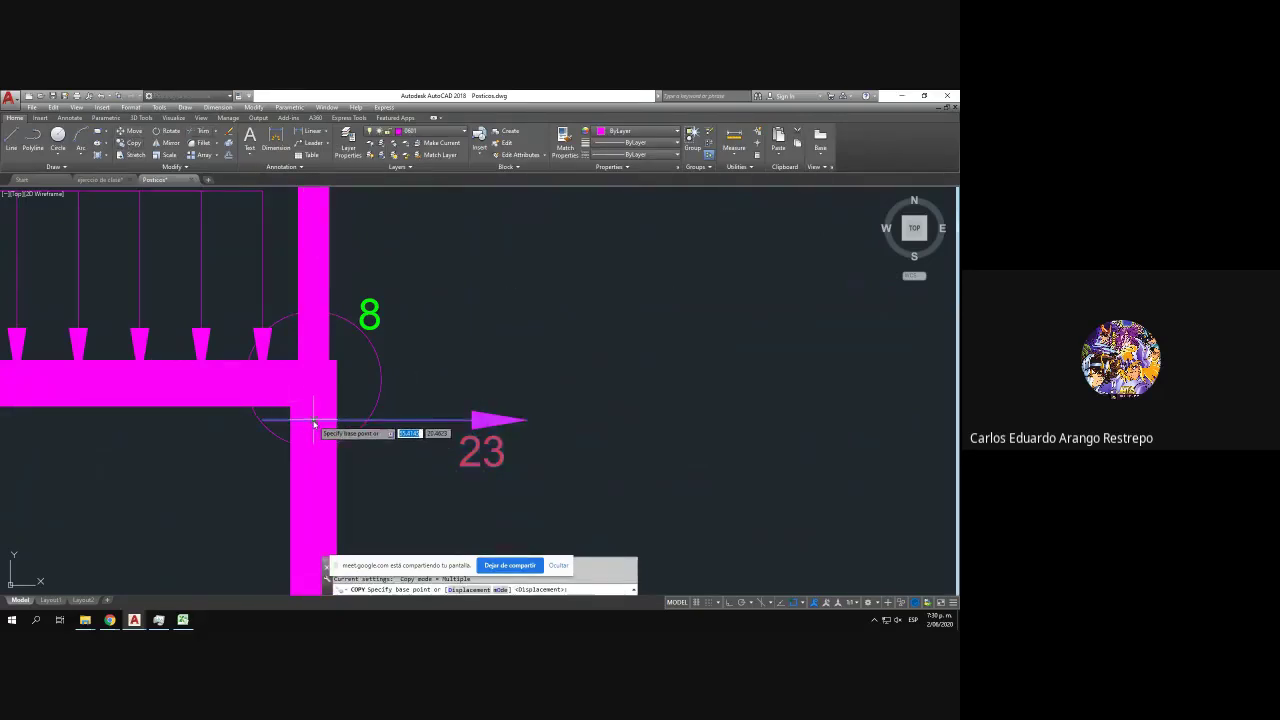
{"action": "left_click", "coordinate": [315, 420]}
{"action": "scroll", "coordinate": [316, 418], "scroll_direction": "down", "scroll_amount": 8}
{"action": "scroll", "coordinate": [318, 283], "scroll_direction": "up", "scroll_amount": 6}
{"action": "left_click", "coordinate": [305, 255]}
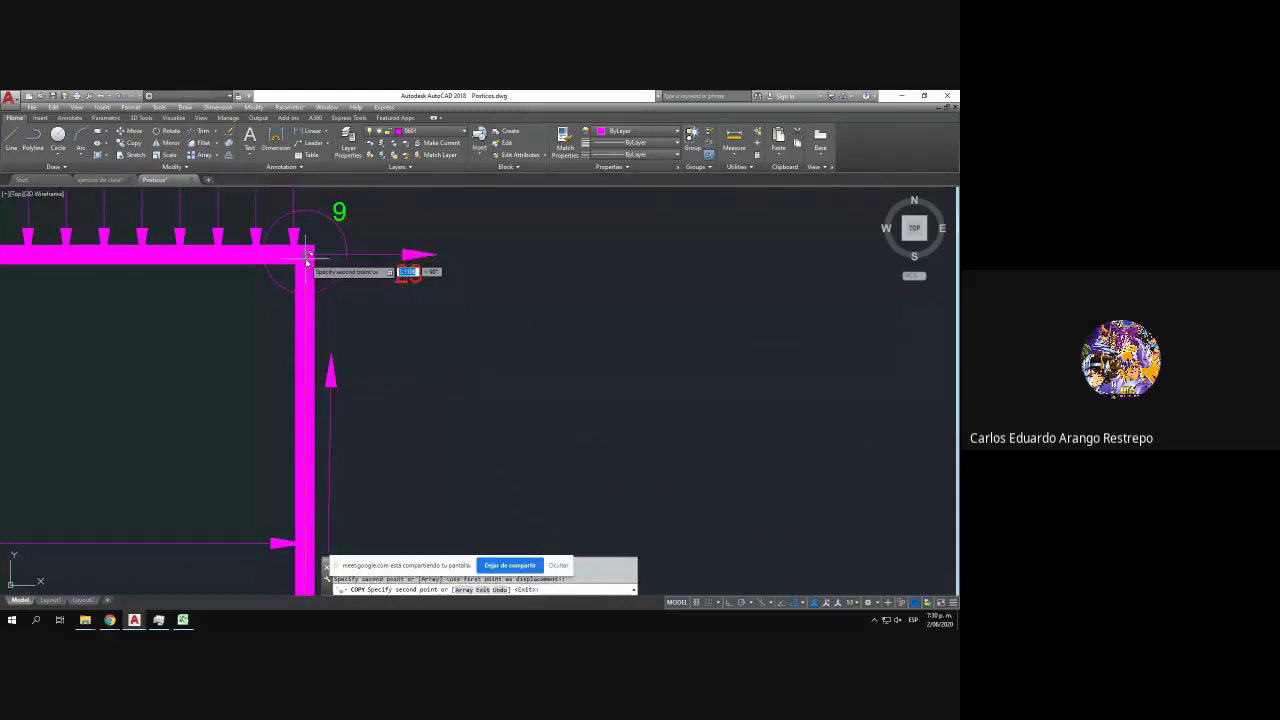
{"action": "key", "text": "Escape"}
- Change the red number below the arrow at node 9 to 26
{"action": "scroll", "coordinate": [336, 270], "scroll_direction": "down", "scroll_amount": 6}
{"action": "left_click_drag", "start_coordinate": [352, 480], "coordinate": [361, 325]}
{"action": "scroll", "coordinate": [340, 277], "scroll_direction": "up", "scroll_amount": 4}
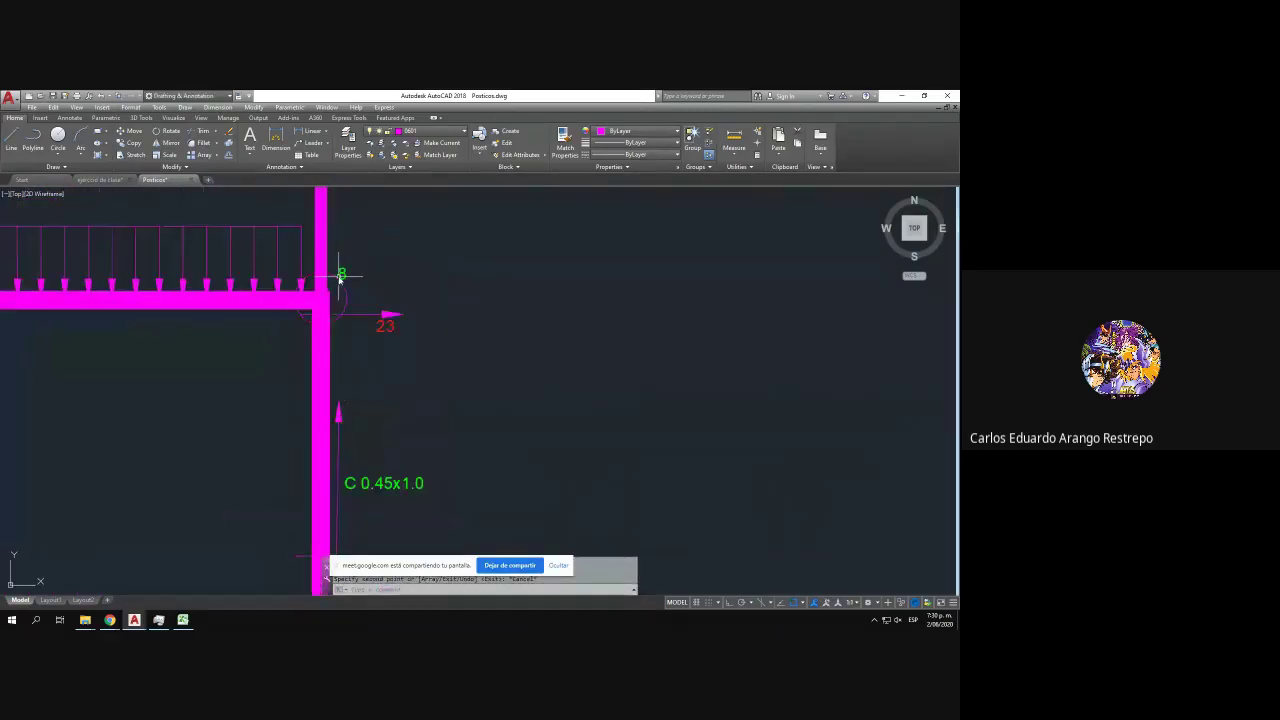
{"action": "left_click_drag", "start_coordinate": [343, 275], "coordinate": [363, 503]}
{"action": "scroll", "coordinate": [382, 409], "scroll_direction": "down", "scroll_amount": 6}
{"action": "scroll", "coordinate": [392, 318], "scroll_direction": "up", "scroll_amount": 3}
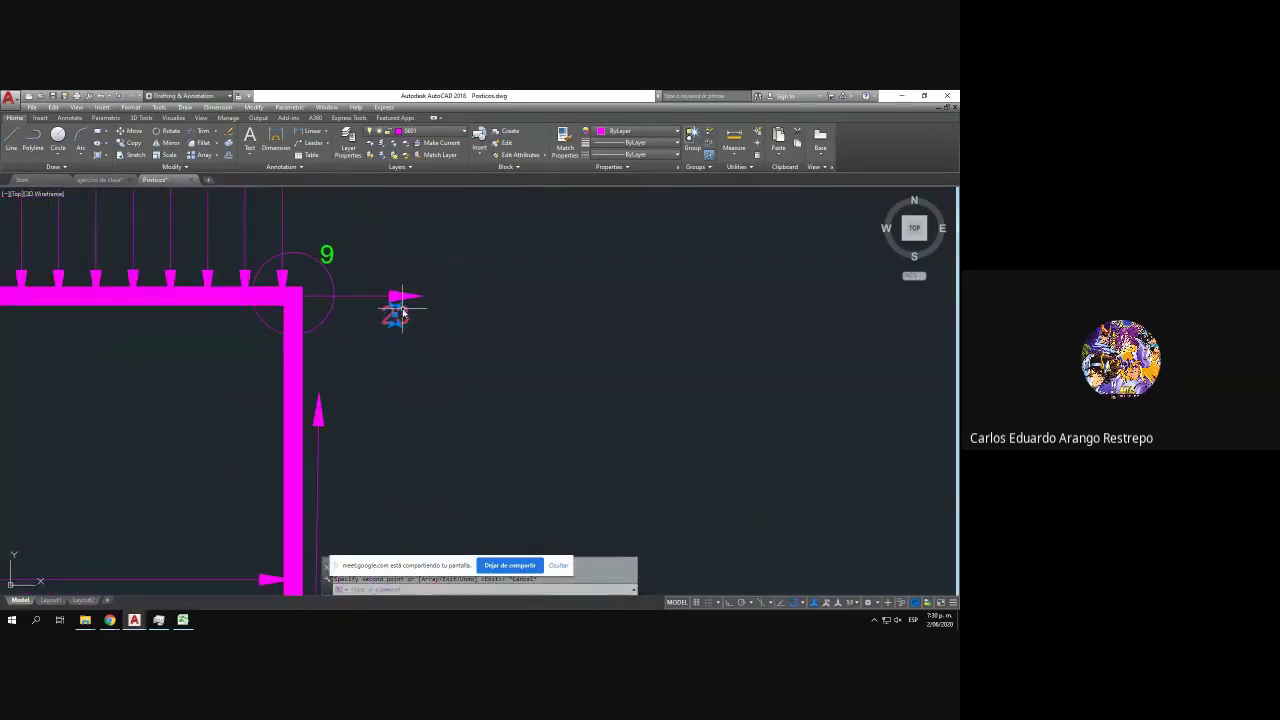
{"action": "double_click", "coordinate": [395, 313]}
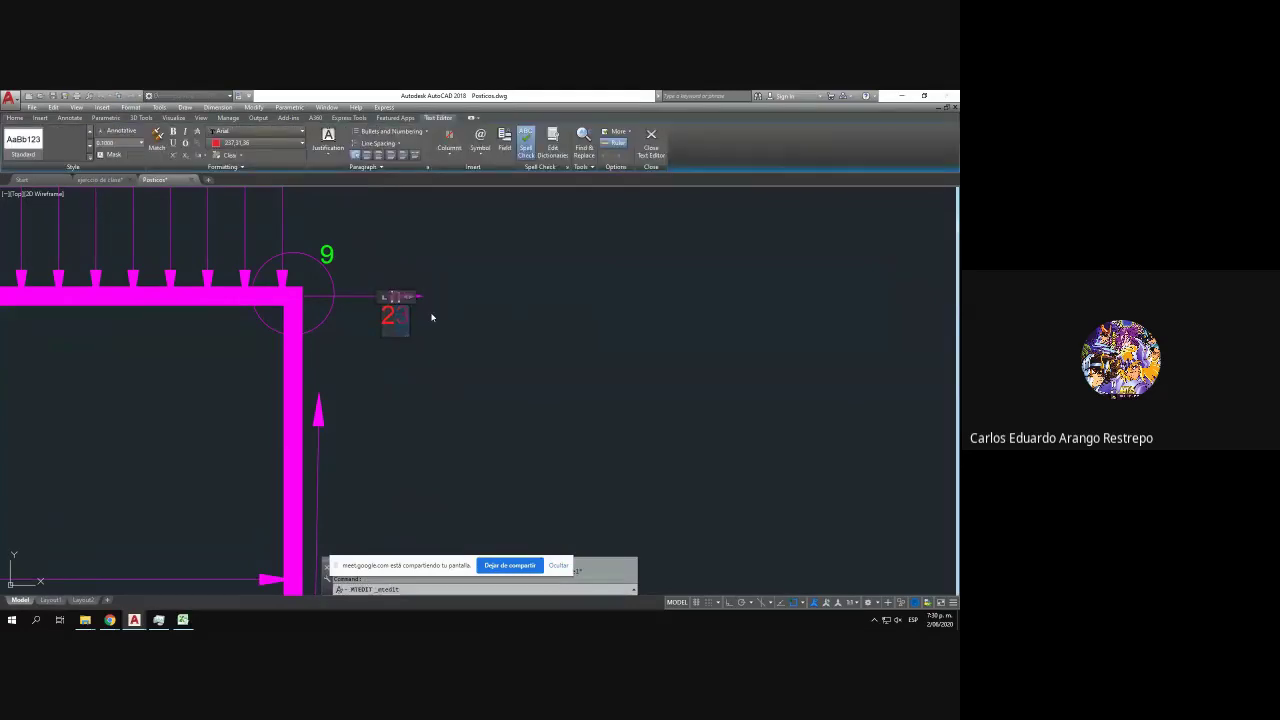
{"action": "left_click", "coordinate": [440, 355]}
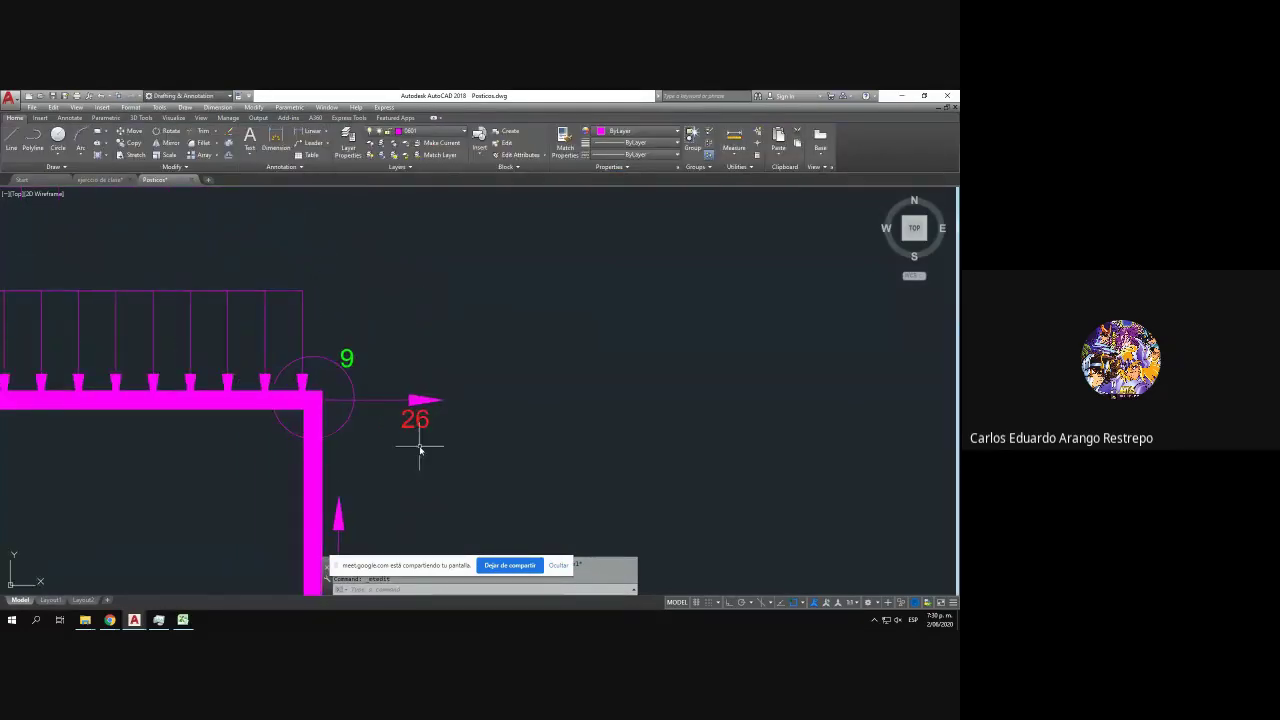
- Check the red arrow numbers against the node numbers across the frame, from the base supports to both beam levels
{"action": "scroll", "coordinate": [423, 430], "scroll_direction": "down", "scroll_amount": 3}
{"action": "scroll", "coordinate": [585, 392], "scroll_direction": "down", "scroll_amount": 2}
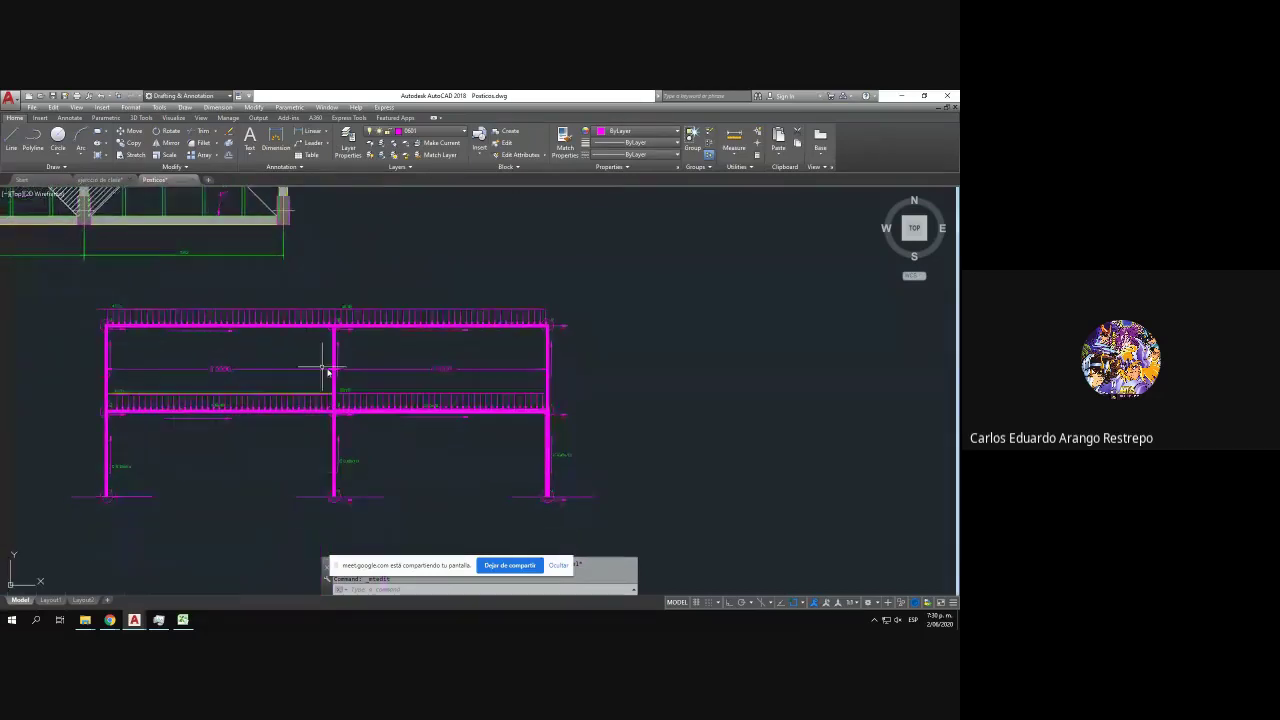
{"action": "scroll", "coordinate": [580, 343], "scroll_direction": "up", "scroll_amount": 5}
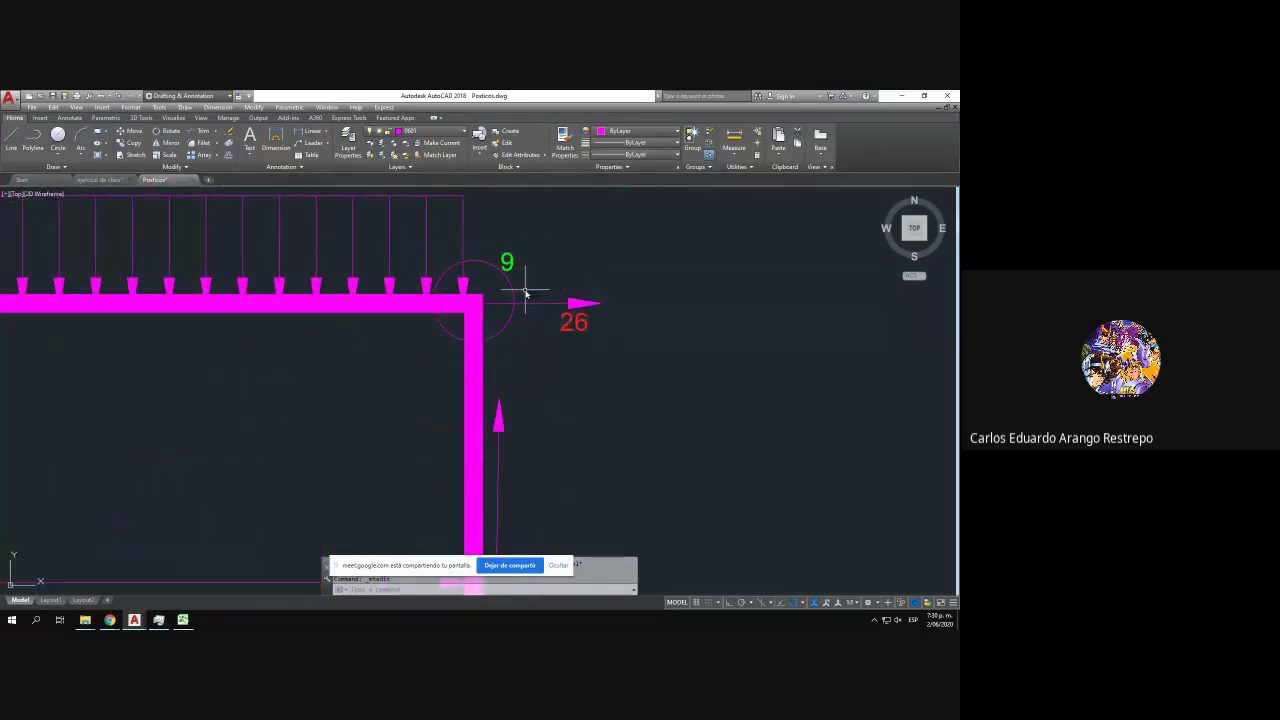
{"action": "scroll", "coordinate": [470, 300], "scroll_direction": "down", "scroll_amount": 2}
{"action": "scroll", "coordinate": [444, 304], "scroll_direction": "down", "scroll_amount": 2}
{"action": "scroll", "coordinate": [454, 318], "scroll_direction": "up", "scroll_amount": 2}
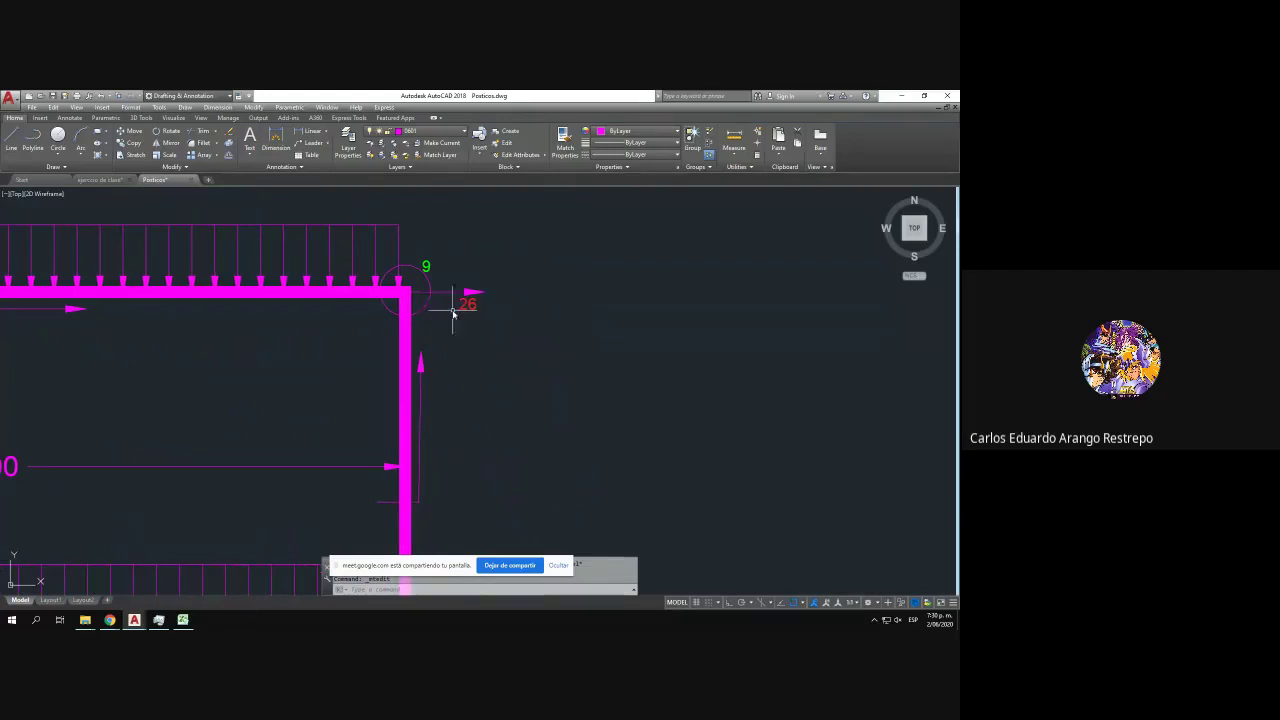
{"action": "scroll", "coordinate": [478, 332], "scroll_direction": "down", "scroll_amount": 4}
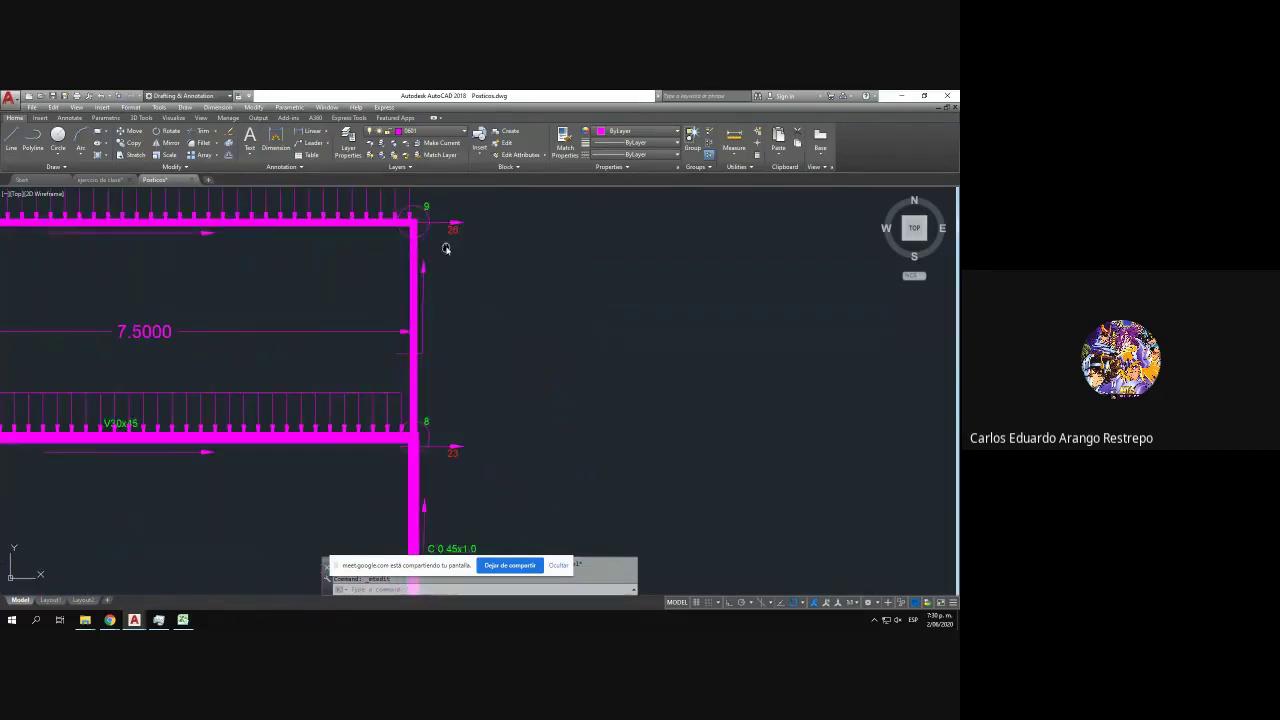
{"action": "scroll", "coordinate": [329, 471], "scroll_direction": "up", "scroll_amount": 3}
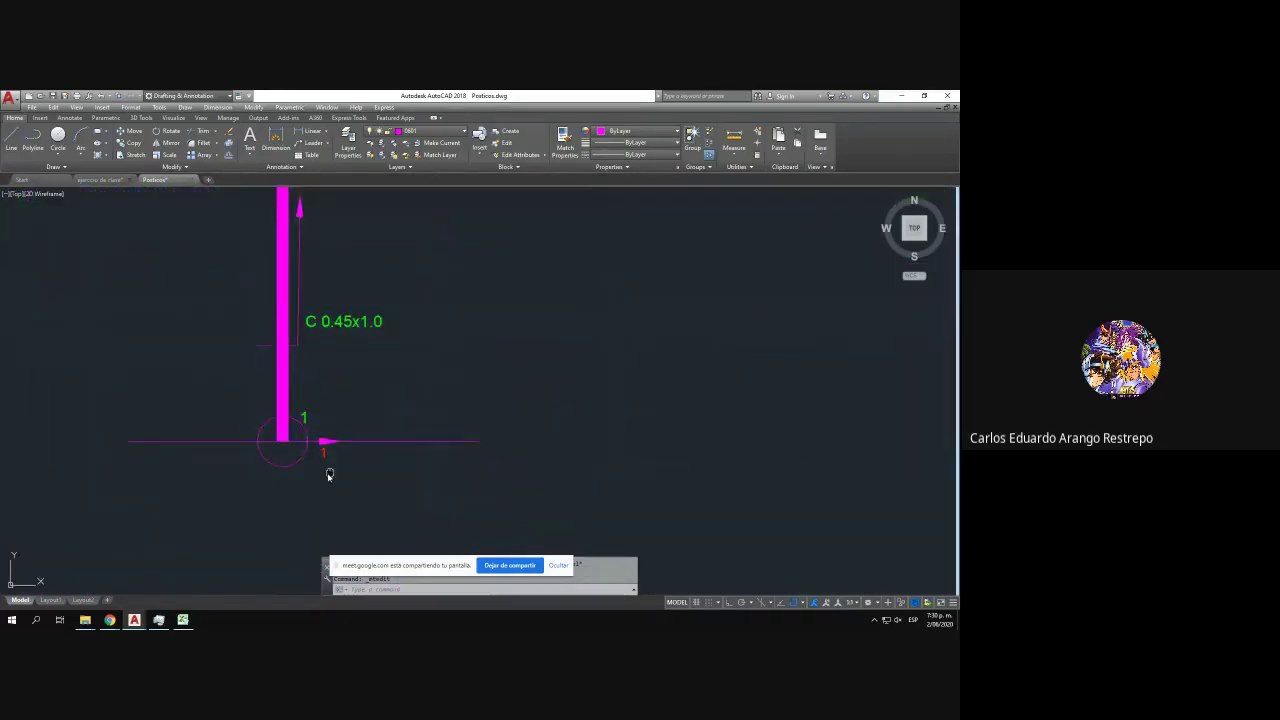
{"action": "scroll", "coordinate": [349, 466], "scroll_direction": "down", "scroll_amount": 5}
{"action": "scroll", "coordinate": [472, 485], "scroll_direction": "up", "scroll_amount": 5}
{"action": "scroll", "coordinate": [514, 486], "scroll_direction": "down", "scroll_amount": 4}
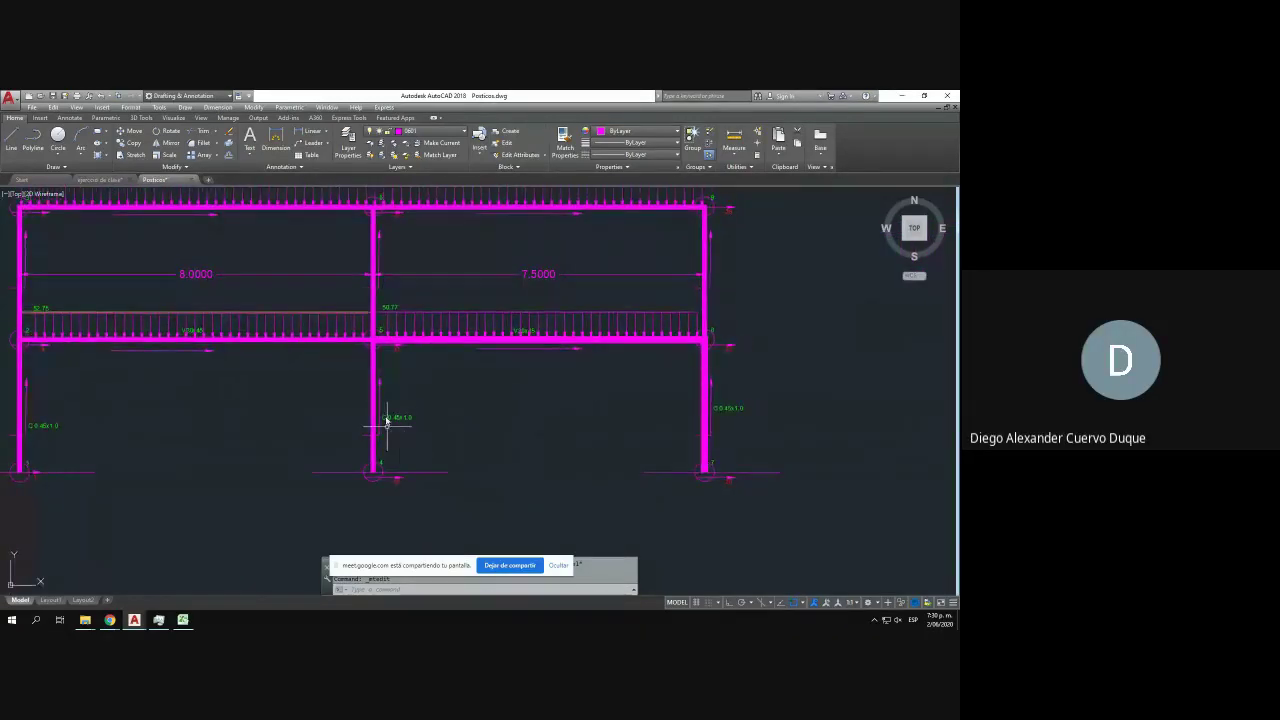
{"action": "scroll", "coordinate": [380, 410], "scroll_direction": "up", "scroll_amount": 4}
{"action": "left_click_drag", "start_coordinate": [418, 316], "coordinate": [388, 200]}
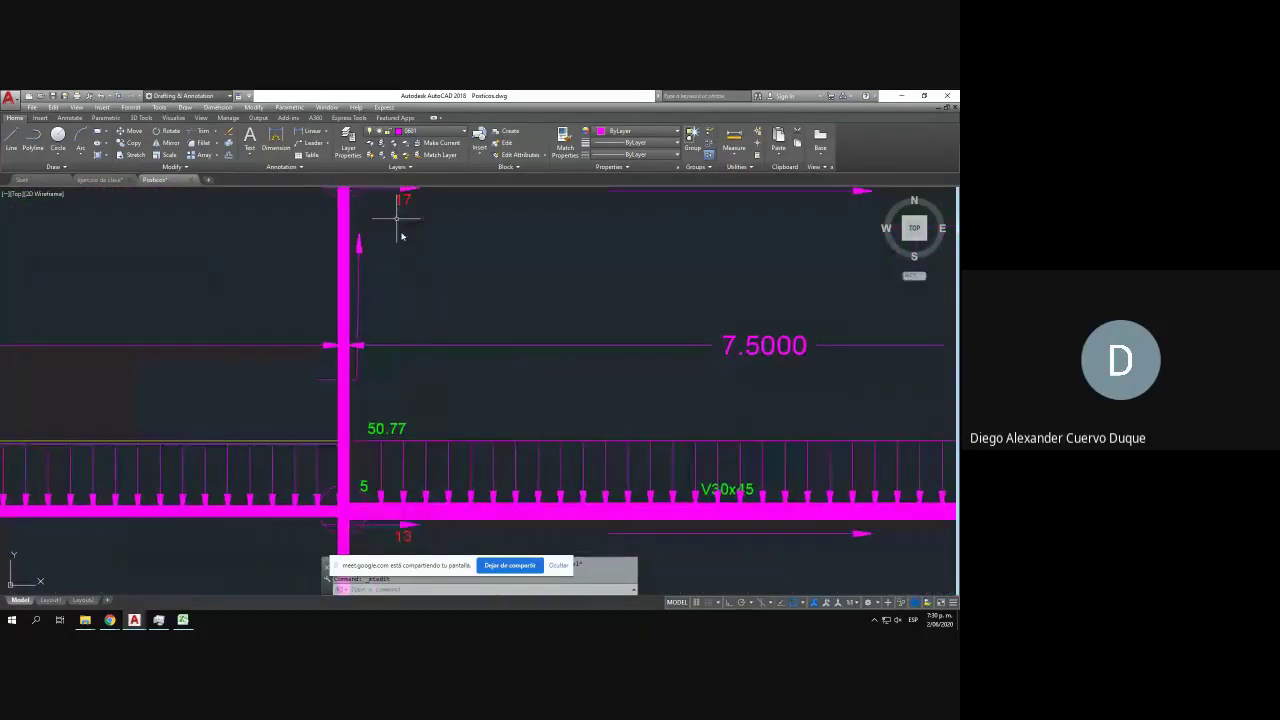
{"action": "left_click_drag", "start_coordinate": [404, 525], "coordinate": [395, 449]}
{"action": "mouse_move", "coordinate": [350, 294]}
{"action": "left_mouse_down"}
{"action": "mouse_move", "coordinate": [369, 549]}
{"action": "mouse_move", "coordinate": [394, 347]}
{"action": "left_mouse_up"}
{"action": "left_click_drag", "start_coordinate": [358, 547], "coordinate": [424, 461]}
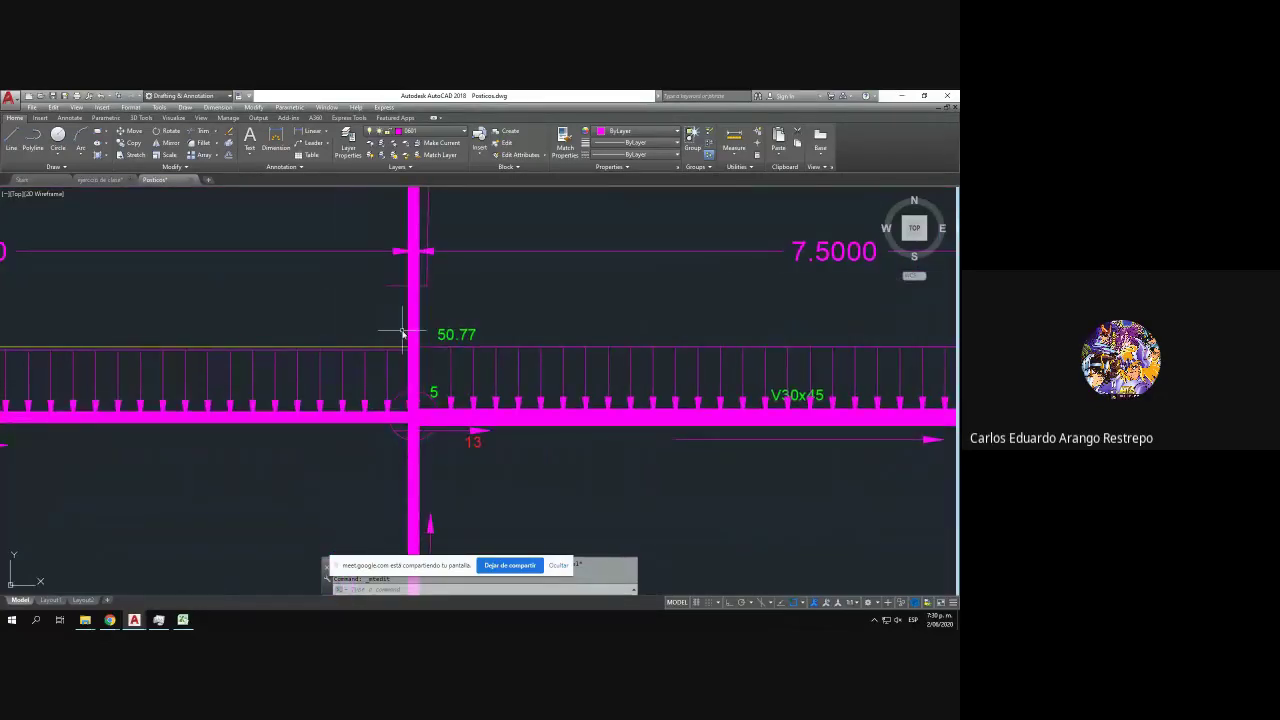
{"action": "scroll", "coordinate": [473, 335], "scroll_direction": "down", "scroll_amount": 2}
{"action": "left_click_drag", "start_coordinate": [477, 321], "coordinate": [466, 485]}
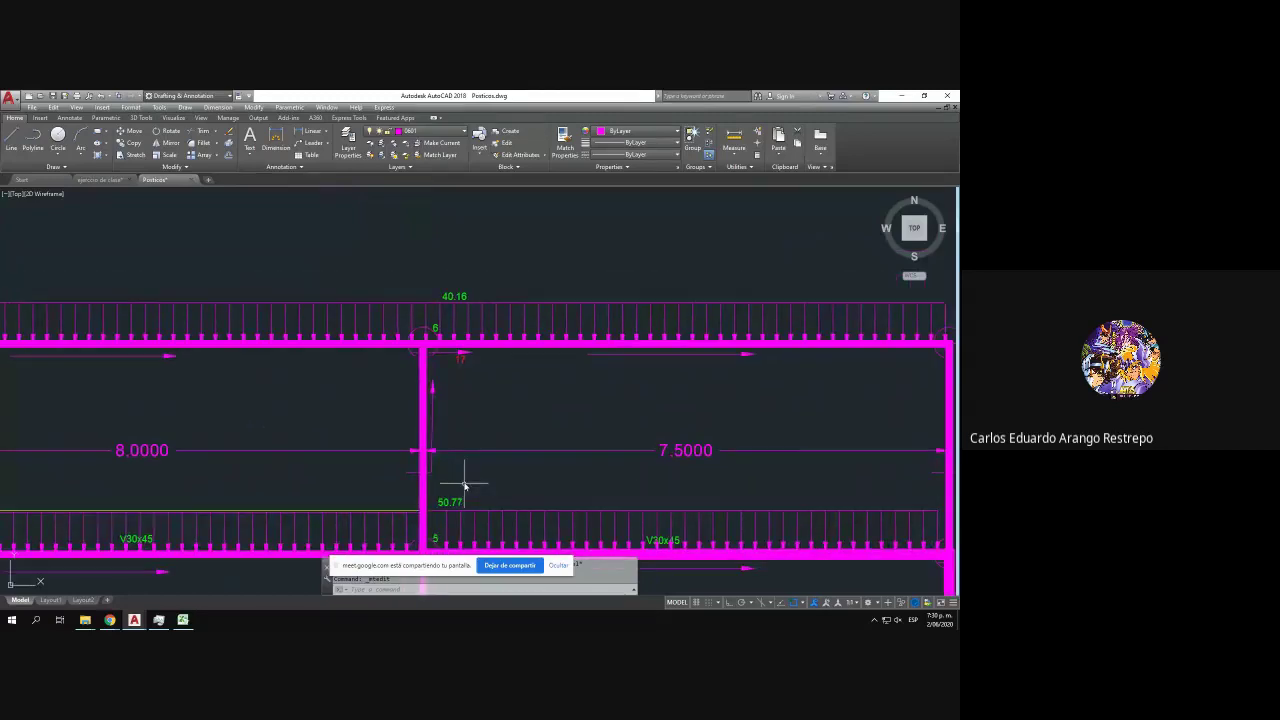
- Change the red number below the arrow at node 6, atop the middle column, to 16
{"action": "scroll", "coordinate": [458, 352], "scroll_direction": "up", "scroll_amount": 4}
{"action": "left_click", "coordinate": [475, 375]}
{"action": "left_click", "coordinate": [469, 369]}
{"action": "double_click", "coordinate": [466, 370]}
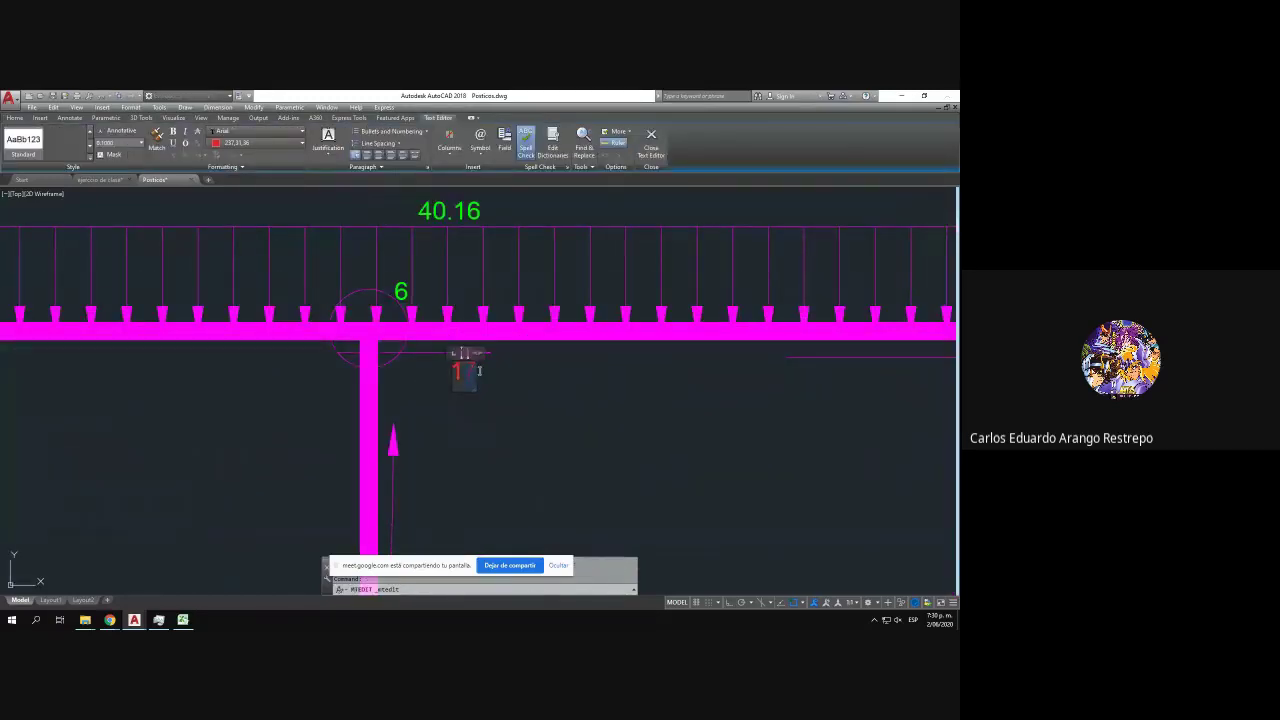
{"action": "left_click", "coordinate": [337, 363]}
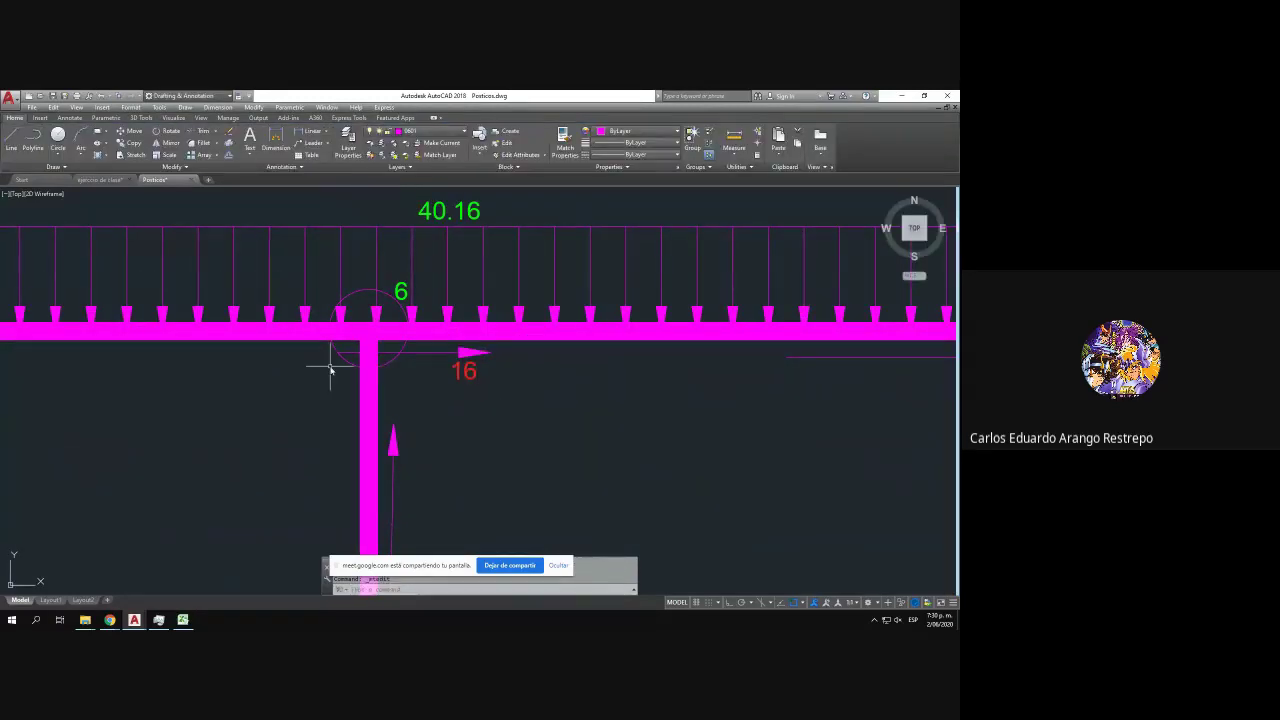
- Edit the red number below the arrow at base node 7
{"action": "scroll", "coordinate": [309, 274], "scroll_direction": "down", "scroll_amount": 5}
{"action": "scroll", "coordinate": [532, 524], "scroll_direction": "up", "scroll_amount": 5}
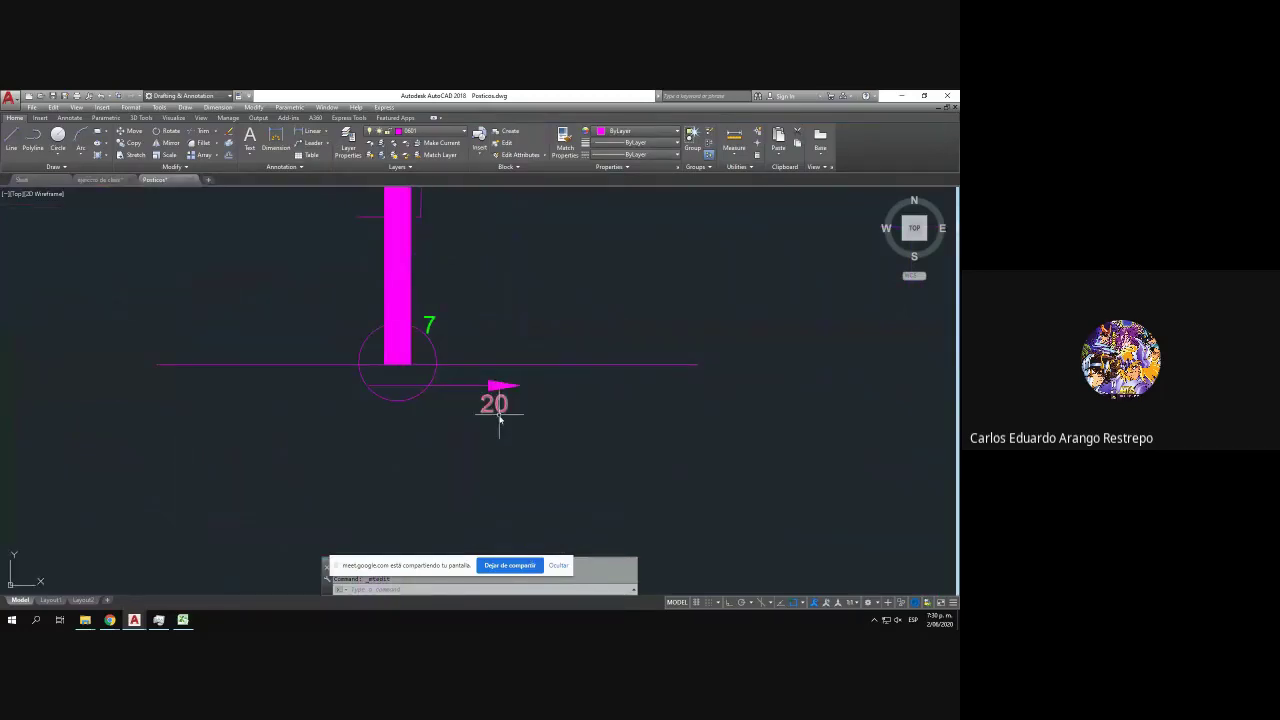
{"action": "double_click", "coordinate": [496, 404]}
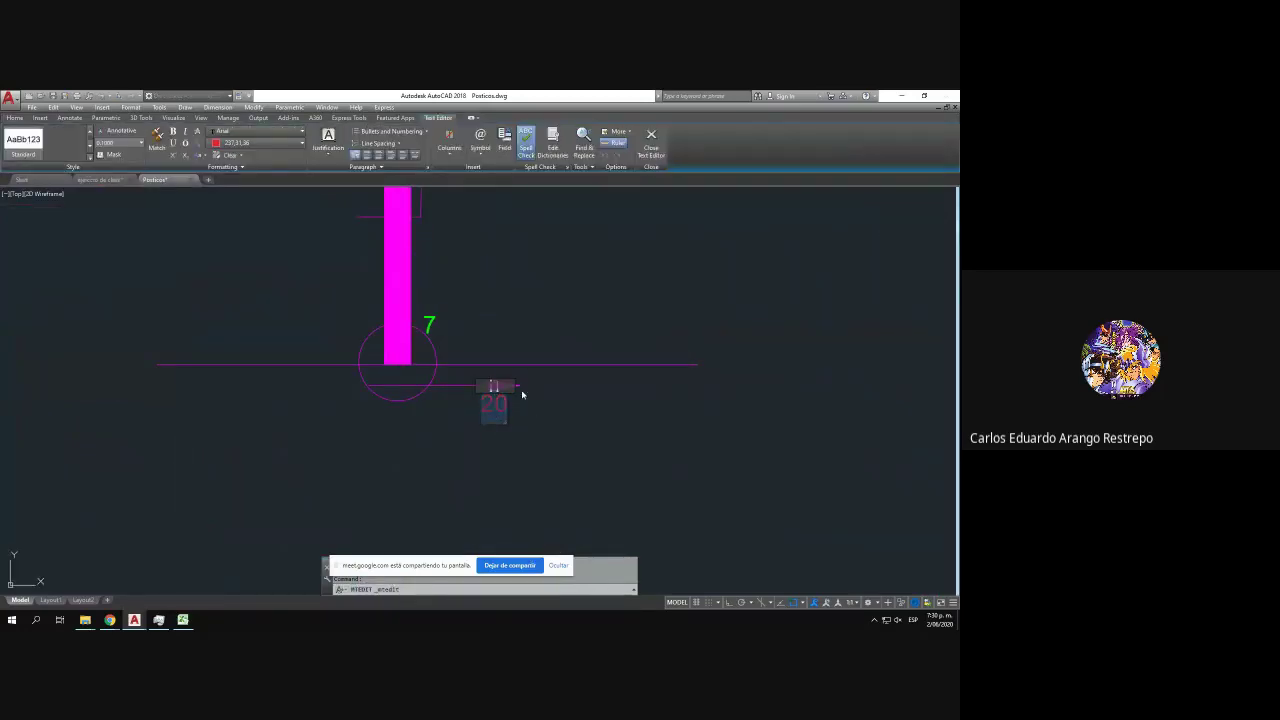
{"action": "left_click", "coordinate": [663, 466]}
{"action": "scroll", "coordinate": [523, 409], "scroll_direction": "down", "scroll_amount": 5}
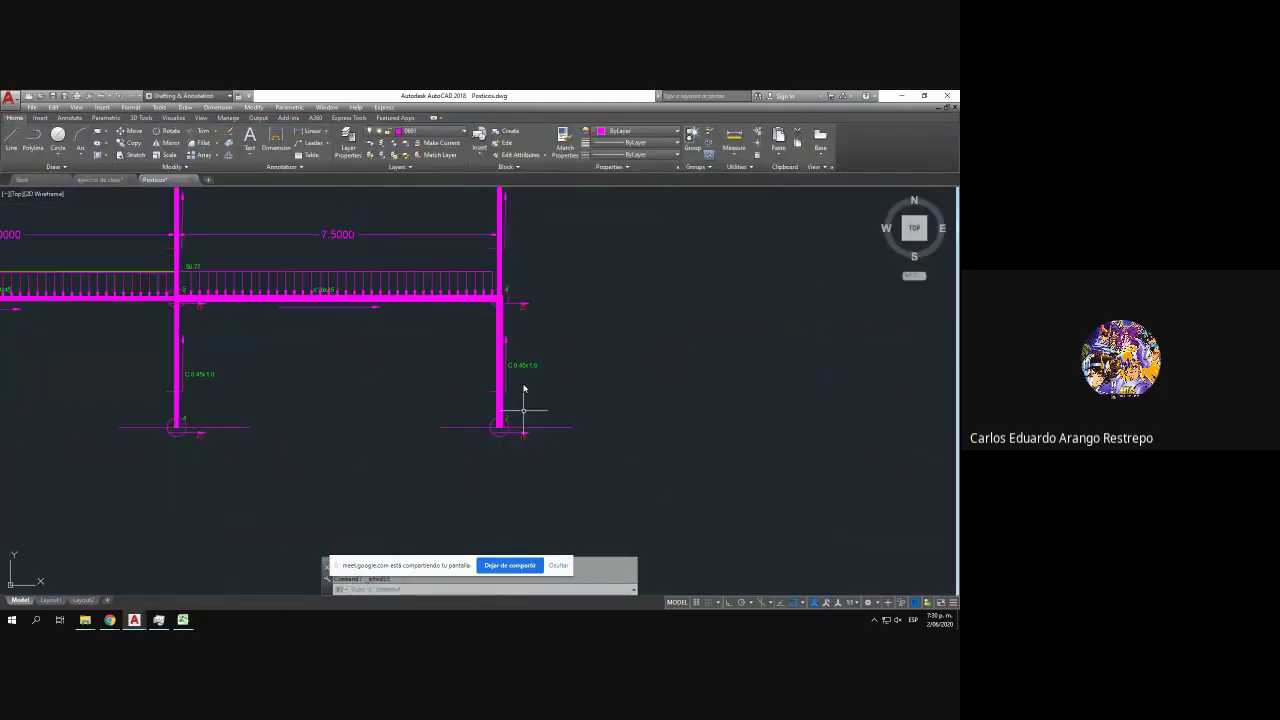
- Correct the red number below the arrow at node 8 to 22
{"action": "scroll", "coordinate": [472, 428], "scroll_direction": "up", "scroll_amount": 5}
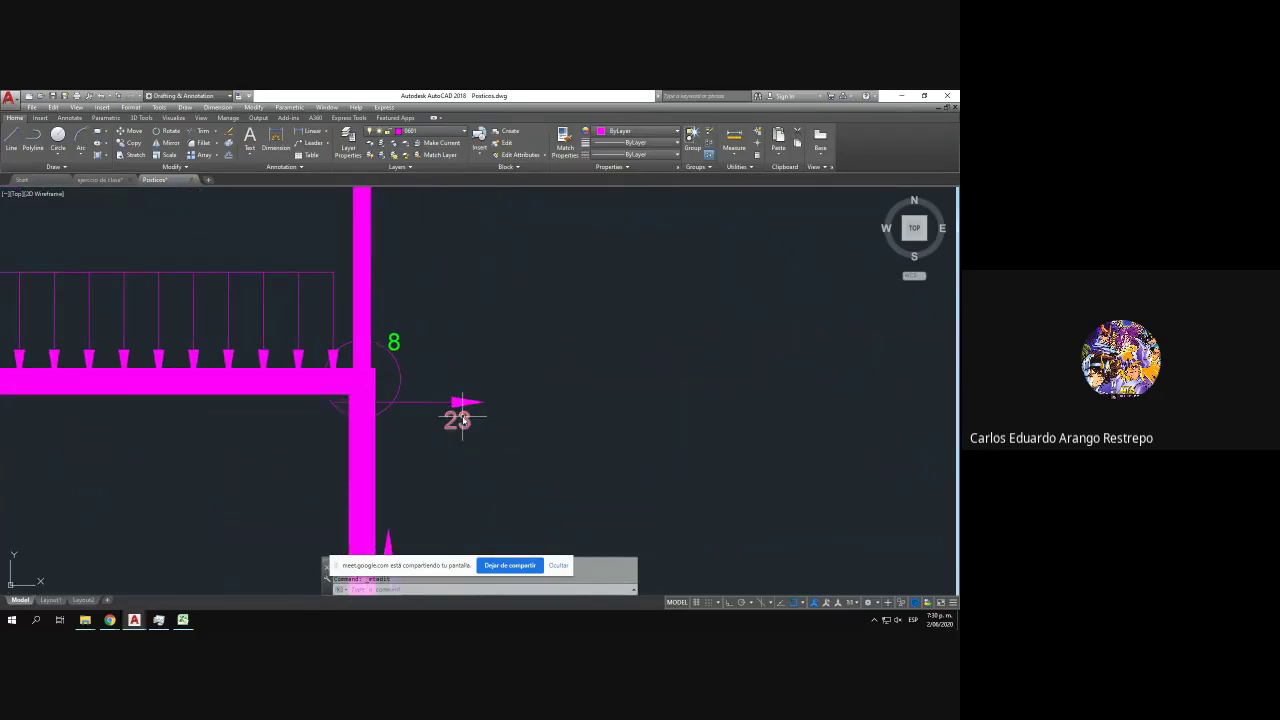
{"action": "left_click", "coordinate": [463, 421]}
{"action": "double_click", "coordinate": [463, 421]}
{"action": "type", "text": "22"}
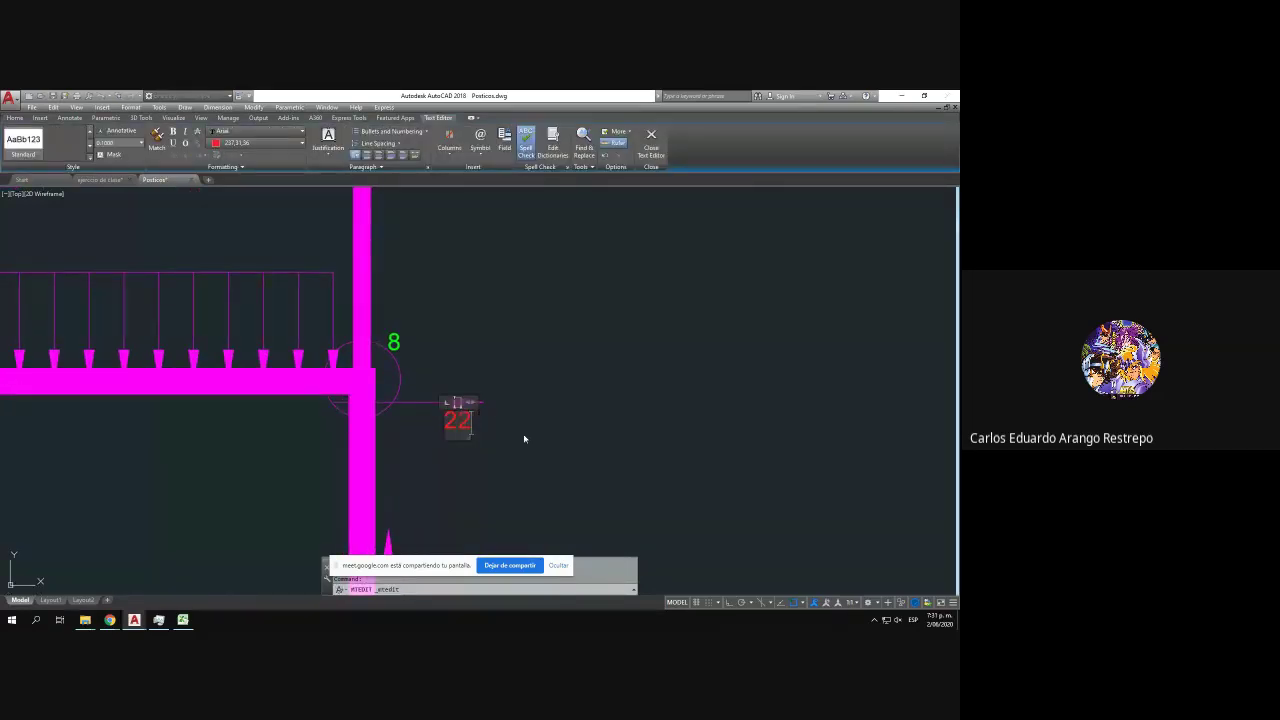
{"action": "left_click", "coordinate": [523, 437]}
- Correct the red number below the arrow at node 9 to 25
{"action": "scroll", "coordinate": [500, 457], "scroll_direction": "down", "scroll_amount": 3}
{"action": "scroll", "coordinate": [491, 308], "scroll_direction": "up", "scroll_amount": 4}
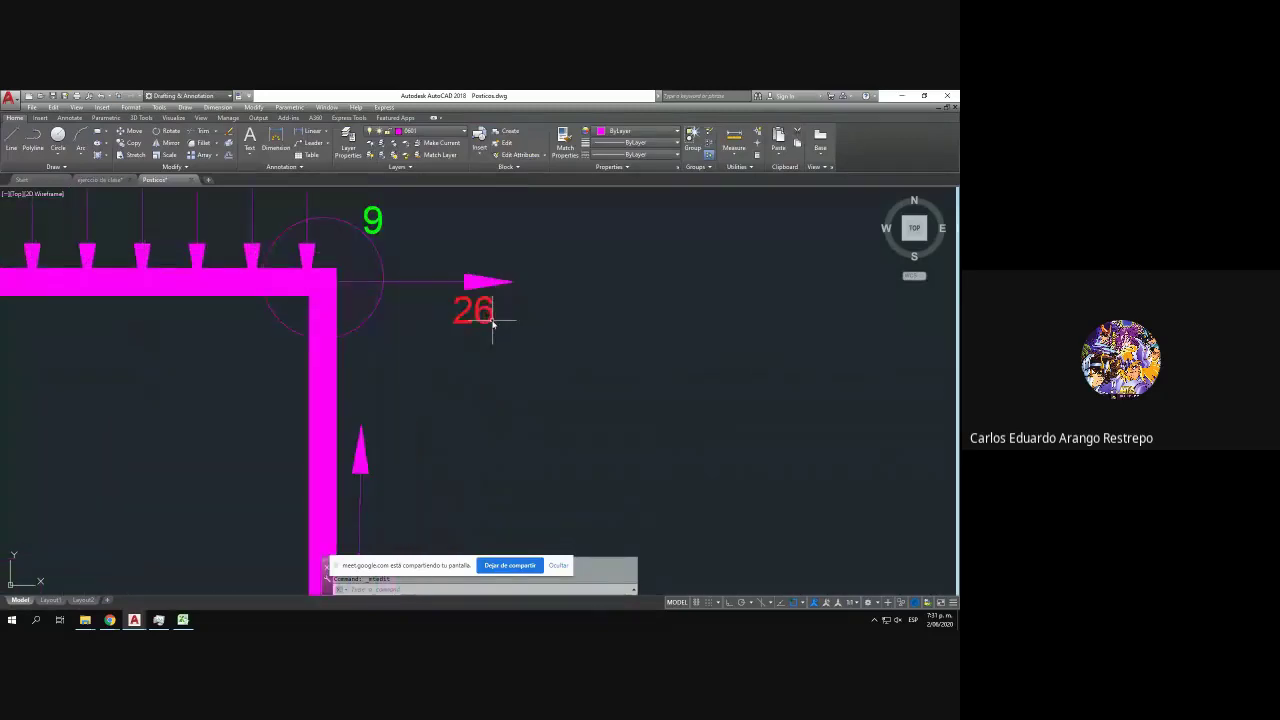
{"action": "left_click", "coordinate": [483, 313]}
{"action": "double_click", "coordinate": [483, 313]}
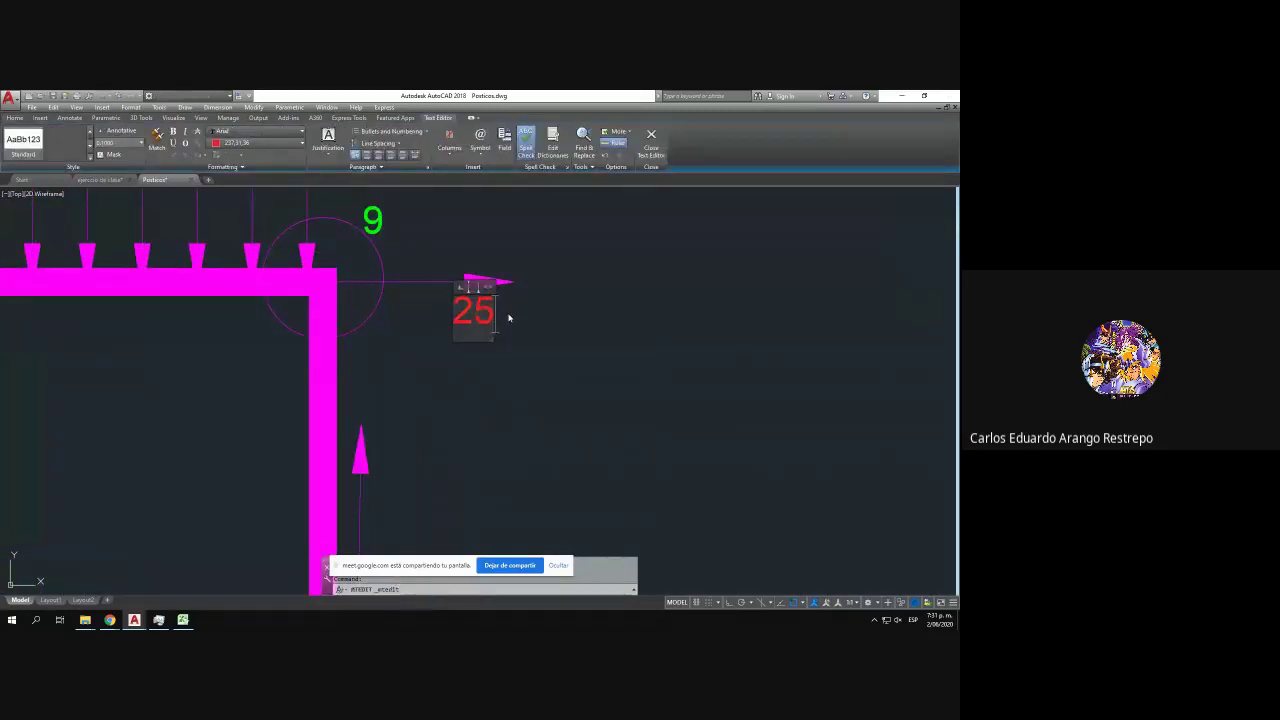
{"action": "left_click", "coordinate": [525, 347]}
{"action": "scroll", "coordinate": [434, 294], "scroll_direction": "down", "scroll_amount": 3}
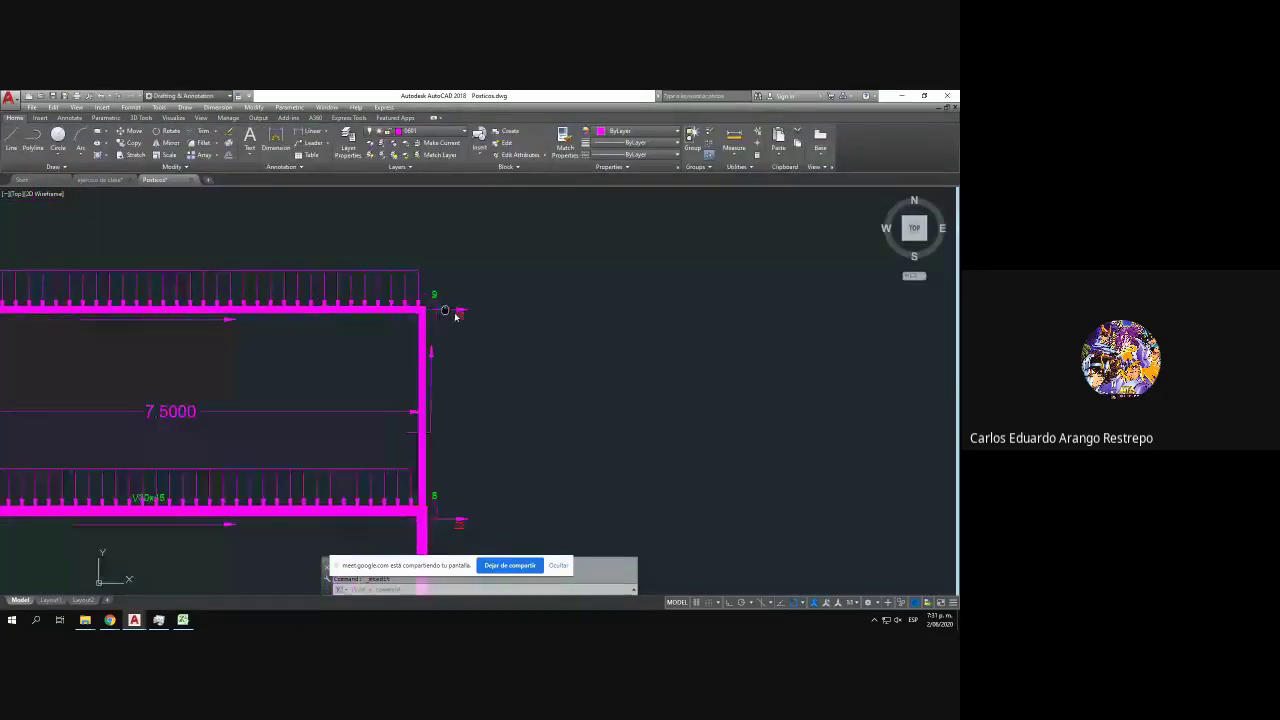
{"action": "scroll", "coordinate": [481, 322], "scroll_direction": "up", "scroll_amount": 3}
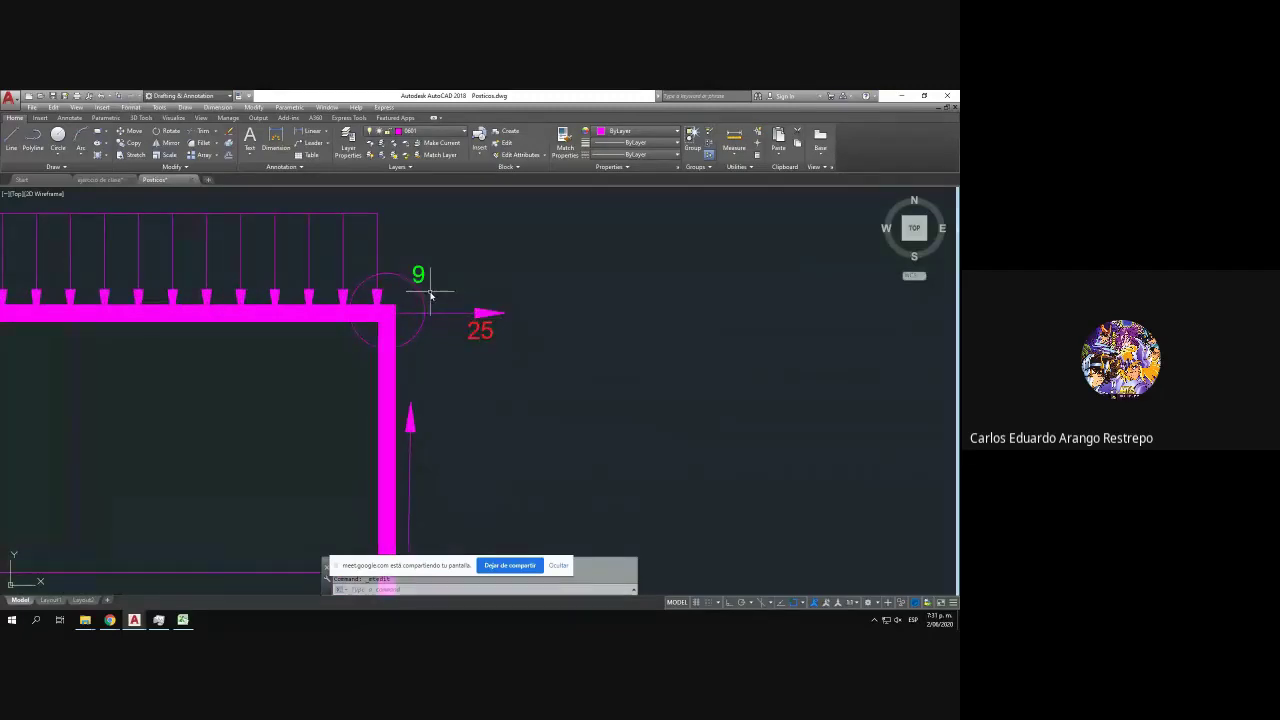
{"action": "scroll", "coordinate": [431, 296], "scroll_direction": "down", "scroll_amount": 4}
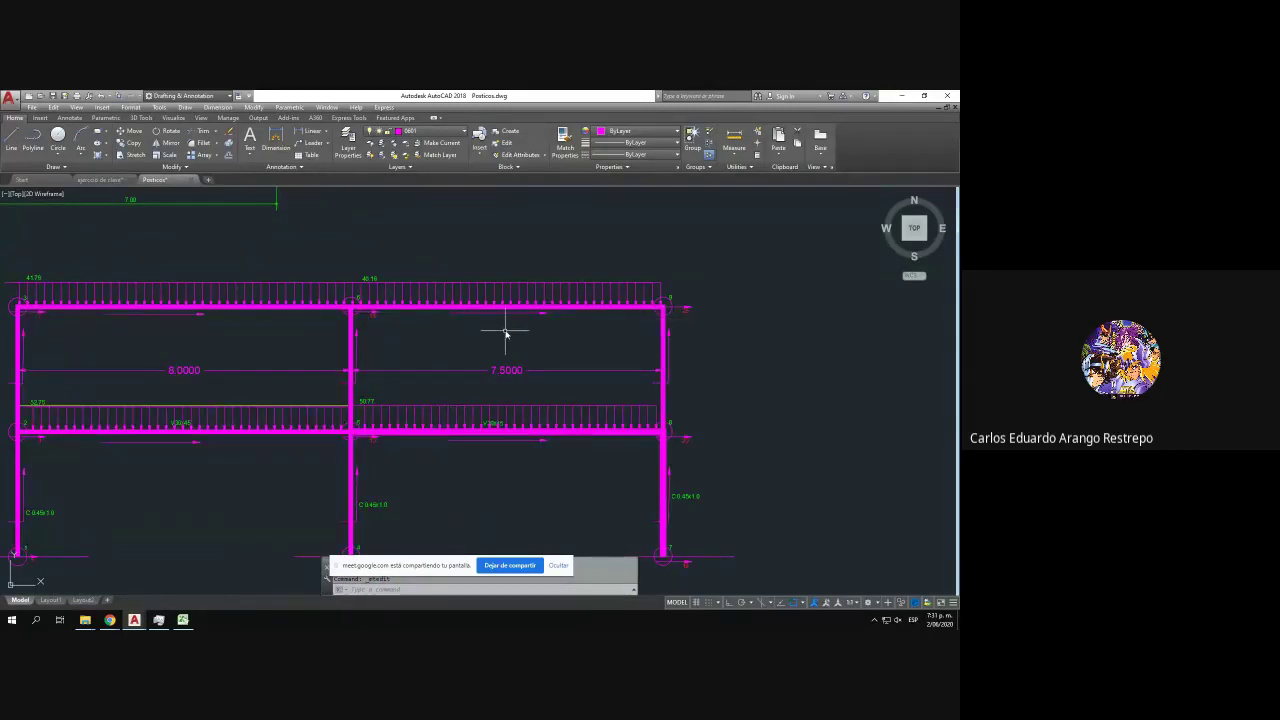
{"action": "scroll", "coordinate": [510, 330], "scroll_direction": "down", "scroll_amount": 2}
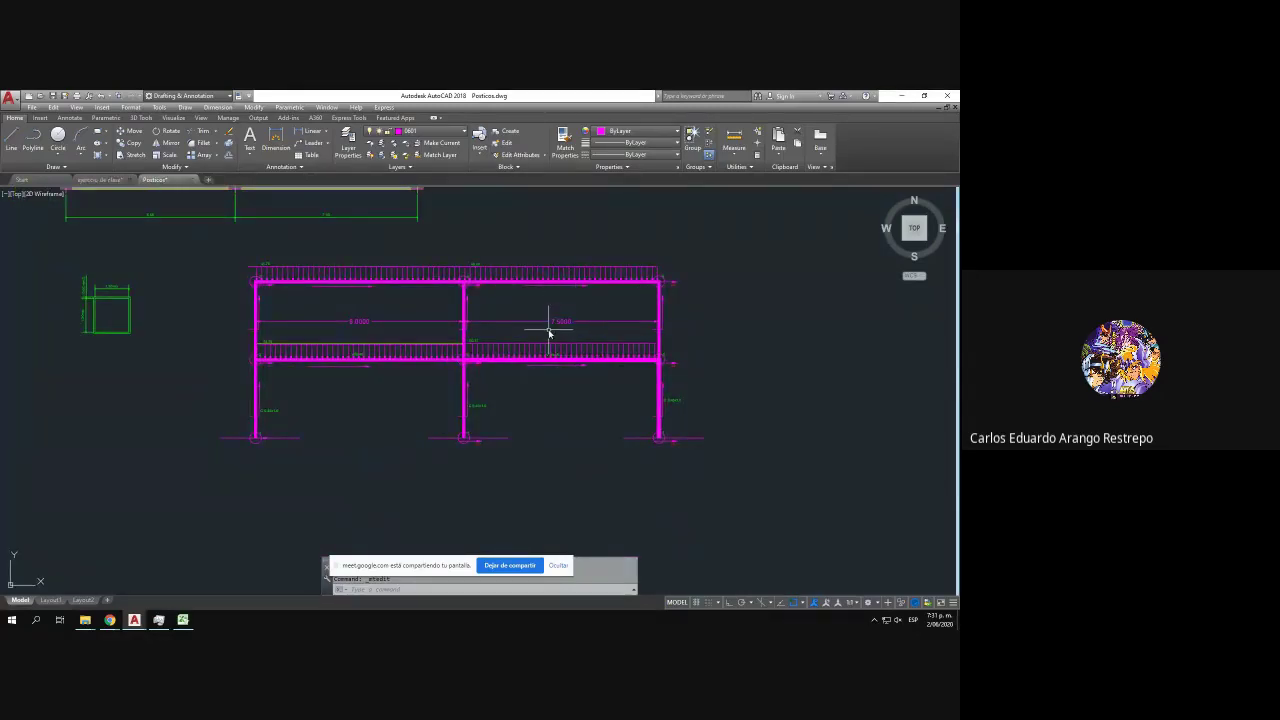
- Place the AutoCAD drawing on the right half of the display and minimize the browser window covering the file folder
{"action": "key", "text": "super+Right"}
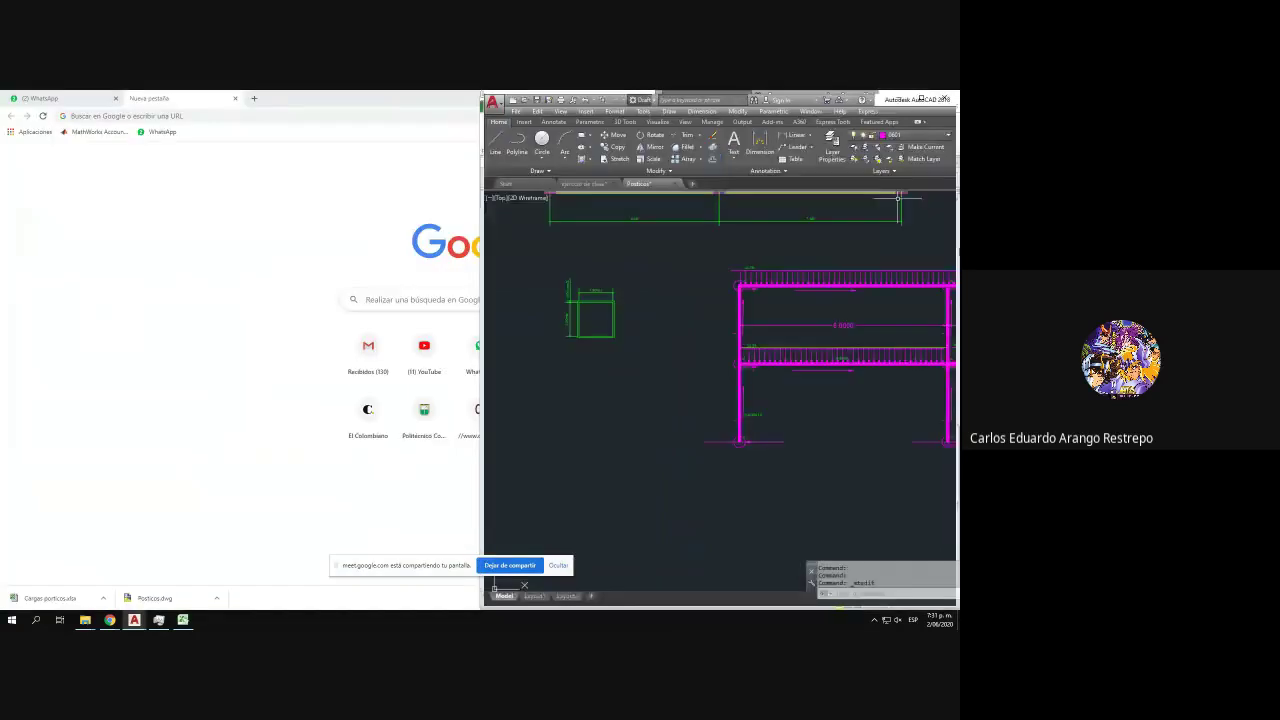
{"action": "left_click_drag", "start_coordinate": [808, 342], "coordinate": [737, 341]}
{"action": "scroll", "coordinate": [745, 343], "scroll_direction": "down", "scroll_amount": 4}
{"action": "left_click", "coordinate": [249, 434]}
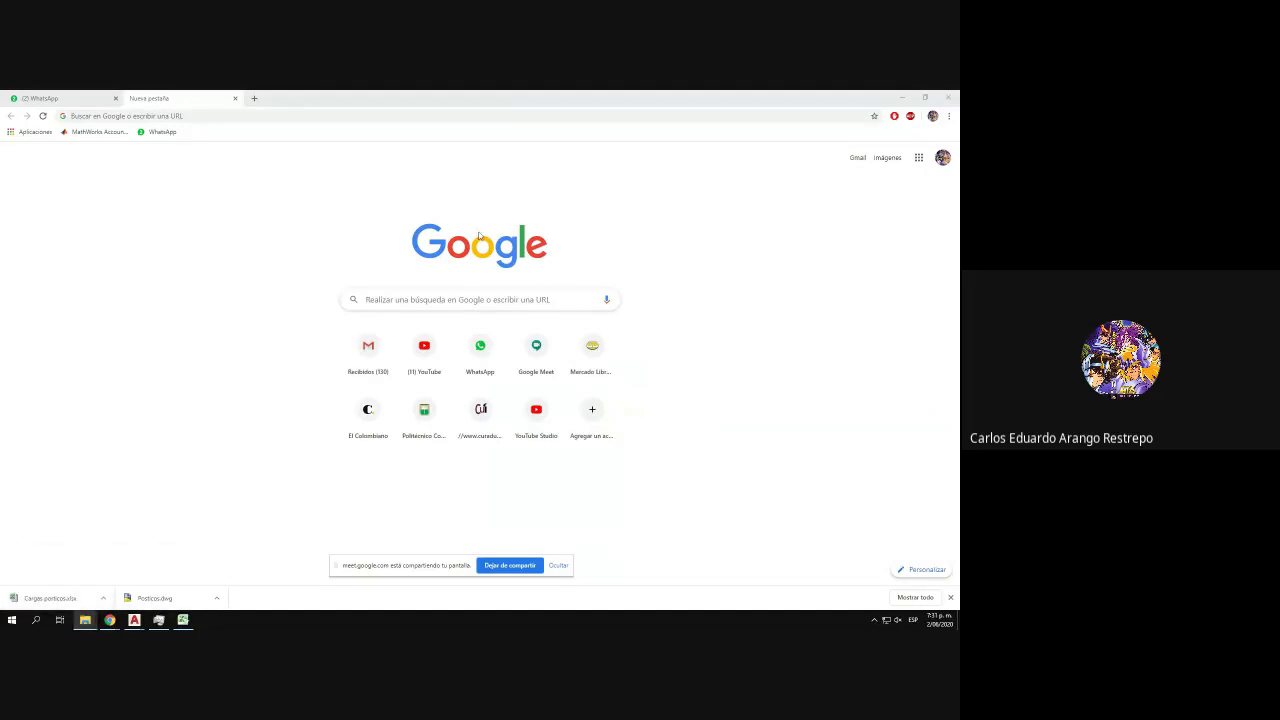
{"action": "left_click", "coordinate": [898, 102]}
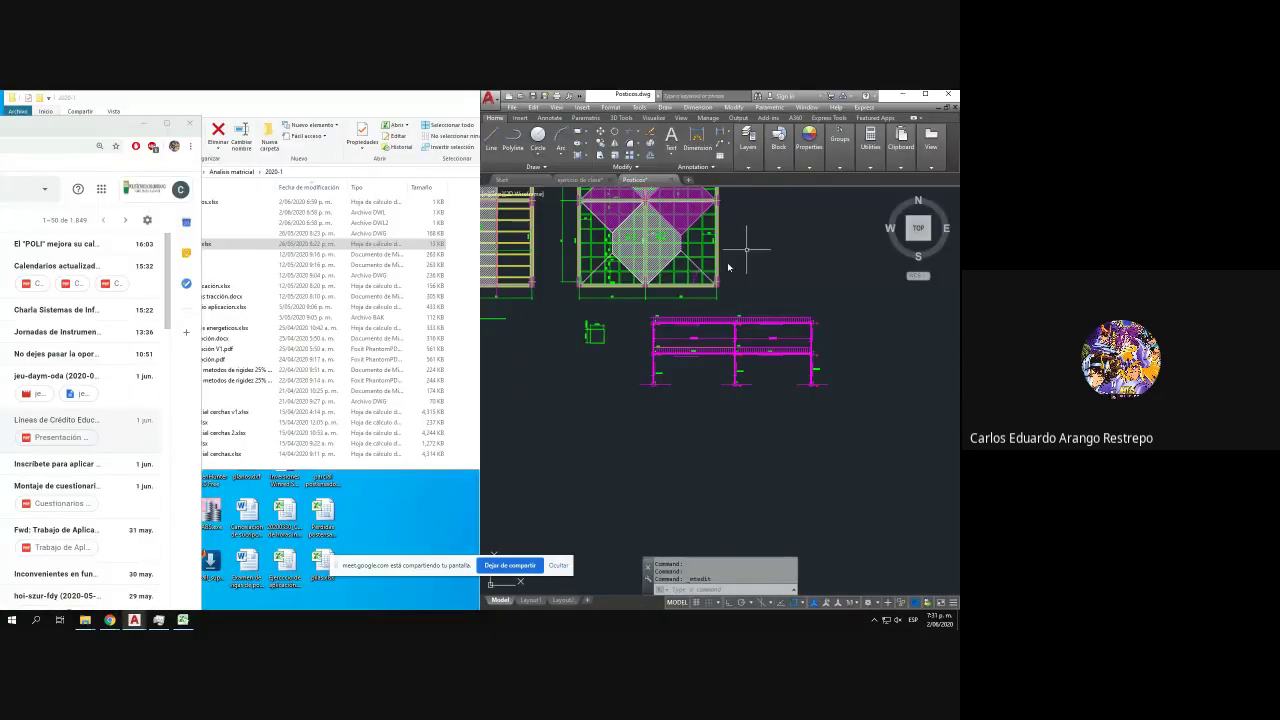
- Switch to the 2020-1 folder in File Explorer, open porticosv1 ejercicio aplicacion.xlsx in Excel and maximize the workbook
{"action": "left_click", "coordinate": [240, 285]}
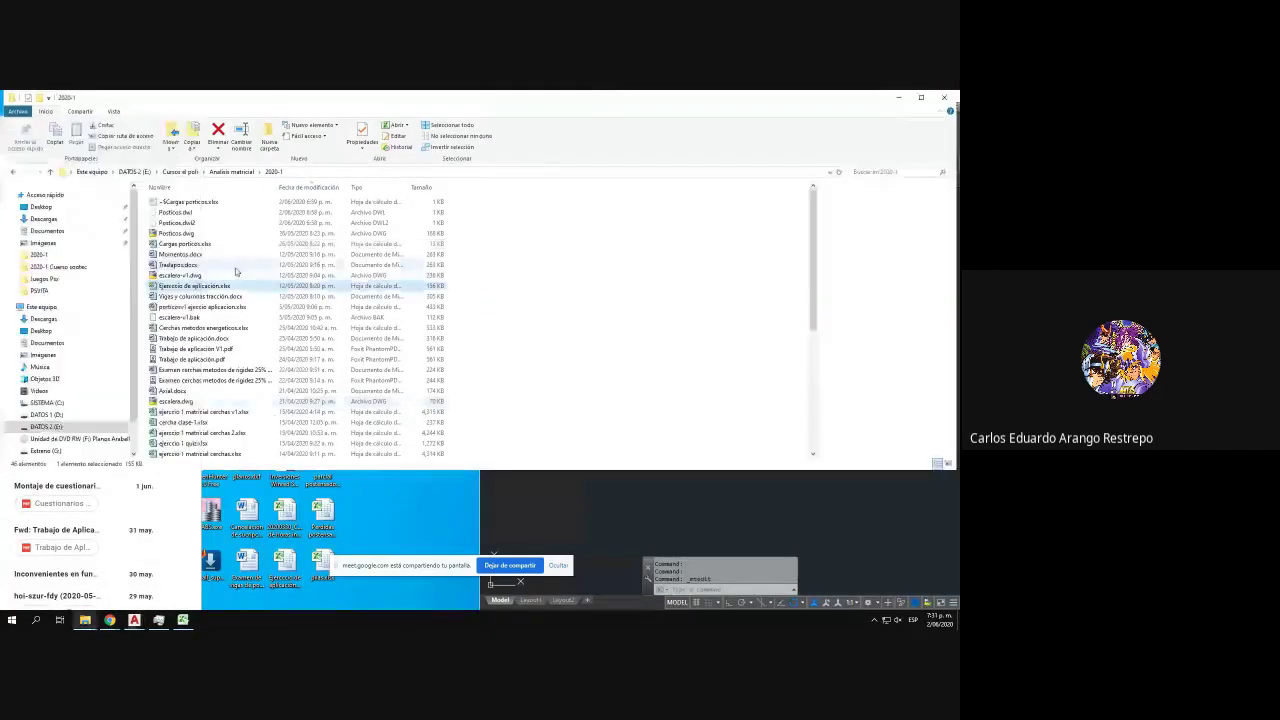
{"action": "left_click", "coordinate": [924, 100]}
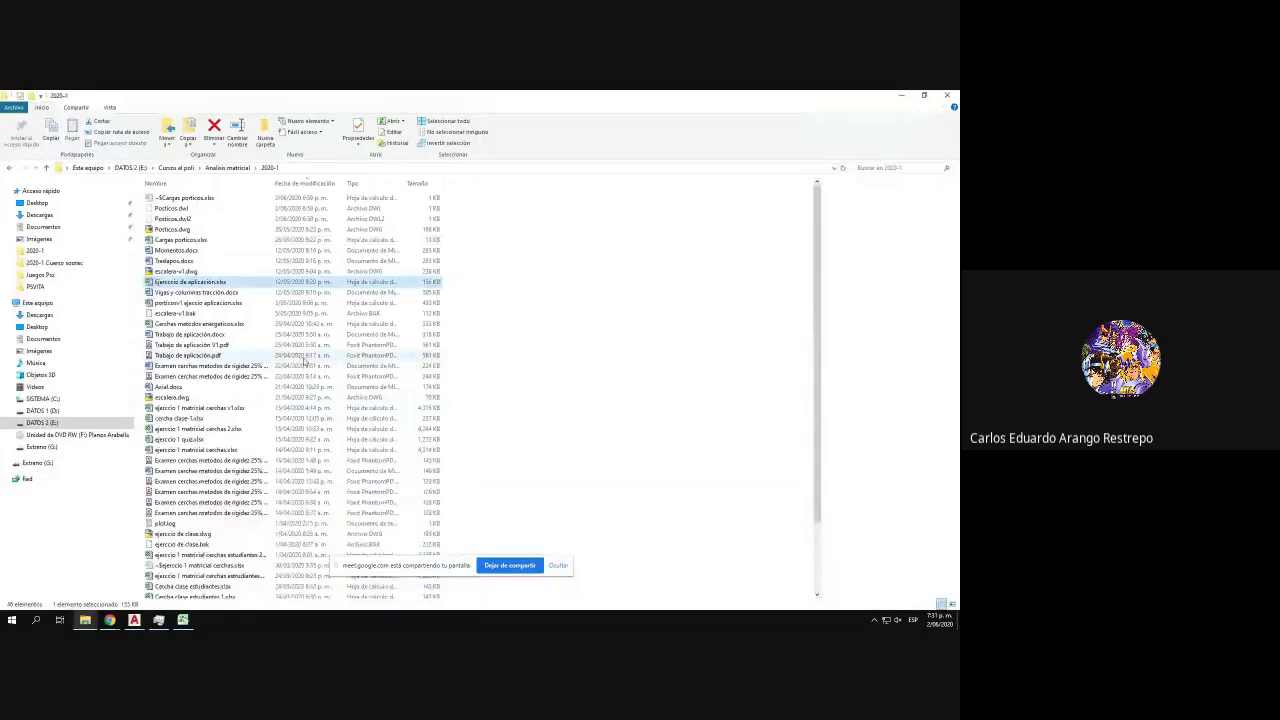
{"action": "left_click", "coordinate": [212, 304]}
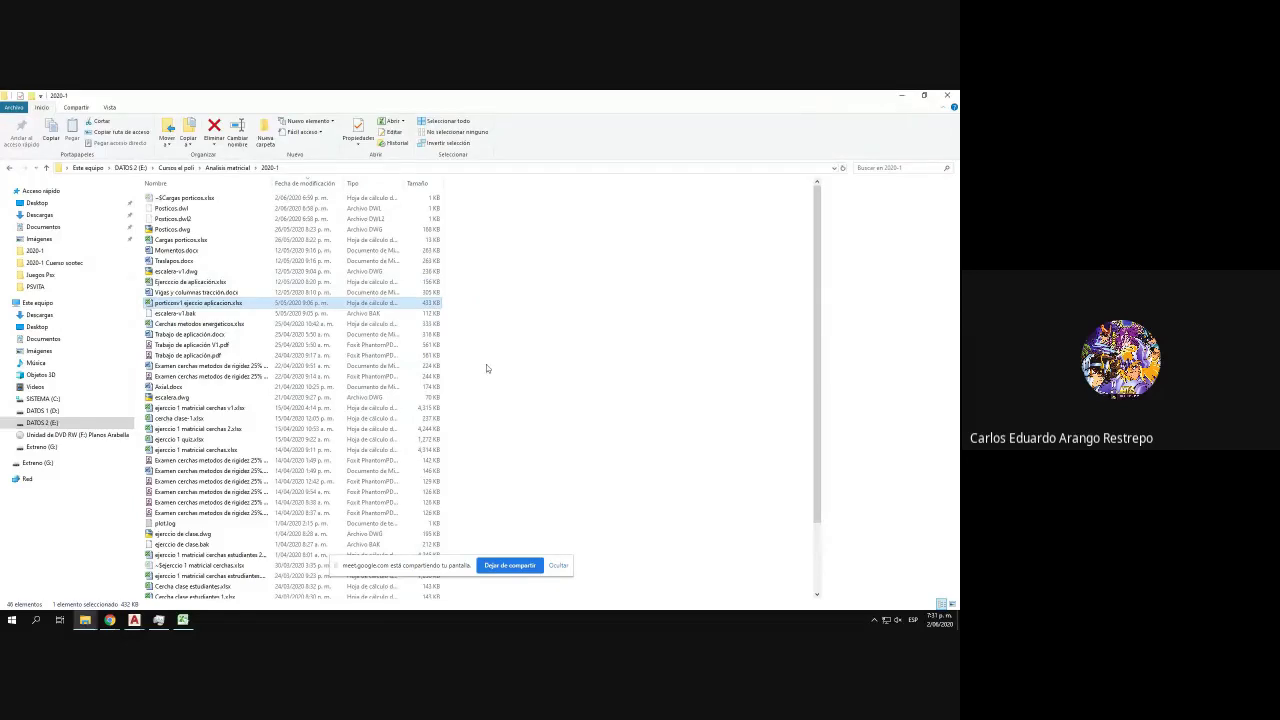
{"action": "double_click", "coordinate": [237, 308]}
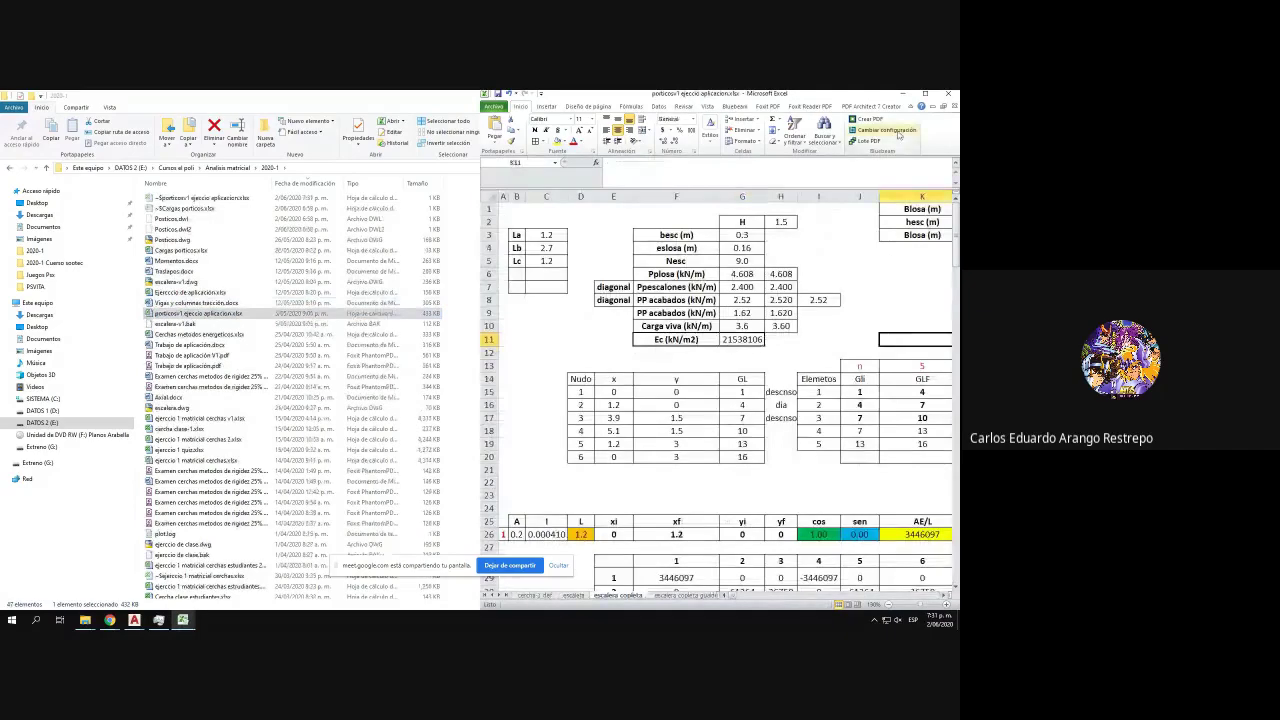
{"action": "left_click", "coordinate": [925, 94]}
- Examine the member stiffness matrices and result tables on the escalera copleta sheet
{"action": "scroll", "coordinate": [339, 375], "scroll_direction": "down", "scroll_amount": 8}
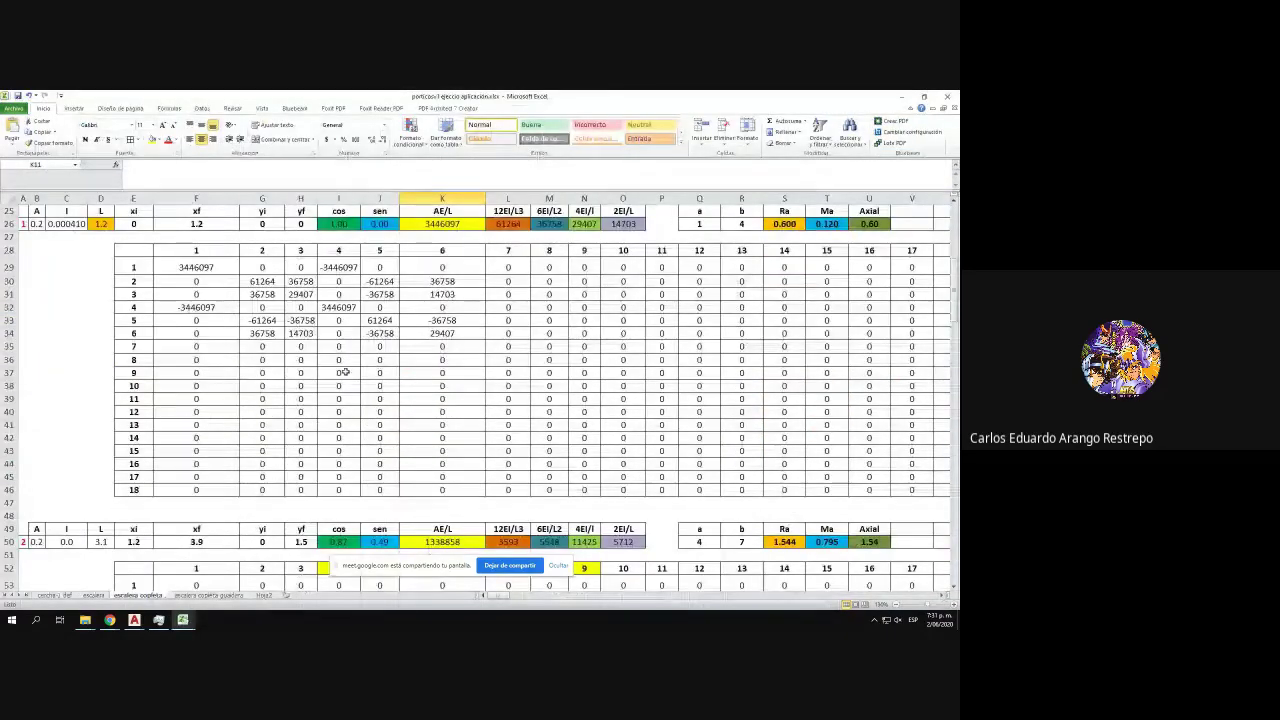
{"action": "scroll", "coordinate": [343, 372], "scroll_direction": "down", "scroll_amount": 6, "text": "ctrl"}
{"action": "scroll", "coordinate": [80, 284], "scroll_direction": "up", "scroll_amount": 2, "text": "ctrl"}
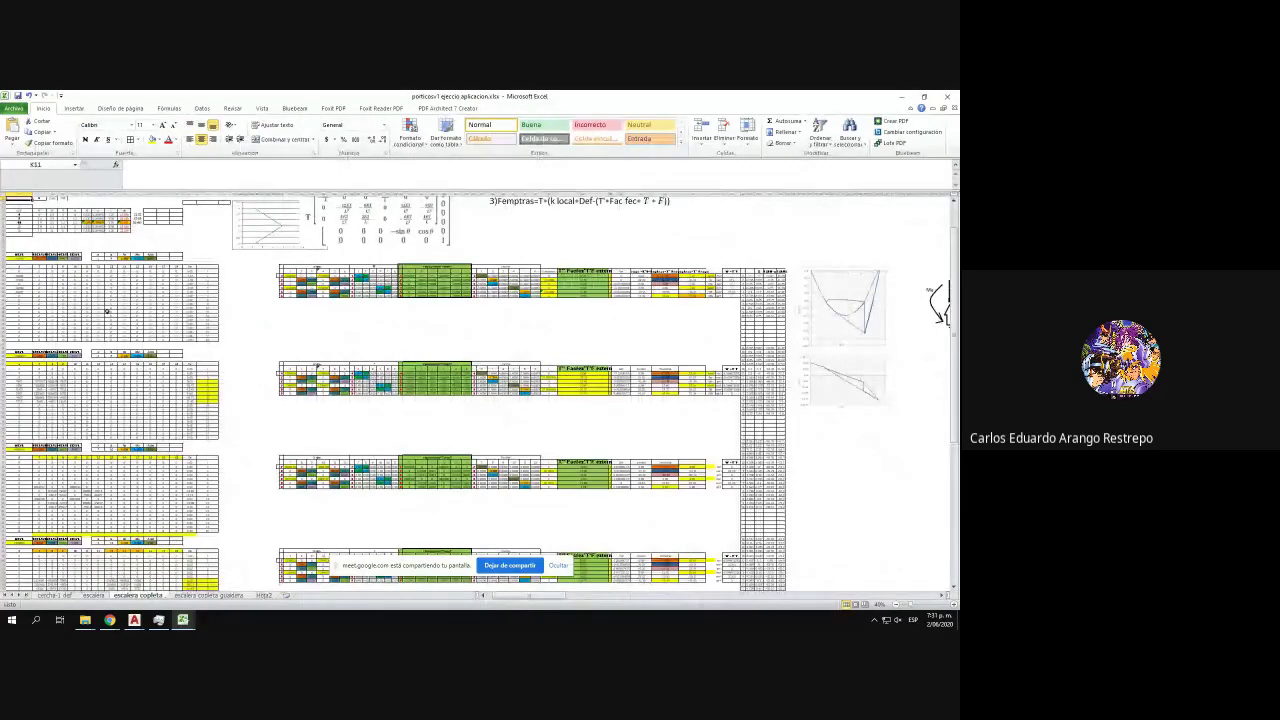
{"action": "scroll", "coordinate": [107, 311], "scroll_direction": "down", "scroll_amount": 5}
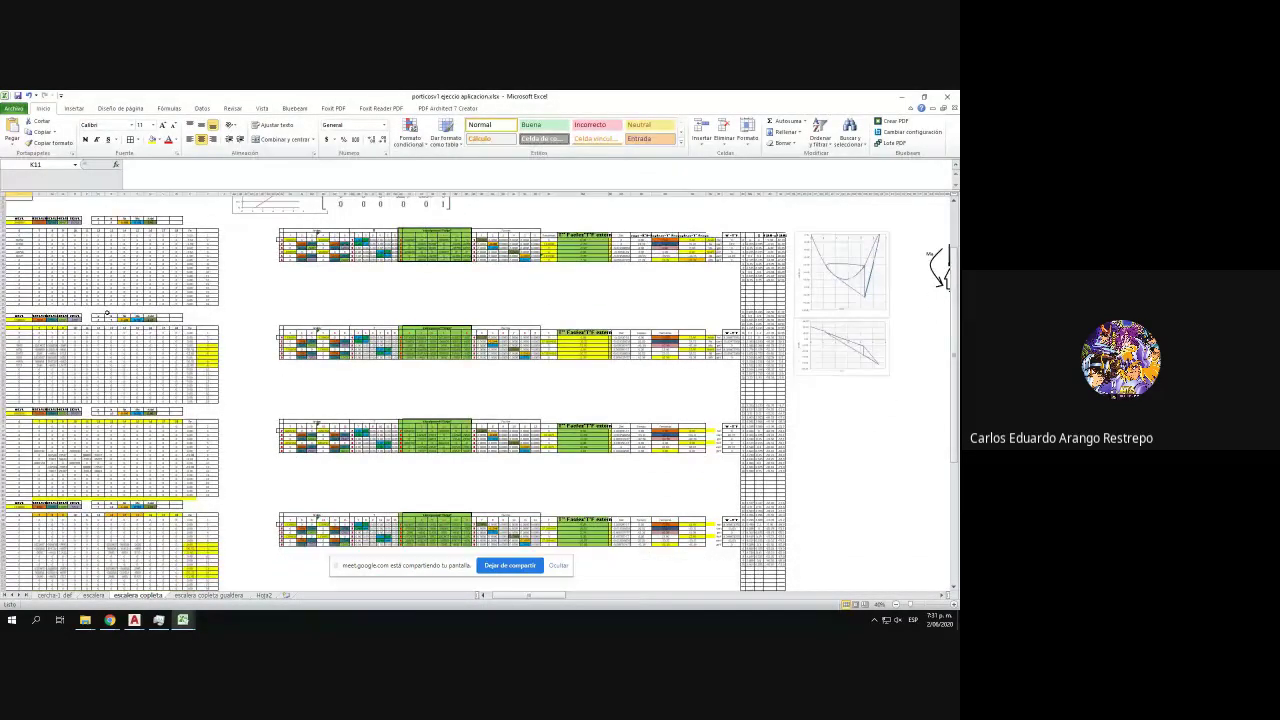
- Switch to the escalera copleta gualdera sheet and examine the overall layout of its matrices and tables
{"action": "left_click", "coordinate": [96, 597]}
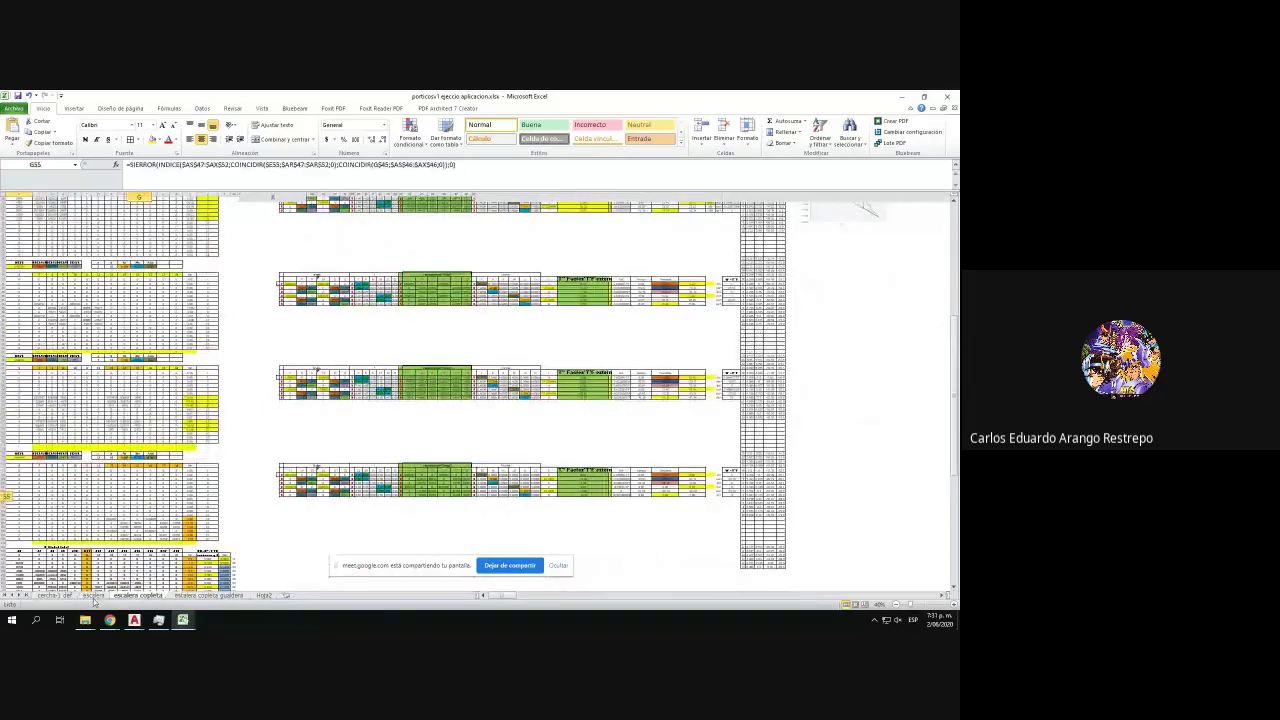
{"action": "left_click", "coordinate": [200, 596]}
{"action": "scroll", "coordinate": [375, 476], "scroll_direction": "down", "scroll_amount": 1, "text": "ctrl"}
{"action": "scroll", "coordinate": [374, 476], "scroll_direction": "down", "scroll_amount": 5, "text": "ctrl"}
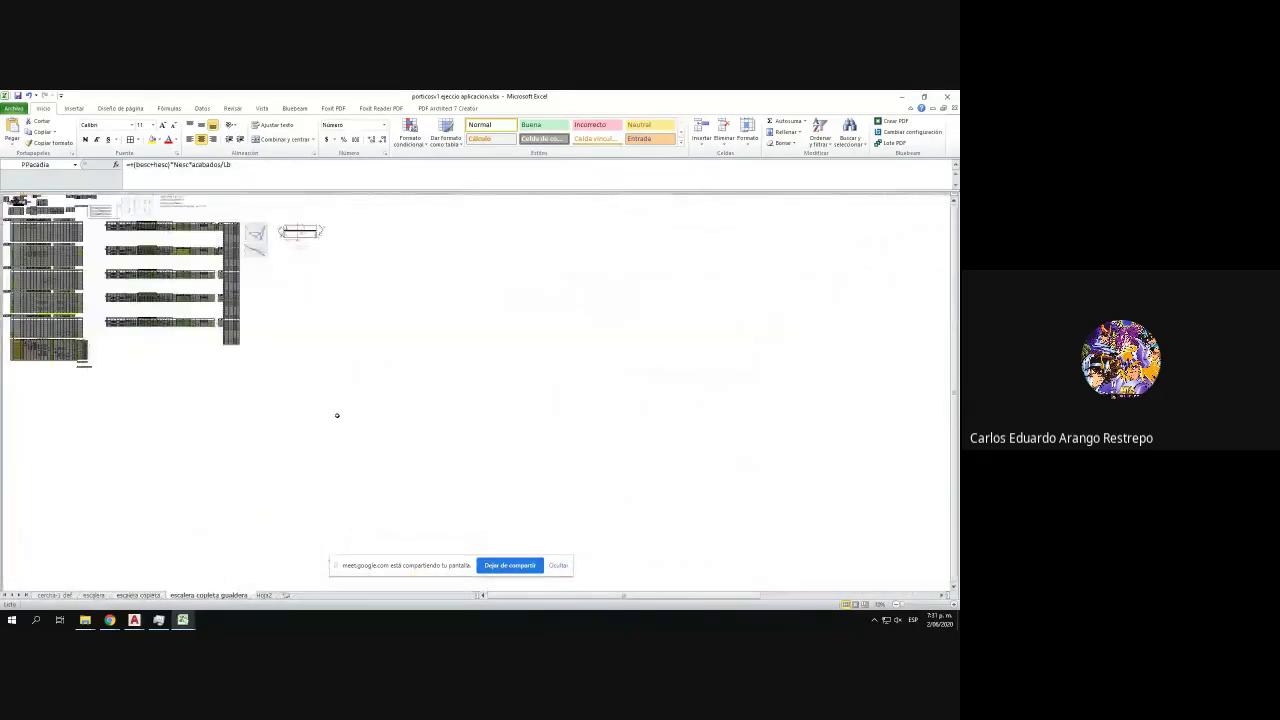
{"action": "scroll", "coordinate": [261, 308], "scroll_direction": "up", "scroll_amount": 2, "text": "ctrl"}
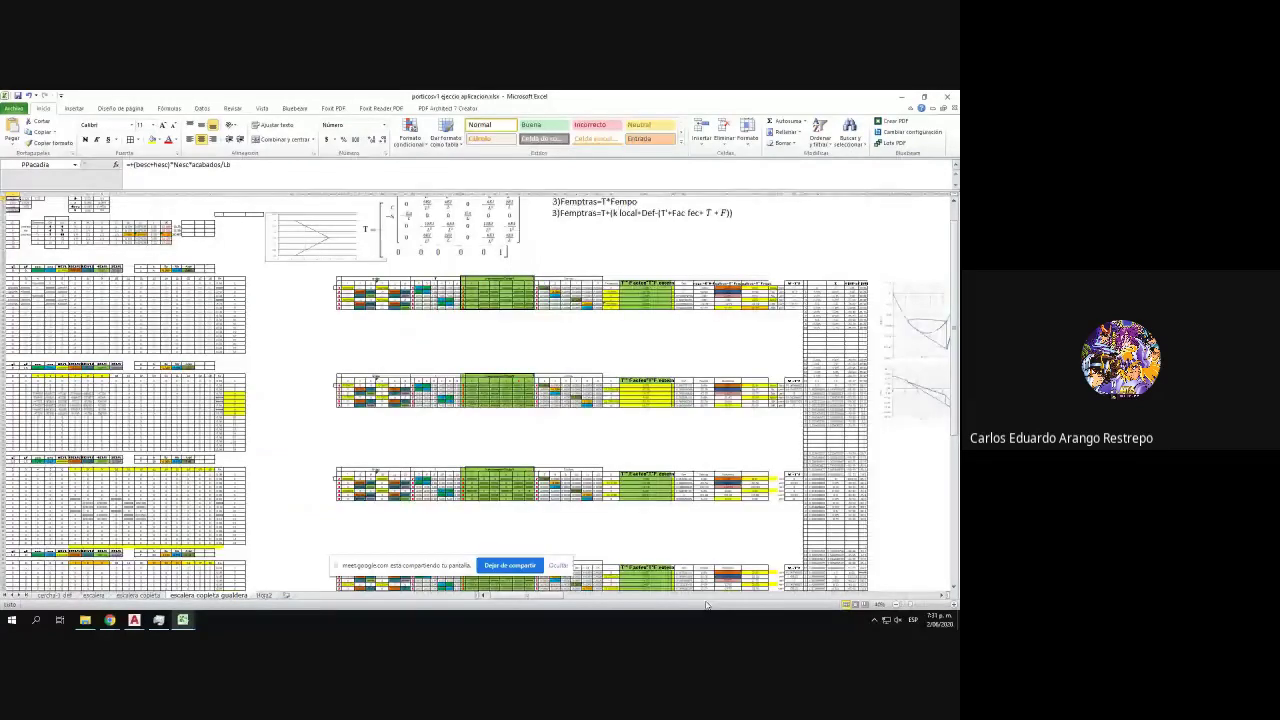
- Examine the result tables, moment and shear charts and beam diagram on the escalera copleta gualdera sheet
{"action": "mouse_move", "coordinate": [505, 595]}
{"action": "left_mouse_down"}
{"action": "mouse_move", "coordinate": [820, 600]}
{"action": "mouse_move", "coordinate": [541, 600]}
{"action": "left_mouse_up"}
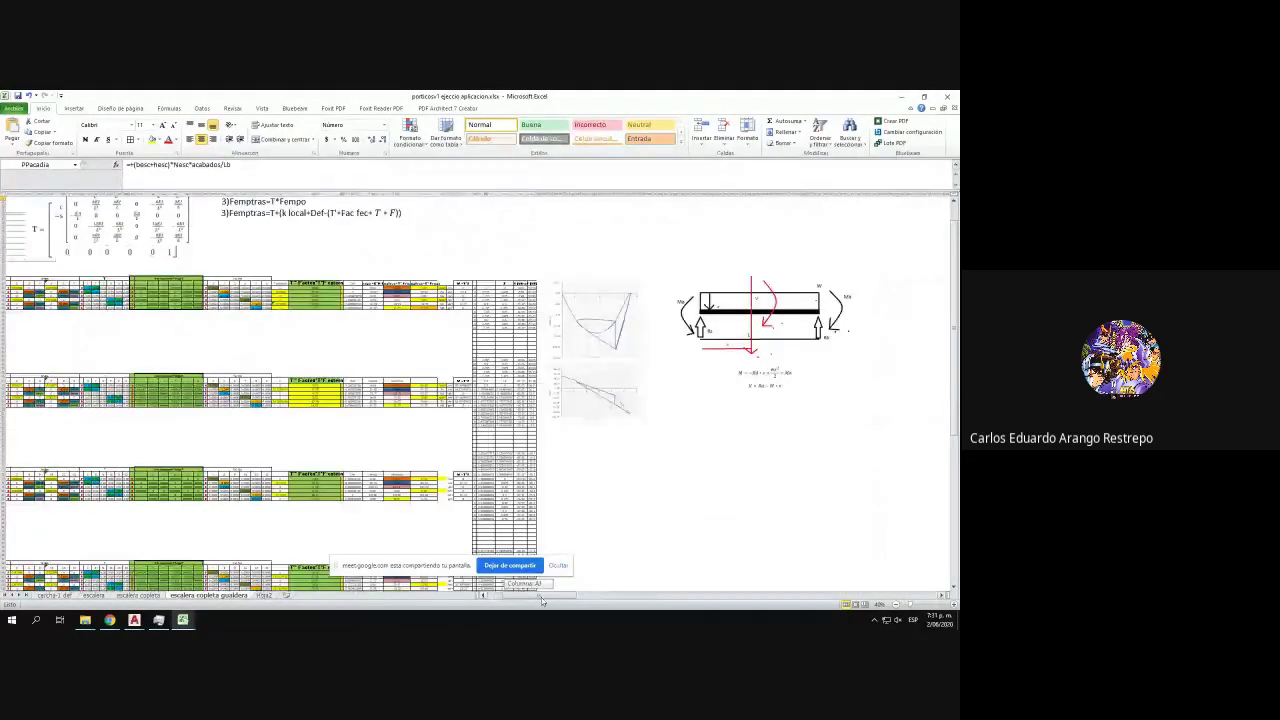
{"action": "scroll", "coordinate": [727, 427], "scroll_direction": "up", "scroll_amount": 2, "text": "ctrl"}
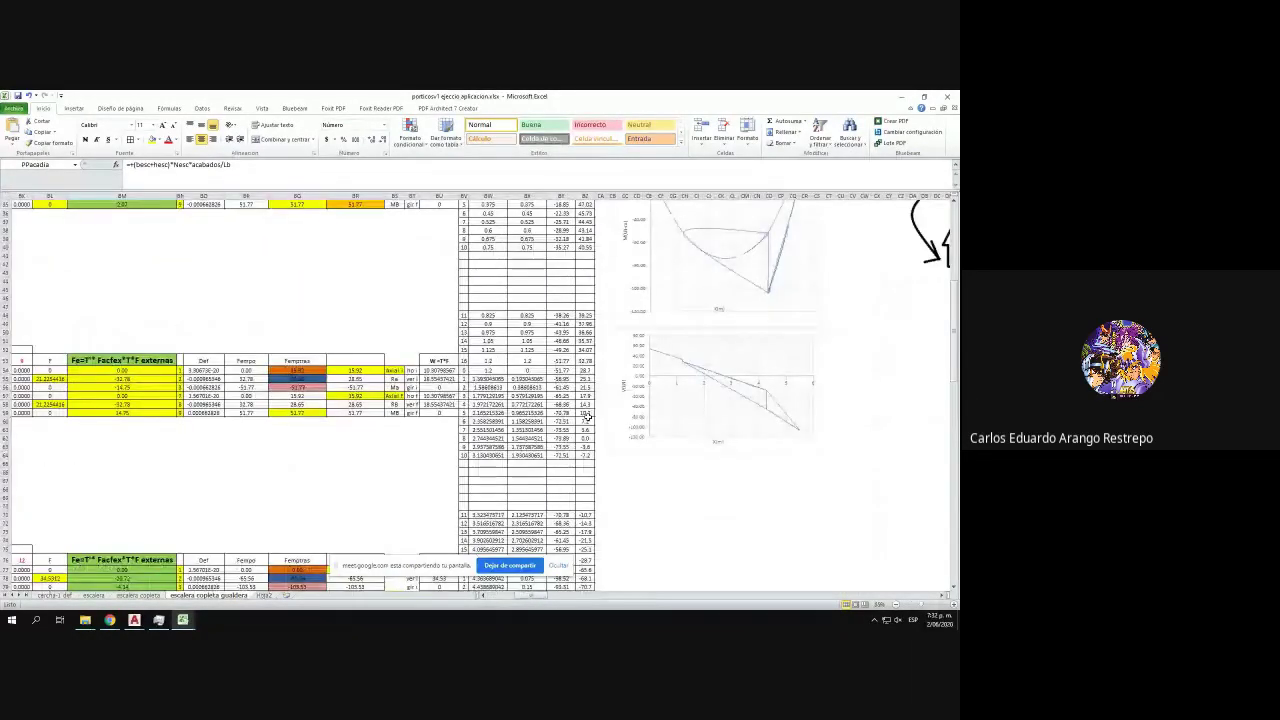
{"action": "scroll", "coordinate": [588, 416], "scroll_direction": "down", "scroll_amount": 2, "text": "ctrl"}
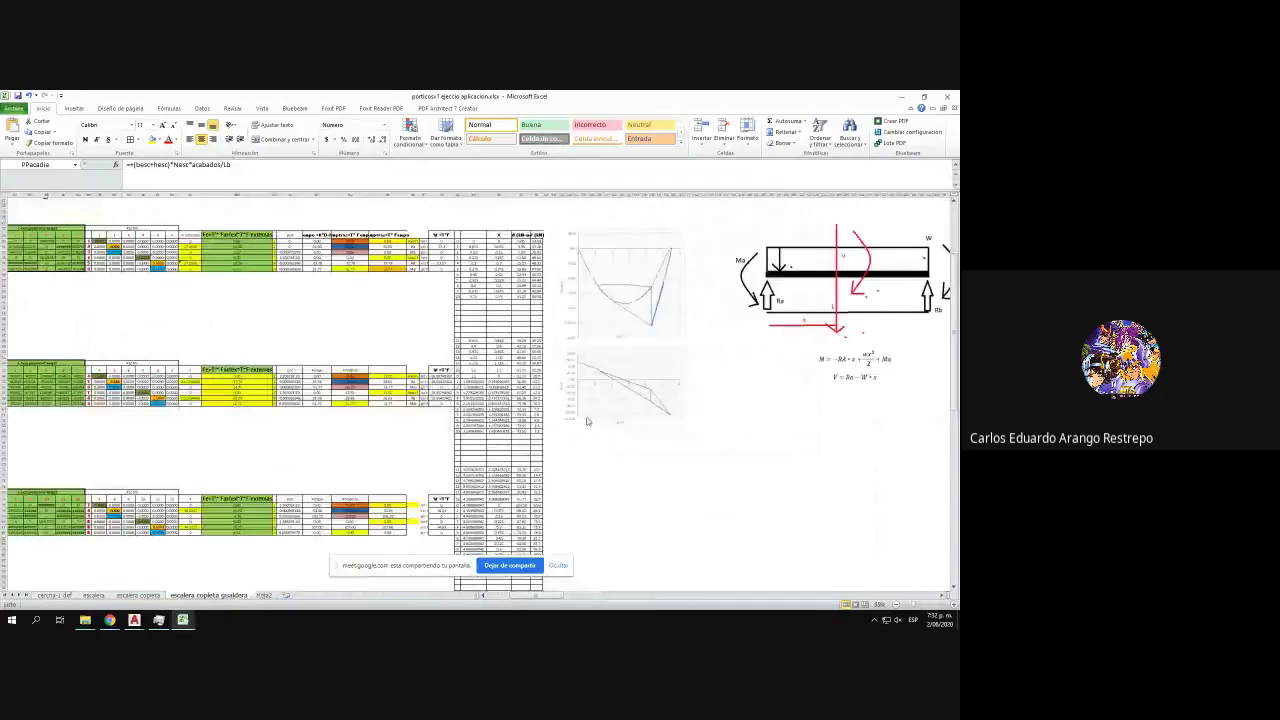
- Minimize the current workbook and open Ejercccio de aplicación.xlsx from the 2020-1 folder
{"action": "left_click", "coordinate": [941, 107]}
{"action": "left_click", "coordinate": [902, 96]}
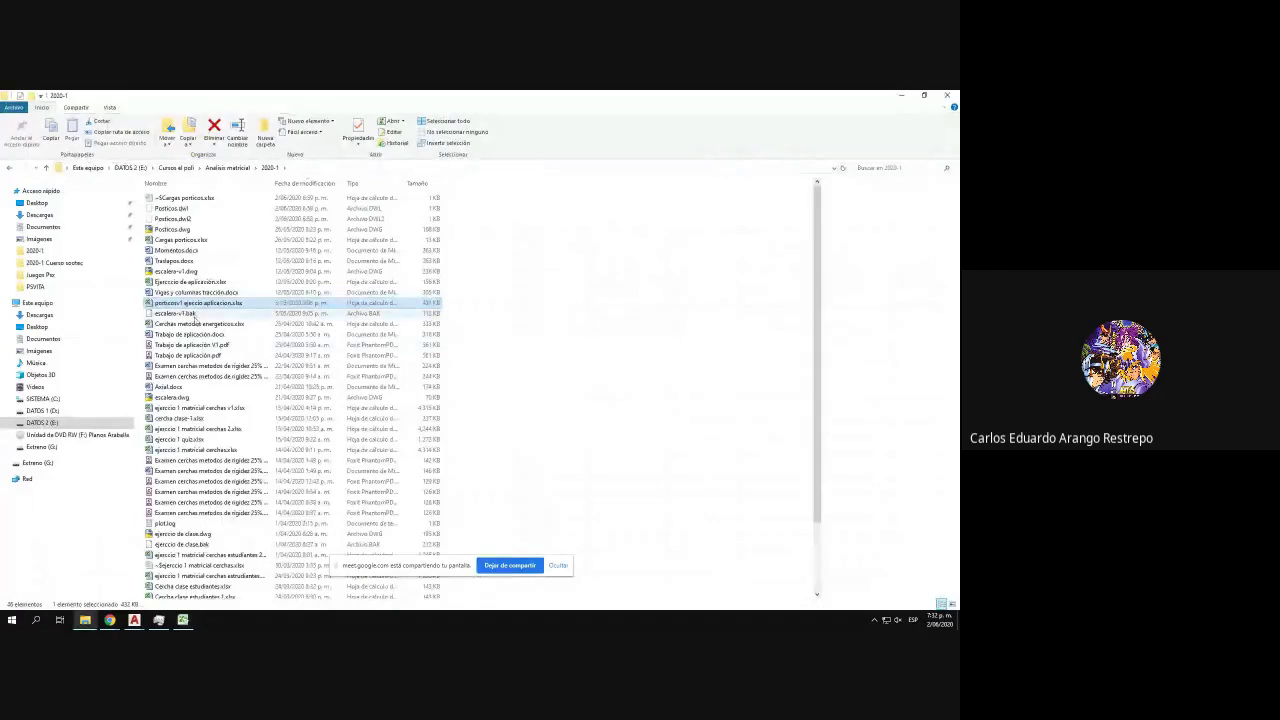
{"action": "left_click", "coordinate": [185, 283]}
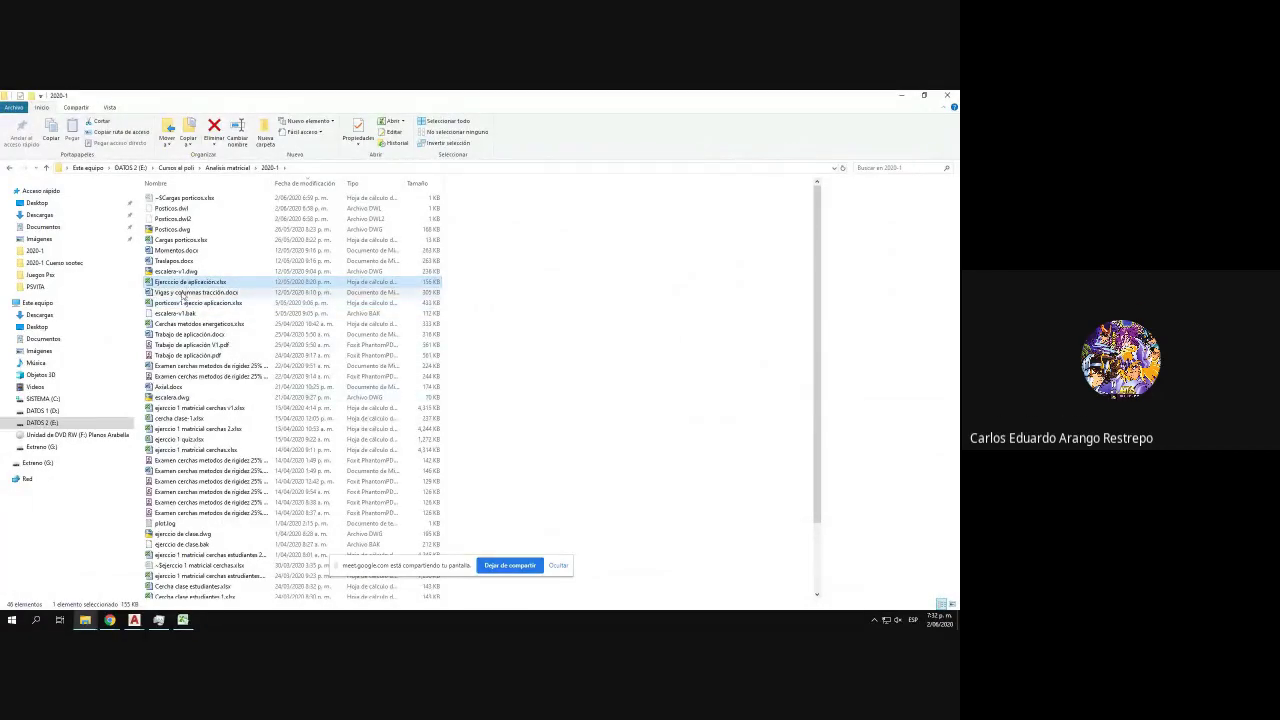
{"action": "key", "text": "alt+Tab"}
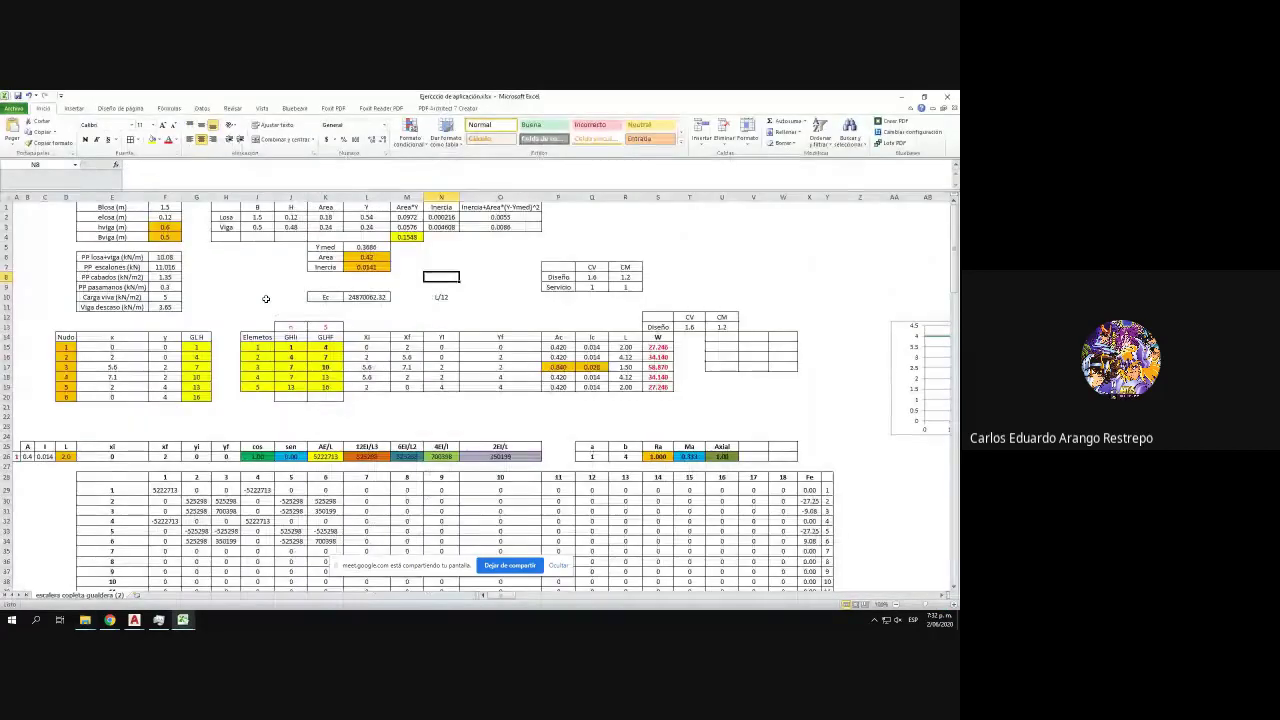
- Examine the overall layout of the workbook's input tables, matrices and frame chart
{"action": "scroll", "coordinate": [284, 320], "scroll_direction": "down", "scroll_amount": 5}
{"action": "scroll", "coordinate": [417, 365], "scroll_direction": "down", "scroll_amount": 4}
{"action": "scroll", "coordinate": [417, 365], "scroll_direction": "down", "scroll_amount": 3}
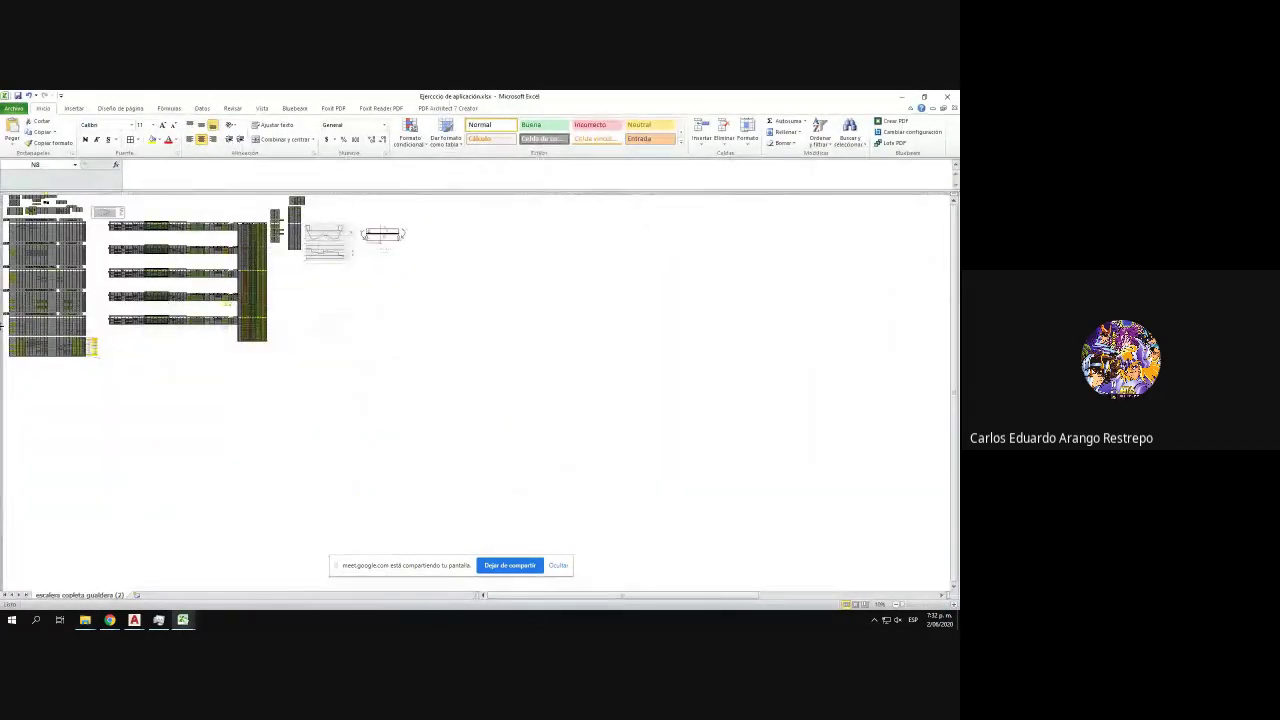
{"action": "scroll", "coordinate": [538, 598], "scroll_direction": "up", "scroll_amount": 6}
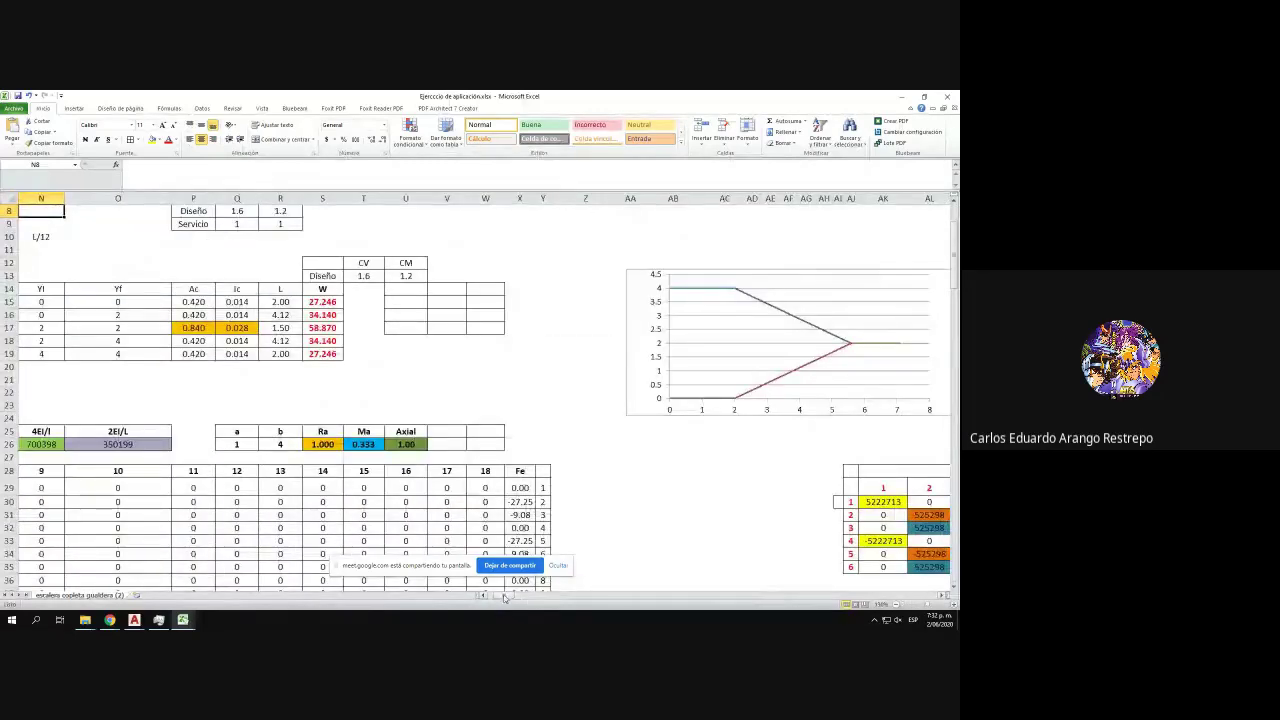
{"action": "left_click_drag", "start_coordinate": [504, 598], "coordinate": [489, 597]}
{"action": "left_click", "coordinate": [15, 108]}
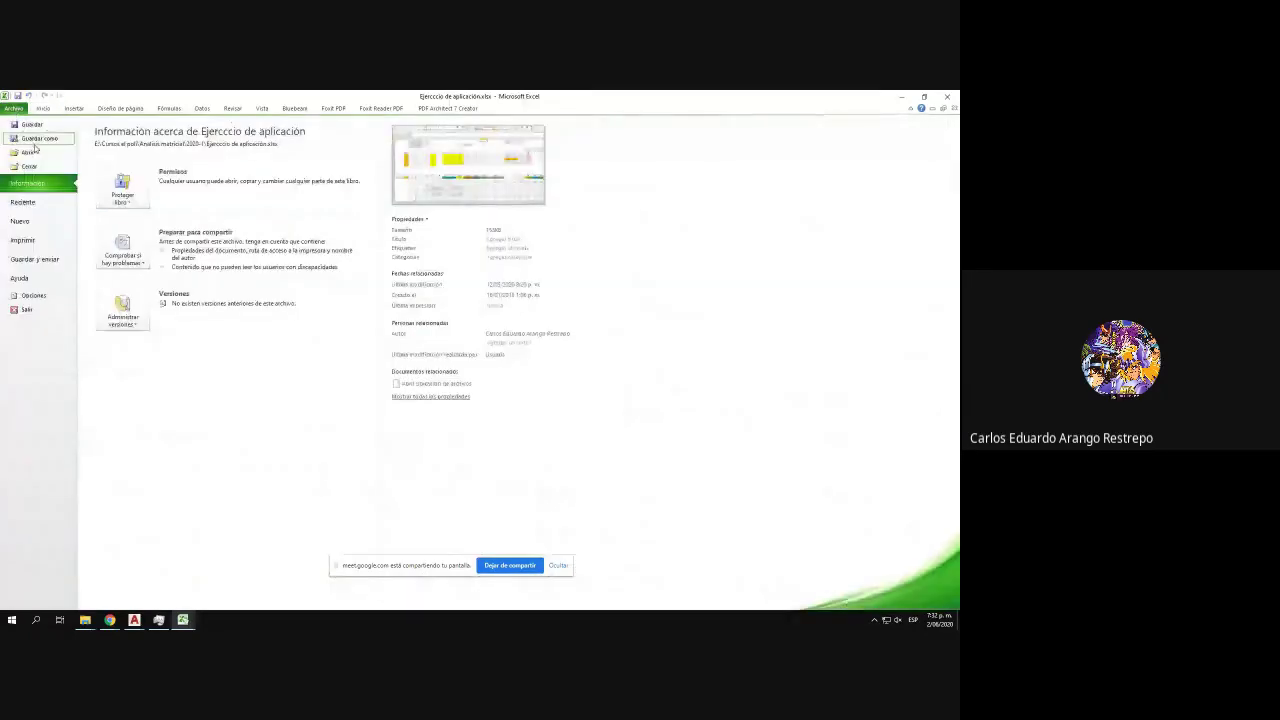
{"action": "left_click", "coordinate": [36, 139]}
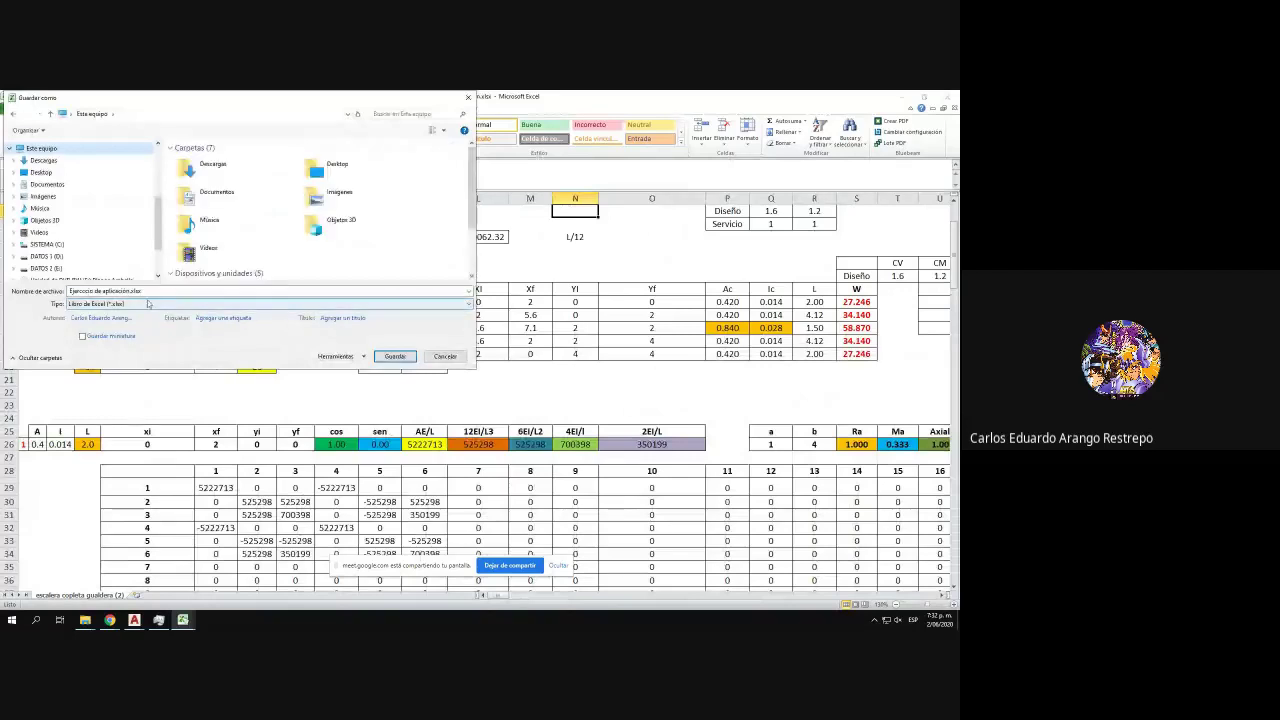
{"action": "left_click", "coordinate": [141, 291]}
{"action": "key", "text": "Escape"}
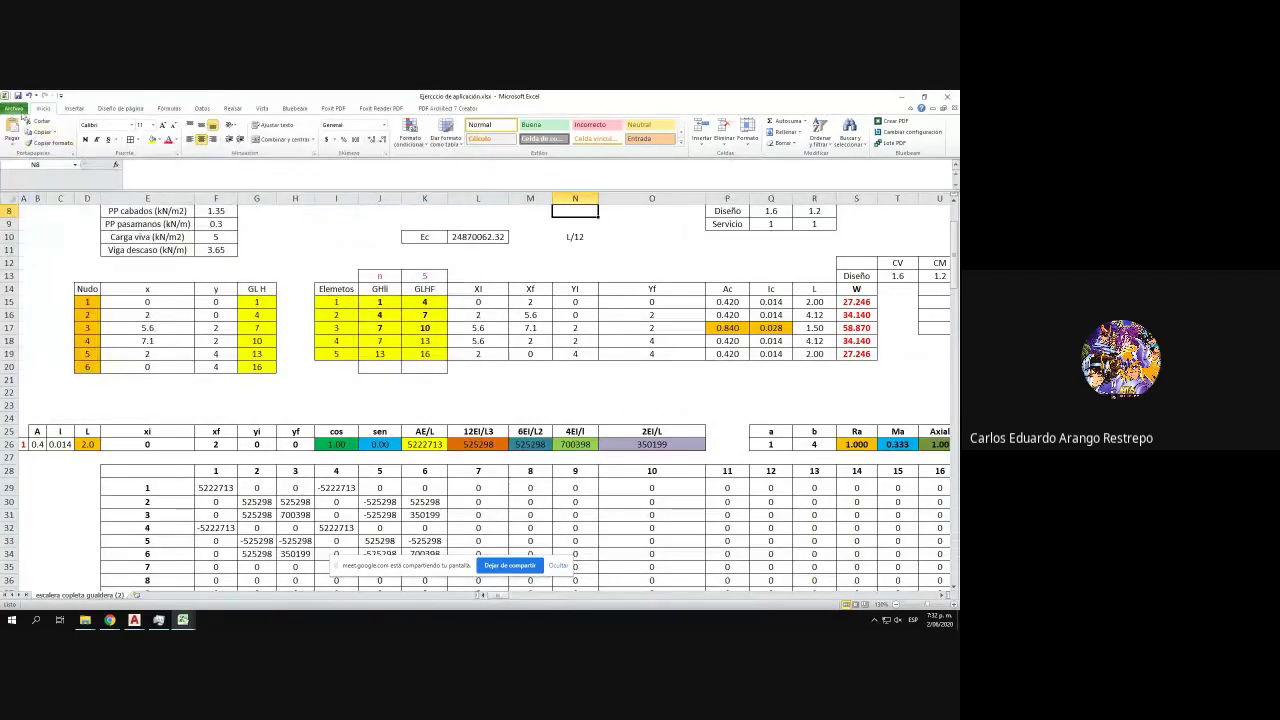
- Save a copy of the workbook in the 2020-1 folder as Ejercccio de poortico.xlsx
{"action": "left_click", "coordinate": [16, 109]}
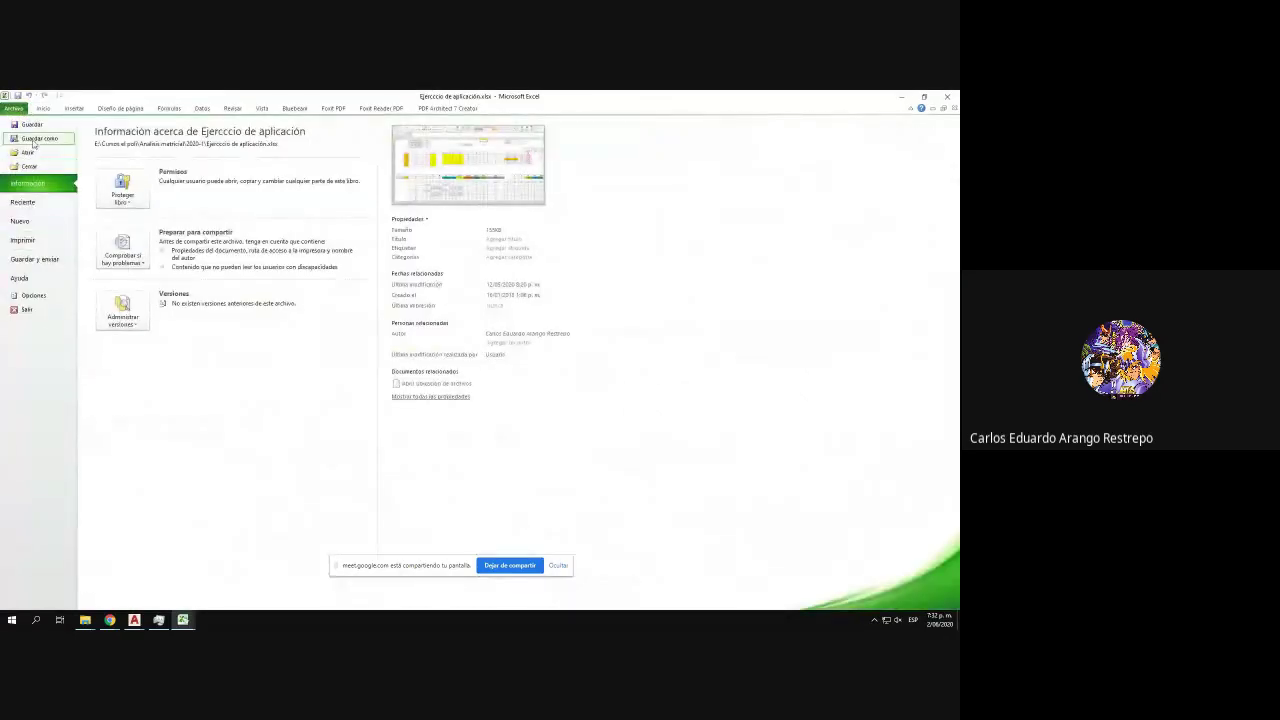
{"action": "left_click", "coordinate": [36, 140]}
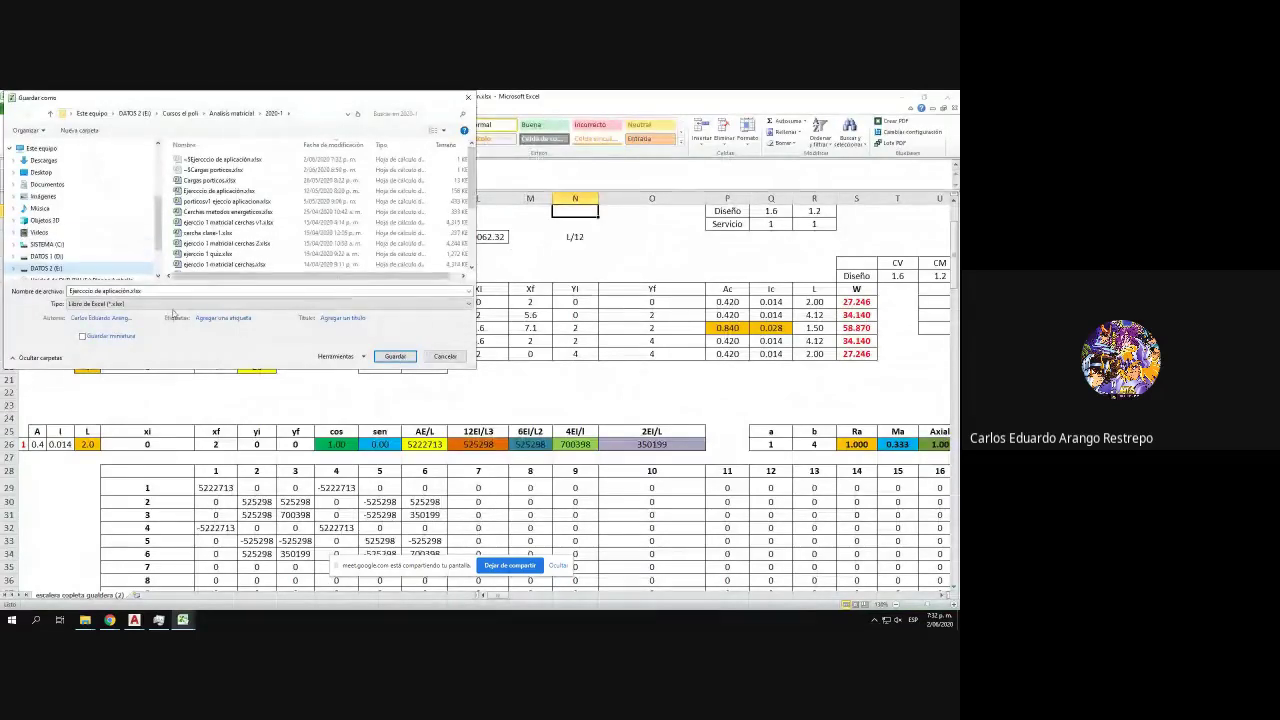
{"action": "left_click", "coordinate": [164, 292]}
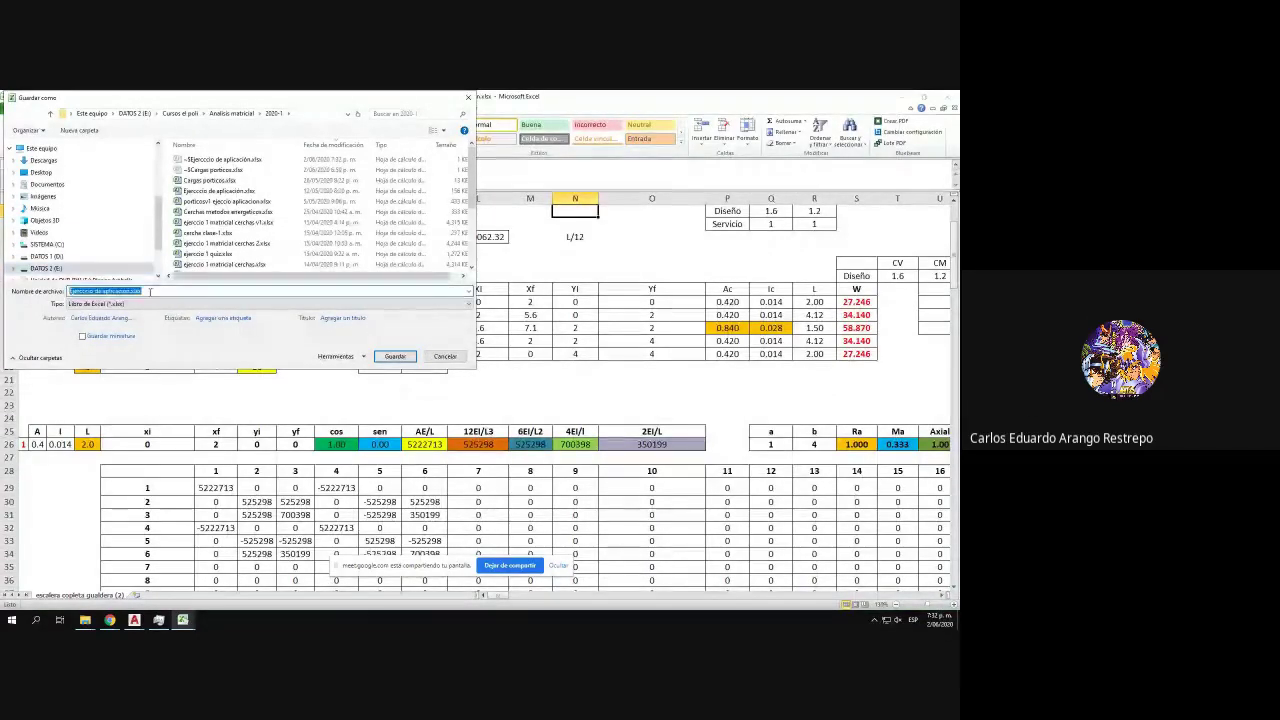
{"action": "left_click", "coordinate": [164, 292]}
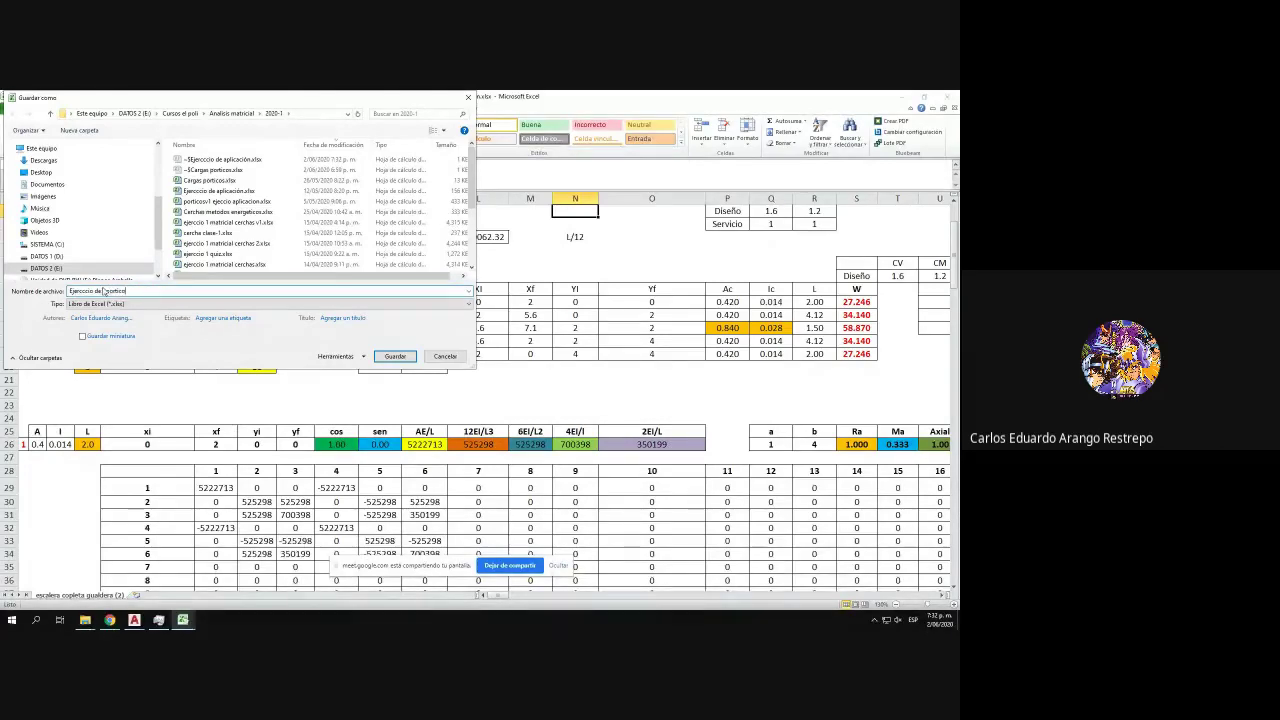
{"action": "left_click", "coordinate": [398, 356]}
{"action": "left_click_drag", "start_coordinate": [428, 95], "coordinate": [1, 117]}
{"action": "scroll", "coordinate": [120, 372], "scroll_direction": "up", "scroll_amount": 3}
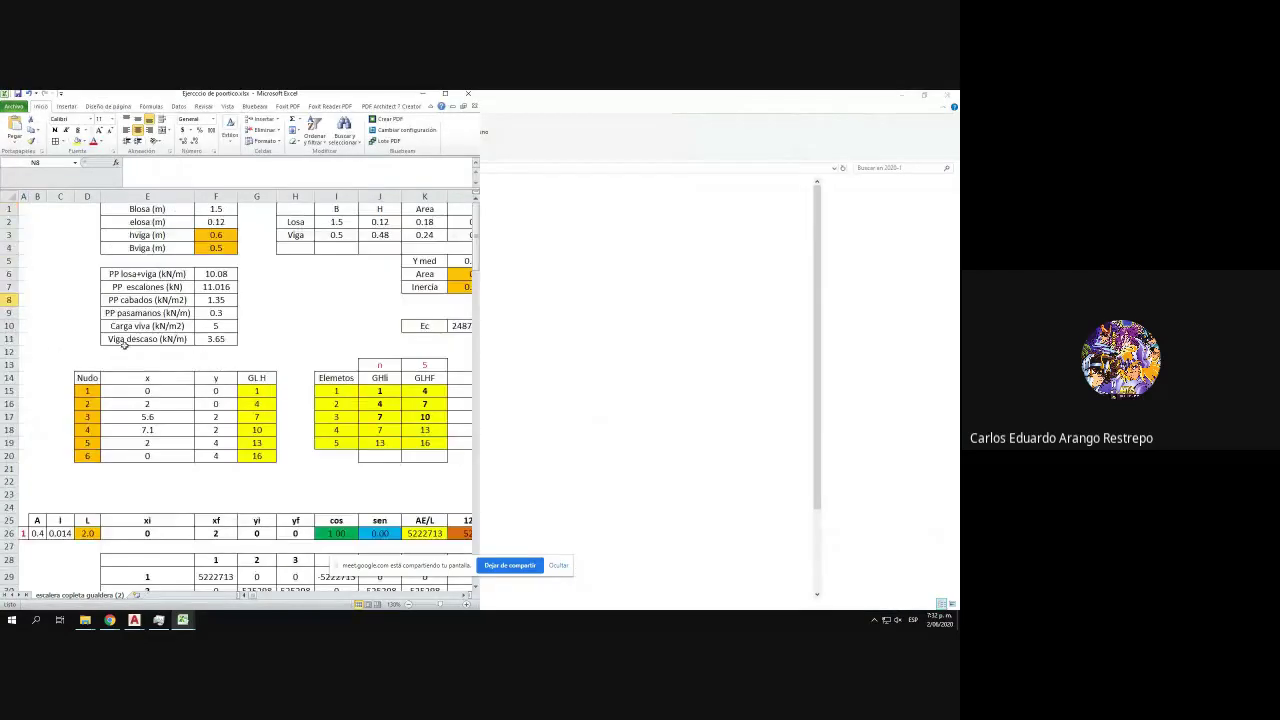
{"action": "left_click", "coordinate": [445, 94]}
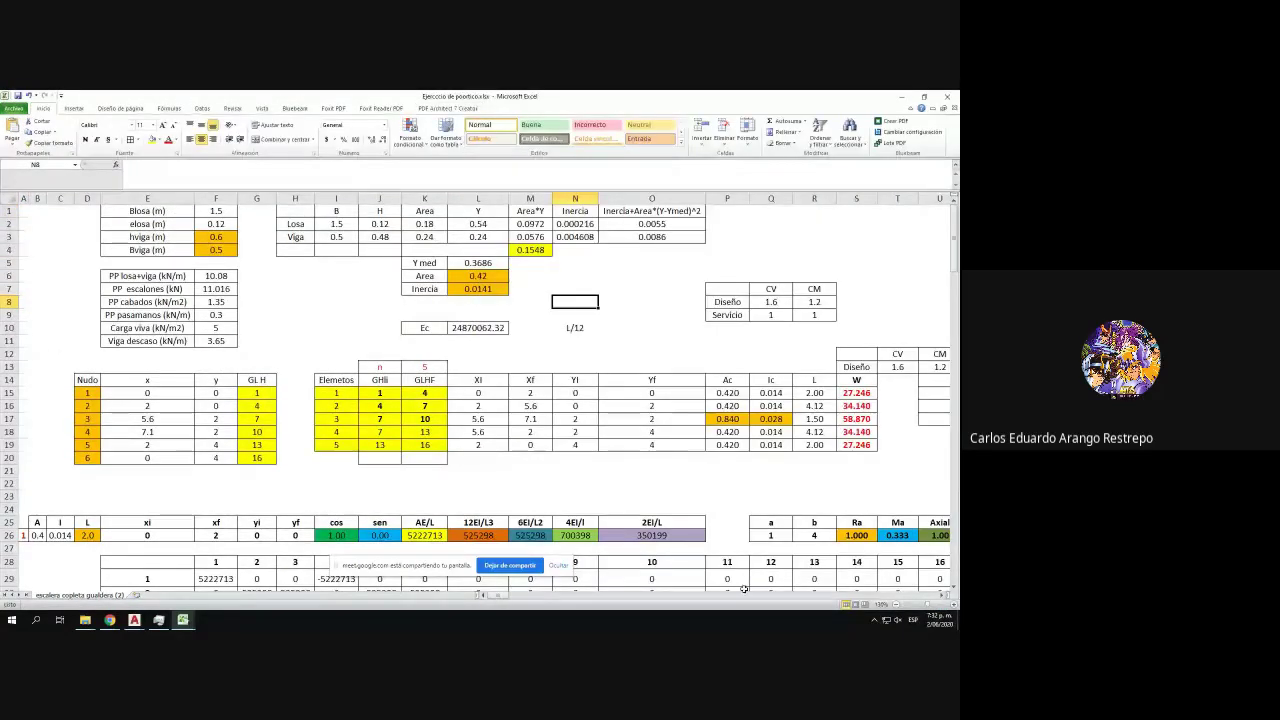
{"action": "mouse_move", "coordinate": [498, 595]}
{"action": "left_mouse_down"}
{"action": "mouse_move", "coordinate": [525, 606]}
{"action": "mouse_move", "coordinate": [578, 597]}
{"action": "mouse_move", "coordinate": [476, 598]}
{"action": "left_mouse_up"}
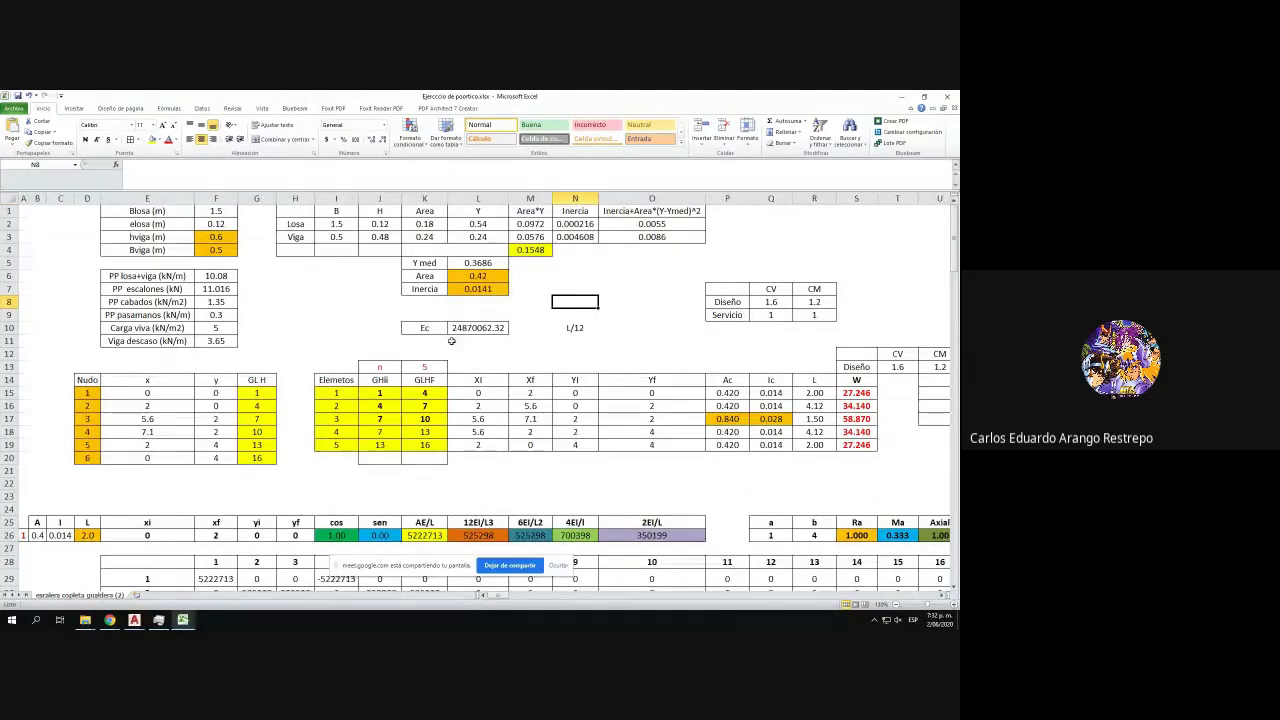
- Delete rows 1 to 7, which hold the slab and beam dimensions and the section-property tables
{"action": "left_click_drag", "start_coordinate": [440, 331], "coordinate": [500, 330]}
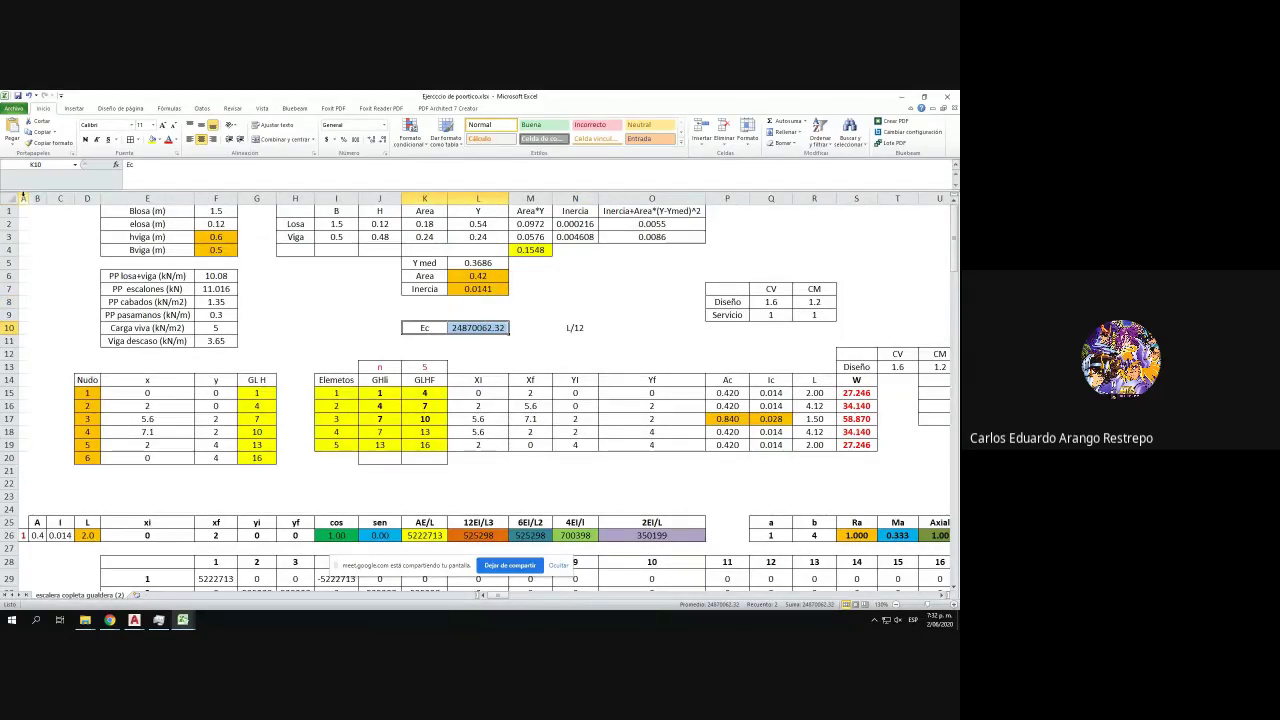
{"action": "left_click_drag", "start_coordinate": [10, 211], "coordinate": [12, 289]}
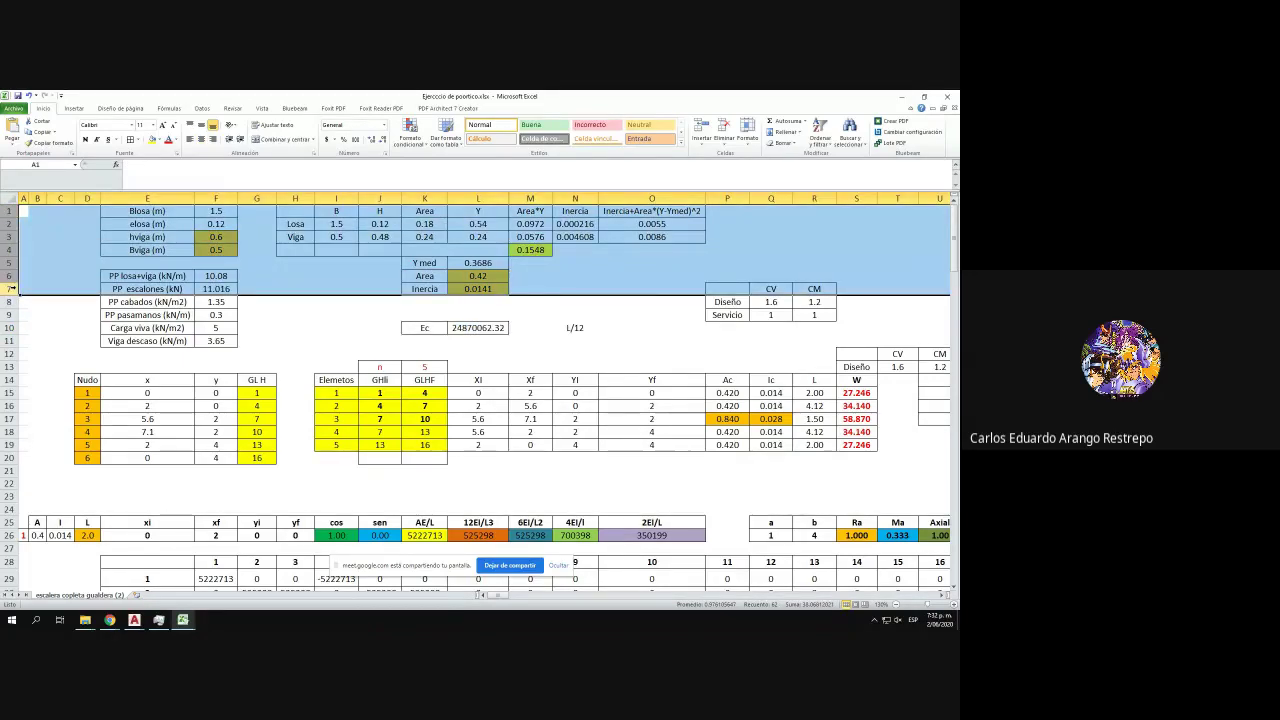
{"action": "key", "text": "ctrl+minus"}
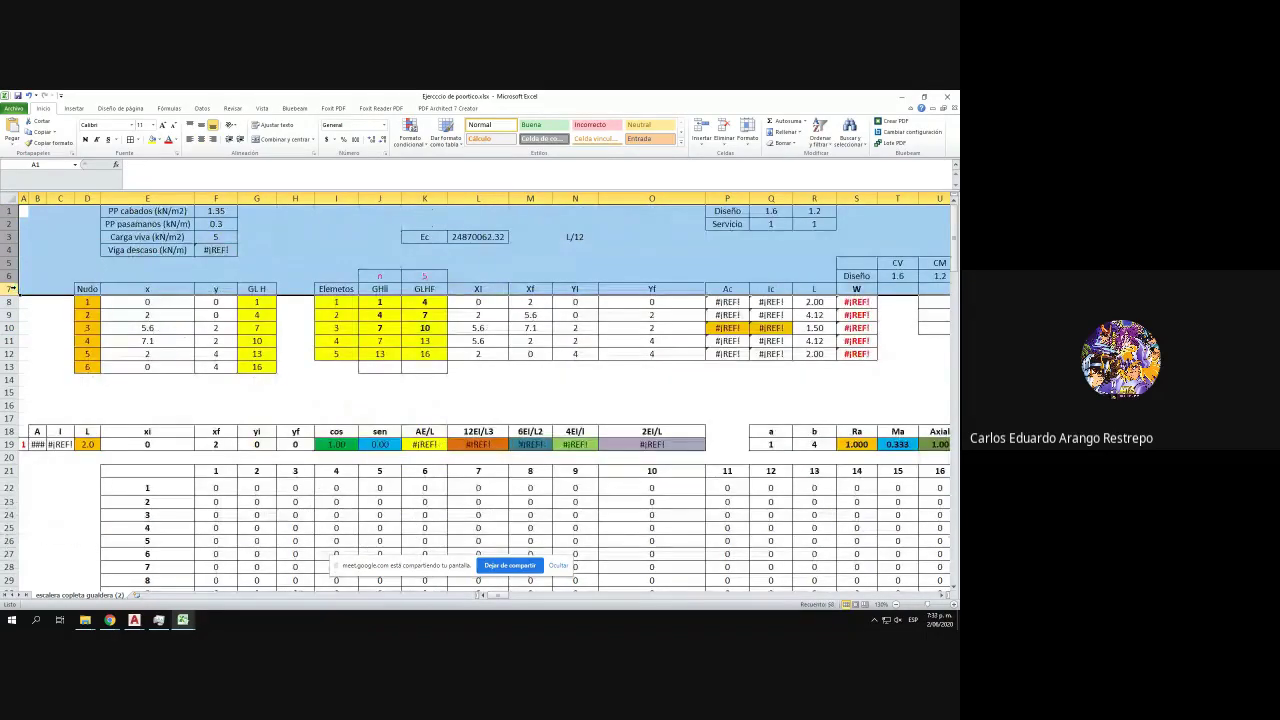
- Check the AE/L formula in K19 and the Ac formula in P11
{"action": "double_click", "coordinate": [425, 444]}
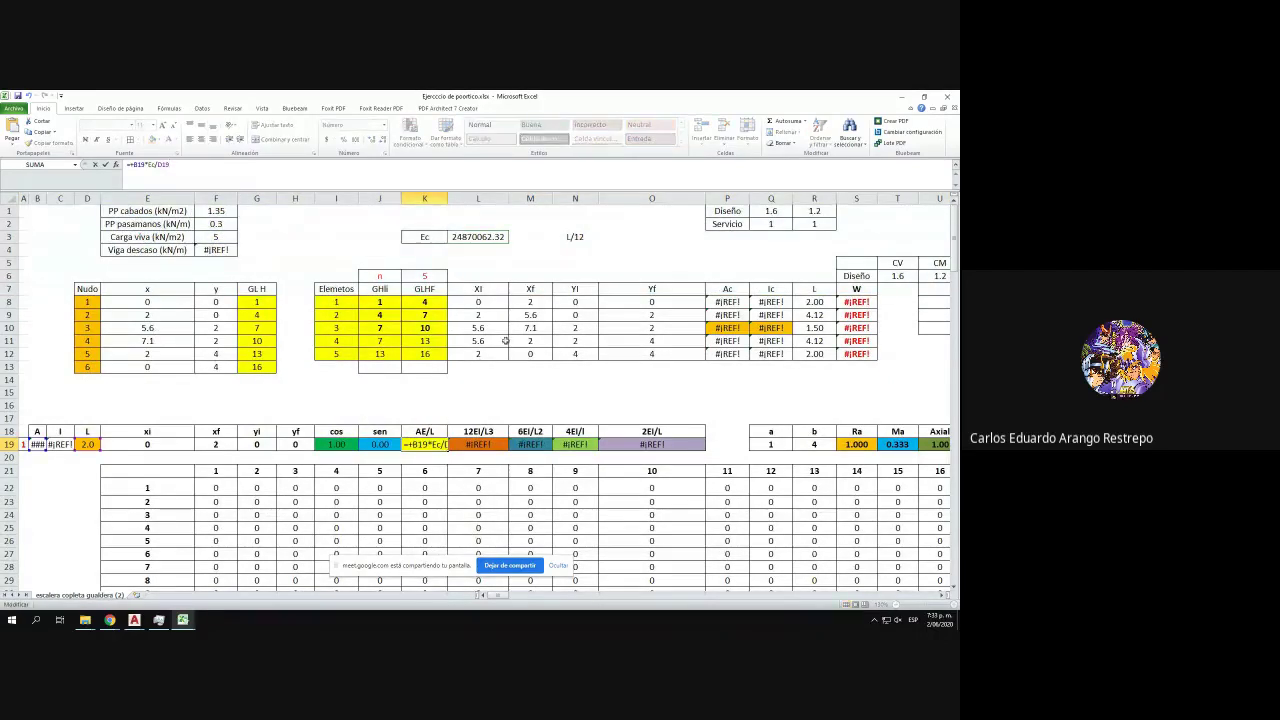
{"action": "key", "text": "Escape"}
{"action": "left_click", "coordinate": [727, 341]}
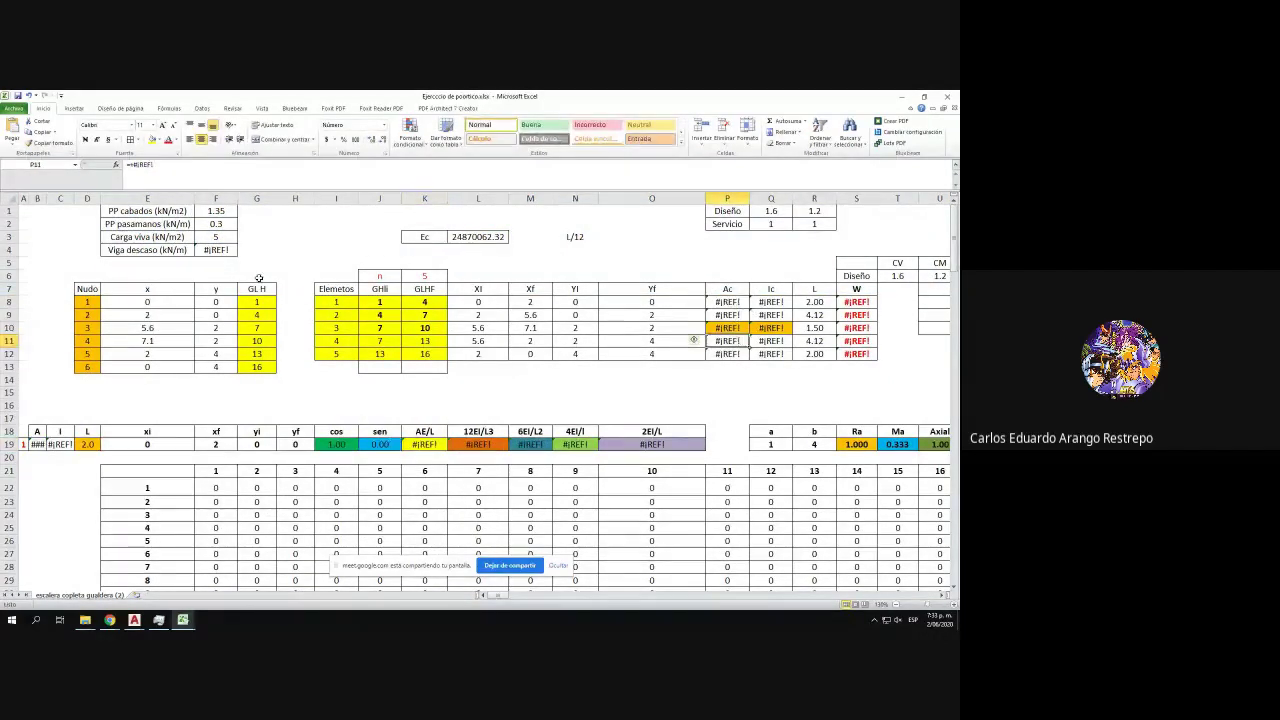
- Clear the load table in E1:F4, the CV and CM factors in P1:R2, and the L/12 note in N3
{"action": "left_click_drag", "start_coordinate": [140, 211], "coordinate": [214, 246]}
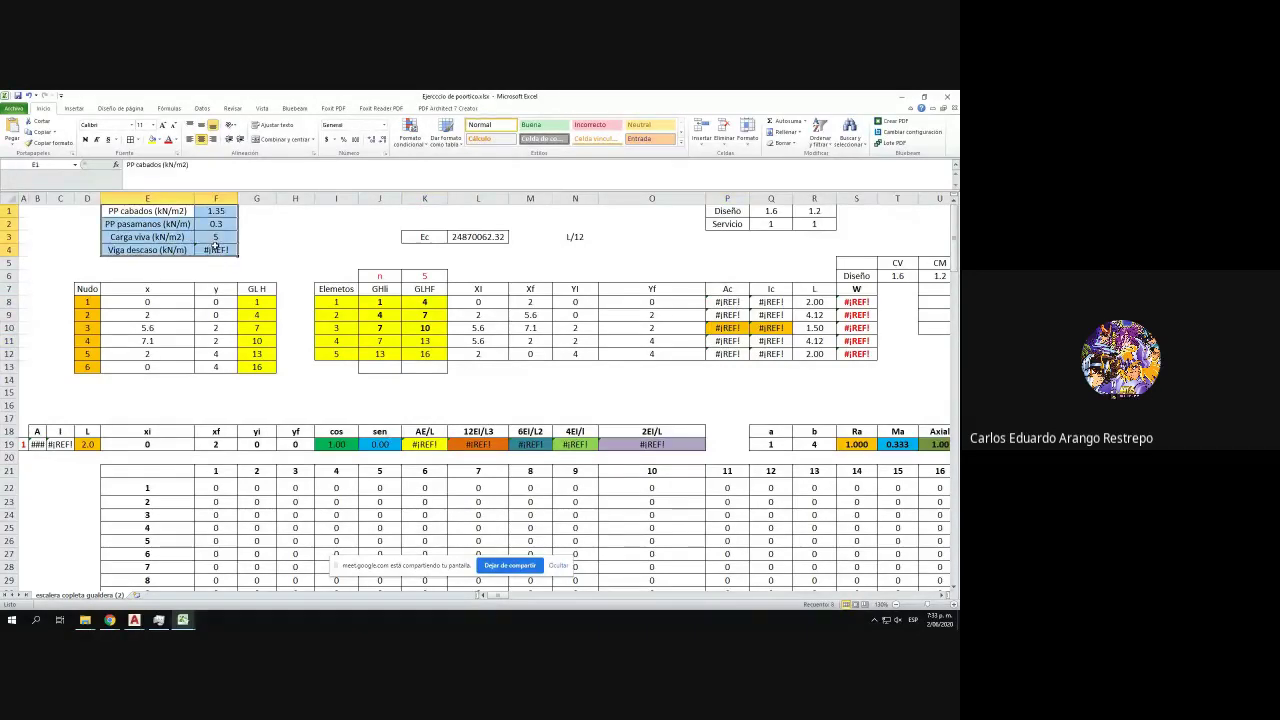
{"action": "key", "text": "Delete"}
{"action": "left_click_drag", "start_coordinate": [740, 213], "coordinate": [822, 220]}
{"action": "key", "text": "Delete"}
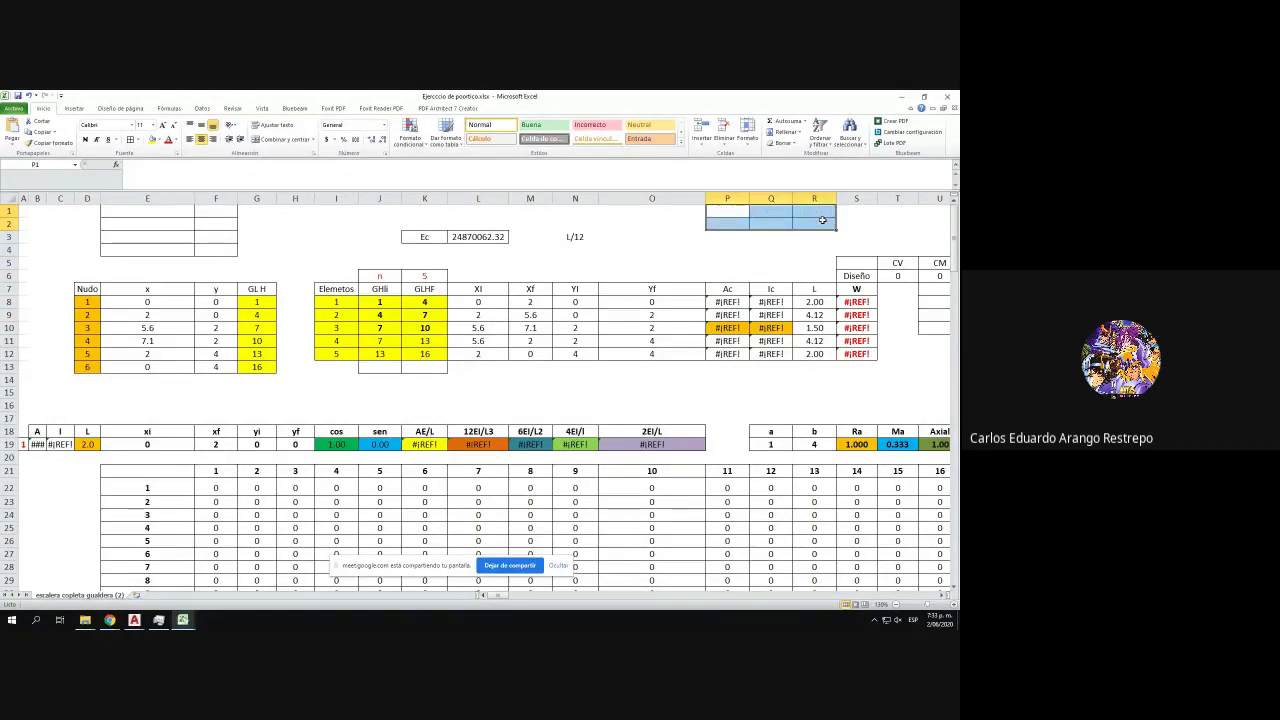
{"action": "left_click", "coordinate": [576, 237]}
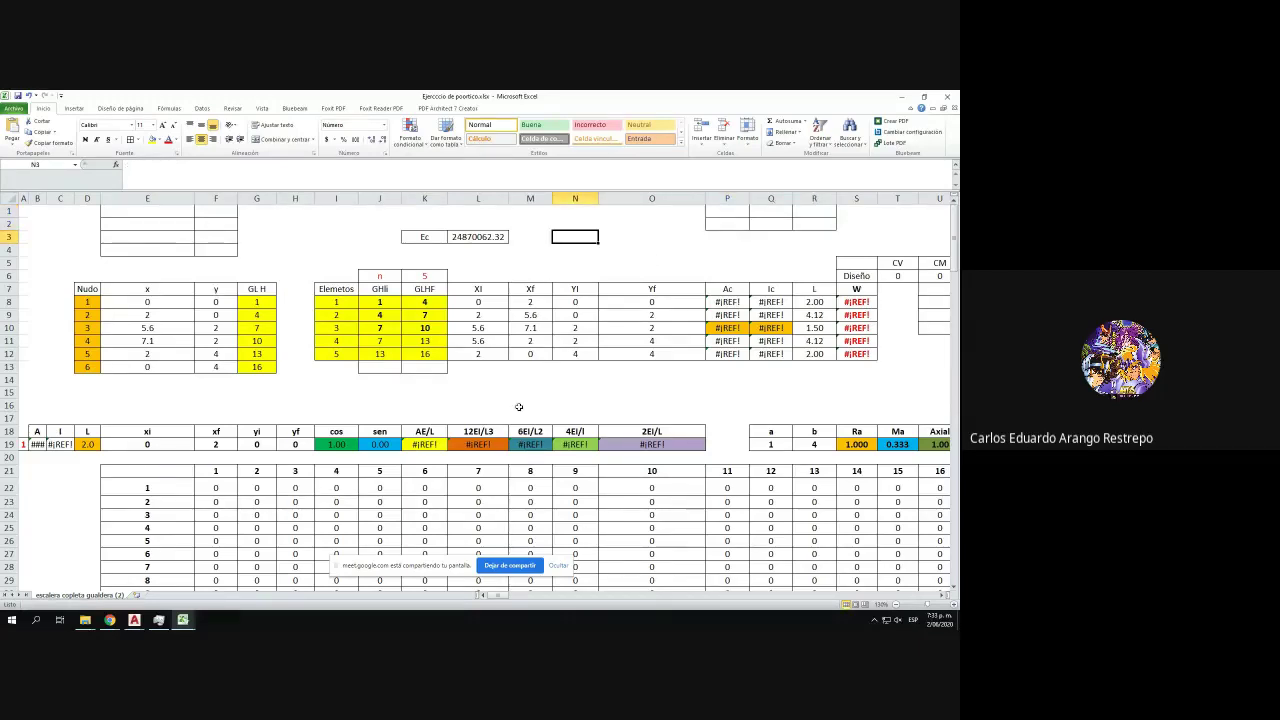
- Move the Ec label and value below the element table to K14:L14, and delete rows 1 to 4
{"action": "left_click", "coordinate": [8, 211]}
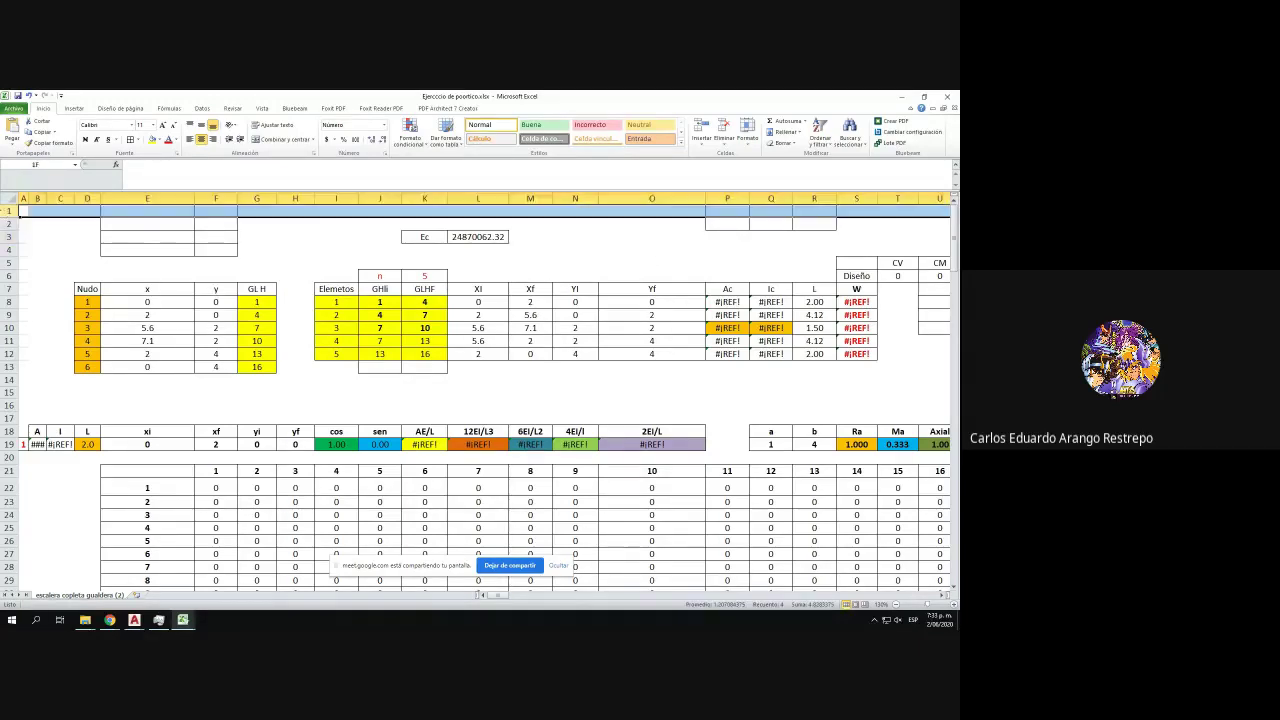
{"action": "left_click_drag", "start_coordinate": [423, 237], "coordinate": [485, 389]}
{"action": "left_click_drag", "start_coordinate": [10, 211], "coordinate": [20, 251]}
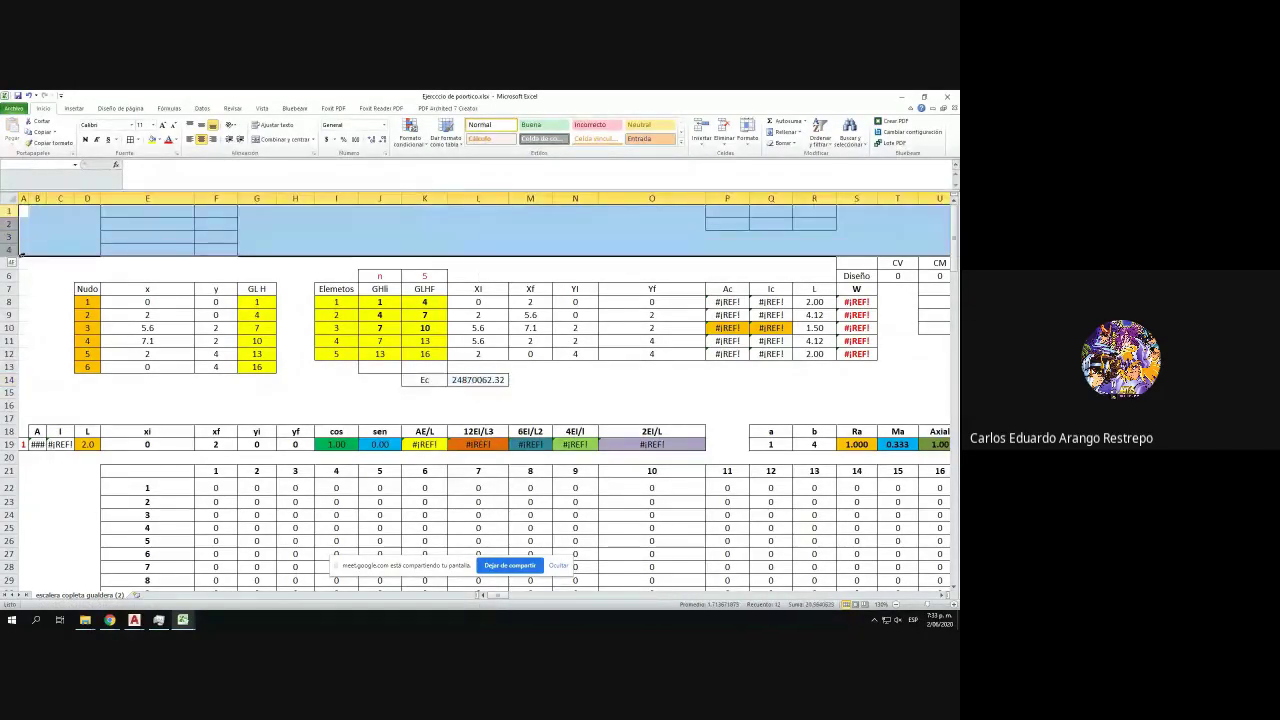
{"action": "key", "text": "ctrl+minus"}
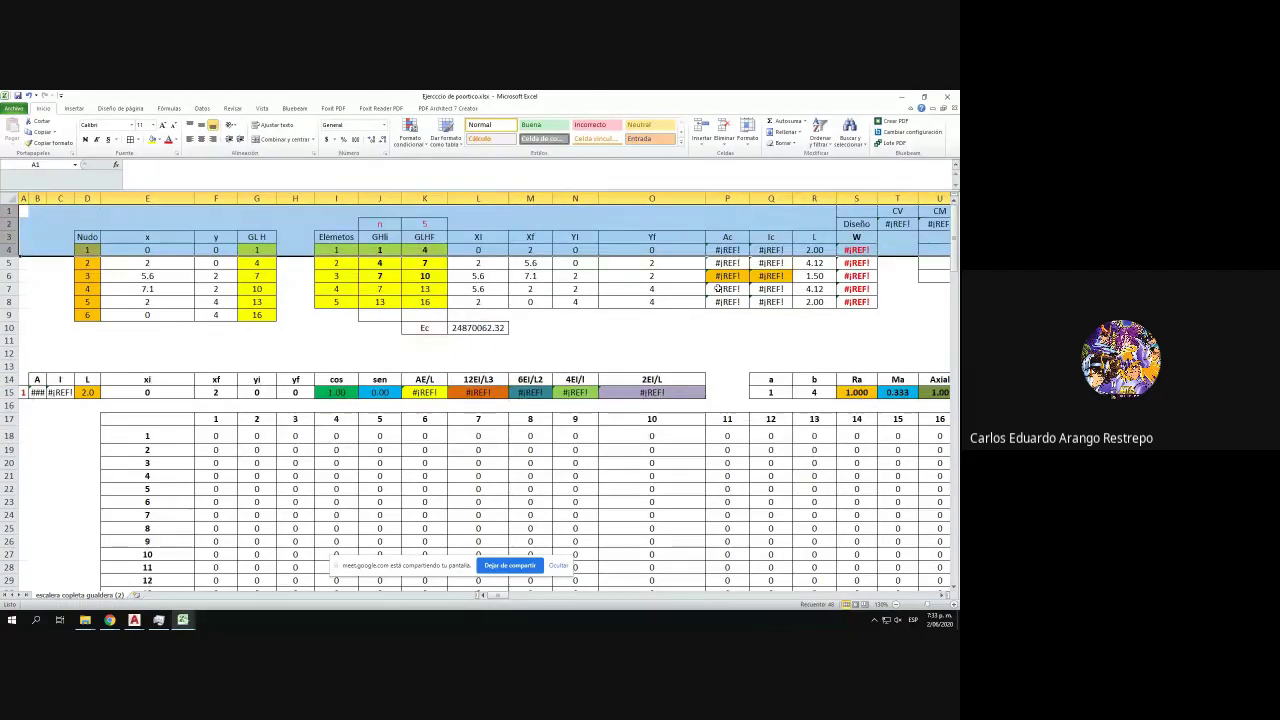
- Delete the two header rows above the node and element tables, including the CV and CM design factors
{"action": "left_click_drag", "start_coordinate": [503, 597], "coordinate": [507, 597]}
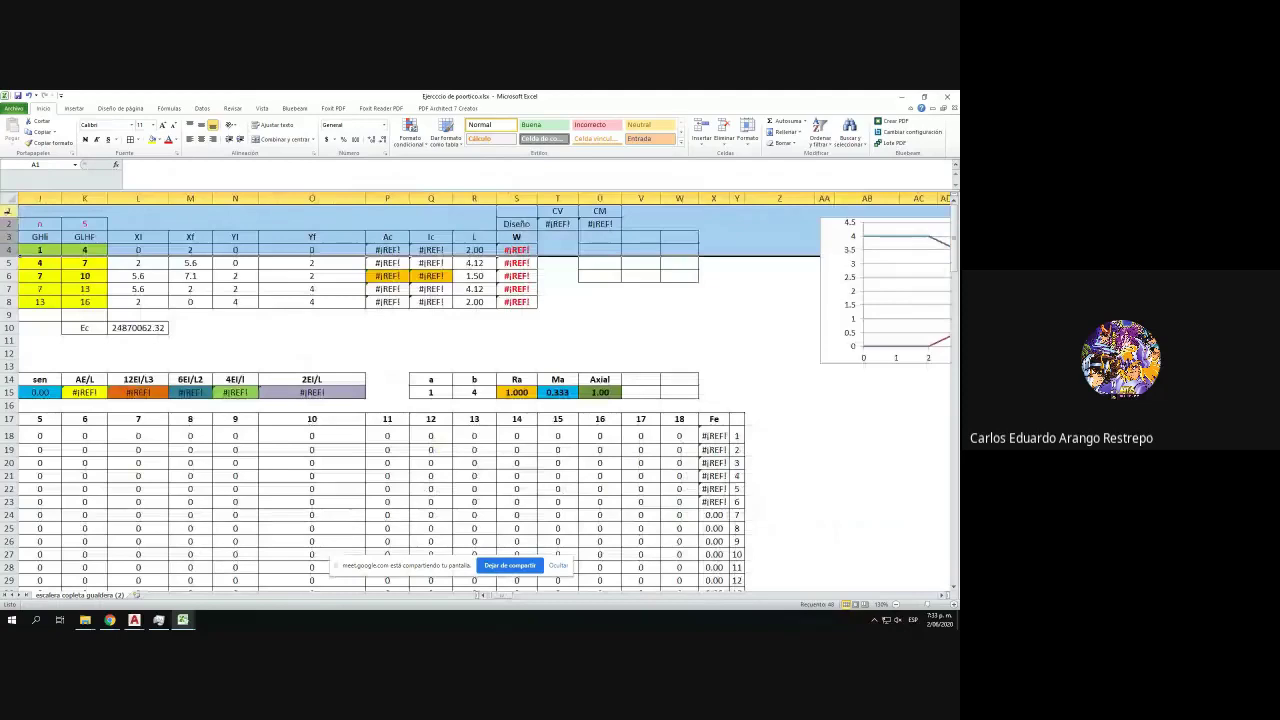
{"action": "left_click", "coordinate": [10, 210]}
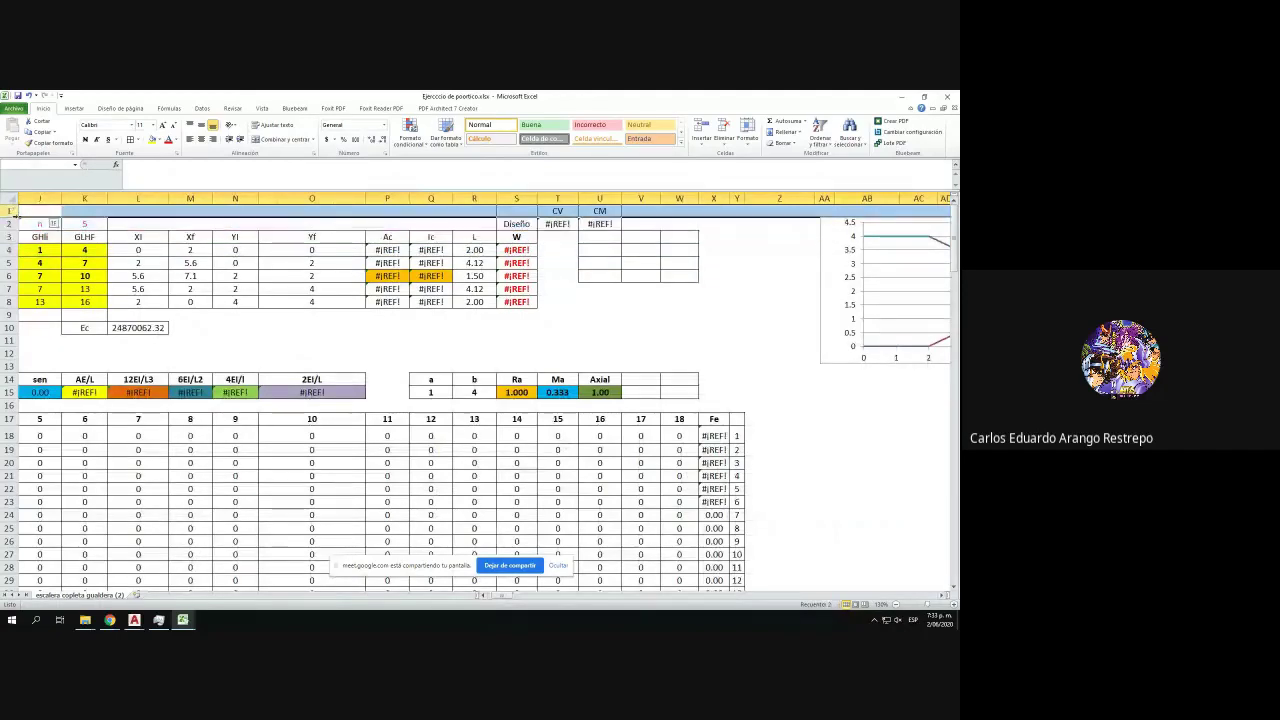
{"action": "left_click_drag", "start_coordinate": [14, 212], "coordinate": [10, 223]}
{"action": "left_click_drag", "start_coordinate": [506, 598], "coordinate": [477, 597]}
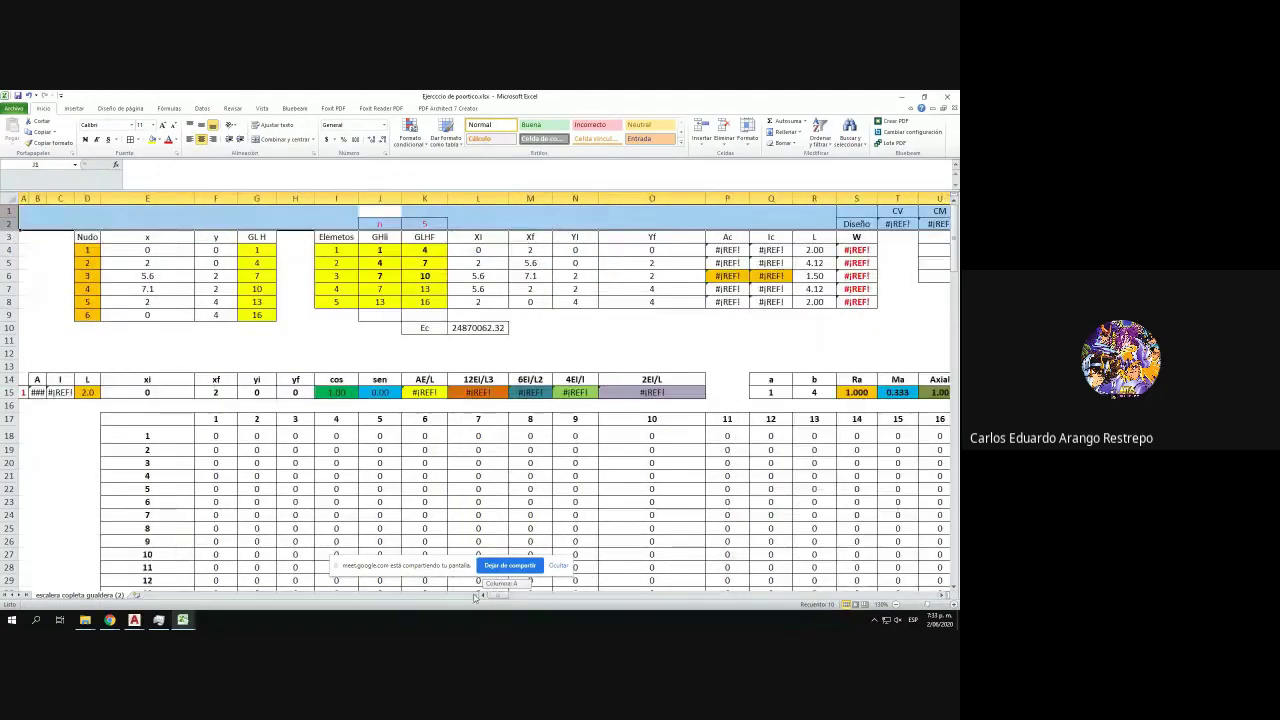
{"action": "key", "text": "ctrl+minus"}
{"action": "left_click", "coordinate": [575, 449]}
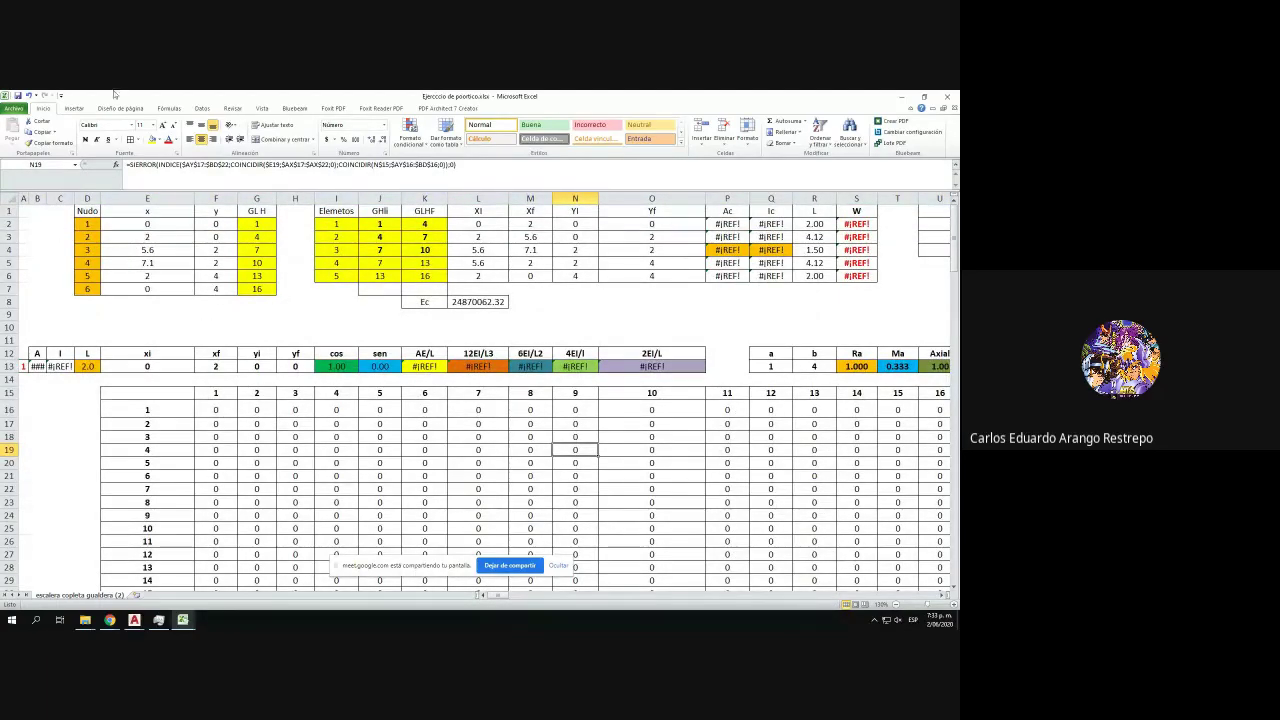
- Place the workbook on the left half of the display and bring the AutoCAD frame drawing up beside it
{"action": "left_click_drag", "start_coordinate": [114, 94], "coordinate": [1, 112]}
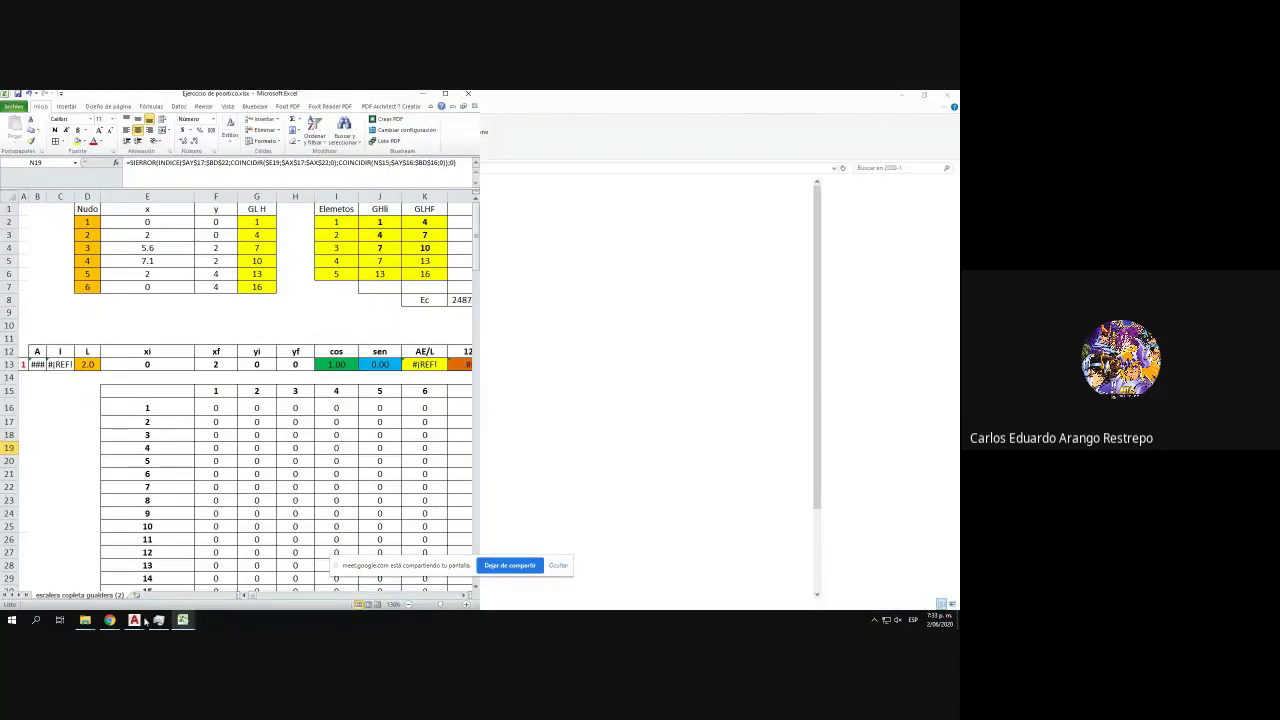
{"action": "left_click", "coordinate": [160, 585]}
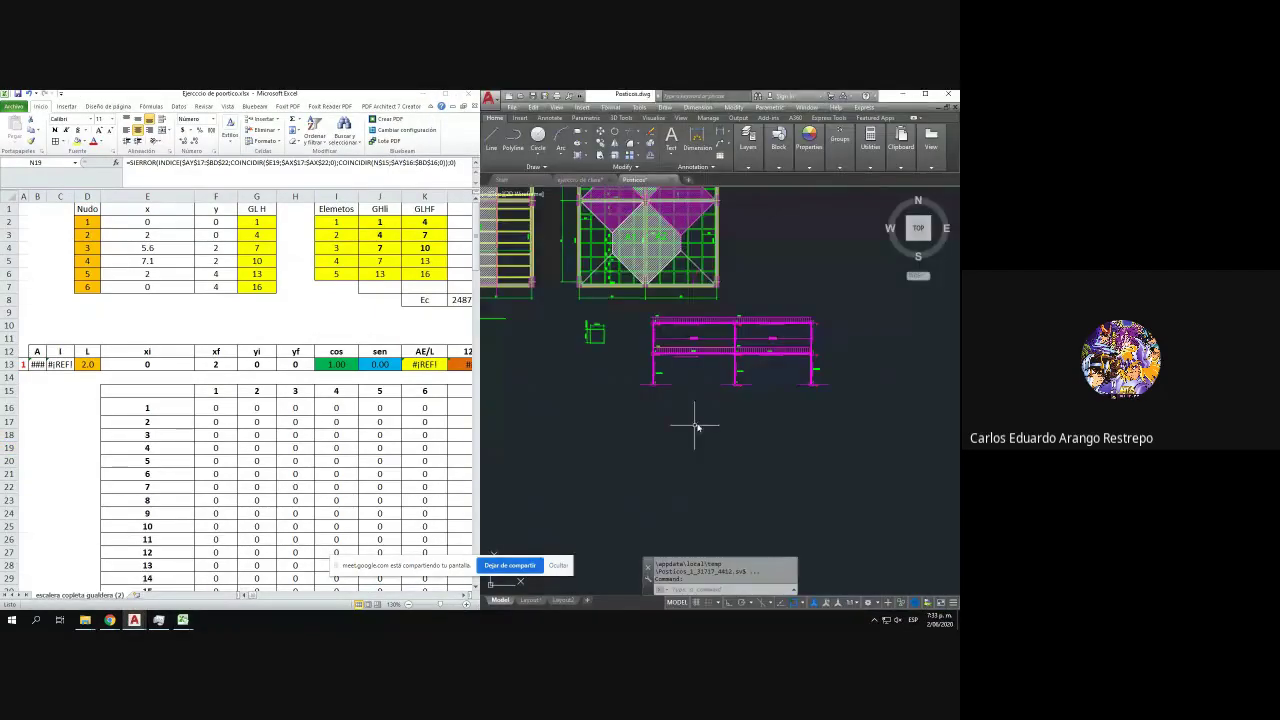
- Check the frame's node numbering in the drawing and extend the Nudo column of the node table to node 9
{"action": "scroll", "coordinate": [695, 426], "scroll_direction": "up", "scroll_amount": 8}
{"action": "left_click_drag", "start_coordinate": [569, 379], "coordinate": [643, 491]}
{"action": "left_click_drag", "start_coordinate": [551, 333], "coordinate": [535, 479]}
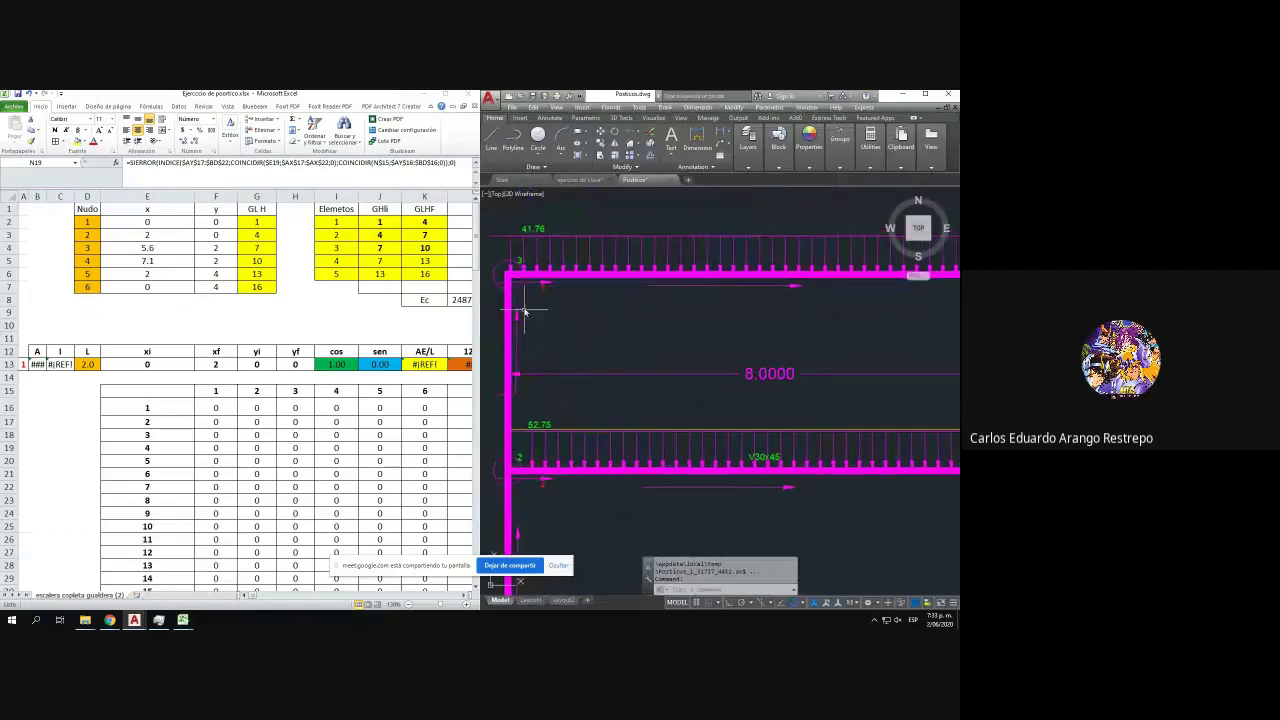
{"action": "left_click_drag", "start_coordinate": [751, 413], "coordinate": [528, 280]}
{"action": "left_click_drag", "start_coordinate": [851, 396], "coordinate": [661, 453]}
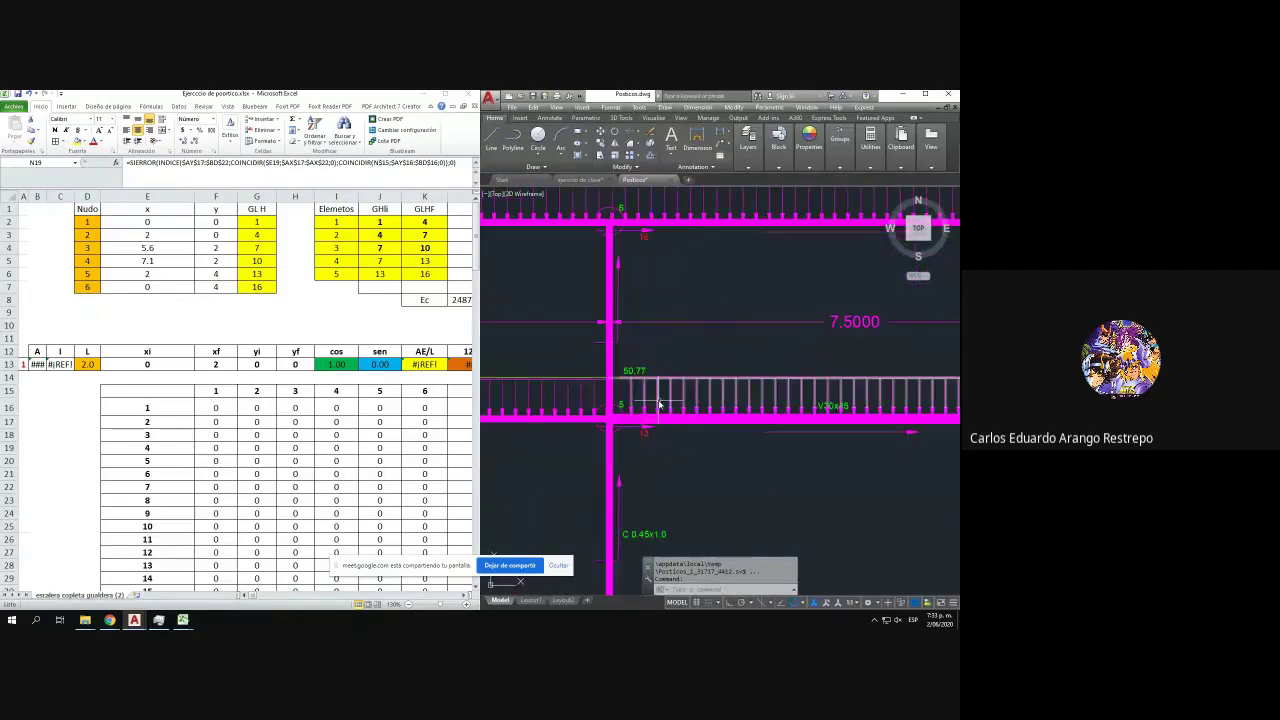
{"action": "left_click_drag", "start_coordinate": [652, 266], "coordinate": [488, 401]}
{"action": "left_click_drag", "start_coordinate": [863, 463], "coordinate": [730, 304]}
{"action": "left_click_drag", "start_coordinate": [835, 539], "coordinate": [810, 455]}
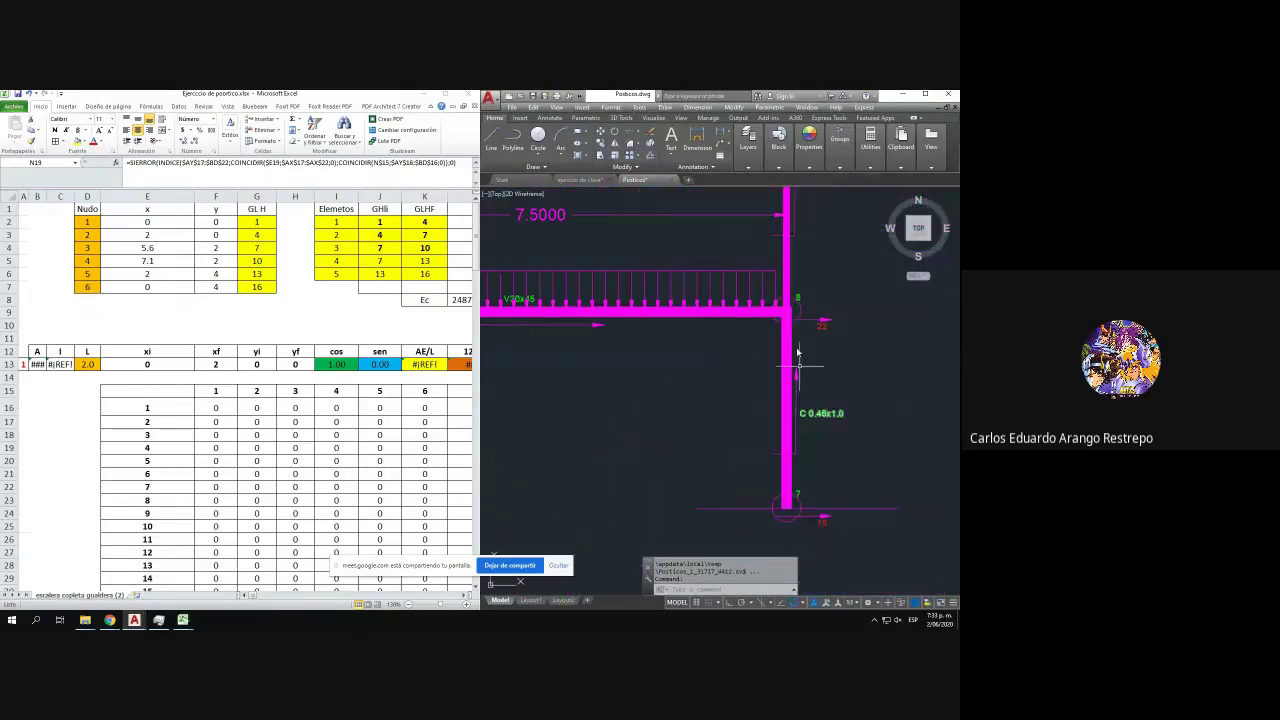
{"action": "left_click_drag", "start_coordinate": [798, 350], "coordinate": [860, 530]}
{"action": "left_click", "coordinate": [88, 221]}
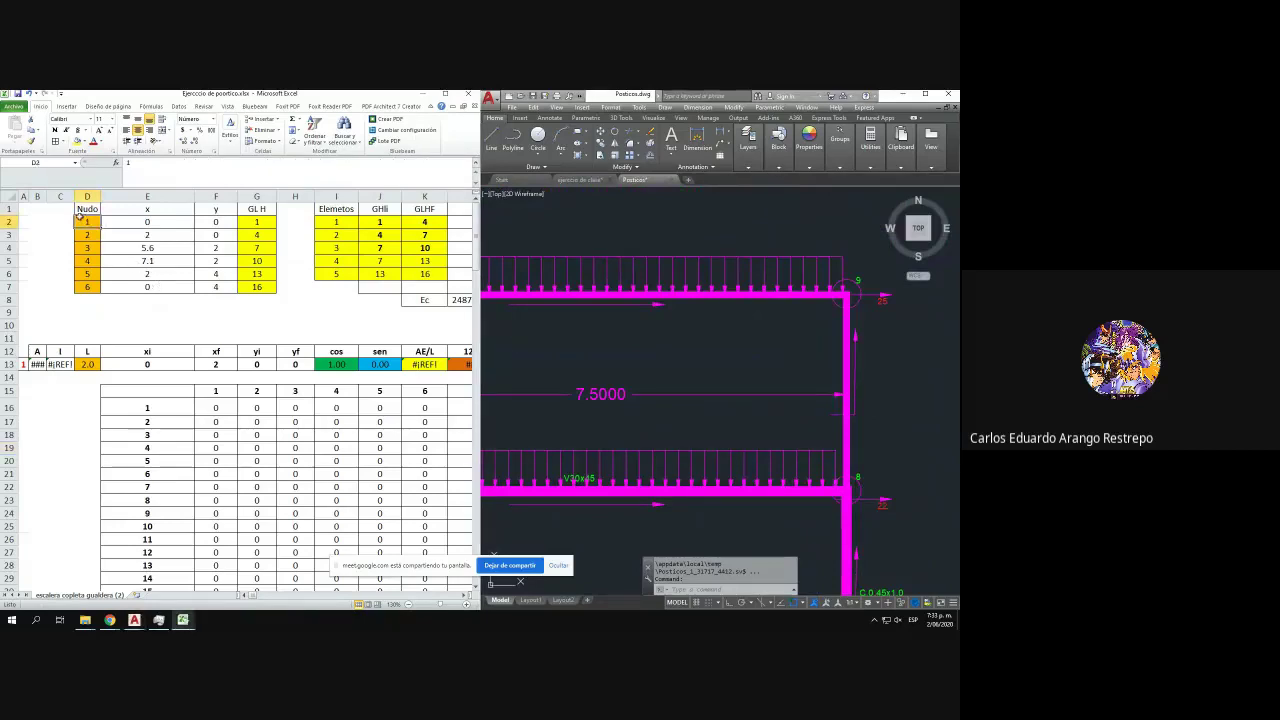
{"action": "left_click_drag", "start_coordinate": [80, 218], "coordinate": [101, 334]}
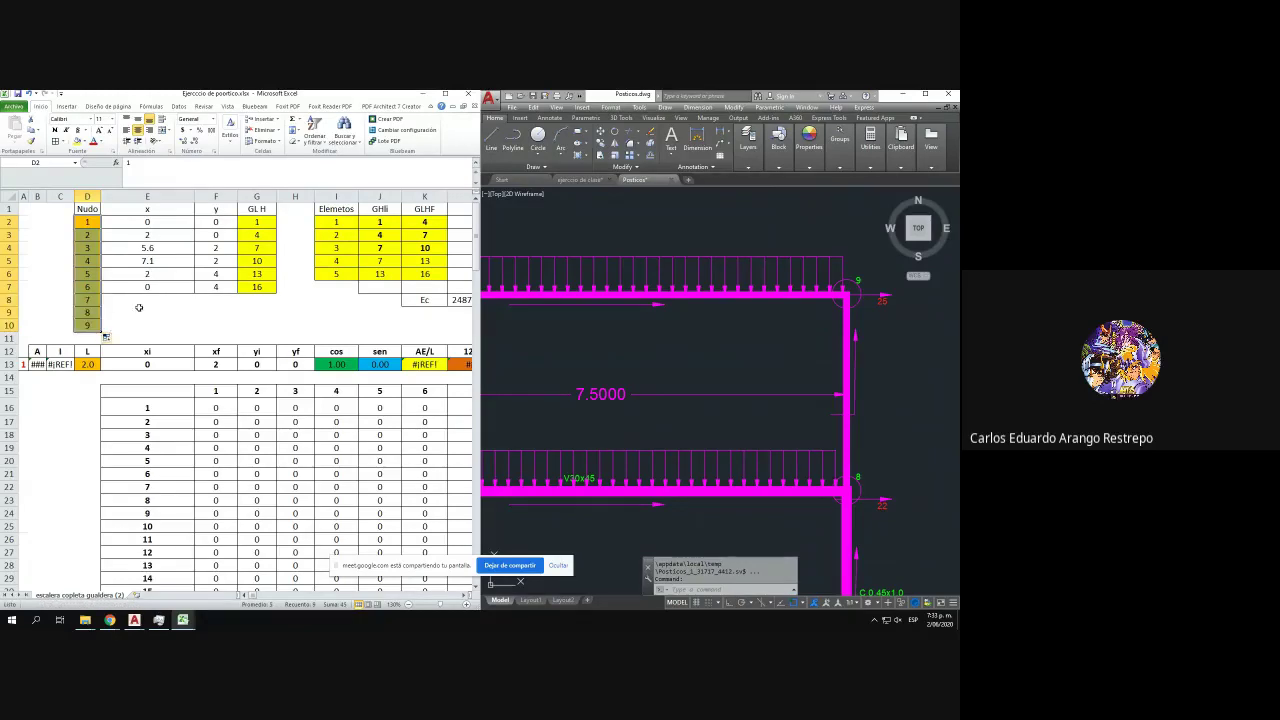
- Compare the x and y coordinates of the first nodes in the table with the base of the frame's left column
{"action": "left_click", "coordinate": [690, 332]}
{"action": "scroll", "coordinate": [690, 332], "scroll_direction": "down", "scroll_amount": 4}
{"action": "left_click_drag", "start_coordinate": [613, 366], "coordinate": [851, 349]}
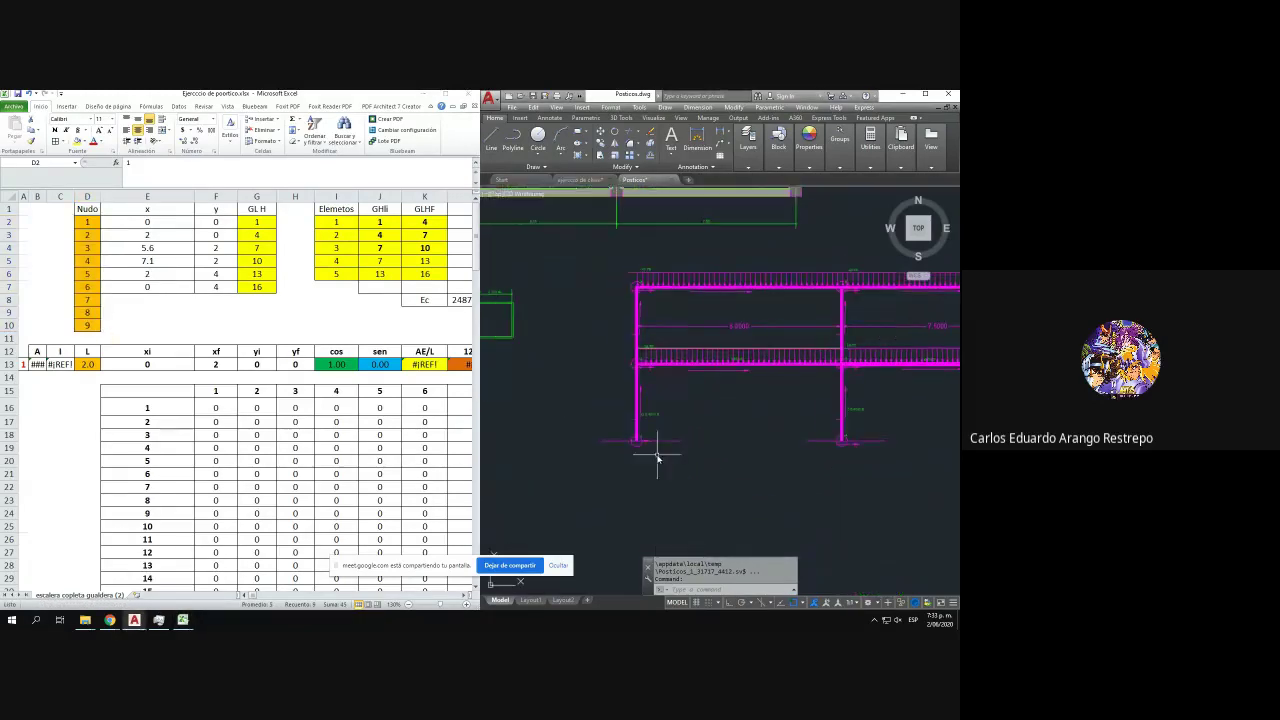
{"action": "scroll", "coordinate": [627, 472], "scroll_direction": "up", "scroll_amount": 5}
{"action": "scroll", "coordinate": [666, 370], "scroll_direction": "up", "scroll_amount": 2}
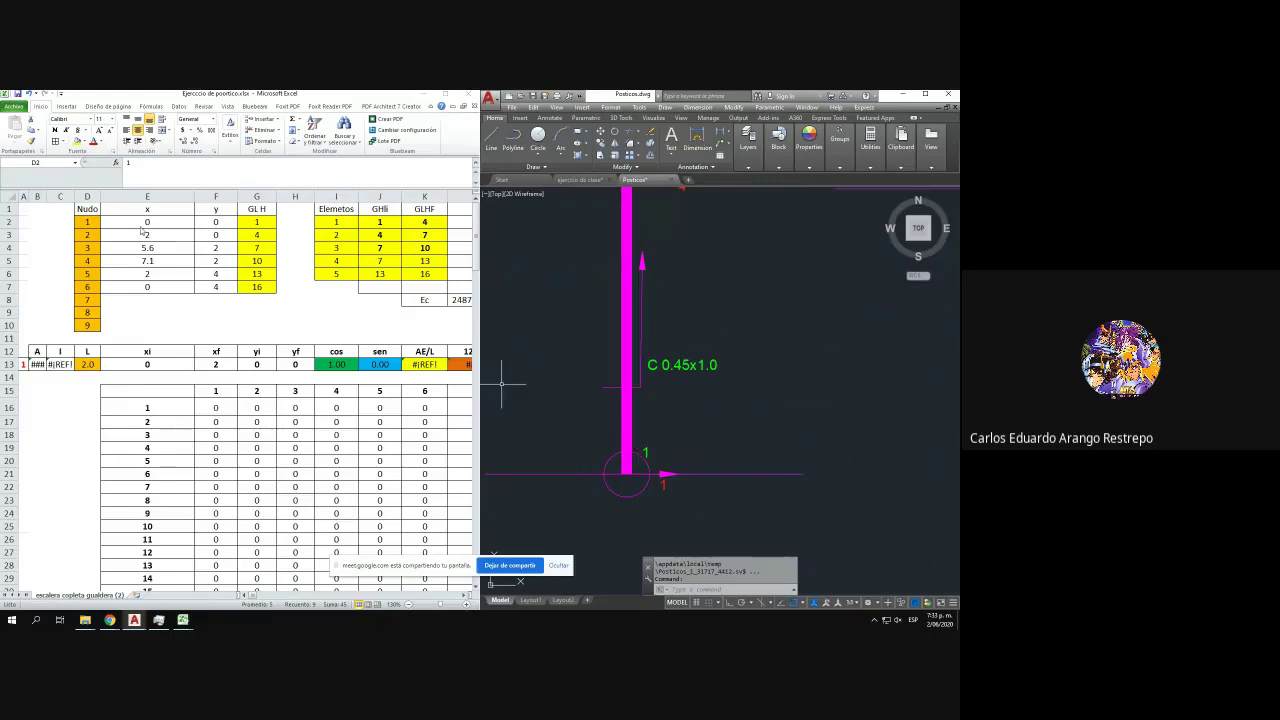
{"action": "left_click", "coordinate": [147, 222]}
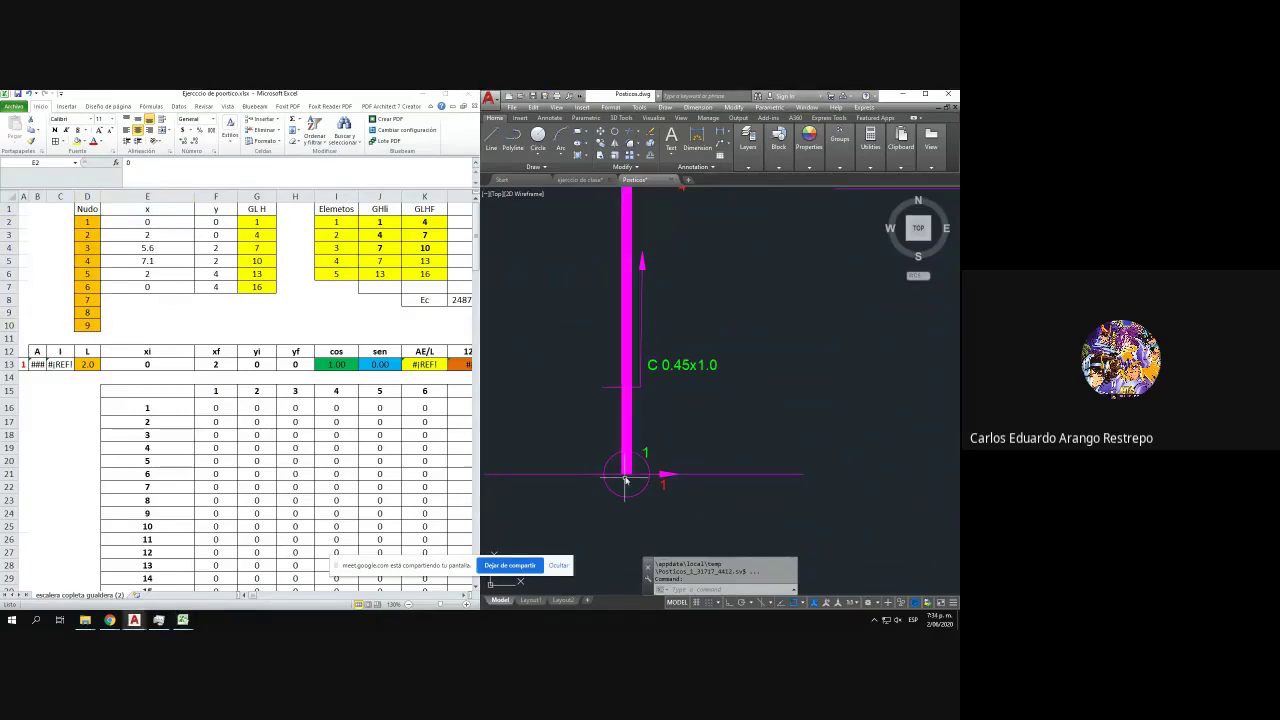
{"action": "scroll", "coordinate": [625, 480], "scroll_direction": "down", "scroll_amount": 3}
{"action": "scroll", "coordinate": [590, 420], "scroll_direction": "up", "scroll_amount": 4}
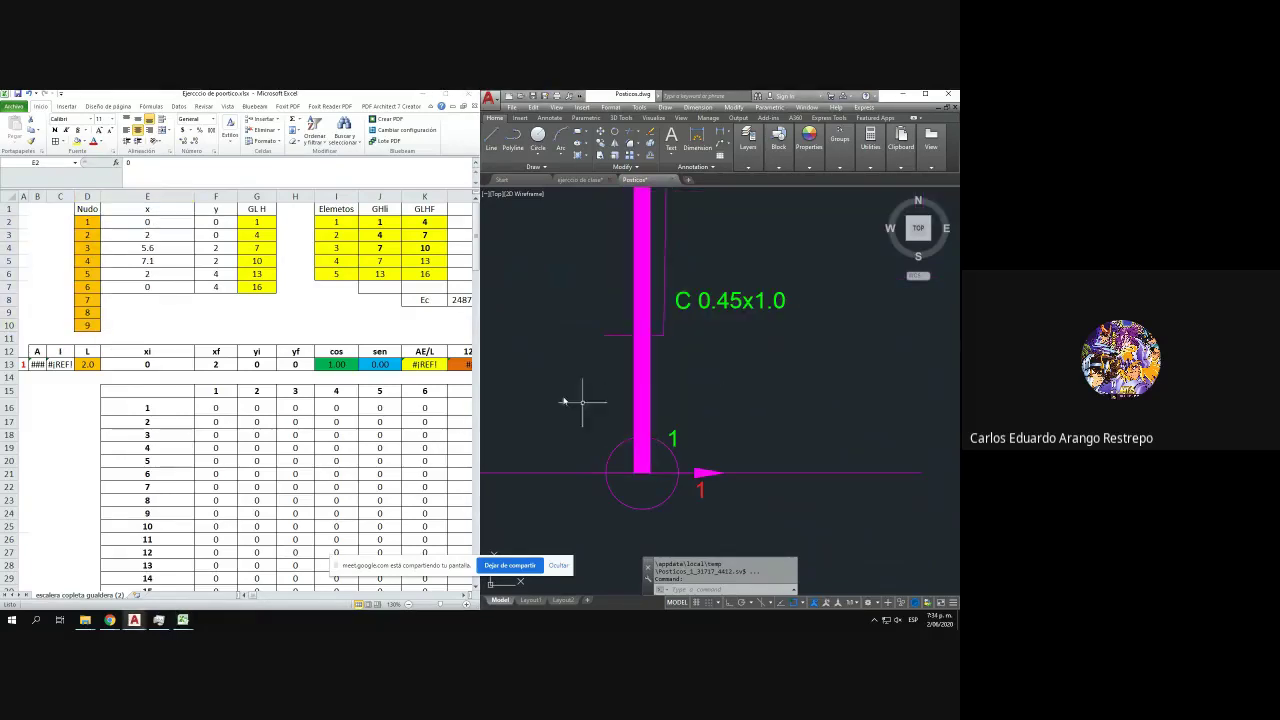
{"action": "left_click", "coordinate": [215, 234]}
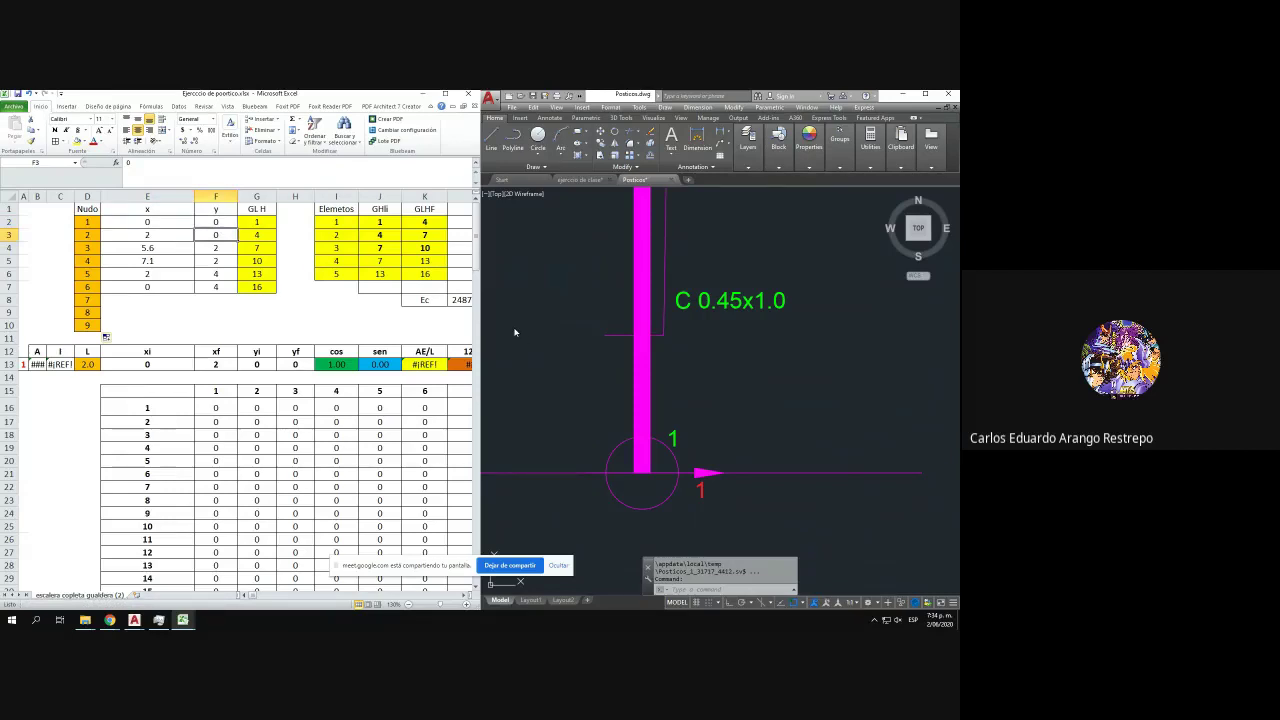
{"action": "scroll", "coordinate": [728, 276], "scroll_direction": "down", "scroll_amount": 5}
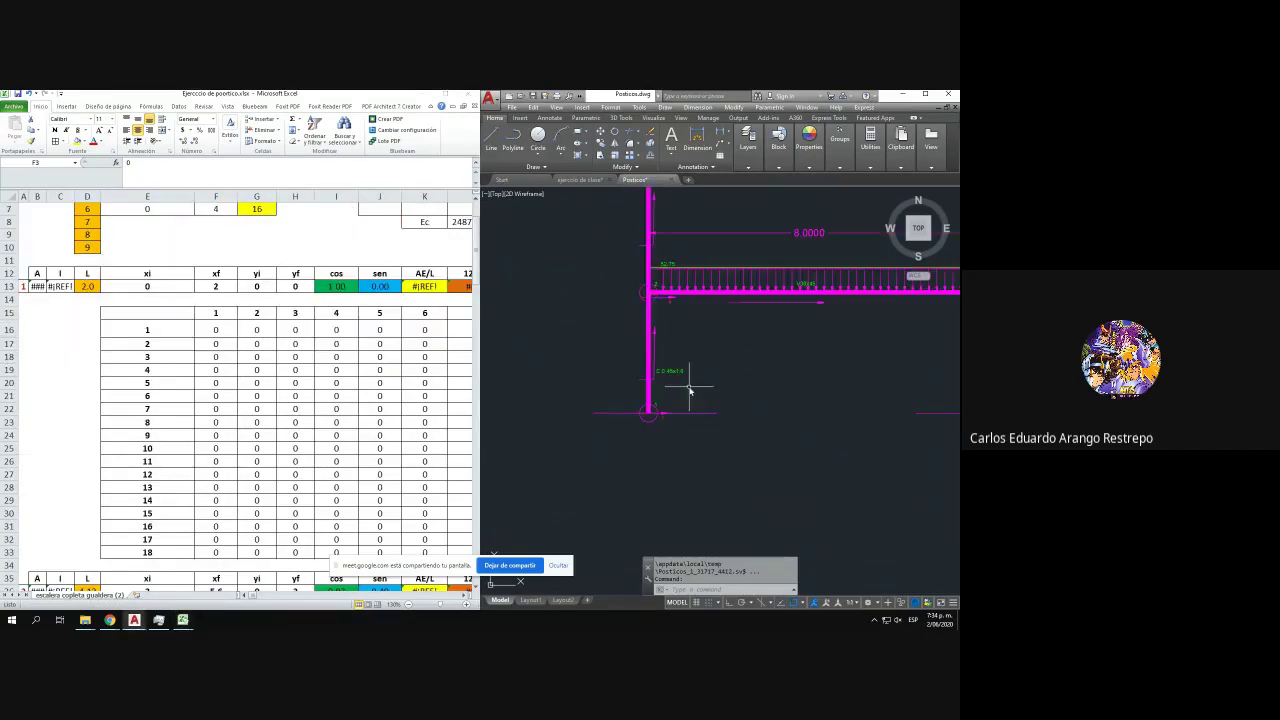
{"action": "scroll", "coordinate": [665, 400], "scroll_direction": "up", "scroll_amount": 5}
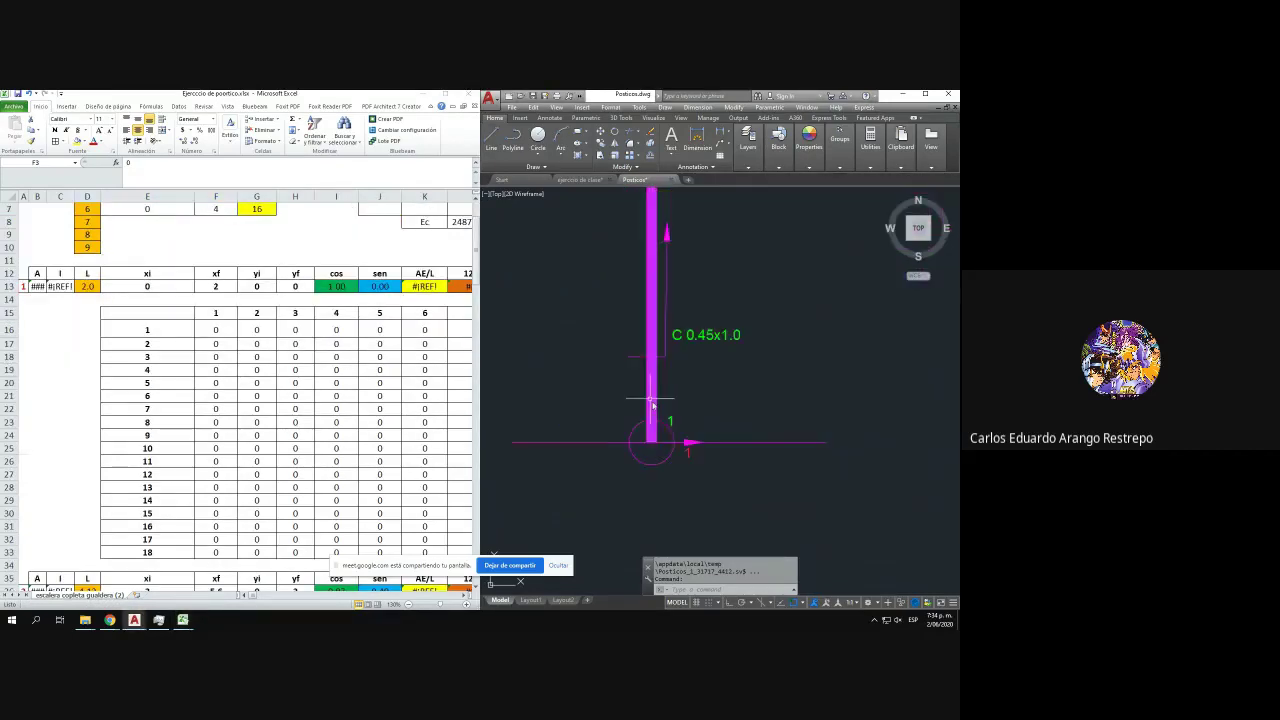
{"action": "scroll", "coordinate": [176, 231], "scroll_direction": "up", "scroll_amount": 2}
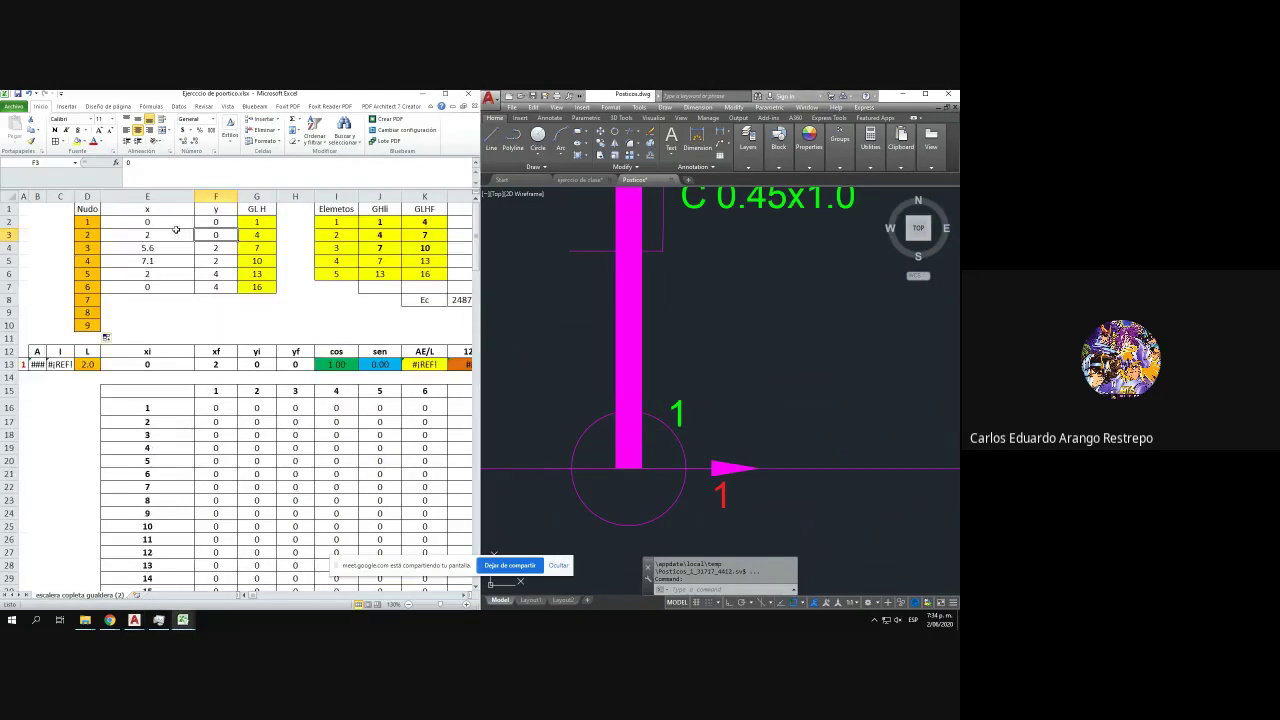
- Add a vertical linear dimension beside the left column from node 1 to node 2
{"action": "scroll", "coordinate": [783, 361], "scroll_direction": "down", "scroll_amount": 5}
{"action": "left_click_drag", "start_coordinate": [804, 340], "coordinate": [764, 402]}
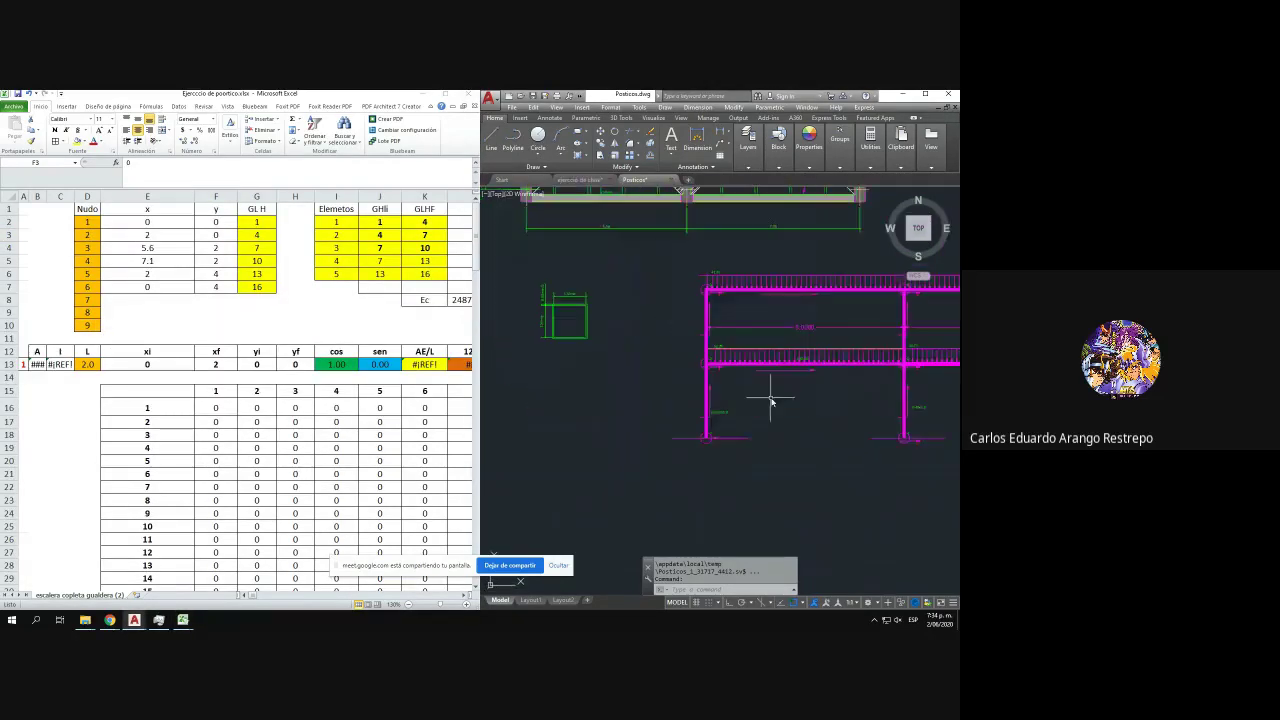
{"action": "left_click", "coordinate": [729, 132]}
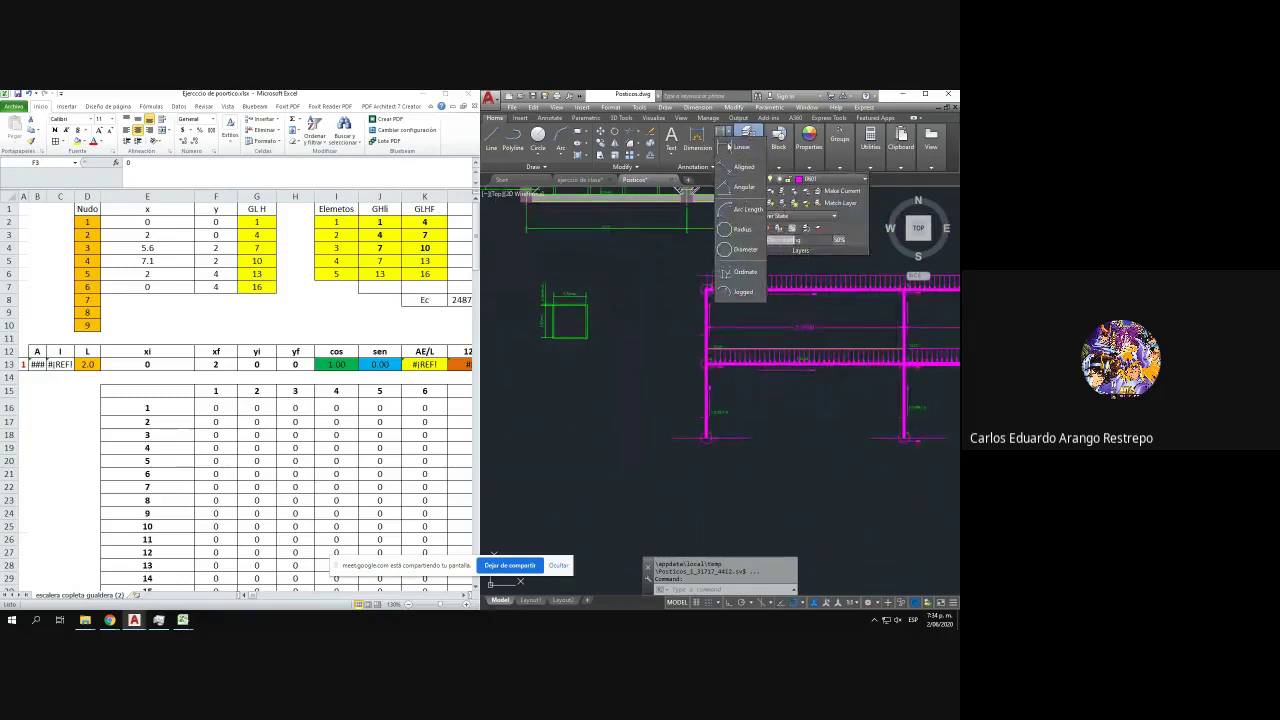
{"action": "left_click", "coordinate": [740, 148]}
{"action": "scroll", "coordinate": [732, 421], "scroll_direction": "up", "scroll_amount": 4}
{"action": "left_click", "coordinate": [730, 416]}
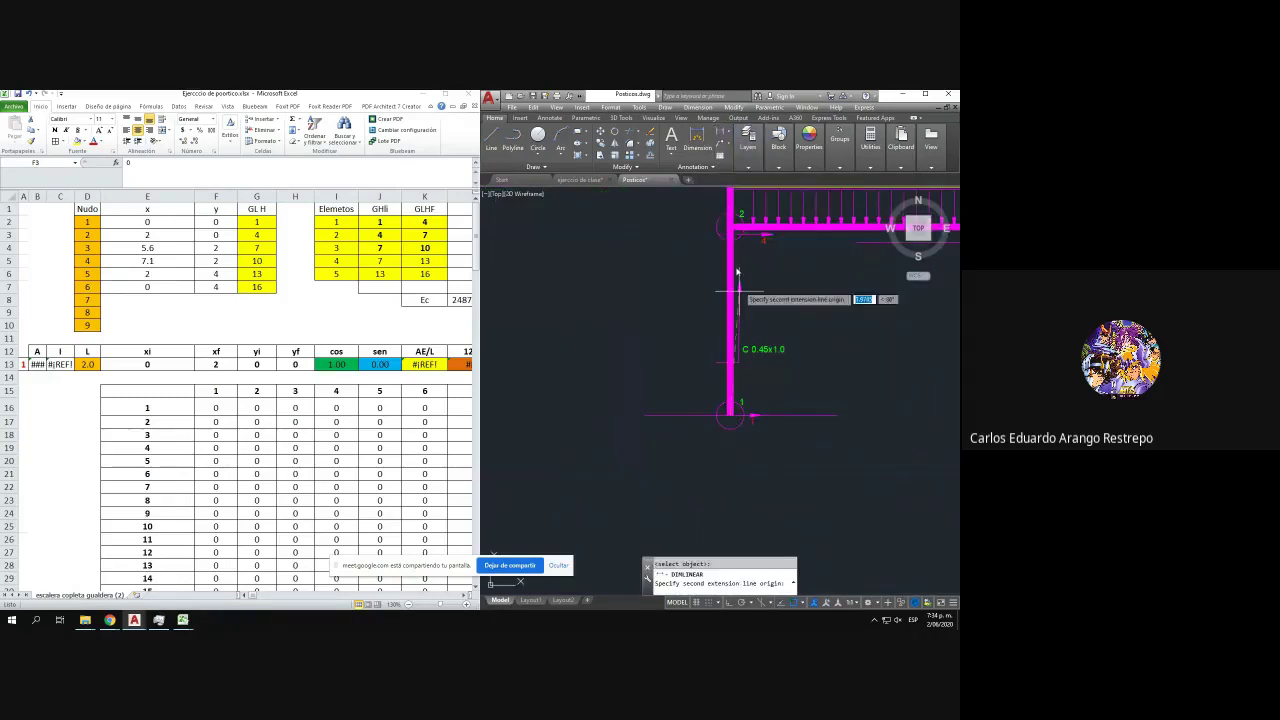
{"action": "left_click", "coordinate": [730, 228]}
{"action": "left_click", "coordinate": [690, 257]}
- Continue the left column's vertical dimension from node 2 up to node 3 at the top beam
{"action": "left_click_drag", "start_coordinate": [694, 259], "coordinate": [598, 446]}
{"action": "left_click", "coordinate": [592, 432]}
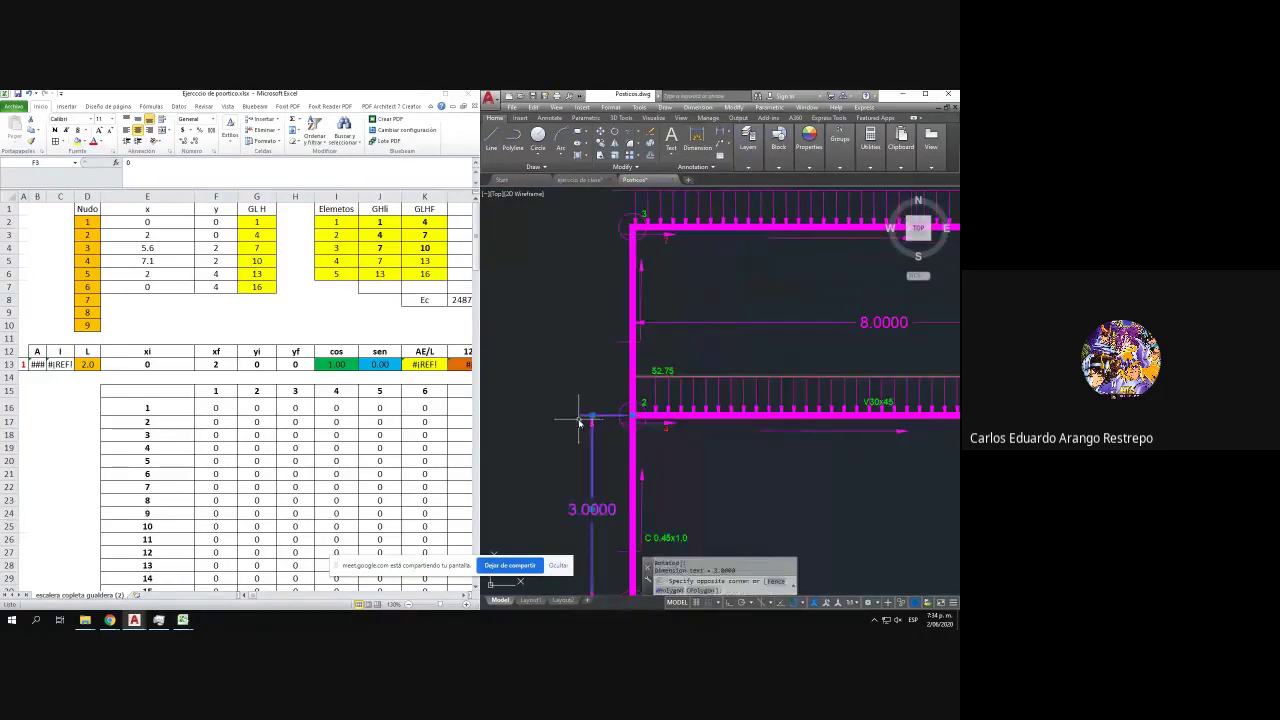
{"action": "mouse_move", "coordinate": [591, 416]}
{"action": "left_click", "coordinate": [625, 444]}
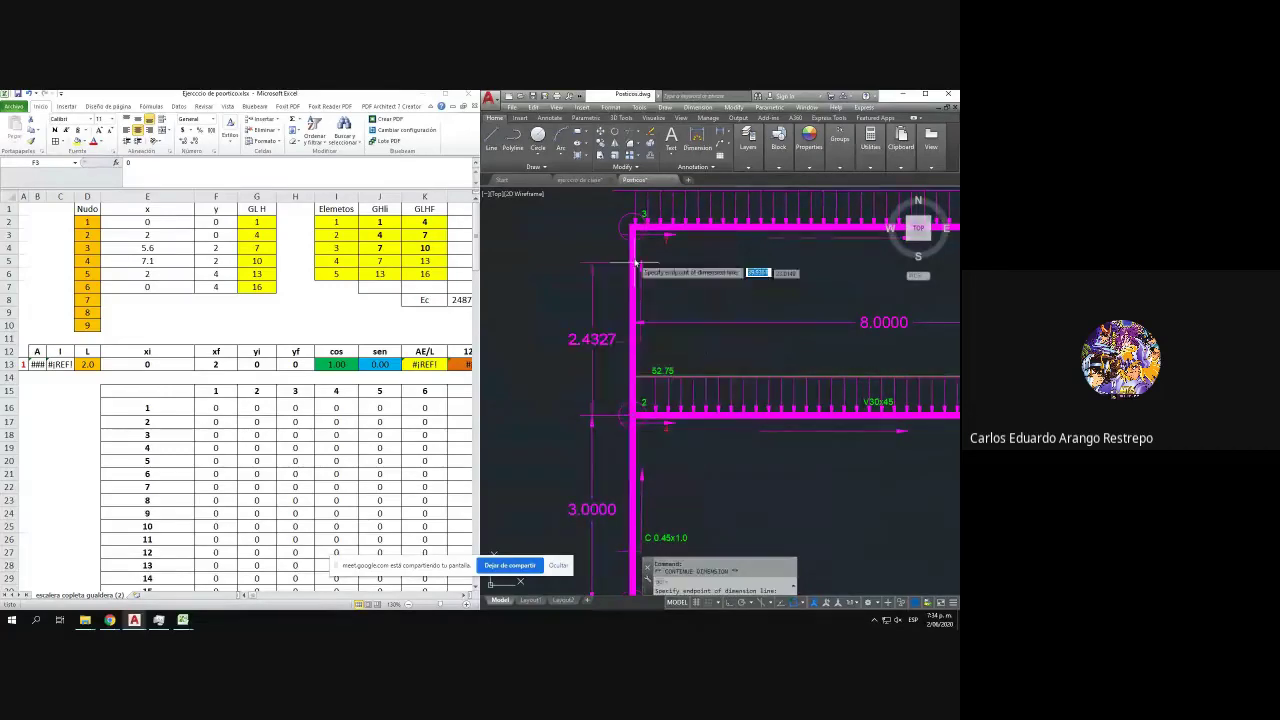
{"action": "left_click", "coordinate": [633, 231]}
{"action": "scroll", "coordinate": [590, 273], "scroll_direction": "down", "scroll_amount": 5}
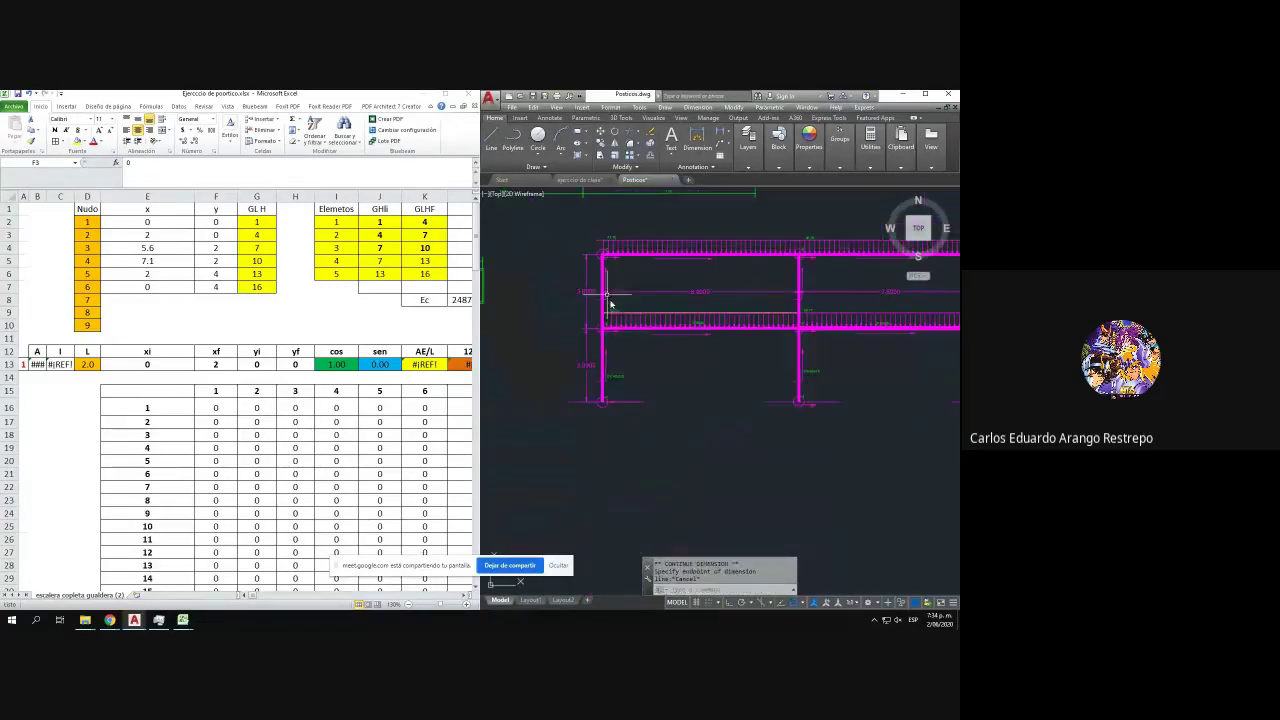
{"action": "key", "text": "Escape"}
- Add a horizontal linear dimension below the frame from the base of the left column to the base of the middle column
{"action": "left_click_drag", "start_coordinate": [614, 335], "coordinate": [610, 375]}
{"action": "key", "text": "space"}
{"action": "scroll", "coordinate": [600, 445], "scroll_direction": "up", "scroll_amount": 2}
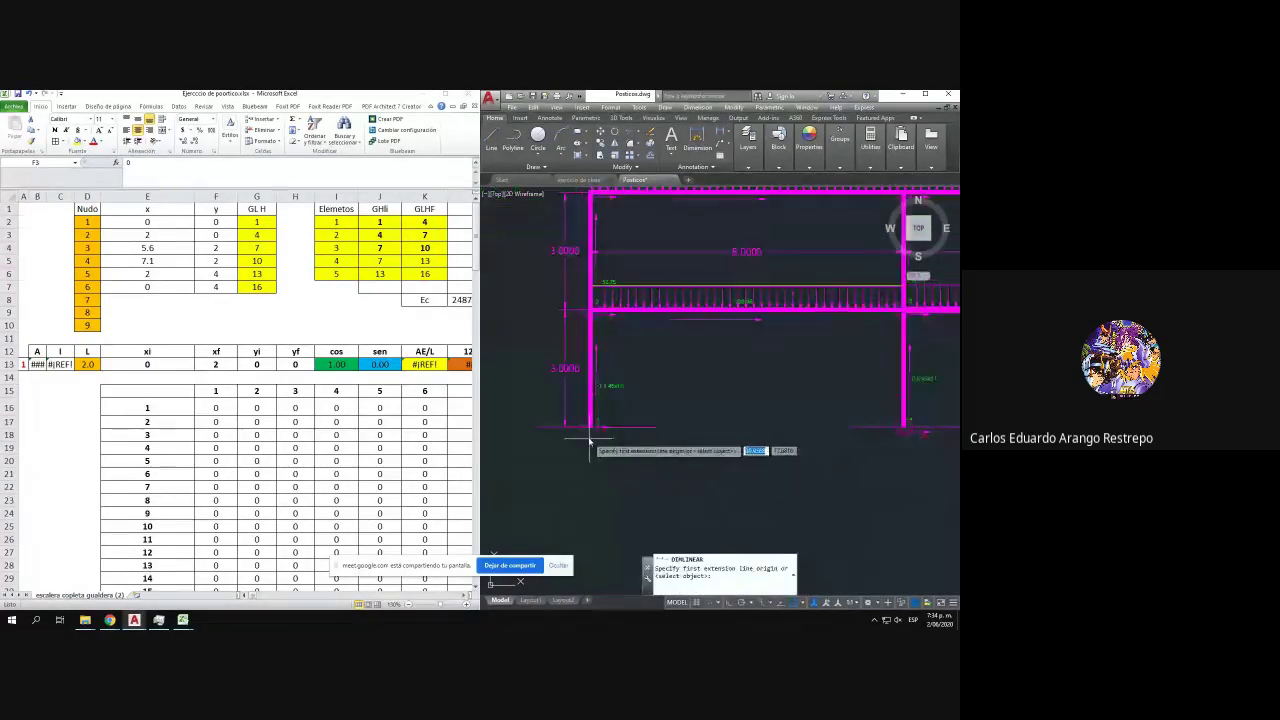
{"action": "left_click", "coordinate": [591, 440]}
{"action": "scroll", "coordinate": [523, 429], "scroll_direction": "up", "scroll_amount": 3}
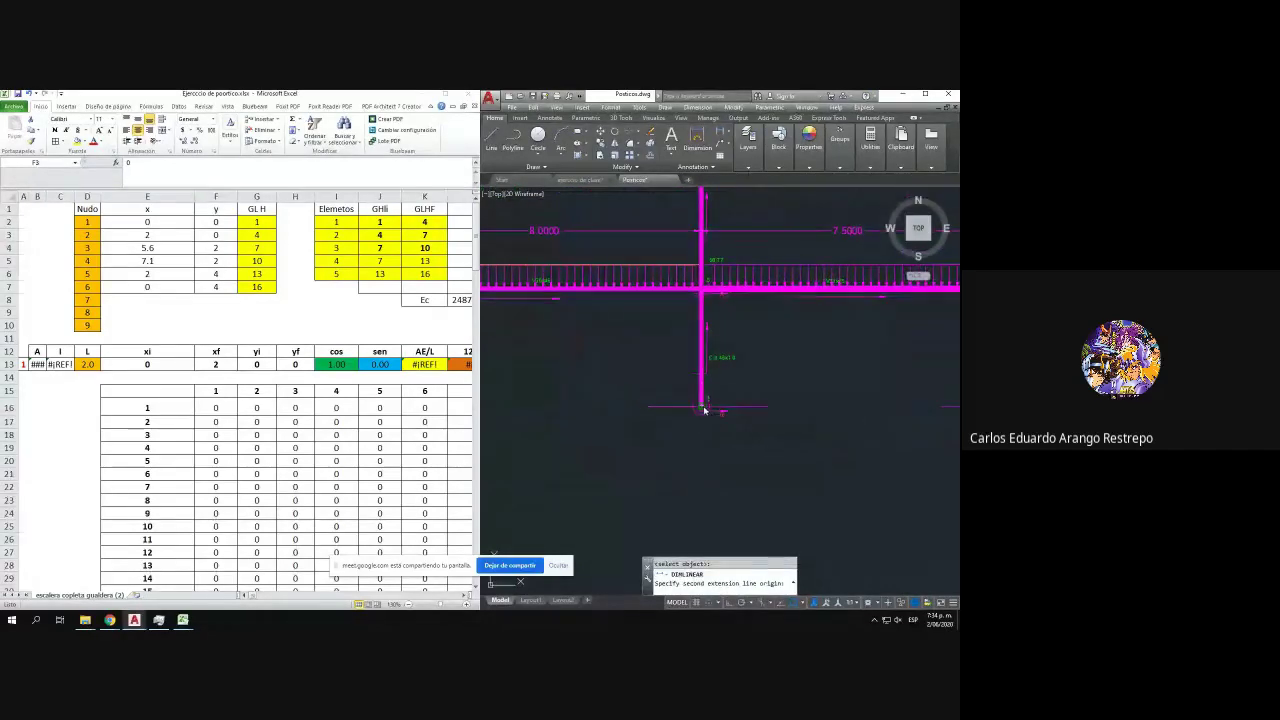
{"action": "left_click", "coordinate": [703, 408]}
{"action": "left_click", "coordinate": [686, 444]}
- Add a horizontal linear dimension below the frame from the base of the middle column to the base of the right column
{"action": "scroll", "coordinate": [684, 444], "scroll_direction": "down", "scroll_amount": 2}
{"action": "scroll", "coordinate": [665, 420], "scroll_direction": "up", "scroll_amount": 4}
{"action": "key", "text": "space"}
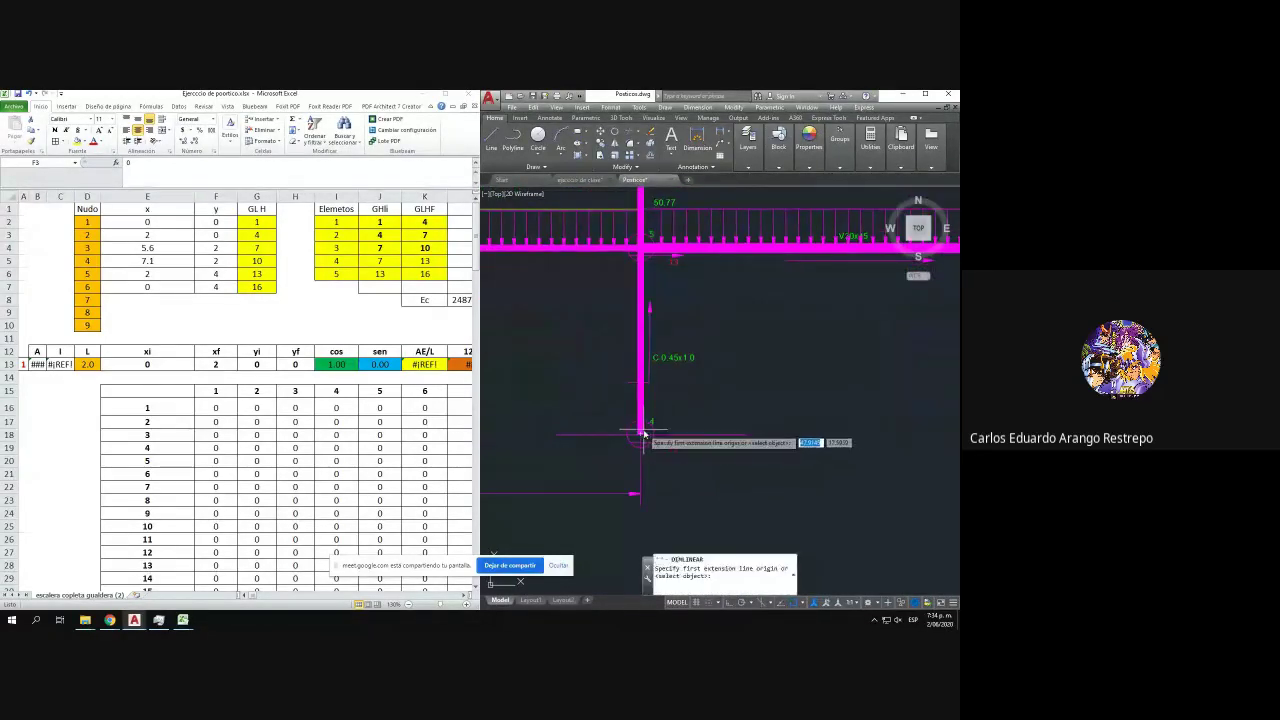
{"action": "left_click", "coordinate": [652, 432]}
{"action": "scroll", "coordinate": [650, 432], "scroll_direction": "down", "scroll_amount": 2}
{"action": "left_click", "coordinate": [840, 416]}
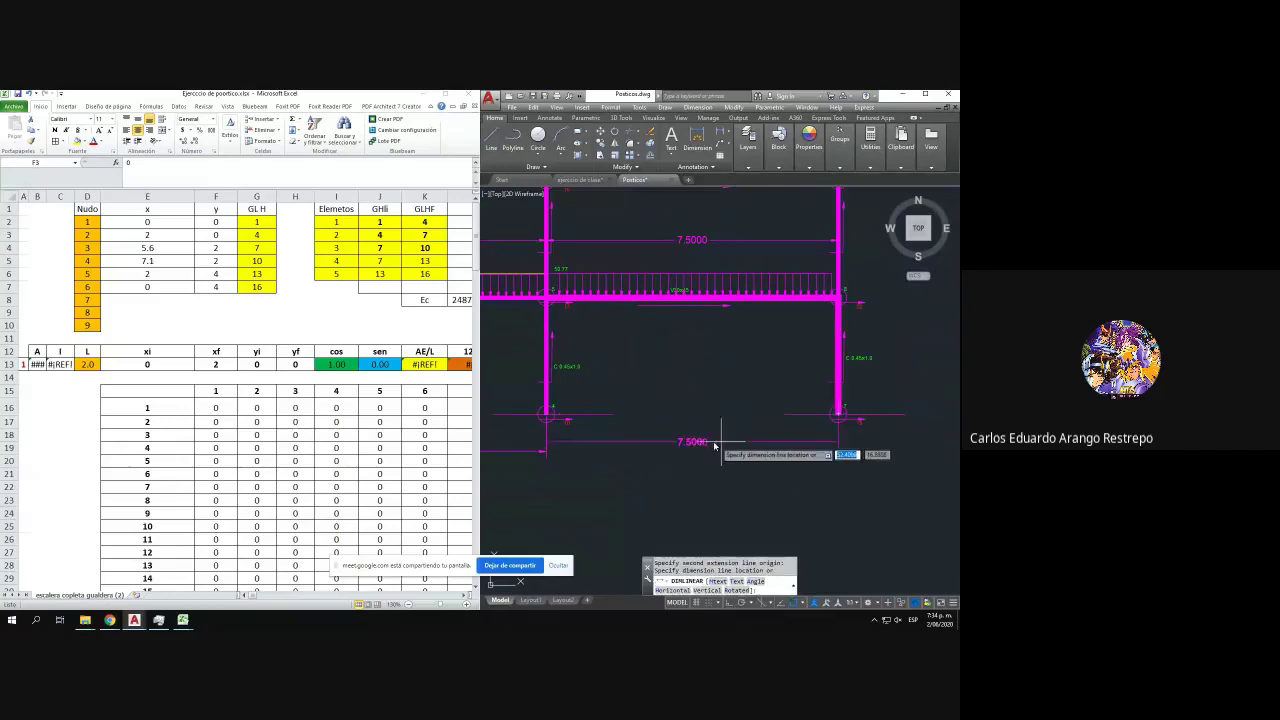
{"action": "left_click", "coordinate": [670, 447]}
- Examine the floor plan and the dimensioned left column, and check node 1's coordinates in the node table against them
{"action": "scroll", "coordinate": [728, 450], "scroll_direction": "down", "scroll_amount": 3}
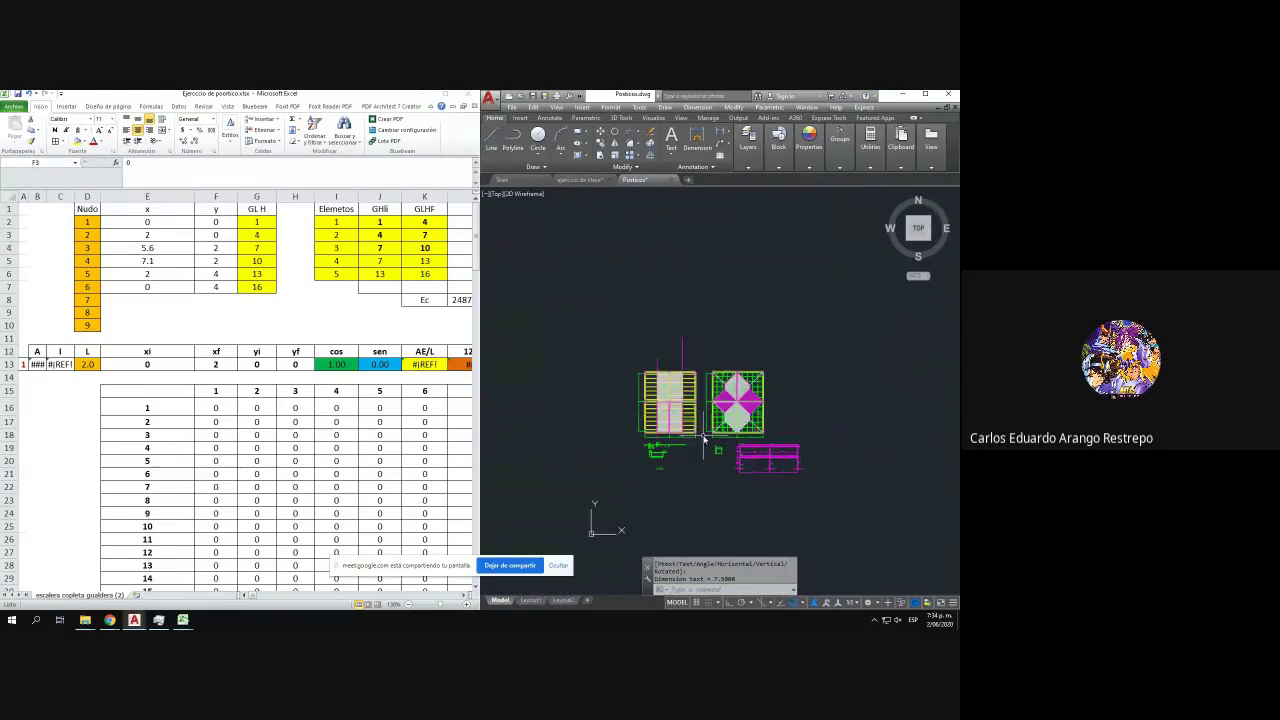
{"action": "scroll", "coordinate": [687, 430], "scroll_direction": "up", "scroll_amount": 5}
{"action": "scroll", "coordinate": [630, 294], "scroll_direction": "down", "scroll_amount": 5}
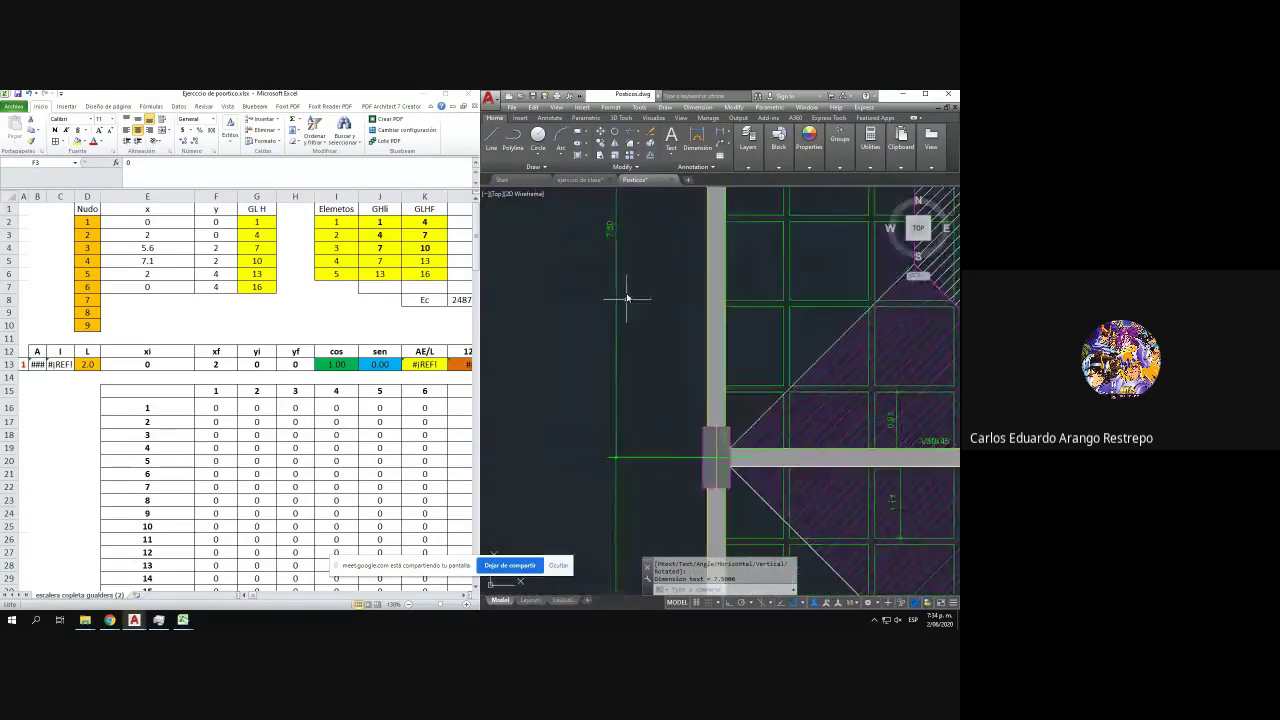
{"action": "scroll", "coordinate": [742, 550], "scroll_direction": "up", "scroll_amount": 4}
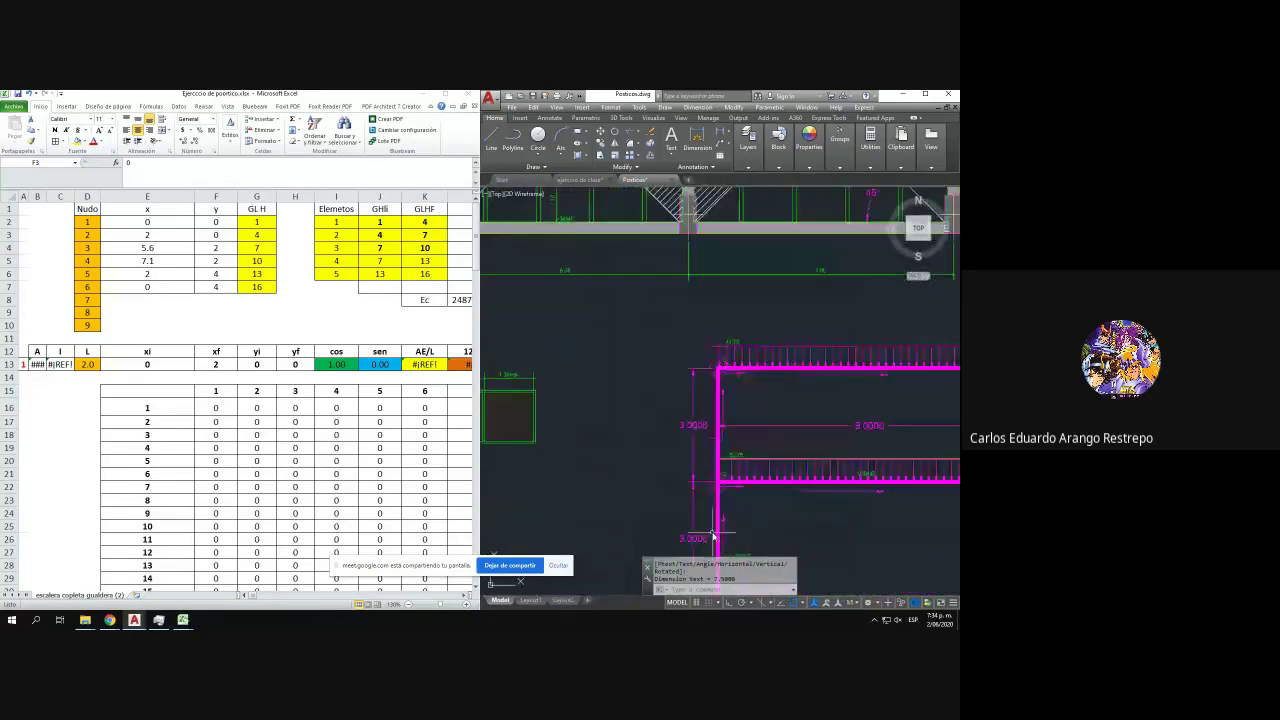
{"action": "left_click_drag", "start_coordinate": [714, 534], "coordinate": [648, 371]}
{"action": "scroll", "coordinate": [688, 420], "scroll_direction": "up", "scroll_amount": 2}
{"action": "left_click", "coordinate": [257, 405]}
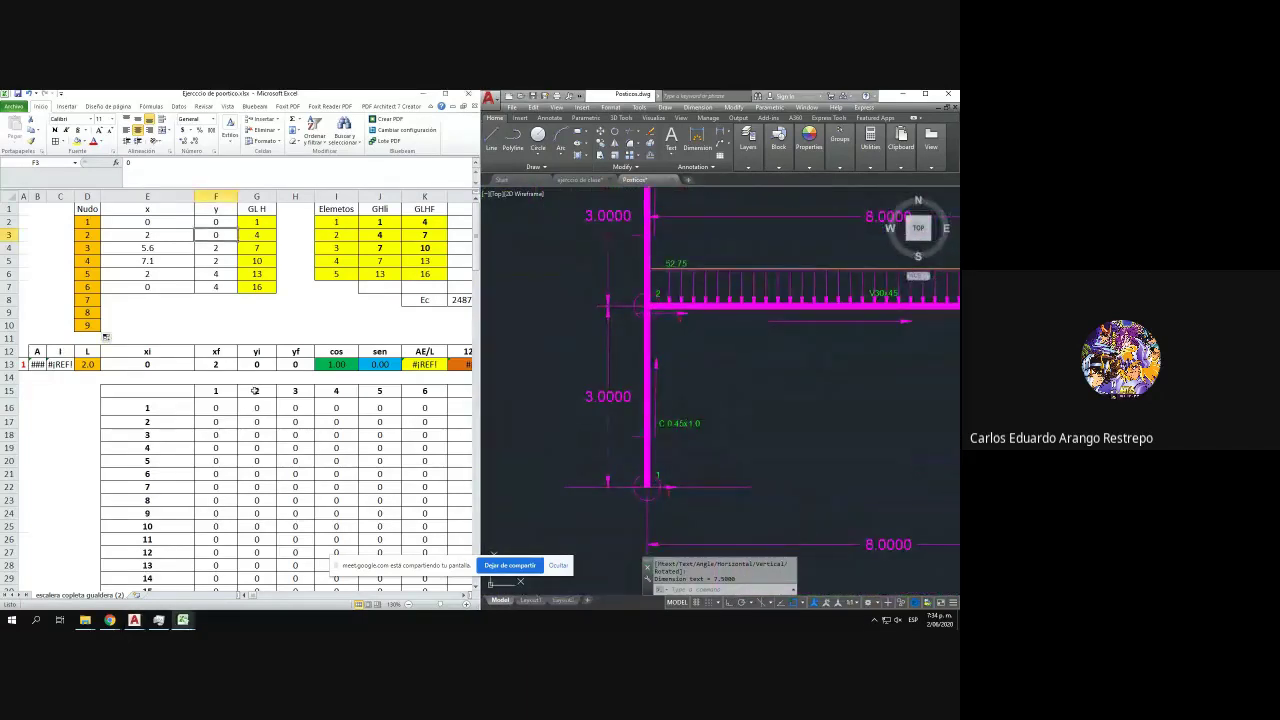
{"action": "left_click_drag", "start_coordinate": [128, 222], "coordinate": [214, 223]}
{"action": "left_click", "coordinate": [248, 231]}
- Set node 2's coordinates in the node table to x = 0 and y = 3
{"action": "left_click", "coordinate": [186, 233]}
{"action": "left_click", "coordinate": [617, 363]}
{"action": "scroll", "coordinate": [617, 366], "scroll_direction": "up", "scroll_amount": 3}
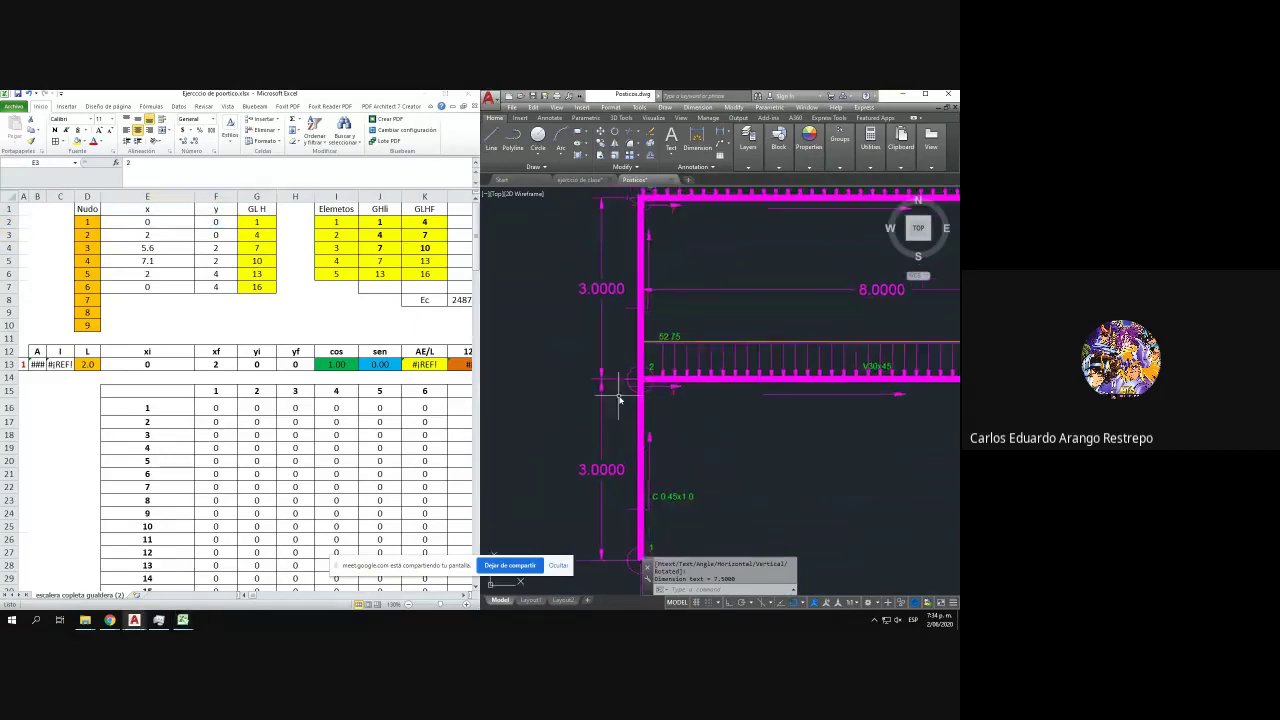
{"action": "left_click", "coordinate": [150, 236]}
{"action": "type", "text": "0"}
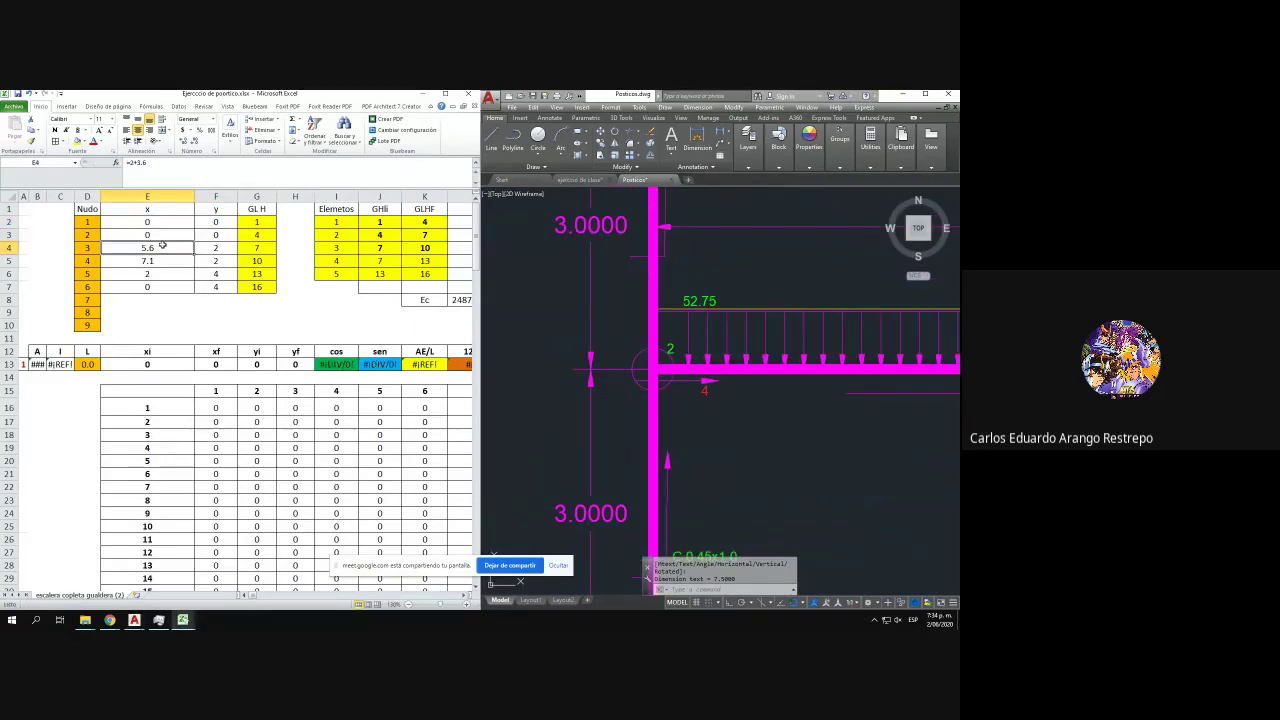
{"action": "key", "text": "Tab"}
{"action": "scroll", "coordinate": [206, 248], "scroll_direction": "down", "scroll_amount": 2}
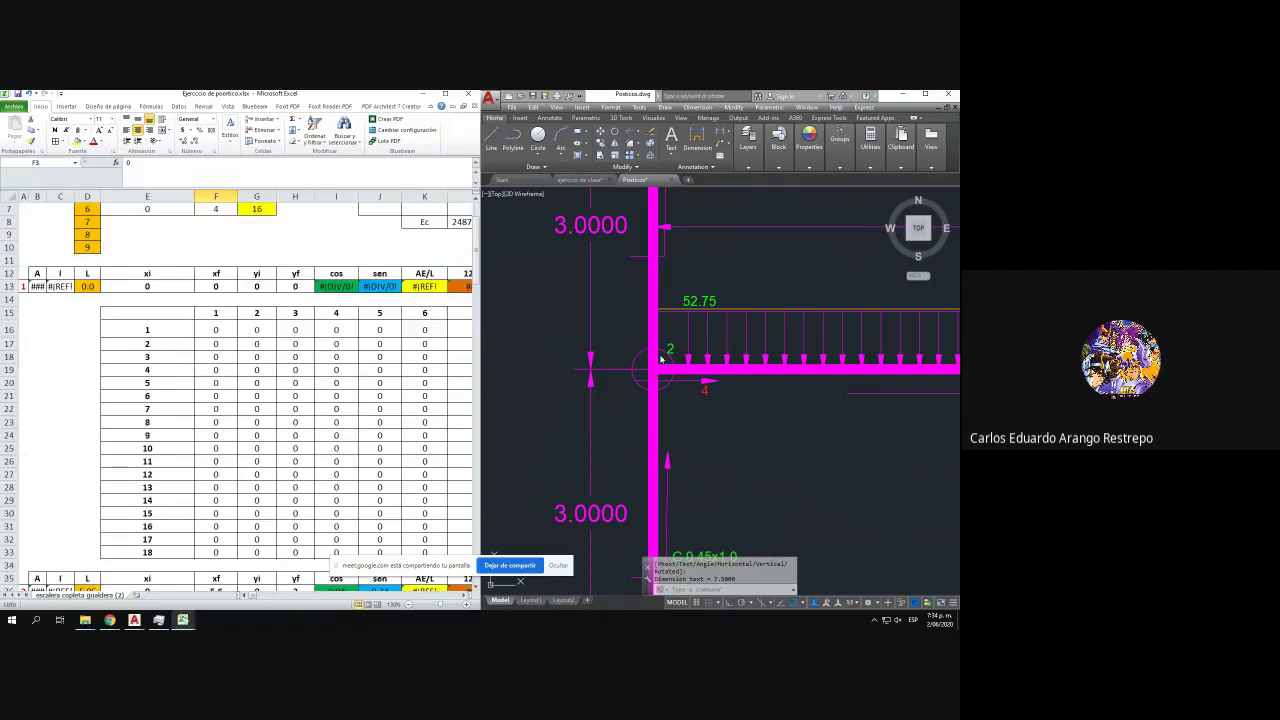
{"action": "scroll", "coordinate": [261, 249], "scroll_direction": "up", "scroll_amount": 2}
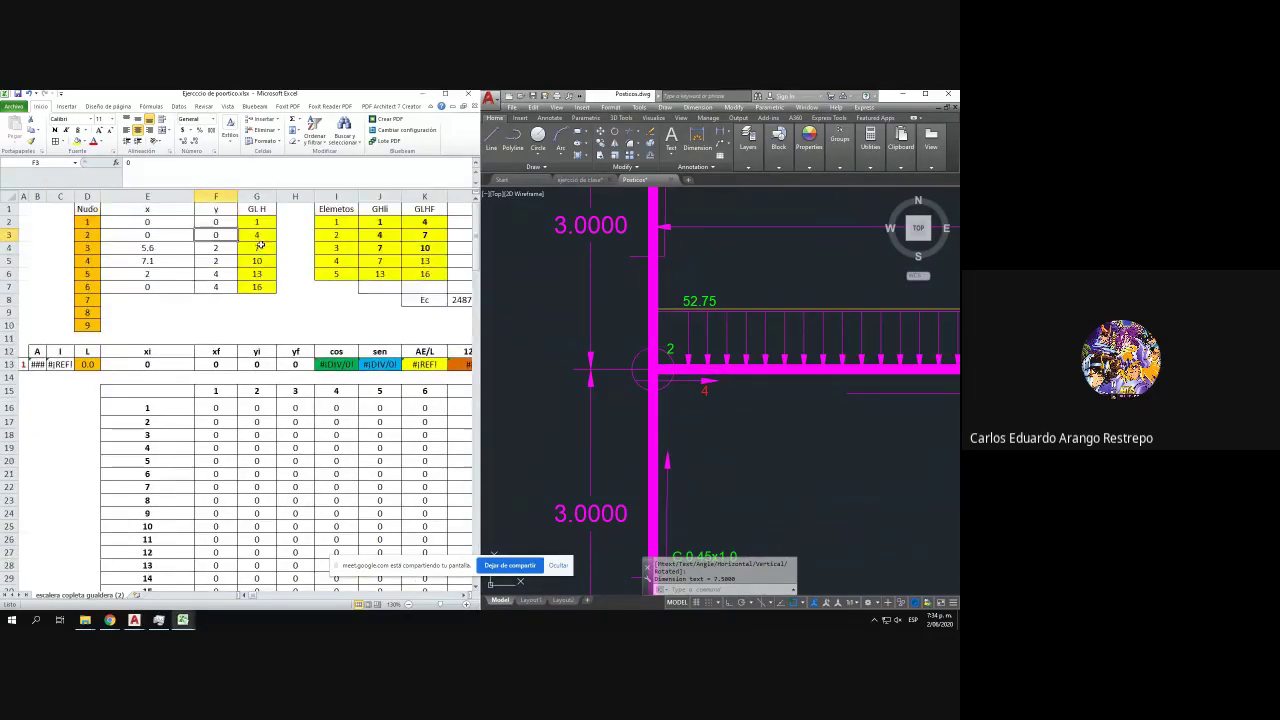
{"action": "type", "text": "3"}
{"action": "key", "text": "Return"}
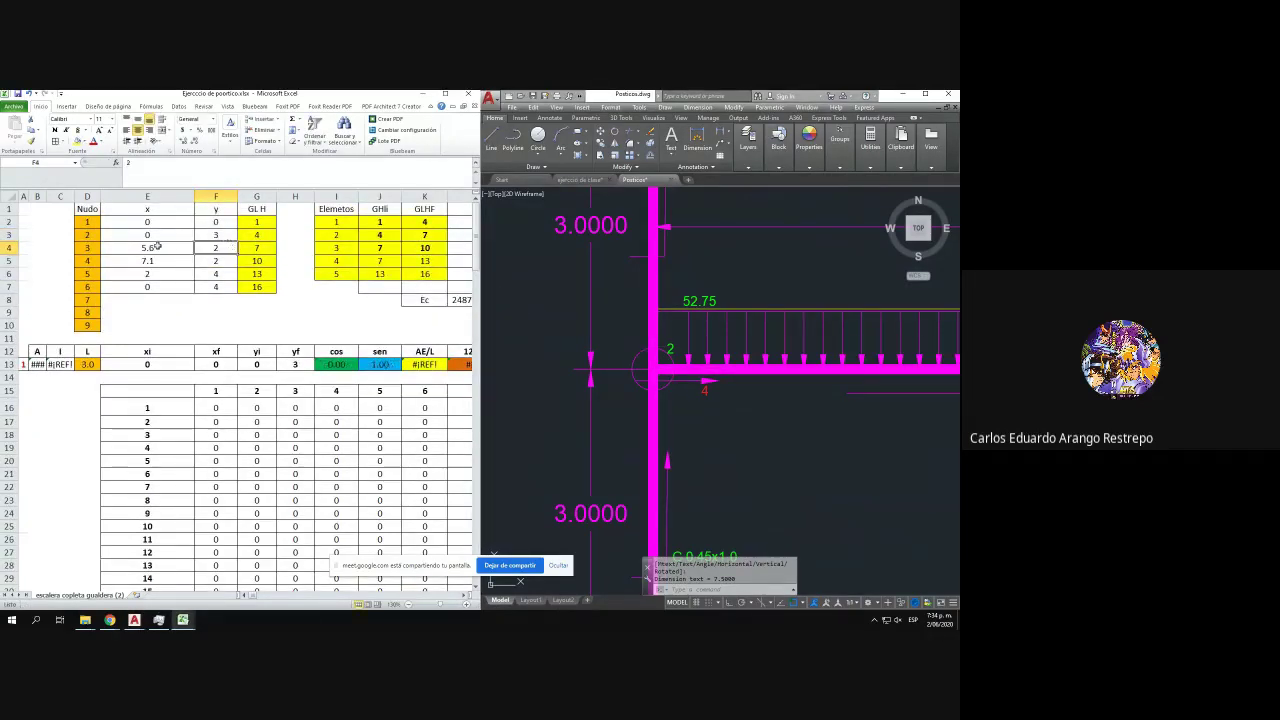
- Set node 3's coordinates in the node table to x = 0 and y = 6
{"action": "left_click", "coordinate": [133, 253]}
{"action": "left_click_drag", "start_coordinate": [730, 327], "coordinate": [694, 592]}
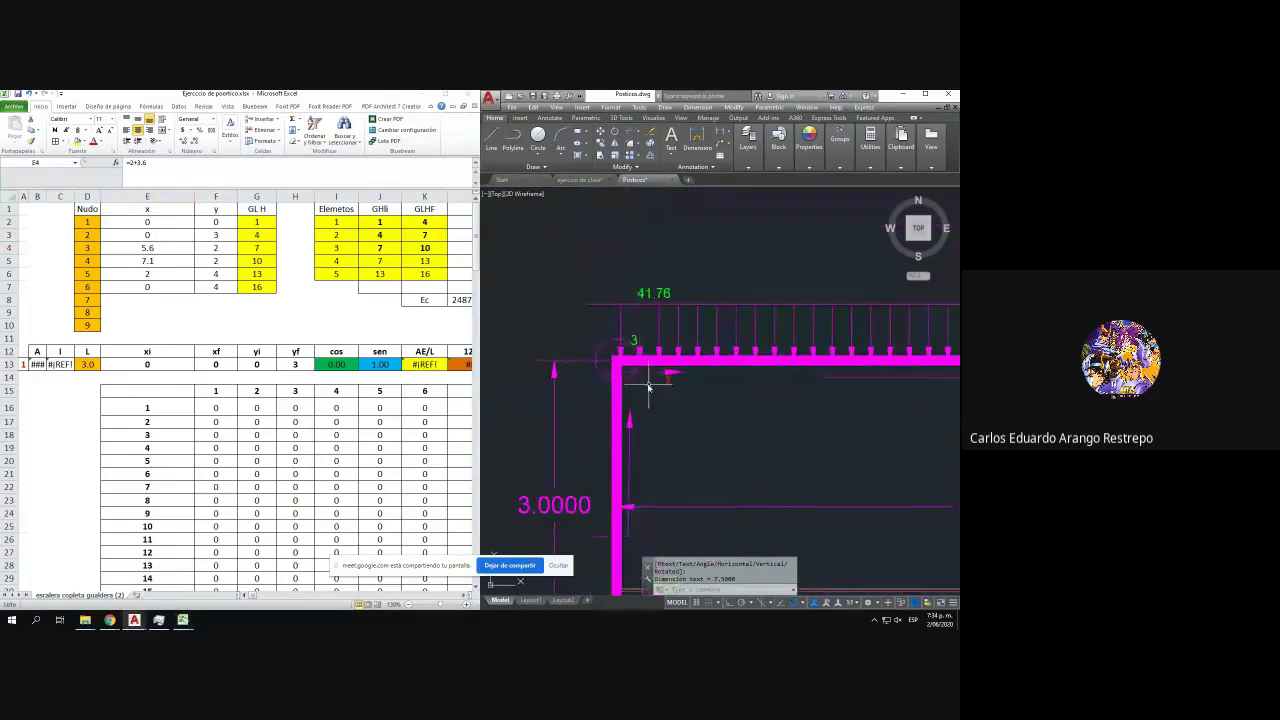
{"action": "left_click", "coordinate": [175, 277]}
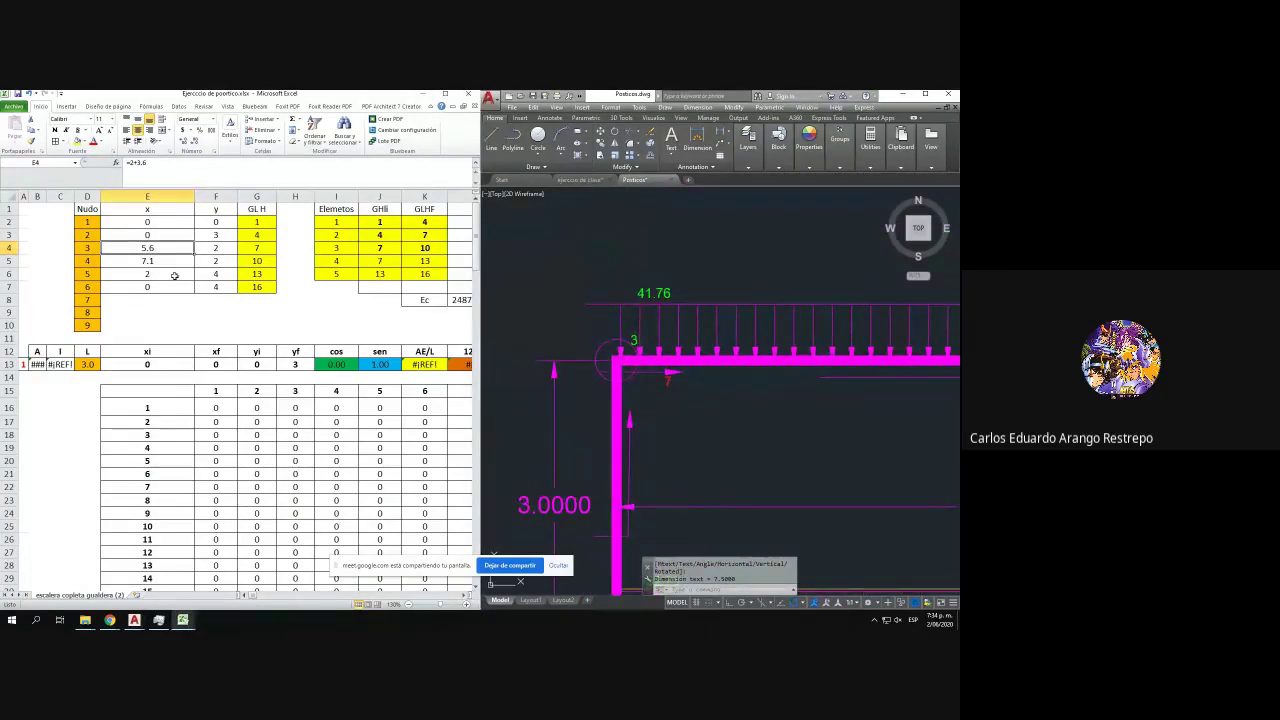
{"action": "type", "text": "0"}
{"action": "key", "text": "Tab"}
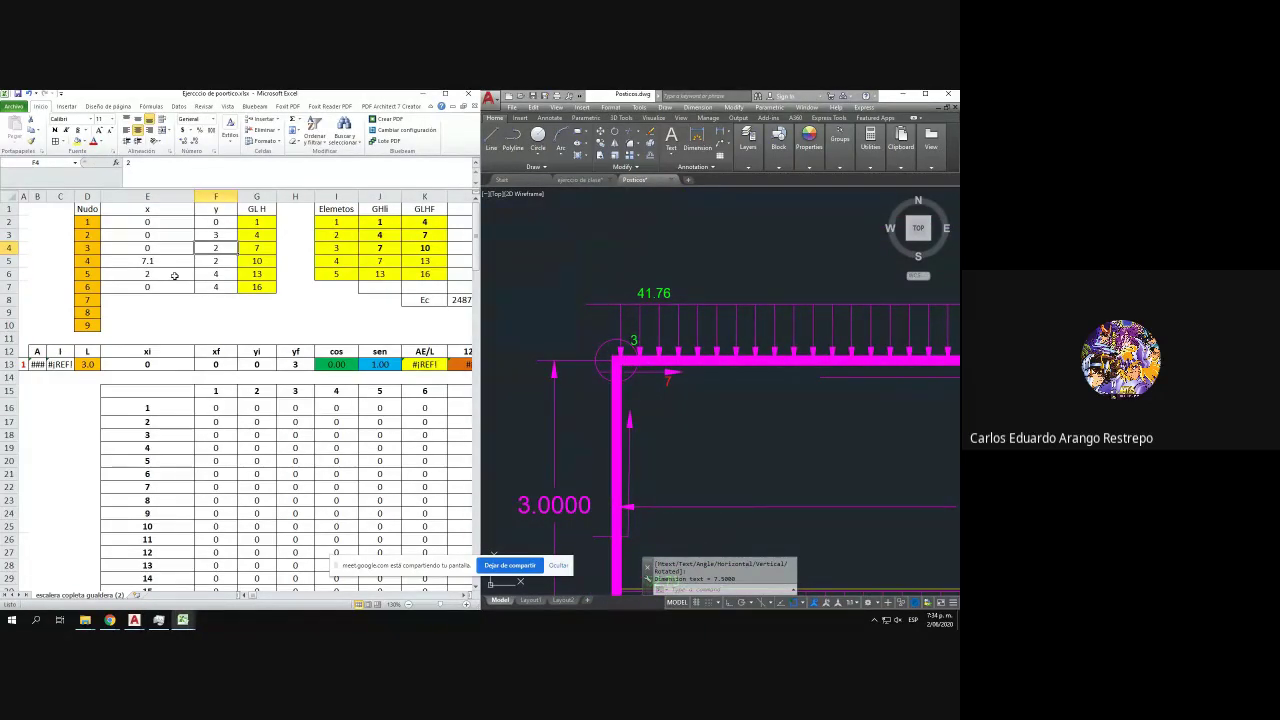
{"action": "type", "text": "6"}
{"action": "key", "text": "Return"}
- Examine the frame's dimensions between the left column and node 4, and recheck node 3's coordinates in the node table
{"action": "scroll", "coordinate": [599, 407], "scroll_direction": "down", "scroll_amount": 4}
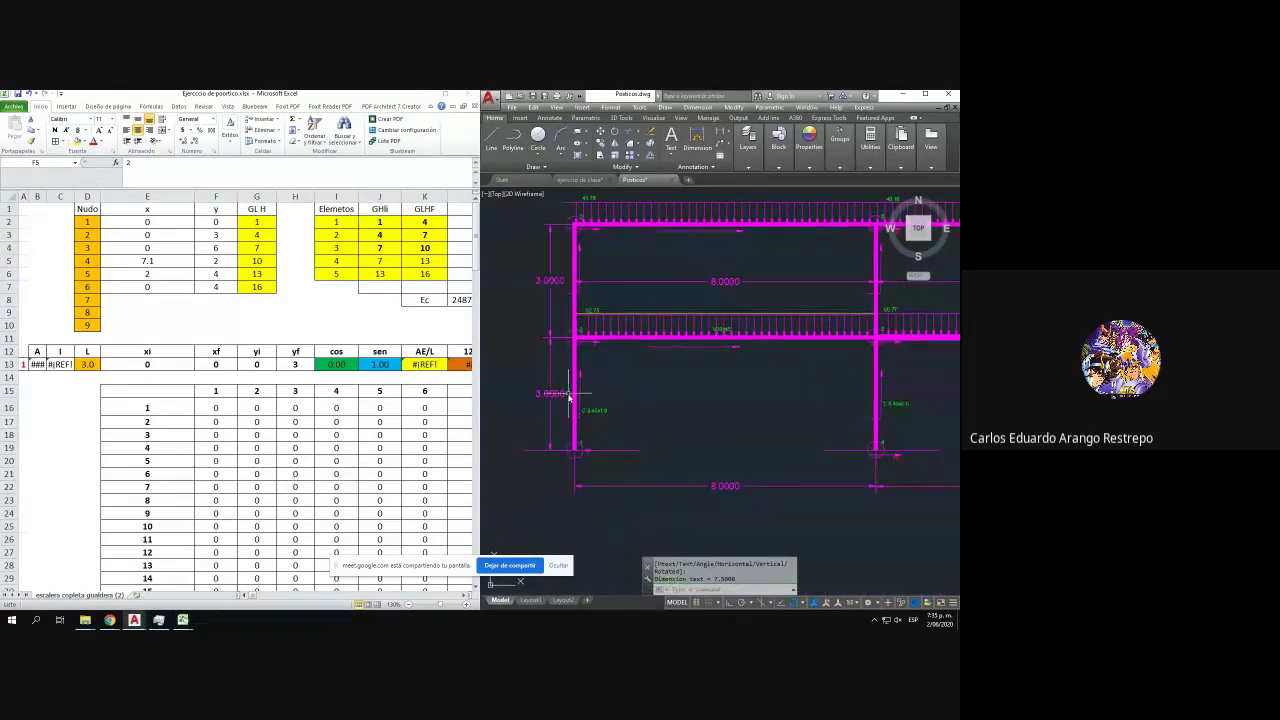
{"action": "left_click", "coordinate": [344, 326]}
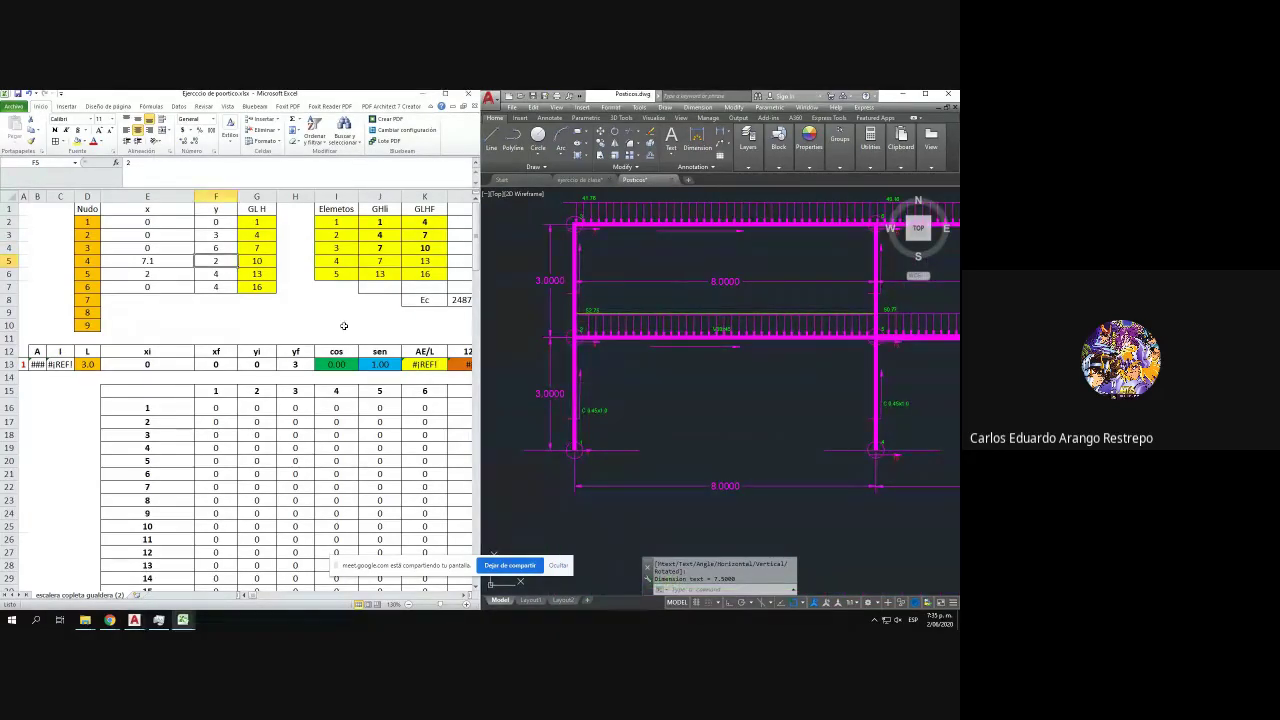
{"action": "left_click", "coordinate": [156, 248]}
{"action": "left_click_drag", "start_coordinate": [704, 410], "coordinate": [641, 406]}
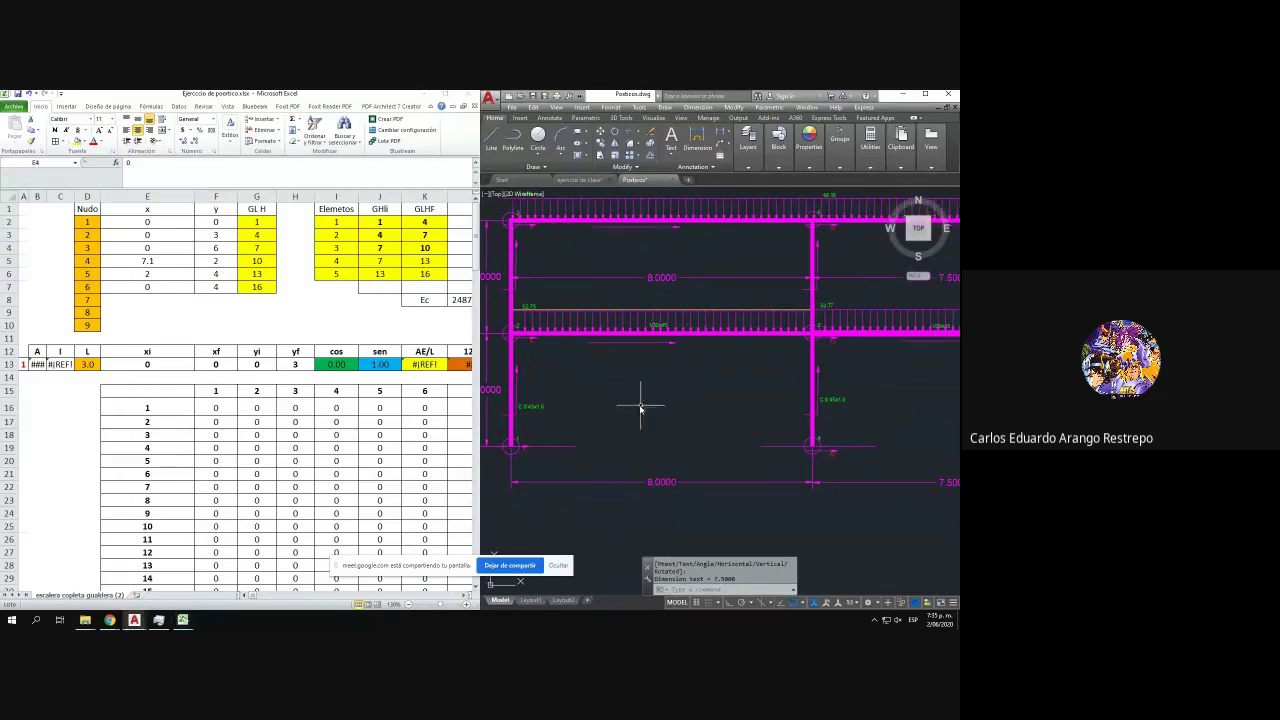
{"action": "left_click_drag", "start_coordinate": [825, 471], "coordinate": [811, 475]}
{"action": "left_click", "coordinate": [183, 281]}
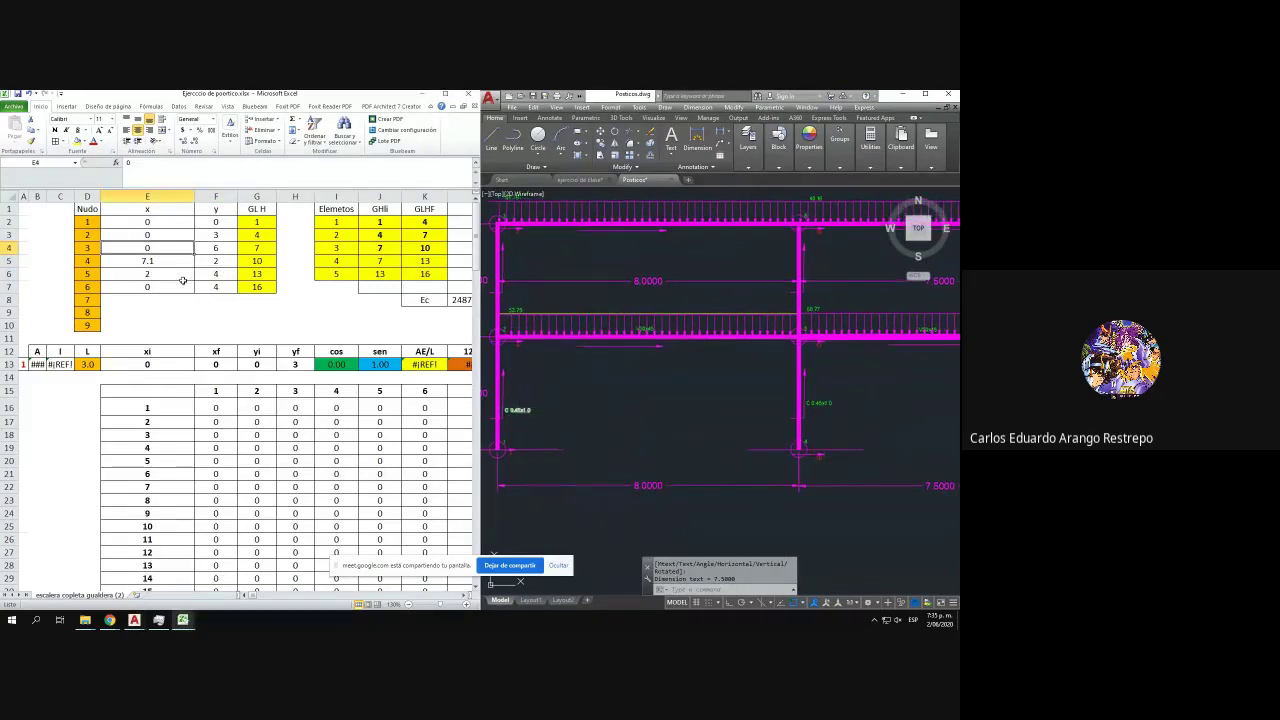
{"action": "scroll", "coordinate": [840, 457], "scroll_direction": "up", "scroll_amount": 6}
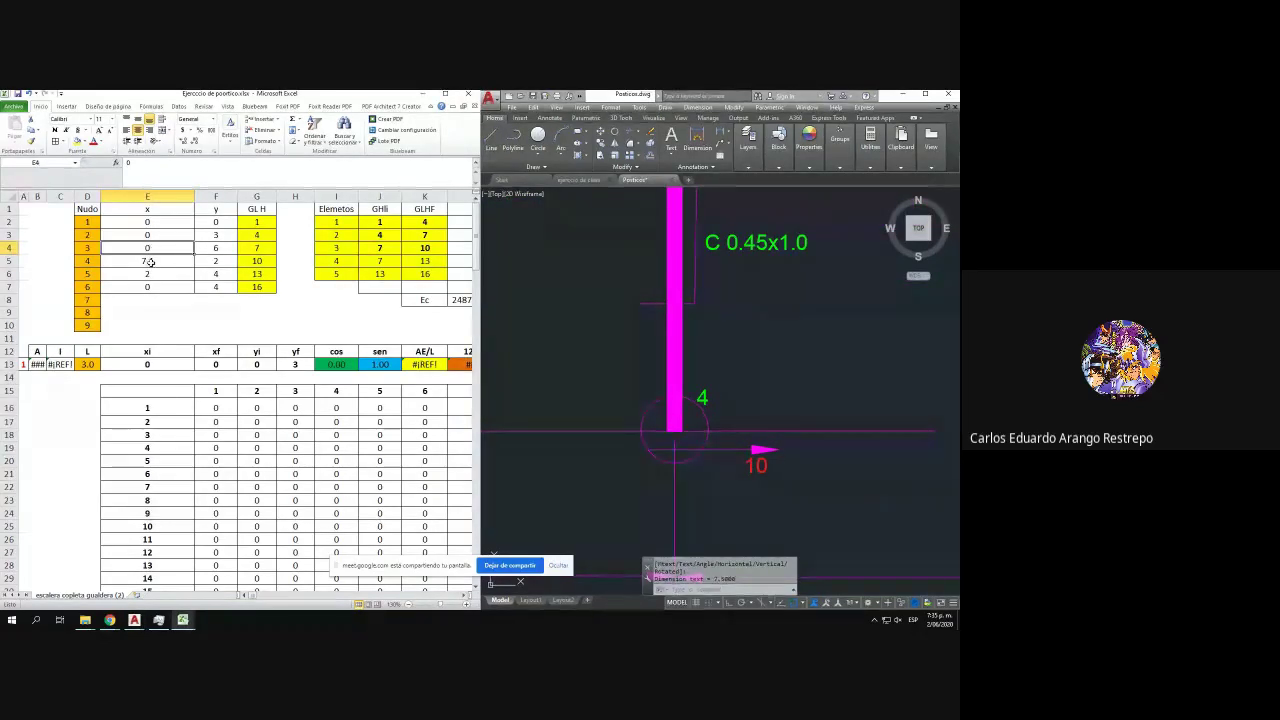
{"action": "scroll", "coordinate": [662, 352], "scroll_direction": "down", "scroll_amount": 8}
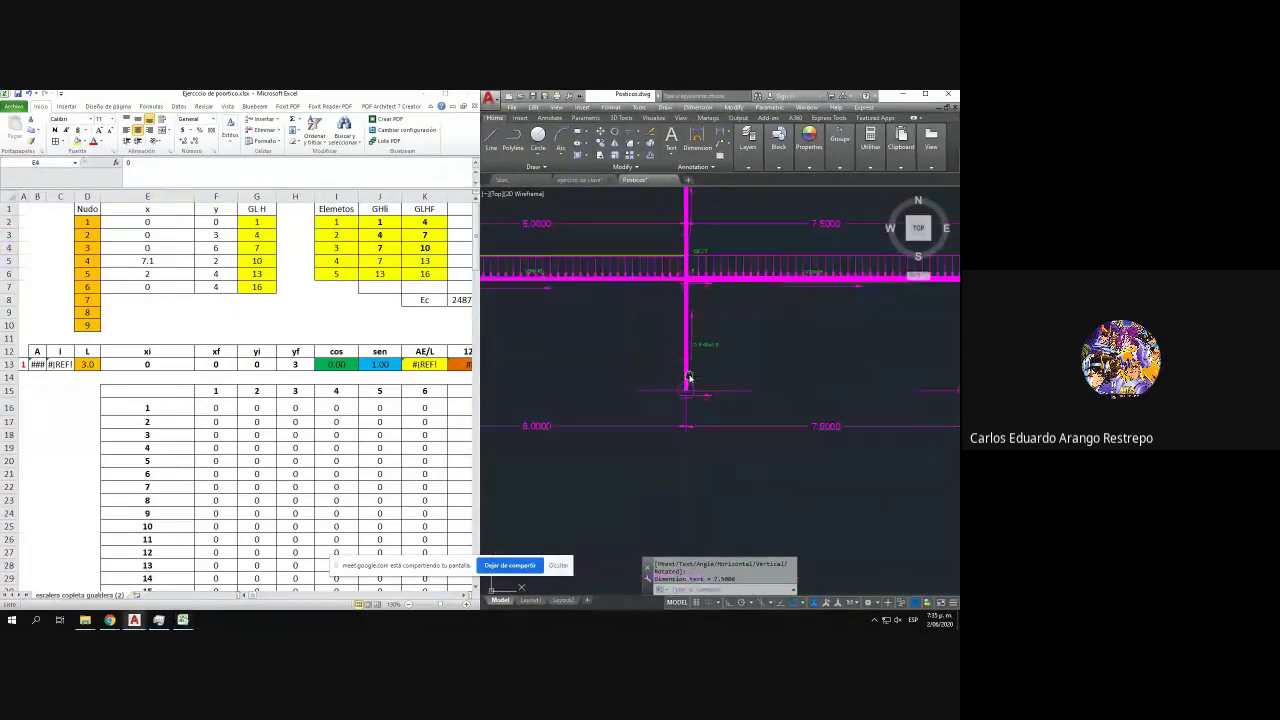
{"action": "scroll", "coordinate": [689, 434], "scroll_direction": "up", "scroll_amount": 3}
{"action": "left_click_drag", "start_coordinate": [694, 438], "coordinate": [685, 435]}
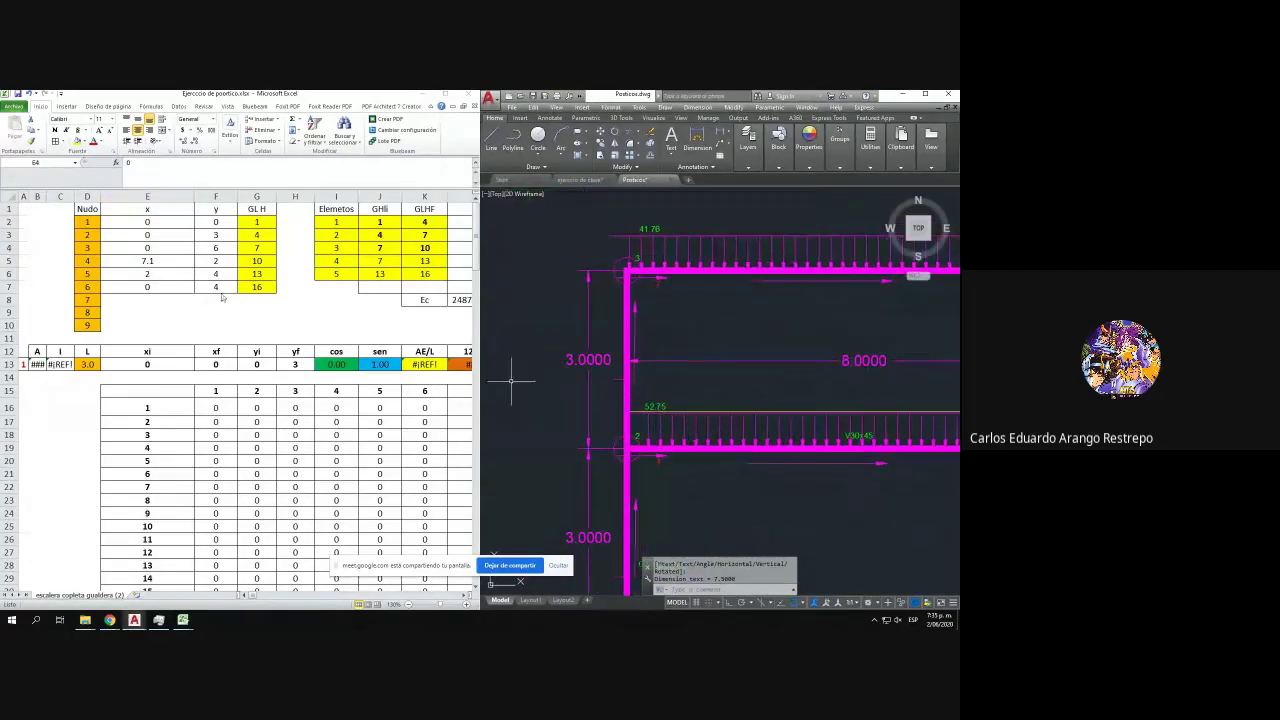
{"action": "left_click", "coordinate": [217, 247]}
{"action": "type", "text": "6"}
{"action": "left_click", "coordinate": [148, 249]}
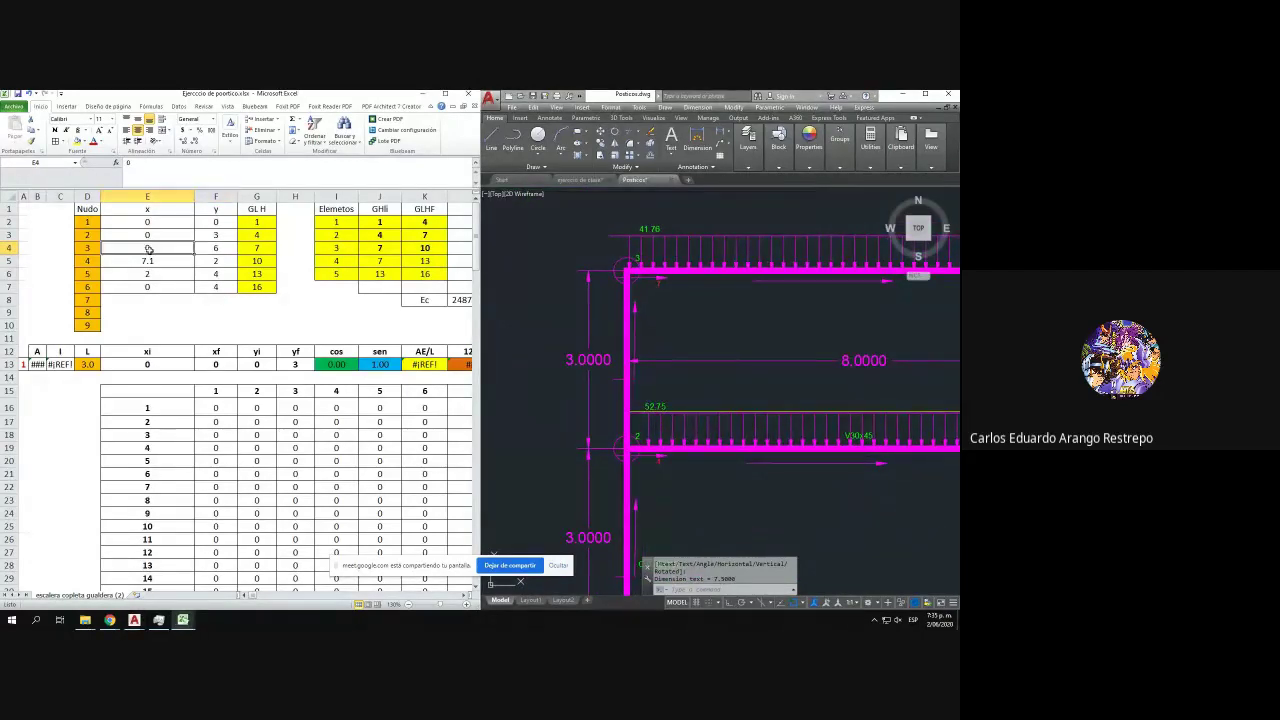
{"action": "left_click", "coordinate": [212, 248]}
- Set node 4's coordinates in the node table to x = 8 and y = 0, following the frame's first span dimension
{"action": "left_click", "coordinate": [144, 261]}
{"action": "left_click", "coordinate": [697, 337]}
{"action": "left_click_drag", "start_coordinate": [930, 432], "coordinate": [751, 334]}
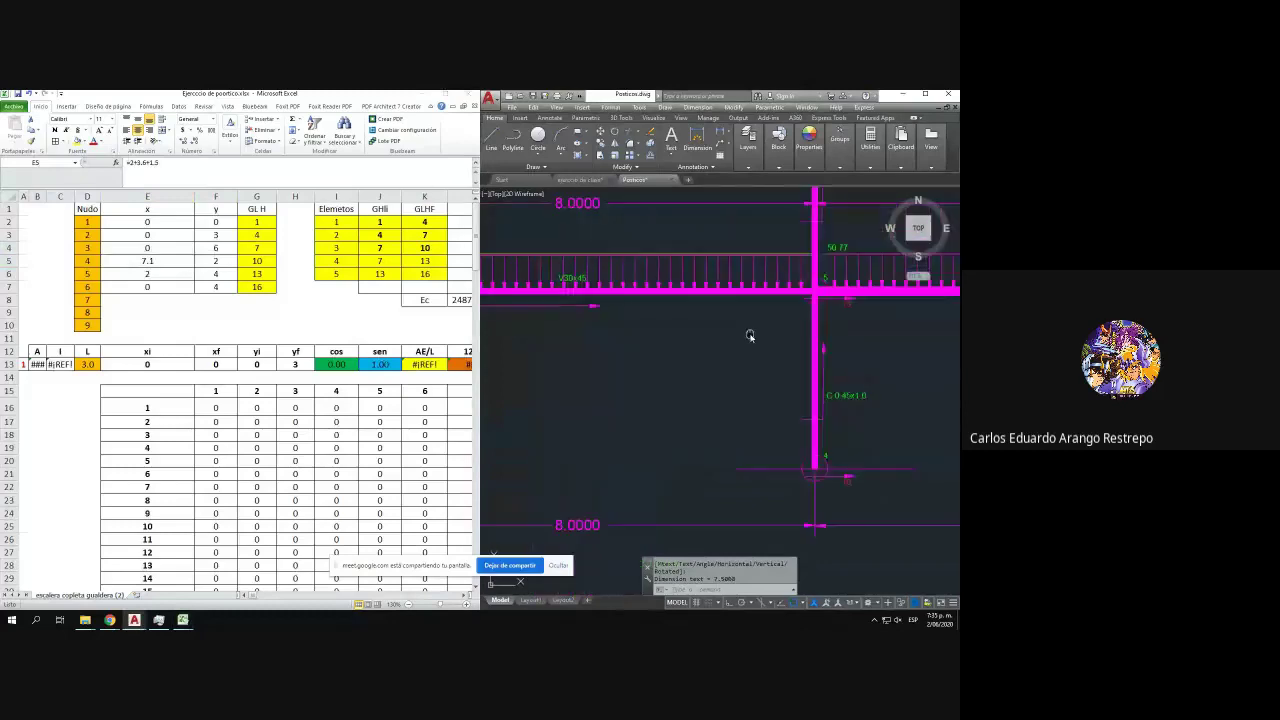
{"action": "scroll", "coordinate": [716, 358], "scroll_direction": "up", "scroll_amount": 4}
{"action": "left_click", "coordinate": [236, 293]}
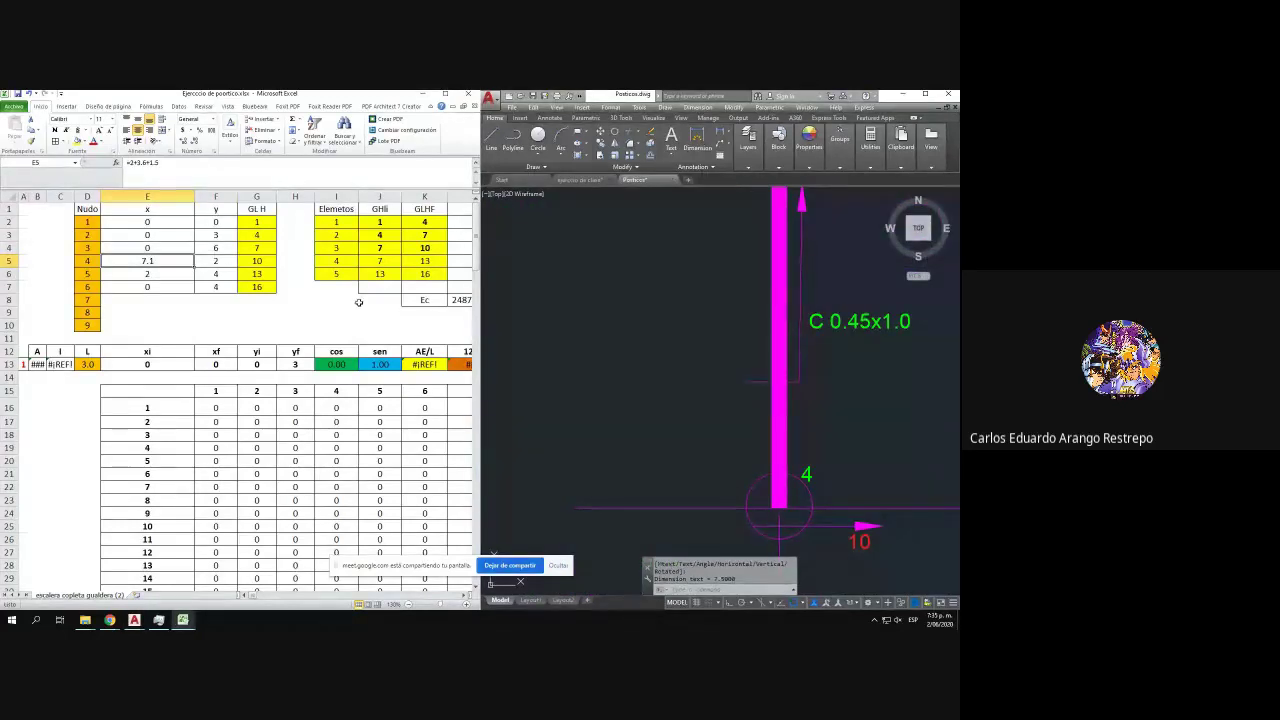
{"action": "scroll", "coordinate": [660, 400], "scroll_direction": "down", "scroll_amount": 4}
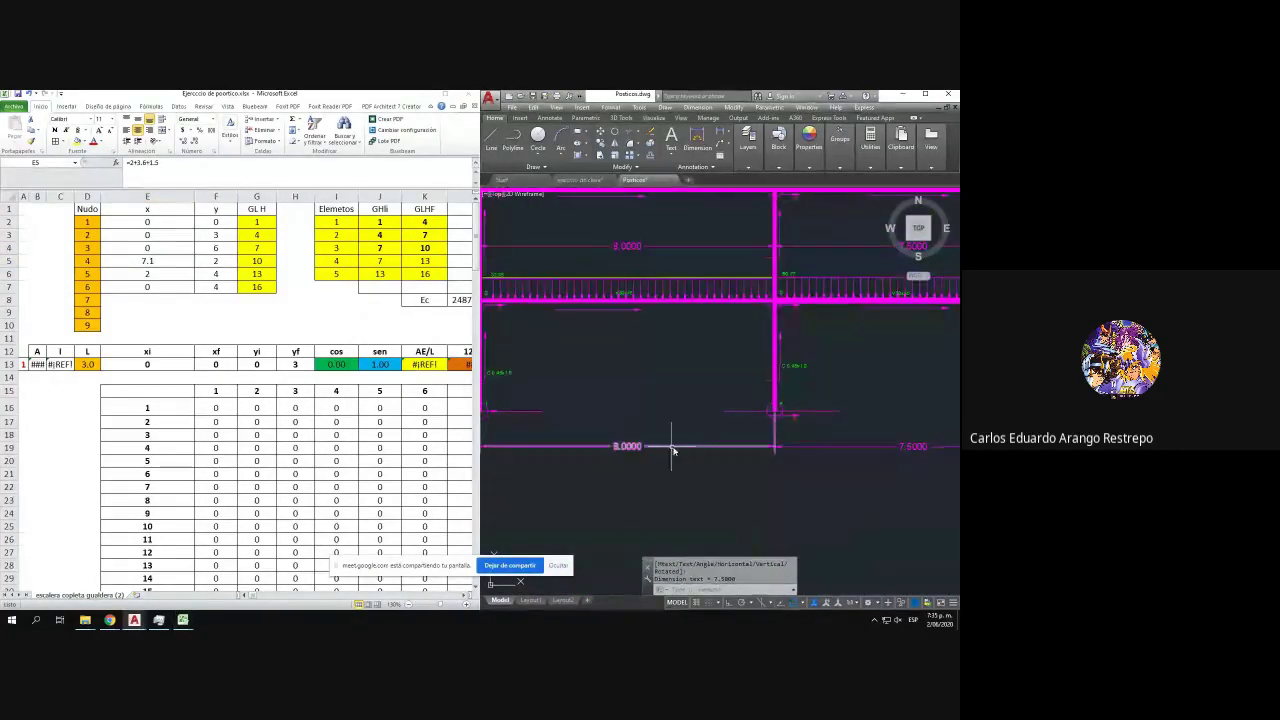
{"action": "left_click", "coordinate": [198, 283]}
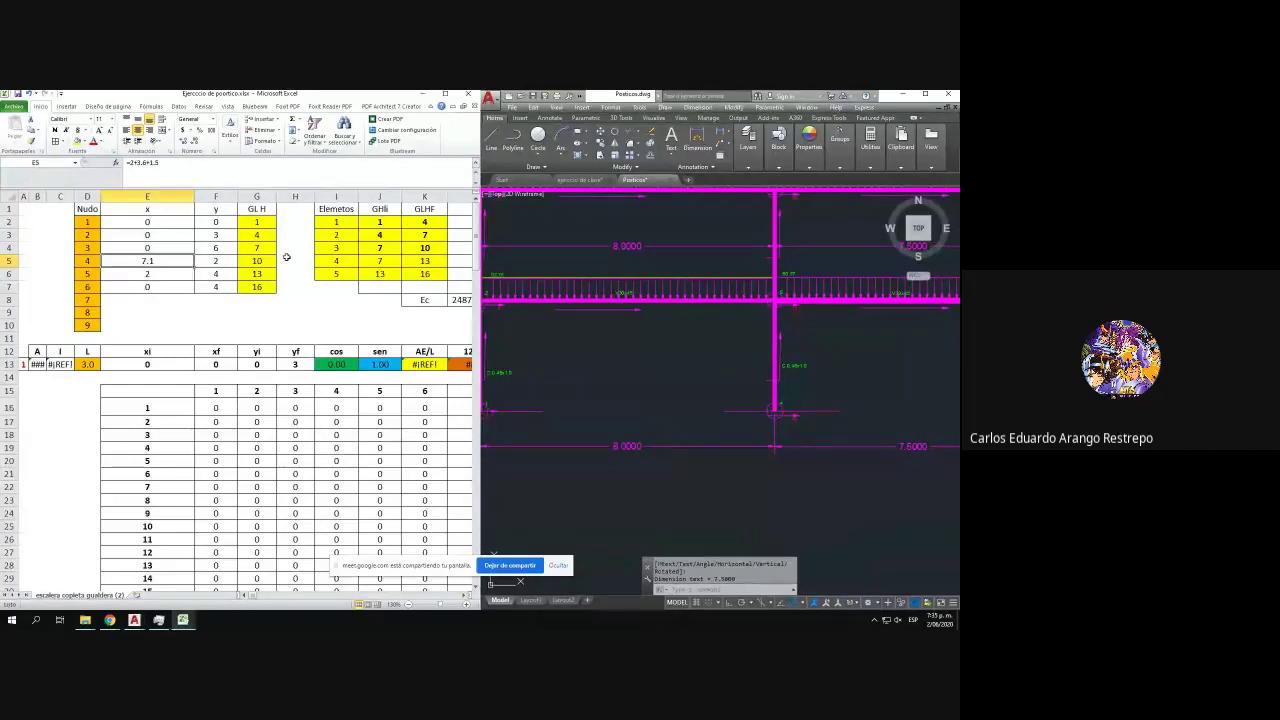
{"action": "type", "text": "8"}
{"action": "key", "text": "Tab"}
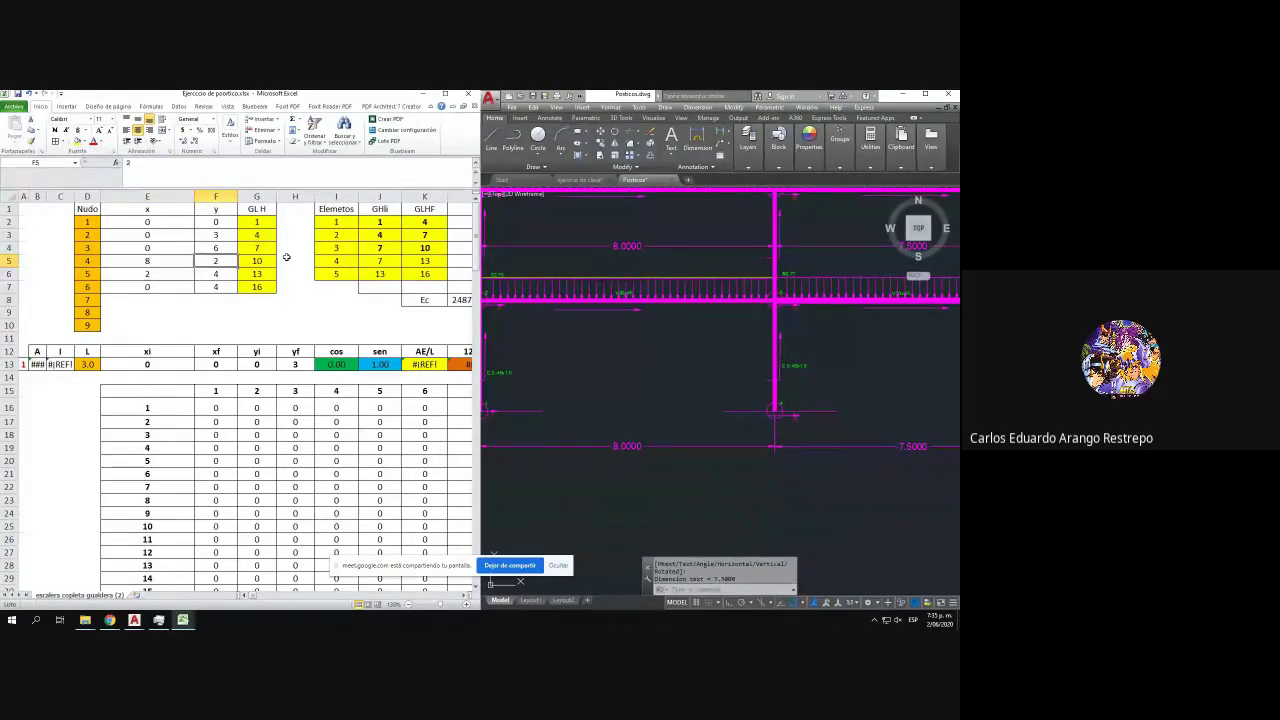
{"action": "type", "text": "0"}
{"action": "key", "text": "Return"}
- Set node 5's coordinates in the node table to x = 8 and y = 3
{"action": "left_click", "coordinate": [156, 277]}
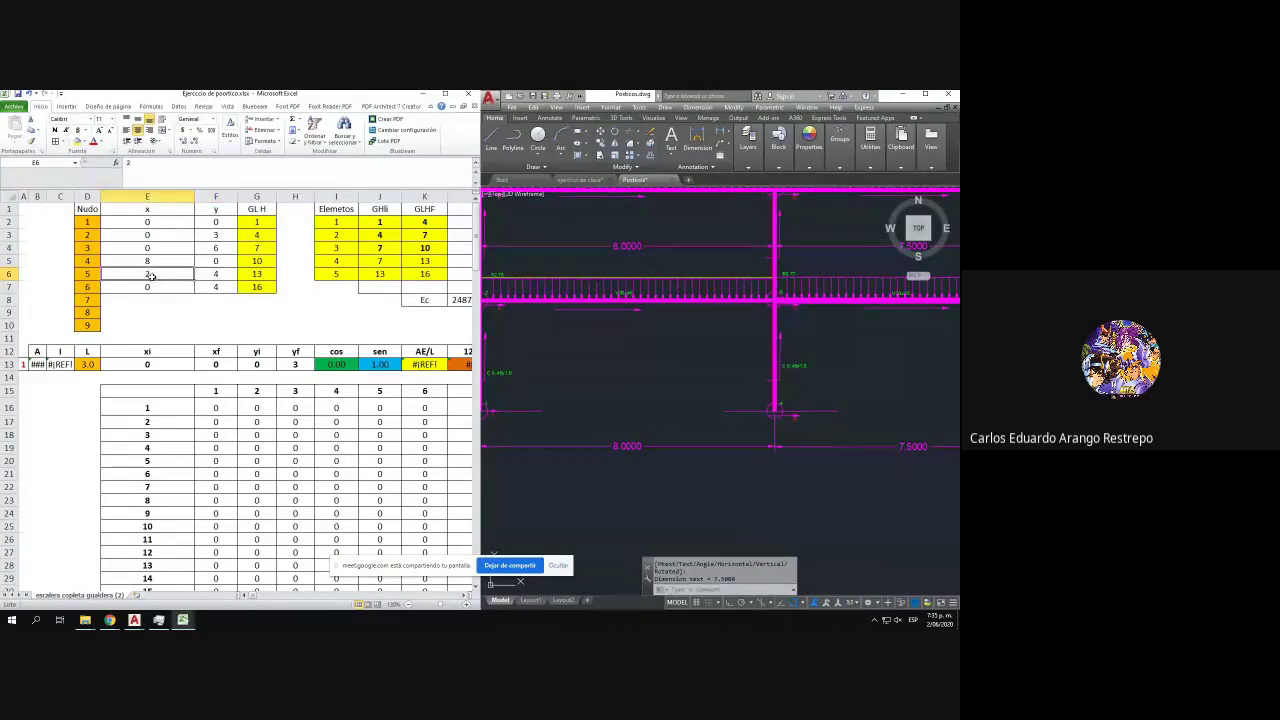
{"action": "mouse_move", "coordinate": [755, 333]}
{"action": "left_mouse_down"}
{"action": "mouse_move", "coordinate": [755, 362]}
{"action": "mouse_move", "coordinate": [808, 390]}
{"action": "left_mouse_up"}
{"action": "scroll", "coordinate": [877, 372], "scroll_direction": "up", "scroll_amount": 4}
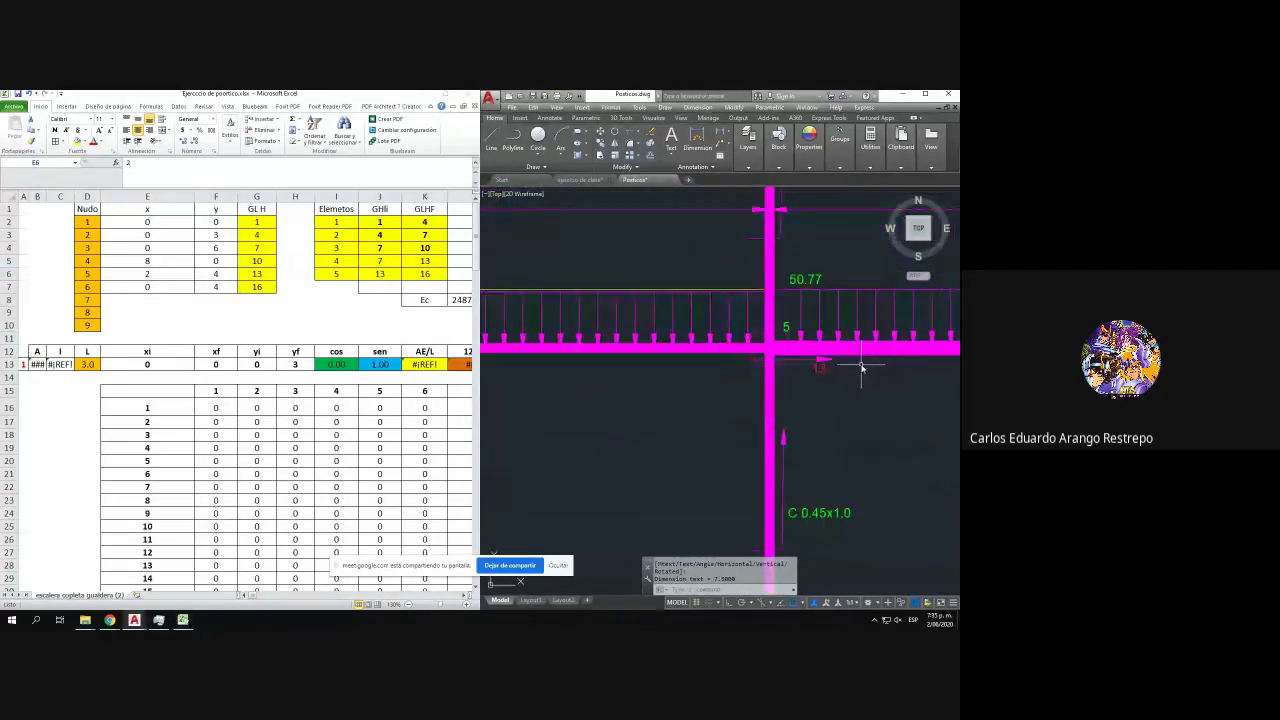
{"action": "type", "text": "8"}
{"action": "key", "text": "Return"}
{"action": "key", "text": "Up"}
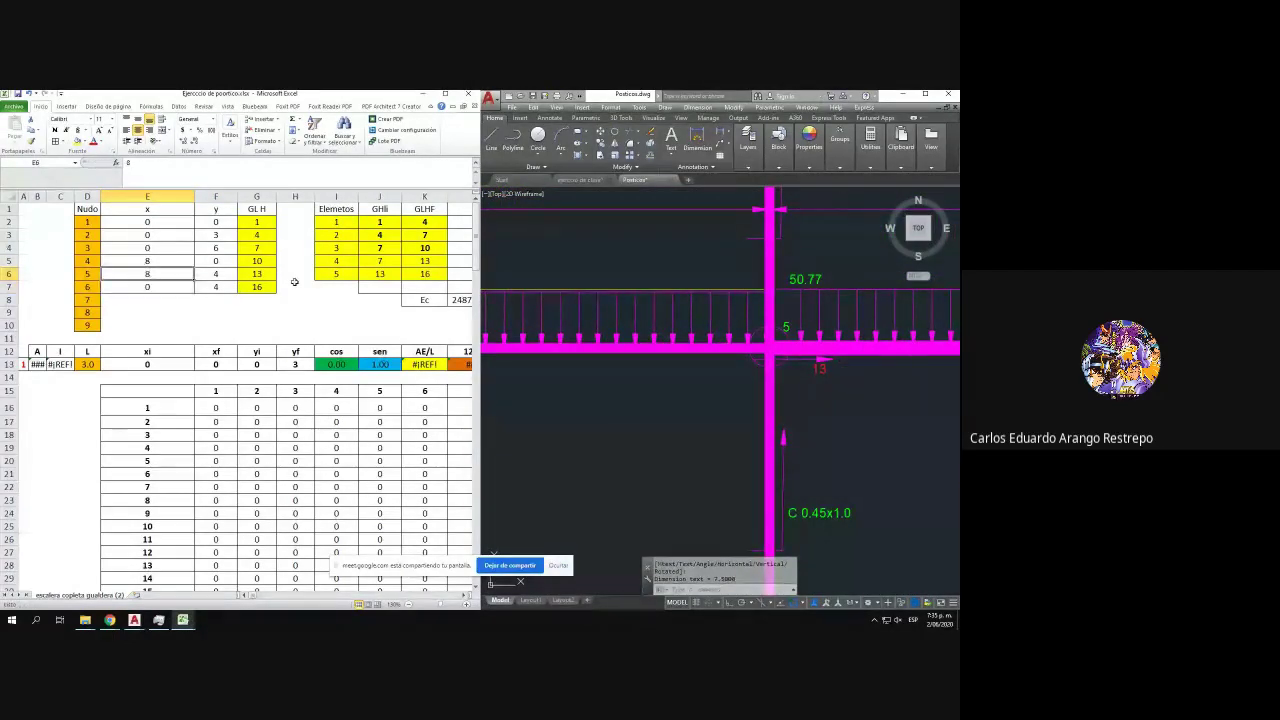
{"action": "key", "text": "Right"}
{"action": "type", "text": "3"}
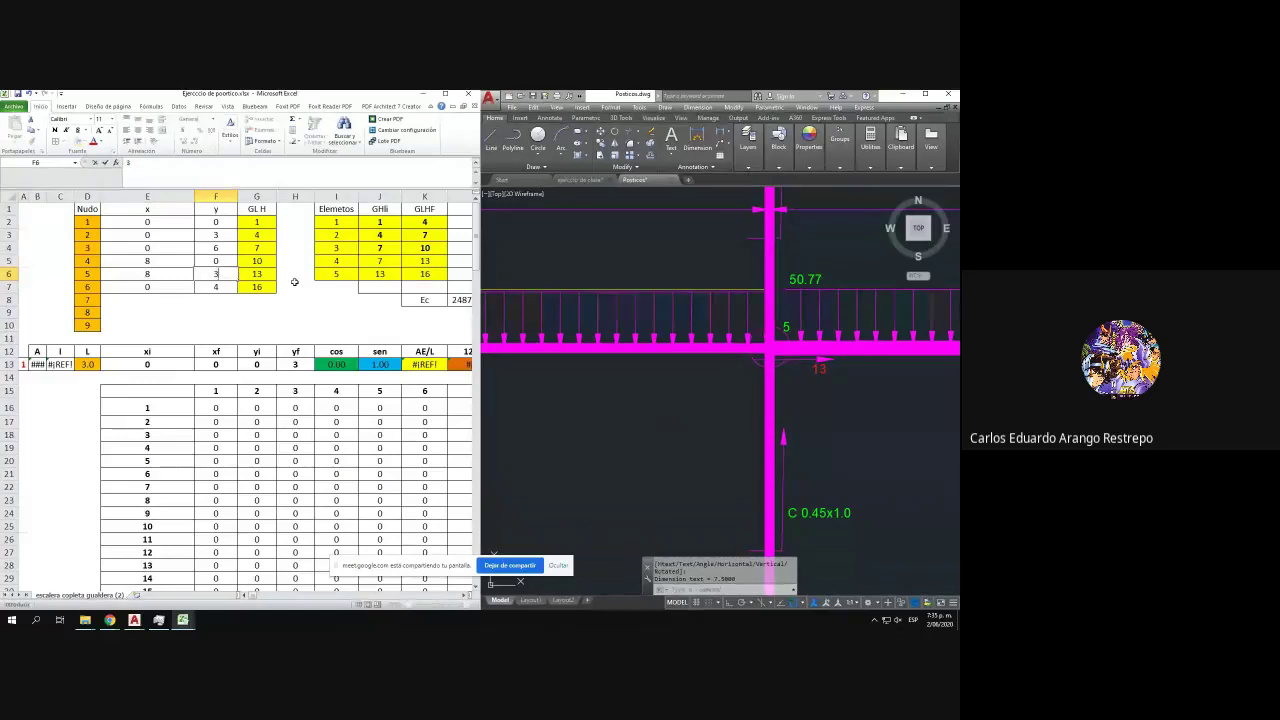
{"action": "key", "text": "Return"}
- Set node 6's coordinates in the node table to x = 8 and y = 6, and review the filled-in coordinates
{"action": "scroll", "coordinate": [785, 318], "scroll_direction": "down", "scroll_amount": 4}
{"action": "scroll", "coordinate": [785, 318], "scroll_direction": "up", "scroll_amount": 4}
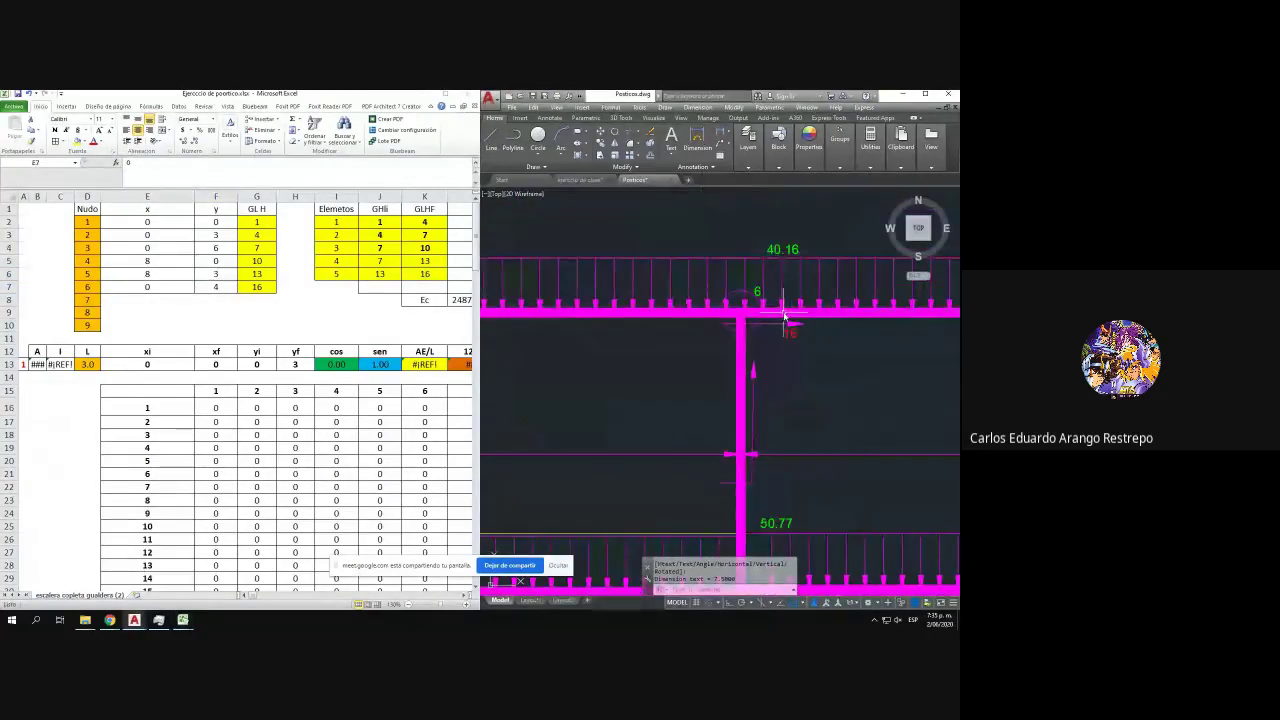
{"action": "type", "text": "8"}
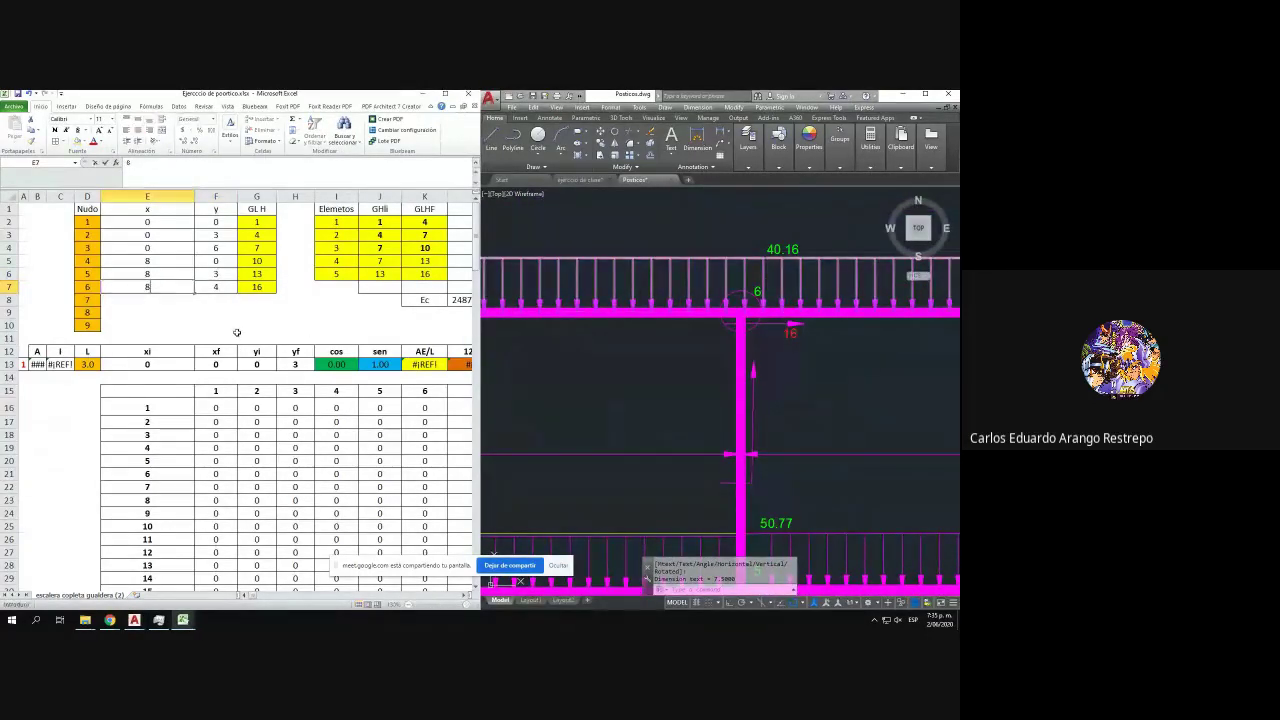
{"action": "key", "text": "Tab"}
{"action": "type", "text": "6"}
{"action": "key", "text": "Return"}
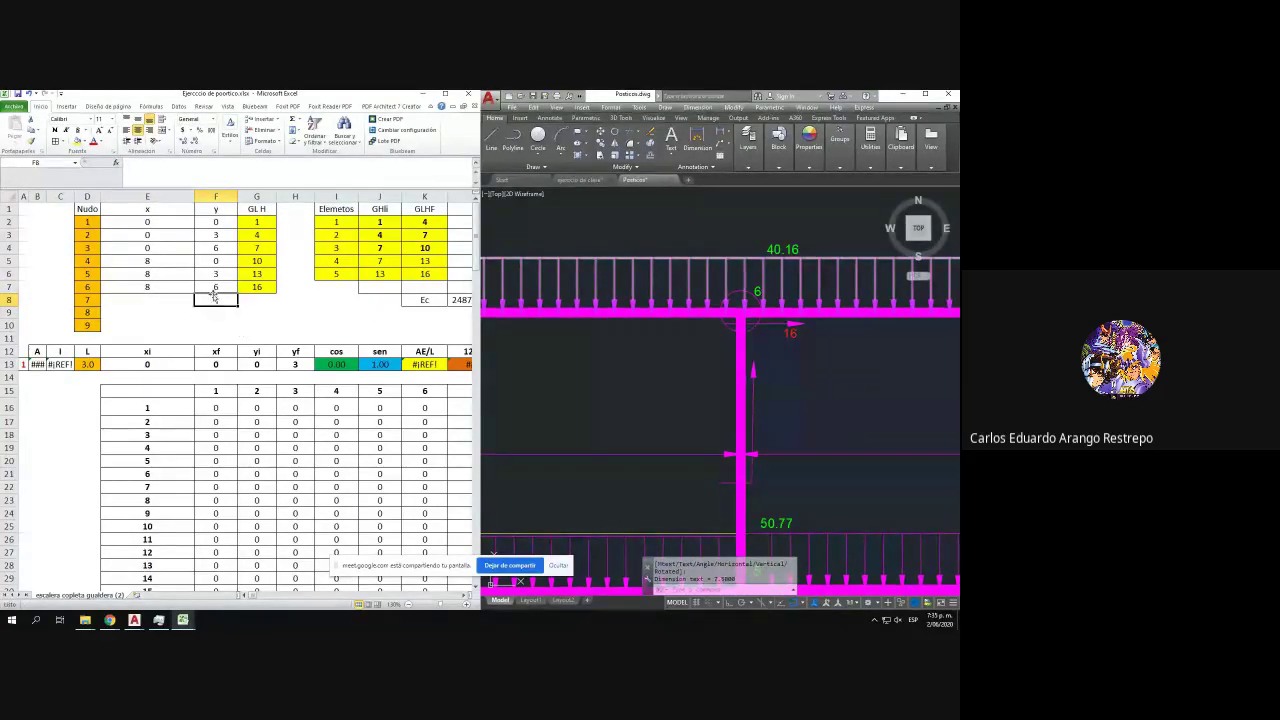
{"action": "left_click_drag", "start_coordinate": [215, 261], "coordinate": [212, 289]}
{"action": "left_click_drag", "start_coordinate": [208, 223], "coordinate": [166, 288]}
- Enter node 7's x coordinate as +8+7.5, checking it against the two span dimensions below the frame
{"action": "scroll", "coordinate": [646, 349], "scroll_direction": "down", "scroll_amount": 5}
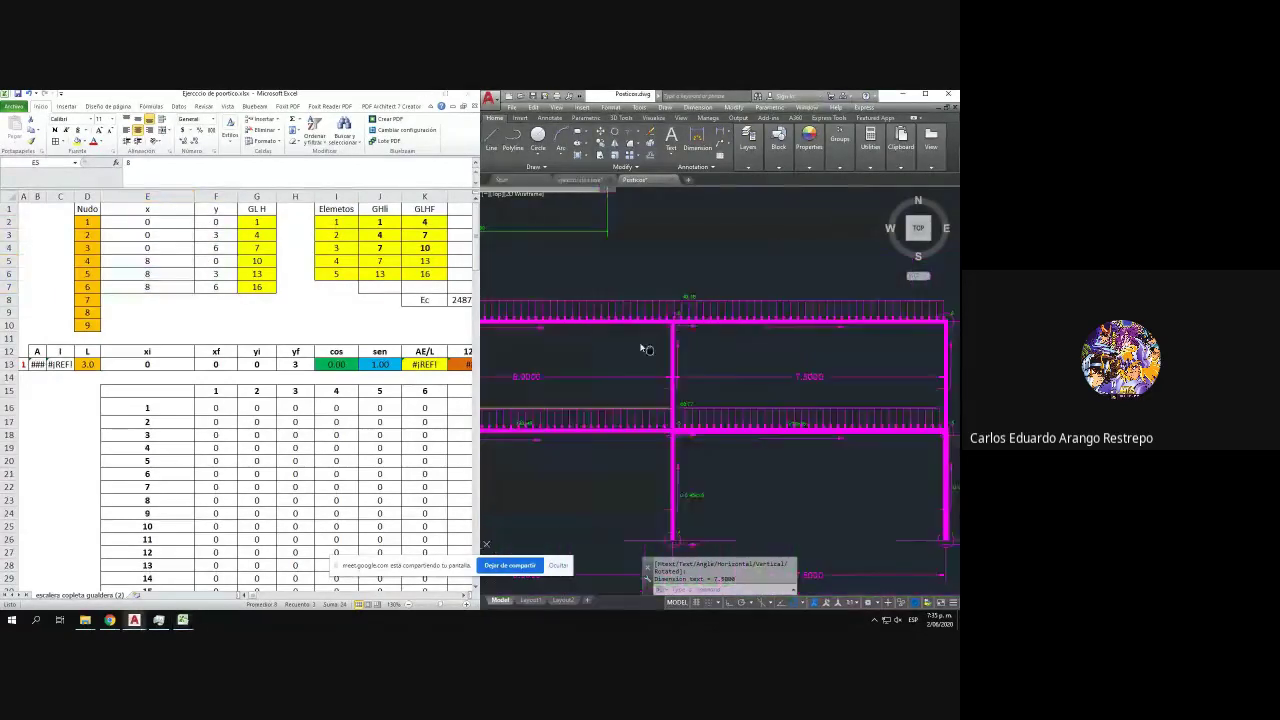
{"action": "scroll", "coordinate": [806, 457], "scroll_direction": "up", "scroll_amount": 8}
{"action": "left_click", "coordinate": [188, 288]}
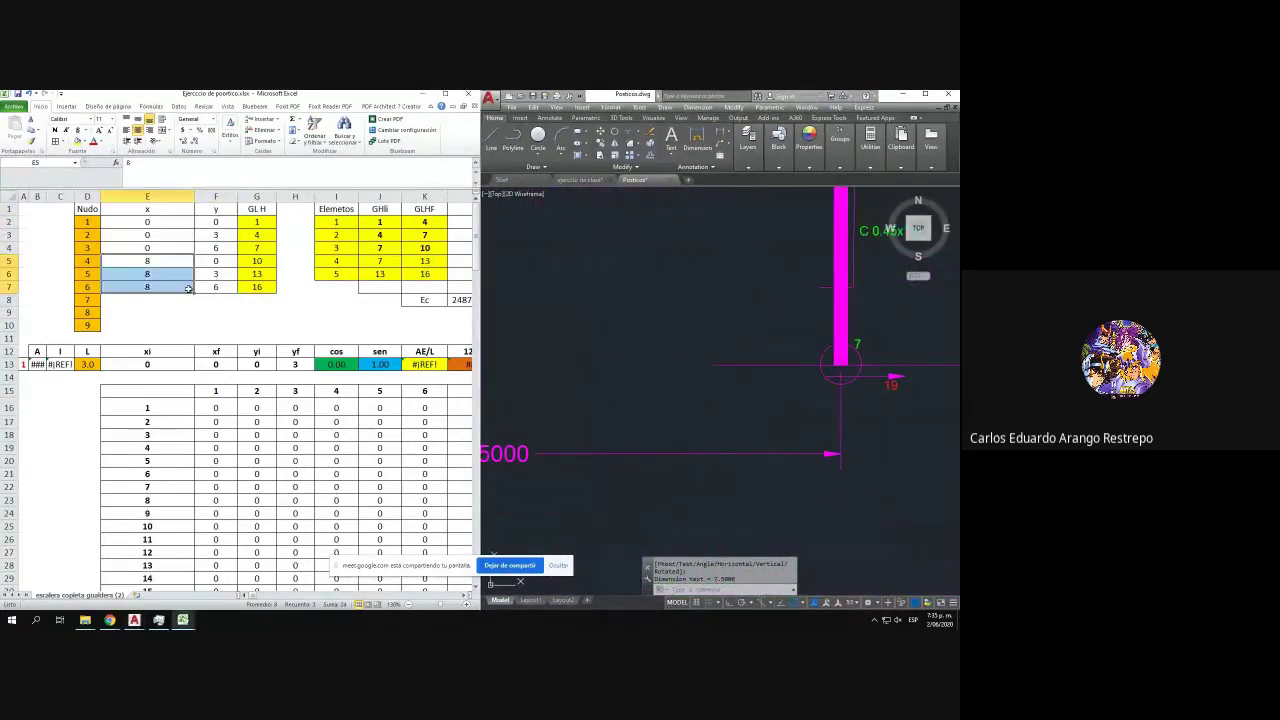
{"action": "left_click", "coordinate": [165, 299]}
{"action": "type", "text": "+8+7.5"}
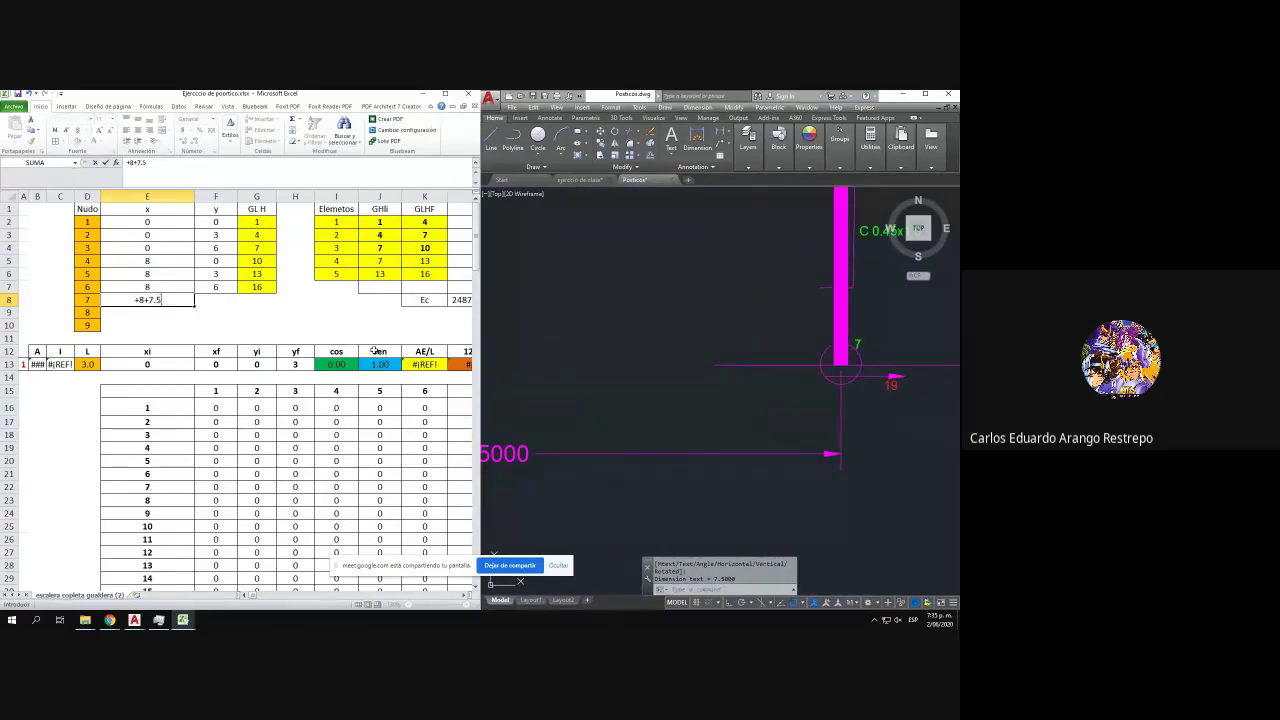
{"action": "scroll", "coordinate": [686, 434], "scroll_direction": "down", "scroll_amount": 7}
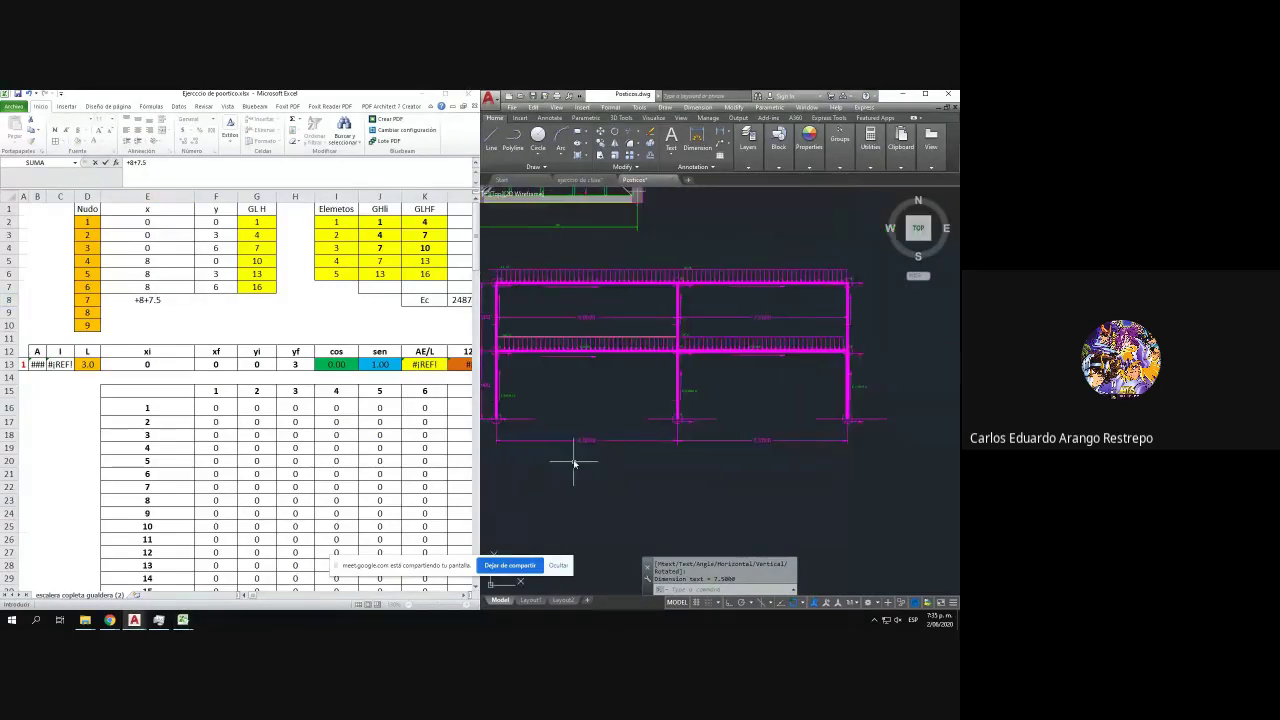
{"action": "left_click", "coordinate": [588, 446]}
{"action": "left_click", "coordinate": [580, 439]}
{"action": "scroll", "coordinate": [597, 454], "scroll_direction": "up", "scroll_amount": 5}
{"action": "left_click_drag", "start_coordinate": [876, 446], "coordinate": [548, 481]}
{"action": "left_click", "coordinate": [757, 491]}
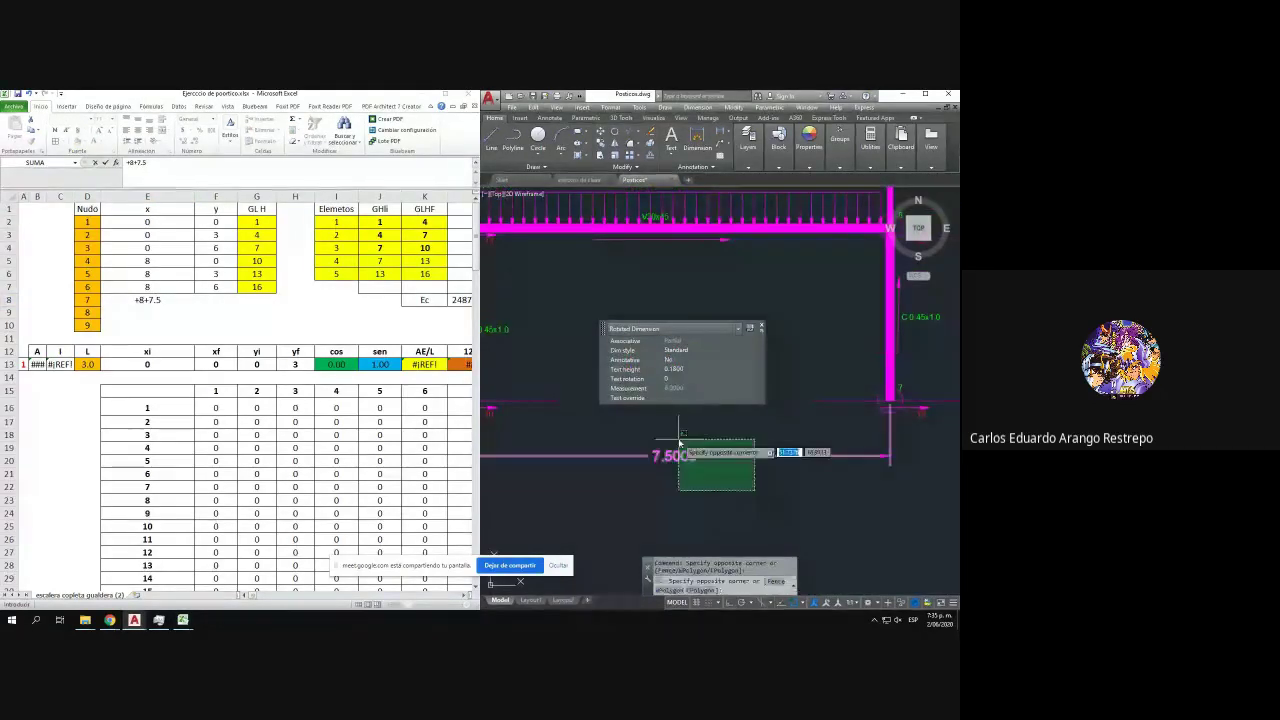
{"action": "left_click", "coordinate": [679, 439]}
{"action": "left_click", "coordinate": [338, 377]}
{"action": "key", "text": "Return"}
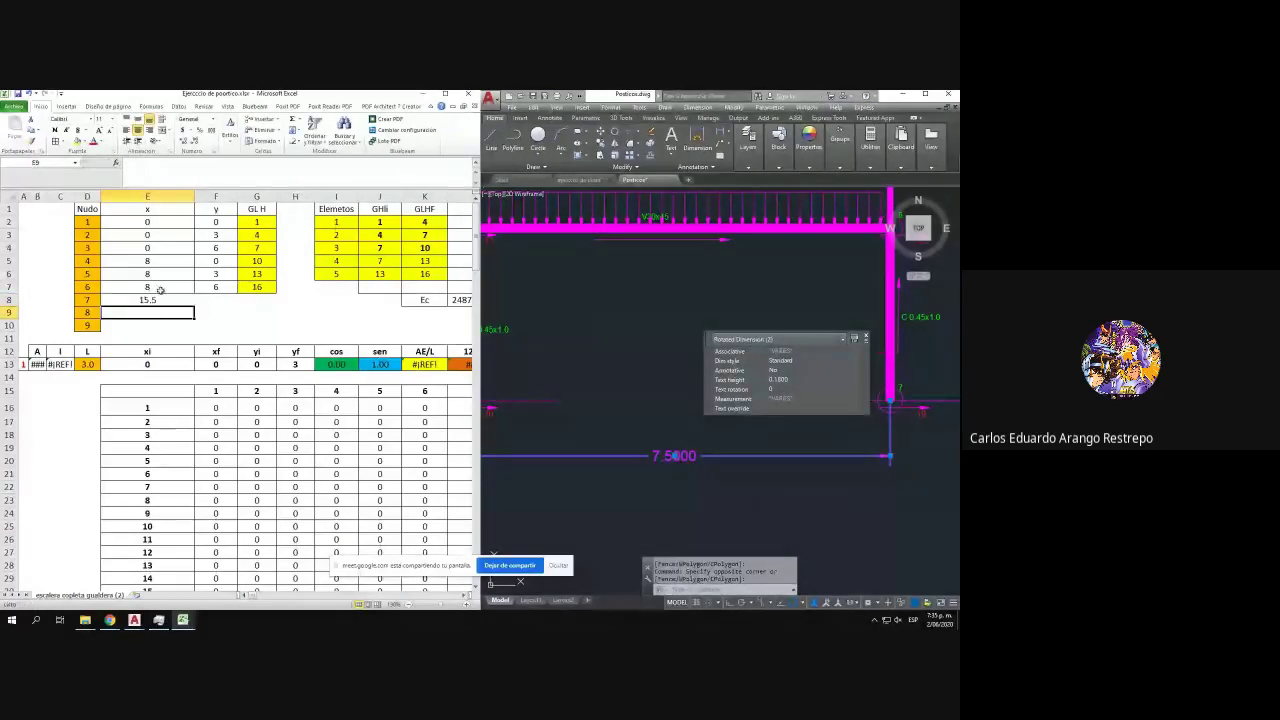
- Fill node 7's x coordinate down to nodes 8 and 9 in the node table
{"action": "left_click", "coordinate": [161, 290]}
{"action": "left_click", "coordinate": [165, 304]}
{"action": "left_click_drag", "start_coordinate": [194, 305], "coordinate": [194, 332]}
- Set node 7's y coordinate to 0, checking its position at the base of the right column
{"action": "left_click", "coordinate": [228, 297]}
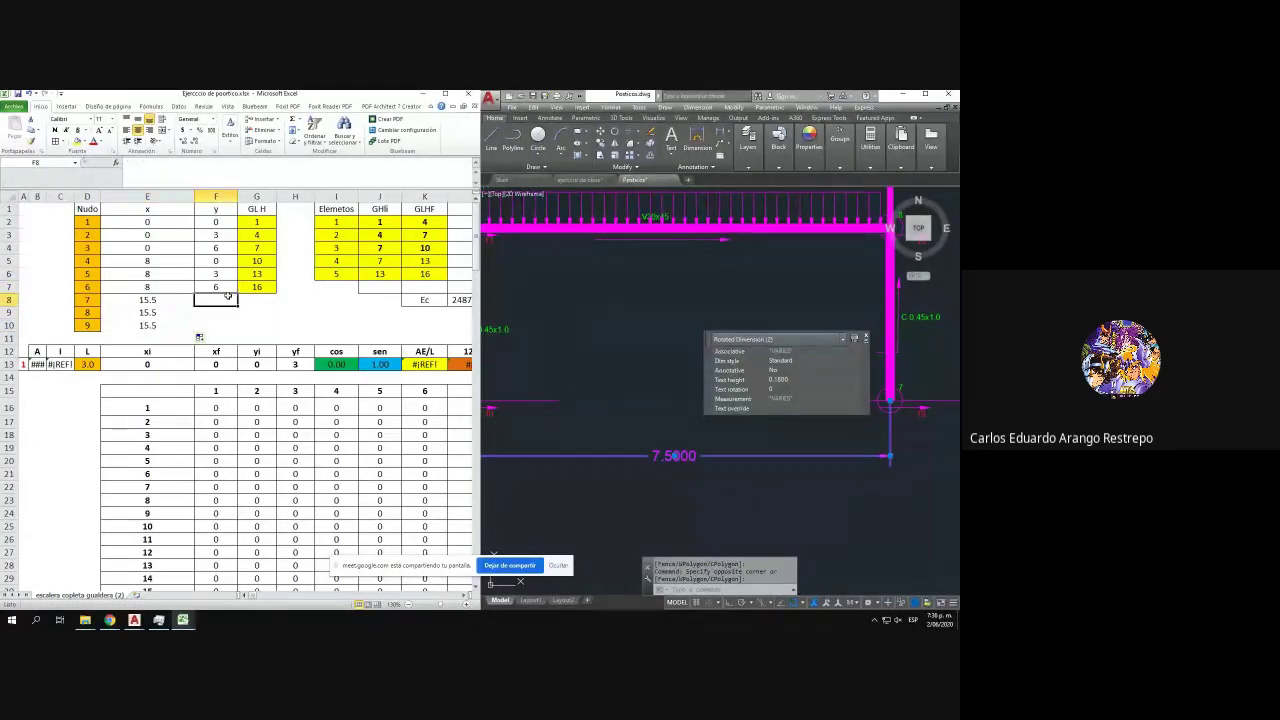
{"action": "left_click", "coordinate": [686, 434]}
{"action": "left_click_drag", "start_coordinate": [709, 439], "coordinate": [490, 450]}
{"action": "scroll", "coordinate": [490, 452], "scroll_direction": "up", "scroll_amount": 2}
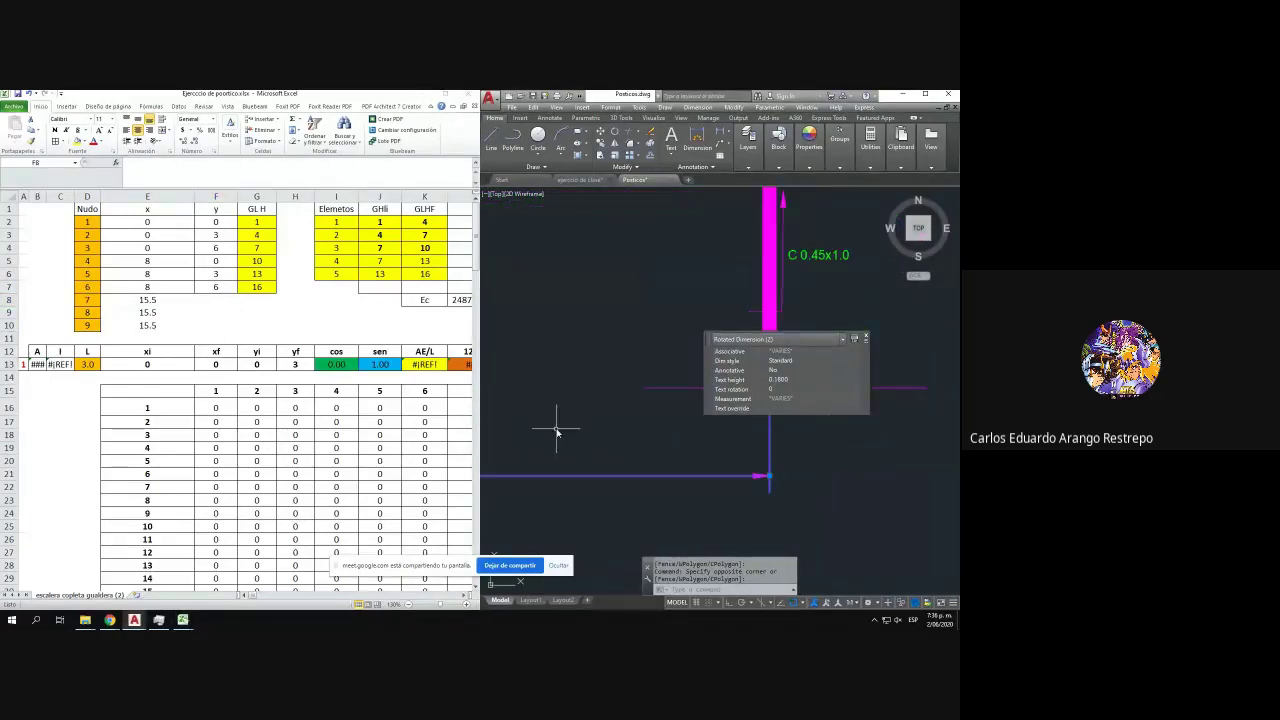
{"action": "left_click_drag", "start_coordinate": [613, 431], "coordinate": [535, 455]}
{"action": "left_click_drag", "start_coordinate": [684, 423], "coordinate": [592, 469]}
{"action": "left_click", "coordinate": [232, 304]}
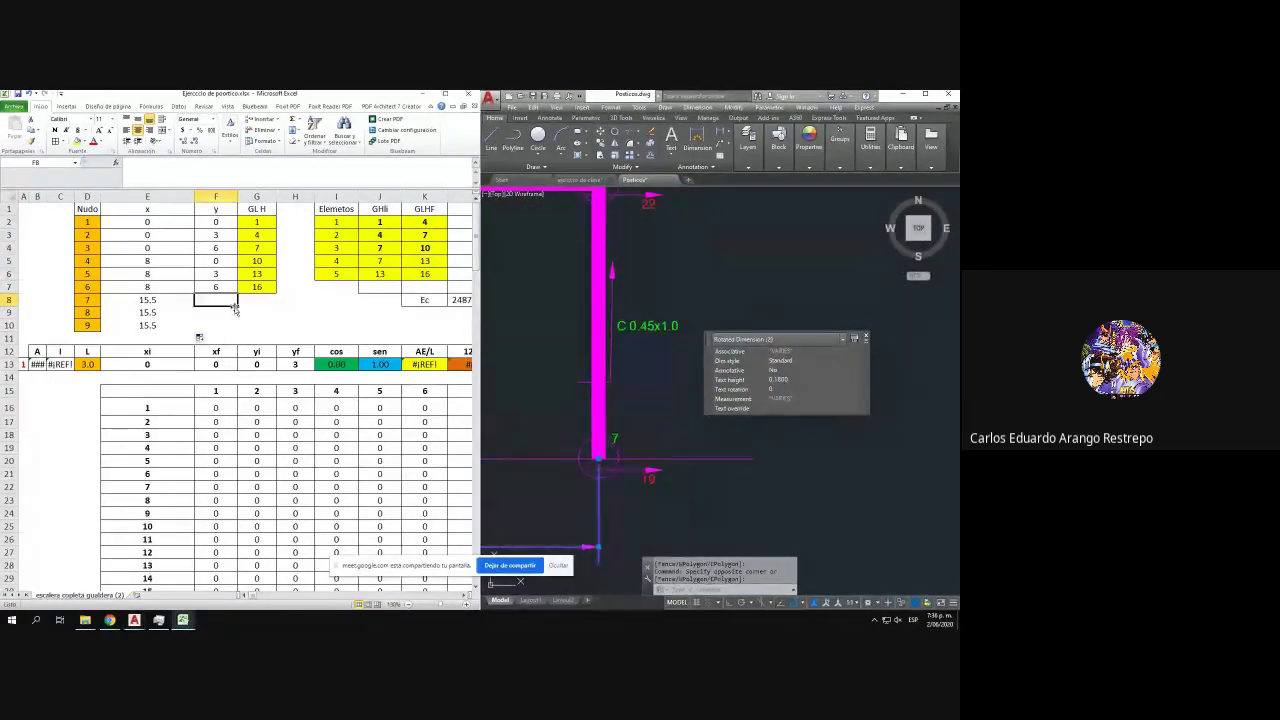
{"action": "key", "text": "Return"}
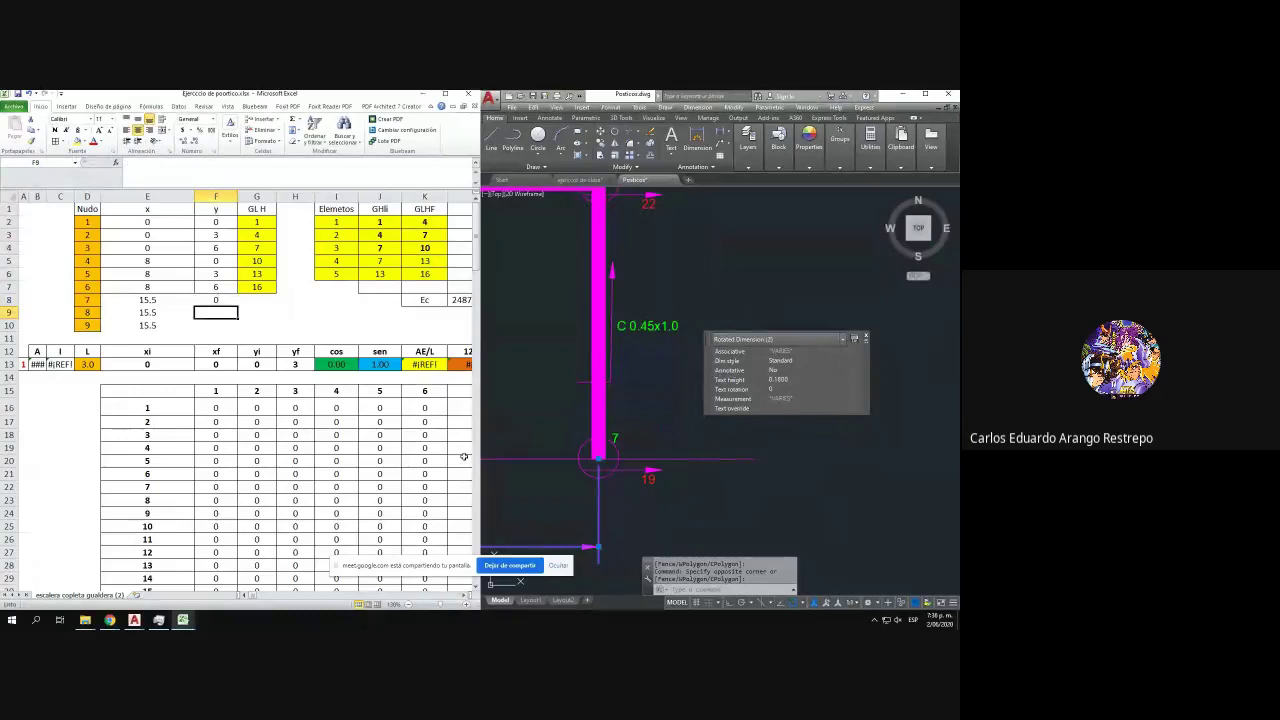
- Set node 8's y coordinate in the node table to 3
{"action": "left_click", "coordinate": [655, 461]}
{"action": "scroll", "coordinate": [615, 440], "scroll_direction": "down", "scroll_amount": 2}
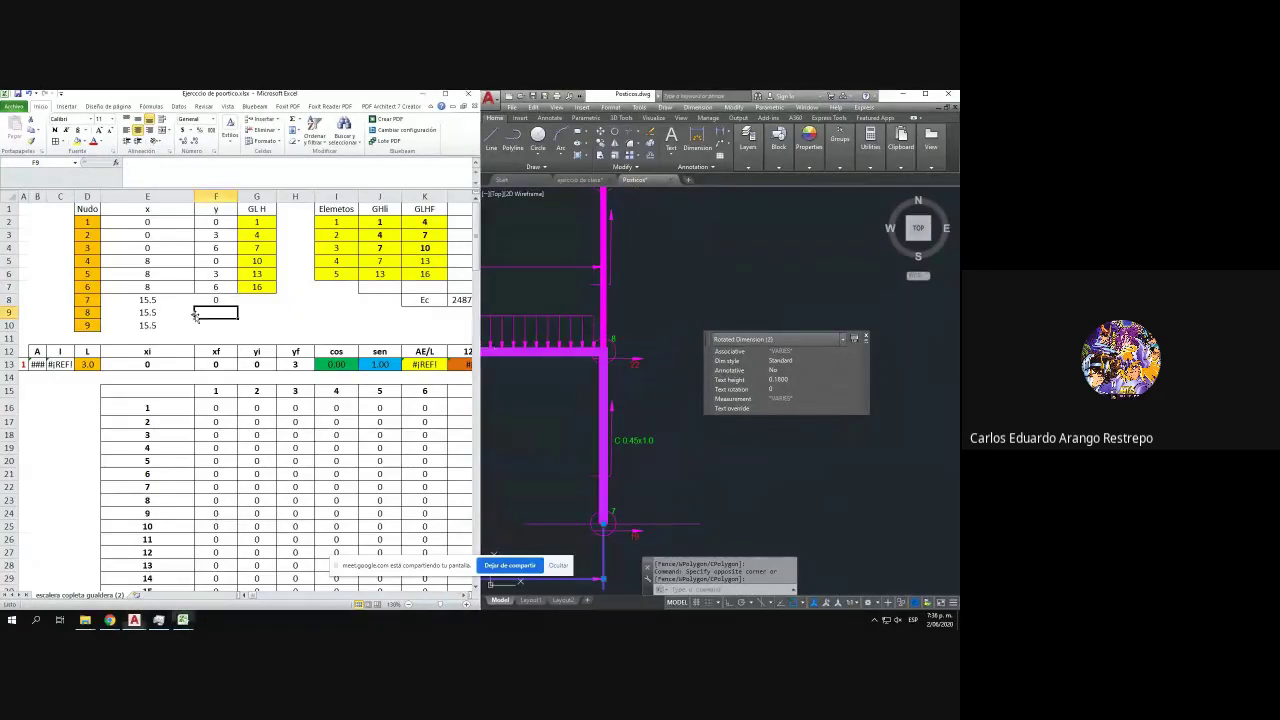
{"action": "left_click", "coordinate": [229, 311]}
{"action": "type", "text": "3"}
{"action": "key", "text": "Return"}
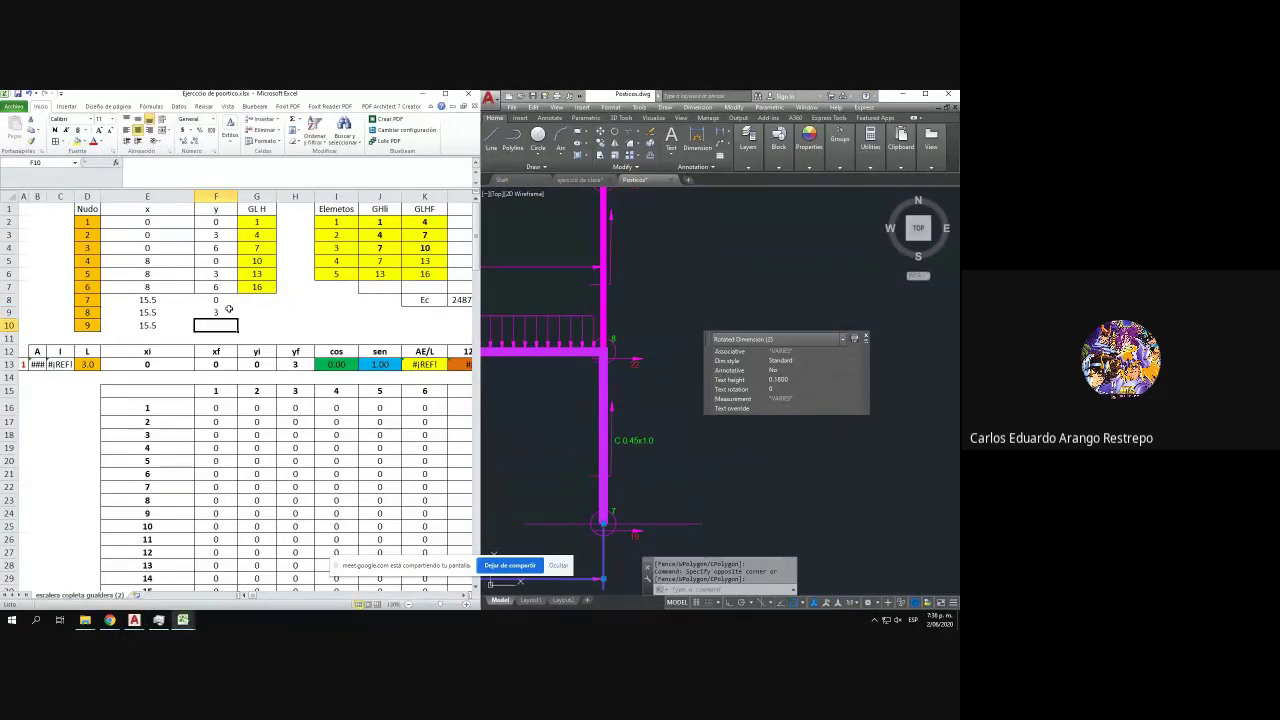
- Set node 9's y coordinate to 6 and apply cell borders to the node table's x and y columns
{"action": "type", "text": "6"}
{"action": "key", "text": "Return"}
{"action": "left_click_drag", "start_coordinate": [122, 207], "coordinate": [213, 323]}
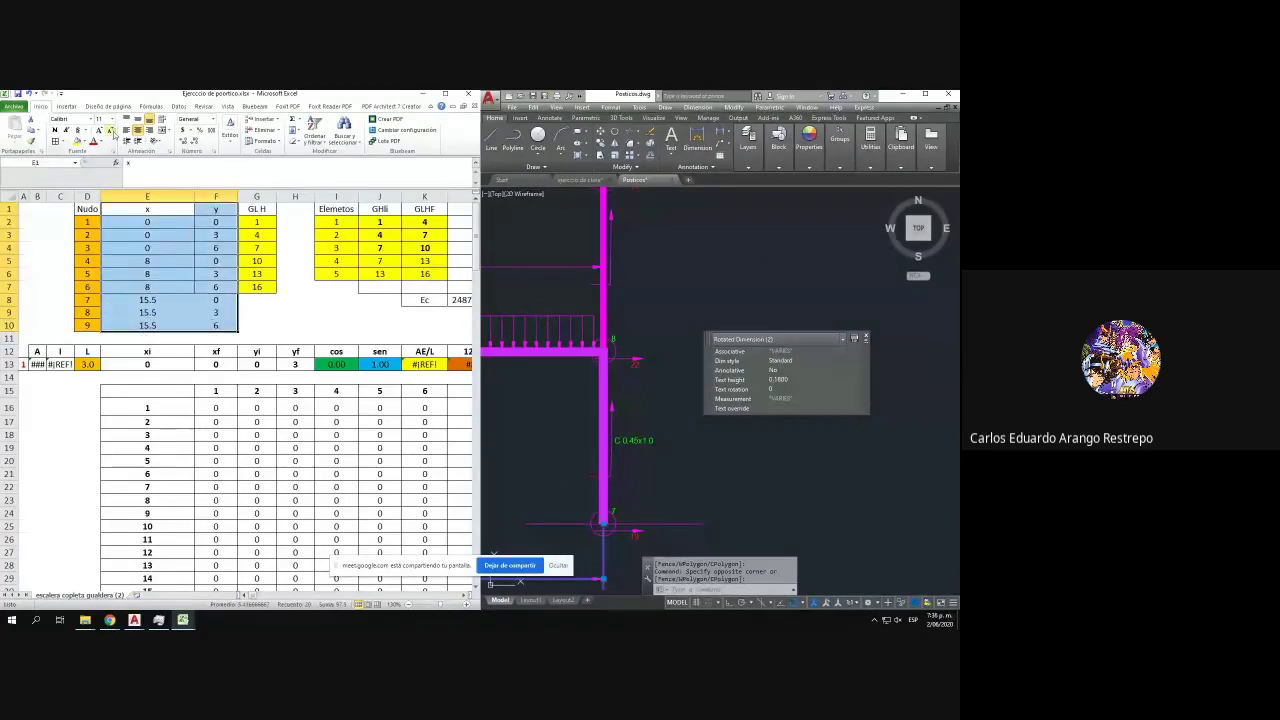
{"action": "left_click", "coordinate": [58, 140]}
{"action": "left_click", "coordinate": [290, 298]}
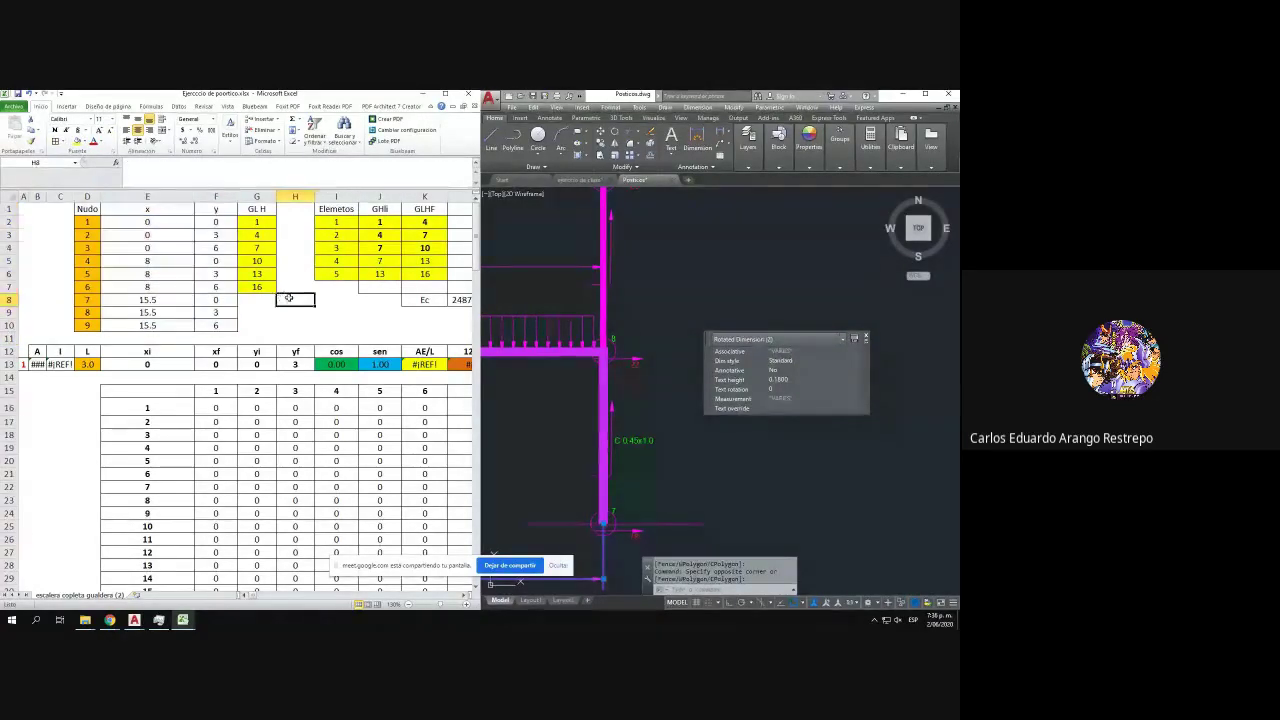
- Clear the dimension selection in the drawing and check node 1's GL H number against its horizontal degree of freedom at the column base
{"action": "left_click", "coordinate": [613, 366]}
{"action": "scroll", "coordinate": [613, 366], "scroll_direction": "down", "scroll_amount": 5}
{"action": "left_click_drag", "start_coordinate": [613, 366], "coordinate": [715, 374]}
{"action": "scroll", "coordinate": [516, 418], "scroll_direction": "up", "scroll_amount": 3}
{"action": "left_click_drag", "start_coordinate": [510, 411], "coordinate": [619, 415]}
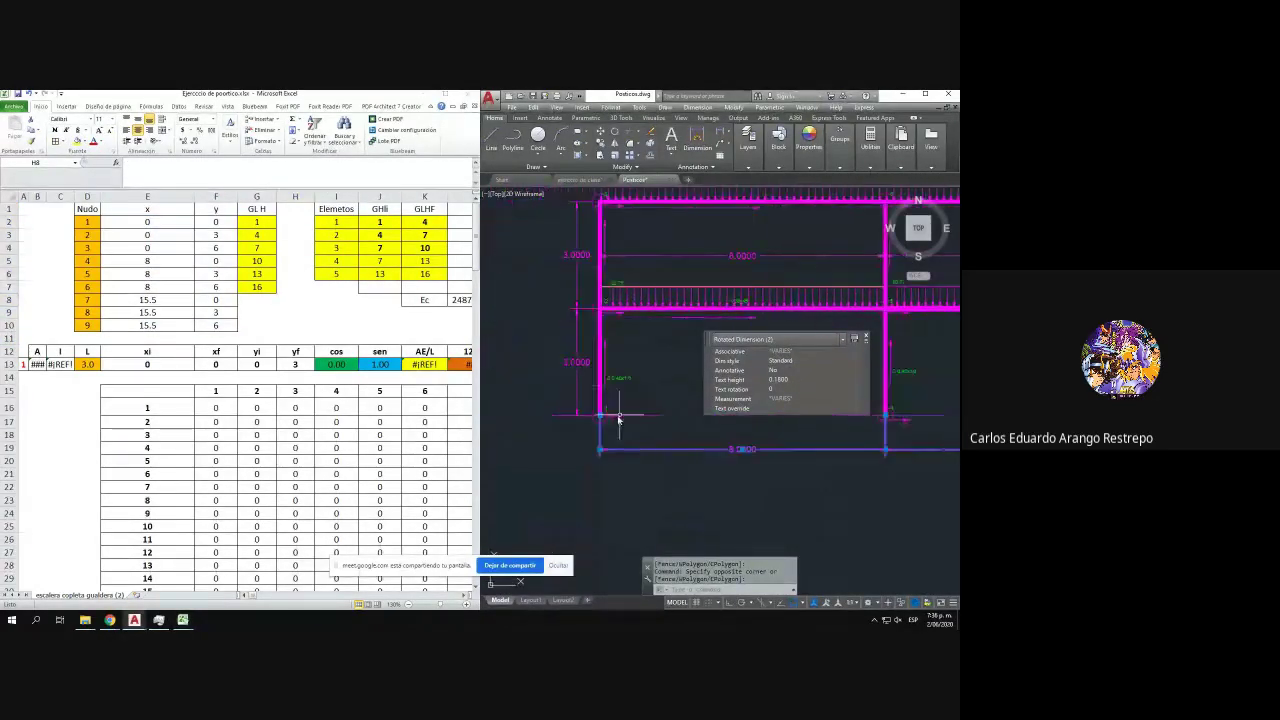
{"action": "scroll", "coordinate": [618, 420], "scroll_direction": "up", "scroll_amount": 5}
{"action": "key", "text": "Escape"}
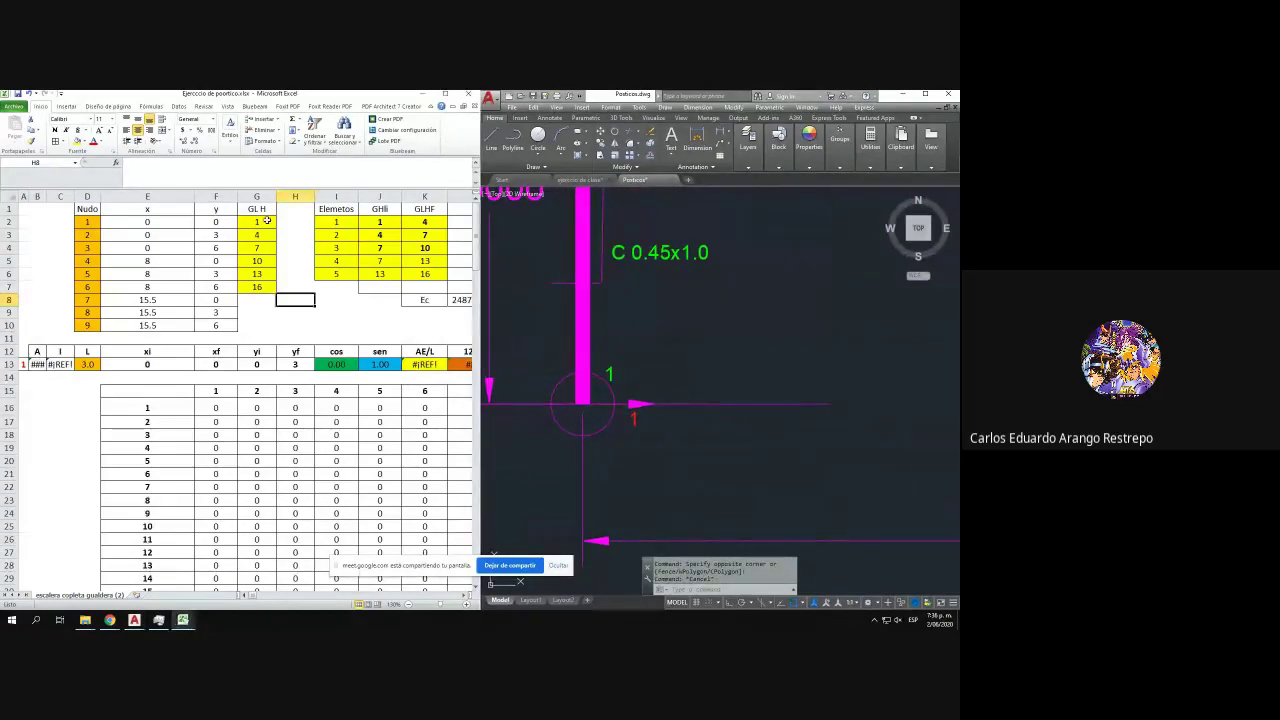
{"action": "left_click", "coordinate": [263, 221]}
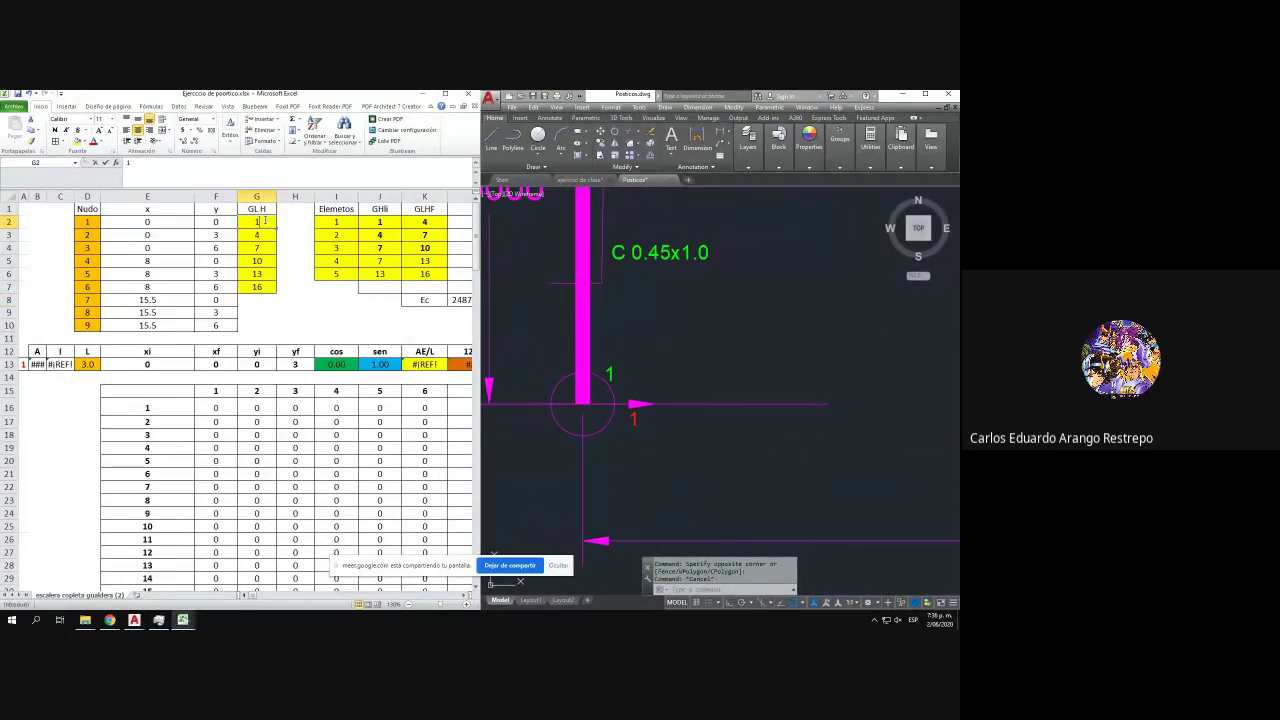
{"action": "key", "text": "Return"}
- Check the GL H numbers of nodes 2 and 3 against the horizontal degrees of freedom drawn along the frame's first column
{"action": "scroll", "coordinate": [627, 382], "scroll_direction": "down", "scroll_amount": 3}
{"action": "left_click_drag", "start_coordinate": [628, 376], "coordinate": [643, 534]}
{"action": "left_click_drag", "start_coordinate": [655, 343], "coordinate": [662, 421]}
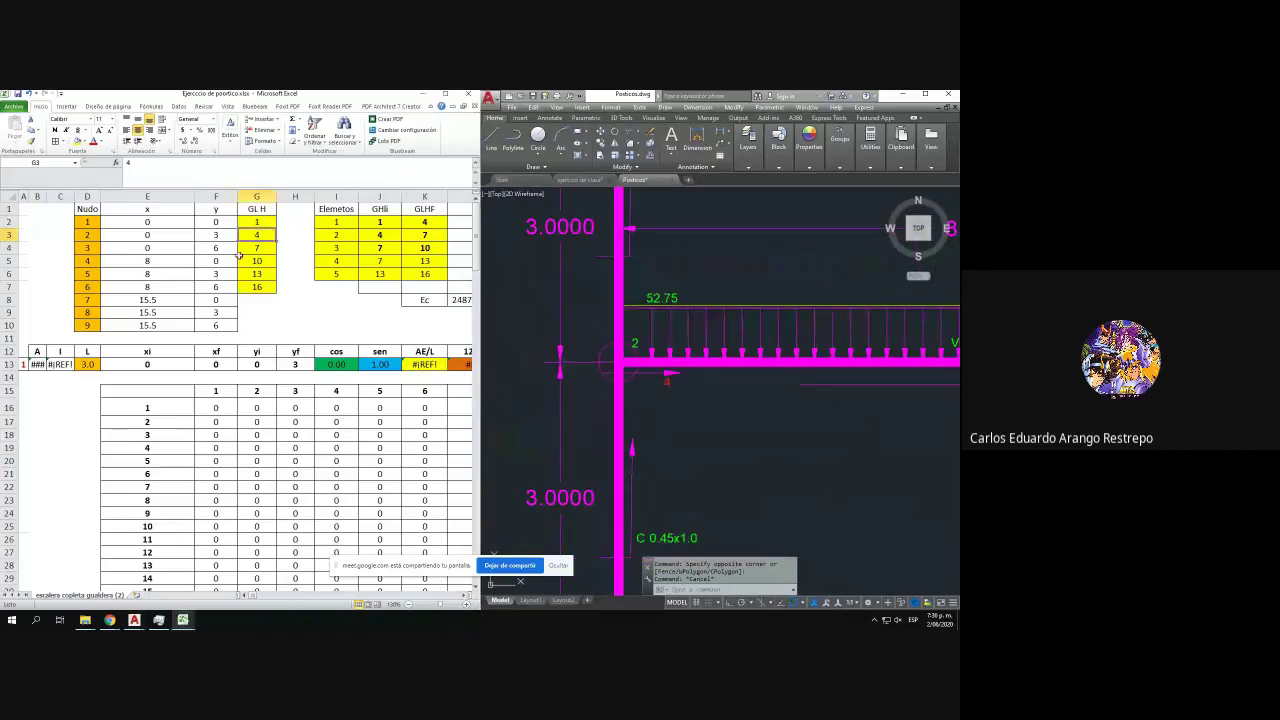
{"action": "key", "text": "Return"}
{"action": "left_click_drag", "start_coordinate": [725, 274], "coordinate": [691, 437]}
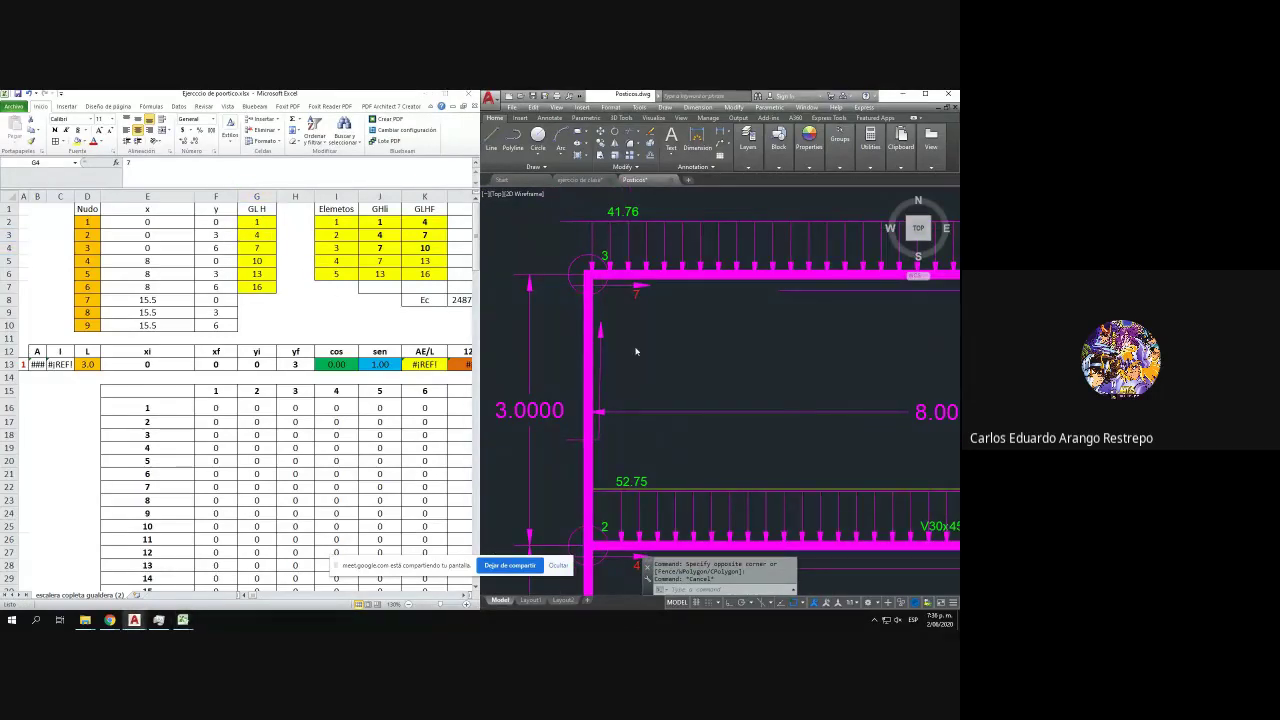
- Check the GL H numbers of nodes 4, 5 and 6 against the horizontal degrees of freedom drawn along the middle column
{"action": "scroll", "coordinate": [670, 430], "scroll_direction": "down", "scroll_amount": 3}
{"action": "scroll", "coordinate": [670, 430], "scroll_direction": "up", "scroll_amount": 4}
{"action": "left_click", "coordinate": [257, 252]}
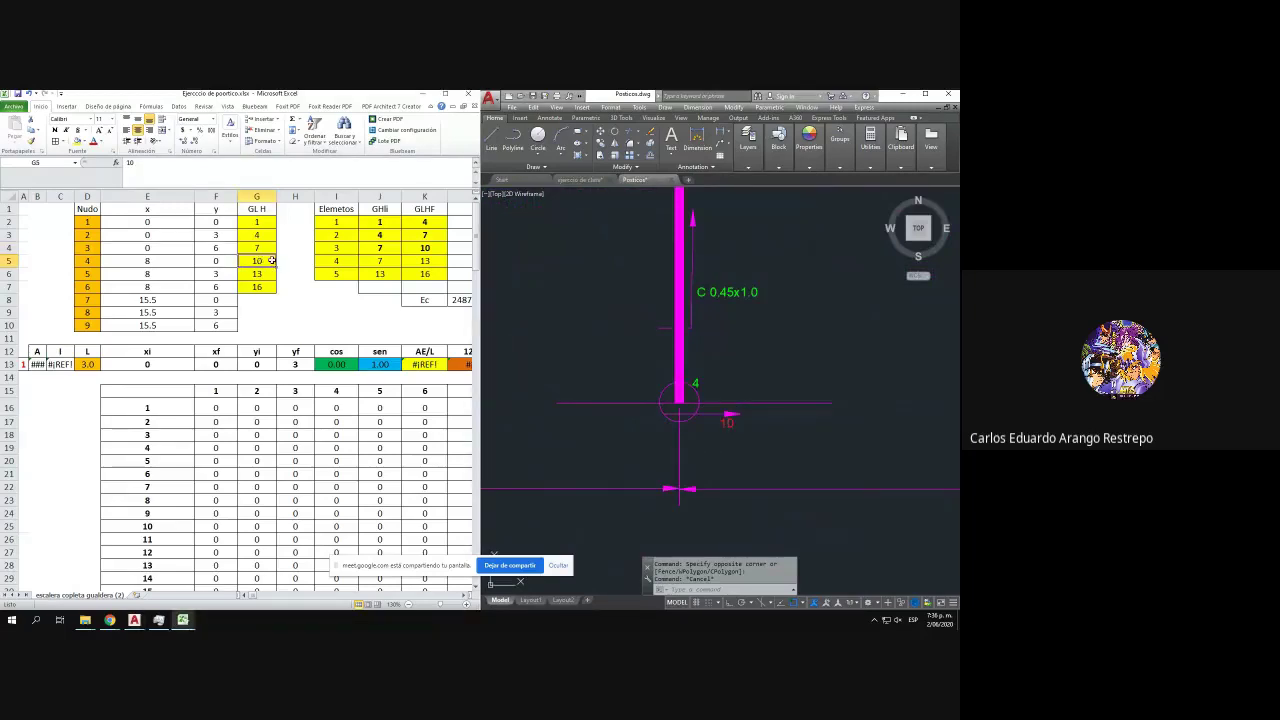
{"action": "left_click_drag", "start_coordinate": [734, 371], "coordinate": [708, 545]}
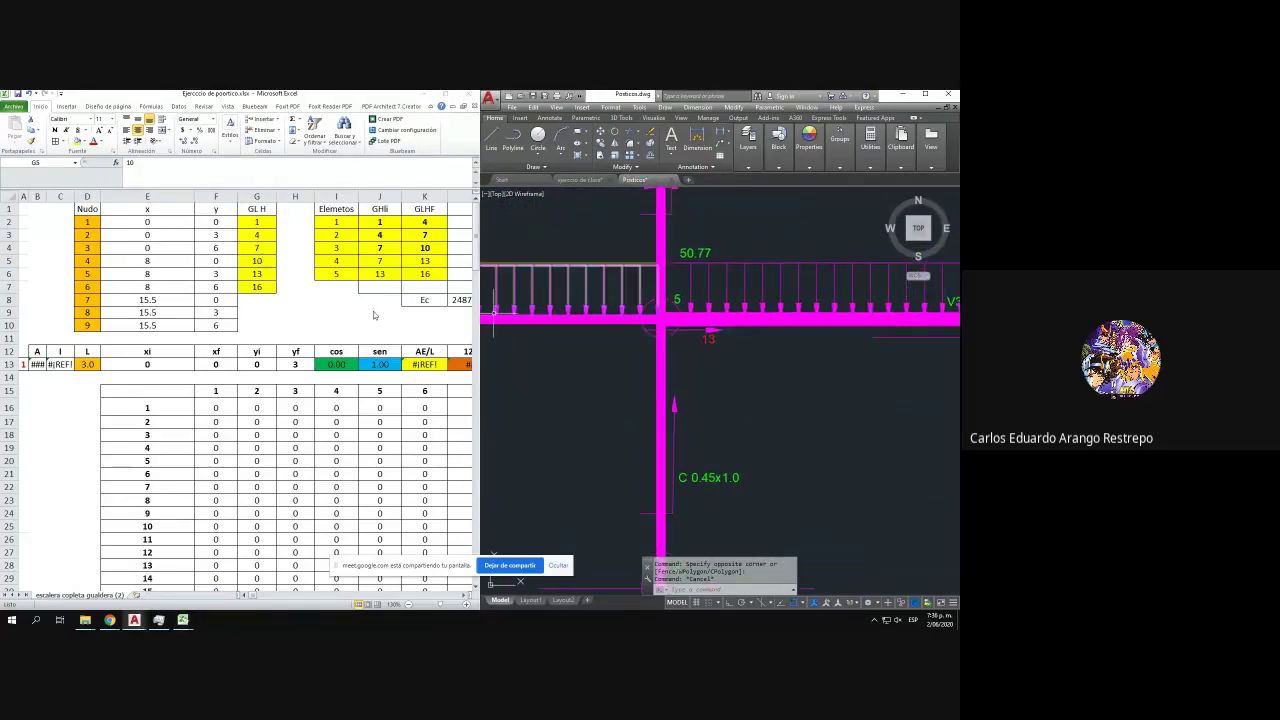
{"action": "left_click_drag", "start_coordinate": [736, 303], "coordinate": [727, 491]}
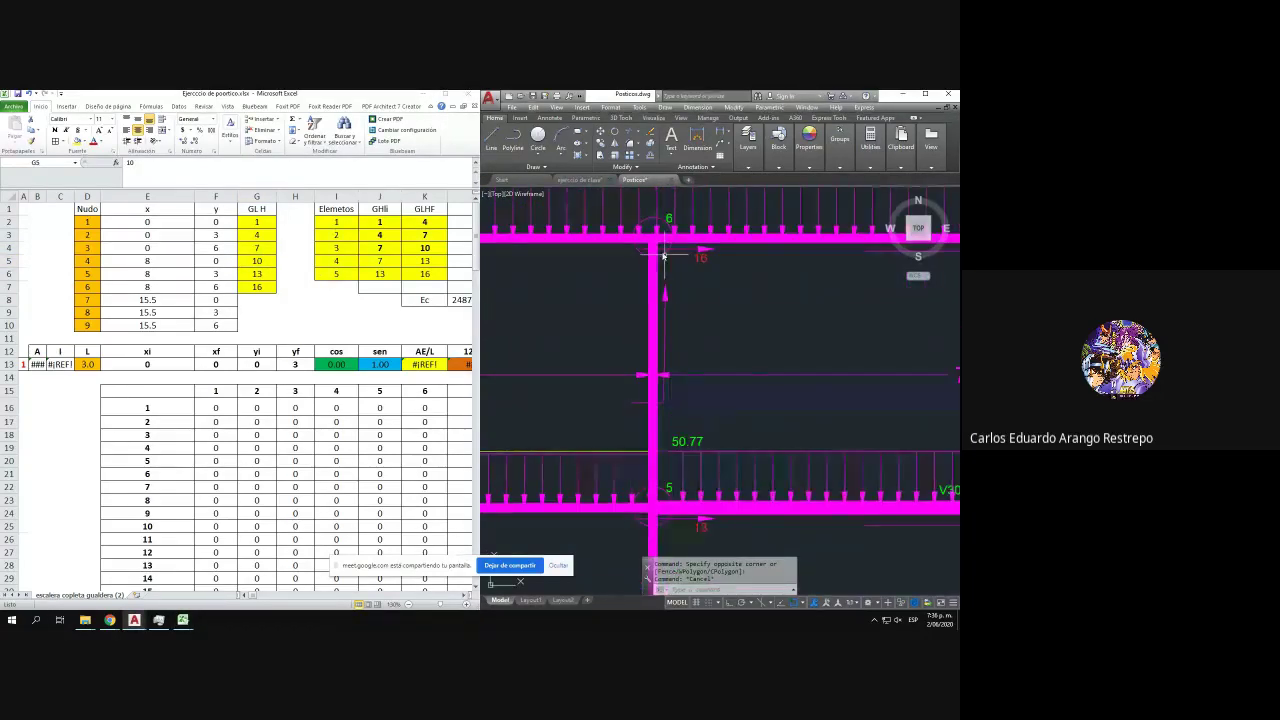
{"action": "left_click", "coordinate": [262, 287]}
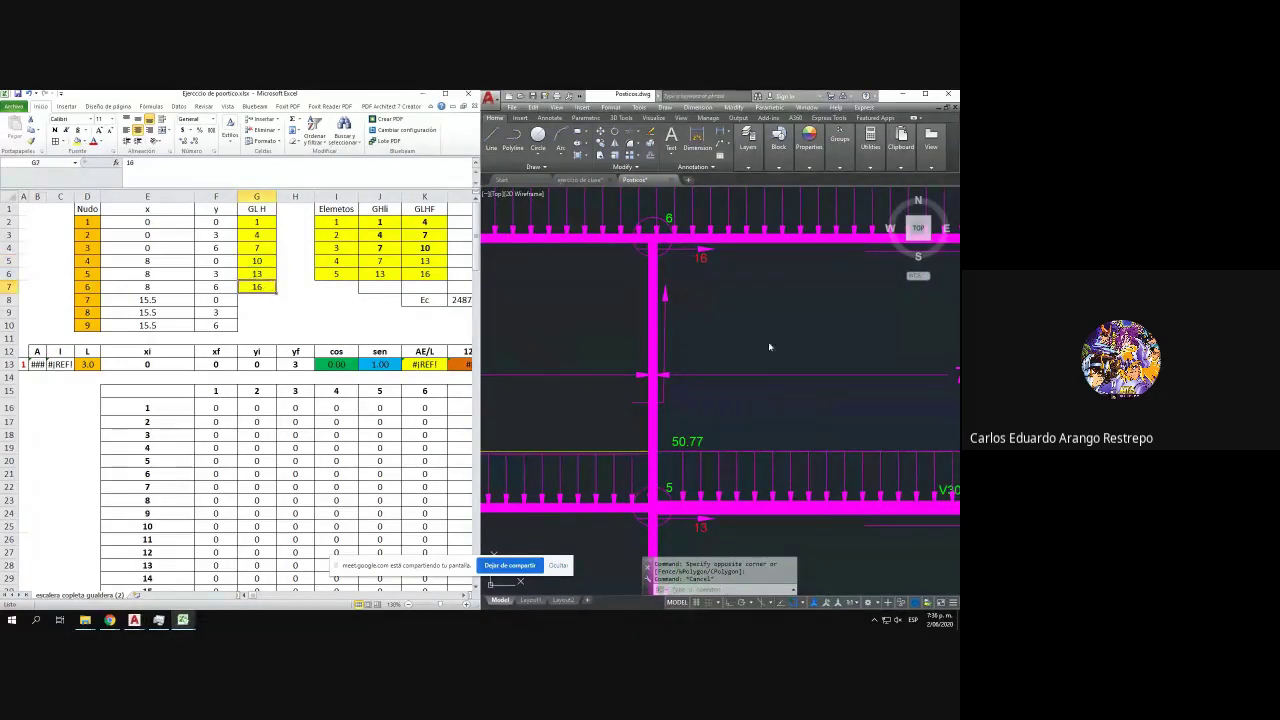
- Enter 19 as node 7's GL H number, reading it at the base of the last column in the drawing
{"action": "left_click_drag", "start_coordinate": [769, 347], "coordinate": [483, 268]}
{"action": "scroll", "coordinate": [483, 268], "scroll_direction": "down", "scroll_amount": 4}
{"action": "scroll", "coordinate": [721, 448], "scroll_direction": "up", "scroll_amount": 6}
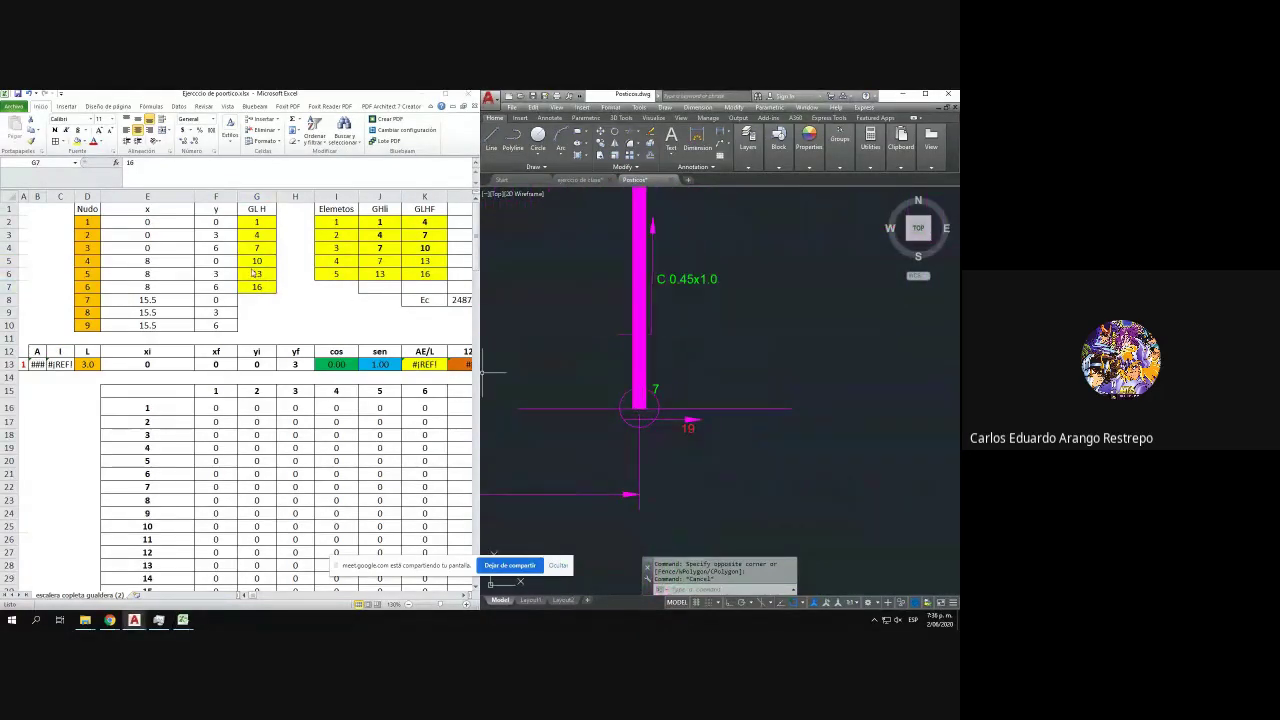
{"action": "left_click", "coordinate": [261, 297]}
{"action": "type", "text": "19"}
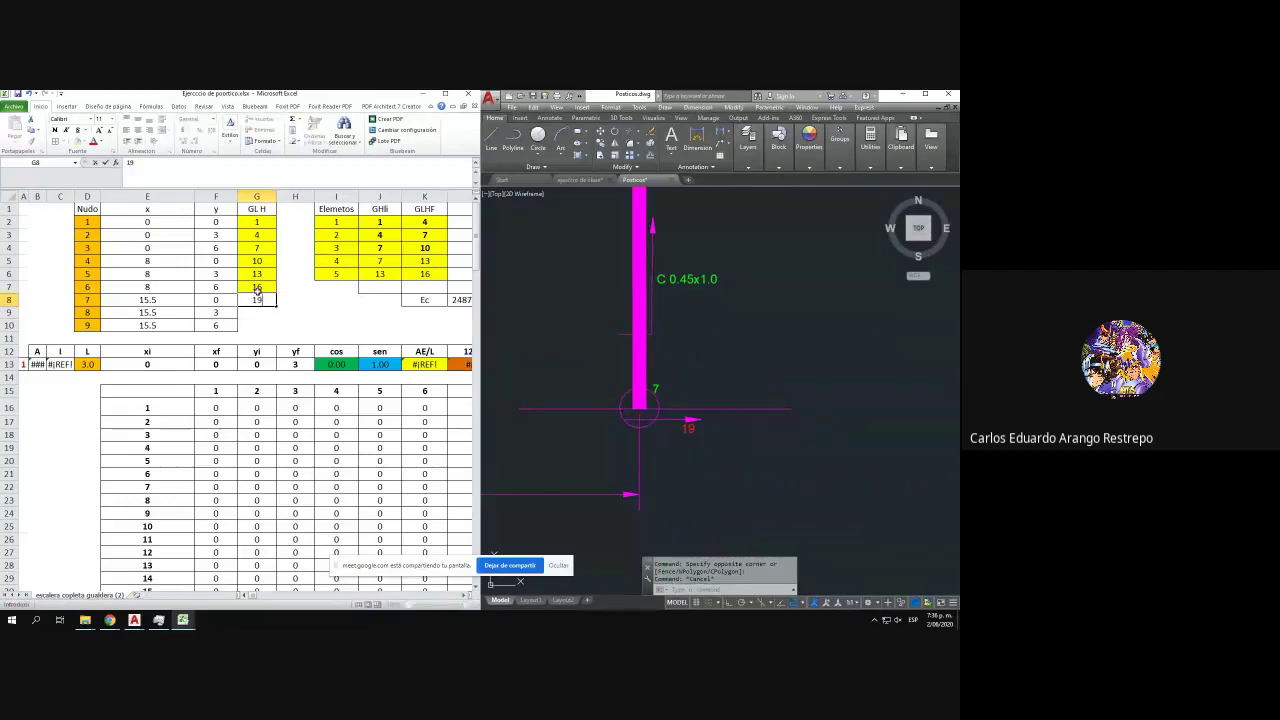
{"action": "key", "text": "Return"}
- Inspect node 8's horizontal degree-of-freedom number in the frame drawing for its GL H entry
{"action": "scroll", "coordinate": [669, 377], "scroll_direction": "down", "scroll_amount": 2}
{"action": "left_click_drag", "start_coordinate": [673, 345], "coordinate": [660, 489]}
{"action": "scroll", "coordinate": [655, 380], "scroll_direction": "up", "scroll_amount": 2}
{"action": "scroll", "coordinate": [650, 396], "scroll_direction": "up", "scroll_amount": 2}
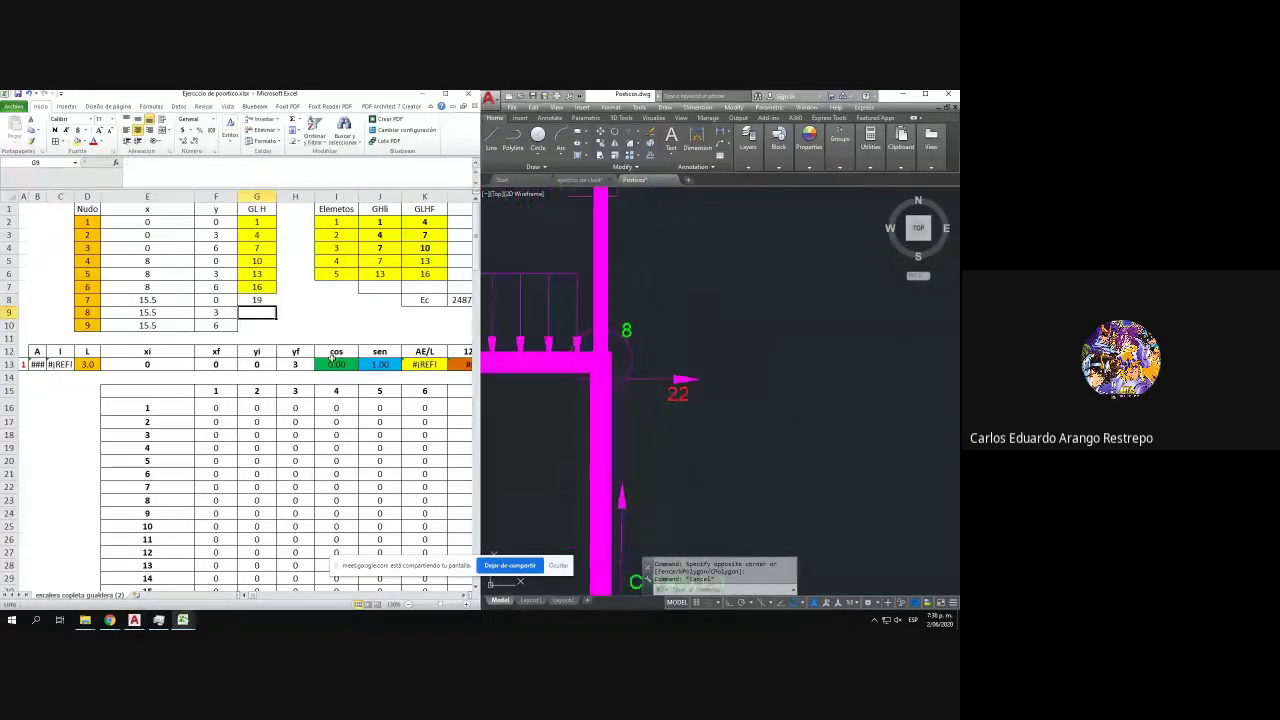
- Enter the GL H values 22 for node 8 and 25 for node 9, following the frame drawing
{"action": "type", "text": "22"}
{"action": "key", "text": "Return"}
{"action": "left_click_drag", "start_coordinate": [666, 279], "coordinate": [654, 434]}
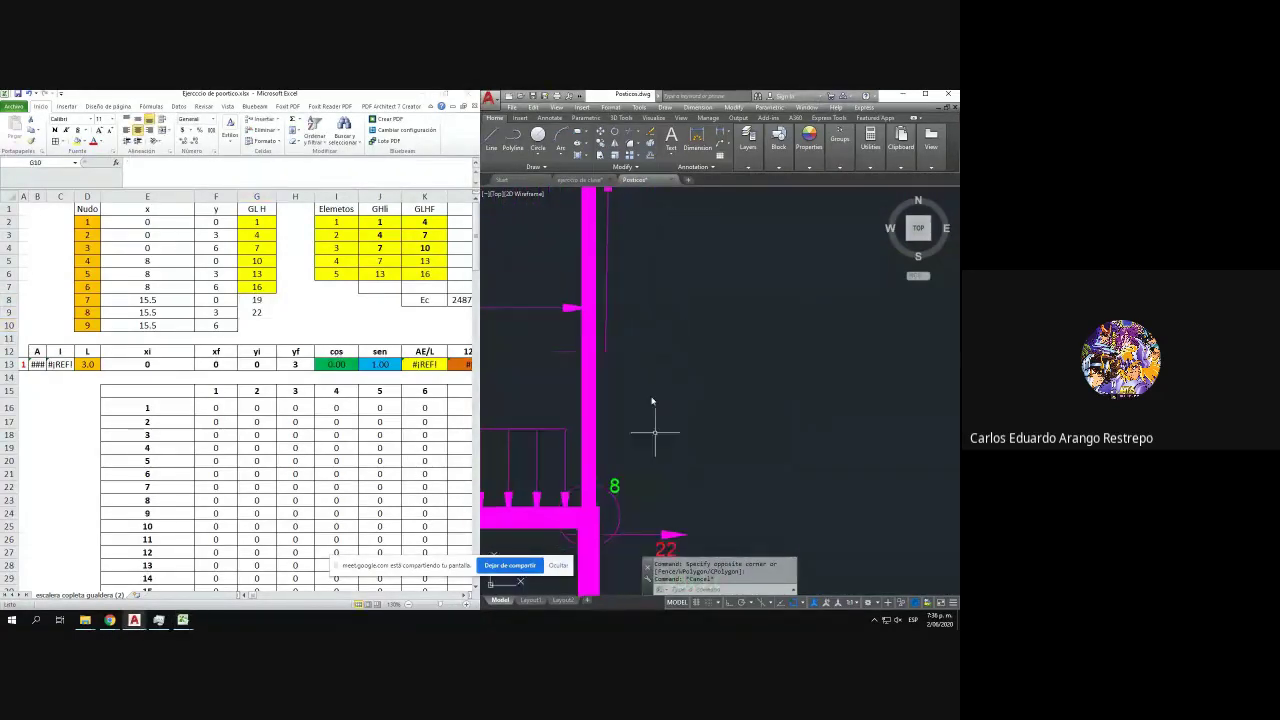
{"action": "left_click_drag", "start_coordinate": [628, 284], "coordinate": [667, 469]}
{"action": "left_click_drag", "start_coordinate": [672, 282], "coordinate": [674, 296]}
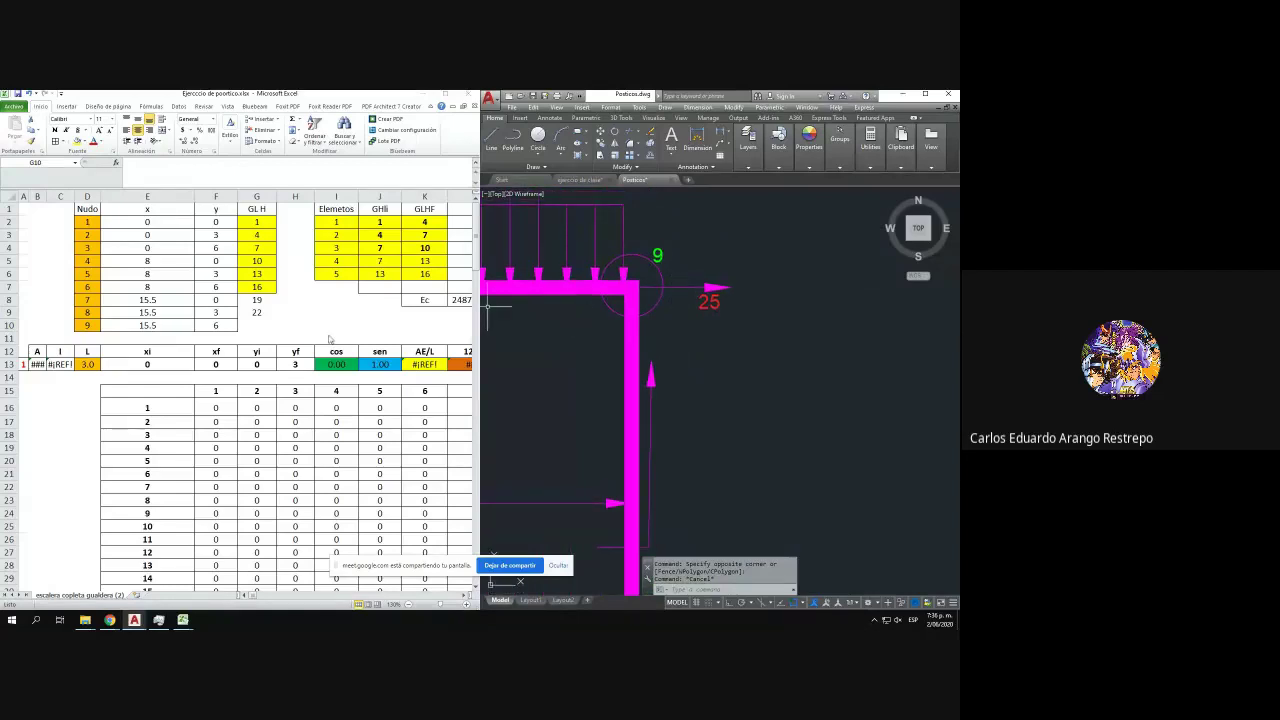
{"action": "type", "text": "25"}
{"action": "key", "text": "Return"}
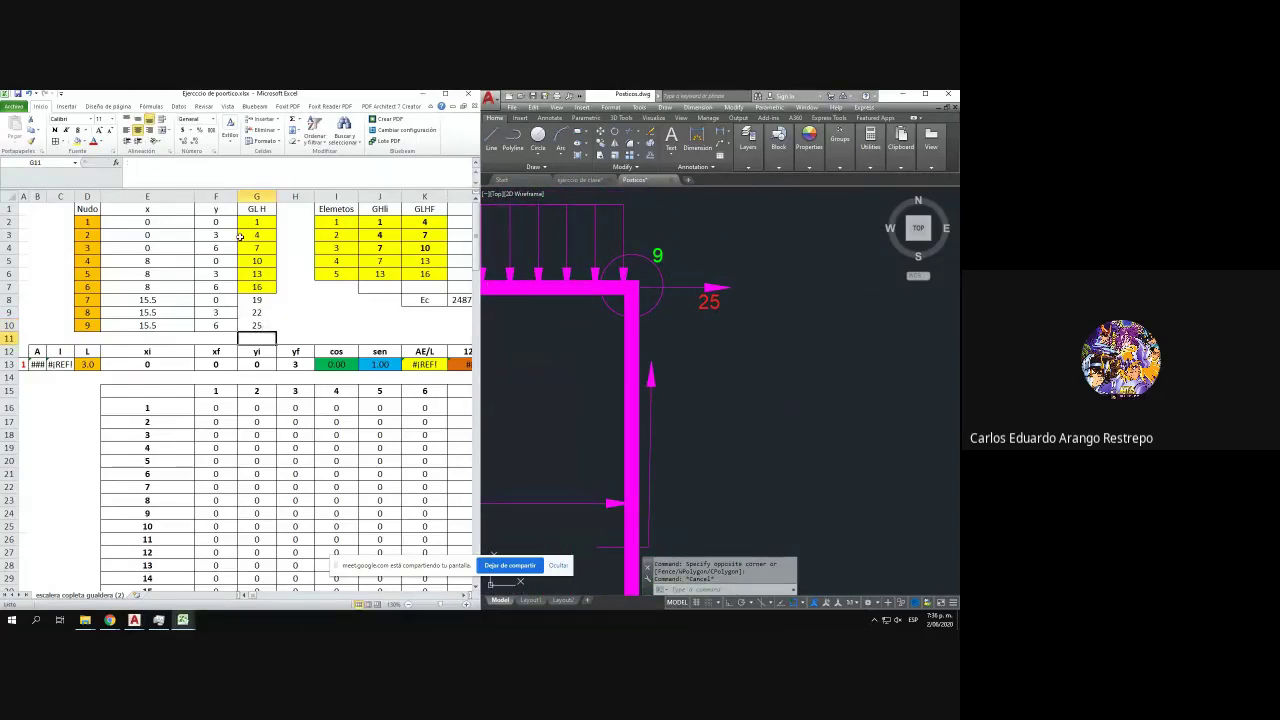
- Fill the GL H values G2:G10 yellow and apply borders to the node table E1:G10
{"action": "left_click", "coordinate": [259, 223]}
{"action": "left_click_drag", "start_coordinate": [261, 226], "coordinate": [269, 333]}
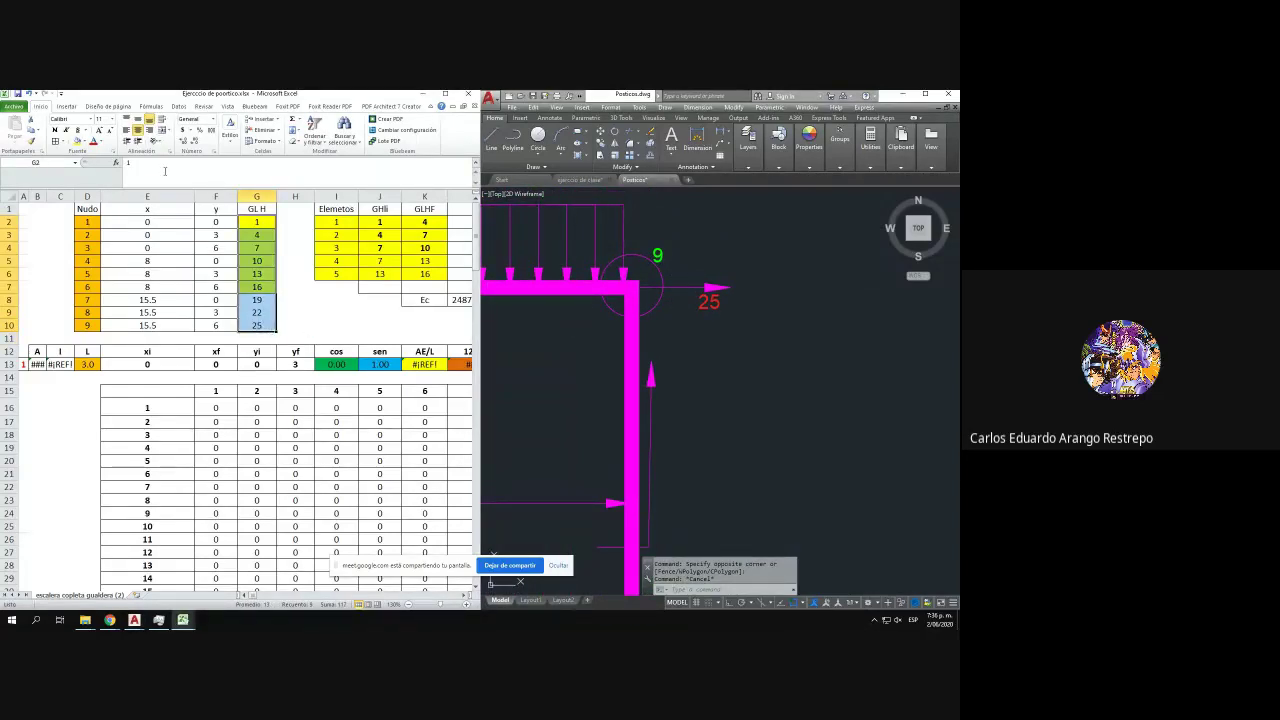
{"action": "left_click", "coordinate": [76, 142]}
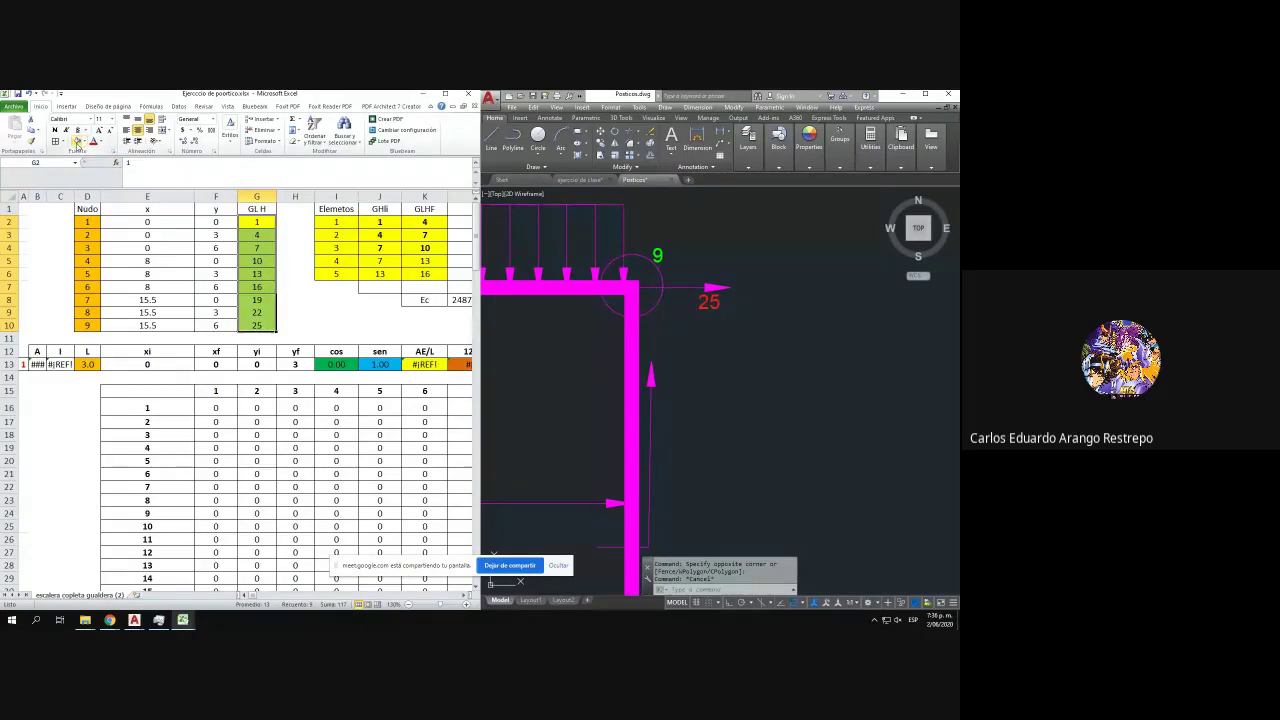
{"action": "left_click_drag", "start_coordinate": [142, 214], "coordinate": [258, 326]}
{"action": "left_click", "coordinate": [55, 142]}
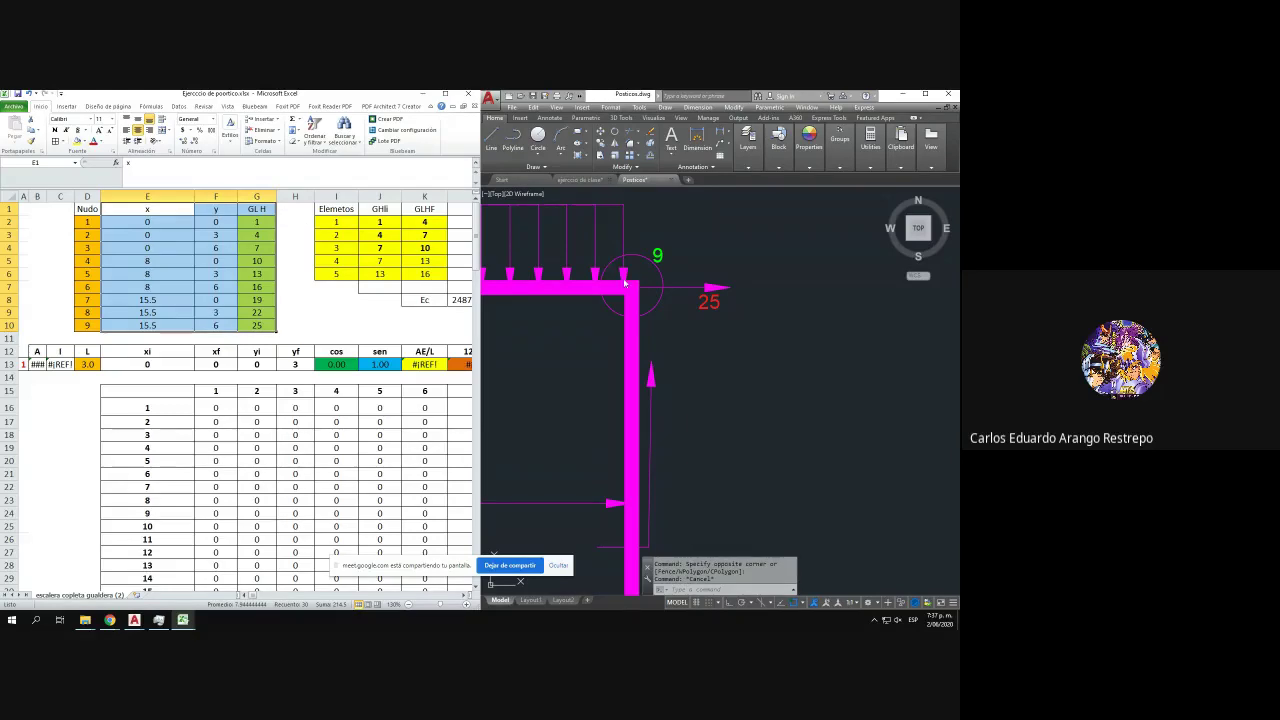
{"action": "left_click", "coordinate": [256, 338]}
{"action": "scroll", "coordinate": [310, 401], "scroll_direction": "down", "scroll_amount": 1}
{"action": "scroll", "coordinate": [310, 401], "scroll_direction": "up", "scroll_amount": 1}
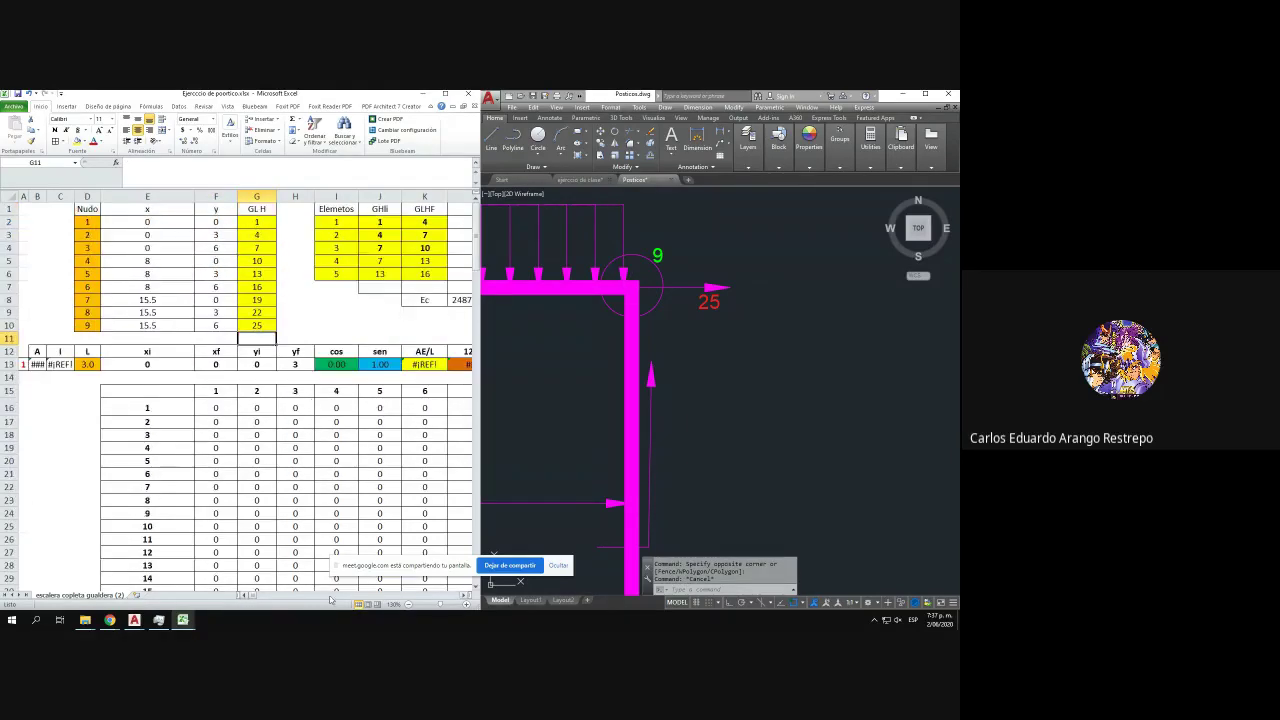
{"action": "mouse_move", "coordinate": [254, 597]}
{"action": "left_mouse_down"}
{"action": "mouse_move", "coordinate": [278, 597]}
{"action": "mouse_move", "coordinate": [257, 597]}
{"action": "left_mouse_up"}
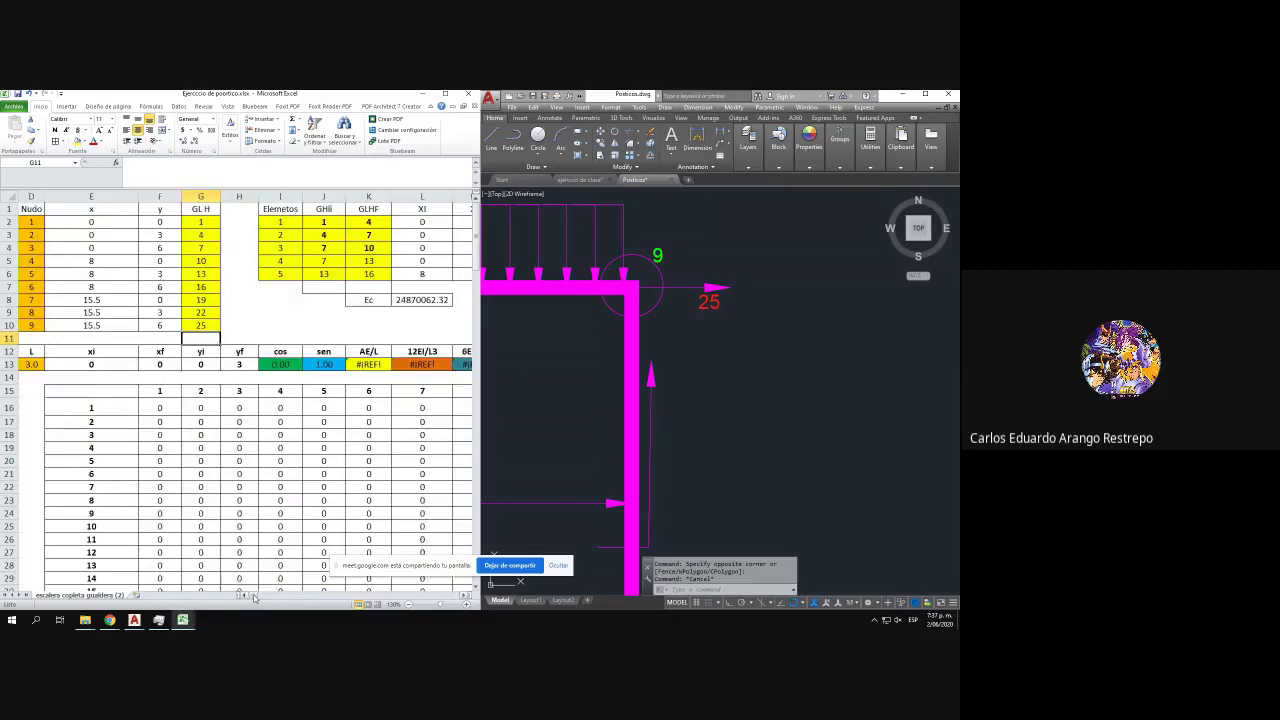
- Switch to AutoCAD and copy node 1's red label 1 beside the column between nodes 1 and 2 and the column above it
{"action": "left_click", "coordinate": [776, 516]}
{"action": "scroll", "coordinate": [715, 435], "scroll_direction": "down", "scroll_amount": 5}
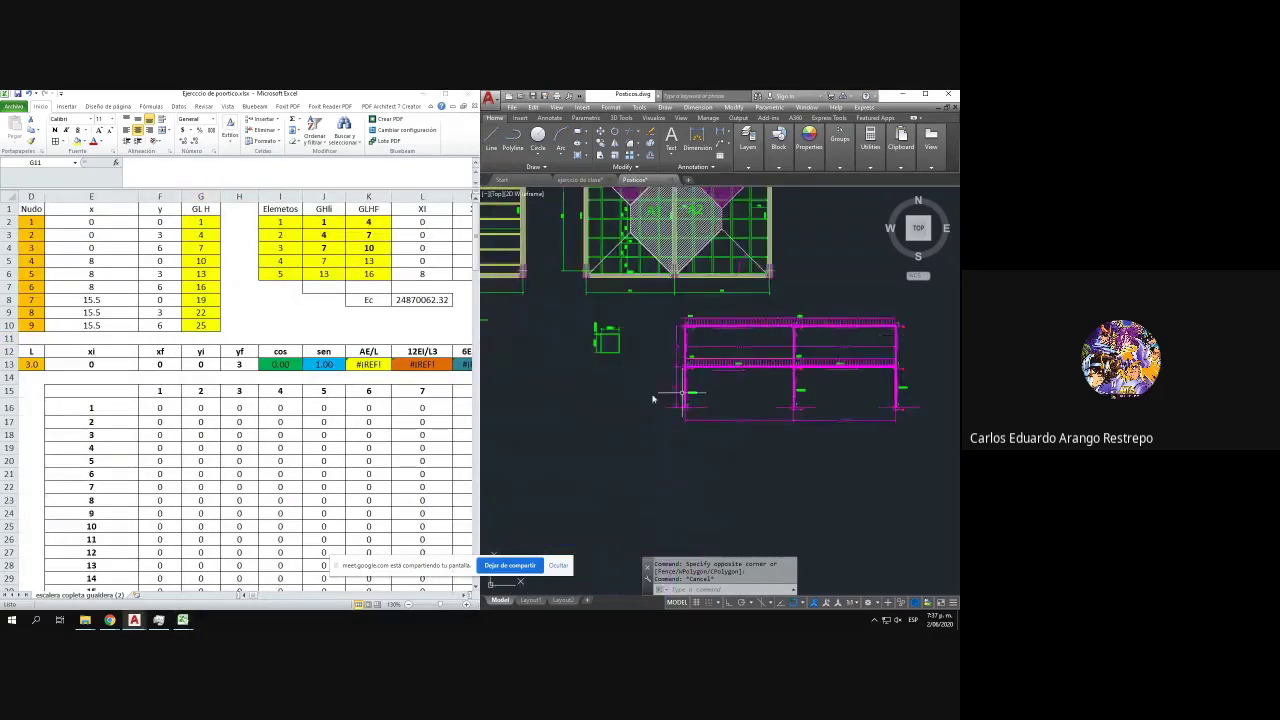
{"action": "scroll", "coordinate": [645, 410], "scroll_direction": "up", "scroll_amount": 3}
{"action": "scroll", "coordinate": [577, 414], "scroll_direction": "up", "scroll_amount": 4}
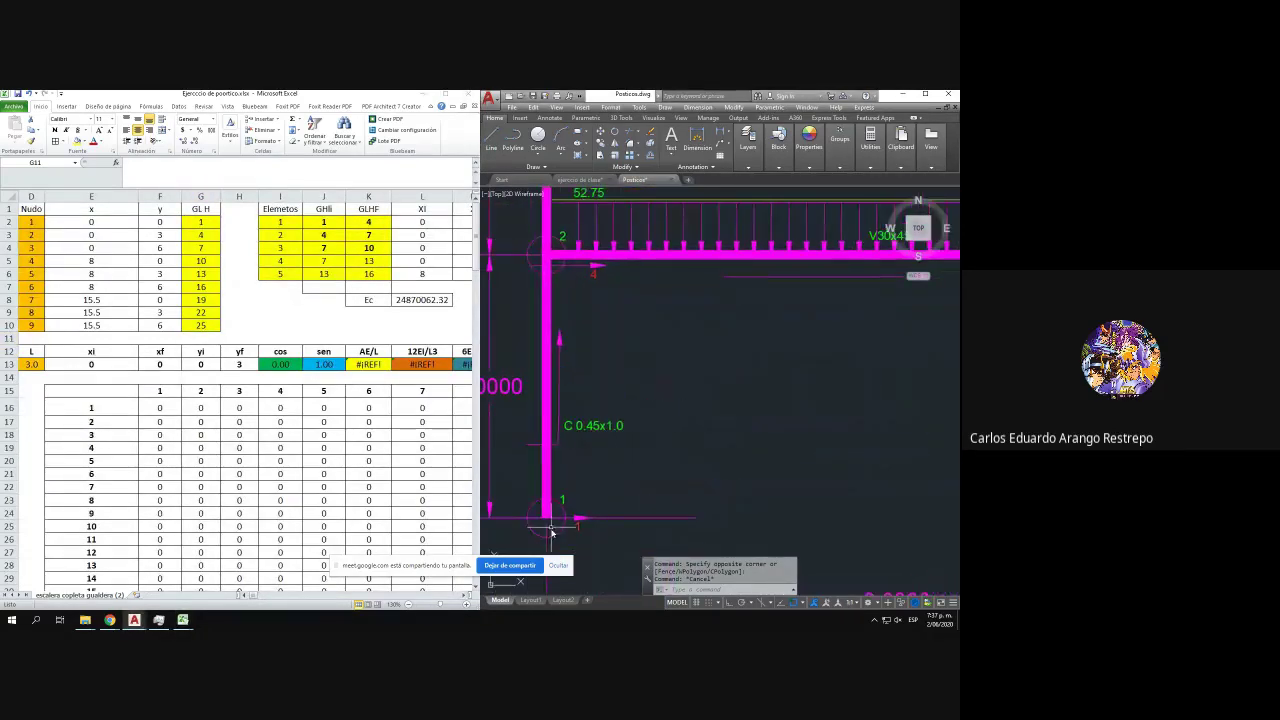
{"action": "left_click", "coordinate": [576, 529]}
{"action": "left_click", "coordinate": [573, 532]}
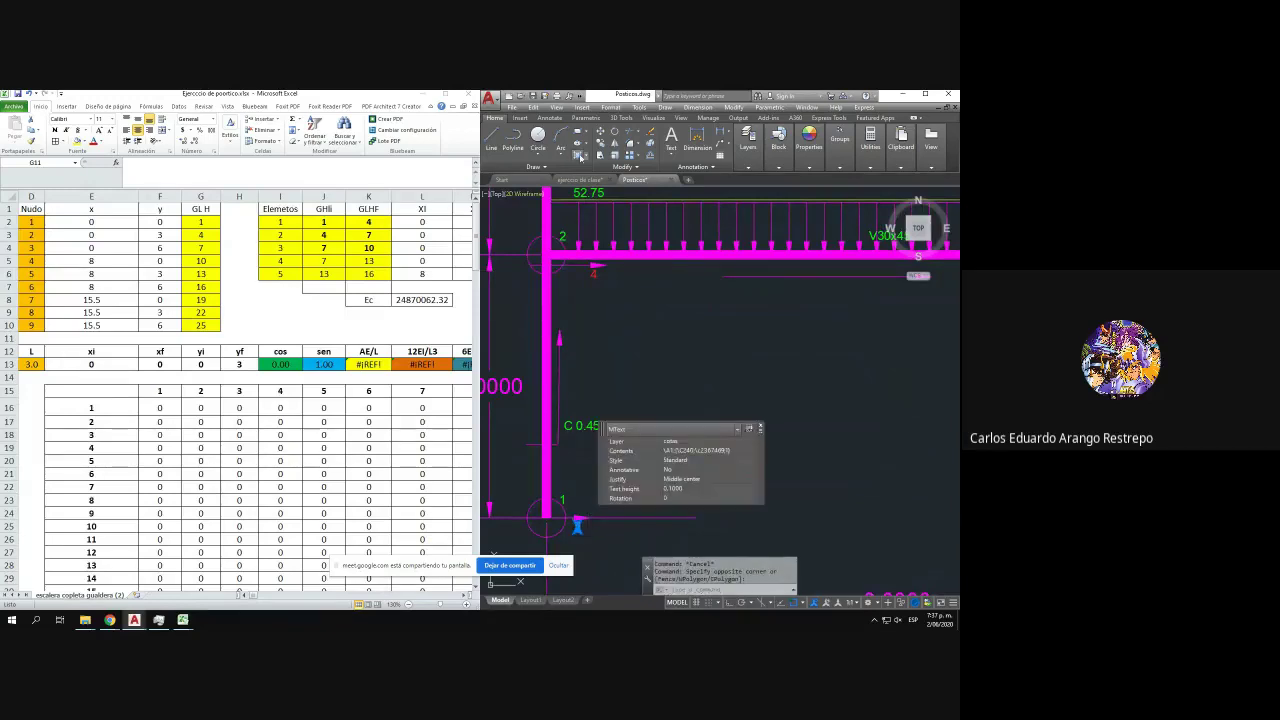
{"action": "type", "text": "co"}
{"action": "key", "text": "Return"}
{"action": "left_click", "coordinate": [606, 518]}
{"action": "left_click", "coordinate": [591, 377]}
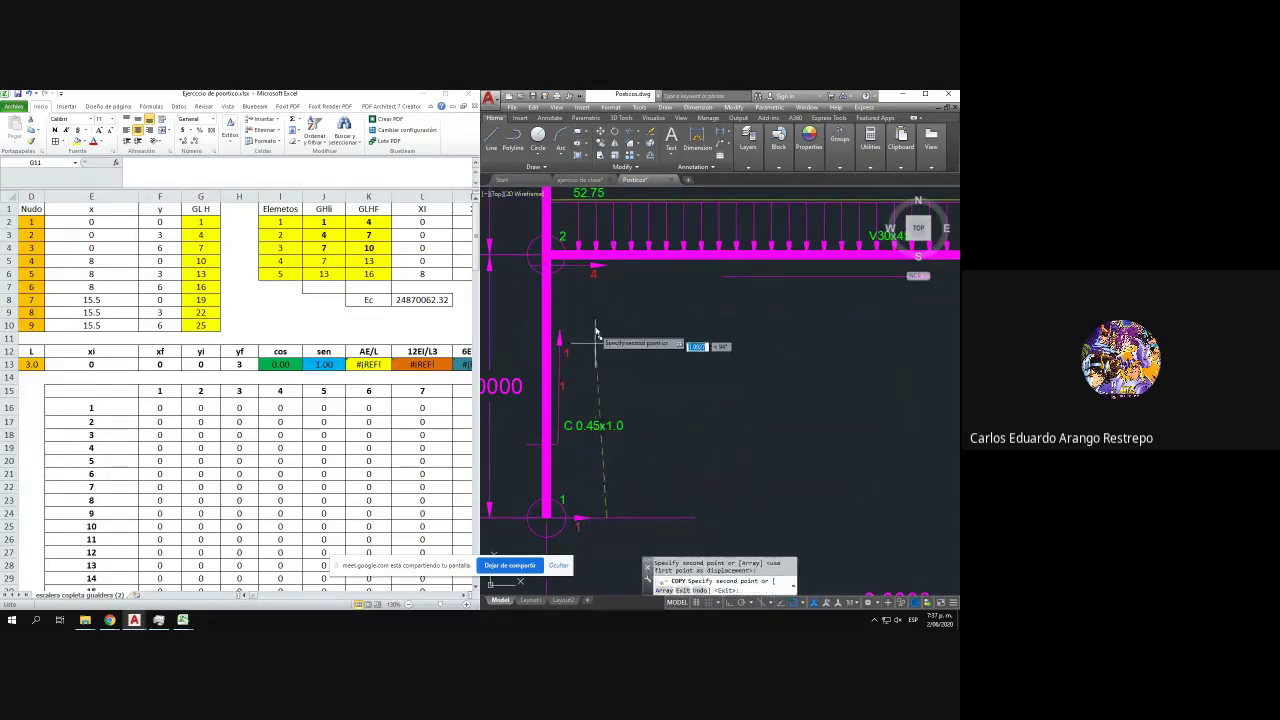
{"action": "left_click_drag", "start_coordinate": [595, 250], "coordinate": [595, 437]}
{"action": "left_click", "coordinate": [587, 269]}
{"action": "key", "text": "Escape"}
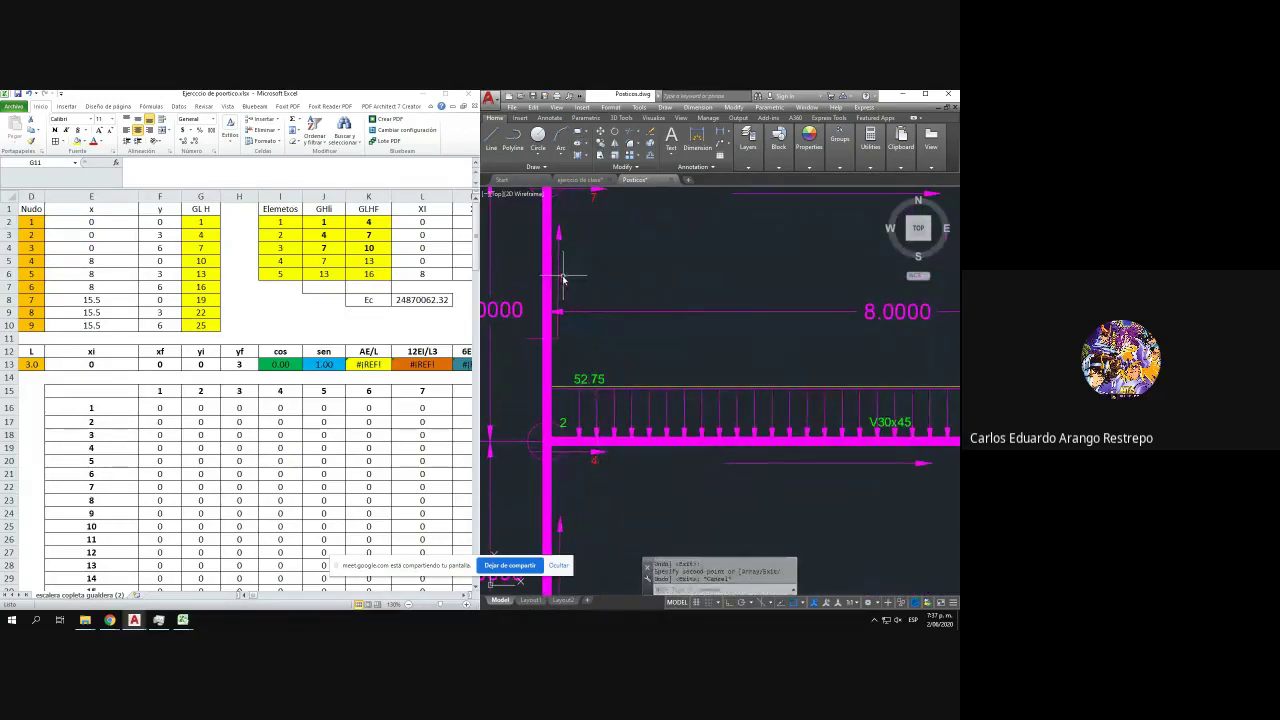
- Change the copied label beside the column between nodes 2 and 3 to 2
{"action": "double_click", "coordinate": [561, 276]}
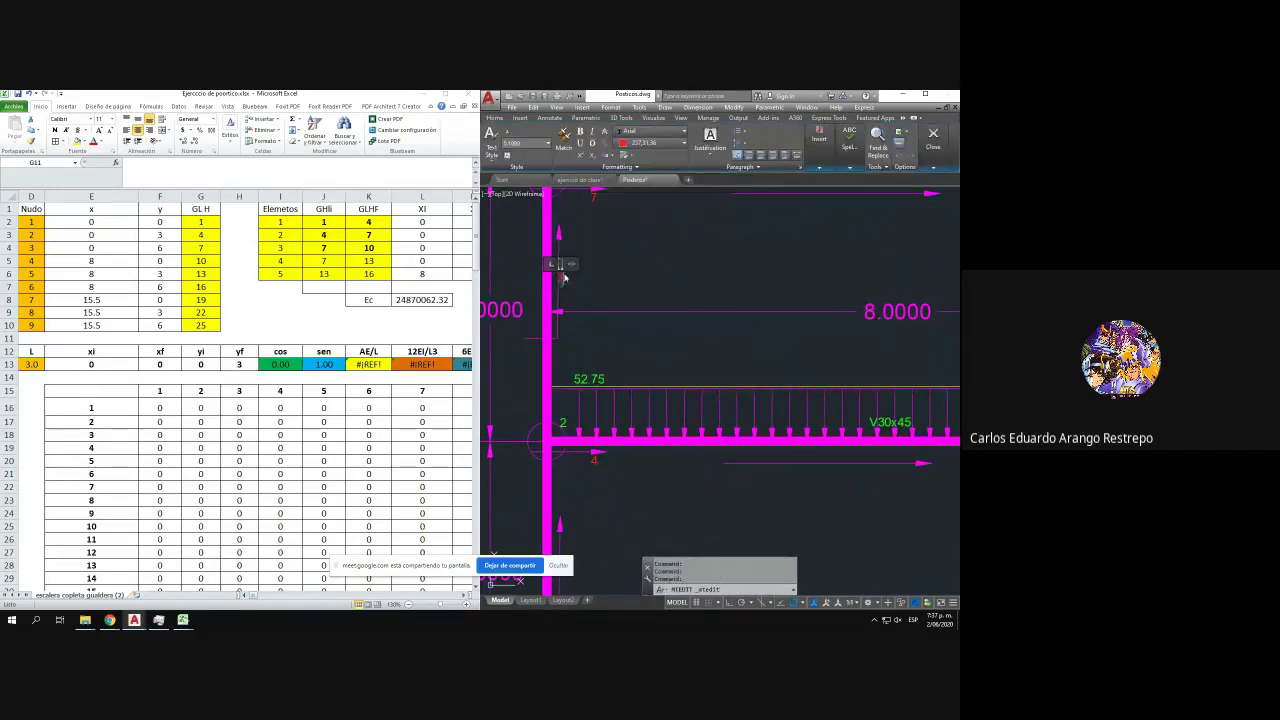
{"action": "type", "text": "2"}
{"action": "left_click", "coordinate": [572, 281]}
- Copy the label 2 beside the column between nodes 4 and 5 and change the copy to 3
{"action": "left_click", "coordinate": [567, 281]}
{"action": "left_click", "coordinate": [560, 276]}
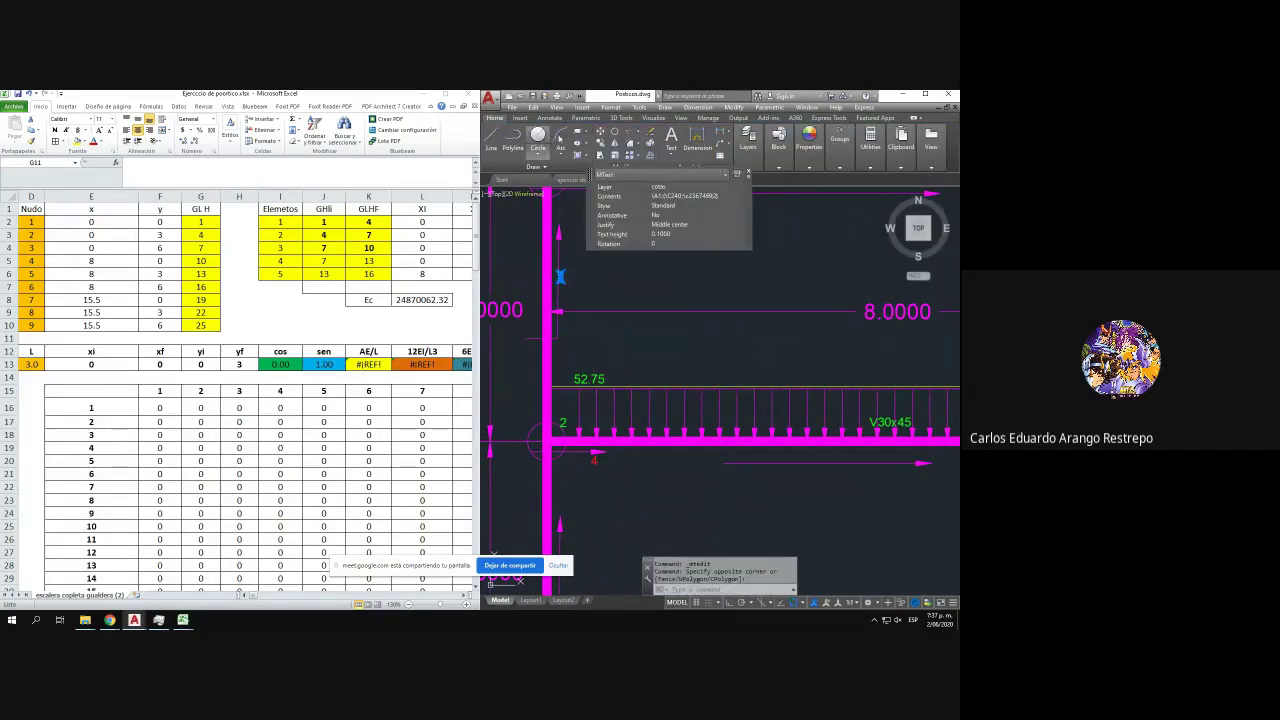
{"action": "key", "text": "Escape"}
{"action": "left_click", "coordinate": [600, 143]}
{"action": "left_click", "coordinate": [566, 294]}
{"action": "scroll", "coordinate": [570, 296], "scroll_direction": "down", "scroll_amount": 3}
{"action": "left_click_drag", "start_coordinate": [777, 417], "coordinate": [620, 394]}
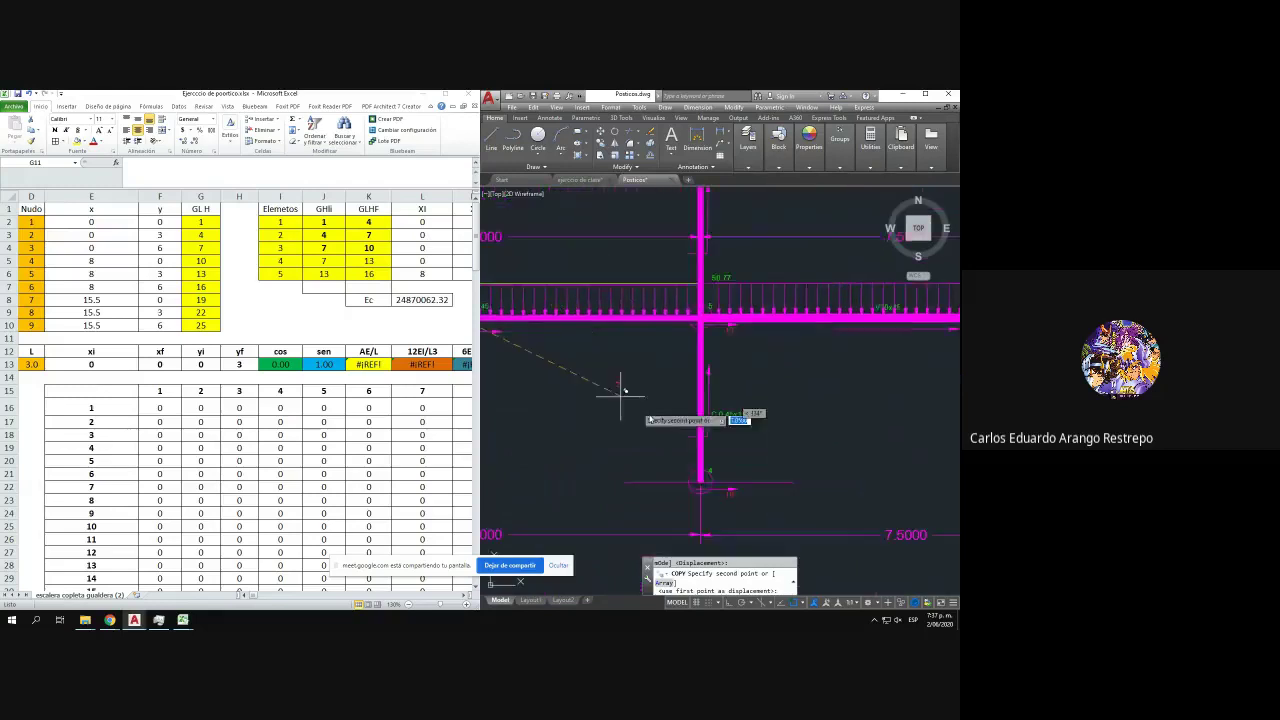
{"action": "scroll", "coordinate": [710, 437], "scroll_direction": "up", "scroll_amount": 4}
{"action": "key", "text": "Escape"}
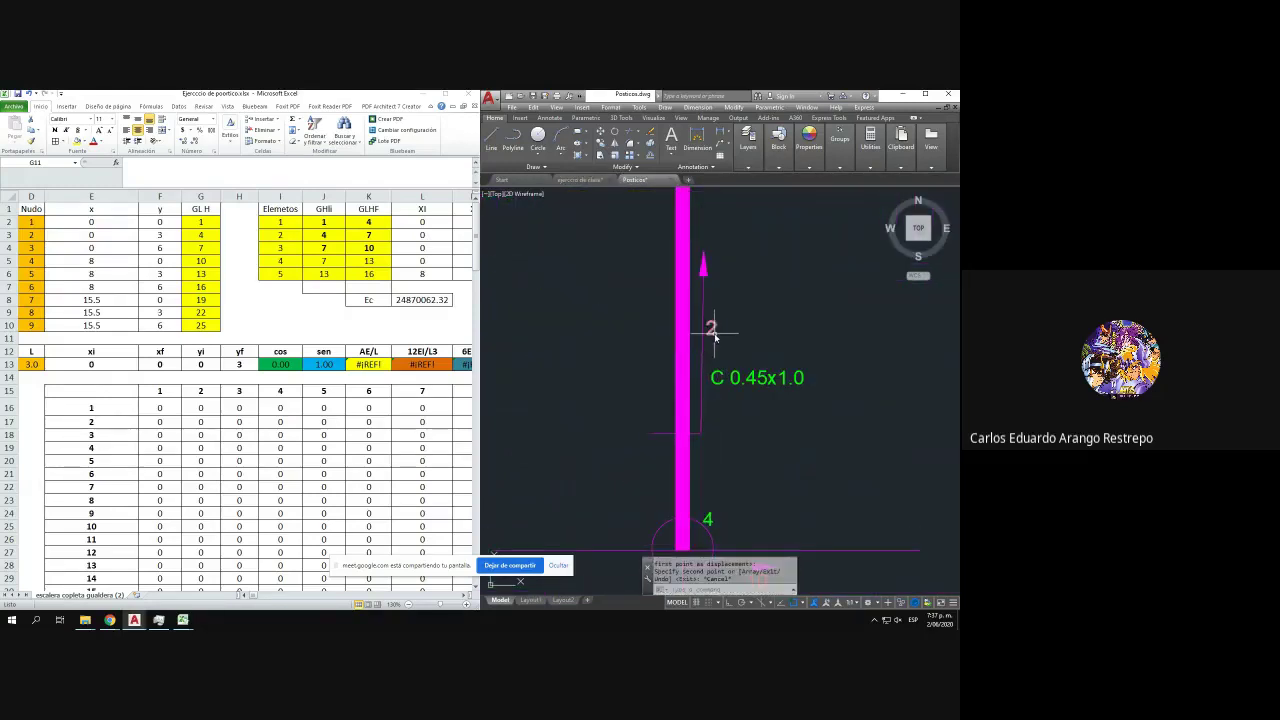
{"action": "left_click", "coordinate": [713, 332]}
{"action": "left_click", "coordinate": [713, 336]}
{"action": "double_click", "coordinate": [711, 329]}
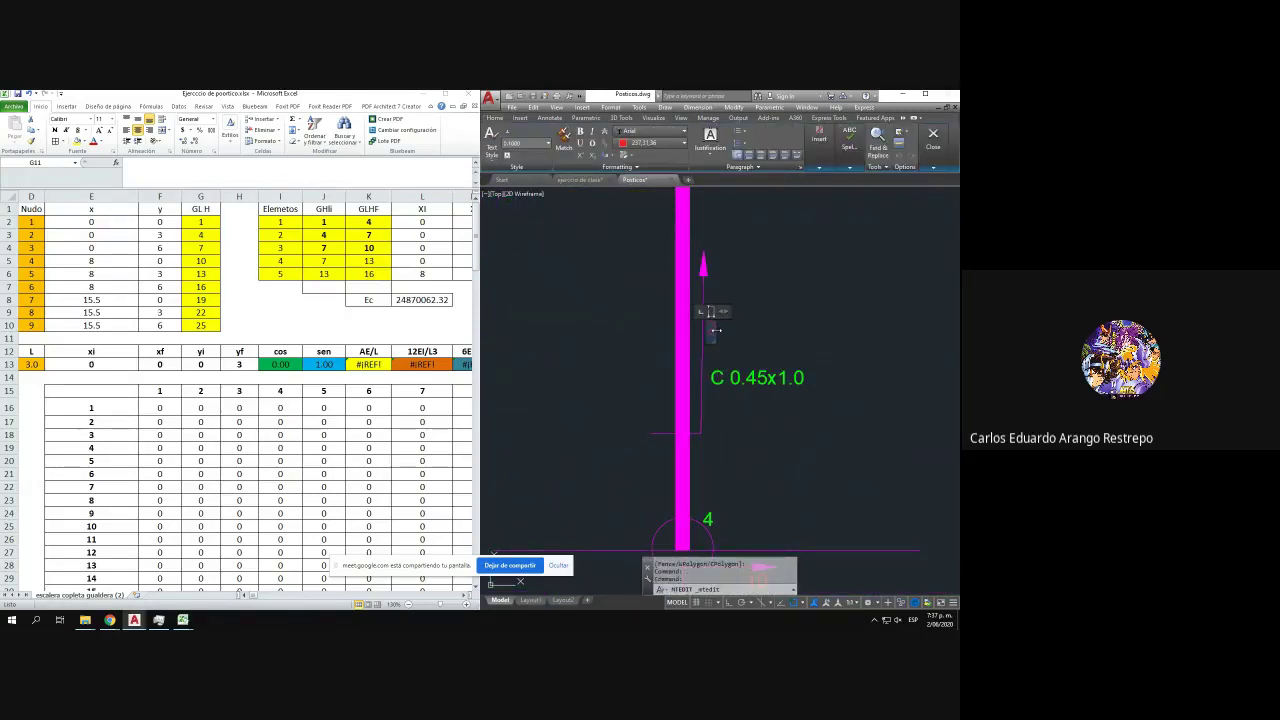
{"action": "left_click", "coordinate": [757, 337]}
- Copy the label 3 beside the column between nodes 5 and 6 and change the copy to 4
{"action": "left_click", "coordinate": [724, 332]}
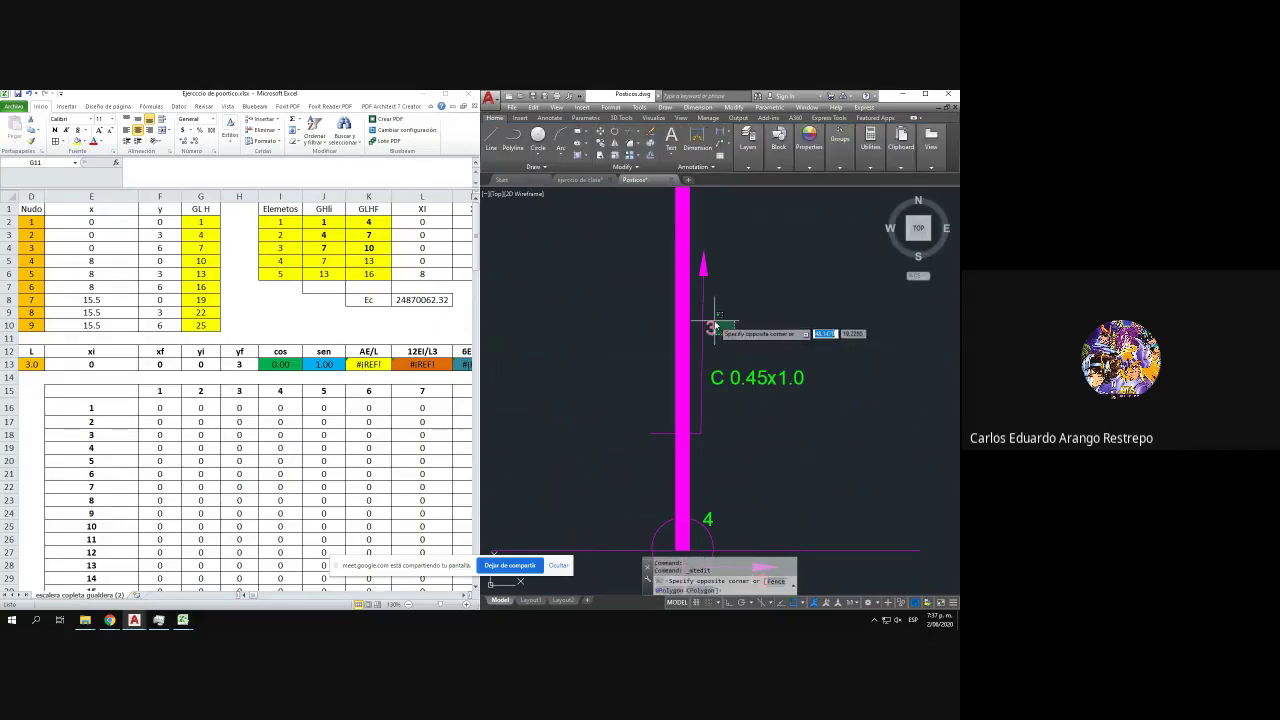
{"action": "left_click", "coordinate": [712, 321]}
{"action": "left_click", "coordinate": [601, 144]}
{"action": "left_click", "coordinate": [752, 305]}
{"action": "scroll", "coordinate": [740, 300], "scroll_direction": "down", "scroll_amount": 3}
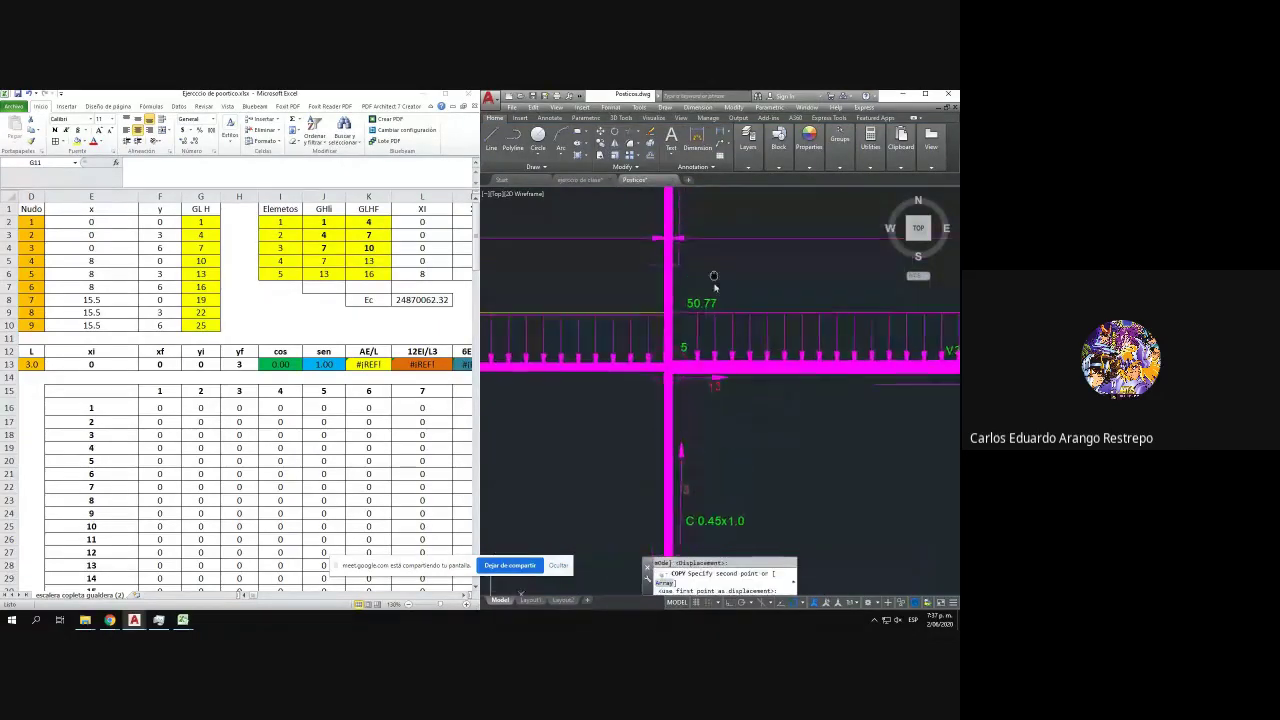
{"action": "left_click", "coordinate": [706, 285]}
{"action": "key", "text": "Escape"}
{"action": "left_click", "coordinate": [686, 279]}
{"action": "double_click", "coordinate": [678, 290]}
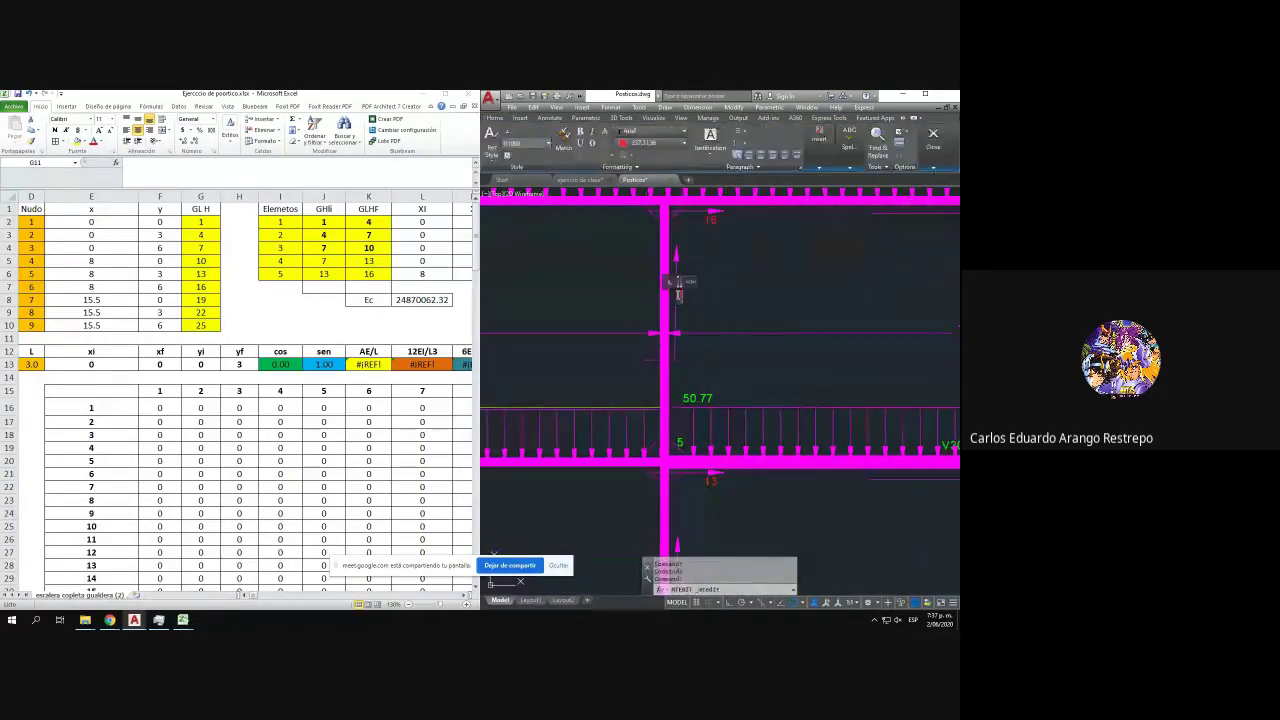
{"action": "left_click", "coordinate": [696, 315]}
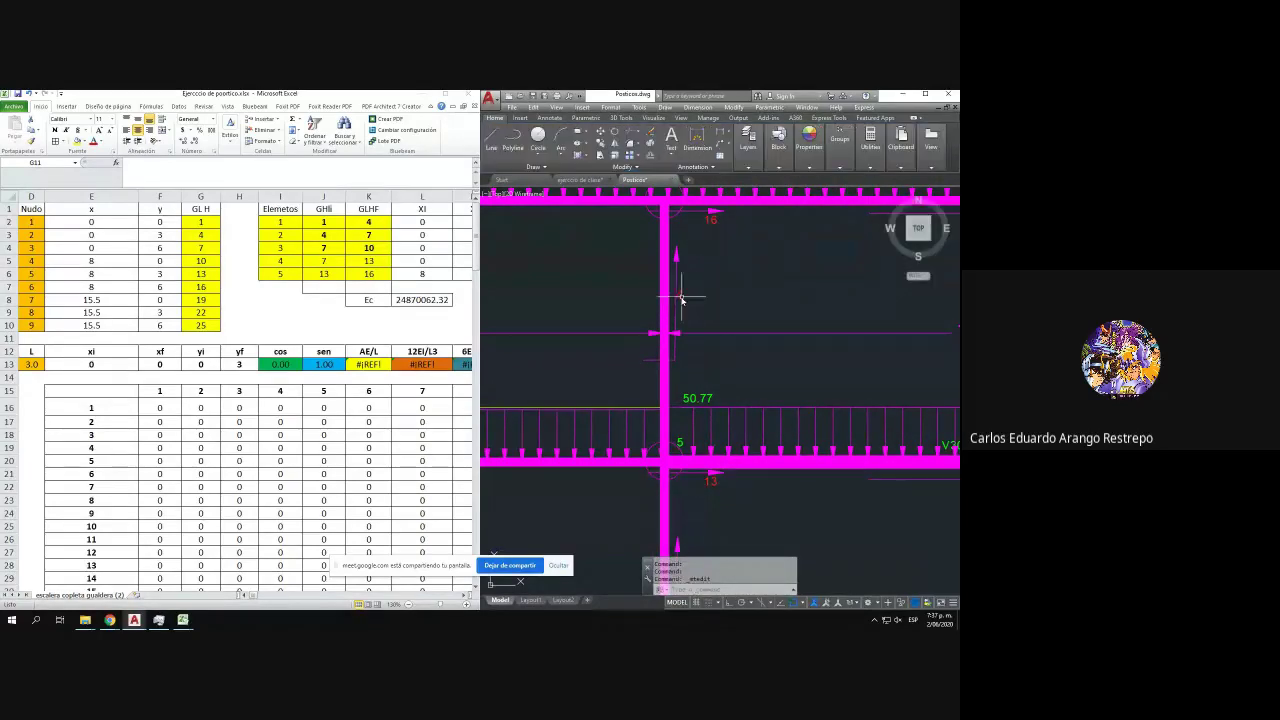
- Copy the label 4 beside the column between nodes 7 and 8 and change the copy to 5
{"action": "left_click", "coordinate": [680, 296]}
{"action": "left_click", "coordinate": [601, 144]}
{"action": "left_click", "coordinate": [770, 330]}
{"action": "scroll", "coordinate": [772, 338], "scroll_direction": "down", "scroll_amount": 5}
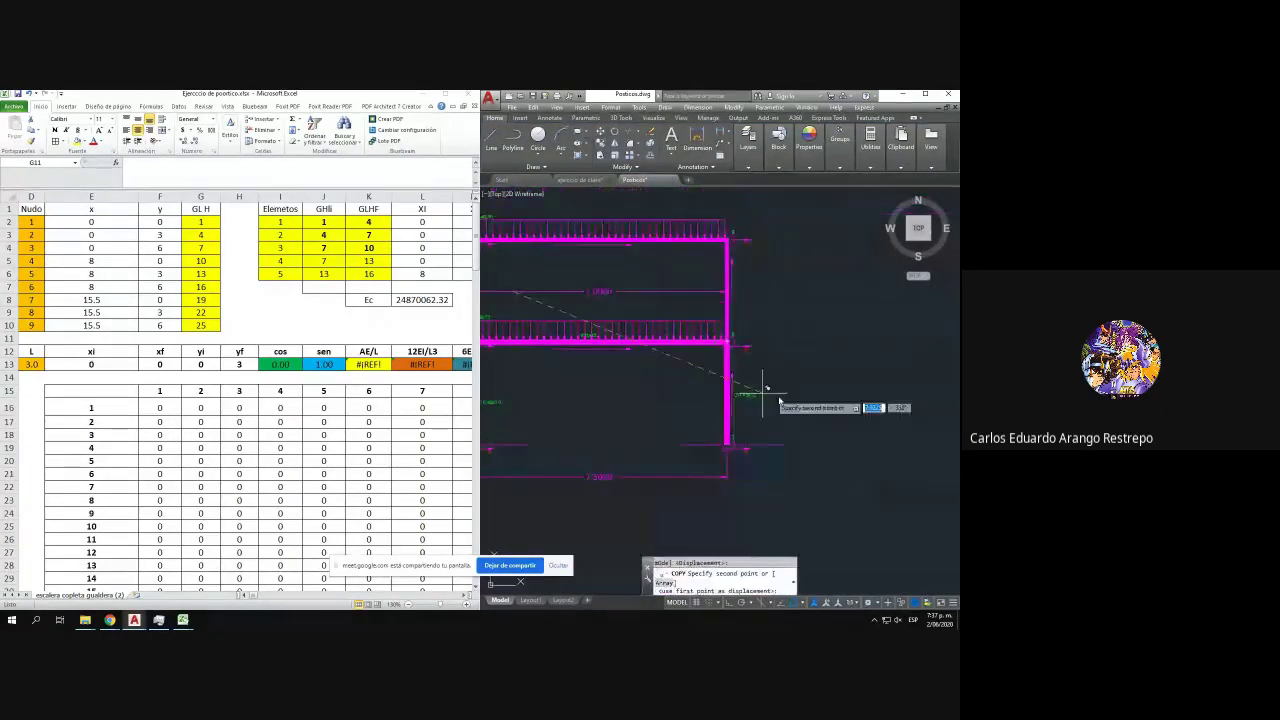
{"action": "scroll", "coordinate": [773, 402], "scroll_direction": "up", "scroll_amount": 6}
{"action": "left_click", "coordinate": [770, 385]}
{"action": "key", "text": "Escape"}
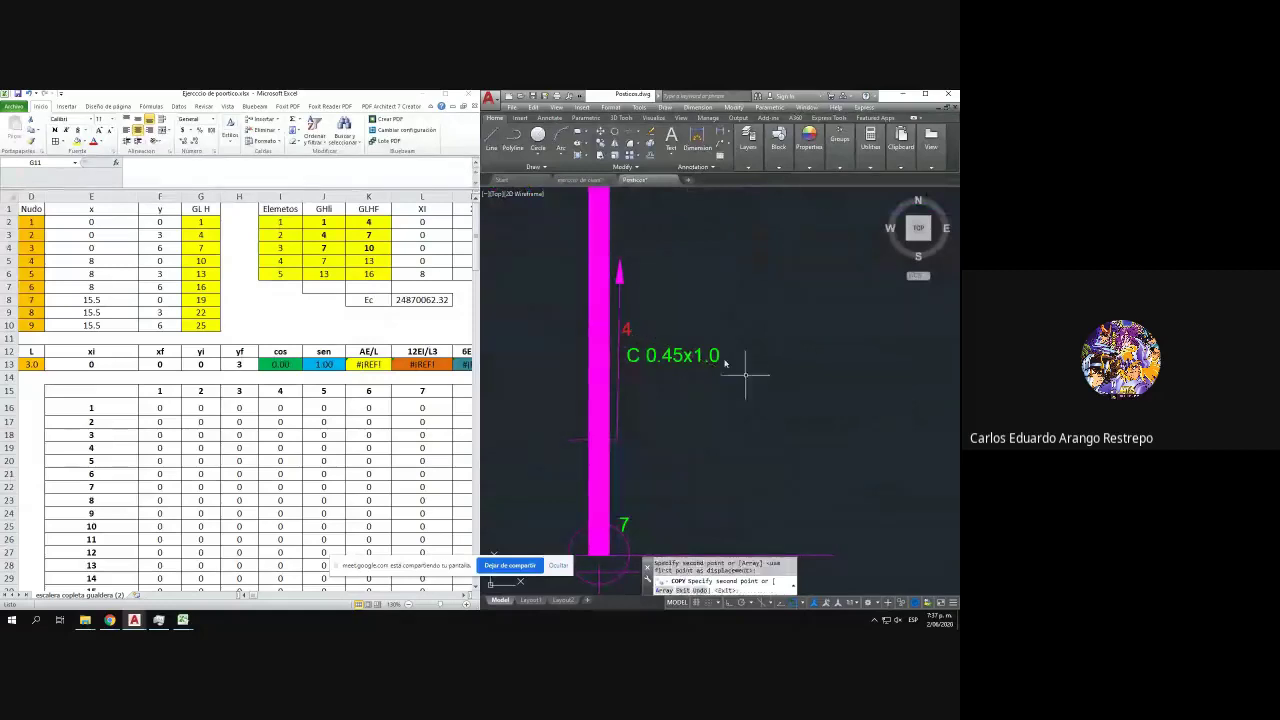
{"action": "double_click", "coordinate": [626, 312]}
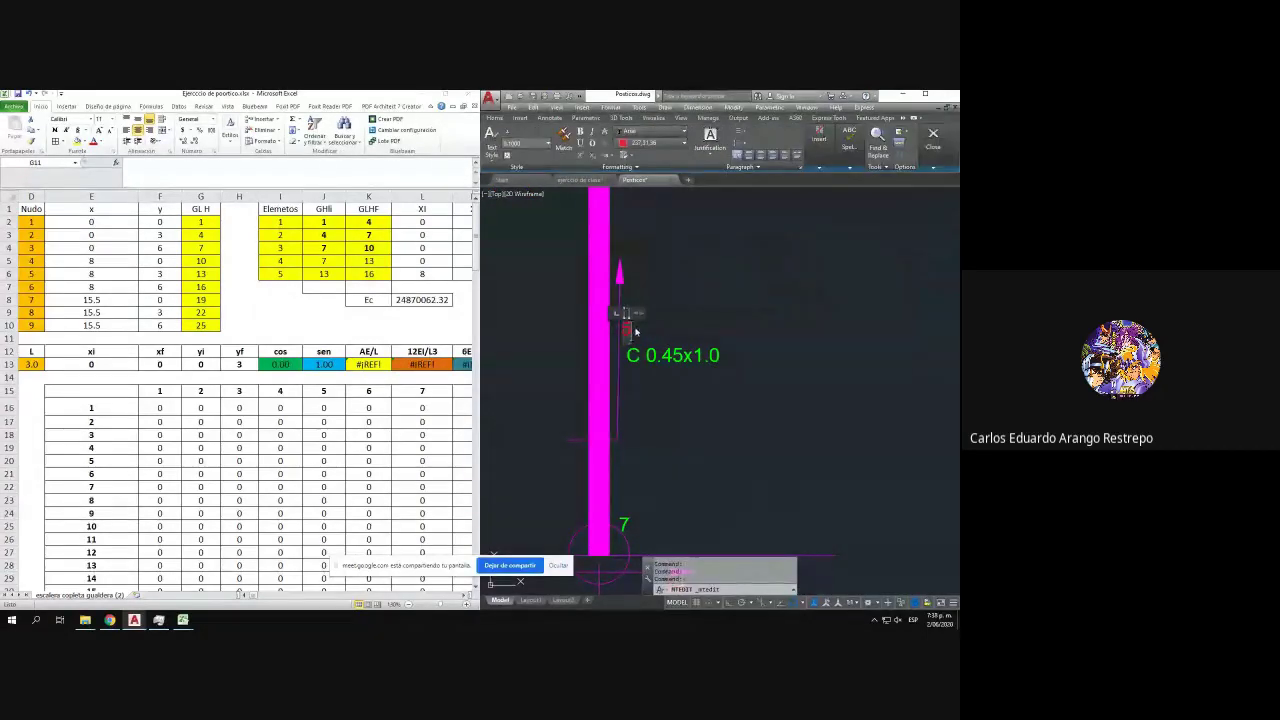
{"action": "left_click", "coordinate": [679, 347]}
- Copy the label 5 beside the column between nodes 8 and 9 and change the copy to 6
{"action": "left_click", "coordinate": [651, 337]}
{"action": "left_click", "coordinate": [627, 323]}
{"action": "scroll", "coordinate": [688, 384], "scroll_direction": "down", "scroll_amount": 6}
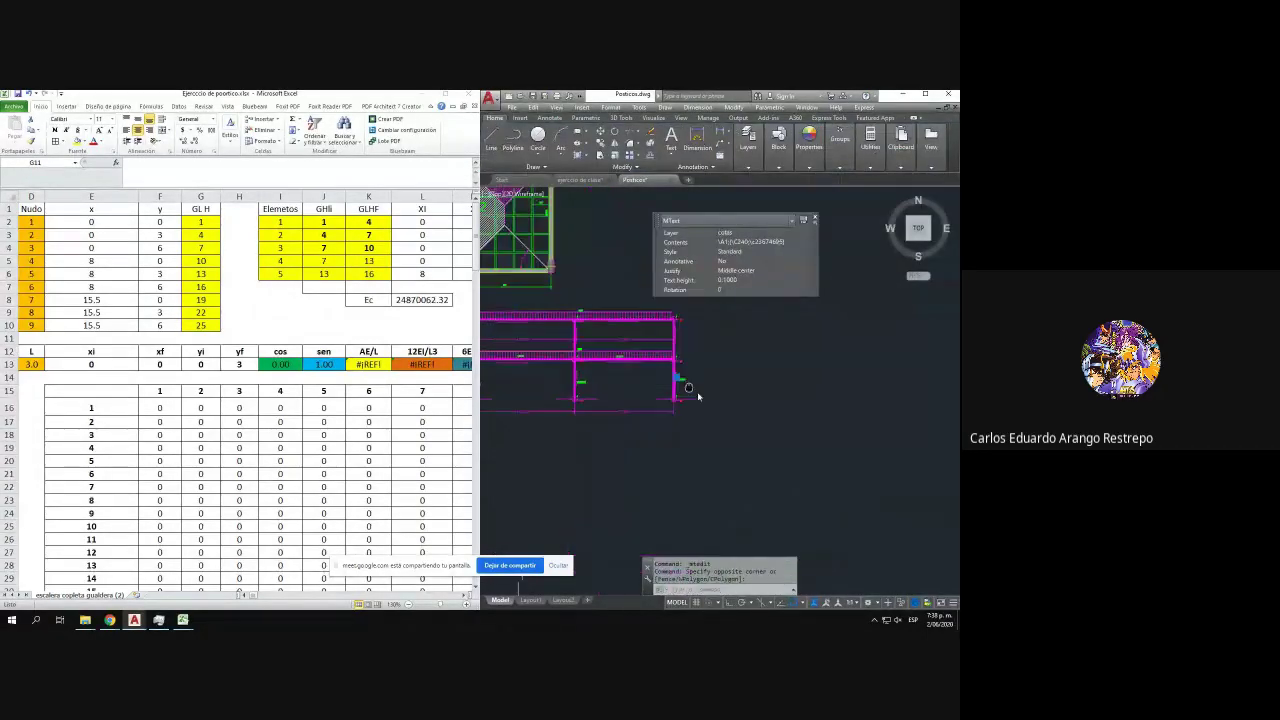
{"action": "left_click_drag", "start_coordinate": [697, 394], "coordinate": [739, 426]}
{"action": "scroll", "coordinate": [523, 428], "scroll_direction": "up", "scroll_amount": 5}
{"action": "left_click_drag", "start_coordinate": [523, 428], "coordinate": [603, 451]}
{"action": "left_click_drag", "start_coordinate": [597, 289], "coordinate": [484, 322]}
{"action": "left_click_drag", "start_coordinate": [756, 334], "coordinate": [475, 312]}
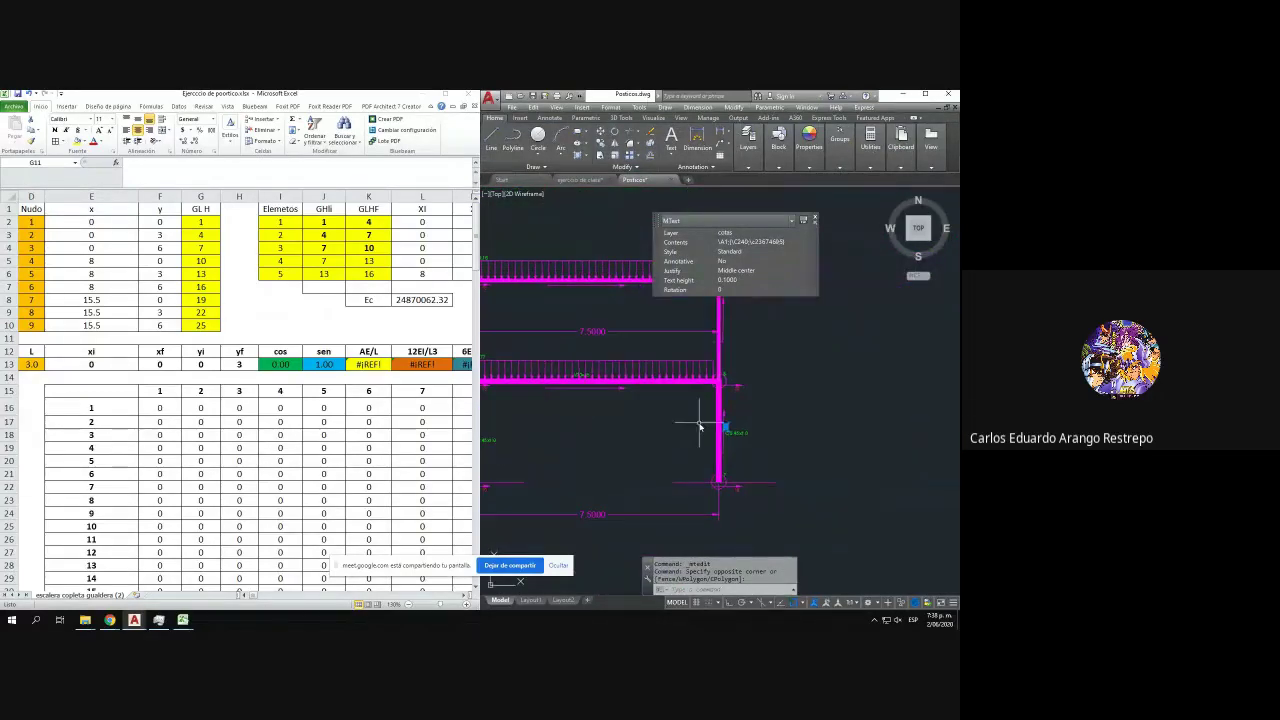
{"action": "scroll", "coordinate": [738, 432], "scroll_direction": "up", "scroll_amount": 2}
{"action": "scroll", "coordinate": [738, 432], "scroll_direction": "up", "scroll_amount": 2}
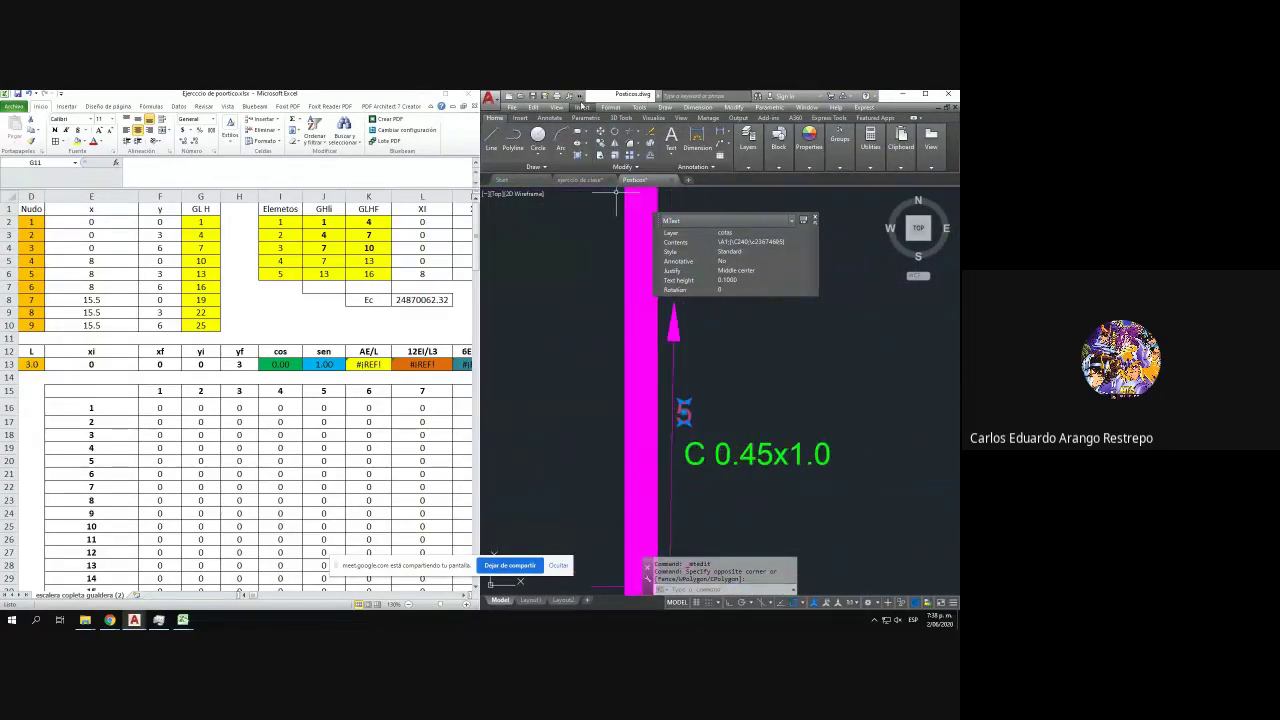
{"action": "left_click", "coordinate": [706, 412]}
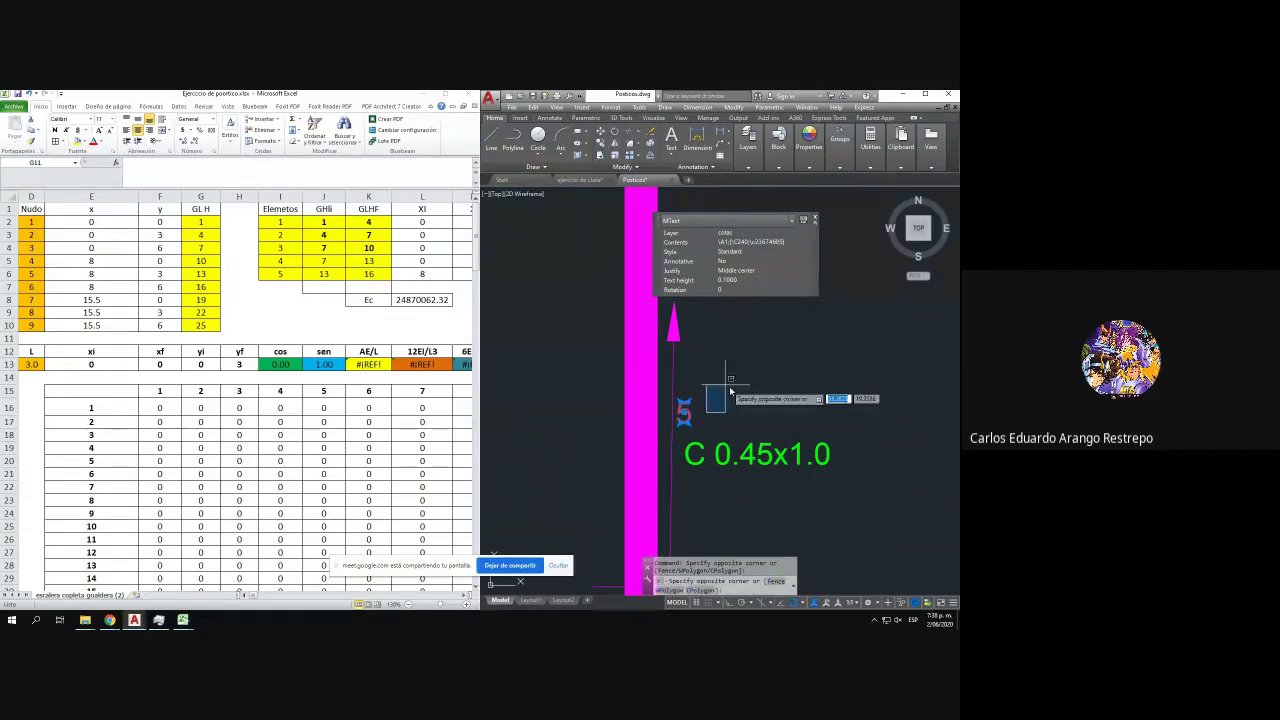
{"action": "left_click", "coordinate": [726, 384]}
{"action": "left_click", "coordinate": [600, 143]}
{"action": "left_click", "coordinate": [716, 407]}
{"action": "scroll", "coordinate": [716, 406], "scroll_direction": "down", "scroll_amount": 6}
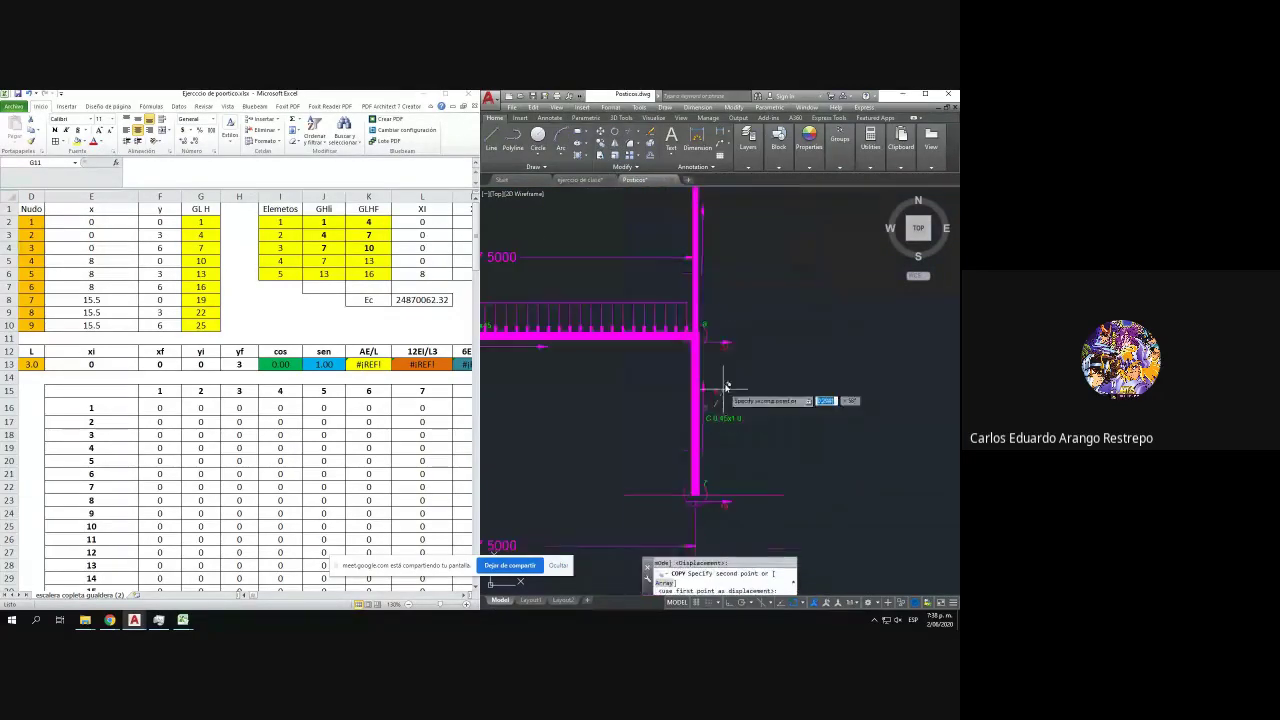
{"action": "left_click_drag", "start_coordinate": [729, 337], "coordinate": [744, 432]}
{"action": "scroll", "coordinate": [735, 350], "scroll_direction": "up", "scroll_amount": 2}
{"action": "left_click", "coordinate": [713, 350]}
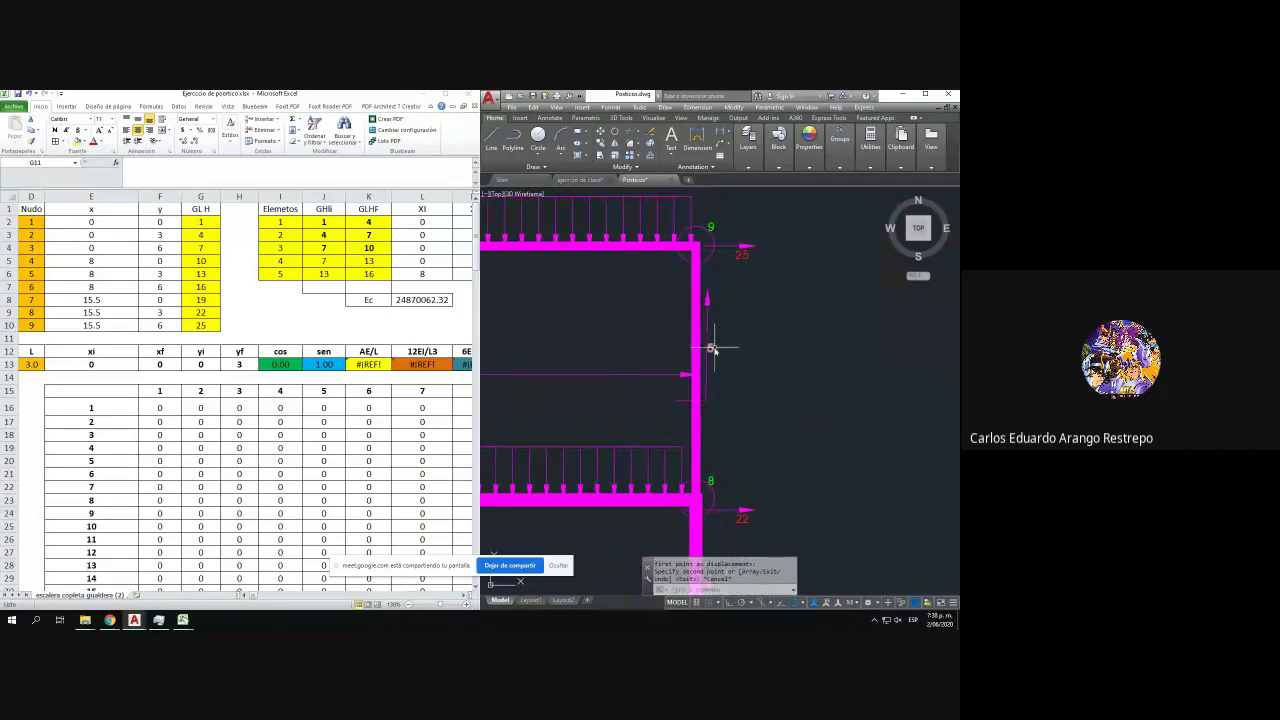
{"action": "double_click", "coordinate": [711, 345]}
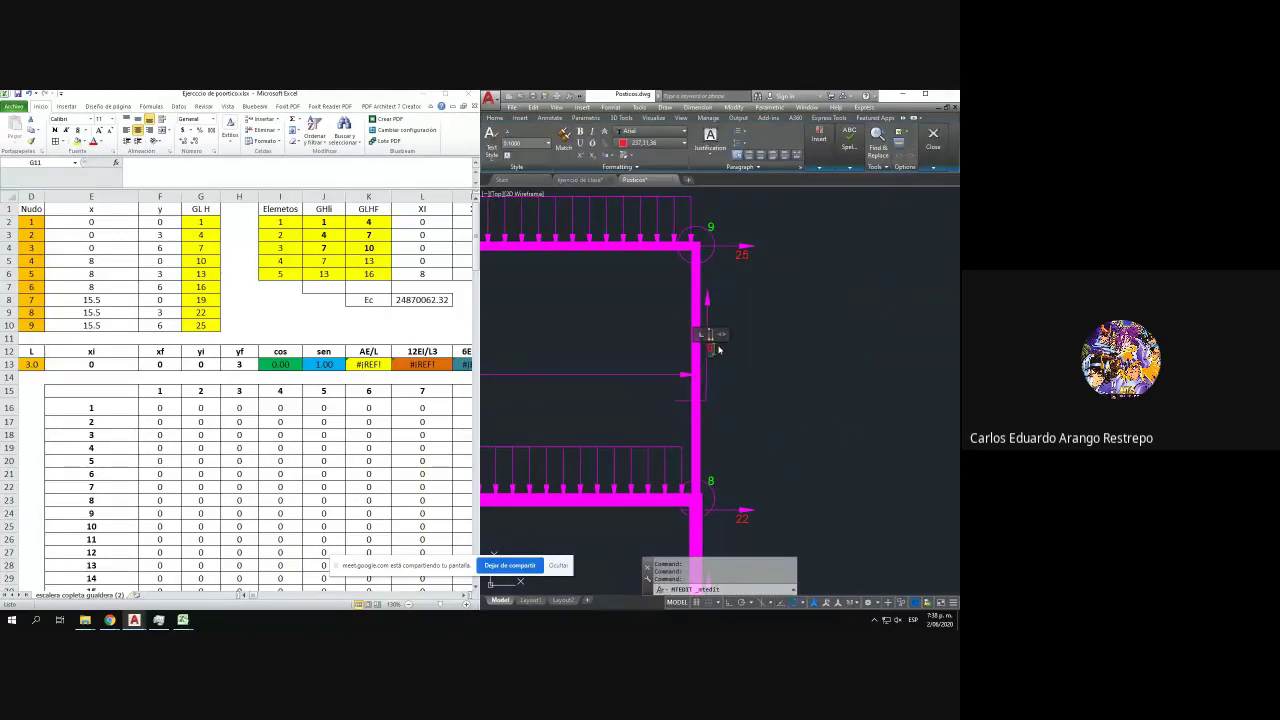
{"action": "left_click", "coordinate": [745, 360]}
- Copy the label 6 to below the lower beam between nodes 2 and 5 and change the copy to 7
{"action": "left_click", "coordinate": [715, 355]}
{"action": "left_click", "coordinate": [712, 348]}
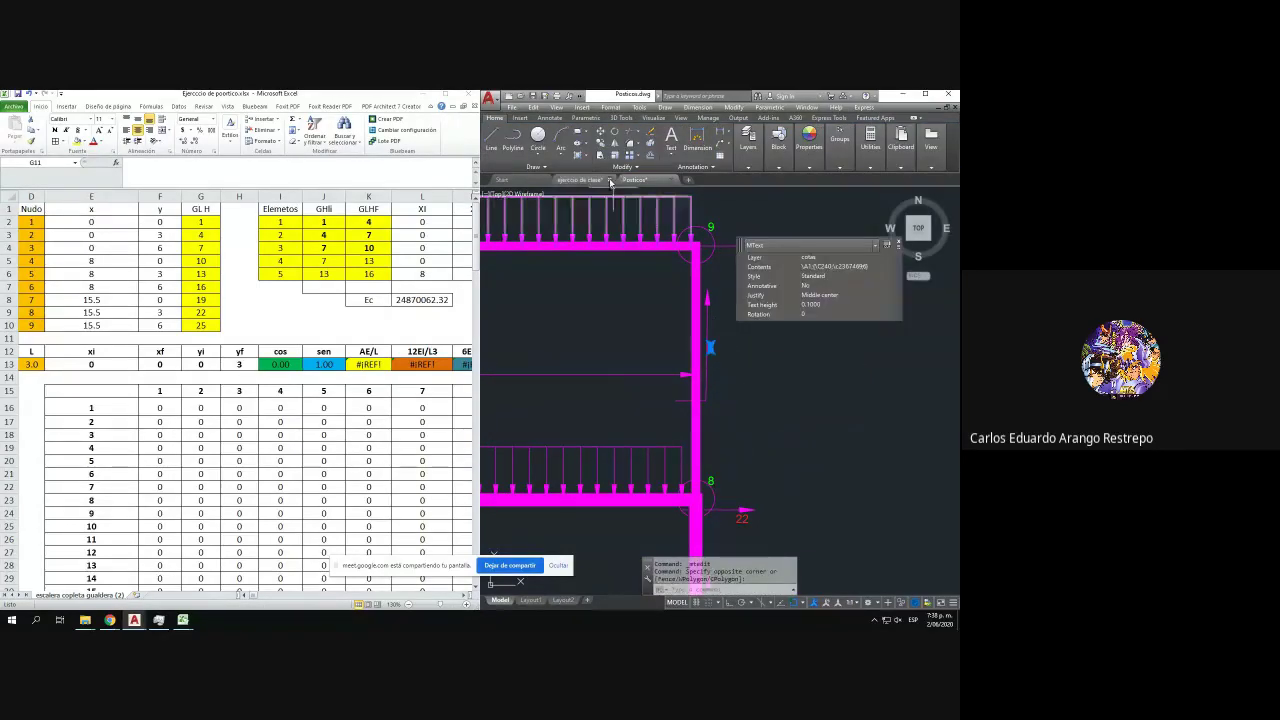
{"action": "left_click", "coordinate": [601, 144]}
{"action": "scroll", "coordinate": [752, 375], "scroll_direction": "down", "scroll_amount": 6}
{"action": "left_click", "coordinate": [754, 377]}
{"action": "left_click_drag", "start_coordinate": [698, 403], "coordinate": [935, 424]}
{"action": "scroll", "coordinate": [779, 418], "scroll_direction": "up", "scroll_amount": 4}
{"action": "scroll", "coordinate": [650, 465], "scroll_direction": "up", "scroll_amount": 3}
{"action": "key", "text": "Escape"}
{"action": "scroll", "coordinate": [583, 443], "scroll_direction": "up", "scroll_amount": 3}
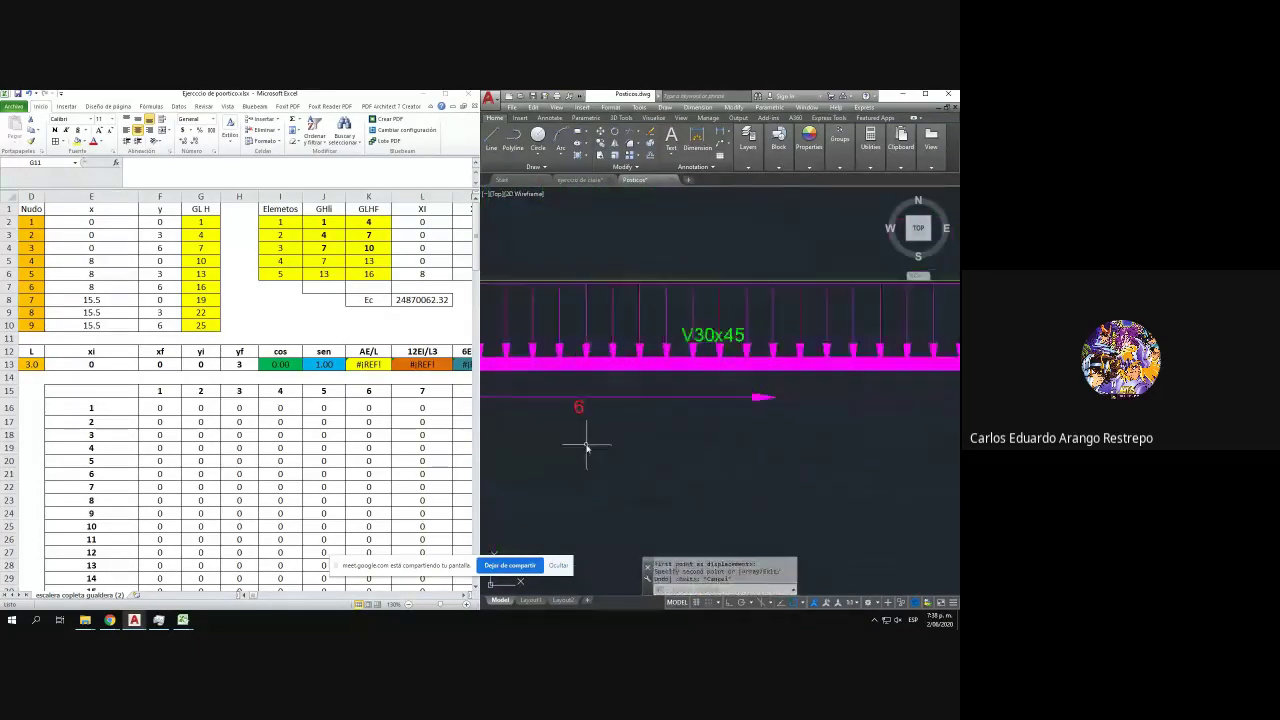
{"action": "double_click", "coordinate": [574, 388]}
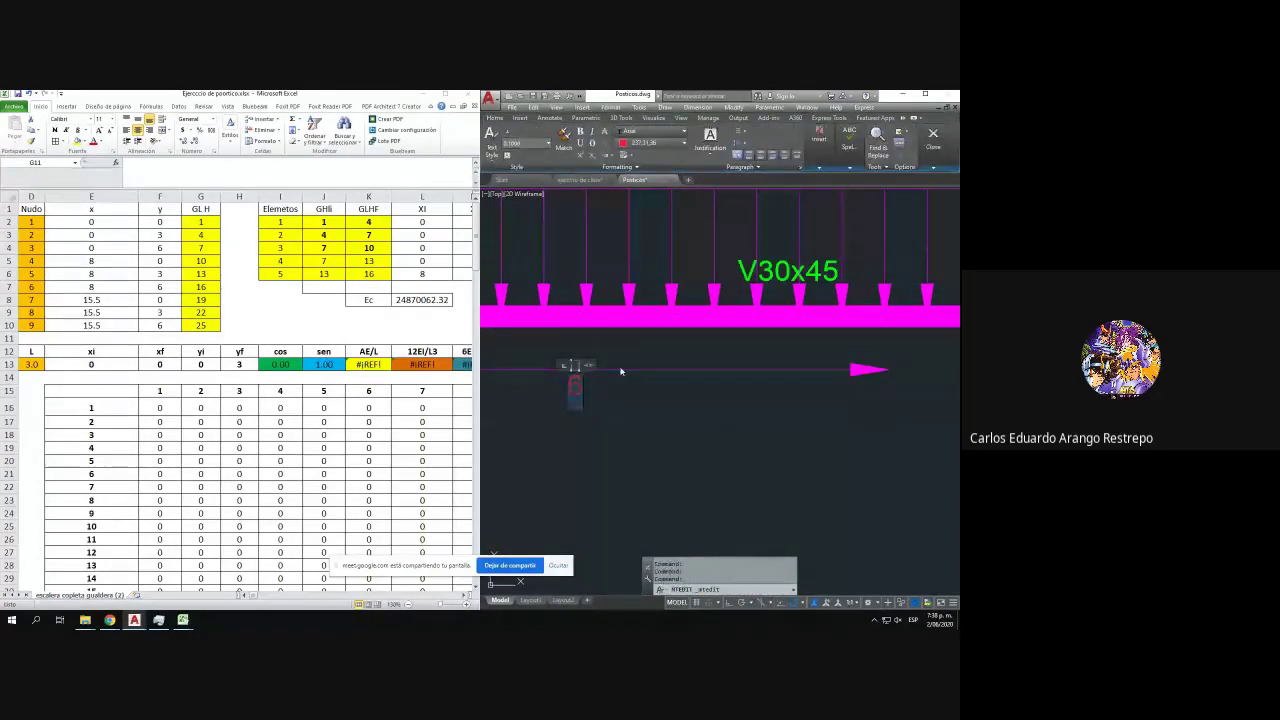
{"action": "type", "text": "7"}
{"action": "left_click", "coordinate": [620, 371]}
- Copy the label 7 to below the lower beam between nodes 5 and 8 and change the copy to 8
{"action": "left_click", "coordinate": [574, 385]}
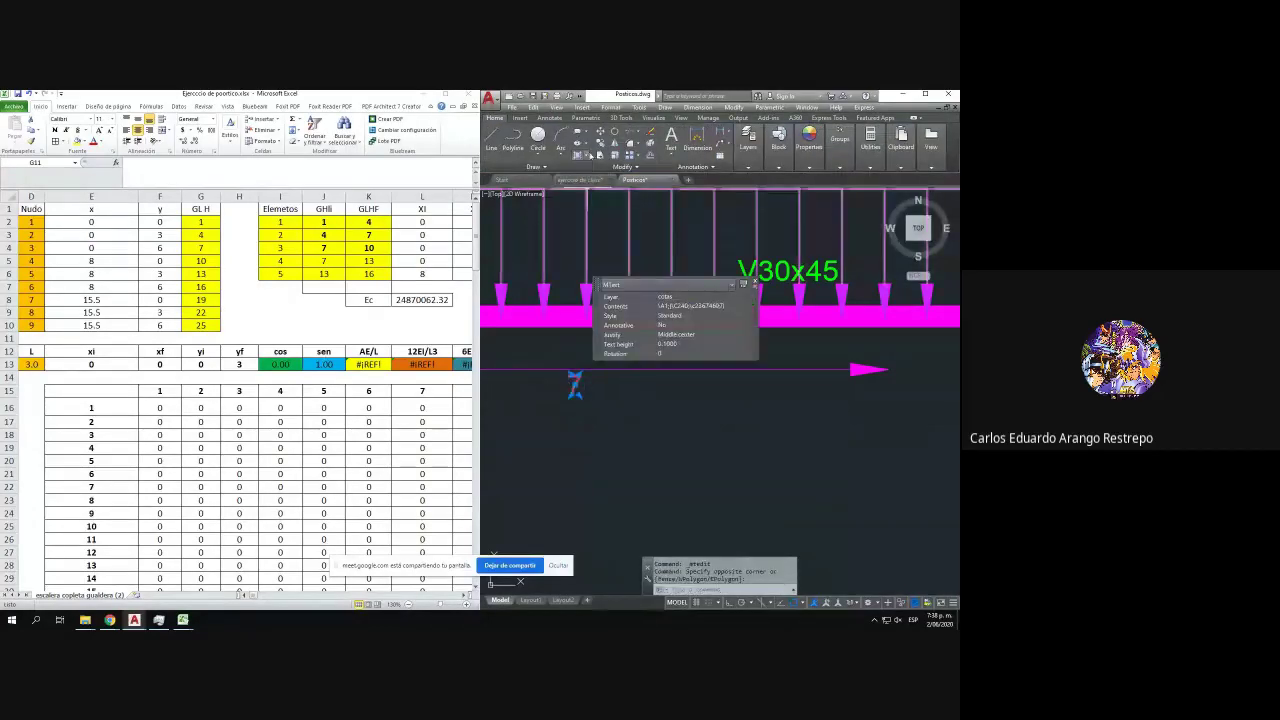
{"action": "left_click", "coordinate": [601, 145]}
{"action": "left_click", "coordinate": [630, 405]}
{"action": "scroll", "coordinate": [640, 414], "scroll_direction": "down", "scroll_amount": 5}
{"action": "left_click_drag", "start_coordinate": [715, 430], "coordinate": [580, 426]}
{"action": "left_click_drag", "start_coordinate": [952, 428], "coordinate": [826, 439]}
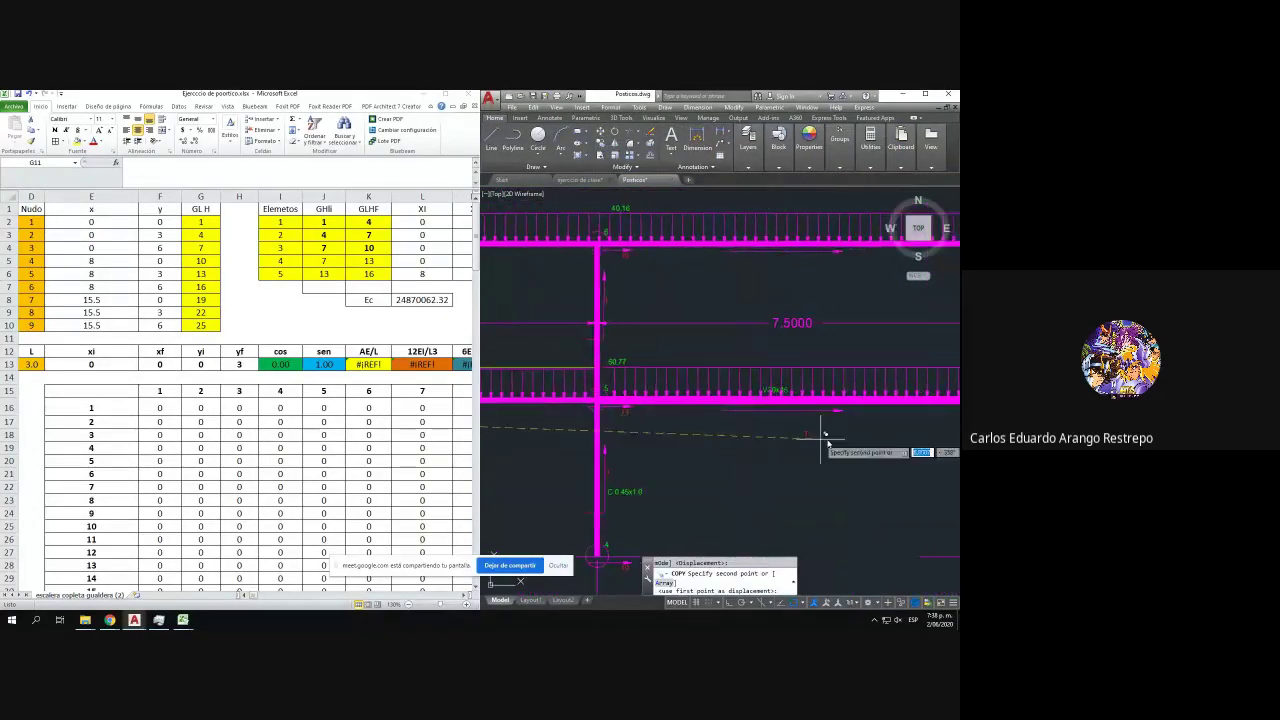
{"action": "scroll", "coordinate": [826, 439], "scroll_direction": "up", "scroll_amount": 4}
{"action": "left_click", "coordinate": [726, 394]}
{"action": "key", "text": "Escape"}
{"action": "double_click", "coordinate": [691, 382]}
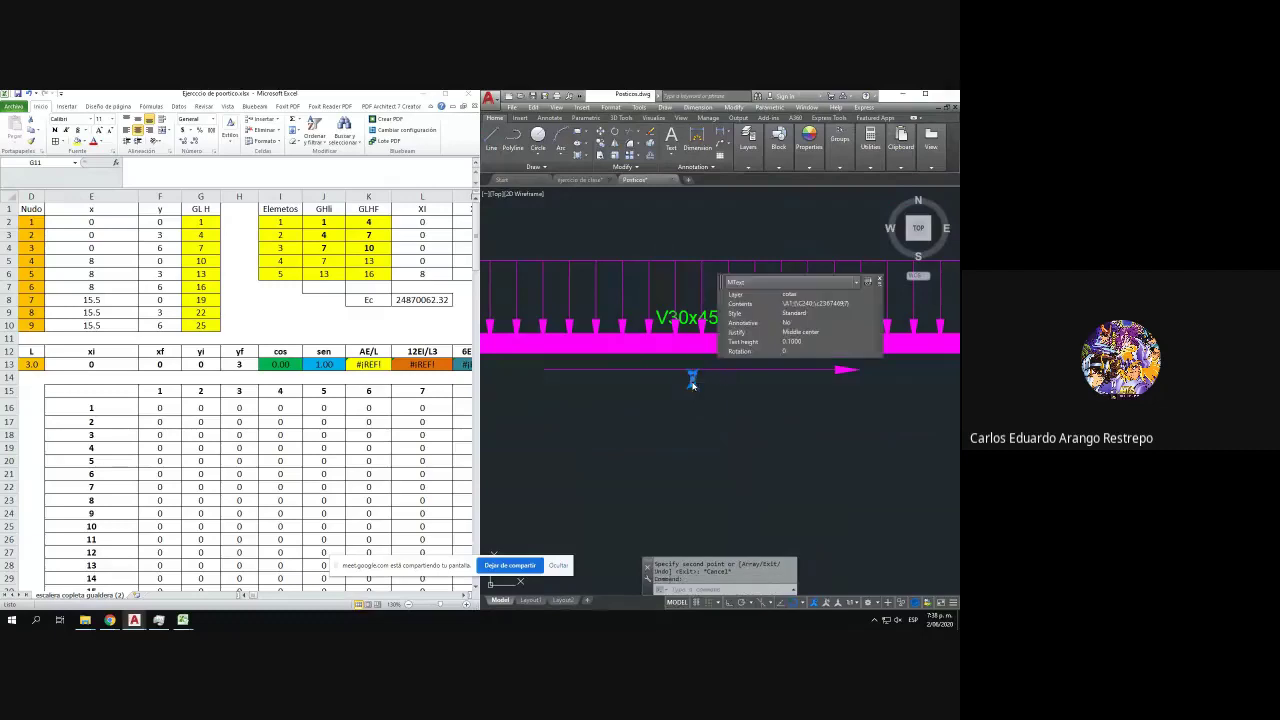
{"action": "left_click", "coordinate": [737, 405]}
{"action": "scroll", "coordinate": [737, 405], "scroll_direction": "down", "scroll_amount": 4}
{"action": "mouse_move", "coordinate": [737, 405]}
{"action": "left_mouse_down"}
{"action": "mouse_move", "coordinate": [857, 417]}
{"action": "mouse_move", "coordinate": [761, 420]}
{"action": "left_mouse_up"}
{"action": "scroll", "coordinate": [761, 420], "scroll_direction": "up", "scroll_amount": 4}
{"action": "left_click", "coordinate": [790, 434]}
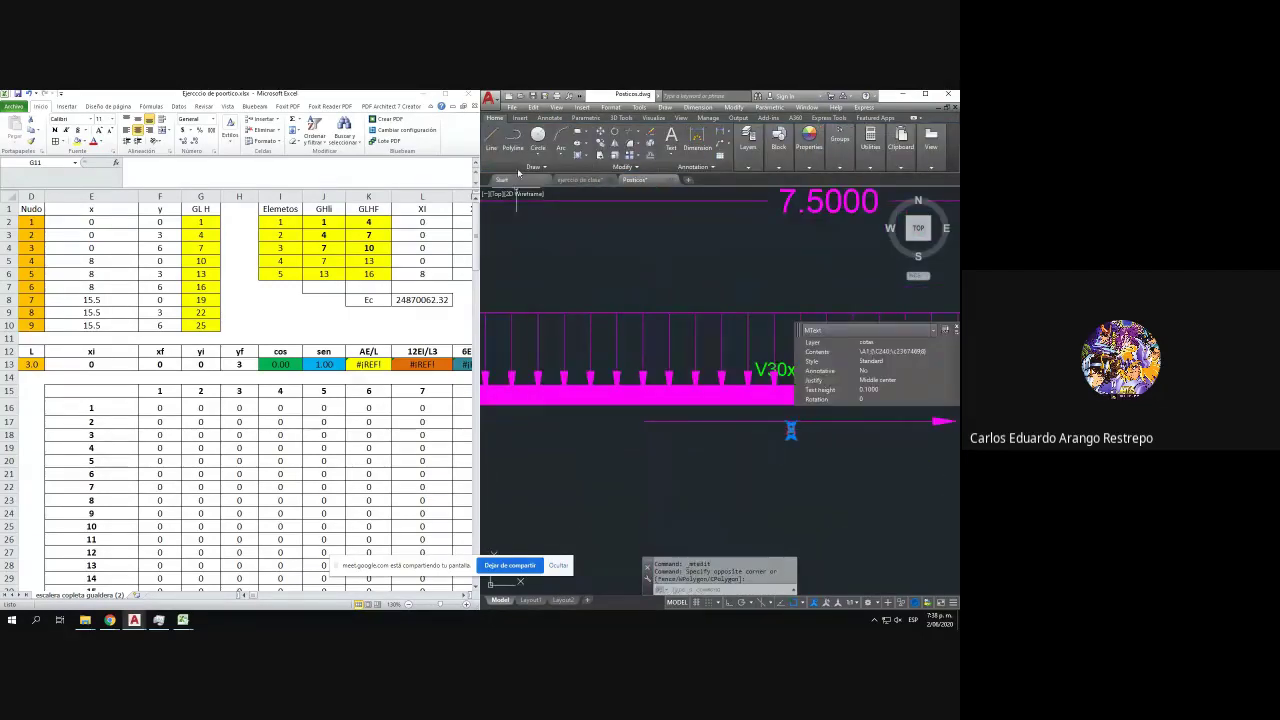
{"action": "left_click", "coordinate": [600, 144]}
{"action": "left_click", "coordinate": [820, 421]}
{"action": "scroll", "coordinate": [820, 421], "scroll_direction": "down", "scroll_amount": 4}
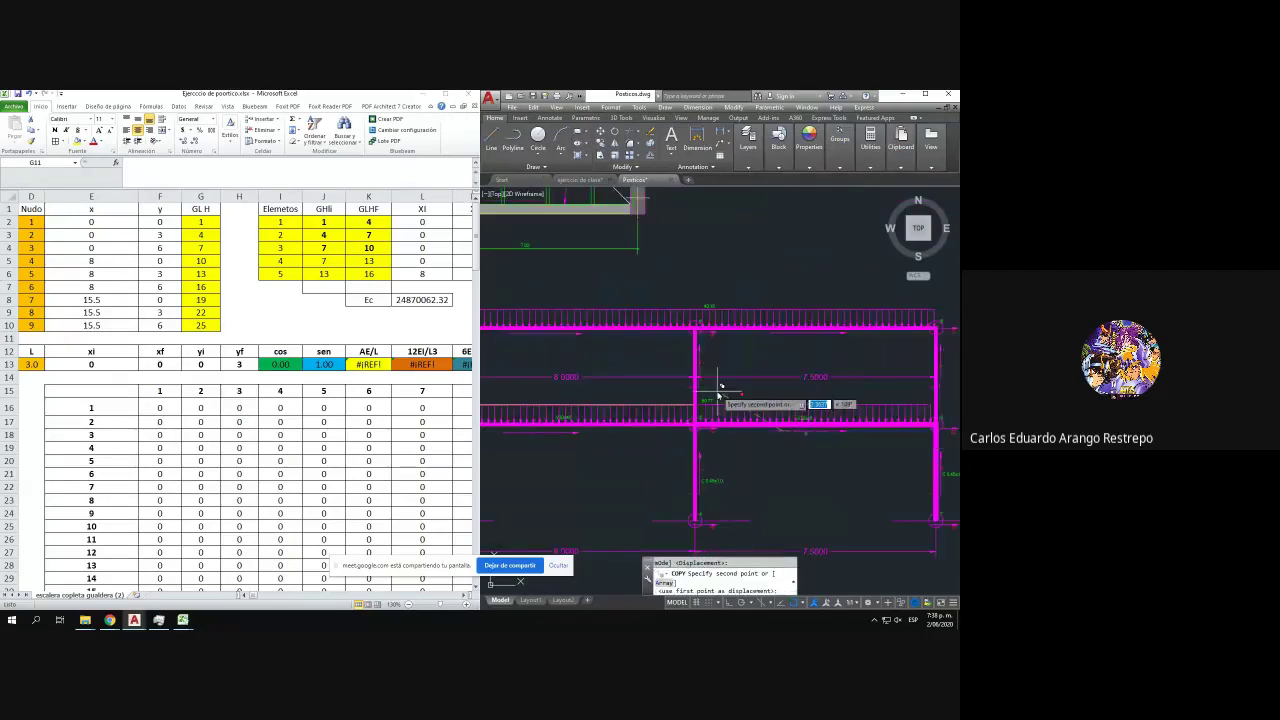
{"action": "key", "text": "Escape"}
- Copy the label 8 to below the upper beam between nodes 3 and 6 and change the copy to 9
{"action": "scroll", "coordinate": [810, 440], "scroll_direction": "up", "scroll_amount": 3}
{"action": "left_click", "coordinate": [806, 428]}
{"action": "left_click", "coordinate": [806, 428]}
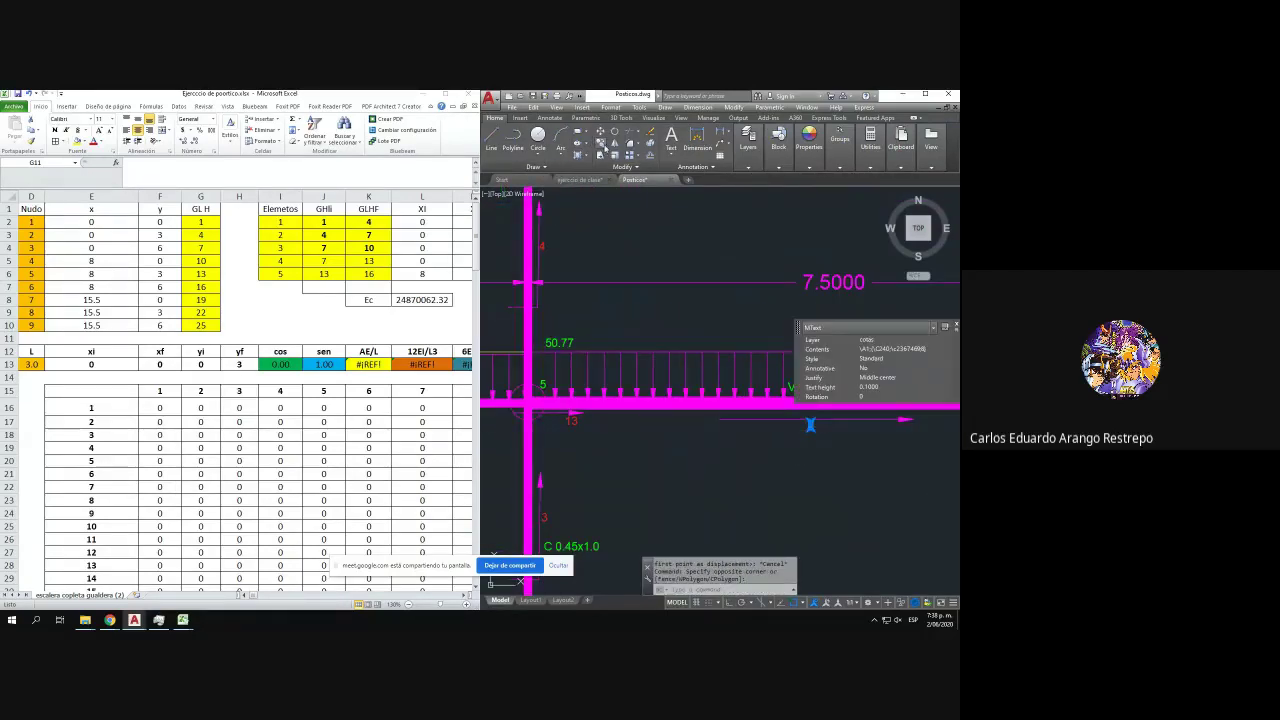
{"action": "left_click", "coordinate": [600, 144]}
{"action": "left_click", "coordinate": [847, 437]}
{"action": "scroll", "coordinate": [847, 437], "scroll_direction": "down", "scroll_amount": 5}
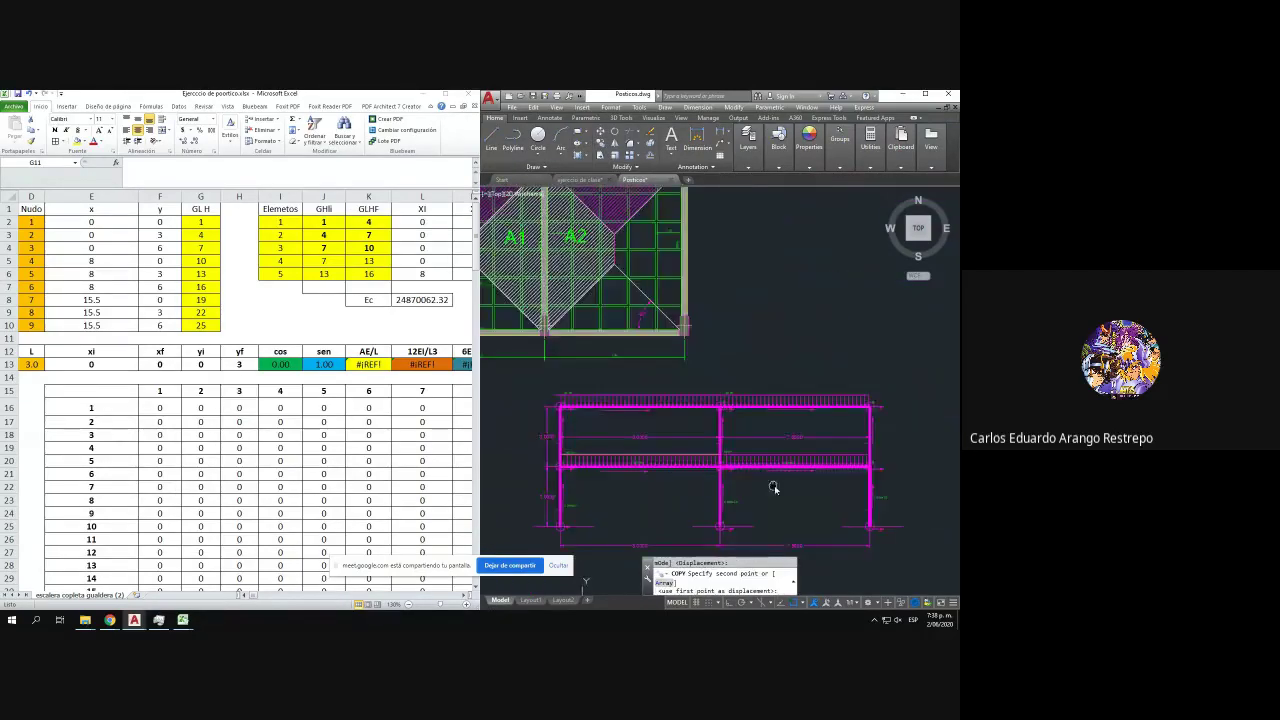
{"action": "scroll", "coordinate": [774, 485], "scroll_direction": "up", "scroll_amount": 6}
{"action": "left_click", "coordinate": [674, 396]}
{"action": "key", "text": "Escape"}
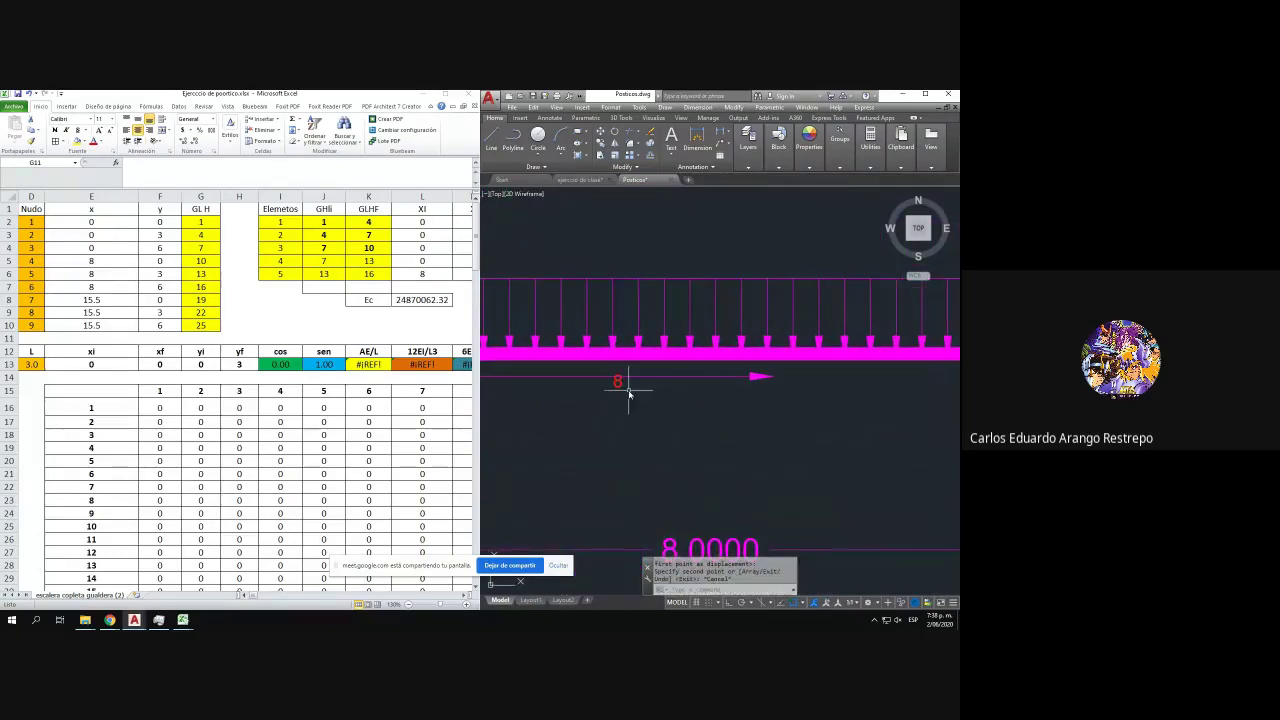
{"action": "left_click", "coordinate": [618, 386]}
{"action": "double_click", "coordinate": [618, 386]}
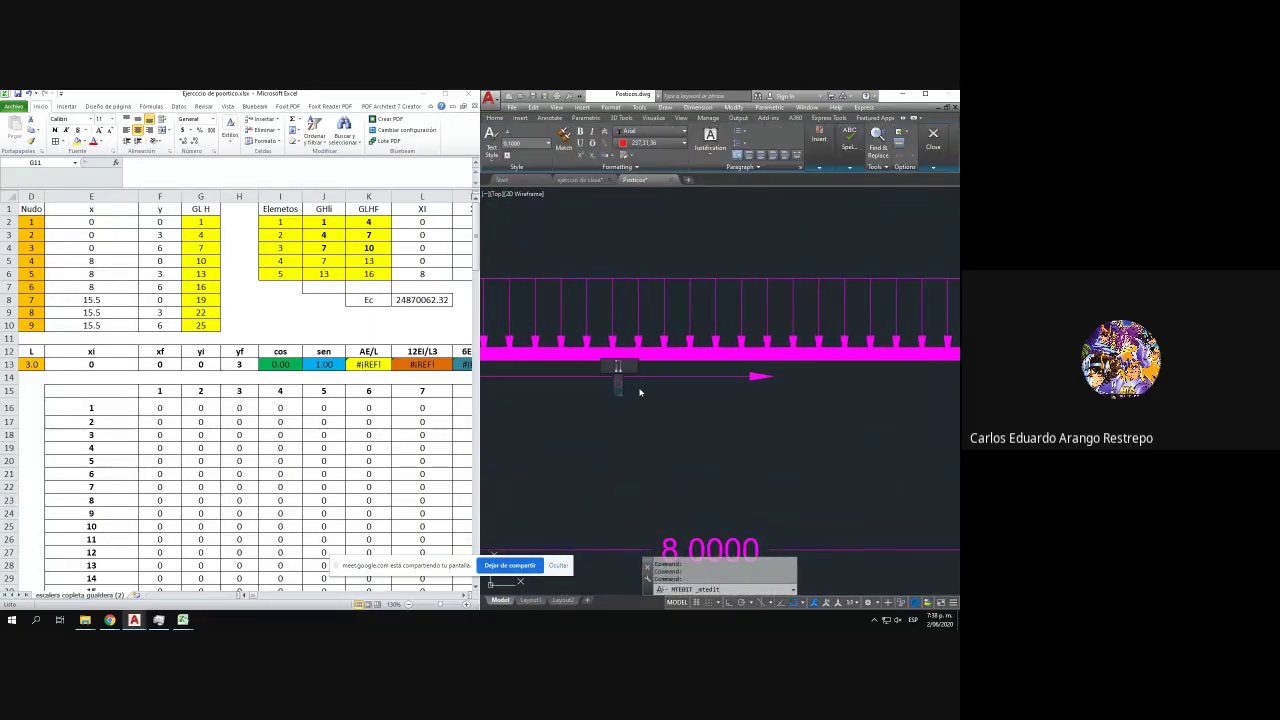
{"action": "left_click", "coordinate": [652, 415]}
- Copy the label 9 to below the upper beam between nodes 6 and 9 and change the copy to 10
{"action": "left_click", "coordinate": [617, 381]}
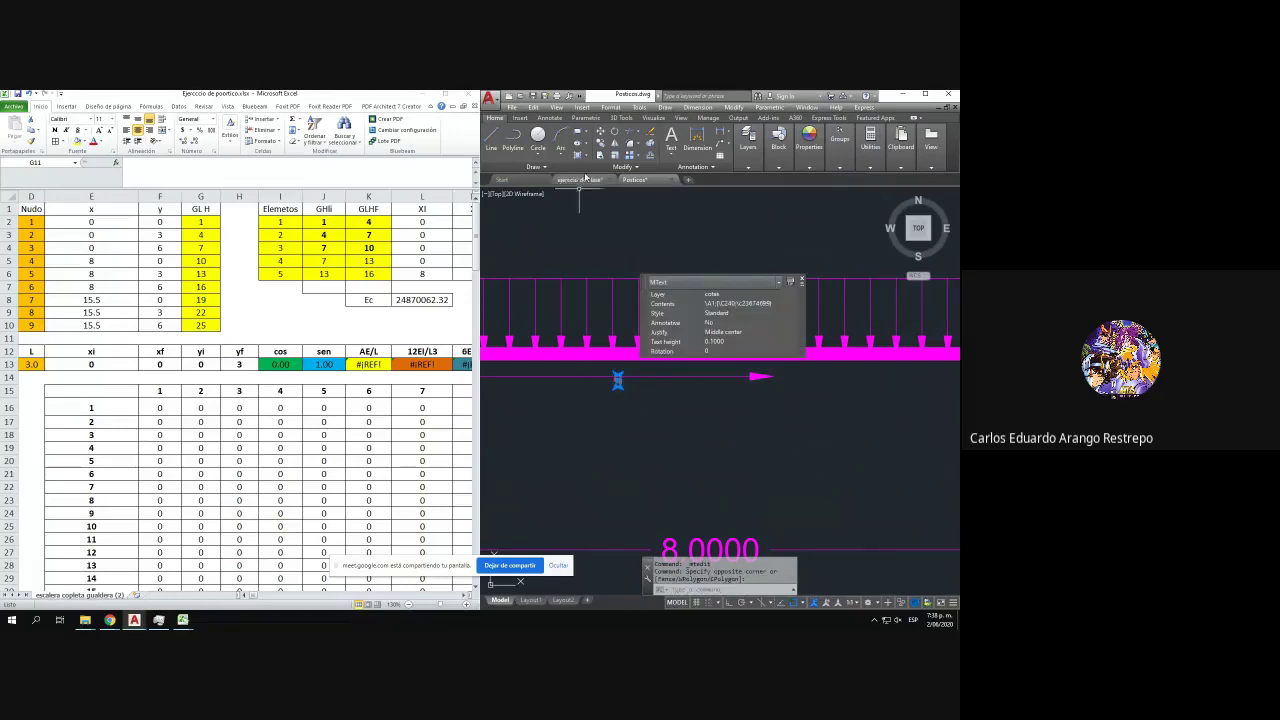
{"action": "left_click", "coordinate": [600, 145]}
{"action": "left_click", "coordinate": [656, 397]}
{"action": "scroll", "coordinate": [697, 392], "scroll_direction": "down", "scroll_amount": 5}
{"action": "left_click_drag", "start_coordinate": [697, 392], "coordinate": [484, 395]}
{"action": "scroll", "coordinate": [770, 395], "scroll_direction": "up", "scroll_amount": 2}
{"action": "key", "text": "Escape"}
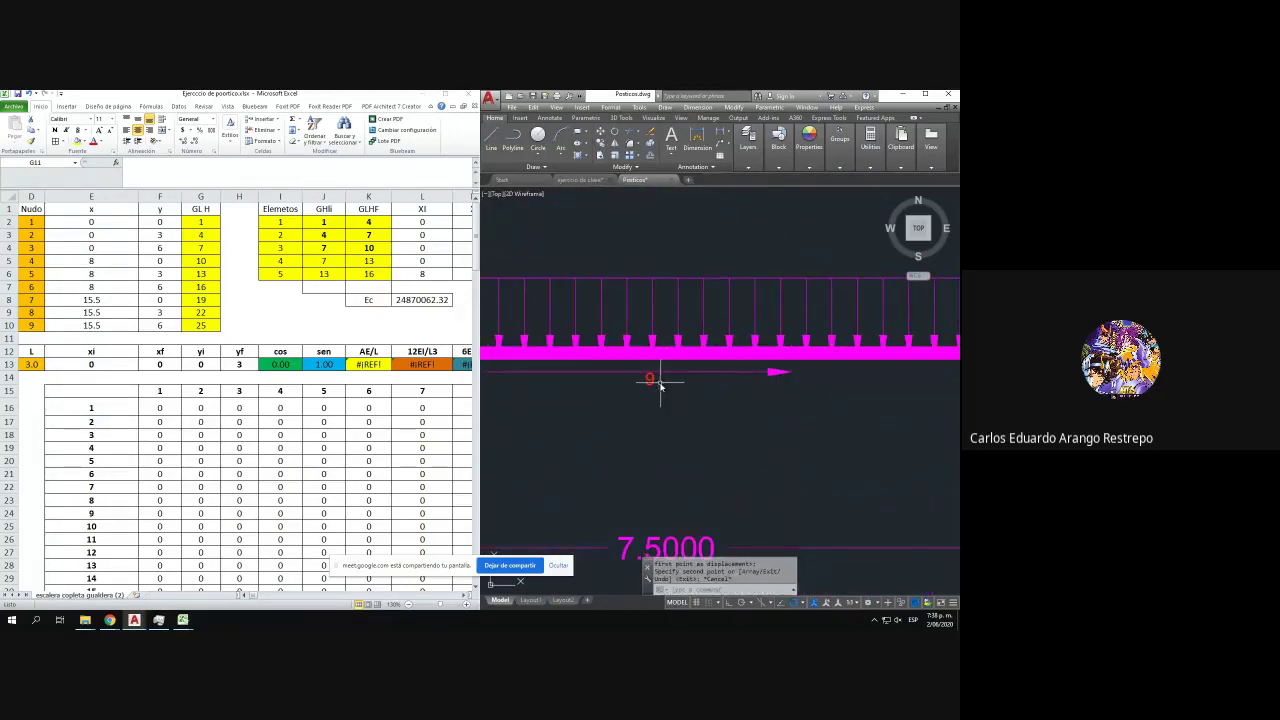
{"action": "left_click", "coordinate": [650, 380]}
{"action": "double_click", "coordinate": [650, 380]}
{"action": "key", "text": "Escape"}
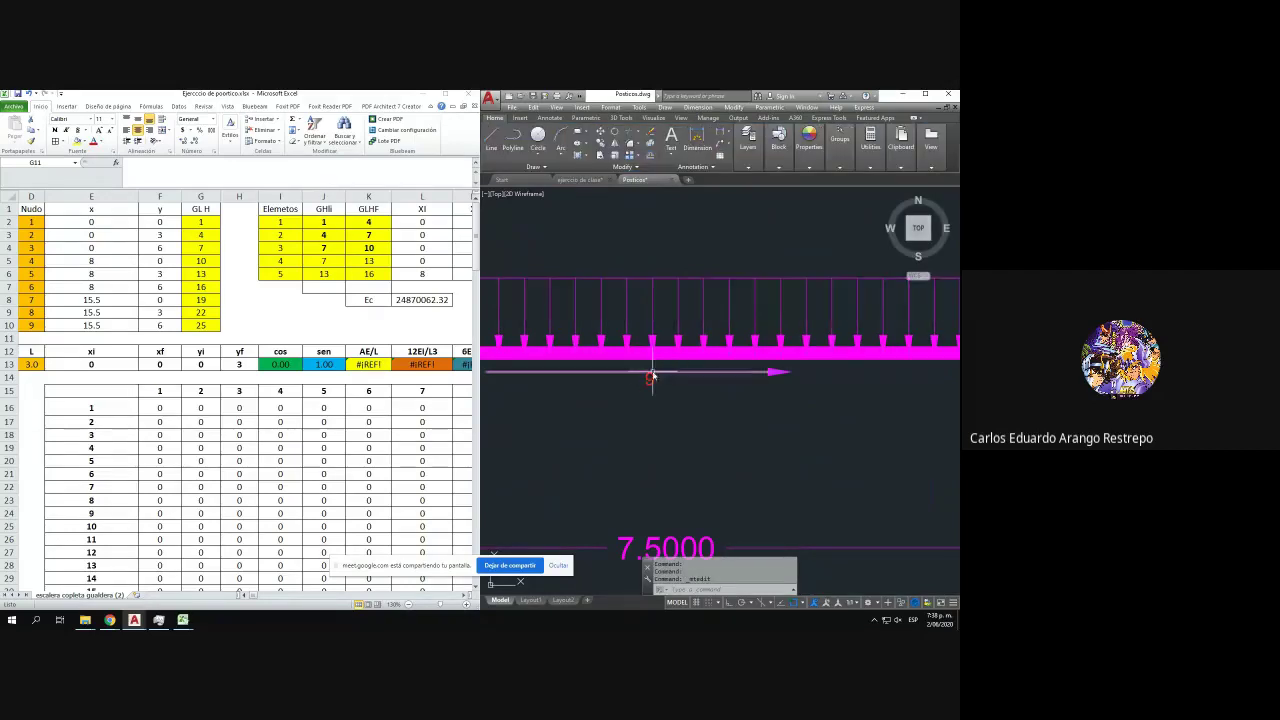
{"action": "double_click", "coordinate": [650, 380]}
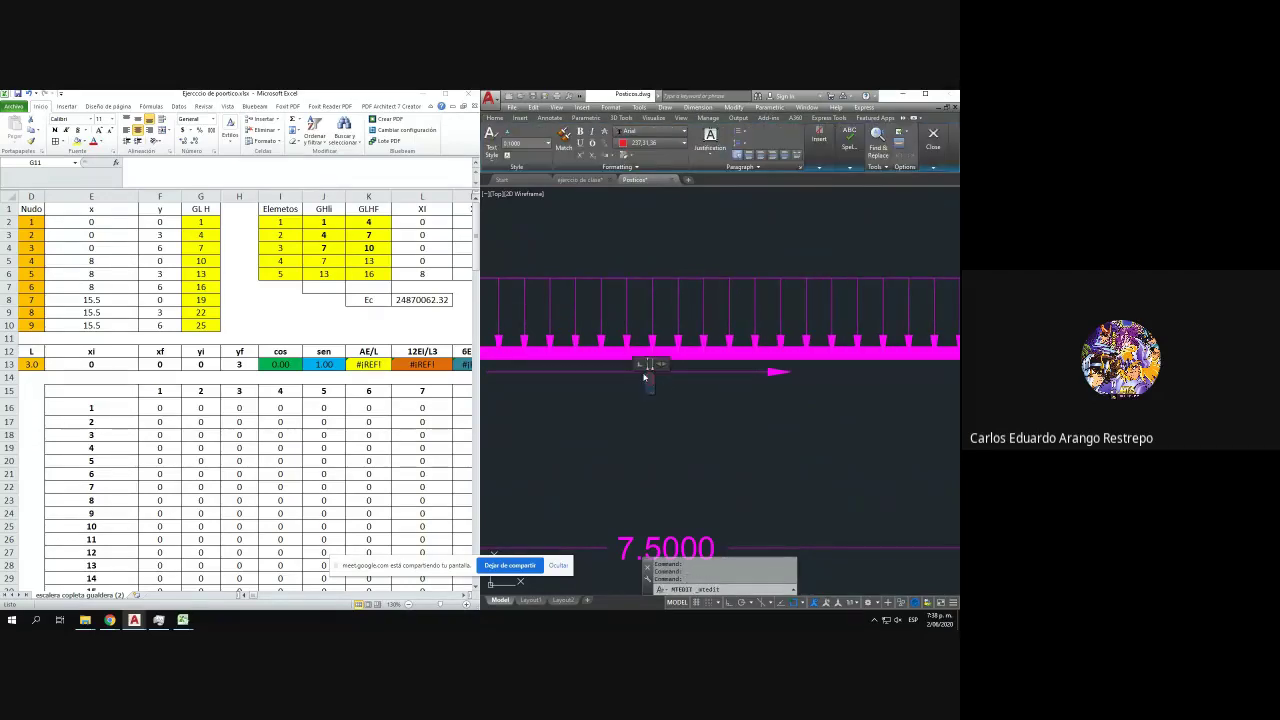
- Switch to Excel, maximize its window and insert three rows above the node table
{"action": "left_click", "coordinate": [362, 315]}
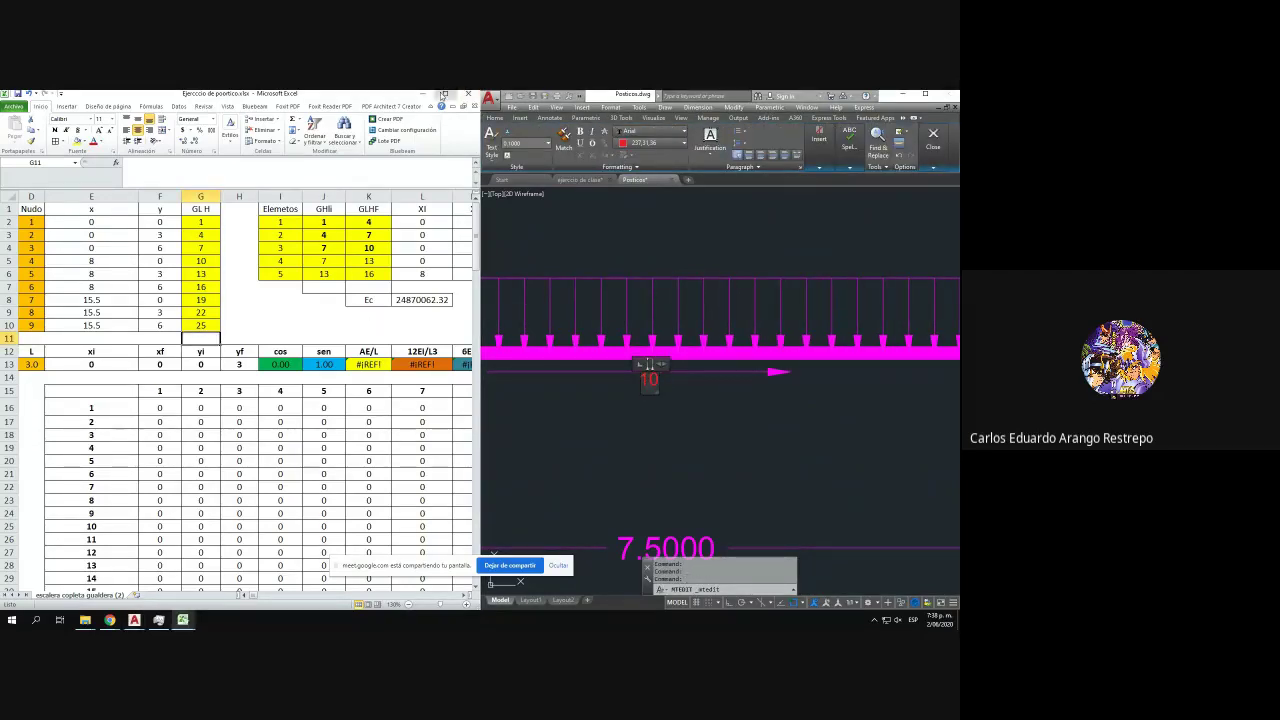
{"action": "left_click", "coordinate": [443, 94]}
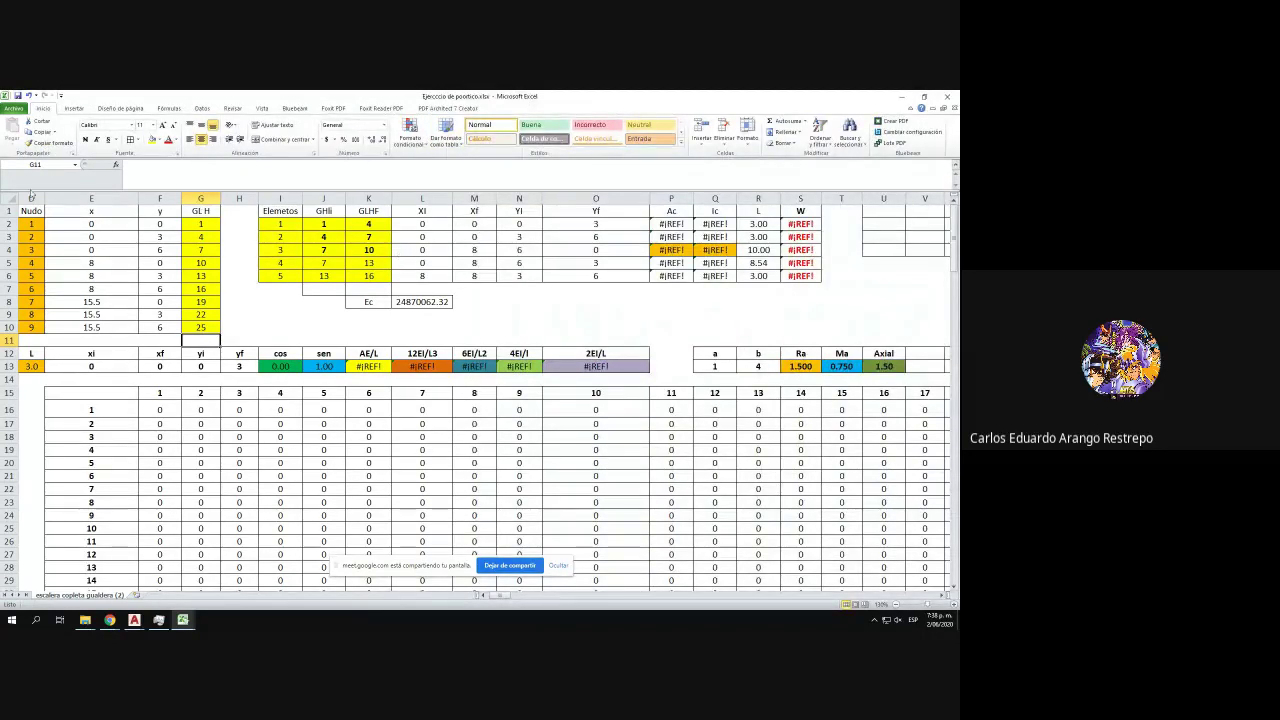
{"action": "left_click", "coordinate": [4, 198]}
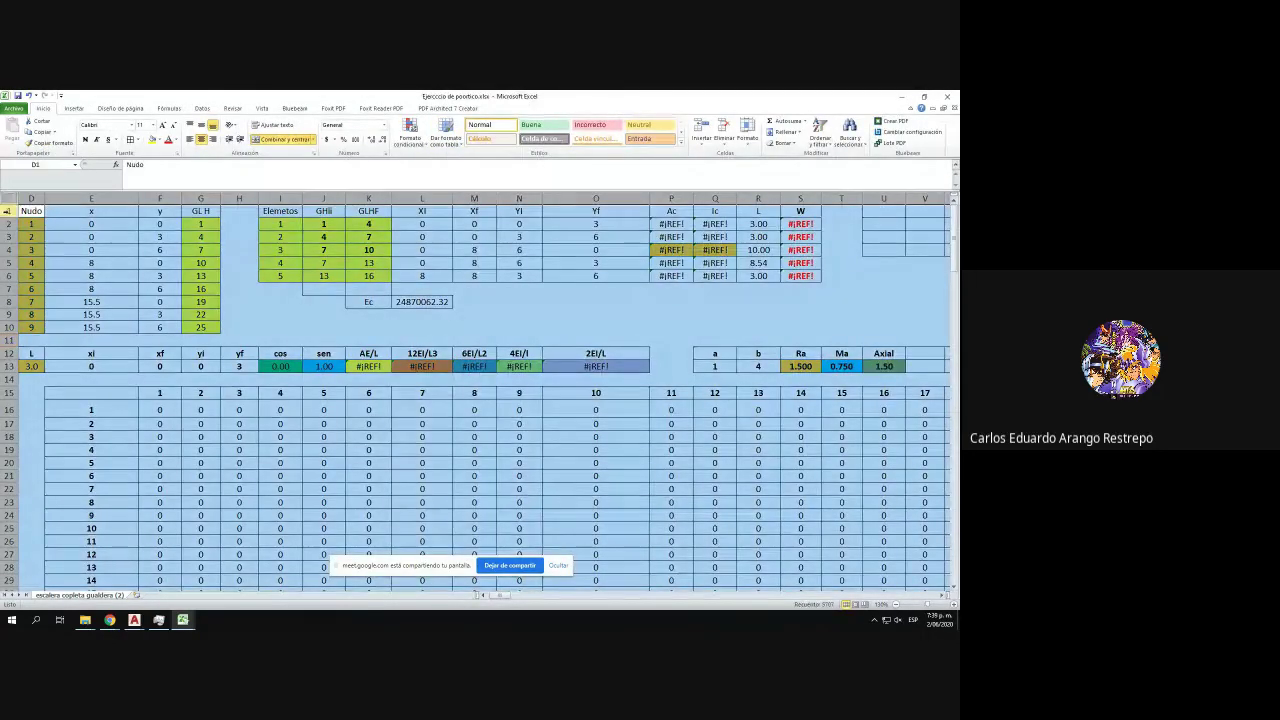
{"action": "left_click", "coordinate": [5, 210]}
{"action": "key", "text": "ctrl+plus"}
{"action": "key", "text": "ctrl+plus"}
{"action": "key", "text": "ctrl+plus"}
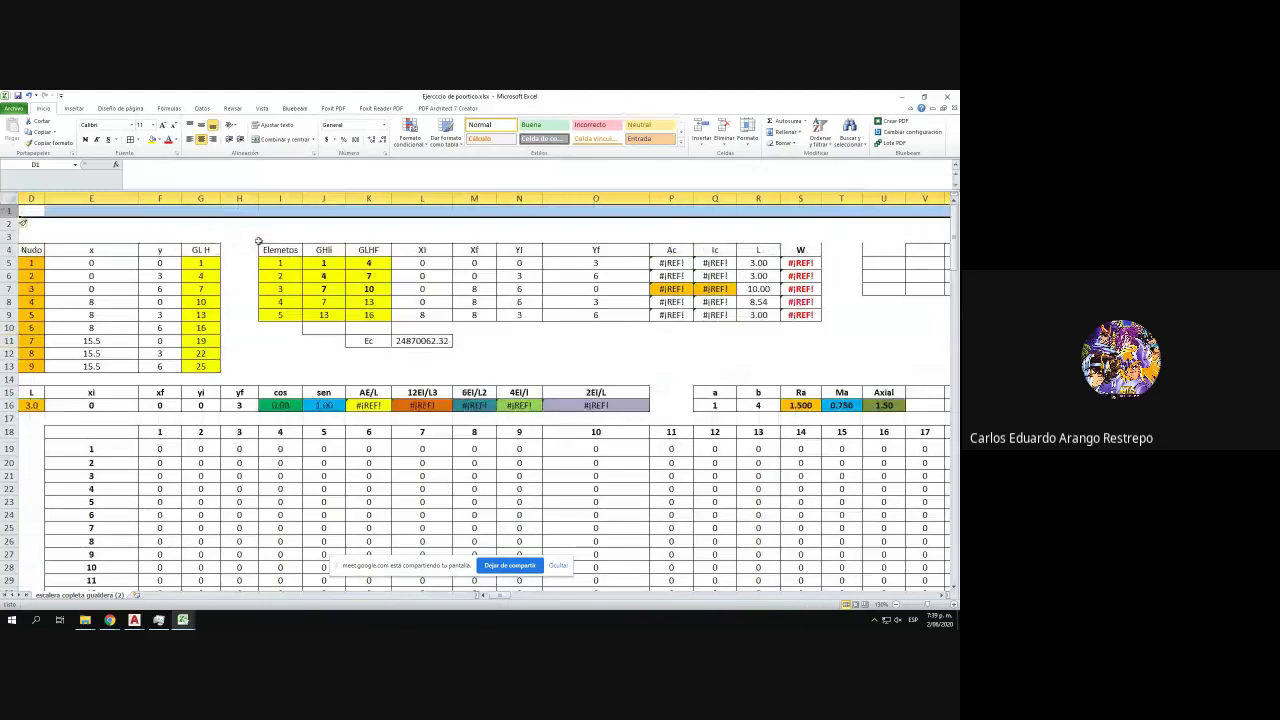
- Move the element table up so it starts at cell I1, and move the Ec label and its value down to row 13
{"action": "left_click_drag", "start_coordinate": [258, 241], "coordinate": [768, 338]}
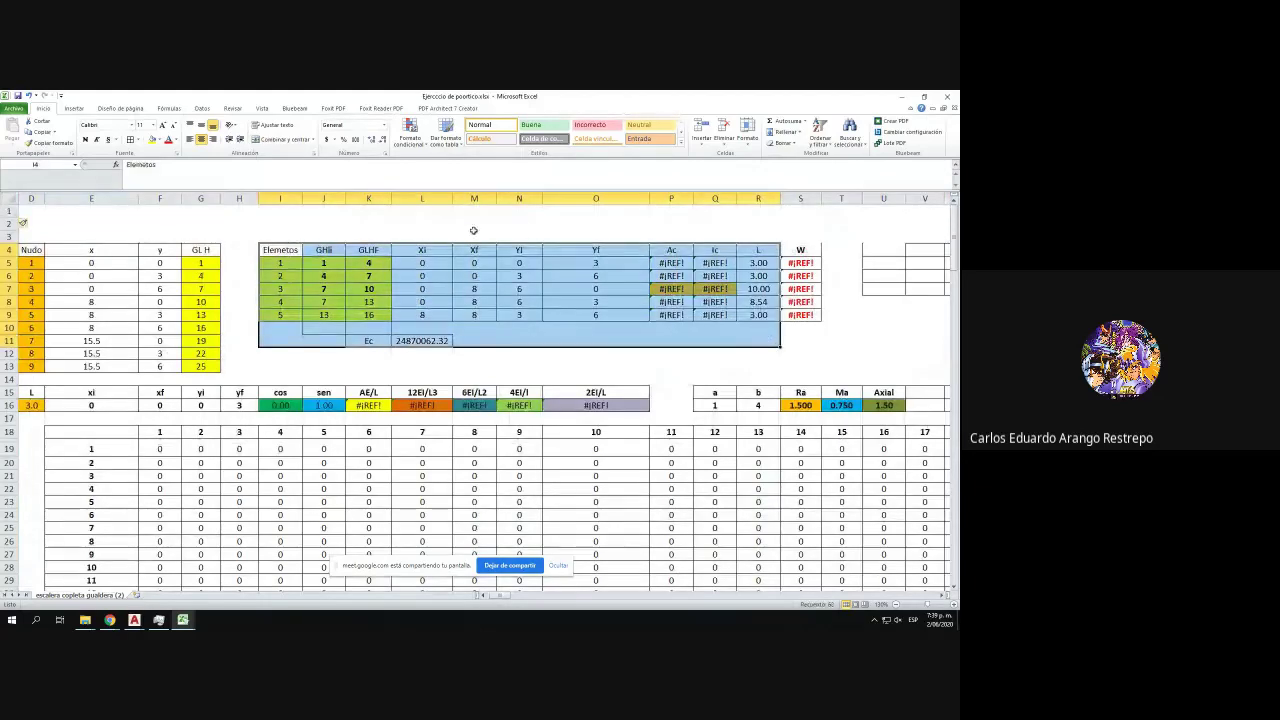
{"action": "left_click_drag", "start_coordinate": [469, 245], "coordinate": [466, 207]}
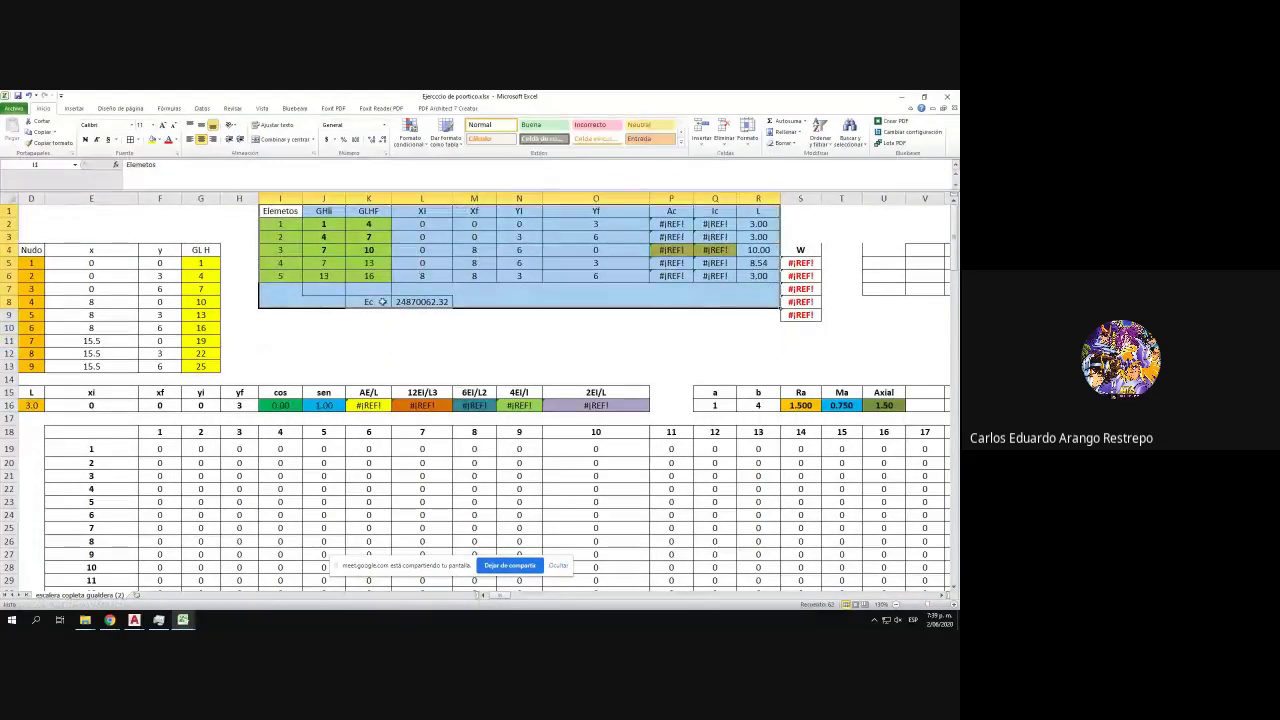
{"action": "left_click_drag", "start_coordinate": [368, 302], "coordinate": [421, 369]}
- Fill the Elemetos numbering in column I down to 10 and place the Excel window side by side with the drawing
{"action": "left_click_drag", "start_coordinate": [280, 224], "coordinate": [303, 336]}
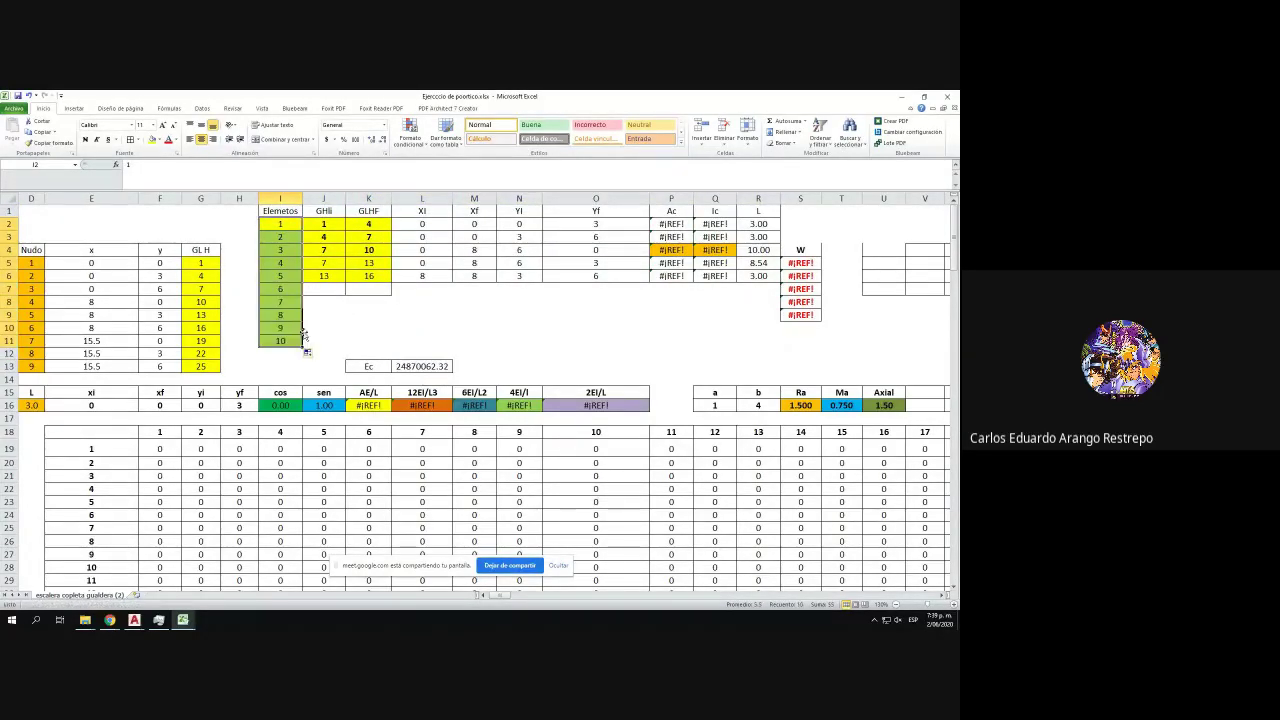
{"action": "left_click_drag", "start_coordinate": [289, 224], "coordinate": [283, 342]}
{"action": "left_click_drag", "start_coordinate": [403, 97], "coordinate": [1, 127]}
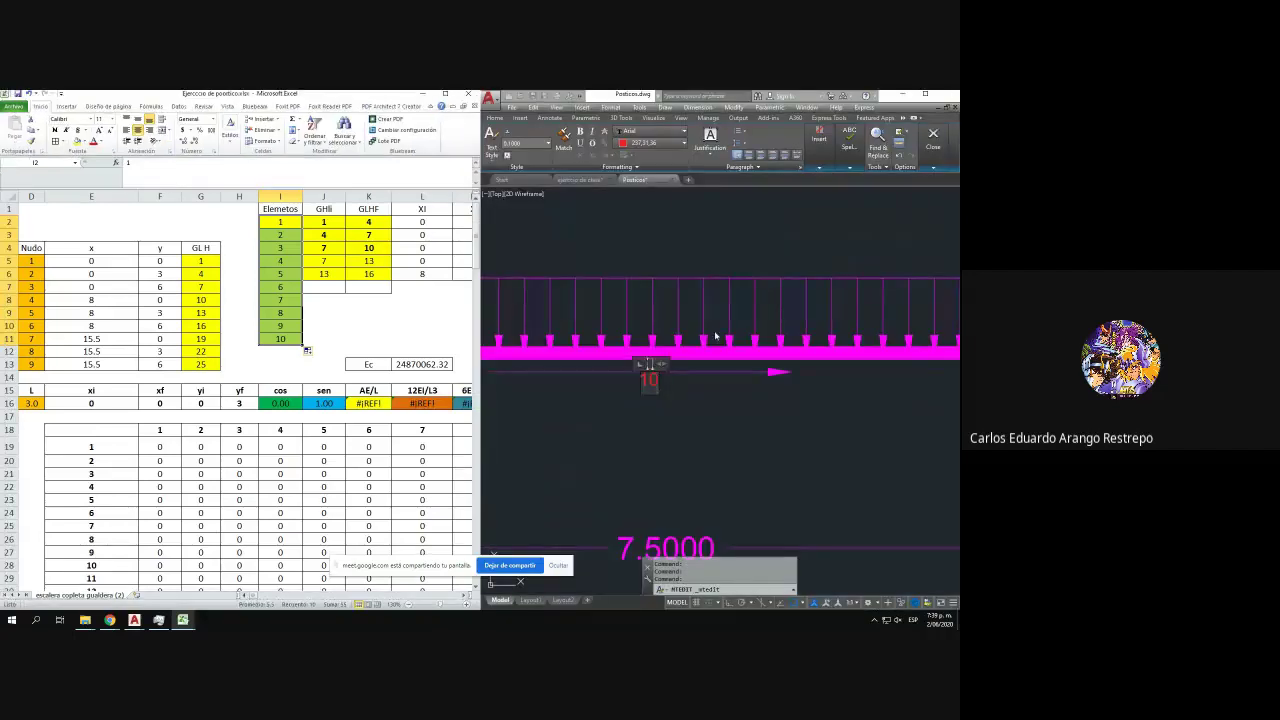
- Check the GHli and GLHF values of elements 1 and 2 against the node degrees of freedom in the frame drawing
{"action": "scroll", "coordinate": [690, 420], "scroll_direction": "down", "scroll_amount": 5}
{"action": "scroll", "coordinate": [640, 440], "scroll_direction": "up", "scroll_amount": 6}
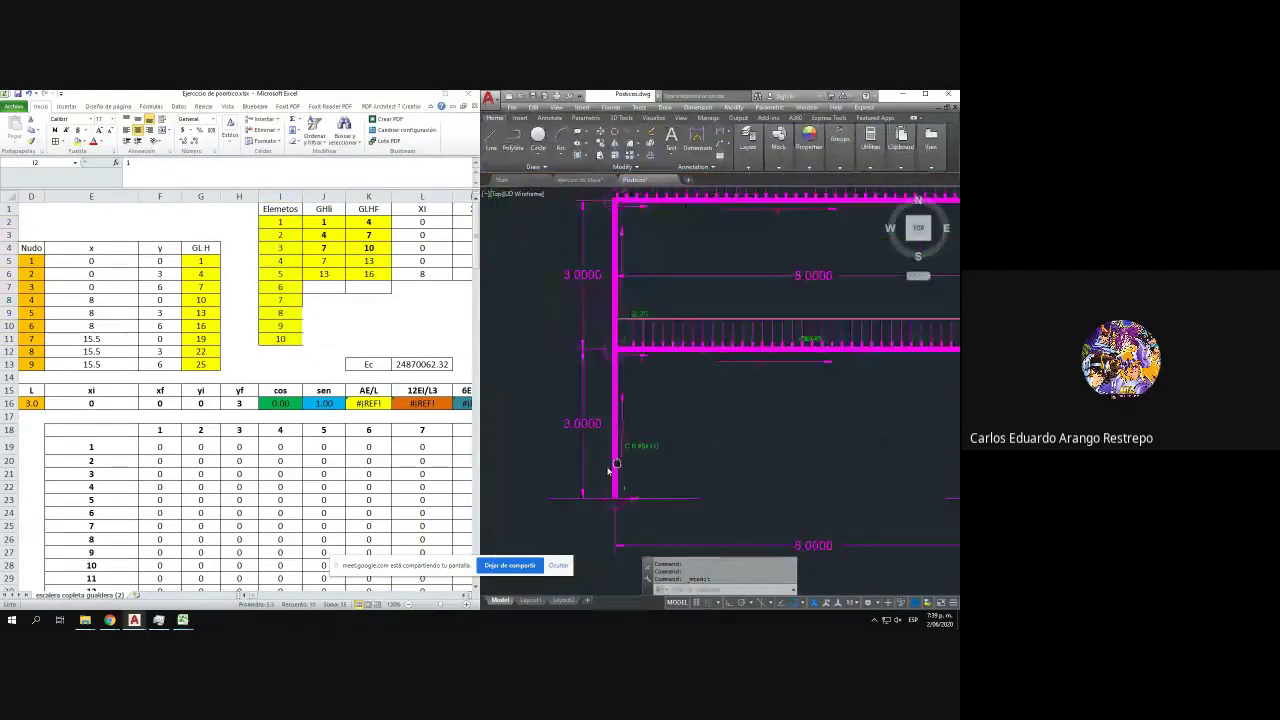
{"action": "scroll", "coordinate": [600, 465], "scroll_direction": "up", "scroll_amount": 4}
{"action": "scroll", "coordinate": [575, 460], "scroll_direction": "down", "scroll_amount": 3}
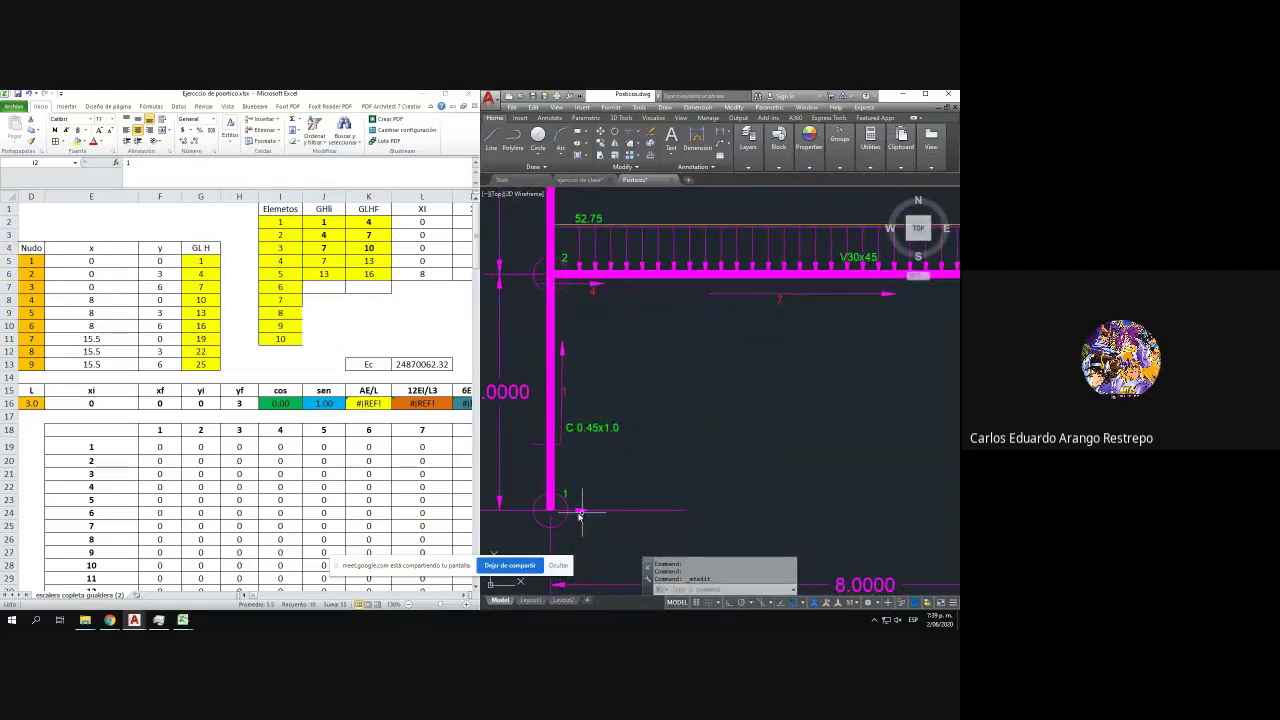
{"action": "left_click_drag", "start_coordinate": [325, 222], "coordinate": [368, 222]}
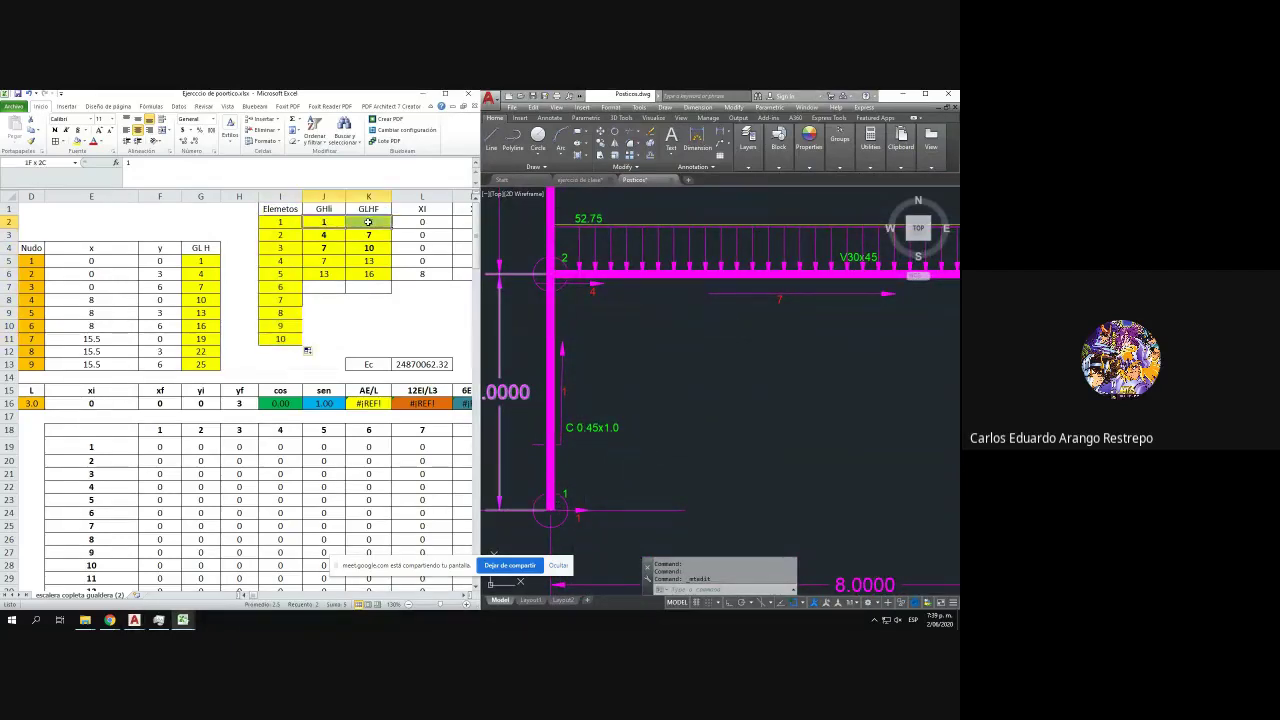
{"action": "left_click", "coordinate": [660, 349]}
{"action": "left_click_drag", "start_coordinate": [612, 309], "coordinate": [654, 488]}
{"action": "left_click_drag", "start_coordinate": [598, 297], "coordinate": [584, 335]}
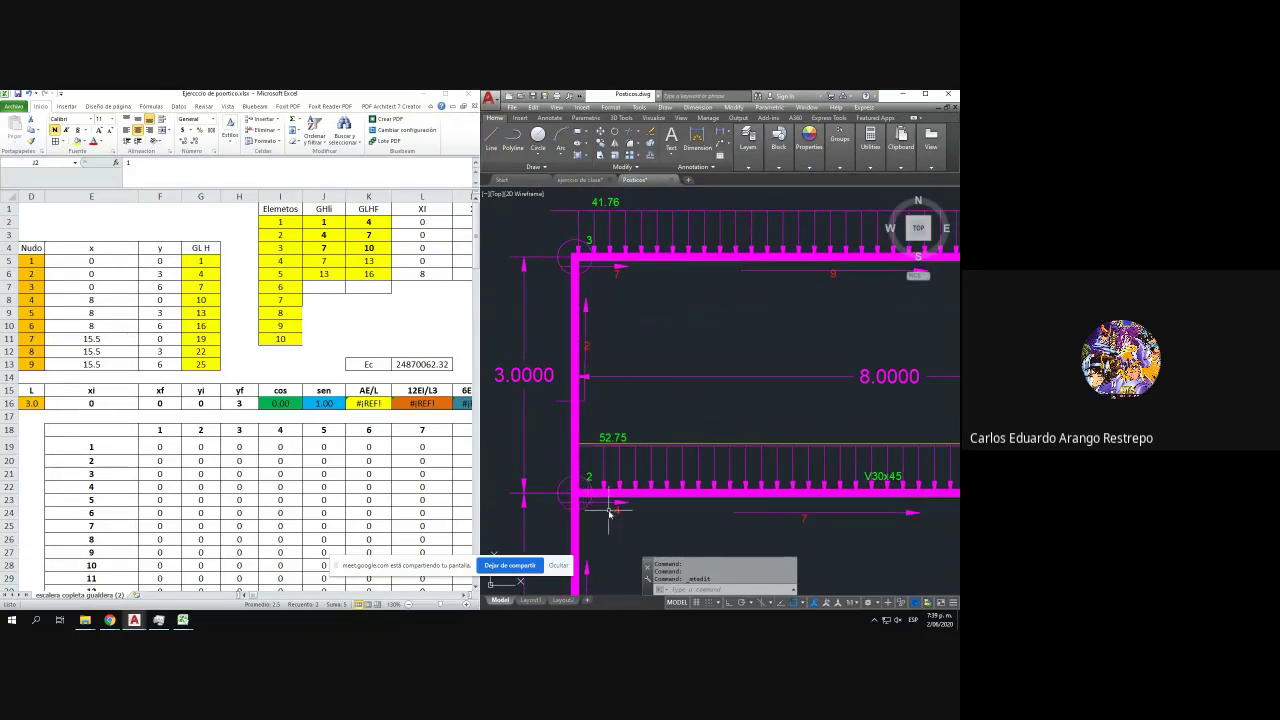
{"action": "left_click_drag", "start_coordinate": [323, 235], "coordinate": [366, 236]}
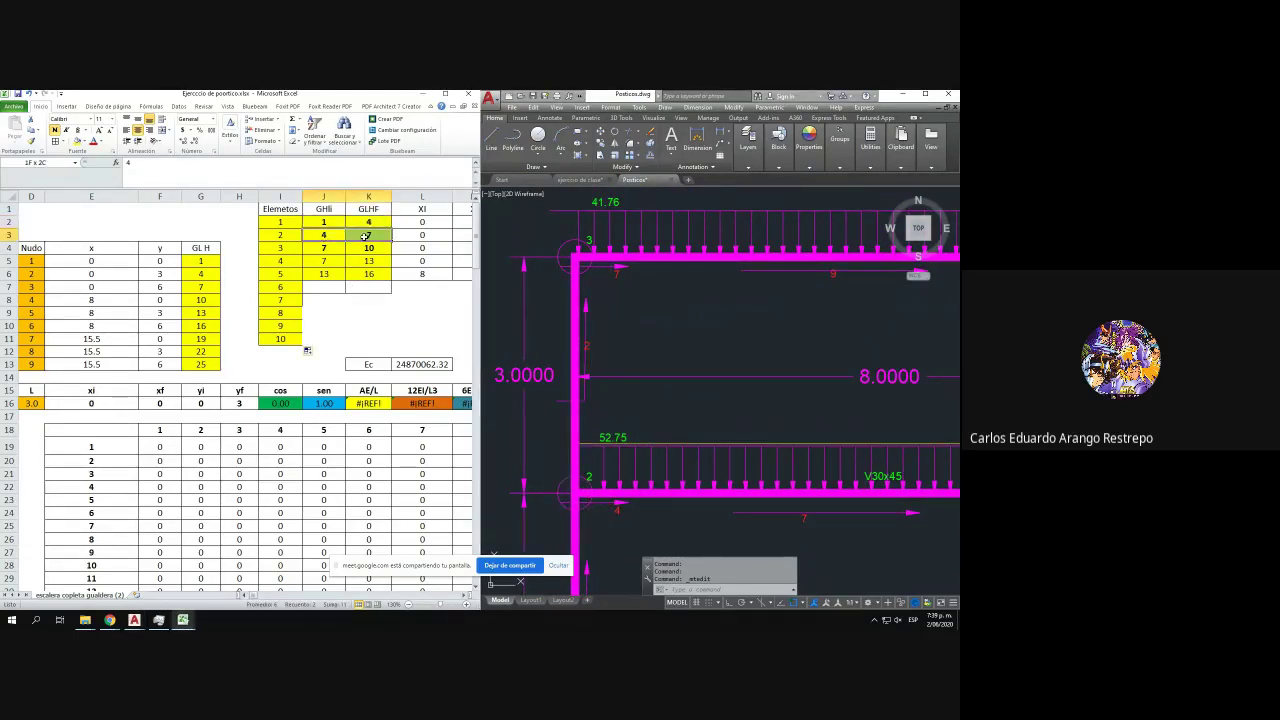
- Set GHli to 10 and GLHF to 13 for element 3, the column between nodes 4 and 5
{"action": "left_click", "coordinate": [663, 344]}
{"action": "scroll", "coordinate": [663, 344], "scroll_direction": "down", "scroll_amount": 2}
{"action": "left_click_drag", "start_coordinate": [750, 383], "coordinate": [406, 274]}
{"action": "scroll", "coordinate": [640, 474], "scroll_direction": "up", "scroll_amount": 2}
{"action": "left_click_drag", "start_coordinate": [619, 495], "coordinate": [450, 499]}
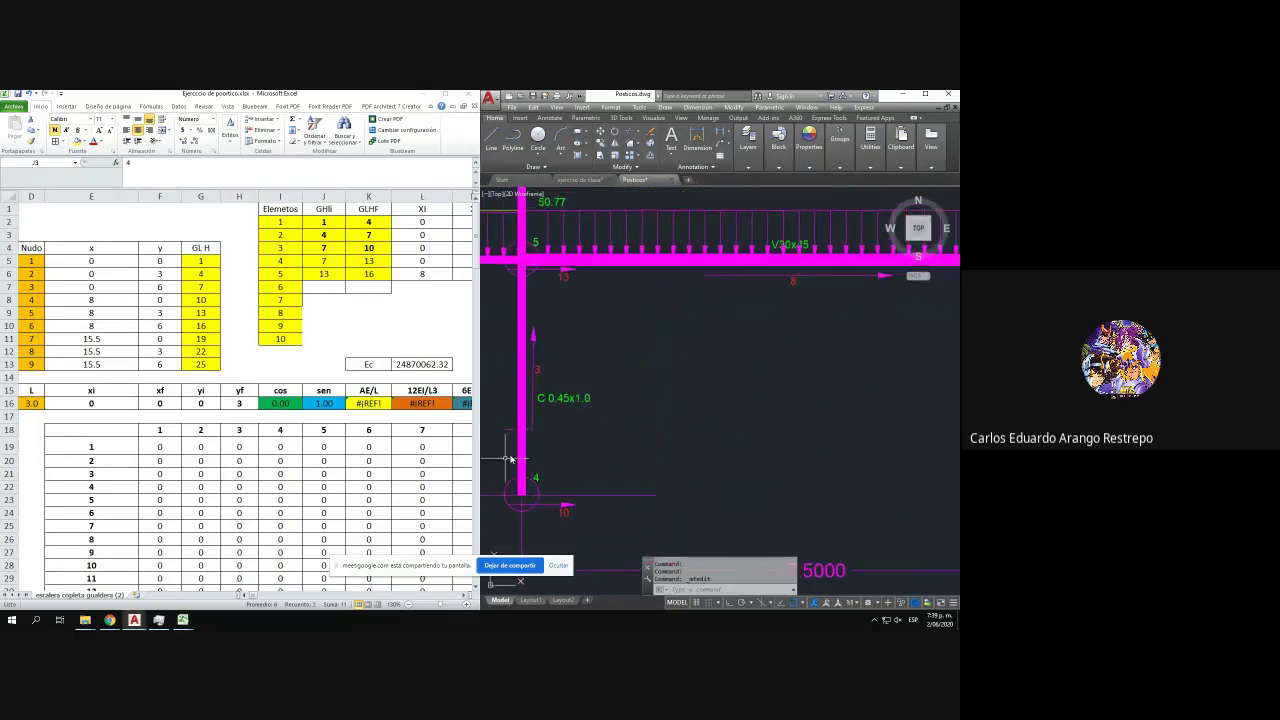
{"action": "left_click_drag", "start_coordinate": [540, 465], "coordinate": [562, 488]}
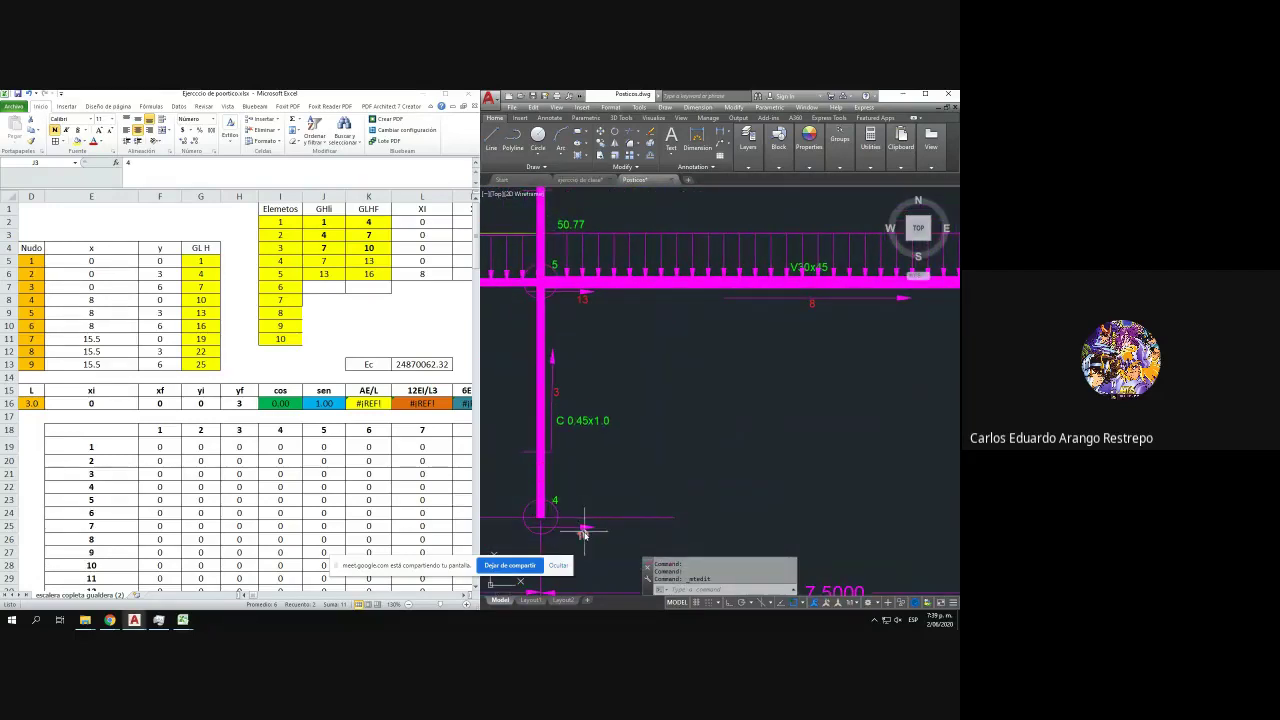
{"action": "left_click", "coordinate": [337, 265]}
{"action": "left_click", "coordinate": [338, 251]}
{"action": "type", "text": "10"}
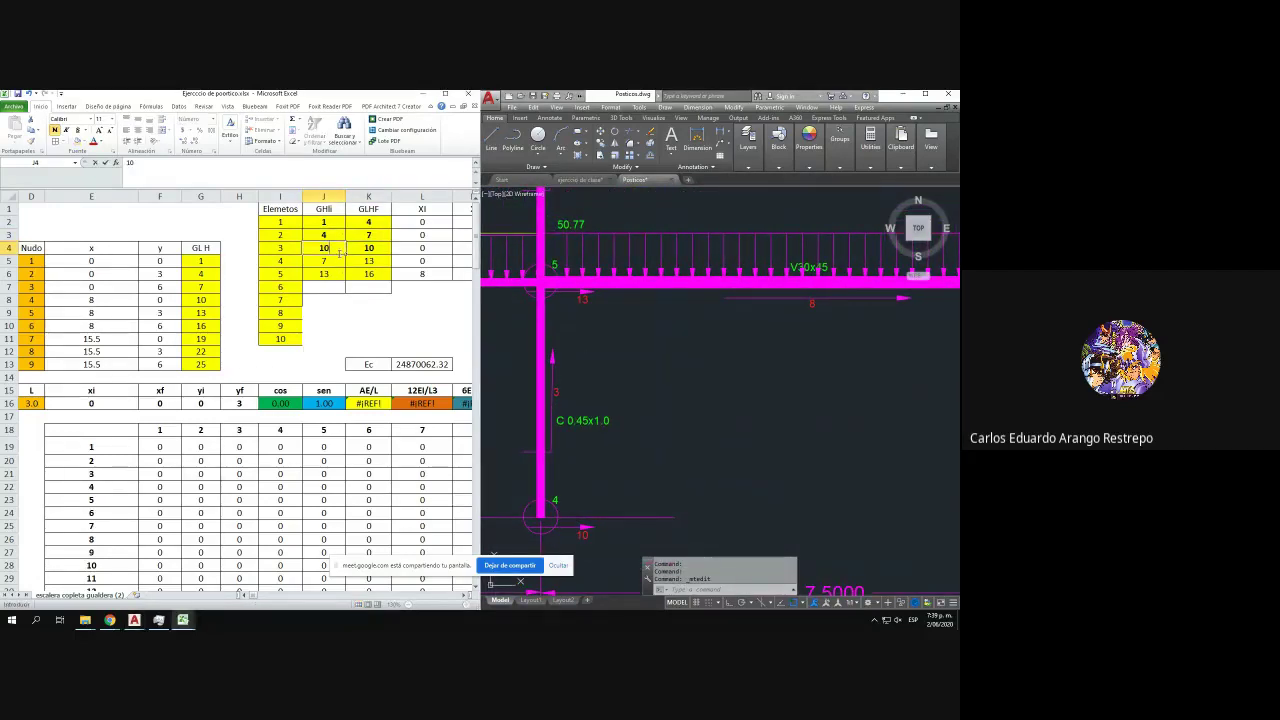
{"action": "key", "text": "Return"}
{"action": "key", "text": "Right"}
{"action": "type", "text": "13"}
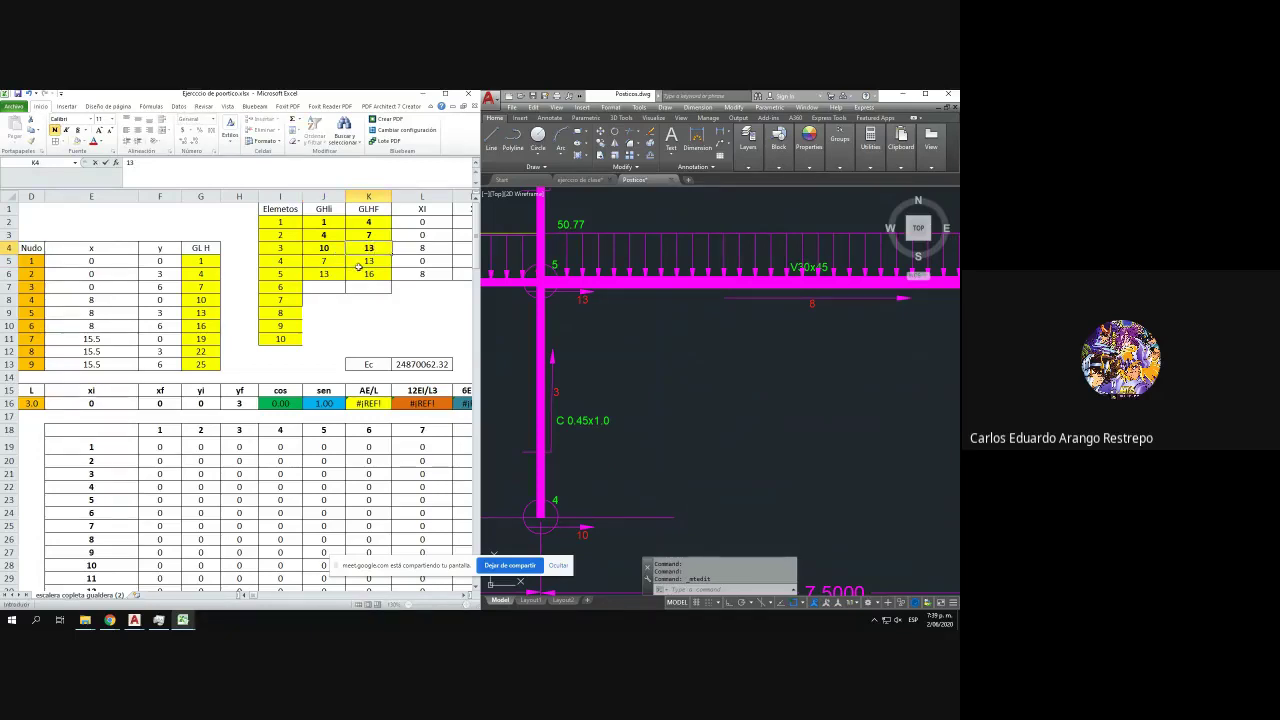
{"action": "key", "text": "Return"}
- Set GHli to 13 and GLHF to 16 for element 4, the column between nodes 5 and 6
{"action": "mouse_move", "coordinate": [611, 304]}
{"action": "left_mouse_down"}
{"action": "mouse_move", "coordinate": [617, 577]}
{"action": "mouse_move", "coordinate": [572, 498]}
{"action": "left_mouse_up"}
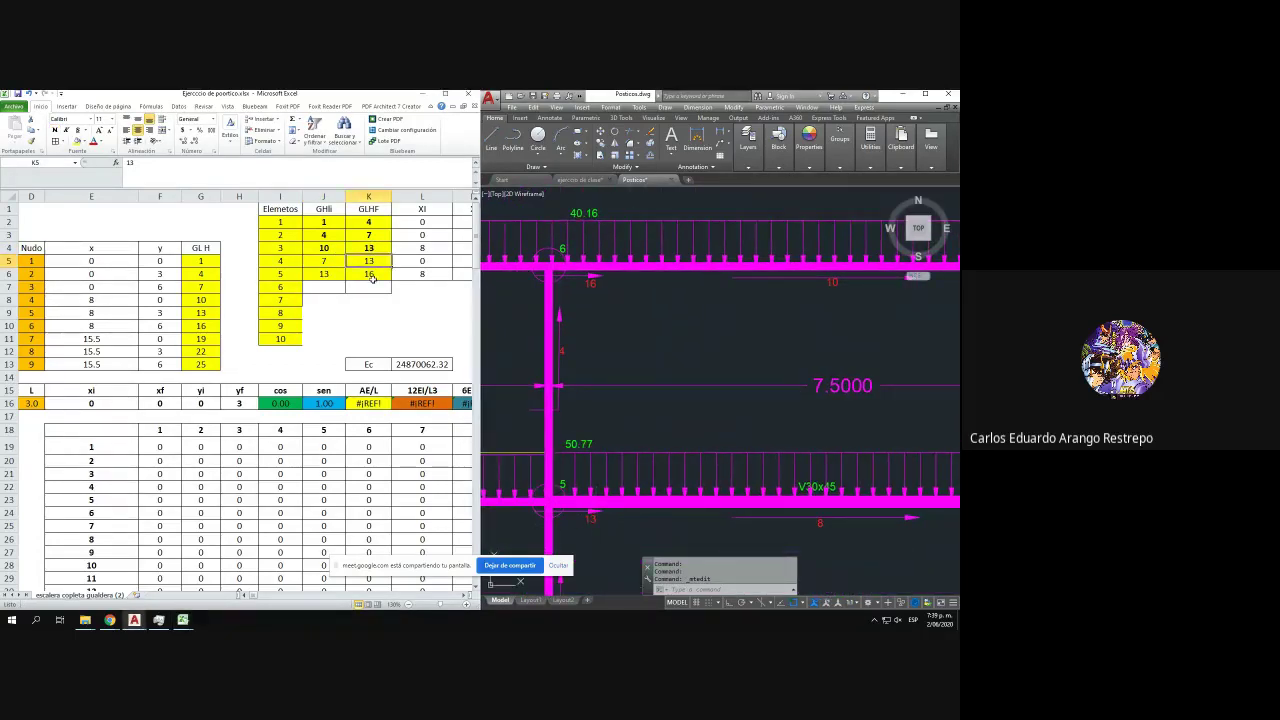
{"action": "left_click", "coordinate": [315, 270]}
{"action": "left_click_drag", "start_coordinate": [328, 273], "coordinate": [405, 275]}
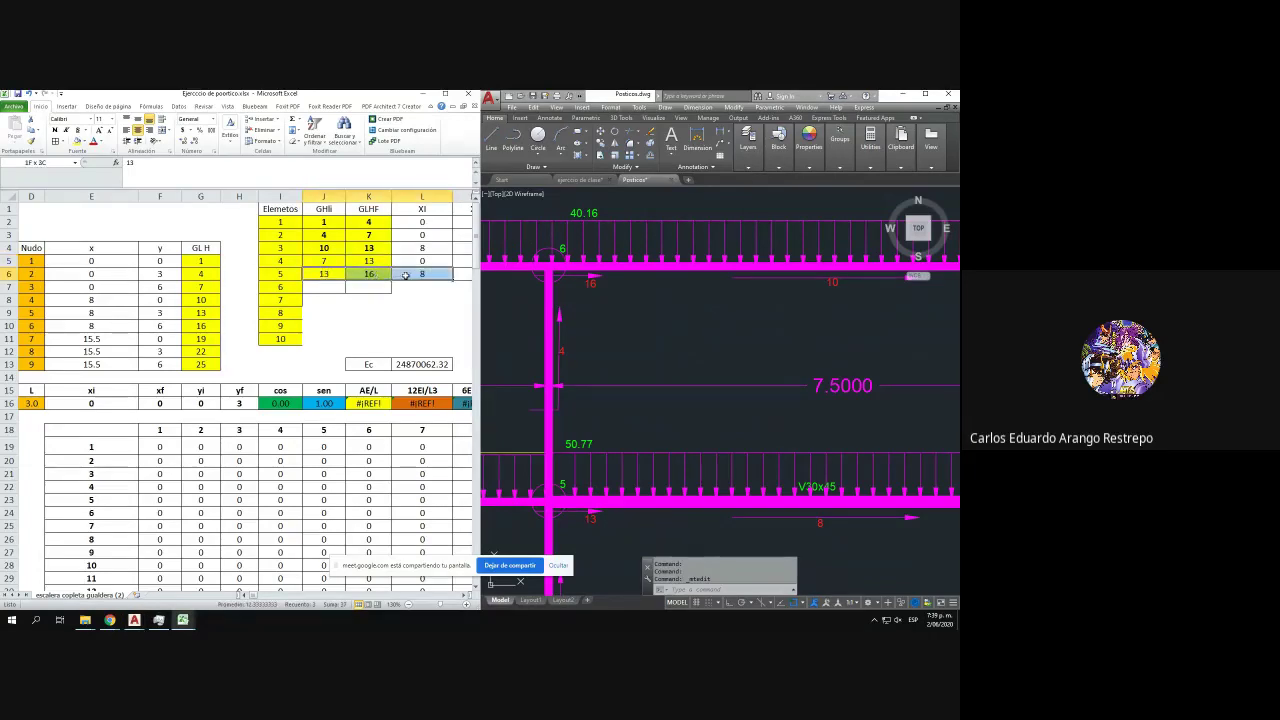
{"action": "left_click", "coordinate": [516, 316]}
{"action": "scroll", "coordinate": [566, 355], "scroll_direction": "down", "scroll_amount": 2}
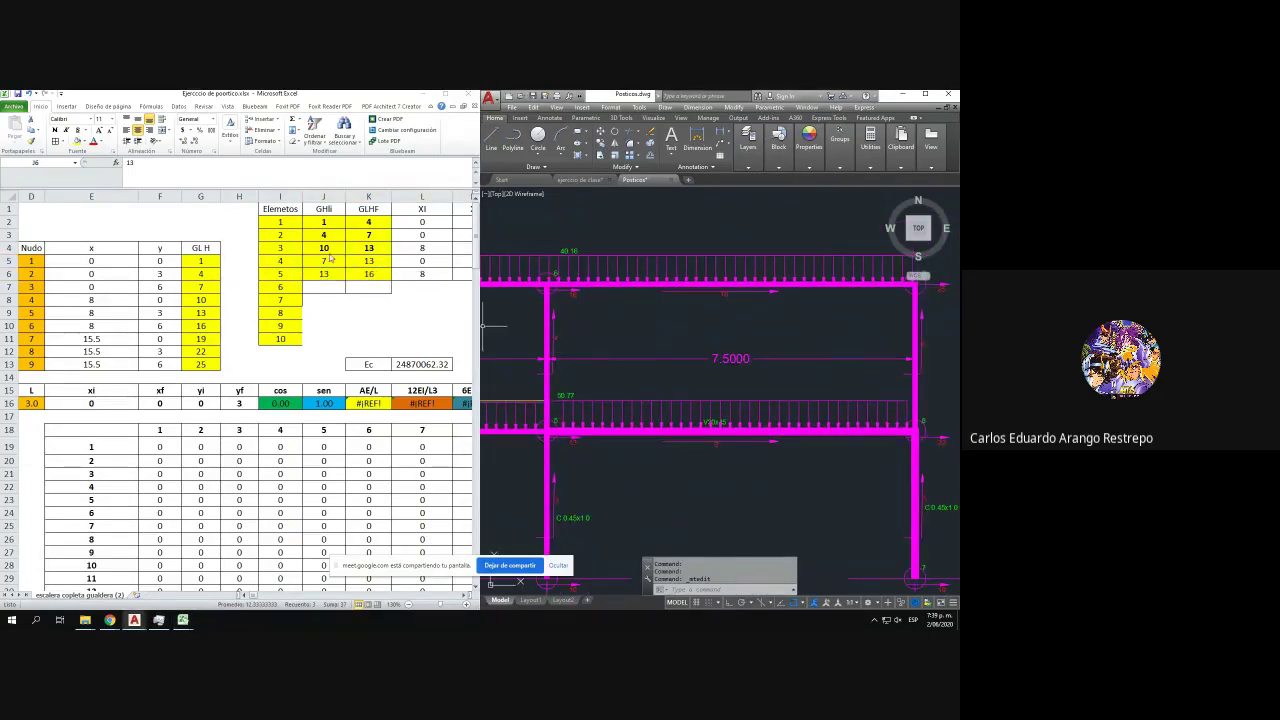
{"action": "left_click", "coordinate": [338, 264]}
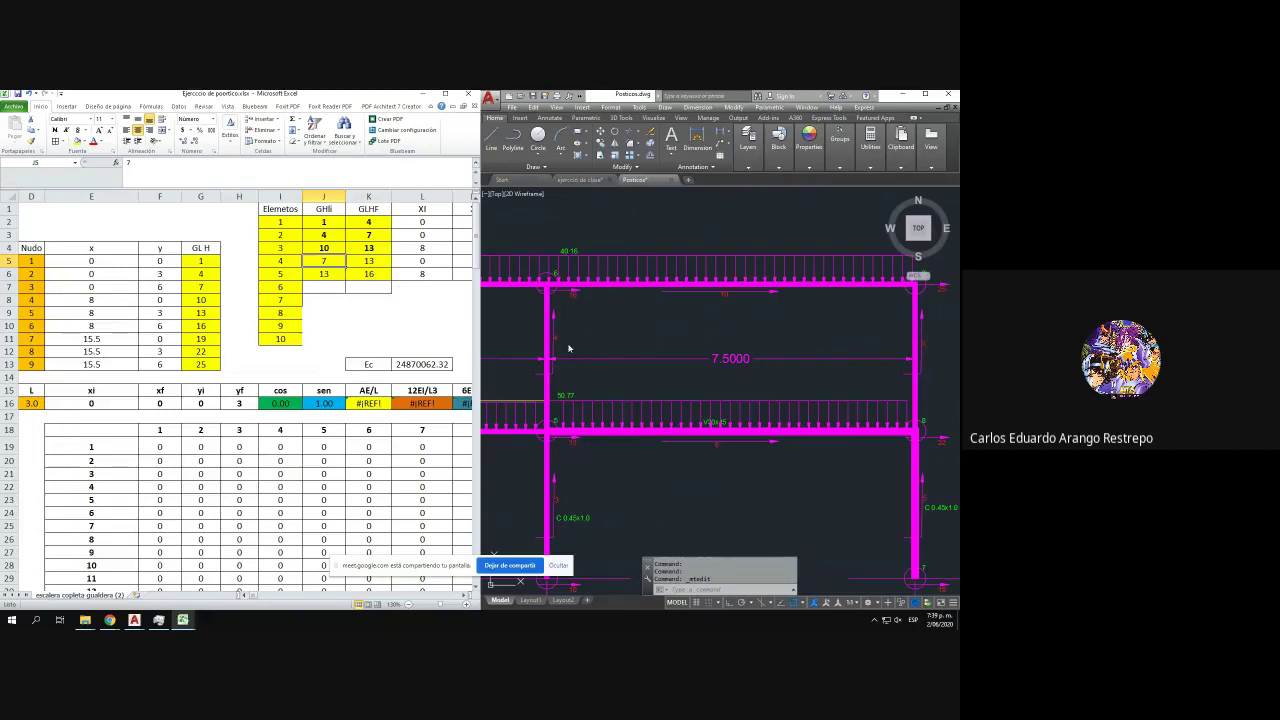
{"action": "type", "text": "13"}
{"action": "key", "text": "Tab"}
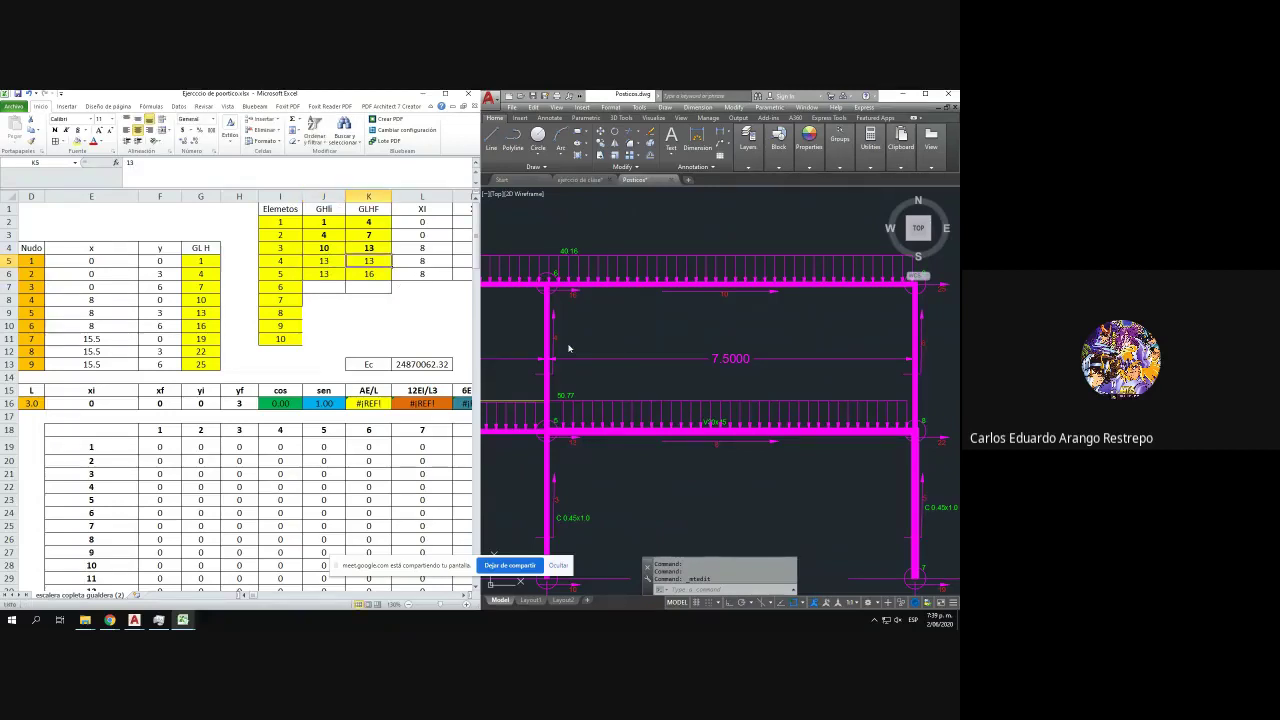
{"action": "type", "text": "16"}
{"action": "key", "text": "Return"}
- Set GHli to 19 and GLHF to 22 for element 5, the column between nodes 7 and 8
{"action": "left_click", "coordinate": [556, 438]}
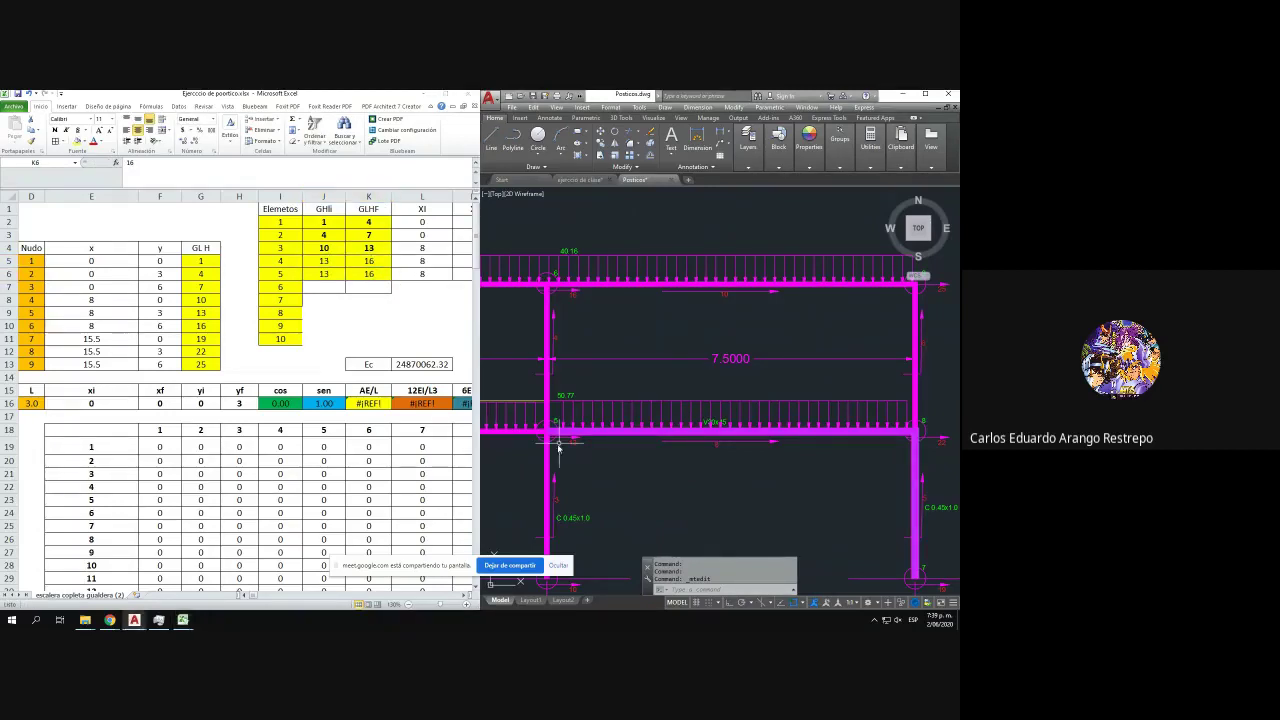
{"action": "scroll", "coordinate": [560, 443], "scroll_direction": "up", "scroll_amount": 4}
{"action": "scroll", "coordinate": [575, 275], "scroll_direction": "down", "scroll_amount": 2}
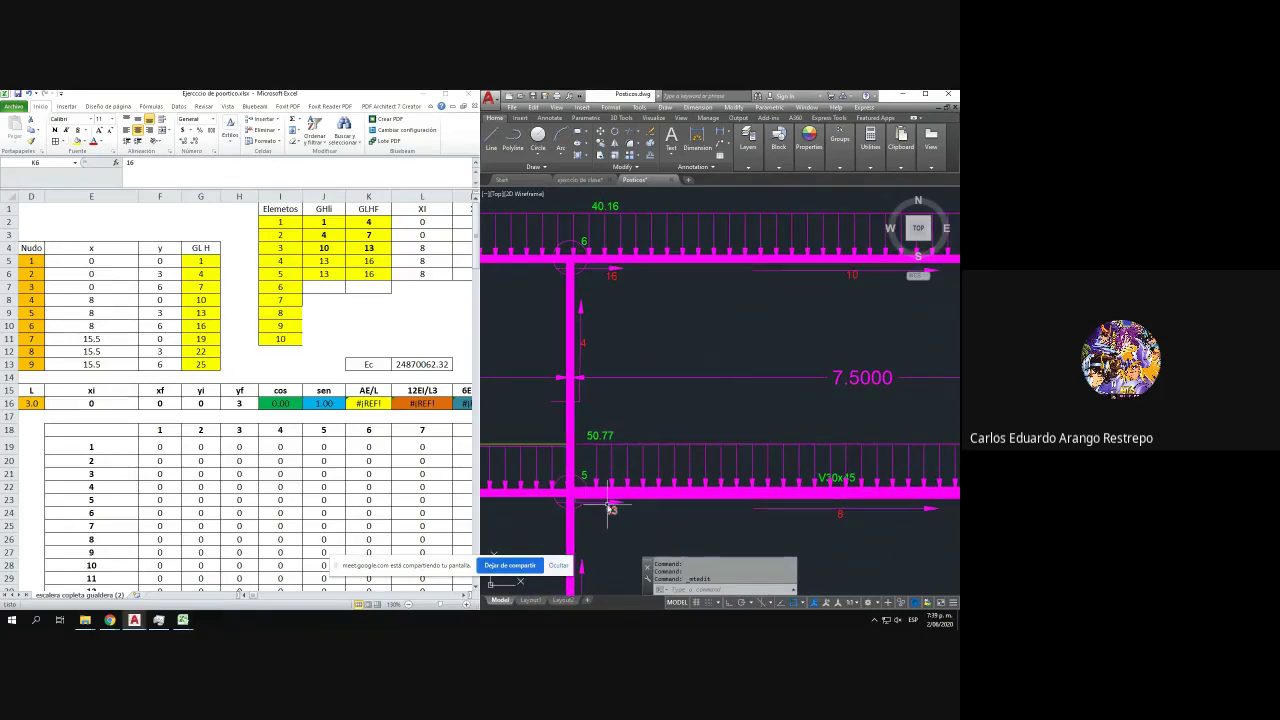
{"action": "scroll", "coordinate": [641, 306], "scroll_direction": "down", "scroll_amount": 2}
{"action": "left_click_drag", "start_coordinate": [641, 306], "coordinate": [483, 273]}
{"action": "scroll", "coordinate": [583, 291], "scroll_direction": "down", "scroll_amount": 2}
{"action": "scroll", "coordinate": [694, 412], "scroll_direction": "up", "scroll_amount": 2}
{"action": "scroll", "coordinate": [662, 376], "scroll_direction": "up", "scroll_amount": 2}
{"action": "left_click_drag", "start_coordinate": [662, 376], "coordinate": [654, 432]}
{"action": "scroll", "coordinate": [606, 478], "scroll_direction": "up", "scroll_amount": 1}
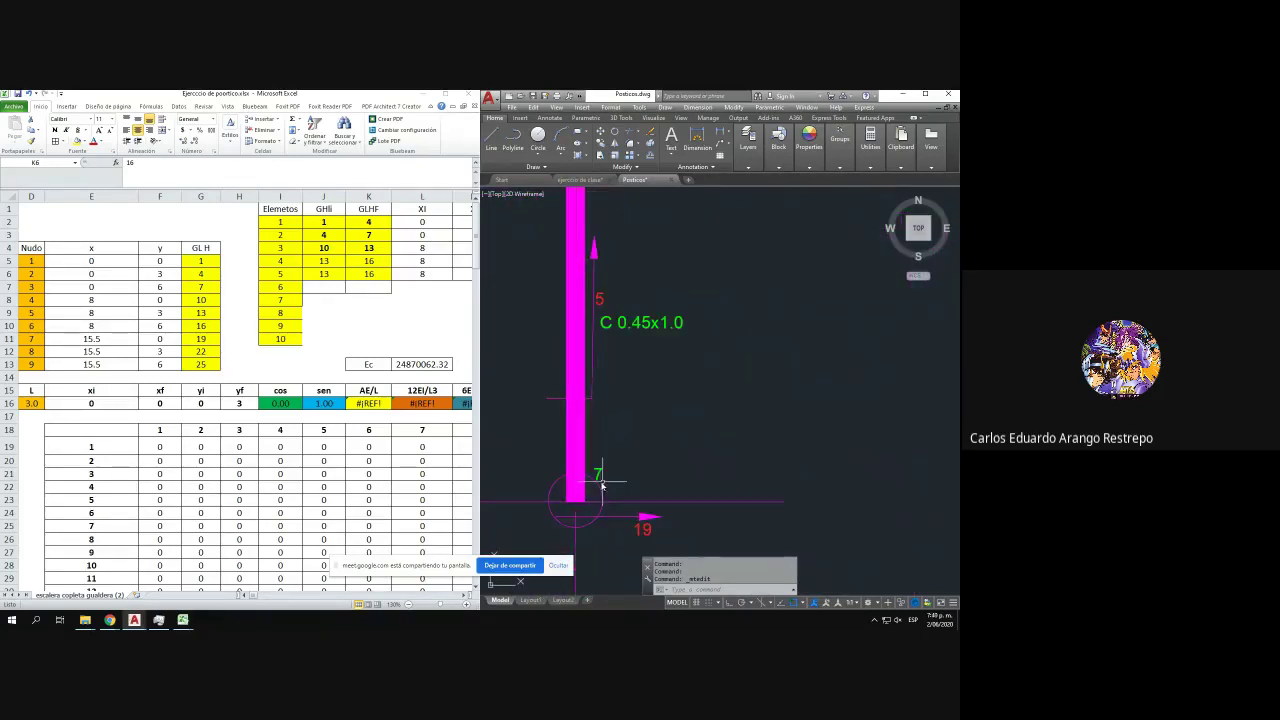
{"action": "scroll", "coordinate": [610, 475], "scroll_direction": "down", "scroll_amount": 1}
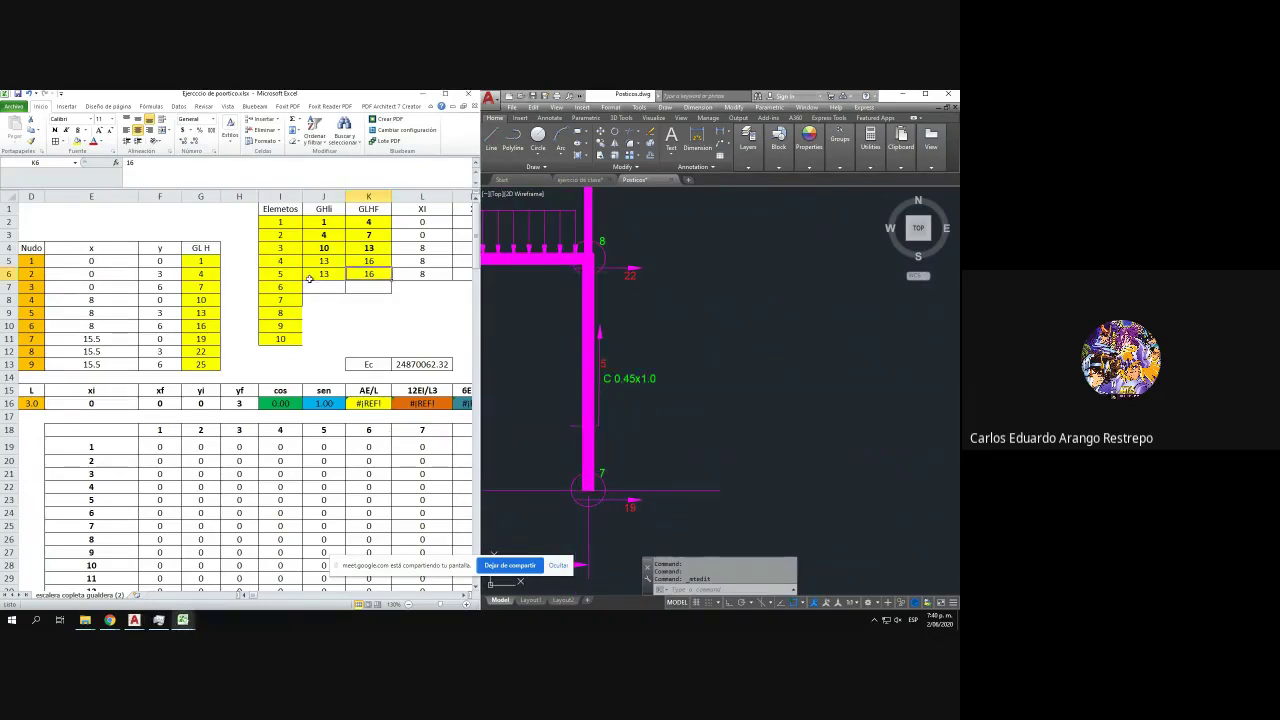
{"action": "left_click", "coordinate": [316, 276]}
{"action": "type", "text": "19"}
{"action": "key", "text": "Return"}
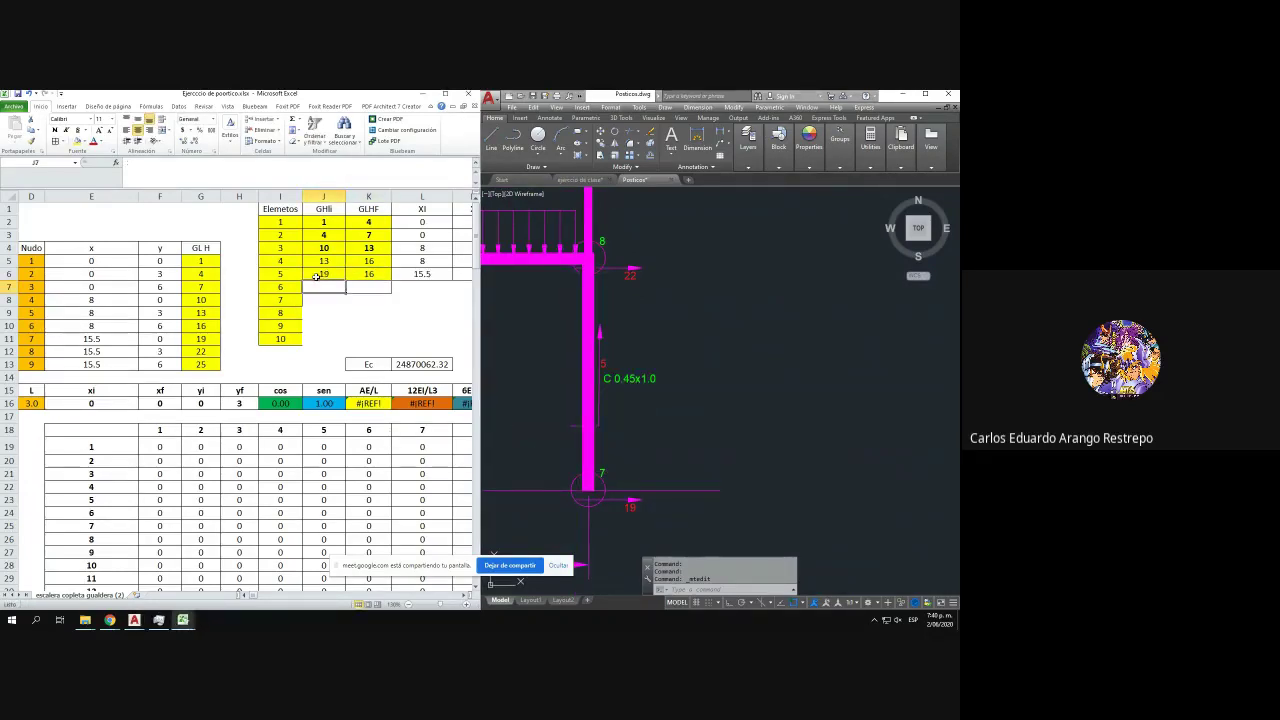
{"action": "key", "text": "Up"}
{"action": "key", "text": "Right"}
{"action": "type", "text": "22"}
{"action": "key", "text": "Return"}
- Set GHli to 22 and GLHF to 25 for element 6, the column between nodes 8 and 9
{"action": "left_click", "coordinate": [746, 346]}
{"action": "left_click_drag", "start_coordinate": [711, 238], "coordinate": [709, 438]}
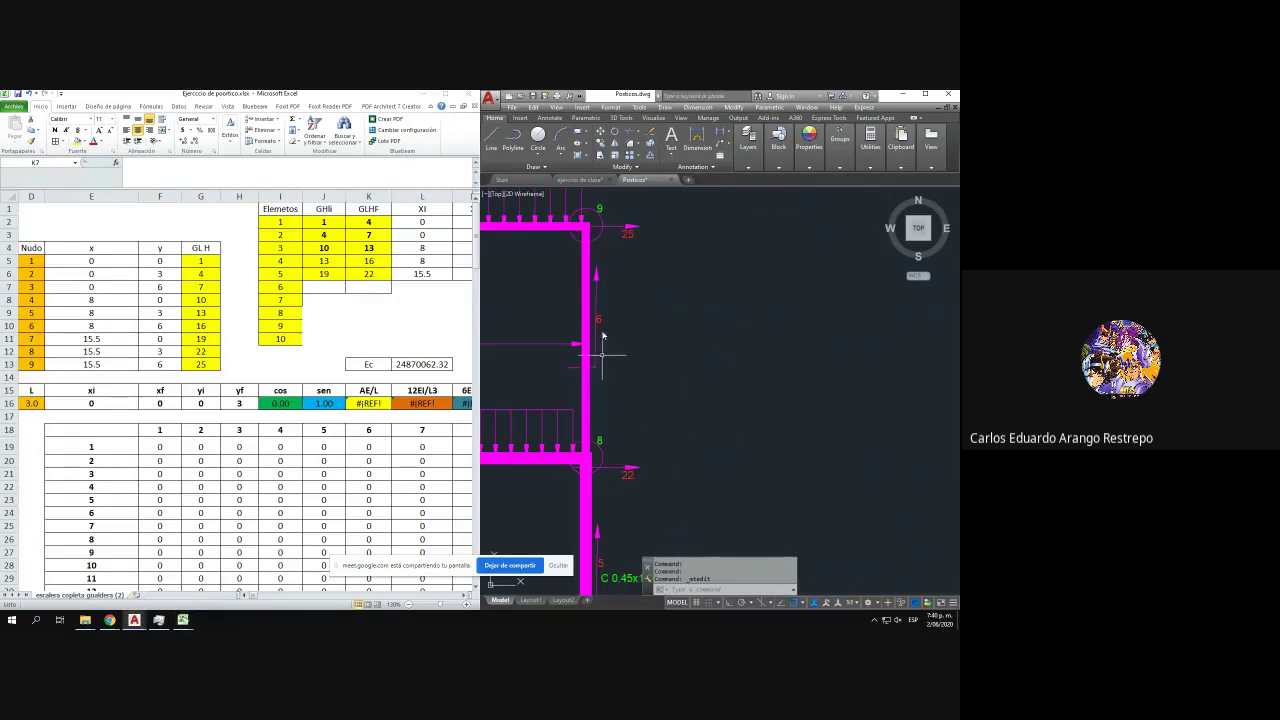
{"action": "left_click", "coordinate": [323, 287]}
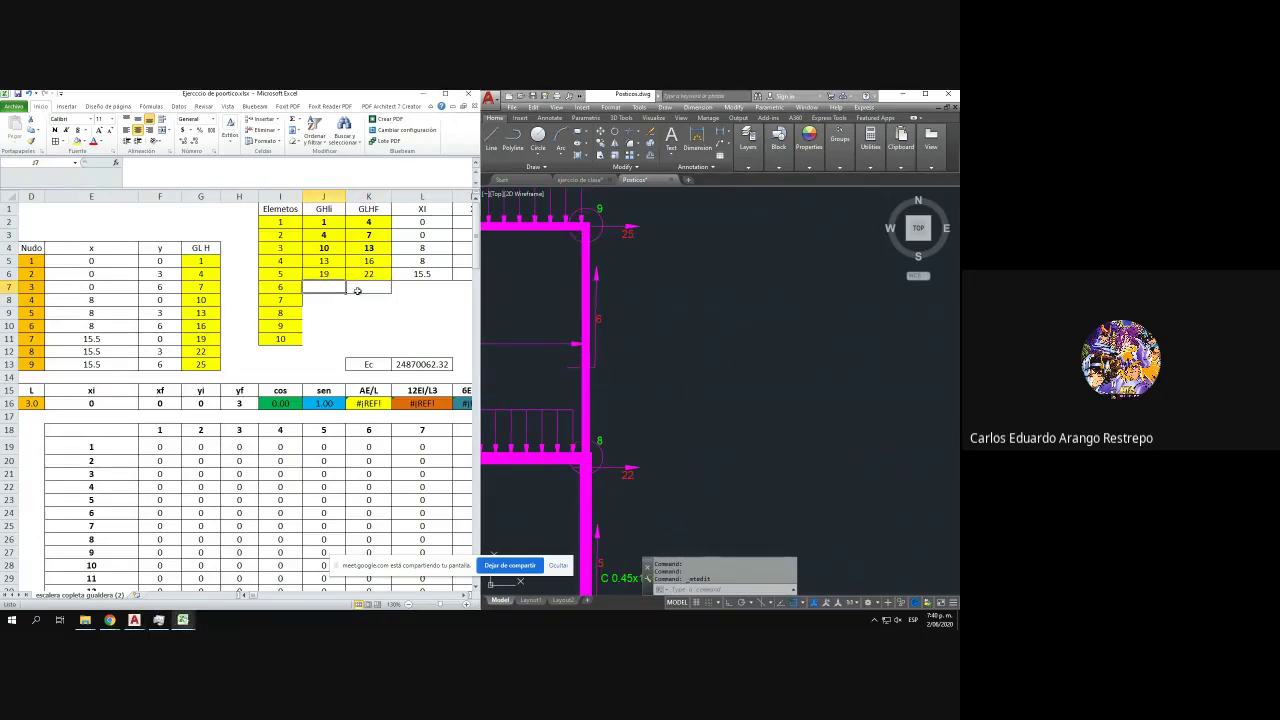
{"action": "type", "text": "22"}
{"action": "left_click", "coordinate": [357, 290]}
{"action": "type", "text": "2"}
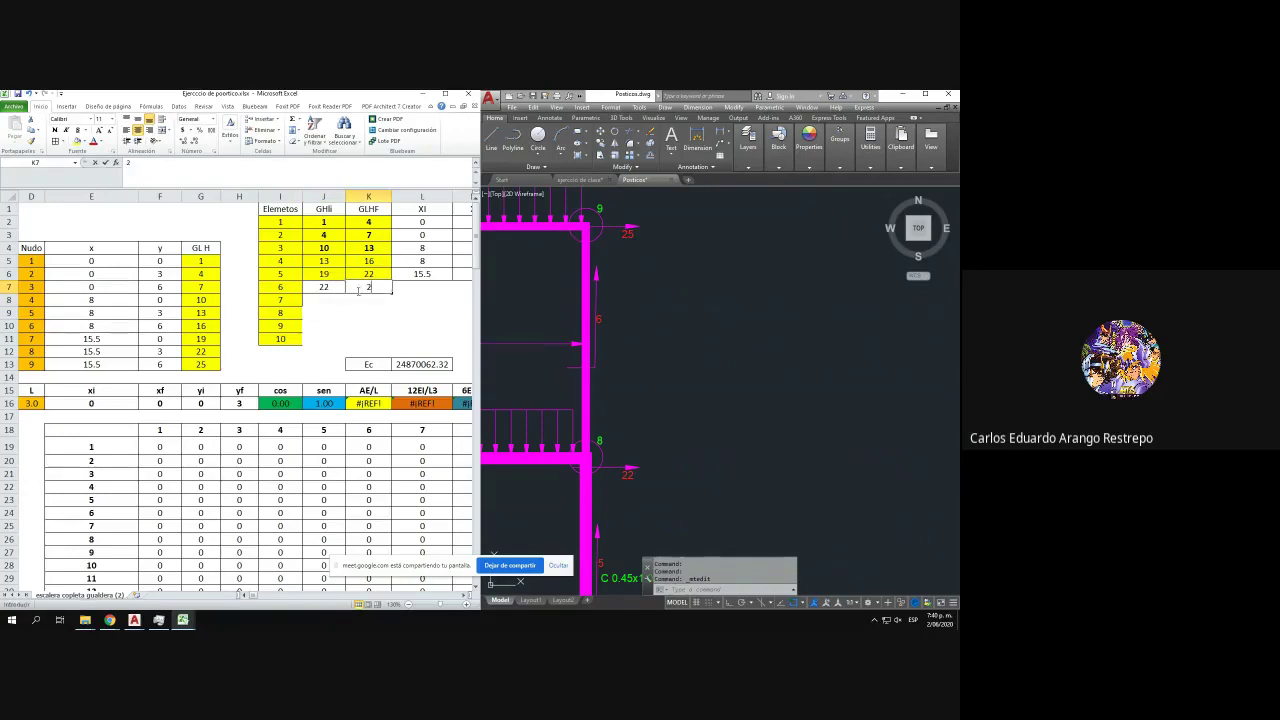
{"action": "type", "text": "65"}
{"action": "key", "text": "Return"}
- Set GHli to 4 and GLHF to 13 for element 7, the lower beam between nodes 2 and 5
{"action": "scroll", "coordinate": [703, 364], "scroll_direction": "down", "scroll_amount": 2}
{"action": "left_click_drag", "start_coordinate": [658, 398], "coordinate": [884, 402]}
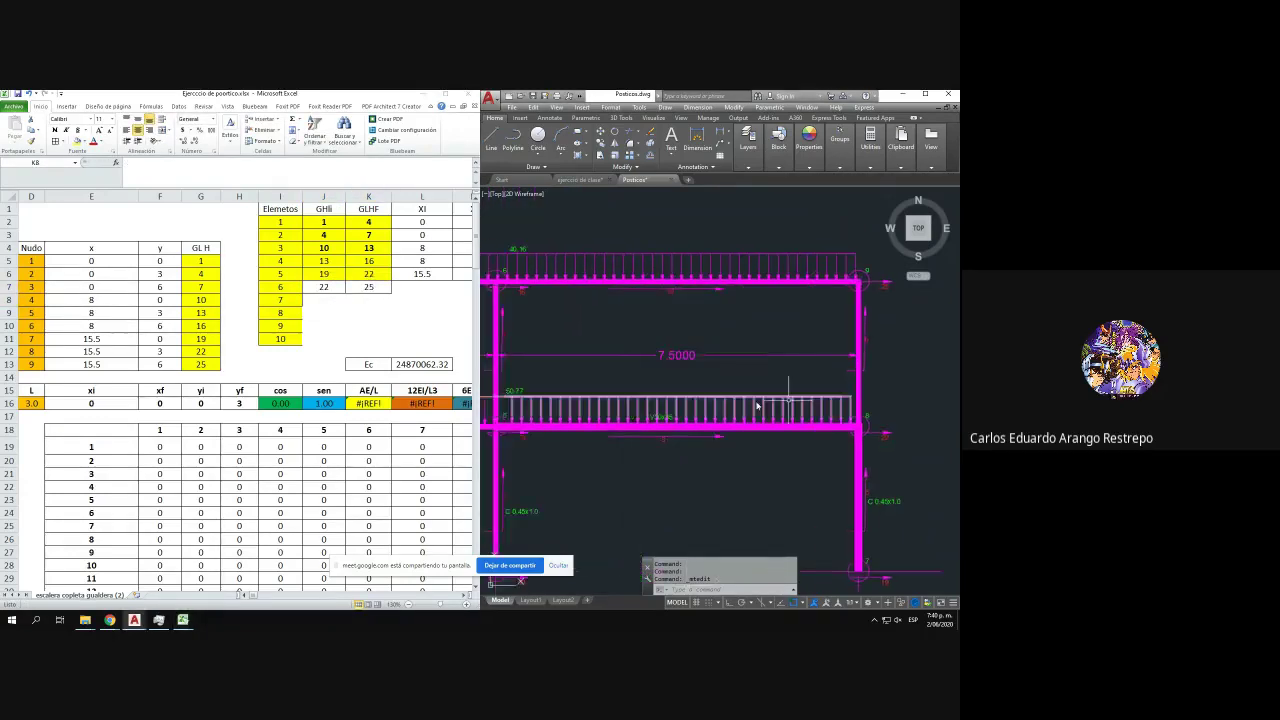
{"action": "left_click_drag", "start_coordinate": [610, 418], "coordinate": [873, 423]}
{"action": "left_click_drag", "start_coordinate": [491, 437], "coordinate": [648, 443]}
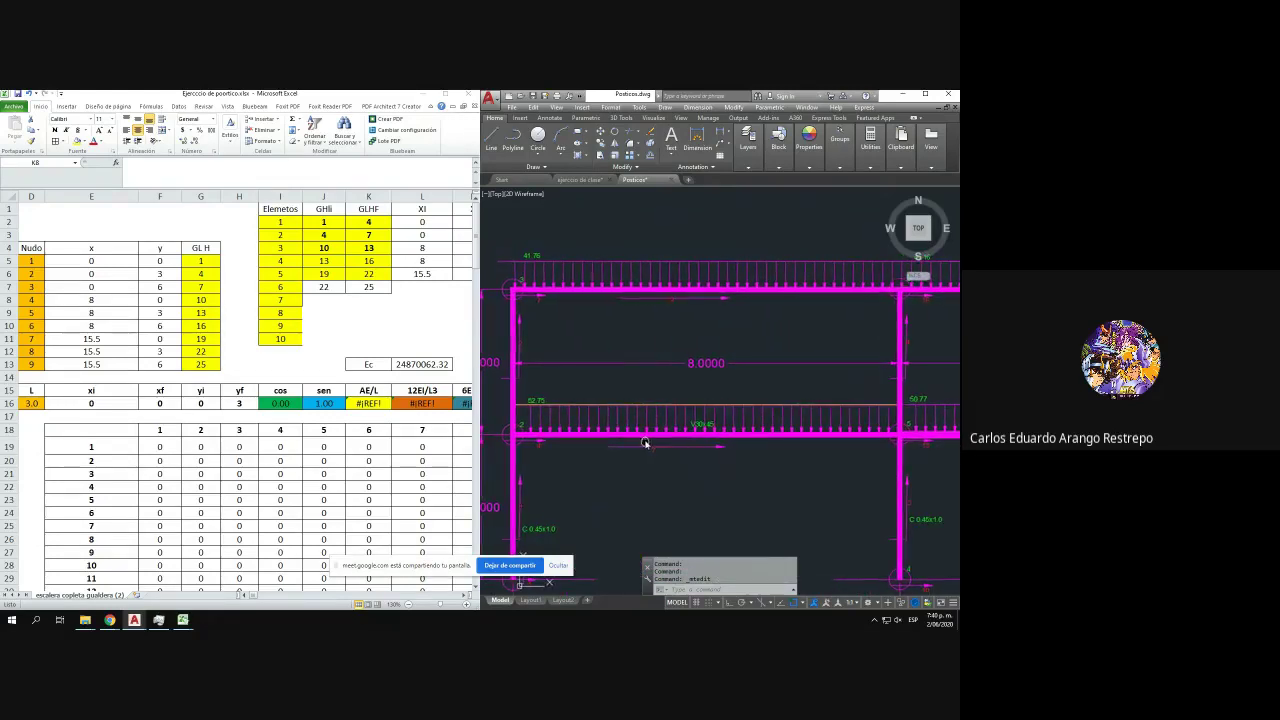
{"action": "scroll", "coordinate": [514, 434], "scroll_direction": "up", "scroll_amount": 2}
{"action": "scroll", "coordinate": [576, 451], "scroll_direction": "down", "scroll_amount": 4}
{"action": "scroll", "coordinate": [576, 451], "scroll_direction": "up", "scroll_amount": 3}
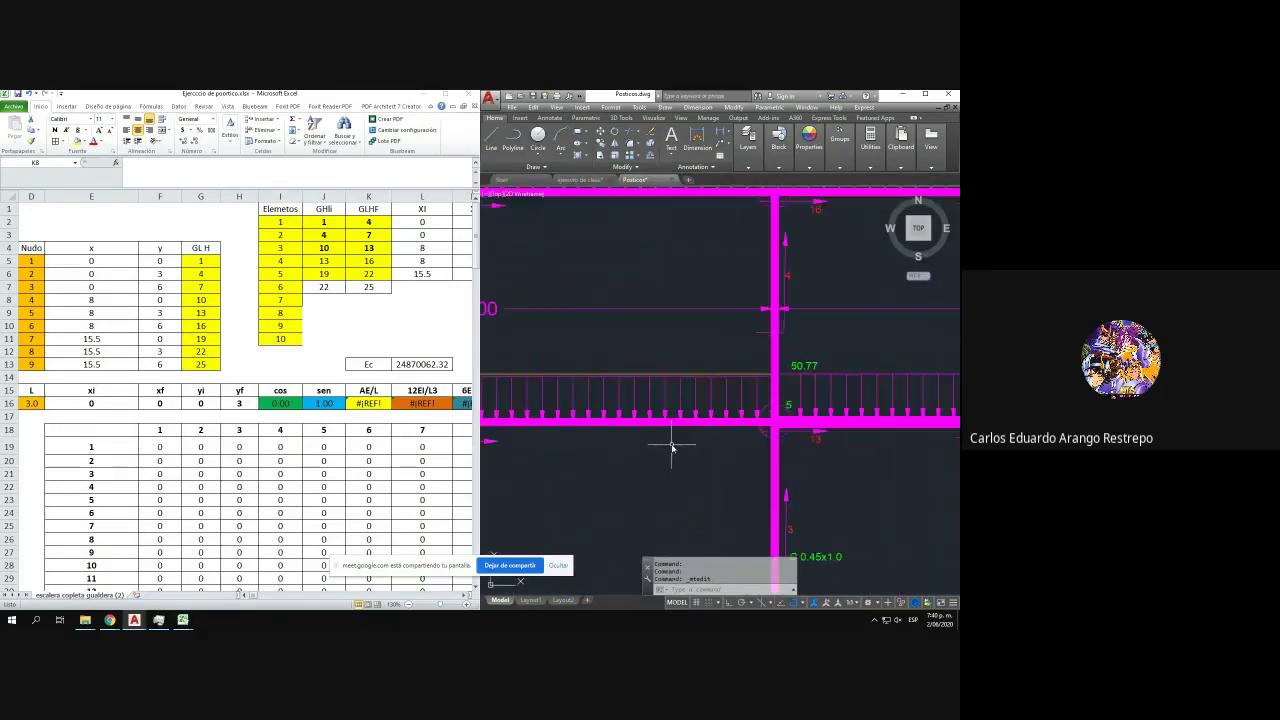
{"action": "scroll", "coordinate": [711, 451], "scroll_direction": "down", "scroll_amount": 3}
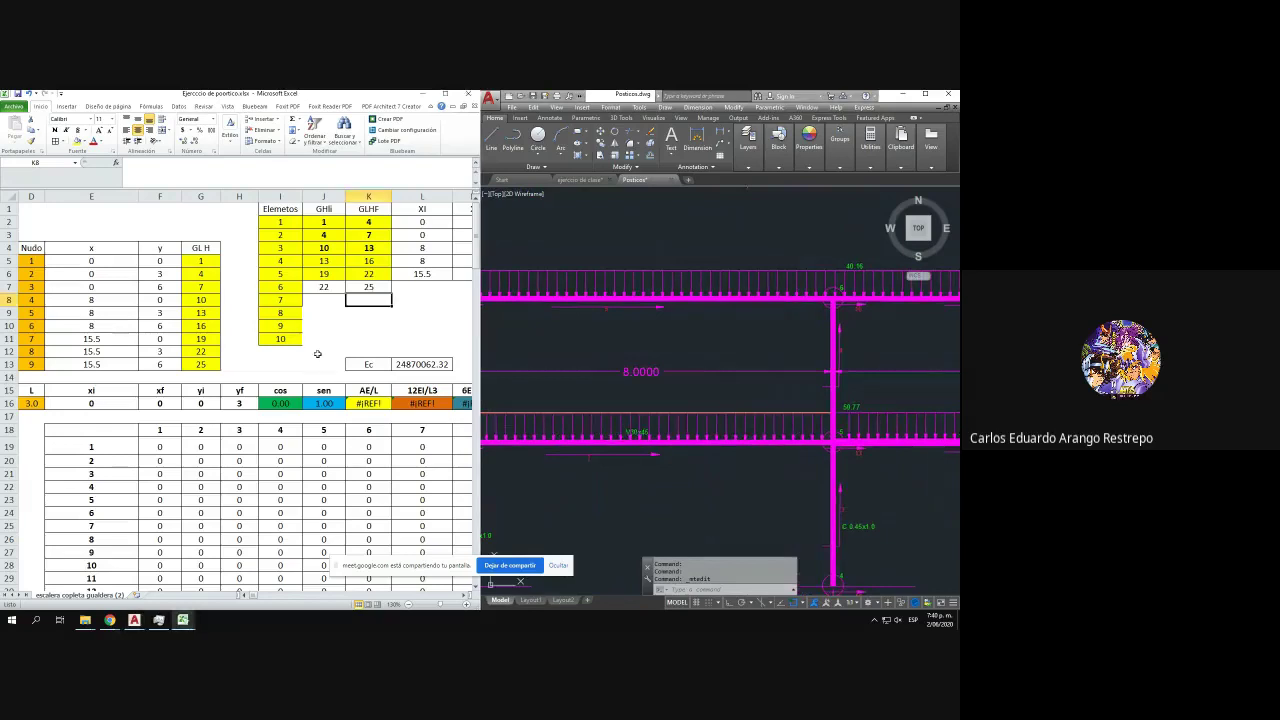
{"action": "left_click", "coordinate": [321, 300]}
{"action": "key", "text": "Right"}
{"action": "type", "text": "13"}
{"action": "key", "text": "Return"}
- Set GHli to 13 and GLHF to 22 for element 8, the lower beam between nodes 5 and 8
{"action": "left_click", "coordinate": [575, 366]}
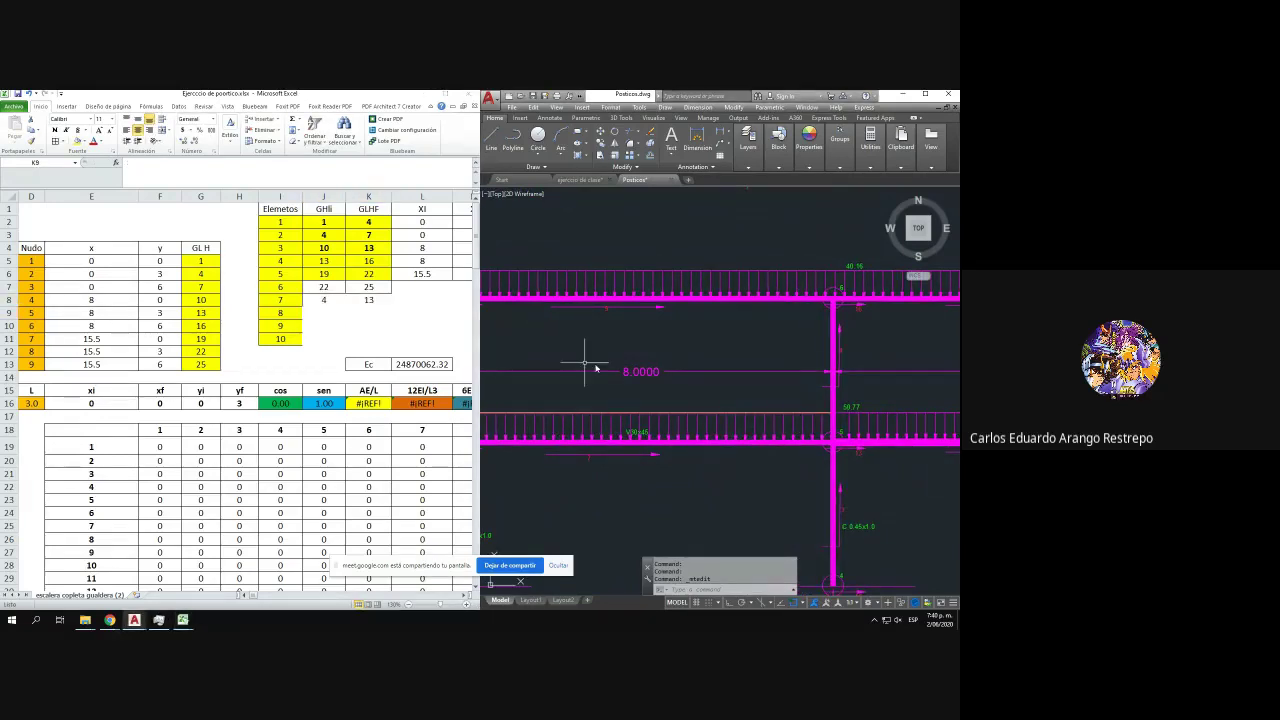
{"action": "scroll", "coordinate": [588, 365], "scroll_direction": "down", "scroll_amount": 5}
{"action": "scroll", "coordinate": [811, 366], "scroll_direction": "up", "scroll_amount": 5}
{"action": "scroll", "coordinate": [757, 374], "scroll_direction": "up", "scroll_amount": 5}
{"action": "scroll", "coordinate": [757, 374], "scroll_direction": "down", "scroll_amount": 5}
{"action": "mouse_move", "coordinate": [766, 378]}
{"action": "left_mouse_down"}
{"action": "mouse_move", "coordinate": [784, 403]}
{"action": "mouse_move", "coordinate": [920, 406]}
{"action": "left_mouse_up"}
{"action": "scroll", "coordinate": [918, 405], "scroll_direction": "down", "scroll_amount": 4}
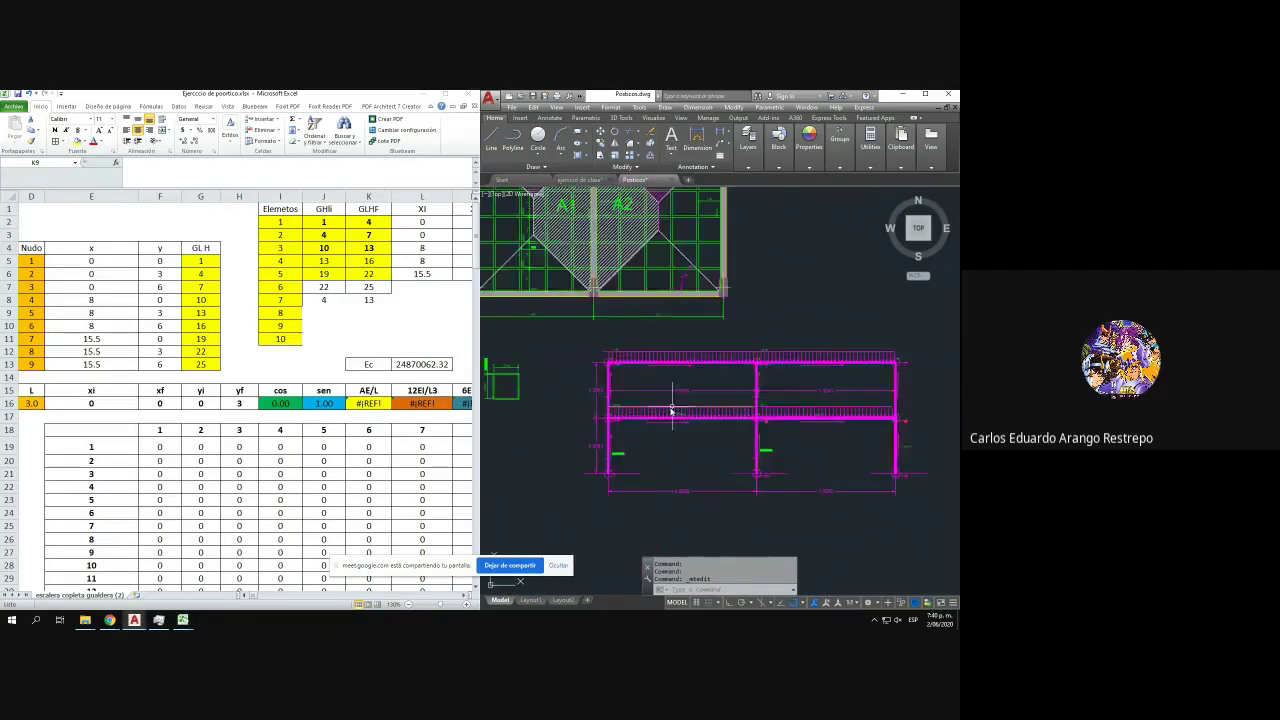
{"action": "scroll", "coordinate": [655, 413], "scroll_direction": "up", "scroll_amount": 5}
{"action": "left_click_drag", "start_coordinate": [591, 429], "coordinate": [677, 439]}
{"action": "left_click_drag", "start_coordinate": [800, 431], "coordinate": [508, 400]}
{"action": "scroll", "coordinate": [795, 416], "scroll_direction": "down", "scroll_amount": 4}
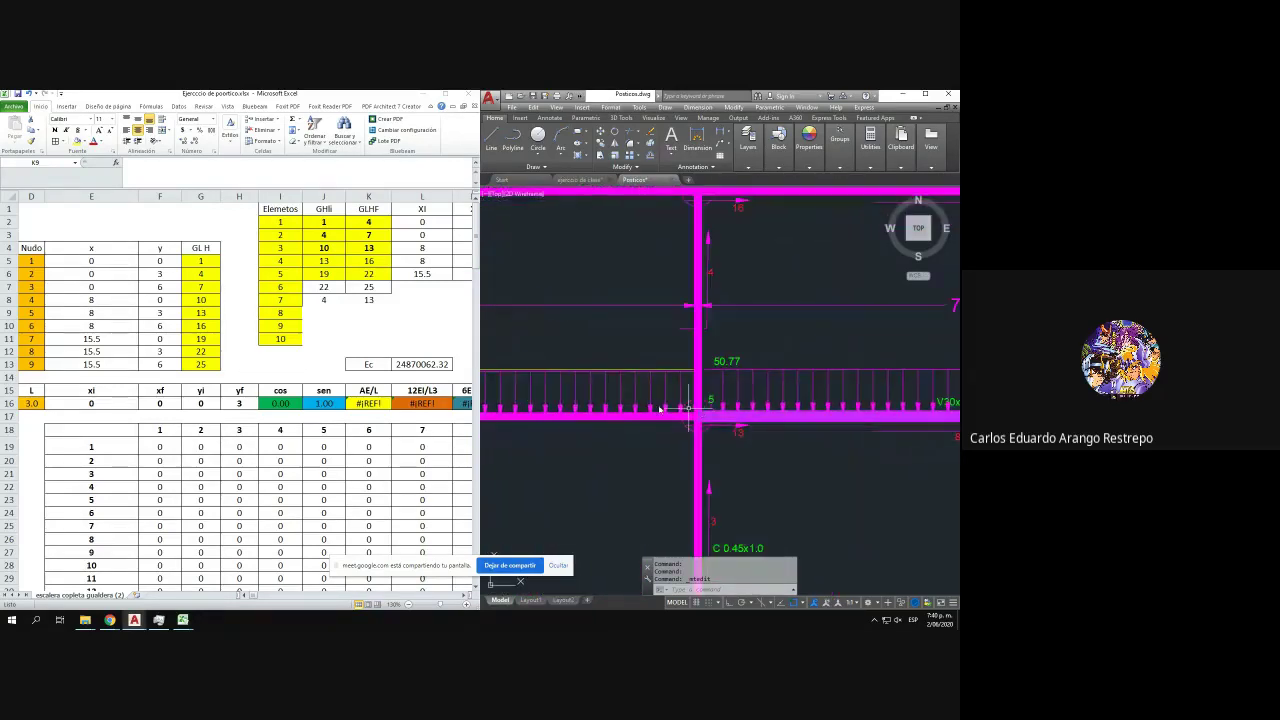
{"action": "scroll", "coordinate": [741, 384], "scroll_direction": "up", "scroll_amount": 4}
{"action": "scroll", "coordinate": [741, 384], "scroll_direction": "down", "scroll_amount": 3}
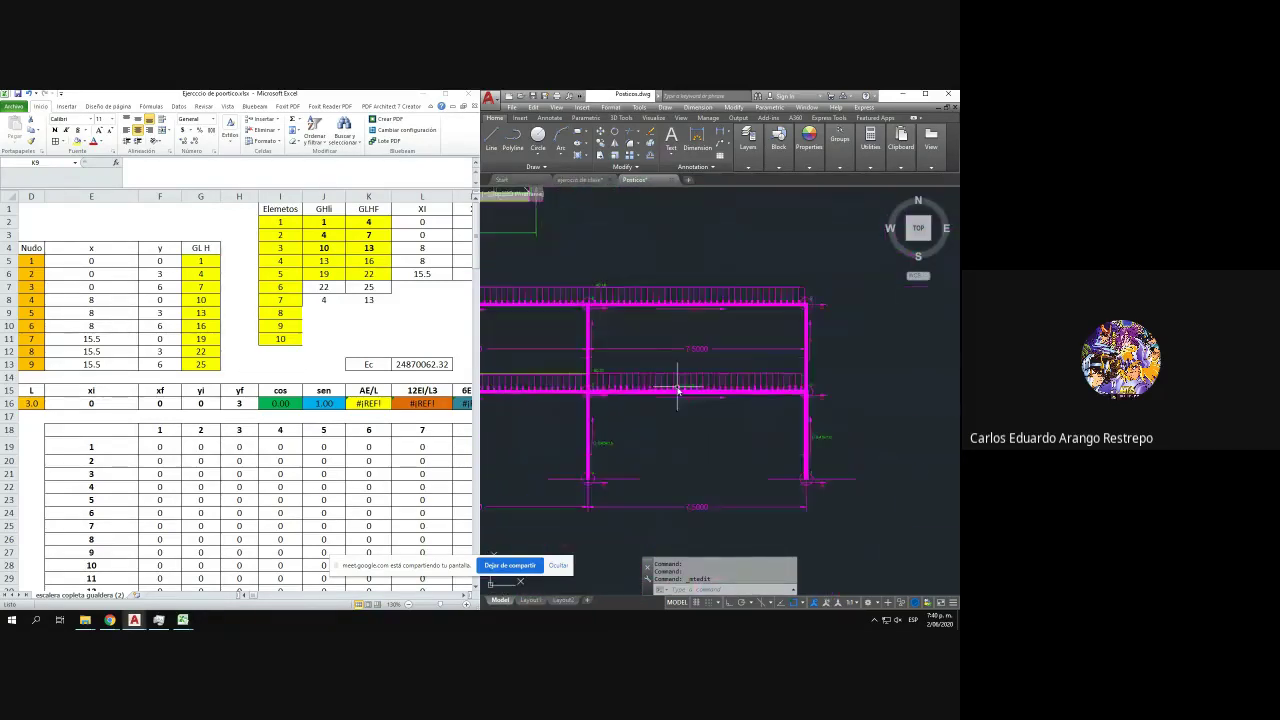
{"action": "scroll", "coordinate": [686, 391], "scroll_direction": "up", "scroll_amount": 3}
{"action": "scroll", "coordinate": [720, 395], "scroll_direction": "down", "scroll_amount": 2}
{"action": "left_click", "coordinate": [367, 312]}
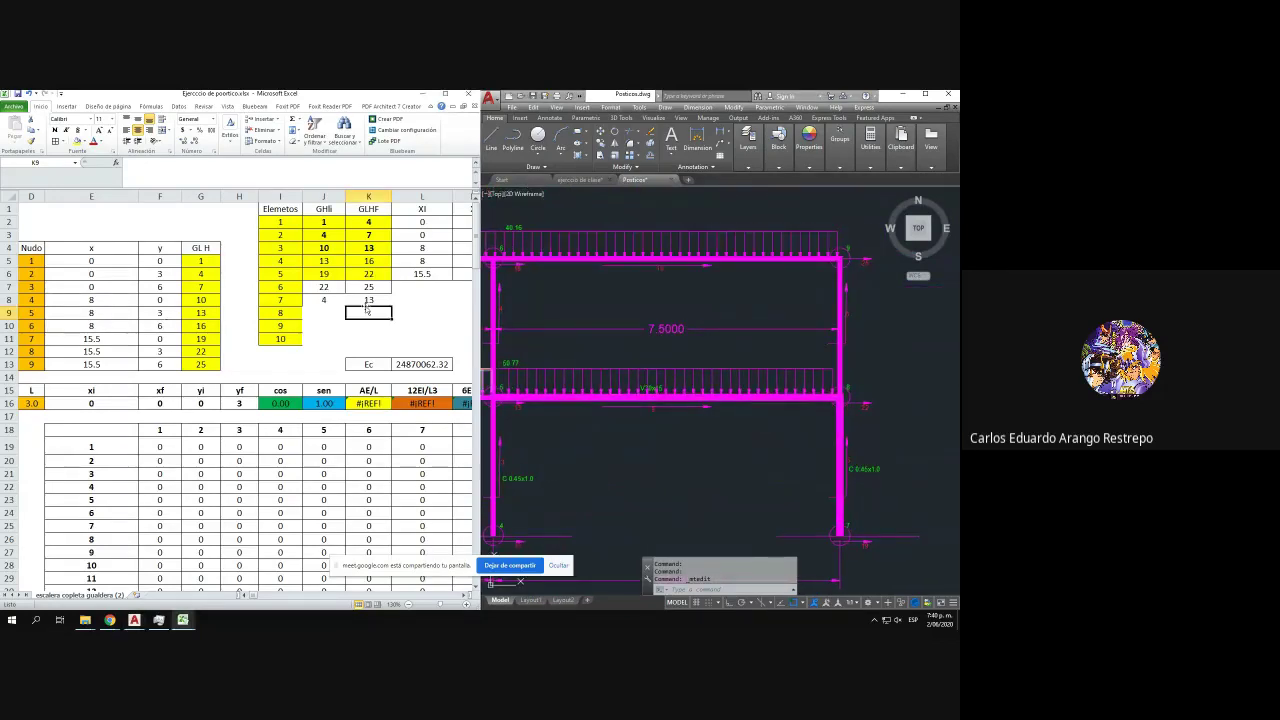
{"action": "left_click", "coordinate": [320, 314]}
{"action": "type", "text": "13"}
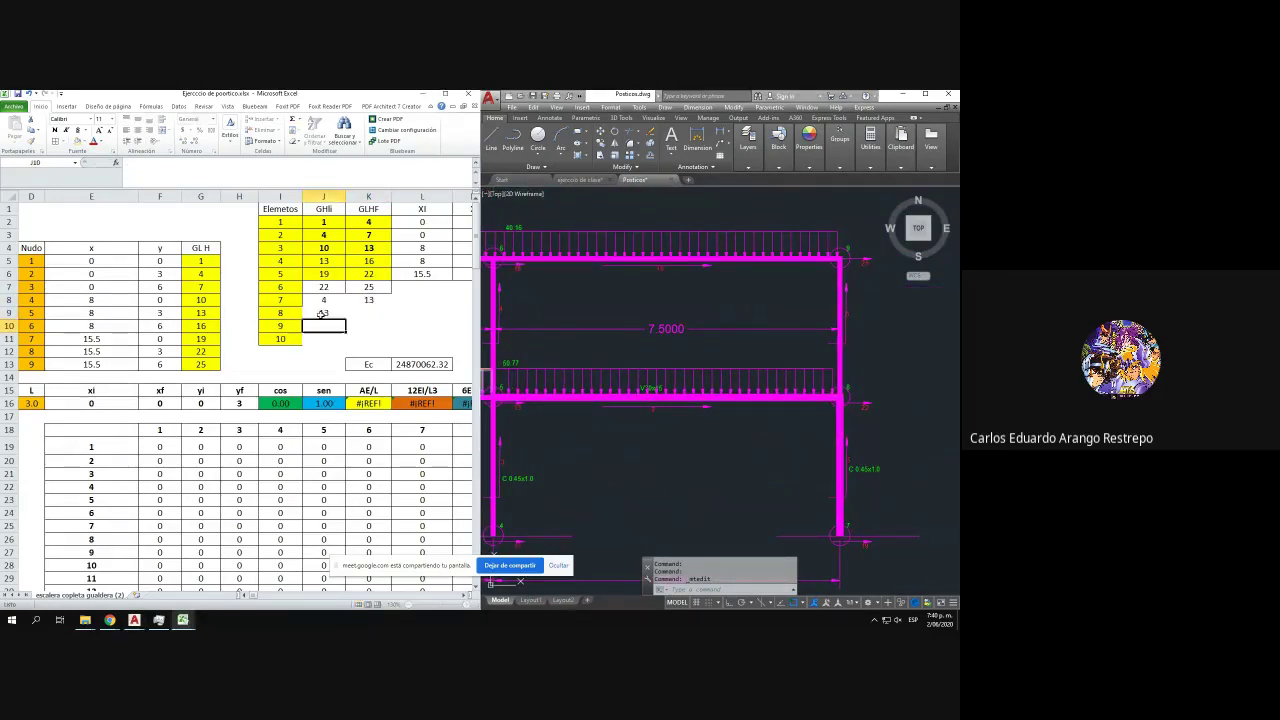
{"action": "key", "text": "Tab"}
{"action": "type", "text": "22"}
{"action": "key", "text": "Return"}
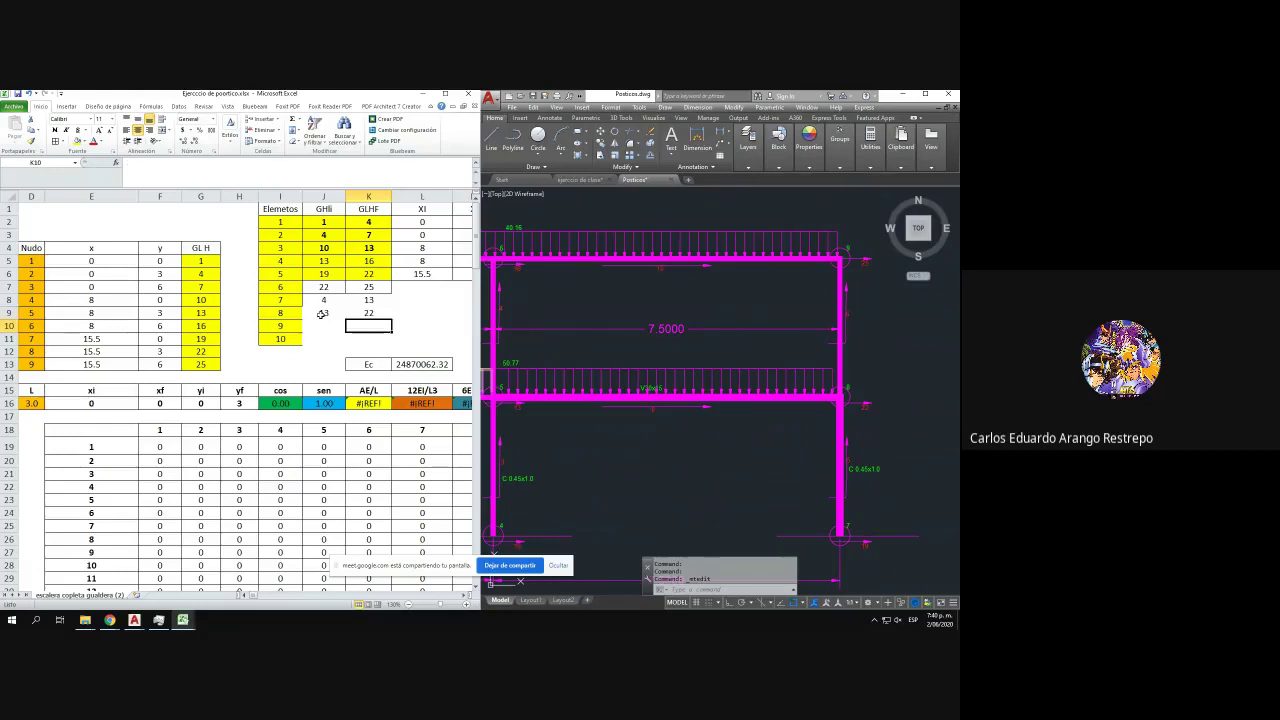
- Set GHli to 7 and GLHF to 16 for element 9, the upper beam between nodes 3 and 6
{"action": "scroll", "coordinate": [708, 462], "scroll_direction": "up", "scroll_amount": 2}
{"action": "left_click_drag", "start_coordinate": [707, 461], "coordinate": [757, 466]}
{"action": "scroll", "coordinate": [600, 434], "scroll_direction": "up", "scroll_amount": 2}
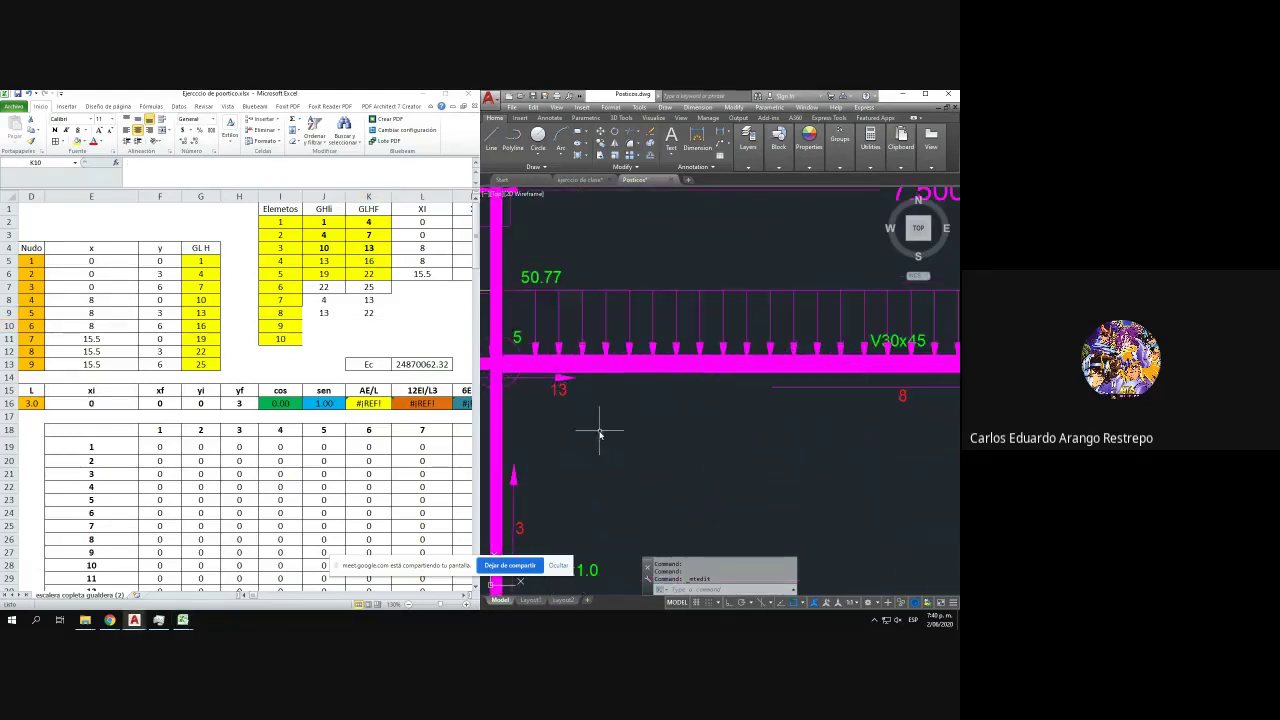
{"action": "scroll", "coordinate": [602, 436], "scroll_direction": "down", "scroll_amount": 3}
{"action": "left_click_drag", "start_coordinate": [866, 452], "coordinate": [730, 449]}
{"action": "scroll", "coordinate": [814, 428], "scroll_direction": "up", "scroll_amount": 3}
{"action": "scroll", "coordinate": [814, 428], "scroll_direction": "down", "scroll_amount": 4}
{"action": "left_click_drag", "start_coordinate": [729, 397], "coordinate": [899, 447]}
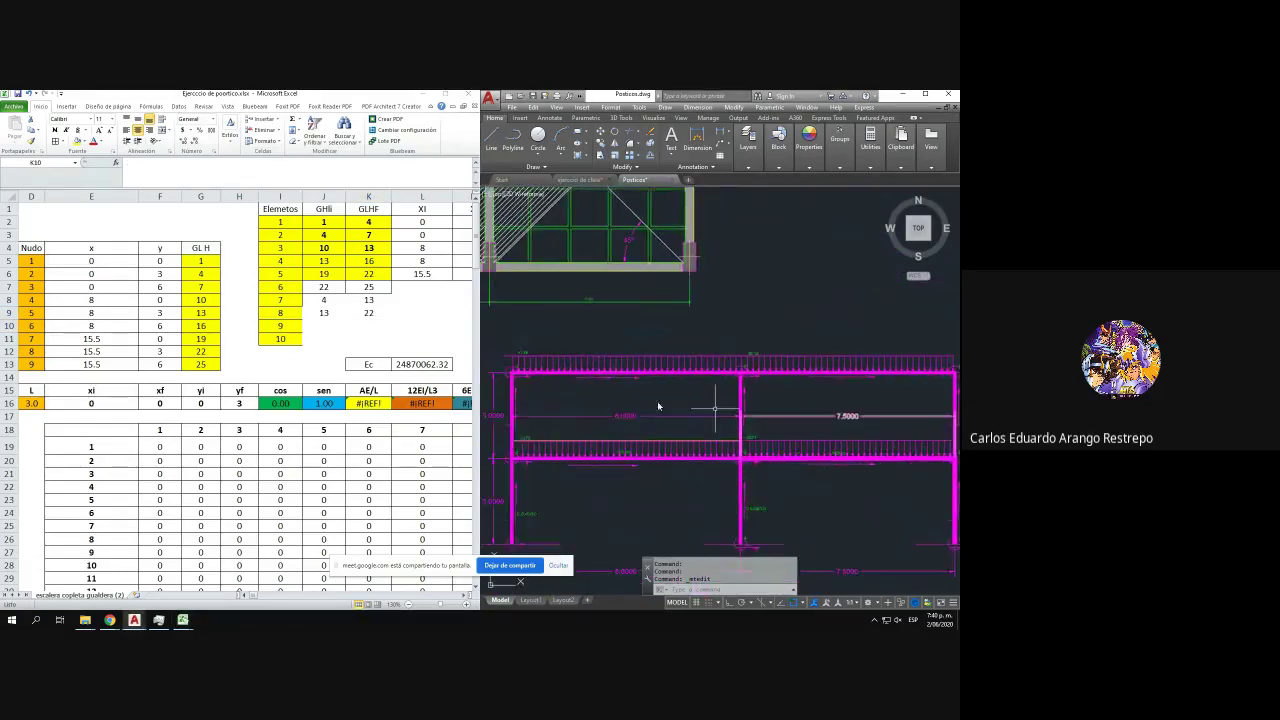
{"action": "left_click_drag", "start_coordinate": [500, 376], "coordinate": [555, 388]}
{"action": "scroll", "coordinate": [520, 386], "scroll_direction": "up", "scroll_amount": 4}
{"action": "mouse_move", "coordinate": [674, 406]}
{"action": "left_mouse_down"}
{"action": "mouse_move", "coordinate": [568, 409]}
{"action": "mouse_move", "coordinate": [581, 411]}
{"action": "left_mouse_up"}
{"action": "scroll", "coordinate": [570, 410], "scroll_direction": "down", "scroll_amount": 2}
{"action": "left_click", "coordinate": [333, 325]}
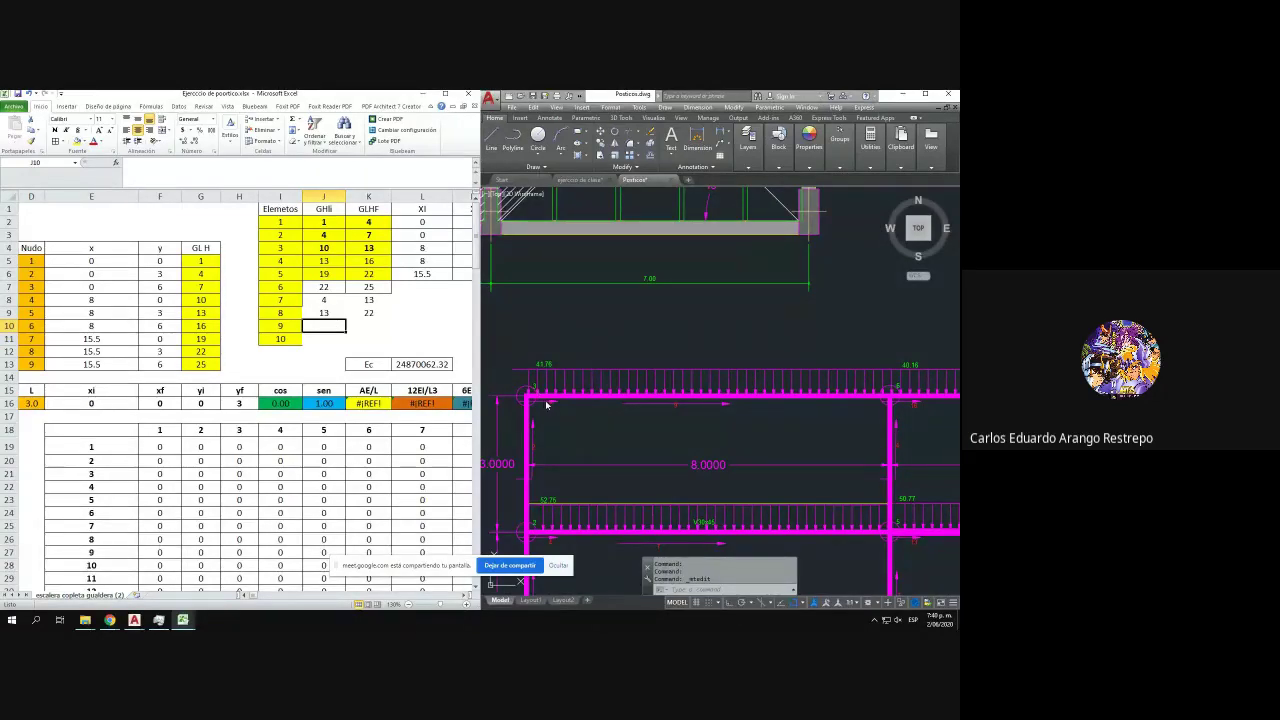
{"action": "scroll", "coordinate": [671, 406], "scroll_direction": "up", "scroll_amount": 2}
{"action": "scroll", "coordinate": [671, 406], "scroll_direction": "down", "scroll_amount": 2}
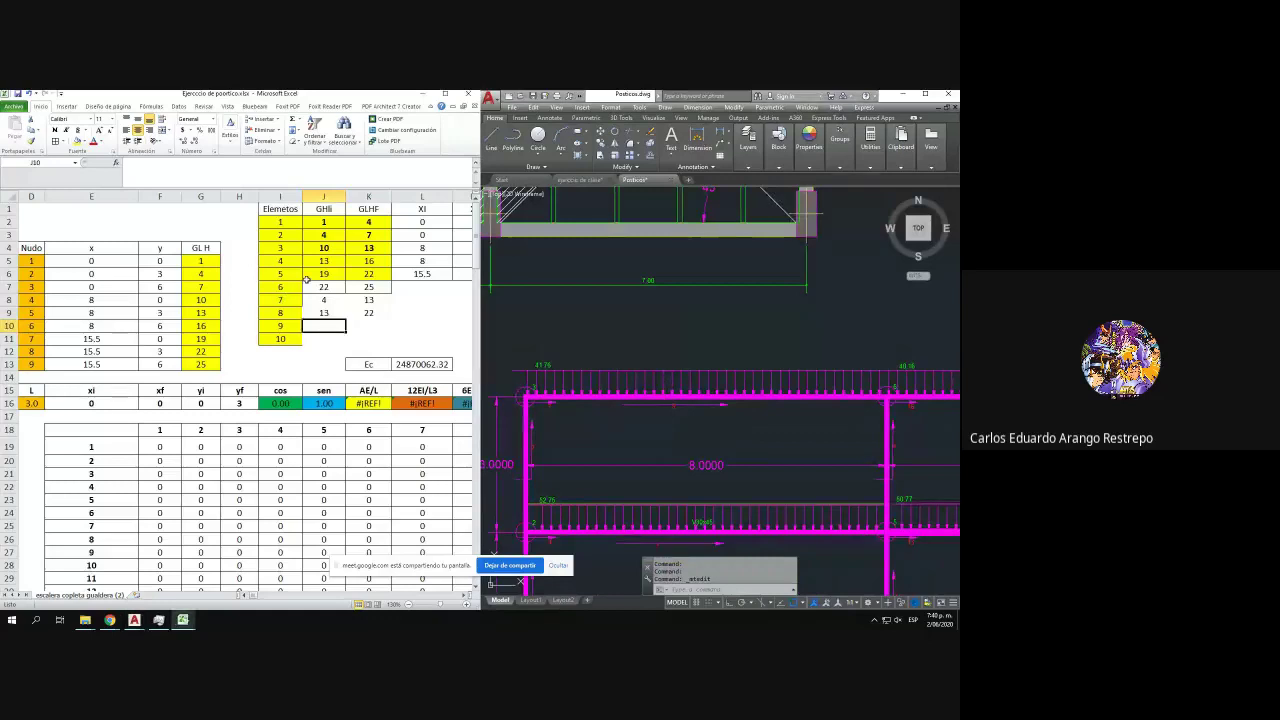
{"action": "type", "text": "7"}
{"action": "key", "text": "Tab"}
{"action": "type", "text": "16"}
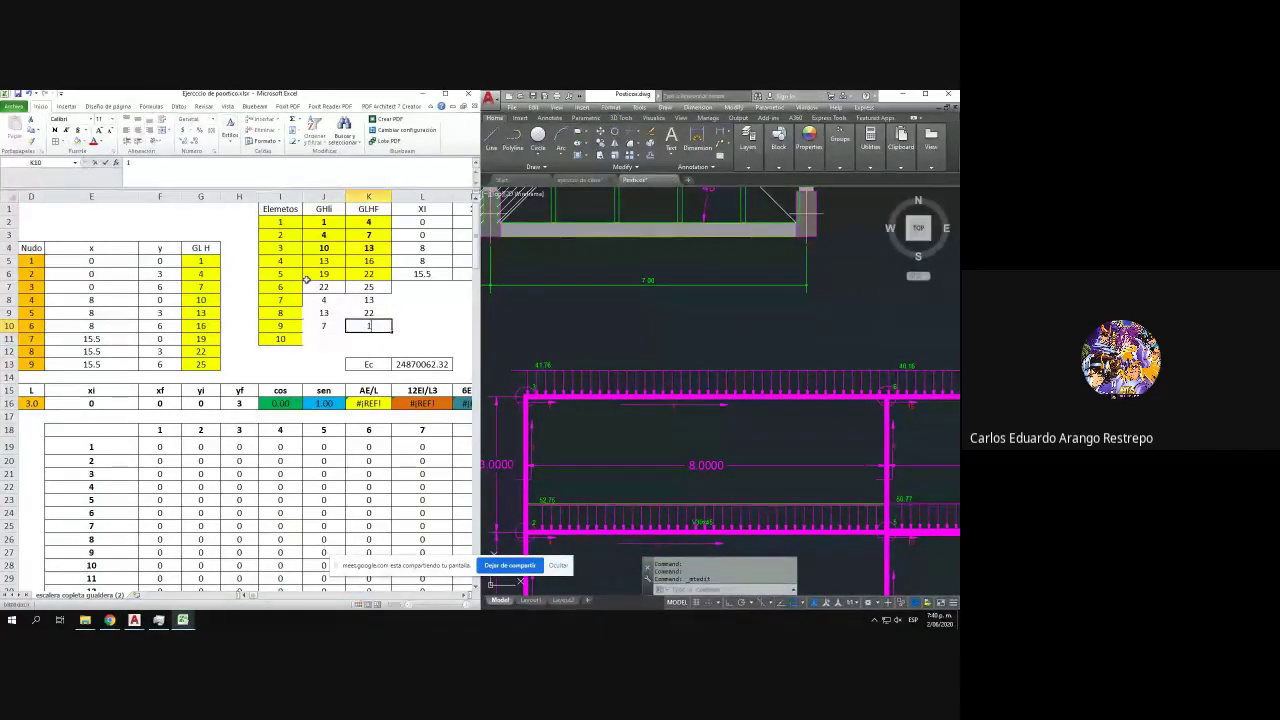
{"action": "key", "text": "Return"}
- Set GHli to 16 for element 10, the upper beam starting at node 6 in the AutoCAD drawing
{"action": "scroll", "coordinate": [525, 401], "scroll_direction": "up", "scroll_amount": 3}
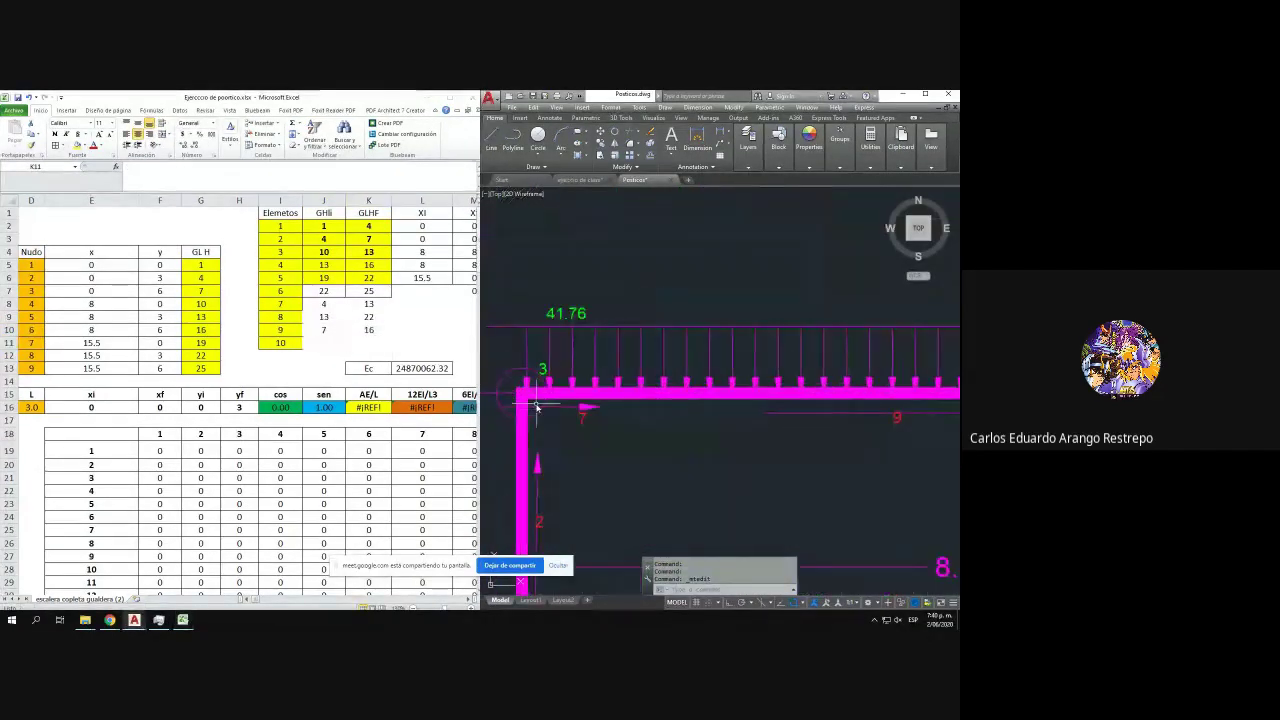
{"action": "scroll", "coordinate": [580, 408], "scroll_direction": "down", "scroll_amount": 4}
{"action": "scroll", "coordinate": [852, 402], "scroll_direction": "up", "scroll_amount": 3}
{"action": "scroll", "coordinate": [902, 390], "scroll_direction": "up", "scroll_amount": 3}
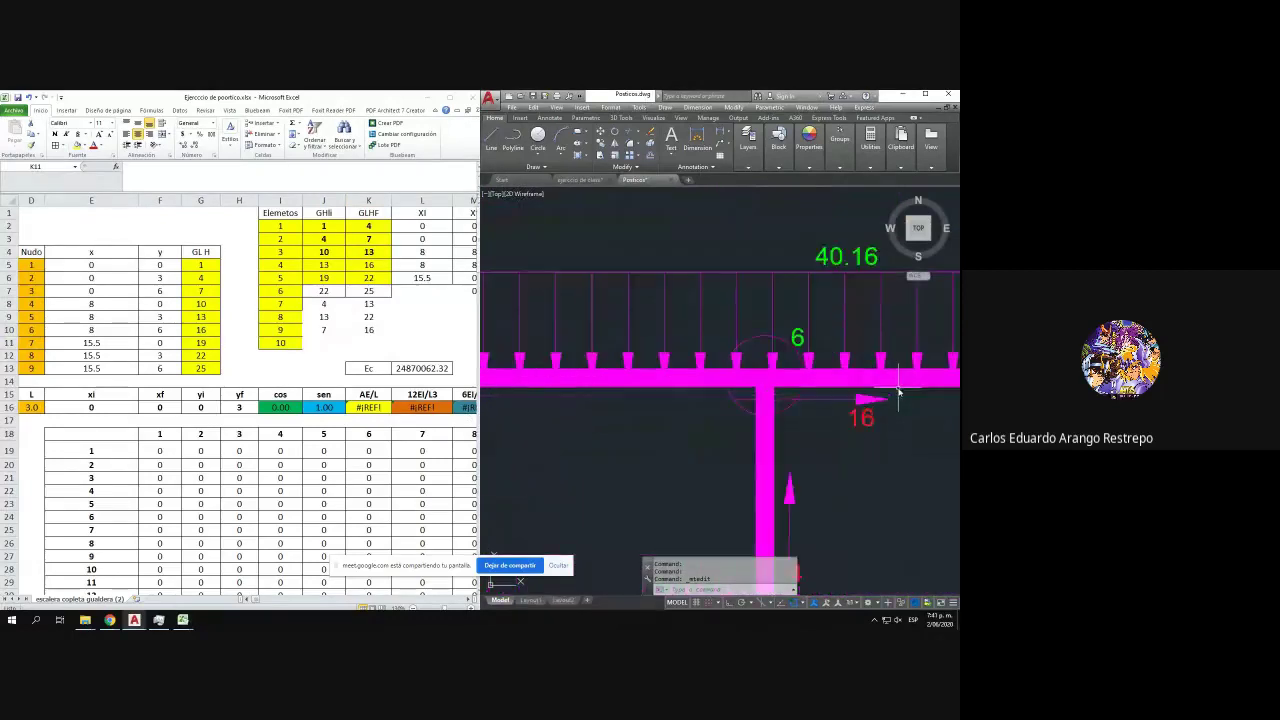
{"action": "scroll", "coordinate": [900, 395], "scroll_direction": "down", "scroll_amount": 5}
{"action": "left_click_drag", "start_coordinate": [900, 397], "coordinate": [715, 403]}
{"action": "left_click_drag", "start_coordinate": [862, 415], "coordinate": [737, 409]}
{"action": "scroll", "coordinate": [573, 393], "scroll_direction": "up", "scroll_amount": 3}
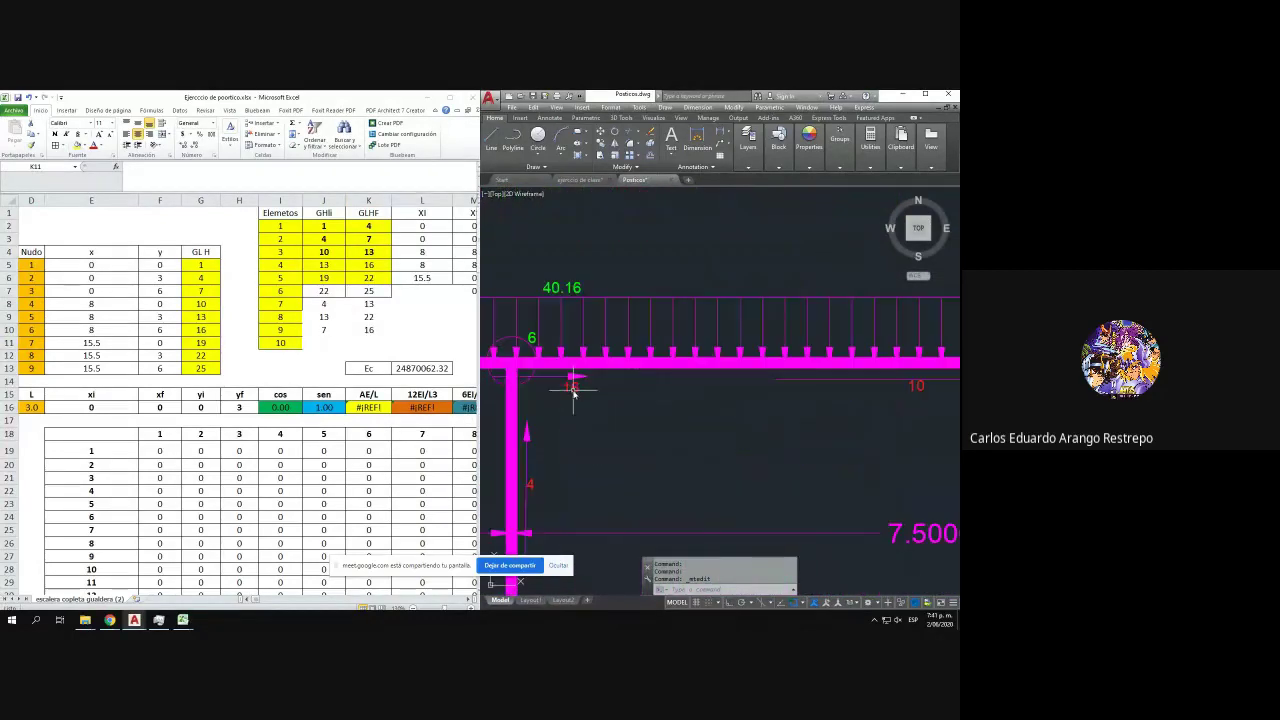
{"action": "left_click", "coordinate": [310, 342]}
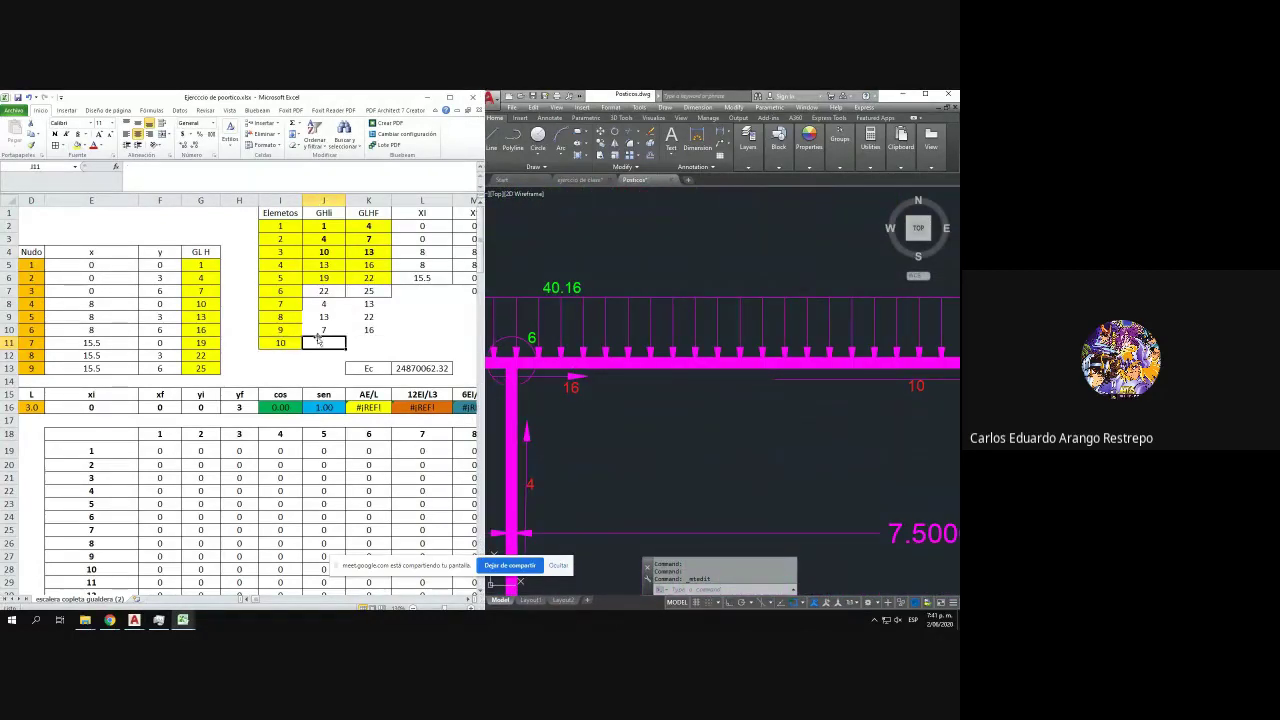
{"action": "type", "text": "16"}
{"action": "key", "text": "Return"}
- Set GLHF to 25 for element 10, reading the degree of freedom at node 9 in the drawing
{"action": "scroll", "coordinate": [614, 400], "scroll_direction": "down", "scroll_amount": 2}
{"action": "scroll", "coordinate": [863, 414], "scroll_direction": "up", "scroll_amount": 3}
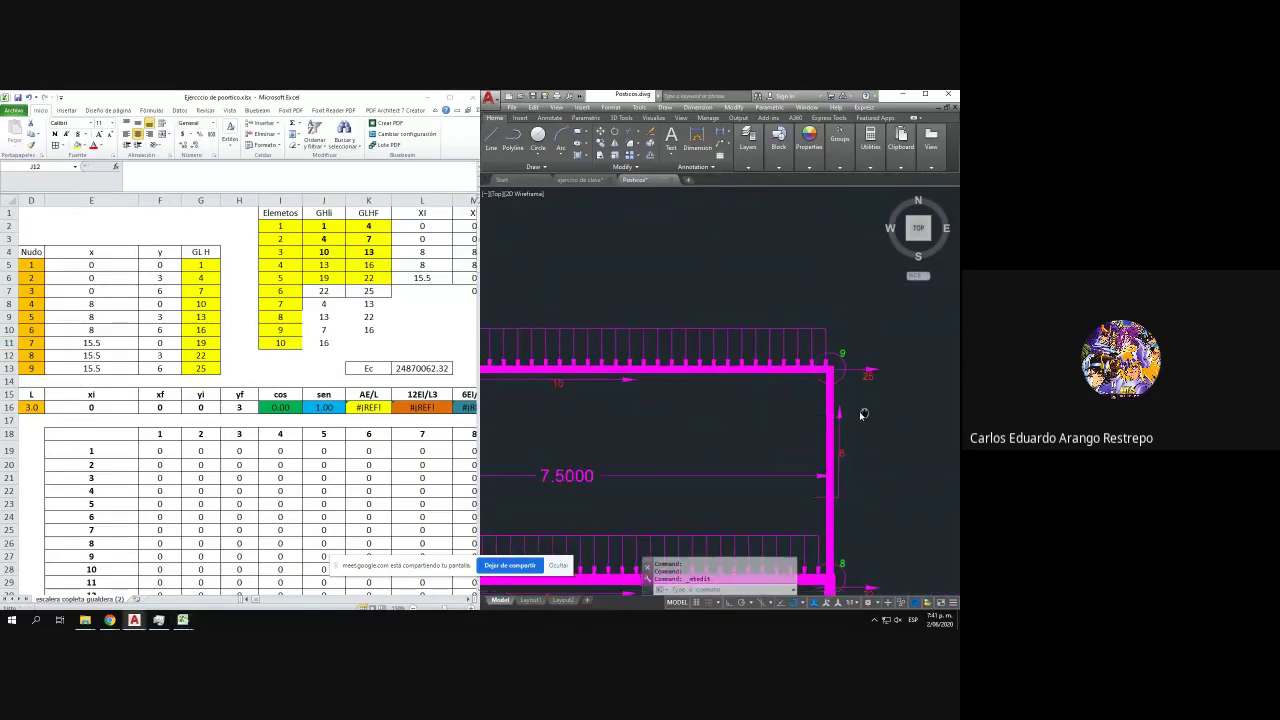
{"action": "left_click_drag", "start_coordinate": [862, 414], "coordinate": [836, 411]}
{"action": "left_click", "coordinate": [366, 342]}
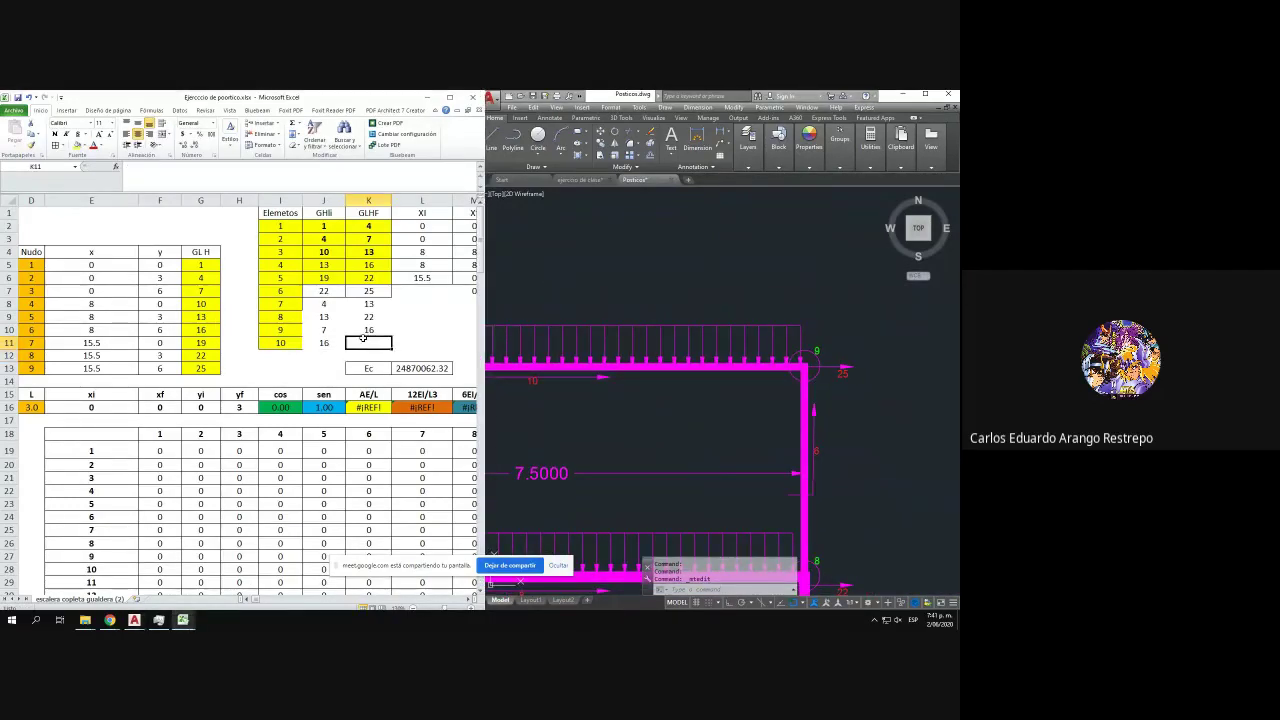
{"action": "type", "text": "25"}
{"action": "key", "text": "Return"}
- Apply cell borders and a yellow fill to the GHli and GLHF values of all ten elements, J2:K11
{"action": "left_click_drag", "start_coordinate": [330, 227], "coordinate": [354, 344]}
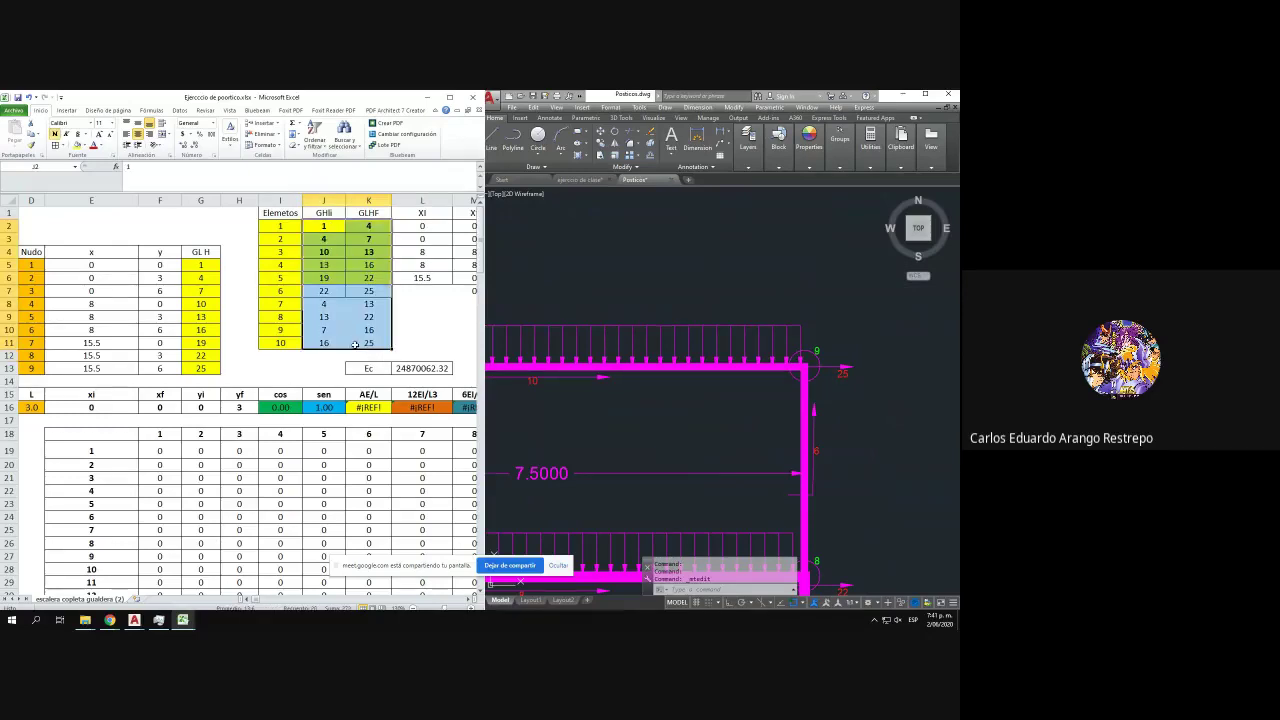
{"action": "left_click", "coordinate": [56, 146]}
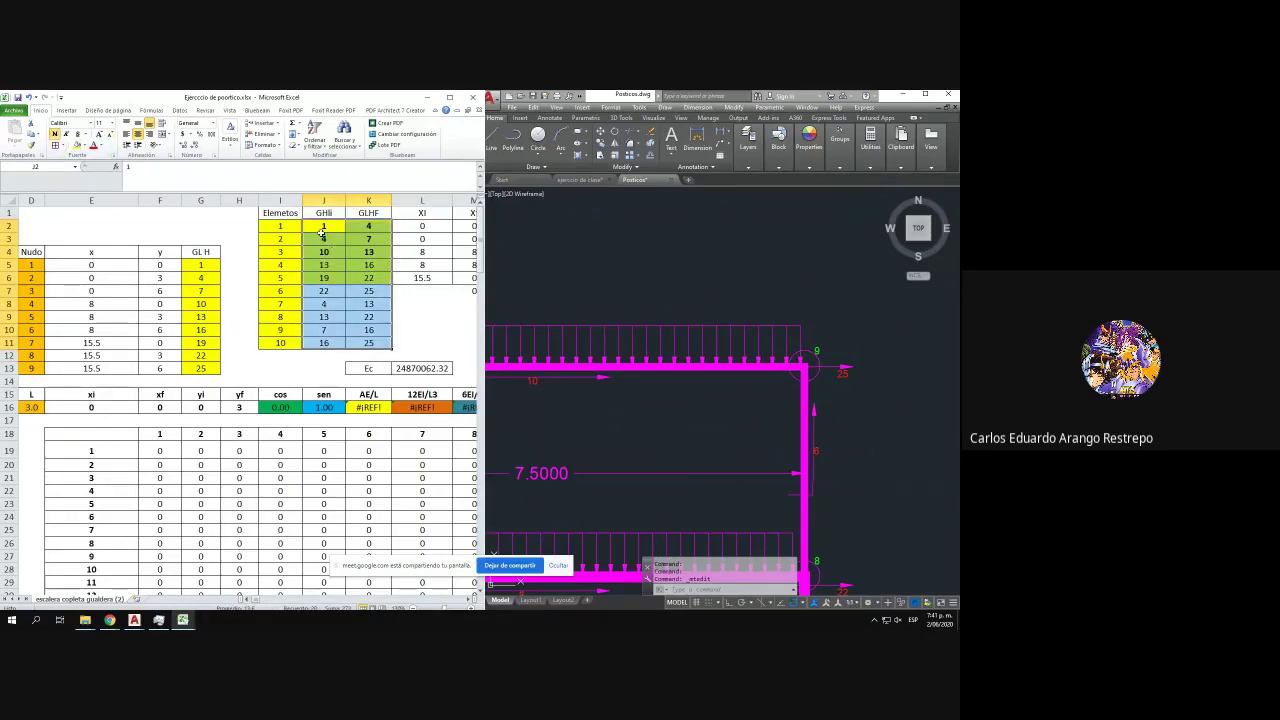
{"action": "left_click_drag", "start_coordinate": [322, 231], "coordinate": [363, 342]}
{"action": "left_click", "coordinate": [77, 145]}
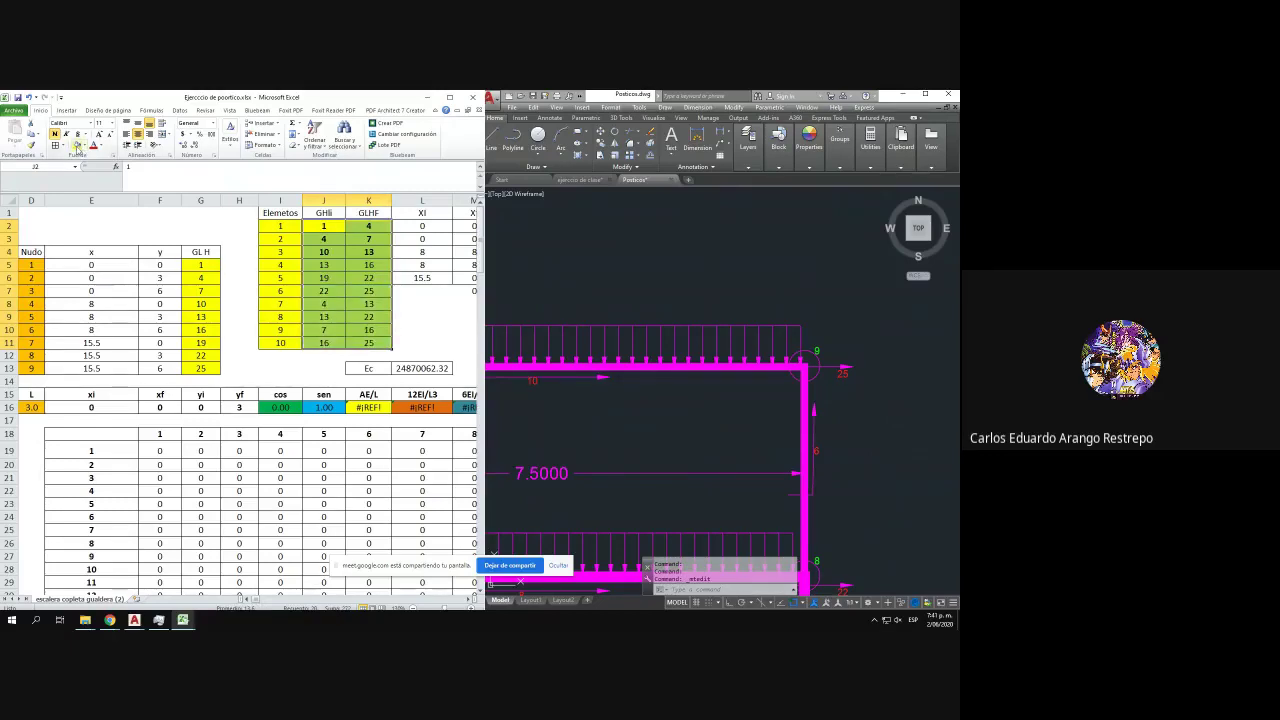
- Change the Xi formula in L2 to =SUMAR.SI($G$5:$G$13;J2;$E$5:$E$13) and fill it down to element 10 in L11
{"action": "left_click", "coordinate": [450, 97]}
{"action": "left_click", "coordinate": [422, 224]}
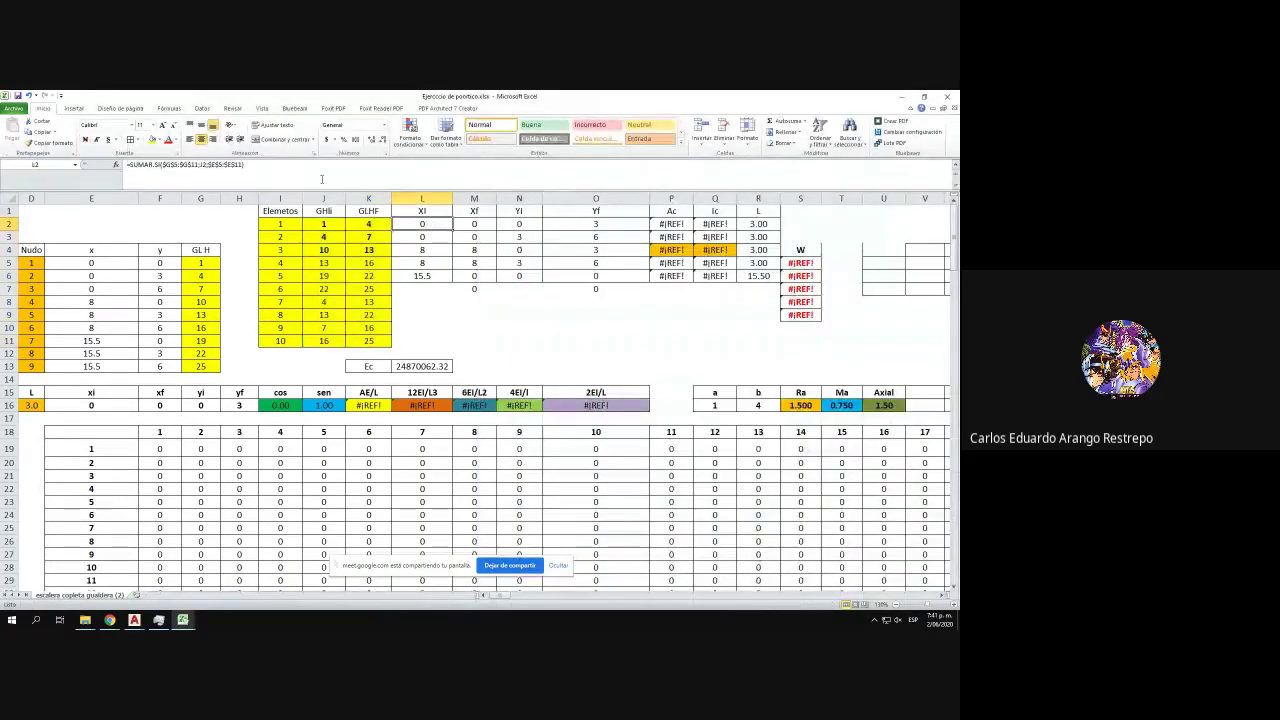
{"action": "left_click", "coordinate": [284, 166]}
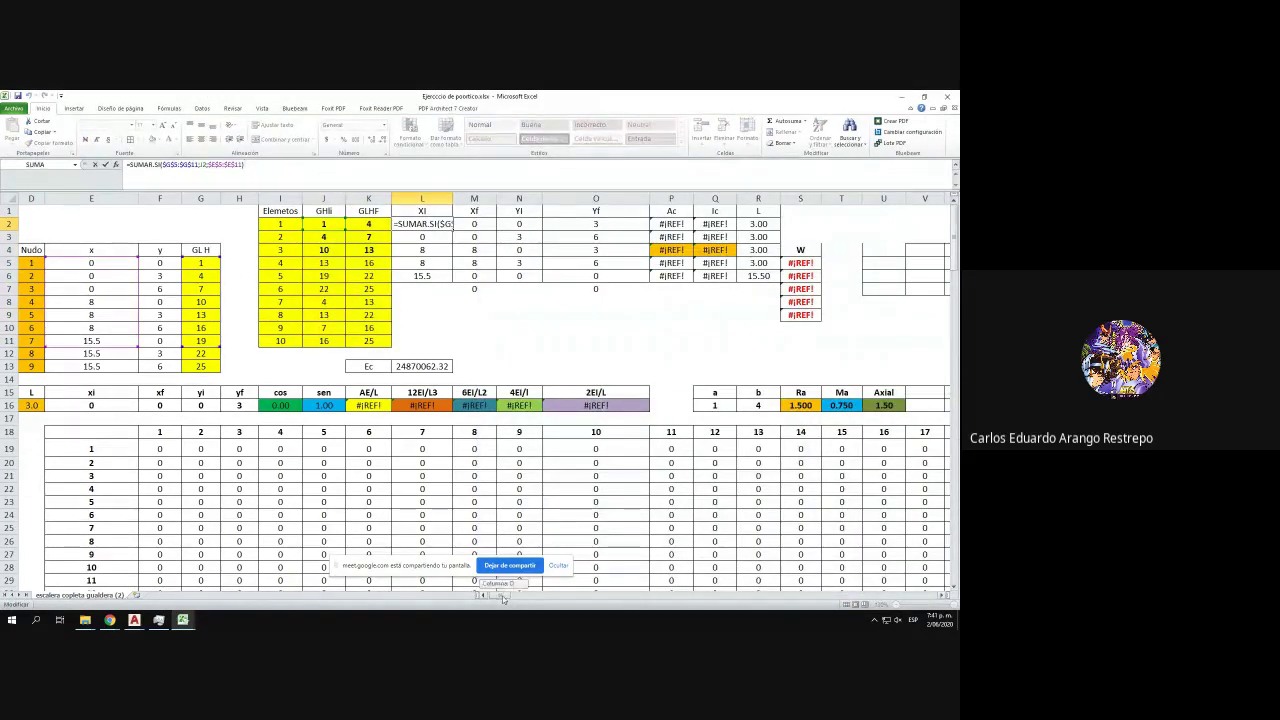
{"action": "left_click_drag", "start_coordinate": [504, 599], "coordinate": [494, 598]}
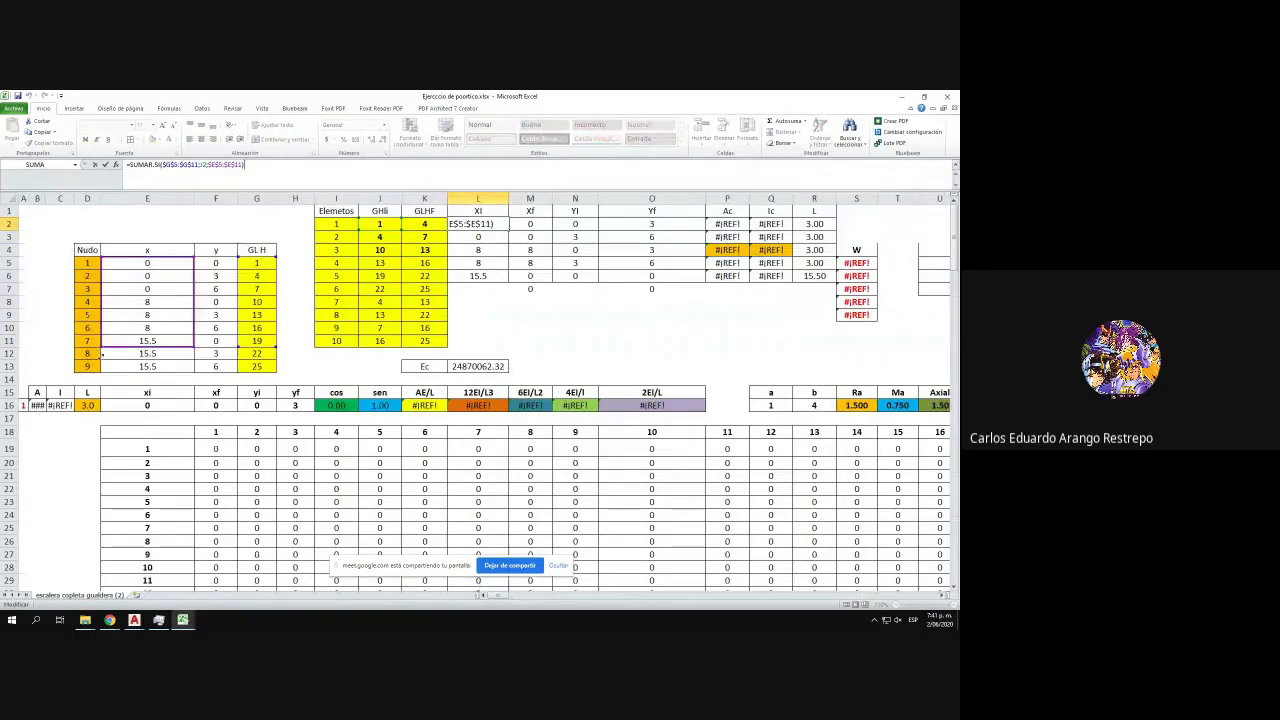
{"action": "left_click_drag", "start_coordinate": [102, 353], "coordinate": [101, 374]}
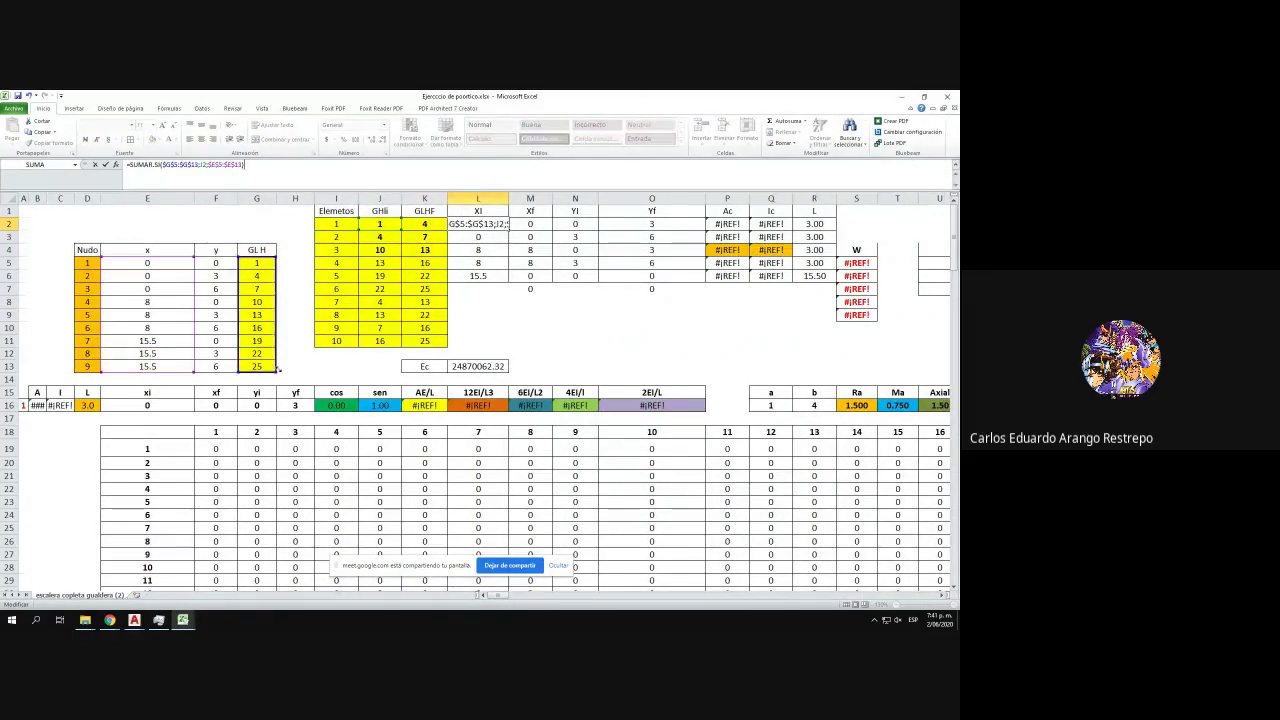
{"action": "key", "text": "ctrl+Return"}
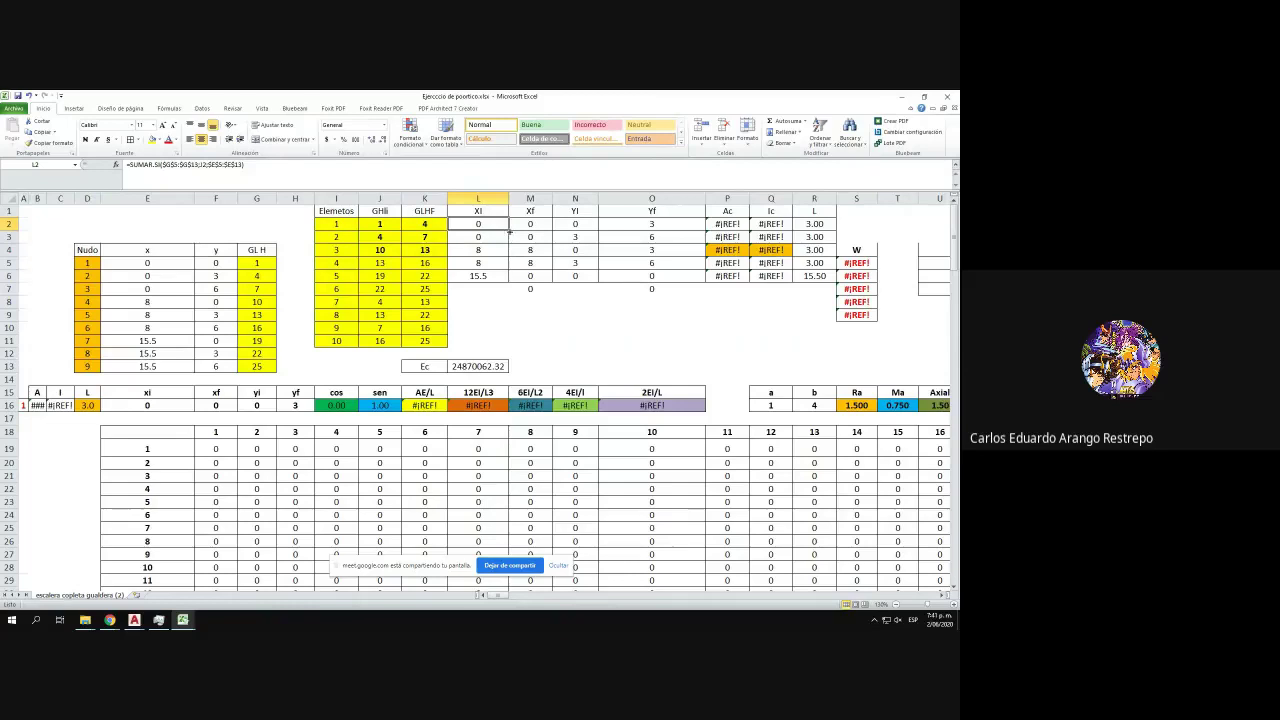
{"action": "left_click_drag", "start_coordinate": [508, 231], "coordinate": [517, 355]}
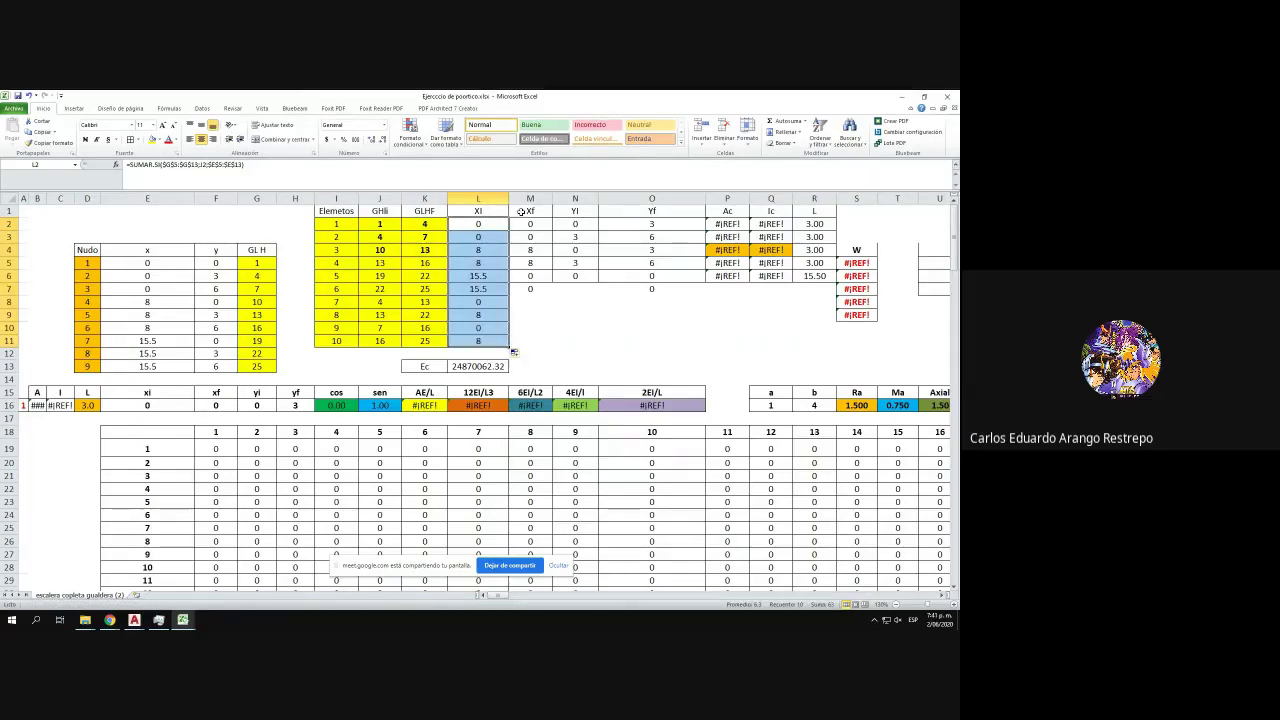
- Change the Xf formula in M2 to =SUMAR.SI($G$5:$G$13;K2;$E$5:$E$13) and fill it down to M11
{"action": "left_click", "coordinate": [528, 224]}
{"action": "left_click", "coordinate": [287, 168]}
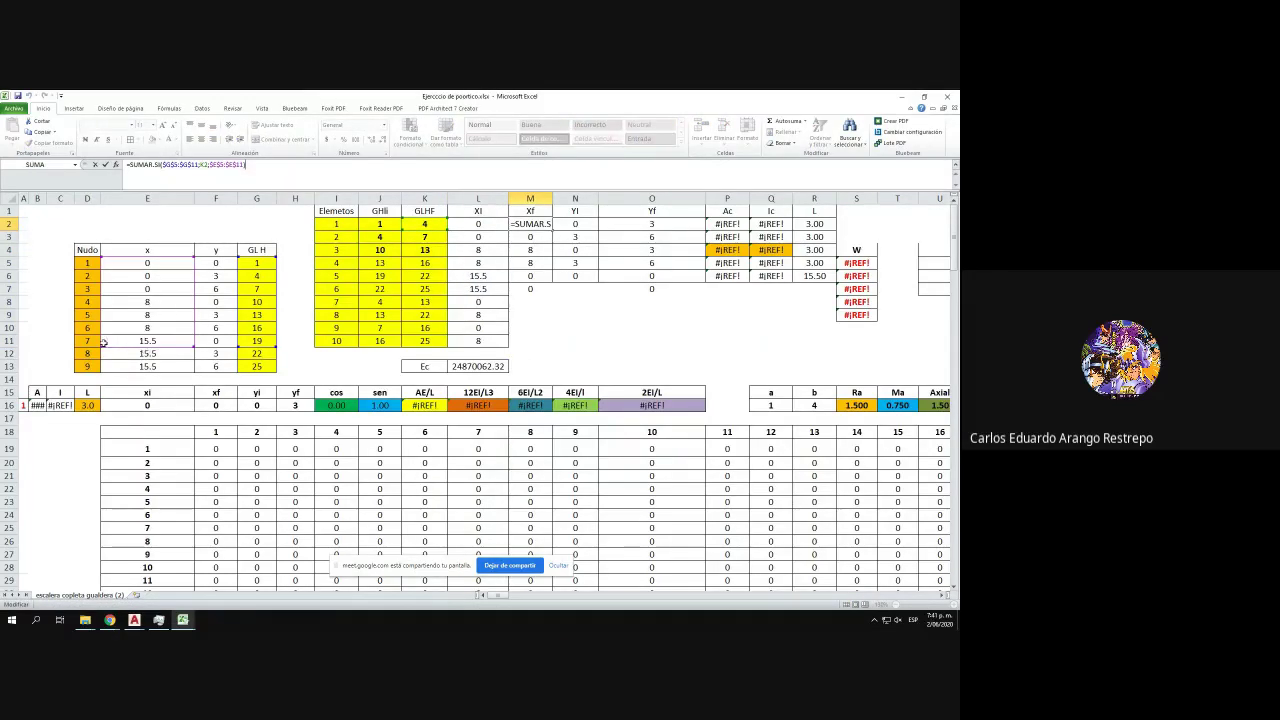
{"action": "left_click_drag", "start_coordinate": [103, 345], "coordinate": [103, 372]}
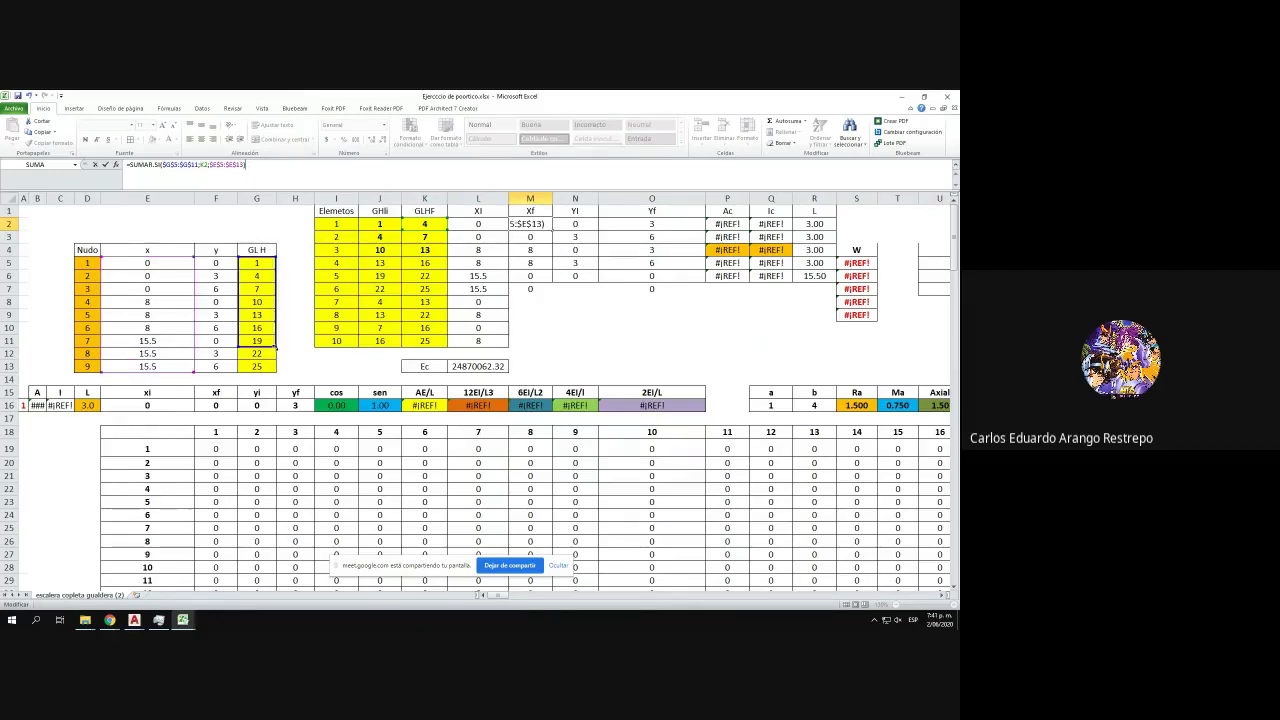
{"action": "left_click_drag", "start_coordinate": [276, 347], "coordinate": [276, 372]}
{"action": "key", "text": "Return"}
{"action": "left_click", "coordinate": [535, 225]}
{"action": "left_click_drag", "start_coordinate": [552, 230], "coordinate": [553, 347]}
- Change the Yi formula in N2 to =SUMAR.SI($G$5:$G$13;J2;$F$5:$F$13) and fill it down to N11
{"action": "left_click", "coordinate": [575, 222]}
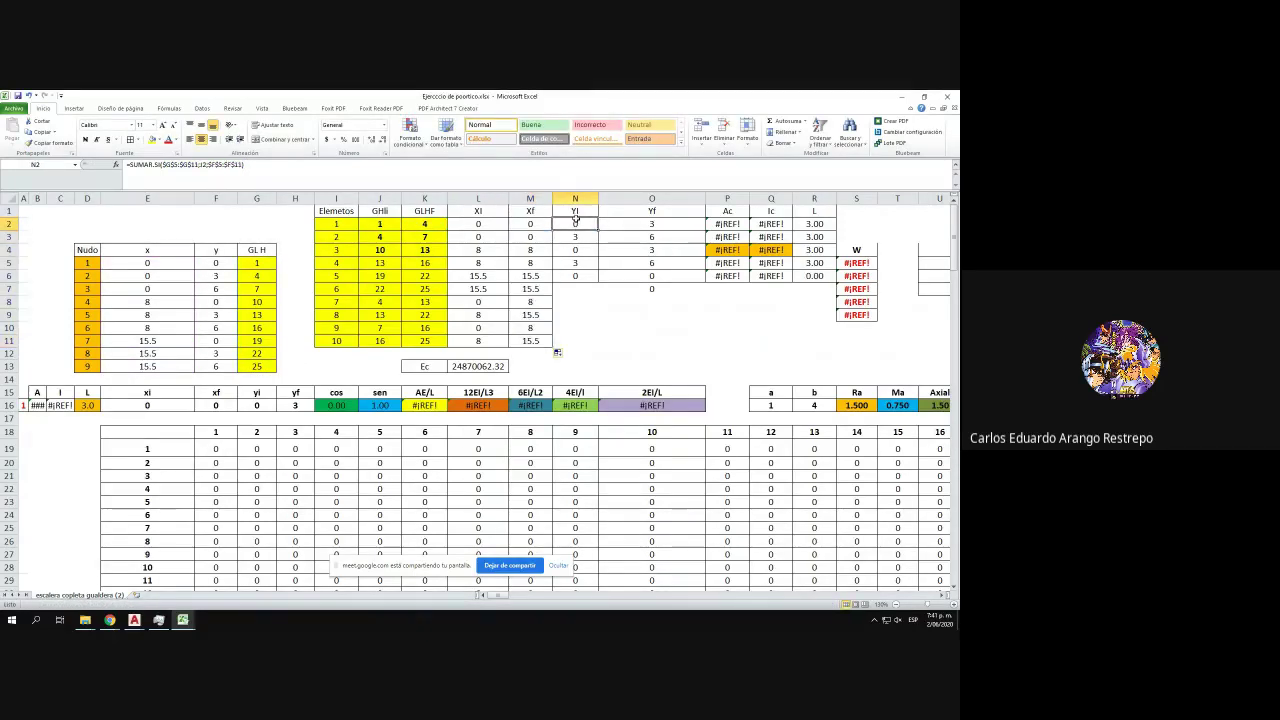
{"action": "left_click", "coordinate": [368, 165]}
{"action": "left_click_drag", "start_coordinate": [191, 347], "coordinate": [194, 372]}
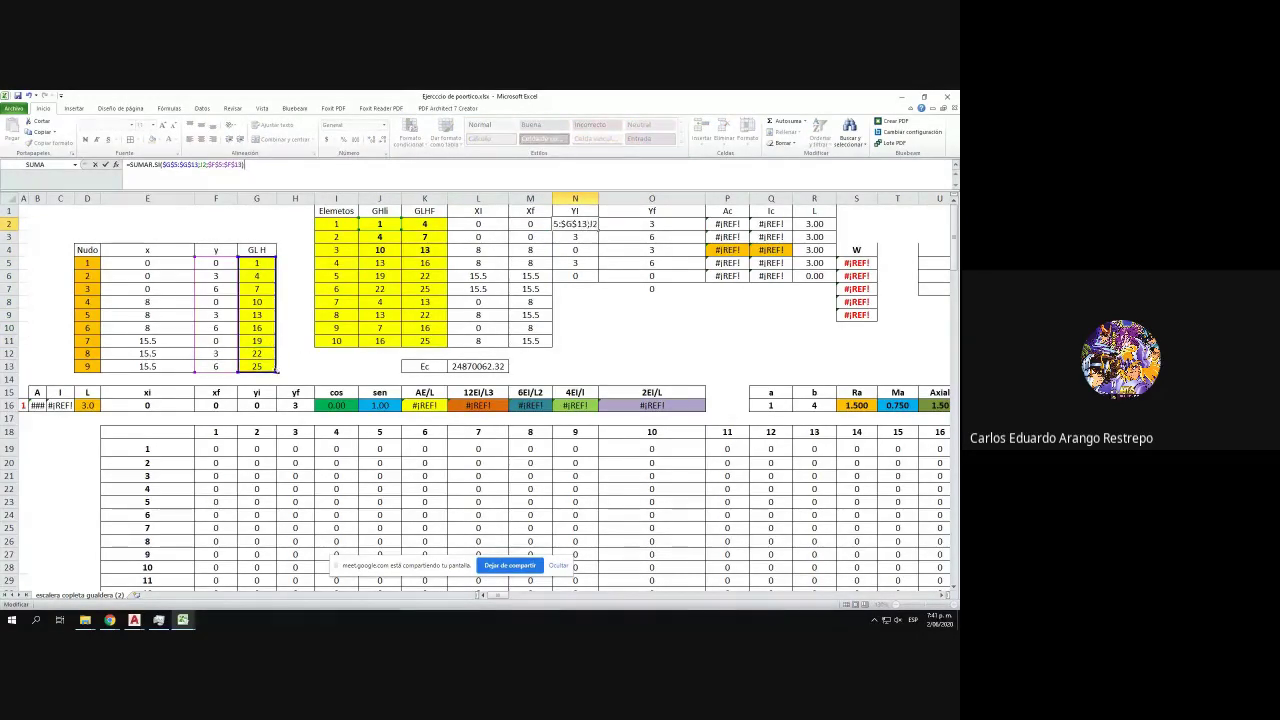
{"action": "key", "text": "Return"}
{"action": "left_click", "coordinate": [590, 224]}
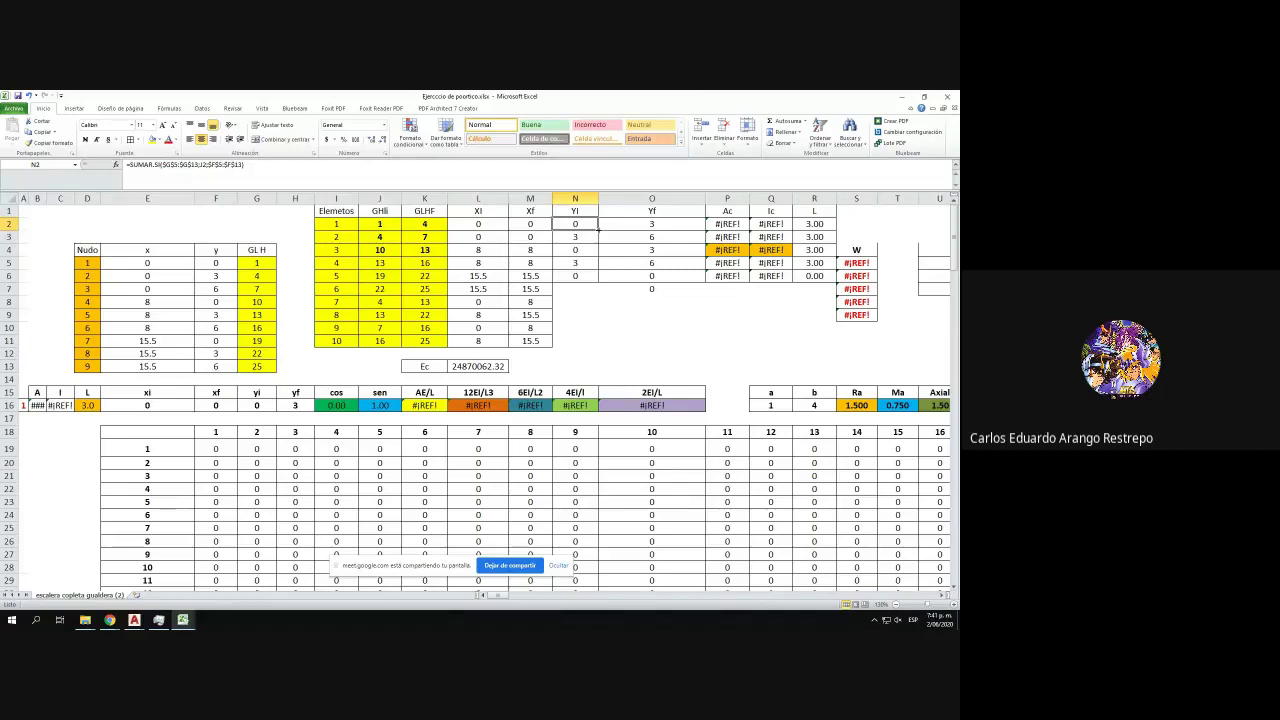
{"action": "left_click_drag", "start_coordinate": [598, 230], "coordinate": [598, 294]}
{"action": "left_click_drag", "start_coordinate": [591, 345], "coordinate": [591, 346]}
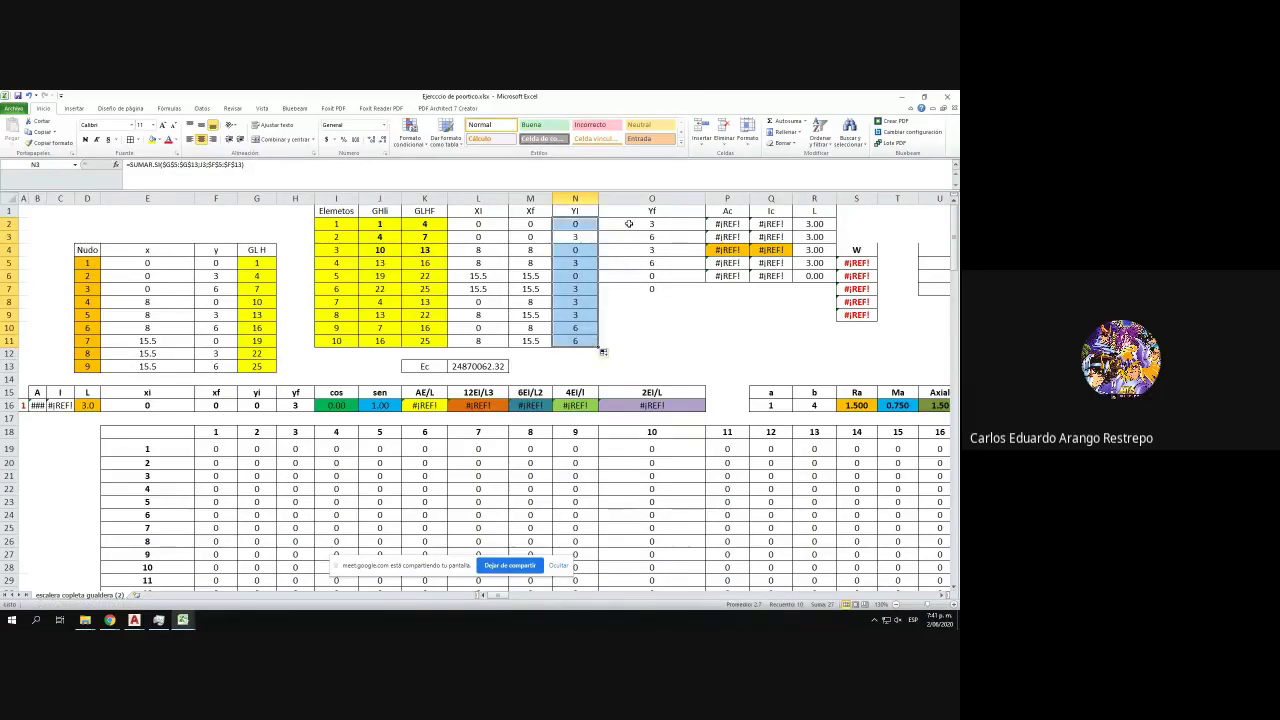
- Change the Yf formula in O2 to =SUMAR.SI($G$5:$G$13;K2;$F$5:$F$13) and fill it down to O11
{"action": "double_click", "coordinate": [629, 224]}
{"action": "left_click_drag", "start_coordinate": [194, 349], "coordinate": [271, 367]}
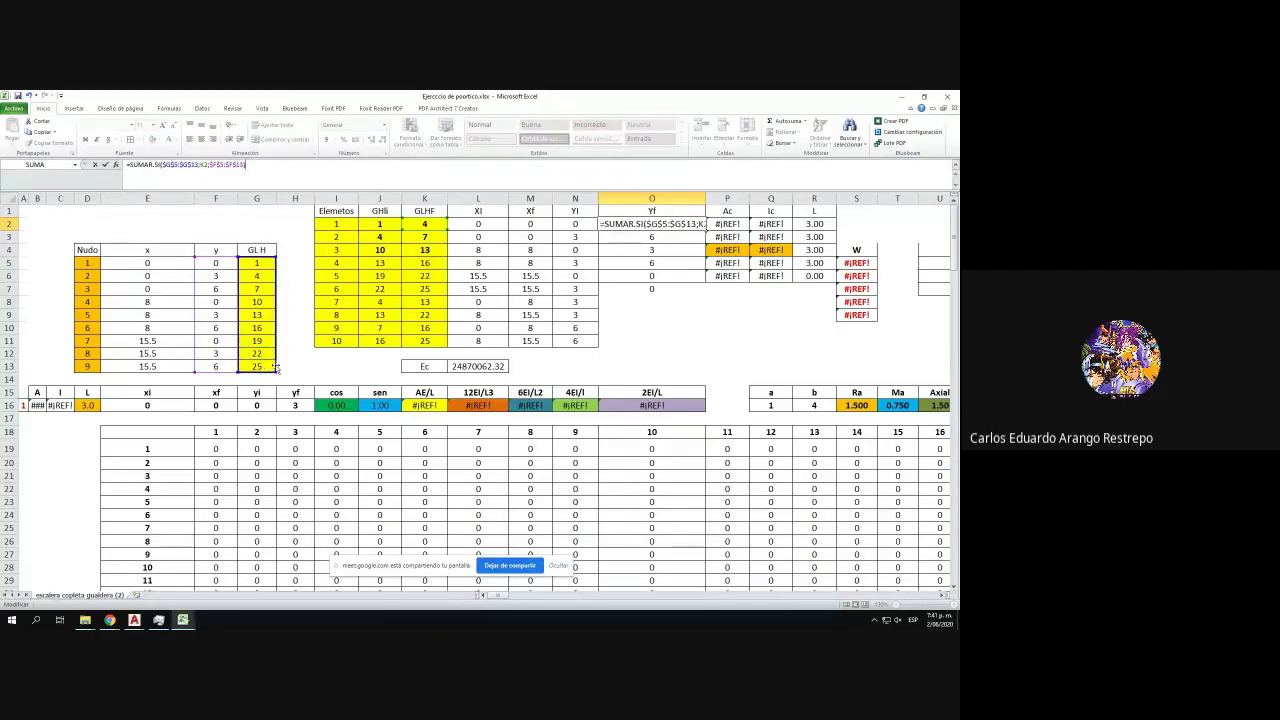
{"action": "key", "text": "Return"}
{"action": "left_click", "coordinate": [684, 226]}
{"action": "left_click_drag", "start_coordinate": [706, 230], "coordinate": [690, 350]}
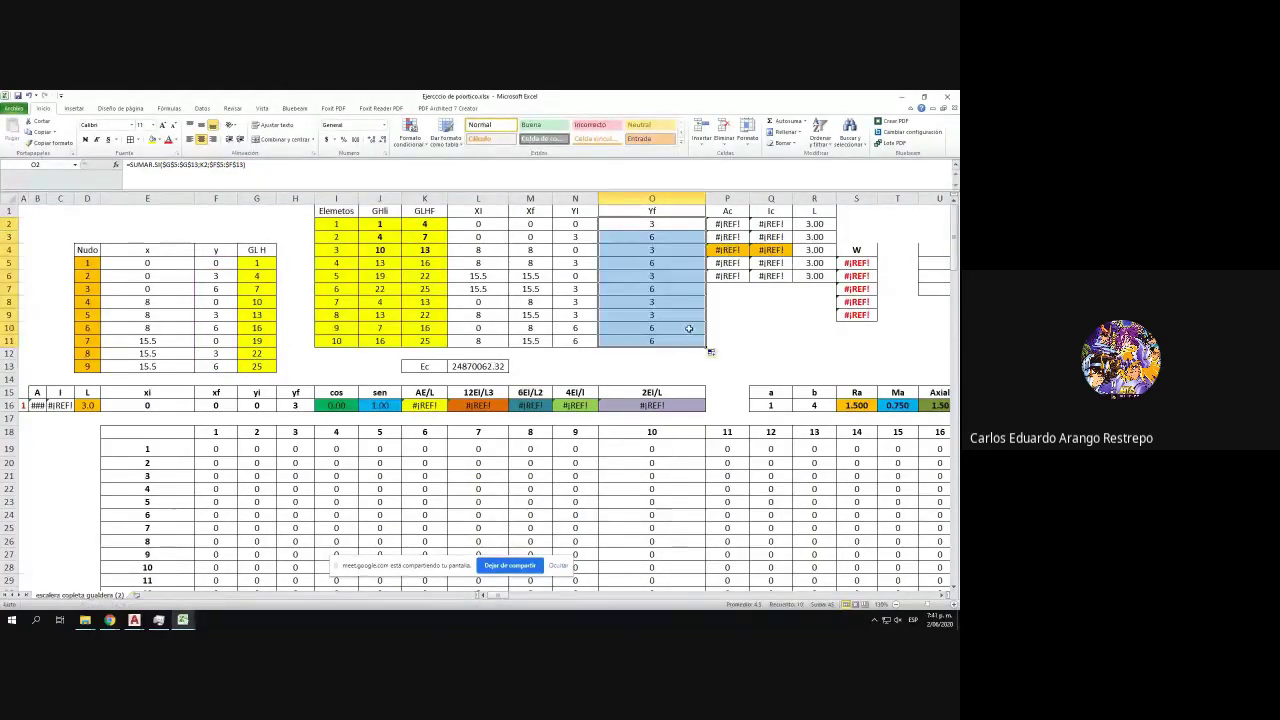
- Switch to the frame drawing in AutoCAD and examine the beams and columns around areas A1 to A4 in the floor plan
{"action": "left_click_drag", "start_coordinate": [567, 101], "coordinate": [958, 249]}
{"action": "left_click", "coordinate": [134, 620]}
{"action": "left_click", "coordinate": [192, 582]}
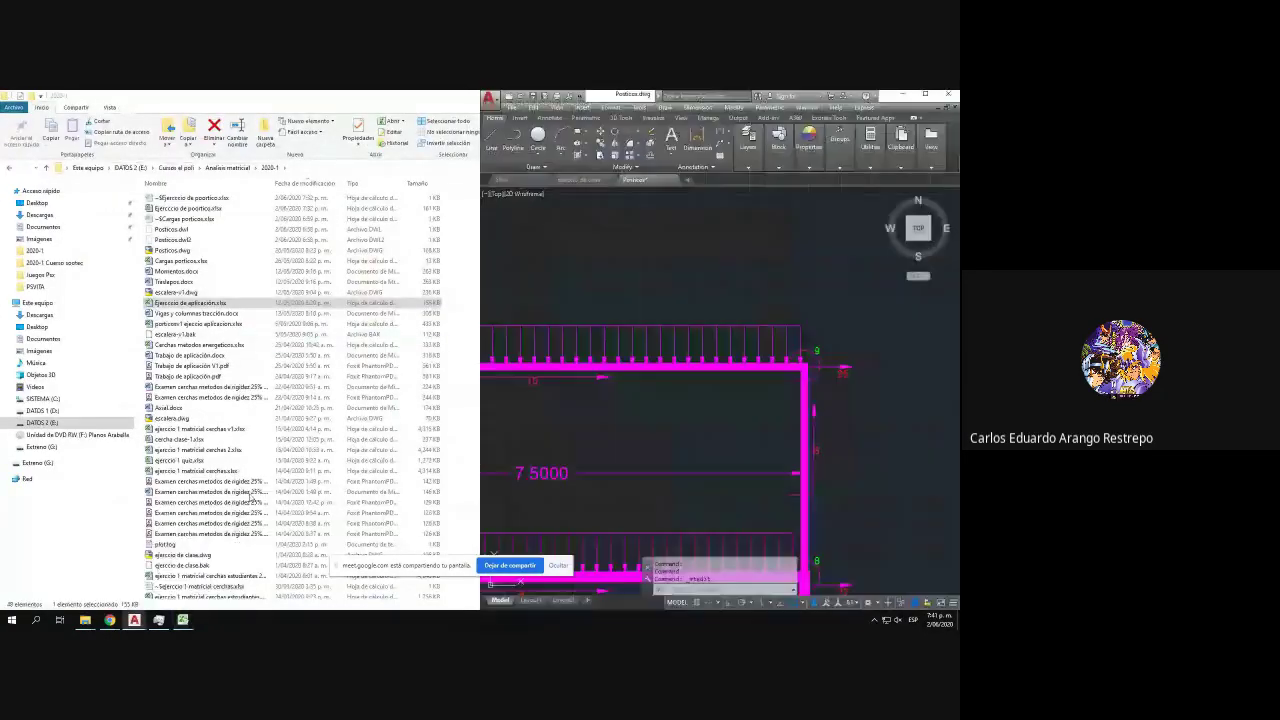
{"action": "left_click", "coordinate": [925, 95]}
{"action": "scroll", "coordinate": [350, 318], "scroll_direction": "down", "scroll_amount": 8}
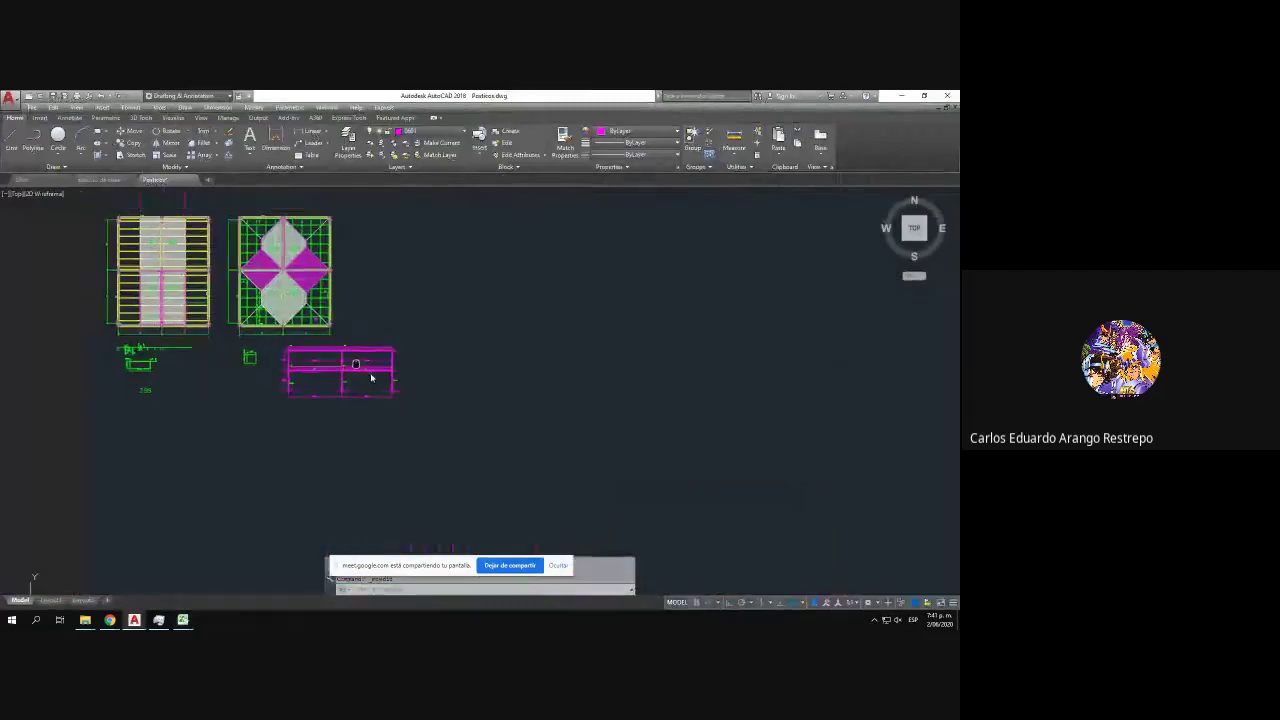
{"action": "scroll", "coordinate": [320, 346], "scroll_direction": "up", "scroll_amount": 4}
{"action": "scroll", "coordinate": [367, 350], "scroll_direction": "up", "scroll_amount": 2}
{"action": "scroll", "coordinate": [310, 440], "scroll_direction": "up", "scroll_amount": 6}
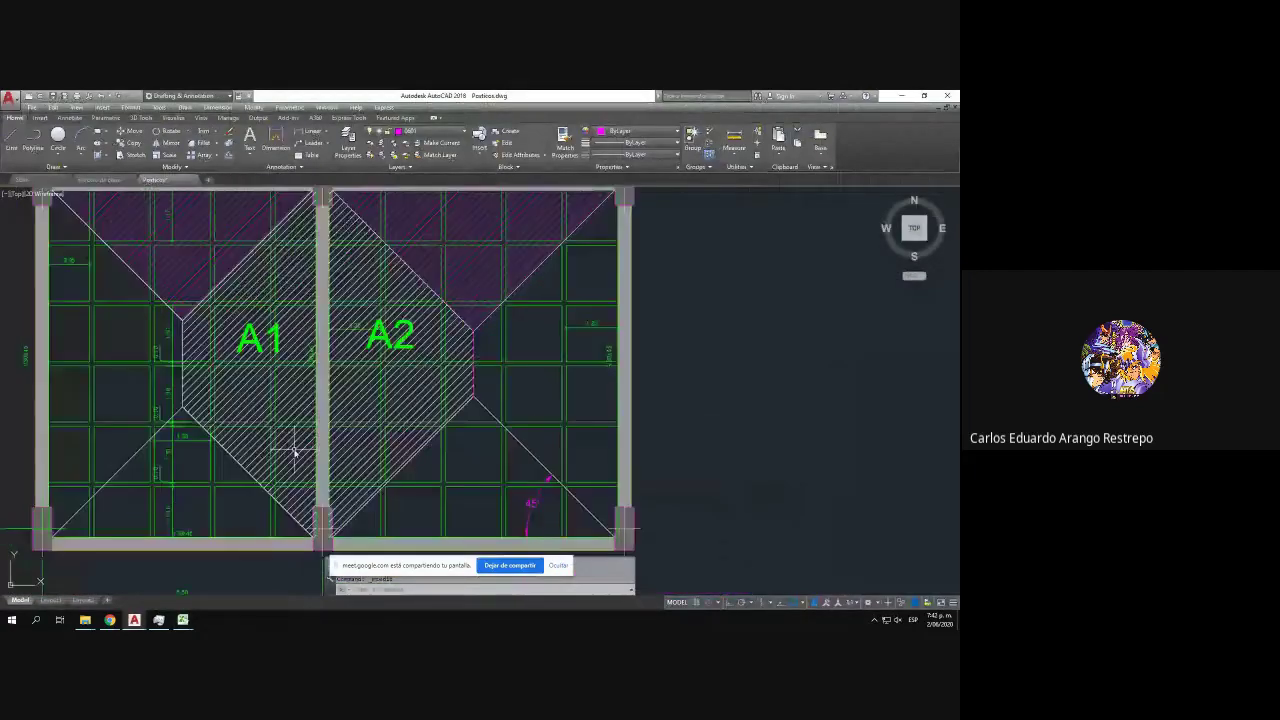
{"action": "scroll", "coordinate": [304, 422], "scroll_direction": "down", "scroll_amount": 2}
{"action": "scroll", "coordinate": [285, 430], "scroll_direction": "down", "scroll_amount": 2}
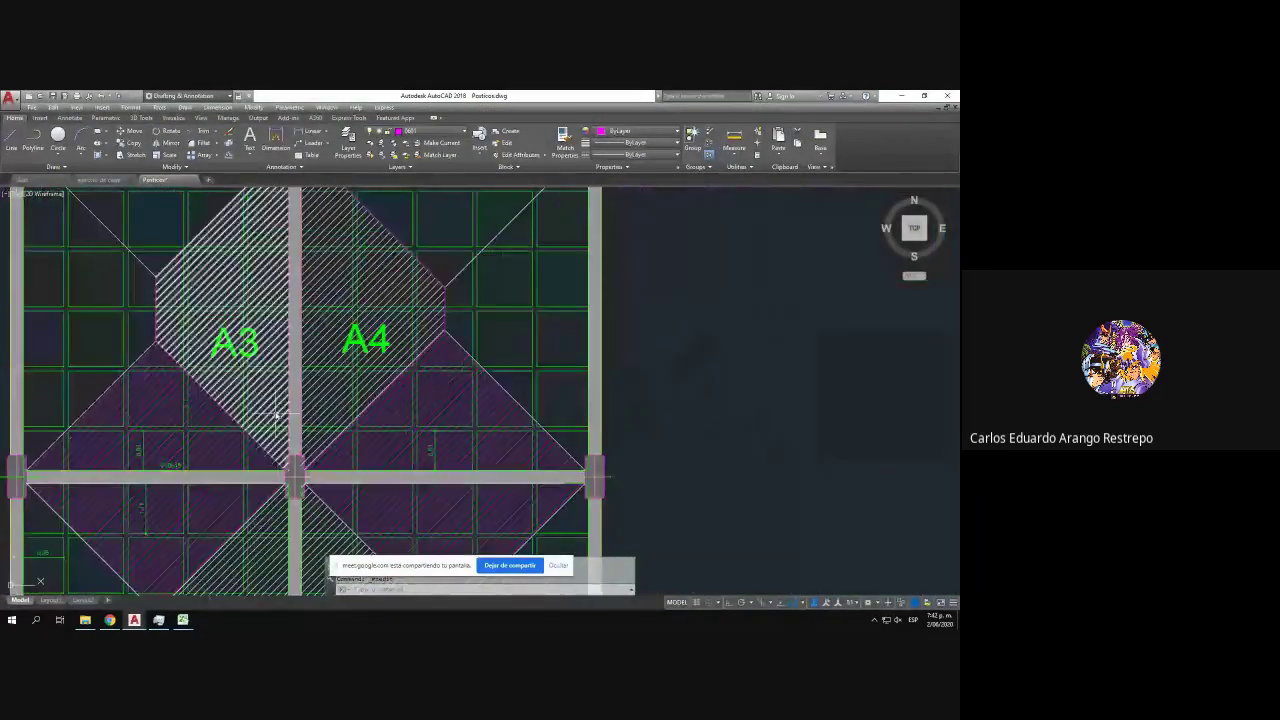
{"action": "scroll", "coordinate": [277, 418], "scroll_direction": "down", "scroll_amount": 2}
- Return to the Excel workbook, enter the beam section note "vigas 30x45" in D1 and fit column D to it
{"action": "left_click", "coordinate": [901, 96]}
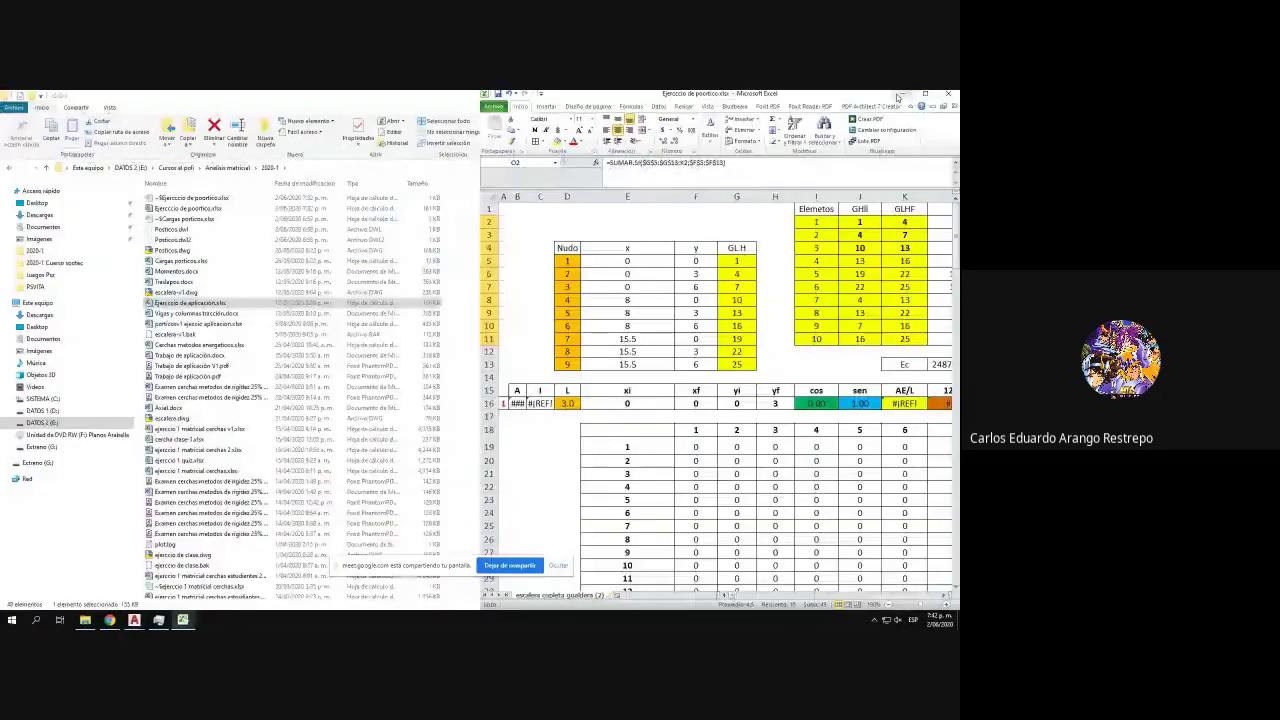
{"action": "double_click", "coordinate": [878, 96]}
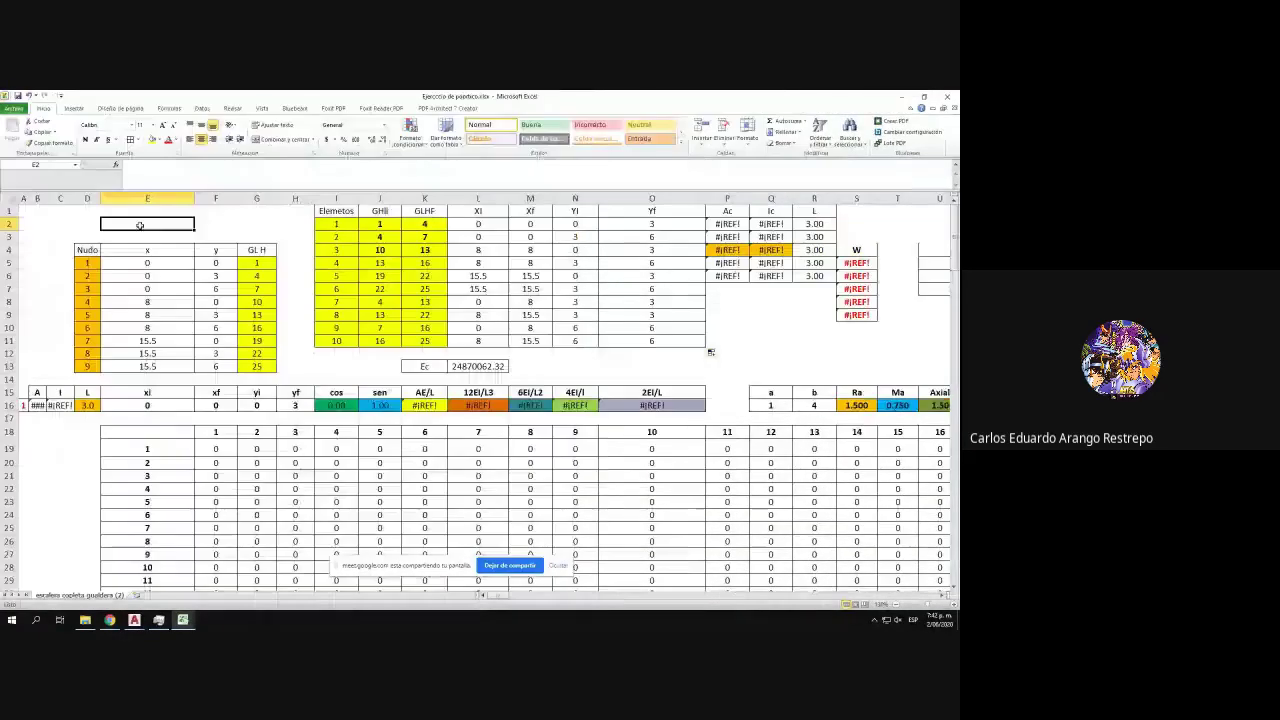
{"action": "left_click", "coordinate": [97, 210]}
{"action": "type", "text": "vig"}
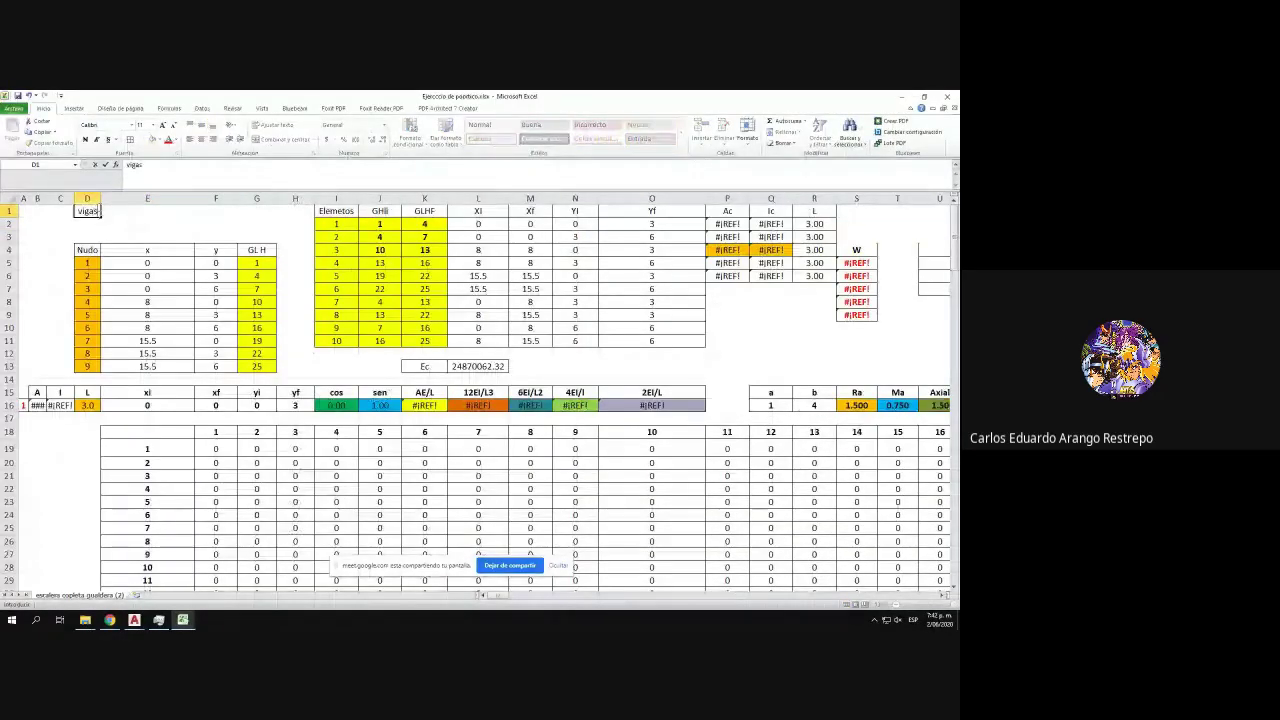
{"action": "type", "text": "as"}
{"action": "key", "text": "Tab"}
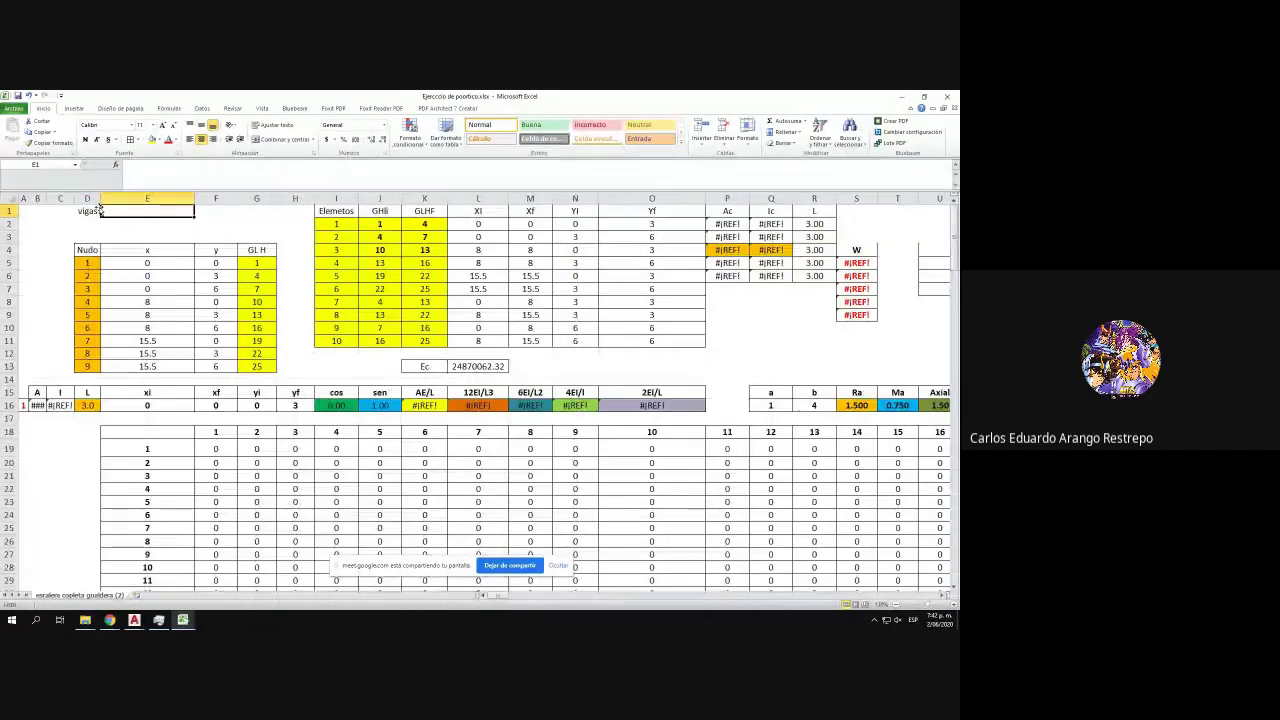
{"action": "left_click", "coordinate": [97, 210]}
{"action": "left_click", "coordinate": [157, 168]}
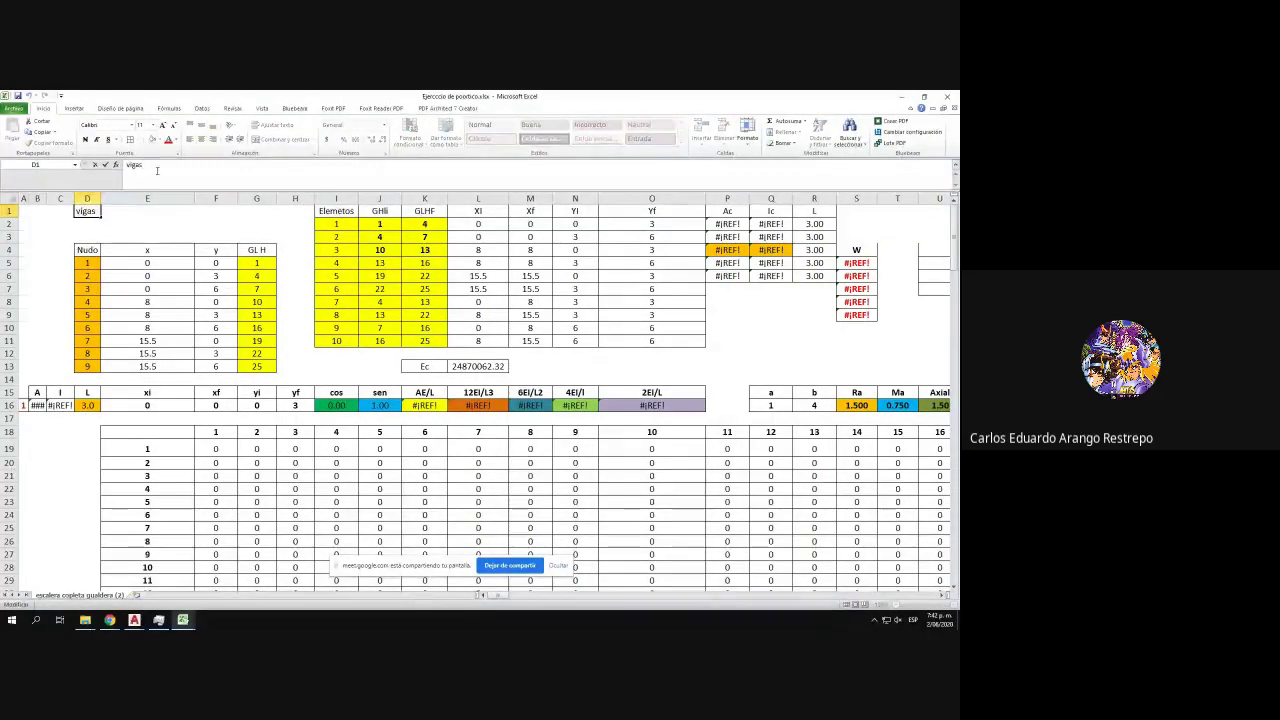
{"action": "type", "text": "30x45"}
{"action": "left_click", "coordinate": [165, 211]}
{"action": "double_click", "coordinate": [101, 198]}
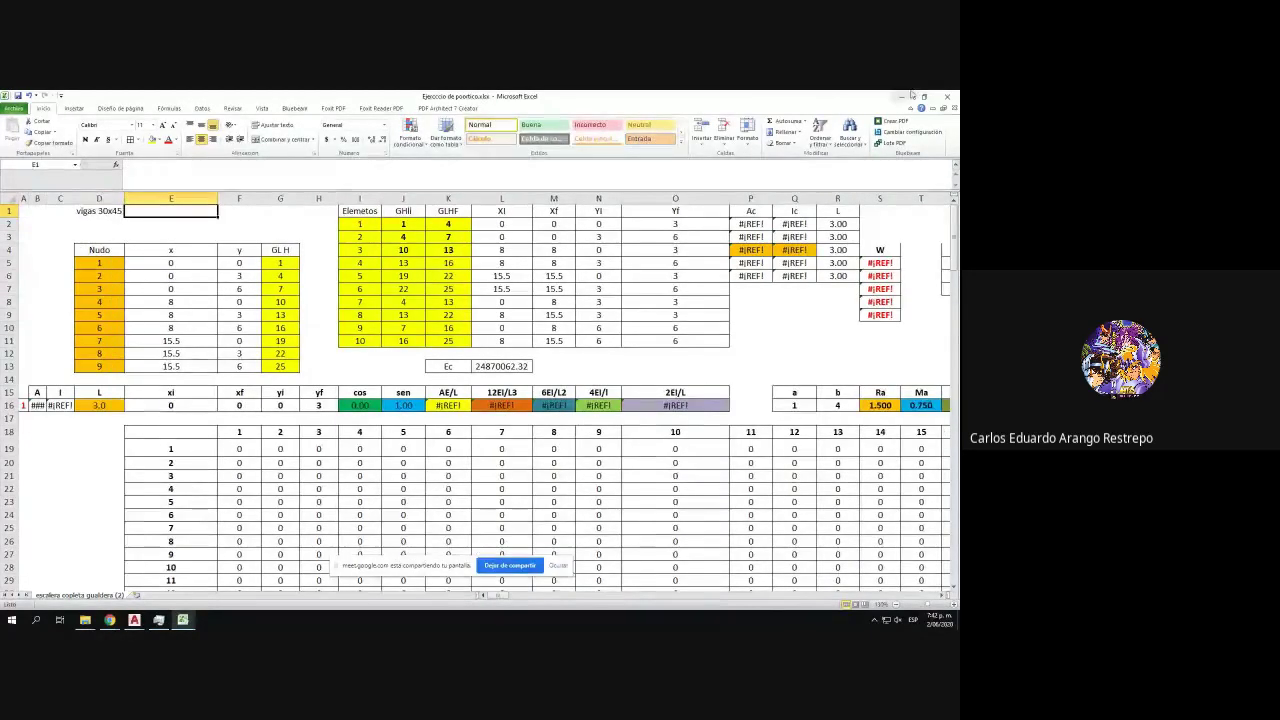
- Switch to the Porticos.dwg drawing in AutoCAD and check the section dimensions of the central column below area A2
{"action": "left_click", "coordinate": [903, 96]}
{"action": "mouse_move", "coordinate": [158, 620]}
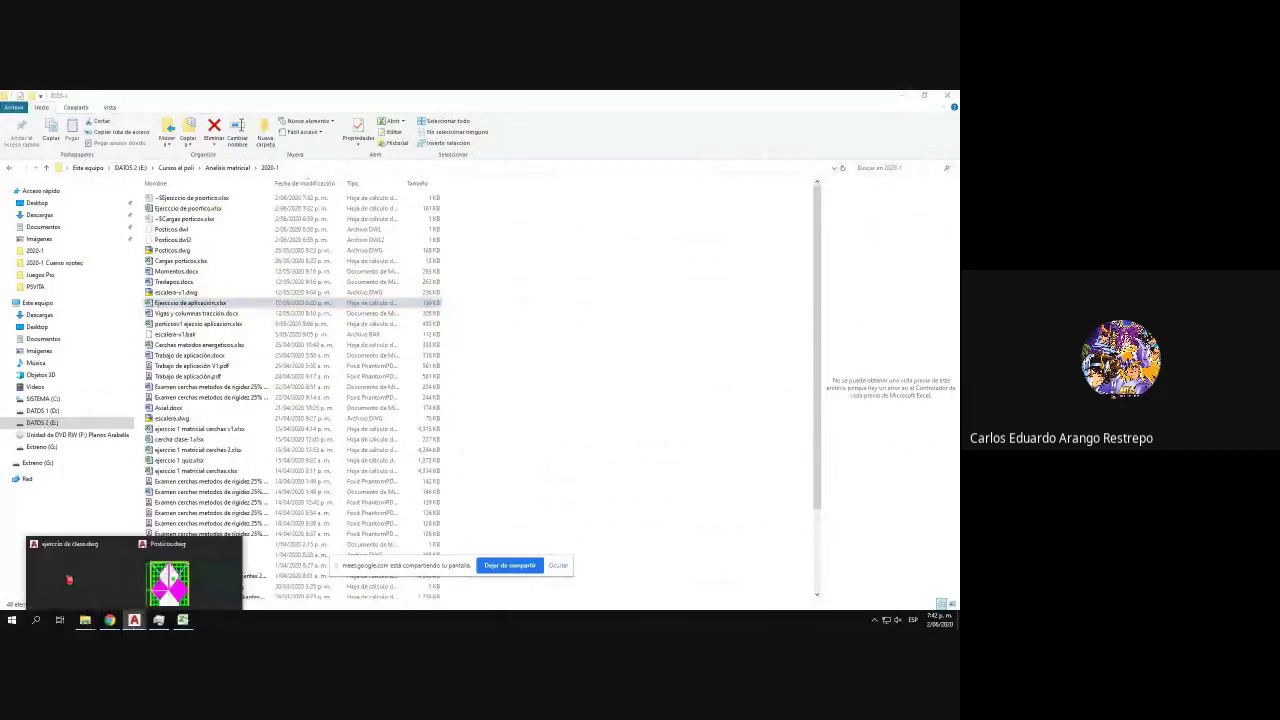
{"action": "left_click", "coordinate": [173, 588]}
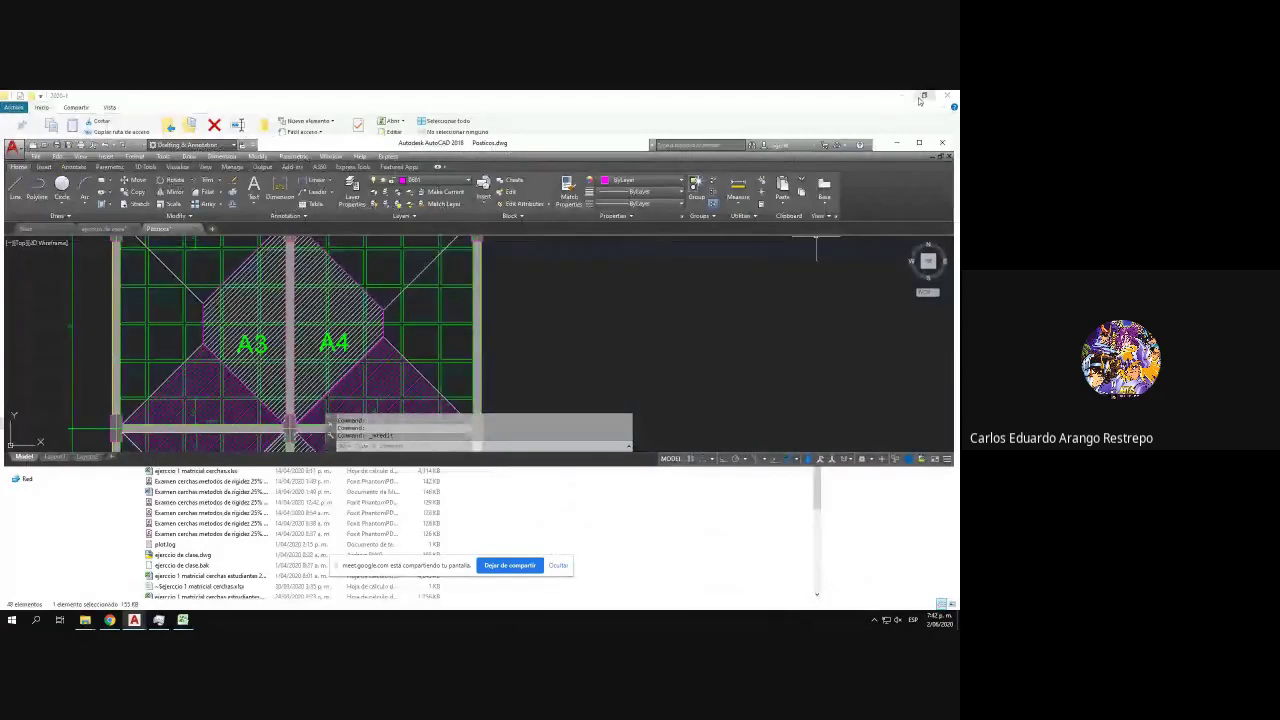
{"action": "left_click", "coordinate": [920, 144]}
{"action": "left_click_drag", "start_coordinate": [326, 378], "coordinate": [289, 314]}
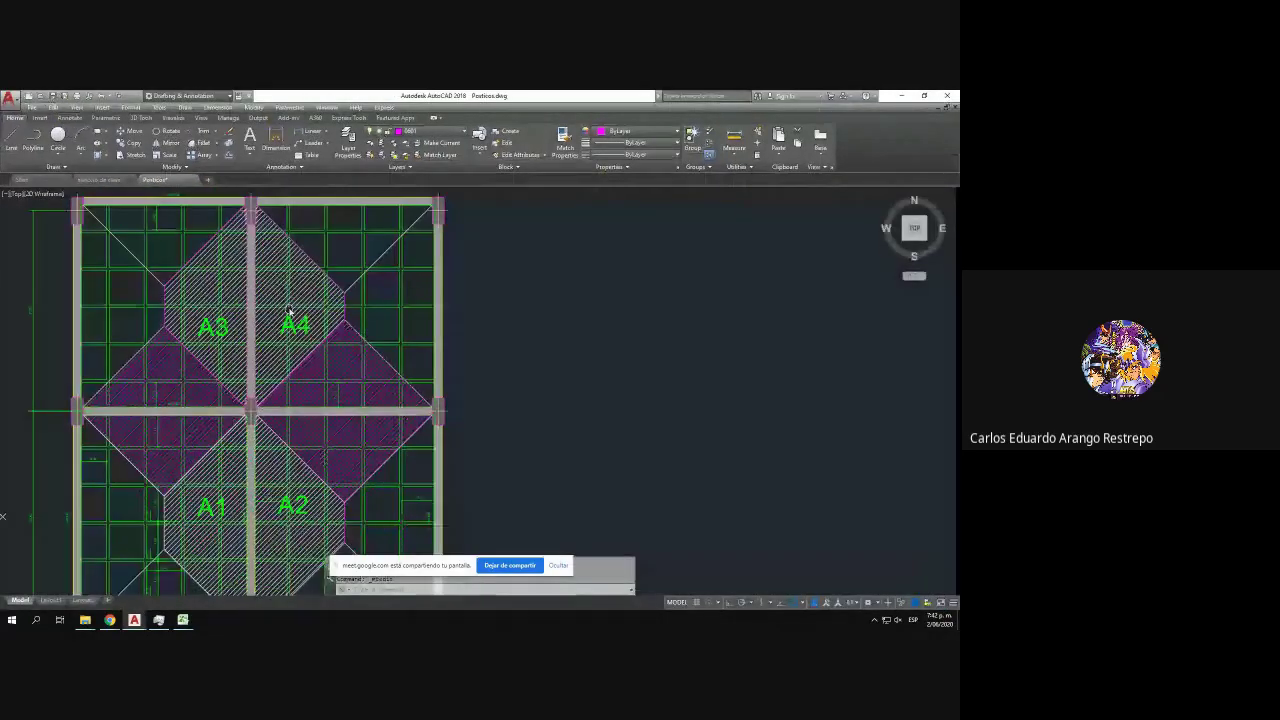
{"action": "left_click_drag", "start_coordinate": [284, 534], "coordinate": [283, 420]}
{"action": "scroll", "coordinate": [250, 530], "scroll_direction": "up", "scroll_amount": 4}
{"action": "scroll", "coordinate": [282, 445], "scroll_direction": "up", "scroll_amount": 3}
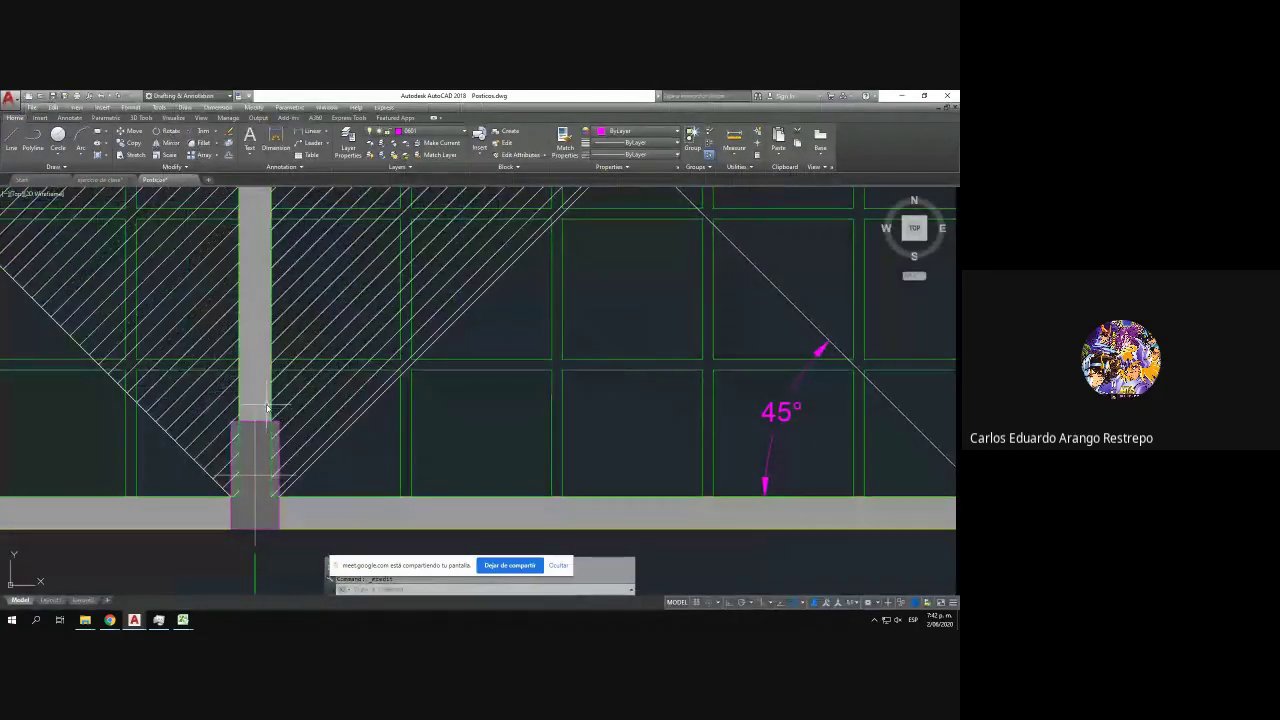
{"action": "scroll", "coordinate": [308, 494], "scroll_direction": "up", "scroll_amount": 2}
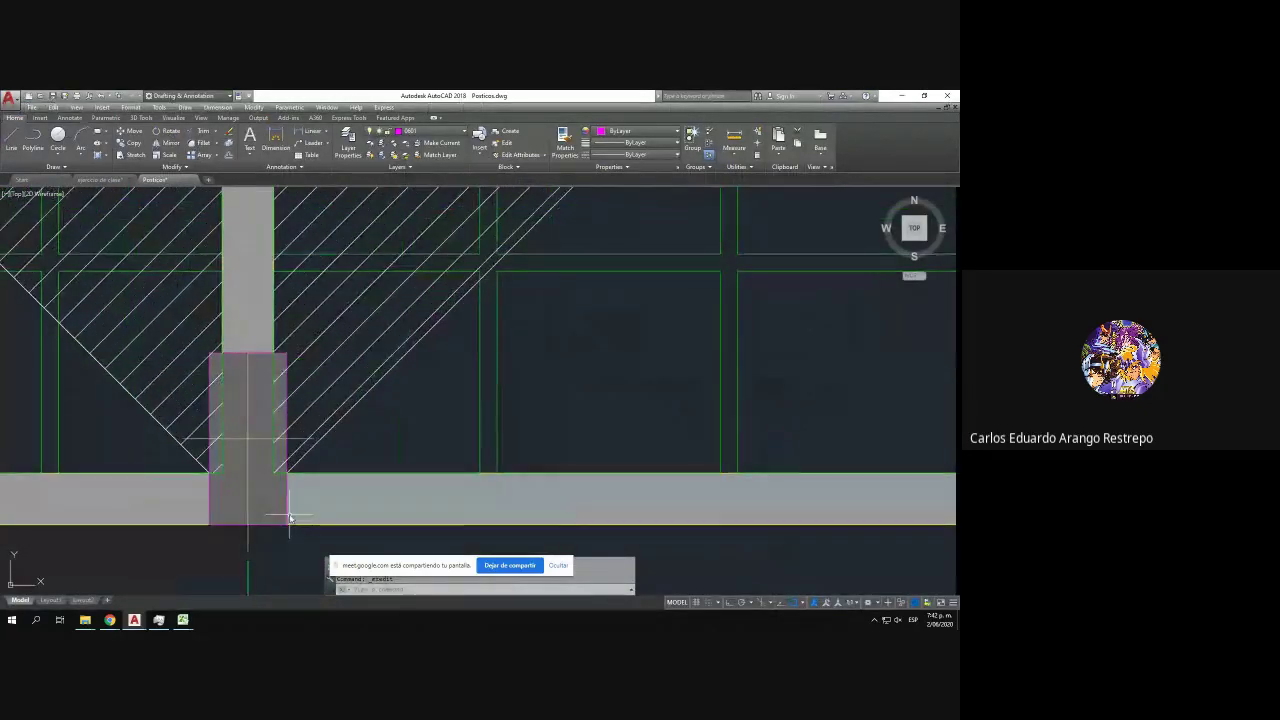
{"action": "left_click", "coordinate": [286, 508]}
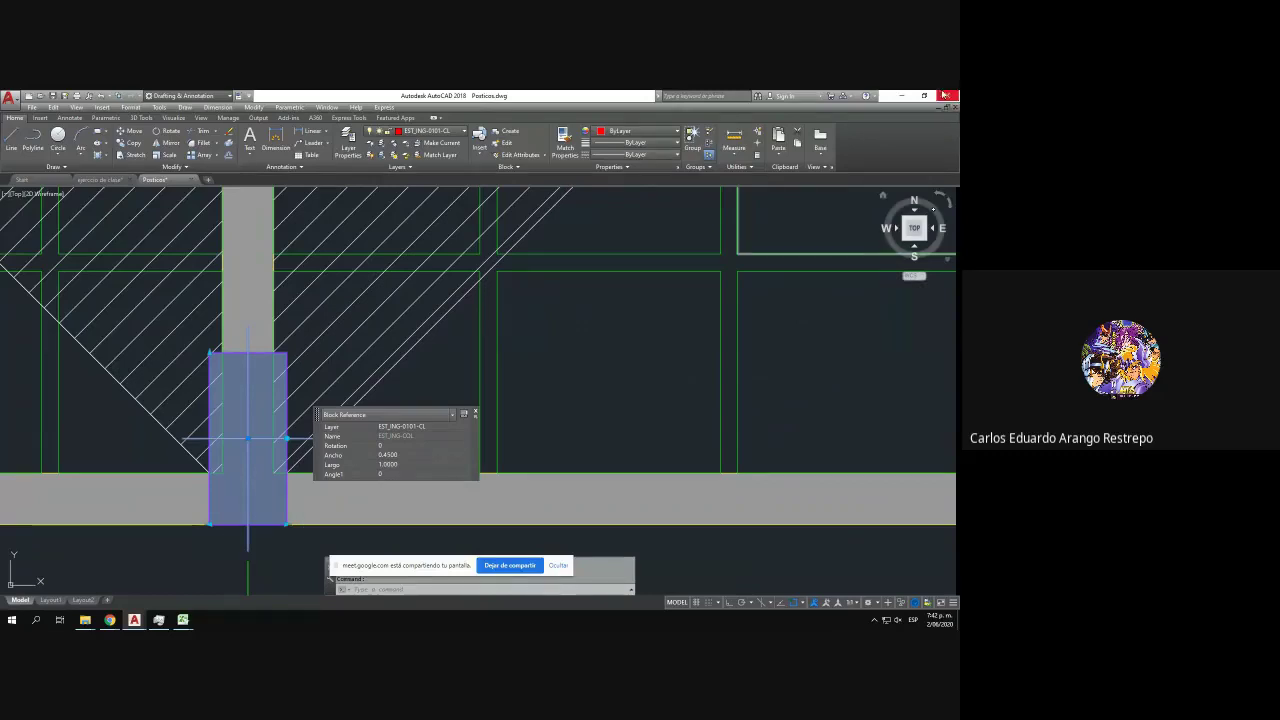
- Return to the Excel workbook, enter the column section note "Columnas 45x100" in D2 and fit column D to it
{"action": "left_click", "coordinate": [901, 96]}
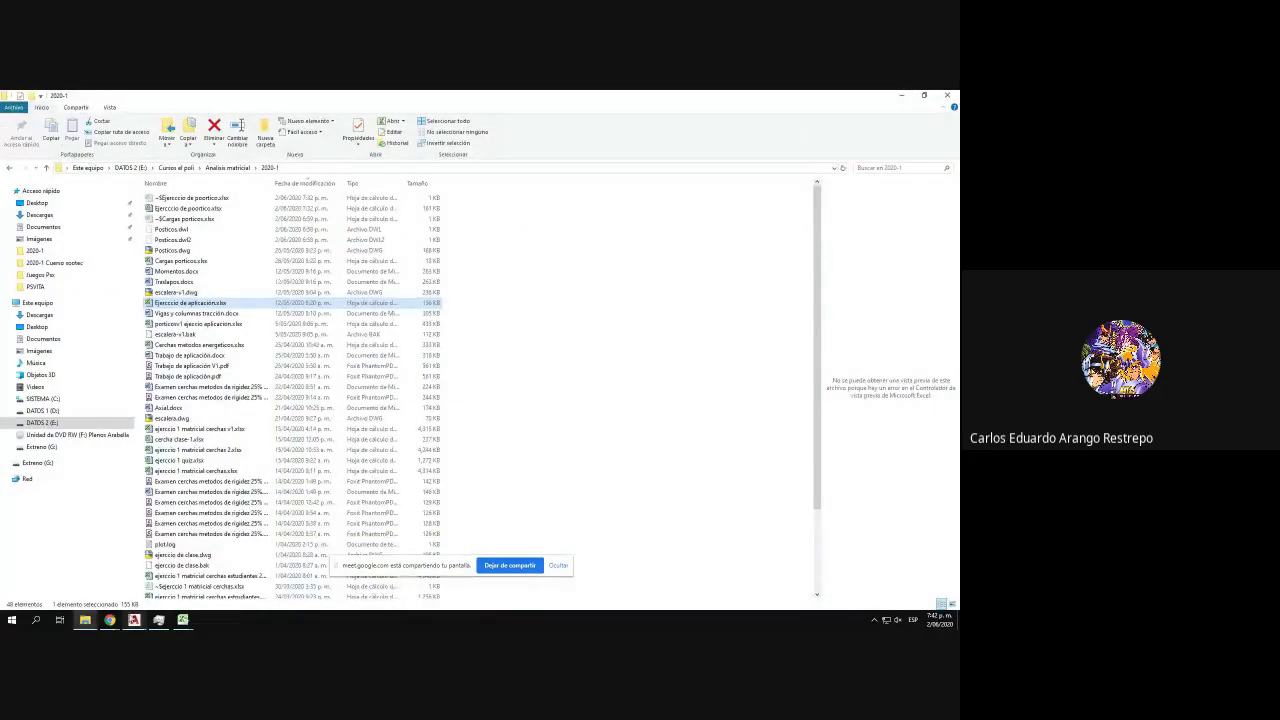
{"action": "mouse_move", "coordinate": [132, 618]}
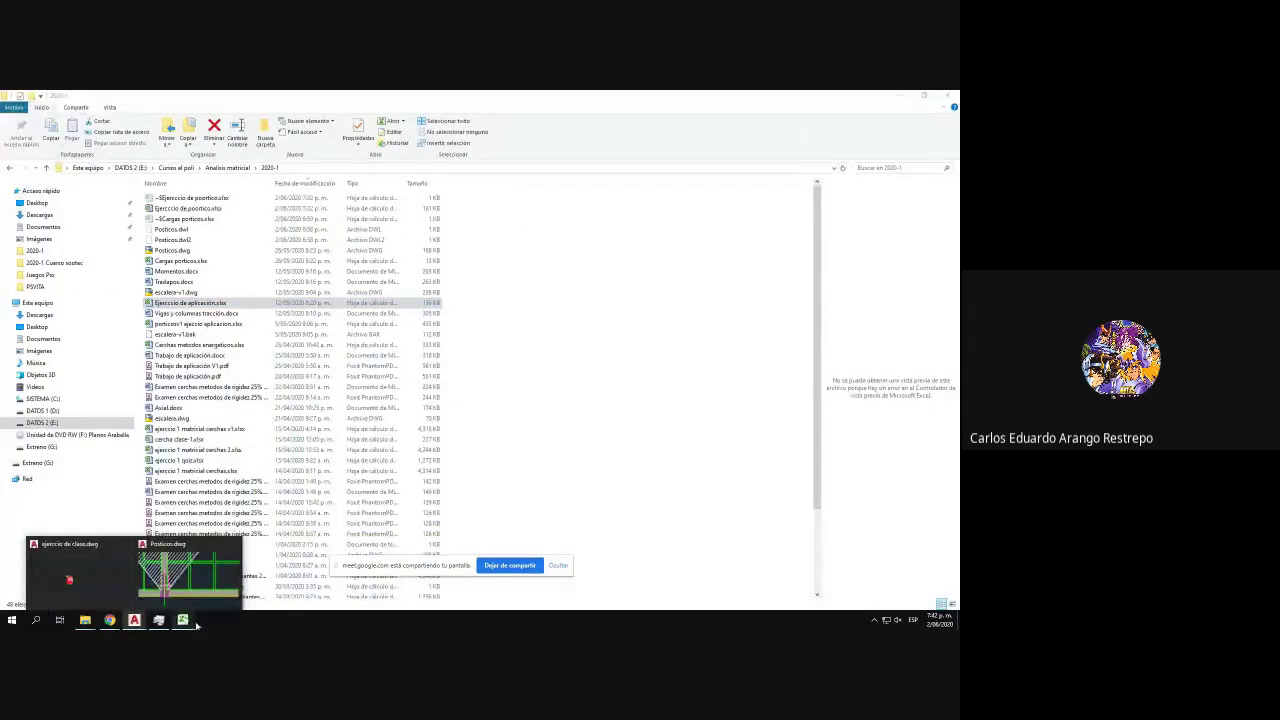
{"action": "mouse_move", "coordinate": [184, 621]}
{"action": "left_click", "coordinate": [229, 582]}
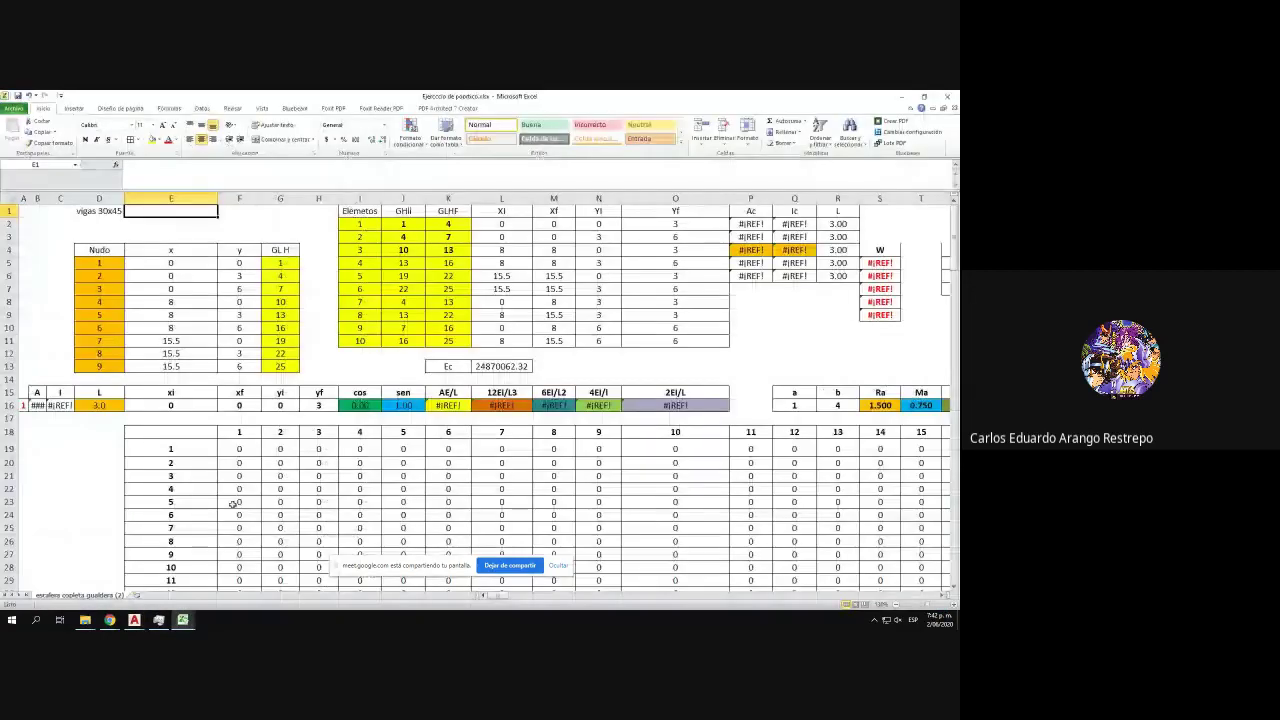
{"action": "left_click", "coordinate": [92, 221]}
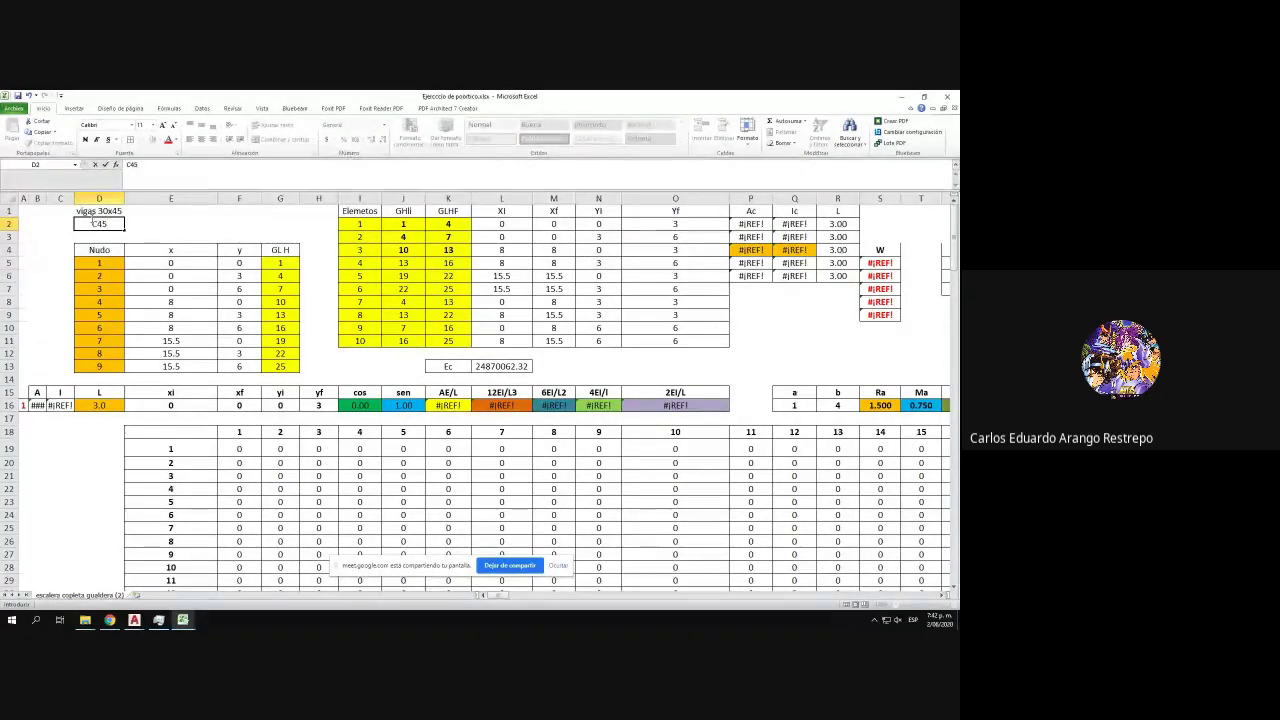
{"action": "type", "text": "00"}
{"action": "key", "text": "Tab"}
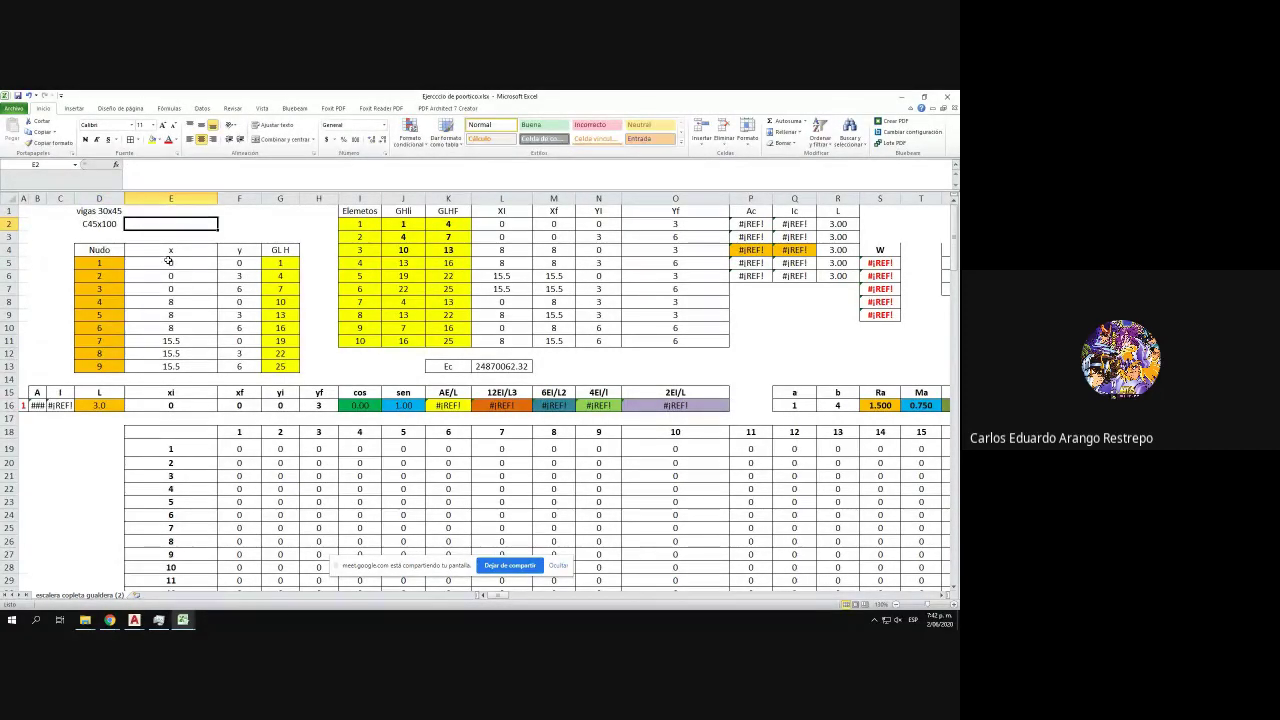
{"action": "double_click", "coordinate": [86, 224]}
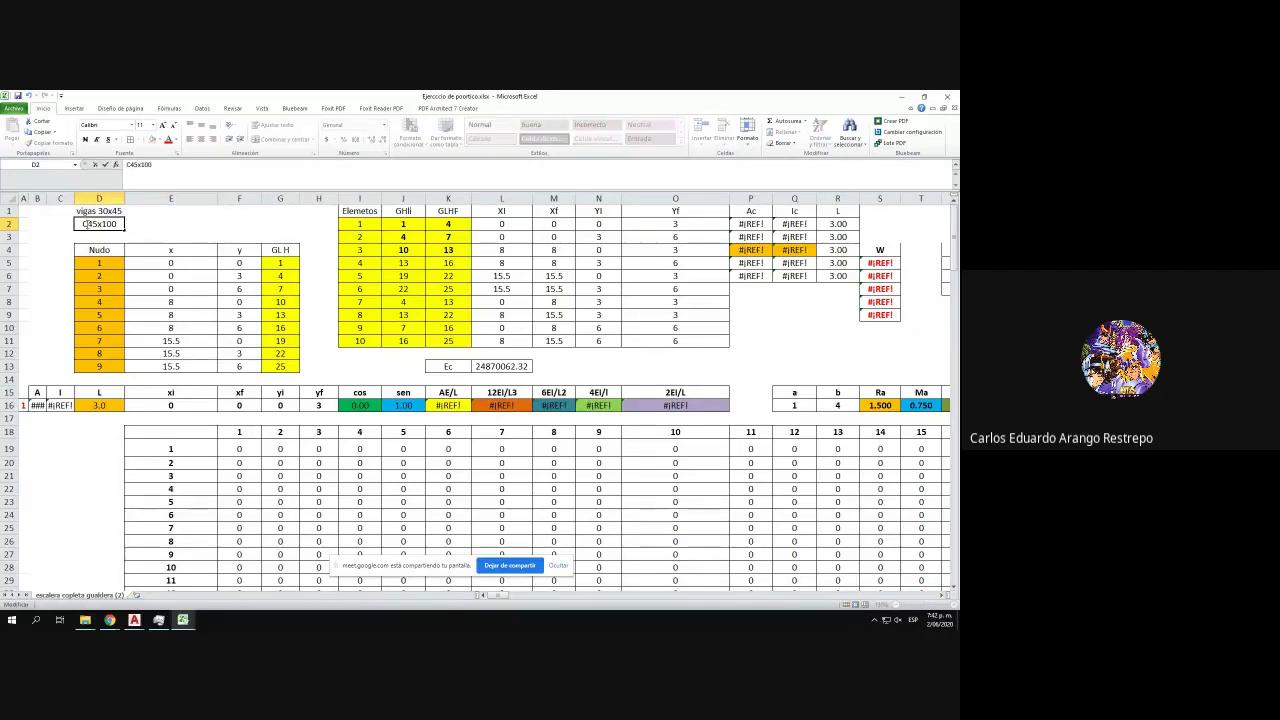
{"action": "type", "text": "olumnas"}
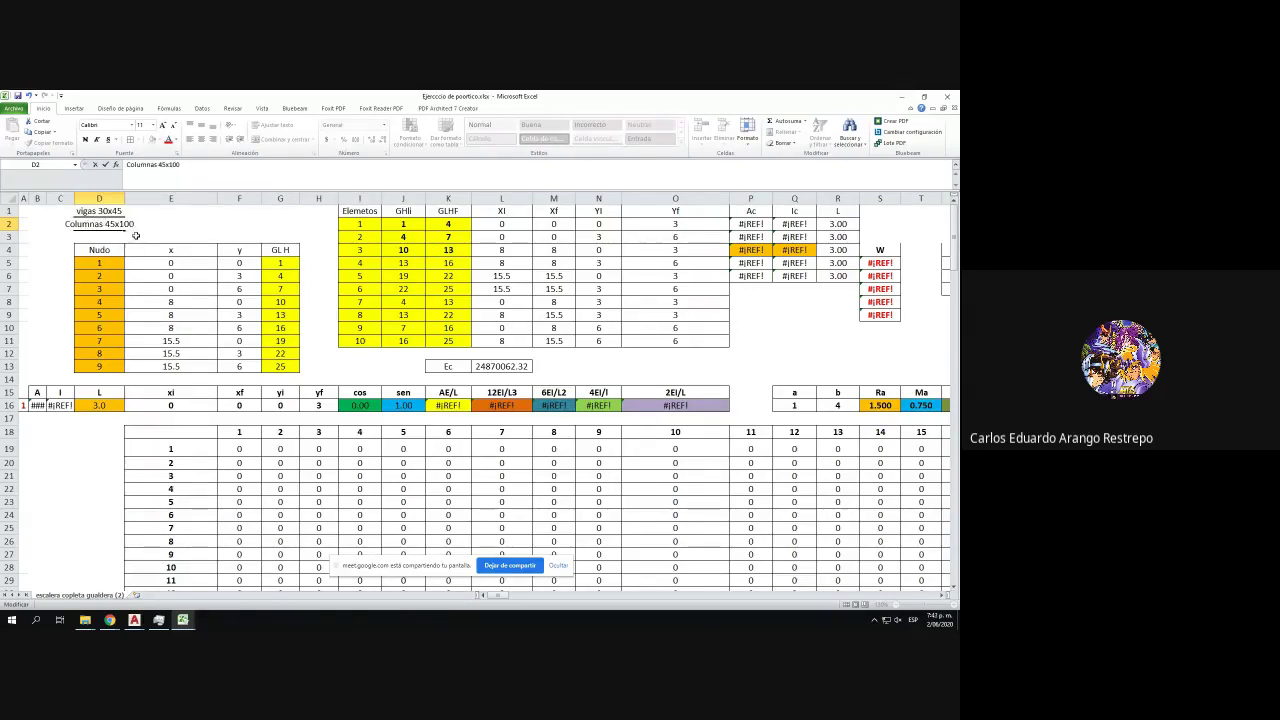
{"action": "left_click", "coordinate": [135, 235]}
{"action": "double_click", "coordinate": [125, 197]}
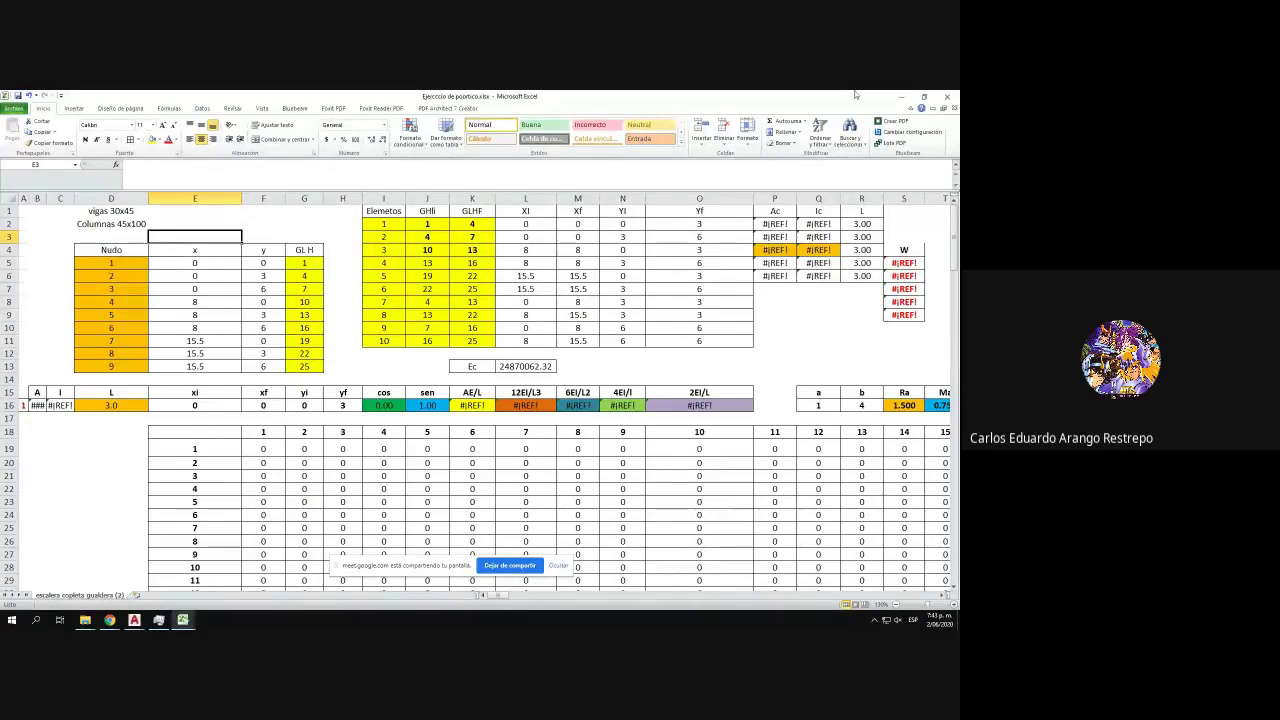
- Switch to the AutoCAD drawing and examine the element numbering and beam labels in the two-bay frame elevation
{"action": "left_click_drag", "start_coordinate": [846, 97], "coordinate": [1, 107]}
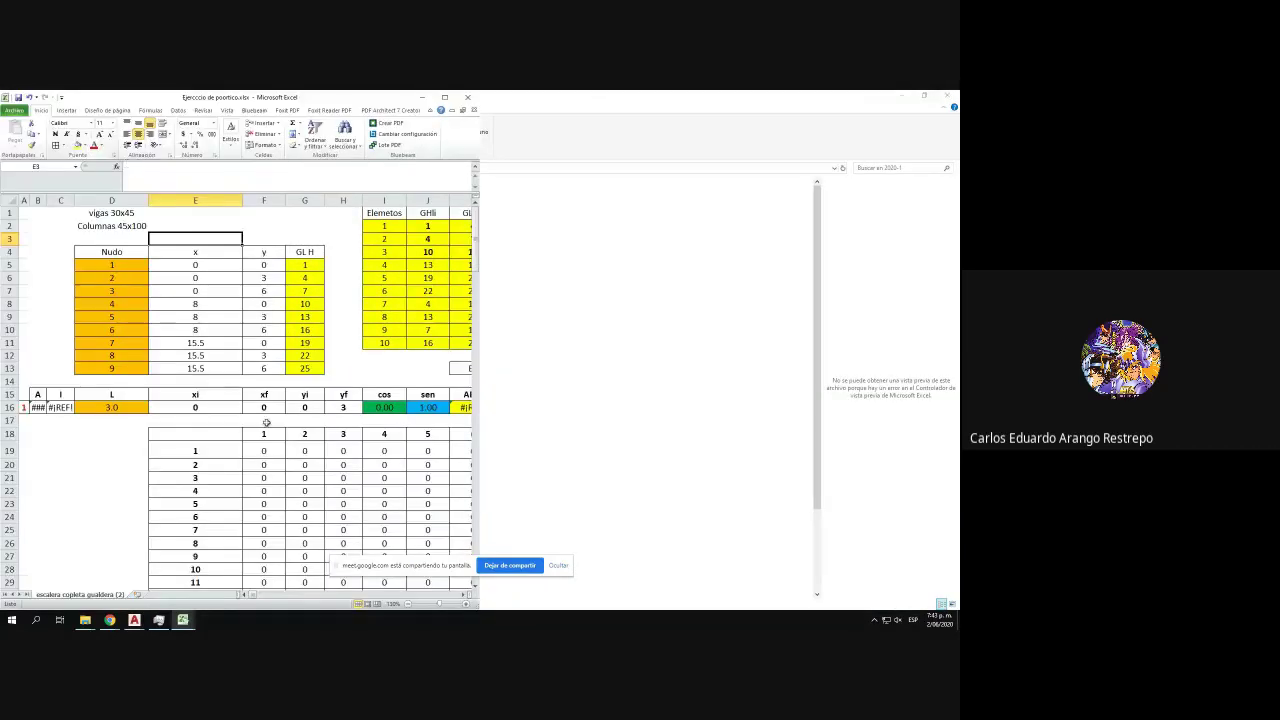
{"action": "left_click", "coordinate": [136, 620]}
{"action": "left_click", "coordinate": [162, 603]}
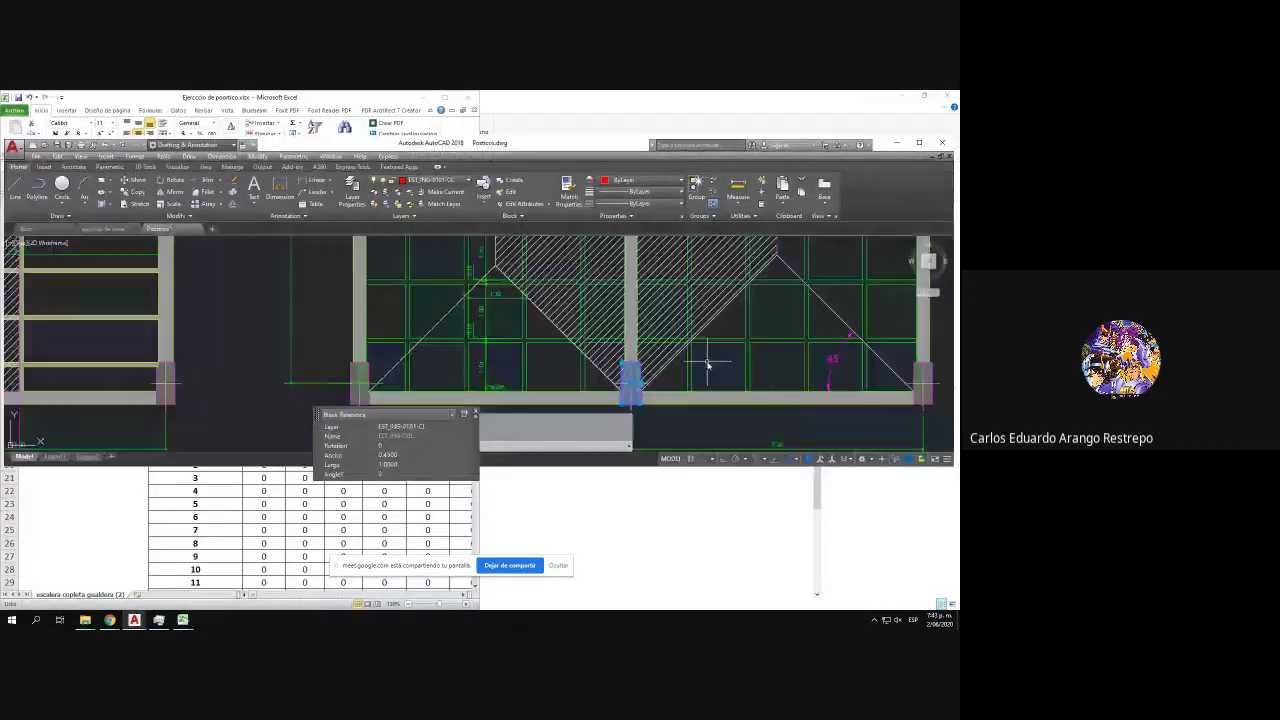
{"action": "scroll", "coordinate": [630, 348], "scroll_direction": "down", "scroll_amount": 6}
{"action": "scroll", "coordinate": [622, 348], "scroll_direction": "up", "scroll_amount": 10}
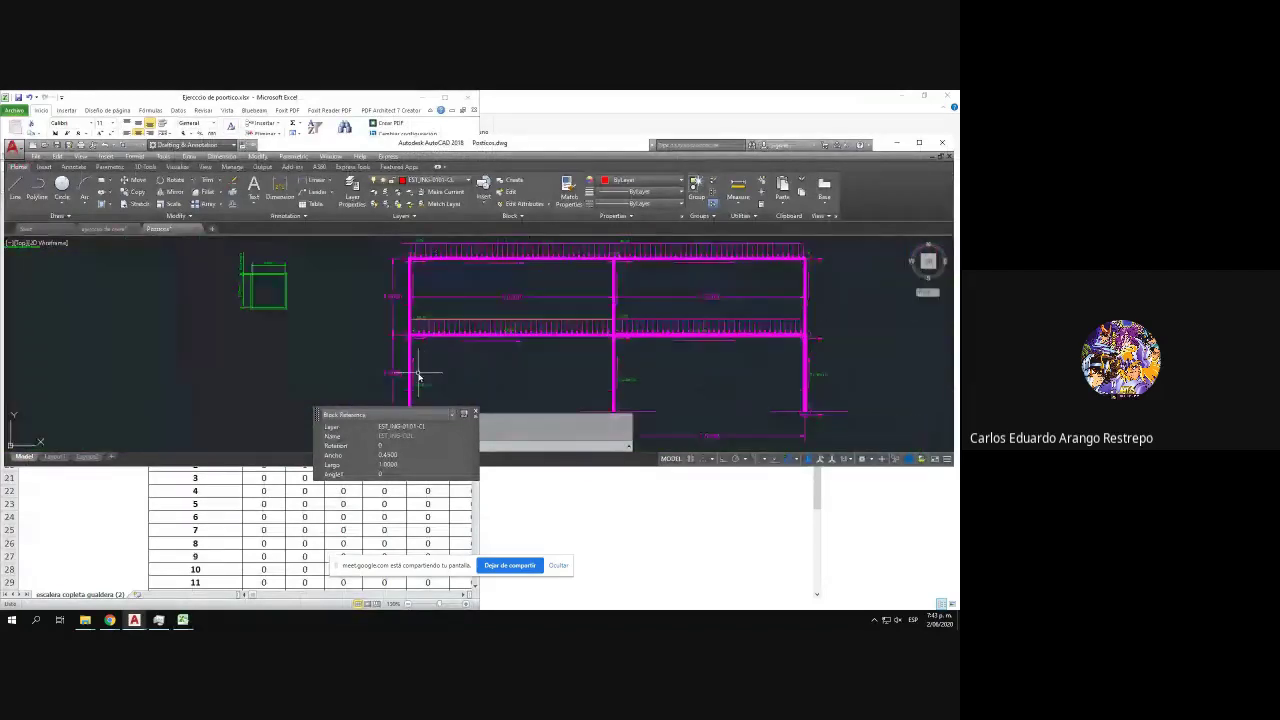
{"action": "scroll", "coordinate": [300, 325], "scroll_direction": "down", "scroll_amount": 3}
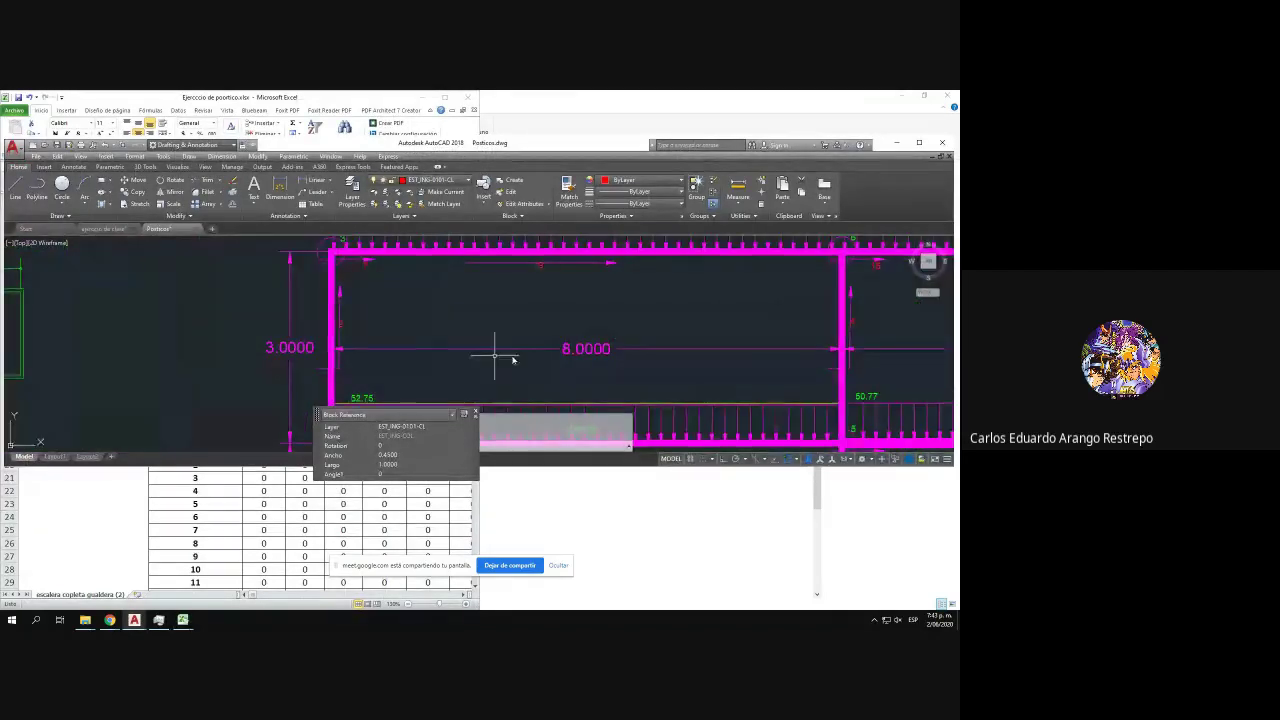
{"action": "mouse_move", "coordinate": [945, 430]}
{"action": "left_mouse_down"}
{"action": "mouse_move", "coordinate": [515, 310]}
{"action": "mouse_move", "coordinate": [475, 211]}
{"action": "left_mouse_up"}
{"action": "left_click_drag", "start_coordinate": [383, 230], "coordinate": [363, 440]}
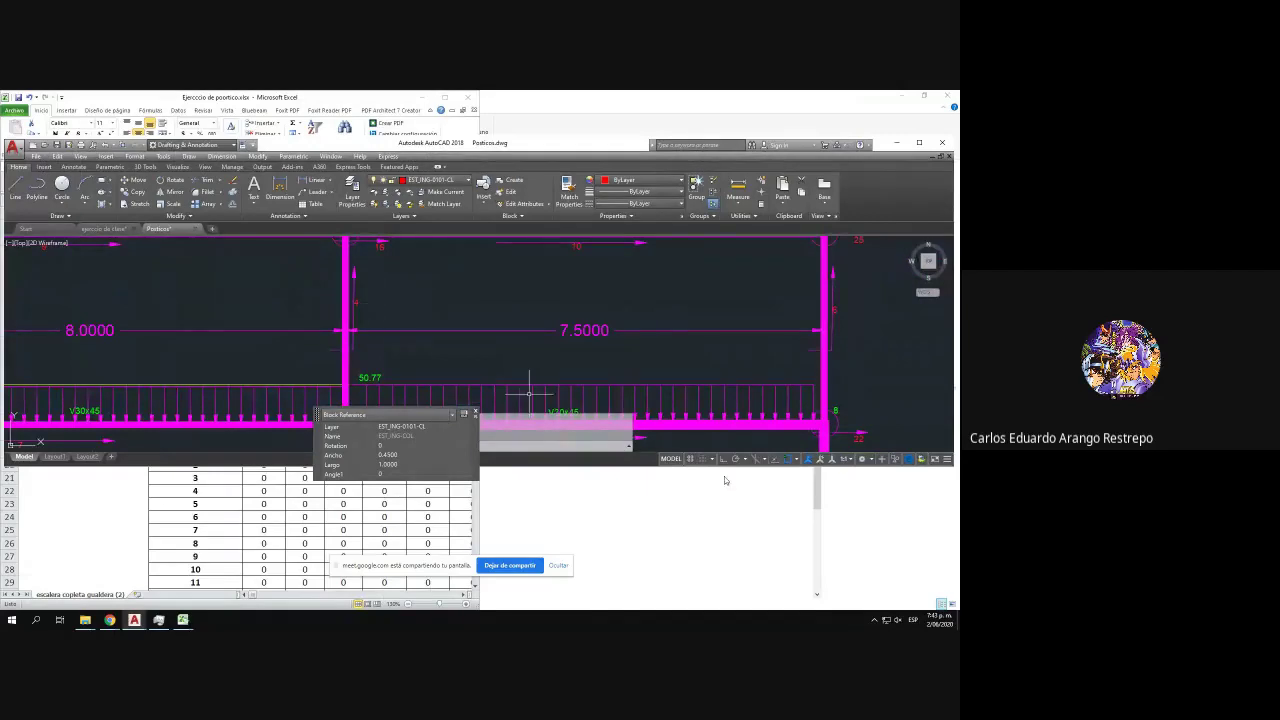
{"action": "left_click_drag", "start_coordinate": [744, 364], "coordinate": [454, 200]}
{"action": "left_click_drag", "start_coordinate": [610, 262], "coordinate": [650, 442]}
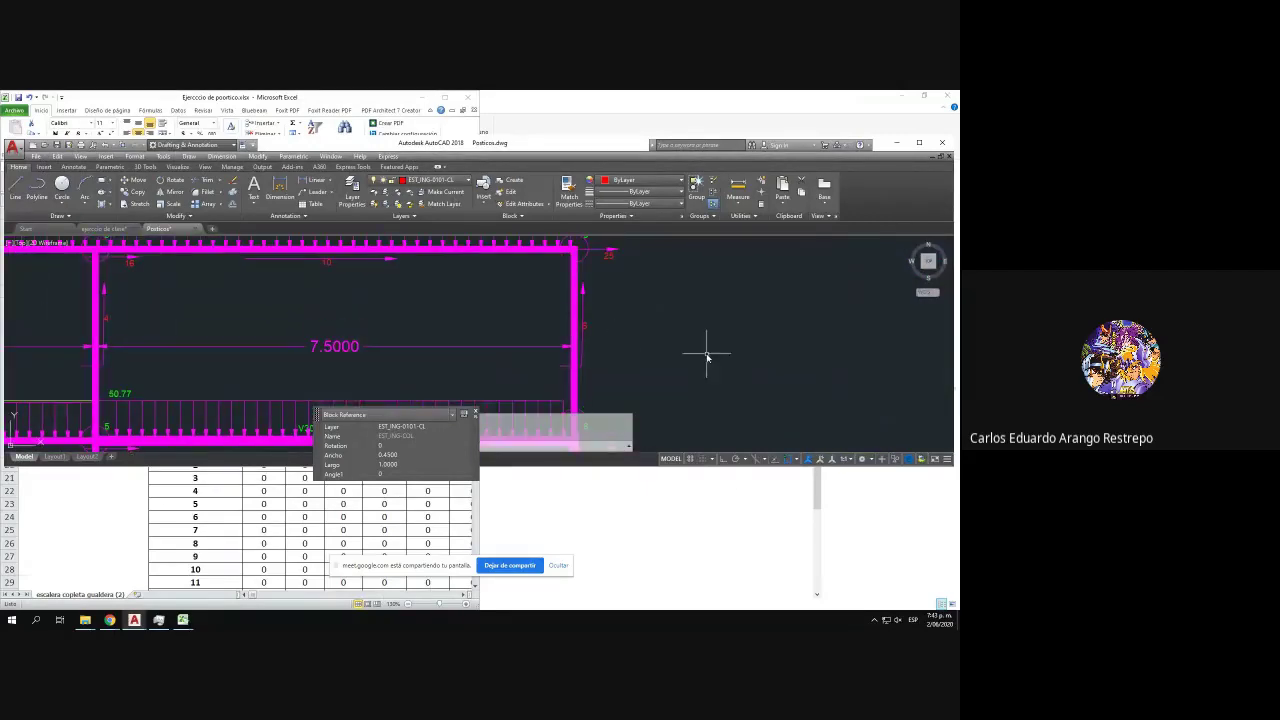
{"action": "left_click", "coordinate": [899, 143]}
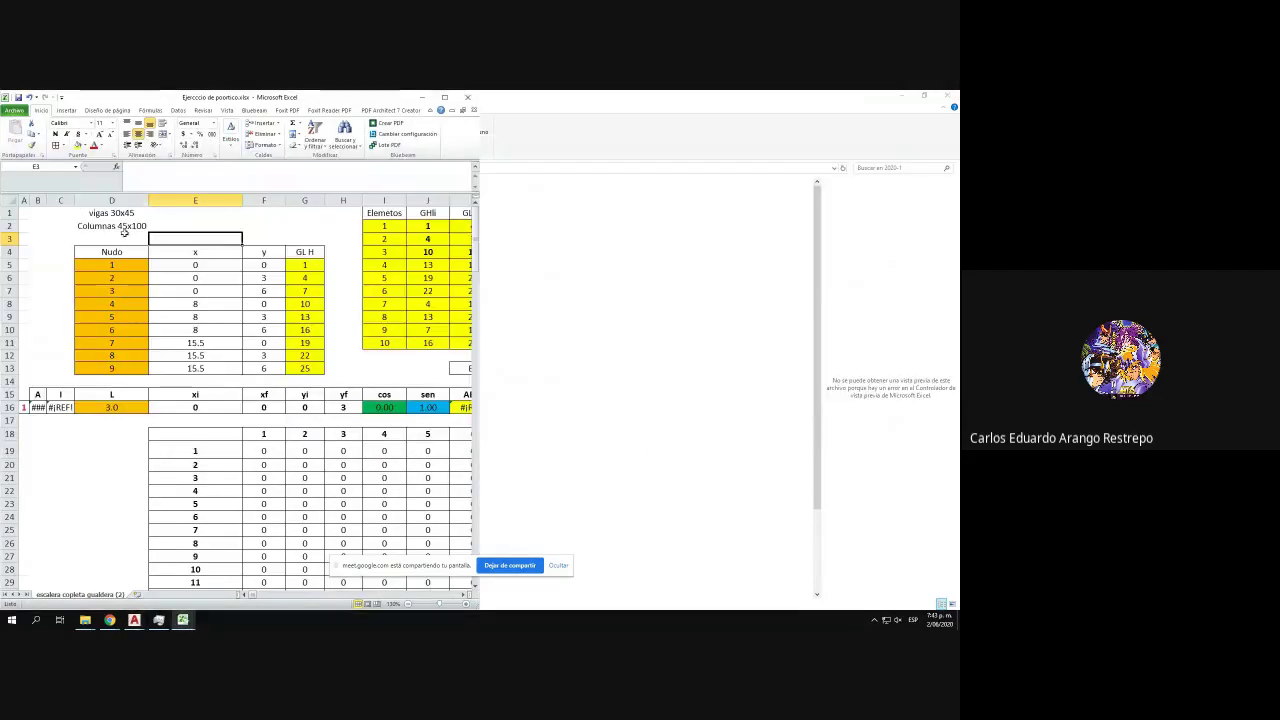
- Back in the Excel workbook, label elements 1 to 6 as "col" in H2:H7
{"action": "left_click", "coordinate": [444, 97]}
{"action": "left_click", "coordinate": [360, 224]}
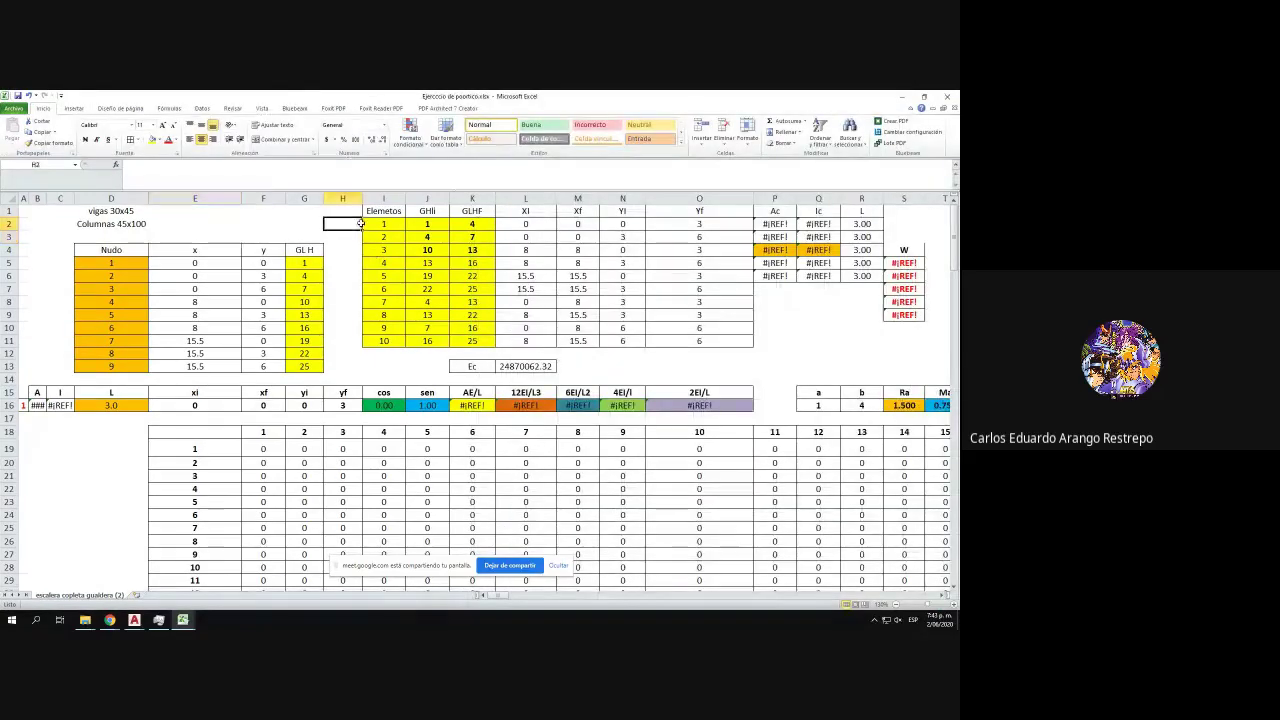
{"action": "type", "text": "col"}
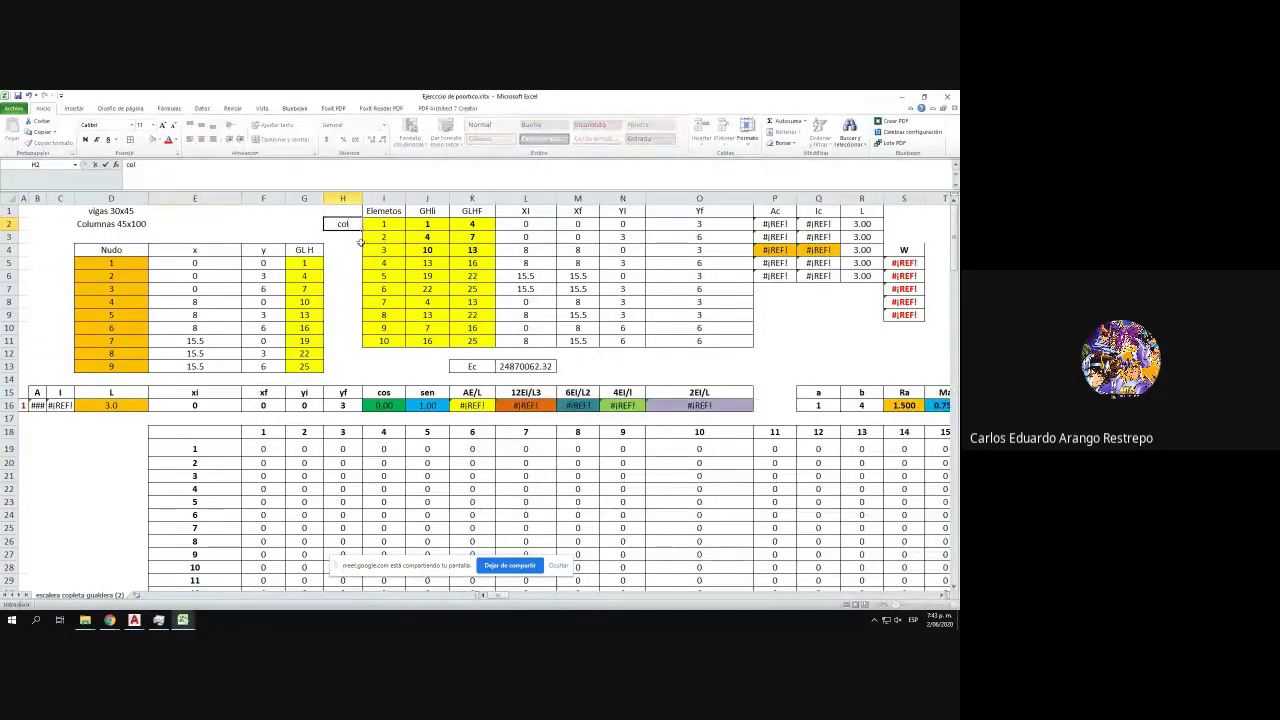
{"action": "key", "text": "Return"}
{"action": "left_click", "coordinate": [355, 226]}
{"action": "left_click_drag", "start_coordinate": [361, 230], "coordinate": [355, 292]}
- Label elements 7 to 10 as "vig" in H8:H11
{"action": "left_click", "coordinate": [343, 302]}
{"action": "type", "text": "c"}
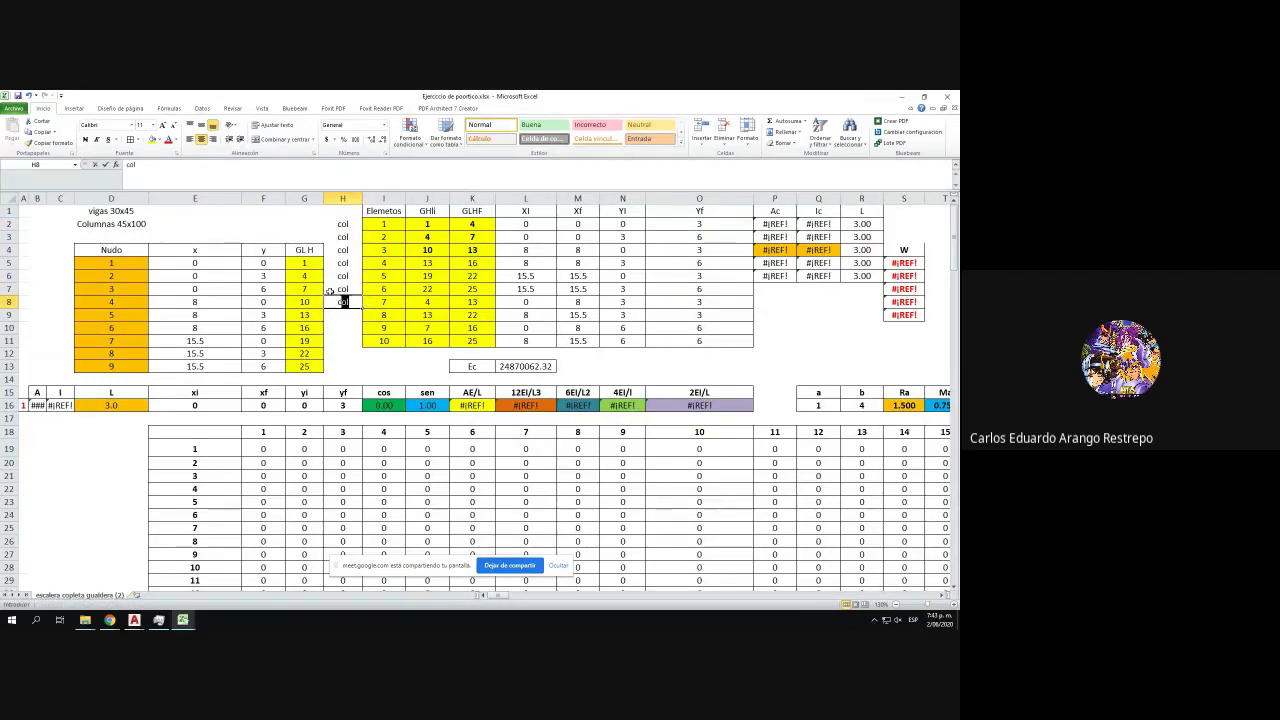
{"action": "type", "text": "vig"}
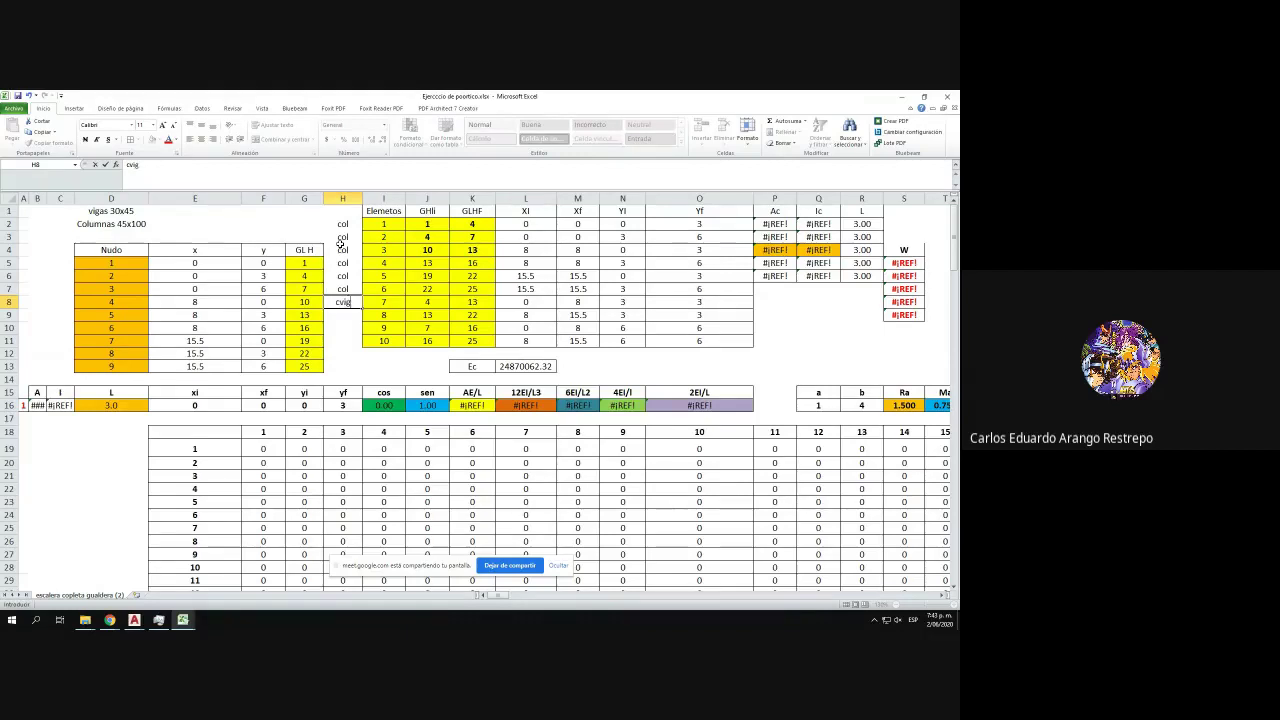
{"action": "key", "text": "BackSpace"}
{"action": "left_click", "coordinate": [337, 345]}
{"action": "left_click", "coordinate": [352, 302]}
{"action": "left_click_drag", "start_coordinate": [362, 310], "coordinate": [362, 347]}
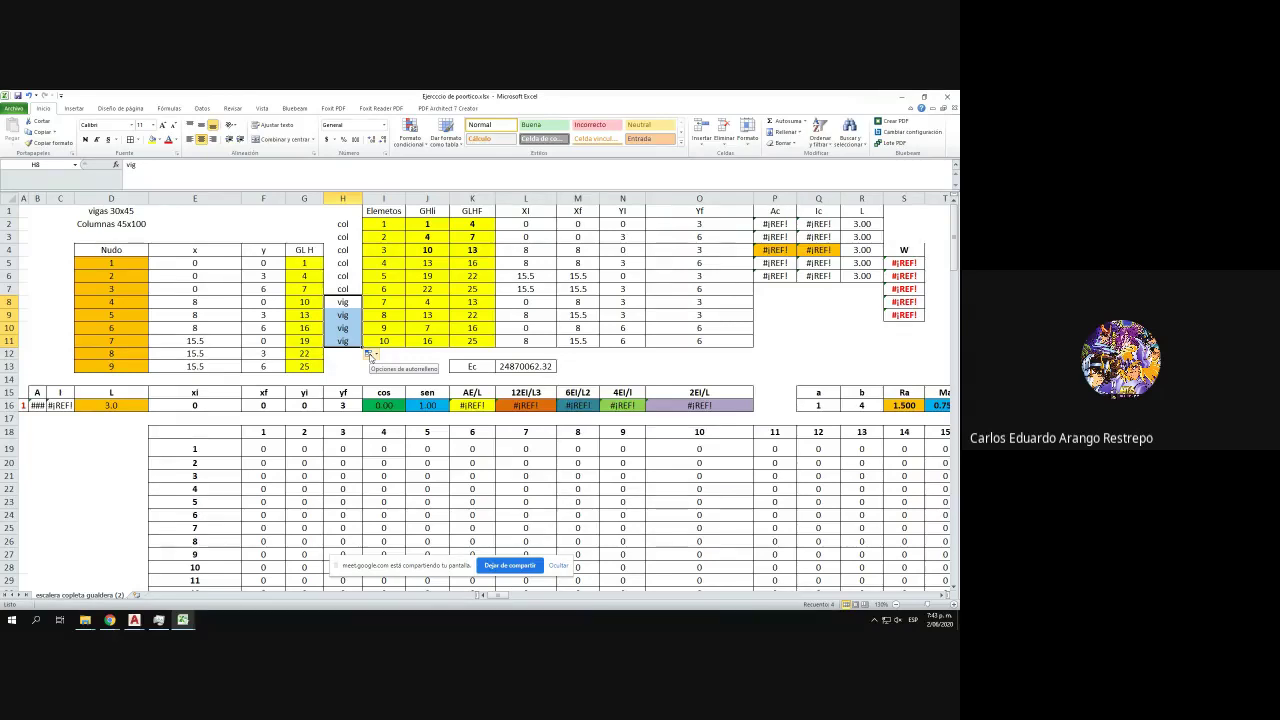
- Set the column area Ac in P2 to =0.45*1 and fill it down to P7 for the column elements
{"action": "left_click", "coordinate": [764, 224]}
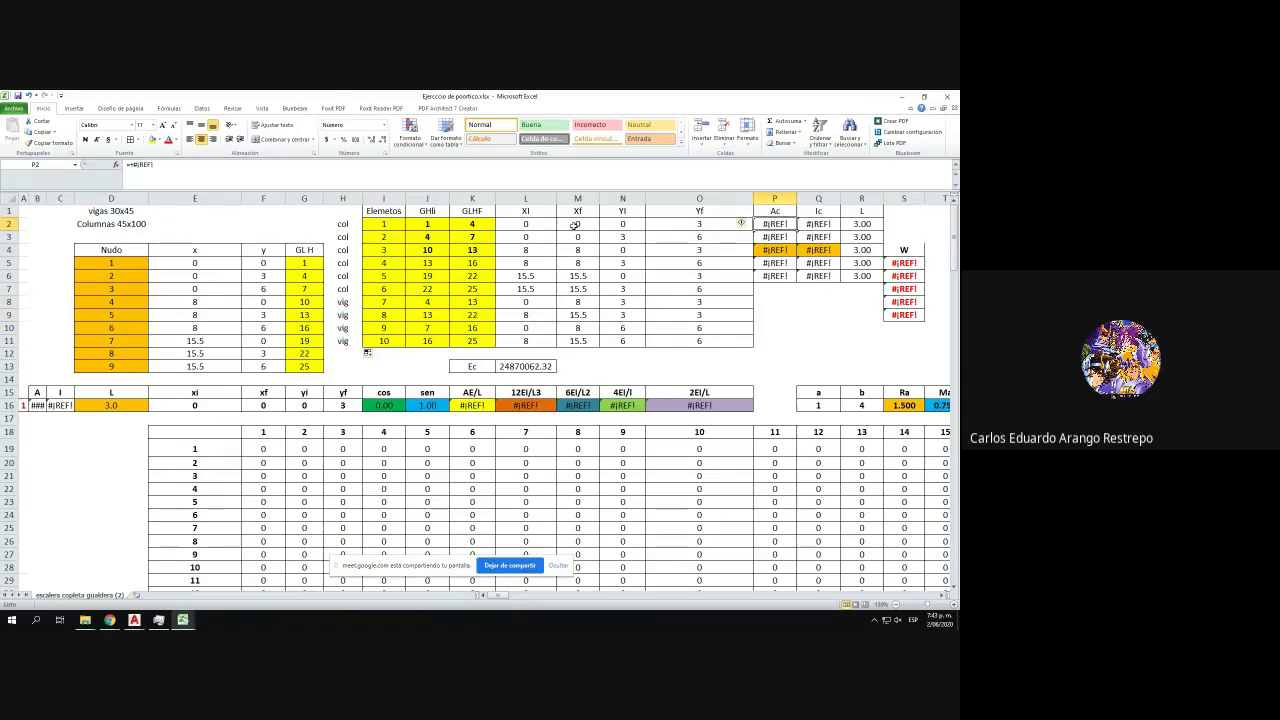
{"action": "type", "text": "+"}
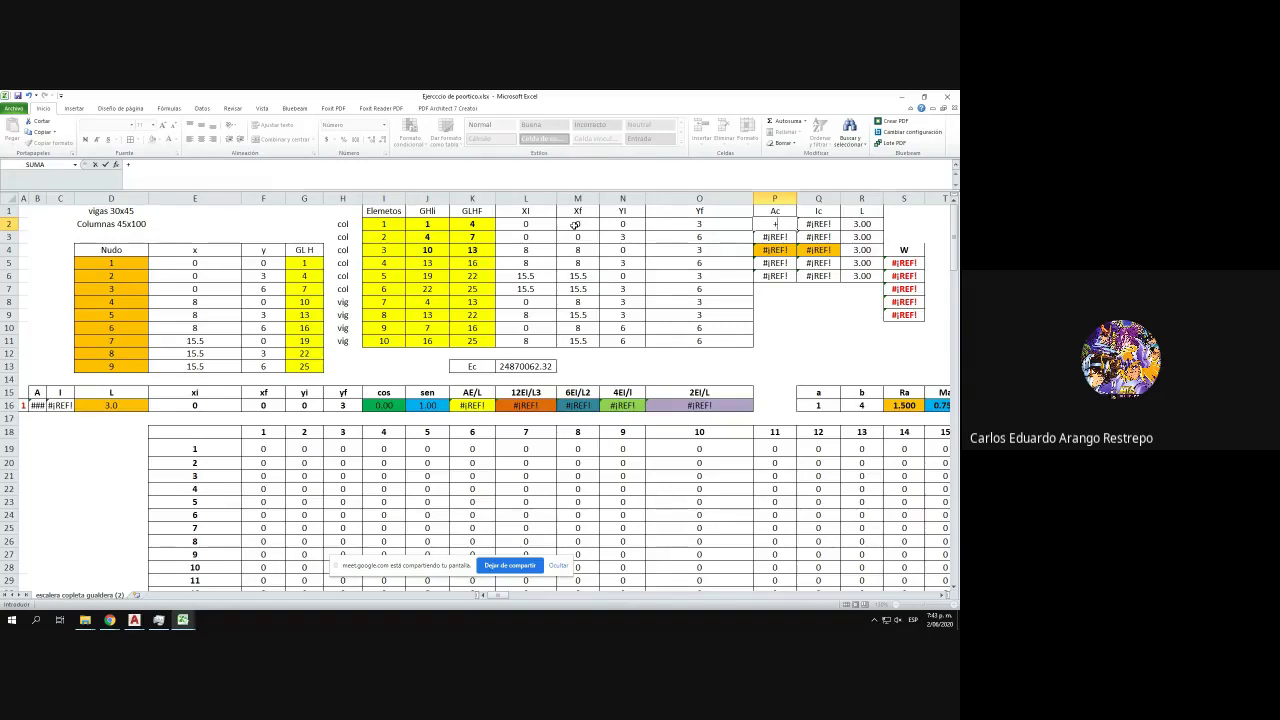
{"action": "type", "text": "0.45*1"}
{"action": "key", "text": "Return"}
{"action": "left_click", "coordinate": [787, 225]}
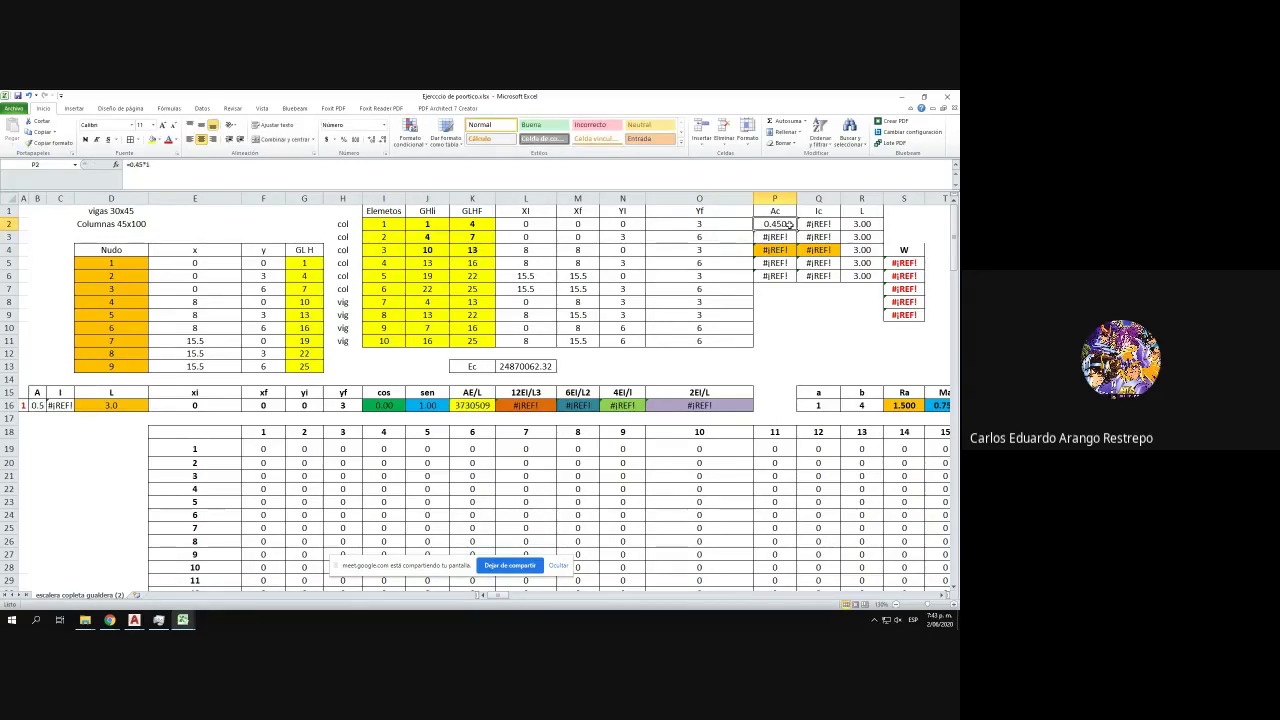
{"action": "left_click_drag", "start_coordinate": [343, 224], "coordinate": [766, 293]}
{"action": "left_click_drag", "start_coordinate": [775, 226], "coordinate": [775, 289]}
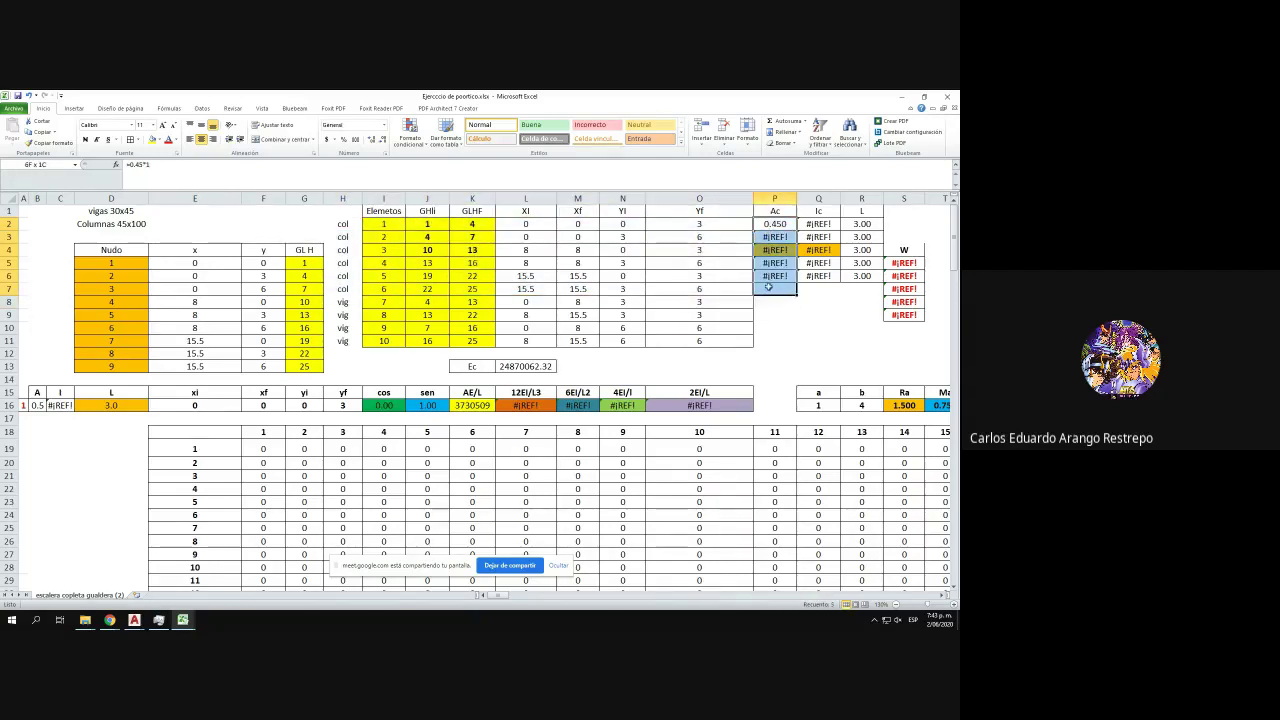
{"action": "left_click", "coordinate": [789, 225]}
{"action": "left_click_drag", "start_coordinate": [797, 230], "coordinate": [797, 294]}
{"action": "left_click_drag", "start_coordinate": [343, 289], "coordinate": [762, 288]}
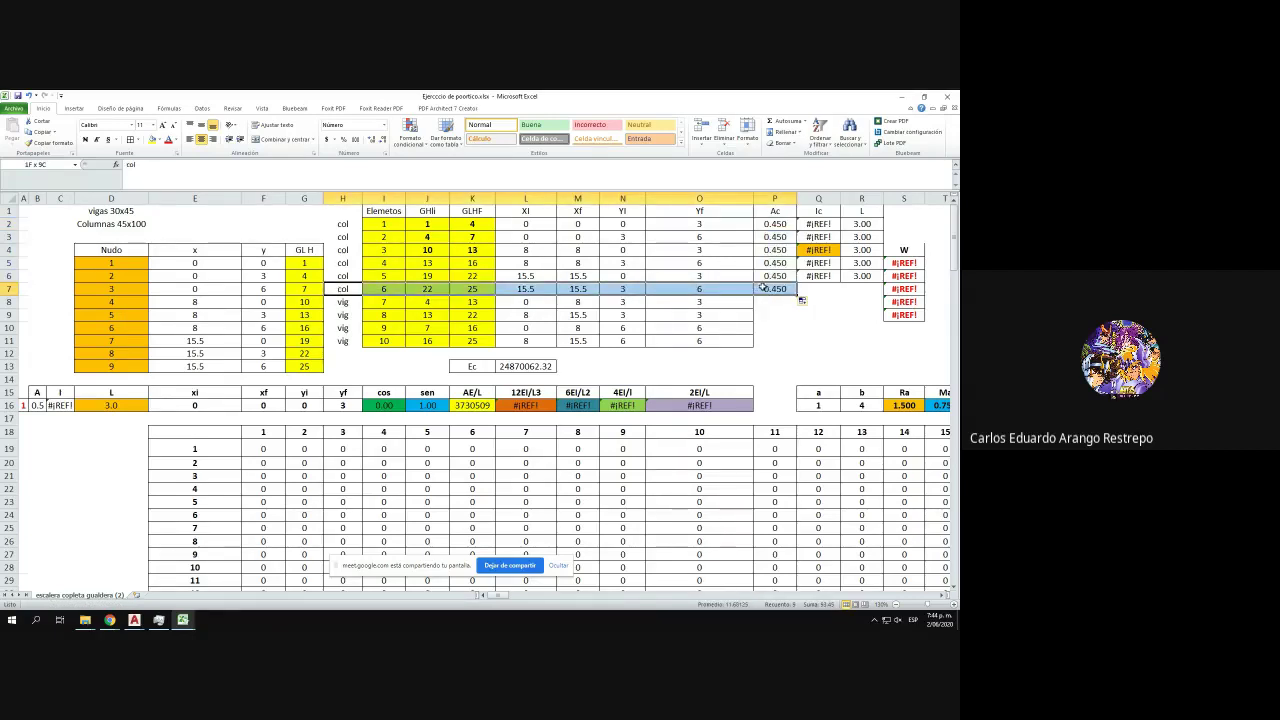
- Move the beam and column section notes from D1:D2 to A1:A2 and fit column A to them
{"action": "left_click", "coordinate": [787, 301]}
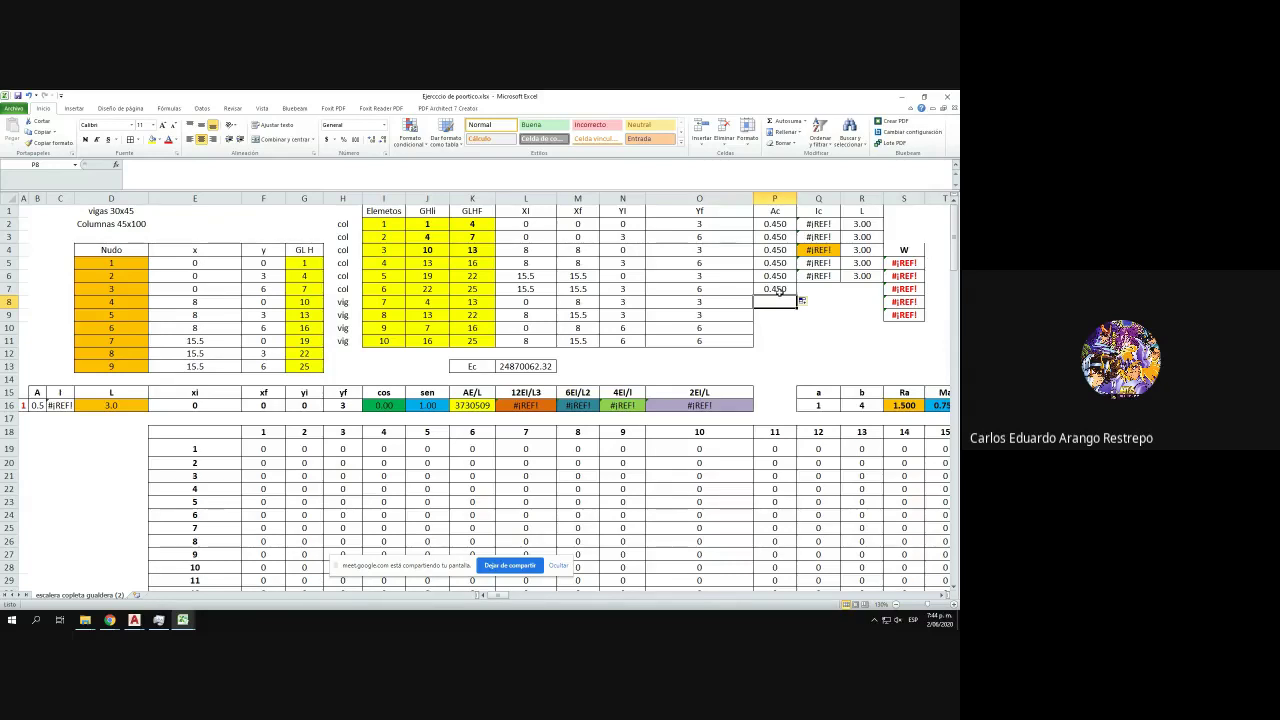
{"action": "left_click", "coordinate": [159, 222]}
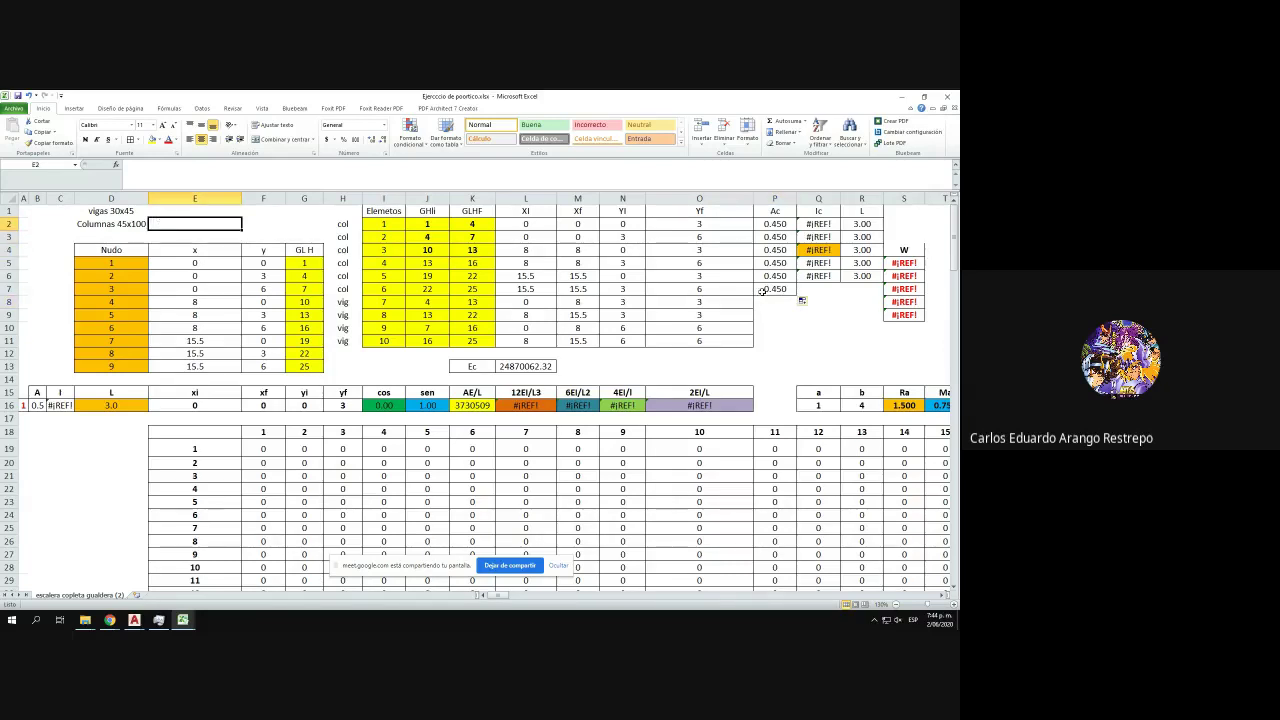
{"action": "left_click", "coordinate": [180, 211]}
{"action": "left_click_drag", "start_coordinate": [60, 211], "coordinate": [24, 216]}
{"action": "left_click", "coordinate": [98, 211]}
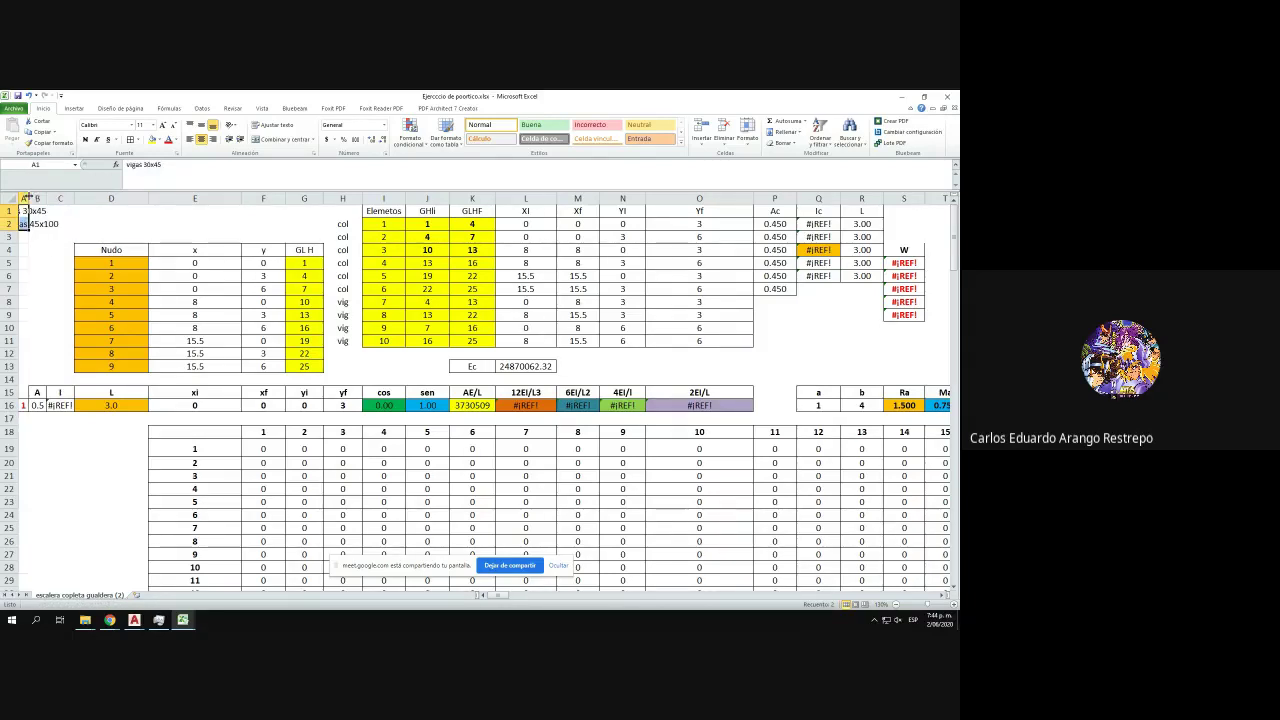
{"action": "double_click", "coordinate": [30, 198]}
{"action": "left_click", "coordinate": [100, 211]}
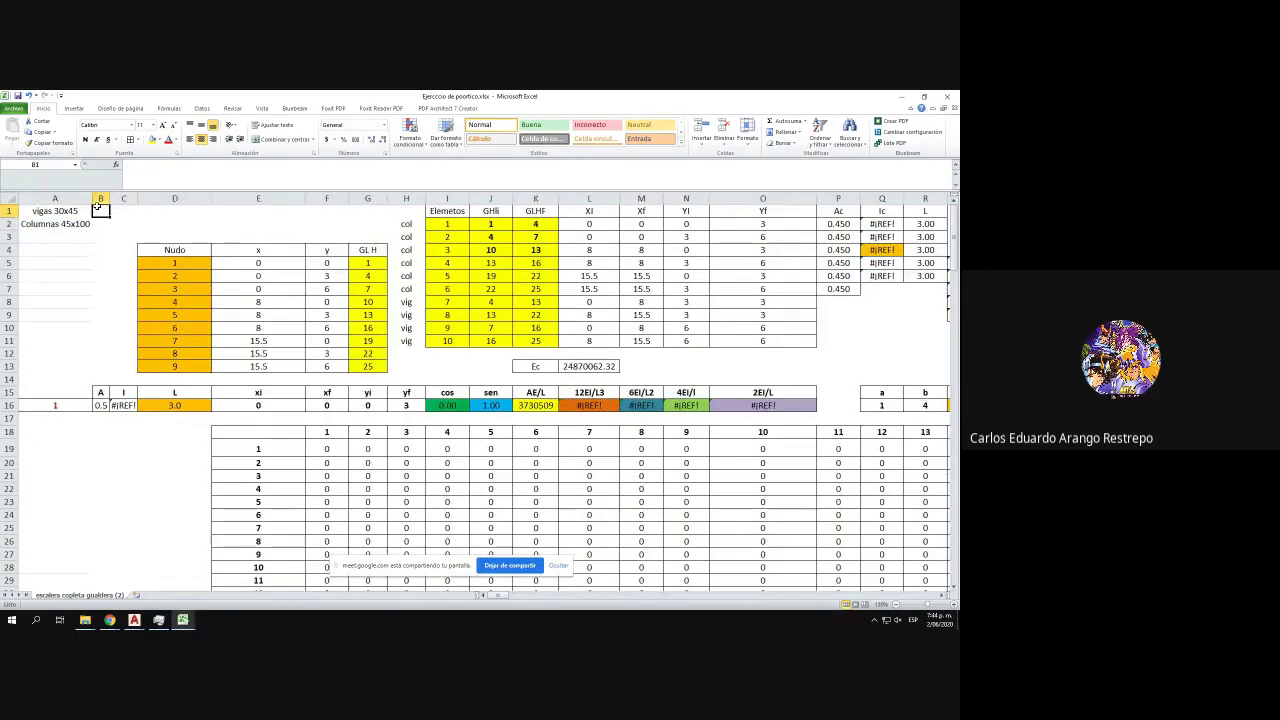
- Enter the beam section dimensions 0.3 in B1 and 0.45 in C1, widening column B slightly
{"action": "type", "text": "0"}
{"action": "key", "text": "Tab"}
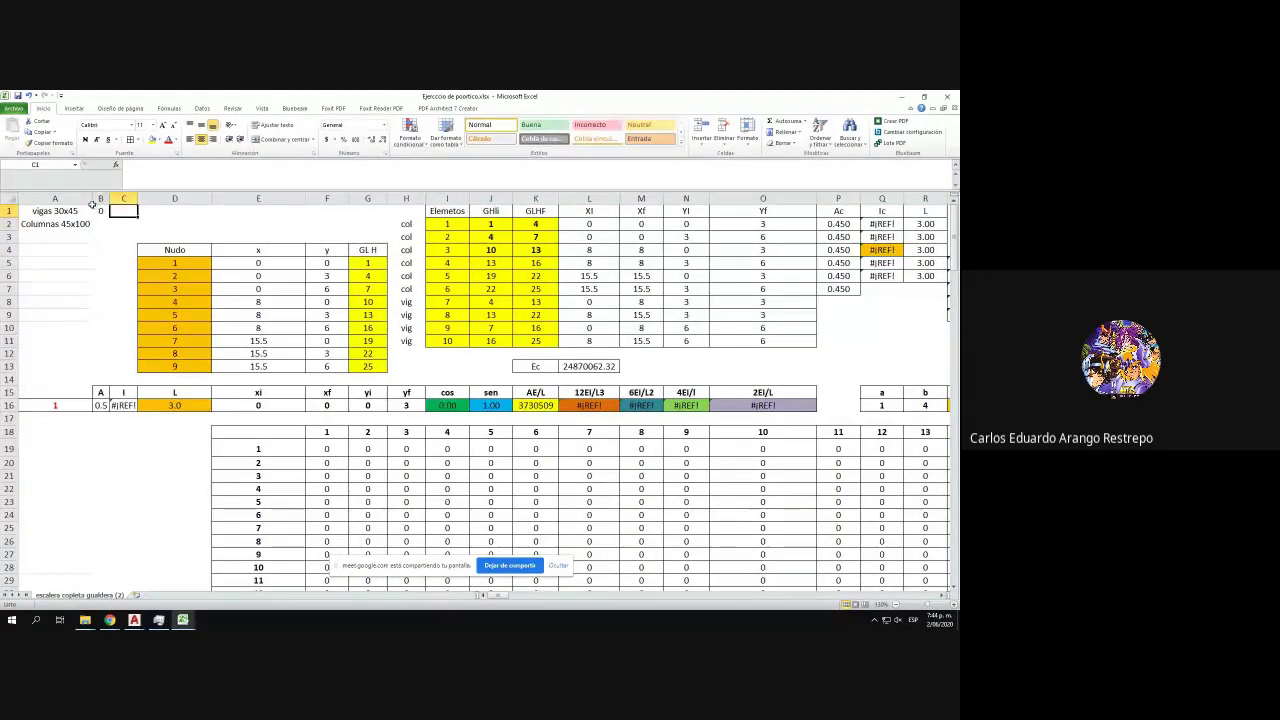
{"action": "left_click_drag", "start_coordinate": [108, 198], "coordinate": [110, 198]}
{"action": "type", "text": "0"}
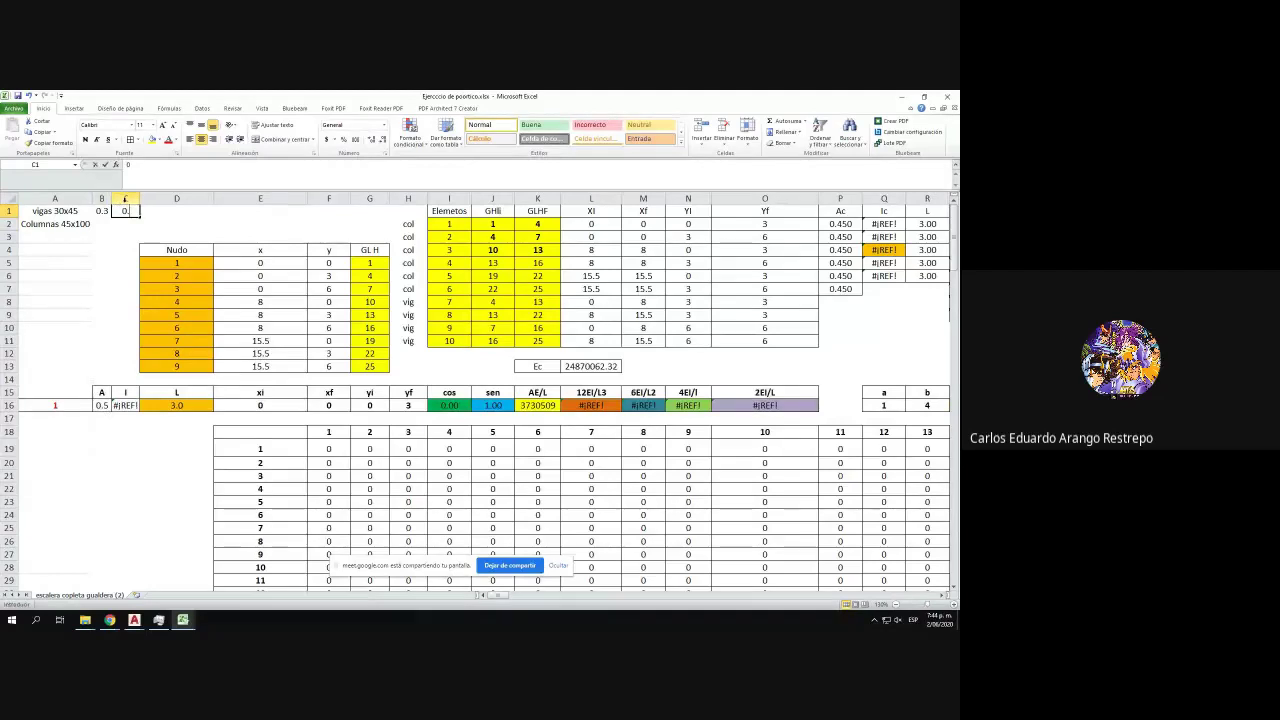
{"action": "type", "text": ".45"}
- Enter the column section dimensions 0.45 in B2, shown with three decimals, and 1 in C2
{"action": "left_click", "coordinate": [105, 223]}
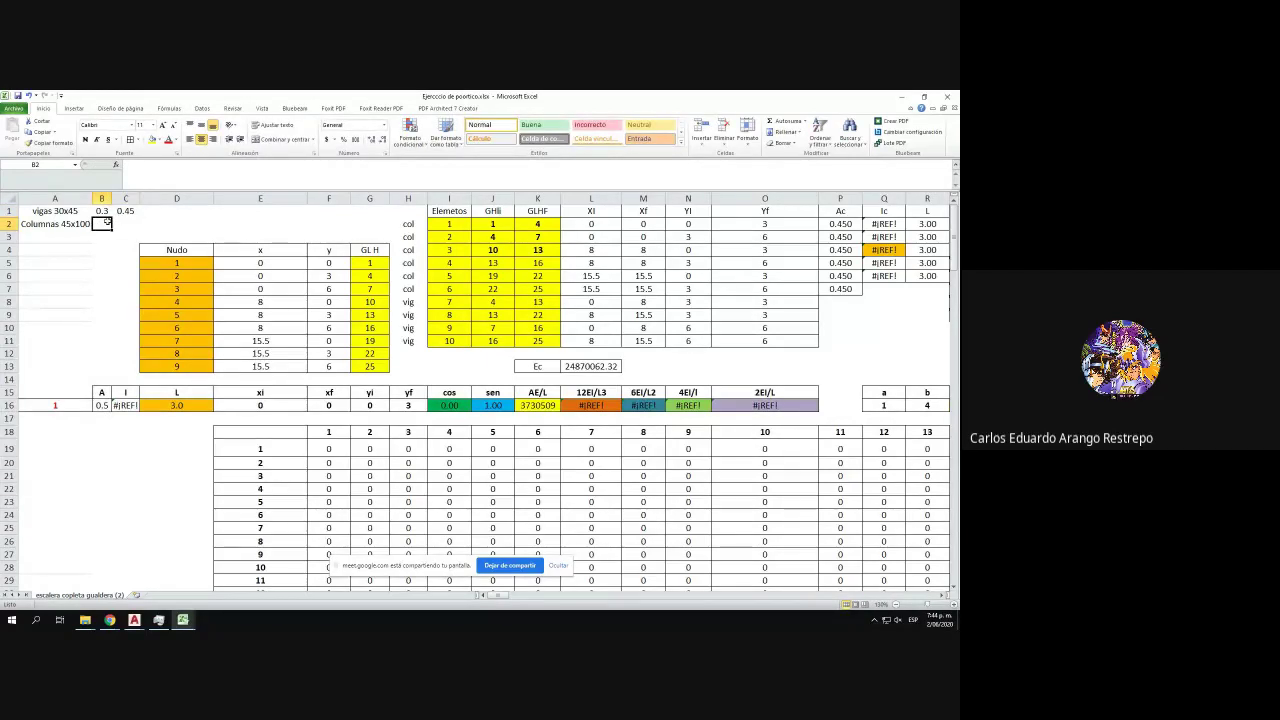
{"action": "type", "text": "0.45"}
{"action": "key", "text": "Tab"}
{"action": "left_click", "coordinate": [108, 223]}
{"action": "left_click", "coordinate": [371, 139]}
{"action": "left_click", "coordinate": [371, 139]}
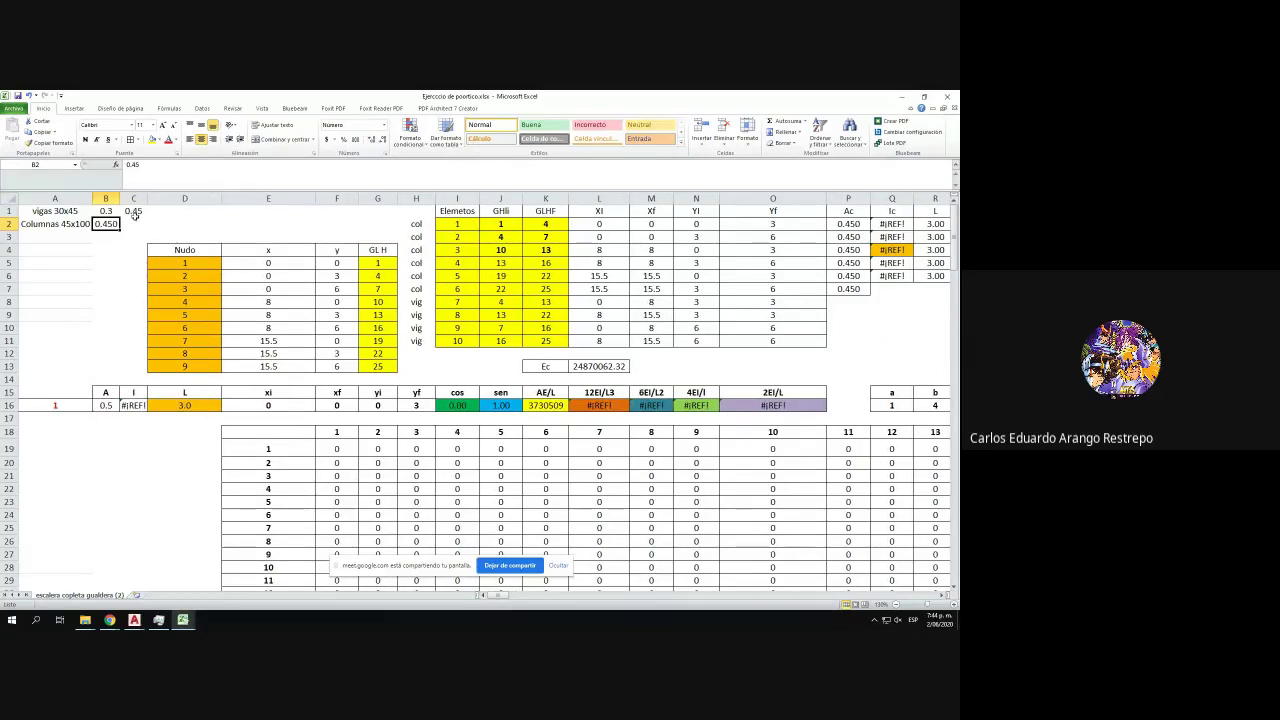
{"action": "left_click", "coordinate": [134, 222]}
{"action": "type", "text": "1"}
{"action": "key", "text": "Return"}
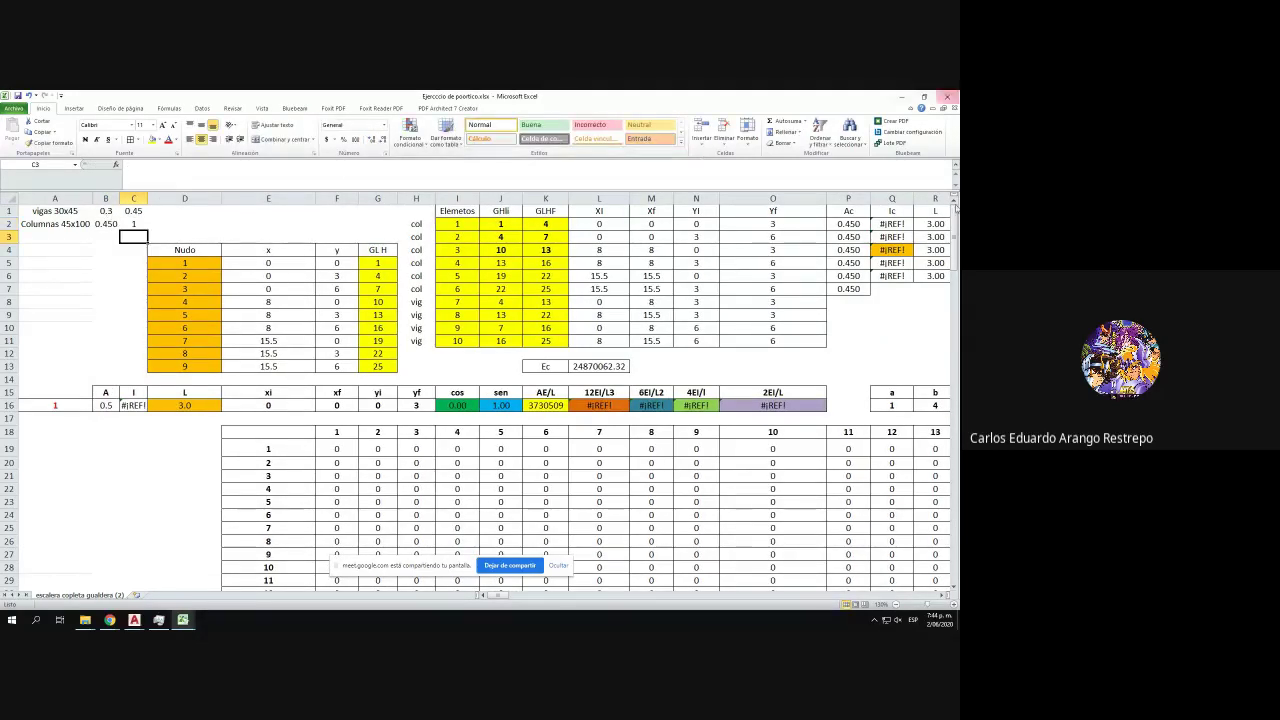
- Replace the column area Ac in P2 with the absolute-reference formula +$B$2*$C$2
{"action": "left_click", "coordinate": [848, 223]}
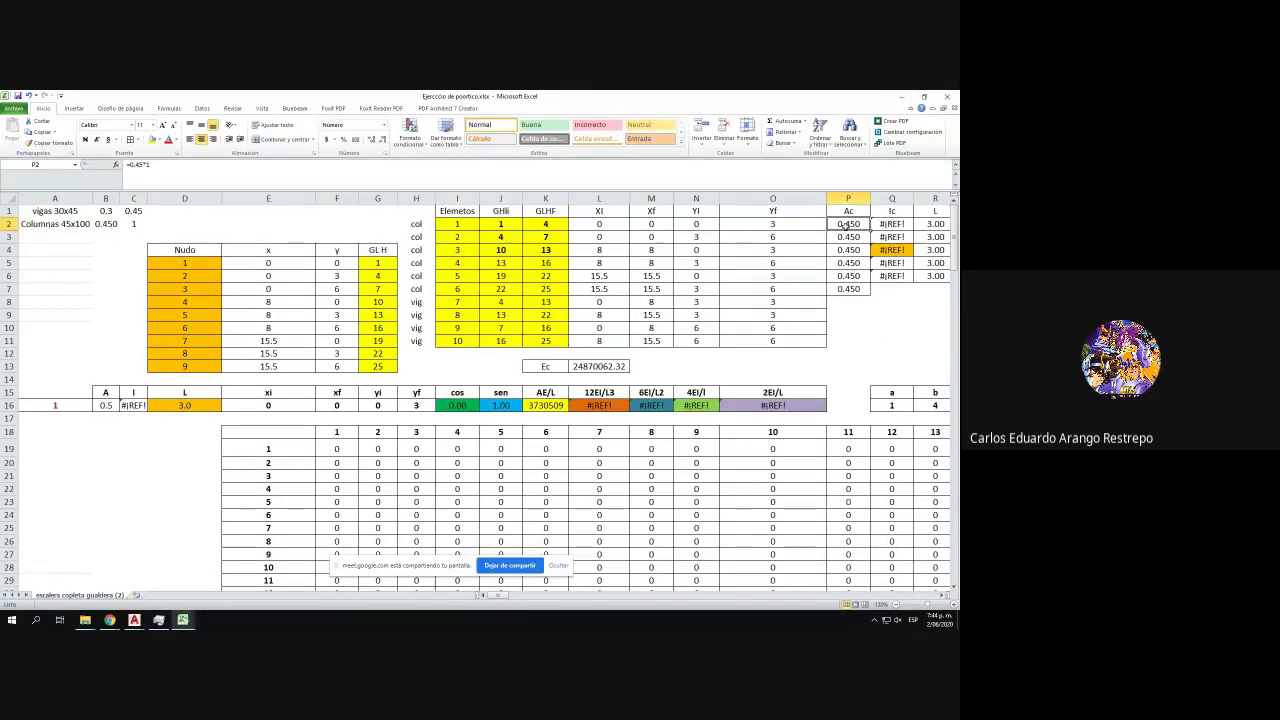
{"action": "type", "text": "+"}
{"action": "left_click", "coordinate": [110, 223]}
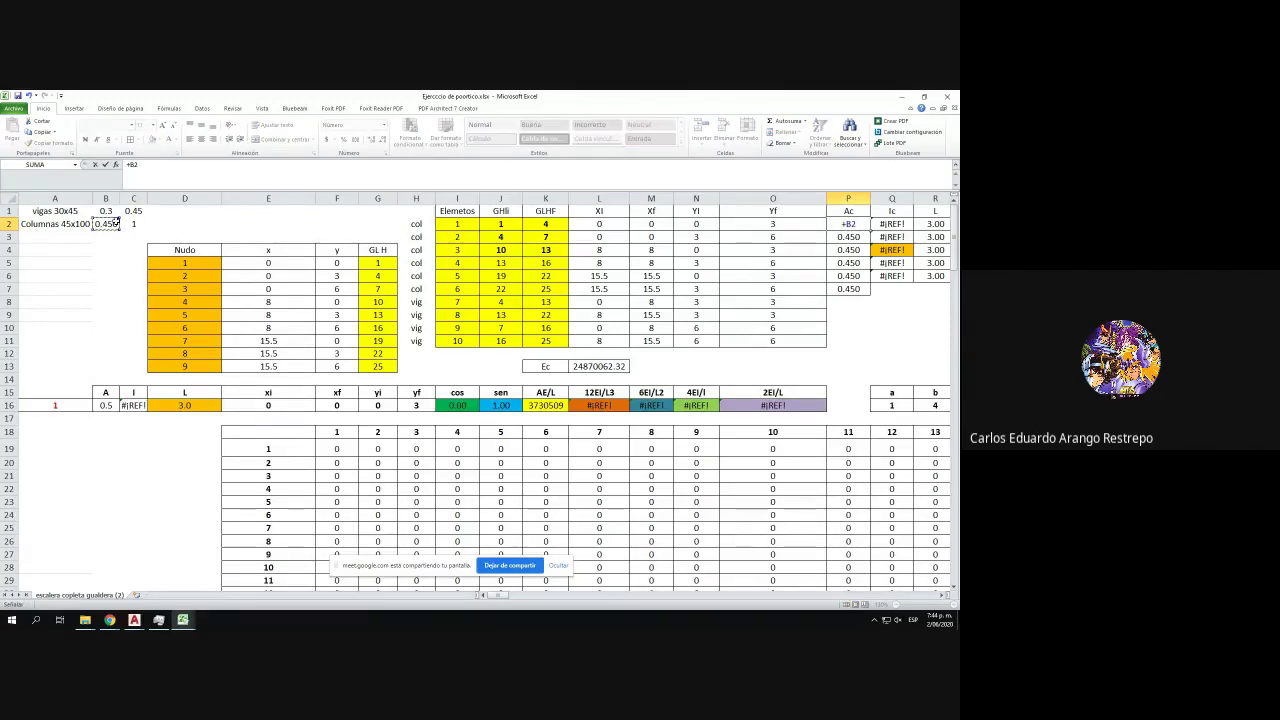
{"action": "type", "text": "*"}
{"action": "left_click", "coordinate": [131, 224]}
{"action": "left_click", "coordinate": [134, 170]}
{"action": "key", "text": "F4"}
{"action": "key", "text": "F4"}
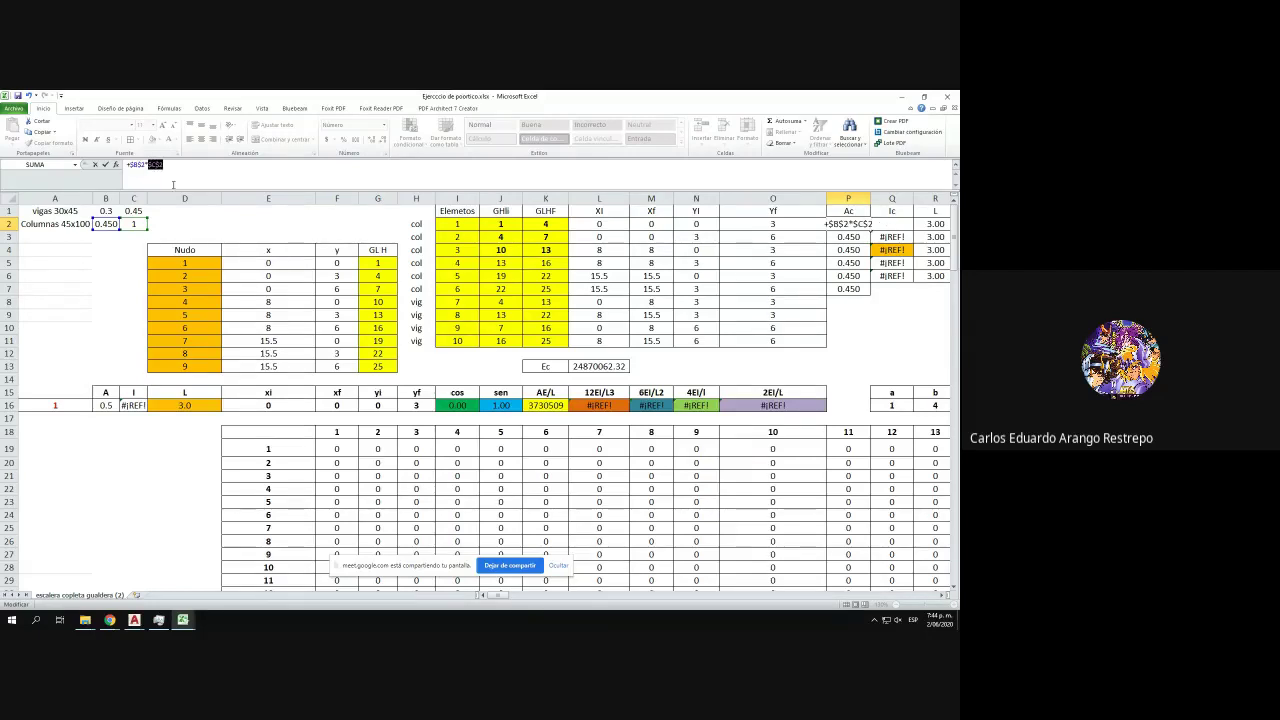
{"action": "key", "text": "Return"}
{"action": "left_click", "coordinate": [866, 224]}
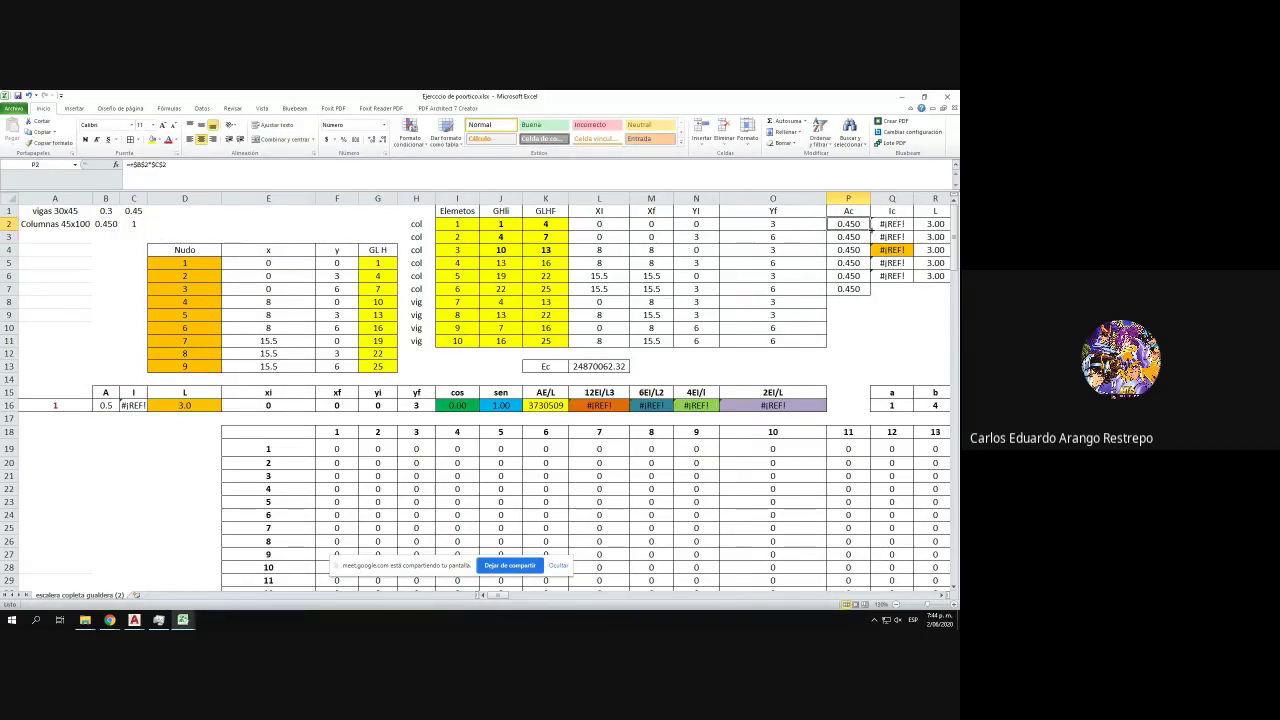
- Calculate the beam area in P8 as +$B$1*$C$1 and fill it down to P11
{"action": "left_click", "coordinate": [848, 301]}
{"action": "type", "text": "+"}
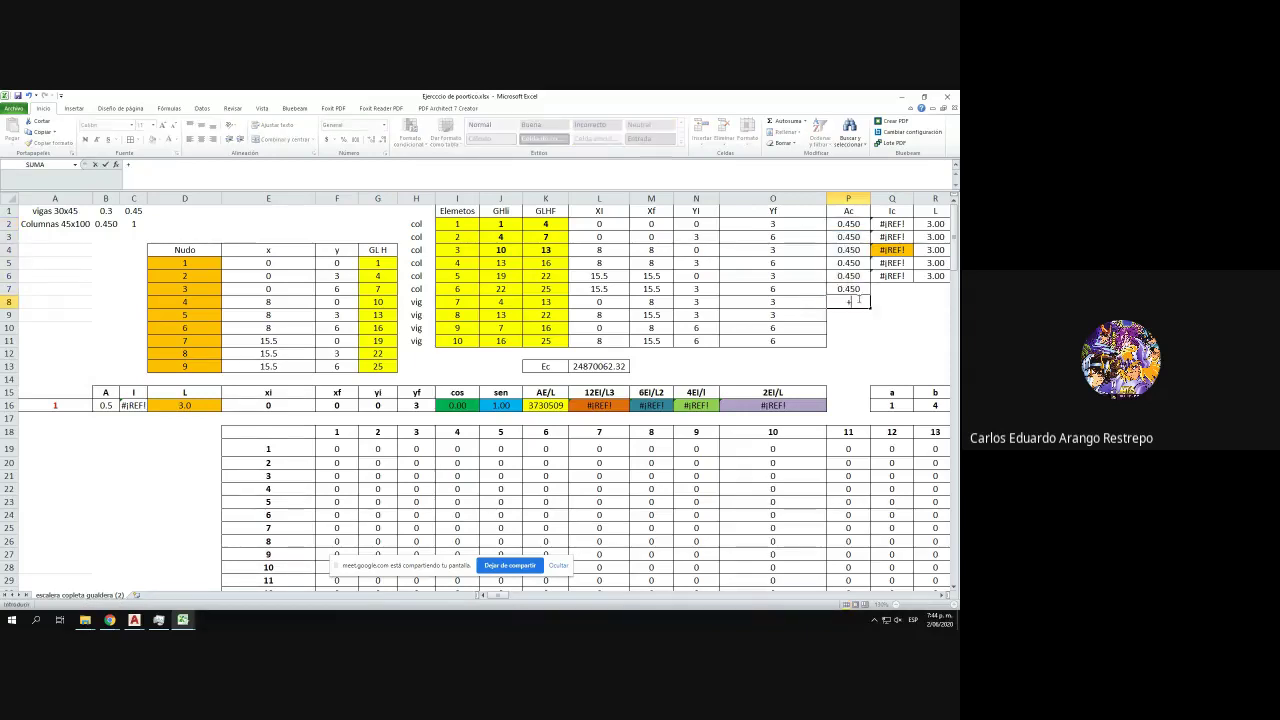
{"action": "left_click", "coordinate": [106, 213]}
{"action": "type", "text": "*"}
{"action": "left_click", "coordinate": [131, 213]}
{"action": "left_click", "coordinate": [133, 164]}
{"action": "key", "text": "F4"}
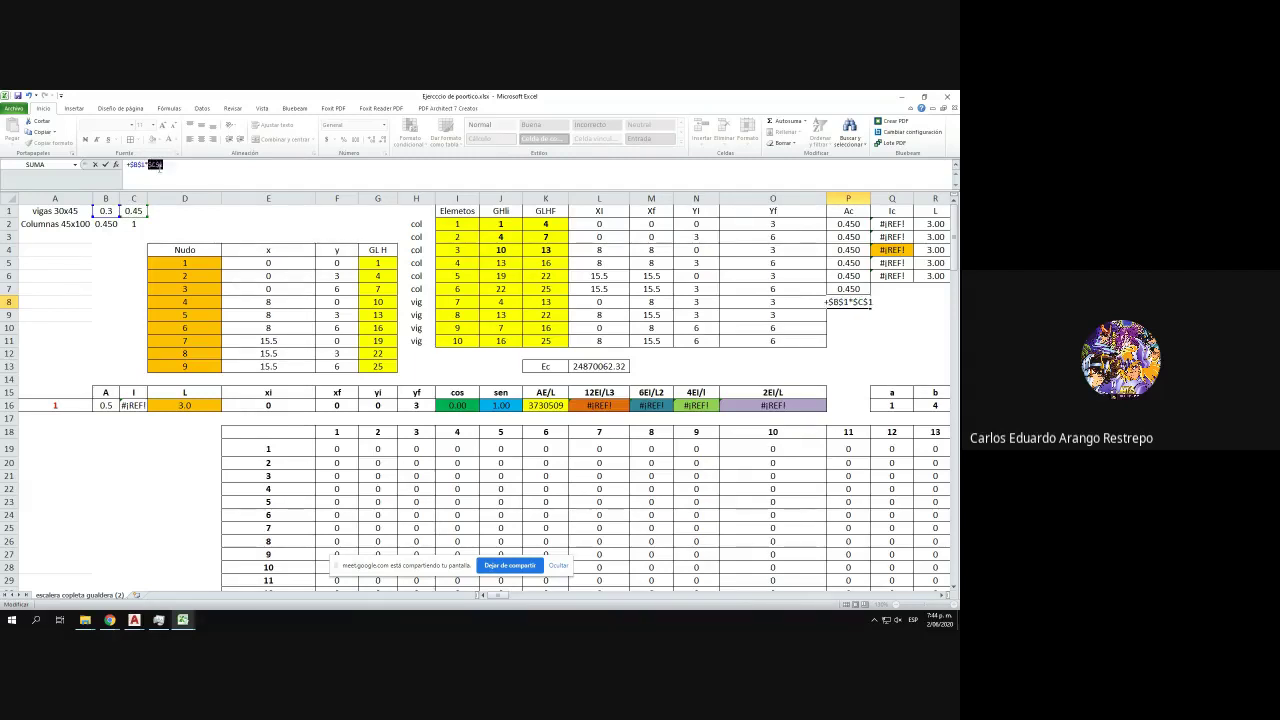
{"action": "key", "text": "Return"}
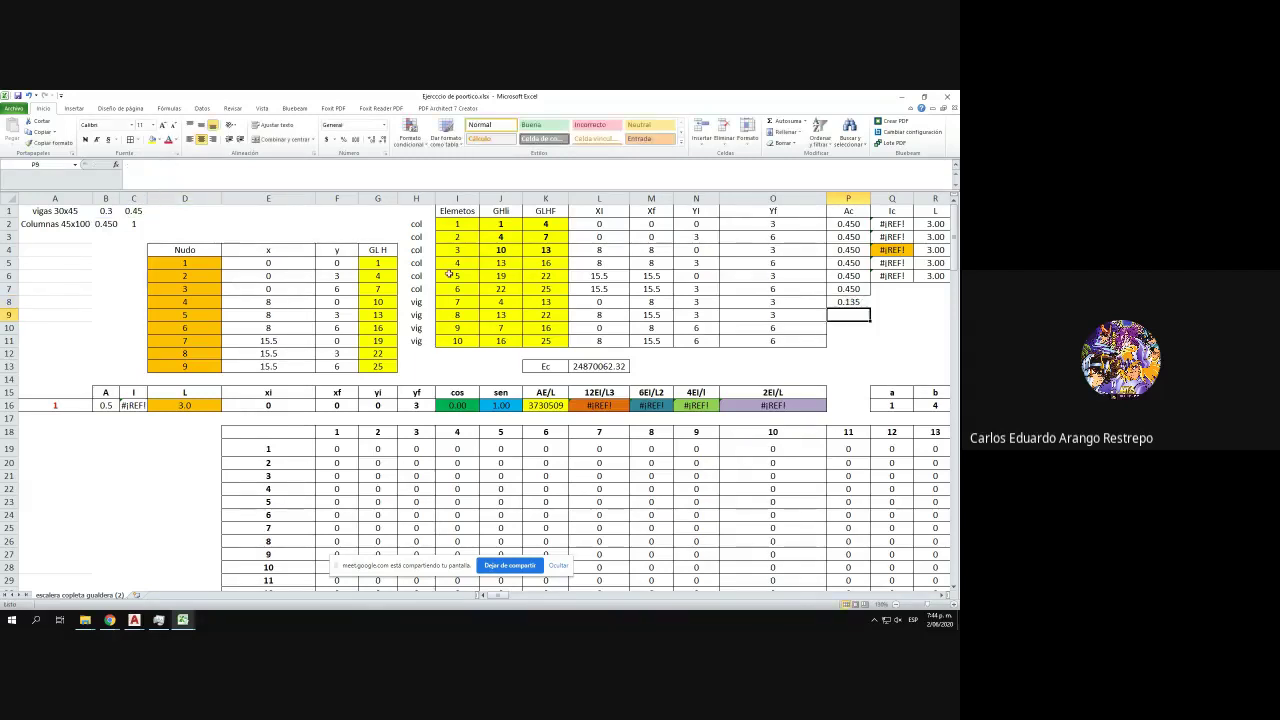
{"action": "left_click", "coordinate": [860, 301]}
{"action": "left_click_drag", "start_coordinate": [870, 307], "coordinate": [874, 350]}
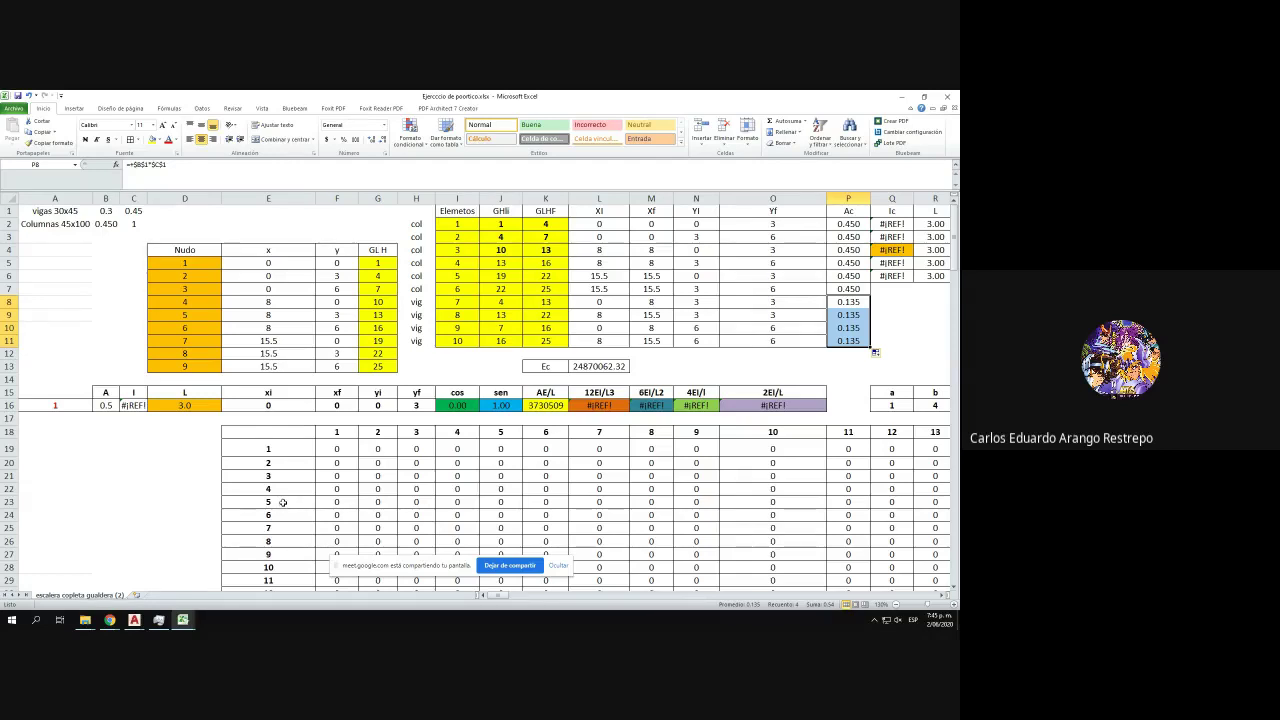
- Switch to the Porticos.dwg drawing in AutoCAD, clear the selection and bring the floor plan's middle column into view
{"action": "mouse_move", "coordinate": [134, 620]}
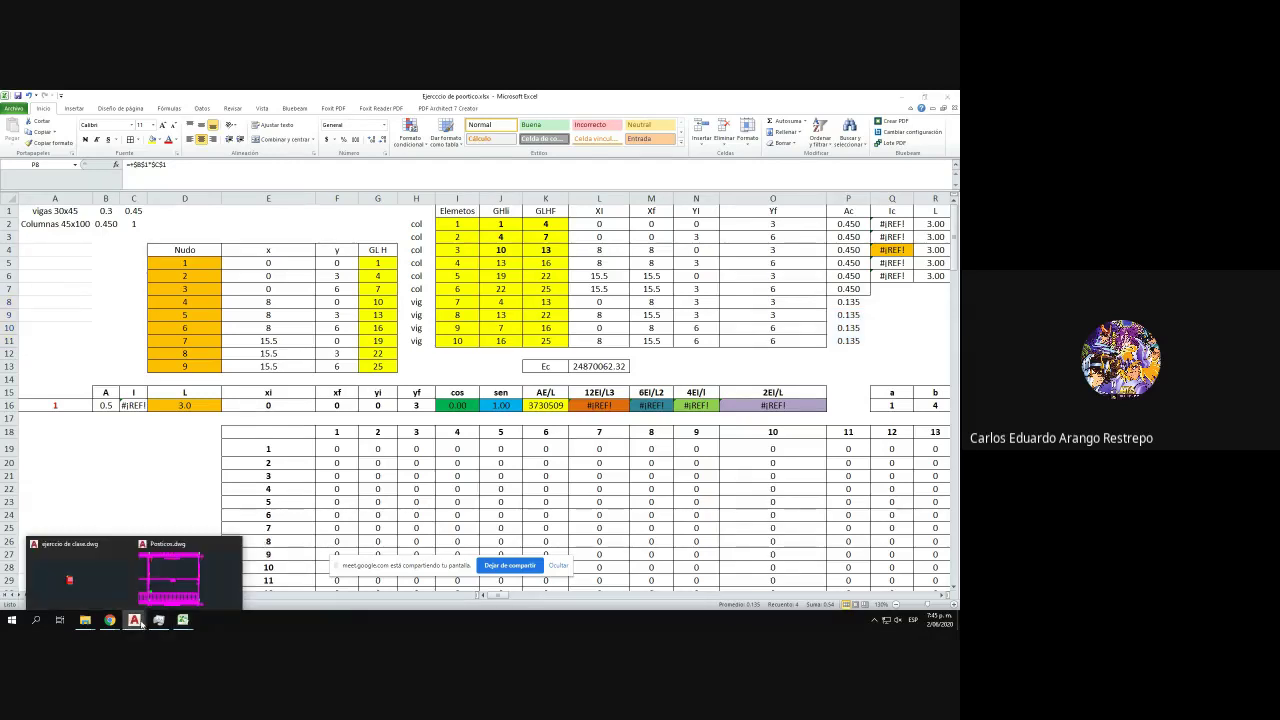
{"action": "left_click", "coordinate": [175, 574]}
{"action": "scroll", "coordinate": [578, 312], "scroll_direction": "down", "scroll_amount": 6}
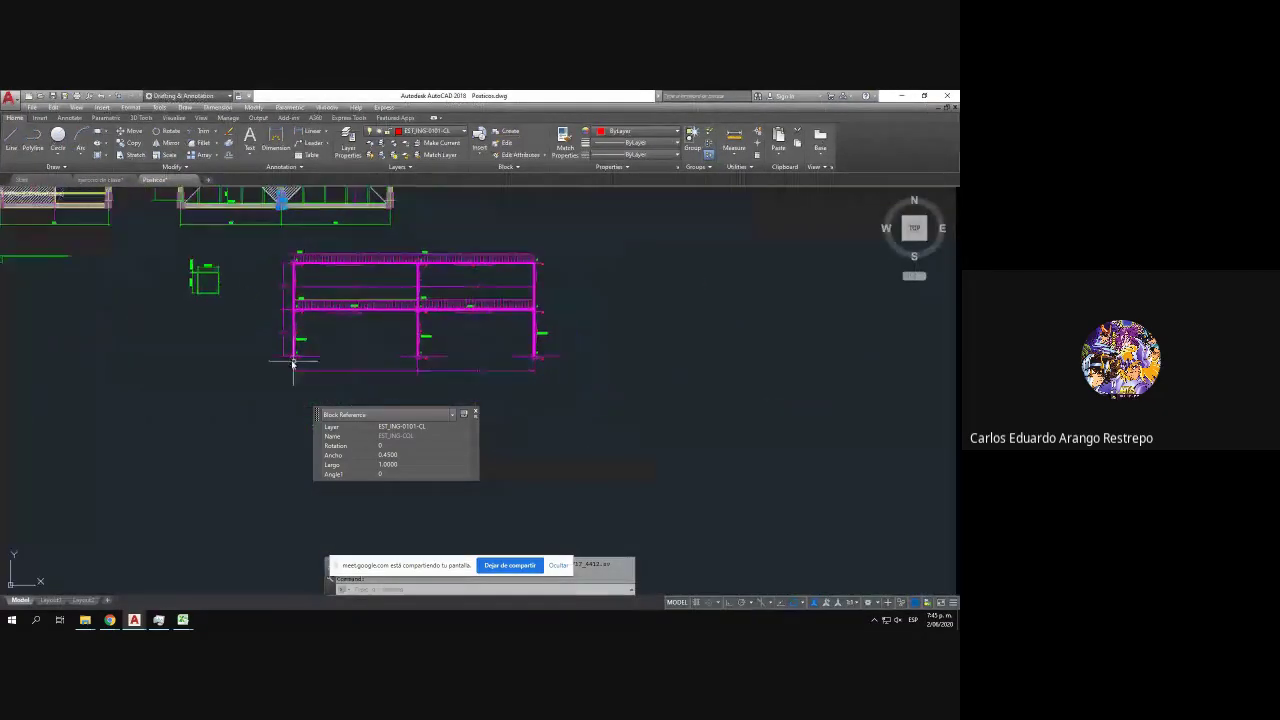
{"action": "scroll", "coordinate": [236, 357], "scroll_direction": "up", "scroll_amount": 4}
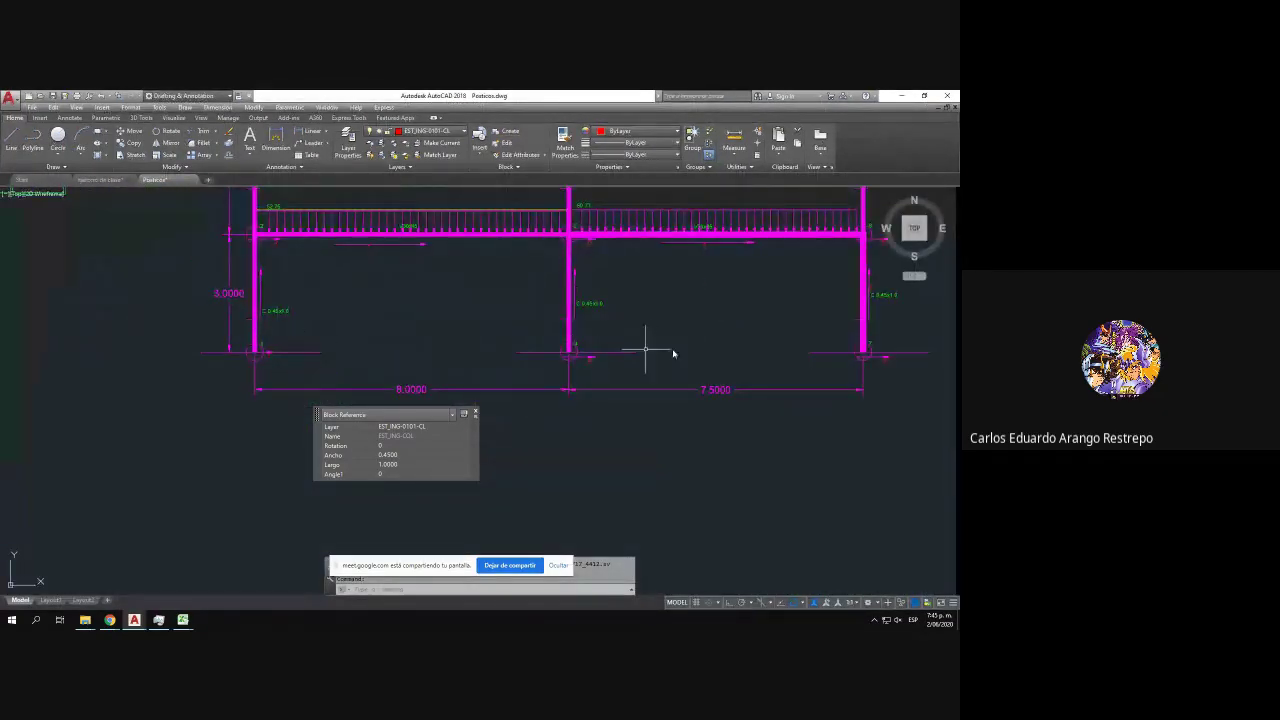
{"action": "scroll", "coordinate": [523, 429], "scroll_direction": "down", "scroll_amount": 4}
{"action": "scroll", "coordinate": [378, 345], "scroll_direction": "up", "scroll_amount": 5}
{"action": "key", "text": "Escape"}
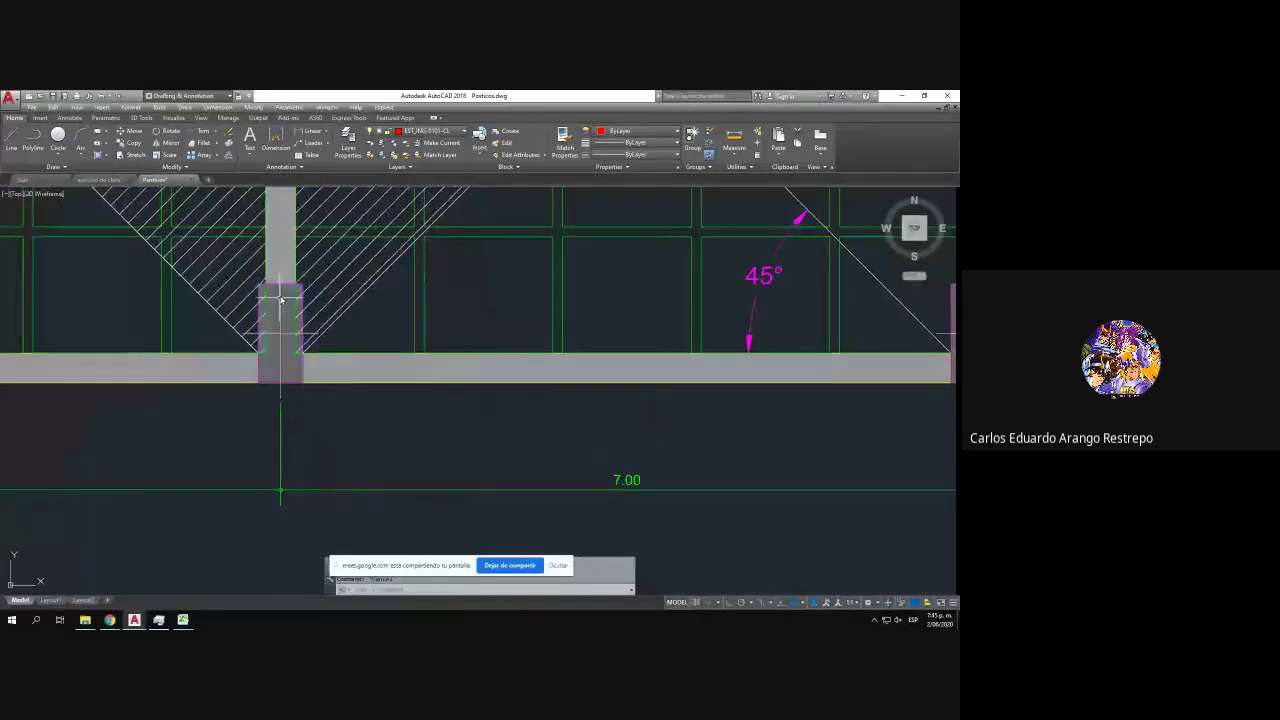
{"action": "left_click", "coordinate": [11, 140]}
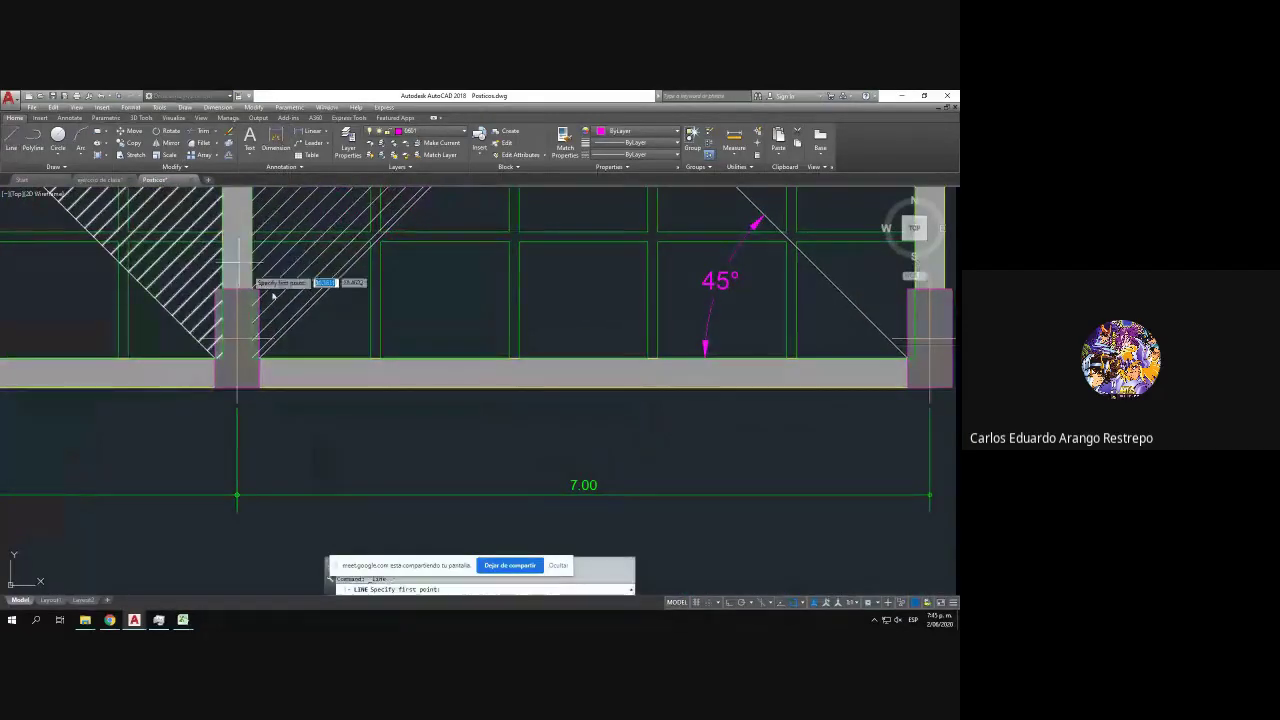
{"action": "left_click", "coordinate": [237, 339]}
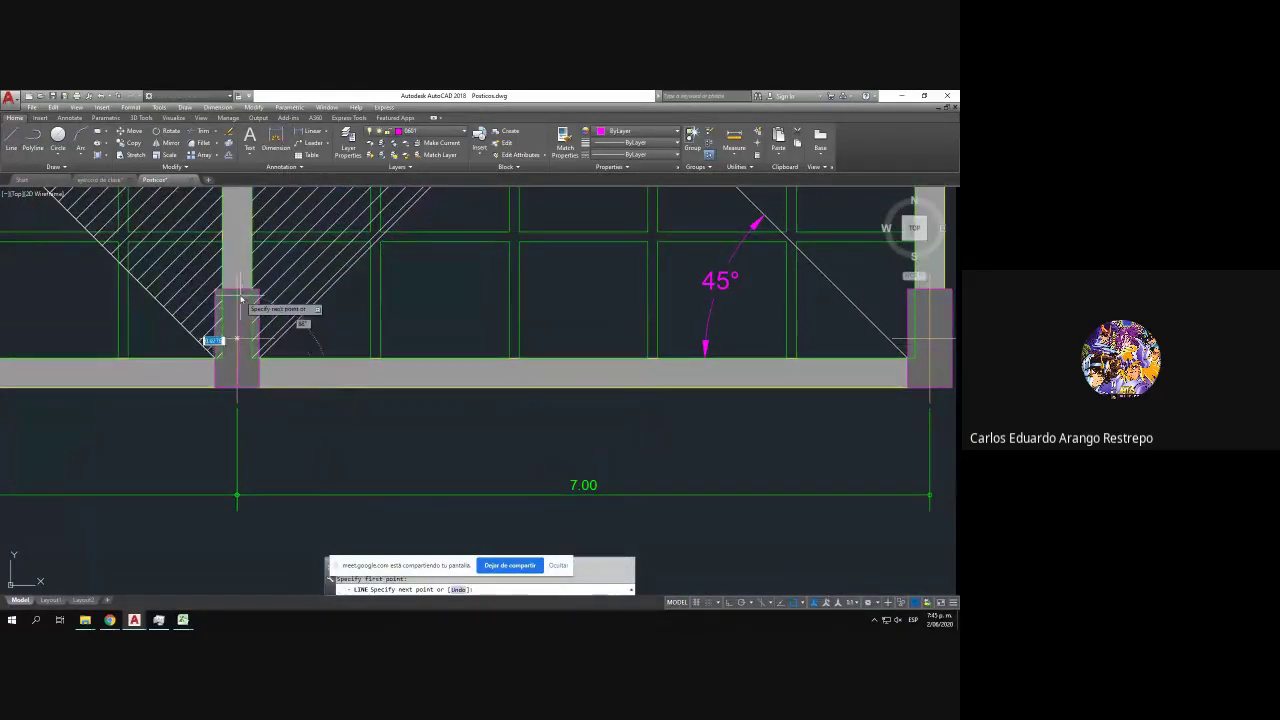
{"action": "scroll", "coordinate": [238, 296], "scroll_direction": "up", "scroll_amount": 4}
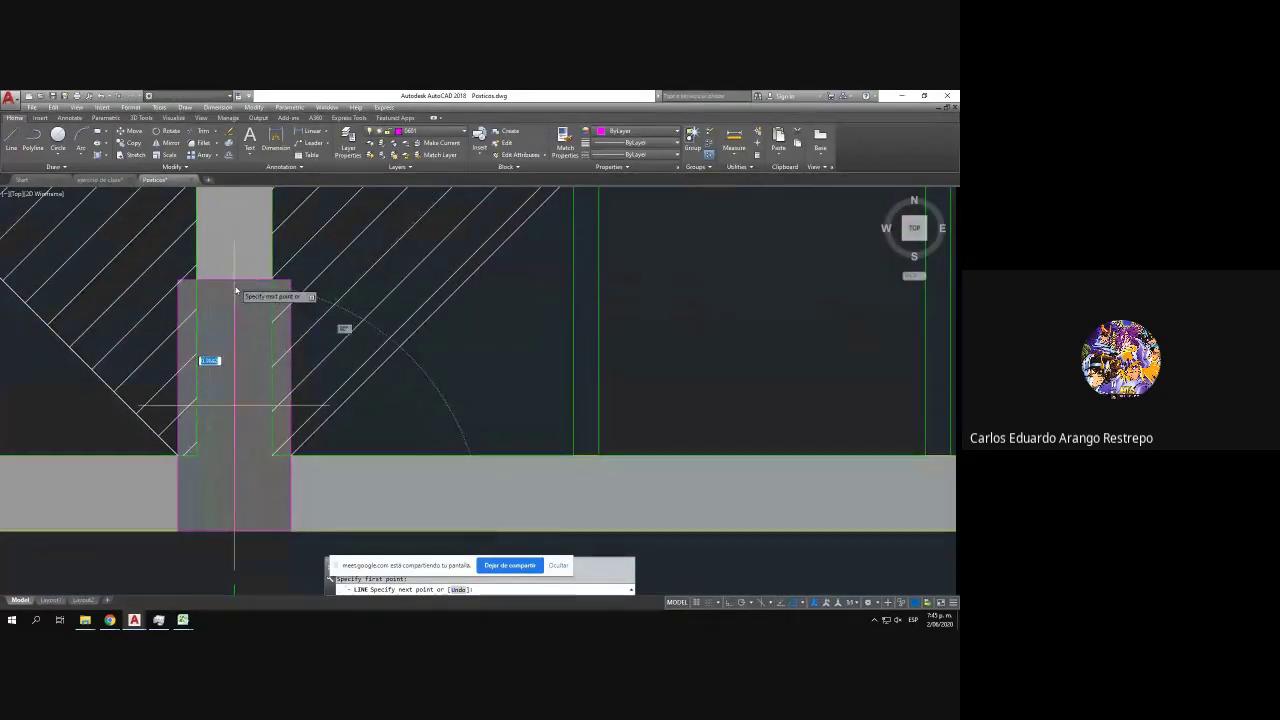
{"action": "scroll", "coordinate": [255, 300], "scroll_direction": "down", "scroll_amount": 5}
{"action": "scroll", "coordinate": [250, 335], "scroll_direction": "up", "scroll_amount": 4}
{"action": "scroll", "coordinate": [250, 335], "scroll_direction": "up", "scroll_amount": 2}
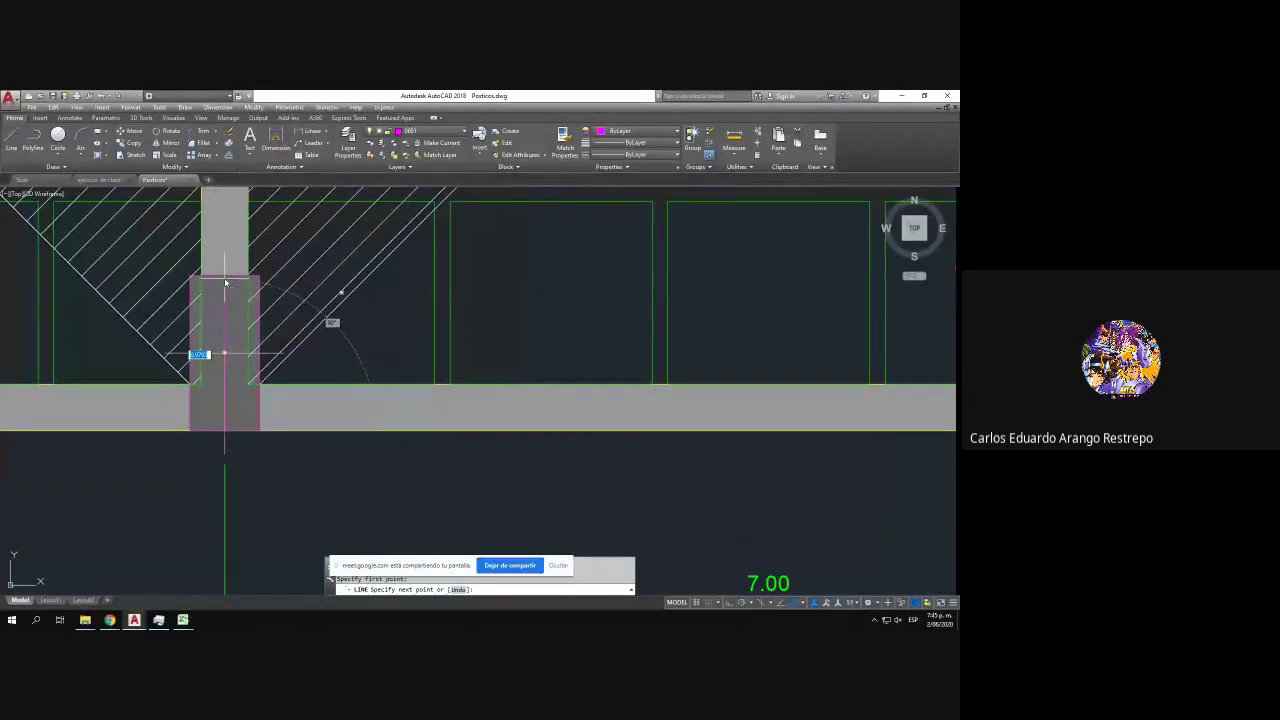
{"action": "mouse_move", "coordinate": [225, 280]}
{"action": "left_mouse_down"}
{"action": "mouse_move", "coordinate": [235, 315]}
{"action": "mouse_move", "coordinate": [560, 376]}
{"action": "left_mouse_up"}
{"action": "key", "text": "Escape"}
{"action": "scroll", "coordinate": [238, 332], "scroll_direction": "down", "scroll_amount": 6}
{"action": "scroll", "coordinate": [334, 374], "scroll_direction": "up", "scroll_amount": 6}
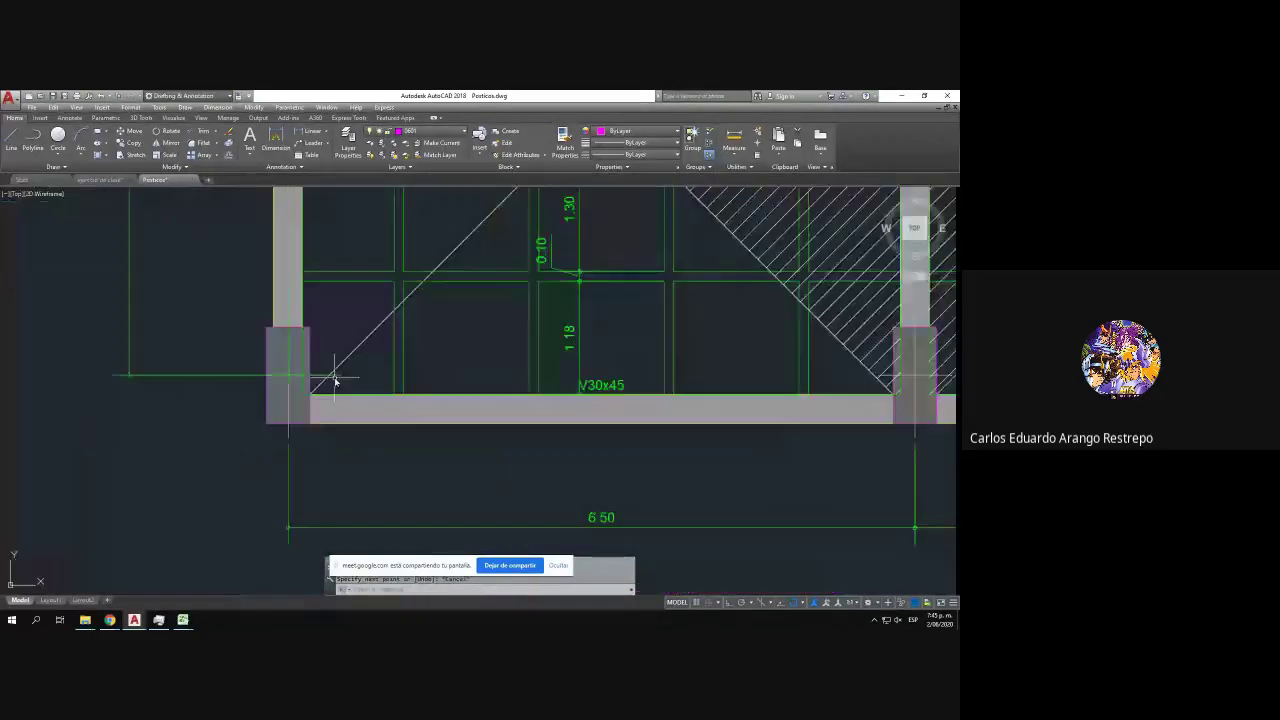
{"action": "left_click_drag", "start_coordinate": [244, 373], "coordinate": [185, 372]}
{"action": "left_click", "coordinate": [12, 140]}
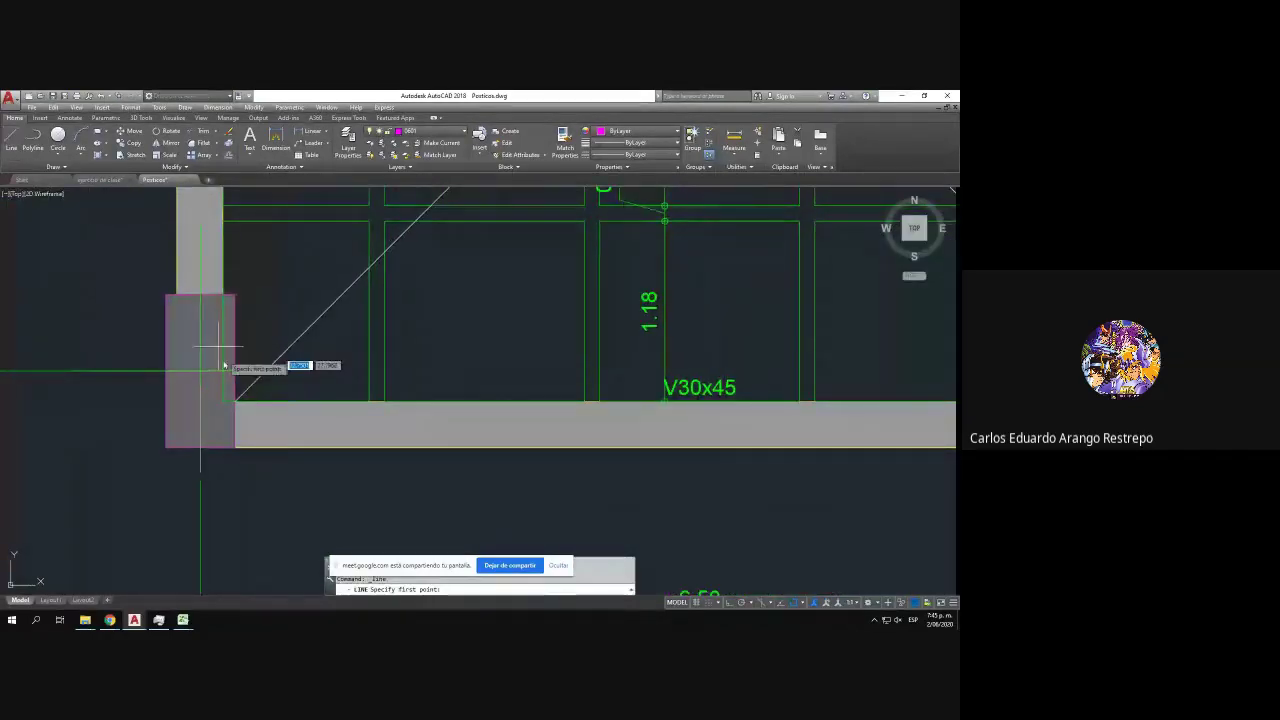
{"action": "scroll", "coordinate": [166, 375], "scroll_direction": "down", "scroll_amount": 3}
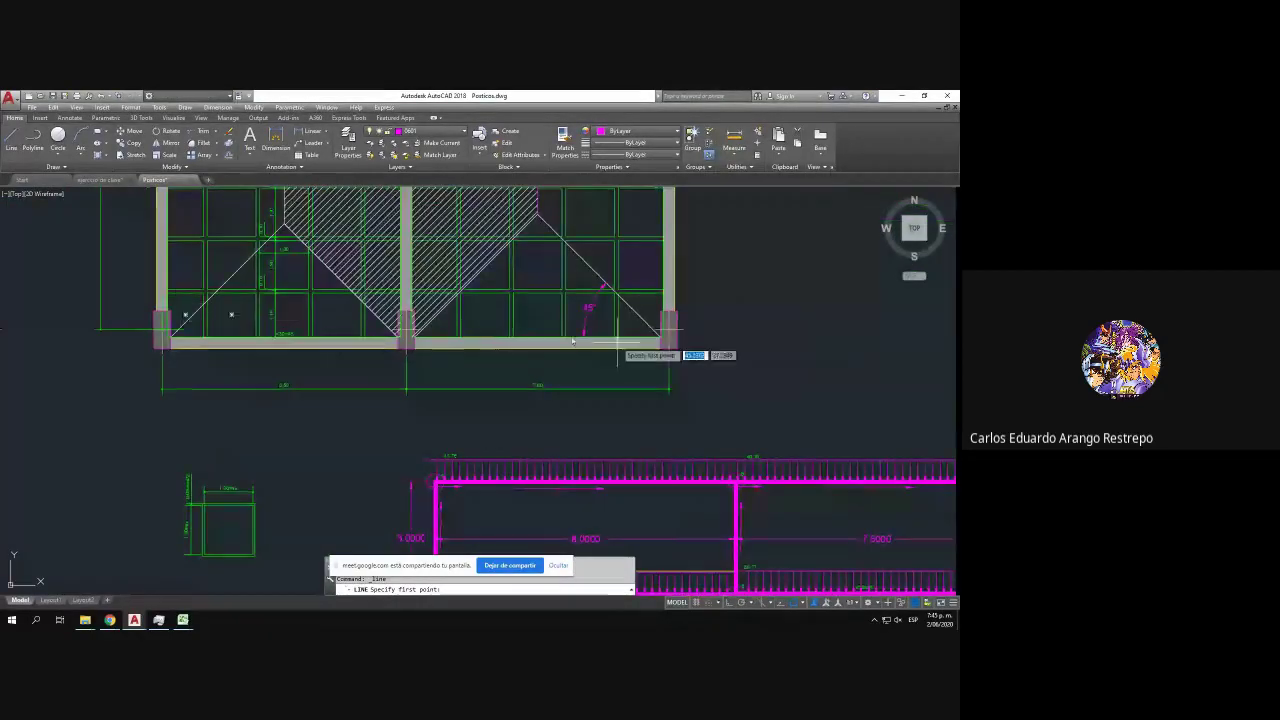
{"action": "scroll", "coordinate": [185, 288], "scroll_direction": "up", "scroll_amount": 3}
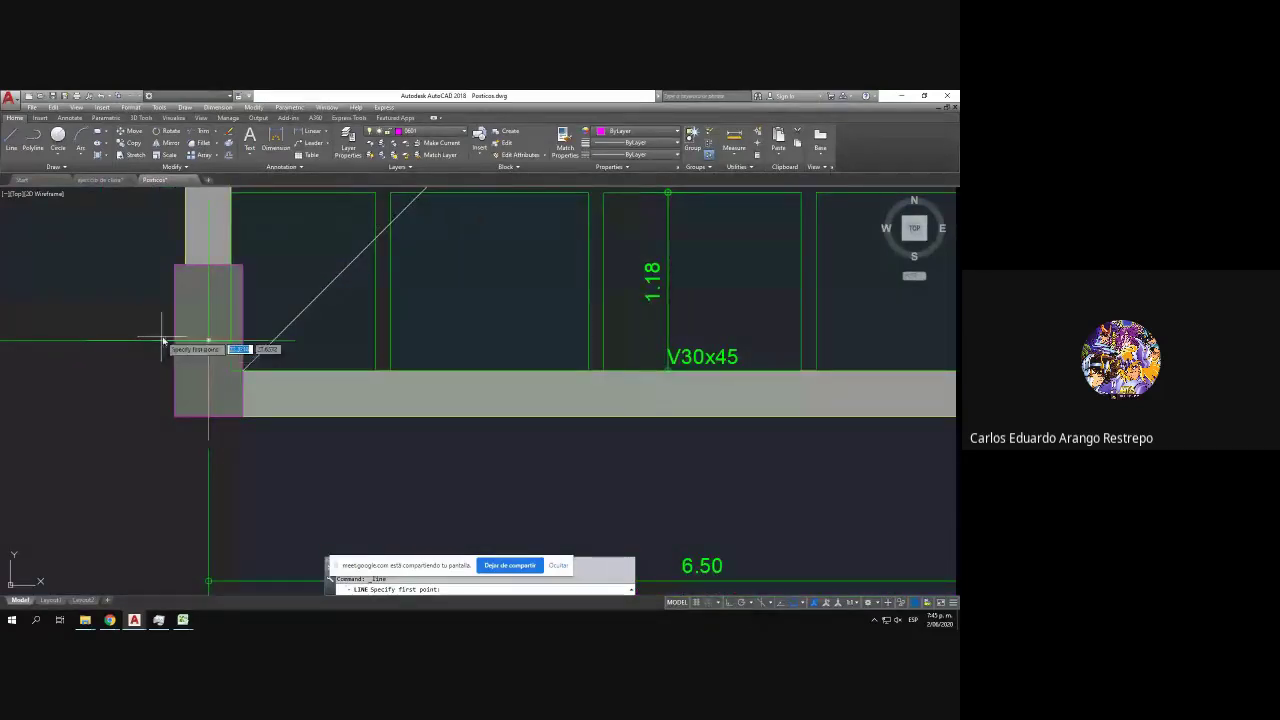
{"action": "left_click", "coordinate": [208, 343]}
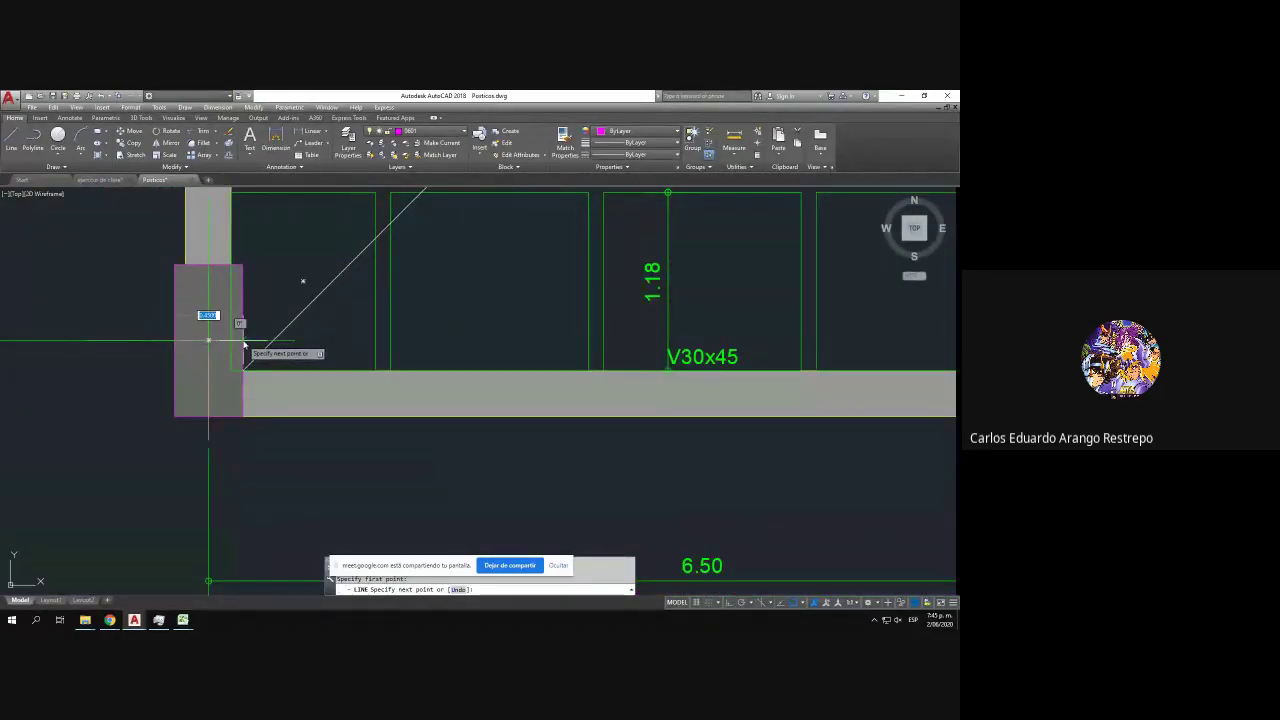
{"action": "key", "text": "Escape"}
{"action": "scroll", "coordinate": [455, 368], "scroll_direction": "down", "scroll_amount": 2}
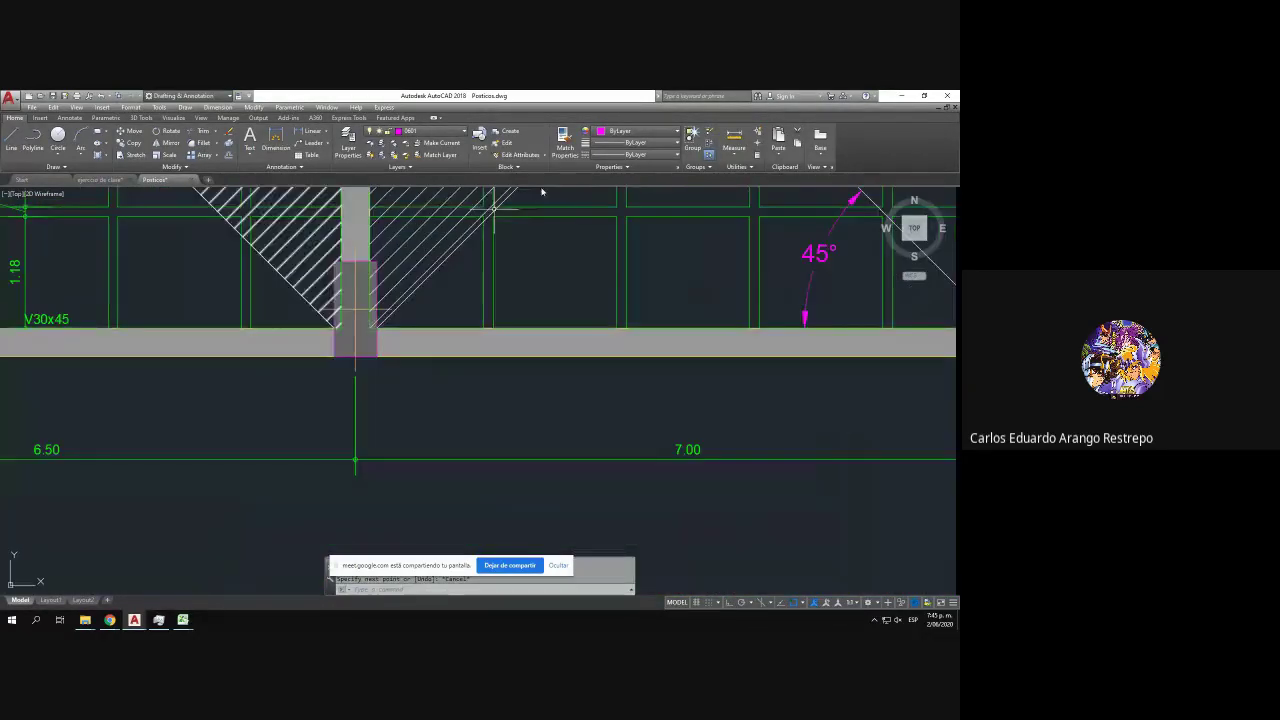
{"action": "scroll", "coordinate": [446, 360], "scroll_direction": "up", "scroll_amount": 2}
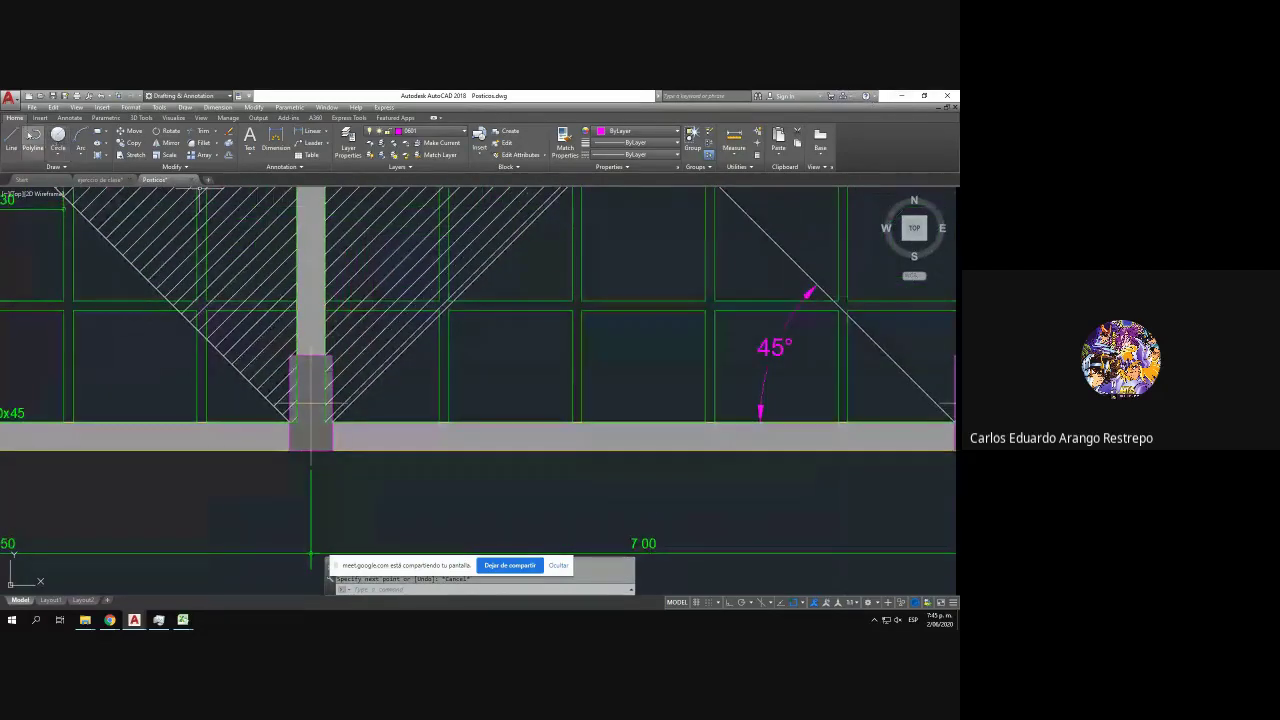
{"action": "left_click", "coordinate": [11, 138]}
{"action": "scroll", "coordinate": [325, 473], "scroll_direction": "up", "scroll_amount": 4}
{"action": "mouse_move", "coordinate": [305, 419]}
{"action": "left_mouse_down"}
{"action": "mouse_move", "coordinate": [320, 506]}
{"action": "mouse_move", "coordinate": [235, 403]}
{"action": "left_mouse_up"}
{"action": "scroll", "coordinate": [317, 499], "scroll_direction": "down", "scroll_amount": 2}
{"action": "scroll", "coordinate": [310, 505], "scroll_direction": "up", "scroll_amount": 2}
- Add a linear dimension across the lower edge of the middle column, placing it below the column
{"action": "left_click", "coordinate": [313, 131]}
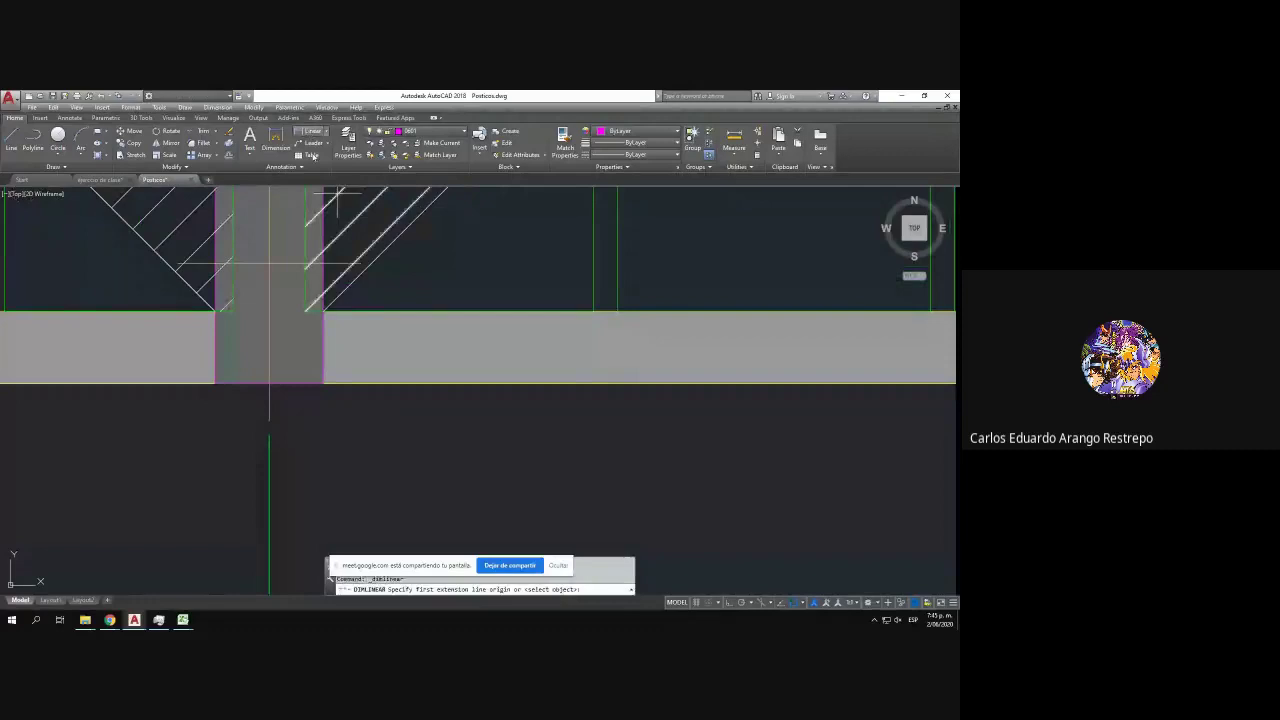
{"action": "left_click", "coordinate": [229, 384]}
{"action": "left_click", "coordinate": [323, 384]}
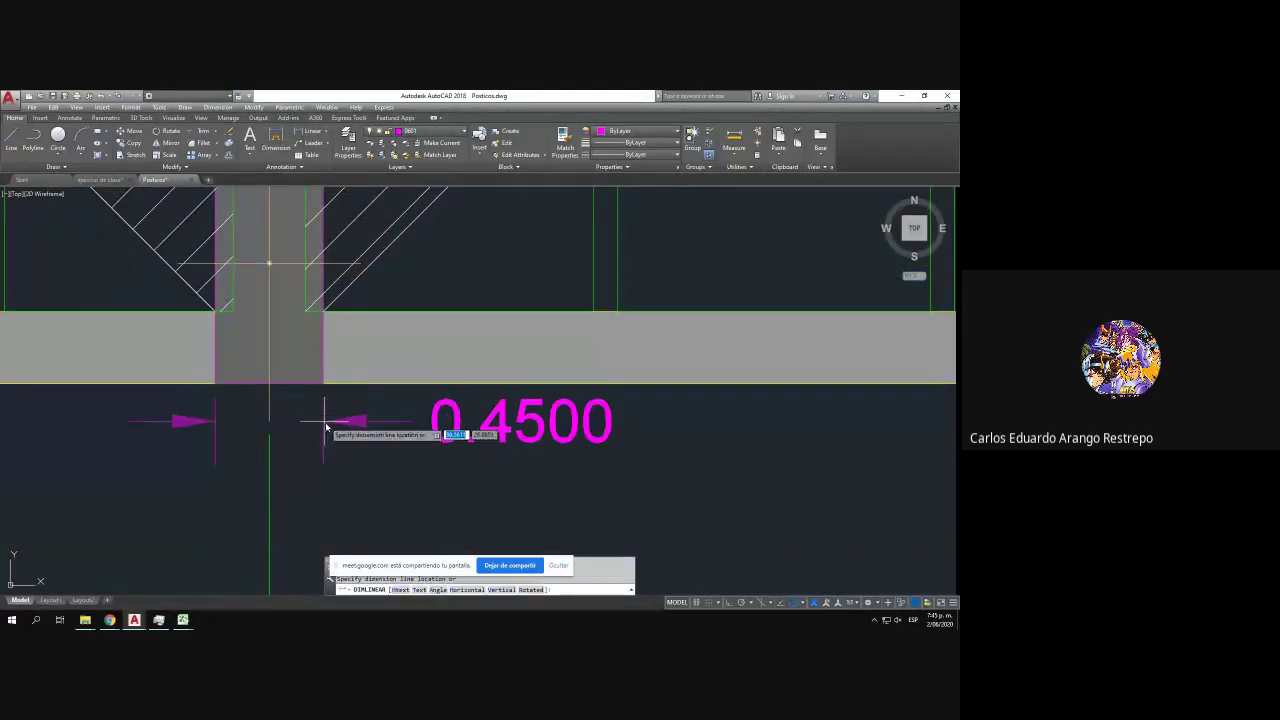
{"action": "left_click", "coordinate": [450, 457]}
{"action": "key", "text": "Escape"}
- Prefix the text of the column's width dimension with "B="
{"action": "left_click", "coordinate": [486, 478]}
{"action": "left_click", "coordinate": [451, 467]}
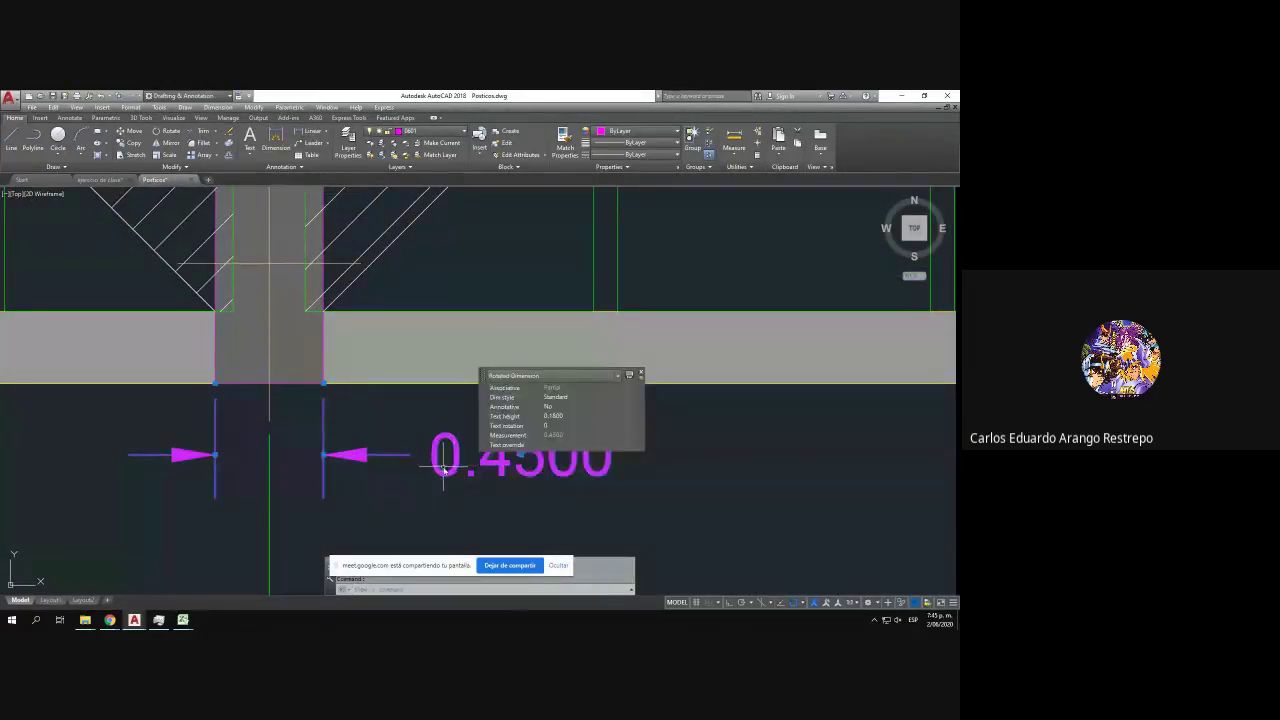
{"action": "double_click", "coordinate": [440, 470]}
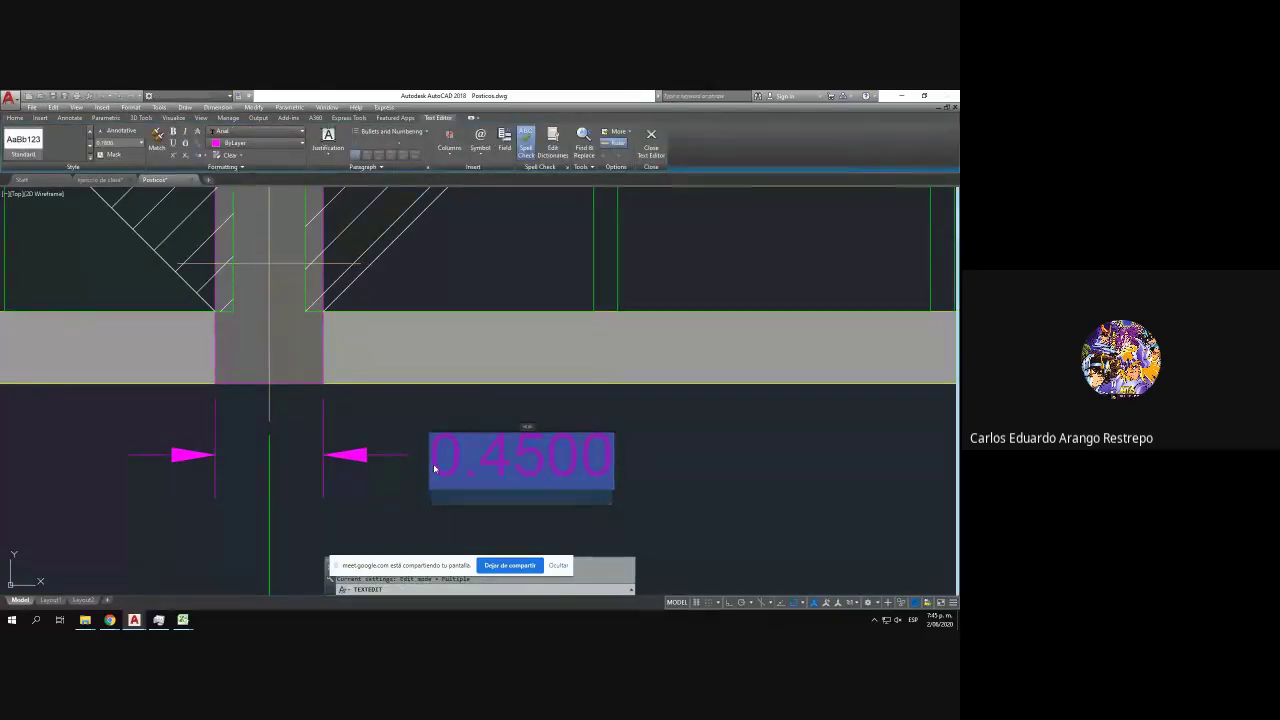
{"action": "left_click", "coordinate": [435, 470]}
{"action": "type", "text": "B="}
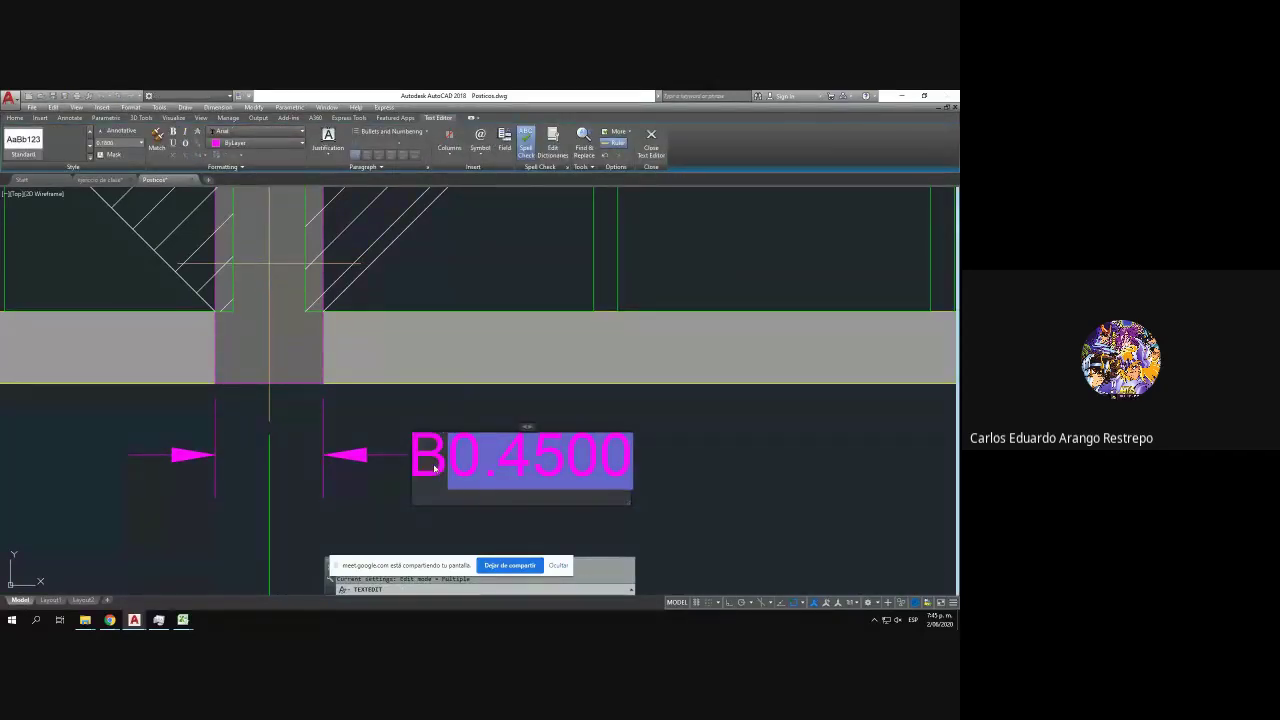
{"action": "left_click", "coordinate": [437, 423]}
- Add a vertical linear dimension along the full right edge of the middle column, placing it to the column's right
{"action": "left_click", "coordinate": [312, 131]}
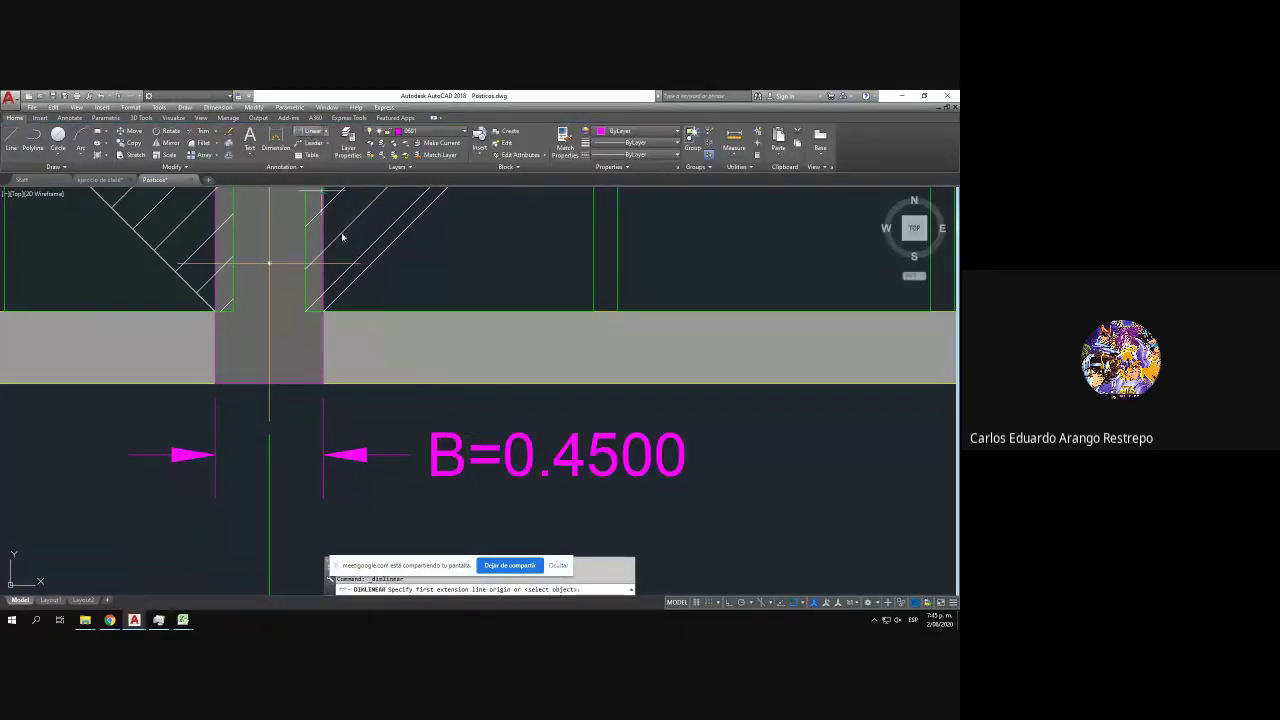
{"action": "left_click", "coordinate": [323, 383]}
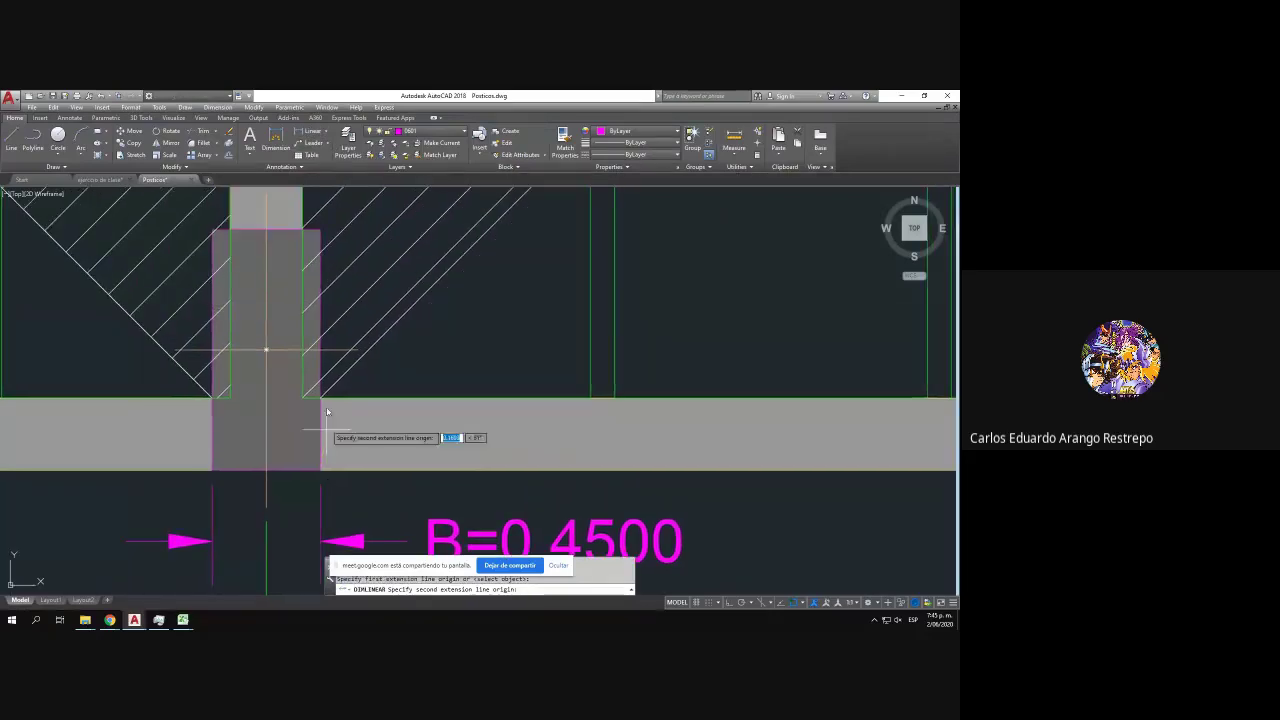
{"action": "left_click", "coordinate": [320, 230]}
{"action": "left_click", "coordinate": [410, 255]}
- Prefix the text of the column's height dimension with "H="
{"action": "double_click", "coordinate": [337, 358]}
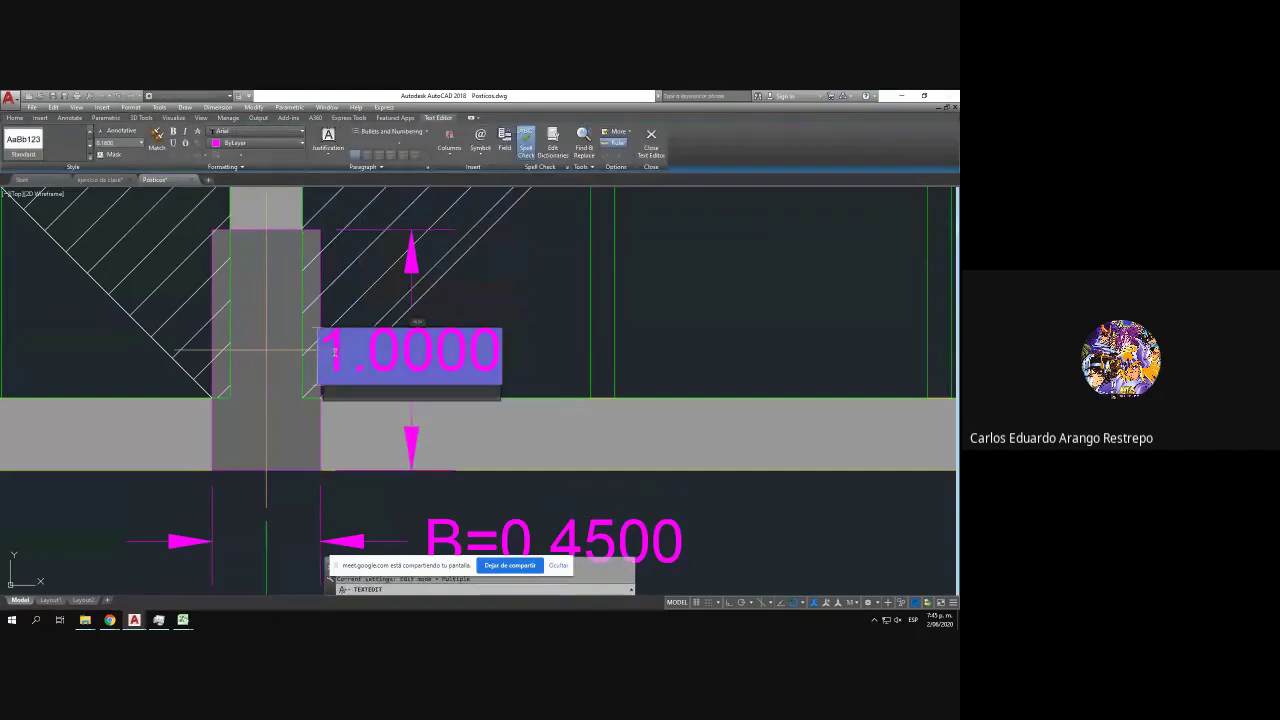
{"action": "type", "text": "H="}
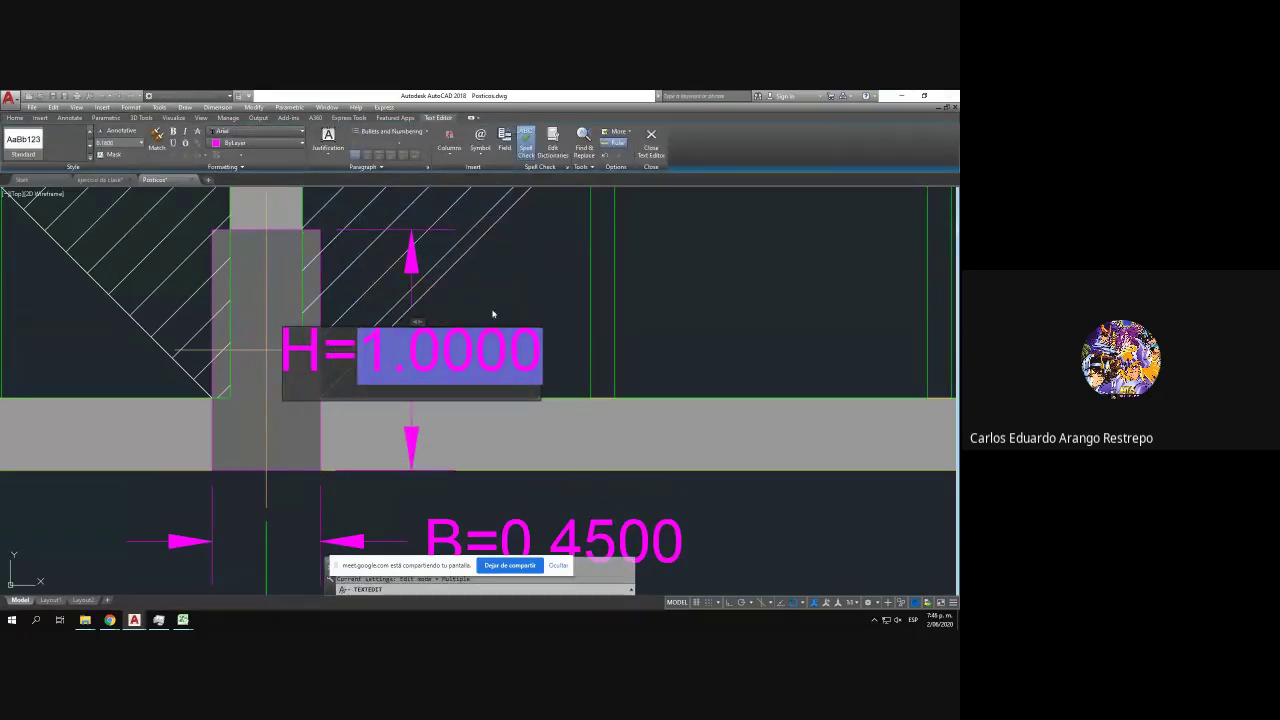
{"action": "left_click", "coordinate": [493, 314]}
{"action": "scroll", "coordinate": [498, 314], "scroll_direction": "down", "scroll_amount": 4}
{"action": "left_click_drag", "start_coordinate": [506, 314], "coordinate": [451, 349]}
{"action": "scroll", "coordinate": [468, 346], "scroll_direction": "up", "scroll_amount": 2}
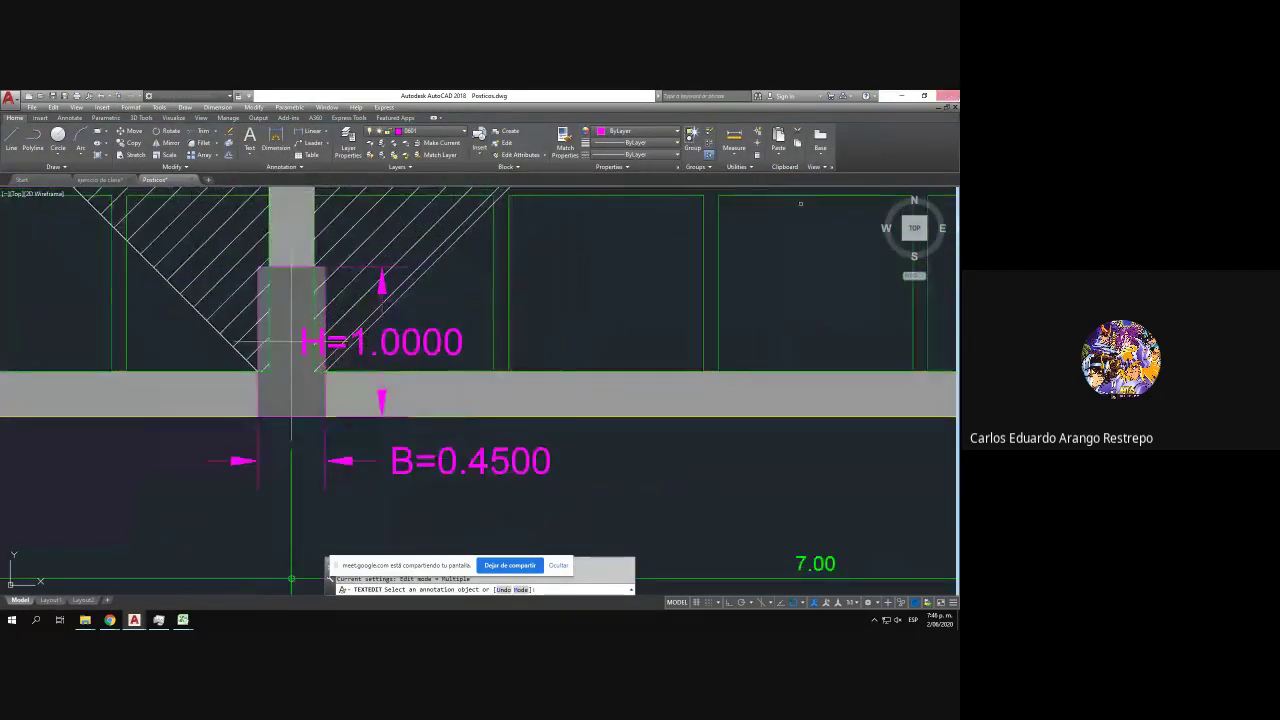
- Switch to the Excel workbook, insert a row above row 1, and label B1 "Base" and C1 "Alt"
{"action": "key", "text": "alt+Tab"}
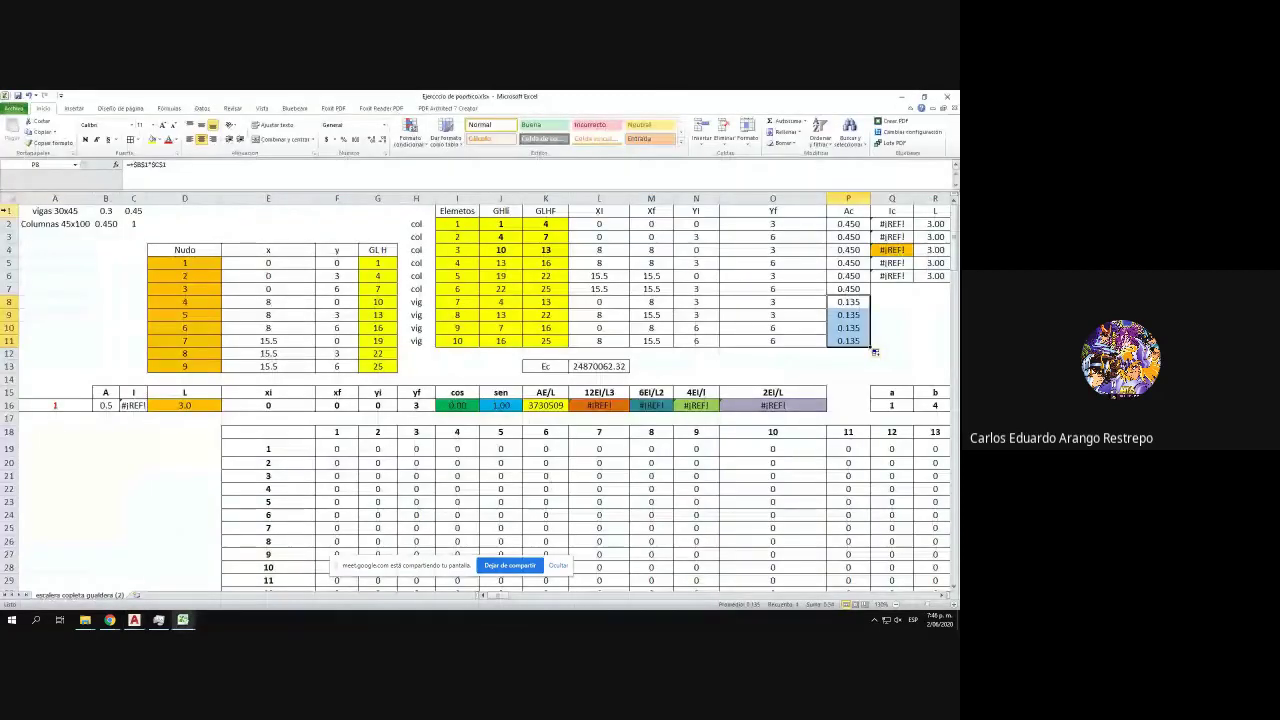
{"action": "left_click", "coordinate": [5, 211]}
{"action": "key", "text": "ctrl+plus"}
{"action": "left_click", "coordinate": [105, 210]}
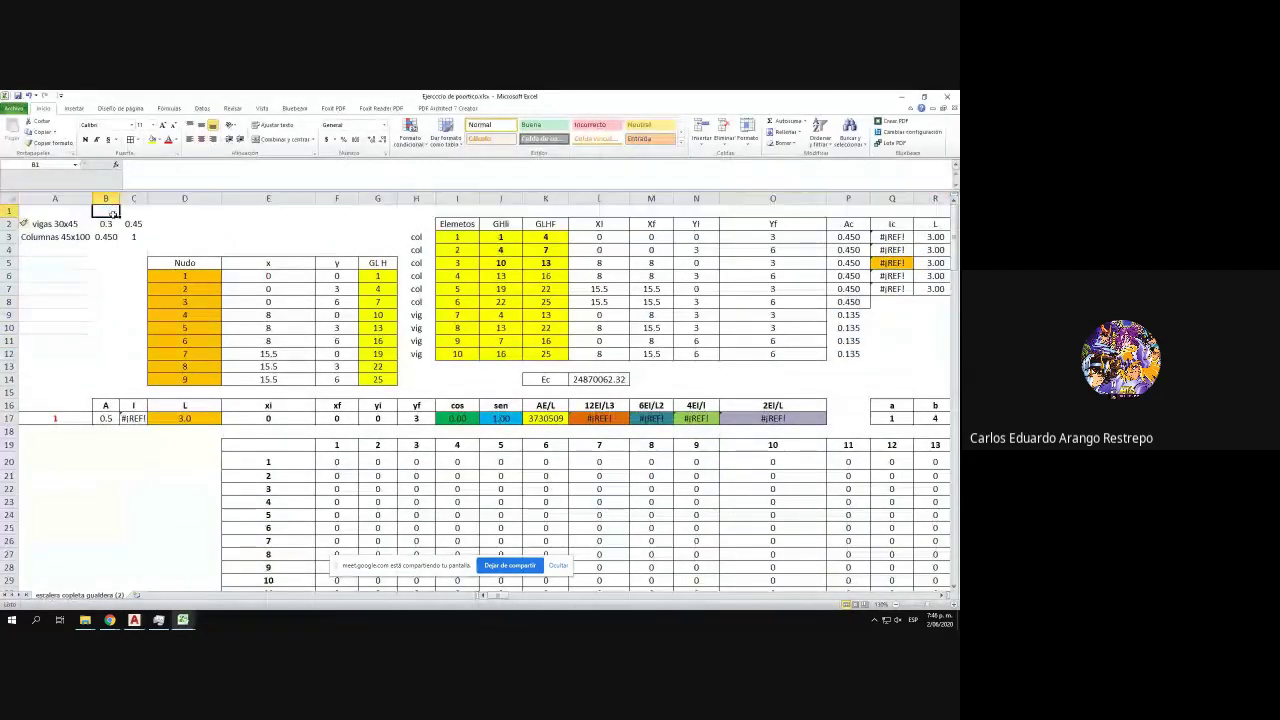
{"action": "type", "text": "Base"}
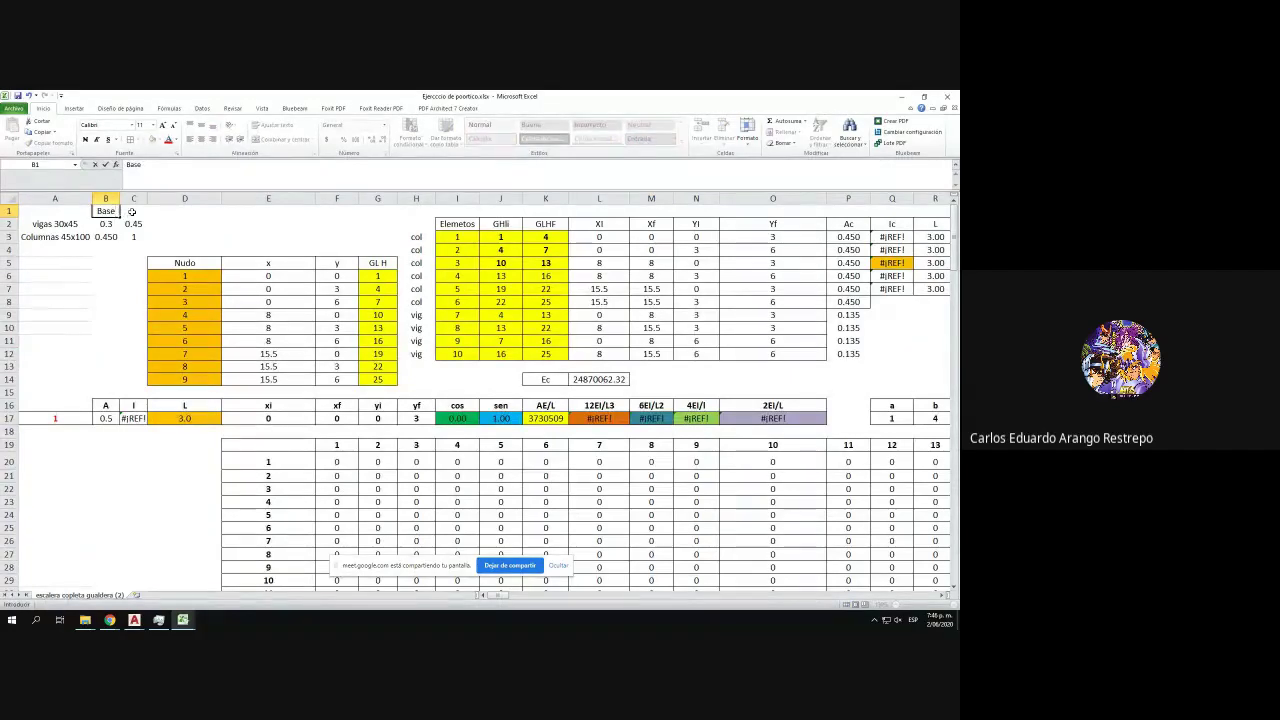
{"action": "left_click", "coordinate": [134, 211]}
{"action": "type", "text": "H"}
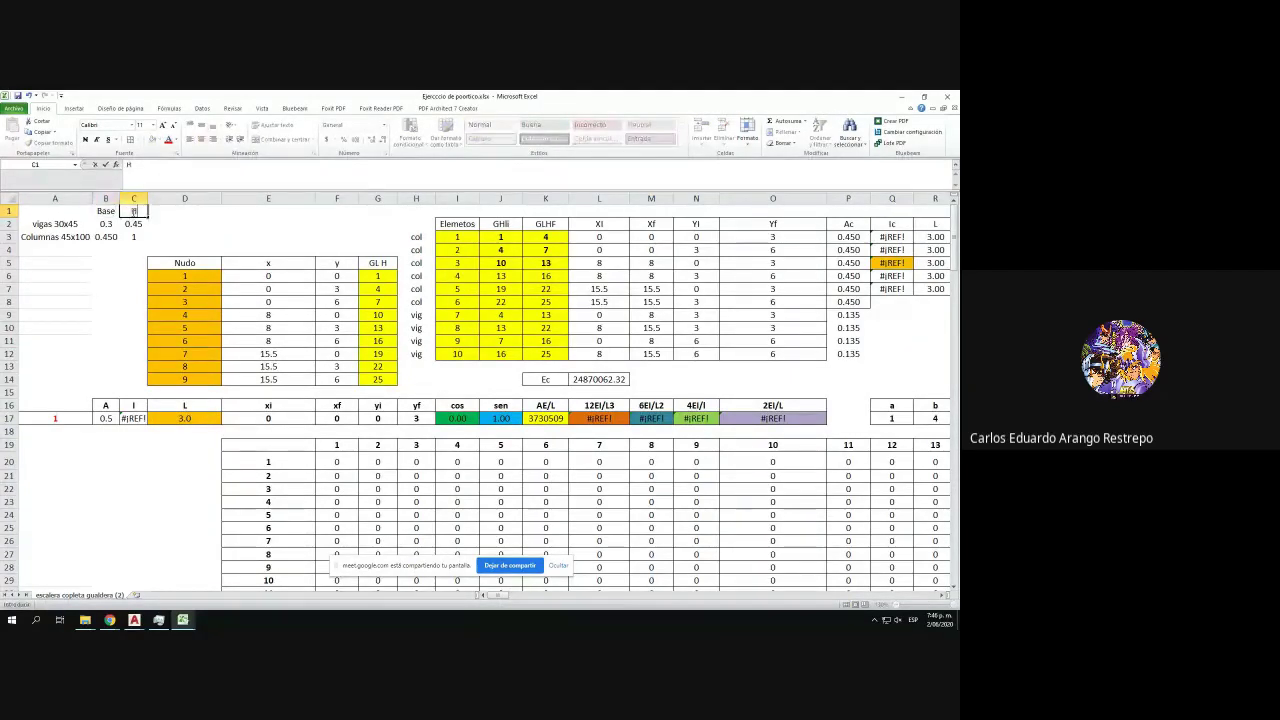
{"action": "type", "text": "lt"}
{"action": "left_click", "coordinate": [196, 240]}
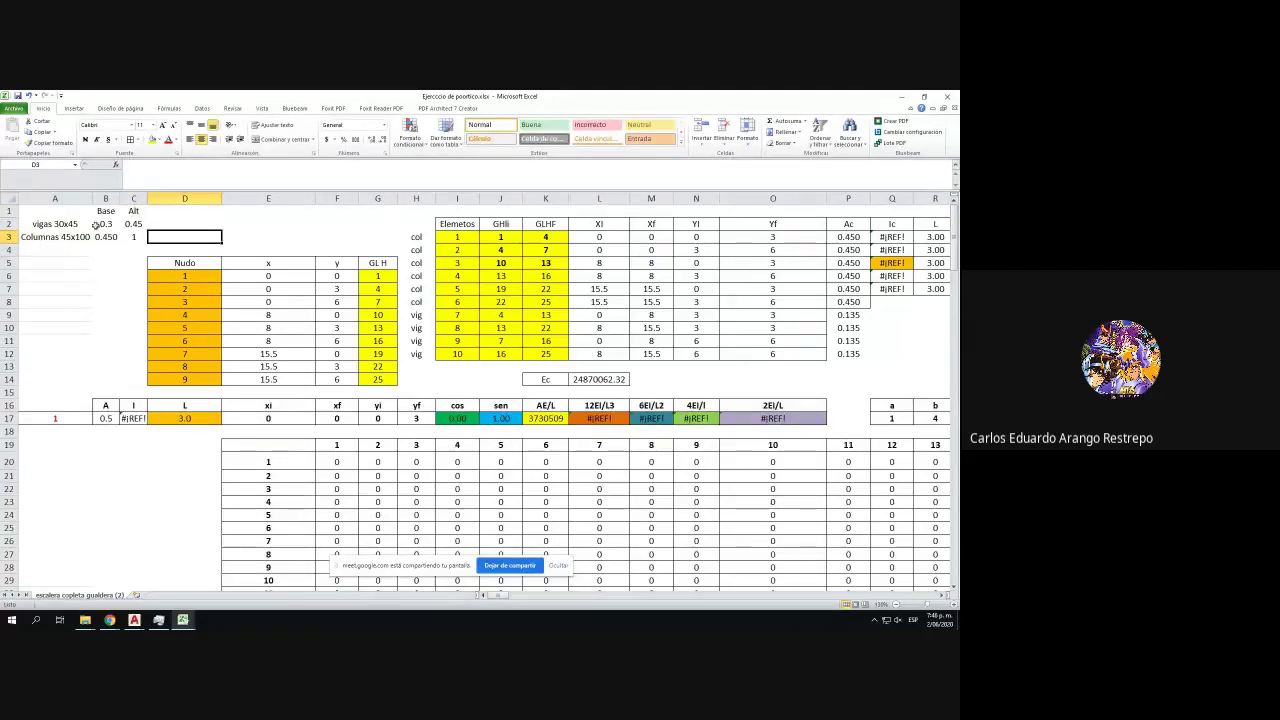
- Check the section base values in column B against the column's B dimension in the Porticos.dwg drawing in AutoCAD
{"action": "left_click", "coordinate": [118, 225]}
{"action": "left_click", "coordinate": [120, 237]}
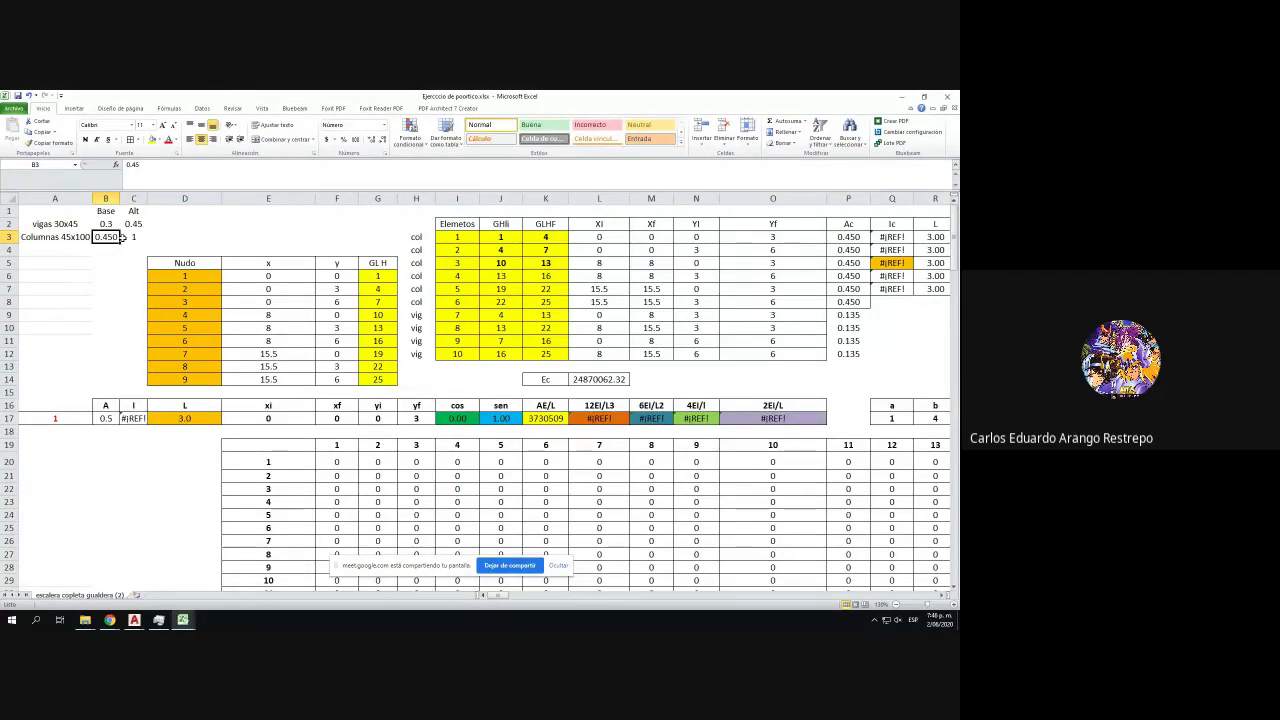
{"action": "left_click", "coordinate": [901, 96]}
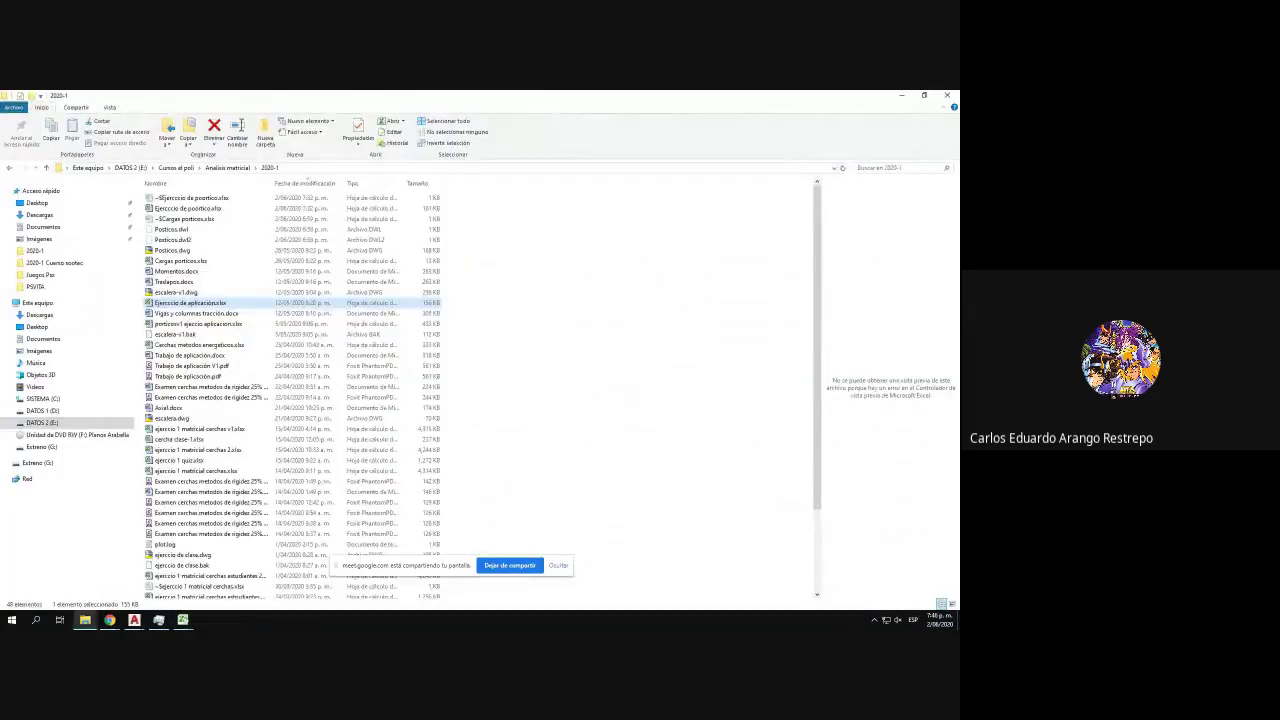
{"action": "left_click", "coordinate": [135, 620]}
{"action": "left_click", "coordinate": [179, 592]}
{"action": "left_click_drag", "start_coordinate": [438, 376], "coordinate": [446, 300]}
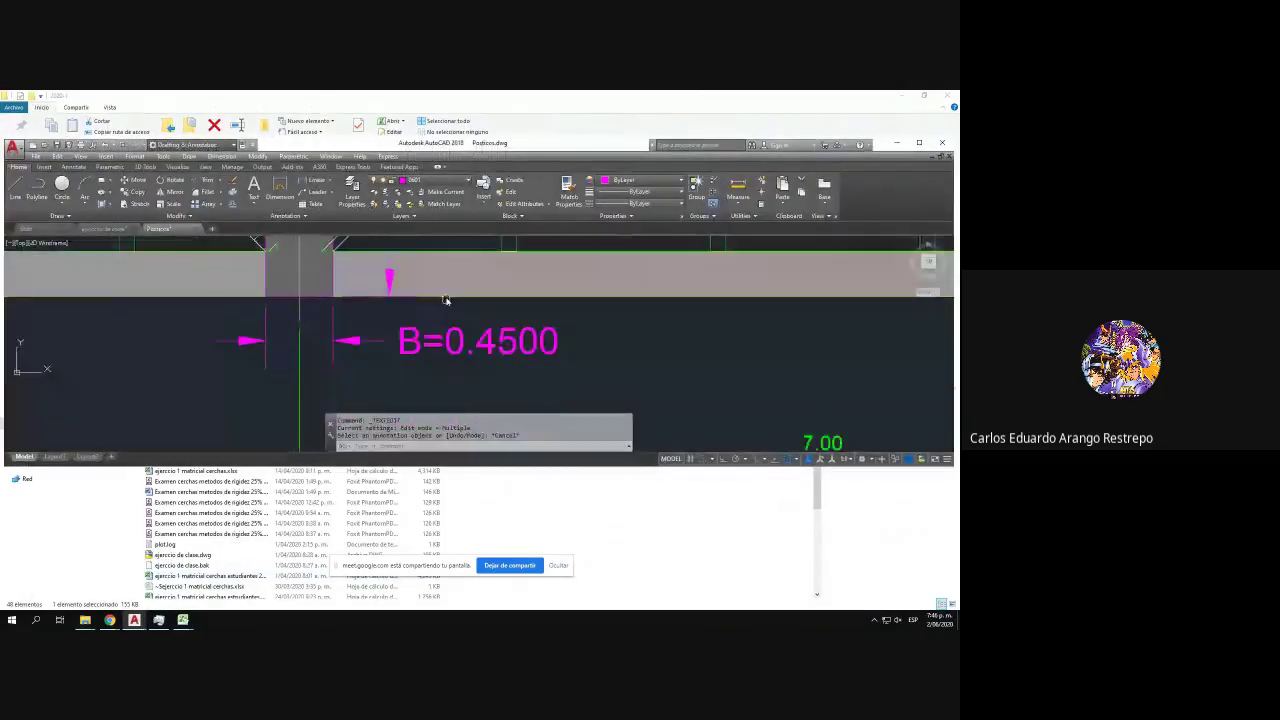
{"action": "left_click", "coordinate": [896, 143]}
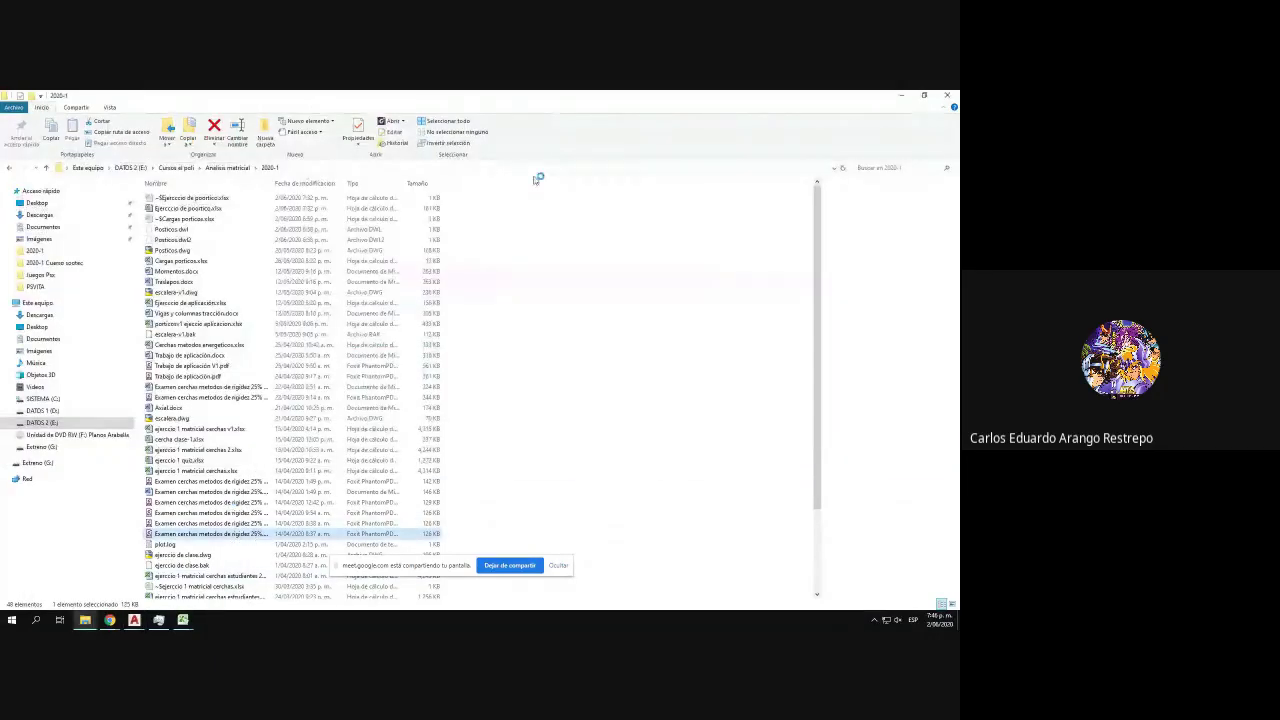
{"action": "left_click", "coordinate": [901, 97]}
- Return to the portico exercise workbook in Excel and show the column height in C3 with one decimal
{"action": "left_click", "coordinate": [184, 619]}
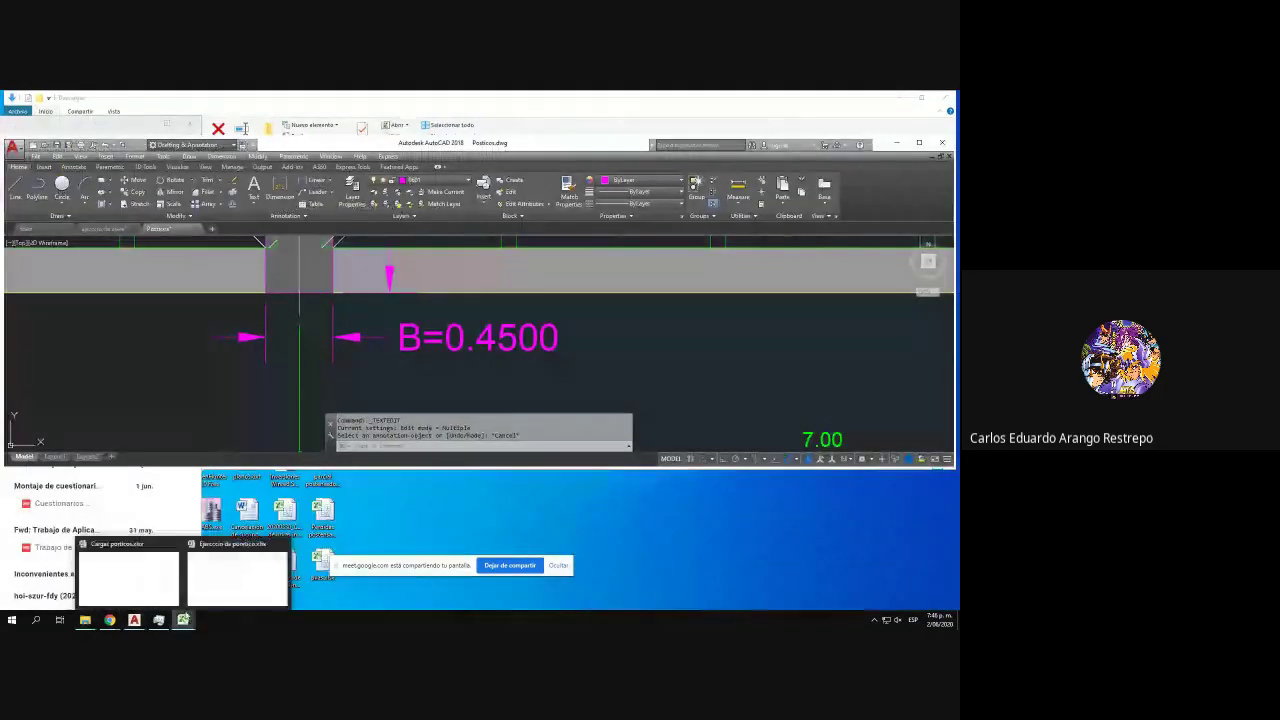
{"action": "left_click", "coordinate": [213, 578]}
{"action": "left_click", "coordinate": [133, 235]}
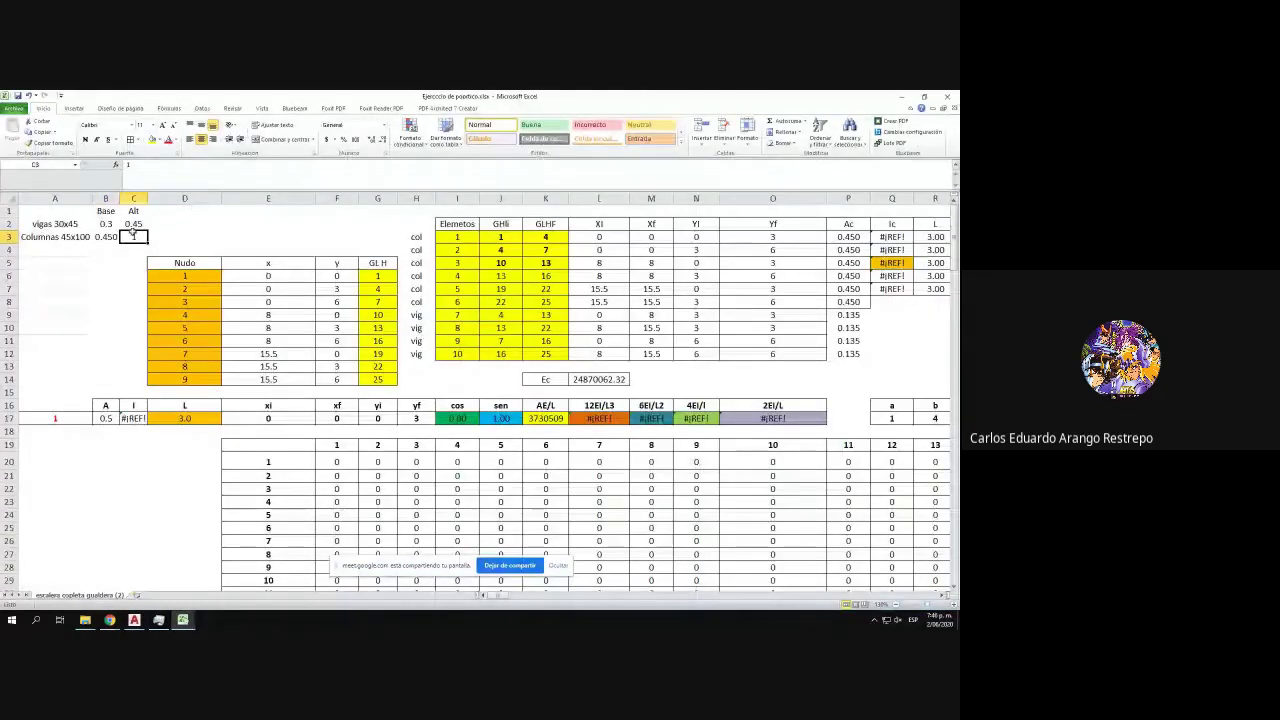
{"action": "left_click", "coordinate": [371, 140]}
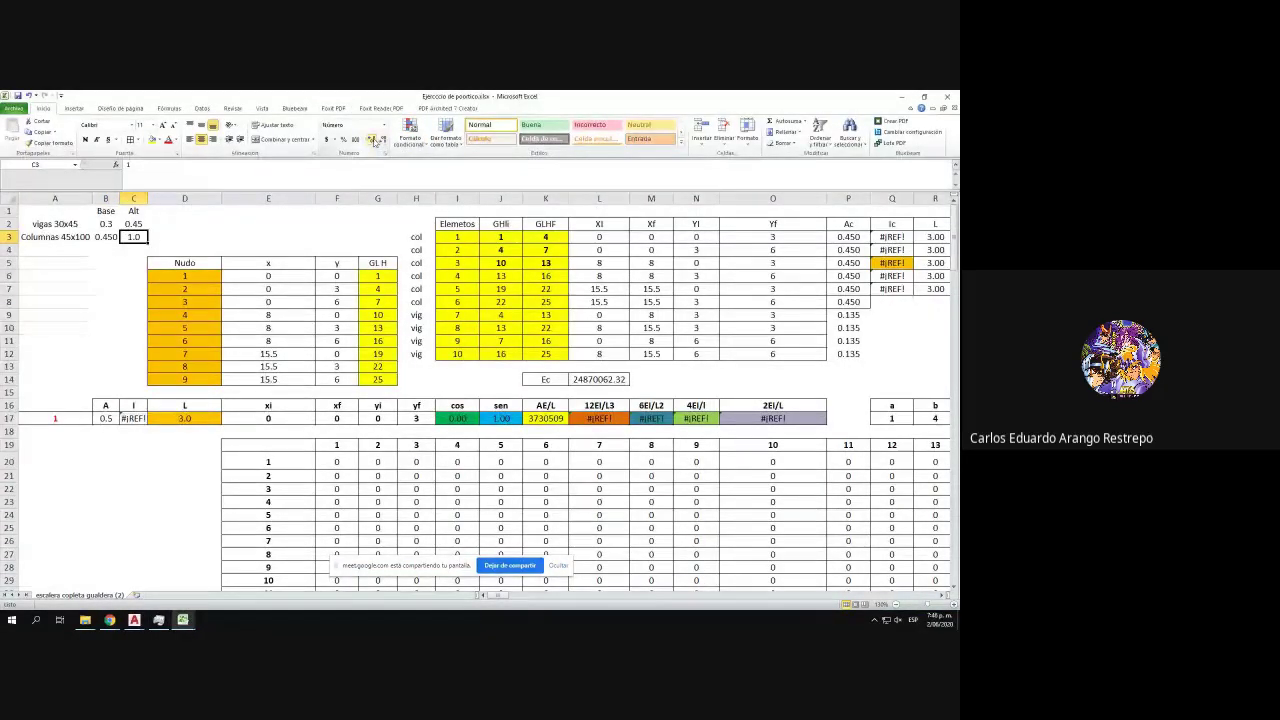
- Enter the column inertia formula in Q3, using absolute references to base B3 and height C3
{"action": "left_click", "coordinate": [892, 301]}
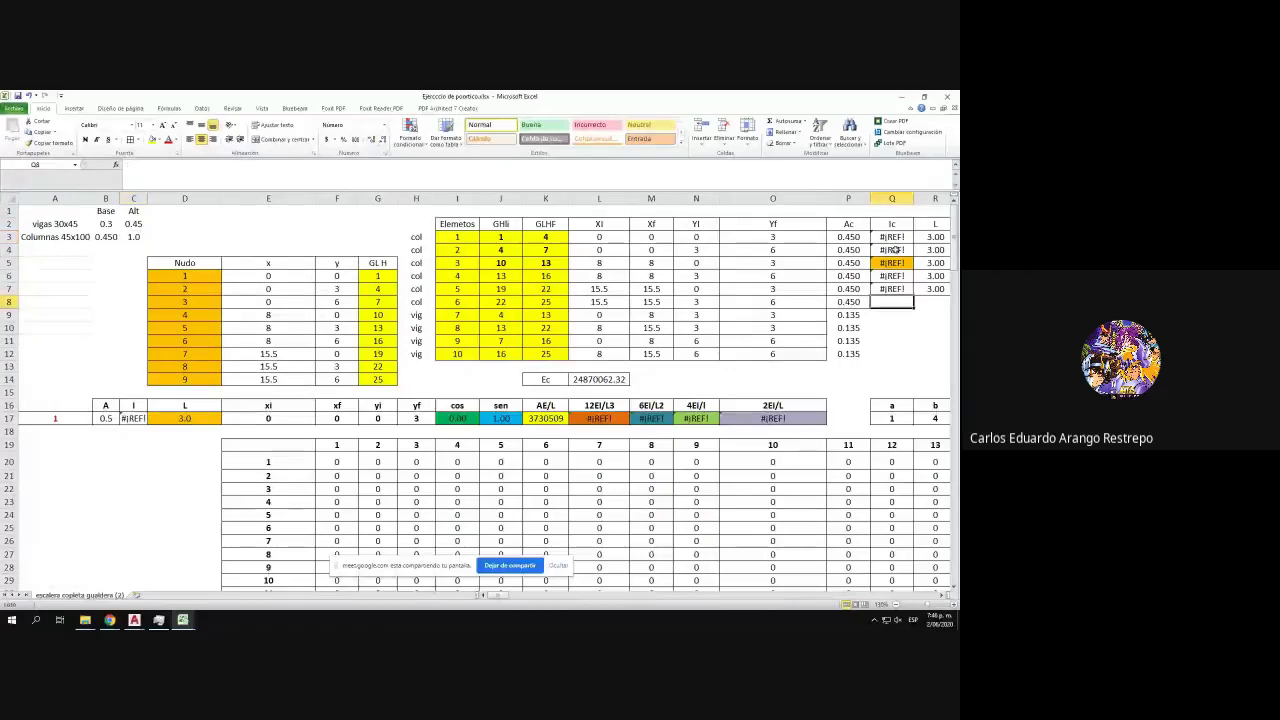
{"action": "left_click", "coordinate": [893, 238]}
{"action": "type", "text": "="}
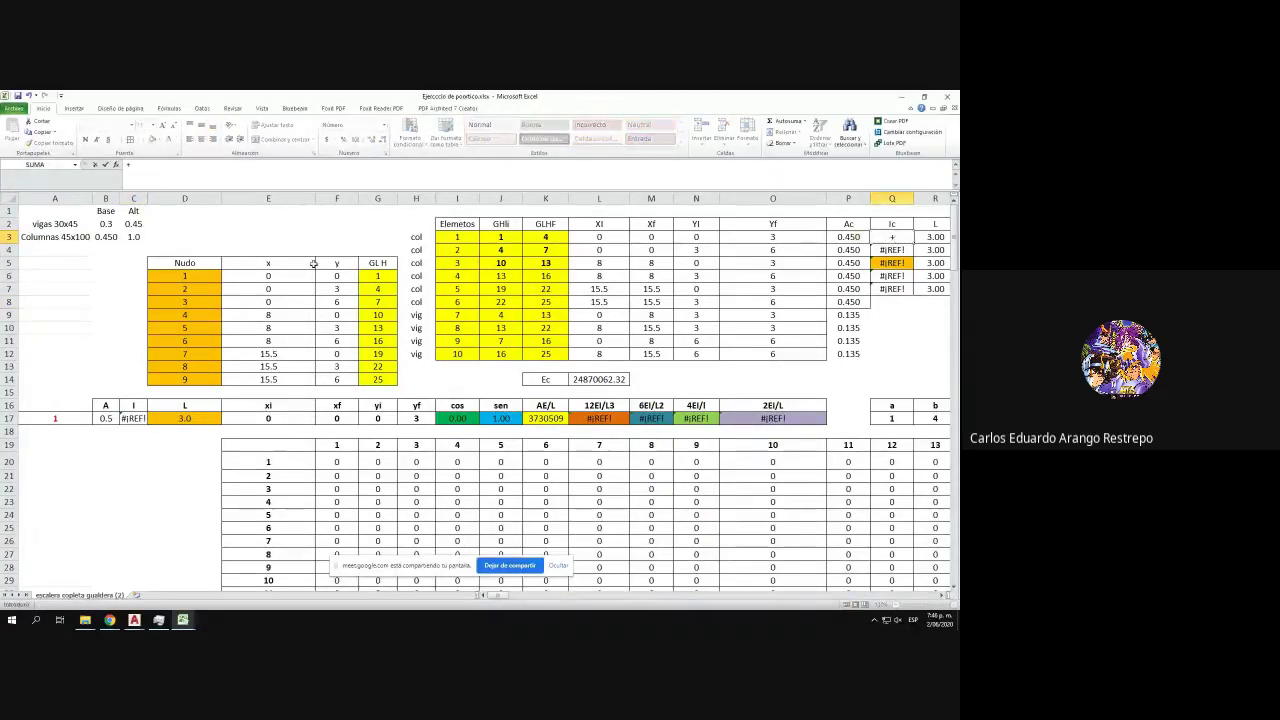
{"action": "left_click", "coordinate": [117, 237]}
{"action": "type", "text": "*"}
{"action": "left_click", "coordinate": [130, 237]}
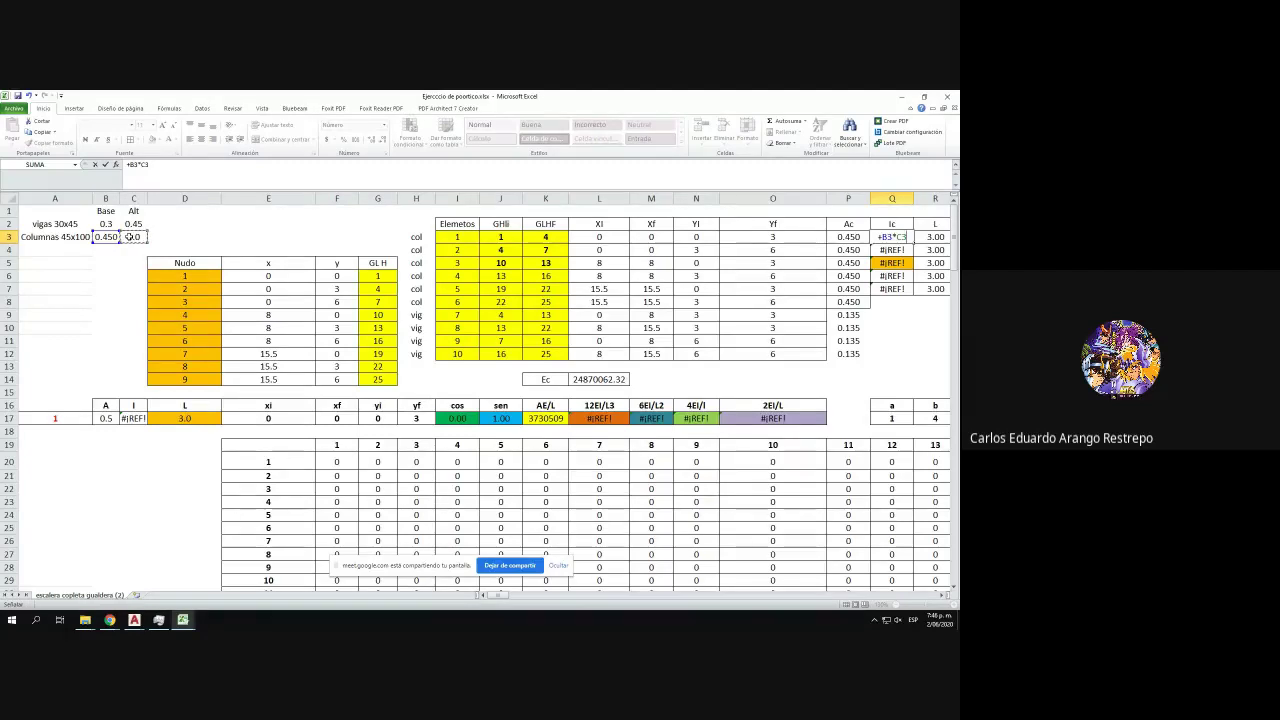
{"action": "type", "text": "^3"}
{"action": "left_click", "coordinate": [180, 170]}
{"action": "type", "text": "/12"}
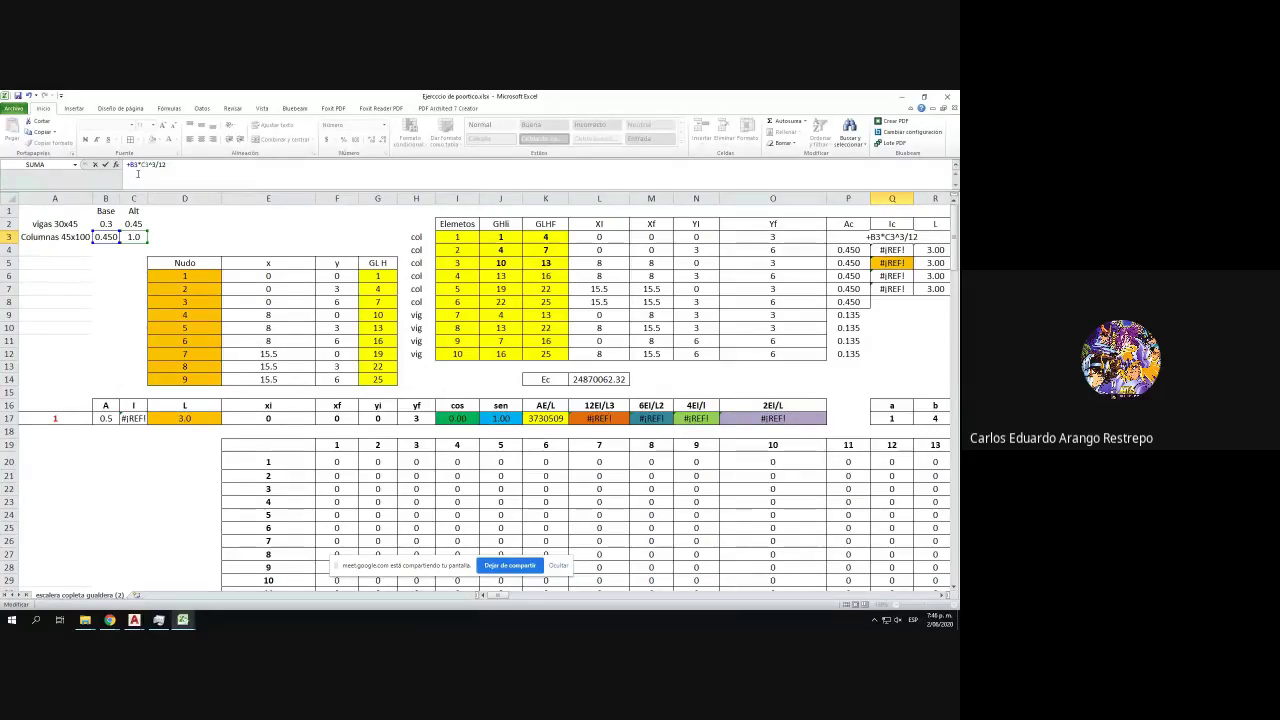
{"action": "key", "text": "F4"}
{"action": "left_click", "coordinate": [153, 167]}
{"action": "key", "text": "F4"}
{"action": "key", "text": "Return"}
- Correct the inertia formula in Q3 to +$B$3*$C$3^3/12 and fill it down to Q8
{"action": "left_click", "coordinate": [900, 236]}
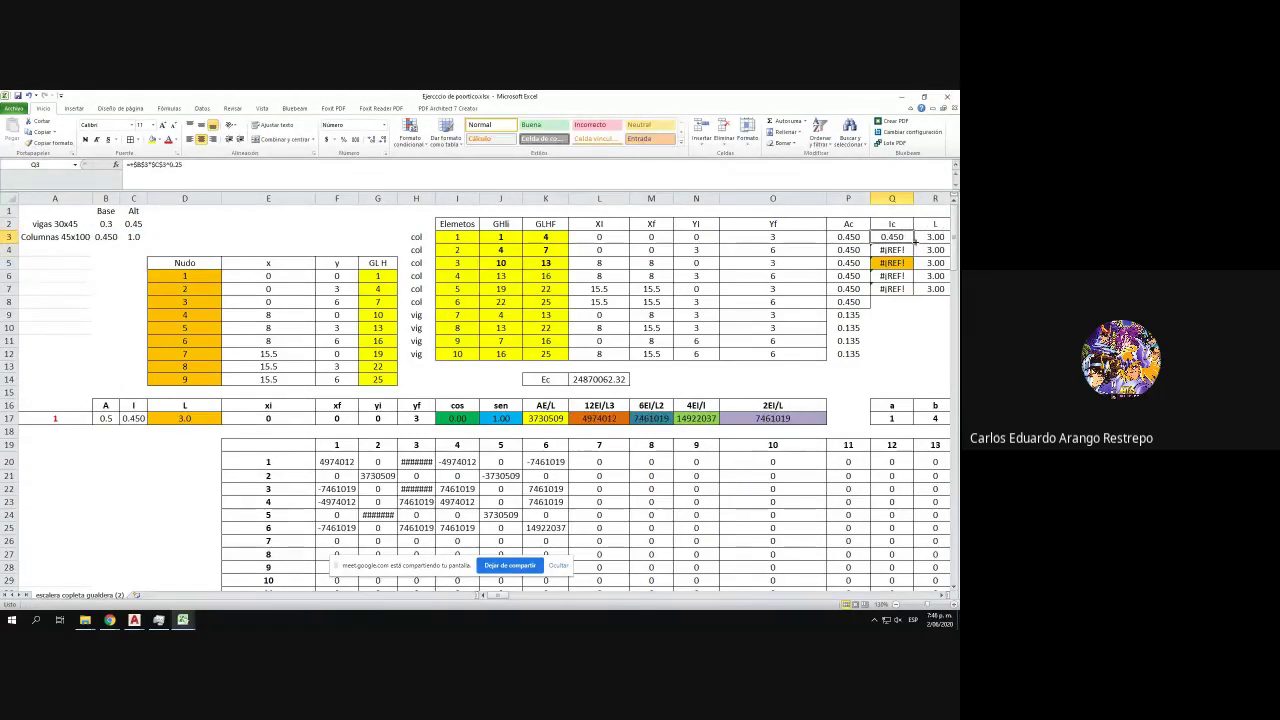
{"action": "double_click", "coordinate": [903, 237]}
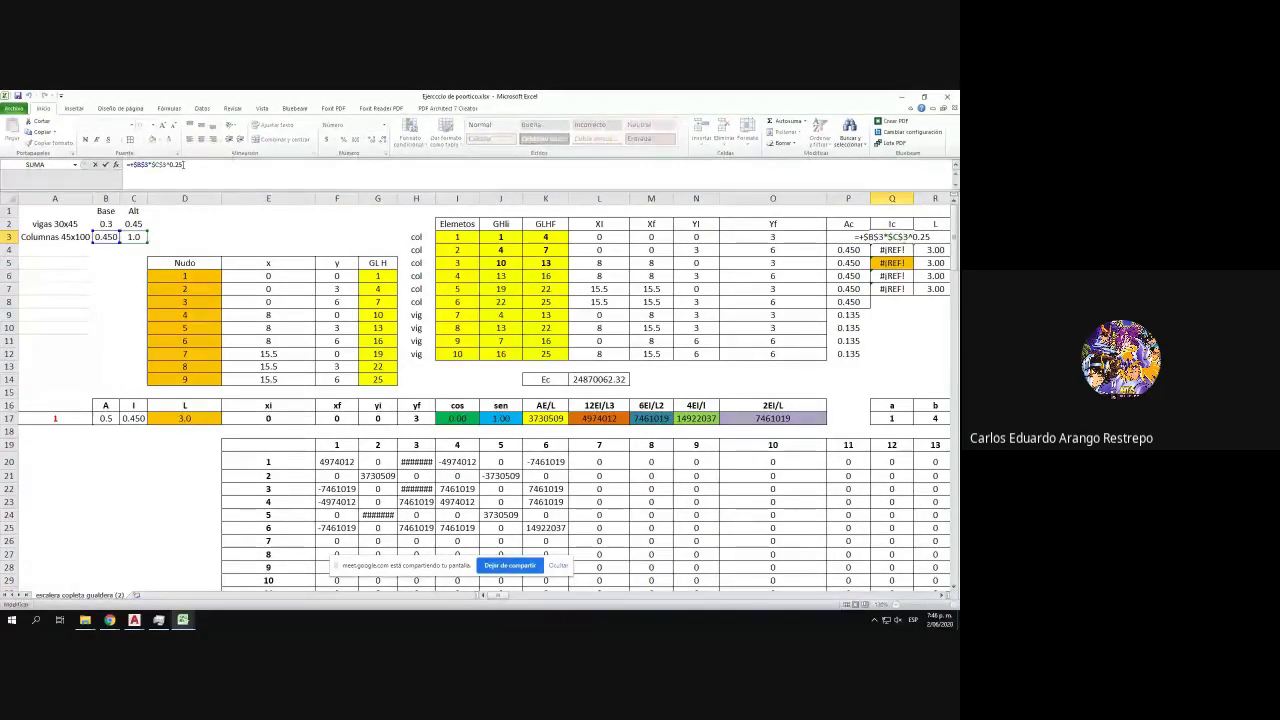
{"action": "left_click_drag", "start_coordinate": [184, 164], "coordinate": [170, 165]}
{"action": "type", "text": "3/"}
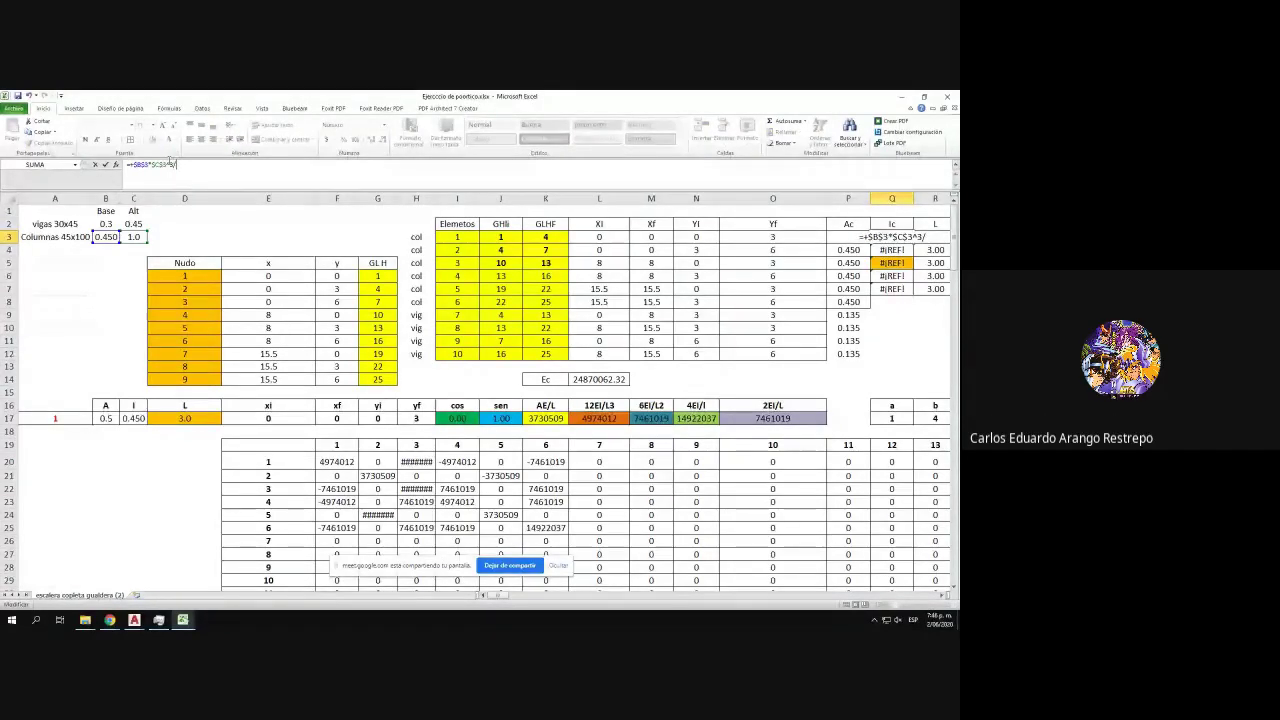
{"action": "type", "text": "12"}
{"action": "key", "text": "Return"}
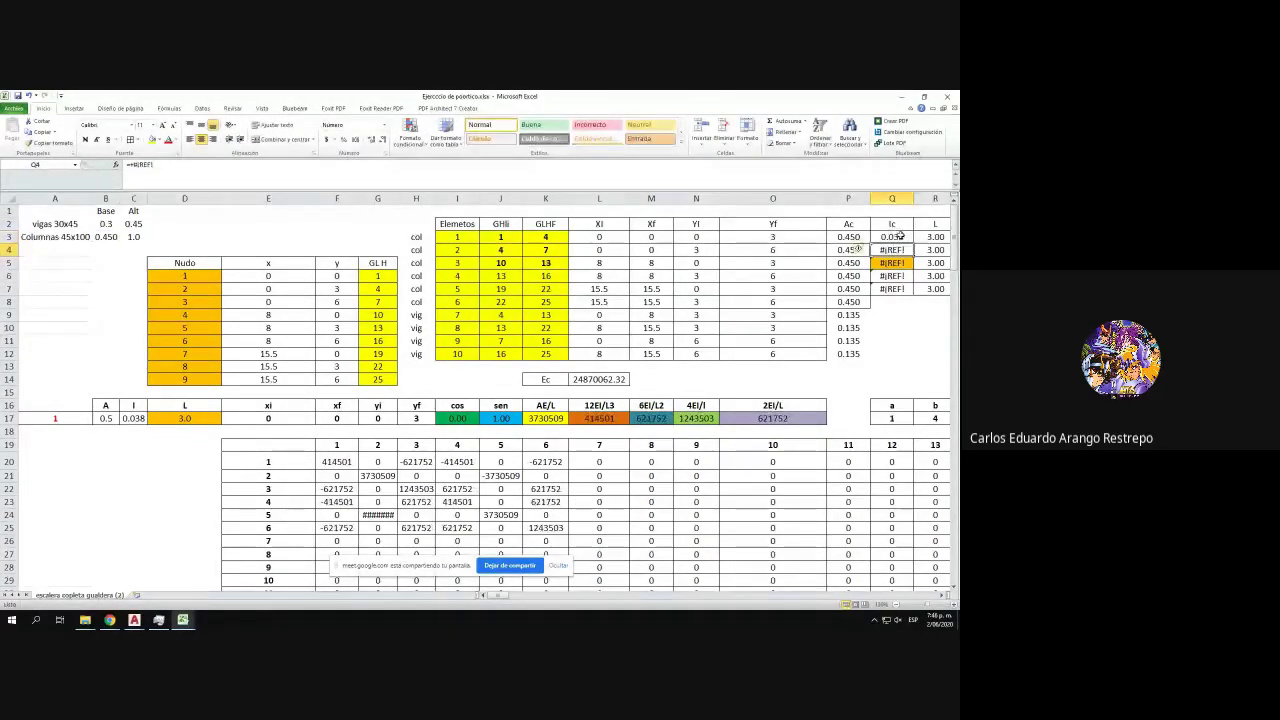
{"action": "left_click", "coordinate": [905, 238]}
{"action": "left_click_drag", "start_coordinate": [912, 243], "coordinate": [904, 310]}
- Start the beam inertia formula in Q9 with +$B$2*
{"action": "left_click", "coordinate": [895, 316]}
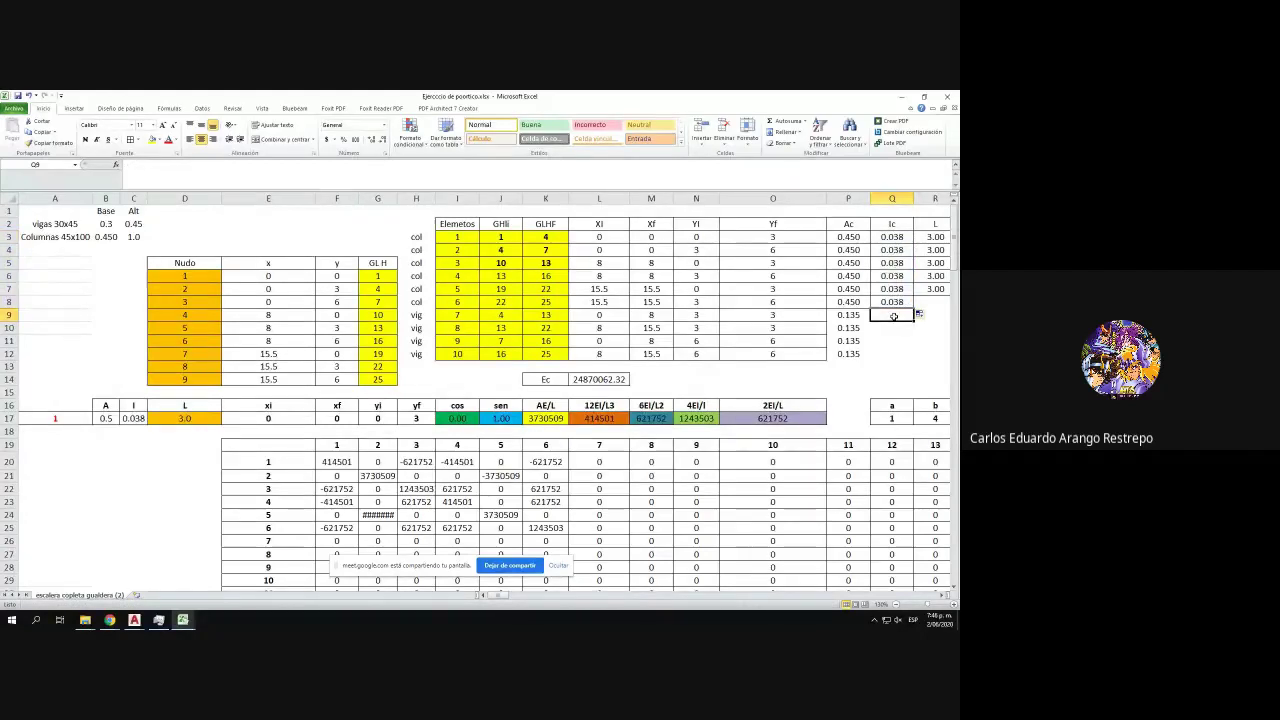
{"action": "type", "text": "+"}
{"action": "left_click", "coordinate": [110, 224]}
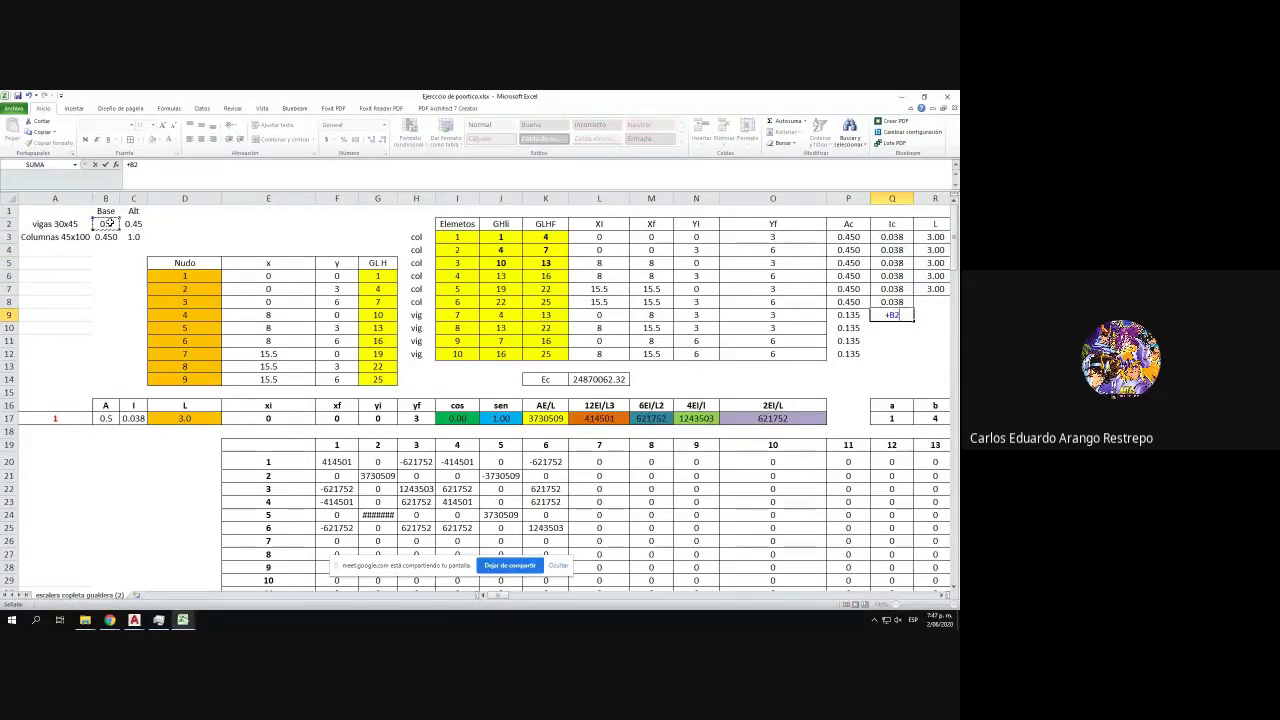
{"action": "key", "text": "F4"}
{"action": "type", "text": "*"}
{"action": "left_click", "coordinate": [124, 225]}
{"action": "key", "text": "F4"}
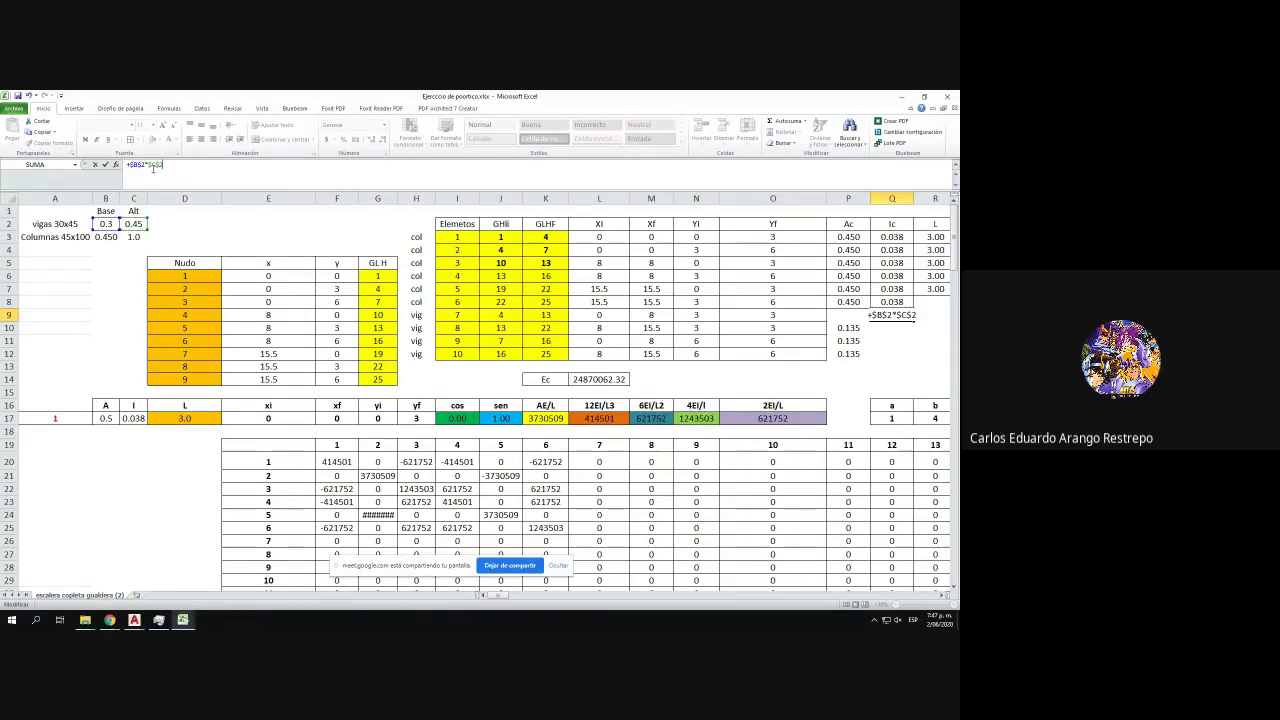
{"action": "type", "text": "^3"}
{"action": "key", "text": "BackSpace"}
{"action": "key", "text": "BackSpace"}
{"action": "key", "text": "BackSpace"}
{"action": "key", "text": "BackSpace"}
{"action": "left_click", "coordinate": [140, 211]}
{"action": "left_click", "coordinate": [135, 224]}
{"action": "key", "text": "F4"}
{"action": "type", "text": "9"}
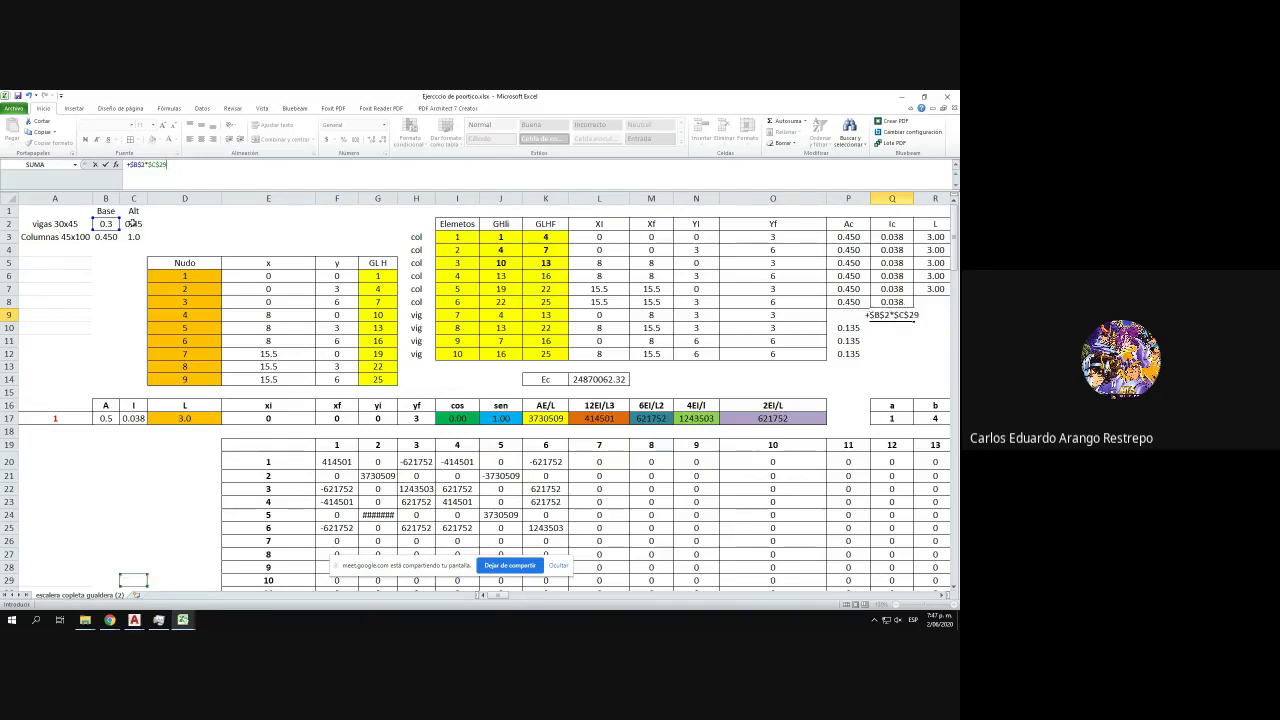
{"action": "key", "text": "BackSpace"}
{"action": "key", "text": "BackSpace"}
{"action": "key", "text": "BackSpace"}
{"action": "key", "text": "BackSpace"}
{"action": "key", "text": "BackSpace"}
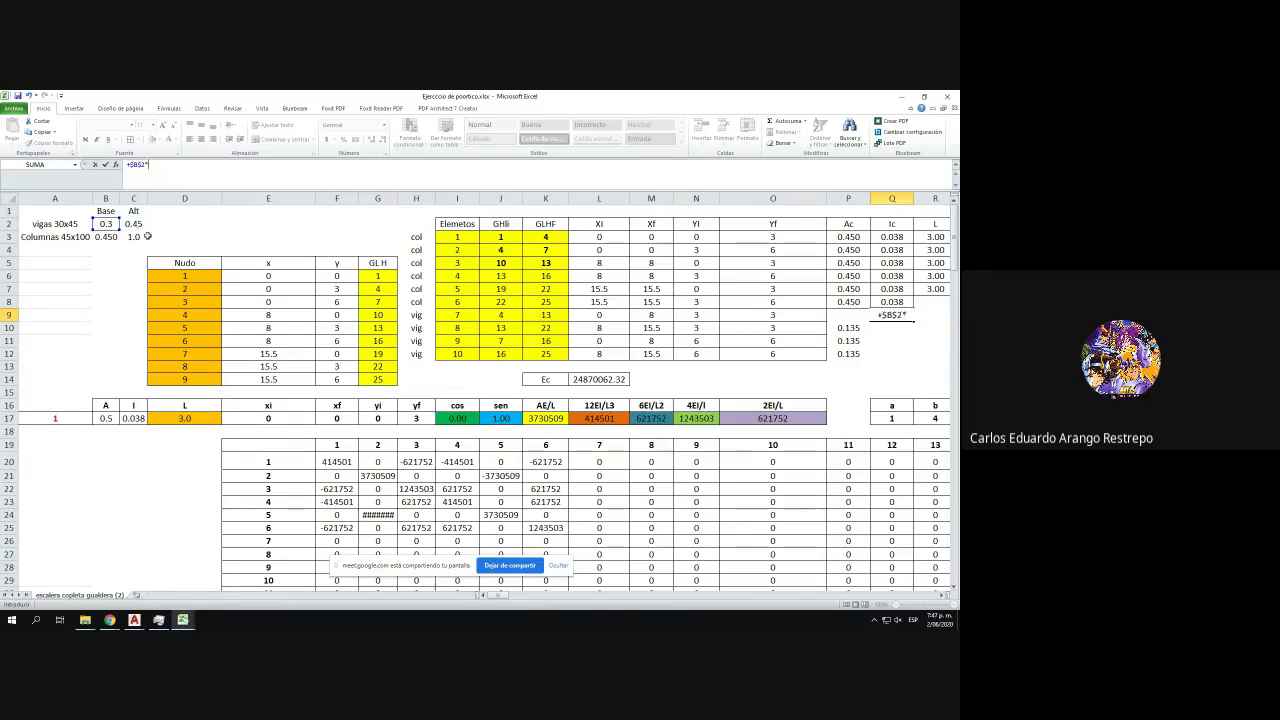
- Complete the beam inertia formula in Q9 with $C$2^3/12 and fill it down to Q12
{"action": "left_click", "coordinate": [132, 225]}
{"action": "key", "text": "F4"}
{"action": "type", "text": "^3/12"}
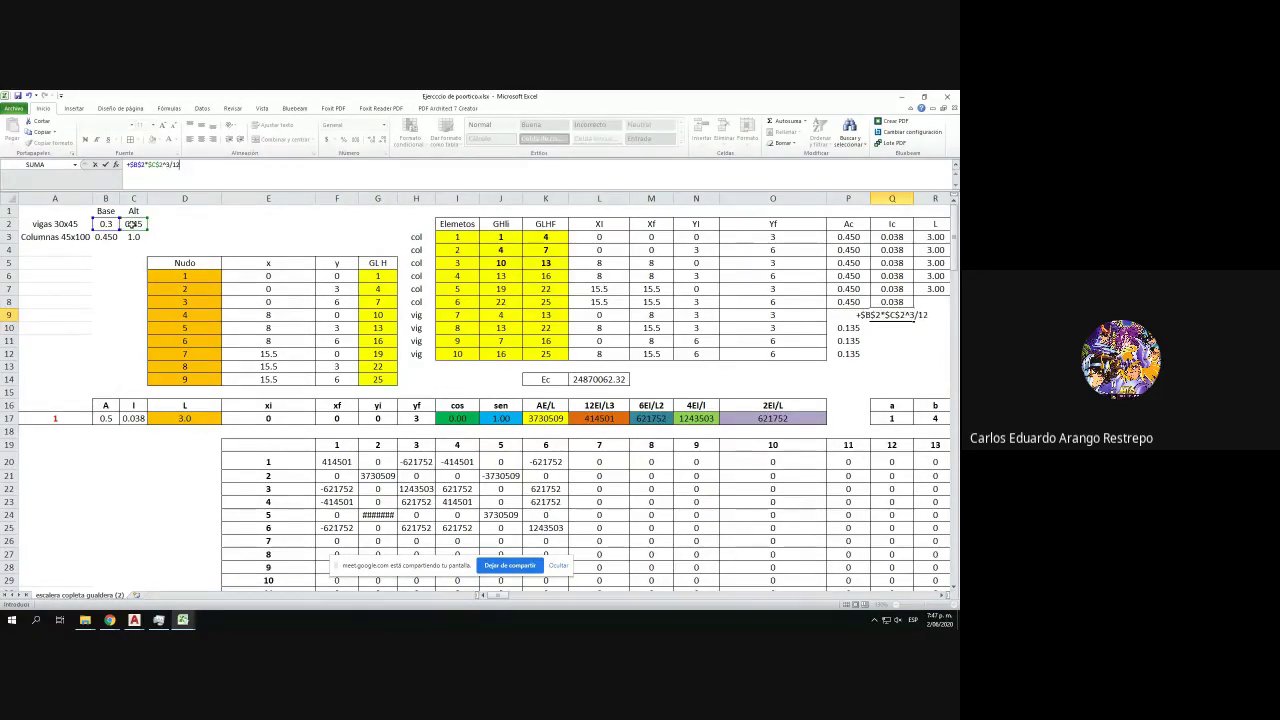
{"action": "key", "text": "Return"}
{"action": "left_click", "coordinate": [903, 315]}
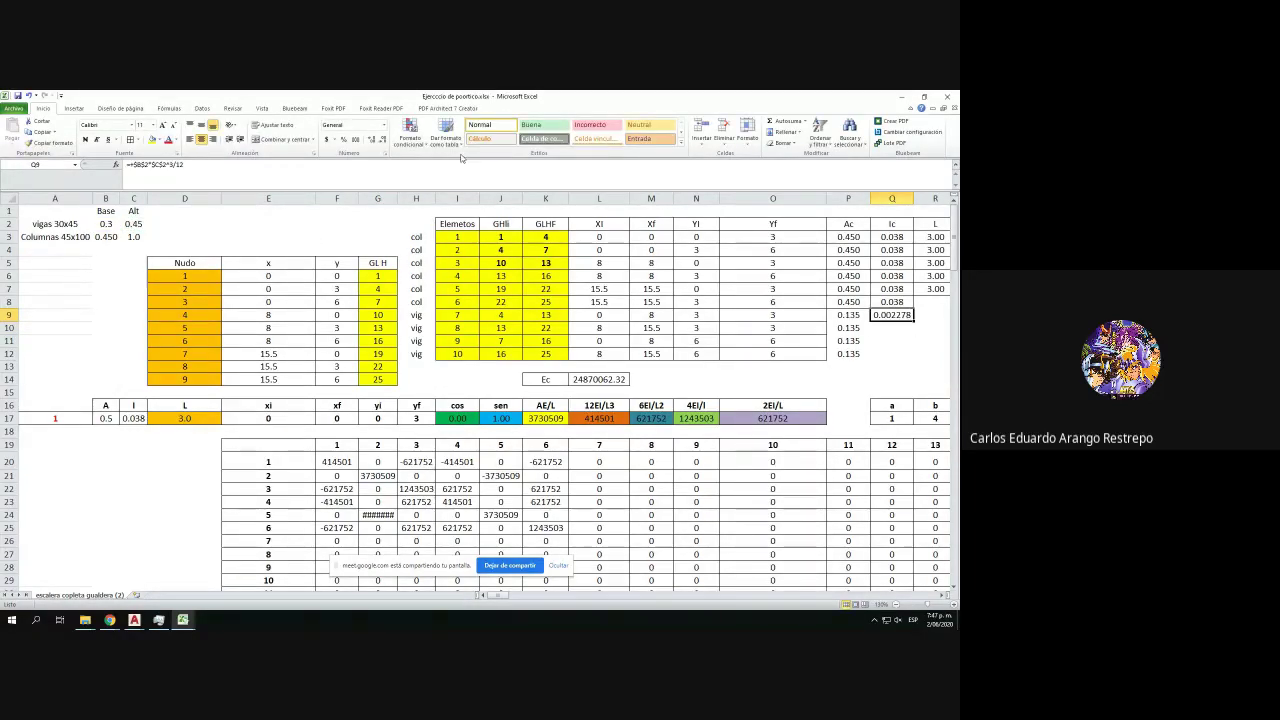
{"action": "left_click_drag", "start_coordinate": [913, 321], "coordinate": [912, 358]}
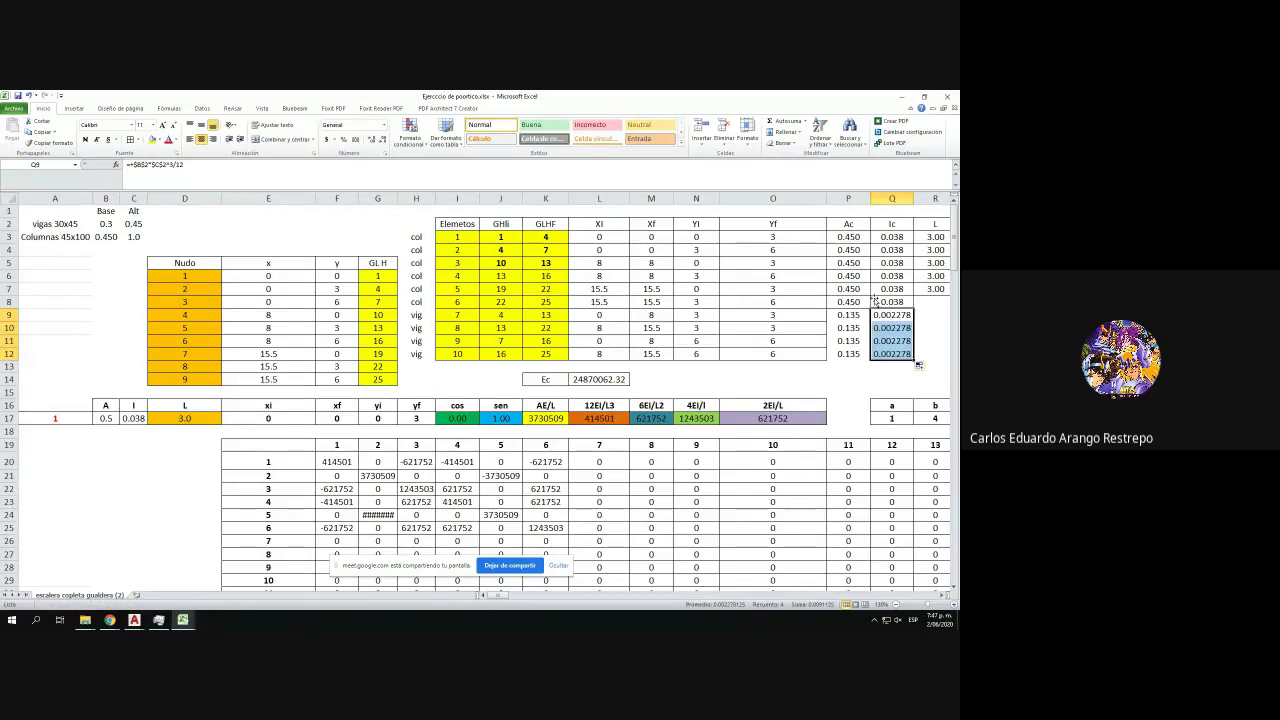
- Show the beam inertias in Q9:Q12 with four decimals
{"action": "left_click_drag", "start_coordinate": [851, 223], "coordinate": [493, 355]}
{"action": "left_click", "coordinate": [866, 316]}
{"action": "left_click_drag", "start_coordinate": [872, 320], "coordinate": [892, 355]}
{"action": "left_click", "coordinate": [381, 140]}
{"action": "left_click", "coordinate": [381, 140]}
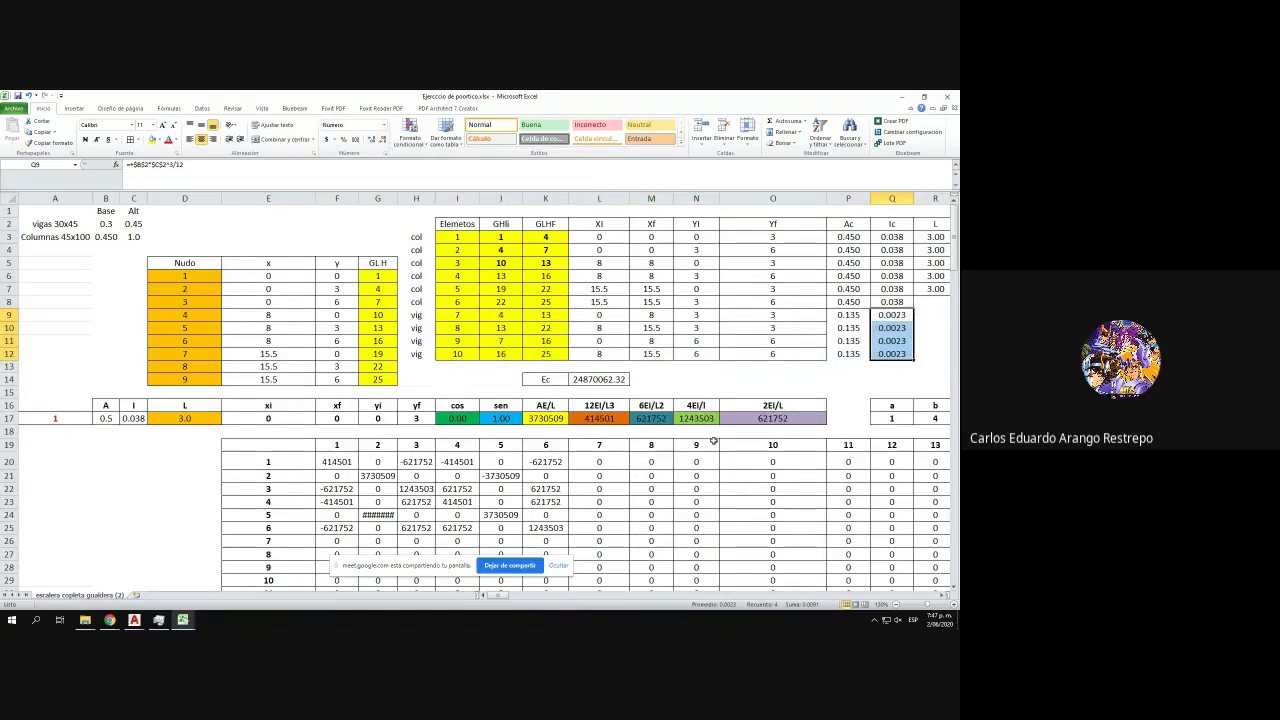
- Inspect the elastic modulus formula in L14 without changing it
{"action": "mouse_move", "coordinate": [483, 592]}
{"action": "left_mouse_down"}
{"action": "mouse_move", "coordinate": [510, 597]}
{"action": "mouse_move", "coordinate": [499, 598]}
{"action": "left_mouse_up"}
{"action": "double_click", "coordinate": [461, 379]}
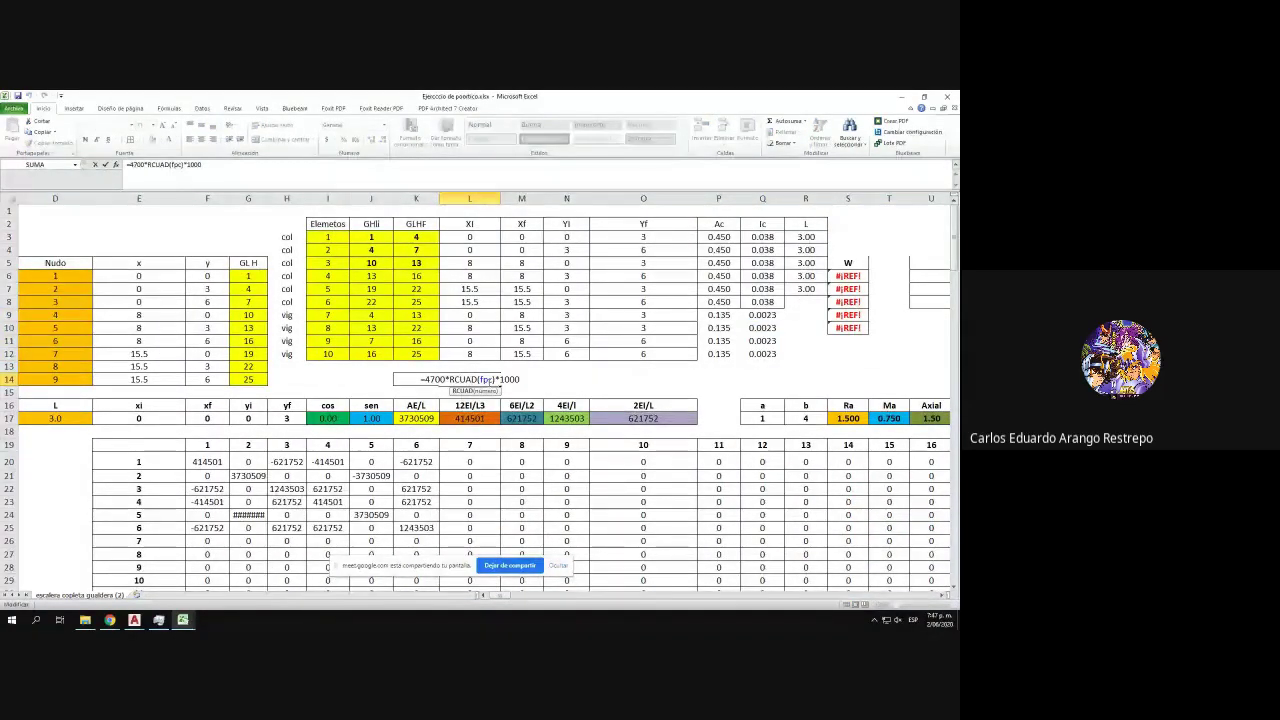
{"action": "mouse_move", "coordinate": [500, 596]}
{"action": "left_mouse_down"}
{"action": "mouse_move", "coordinate": [520, 597]}
{"action": "mouse_move", "coordinate": [503, 598]}
{"action": "left_mouse_up"}
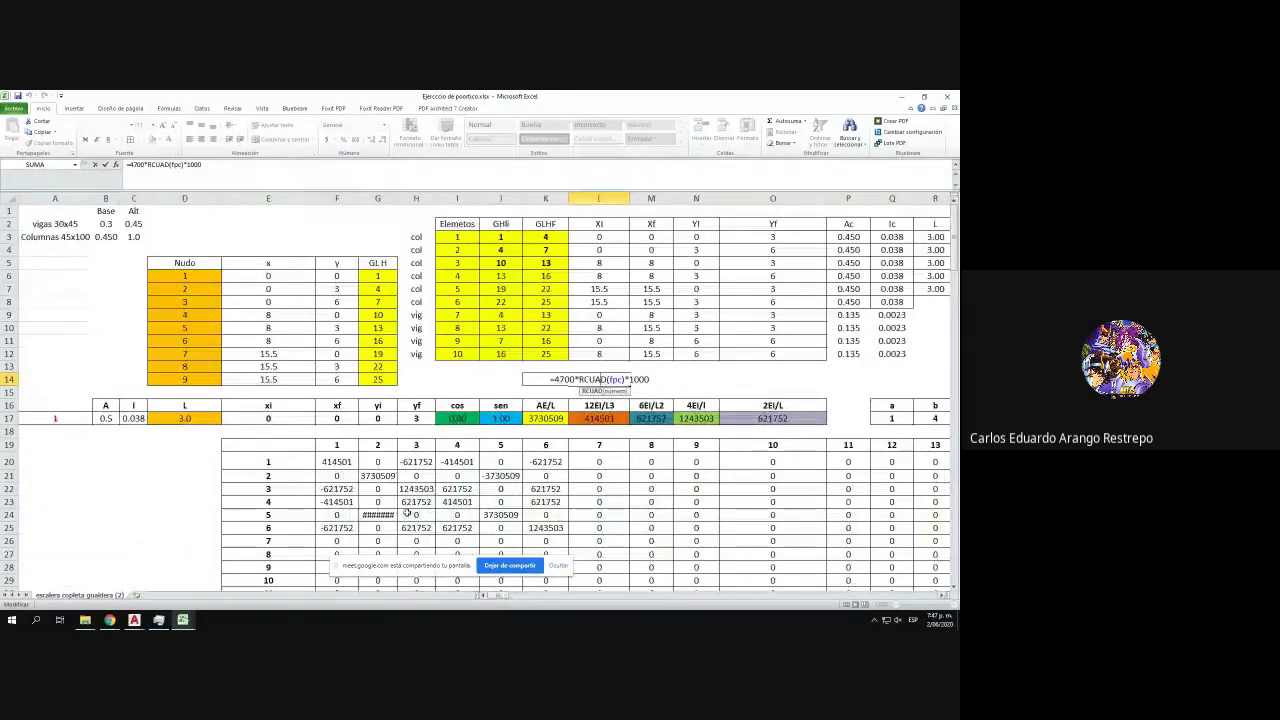
{"action": "key", "text": "Escape"}
{"action": "left_click", "coordinate": [42, 165]}
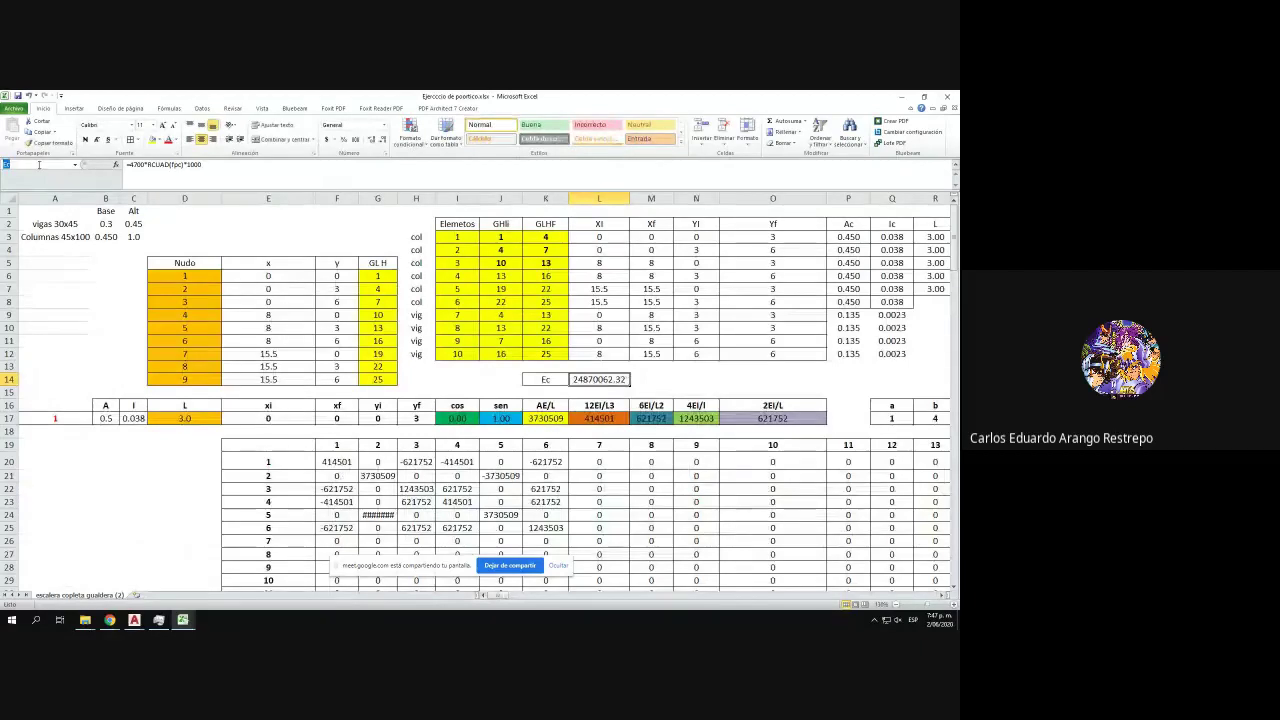
{"action": "key", "text": "Escape"}
{"action": "left_click", "coordinate": [688, 366]}
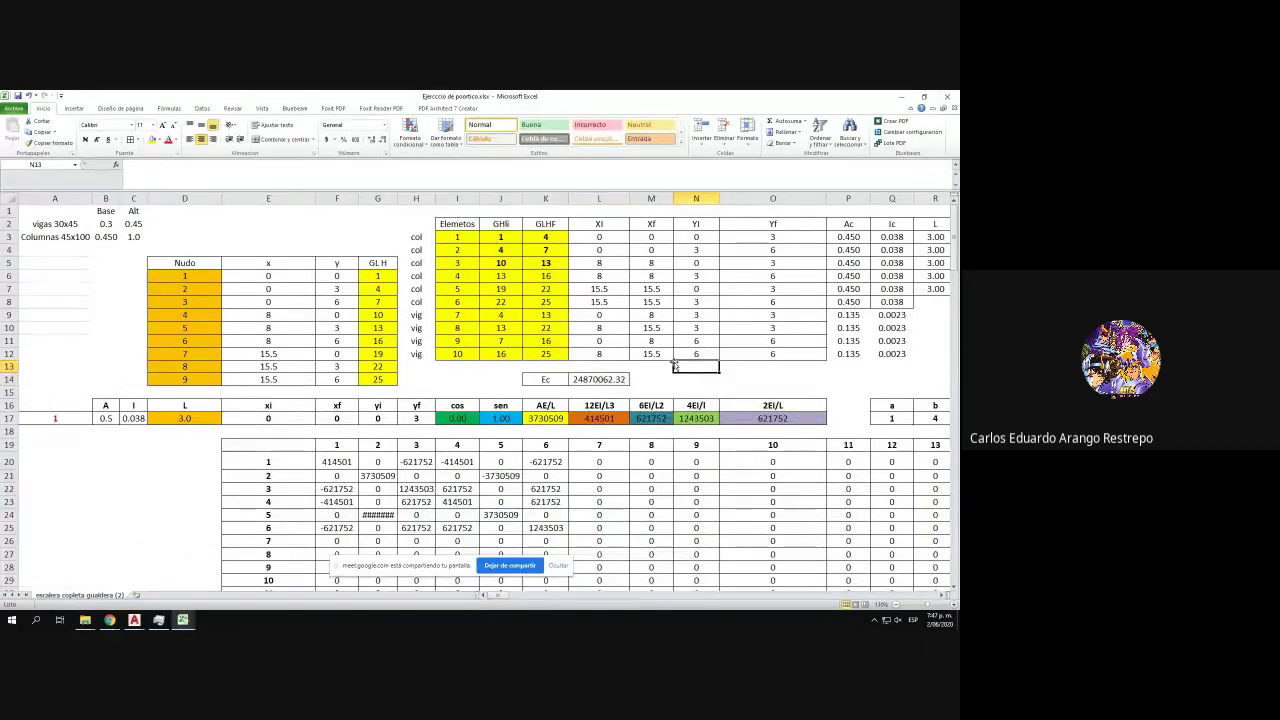
- Go to the named cell fpc and examine the concrete and section parameters around it
{"action": "left_click", "coordinate": [49, 167]}
{"action": "type", "text": "fpc"}
{"action": "key", "text": "Return"}
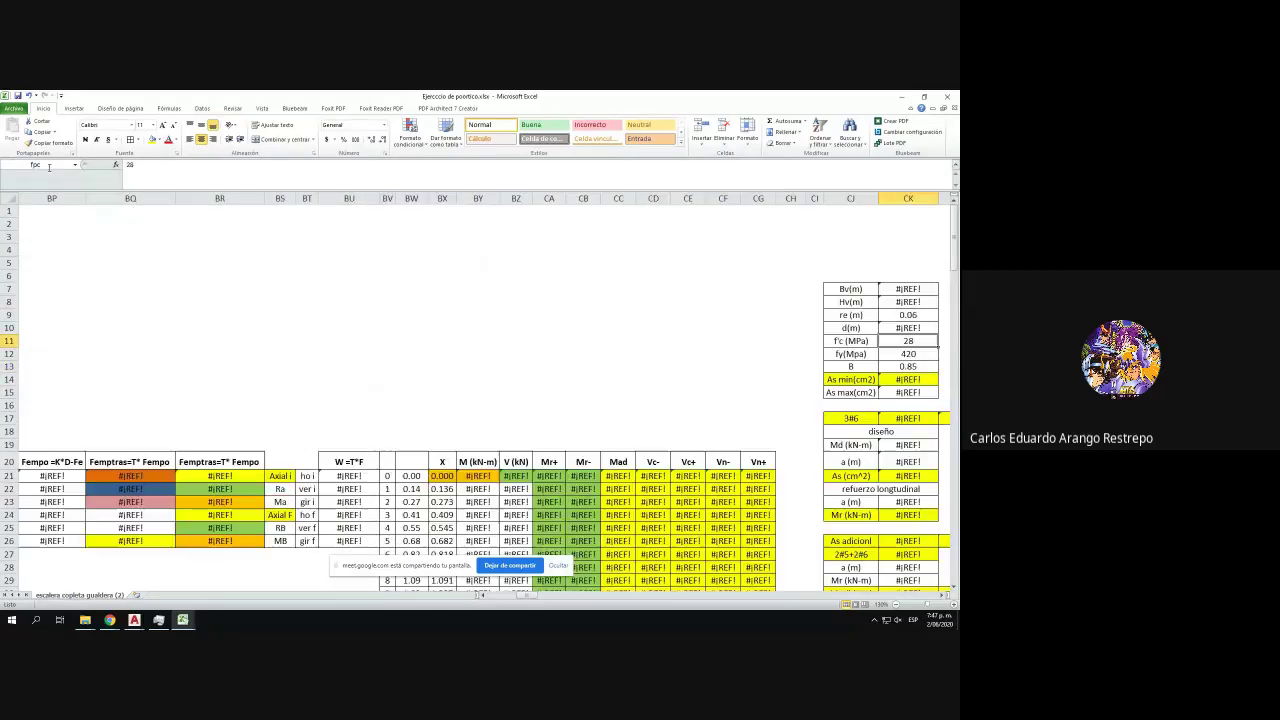
{"action": "left_click_drag", "start_coordinate": [530, 598], "coordinate": [536, 599]}
{"action": "left_click_drag", "start_coordinate": [268, 341], "coordinate": [330, 341]}
{"action": "left_click", "coordinate": [328, 292]}
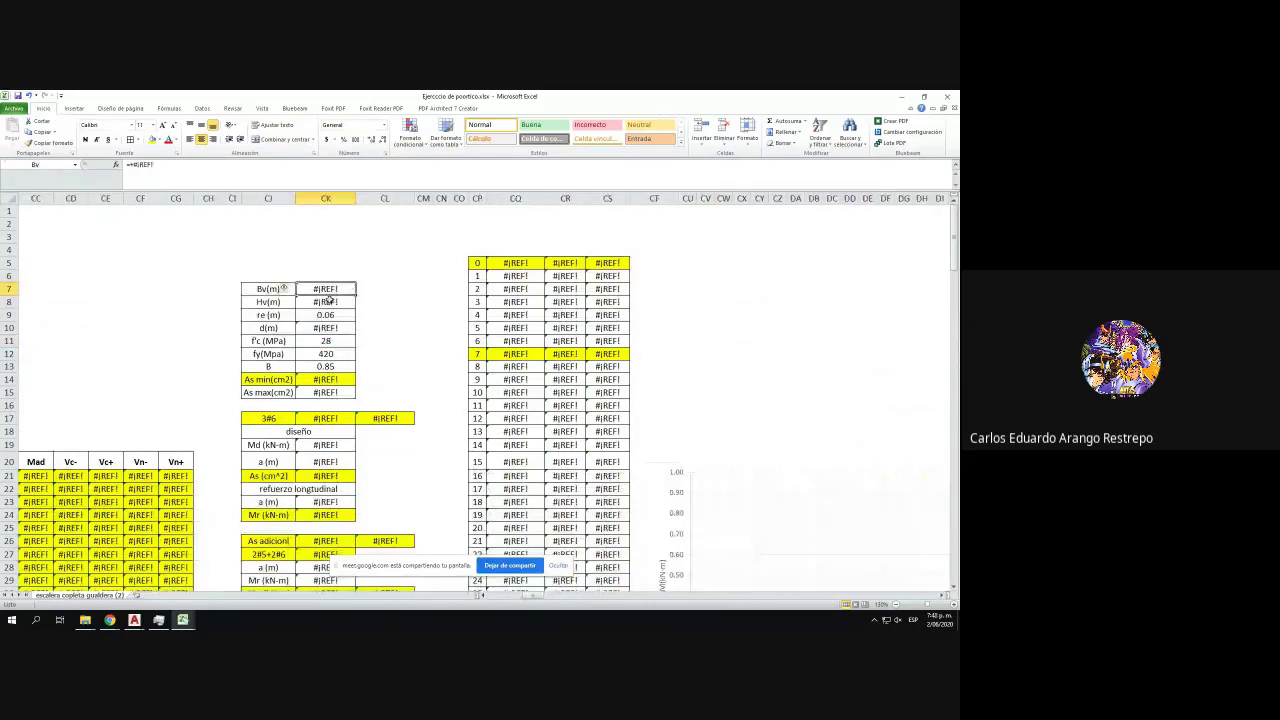
{"action": "left_click", "coordinate": [328, 314]}
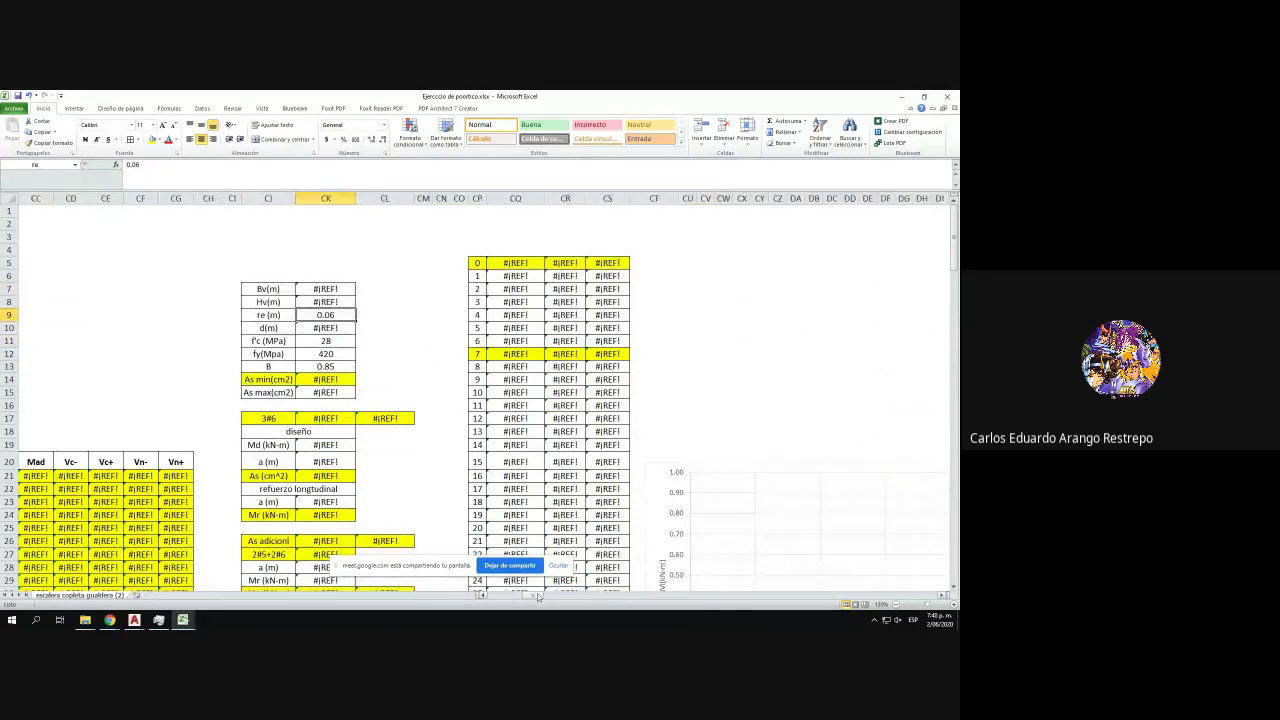
{"action": "left_click_drag", "start_coordinate": [537, 597], "coordinate": [507, 600]}
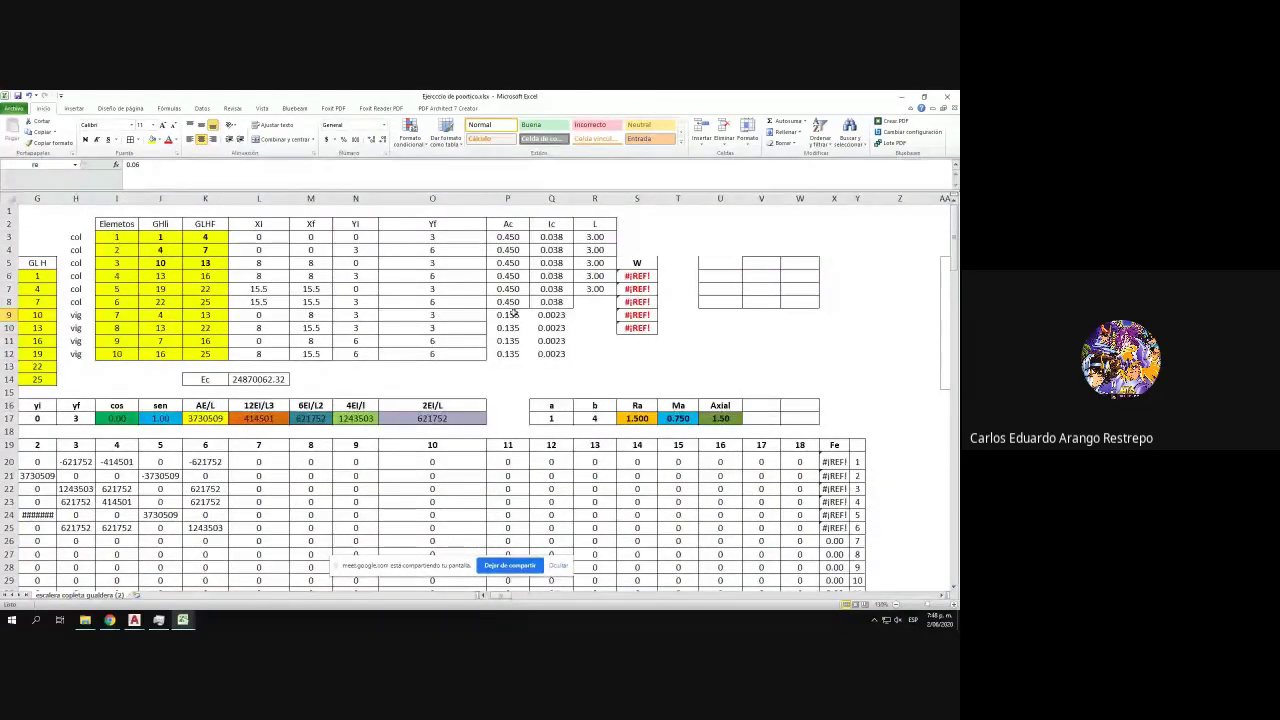
- Fill the element length formula =RCUAD((M3-L3)^2+(O3-N3)^2) down column R to R12
{"action": "left_click_drag", "start_coordinate": [505, 237], "coordinate": [543, 355]}
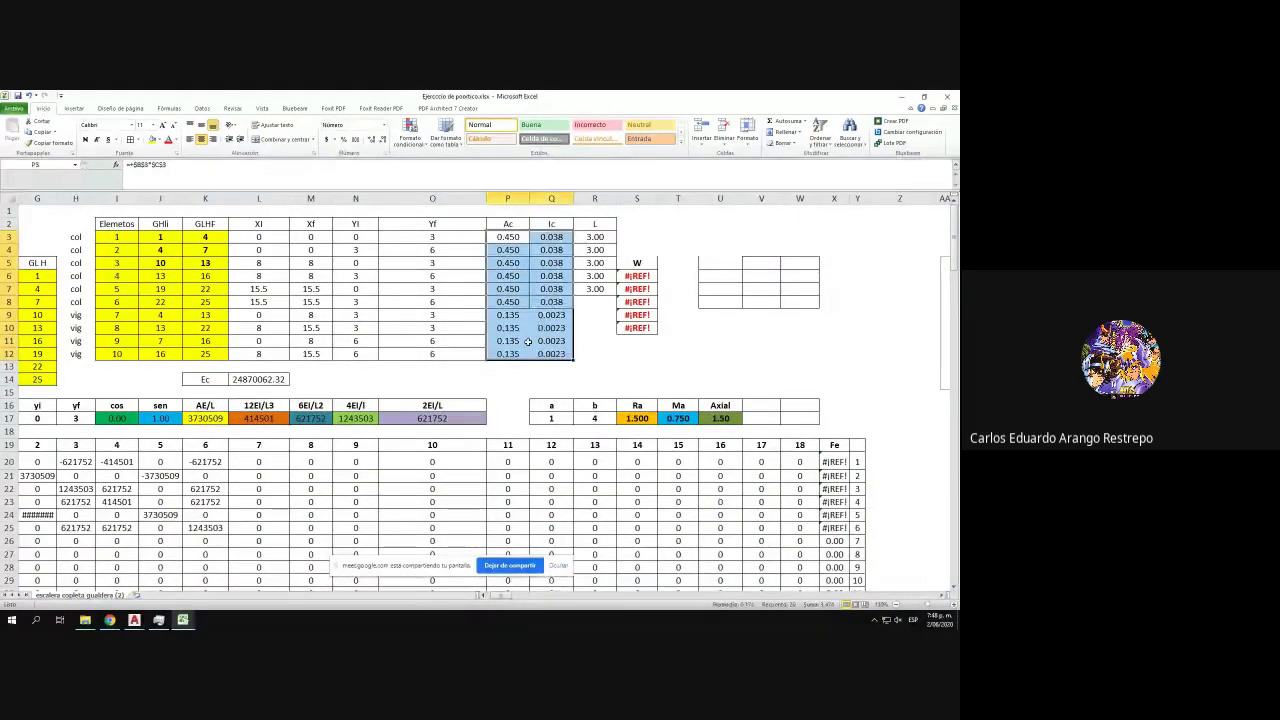
{"action": "left_click", "coordinate": [592, 237]}
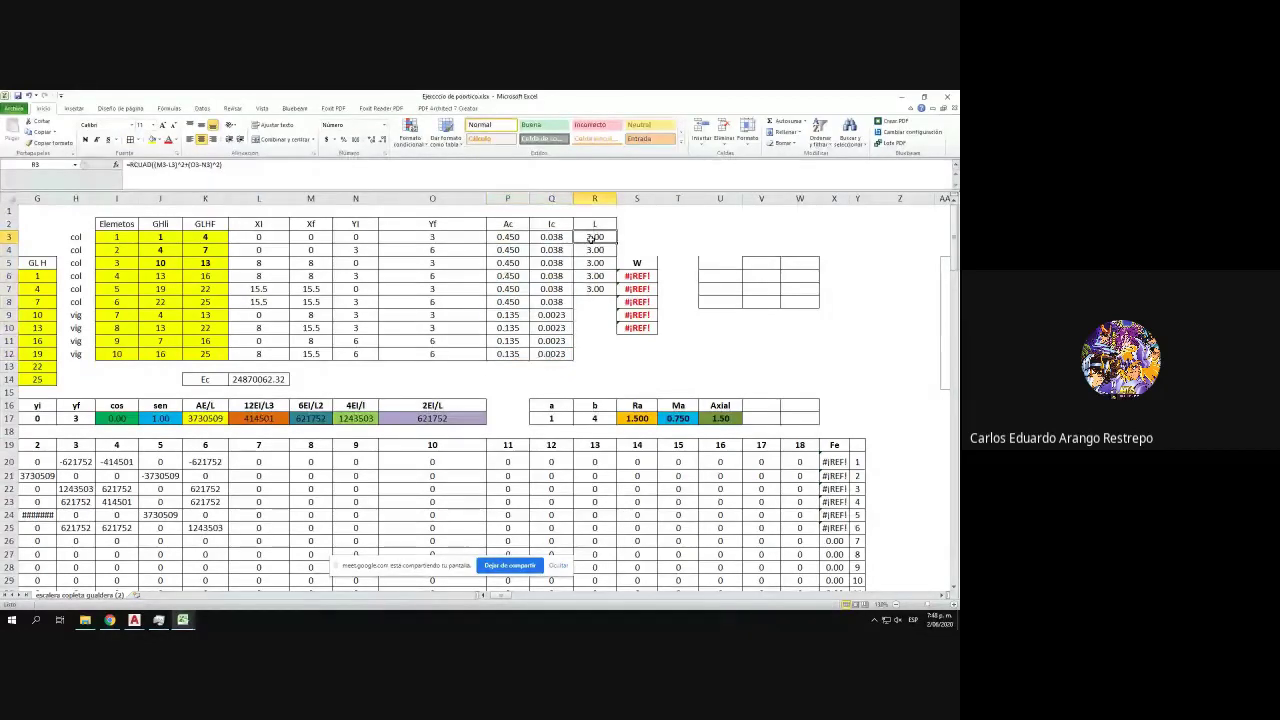
{"action": "left_click_drag", "start_coordinate": [614, 244], "coordinate": [605, 302]}
{"action": "left_click", "coordinate": [622, 301]}
{"action": "left_click", "coordinate": [604, 314]}
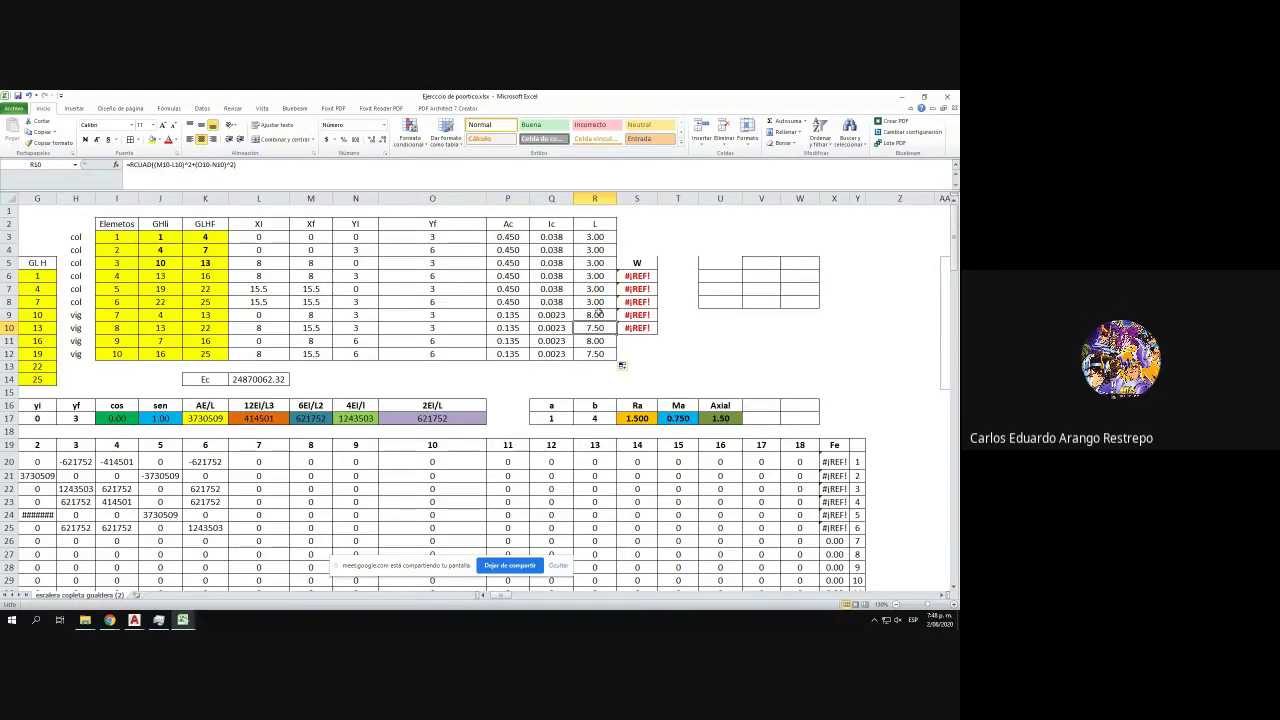
- Compare the beam lengths in R9:R12 with the span dimensions in the AutoCAD frame drawing
{"action": "left_click_drag", "start_coordinate": [535, 97], "coordinate": [2, 152]}
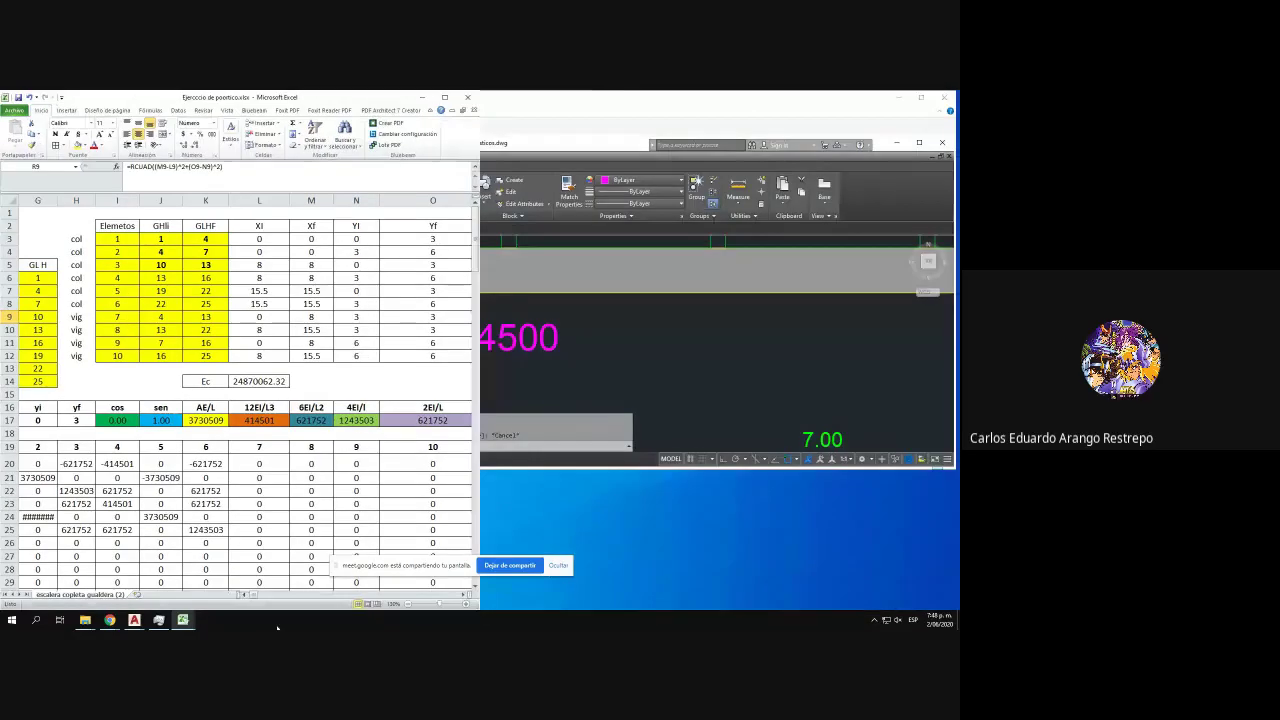
{"action": "left_click", "coordinate": [534, 397]}
{"action": "scroll", "coordinate": [443, 266], "scroll_direction": "up", "scroll_amount": 5}
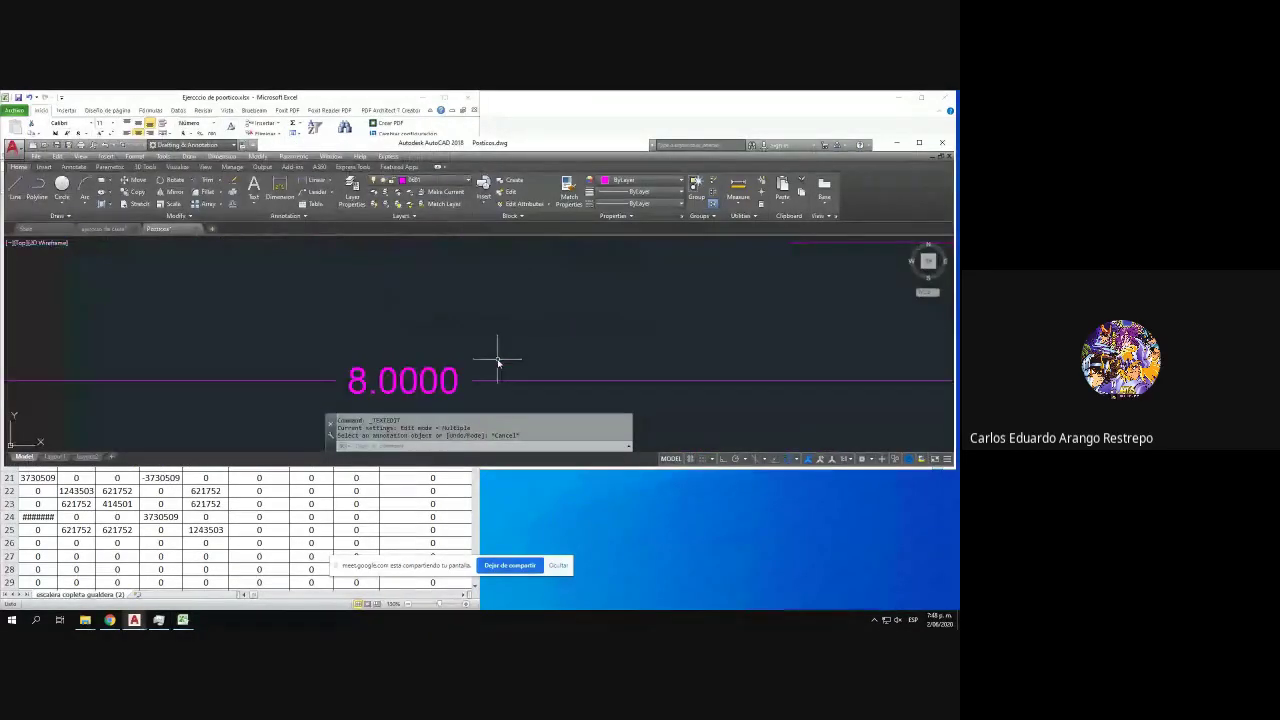
{"action": "scroll", "coordinate": [363, 380], "scroll_direction": "down", "scroll_amount": 4}
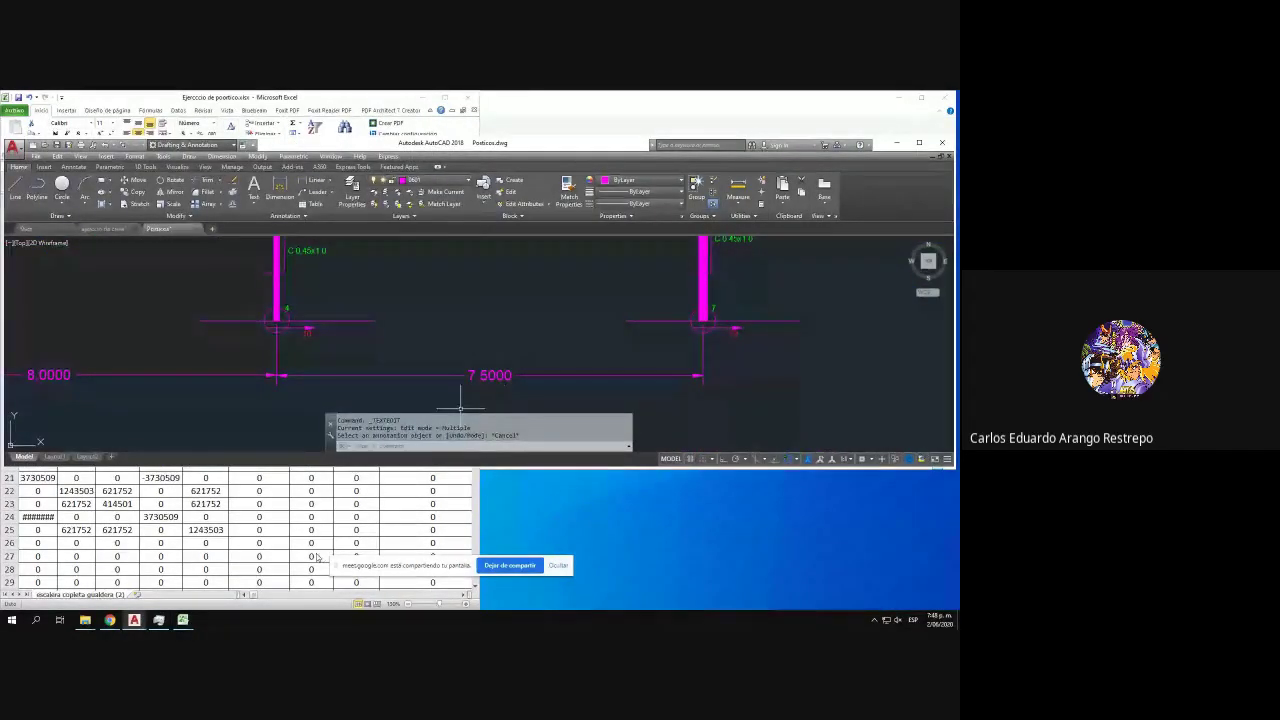
{"action": "left_click", "coordinate": [445, 98]}
{"action": "left_click", "coordinate": [444, 98]}
{"action": "left_click", "coordinate": [597, 327]}
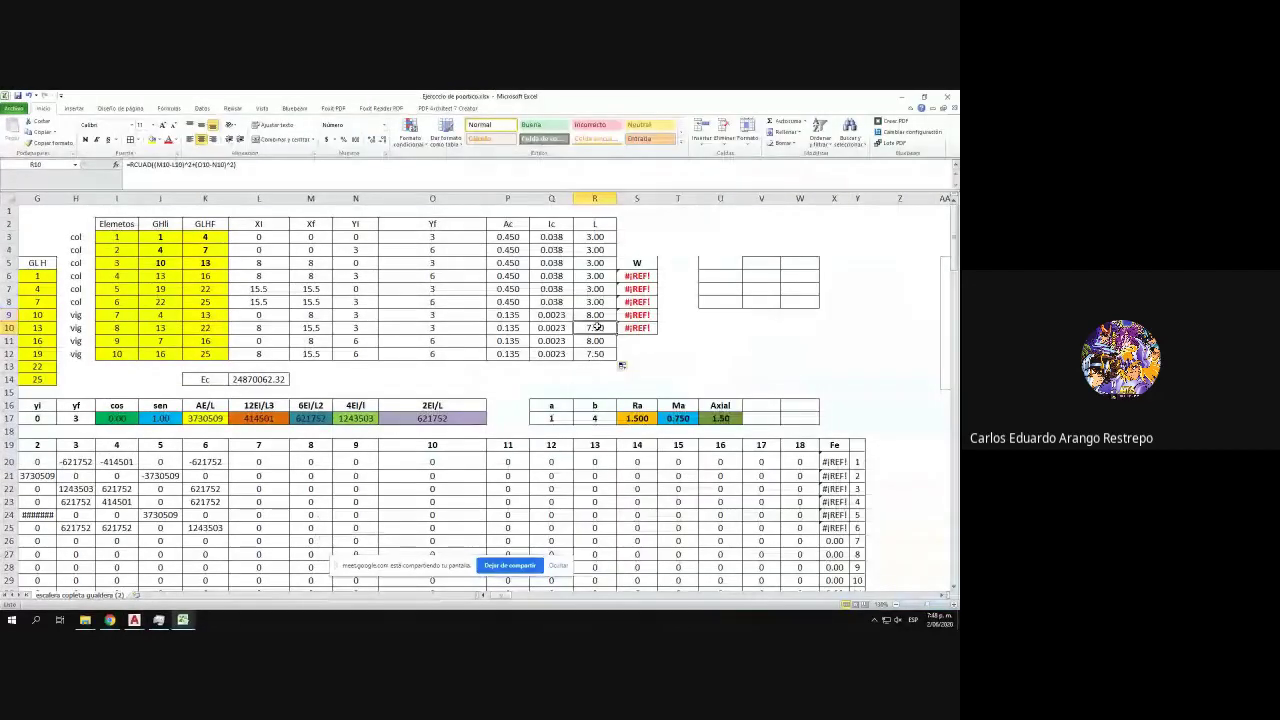
{"action": "left_click", "coordinate": [603, 340]}
{"action": "left_click", "coordinate": [603, 353]}
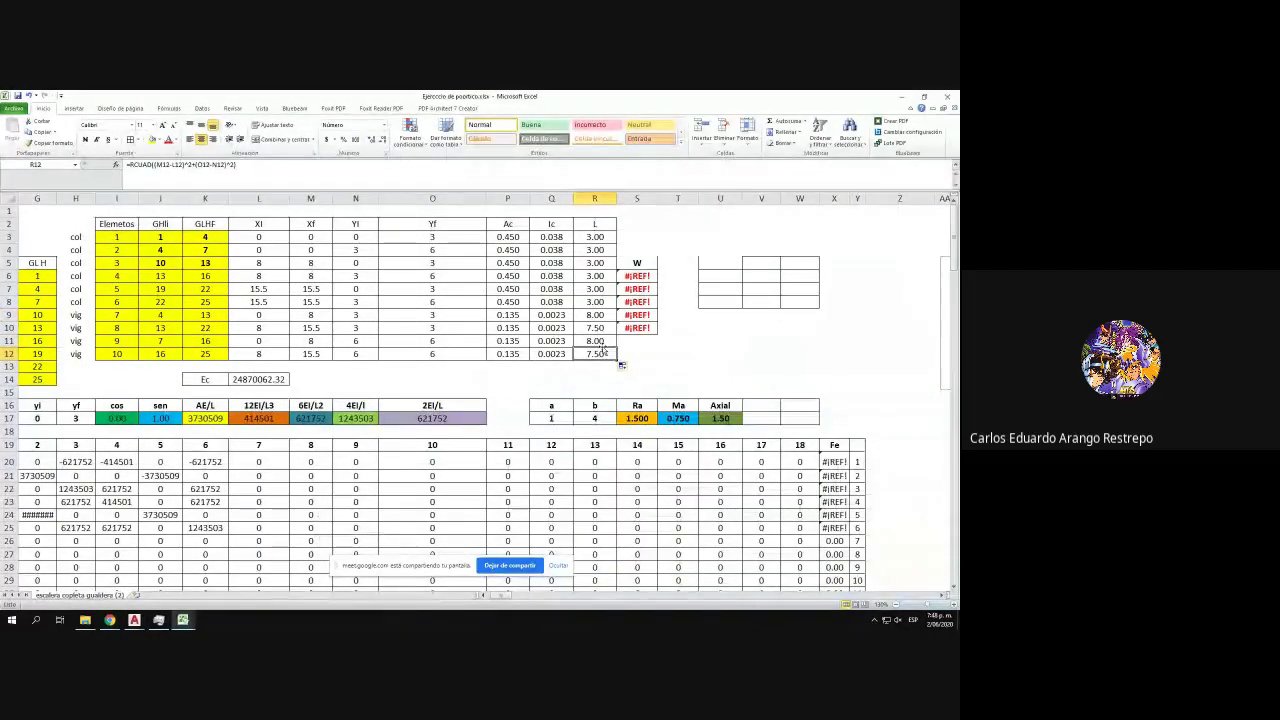
- Move the W column block from S5:S10 up to S2 and clear the contents of S3:S12
{"action": "left_click_drag", "start_coordinate": [650, 262], "coordinate": [645, 326]}
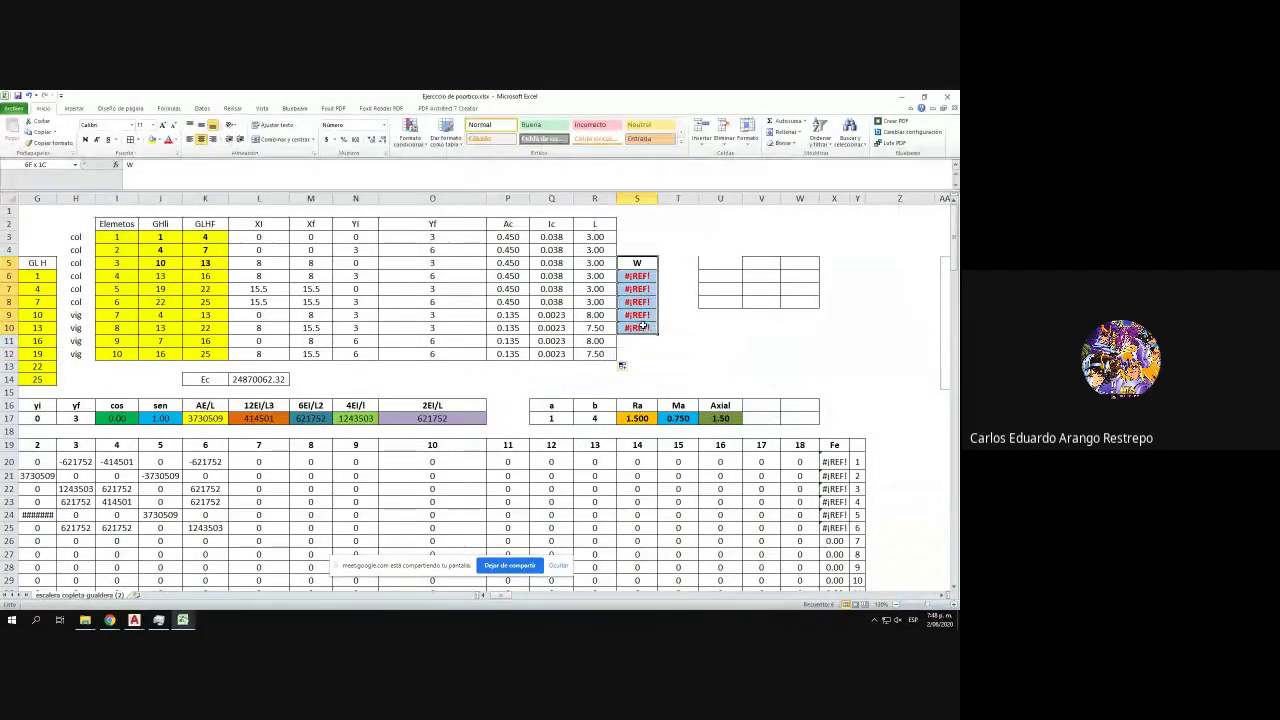
{"action": "left_click_drag", "start_coordinate": [635, 258], "coordinate": [640, 234]}
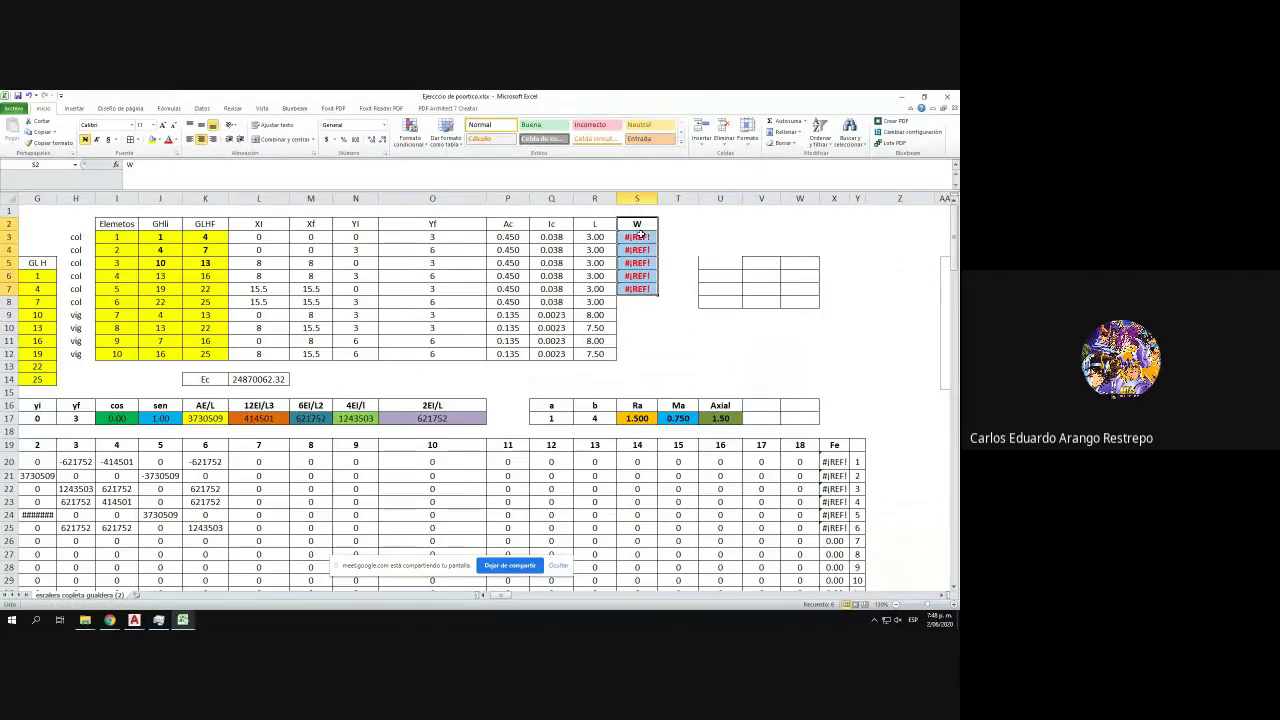
{"action": "left_click", "coordinate": [635, 237]}
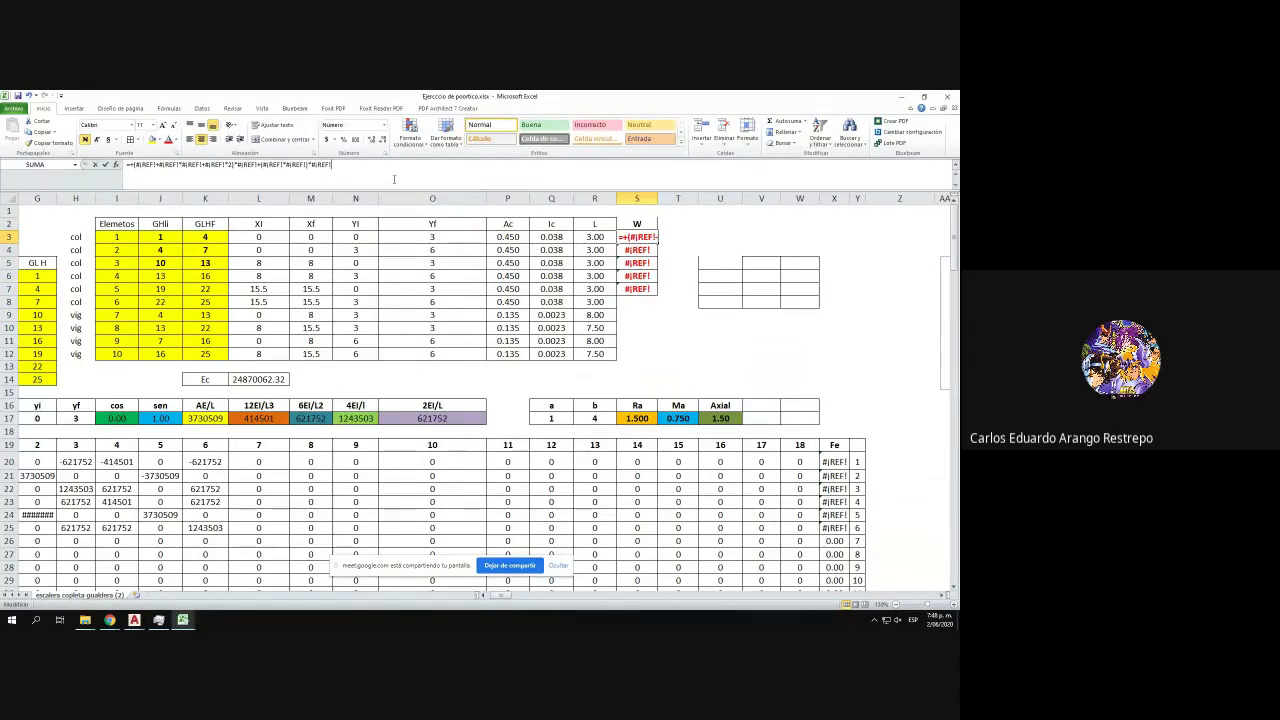
{"action": "left_click_drag", "start_coordinate": [636, 237], "coordinate": [631, 348]}
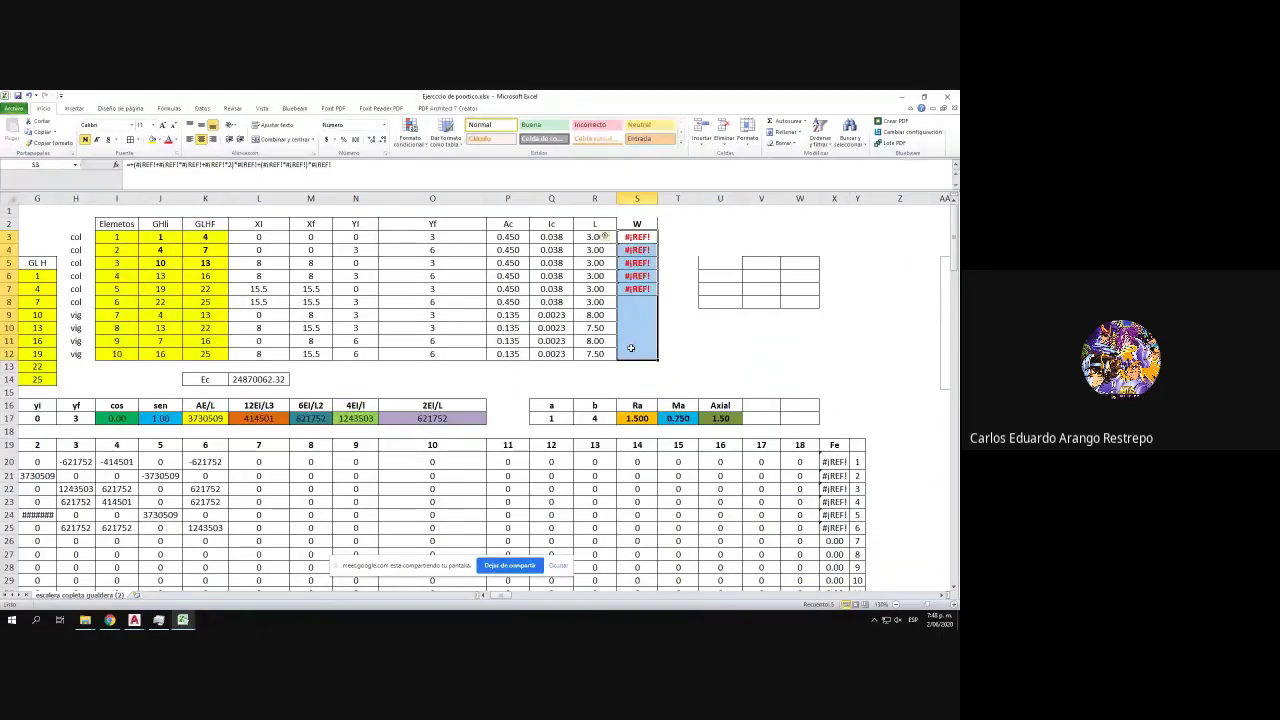
{"action": "key", "text": "Delete"}
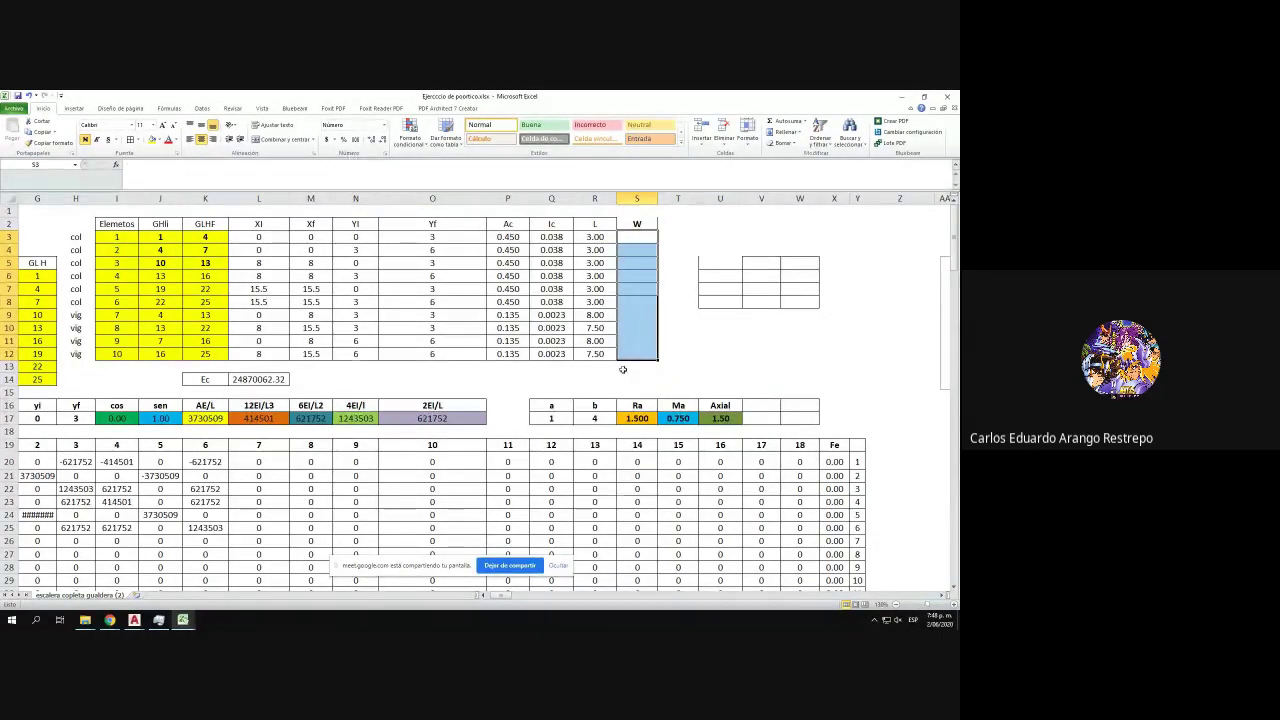
- Remove the border and bold formatting from the degree-of-freedom cells J3:K5
{"action": "left_click_drag", "start_coordinate": [162, 237], "coordinate": [205, 271]}
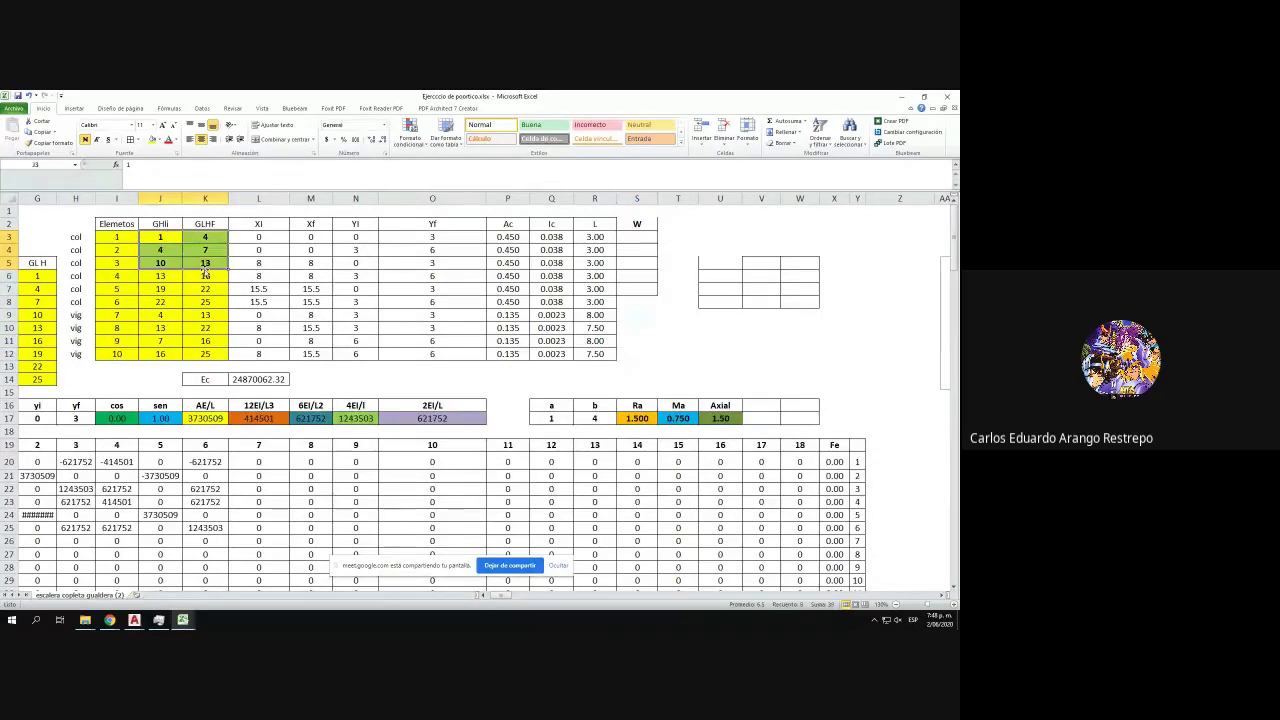
{"action": "left_click", "coordinate": [139, 143]}
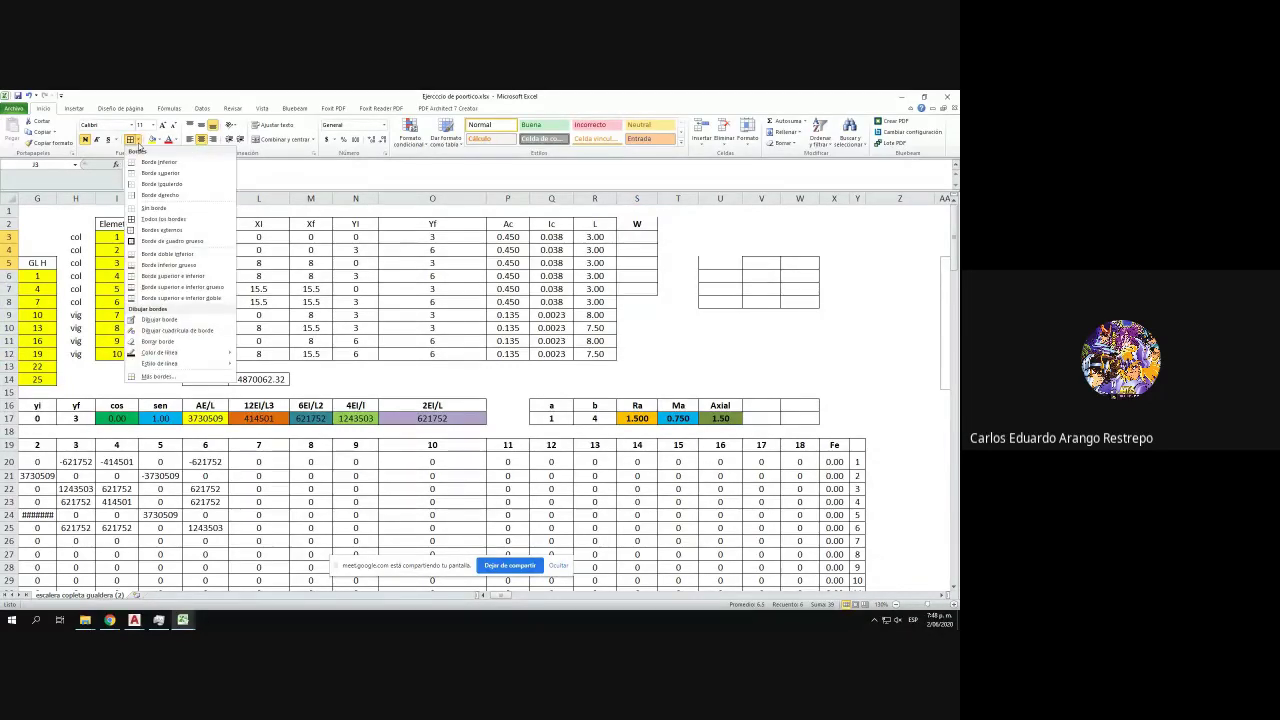
{"action": "left_click", "coordinate": [150, 241]}
{"action": "left_click", "coordinate": [139, 140]}
{"action": "left_click", "coordinate": [140, 207]}
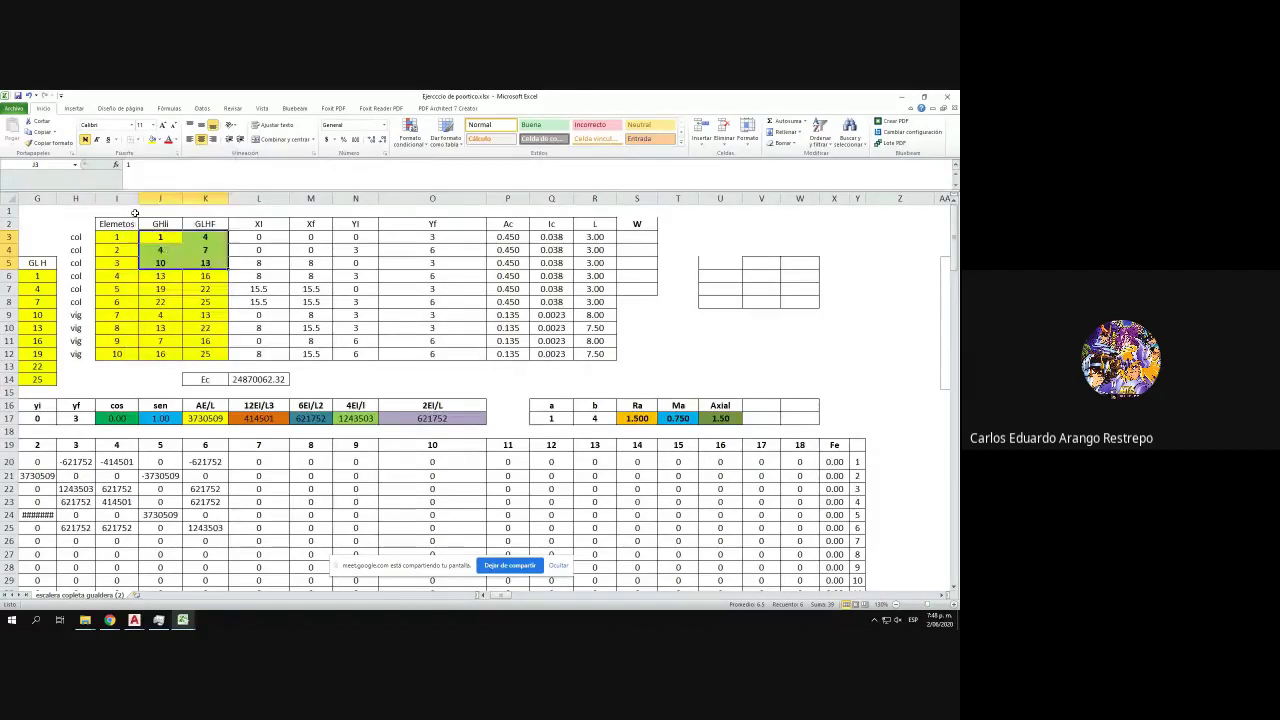
{"action": "left_click", "coordinate": [139, 140]}
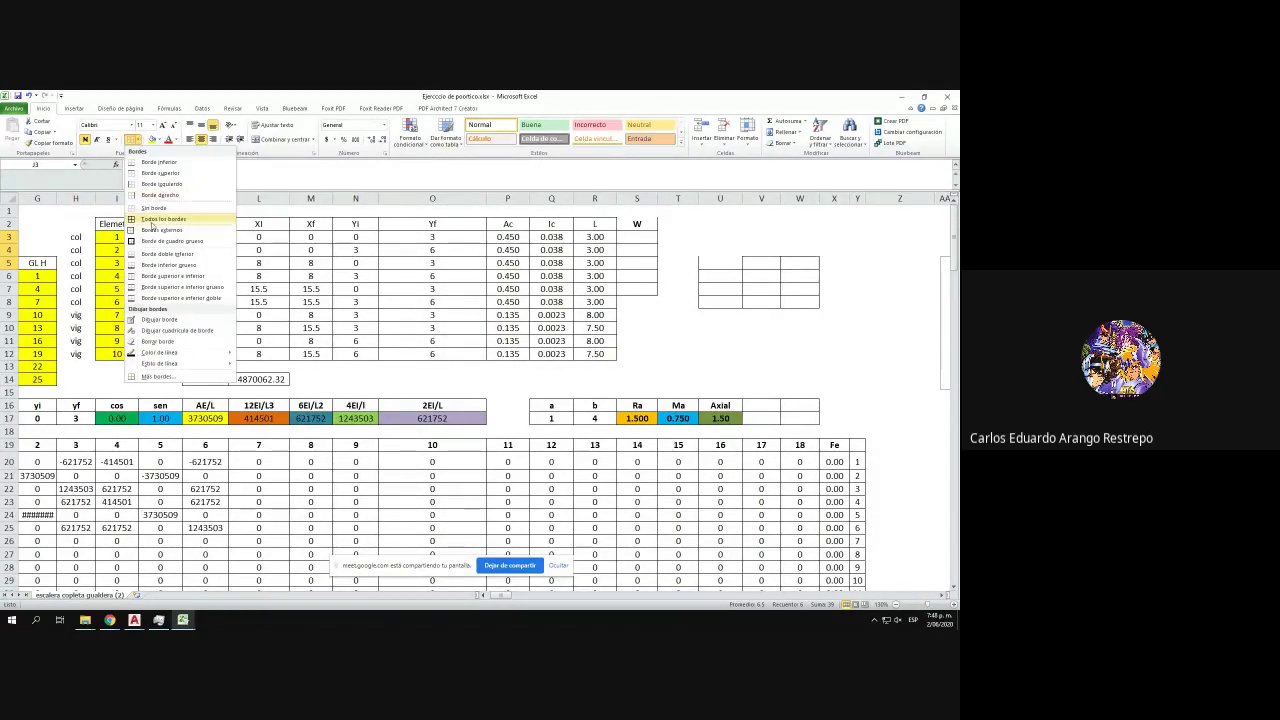
{"action": "left_click", "coordinate": [88, 141]}
- Apply all borders to the element cells I3:K12 and to the Ic, L and W columns in Q2:S12
{"action": "left_click_drag", "start_coordinate": [116, 237], "coordinate": [205, 355]}
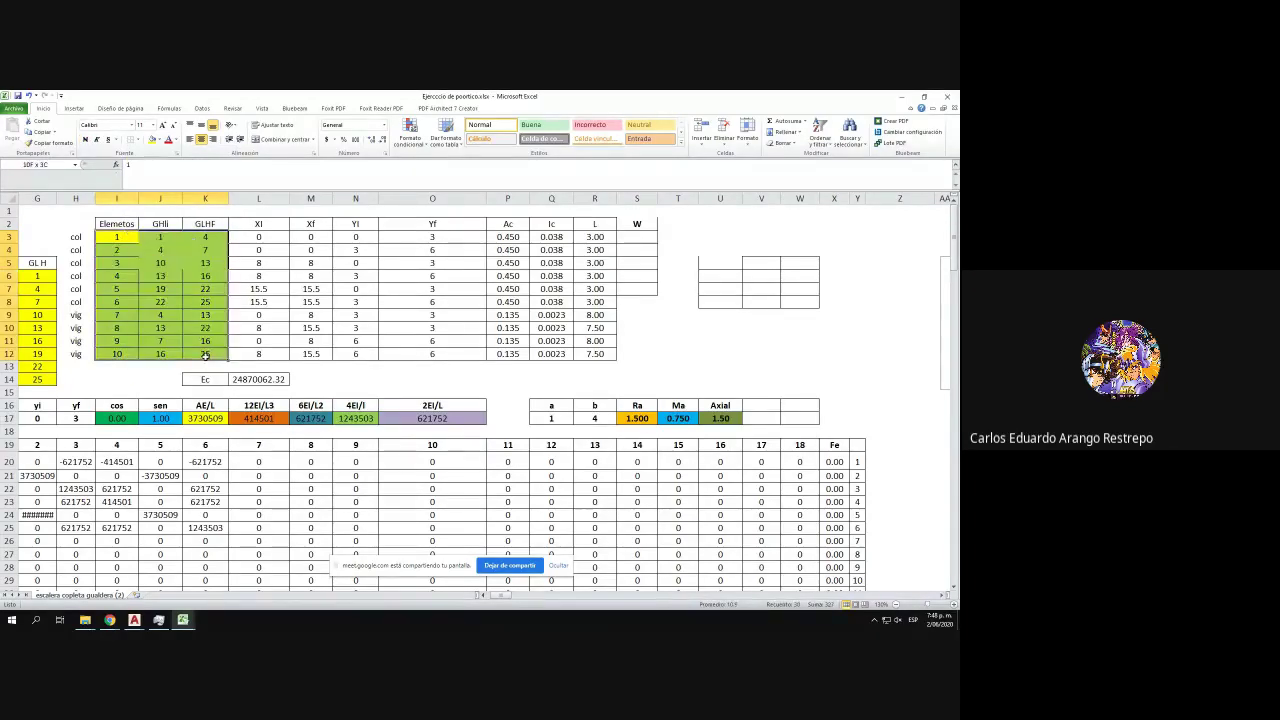
{"action": "left_click", "coordinate": [139, 140]}
{"action": "left_click", "coordinate": [137, 220]}
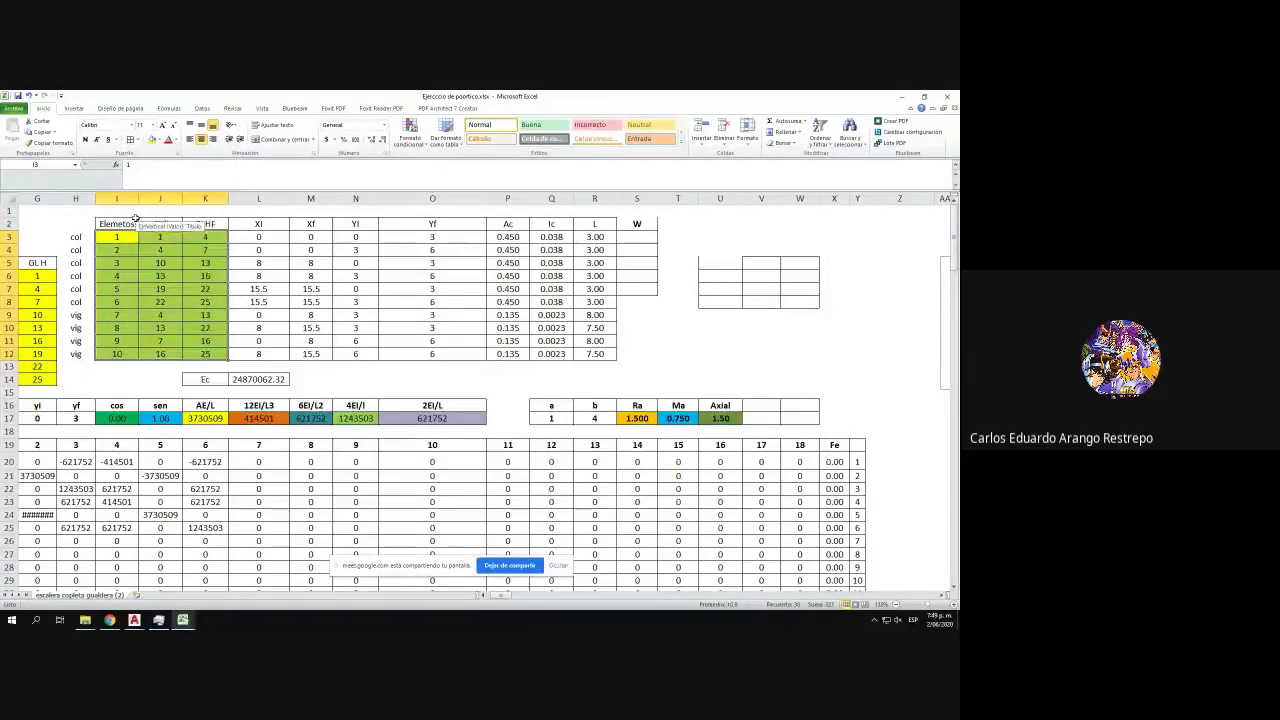
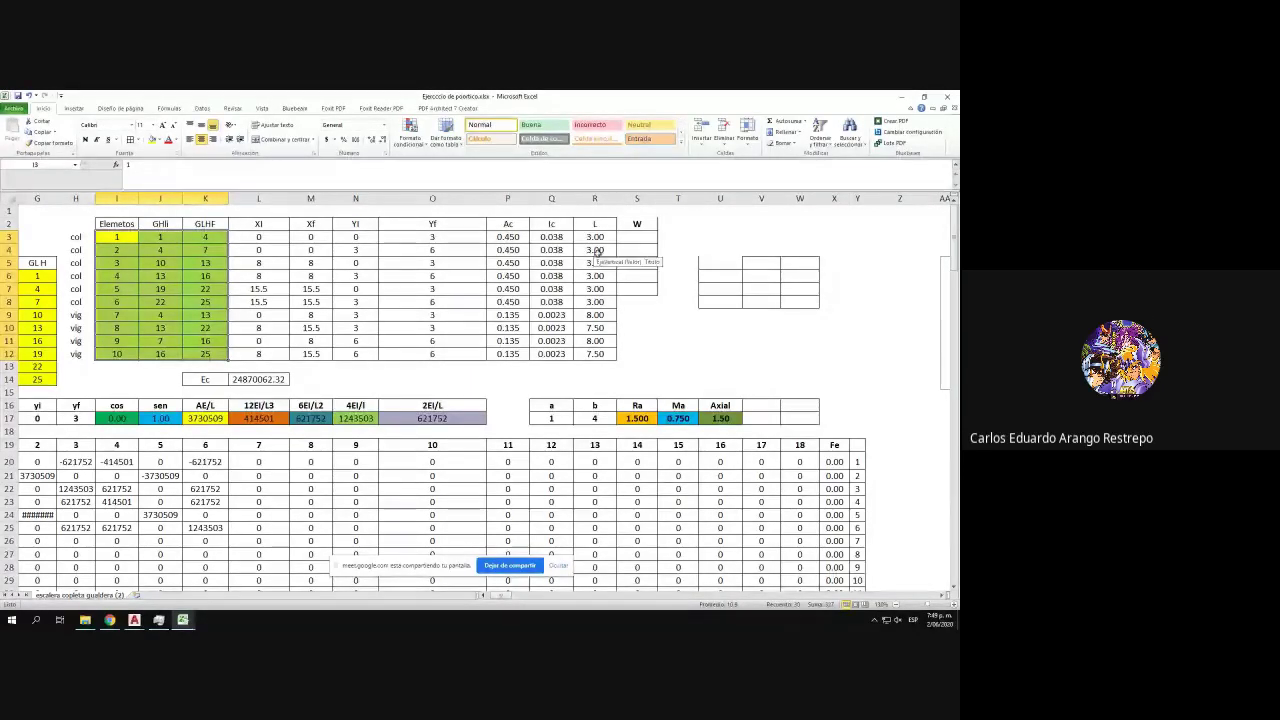
{"action": "left_click_drag", "start_coordinate": [551, 226], "coordinate": [630, 355]}
{"action": "left_click", "coordinate": [129, 142]}
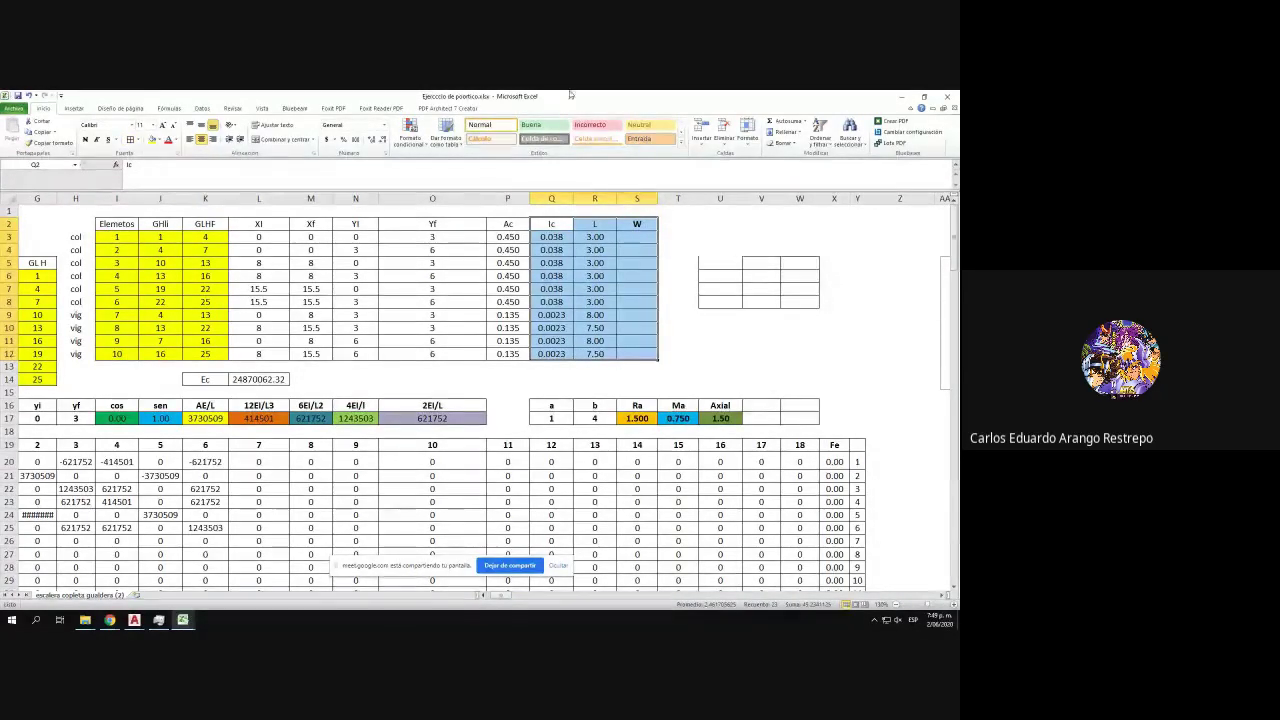
- Place the Excel and AutoCAD windows side by side, with the Ac to W columns next to the frame drawing
{"action": "left_click_drag", "start_coordinate": [569, 94], "coordinate": [2, 186]}
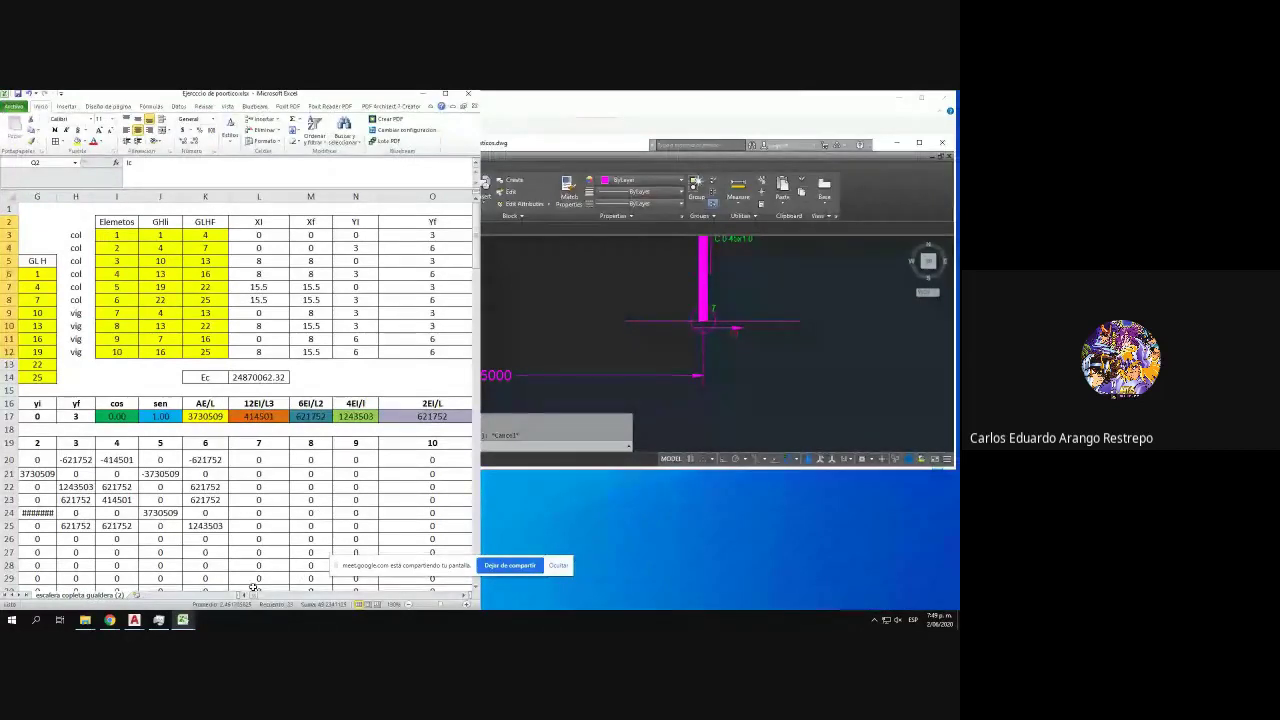
{"action": "left_click_drag", "start_coordinate": [251, 595], "coordinate": [258, 597]}
{"action": "left_click", "coordinate": [717, 358]}
{"action": "scroll", "coordinate": [748, 310], "scroll_direction": "down", "scroll_amount": 5}
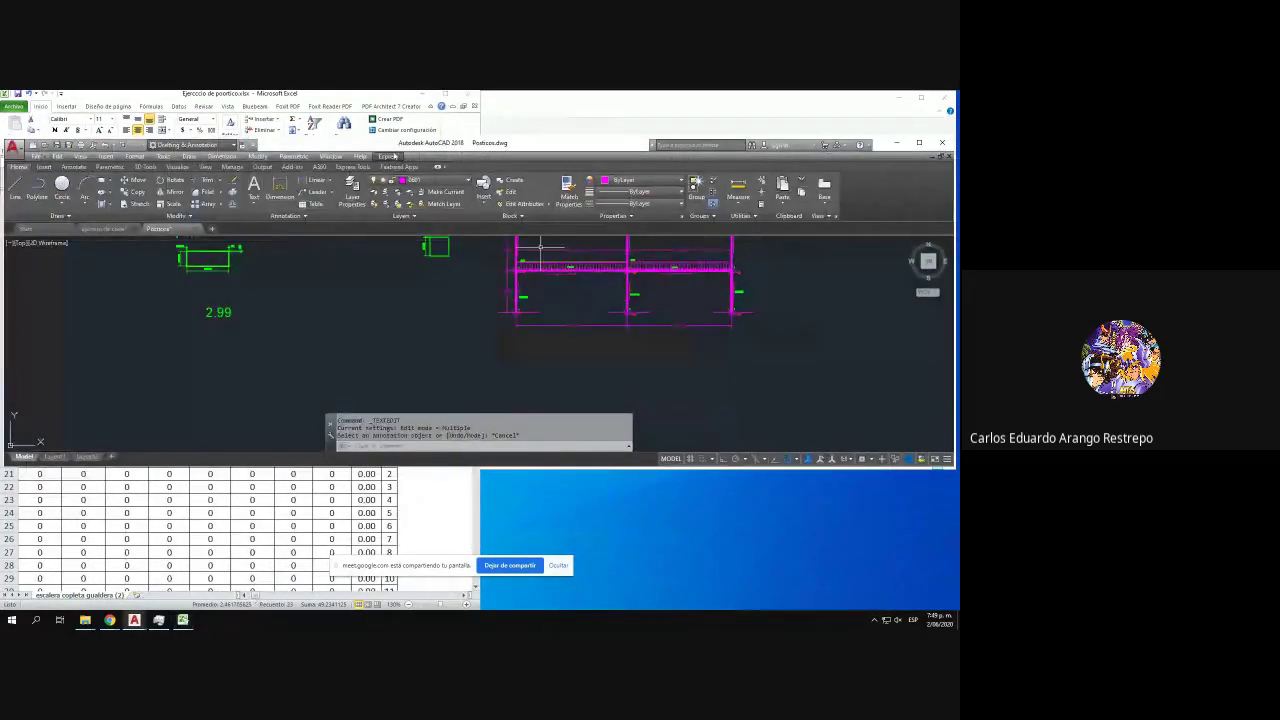
{"action": "mouse_move", "coordinate": [394, 148]}
{"action": "left_mouse_down"}
{"action": "mouse_move", "coordinate": [546, 150]}
{"action": "mouse_move", "coordinate": [957, 290]}
{"action": "left_mouse_up"}
{"action": "left_click", "coordinate": [735, 299]}
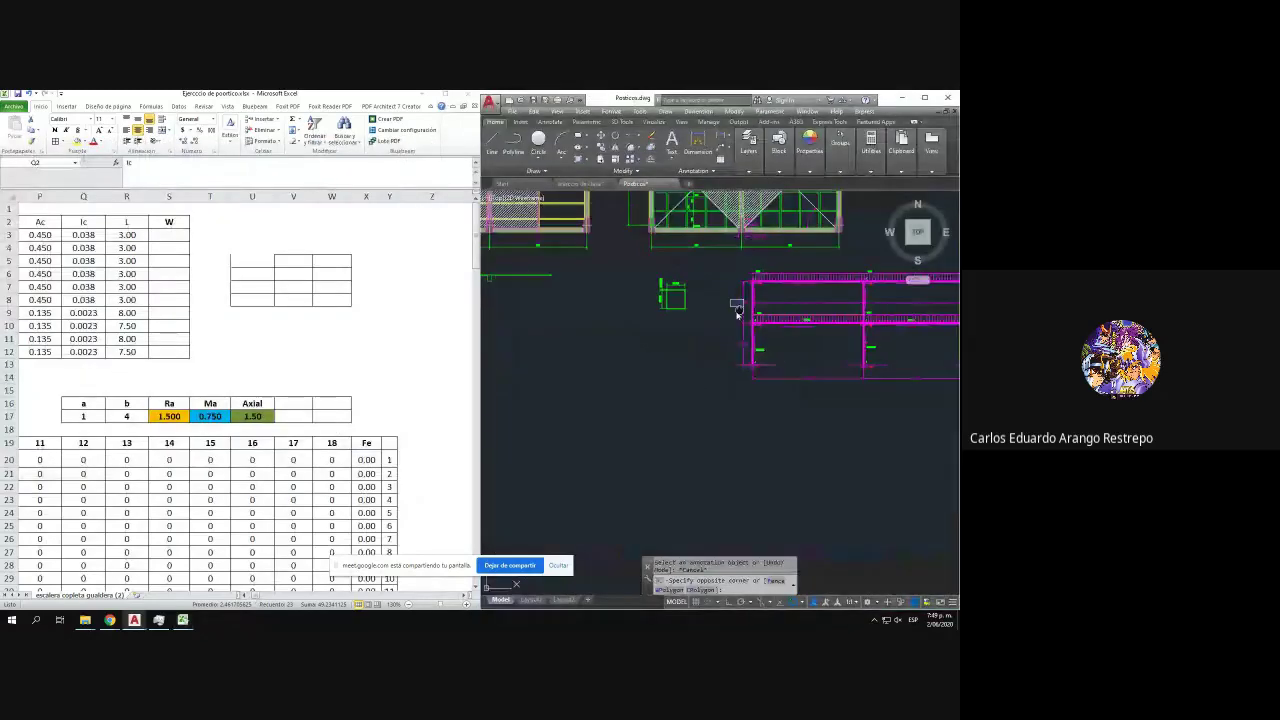
{"action": "left_click_drag", "start_coordinate": [737, 304], "coordinate": [643, 329]}
{"action": "key", "text": "Escape"}
- Examine the distributed load and section label on the first-bay lower beam in AutoCAD, then return to Q2:S12 in Excel
{"action": "scroll", "coordinate": [687, 367], "scroll_direction": "up", "scroll_amount": 5}
{"action": "left_click_drag", "start_coordinate": [744, 324], "coordinate": [684, 363]}
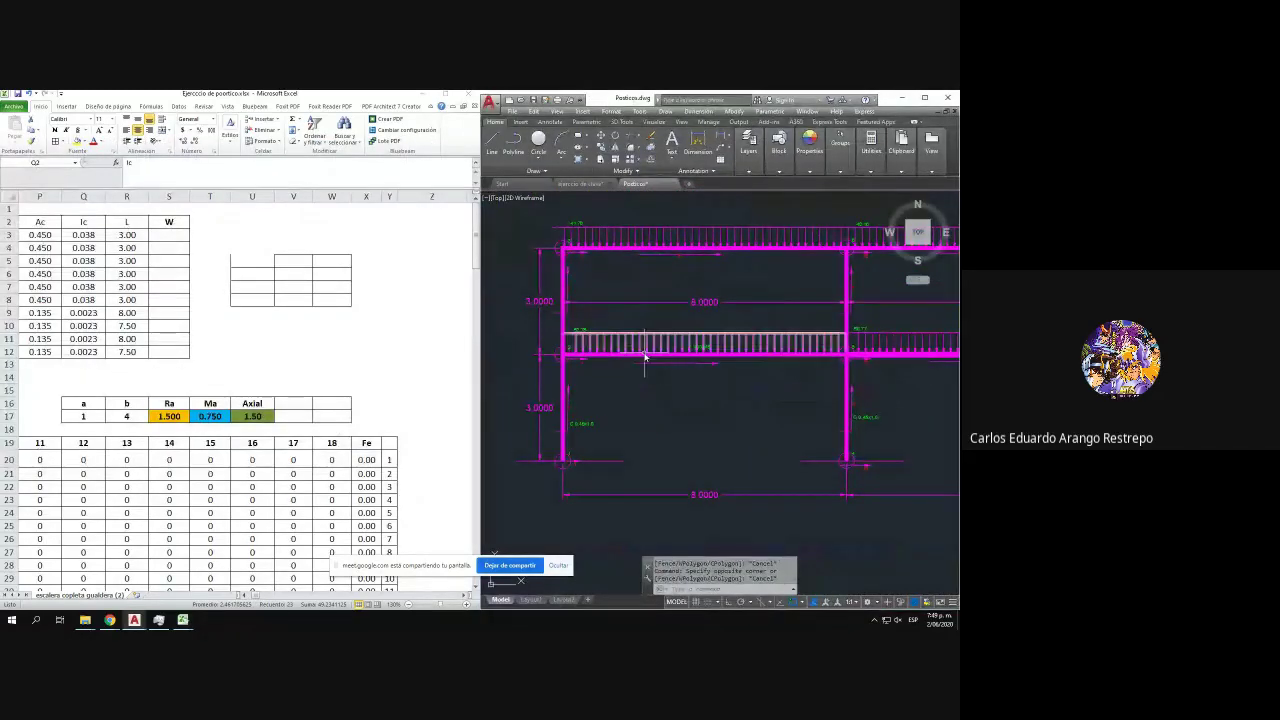
{"action": "scroll", "coordinate": [648, 370], "scroll_direction": "up", "scroll_amount": 2}
{"action": "scroll", "coordinate": [647, 372], "scroll_direction": "up", "scroll_amount": 3}
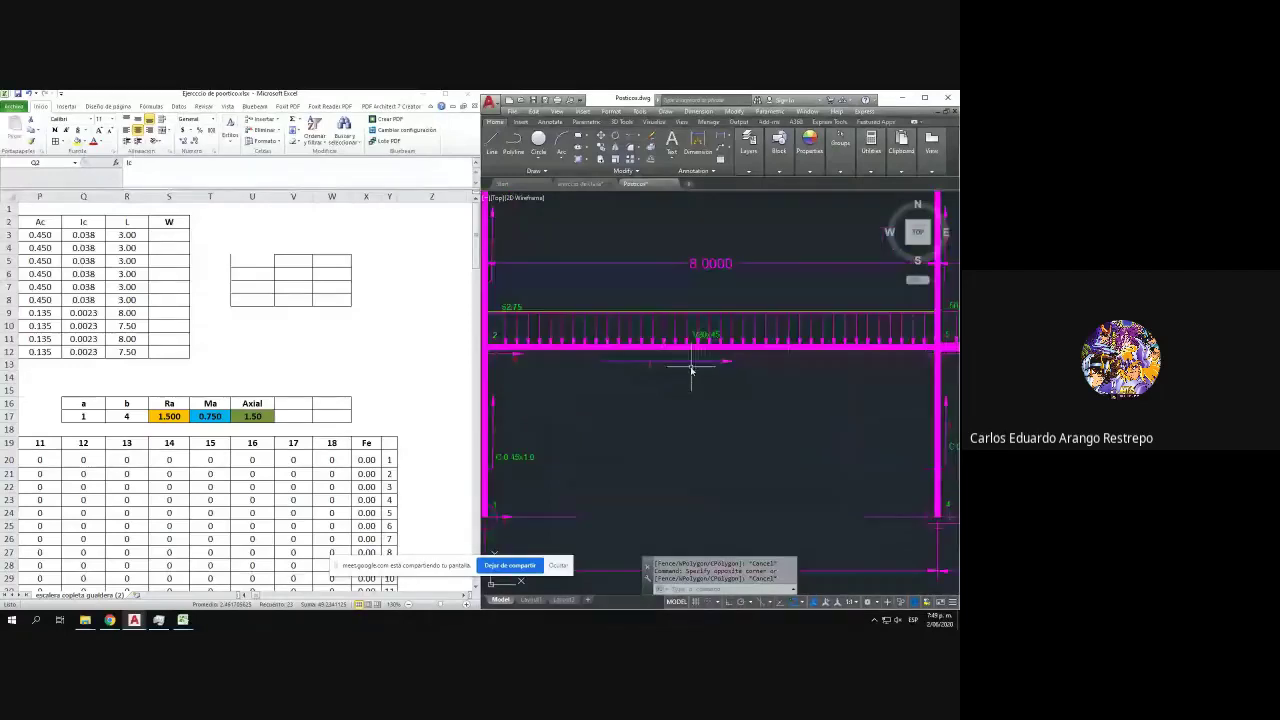
{"action": "left_click_drag", "start_coordinate": [83, 221], "coordinate": [169, 352]}
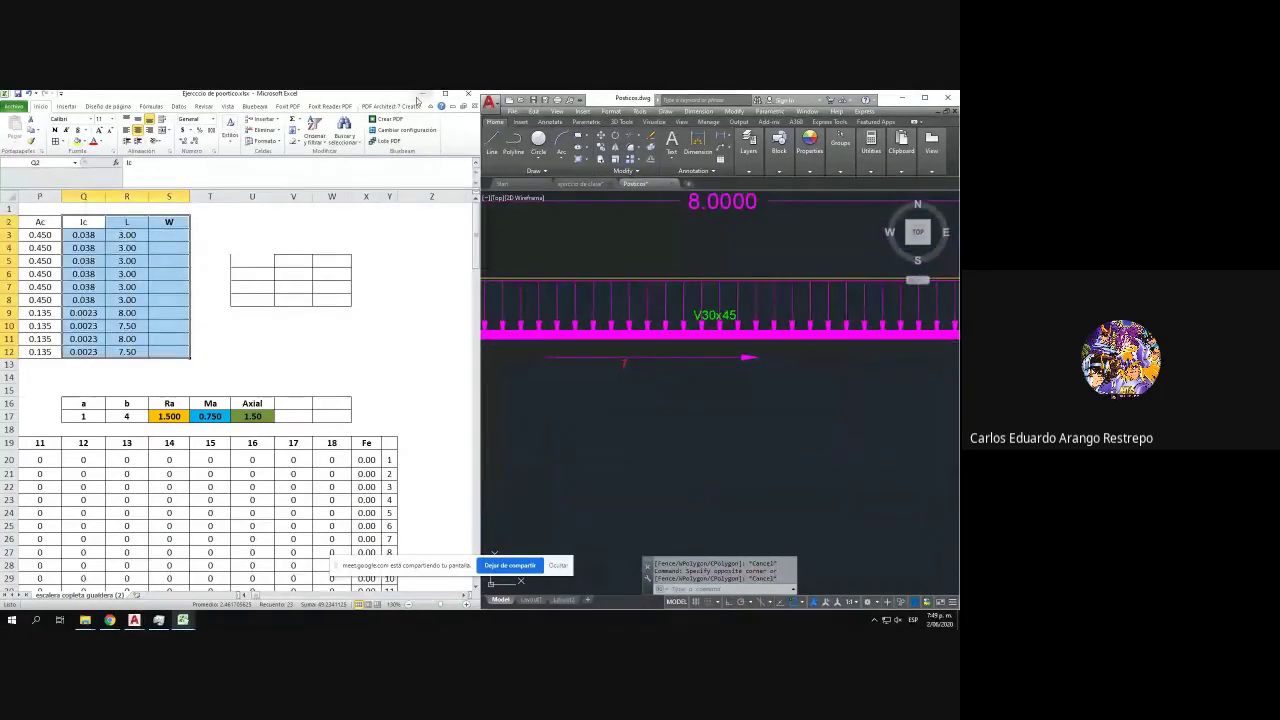
- Link T3 to the first element number in I3 and fill column T with the header and the remaining element numbers
{"action": "left_click", "coordinate": [198, 229]}
{"action": "type", "text": "+"}
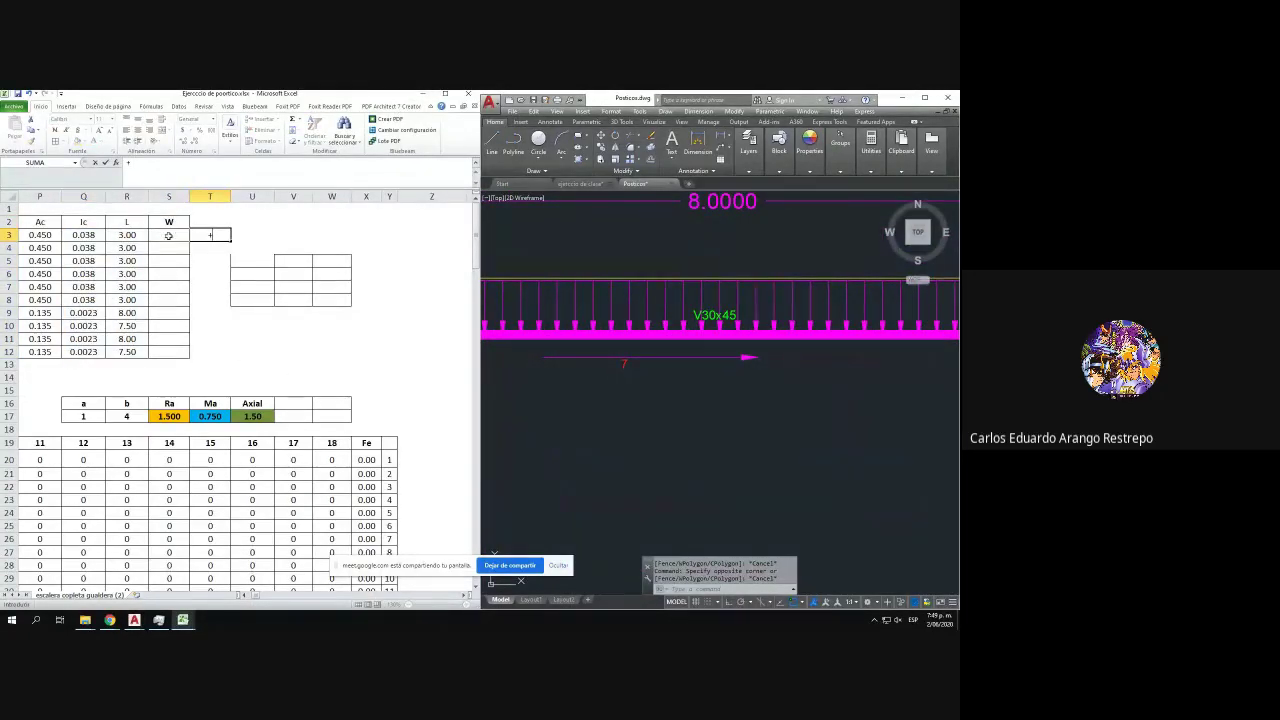
{"action": "left_click_drag", "start_coordinate": [263, 596], "coordinate": [253, 597]}
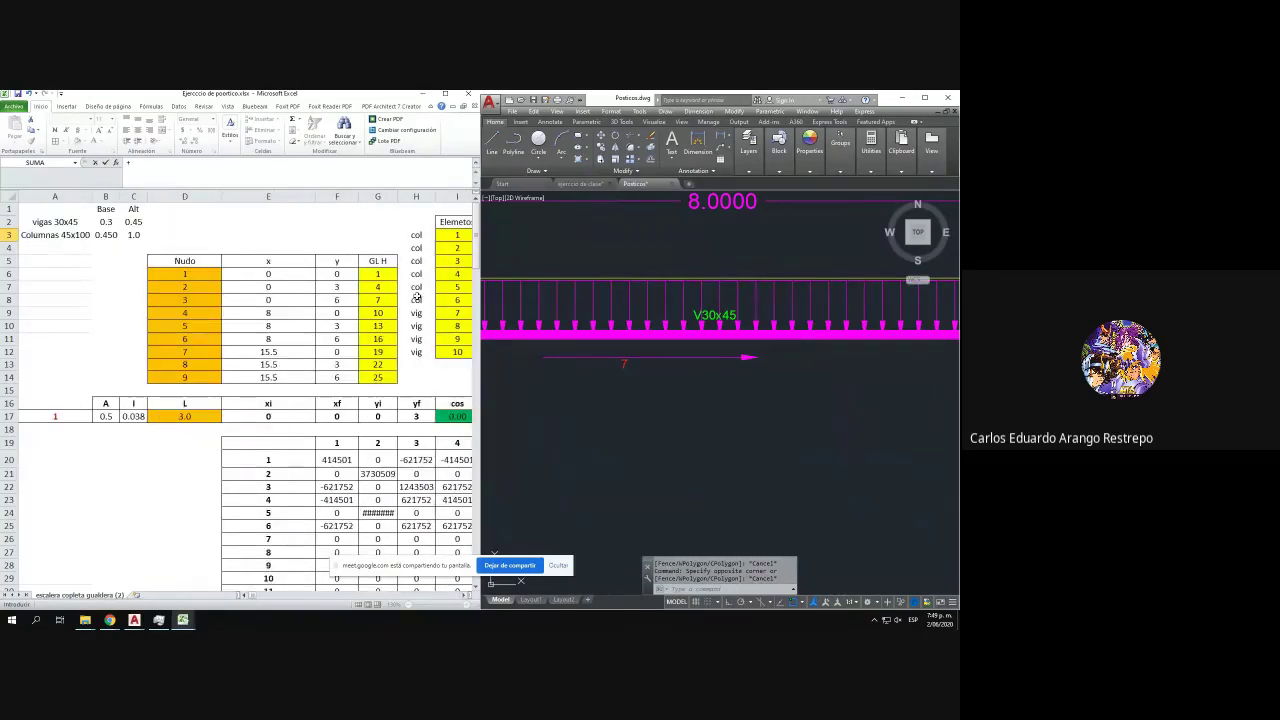
{"action": "key", "text": "Return"}
{"action": "left_click", "coordinate": [411, 234]}
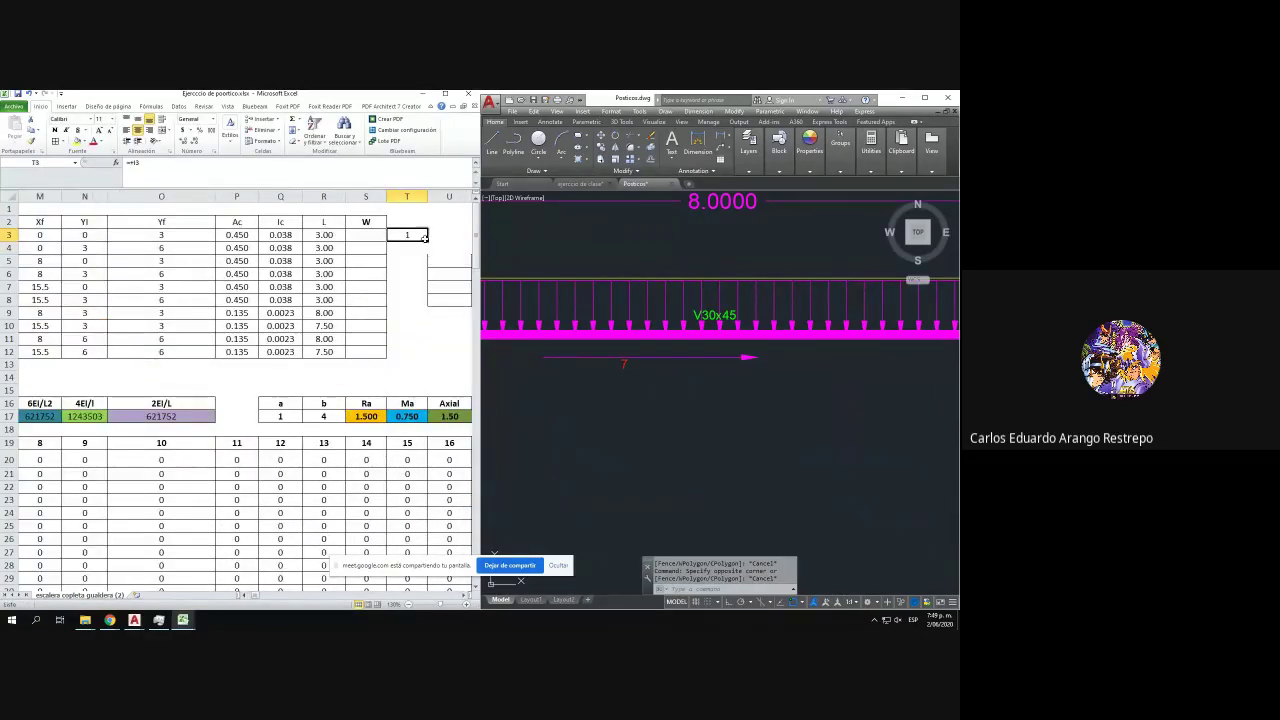
{"action": "left_click_drag", "start_coordinate": [428, 241], "coordinate": [427, 219]}
{"action": "double_click", "coordinate": [428, 241]}
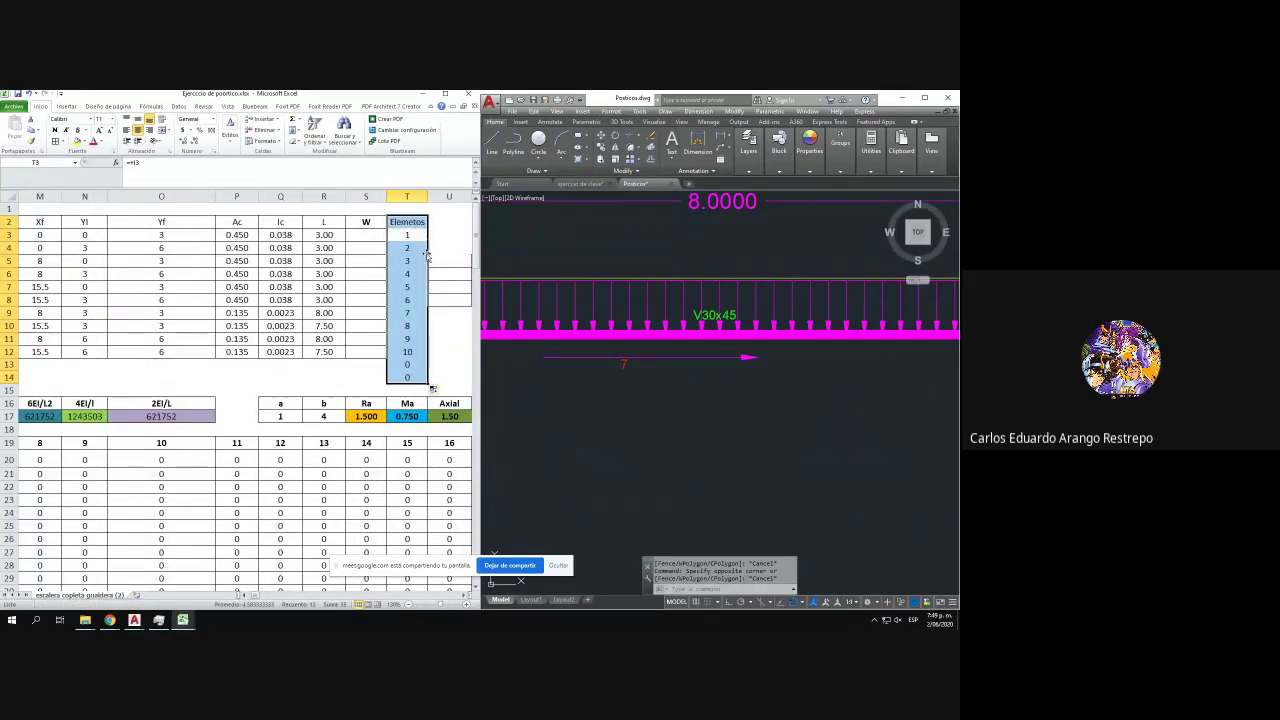
- Clear the surplus cells T13:T14 below the repeated element numbers
{"action": "left_click_drag", "start_coordinate": [413, 363], "coordinate": [414, 375]}
{"action": "key", "text": "Delete"}
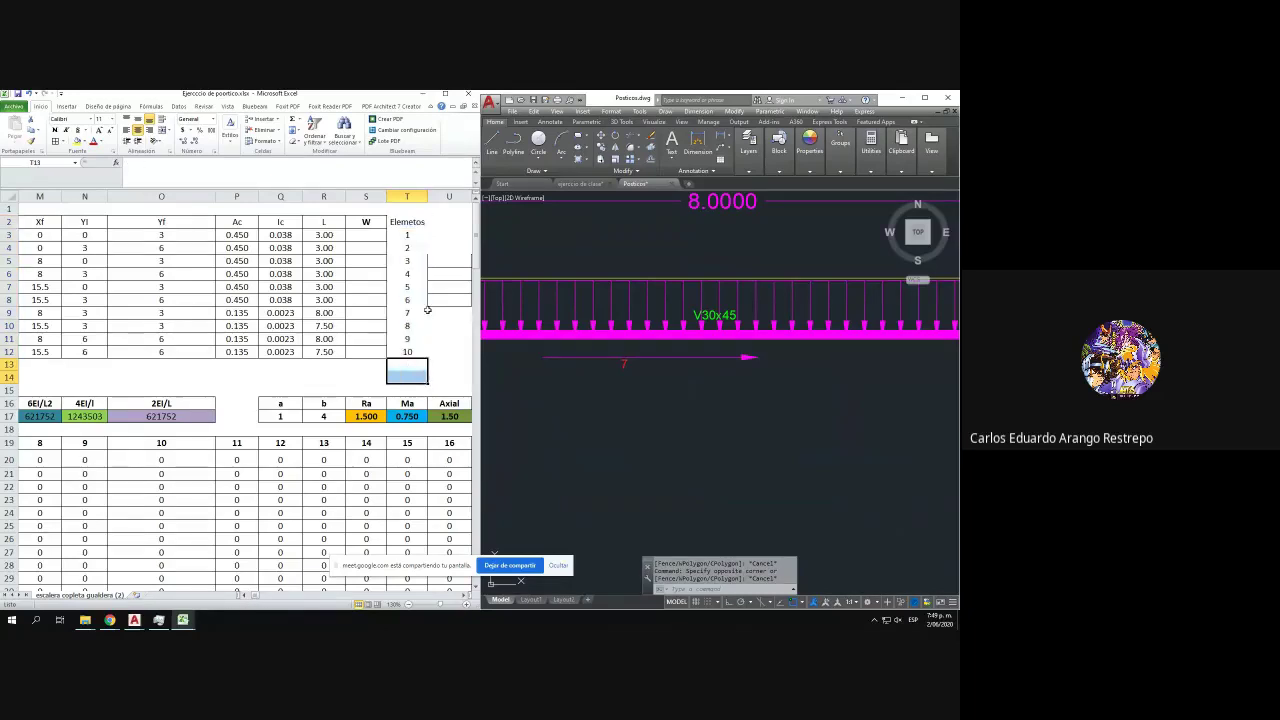
{"action": "scroll", "coordinate": [421, 313], "scroll_direction": "up", "scroll_amount": 3, "text": "ctrl"}
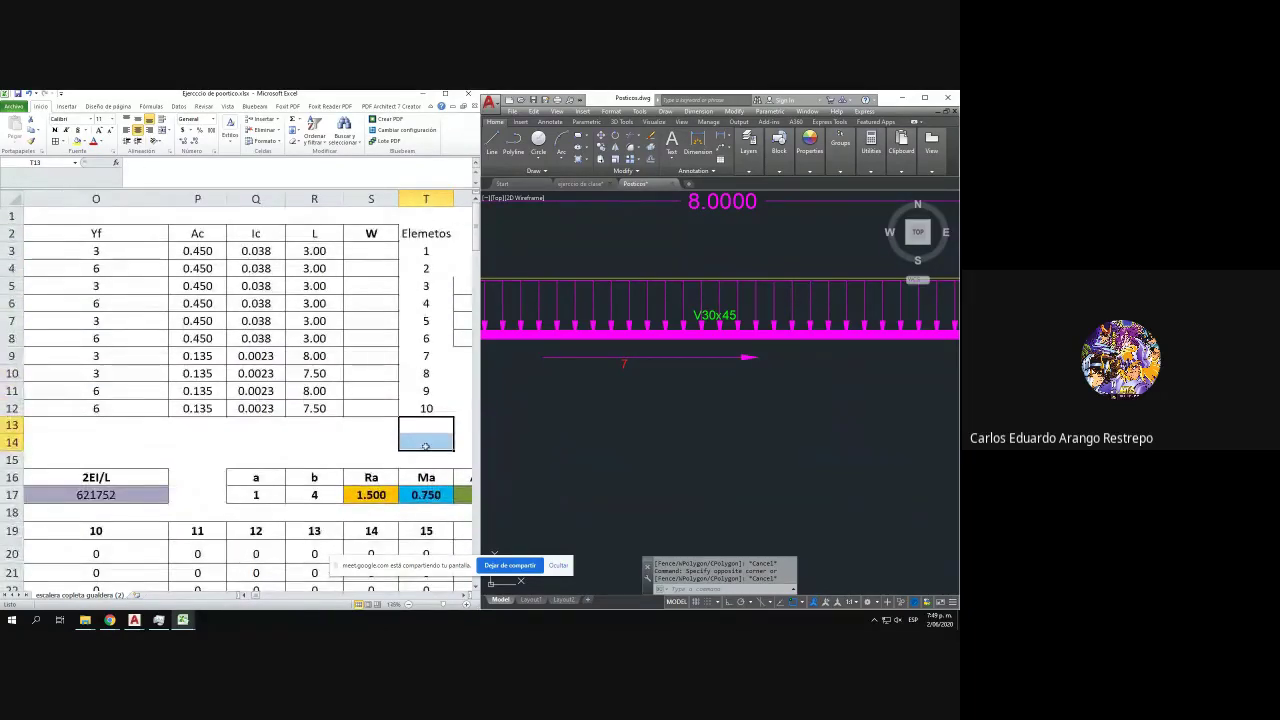
{"action": "mouse_move", "coordinate": [250, 596]}
{"action": "left_mouse_down"}
{"action": "mouse_move", "coordinate": [300, 596]}
{"action": "mouse_move", "coordinate": [254, 598]}
{"action": "left_mouse_up"}
- Examine element 7, the first-bay lower beam, in the AutoCAD frame drawing and locate its row in the Excel table
{"action": "left_click", "coordinate": [576, 355]}
{"action": "scroll", "coordinate": [617, 234], "scroll_direction": "down", "scroll_amount": 5}
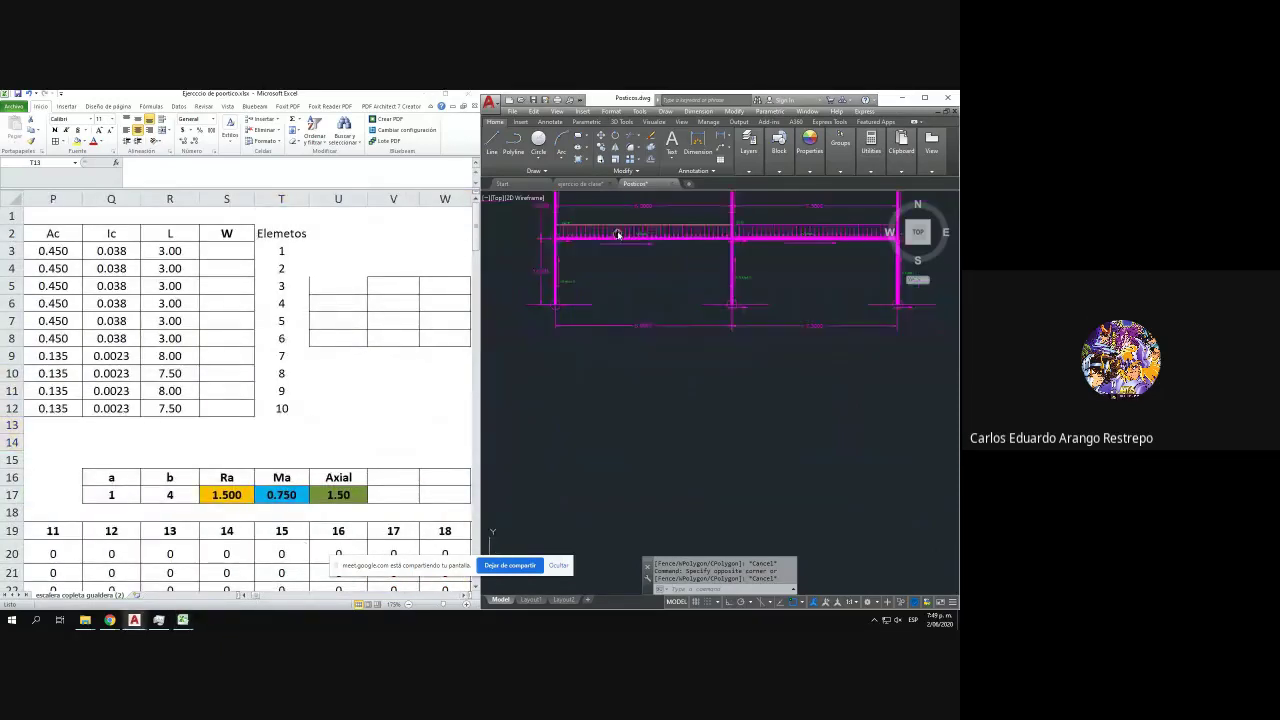
{"action": "scroll", "coordinate": [623, 280], "scroll_direction": "up", "scroll_amount": 4}
{"action": "scroll", "coordinate": [660, 330], "scroll_direction": "up", "scroll_amount": 2}
{"action": "mouse_move", "coordinate": [666, 366]}
{"action": "left_mouse_down"}
{"action": "mouse_move", "coordinate": [651, 378]}
{"action": "mouse_move", "coordinate": [653, 480]}
{"action": "left_mouse_up"}
{"action": "scroll", "coordinate": [663, 470], "scroll_direction": "down", "scroll_amount": 4}
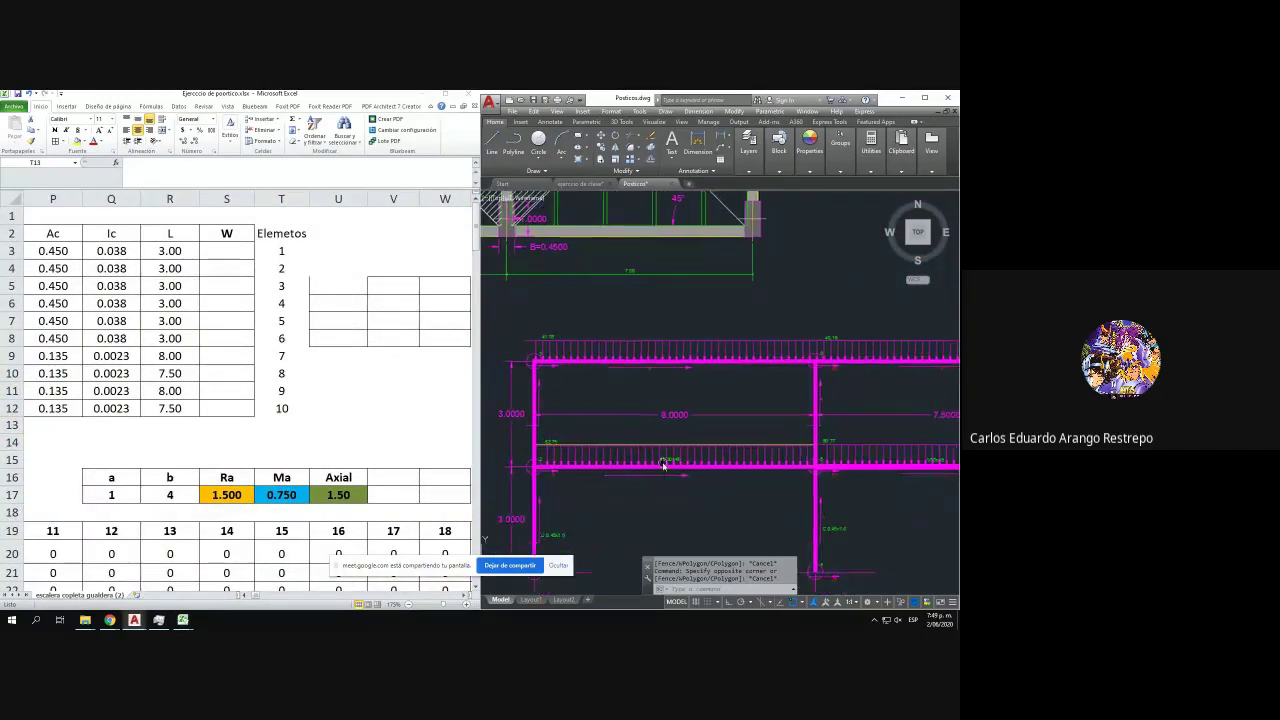
{"action": "scroll", "coordinate": [665, 466], "scroll_direction": "up", "scroll_amount": 4}
{"action": "left_click", "coordinate": [289, 290]}
{"action": "left_click", "coordinate": [273, 359]}
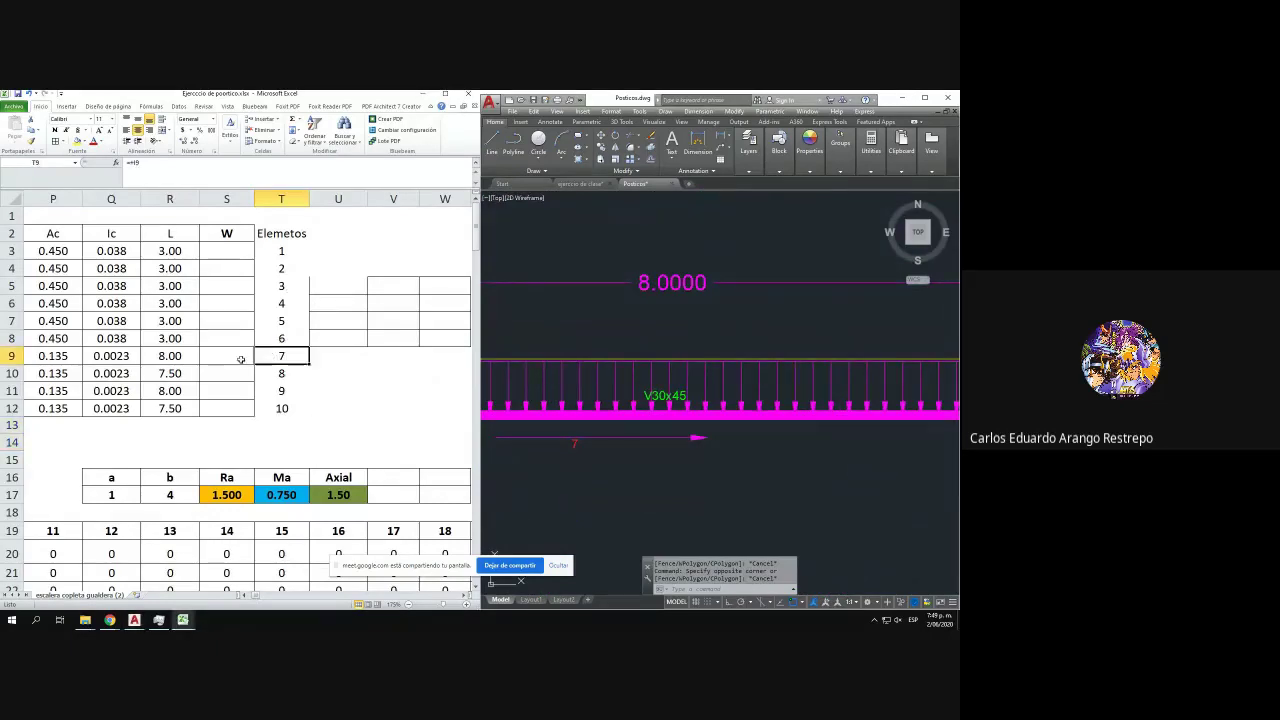
- Enter a distributed load W of 0 for the column elements 1 to 6 in S3:S8
{"action": "left_click", "coordinate": [226, 251]}
{"action": "type", "text": "0"}
{"action": "key", "text": "Return"}
{"action": "type", "text": "0"}
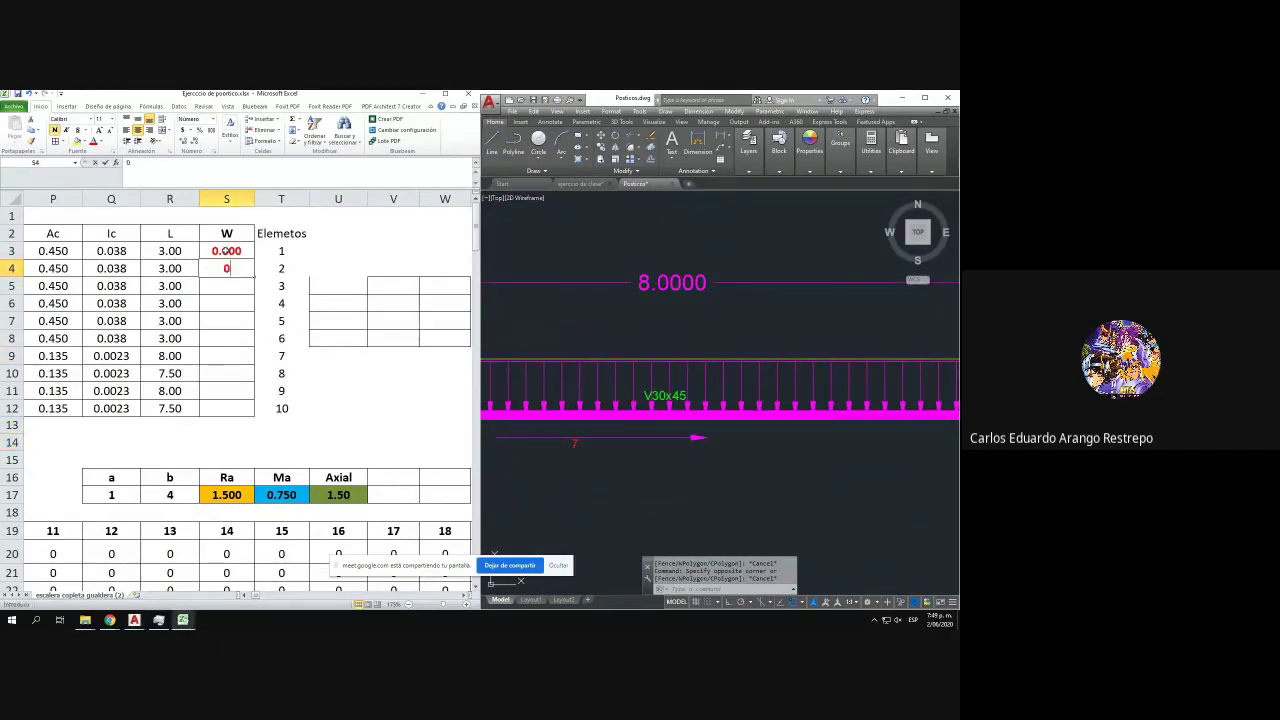
{"action": "key", "text": "Return"}
{"action": "type", "text": "0"}
{"action": "key", "text": "Return"}
{"action": "type", "text": "0"}
{"action": "key", "text": "Return"}
{"action": "type", "text": "0"}
{"action": "key", "text": "Return"}
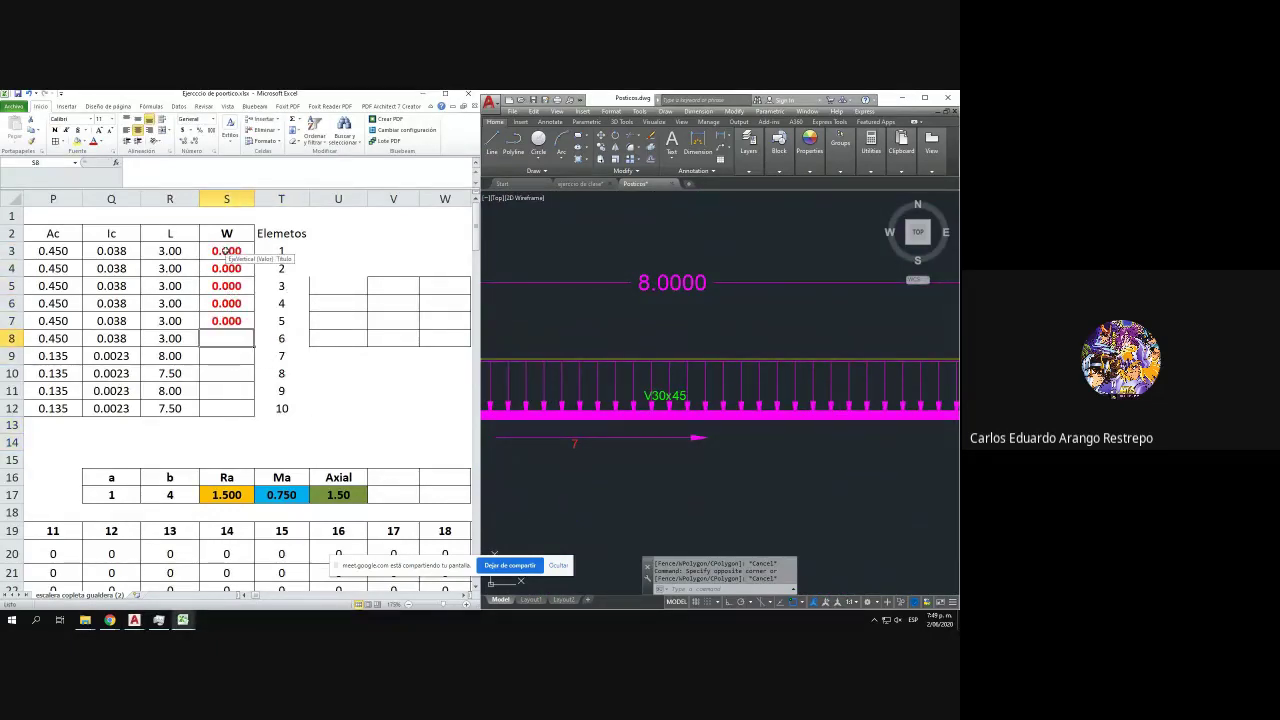
{"action": "type", "text": "0"}
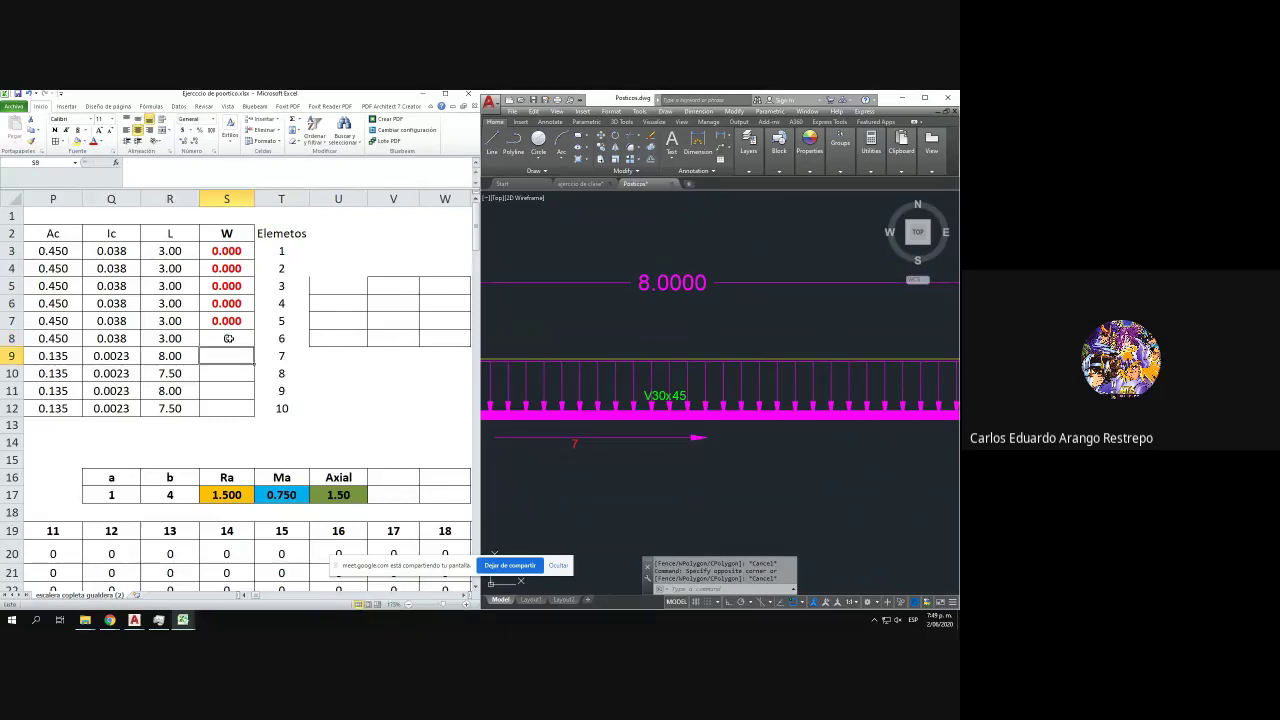
- Copy the bold red number format of S7 to the W cell of element 6, S8
{"action": "left_click", "coordinate": [226, 321]}
{"action": "left_click", "coordinate": [30, 142]}
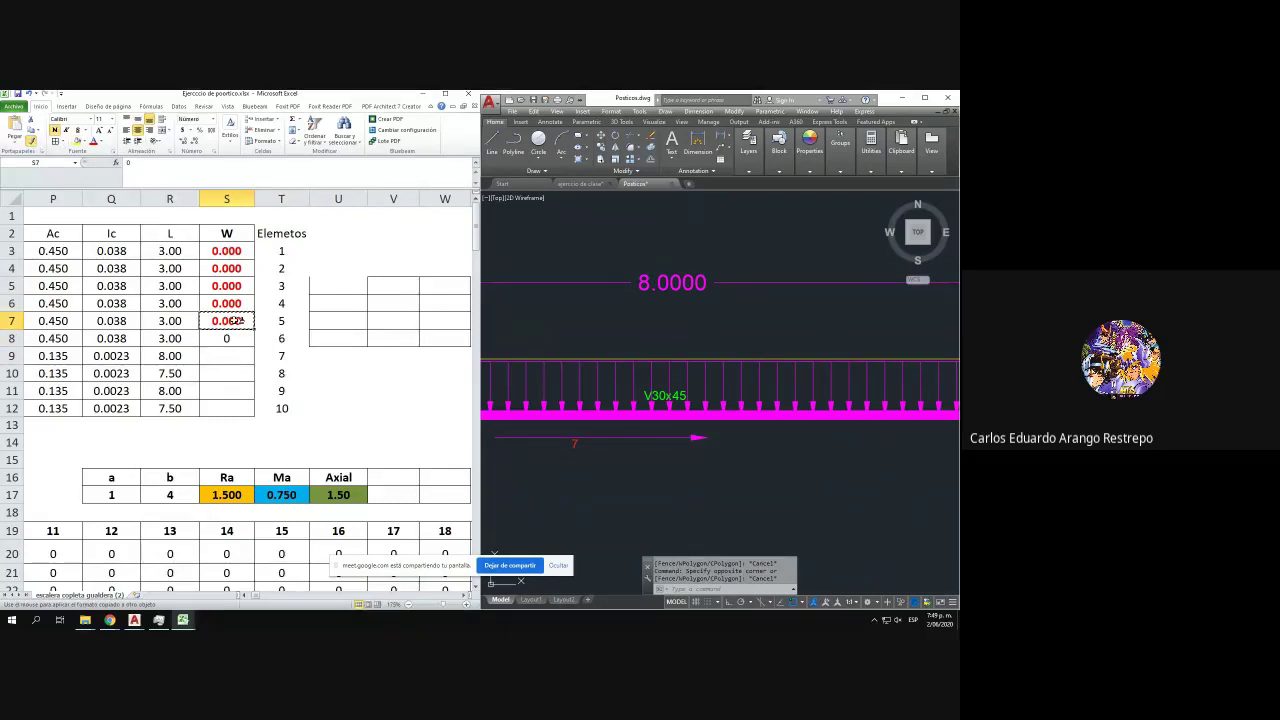
{"action": "left_click_drag", "start_coordinate": [226, 340], "coordinate": [232, 400]}
{"action": "left_click", "coordinate": [228, 344]}
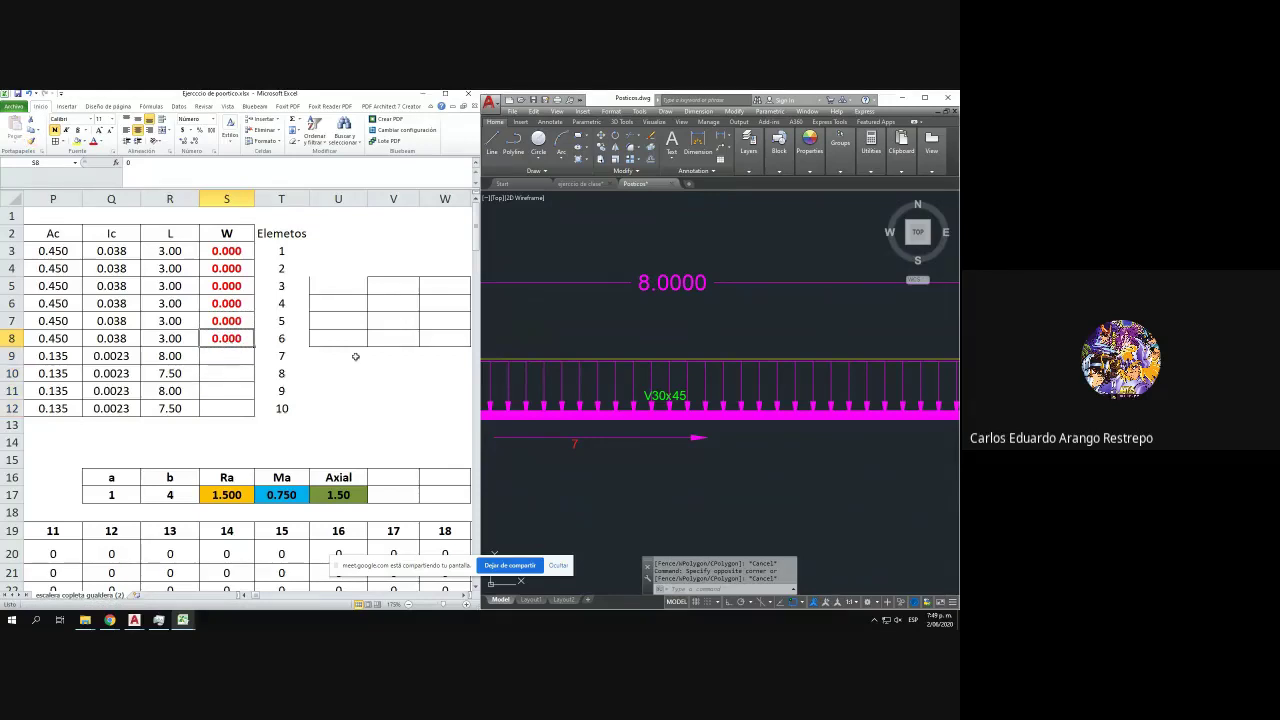
- Find the load on the first-bay lower beam in AutoCAD and enter 52.75 as W for element 7 in S9
{"action": "scroll", "coordinate": [601, 345], "scroll_direction": "down", "scroll_amount": 4}
{"action": "scroll", "coordinate": [646, 277], "scroll_direction": "up", "scroll_amount": 5}
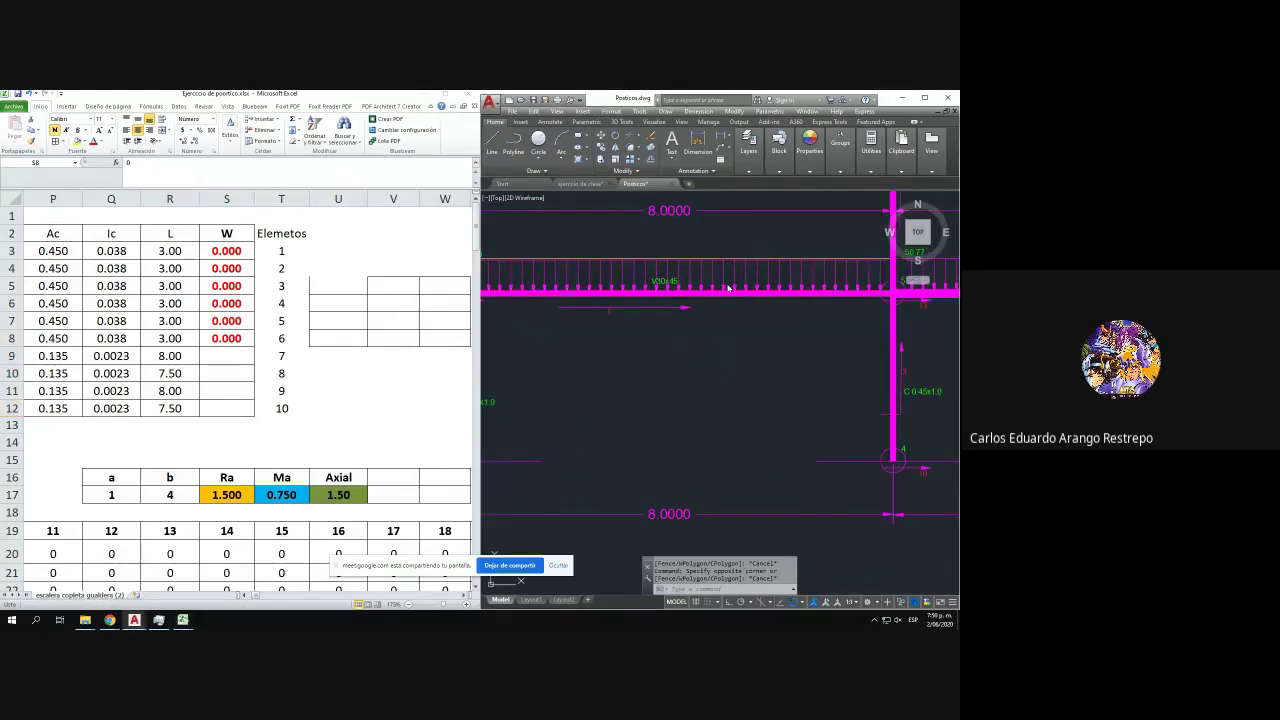
{"action": "left_click_drag", "start_coordinate": [898, 348], "coordinate": [921, 534]}
{"action": "mouse_move", "coordinate": [651, 412]}
{"action": "left_mouse_down"}
{"action": "mouse_move", "coordinate": [543, 416]}
{"action": "mouse_move", "coordinate": [817, 350]}
{"action": "left_mouse_up"}
{"action": "scroll", "coordinate": [697, 380], "scroll_direction": "down", "scroll_amount": 1}
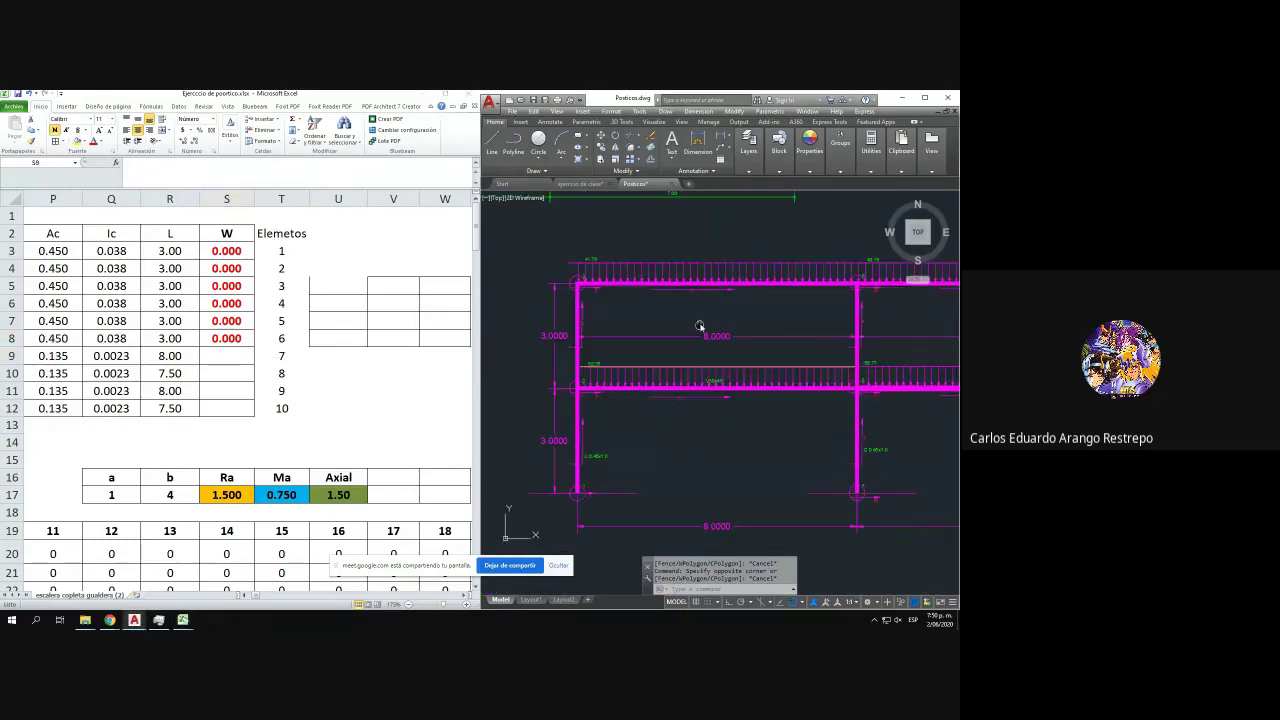
{"action": "scroll", "coordinate": [700, 326], "scroll_direction": "up", "scroll_amount": 3}
{"action": "left_click_drag", "start_coordinate": [706, 402], "coordinate": [722, 440]}
{"action": "scroll", "coordinate": [722, 440], "scroll_direction": "down", "scroll_amount": 2}
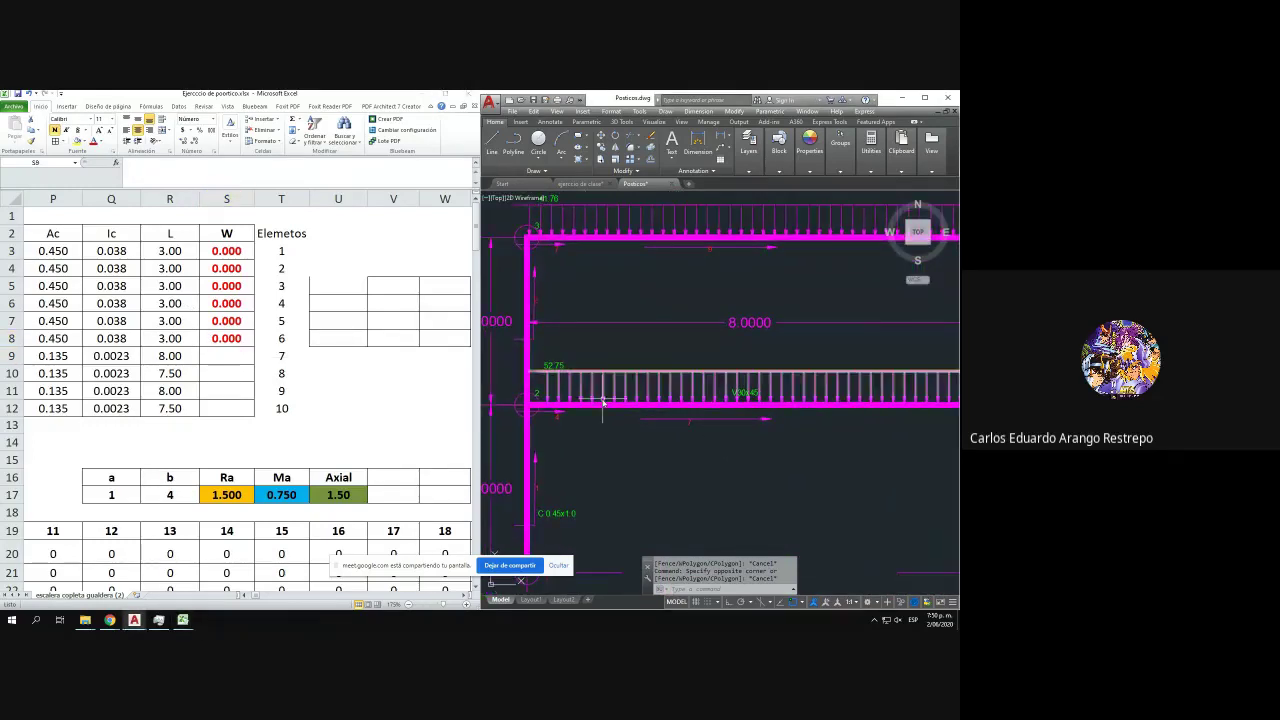
{"action": "scroll", "coordinate": [601, 406], "scroll_direction": "up", "scroll_amount": 2}
{"action": "left_click", "coordinate": [284, 338]}
{"action": "type", "text": "52"}
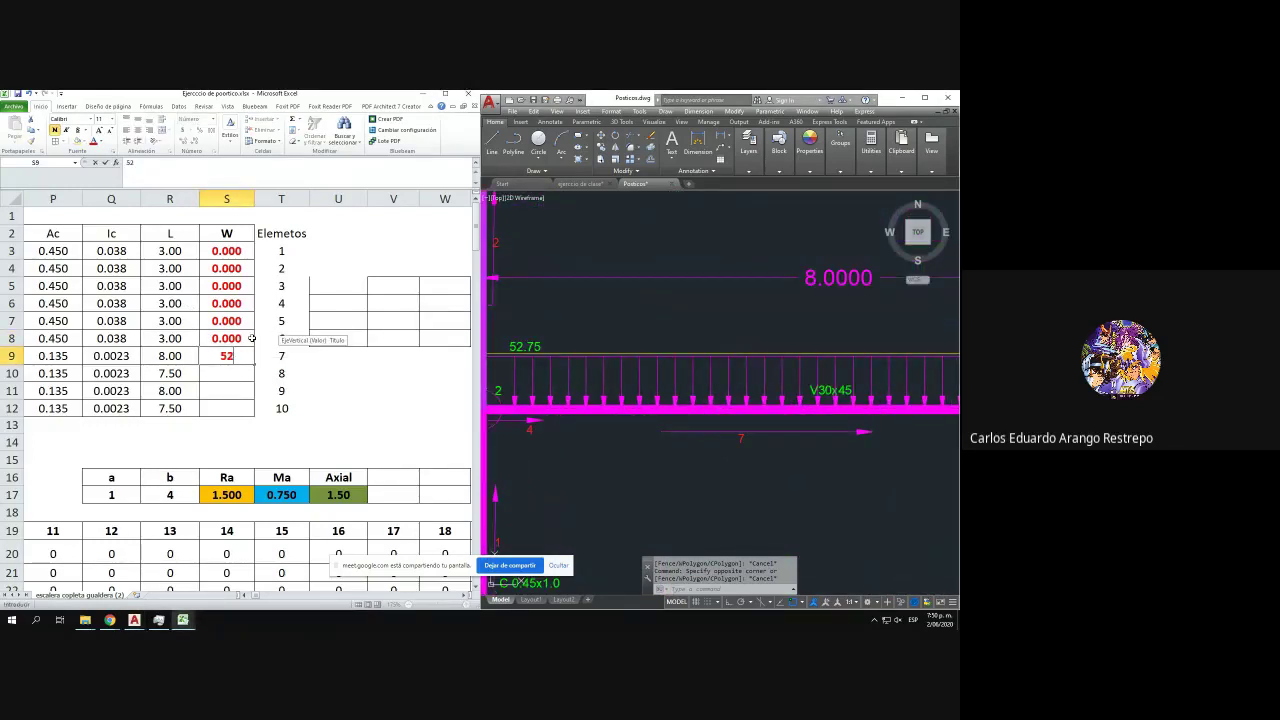
{"action": "type", "text": ".75"}
{"action": "key", "text": "Return"}
- Find the load on the second-bay lower beam in AutoCAD and enter 50.77 as W for element 8 in S10
{"action": "scroll", "coordinate": [663, 330], "scroll_direction": "down", "scroll_amount": 3}
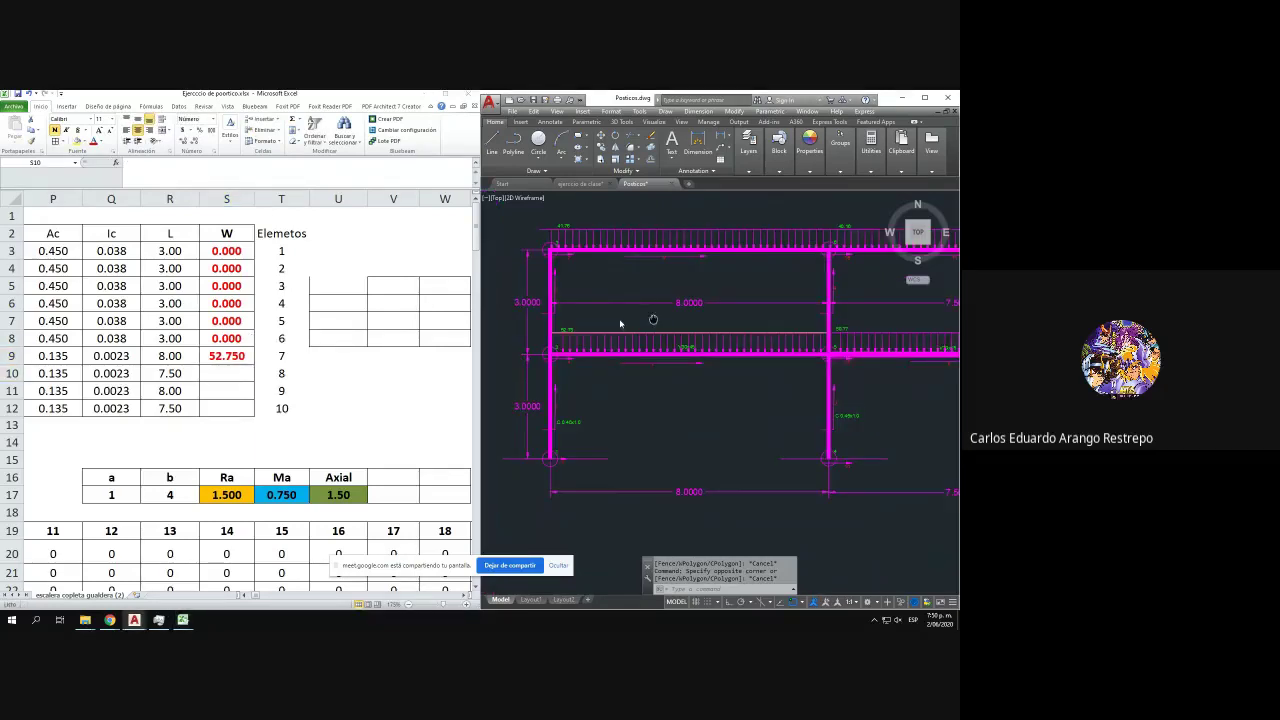
{"action": "scroll", "coordinate": [663, 330], "scroll_direction": "up", "scroll_amount": 3}
{"action": "type", "text": "50."}
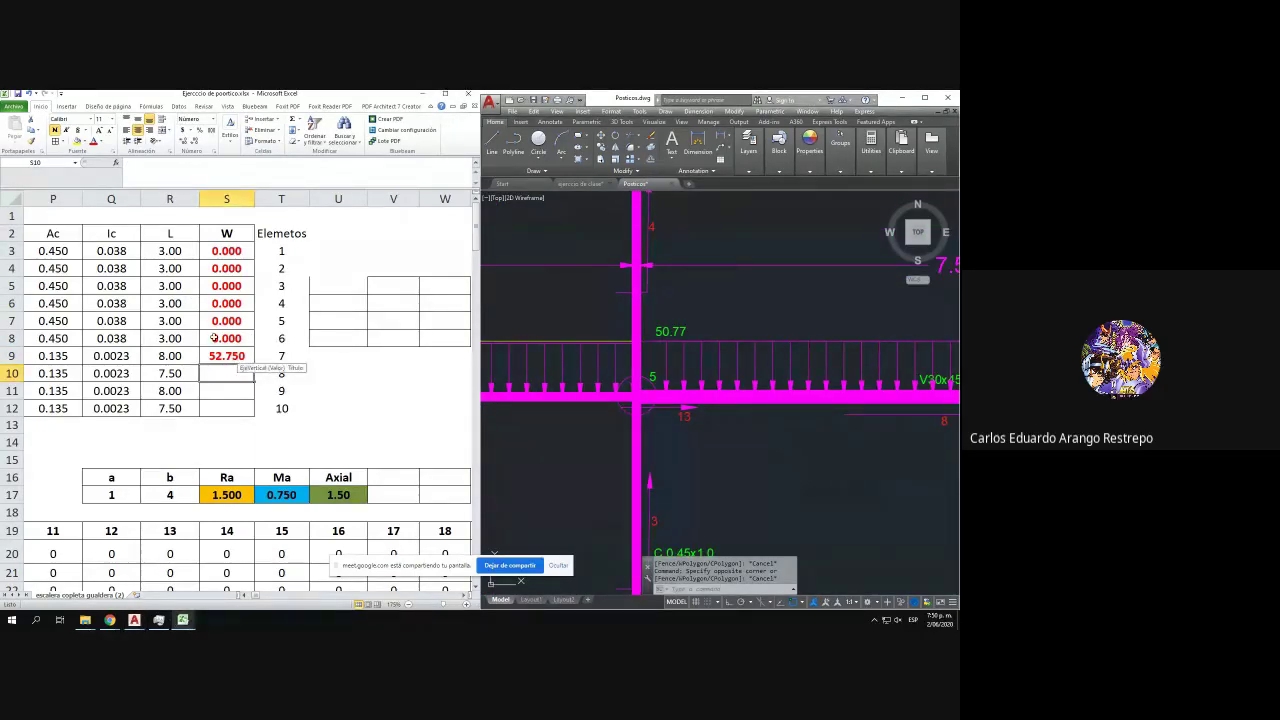
{"action": "type", "text": "77"}
{"action": "key", "text": "Return"}
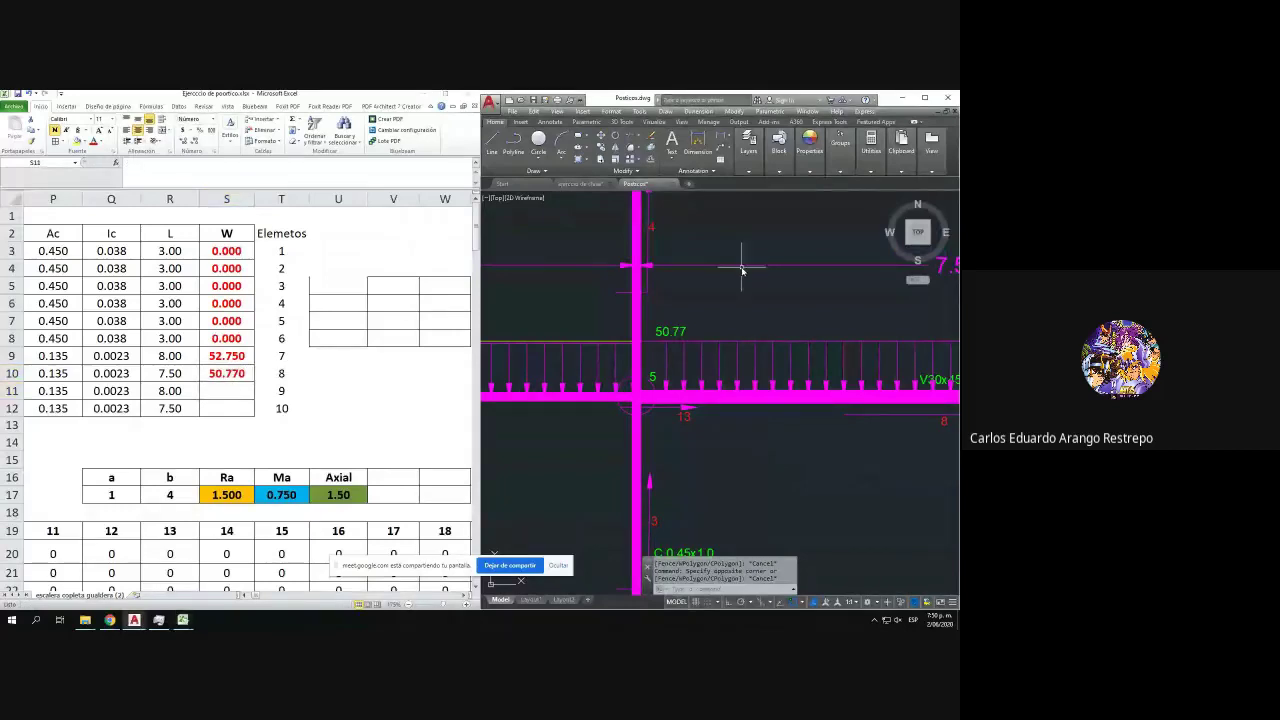
- Find the load on the first-bay upper beam in AutoCAD and enter 41.76 as W for element 9 in S11
{"action": "scroll", "coordinate": [670, 370], "scroll_direction": "down", "scroll_amount": 3}
{"action": "scroll", "coordinate": [565, 337], "scroll_direction": "up", "scroll_amount": 5}
{"action": "scroll", "coordinate": [565, 337], "scroll_direction": "down", "scroll_amount": 3}
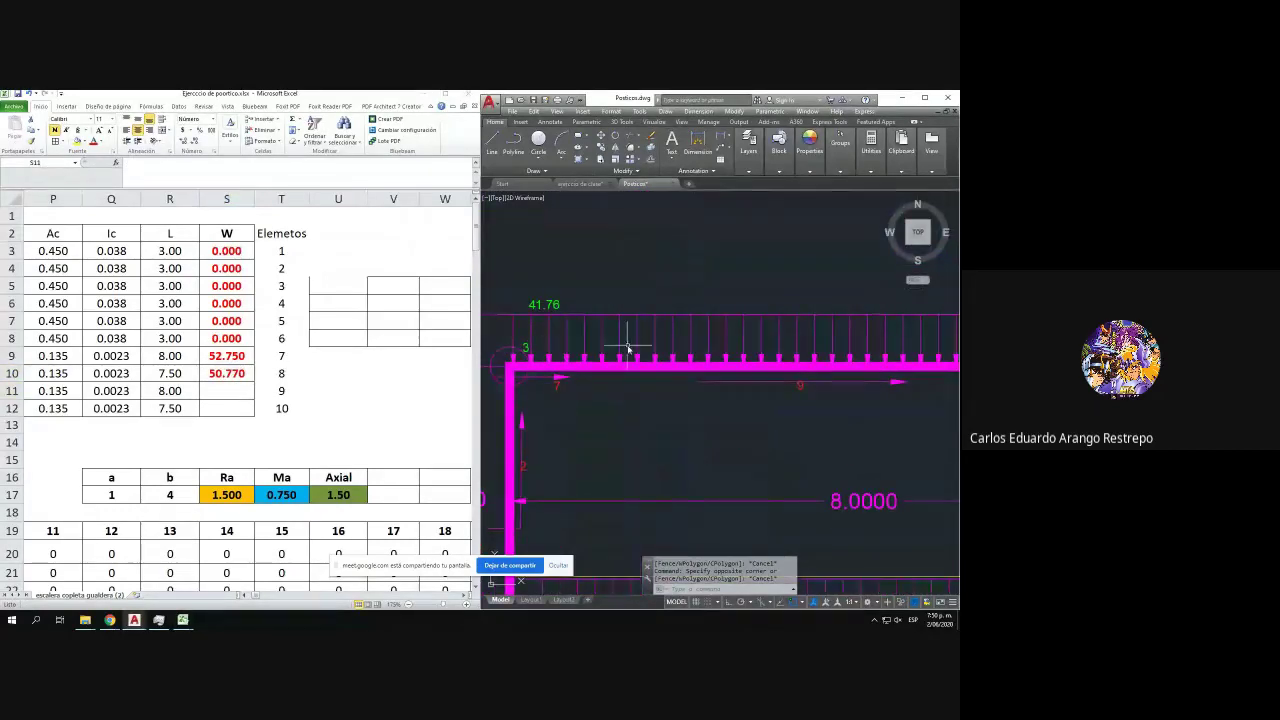
{"action": "left_click", "coordinate": [246, 388]}
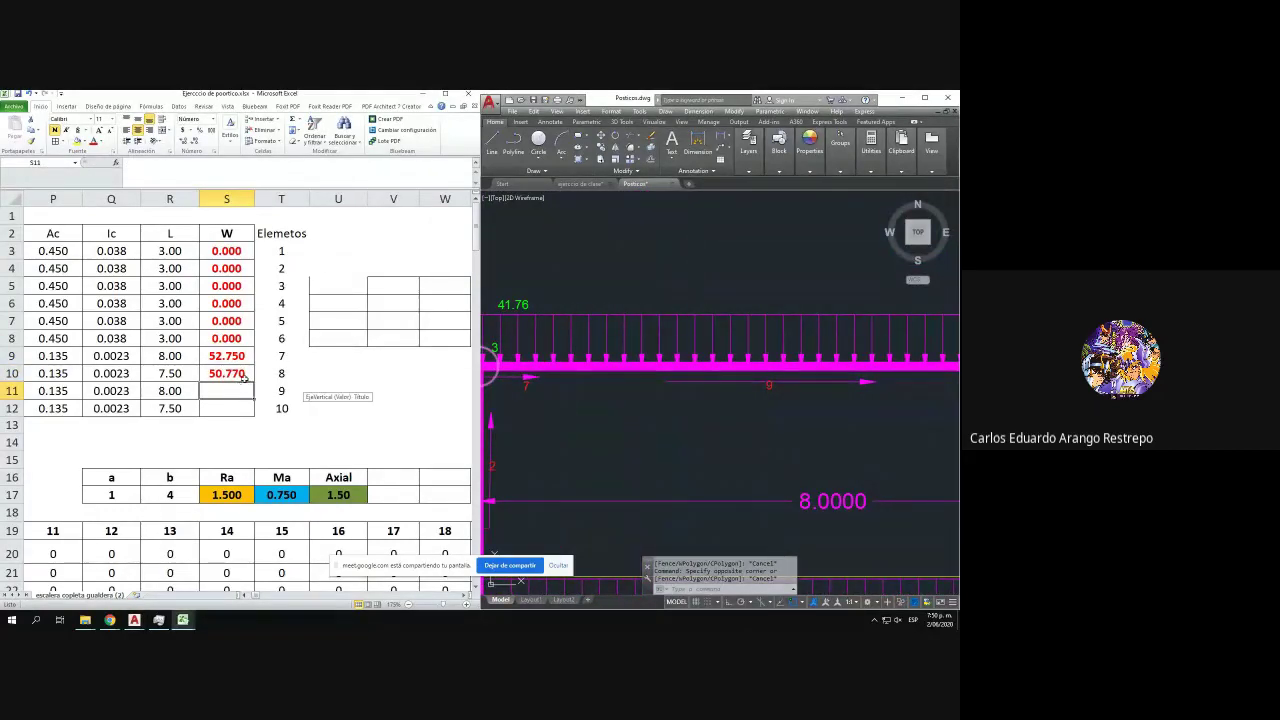
{"action": "type", "text": "41.760"}
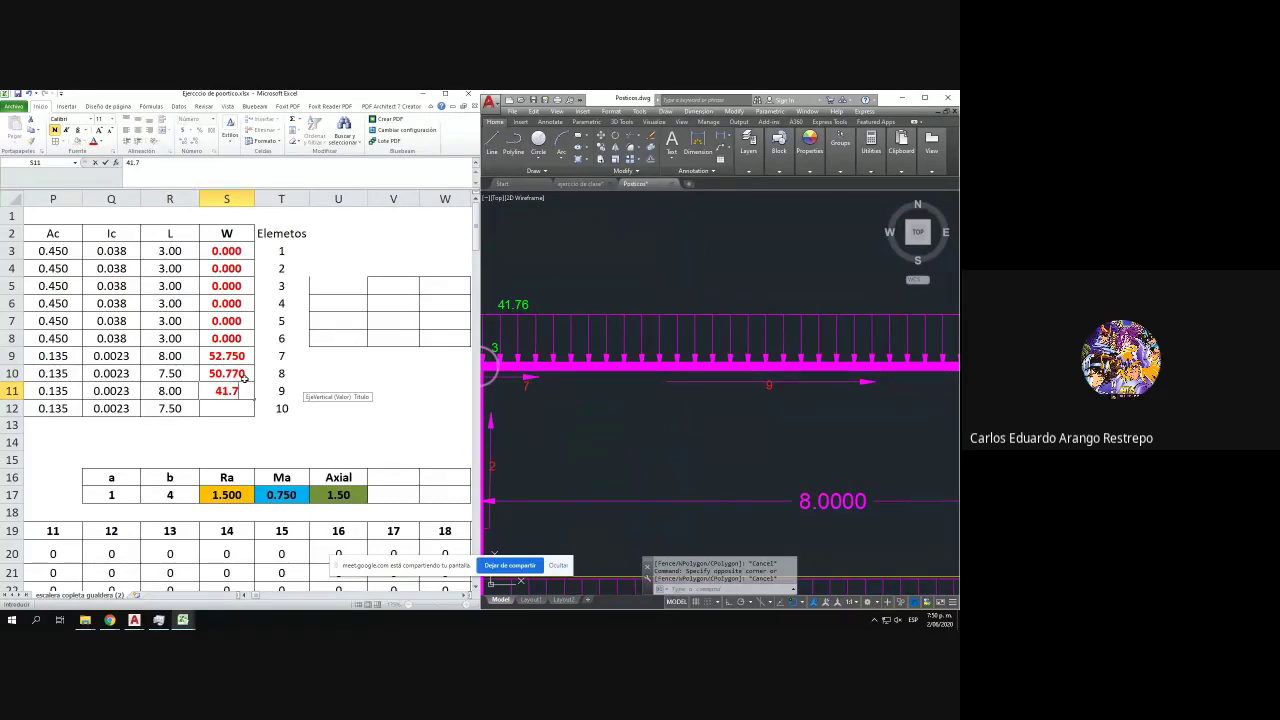
{"action": "key", "text": "Return"}
- Find the load on the second-bay upper beam in AutoCAD and enter 40.16 as W for element 10 in S12
{"action": "scroll", "coordinate": [729, 308], "scroll_direction": "down", "scroll_amount": 5}
{"action": "scroll", "coordinate": [826, 282], "scroll_direction": "up", "scroll_amount": 5}
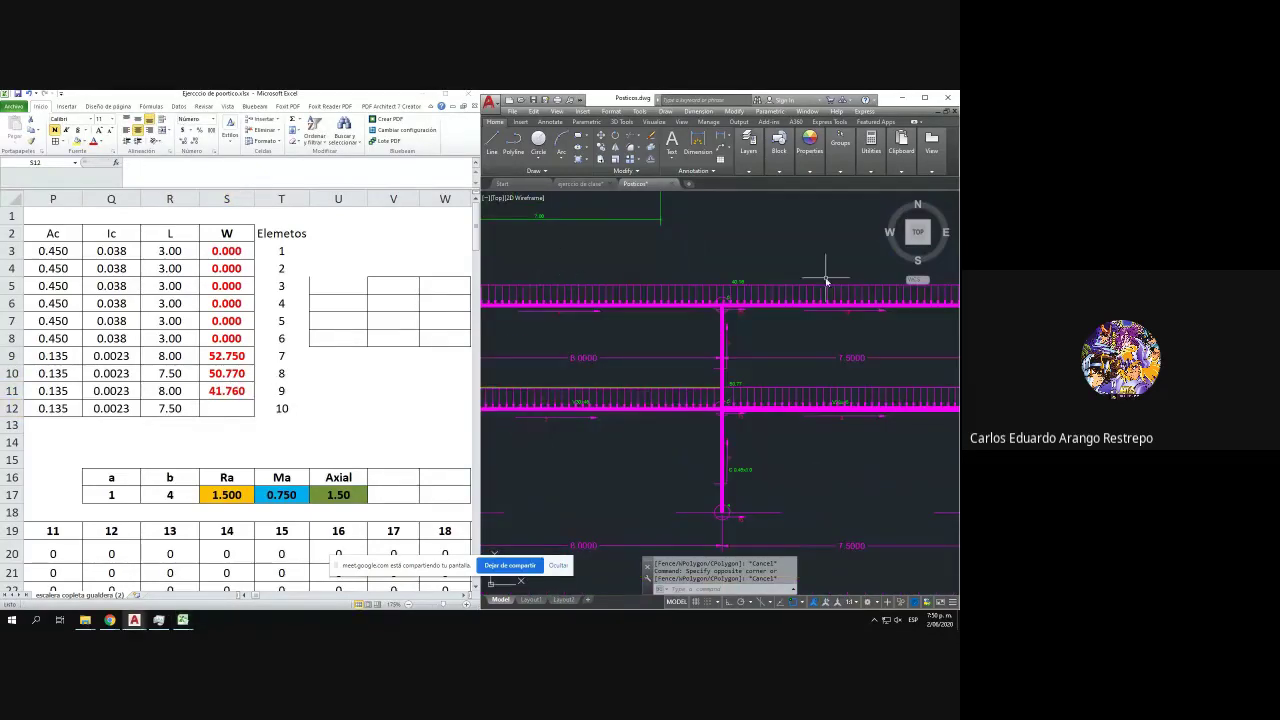
{"action": "left_click", "coordinate": [218, 411]}
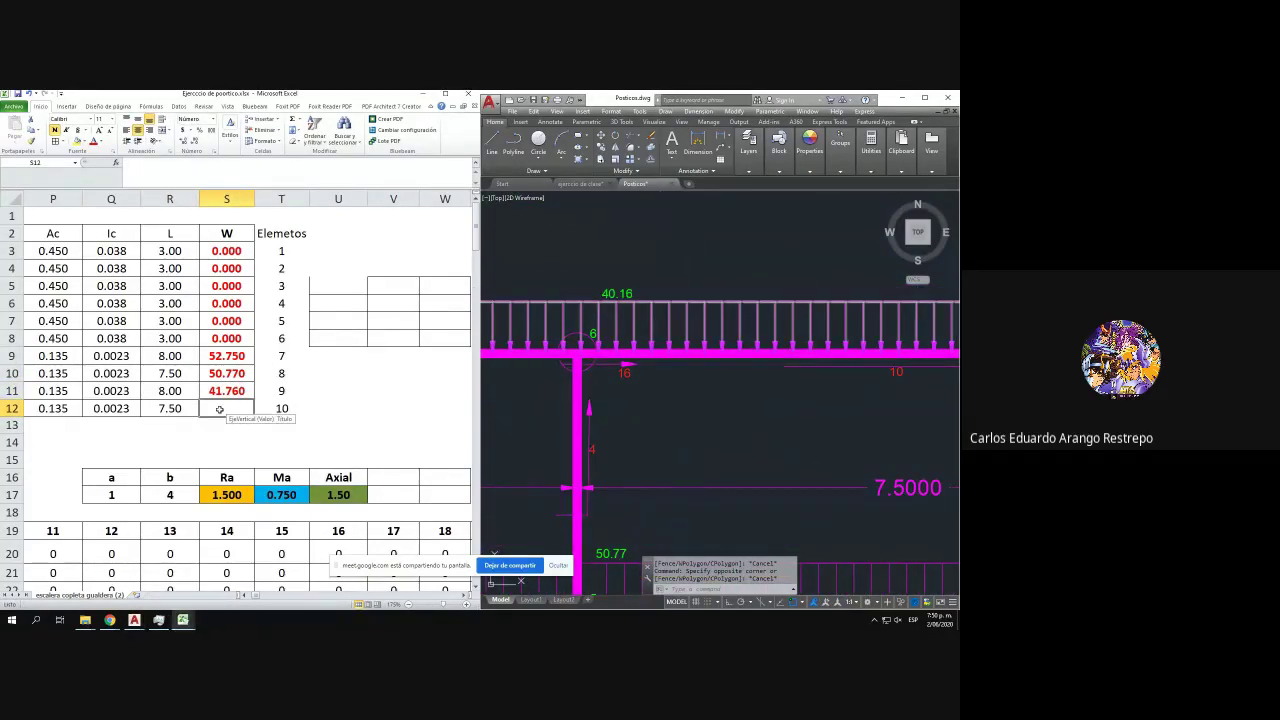
{"action": "type", "text": "40.160"}
{"action": "key", "text": "Return"}
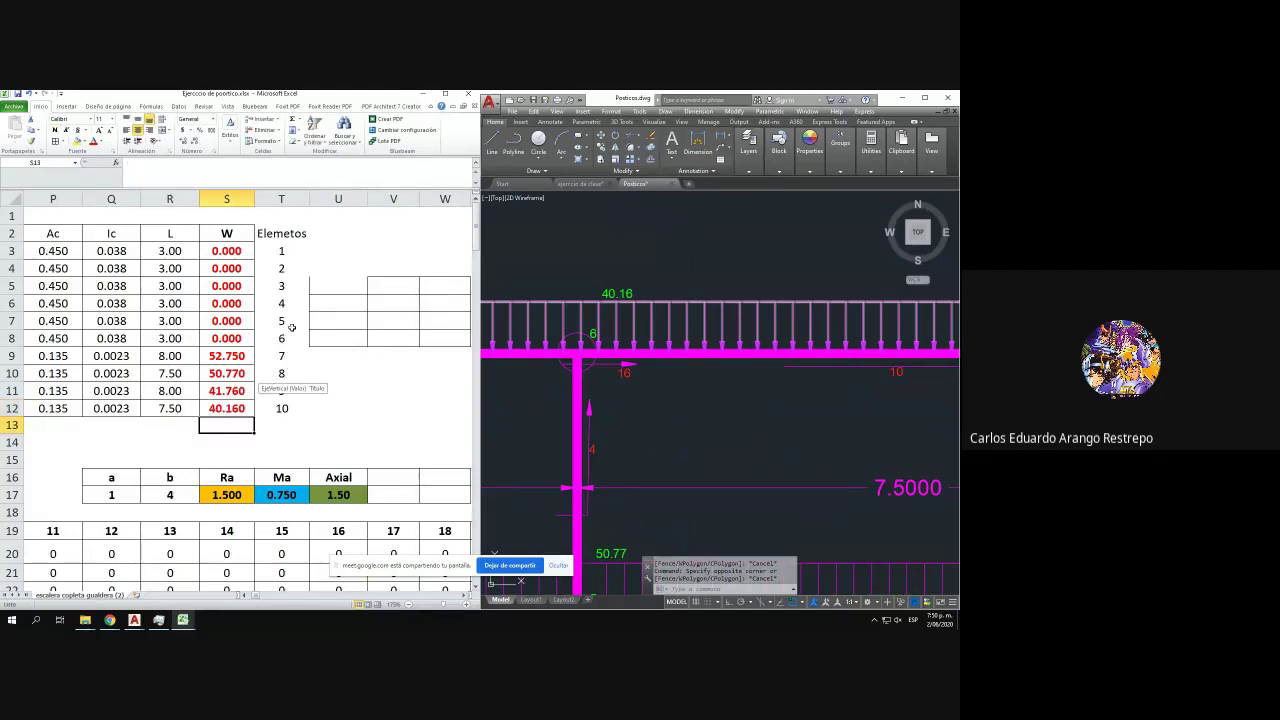
- Maximize the Excel window and reduce the W values in S3:S12 to one decimal place
{"action": "left_click", "coordinate": [446, 93]}
{"action": "left_click_drag", "start_coordinate": [220, 256], "coordinate": [226, 410]}
{"action": "left_click", "coordinate": [382, 140]}
{"action": "left_click", "coordinate": [382, 140]}
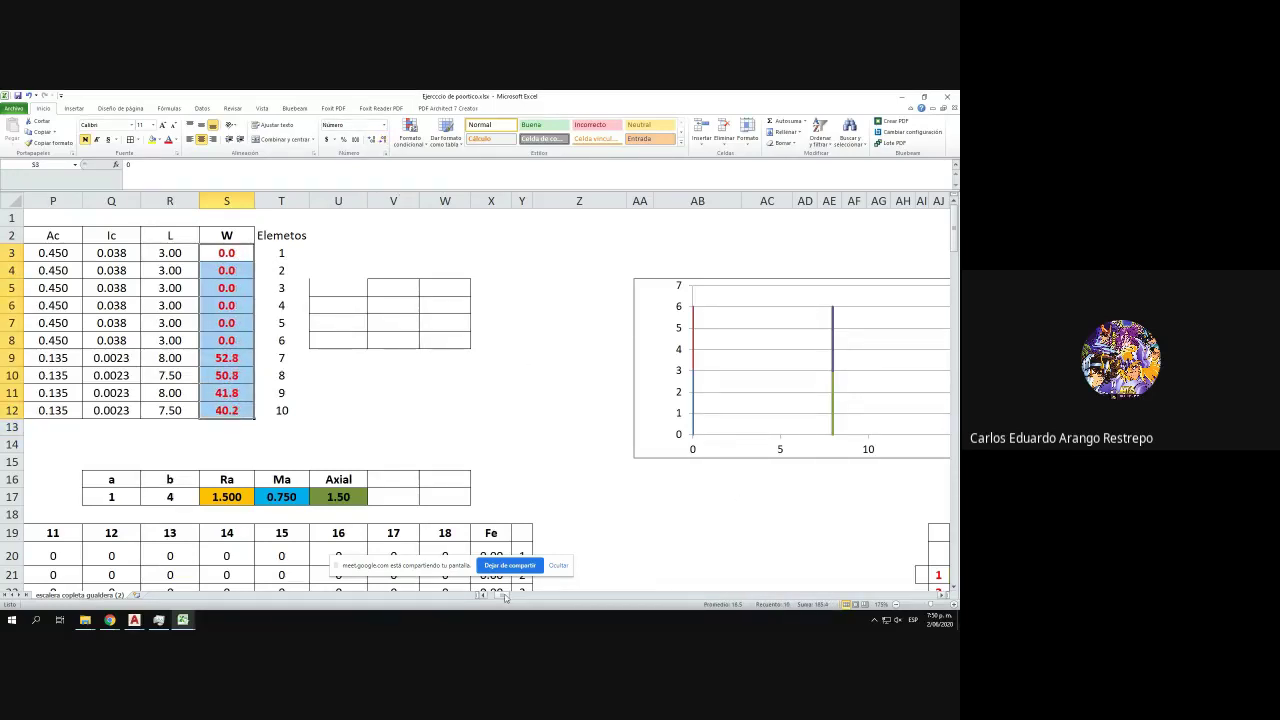
- Add a new series for element 8 to the frame chart, with L10:M10 as its X values
{"action": "left_click_drag", "start_coordinate": [505, 597], "coordinate": [507, 597]}
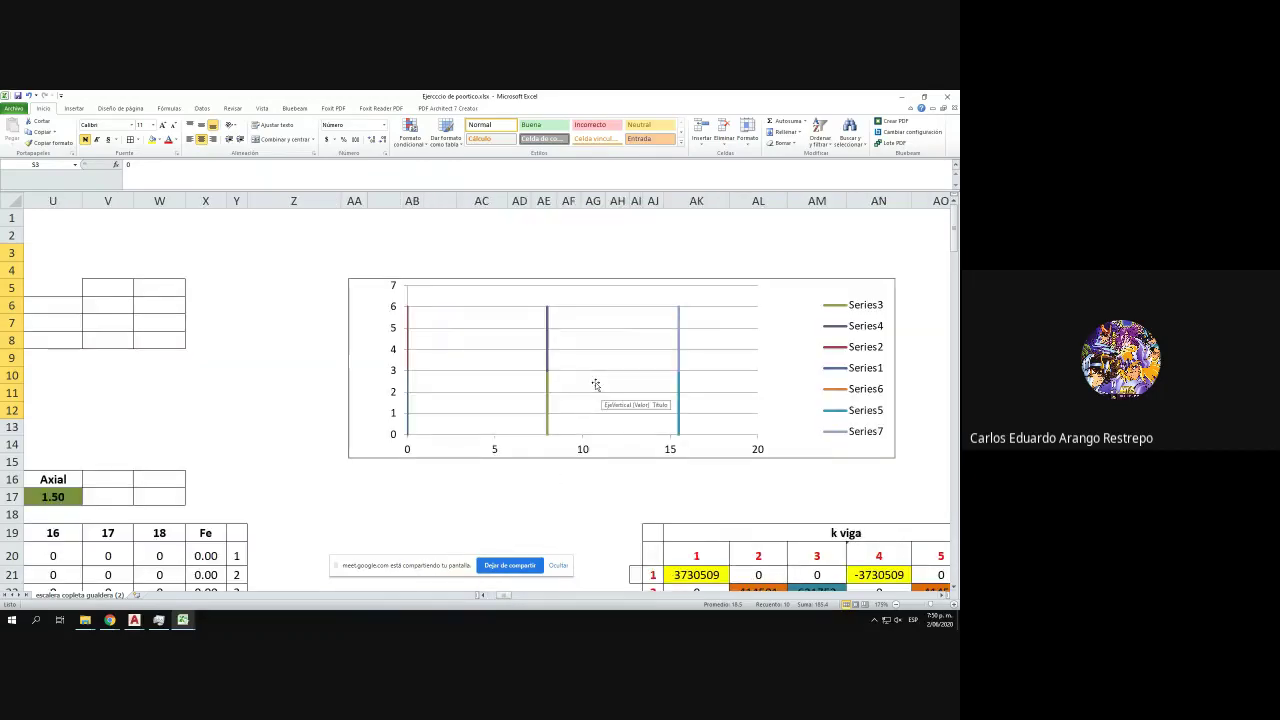
{"action": "scroll", "coordinate": [527, 376], "scroll_direction": "down", "scroll_amount": 1}
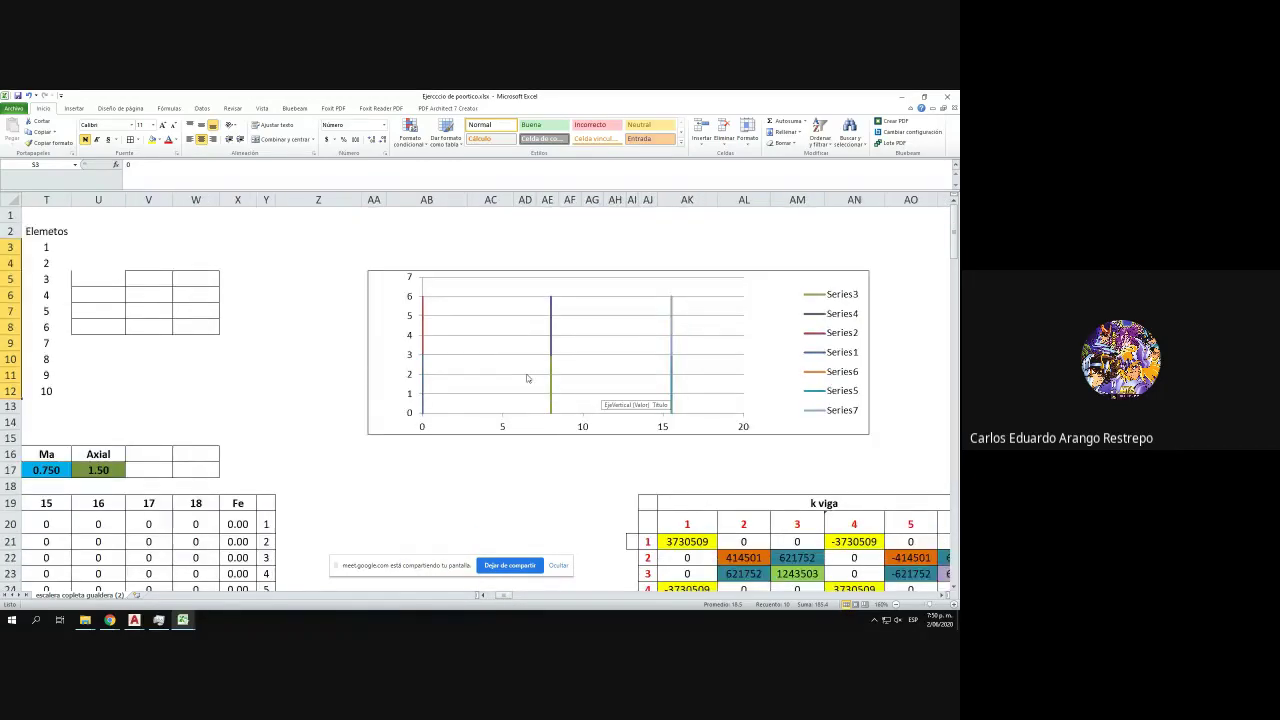
{"action": "right_click", "coordinate": [506, 356]}
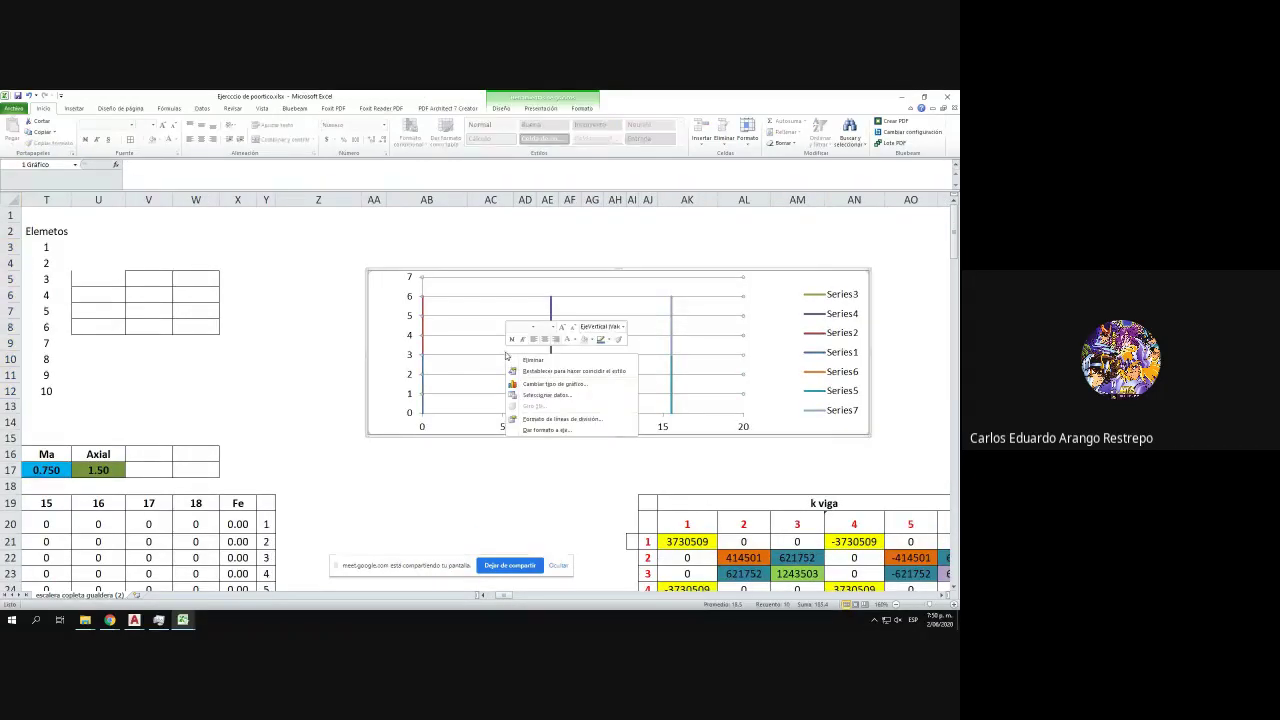
{"action": "left_click", "coordinate": [548, 395]}
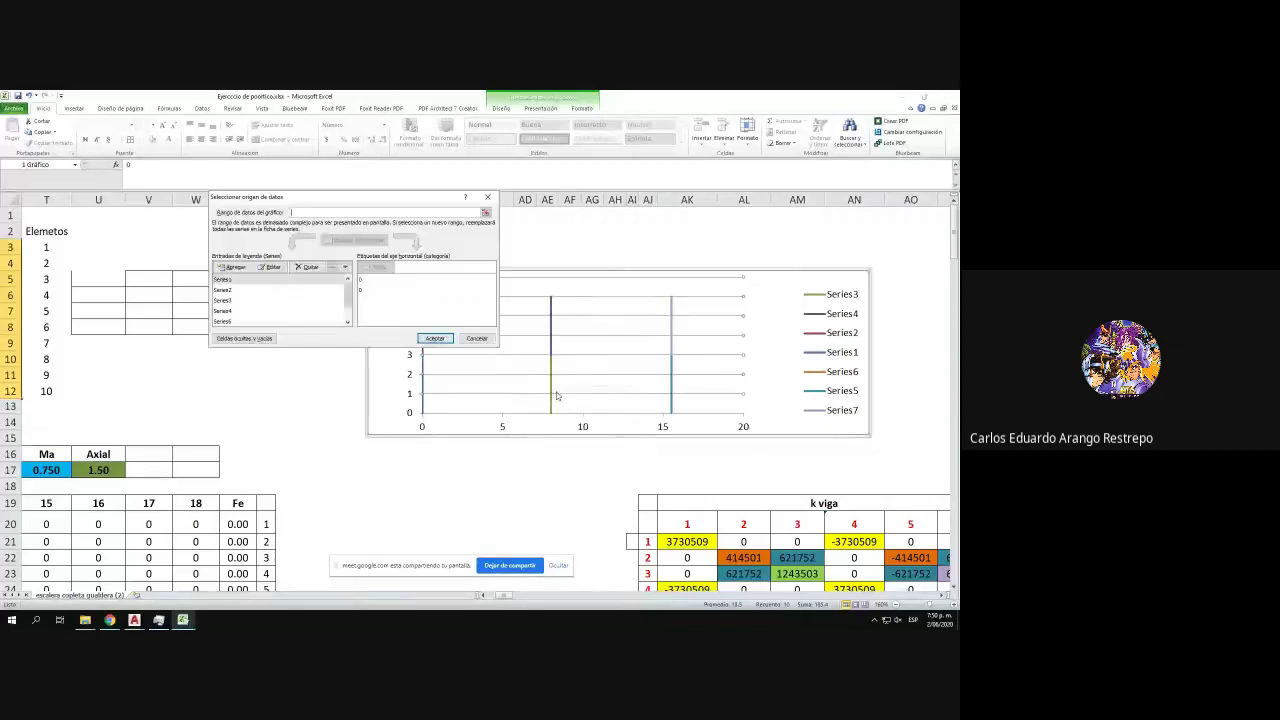
{"action": "left_click", "coordinate": [348, 322]}
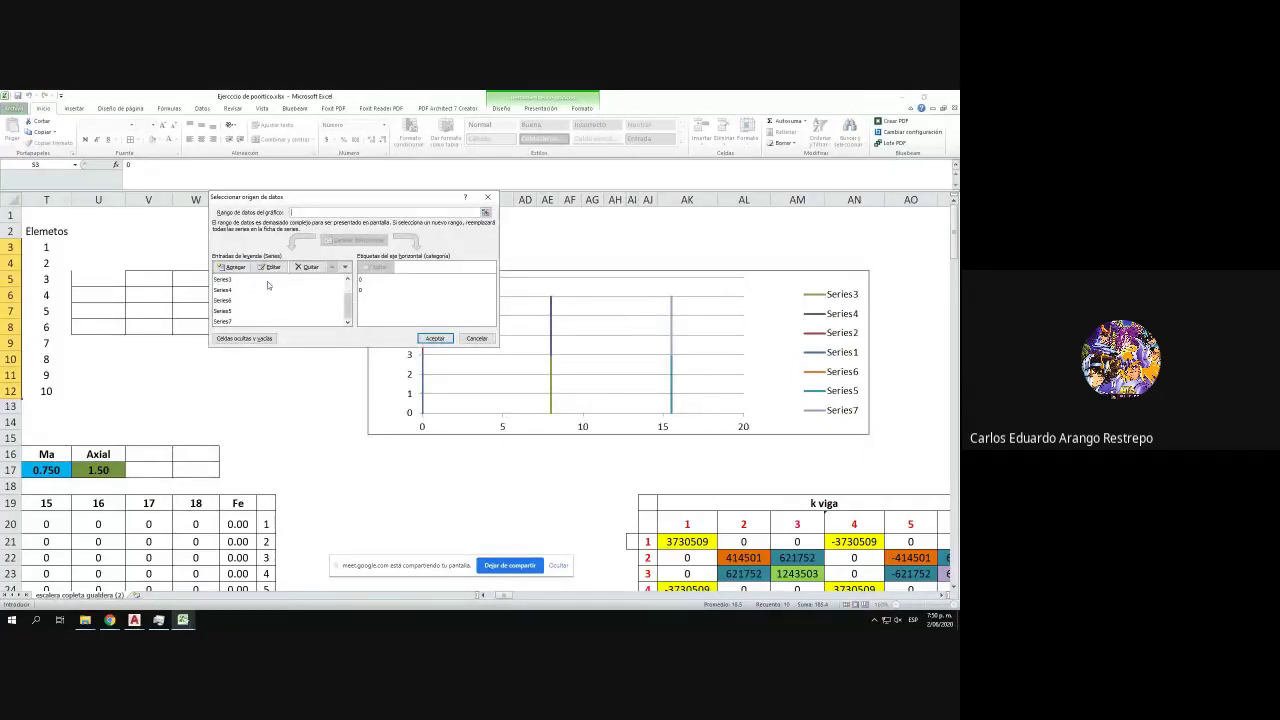
{"action": "left_click", "coordinate": [236, 268]}
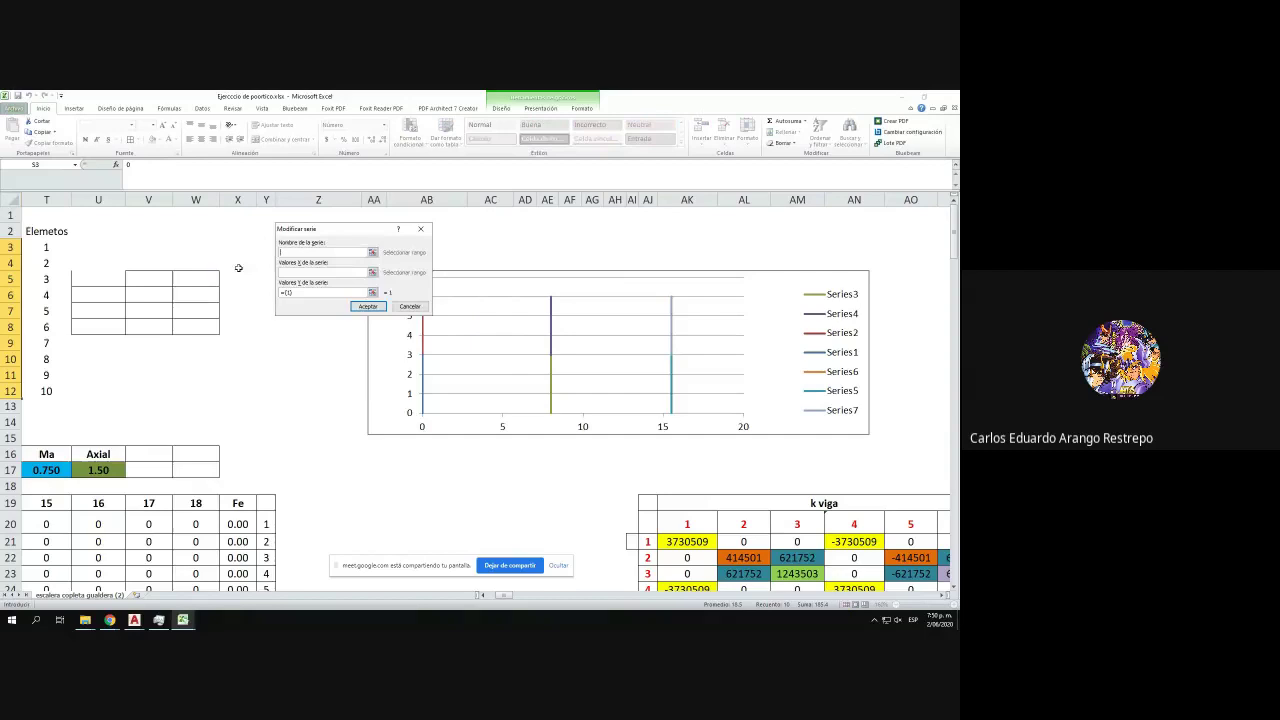
{"action": "left_click", "coordinate": [372, 272]}
{"action": "left_click_drag", "start_coordinate": [502, 598], "coordinate": [497, 600]}
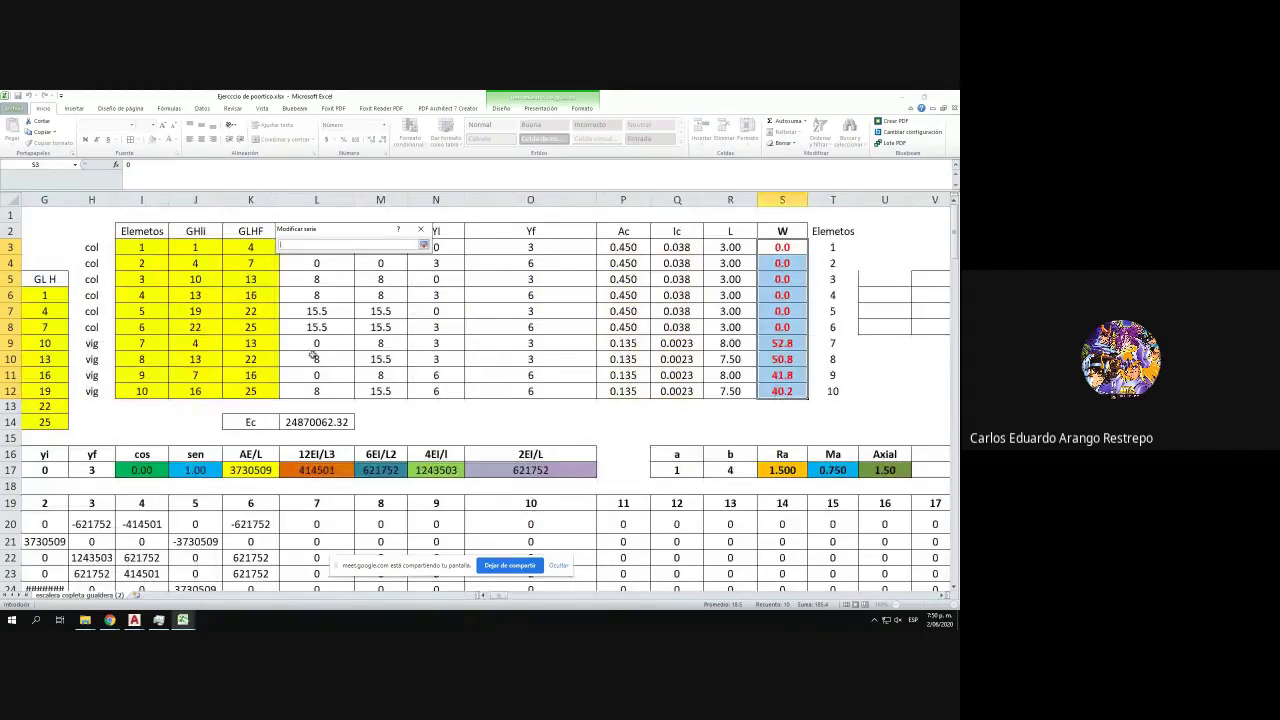
{"action": "left_click_drag", "start_coordinate": [316, 359], "coordinate": [372, 358]}
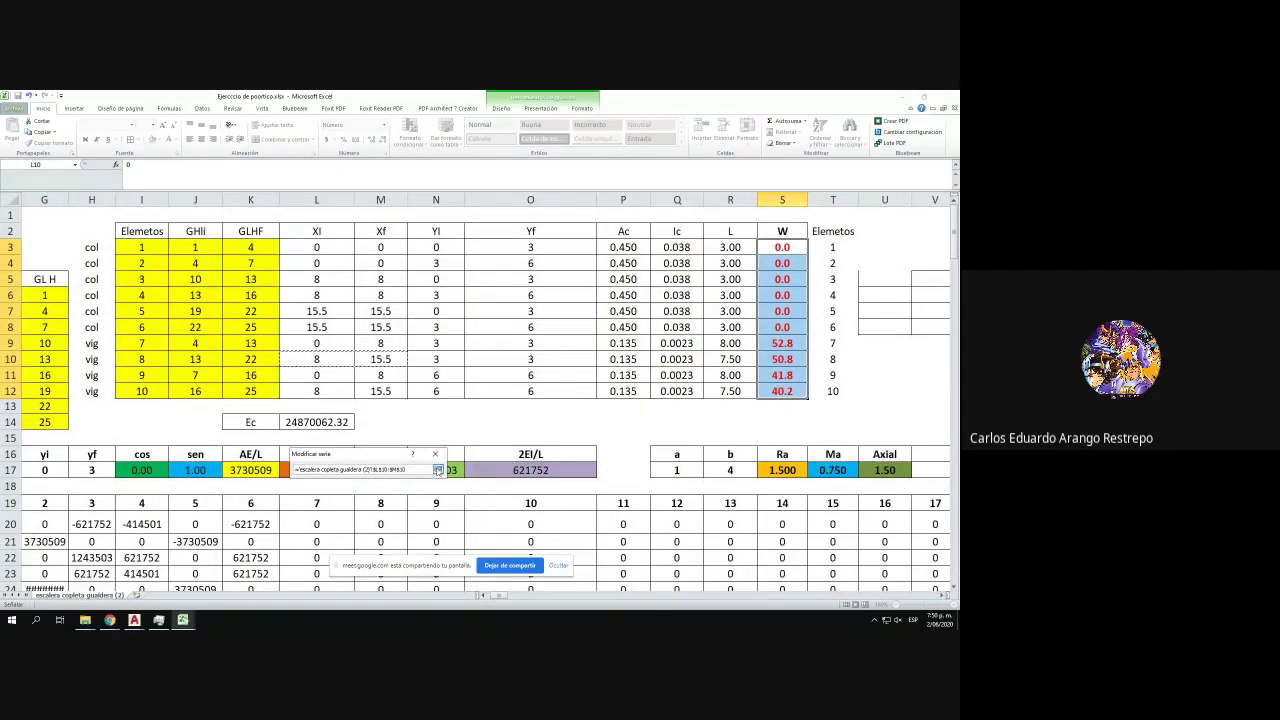
{"action": "left_click", "coordinate": [438, 470]}
- Set the element 8 series' Y values to N10:O10 and accept the series
{"action": "left_click", "coordinate": [388, 519]}
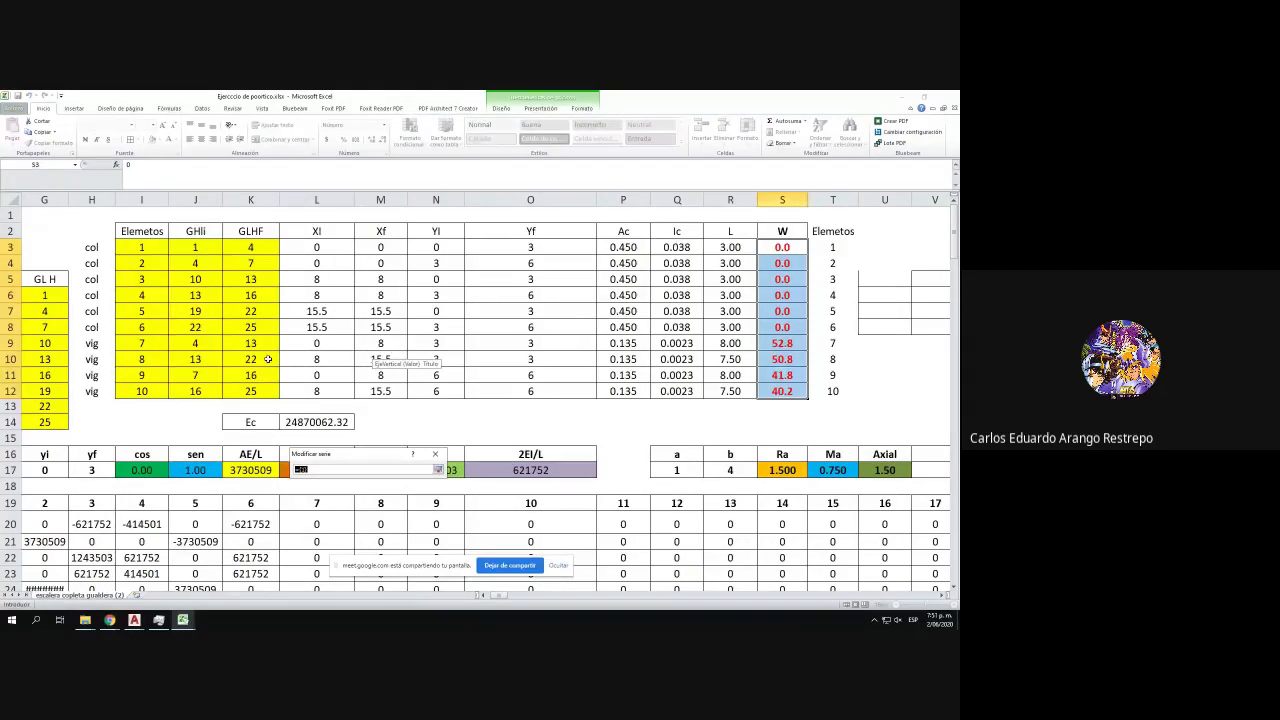
{"action": "left_click_drag", "start_coordinate": [436, 359], "coordinate": [530, 359]}
{"action": "left_click", "coordinate": [438, 470]}
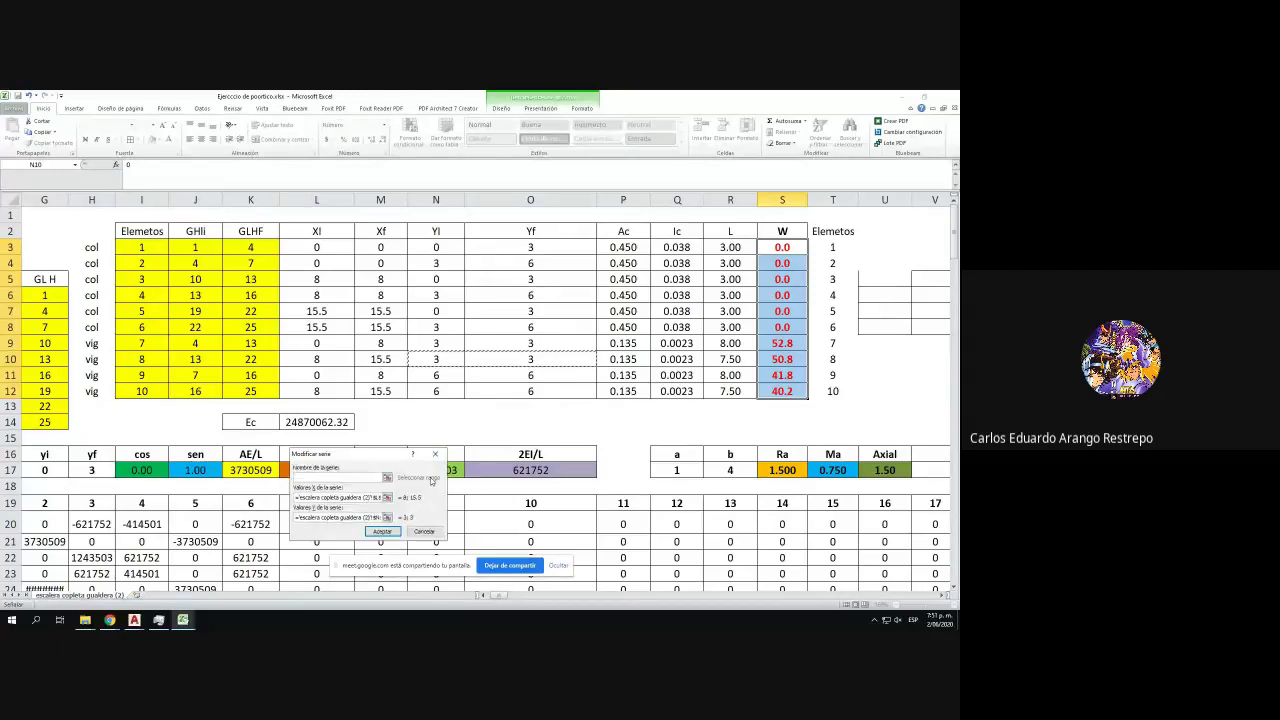
{"action": "left_click", "coordinate": [382, 531]}
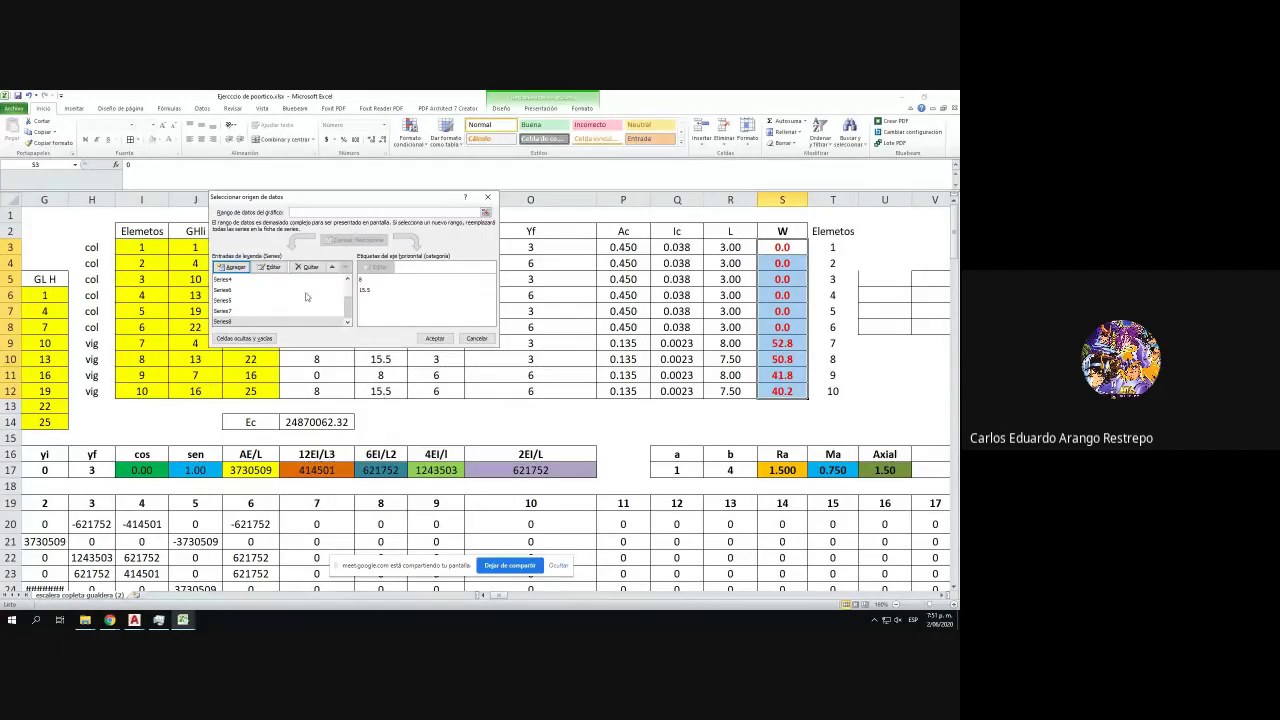
- Add a chart series for element 9 with X values L11:M11 and Y values N11:O11
{"action": "left_click", "coordinate": [234, 267]}
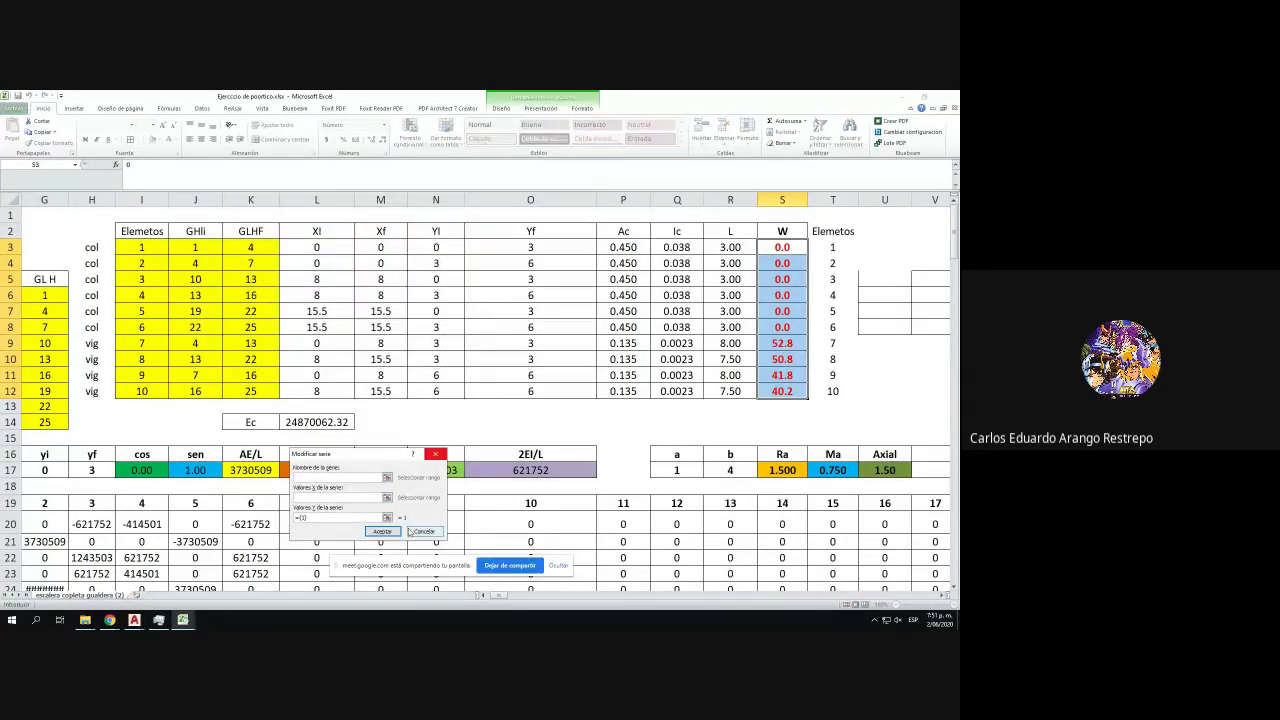
{"action": "left_click", "coordinate": [387, 498]}
{"action": "left_click", "coordinate": [316, 376]}
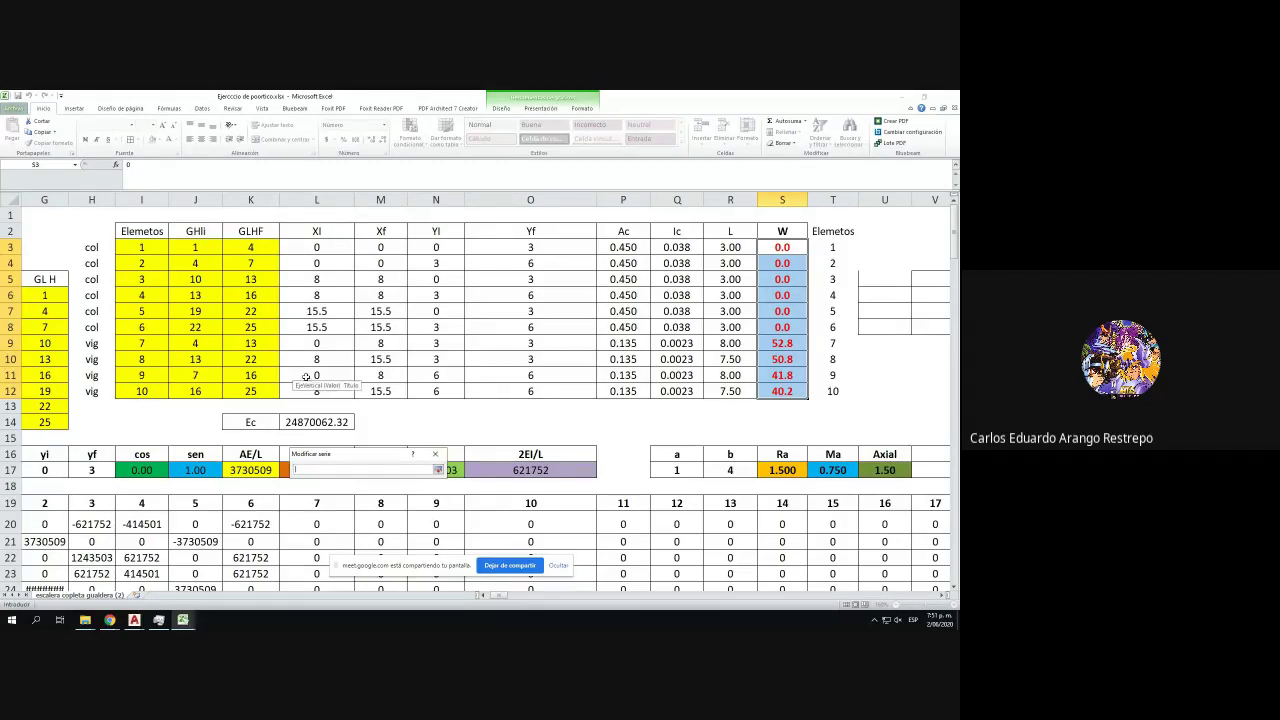
{"action": "left_click_drag", "start_coordinate": [341, 376], "coordinate": [471, 373]}
{"action": "left_click", "coordinate": [438, 470]}
{"action": "left_click", "coordinate": [387, 518]}
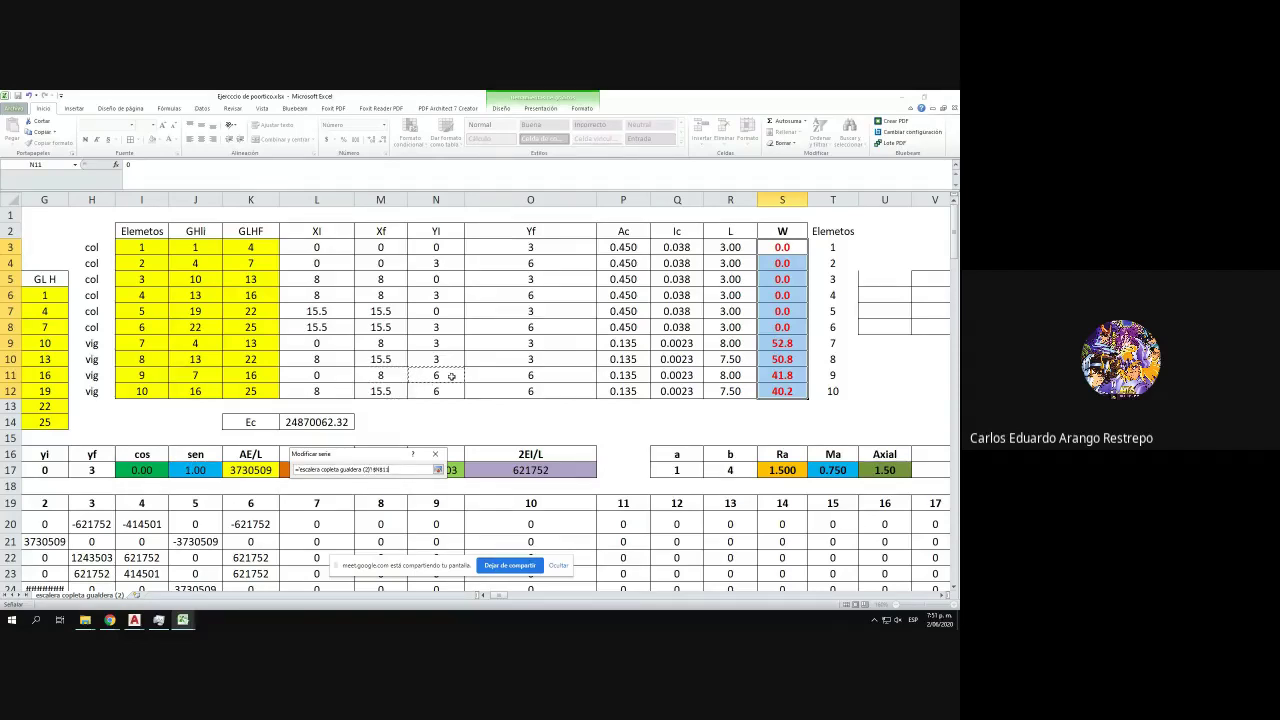
{"action": "left_click", "coordinate": [438, 470]}
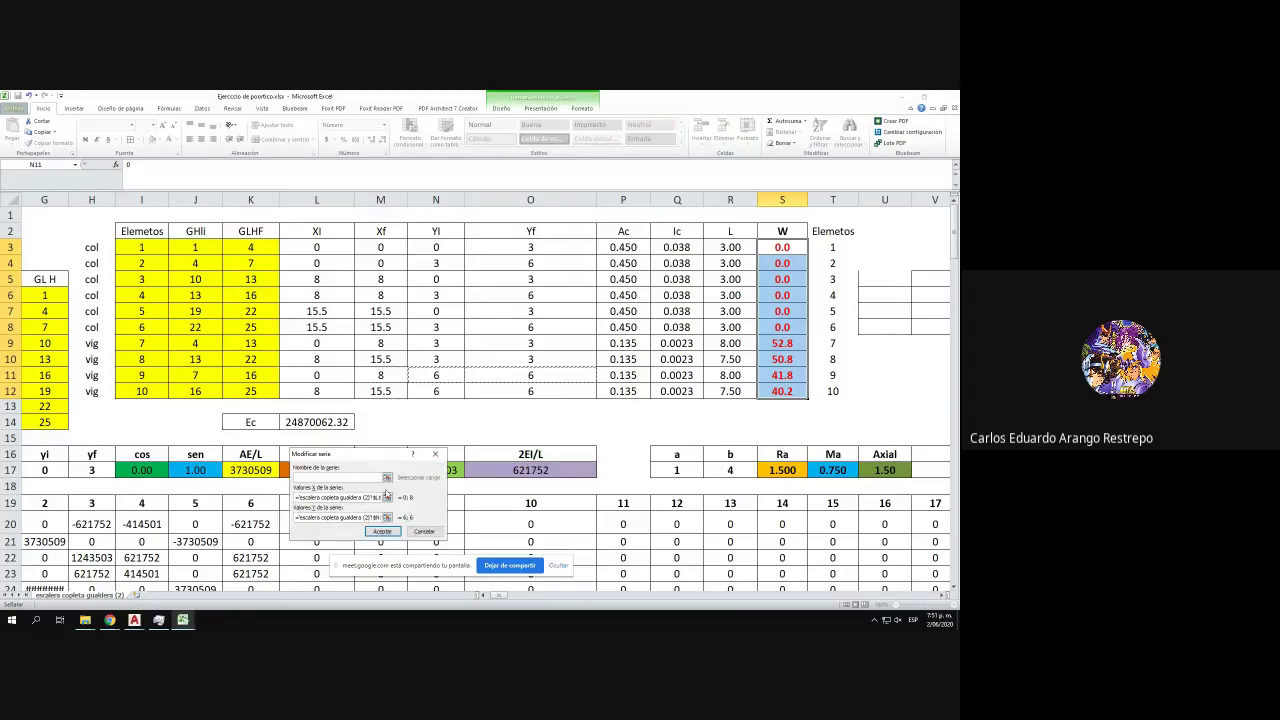
{"action": "left_click", "coordinate": [387, 498]}
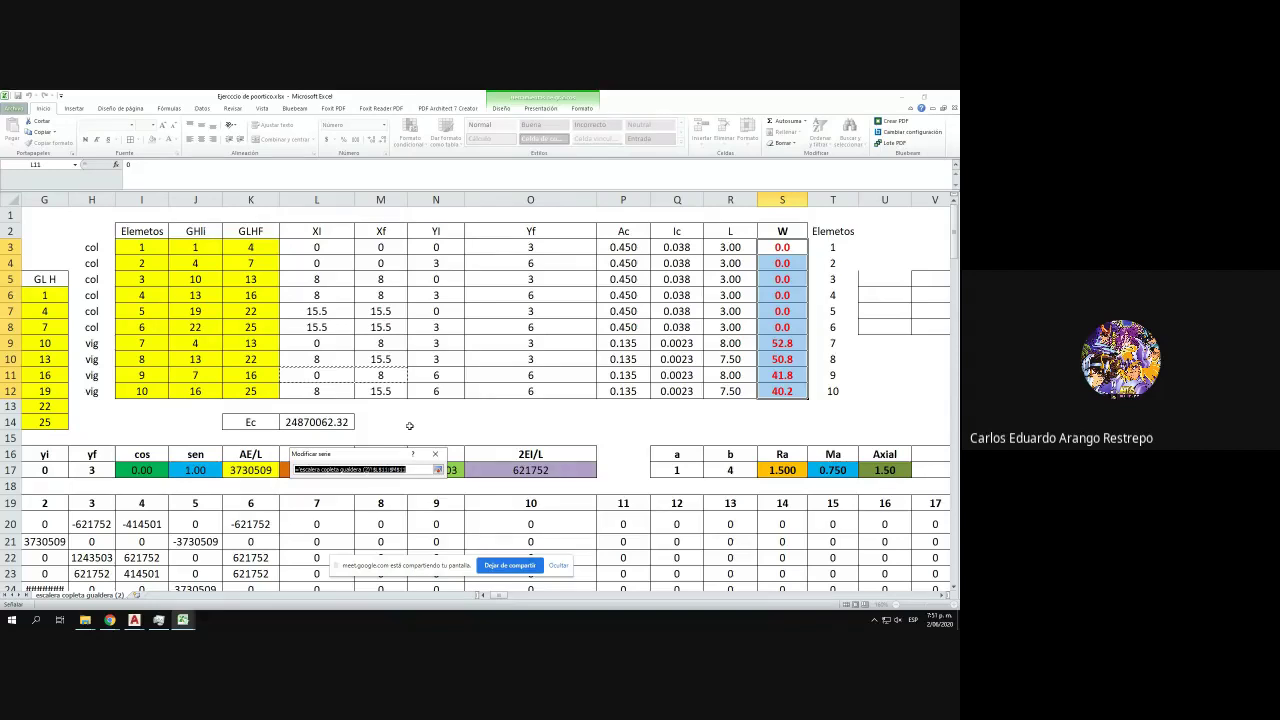
{"action": "left_click", "coordinate": [437, 470]}
{"action": "left_click", "coordinate": [378, 536]}
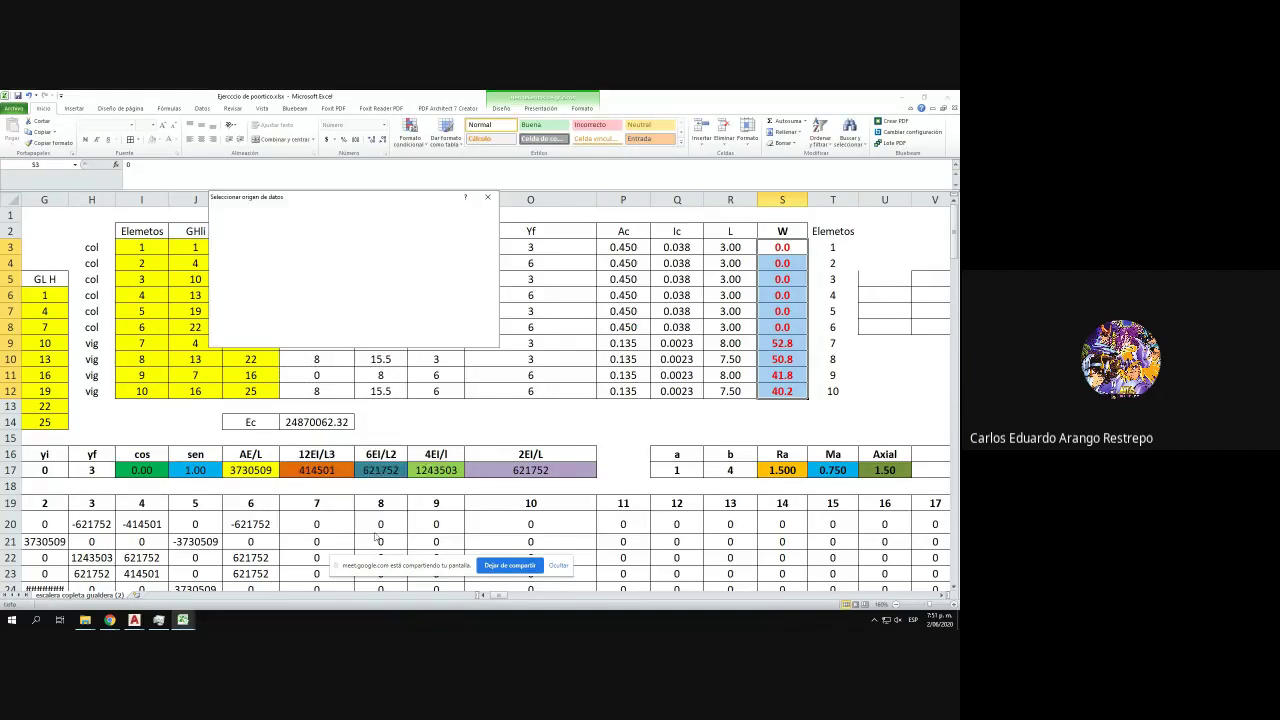
- Add a chart series for element 10 with X values L12:M12 and Y values N12:O12, and accept the data source changes
{"action": "left_click", "coordinate": [233, 267]}
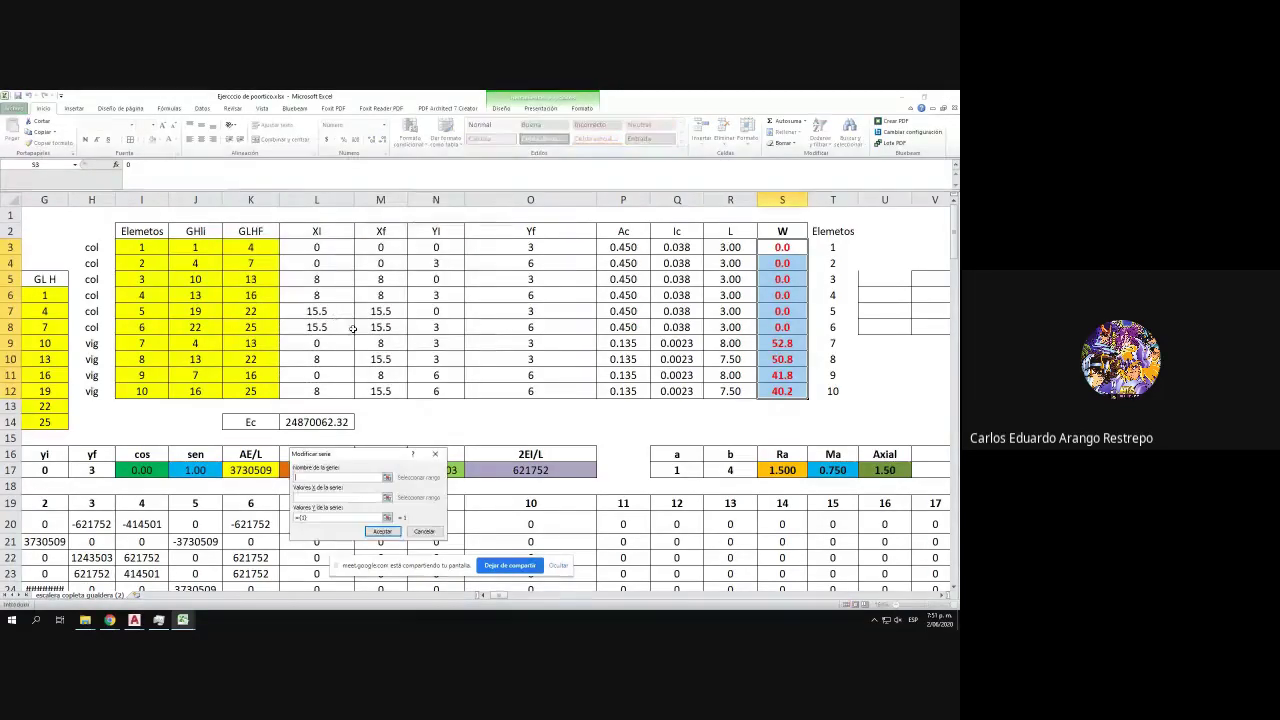
{"action": "left_click", "coordinate": [387, 500]}
{"action": "left_click_drag", "start_coordinate": [316, 391], "coordinate": [484, 392]}
{"action": "left_click", "coordinate": [437, 470]}
{"action": "left_click", "coordinate": [392, 516]}
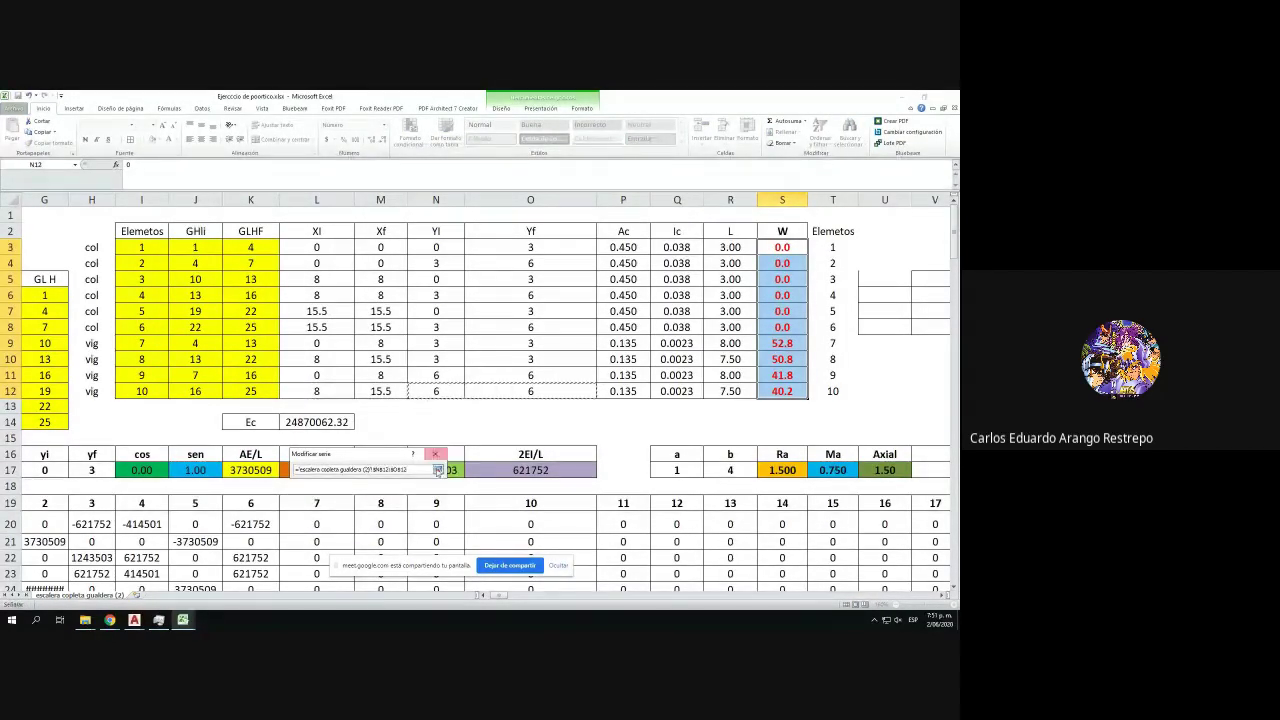
{"action": "left_click", "coordinate": [438, 469]}
{"action": "left_click", "coordinate": [383, 533]}
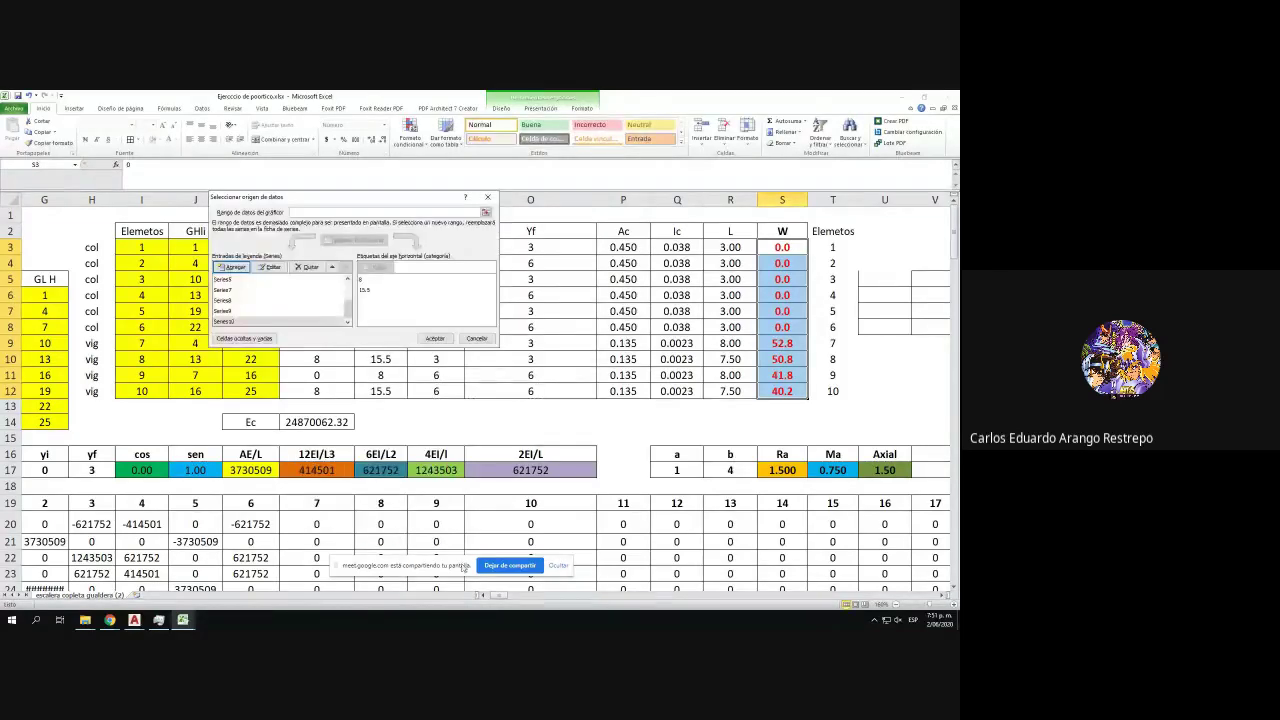
{"action": "left_click", "coordinate": [434, 338]}
- Check the Excel chart against the frame drawing in AutoCAD for beams that are still missing
{"action": "left_click_drag", "start_coordinate": [508, 597], "coordinate": [500, 600]}
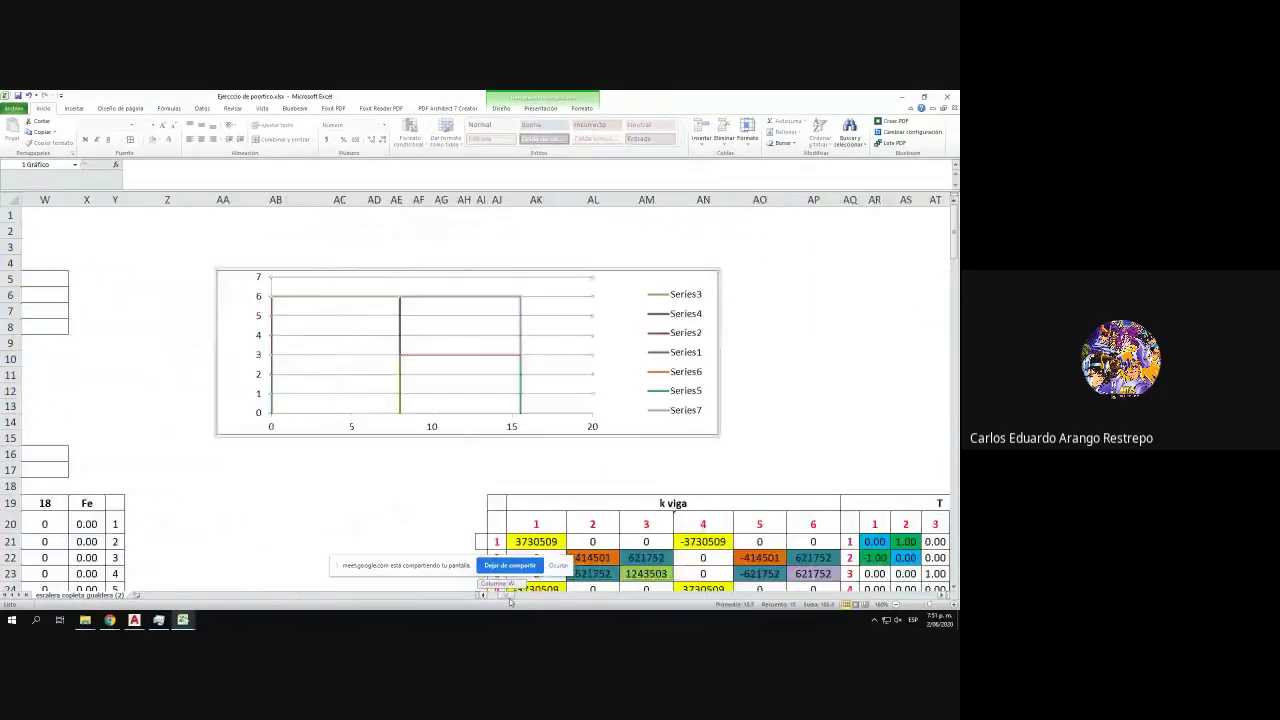
{"action": "left_click", "coordinate": [287, 362]}
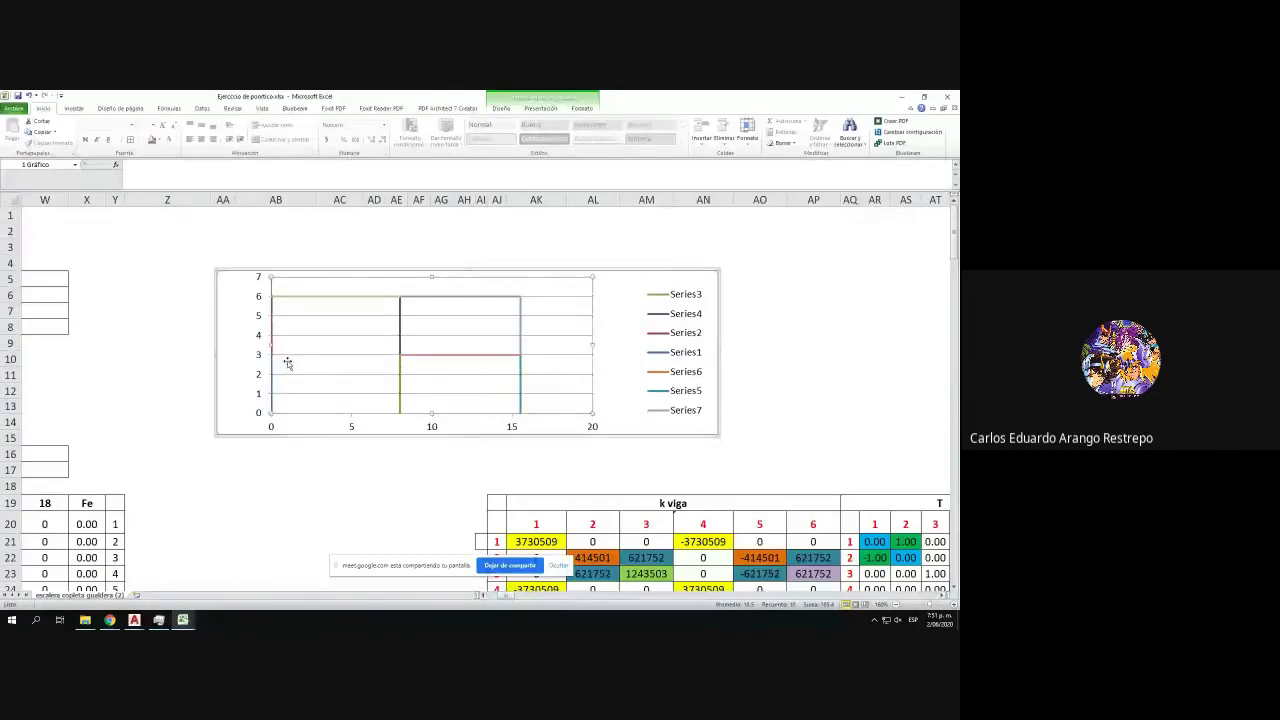
{"action": "left_click", "coordinate": [416, 357]}
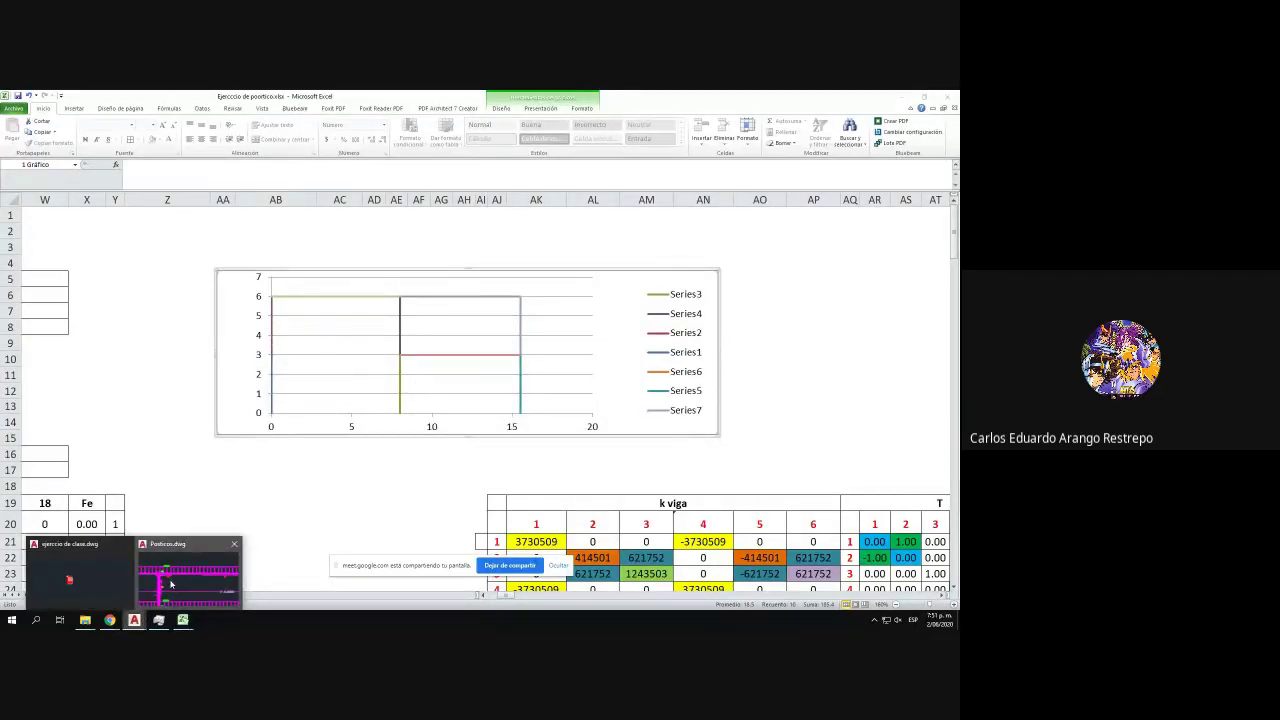
{"action": "left_click", "coordinate": [170, 580]}
{"action": "scroll", "coordinate": [815, 367], "scroll_direction": "up", "scroll_amount": 3}
{"action": "left_click", "coordinate": [343, 418]}
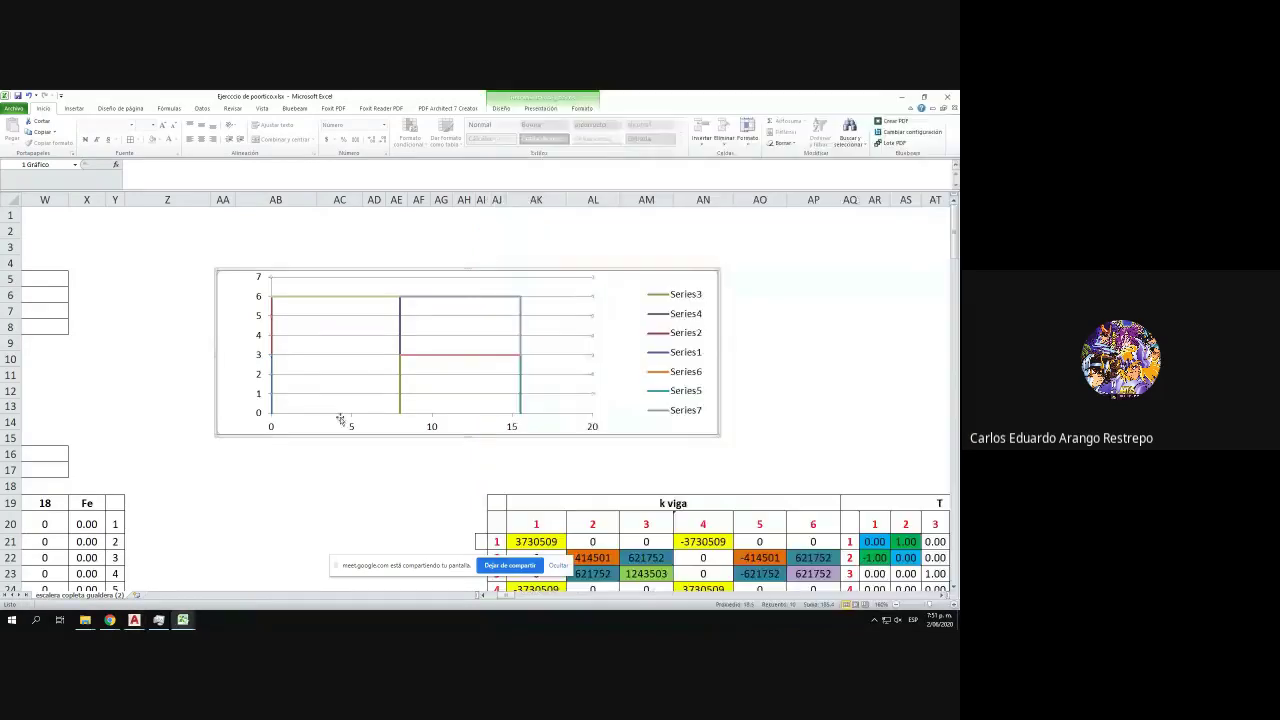
- Add a chart series for element 7 with X values L9:M9 and Y values N9:O9, and accept the data source changes
{"action": "left_click_drag", "start_coordinate": [506, 598], "coordinate": [505, 597]}
{"action": "right_click", "coordinate": [332, 298]}
{"action": "left_click", "coordinate": [364, 339]}
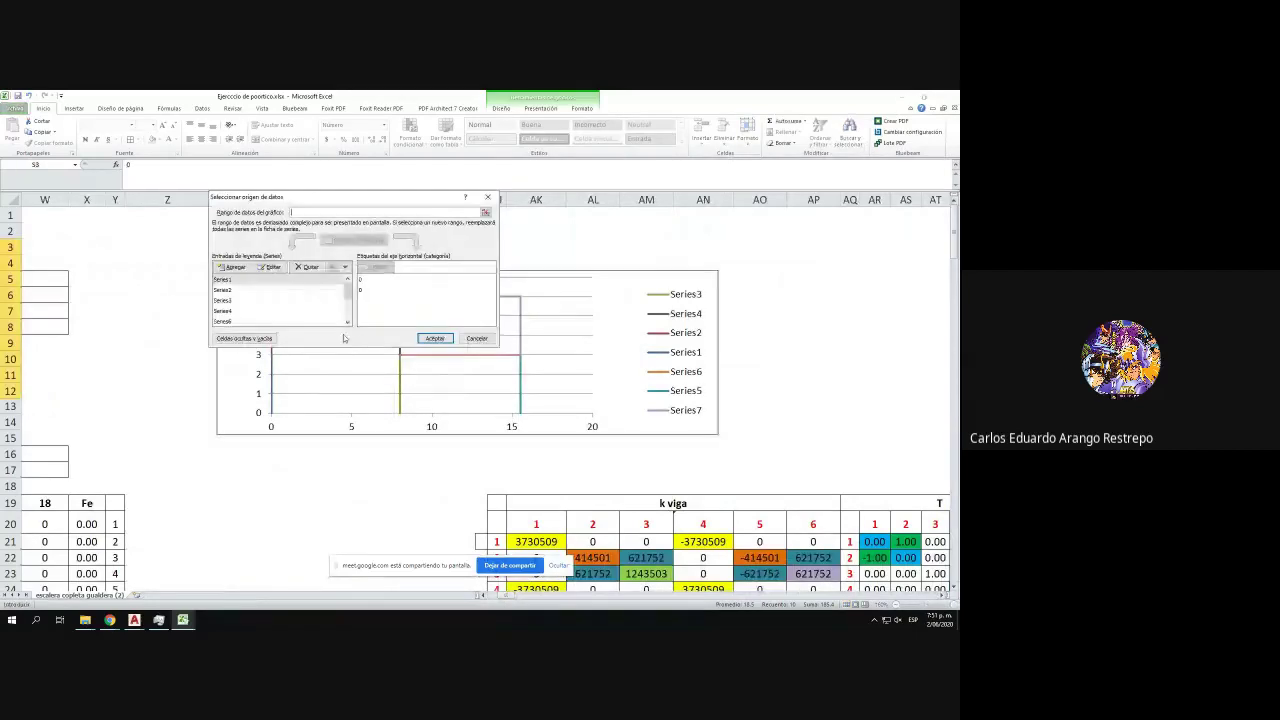
{"action": "left_click", "coordinate": [234, 267]}
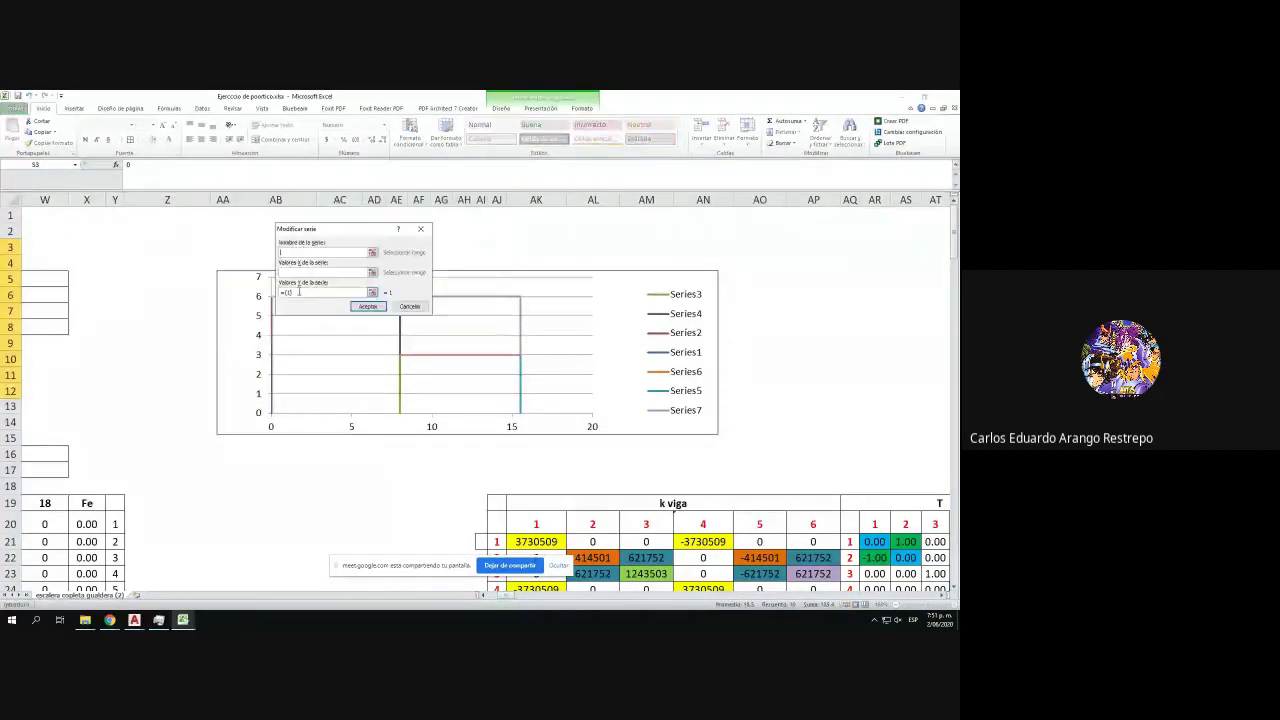
{"action": "left_click", "coordinate": [373, 273]}
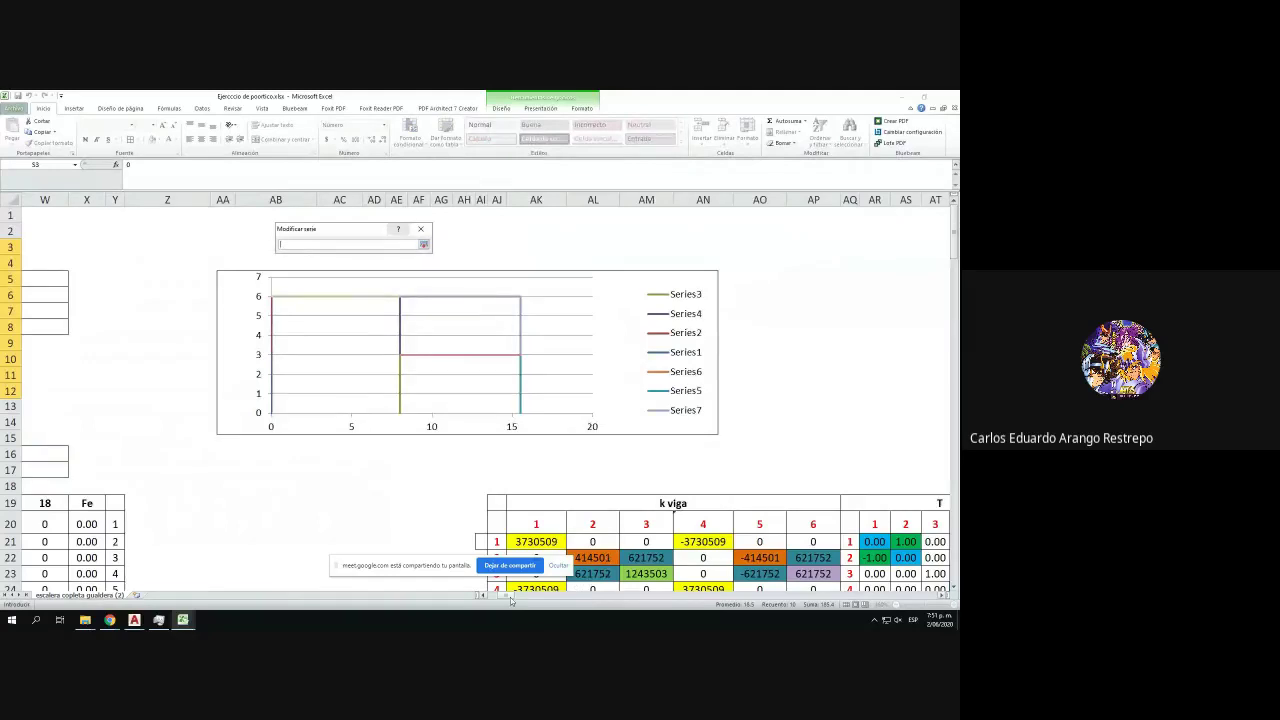
{"action": "left_click_drag", "start_coordinate": [510, 598], "coordinate": [498, 598]}
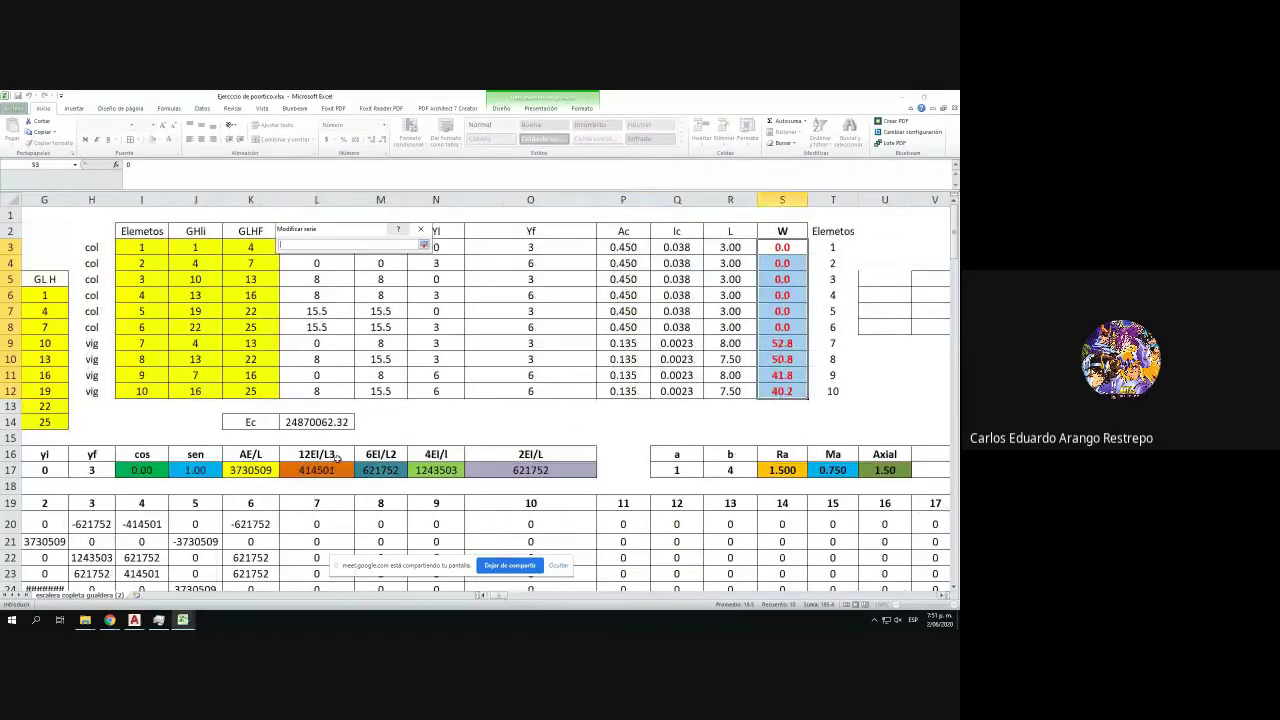
{"action": "left_click_drag", "start_coordinate": [320, 344], "coordinate": [525, 345]}
{"action": "left_click", "coordinate": [423, 244]}
{"action": "left_click", "coordinate": [372, 292]}
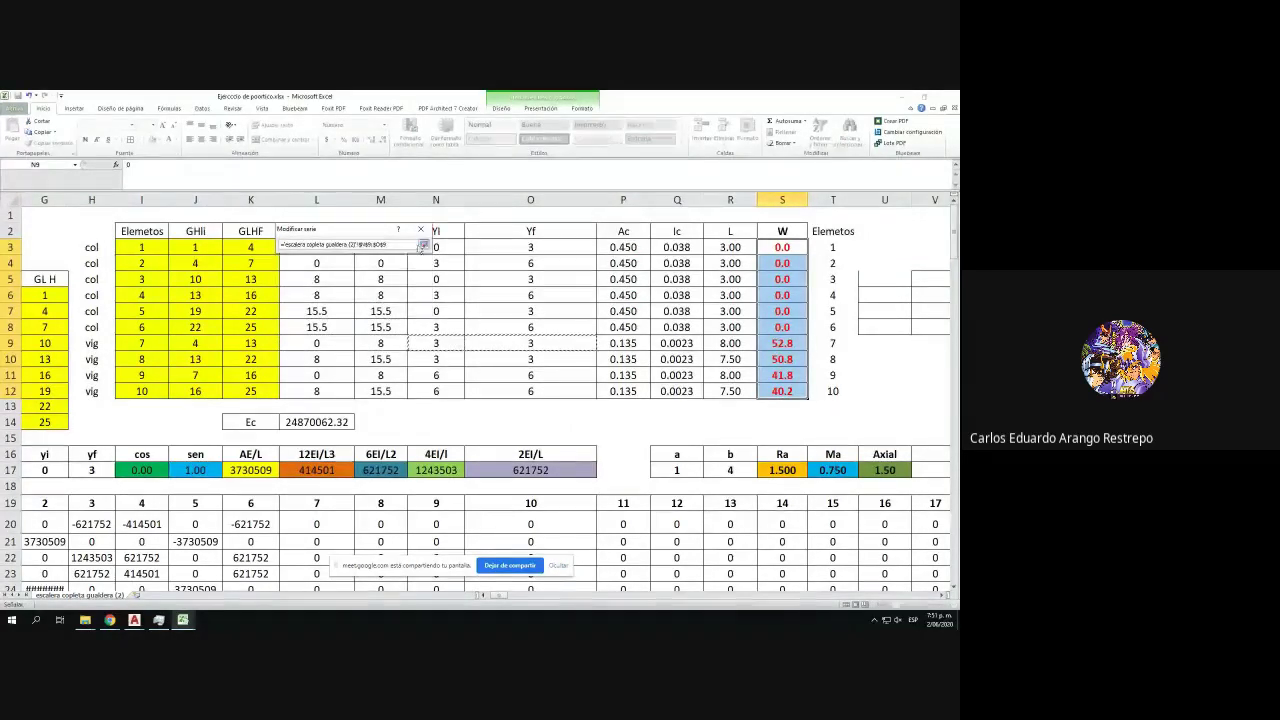
{"action": "left_click", "coordinate": [423, 245]}
{"action": "left_click", "coordinate": [372, 308]}
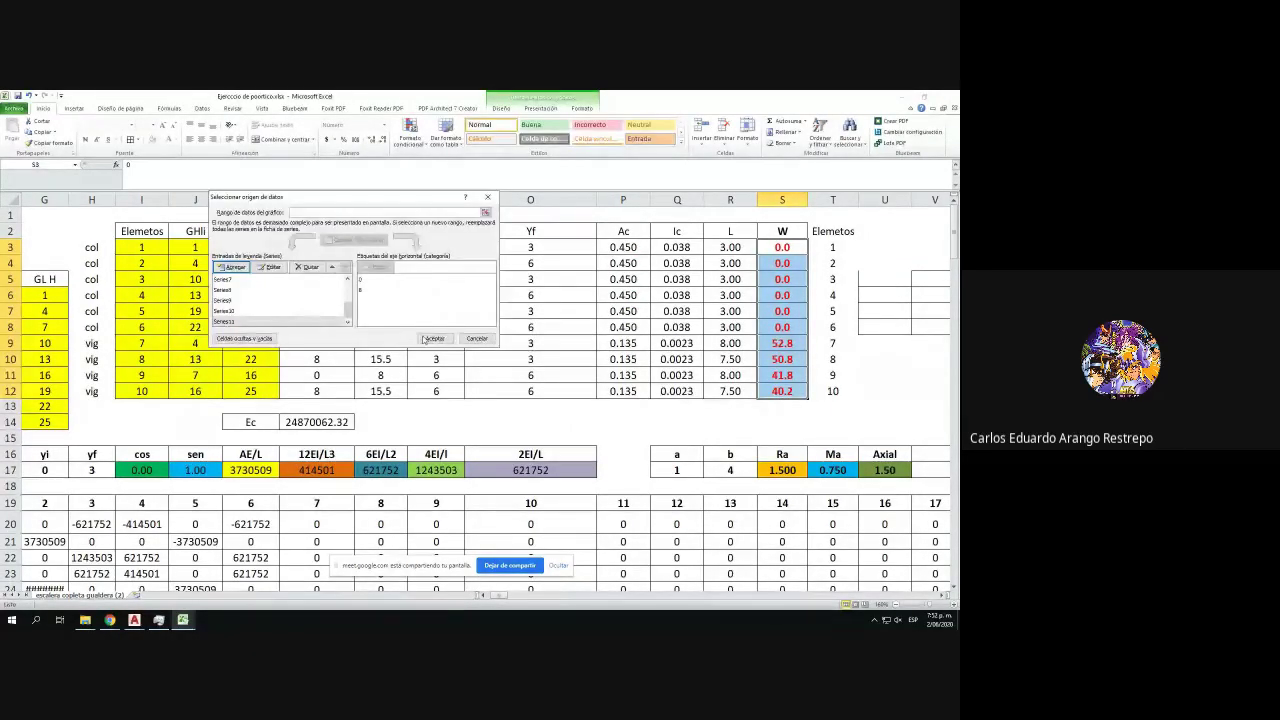
{"action": "left_click", "coordinate": [430, 339]}
{"action": "left_click", "coordinate": [505, 596]}
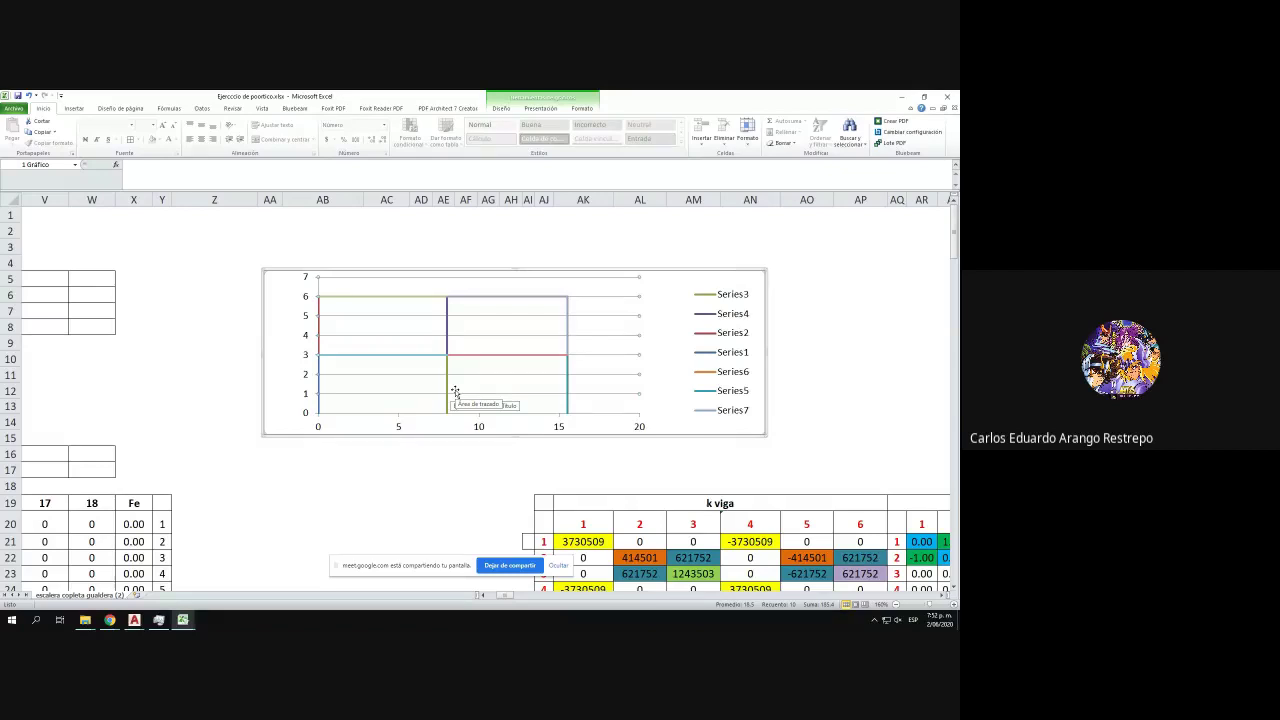
- Check the length formula in D17 and the inertia formula in C17 for element 1
{"action": "scroll", "coordinate": [524, 450], "scroll_direction": "down", "scroll_amount": 1}
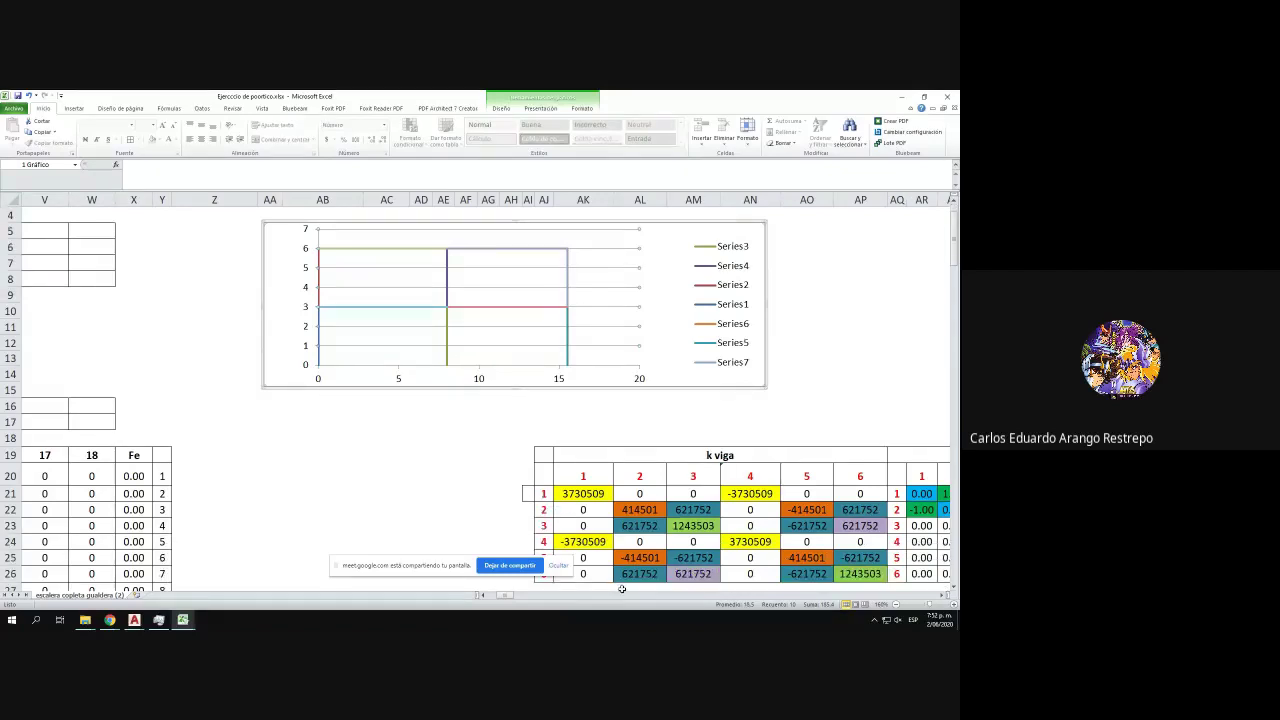
{"action": "left_click_drag", "start_coordinate": [506, 596], "coordinate": [444, 604]}
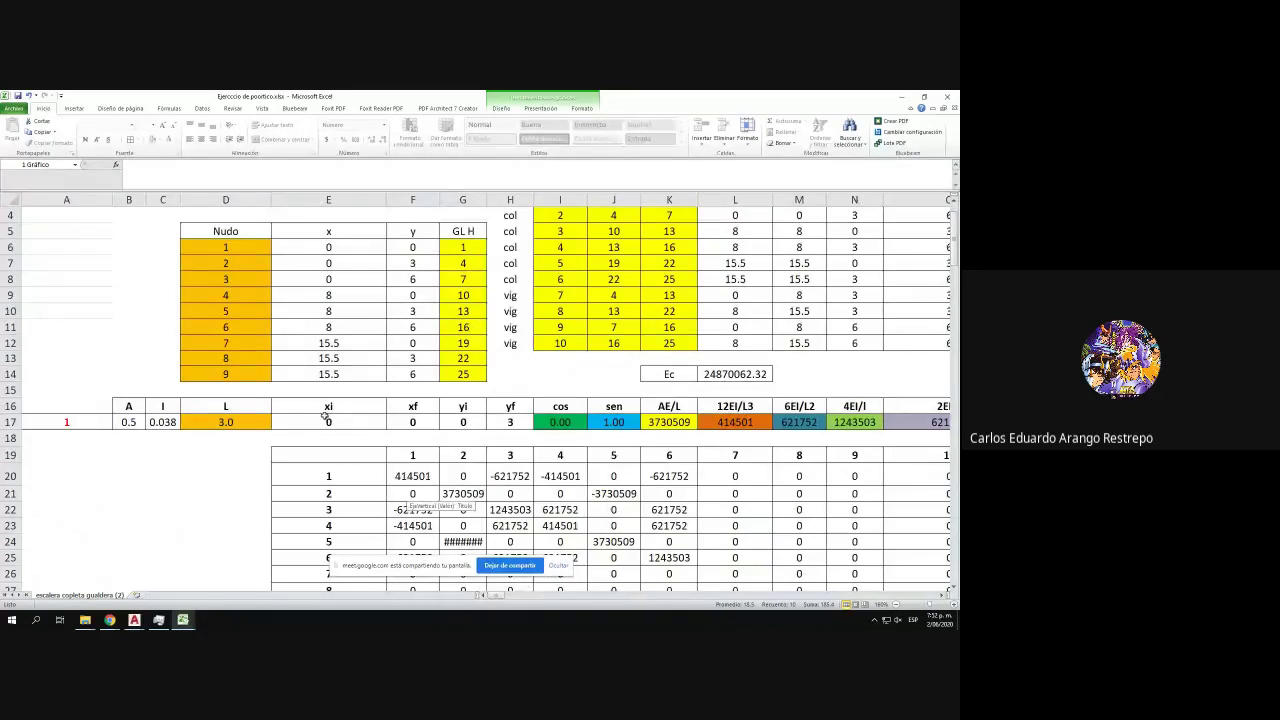
{"action": "left_click", "coordinate": [229, 424]}
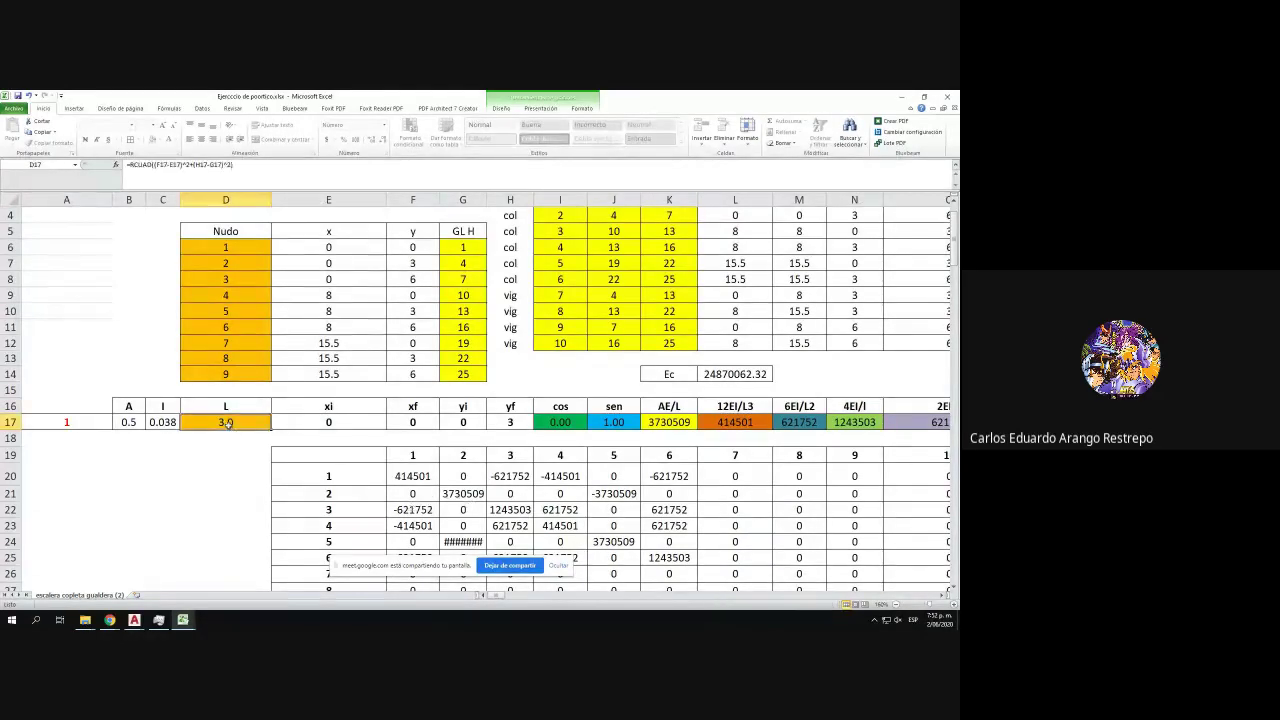
{"action": "double_click", "coordinate": [158, 423]}
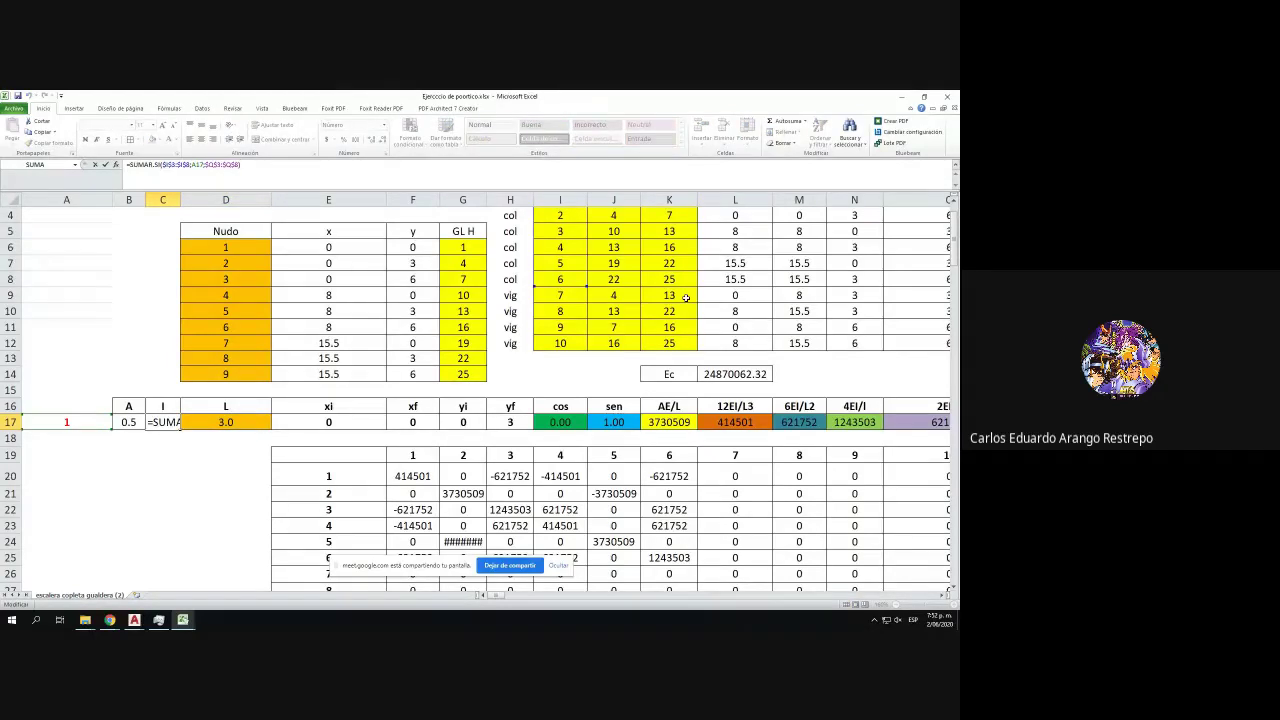
{"action": "scroll", "coordinate": [605, 420], "scroll_direction": "up", "scroll_amount": 1}
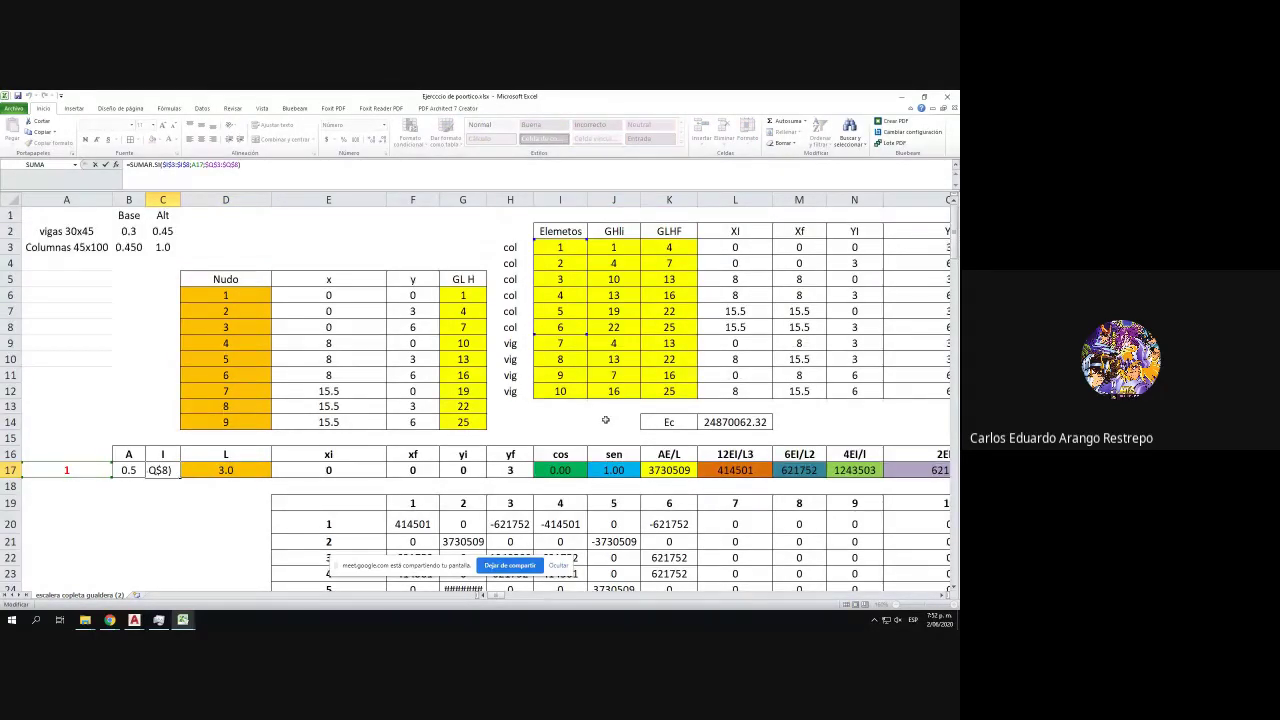
{"action": "left_click", "coordinate": [567, 440]}
- Delete all the element calculation rows from row 39 down, keeping only the block for element 1
{"action": "scroll", "coordinate": [460, 420], "scroll_direction": "down", "scroll_amount": 1}
{"action": "scroll", "coordinate": [455, 420], "scroll_direction": "down", "scroll_amount": 2}
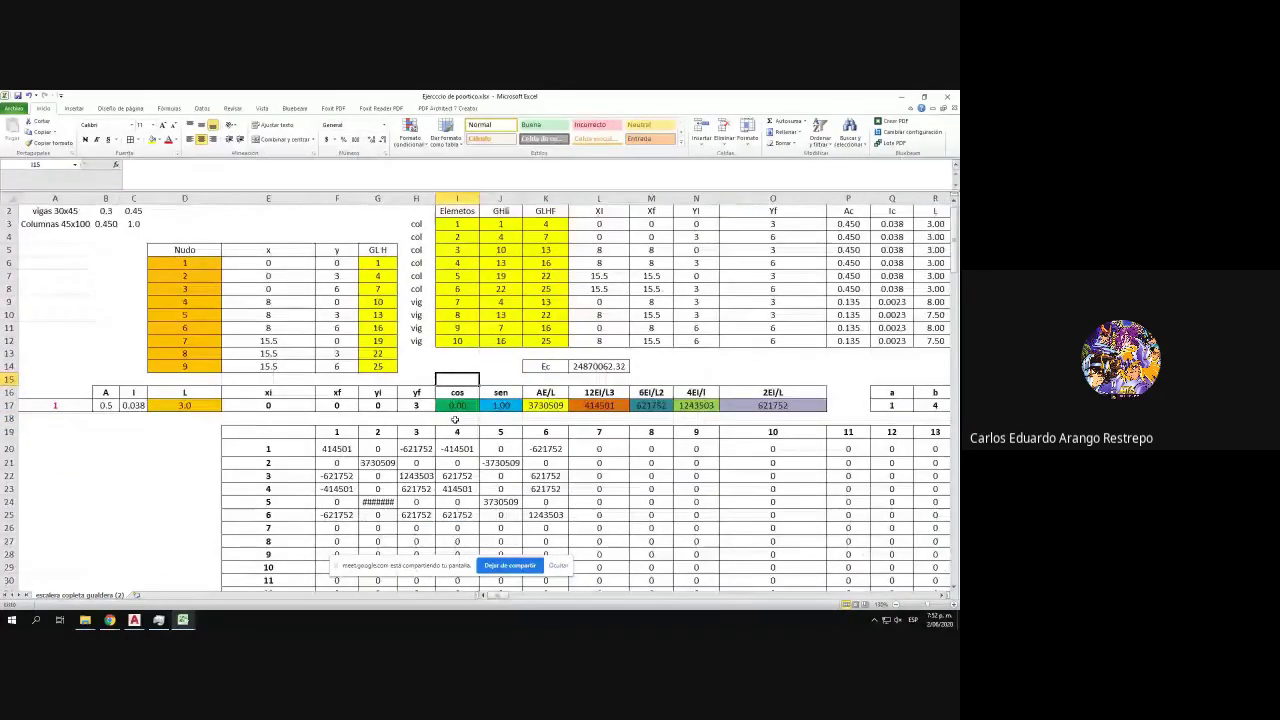
{"action": "scroll", "coordinate": [455, 420], "scroll_direction": "down", "scroll_amount": 1, "text": "ctrl"}
{"action": "scroll", "coordinate": [455, 420], "scroll_direction": "down", "scroll_amount": 5}
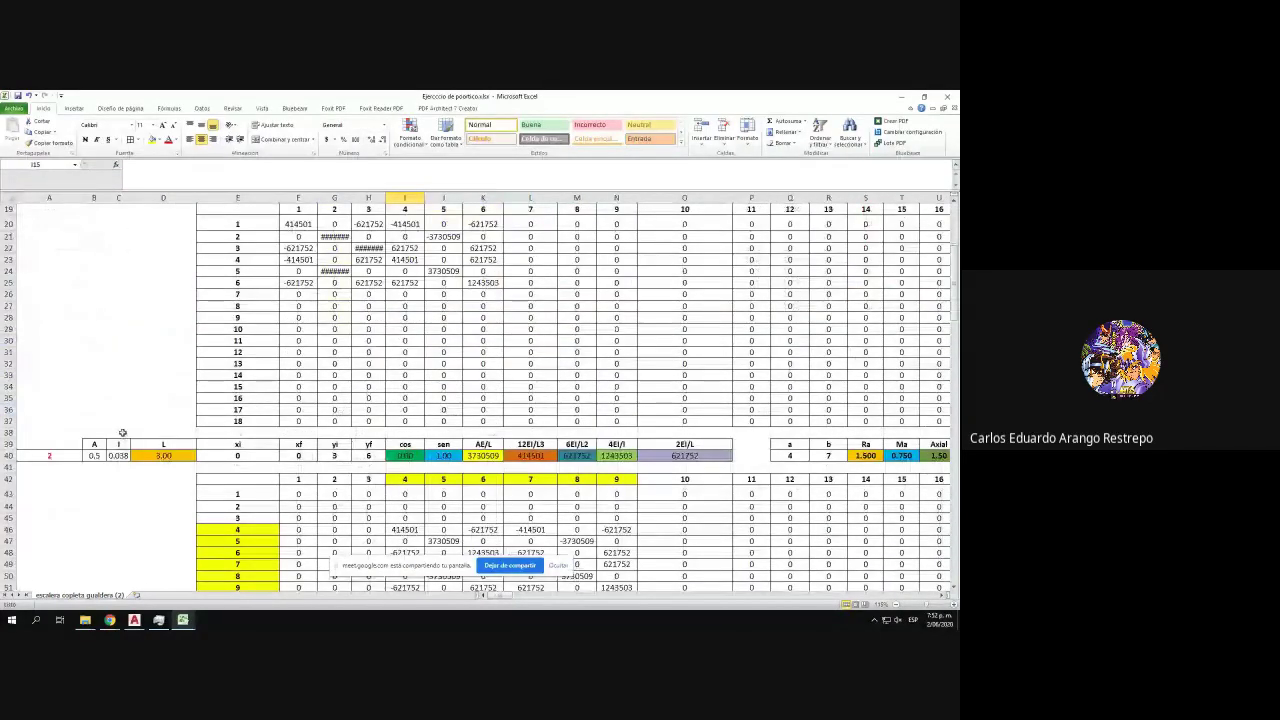
{"action": "left_click_drag", "start_coordinate": [6, 443], "coordinate": [117, 500]}
{"action": "scroll", "coordinate": [117, 500], "scroll_direction": "up", "scroll_amount": 20}
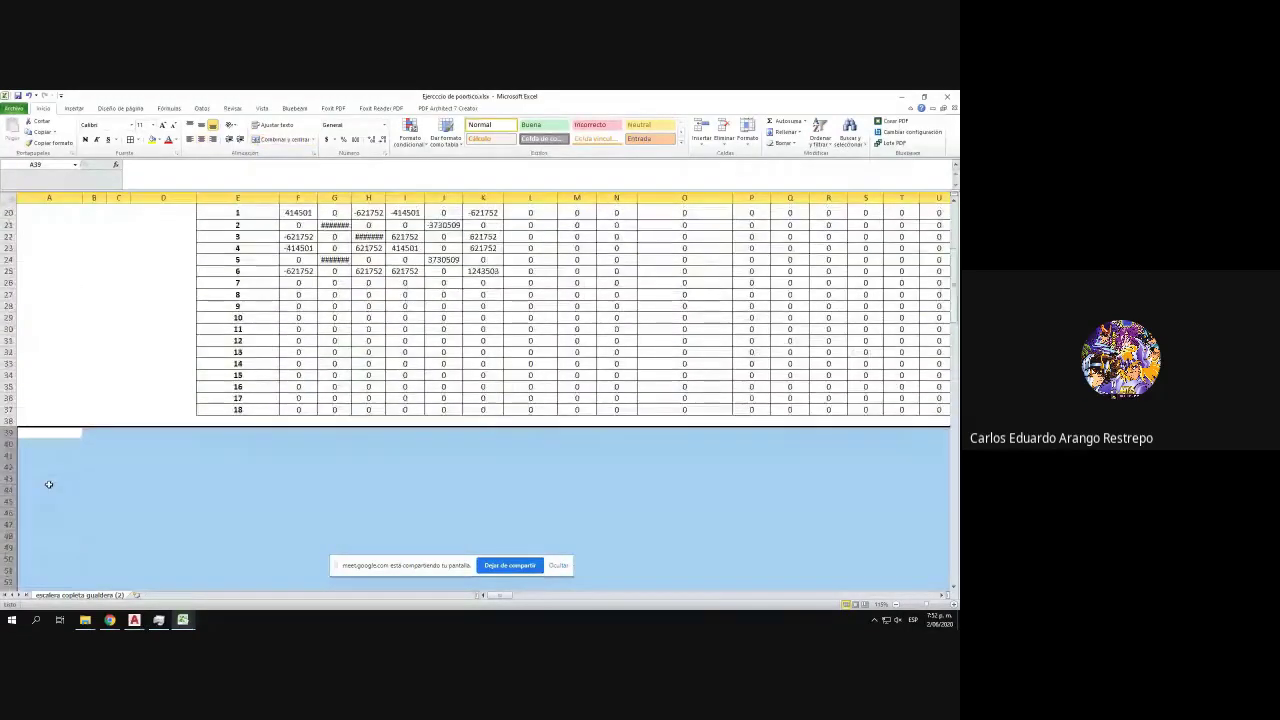
- Examine the force, moment and shear, and reinforcement design tables and the moment chart beyond element 1's stiffness matrices
{"action": "scroll", "coordinate": [49, 484], "scroll_direction": "up", "scroll_amount": 4}
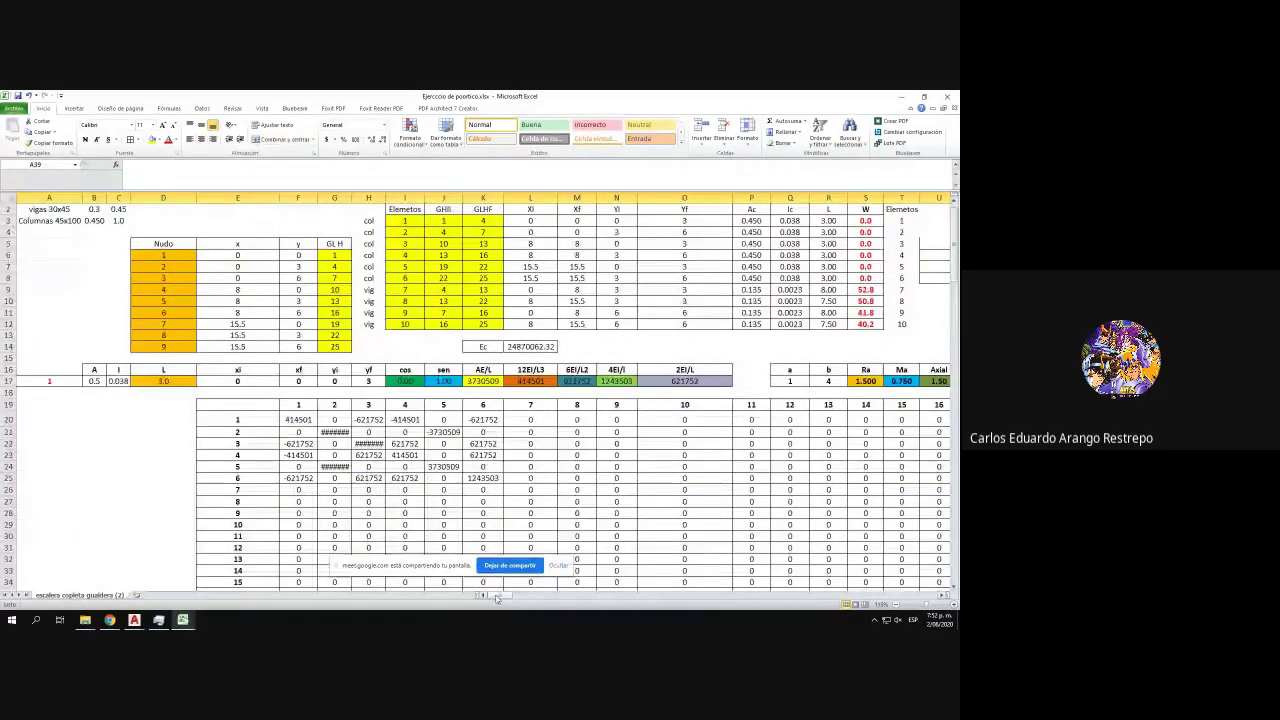
{"action": "left_click_drag", "start_coordinate": [497, 597], "coordinate": [527, 598]}
{"action": "scroll", "coordinate": [401, 381], "scroll_direction": "down", "scroll_amount": 1}
{"action": "scroll", "coordinate": [400, 381], "scroll_direction": "down", "scroll_amount": 2}
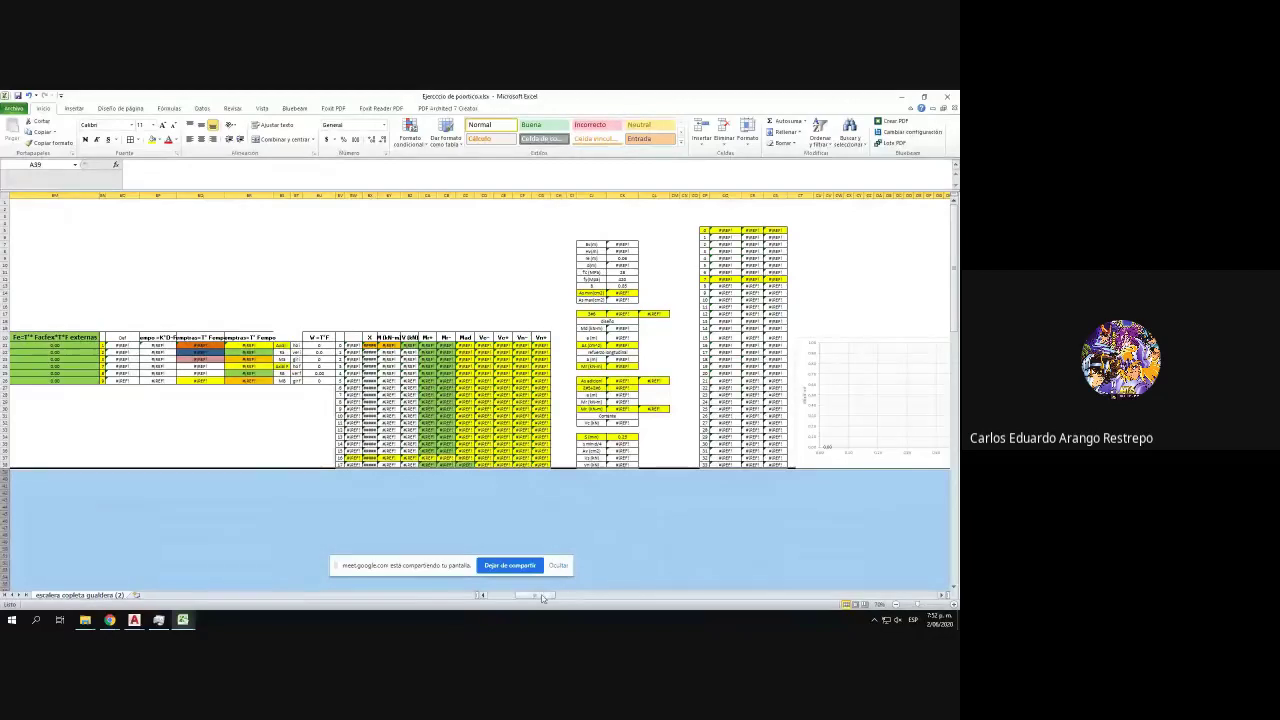
{"action": "mouse_move", "coordinate": [543, 598]}
{"action": "left_mouse_down"}
{"action": "mouse_move", "coordinate": [478, 595]}
{"action": "mouse_move", "coordinate": [545, 597]}
{"action": "left_mouse_up"}
{"action": "scroll", "coordinate": [77, 340], "scroll_direction": "up", "scroll_amount": 3}
{"action": "scroll", "coordinate": [77, 340], "scroll_direction": "up", "scroll_amount": 1}
{"action": "scroll", "coordinate": [140, 371], "scroll_direction": "up", "scroll_amount": 5}
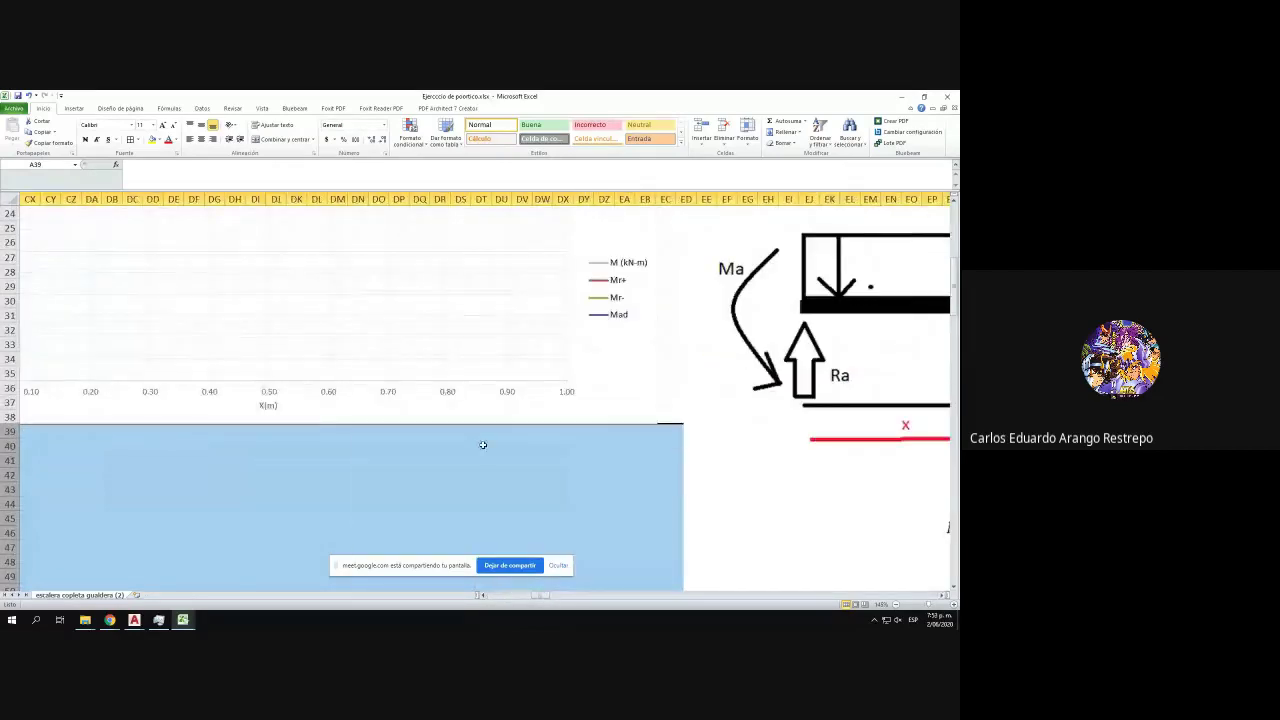
{"action": "scroll", "coordinate": [476, 440], "scroll_direction": "down", "scroll_amount": 4}
{"action": "scroll", "coordinate": [235, 388], "scroll_direction": "up", "scroll_amount": 5}
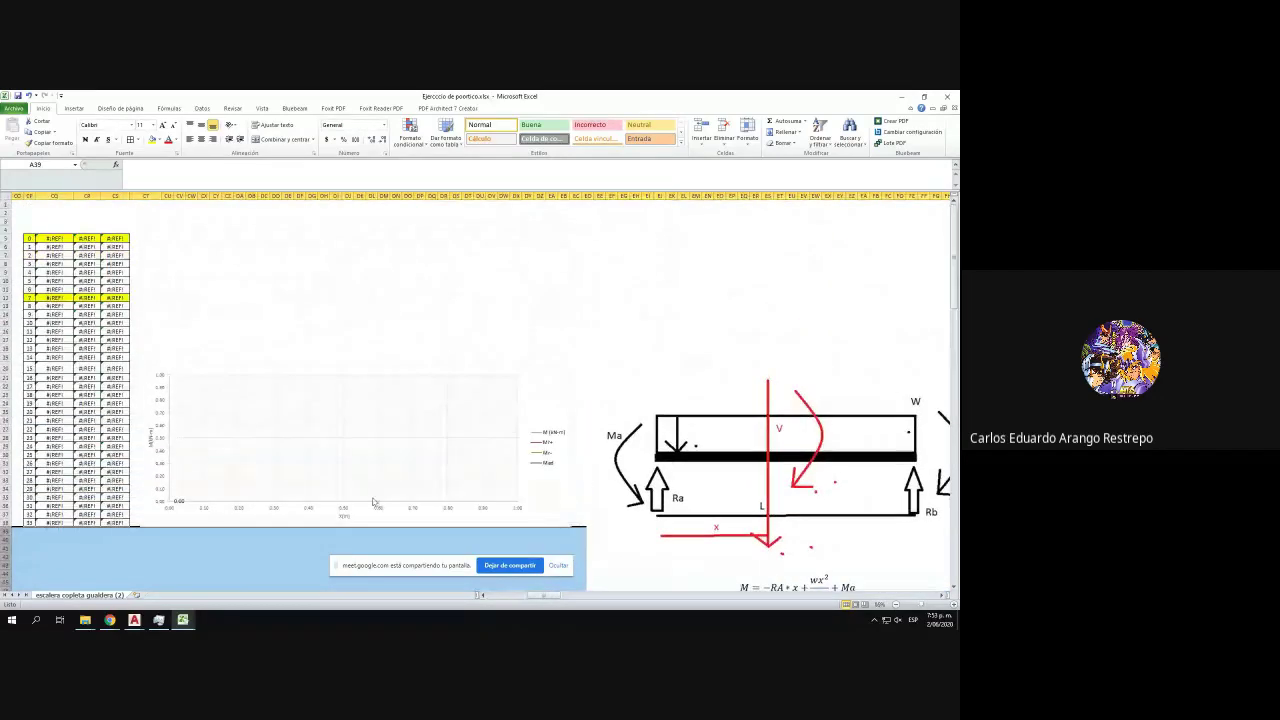
{"action": "left_click_drag", "start_coordinate": [556, 600], "coordinate": [548, 600]}
{"action": "scroll", "coordinate": [357, 357], "scroll_direction": "down", "scroll_amount": 1}
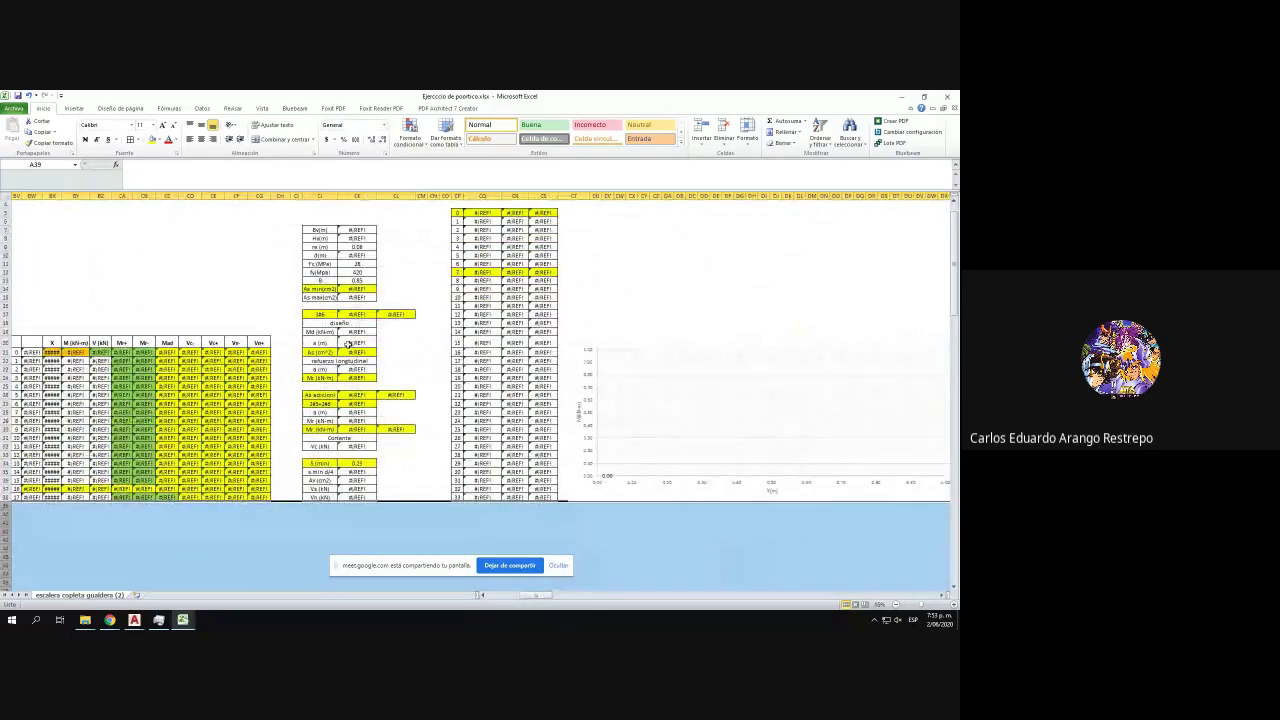
{"action": "left_click_drag", "start_coordinate": [536, 597], "coordinate": [534, 597]}
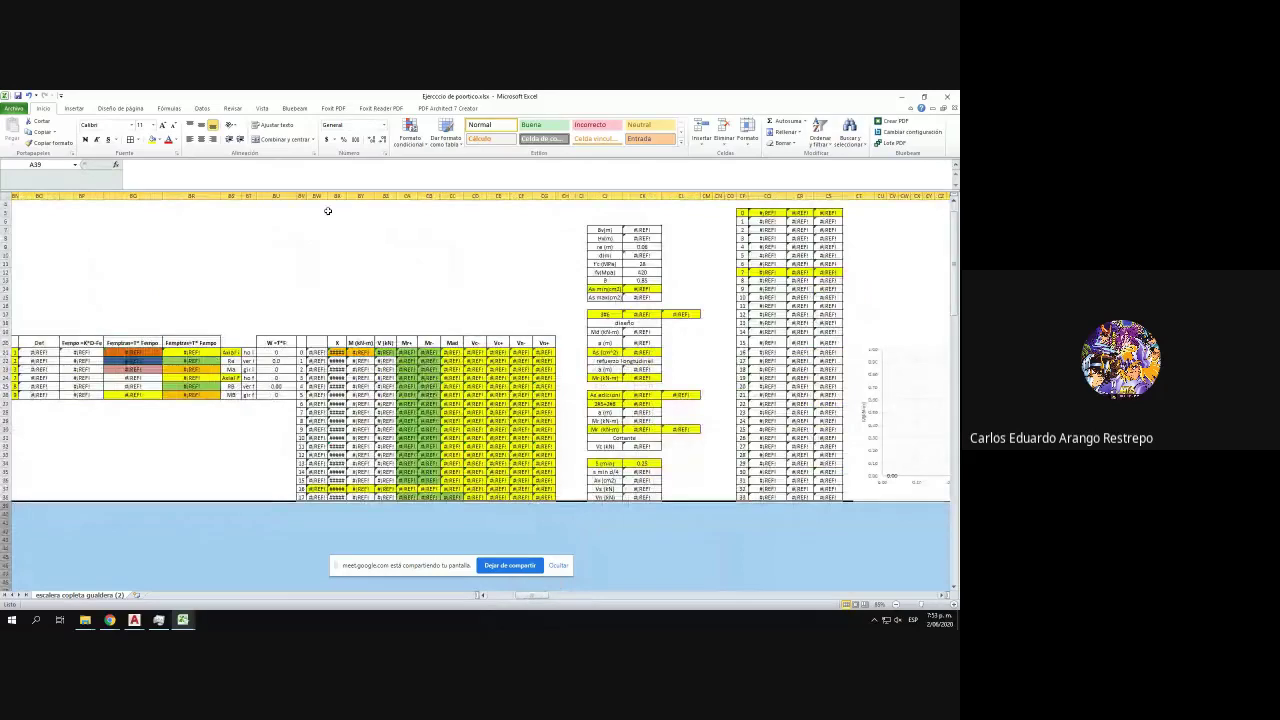
- Delete the columns of the X, moment, shear and resistance table together with its numbering column
{"action": "left_click_drag", "start_coordinate": [316, 195], "coordinate": [541, 200]}
{"action": "key", "text": "ctrl+minus"}
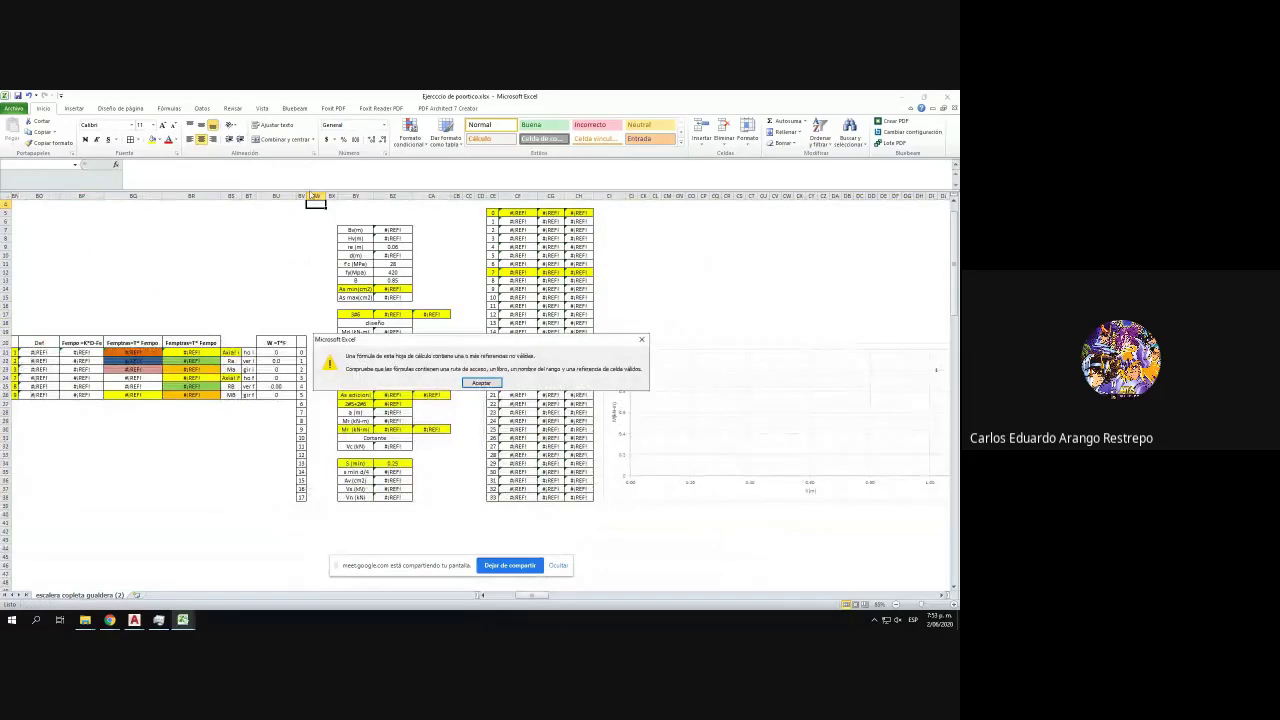
{"action": "left_click", "coordinate": [481, 383]}
{"action": "left_click", "coordinate": [301, 195]}
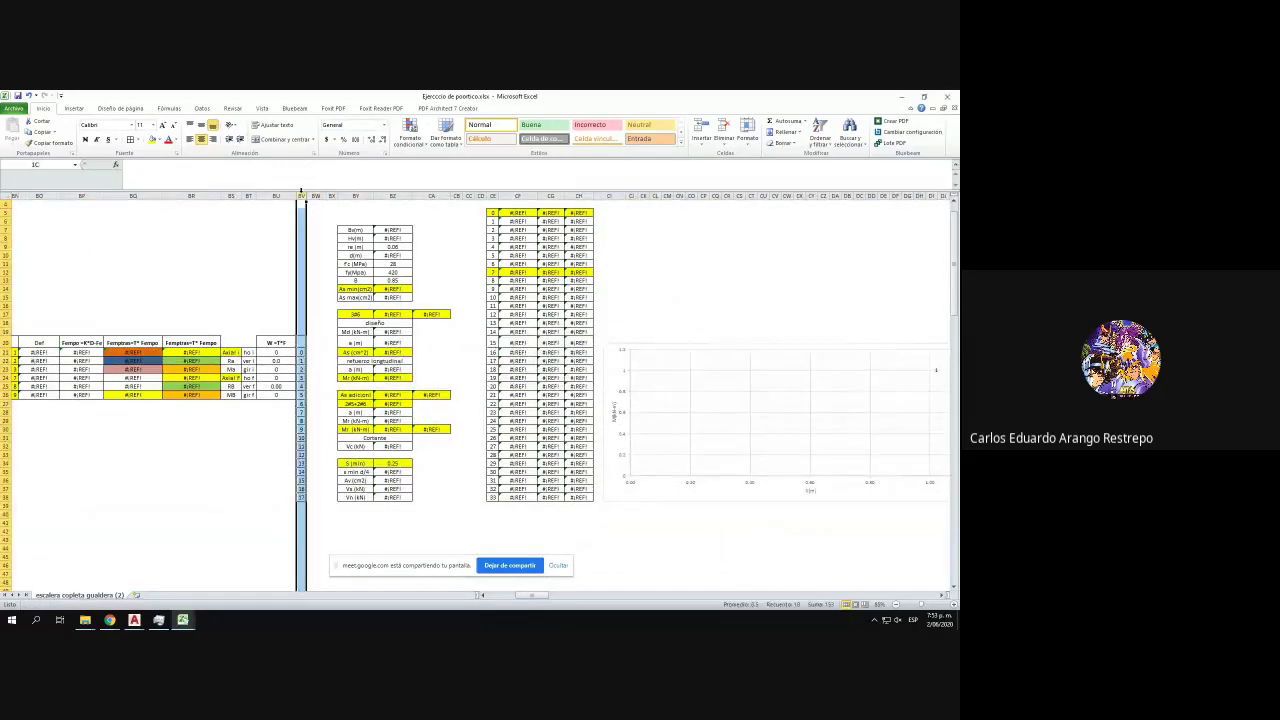
{"action": "key", "text": "ctrl+minus"}
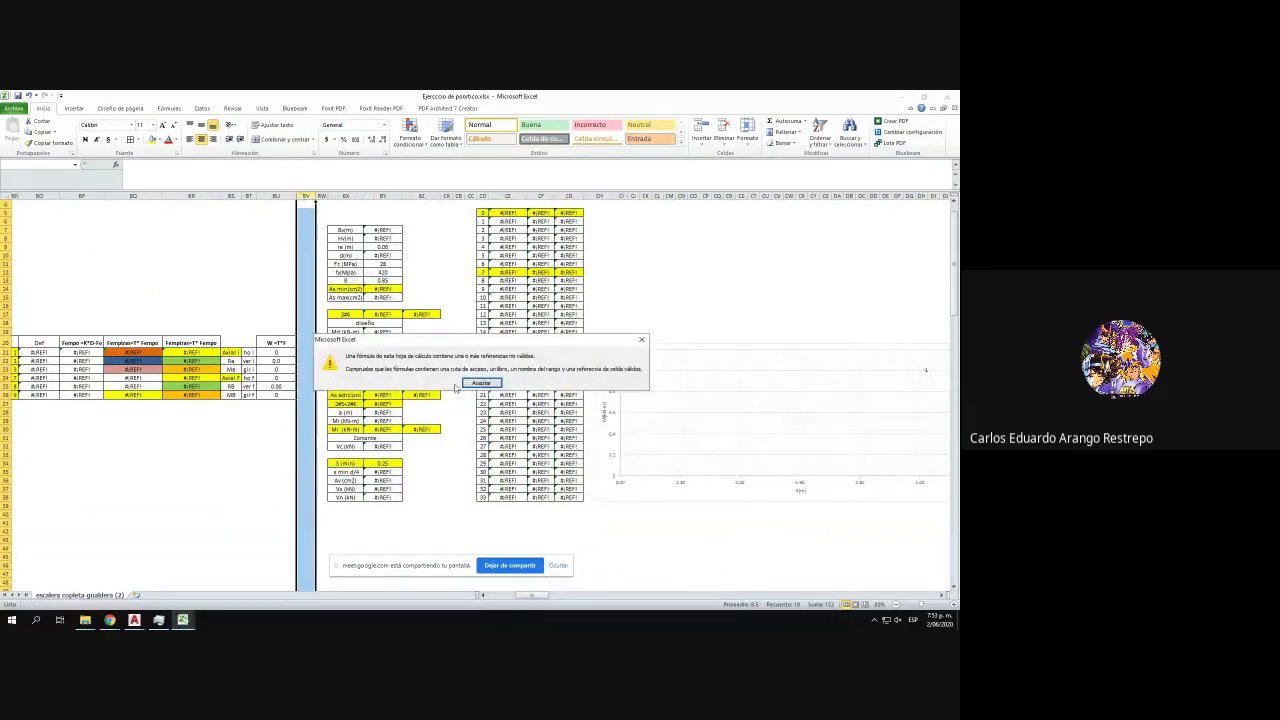
{"action": "key", "text": "Return"}
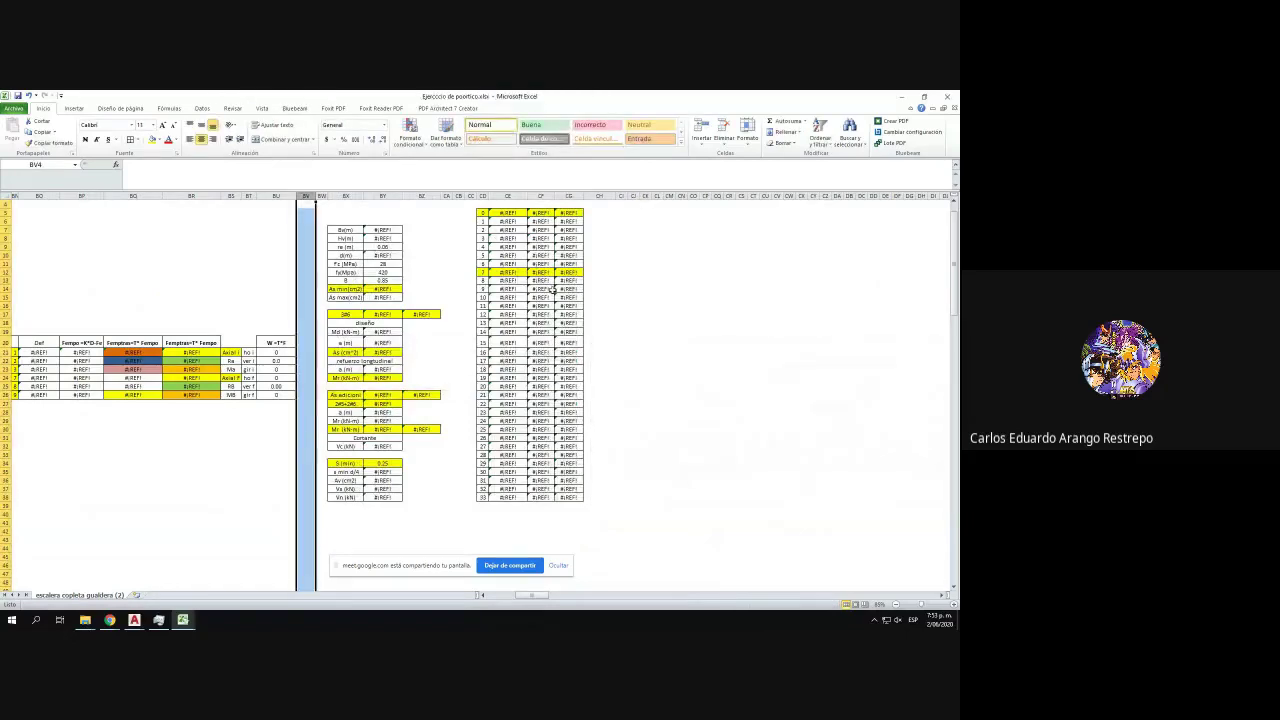
- Delete the columns holding the 0 to 33 numbered table beside the reinforcement design calculations
{"action": "left_click_drag", "start_coordinate": [483, 196], "coordinate": [604, 207]}
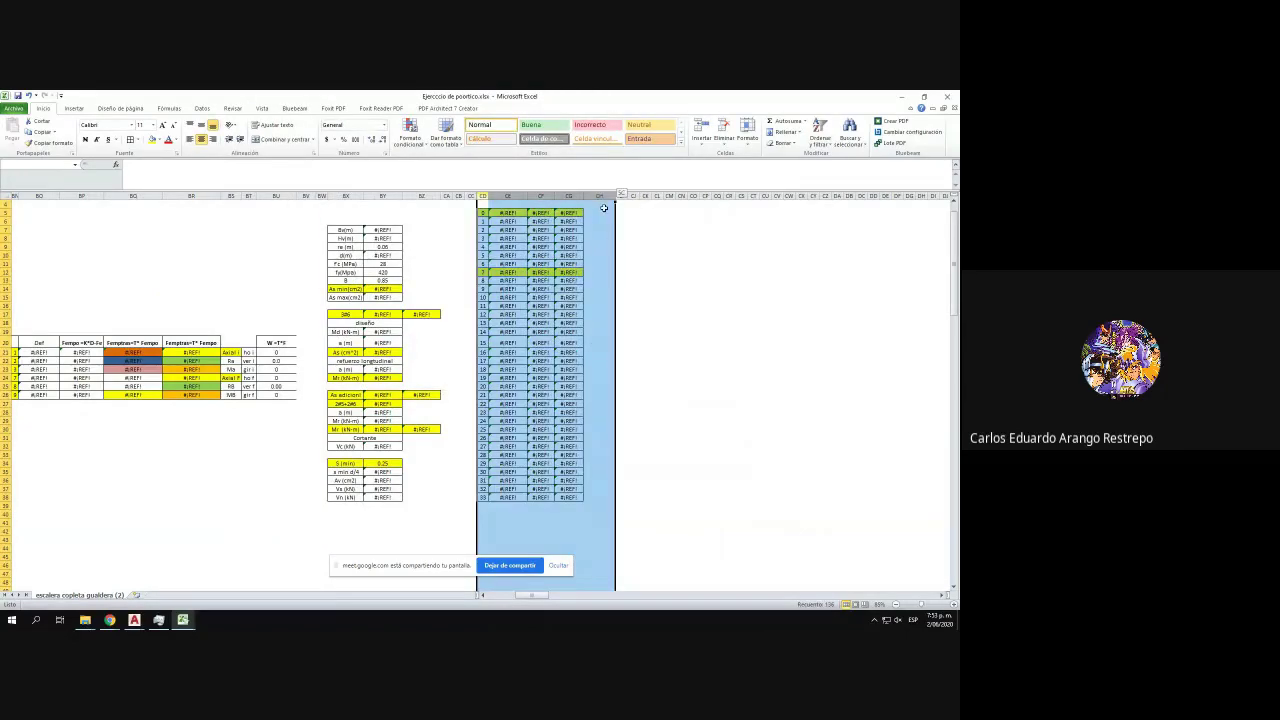
{"action": "key", "text": "ctrl+minus"}
{"action": "left_click", "coordinate": [734, 354]}
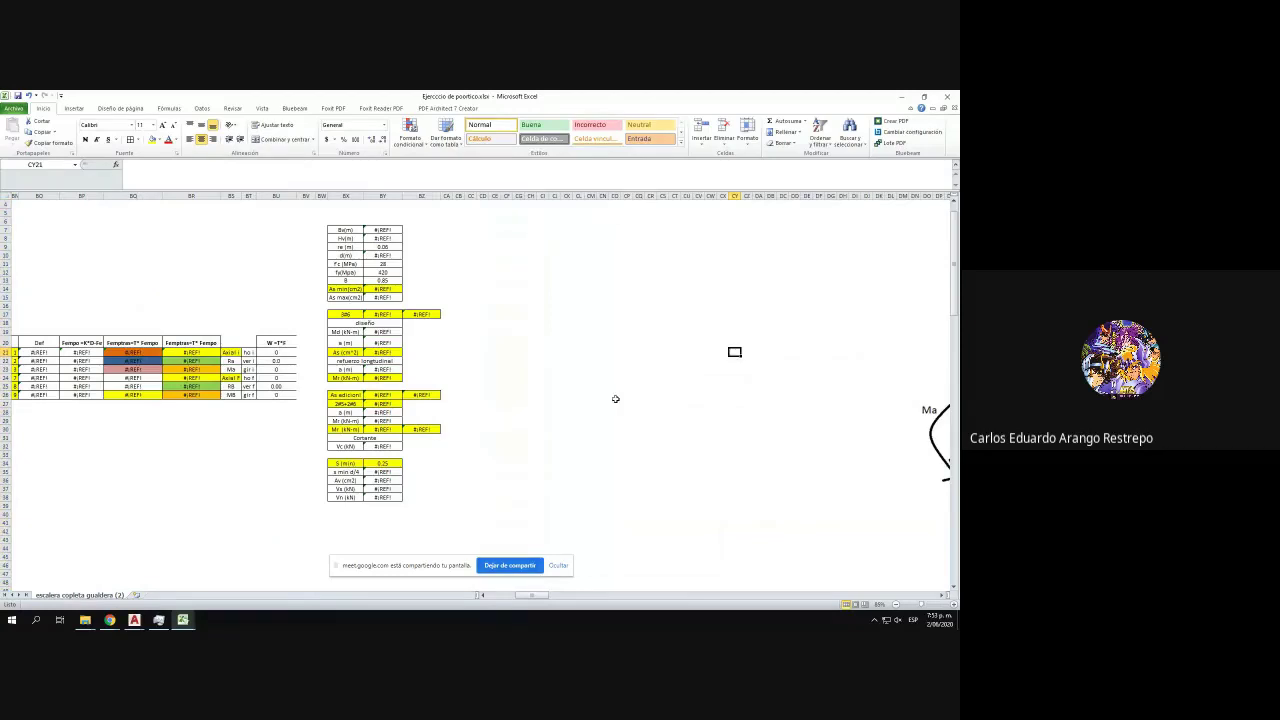
- Clear the contents of the shear, additional reinforcement and longitudinal reinforcement blocks in the design table
{"action": "left_click", "coordinate": [306, 463]}
{"action": "left_click_drag", "start_coordinate": [306, 463], "coordinate": [446, 498]}
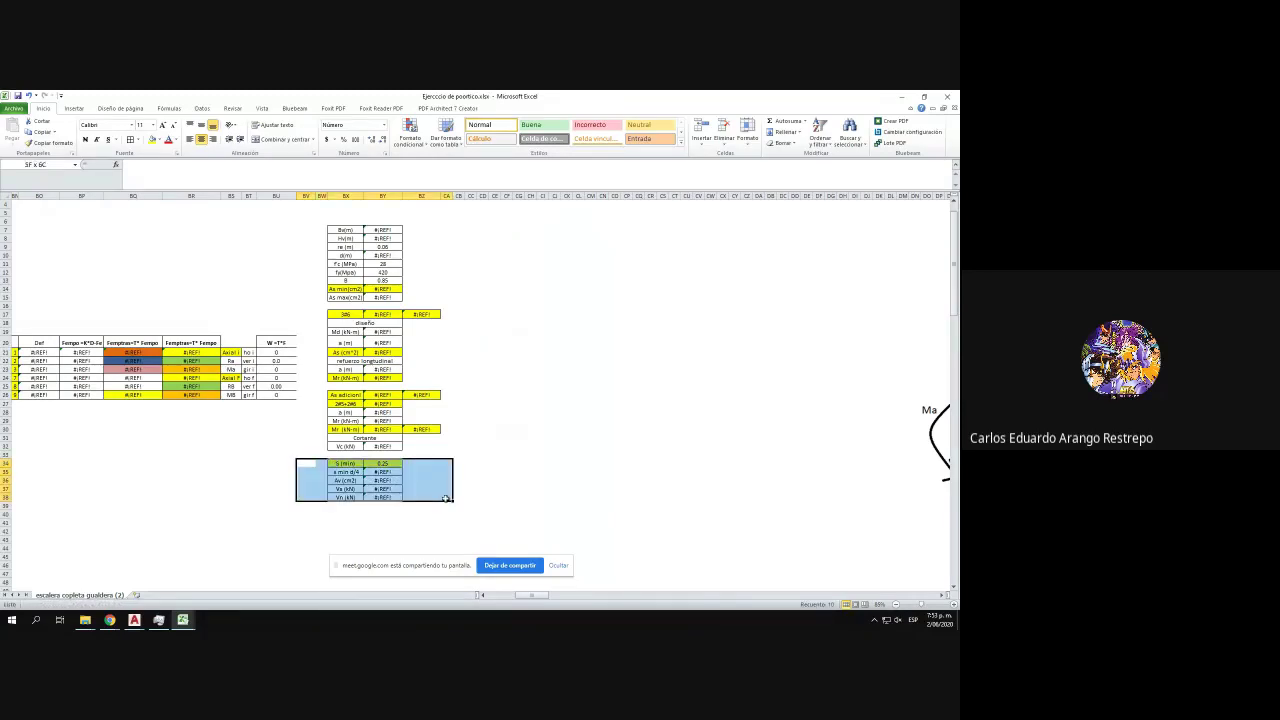
{"action": "key", "text": "Delete"}
{"action": "left_click_drag", "start_coordinate": [334, 388], "coordinate": [432, 454]}
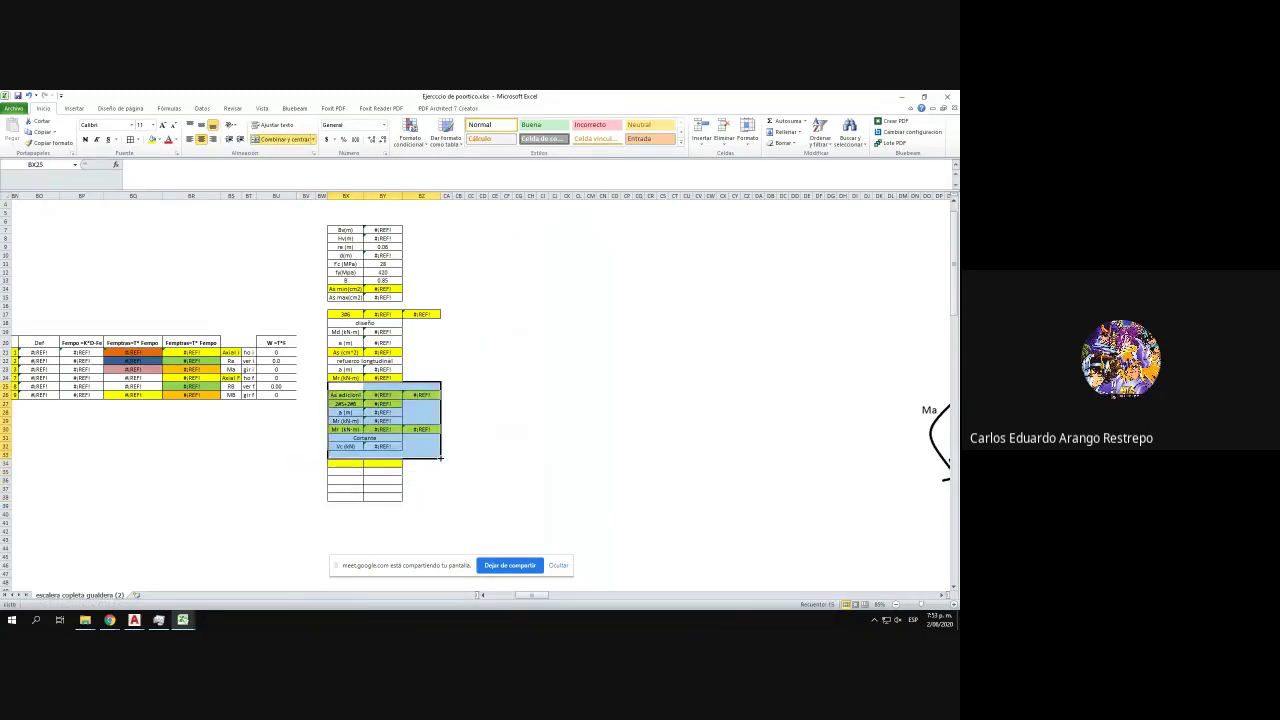
{"action": "key", "text": "Delete"}
{"action": "left_click_drag", "start_coordinate": [342, 314], "coordinate": [446, 402]}
{"action": "key", "text": "Delete"}
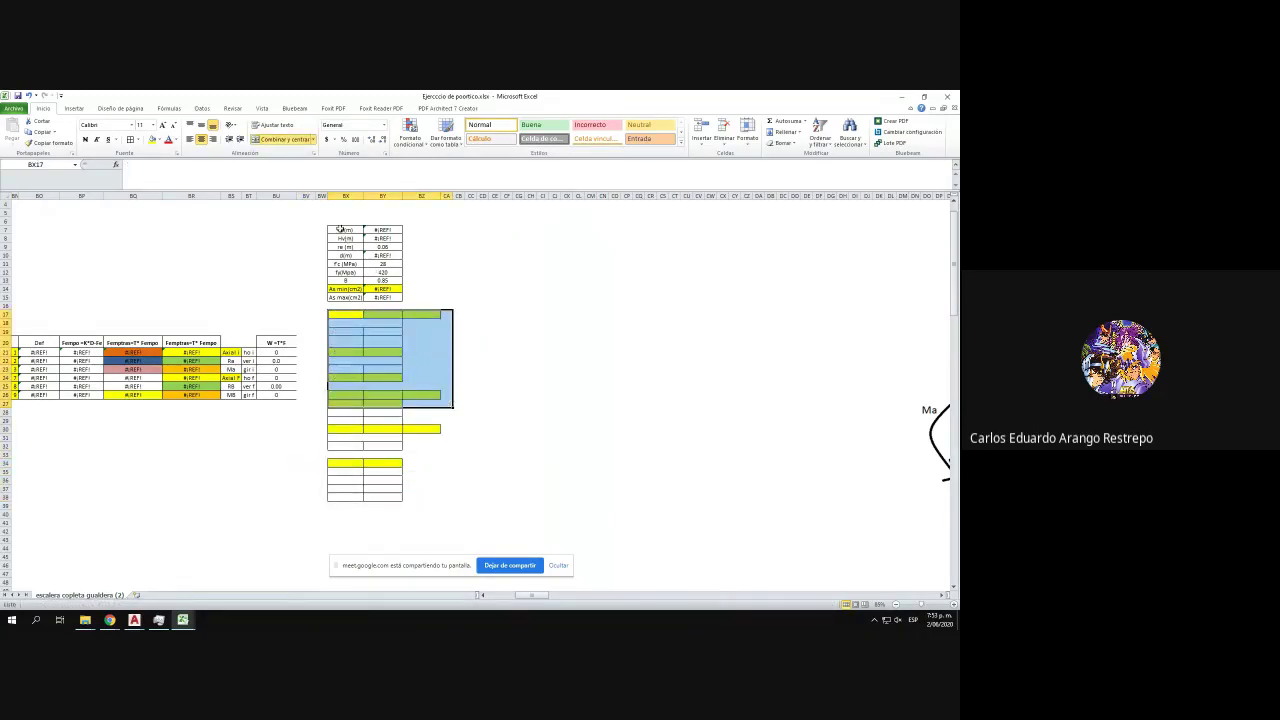
{"action": "left_click_drag", "start_coordinate": [340, 229], "coordinate": [443, 312]}
{"action": "left_click", "coordinate": [443, 312]}
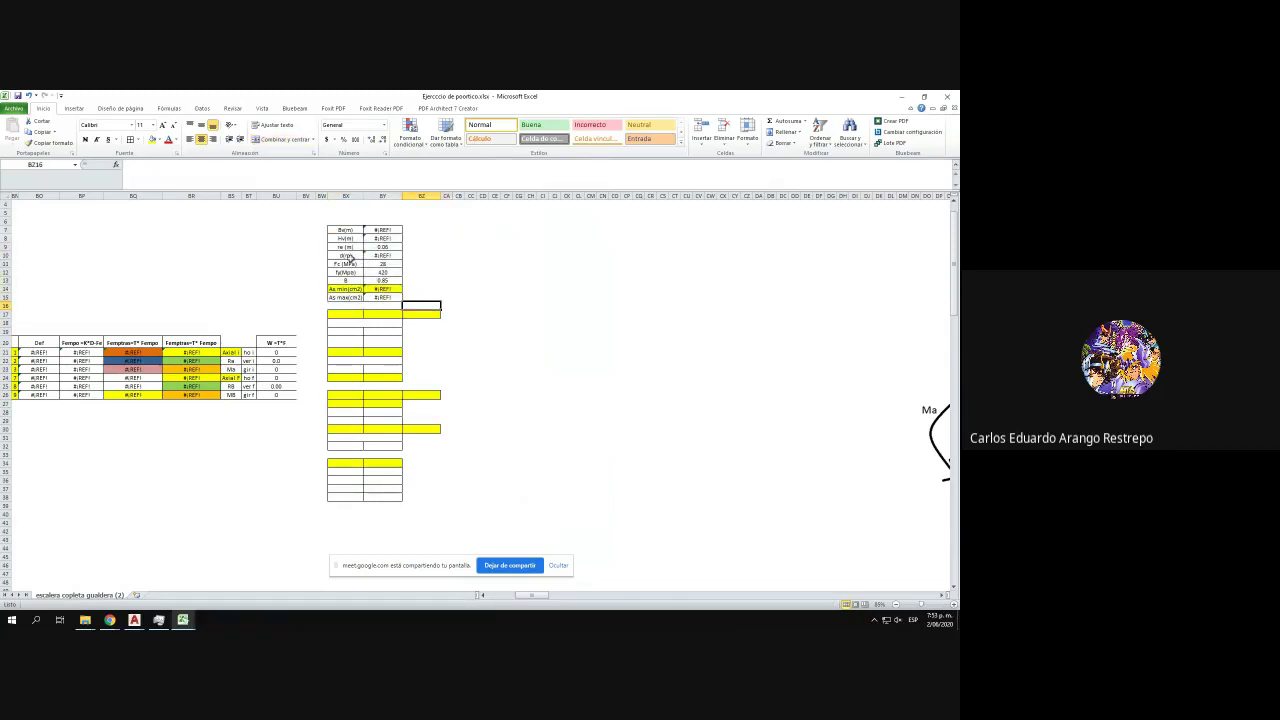
- Move the f'c (MPa) label and its value 28 to K13:L13, and delete the design table columns BX:BZ
{"action": "left_click_drag", "start_coordinate": [340, 263], "coordinate": [142, 284]}
{"action": "left_click_drag", "start_coordinate": [506, 595], "coordinate": [528, 595]}
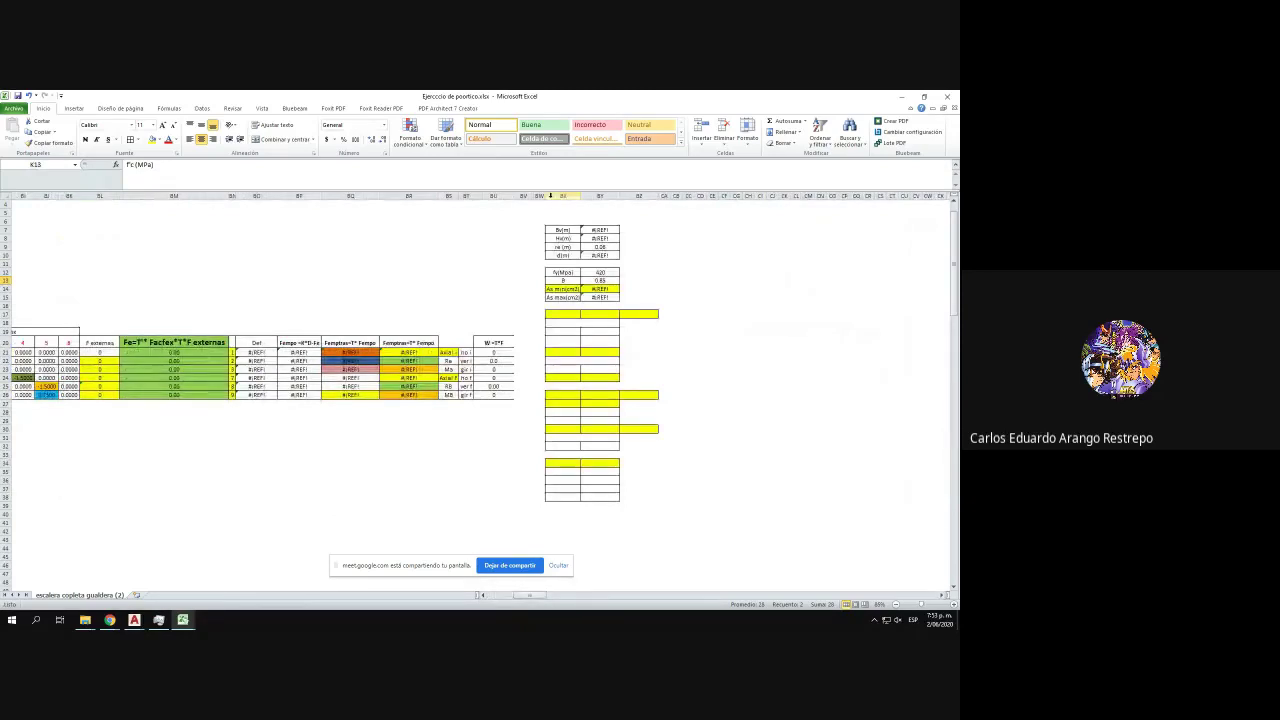
{"action": "left_click_drag", "start_coordinate": [550, 196], "coordinate": [650, 196]}
{"action": "key", "text": "ctrl+minus"}
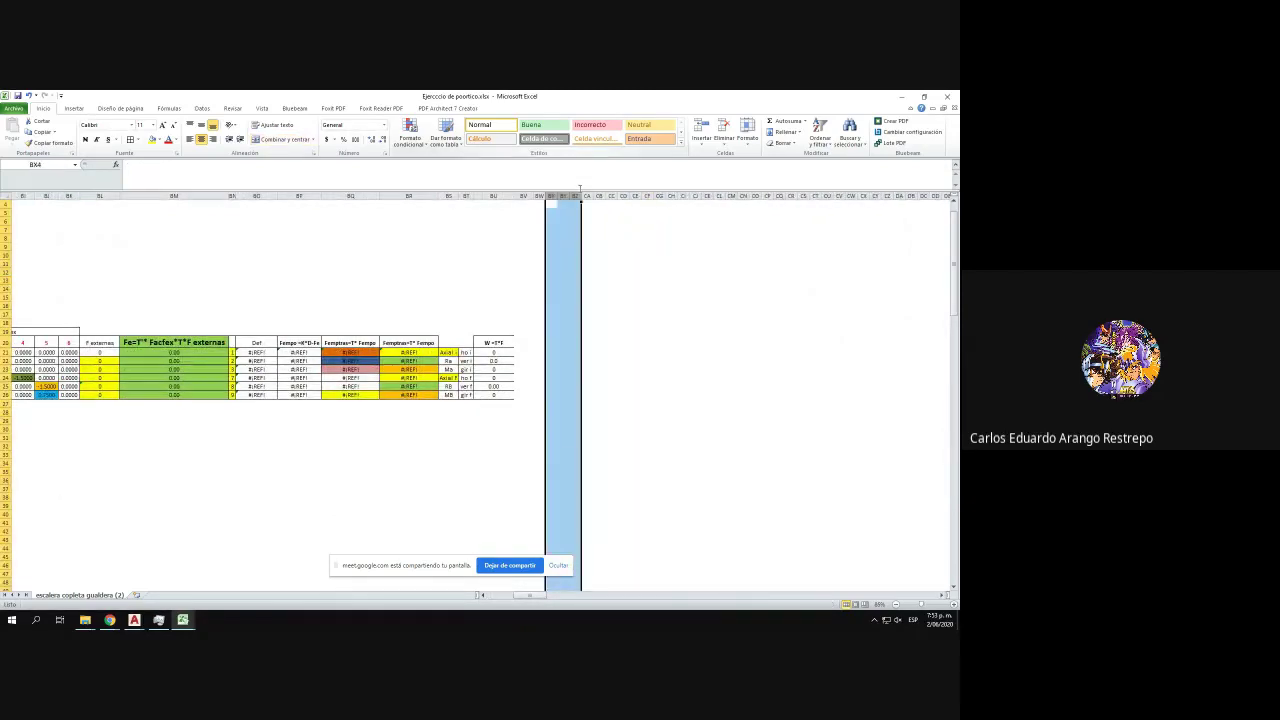
- Inspect the SUMAR.SI formulas in the Def column at BO21 and BO25
{"action": "left_click_drag", "start_coordinate": [535, 598], "coordinate": [527, 596]}
{"action": "scroll", "coordinate": [448, 370], "scroll_direction": "up", "scroll_amount": 5}
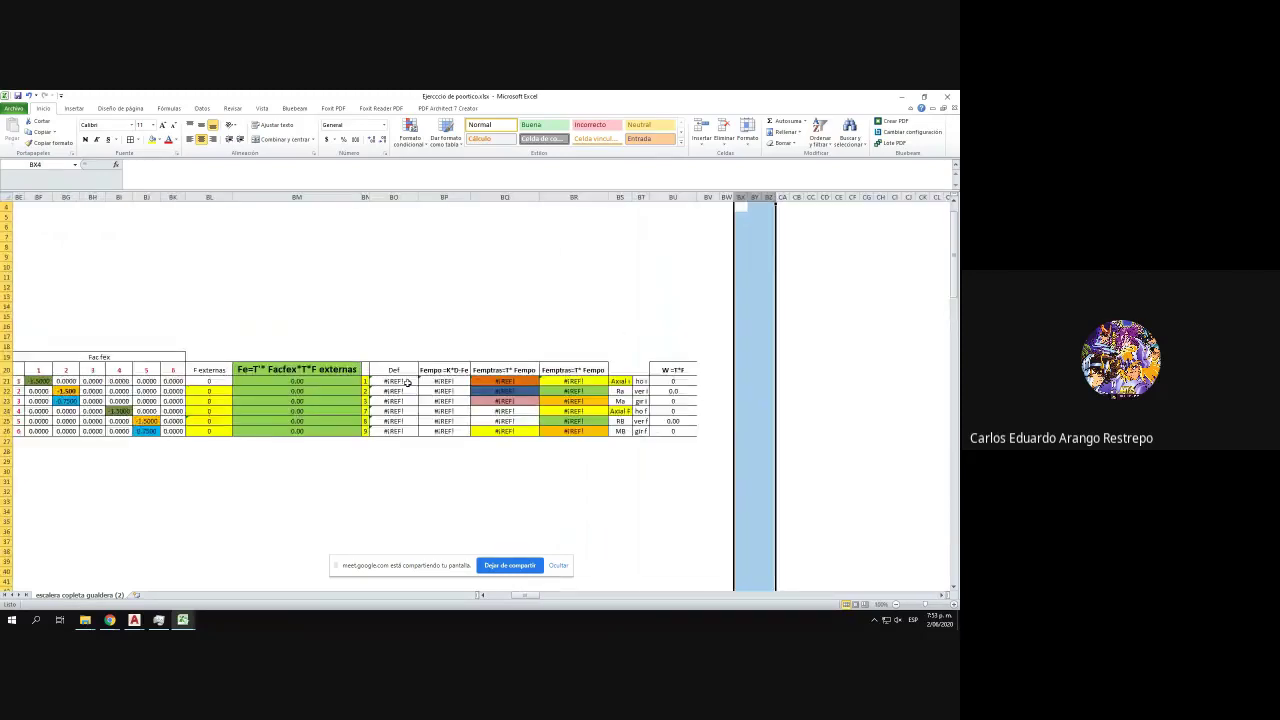
{"action": "left_click", "coordinate": [349, 438]}
{"action": "left_click", "coordinate": [278, 176]}
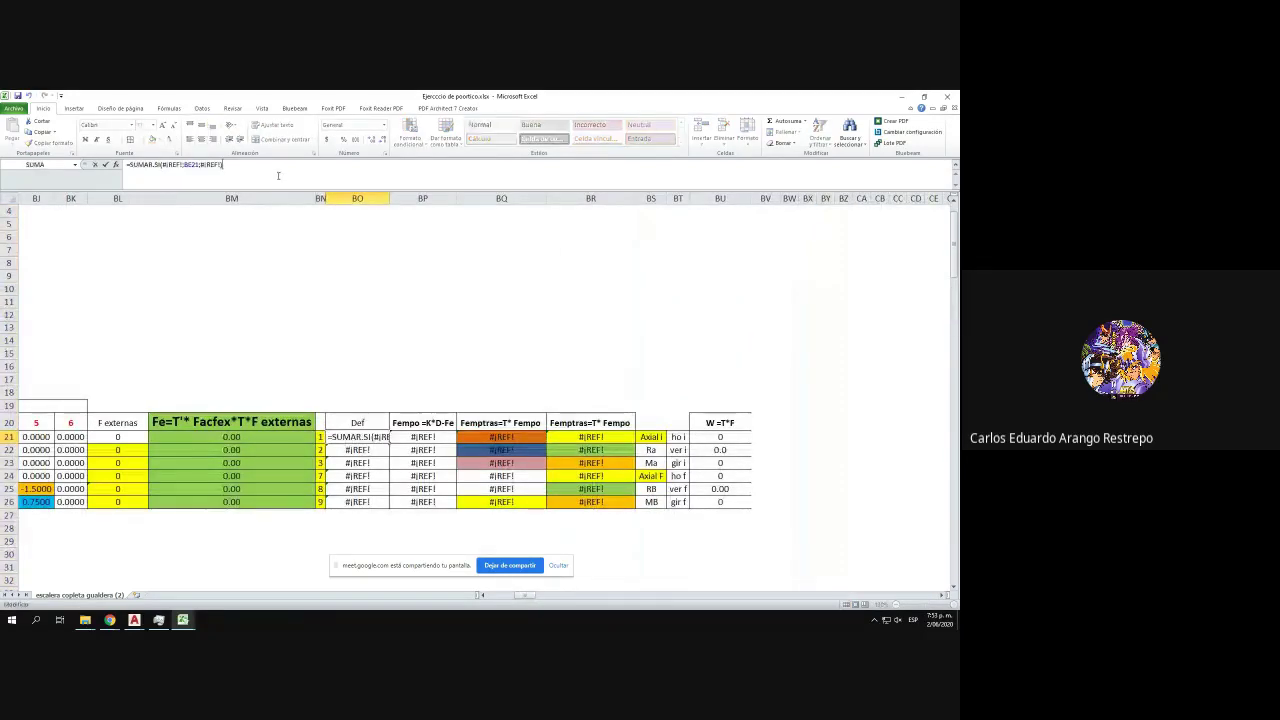
{"action": "key", "text": "Escape"}
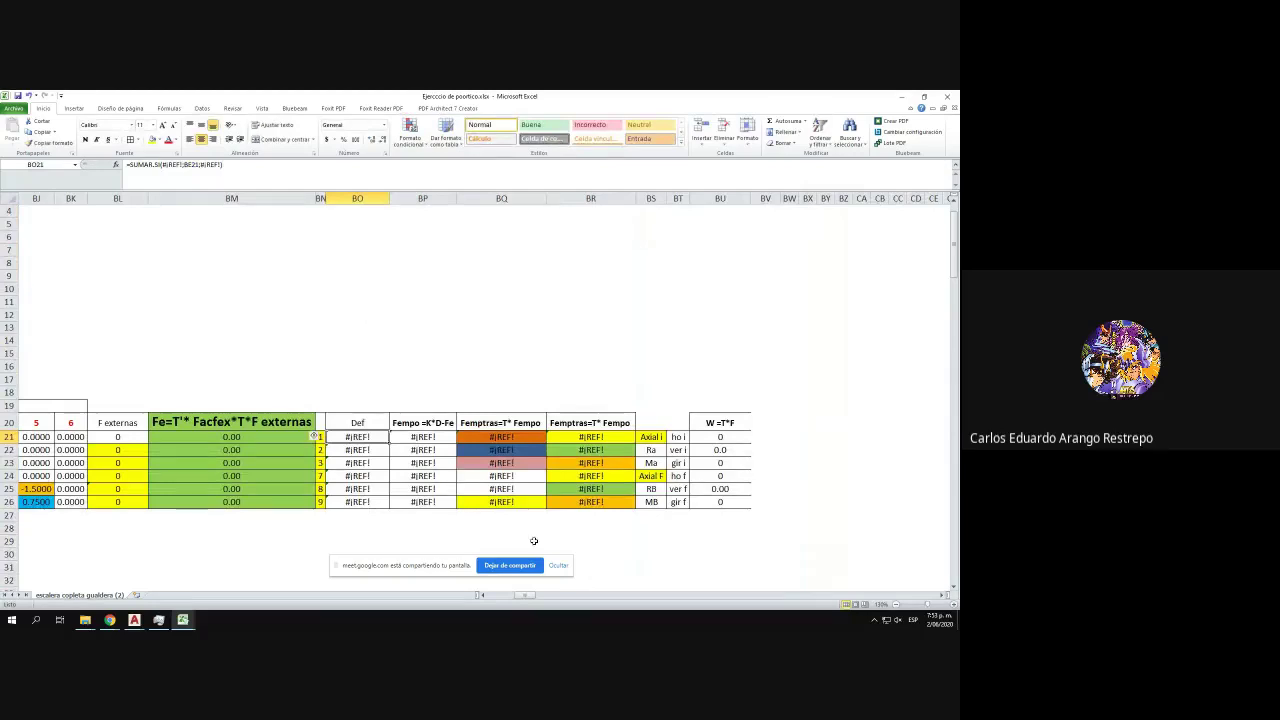
{"action": "left_click", "coordinate": [349, 488]}
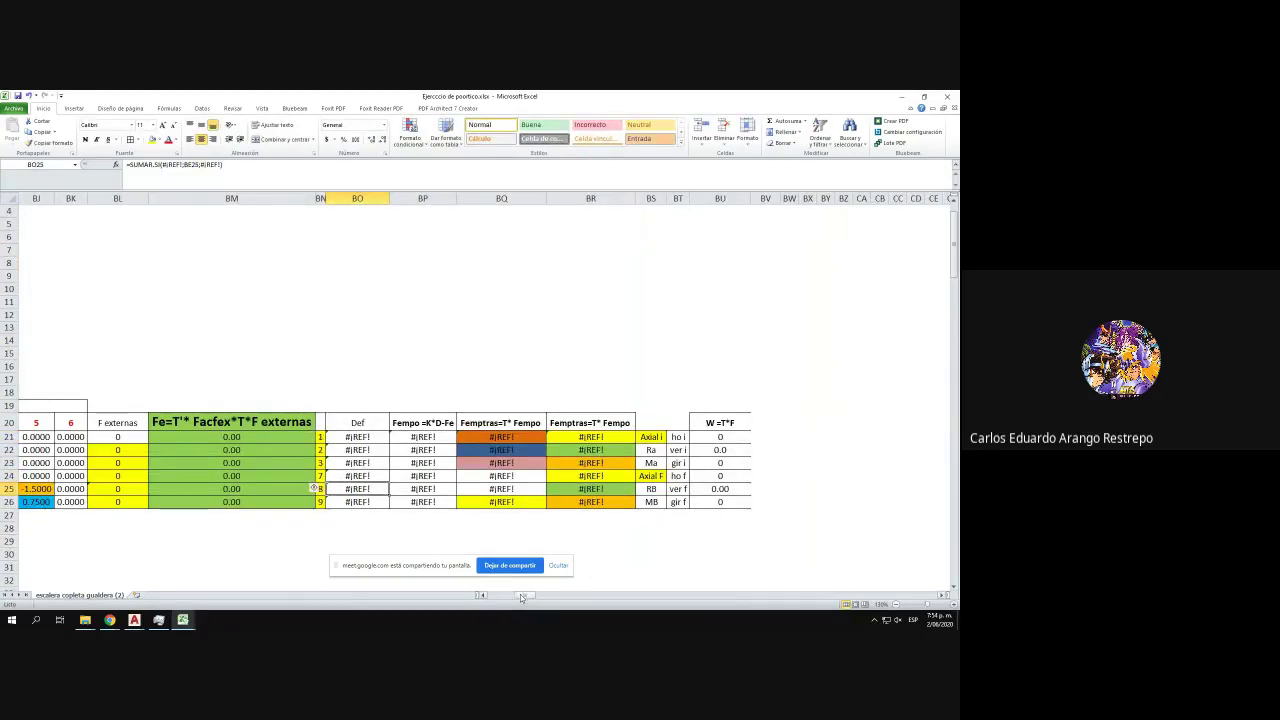
- Extend the ranges of element 1's area formula in B17 to $I$3:$I$12 and $P$3:$P$12
{"action": "left_click_drag", "start_coordinate": [521, 597], "coordinate": [493, 602]}
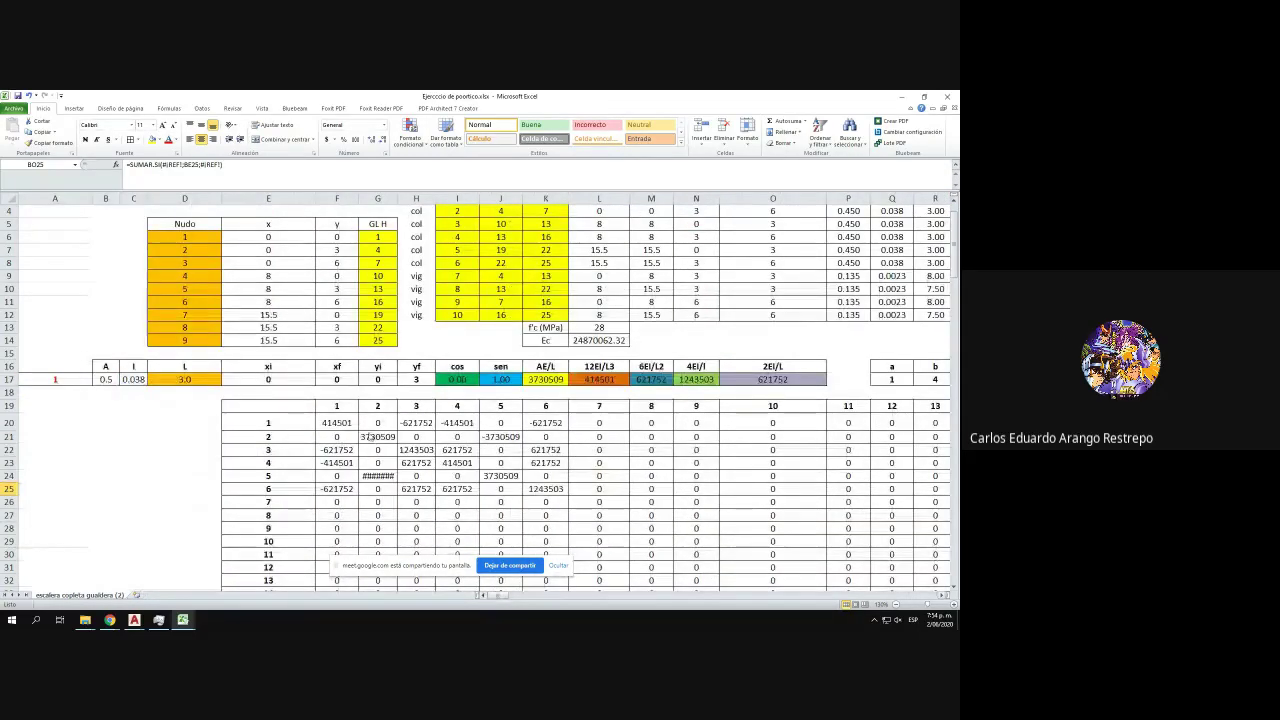
{"action": "scroll", "coordinate": [229, 385], "scroll_direction": "up", "scroll_amount": 1}
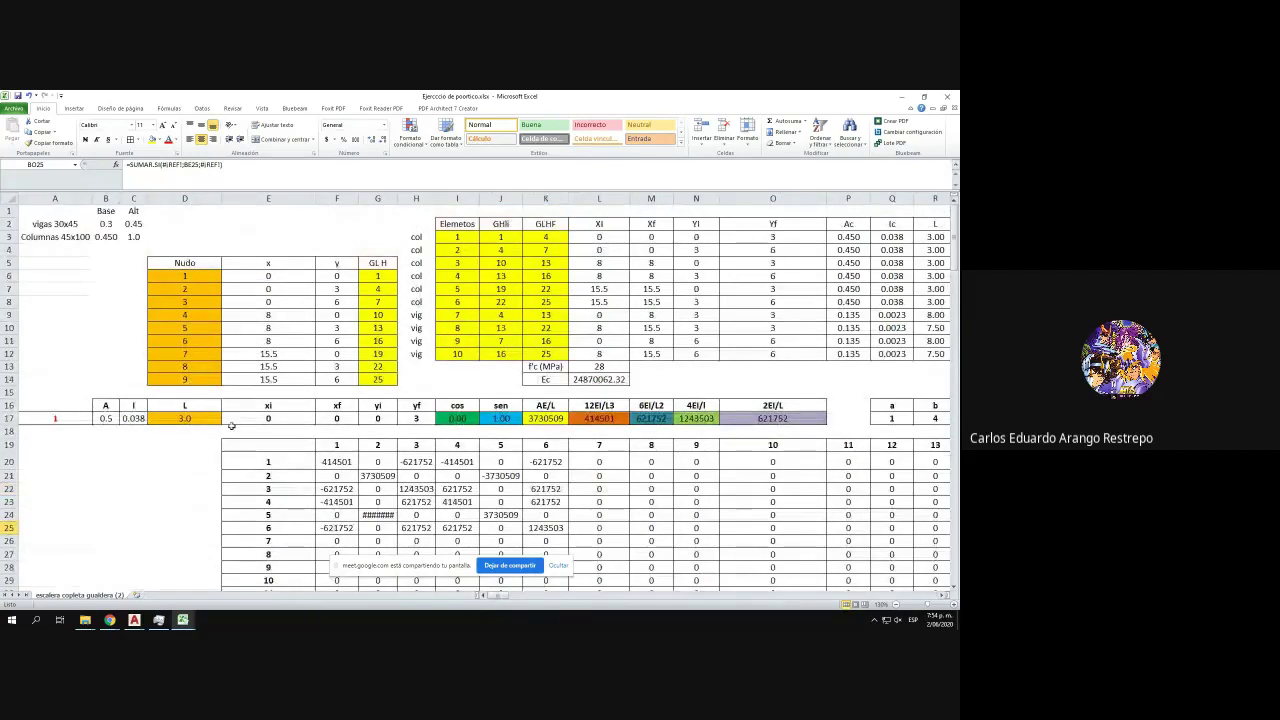
{"action": "left_click", "coordinate": [109, 418]}
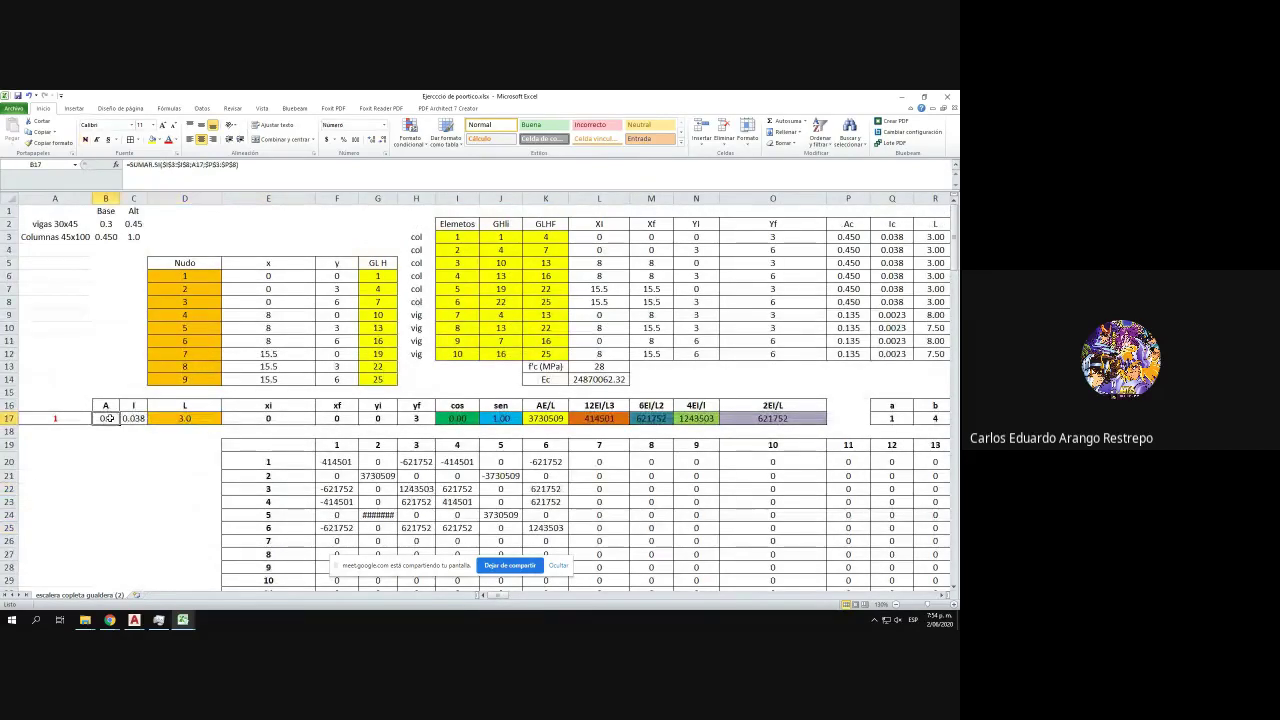
{"action": "left_click", "coordinate": [220, 181]}
{"action": "left_click_drag", "start_coordinate": [479, 308], "coordinate": [484, 354]}
{"action": "left_click_drag", "start_coordinate": [494, 598], "coordinate": [497, 600]}
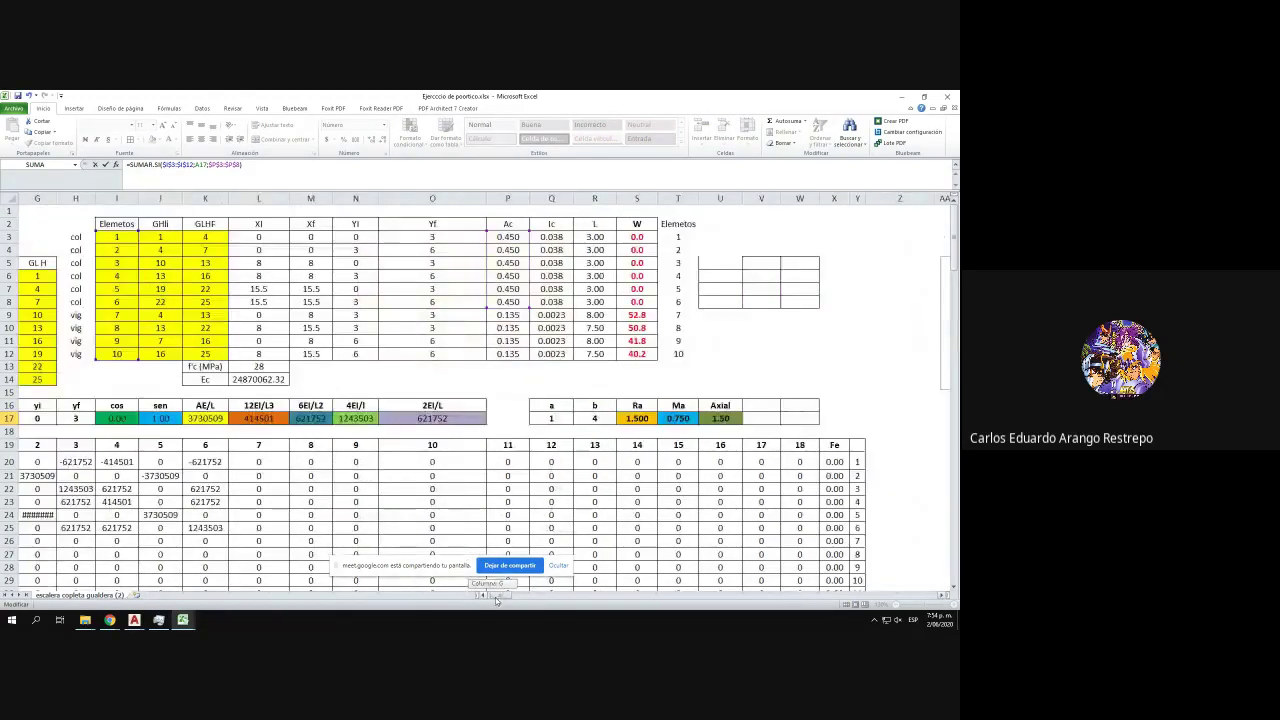
{"action": "left_click_drag", "start_coordinate": [525, 311], "coordinate": [526, 357]}
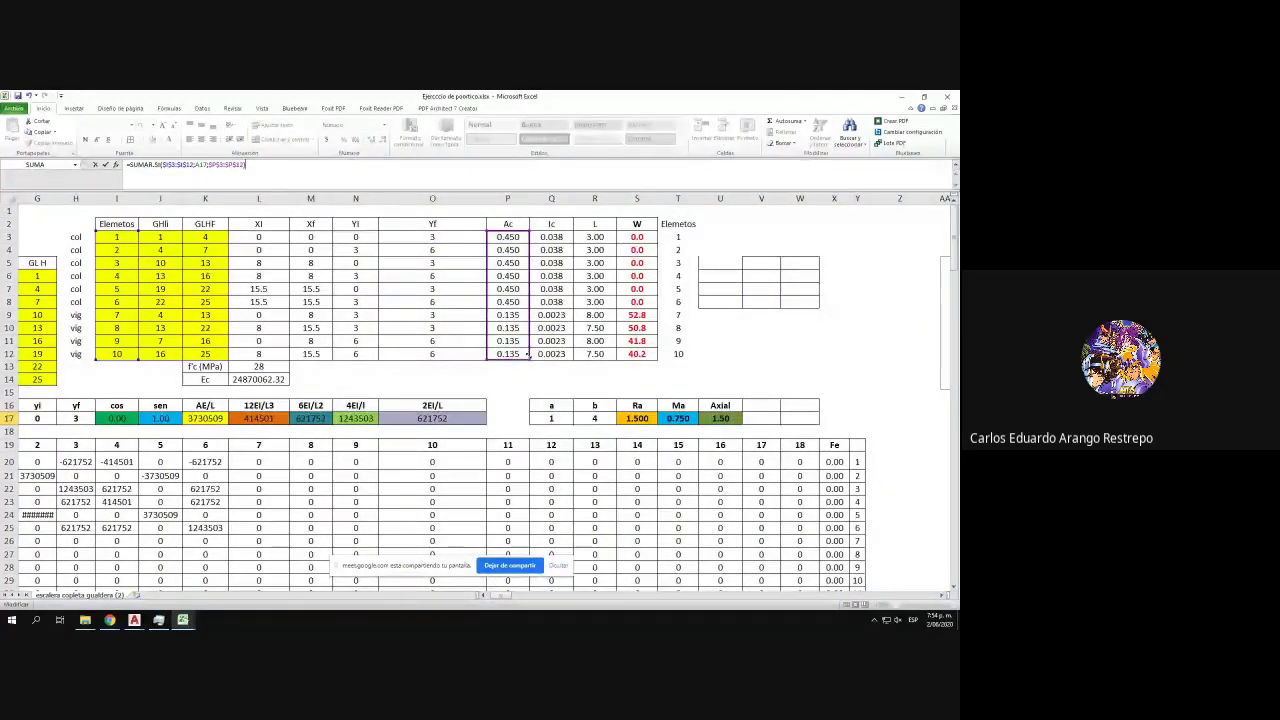
{"action": "left_click_drag", "start_coordinate": [507, 596], "coordinate": [501, 596]}
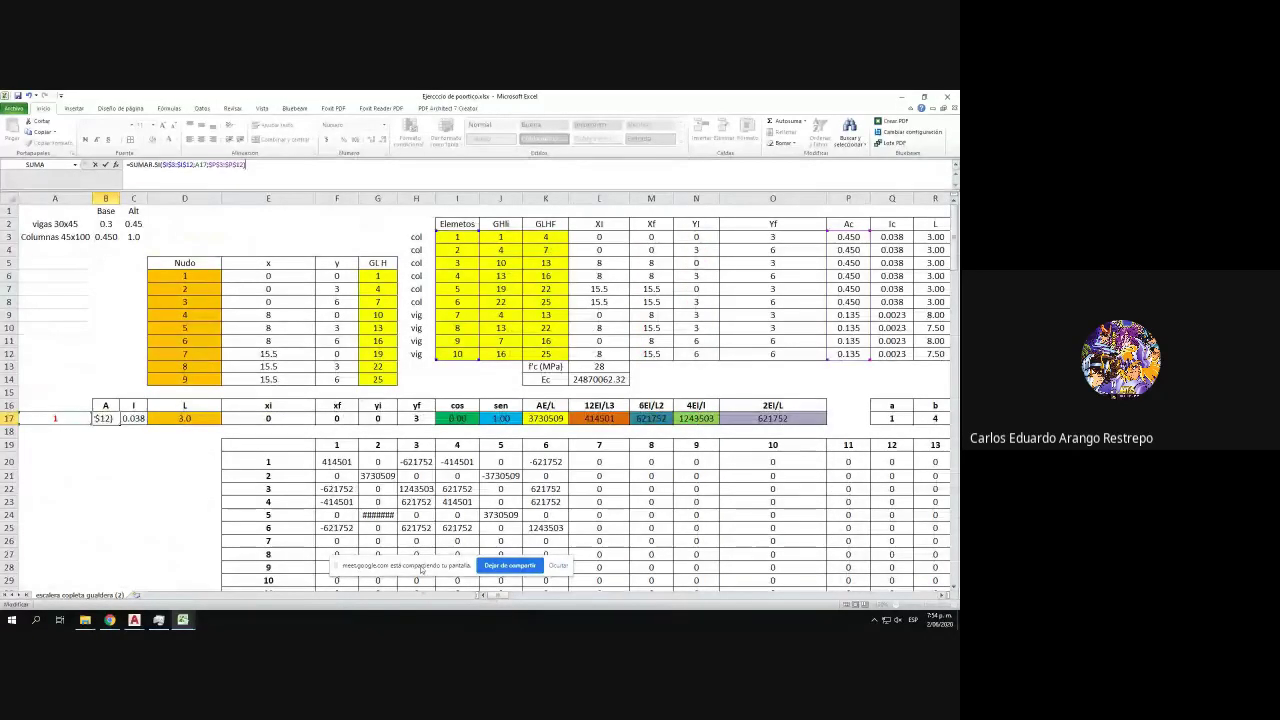
- Finish the area formula in B17 and extend the inertia formula in C17 to the ranges $I$3:$I$12 and $Q$3:$Q$12
{"action": "key", "text": "Return"}
{"action": "left_click", "coordinate": [128, 418]}
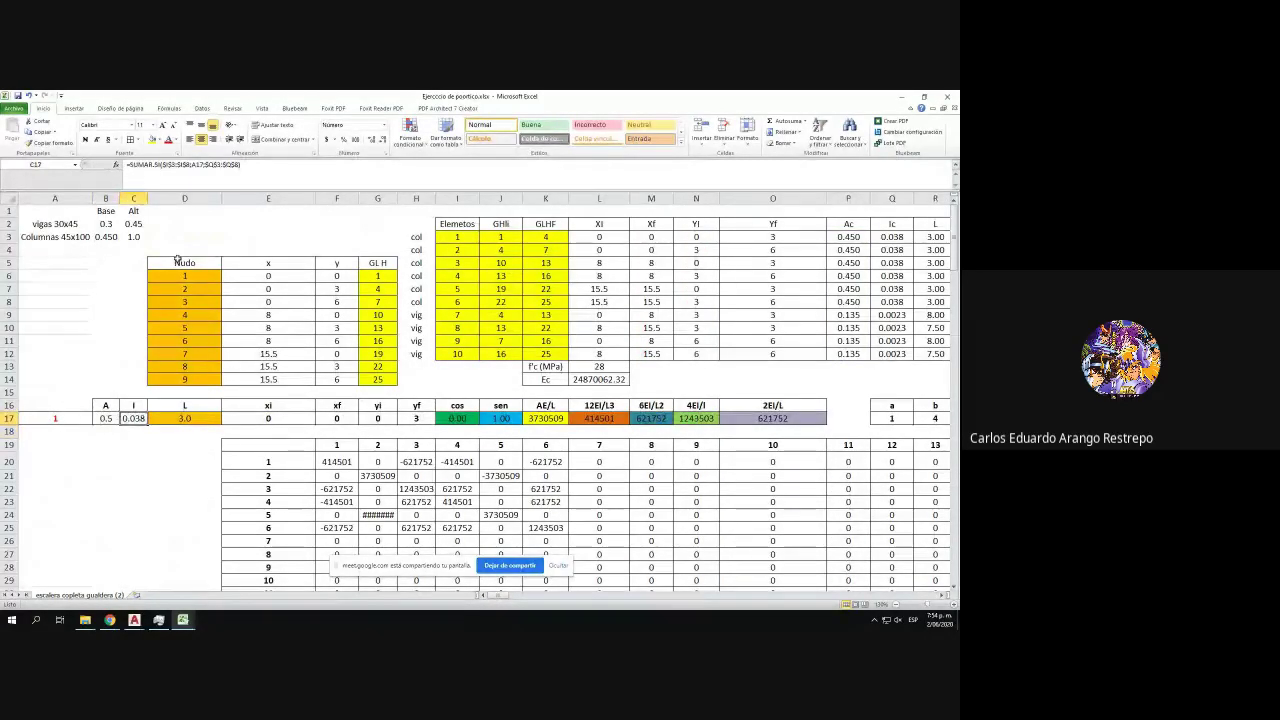
{"action": "left_click", "coordinate": [268, 166]}
{"action": "left_click_drag", "start_coordinate": [481, 308], "coordinate": [481, 359]}
{"action": "left_click_drag", "start_coordinate": [503, 597], "coordinate": [508, 597]}
{"action": "left_click_drag", "start_coordinate": [495, 311], "coordinate": [495, 359]}
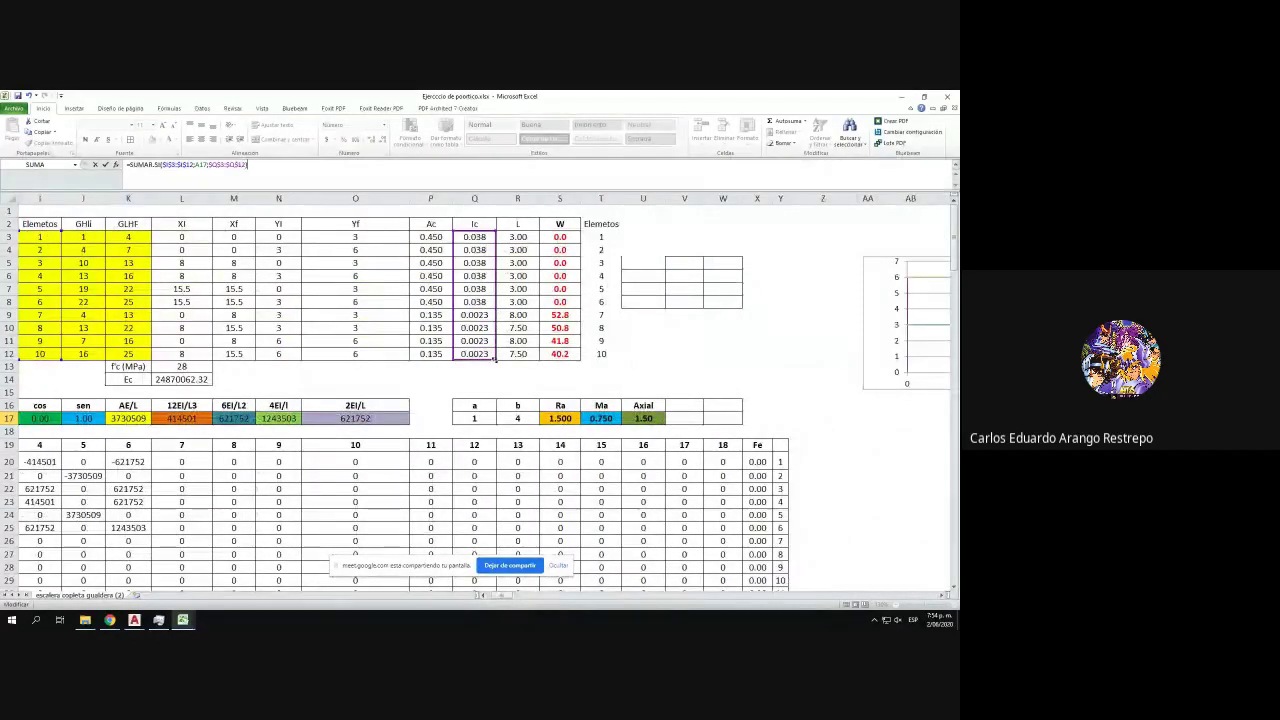
{"action": "key", "text": "Return"}
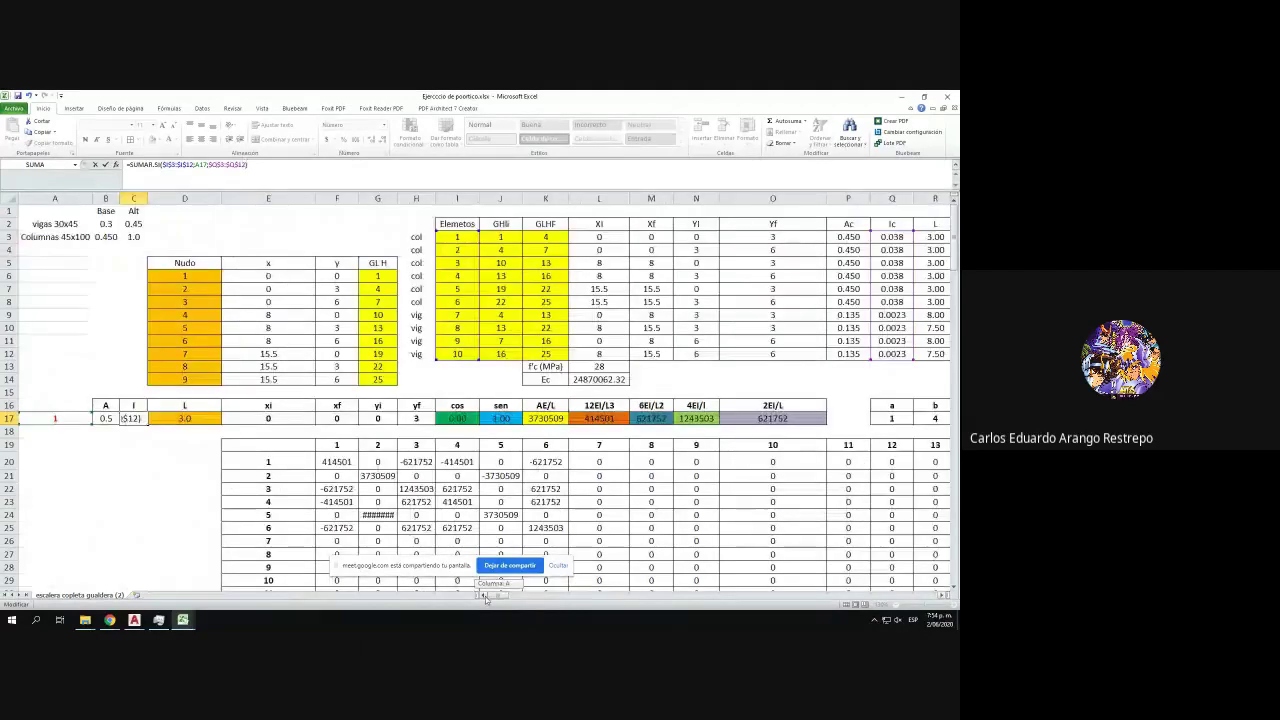
- Check the length formula in D17 and extend the xi formula in E17 to the ranges $I$3:$I$12 and $L$3:$L$12
{"action": "left_click", "coordinate": [204, 418]}
{"action": "double_click", "coordinate": [204, 418]}
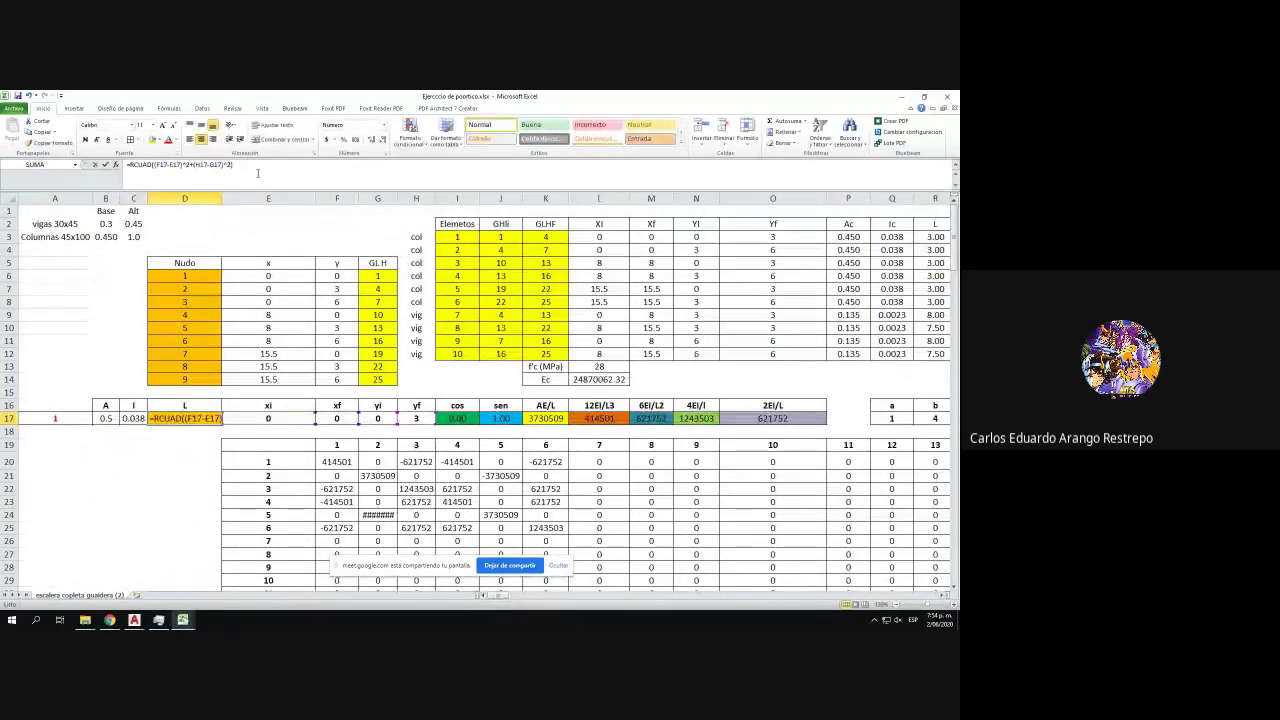
{"action": "left_click", "coordinate": [280, 417]}
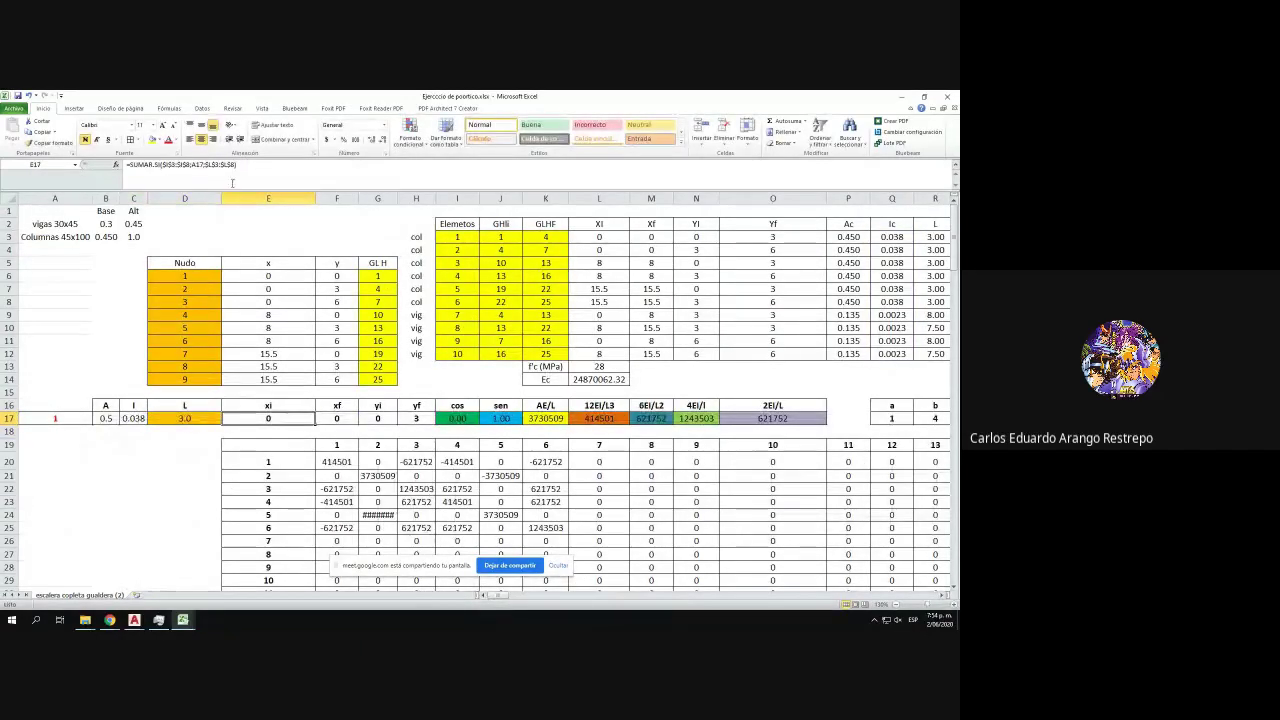
{"action": "left_click", "coordinate": [265, 176]}
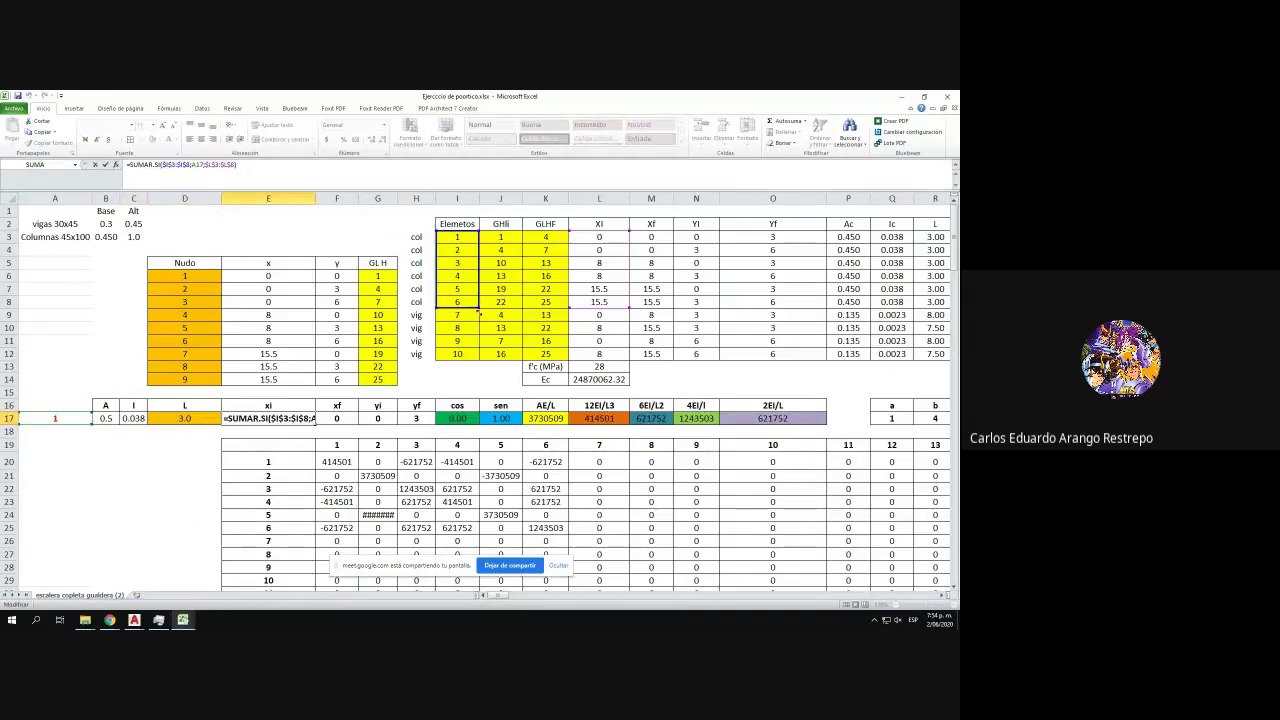
{"action": "left_click_drag", "start_coordinate": [478, 313], "coordinate": [478, 358]}
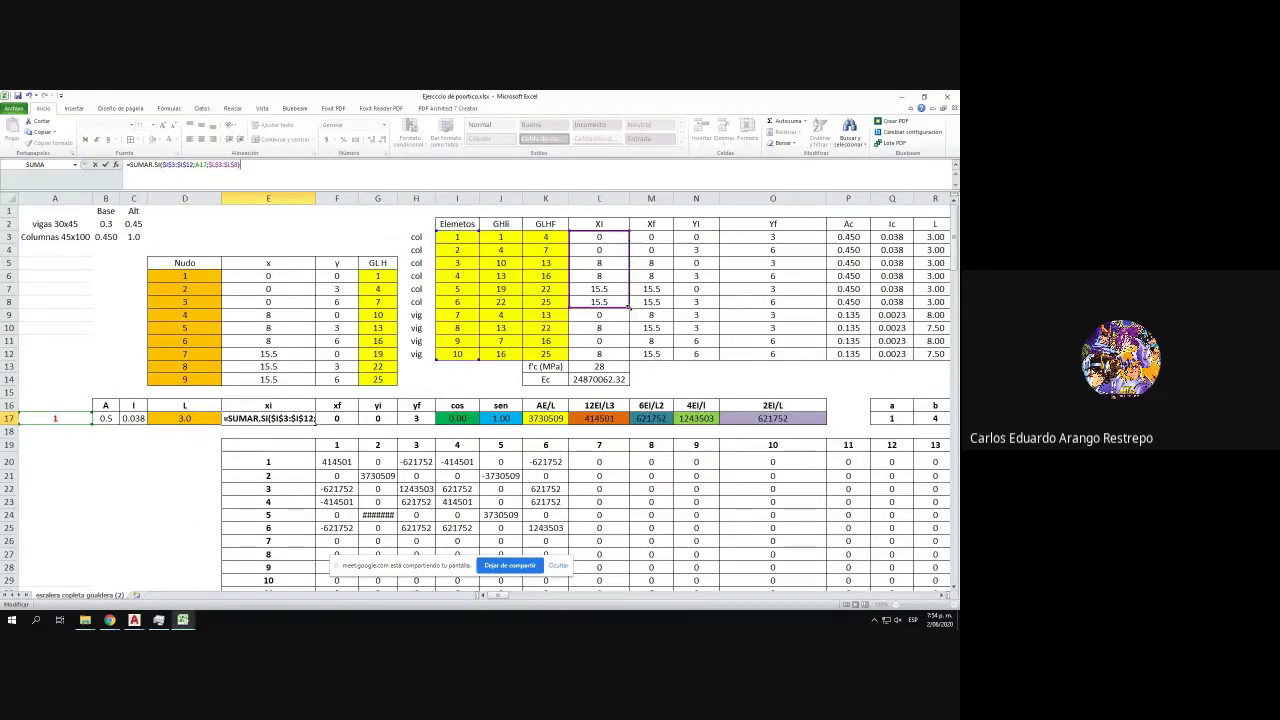
{"action": "left_click_drag", "start_coordinate": [629, 308], "coordinate": [624, 355]}
{"action": "key", "text": "Tab"}
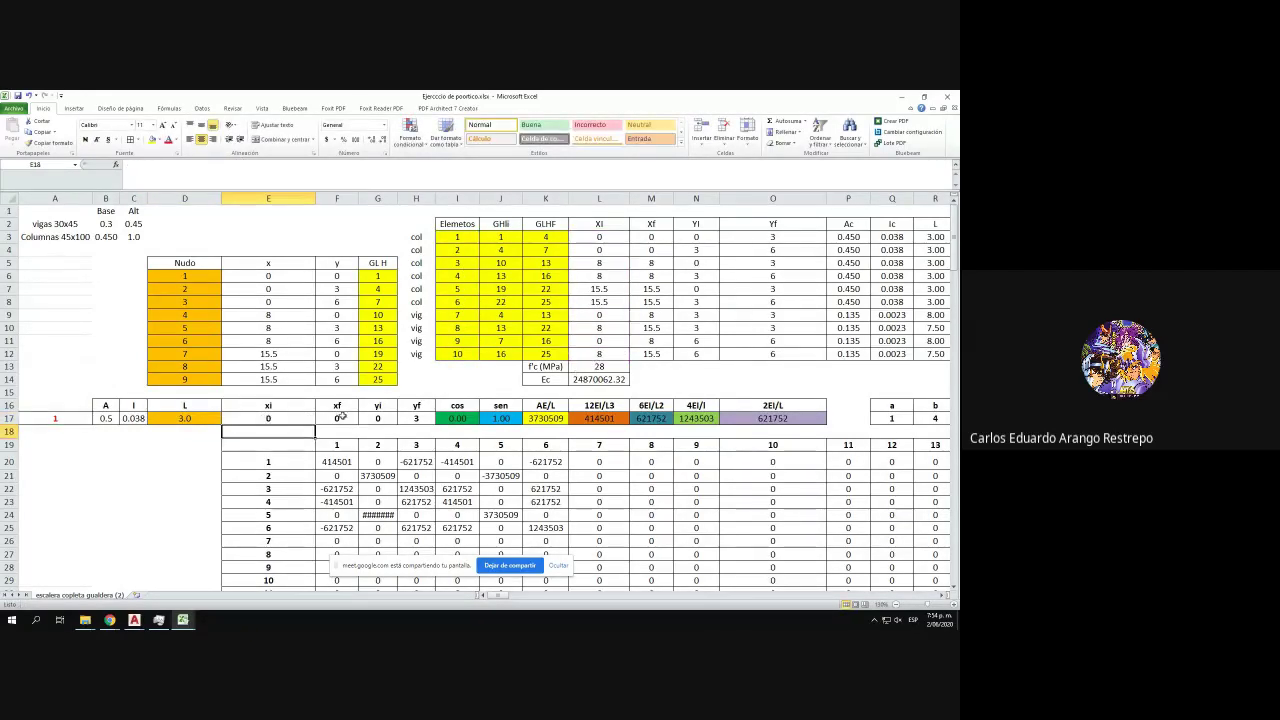
- Extend the SUMAR.SI ranges of the xf formula in F17 to $I$3:$I$12 and $M$3:$M$12
{"action": "key", "text": "F2"}
{"action": "left_click_drag", "start_coordinate": [481, 309], "coordinate": [478, 357]}
{"action": "left_click_drag", "start_coordinate": [676, 308], "coordinate": [670, 362]}
{"action": "key", "text": "Return"}
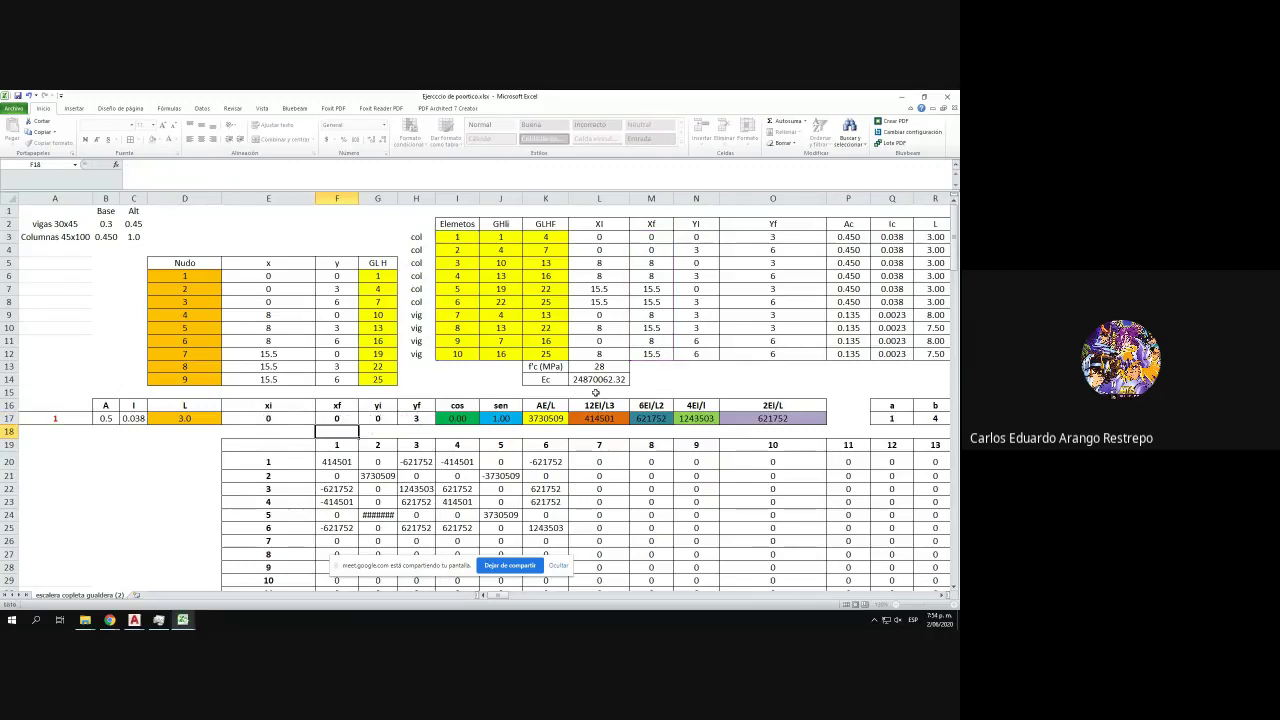
- Extend the SUMAR.SI ranges of the yi formula in G17 to $I$3:$I$12 and $N$3:$N$12
{"action": "left_click", "coordinate": [383, 416]}
{"action": "left_click", "coordinate": [381, 410]}
{"action": "double_click", "coordinate": [380, 418]}
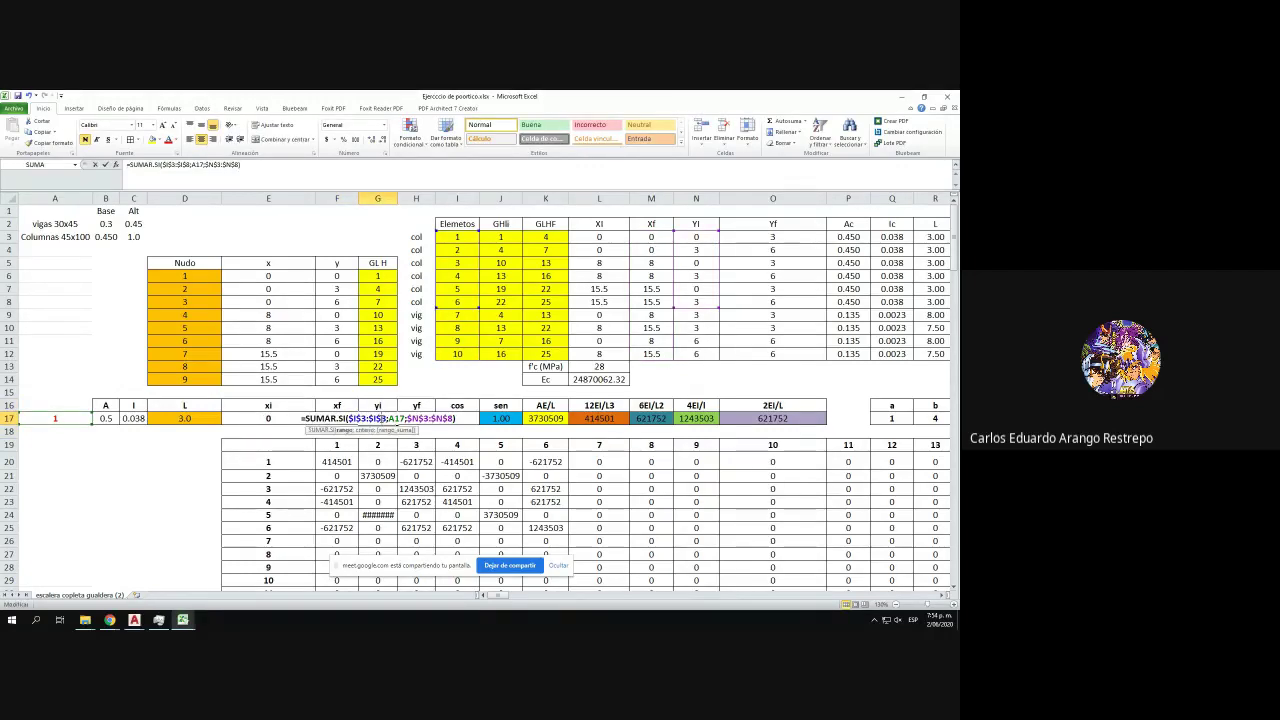
{"action": "left_click_drag", "start_coordinate": [481, 309], "coordinate": [481, 358]}
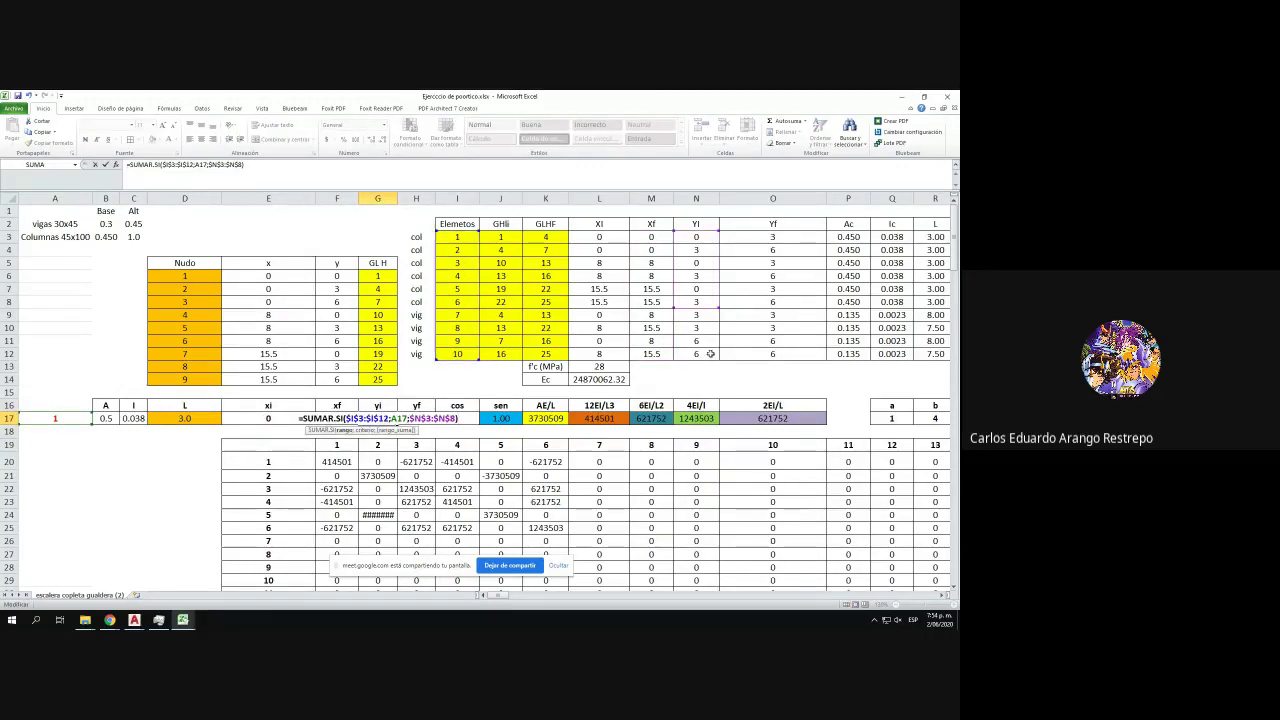
{"action": "left_click_drag", "start_coordinate": [718, 307], "coordinate": [718, 358]}
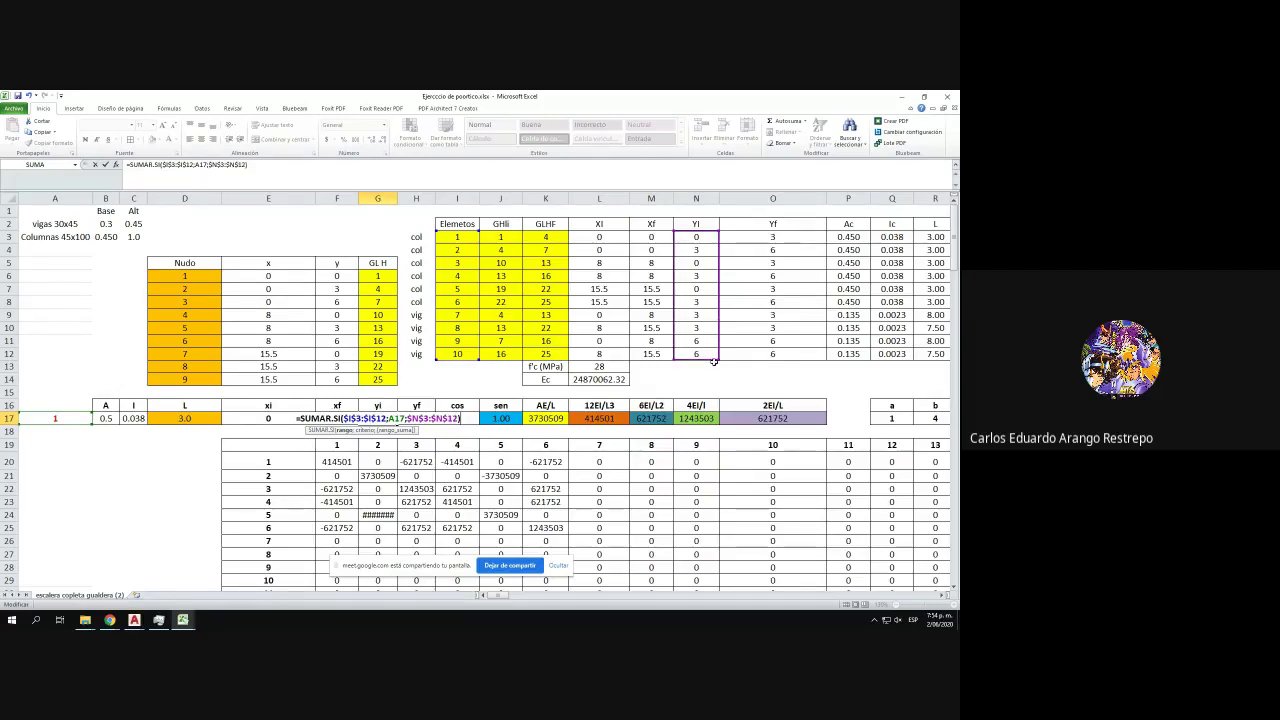
{"action": "key", "text": "Return"}
- Extend the SUMAR.SI ranges of the yf formula in H17 to $I$3:$I$12 and $O$3:$O$12
{"action": "double_click", "coordinate": [405, 418]}
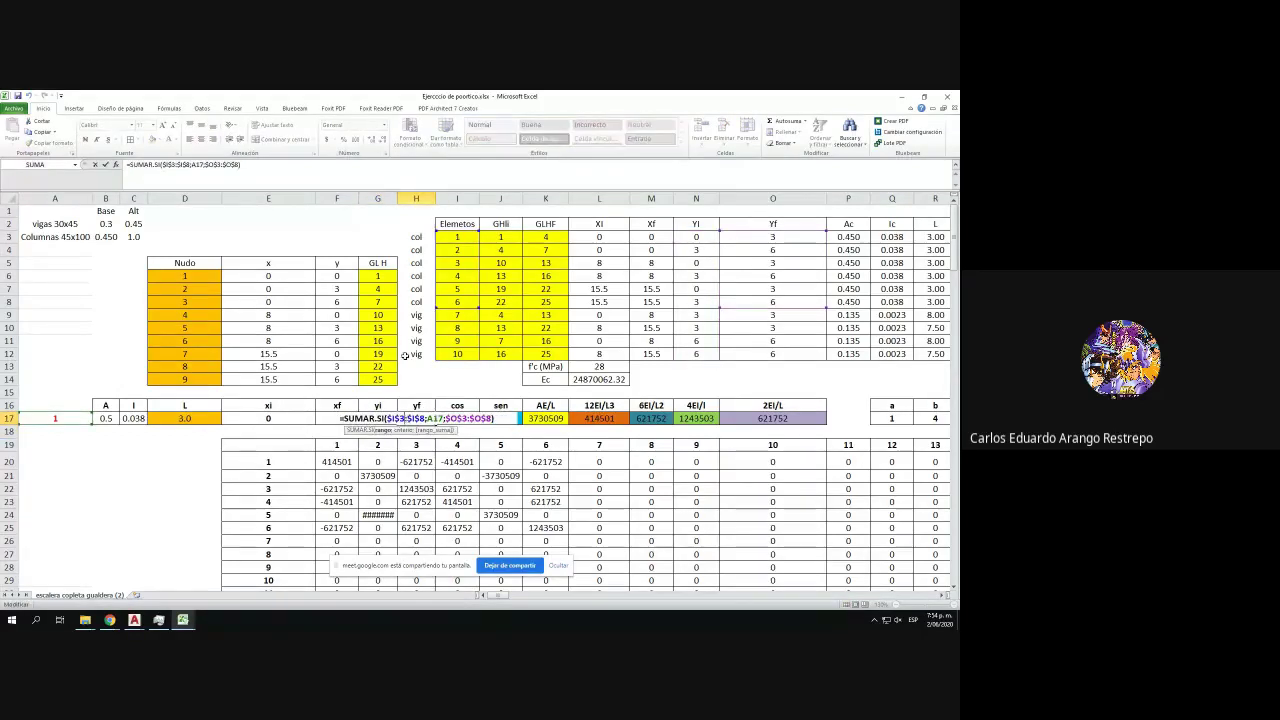
{"action": "left_click_drag", "start_coordinate": [478, 327], "coordinate": [478, 359]}
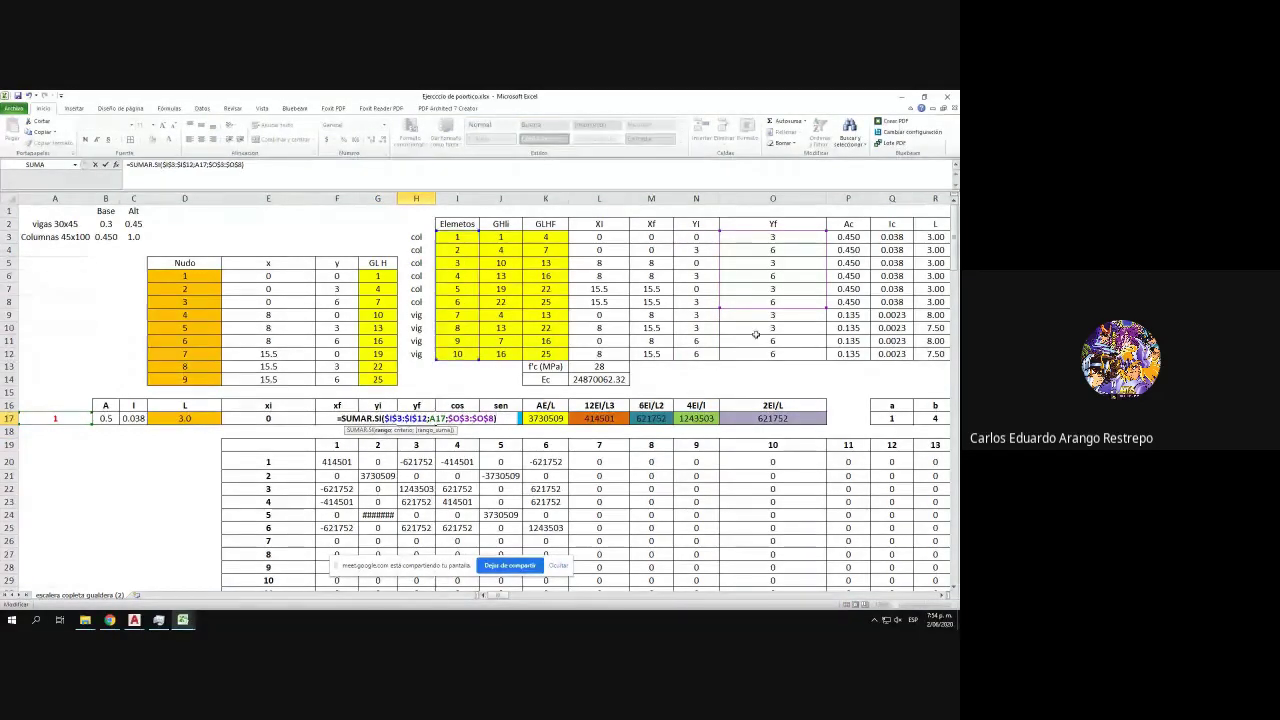
{"action": "left_click_drag", "start_coordinate": [720, 309], "coordinate": [720, 360]}
{"action": "key", "text": "Return"}
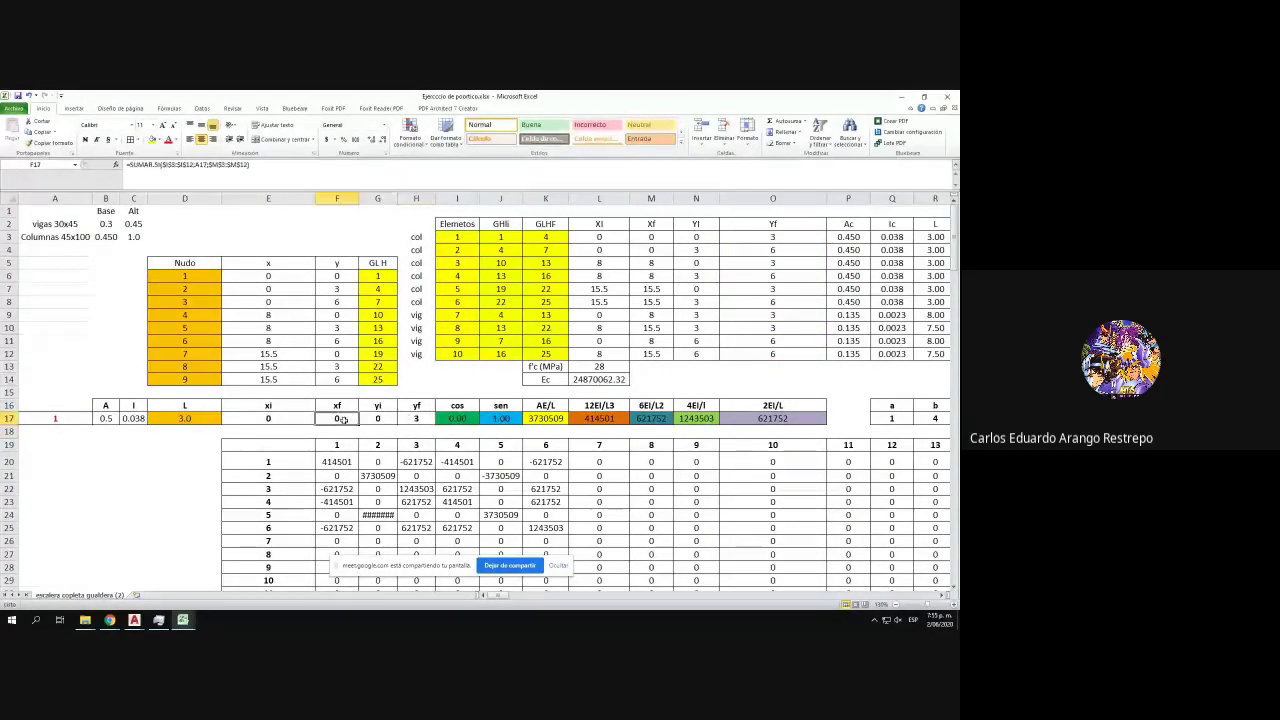
- Review the ranges referenced by the xi, xf, yi and yf coordinate formulas in E17 through H17
{"action": "double_click", "coordinate": [308, 418]}
{"action": "key", "text": "Return"}
{"action": "double_click", "coordinate": [290, 419]}
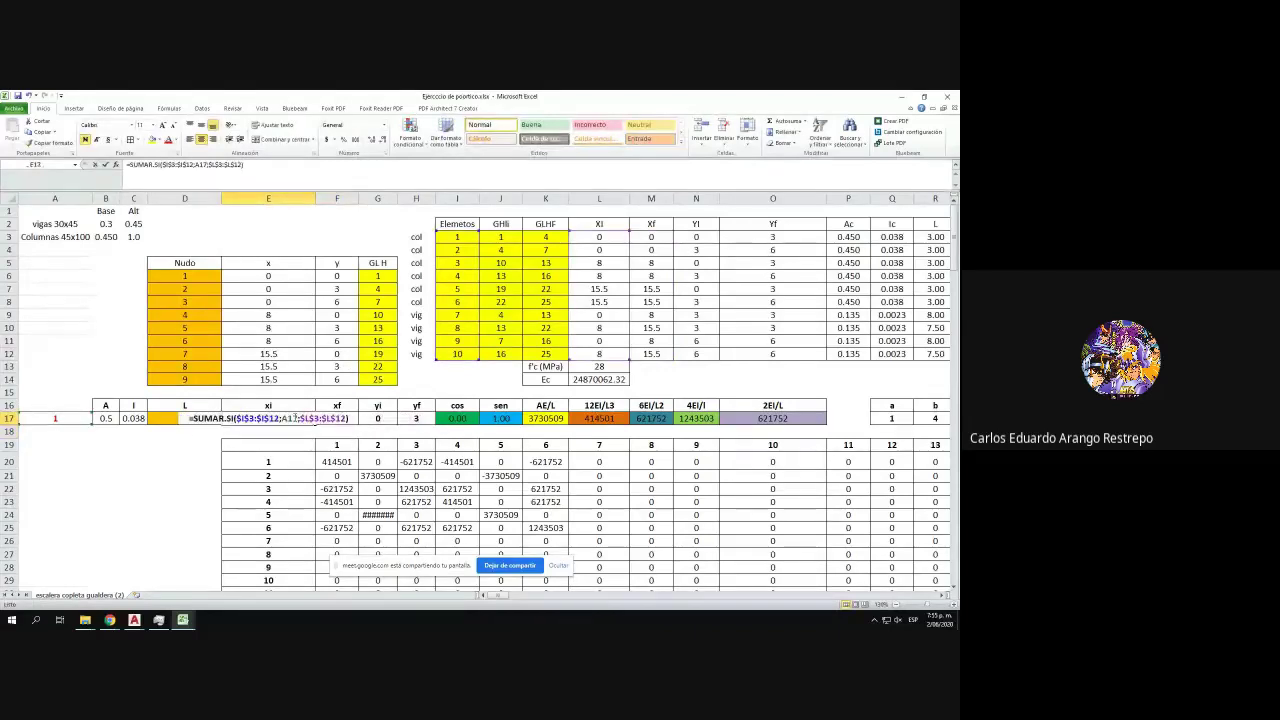
{"action": "key", "text": "Return"}
{"action": "double_click", "coordinate": [336, 418]}
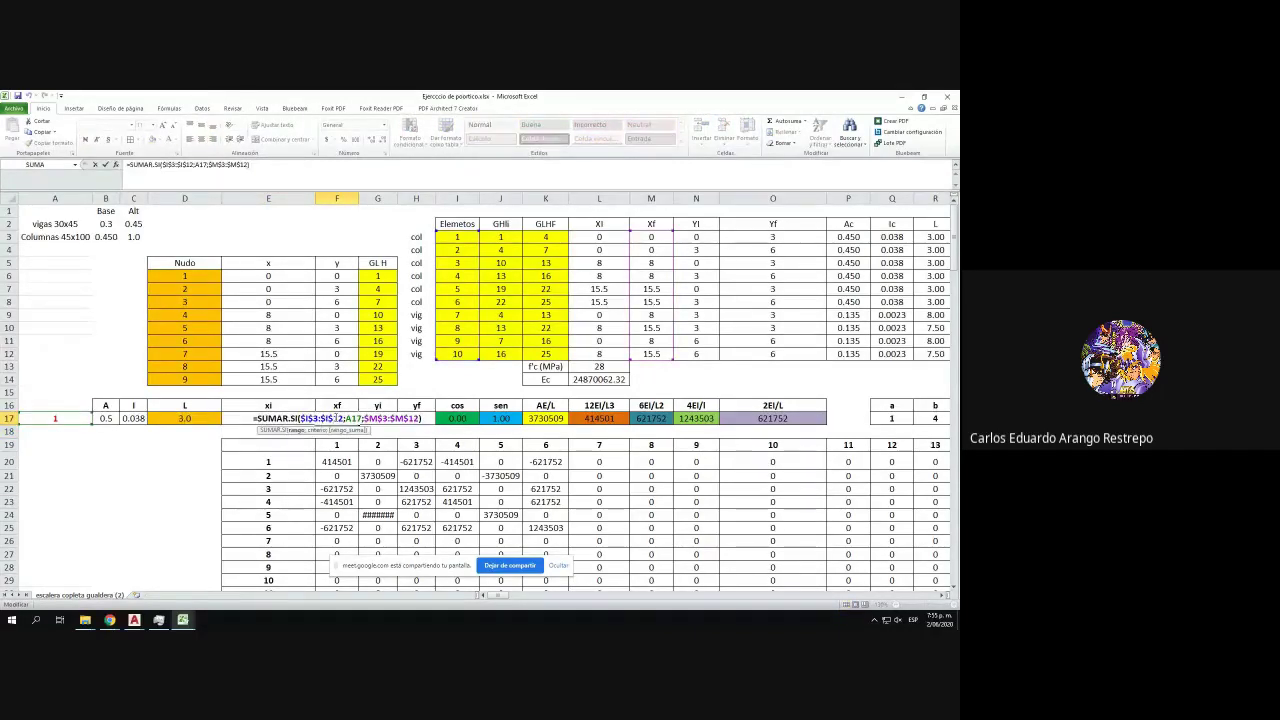
{"action": "key", "text": "Return"}
{"action": "double_click", "coordinate": [365, 418]}
{"action": "key", "text": "Return"}
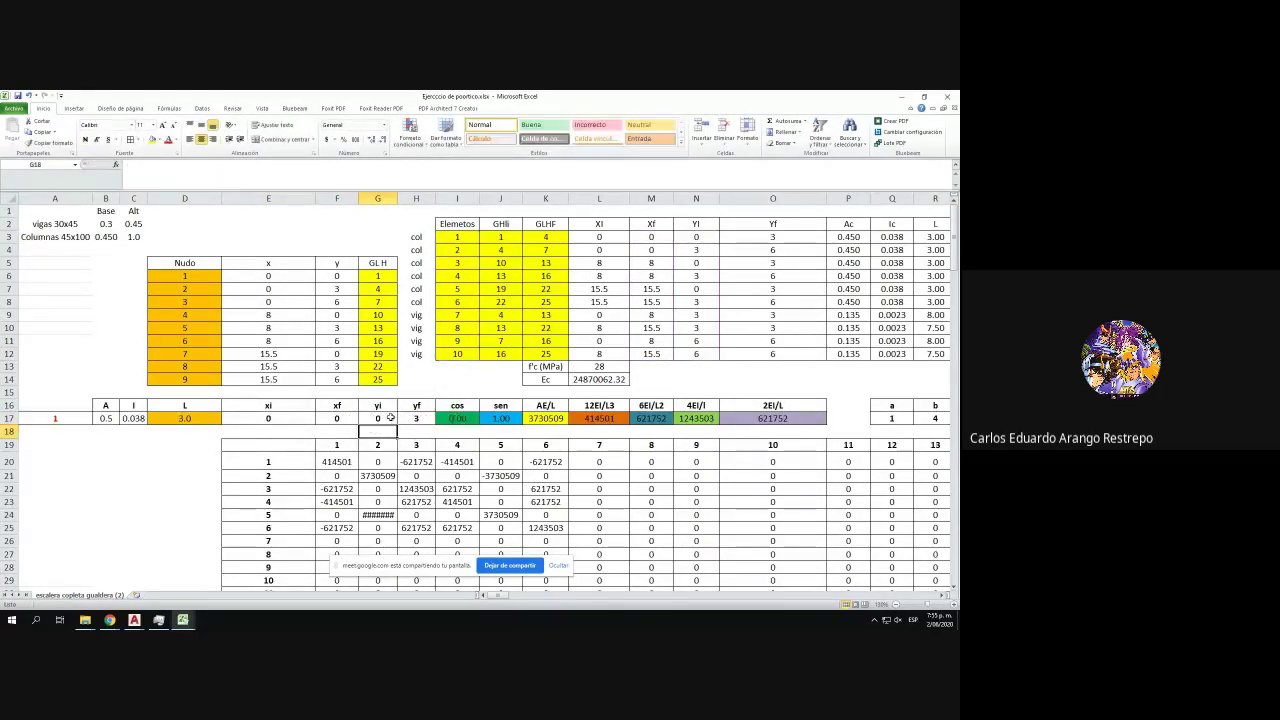
{"action": "double_click", "coordinate": [416, 418]}
{"action": "key", "text": "Return"}
- Review the cos, sen, AE/L, 12EI/L3, 6EI/L2, 4EI/L and 2EI/L formulas in I17 through O17
{"action": "double_click", "coordinate": [437, 418]}
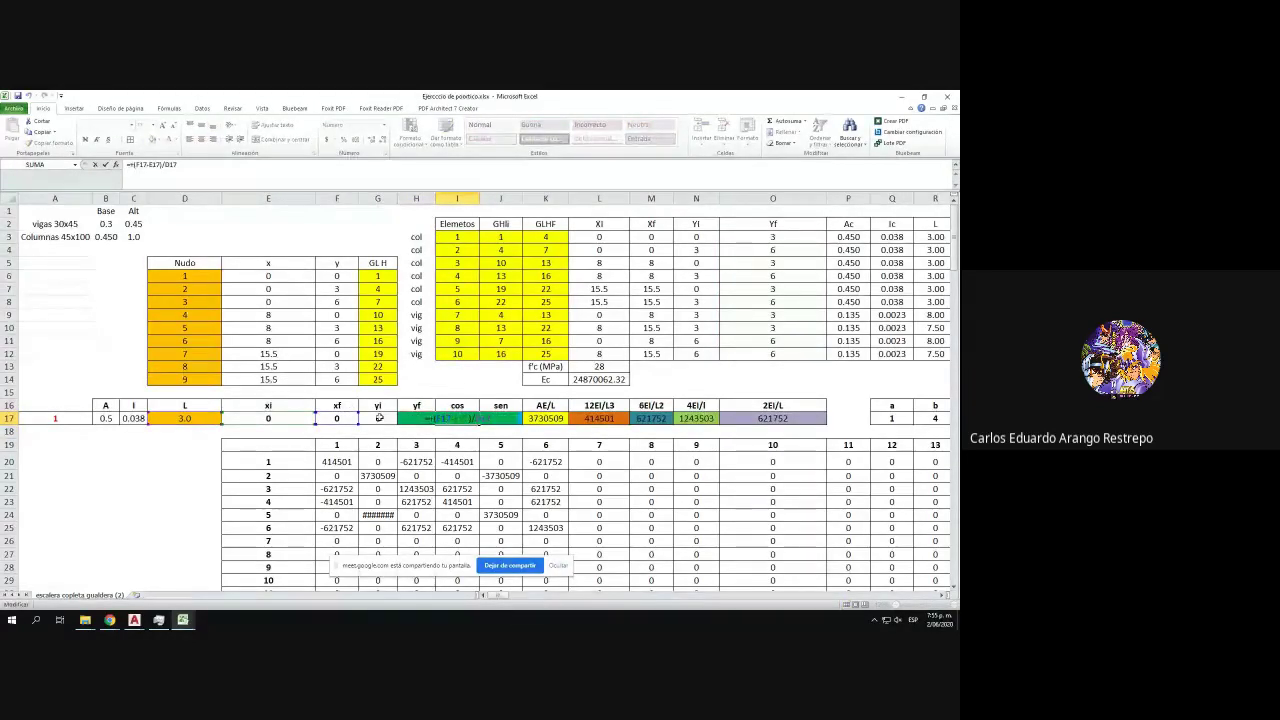
{"action": "key", "text": "Return"}
{"action": "double_click", "coordinate": [492, 416]}
{"action": "key", "text": "Return"}
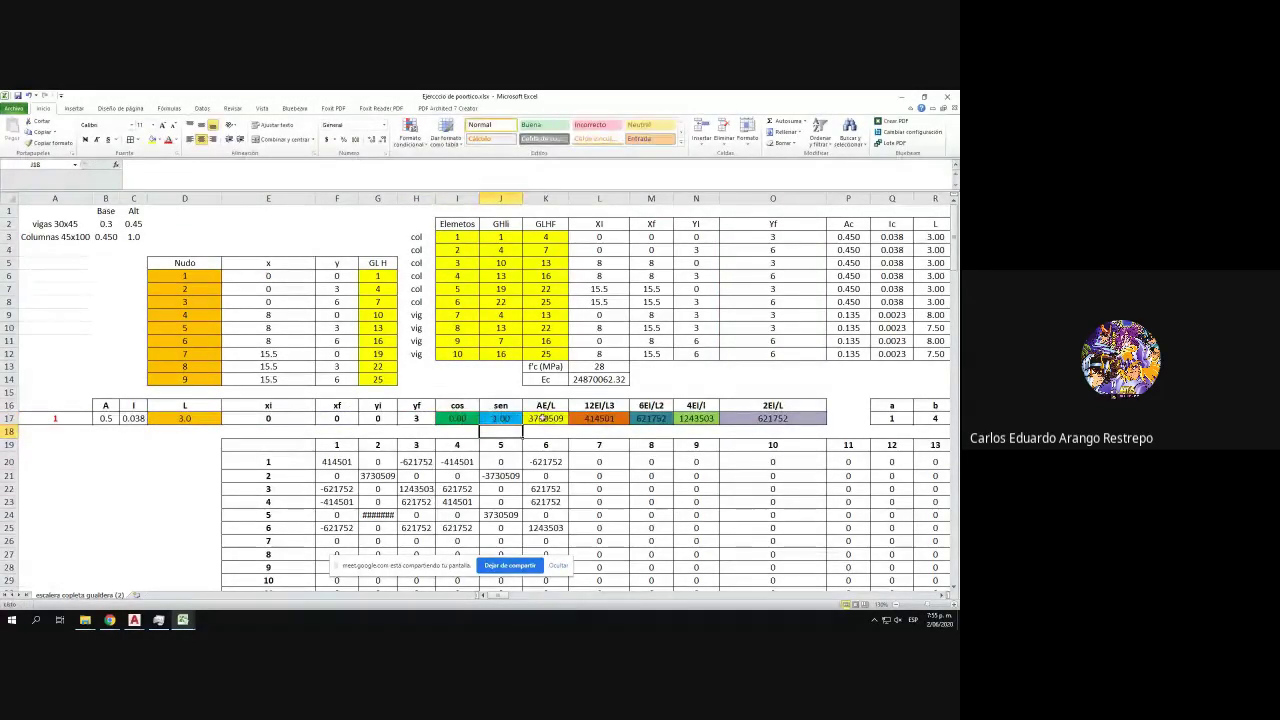
{"action": "double_click", "coordinate": [546, 418]}
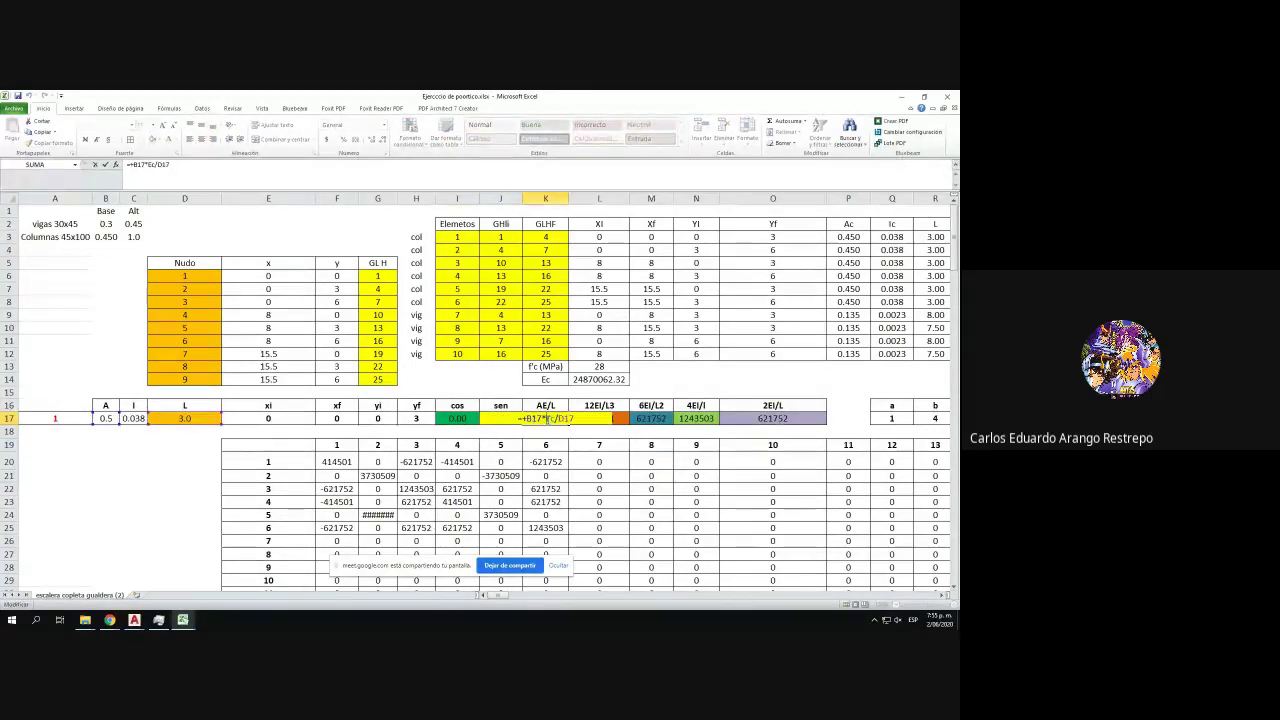
{"action": "key", "text": "Return"}
{"action": "double_click", "coordinate": [610, 418]}
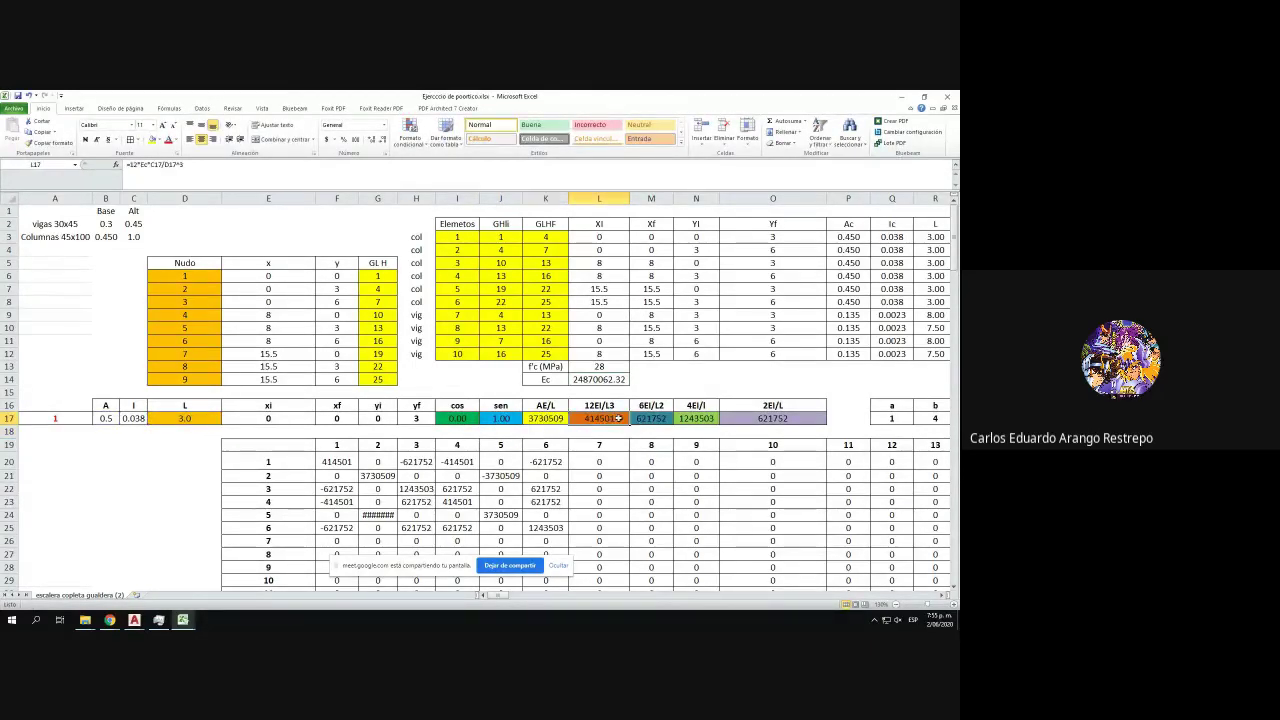
{"action": "key", "text": "Return"}
{"action": "double_click", "coordinate": [651, 418]}
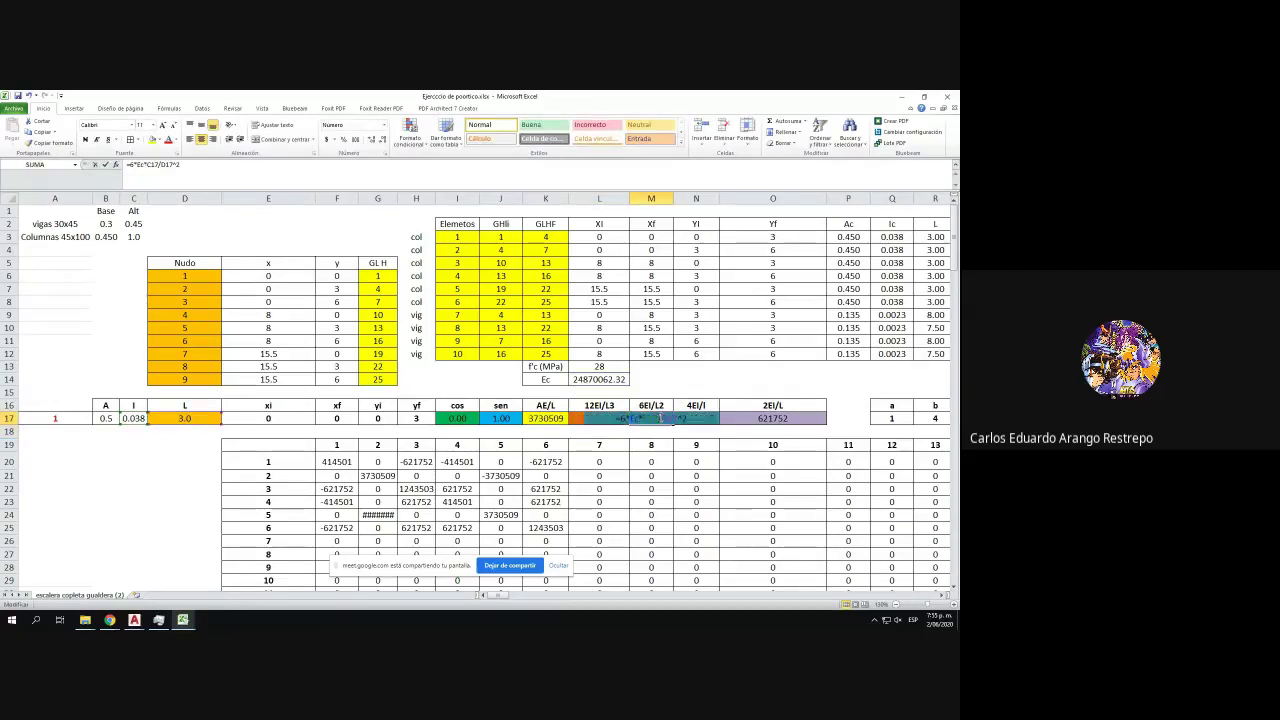
{"action": "key", "text": "Return"}
{"action": "double_click", "coordinate": [704, 417]}
{"action": "key", "text": "Return"}
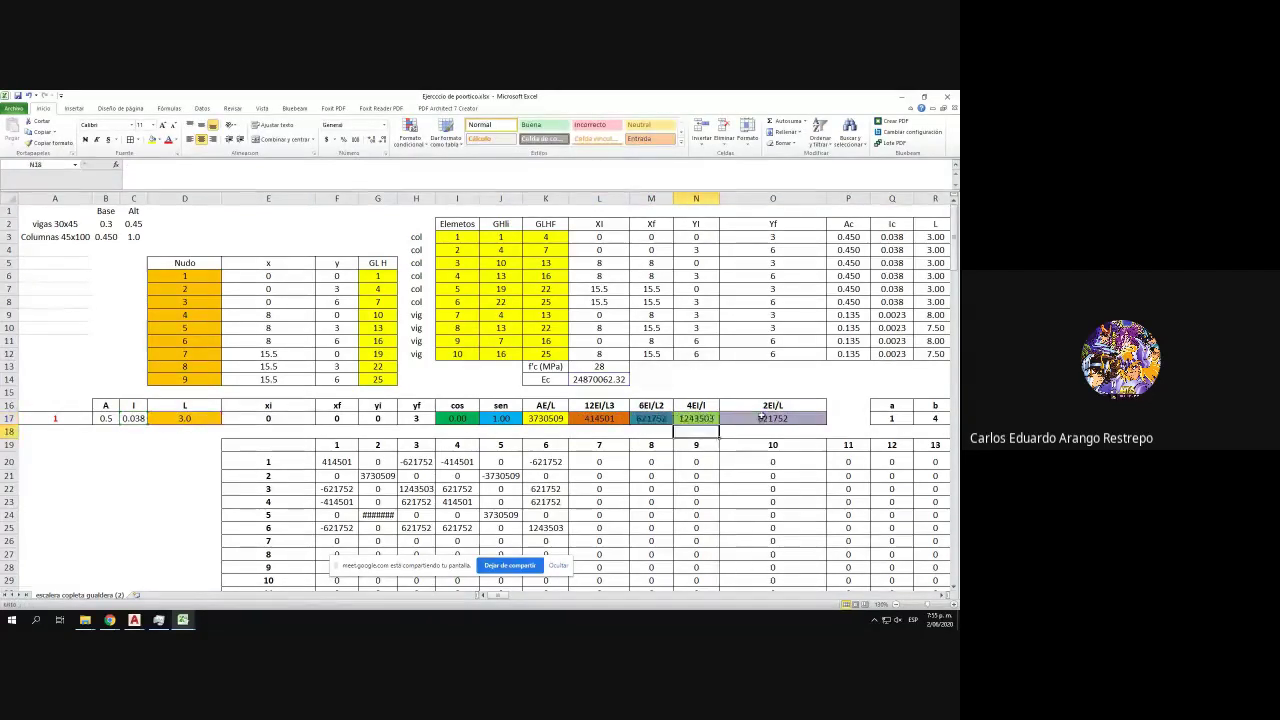
{"action": "double_click", "coordinate": [772, 418]}
{"action": "key", "text": "Return"}
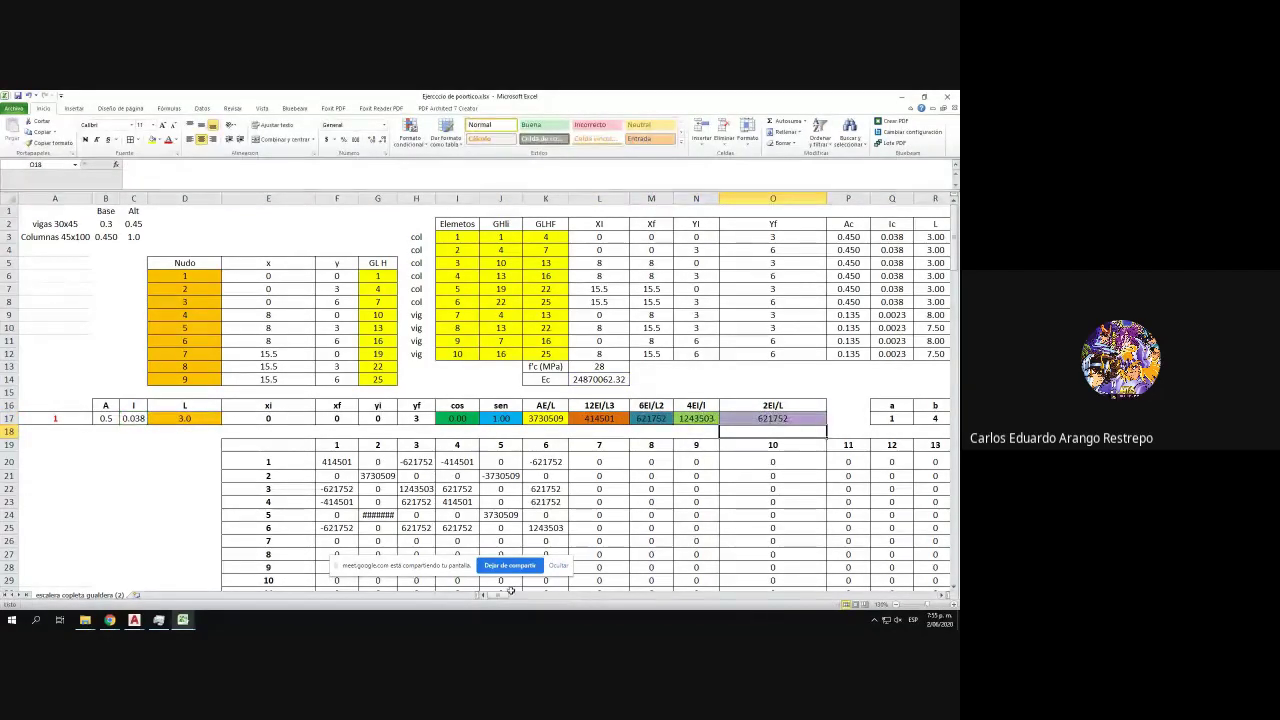
- Autofit the width of column G to its contents
{"action": "double_click", "coordinate": [397, 198]}
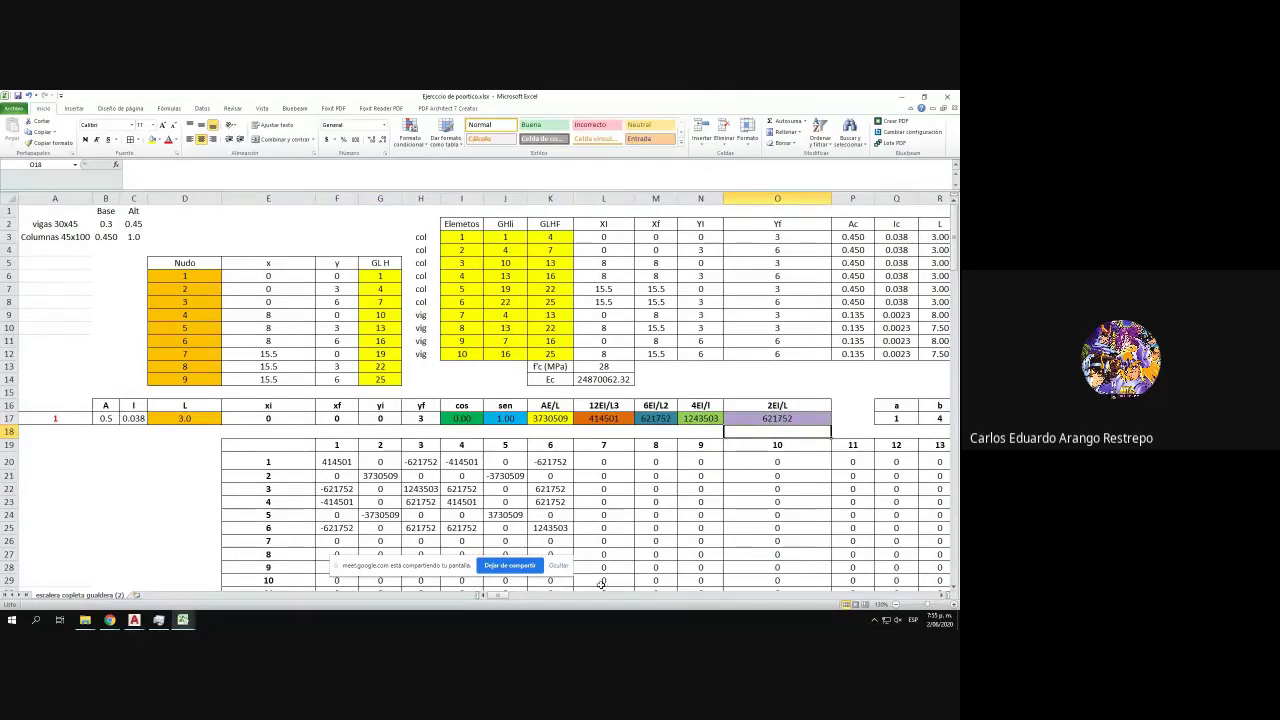
- Examine the k viga matrix, the T transformation matrix and the k local general matrix with its MMULT formula
{"action": "mouse_move", "coordinate": [509, 596]}
{"action": "left_mouse_down"}
{"action": "mouse_move", "coordinate": [527, 599]}
{"action": "mouse_move", "coordinate": [506, 596]}
{"action": "left_mouse_up"}
{"action": "left_click_drag", "start_coordinate": [250, 455], "coordinate": [495, 540]}
{"action": "scroll", "coordinate": [485, 593], "scroll_direction": "right", "scroll_amount": 3}
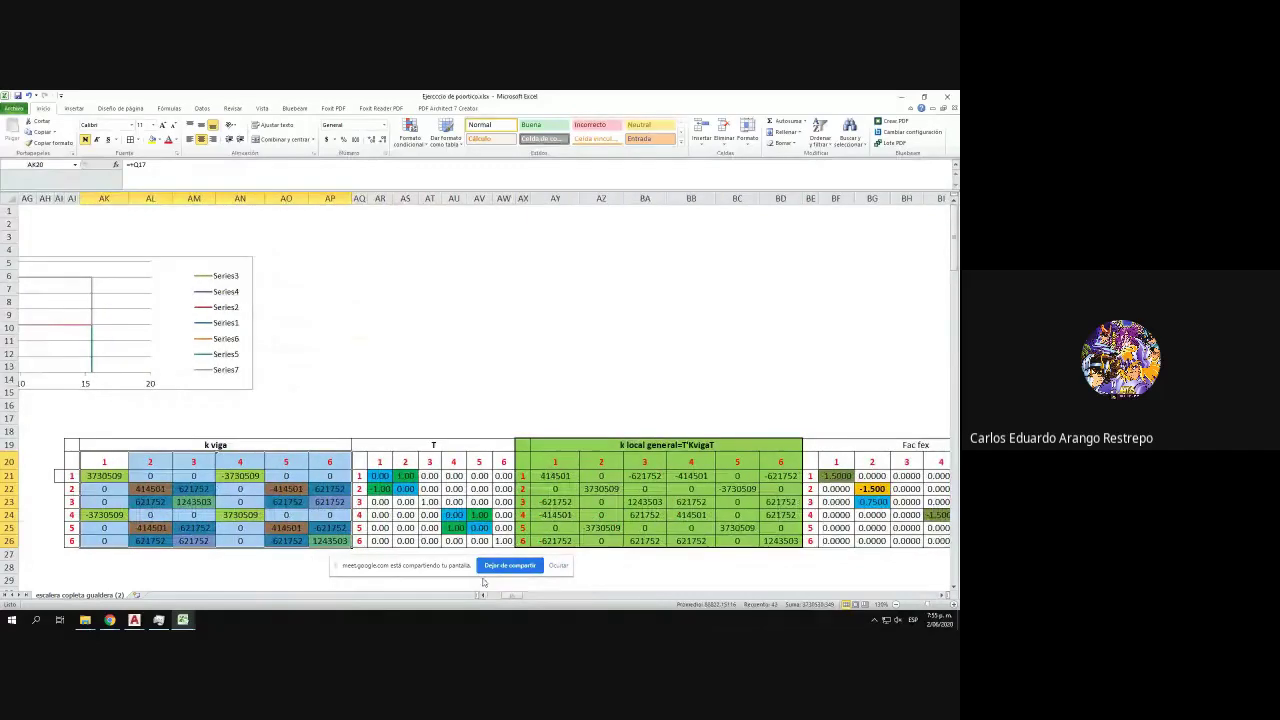
{"action": "left_click_drag", "start_coordinate": [390, 482], "coordinate": [500, 540]}
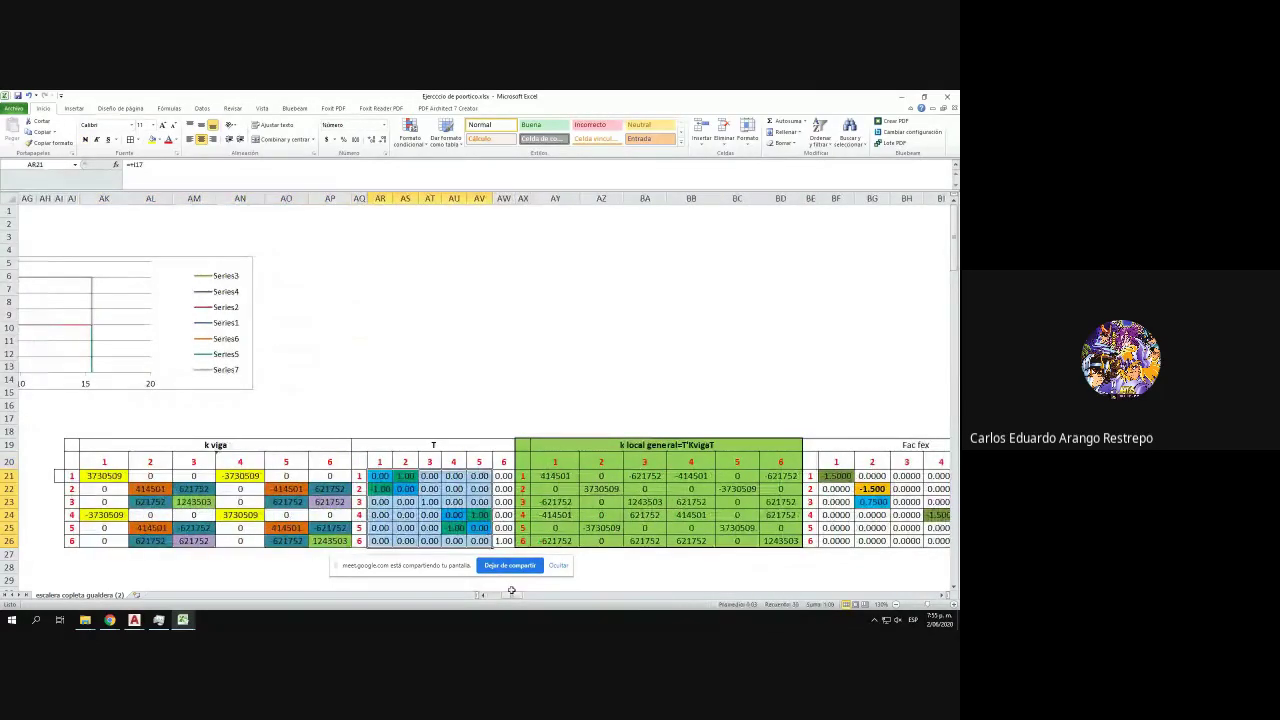
{"action": "left_click_drag", "start_coordinate": [511, 595], "coordinate": [517, 596]}
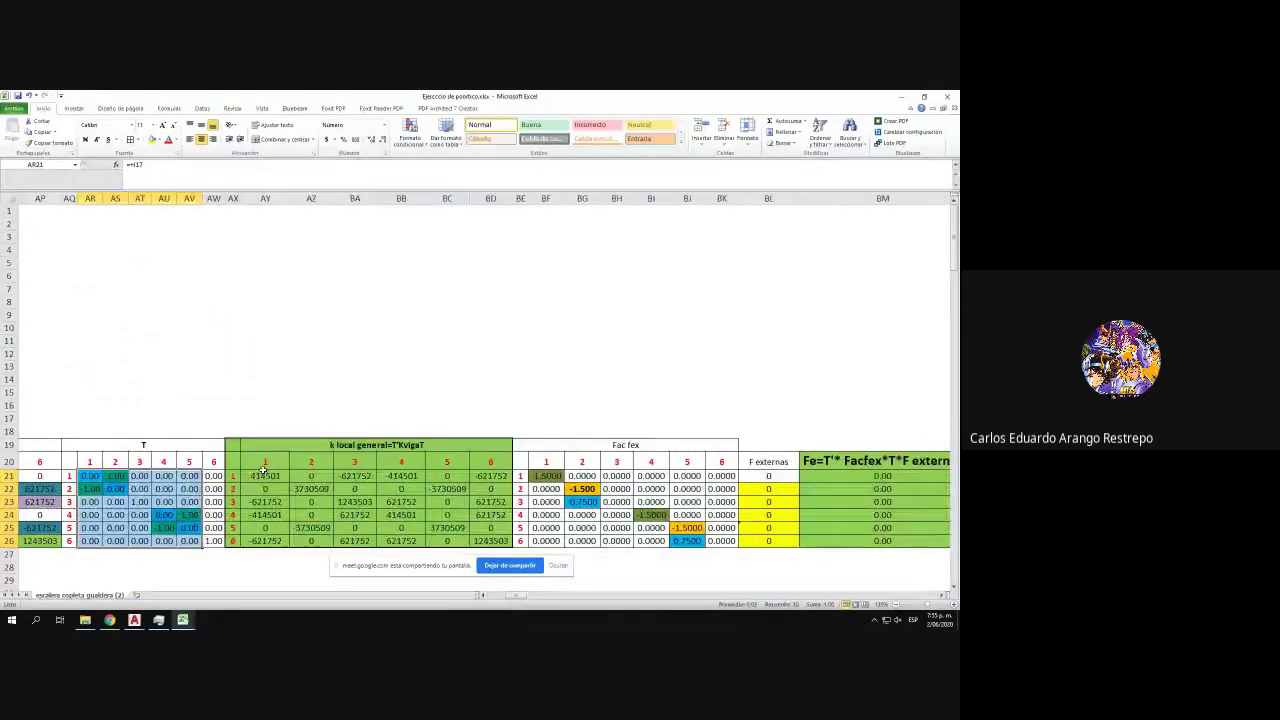
{"action": "left_click_drag", "start_coordinate": [264, 470], "coordinate": [471, 545]}
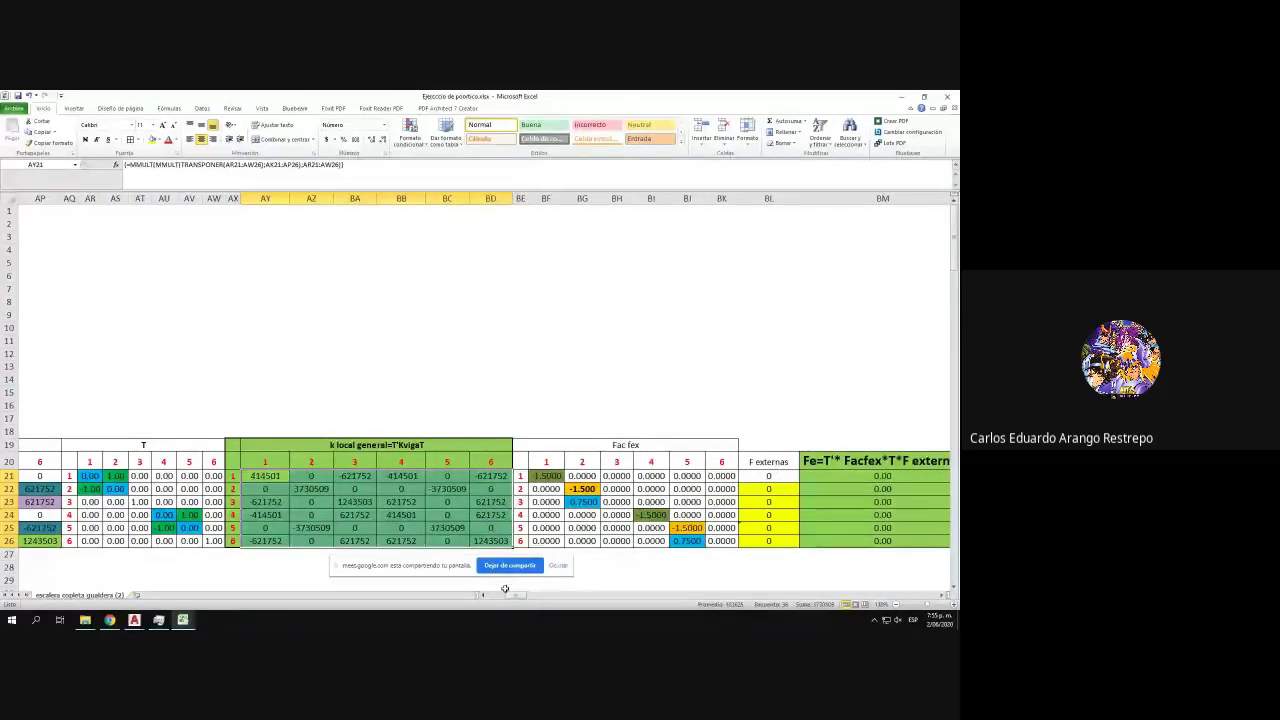
- Examine the Fac fex matrix and the formulas in the F externas column, including cell BL23
{"action": "left_click_drag", "start_coordinate": [512, 596], "coordinate": [515, 597]}
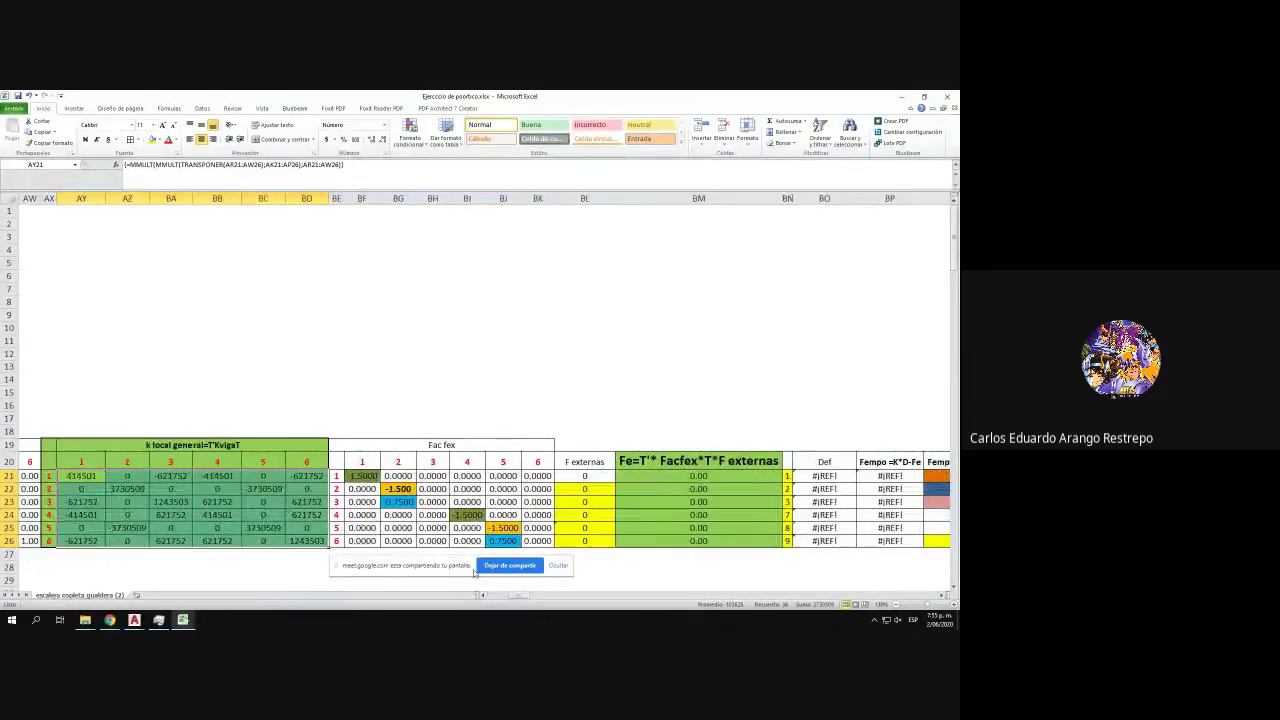
{"action": "left_click", "coordinate": [362, 462]}
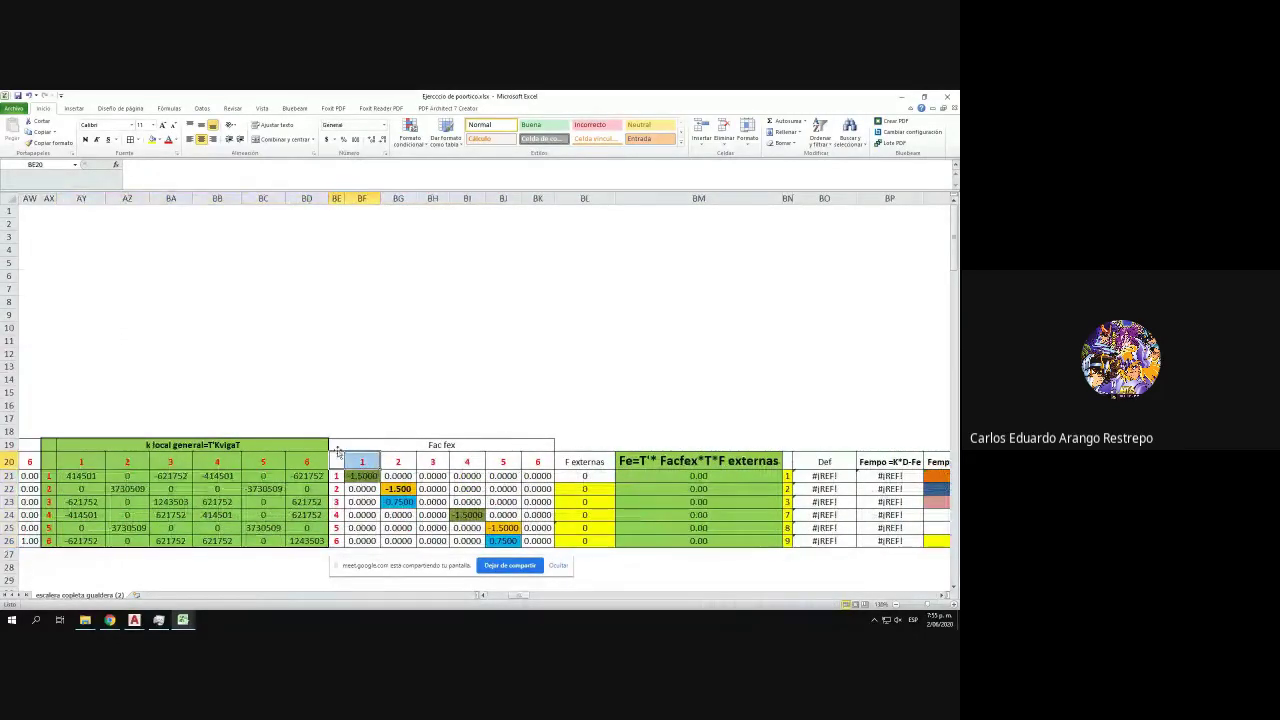
{"action": "left_click_drag", "start_coordinate": [338, 452], "coordinate": [540, 540]}
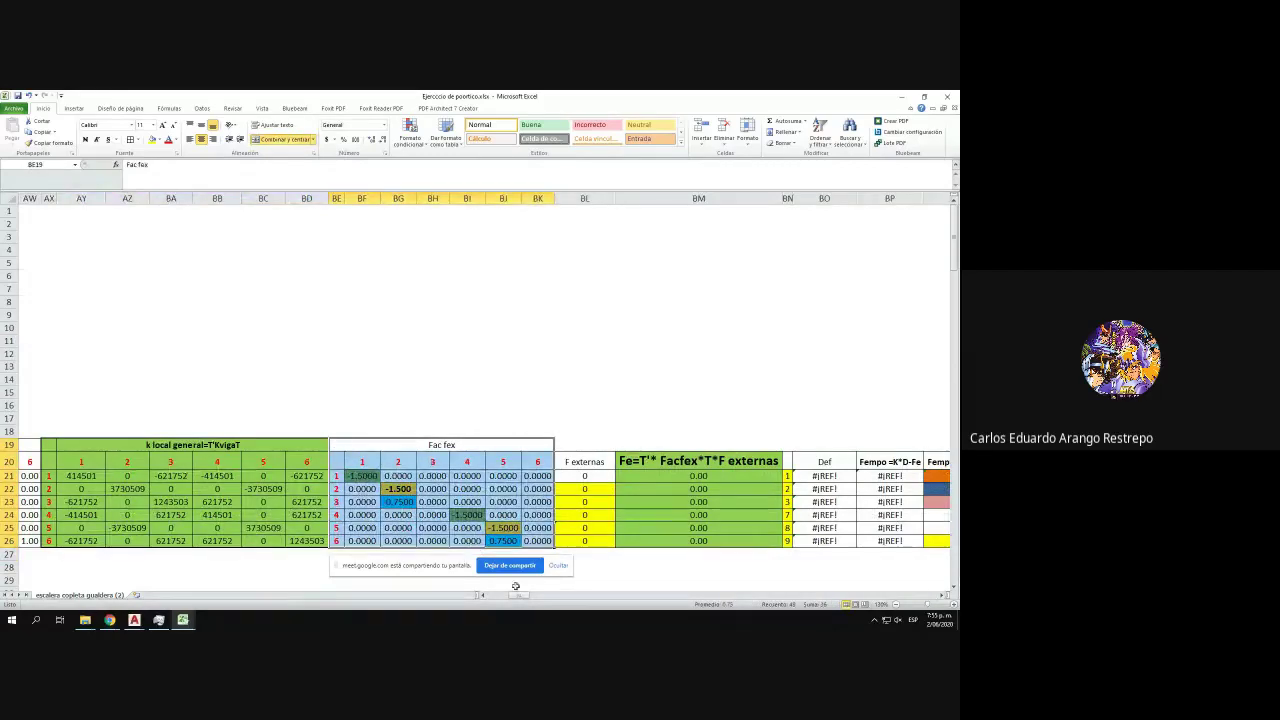
{"action": "left_click_drag", "start_coordinate": [516, 595], "coordinate": [521, 598]}
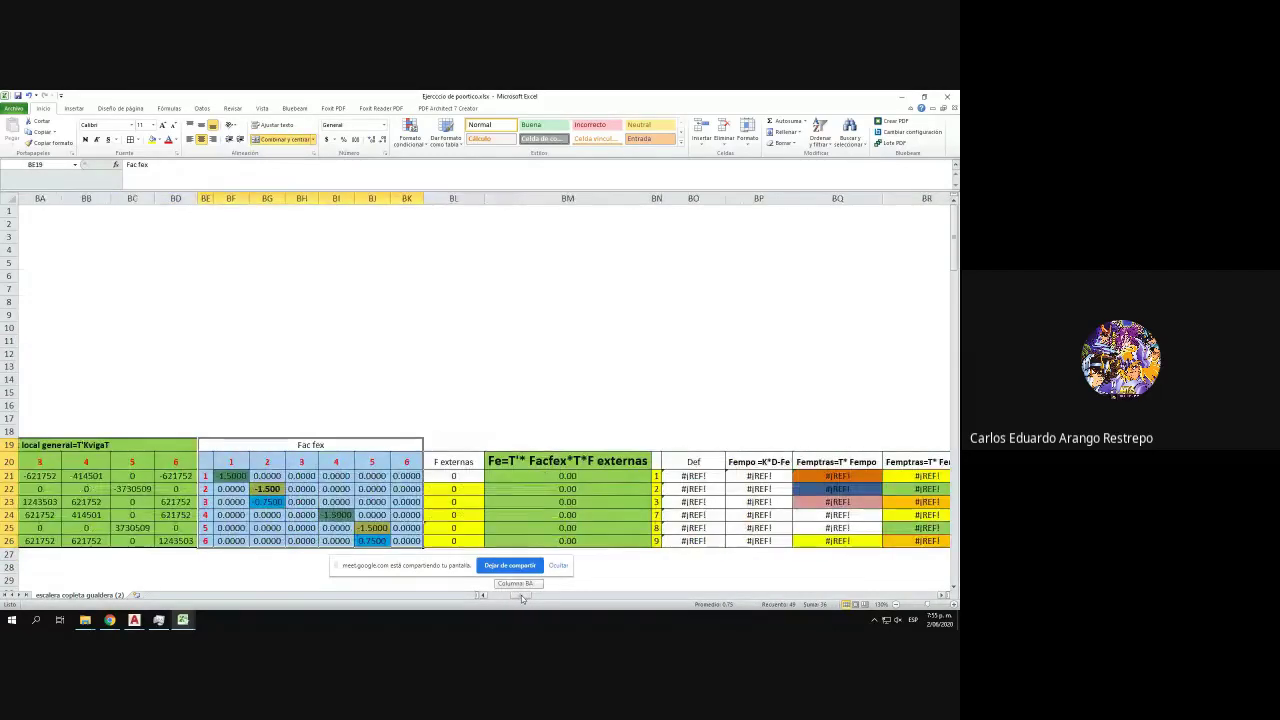
{"action": "left_click", "coordinate": [446, 490]}
{"action": "left_click", "coordinate": [452, 500]}
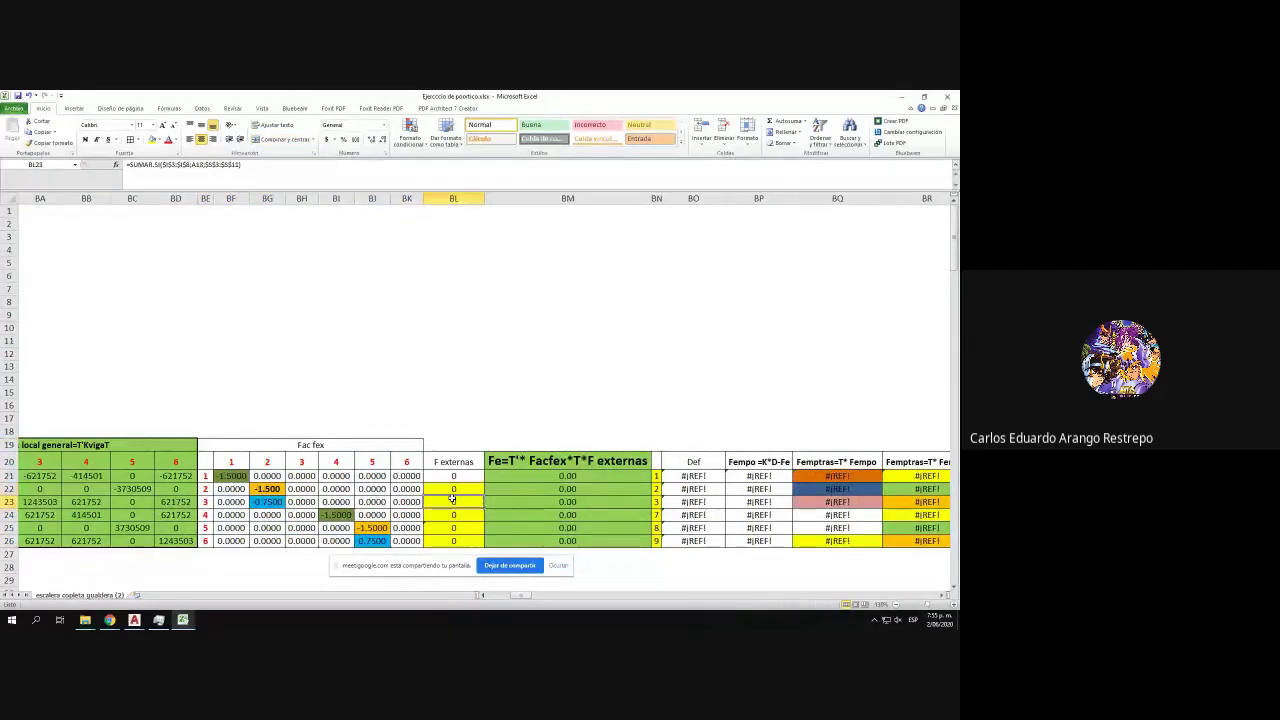
- Fill cells BL22 and BL25 in the F externas column with orange
{"action": "left_click", "coordinate": [454, 512]}
{"action": "left_click", "coordinate": [457, 477]}
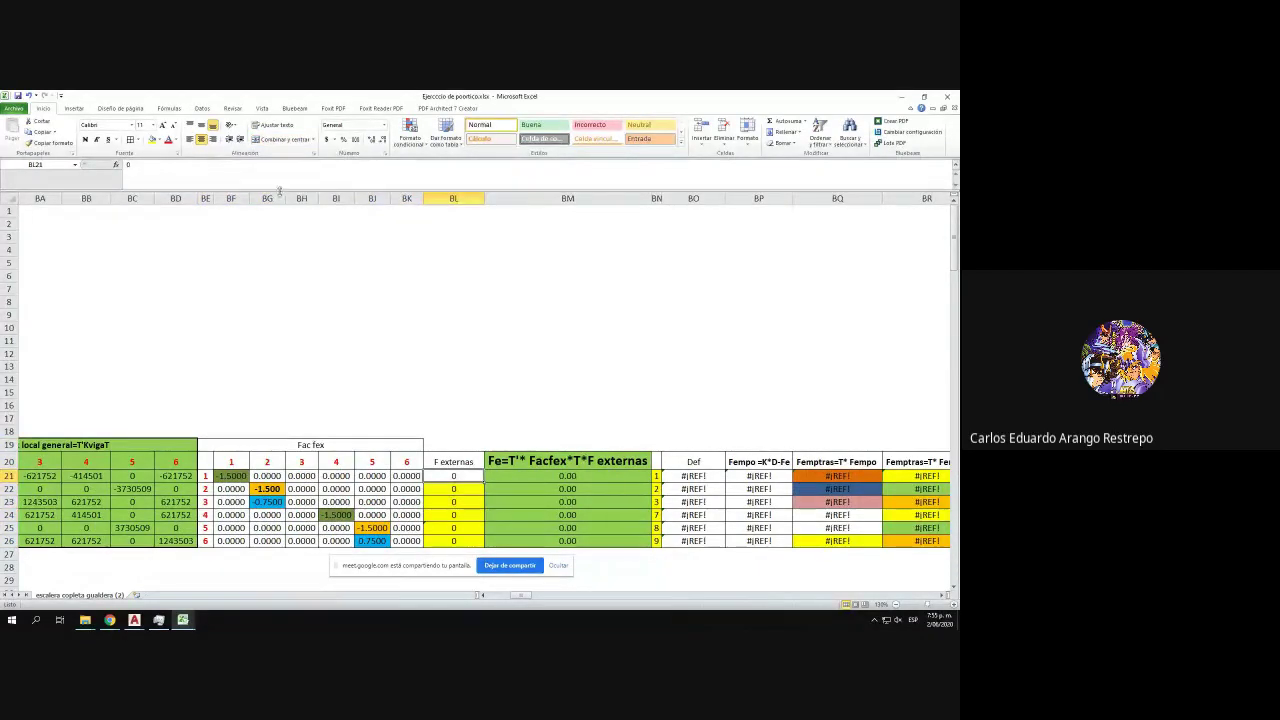
{"action": "left_click", "coordinate": [444, 488]}
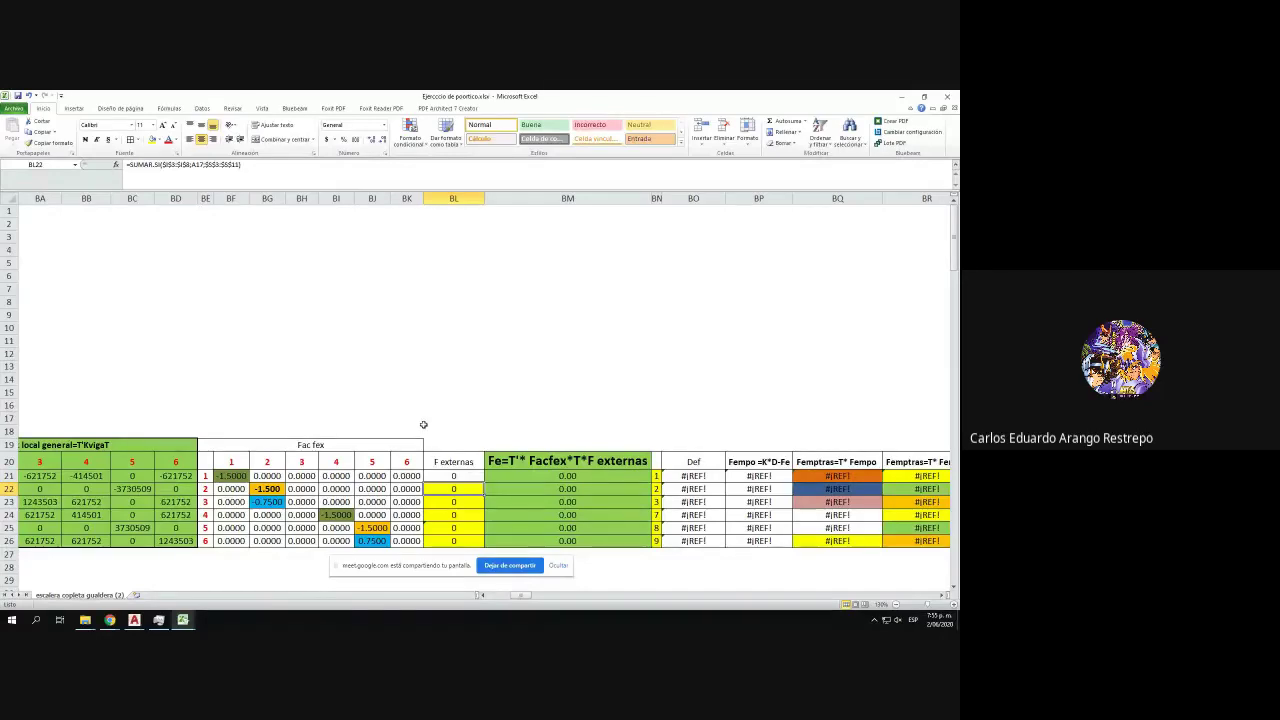
{"action": "left_click", "coordinate": [158, 139]}
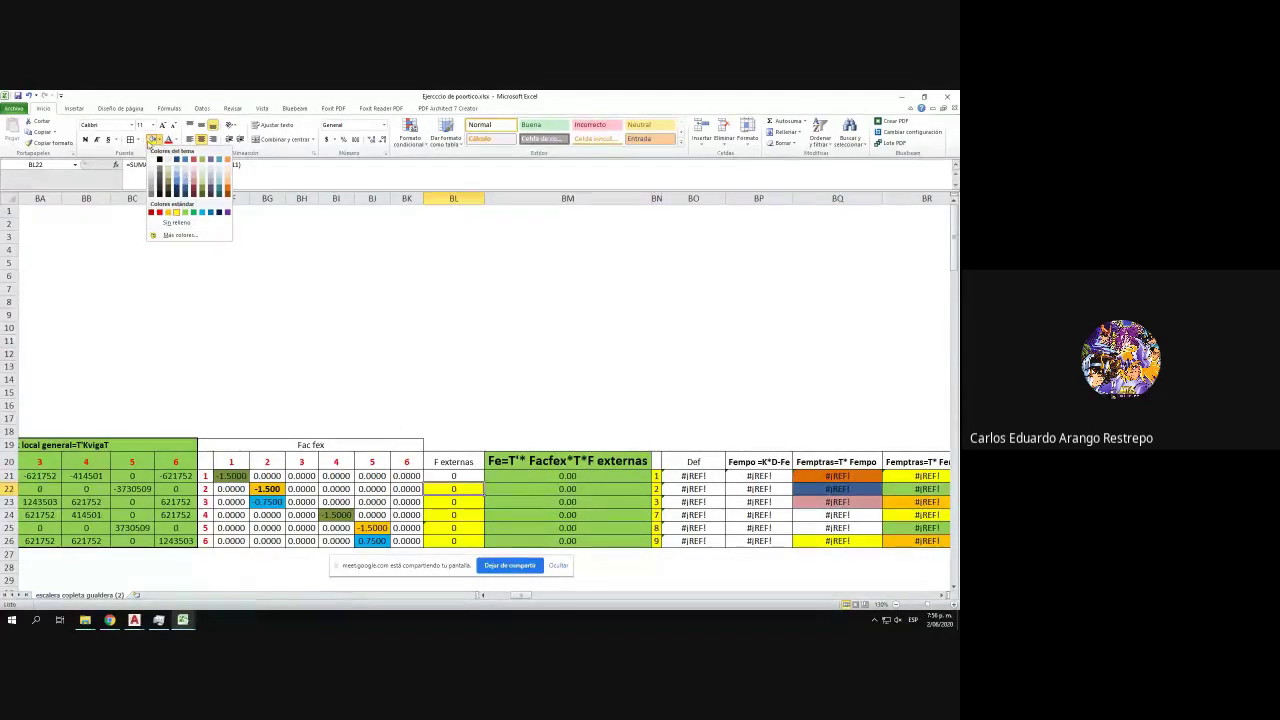
{"action": "left_click", "coordinate": [157, 140]}
{"action": "left_click", "coordinate": [158, 139]}
{"action": "left_click", "coordinate": [170, 212]}
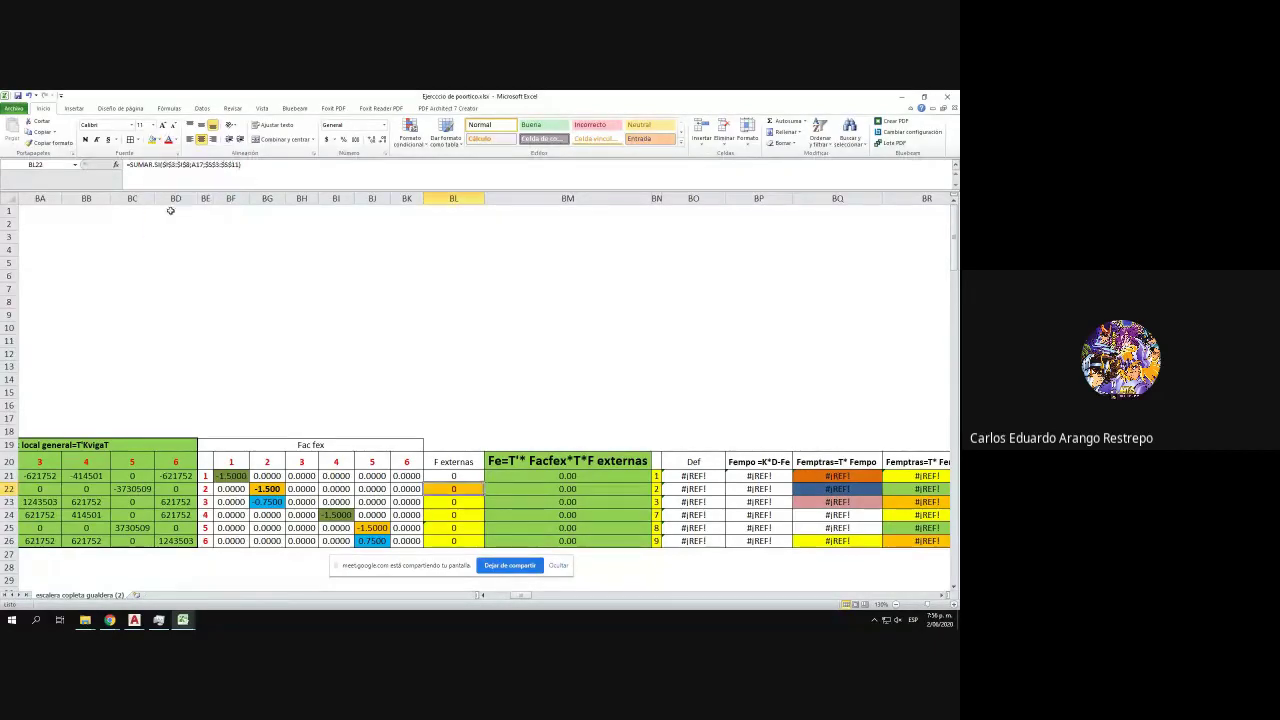
{"action": "left_click", "coordinate": [434, 527]}
{"action": "left_click", "coordinate": [154, 141]}
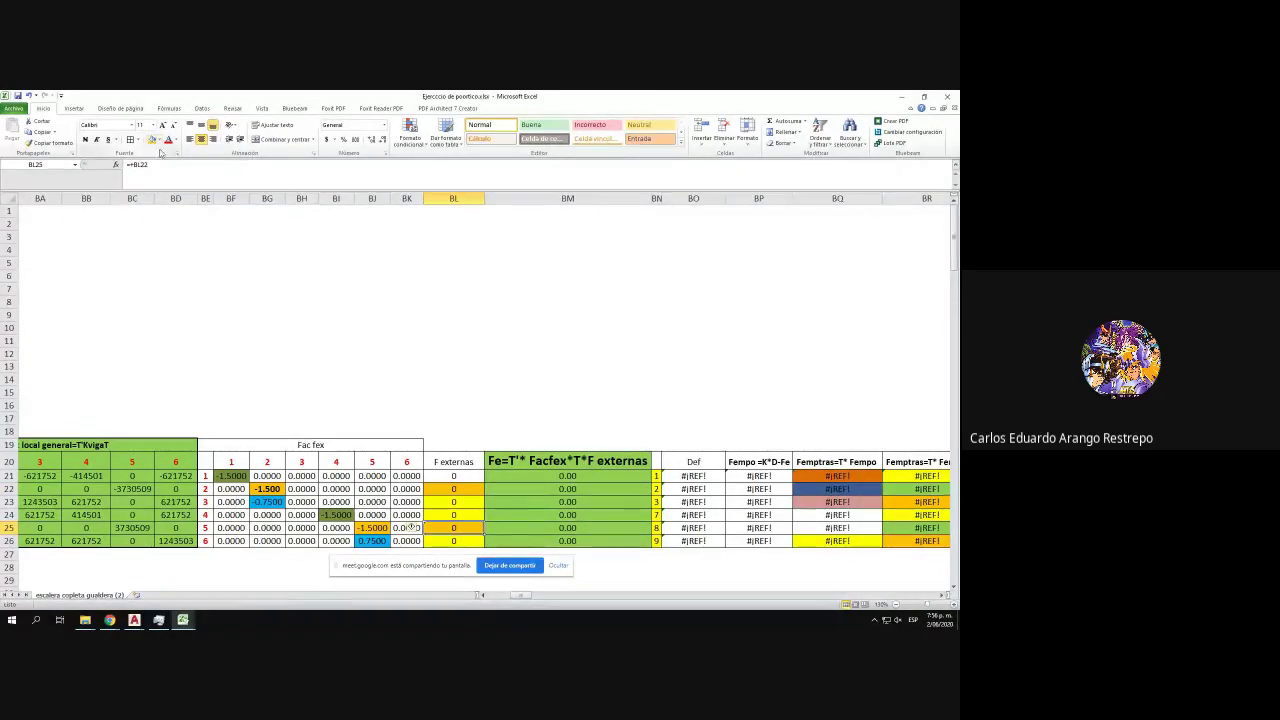
- Extend the SUMAR.SI formula in BL22 to cover all ten elements, using ranges $I$3:$I$12 and $S$3:$S$12
{"action": "double_click", "coordinate": [437, 488]}
{"action": "left_click", "coordinate": [244, 178]}
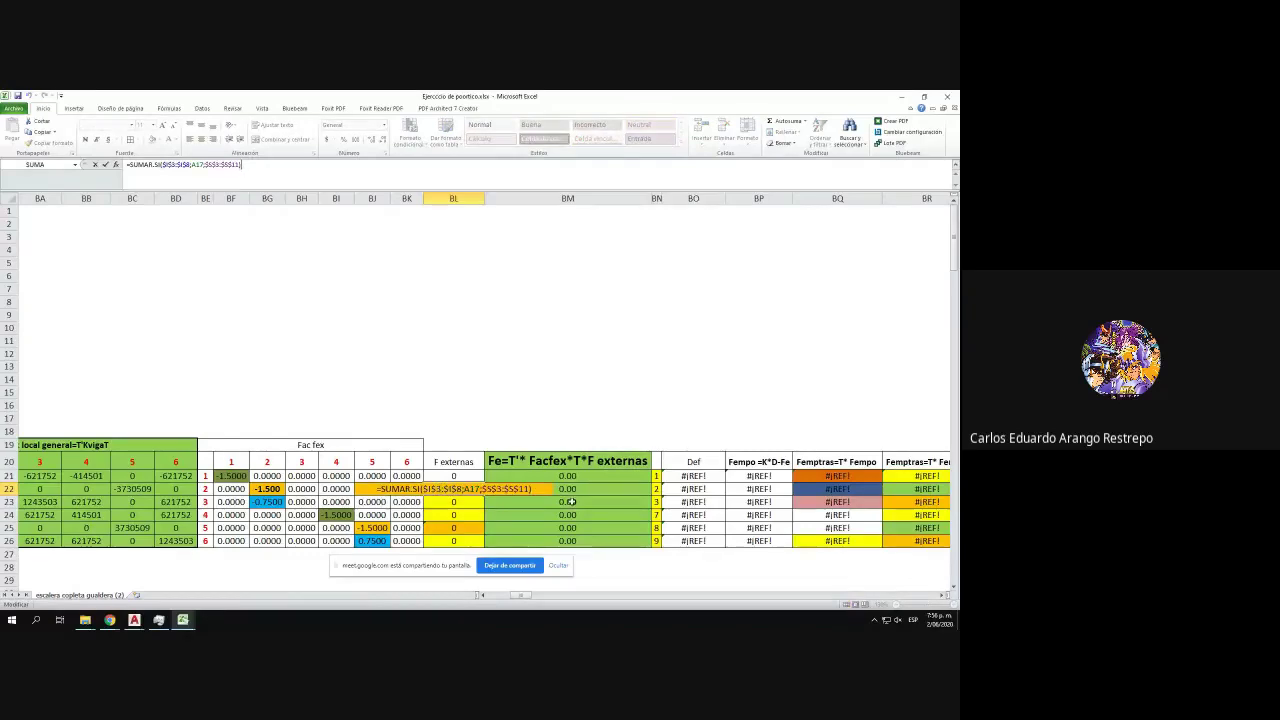
{"action": "left_click_drag", "start_coordinate": [520, 595], "coordinate": [503, 598]}
{"action": "left_click_drag", "start_coordinate": [537, 348], "coordinate": [540, 357]}
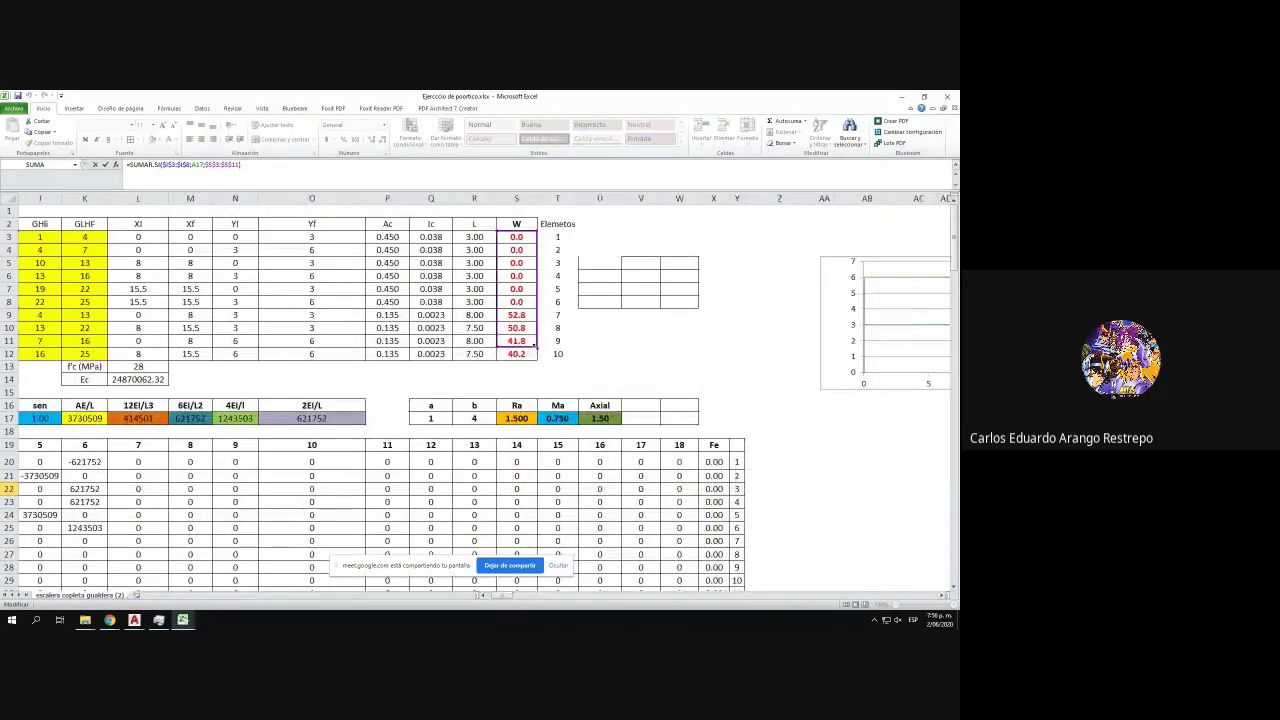
{"action": "left_click_drag", "start_coordinate": [503, 597], "coordinate": [498, 598]}
{"action": "left_click_drag", "start_coordinate": [478, 317], "coordinate": [484, 358]}
{"action": "left_click_drag", "start_coordinate": [500, 596], "coordinate": [505, 597]}
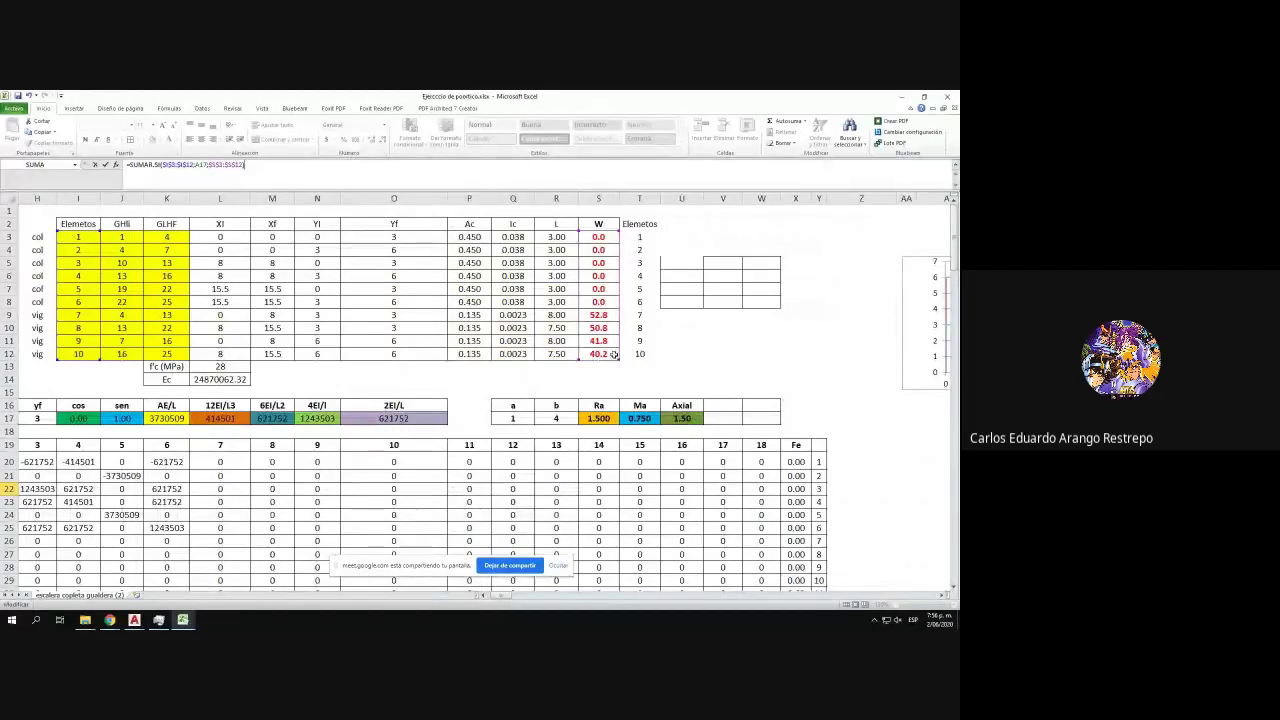
{"action": "left_click_drag", "start_coordinate": [509, 598], "coordinate": [531, 599]}
{"action": "key", "text": "Return"}
- Check the formulas in BL25, BL26 and BL22 of the F externas column
{"action": "scroll", "coordinate": [192, 482], "scroll_direction": "down", "scroll_amount": 1}
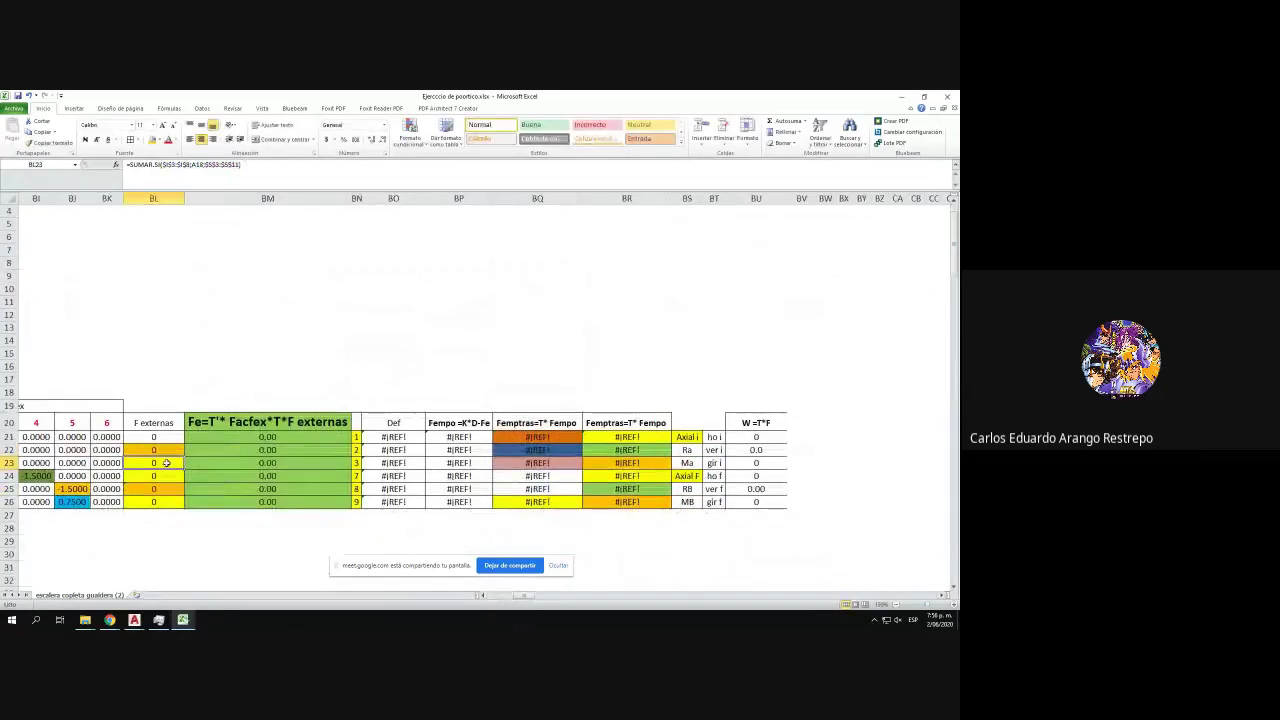
{"action": "double_click", "coordinate": [158, 487]}
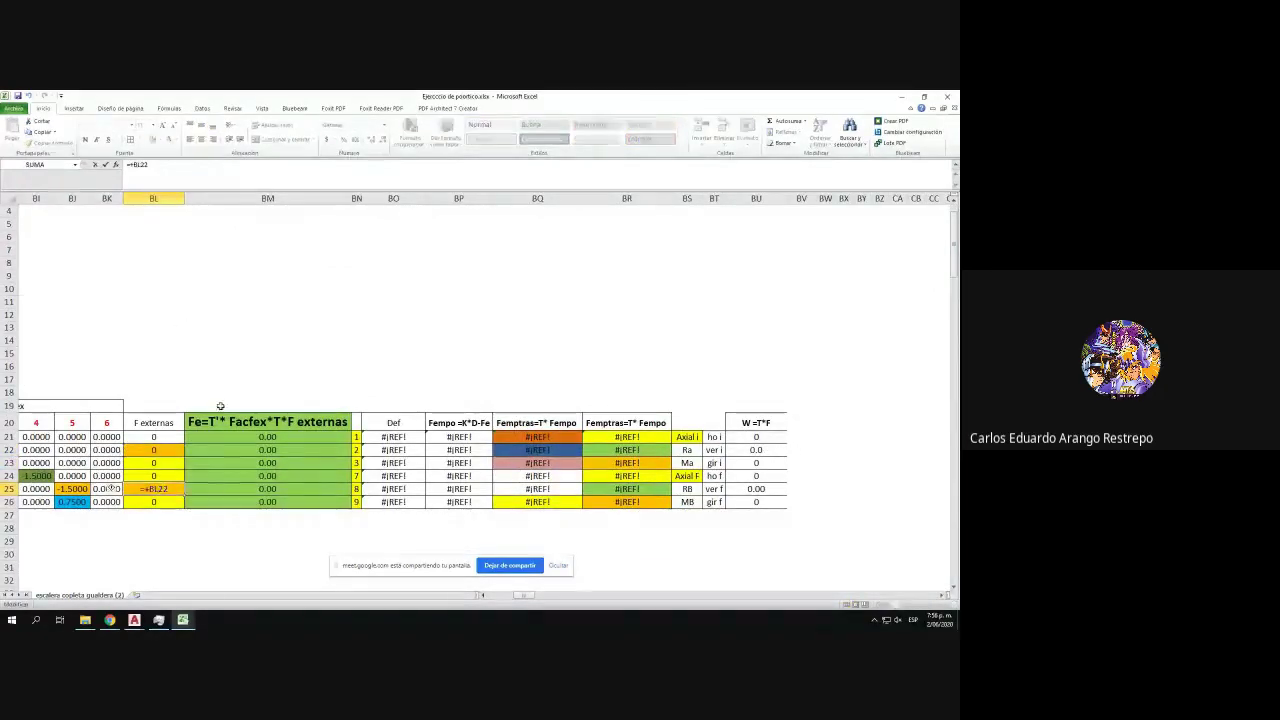
{"action": "key", "text": "Return"}
{"action": "left_click_drag", "start_coordinate": [528, 597], "coordinate": [520, 596]}
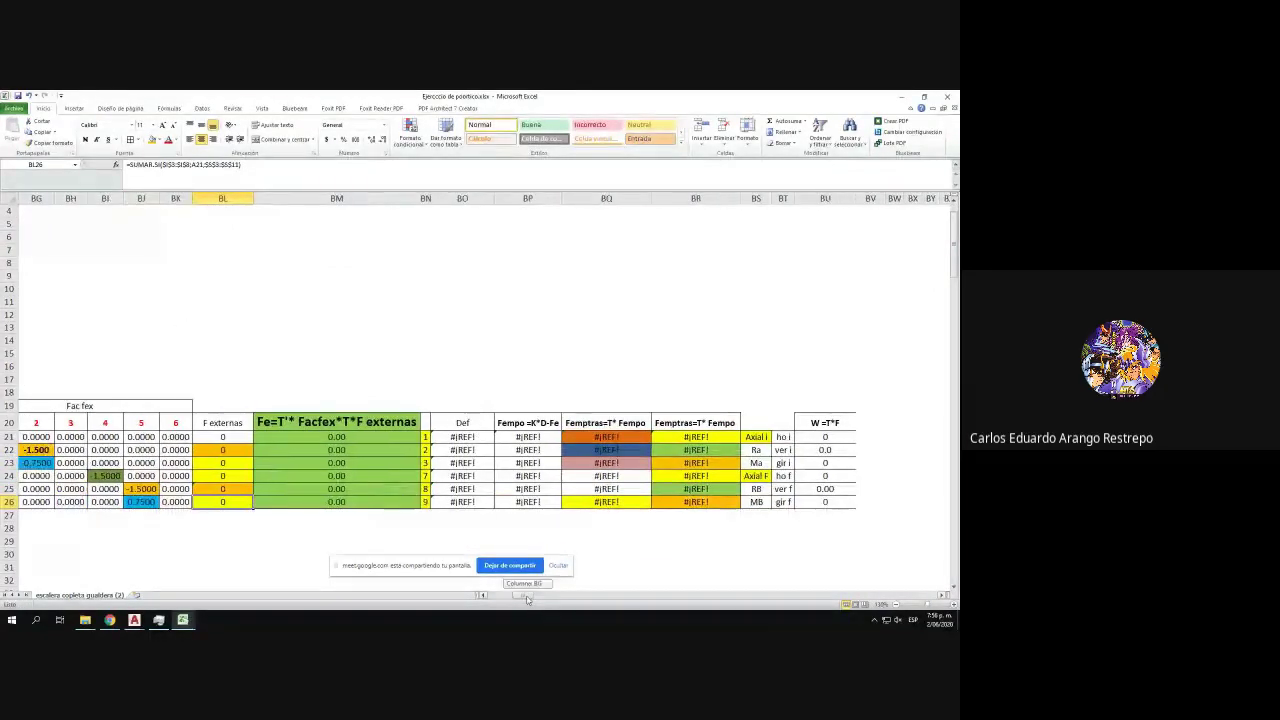
{"action": "scroll", "coordinate": [192, 505], "scroll_direction": "up", "scroll_amount": 1, "text": "ctrl"}
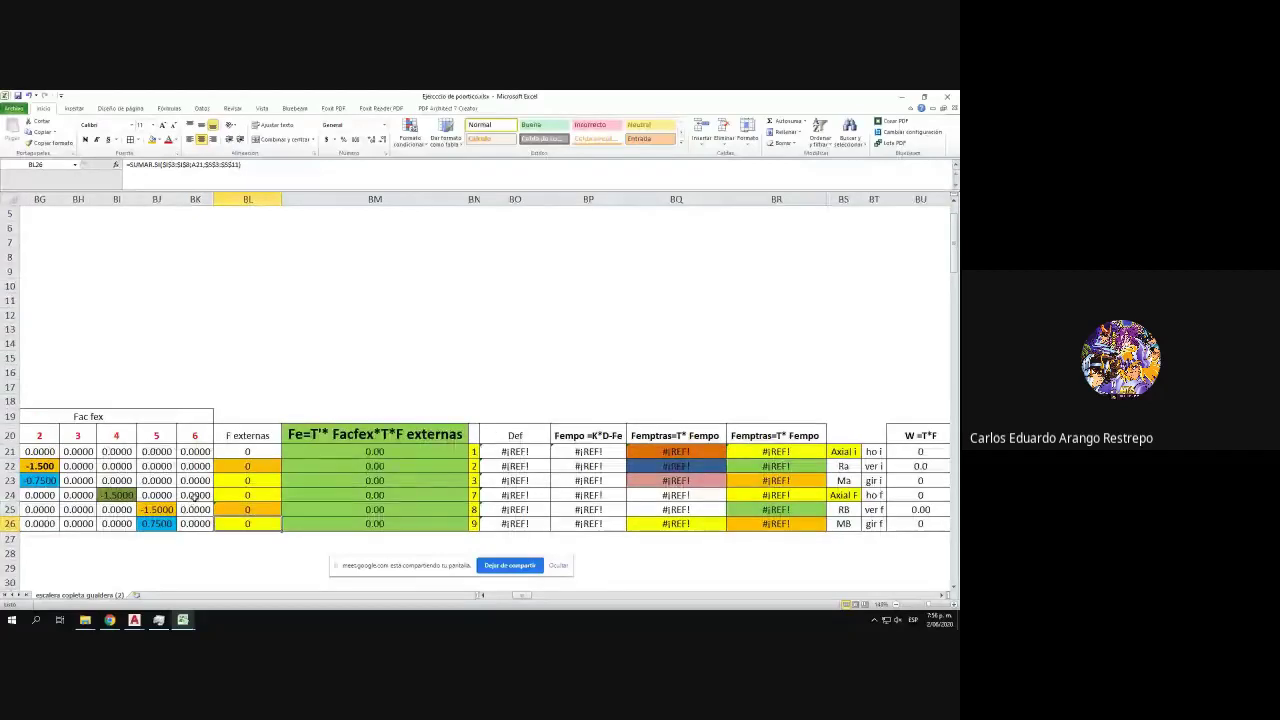
{"action": "left_click", "coordinate": [222, 462]}
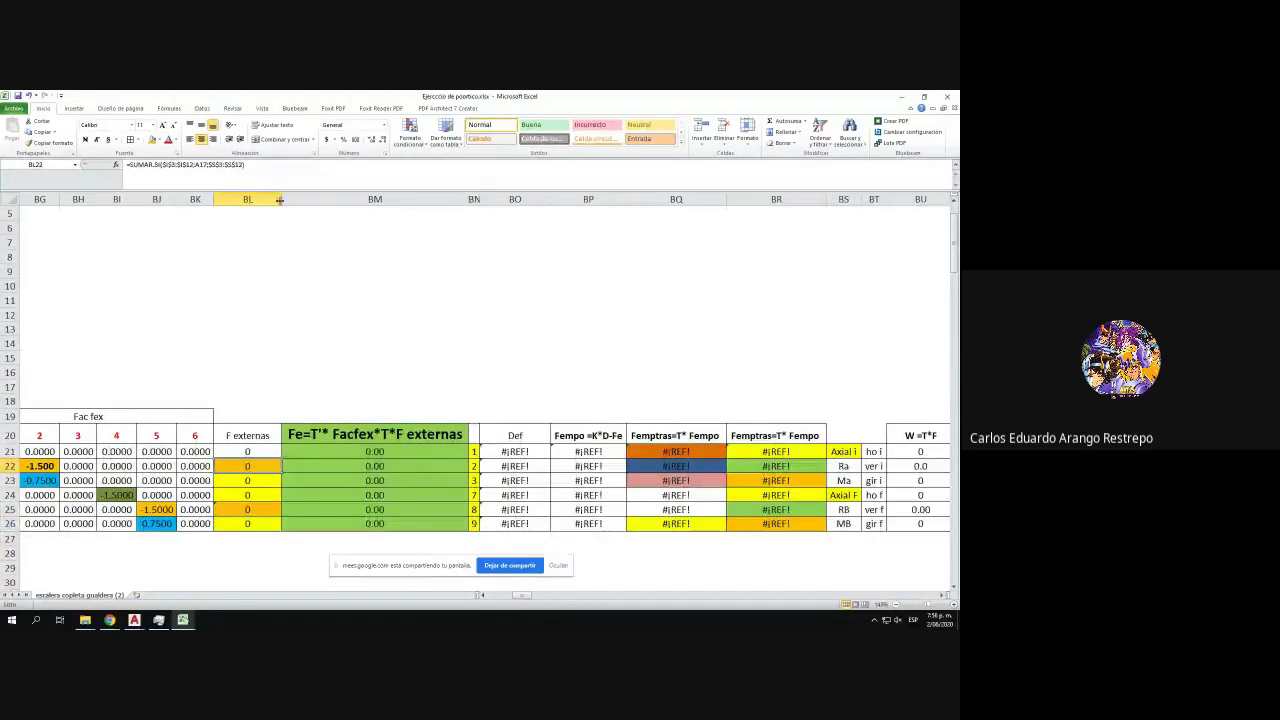
- Narrow column BL to fit its F externas header and make that header bold
{"action": "left_click_drag", "start_coordinate": [280, 200], "coordinate": [265, 200]}
{"action": "scroll", "coordinate": [306, 343], "scroll_direction": "down", "scroll_amount": 2}
{"action": "left_click", "coordinate": [242, 346]}
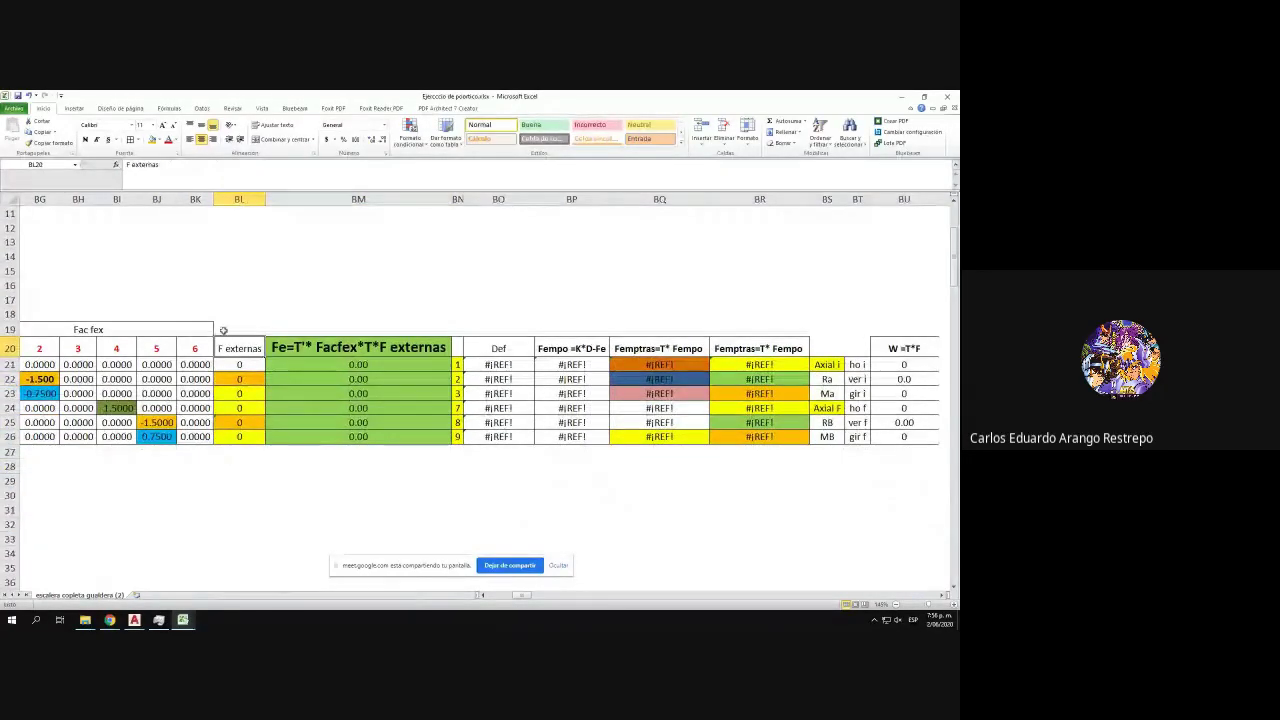
{"action": "left_click", "coordinate": [85, 140]}
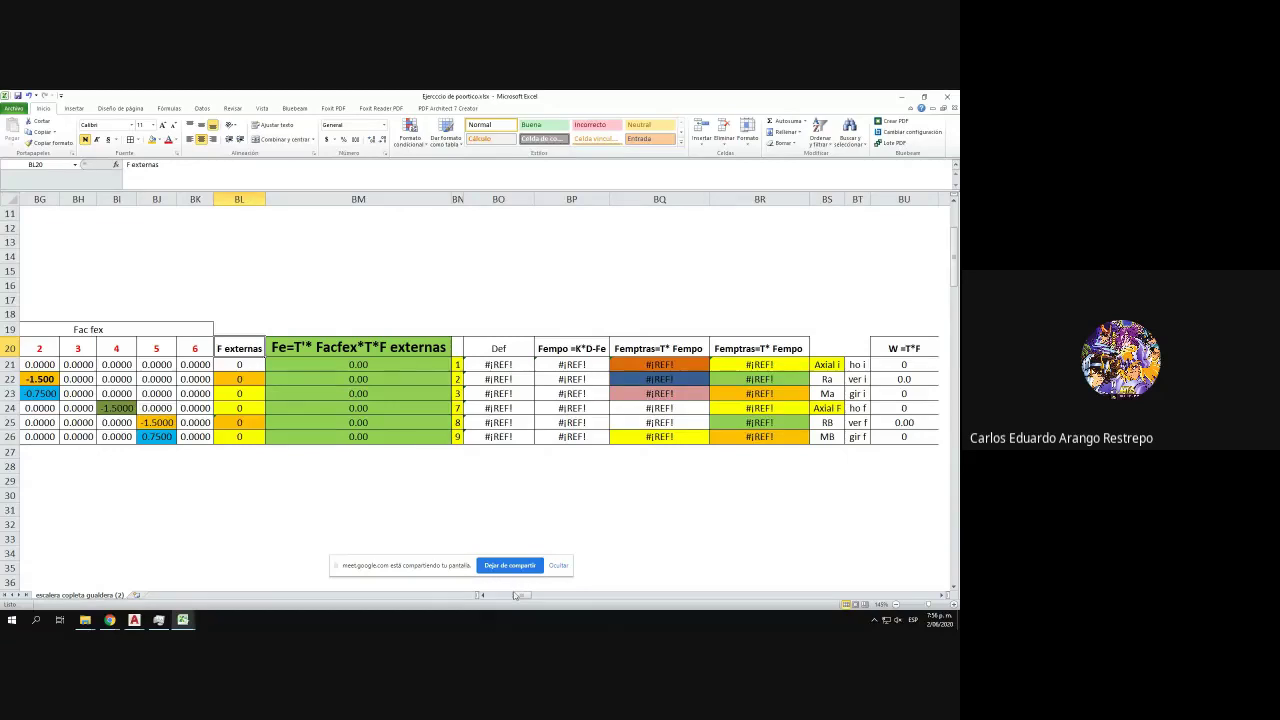
- Review the BL22 SUMAR.SI formula against its referenced ranges in the Elemetos and W columns
{"action": "left_click_drag", "start_coordinate": [518, 597], "coordinate": [517, 601]}
{"action": "double_click", "coordinate": [278, 380]}
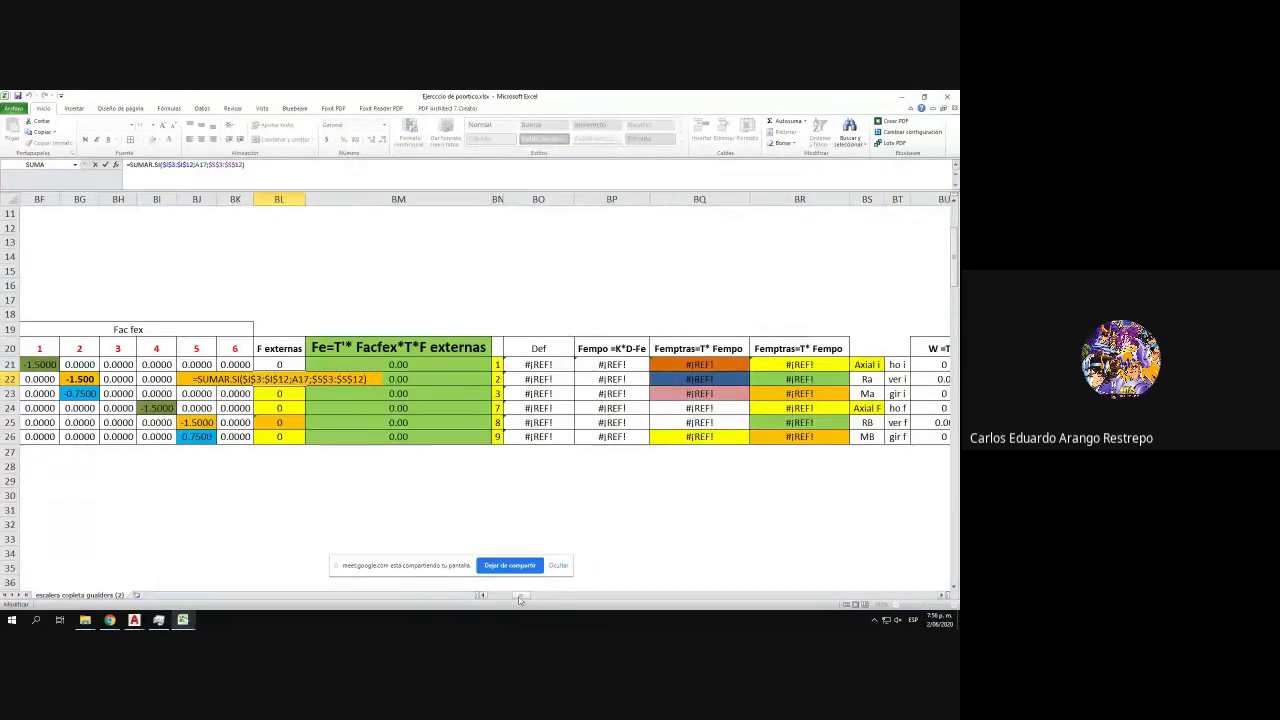
{"action": "left_click_drag", "start_coordinate": [520, 598], "coordinate": [497, 599]}
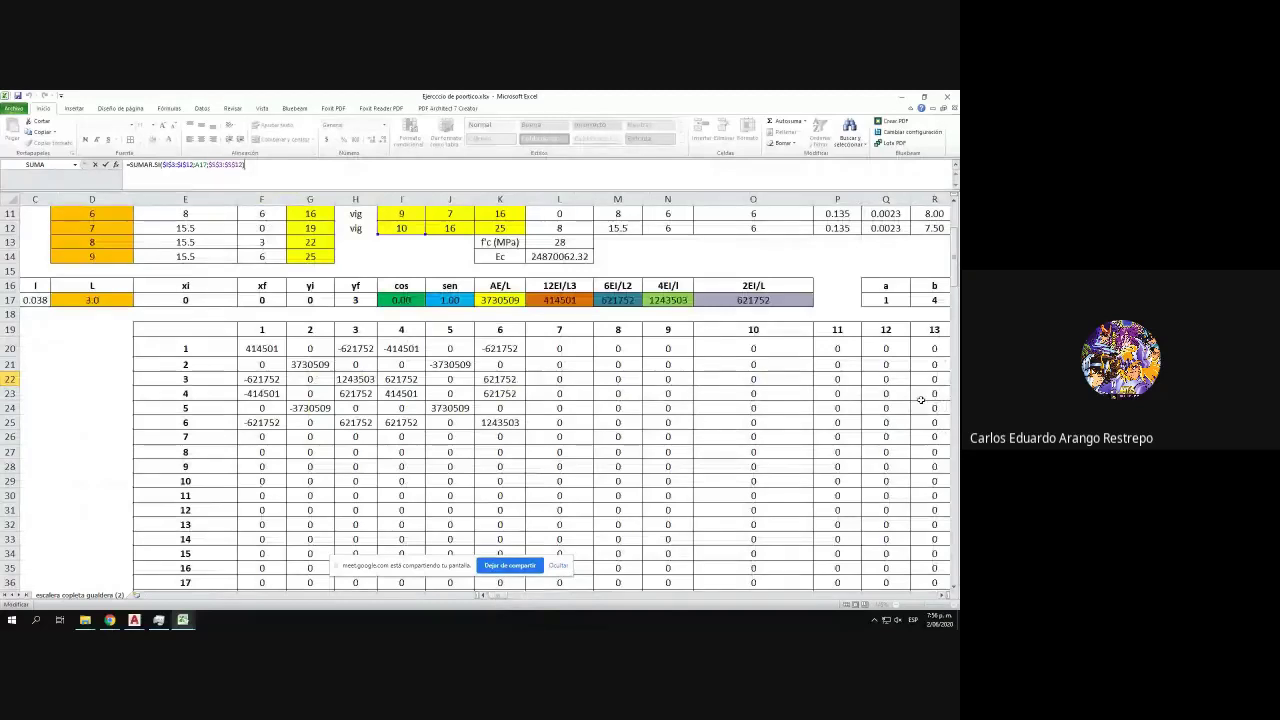
{"action": "scroll", "coordinate": [546, 584], "scroll_direction": "up", "scroll_amount": 3}
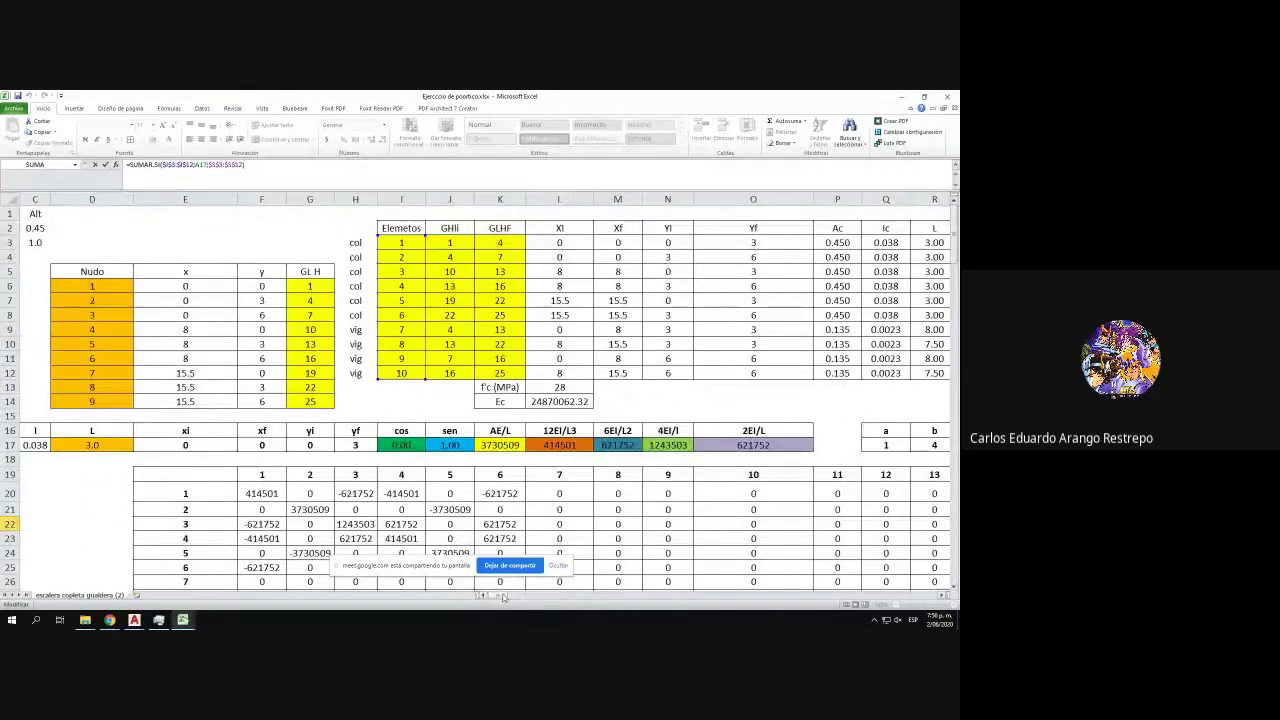
{"action": "scroll", "coordinate": [503, 590], "scroll_direction": "right", "scroll_amount": 8}
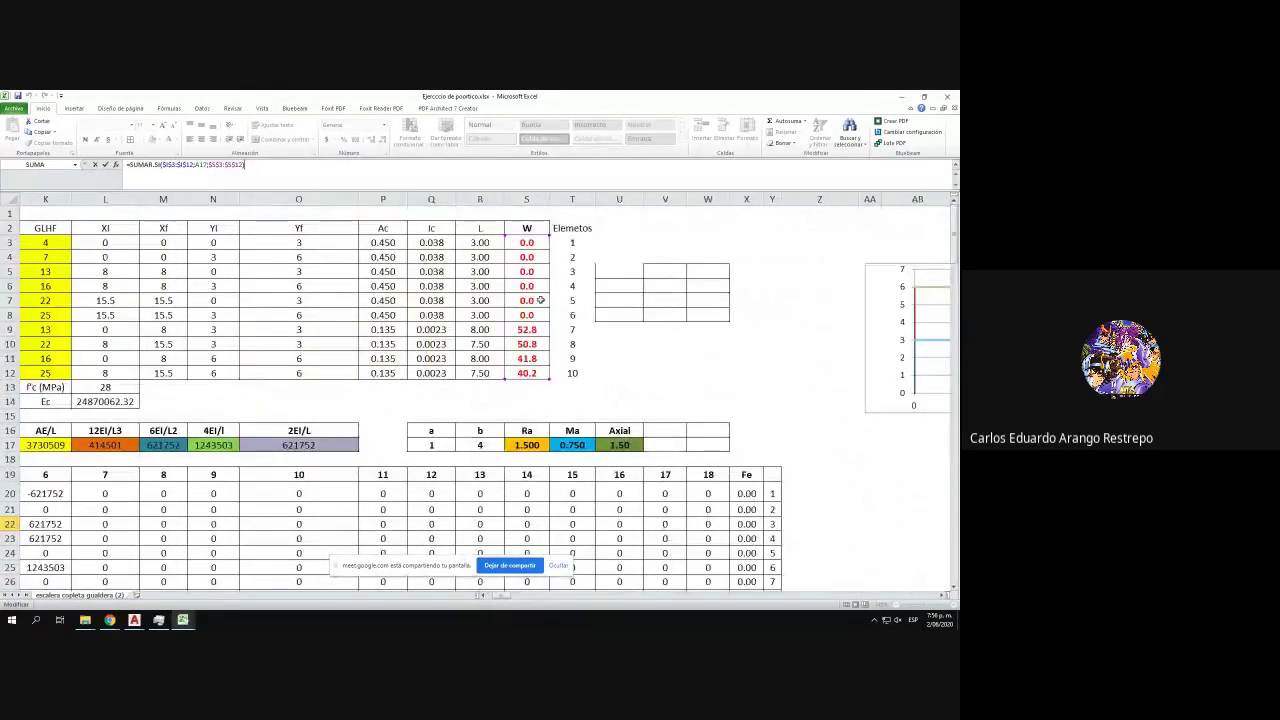
{"action": "left_click_drag", "start_coordinate": [500, 595], "coordinate": [516, 596]}
{"action": "key", "text": "Return"}
{"action": "scroll", "coordinate": [490, 460], "scroll_direction": "down", "scroll_amount": 3}
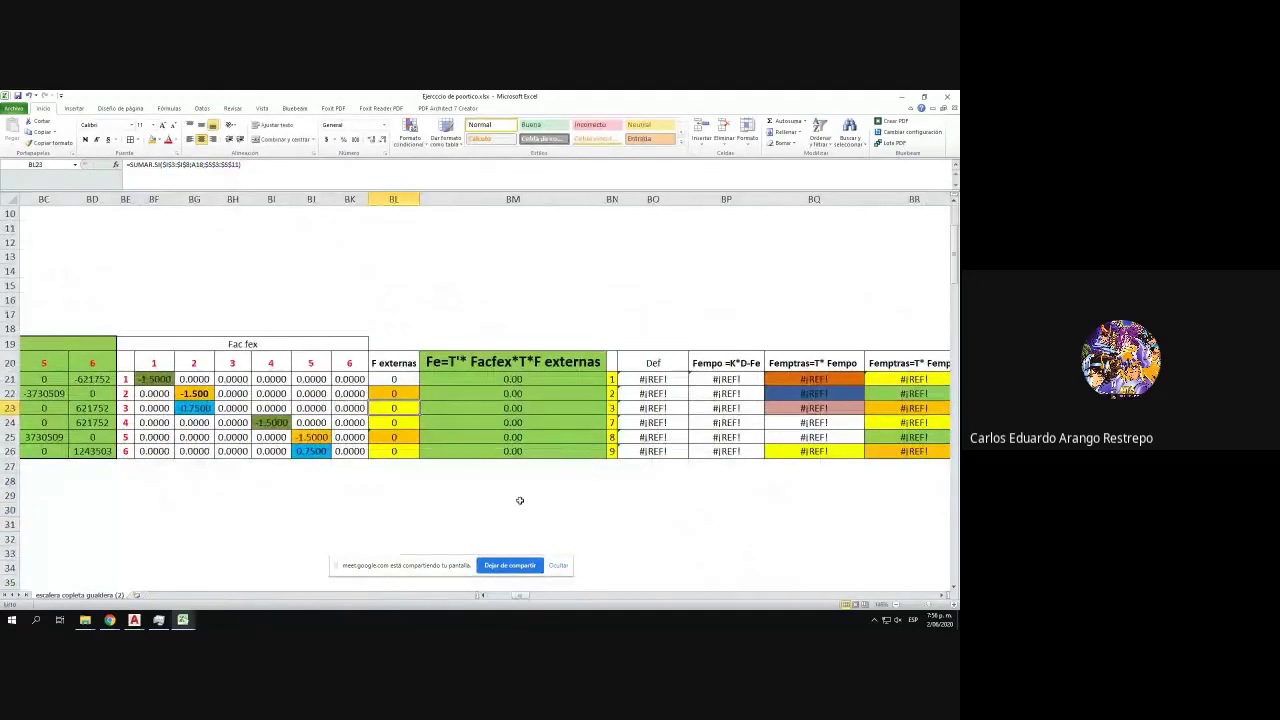
- Inspect the Def formulas in BO21 to BO23 and the MMULT and TRANSPONER array formula in the Fe=T'*Facfex*T*F externas column
{"action": "left_click_drag", "start_coordinate": [521, 596], "coordinate": [523, 597]}
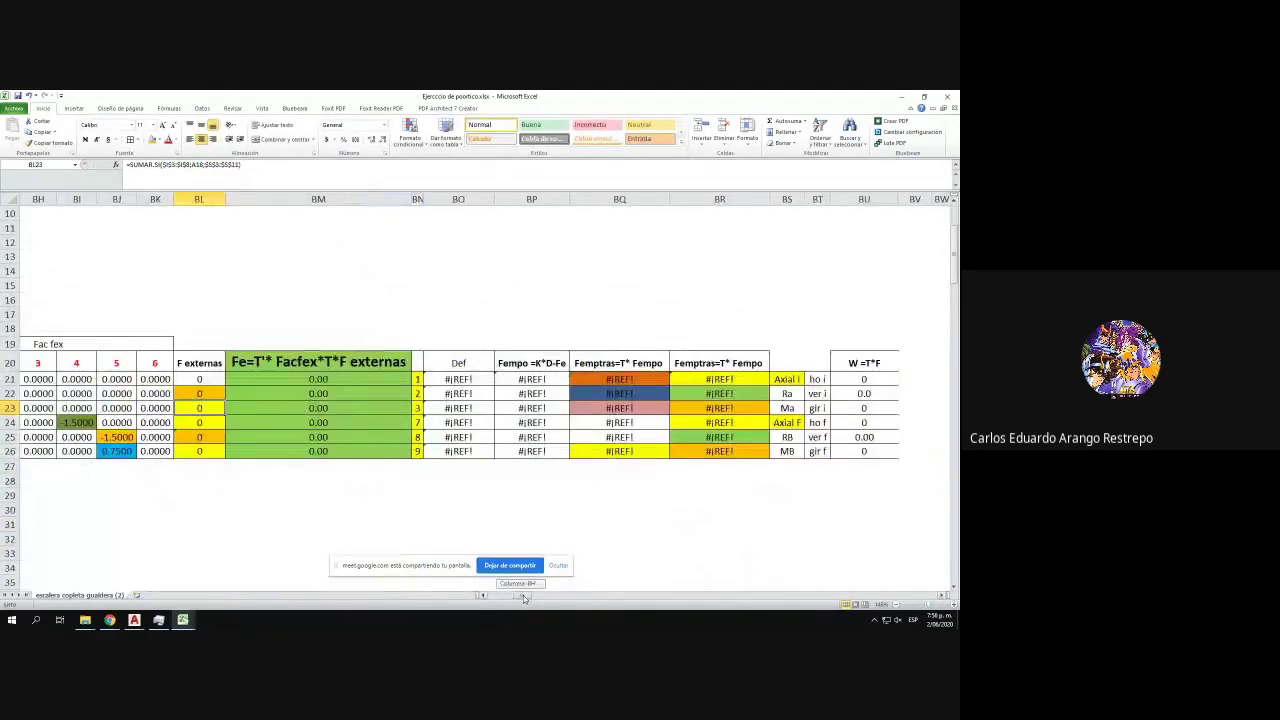
{"action": "left_click", "coordinate": [468, 393]}
{"action": "left_click", "coordinate": [465, 380]}
{"action": "left_click", "coordinate": [467, 406]}
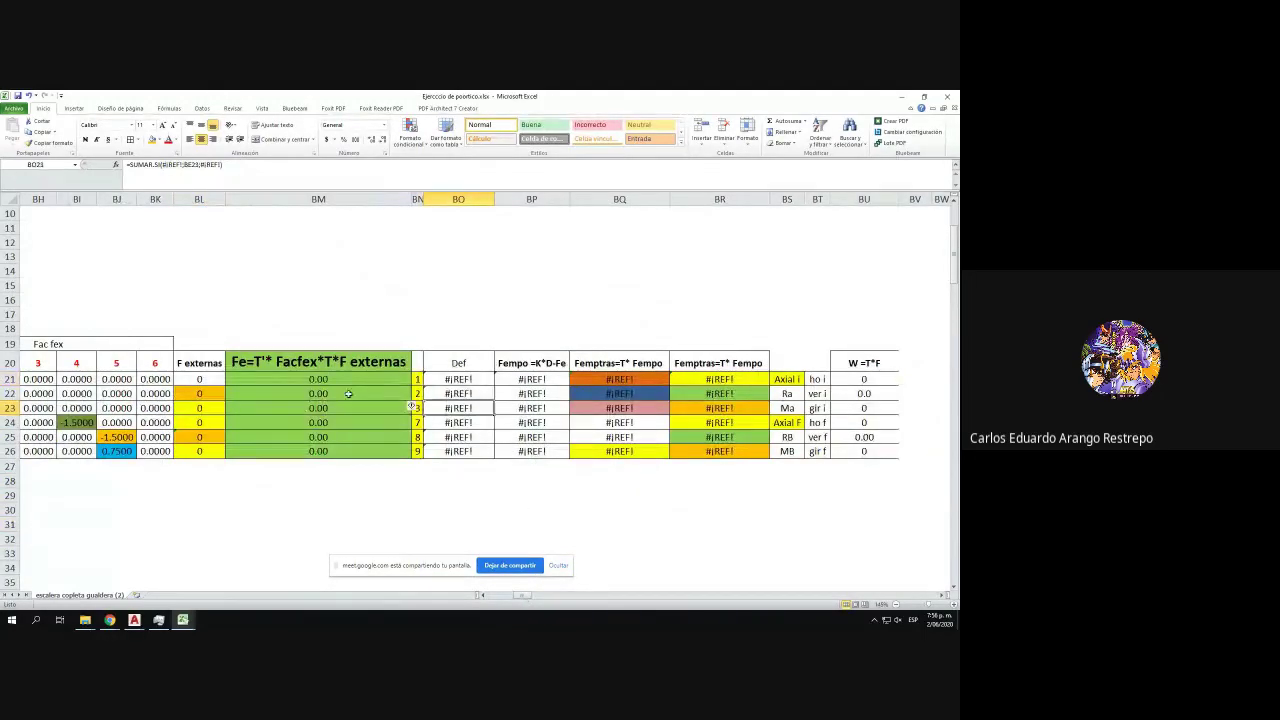
{"action": "left_click", "coordinate": [327, 379]}
{"action": "left_click", "coordinate": [259, 164]}
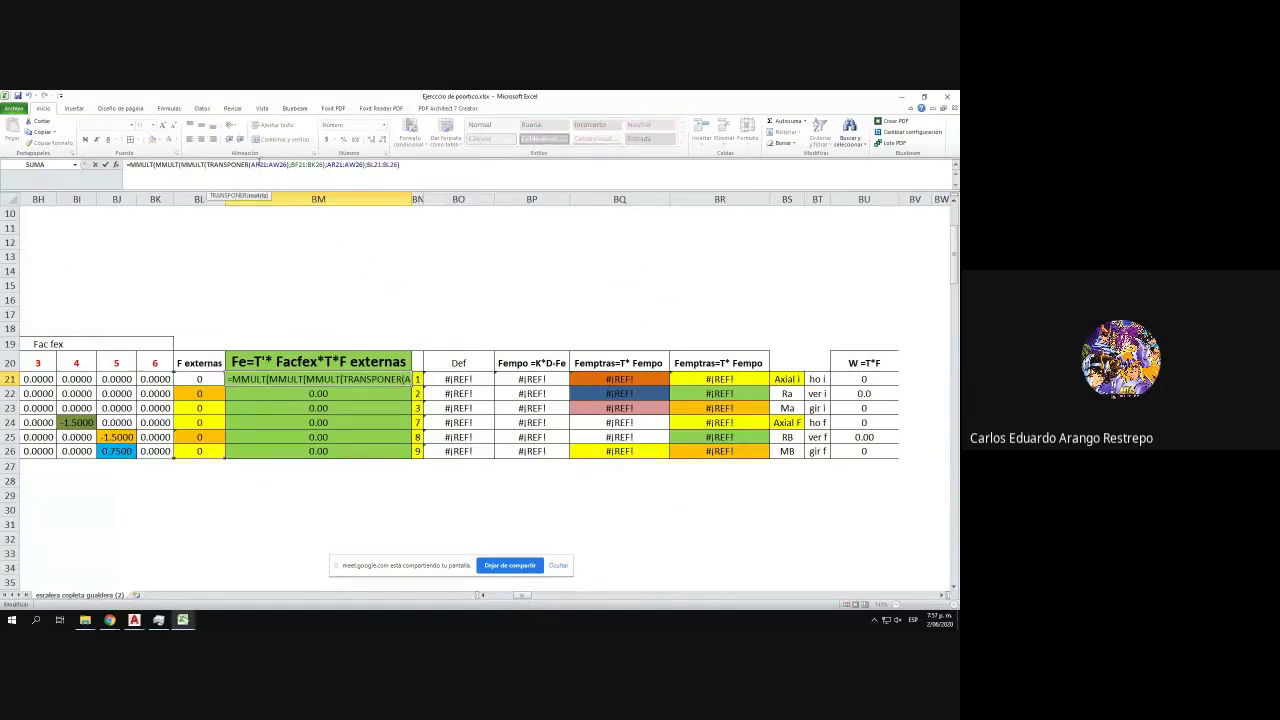
{"action": "left_click_drag", "start_coordinate": [530, 598], "coordinate": [528, 599]}
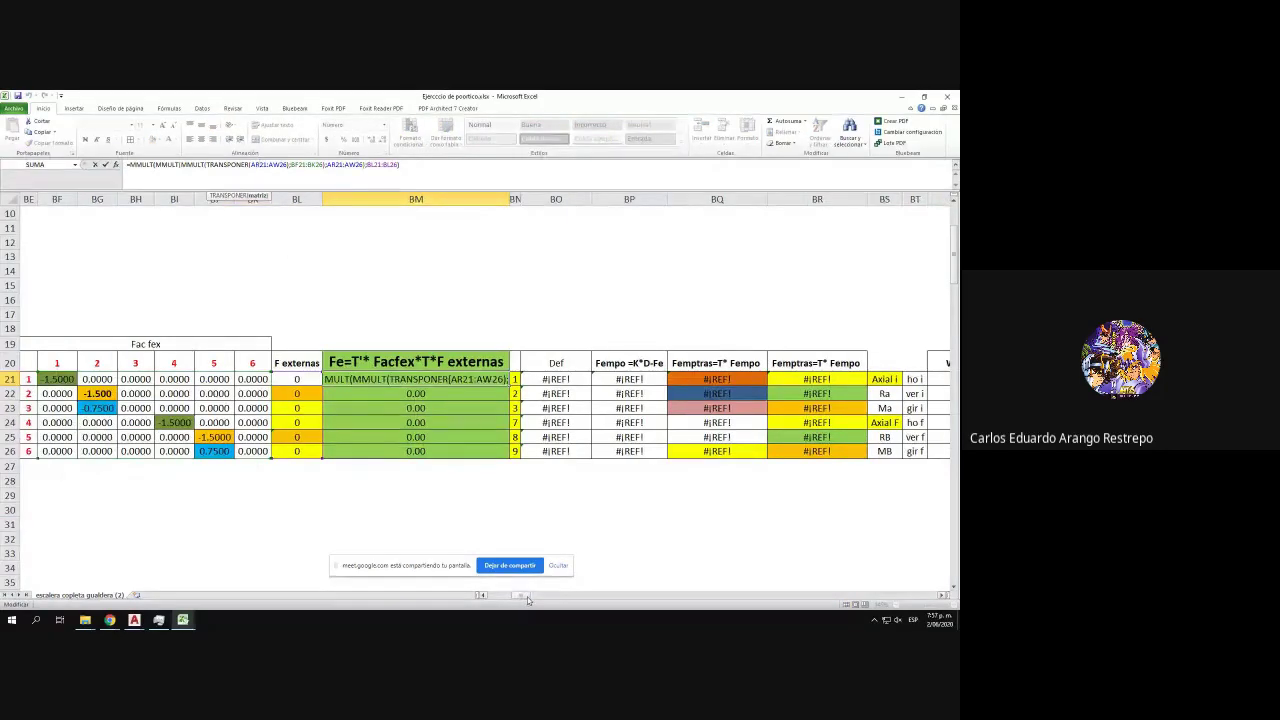
{"action": "key", "text": "Escape"}
{"action": "left_click", "coordinate": [459, 393]}
{"action": "left_click", "coordinate": [459, 406]}
{"action": "left_click", "coordinate": [447, 447]}
{"action": "left_click", "coordinate": [441, 395]}
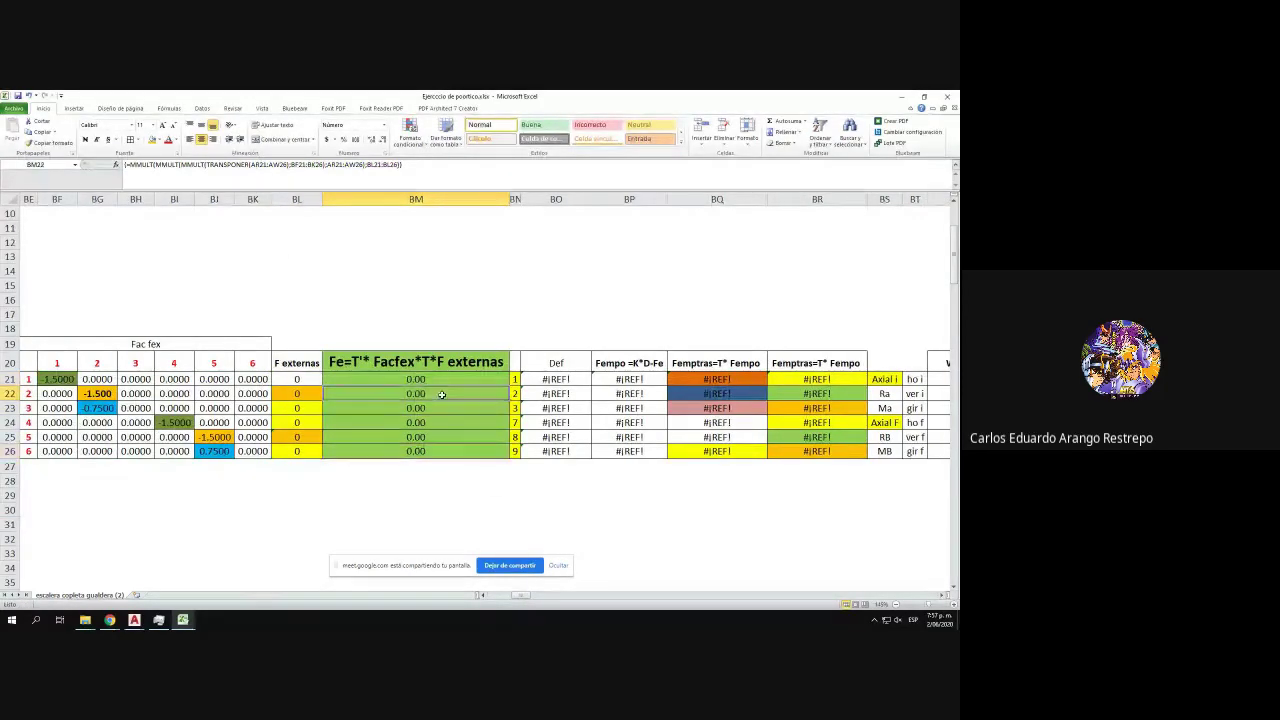
- Examine the formulas in the Def, Fempo=K*D-Fe, Femptras=T*Fempo and W=T*F columns
{"action": "left_click_drag", "start_coordinate": [518, 597], "coordinate": [520, 597]}
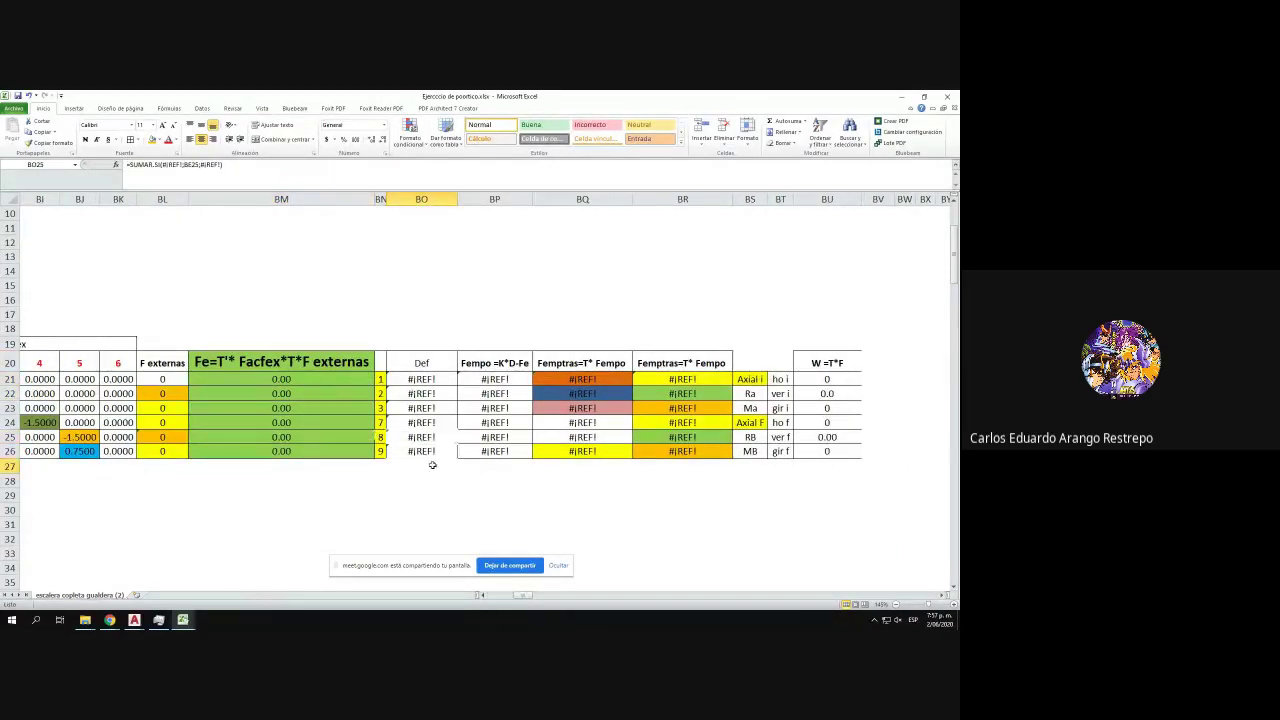
{"action": "left_click", "coordinate": [492, 422]}
{"action": "left_click", "coordinate": [590, 451]}
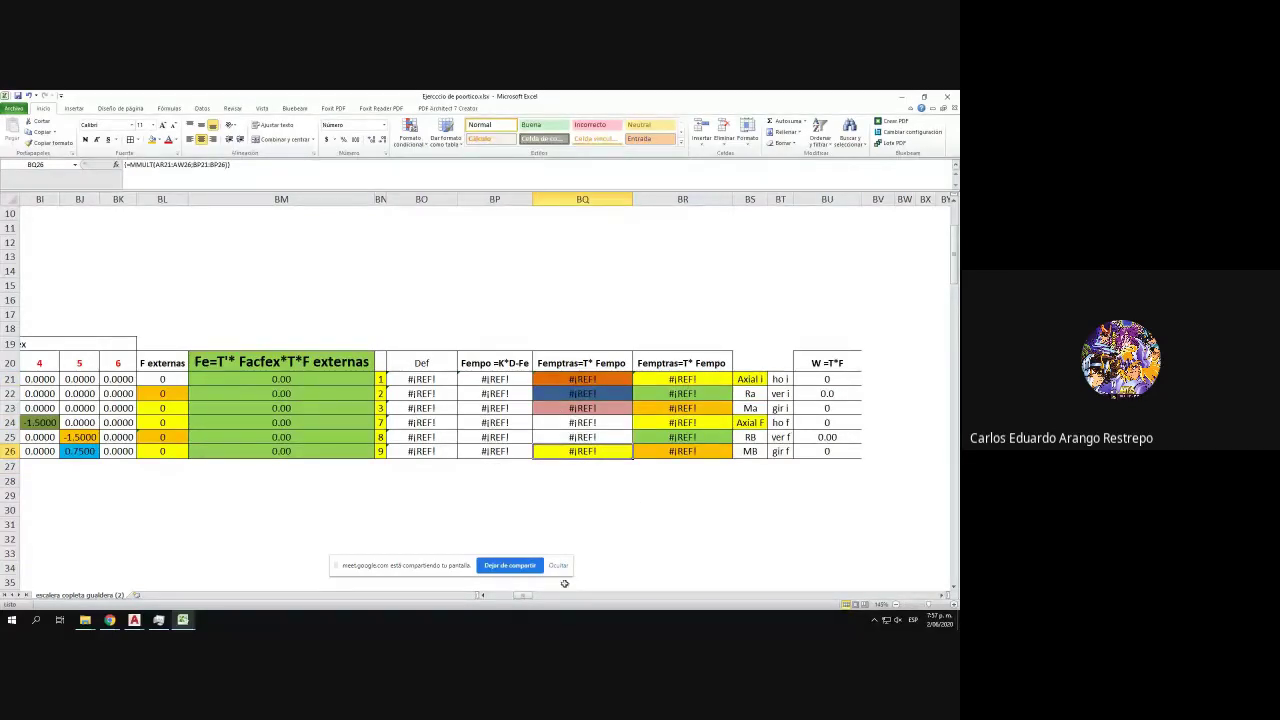
{"action": "left_click", "coordinate": [829, 380]}
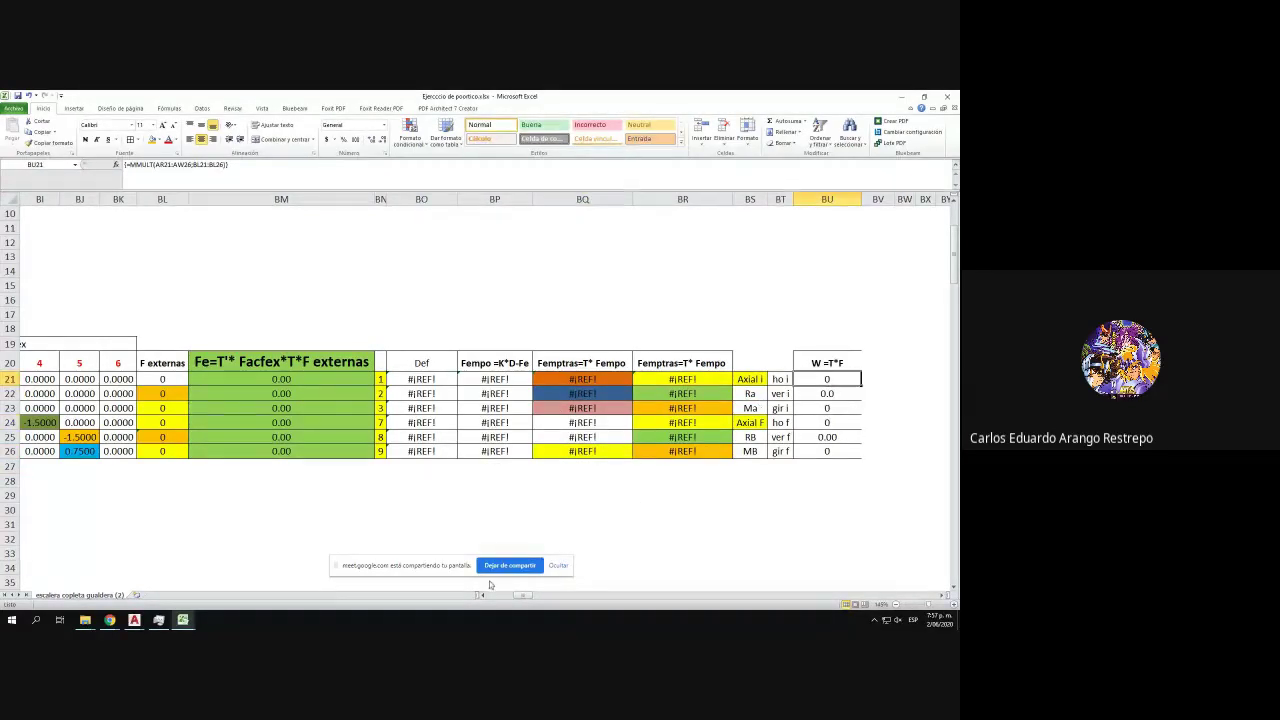
- Extend the SUMAR.SI formula for a in Q17 to ranges $I$3:$I$12 and $J$3:$J$12
{"action": "left_click_drag", "start_coordinate": [520, 598], "coordinate": [502, 596]}
{"action": "scroll", "coordinate": [437, 401], "scroll_direction": "down", "scroll_amount": 2}
{"action": "scroll", "coordinate": [510, 323], "scroll_direction": "up", "scroll_amount": 4}
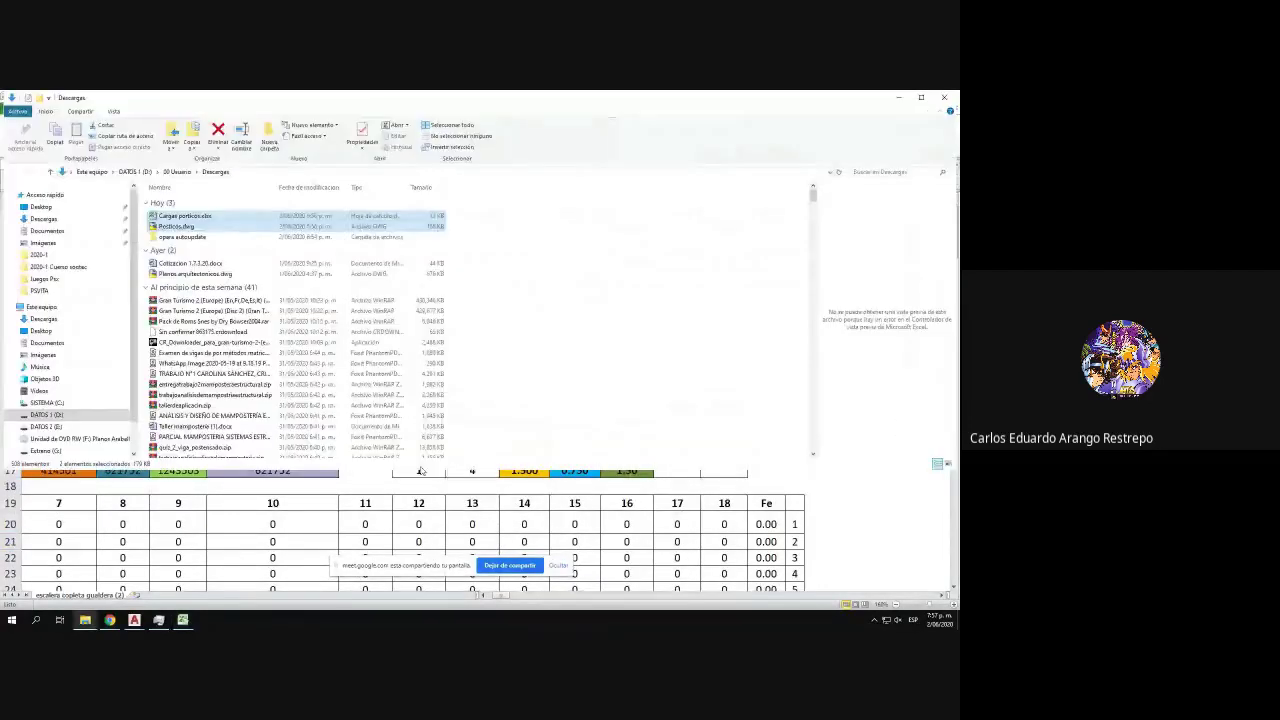
{"action": "double_click", "coordinate": [419, 466]}
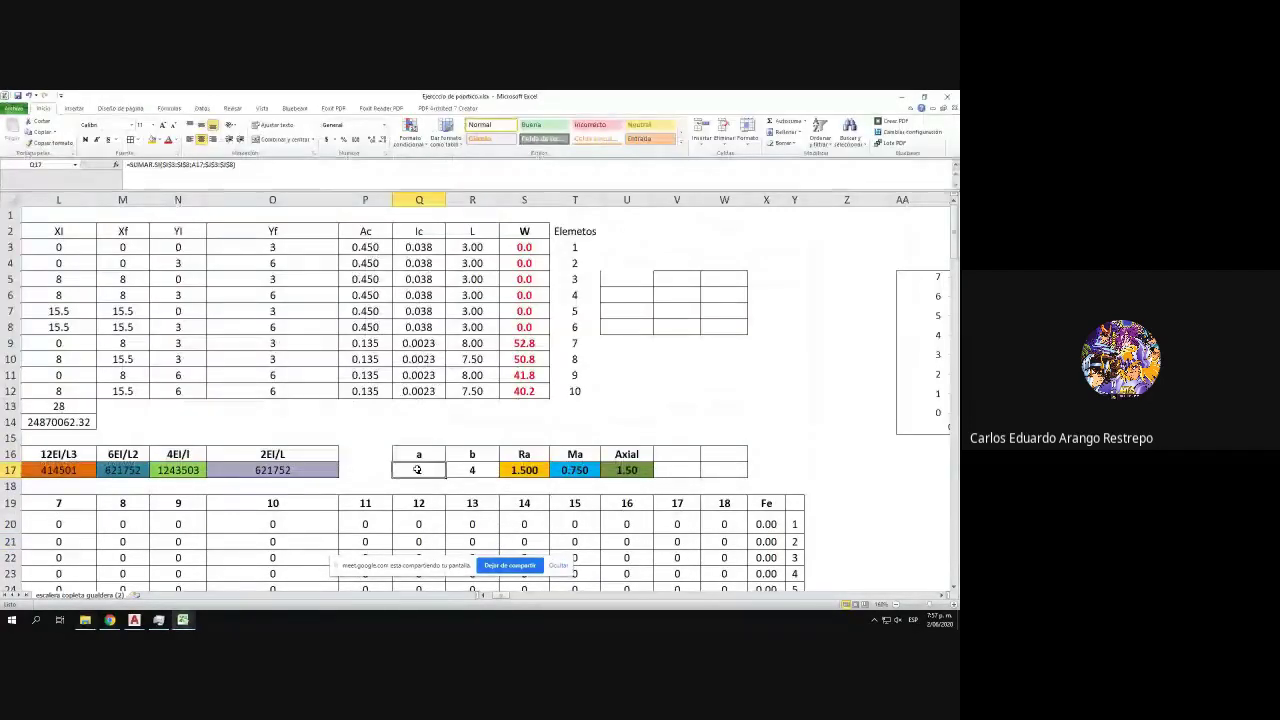
{"action": "left_click", "coordinate": [286, 166]}
{"action": "left_click", "coordinate": [410, 472]}
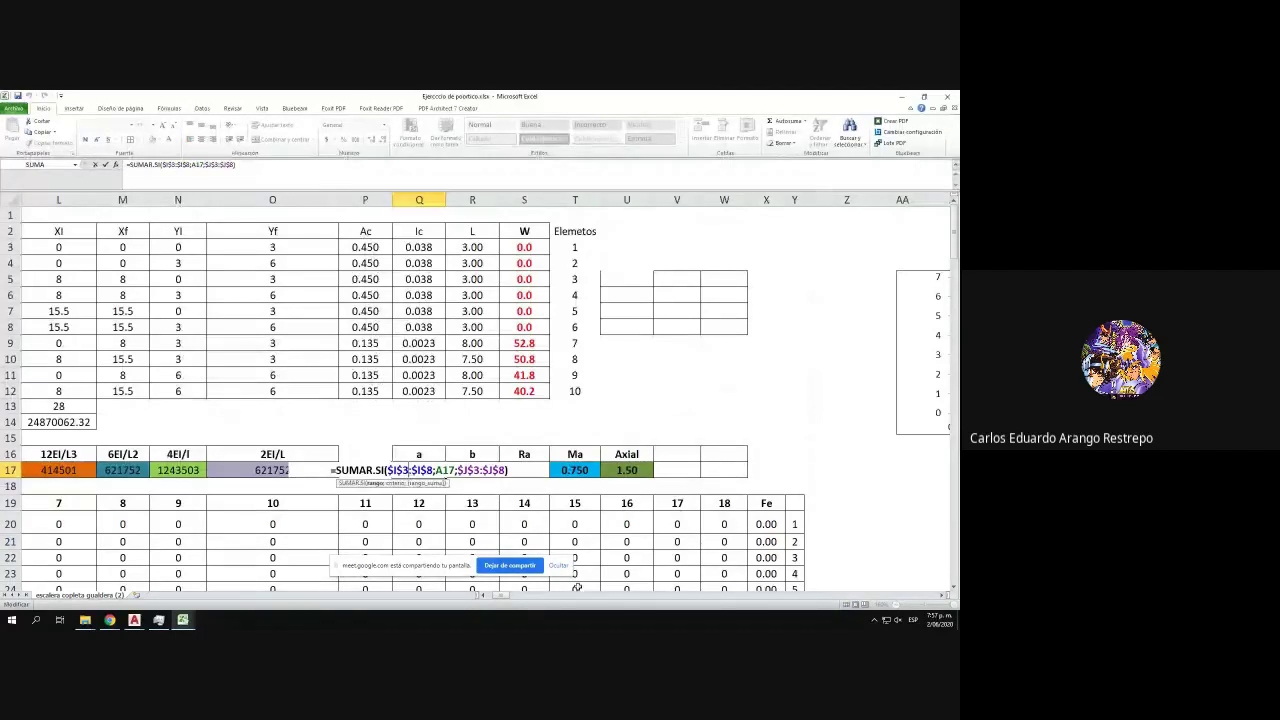
{"action": "left_click_drag", "start_coordinate": [501, 597], "coordinate": [495, 597]}
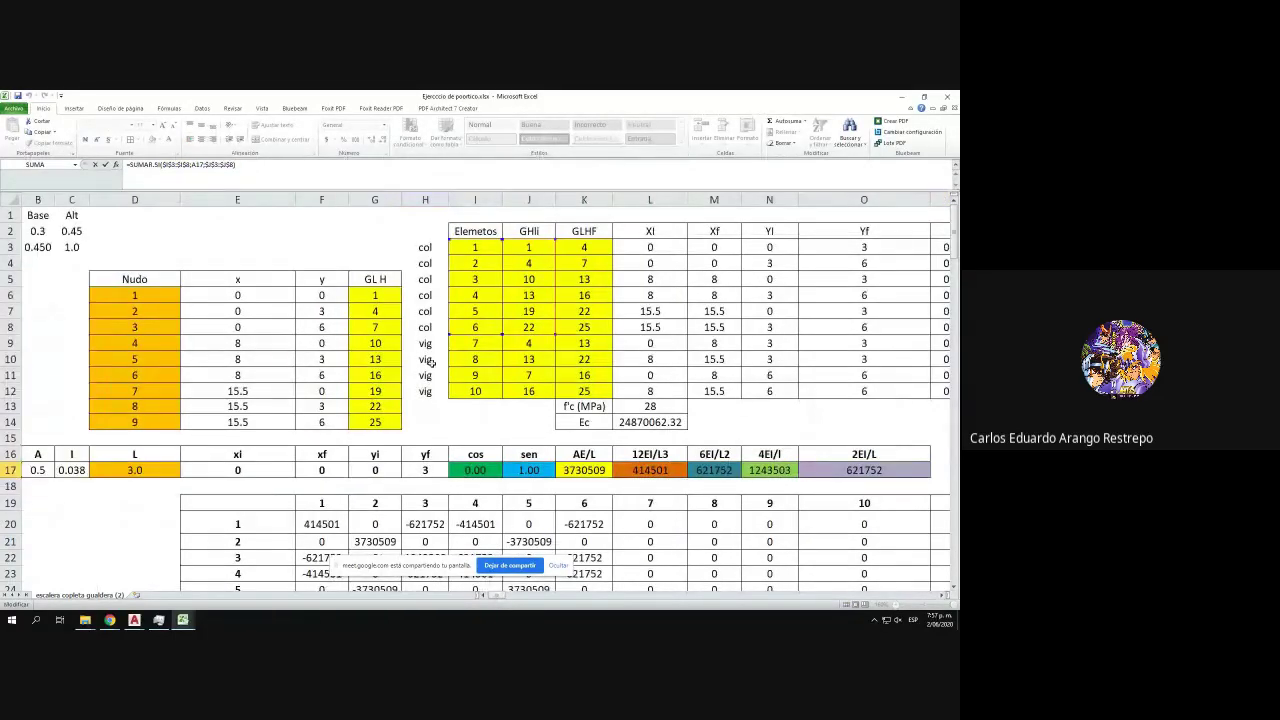
{"action": "left_click_drag", "start_coordinate": [448, 337], "coordinate": [448, 399]}
{"action": "left_click_drag", "start_coordinate": [556, 336], "coordinate": [556, 399]}
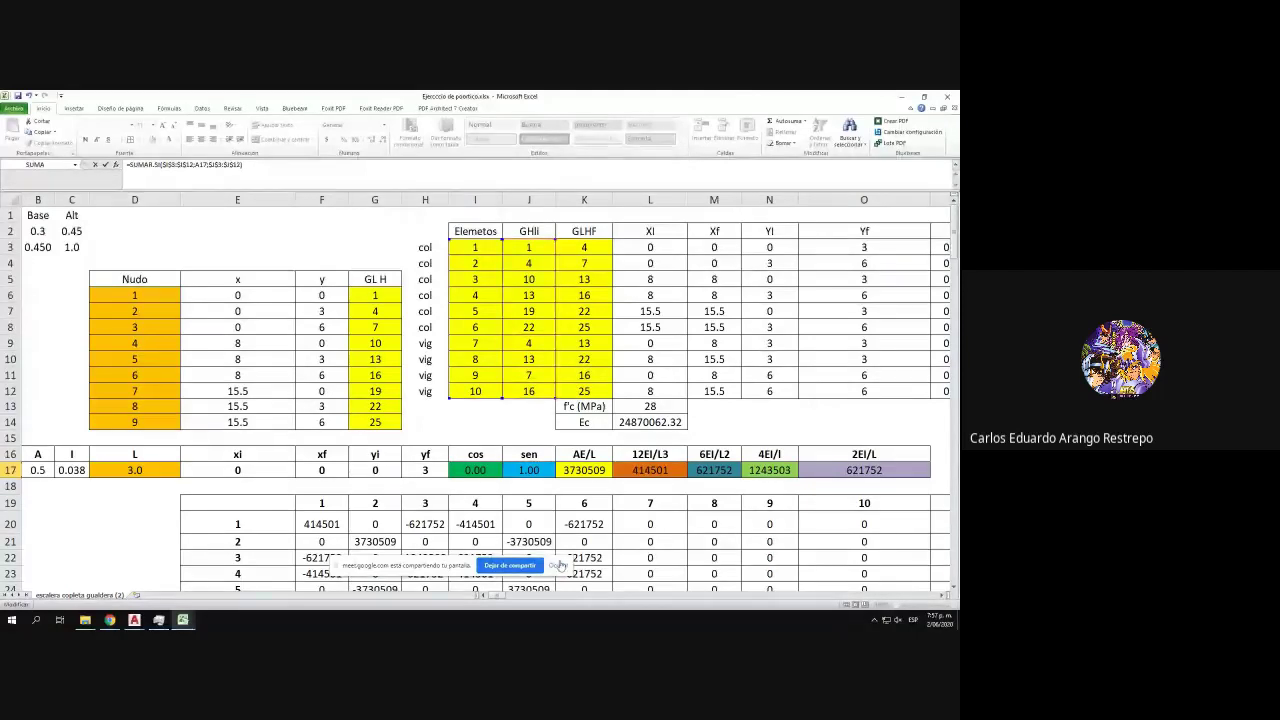
{"action": "scroll", "coordinate": [503, 598], "scroll_direction": "right", "scroll_amount": 5}
{"action": "key", "text": "Return"}
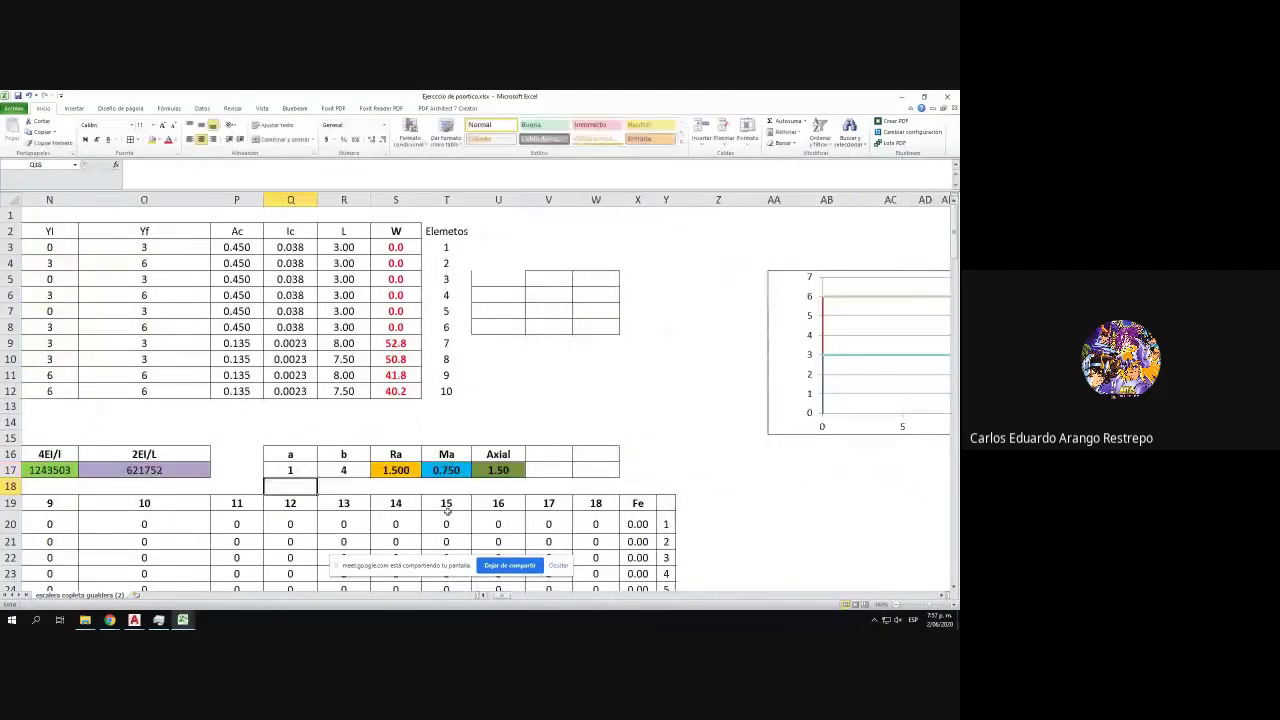
- Extend the SUMAR.SI formula for b in R17 to ranges $I$3:$I$12 and $K$3:$K$12
{"action": "double_click", "coordinate": [346, 471]}
{"action": "left_click", "coordinate": [251, 176]}
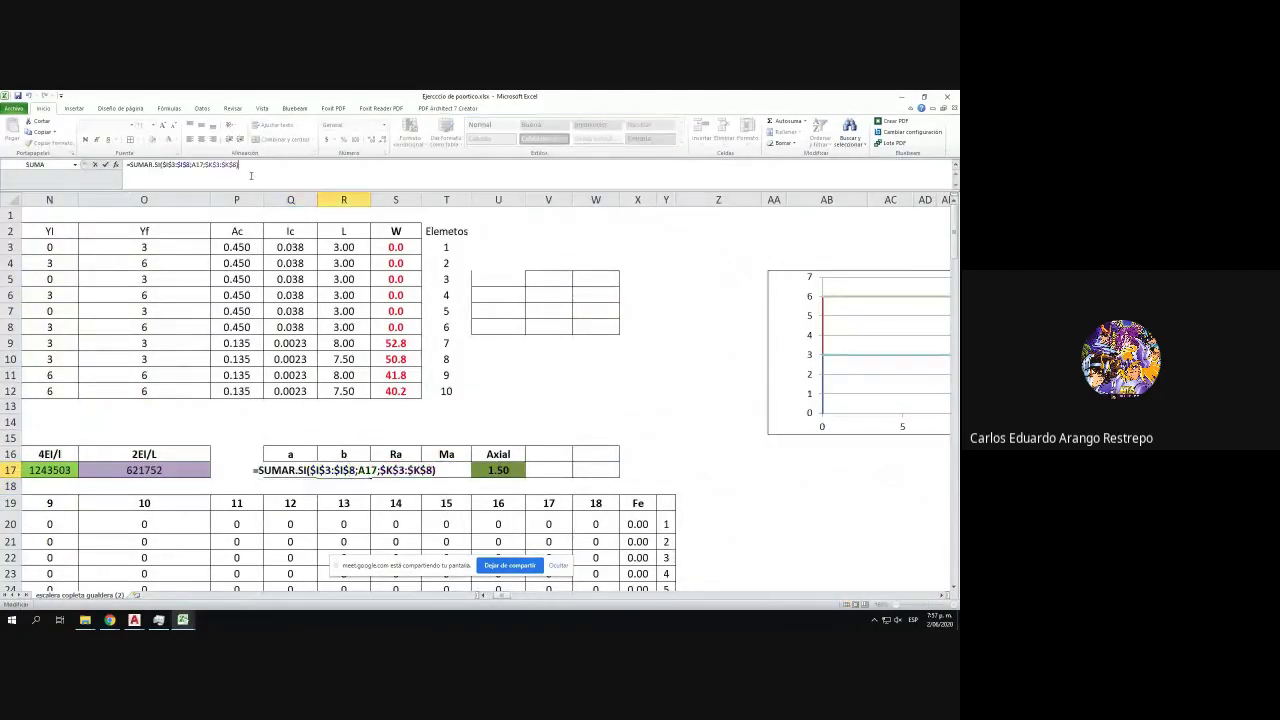
{"action": "scroll", "coordinate": [563, 588], "scroll_direction": "left", "scroll_amount": 5}
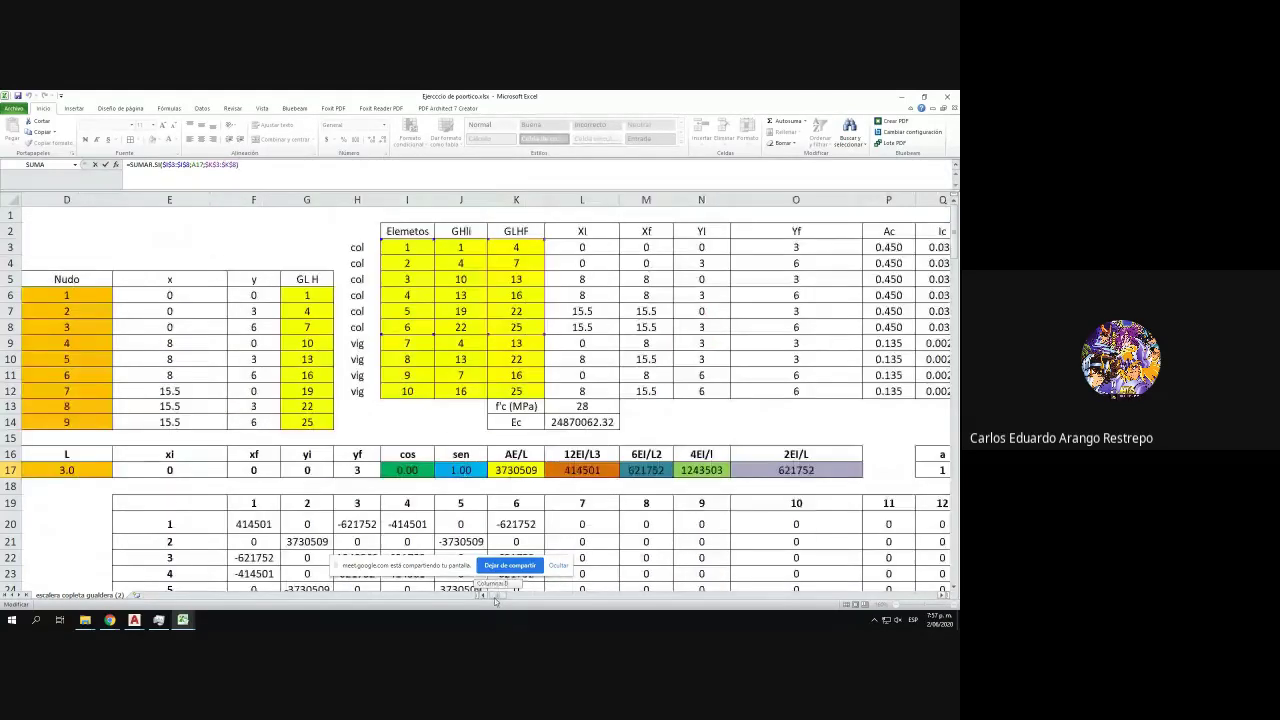
{"action": "left_click_drag", "start_coordinate": [414, 337], "coordinate": [414, 398]}
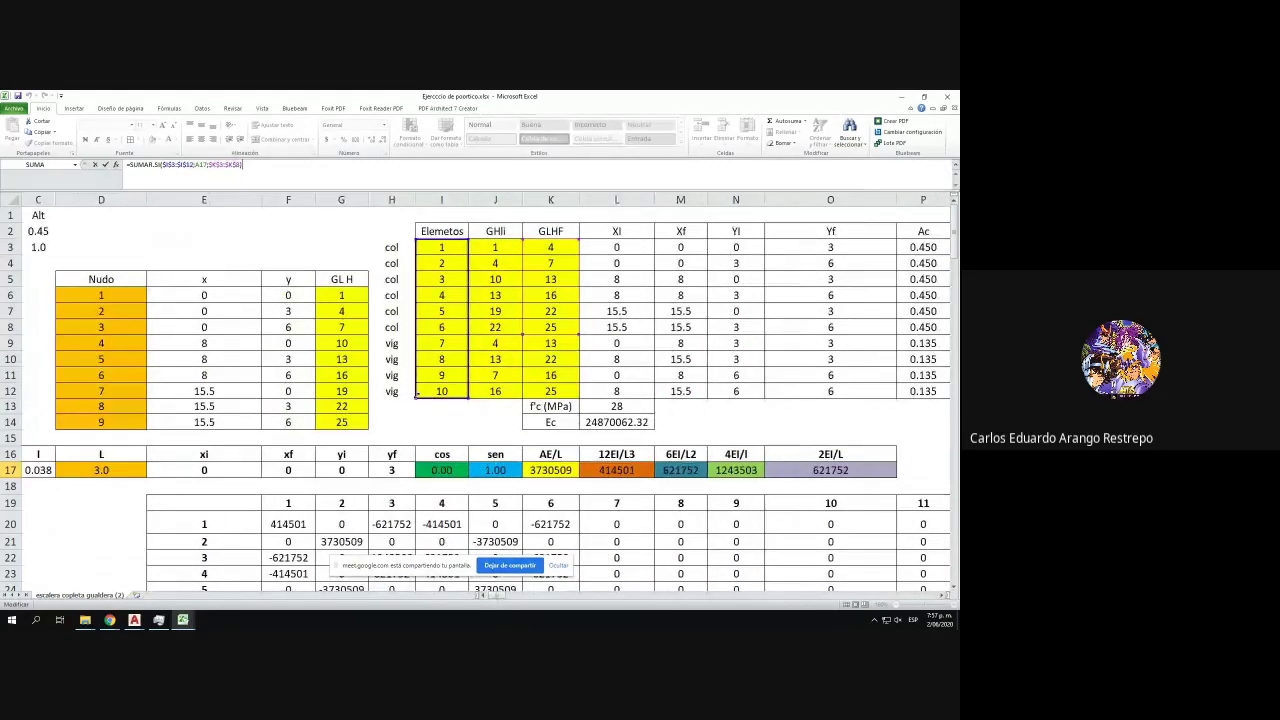
{"action": "left_click_drag", "start_coordinate": [521, 337], "coordinate": [521, 398]}
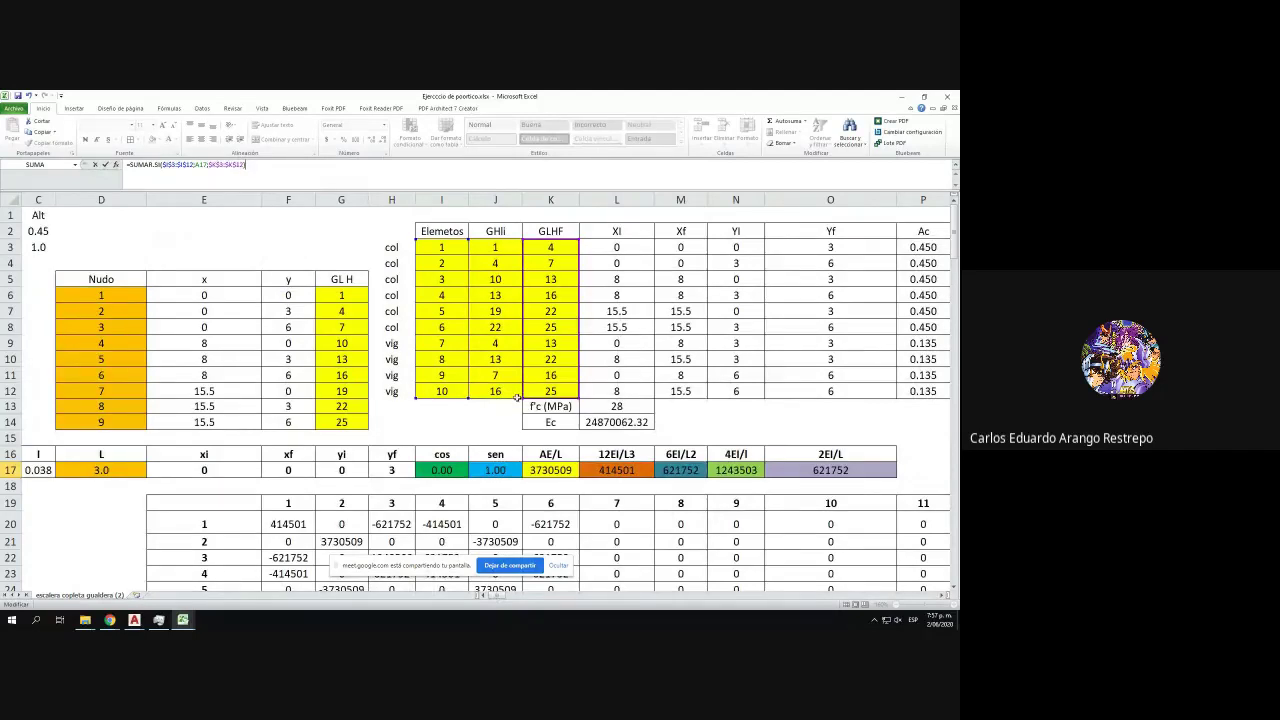
{"action": "key", "text": "Return"}
{"action": "left_click_drag", "start_coordinate": [500, 597], "coordinate": [505, 598]}
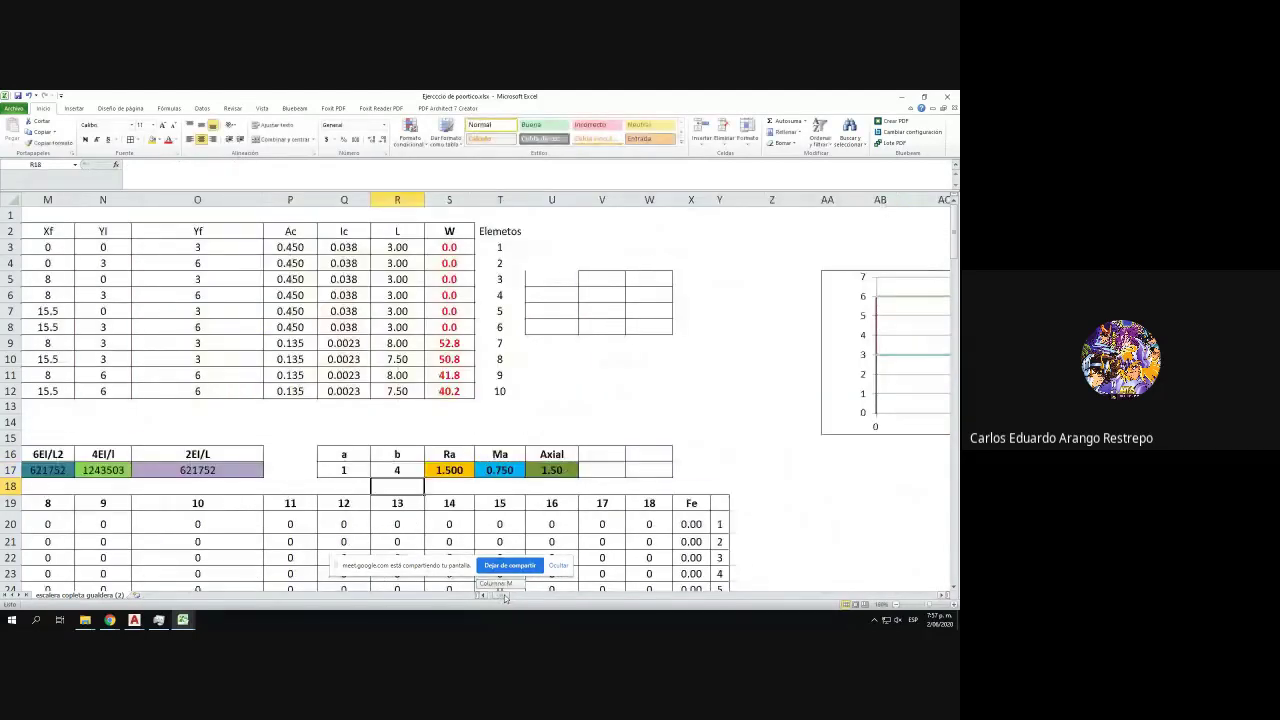
{"action": "left_click", "coordinate": [355, 467]}
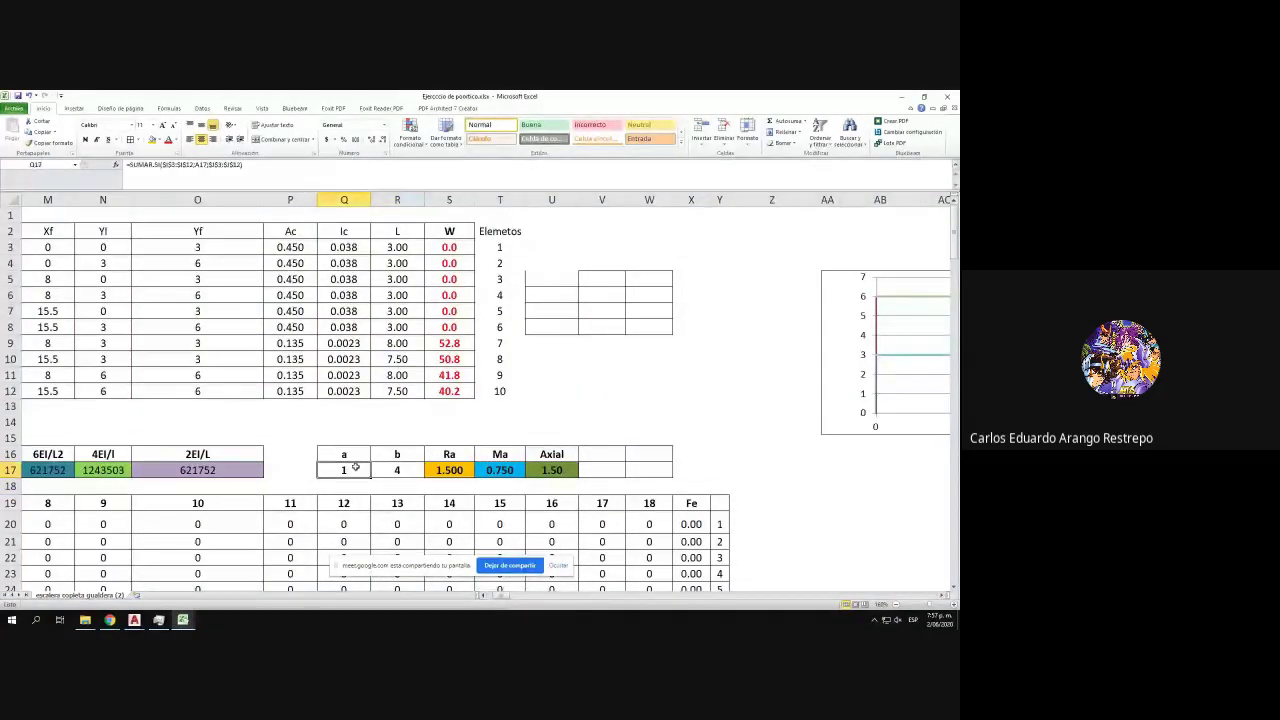
{"action": "left_click", "coordinate": [395, 469]}
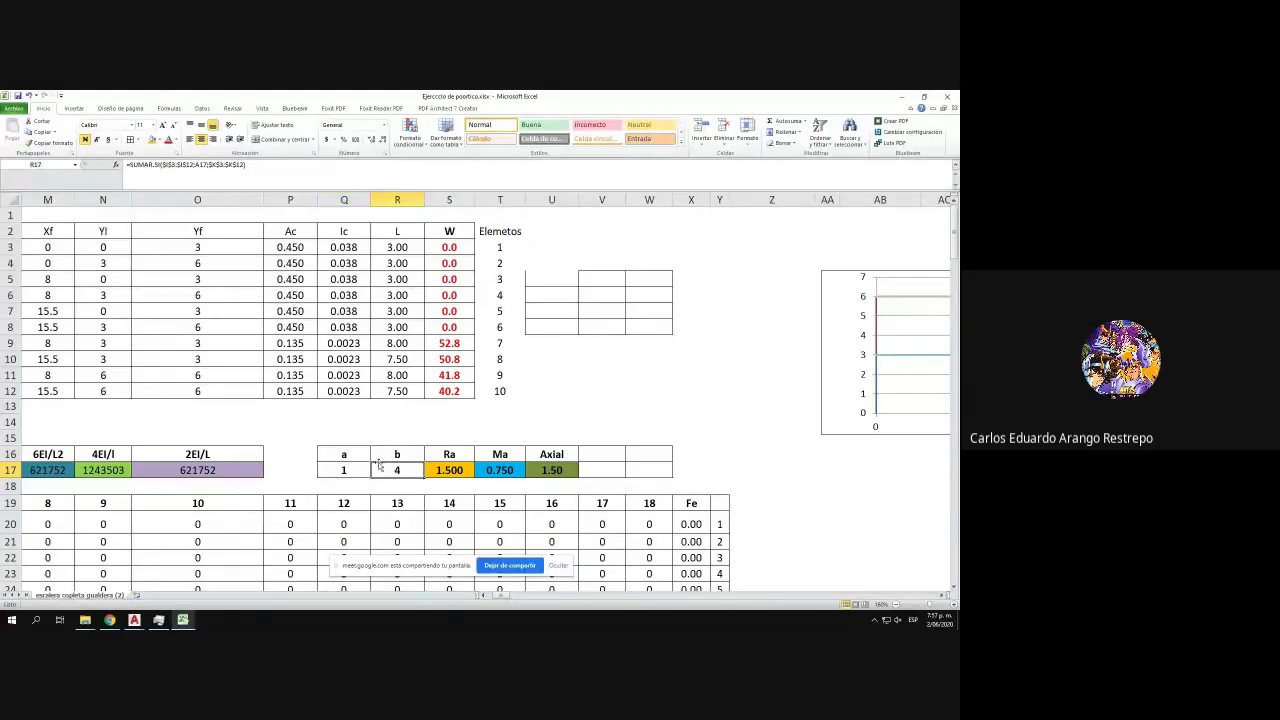
- Replace the a and b headings in Q16 and R16 with copies of the GHli and GLHF headings from J2:K2
{"action": "double_click", "coordinate": [361, 457]}
{"action": "left_click_drag", "start_coordinate": [359, 457], "coordinate": [325, 454]}
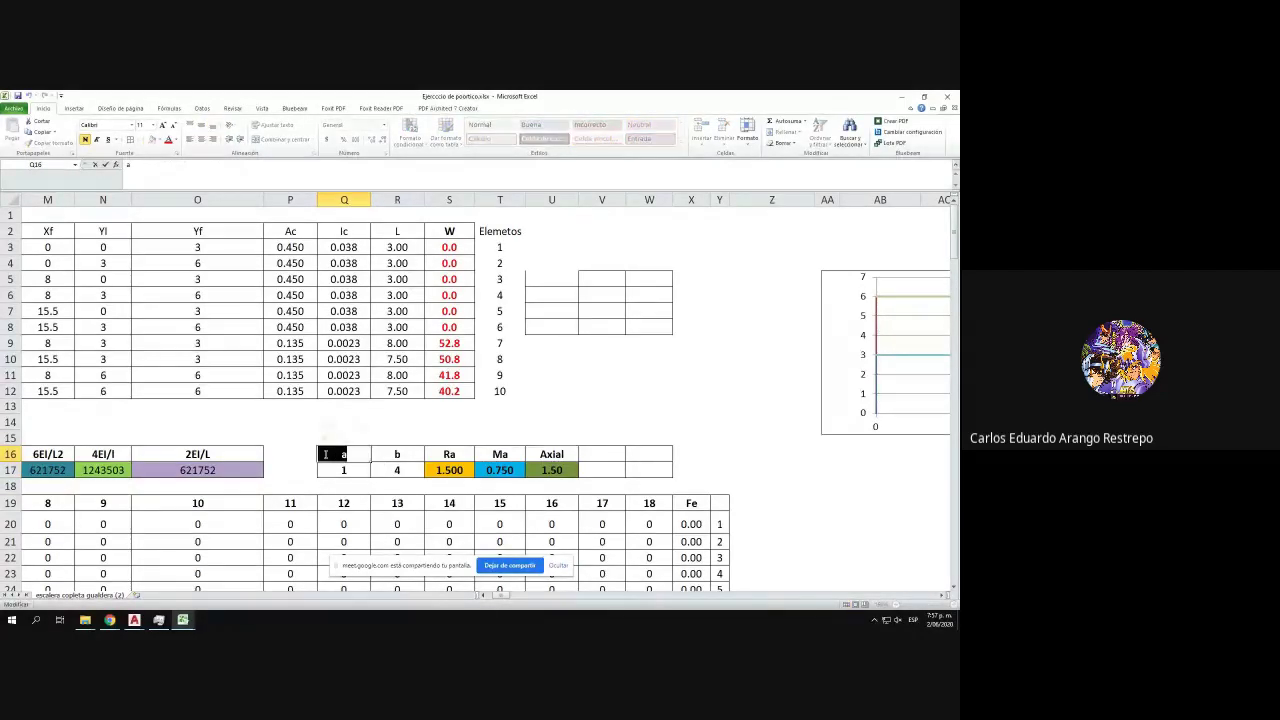
{"action": "left_click_drag", "start_coordinate": [507, 597], "coordinate": [502, 597]}
{"action": "key", "text": "Escape"}
{"action": "left_click_drag", "start_coordinate": [218, 228], "coordinate": [256, 231]}
{"action": "key", "text": "ctrl+c"}
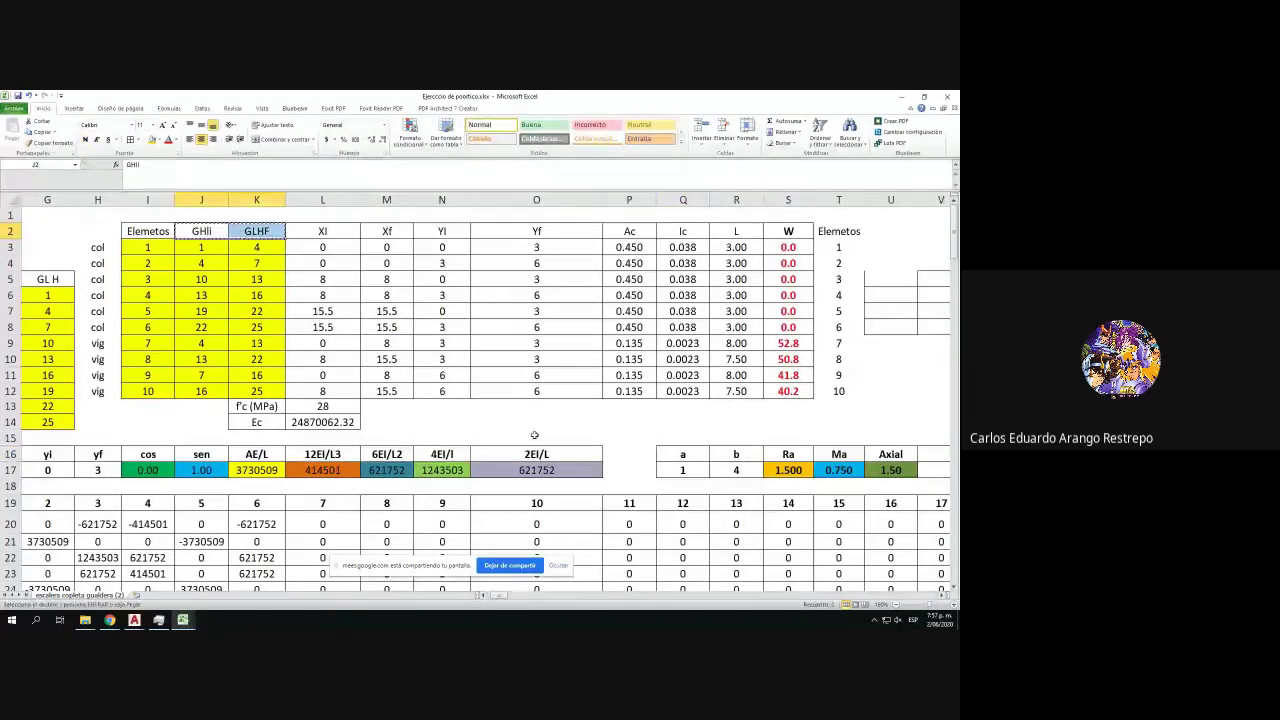
{"action": "left_click", "coordinate": [705, 456]}
{"action": "key", "text": "ctrl+v"}
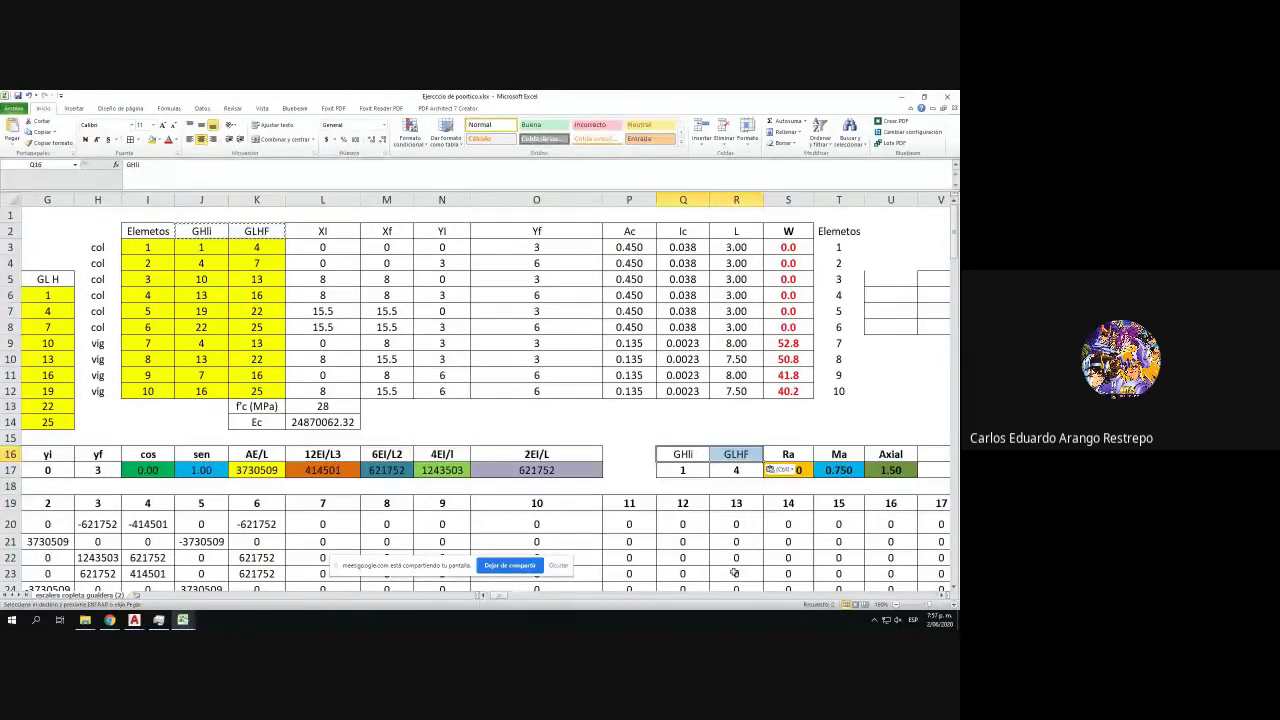
{"action": "key", "text": "Escape"}
- Inspect the formulas for Ma in T17 and Axial in U17
{"action": "left_click_drag", "start_coordinate": [500, 597], "coordinate": [522, 597]}
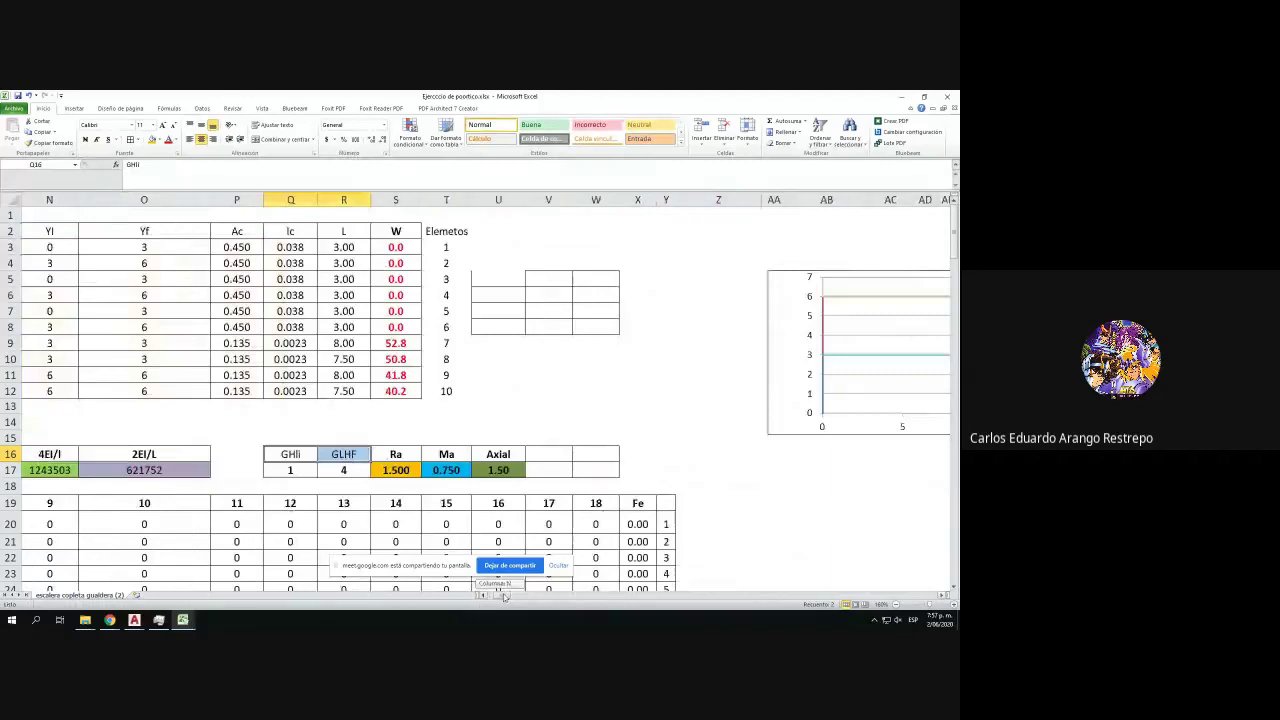
{"action": "left_click", "coordinate": [442, 469]}
{"action": "left_click", "coordinate": [479, 470]}
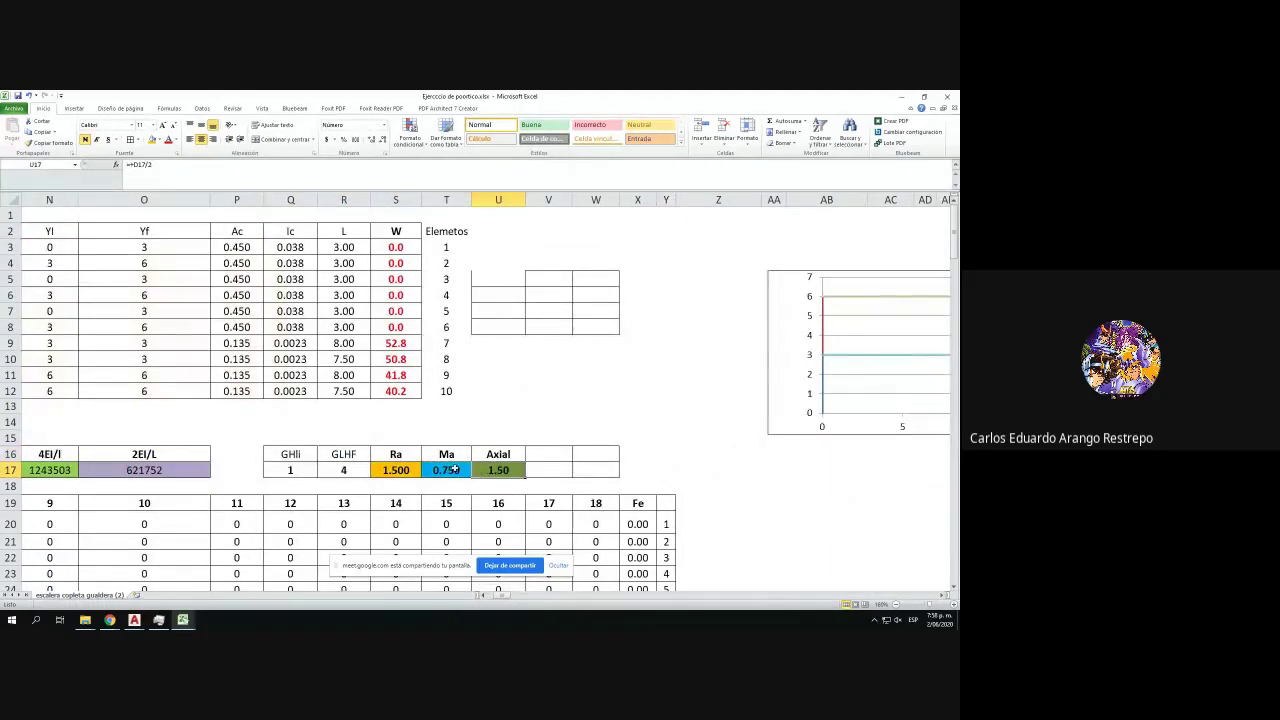
{"action": "left_click", "coordinate": [447, 468]}
- Review the SUMAR.SI formula in the first Fe cell, X20, against its referenced ranges in columns BE and BM
{"action": "scroll", "coordinate": [544, 404], "scroll_direction": "down", "scroll_amount": 1}
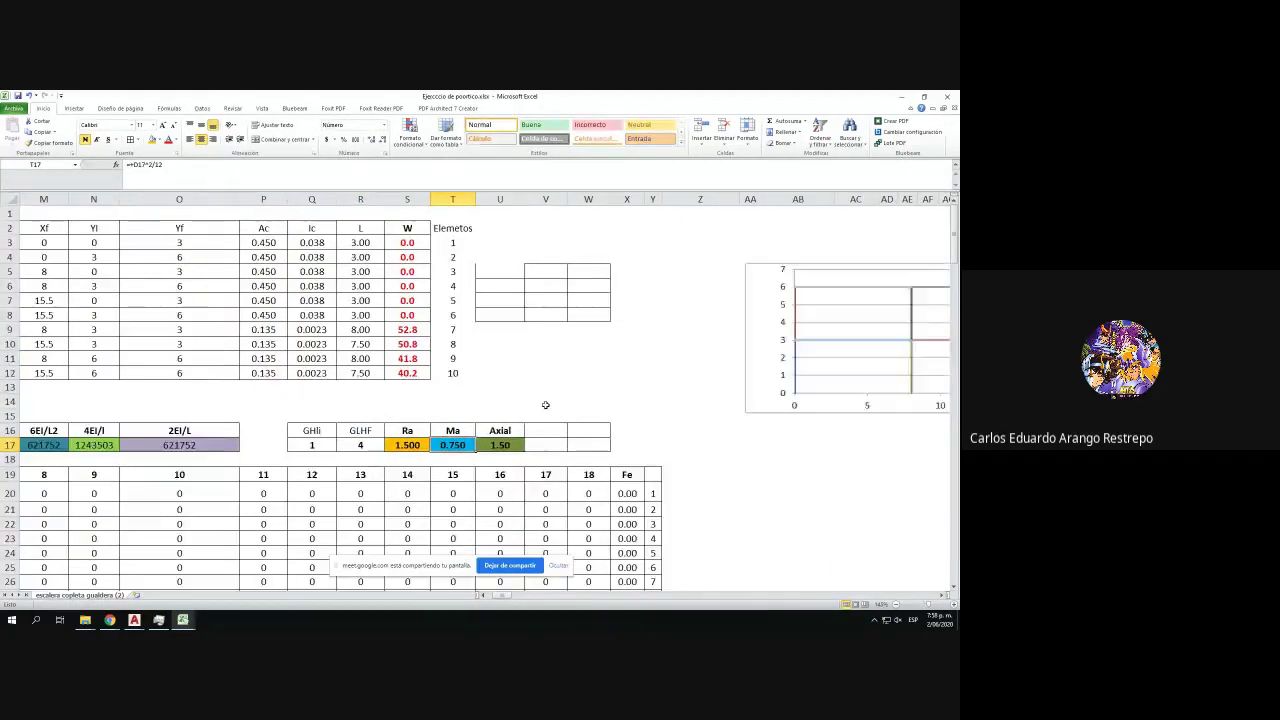
{"action": "scroll", "coordinate": [548, 404], "scroll_direction": "down", "scroll_amount": 2}
{"action": "left_click", "coordinate": [632, 406]}
{"action": "left_click", "coordinate": [297, 170]}
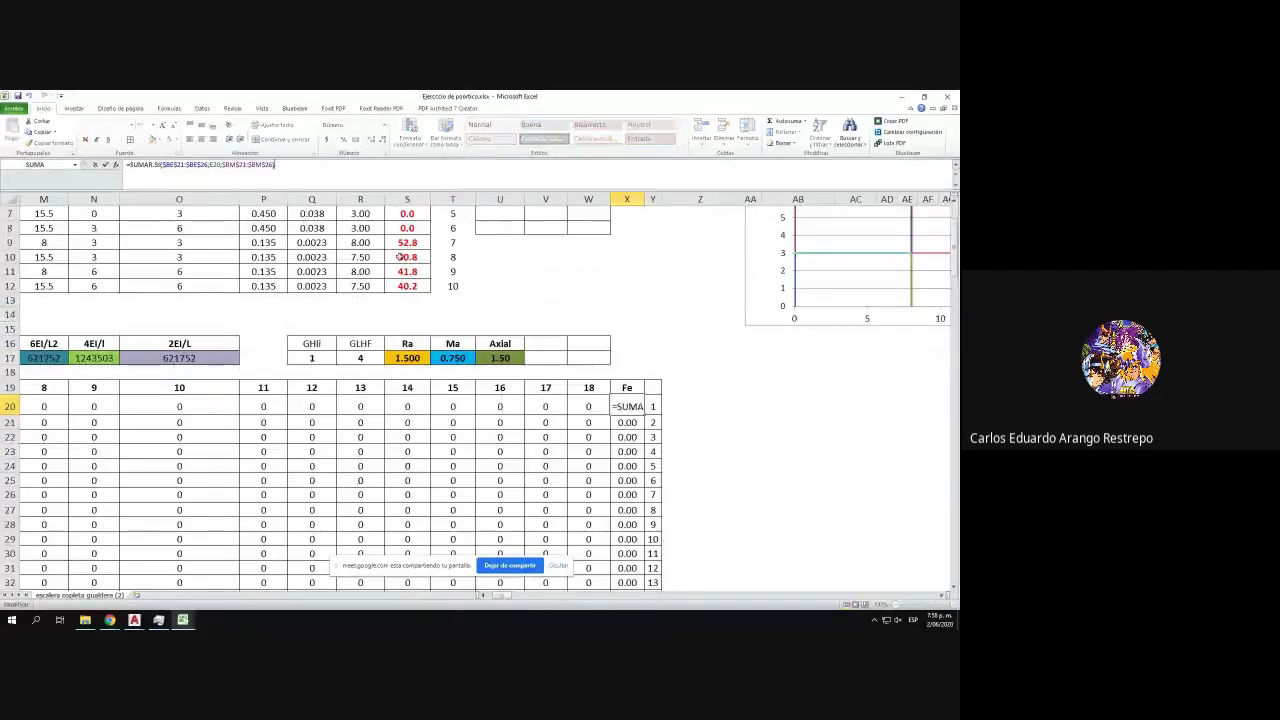
{"action": "left_click_drag", "start_coordinate": [501, 598], "coordinate": [512, 596]}
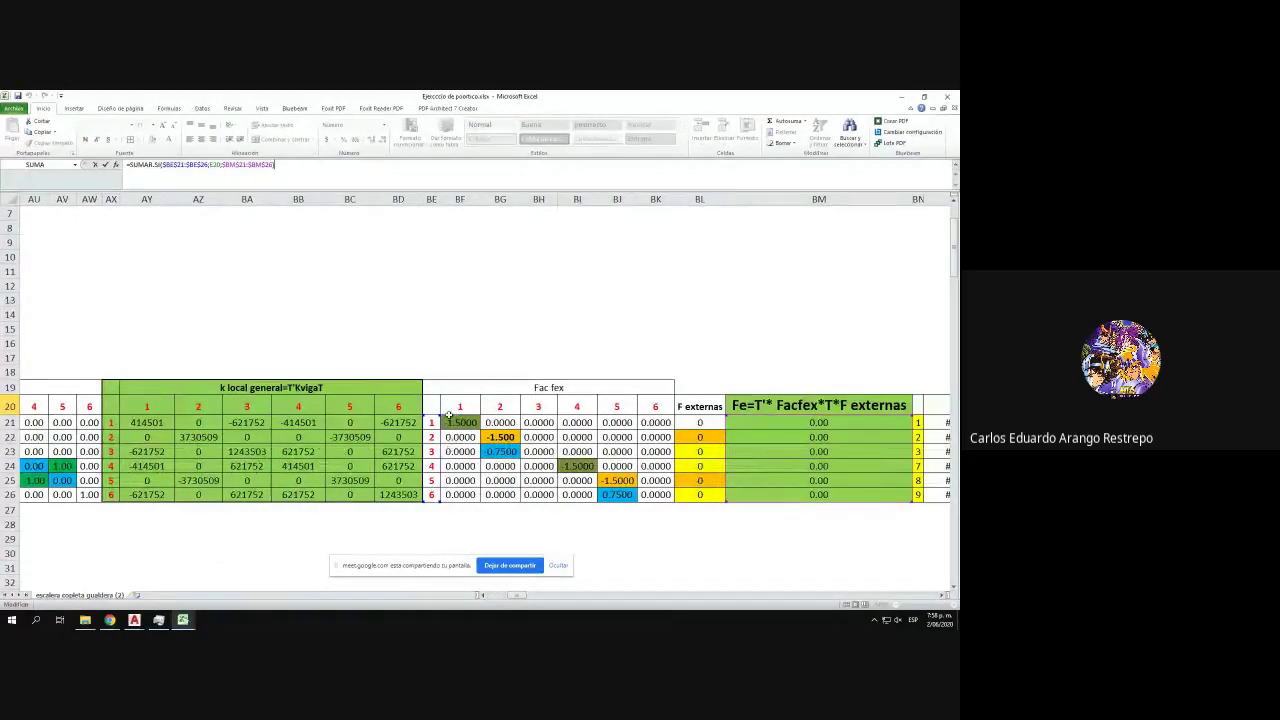
{"action": "left_click_drag", "start_coordinate": [518, 596], "coordinate": [503, 597]}
{"action": "key", "text": "Return"}
{"action": "key", "text": "Escape"}
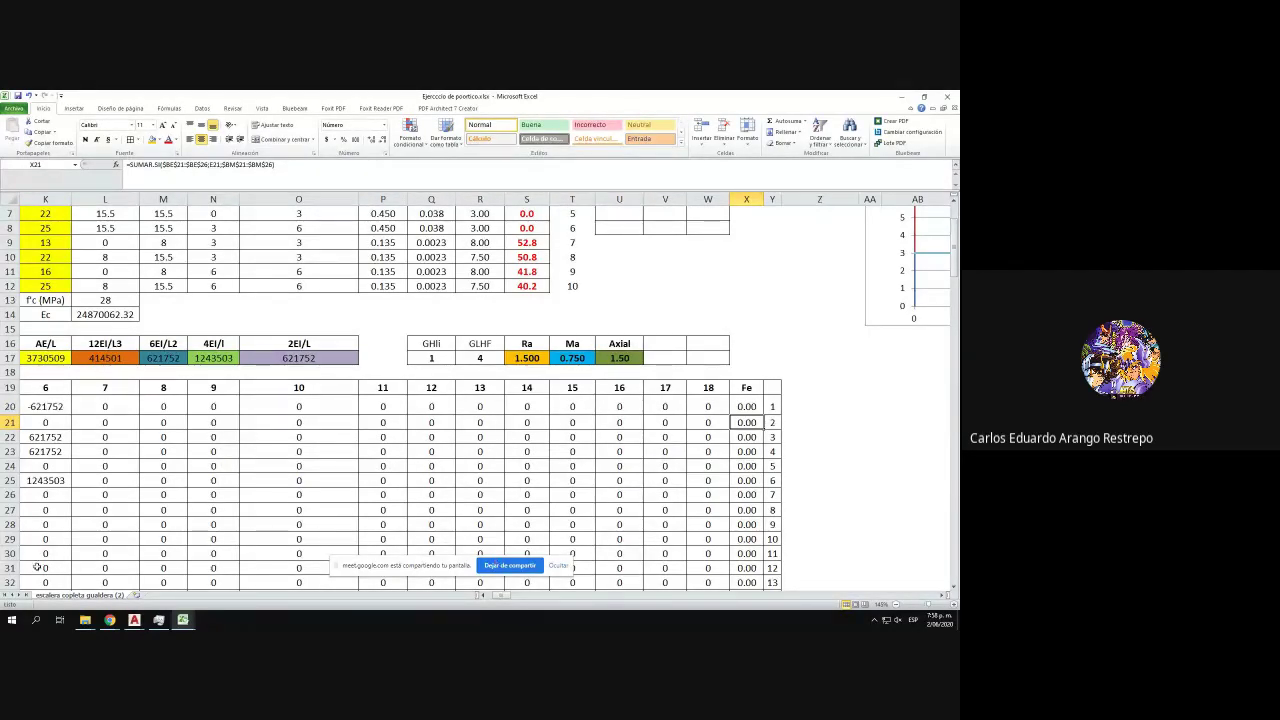
- Switch to the frame drawing in AutoCAD and examine the numbering at the frame's upper-right node
{"action": "left_click", "coordinate": [159, 621]}
{"action": "left_click", "coordinate": [135, 625]}
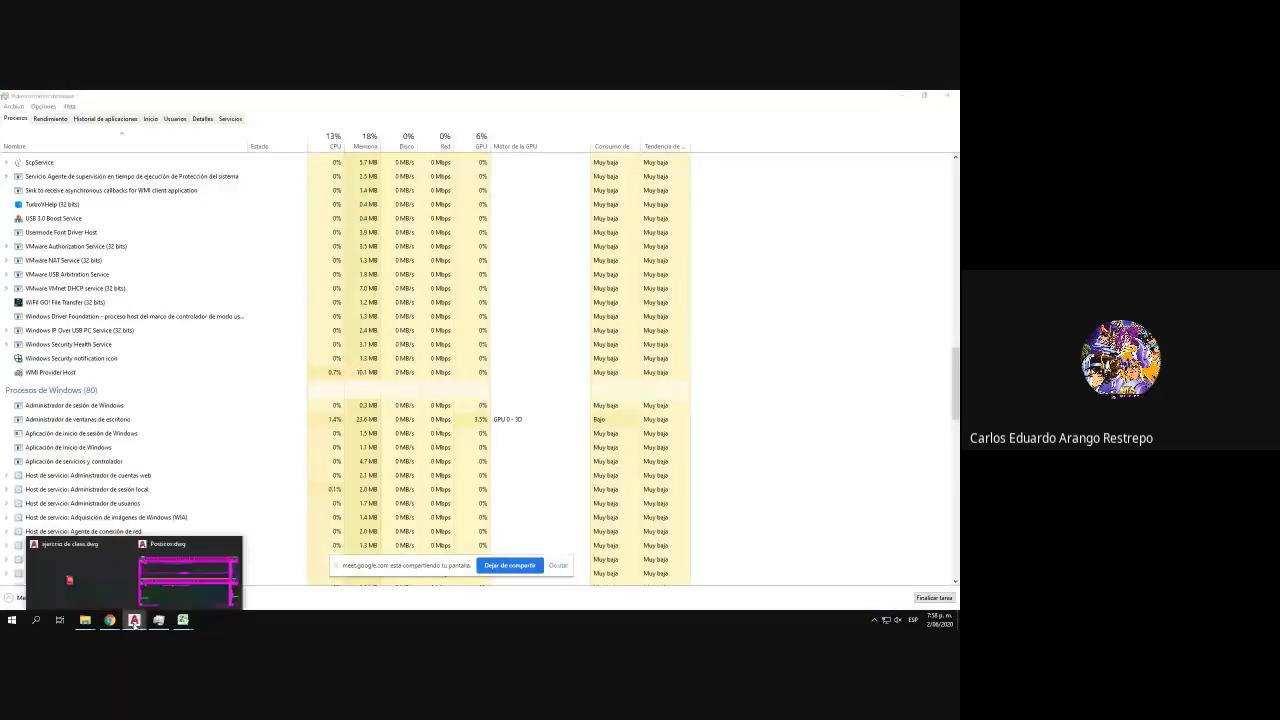
{"action": "left_click", "coordinate": [181, 588]}
{"action": "scroll", "coordinate": [683, 283], "scroll_direction": "down", "scroll_amount": 2}
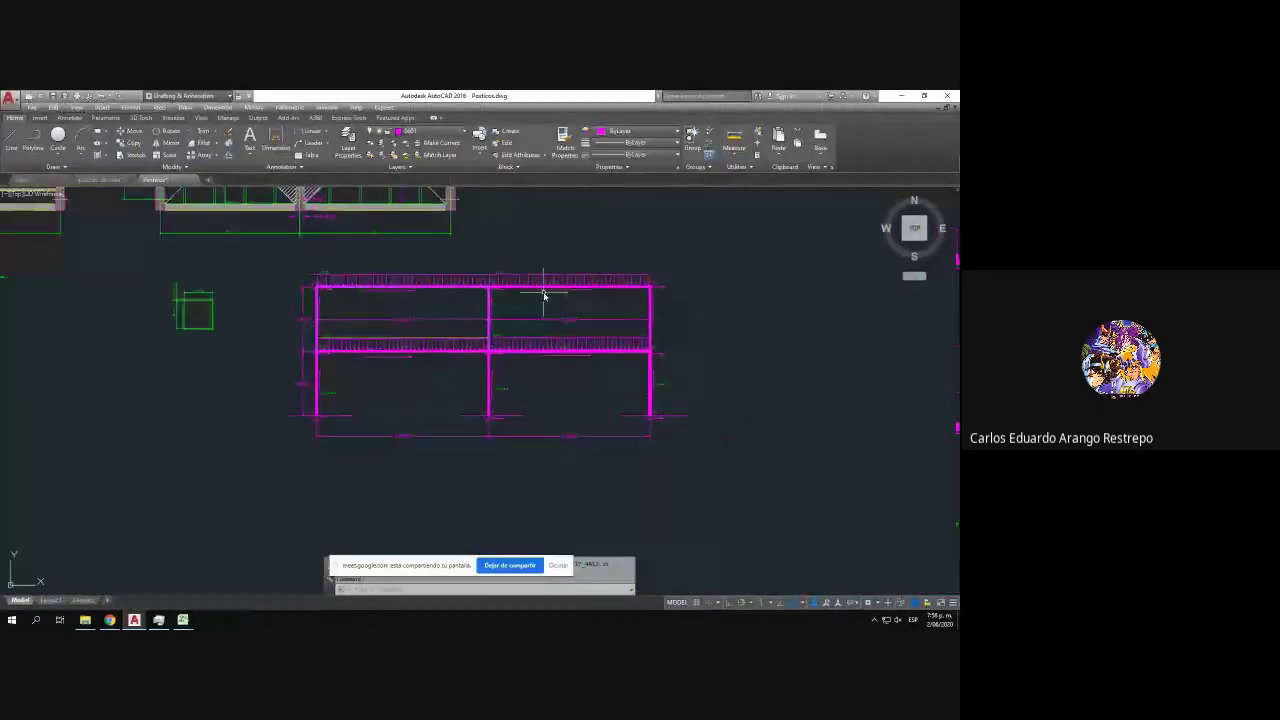
{"action": "scroll", "coordinate": [549, 337], "scroll_direction": "up", "scroll_amount": 8}
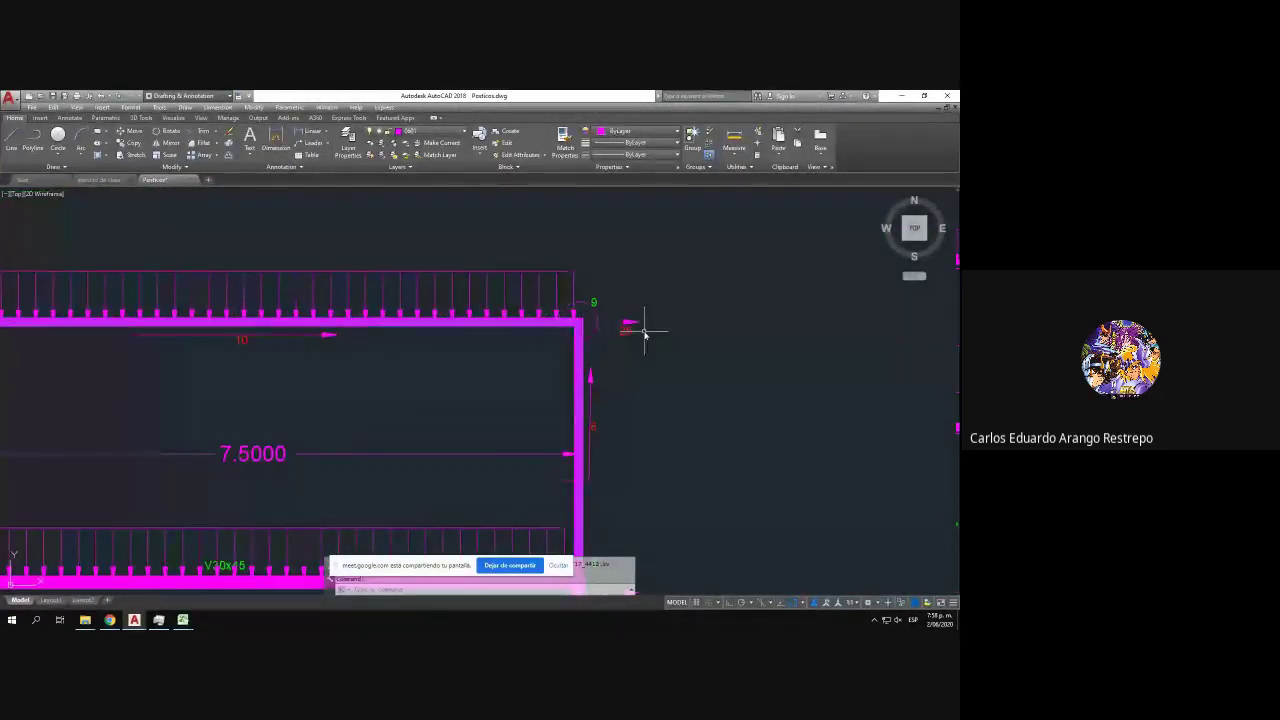
{"action": "left_click", "coordinate": [901, 96]}
- Return to the Ejercicio de poortico workbook in Excel and insert ten blank columns before the Fe column
{"action": "left_click", "coordinate": [183, 620]}
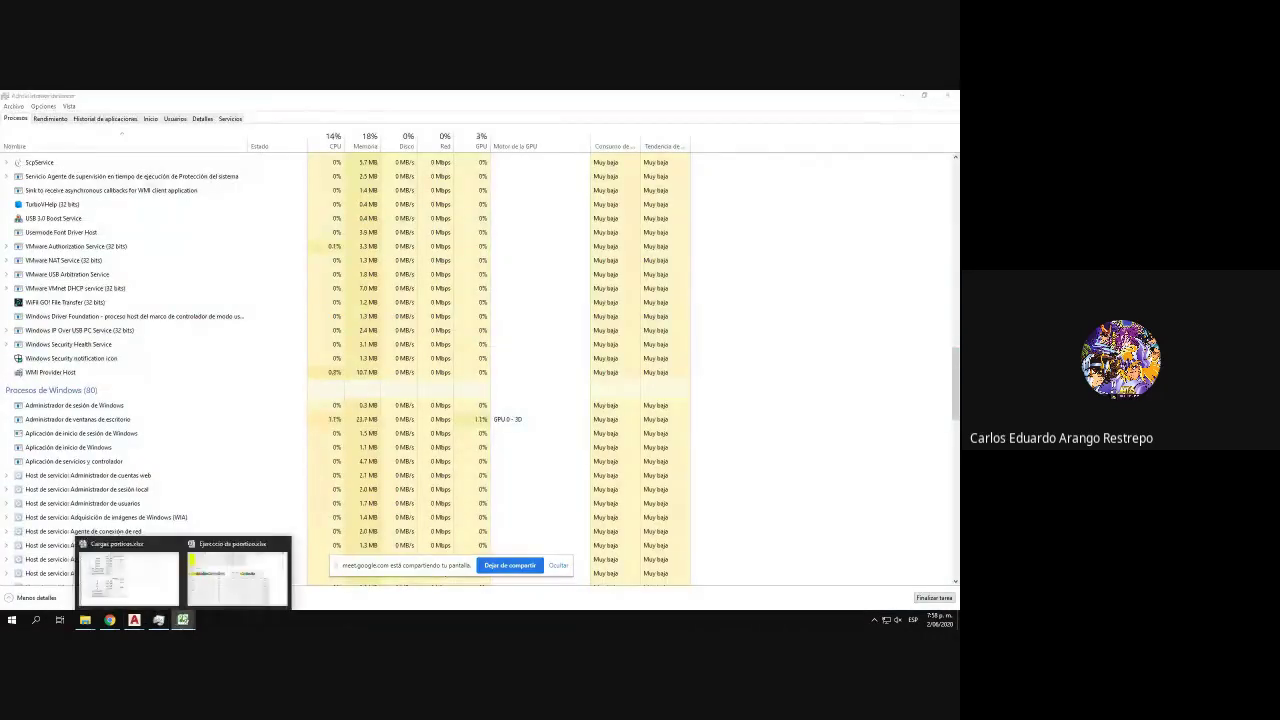
{"action": "left_click", "coordinate": [204, 590]}
{"action": "scroll", "coordinate": [737, 381], "scroll_direction": "down", "scroll_amount": 3}
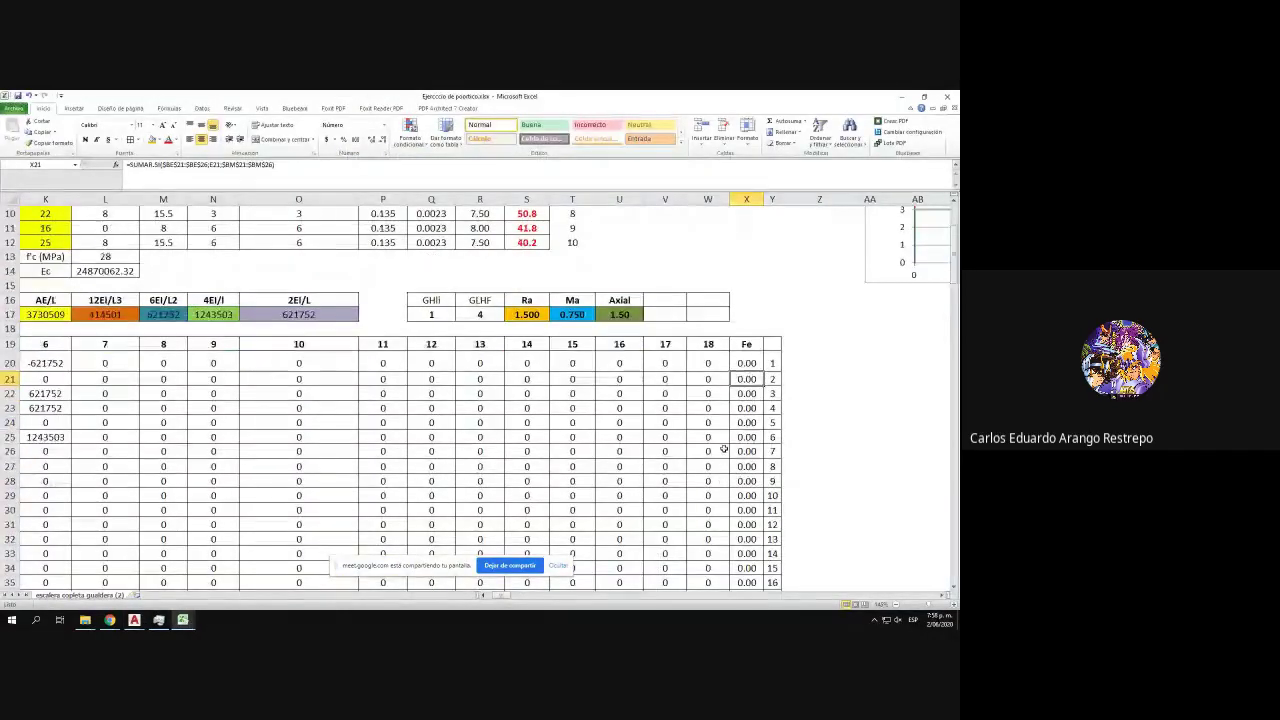
{"action": "scroll", "coordinate": [751, 386], "scroll_direction": "up", "scroll_amount": 4}
{"action": "scroll", "coordinate": [750, 382], "scroll_direction": "up", "scroll_amount": 1}
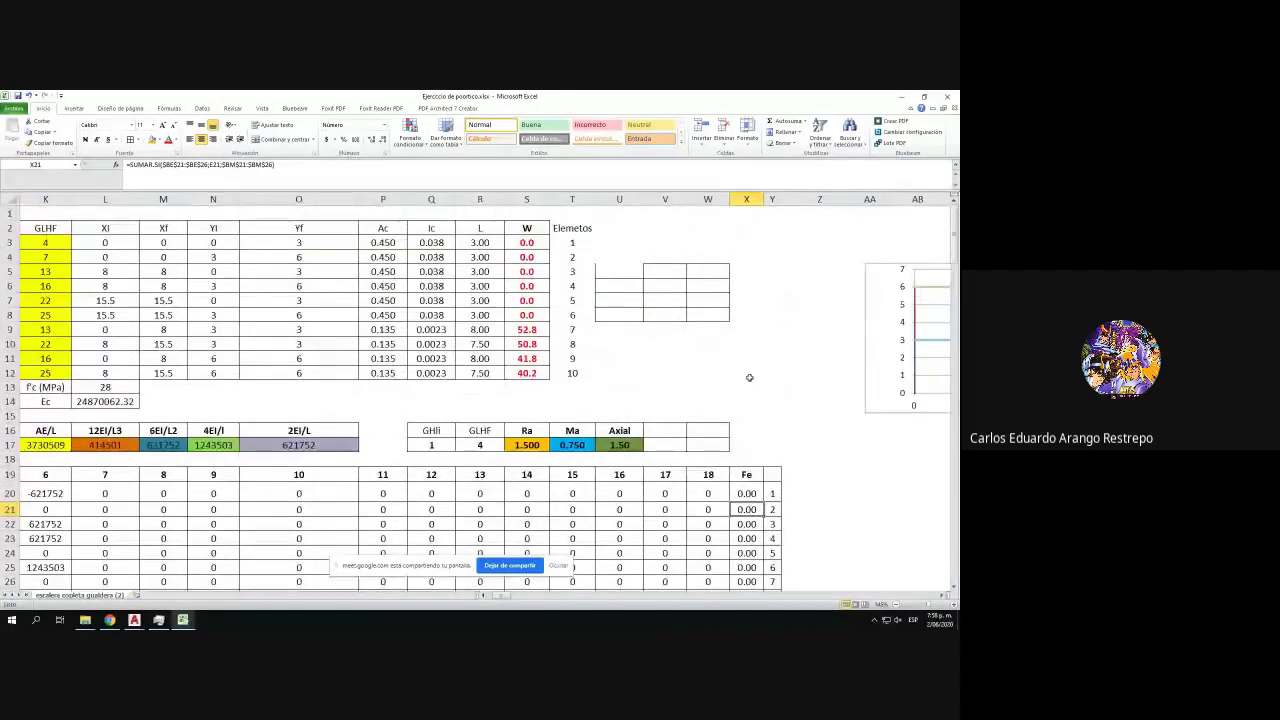
{"action": "left_click", "coordinate": [746, 199]}
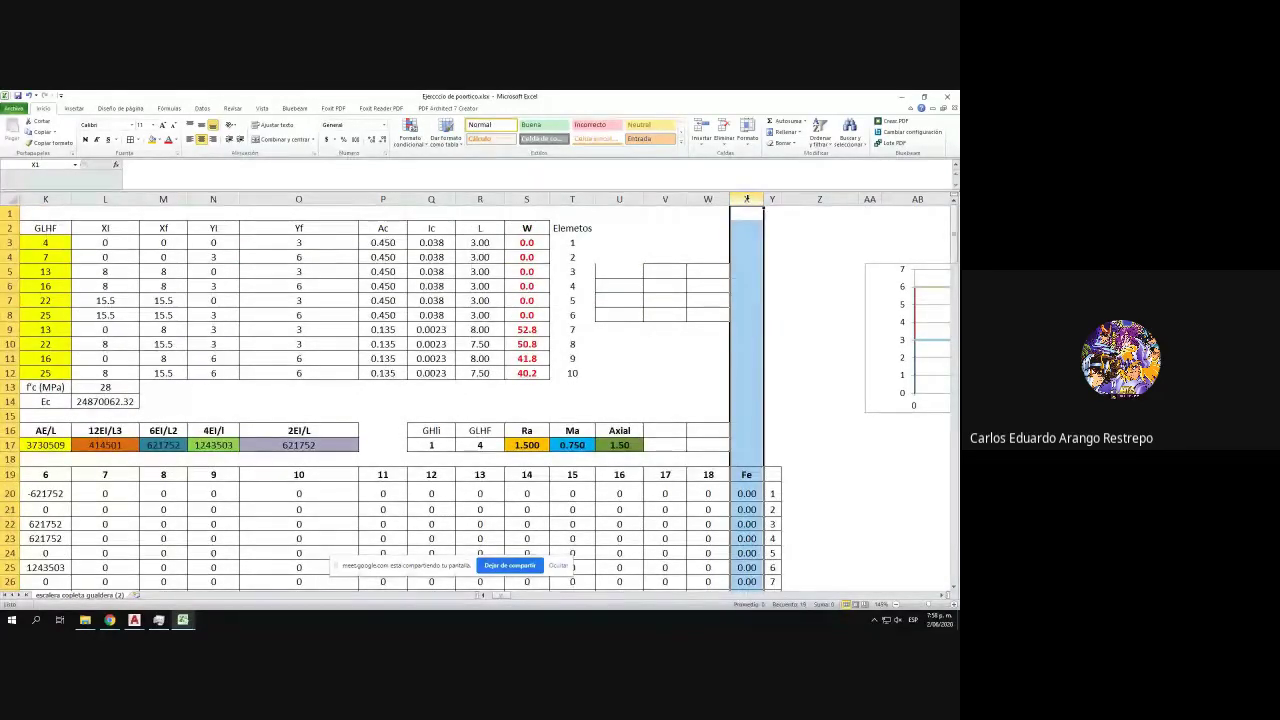
{"action": "key", "text": "ctrl+plus"}
{"action": "key", "text": "ctrl+plus"}
{"action": "key", "text": "ctrl+plus"}
{"action": "key", "text": "ctrl+plus"}
{"action": "key", "text": "ctrl+plus"}
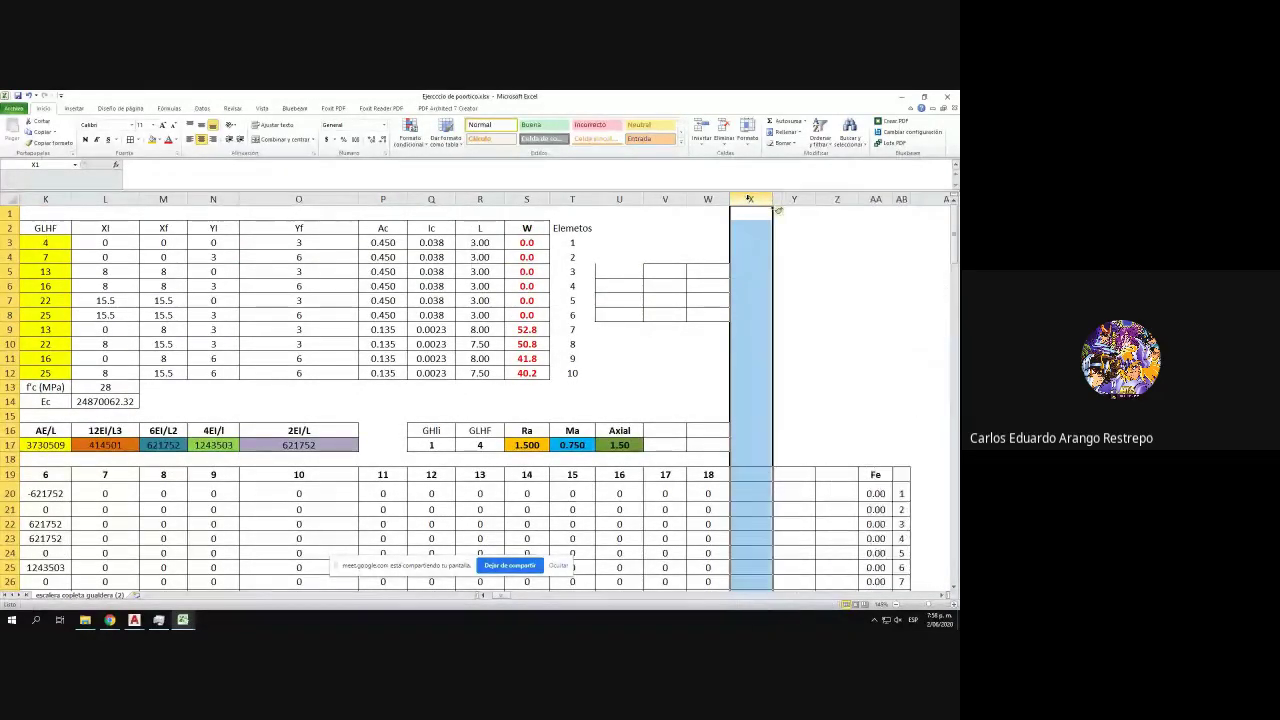
- Continue the matrix column numbers in row 19 up to 27 and delete the surplus blank column before Fe
{"action": "scroll", "coordinate": [700, 330], "scroll_direction": "down", "scroll_amount": 3}
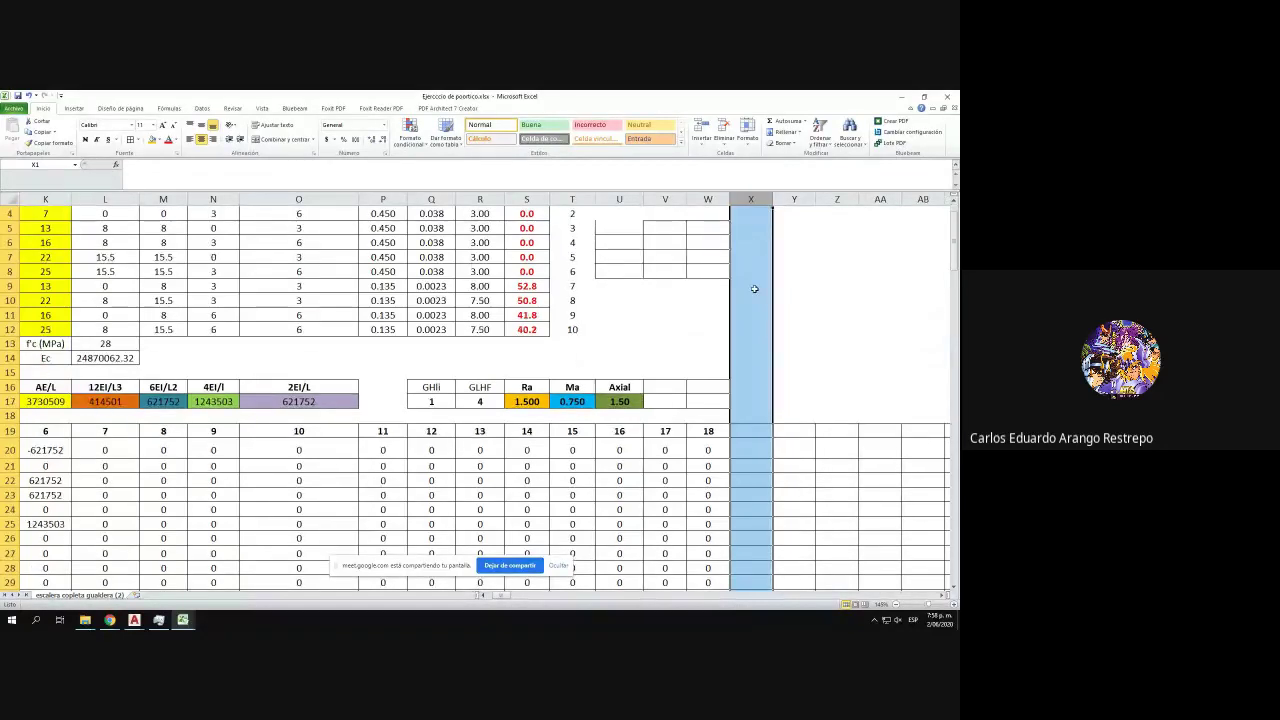
{"action": "left_click_drag", "start_coordinate": [560, 346], "coordinate": [612, 360]}
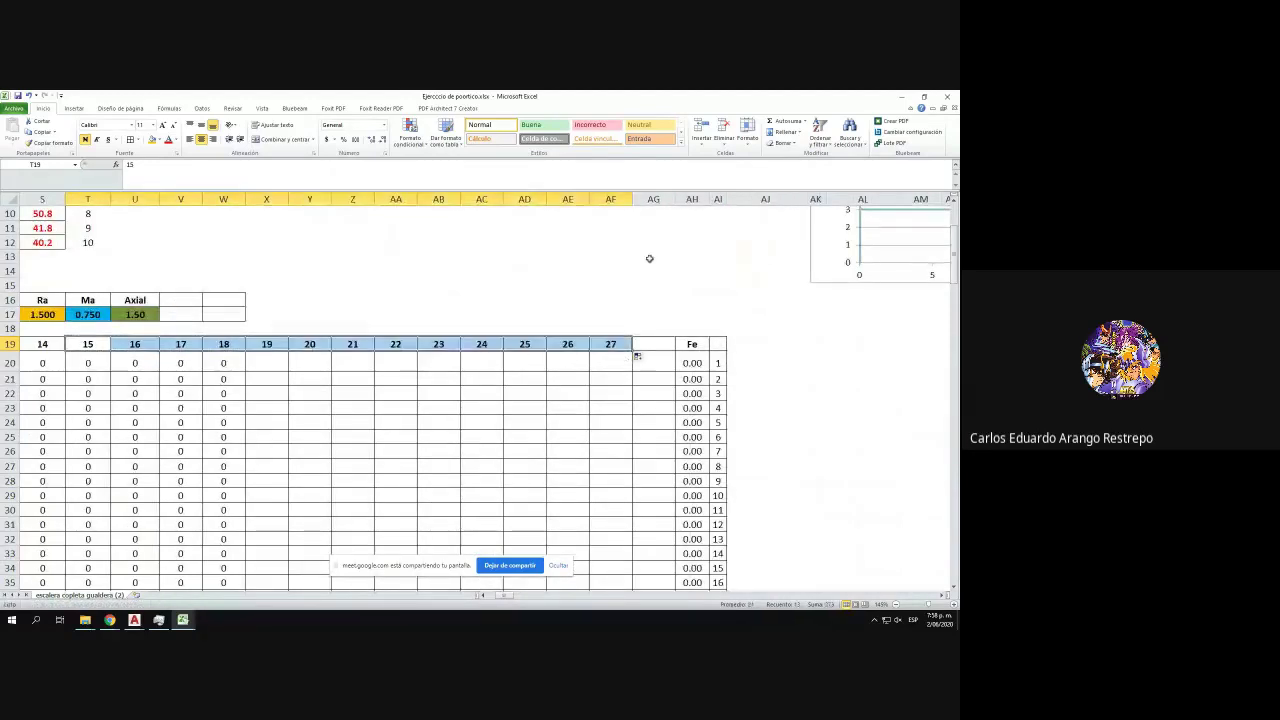
{"action": "left_click", "coordinate": [645, 199]}
{"action": "key", "text": "ctrl+minus"}
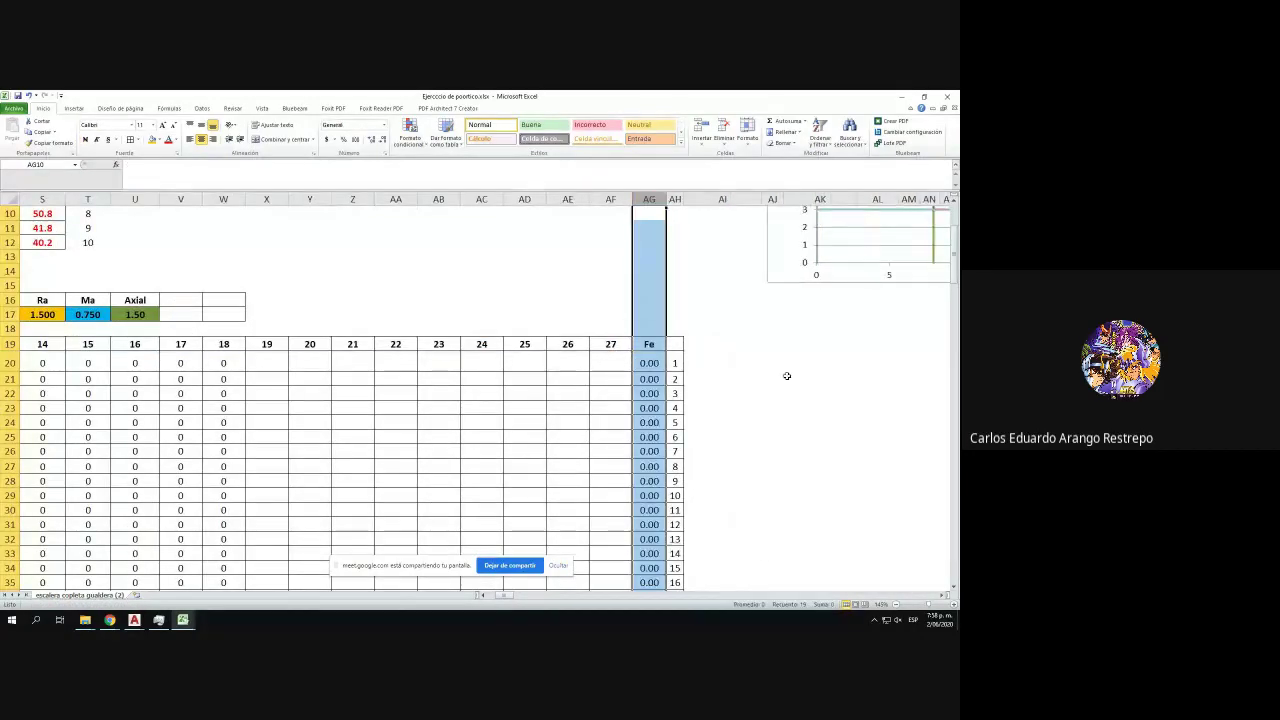
- Continue the matrix row numbers in column E down to 27
{"action": "left_click_drag", "start_coordinate": [504, 598], "coordinate": [492, 597]}
{"action": "scroll", "coordinate": [362, 458], "scroll_direction": "down", "scroll_amount": 4}
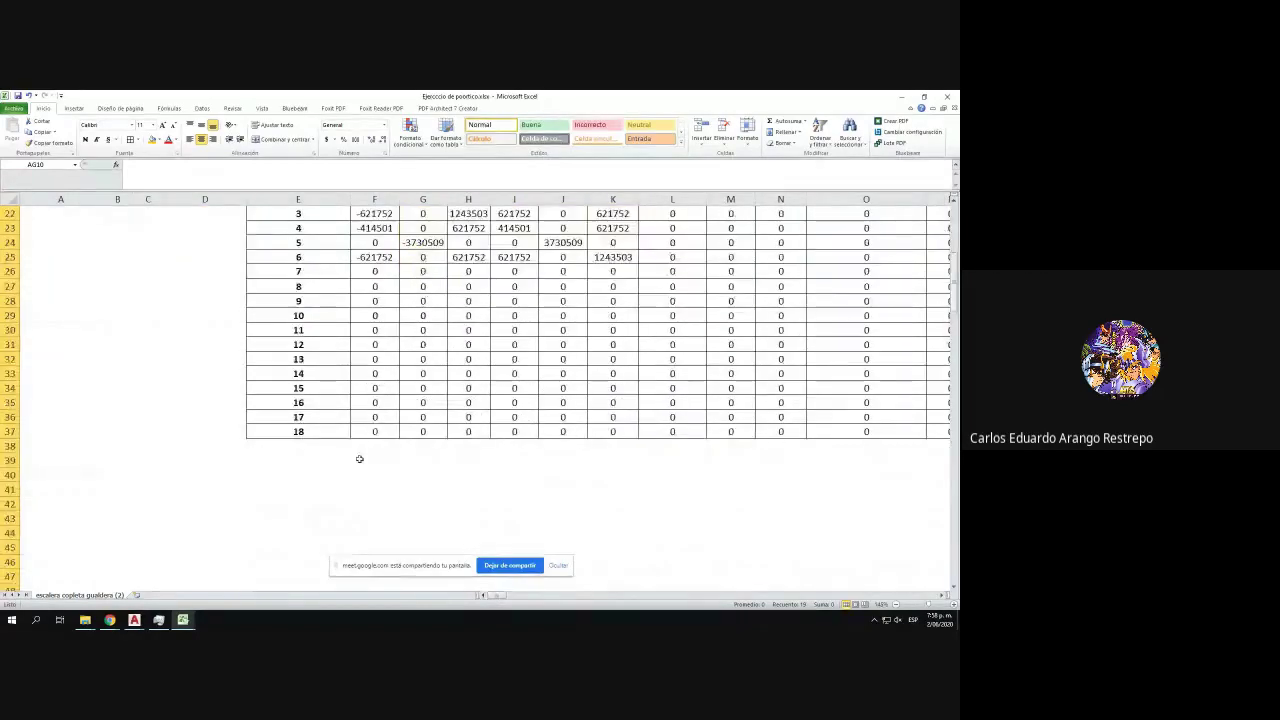
{"action": "scroll", "coordinate": [335, 374], "scroll_direction": "up", "scroll_amount": 1}
{"action": "scroll", "coordinate": [326, 366], "scroll_direction": "down", "scroll_amount": 2}
{"action": "left_click_drag", "start_coordinate": [314, 315], "coordinate": [350, 526]}
{"action": "scroll", "coordinate": [387, 508], "scroll_direction": "up", "scroll_amount": 4}
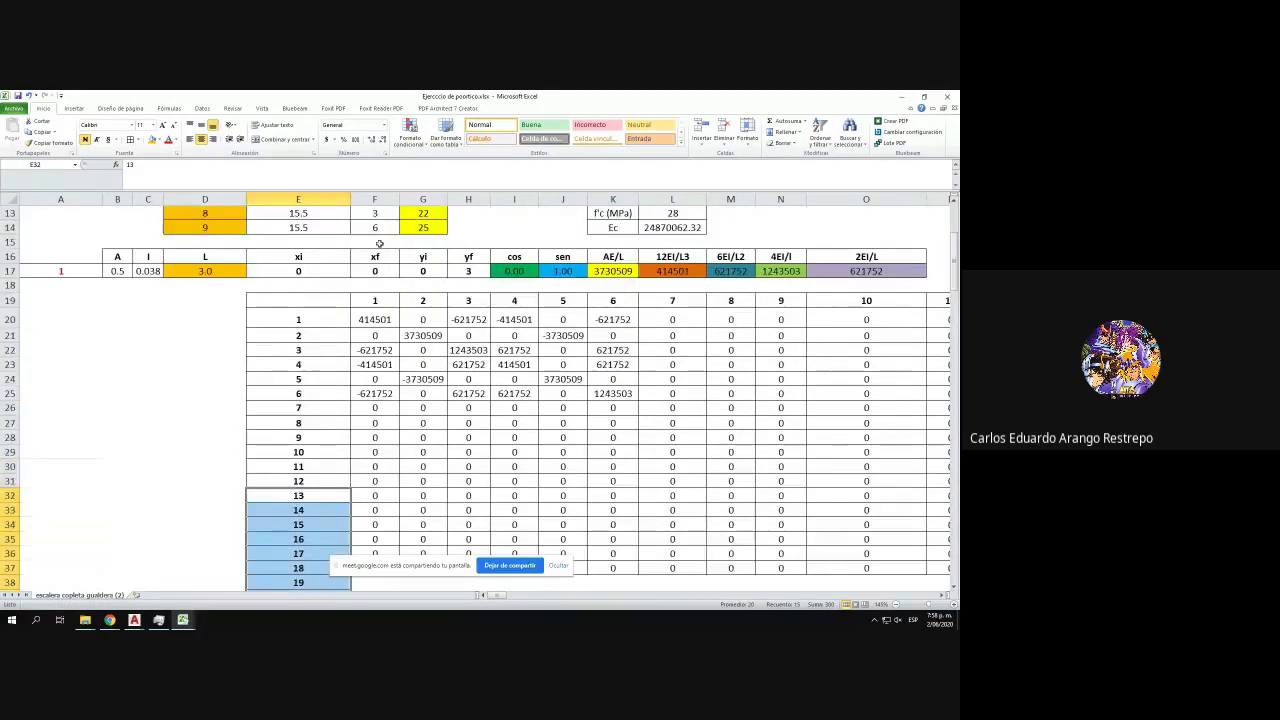
- Extend the global stiffness matrix's lookup formulas from F20 across to column AF and down to row 46, covering all 27 degrees of freedom
{"action": "left_click", "coordinate": [389, 321]}
{"action": "left_click_drag", "start_coordinate": [389, 321], "coordinate": [615, 577]}
{"action": "scroll", "coordinate": [311, 492], "scroll_direction": "down", "scroll_amount": 2}
{"action": "scroll", "coordinate": [334, 517], "scroll_direction": "down", "scroll_amount": 1}
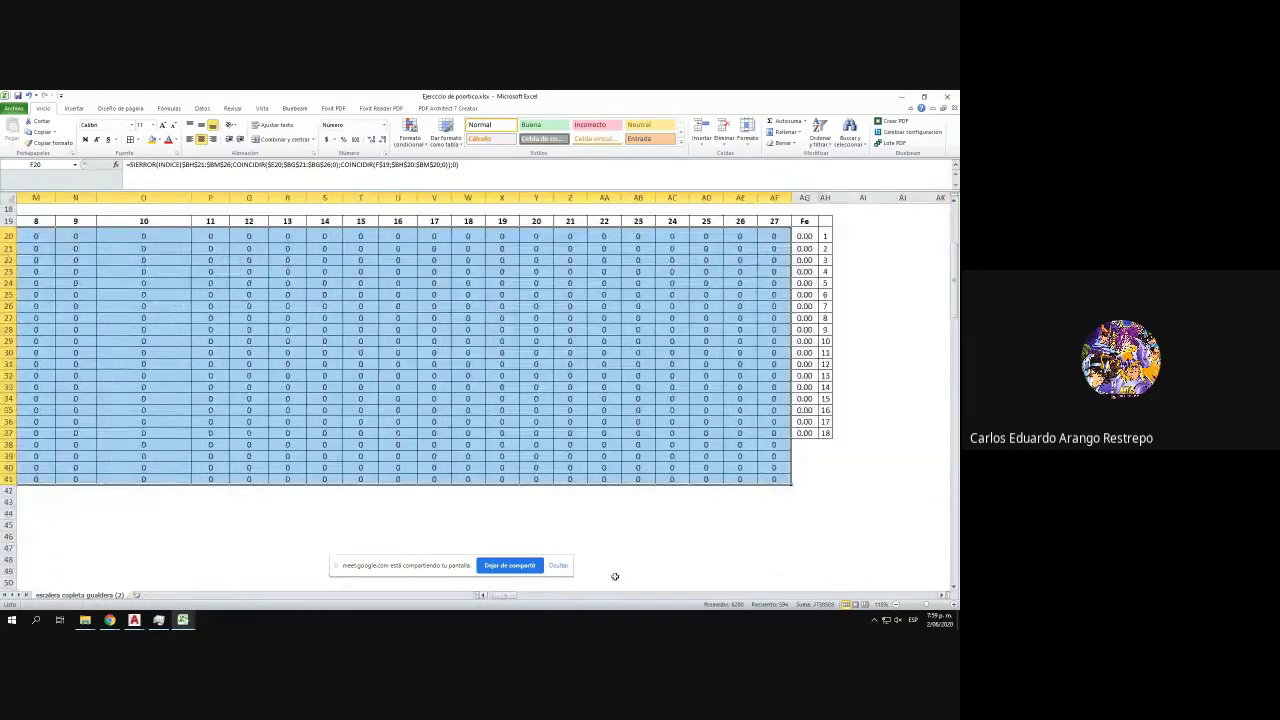
{"action": "left_click_drag", "start_coordinate": [793, 487], "coordinate": [795, 510]}
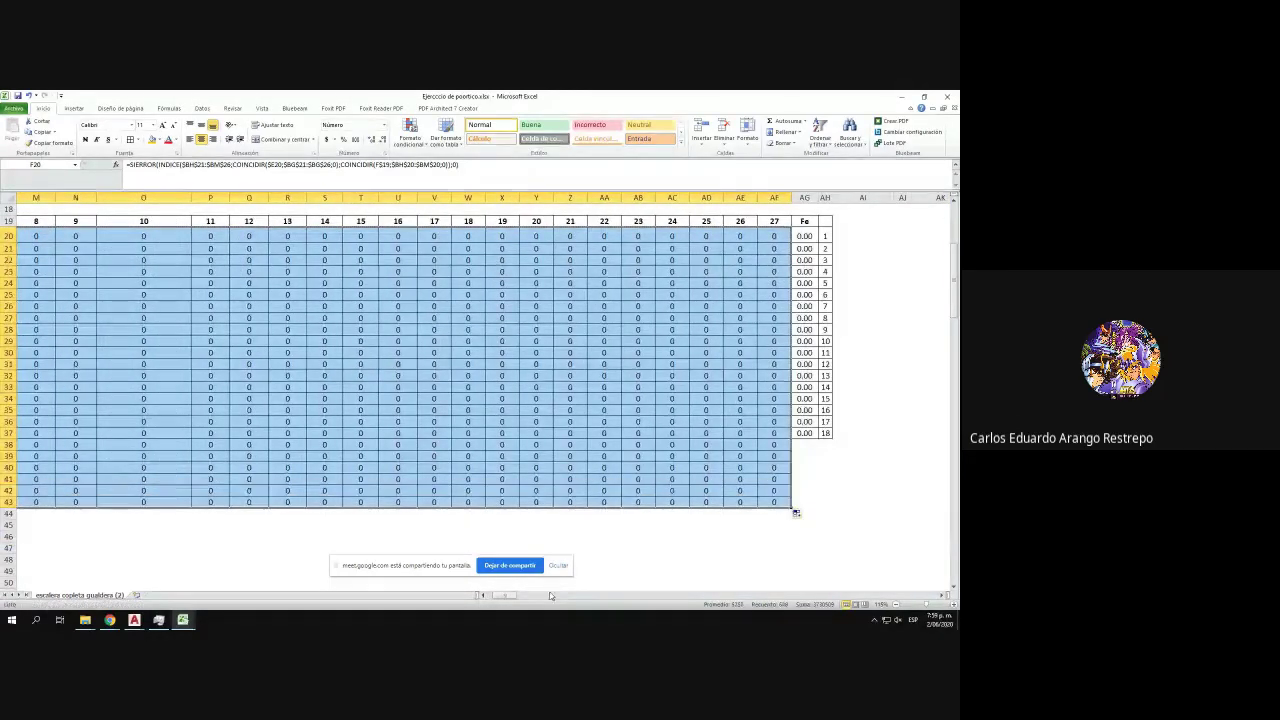
{"action": "left_click_drag", "start_coordinate": [507, 601], "coordinate": [497, 598]}
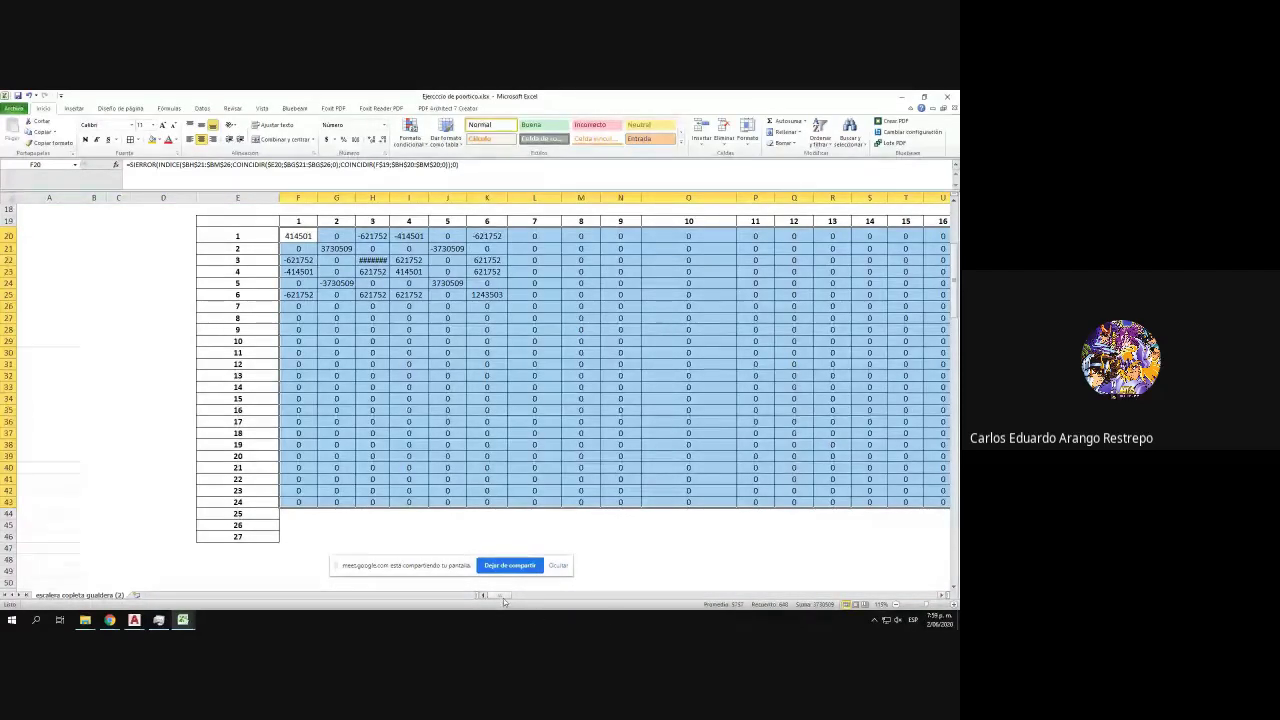
{"action": "left_click_drag", "start_coordinate": [499, 597], "coordinate": [512, 600]}
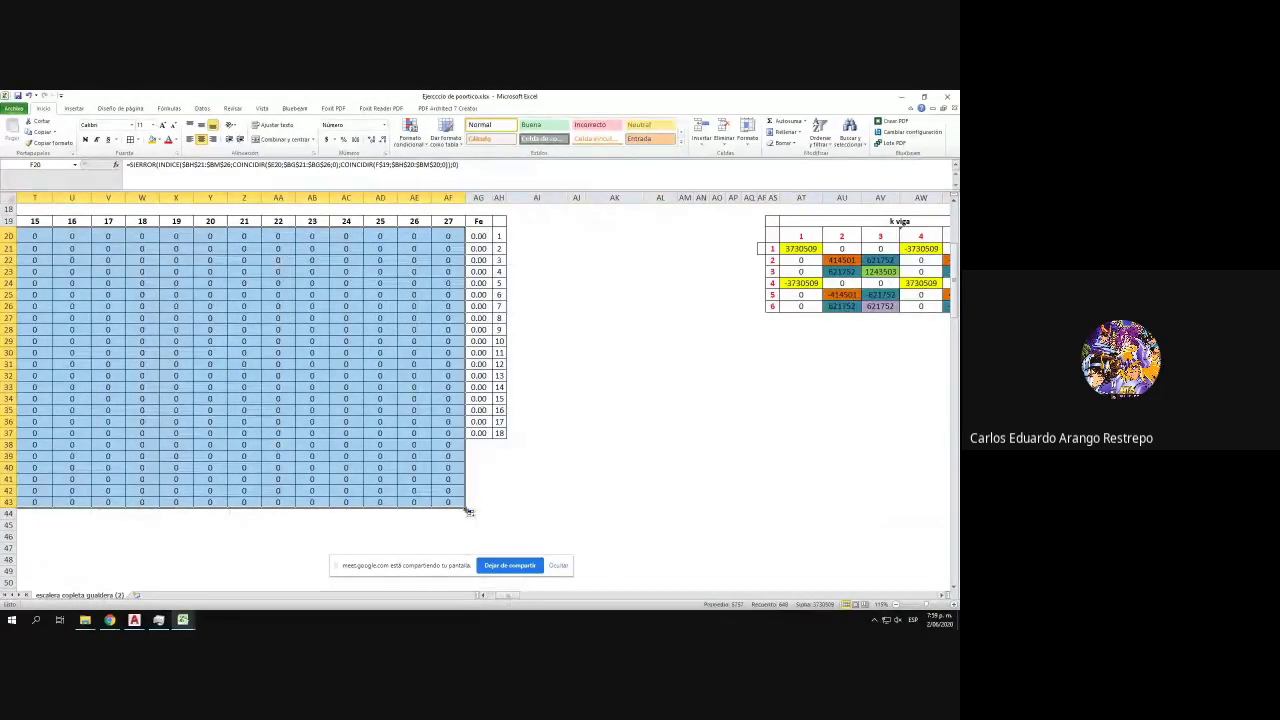
{"action": "left_click_drag", "start_coordinate": [467, 508], "coordinate": [470, 532]}
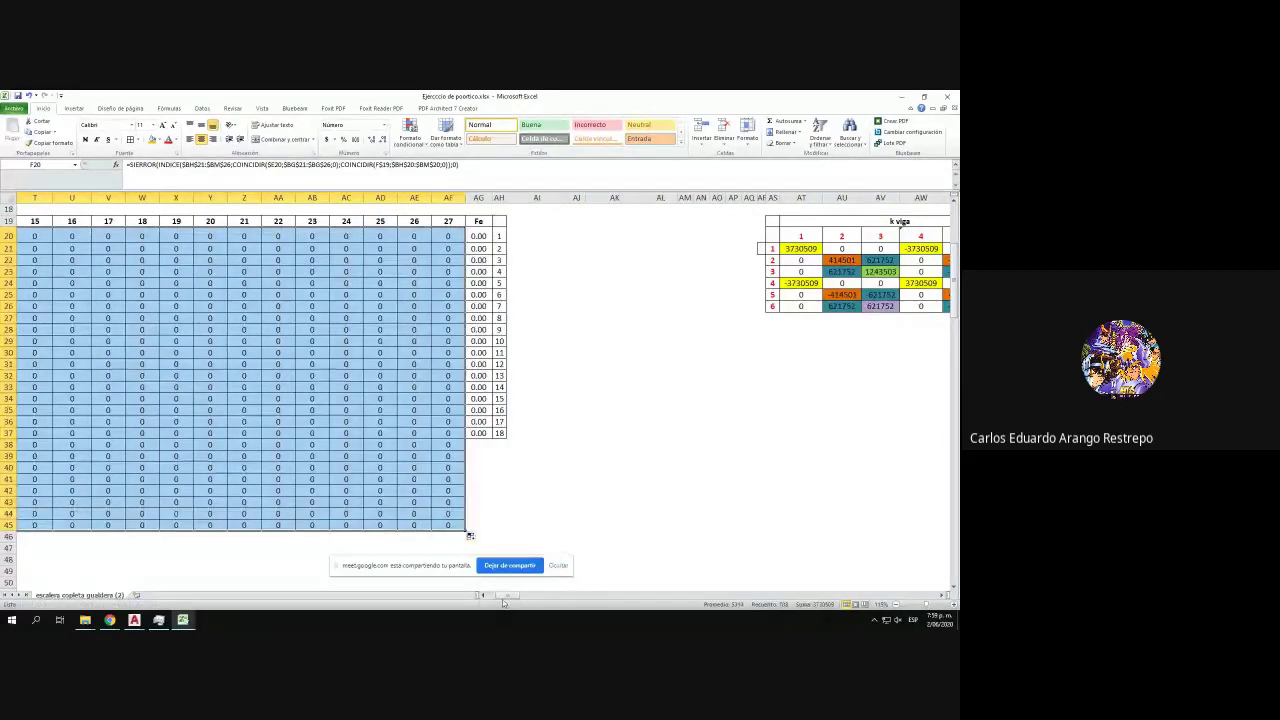
{"action": "left_click_drag", "start_coordinate": [501, 598], "coordinate": [556, 588]}
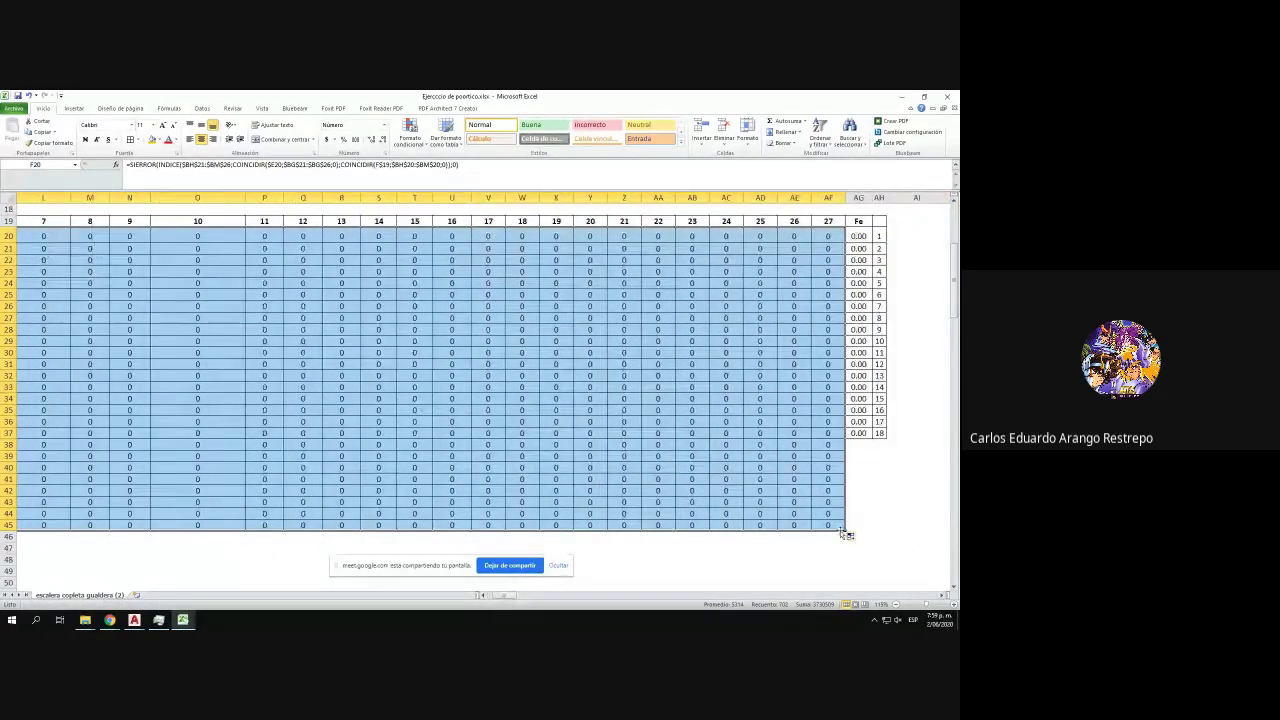
{"action": "left_click_drag", "start_coordinate": [849, 535], "coordinate": [850, 546]}
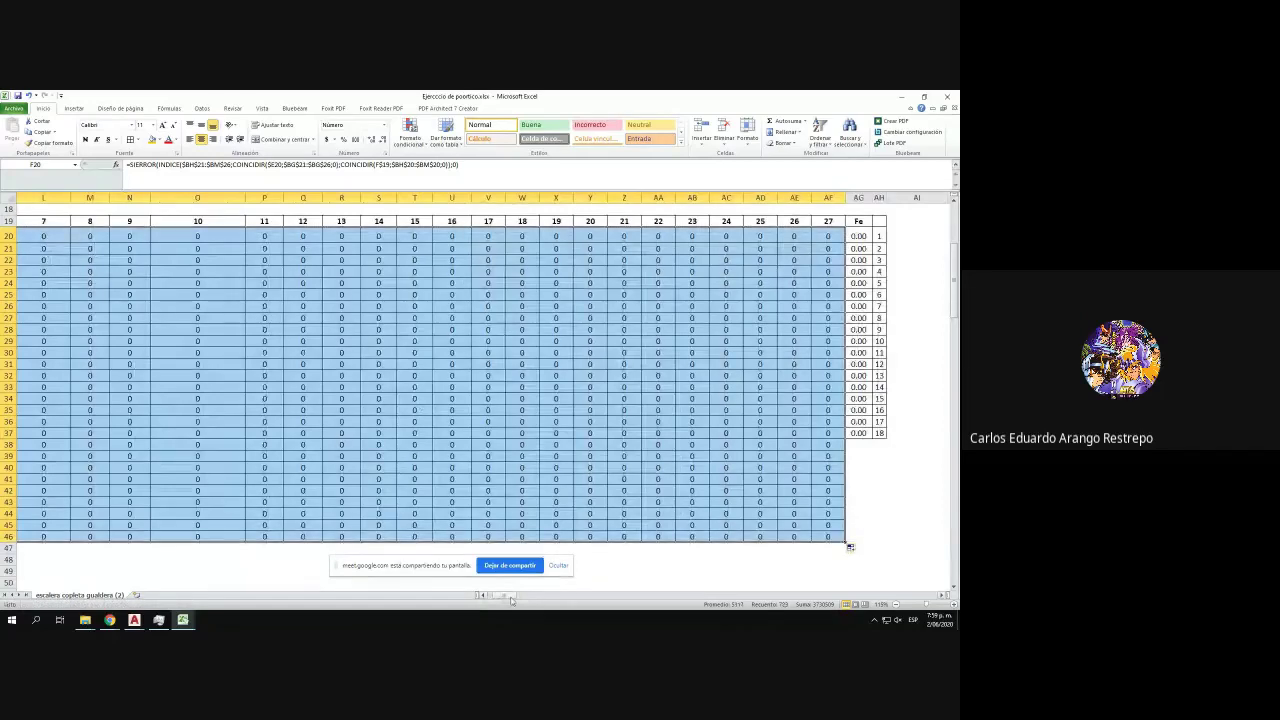
- Fill the Fe formulas down to row 46 and continue the adjacent row numbers in column AH to 27
{"action": "left_click_drag", "start_coordinate": [511, 597], "coordinate": [519, 599]}
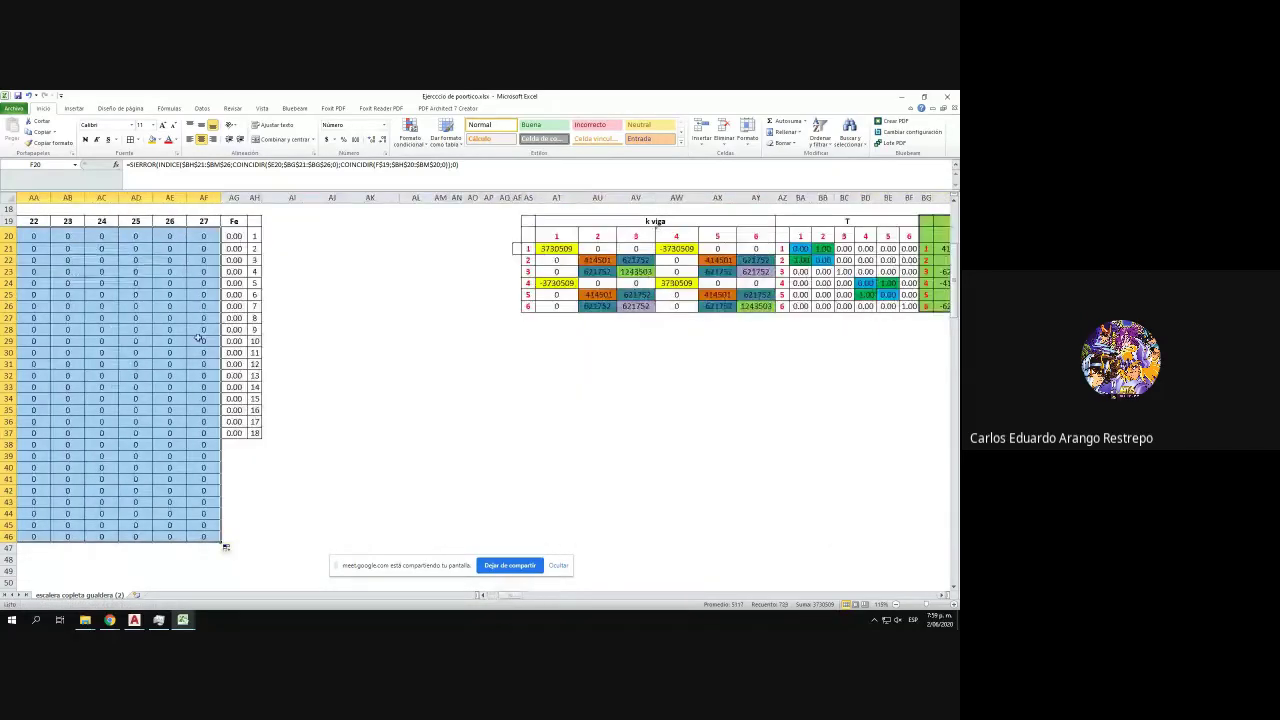
{"action": "scroll", "coordinate": [200, 340], "scroll_direction": "up", "scroll_amount": 2}
{"action": "left_click", "coordinate": [200, 294]}
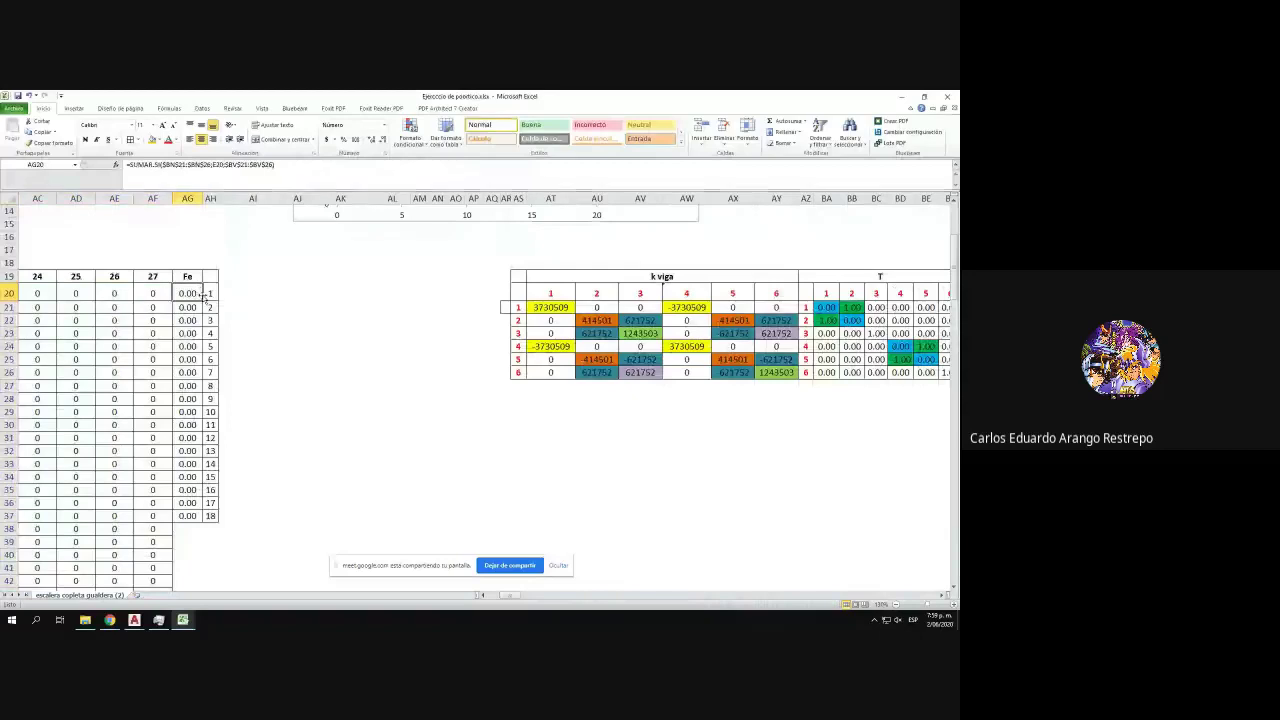
{"action": "left_click_drag", "start_coordinate": [203, 296], "coordinate": [199, 583]}
{"action": "scroll", "coordinate": [222, 298], "scroll_direction": "up", "scroll_amount": 1}
{"action": "left_click_drag", "start_coordinate": [211, 267], "coordinate": [210, 578]}
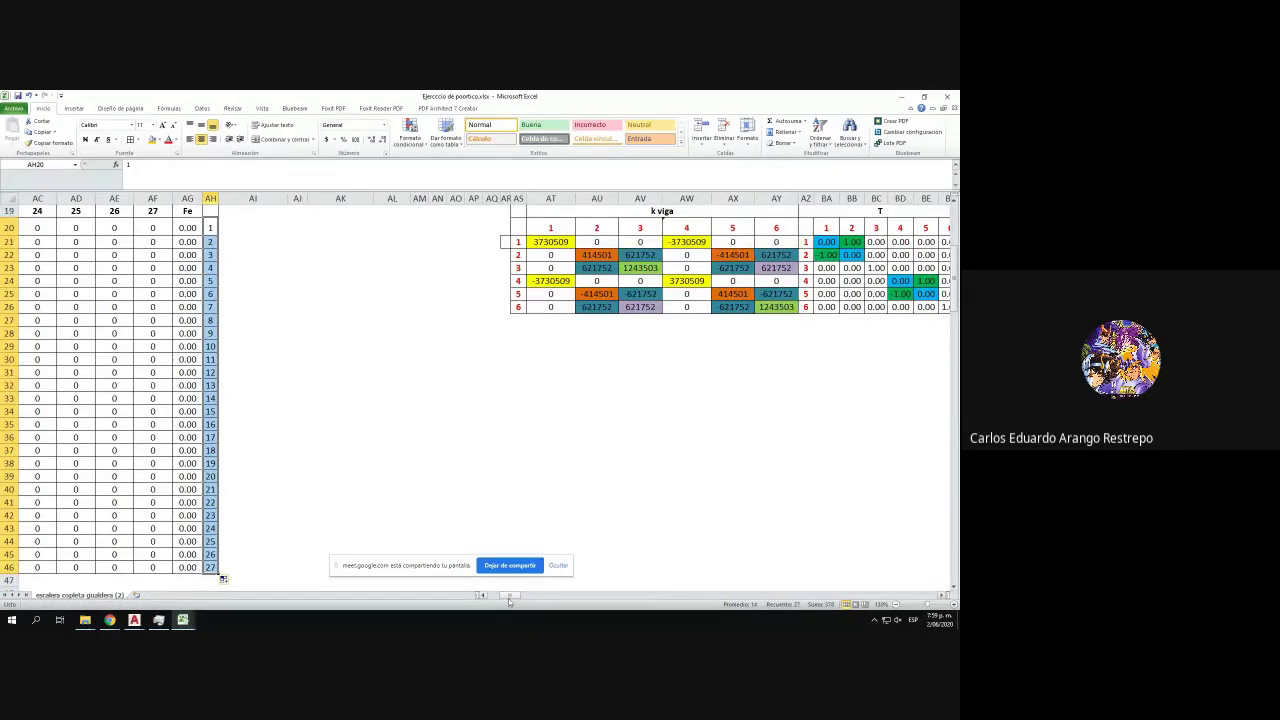
{"action": "left_click_drag", "start_coordinate": [509, 602], "coordinate": [514, 598]}
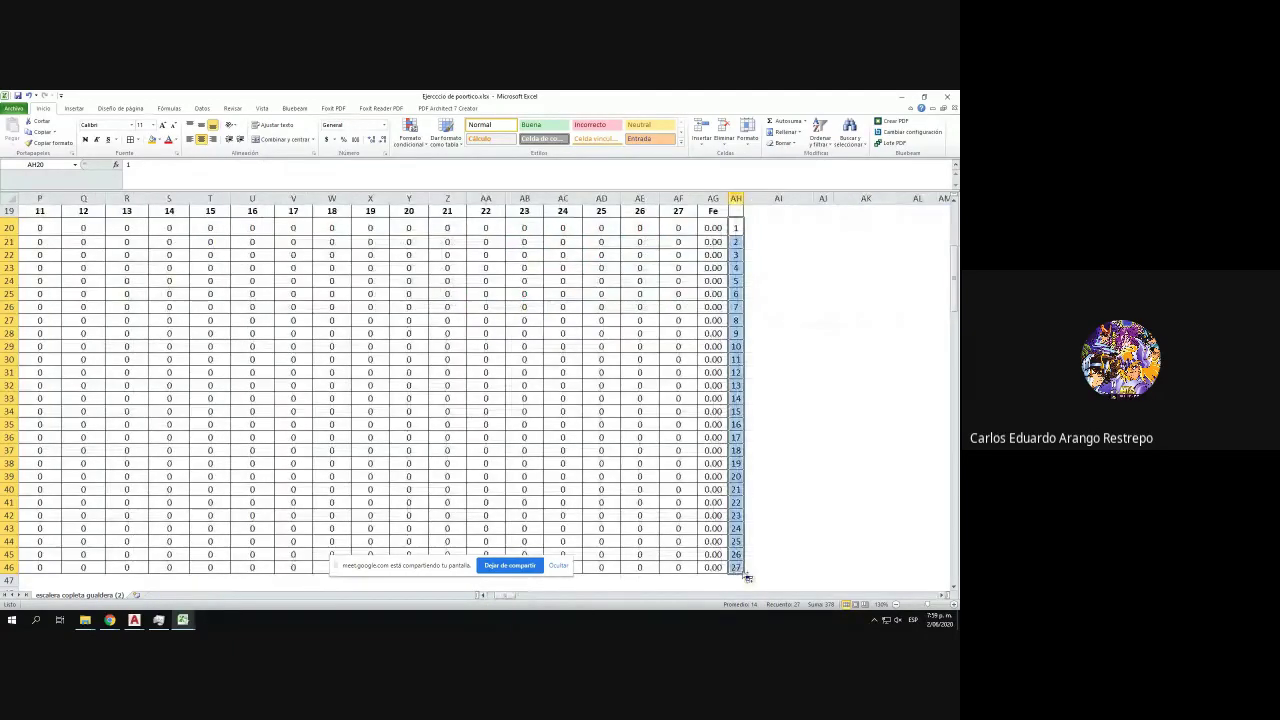
{"action": "scroll", "coordinate": [746, 577], "scroll_direction": "up", "scroll_amount": 2, "text": "ctrl"}
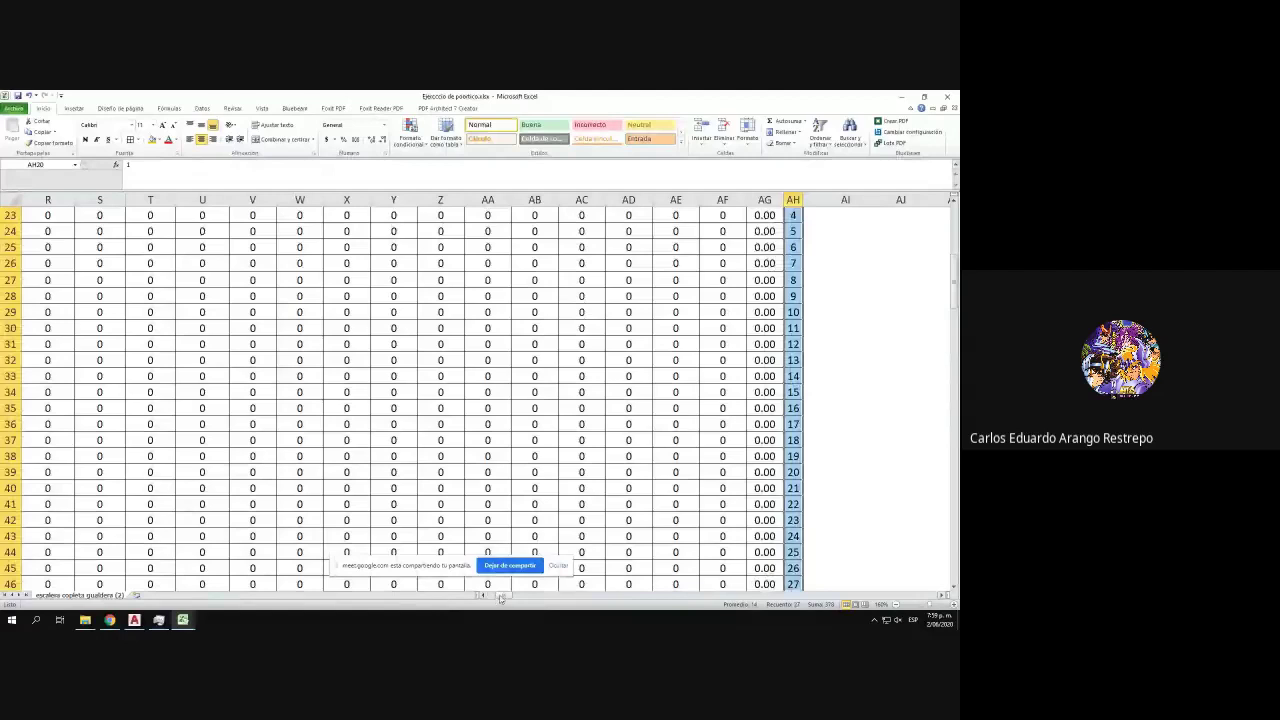
- Autofit the widths of all columns in the worksheet so the matrix values fit their cells
{"action": "left_click_drag", "start_coordinate": [500, 597], "coordinate": [487, 597]}
{"action": "scroll", "coordinate": [440, 480], "scroll_direction": "down", "scroll_amount": 3}
{"action": "scroll", "coordinate": [439, 485], "scroll_direction": "up", "scroll_amount": 10}
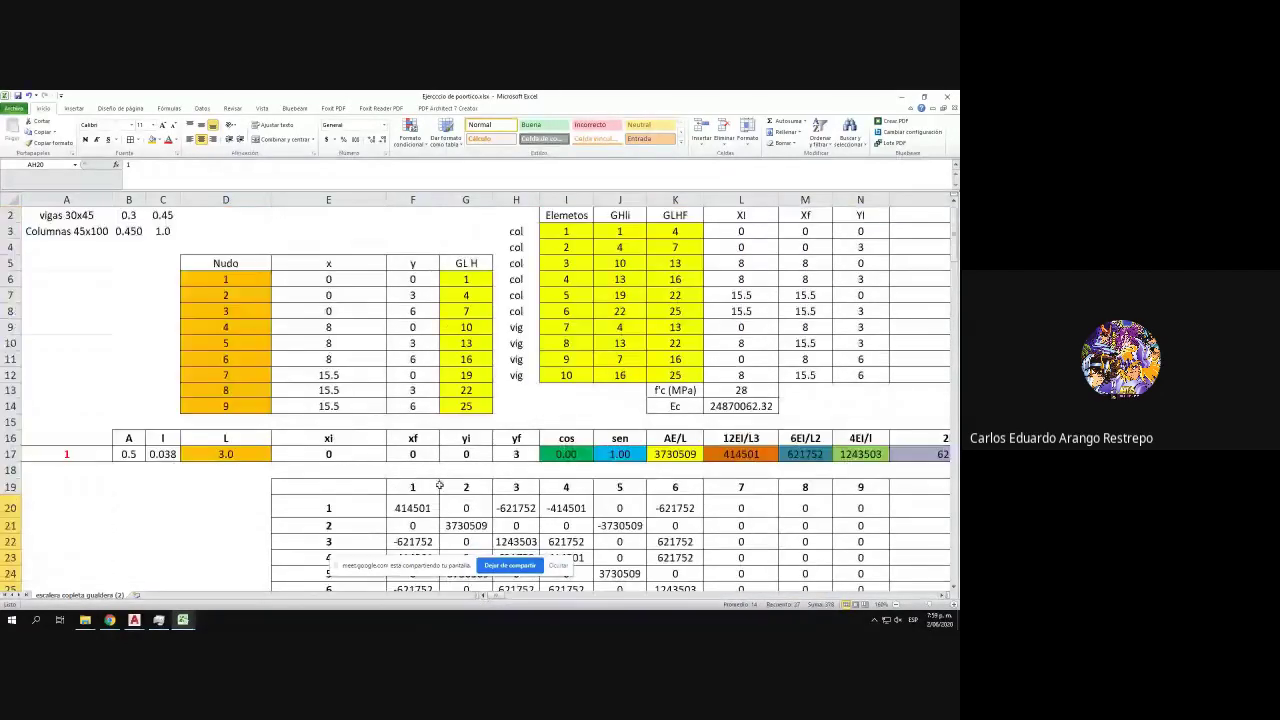
{"action": "mouse_move", "coordinate": [500, 598]}
{"action": "left_mouse_down"}
{"action": "mouse_move", "coordinate": [513, 598]}
{"action": "mouse_move", "coordinate": [496, 598]}
{"action": "left_mouse_up"}
{"action": "left_click", "coordinate": [10, 199]}
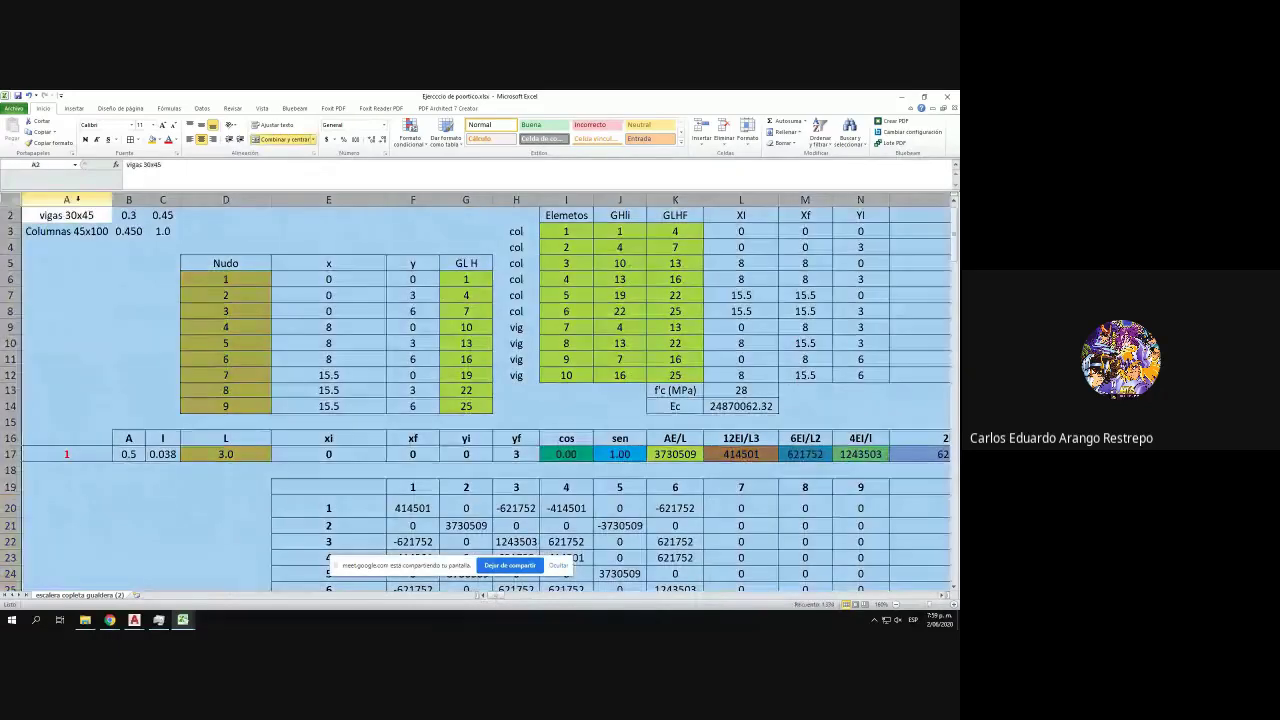
{"action": "double_click", "coordinate": [110, 199]}
{"action": "scroll", "coordinate": [323, 317], "scroll_direction": "down", "scroll_amount": 4}
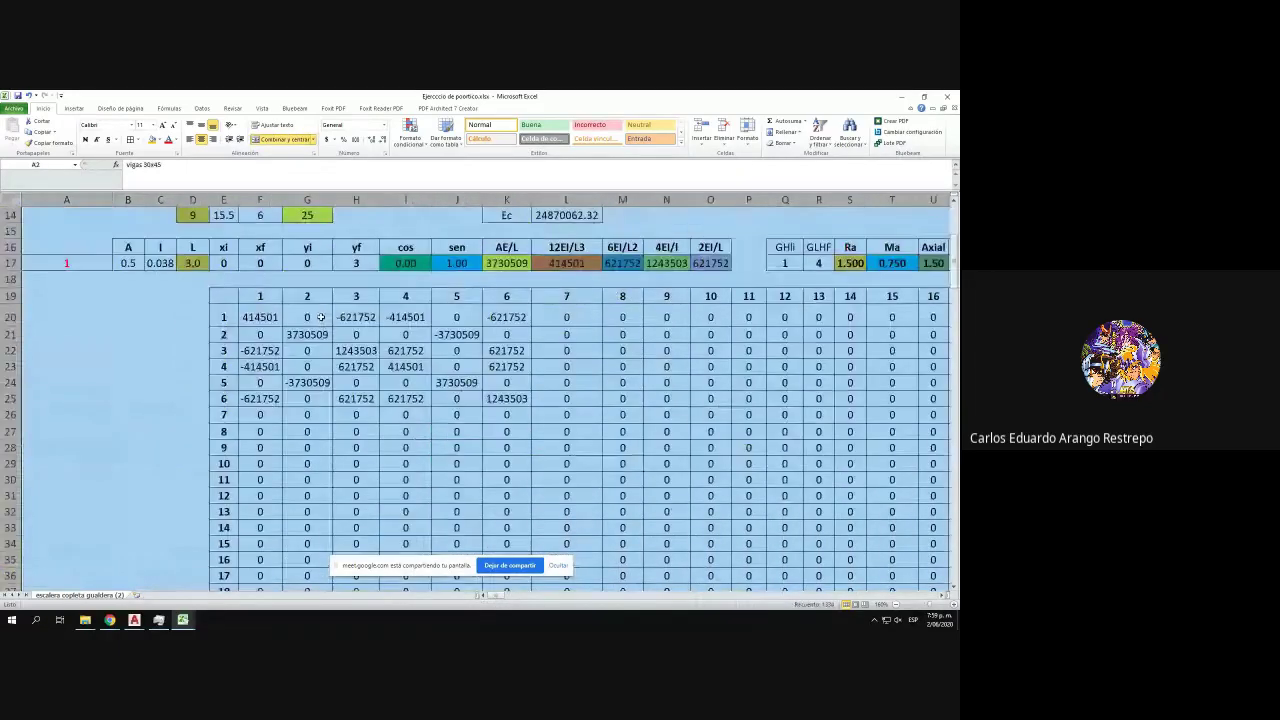
{"action": "scroll", "coordinate": [321, 317], "scroll_direction": "down", "scroll_amount": 2, "text": "ctrl"}
{"action": "scroll", "coordinate": [321, 317], "scroll_direction": "up", "scroll_amount": 2}
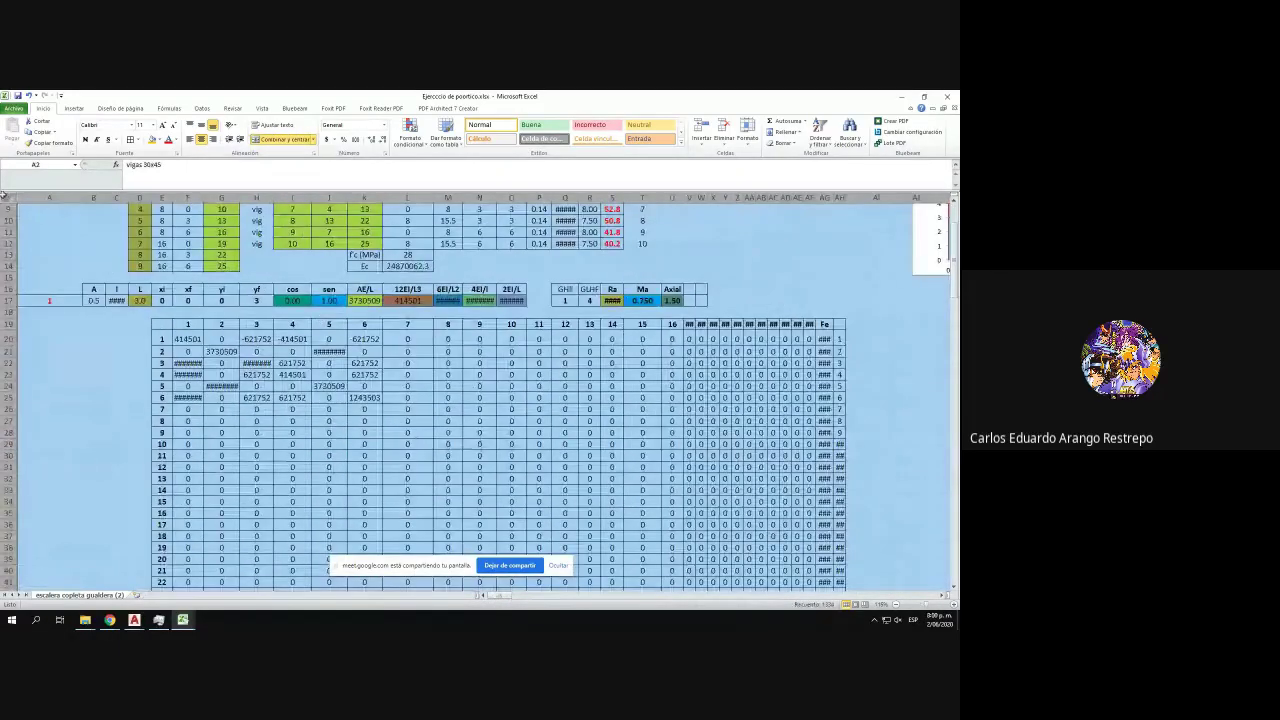
{"action": "double_click", "coordinate": [80, 197]}
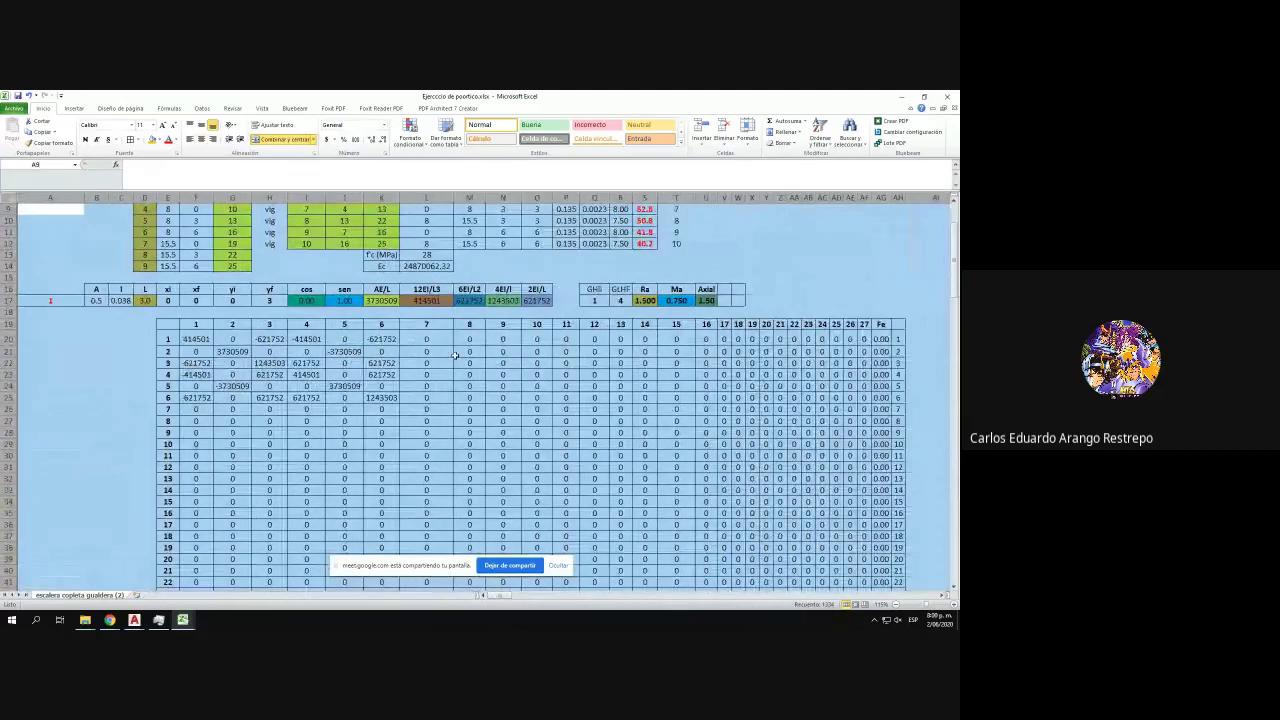
{"action": "scroll", "coordinate": [454, 356], "scroll_direction": "down", "scroll_amount": 5}
{"action": "scroll", "coordinate": [467, 382], "scroll_direction": "up", "scroll_amount": 3}
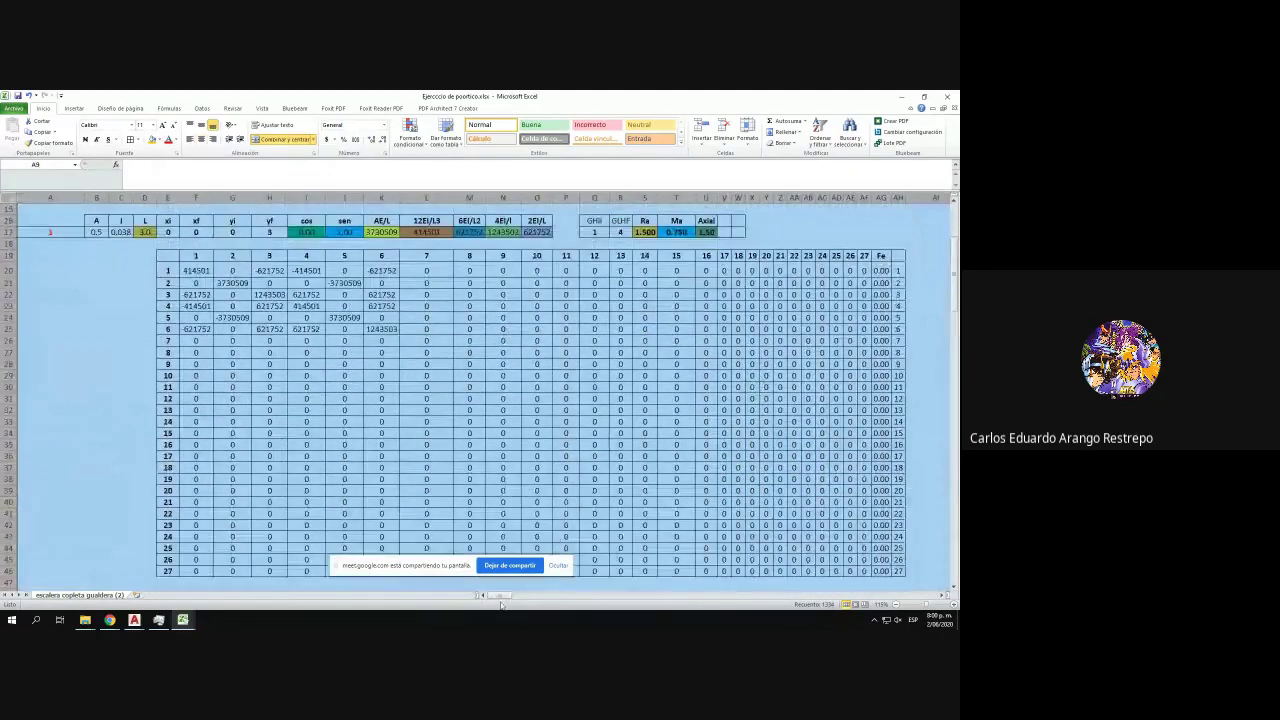
{"action": "mouse_move", "coordinate": [501, 603]}
{"action": "left_mouse_down"}
{"action": "mouse_move", "coordinate": [540, 603]}
{"action": "mouse_move", "coordinate": [478, 598]}
{"action": "left_mouse_up"}
{"action": "scroll", "coordinate": [50, 376], "scroll_direction": "down", "scroll_amount": 3}
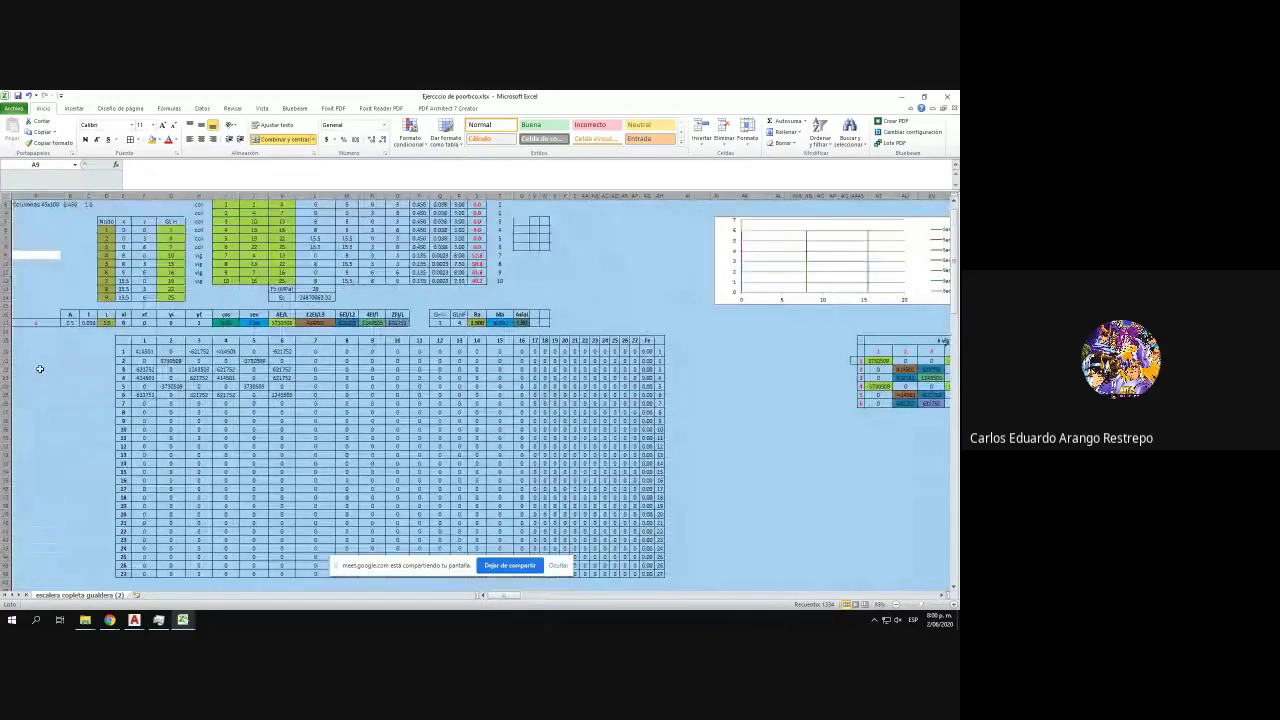
{"action": "left_click", "coordinate": [39, 369]}
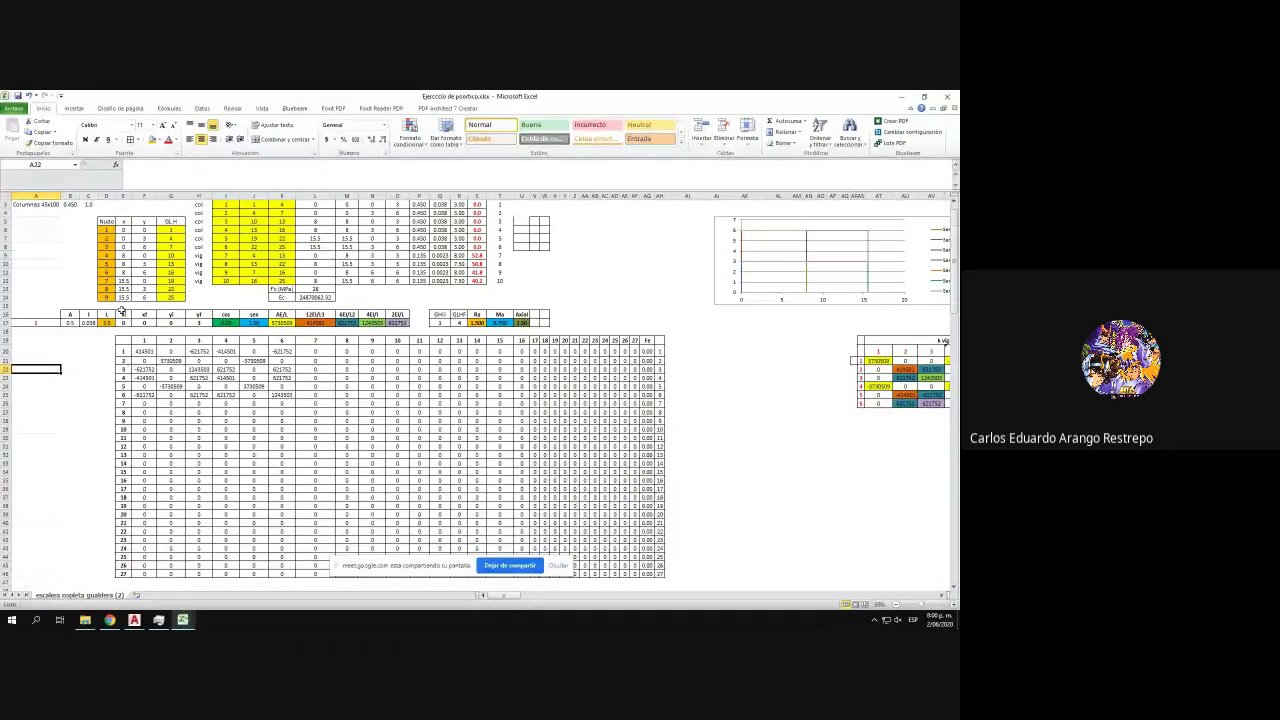
- Check the row 17 formulas for A, I, L, xi, xf, yi, yf and cos against their ranges in the element table
{"action": "scroll", "coordinate": [60, 340], "scroll_direction": "up", "scroll_amount": 1}
{"action": "double_click", "coordinate": [40, 340]}
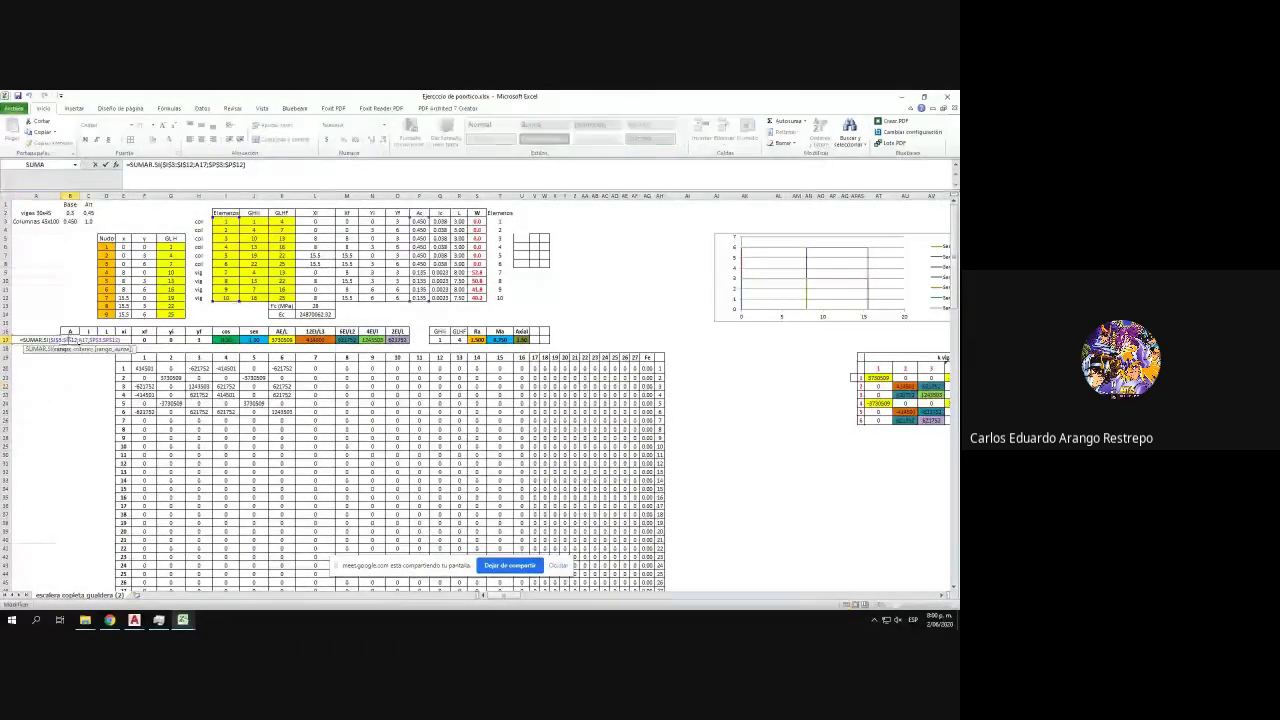
{"action": "key", "text": "Return"}
{"action": "double_click", "coordinate": [86, 340]}
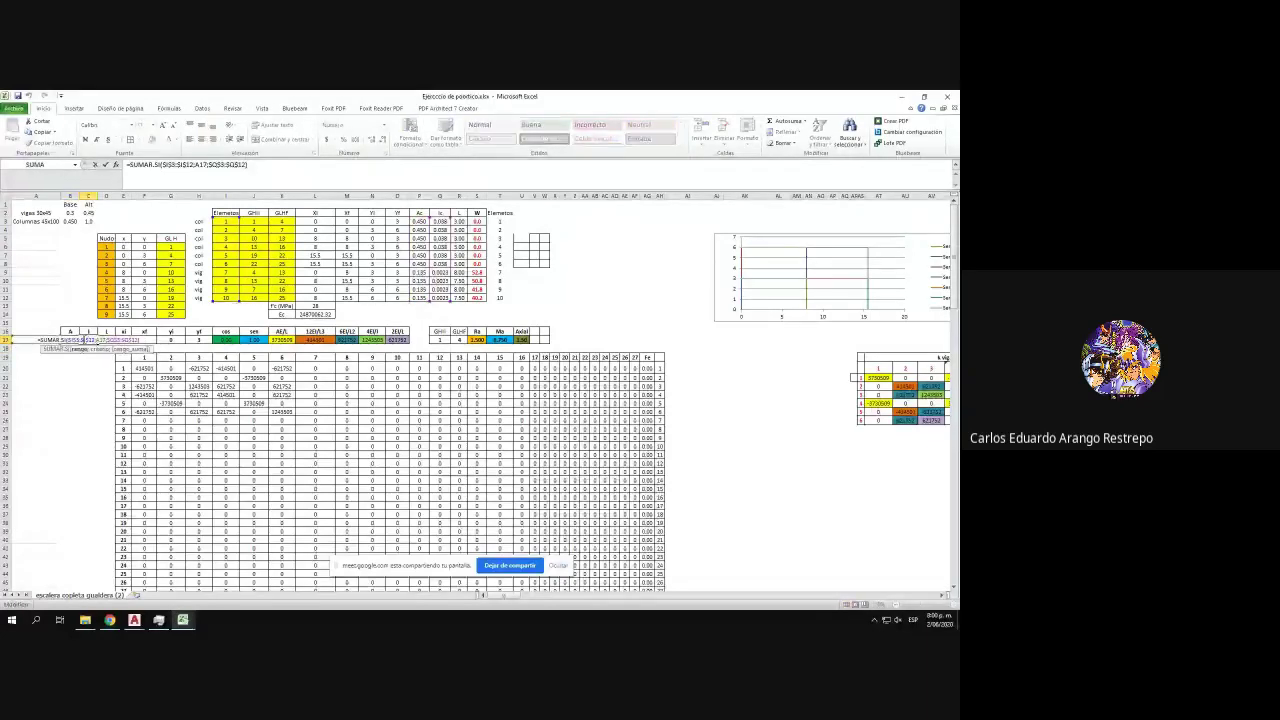
{"action": "key", "text": "Return"}
{"action": "double_click", "coordinate": [106, 341]}
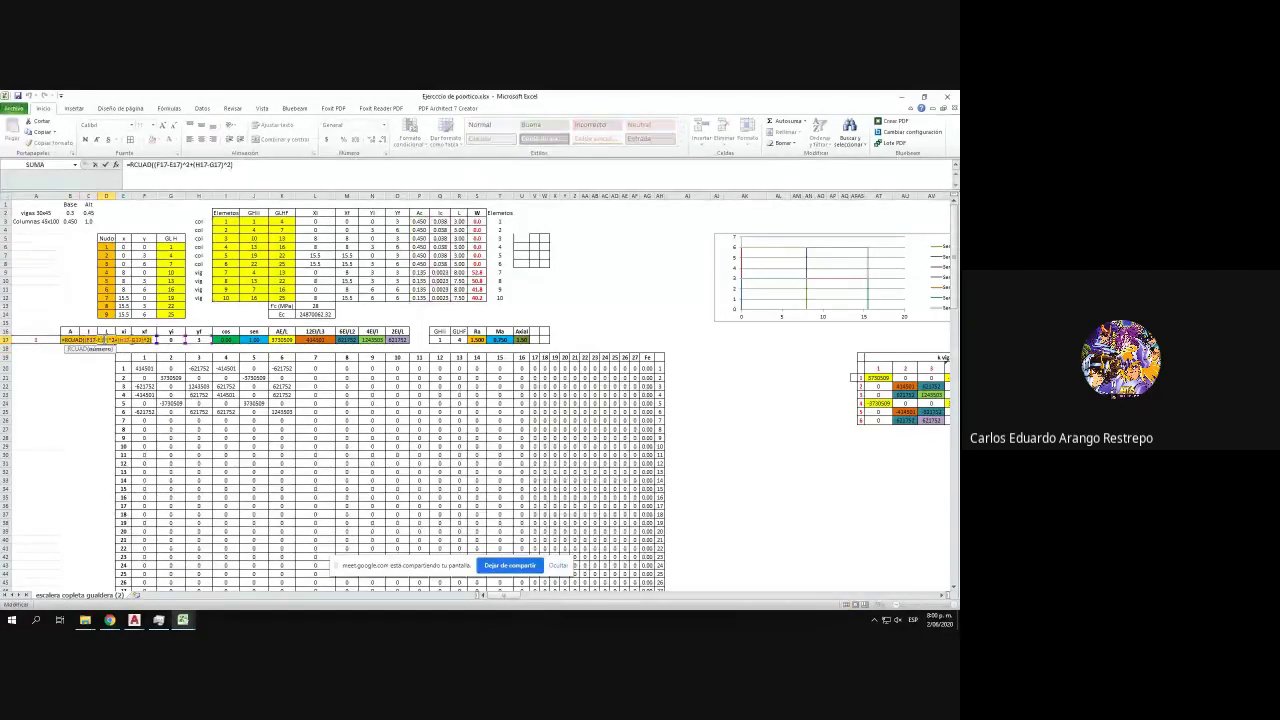
{"action": "key", "text": "Return"}
{"action": "double_click", "coordinate": [123, 341]}
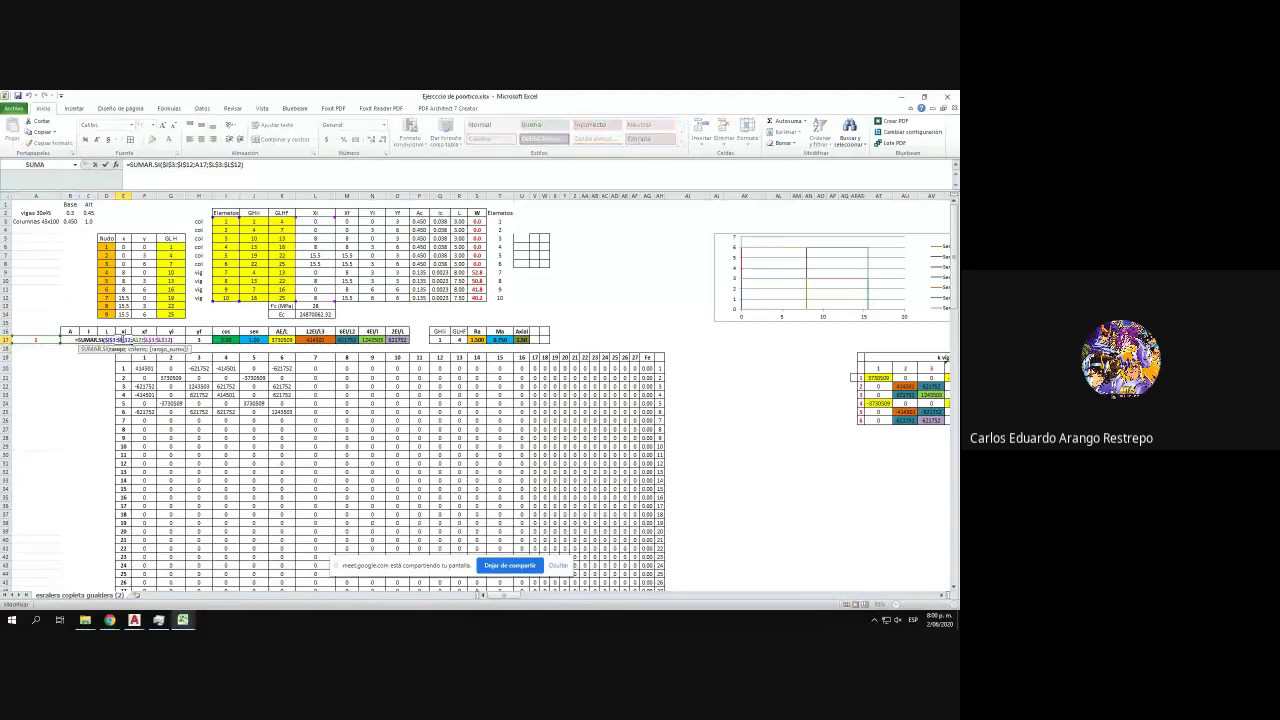
{"action": "key", "text": "Return"}
{"action": "double_click", "coordinate": [143, 341]}
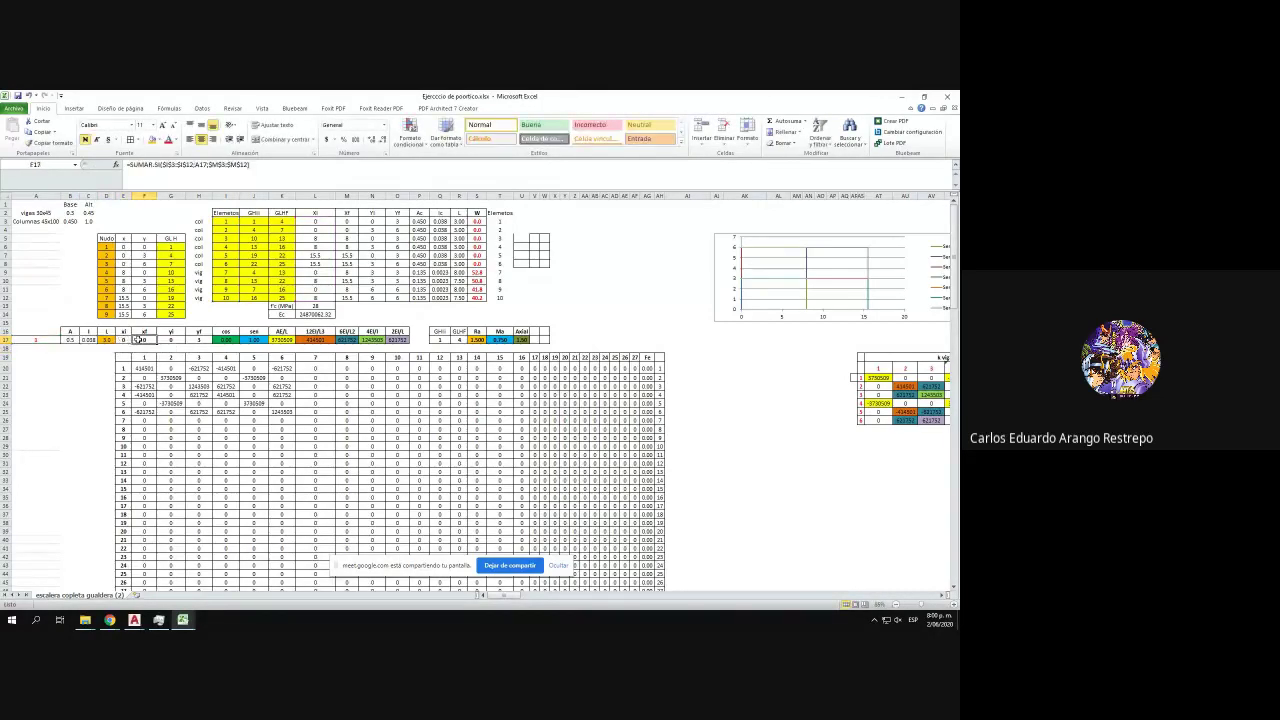
{"action": "key", "text": "Return"}
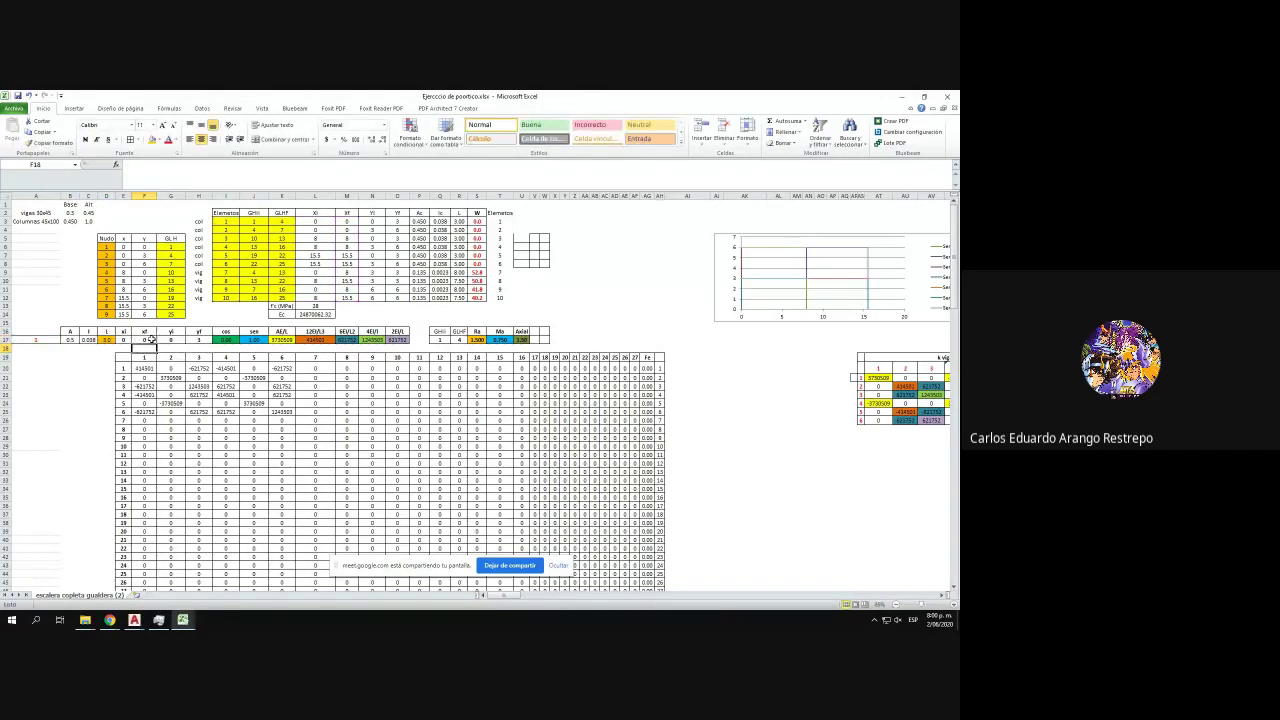
{"action": "double_click", "coordinate": [165, 341]}
{"action": "key", "text": "Return"}
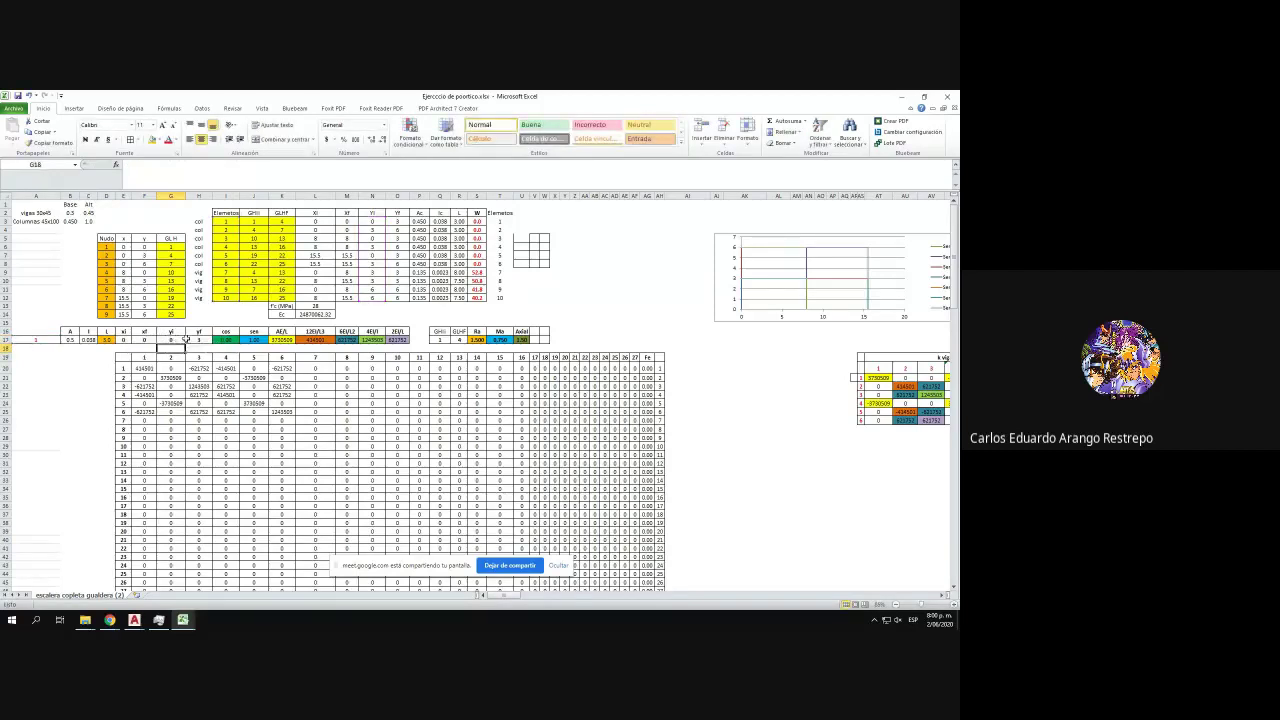
{"action": "double_click", "coordinate": [190, 341]}
{"action": "key", "text": "Return"}
{"action": "double_click", "coordinate": [226, 340]}
{"action": "key", "text": "Return"}
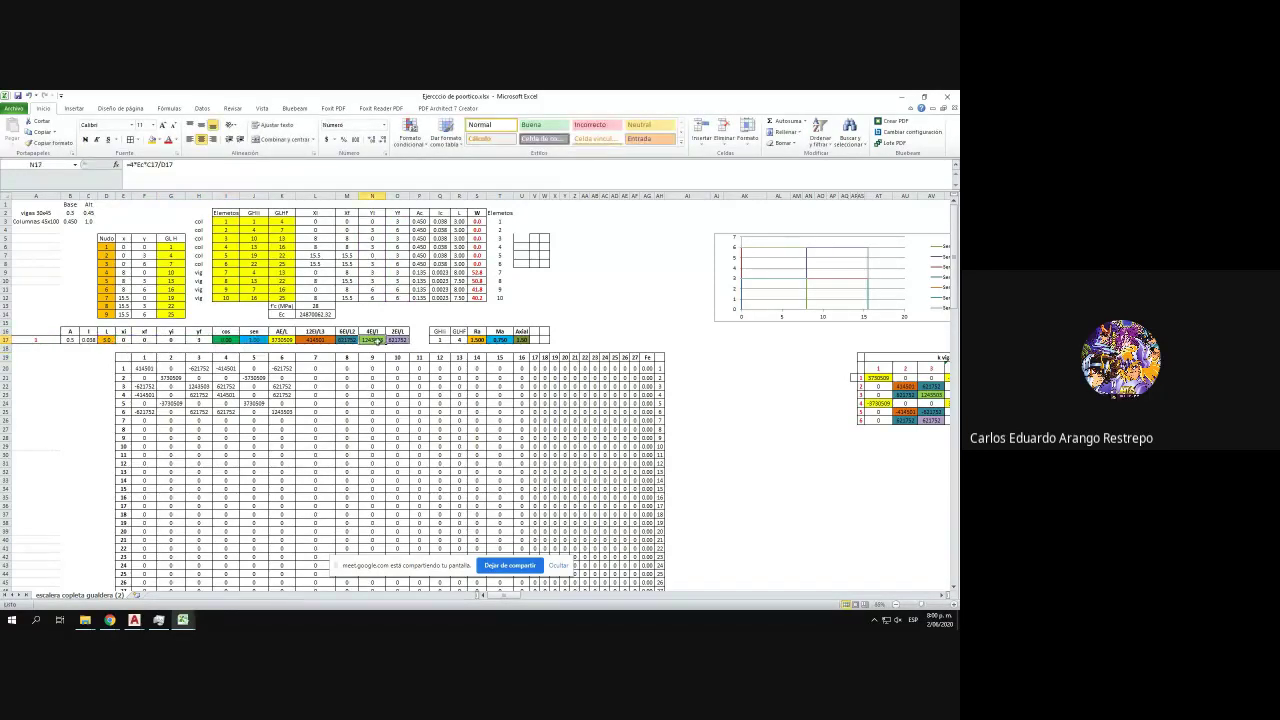
- Check the row 17 formulas for the initial and final degrees of freedom, Ra, Ma and Axial, then review the extended matrix
{"action": "left_click", "coordinate": [441, 340]}
{"action": "double_click", "coordinate": [441, 340]}
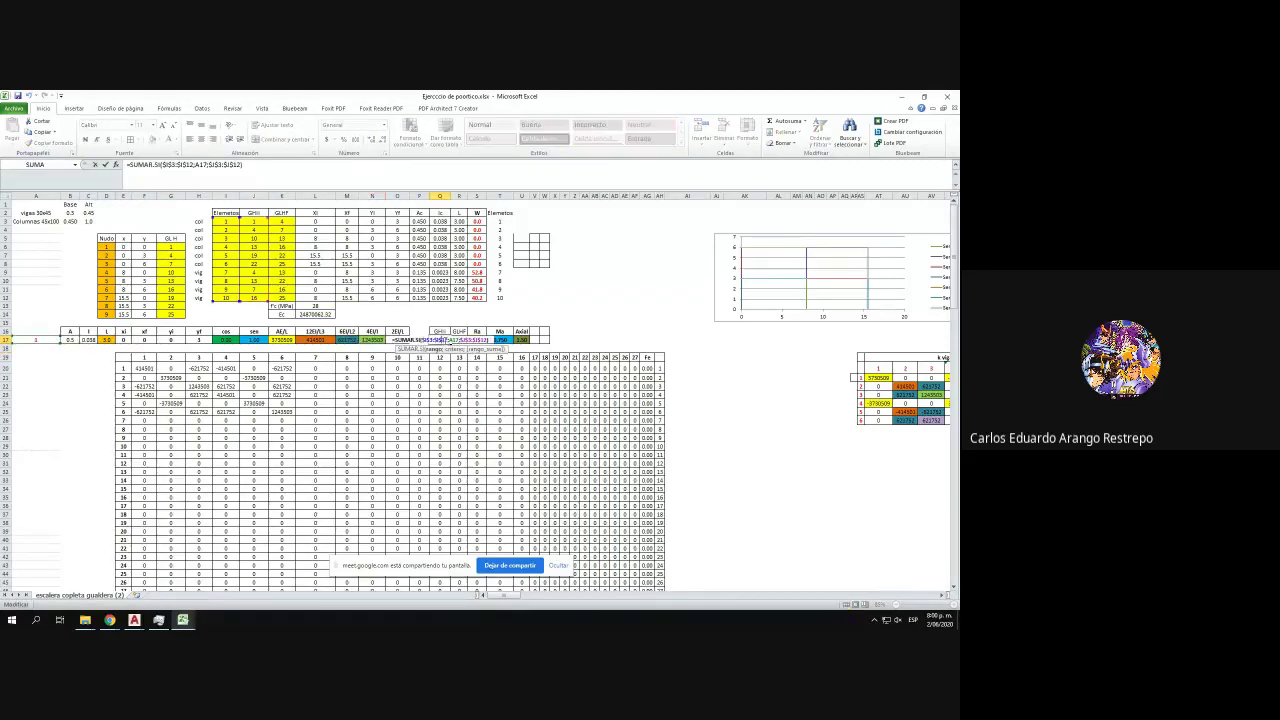
{"action": "key", "text": "Return"}
{"action": "left_click", "coordinate": [460, 345]}
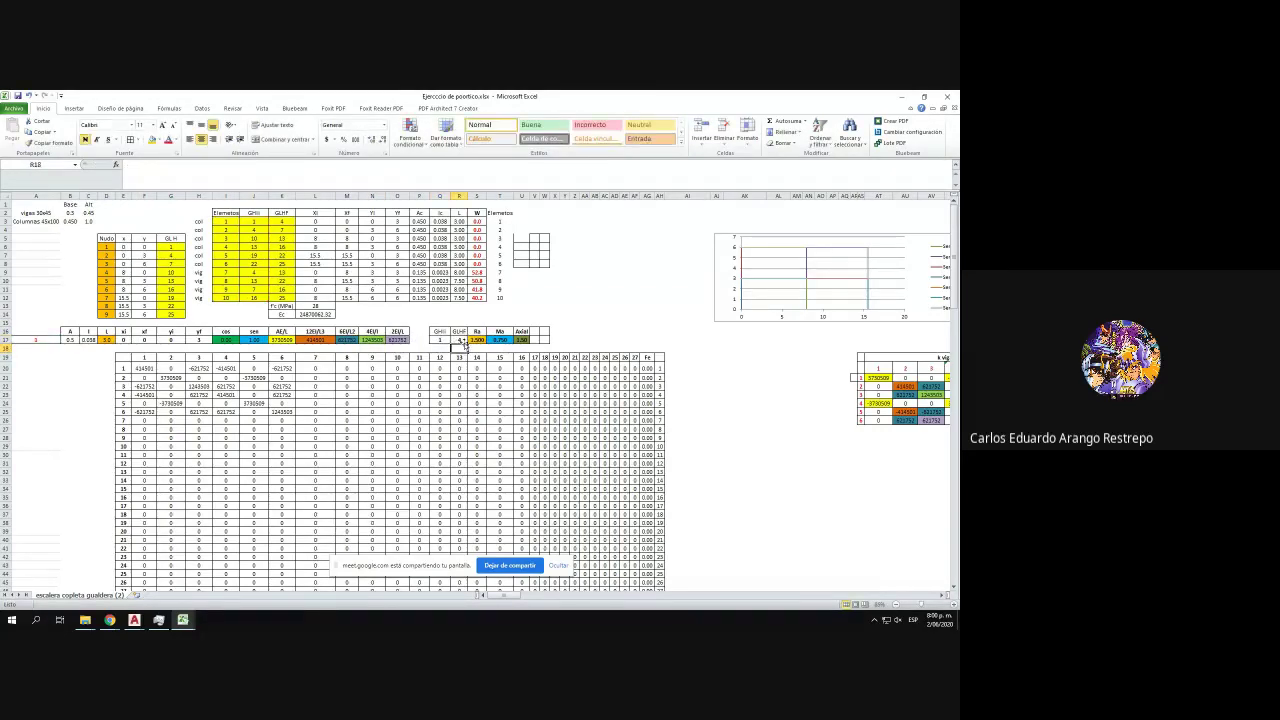
{"action": "double_click", "coordinate": [460, 340]}
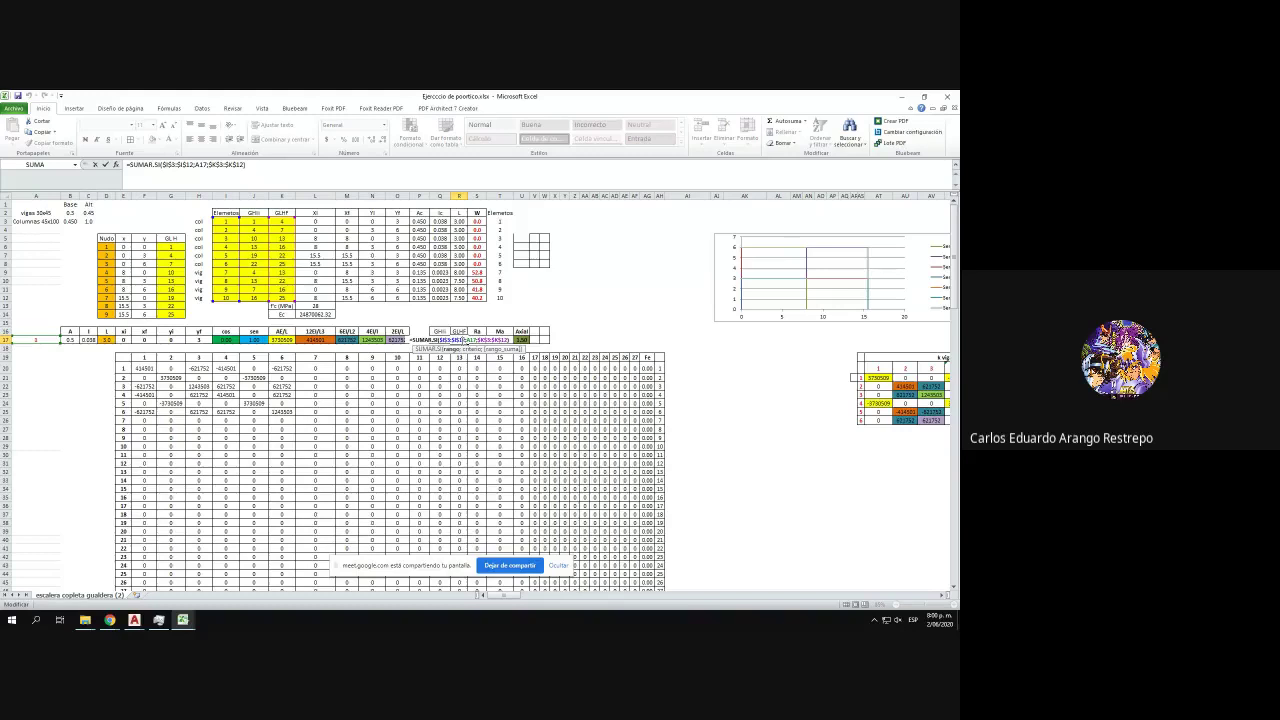
{"action": "key", "text": "Return"}
{"action": "left_click", "coordinate": [497, 340]}
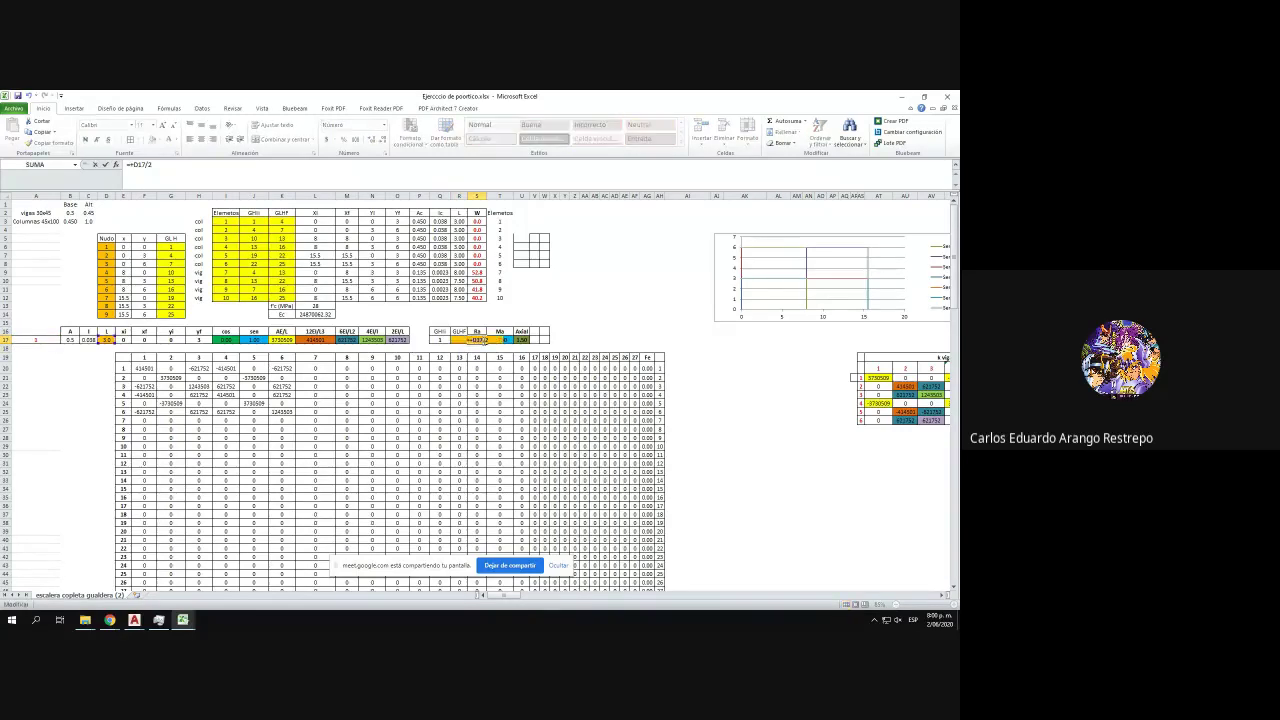
{"action": "double_click", "coordinate": [497, 341]}
{"action": "key", "text": "Return"}
{"action": "left_click", "coordinate": [522, 347]}
{"action": "double_click", "coordinate": [523, 341]}
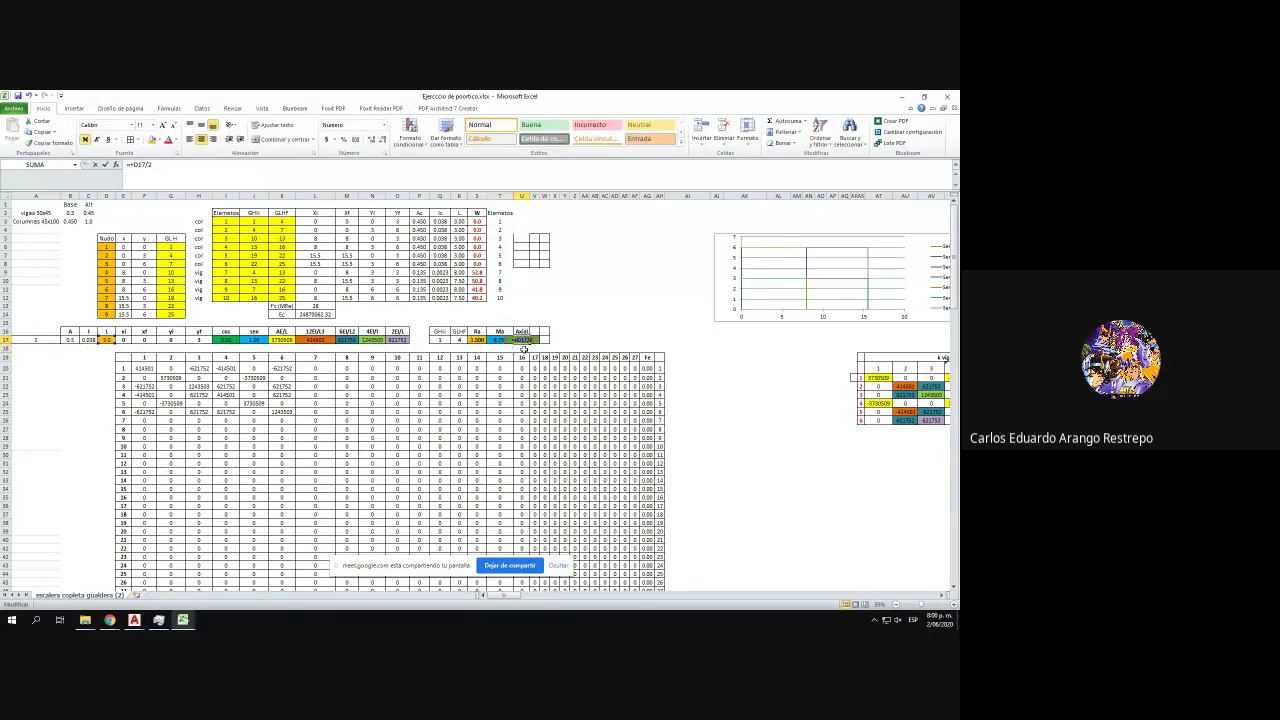
{"action": "mouse_move", "coordinate": [488, 596]}
{"action": "left_mouse_down"}
{"action": "mouse_move", "coordinate": [525, 597]}
{"action": "mouse_move", "coordinate": [488, 597]}
{"action": "left_mouse_up"}
{"action": "left_click", "coordinate": [98, 388]}
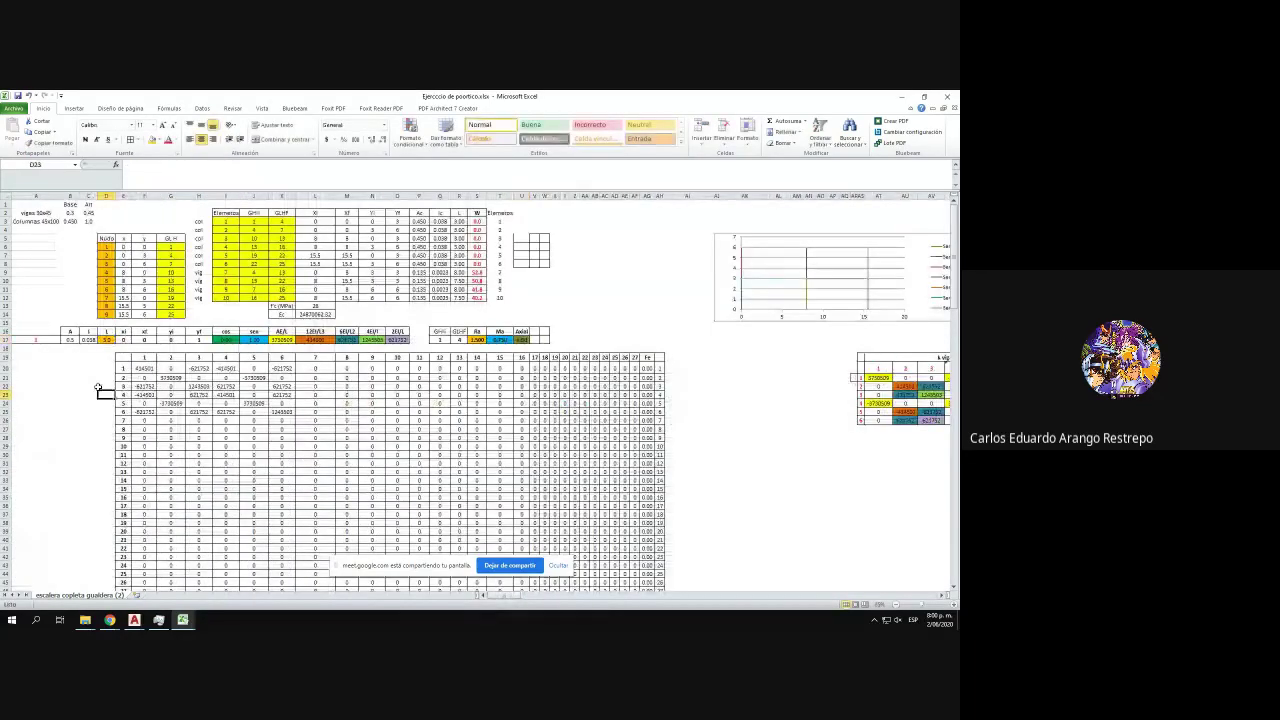
{"action": "scroll", "coordinate": [95, 378], "scroll_direction": "down", "scroll_amount": 2}
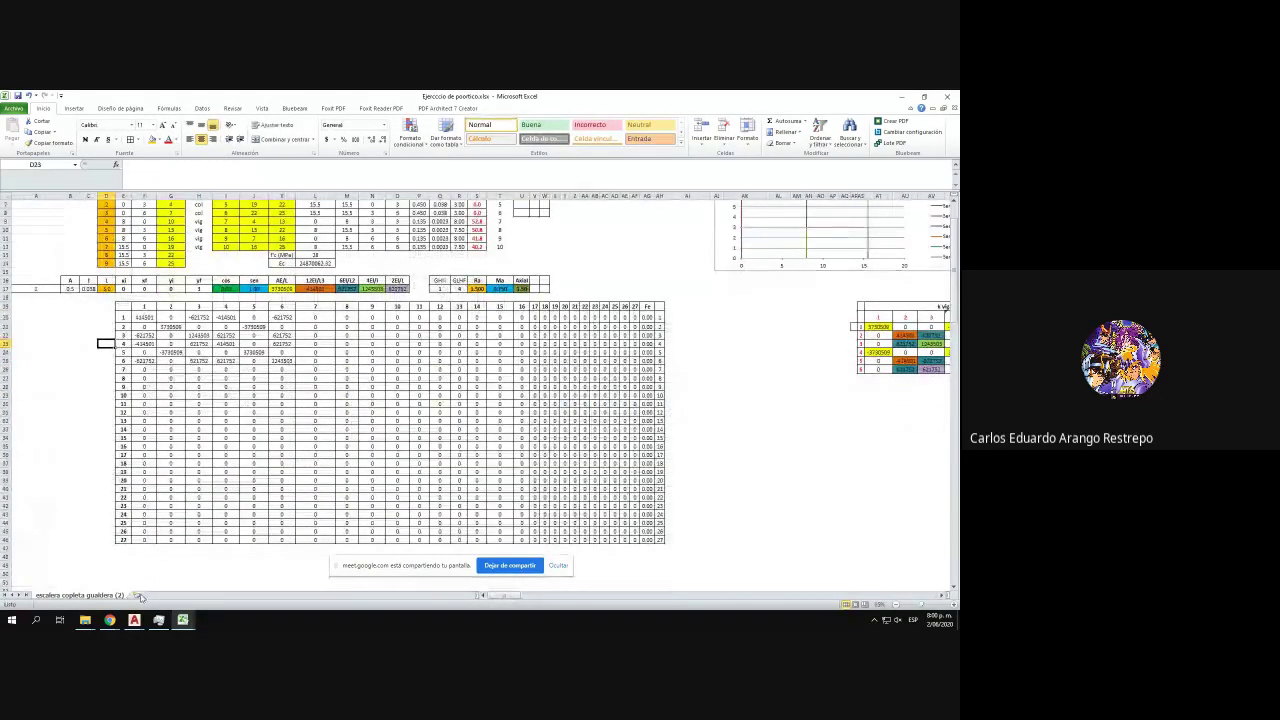
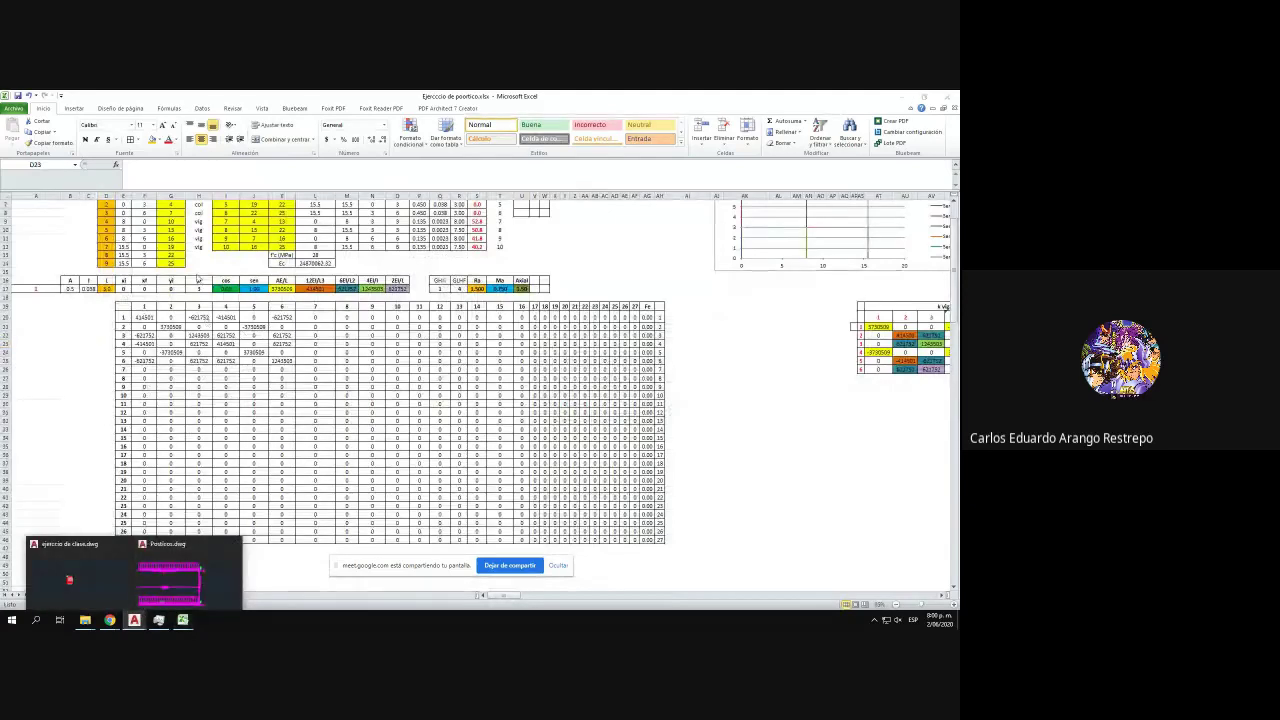
- Copy element 1's full calculation block in rows 16 to 46 and paste it starting at row 48
{"action": "scroll", "coordinate": [197, 281], "scroll_direction": "up", "scroll_amount": 2}
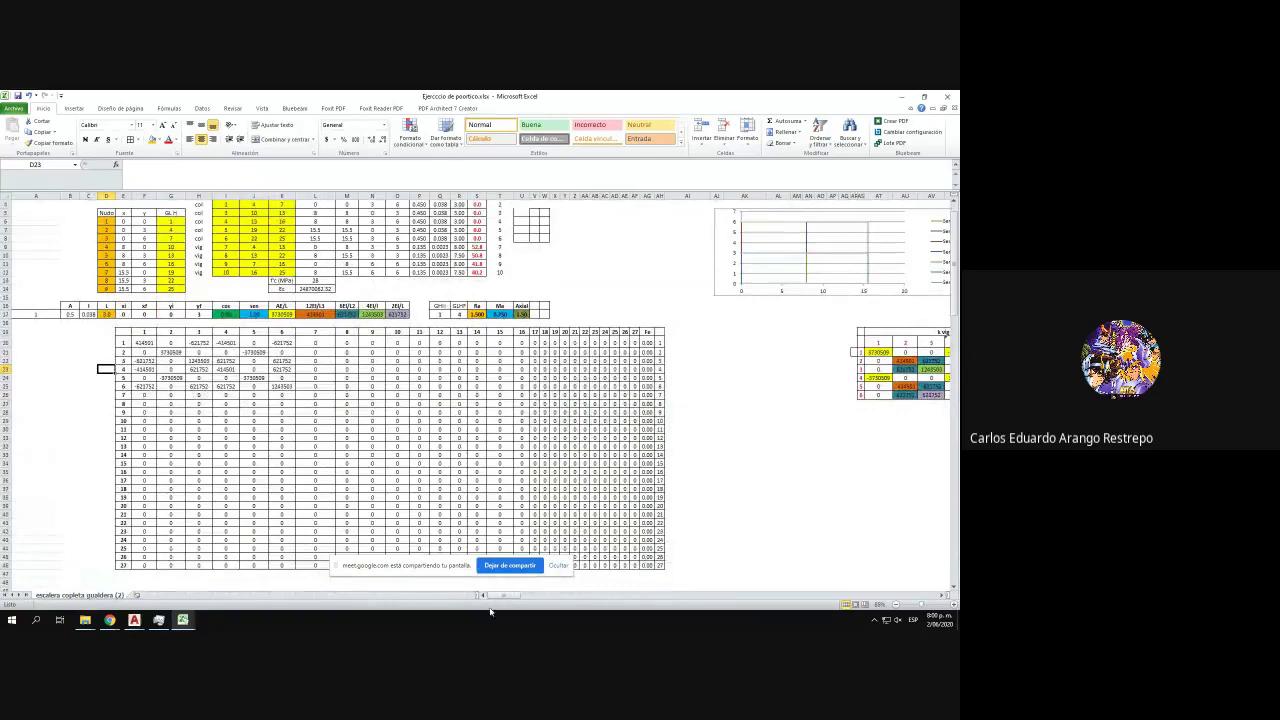
{"action": "mouse_move", "coordinate": [492, 600]}
{"action": "left_mouse_down"}
{"action": "mouse_move", "coordinate": [516, 598]}
{"action": "mouse_move", "coordinate": [499, 597]}
{"action": "left_mouse_up"}
{"action": "left_click_drag", "start_coordinate": [6, 305], "coordinate": [38, 565]}
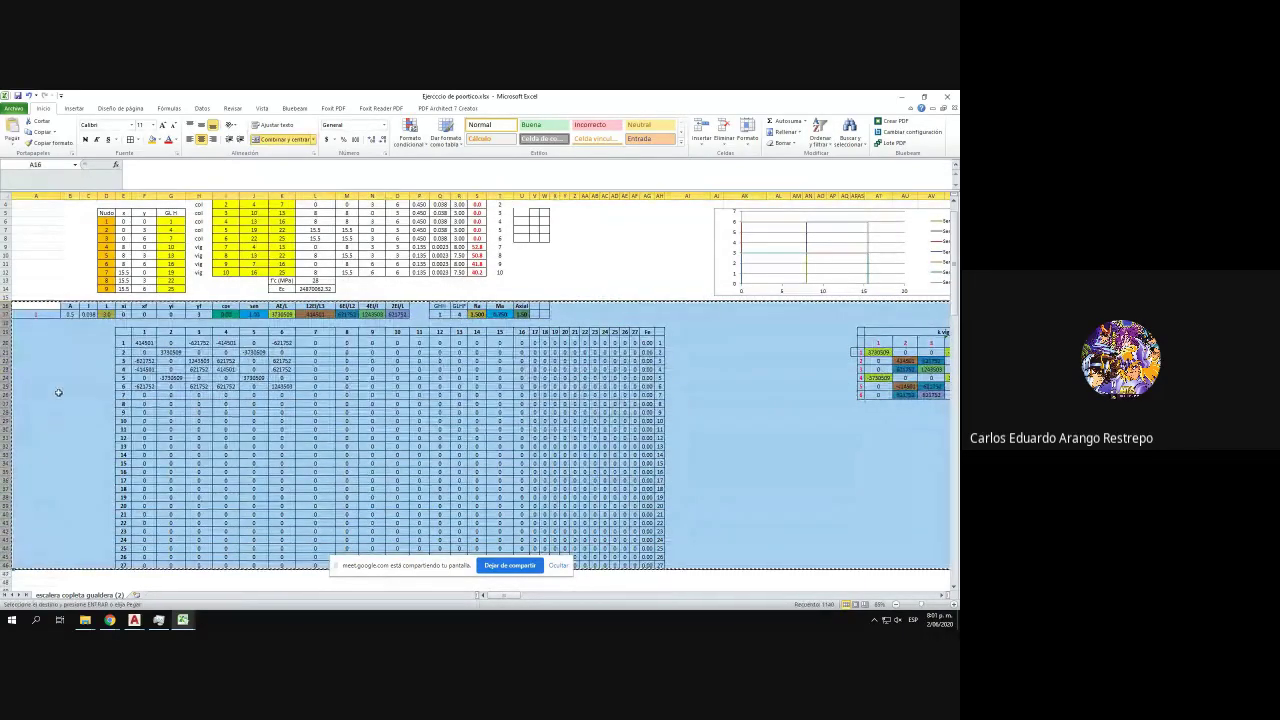
{"action": "key", "text": "ctrl+c"}
{"action": "scroll", "coordinate": [58, 392], "scroll_direction": "down", "scroll_amount": 4}
{"action": "scroll", "coordinate": [58, 392], "scroll_direction": "down", "scroll_amount": 1}
{"action": "left_click", "coordinate": [24, 454]}
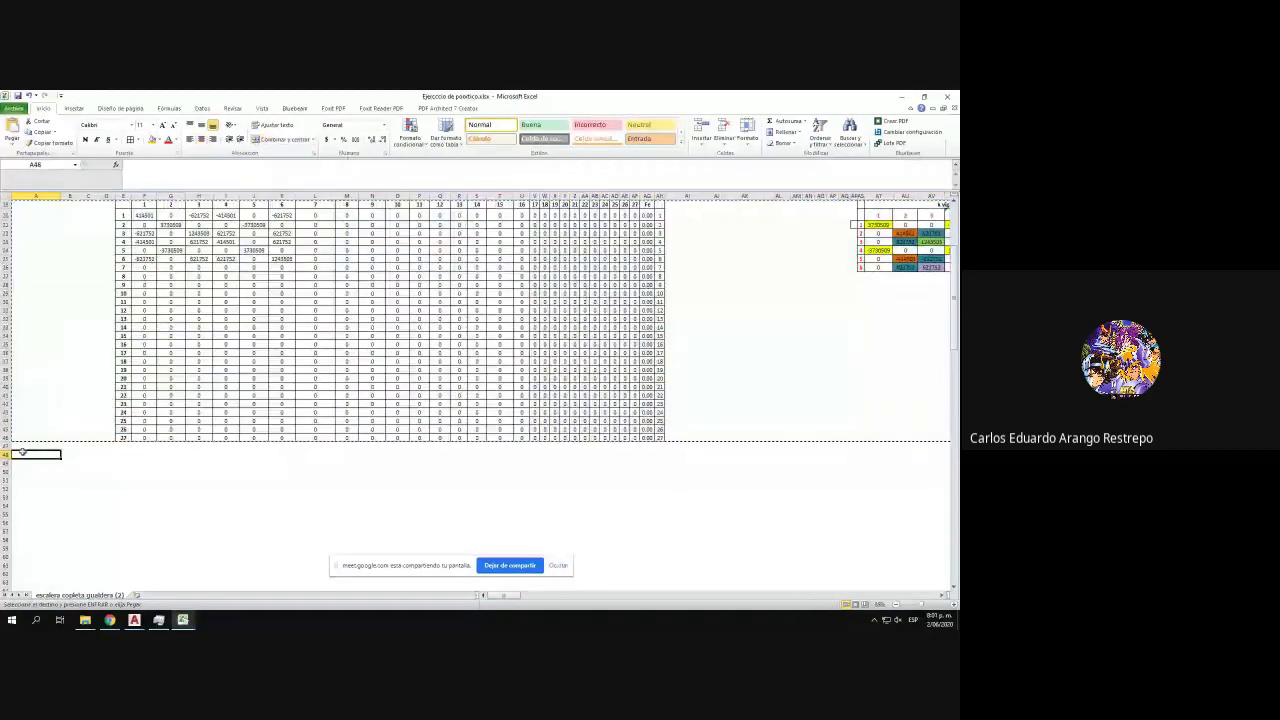
{"action": "key", "text": "ctrl+v"}
- Set the element number of the copied block in A49 to 2
{"action": "scroll", "coordinate": [26, 395], "scroll_direction": "down", "scroll_amount": 3}
{"action": "left_click", "coordinate": [28, 383]}
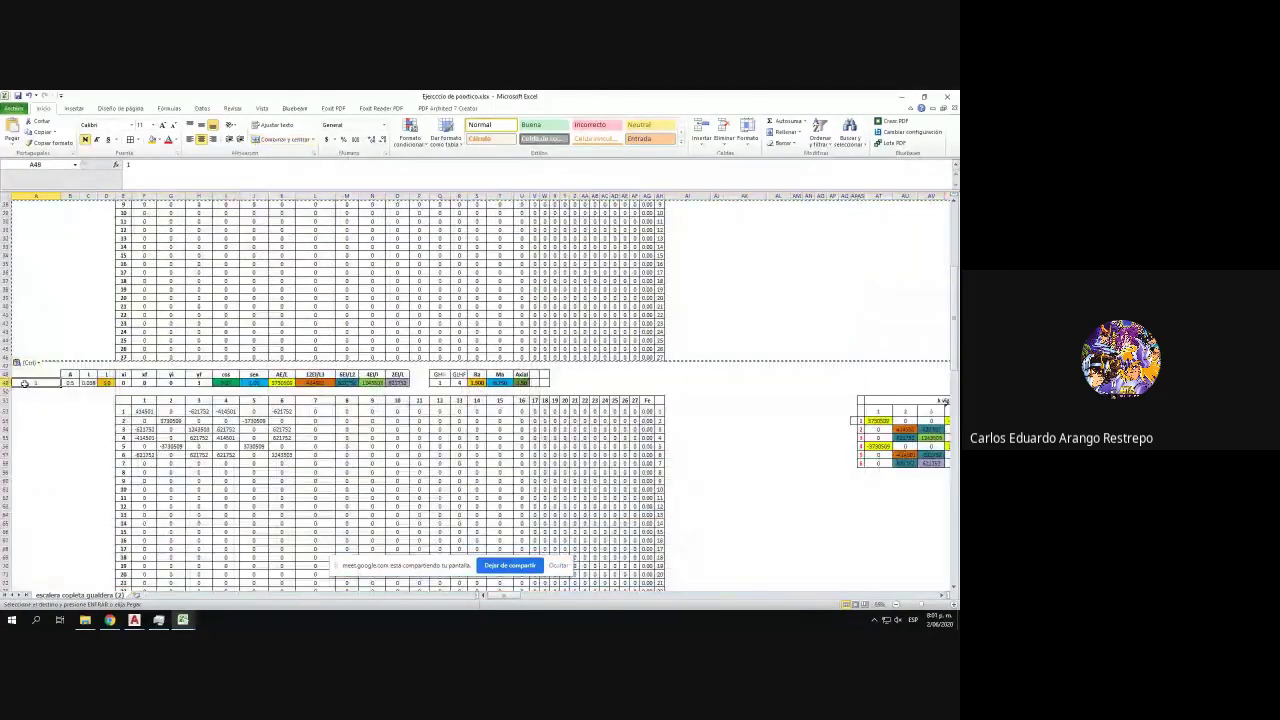
{"action": "type", "text": "3"}
{"action": "key", "text": "Return"}
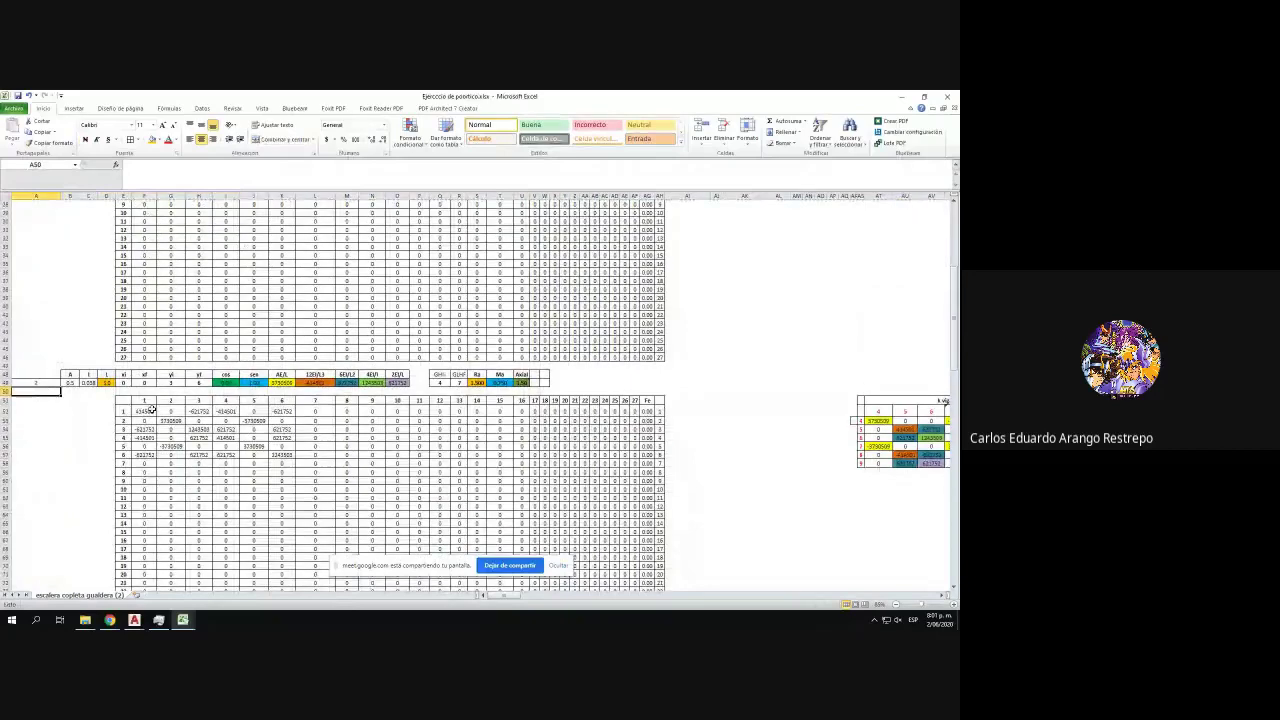
- Repoint F52's lookup formula to element 2's local stiffness table: values $BH$53:$BM$58, row labels $BG$53:$BG$58 and column labels $BH$52:$BM$52
{"action": "left_click", "coordinate": [147, 411]}
{"action": "key", "text": "F2"}
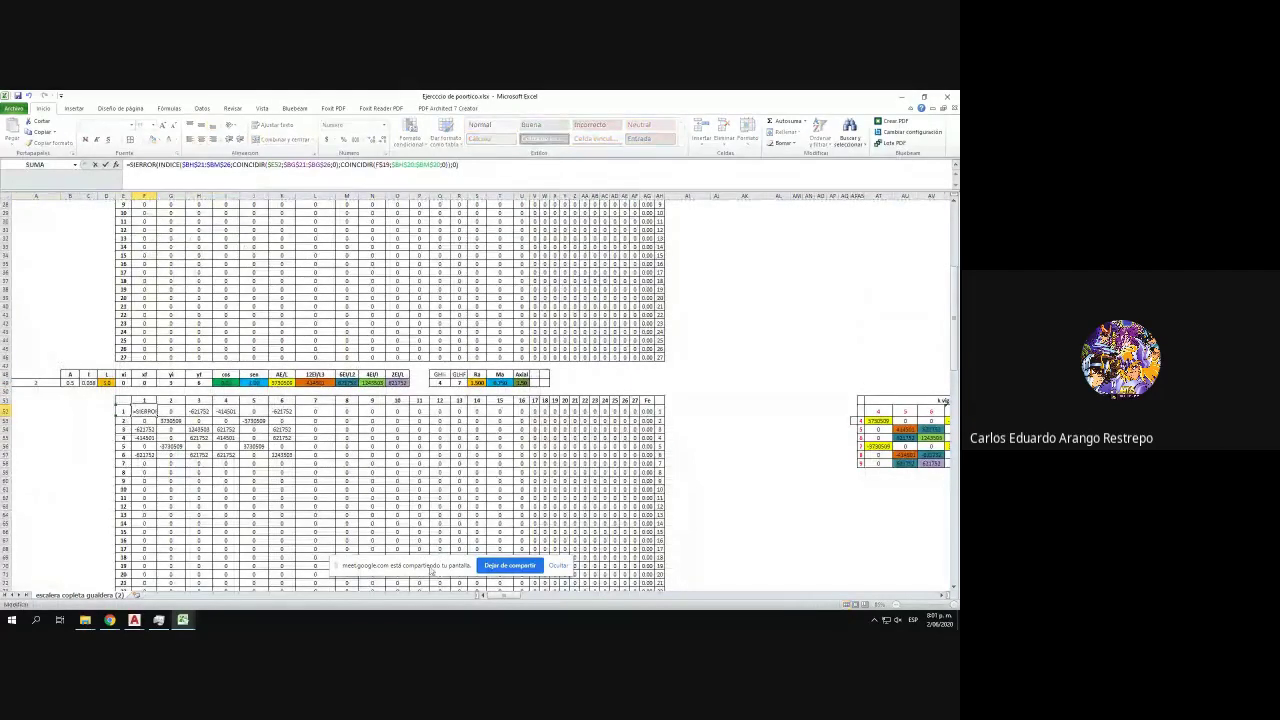
{"action": "left_click_drag", "start_coordinate": [503, 597], "coordinate": [520, 597]}
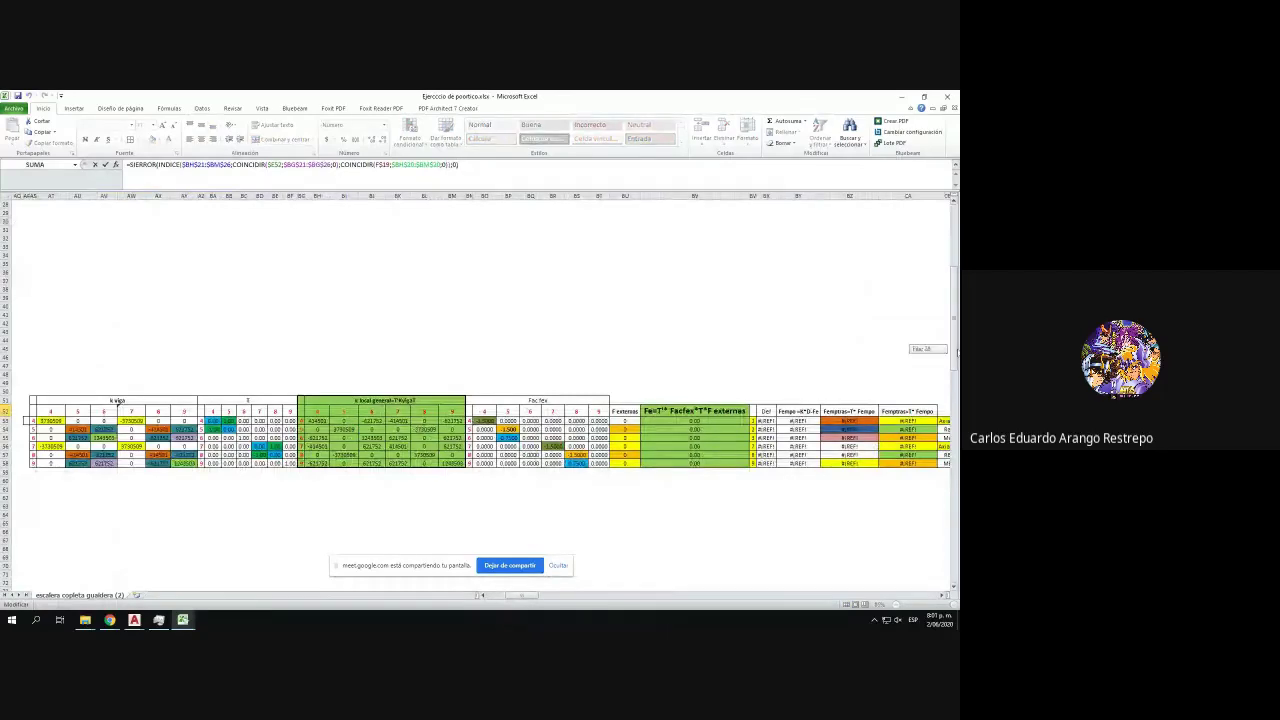
{"action": "scroll", "coordinate": [929, 350], "scroll_direction": "up", "scroll_amount": 3}
{"action": "left_click_drag", "start_coordinate": [354, 276], "coordinate": [330, 554]}
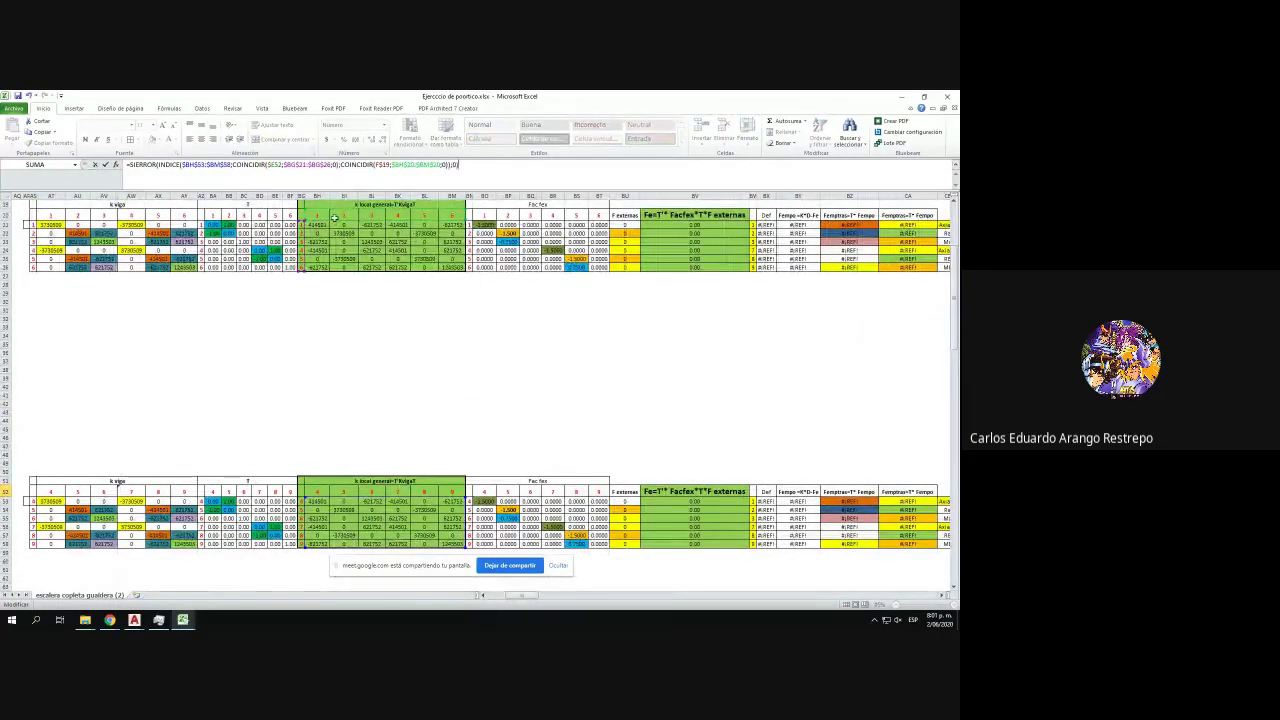
{"action": "left_click_drag", "start_coordinate": [334, 218], "coordinate": [340, 490]}
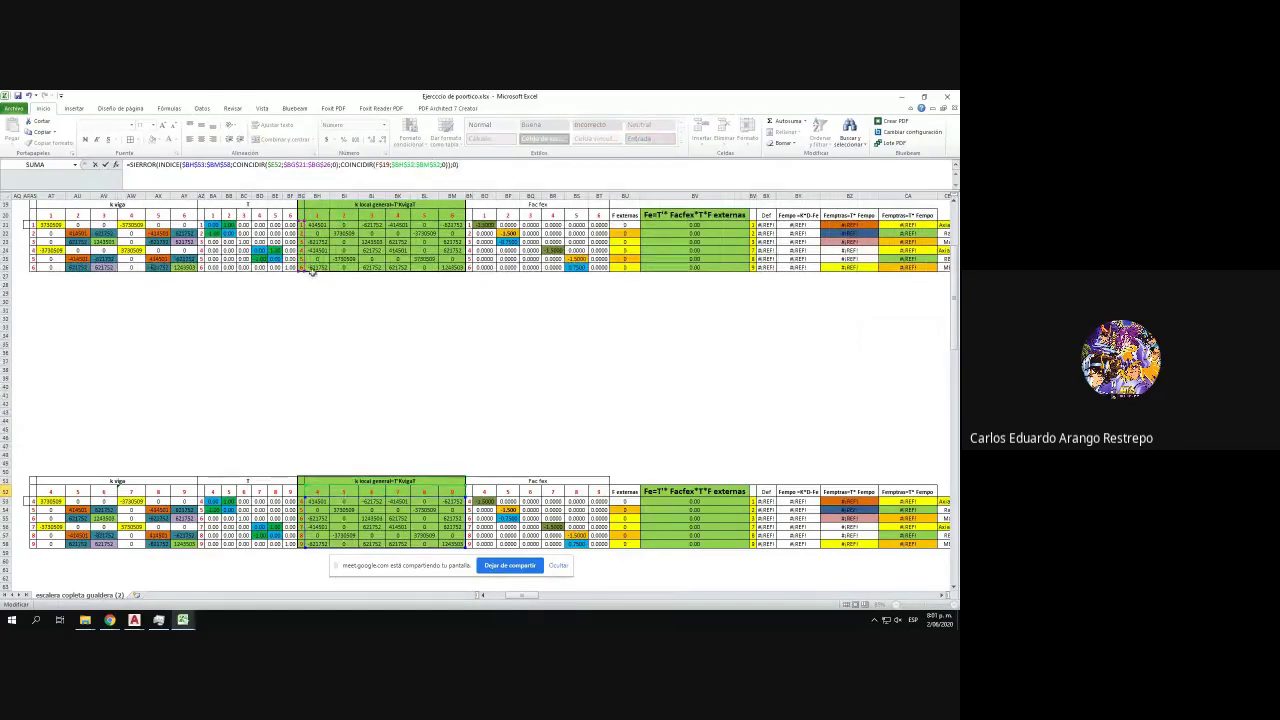
{"action": "left_click_drag", "start_coordinate": [305, 243], "coordinate": [304, 504]}
{"action": "left_click_drag", "start_coordinate": [520, 596], "coordinate": [490, 604]}
{"action": "key", "text": "Return"}
- Review element 1's extended matrix and its nonzero block beneath row 19 for comparison with element 2's
{"action": "scroll", "coordinate": [144, 424], "scroll_direction": "down", "scroll_amount": 6}
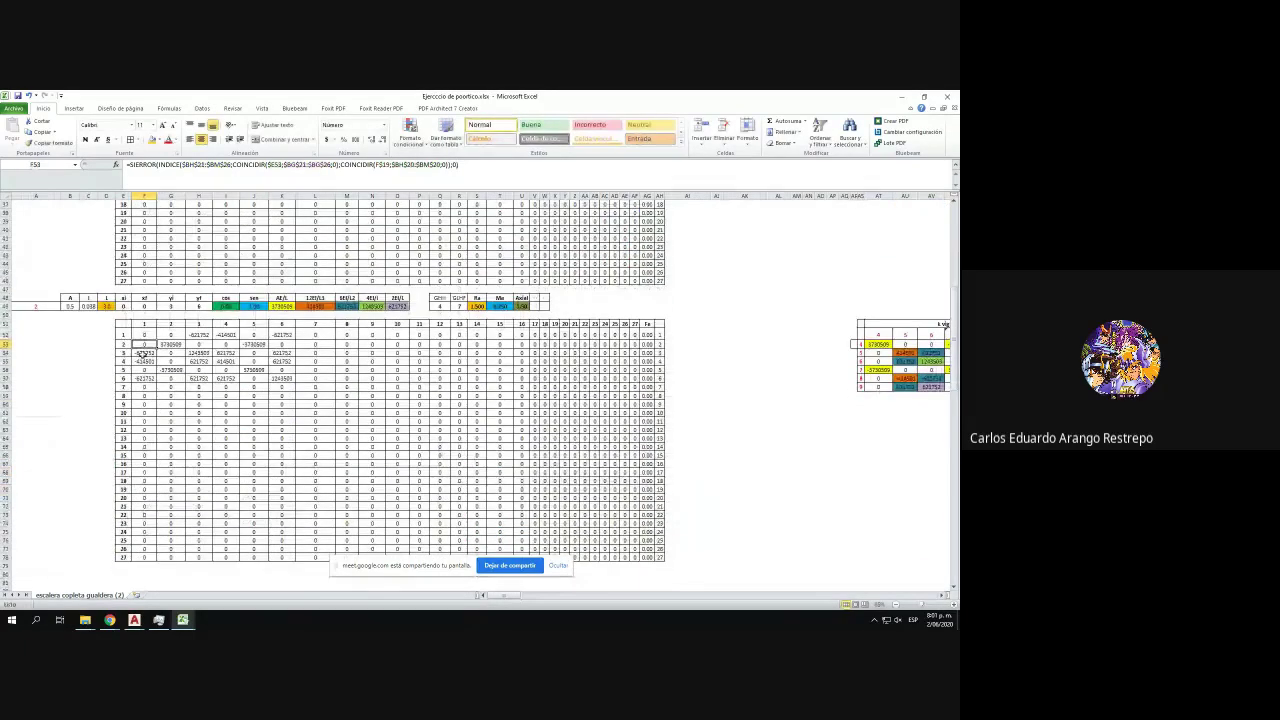
{"action": "scroll", "coordinate": [145, 327], "scroll_direction": "up", "scroll_amount": 10}
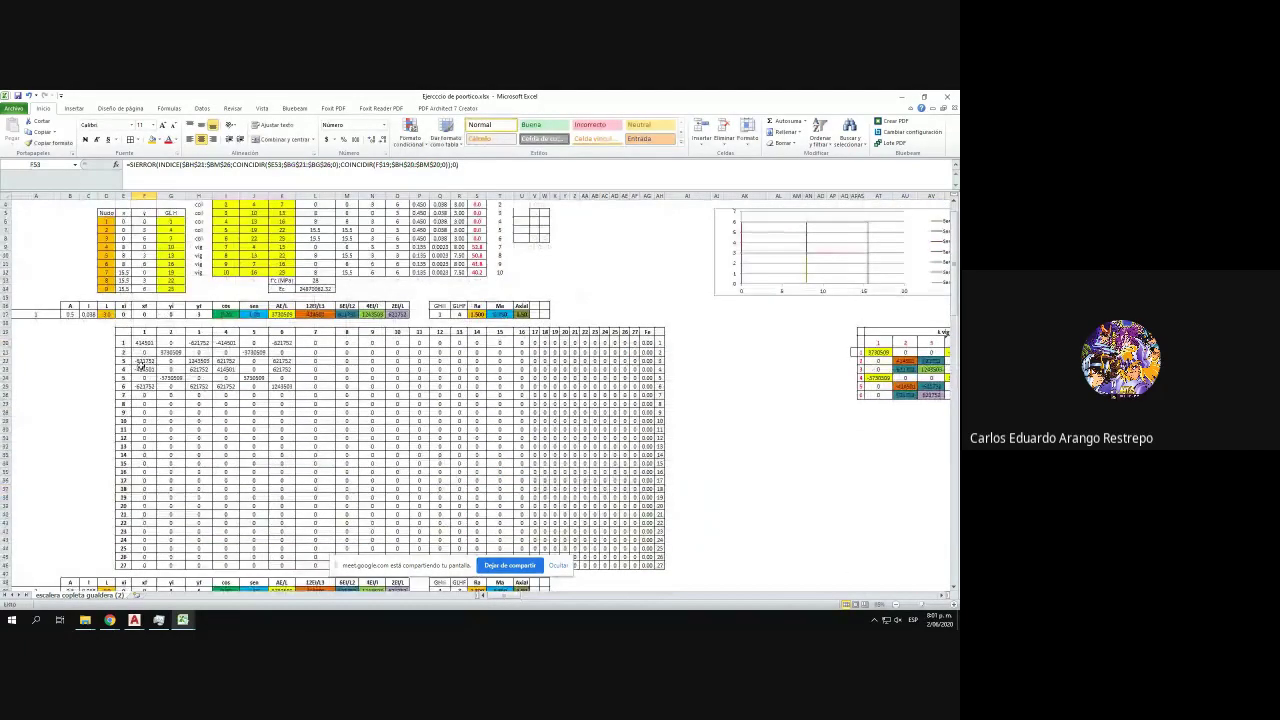
{"action": "scroll", "coordinate": [140, 360], "scroll_direction": "up", "scroll_amount": 1, "text": "ctrl"}
{"action": "scroll", "coordinate": [130, 351], "scroll_direction": "up", "scroll_amount": 1, "text": "ctrl"}
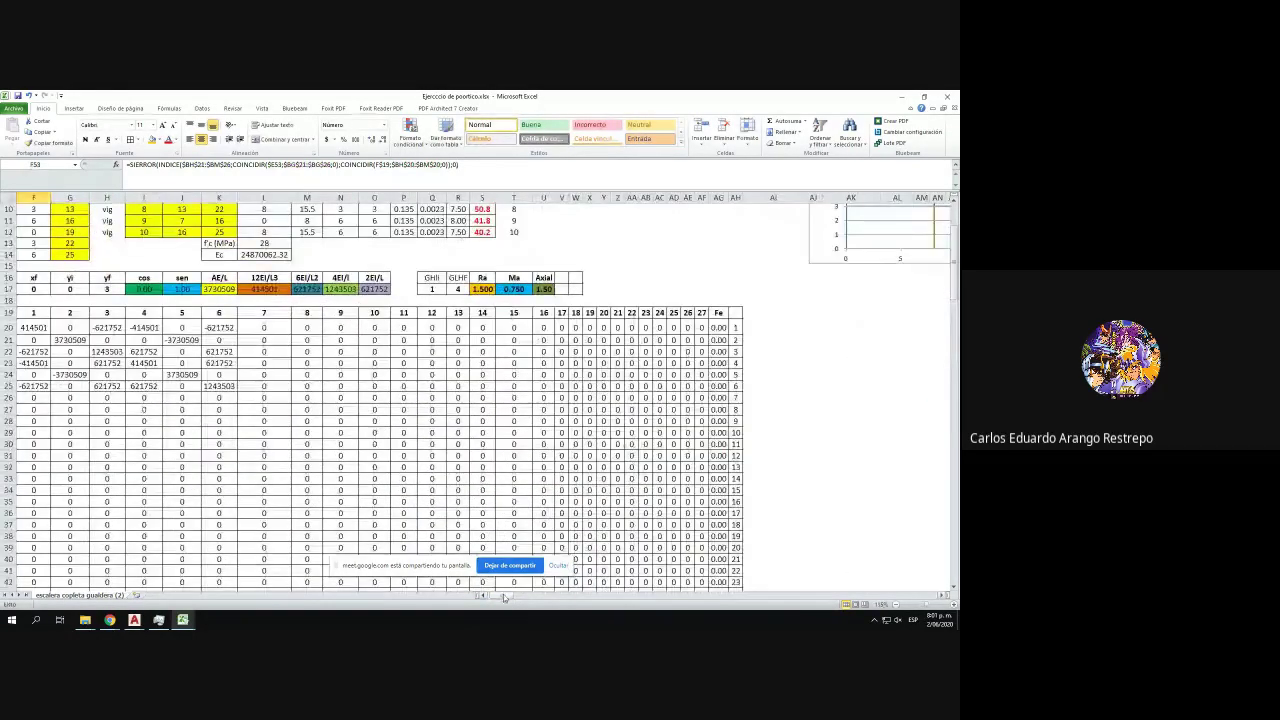
{"action": "left_click_drag", "start_coordinate": [504, 597], "coordinate": [494, 597]}
{"action": "left_click_drag", "start_coordinate": [197, 316], "coordinate": [412, 365]}
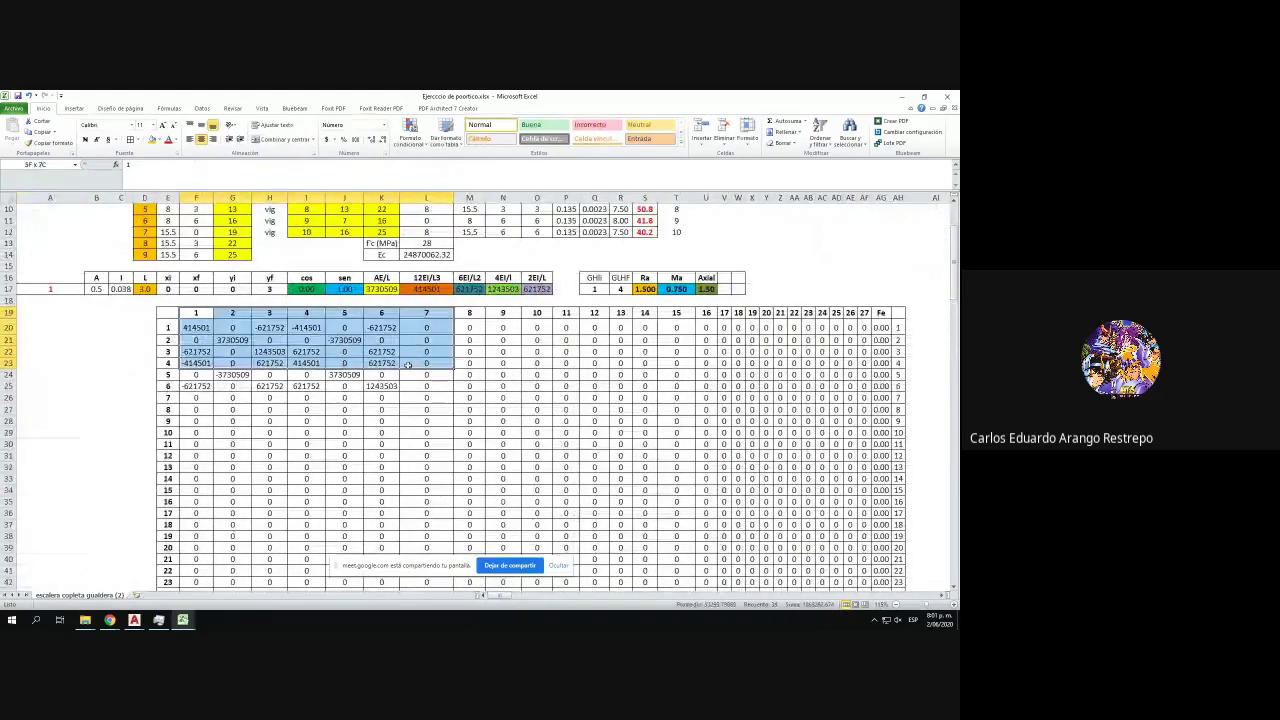
{"action": "scroll", "coordinate": [355, 368], "scroll_direction": "down", "scroll_amount": 1}
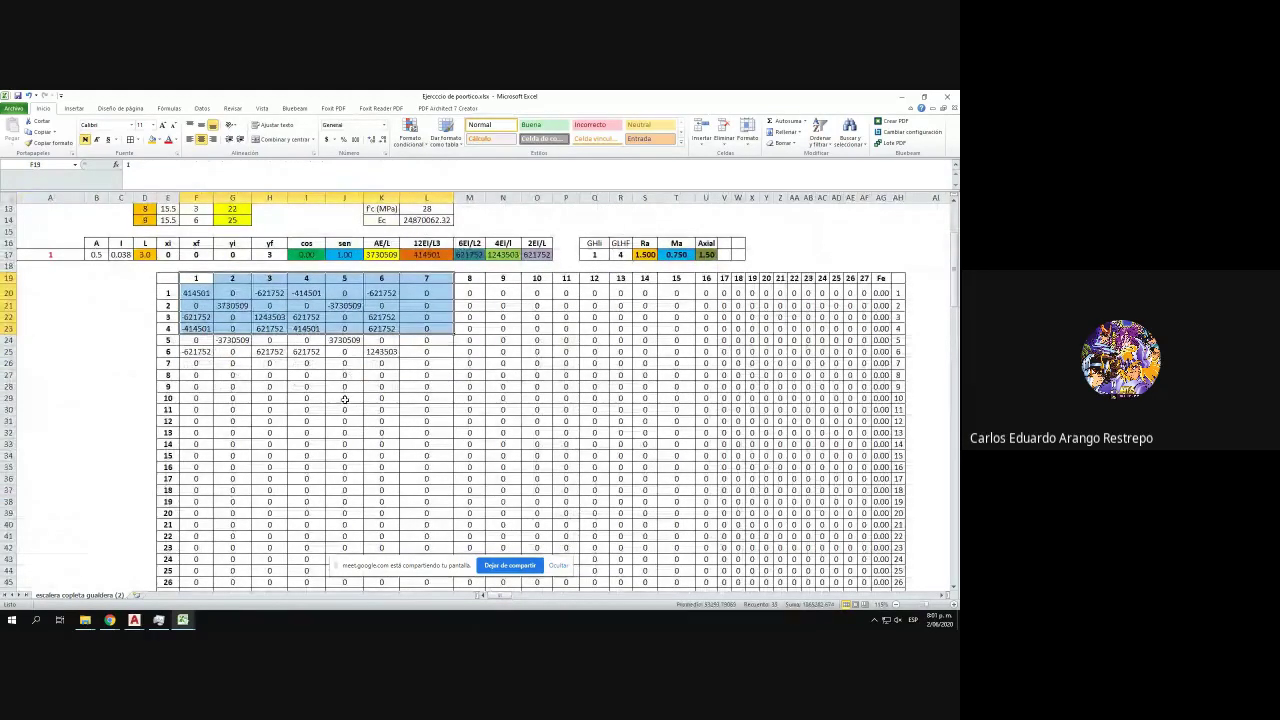
- Switch to the Porticos.dwg drawing in AutoCAD, examine the frame's upper corner, and return to element 1's matrix in Excel
{"action": "mouse_move", "coordinate": [134, 620]}
{"action": "left_click", "coordinate": [185, 578]}
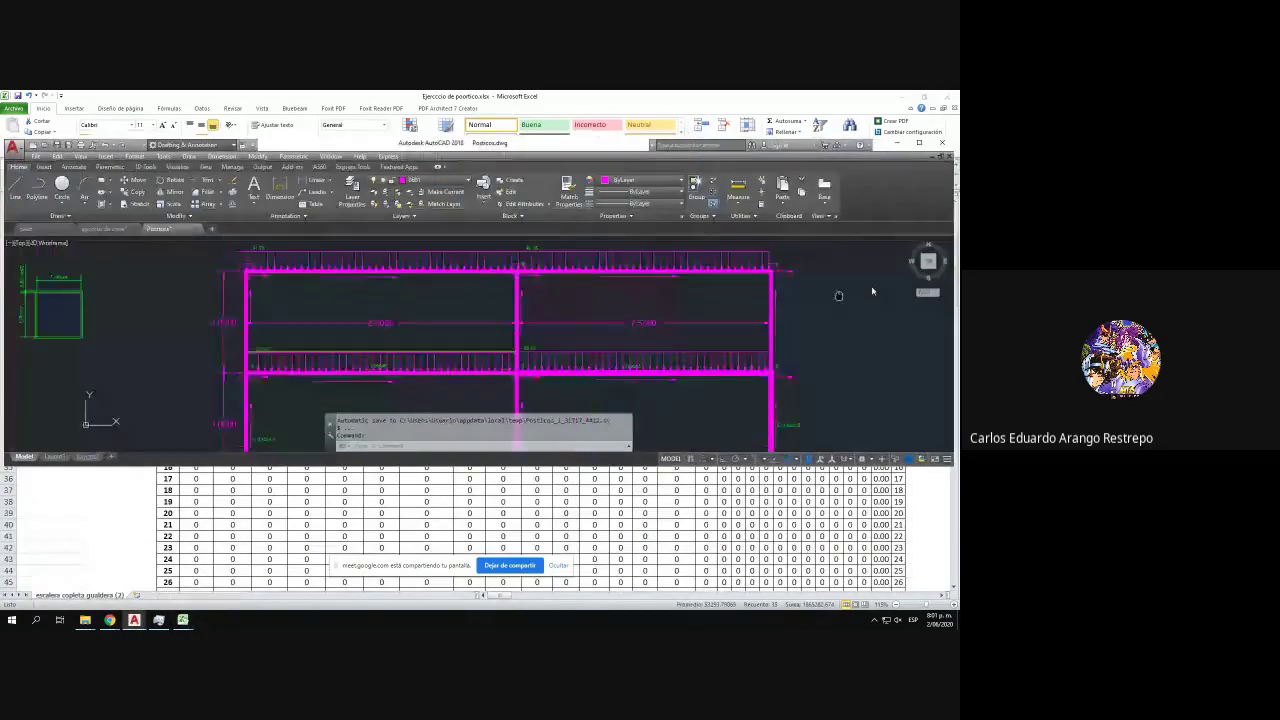
{"action": "scroll", "coordinate": [608, 323], "scroll_direction": "down", "scroll_amount": 1}
{"action": "scroll", "coordinate": [300, 330], "scroll_direction": "up", "scroll_amount": 5}
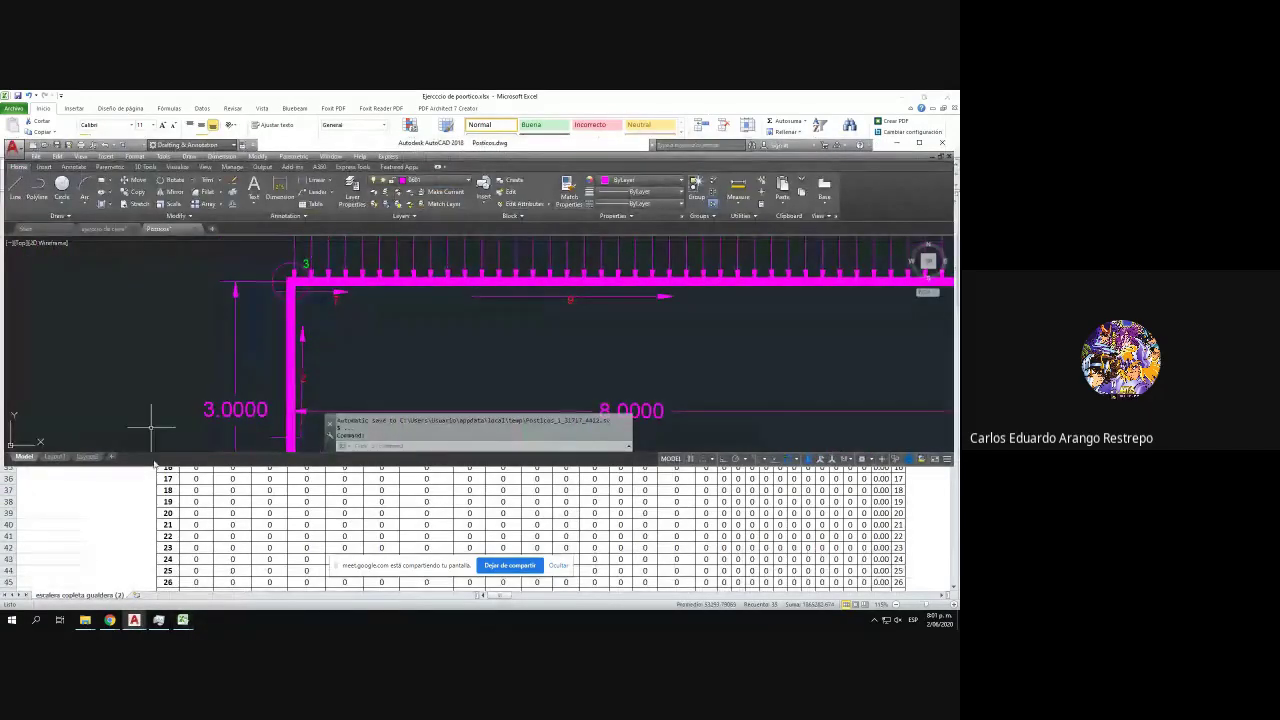
{"action": "left_click", "coordinate": [146, 540]}
{"action": "left_click", "coordinate": [201, 294]}
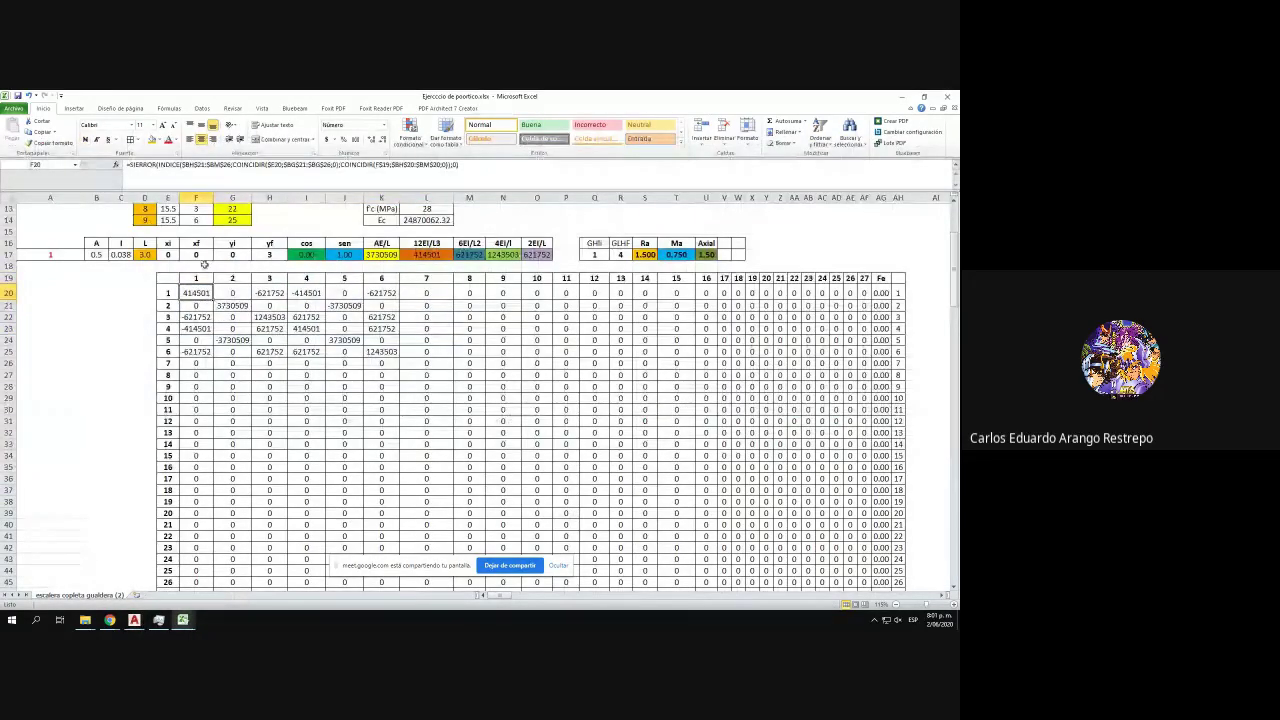
- Fill the corrected F52 formula across all 27 columns and down all 27 rows of element 2's matrix
{"action": "scroll", "coordinate": [263, 423], "scroll_direction": "down", "scroll_amount": 8}
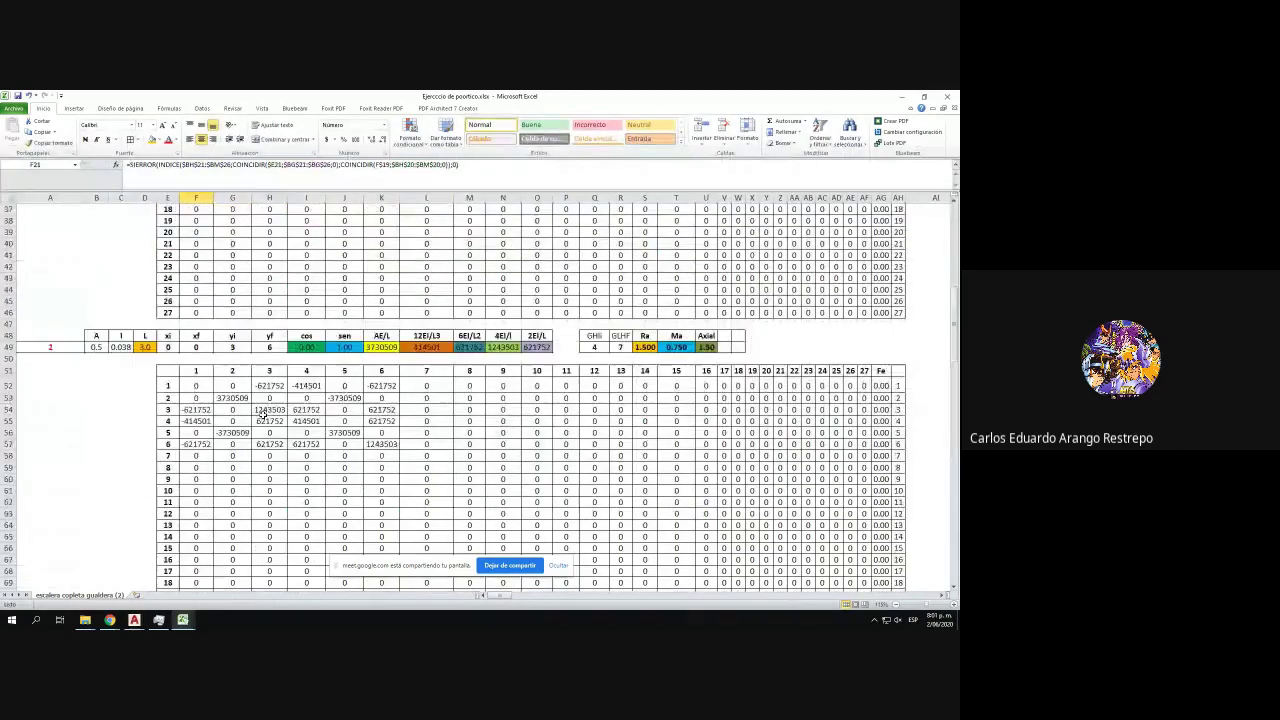
{"action": "left_click", "coordinate": [200, 387]}
{"action": "left_click_drag", "start_coordinate": [211, 392], "coordinate": [640, 583]}
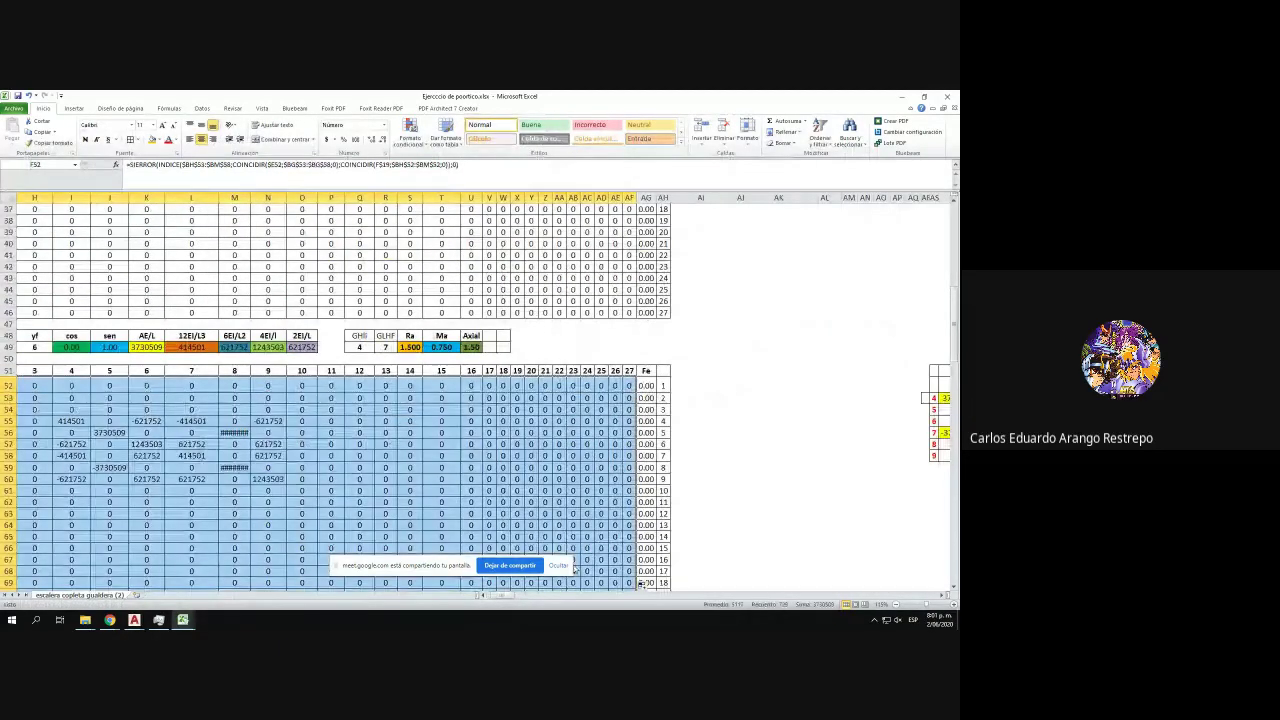
{"action": "left_click_drag", "start_coordinate": [508, 596], "coordinate": [499, 599]}
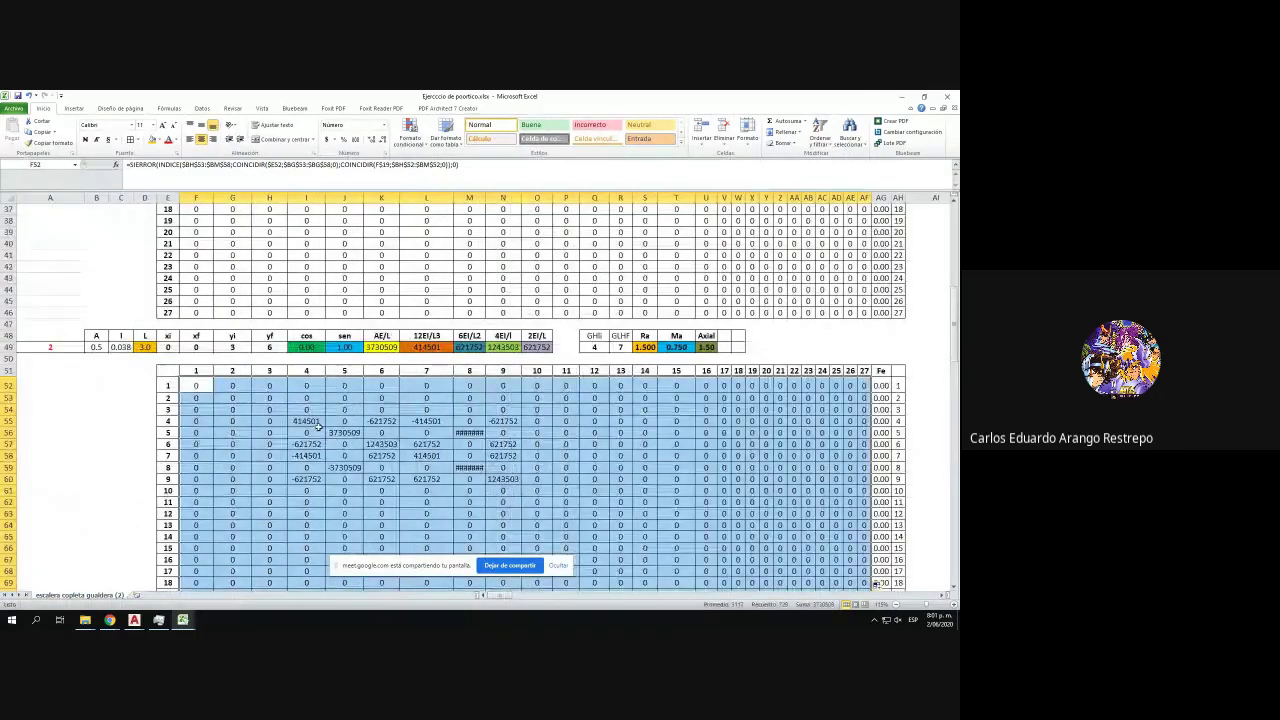
- Check the block for degrees of freedom 4 to 9 in element 2's matrix and autofit column M to its values
{"action": "left_click_drag", "start_coordinate": [318, 425], "coordinate": [502, 478]}
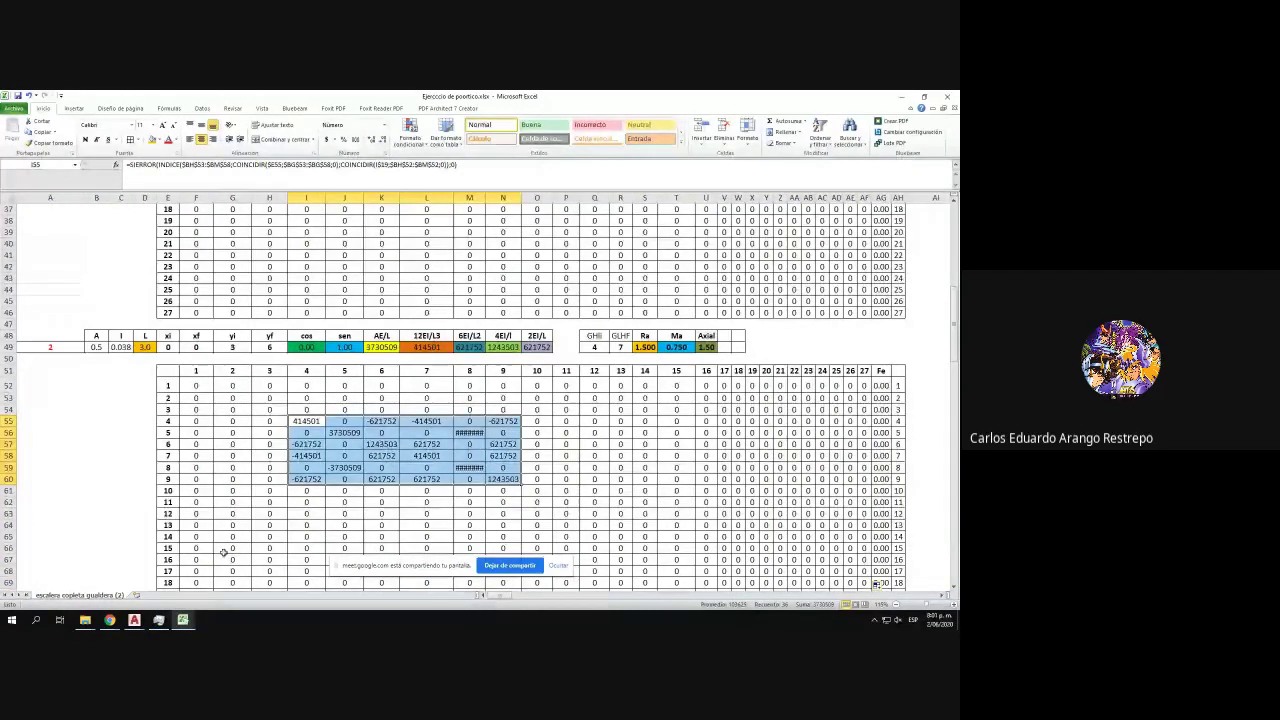
{"action": "left_click", "coordinate": [300, 421]}
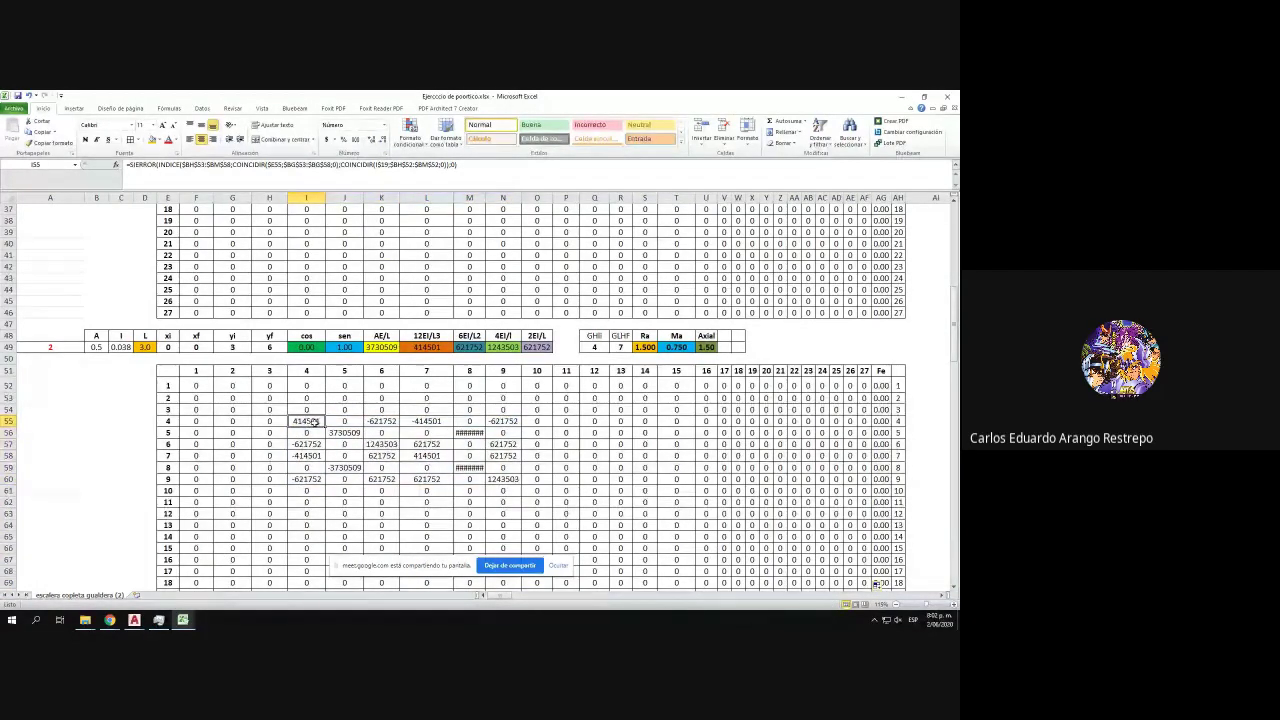
{"action": "left_click", "coordinate": [427, 422]}
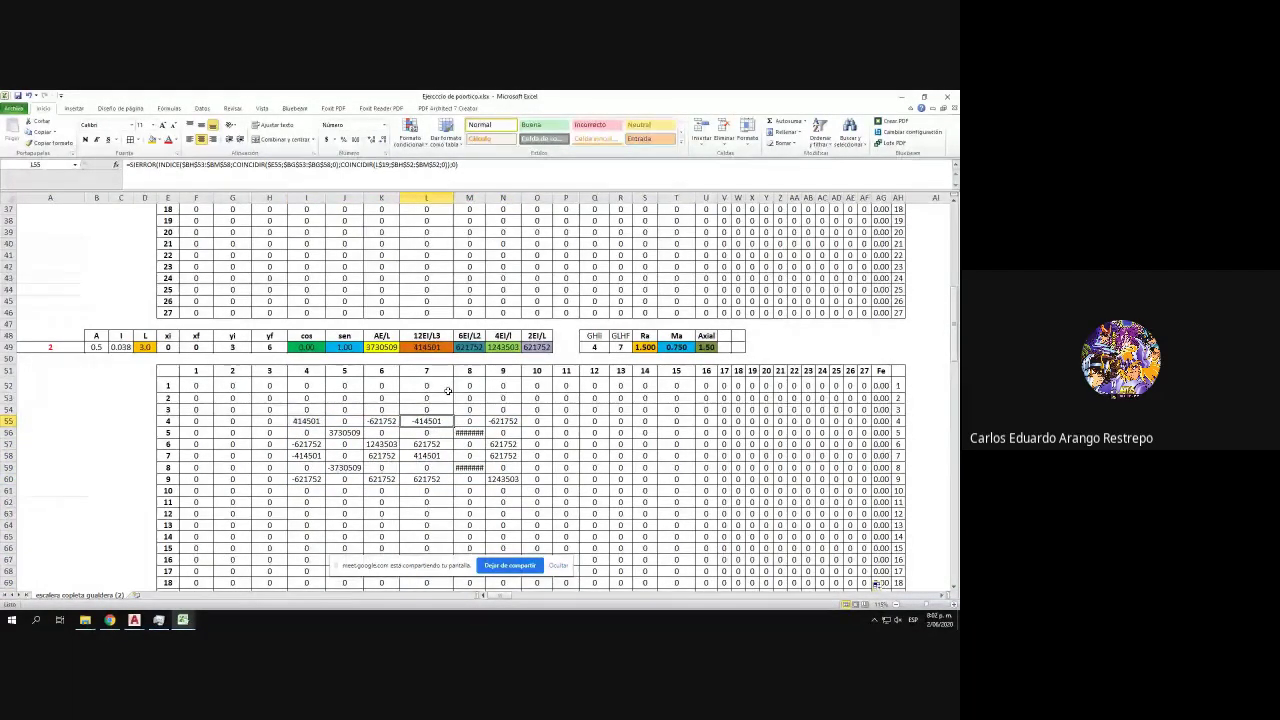
{"action": "left_click_drag", "start_coordinate": [300, 421], "coordinate": [497, 480]}
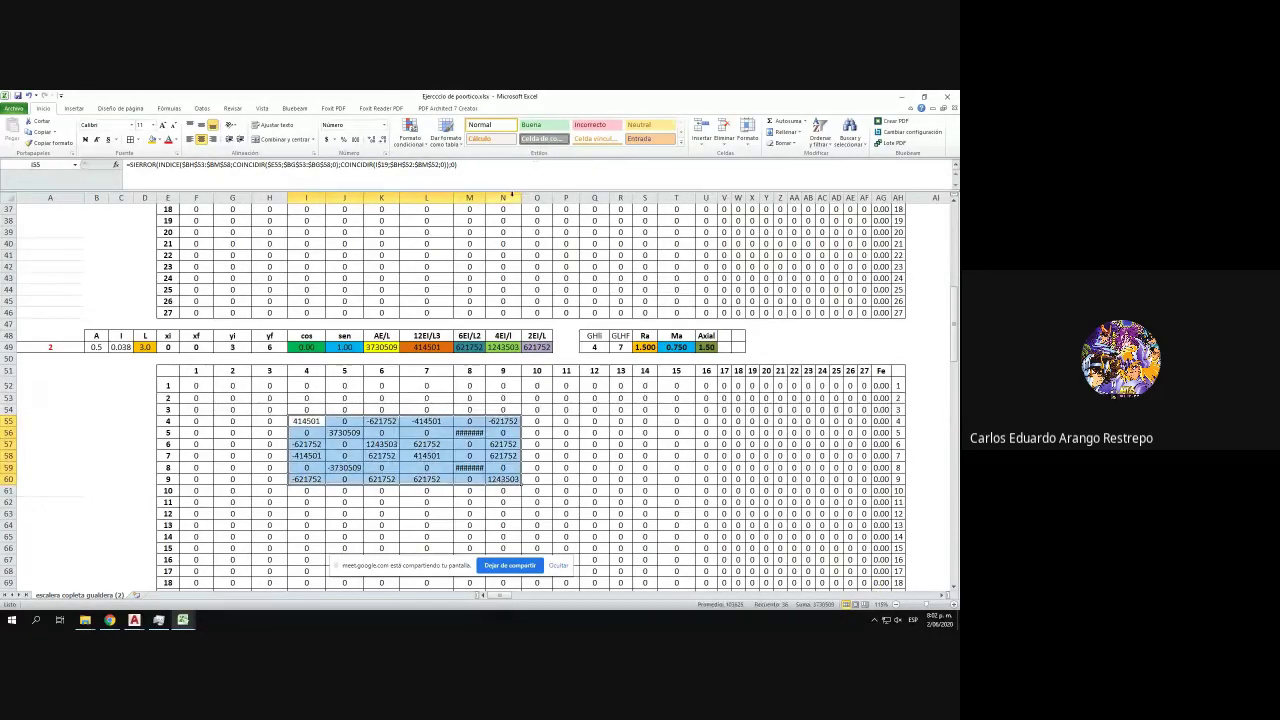
{"action": "double_click", "coordinate": [485, 197]}
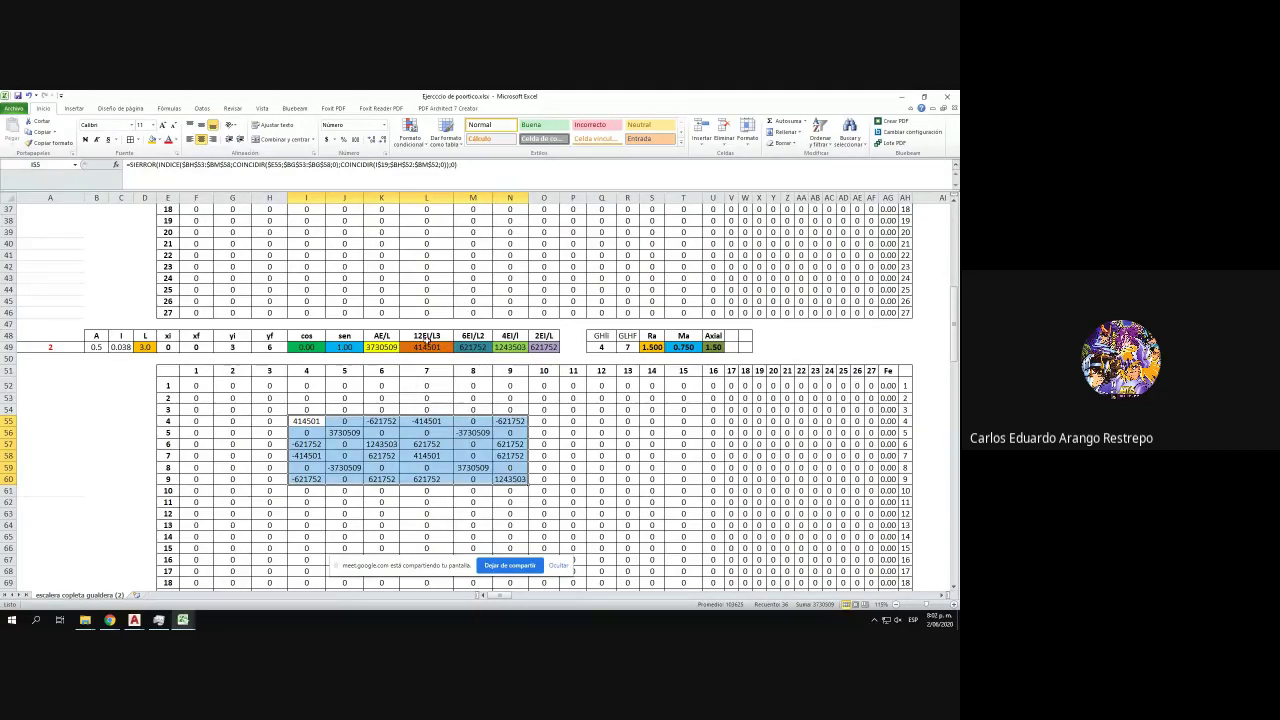
- Check the 12EI/L3 formula in L49 and the Ec formula in L14 that it refers to
{"action": "double_click", "coordinate": [427, 345]}
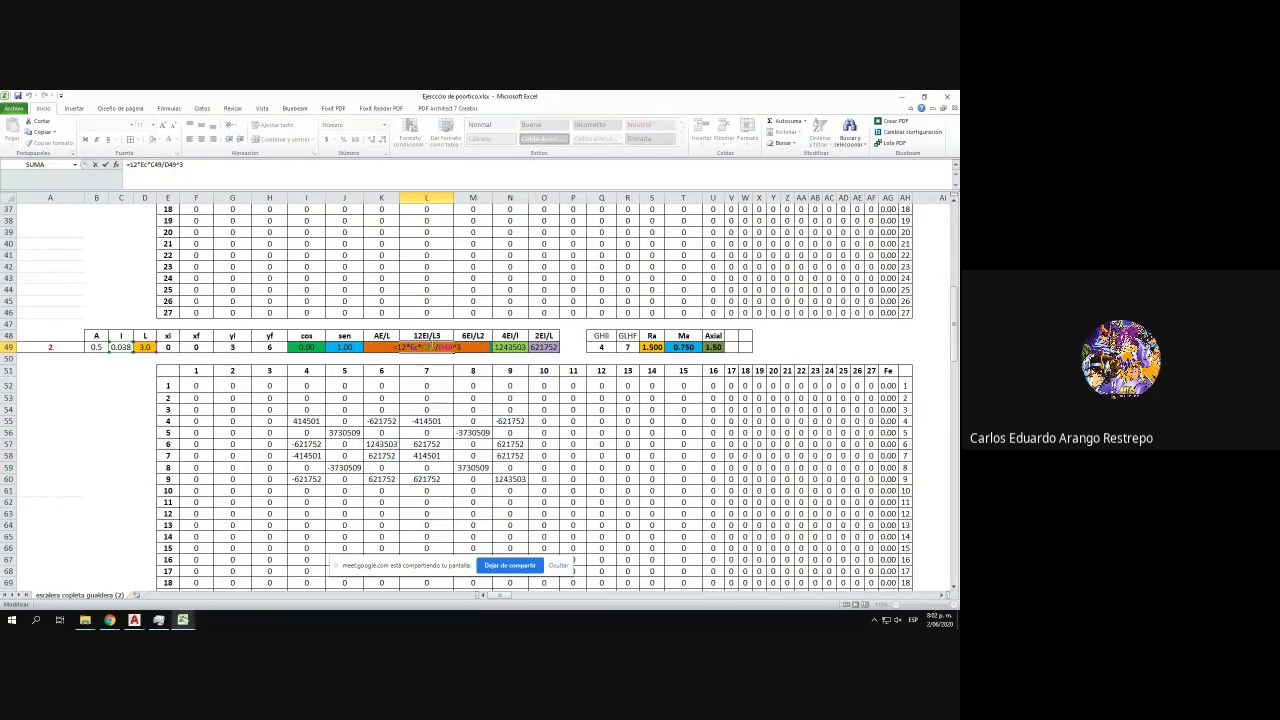
{"action": "scroll", "coordinate": [430, 344], "scroll_direction": "up", "scroll_amount": 2}
{"action": "scroll", "coordinate": [430, 344], "scroll_direction": "up", "scroll_amount": 10}
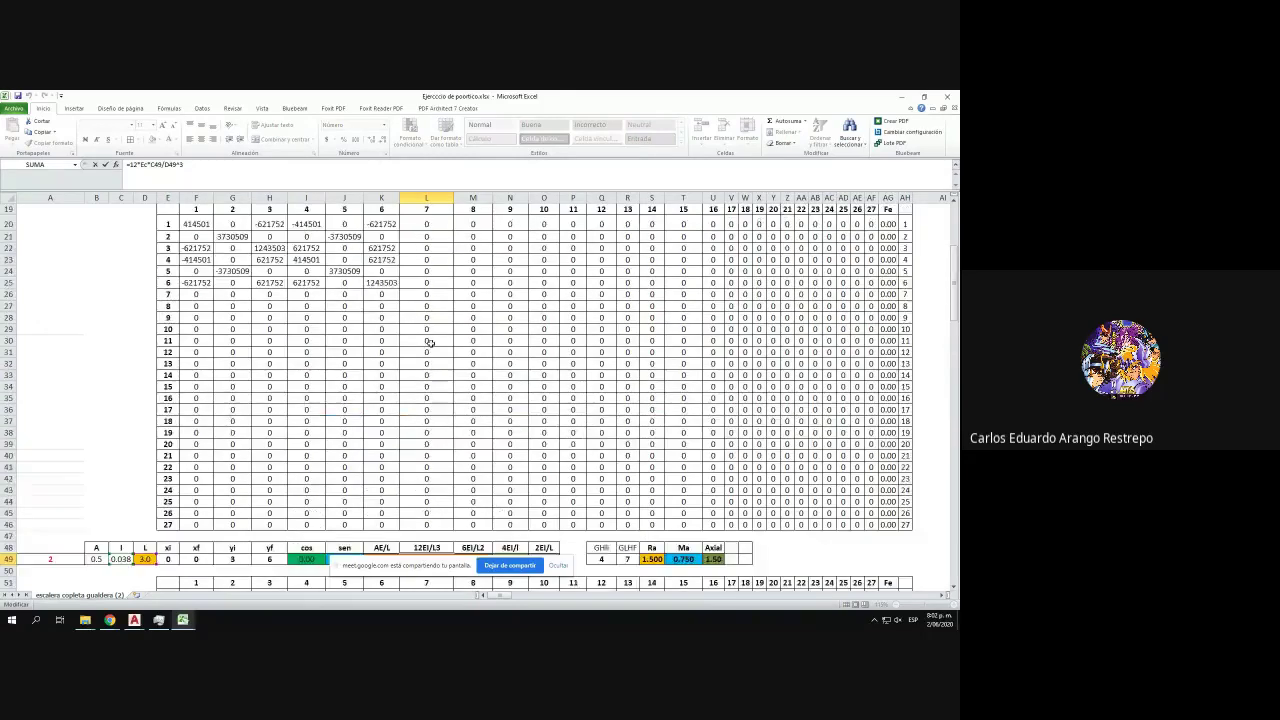
{"action": "key", "text": "Return"}
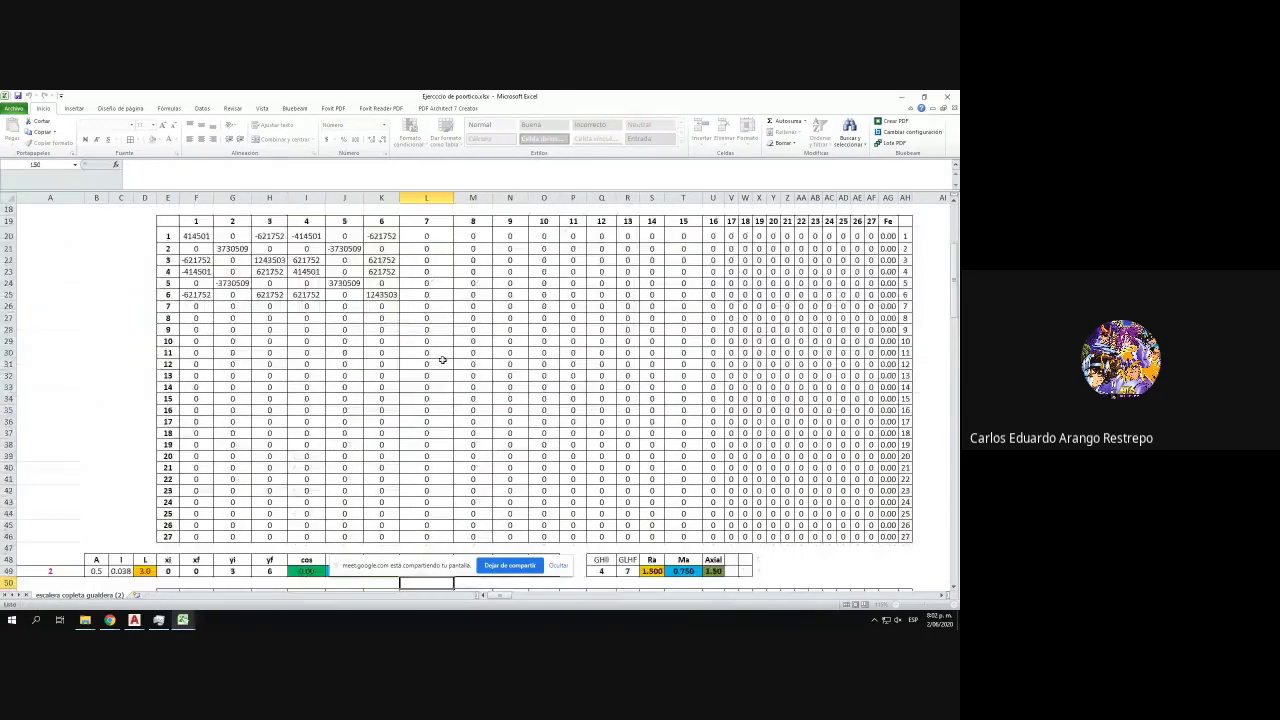
{"action": "double_click", "coordinate": [444, 361]}
{"action": "key", "text": "Return"}
{"action": "scroll", "coordinate": [449, 288], "scroll_direction": "up", "scroll_amount": 4}
{"action": "scroll", "coordinate": [449, 287], "scroll_direction": "up", "scroll_amount": 2}
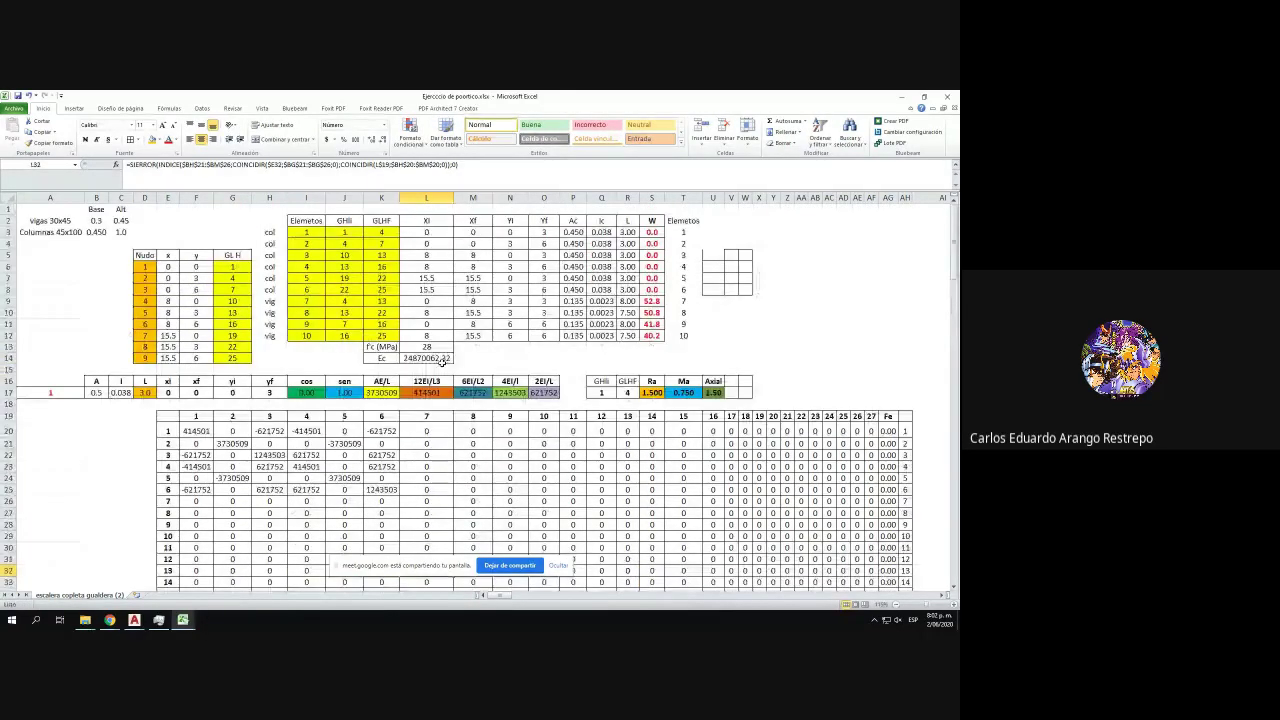
{"action": "double_click", "coordinate": [440, 357]}
{"action": "key", "text": "Return"}
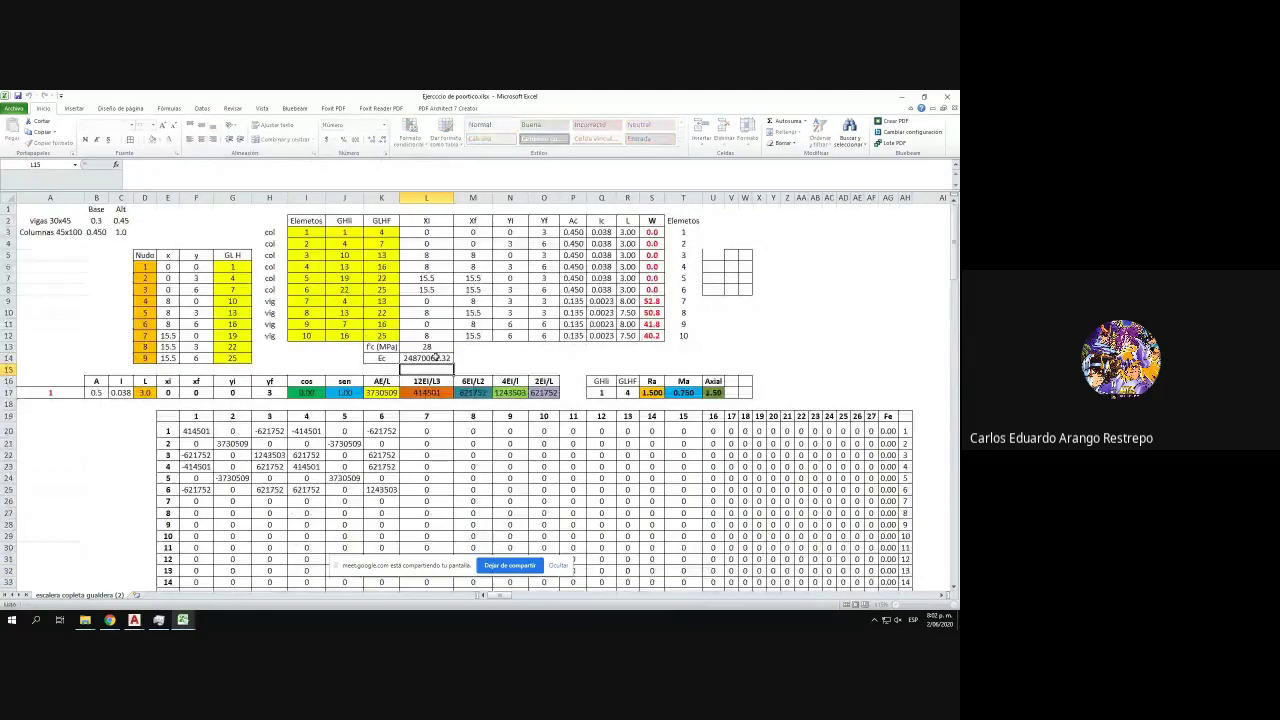
- Copy element 2's full calculation block in rows 48 to 78 and paste it starting at row 80
{"action": "scroll", "coordinate": [437, 342], "scroll_direction": "down", "scroll_amount": 15}
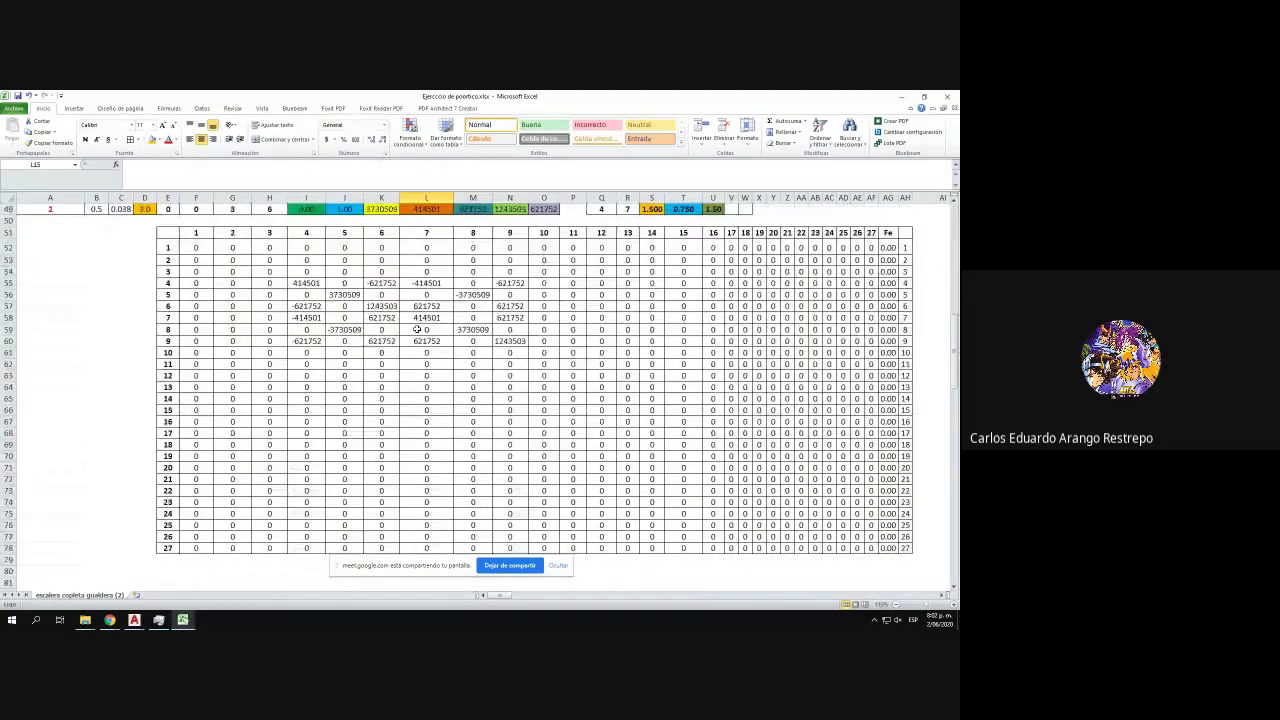
{"action": "scroll", "coordinate": [417, 329], "scroll_direction": "up", "scroll_amount": 1}
{"action": "left_click_drag", "start_coordinate": [8, 232], "coordinate": [117, 521]}
{"action": "key", "text": "ctrl+c"}
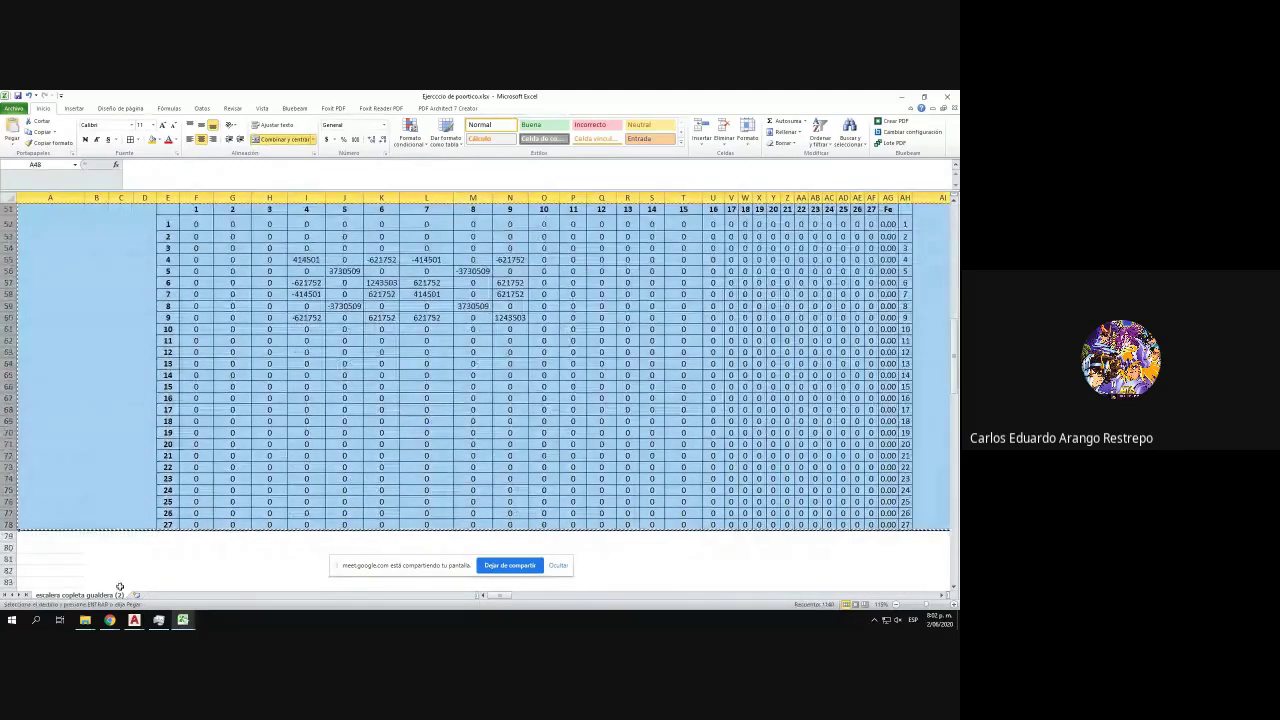
{"action": "left_click", "coordinate": [30, 547]}
{"action": "key", "text": "ctrl+v"}
{"action": "scroll", "coordinate": [81, 524], "scroll_direction": "down", "scroll_amount": 4}
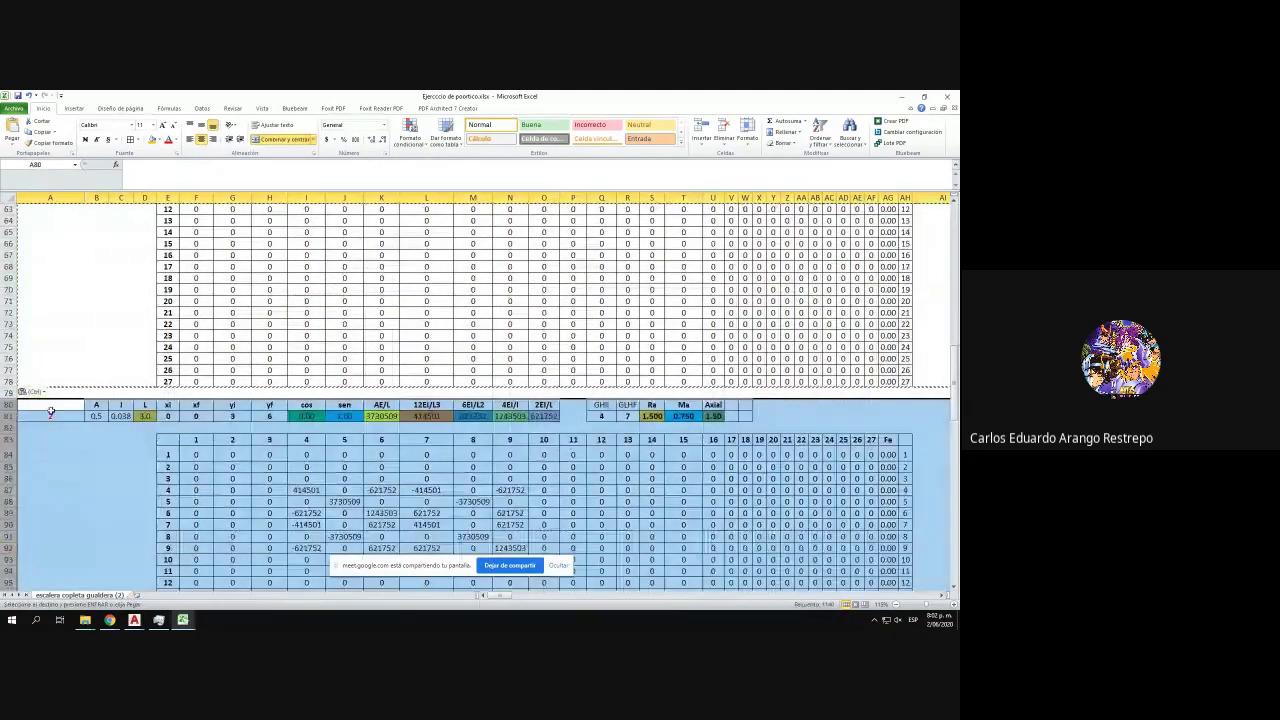
- Set the element number of the copied block in A81 to 3
{"action": "left_click", "coordinate": [68, 416]}
{"action": "type", "text": "3"}
{"action": "key", "text": "Return"}
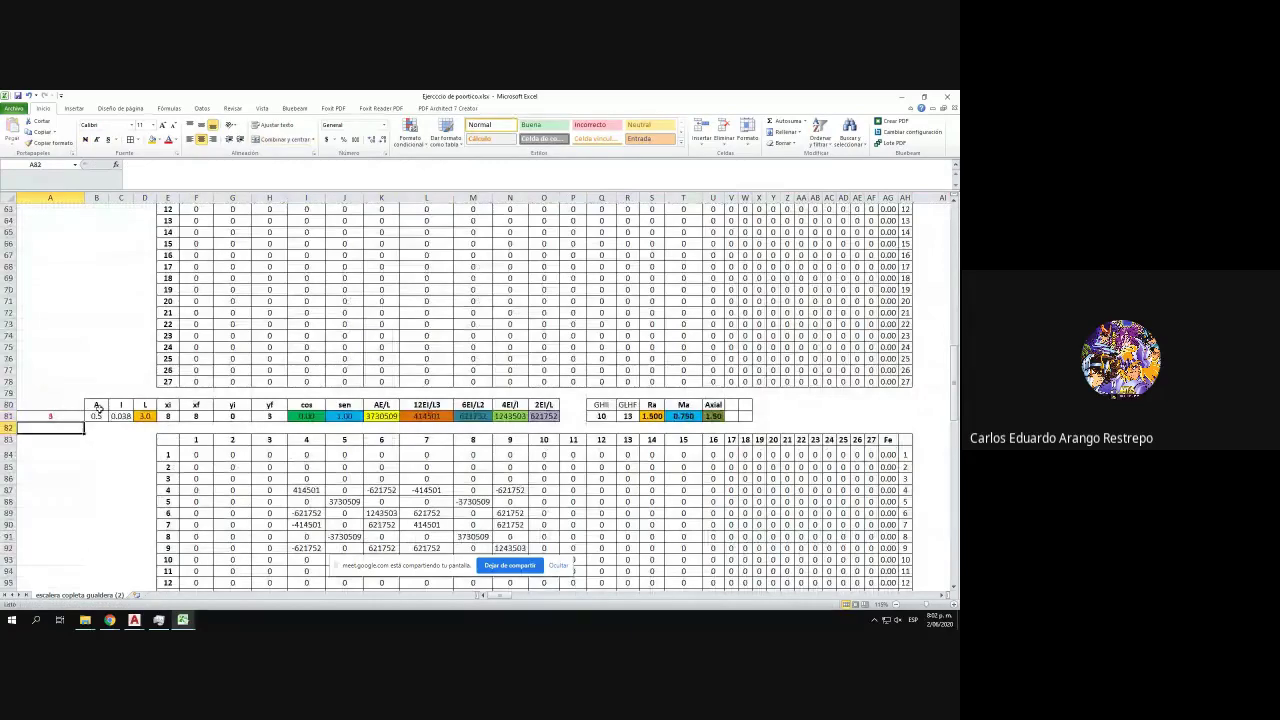
- Repoint the lookup formula in F84 to element 3's tables: matrix BH85:BM90, row labels BG85:BG90 and column labels BH84:BM84
{"action": "scroll", "coordinate": [150, 418], "scroll_direction": "down", "scroll_amount": 3}
{"action": "double_click", "coordinate": [203, 350]}
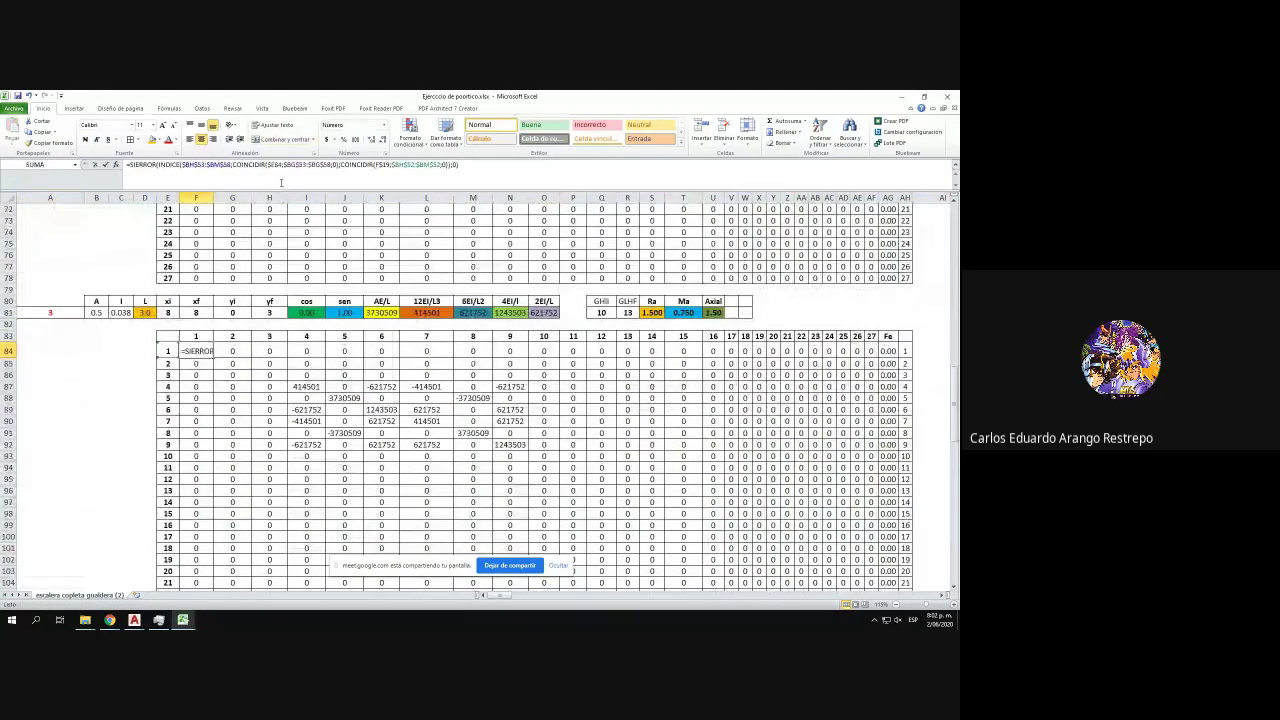
{"action": "left_click_drag", "start_coordinate": [504, 598], "coordinate": [522, 597]}
{"action": "scroll", "coordinate": [544, 337], "scroll_direction": "up", "scroll_amount": 8}
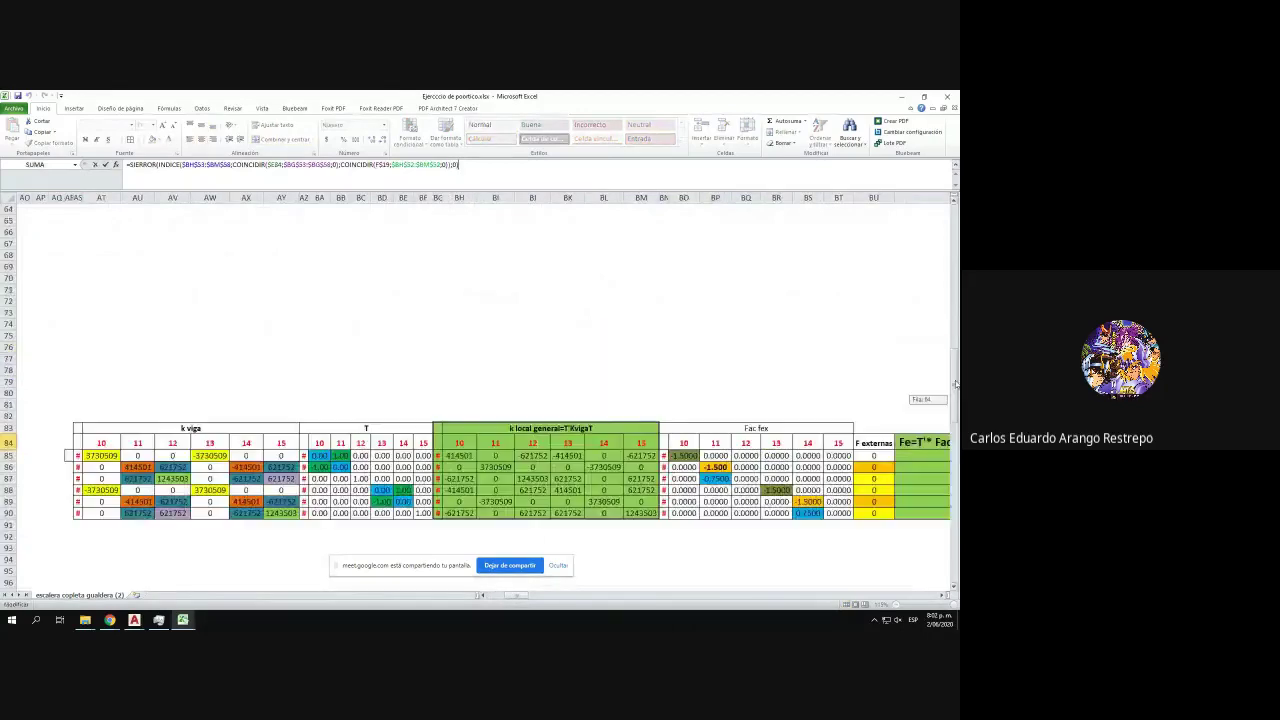
{"action": "left_click_drag", "start_coordinate": [544, 337], "coordinate": [547, 496]}
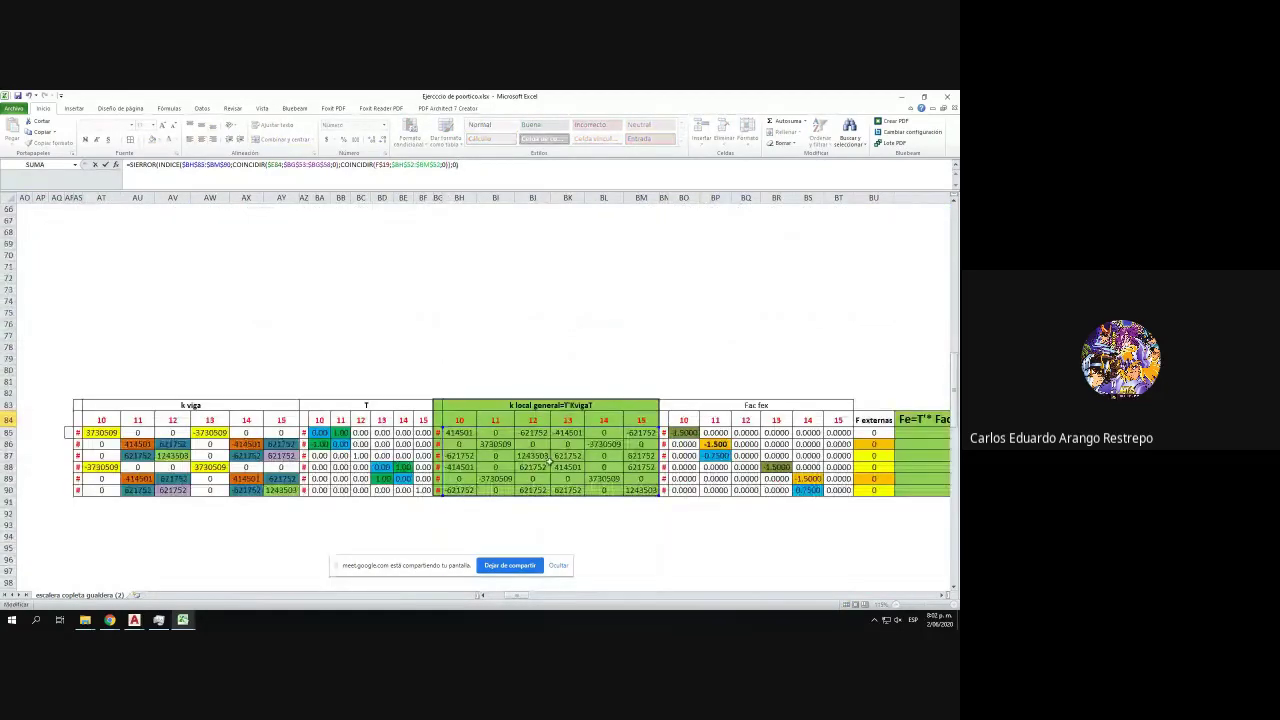
{"action": "left_click_drag", "start_coordinate": [955, 378], "coordinate": [955, 337]}
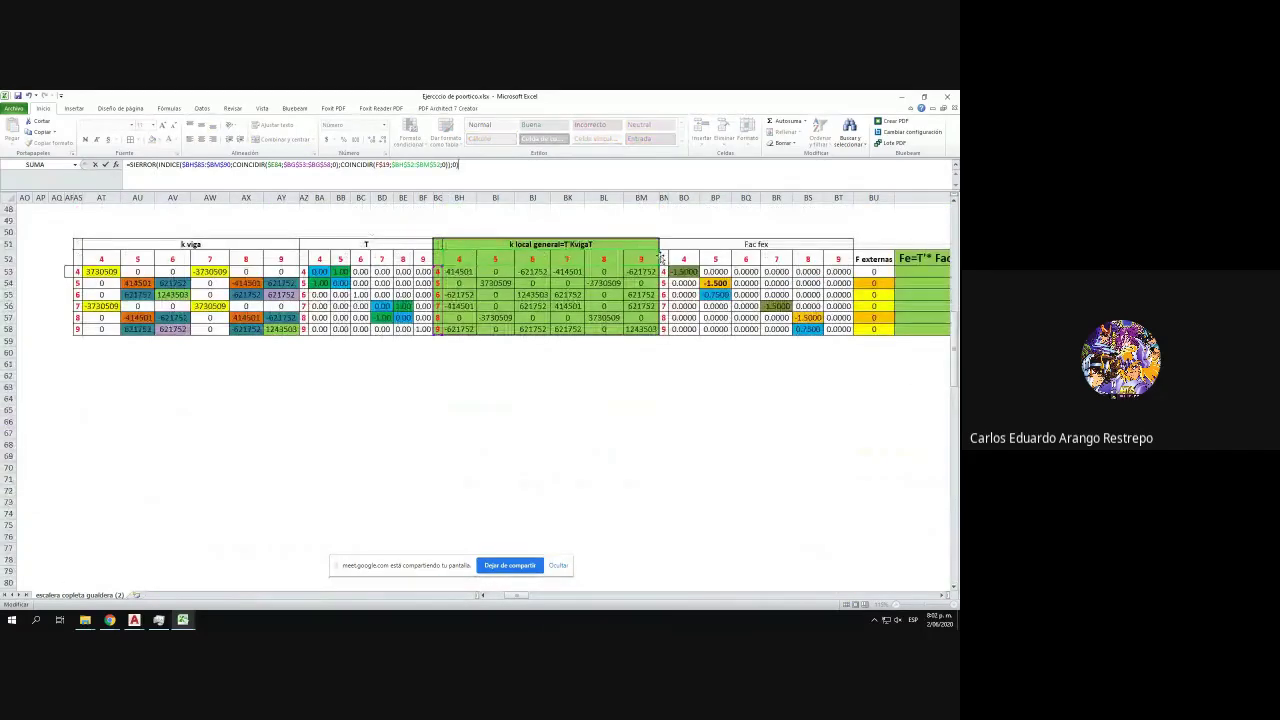
{"action": "left_click_drag", "start_coordinate": [565, 266], "coordinate": [562, 519]}
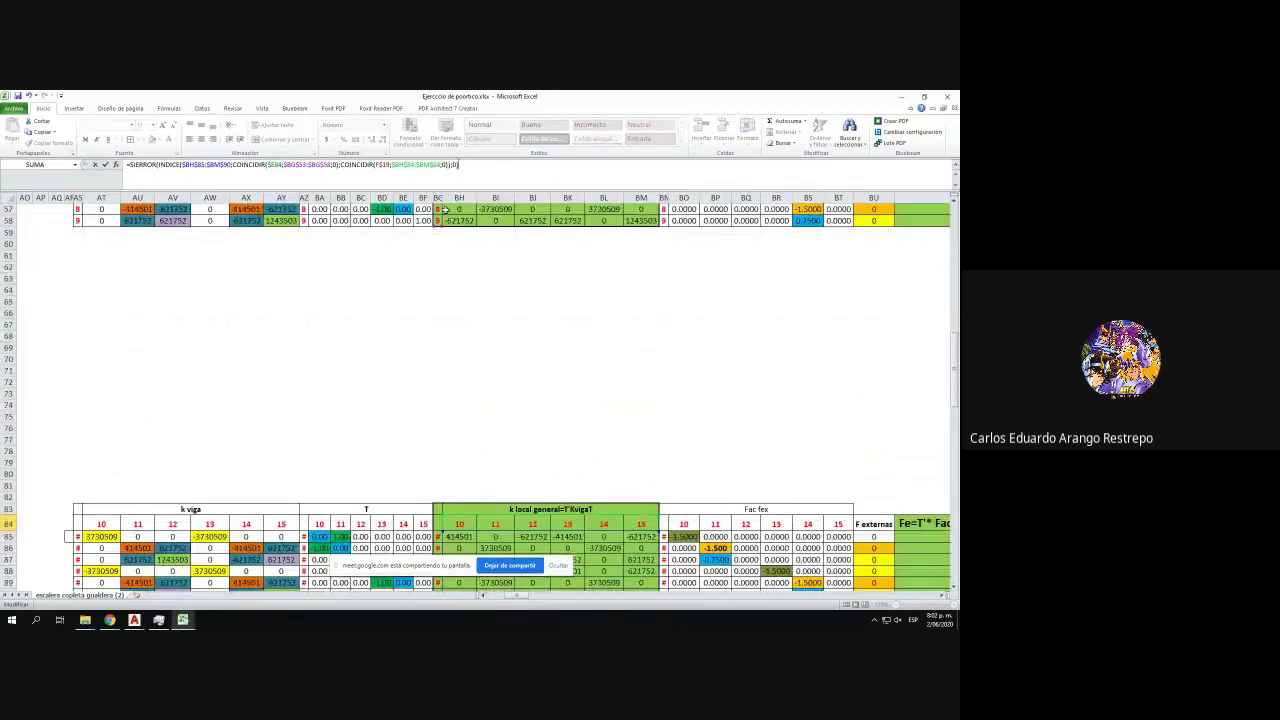
{"action": "left_click_drag", "start_coordinate": [438, 211], "coordinate": [440, 550]}
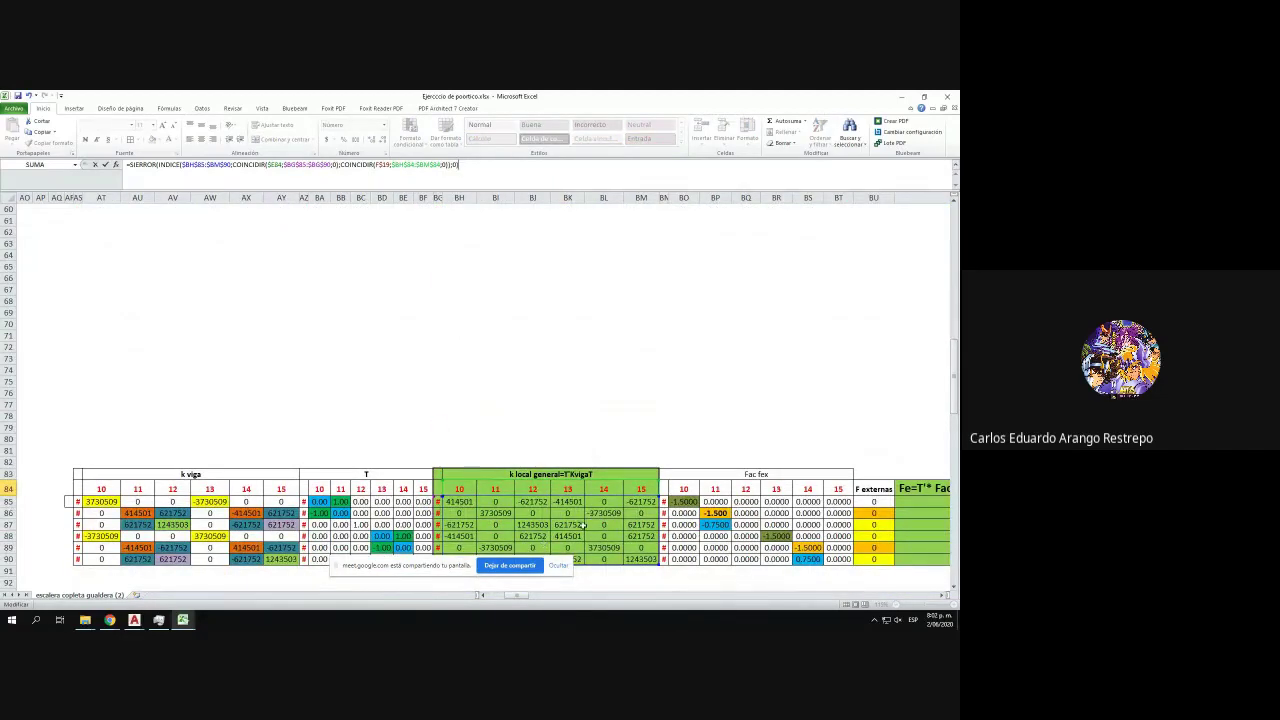
{"action": "scroll", "coordinate": [530, 400], "scroll_direction": "down", "scroll_amount": 4}
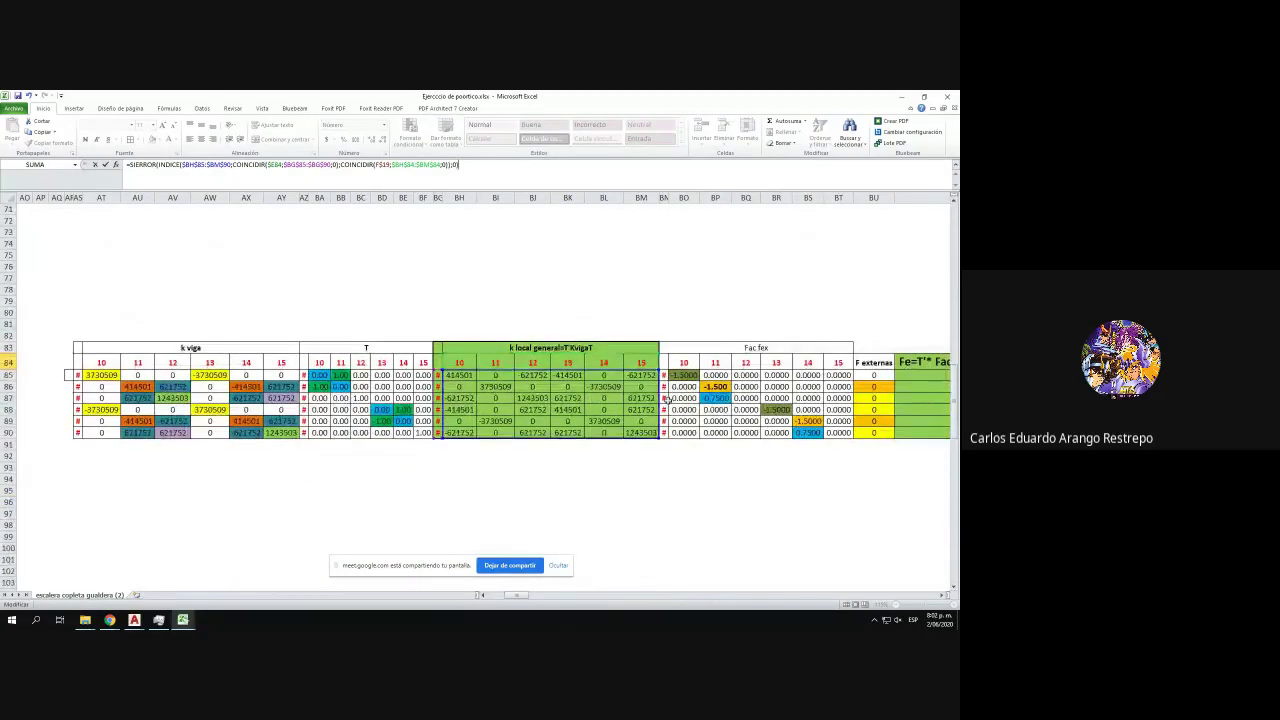
{"action": "key", "text": "Escape"}
{"action": "scroll", "coordinate": [492, 595], "scroll_direction": "left", "scroll_amount": 3}
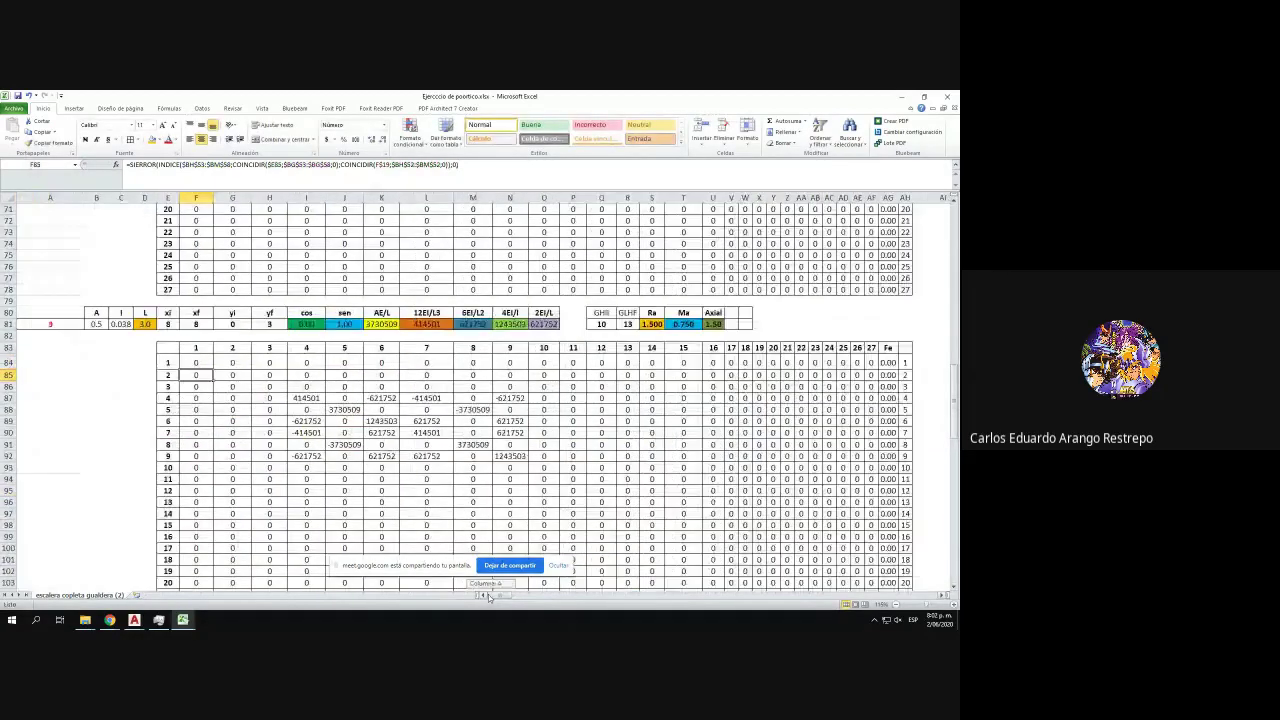
- Fill the F84 formula across to column AF and down through all 27 rows of element 3's matrix
{"action": "left_click", "coordinate": [195, 362]}
{"action": "left_click_drag", "start_coordinate": [195, 362], "coordinate": [881, 372]}
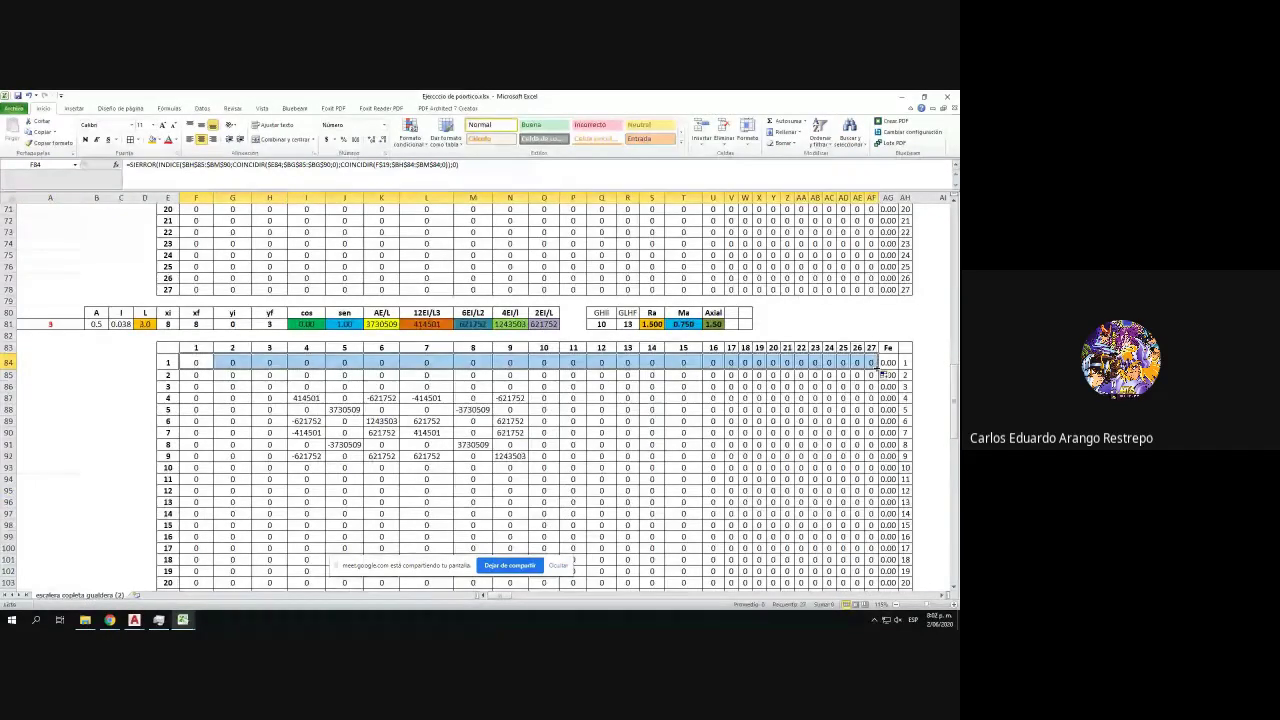
{"action": "double_click", "coordinate": [878, 368]}
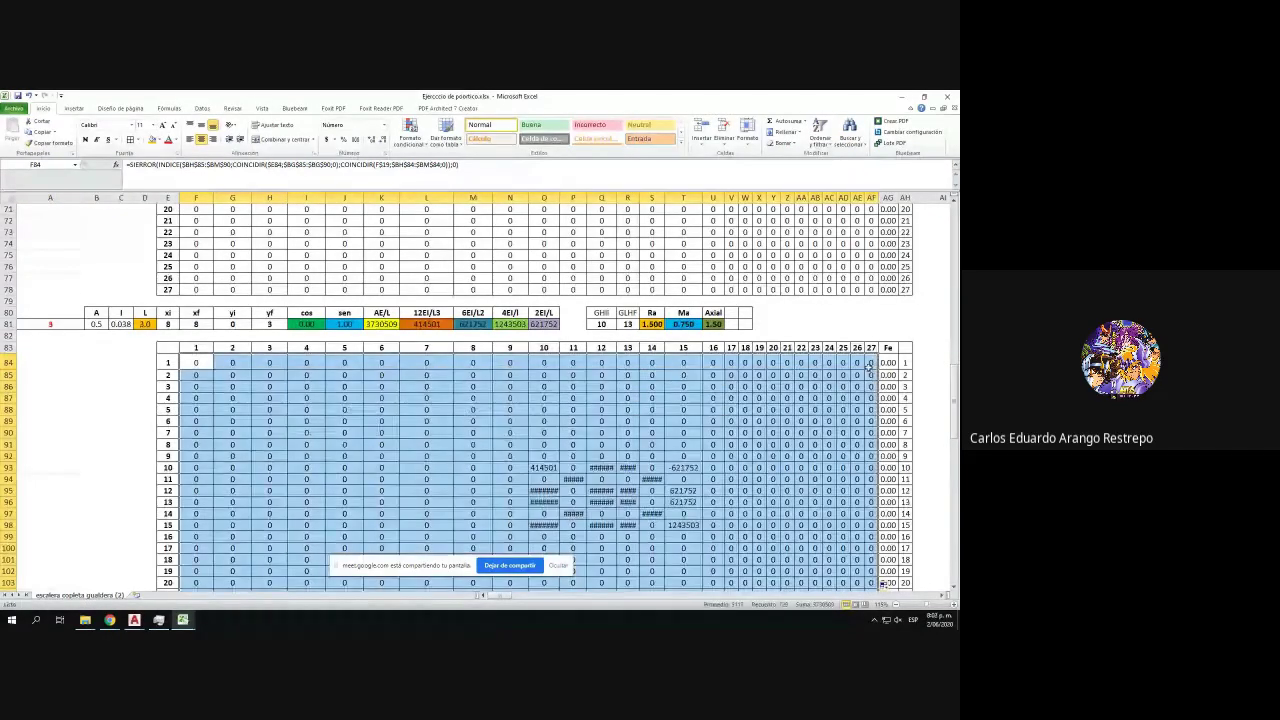
- Autofit the column widths of the whole sheet so that element 3's matrix values fit
{"action": "left_click", "coordinate": [8, 198]}
{"action": "scroll", "coordinate": [656, 398], "scroll_direction": "down", "scroll_amount": 2}
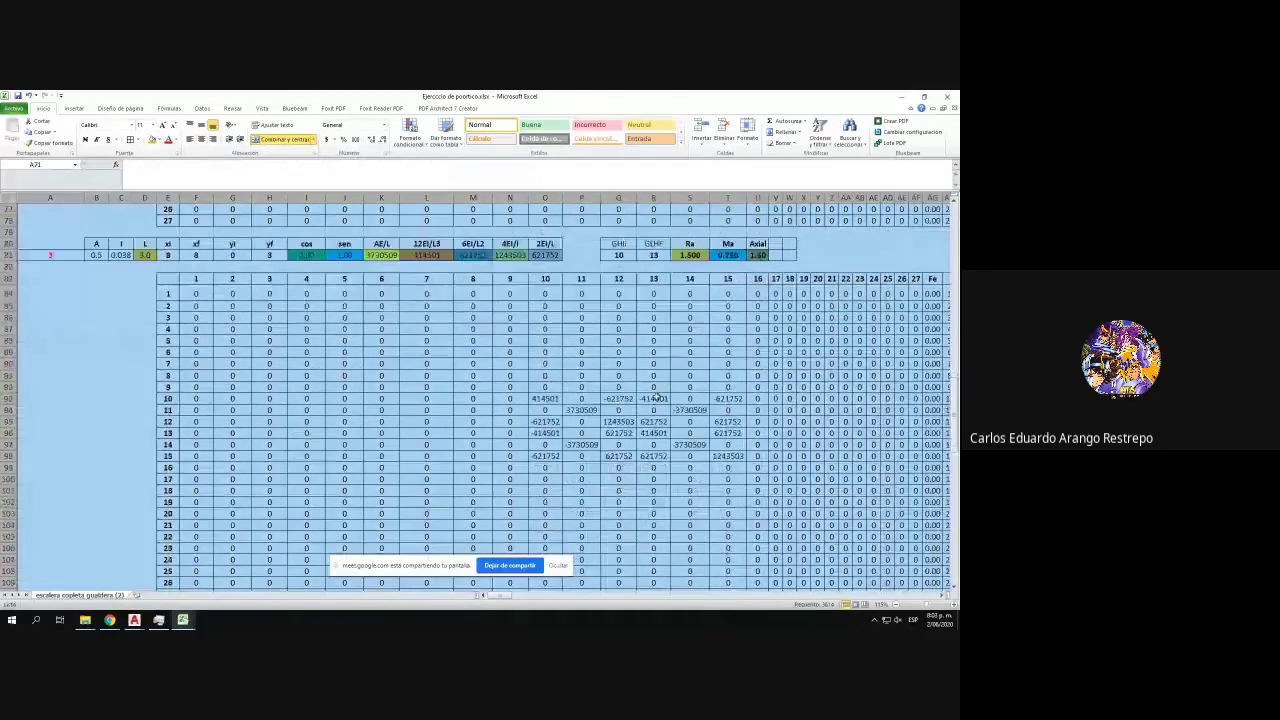
{"action": "scroll", "coordinate": [656, 398], "scroll_direction": "down", "scroll_amount": 1}
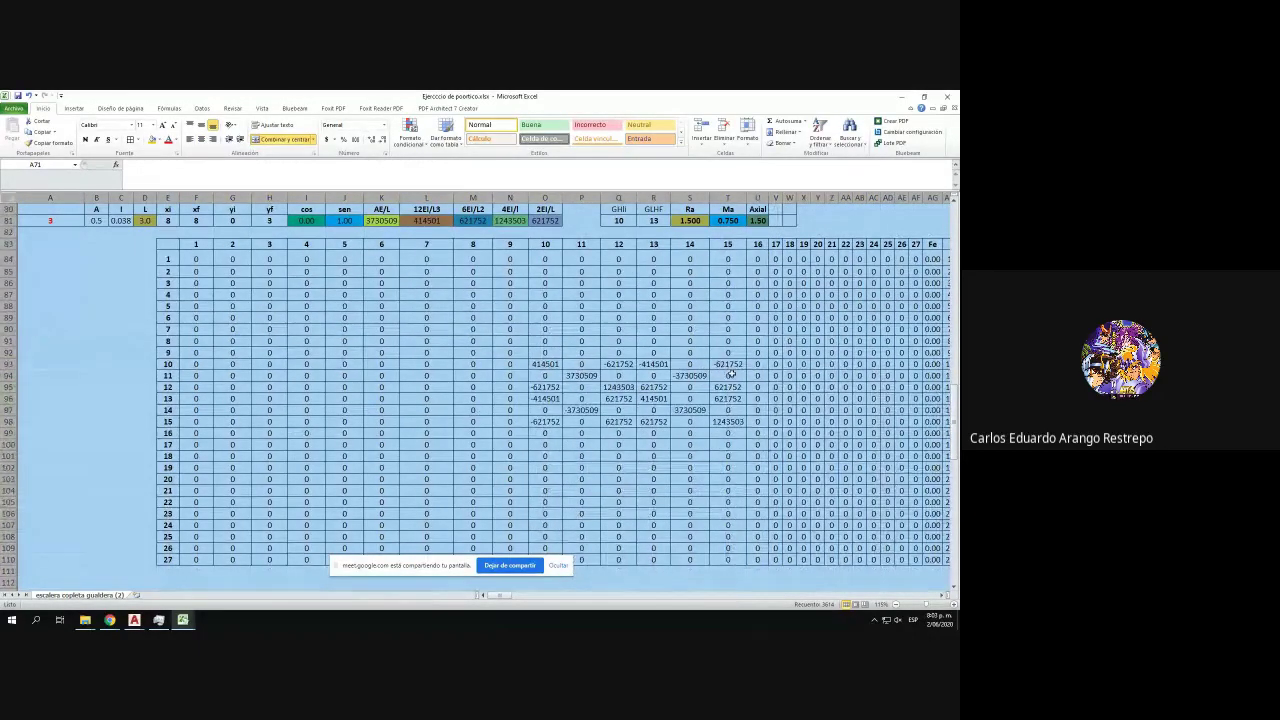
{"action": "left_click", "coordinate": [731, 366]}
- Switch to the Porticos drawing in AutoCAD, examine the column and its joint labels, and return to the Excel workbook
{"action": "mouse_move", "coordinate": [134, 620]}
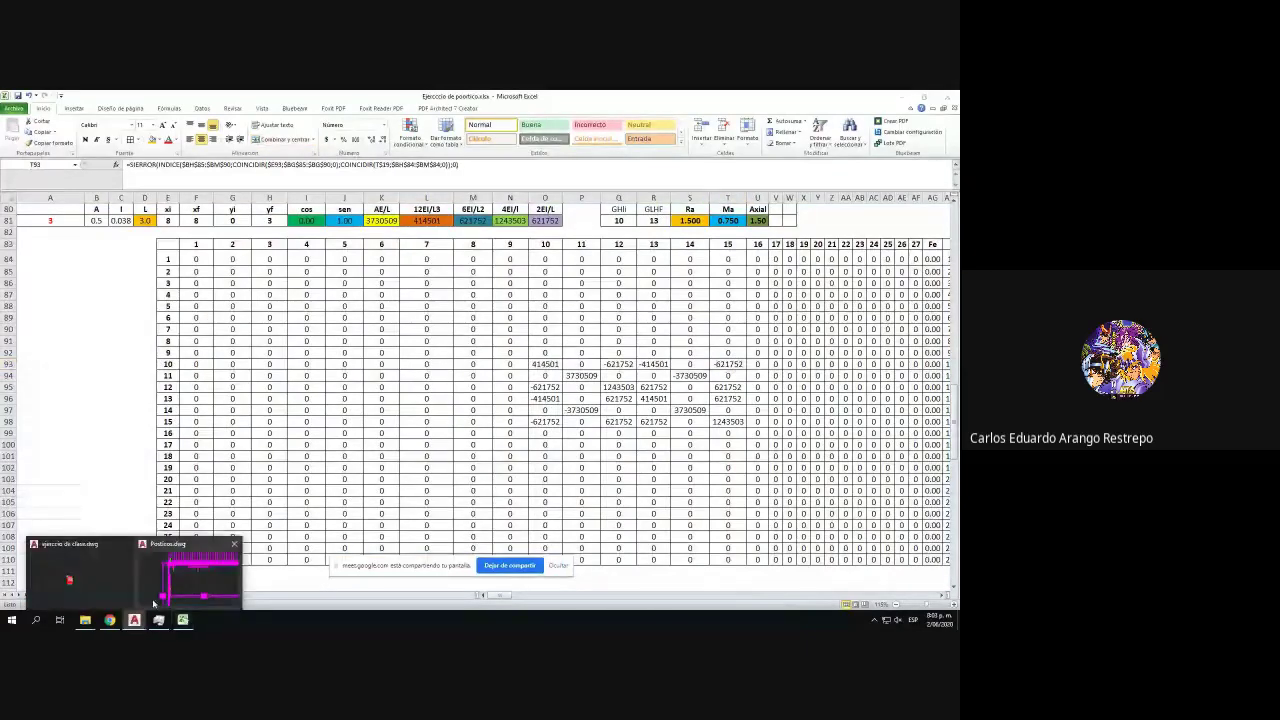
{"action": "left_click", "coordinate": [194, 590]}
{"action": "scroll", "coordinate": [428, 329], "scroll_direction": "up", "scroll_amount": 3}
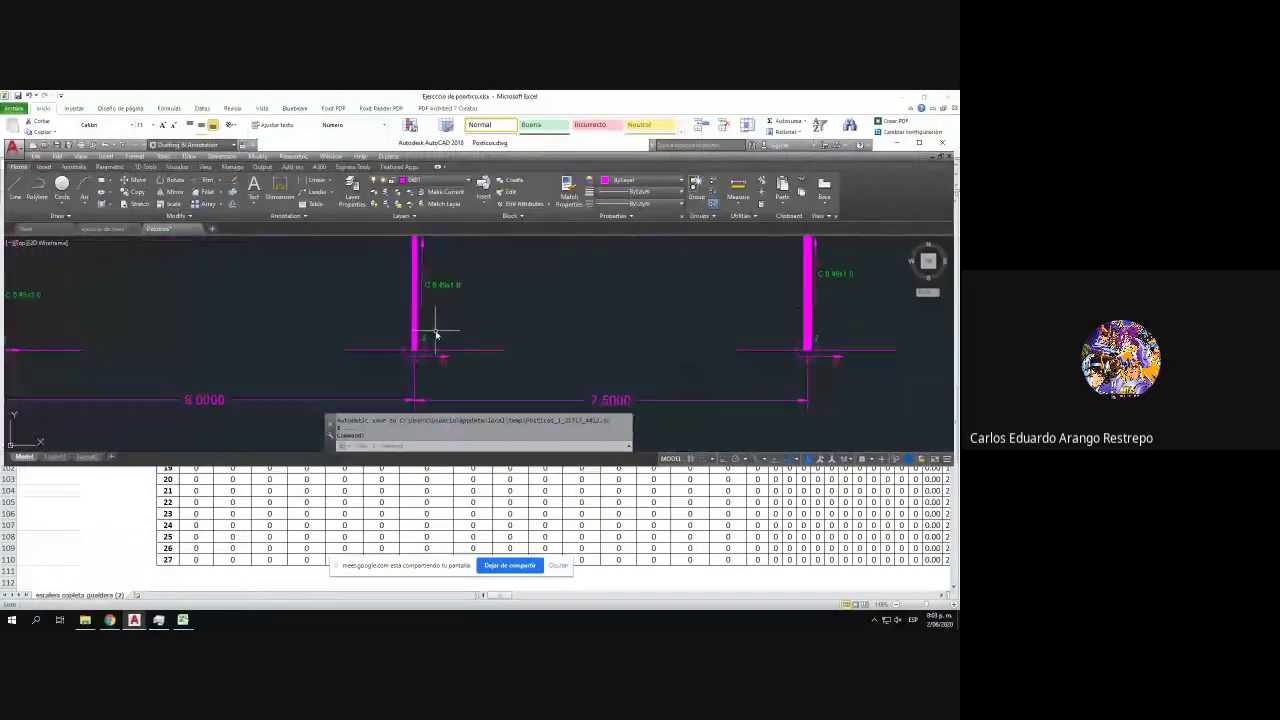
{"action": "scroll", "coordinate": [430, 330], "scroll_direction": "up", "scroll_amount": 2}
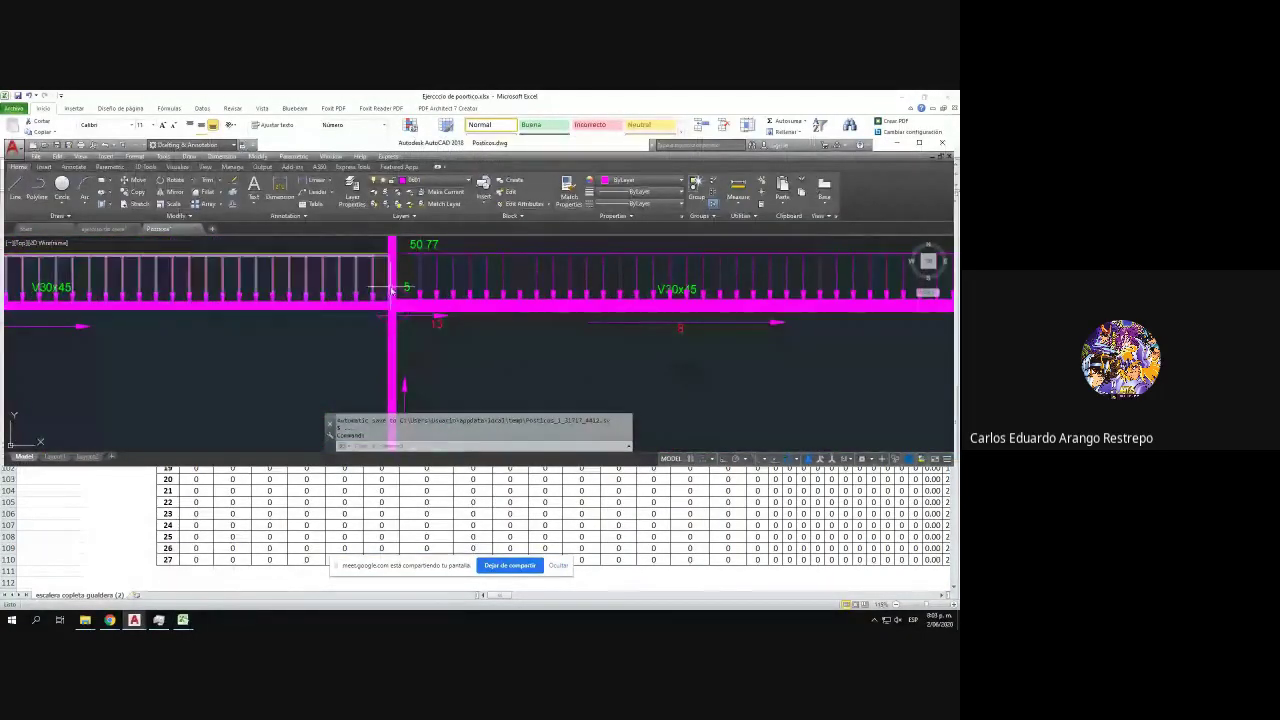
{"action": "key", "text": "alt+Tab"}
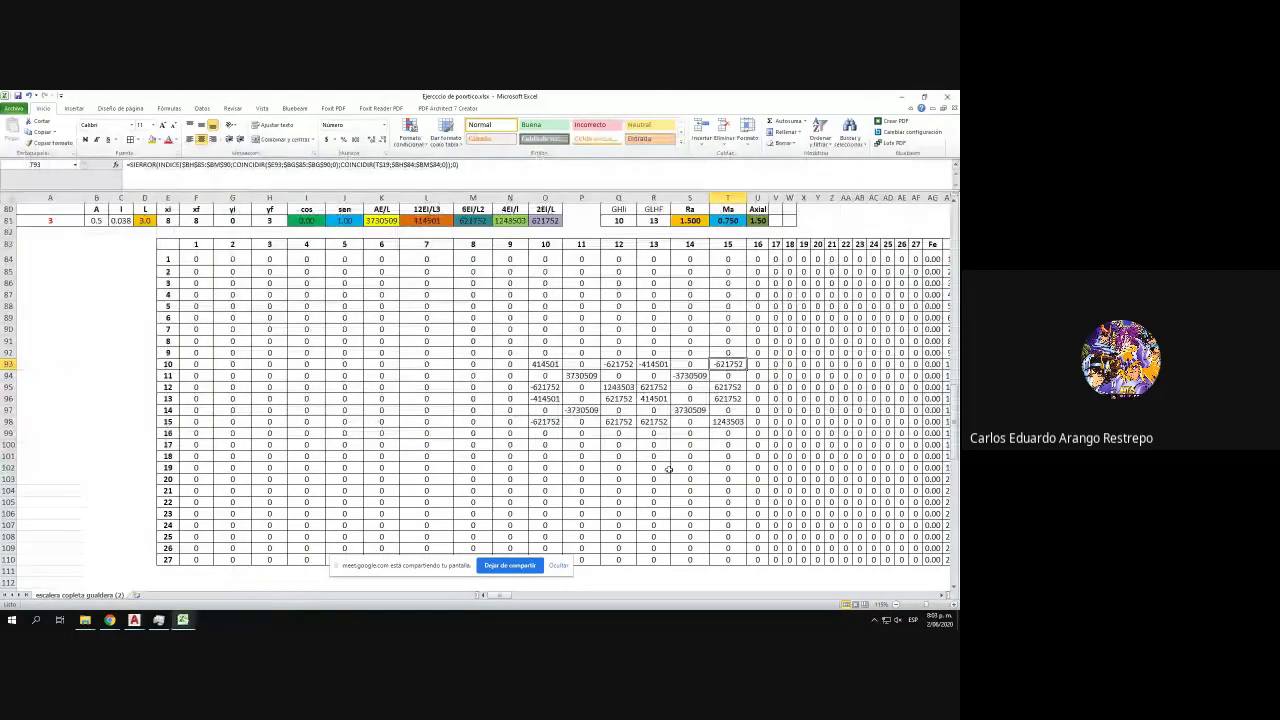
- Check the values for degree of freedom 10 in row 93 across columns 10 to 15 of element 3's matrix
{"action": "left_click_drag", "start_coordinate": [500, 597], "coordinate": [505, 600]}
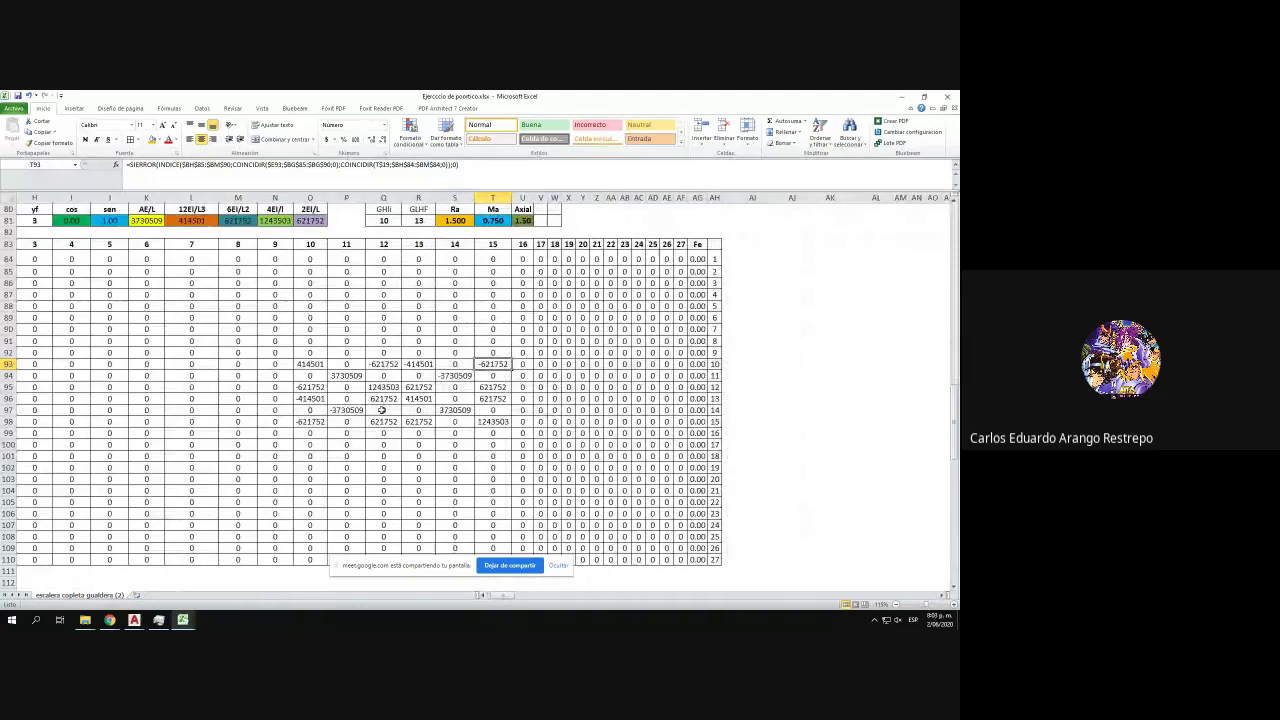
{"action": "left_click", "coordinate": [311, 364]}
{"action": "left_click", "coordinate": [337, 366]}
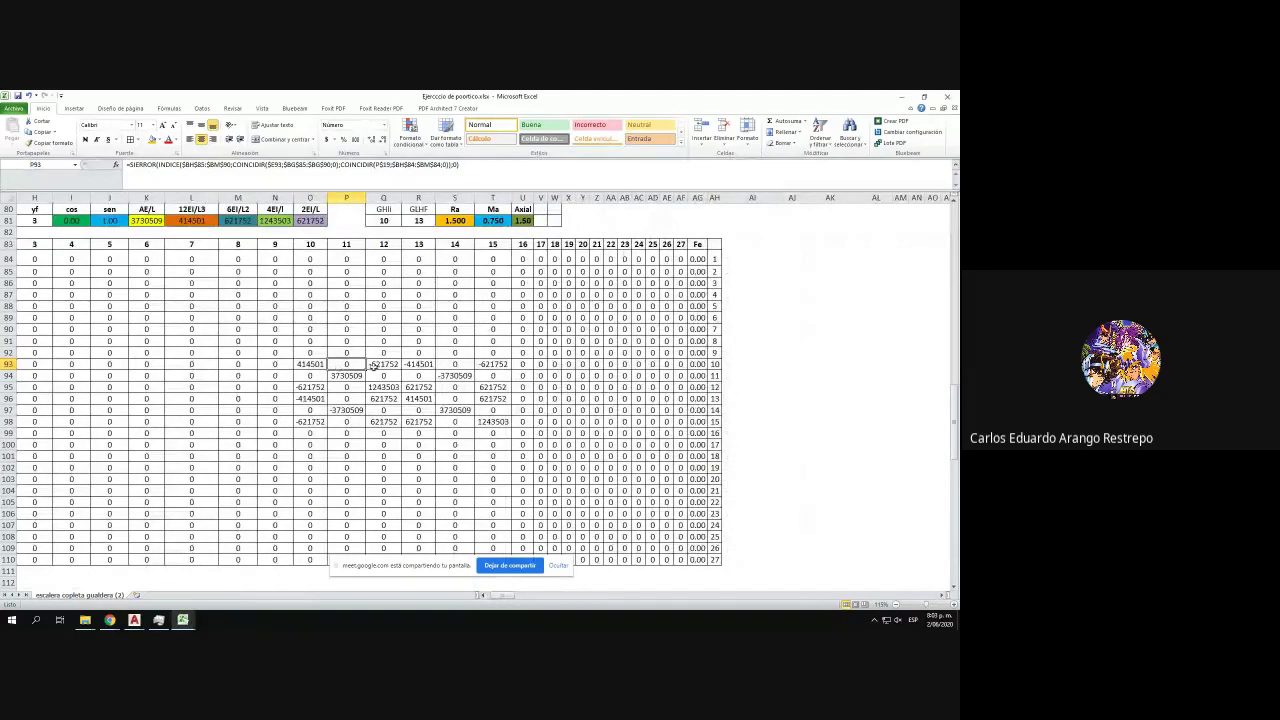
{"action": "left_click", "coordinate": [375, 366]}
{"action": "left_click", "coordinate": [412, 366]}
{"action": "left_click", "coordinate": [460, 366]}
{"action": "left_click", "coordinate": [492, 366]}
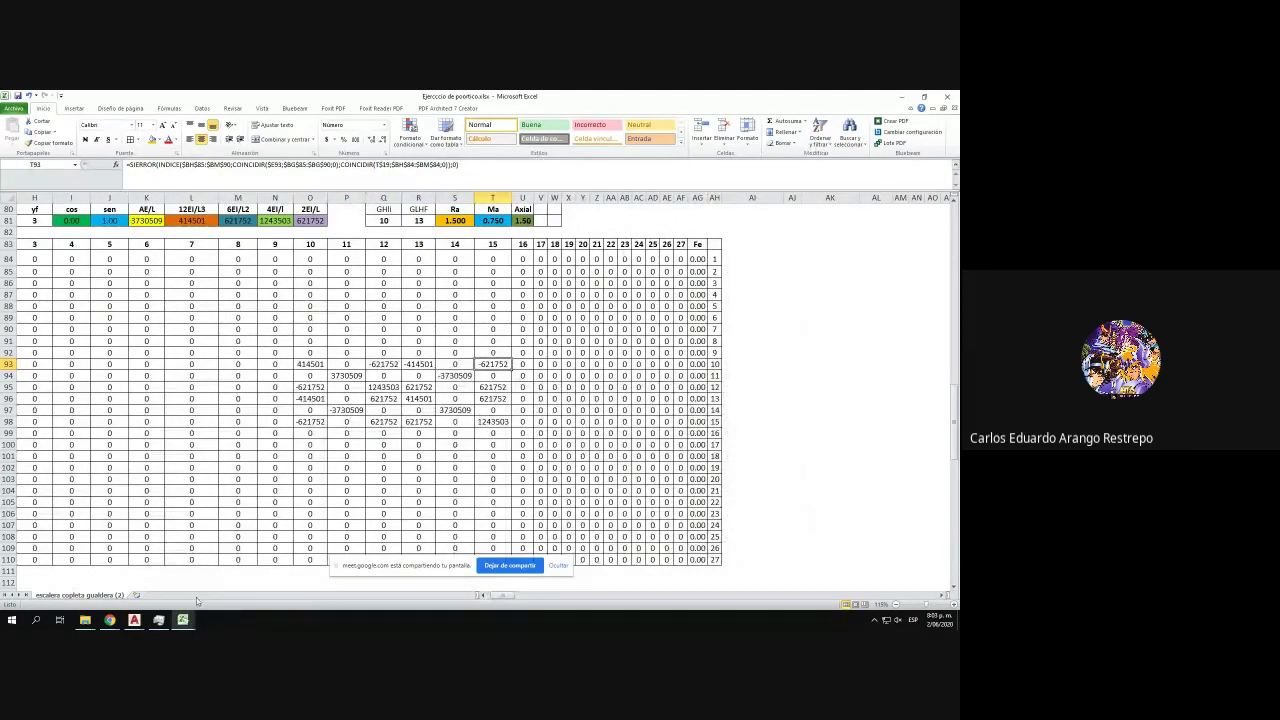
- Examine the columns and loaded beams of the frame in the AutoCAD Porticos drawing, and return to the Excel workbook
{"action": "mouse_move", "coordinate": [140, 618]}
{"action": "left_click", "coordinate": [182, 570]}
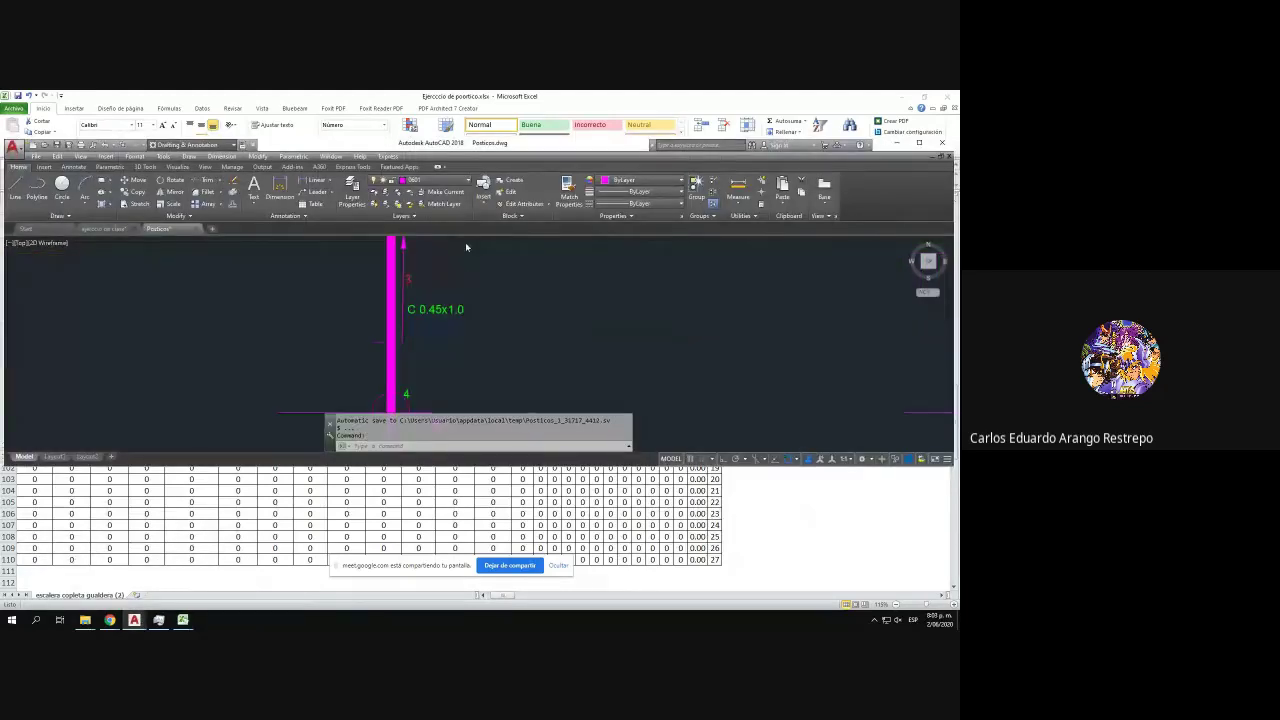
{"action": "scroll", "coordinate": [391, 309], "scroll_direction": "down", "scroll_amount": 5}
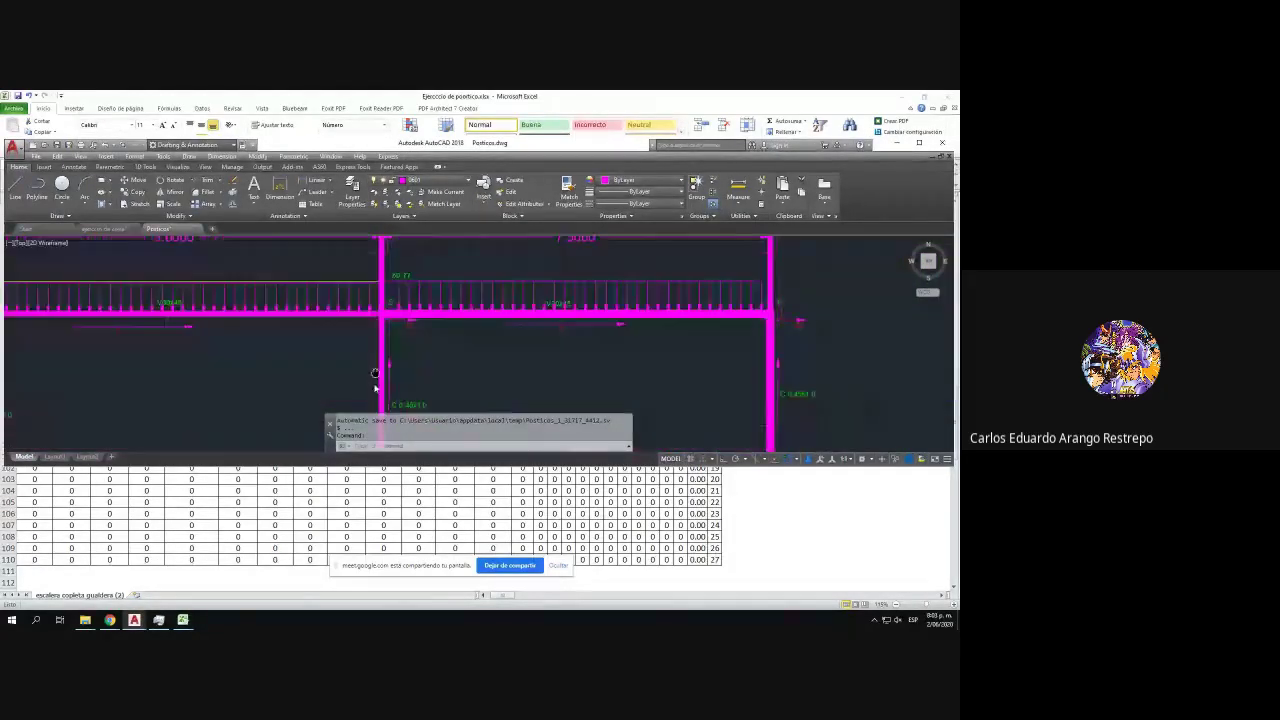
{"action": "left_click_drag", "start_coordinate": [375, 373], "coordinate": [362, 422]}
{"action": "scroll", "coordinate": [373, 368], "scroll_direction": "up", "scroll_amount": 2}
{"action": "scroll", "coordinate": [370, 380], "scroll_direction": "down", "scroll_amount": 2}
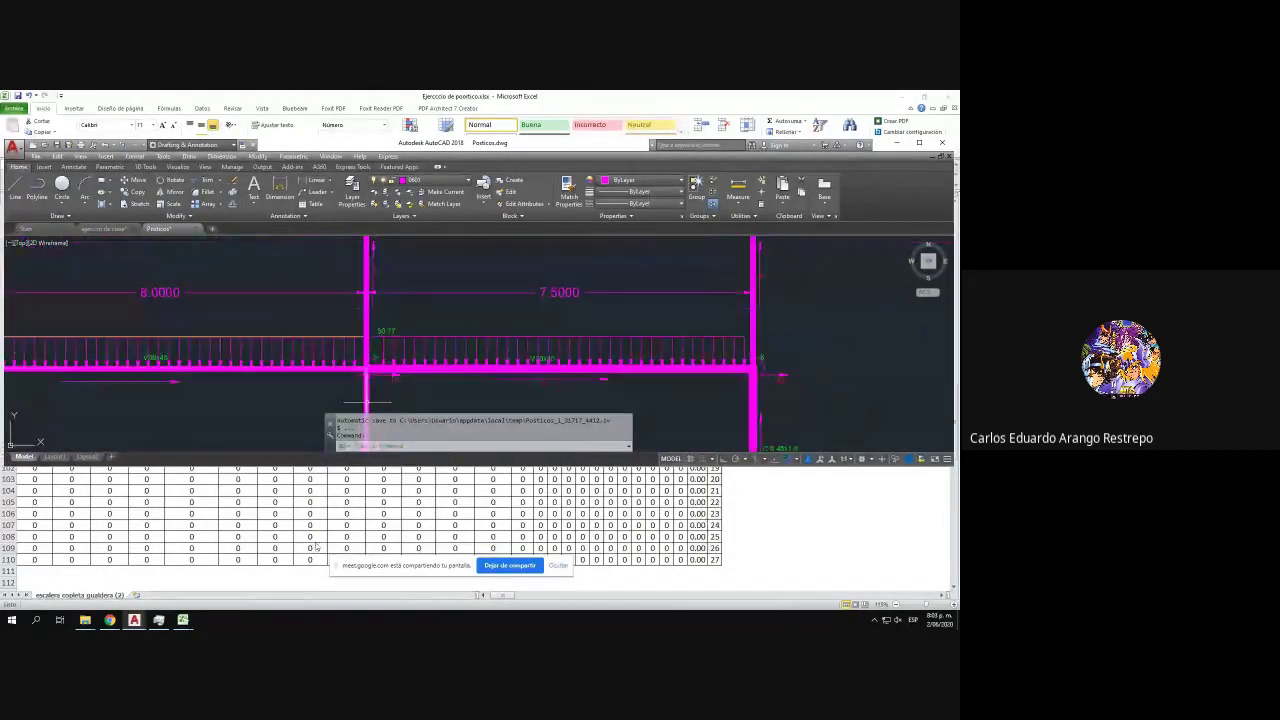
{"action": "left_click", "coordinate": [315, 542]}
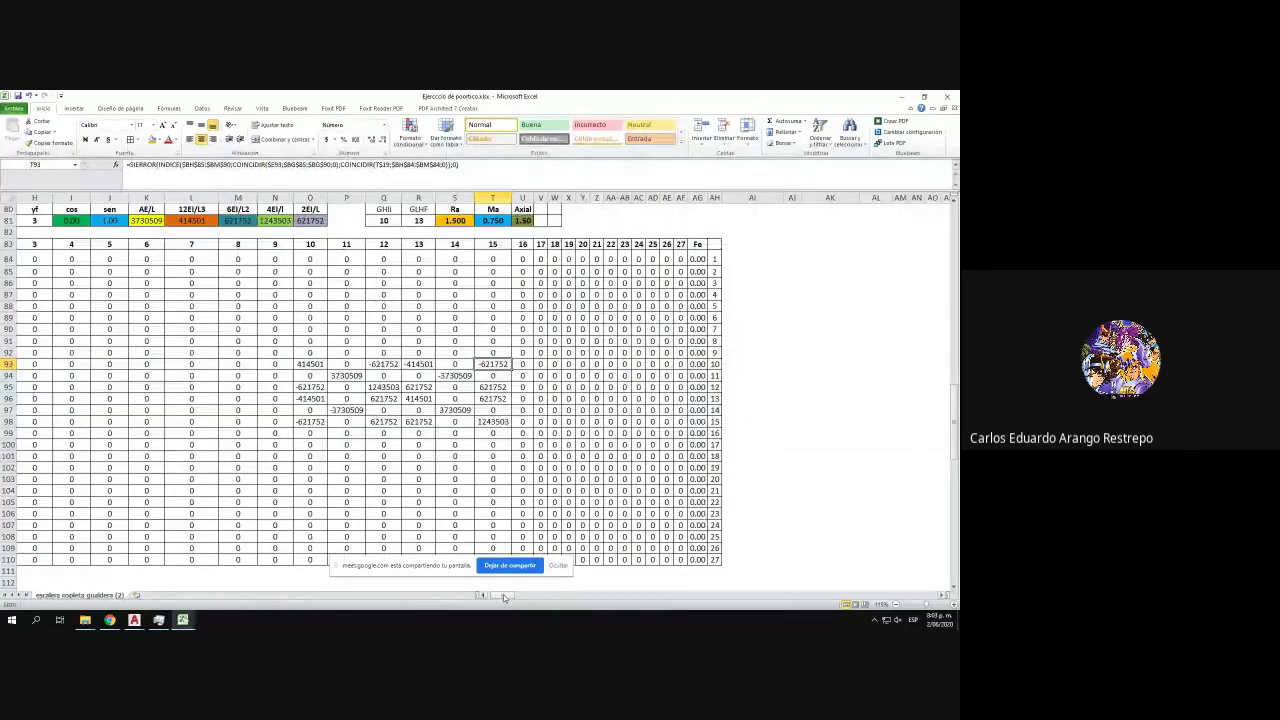
- Copy element 3's full calculation block in rows 80 to 110 and paste it starting at row 112
{"action": "left_click_drag", "start_coordinate": [505, 598], "coordinate": [499, 598]}
{"action": "scroll", "coordinate": [190, 413], "scroll_direction": "up", "scroll_amount": 2}
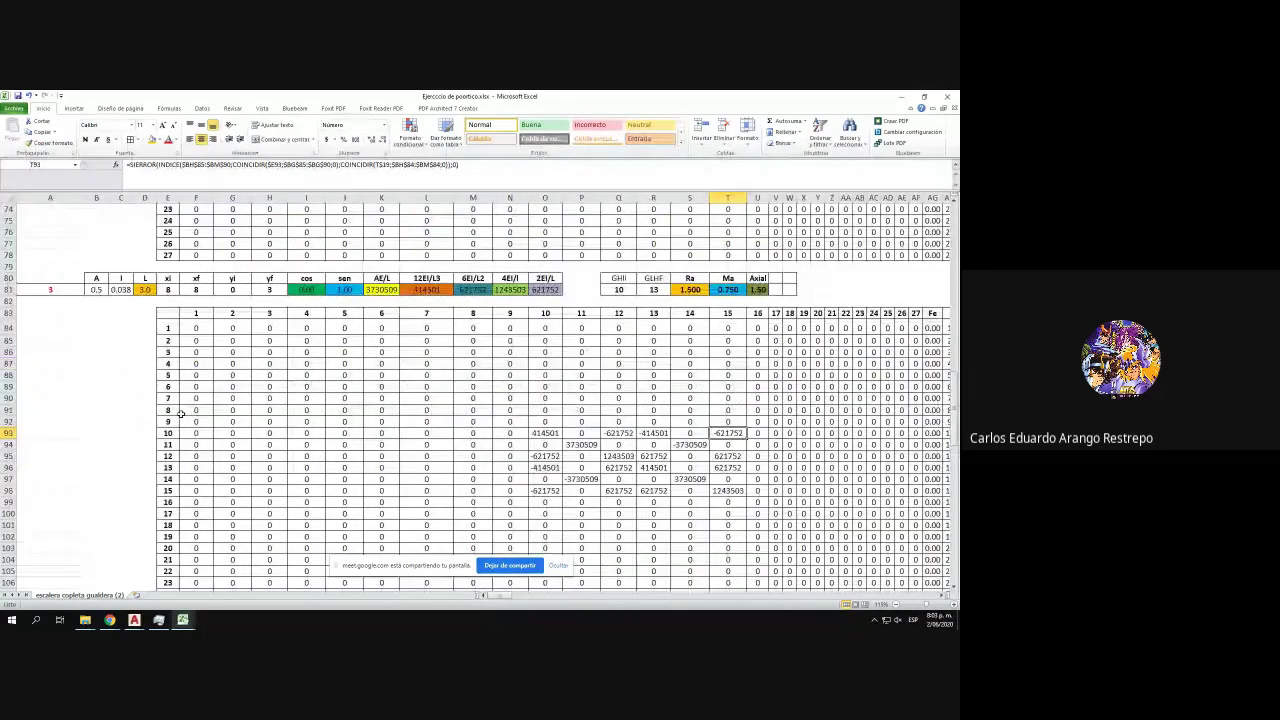
{"action": "left_click_drag", "start_coordinate": [8, 278], "coordinate": [28, 566]}
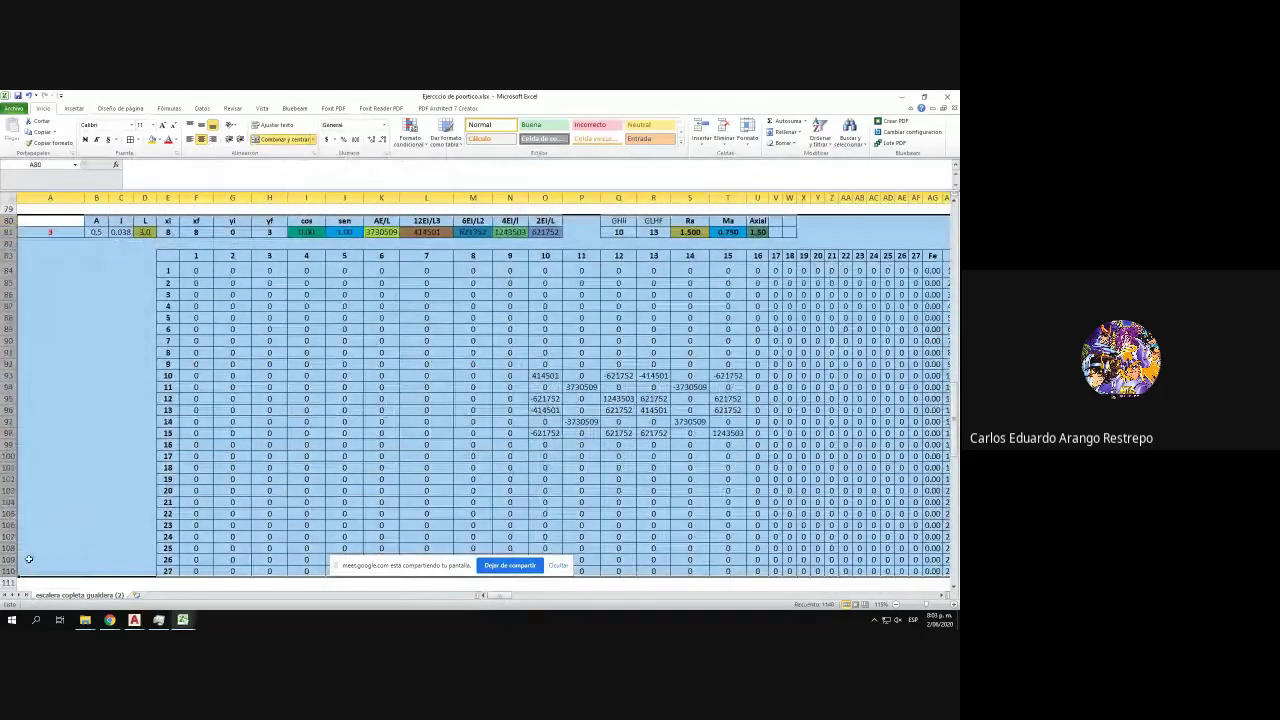
{"action": "key", "text": "ctrl+c"}
{"action": "scroll", "coordinate": [34, 528], "scroll_direction": "down", "scroll_amount": 4}
{"action": "left_click", "coordinate": [27, 453]}
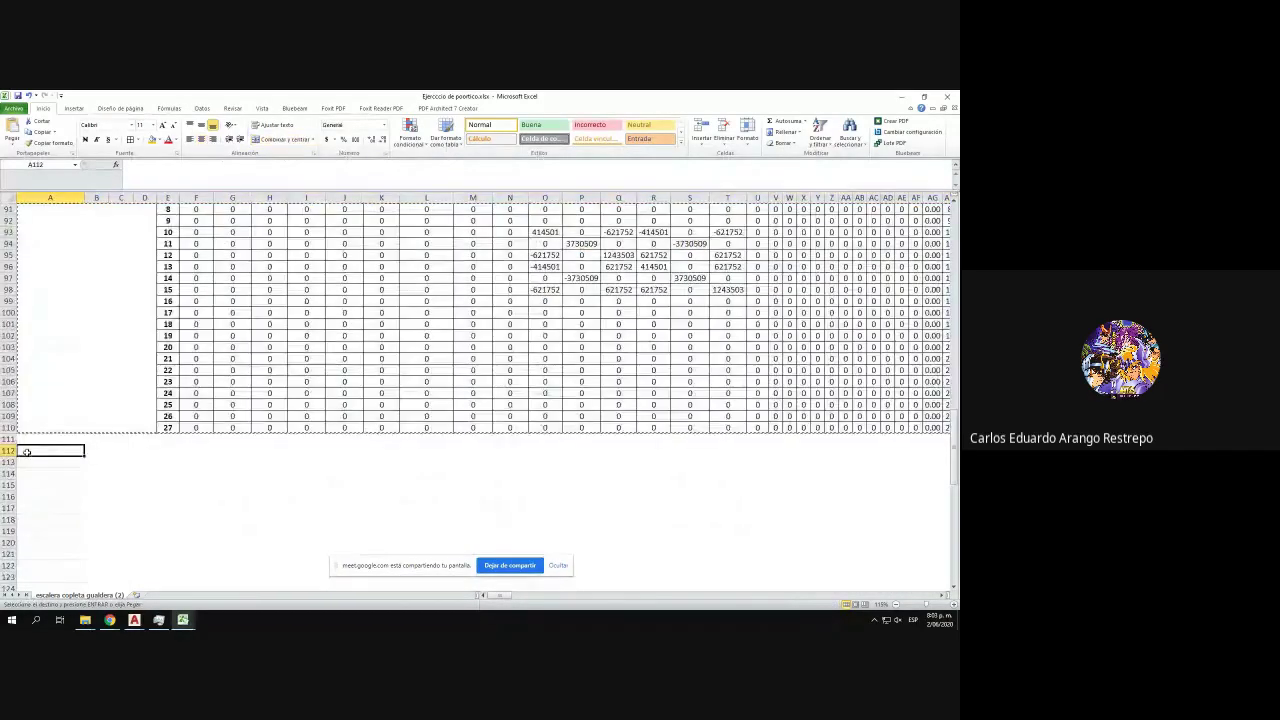
{"action": "key", "text": "ctrl+v"}
- Set the element number of the copied block in A113 to 4
{"action": "left_click", "coordinate": [57, 462]}
{"action": "type", "text": "4"}
{"action": "key", "text": "Return"}
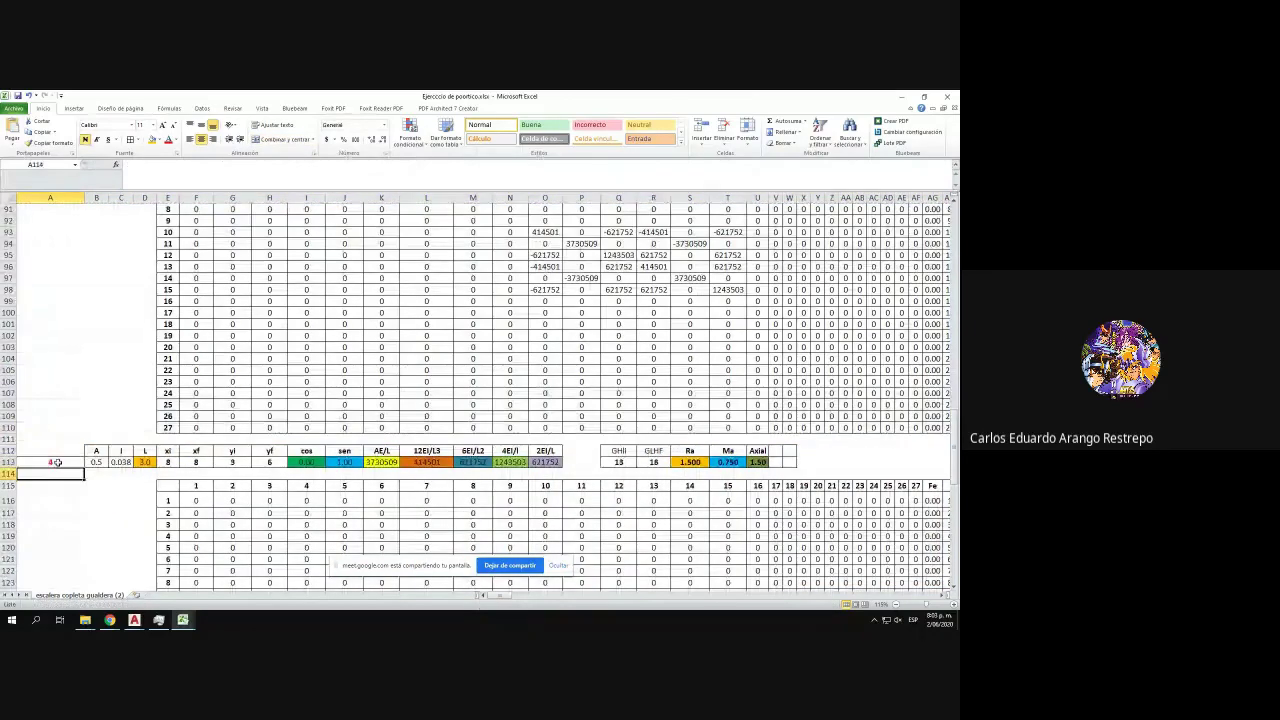
{"action": "scroll", "coordinate": [95, 465], "scroll_direction": "down", "scroll_amount": 3}
{"action": "left_click", "coordinate": [195, 397]}
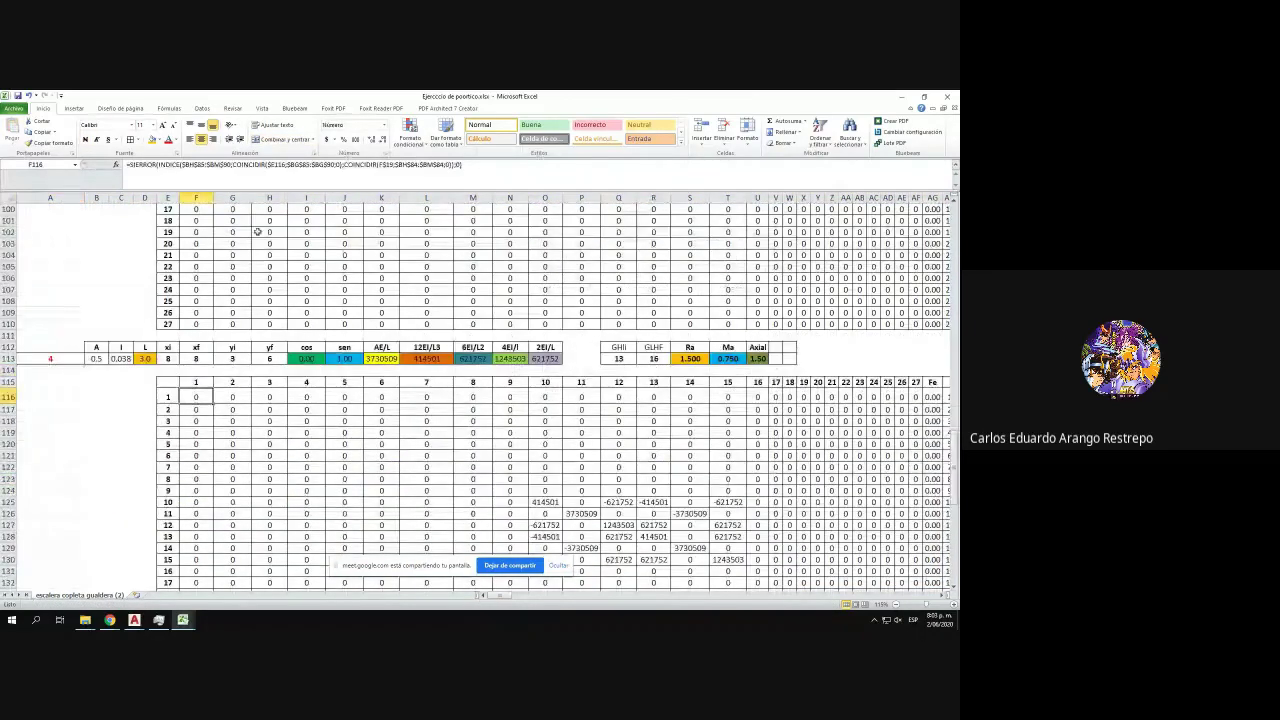
{"action": "left_click", "coordinate": [282, 169]}
{"action": "left_click_drag", "start_coordinate": [499, 596], "coordinate": [524, 597]}
{"action": "scroll", "coordinate": [914, 451], "scroll_direction": "up", "scroll_amount": 7}
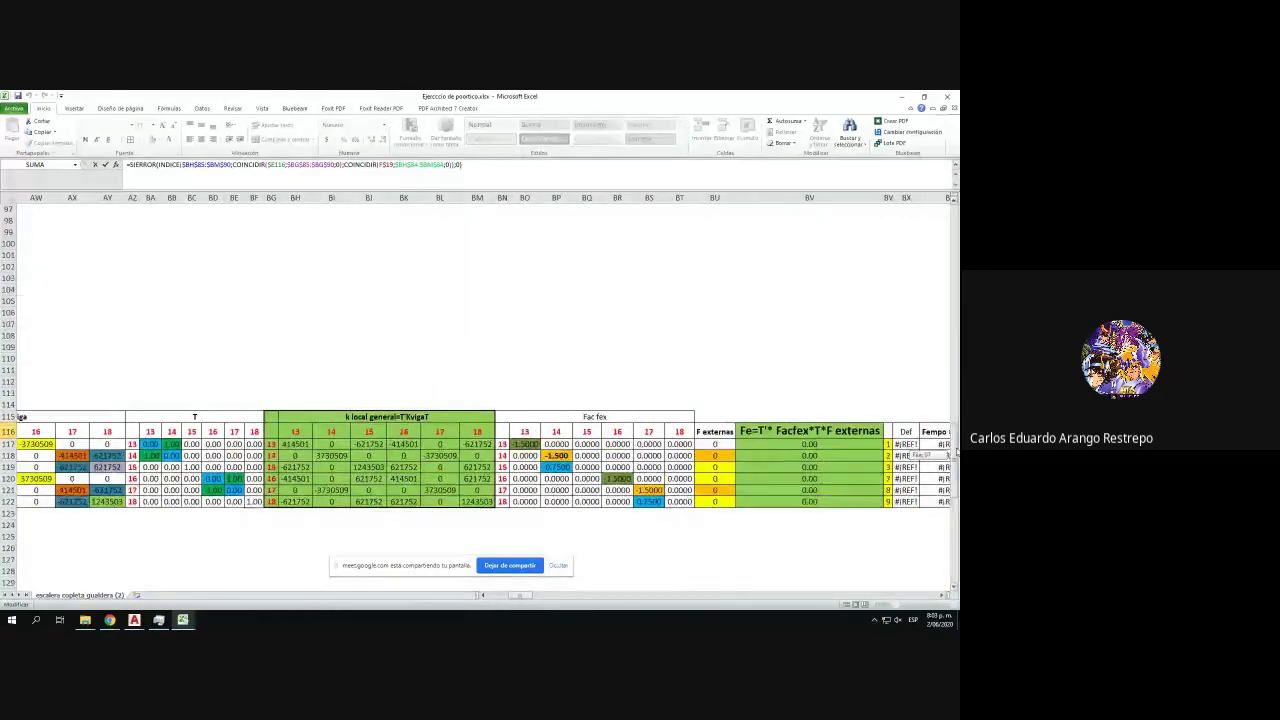
{"action": "left_click_drag", "start_coordinate": [403, 345], "coordinate": [404, 568]}
{"action": "scroll", "coordinate": [426, 457], "scroll_direction": "down", "scroll_amount": 7}
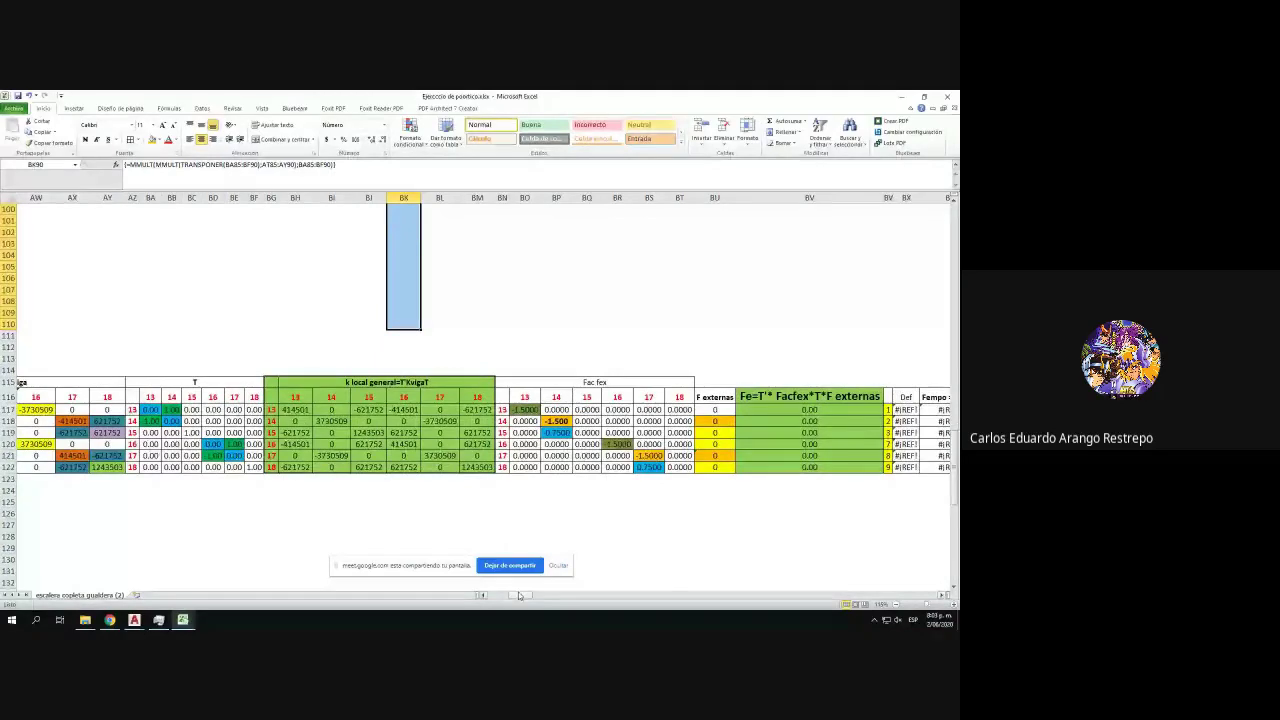
{"action": "left_click_drag", "start_coordinate": [520, 596], "coordinate": [485, 597]}
- Repoint the lookup formula in F116 to element 4's tables: matrix BH117:BM122, row labels BG117:BG122 and column labels BH116:BM116
{"action": "left_click", "coordinate": [200, 399]}
{"action": "left_click", "coordinate": [250, 178]}
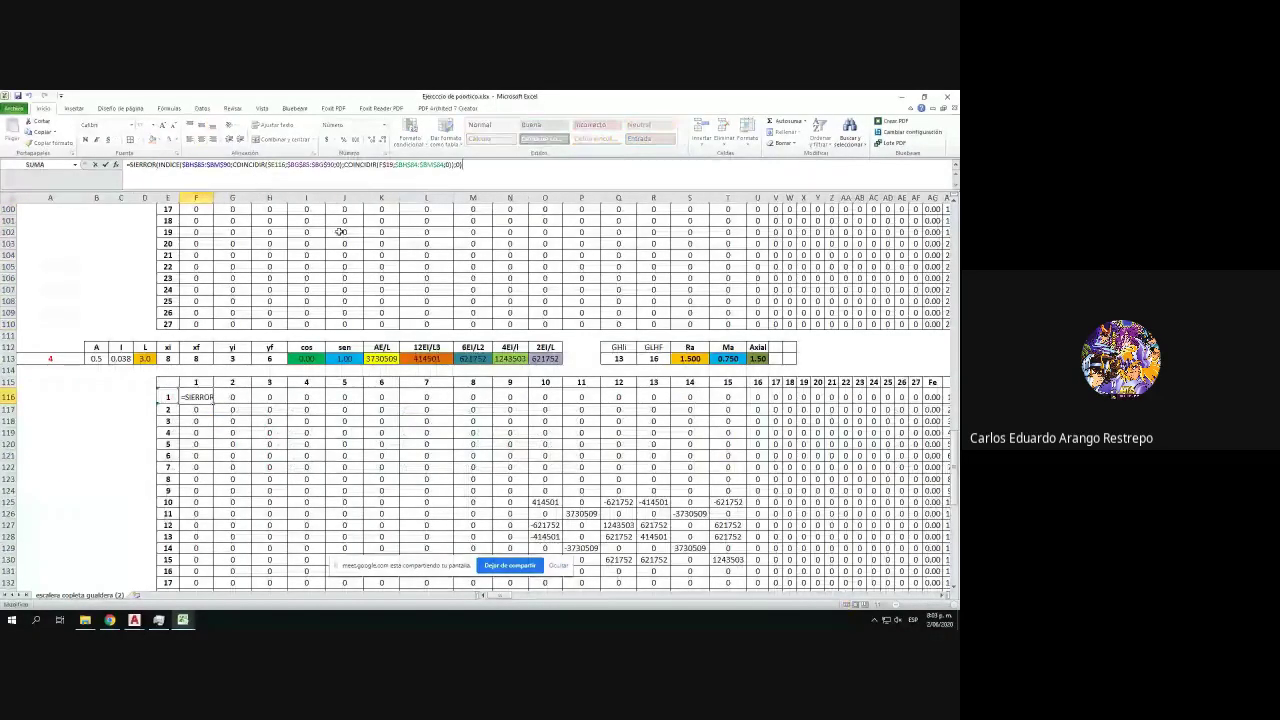
{"action": "left_click_drag", "start_coordinate": [499, 597], "coordinate": [520, 597]}
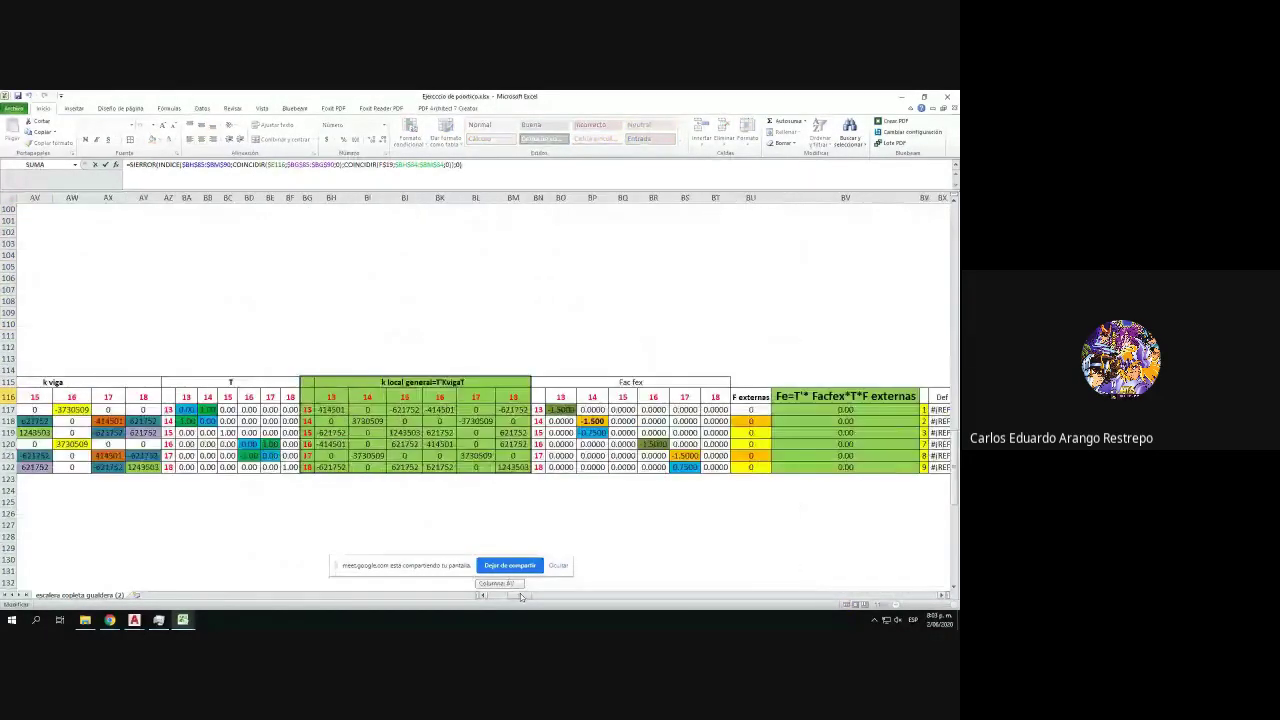
{"action": "scroll", "coordinate": [796, 391], "scroll_direction": "up", "scroll_amount": 7}
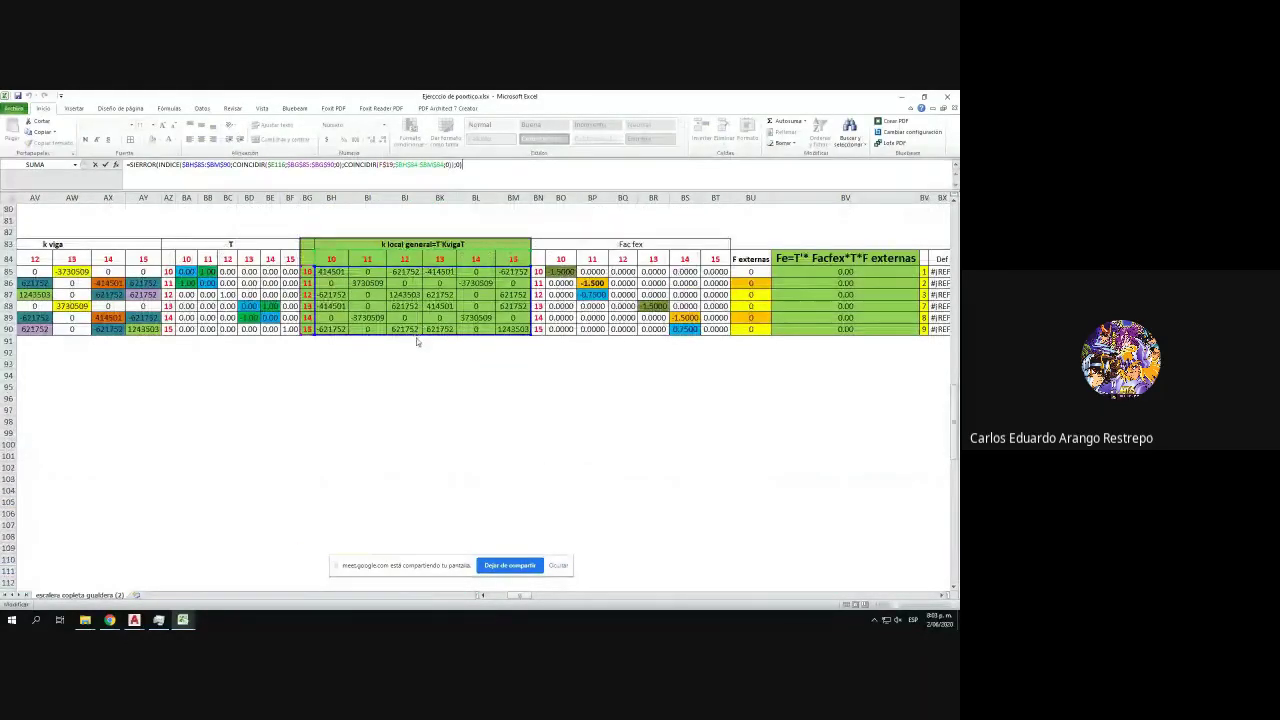
{"action": "mouse_move", "coordinate": [417, 342]}
{"action": "left_mouse_down"}
{"action": "mouse_move", "coordinate": [417, 569]}
{"action": "mouse_move", "coordinate": [425, 216]}
{"action": "mouse_move", "coordinate": [407, 341]}
{"action": "left_mouse_up"}
{"action": "left_click_drag", "start_coordinate": [953, 476], "coordinate": [953, 414]}
{"action": "left_click_drag", "start_coordinate": [383, 223], "coordinate": [383, 584]}
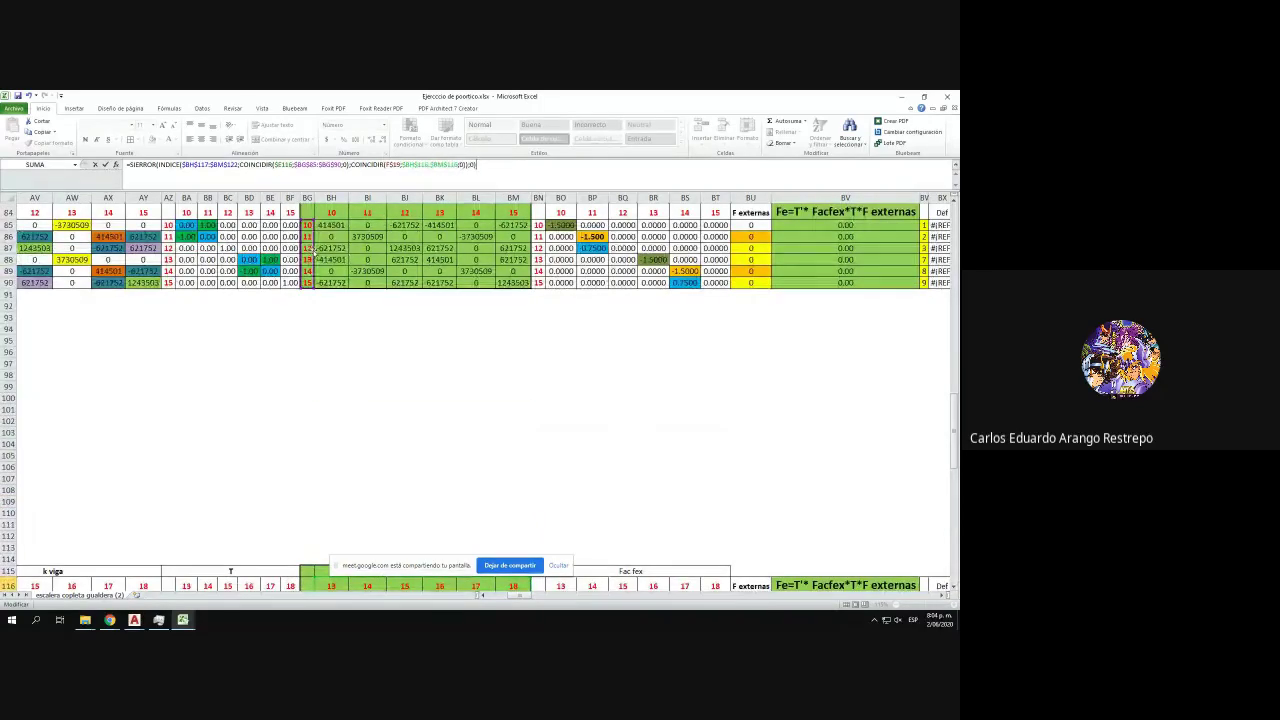
{"action": "left_click_drag", "start_coordinate": [313, 248], "coordinate": [316, 538]}
{"action": "left_click_drag", "start_coordinate": [516, 596], "coordinate": [502, 599]}
{"action": "key", "text": "Return"}
{"action": "scroll", "coordinate": [268, 441], "scroll_direction": "down", "scroll_amount": 4}
{"action": "left_click", "coordinate": [201, 364]}
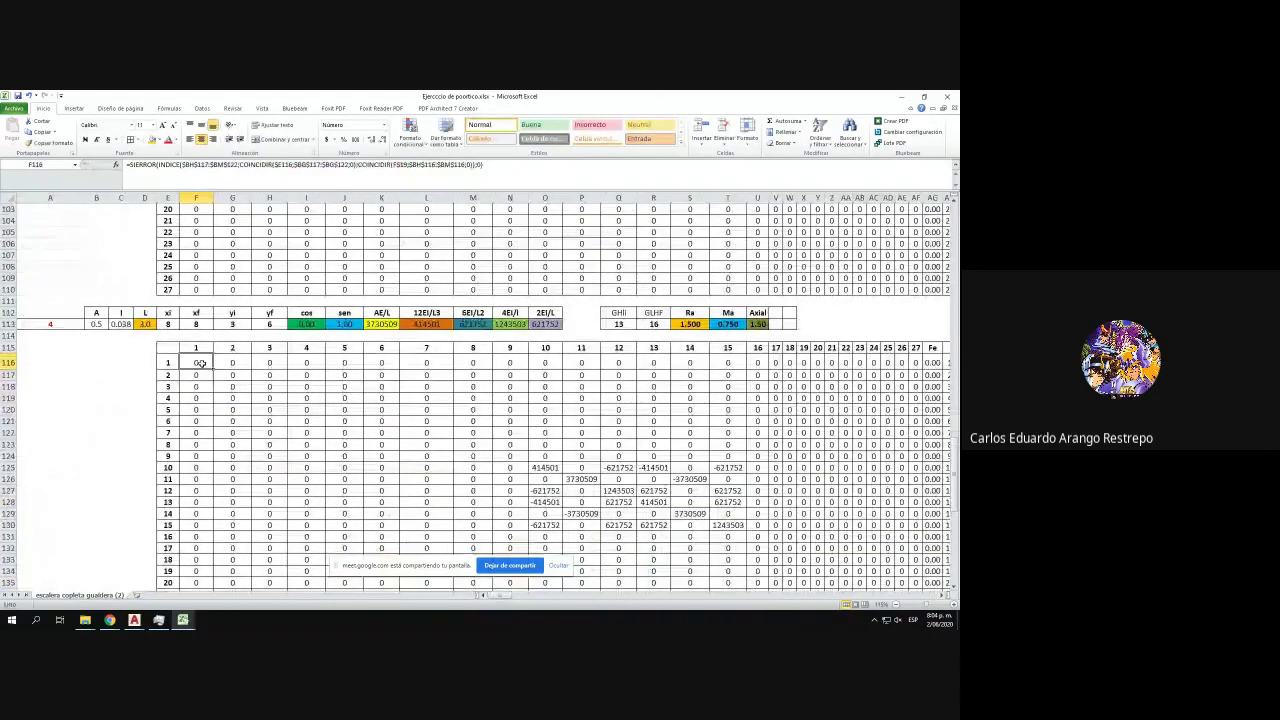
- Fill the lookup formula from F116 across to AF116 and down through row 142
{"action": "left_click_drag", "start_coordinate": [211, 372], "coordinate": [952, 384]}
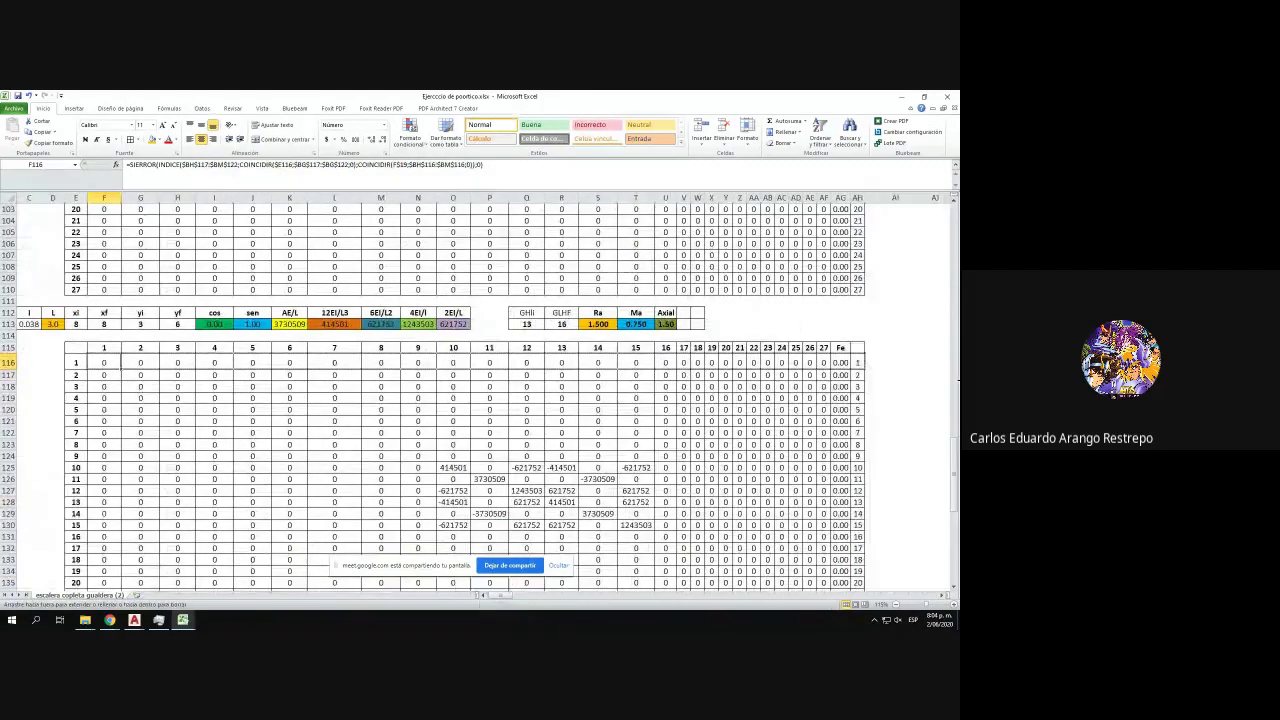
{"action": "left_click_drag", "start_coordinate": [832, 372], "coordinate": [834, 374]}
{"action": "double_click", "coordinate": [834, 372]}
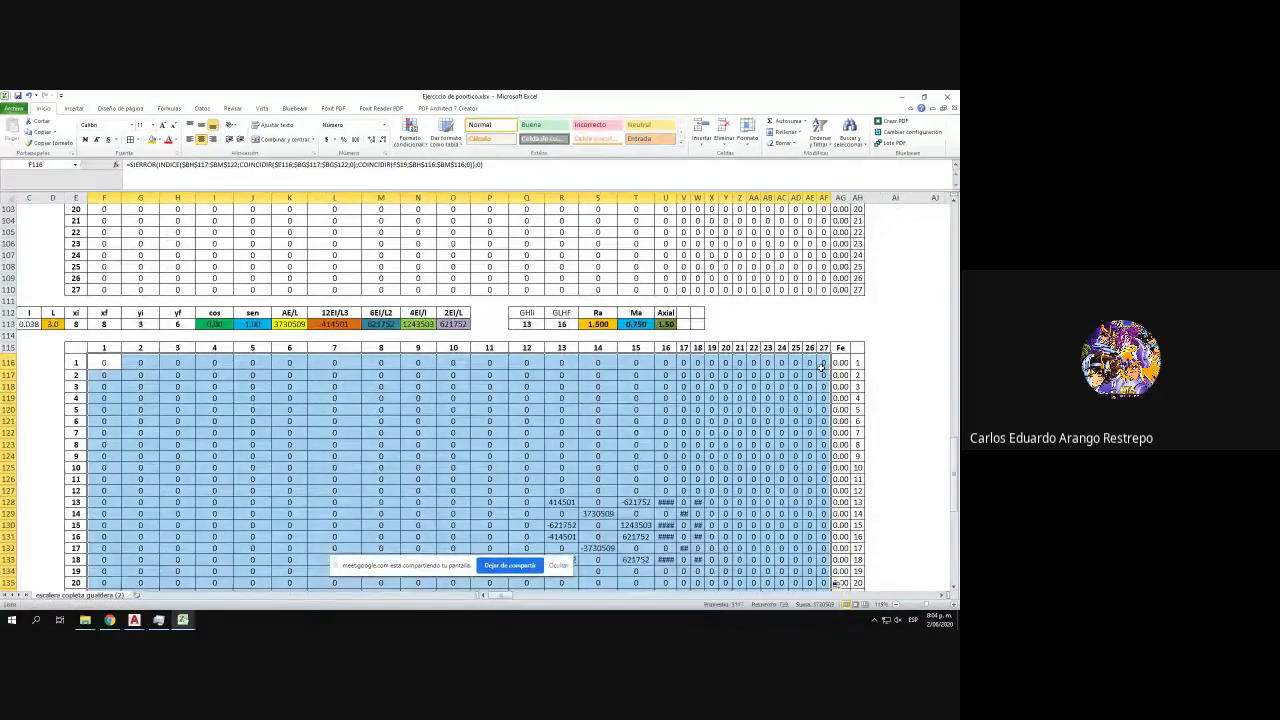
- Autofit all the sheet's columns so the stiffness values under degrees of freedom 16 to 18 fit
{"action": "scroll", "coordinate": [836, 536], "scroll_direction": "down", "scroll_amount": 4}
{"action": "left_click", "coordinate": [640, 208]}
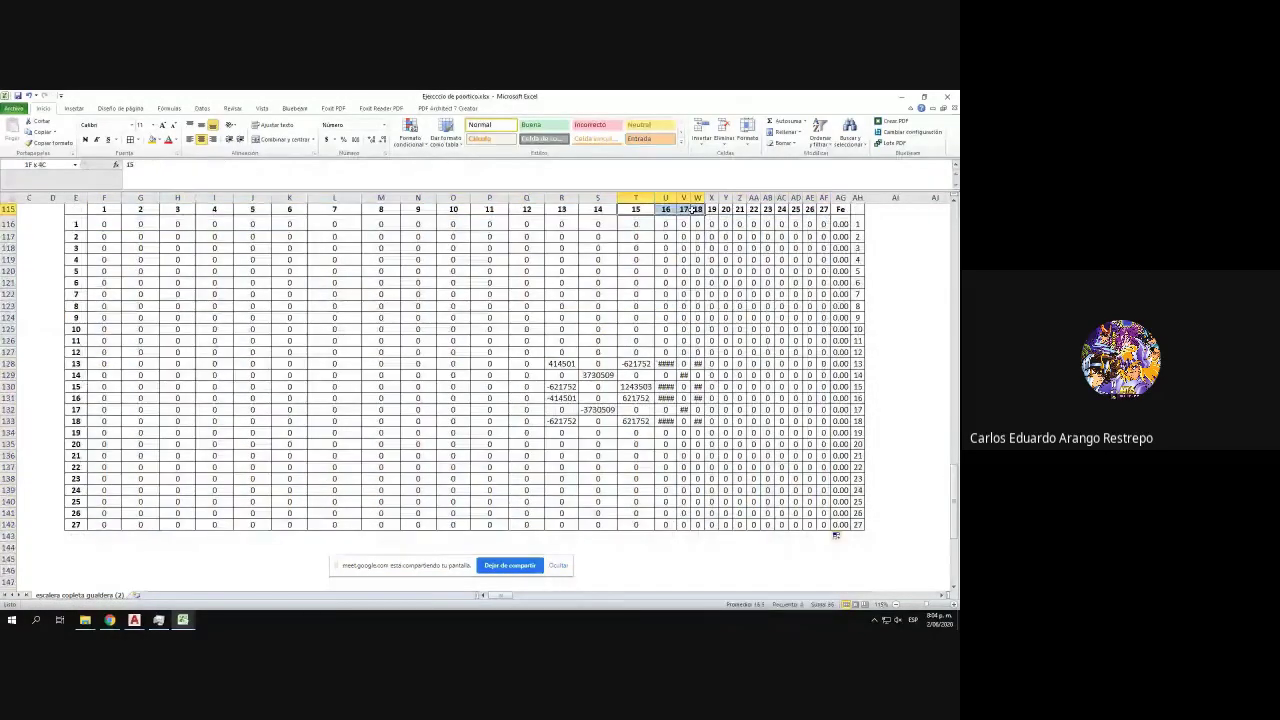
{"action": "left_click", "coordinate": [7, 198]}
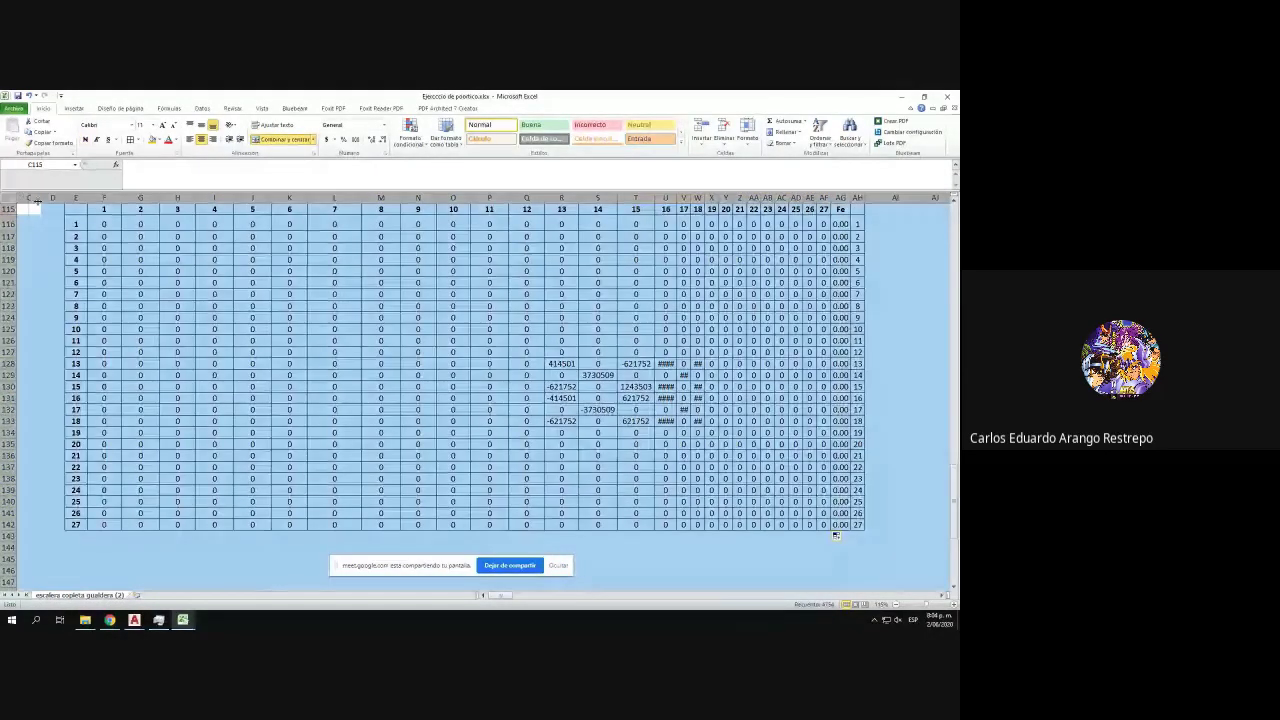
{"action": "double_click", "coordinate": [41, 198]}
- Examine the Fe column's SUMAR.SI formulas in AG116 and AG20 and the ranges they reference
{"action": "left_click_drag", "start_coordinate": [493, 597], "coordinate": [503, 599]}
{"action": "scroll", "coordinate": [294, 489], "scroll_direction": "up", "scroll_amount": 3}
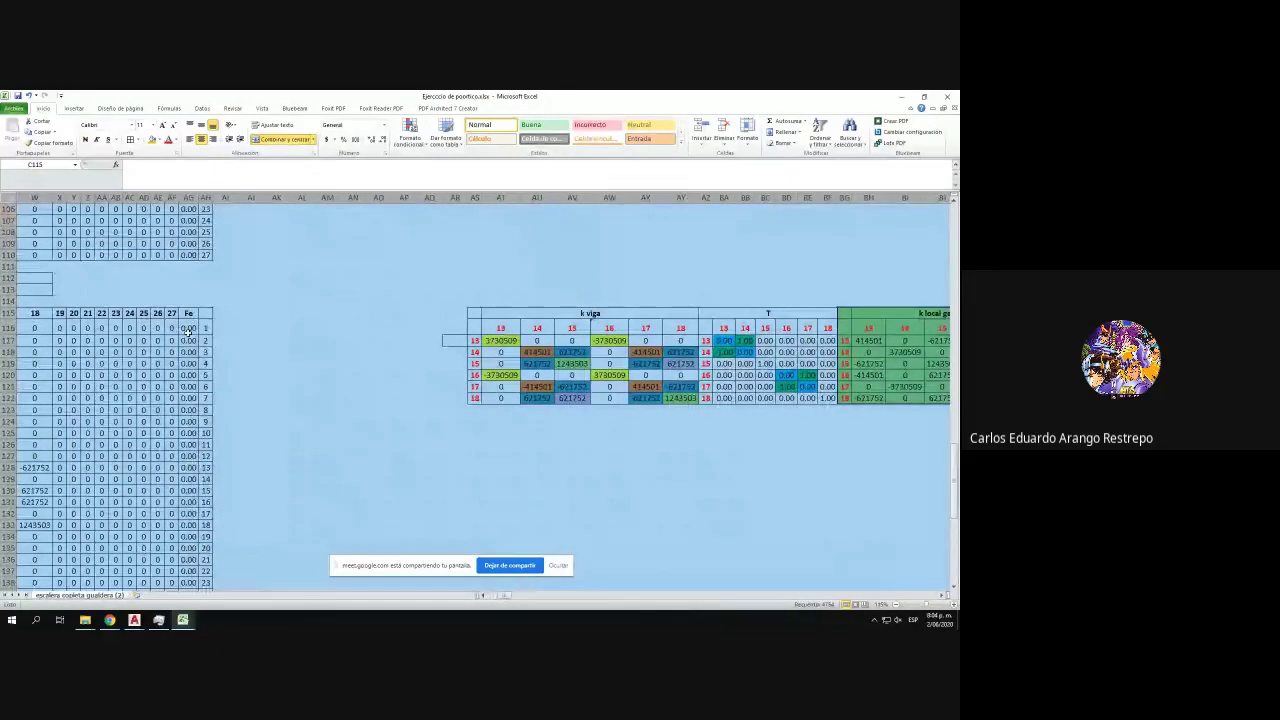
{"action": "left_click", "coordinate": [187, 330]}
{"action": "scroll", "coordinate": [283, 292], "scroll_direction": "up", "scroll_amount": 20}
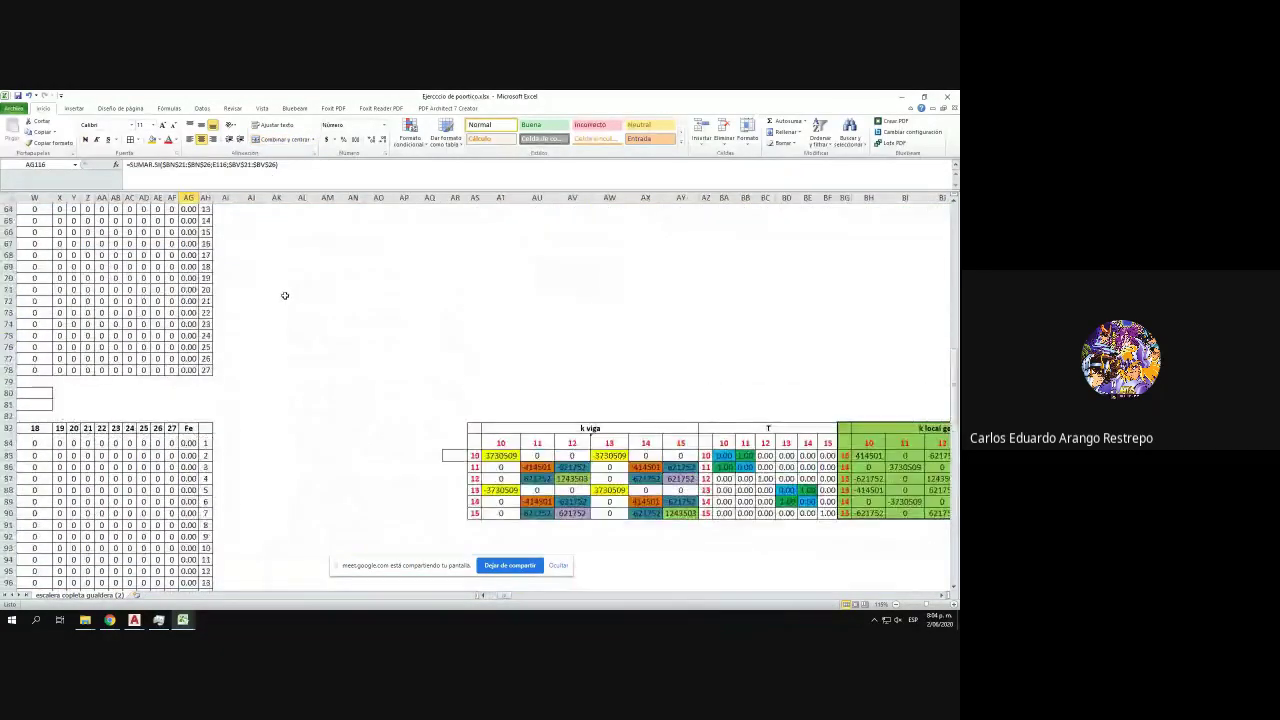
{"action": "scroll", "coordinate": [284, 296], "scroll_direction": "up", "scroll_amount": 10}
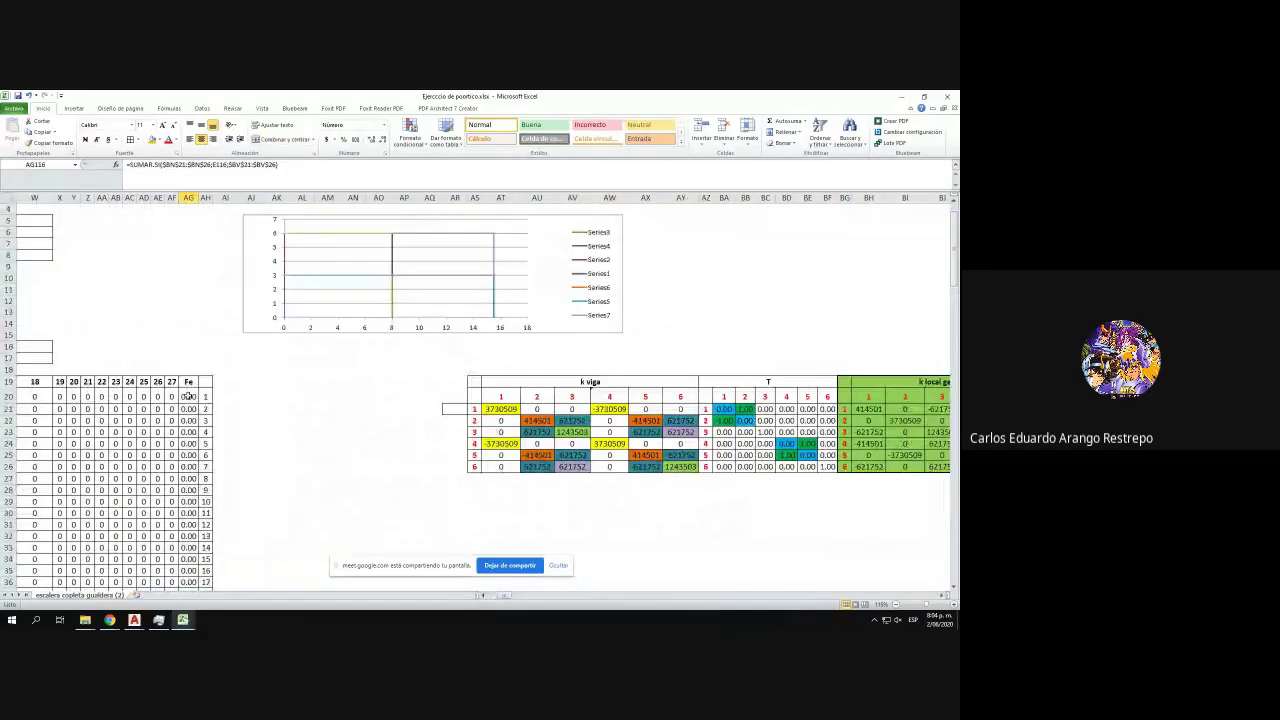
{"action": "double_click", "coordinate": [188, 396]}
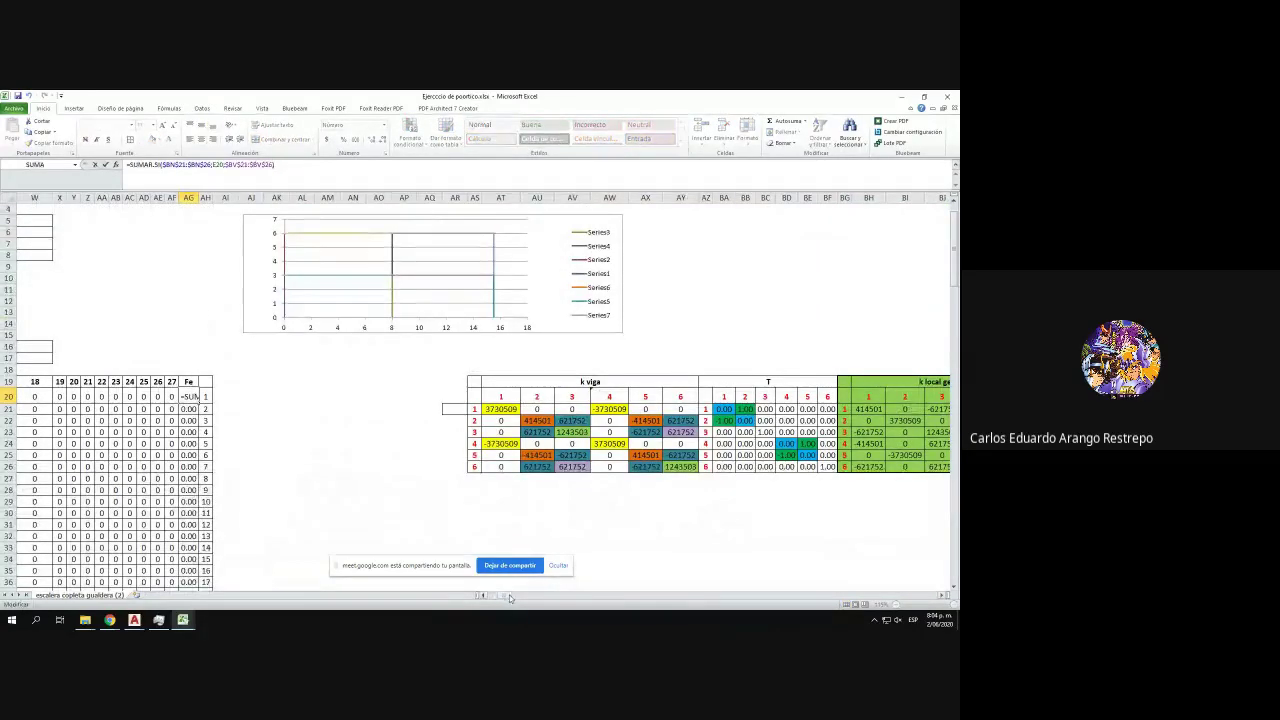
{"action": "mouse_move", "coordinate": [510, 598]}
{"action": "left_mouse_down"}
{"action": "mouse_move", "coordinate": [523, 598]}
{"action": "mouse_move", "coordinate": [499, 603]}
{"action": "left_mouse_up"}
{"action": "key", "text": "Return"}
{"action": "scroll", "coordinate": [590, 440], "scroll_direction": "down", "scroll_amount": 11}
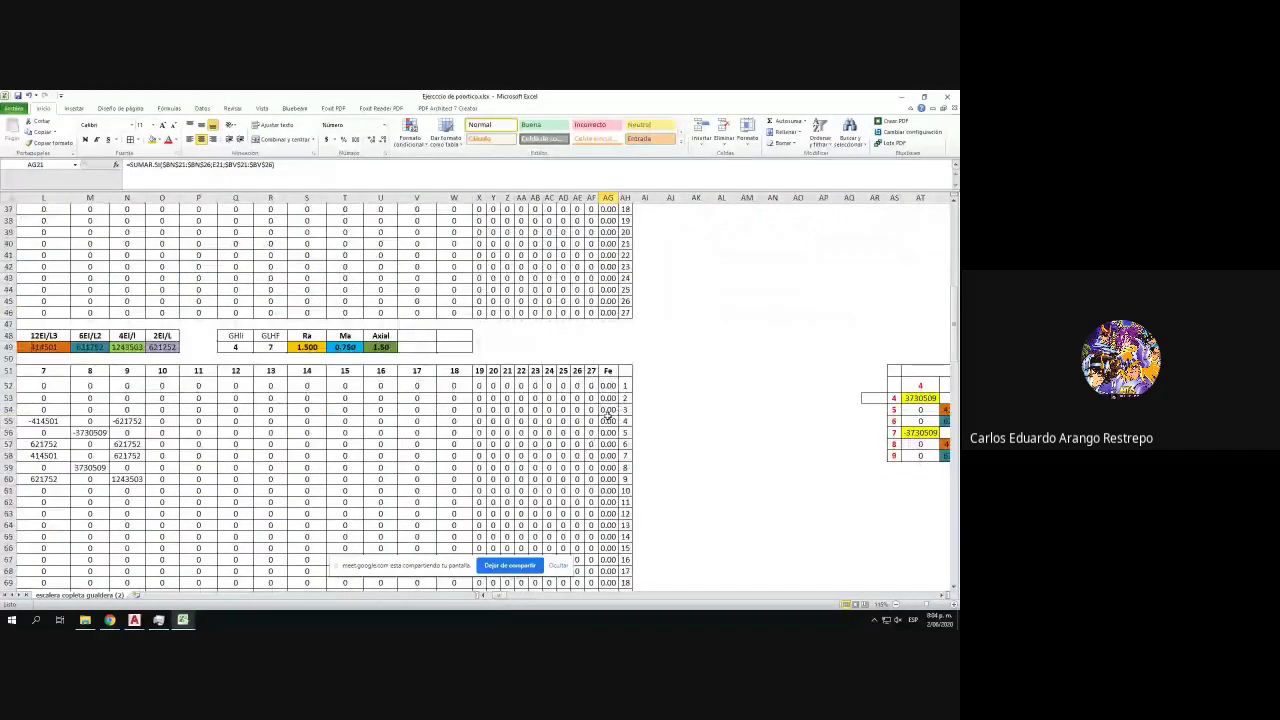
- Repoint the sum range of the Fe formula in AG52 to BV53:BV58 and fill it down to row 78
{"action": "left_click", "coordinate": [609, 388]}
{"action": "left_click", "coordinate": [395, 168]}
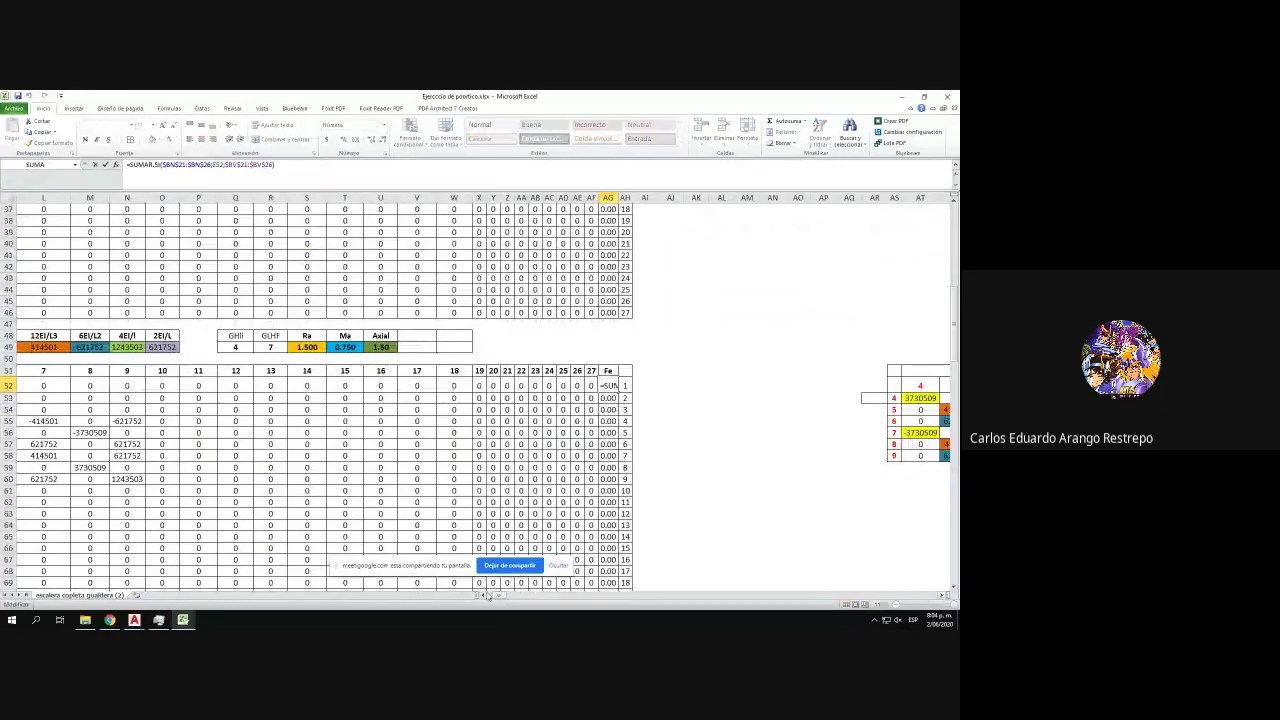
{"action": "left_click_drag", "start_coordinate": [499, 597], "coordinate": [521, 598]}
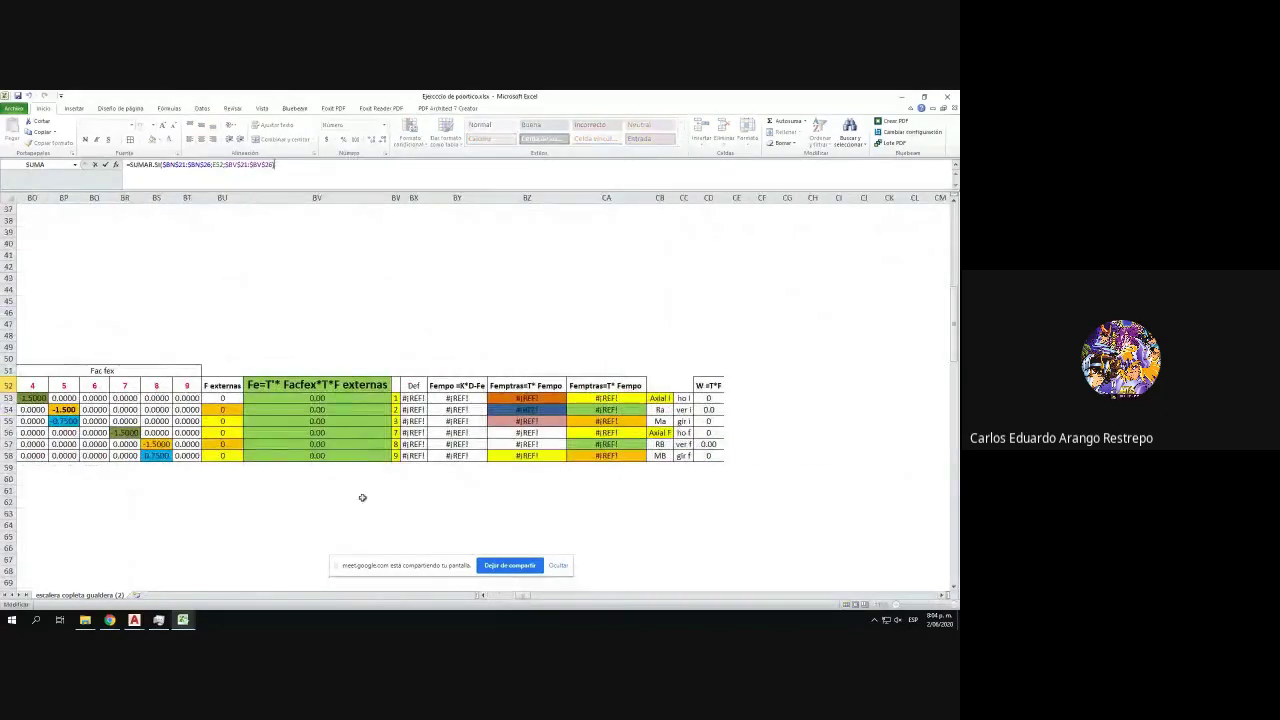
{"action": "scroll", "coordinate": [403, 309], "scroll_direction": "up", "scroll_amount": 6}
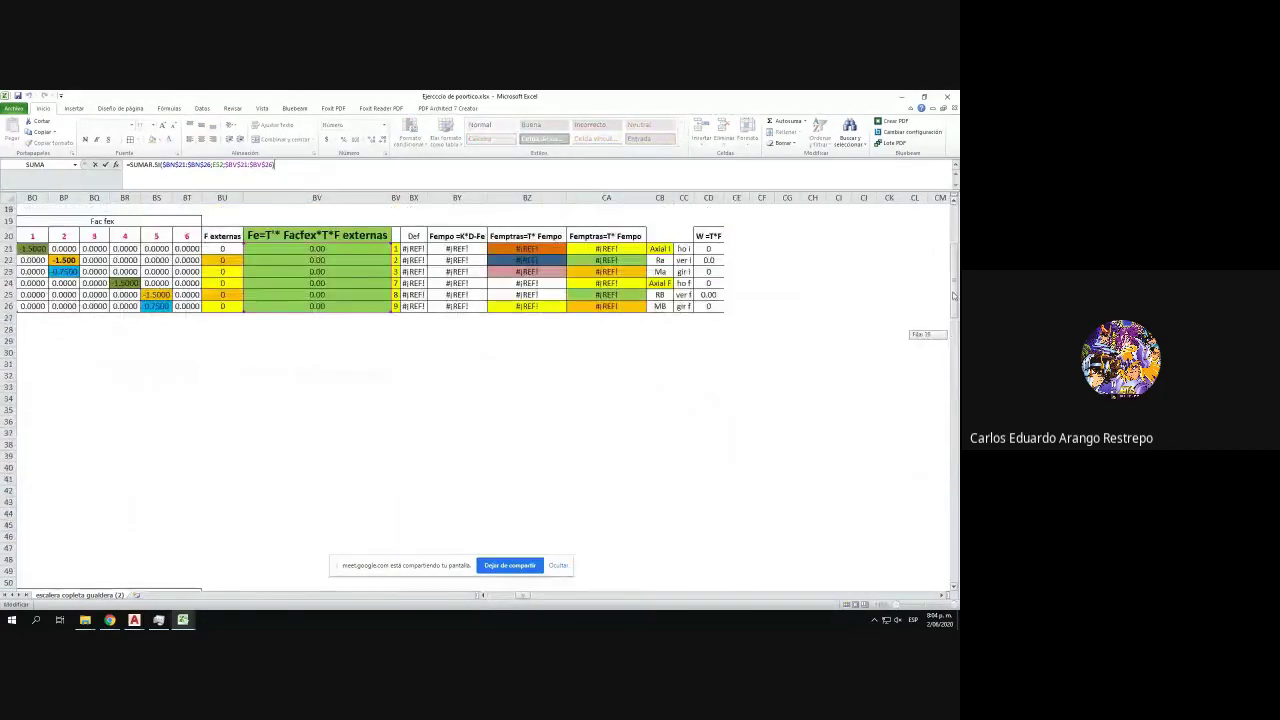
{"action": "mouse_move", "coordinate": [316, 312]}
{"action": "left_mouse_down"}
{"action": "mouse_move", "coordinate": [316, 555]}
{"action": "mouse_move", "coordinate": [316, 318]}
{"action": "left_mouse_up"}
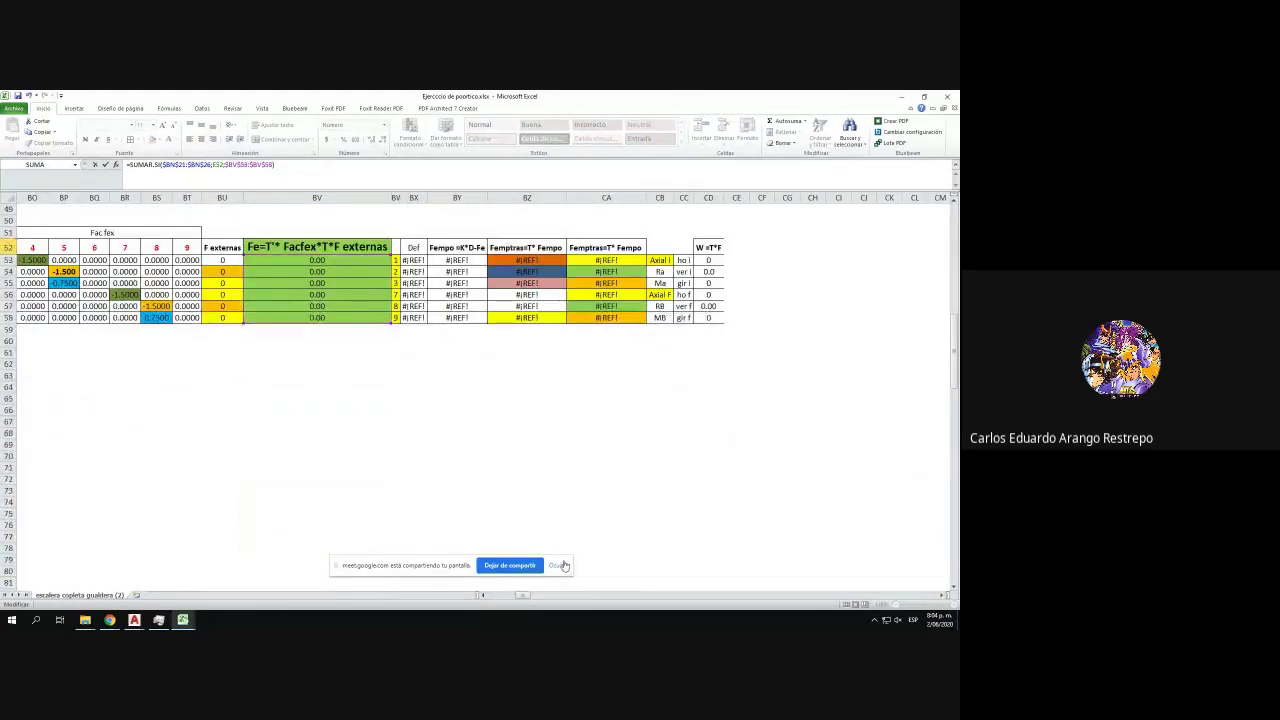
{"action": "left_click_drag", "start_coordinate": [525, 597], "coordinate": [503, 598]}
{"action": "key", "text": "Return"}
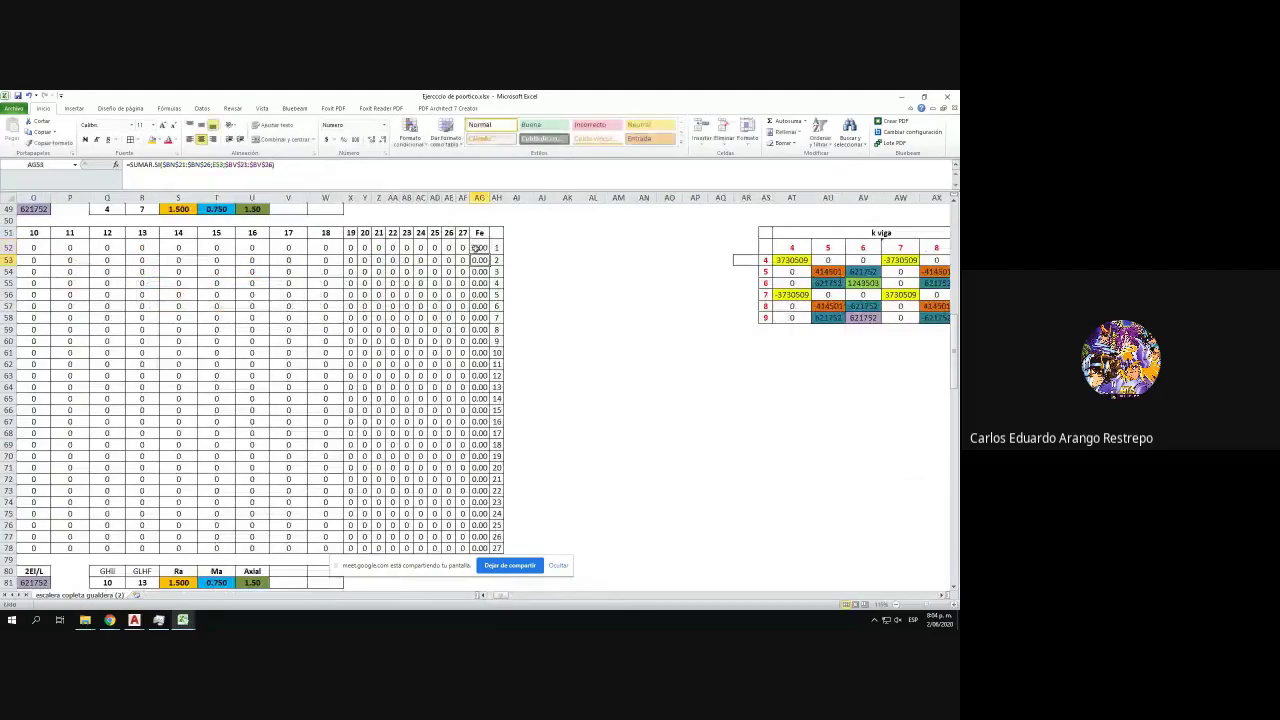
{"action": "left_click", "coordinate": [483, 248]}
{"action": "scroll", "coordinate": [492, 254], "scroll_direction": "down", "scroll_amount": 7}
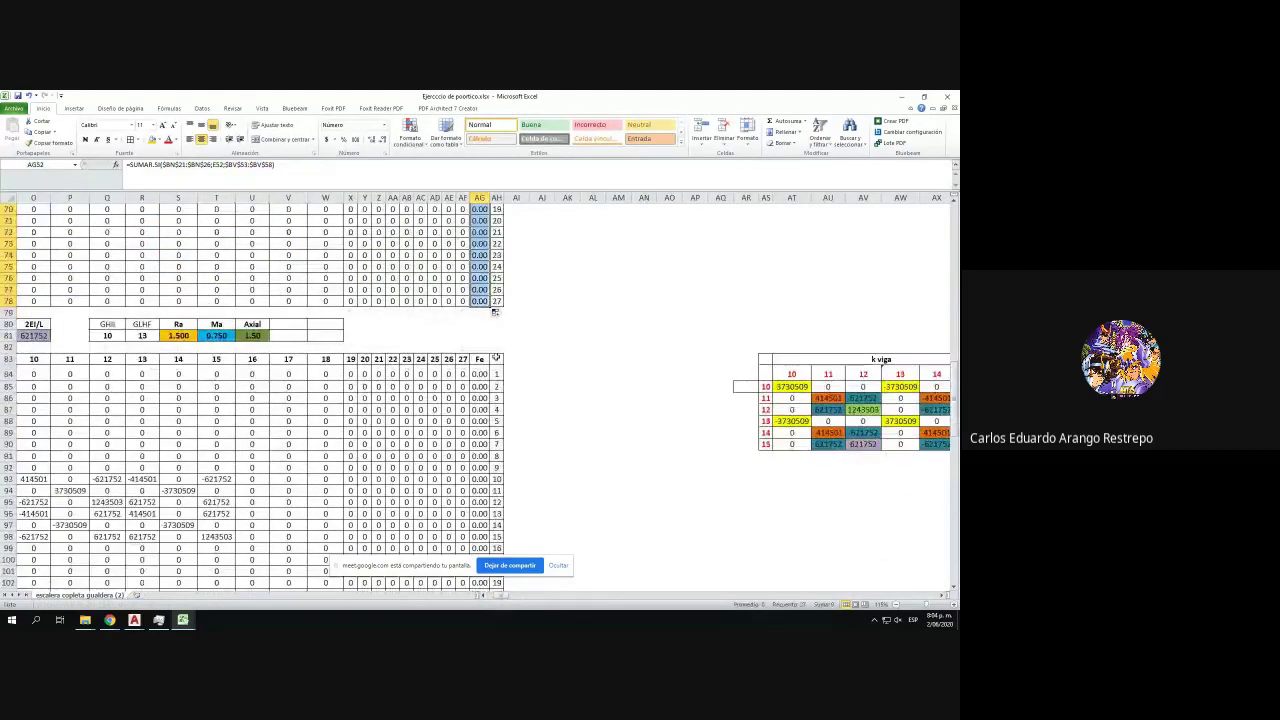
- Repoint the sum range of the Fe formula in AG84 to BV85:BV90 and fill it down to row 110
{"action": "double_click", "coordinate": [482, 373]}
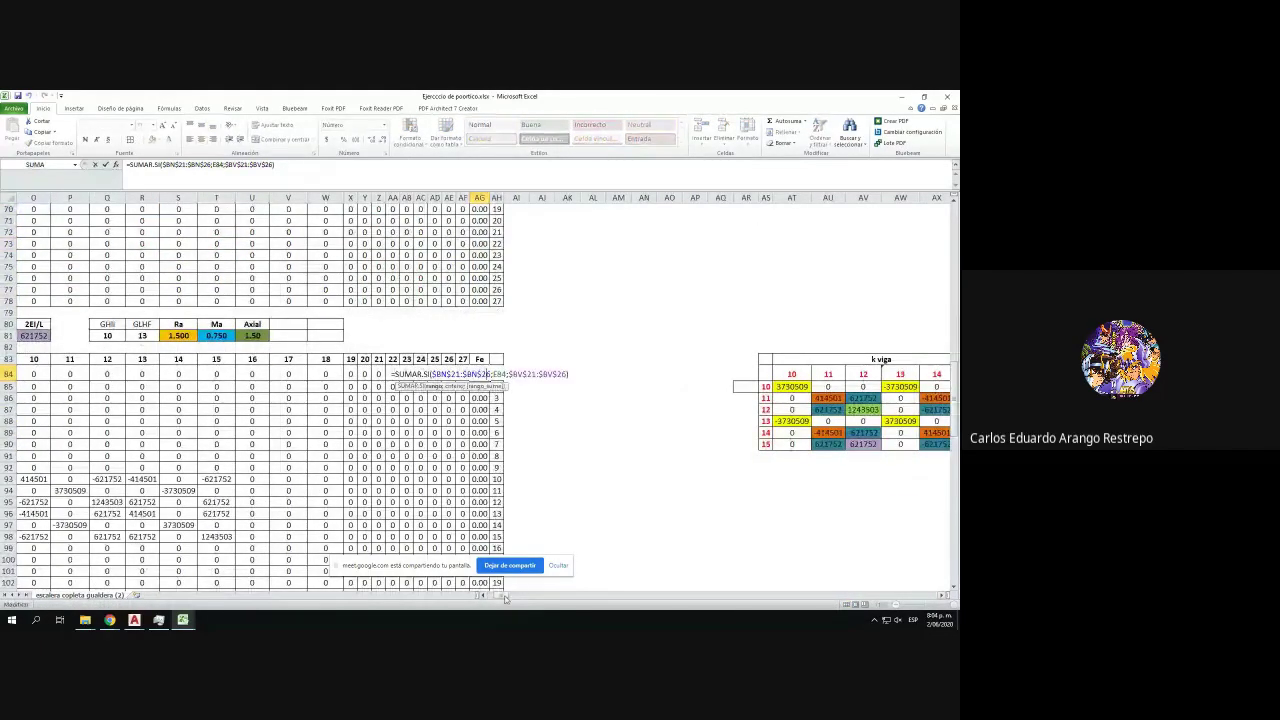
{"action": "left_click_drag", "start_coordinate": [505, 597], "coordinate": [527, 600]}
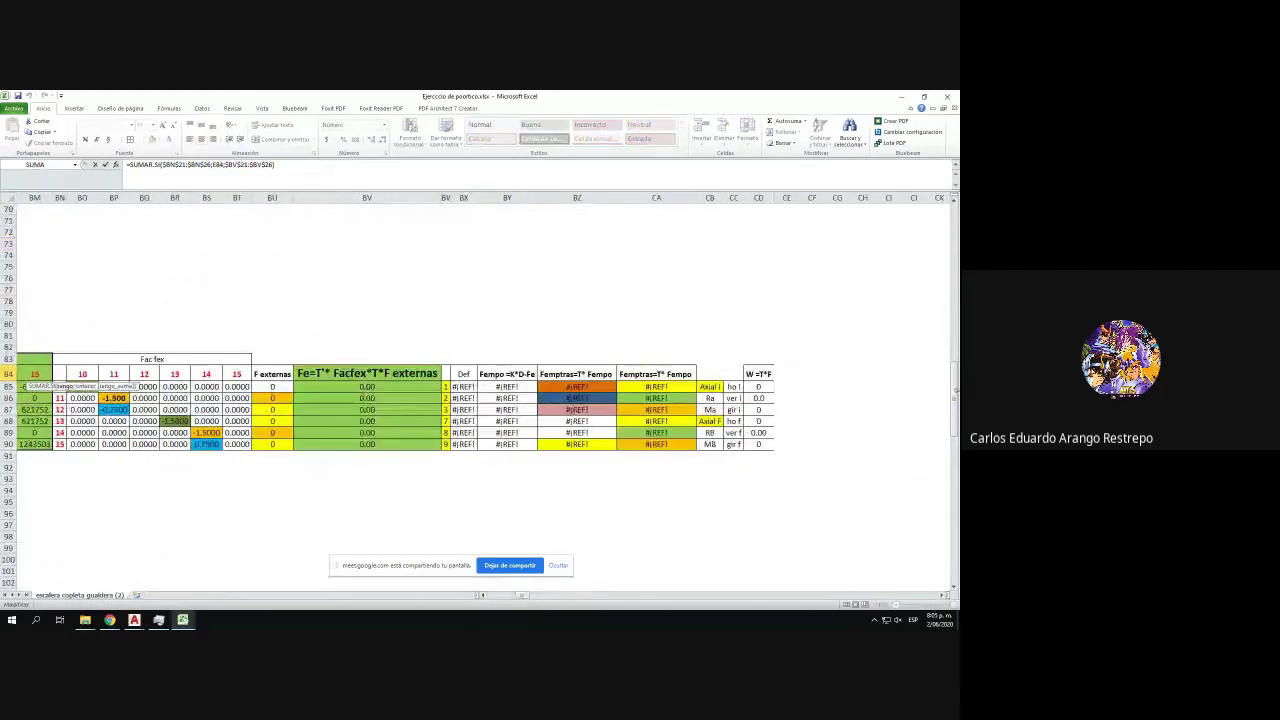
{"action": "left_click_drag", "start_coordinate": [957, 417], "coordinate": [956, 266]}
{"action": "mouse_move", "coordinate": [394, 470]}
{"action": "left_mouse_down"}
{"action": "mouse_move", "coordinate": [393, 616]}
{"action": "mouse_move", "coordinate": [399, 450]}
{"action": "left_mouse_up"}
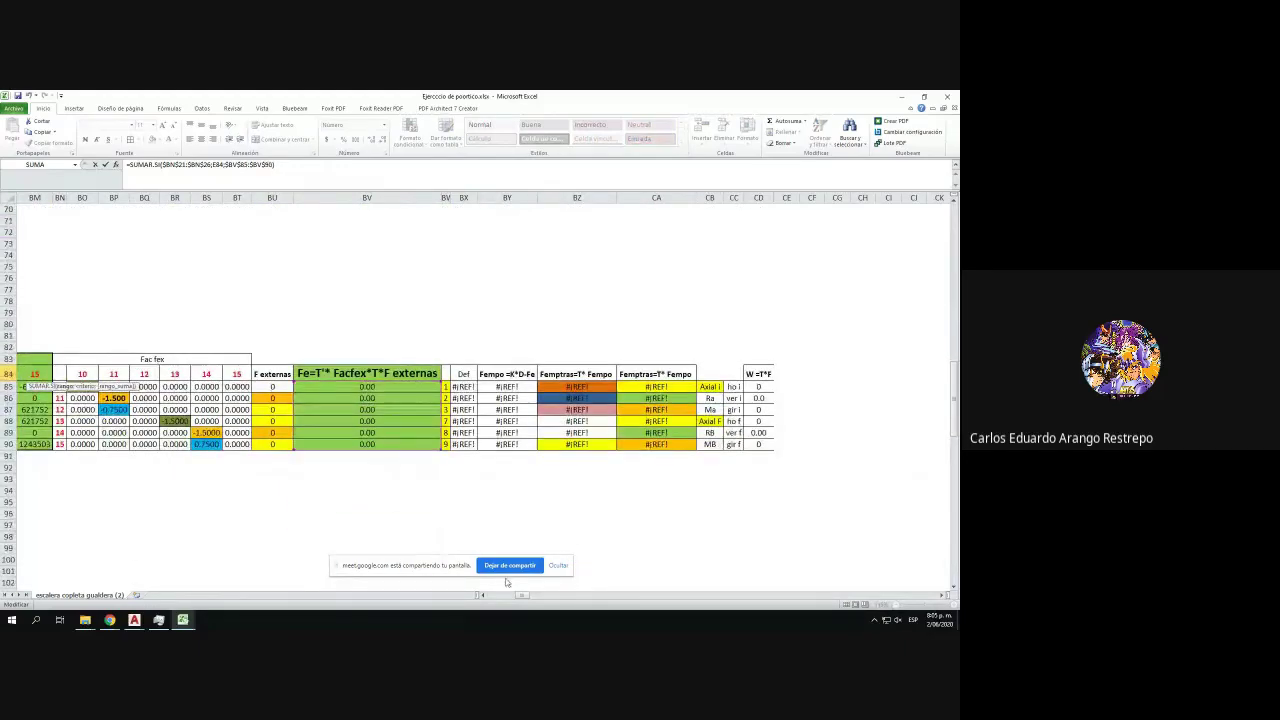
{"action": "left_click_drag", "start_coordinate": [521, 596], "coordinate": [501, 598]}
{"action": "key", "text": "Return"}
{"action": "left_click", "coordinate": [409, 375]}
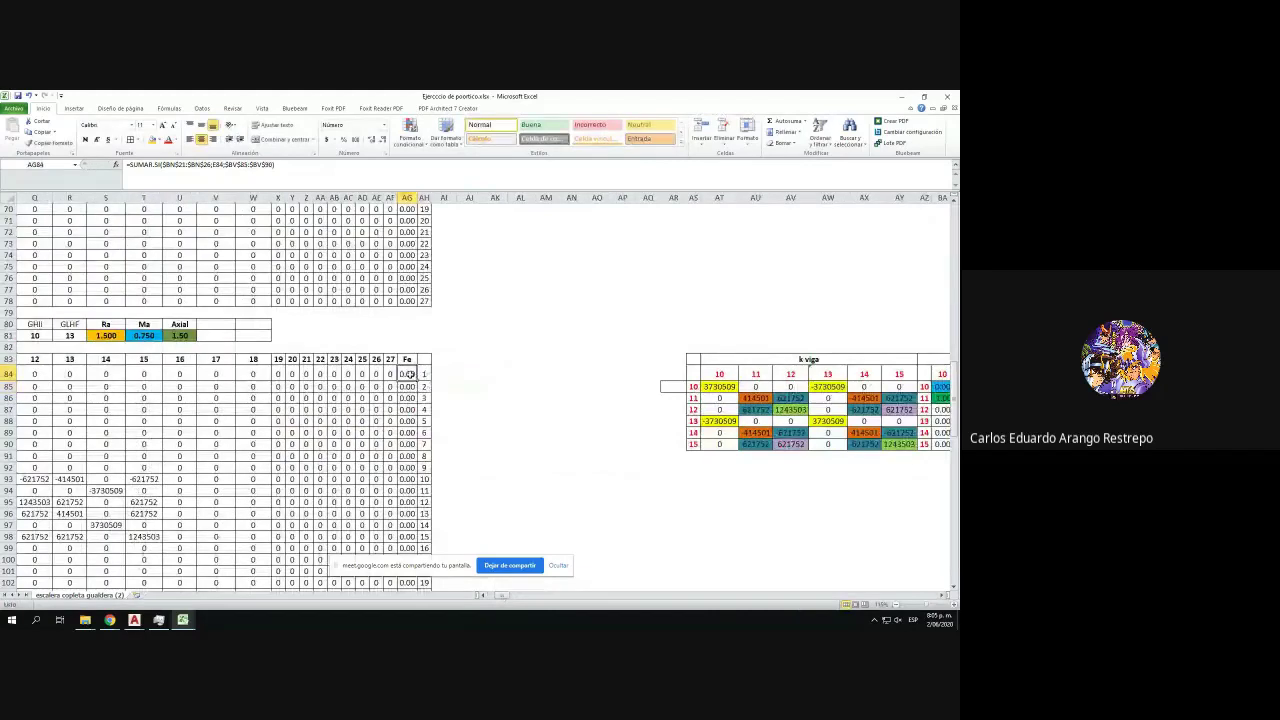
{"action": "left_click_drag", "start_coordinate": [418, 381], "coordinate": [418, 328]}
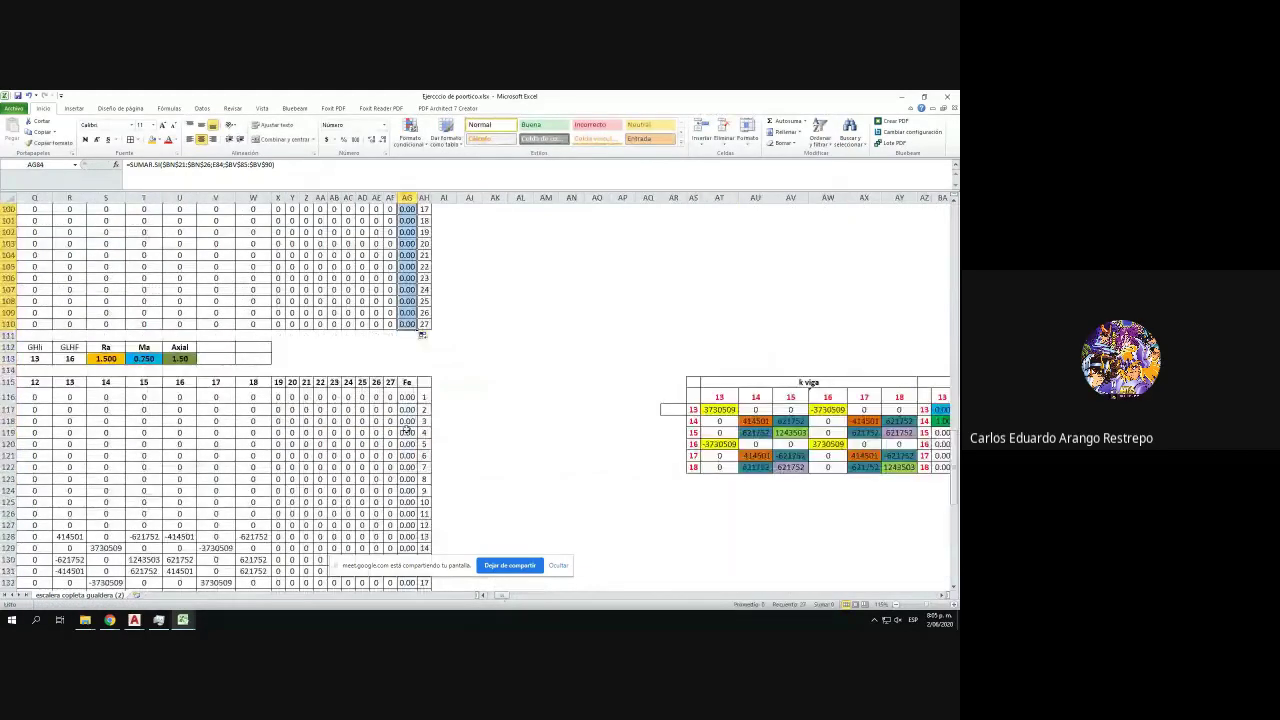
- Repoint the sum range of the Fe formula in AG116 to BV117:BV122 and fill it down to row 142
{"action": "double_click", "coordinate": [405, 397]}
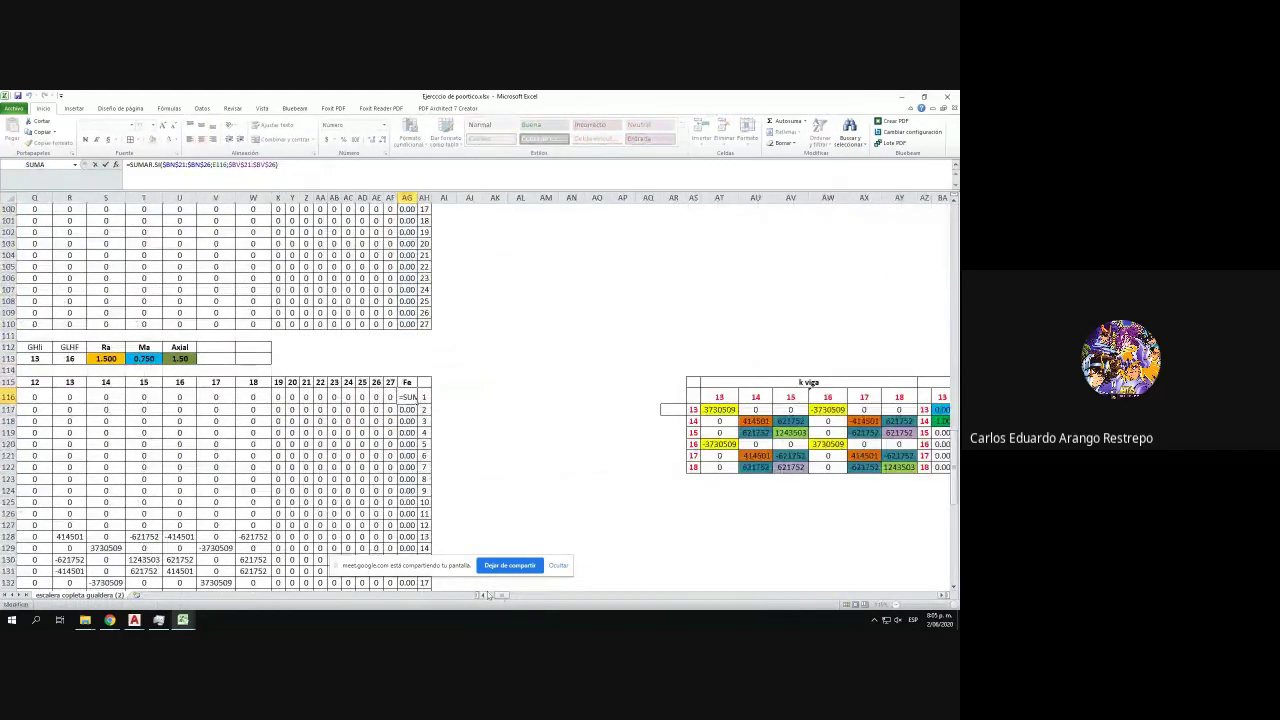
{"action": "left_click_drag", "start_coordinate": [494, 597], "coordinate": [521, 594]}
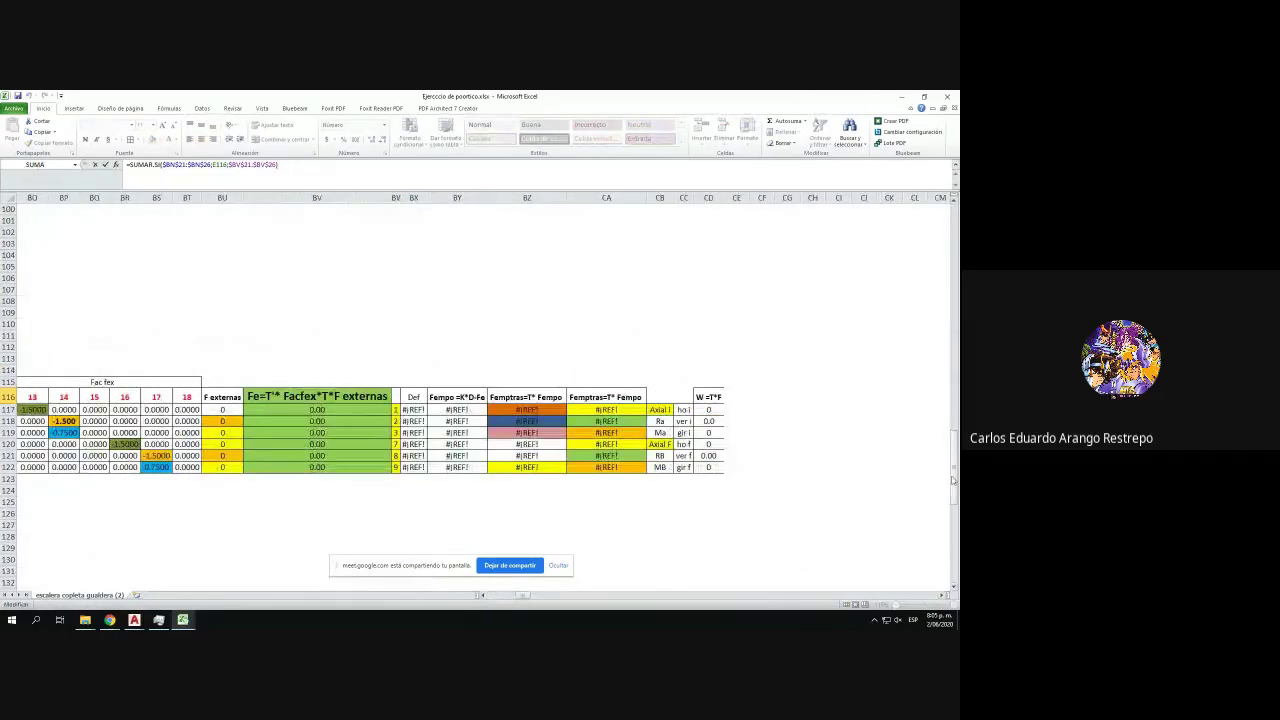
{"action": "left_click_drag", "start_coordinate": [953, 481], "coordinate": [953, 278]}
{"action": "left_click_drag", "start_coordinate": [301, 393], "coordinate": [307, 471]}
{"action": "key", "text": "Return"}
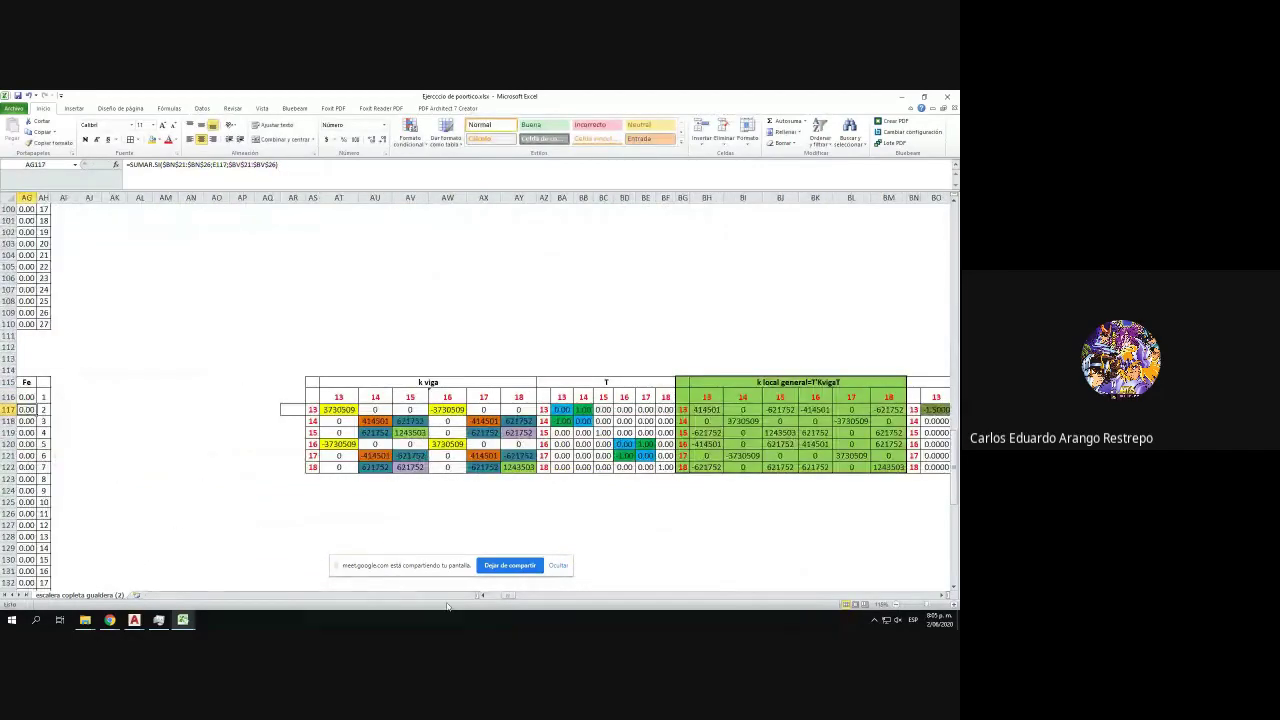
{"action": "left_click_drag", "start_coordinate": [514, 598], "coordinate": [504, 599]}
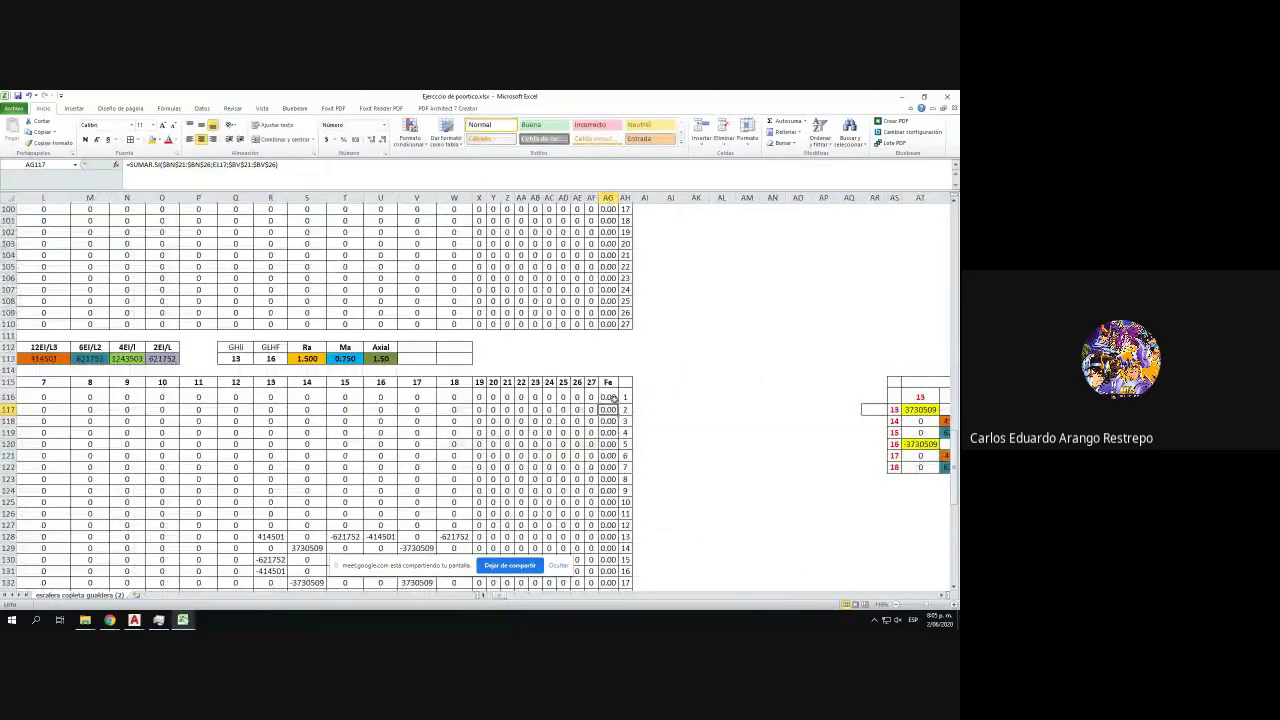
{"action": "left_click", "coordinate": [614, 398]}
{"action": "double_click", "coordinate": [618, 403]}
{"action": "scroll", "coordinate": [600, 440], "scroll_direction": "down", "scroll_amount": 9}
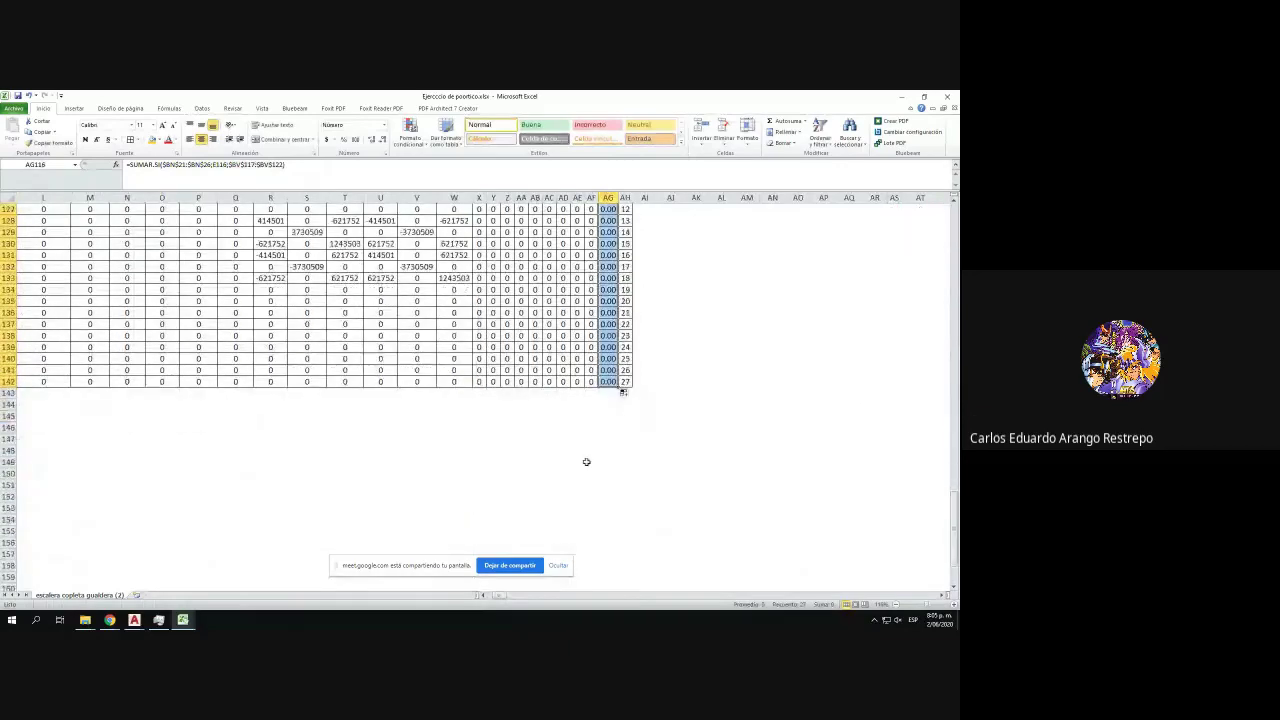
- Copy element 4's full calculation block in rows 112 to 142 and paste it starting at row 144
{"action": "scroll", "coordinate": [586, 461], "scroll_direction": "up", "scroll_amount": 3}
{"action": "left_click_drag", "start_coordinate": [506, 599], "coordinate": [496, 599]}
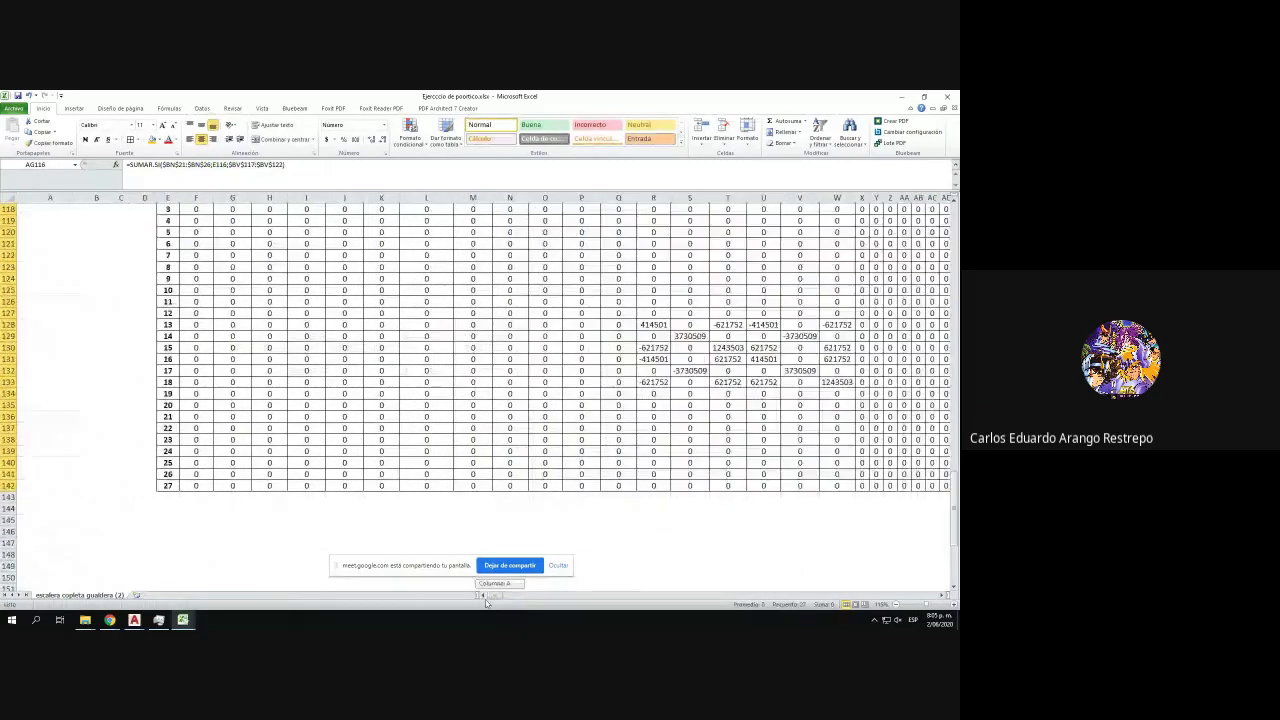
{"action": "scroll", "coordinate": [68, 261], "scroll_direction": "up", "scroll_amount": 3}
{"action": "left_click_drag", "start_coordinate": [8, 243], "coordinate": [69, 526]}
{"action": "key", "text": "ctrl+c"}
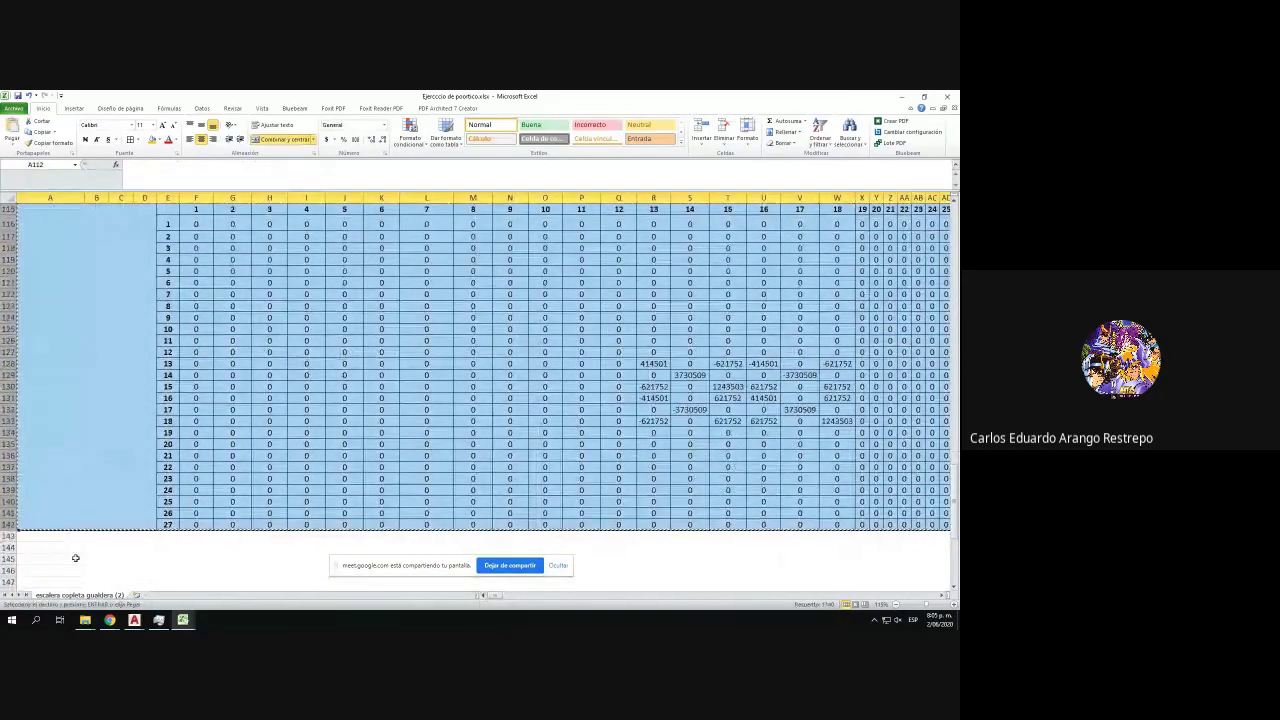
{"action": "left_click", "coordinate": [40, 554]}
{"action": "key", "text": "ctrl+v"}
- Set the element number of the copied block in A145 to 5
{"action": "scroll", "coordinate": [50, 531], "scroll_direction": "down", "scroll_amount": 4}
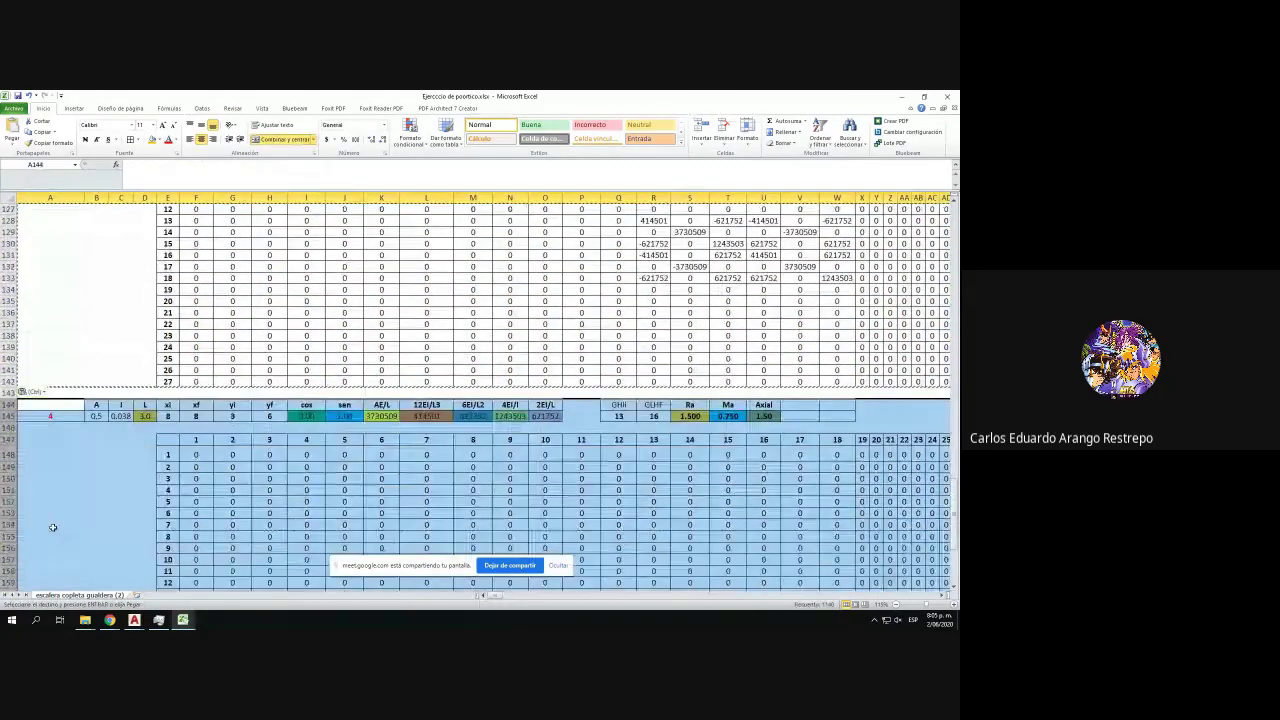
{"action": "left_click", "coordinate": [50, 416]}
{"action": "type", "text": "5"}
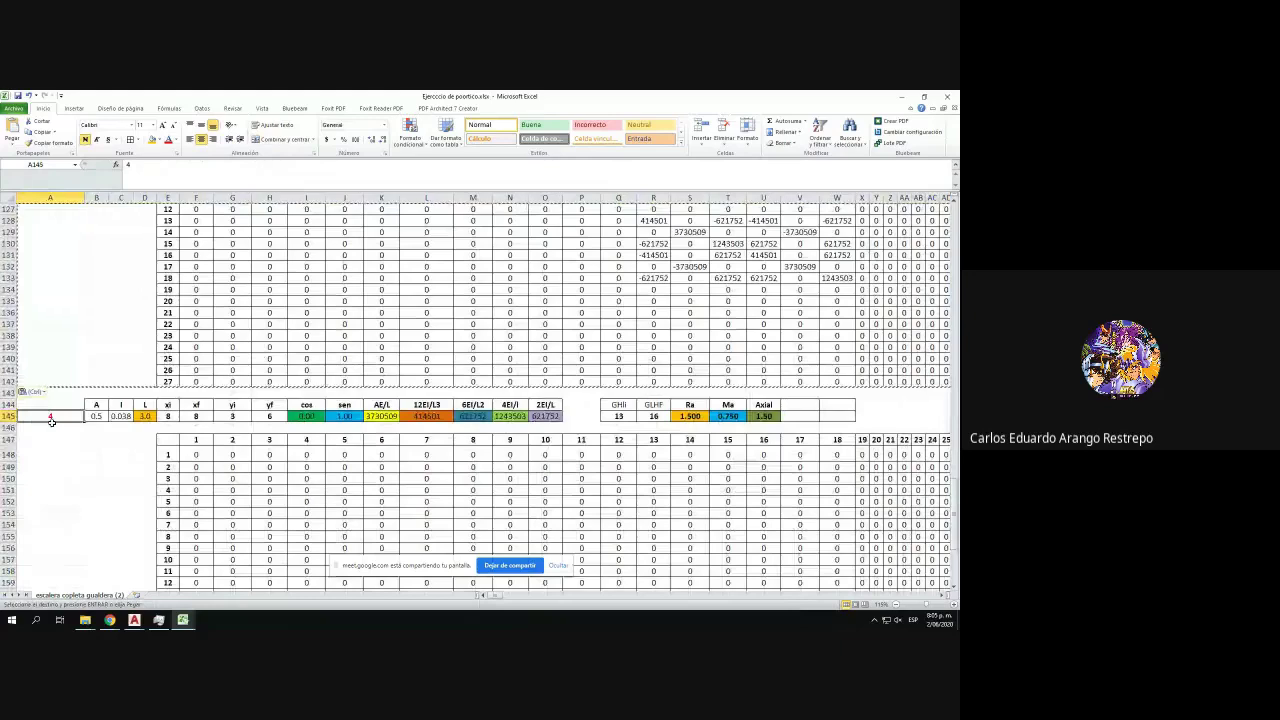
{"action": "key", "text": "Return"}
- Repoint the lookup formula in F148 to matrix BH149:BM154, row labels BG149:BG154 and column labels BH148:BM148
{"action": "scroll", "coordinate": [63, 420], "scroll_direction": "down", "scroll_amount": 6}
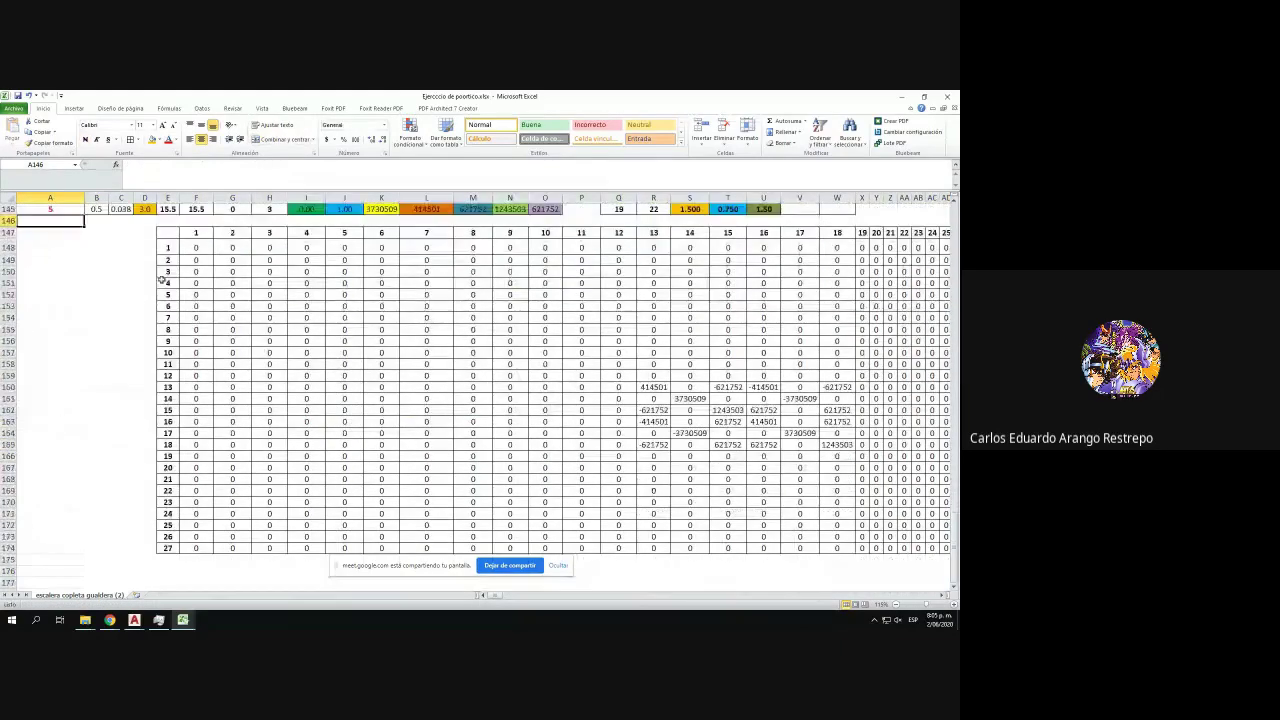
{"action": "double_click", "coordinate": [196, 247]}
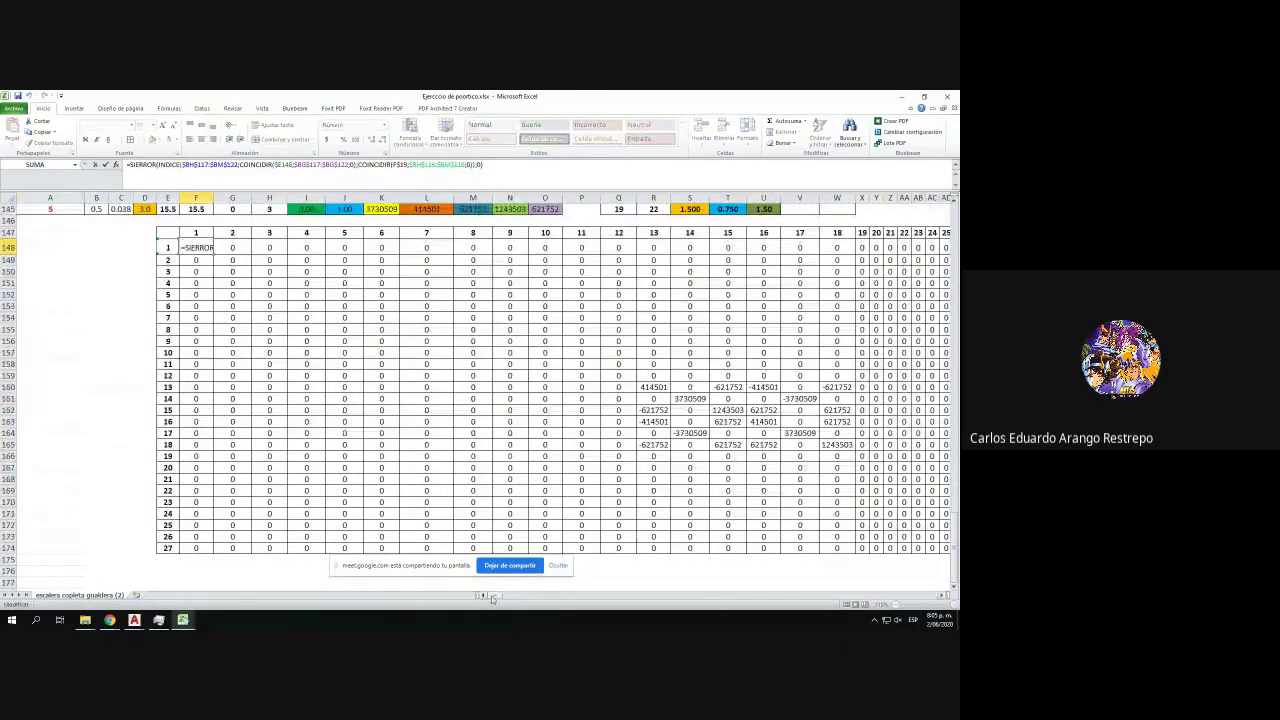
{"action": "left_click_drag", "start_coordinate": [492, 598], "coordinate": [509, 598]}
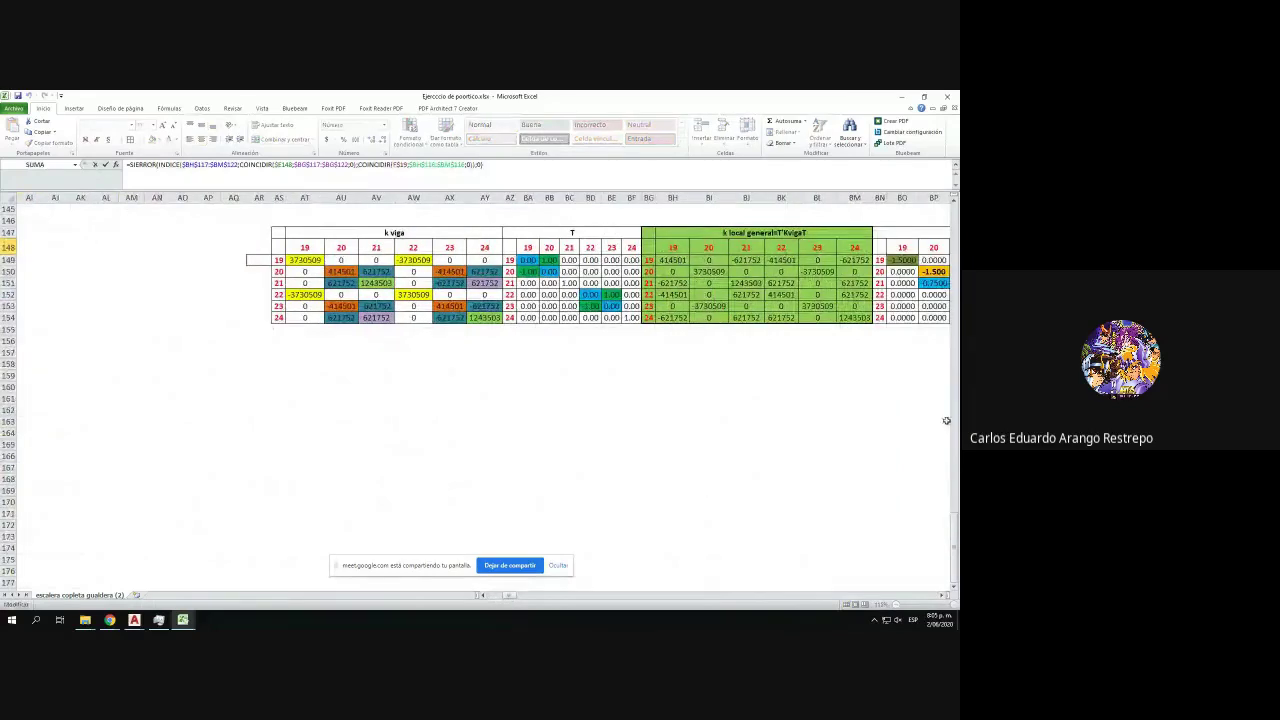
{"action": "left_click_drag", "start_coordinate": [954, 524], "coordinate": [954, 438]}
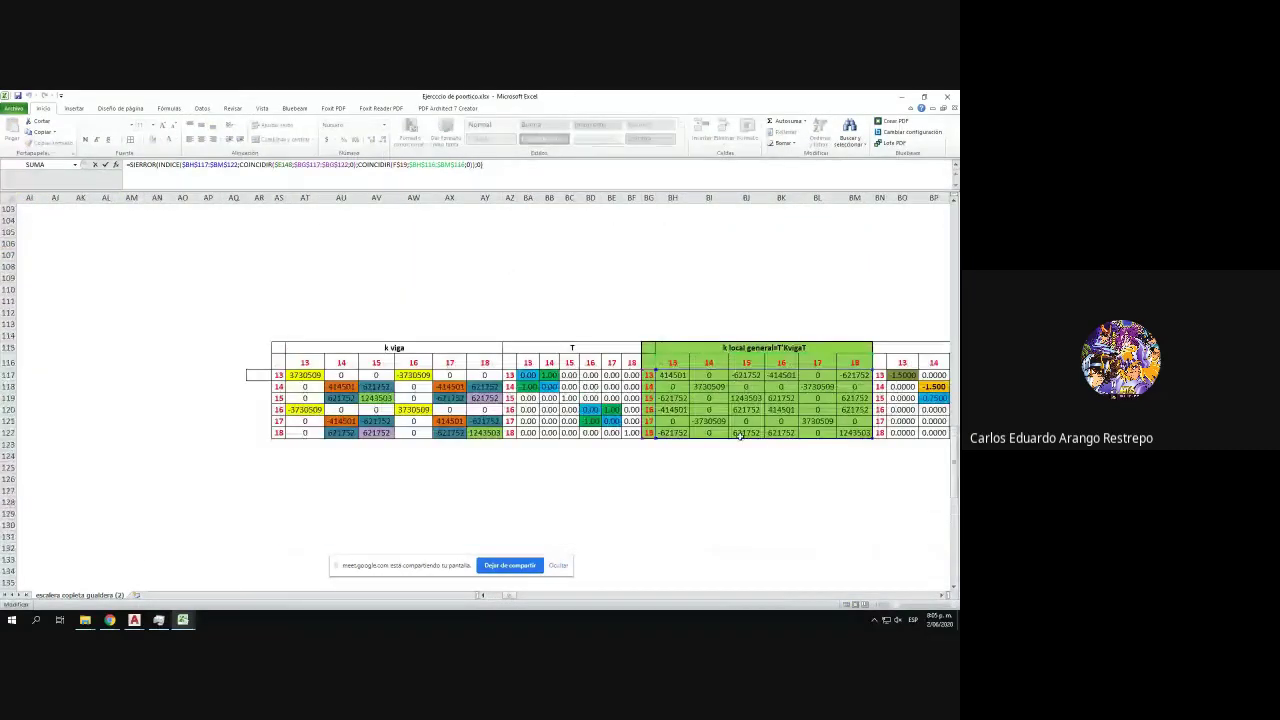
{"action": "left_click_drag", "start_coordinate": [739, 437], "coordinate": [756, 541]}
{"action": "scroll", "coordinate": [717, 296], "scroll_direction": "up", "scroll_amount": 5}
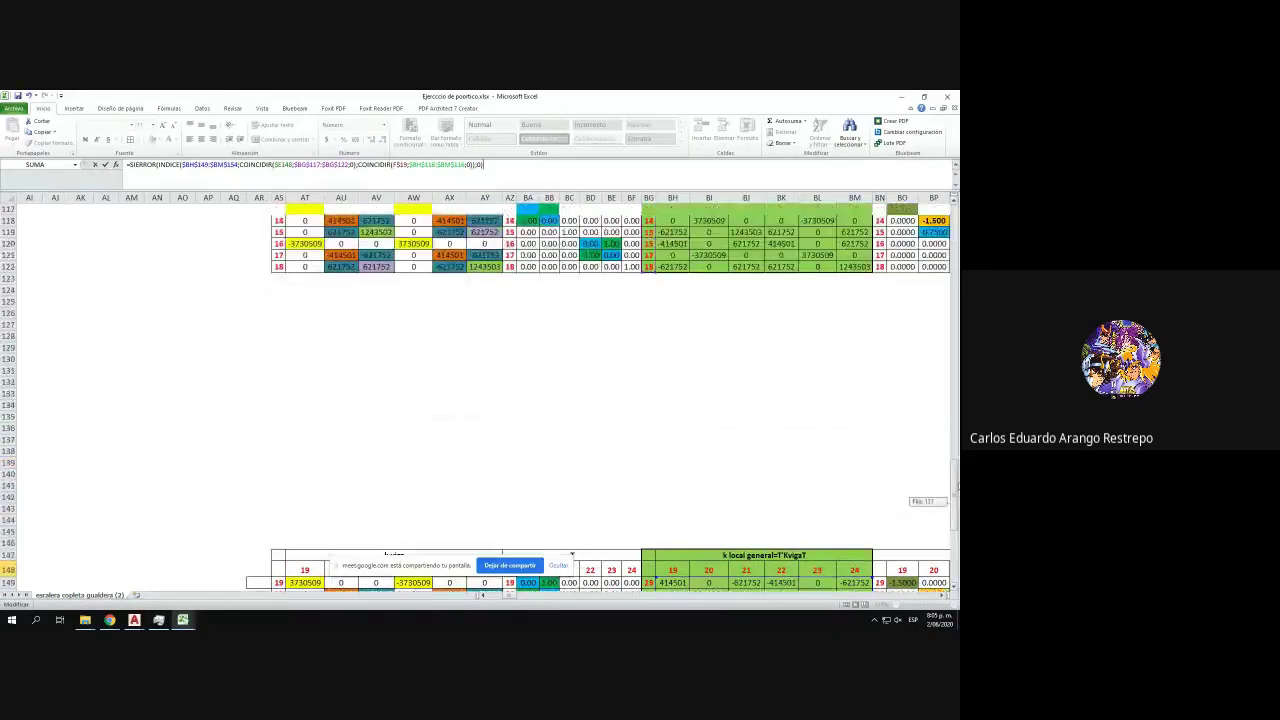
{"action": "left_click_drag", "start_coordinate": [704, 266], "coordinate": [717, 540]}
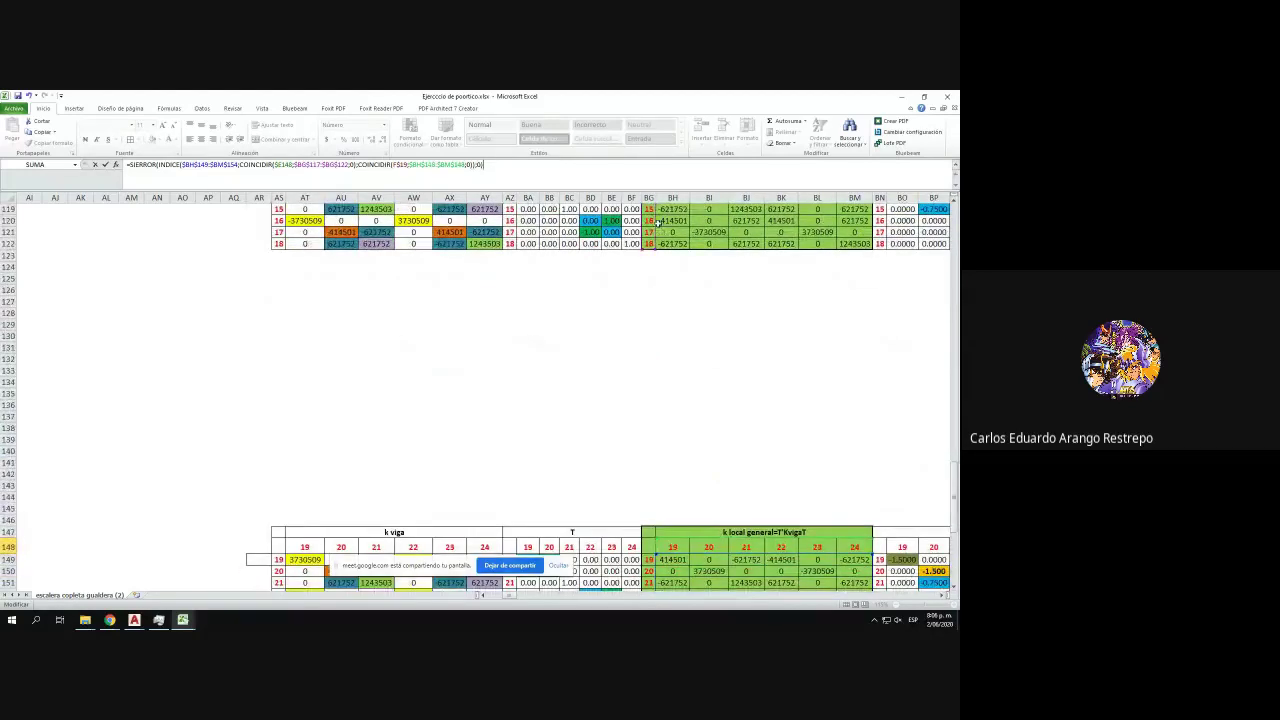
{"action": "left_click_drag", "start_coordinate": [655, 220], "coordinate": [648, 570]}
{"action": "key", "text": "Escape"}
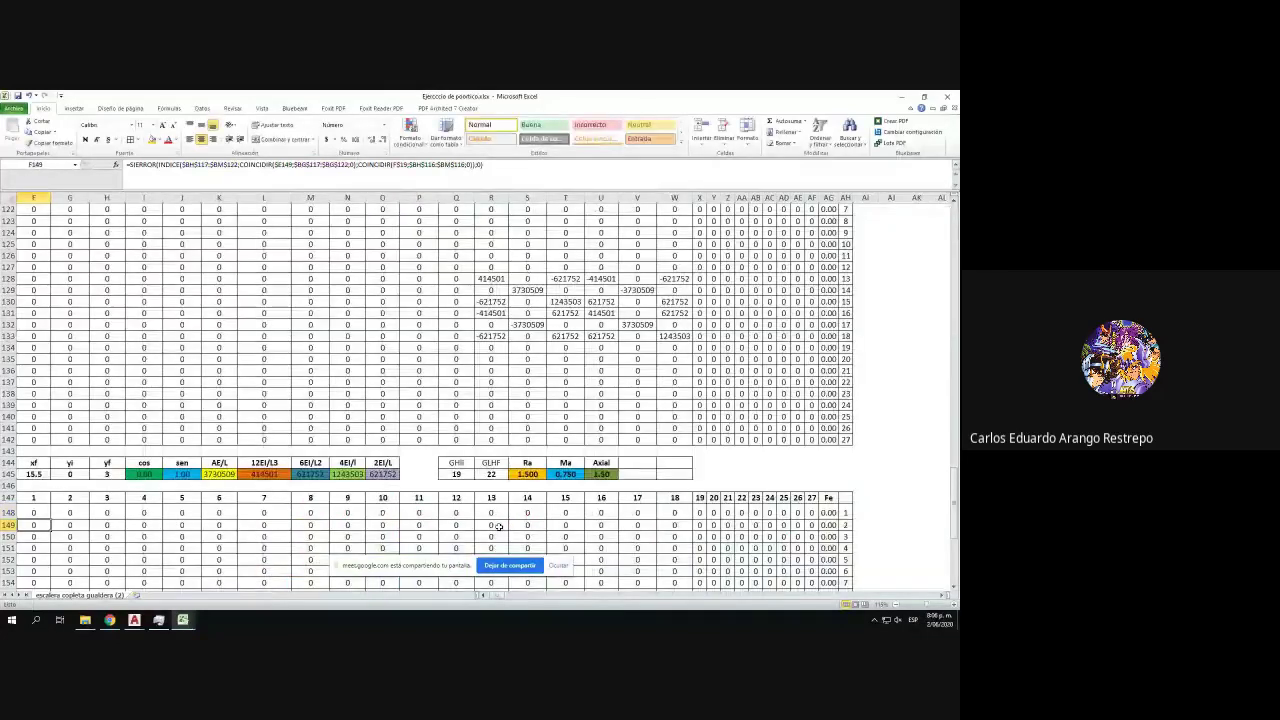
- Fill the lookup formula from F148 across to column AF and down to row 174
{"action": "left_click_drag", "start_coordinate": [496, 596], "coordinate": [498, 601]}
{"action": "scroll", "coordinate": [350, 400], "scroll_direction": "down", "scroll_amount": 7}
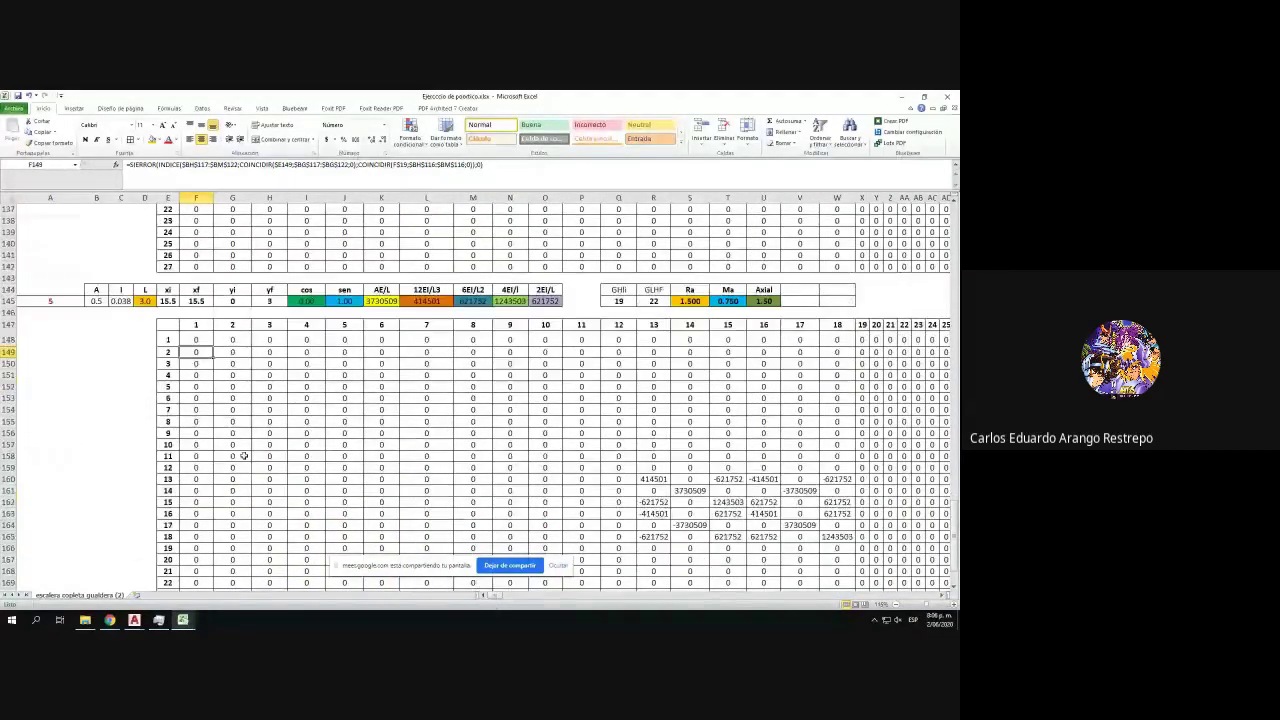
{"action": "left_click", "coordinate": [205, 271]}
{"action": "left_click_drag", "start_coordinate": [208, 274], "coordinate": [907, 272]}
{"action": "double_click", "coordinate": [912, 277]}
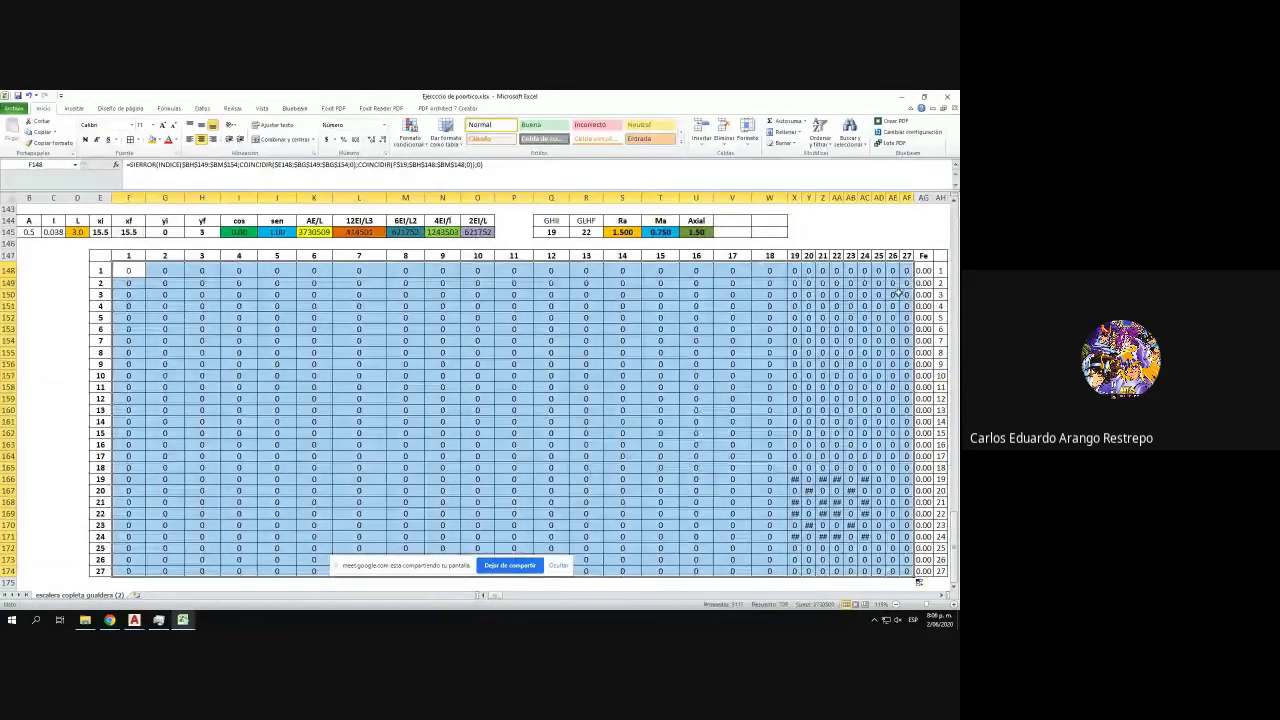
- Select the whole sheet and auto-fit the column widths so the stiffness values fit in their cells
{"action": "left_click", "coordinate": [7, 201]}
{"action": "double_click", "coordinate": [41, 198]}
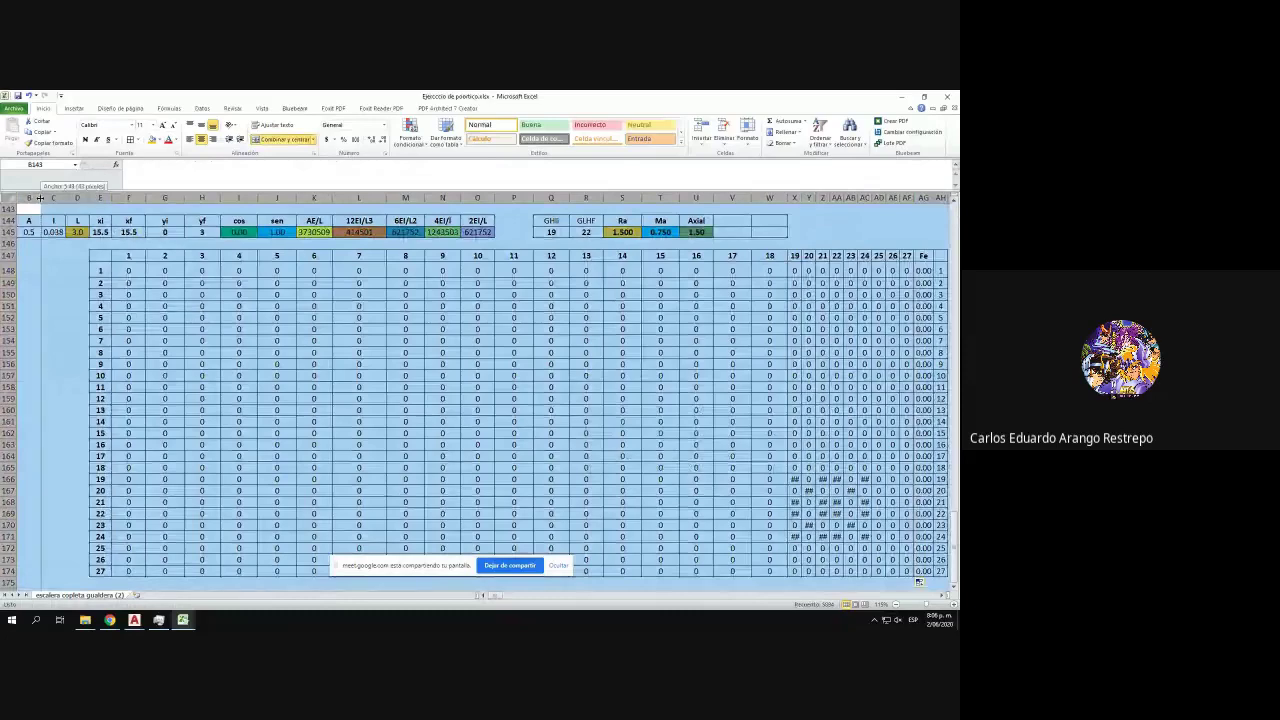
{"action": "scroll", "coordinate": [596, 375], "scroll_direction": "down", "scroll_amount": 1}
{"action": "scroll", "coordinate": [595, 375], "scroll_direction": "down", "scroll_amount": 1}
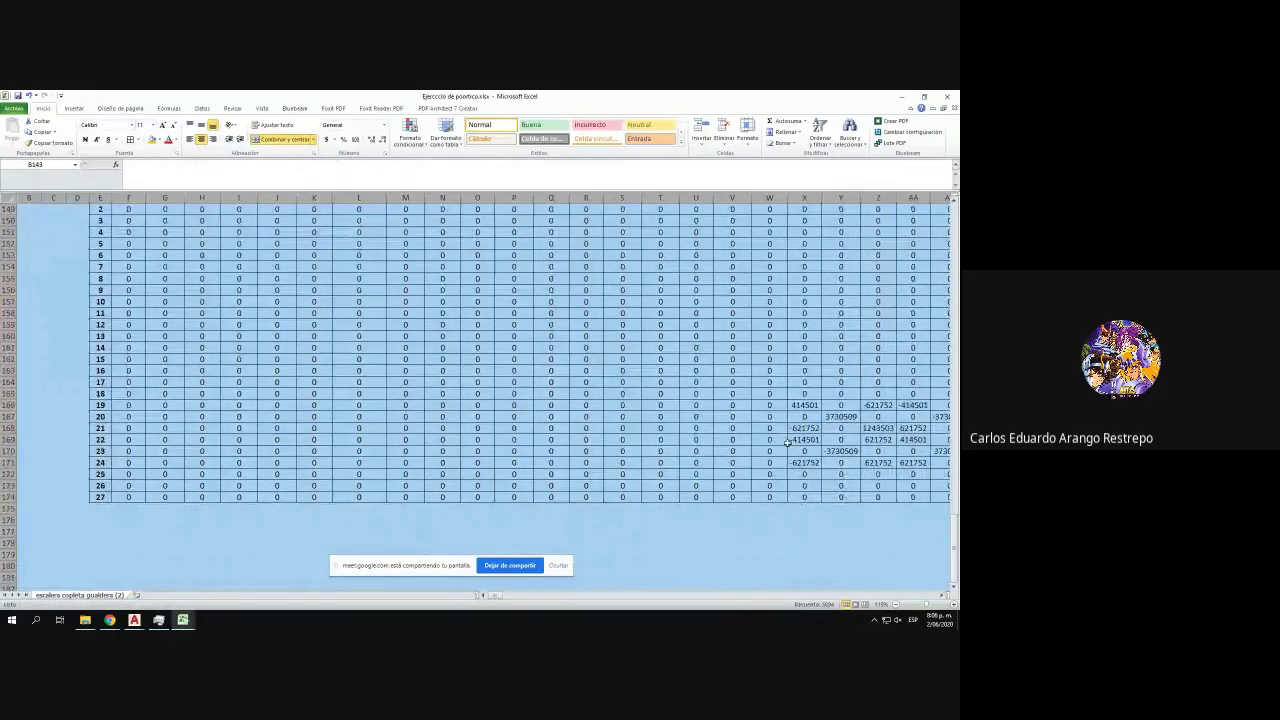
{"action": "scroll", "coordinate": [787, 443], "scroll_direction": "up", "scroll_amount": 2}
{"action": "scroll", "coordinate": [167, 389], "scroll_direction": "up", "scroll_amount": 1}
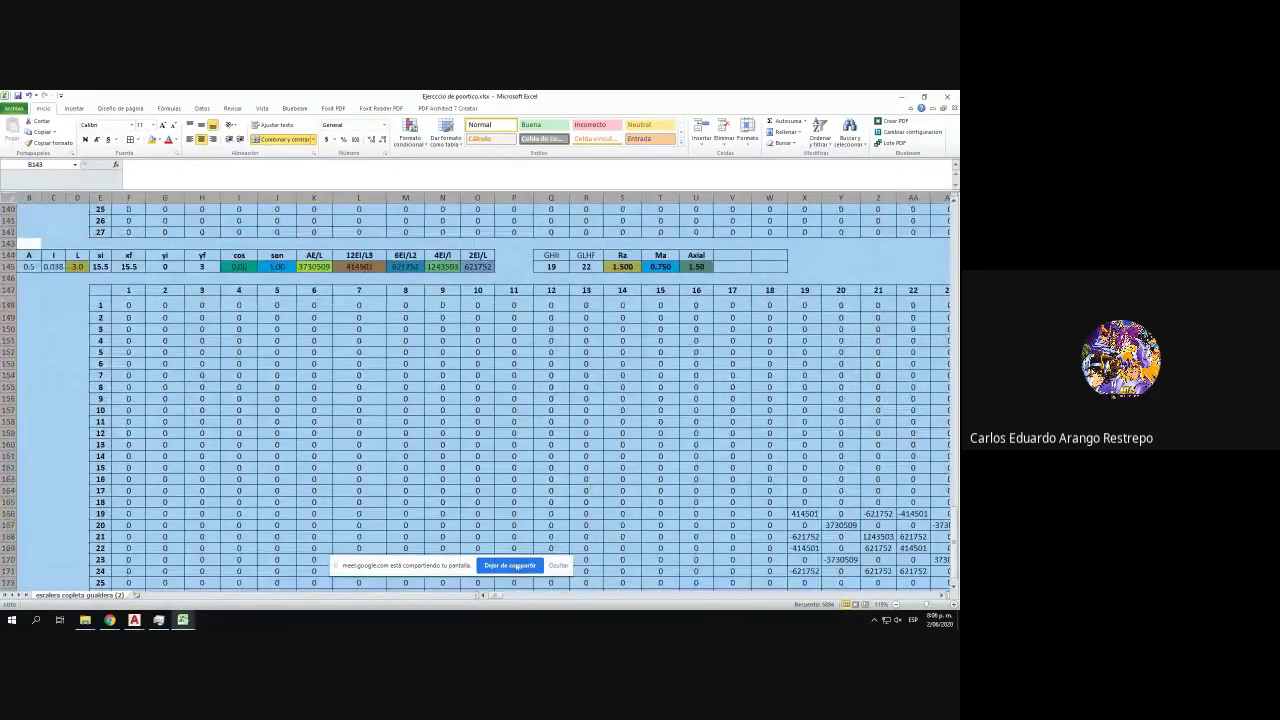
- Repoint the sum range of the Fe formula in AG148 to BV149:BV154 and fill it down to row 174
{"action": "left_click_drag", "start_coordinate": [495, 600], "coordinate": [503, 599]}
{"action": "left_click", "coordinate": [414, 353]}
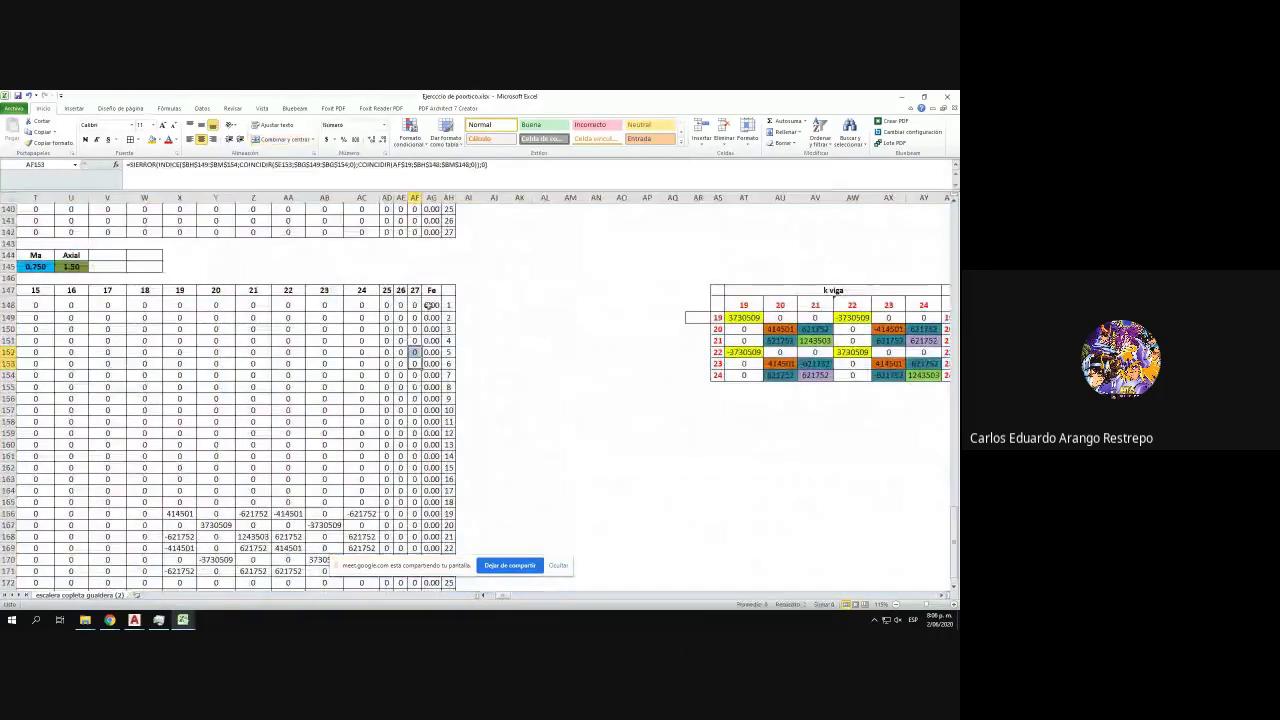
{"action": "left_click", "coordinate": [430, 305]}
{"action": "left_click", "coordinate": [387, 167]}
{"action": "left_click_drag", "start_coordinate": [505, 597], "coordinate": [518, 597]}
{"action": "left_click_drag", "start_coordinate": [953, 527], "coordinate": [953, 466]}
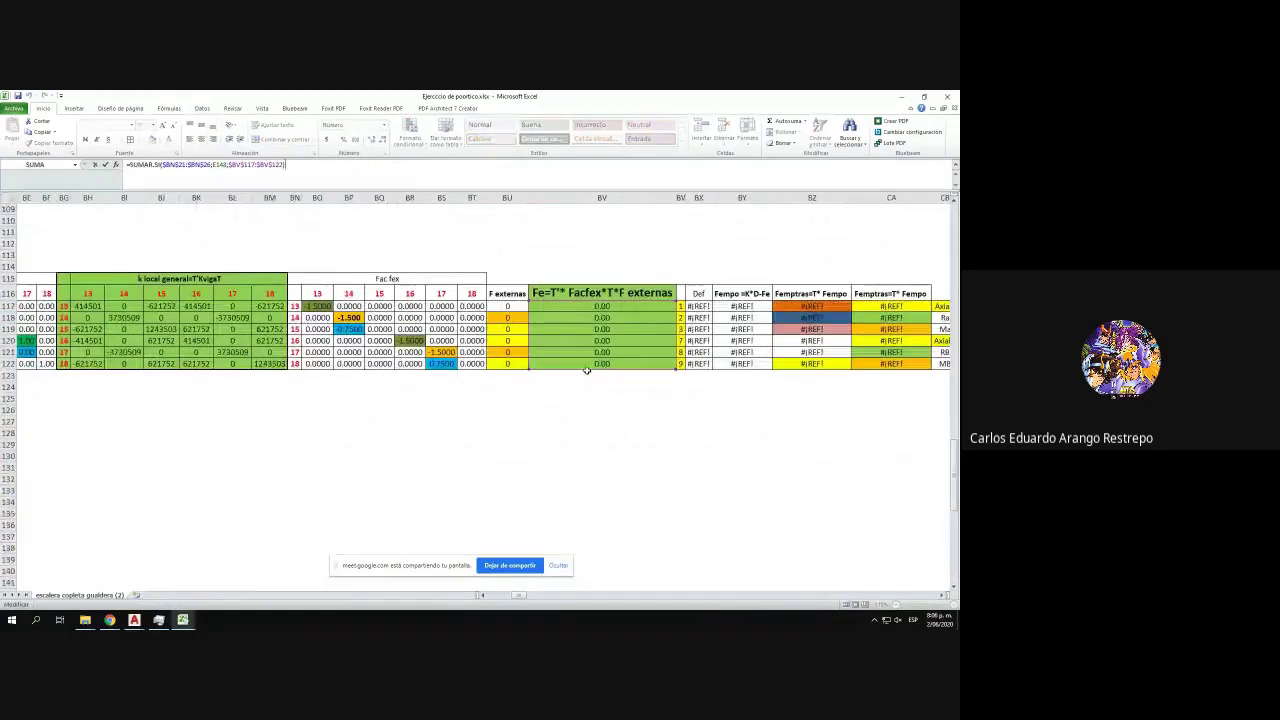
{"action": "left_click_drag", "start_coordinate": [587, 370], "coordinate": [587, 560]}
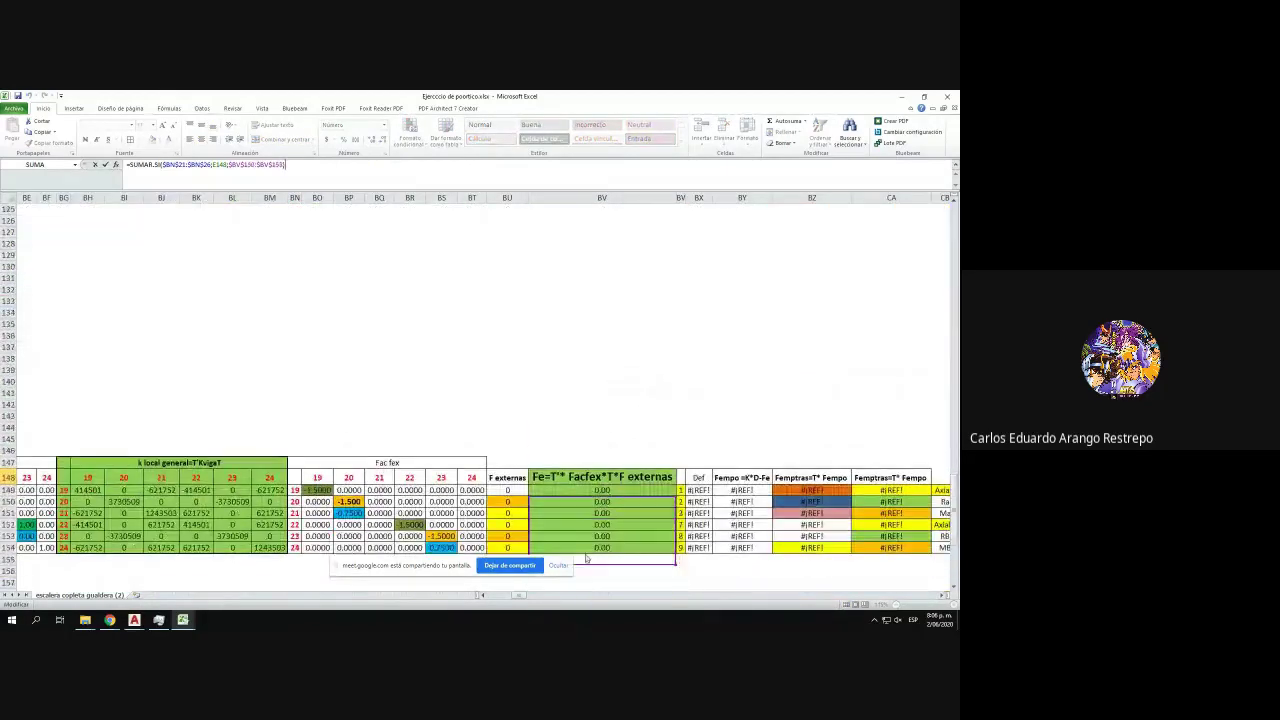
{"action": "key", "text": "Escape"}
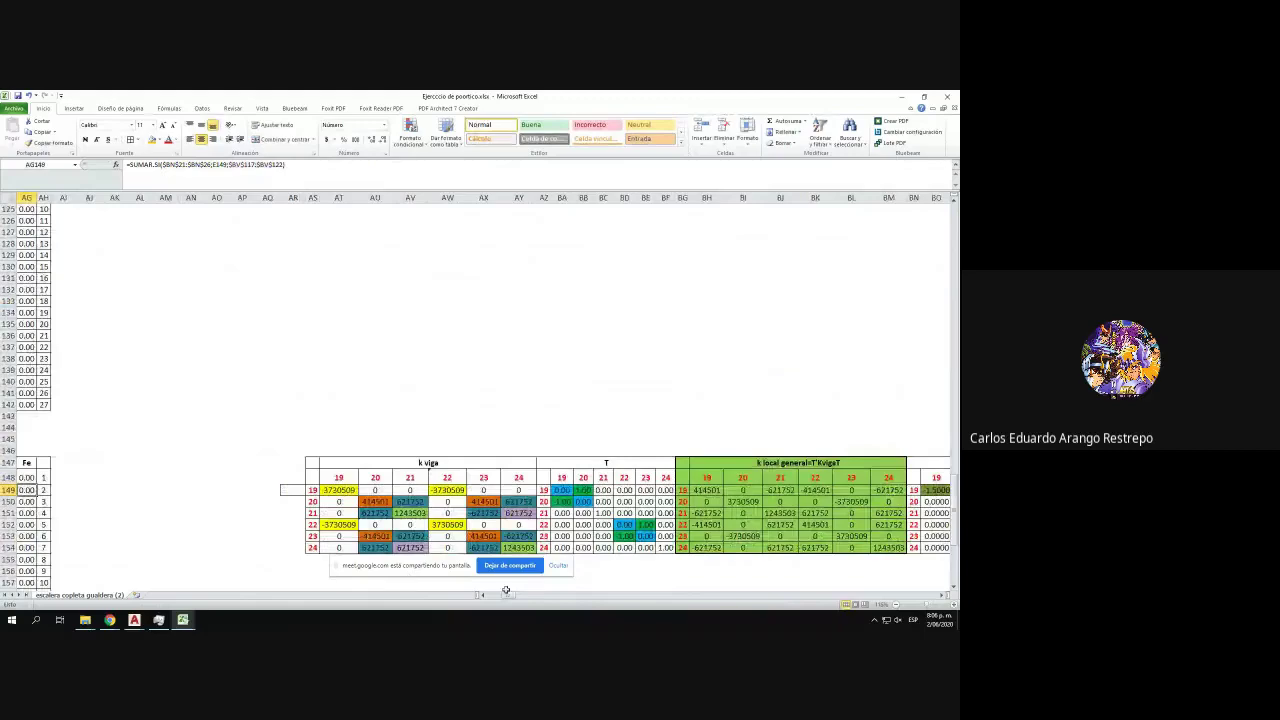
{"action": "left_click_drag", "start_coordinate": [505, 601], "coordinate": [497, 600]}
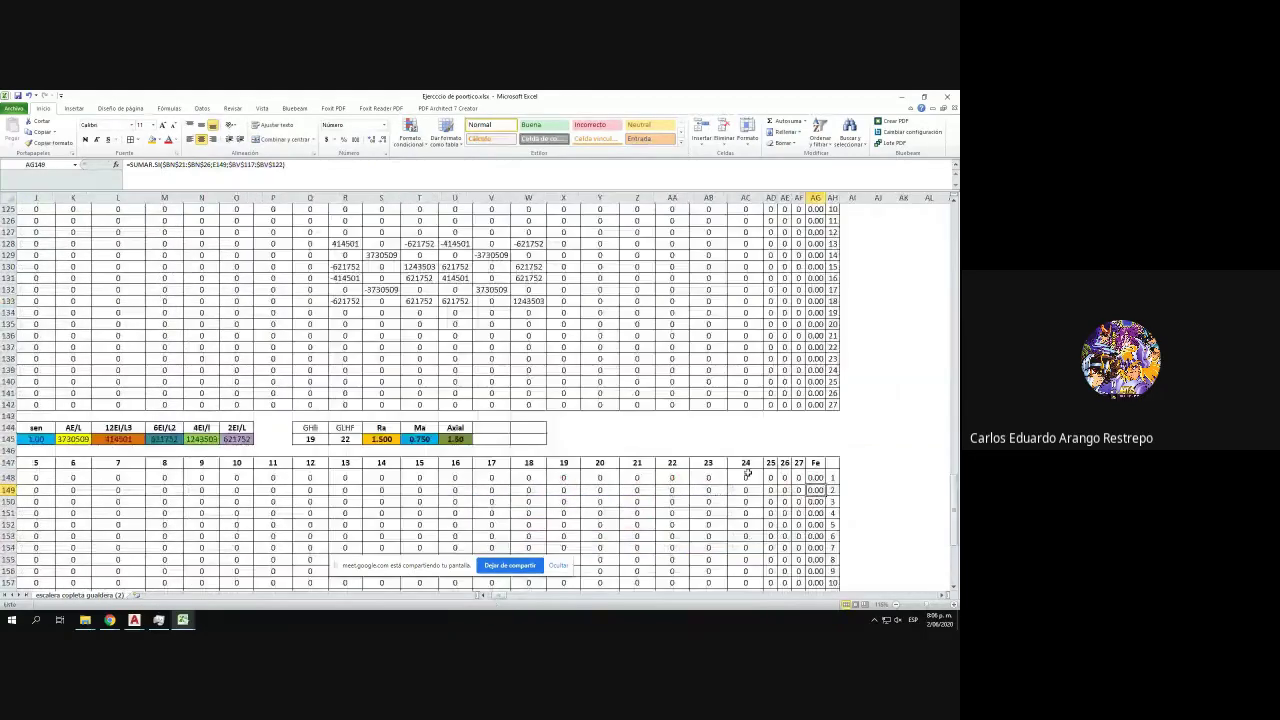
{"action": "left_click", "coordinate": [818, 478]}
{"action": "mouse_move", "coordinate": [827, 483]}
{"action": "left_mouse_down"}
{"action": "mouse_move", "coordinate": [816, 588]}
{"action": "mouse_move", "coordinate": [816, 497]}
{"action": "left_mouse_up"}
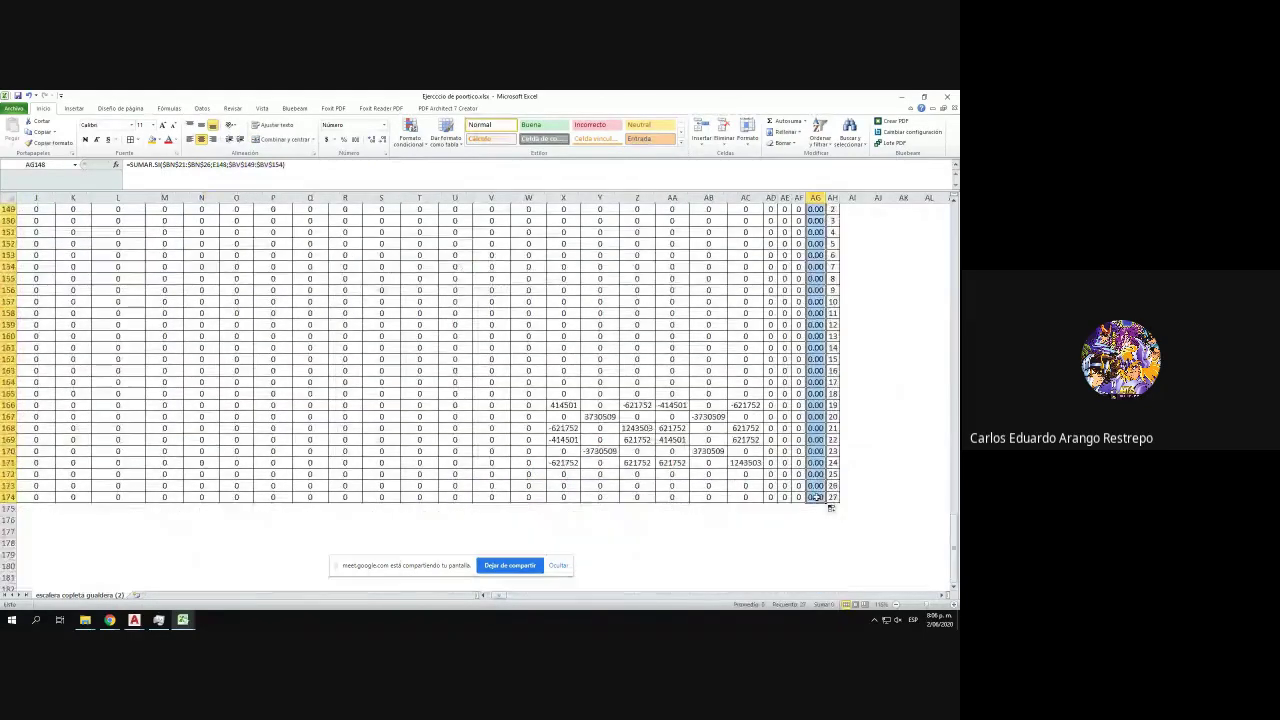
- Copy element 5's full calculation block in rows 144 to 174
{"action": "scroll", "coordinate": [510, 600], "scroll_direction": "right", "scroll_amount": 10}
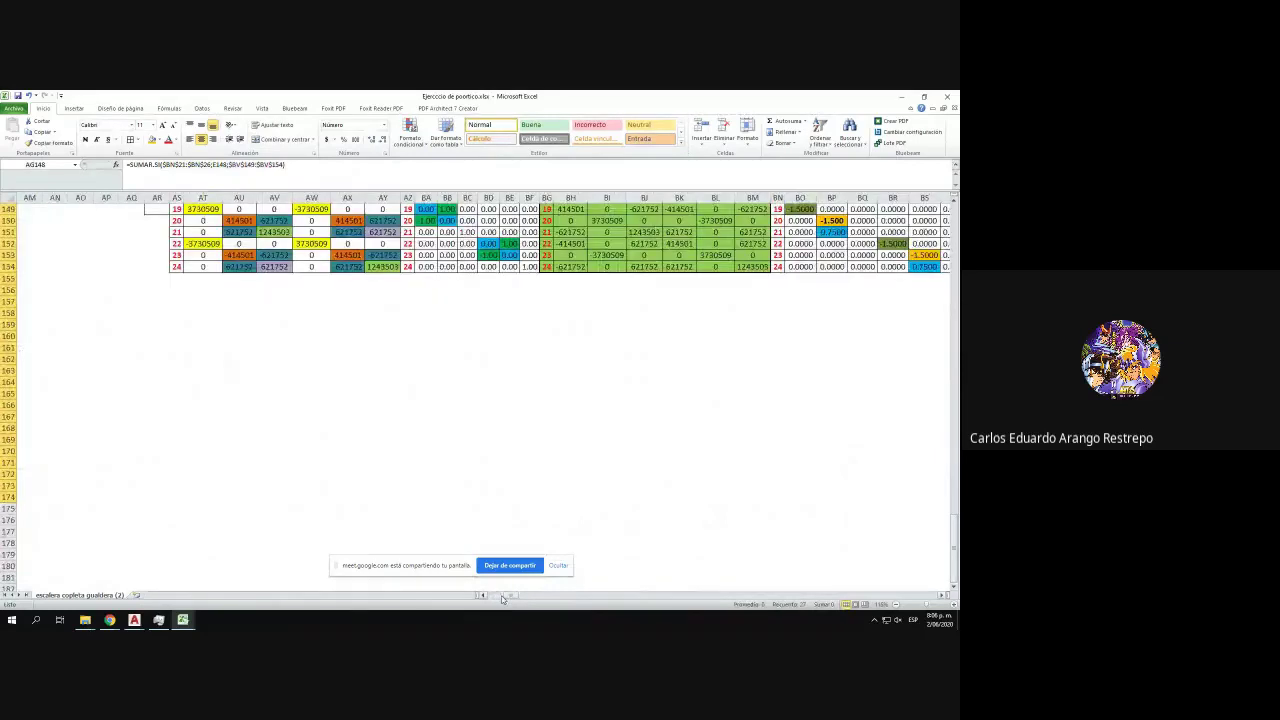
{"action": "scroll", "coordinate": [503, 598], "scroll_direction": "left", "scroll_amount": 15}
{"action": "scroll", "coordinate": [353, 513], "scroll_direction": "up", "scroll_amount": 3}
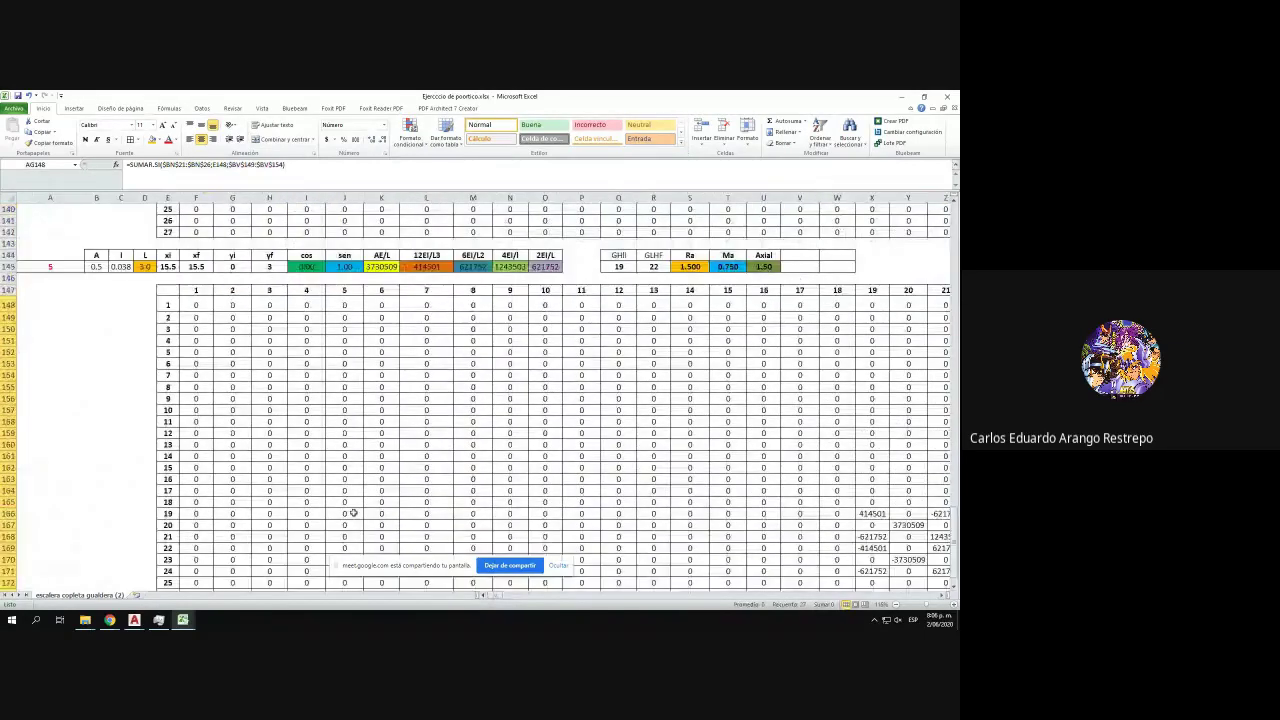
{"action": "left_click", "coordinate": [9, 255]}
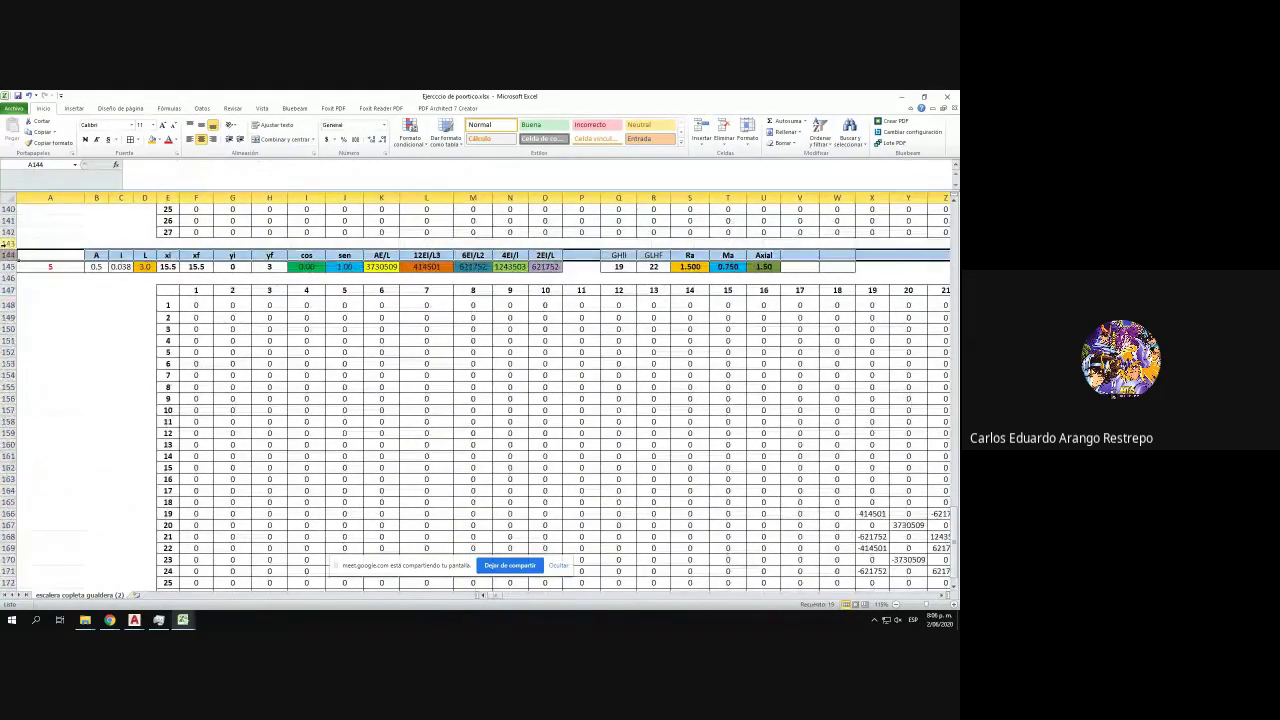
{"action": "left_click", "coordinate": [4, 245]}
{"action": "left_click_drag", "start_coordinate": [6, 255], "coordinate": [30, 560]}
{"action": "key", "text": "ctrl+c"}
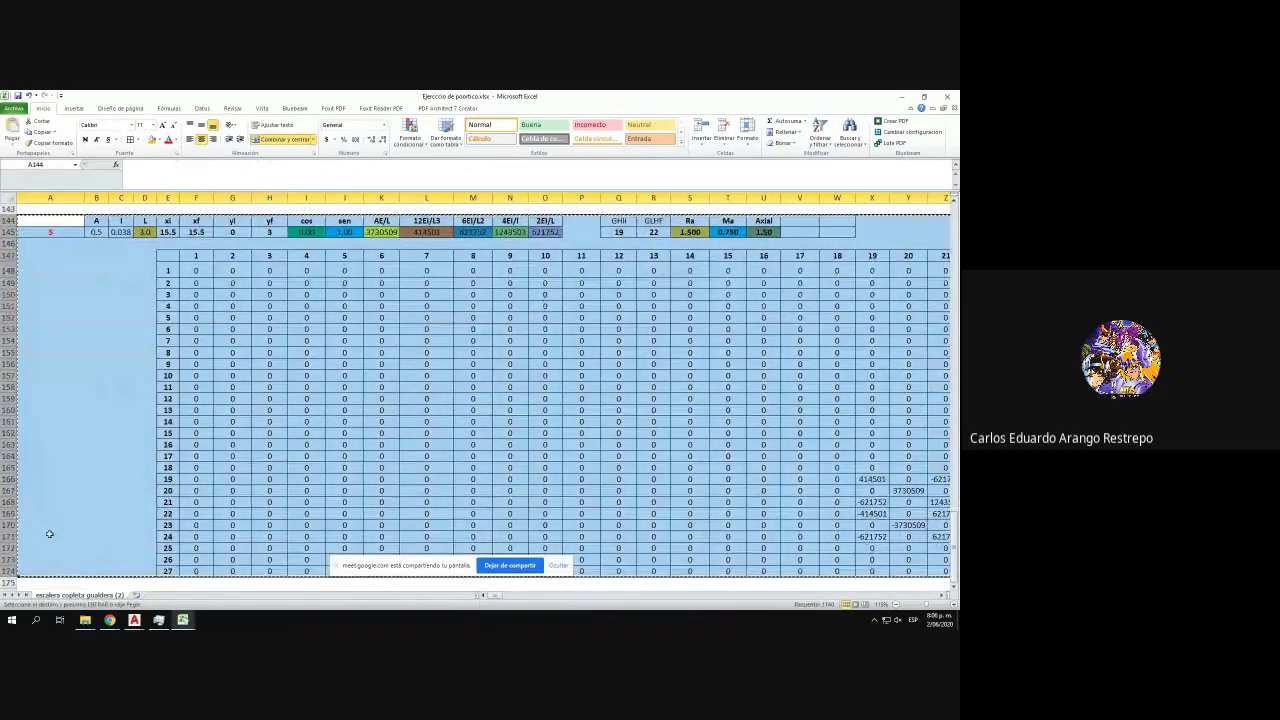
{"action": "scroll", "coordinate": [49, 534], "scroll_direction": "down", "scroll_amount": 6}
{"action": "left_click", "coordinate": [35, 381]}
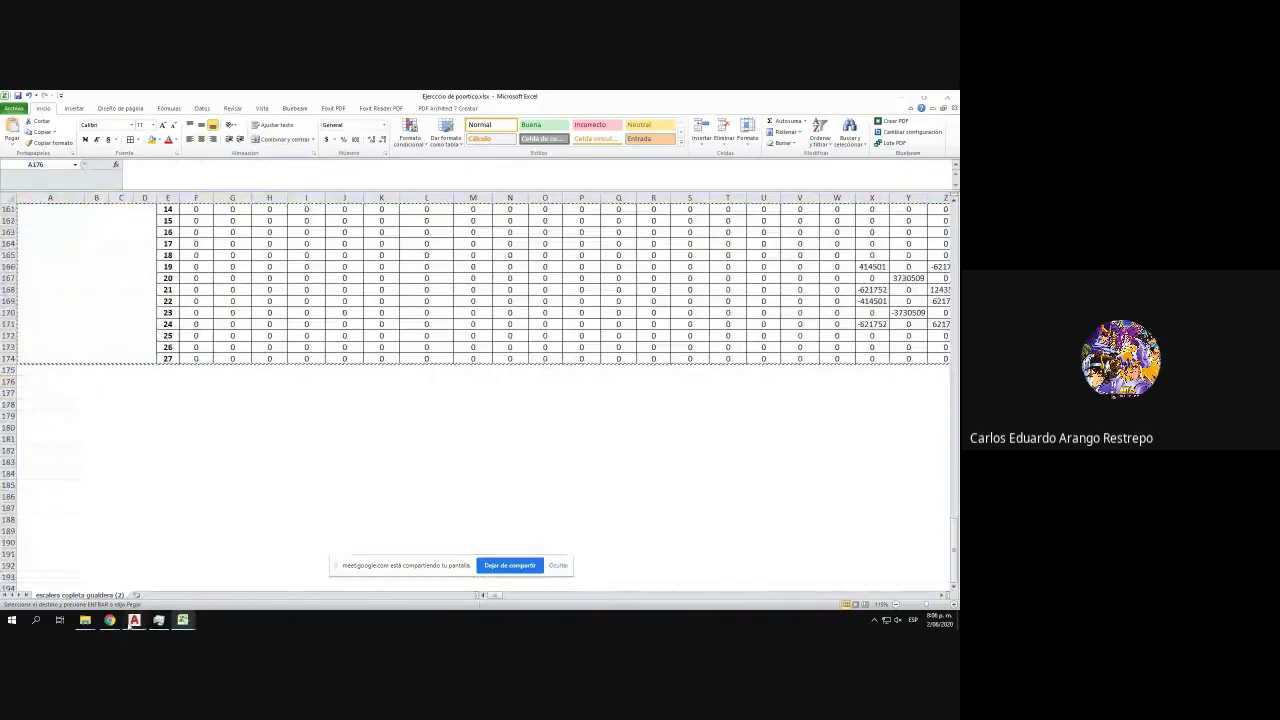
- Switch to the AutoCAD frame drawing to check the label of element 6, and return to the Excel spreadsheet
{"action": "mouse_move", "coordinate": [134, 620]}
{"action": "left_click", "coordinate": [190, 575]}
{"action": "scroll", "coordinate": [688, 310], "scroll_direction": "up", "scroll_amount": 3}
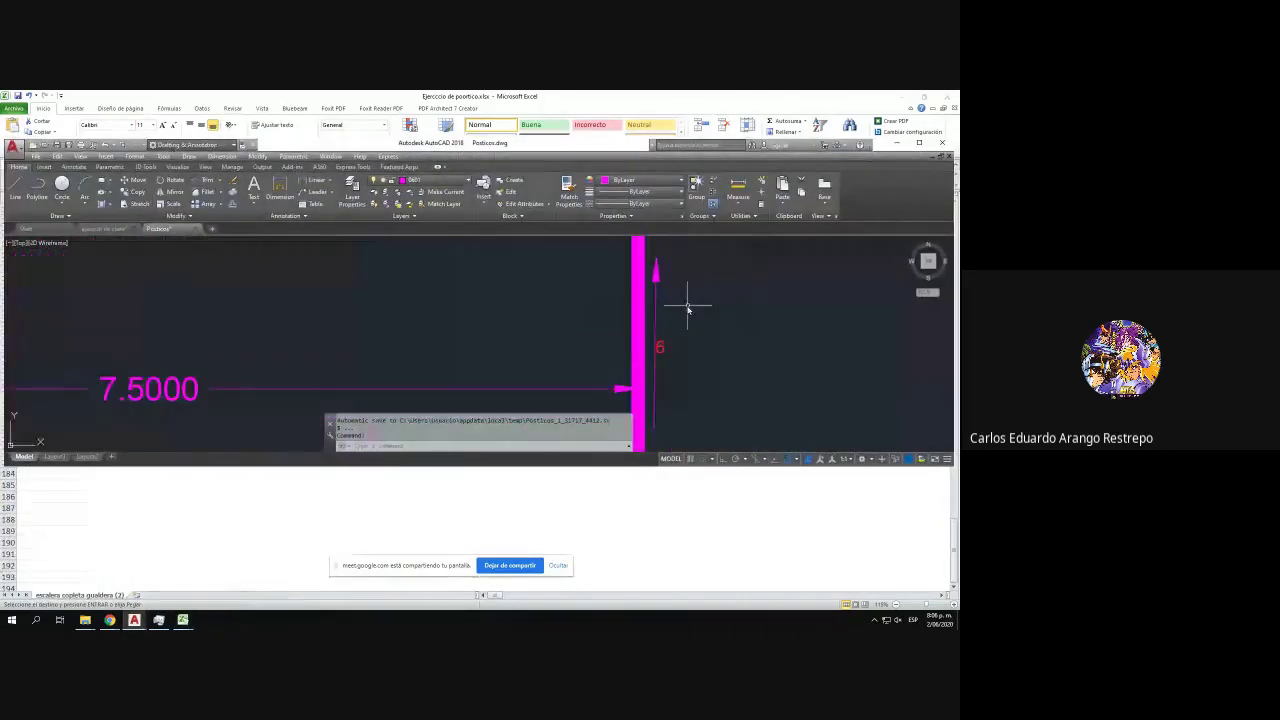
{"action": "left_click", "coordinate": [173, 521]}
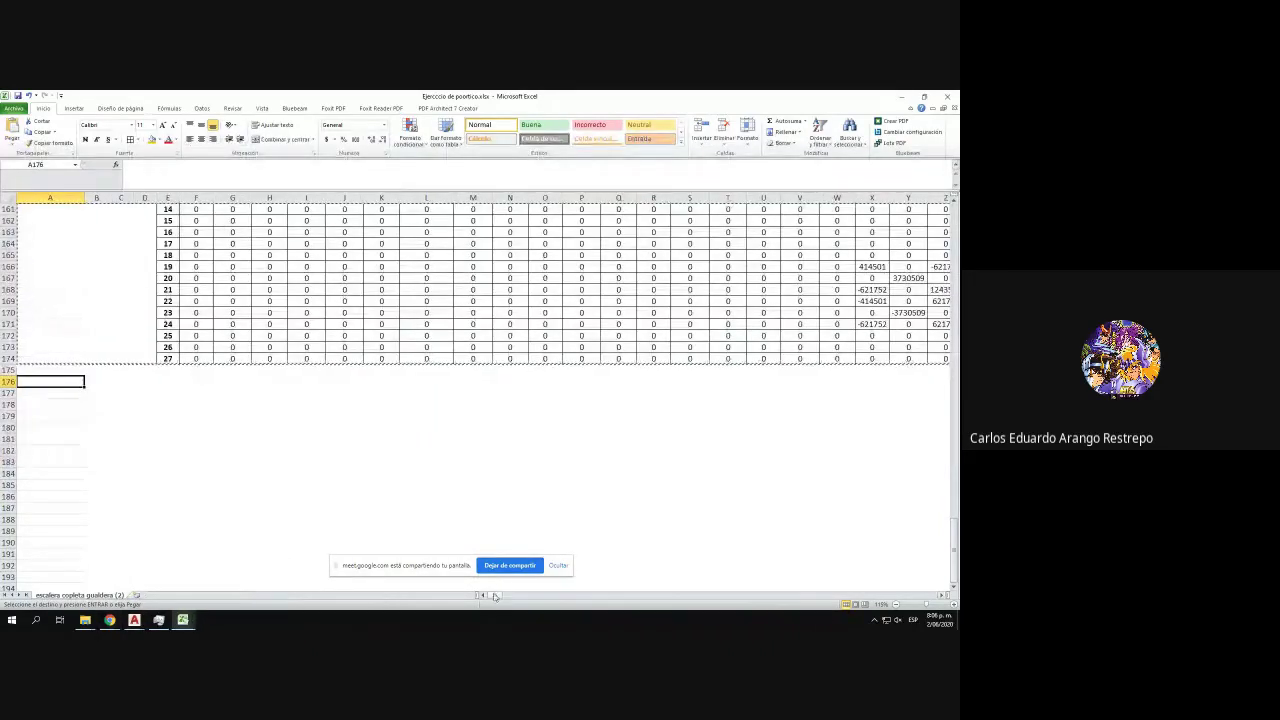
- Paste element 5's calculation block starting at row 176 and set its element number in A177 to 6
{"action": "scroll", "coordinate": [80, 384], "scroll_direction": "up", "scroll_amount": 8}
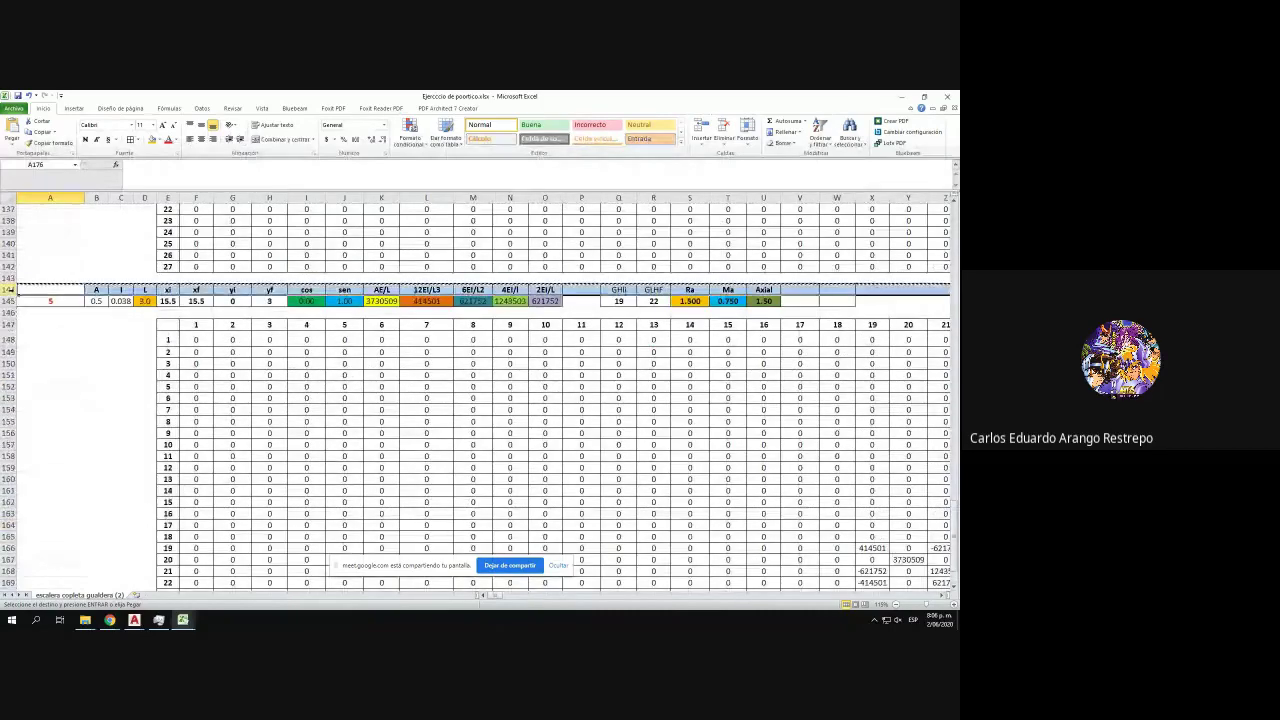
{"action": "left_click_drag", "start_coordinate": [10, 289], "coordinate": [20, 383]}
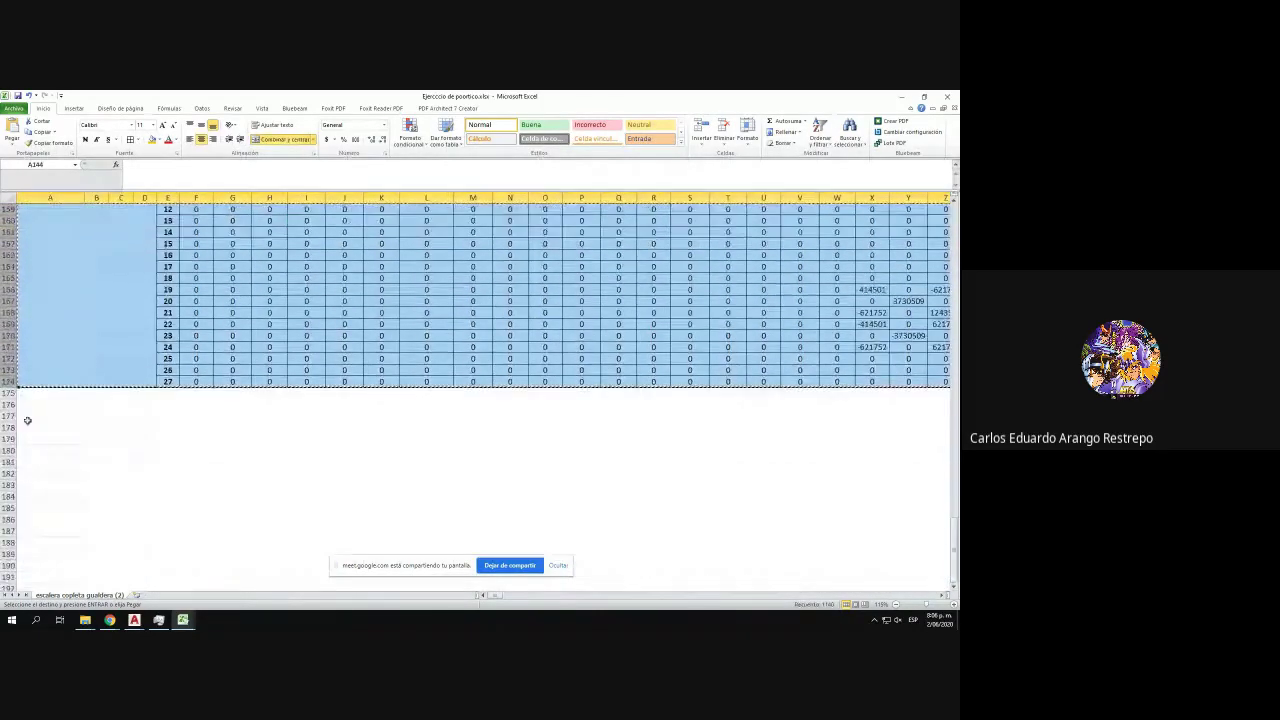
{"action": "left_click", "coordinate": [27, 420]}
{"action": "key", "text": "ctrl+v"}
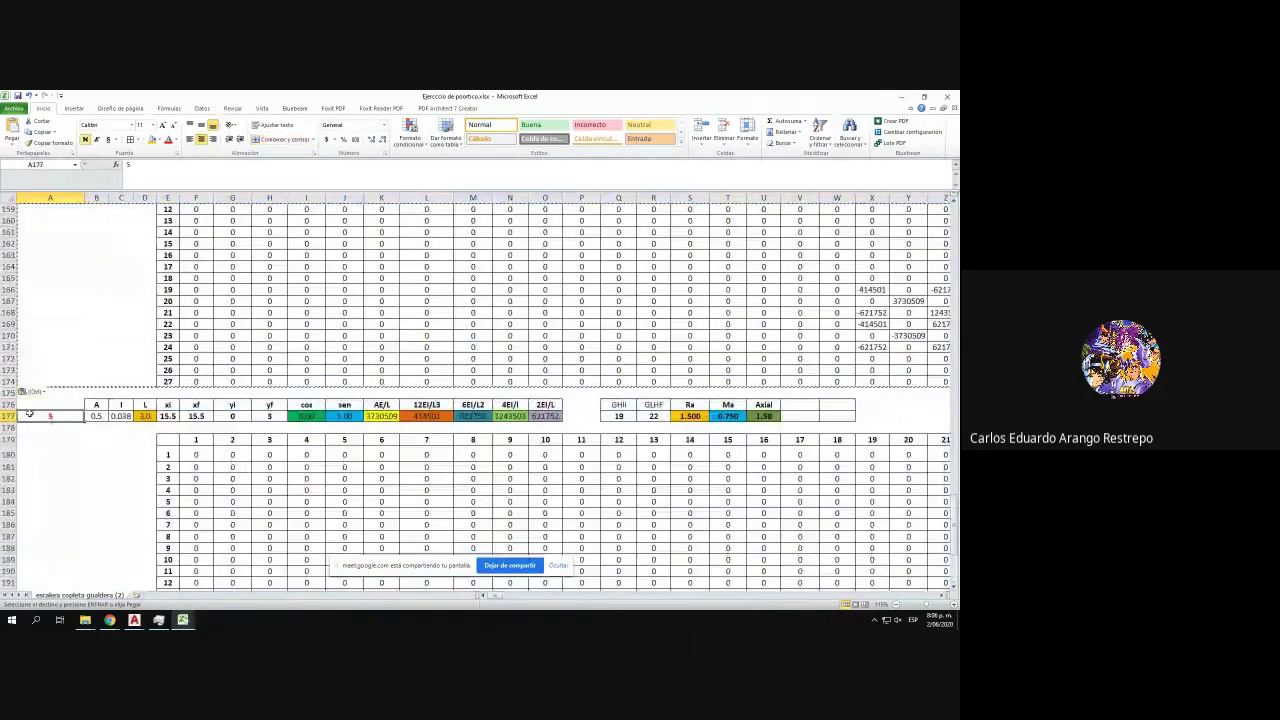
{"action": "type", "text": "6"}
{"action": "key", "text": "Return"}
- Repoint the matrix range of the lookup formula in F180 to BH181:BM186
{"action": "scroll", "coordinate": [103, 442], "scroll_direction": "down", "scroll_amount": 3}
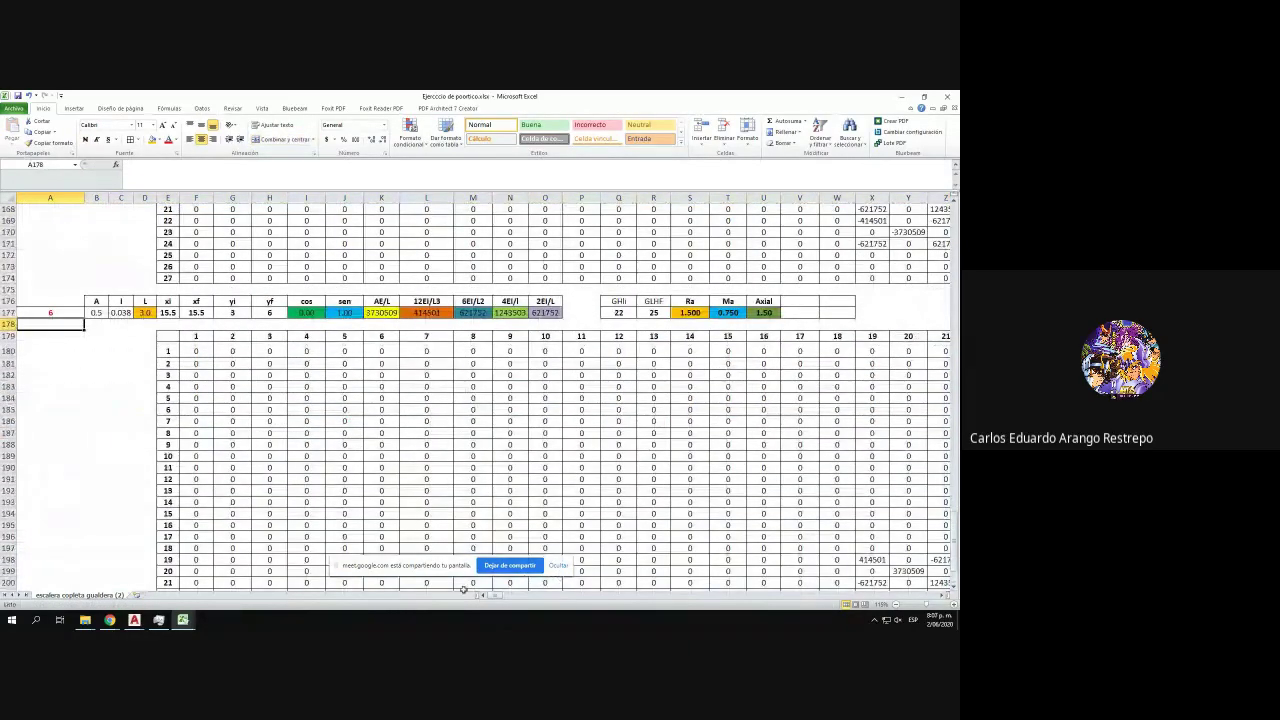
{"action": "left_click_drag", "start_coordinate": [492, 598], "coordinate": [516, 598]}
{"action": "left_click", "coordinate": [185, 351]}
{"action": "left_click", "coordinate": [228, 179]}
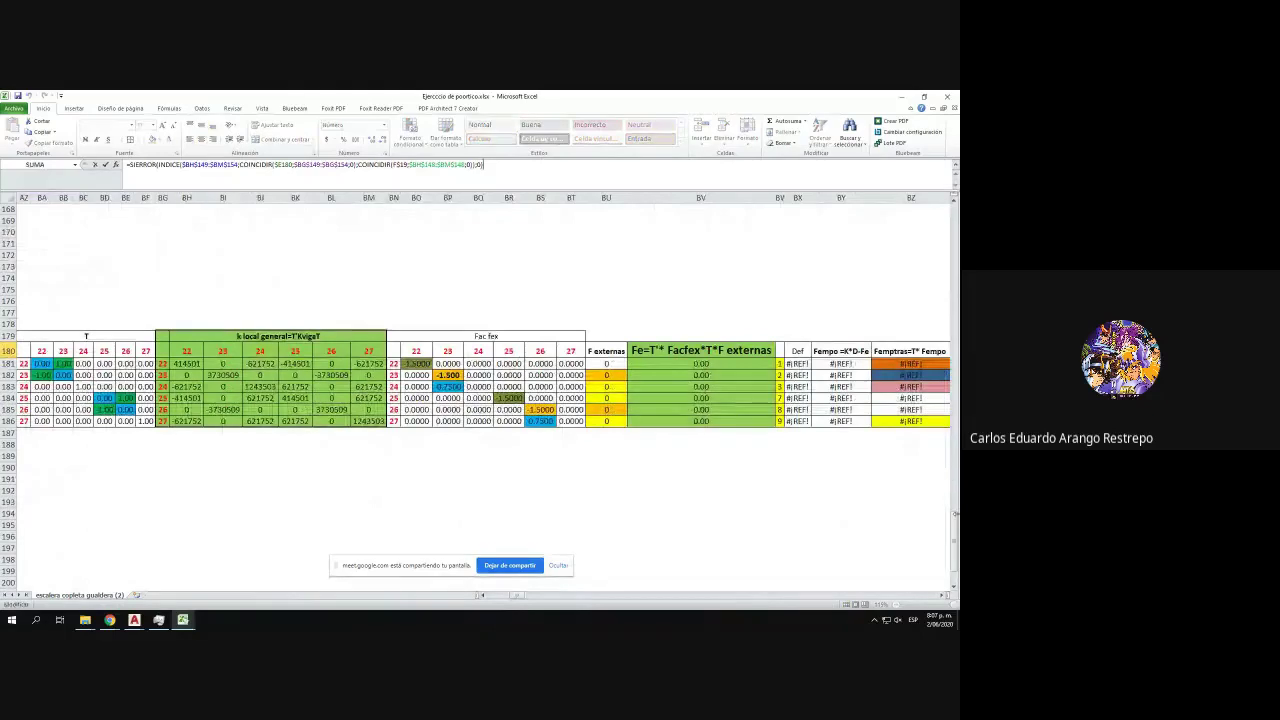
{"action": "left_click_drag", "start_coordinate": [956, 529], "coordinate": [956, 481]}
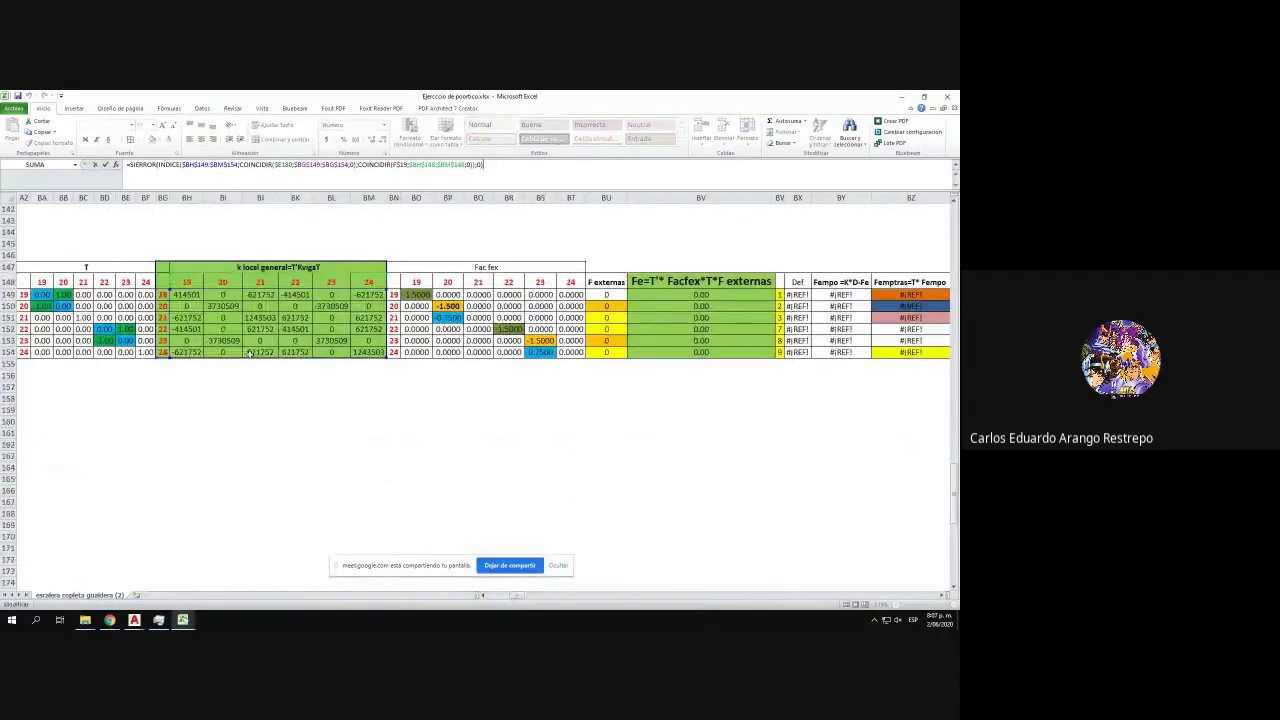
{"action": "left_click_drag", "start_coordinate": [250, 353], "coordinate": [245, 309]}
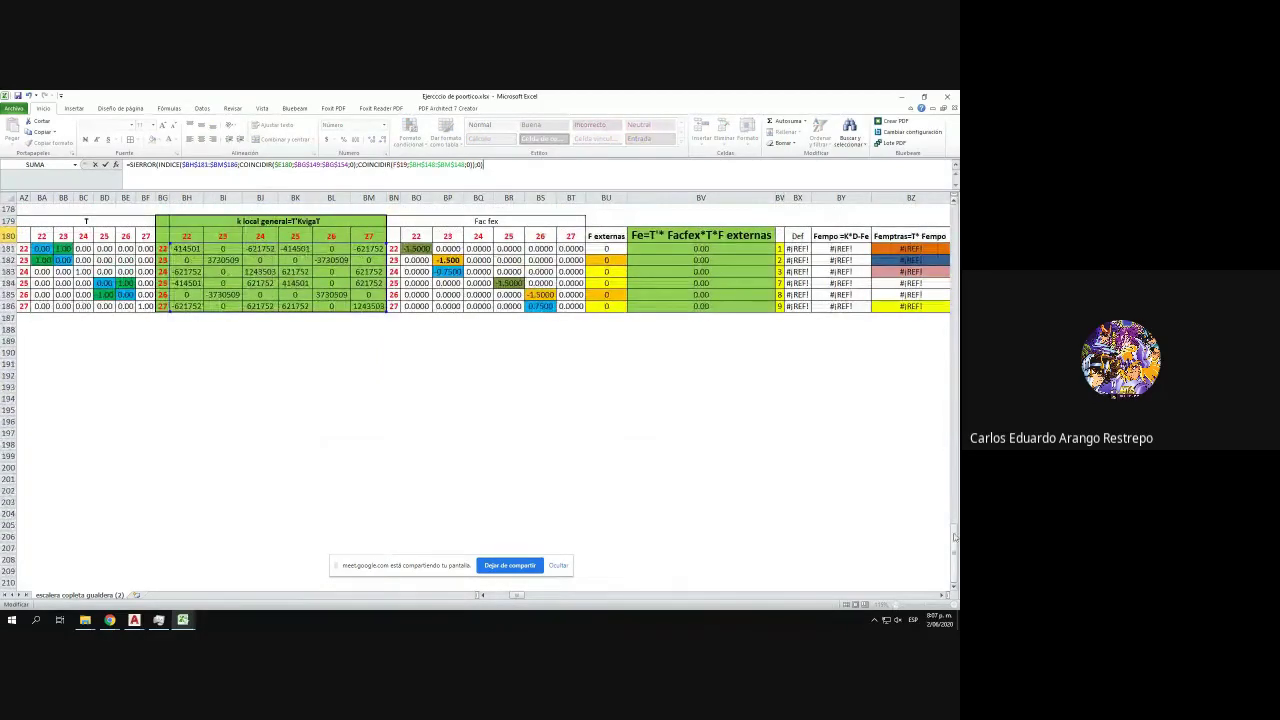
{"action": "left_click_drag", "start_coordinate": [954, 537], "coordinate": [954, 481]}
{"action": "left_click_drag", "start_coordinate": [255, 268], "coordinate": [258, 515]}
- Repoint the F180 lookup formula's row labels to BG181:BG186 and its column labels to BH180:BM180
{"action": "scroll", "coordinate": [258, 515], "scroll_direction": "down", "scroll_amount": 5}
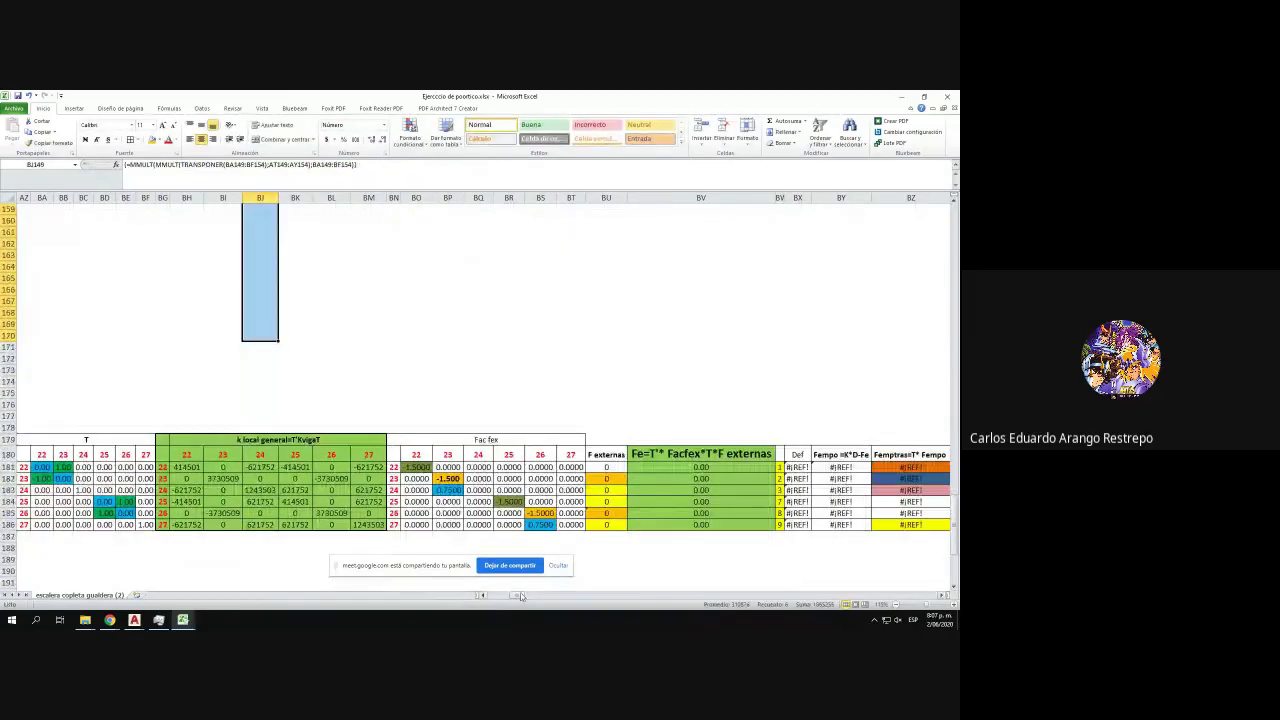
{"action": "left_click_drag", "start_coordinate": [521, 597], "coordinate": [490, 596]}
{"action": "left_click", "coordinate": [187, 454]}
{"action": "left_click", "coordinate": [268, 163]}
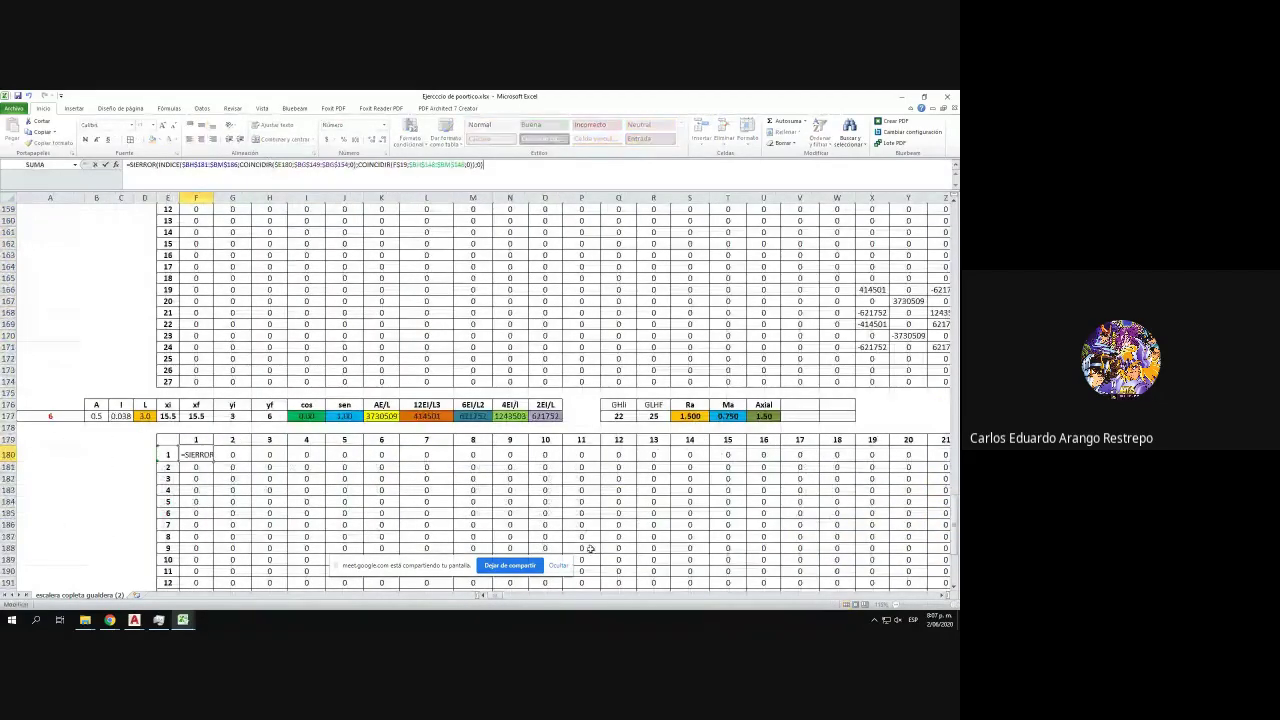
{"action": "left_click_drag", "start_coordinate": [501, 598], "coordinate": [521, 597]}
{"action": "scroll", "coordinate": [408, 305], "scroll_direction": "up", "scroll_amount": 11}
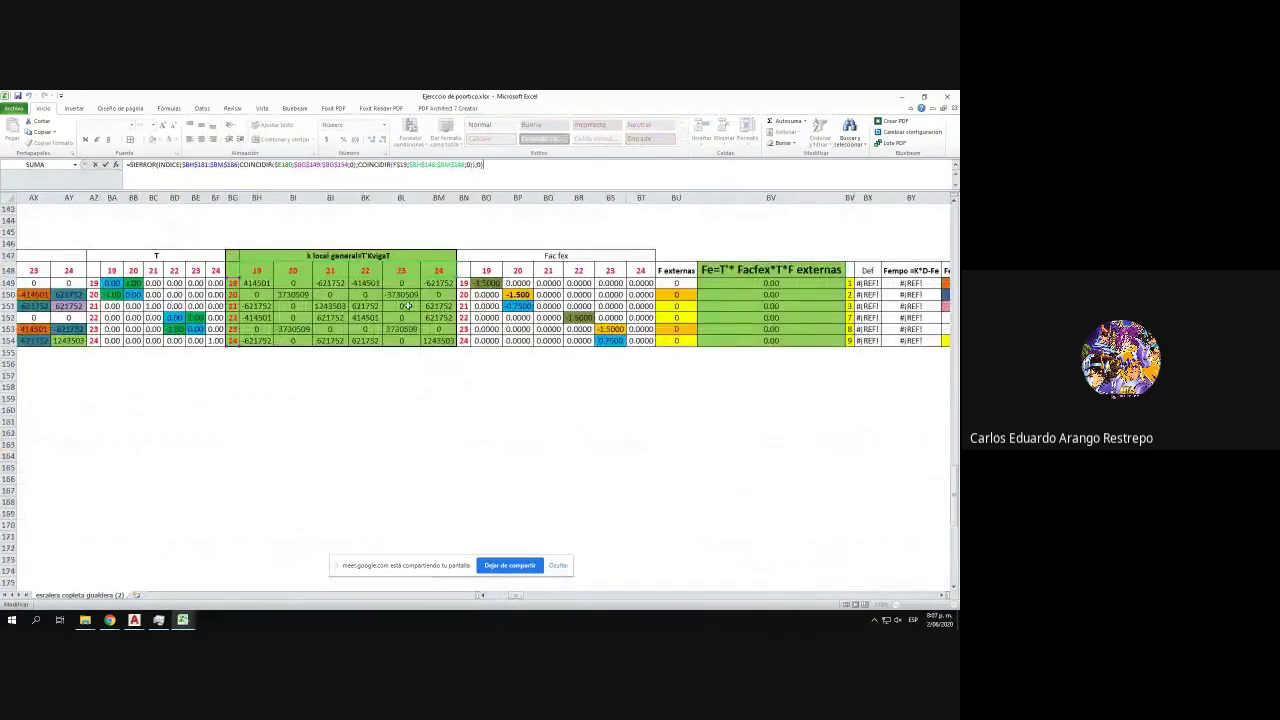
{"action": "left_click_drag", "start_coordinate": [346, 280], "coordinate": [337, 574]}
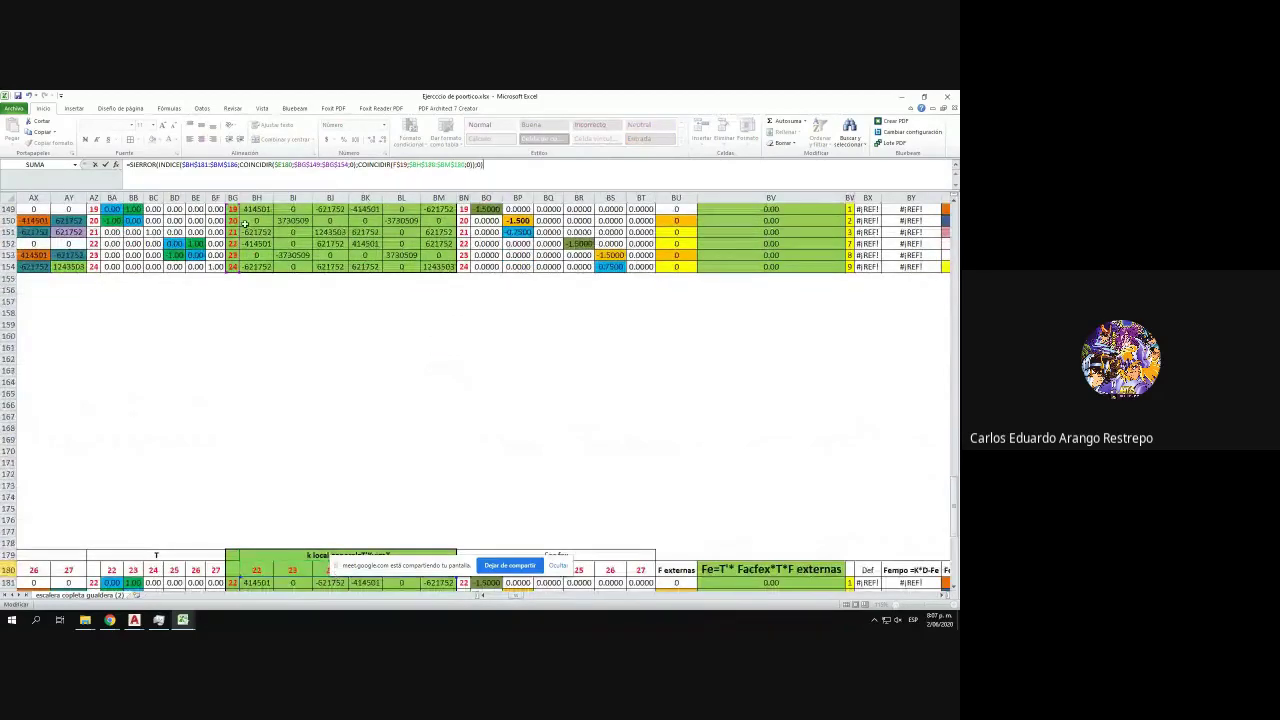
{"action": "left_click_drag", "start_coordinate": [240, 230], "coordinate": [232, 559]}
{"action": "key", "text": "Escape"}
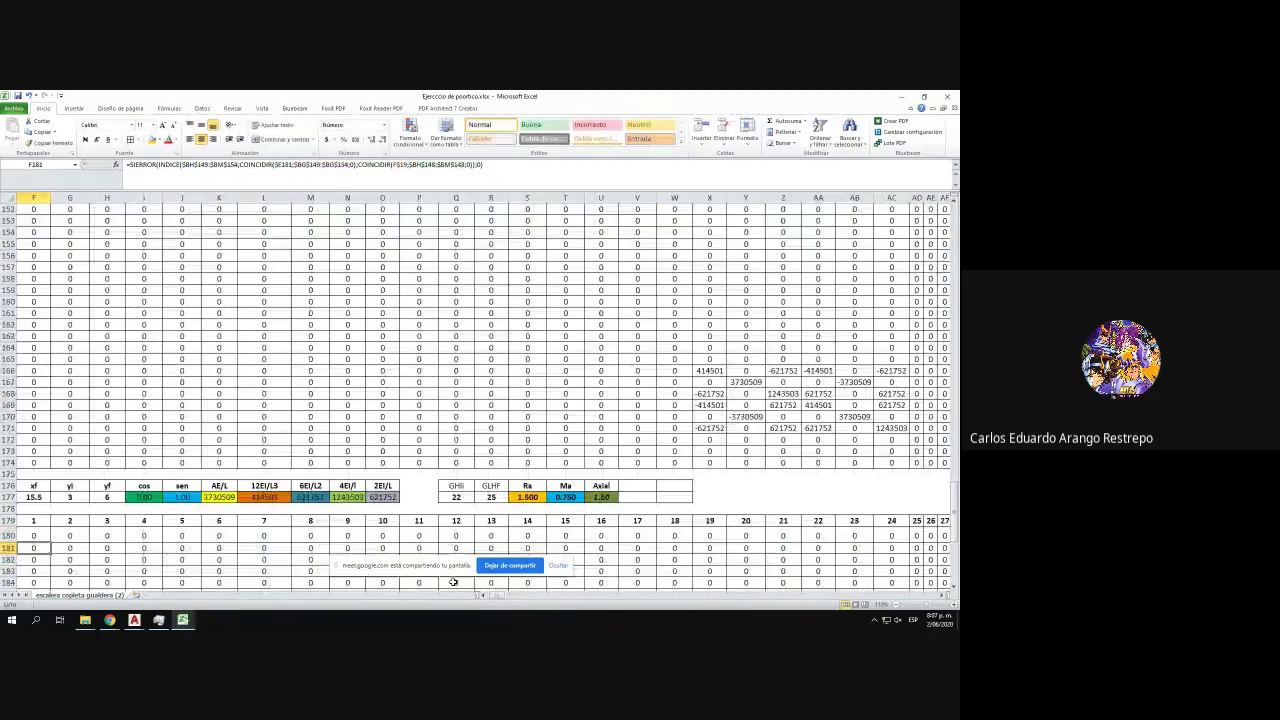
- Fill the F180 lookup formula across to column AF and down to row 206, and auto-fit the column widths
{"action": "left_click_drag", "start_coordinate": [493, 598], "coordinate": [489, 598]}
{"action": "scroll", "coordinate": [409, 420], "scroll_direction": "down", "scroll_amount": 7}
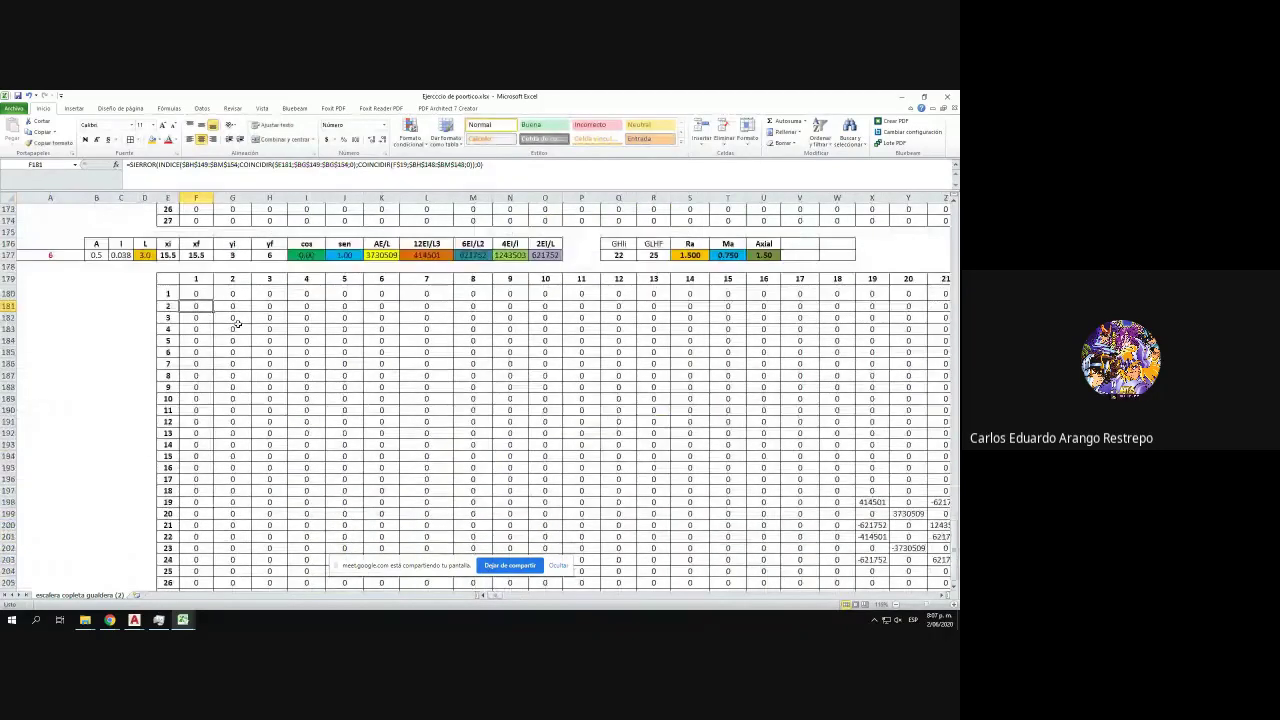
{"action": "left_click", "coordinate": [207, 296]}
{"action": "left_click_drag", "start_coordinate": [214, 300], "coordinate": [899, 308]}
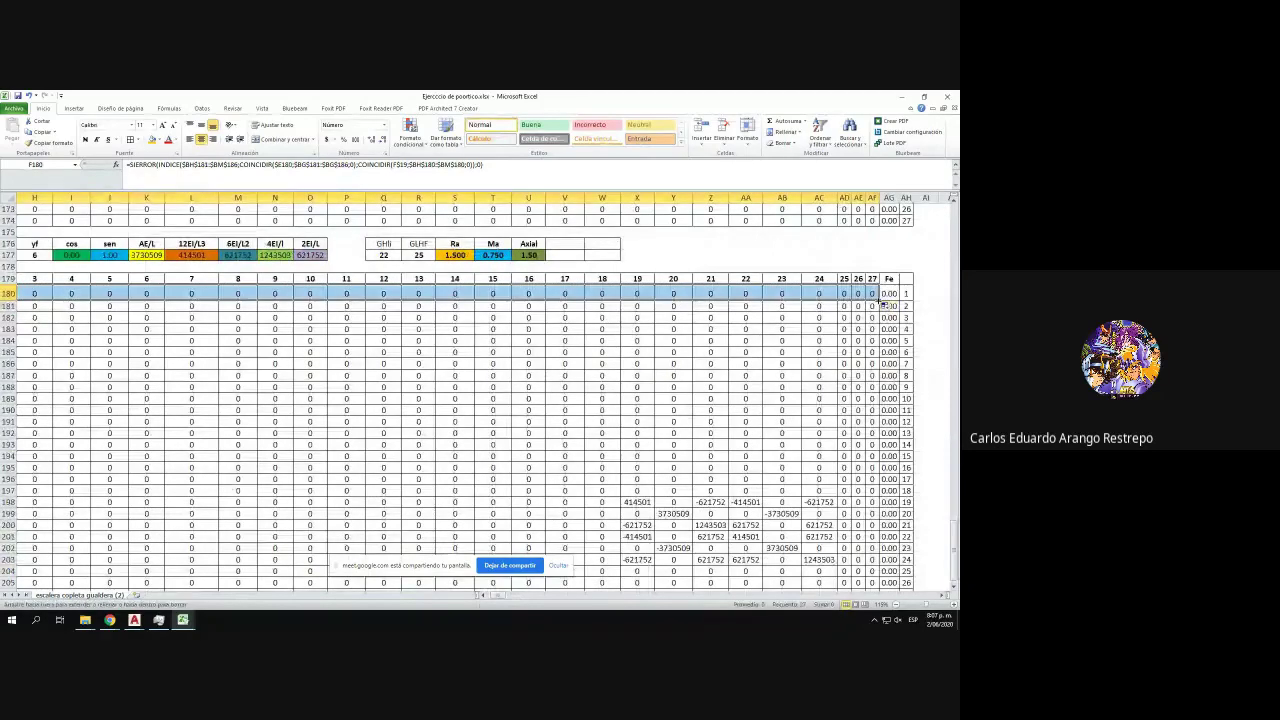
{"action": "double_click", "coordinate": [877, 299]}
{"action": "scroll", "coordinate": [877, 300], "scroll_direction": "down", "scroll_amount": 4}
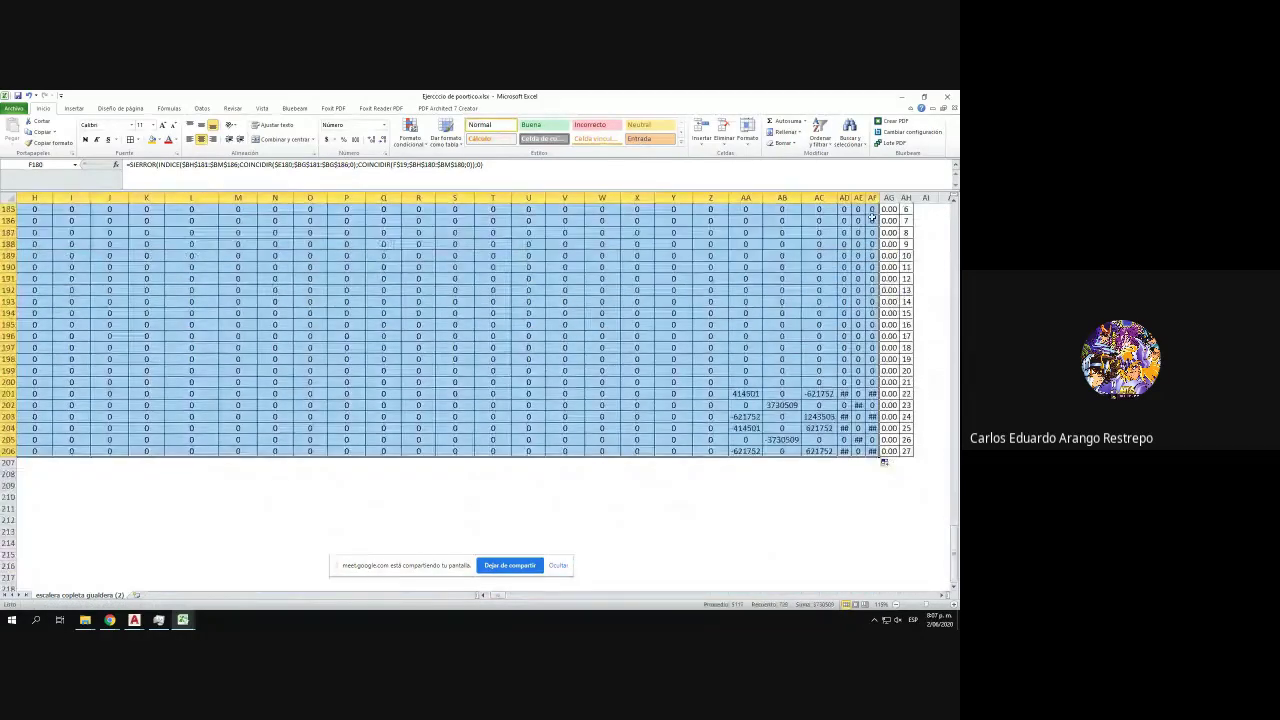
{"action": "left_click", "coordinate": [8, 198]}
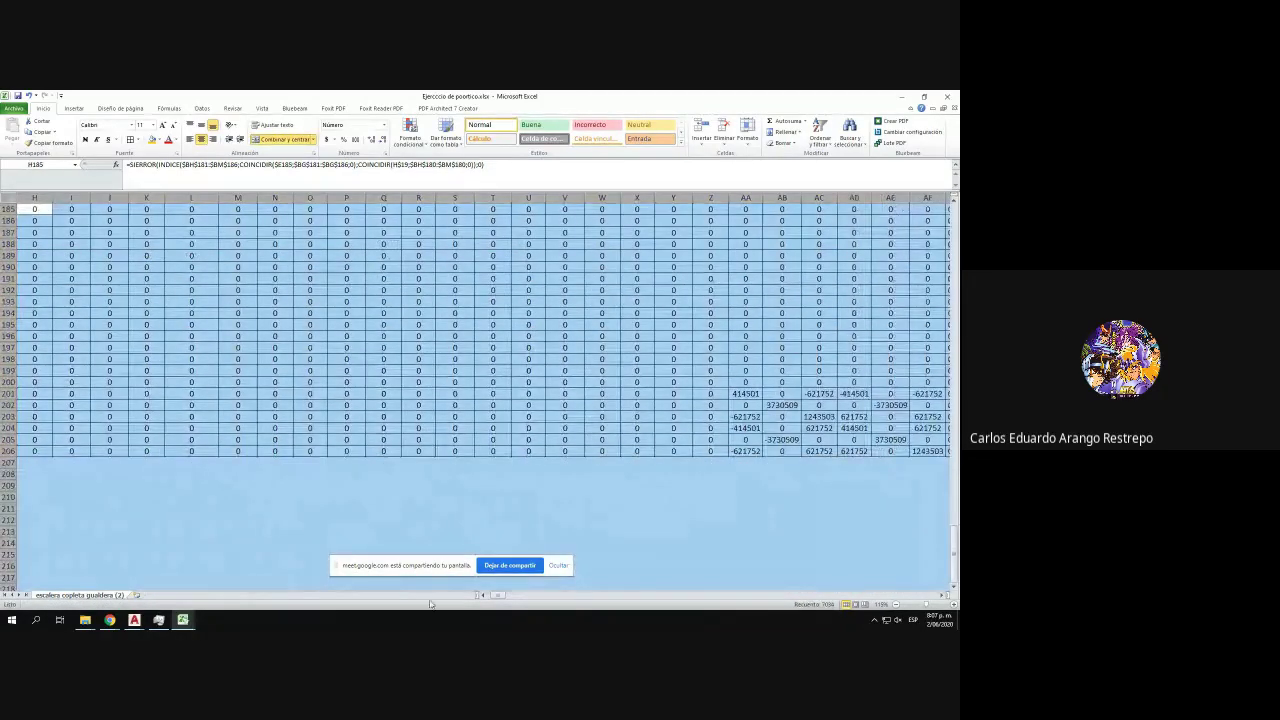
- Repoint the sum range of the Fe formula in AG180 to BV181:BV186 and fill it down element 6's Fe column
{"action": "left_click_drag", "start_coordinate": [496, 598], "coordinate": [502, 598]}
{"action": "scroll", "coordinate": [516, 487], "scroll_direction": "up", "scroll_amount": 4}
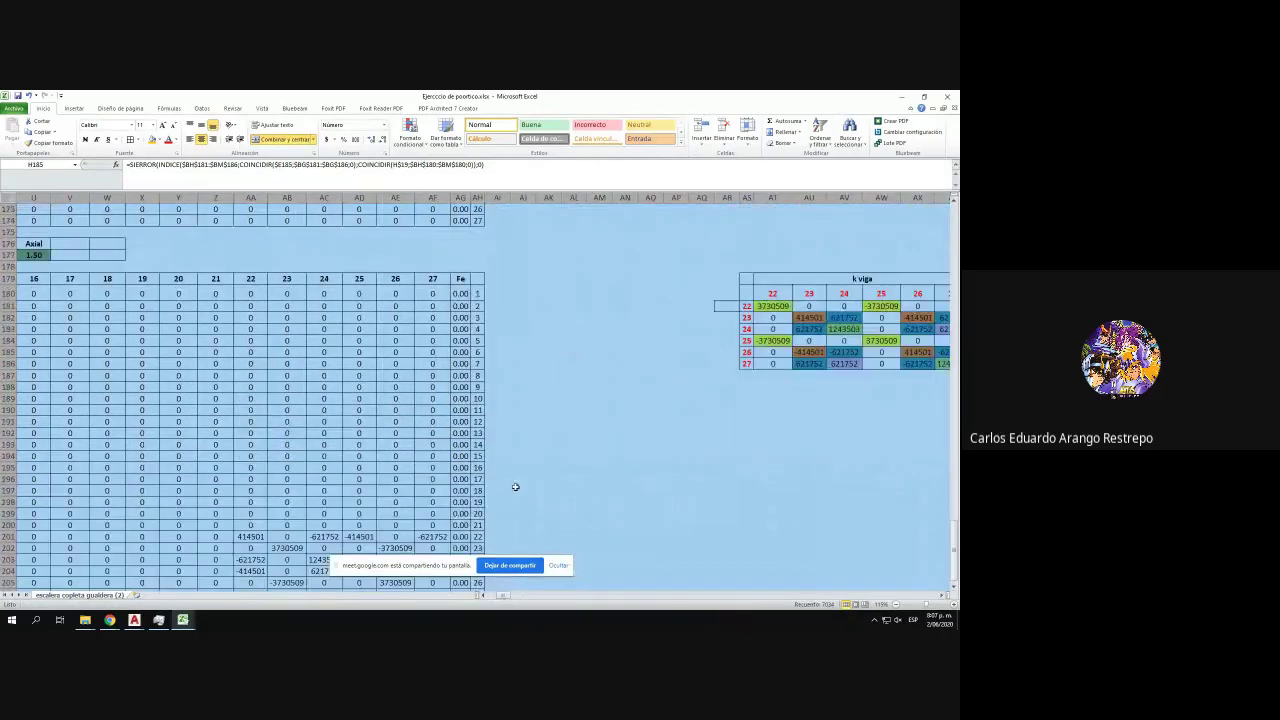
{"action": "left_click", "coordinate": [460, 294]}
{"action": "left_click", "coordinate": [392, 163]}
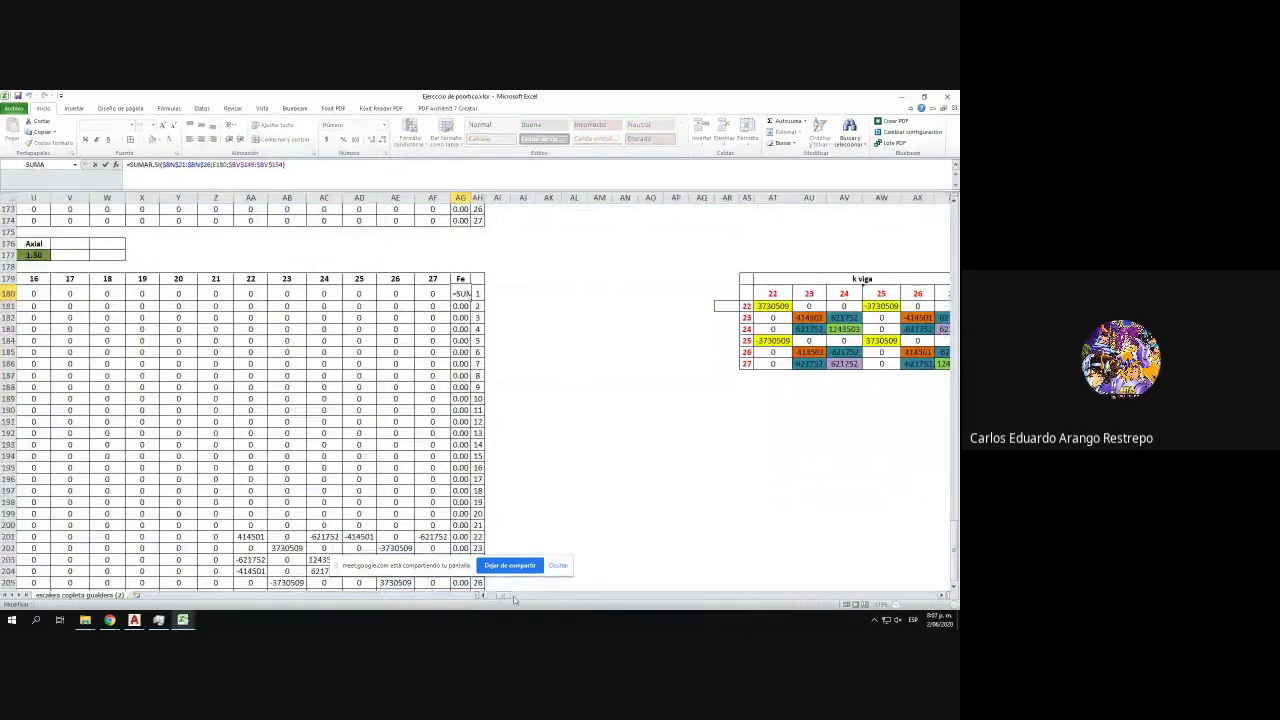
{"action": "left_click_drag", "start_coordinate": [505, 597], "coordinate": [523, 598]}
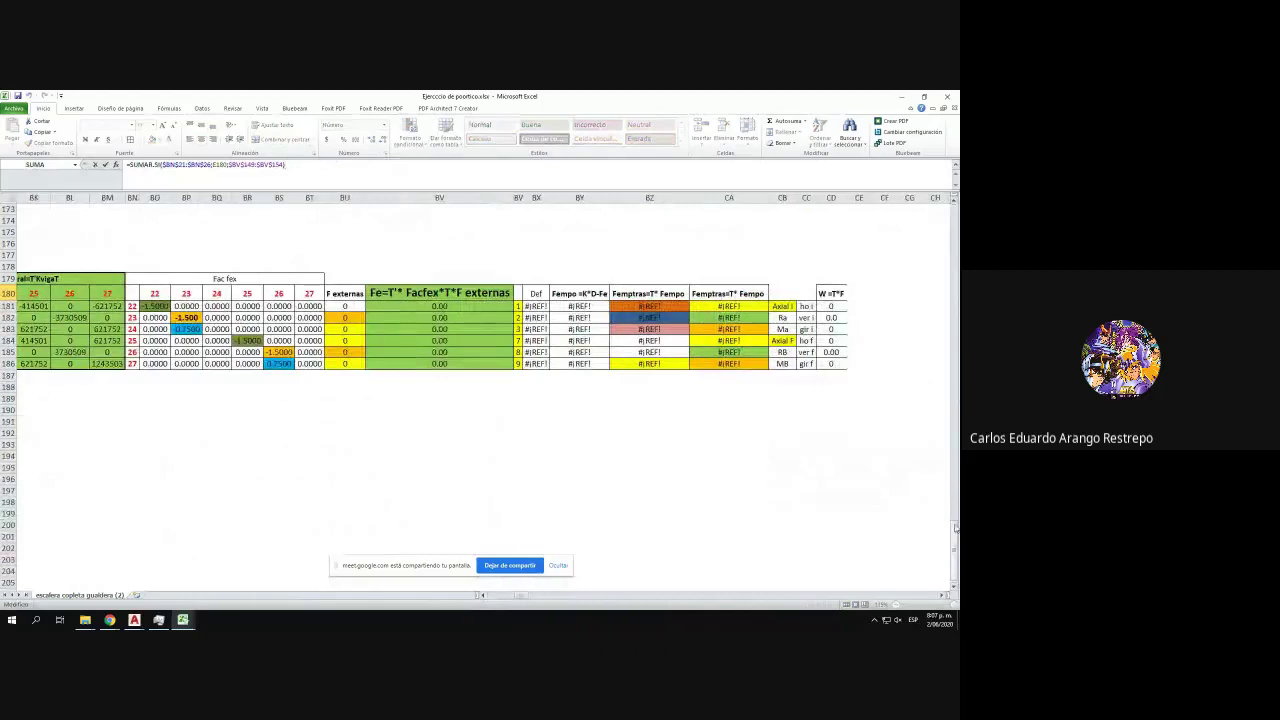
{"action": "left_click_drag", "start_coordinate": [955, 527], "coordinate": [955, 495]}
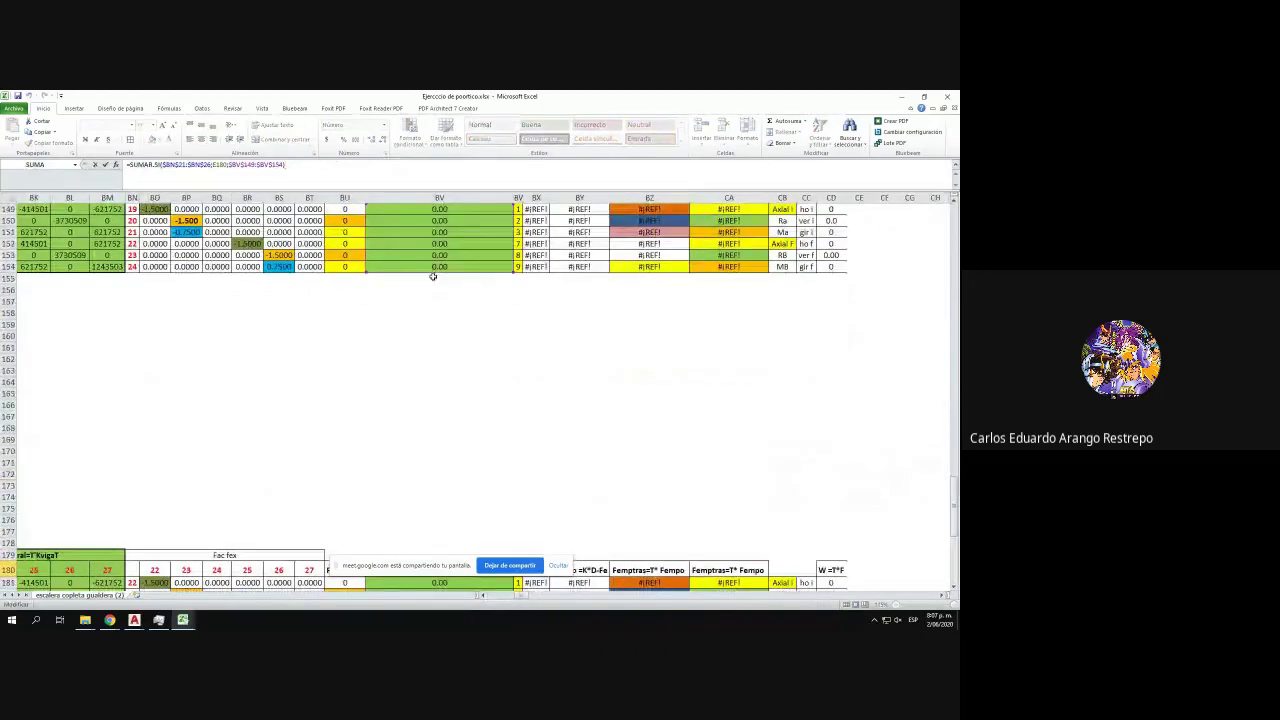
{"action": "left_click_drag", "start_coordinate": [433, 277], "coordinate": [436, 474]}
{"action": "key", "text": "Escape"}
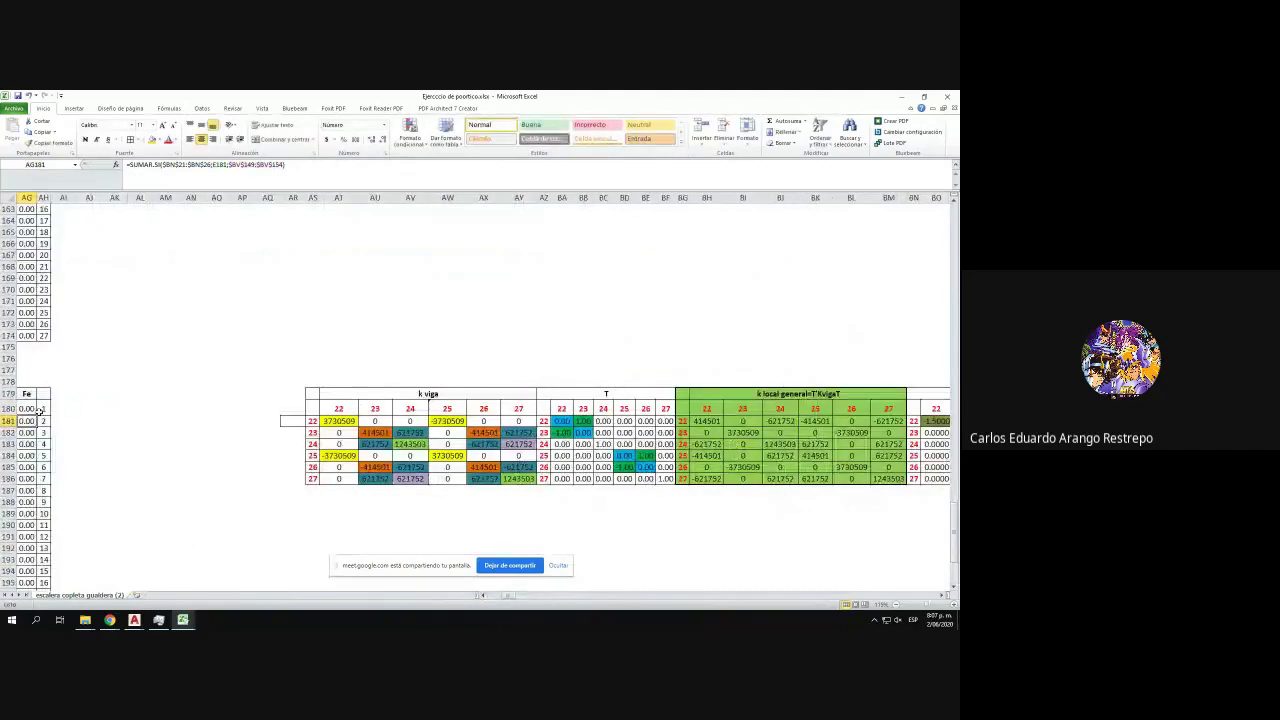
{"action": "left_click_drag", "start_coordinate": [38, 410], "coordinate": [40, 584]}
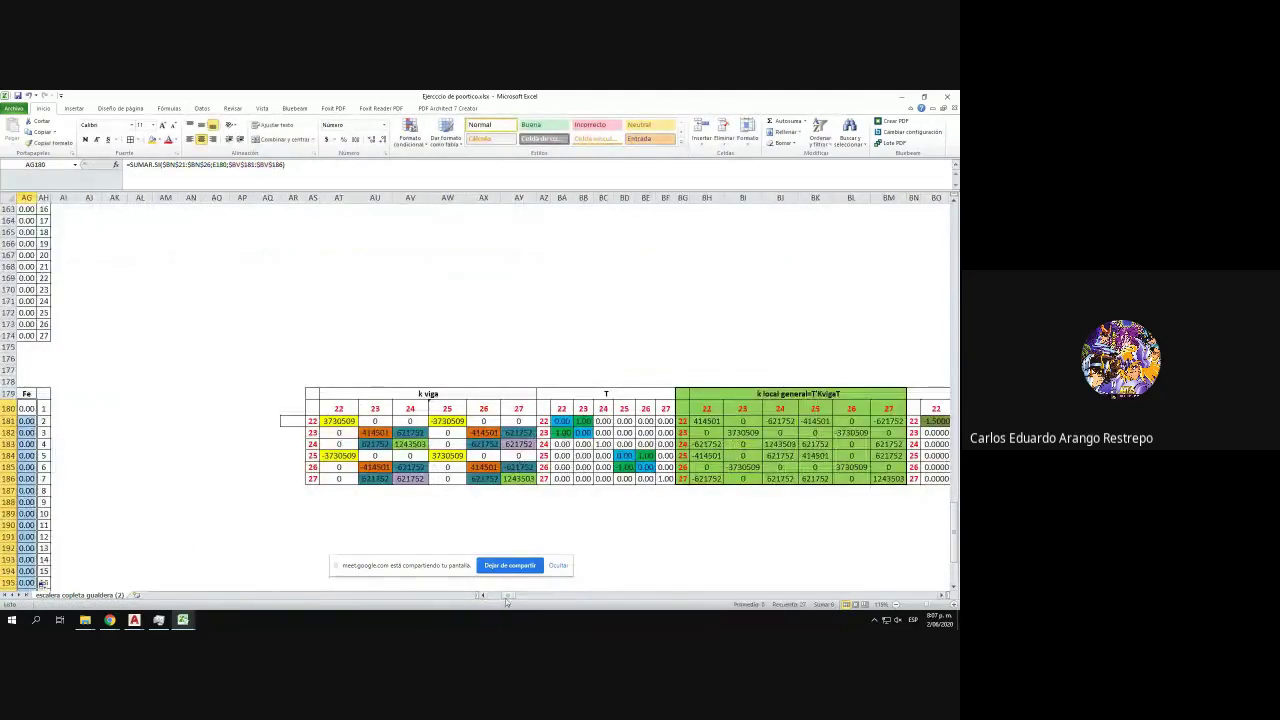
- Copy element 6's full calculation block in rows 176 to 206
{"action": "left_click_drag", "start_coordinate": [507, 600], "coordinate": [488, 600]}
{"action": "scroll", "coordinate": [199, 497], "scroll_direction": "down", "scroll_amount": 2}
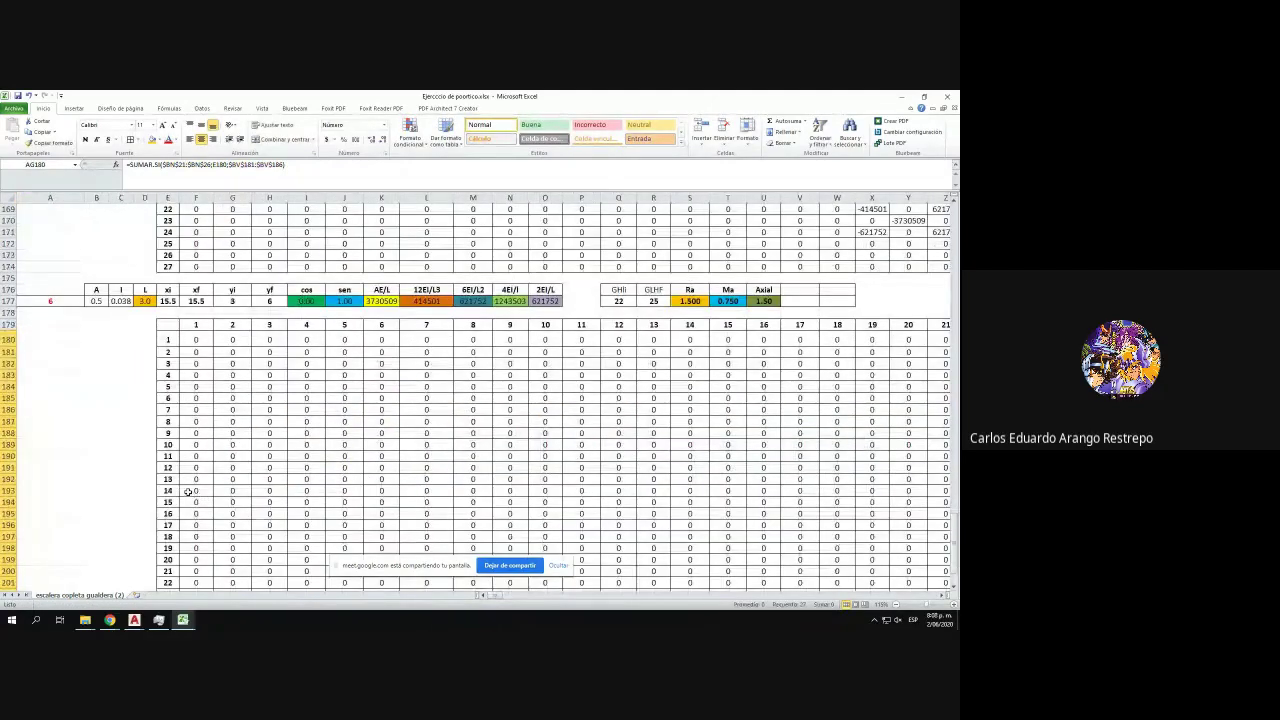
{"action": "left_click_drag", "start_coordinate": [8, 289], "coordinate": [45, 576]}
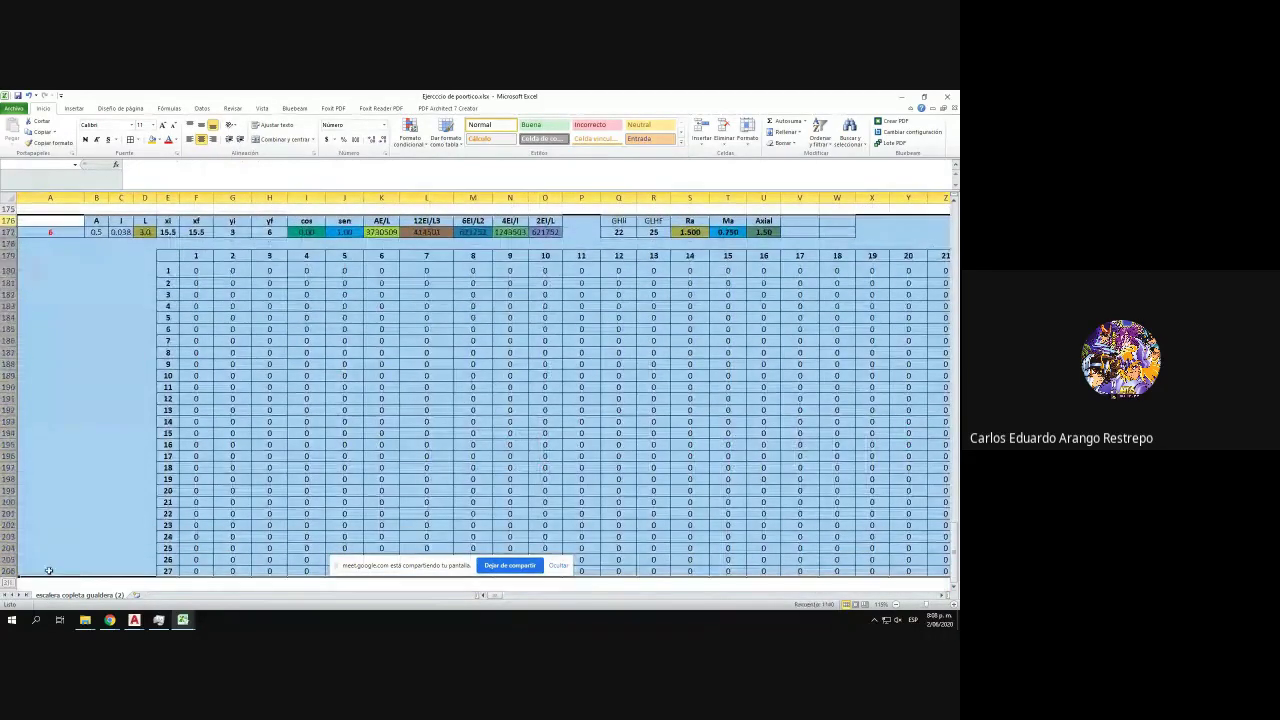
{"action": "key", "text": "ctrl+c"}
- Paste element 6's calculation block starting at row 208 and set its element number in A209 to 7
{"action": "scroll", "coordinate": [39, 536], "scroll_direction": "down", "scroll_amount": 6}
{"action": "left_click", "coordinate": [34, 385]}
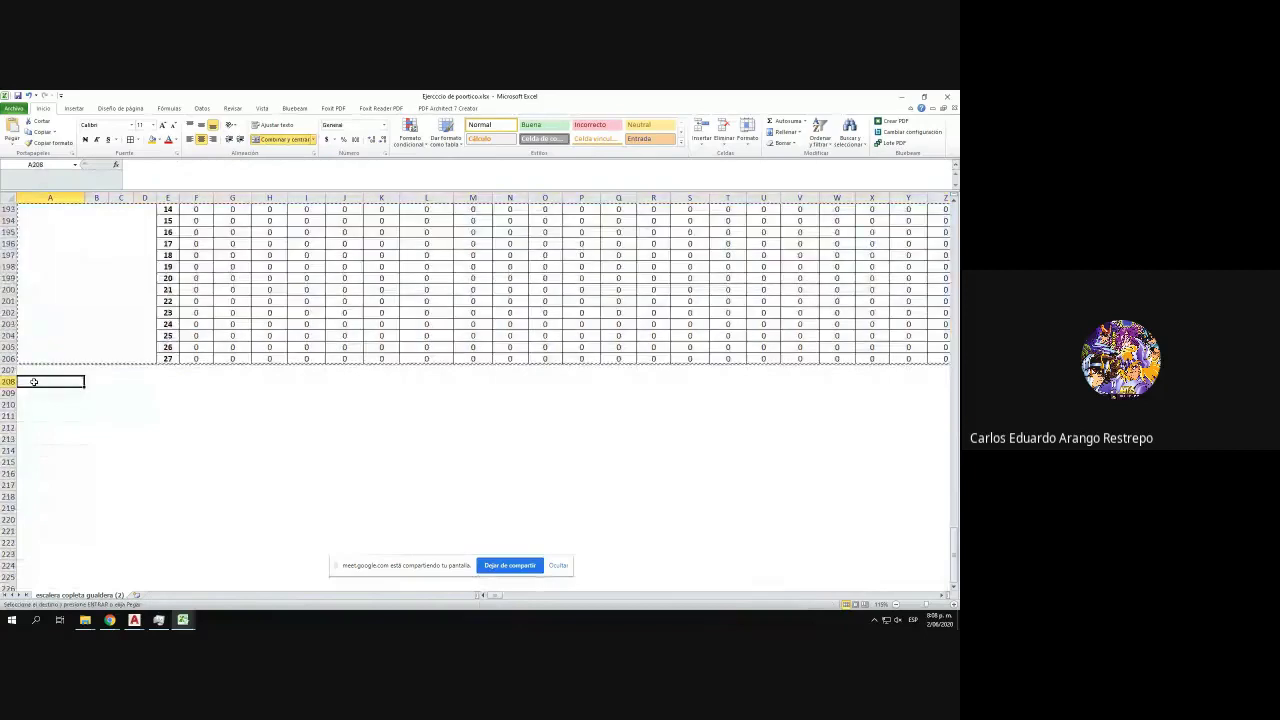
{"action": "key", "text": "ctrl+v"}
{"action": "type", "text": "7"}
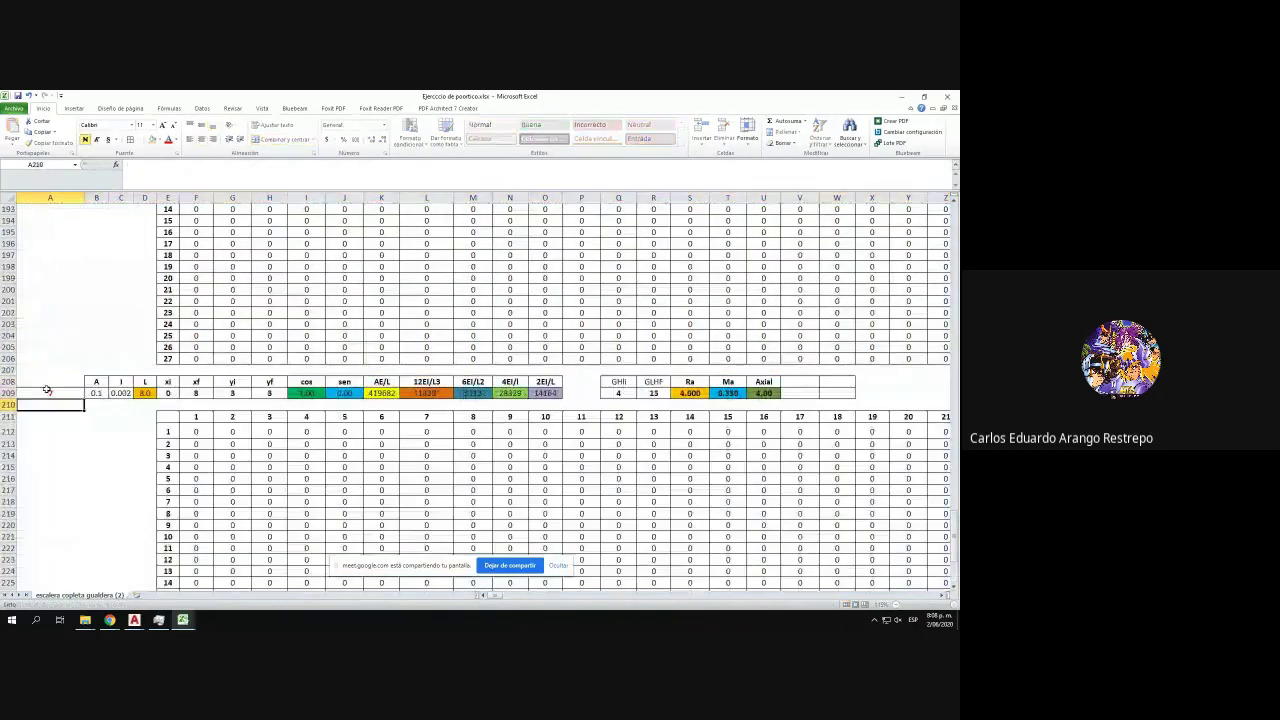
{"action": "key", "text": "Return"}
- Switch to the AutoCAD frame drawing to check element 7's beam and its end nodes, and return to the Excel spreadsheet
{"action": "scroll", "coordinate": [47, 391], "scroll_direction": "down", "scroll_amount": 3}
{"action": "mouse_move", "coordinate": [134, 620]}
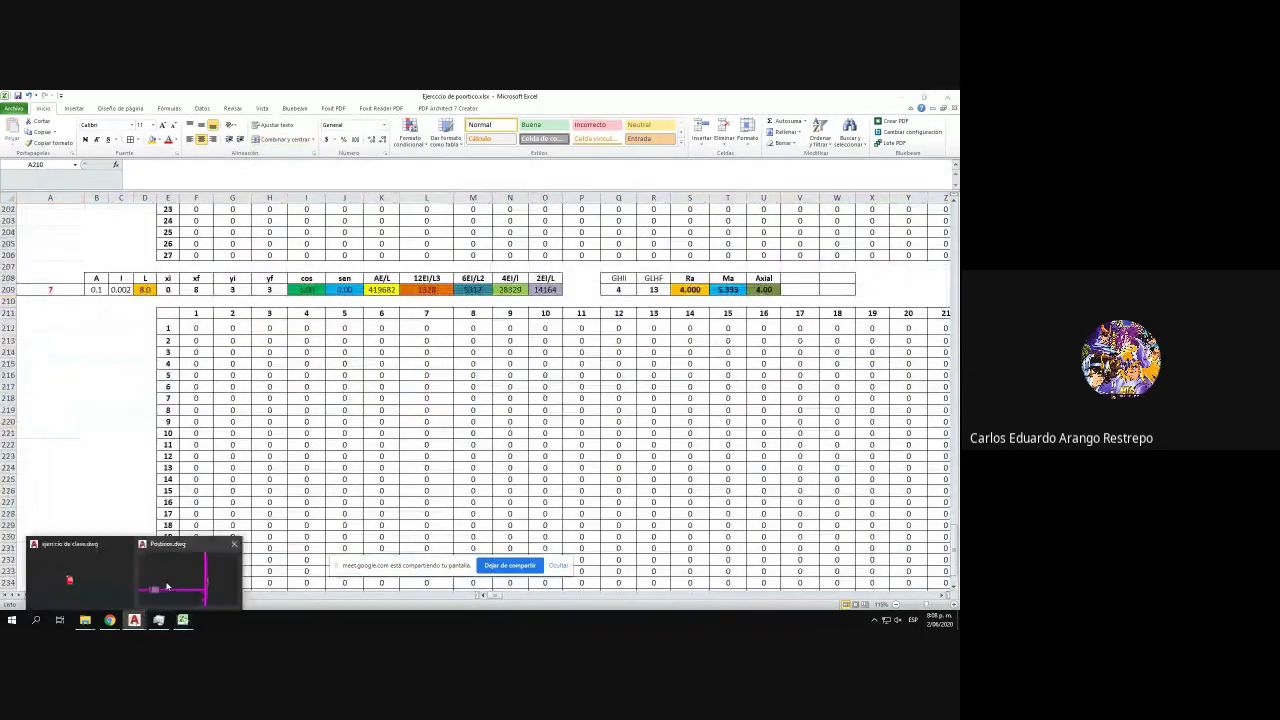
{"action": "left_click", "coordinate": [185, 578]}
{"action": "scroll", "coordinate": [477, 385], "scroll_direction": "down", "scroll_amount": 5}
{"action": "scroll", "coordinate": [480, 380], "scroll_direction": "up", "scroll_amount": 3}
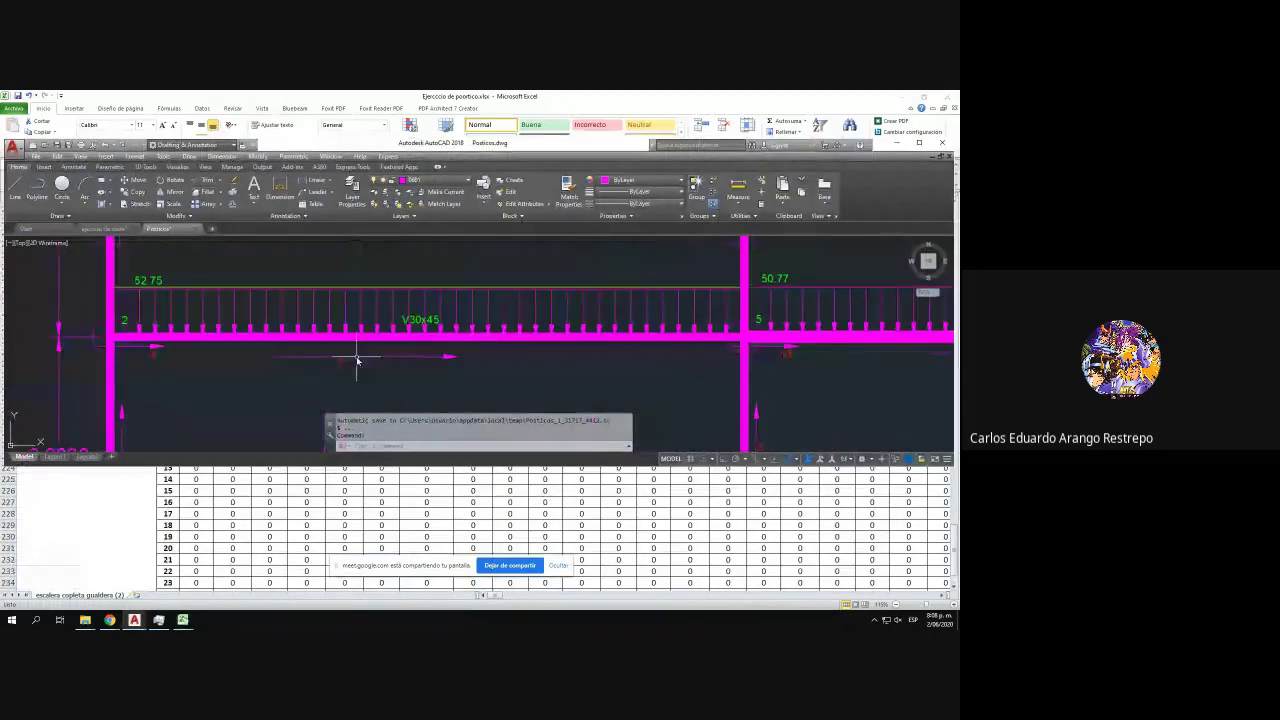
{"action": "left_click", "coordinate": [52, 541]}
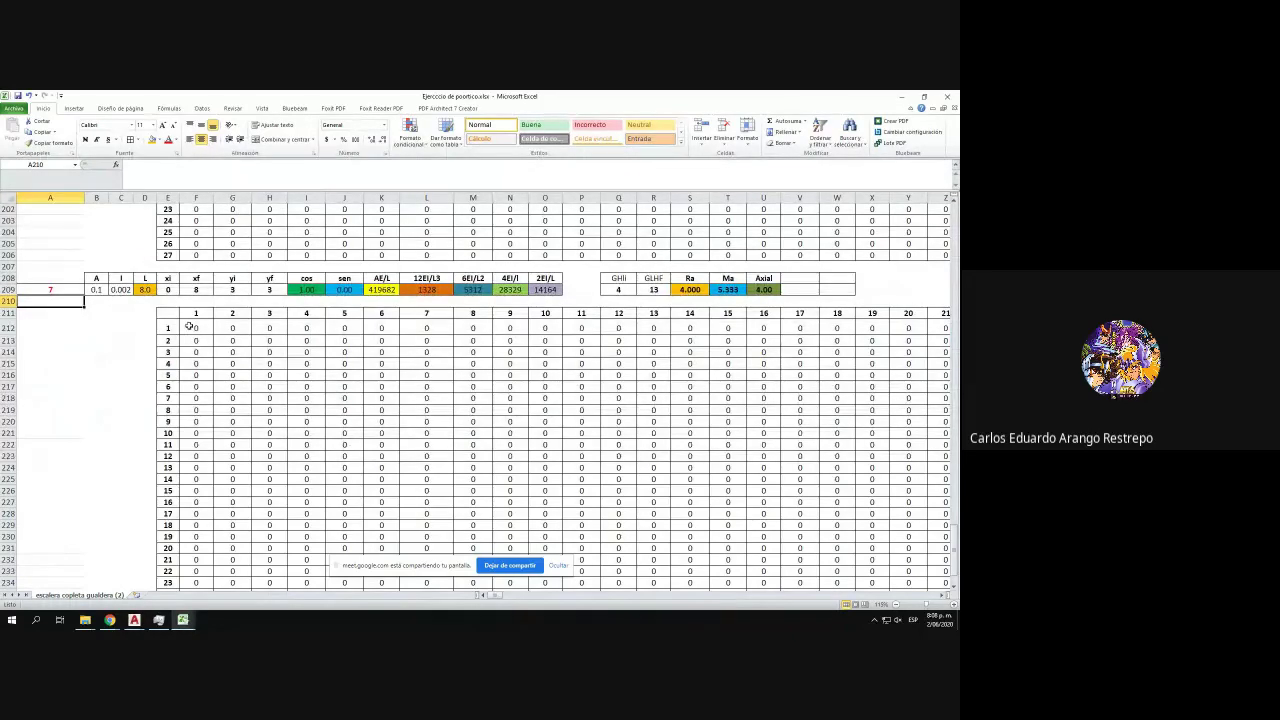
- Repoint the matrix range of the lookup formula in F212 to BH213:BM218
{"action": "left_click", "coordinate": [192, 328]}
{"action": "double_click", "coordinate": [192, 328]}
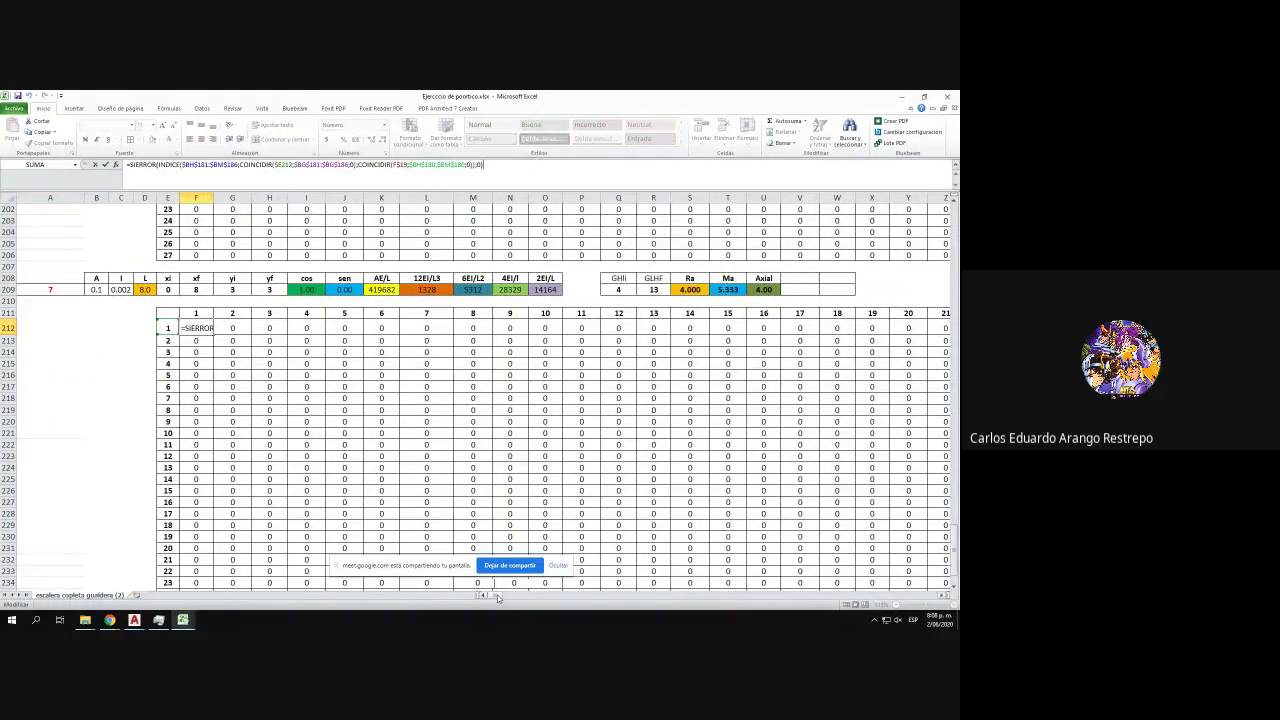
{"action": "left_click_drag", "start_coordinate": [499, 598], "coordinate": [518, 597]}
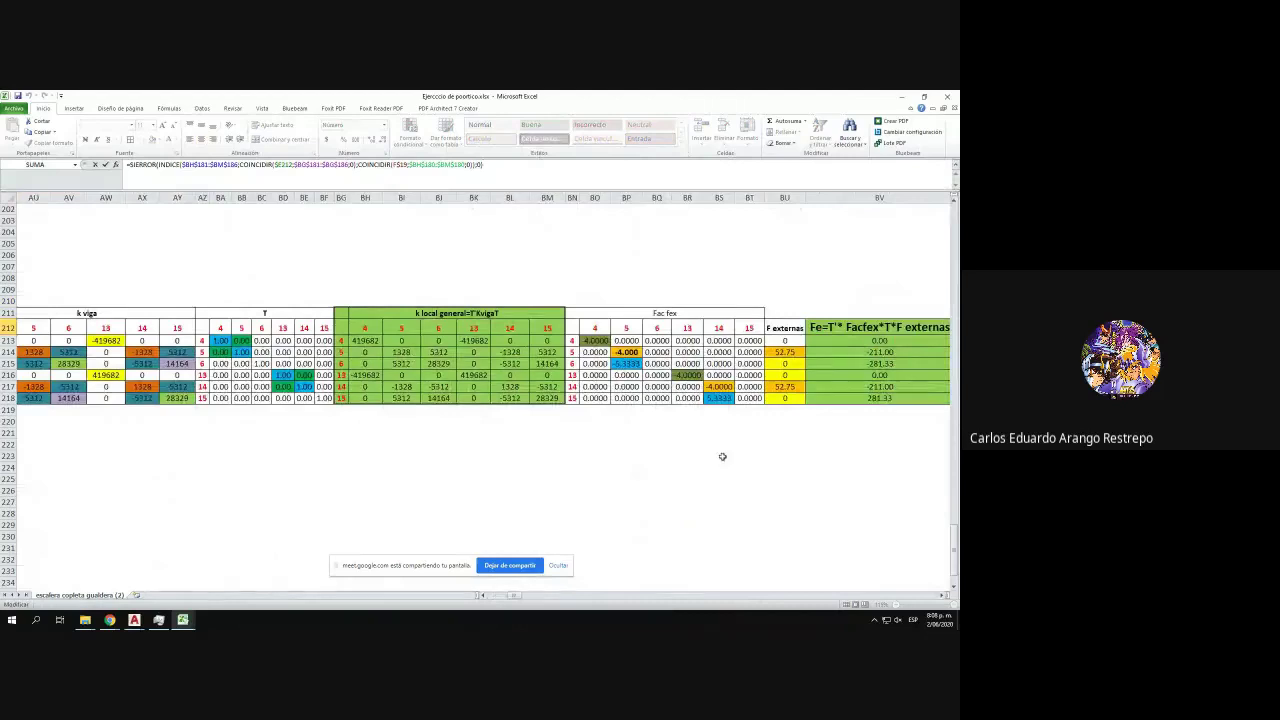
{"action": "scroll", "coordinate": [956, 538], "scroll_direction": "up", "scroll_amount": 10}
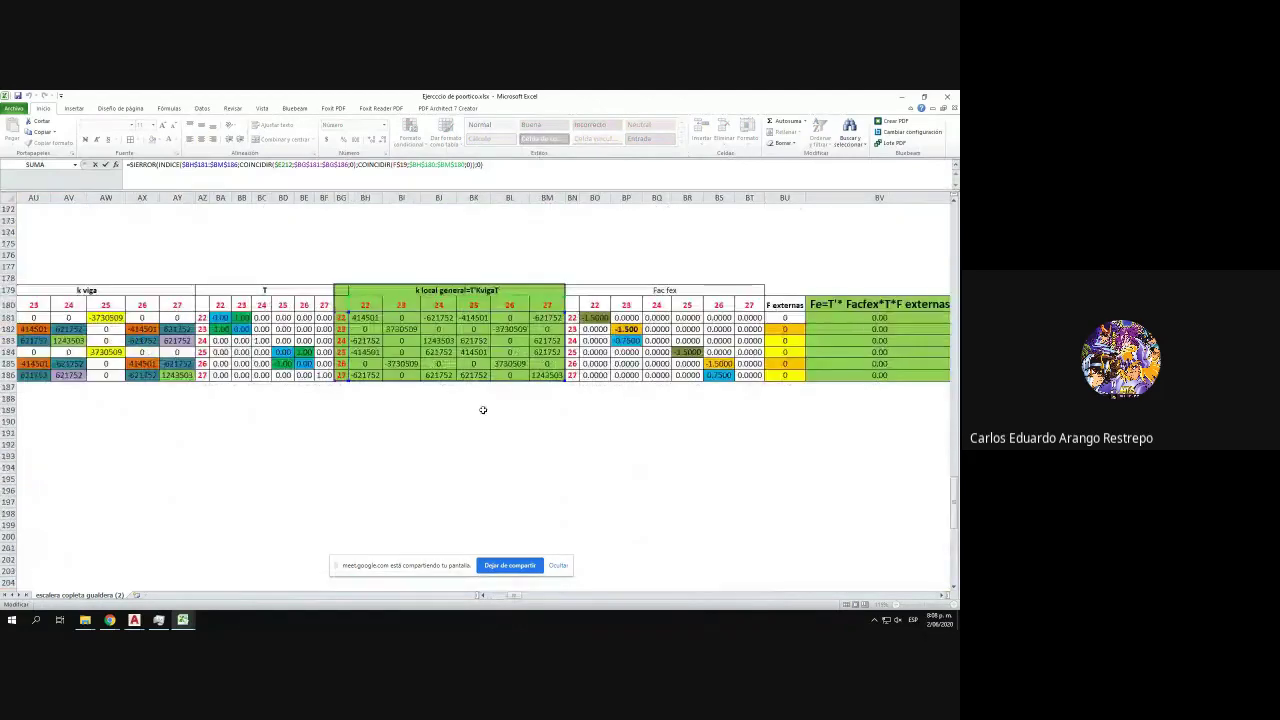
{"action": "left_click_drag", "start_coordinate": [445, 385], "coordinate": [424, 406]}
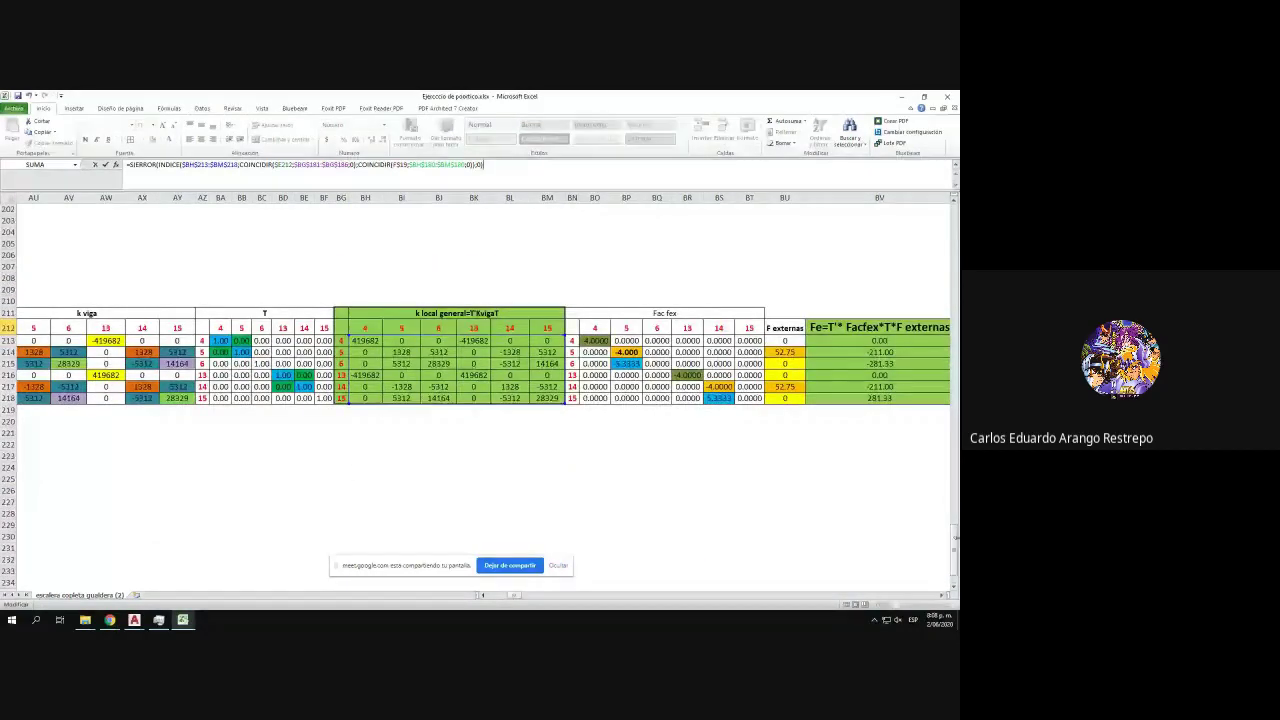
- Repoint the F212 lookup formula's row labels to BG213:BG218 and its column labels to BH212:BM212
{"action": "left_click_drag", "start_coordinate": [956, 542], "coordinate": [956, 494]}
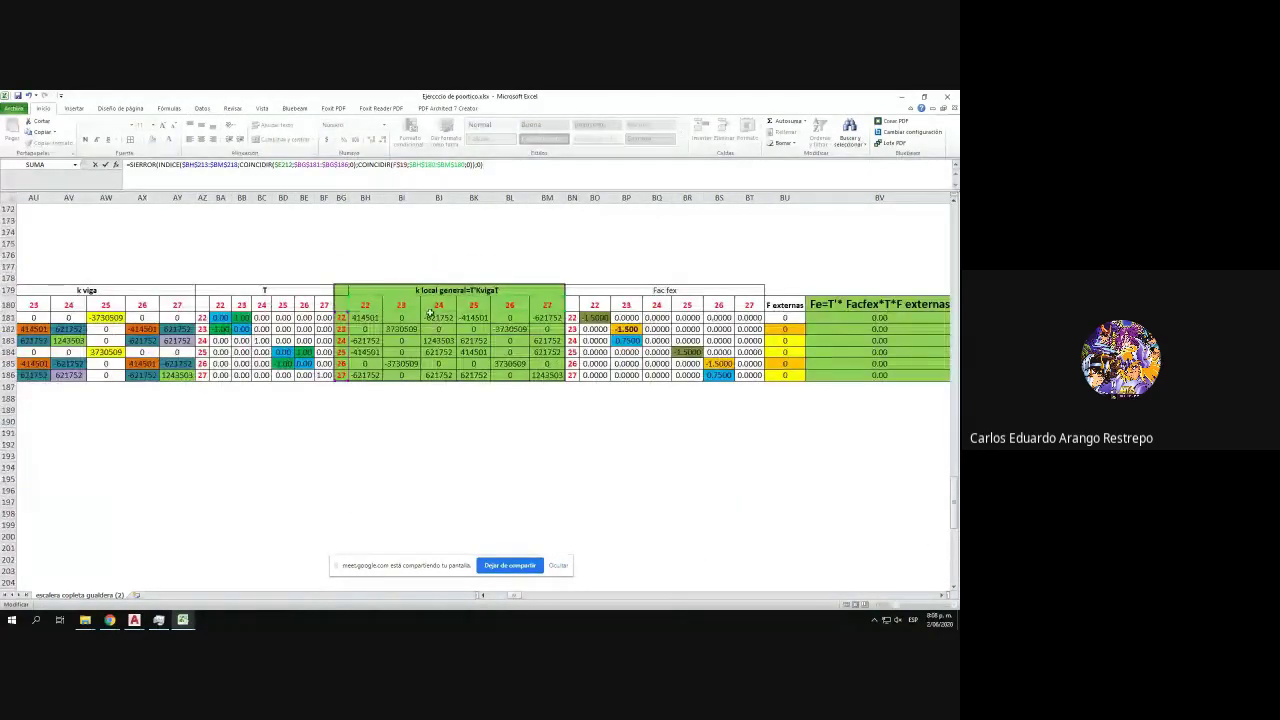
{"action": "left_click_drag", "start_coordinate": [429, 314], "coordinate": [434, 530]}
{"action": "left_click_drag", "start_coordinate": [348, 210], "coordinate": [342, 582]}
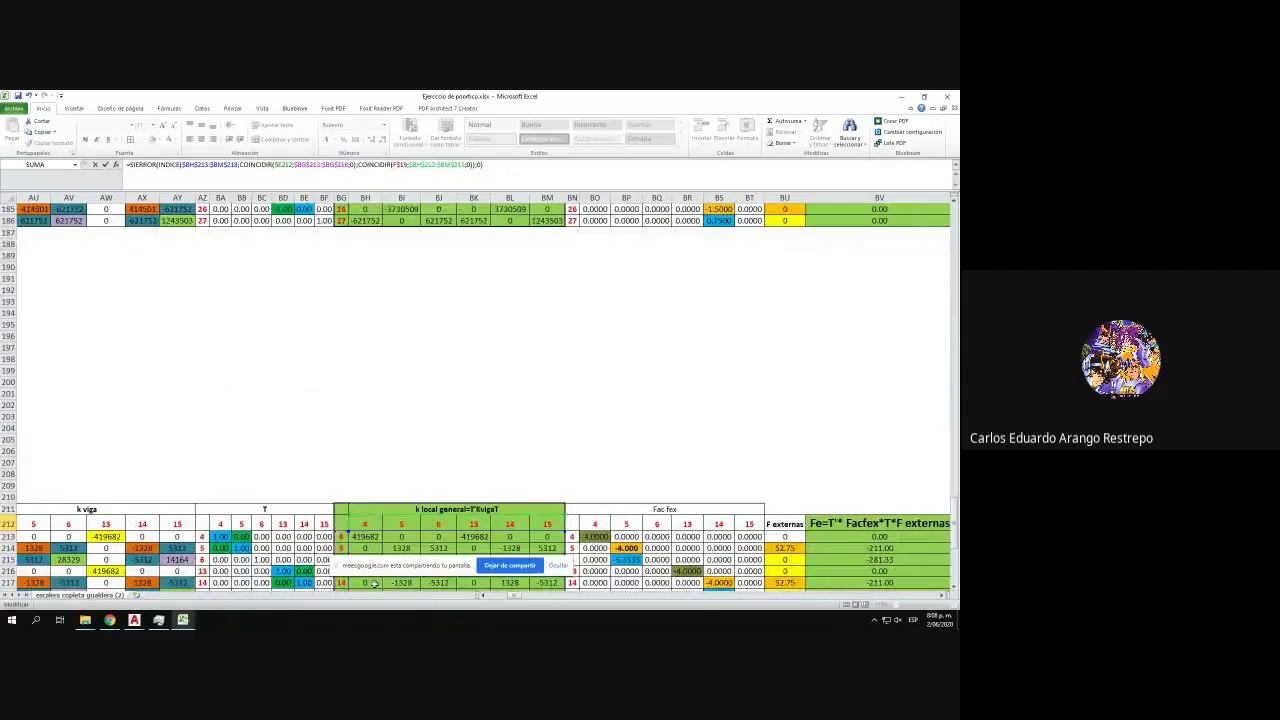
{"action": "key", "text": "Escape"}
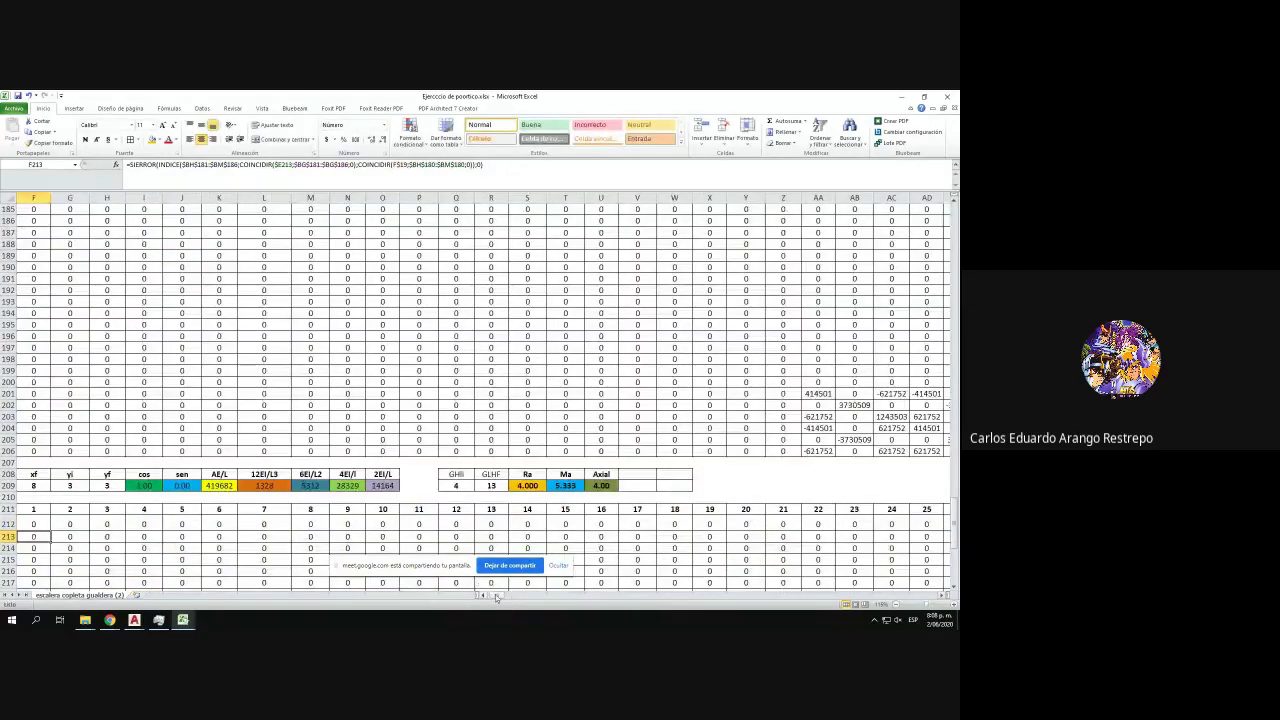
- Fill the F212 lookup formula across to column AF and down to row 238 of element 7's matrix
{"action": "left_click_drag", "start_coordinate": [497, 597], "coordinate": [487, 597]}
{"action": "scroll", "coordinate": [321, 507], "scroll_direction": "down", "scroll_amount": 5}
{"action": "left_click", "coordinate": [201, 348]}
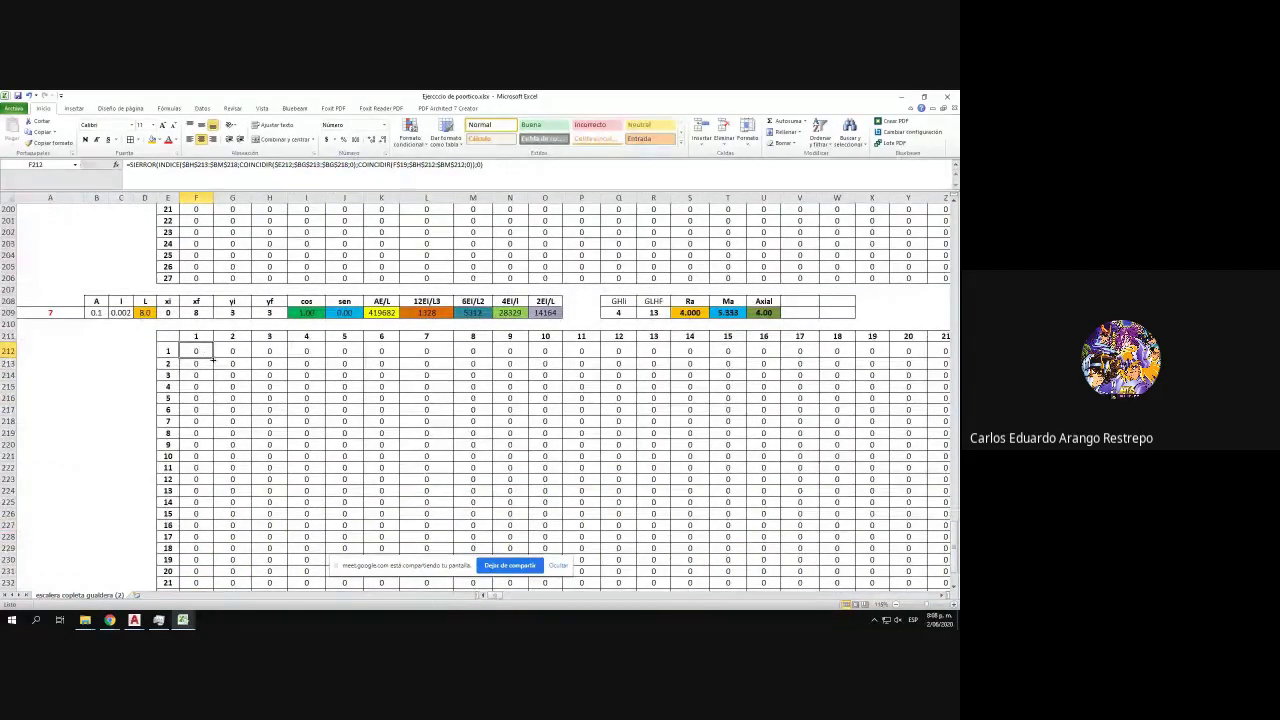
{"action": "left_click_drag", "start_coordinate": [212, 359], "coordinate": [908, 359]}
{"action": "double_click", "coordinate": [910, 359]}
{"action": "scroll", "coordinate": [858, 376], "scroll_direction": "down", "scroll_amount": 2}
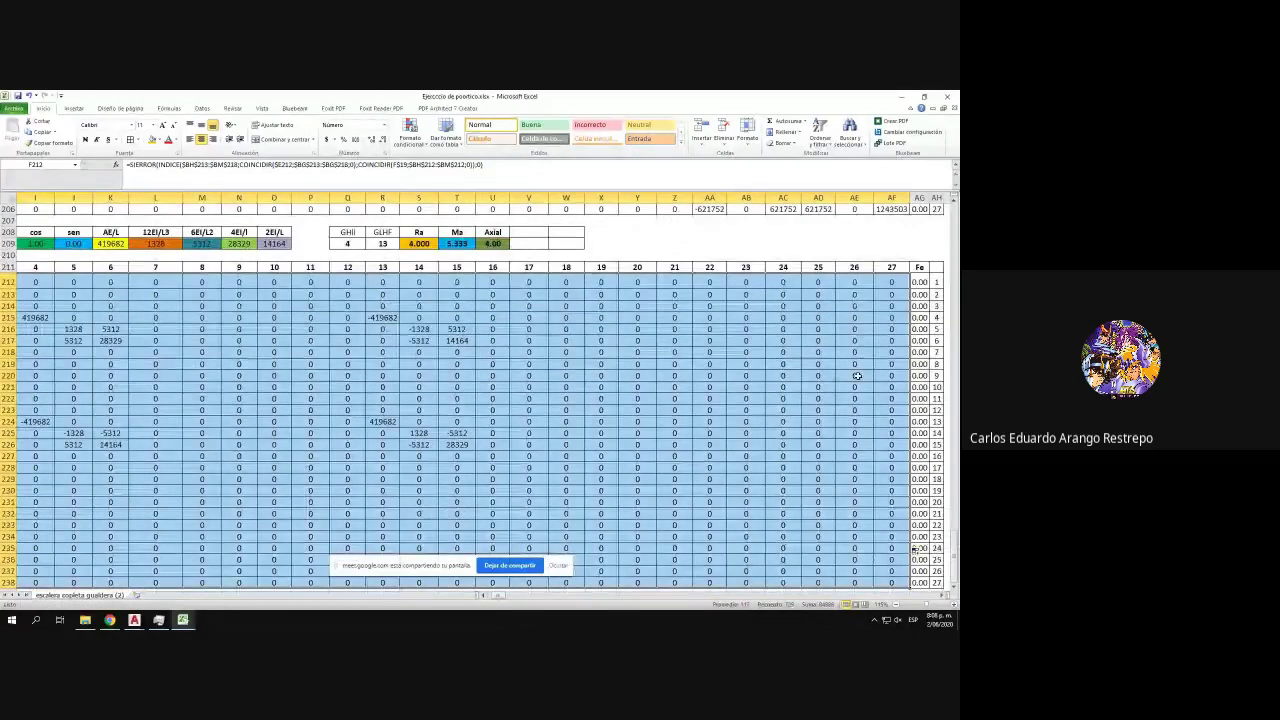
- Repoint the sum range of element 7's Fe formula in AG212 to BV213:BV218
{"action": "left_click_drag", "start_coordinate": [501, 599], "coordinate": [520, 596]}
{"action": "left_click", "coordinate": [426, 282]}
{"action": "double_click", "coordinate": [426, 282]}
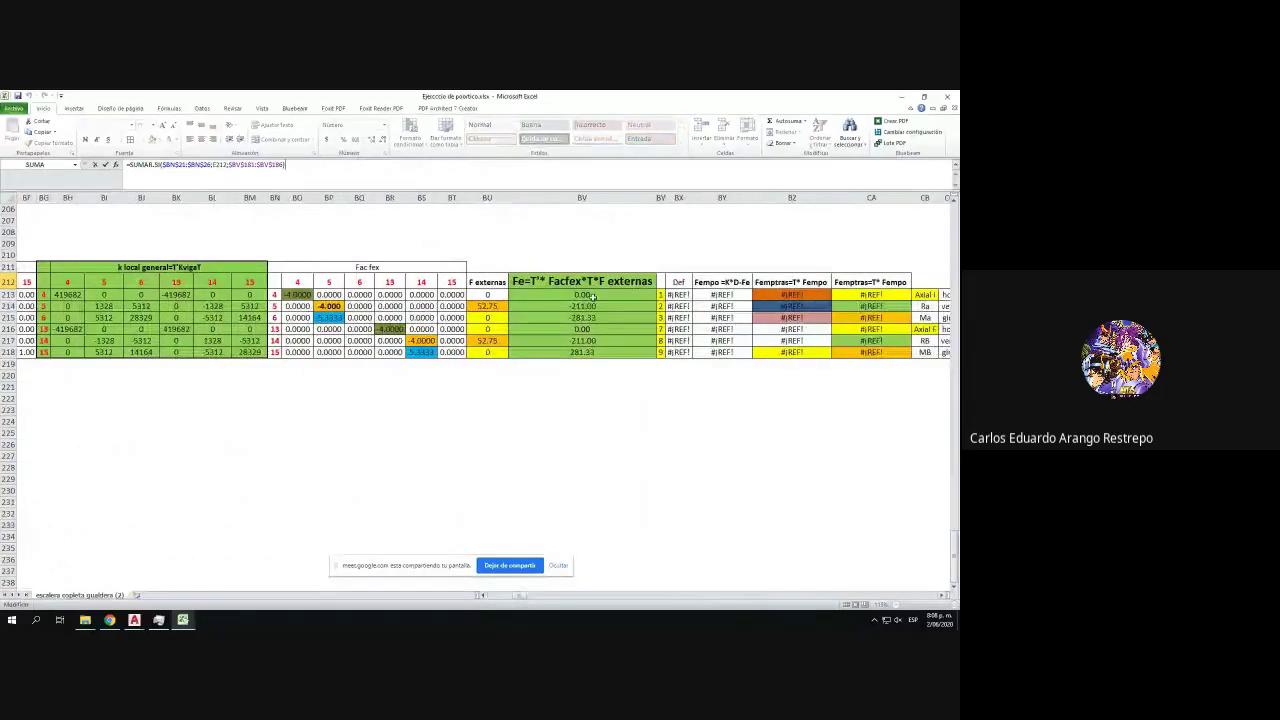
{"action": "left_click_drag", "start_coordinate": [953, 543], "coordinate": [919, 487]}
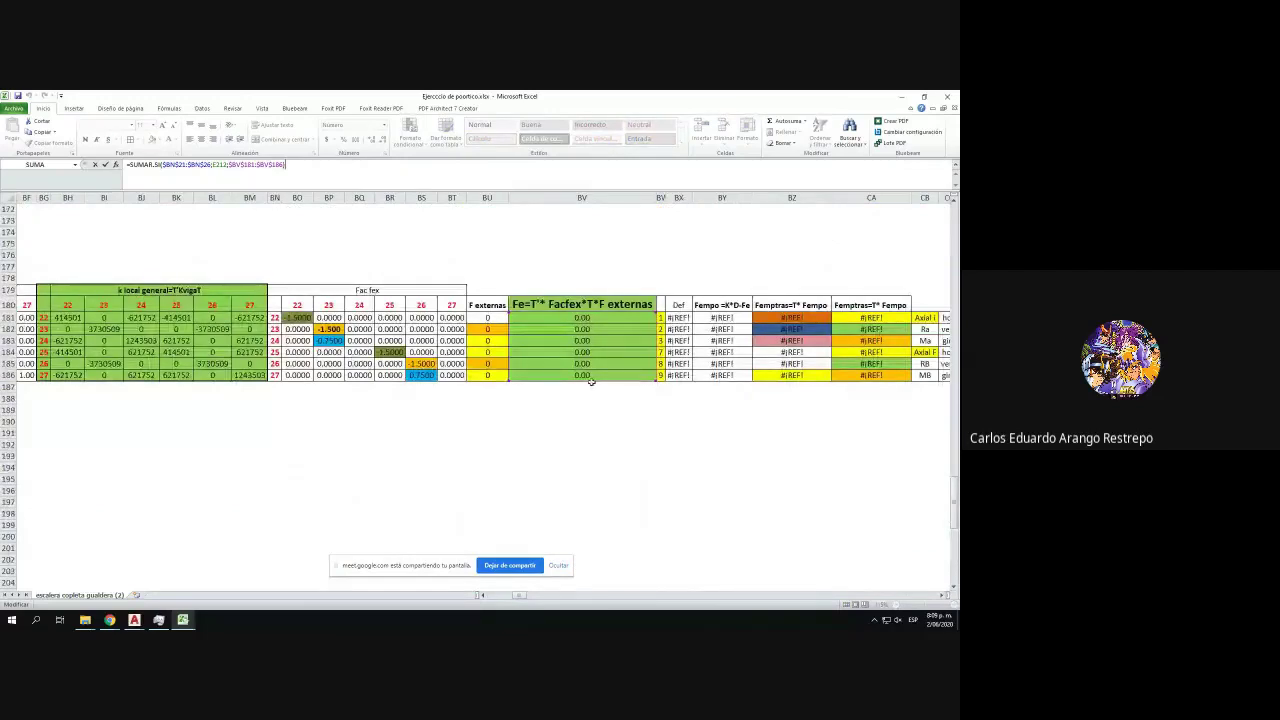
{"action": "left_click_drag", "start_coordinate": [590, 382], "coordinate": [588, 487]}
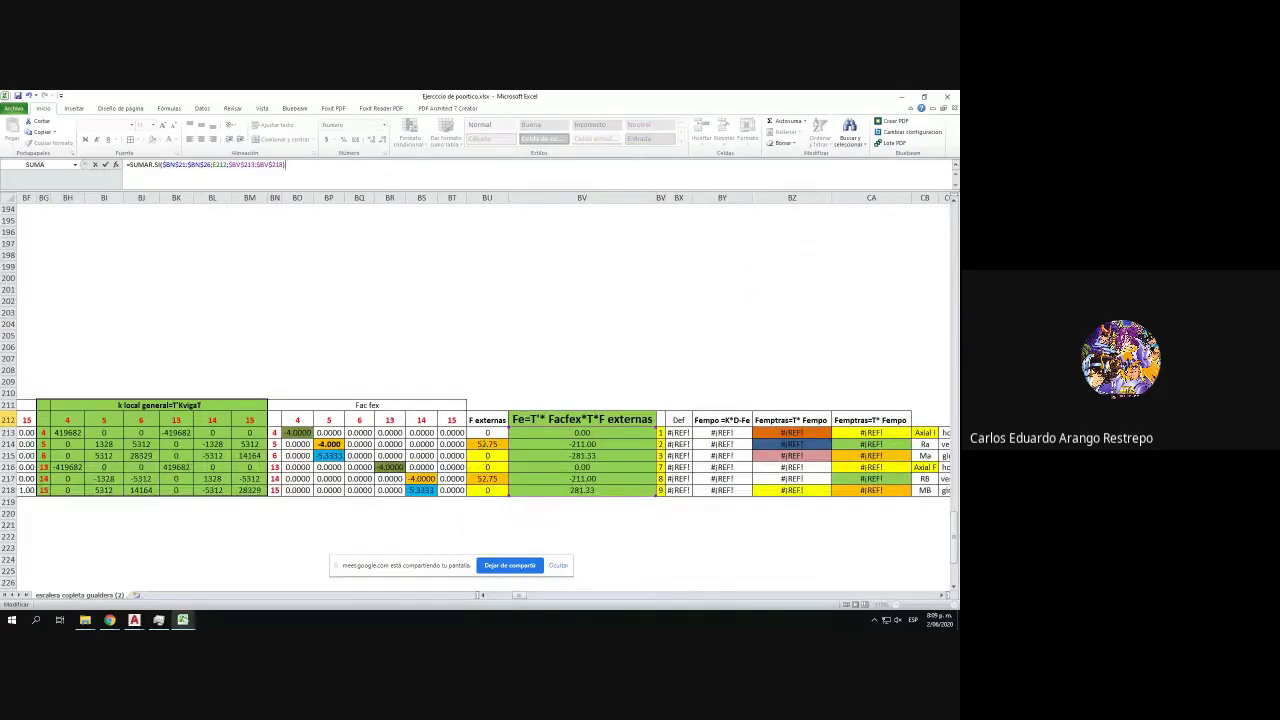
- Check beam 7 in the AutoCAD frame drawing and return to the Excel spreadsheet
{"action": "left_click", "coordinate": [134, 620]}
{"action": "left_click", "coordinate": [190, 577]}
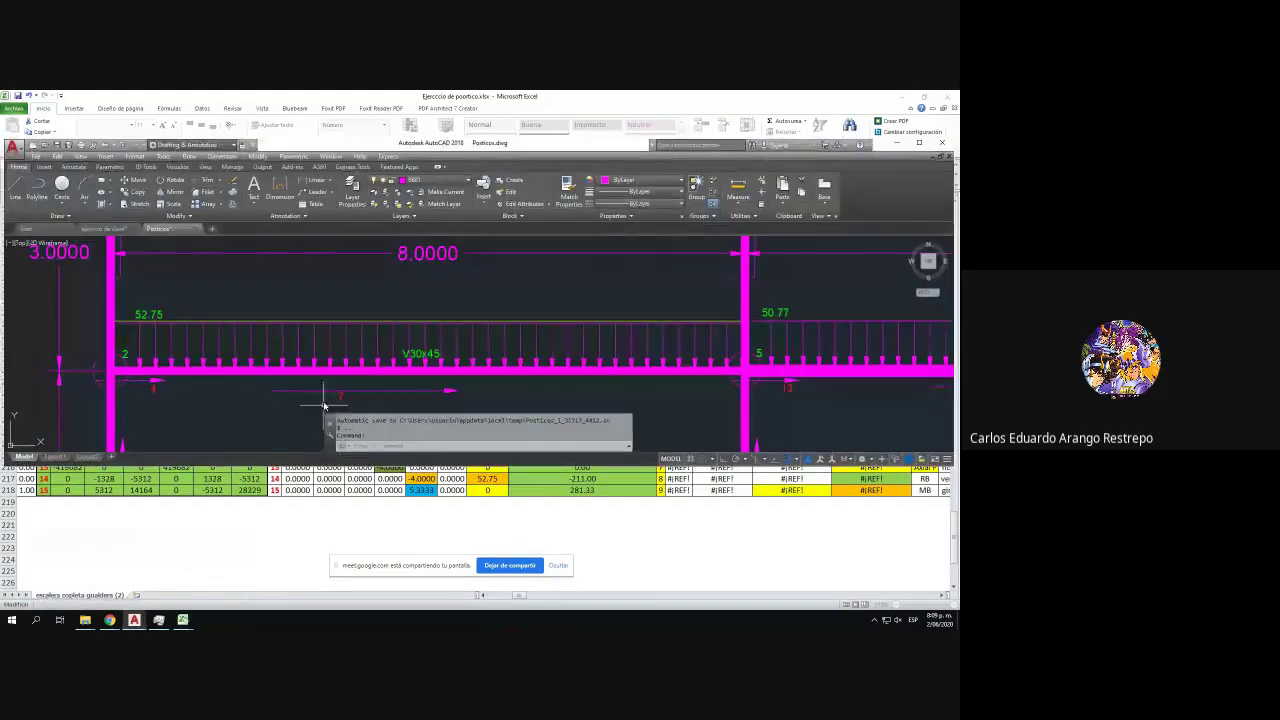
{"action": "left_click", "coordinate": [356, 525]}
{"action": "key", "text": "Escape"}
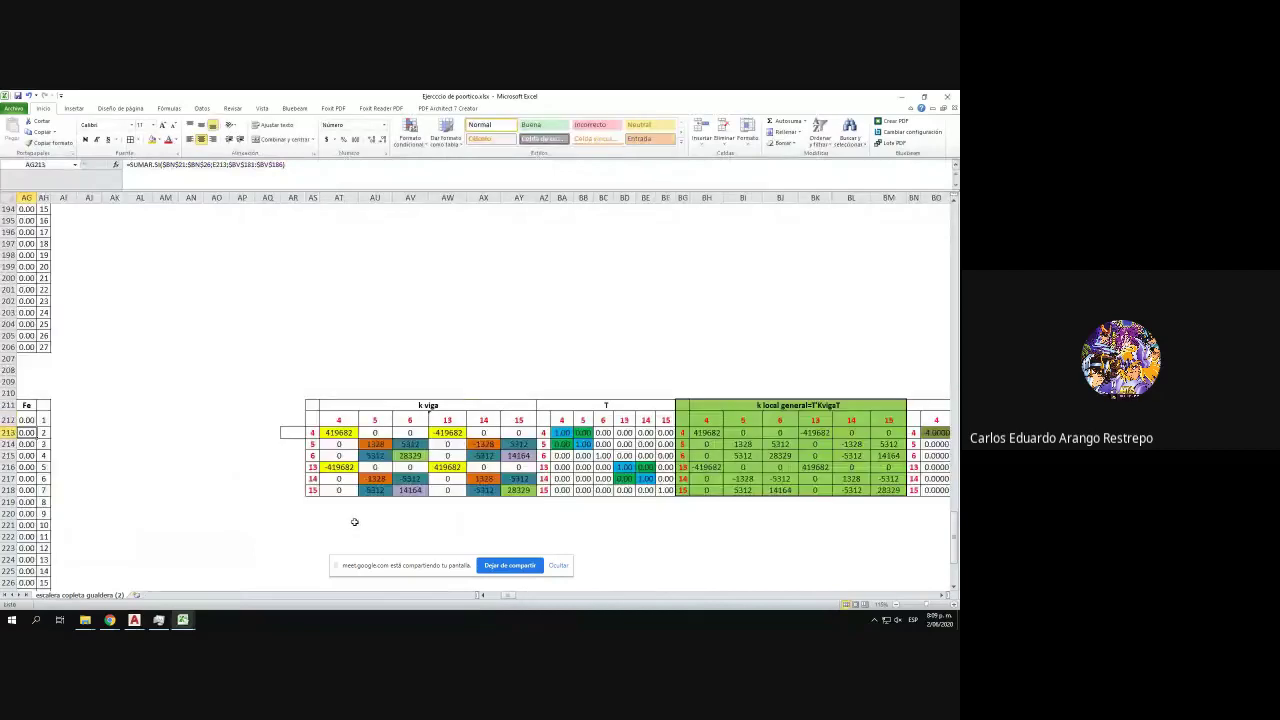
- Fill element 7's Fe formula from AG212 down to row 238 and widen column AG to fit its values
{"action": "left_click", "coordinate": [33, 420]}
{"action": "left_click_drag", "start_coordinate": [36, 425], "coordinate": [40, 588]}
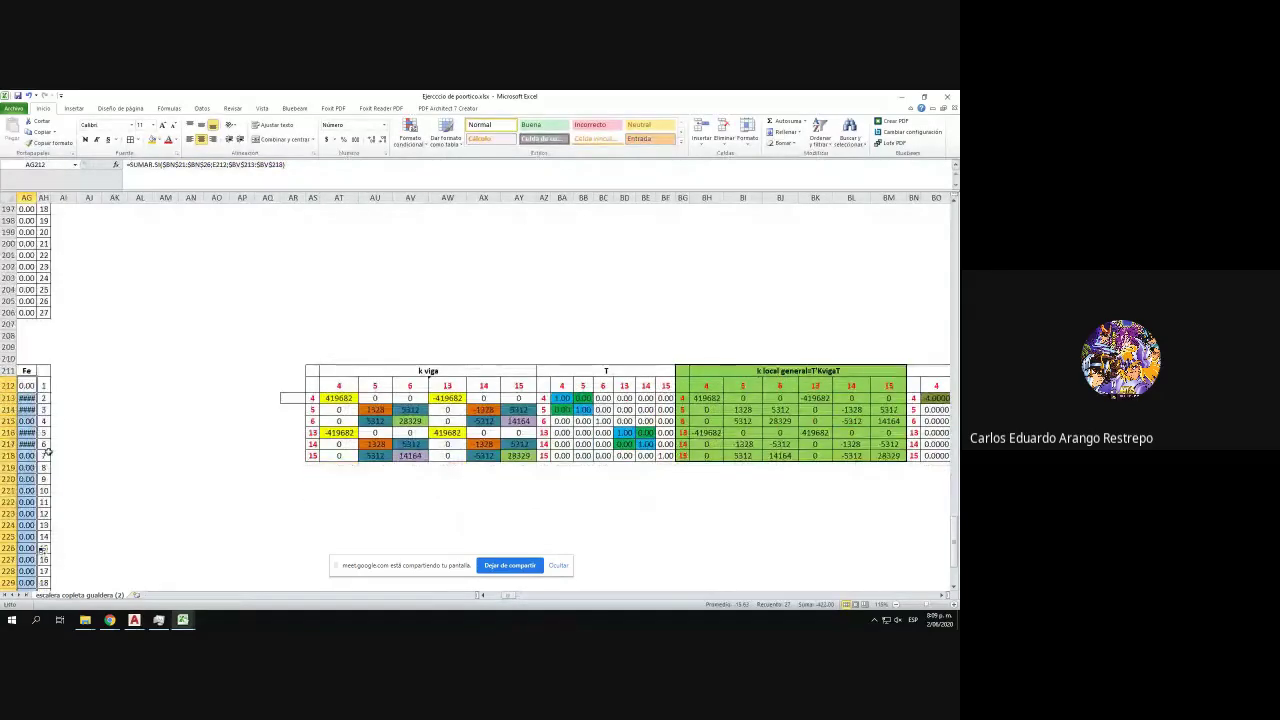
{"action": "double_click", "coordinate": [37, 198]}
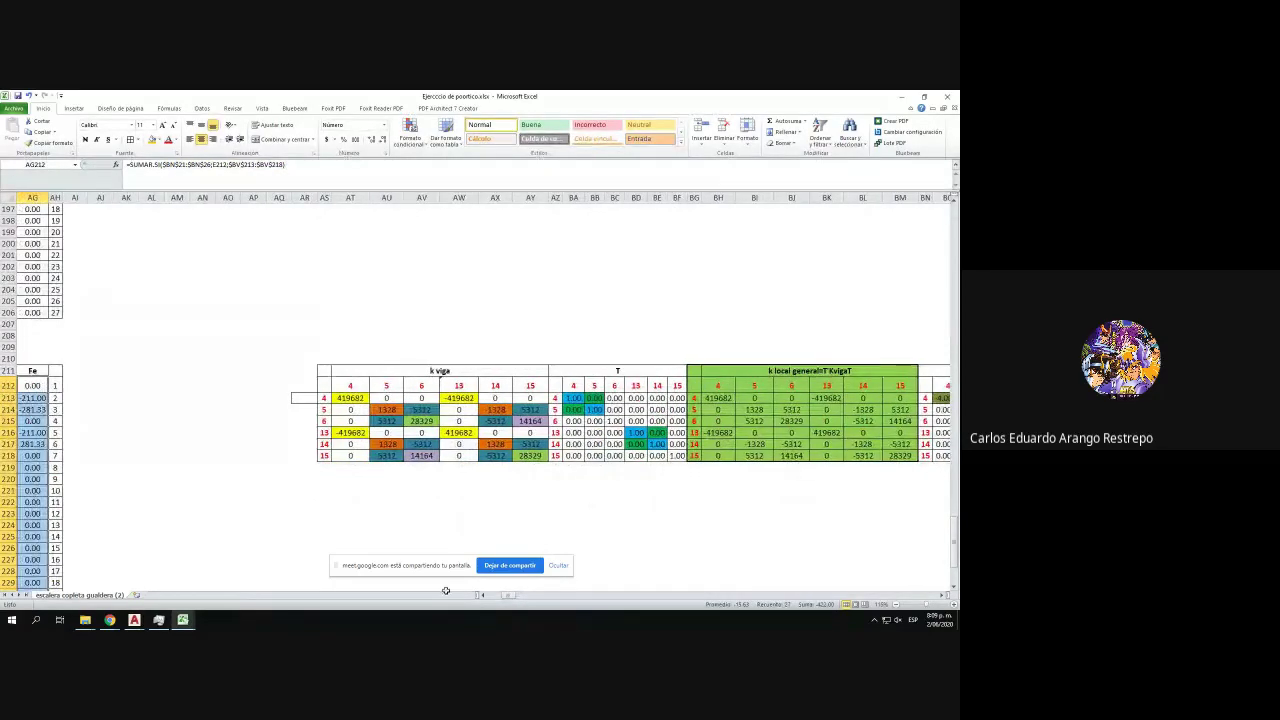
{"action": "left_click_drag", "start_coordinate": [510, 596], "coordinate": [501, 598]}
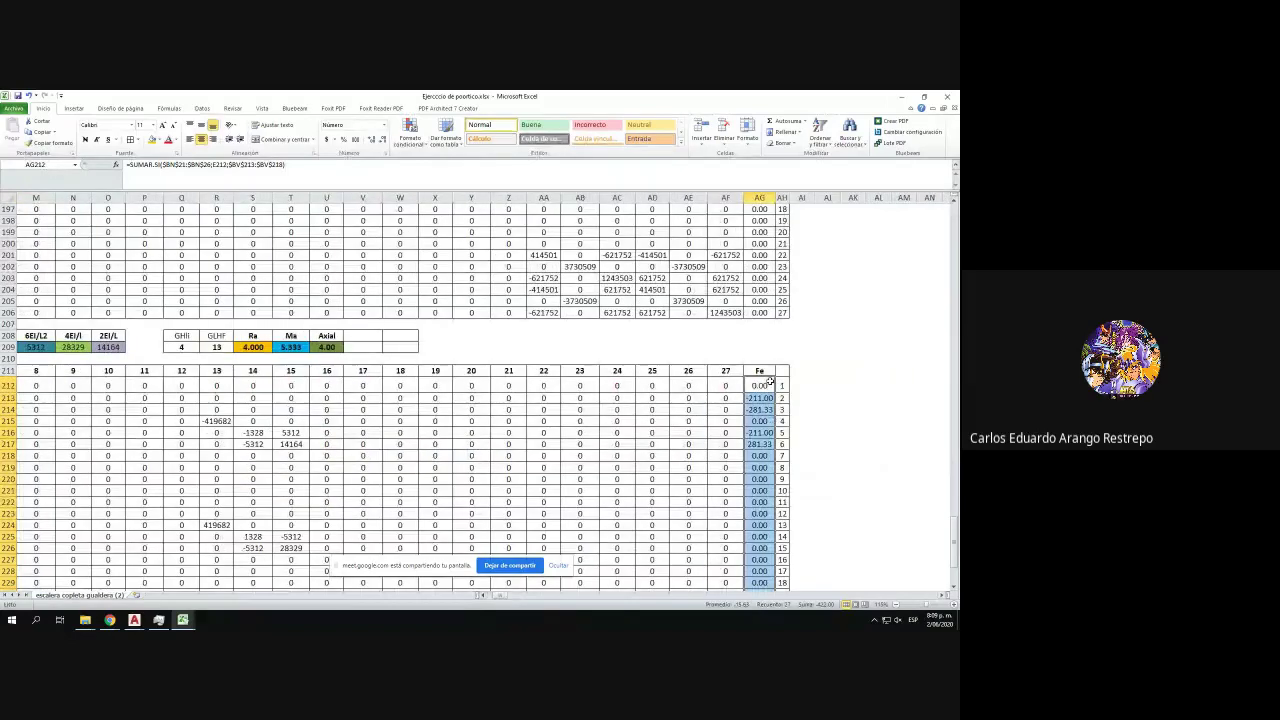
{"action": "left_click_drag", "start_coordinate": [770, 381], "coordinate": [772, 433]}
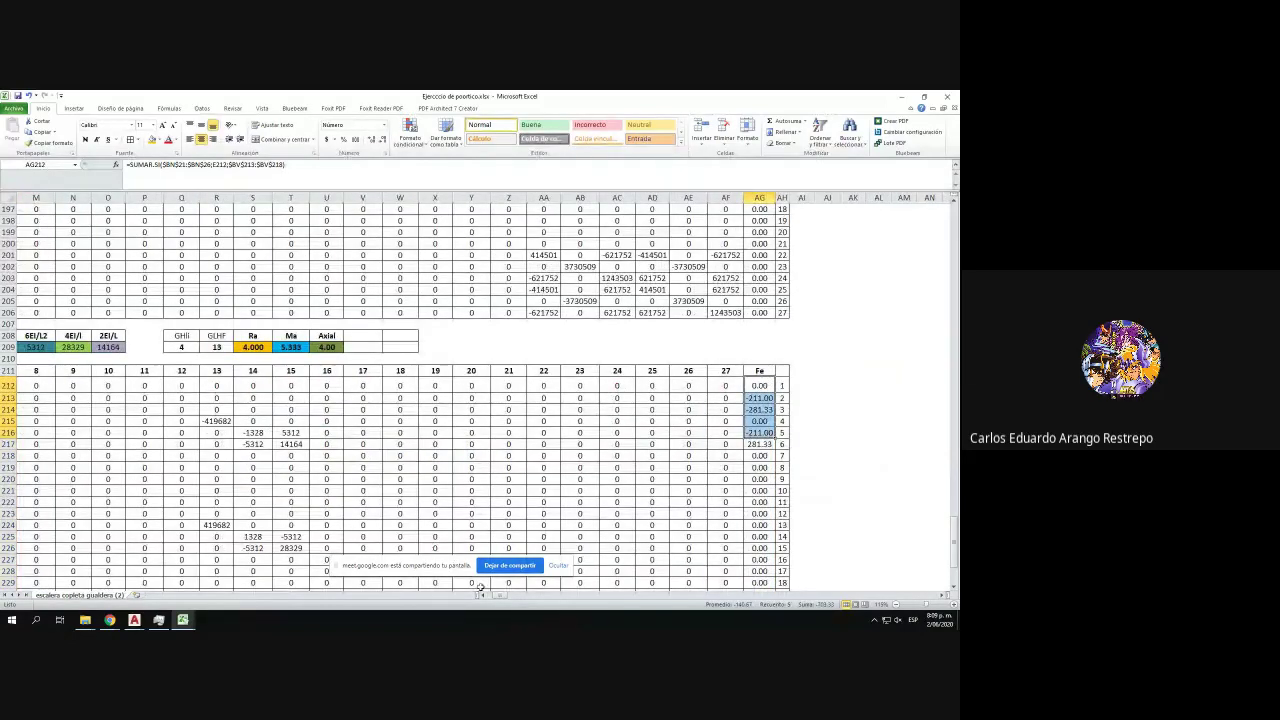
- Copy element 7's block in rows 208 to 238 to row 240 and set the copy's element number to 8
{"action": "left_click_drag", "start_coordinate": [498, 600], "coordinate": [482, 596]}
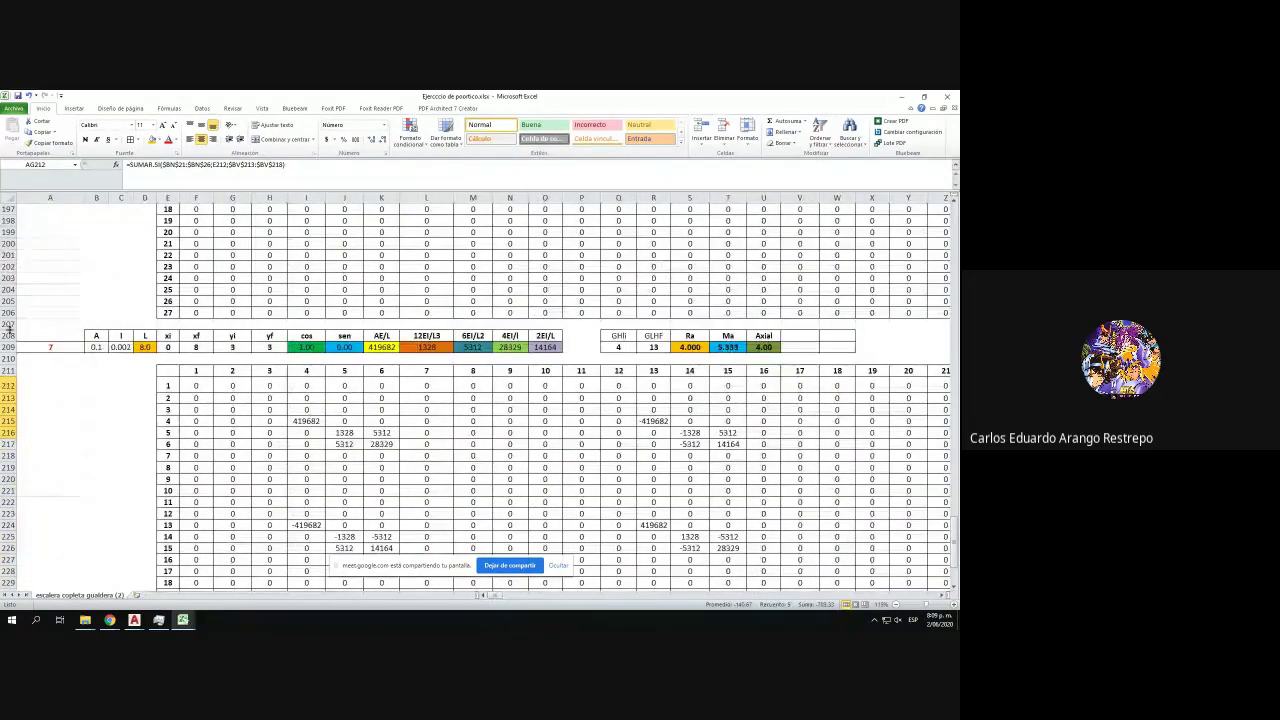
{"action": "left_click_drag", "start_coordinate": [7, 335], "coordinate": [62, 582]}
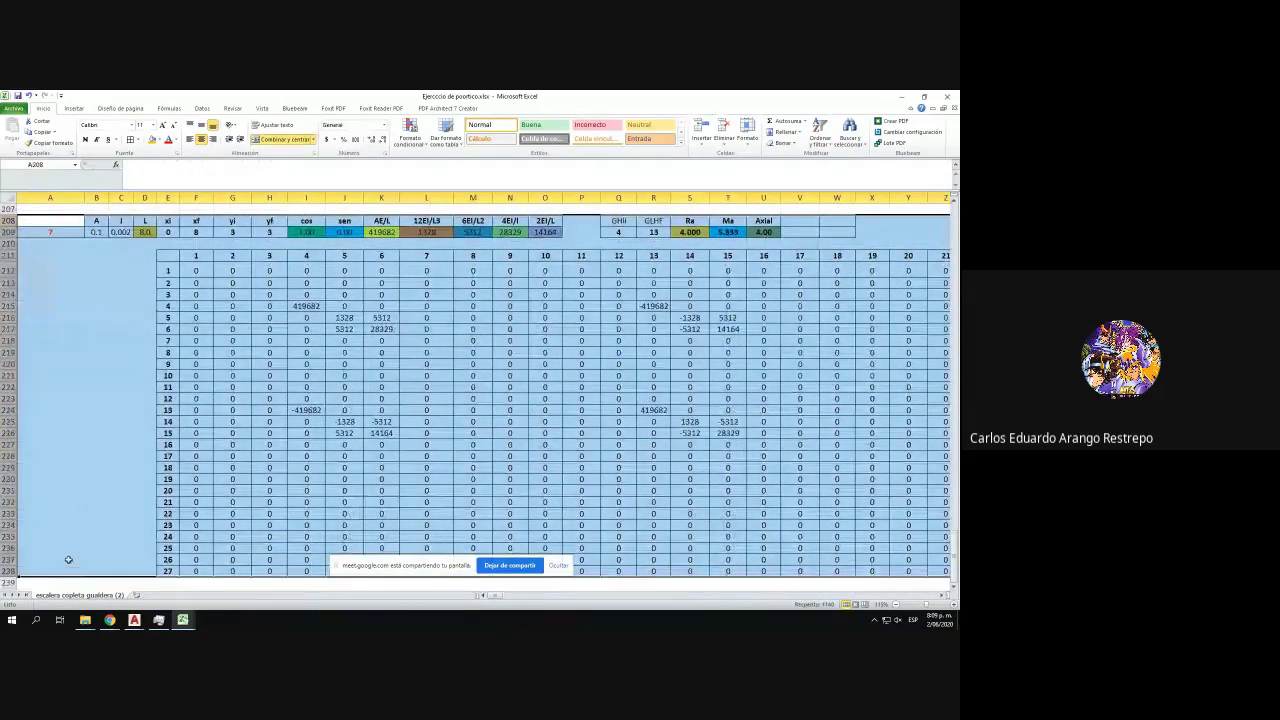
{"action": "key", "text": "ctrl+c"}
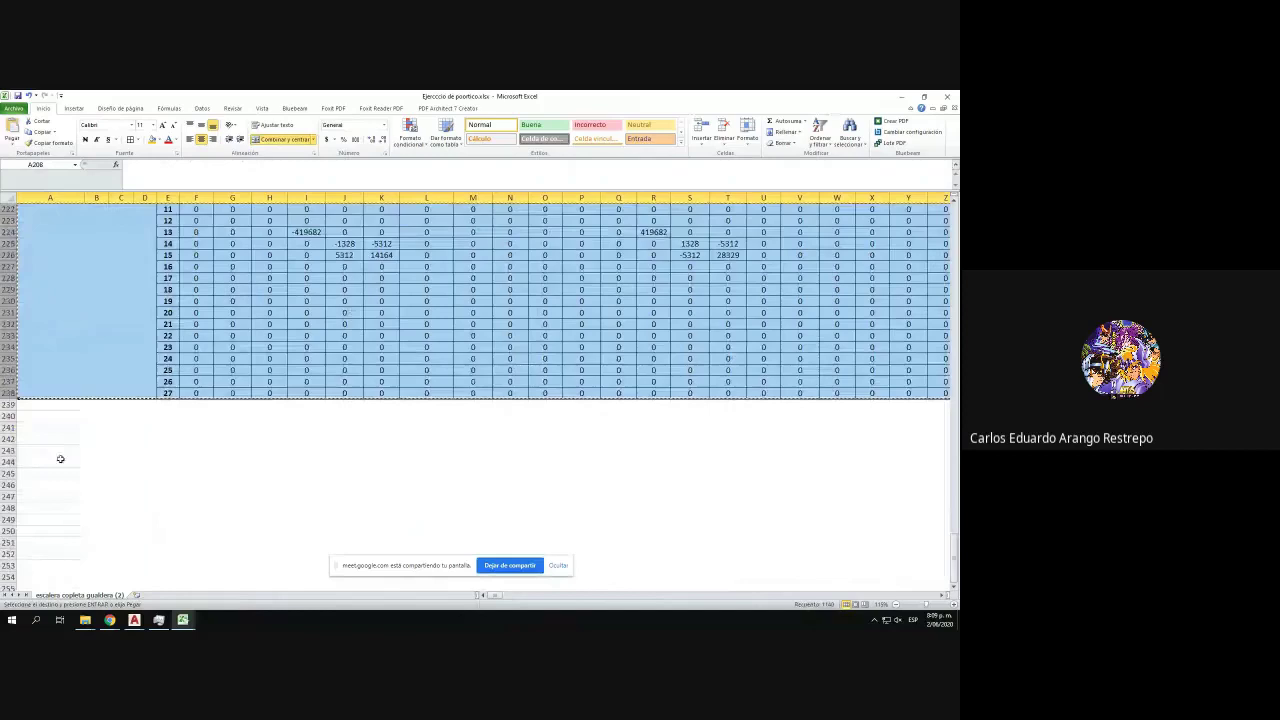
{"action": "left_click", "coordinate": [34, 415]}
{"action": "key", "text": "ctrl+v"}
{"action": "left_click", "coordinate": [50, 427]}
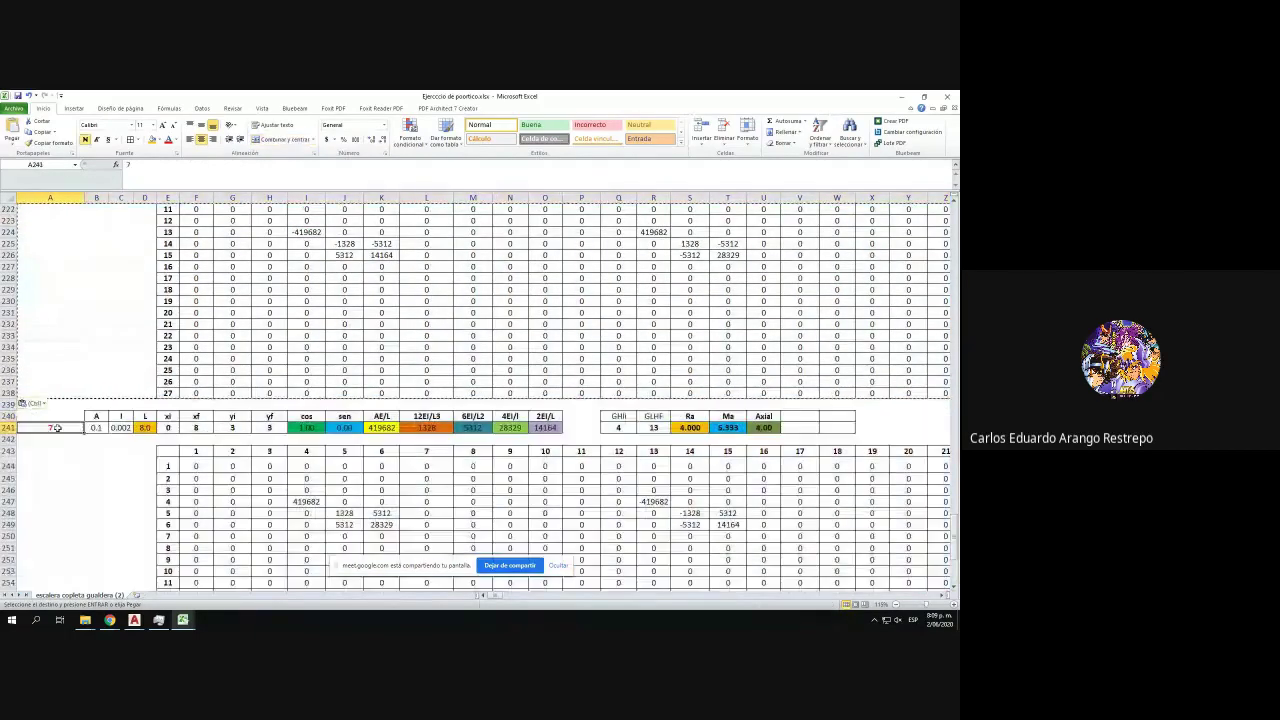
{"action": "type", "text": "8"}
{"action": "key", "text": "Return"}
{"action": "scroll", "coordinate": [141, 451], "scroll_direction": "down", "scroll_amount": 3}
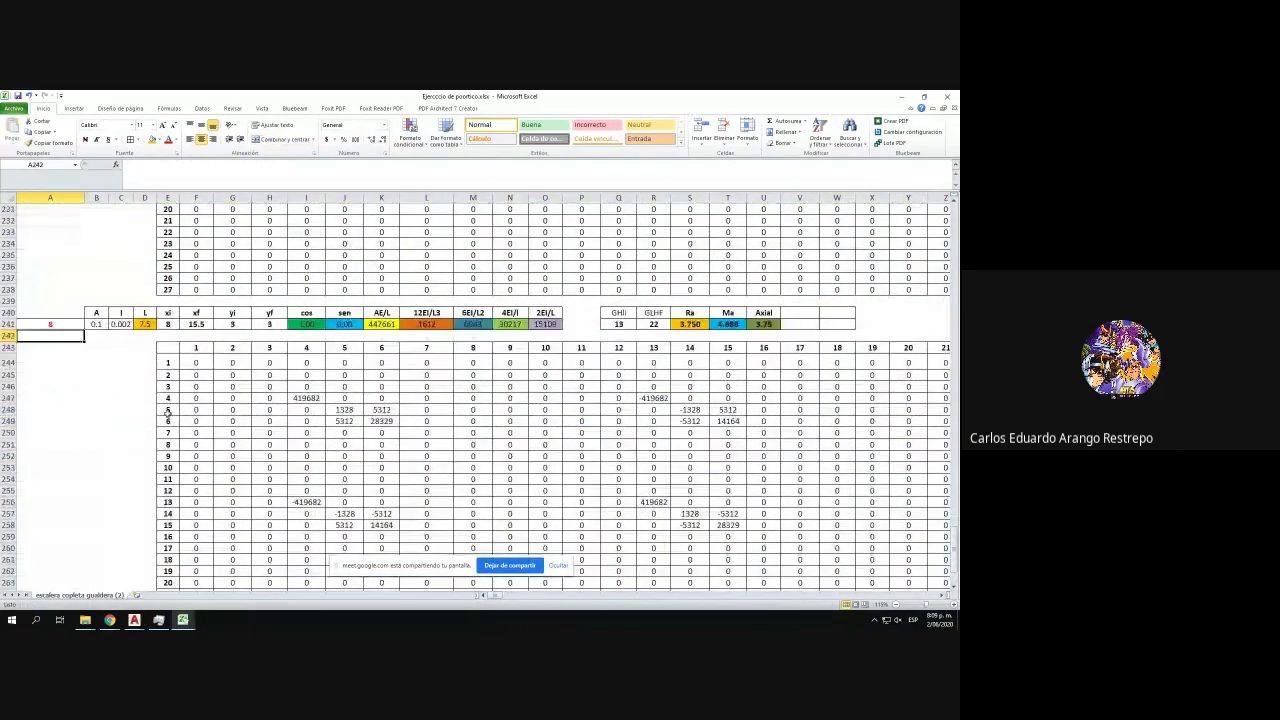
- Repoint the matrix range of the lookup formula in F244 to BH245:BM250
{"action": "left_click", "coordinate": [196, 362]}
{"action": "left_click", "coordinate": [238, 172]}
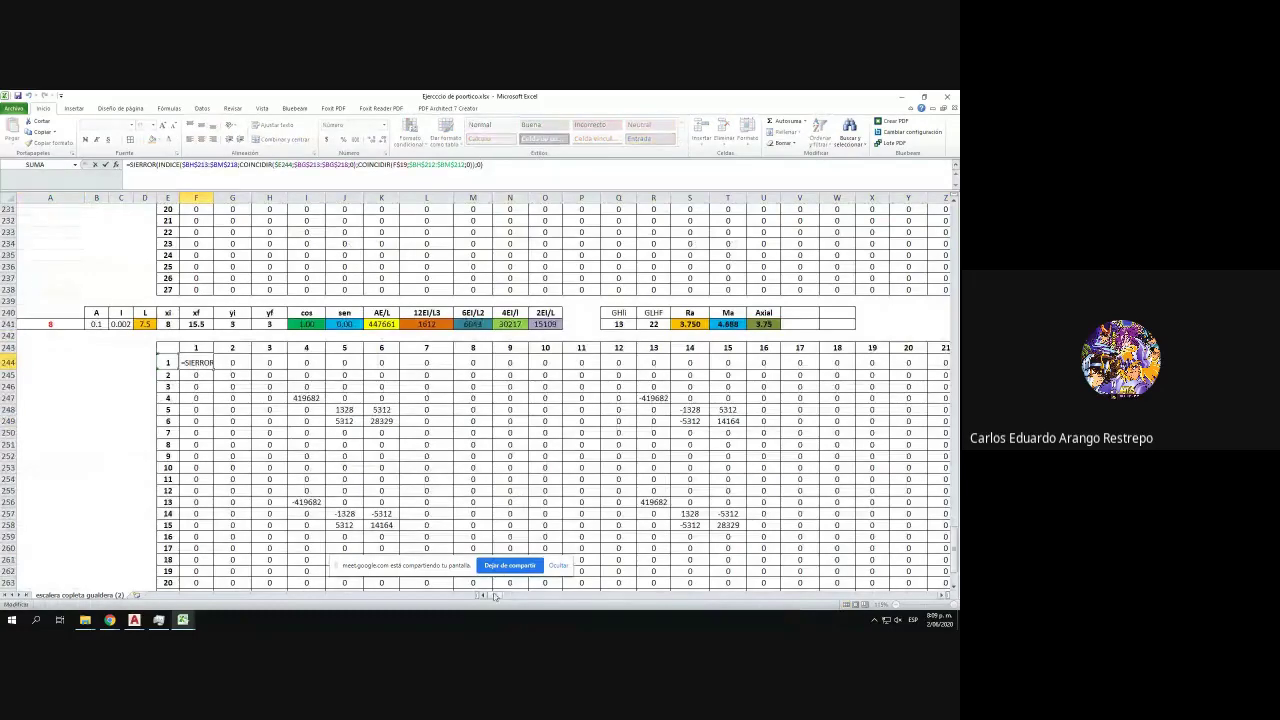
{"action": "left_click_drag", "start_coordinate": [495, 597], "coordinate": [513, 597]}
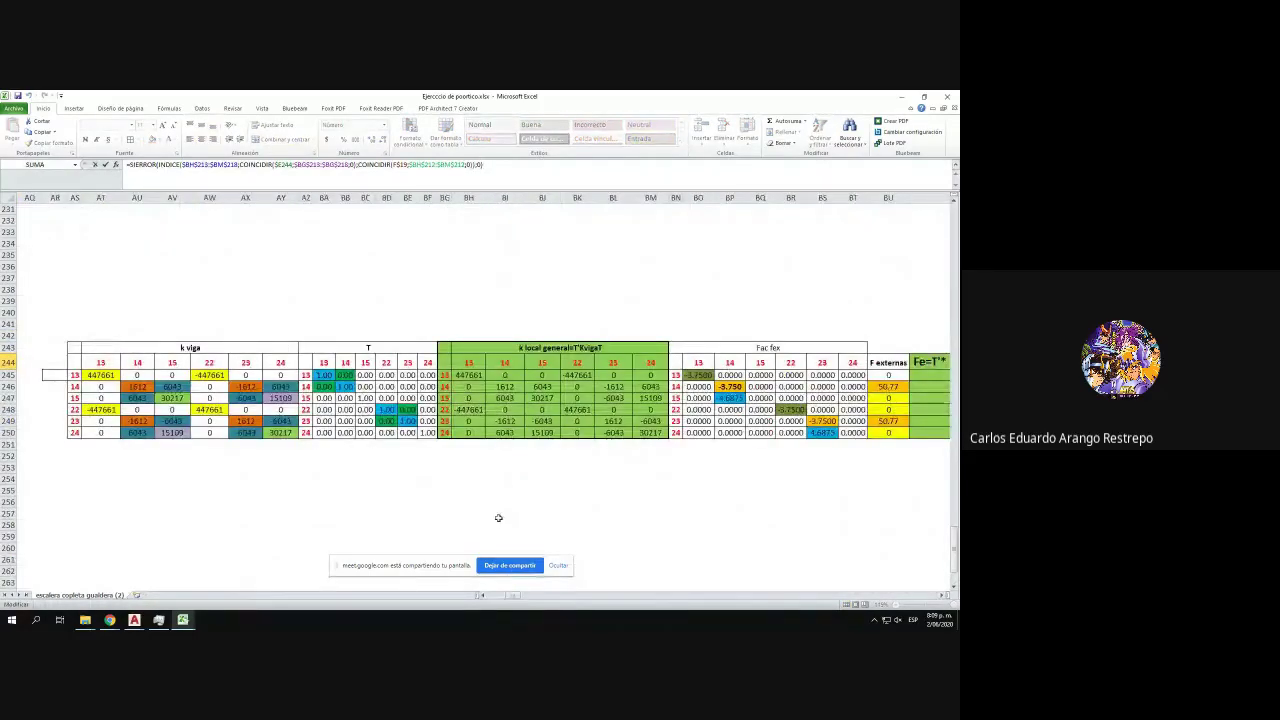
{"action": "left_click_drag", "start_coordinate": [954, 543], "coordinate": [954, 508]}
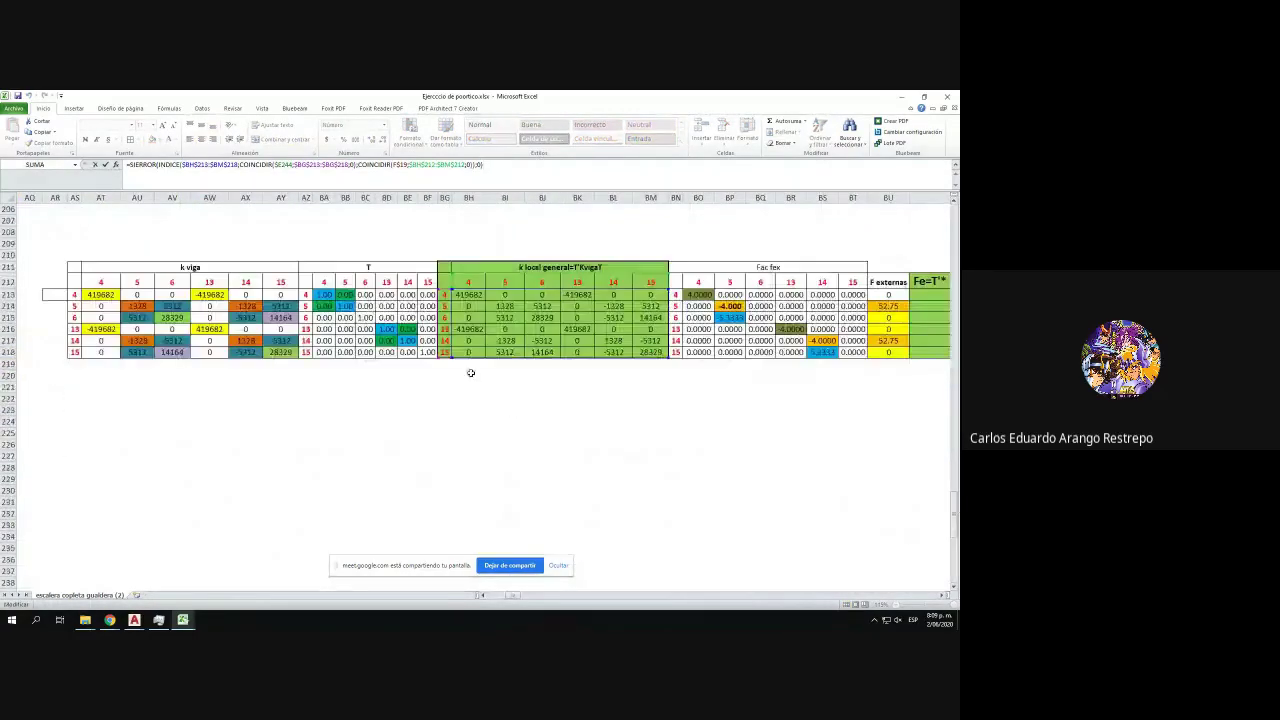
{"action": "left_click_drag", "start_coordinate": [479, 359], "coordinate": [465, 487]}
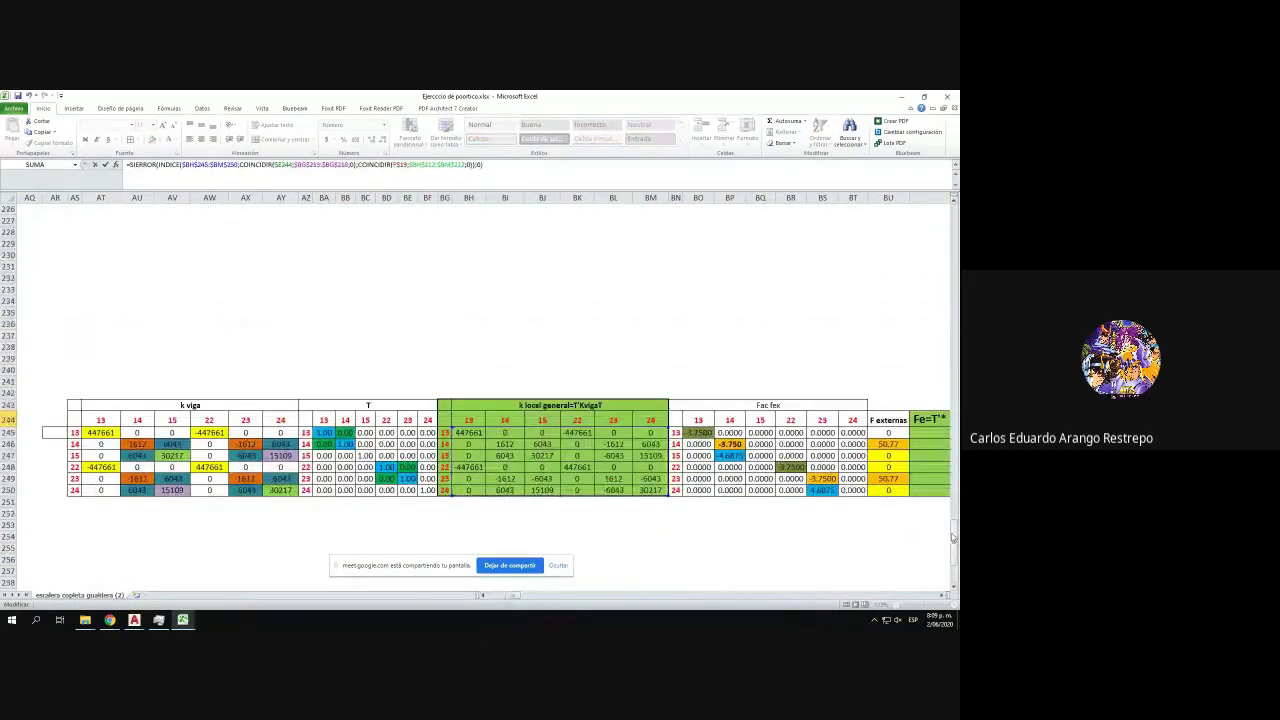
- Repoint the F244 lookup formula's column labels to BH244:BM244 and its row labels to BG245:BG250
{"action": "left_click_drag", "start_coordinate": [954, 545], "coordinate": [954, 516]}
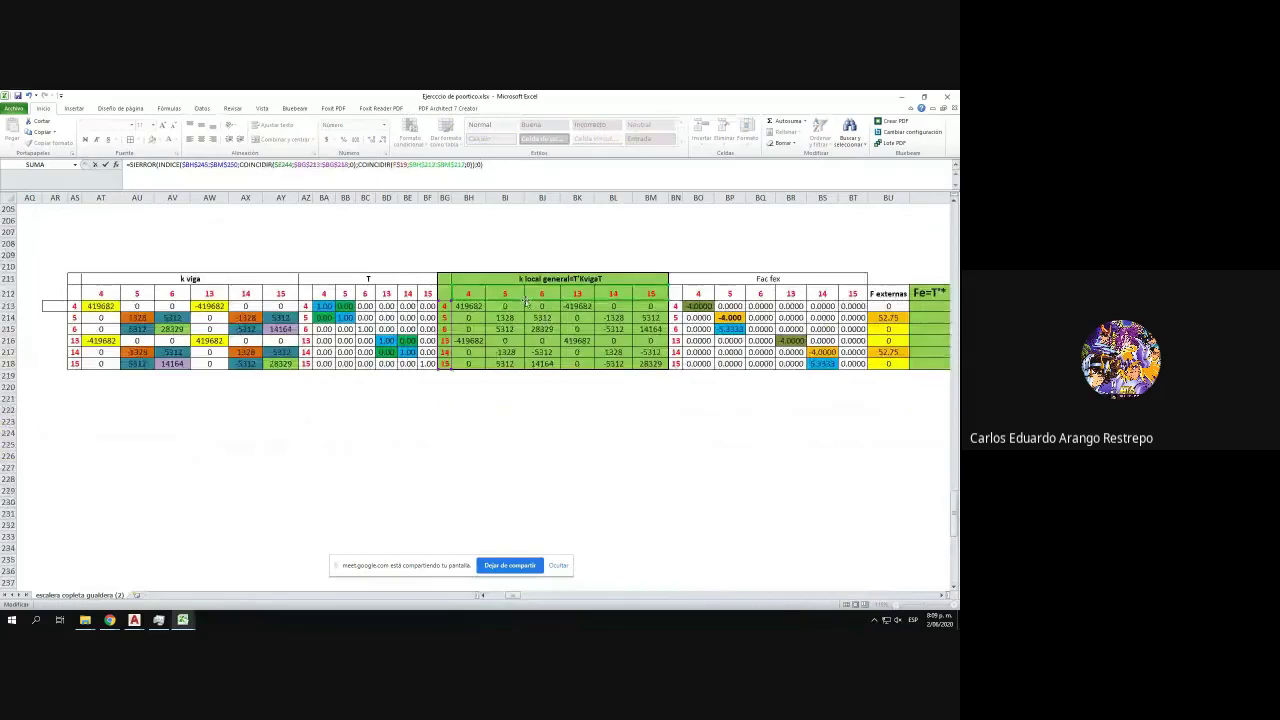
{"action": "left_click_drag", "start_coordinate": [525, 300], "coordinate": [529, 420]}
{"action": "scroll", "coordinate": [953, 535], "scroll_direction": "up", "scroll_amount": 7}
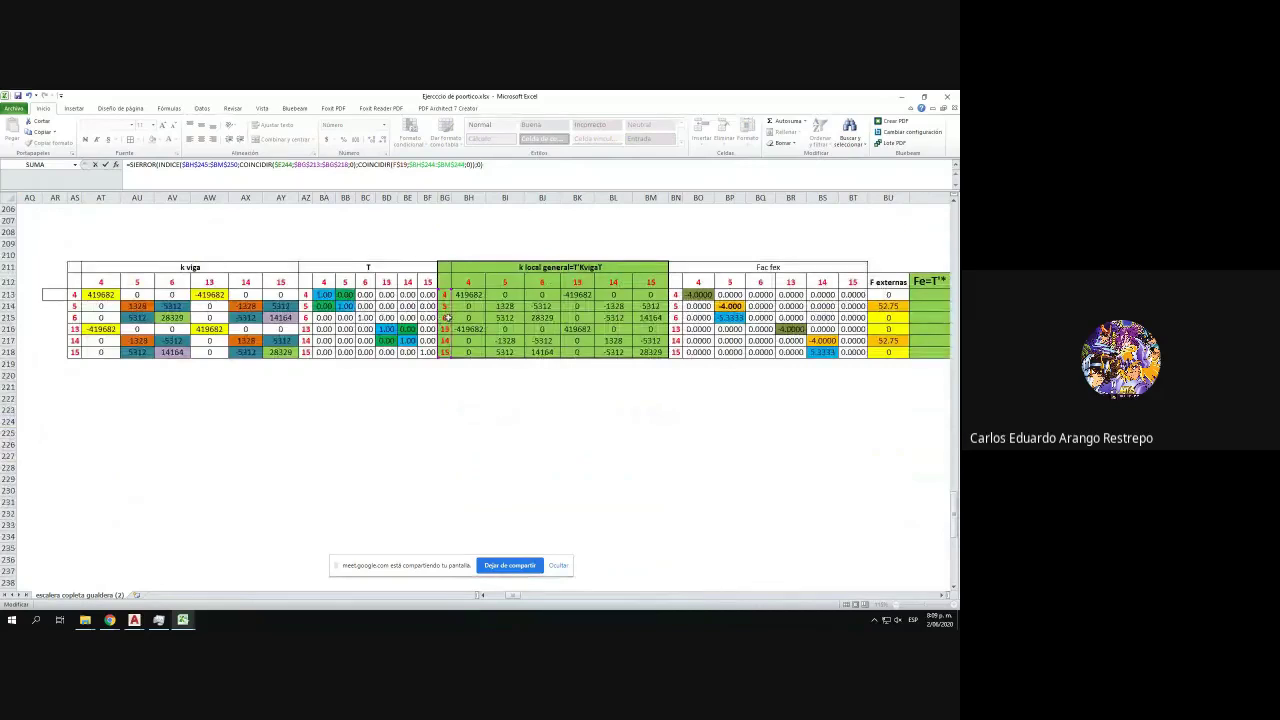
{"action": "left_click_drag", "start_coordinate": [447, 318], "coordinate": [446, 393]}
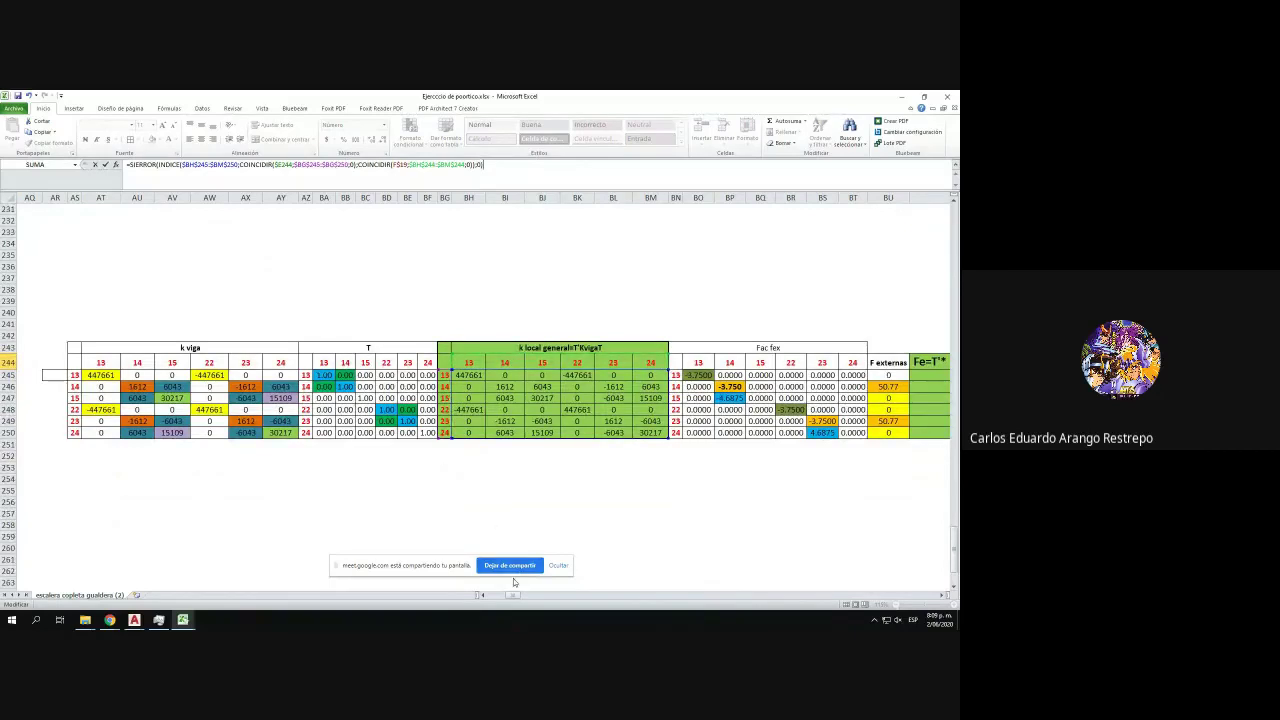
{"action": "left_click_drag", "start_coordinate": [514, 595], "coordinate": [497, 597]}
{"action": "key", "text": "Return"}
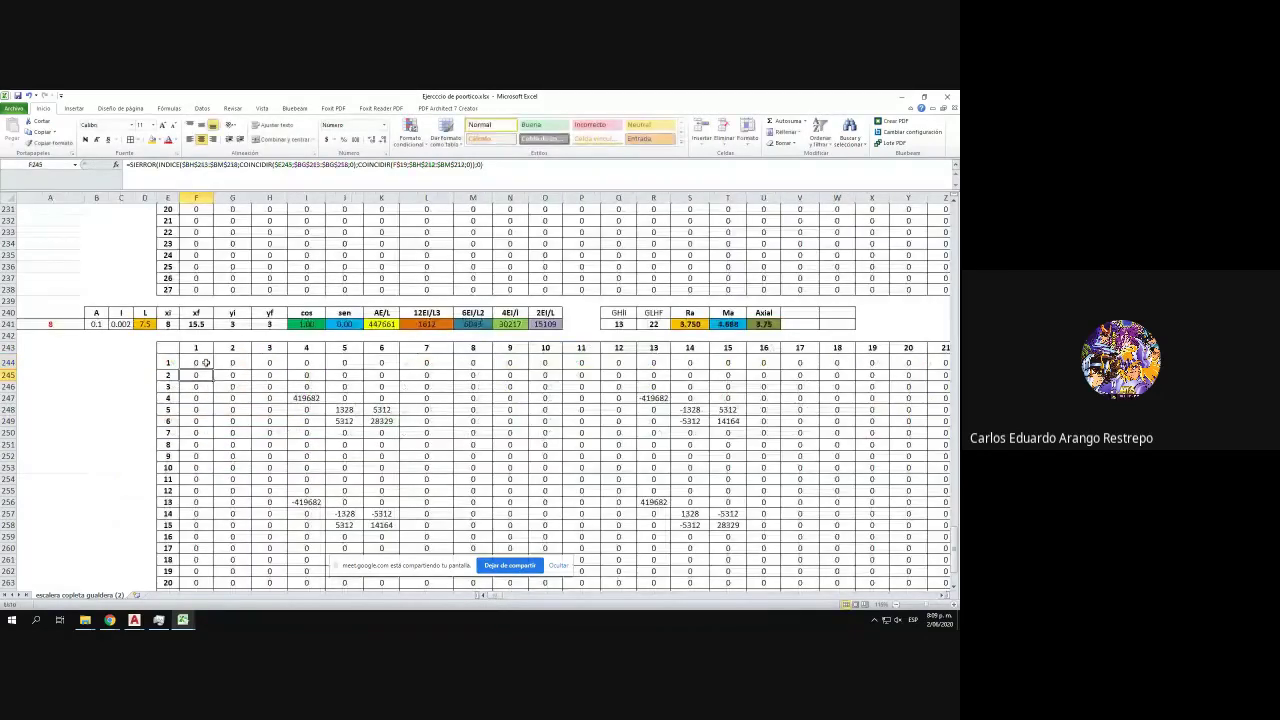
- Fill the F244 lookup formula across to column AF and down to row 270 of element 8's matrix
{"action": "left_click", "coordinate": [209, 364]}
{"action": "left_click_drag", "start_coordinate": [210, 366], "coordinate": [908, 372]}
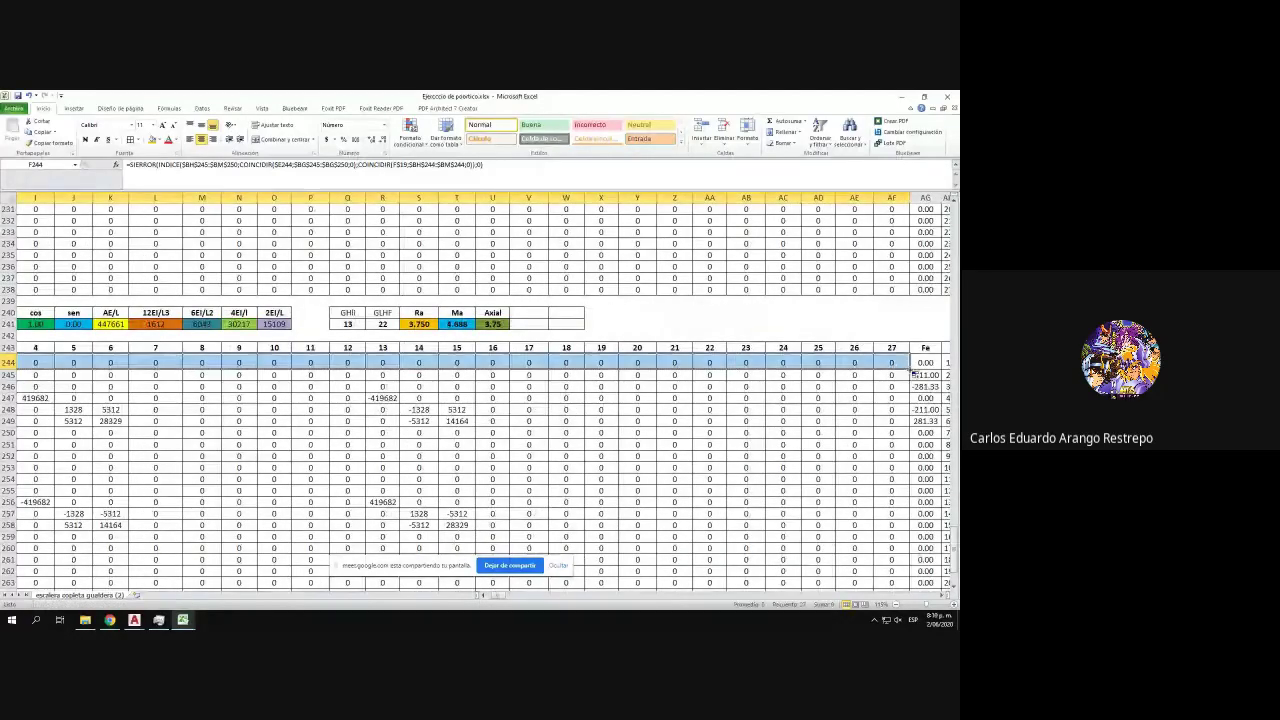
{"action": "double_click", "coordinate": [911, 372]}
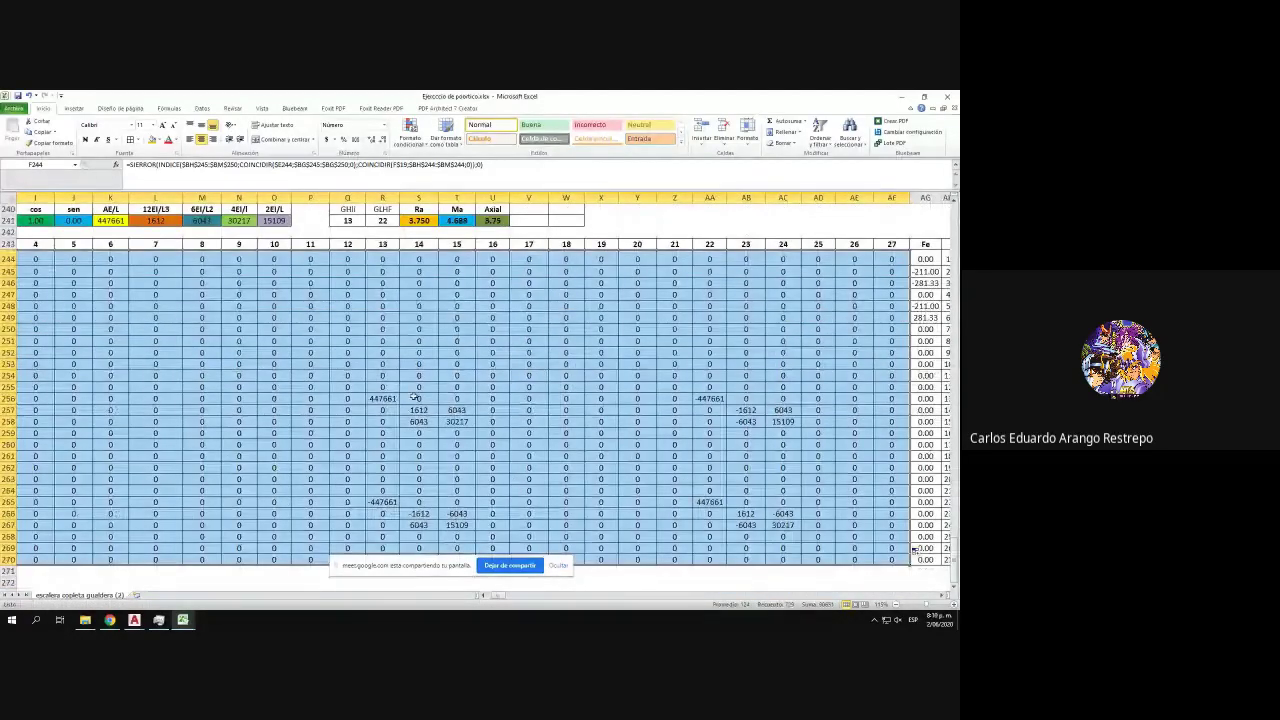
- Repoint the sum range of element 8's Fe formula in AG244 to BV245:BV250
{"action": "left_click_drag", "start_coordinate": [497, 597], "coordinate": [523, 597]}
{"action": "left_click", "coordinate": [350, 258]}
{"action": "left_click", "coordinate": [337, 176]}
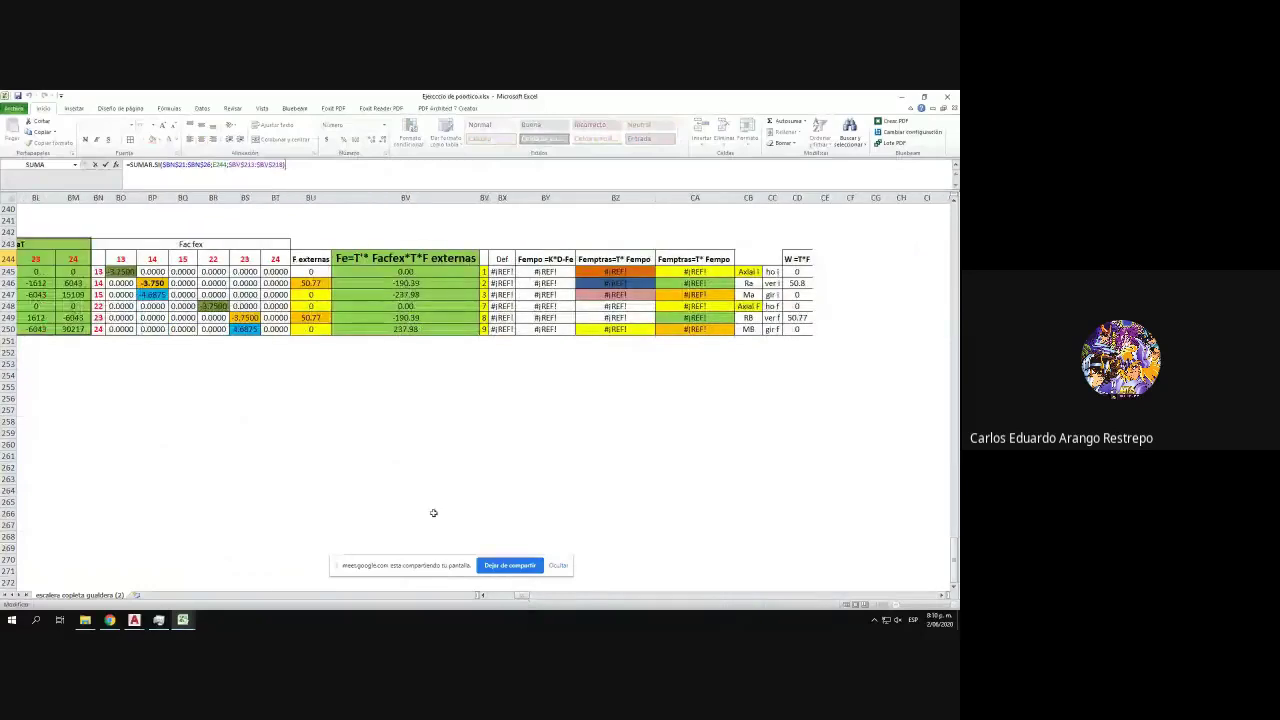
{"action": "scroll", "coordinate": [449, 378], "scroll_direction": "up", "scroll_amount": 11}
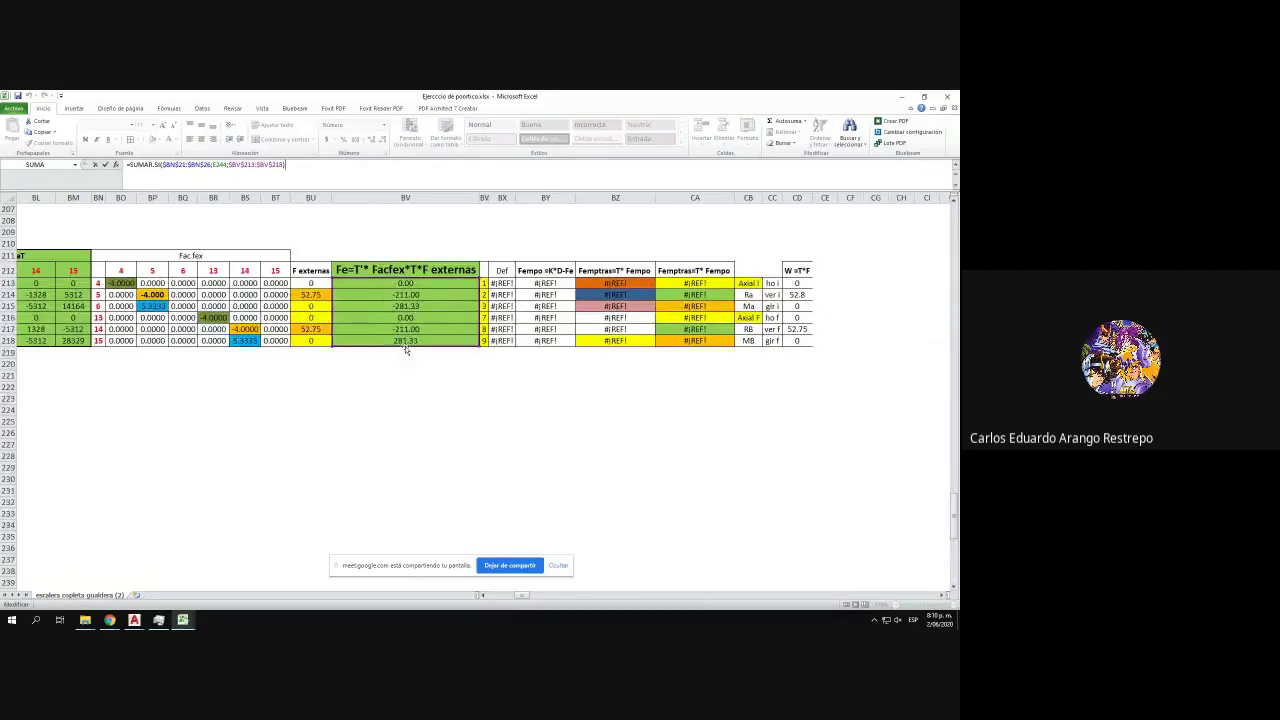
{"action": "left_click_drag", "start_coordinate": [404, 346], "coordinate": [393, 406]}
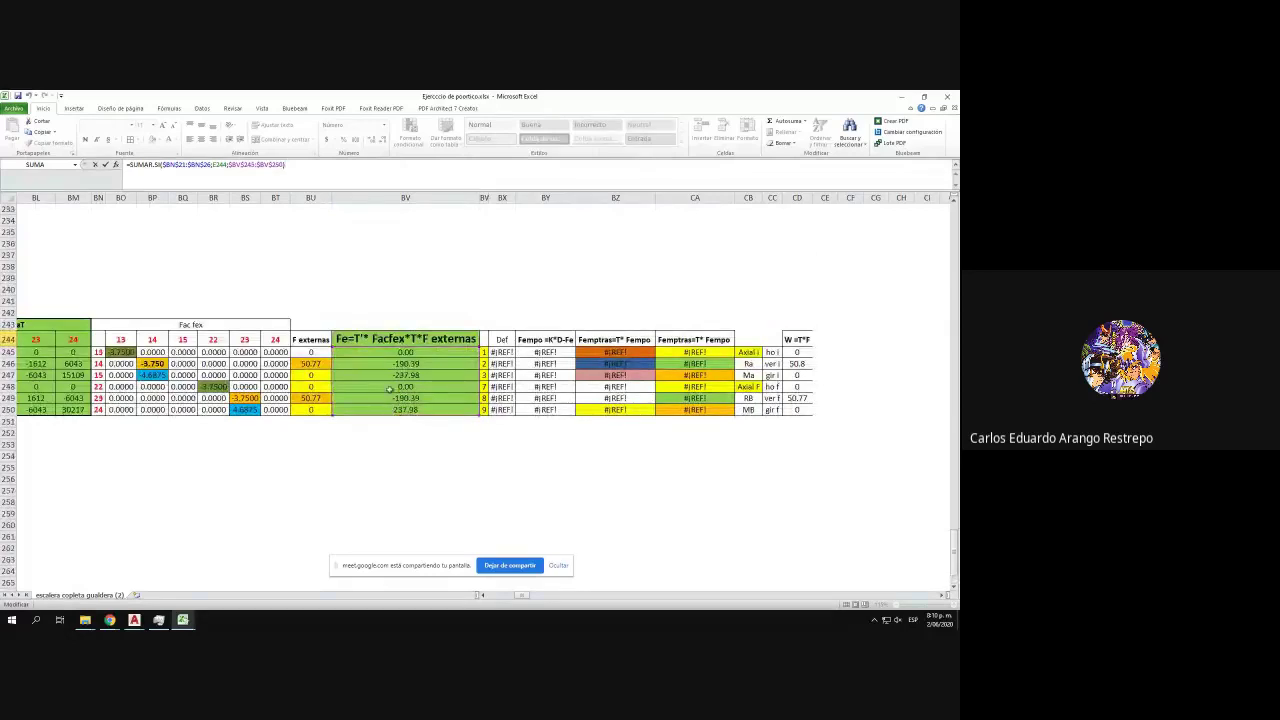
{"action": "key", "text": "Escape"}
- Check the beam right of beam 7 in the AutoCAD frame drawing and return to the Excel spreadsheet
{"action": "left_click", "coordinate": [136, 621]}
{"action": "left_click", "coordinate": [192, 578]}
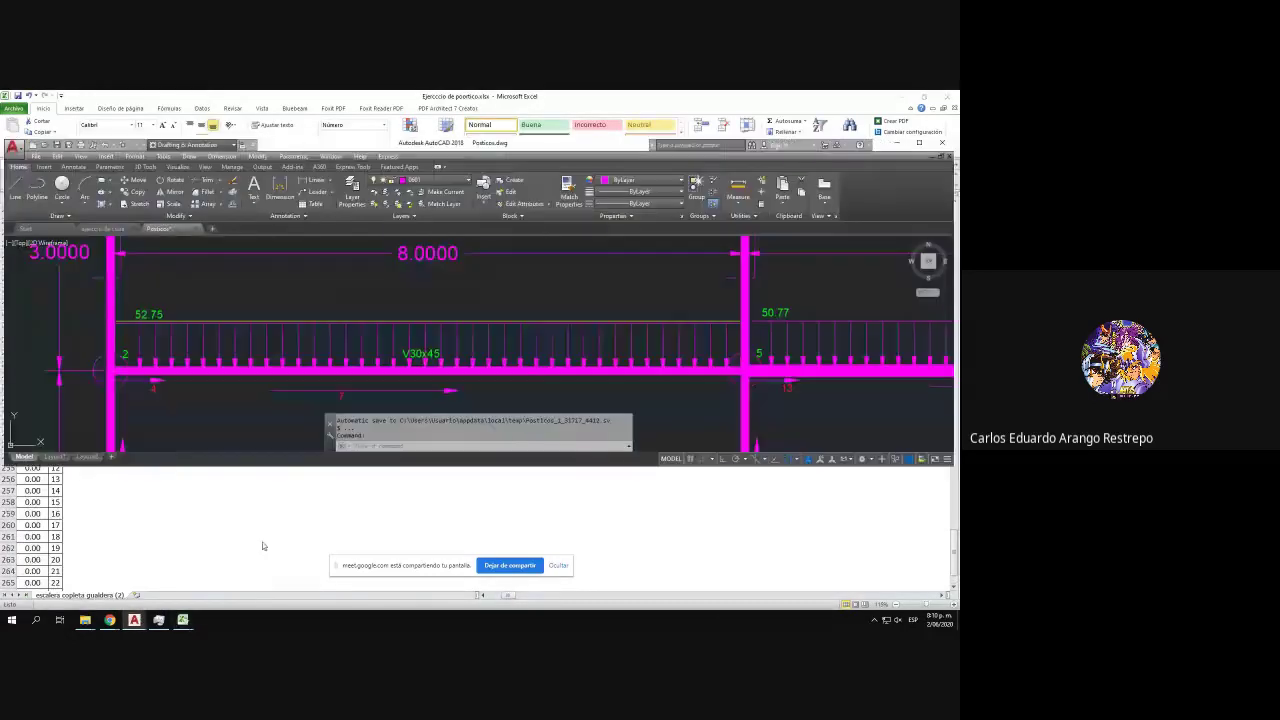
{"action": "left_click_drag", "start_coordinate": [786, 318], "coordinate": [503, 309]}
{"action": "left_click", "coordinate": [302, 506]}
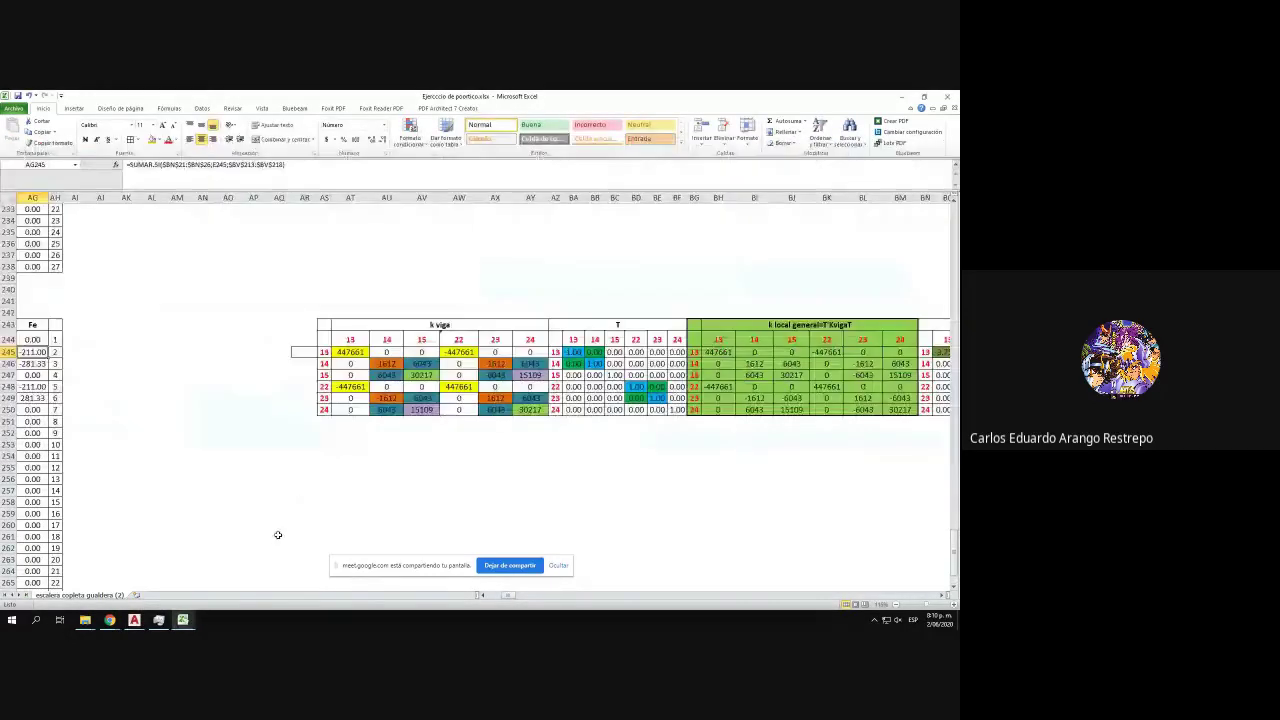
- Fill element 8's Fe formula from AG244 down to row 270
{"action": "left_click_drag", "start_coordinate": [517, 597], "coordinate": [513, 596]}
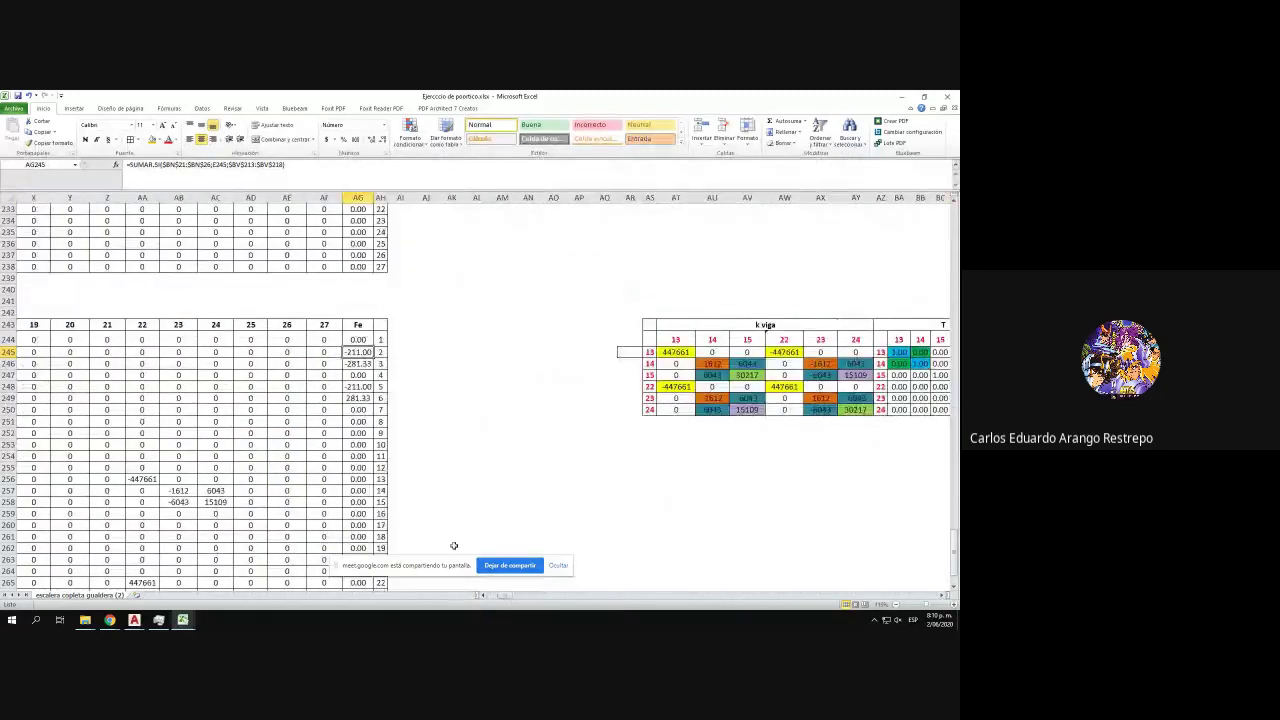
{"action": "left_click", "coordinate": [365, 339]}
{"action": "double_click", "coordinate": [374, 345]}
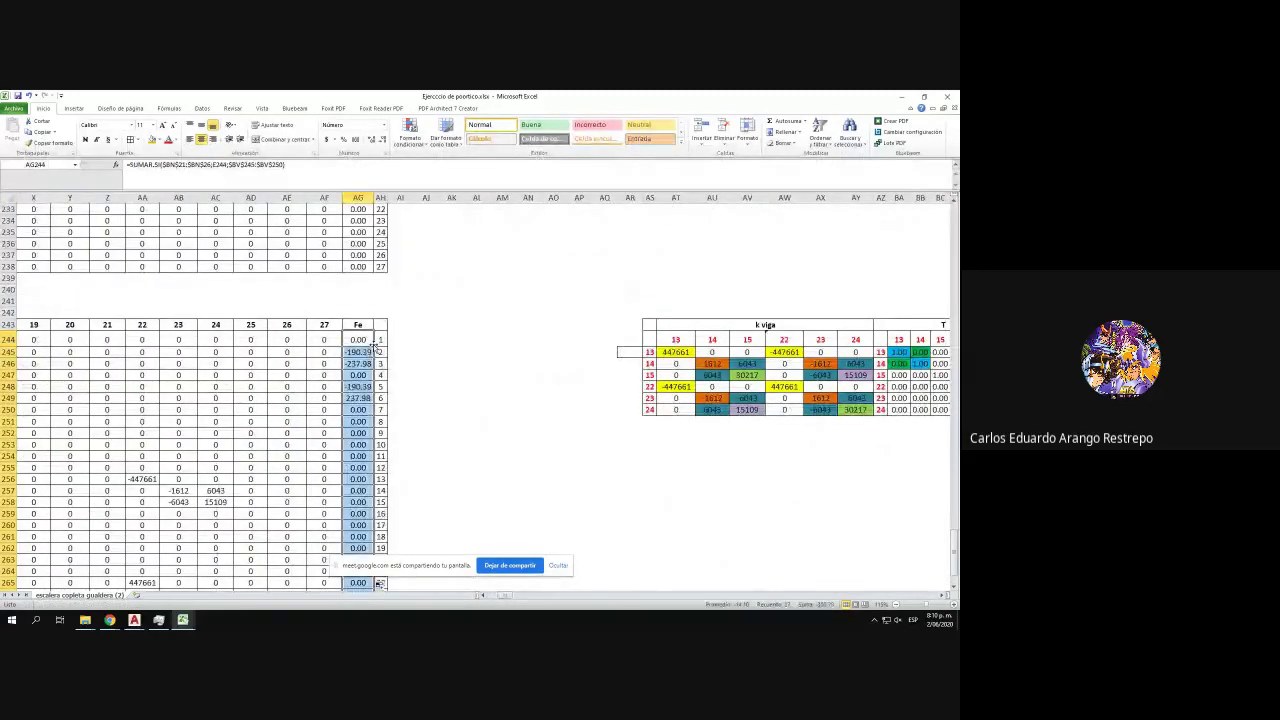
{"action": "scroll", "coordinate": [374, 346], "scroll_direction": "down", "scroll_amount": 2}
{"action": "scroll", "coordinate": [377, 345], "scroll_direction": "down", "scroll_amount": 2}
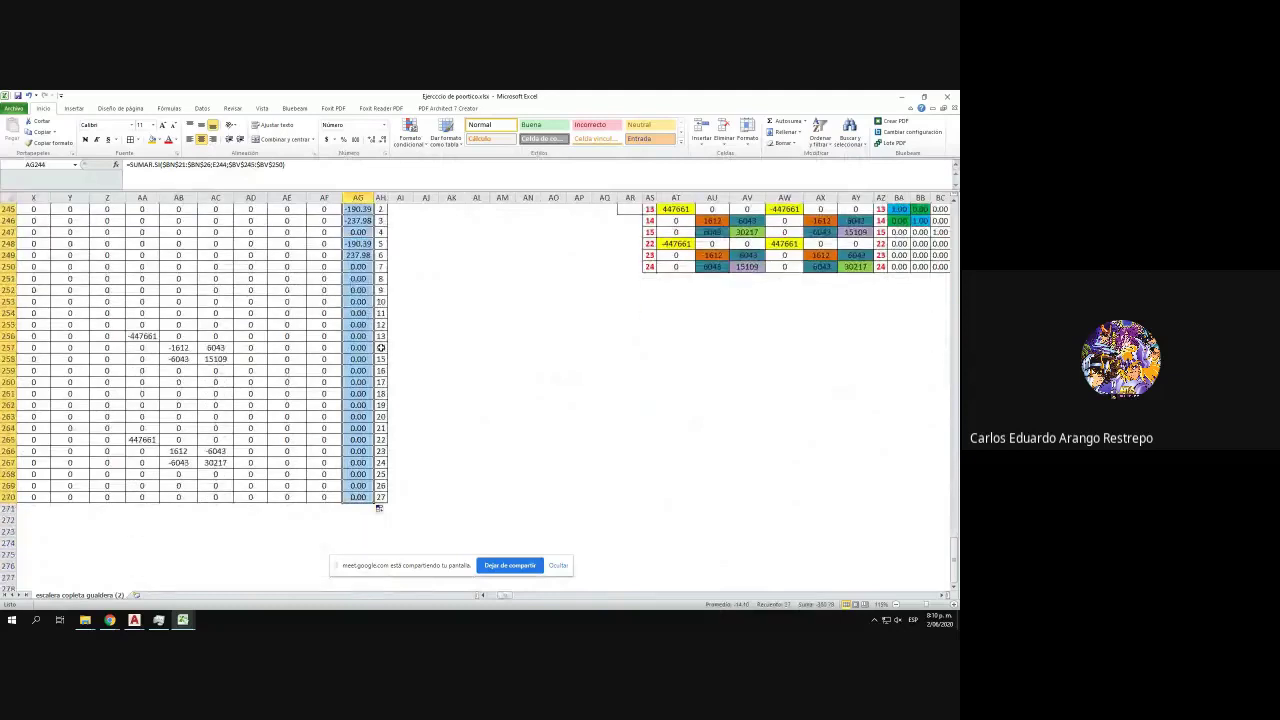
- Examine the ranges referenced by element 8's Fe formula in AG244, leaving the formula as is
{"action": "scroll", "coordinate": [380, 347], "scroll_direction": "up", "scroll_amount": 3}
{"action": "double_click", "coordinate": [361, 303]}
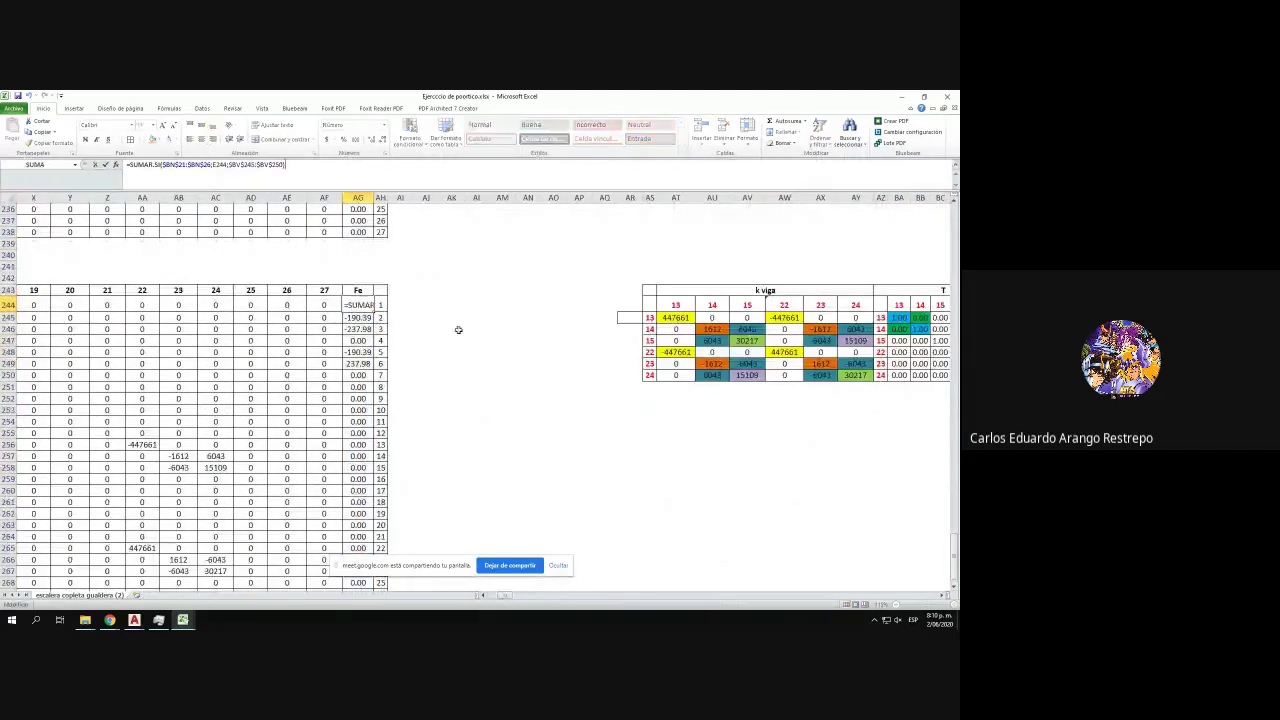
{"action": "left_click_drag", "start_coordinate": [505, 600], "coordinate": [503, 597]}
{"action": "left_click", "coordinate": [509, 398]}
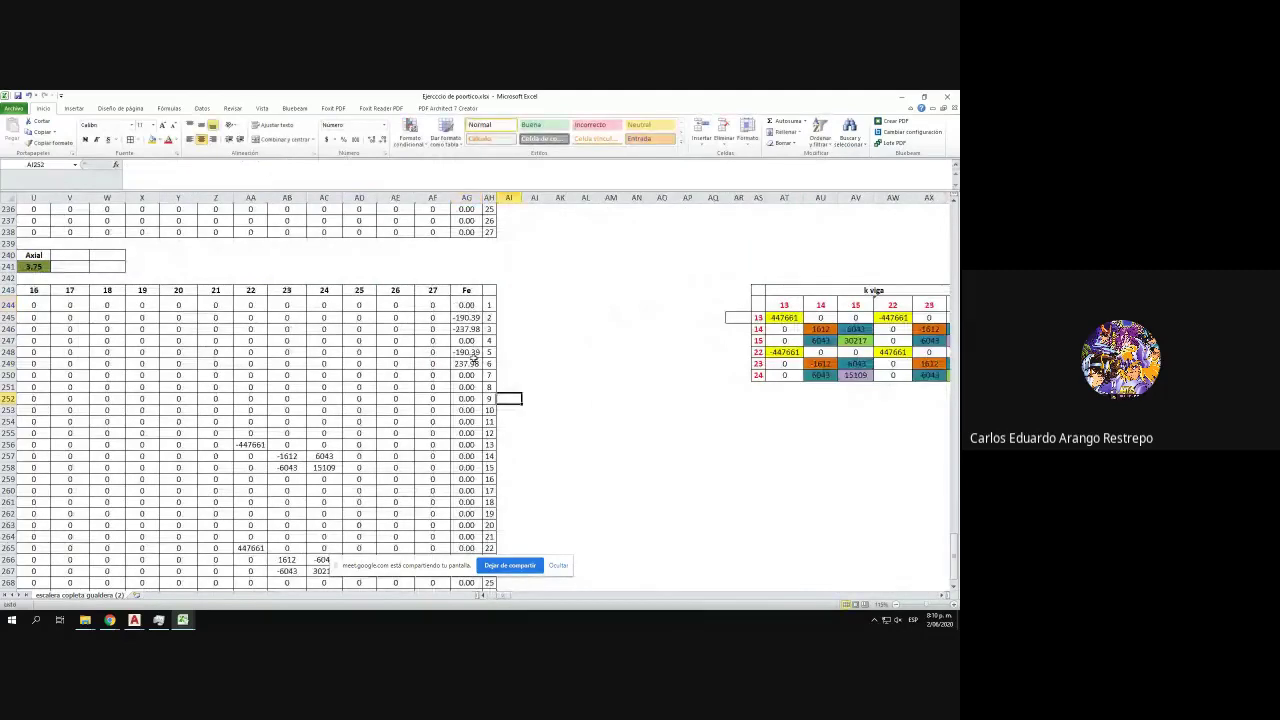
- Repoint the criteria range of element 7's Fe formula in AG212 to BN213:BN218 and fill the formula down to row 238
{"action": "scroll", "coordinate": [469, 334], "scroll_direction": "up", "scroll_amount": 11}
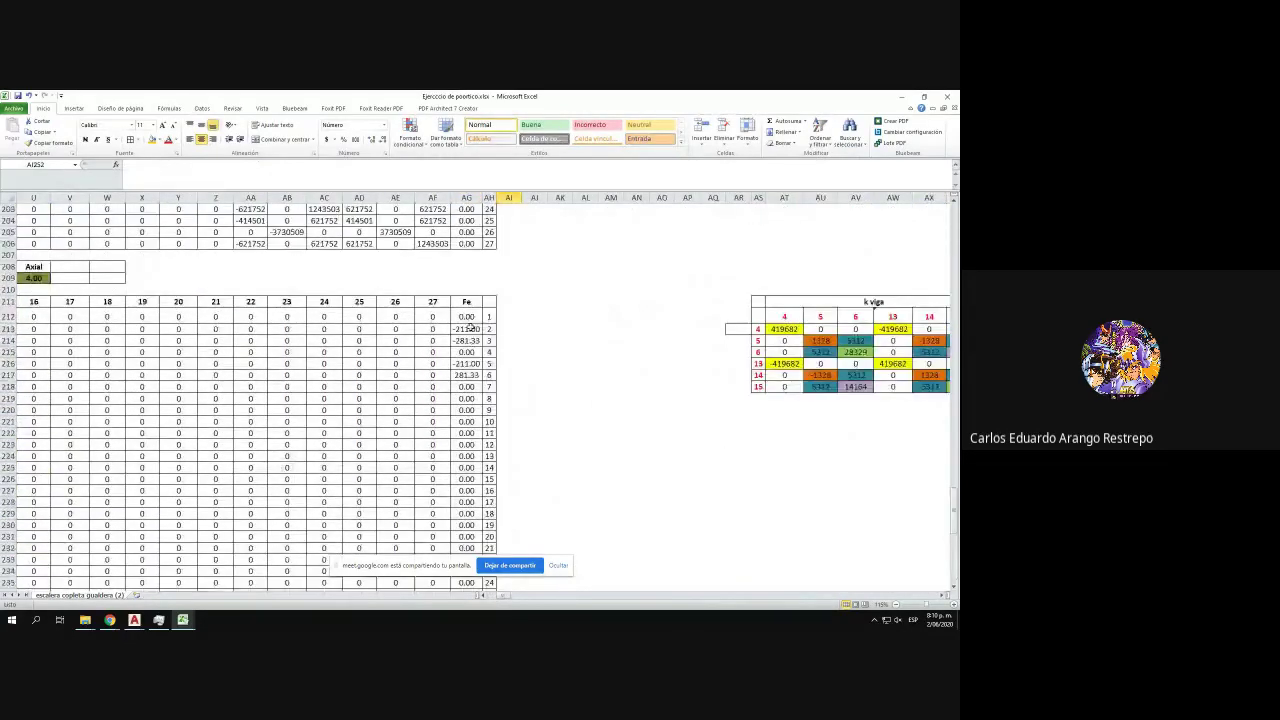
{"action": "left_click", "coordinate": [464, 317]}
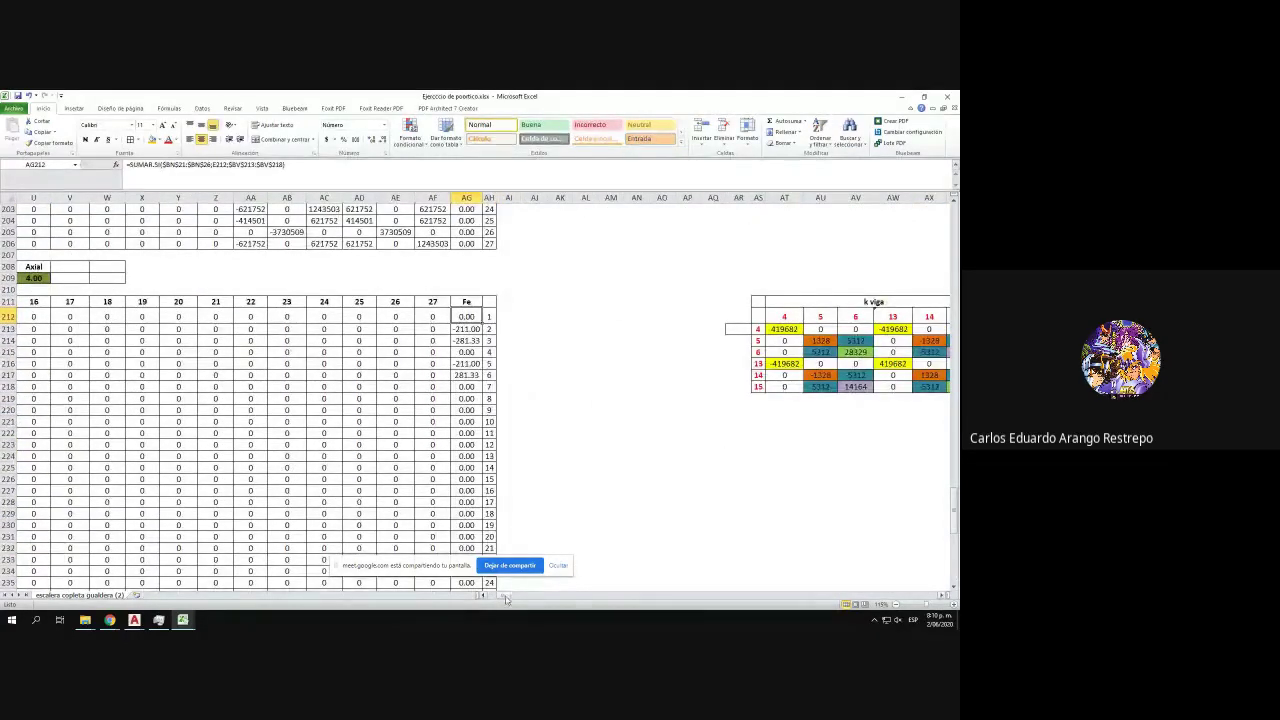
{"action": "left_click_drag", "start_coordinate": [506, 598], "coordinate": [519, 597]}
{"action": "left_click", "coordinate": [373, 175]}
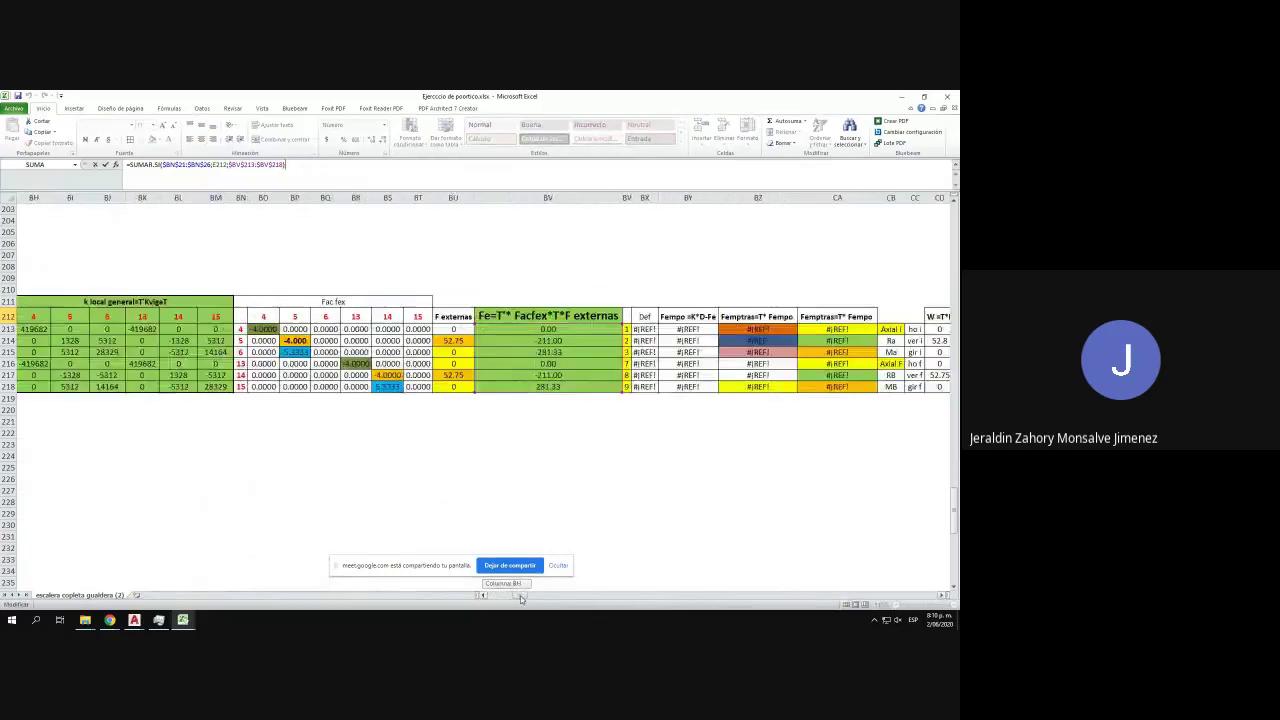
{"action": "left_click_drag", "start_coordinate": [952, 512], "coordinate": [936, 243]}
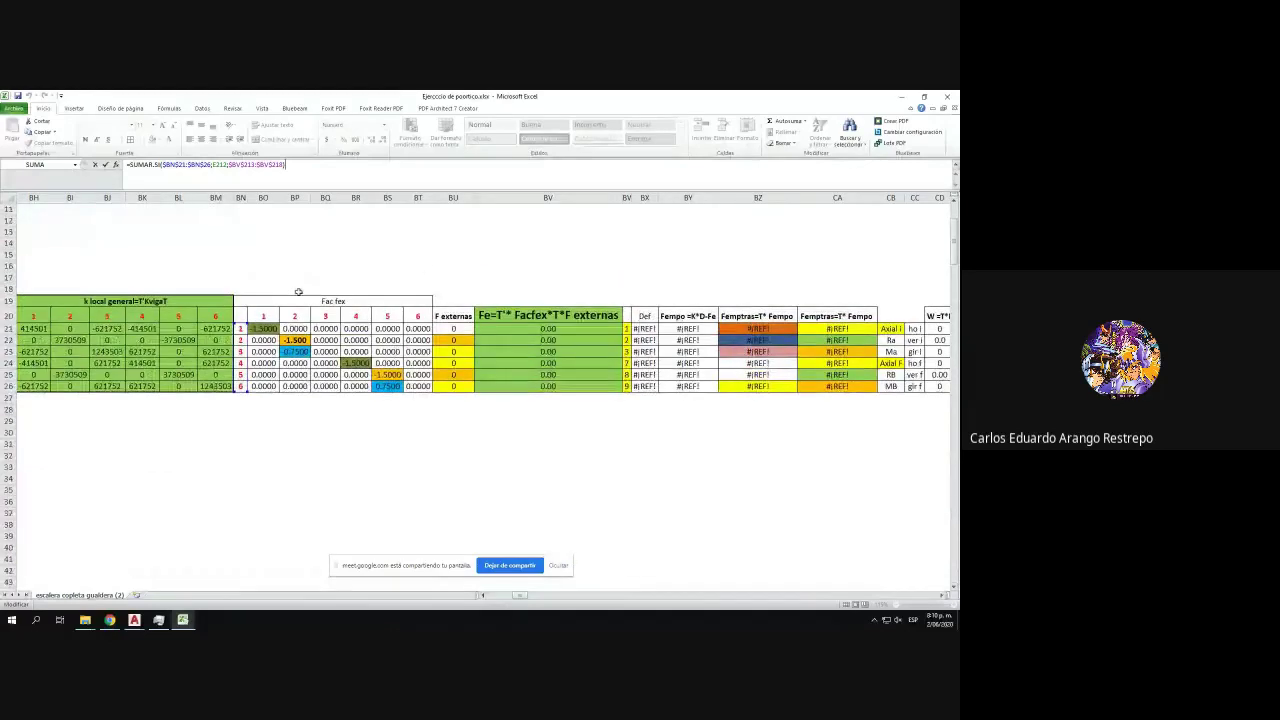
{"action": "left_click_drag", "start_coordinate": [248, 349], "coordinate": [243, 250]}
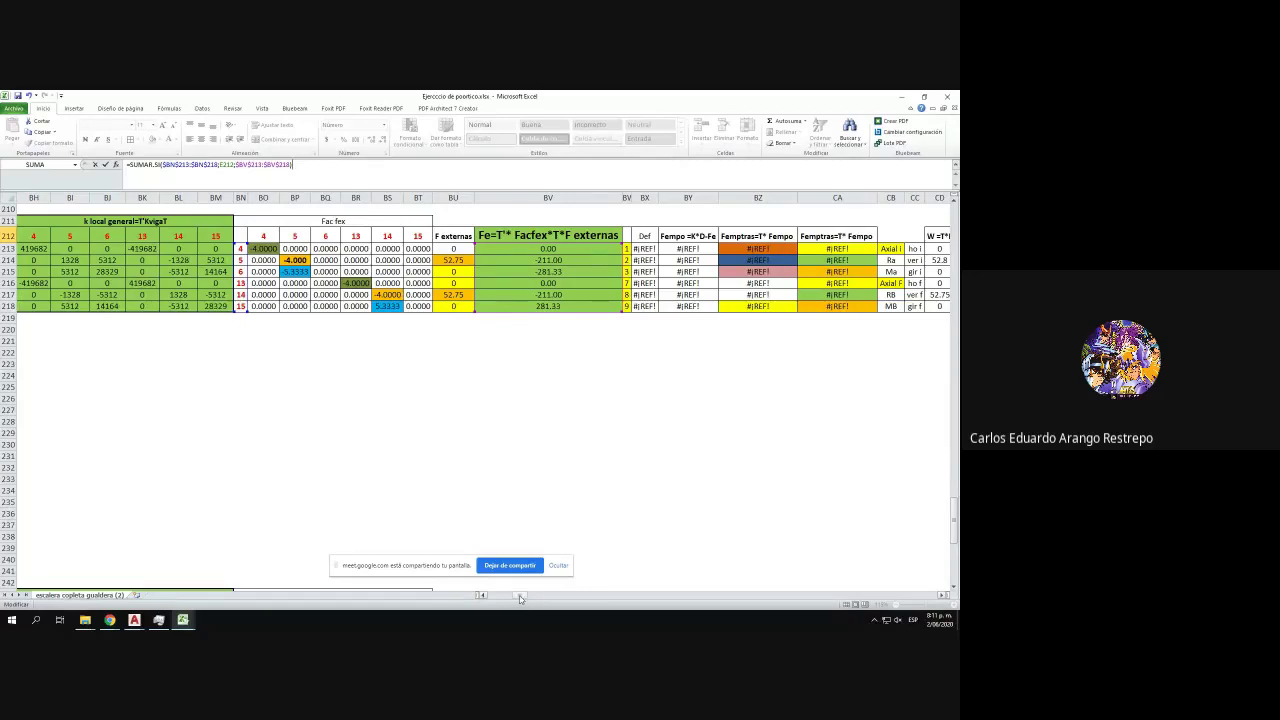
{"action": "left_click_drag", "start_coordinate": [519, 598], "coordinate": [504, 597]}
{"action": "key", "text": "Return"}
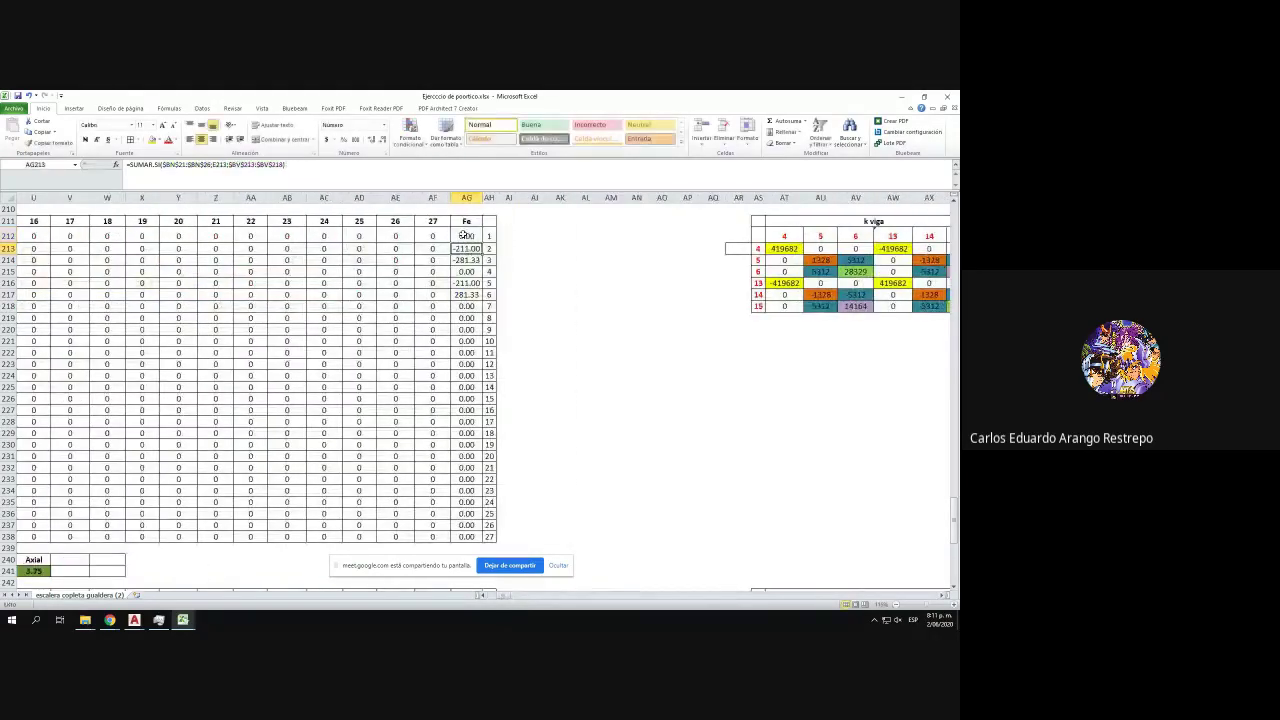
{"action": "left_click", "coordinate": [468, 236]}
{"action": "double_click", "coordinate": [482, 242]}
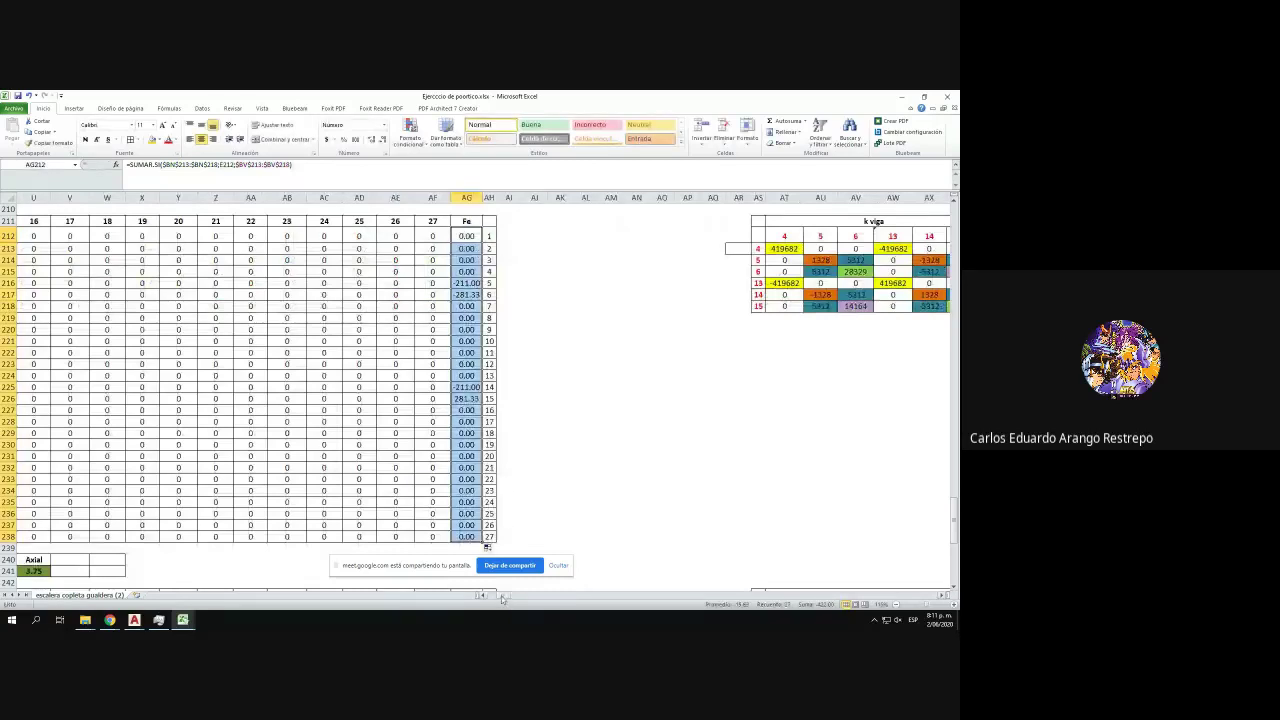
- Shade element 7's nonzero row groups R215:AG217 and R224:AG226 orange, including their Fe cells
{"action": "scroll", "coordinate": [503, 598], "scroll_direction": "left", "scroll_amount": 2}
{"action": "left_click_drag", "start_coordinate": [106, 272], "coordinate": [650, 294]}
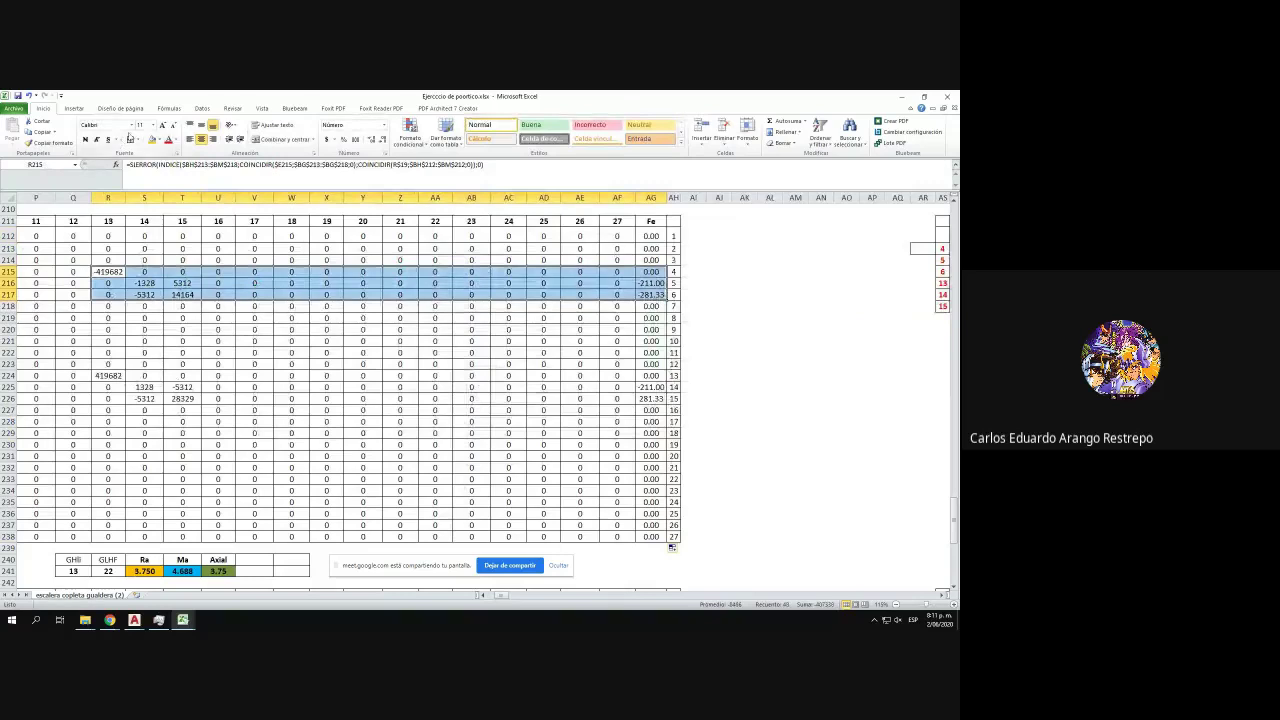
{"action": "left_click", "coordinate": [155, 142]}
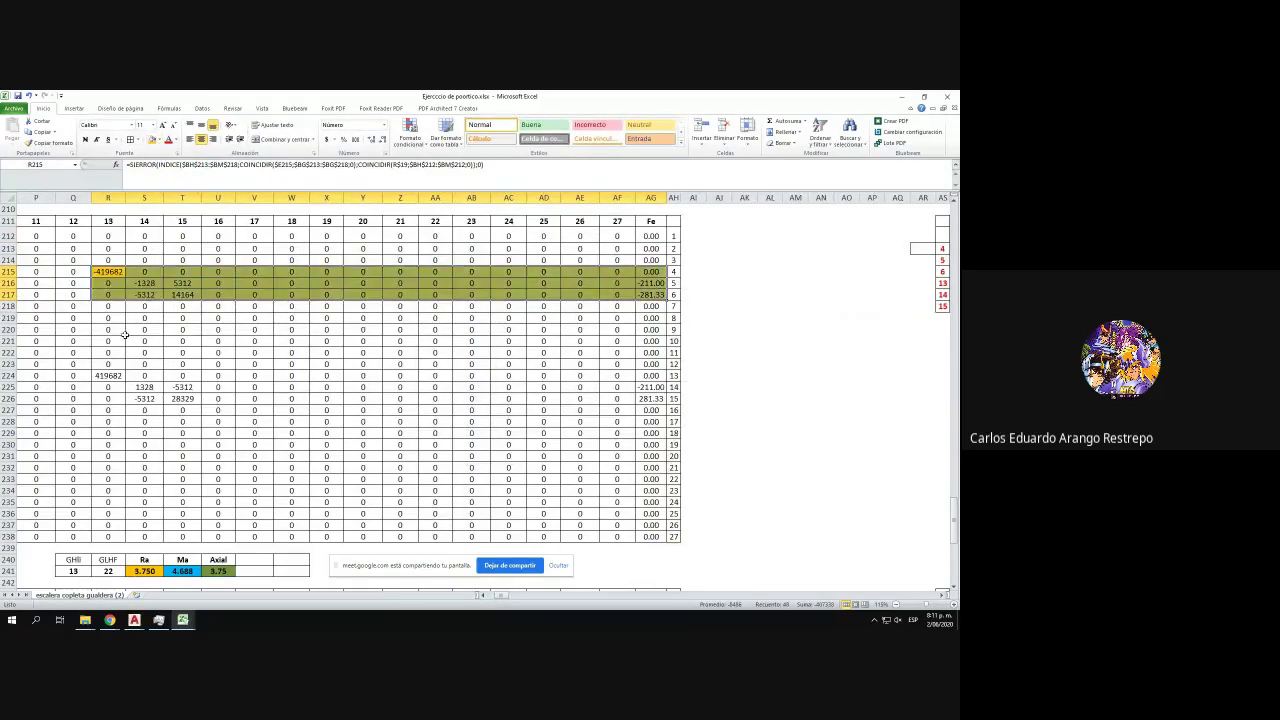
{"action": "left_click_drag", "start_coordinate": [101, 379], "coordinate": [650, 398]}
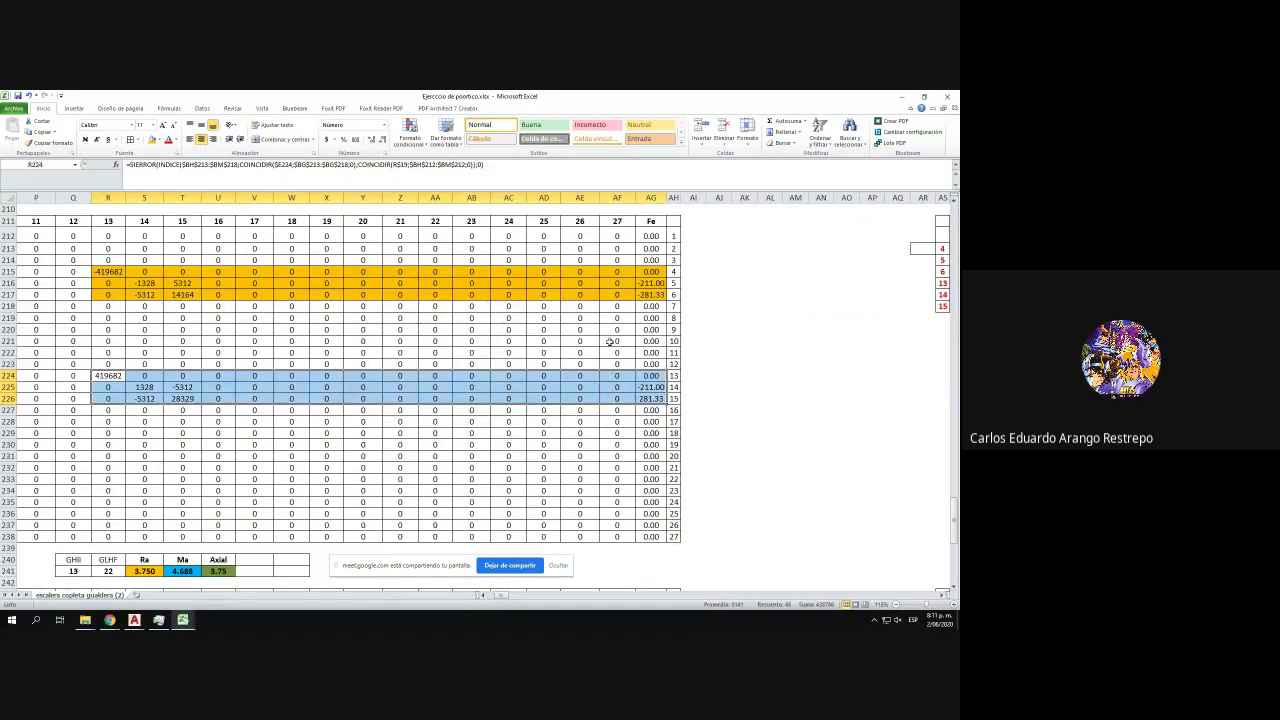
{"action": "left_click", "coordinate": [155, 142]}
{"action": "left_click", "coordinate": [646, 398]}
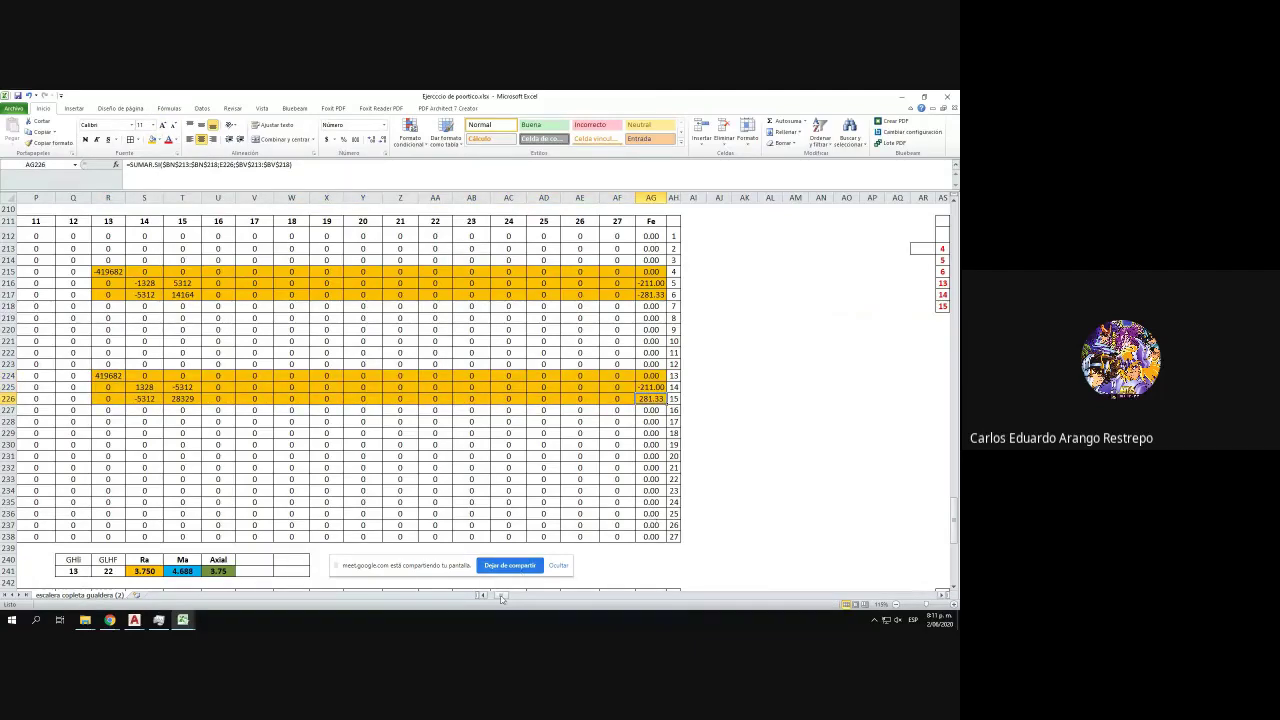
- Repoint the criteria range of element 8's Fe formula in AG244 to BN245:BN250 and fill the formula down to row 270
{"action": "mouse_move", "coordinate": [501, 598]}
{"action": "left_mouse_down"}
{"action": "mouse_move", "coordinate": [490, 598]}
{"action": "mouse_move", "coordinate": [502, 601]}
{"action": "left_mouse_up"}
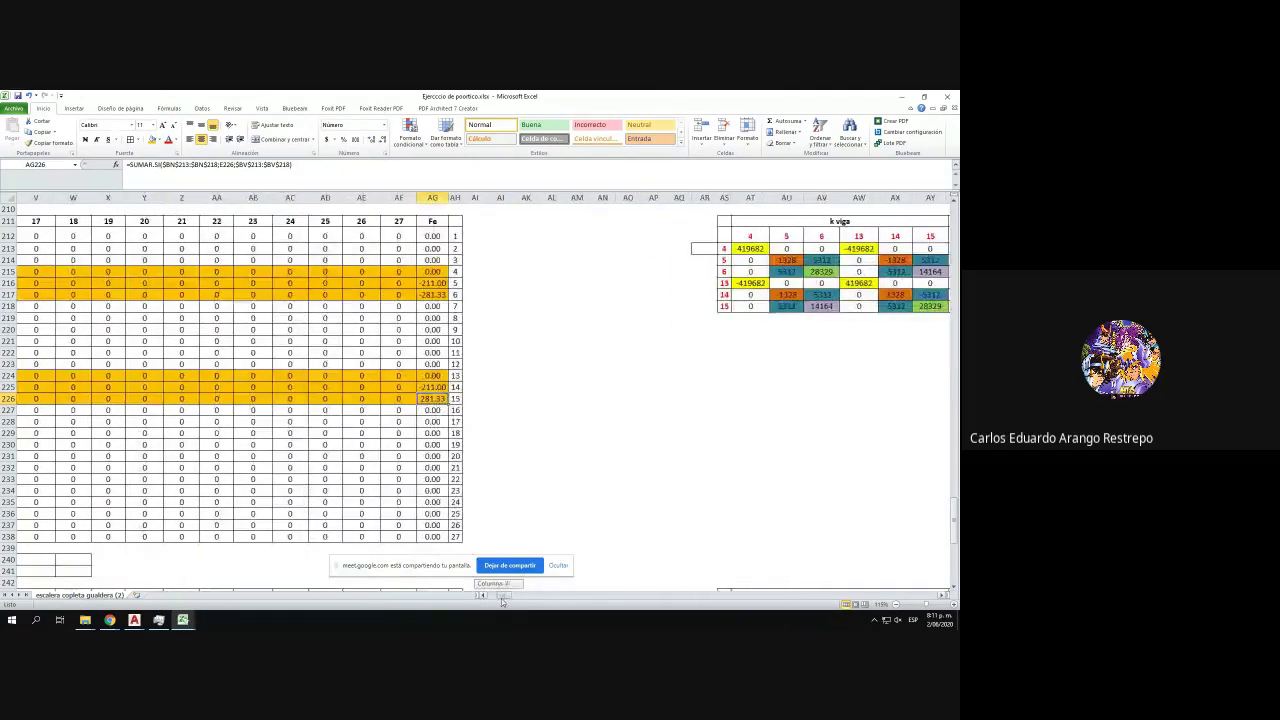
{"action": "scroll", "coordinate": [461, 400], "scroll_direction": "down", "scroll_amount": 5}
{"action": "scroll", "coordinate": [458, 408], "scroll_direction": "up", "scroll_amount": 1}
{"action": "left_click", "coordinate": [433, 466]}
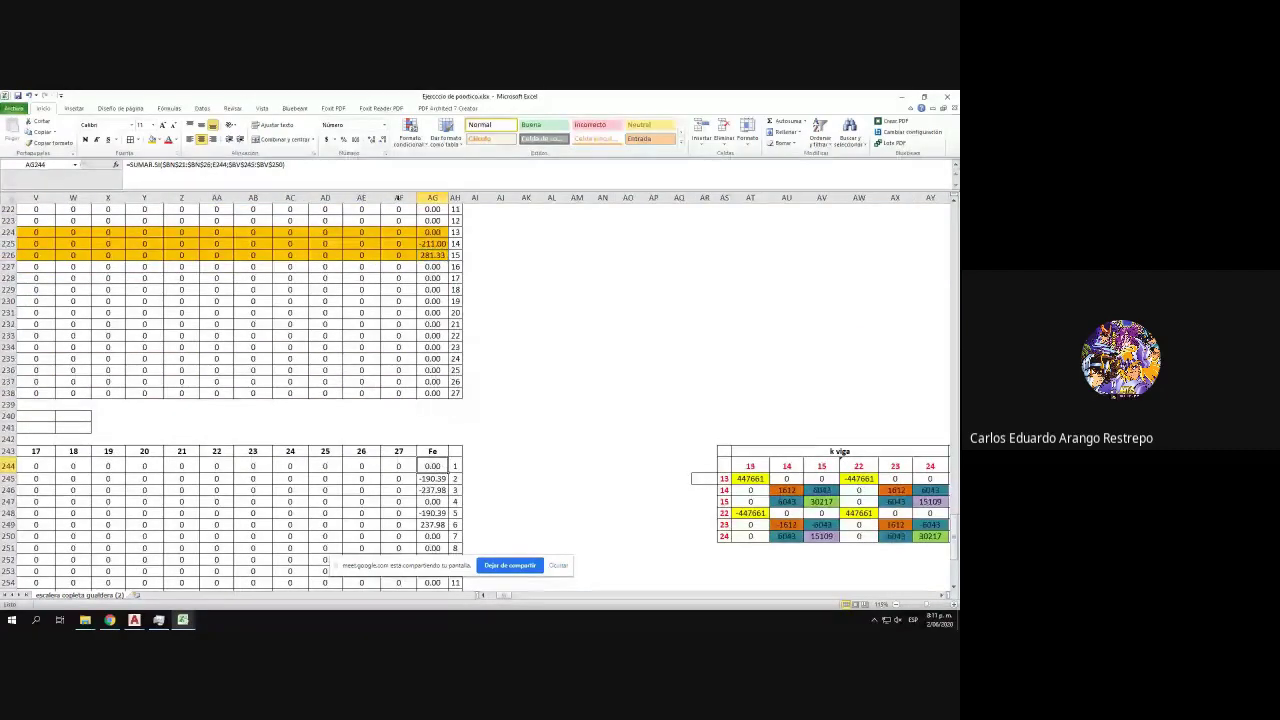
{"action": "left_click", "coordinate": [379, 174]}
{"action": "left_click_drag", "start_coordinate": [506, 598], "coordinate": [520, 598]}
{"action": "left_click_drag", "start_coordinate": [955, 517], "coordinate": [955, 273]}
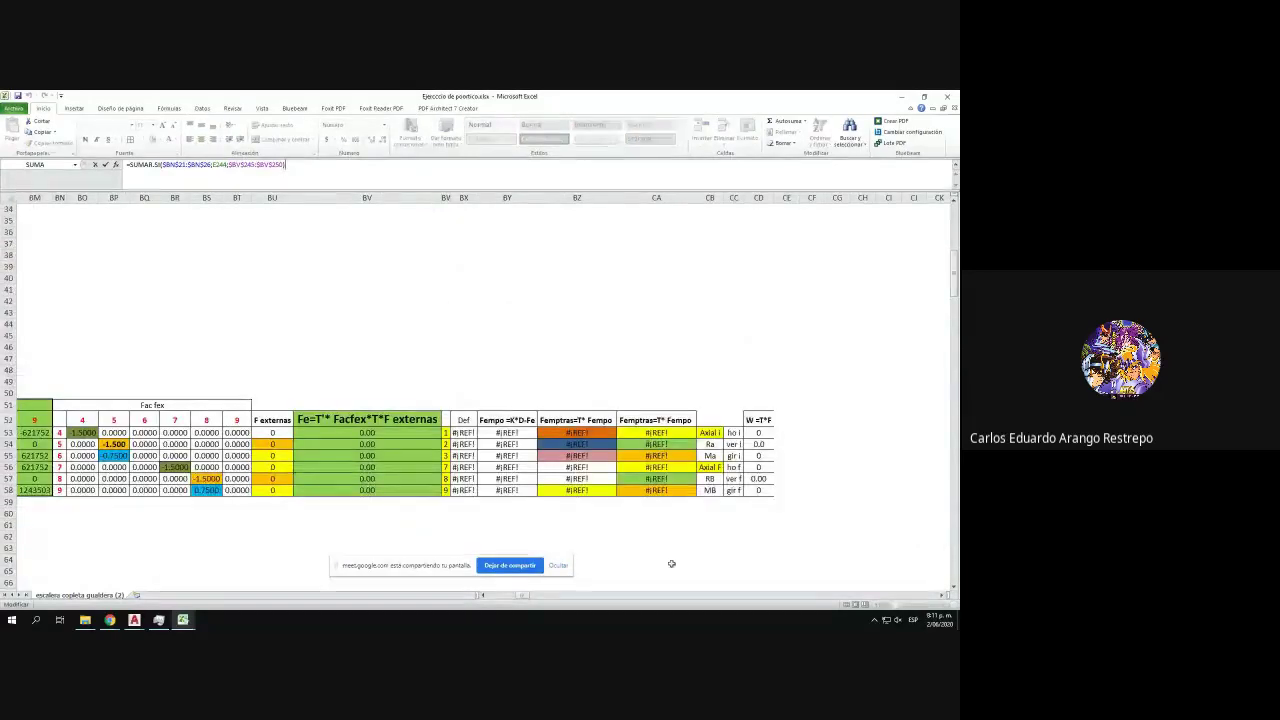
{"action": "left_click_drag", "start_coordinate": [527, 599], "coordinate": [514, 599]}
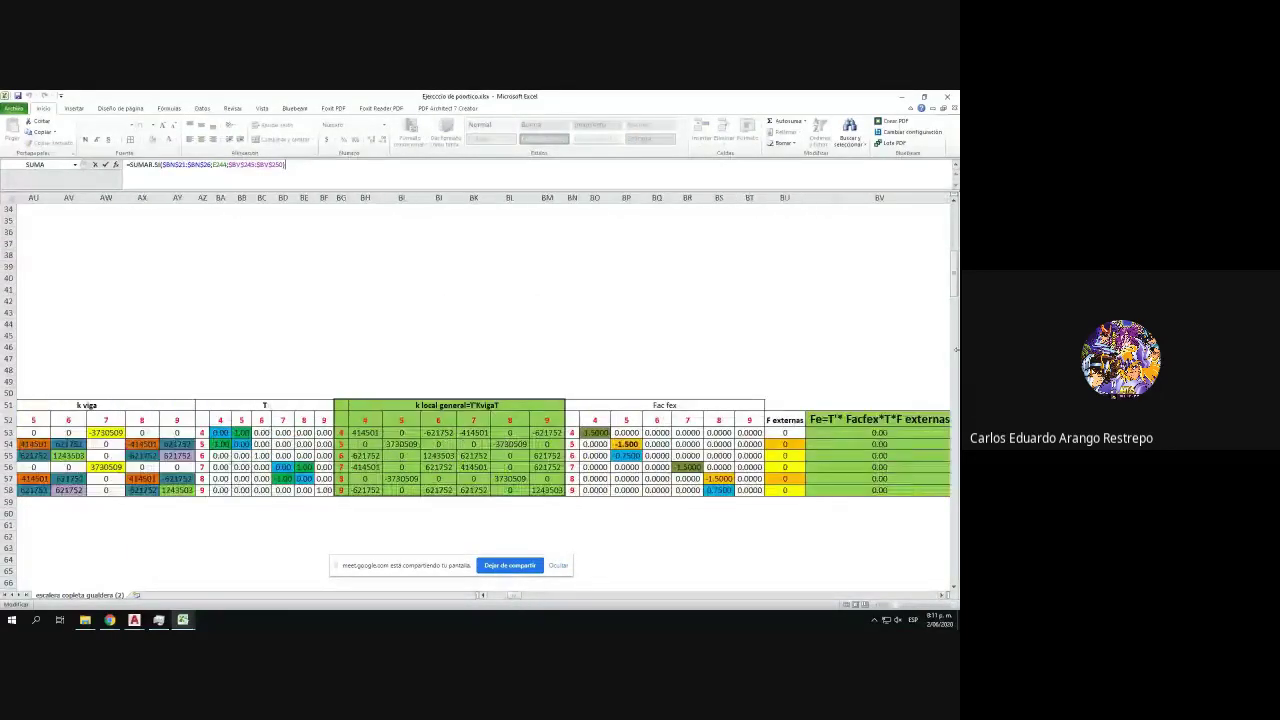
{"action": "scroll", "coordinate": [901, 247], "scroll_direction": "up", "scroll_amount": 9}
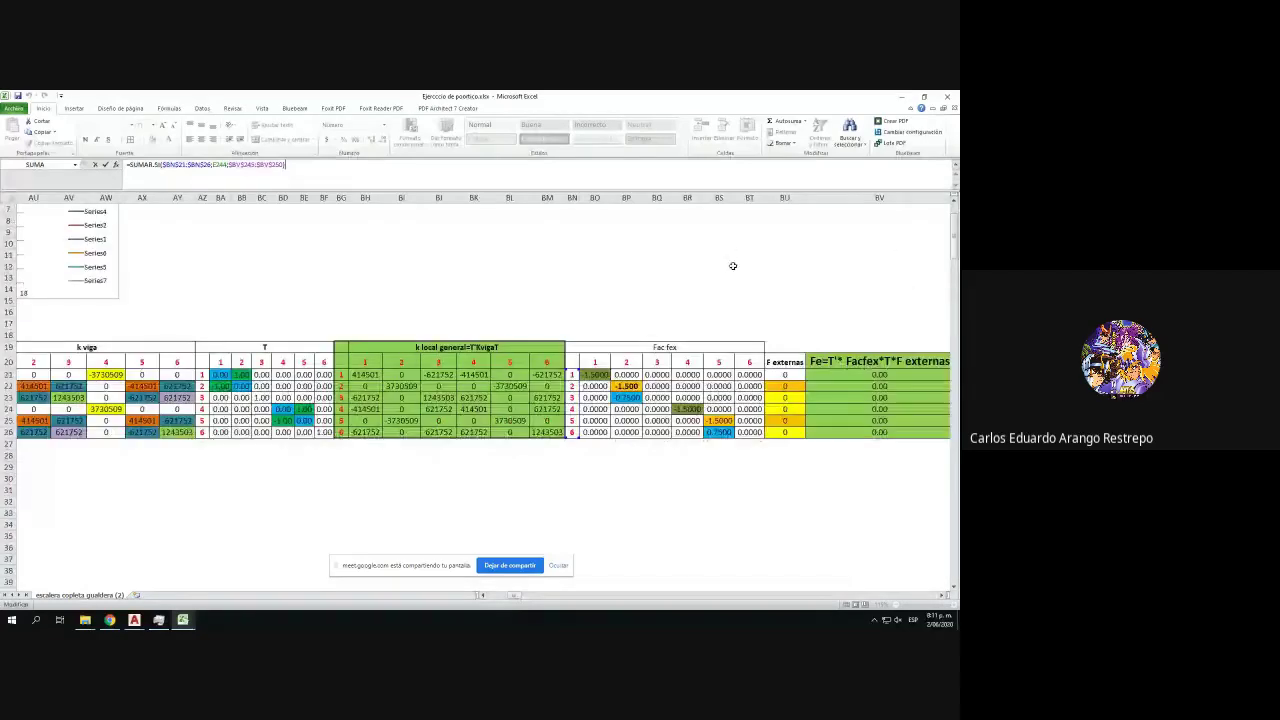
{"action": "left_click_drag", "start_coordinate": [580, 389], "coordinate": [572, 498]}
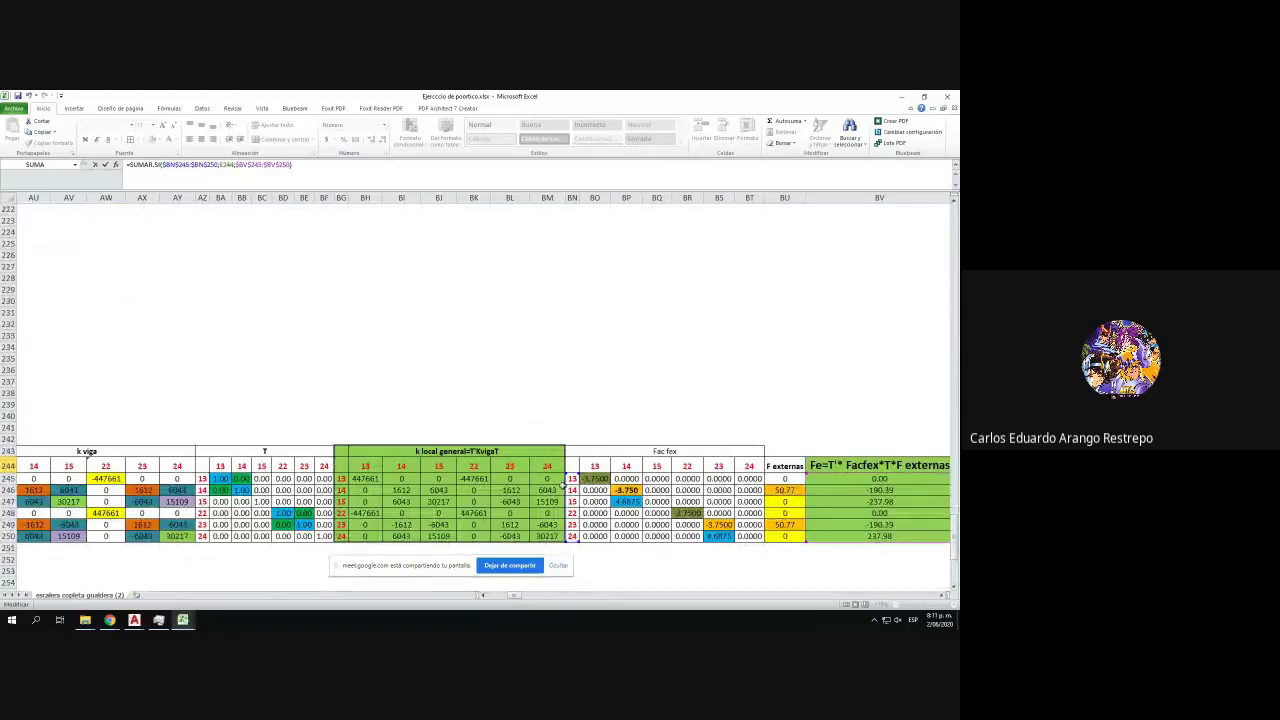
{"action": "key", "text": "Return"}
{"action": "left_click", "coordinate": [33, 466]}
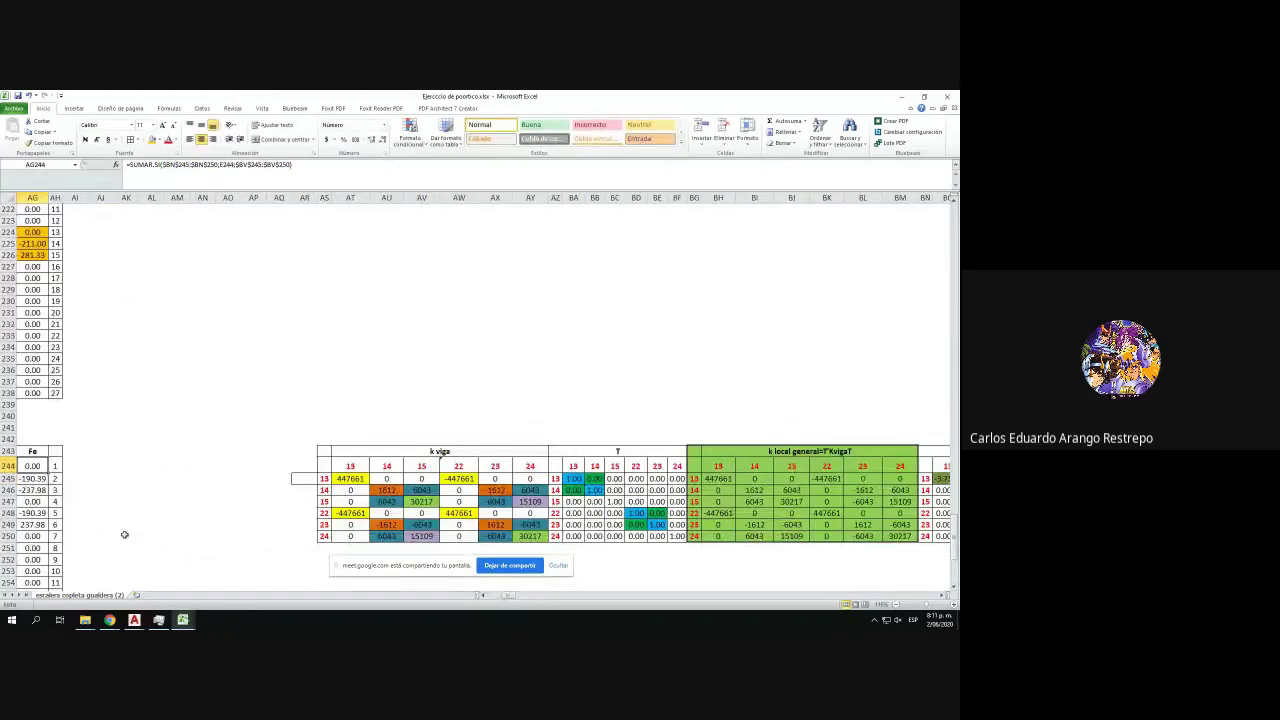
{"action": "double_click", "coordinate": [48, 471]}
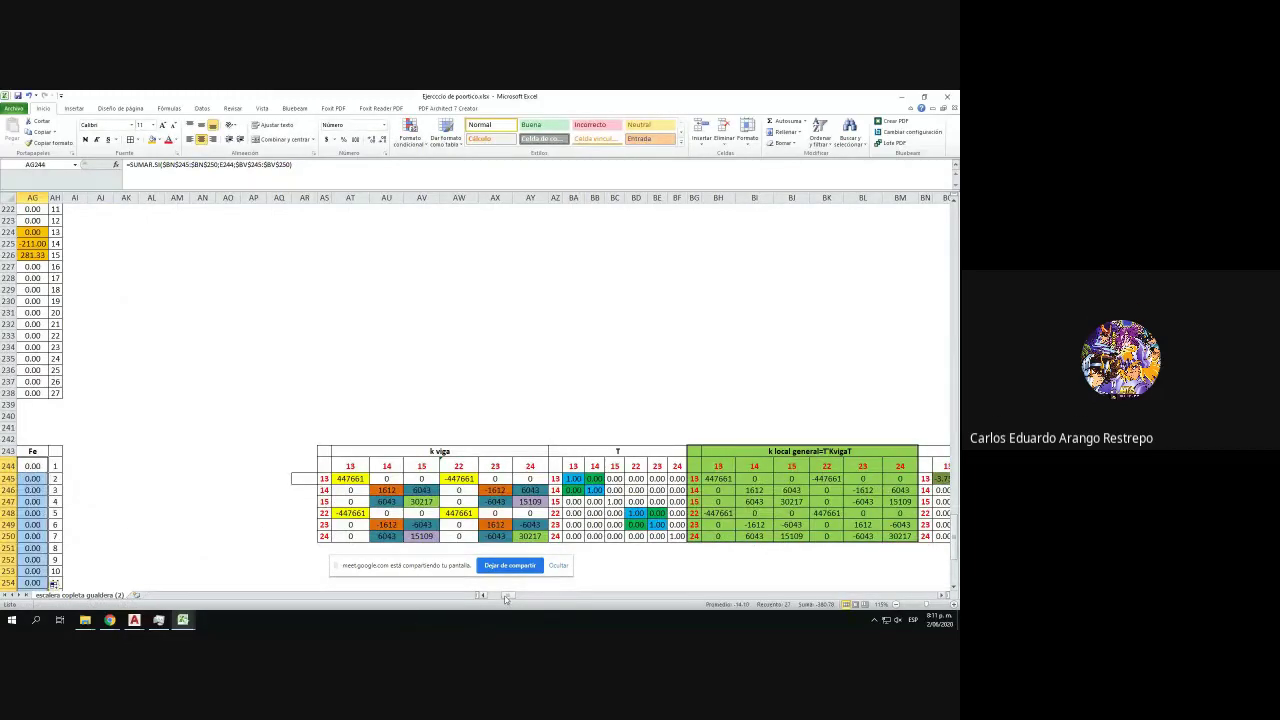
- Shade element 8's nonzero row groups AA256:AG258 and AA265:AG267 orange, including their Fe cells
{"action": "left_click_drag", "start_coordinate": [506, 598], "coordinate": [500, 597]}
{"action": "scroll", "coordinate": [494, 514], "scroll_direction": "down", "scroll_amount": 7}
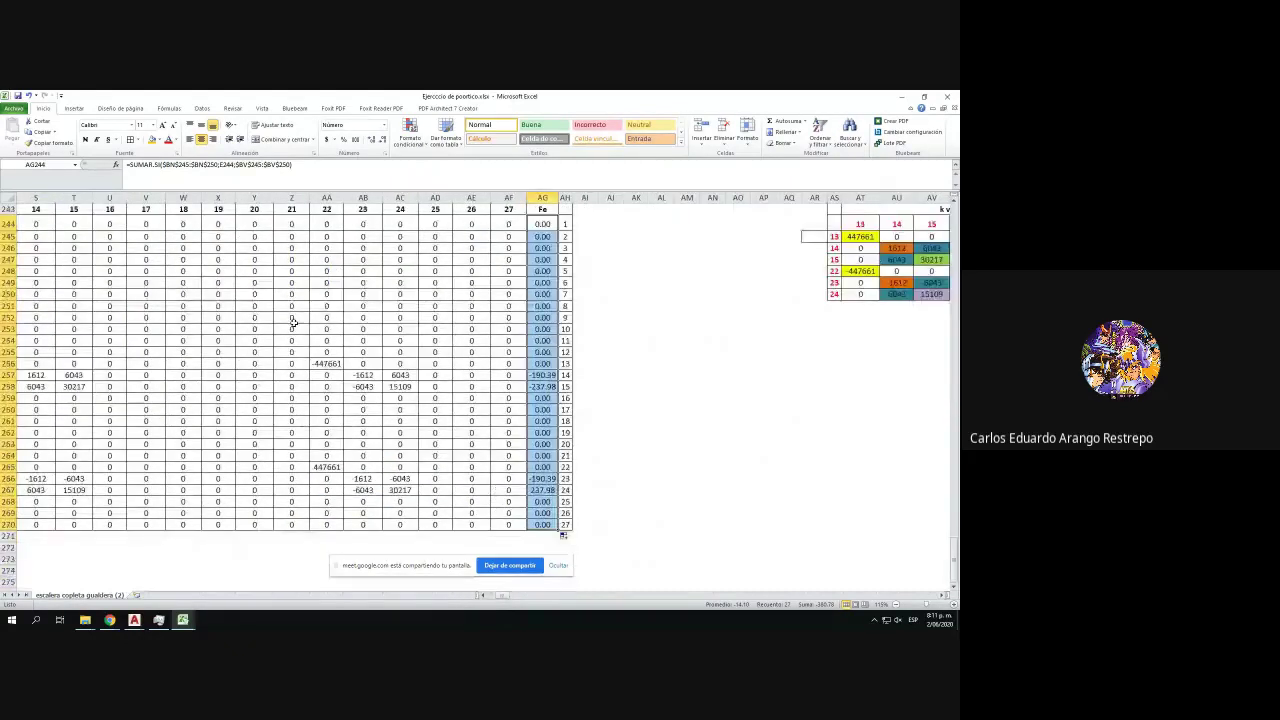
{"action": "left_click_drag", "start_coordinate": [322, 363], "coordinate": [542, 386]}
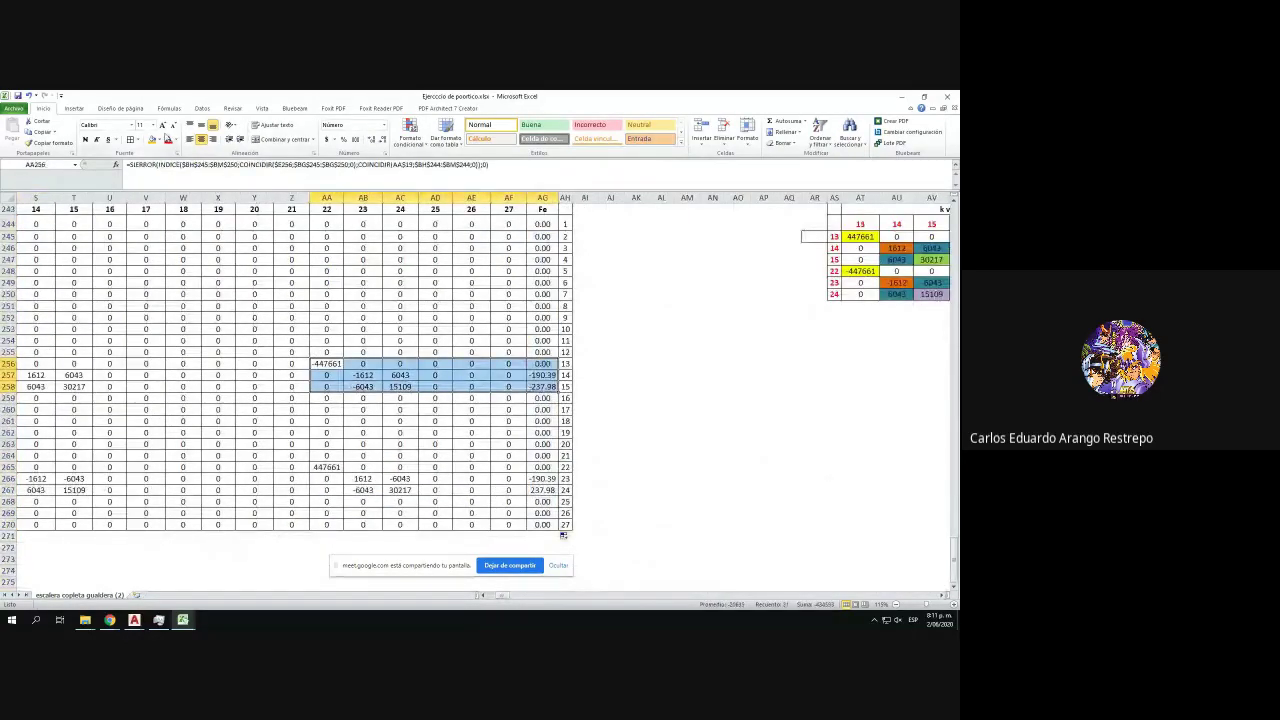
{"action": "left_click", "coordinate": [151, 139]}
{"action": "left_click_drag", "start_coordinate": [318, 467], "coordinate": [542, 490]}
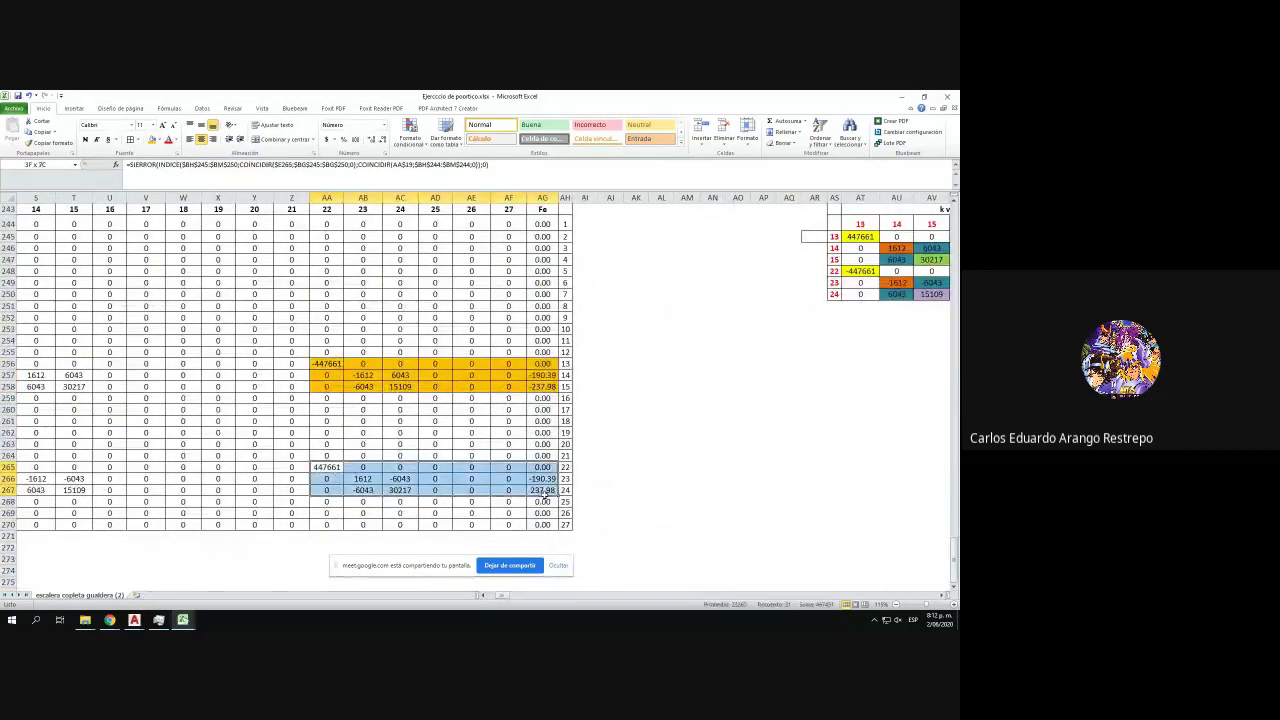
{"action": "left_click", "coordinate": [151, 139]}
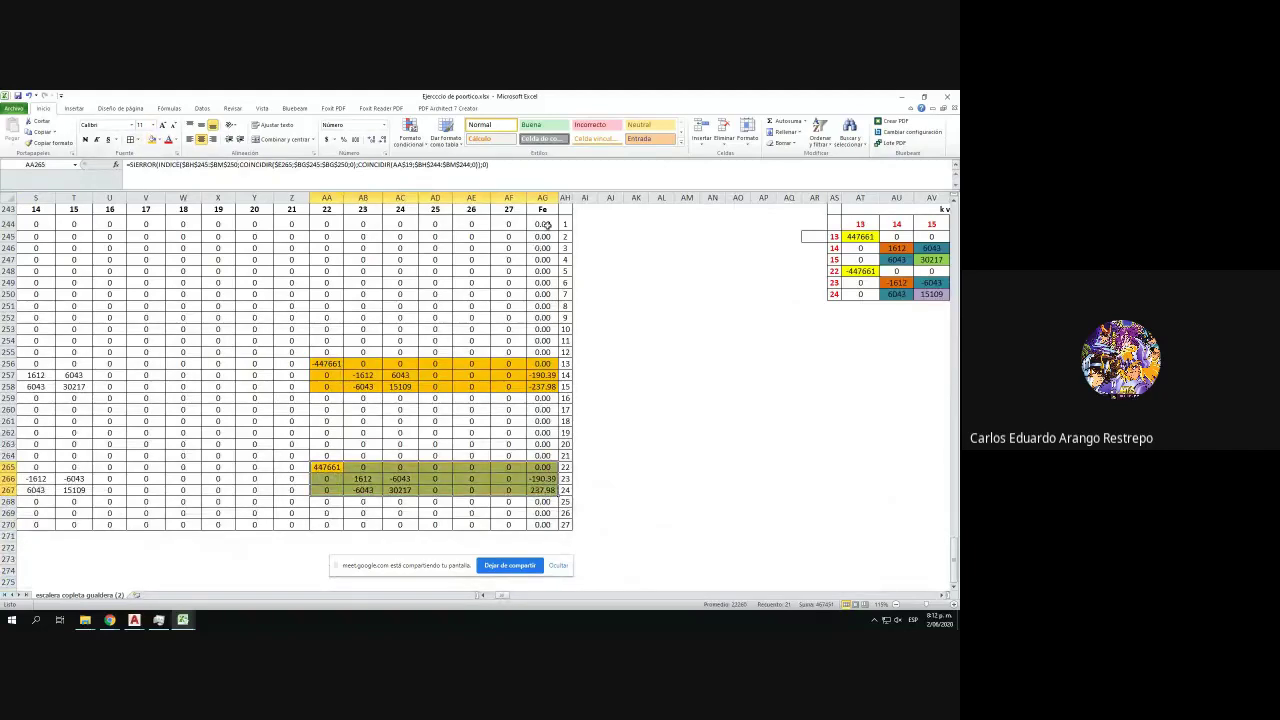
{"action": "left_click_drag", "start_coordinate": [547, 226], "coordinate": [549, 520]}
{"action": "left_click_drag", "start_coordinate": [326, 467], "coordinate": [543, 490]}
- Copy element 8's block in rows 240 to 270 to row 272 and set the copy's element number in A273 to 9
{"action": "left_click_drag", "start_coordinate": [504, 598], "coordinate": [493, 603]}
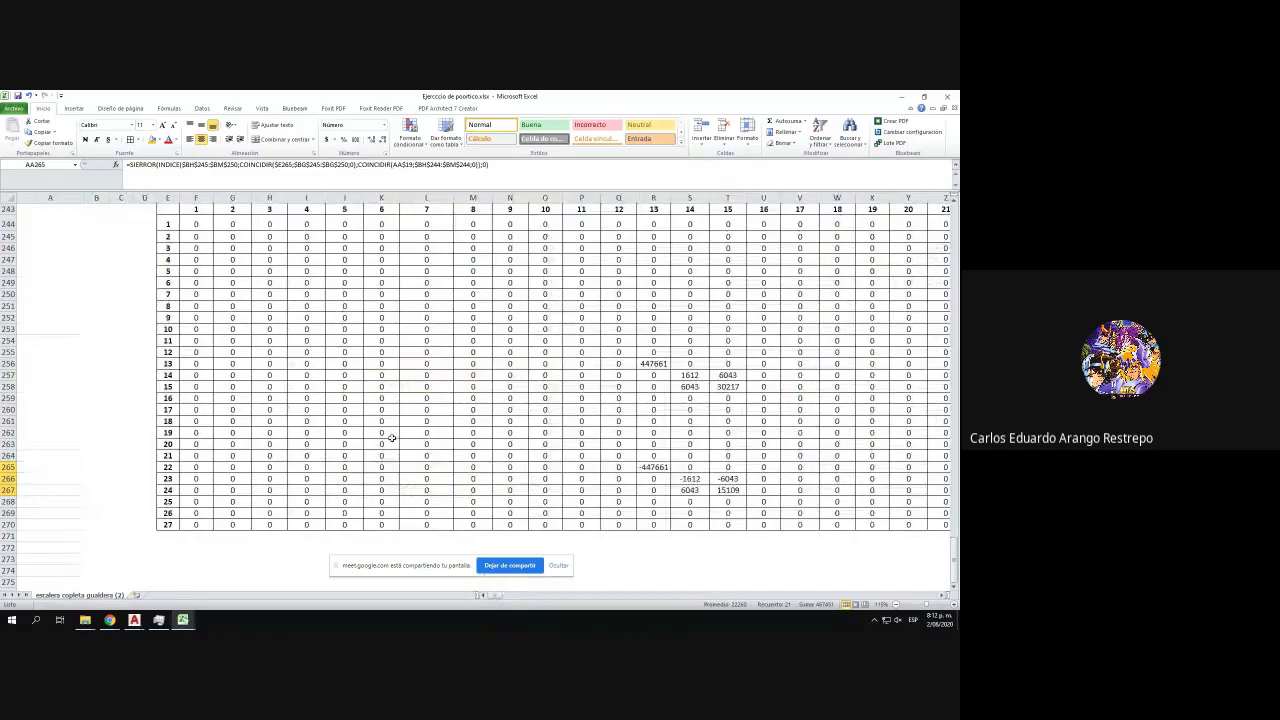
{"action": "scroll", "coordinate": [333, 399], "scroll_direction": "up", "scroll_amount": 3}
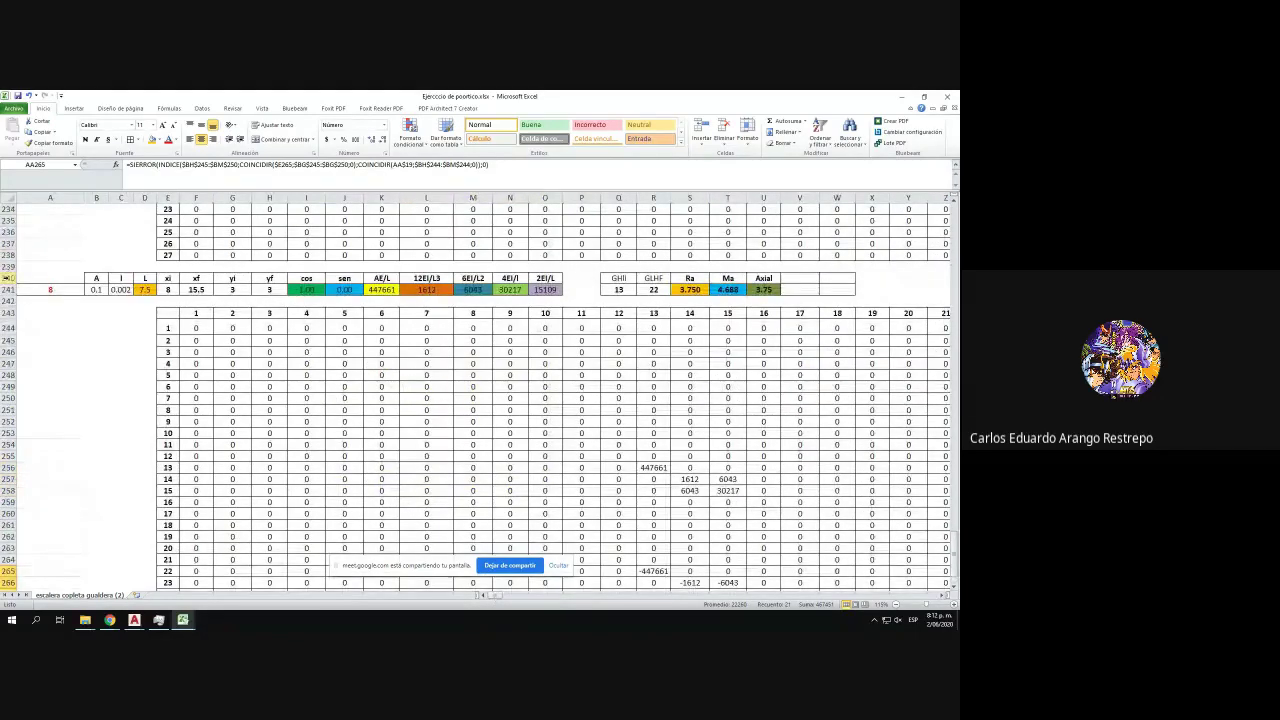
{"action": "left_click_drag", "start_coordinate": [6, 278], "coordinate": [106, 568]}
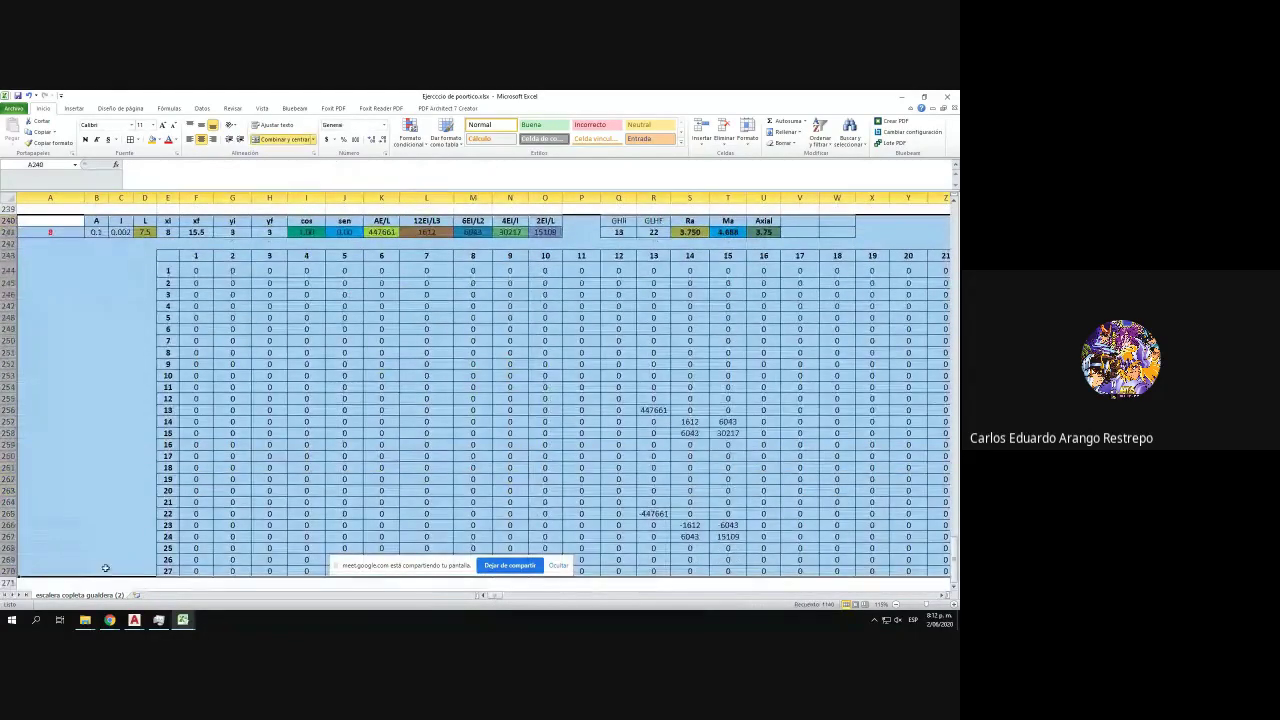
{"action": "scroll", "coordinate": [100, 545], "scroll_direction": "down", "scroll_amount": 5}
{"action": "key", "text": "ctrl+c"}
{"action": "left_click", "coordinate": [45, 416]}
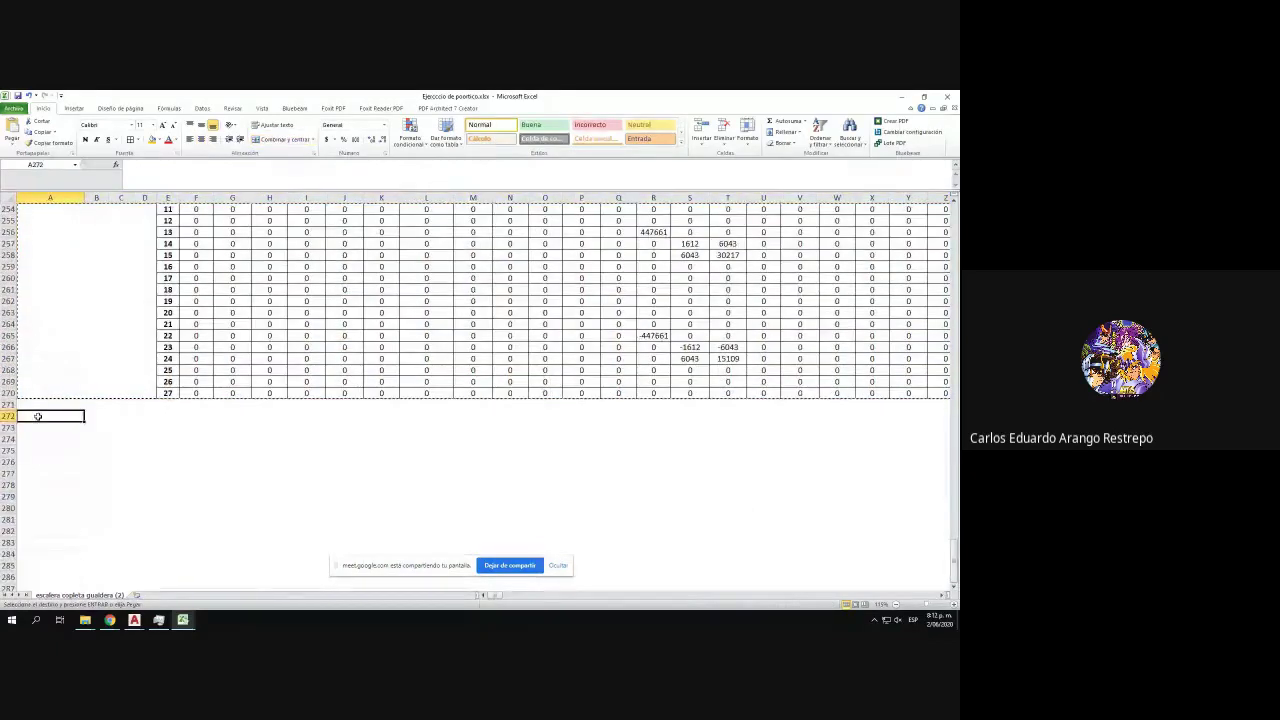
{"action": "key", "text": "ctrl+v"}
{"action": "left_click", "coordinate": [42, 427]}
{"action": "type", "text": "8"}
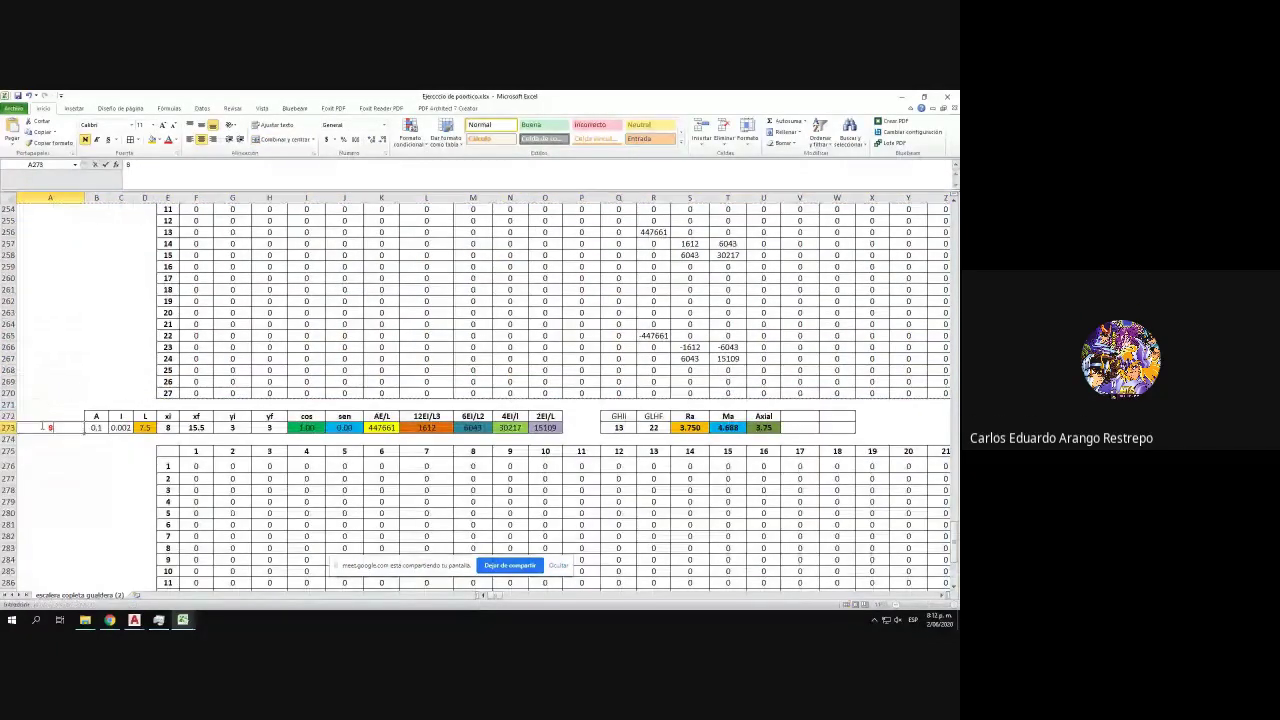
{"action": "key", "text": "Return"}
- Open element 9's stiffness lookup formula in F276 for editing and locate the k local general table it references
{"action": "scroll", "coordinate": [80, 434], "scroll_direction": "down", "scroll_amount": 4}
{"action": "left_click", "coordinate": [196, 328]}
{"action": "left_click", "coordinate": [288, 170]}
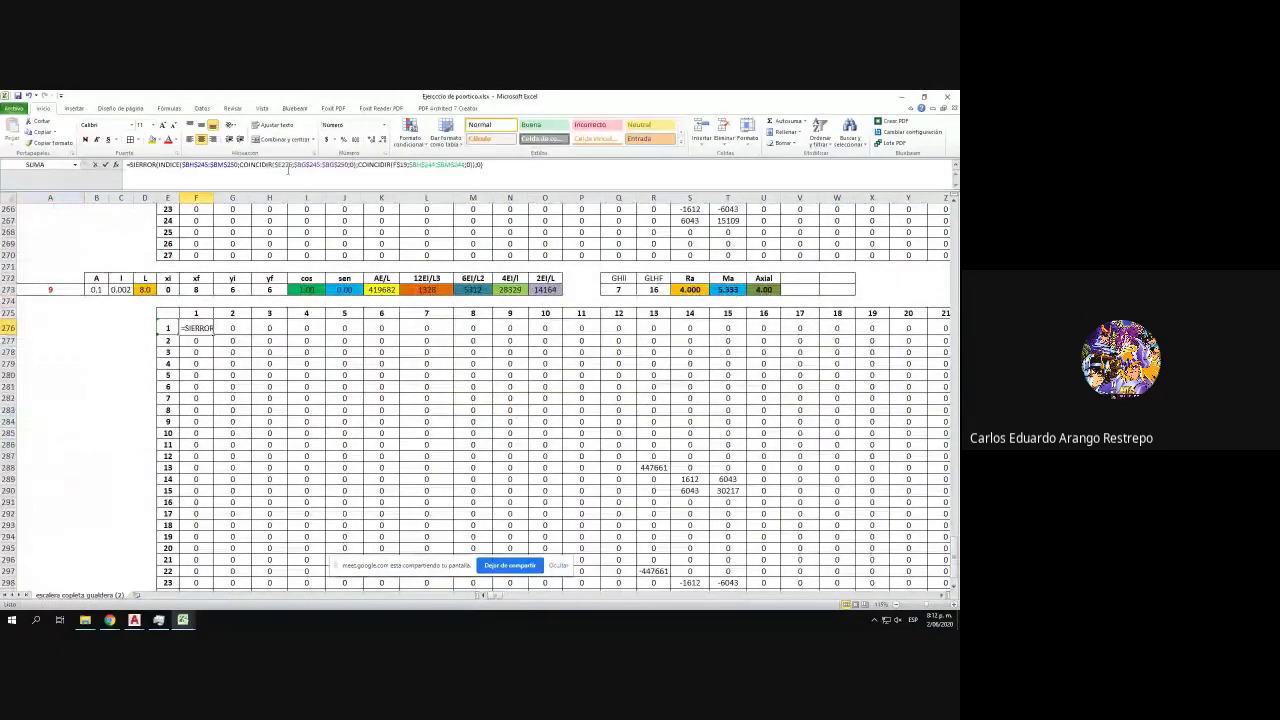
{"action": "left_click_drag", "start_coordinate": [500, 598], "coordinate": [516, 598]}
{"action": "left_click_drag", "start_coordinate": [955, 553], "coordinate": [955, 505]}
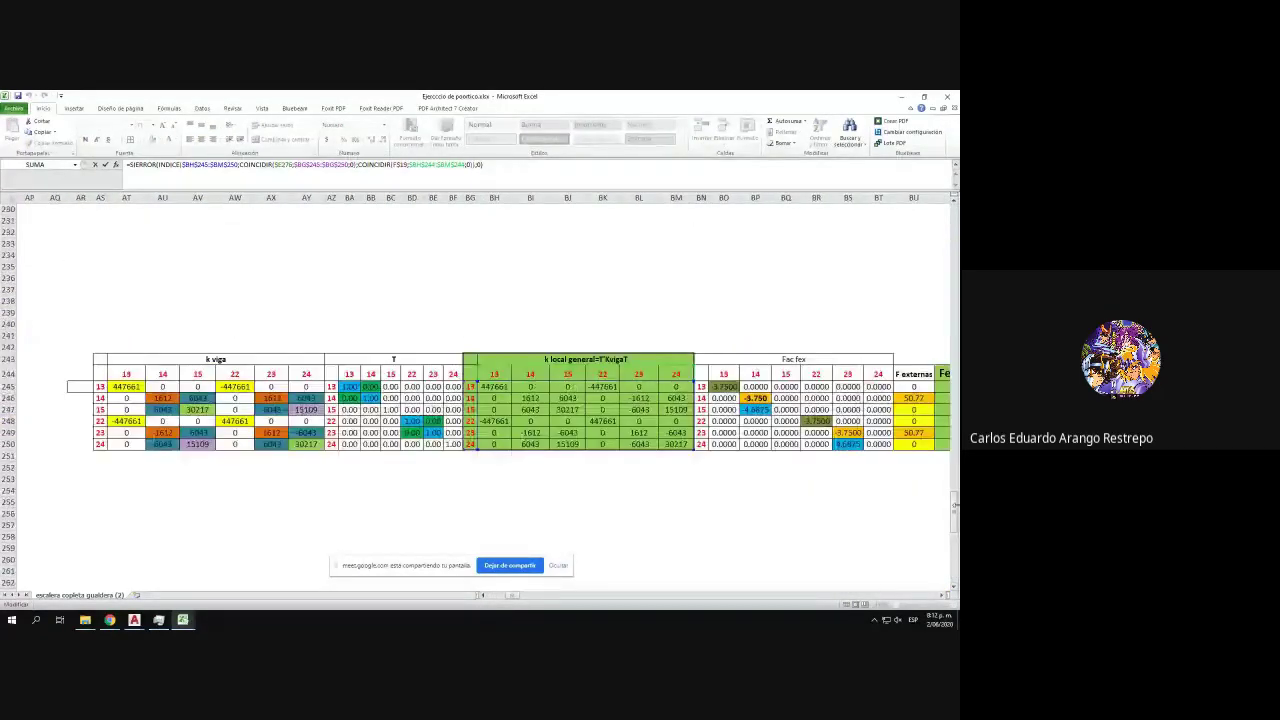
- Repoint the F276 formula to matrix BH277:BM282, row labels BG277:BG282 and column labels BH276:BM276, and fill it through the 27×27 matrix
{"action": "left_click_drag", "start_coordinate": [536, 452], "coordinate": [530, 302]}
{"action": "scroll", "coordinate": [911, 525], "scroll_direction": "up", "scroll_amount": 15}
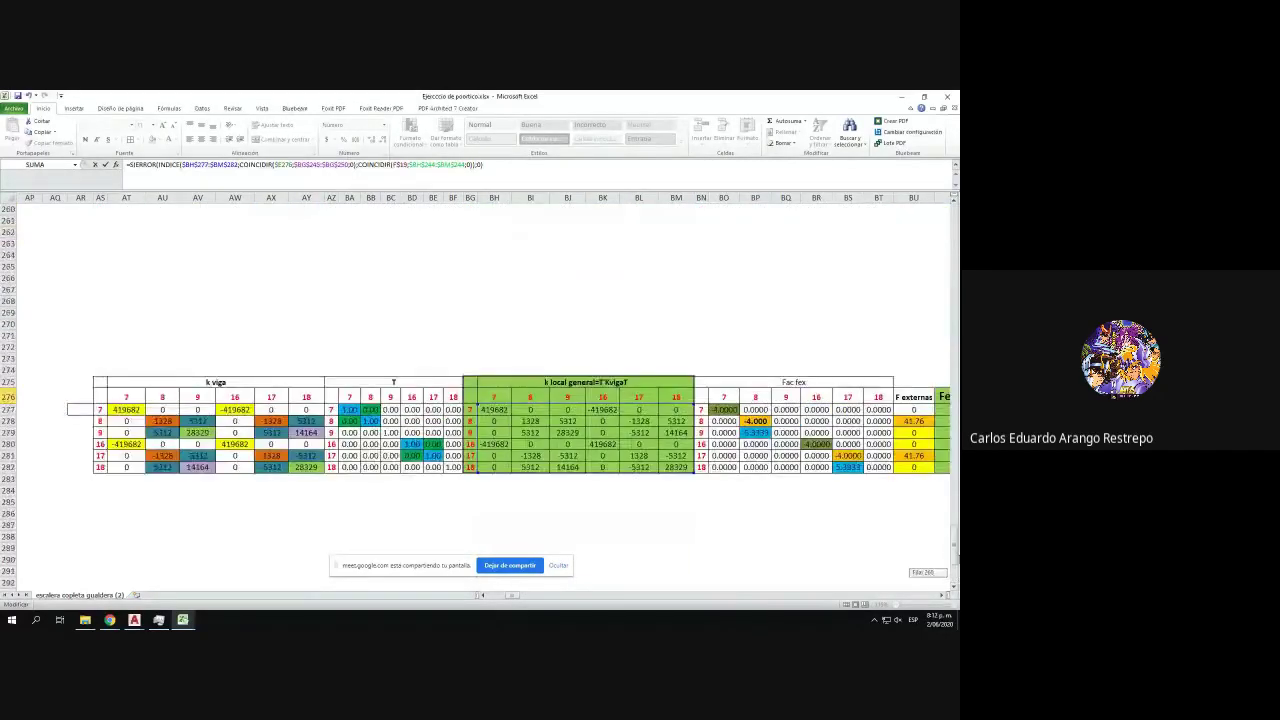
{"action": "scroll", "coordinate": [911, 525], "scroll_direction": "down", "scroll_amount": 4}
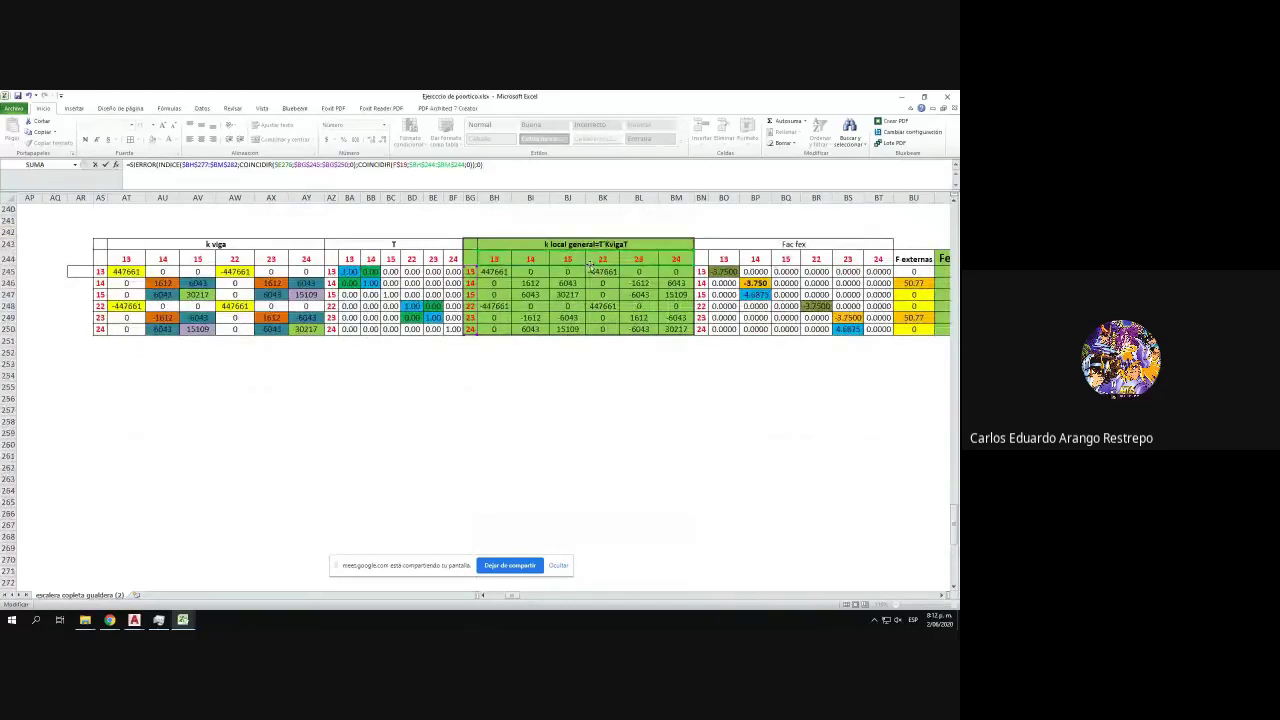
{"action": "left_click_drag", "start_coordinate": [590, 268], "coordinate": [612, 443]}
{"action": "left_click_drag", "start_coordinate": [955, 558], "coordinate": [955, 534]}
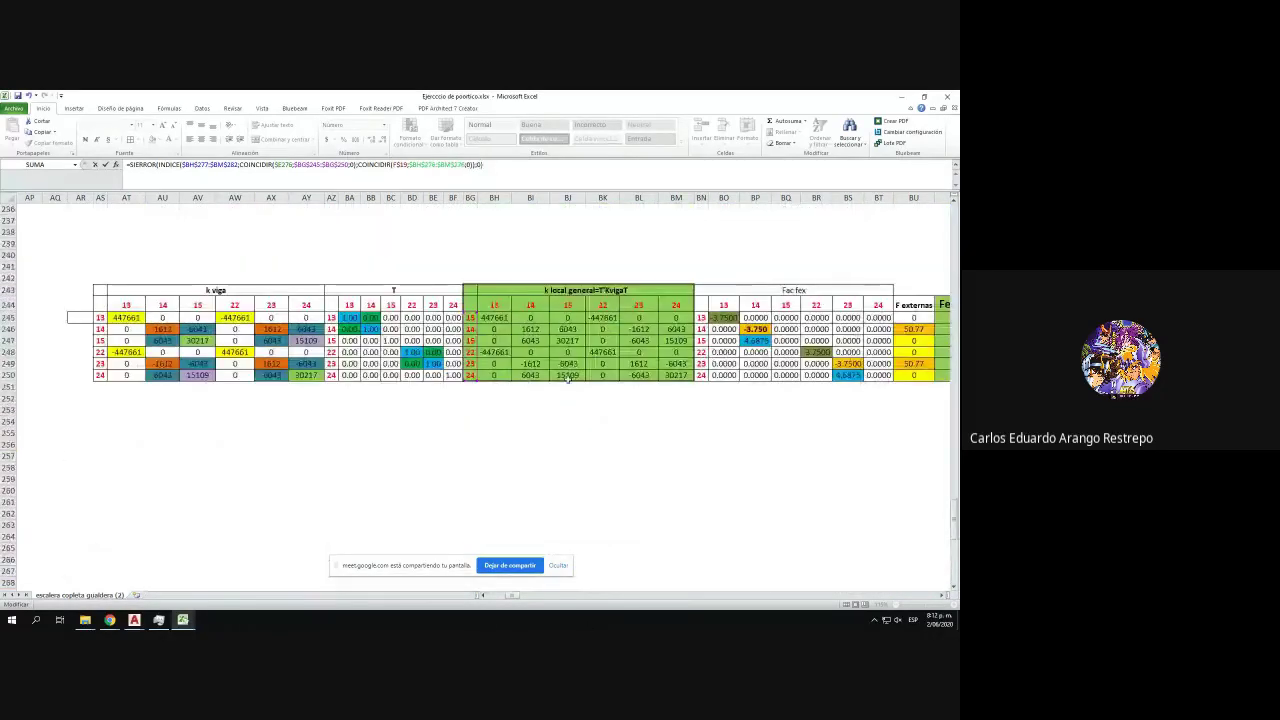
{"action": "left_click_drag", "start_coordinate": [478, 353], "coordinate": [462, 525]}
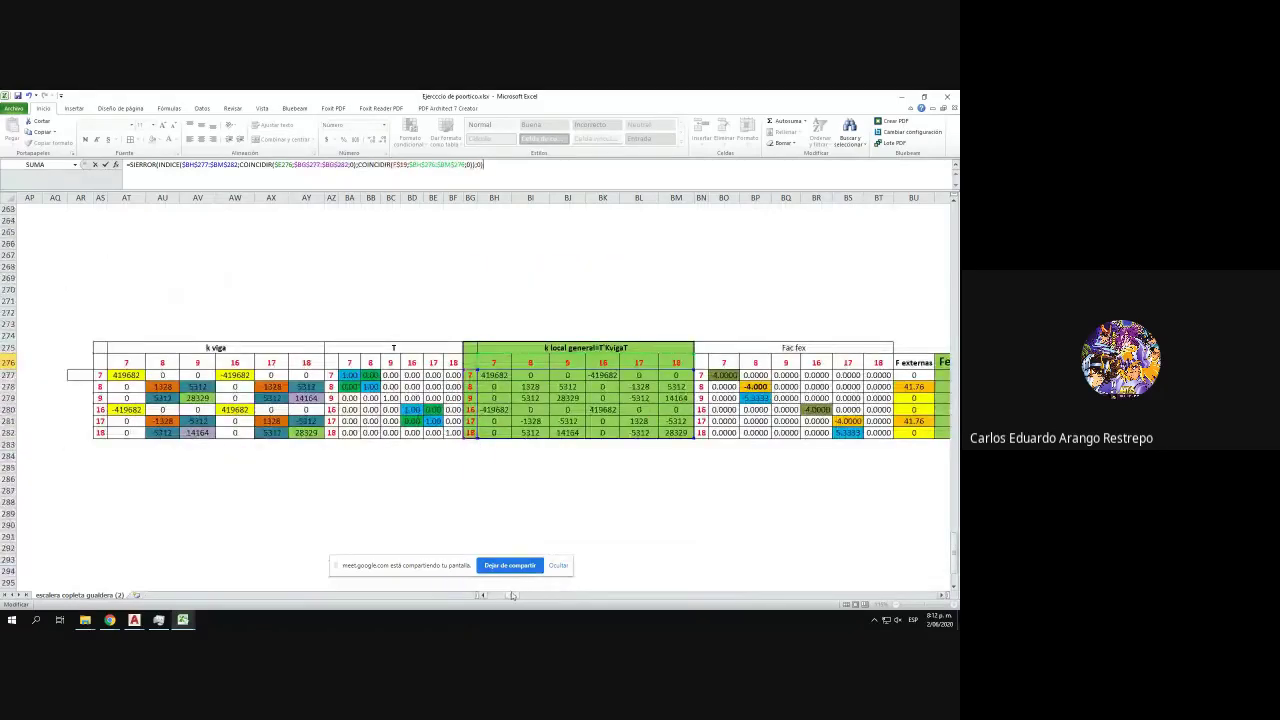
{"action": "key", "text": "Return"}
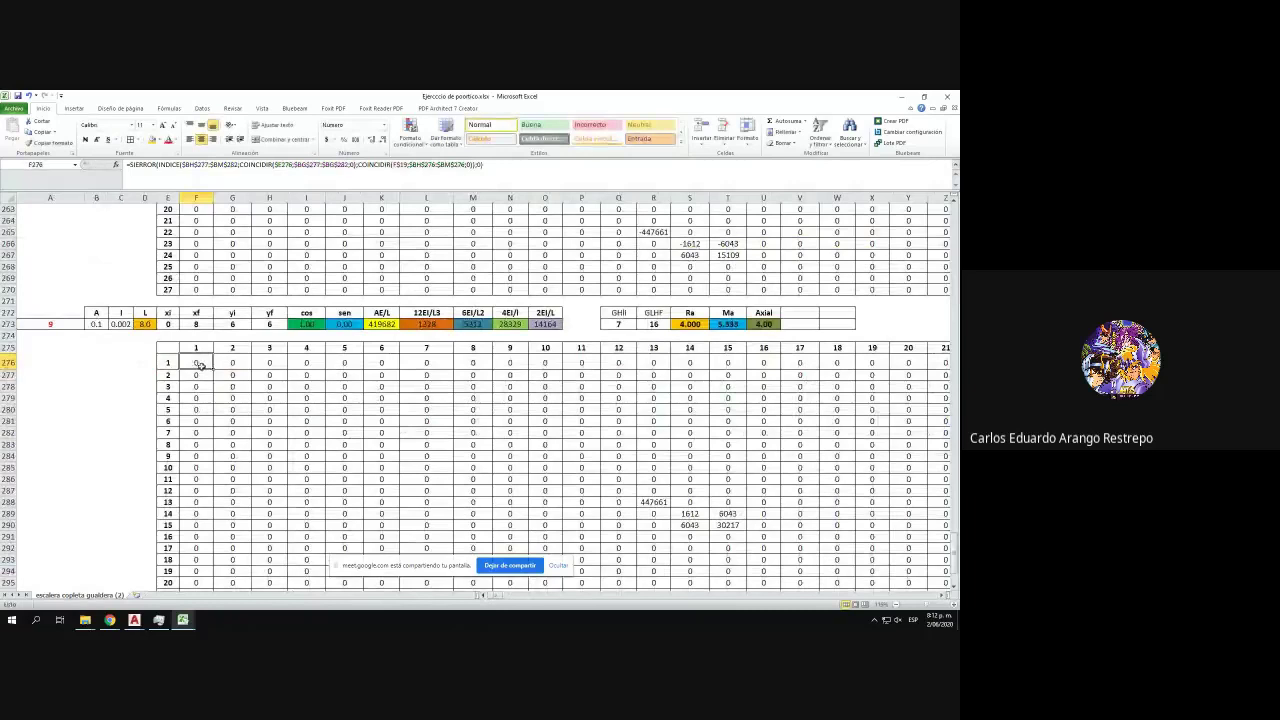
{"action": "left_click_drag", "start_coordinate": [212, 369], "coordinate": [876, 376]}
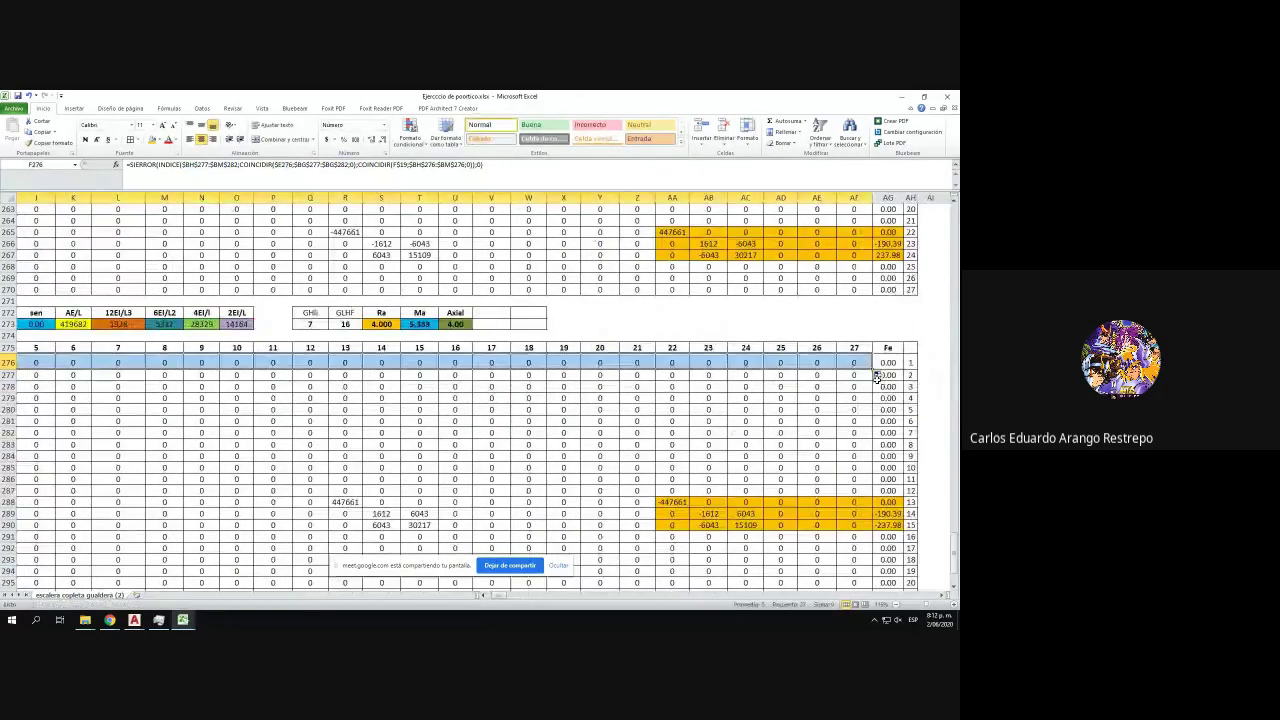
{"action": "double_click", "coordinate": [874, 372]}
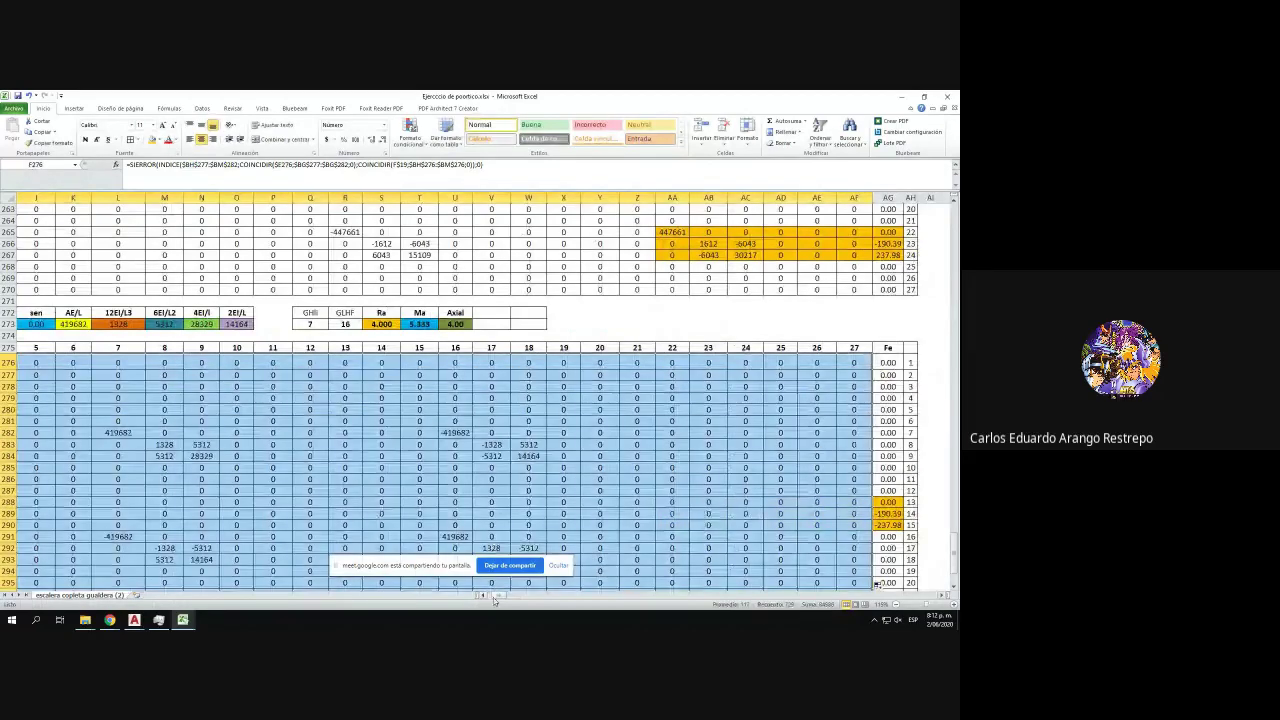
- Open the SUMAR.SI formula in the first Fe cell, AG276, for editing and bring element 9's Fe table into view
{"action": "left_click_drag", "start_coordinate": [494, 597], "coordinate": [500, 598]}
{"action": "left_click", "coordinate": [468, 364]}
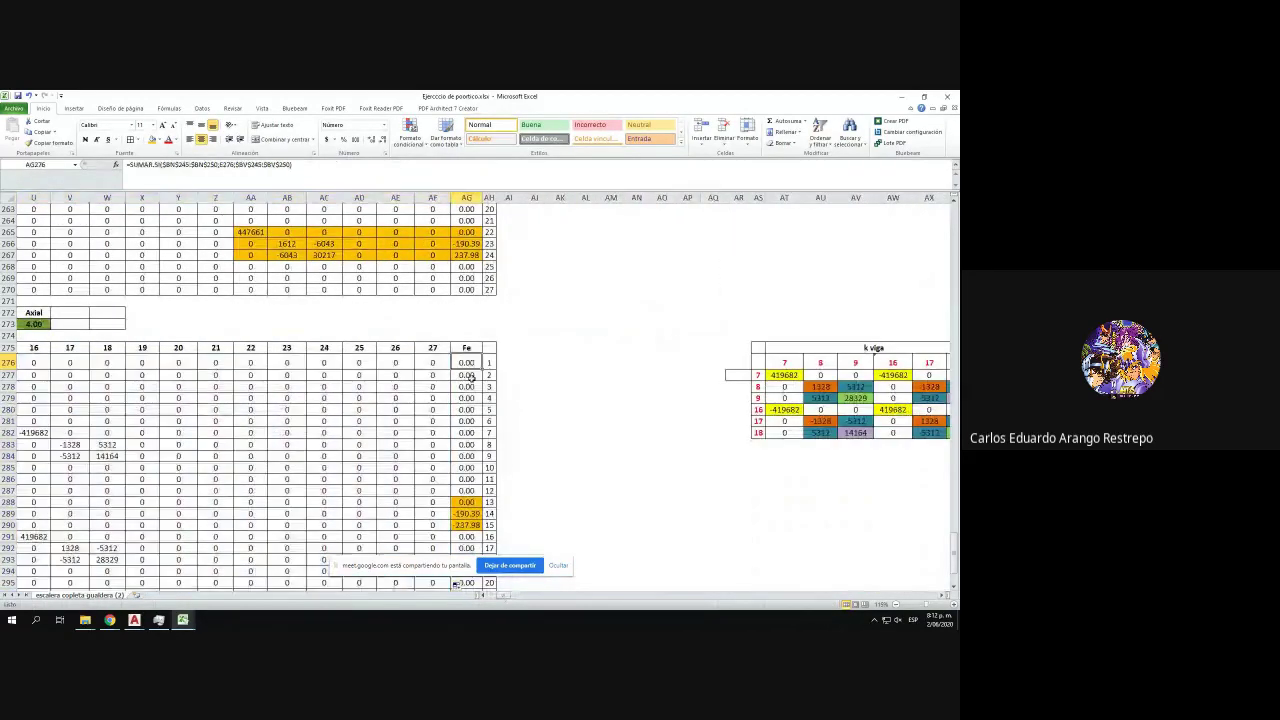
{"action": "left_click", "coordinate": [413, 177]}
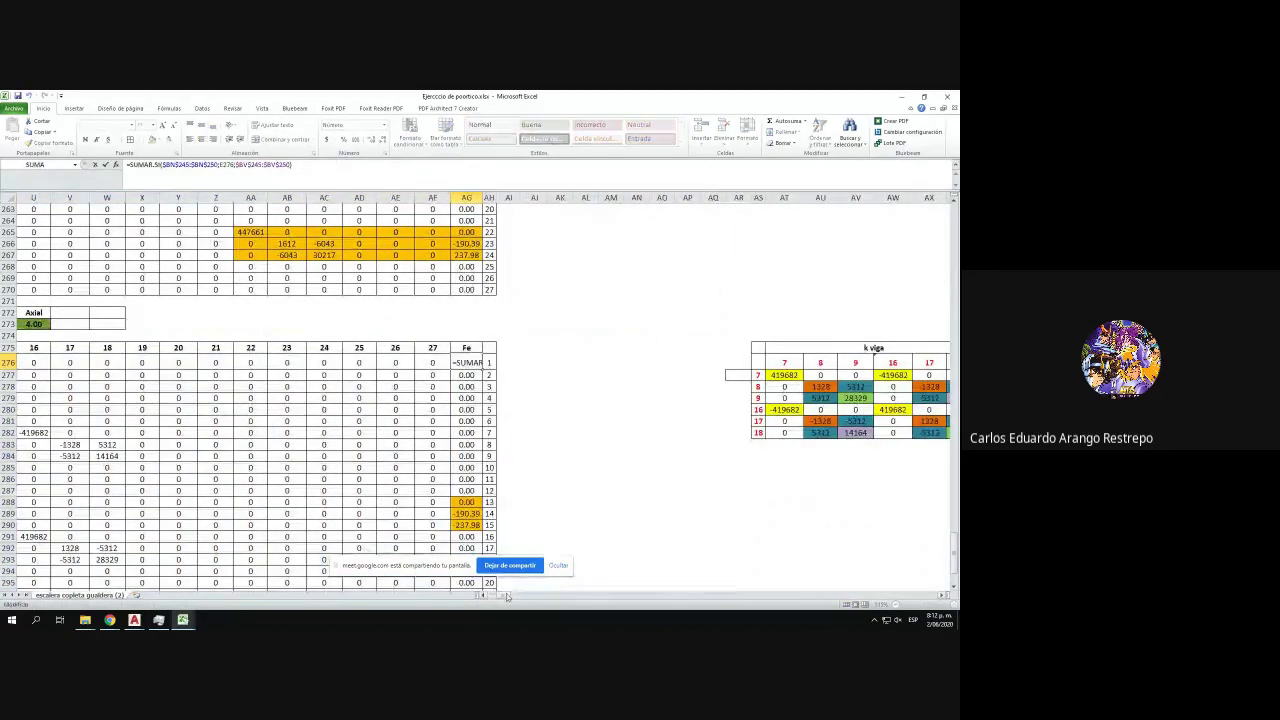
{"action": "left_click_drag", "start_coordinate": [507, 597], "coordinate": [525, 597]}
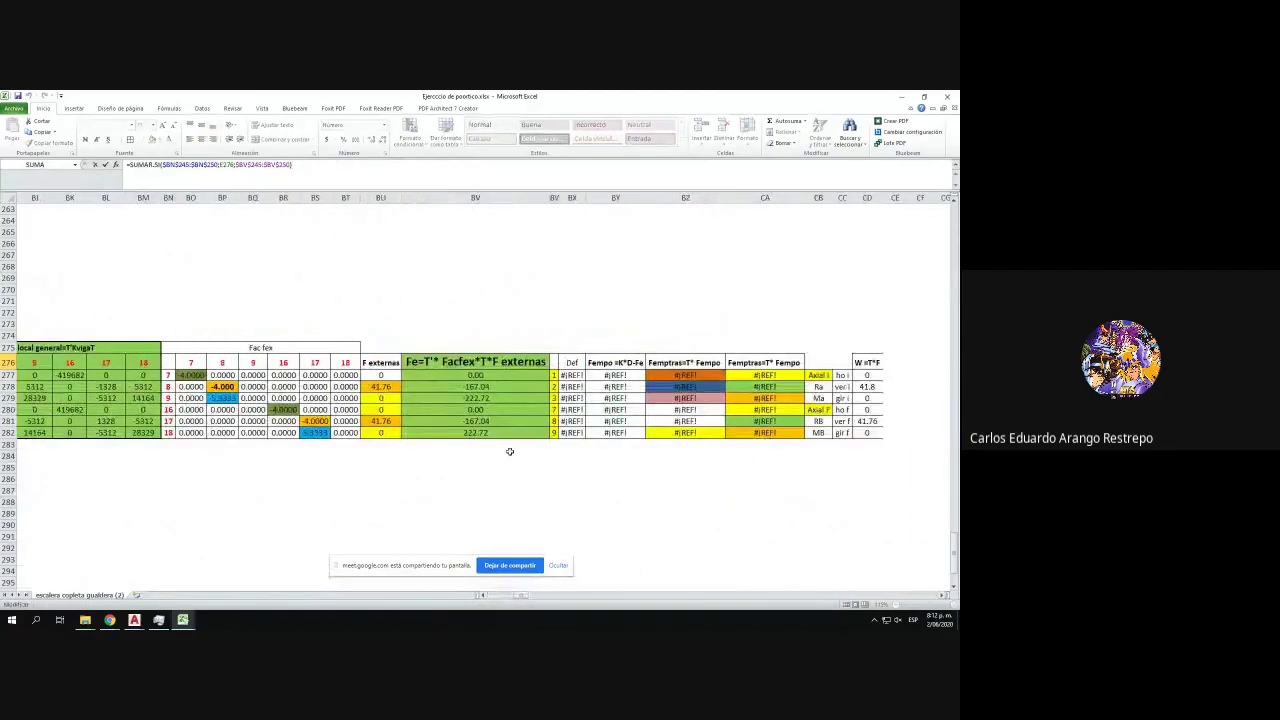
- Switch to the Porticos.dwg drawing in AutoCAD, check the distributed load on beam 9, and return to Excel
{"action": "mouse_move", "coordinate": [134, 620]}
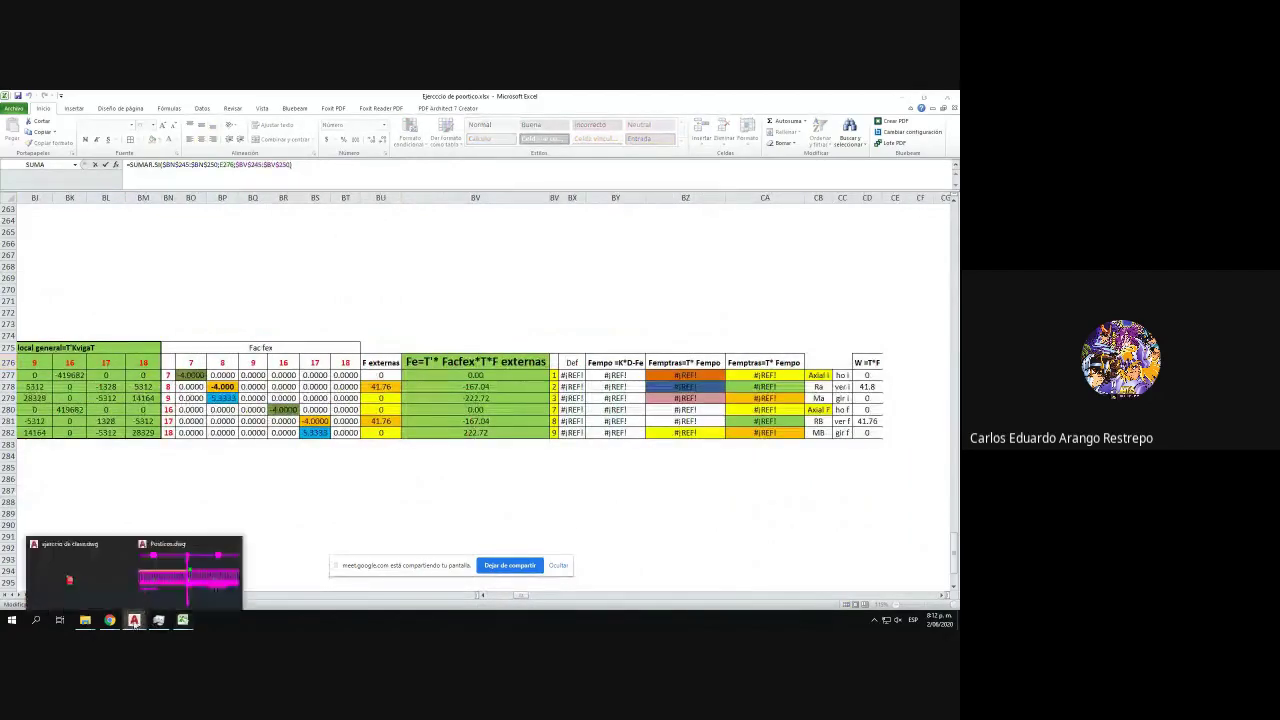
{"action": "left_click", "coordinate": [200, 585]}
{"action": "scroll", "coordinate": [470, 276], "scroll_direction": "up", "scroll_amount": 6}
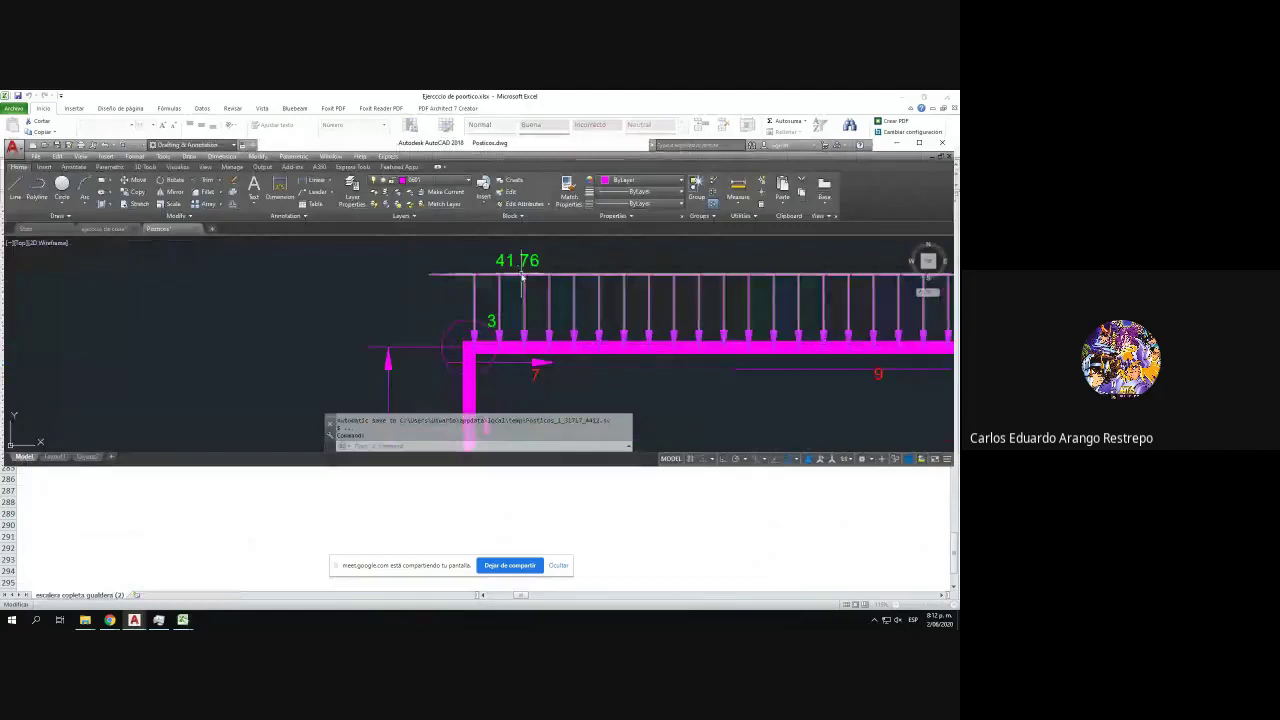
{"action": "scroll", "coordinate": [385, 350], "scroll_direction": "down", "scroll_amount": 2}
{"action": "left_click_drag", "start_coordinate": [470, 356], "coordinate": [393, 343]}
{"action": "left_click", "coordinate": [288, 559]}
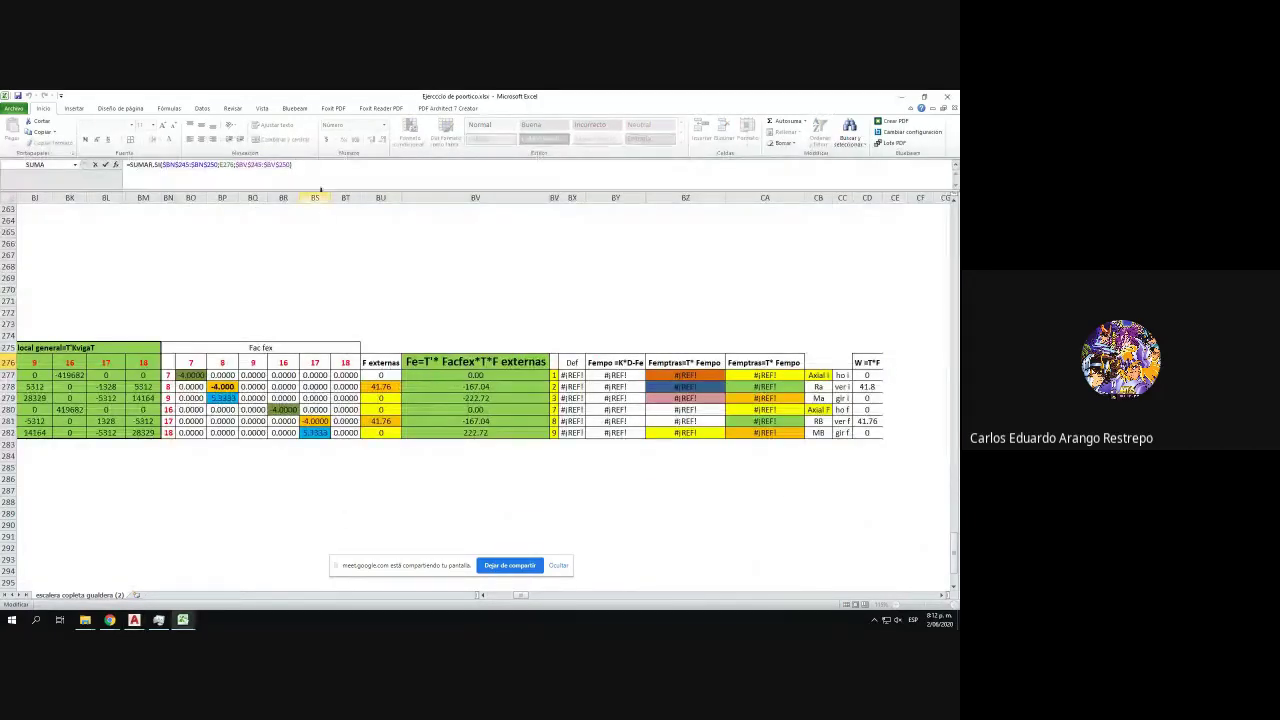
- Repoint the AG276 SUMAR.SI formula to criteria range BN277:BN282 and sum range BV277:BV282
{"action": "scroll", "coordinate": [954, 545], "scroll_direction": "up", "scroll_amount": 8}
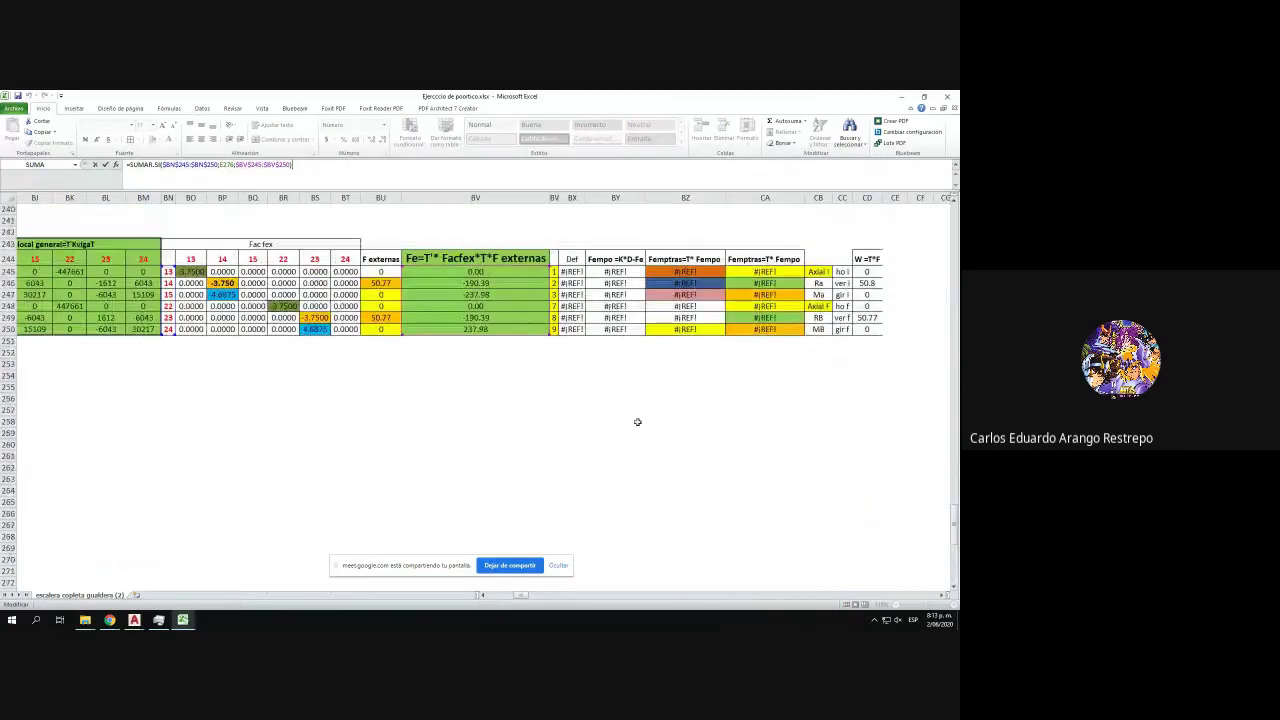
{"action": "left_click_drag", "start_coordinate": [467, 335], "coordinate": [464, 477]}
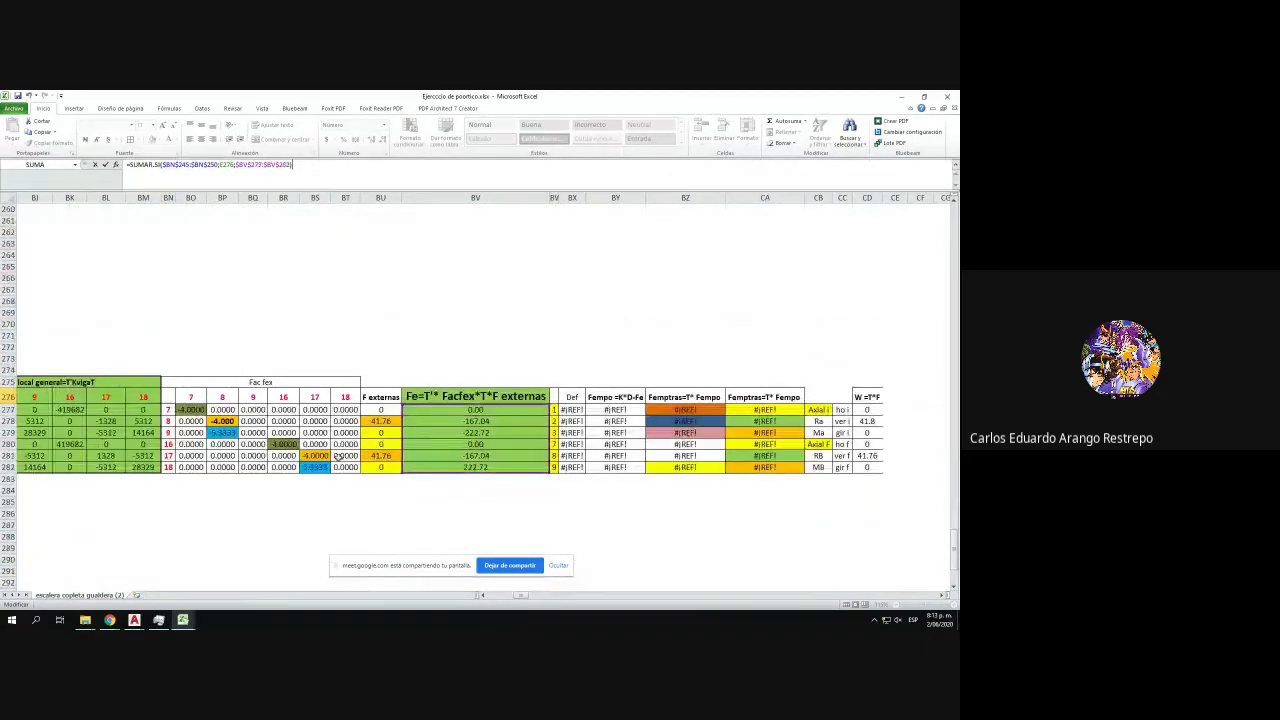
{"action": "scroll", "coordinate": [452, 403], "scroll_direction": "up", "scroll_amount": 7}
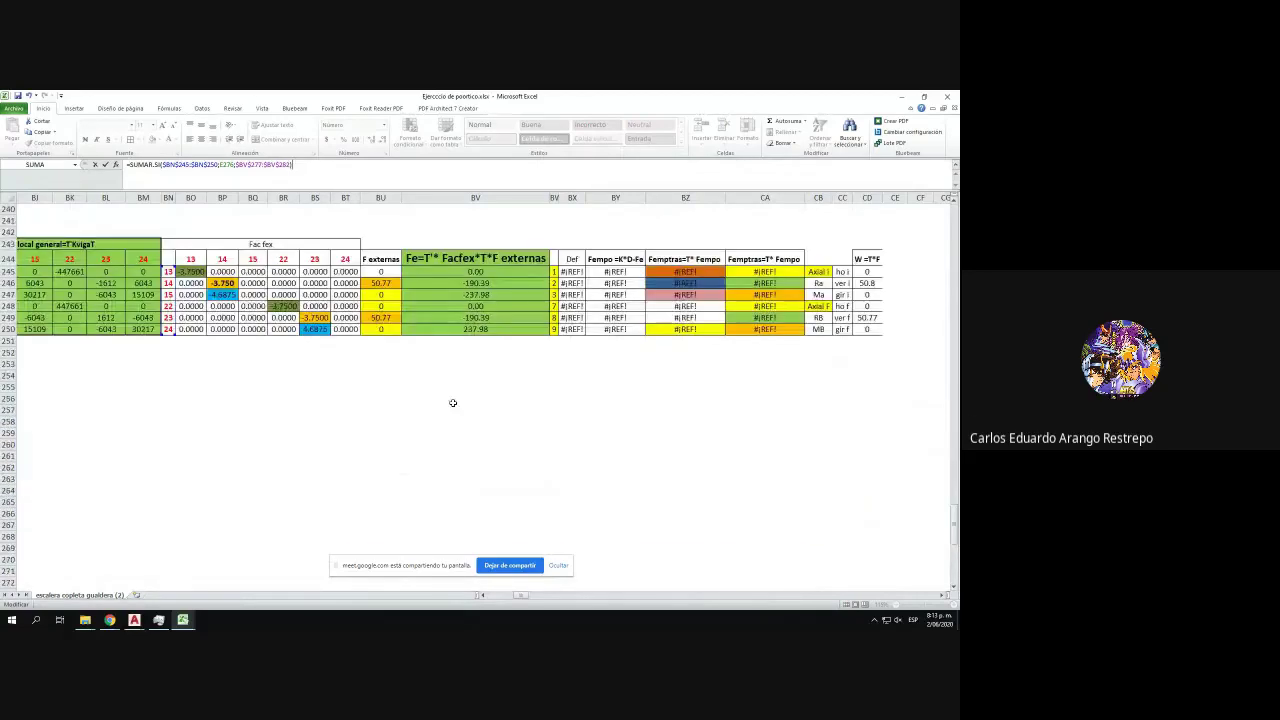
{"action": "left_click_drag", "start_coordinate": [175, 300], "coordinate": [170, 540]}
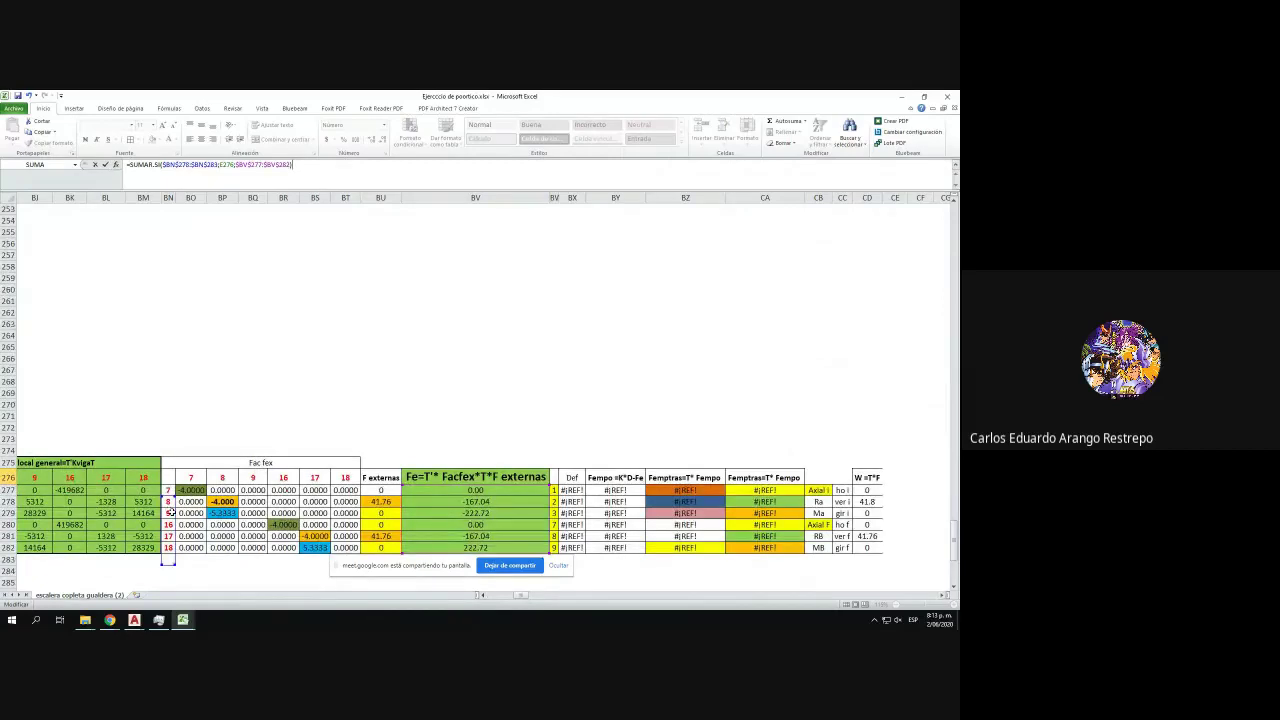
{"action": "left_click_drag", "start_coordinate": [172, 502], "coordinate": [172, 490]}
{"action": "scroll", "coordinate": [524, 598], "scroll_direction": "left", "scroll_amount": 15}
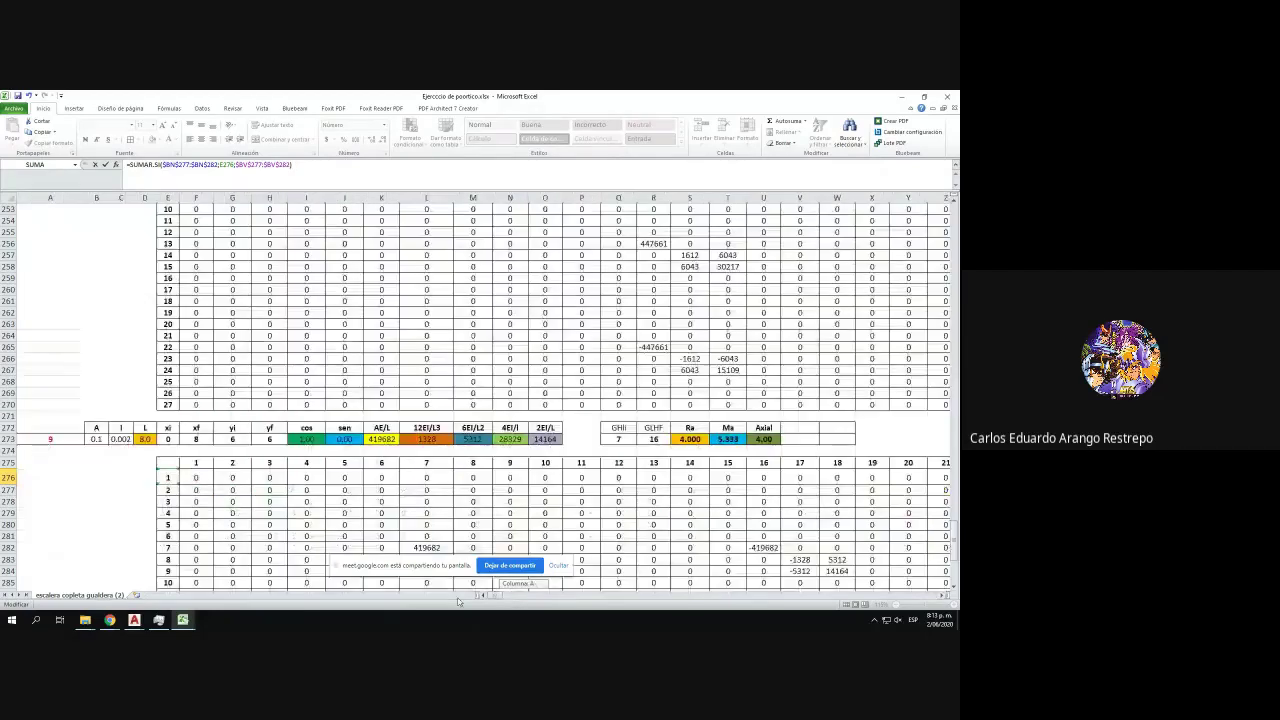
{"action": "key", "text": "Return"}
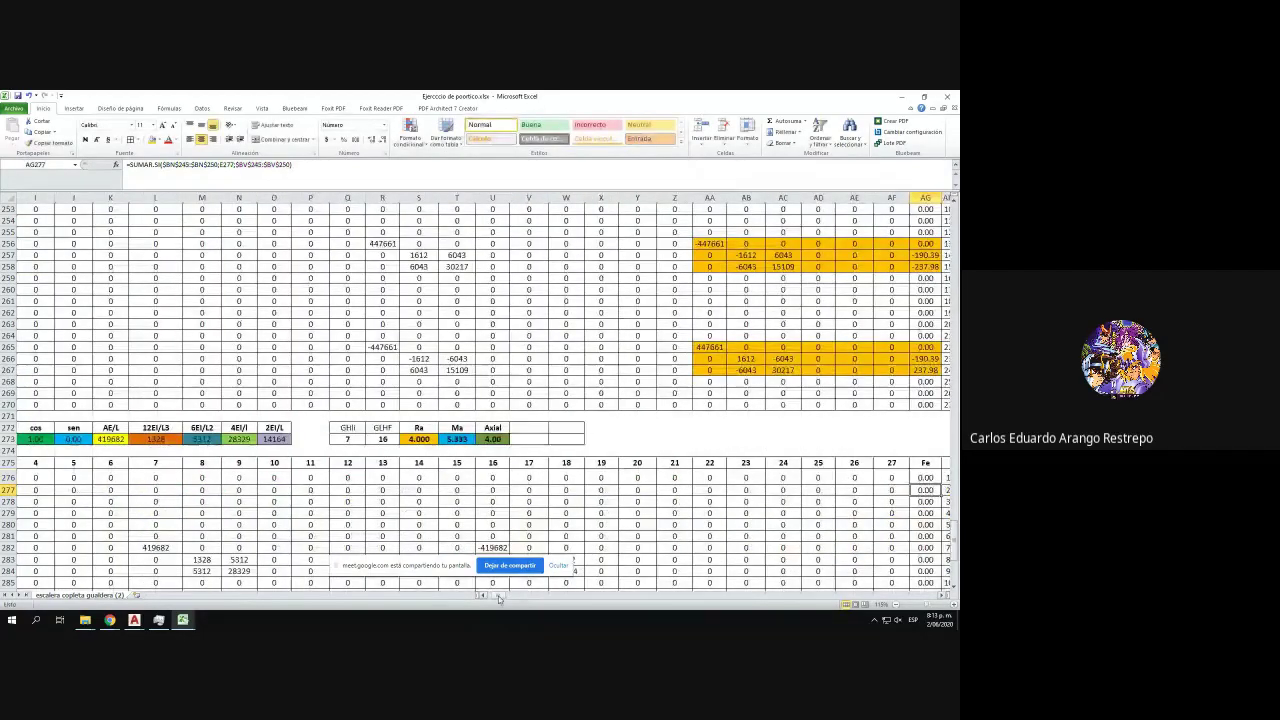
- Fill the AG276 formula down the Fe column to row 302
{"action": "scroll", "coordinate": [499, 598], "scroll_direction": "right", "scroll_amount": 5}
{"action": "scroll", "coordinate": [517, 381], "scroll_direction": "down", "scroll_amount": 4}
{"action": "left_click", "coordinate": [519, 341]}
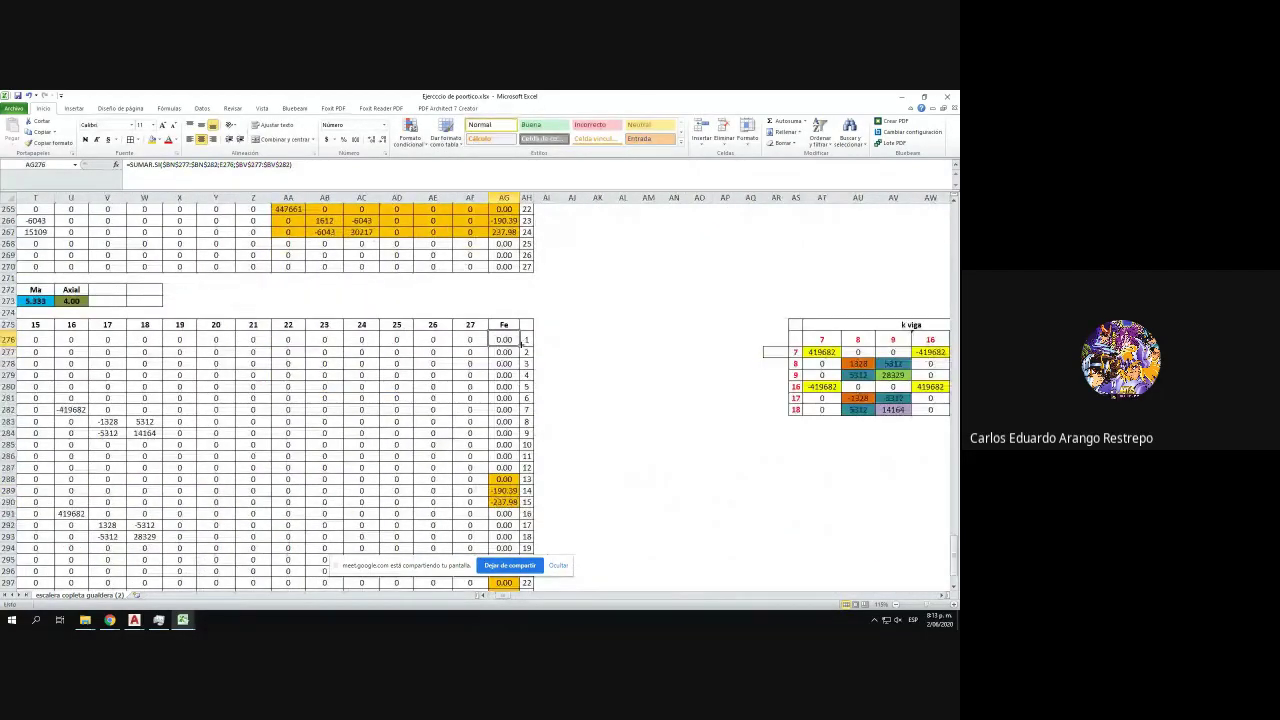
{"action": "double_click", "coordinate": [531, 345]}
{"action": "scroll", "coordinate": [270, 290], "scroll_direction": "down", "scroll_amount": 4}
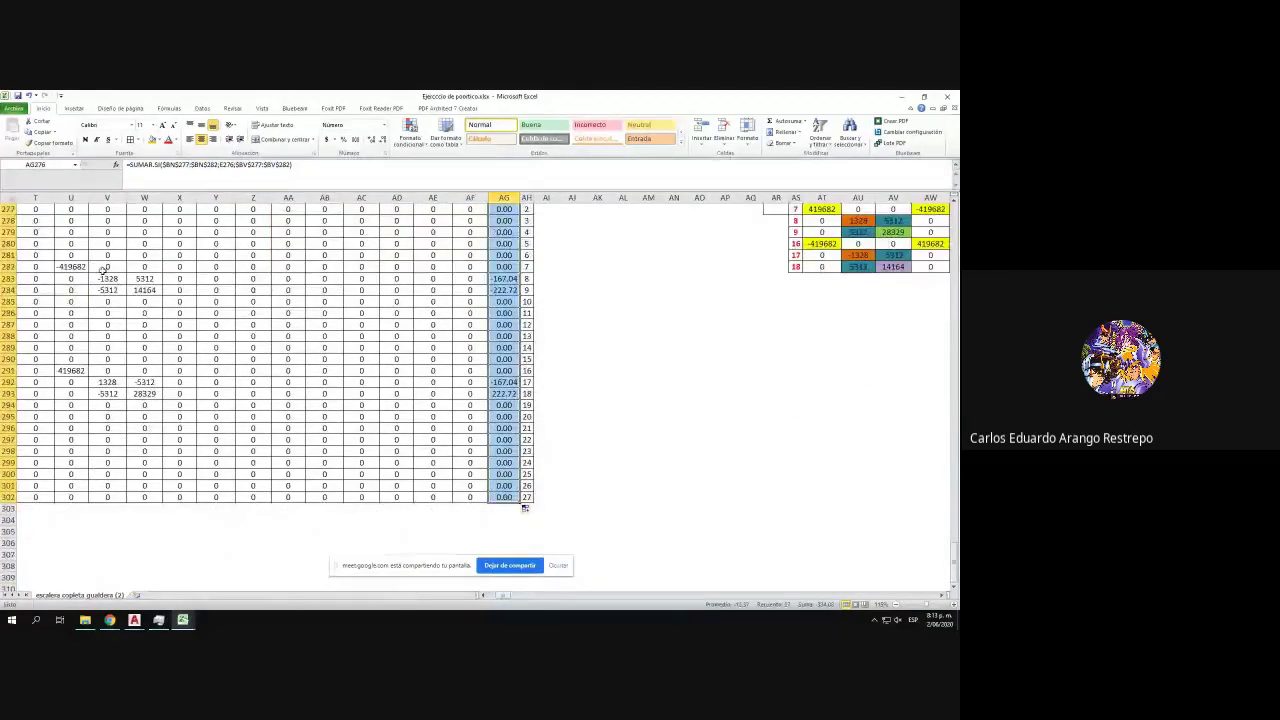
- Shade the ranges U282:AG284 and U291:AG293 orange in element 9's matrix
{"action": "left_click_drag", "start_coordinate": [70, 267], "coordinate": [475, 289]}
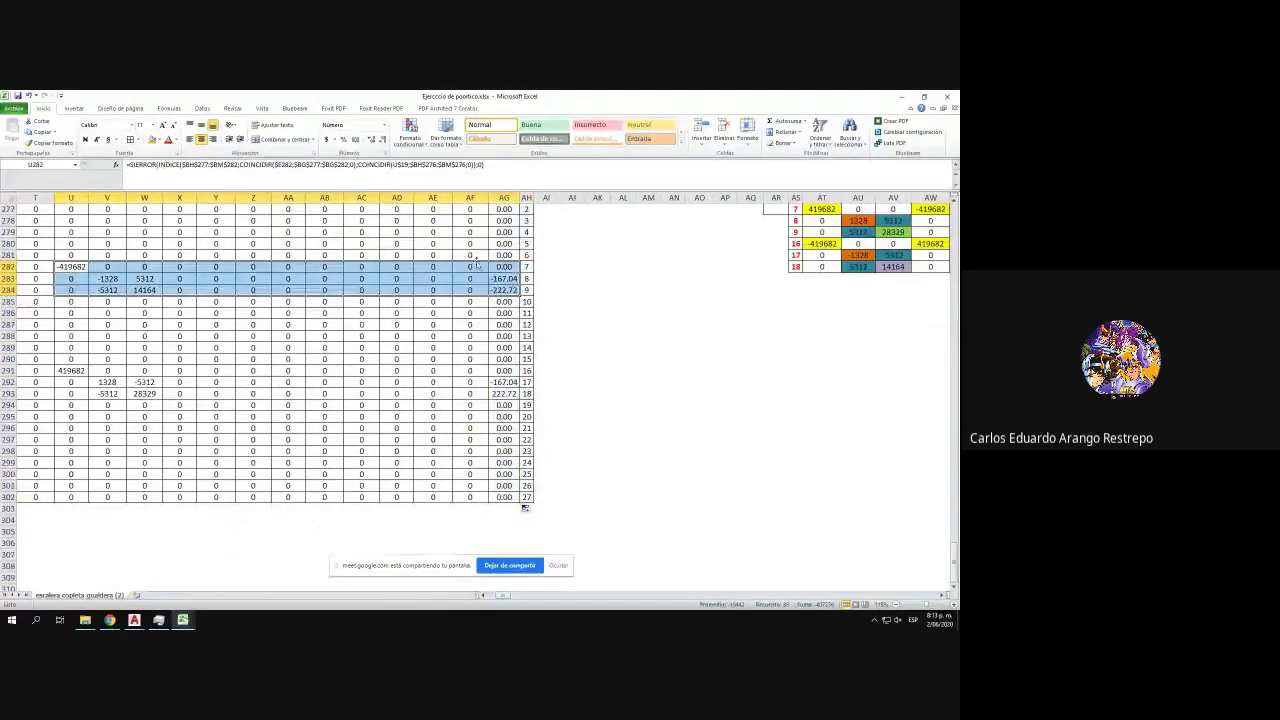
{"action": "left_click", "coordinate": [153, 140]}
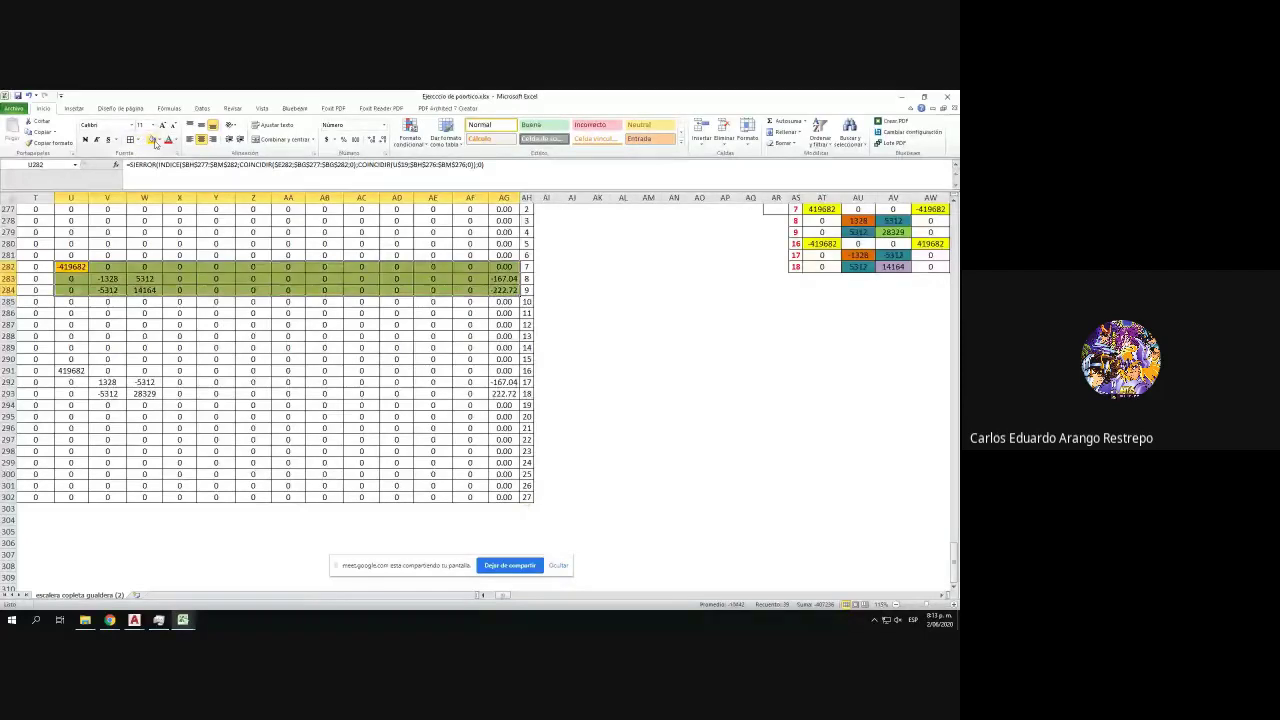
{"action": "left_click_drag", "start_coordinate": [72, 370], "coordinate": [491, 394]}
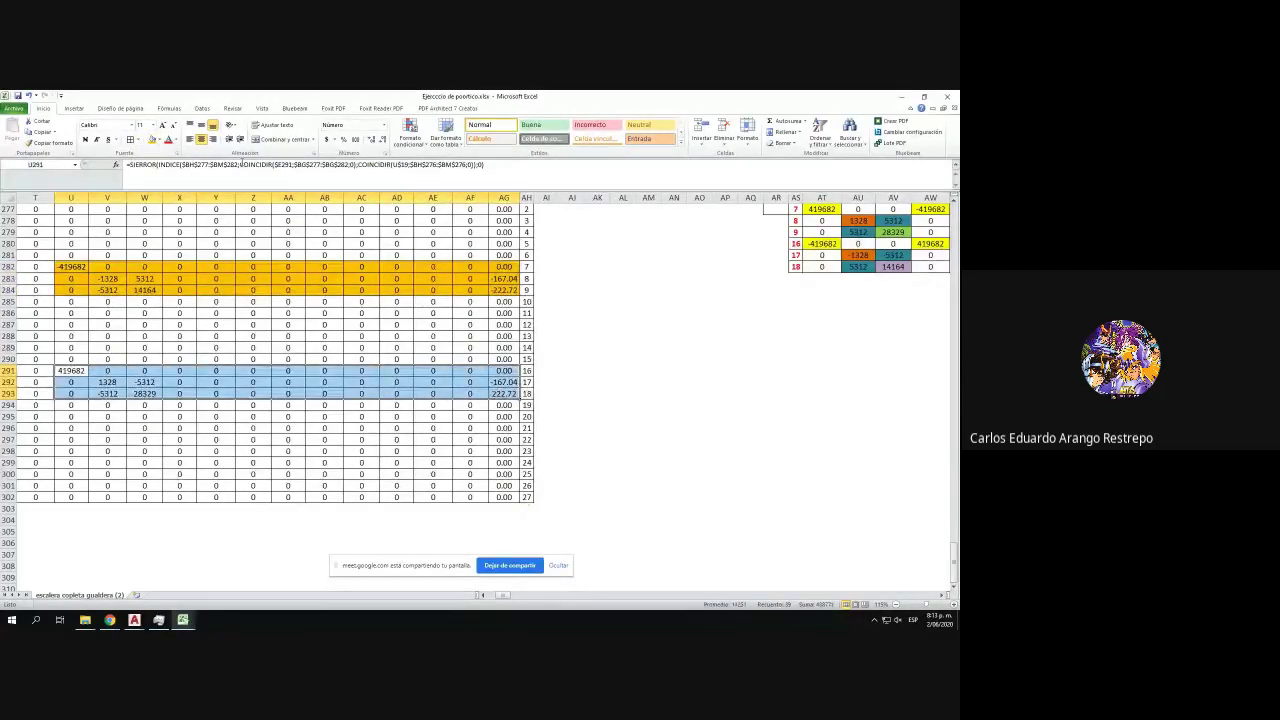
{"action": "left_click", "coordinate": [153, 141]}
- Copy element 9's whole block, rows 272 to 302, and paste it below starting at A304
{"action": "left_click_drag", "start_coordinate": [499, 597], "coordinate": [481, 599]}
{"action": "scroll", "coordinate": [189, 365], "scroll_direction": "up", "scroll_amount": 3}
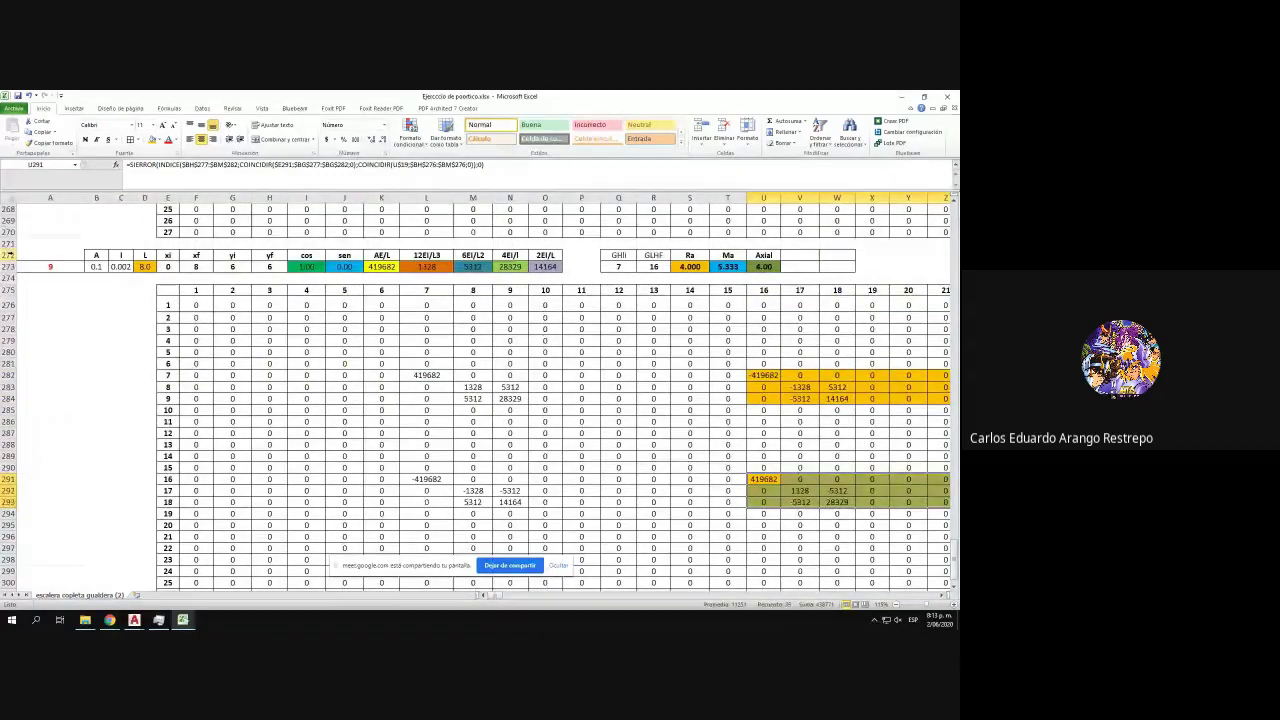
{"action": "left_click_drag", "start_coordinate": [8, 255], "coordinate": [112, 572]}
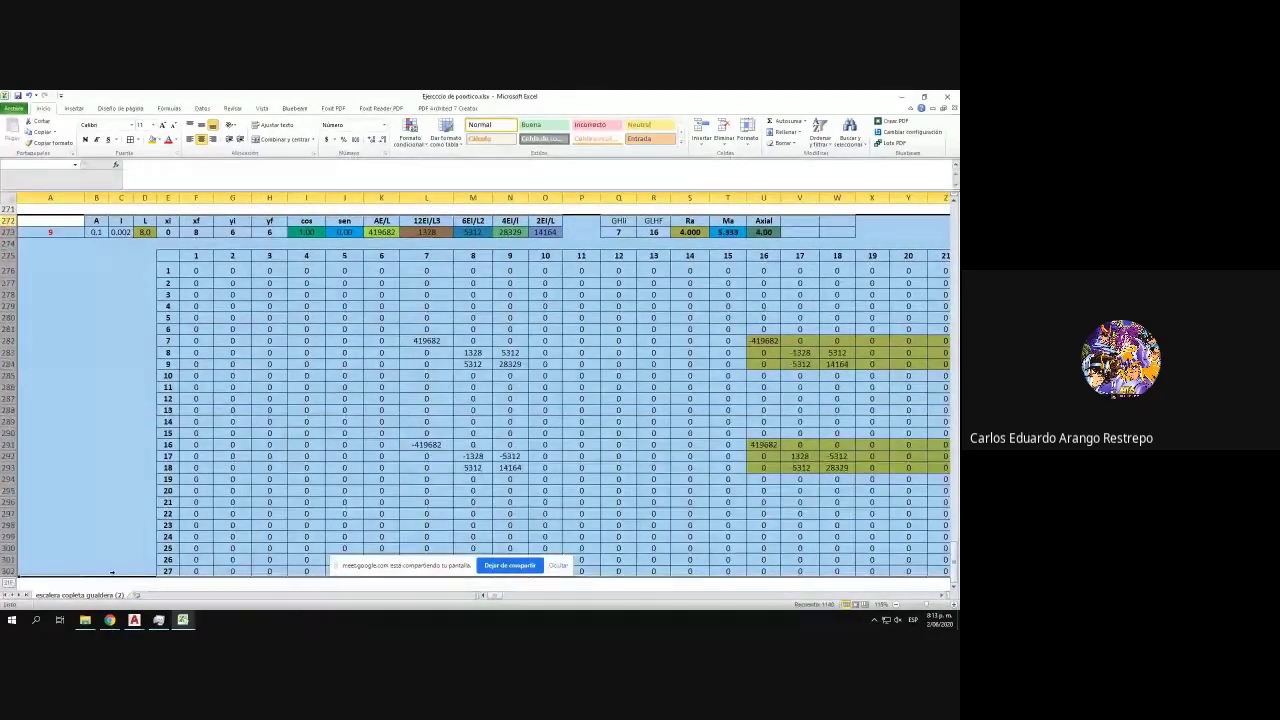
{"action": "key", "text": "ctrl+c"}
{"action": "scroll", "coordinate": [109, 560], "scroll_direction": "down", "scroll_amount": 4}
{"action": "left_click", "coordinate": [40, 451]}
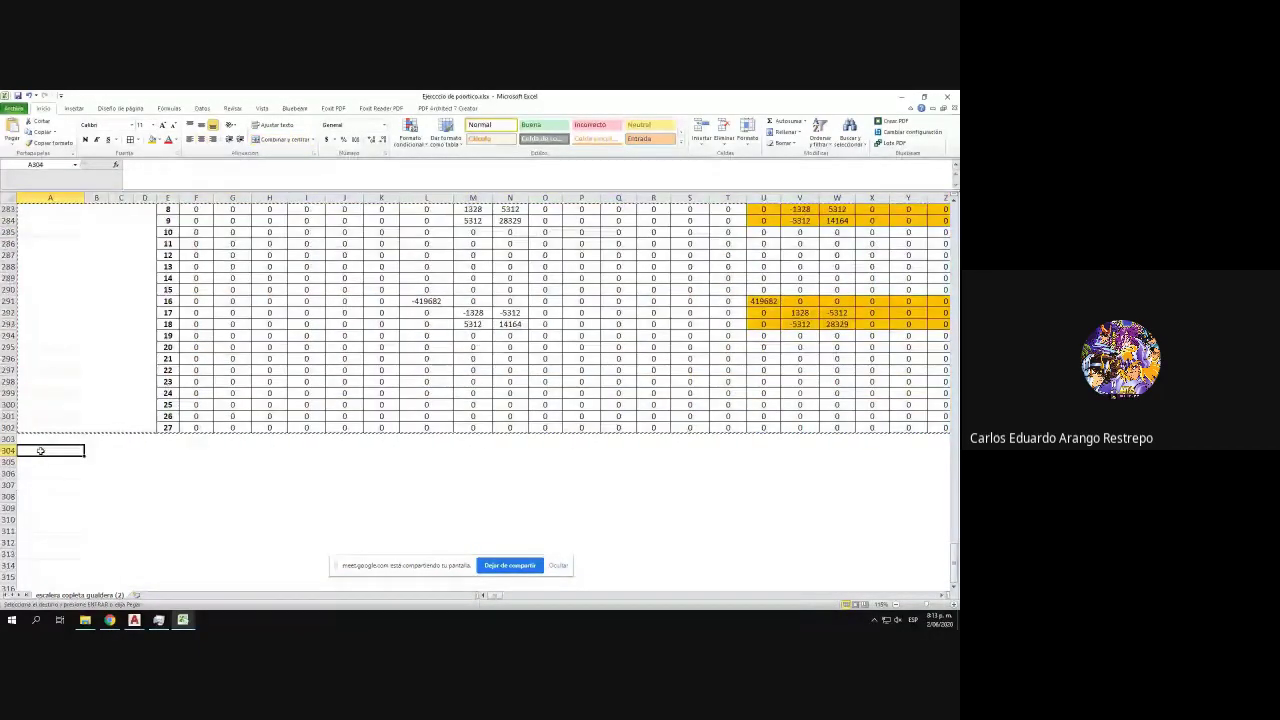
{"action": "key", "text": "ctrl+v"}
- Set the element number in A305 of the pasted block to 10
{"action": "scroll", "coordinate": [45, 400], "scroll_direction": "down", "scroll_amount": 4}
{"action": "left_click", "coordinate": [51, 326]}
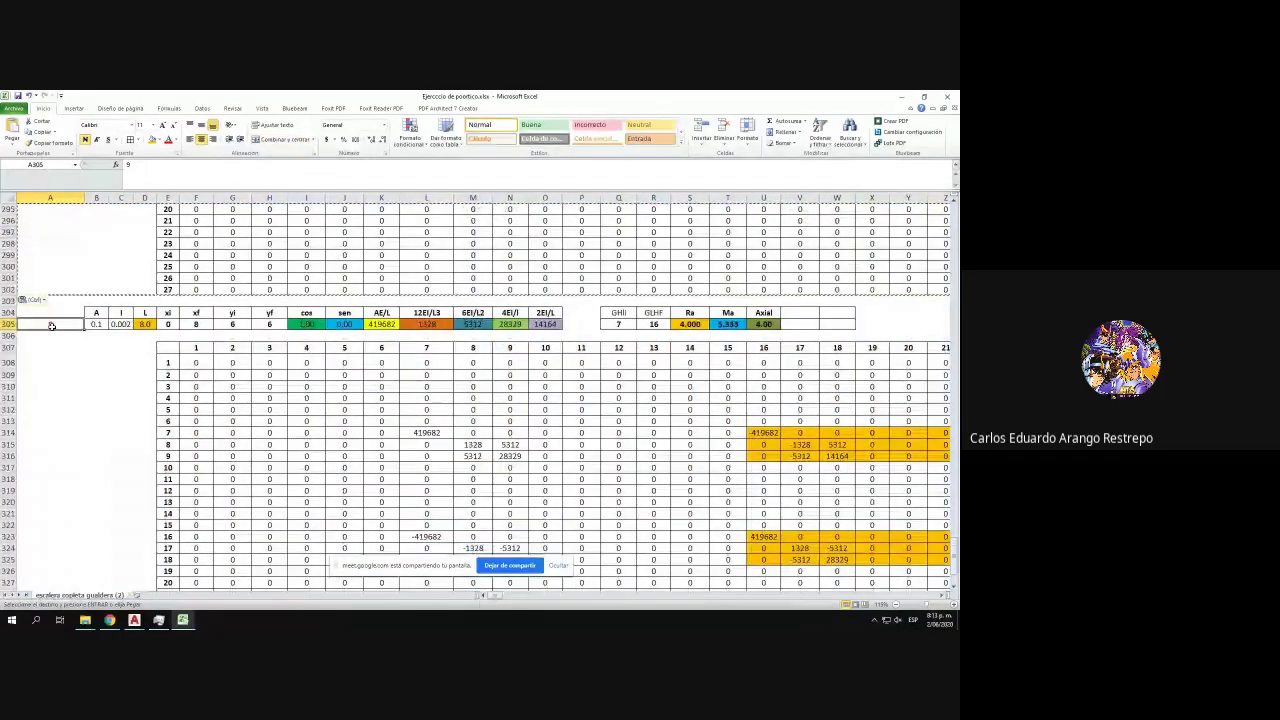
{"action": "type", "text": "15"}
{"action": "key", "text": "Return"}
- Repoint the F308 formula to matrix BH309:BM314, row labels BG309:BG314 and column labels BH308:BM308
{"action": "left_click", "coordinate": [193, 361]}
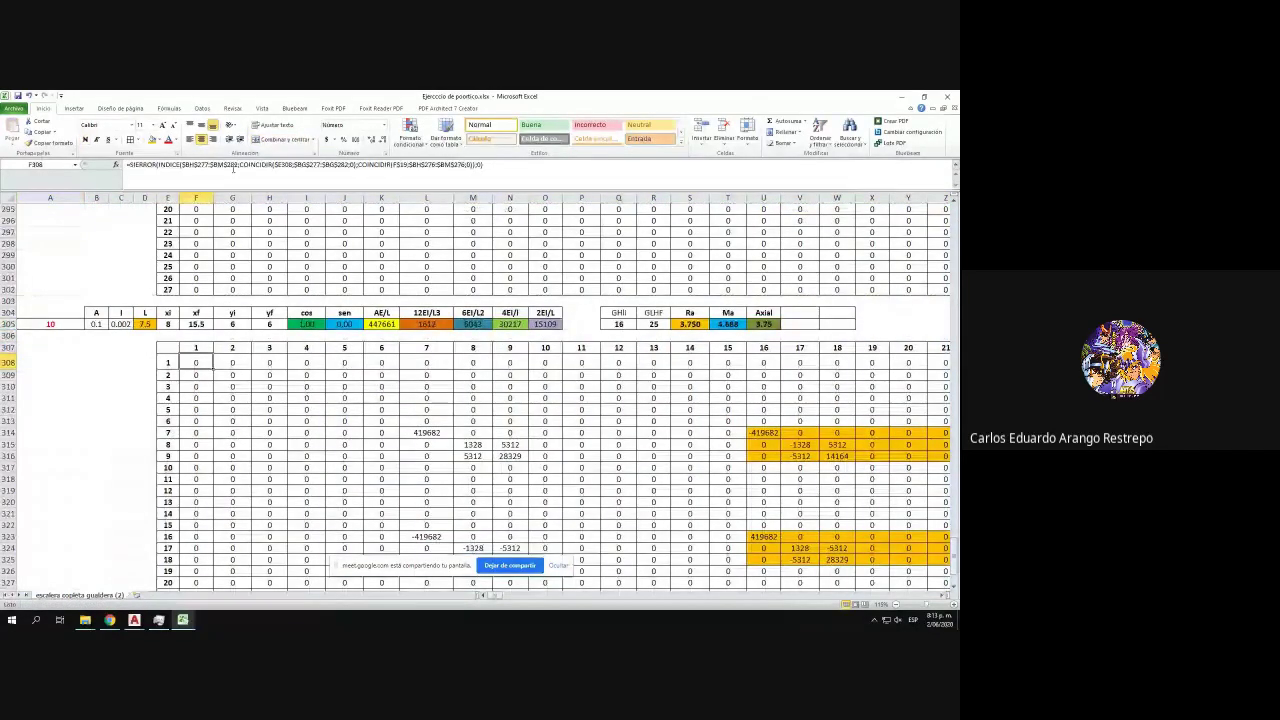
{"action": "left_click", "coordinate": [235, 165]}
{"action": "left_click_drag", "start_coordinate": [487, 586], "coordinate": [517, 601]}
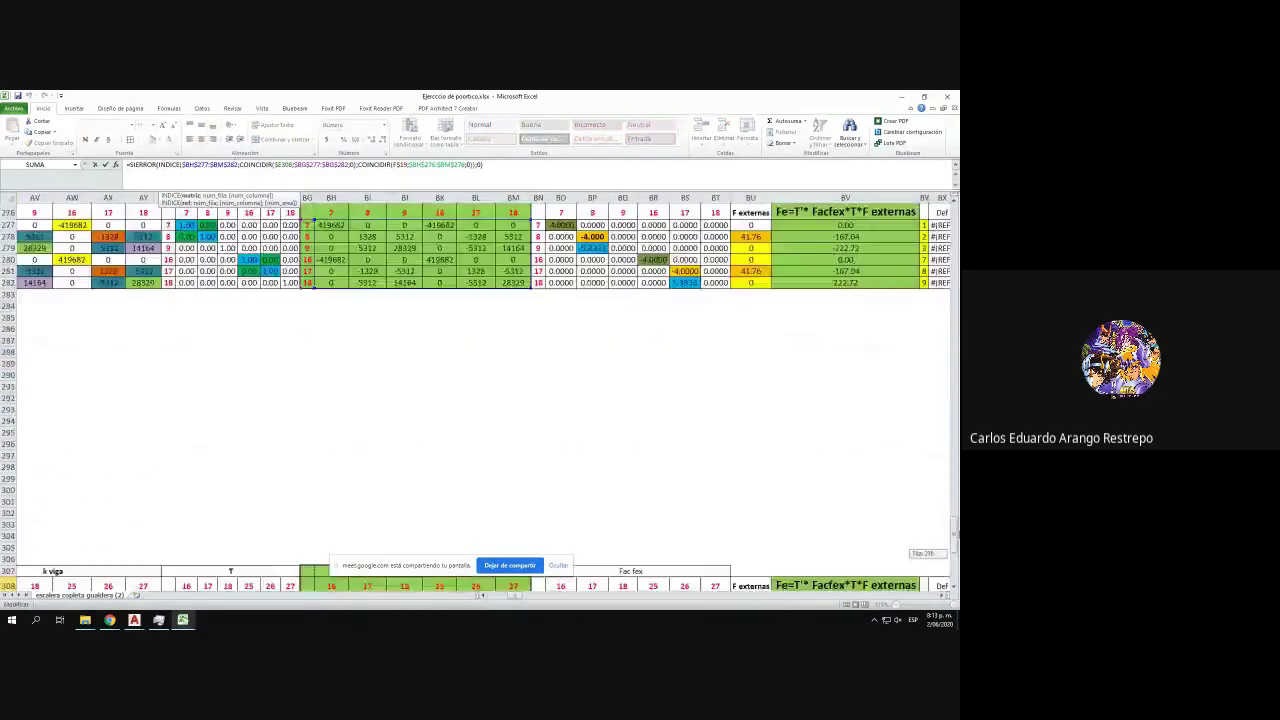
{"action": "scroll", "coordinate": [351, 411], "scroll_direction": "up", "scroll_amount": 9}
{"action": "left_click_drag", "start_coordinate": [348, 383], "coordinate": [371, 563]}
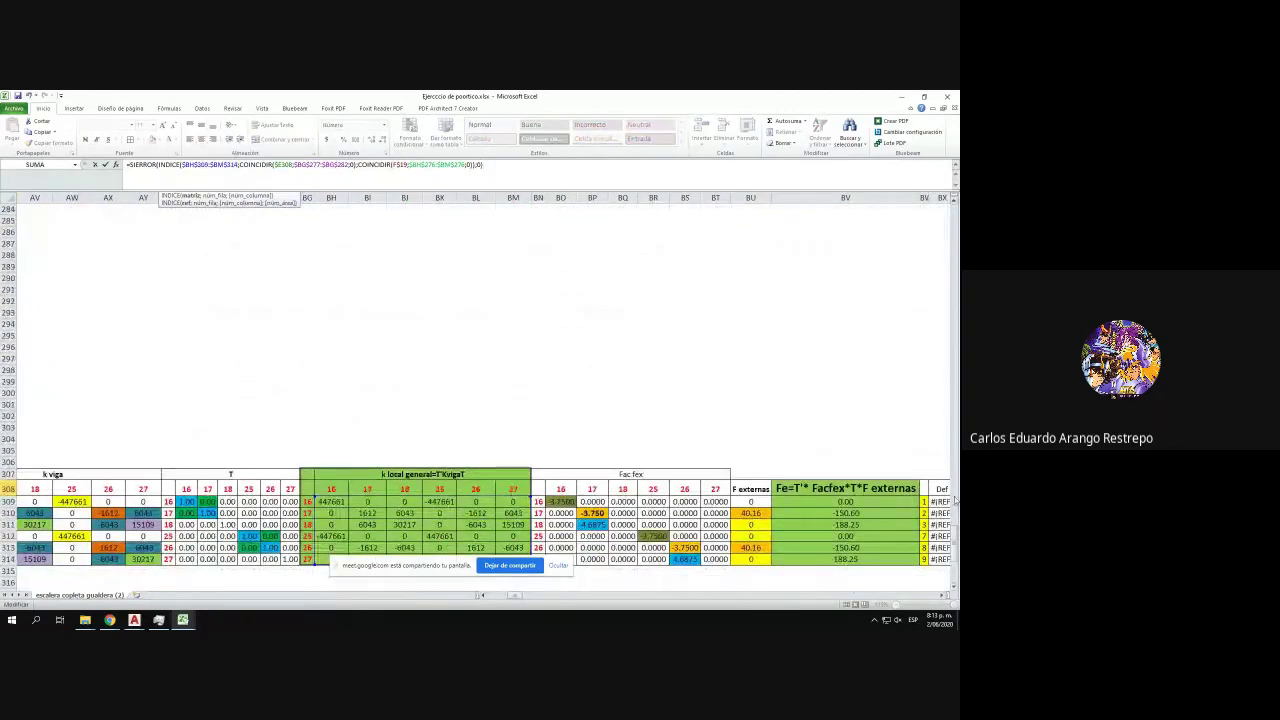
{"action": "scroll", "coordinate": [955, 538], "scroll_direction": "up", "scroll_amount": 7}
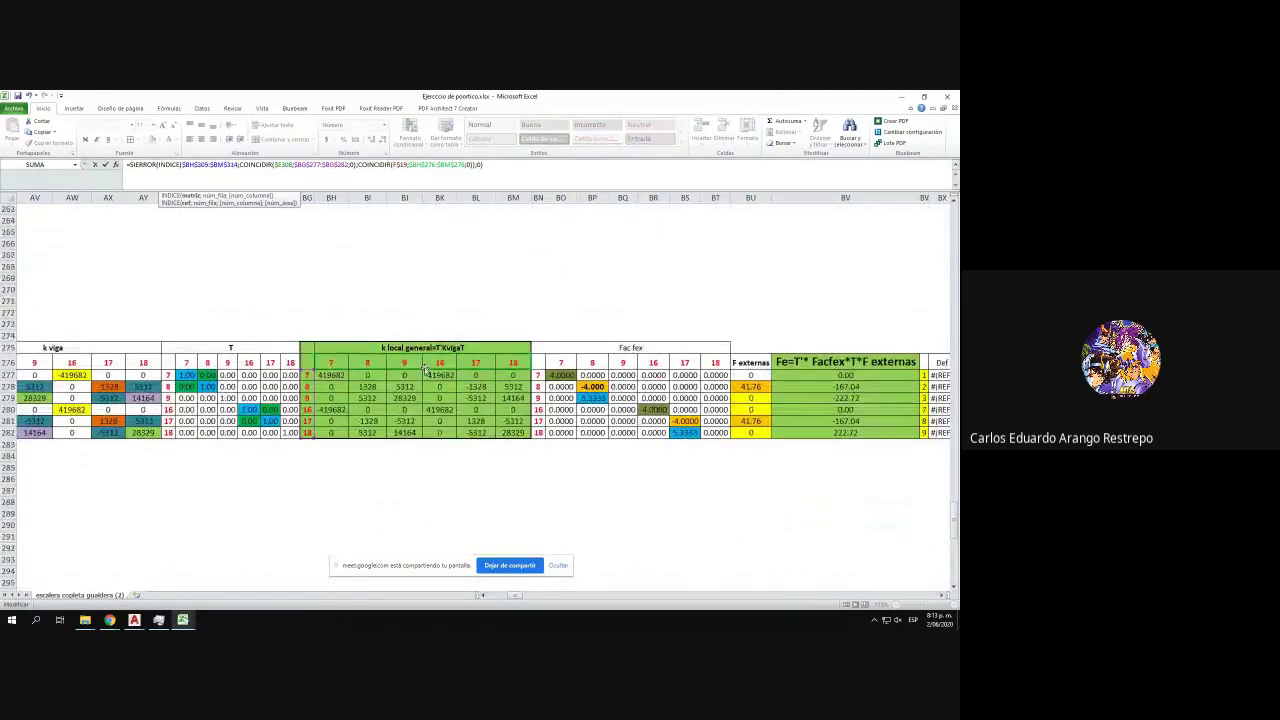
{"action": "left_click_drag", "start_coordinate": [421, 368], "coordinate": [425, 453]}
{"action": "left_click_drag", "start_coordinate": [953, 555], "coordinate": [943, 534]}
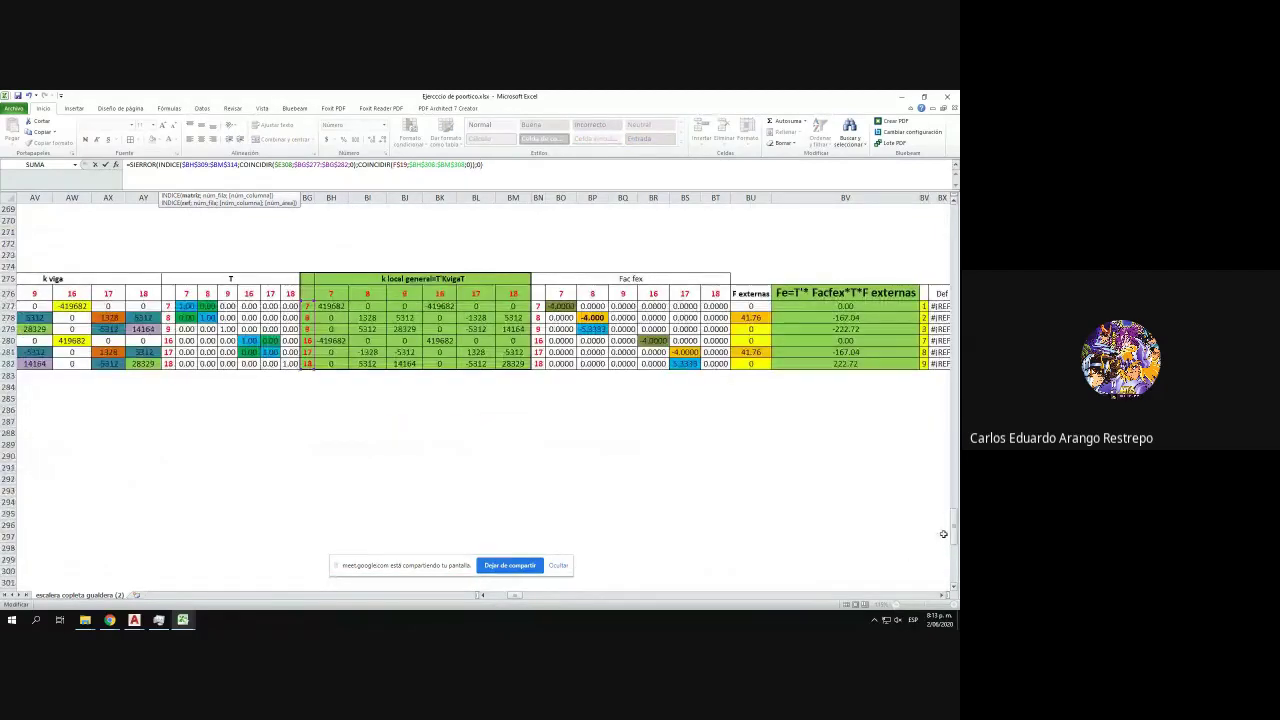
{"action": "left_click_drag", "start_coordinate": [307, 341], "coordinate": [309, 548]}
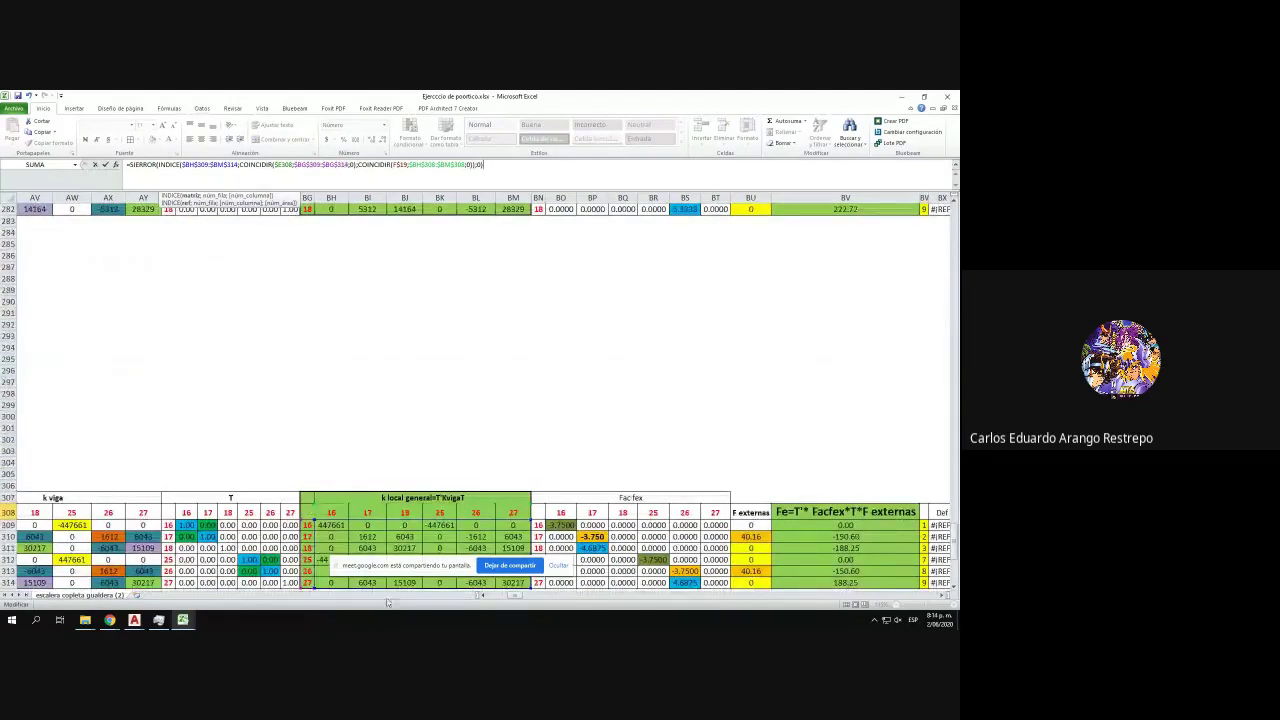
{"action": "left_click_drag", "start_coordinate": [528, 597], "coordinate": [492, 597]}
{"action": "key", "text": "Return"}
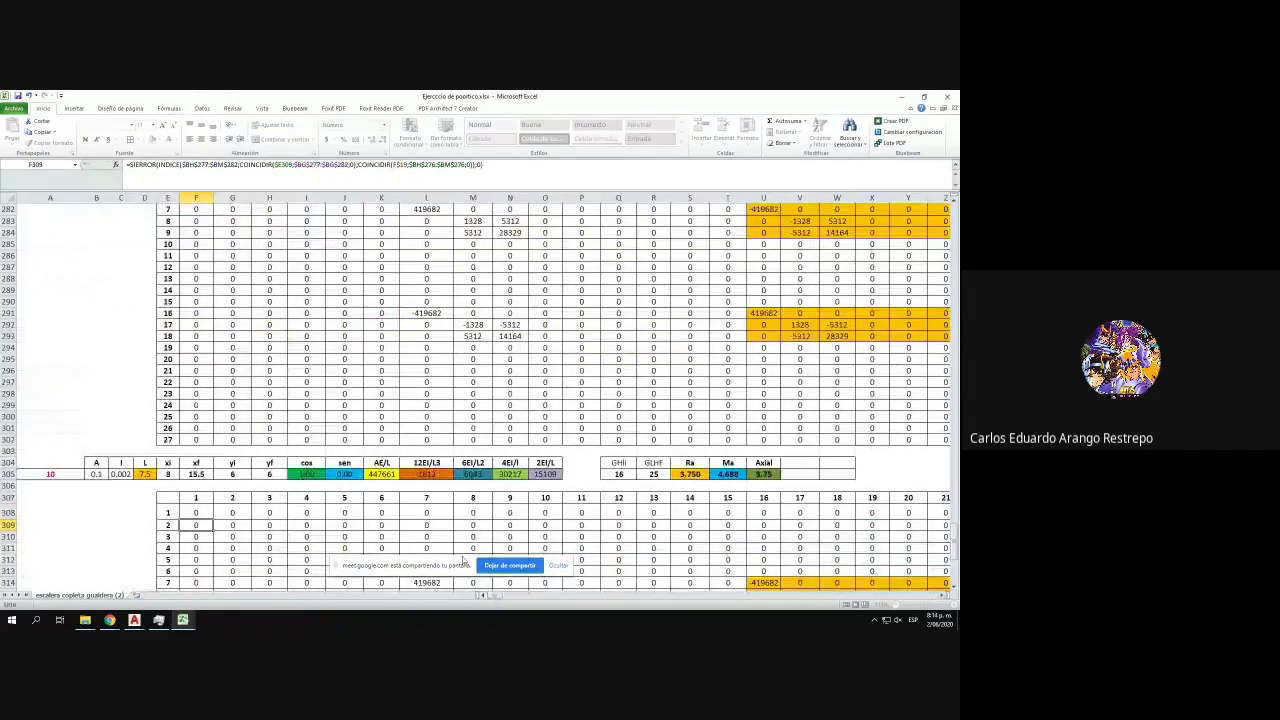
- Fill the F308 formula across and down element 10's whole stiffness matrix, F308:AF334
{"action": "scroll", "coordinate": [326, 450], "scroll_direction": "down", "scroll_amount": 5}
{"action": "left_click", "coordinate": [203, 340]}
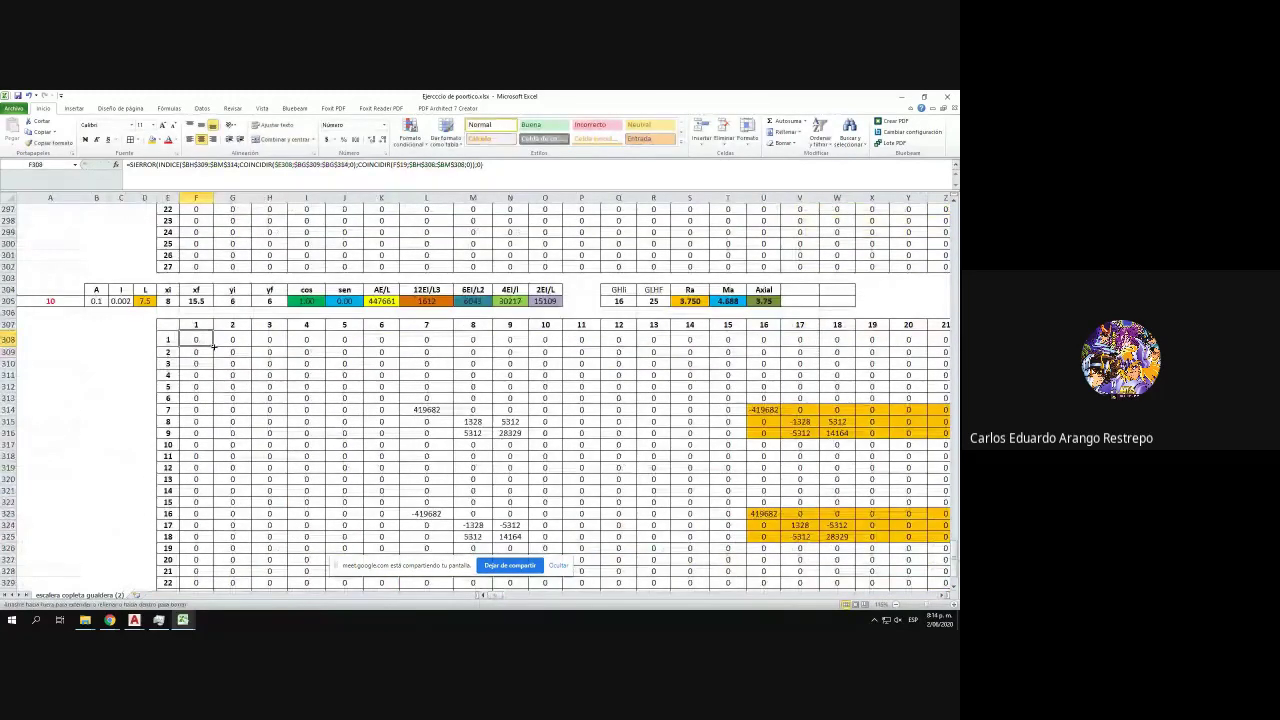
{"action": "left_click_drag", "start_coordinate": [271, 348], "coordinate": [911, 349]}
{"action": "double_click", "coordinate": [910, 347]}
{"action": "scroll", "coordinate": [859, 454], "scroll_direction": "down", "scroll_amount": 3}
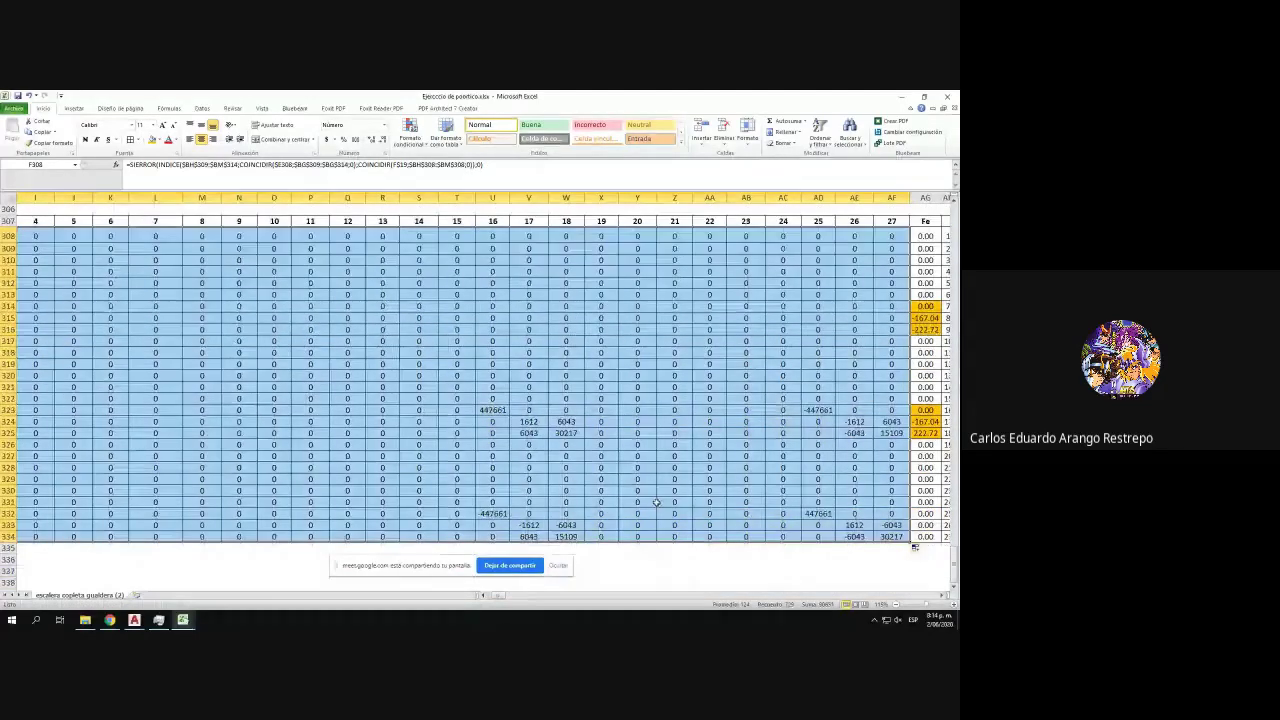
- Open the Fe formula in AG308 for editing and bring element 10's Fac fex and Fe tables into view
{"action": "scroll", "coordinate": [657, 503], "scroll_direction": "down", "scroll_amount": 2}
{"action": "left_click_drag", "start_coordinate": [499, 596], "coordinate": [507, 598]}
{"action": "scroll", "coordinate": [383, 477], "scroll_direction": "up", "scroll_amount": 3}
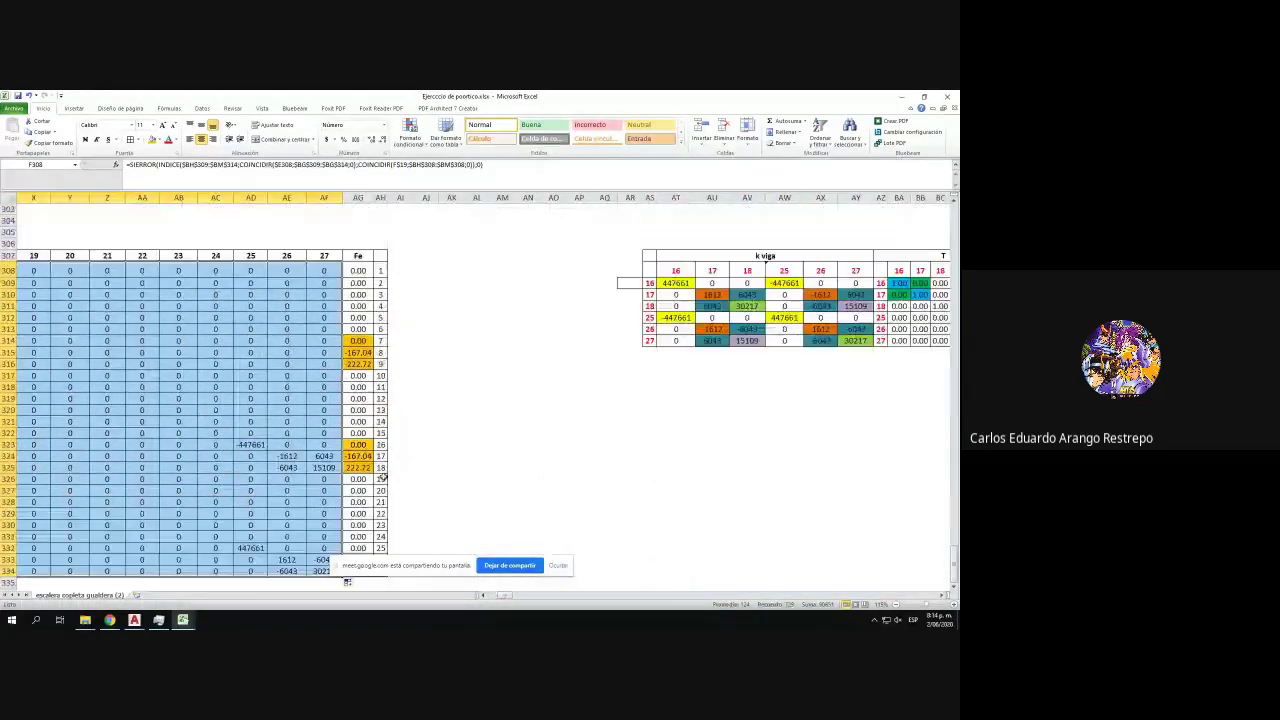
{"action": "double_click", "coordinate": [351, 270]}
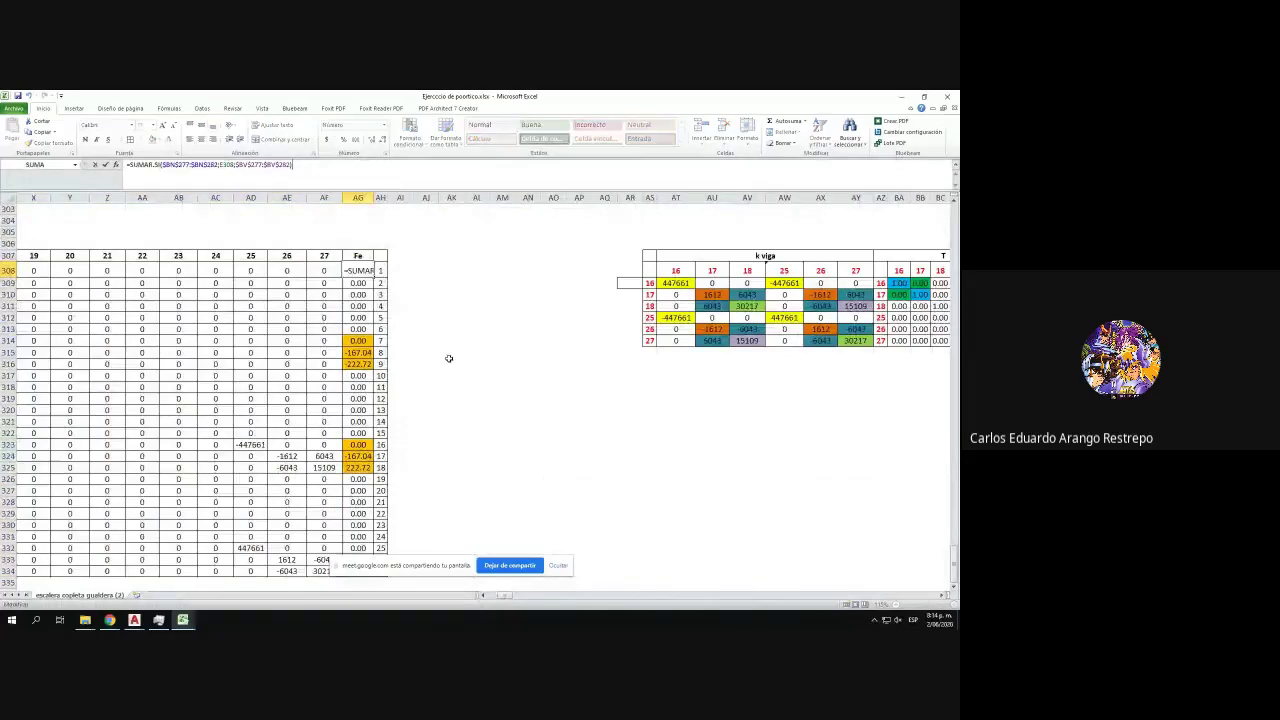
{"action": "left_click_drag", "start_coordinate": [506, 596], "coordinate": [522, 597]}
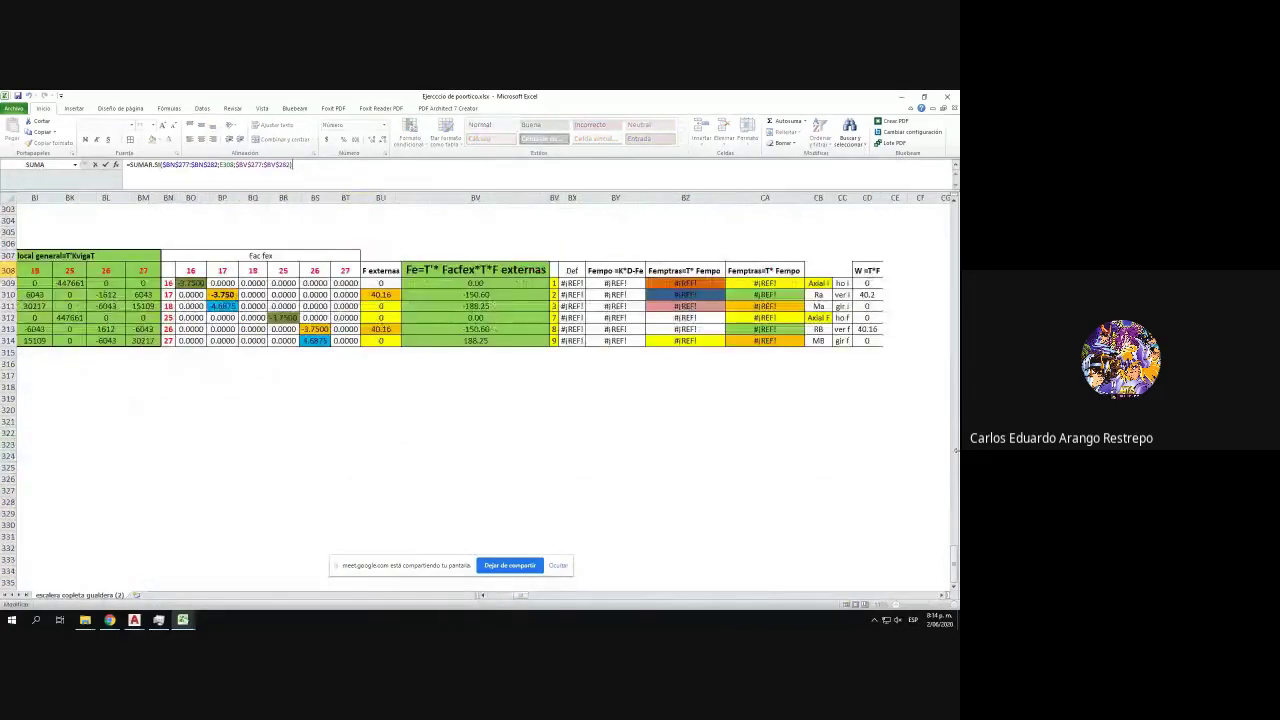
{"action": "scroll", "coordinate": [907, 553], "scroll_direction": "up", "scroll_amount": 2}
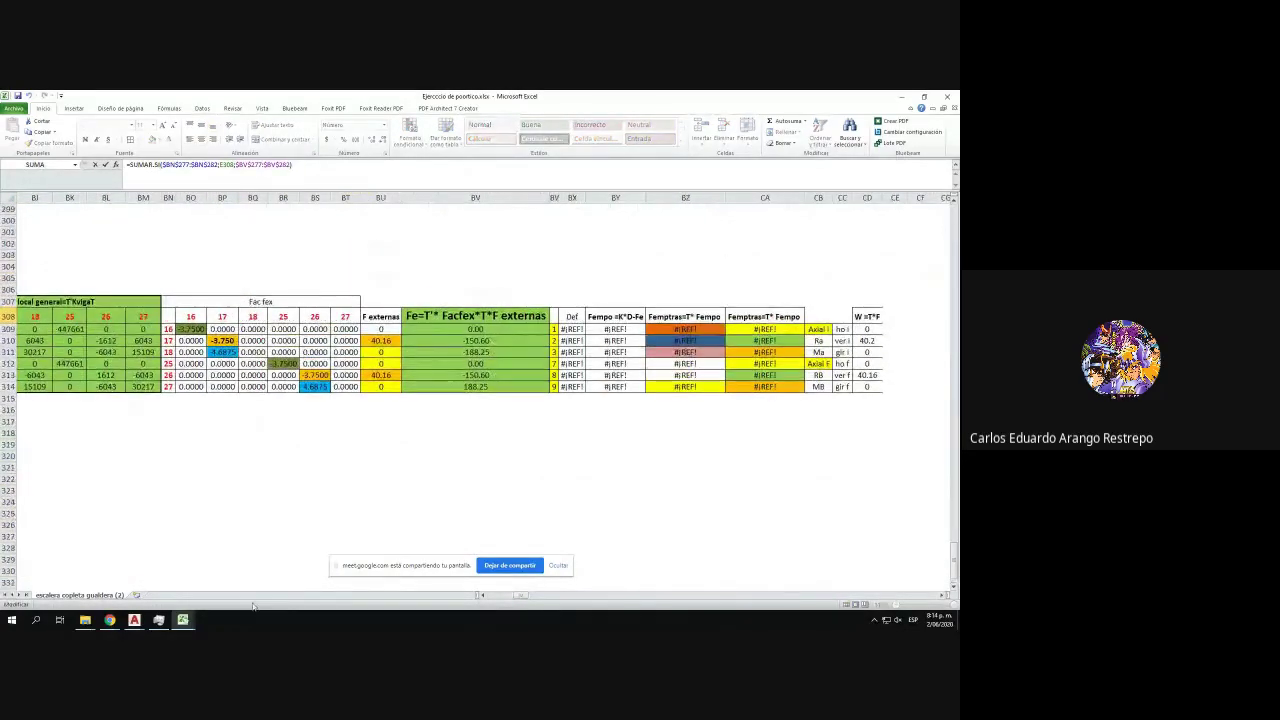
- Switch to AutoCAD to check the distributed load on beam 10 in the frame drawing, and return to the Excel workbook
{"action": "left_click", "coordinate": [160, 620]}
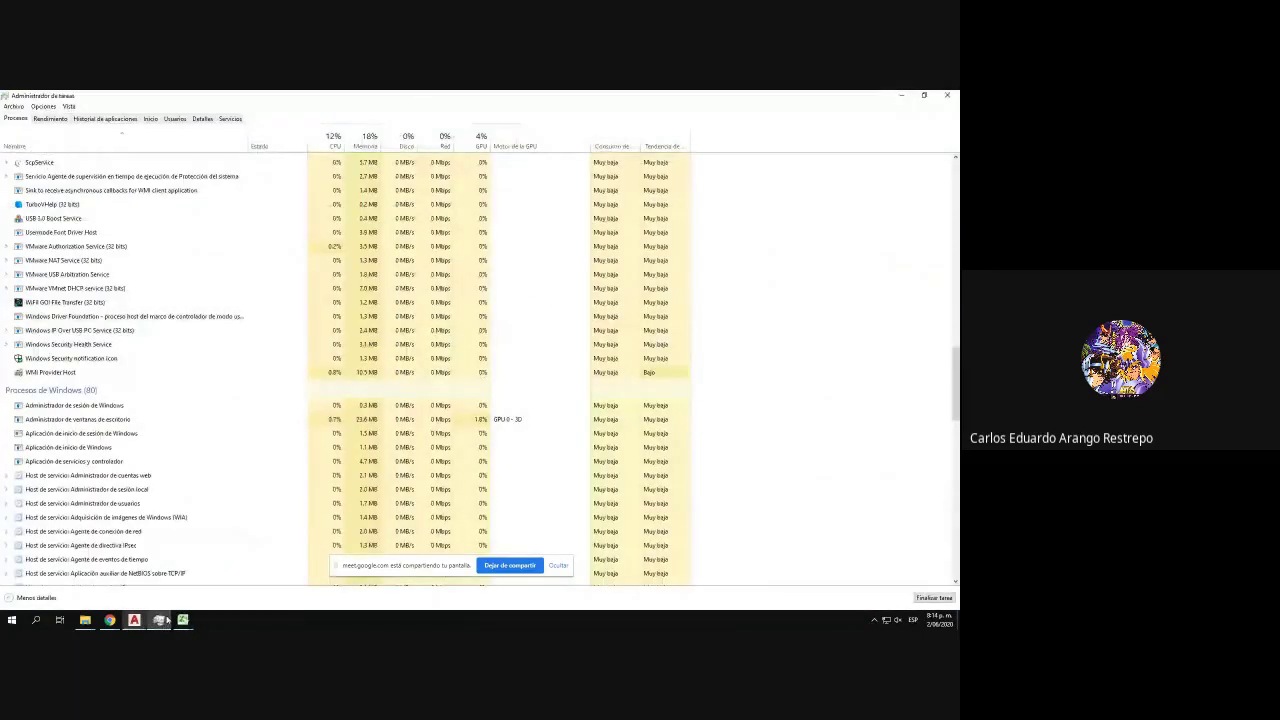
{"action": "mouse_move", "coordinate": [137, 620]}
{"action": "left_click", "coordinate": [192, 582]}
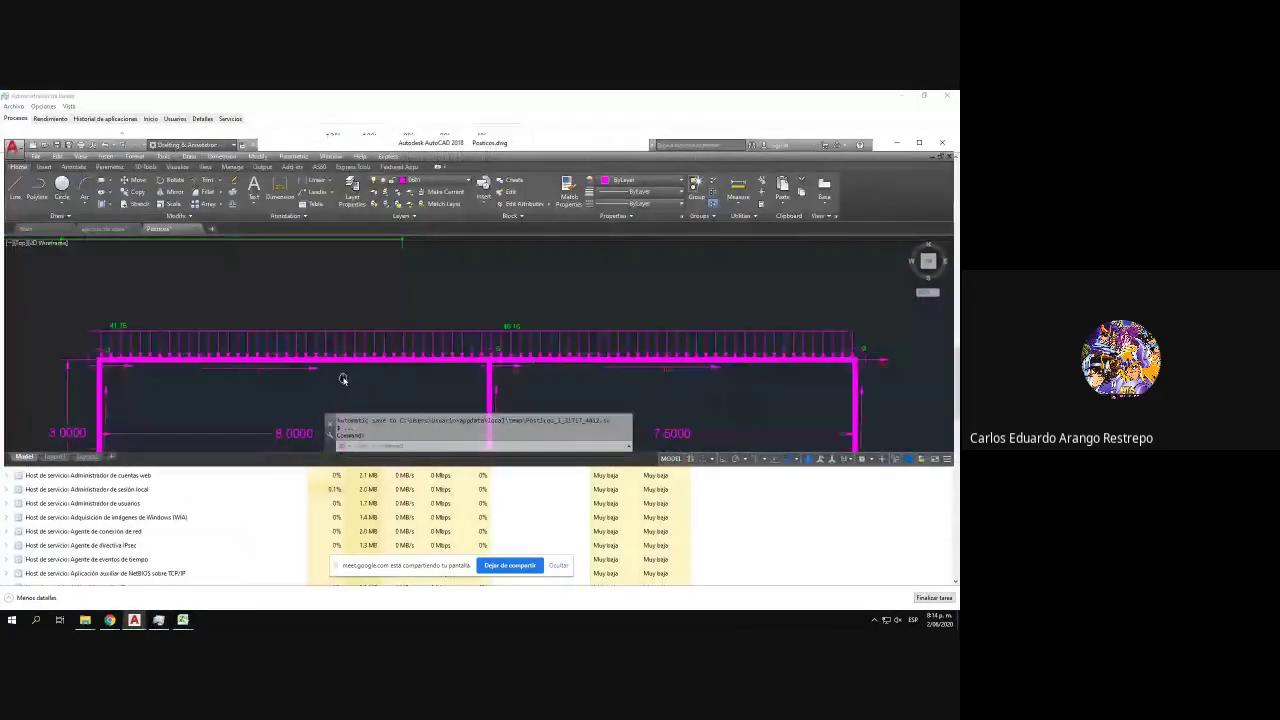
{"action": "scroll", "coordinate": [580, 334], "scroll_direction": "up", "scroll_amount": 3}
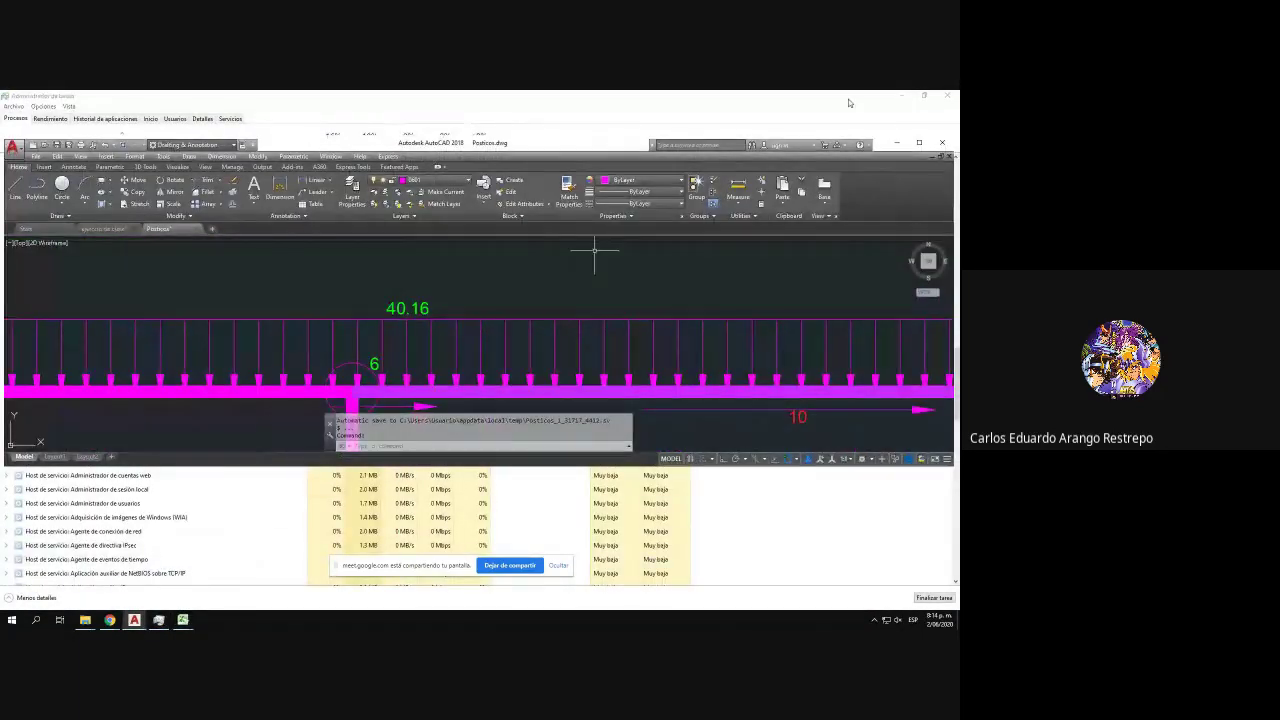
{"action": "left_click", "coordinate": [896, 142]}
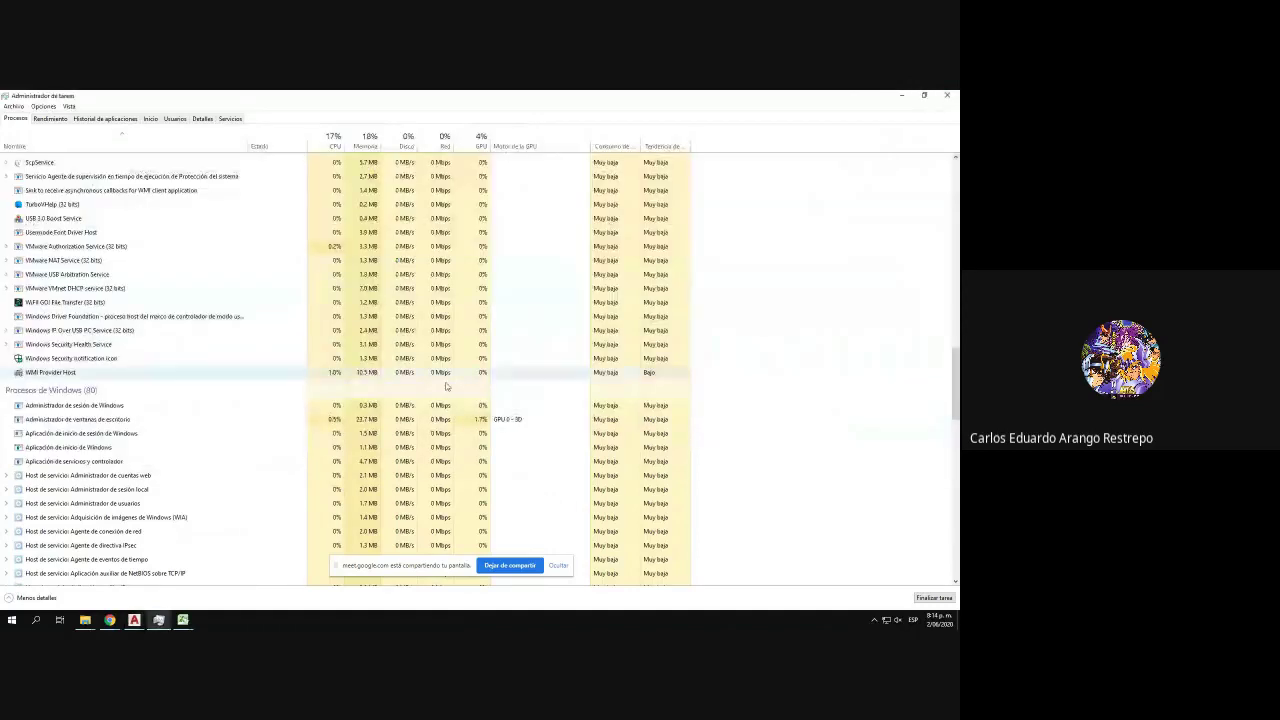
{"action": "left_click", "coordinate": [901, 97]}
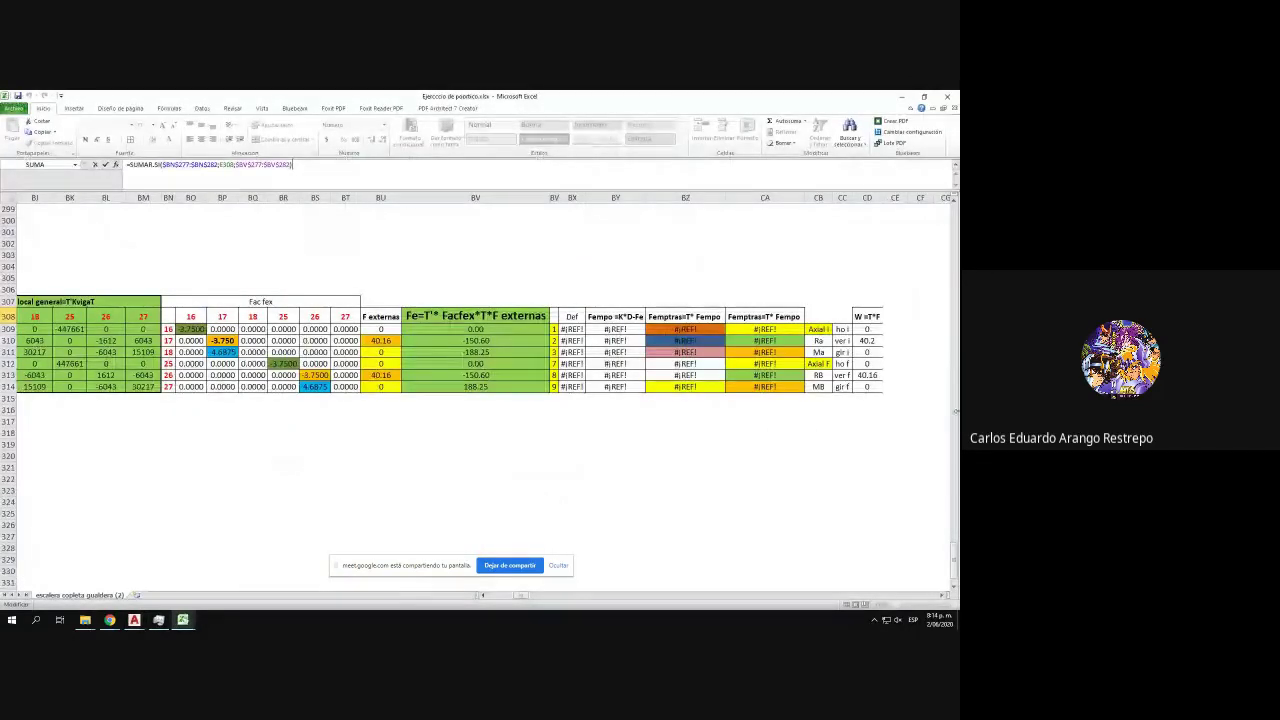
- Repoint the AG308 formula's sum range to BV309:BV314 and its criteria range to BN309:BN314
{"action": "mouse_move", "coordinate": [955, 549]}
{"action": "left_mouse_down"}
{"action": "mouse_move", "coordinate": [955, 494]}
{"action": "mouse_move", "coordinate": [952, 555]}
{"action": "left_mouse_up"}
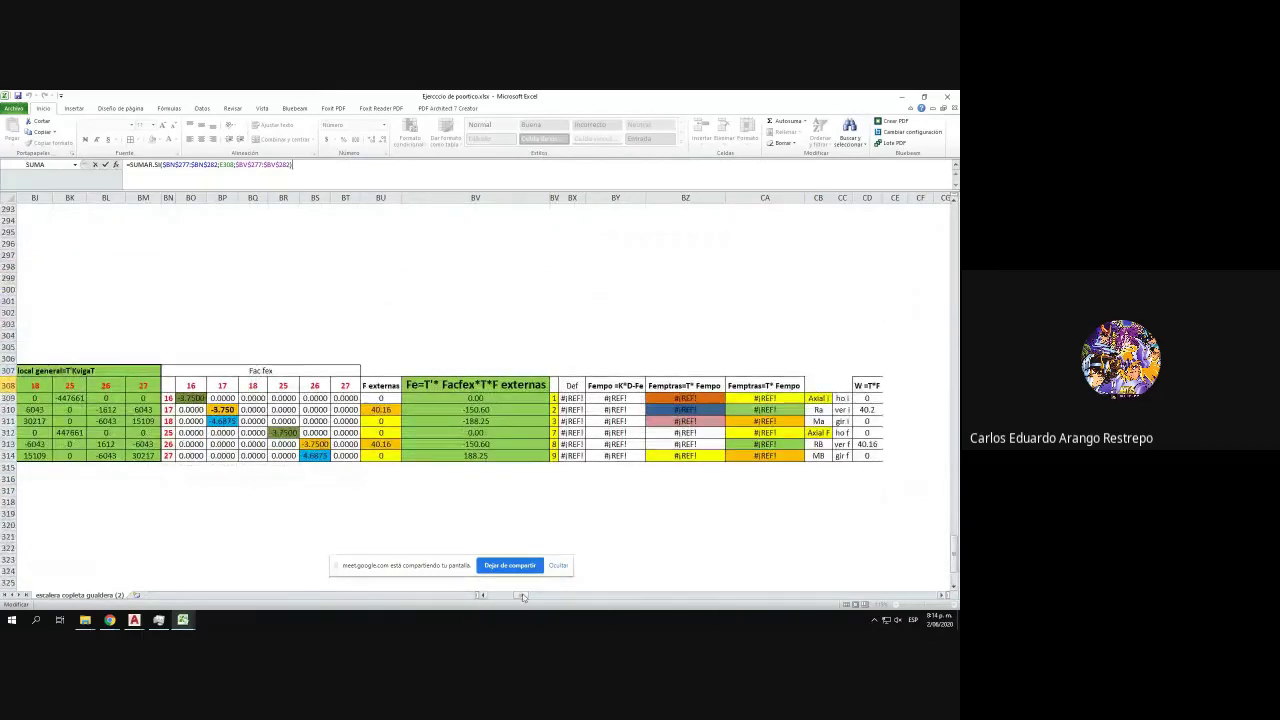
{"action": "mouse_move", "coordinate": [522, 596]}
{"action": "left_mouse_down"}
{"action": "mouse_move", "coordinate": [507, 598]}
{"action": "mouse_move", "coordinate": [519, 596]}
{"action": "left_mouse_up"}
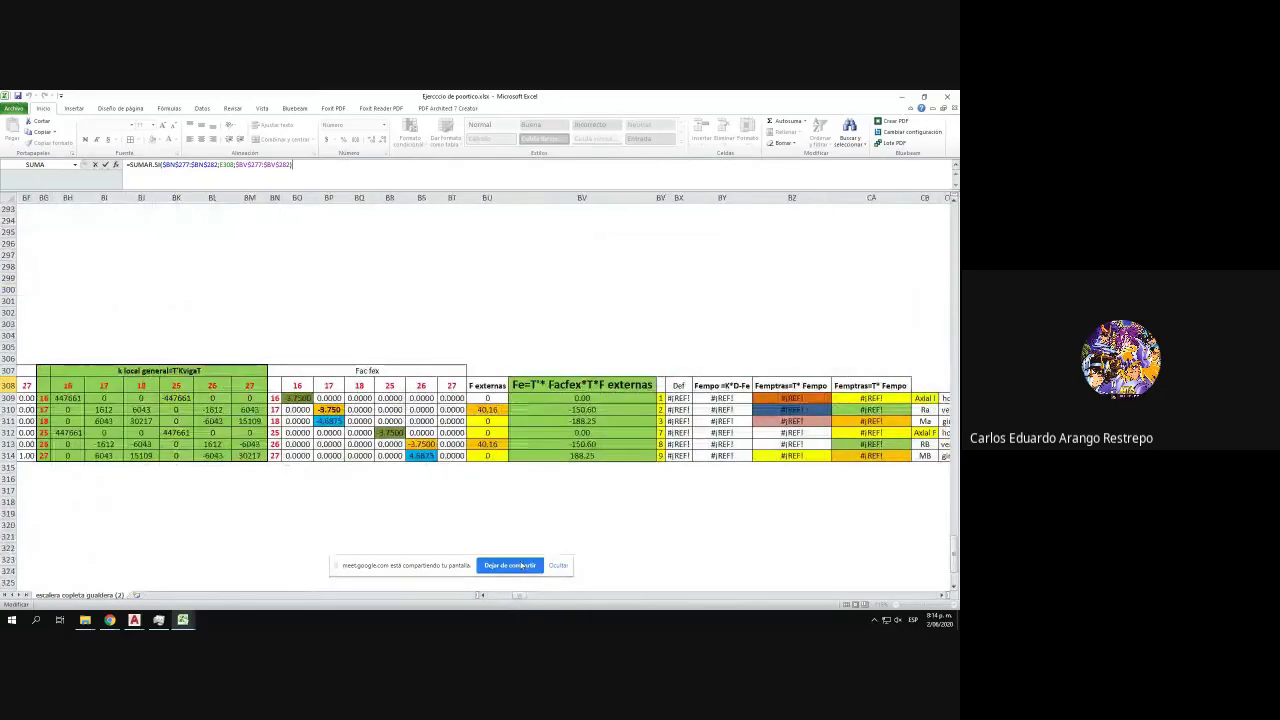
{"action": "scroll", "coordinate": [940, 525], "scroll_direction": "up", "scroll_amount": 10}
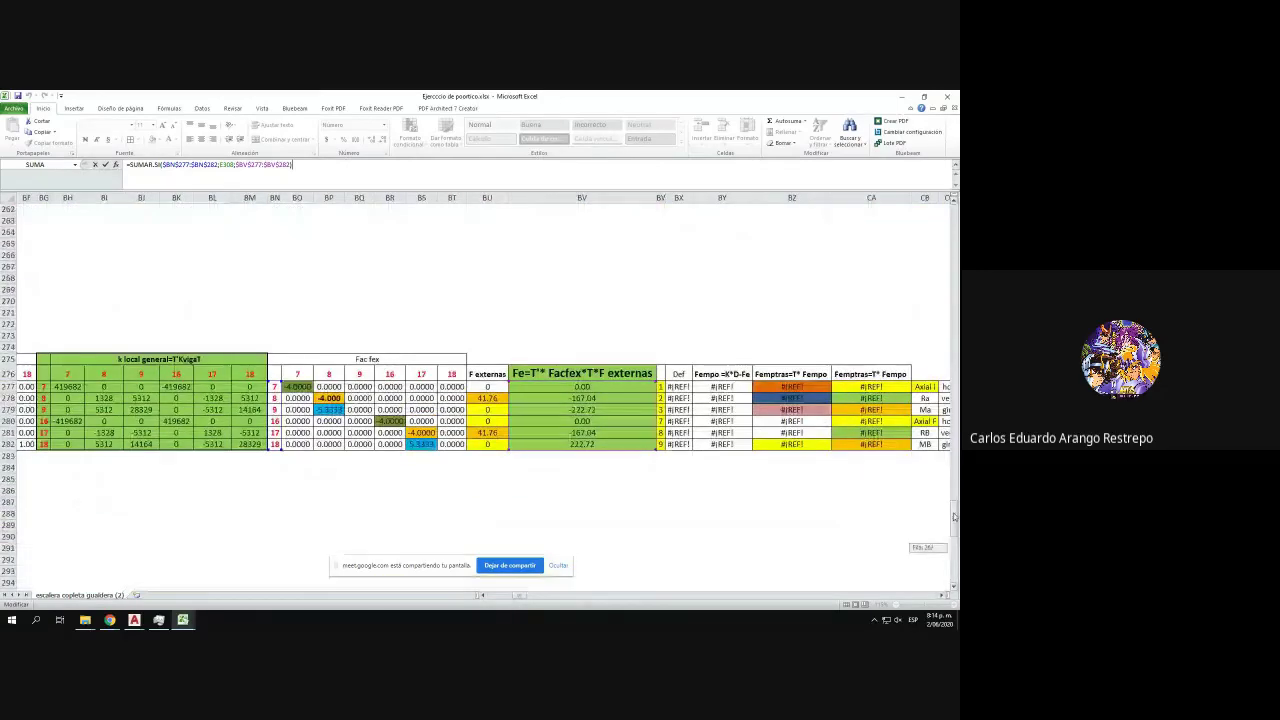
{"action": "left_click_drag", "start_coordinate": [567, 455], "coordinate": [565, 565]}
{"action": "scroll", "coordinate": [251, 370], "scroll_direction": "up", "scroll_amount": 4}
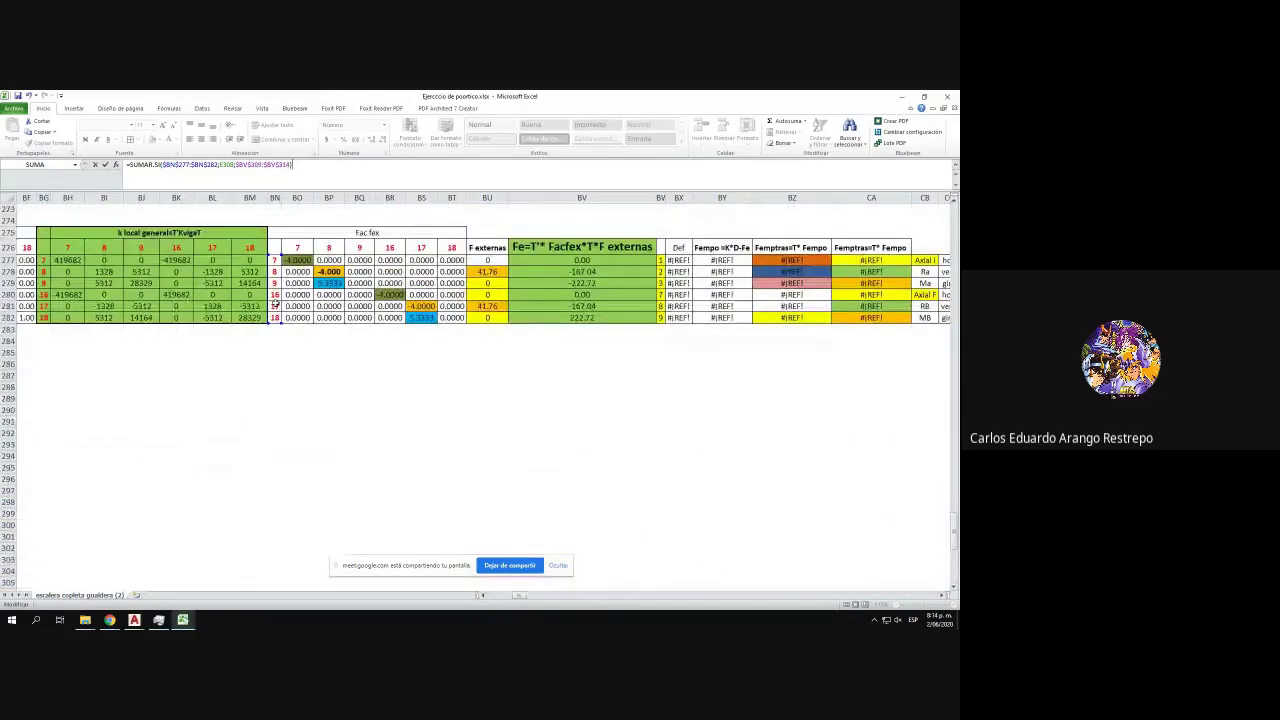
{"action": "left_click_drag", "start_coordinate": [281, 306], "coordinate": [276, 582]}
{"action": "key", "text": "Escape"}
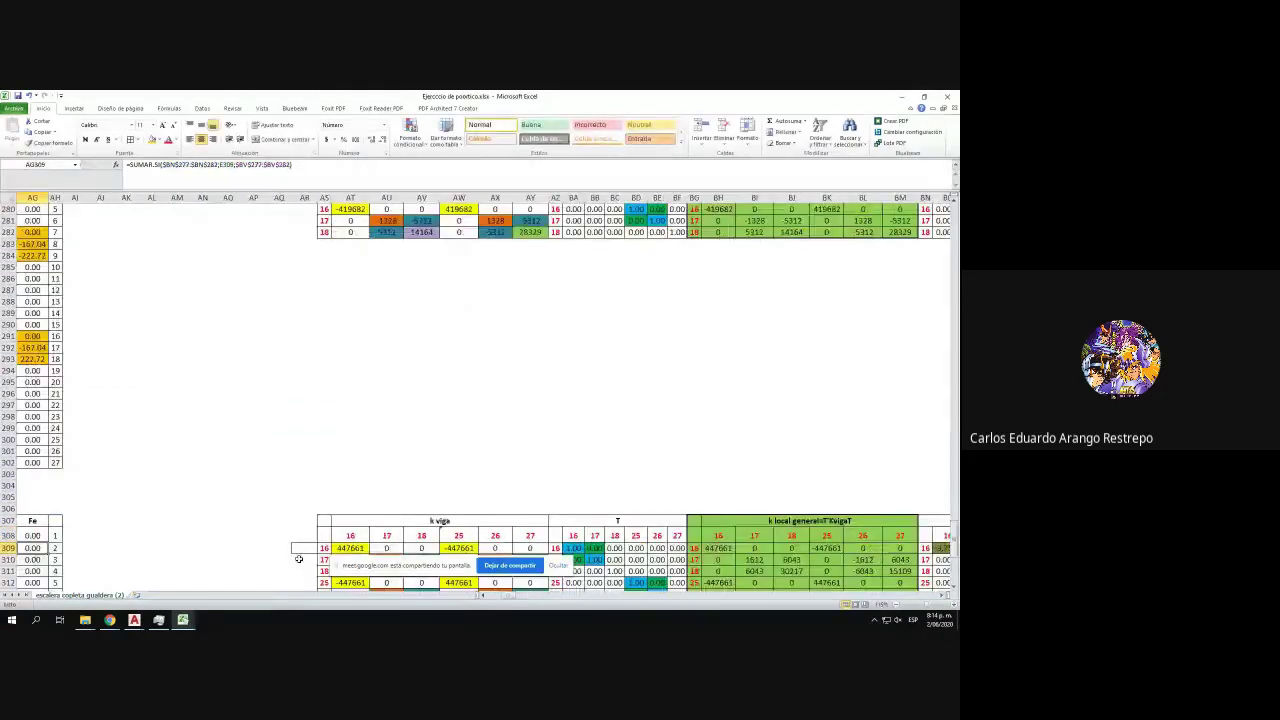
- Fill the AG308 formula down element 10's Fe column to AG334
{"action": "left_click_drag", "start_coordinate": [512, 597], "coordinate": [503, 597]}
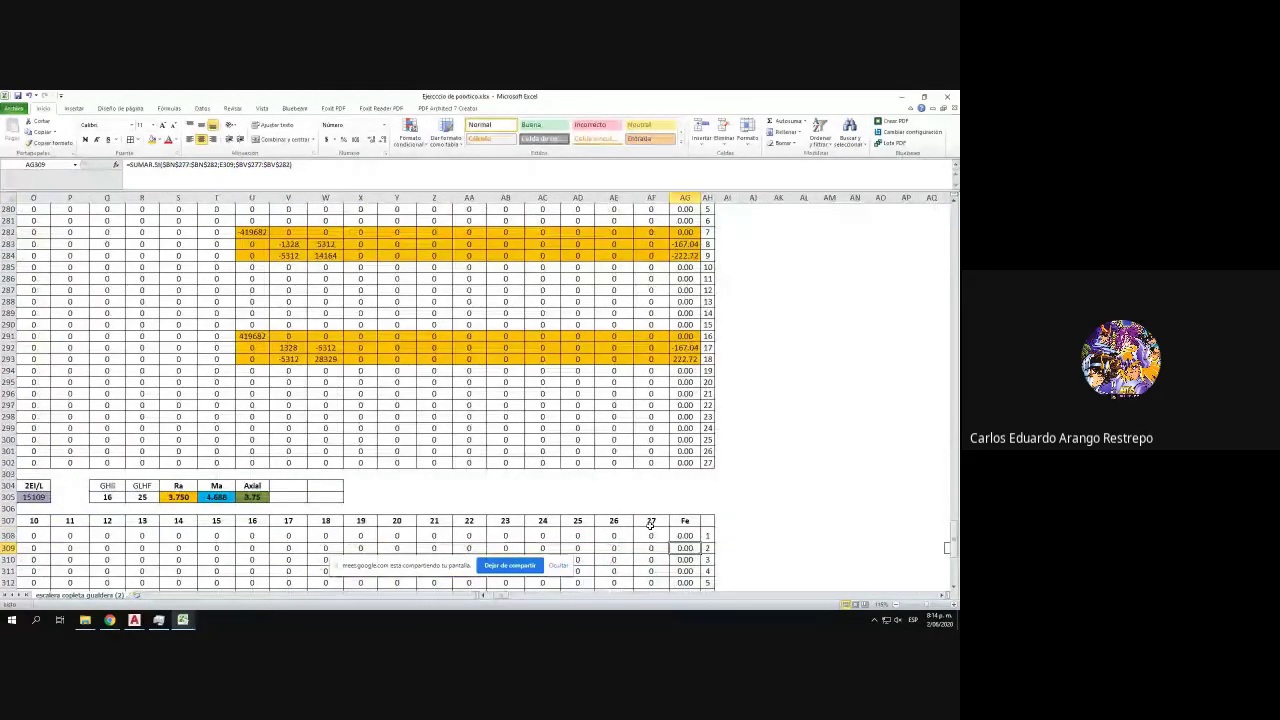
{"action": "left_click", "coordinate": [695, 535]}
{"action": "mouse_move", "coordinate": [703, 541]}
{"action": "left_mouse_down"}
{"action": "mouse_move", "coordinate": [700, 585]}
{"action": "mouse_move", "coordinate": [700, 530]}
{"action": "left_mouse_up"}
- Shade the ranges V323:AG325 and U332:AG334 orange in element 10's matrix
{"action": "left_click_drag", "start_coordinate": [288, 398], "coordinate": [688, 422]}
{"action": "left_click", "coordinate": [151, 141]}
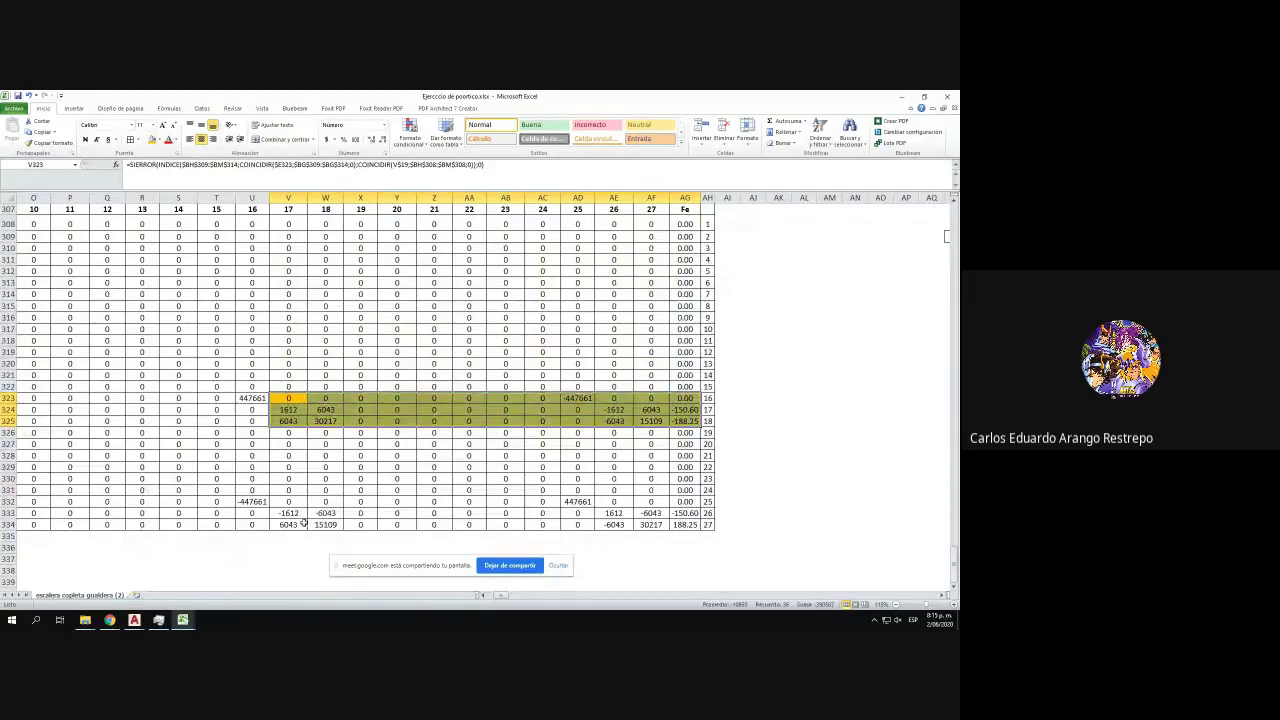
{"action": "left_click_drag", "start_coordinate": [250, 502], "coordinate": [686, 525]}
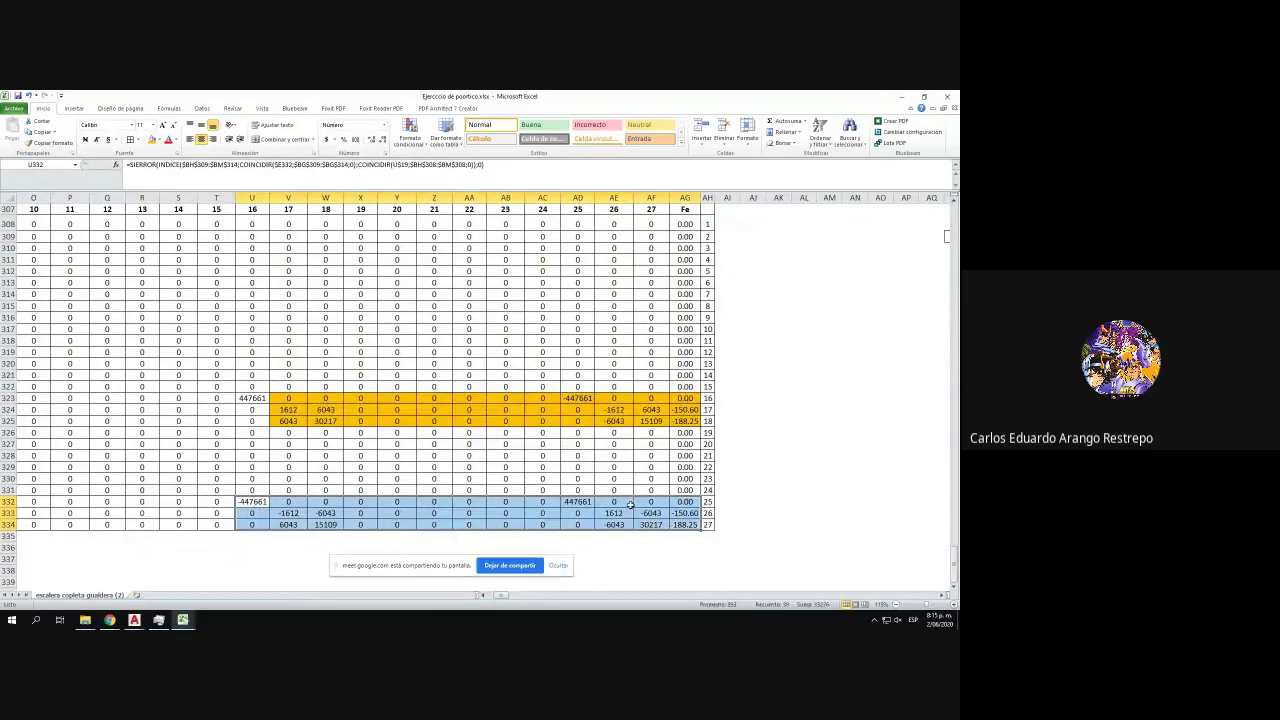
{"action": "left_click", "coordinate": [151, 141]}
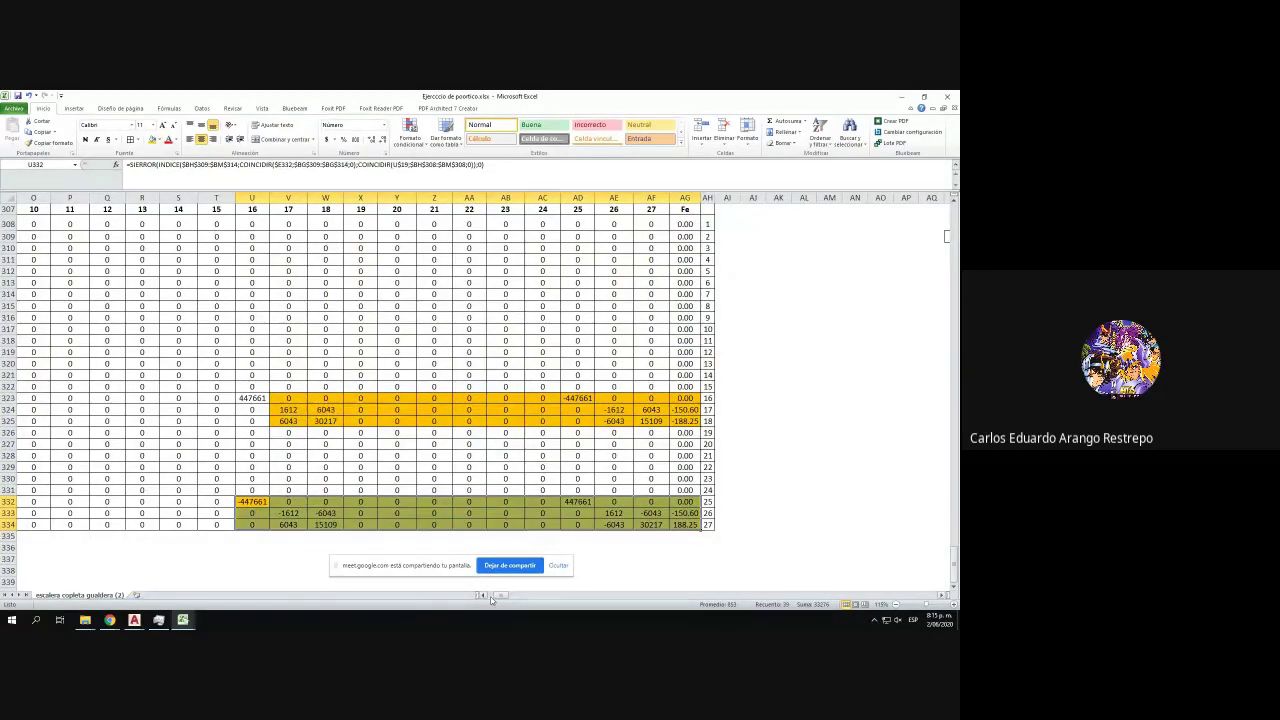
- Copy element 10's matrix with its labels and Fe column, E307:AH334, and paste it below starting at E336
{"action": "left_click_drag", "start_coordinate": [502, 597], "coordinate": [494, 599]}
{"action": "scroll", "coordinate": [188, 456], "scroll_direction": "up", "scroll_amount": 3}
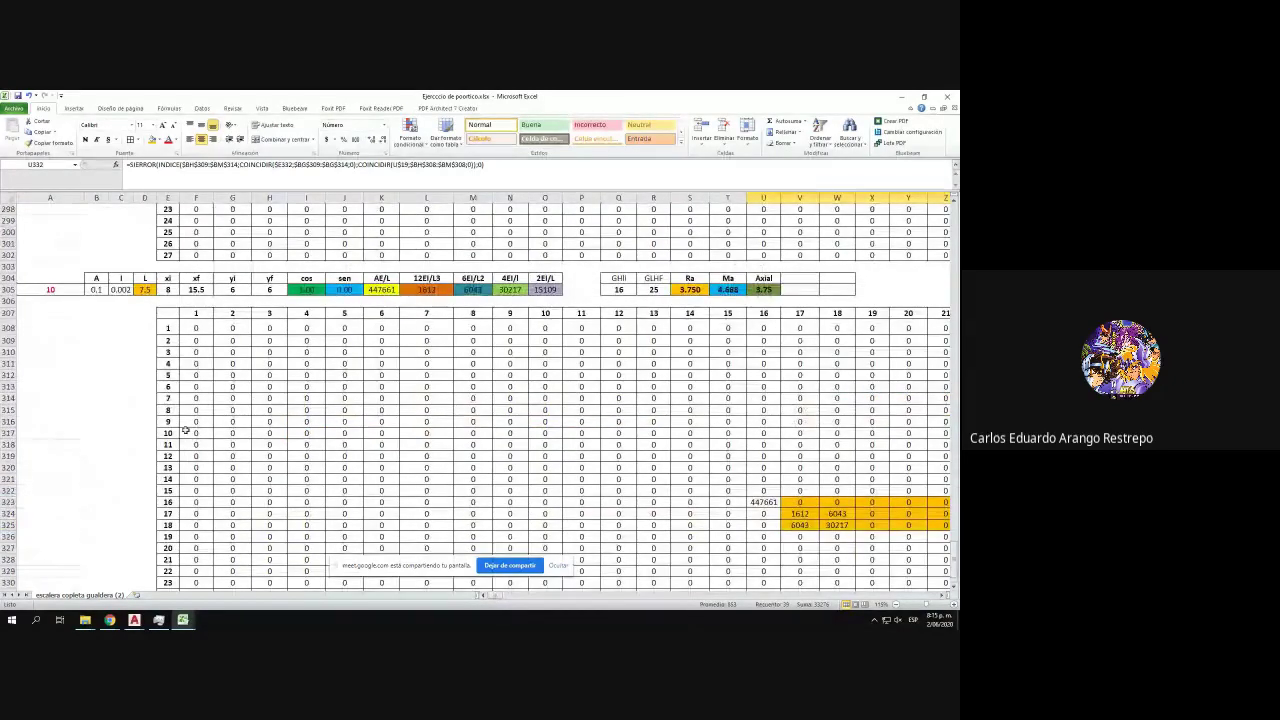
{"action": "scroll", "coordinate": [186, 436], "scroll_direction": "down", "scroll_amount": 3}
{"action": "scroll", "coordinate": [186, 438], "scroll_direction": "up", "scroll_amount": 2}
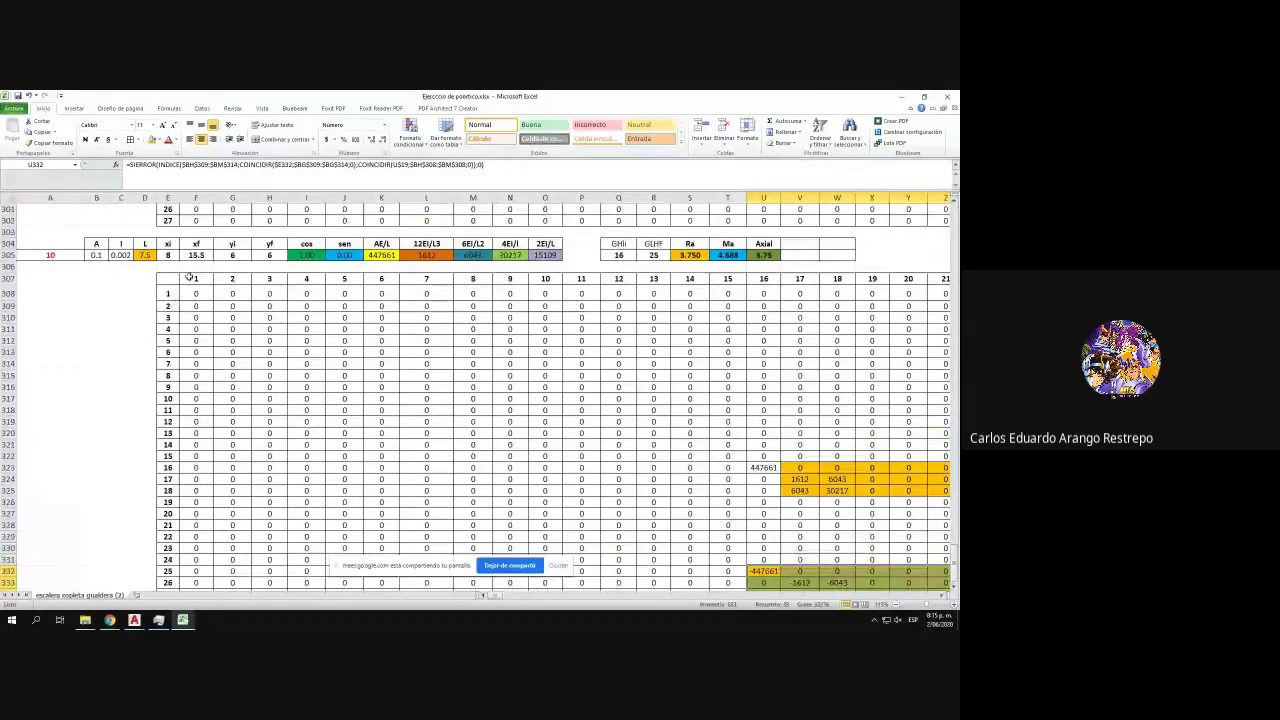
{"action": "left_click_drag", "start_coordinate": [175, 281], "coordinate": [876, 524]}
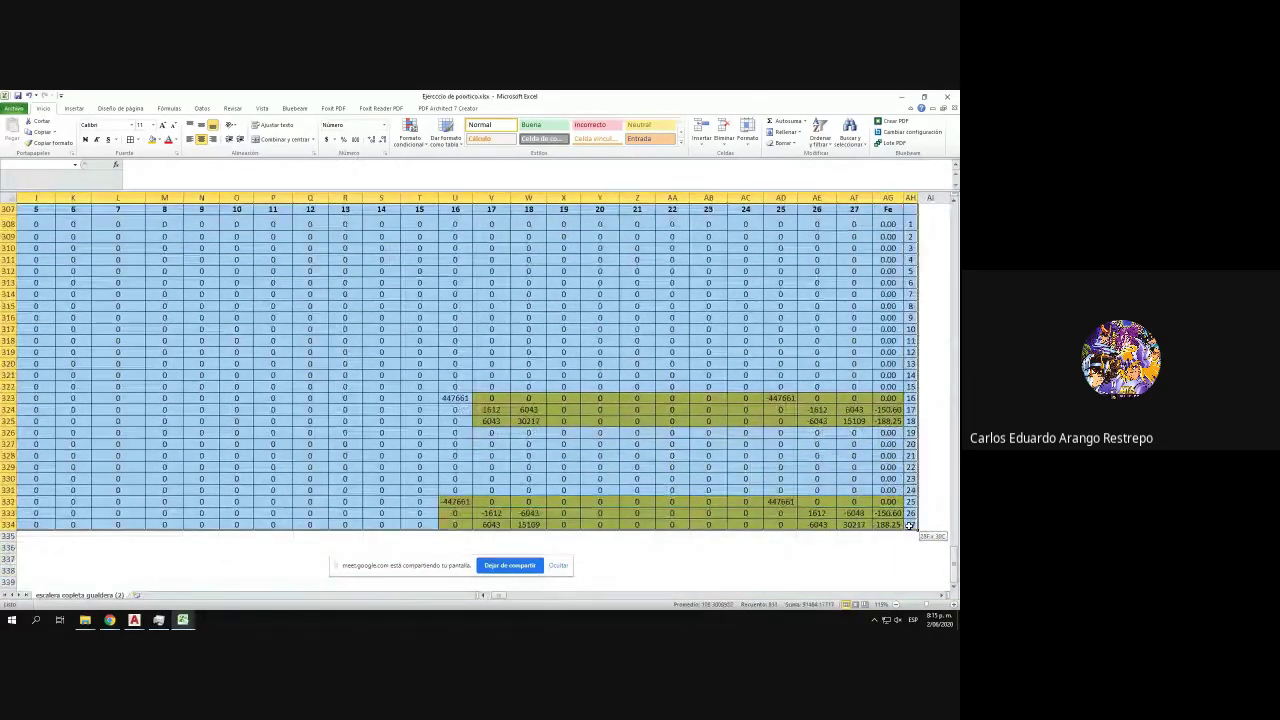
{"action": "left_click", "coordinate": [490, 596]}
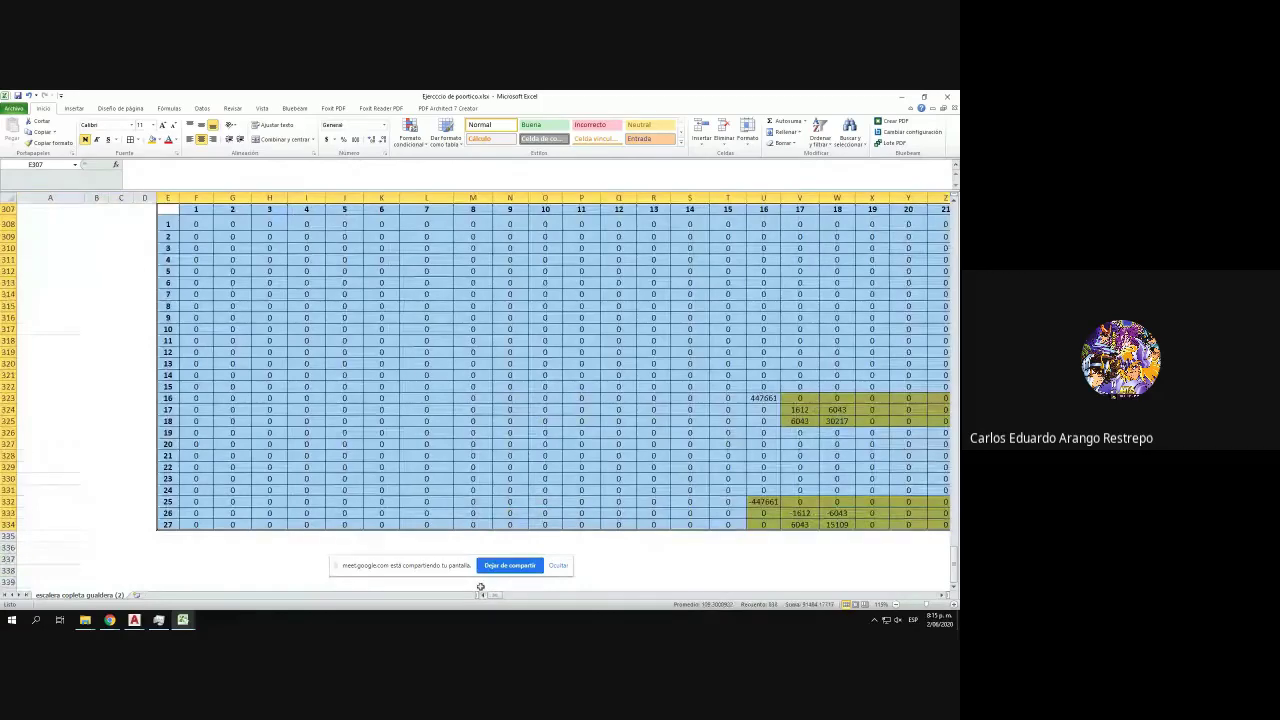
{"action": "scroll", "coordinate": [206, 563], "scroll_direction": "down", "scroll_amount": 4}
{"action": "key", "text": "ctrl+c"}
{"action": "left_click", "coordinate": [166, 406]}
{"action": "key", "text": "ctrl+v"}
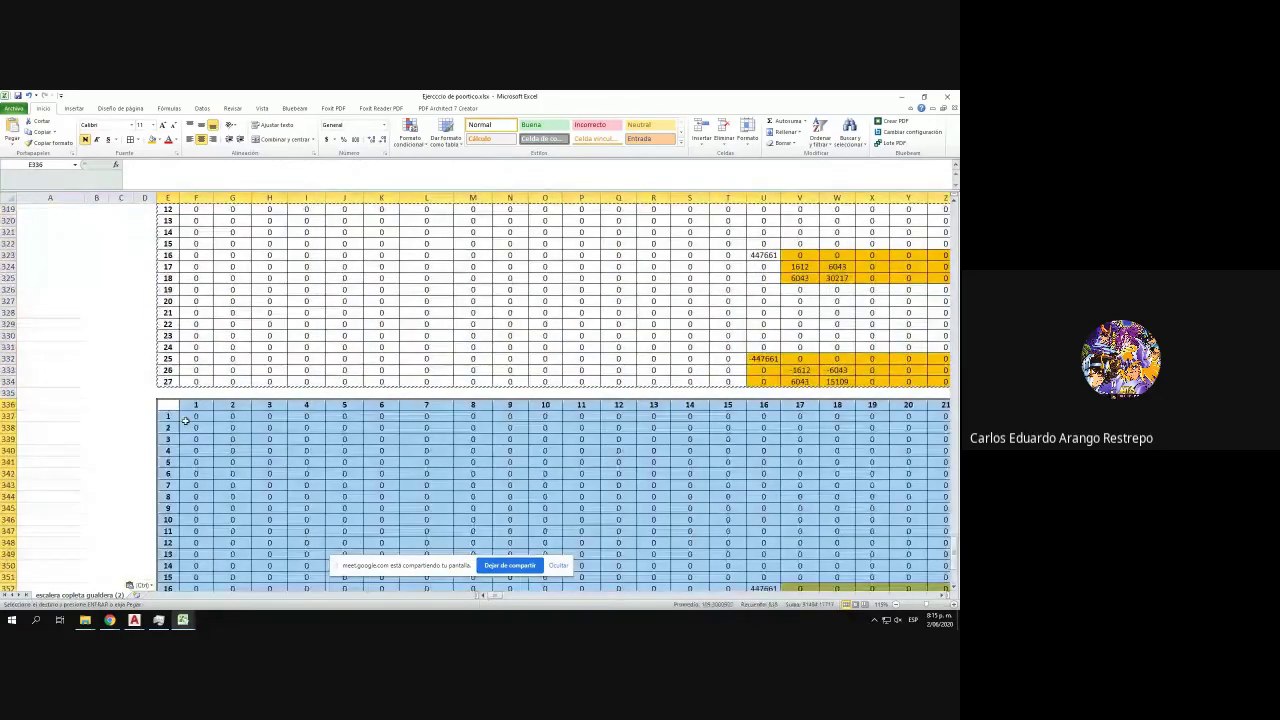
- Start a sum formula in F337 of the pasted table adding F308, F276 and F244 from elements 10, 9 and 8
{"action": "scroll", "coordinate": [190, 424], "scroll_direction": "down", "scroll_amount": 3}
{"action": "scroll", "coordinate": [195, 341], "scroll_direction": "down", "scroll_amount": 1}
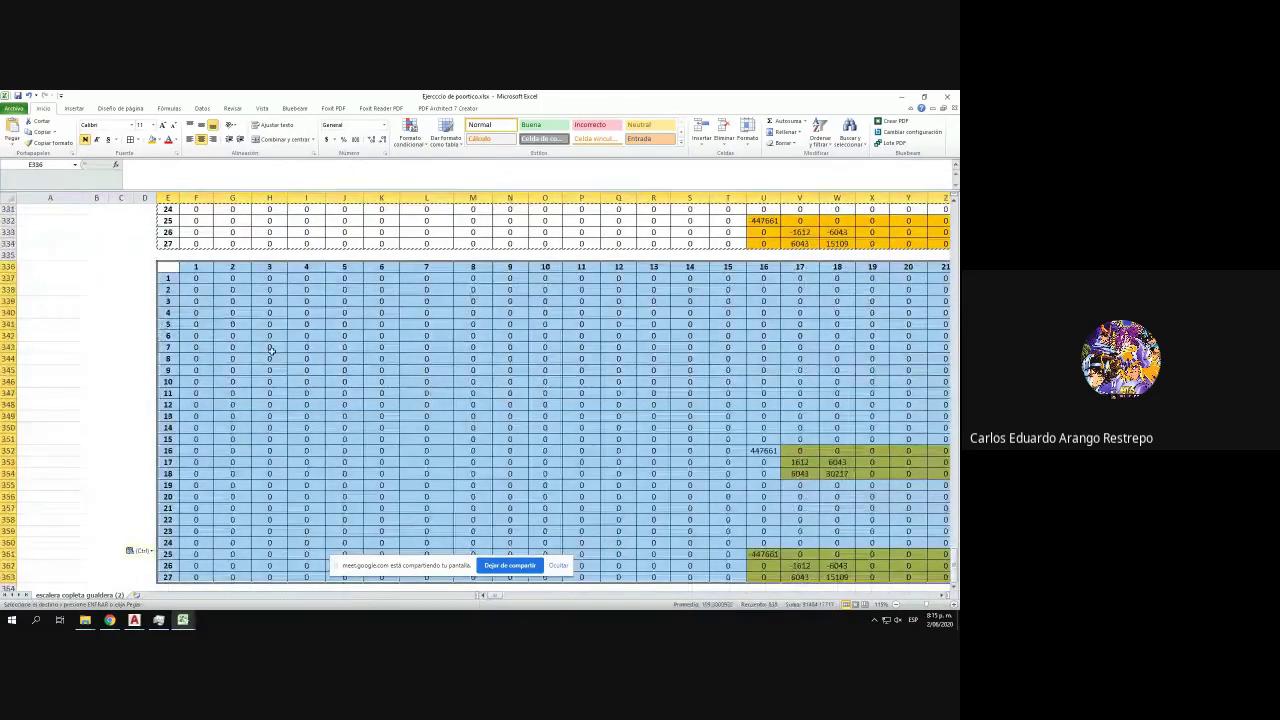
{"action": "left_click", "coordinate": [196, 278]}
{"action": "type", "text": "="}
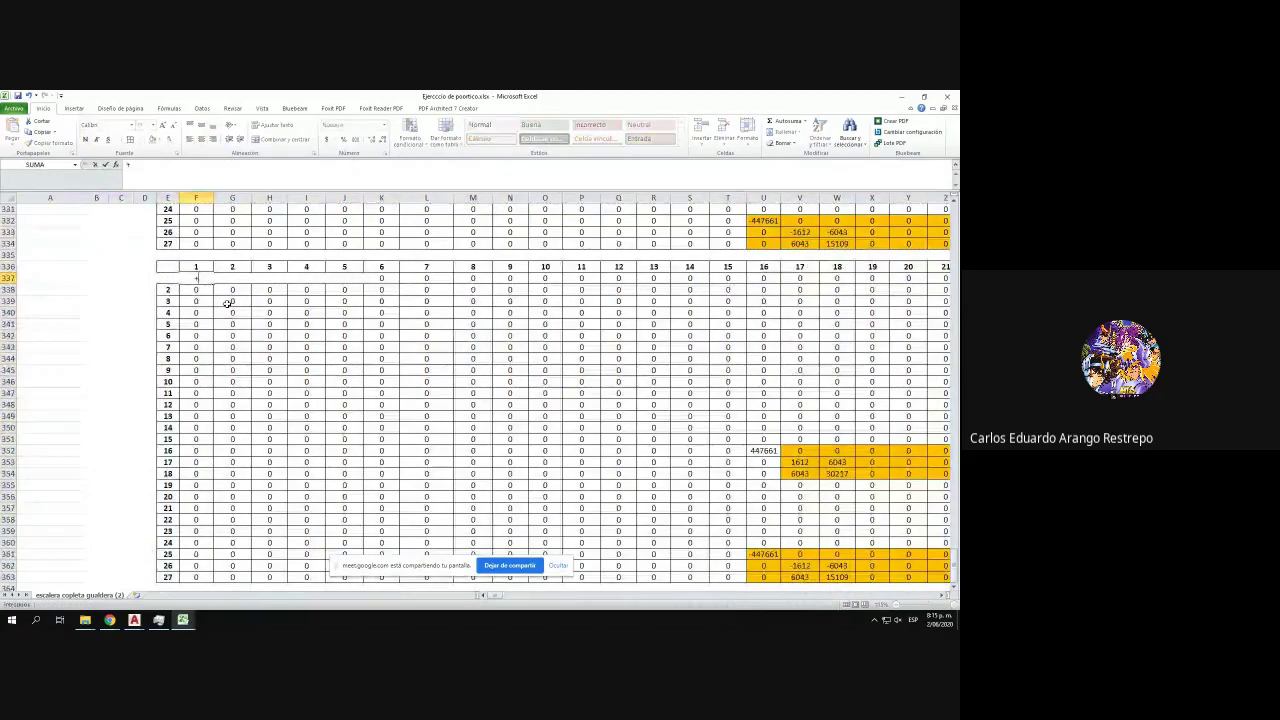
{"action": "scroll", "coordinate": [229, 302], "scroll_direction": "up", "scroll_amount": 11}
{"action": "left_click", "coordinate": [200, 327]}
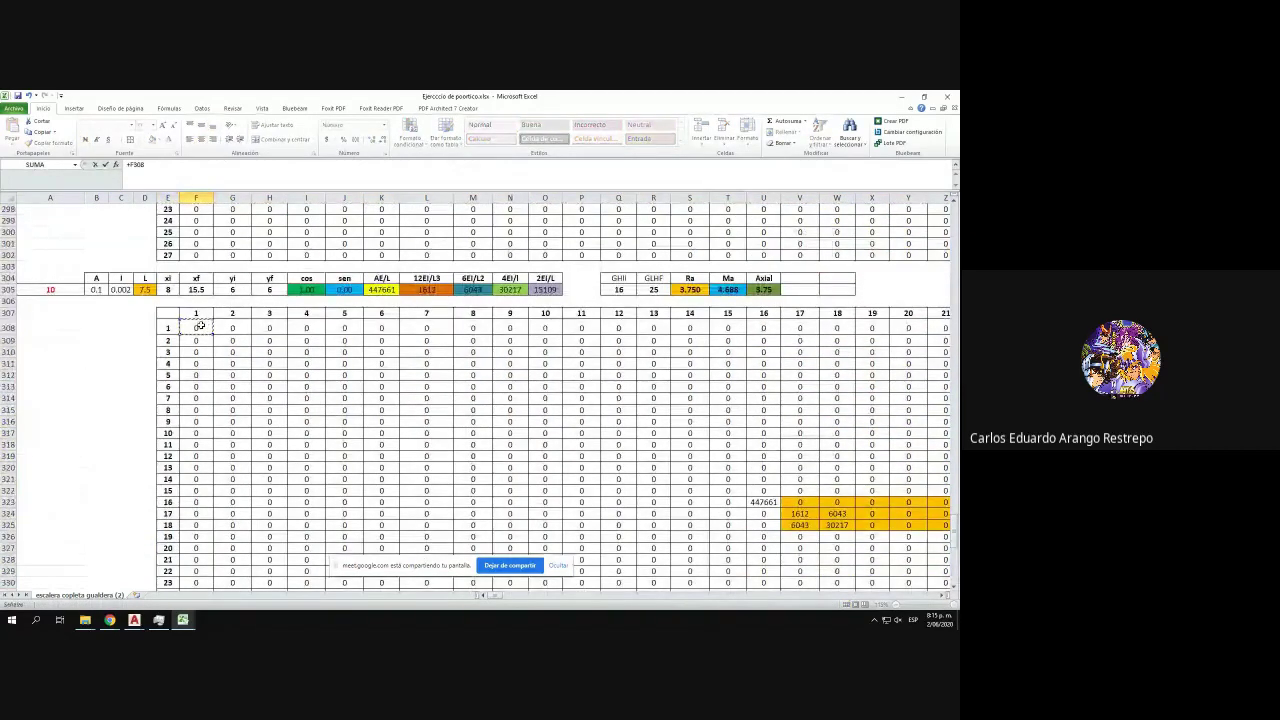
{"action": "type", "text": "+"}
{"action": "scroll", "coordinate": [200, 327], "scroll_direction": "up", "scroll_amount": 11}
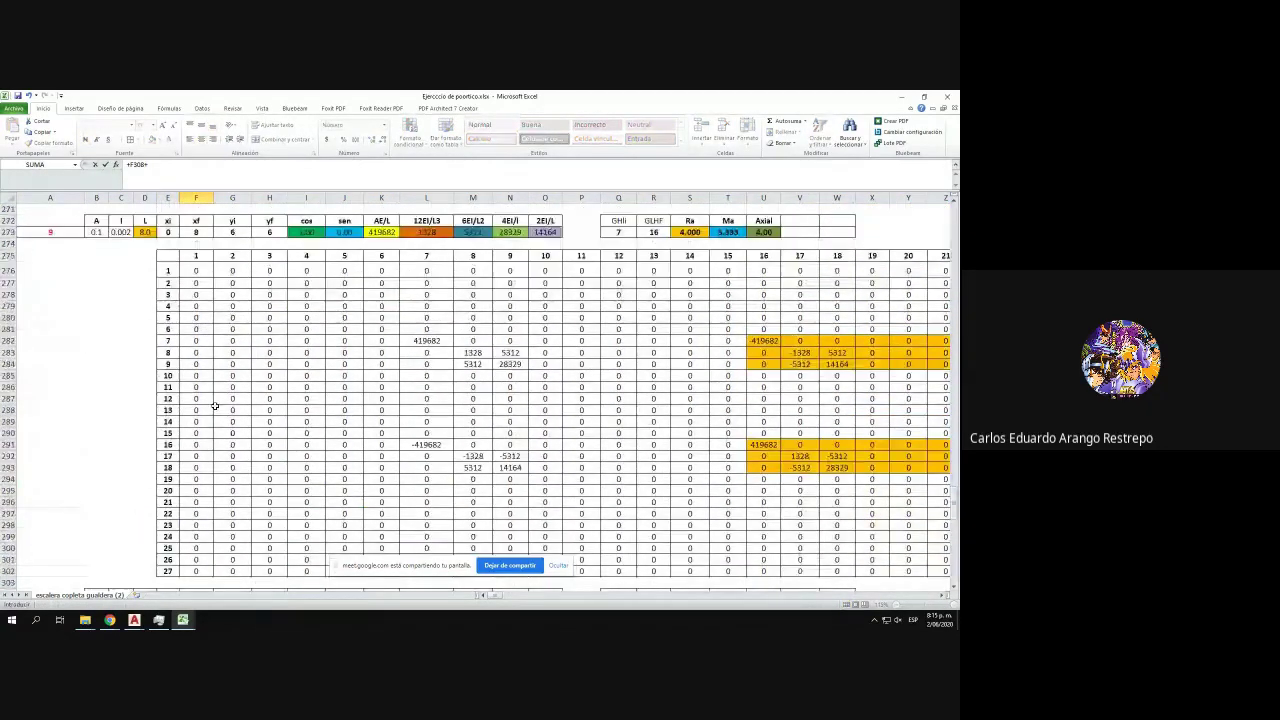
{"action": "left_click", "coordinate": [195, 339]}
{"action": "scroll", "coordinate": [245, 488], "scroll_direction": "up", "scroll_amount": 8}
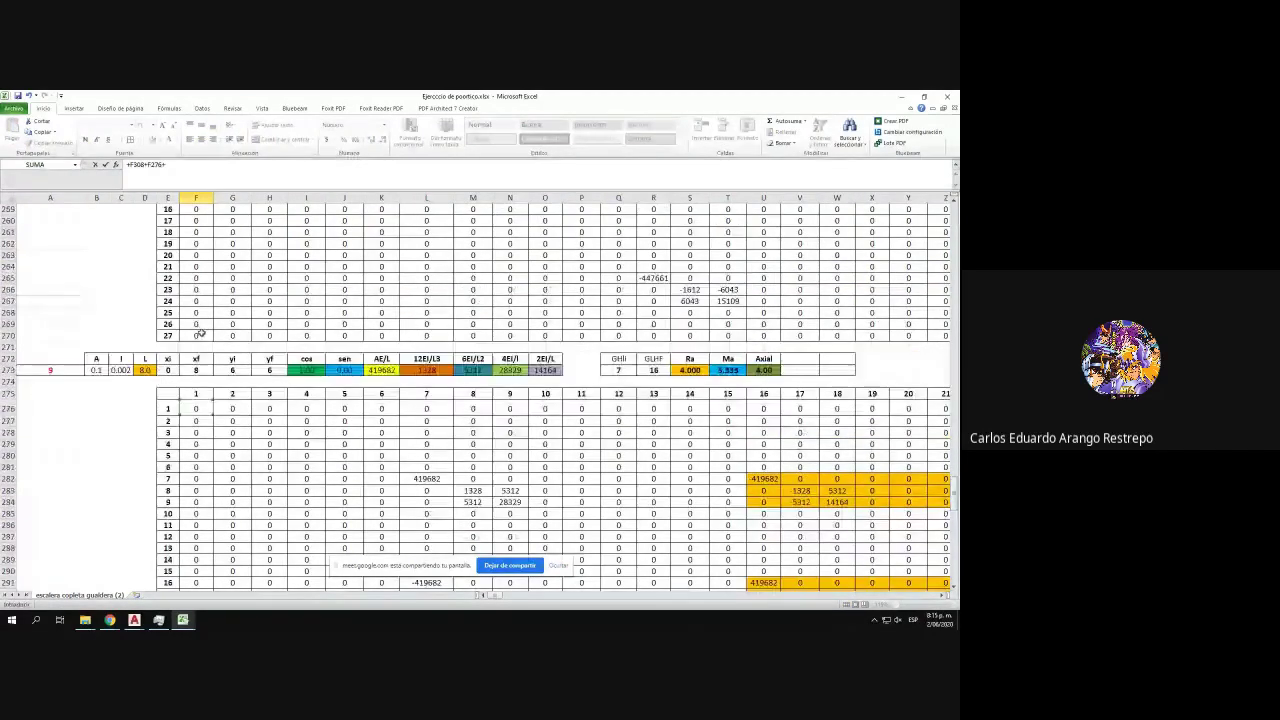
{"action": "type", "text": "+"}
{"action": "left_click", "coordinate": [192, 248]}
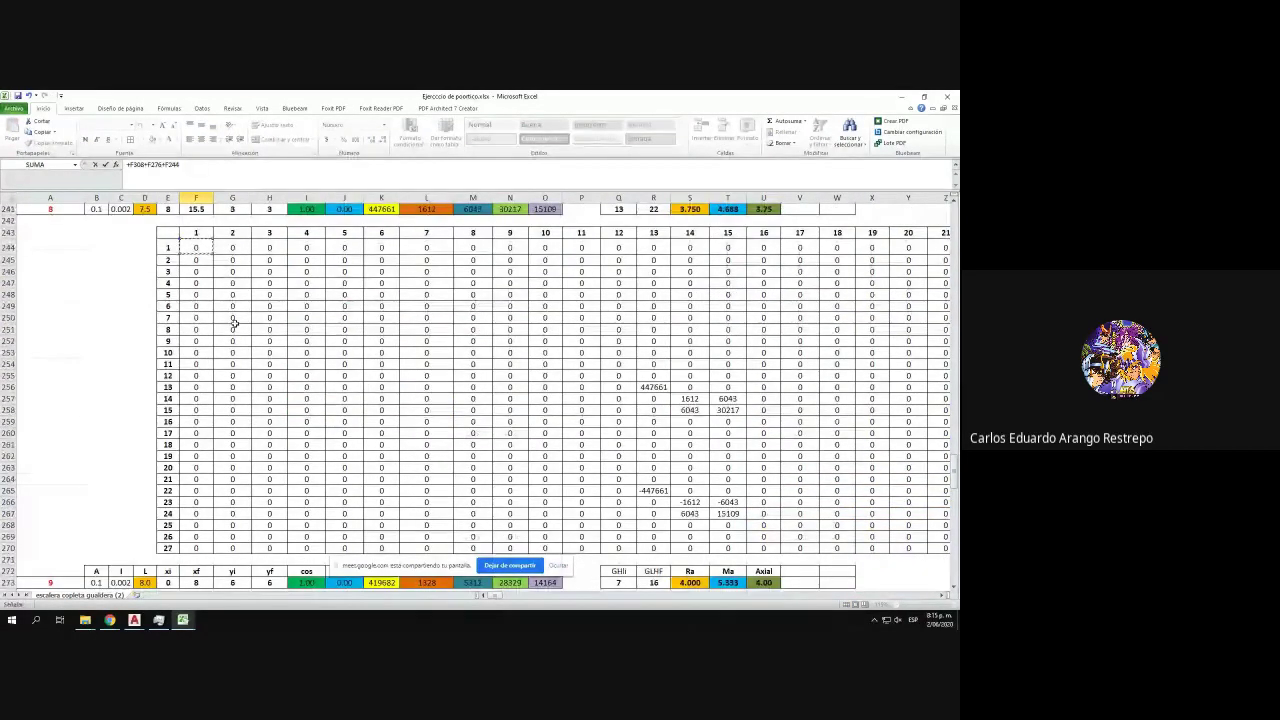
- Complete the F337 sum formula by adding F212, F180, F148, F116, F84, F52 and F20 from elements 7 to 1
{"action": "scroll", "coordinate": [233, 322], "scroll_direction": "up", "scroll_amount": 13}
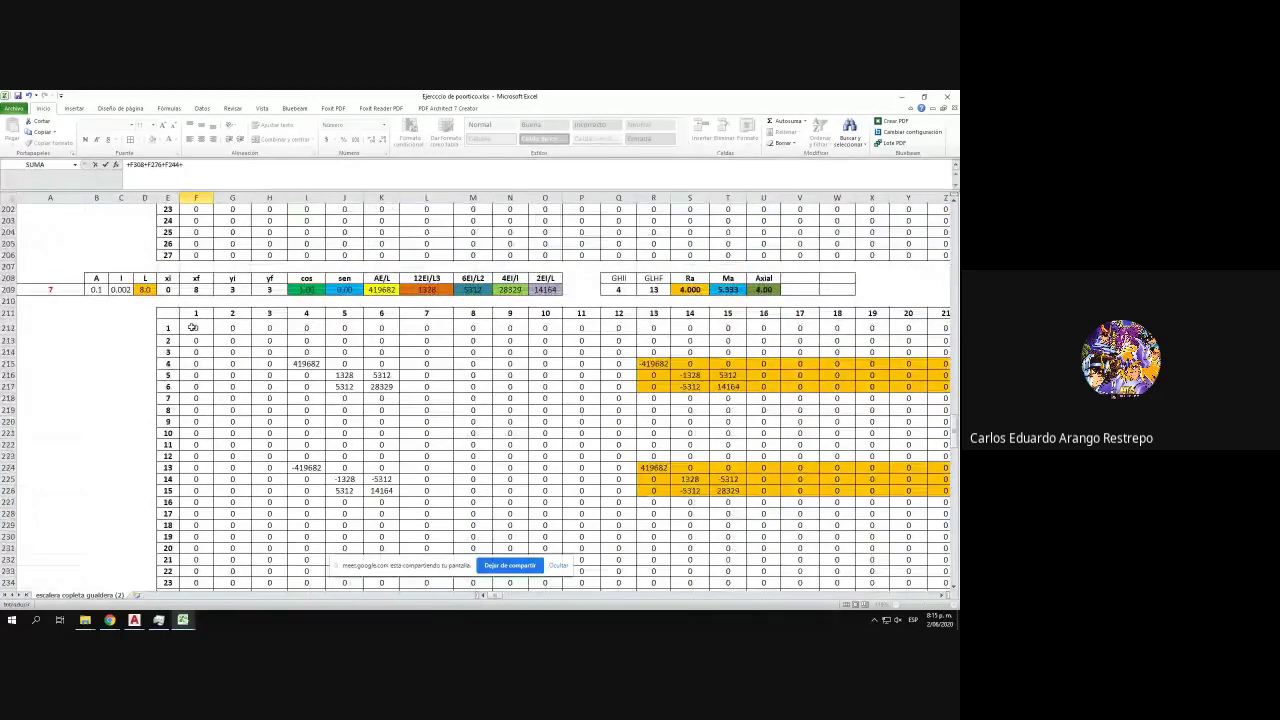
{"action": "scroll", "coordinate": [229, 393], "scroll_direction": "up", "scroll_amount": 12}
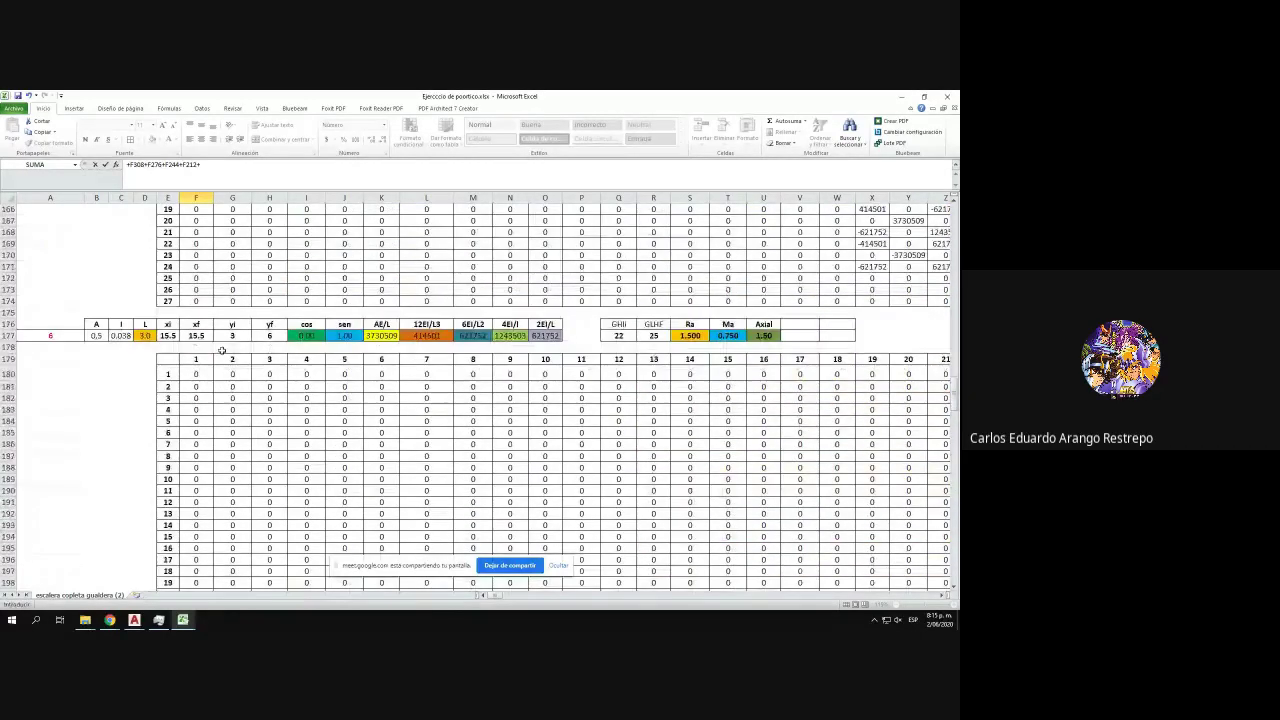
{"action": "left_click", "coordinate": [198, 370]}
{"action": "scroll", "coordinate": [190, 362], "scroll_direction": "up", "scroll_amount": 10}
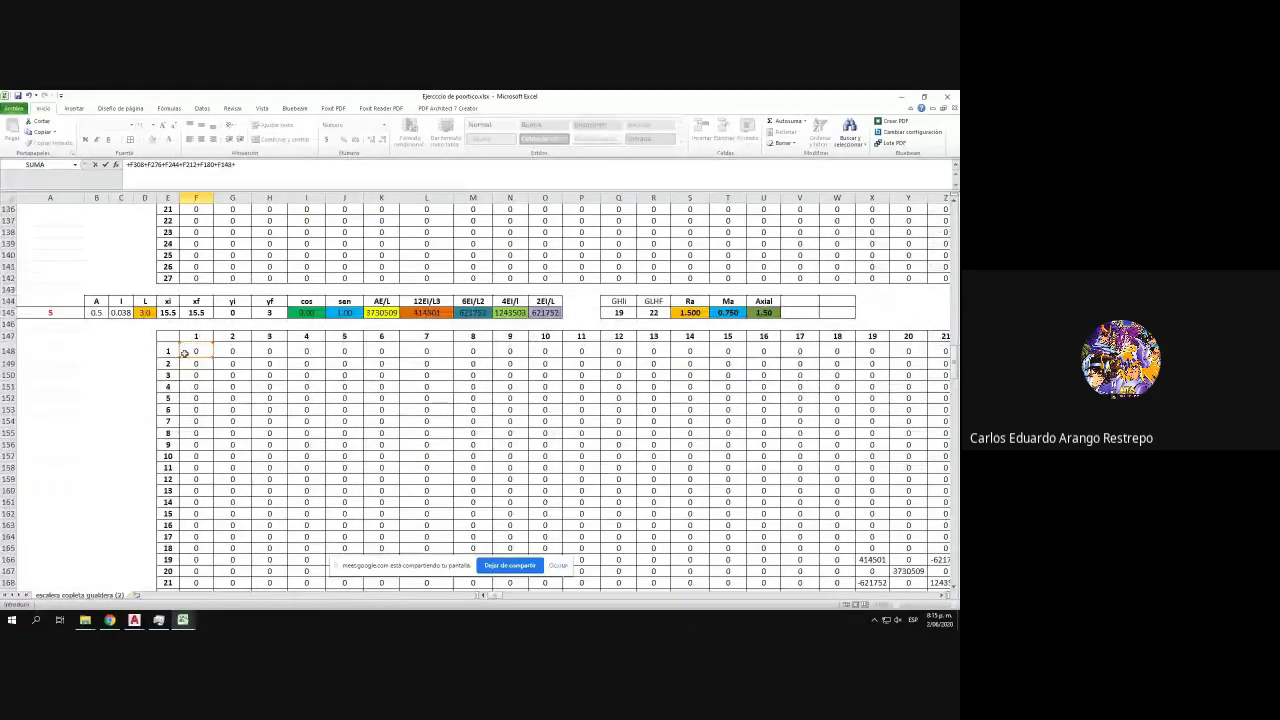
{"action": "scroll", "coordinate": [184, 353], "scroll_direction": "up", "scroll_amount": 11}
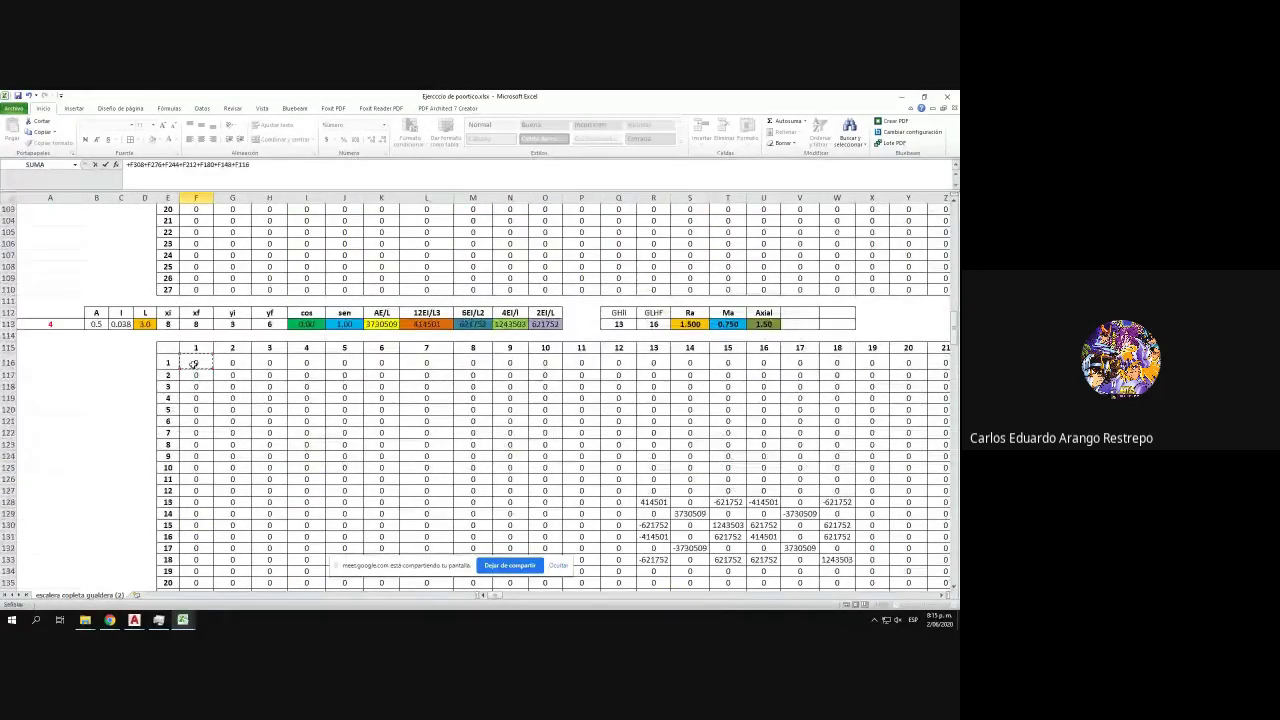
{"action": "scroll", "coordinate": [198, 362], "scroll_direction": "up", "scroll_amount": 5}
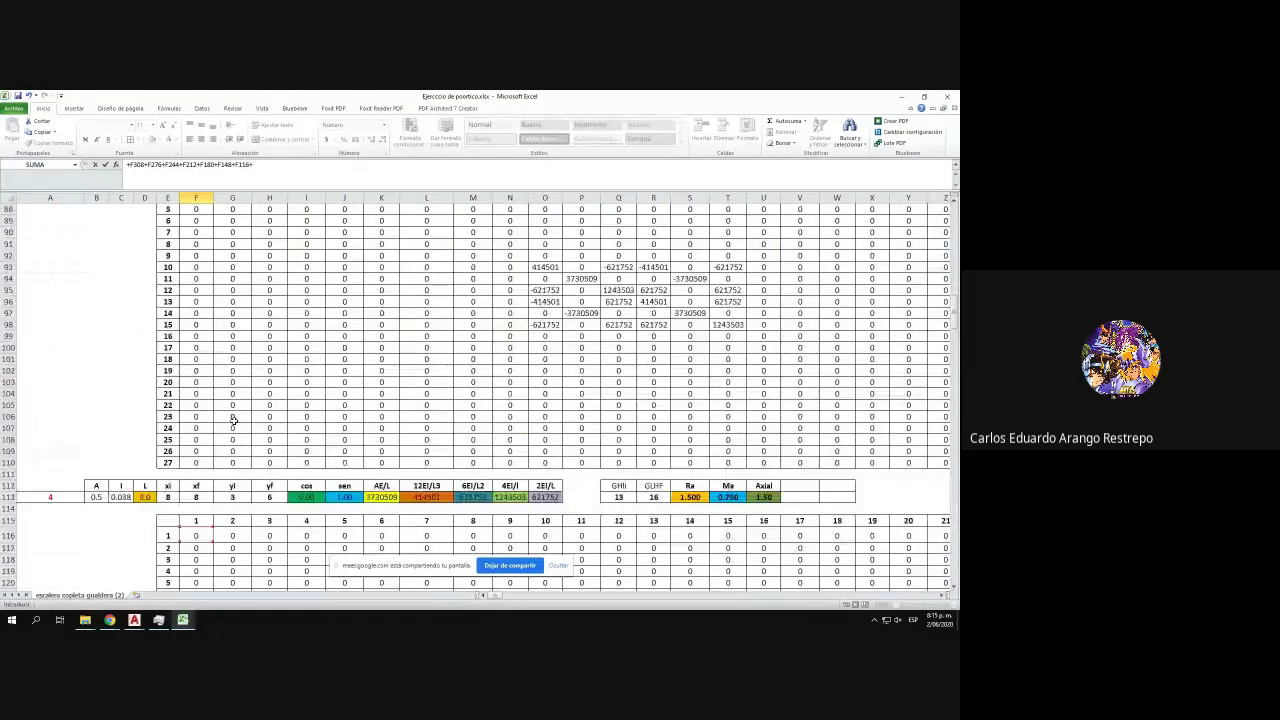
{"action": "scroll", "coordinate": [233, 380], "scroll_direction": "up", "scroll_amount": 6}
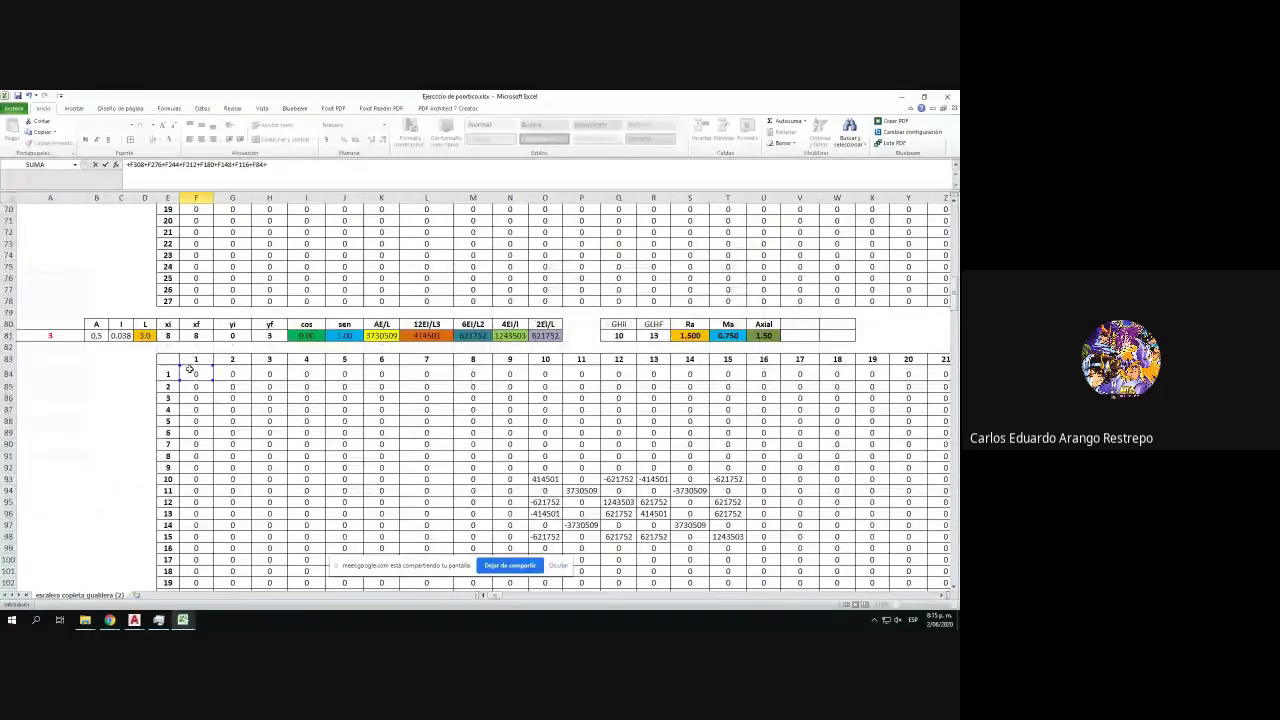
{"action": "scroll", "coordinate": [188, 370], "scroll_direction": "up", "scroll_amount": 10}
{"action": "left_click", "coordinate": [199, 348]}
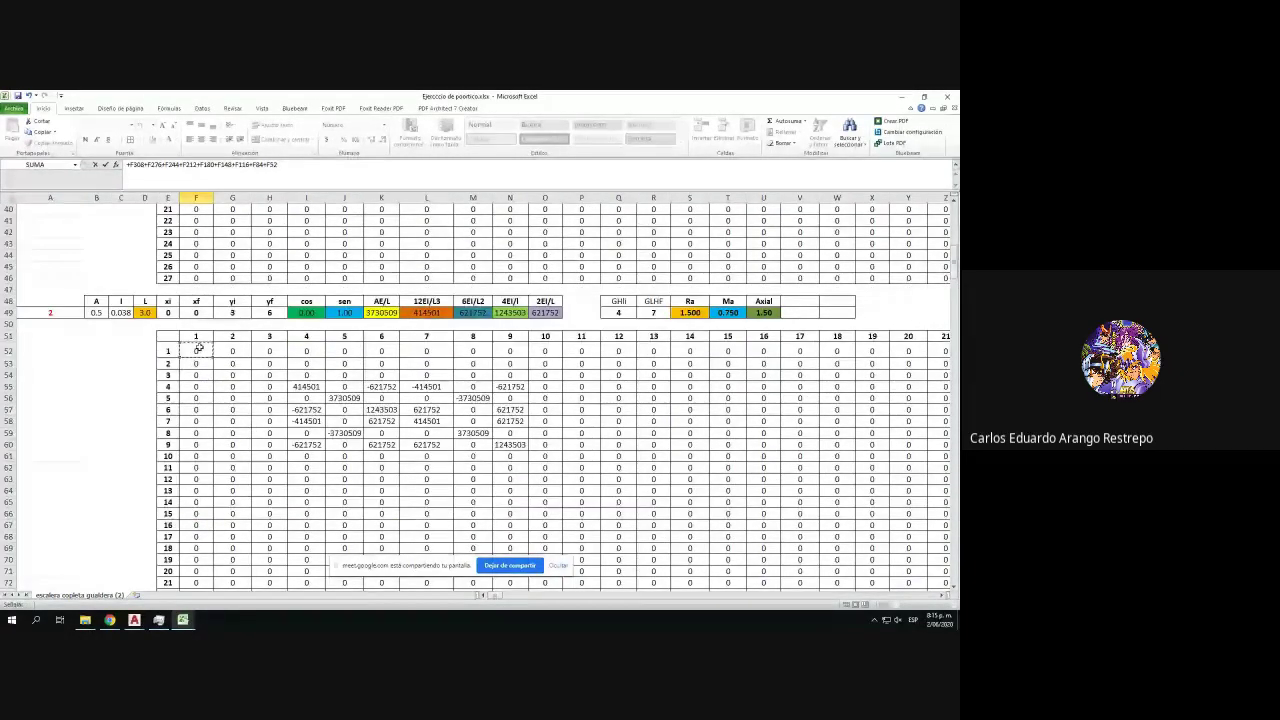
{"action": "scroll", "coordinate": [199, 348], "scroll_direction": "up", "scroll_amount": 13}
{"action": "left_click", "coordinate": [191, 296]}
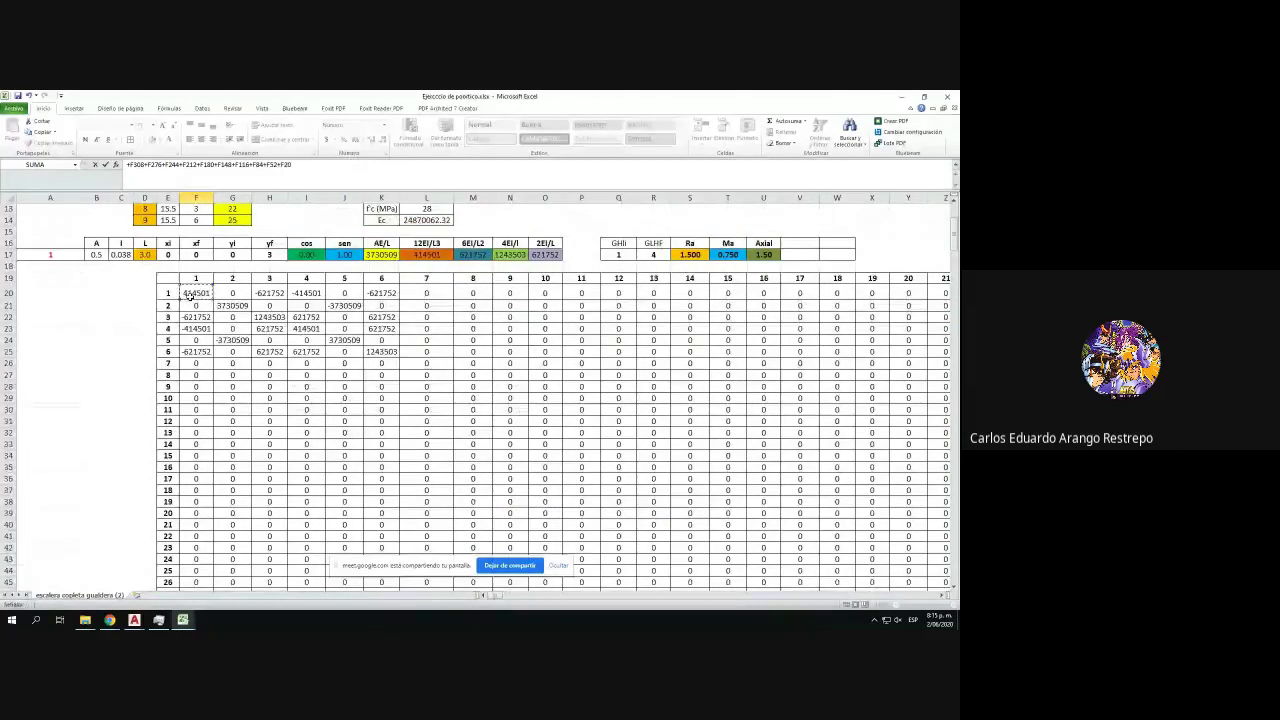
{"action": "key", "text": "Return"}
- Fill the F337 sum across to AF337 and down to row 363, and autofit the width of all columns
{"action": "scroll", "coordinate": [237, 385], "scroll_direction": "down", "scroll_amount": 7}
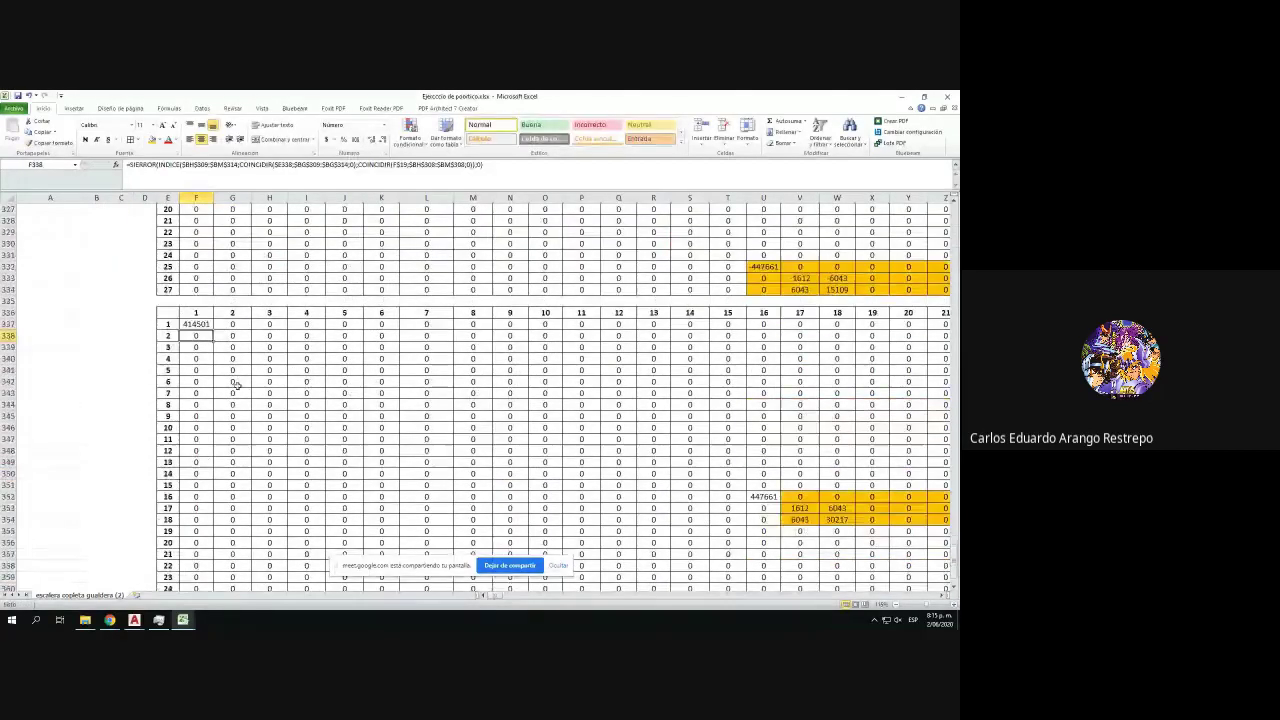
{"action": "left_click", "coordinate": [205, 326]}
{"action": "left_click_drag", "start_coordinate": [212, 330], "coordinate": [866, 333]}
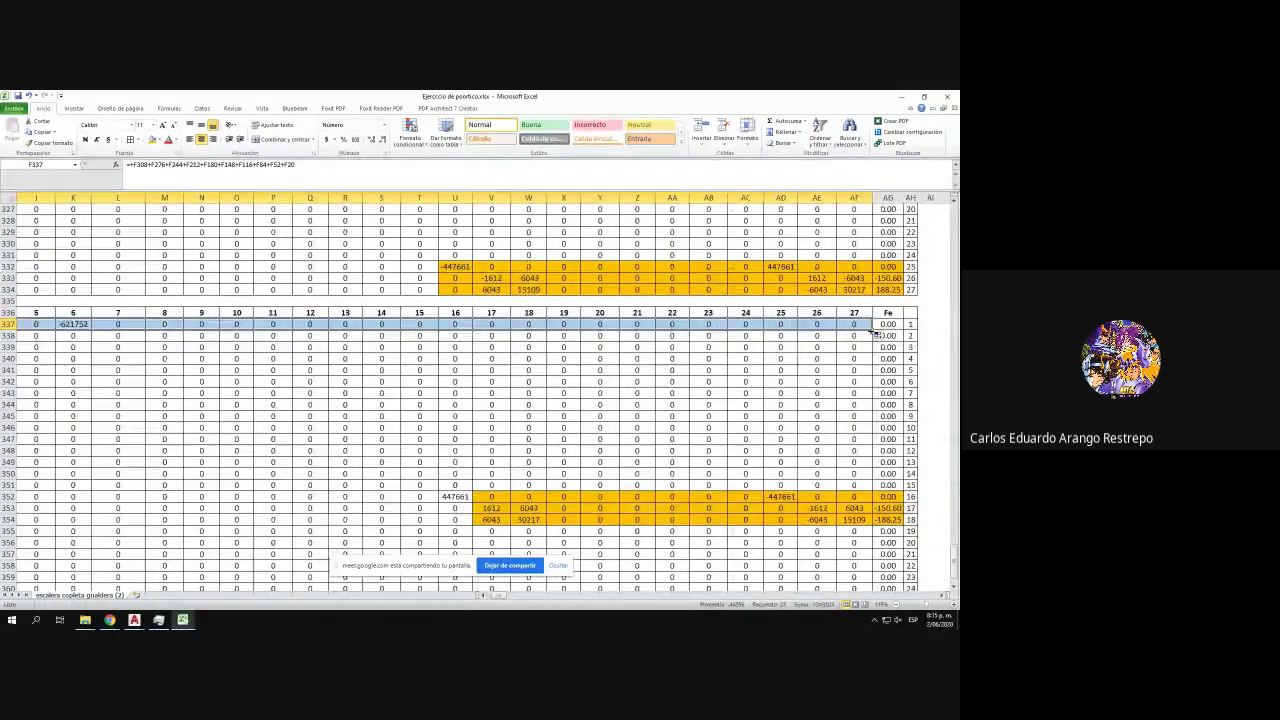
{"action": "double_click", "coordinate": [872, 330]}
{"action": "scroll", "coordinate": [872, 333], "scroll_direction": "down", "scroll_amount": 4}
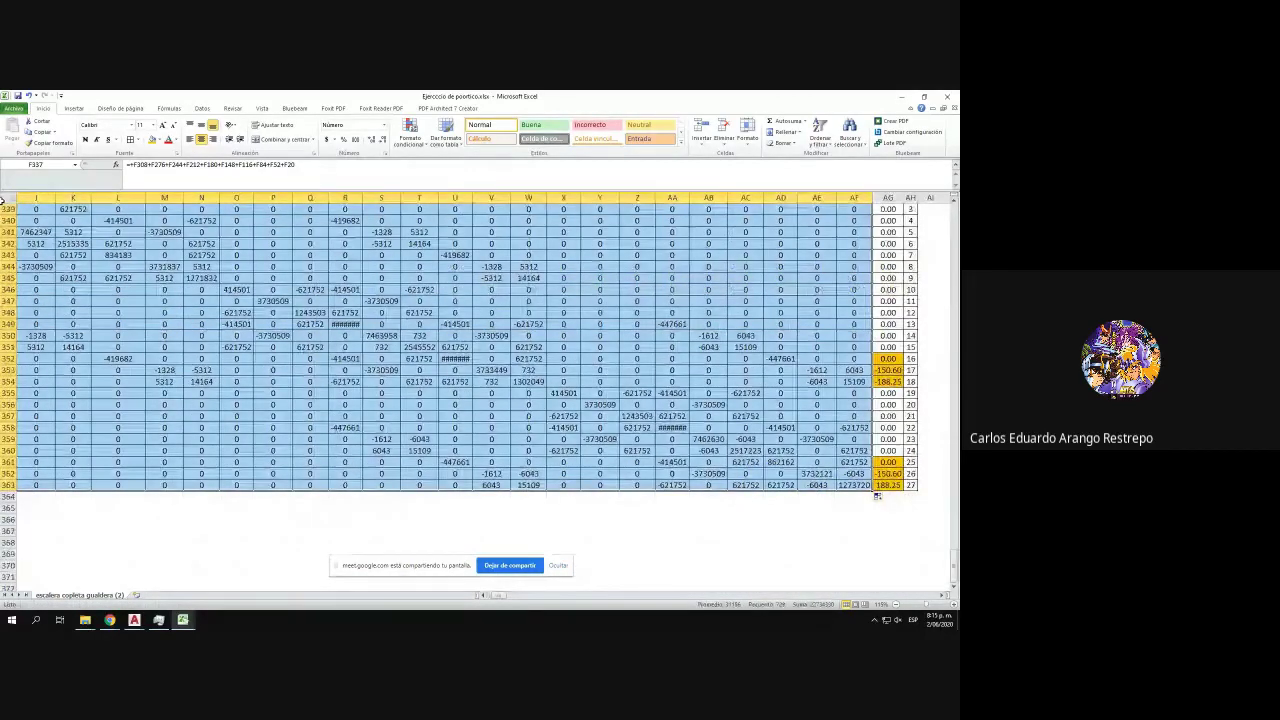
{"action": "left_click", "coordinate": [4, 199]}
{"action": "double_click", "coordinate": [55, 198]}
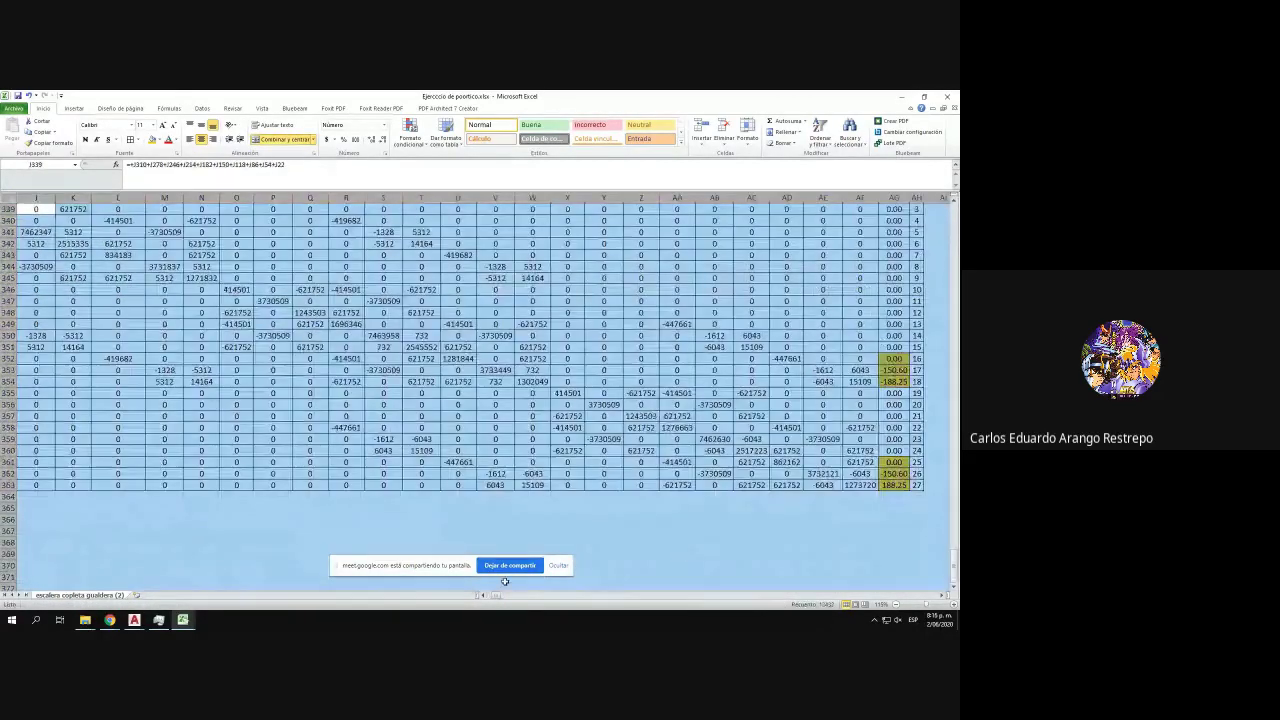
- Extend the sum formulas in AF337:AF363 into the Fe column, AG337:AG363
{"action": "left_click_drag", "start_coordinate": [496, 597], "coordinate": [491, 598]}
{"action": "scroll", "coordinate": [491, 598], "scroll_direction": "right", "scroll_amount": 5}
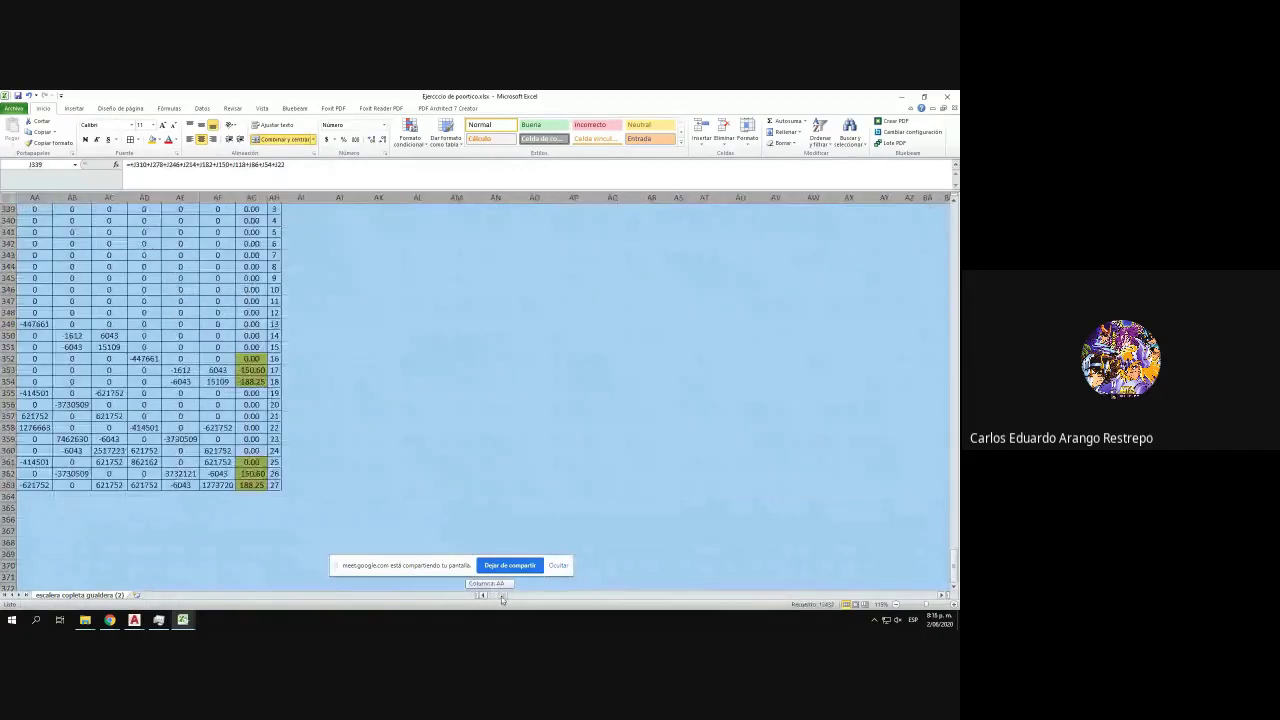
{"action": "scroll", "coordinate": [230, 338], "scroll_direction": "up", "scroll_amount": 3}
{"action": "left_click_drag", "start_coordinate": [220, 292], "coordinate": [224, 490]}
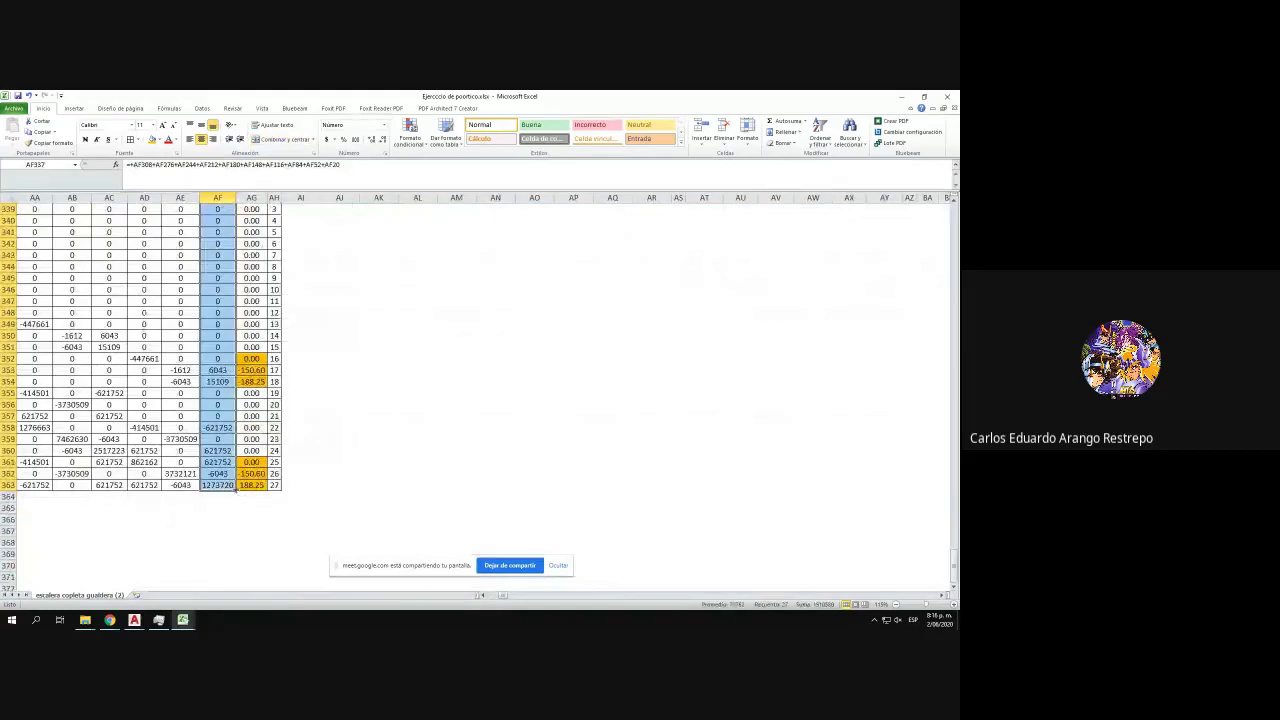
{"action": "left_click_drag", "start_coordinate": [236, 489], "coordinate": [256, 496]}
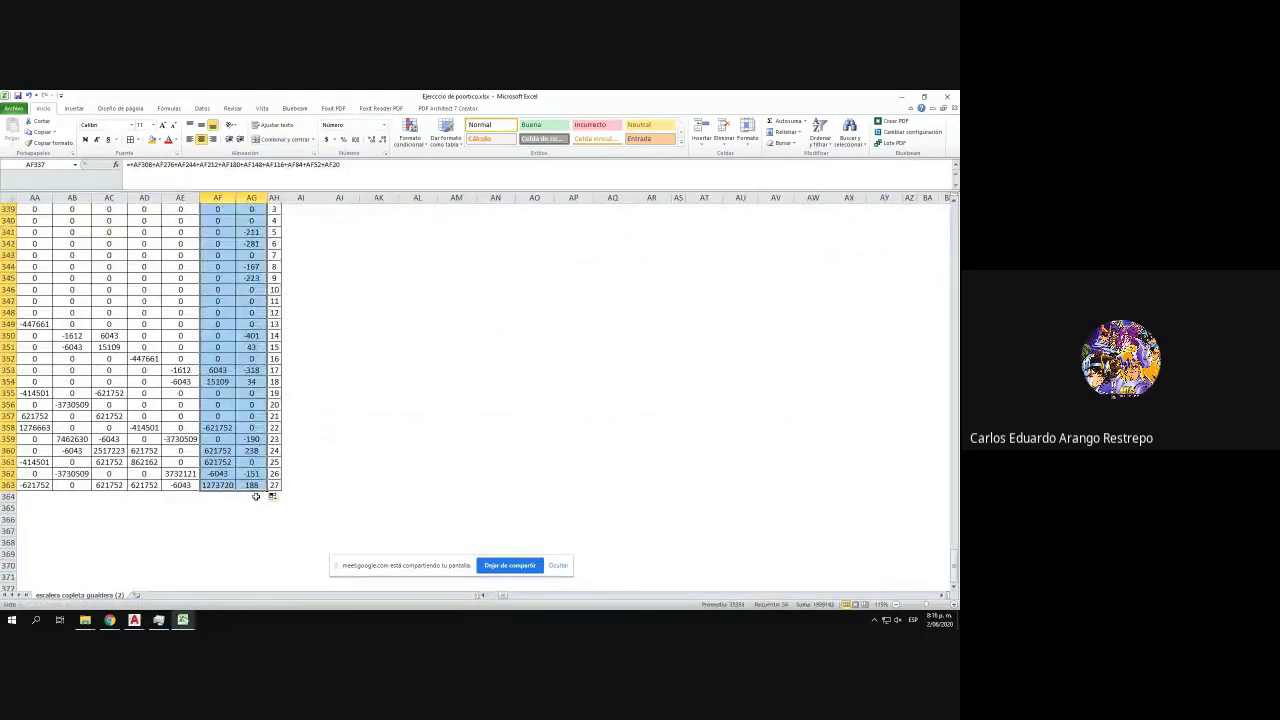
{"action": "scroll", "coordinate": [203, 474], "scroll_direction": "up", "scroll_amount": 4}
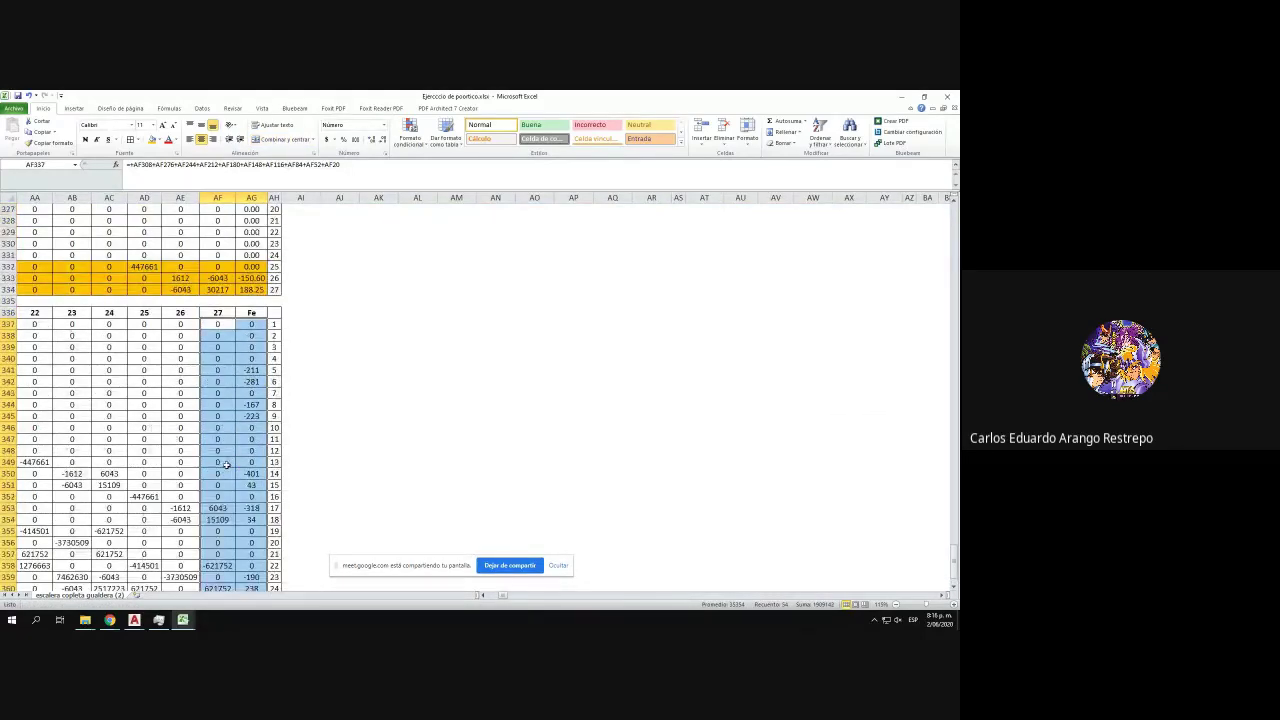
- Merge and center E335:AF335 above the summed matrix and enter the title "Matriz global total"
{"action": "left_click_drag", "start_coordinate": [506, 597], "coordinate": [486, 597]}
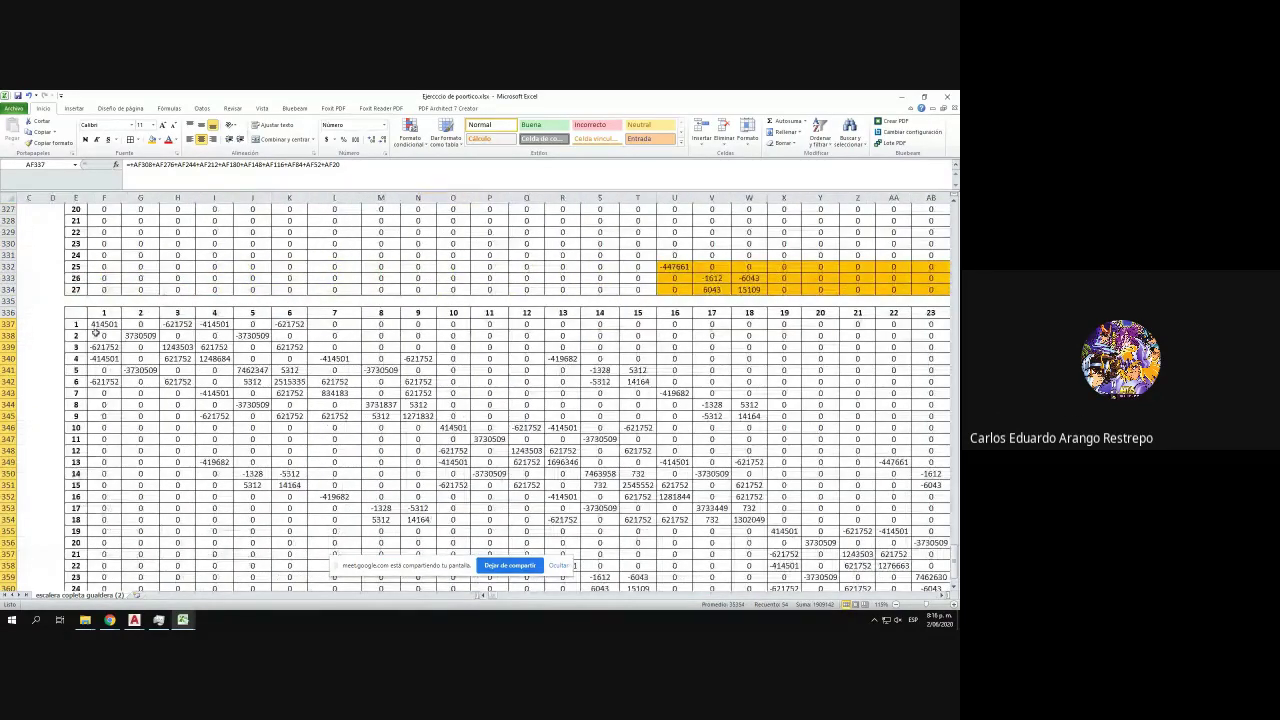
{"action": "left_click_drag", "start_coordinate": [76, 300], "coordinate": [860, 300]}
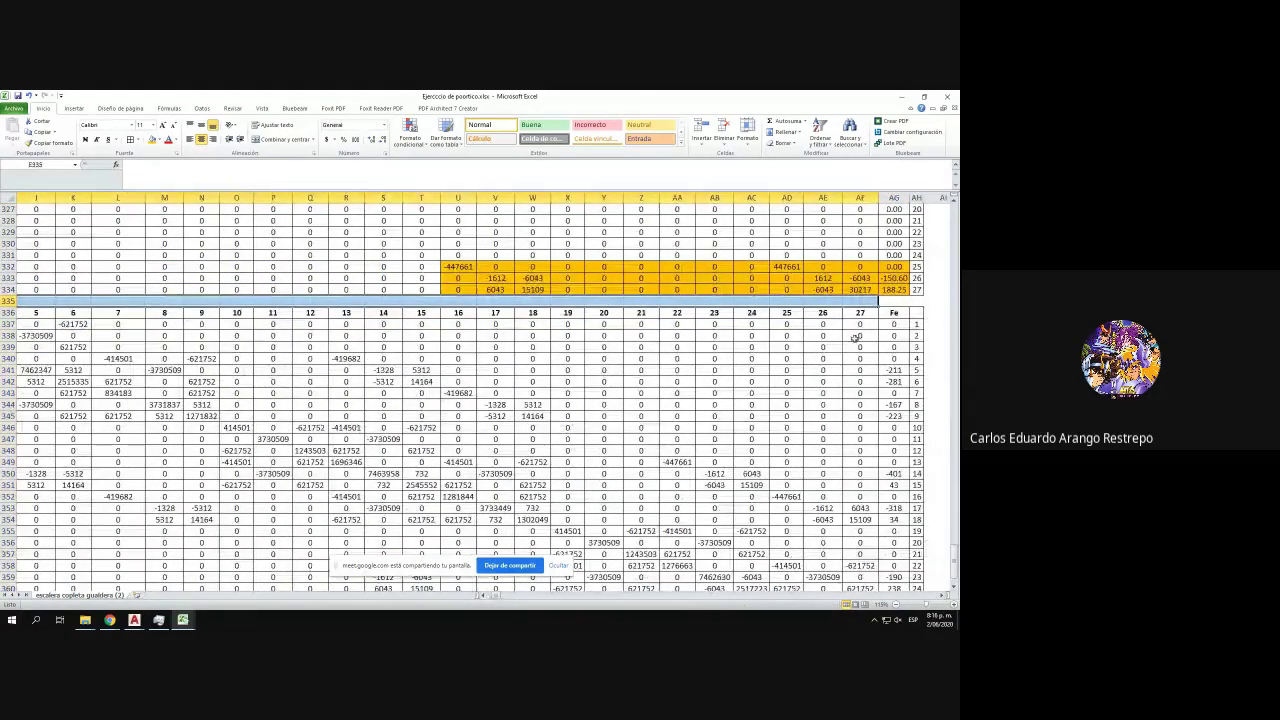
{"action": "left_click", "coordinate": [268, 140]}
{"action": "type", "text": "M"}
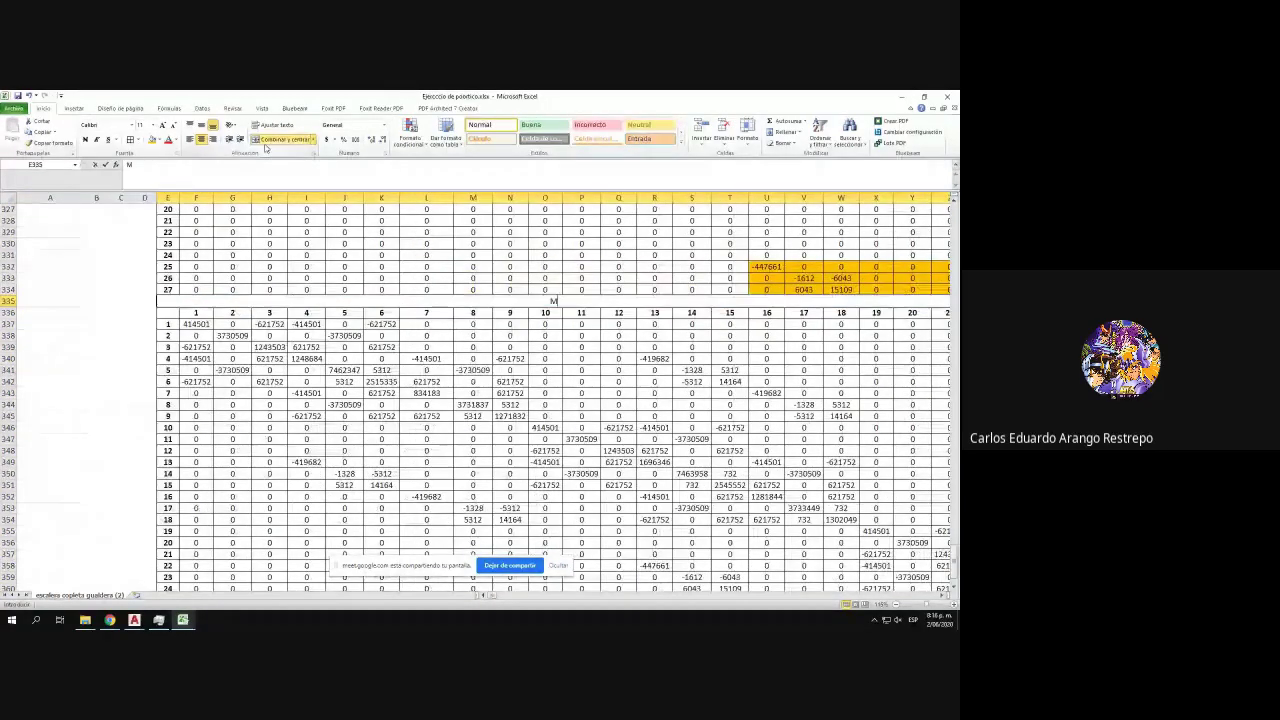
{"action": "type", "text": "t"}
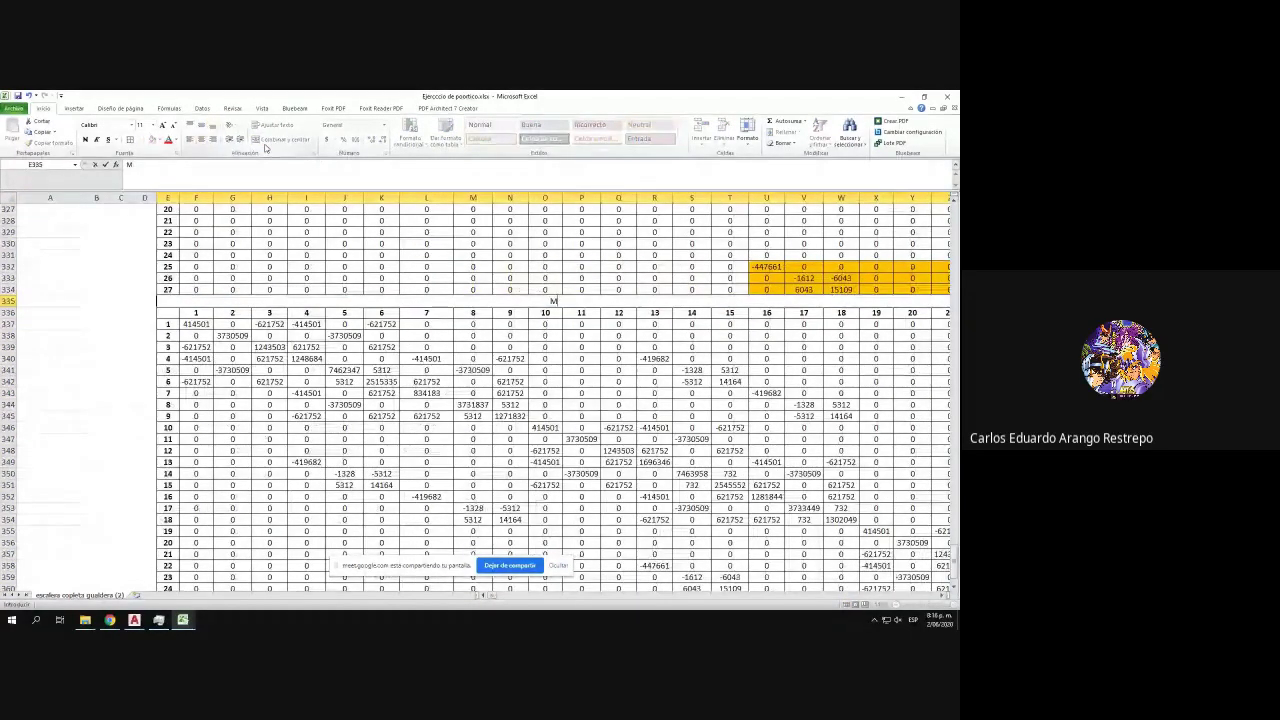
{"action": "type", "text": "riz v"}
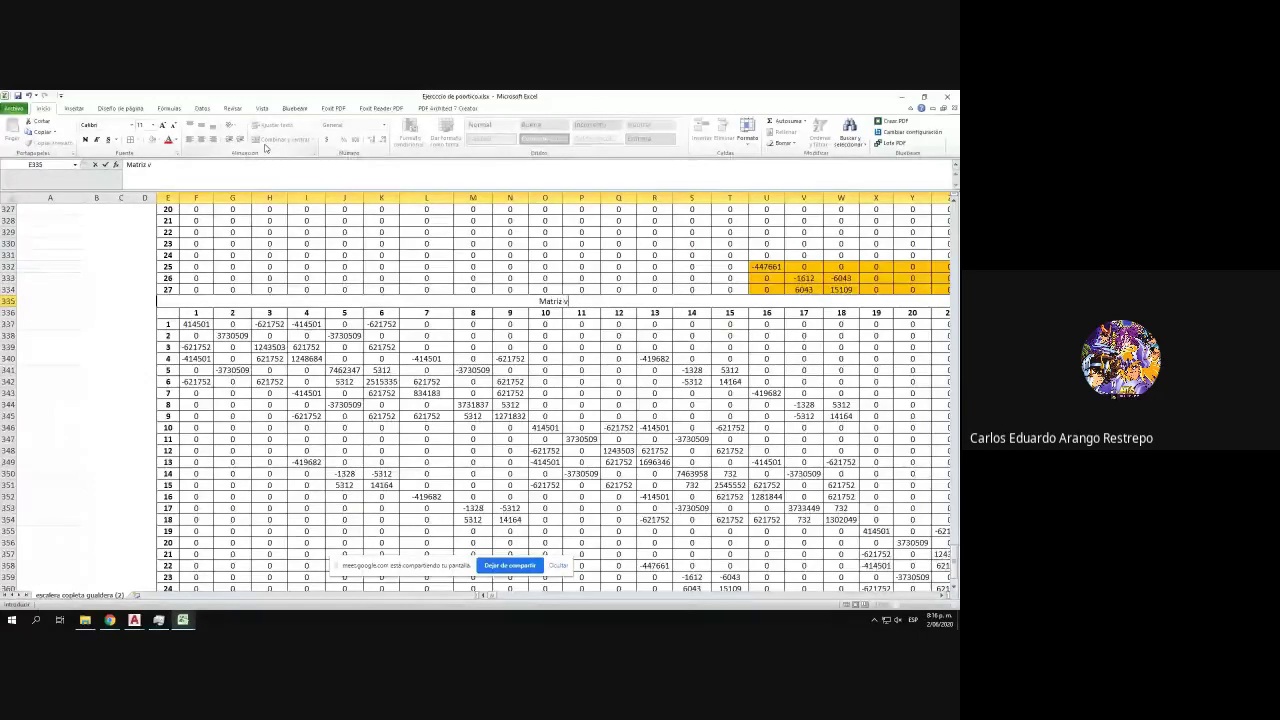
{"action": "key", "text": "BackSpace"}
{"action": "type", "text": "global"}
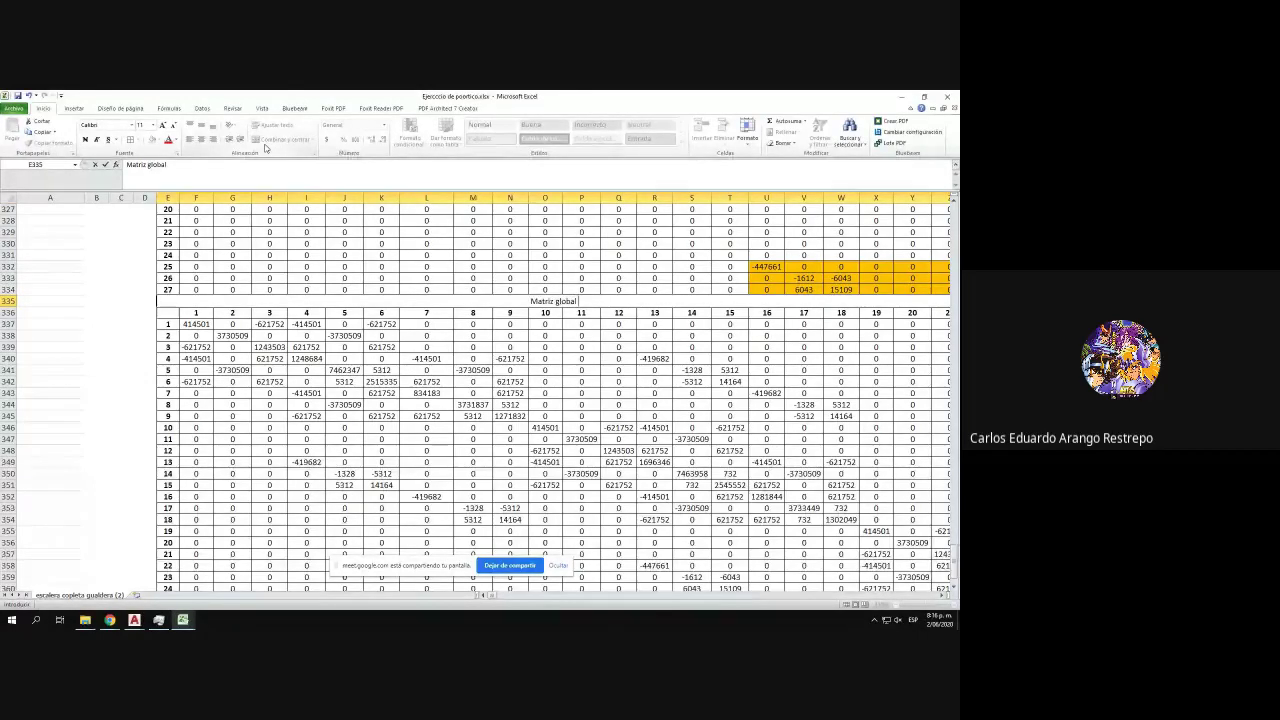
{"action": "type", "text": " totalk"}
{"action": "key", "text": "BackSpace"}
{"action": "left_click_drag", "start_coordinate": [492, 598], "coordinate": [499, 598]}
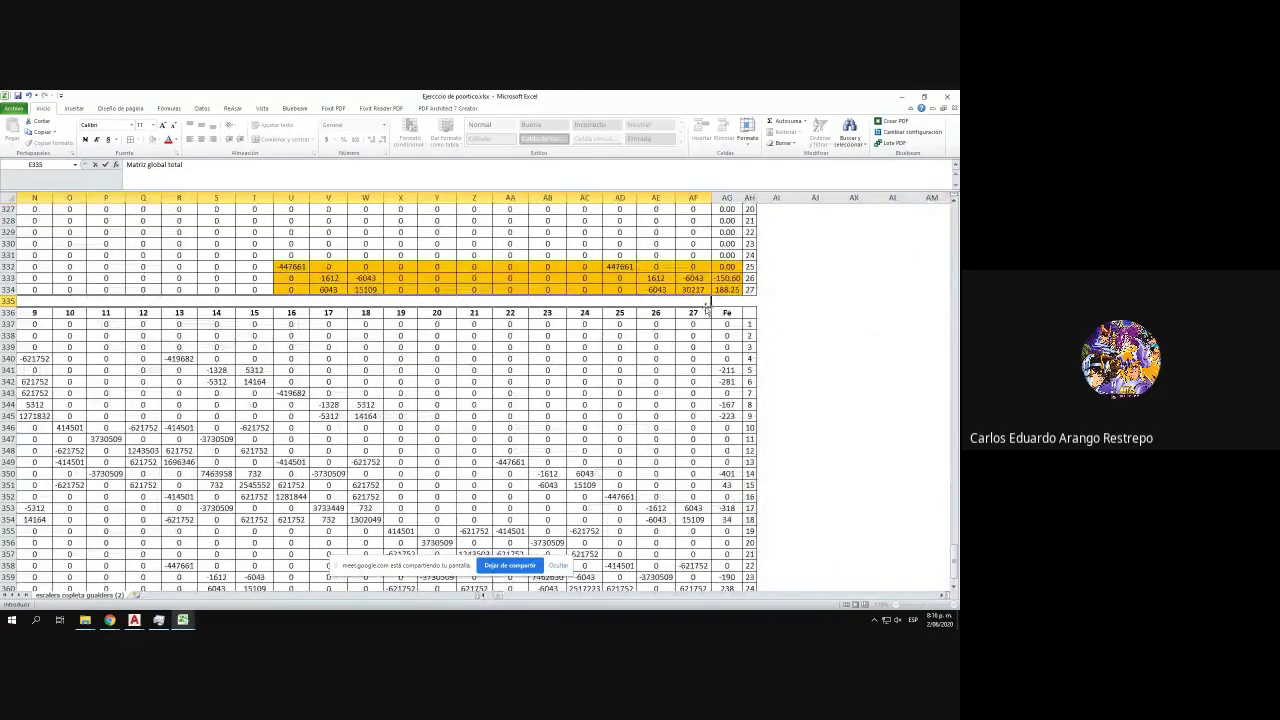
{"action": "left_click", "coordinate": [720, 300]}
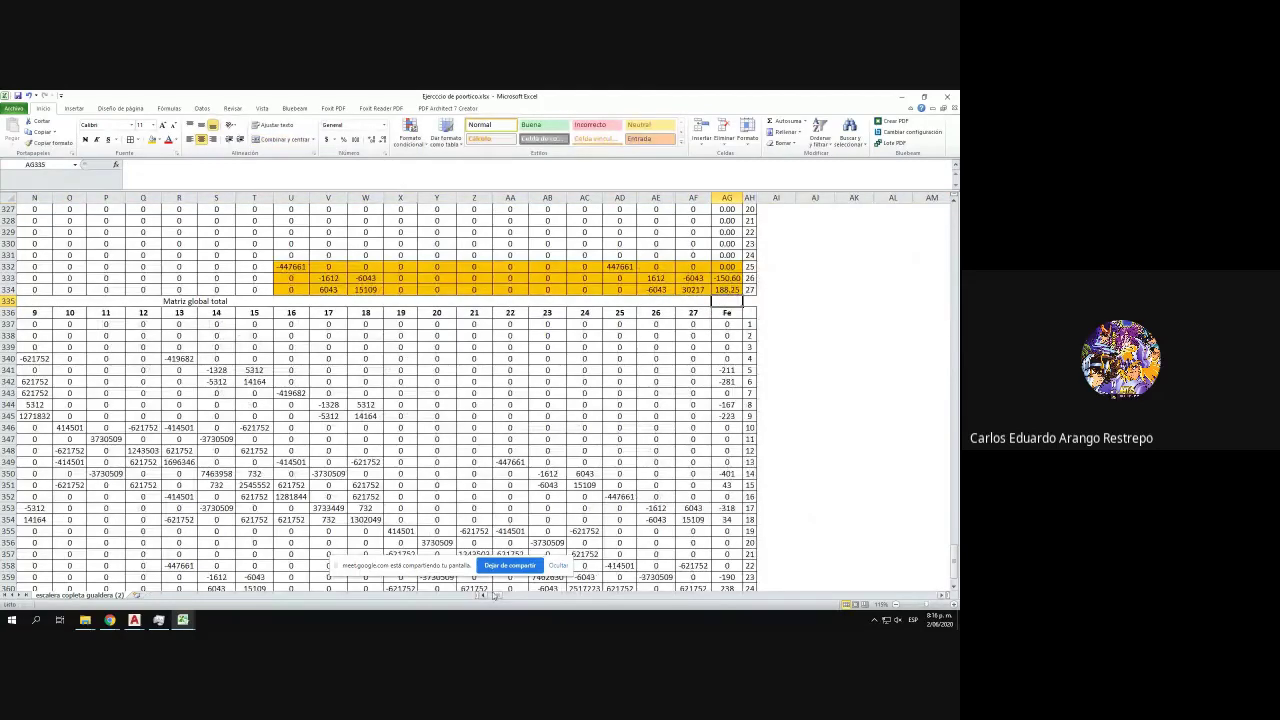
- Insert a blank row at row 336, between the title and the global matrix's column numbers
{"action": "left_click_drag", "start_coordinate": [493, 597], "coordinate": [476, 597]}
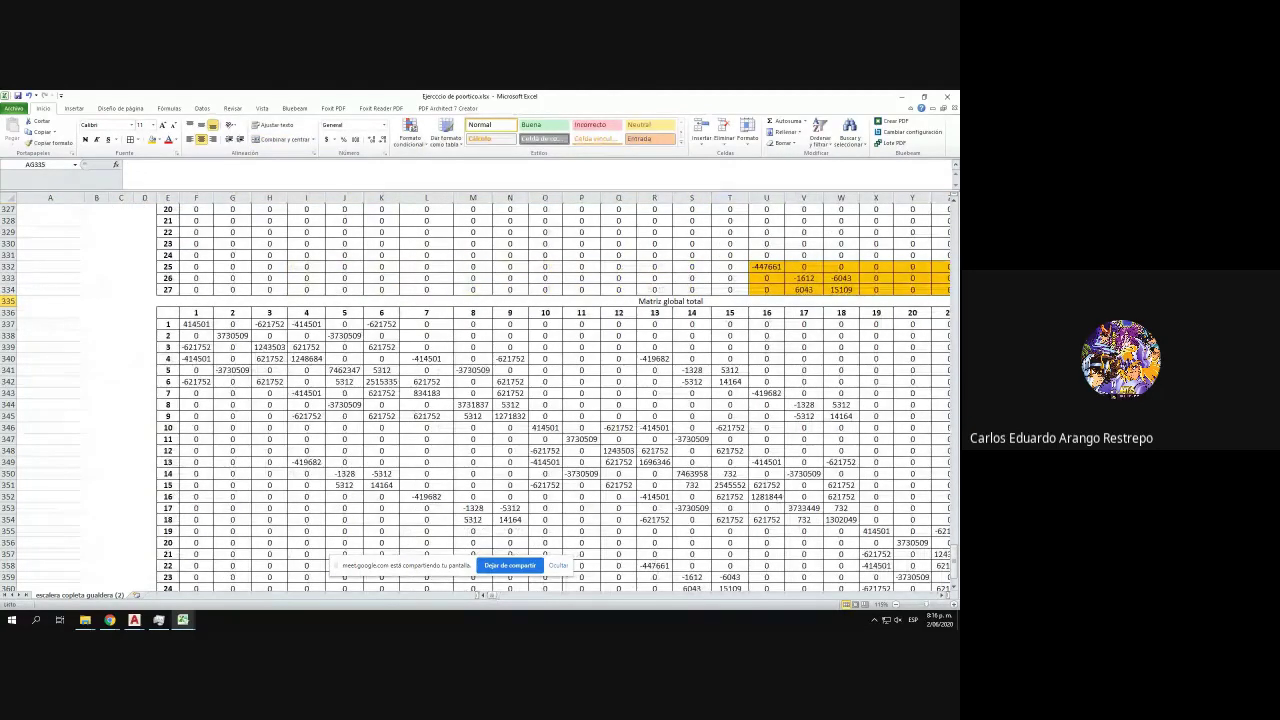
{"action": "left_click", "coordinate": [8, 311]}
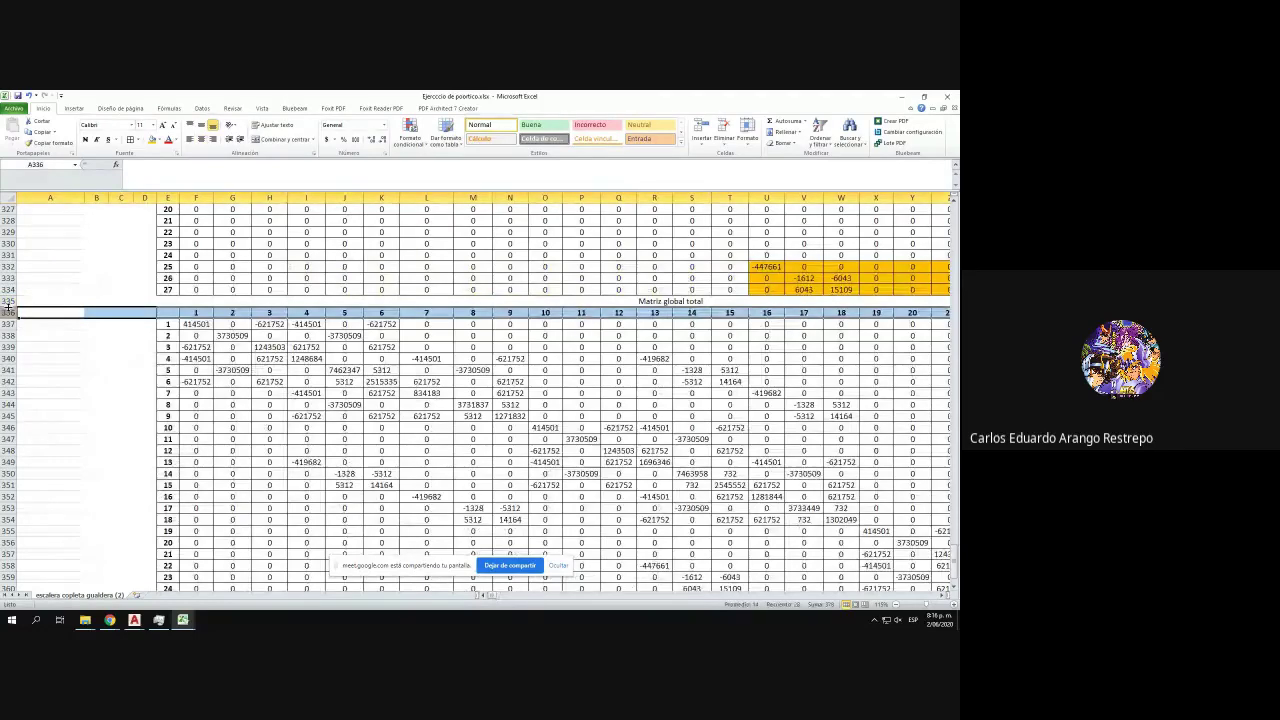
{"action": "key", "text": "ctrl+plus"}
- Place the workbook in one half of the display and AutoCAD's Porticos.dwg drawing in the other half
{"action": "left_click_drag", "start_coordinate": [493, 96], "coordinate": [1, 220]}
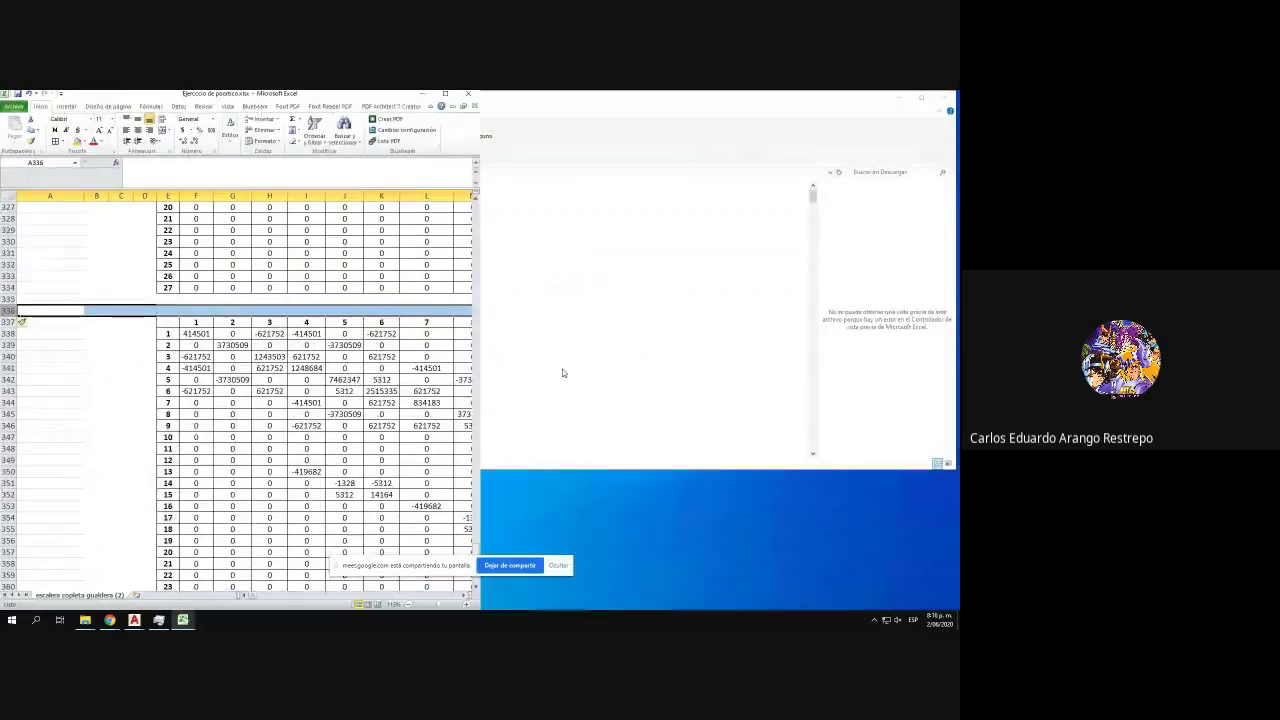
{"action": "mouse_move", "coordinate": [134, 620]}
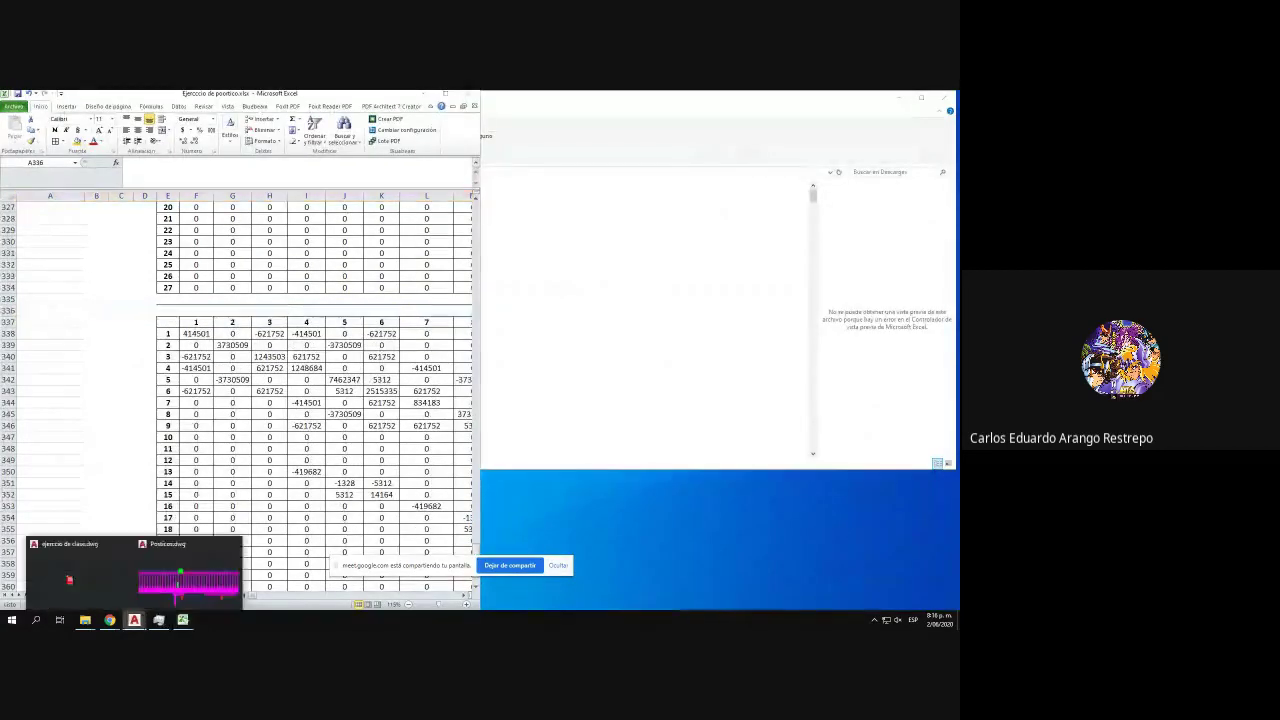
{"action": "left_click", "coordinate": [190, 575]}
{"action": "left_click_drag", "start_coordinate": [632, 306], "coordinate": [636, 252]}
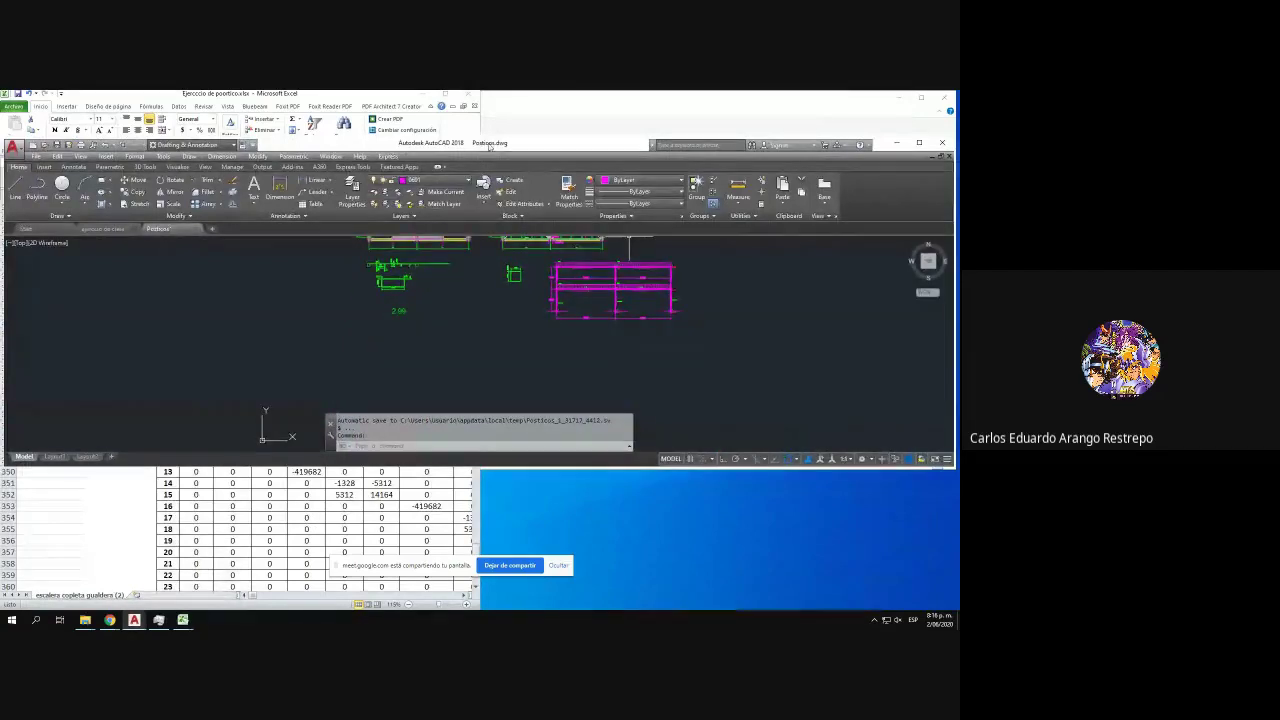
{"action": "key", "text": "super+Right"}
- Draw a short diagonal line sloping down from the outer end of the horizontal base line near node 1
{"action": "scroll", "coordinate": [748, 278], "scroll_direction": "up", "scroll_amount": 5}
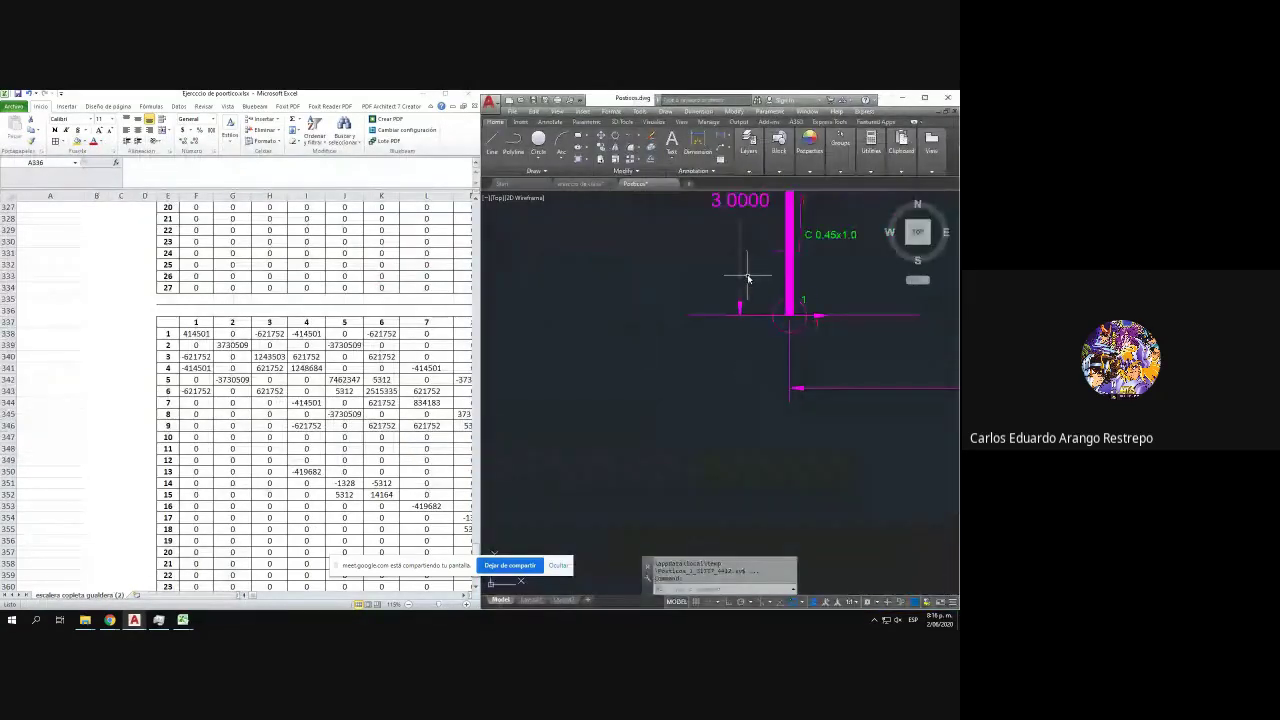
{"action": "left_click", "coordinate": [492, 143]}
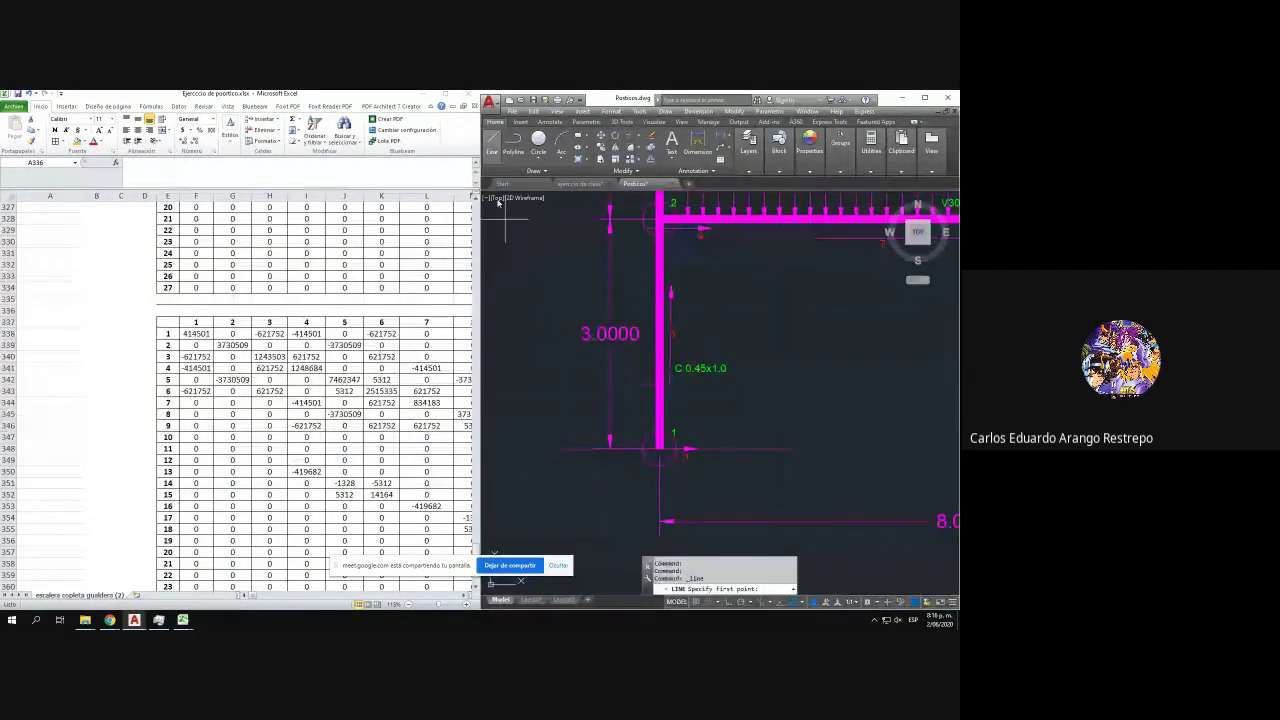
{"action": "scroll", "coordinate": [550, 453], "scroll_direction": "up", "scroll_amount": 2}
{"action": "left_click", "coordinate": [572, 448]}
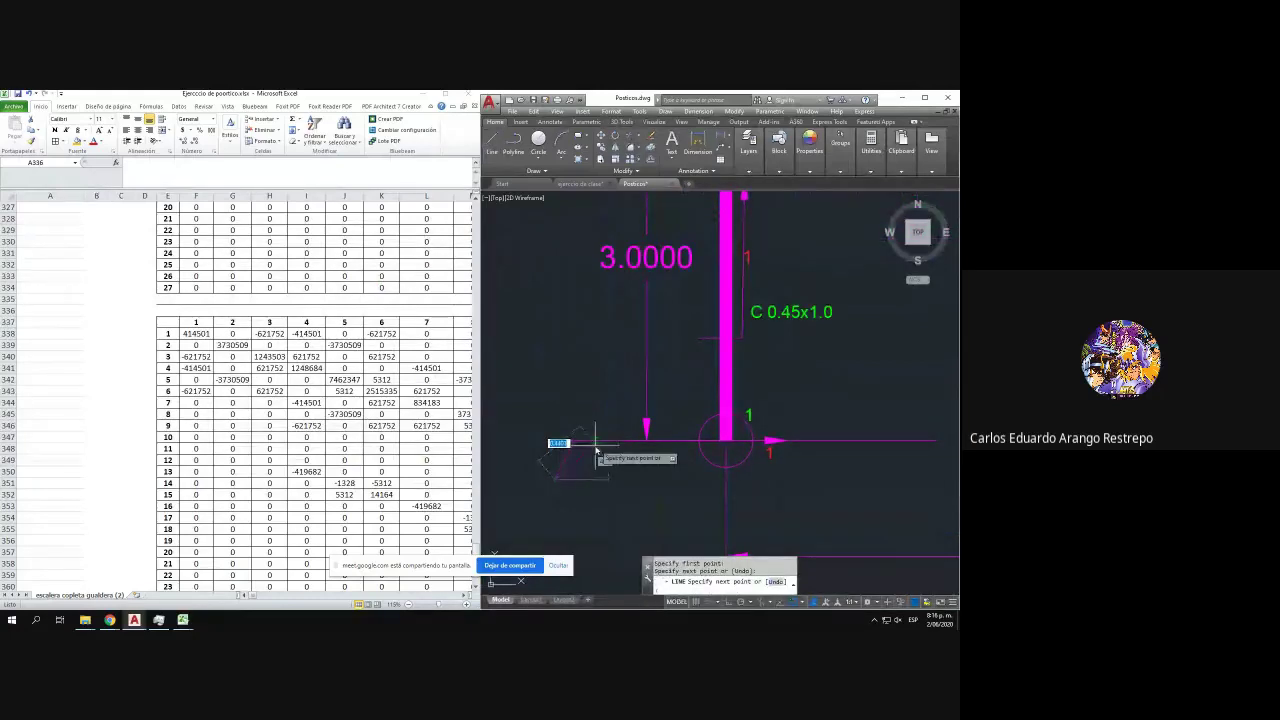
{"action": "key", "text": "Escape"}
- Try to repeat the short diagonal line near node 1 with a rectangular array
{"action": "left_click", "coordinate": [580, 457]}
{"action": "left_click", "coordinate": [551, 456]}
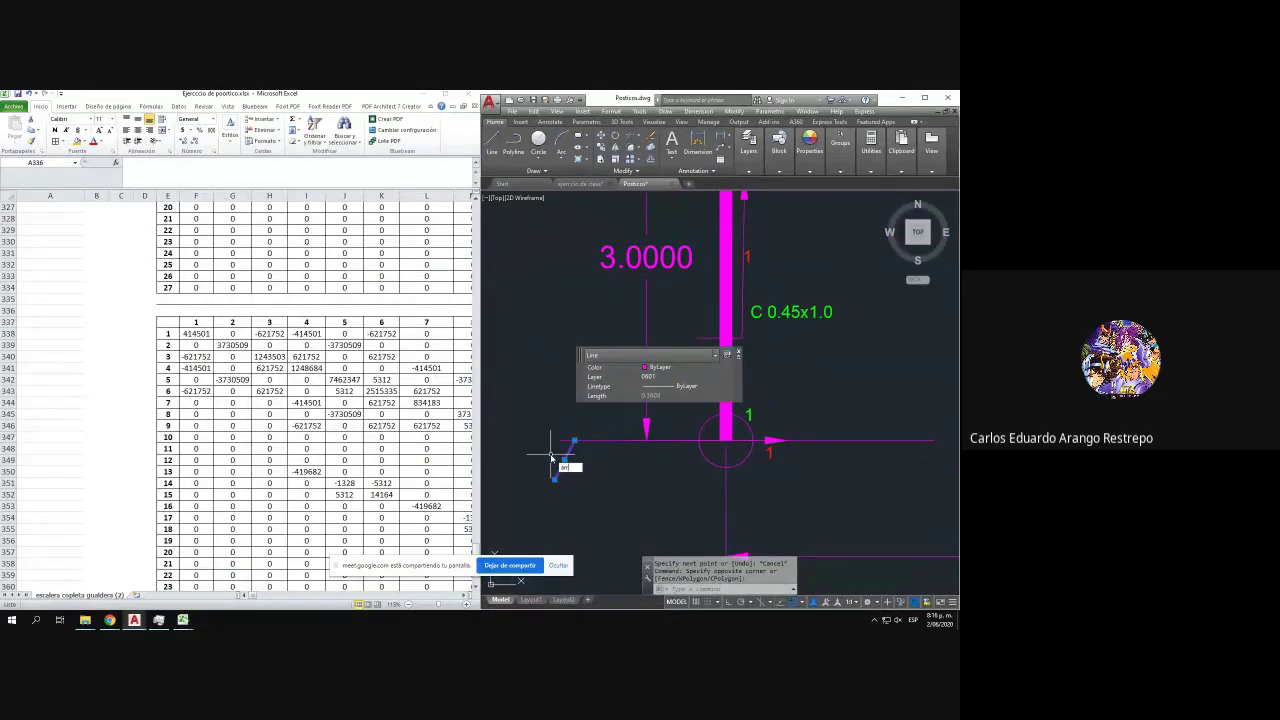
{"action": "key", "text": "Return"}
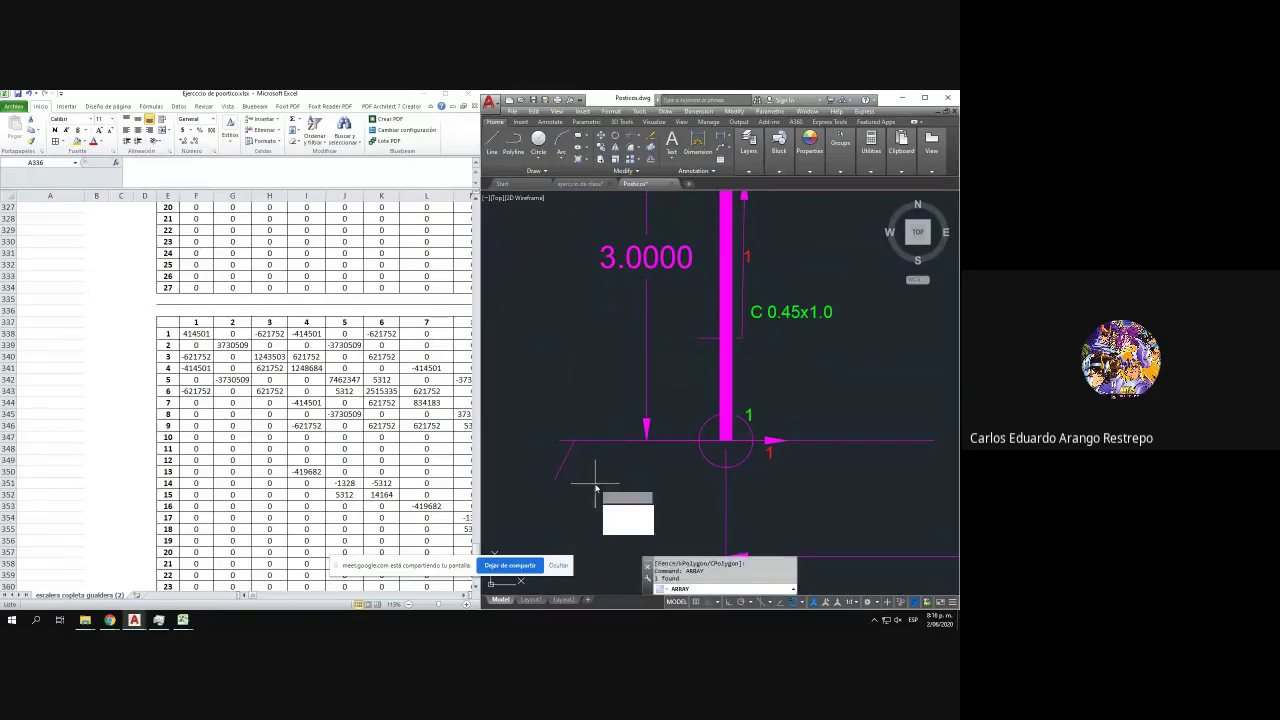
{"action": "left_click", "coordinate": [628, 511]}
{"action": "key", "text": "Escape"}
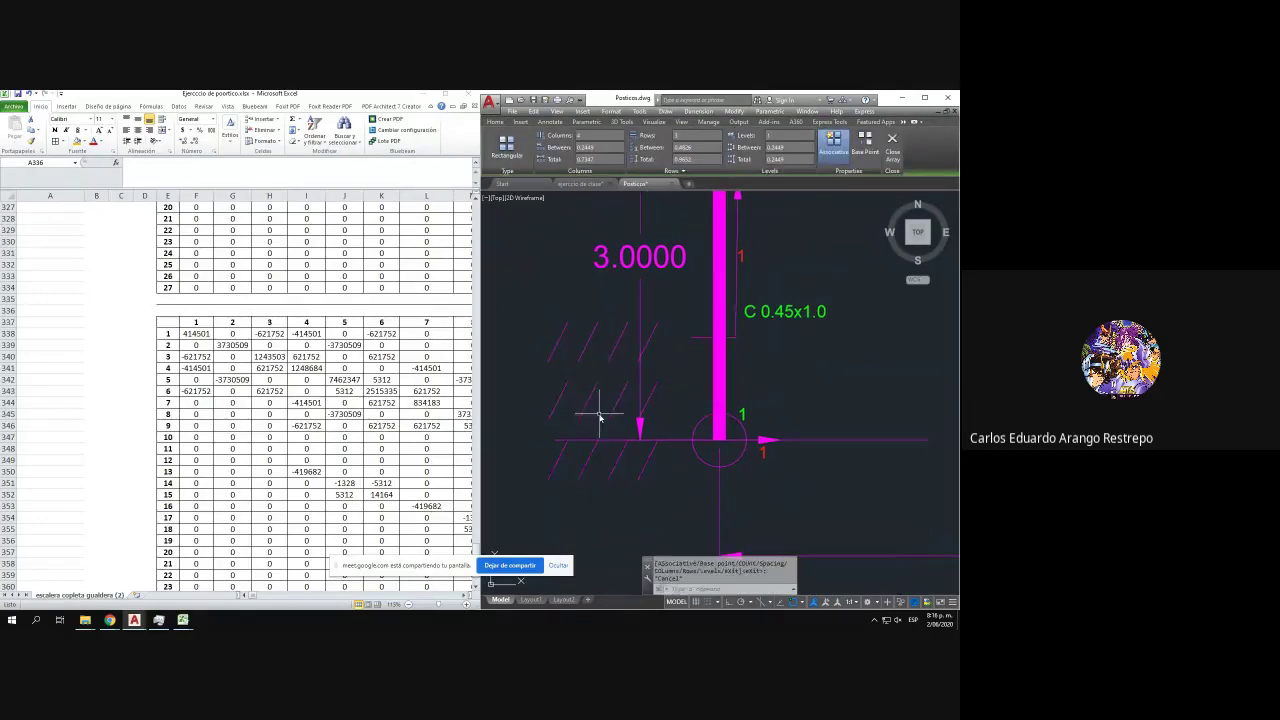
- Edit the diagonal line array under the base line at node 1 to 1 row and 12 columns
{"action": "left_click", "coordinate": [600, 417]}
{"action": "left_click", "coordinate": [560, 381]}
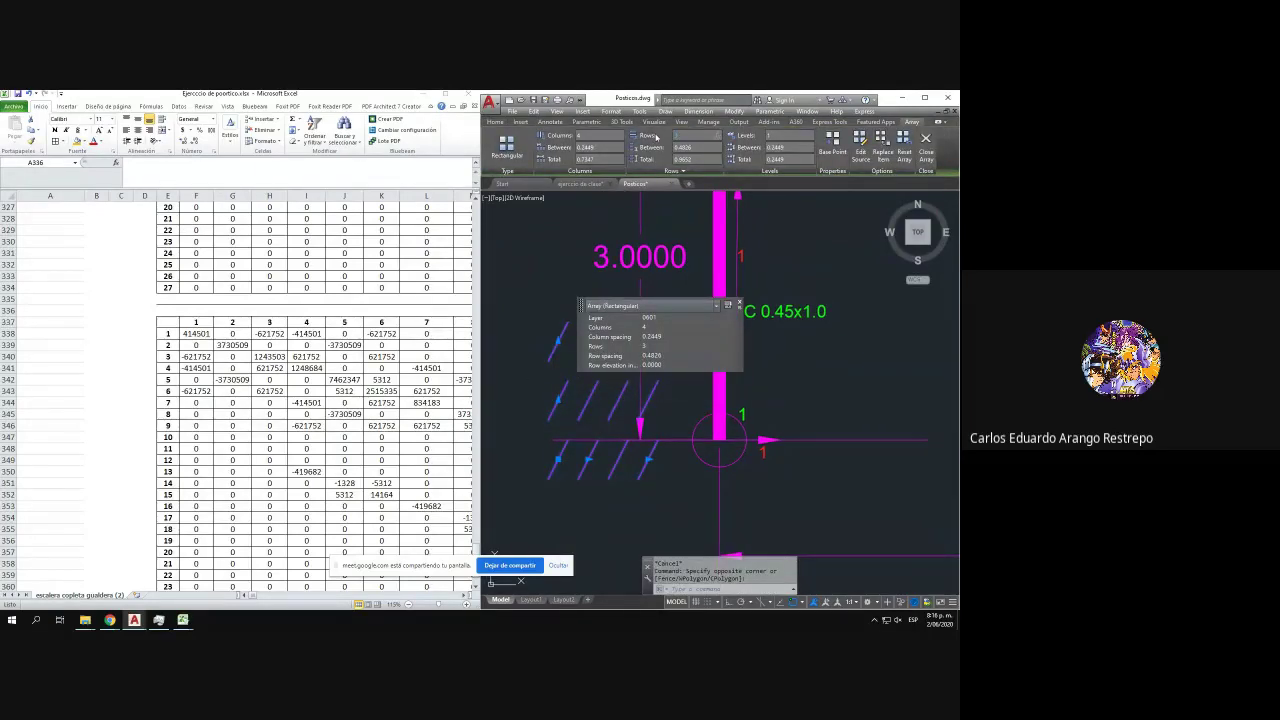
{"action": "type", "text": "1"}
{"action": "key", "text": "Return"}
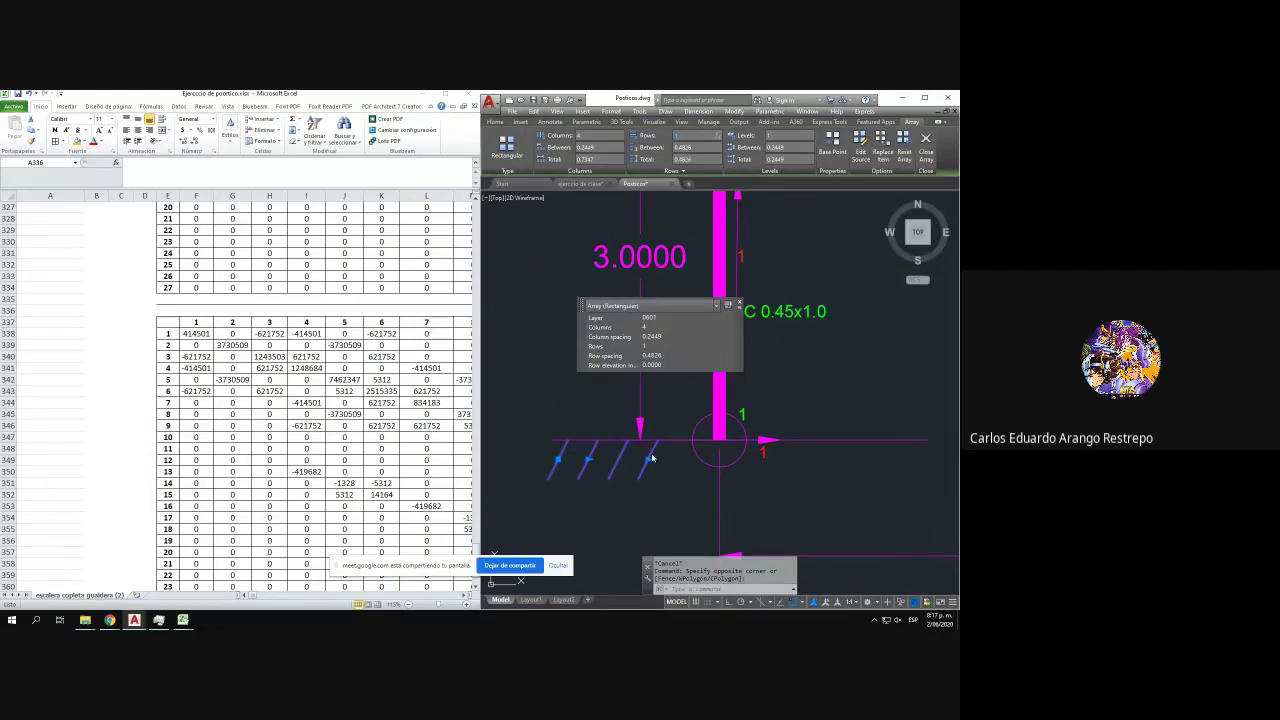
{"action": "left_click", "coordinate": [651, 457]}
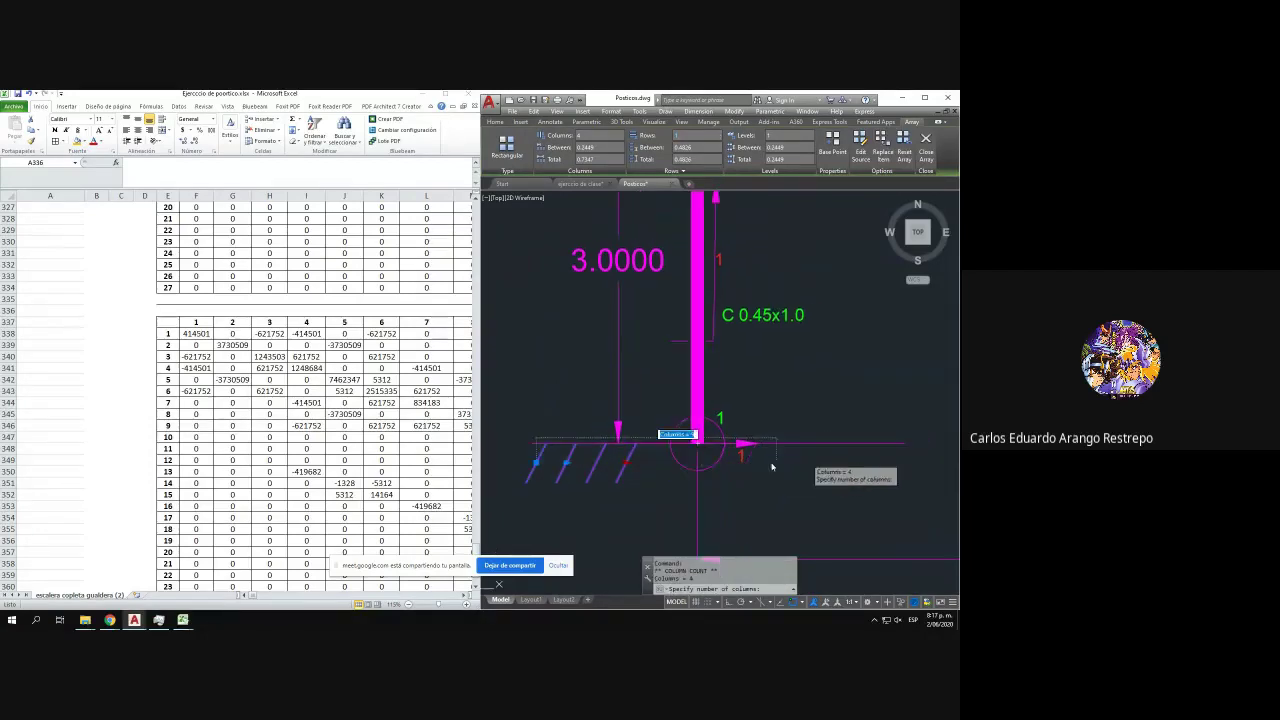
{"action": "left_click", "coordinate": [747, 463]}
{"action": "scroll", "coordinate": [746, 455], "scroll_direction": "down", "scroll_amount": 6}
{"action": "key", "text": "Escape"}
- Copy the diagonal line array from the column base at node 1 to the column base at node 4
{"action": "left_click", "coordinate": [725, 427]}
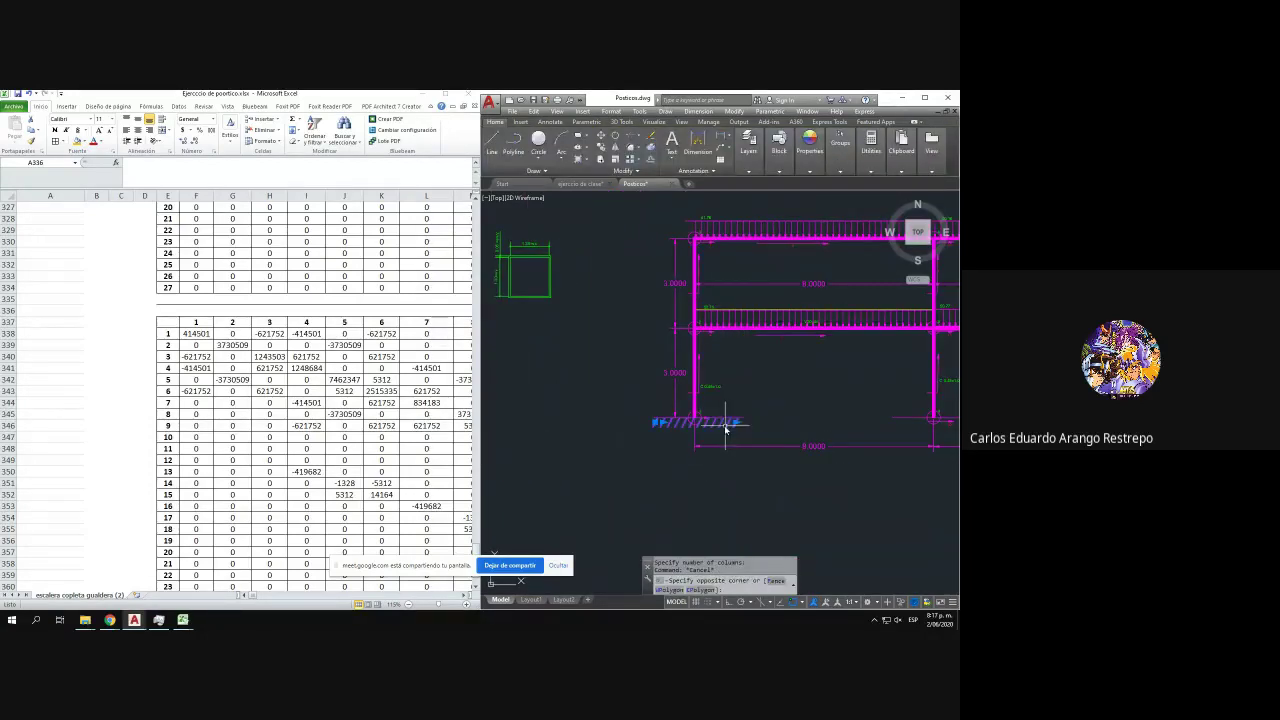
{"action": "left_click", "coordinate": [718, 421]}
{"action": "left_click", "coordinate": [924, 97]}
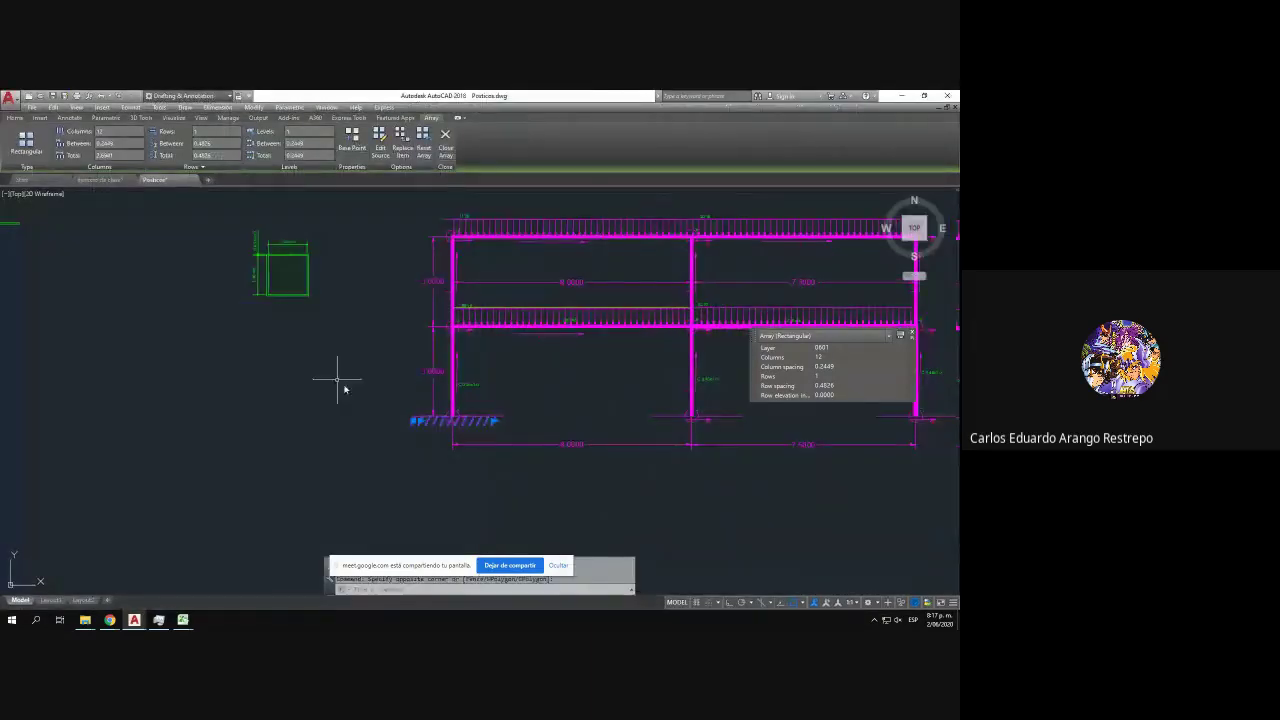
{"action": "scroll", "coordinate": [460, 430], "scroll_direction": "up", "scroll_amount": 6}
{"action": "left_click", "coordinate": [40, 118]}
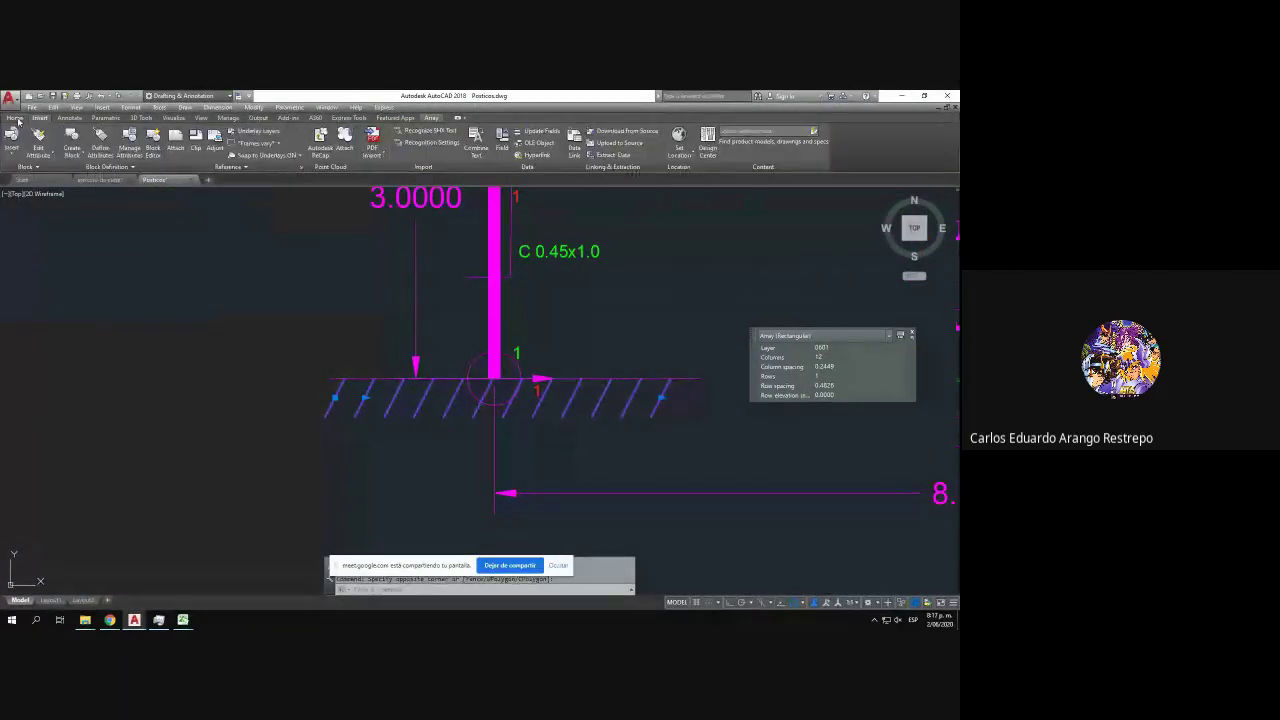
{"action": "left_click", "coordinate": [15, 118]}
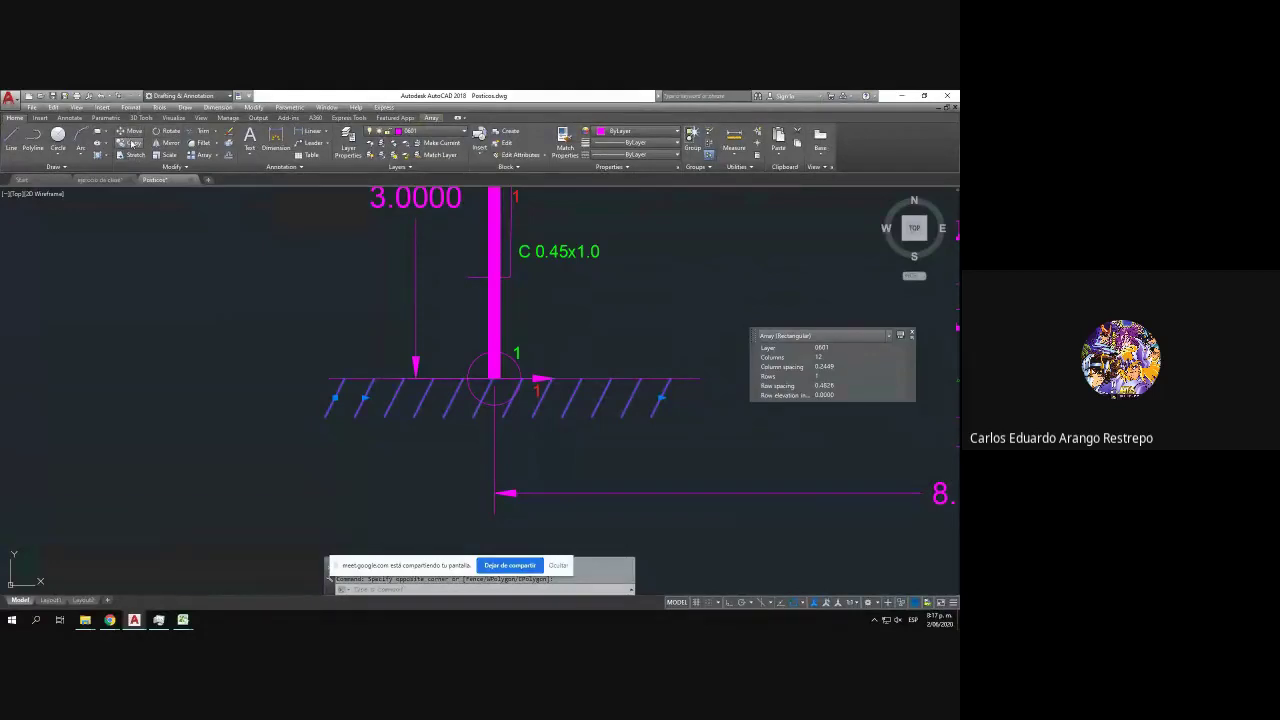
{"action": "left_click", "coordinate": [128, 142]}
{"action": "left_click", "coordinate": [493, 378]}
{"action": "scroll", "coordinate": [243, 371], "scroll_direction": "down", "scroll_amount": 5}
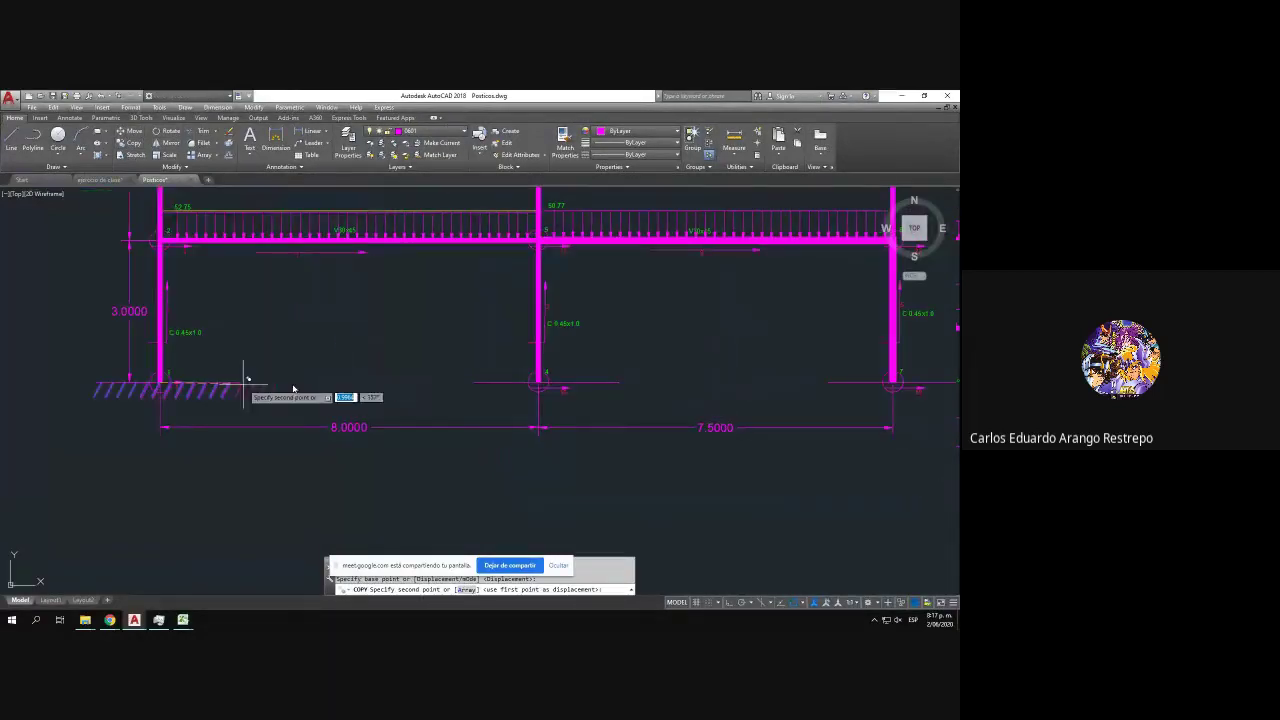
{"action": "scroll", "coordinate": [543, 380], "scroll_direction": "up", "scroll_amount": 5}
{"action": "scroll", "coordinate": [558, 380], "scroll_direction": "up", "scroll_amount": 2}
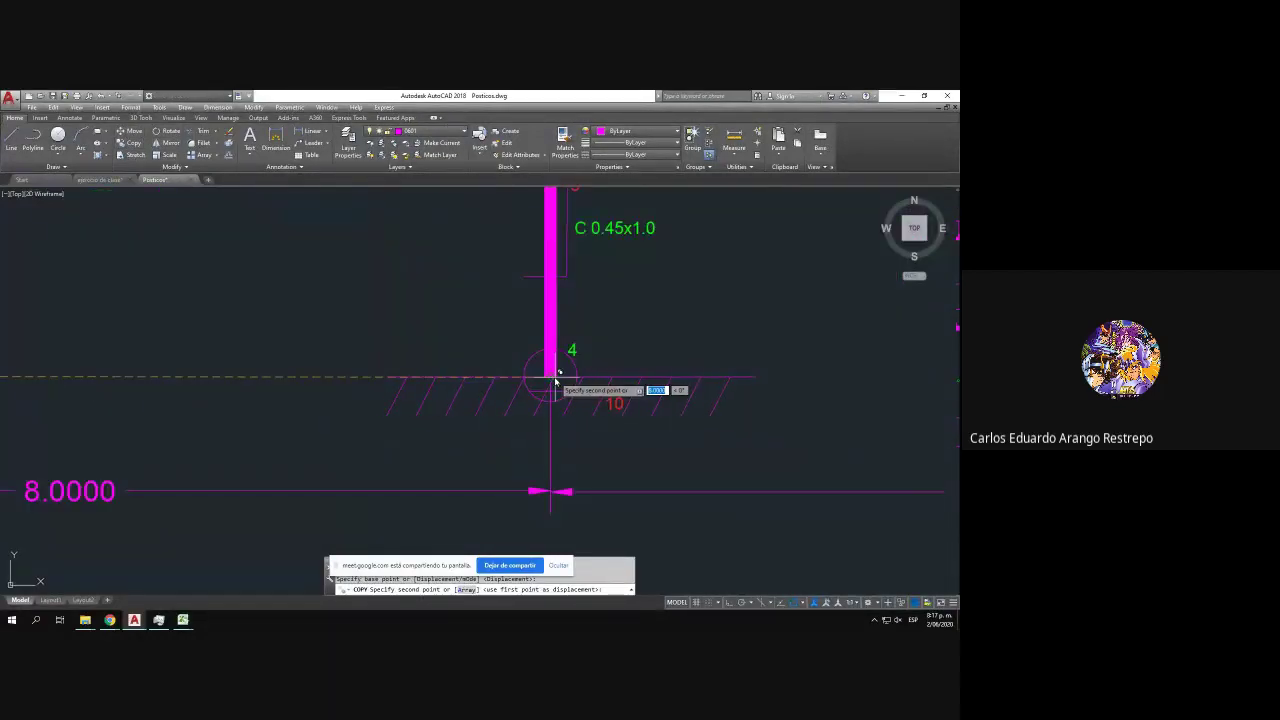
{"action": "left_click", "coordinate": [552, 378]}
- Place another copy of the diagonal line array at the column base of node 7 and end the copying
{"action": "scroll", "coordinate": [552, 379], "scroll_direction": "down", "scroll_amount": 4}
{"action": "left_click_drag", "start_coordinate": [552, 380], "coordinate": [286, 382]}
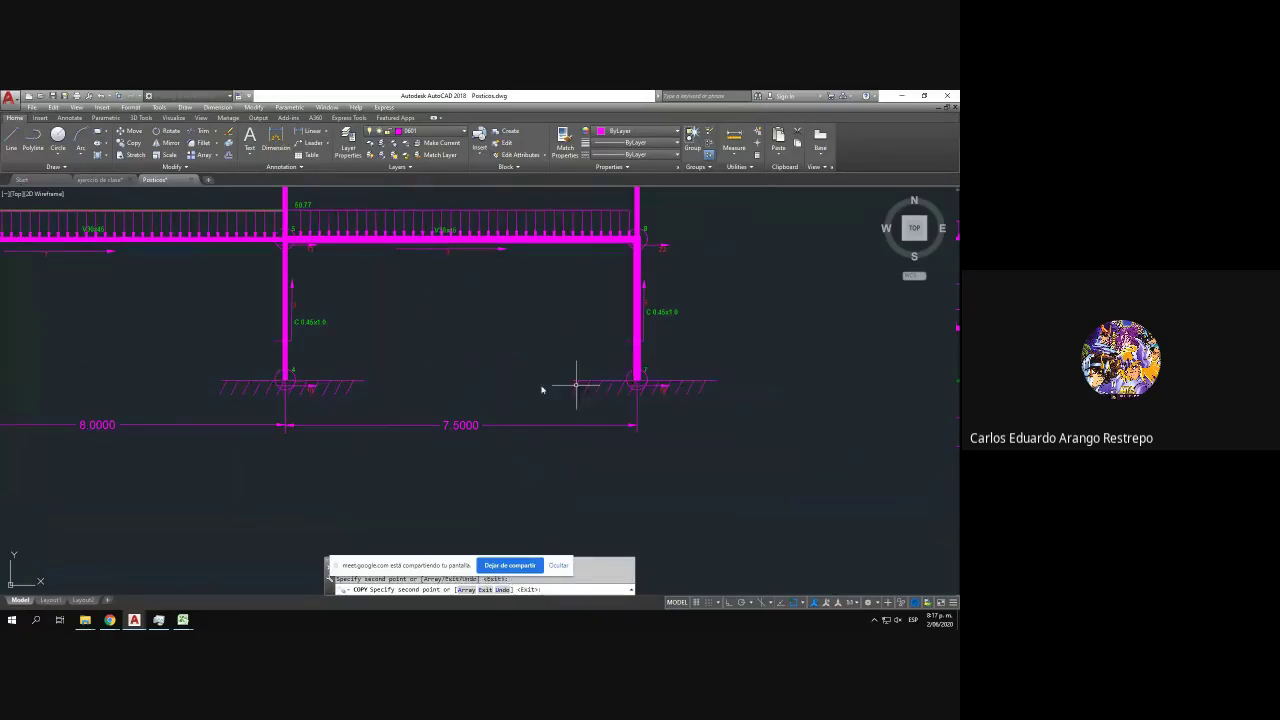
{"action": "key", "text": "Escape"}
{"action": "scroll", "coordinate": [380, 374], "scroll_direction": "down", "scroll_amount": 3}
{"action": "scroll", "coordinate": [414, 371], "scroll_direction": "up", "scroll_amount": 2}
{"action": "scroll", "coordinate": [320, 228], "scroll_direction": "up", "scroll_amount": 2}
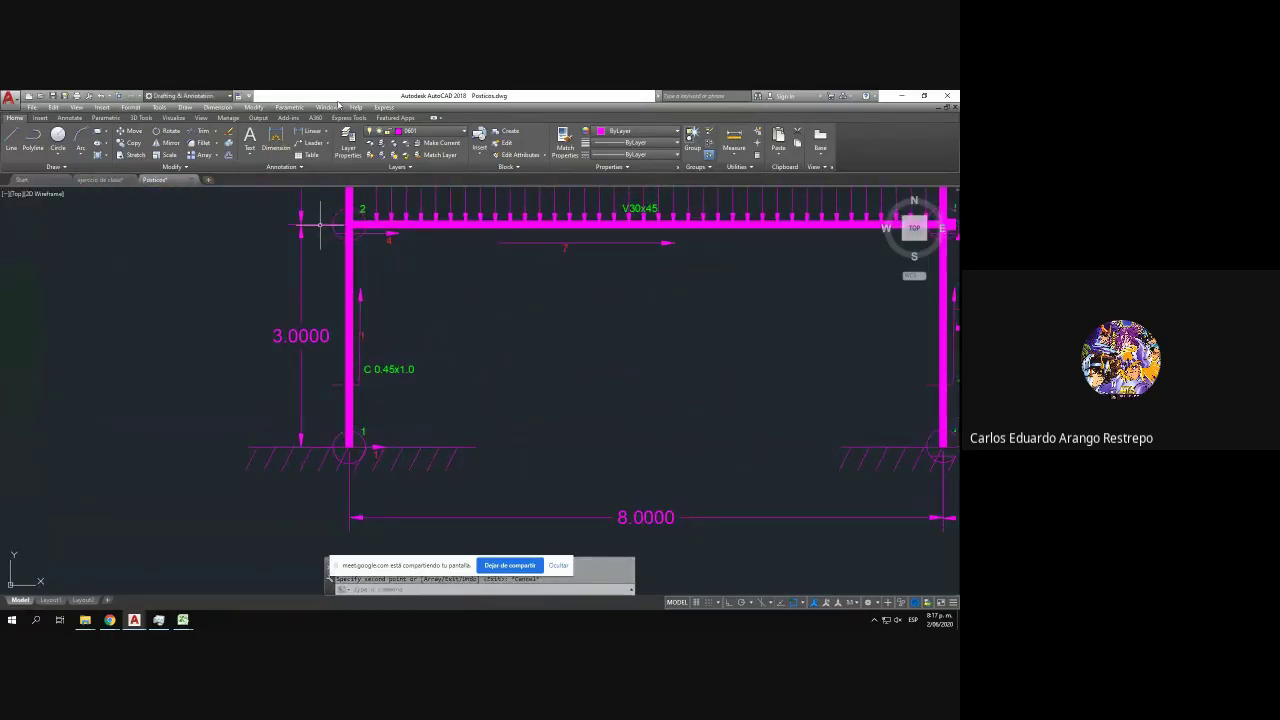
- Place AutoCAD in one half of the display beside the workbook, showing the support at node 1
{"action": "left_click_drag", "start_coordinate": [338, 98], "coordinate": [959, 150]}
{"action": "scroll", "coordinate": [911, 294], "scroll_direction": "down", "scroll_amount": 3}
{"action": "mouse_move", "coordinate": [911, 294]}
{"action": "left_mouse_down"}
{"action": "mouse_move", "coordinate": [723, 343]}
{"action": "mouse_move", "coordinate": [742, 285]}
{"action": "left_mouse_up"}
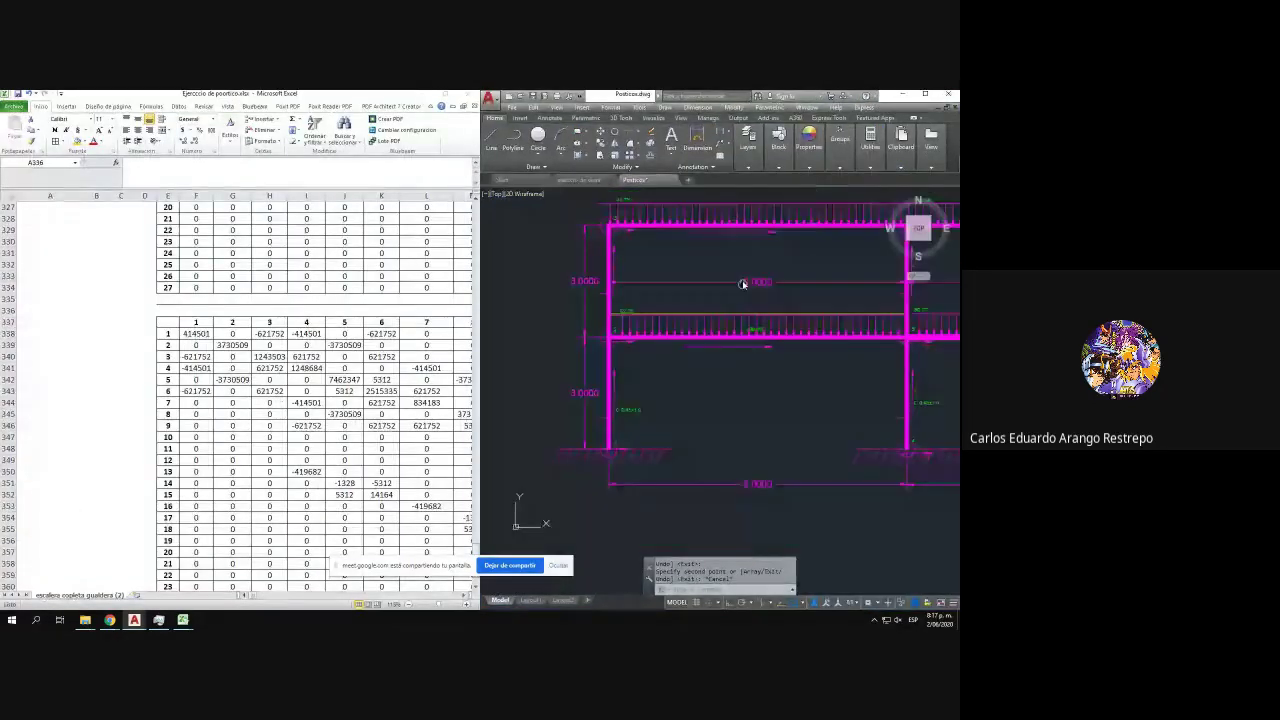
{"action": "scroll", "coordinate": [605, 420], "scroll_direction": "up", "scroll_amount": 2}
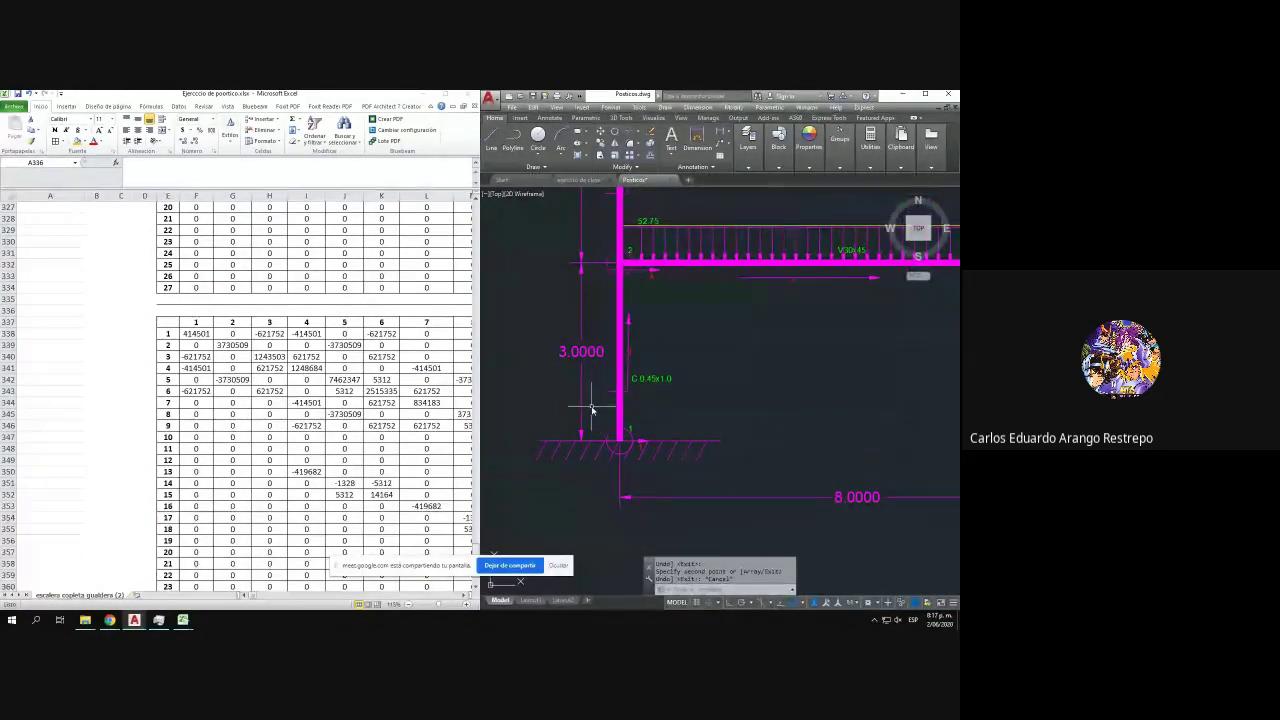
{"action": "scroll", "coordinate": [622, 440], "scroll_direction": "up", "scroll_amount": 2}
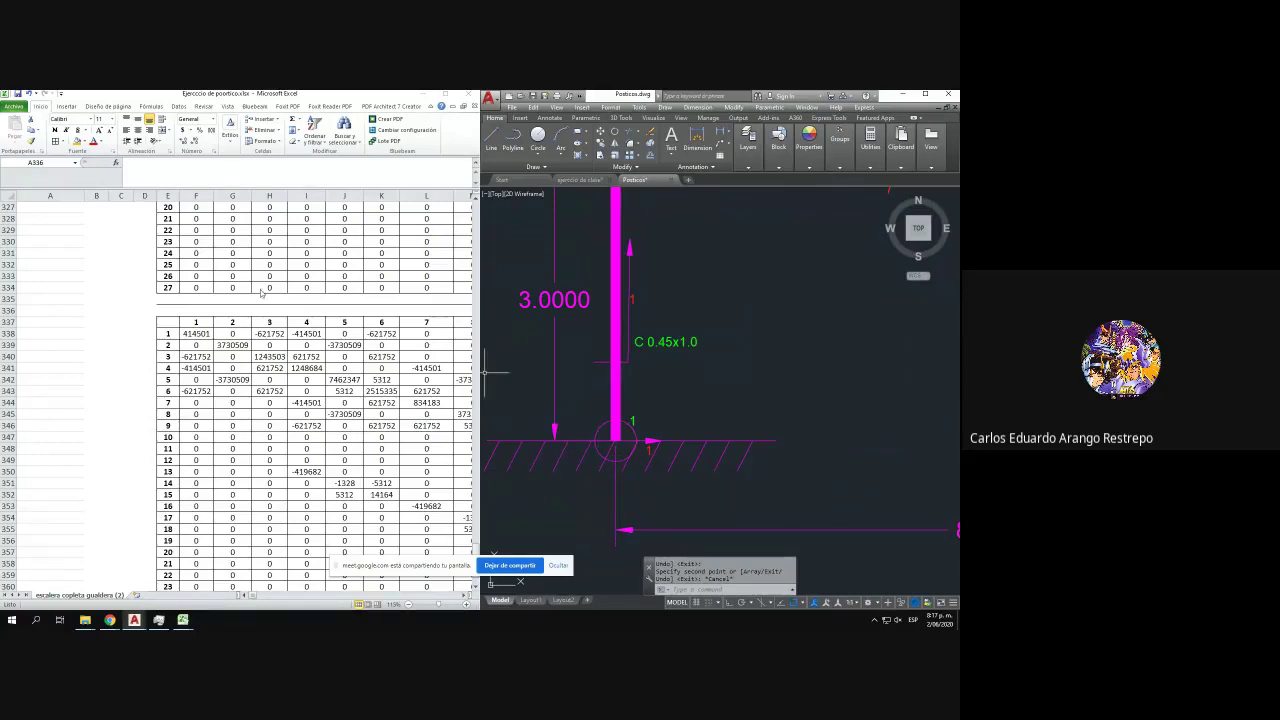
- Label global matrix columns 1 to 3 with the series R1 to R3 in cells F336:H336
{"action": "left_click", "coordinate": [202, 309]}
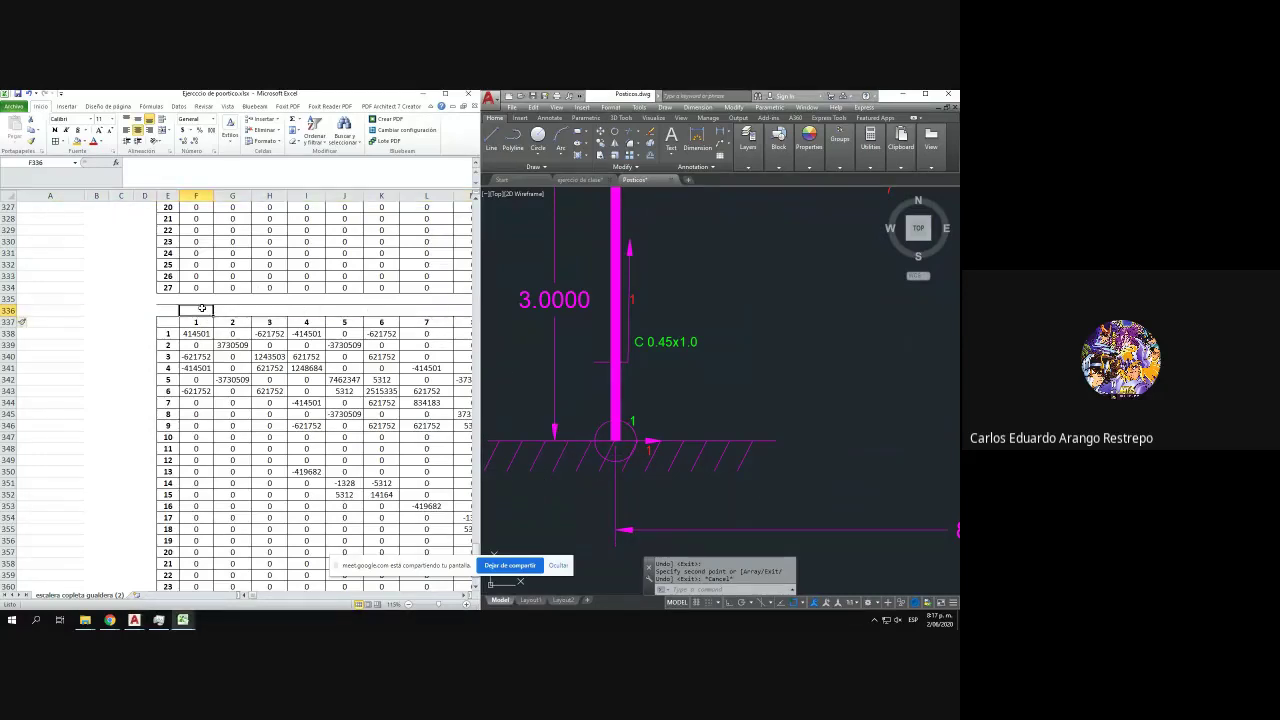
{"action": "type", "text": "R1"}
{"action": "key", "text": "ctrl+Return"}
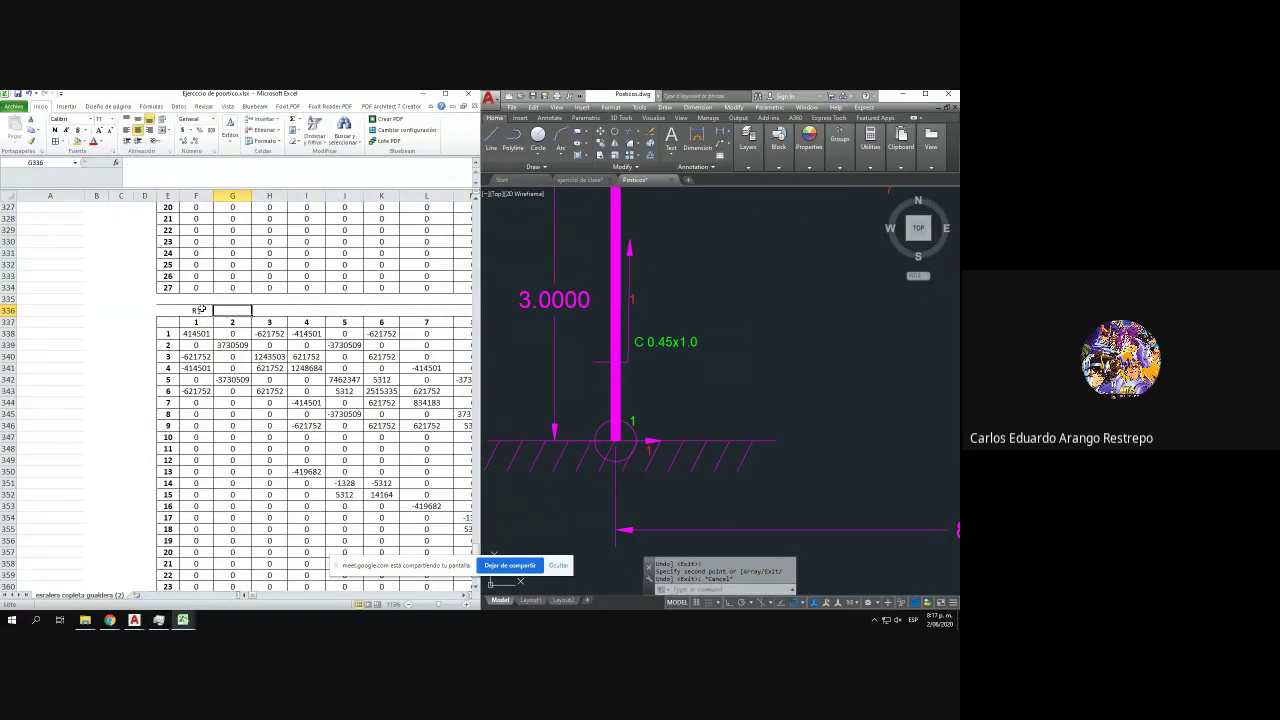
{"action": "left_click_drag", "start_coordinate": [213, 313], "coordinate": [287, 315]}
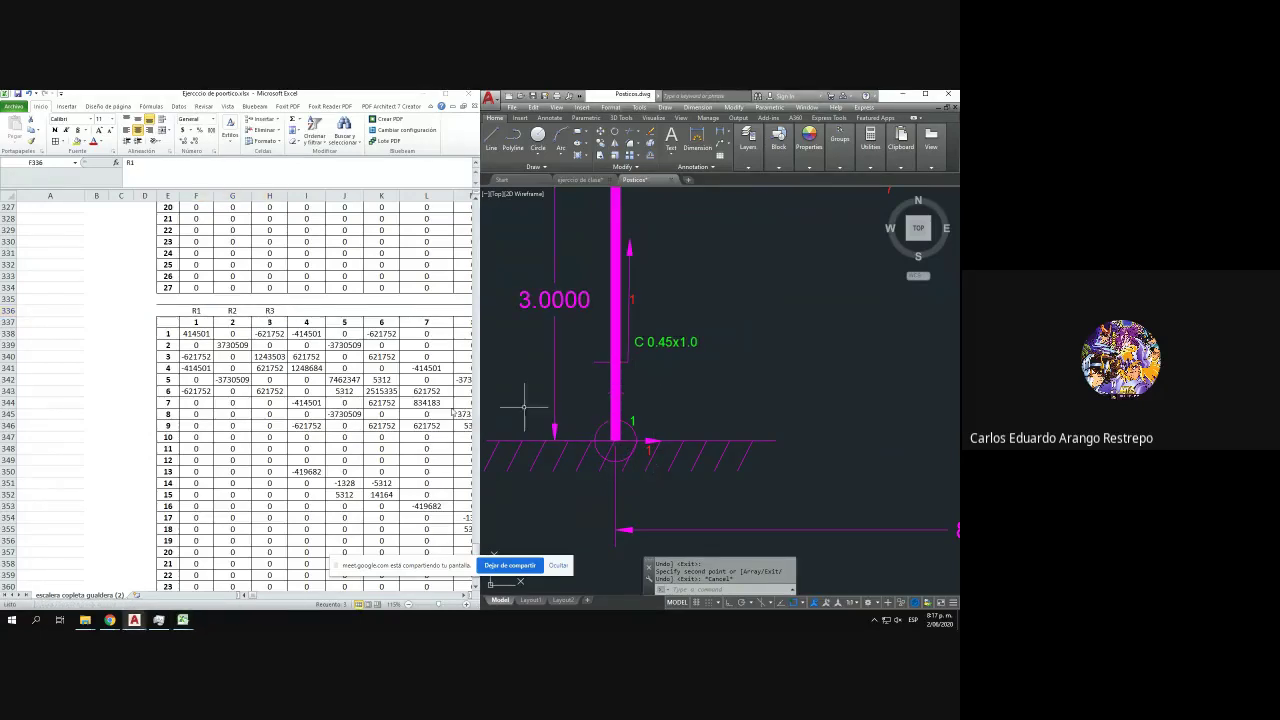
{"action": "left_click", "coordinate": [290, 316]}
- Label global matrix columns 4 to 9 with the series d4 to d9 in cells I336:N336
{"action": "left_click", "coordinate": [301, 313]}
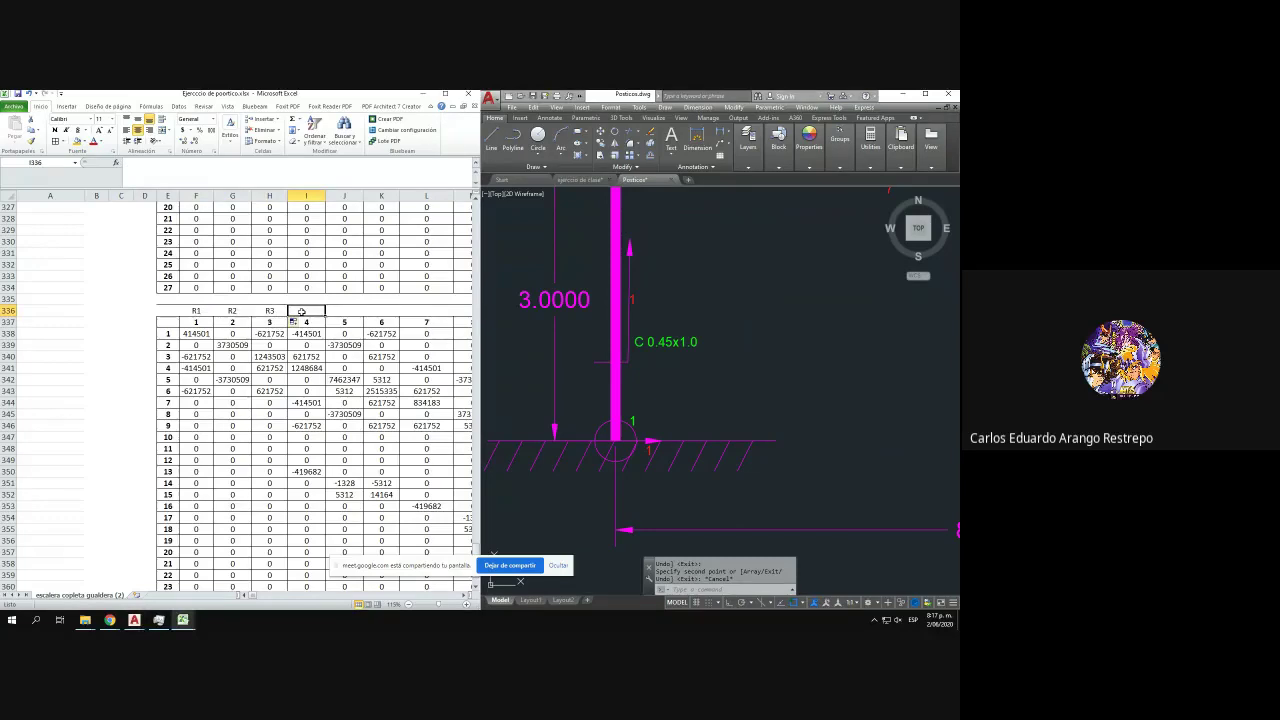
{"action": "type", "text": "d4"}
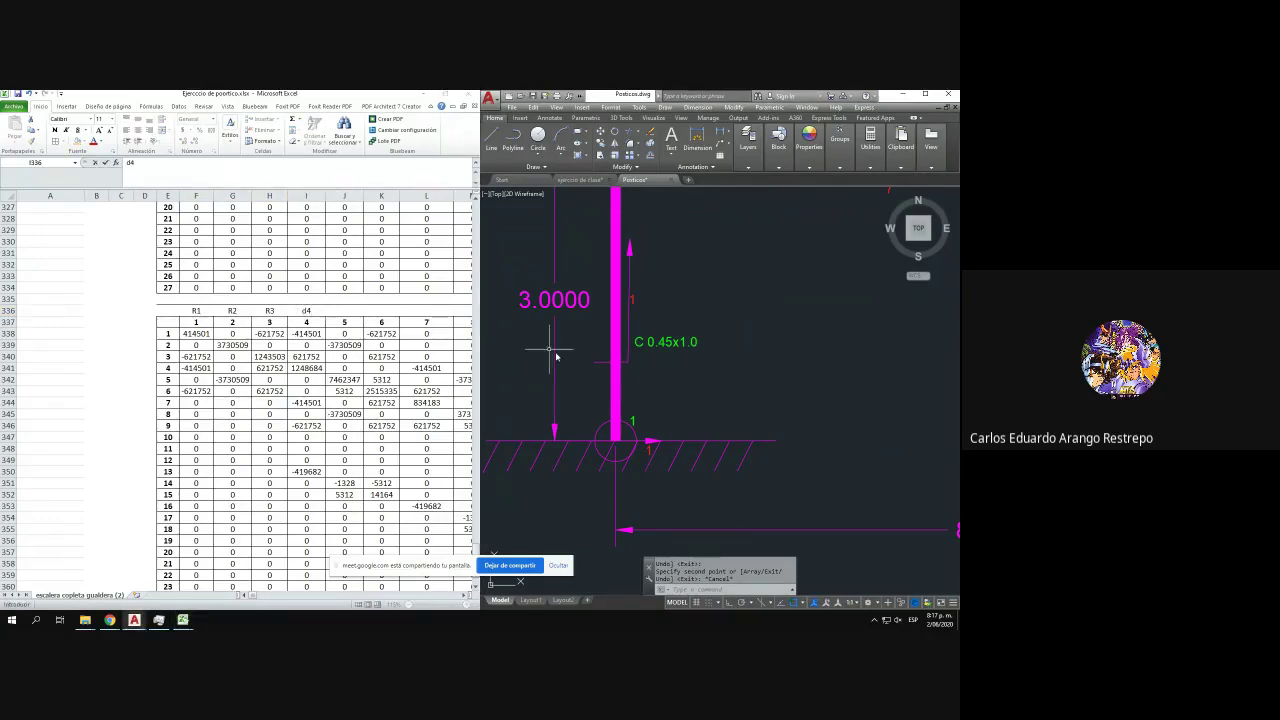
{"action": "left_click_drag", "start_coordinate": [683, 377], "coordinate": [531, 380]}
{"action": "left_click_drag", "start_coordinate": [794, 420], "coordinate": [497, 400]}
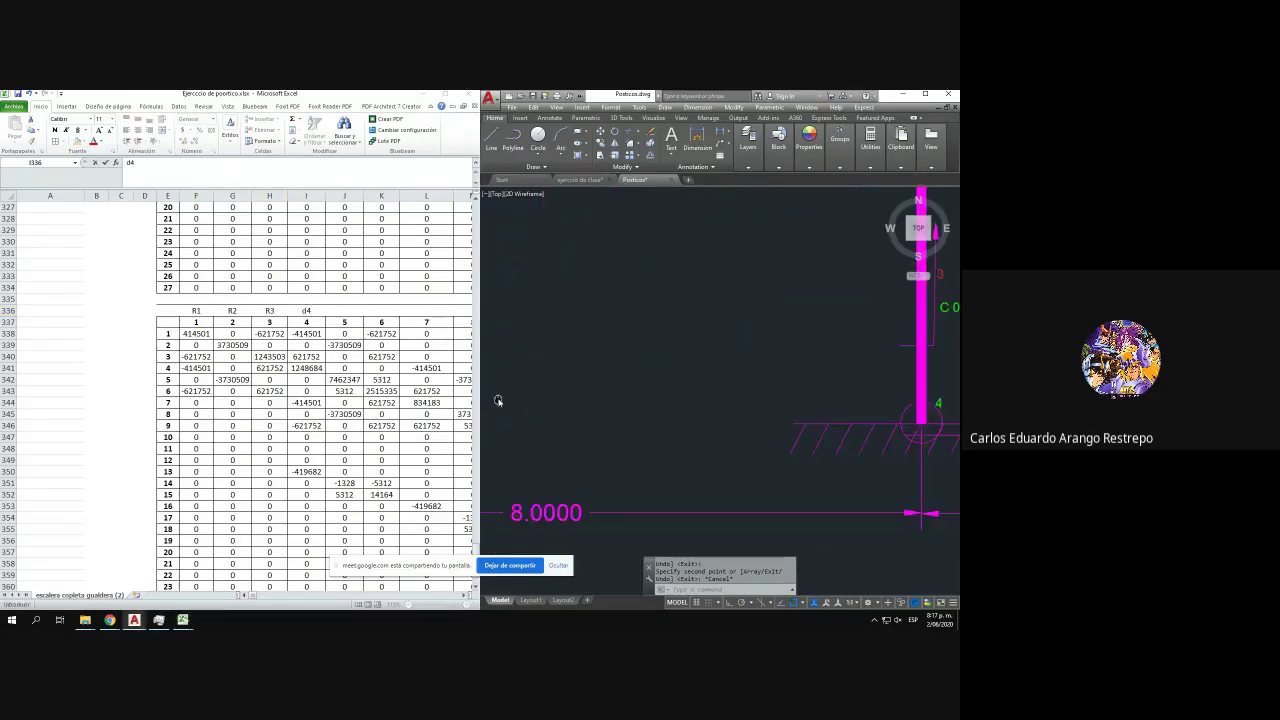
{"action": "left_click_drag", "start_coordinate": [945, 438], "coordinate": [680, 415]}
{"action": "left_click", "coordinate": [415, 93]}
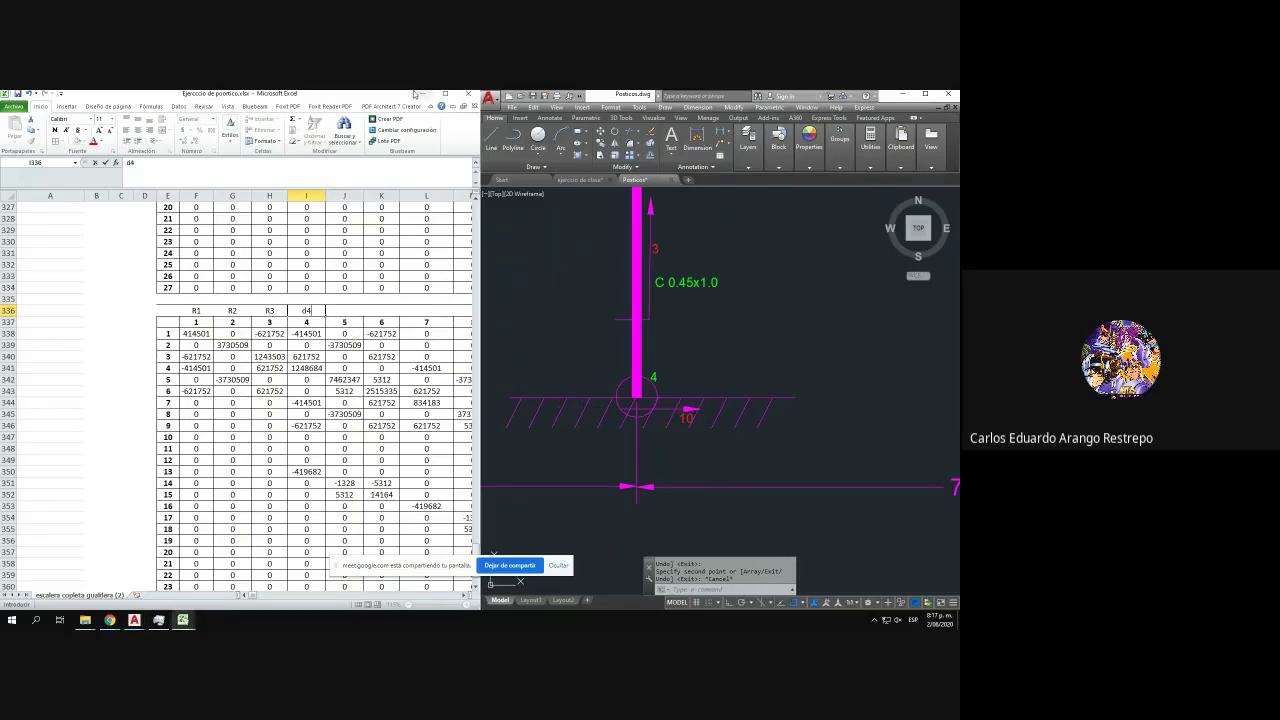
{"action": "left_click", "coordinate": [444, 93]}
{"action": "left_click_drag", "start_coordinate": [323, 318], "coordinate": [530, 320]}
{"action": "left_click", "coordinate": [545, 313]}
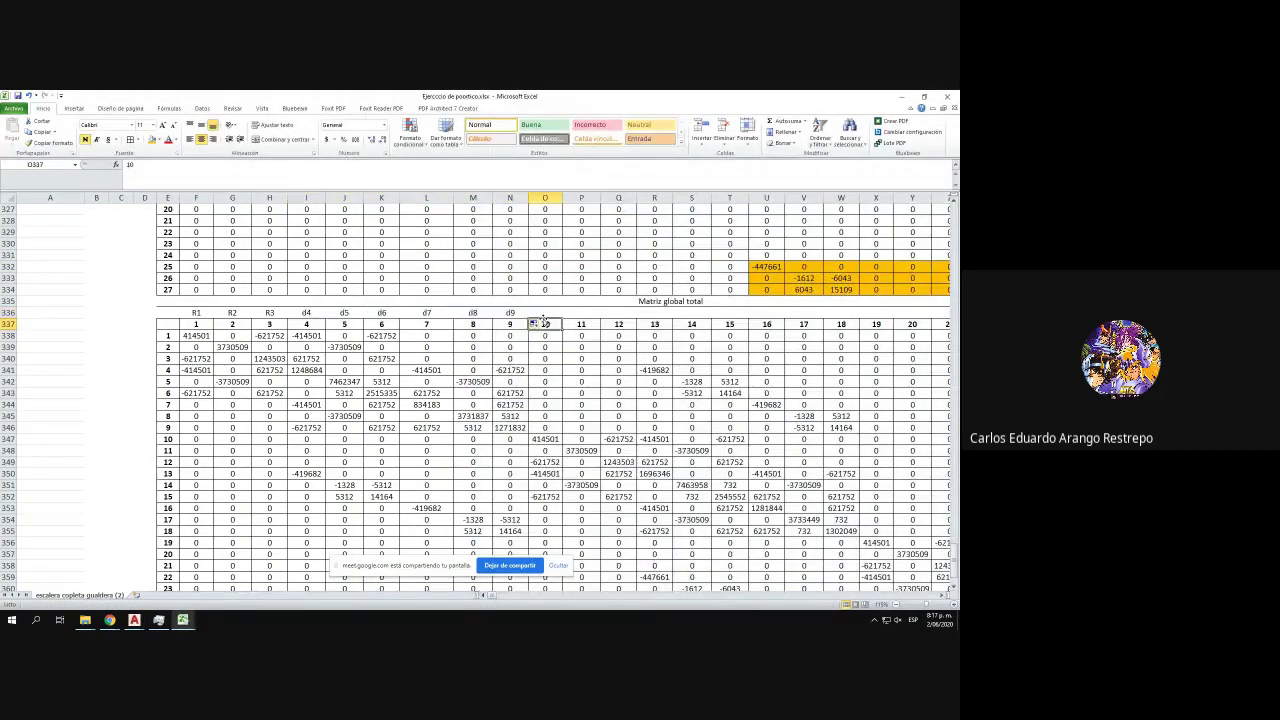
- With the workbook back beside the drawing, label global matrix columns 10 to 12 with the series R10 to R12 in cells O336:Q336
{"action": "double_click", "coordinate": [593, 98]}
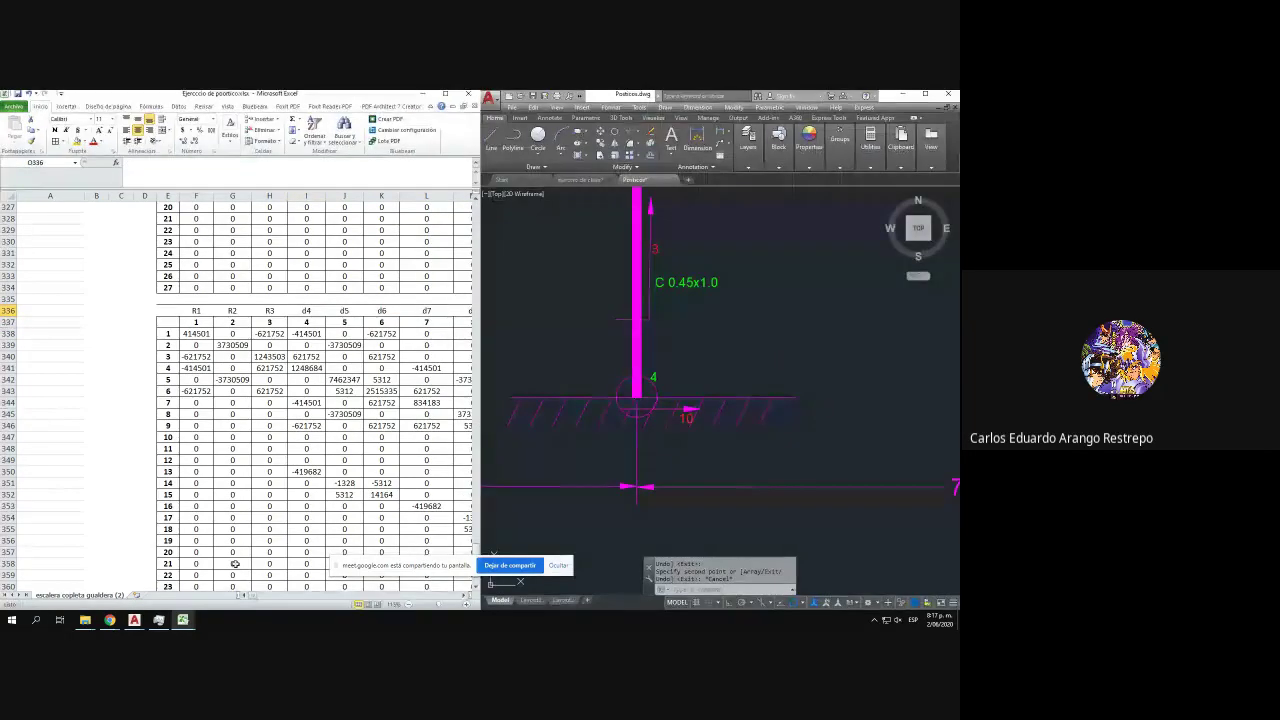
{"action": "left_click", "coordinate": [629, 429]}
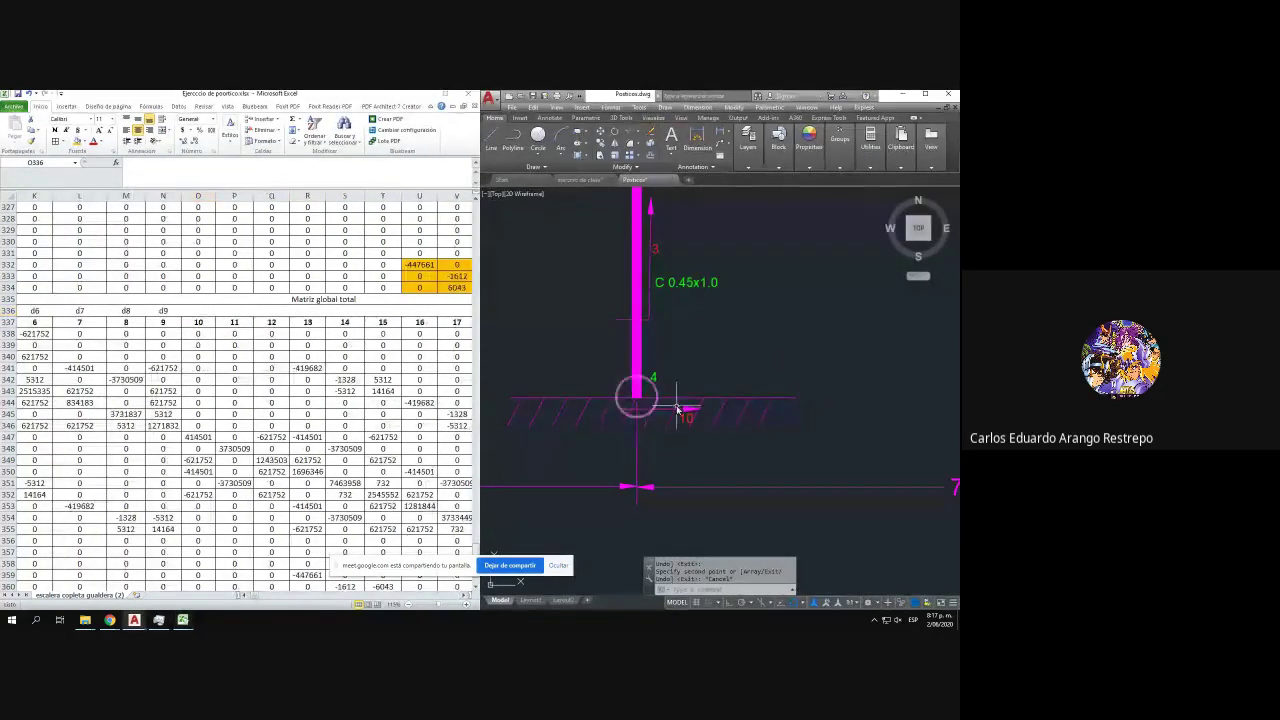
{"action": "left_click", "coordinate": [188, 313]}
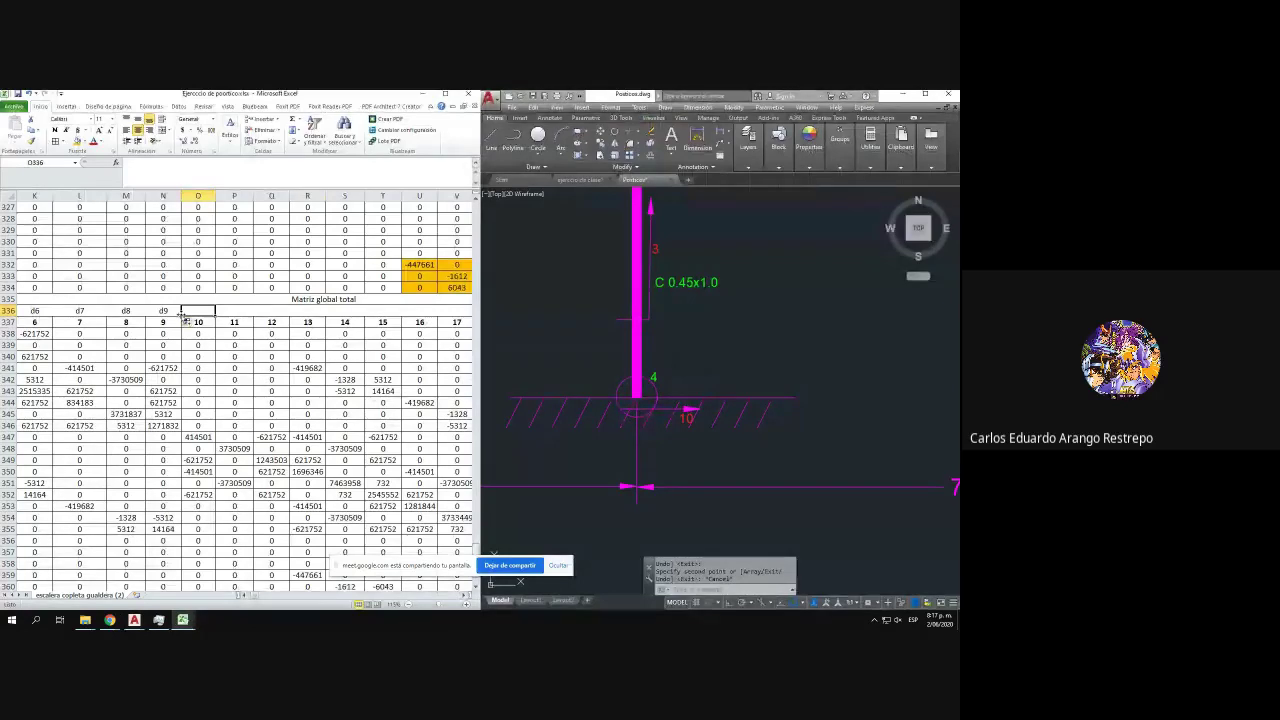
{"action": "type", "text": "r"}
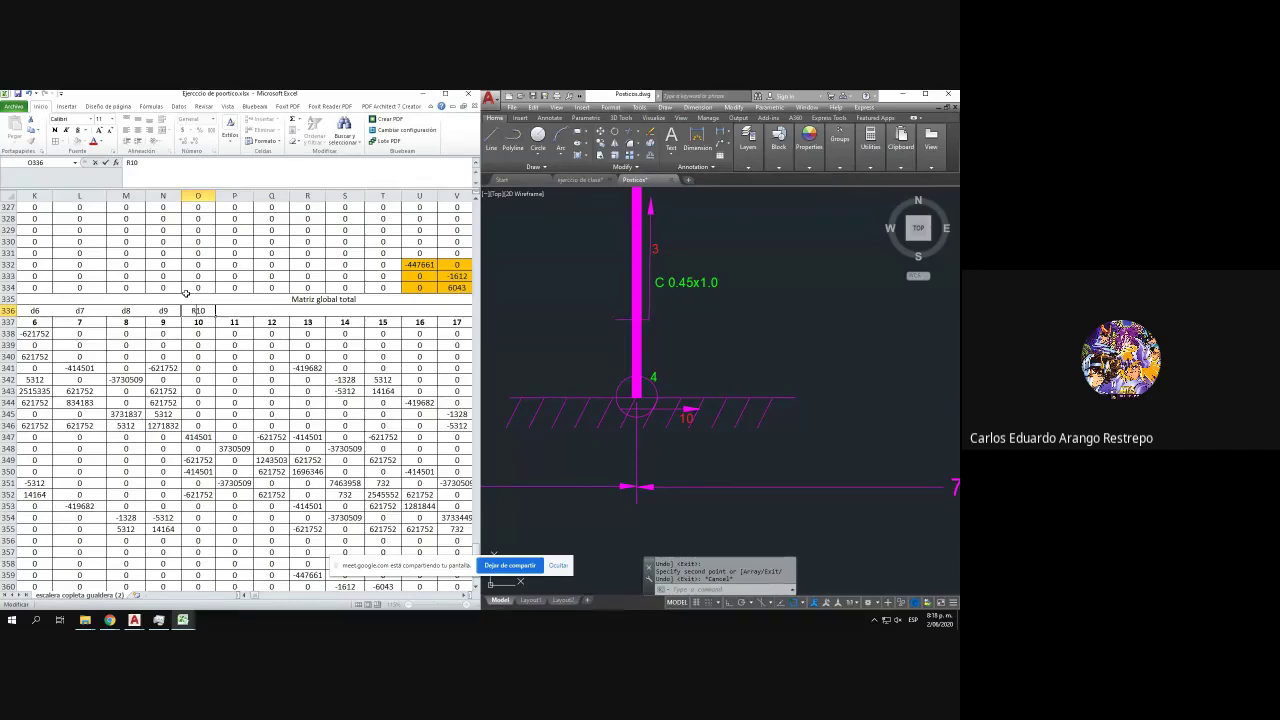
{"action": "left_click", "coordinate": [217, 346]}
{"action": "left_click", "coordinate": [198, 311]}
{"action": "left_click_drag", "start_coordinate": [215, 316], "coordinate": [288, 323]}
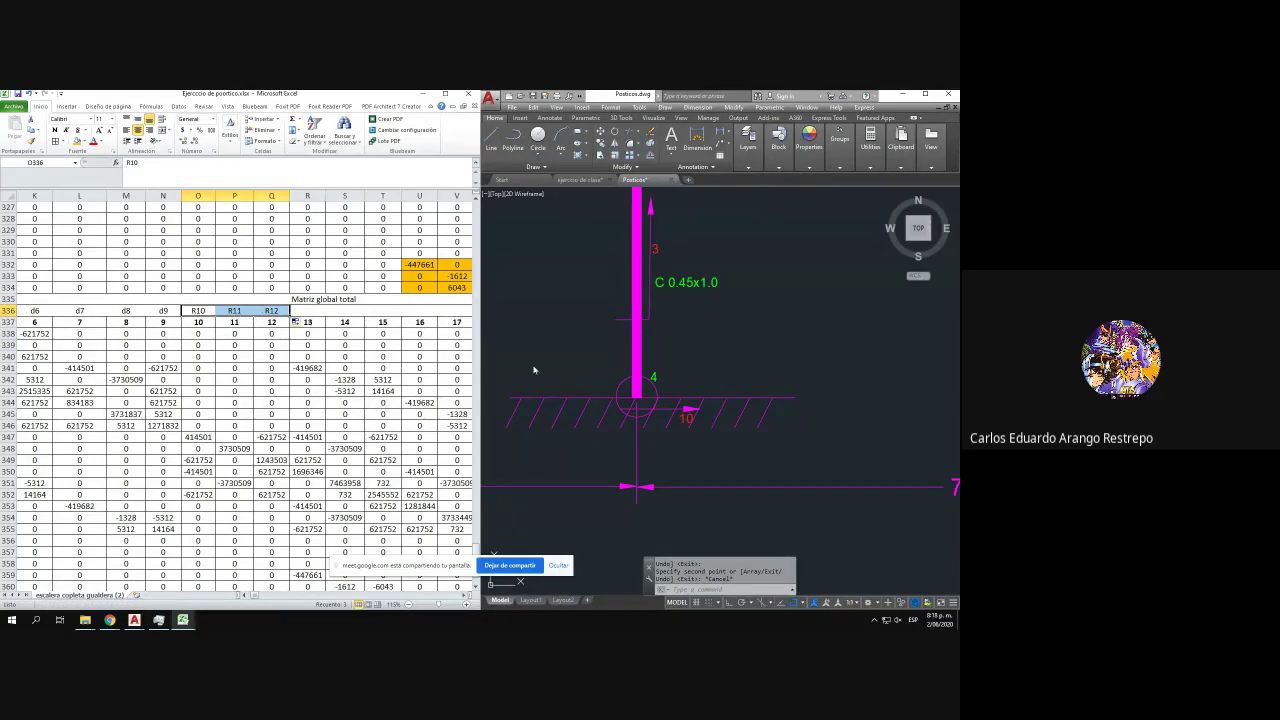
- Check the degree of freedom number at node 7, and label global matrix columns 13 to 18 with d13 to d18 in R336:W336
{"action": "mouse_move", "coordinate": [652, 377]}
{"action": "left_mouse_down"}
{"action": "mouse_move", "coordinate": [569, 408]}
{"action": "mouse_move", "coordinate": [569, 456]}
{"action": "left_mouse_up"}
{"action": "scroll", "coordinate": [569, 457], "scroll_direction": "down", "scroll_amount": 4}
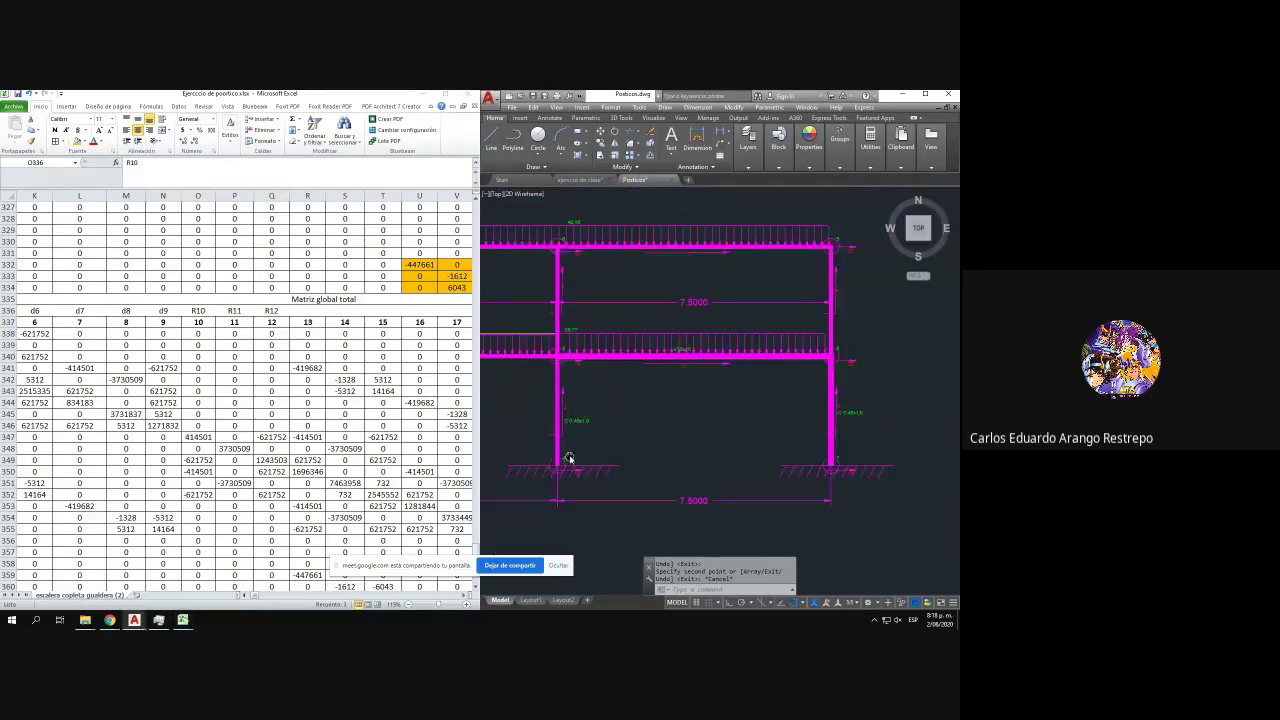
{"action": "scroll", "coordinate": [840, 470], "scroll_direction": "up", "scroll_amount": 5}
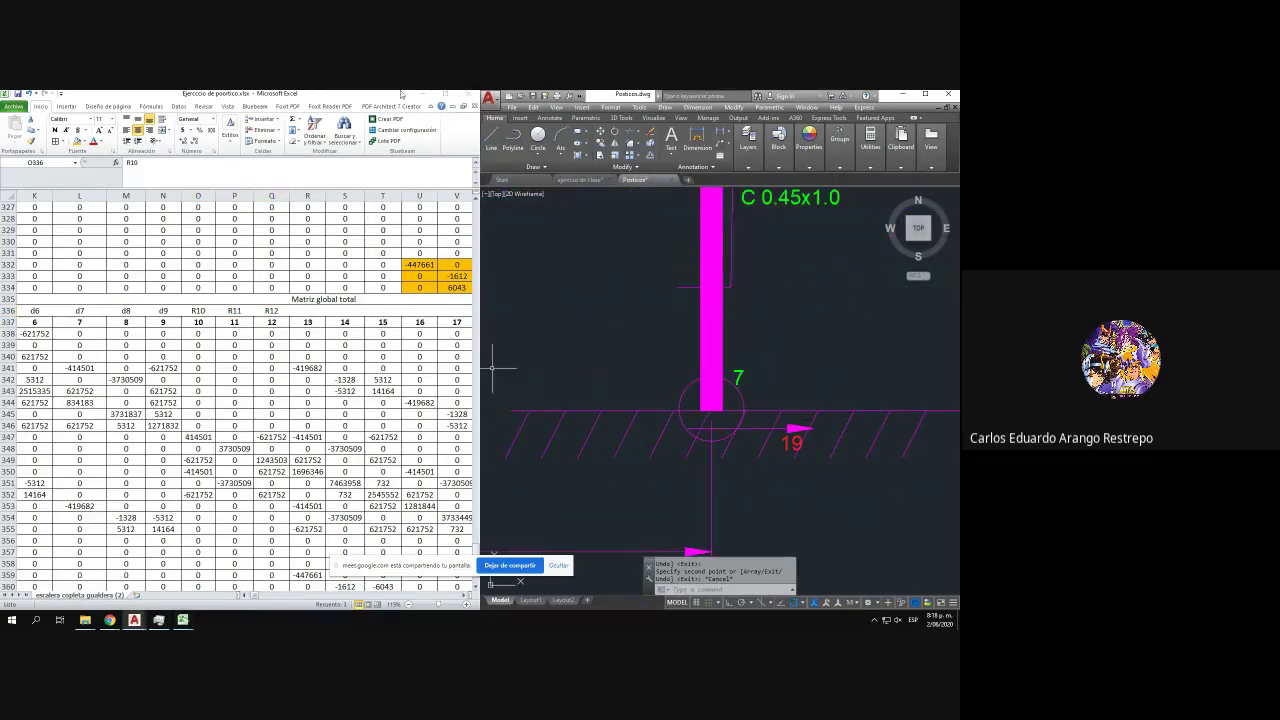
{"action": "left_click", "coordinate": [446, 94]}
{"action": "left_click", "coordinate": [309, 311]}
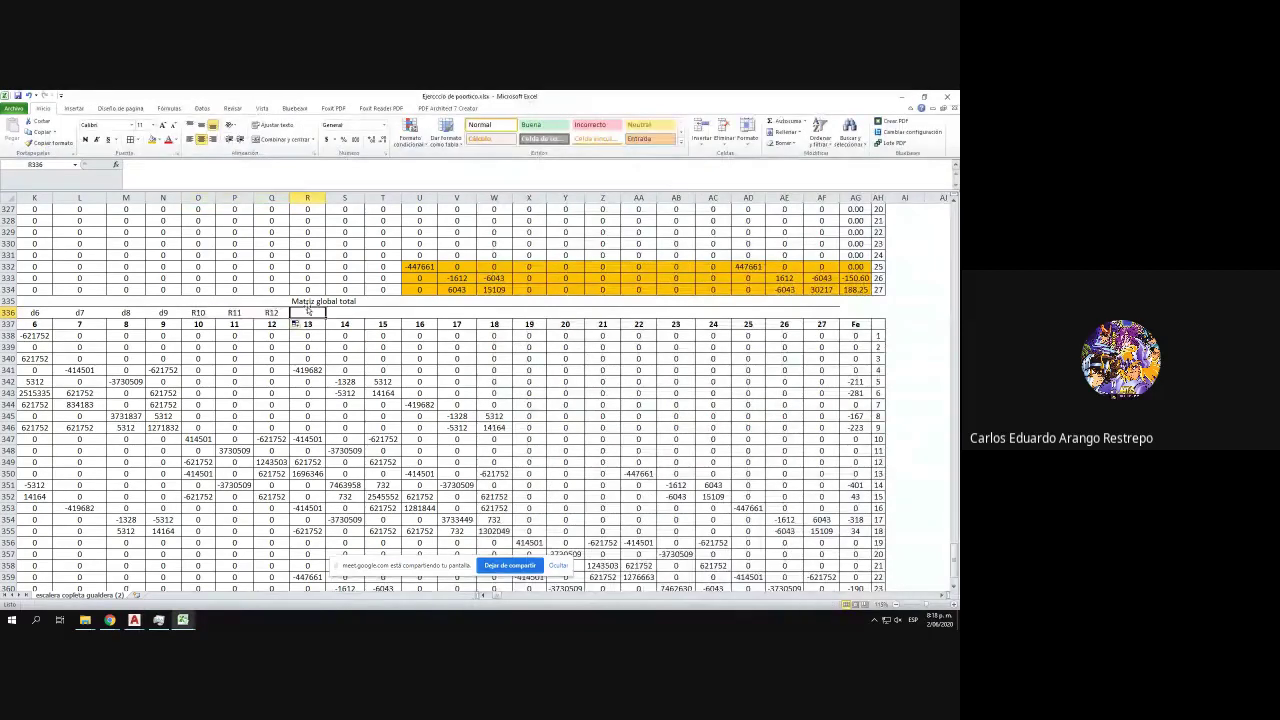
{"action": "type", "text": "d13"}
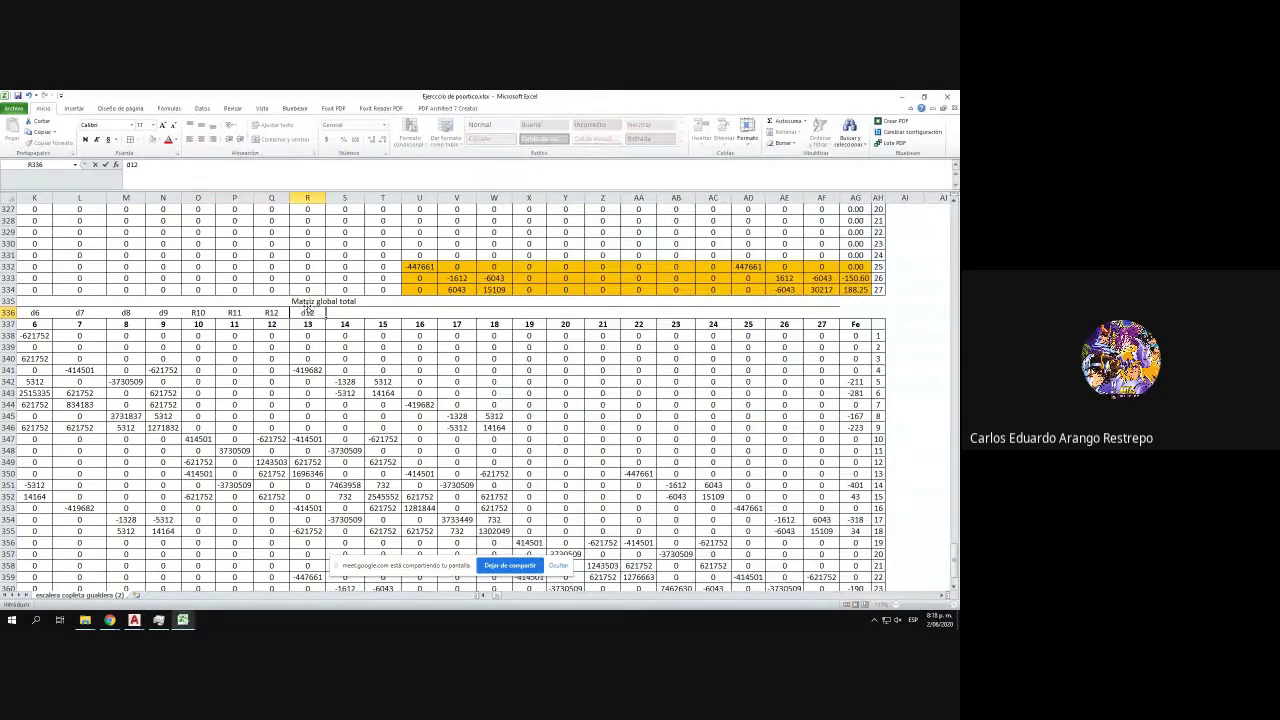
{"action": "key", "text": "Return"}
{"action": "left_click", "coordinate": [319, 313]}
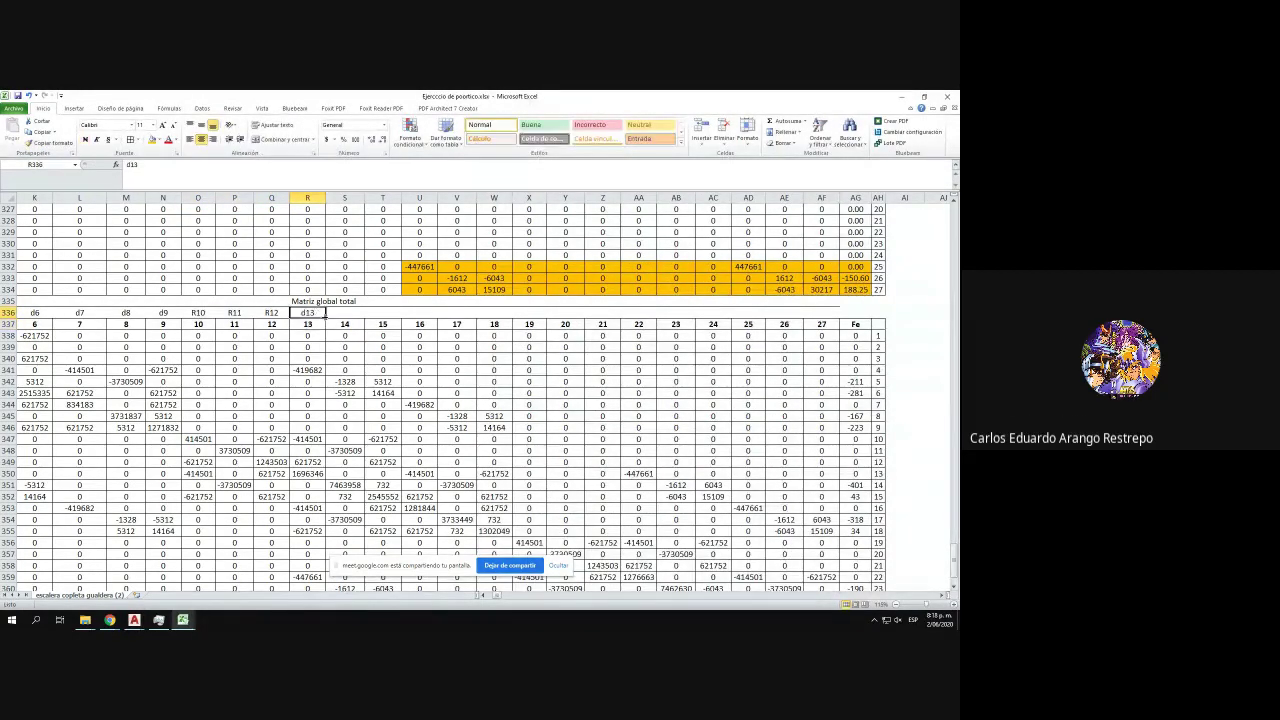
{"action": "left_click_drag", "start_coordinate": [326, 318], "coordinate": [517, 326]}
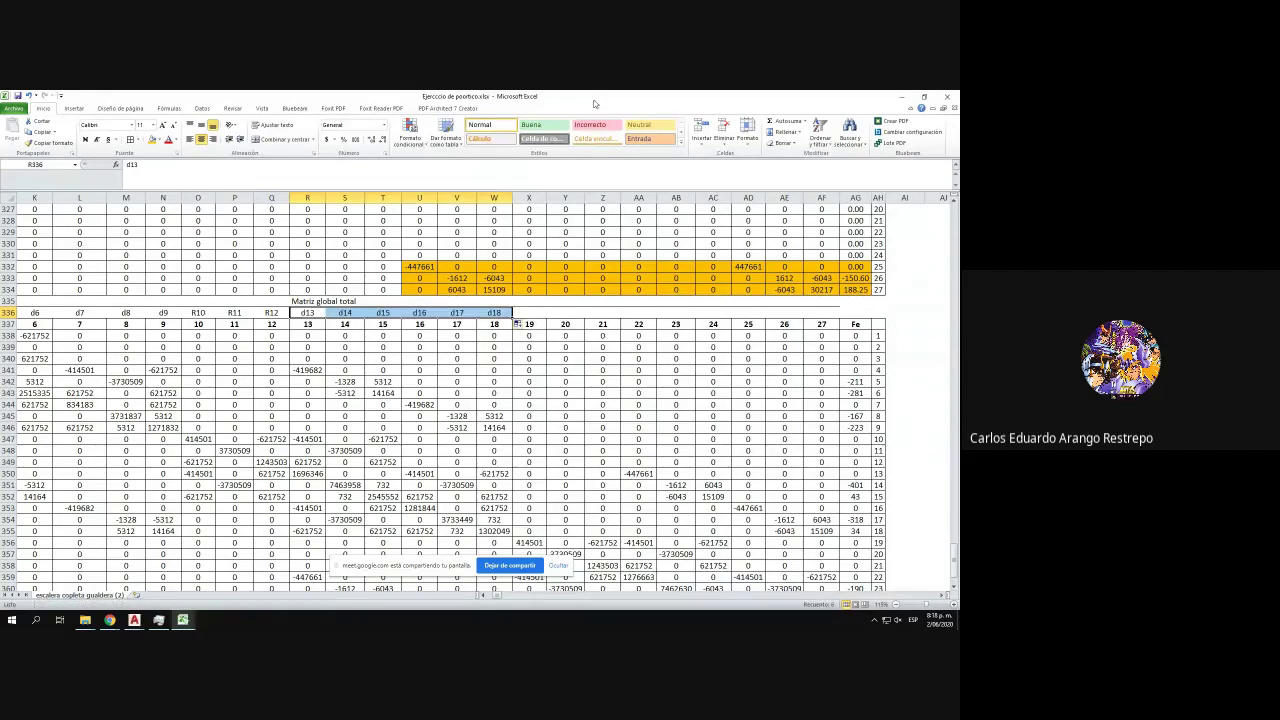
- With the workbook back beside the drawing, label global matrix columns 19 to 21 with the series R19 to R21 in cells X336:Z336
{"action": "key", "text": "super+Left"}
{"action": "left_click", "coordinate": [776, 431]}
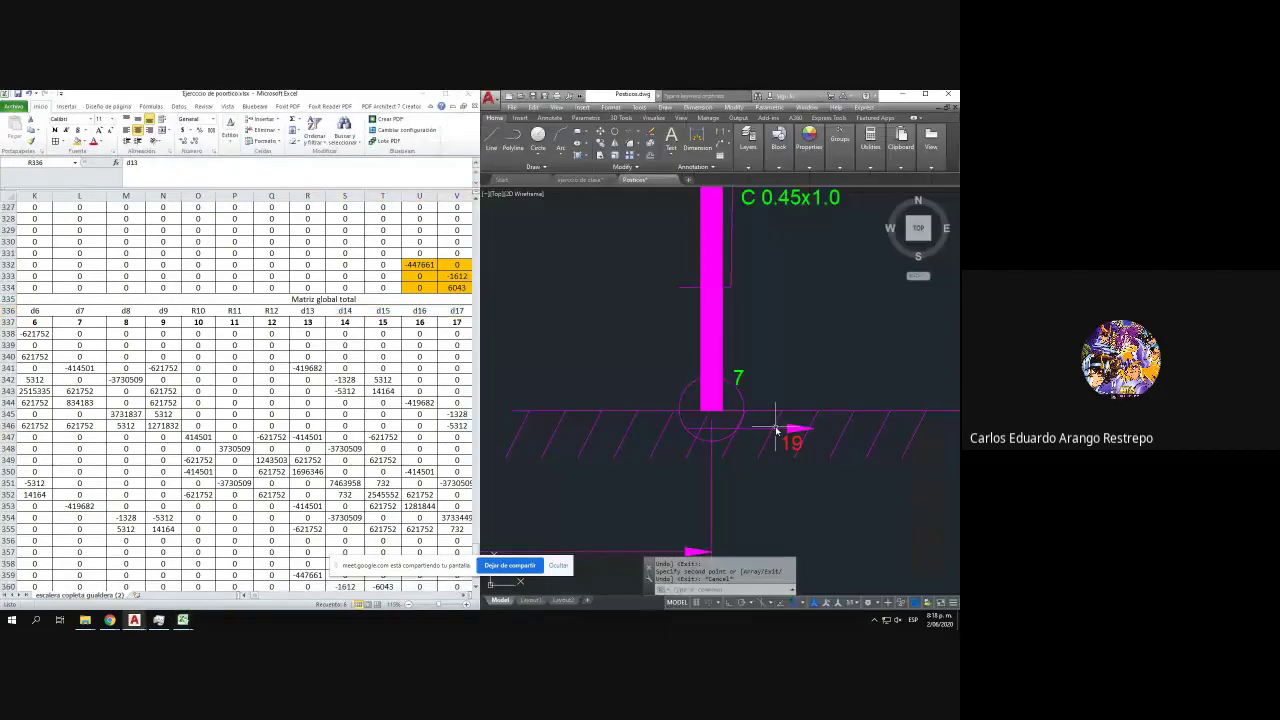
{"action": "left_click", "coordinate": [258, 594]}
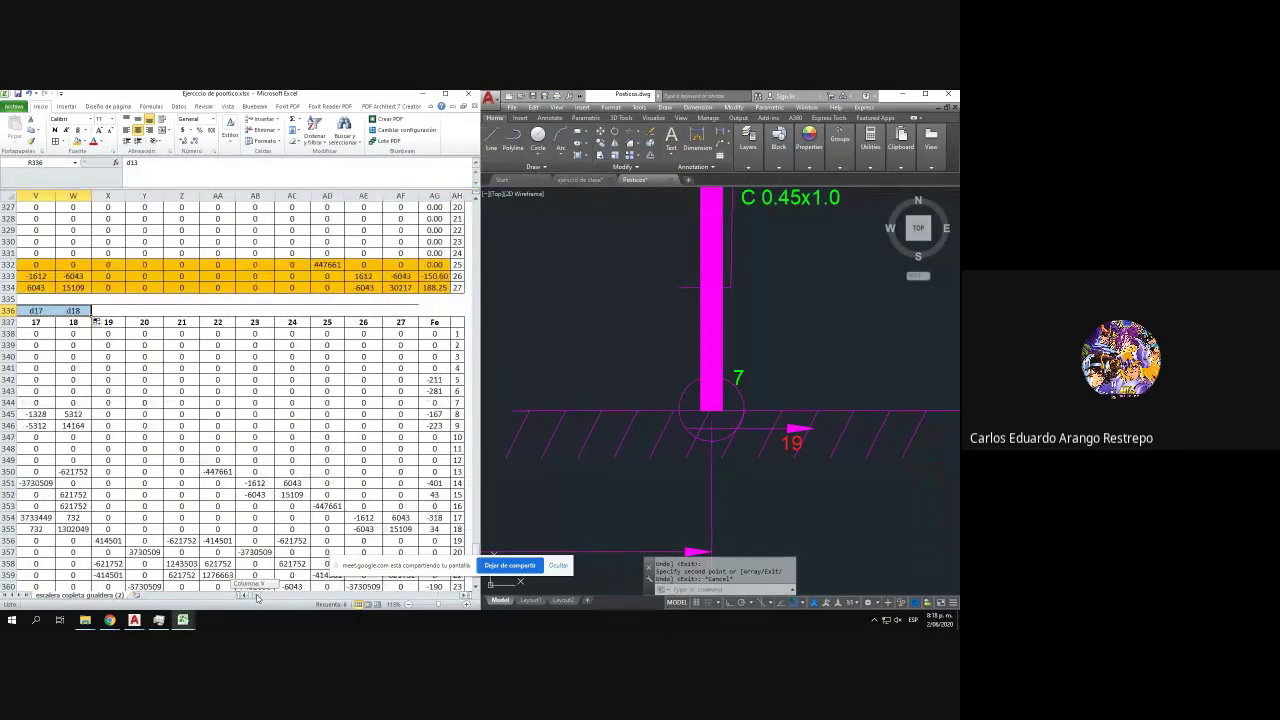
{"action": "left_click", "coordinate": [111, 310]}
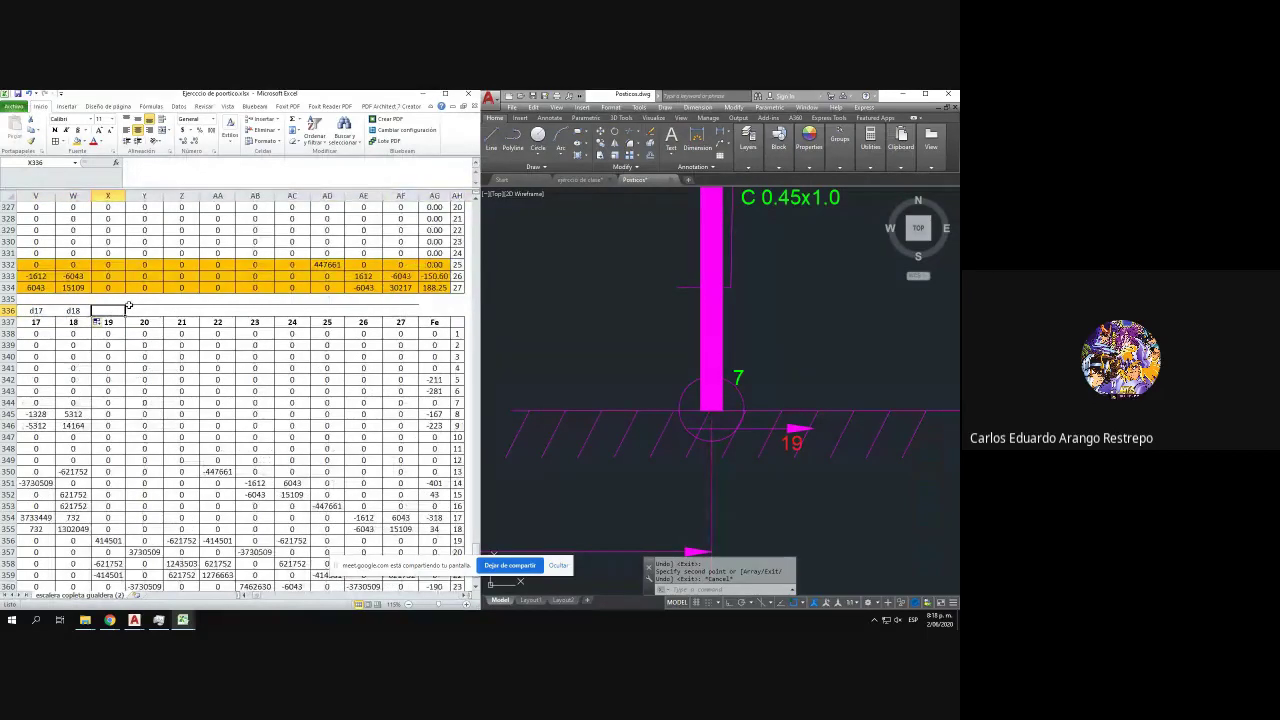
{"action": "type", "text": "r19"}
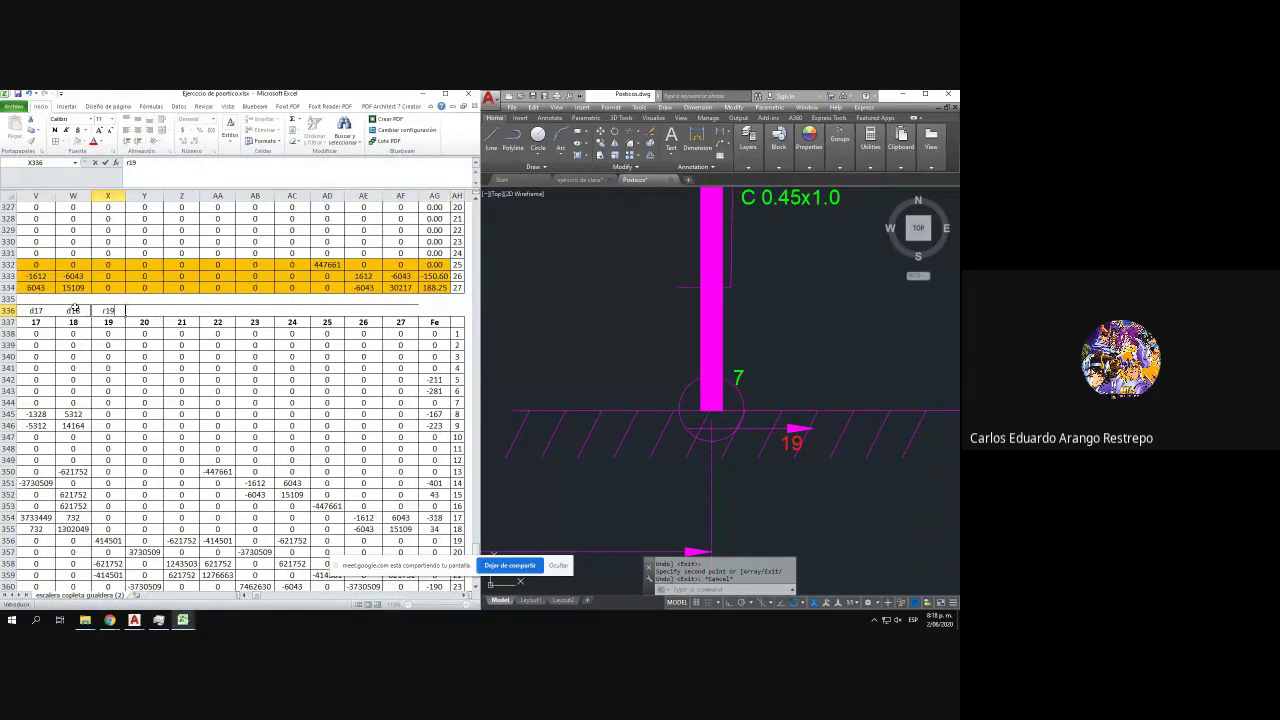
{"action": "left_click_drag", "start_coordinate": [105, 311], "coordinate": [103, 311]}
{"action": "type", "text": "R"}
{"action": "left_click", "coordinate": [178, 333]}
{"action": "left_click", "coordinate": [108, 311]}
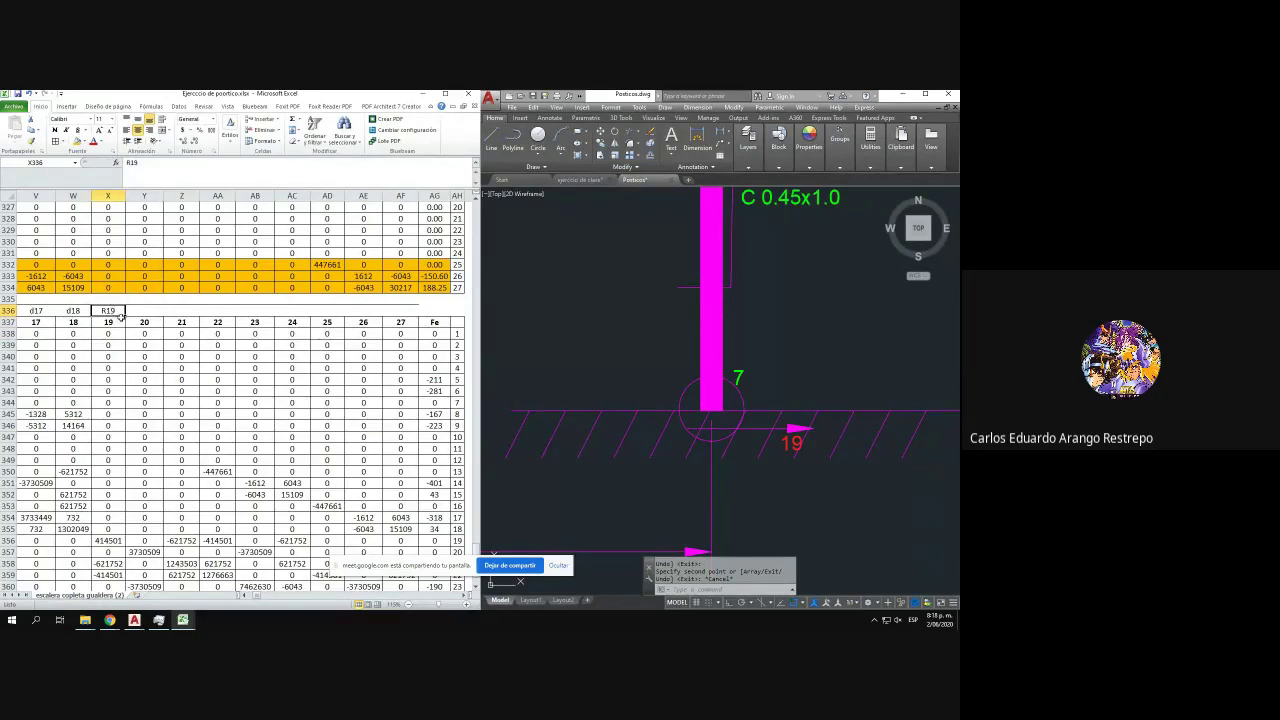
{"action": "left_click_drag", "start_coordinate": [125, 311], "coordinate": [199, 312]}
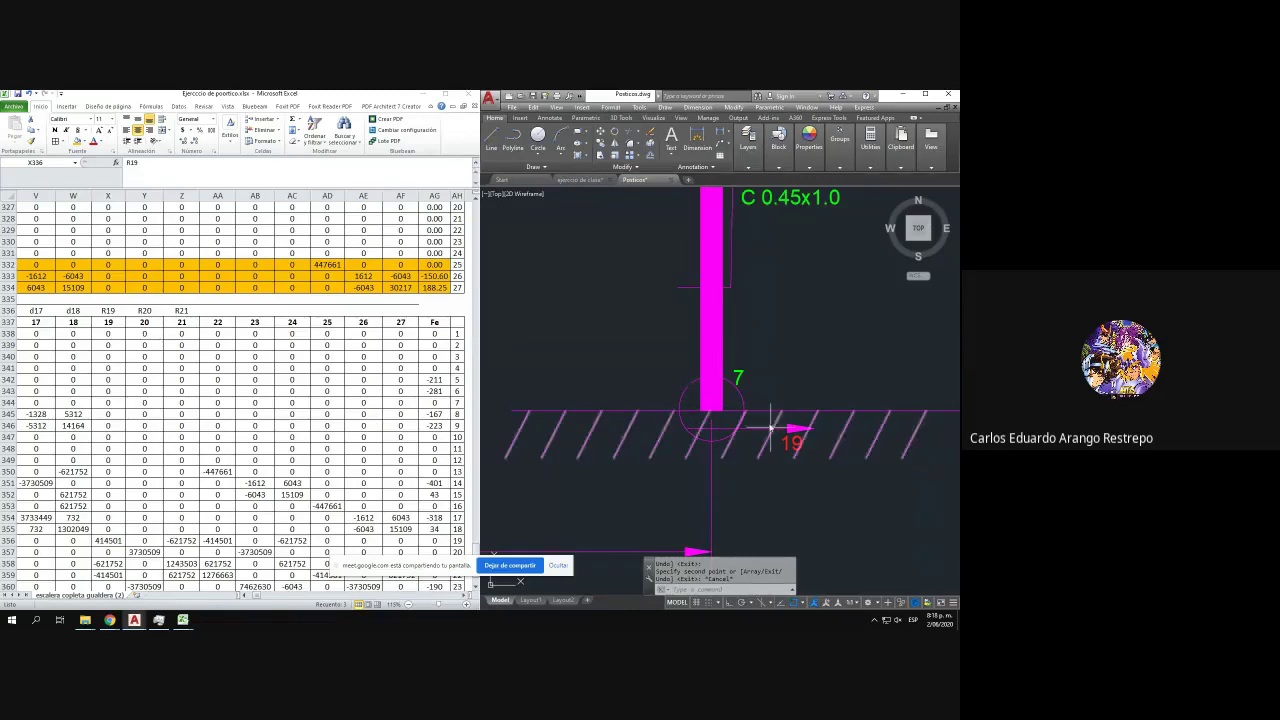
- Label global matrix columns 22 to 27 with the series d22 to d27 in cells AA336:AF336
{"action": "left_click", "coordinate": [218, 311]}
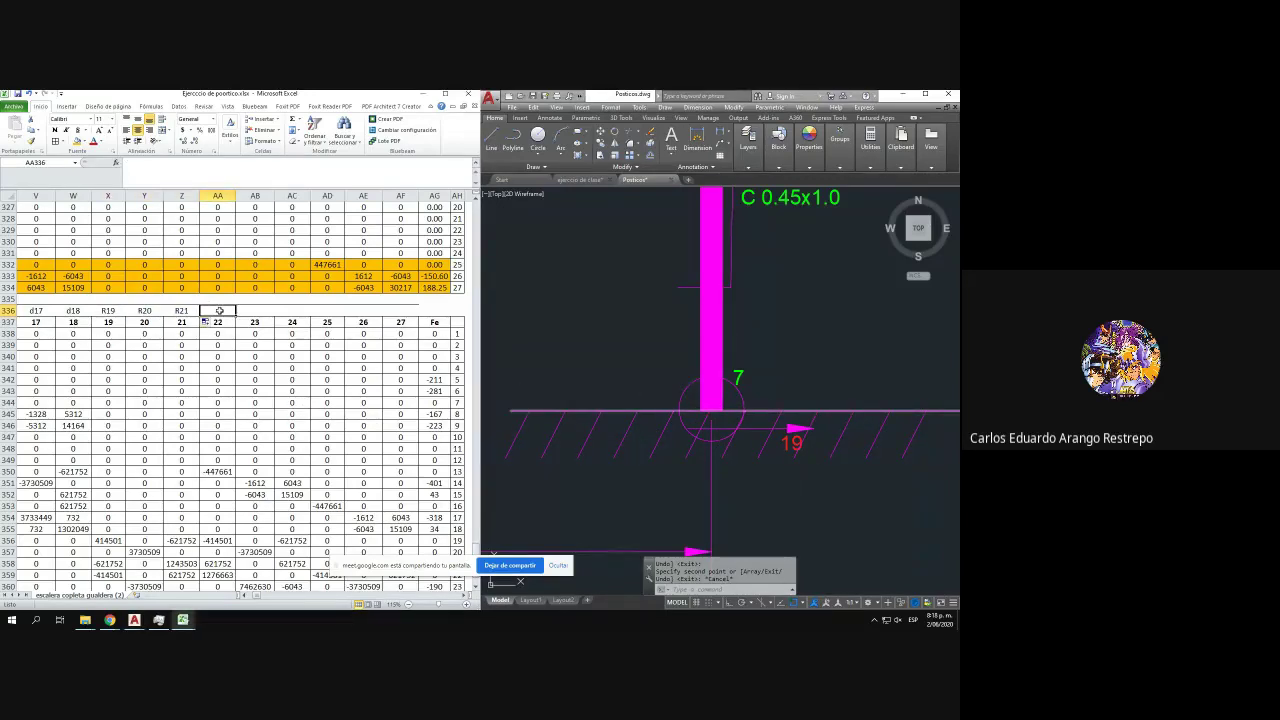
{"action": "type", "text": "d22"}
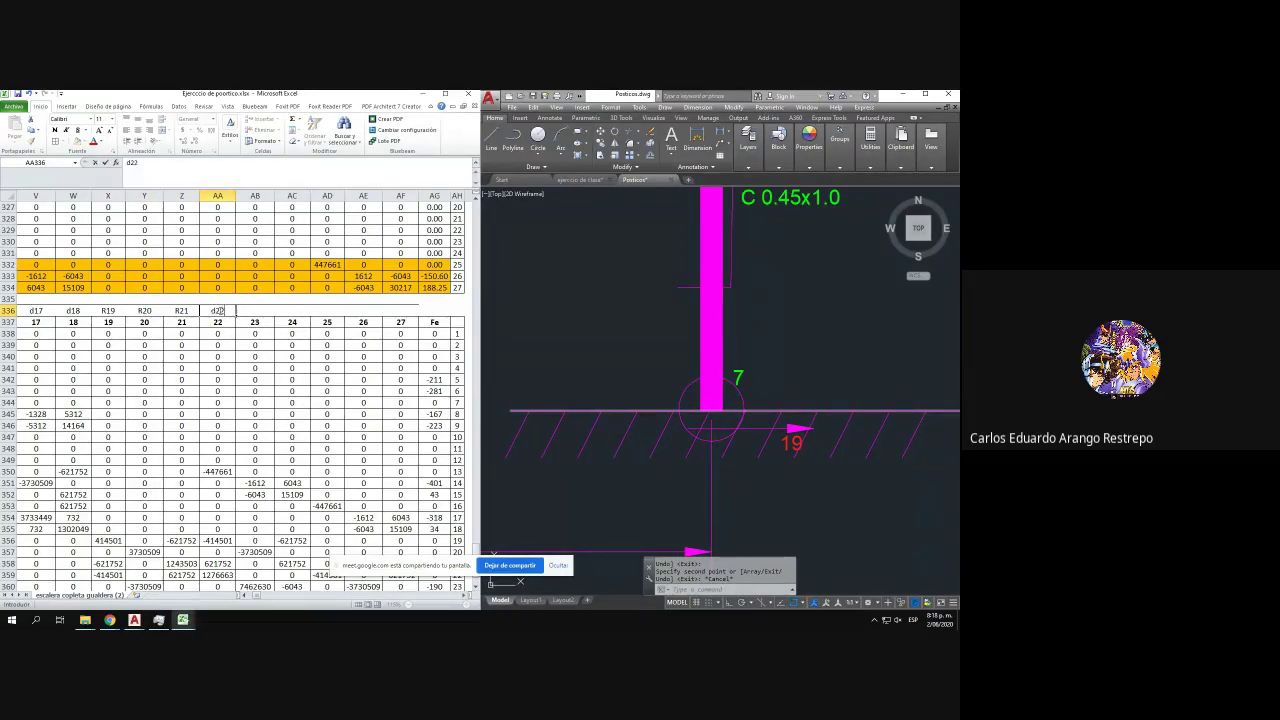
{"action": "left_click", "coordinate": [256, 321]}
{"action": "left_click", "coordinate": [229, 312]}
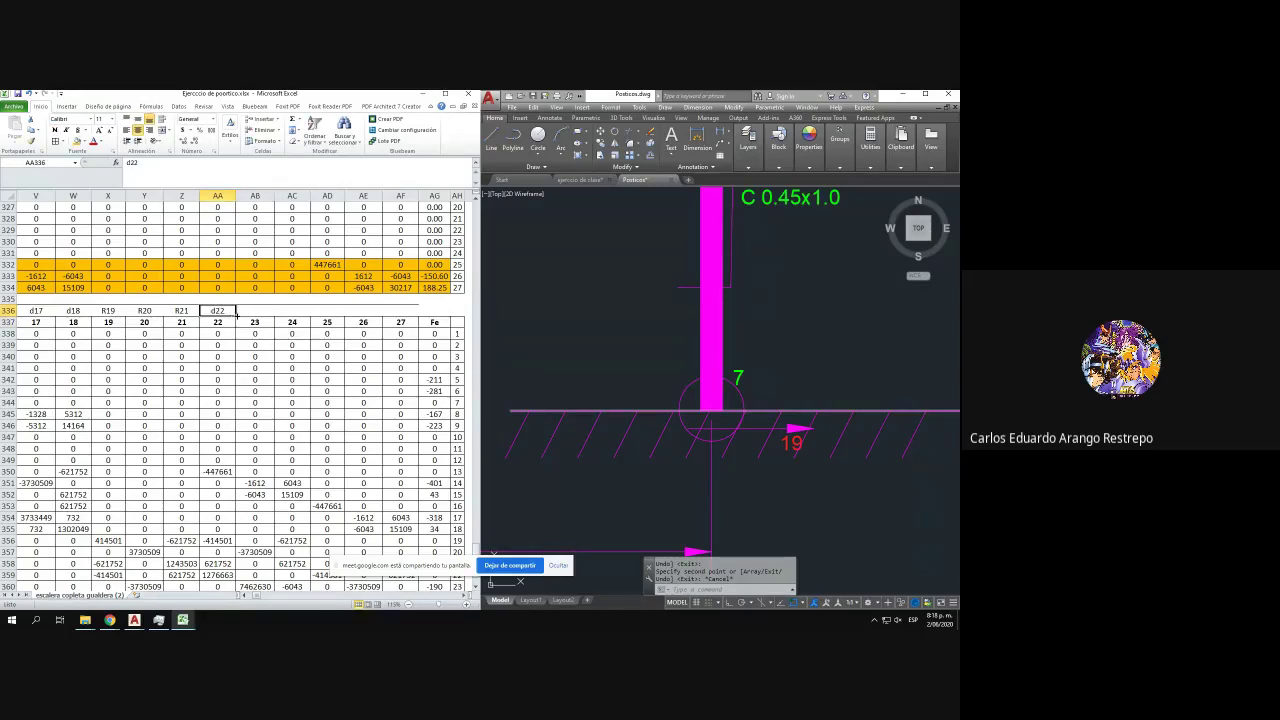
{"action": "left_click_drag", "start_coordinate": [236, 315], "coordinate": [345, 316]}
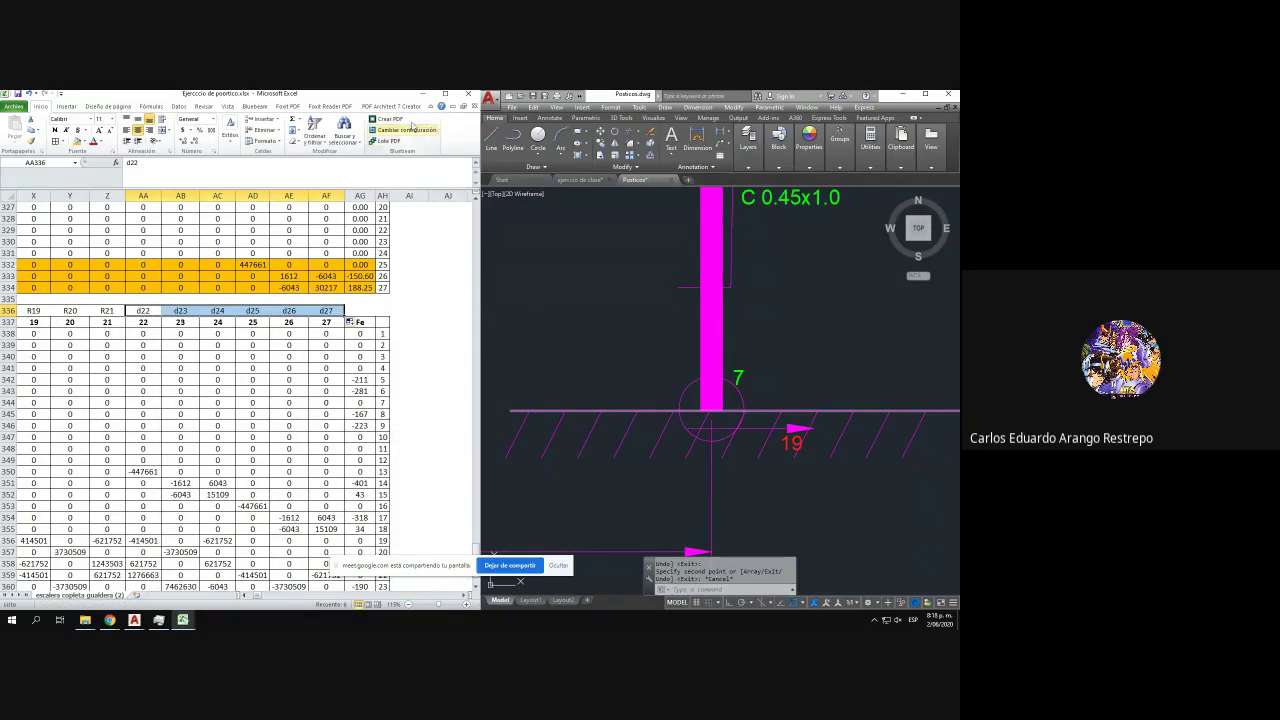
- With the workbook maximized, replace all values in the R1 to R3 matrix columns (F338:H364) with 0 and shade them yellow
{"action": "left_click", "coordinate": [445, 93]}
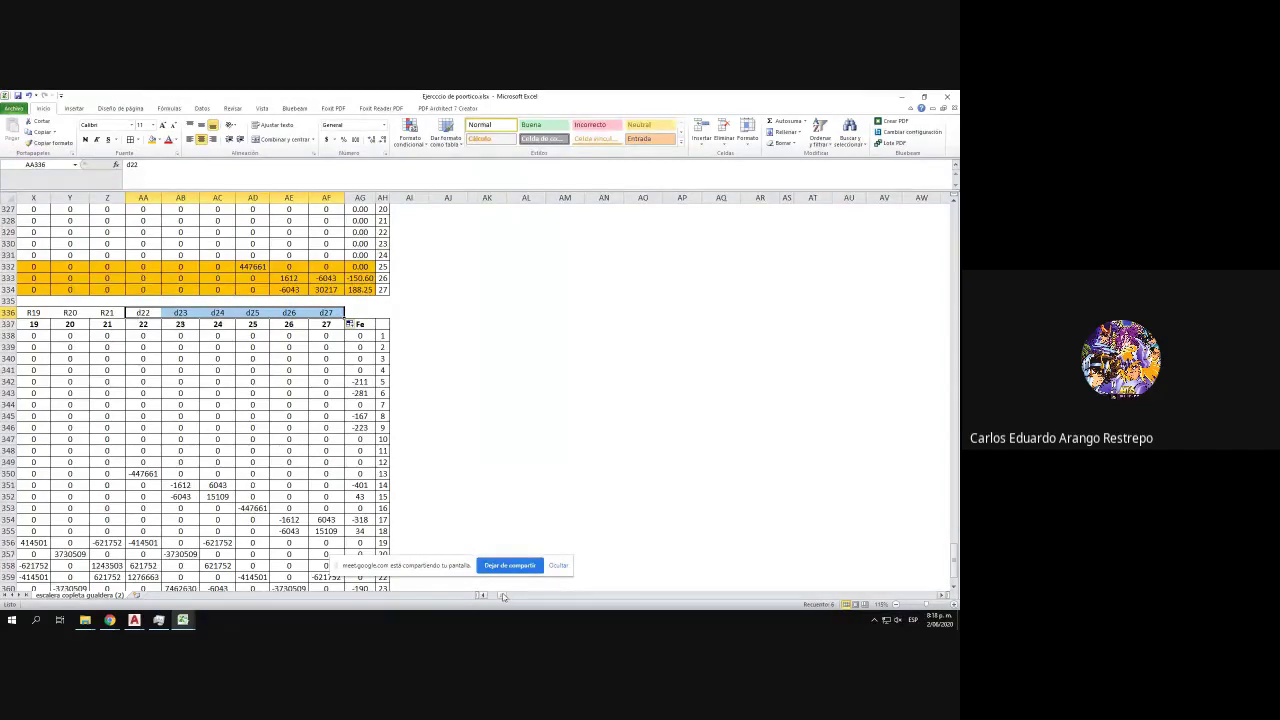
{"action": "left_click_drag", "start_coordinate": [503, 597], "coordinate": [487, 596]}
{"action": "left_click", "coordinate": [196, 336]}
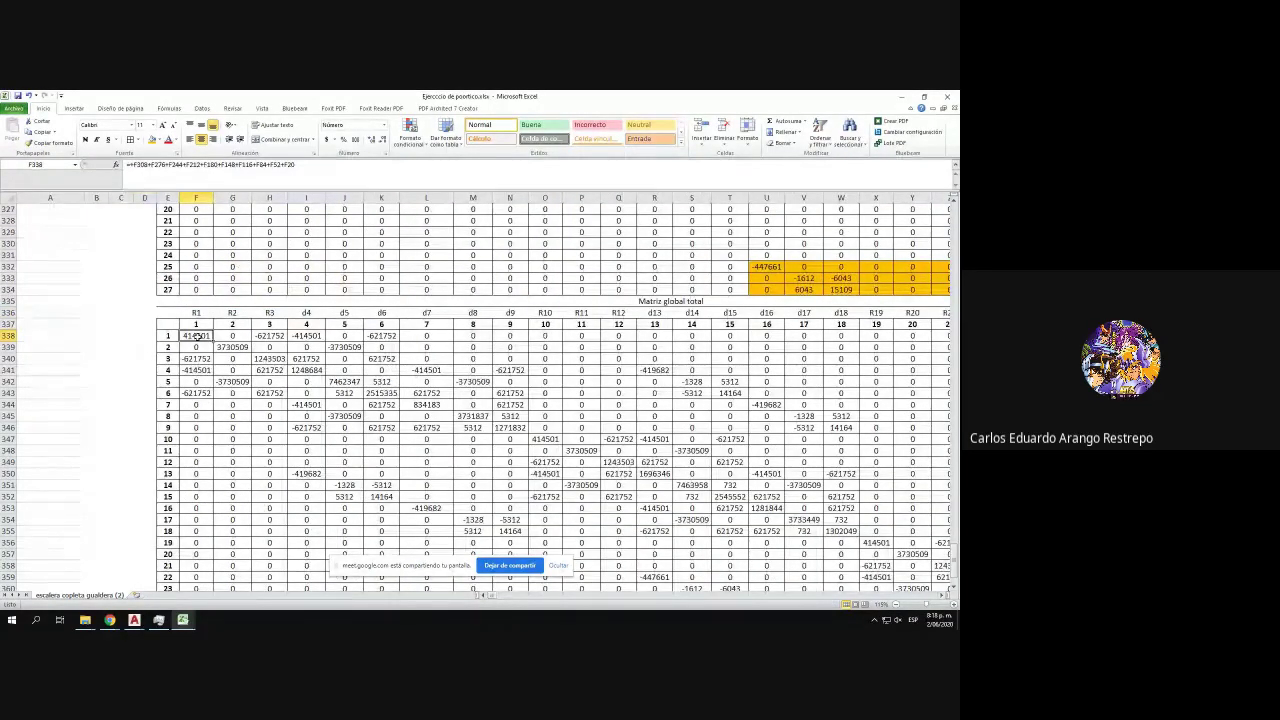
{"action": "type", "text": "0"}
{"action": "key", "text": "Return"}
{"action": "left_click", "coordinate": [198, 338]}
{"action": "left_click_drag", "start_coordinate": [213, 342], "coordinate": [289, 341]}
{"action": "double_click", "coordinate": [288, 341]}
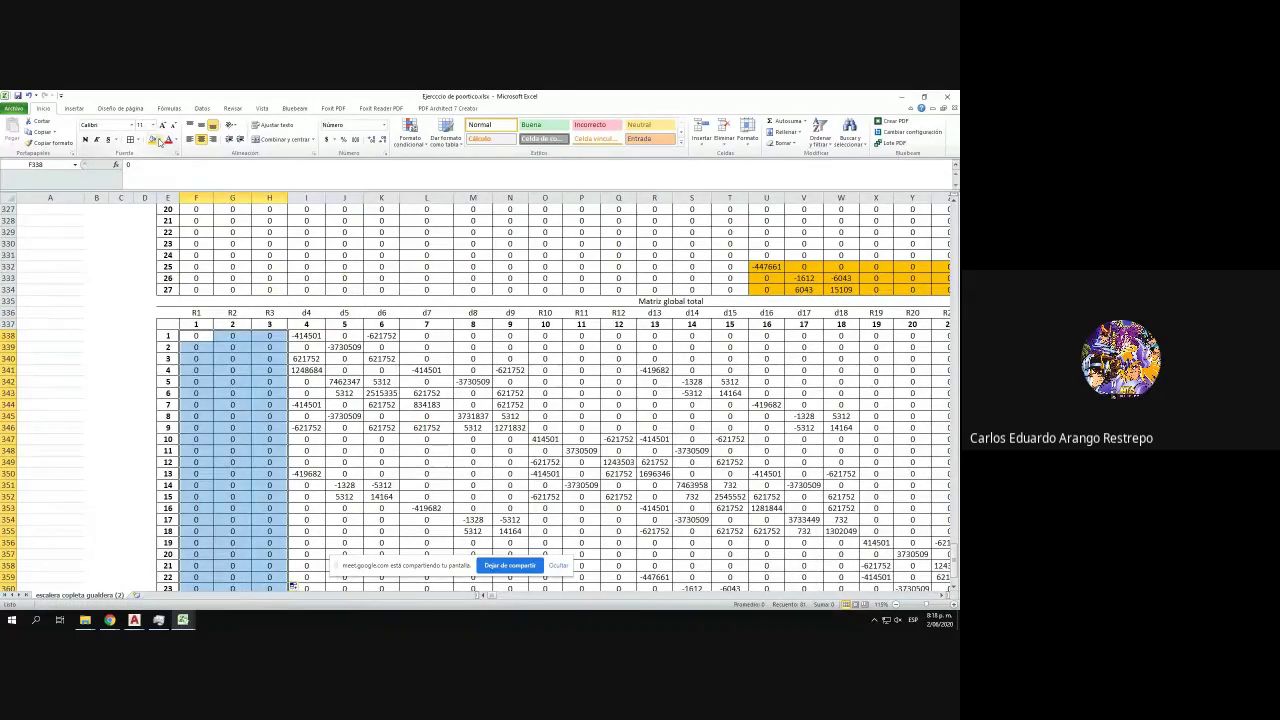
{"action": "left_click", "coordinate": [158, 141]}
{"action": "left_click", "coordinate": [176, 218]}
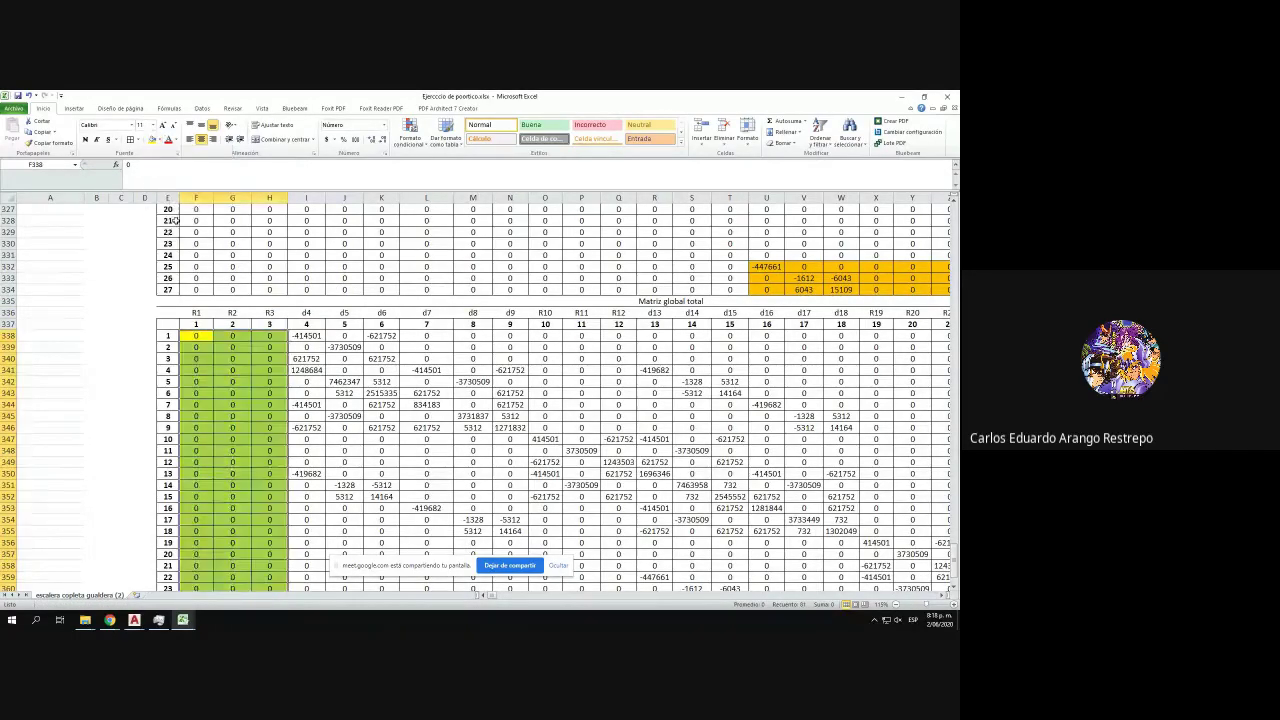
- Enter the diagonal values of the R1 to R3 columns: -1 in F338, -1 in G339 and 1 in H340
{"action": "left_click", "coordinate": [200, 341]}
{"action": "type", "text": "-1"}
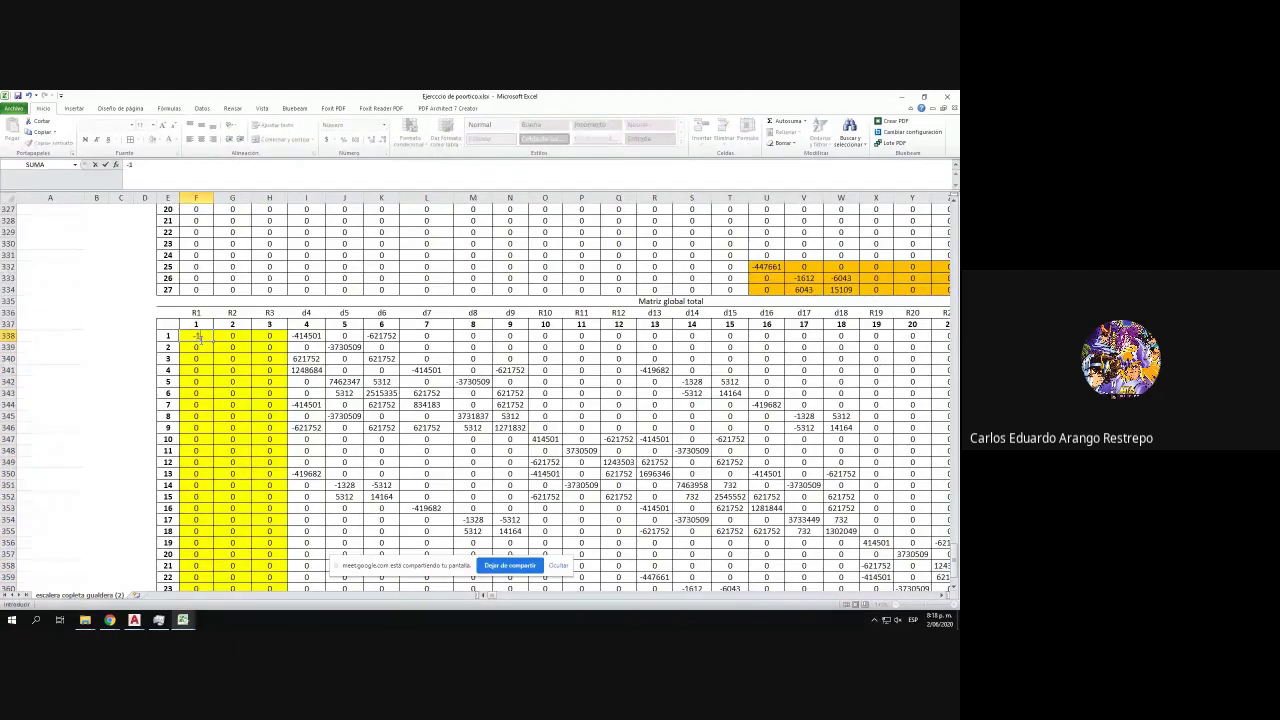
{"action": "key", "text": "Return"}
{"action": "key", "text": "Right"}
{"action": "type", "text": "-1"}
{"action": "key", "text": "Return"}
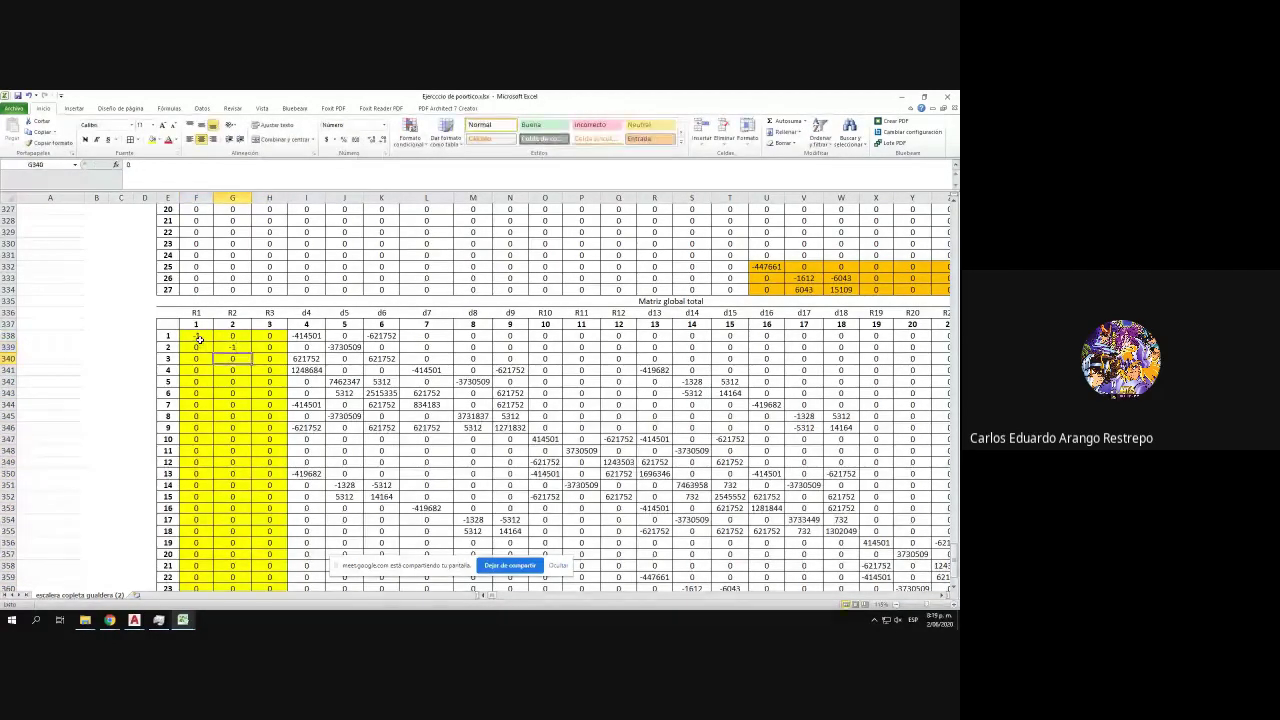
{"action": "key", "text": "Right"}
{"action": "type", "text": "1"}
{"action": "key", "text": "Return"}
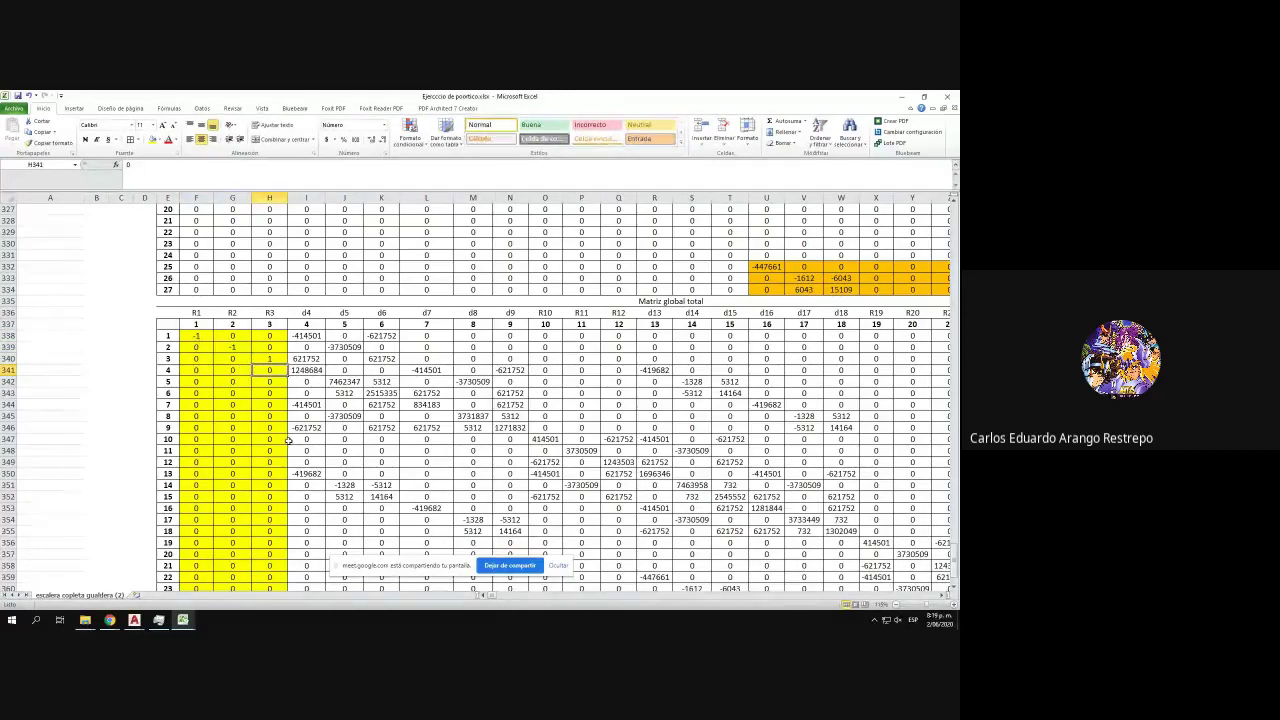
- Replace all values in the R10 to R12 matrix columns (O338:Q364) with 0 and shade them yellow
{"action": "scroll", "coordinate": [320, 440], "scroll_direction": "down", "scroll_amount": 1}
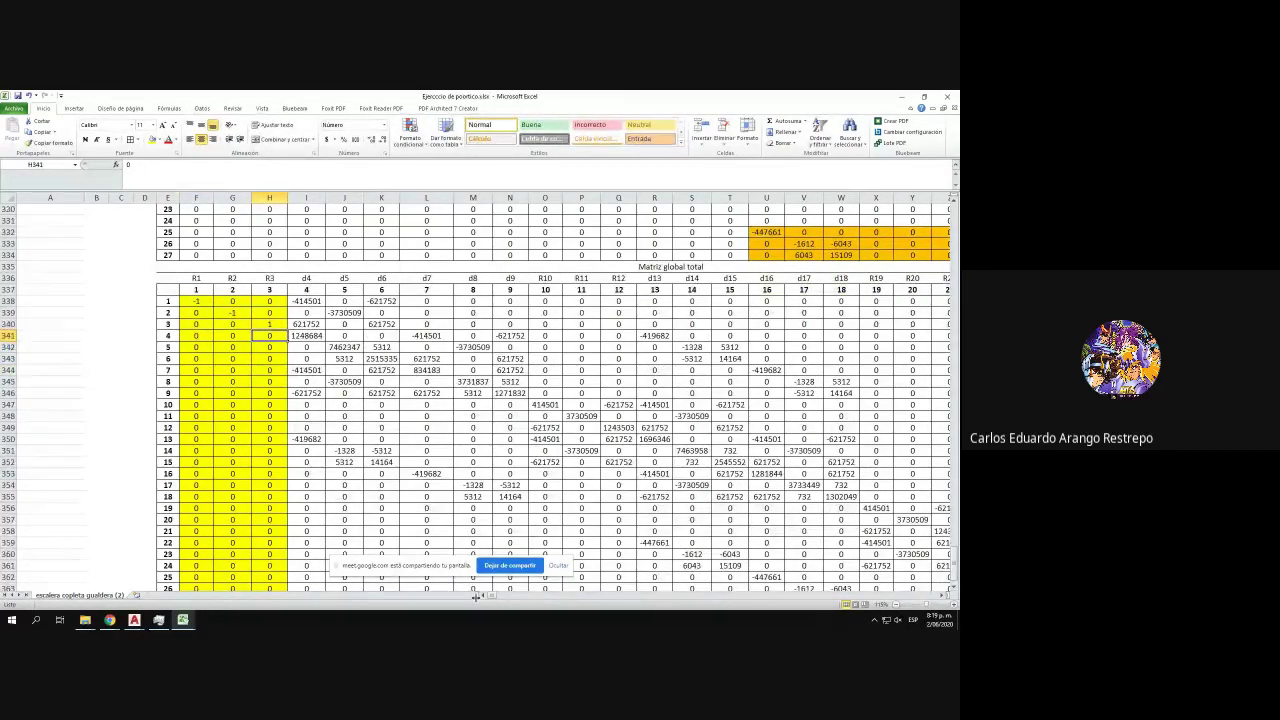
{"action": "left_click_drag", "start_coordinate": [476, 597], "coordinate": [493, 599]}
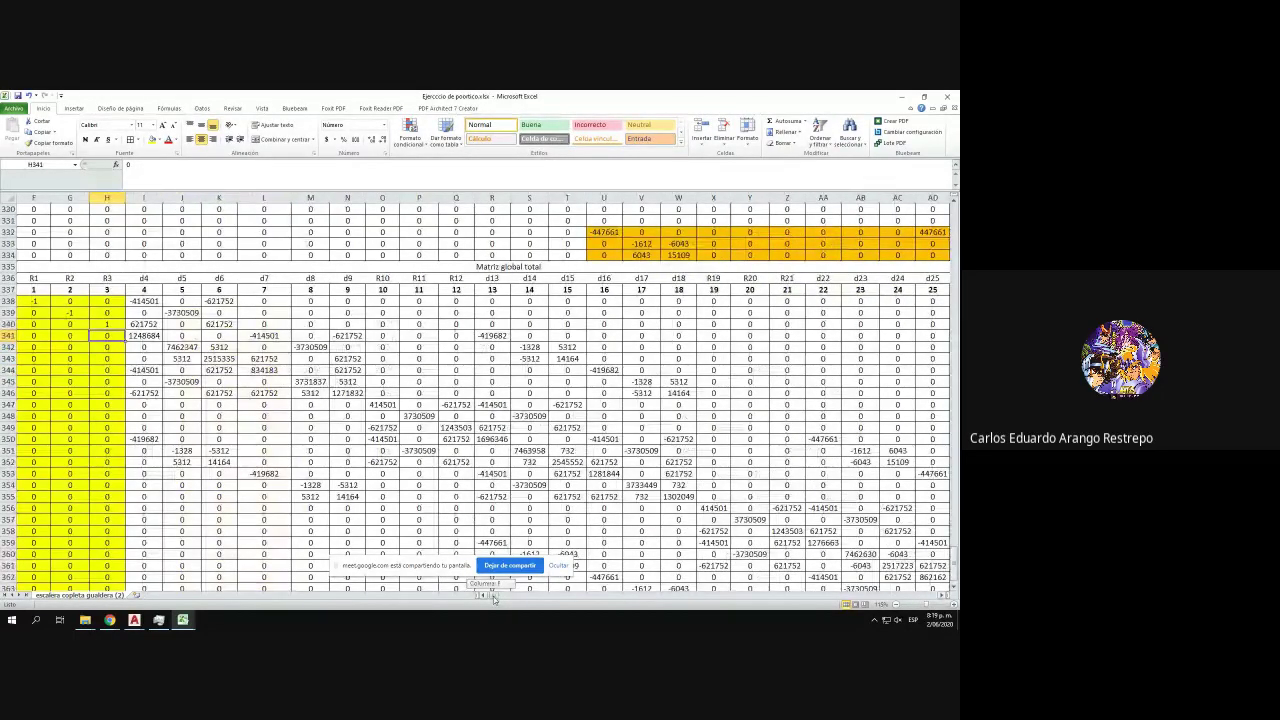
{"action": "left_click", "coordinate": [381, 301]}
{"action": "type", "text": "0"}
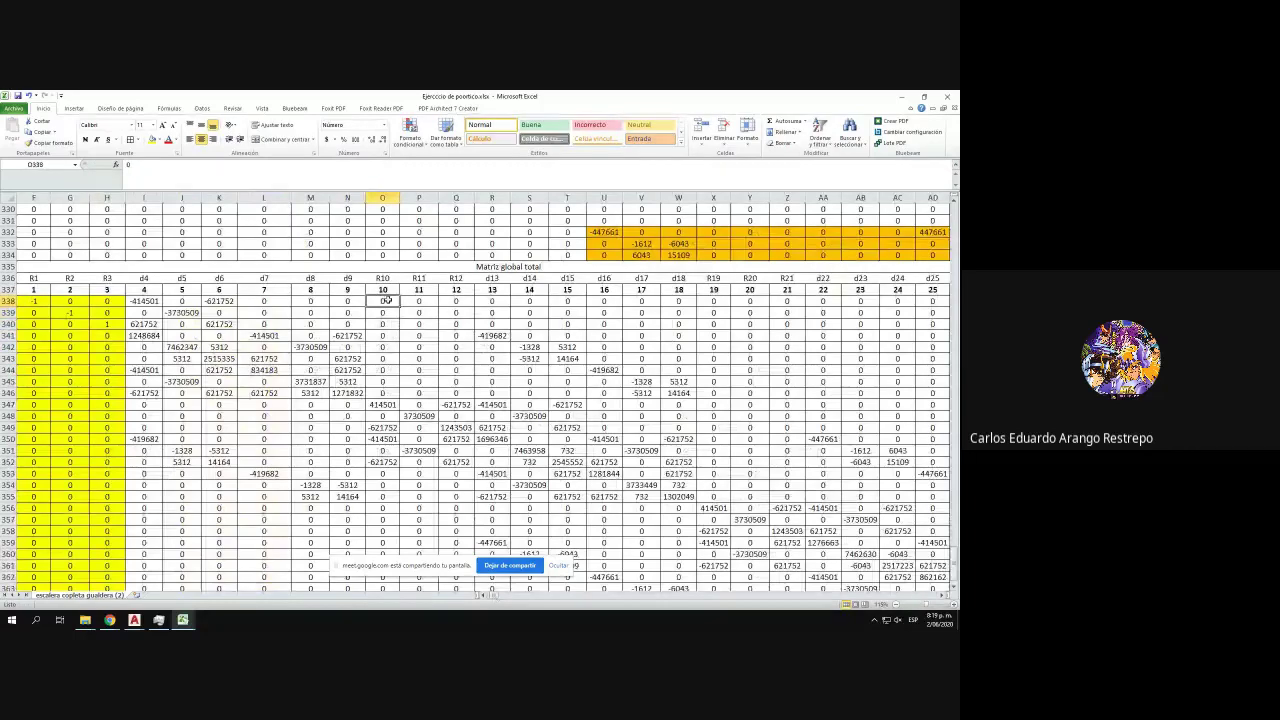
{"action": "left_click_drag", "start_coordinate": [401, 304], "coordinate": [467, 308]}
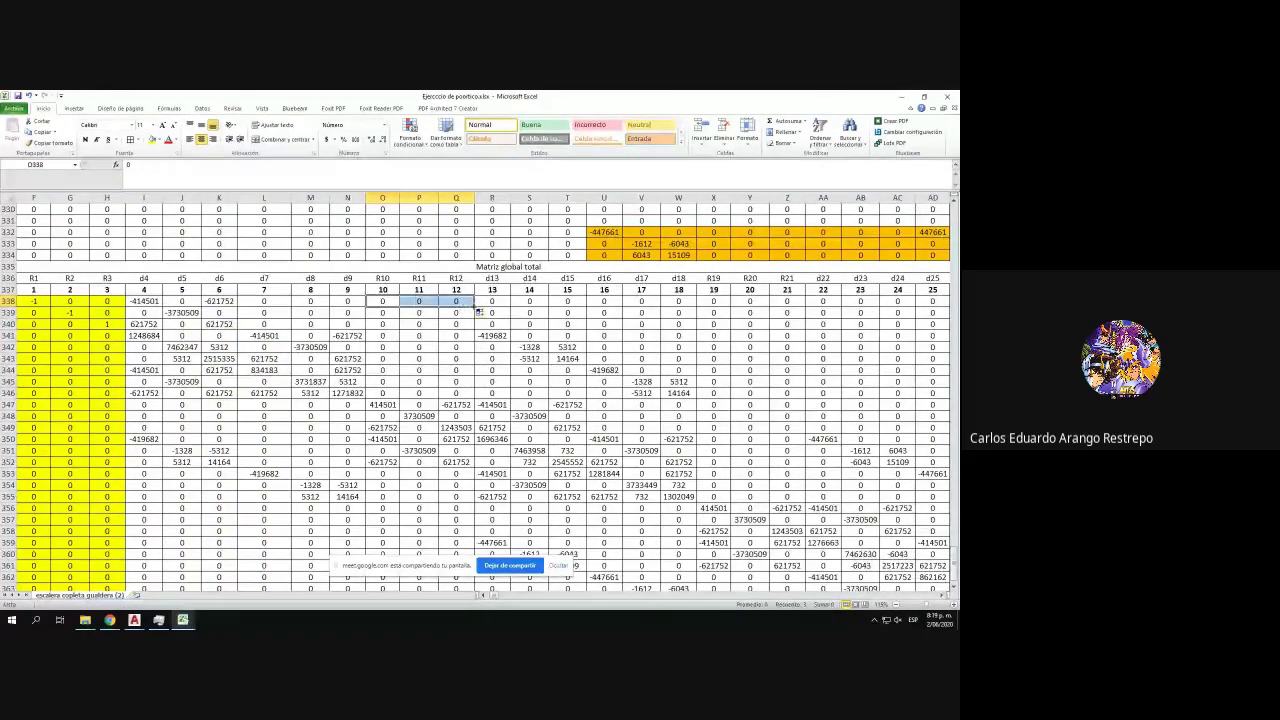
{"action": "double_click", "coordinate": [475, 308]}
{"action": "left_click", "coordinate": [153, 140]}
- Enter -1 on the diagonal of the R10 to R12 columns, in cells O347, P348 and Q349
{"action": "scroll", "coordinate": [482, 325], "scroll_direction": "down", "scroll_amount": 1}
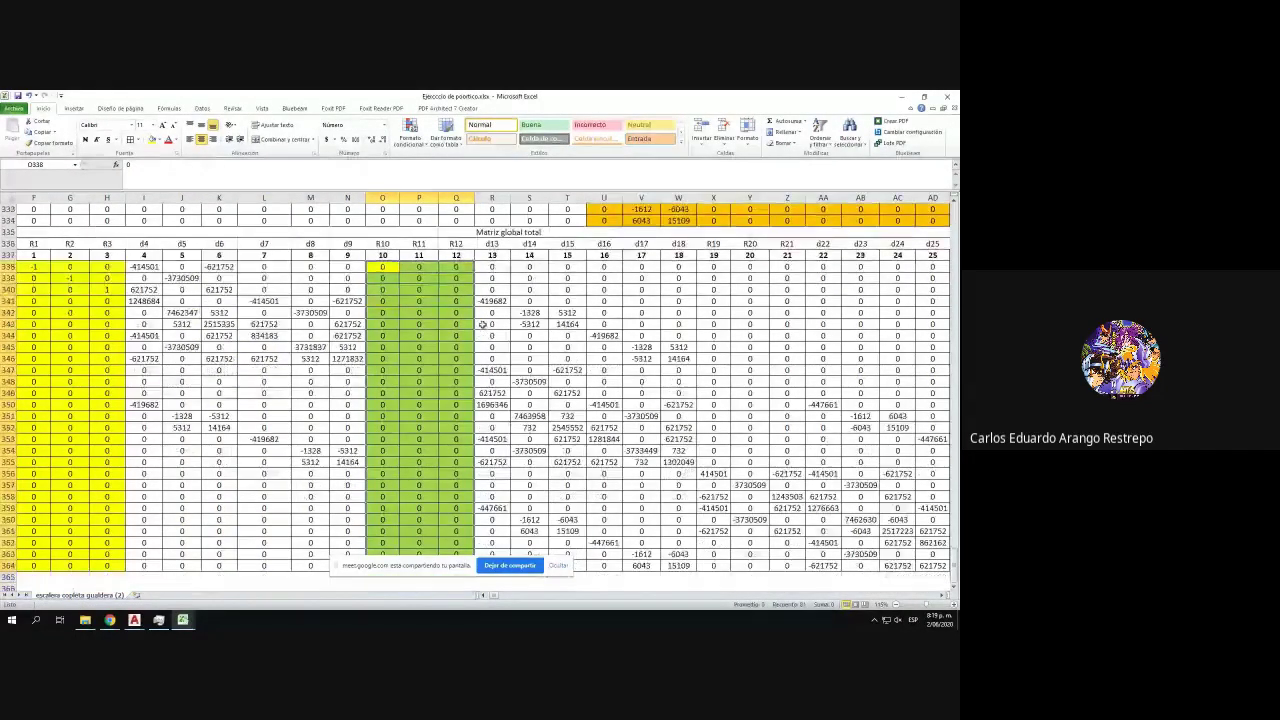
{"action": "scroll", "coordinate": [490, 360], "scroll_direction": "down", "scroll_amount": 1}
{"action": "left_click_drag", "start_coordinate": [494, 598], "coordinate": [482, 598]}
{"action": "left_click_drag", "start_coordinate": [168, 335], "coordinate": [550, 336]}
{"action": "left_click", "coordinate": [547, 335]}
{"action": "type", "text": "="}
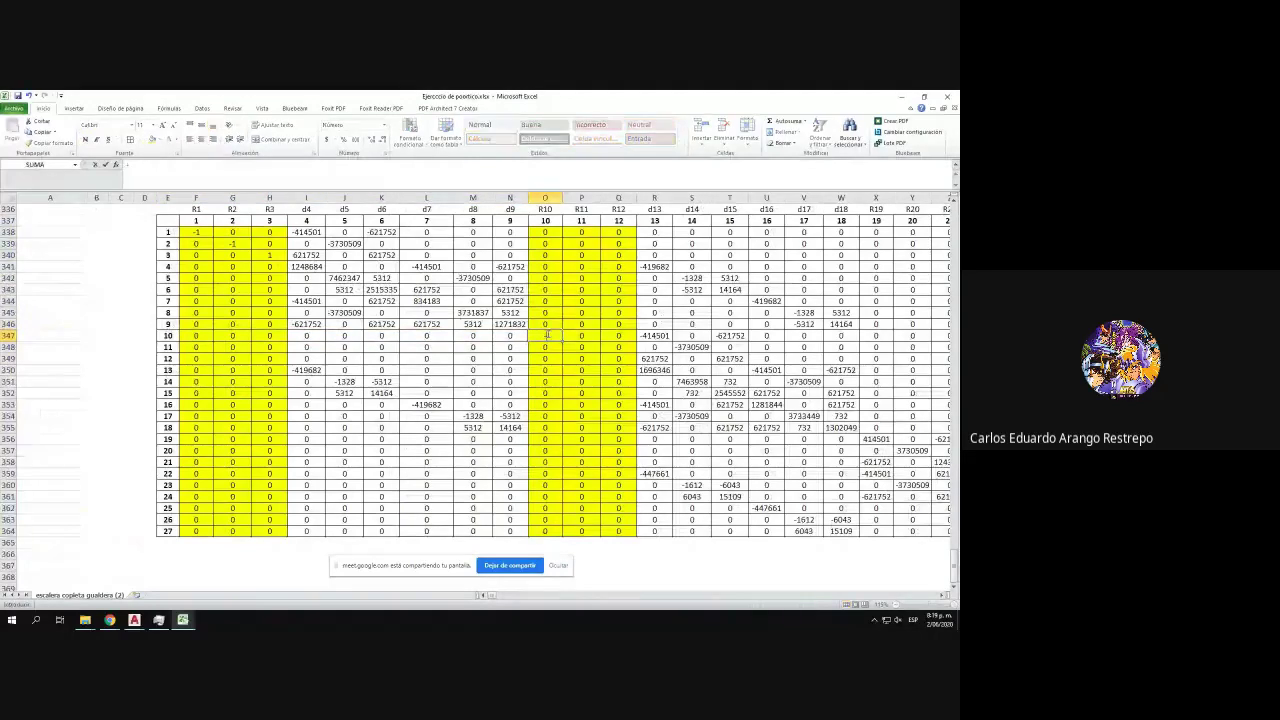
{"action": "type", "text": "1"}
{"action": "key", "text": "Return"}
{"action": "key", "text": "Right"}
{"action": "type", "text": "-1"}
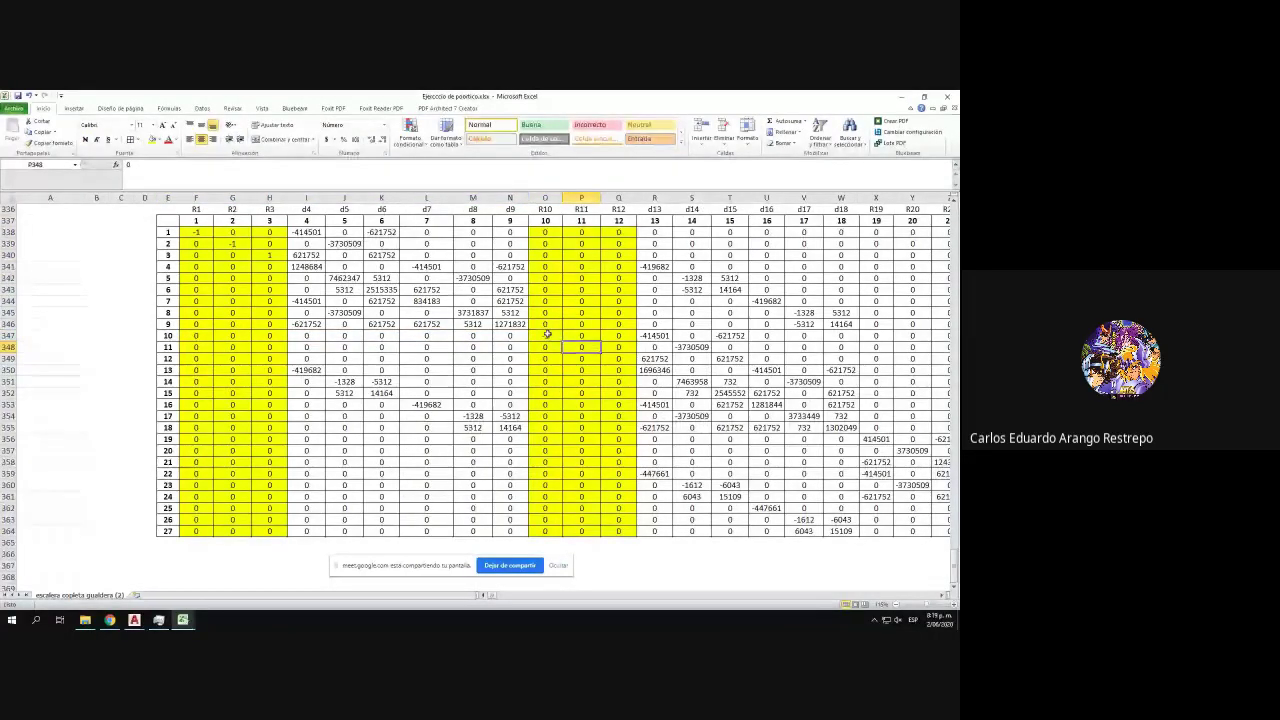
{"action": "key", "text": "Return"}
{"action": "key", "text": "Right"}
{"action": "type", "text": "-1"}
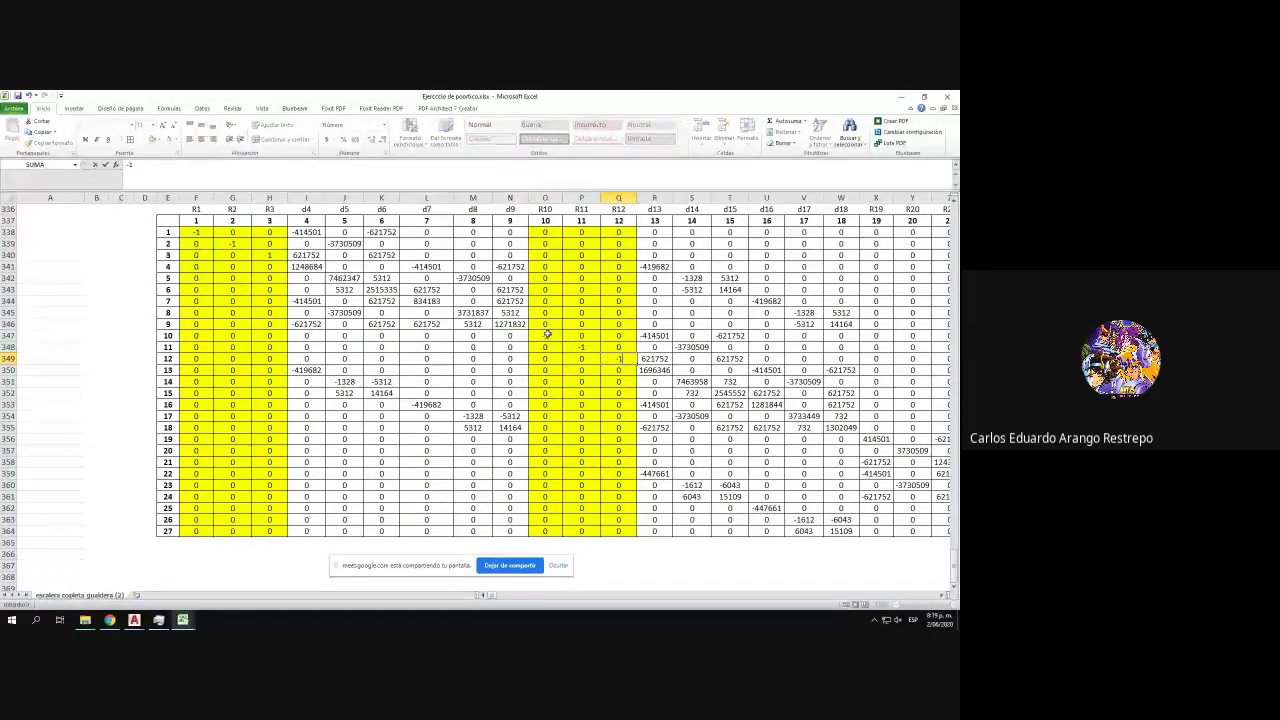
{"action": "key", "text": "Return"}
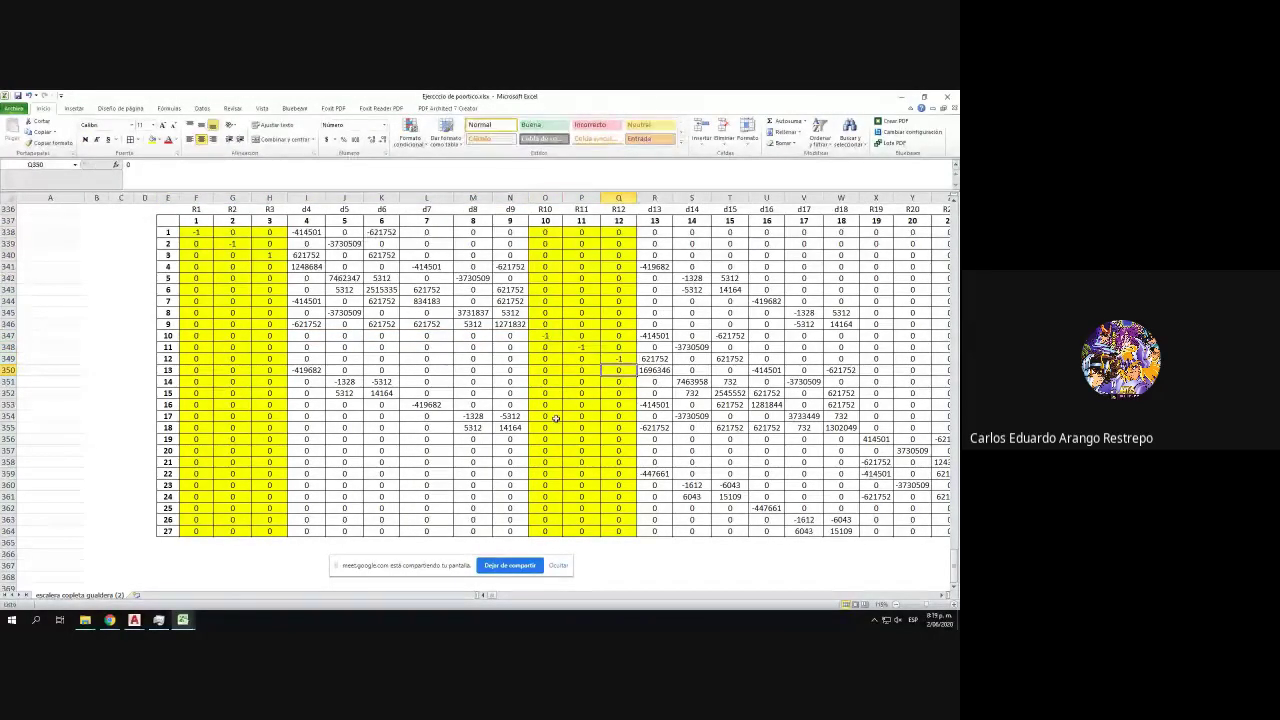
- Shade the diagonal cells F338, G339 and H340 of the R1 to R3 columns orange
{"action": "left_click", "coordinate": [190, 232]}
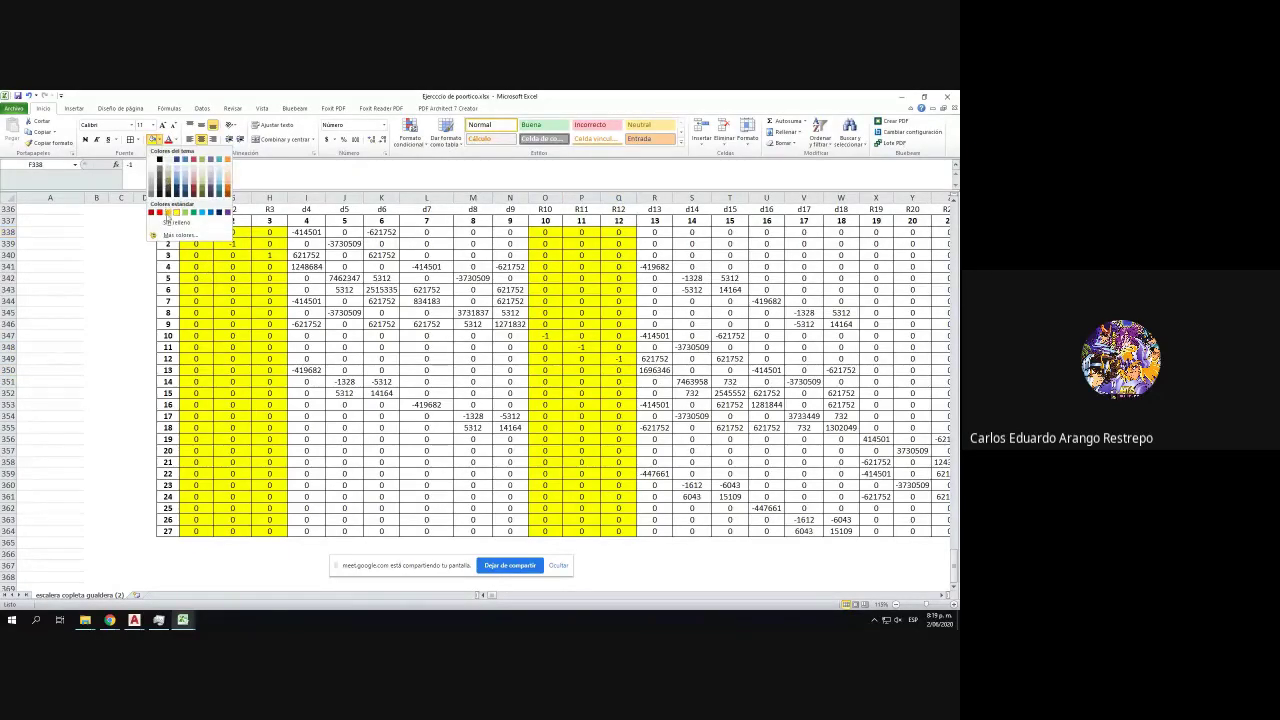
{"action": "left_click", "coordinate": [165, 212]}
{"action": "left_click", "coordinate": [240, 247]}
{"action": "left_click", "coordinate": [153, 139]}
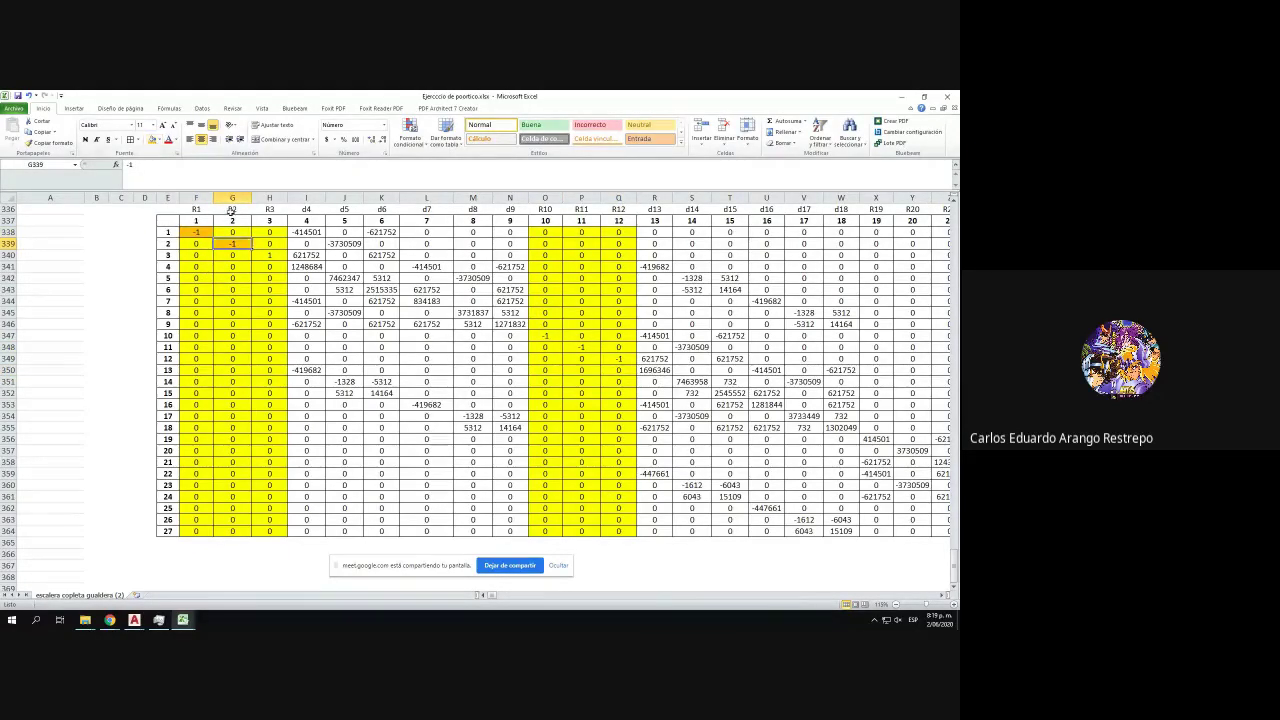
{"action": "left_click", "coordinate": [268, 255]}
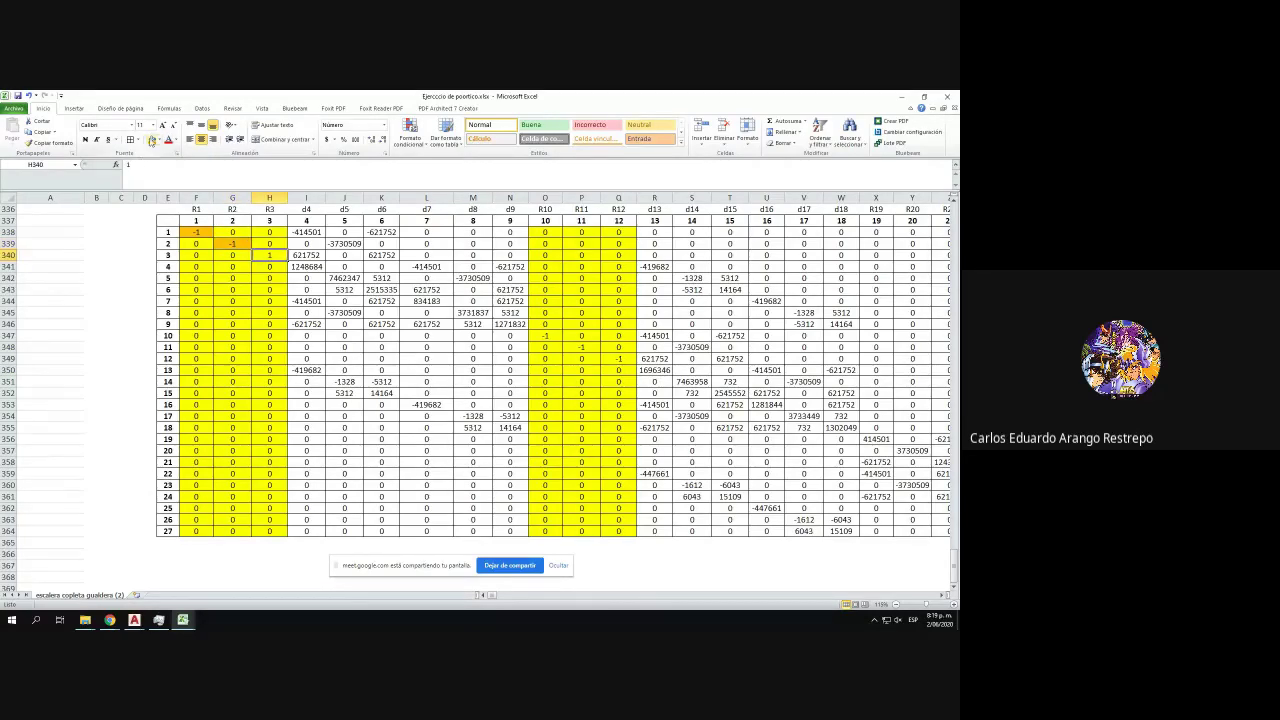
{"action": "left_click", "coordinate": [153, 139]}
- Shade the -1 diagonal cells O347, P348 and Q349 of the R10 to R12 columns orange
{"action": "left_click", "coordinate": [550, 337]}
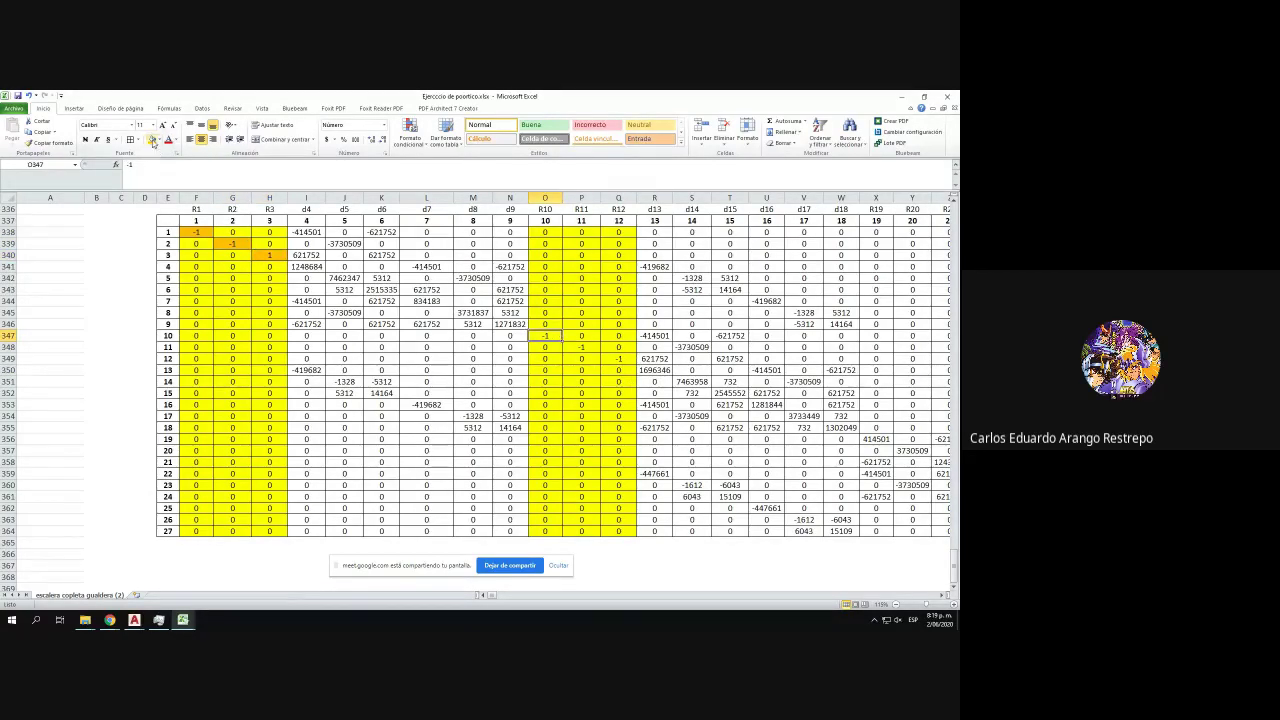
{"action": "left_click", "coordinate": [153, 139]}
{"action": "left_click", "coordinate": [589, 349]}
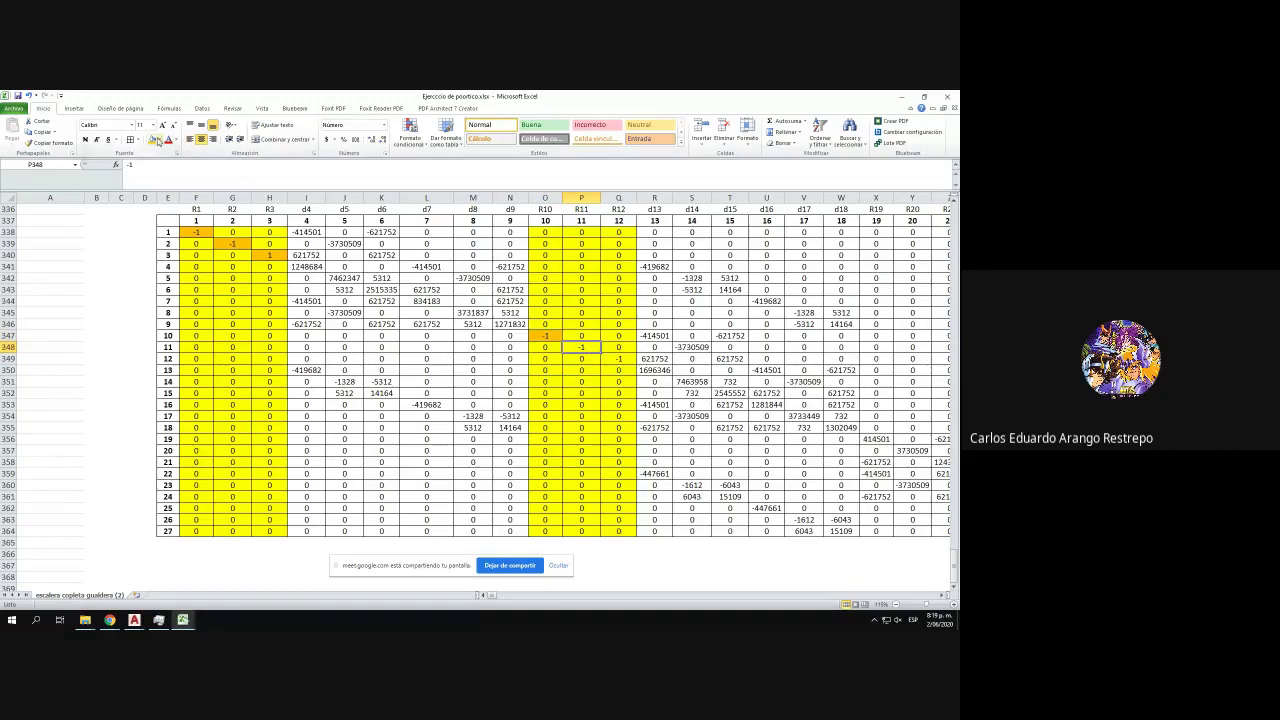
{"action": "left_click", "coordinate": [153, 139]}
{"action": "left_click", "coordinate": [620, 357]}
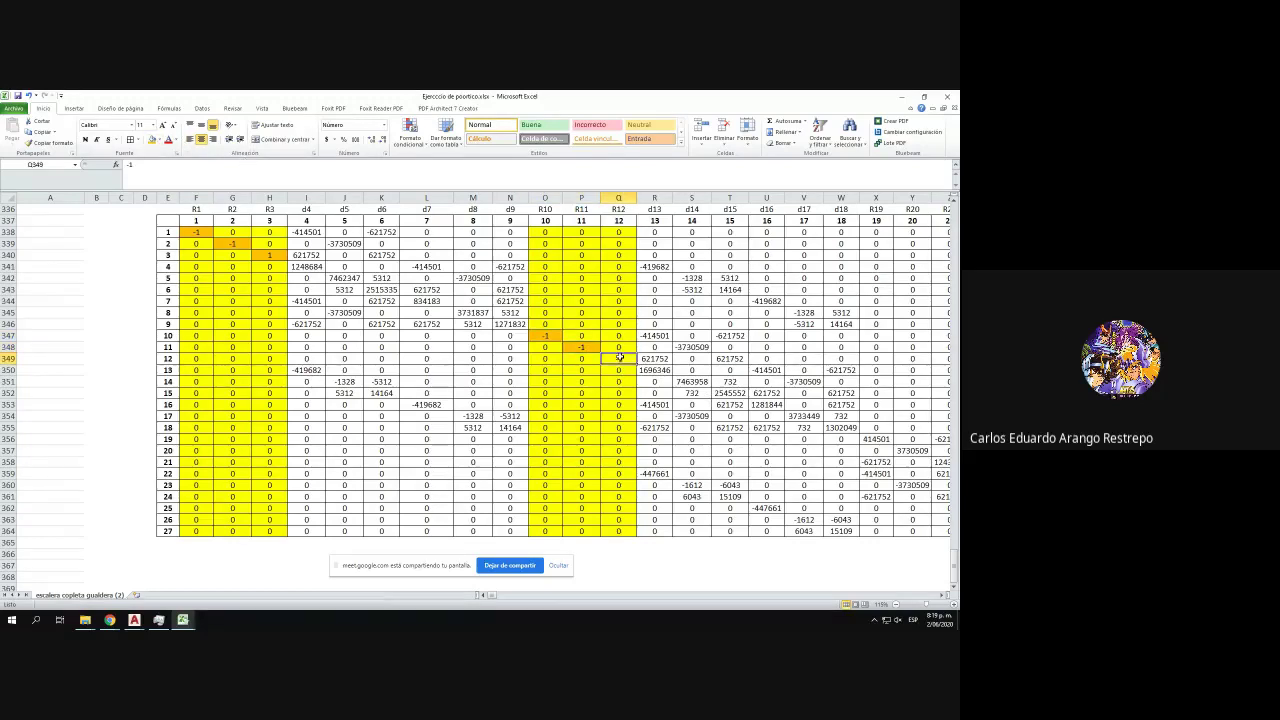
{"action": "left_click", "coordinate": [153, 139]}
- Replace all values in the R19 to R21 matrix columns (X338:Z364) with 0
{"action": "left_click_drag", "start_coordinate": [492, 598], "coordinate": [499, 598]}
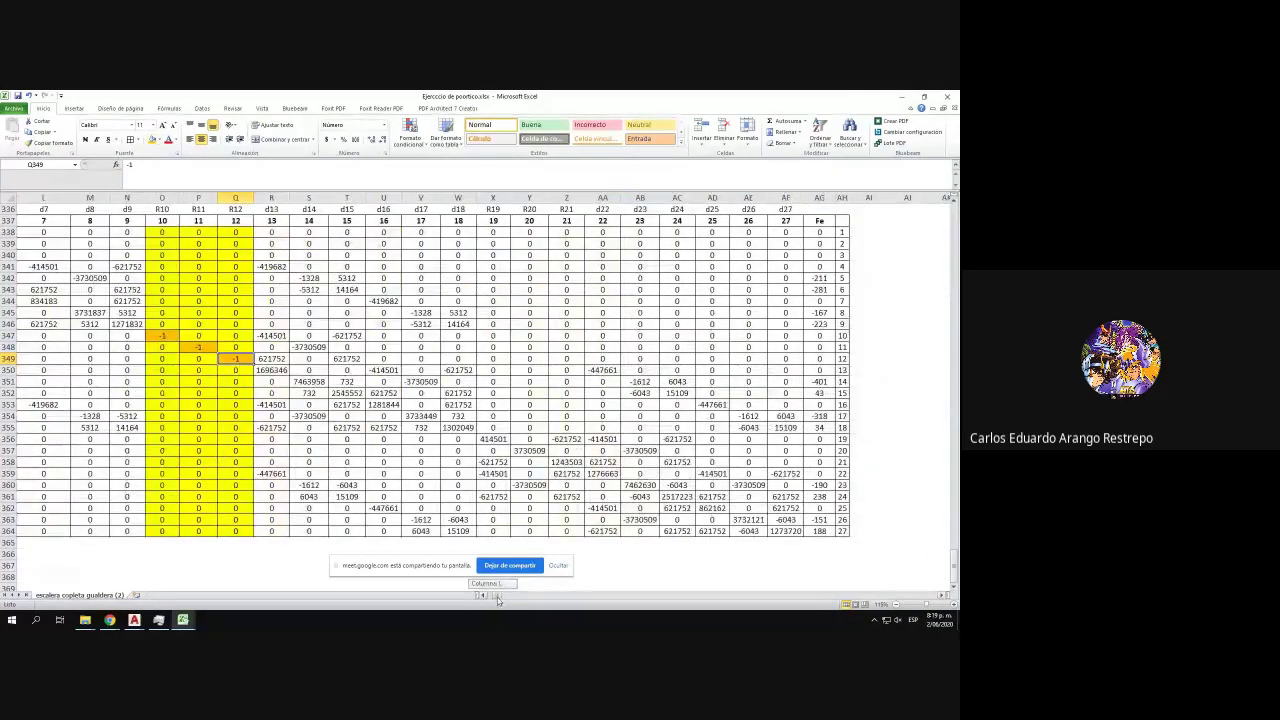
{"action": "left_click", "coordinate": [494, 232]}
{"action": "type", "text": "0"}
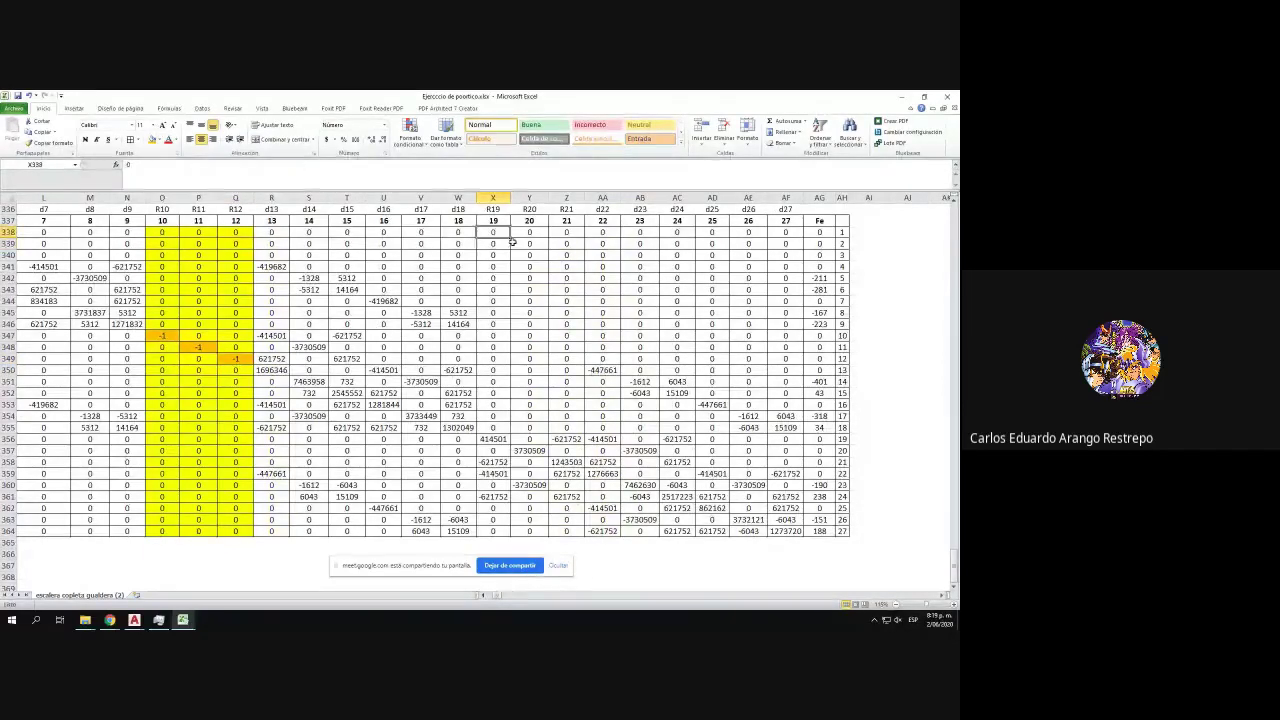
{"action": "left_click_drag", "start_coordinate": [511, 238], "coordinate": [585, 239]}
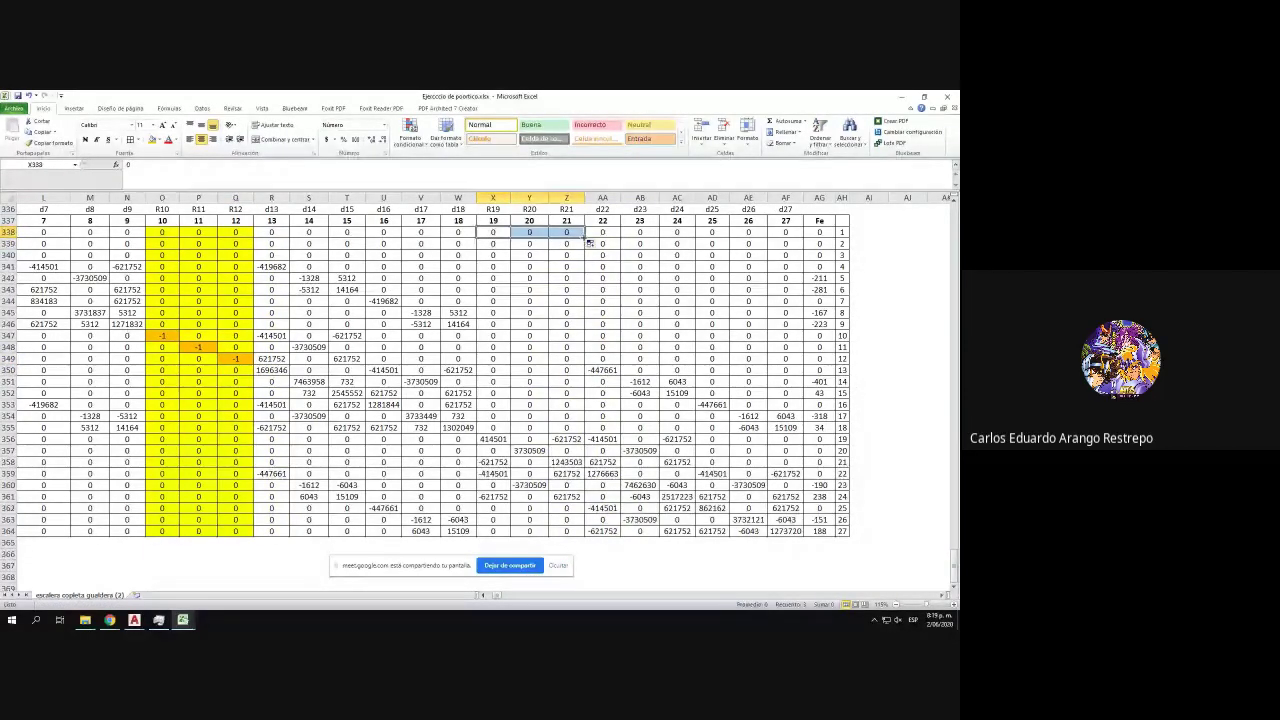
{"action": "double_click", "coordinate": [585, 239]}
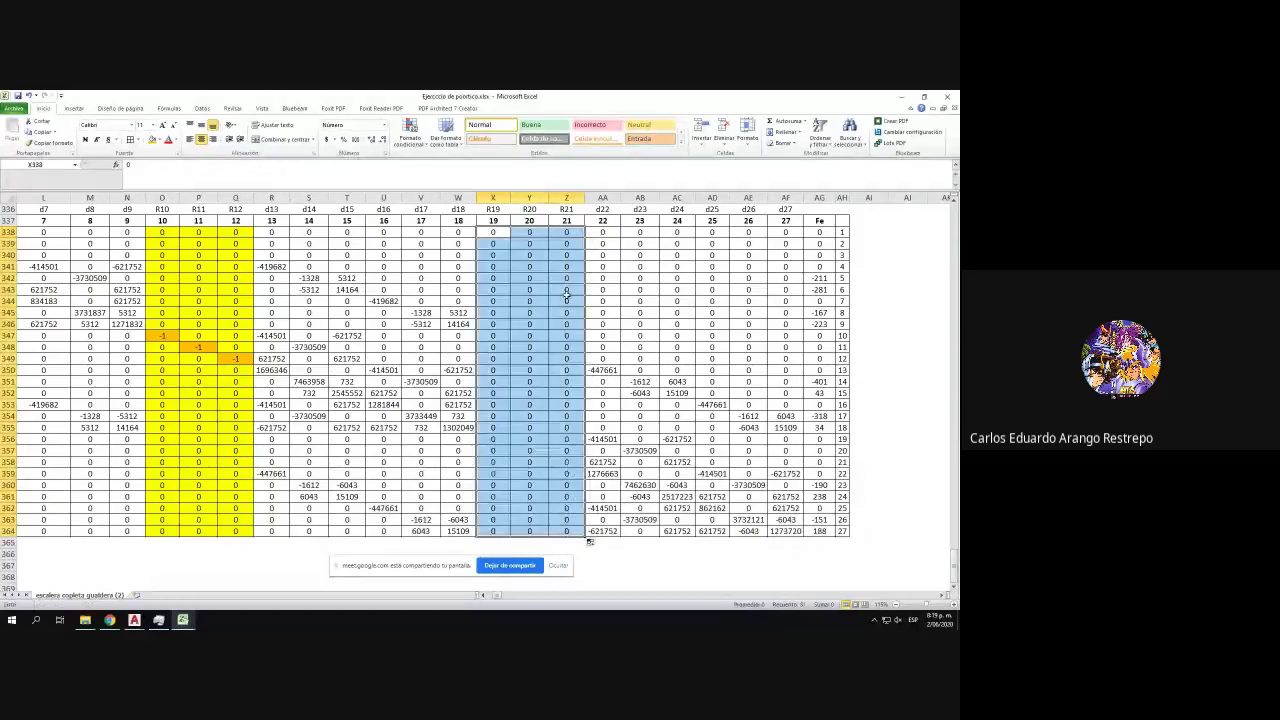
- Enter -1 on the diagonal of the R19 to R21 columns, in cells X356, Y357 and Z358
{"action": "left_click_drag", "start_coordinate": [838, 440], "coordinate": [495, 438]}
{"action": "left_click", "coordinate": [495, 438]}
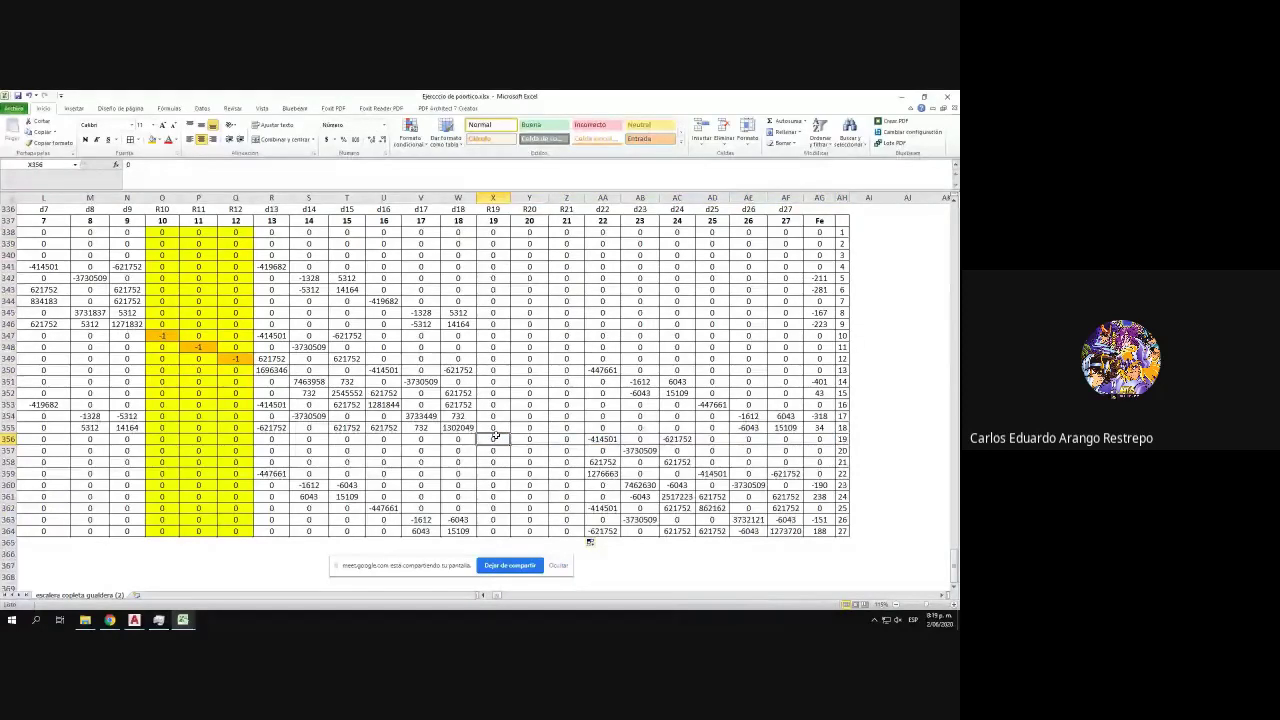
{"action": "type", "text": "1"}
{"action": "double_click", "coordinate": [490, 438]}
{"action": "type", "text": "-"}
{"action": "key", "text": "Return"}
{"action": "left_click", "coordinate": [524, 450]}
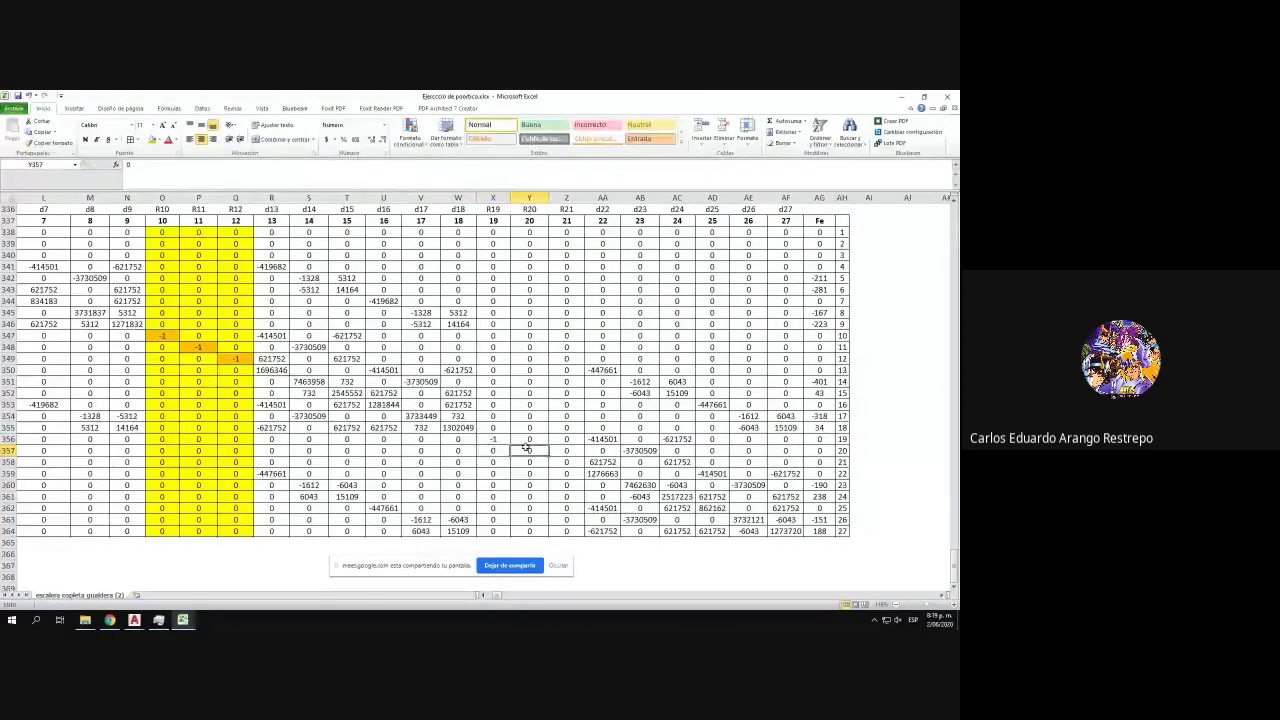
{"action": "type", "text": "-1"}
{"action": "key", "text": "Return"}
{"action": "left_click", "coordinate": [566, 462]}
{"action": "type", "text": "-1"}
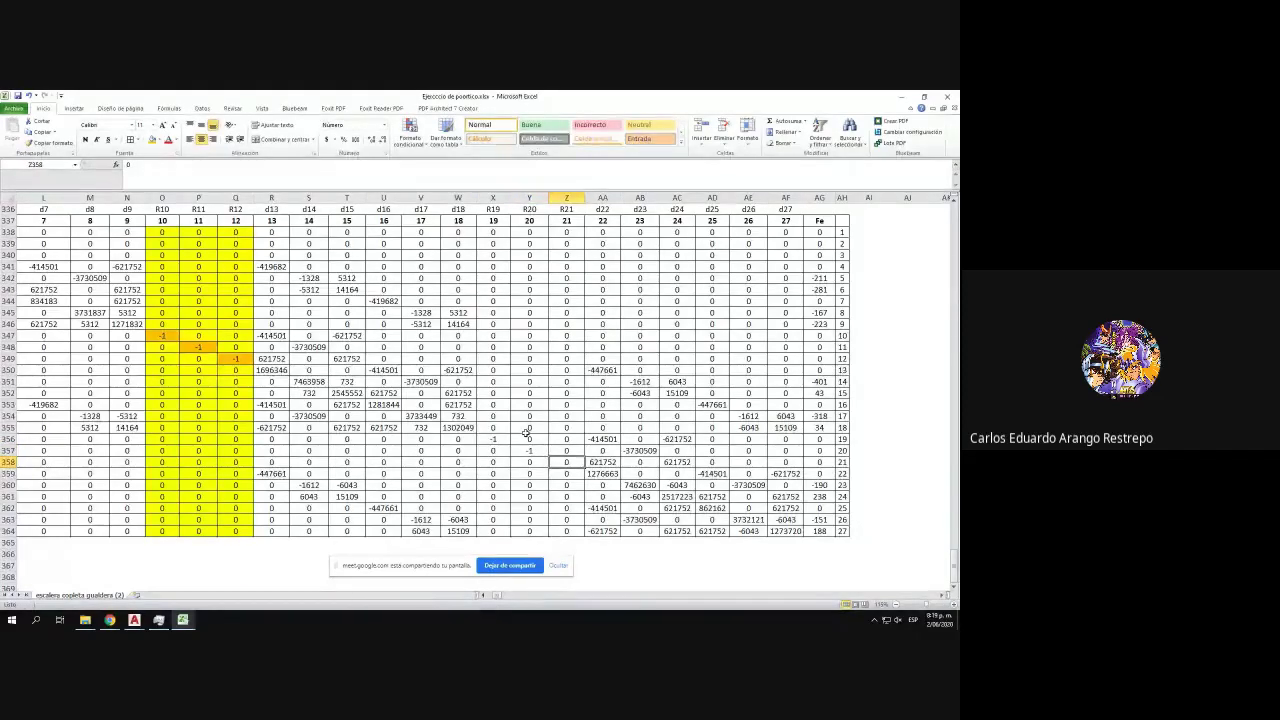
{"action": "key", "text": "Return"}
- Shade the R19 to R21 matrix columns (X338:Z364) yellow
{"action": "left_click_drag", "start_coordinate": [493, 232], "coordinate": [566, 531]}
{"action": "left_click", "coordinate": [159, 140]}
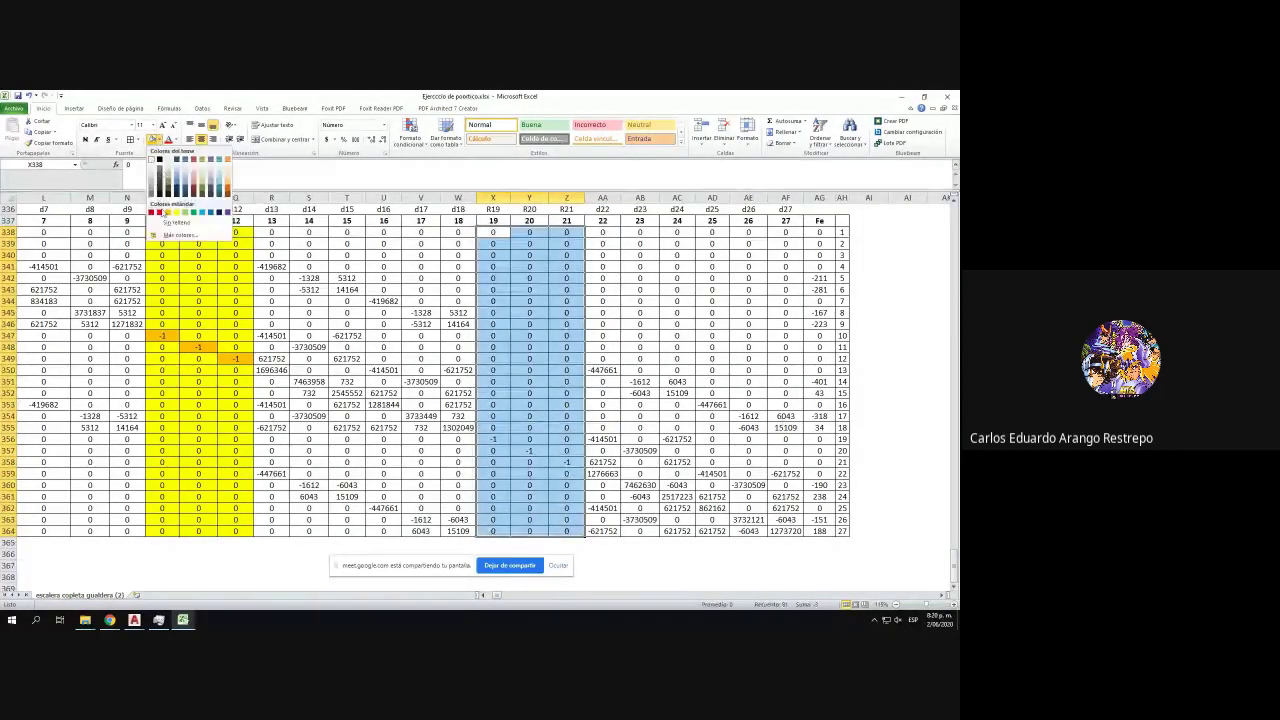
{"action": "left_click", "coordinate": [177, 212]}
- Shade the -1 diagonal cells X356, Y357 and Z358 of the R19 to R21 columns orange
{"action": "left_click", "coordinate": [497, 440]}
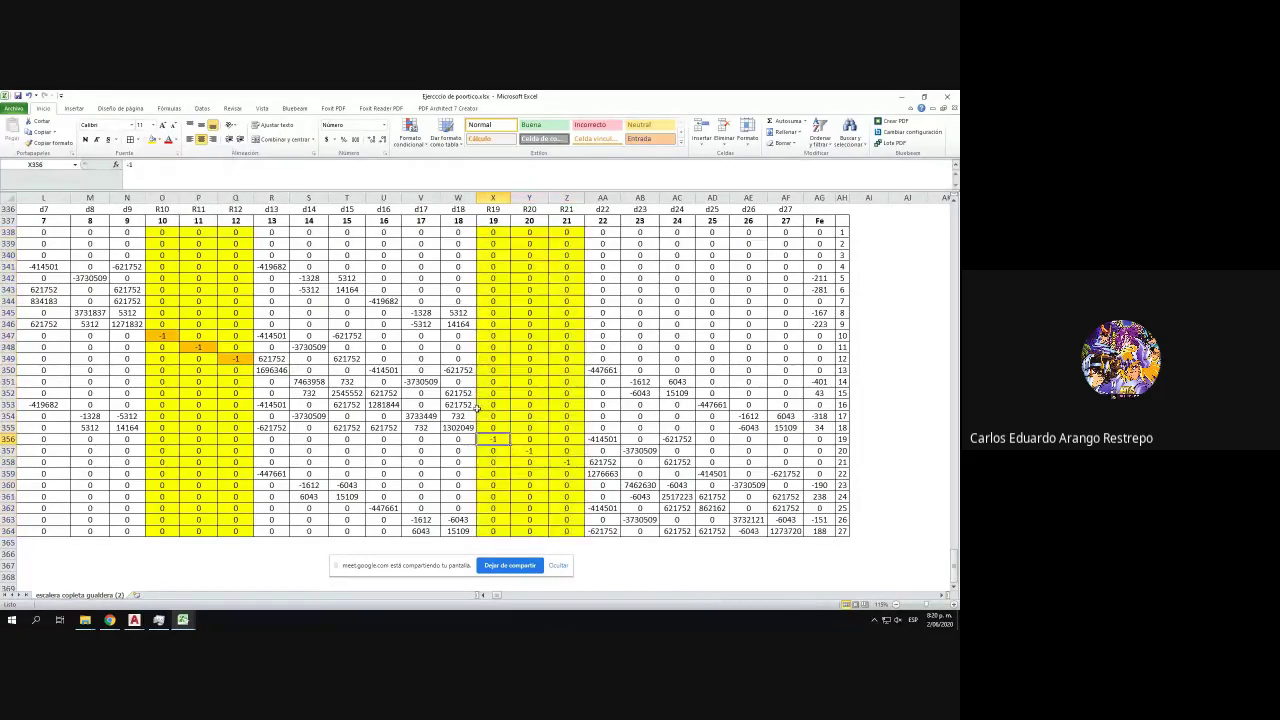
{"action": "left_click", "coordinate": [160, 141]}
{"action": "left_click", "coordinate": [172, 214]}
{"action": "key", "text": "Down"}
{"action": "key", "text": "Right"}
{"action": "left_click", "coordinate": [153, 140]}
{"action": "key", "text": "Down"}
{"action": "key", "text": "Right"}
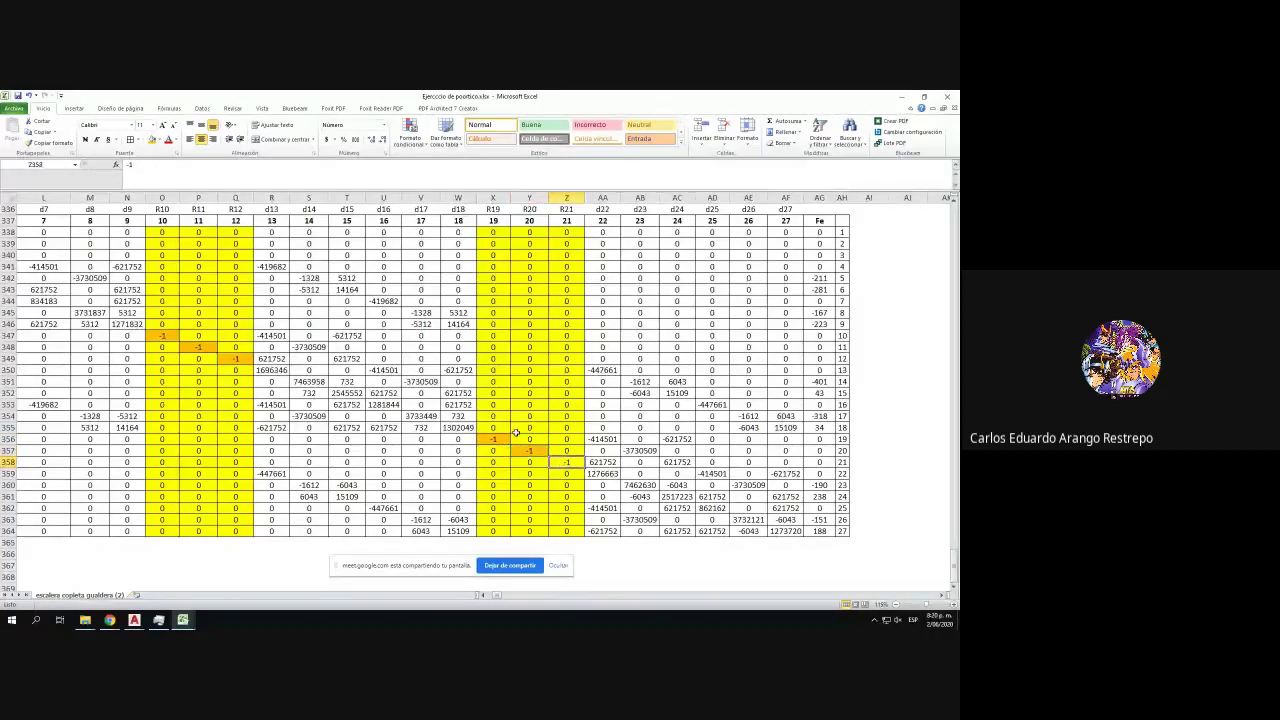
{"action": "left_click", "coordinate": [153, 140]}
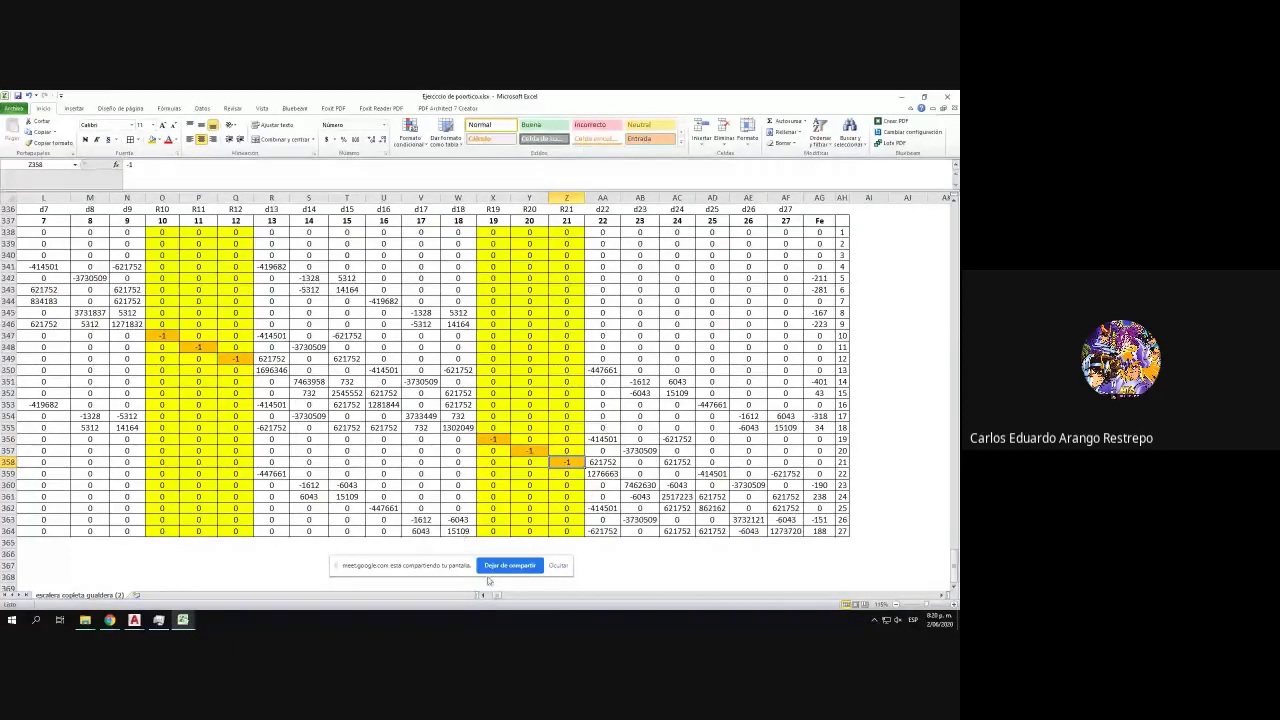
- Compute the solution vector in AI338:AI364 with the array formula =MMULT(MINVERSA(F338:AF364);AG338:AG364)
{"action": "left_click_drag", "start_coordinate": [498, 597], "coordinate": [503, 597]}
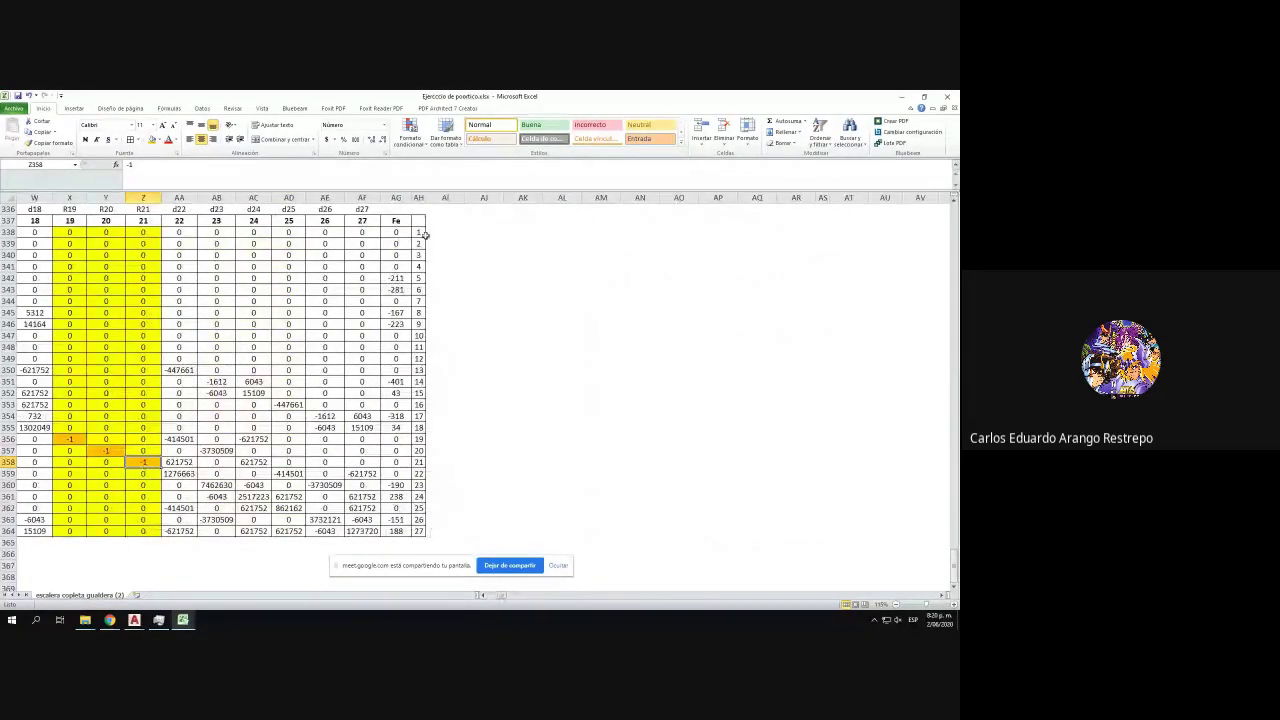
{"action": "left_click_drag", "start_coordinate": [426, 235], "coordinate": [445, 532]}
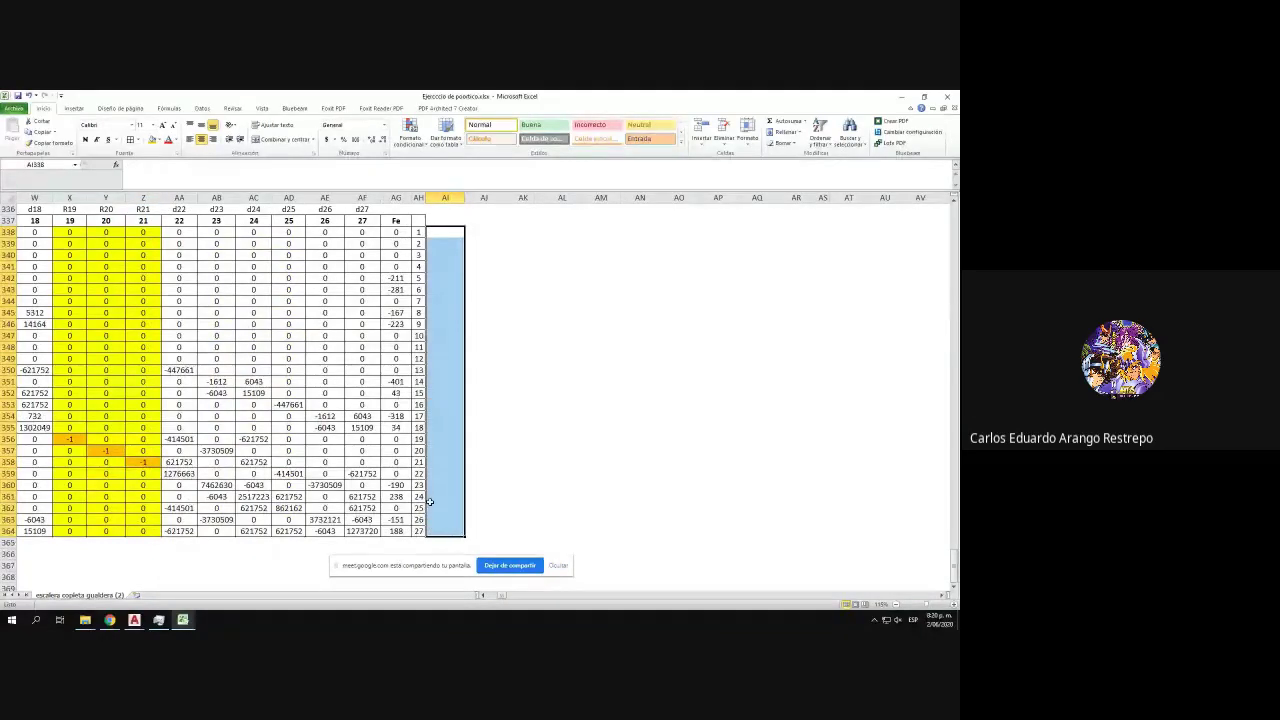
{"action": "type", "text": "=mm"}
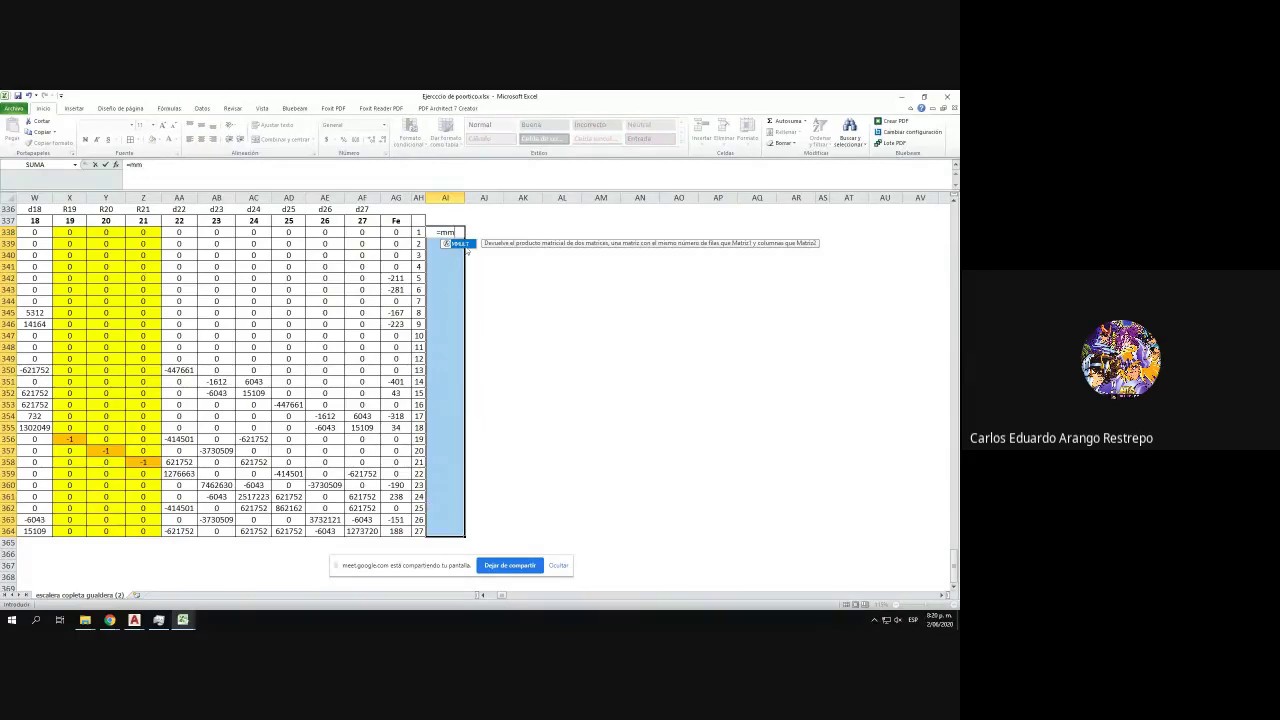
{"action": "double_click", "coordinate": [465, 247]}
{"action": "type", "text": "min"}
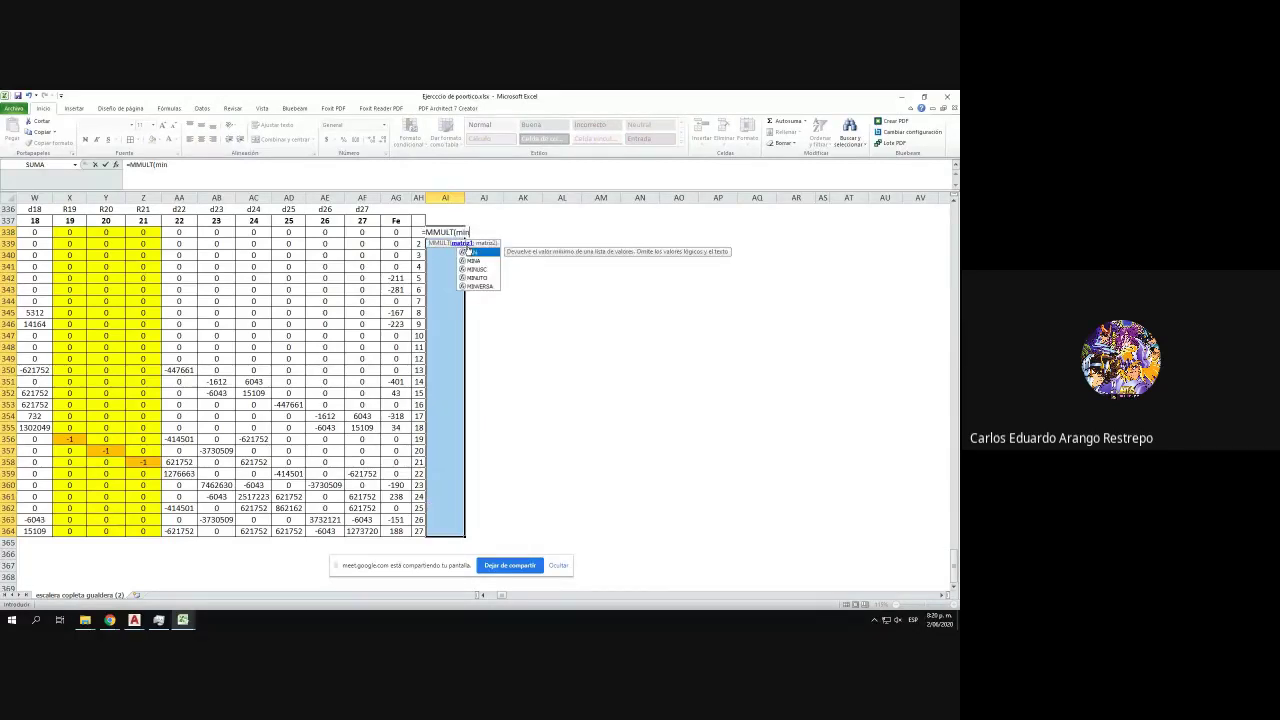
{"action": "double_click", "coordinate": [490, 287]}
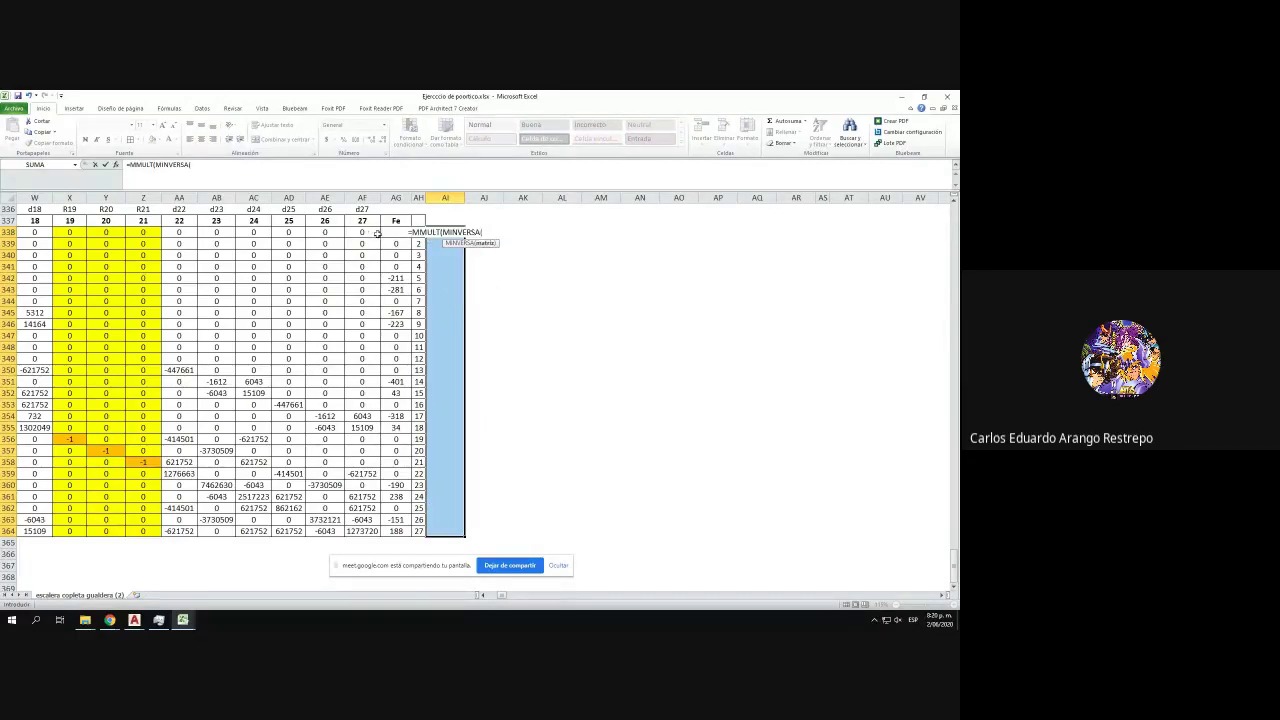
{"action": "mouse_move", "coordinate": [377, 233]}
{"action": "left_mouse_down"}
{"action": "mouse_move", "coordinate": [370, 500]}
{"action": "mouse_move", "coordinate": [30, 540]}
{"action": "mouse_move", "coordinate": [5, 522]}
{"action": "mouse_move", "coordinate": [66, 531]}
{"action": "left_mouse_up"}
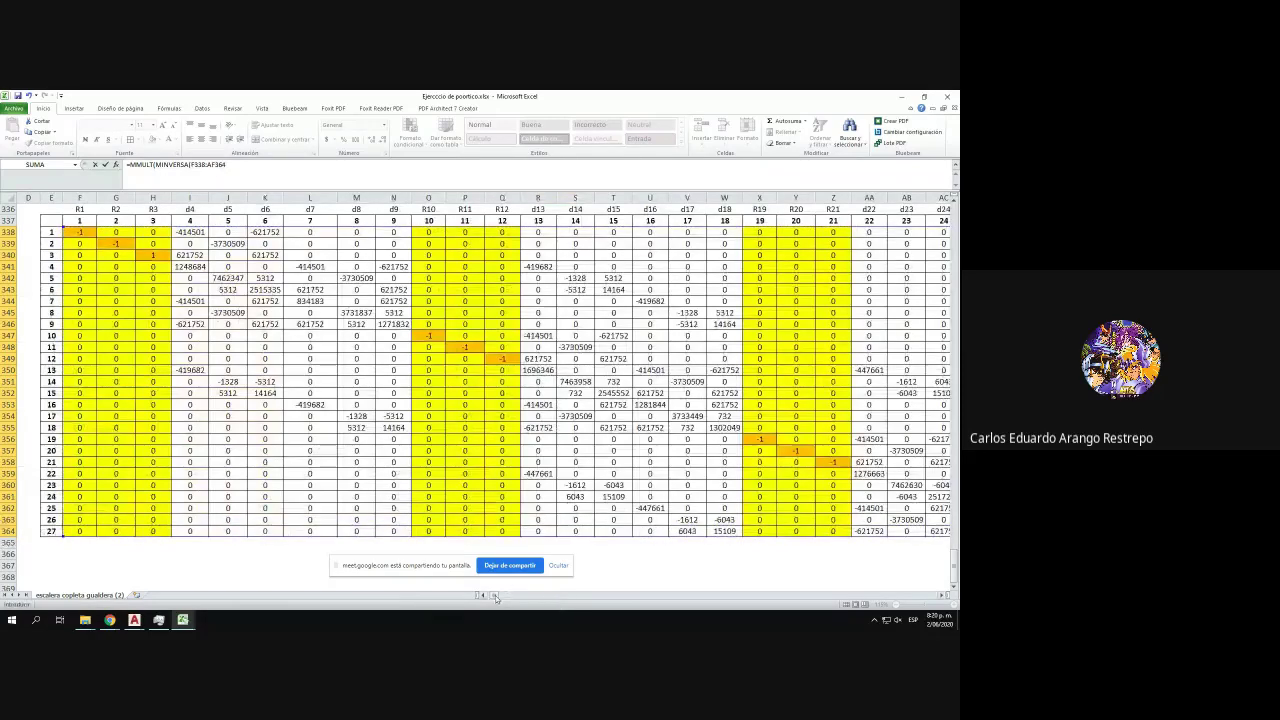
{"action": "left_click", "coordinate": [494, 597]}
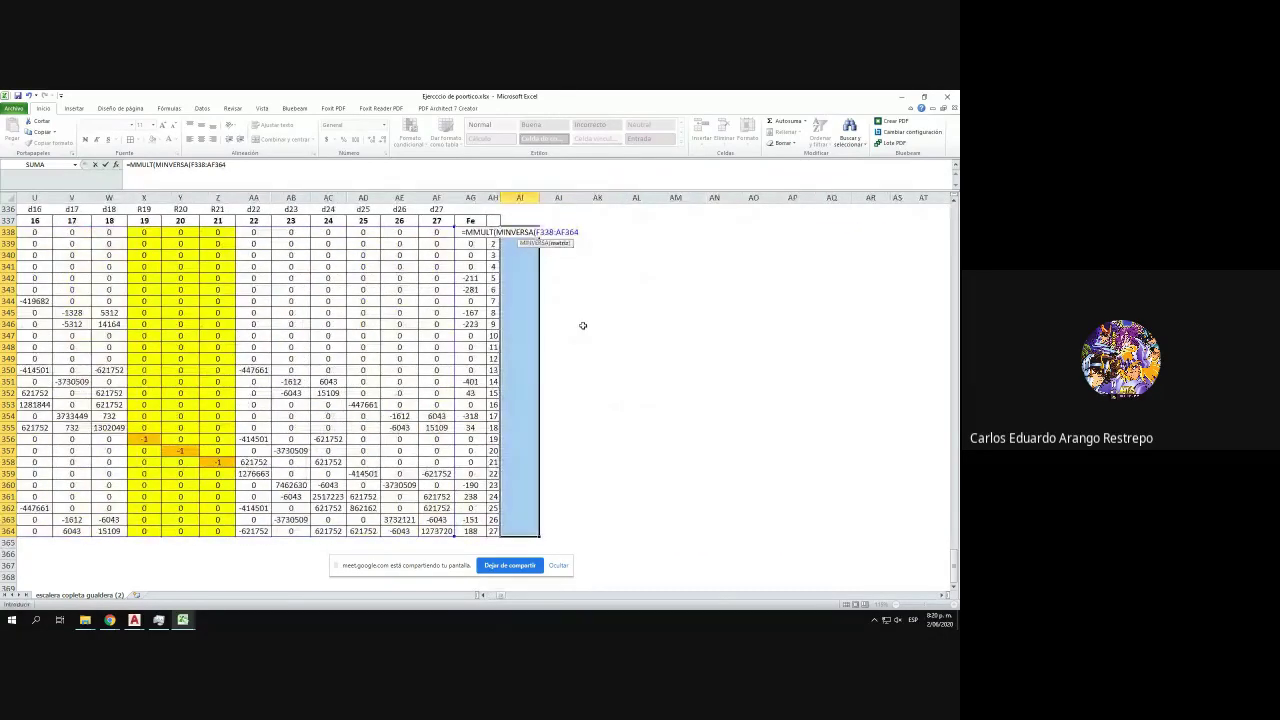
{"action": "type", "text": ")"}
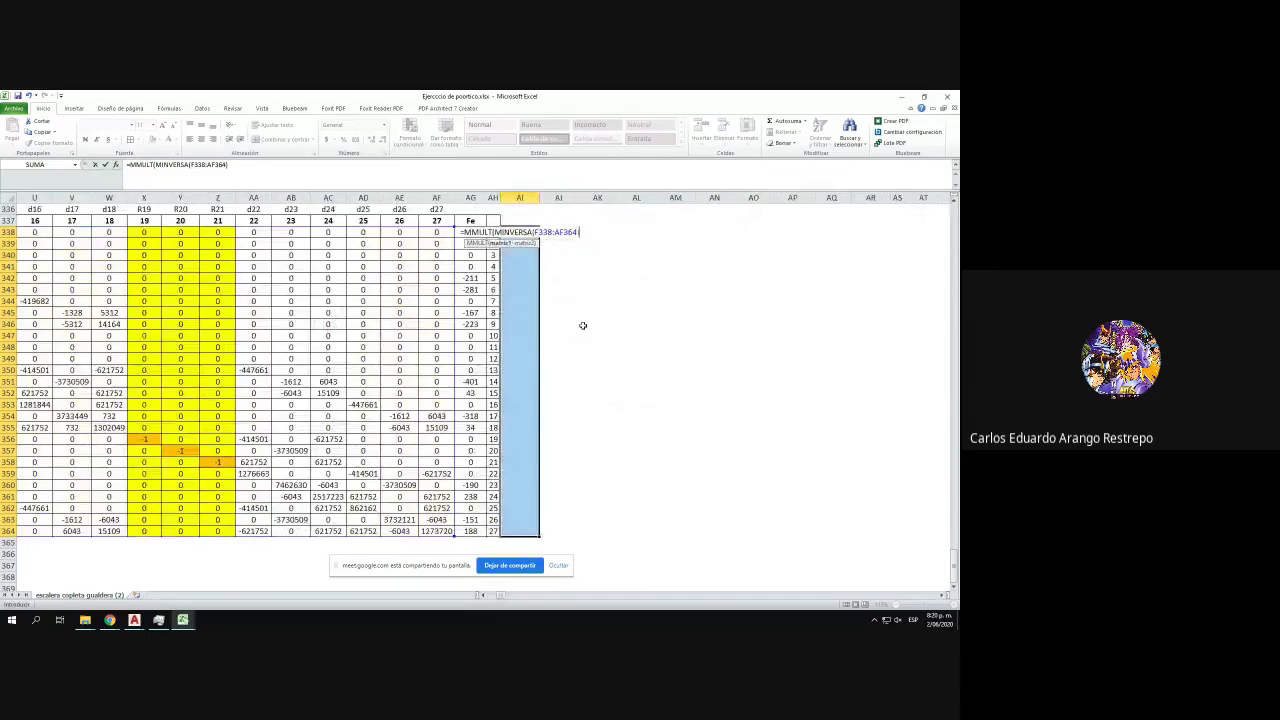
{"action": "type", "text": ";"}
{"action": "left_click_drag", "start_coordinate": [460, 532], "coordinate": [471, 233]}
{"action": "key", "text": "ctrl+shift+Return"}
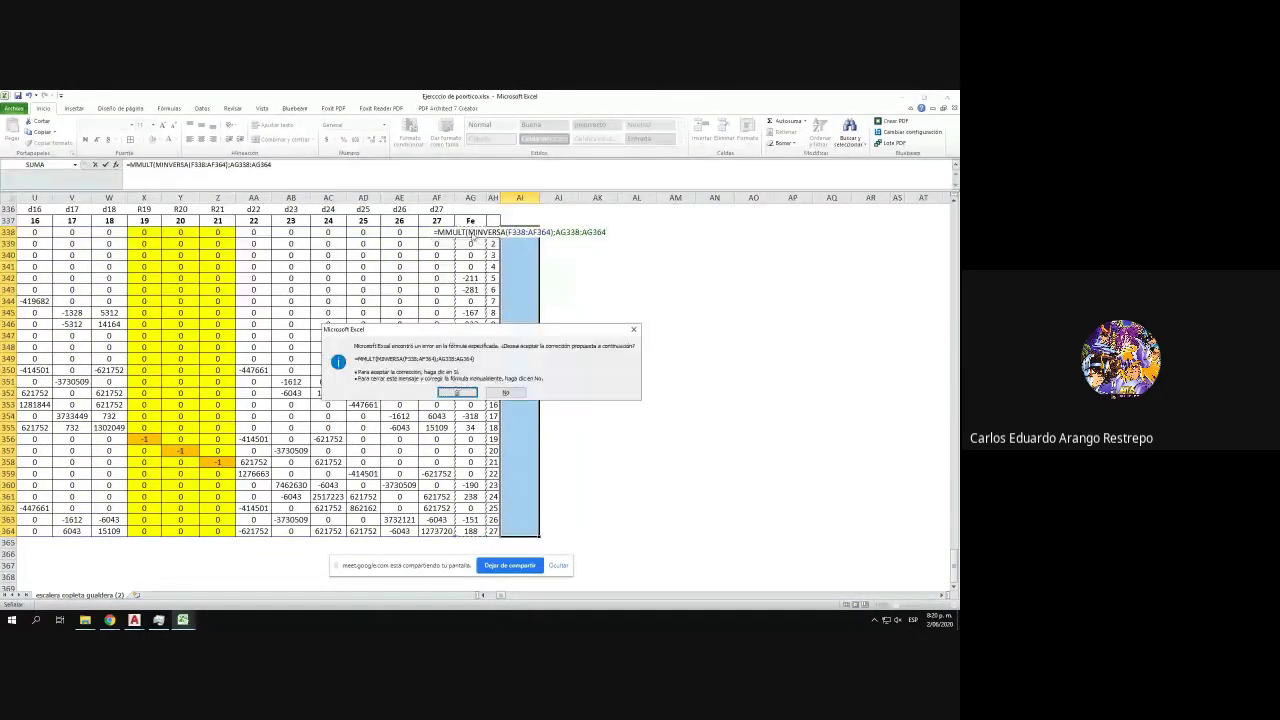
{"action": "left_click", "coordinate": [458, 391]}
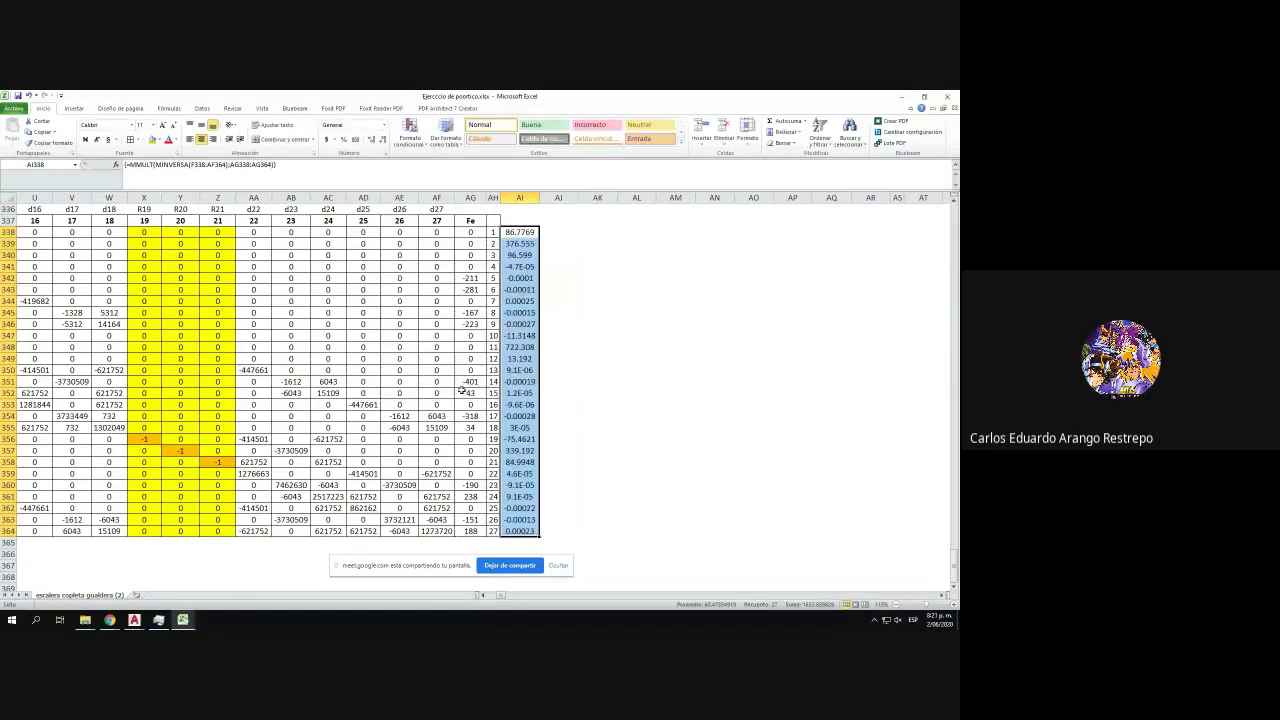
- Format the solution vector AI338:AI364 as numbers with one decimal
{"action": "left_click_drag", "start_coordinate": [501, 595], "coordinate": [504, 595]}
{"action": "left_click", "coordinate": [370, 139]}
{"action": "left_click", "coordinate": [370, 139]}
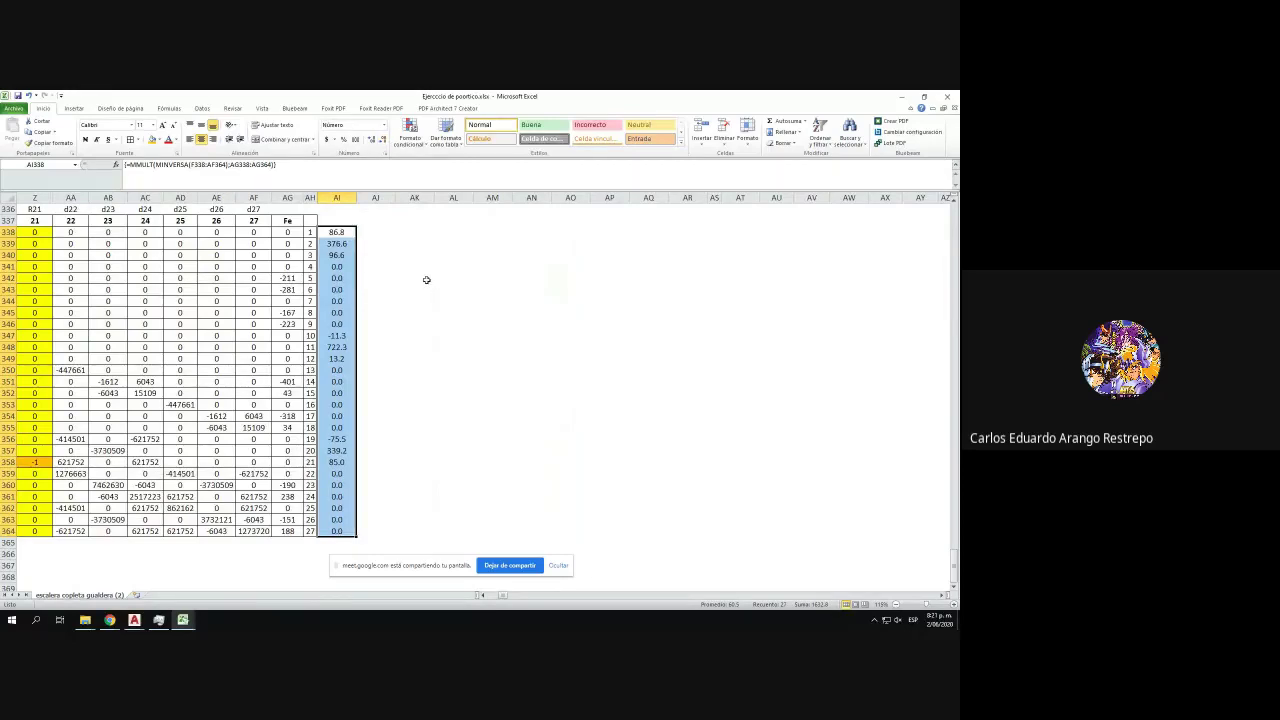
- Review the support reactions in the solution vector, in rows 1 to 3, 10 to 12 and 19 to 21
{"action": "left_click", "coordinate": [334, 233]}
{"action": "left_click", "coordinate": [343, 244]}
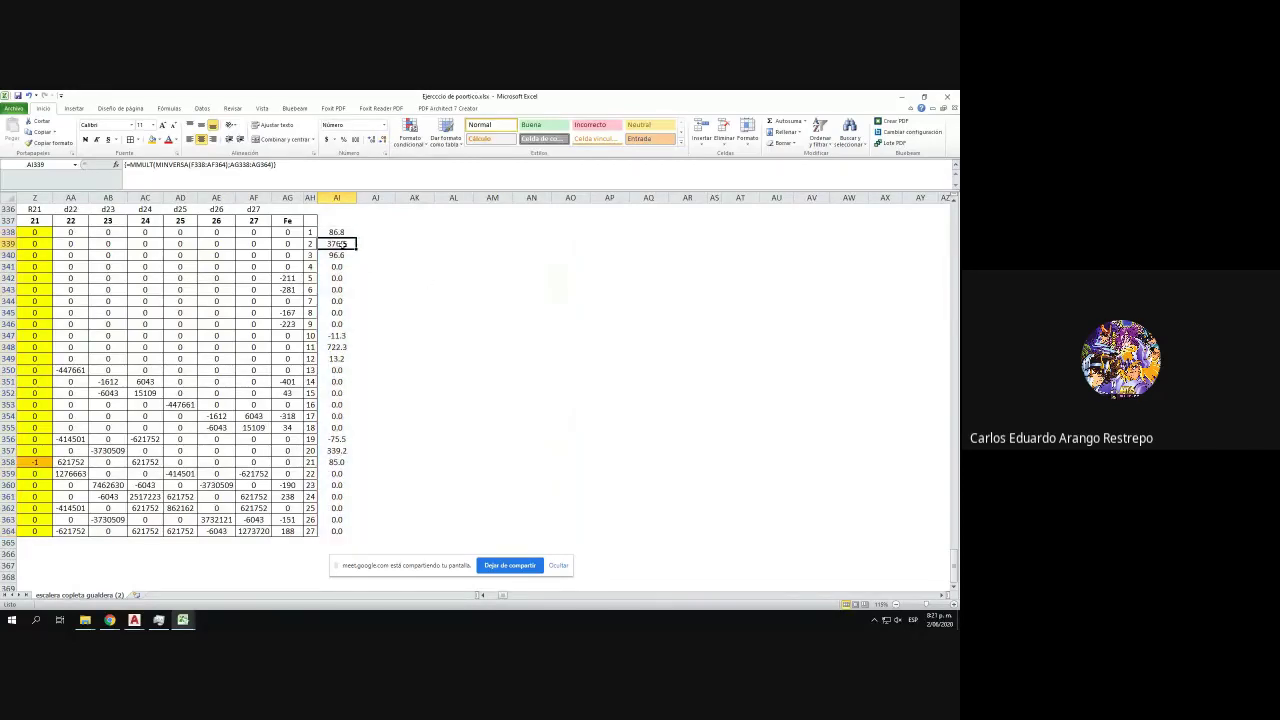
{"action": "left_click", "coordinate": [343, 256]}
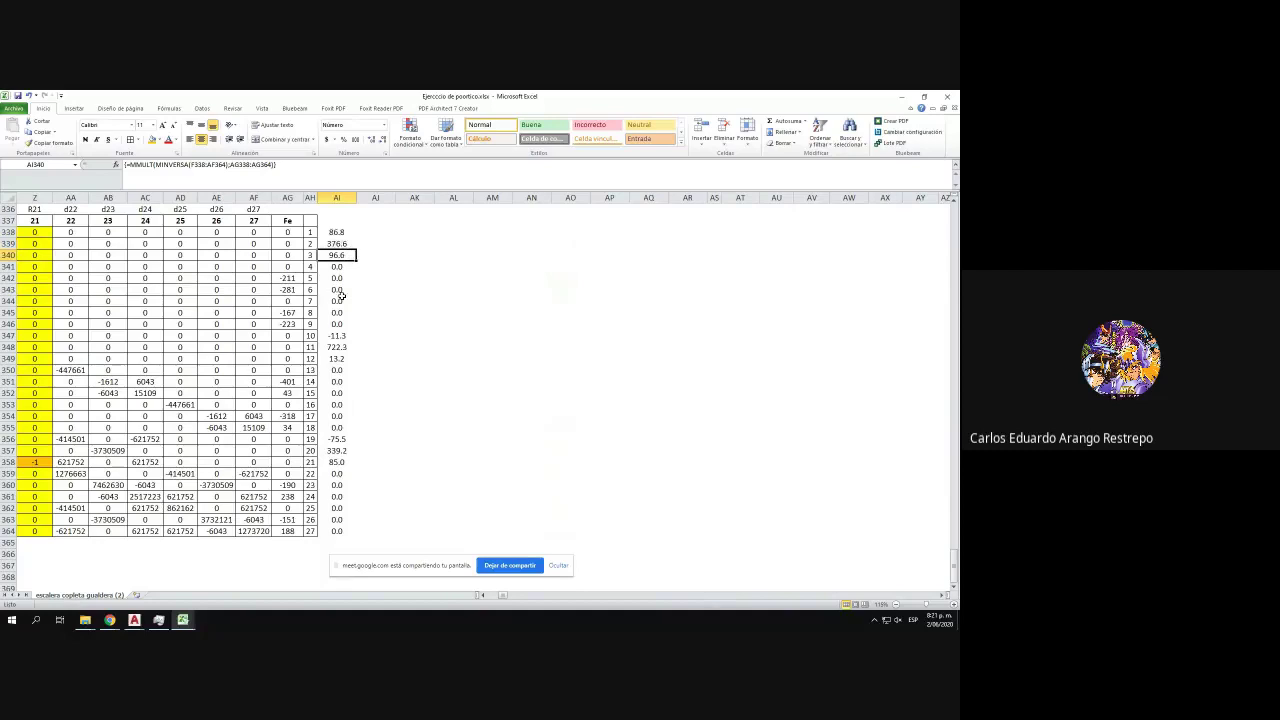
{"action": "left_click", "coordinate": [337, 346]}
{"action": "left_click", "coordinate": [333, 358]}
{"action": "left_click", "coordinate": [343, 439]}
{"action": "left_click", "coordinate": [343, 451]}
{"action": "left_click", "coordinate": [350, 462]}
- Place the workbook side by side with the AutoCAD drawing and bring the whole portal frame into view
{"action": "left_click_drag", "start_coordinate": [432, 98], "coordinate": [2, 182]}
{"action": "scroll", "coordinate": [703, 362], "scroll_direction": "down", "scroll_amount": 7}
{"action": "left_click_drag", "start_coordinate": [703, 363], "coordinate": [914, 400]}
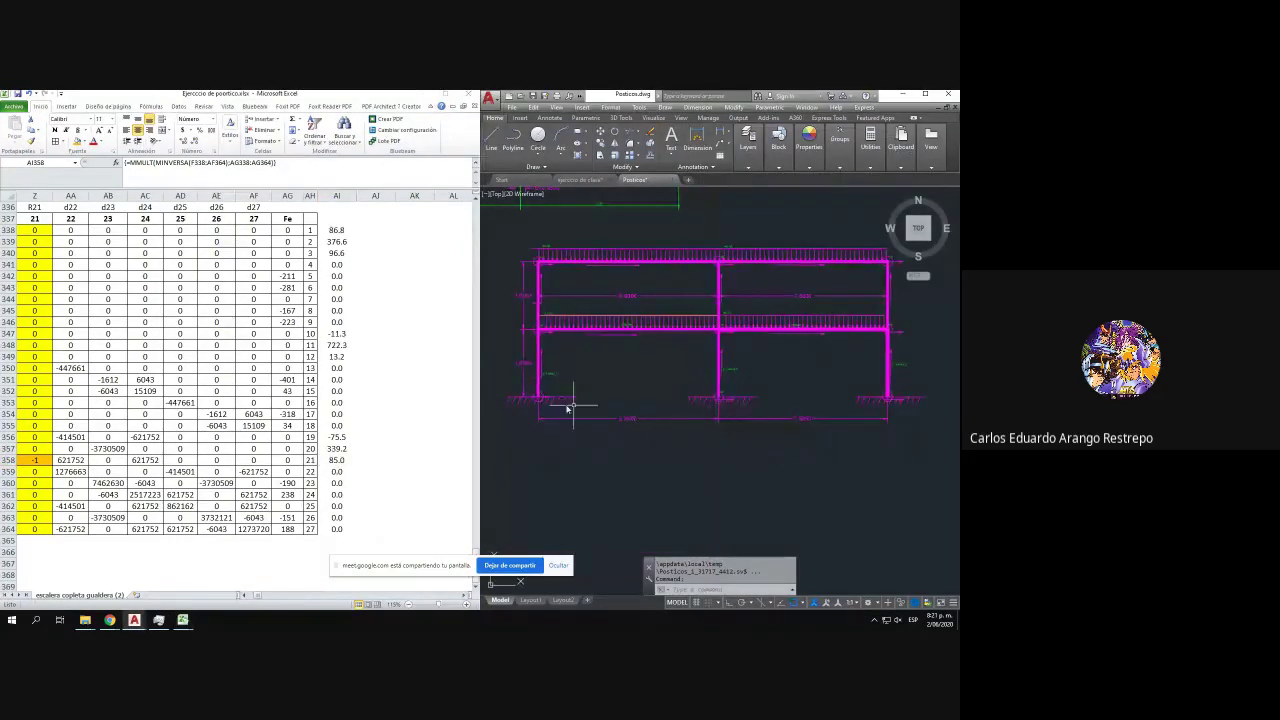
- Examine the frame's support nodes, spans and distributed beam loads in the AutoCAD drawing against the reactions in the solution vector
{"action": "scroll", "coordinate": [546, 405], "scroll_direction": "up", "scroll_amount": 3}
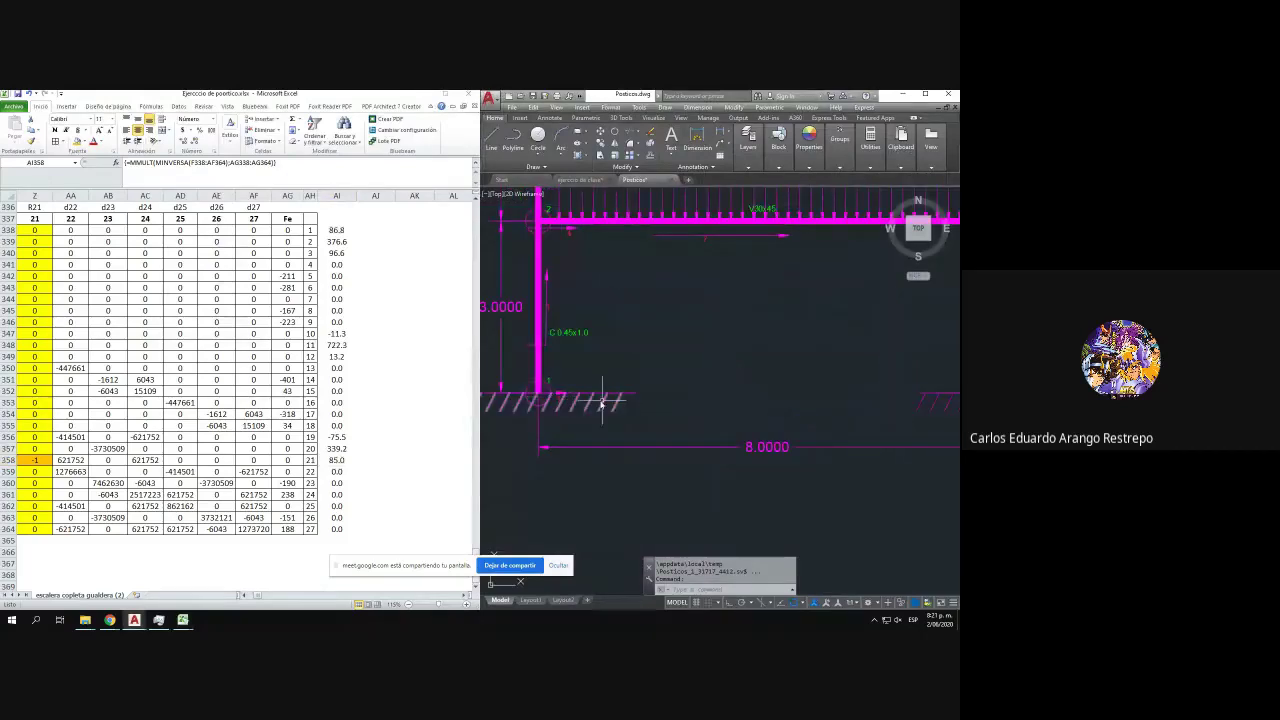
{"action": "left_click_drag", "start_coordinate": [933, 439], "coordinate": [655, 445]}
{"action": "left_click_drag", "start_coordinate": [803, 441], "coordinate": [574, 446]}
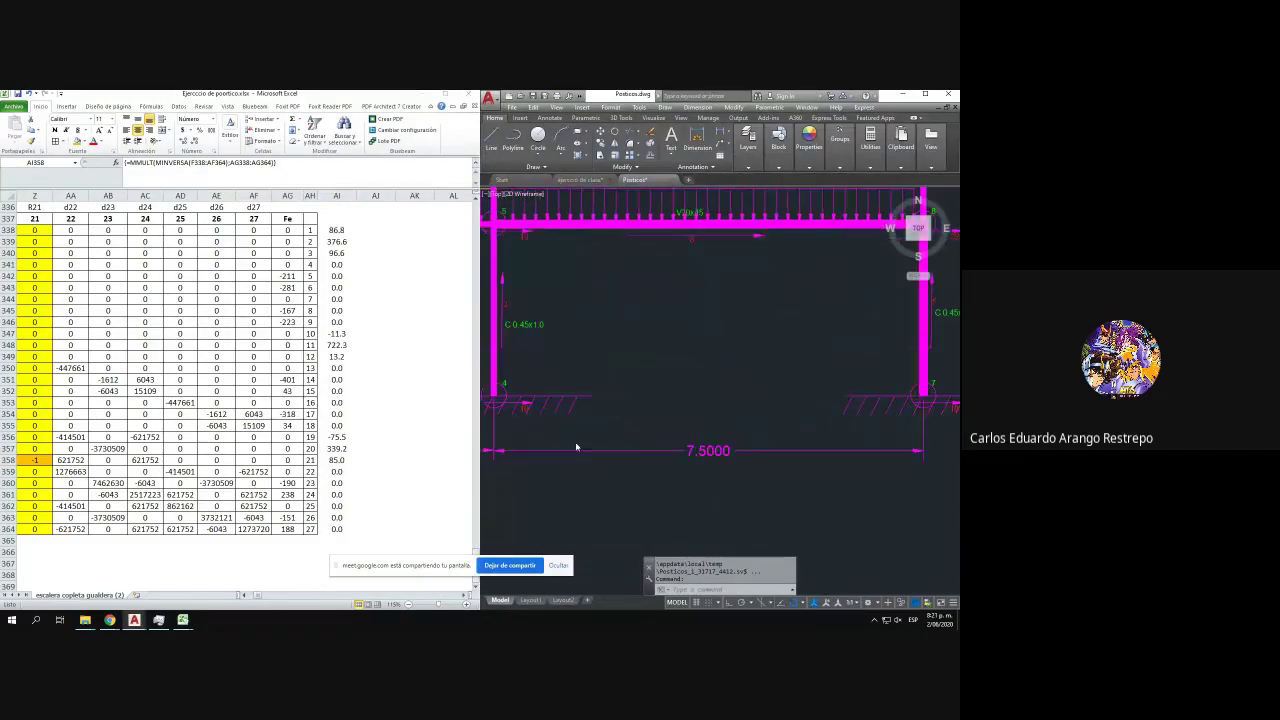
{"action": "left_click", "coordinate": [359, 439]}
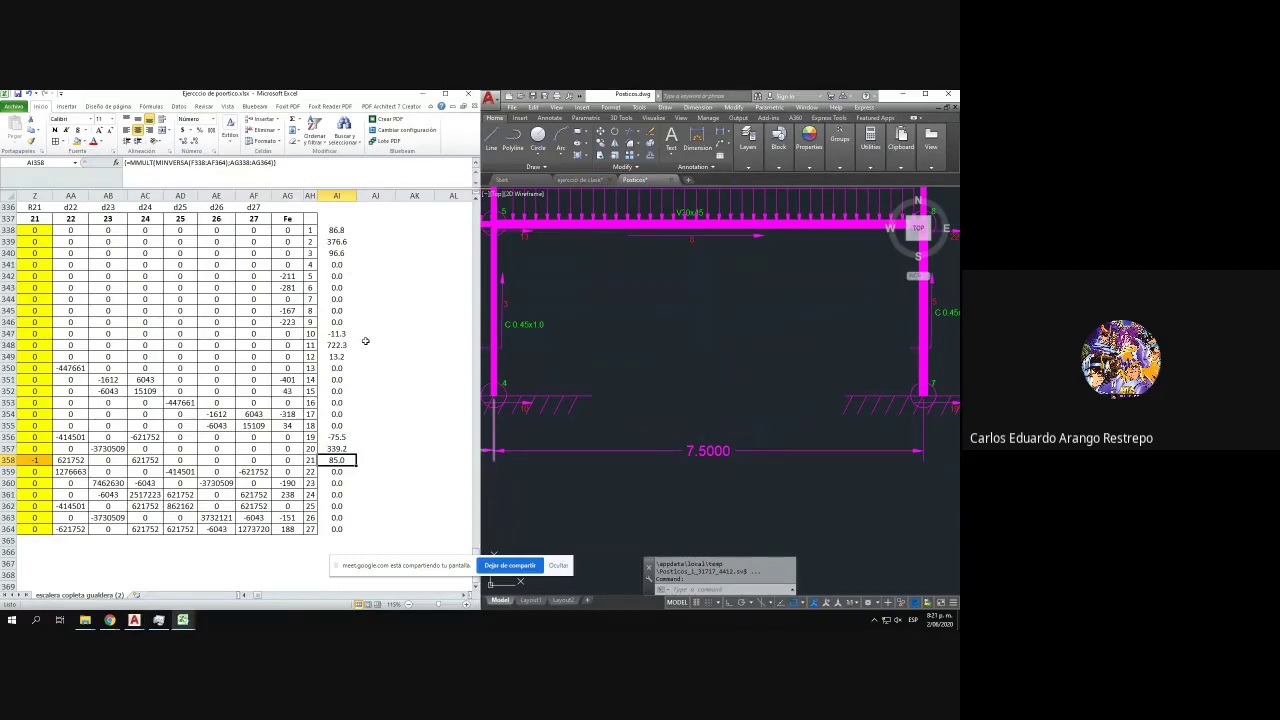
{"action": "scroll", "coordinate": [365, 341], "scroll_direction": "down", "scroll_amount": 1}
{"action": "left_click", "coordinate": [786, 397]}
{"action": "scroll", "coordinate": [737, 374], "scroll_direction": "down", "scroll_amount": 3}
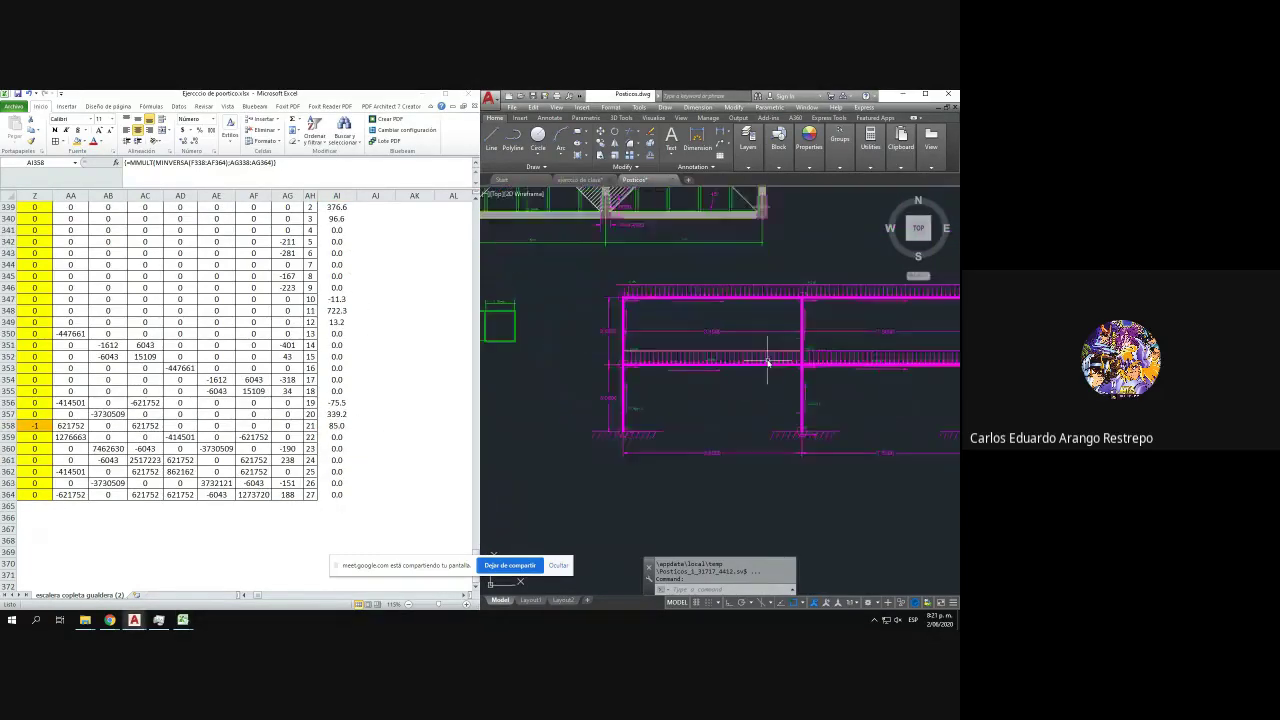
{"action": "scroll", "coordinate": [768, 361], "scroll_direction": "up", "scroll_amount": 2}
{"action": "left_click_drag", "start_coordinate": [751, 354], "coordinate": [716, 397]}
{"action": "scroll", "coordinate": [530, 414], "scroll_direction": "up", "scroll_amount": 2}
{"action": "left_click_drag", "start_coordinate": [530, 414], "coordinate": [565, 313]}
- Begin a total applied load formula in AI366 with length times load for beams 7 and 8, R9*S9+R10*S10
{"action": "left_click", "coordinate": [348, 516]}
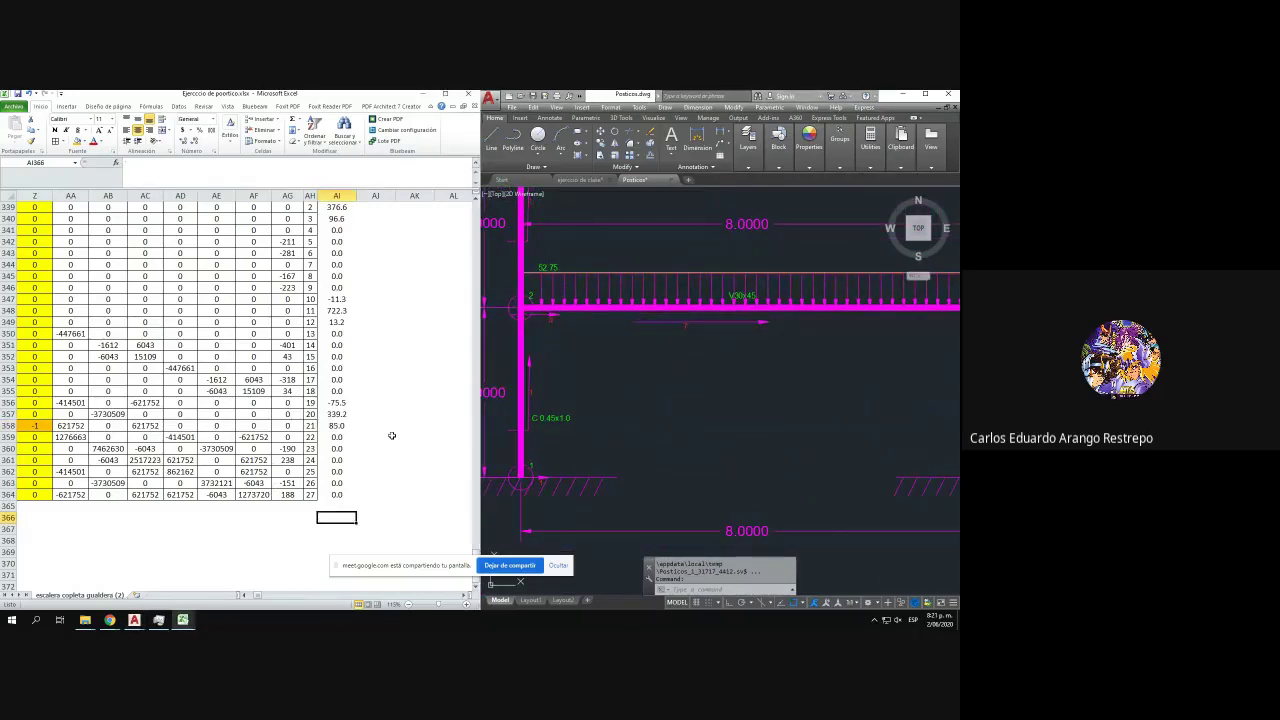
{"action": "scroll", "coordinate": [392, 264], "scroll_direction": "up", "scroll_amount": 1}
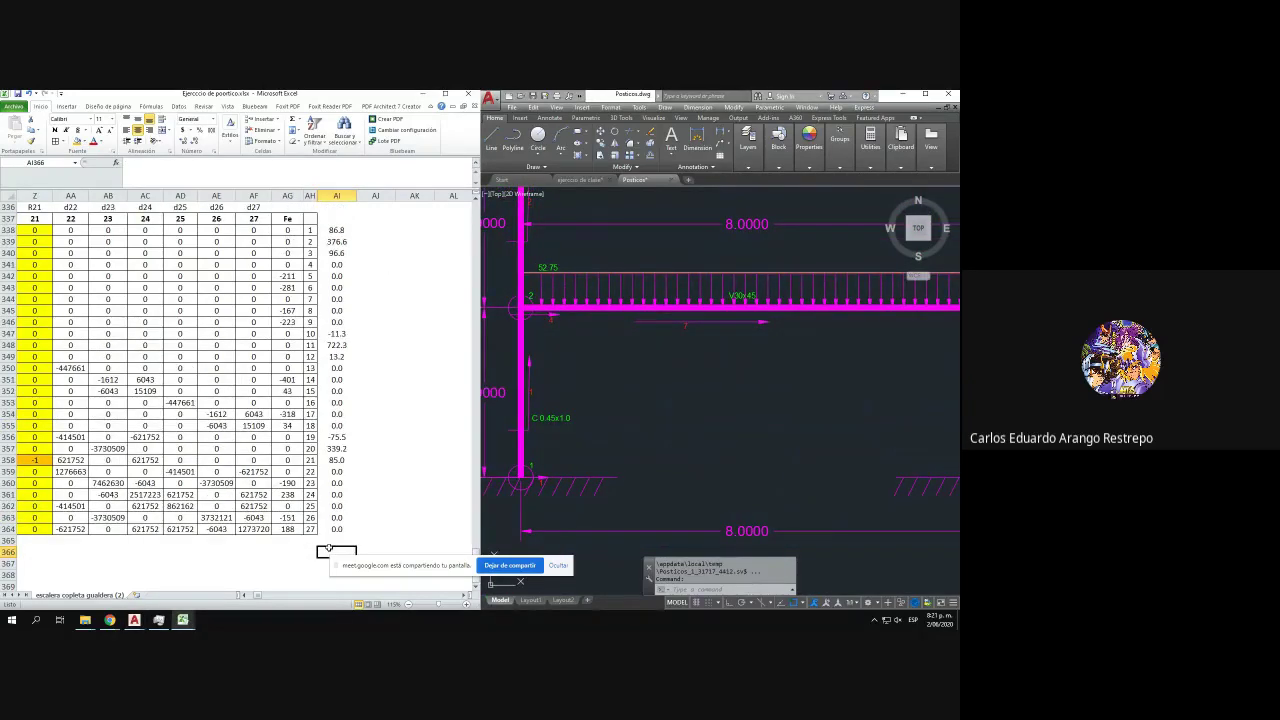
{"action": "type", "text": "+"}
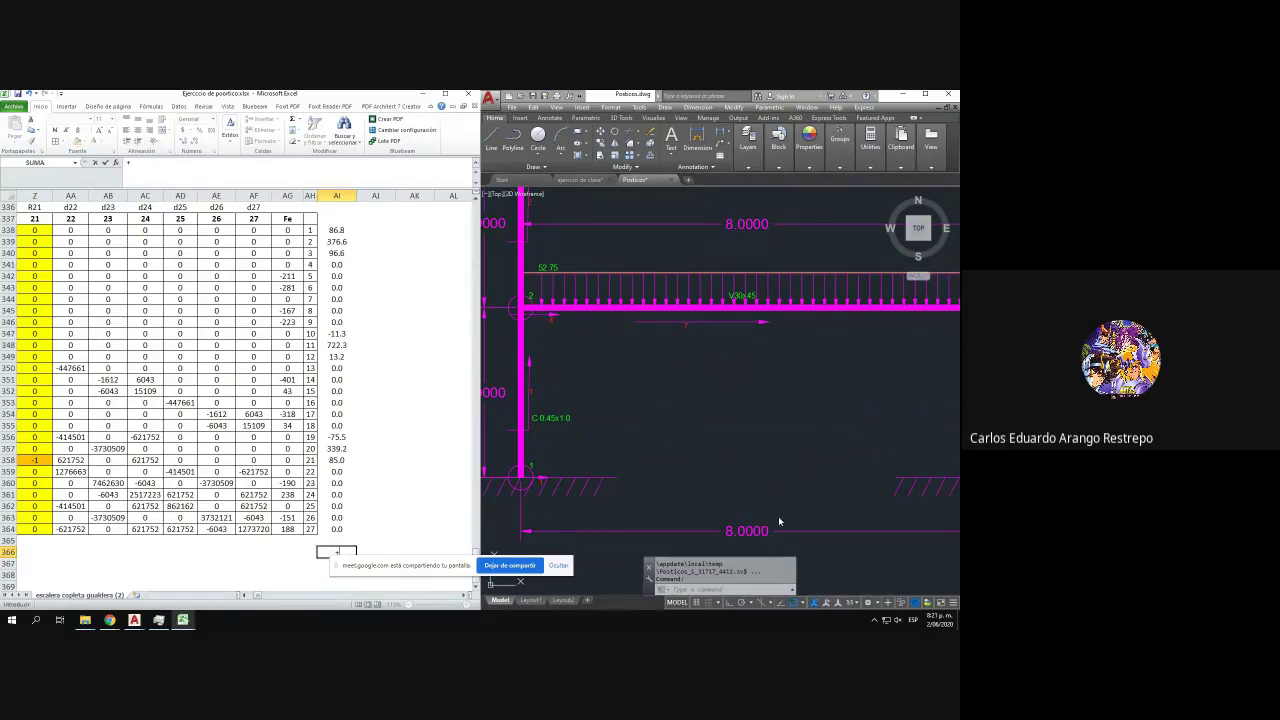
{"action": "left_click", "coordinate": [382, 441]}
{"action": "scroll", "coordinate": [389, 424], "scroll_direction": "up", "scroll_amount": 13}
{"action": "scroll", "coordinate": [390, 424], "scroll_direction": "up", "scroll_amount": 20}
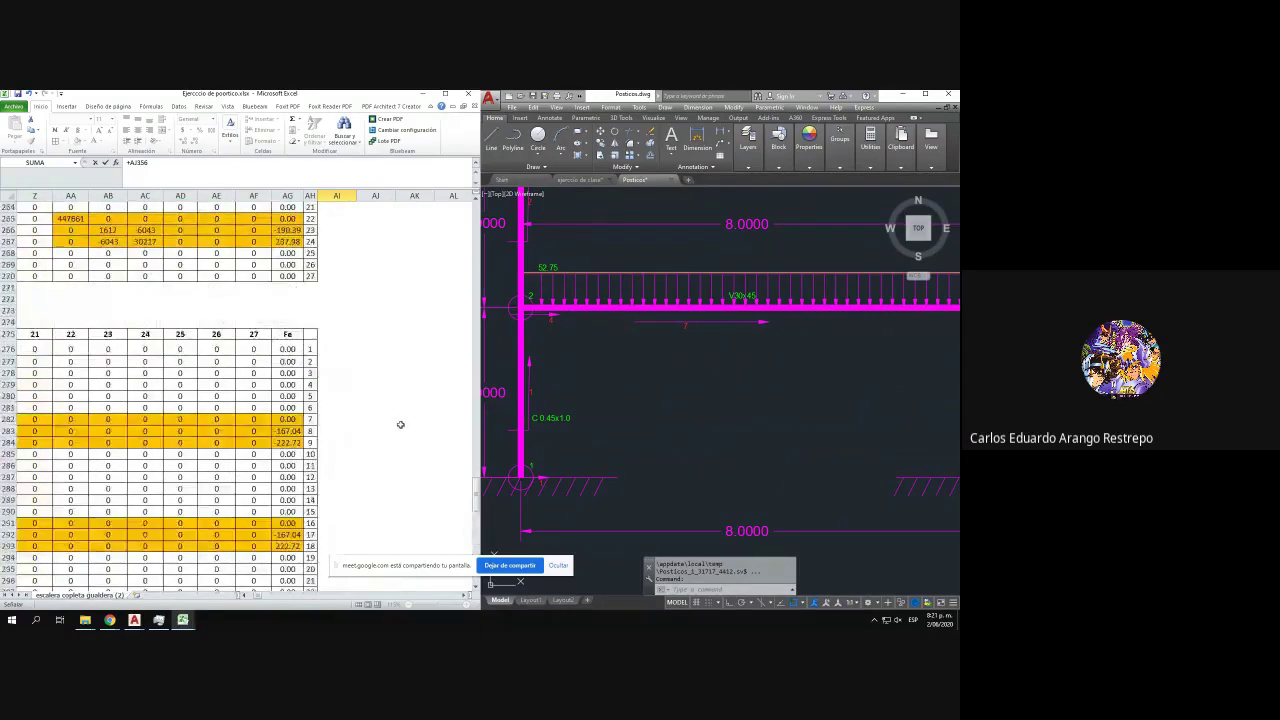
{"action": "scroll", "coordinate": [426, 442], "scroll_direction": "up", "scroll_amount": 20}
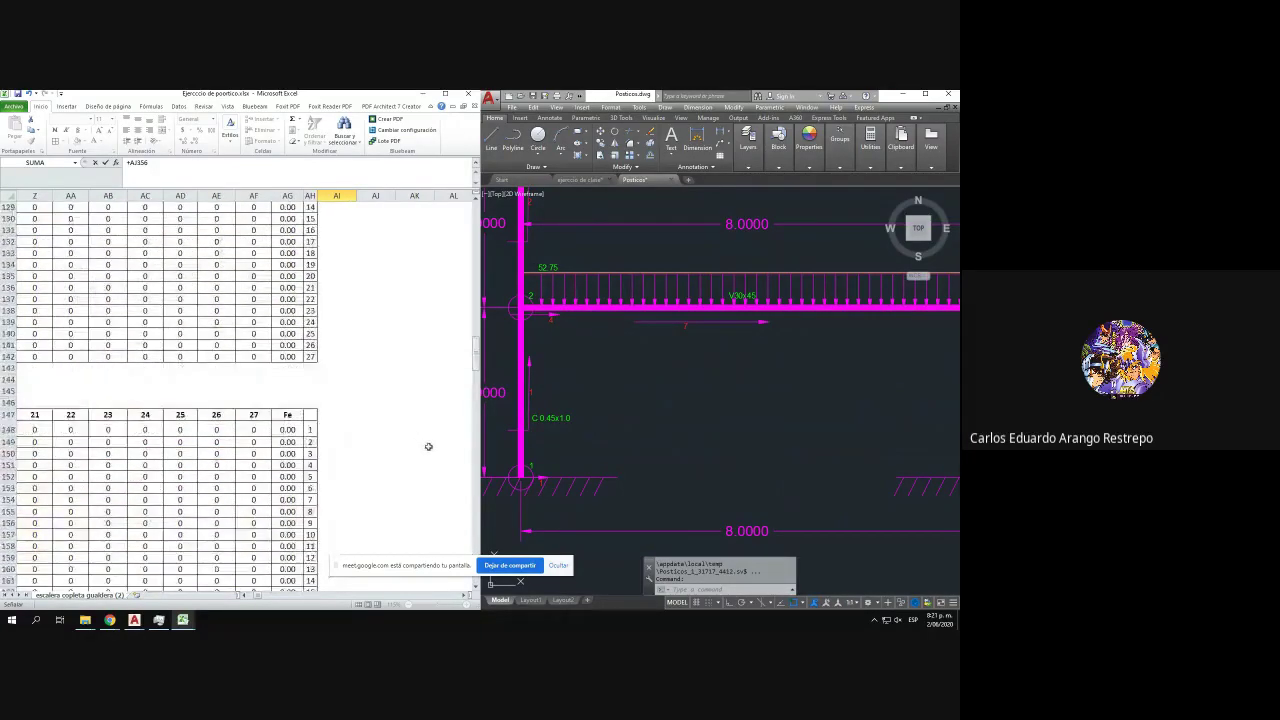
{"action": "scroll", "coordinate": [429, 437], "scroll_direction": "up", "scroll_amount": 9}
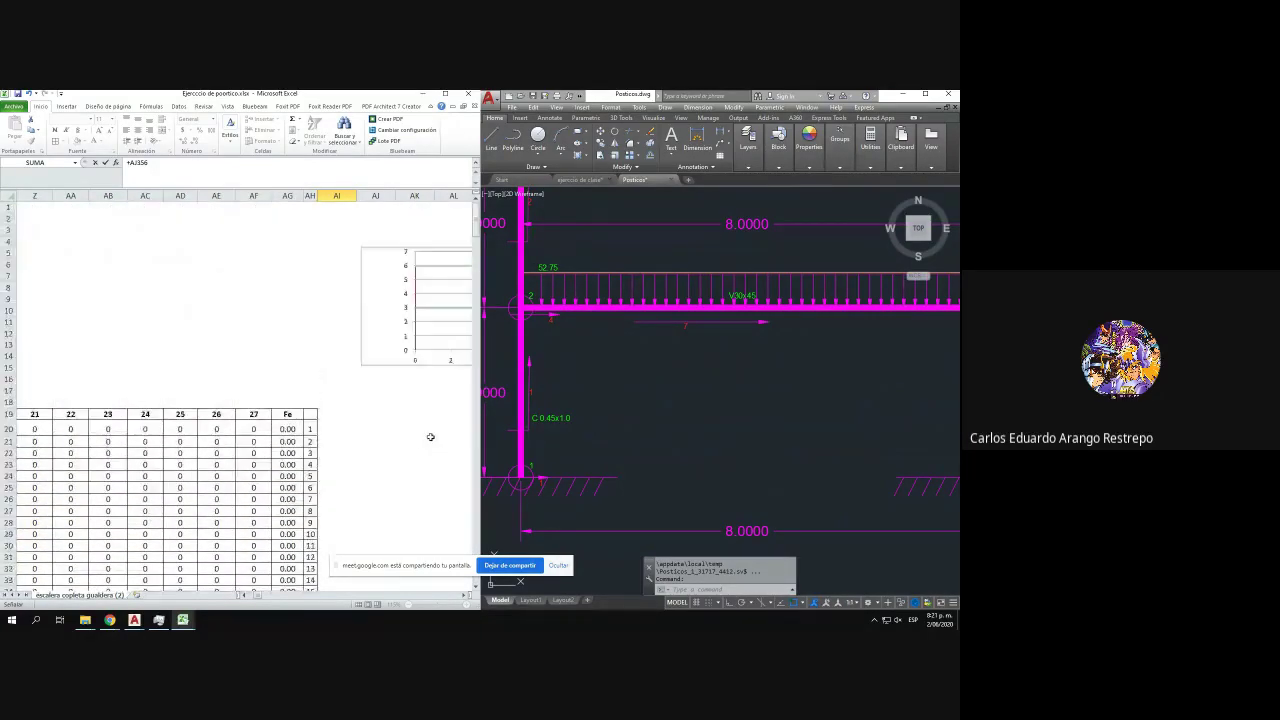
{"action": "left_click_drag", "start_coordinate": [267, 597], "coordinate": [256, 600]}
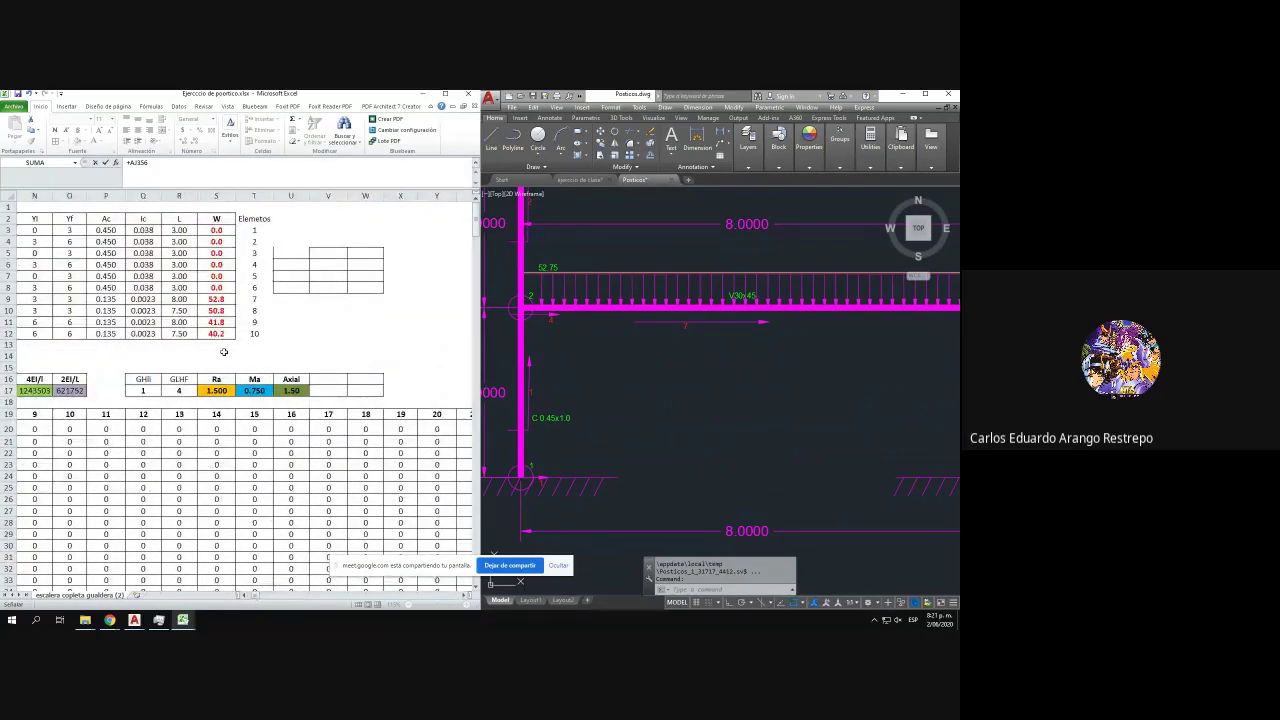
{"action": "left_click", "coordinate": [184, 298]}
{"action": "left_click", "coordinate": [214, 299]}
{"action": "type", "text": "+R9*S9+"}
{"action": "left_click", "coordinate": [180, 310]}
{"action": "type", "text": "*"}
{"action": "left_click", "coordinate": [214, 310]}
{"action": "type", "text": "+R10*S10+"}
- Complete the total load formula in AI366 with the terms for beams 9 and 10, R11*S11+R12*S12
{"action": "left_click", "coordinate": [180, 322]}
{"action": "type", "text": "*"}
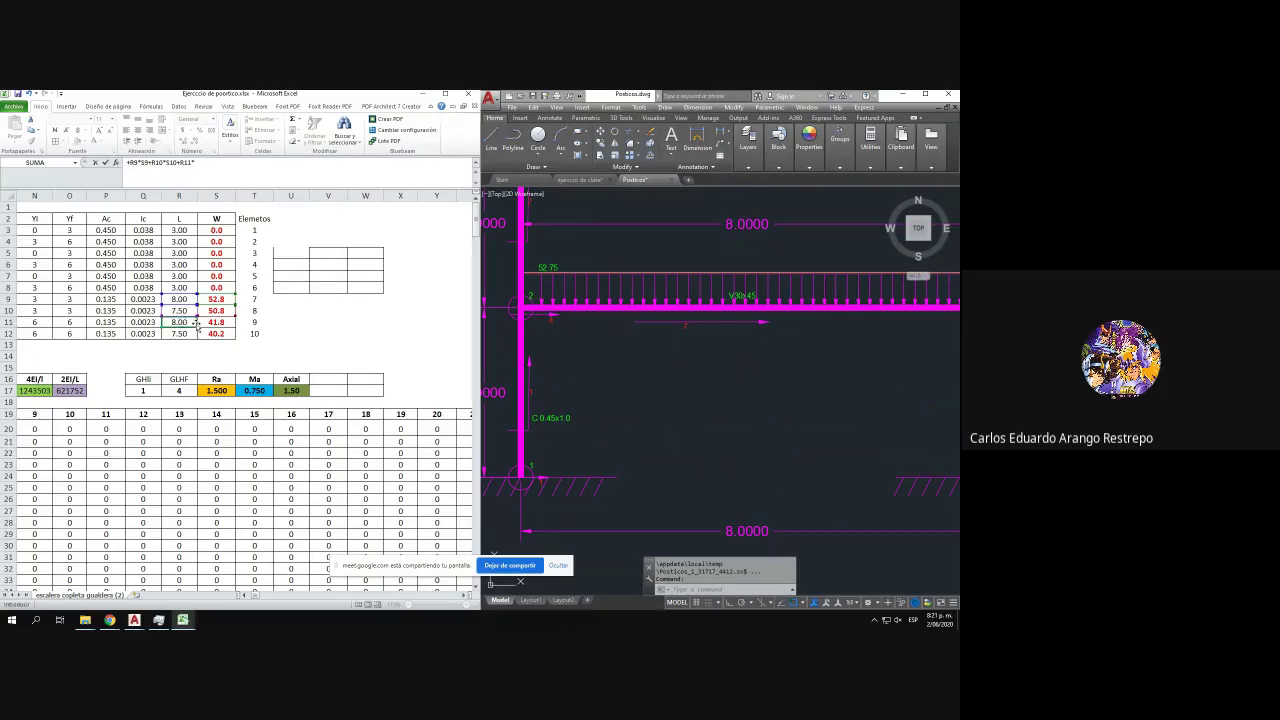
{"action": "left_click", "coordinate": [214, 322]}
{"action": "type", "text": "+"}
{"action": "left_click", "coordinate": [177, 333]}
{"action": "type", "text": "*"}
{"action": "left_click", "coordinate": [216, 334]}
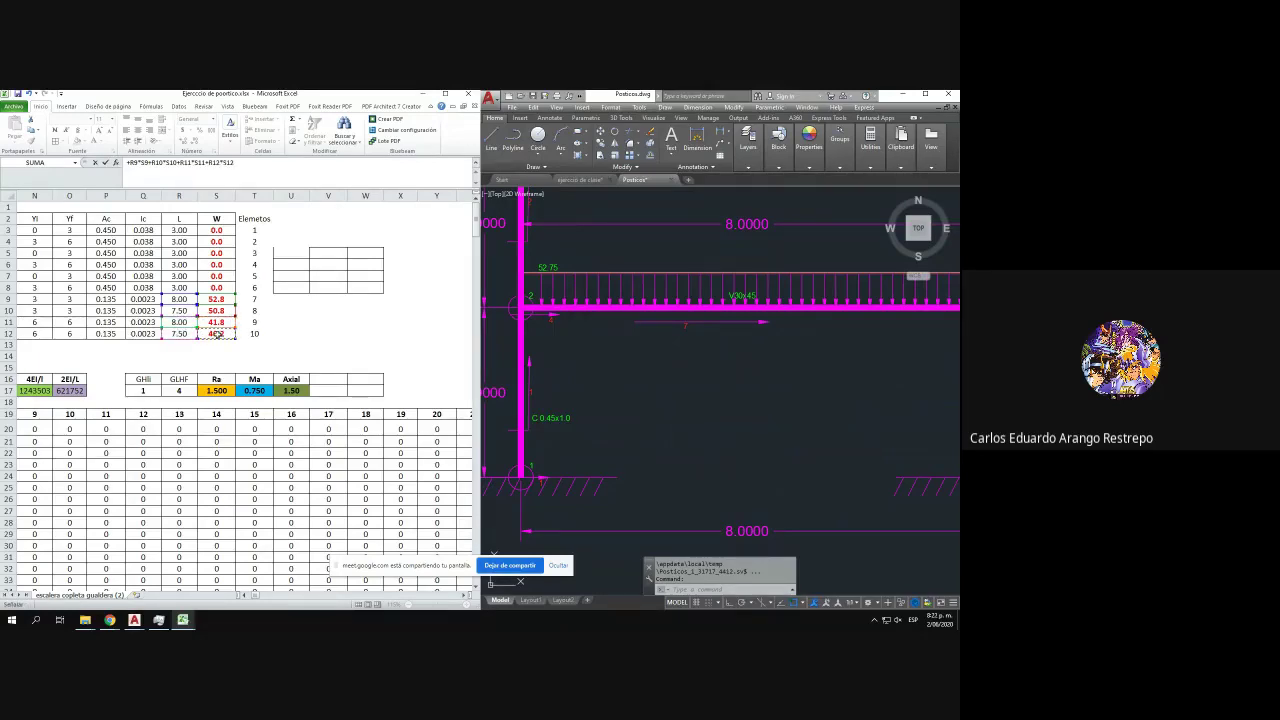
{"action": "key", "text": "Return"}
{"action": "scroll", "coordinate": [227, 338], "scroll_direction": "down", "scroll_amount": 3}
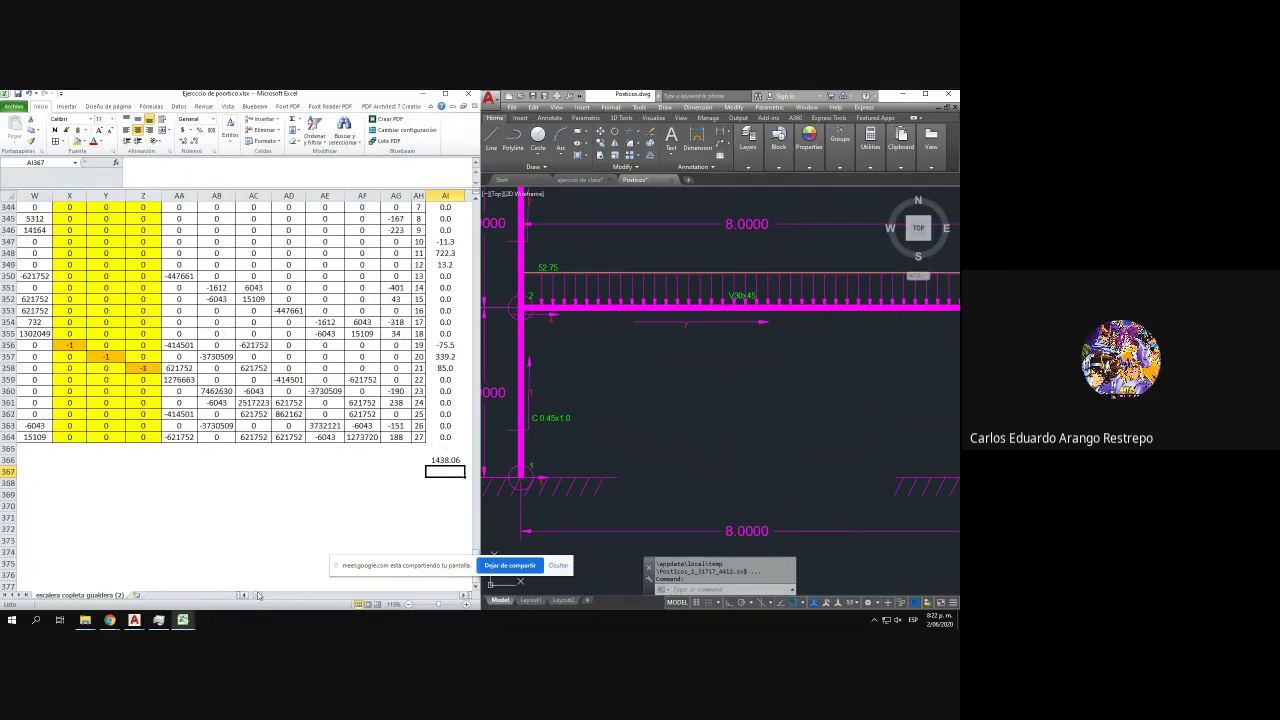
{"action": "scroll", "coordinate": [277, 549], "scroll_direction": "right", "scroll_amount": 3}
{"action": "scroll", "coordinate": [290, 525], "scroll_direction": "up", "scroll_amount": 3}
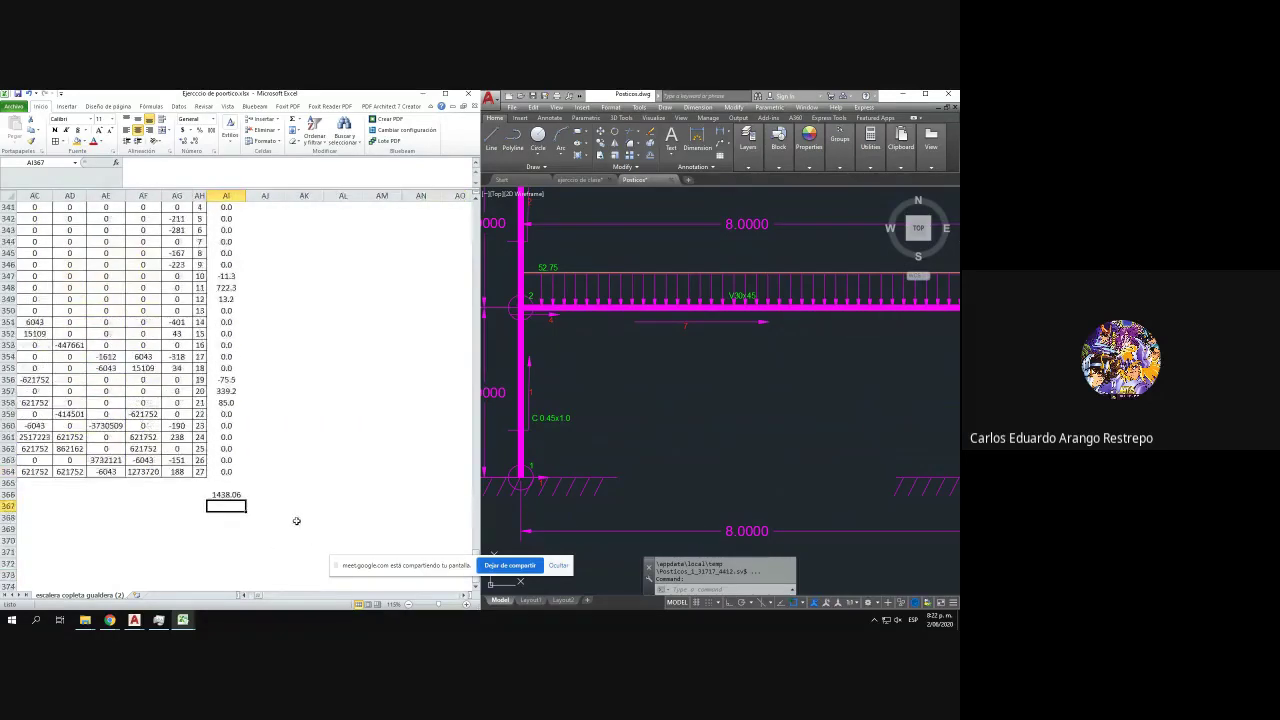
{"action": "scroll", "coordinate": [285, 505], "scroll_direction": "down", "scroll_amount": 2}
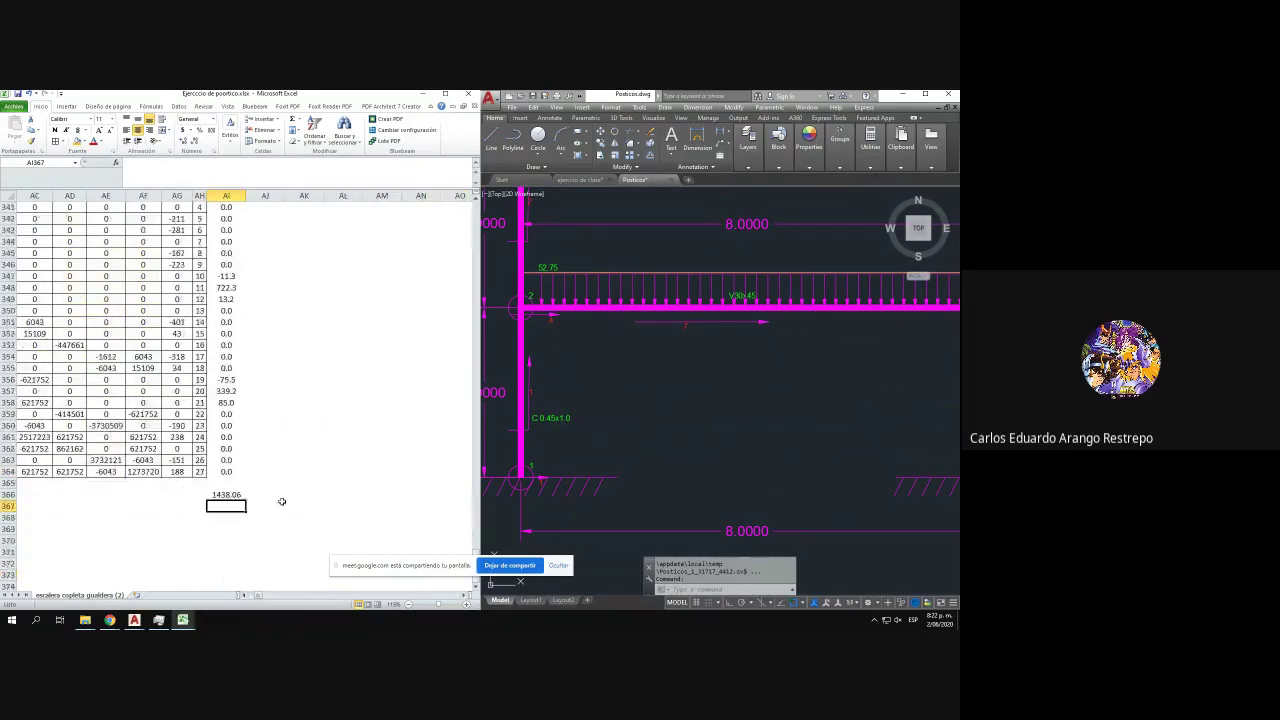
- Label the first support's reactions H, V and G in AJ338:AJ340, beside rows 1 to 3 of the solution vector
{"action": "scroll", "coordinate": [226, 292], "scroll_direction": "up", "scroll_amount": 3}
{"action": "left_click", "coordinate": [231, 286]}
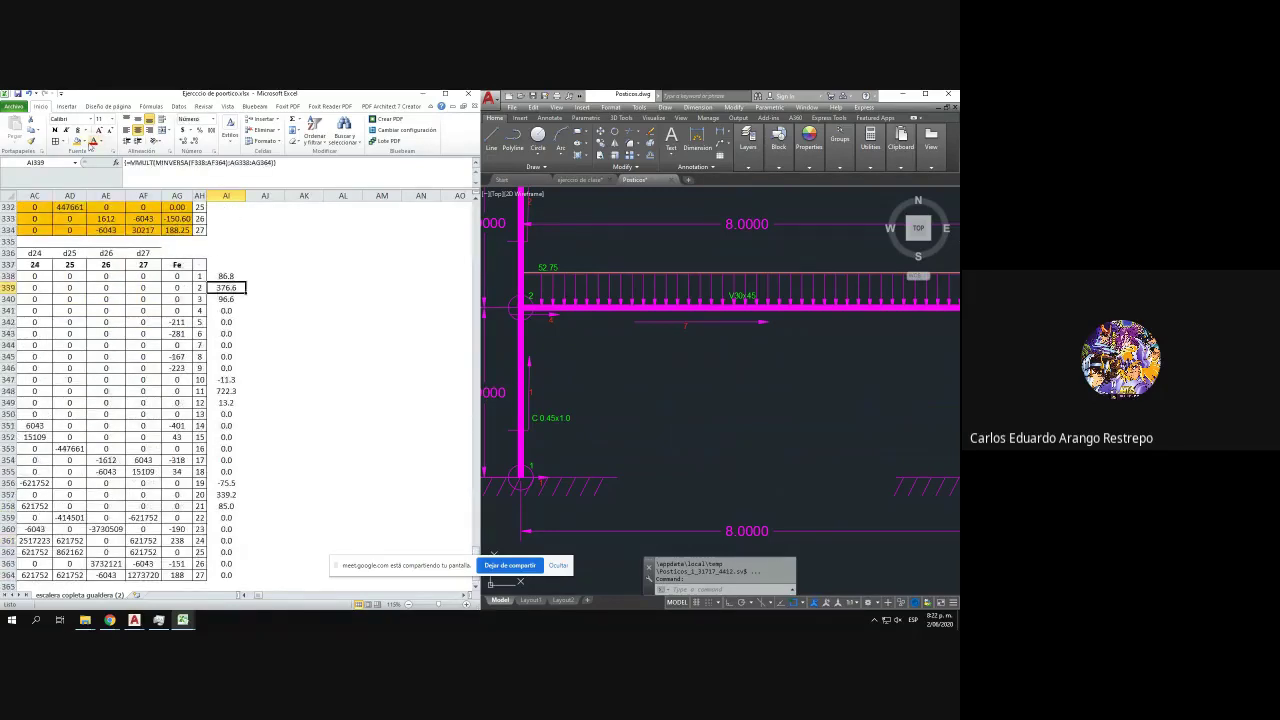
{"action": "left_click", "coordinate": [251, 275]}
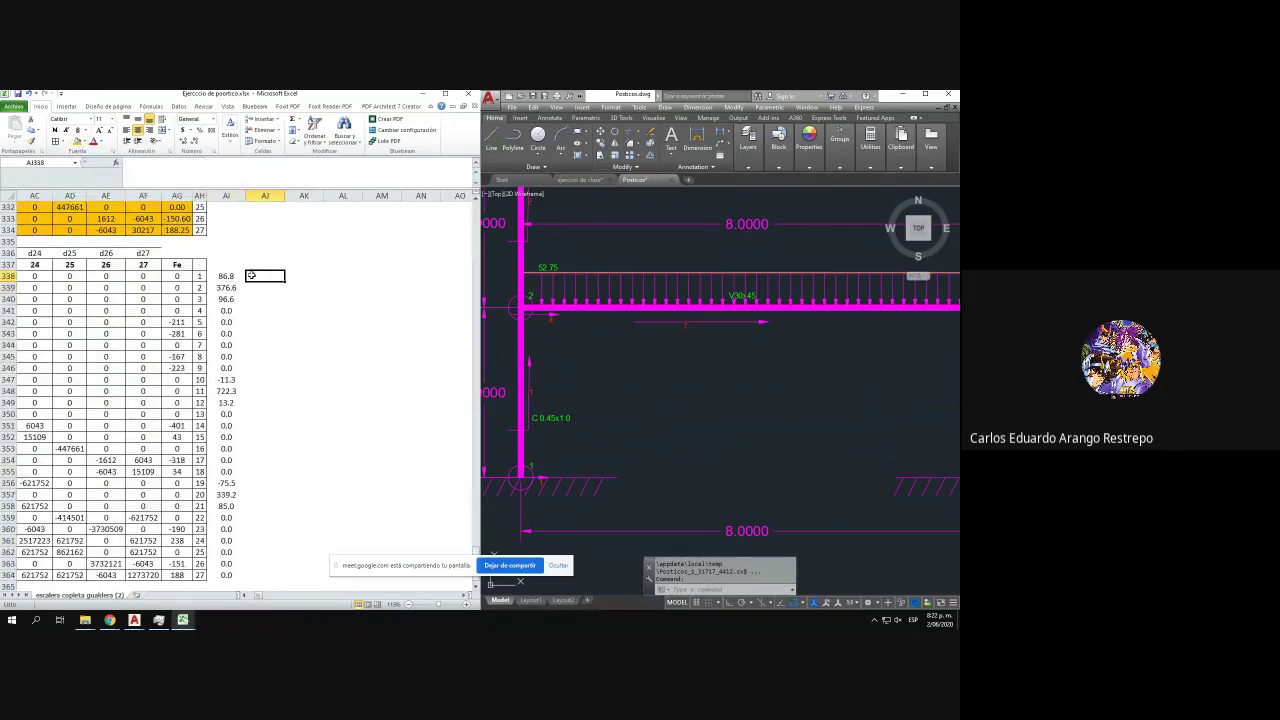
{"action": "type", "text": "H"}
{"action": "key", "text": "Return"}
{"action": "type", "text": "V"}
{"action": "key", "text": "Return"}
{"action": "type", "text": "H"}
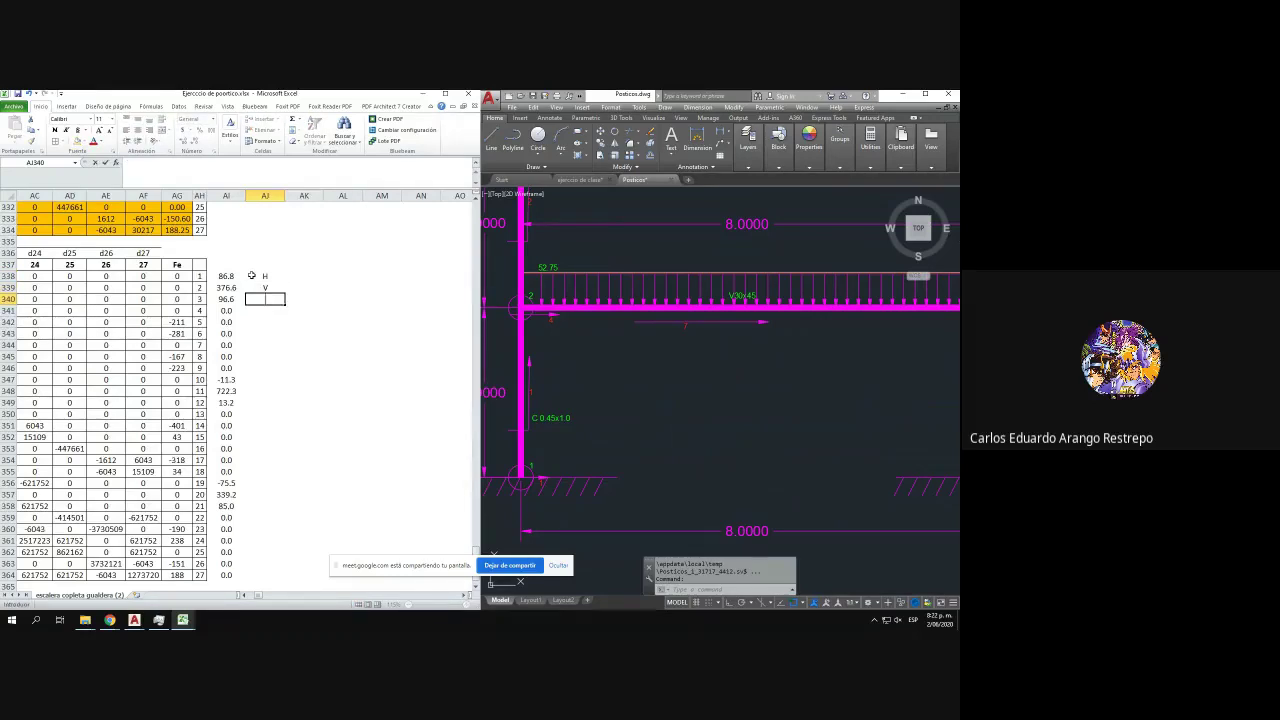
{"action": "key", "text": "Return"}
- Copy the H, V, G labels to AJ347:AJ349 and AJ356:AJ358 beside the other two supports' reactions
{"action": "left_click_drag", "start_coordinate": [262, 276], "coordinate": [265, 299]}
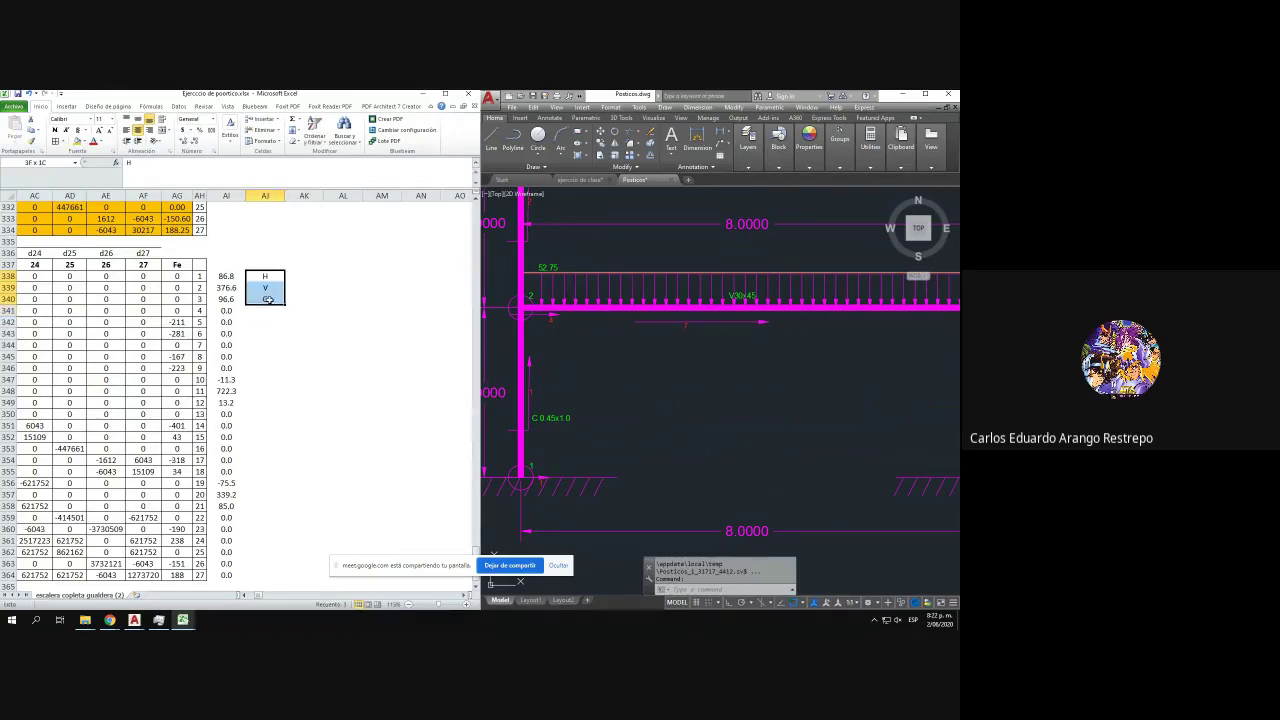
{"action": "key", "text": "ctrl+c"}
{"action": "left_click", "coordinate": [258, 377]}
{"action": "key", "text": "ctrl+v"}
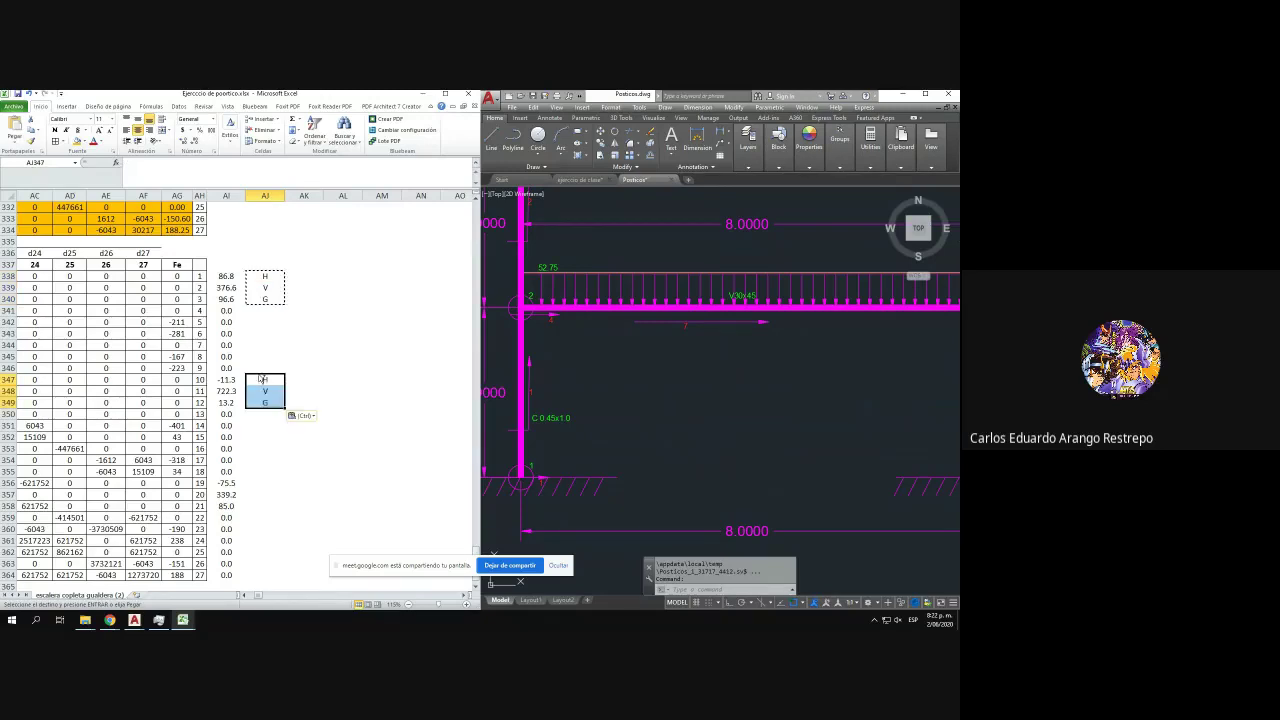
{"action": "left_click", "coordinate": [252, 485]}
{"action": "key", "text": "shift+Down"}
{"action": "key", "text": "shift+Down"}
{"action": "key", "text": "ctrl+v"}
- Check which beam lengths and distributed loads the total load formula in AI366 refers to
{"action": "scroll", "coordinate": [252, 485], "scroll_direction": "down", "scroll_amount": 4}
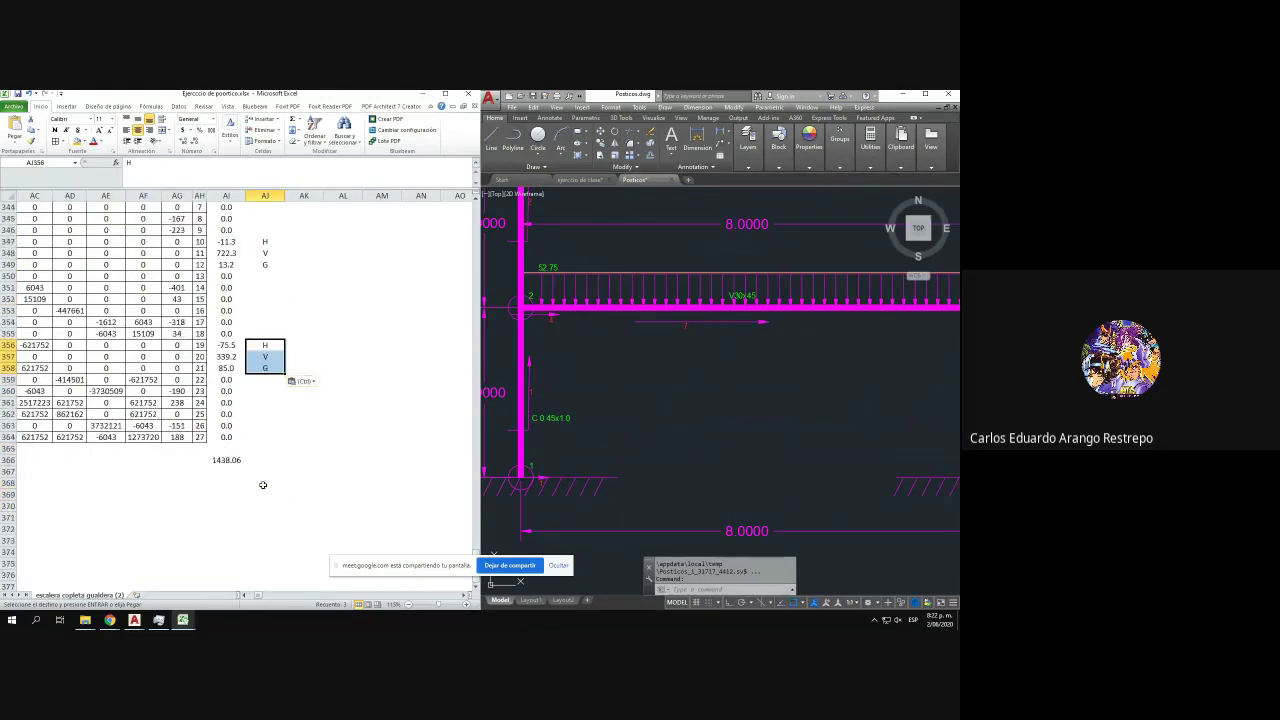
{"action": "double_click", "coordinate": [226, 460]}
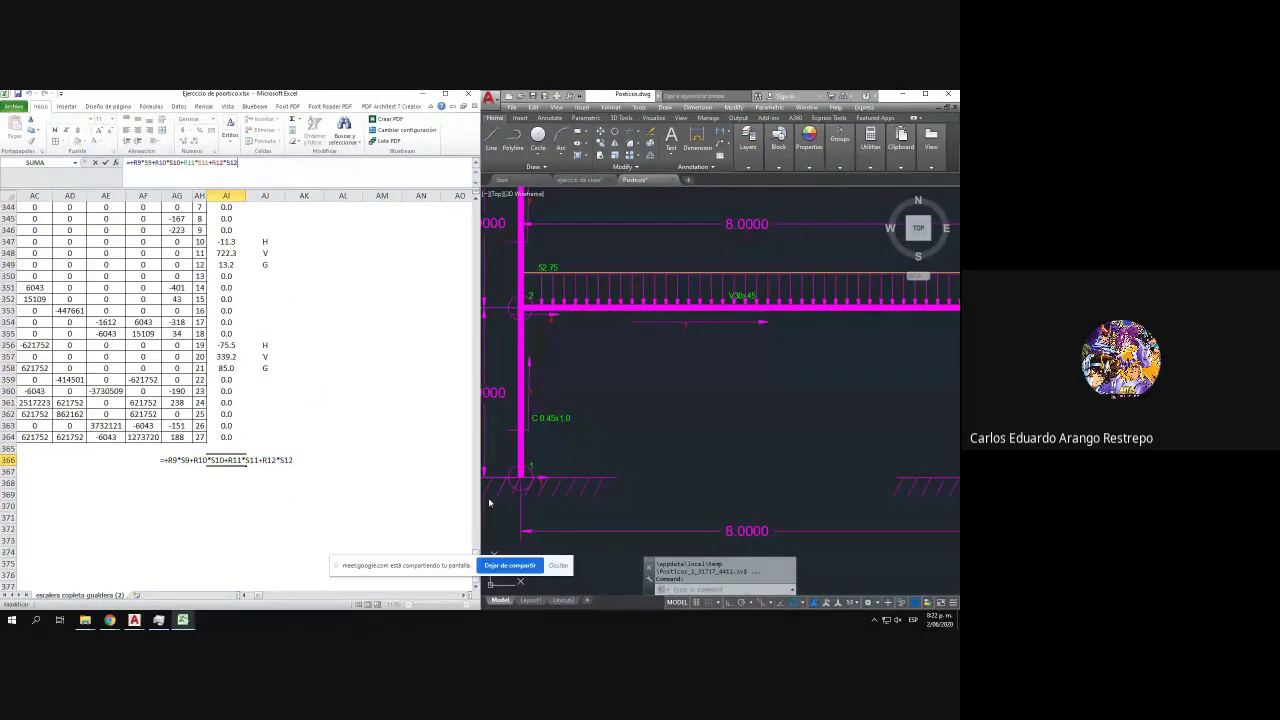
{"action": "scroll", "coordinate": [437, 491], "scroll_direction": "up", "scroll_amount": 20}
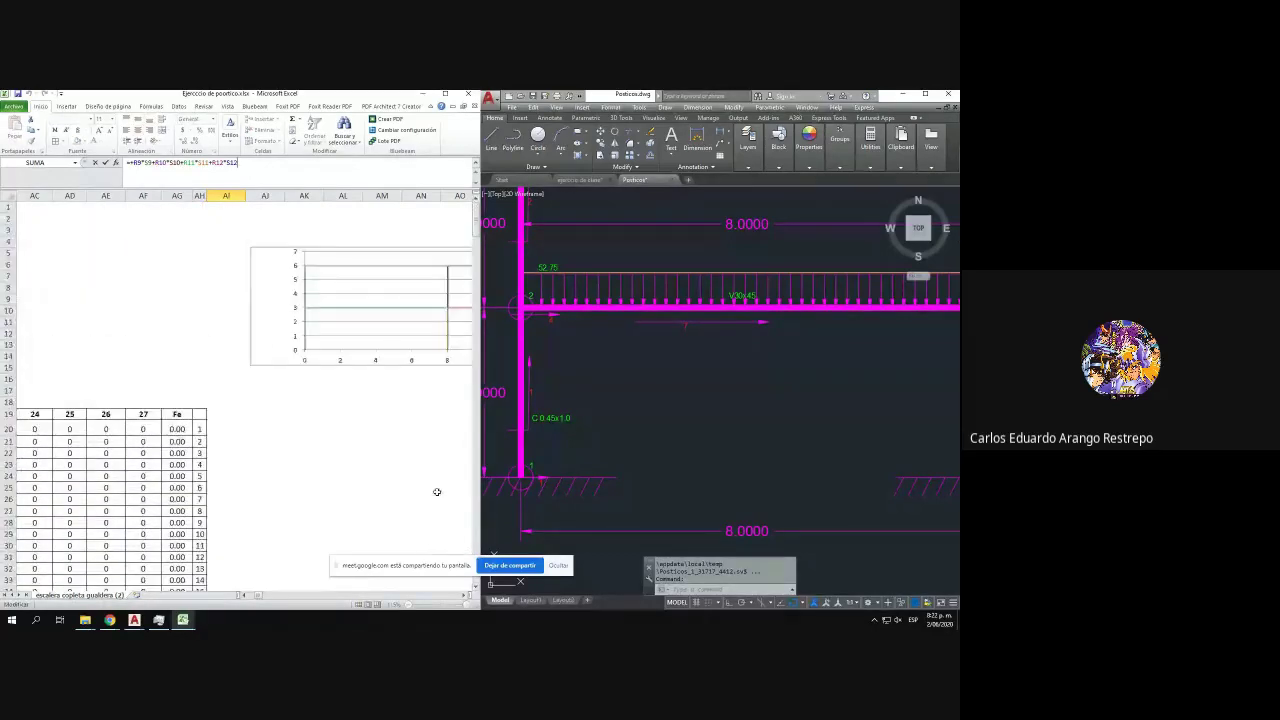
{"action": "left_click_drag", "start_coordinate": [258, 596], "coordinate": [258, 596]}
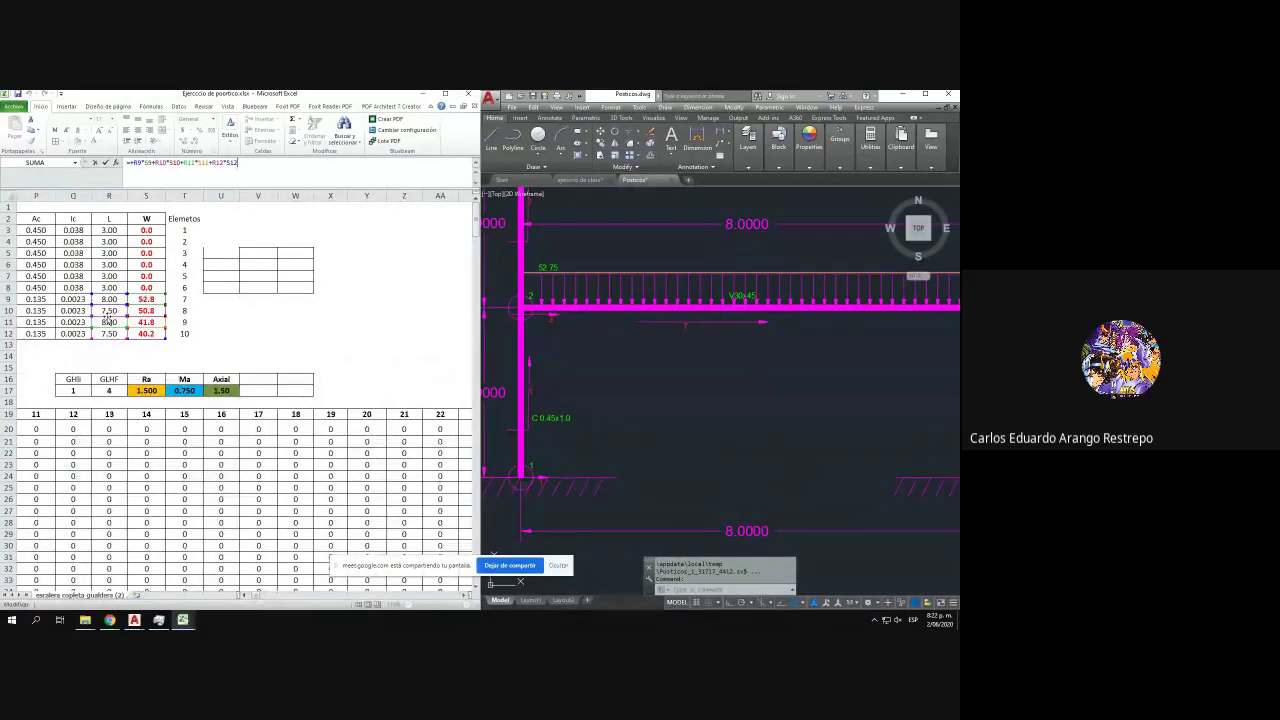
{"action": "key", "text": "Return"}
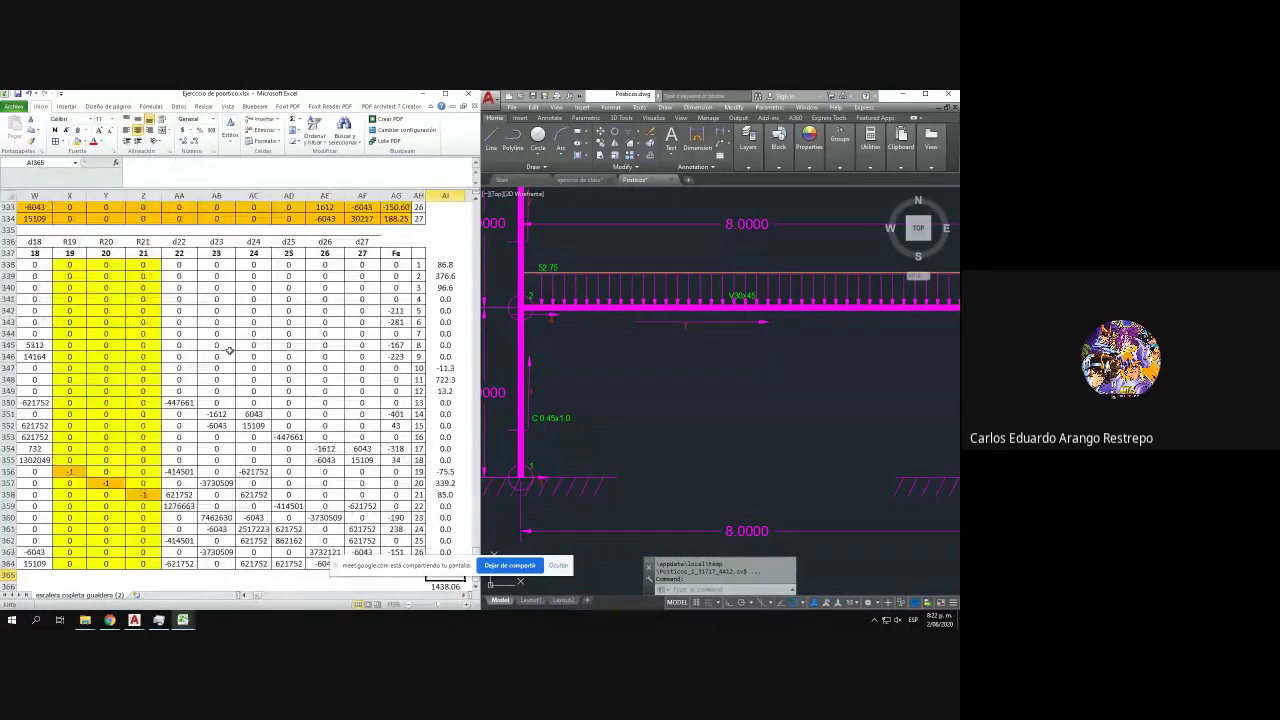
- Fill the vertical reactions and their V labels in AI:AJ of rows 339, 348 and 357 with orange
{"action": "left_click_drag", "start_coordinate": [257, 596], "coordinate": [258, 597]}
{"action": "scroll", "coordinate": [268, 424], "scroll_direction": "up", "scroll_amount": 1}
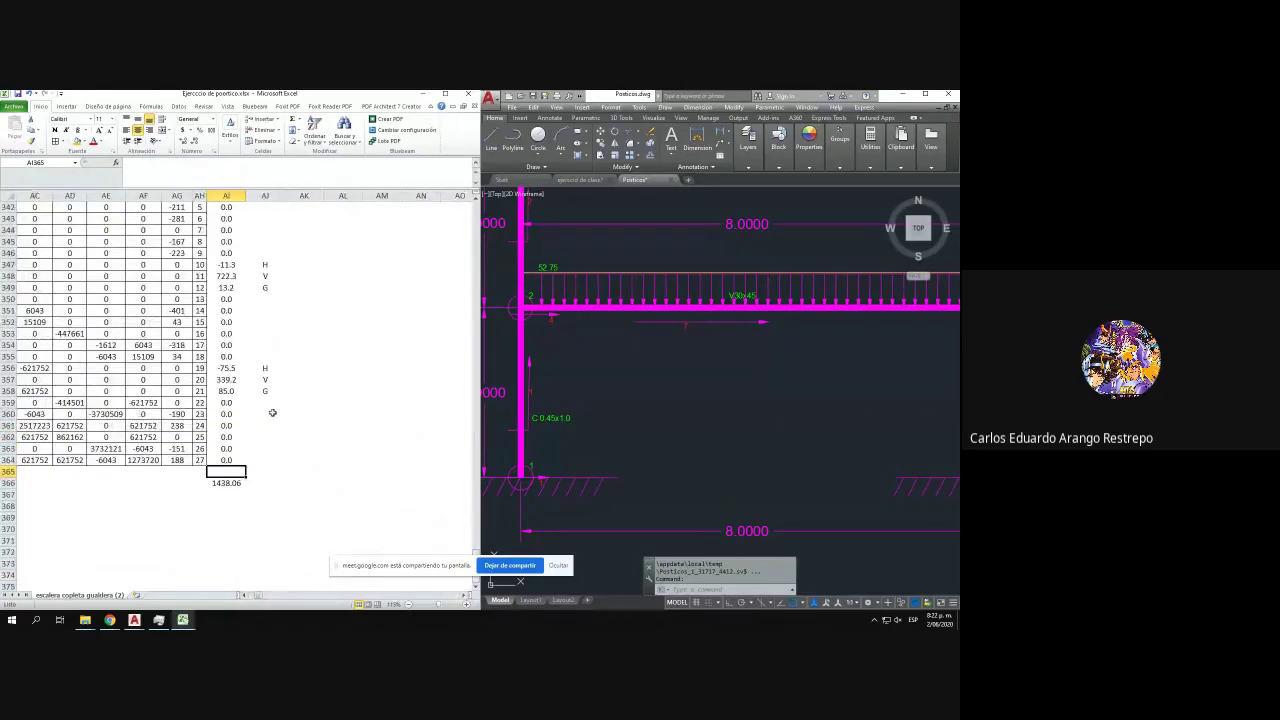
{"action": "left_click_drag", "start_coordinate": [228, 262], "coordinate": [262, 276]}
{"action": "scroll", "coordinate": [250, 300], "scroll_direction": "up", "scroll_amount": 3}
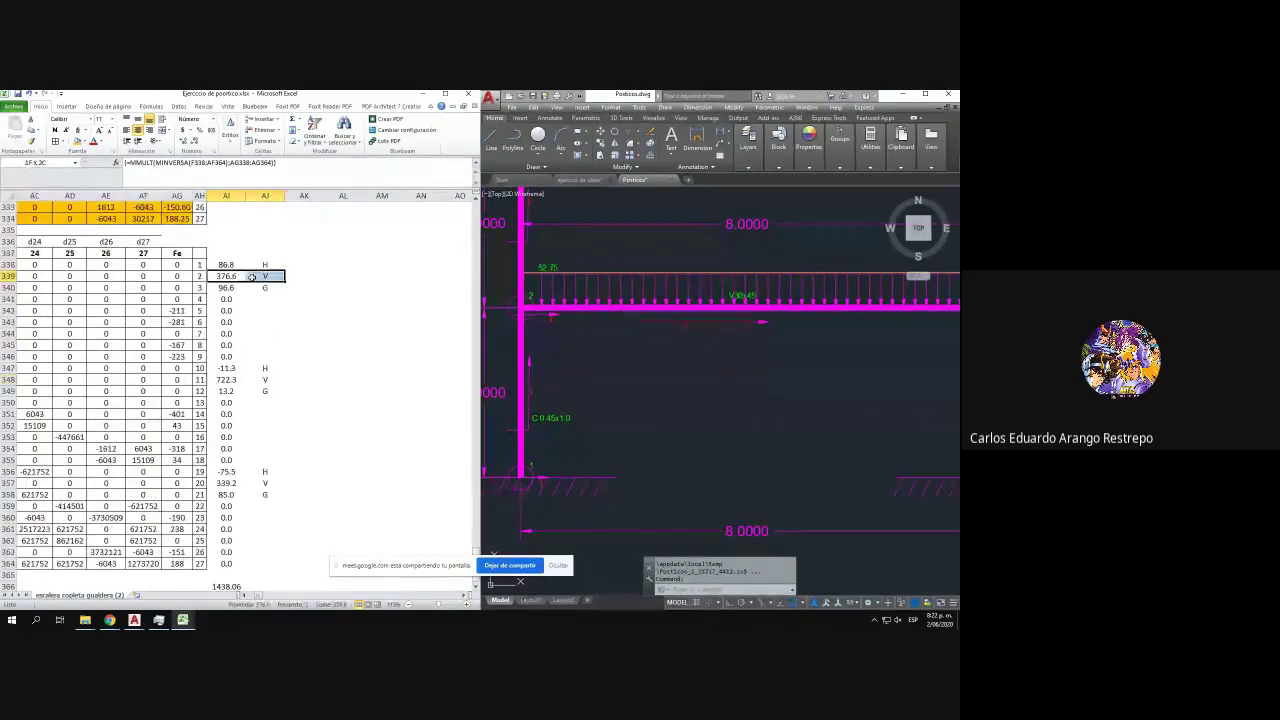
{"action": "left_click", "coordinate": [76, 141]}
{"action": "scroll", "coordinate": [250, 300], "scroll_direction": "down", "scroll_amount": 3}
{"action": "left_click_drag", "start_coordinate": [226, 345], "coordinate": [262, 345]}
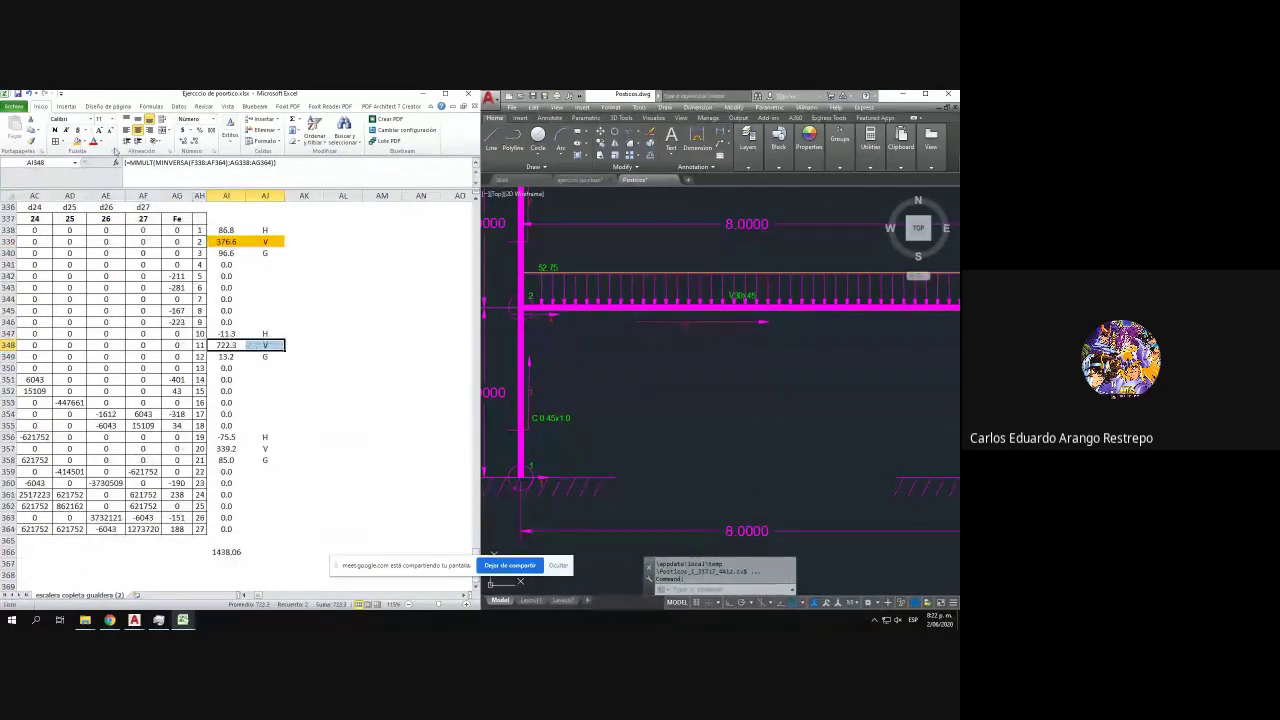
{"action": "left_click", "coordinate": [76, 141]}
{"action": "left_click_drag", "start_coordinate": [236, 449], "coordinate": [265, 449]}
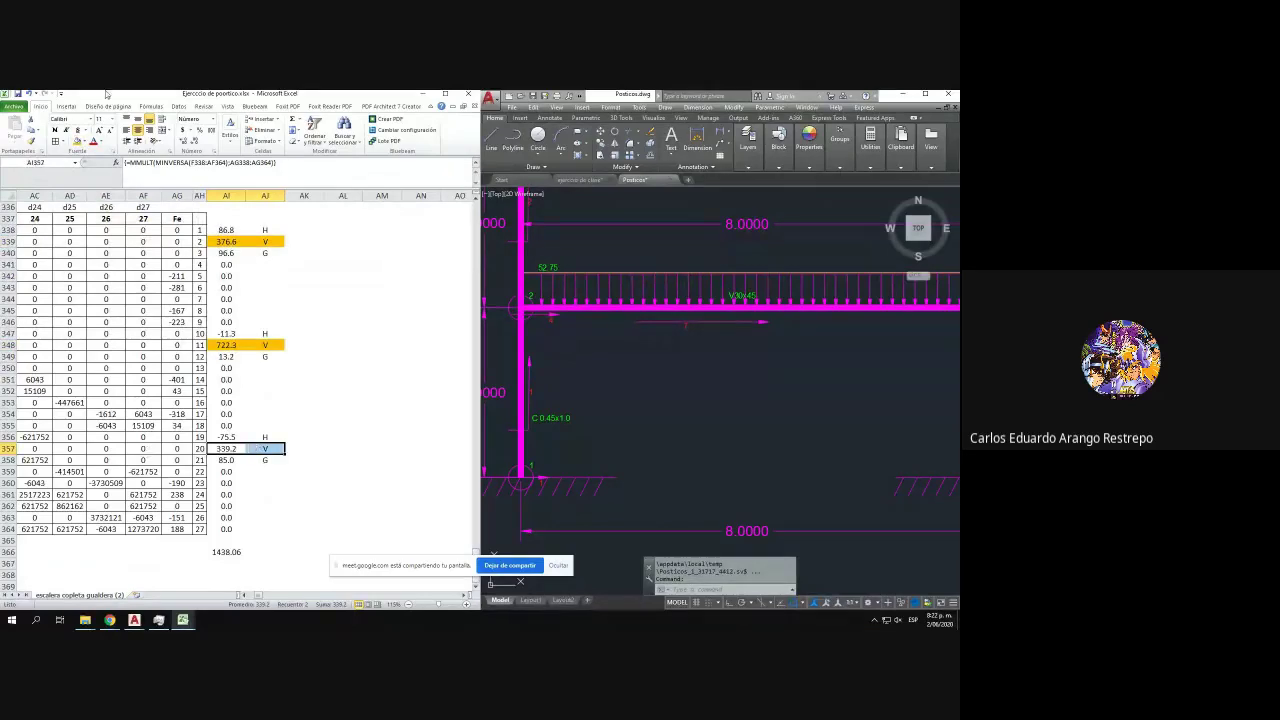
{"action": "left_click", "coordinate": [80, 141]}
- Move the total applied load formula from AI366 to AJ366
{"action": "left_click", "coordinate": [257, 551]}
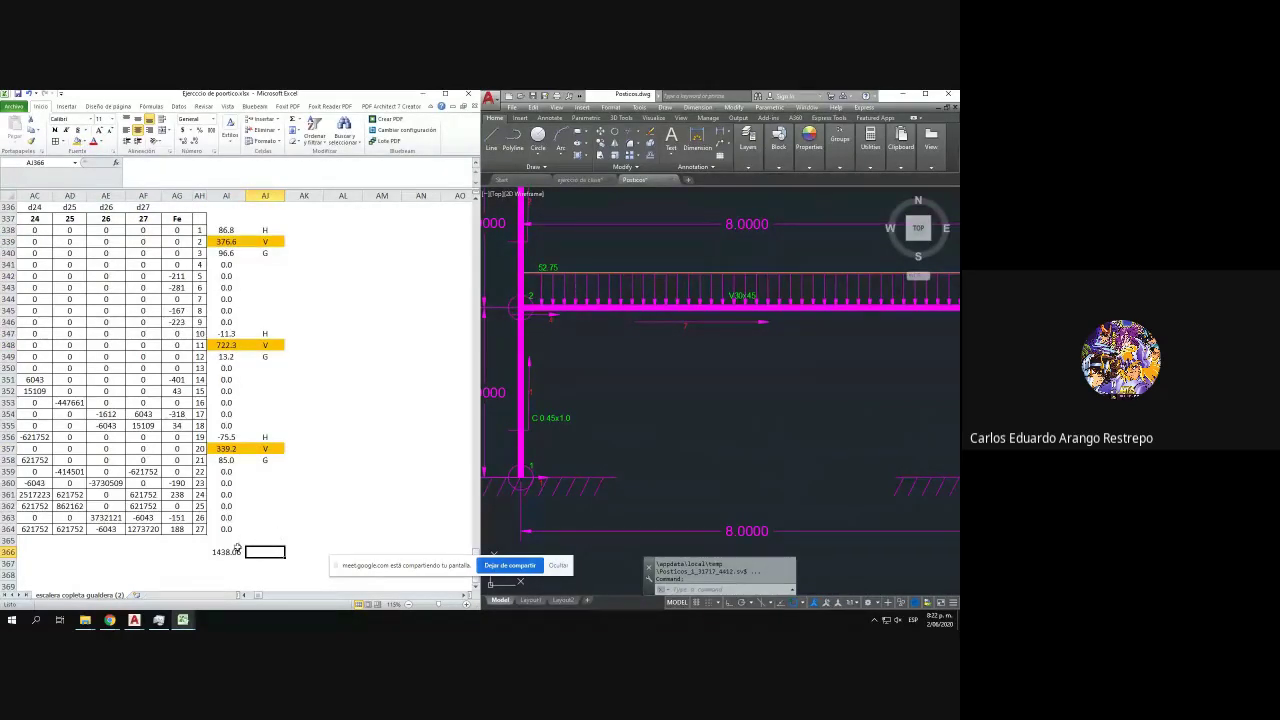
{"action": "left_click", "coordinate": [236, 551]}
{"action": "left_click_drag", "start_coordinate": [246, 556], "coordinate": [266, 556]}
- Sum the three vertical reactions in AI366 with the formula +AI357+AI348+AI339
{"action": "left_click", "coordinate": [228, 552]}
{"action": "type", "text": "+"}
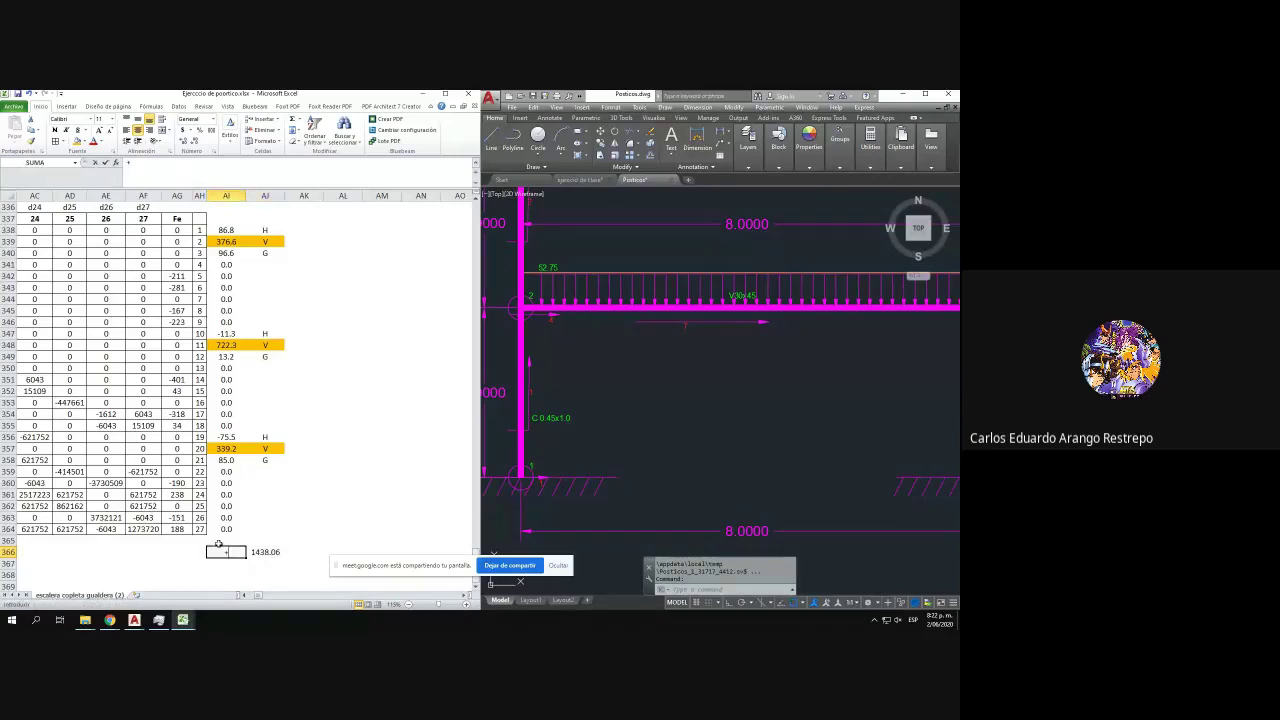
{"action": "left_click", "coordinate": [230, 449]}
{"action": "type", "text": "+"}
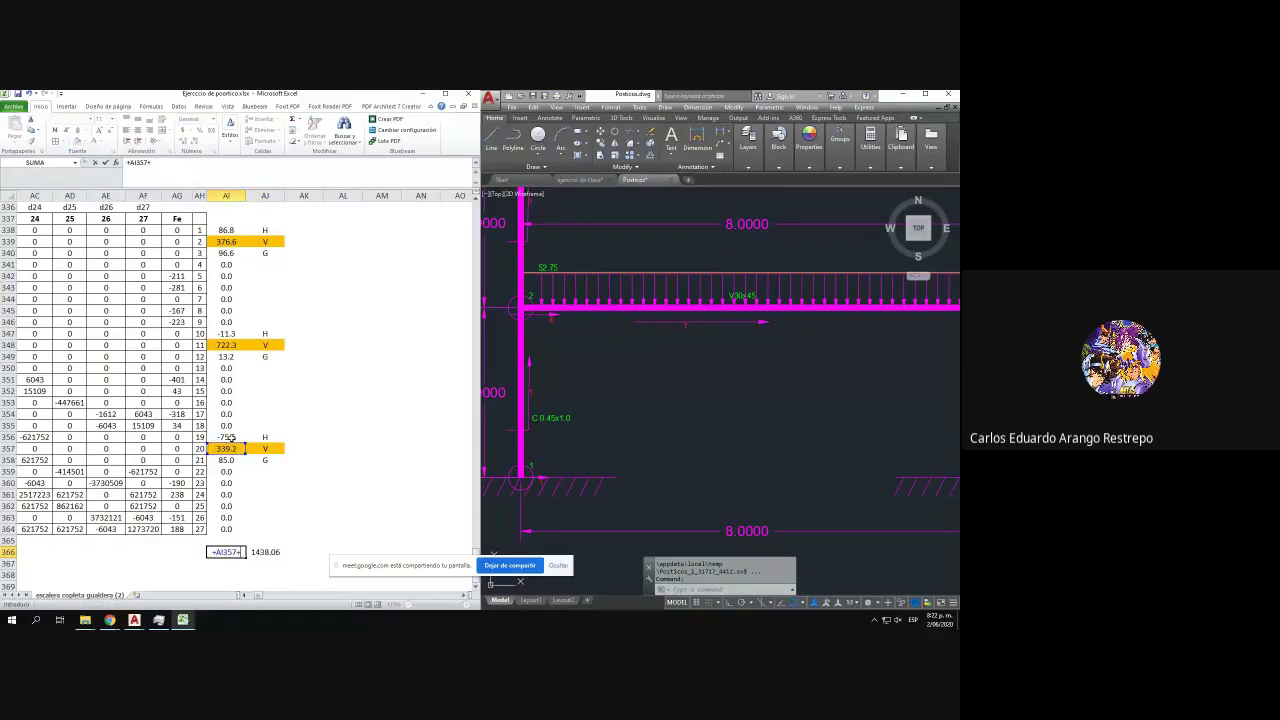
{"action": "left_click", "coordinate": [224, 345]}
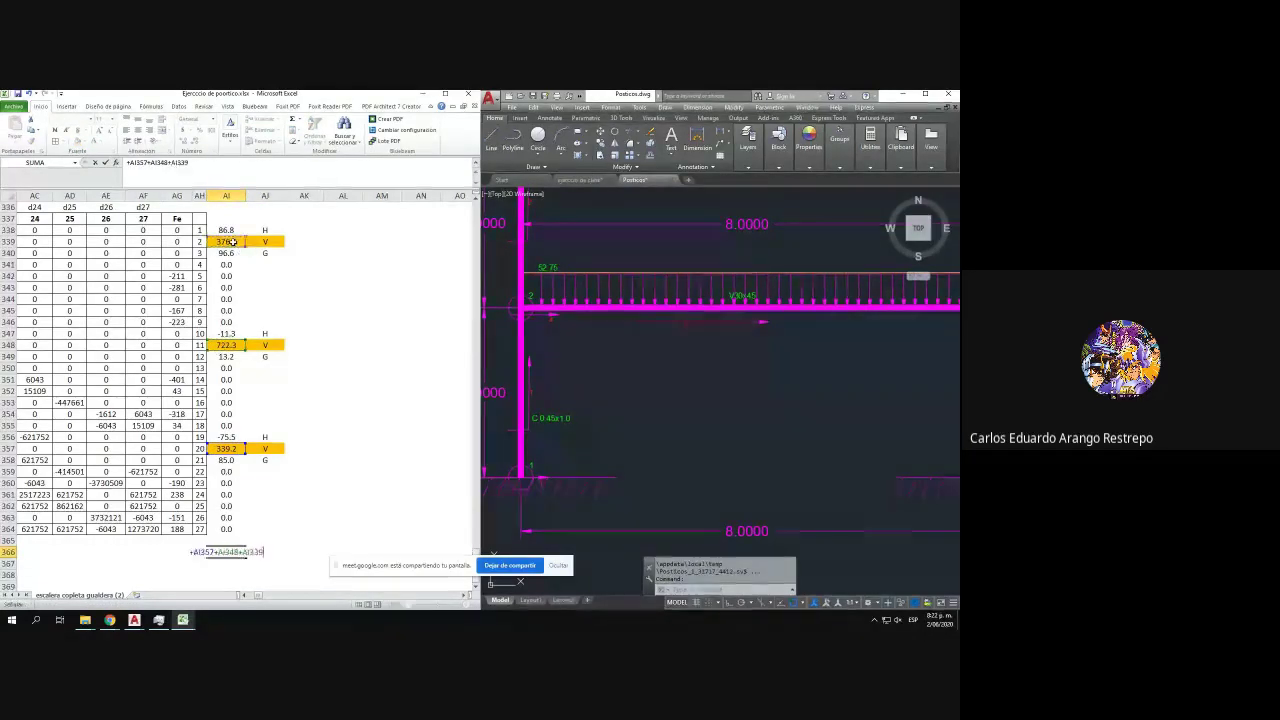
{"action": "key", "text": "Return"}
{"action": "scroll", "coordinate": [328, 445], "scroll_direction": "down", "scroll_amount": 2}
{"action": "scroll", "coordinate": [257, 503], "scroll_direction": "up", "scroll_amount": 1}
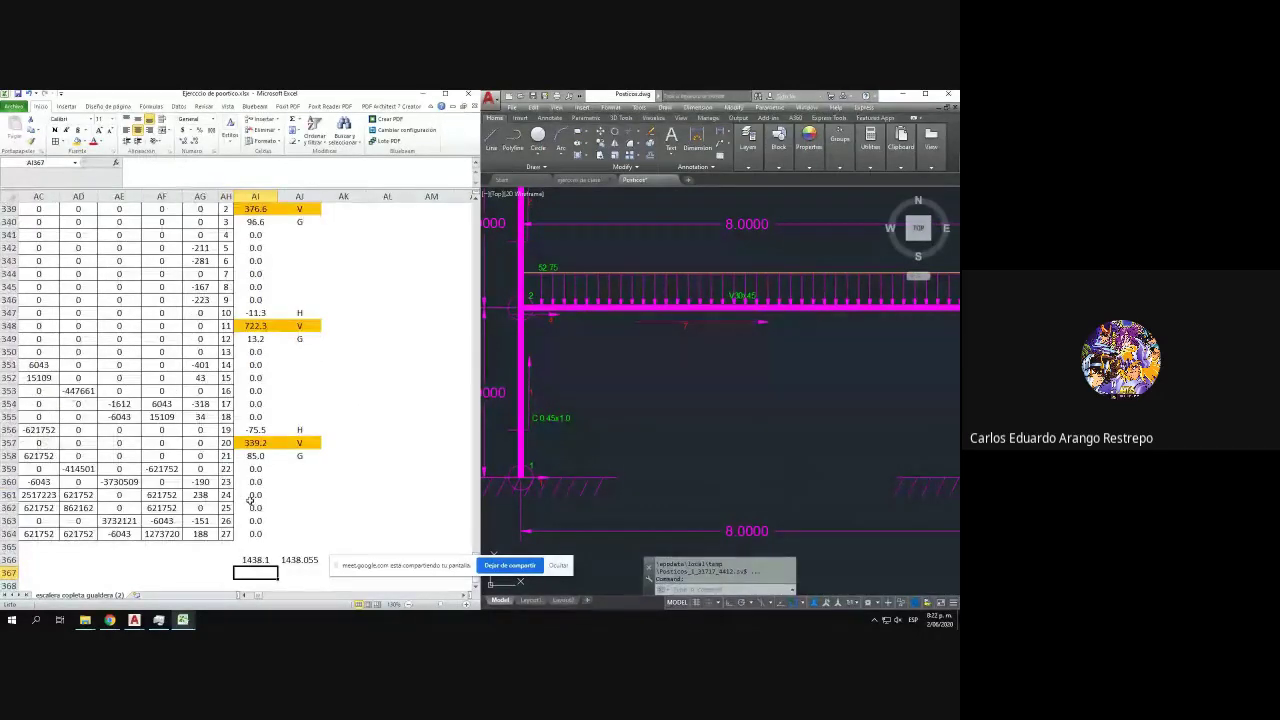
- Show the vertical reaction sum in AI366 with three decimals to compare it with the total load beside it
{"action": "scroll", "coordinate": [288, 507], "scroll_direction": "down", "scroll_amount": 2}
{"action": "left_click", "coordinate": [256, 481]}
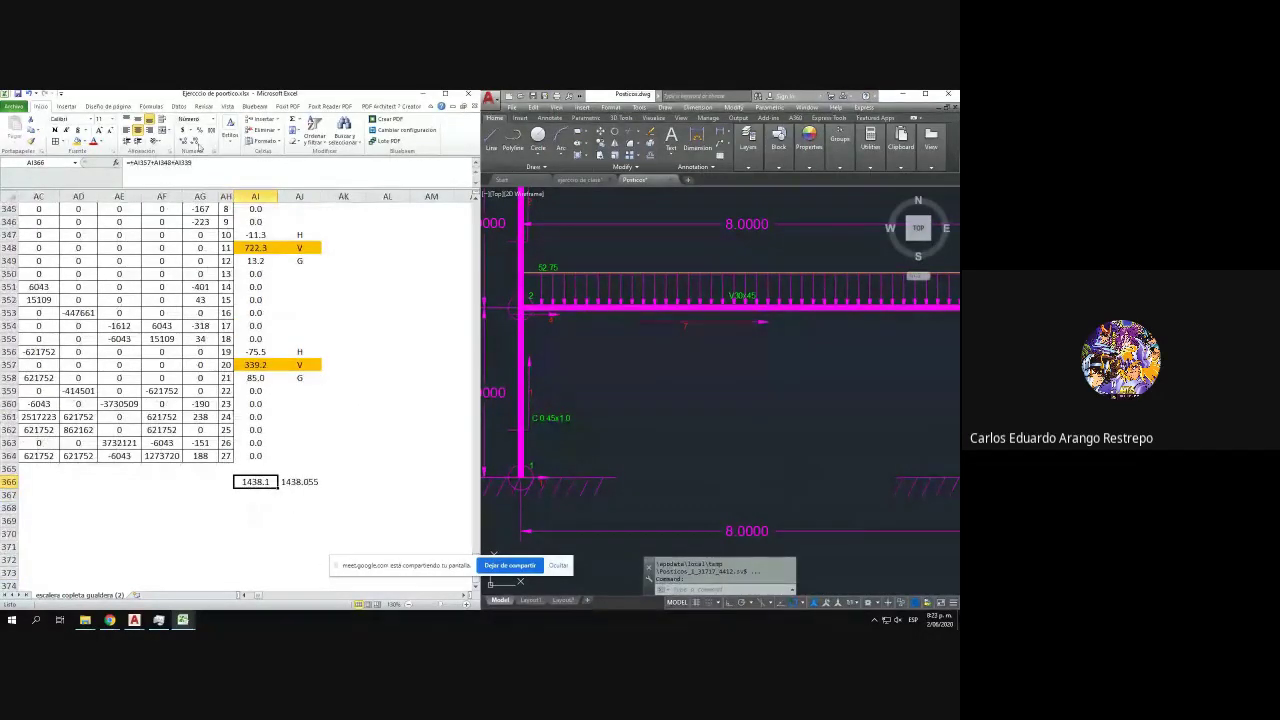
{"action": "left_click", "coordinate": [185, 141]}
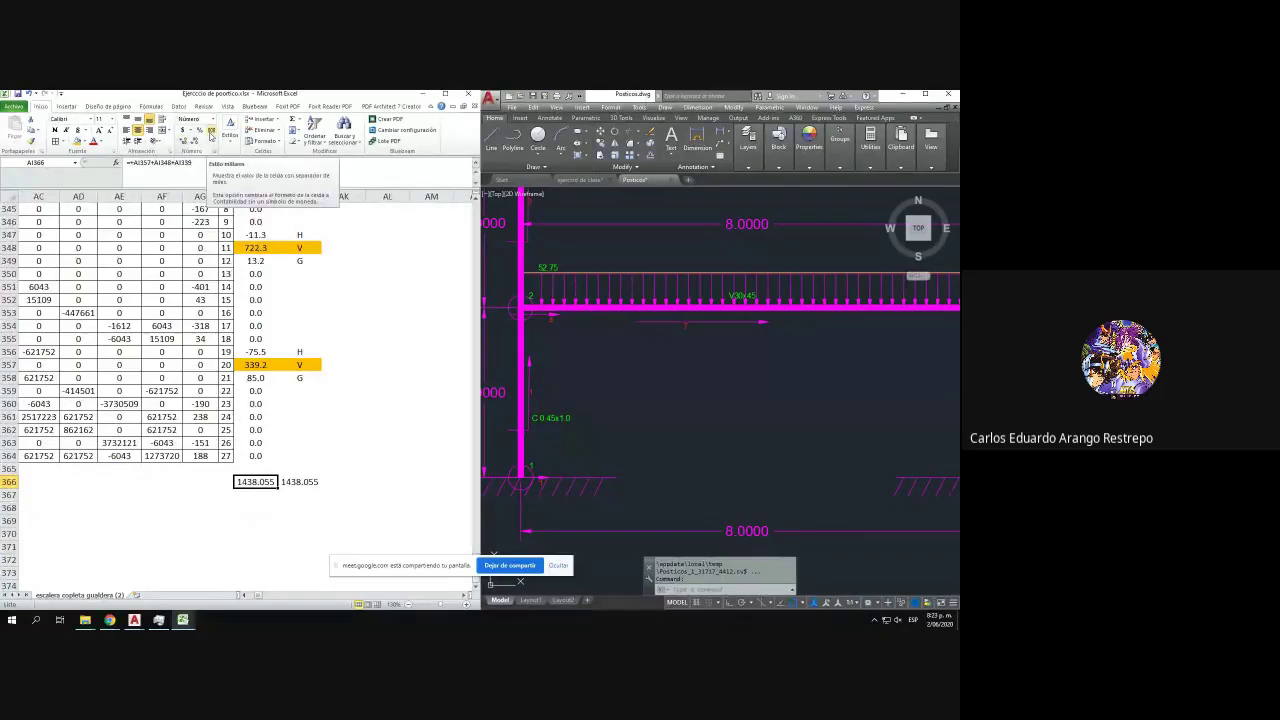
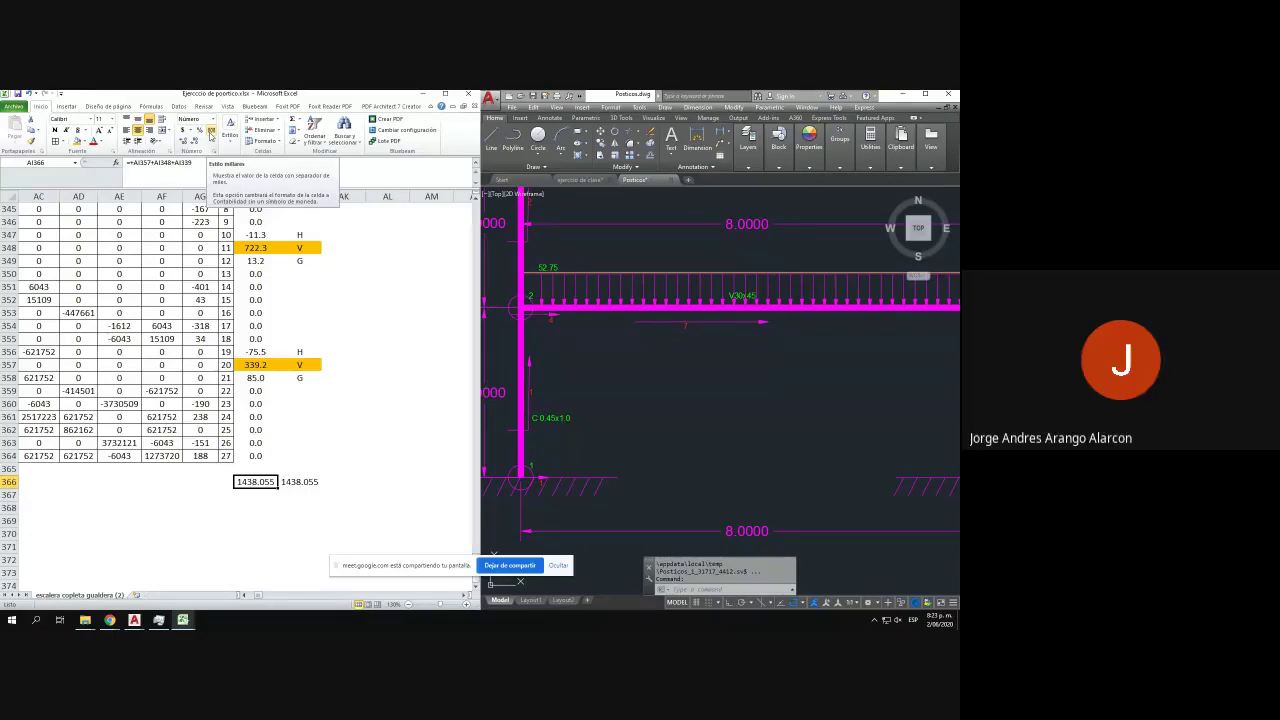
{"action": "scroll", "coordinate": [318, 402], "scroll_direction": "up", "scroll_amount": 2}
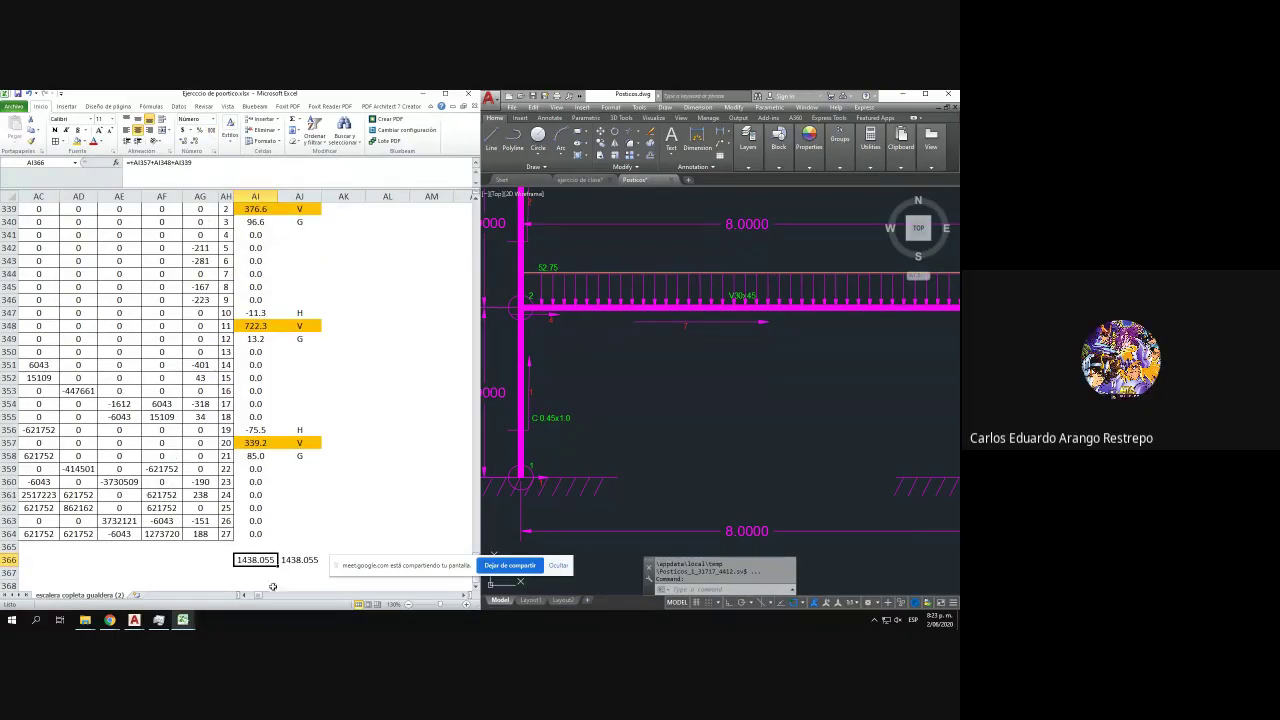
- Maximize the spreadsheet window and set the R3 coefficient in H340 of the total global matrix to -1
{"action": "left_click_drag", "start_coordinate": [260, 597], "coordinate": [260, 598]}
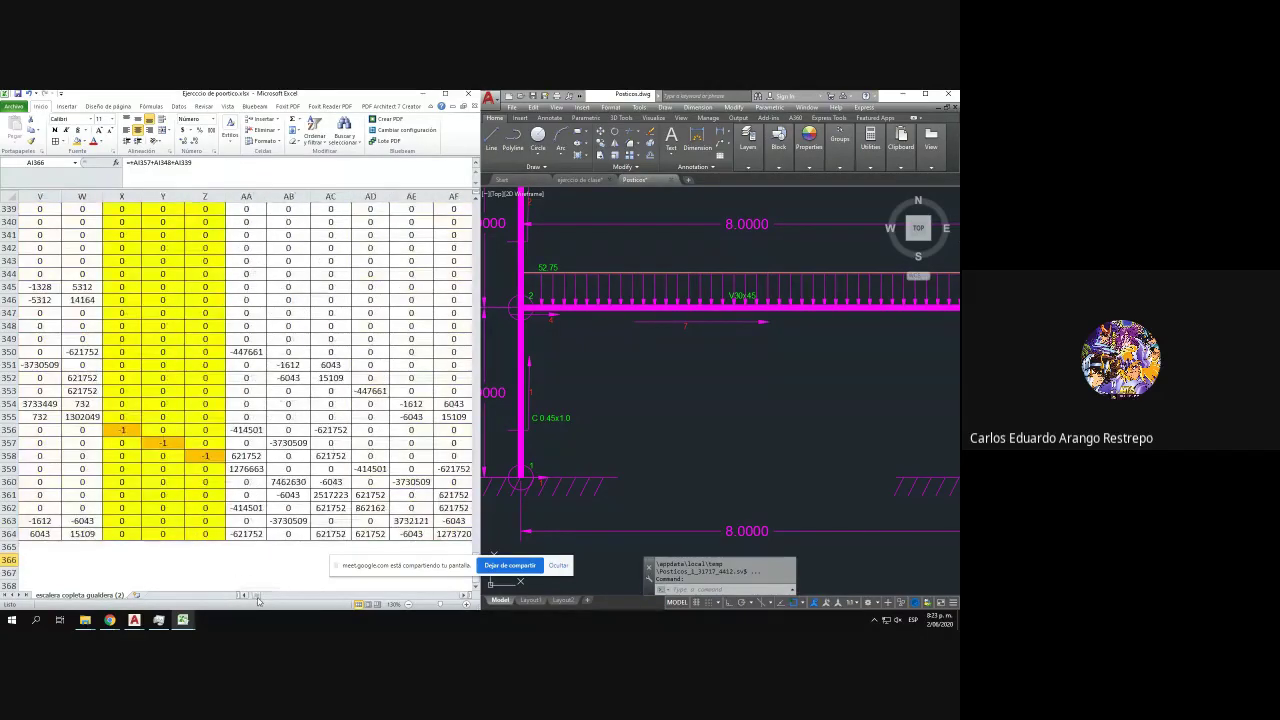
{"action": "left_click", "coordinate": [446, 94]}
{"action": "scroll", "coordinate": [480, 400], "scroll_direction": "up", "scroll_amount": 3}
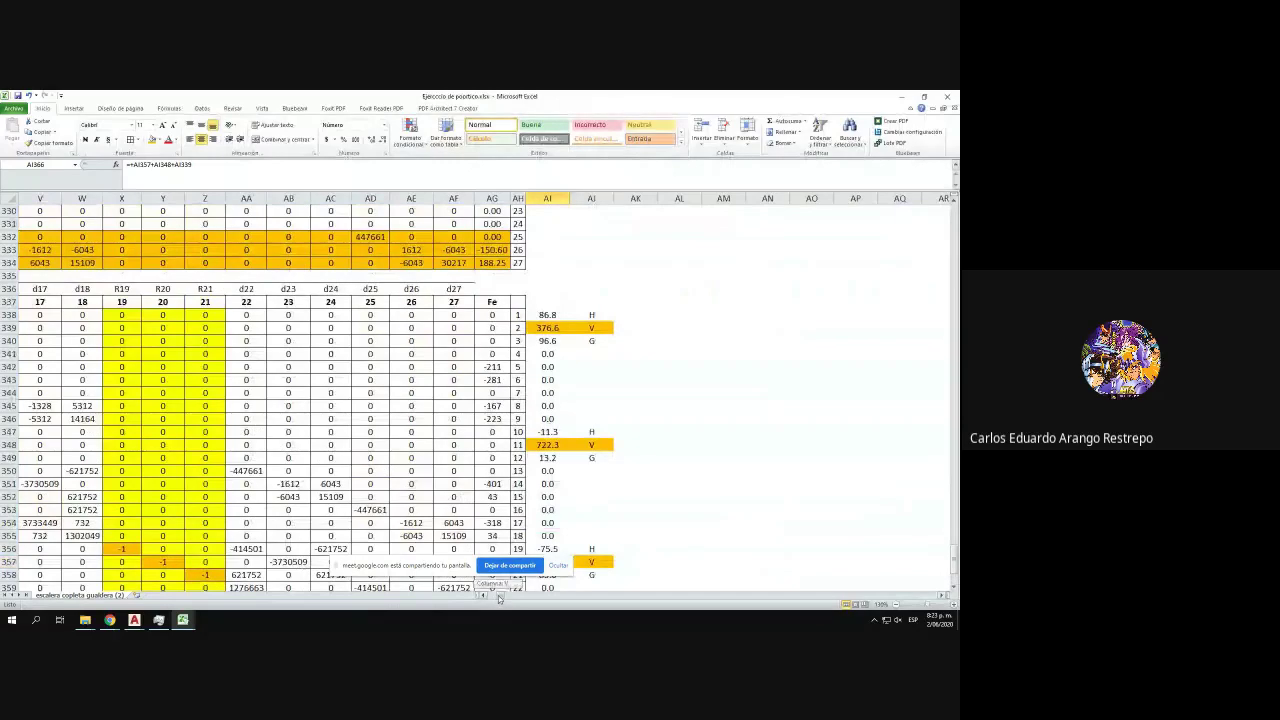
{"action": "left_click_drag", "start_coordinate": [500, 598], "coordinate": [486, 599]}
{"action": "double_click", "coordinate": [290, 337]}
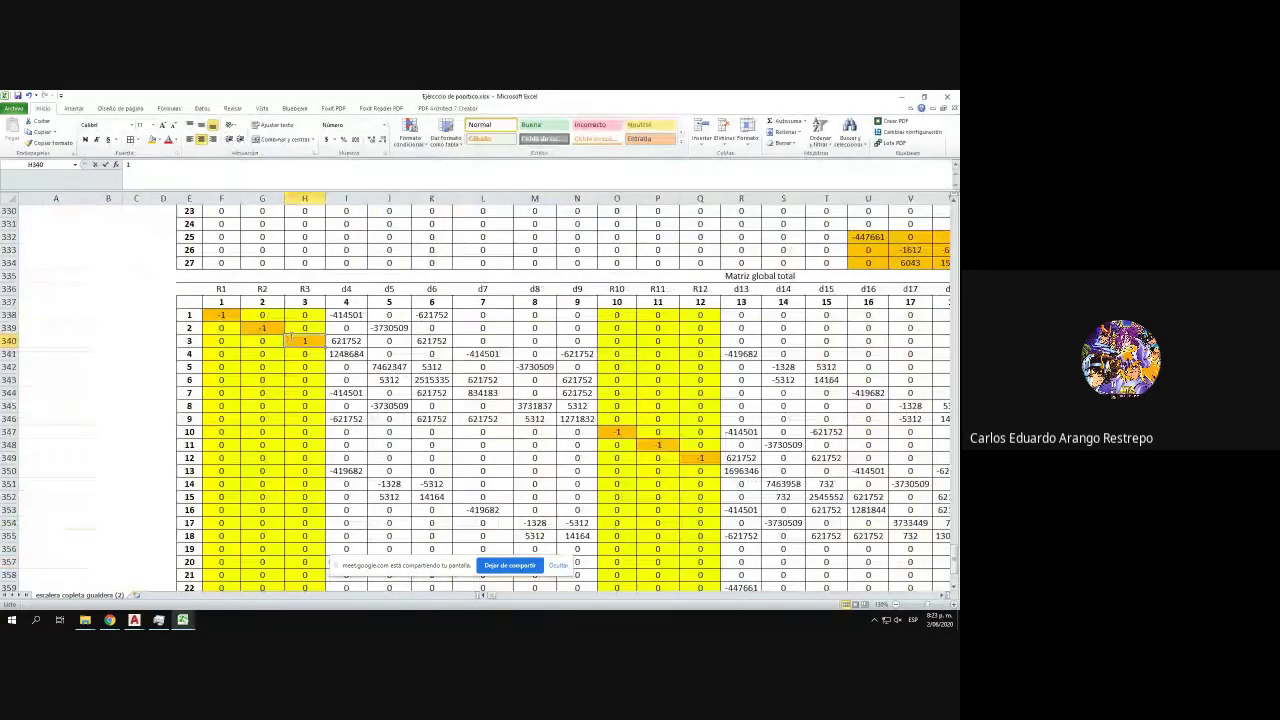
{"action": "key", "text": "Return"}
{"action": "scroll", "coordinate": [350, 470], "scroll_direction": "down", "scroll_amount": 4}
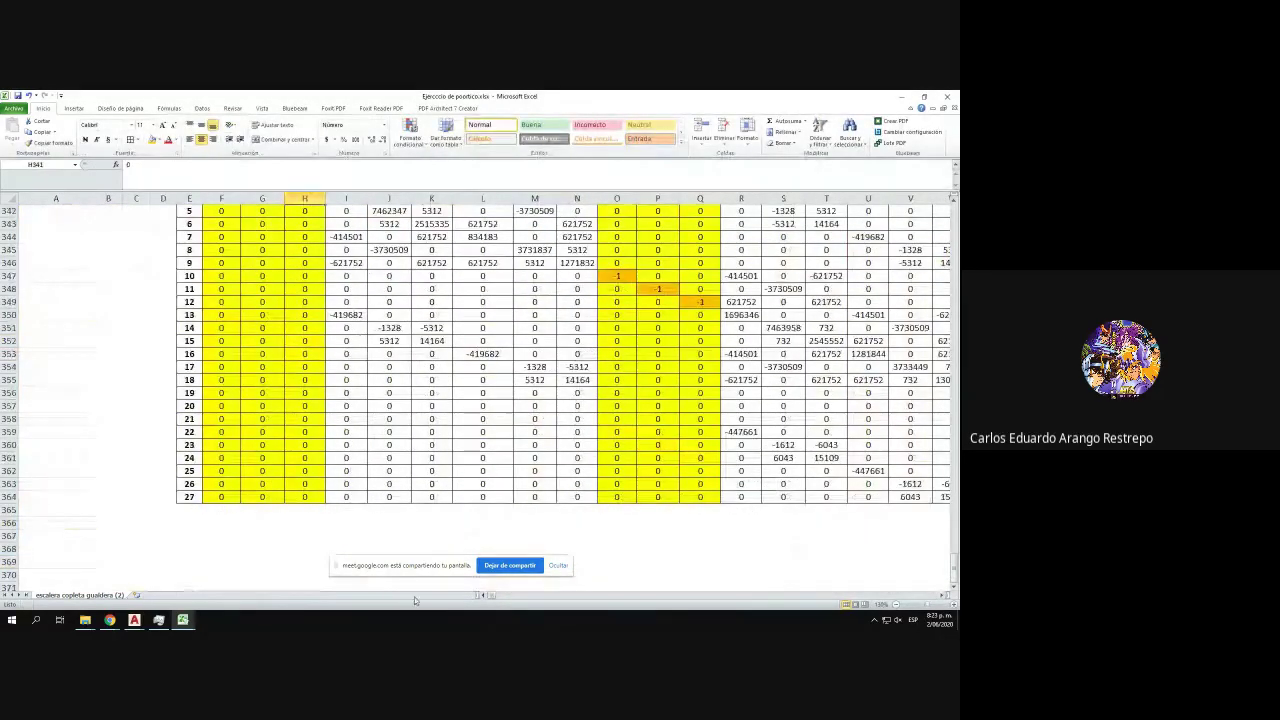
- Check the R3 moment in AI340 and compare the vertical reaction sum in AI366 with the total applied load in AJ366
{"action": "left_click_drag", "start_coordinate": [490, 598], "coordinate": [503, 598]}
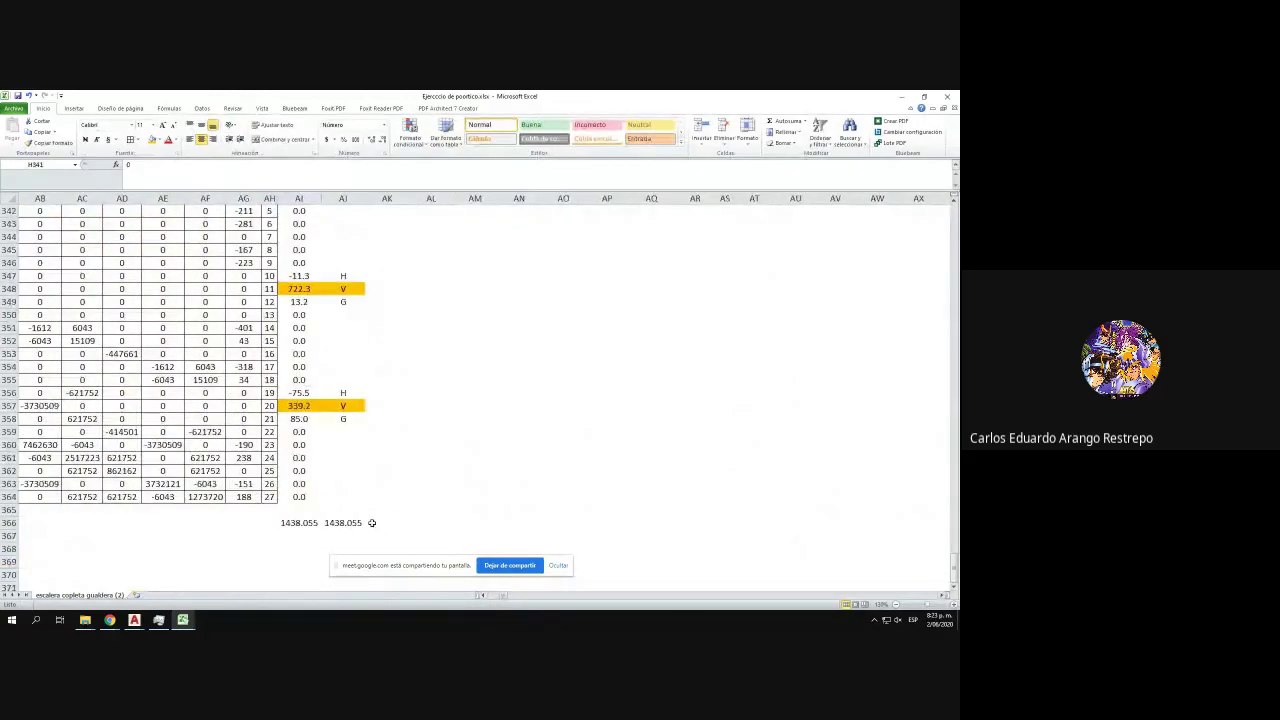
{"action": "scroll", "coordinate": [342, 475], "scroll_direction": "up", "scroll_amount": 3}
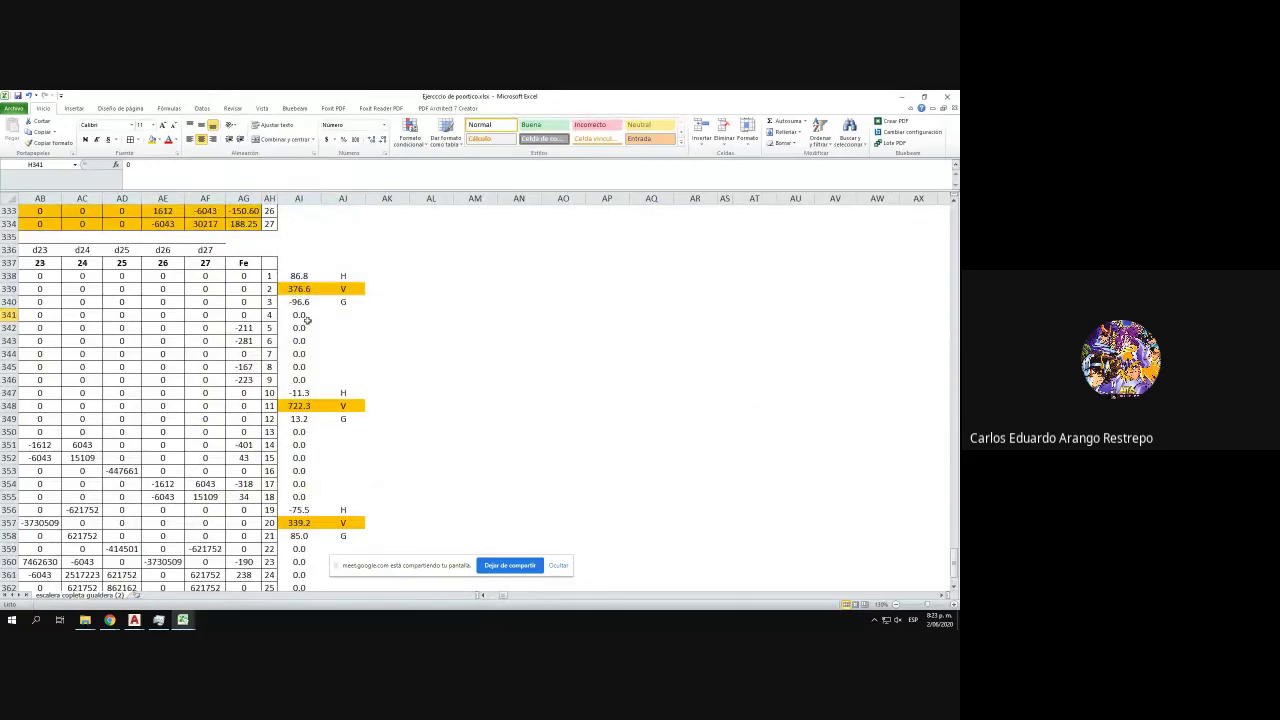
{"action": "scroll", "coordinate": [309, 341], "scroll_direction": "up", "scroll_amount": 1, "text": "ctrl"}
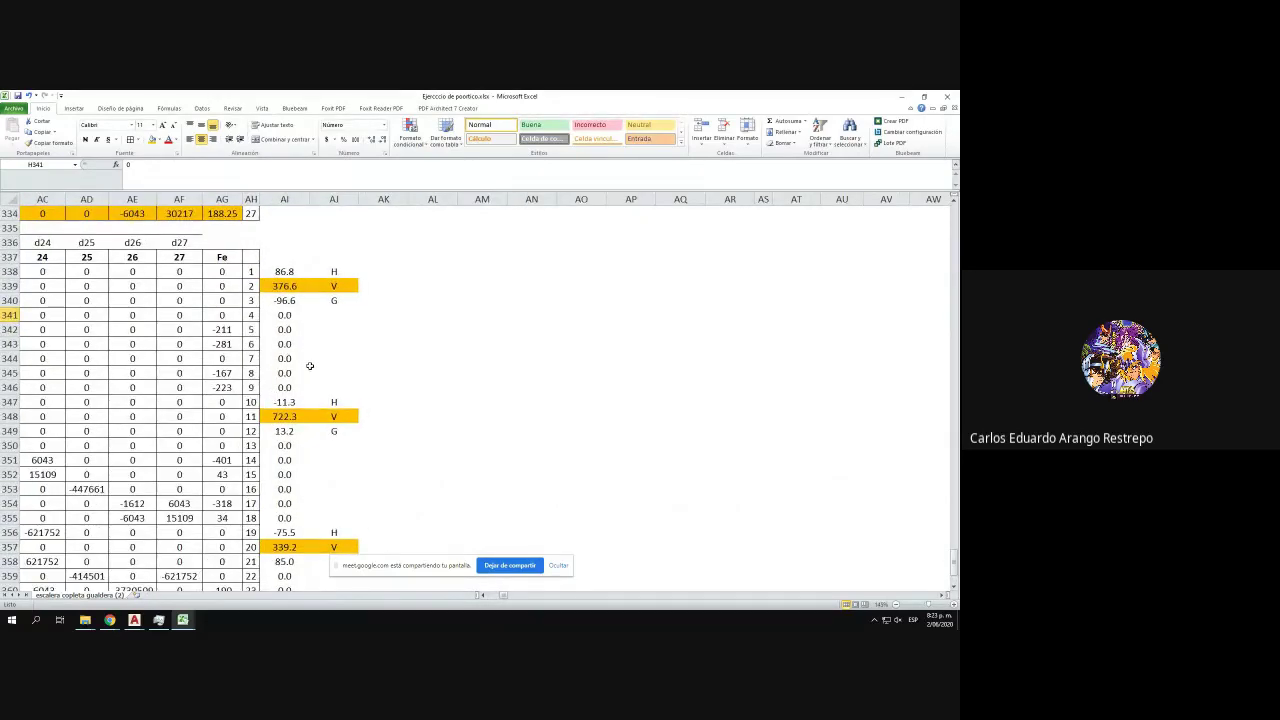
{"action": "left_click", "coordinate": [283, 300]}
{"action": "scroll", "coordinate": [301, 317], "scroll_direction": "down", "scroll_amount": 4}
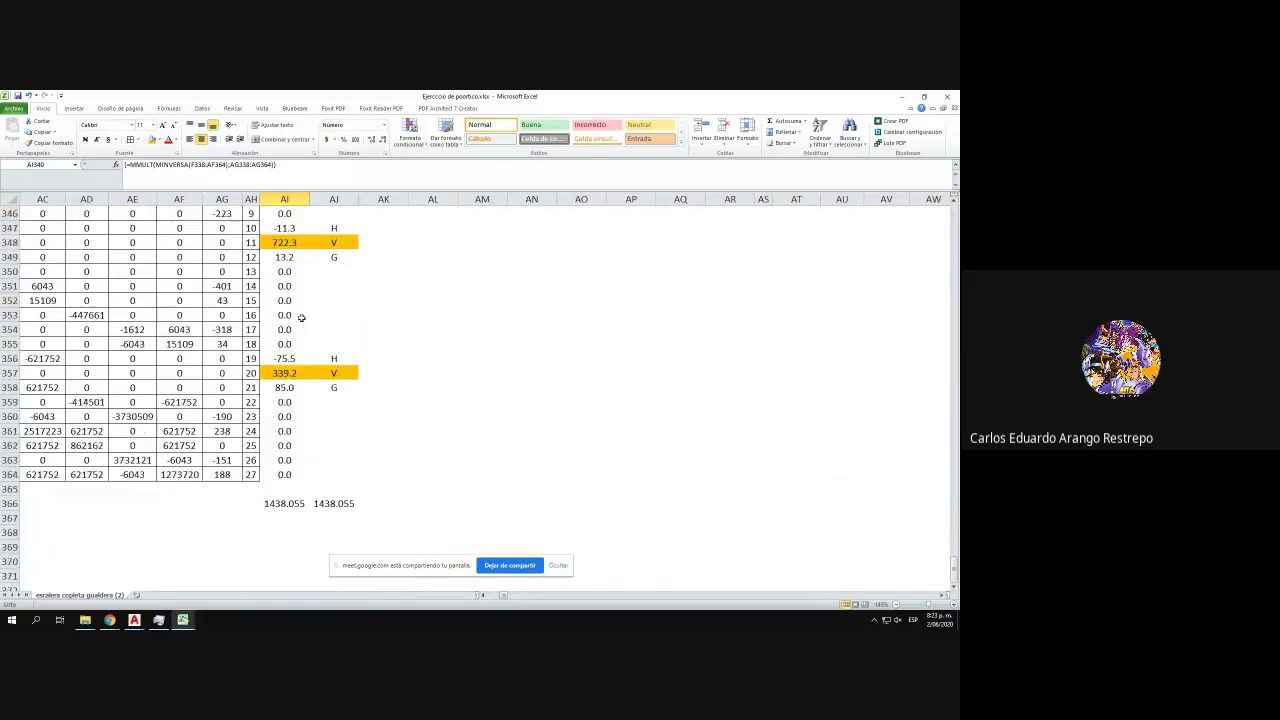
{"action": "left_click", "coordinate": [286, 504]}
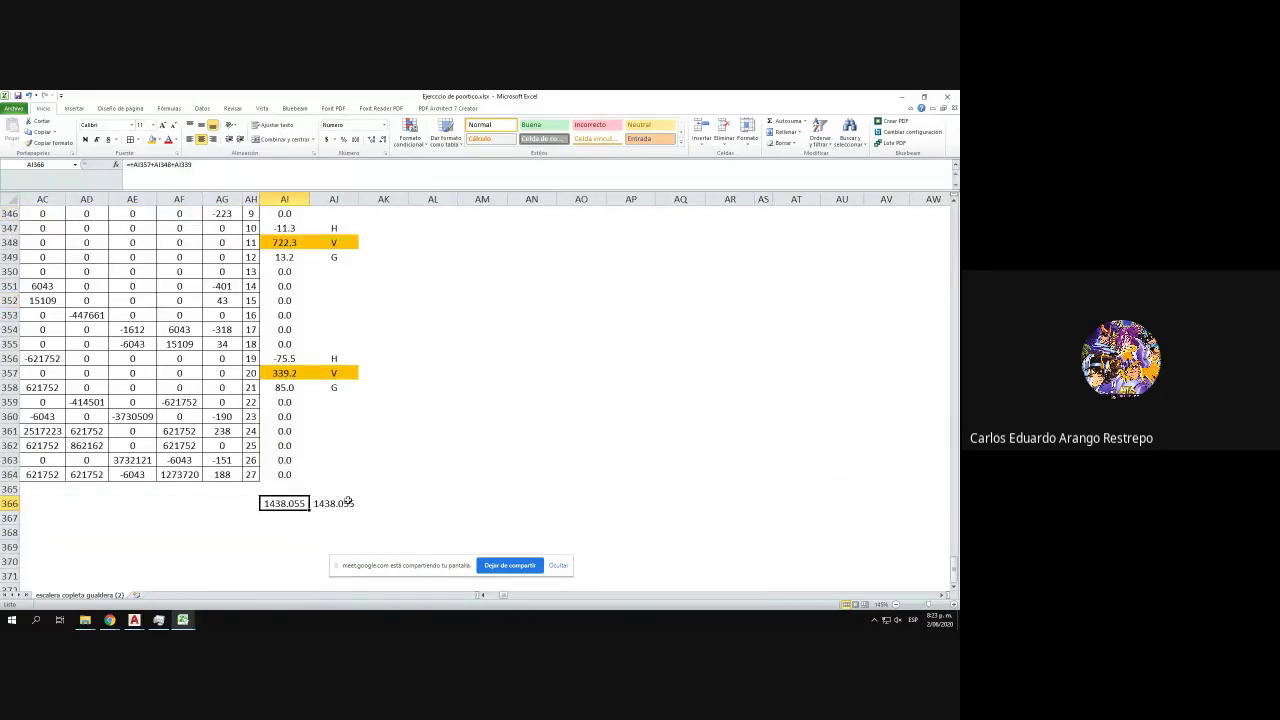
{"action": "left_click", "coordinate": [348, 503]}
{"action": "left_click", "coordinate": [285, 504]}
{"action": "left_click", "coordinate": [312, 505]}
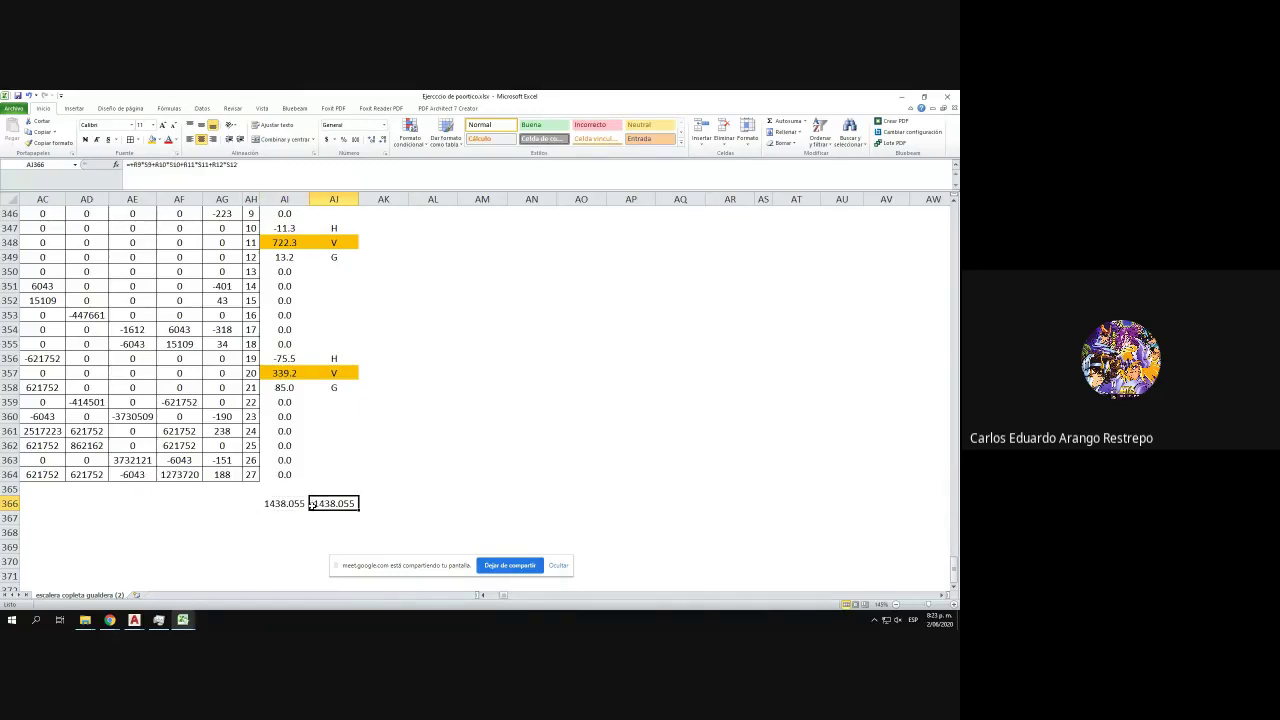
{"action": "left_click", "coordinate": [305, 503]}
- Enter the heading "Re def" in AI337 above the results column
{"action": "scroll", "coordinate": [355, 450], "scroll_direction": "up", "scroll_amount": 6}
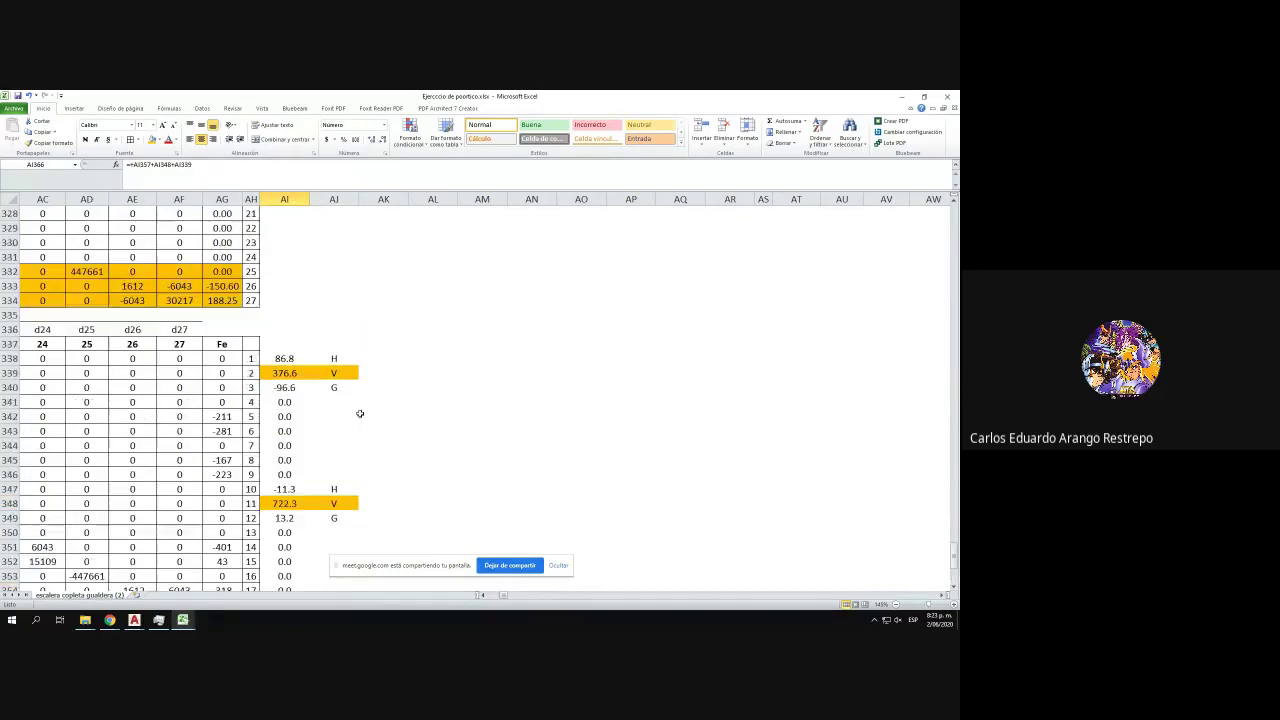
{"action": "left_click", "coordinate": [269, 345]}
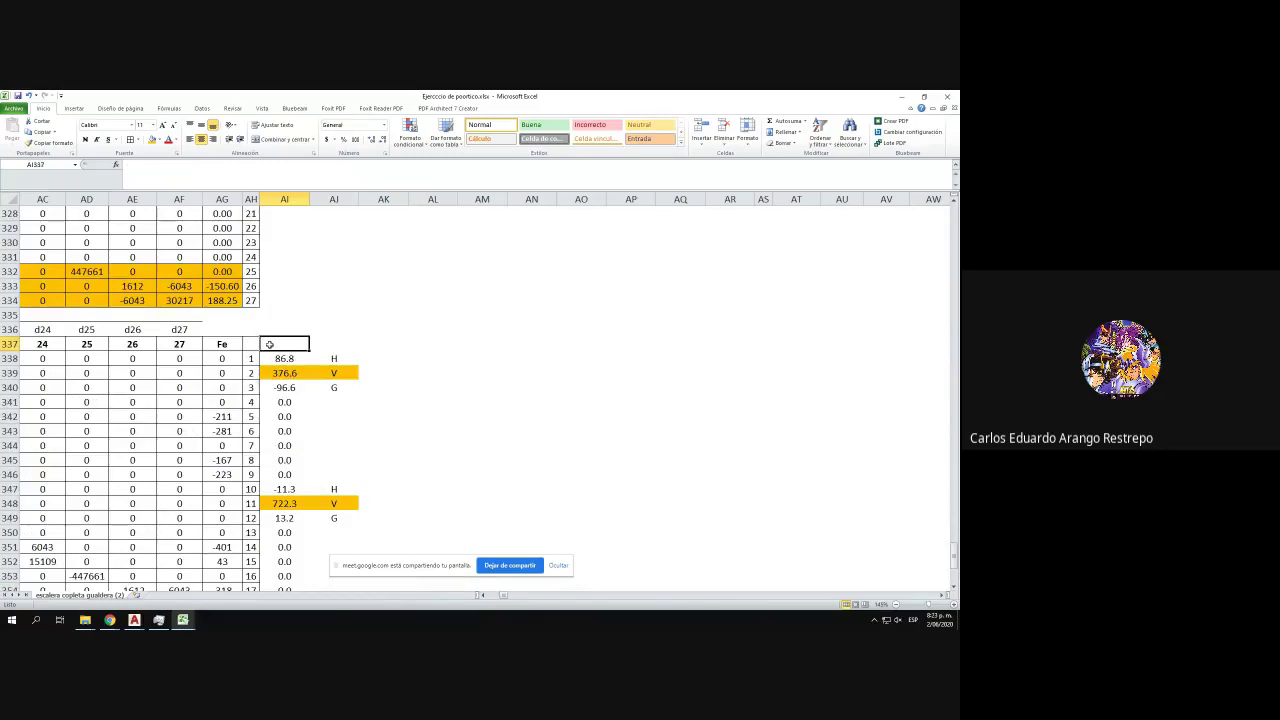
{"action": "type", "text": "Re"}
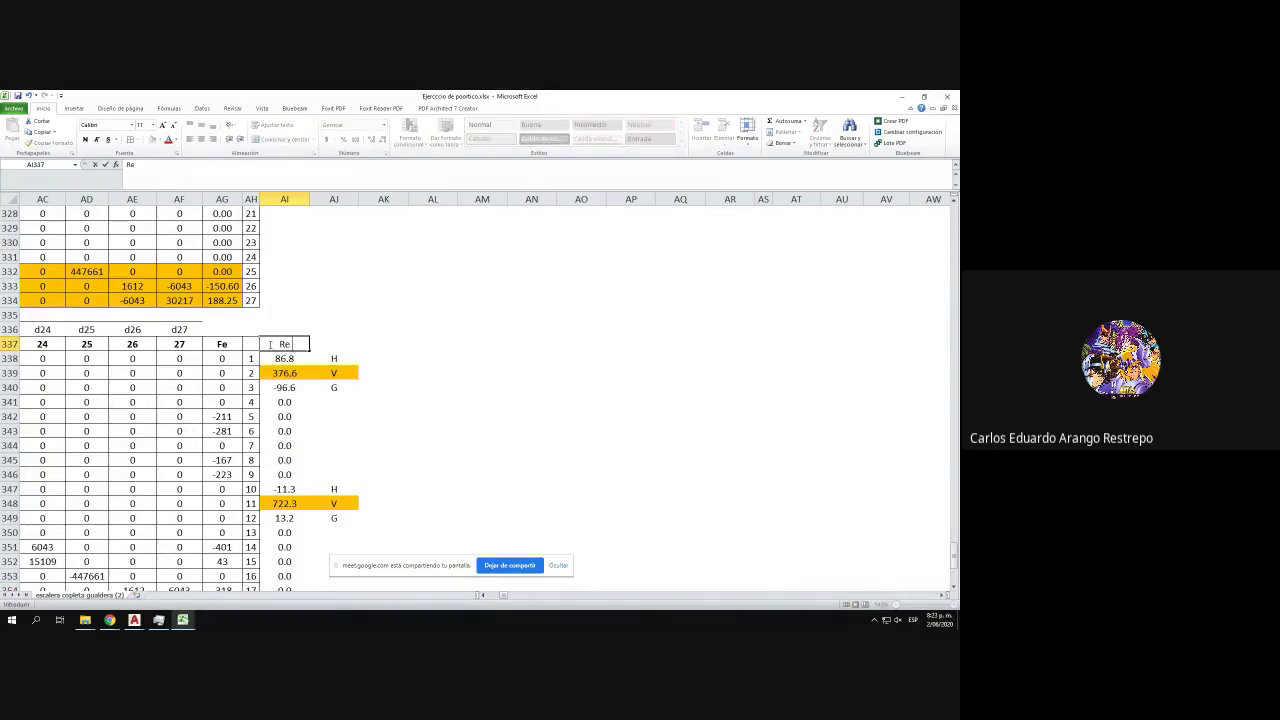
{"action": "type", "text": " def"}
{"action": "left_click", "coordinate": [384, 354]}
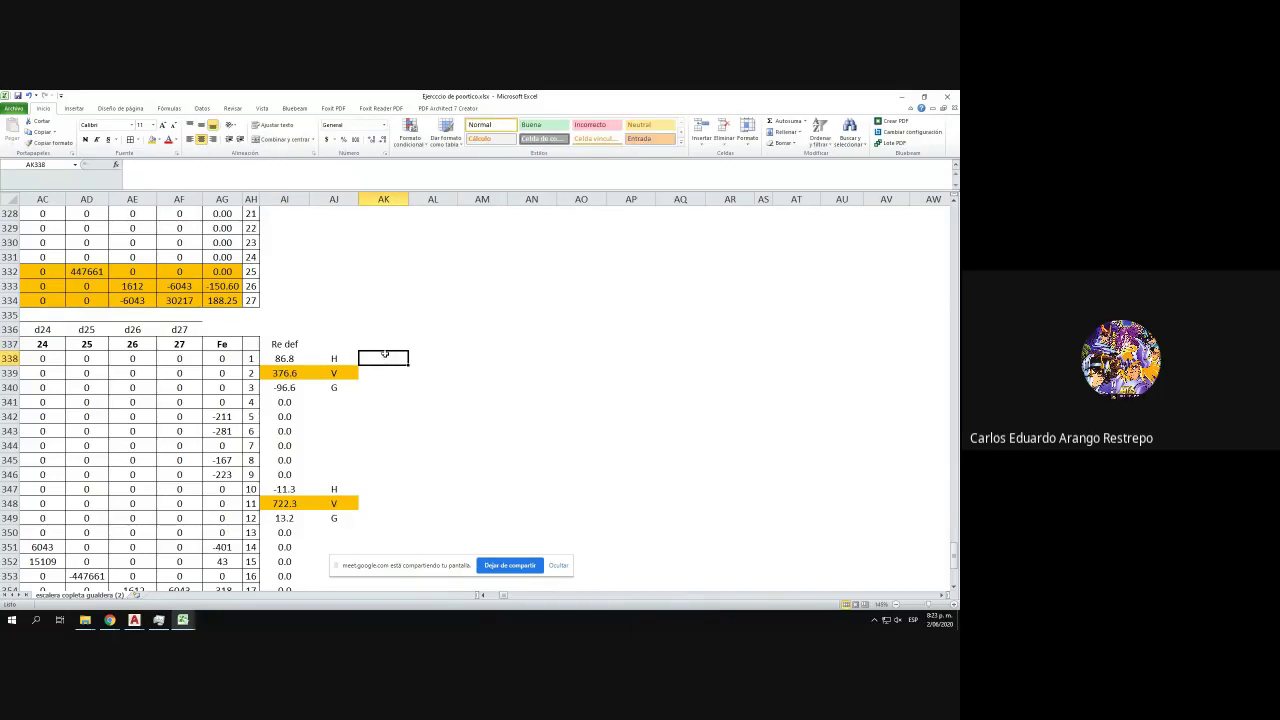
- Add the heading "def" for a separate displacement column and place it in AL337
{"action": "left_click", "coordinate": [369, 341]}
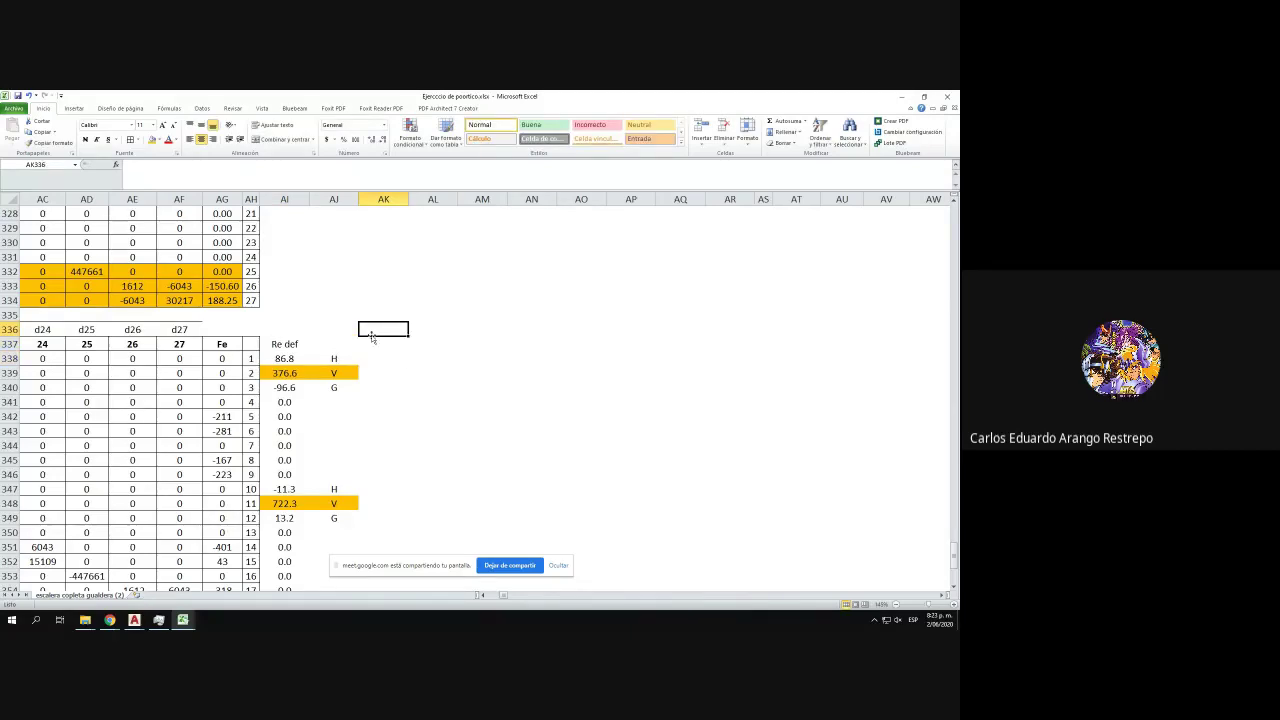
{"action": "type", "text": "def"}
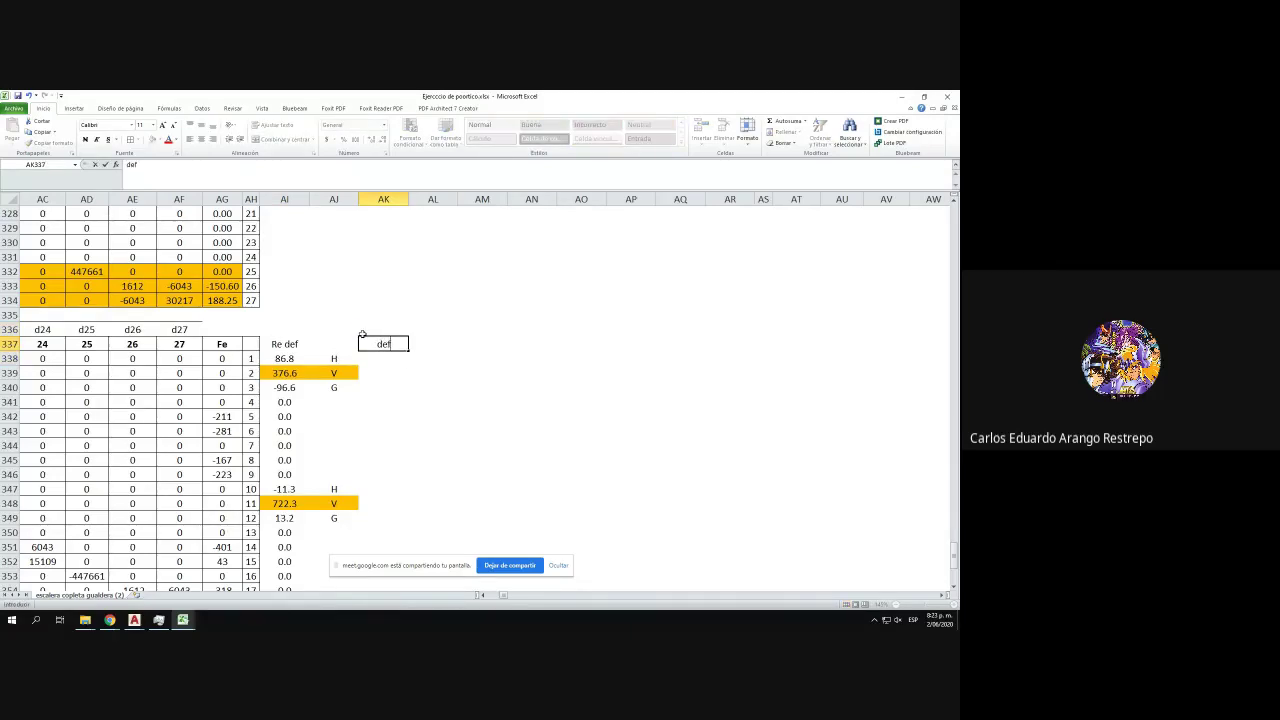
{"action": "left_click", "coordinate": [393, 396]}
{"action": "scroll", "coordinate": [354, 344], "scroll_direction": "down", "scroll_amount": 1}
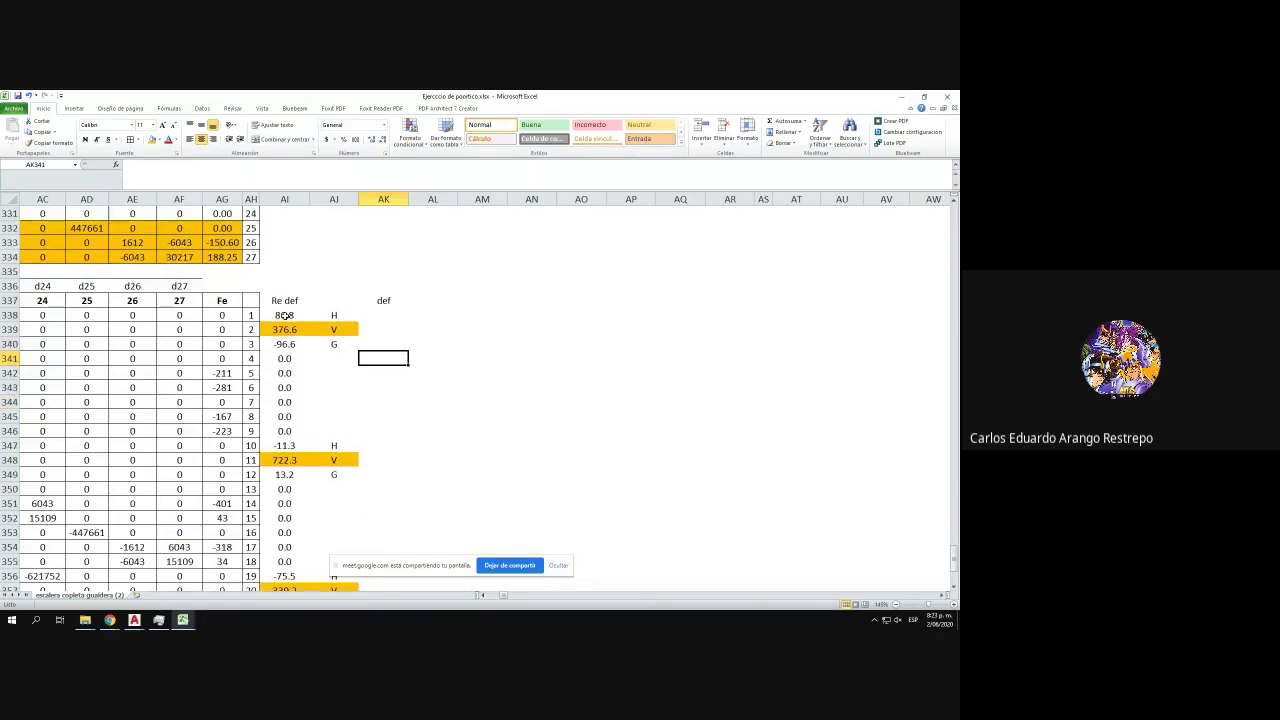
{"action": "left_click", "coordinate": [321, 307]}
{"action": "left_click", "coordinate": [386, 301]}
- List the R and d labels vertically in AK338:AK364 with the array formula TRANSPONER(F336:AF336)
{"action": "left_click_drag", "start_coordinate": [393, 309], "coordinate": [384, 549]}
{"action": "left_click_drag", "start_coordinate": [246, 275], "coordinate": [391, 567]}
{"action": "left_click", "coordinate": [391, 271]}
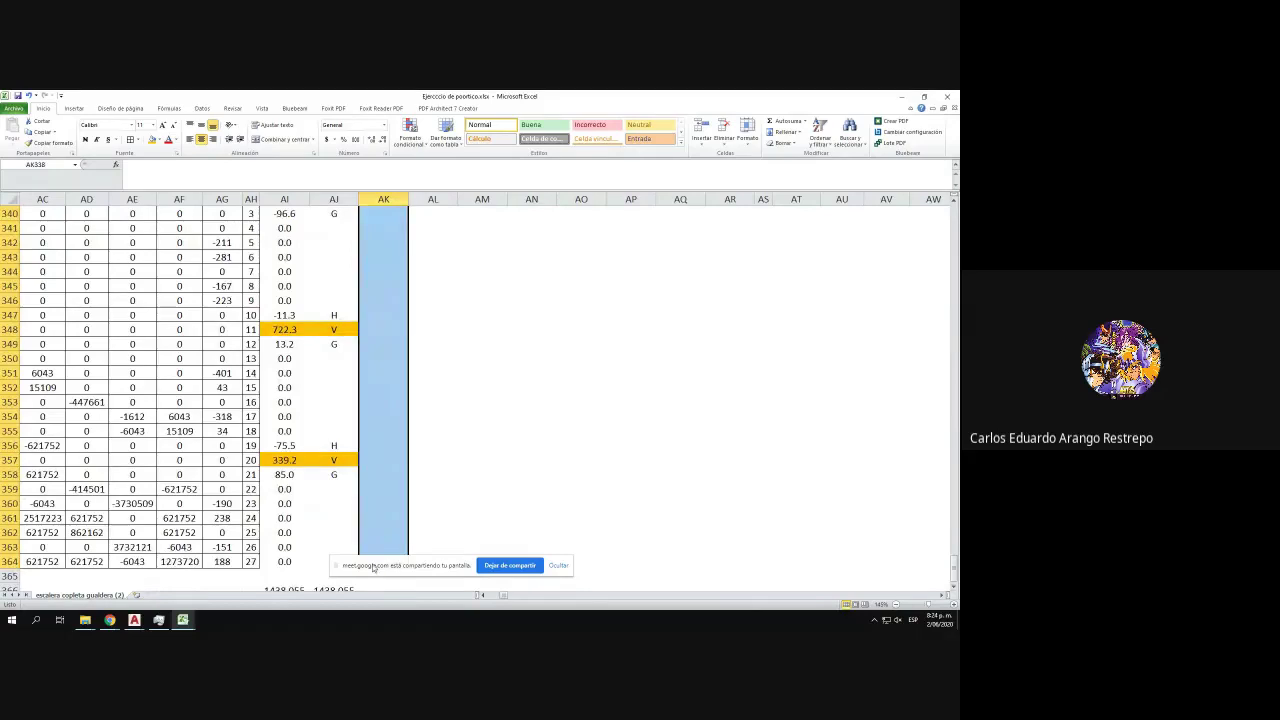
{"action": "type", "text": "tra"}
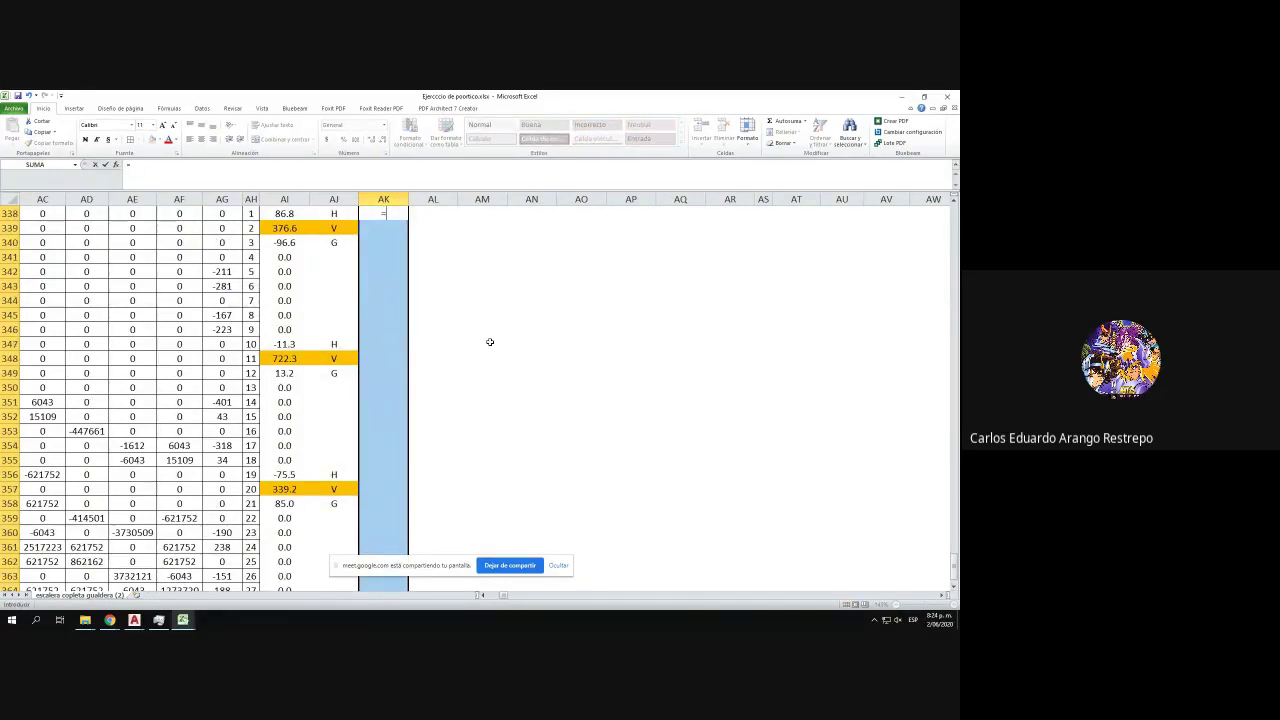
{"action": "type", "text": "tra"}
{"action": "double_click", "coordinate": [420, 229]}
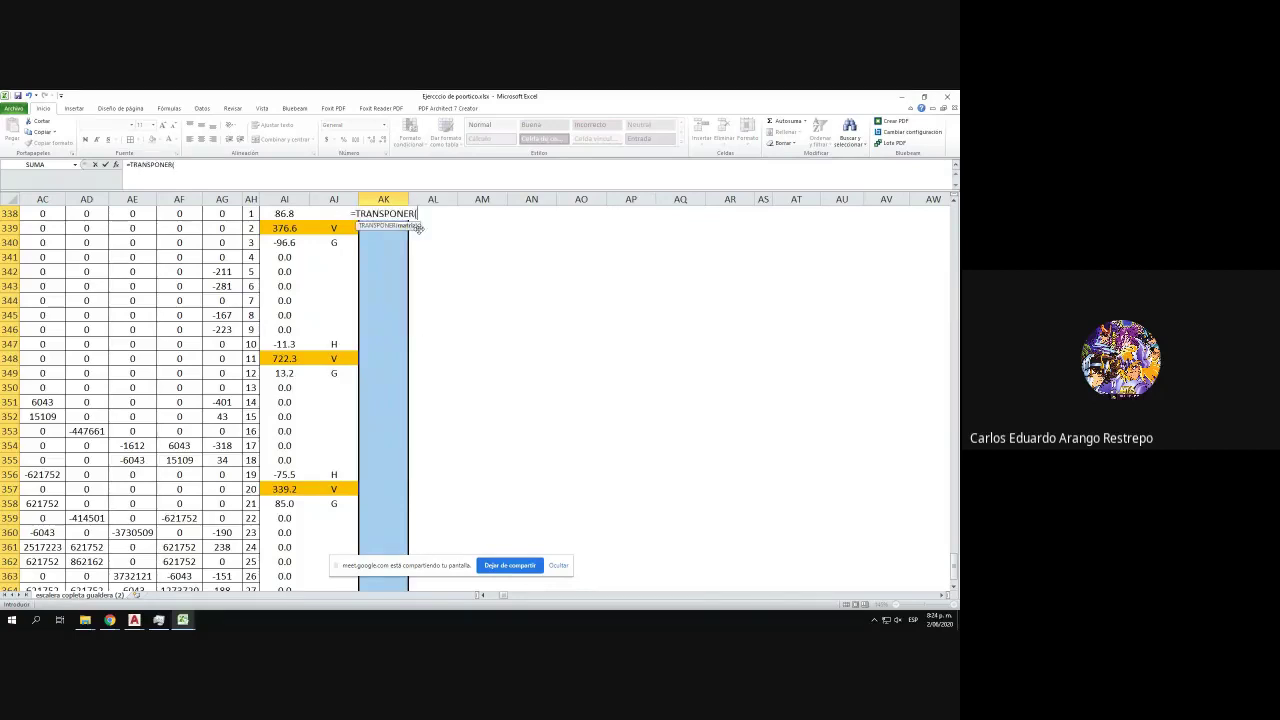
{"action": "scroll", "coordinate": [420, 229], "scroll_direction": "up", "scroll_amount": 2}
{"action": "left_click_drag", "start_coordinate": [503, 596], "coordinate": [489, 598]}
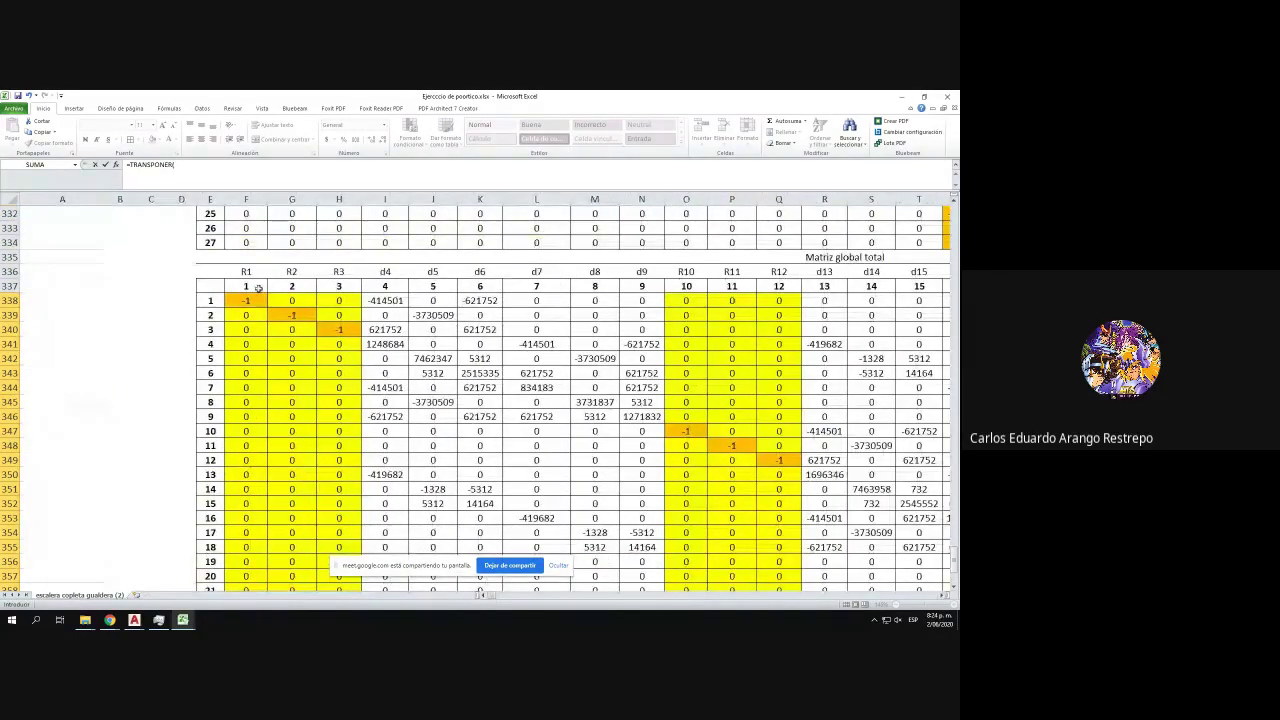
{"action": "left_click_drag", "start_coordinate": [253, 274], "coordinate": [785, 271]}
{"action": "key", "text": "ctrl+shift+Return"}
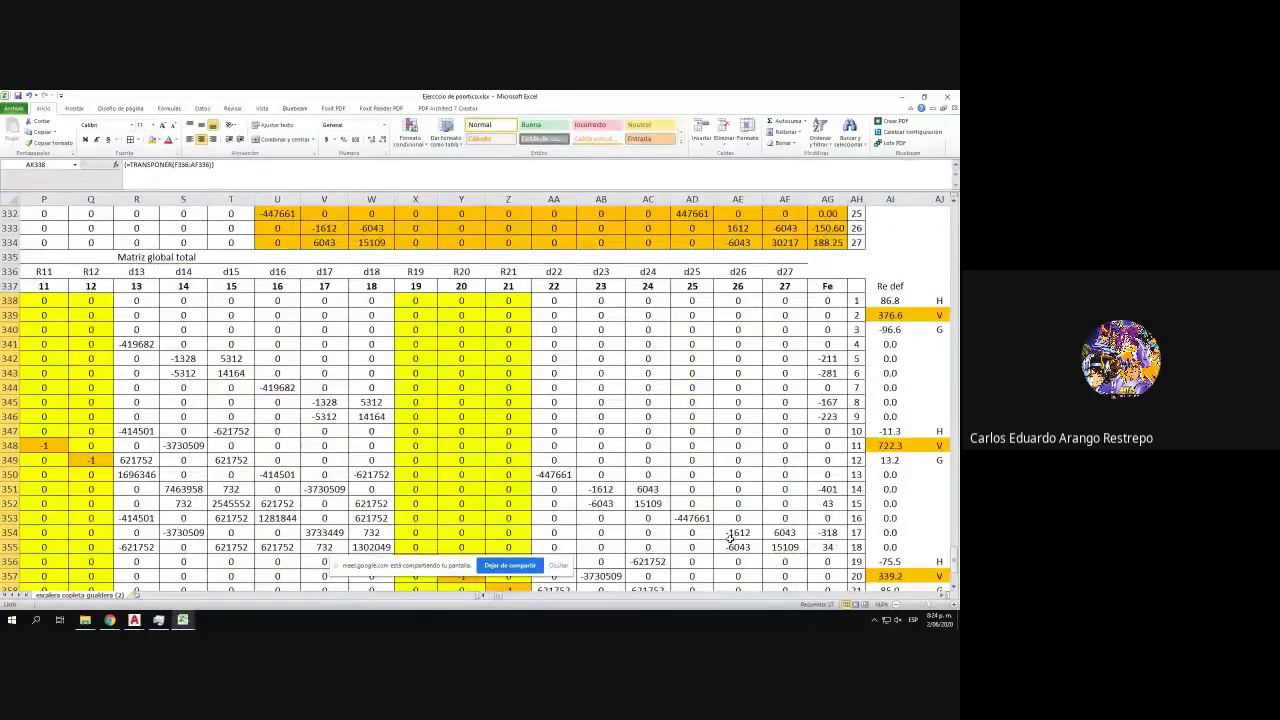
{"action": "left_click_drag", "start_coordinate": [503, 597], "coordinate": [508, 598]}
{"action": "scroll", "coordinate": [514, 466], "scroll_direction": "down", "scroll_amount": 3}
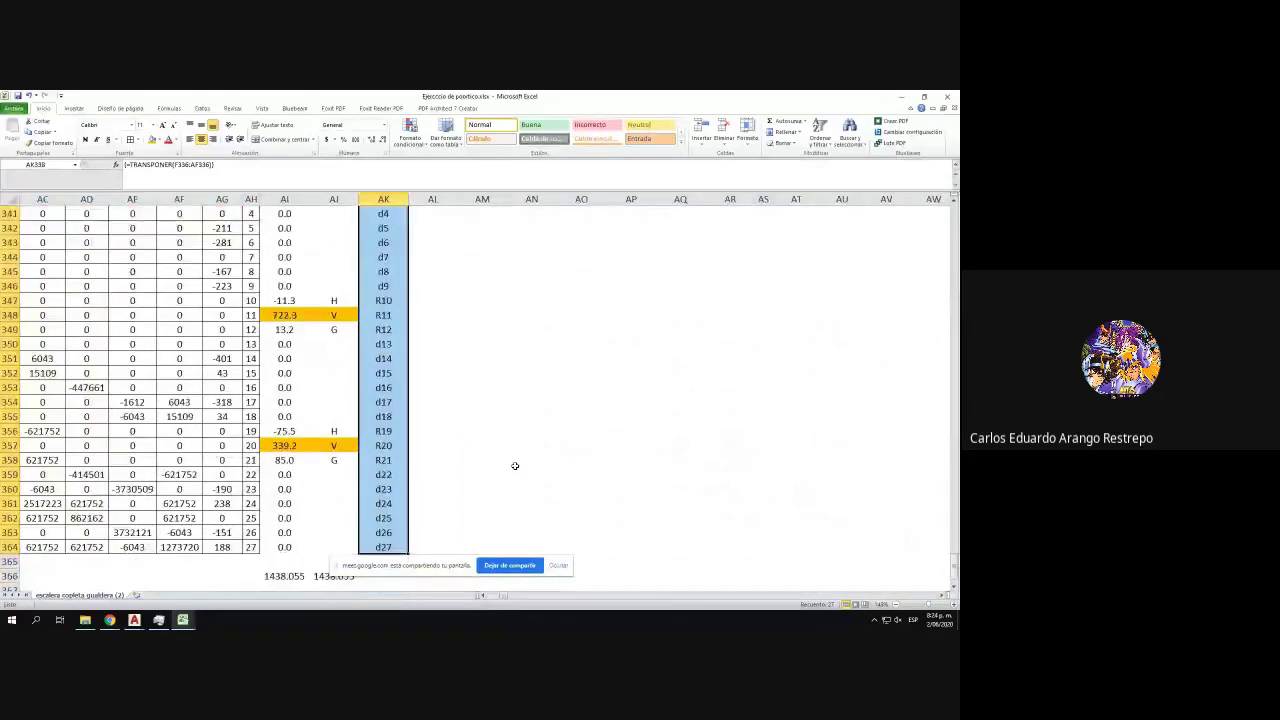
- Enter 0 for R1, R2 and R3 in AL338:AL340 and fill AK338:AL340 with orange
{"action": "scroll", "coordinate": [512, 437], "scroll_direction": "up", "scroll_amount": 2}
{"action": "left_click", "coordinate": [428, 256]}
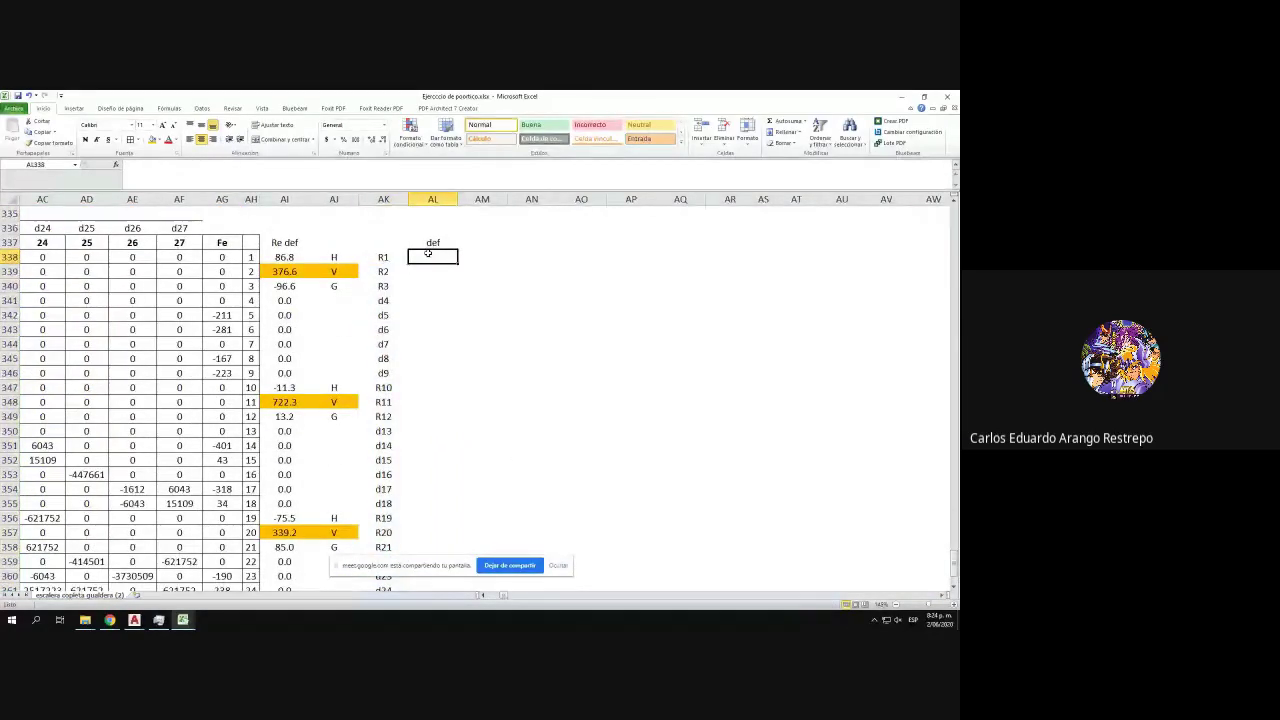
{"action": "type", "text": "0"}
{"action": "key", "text": "Return"}
{"action": "type", "text": "0"}
{"action": "key", "text": "Return"}
{"action": "type", "text": "0"}
{"action": "key", "text": "Return"}
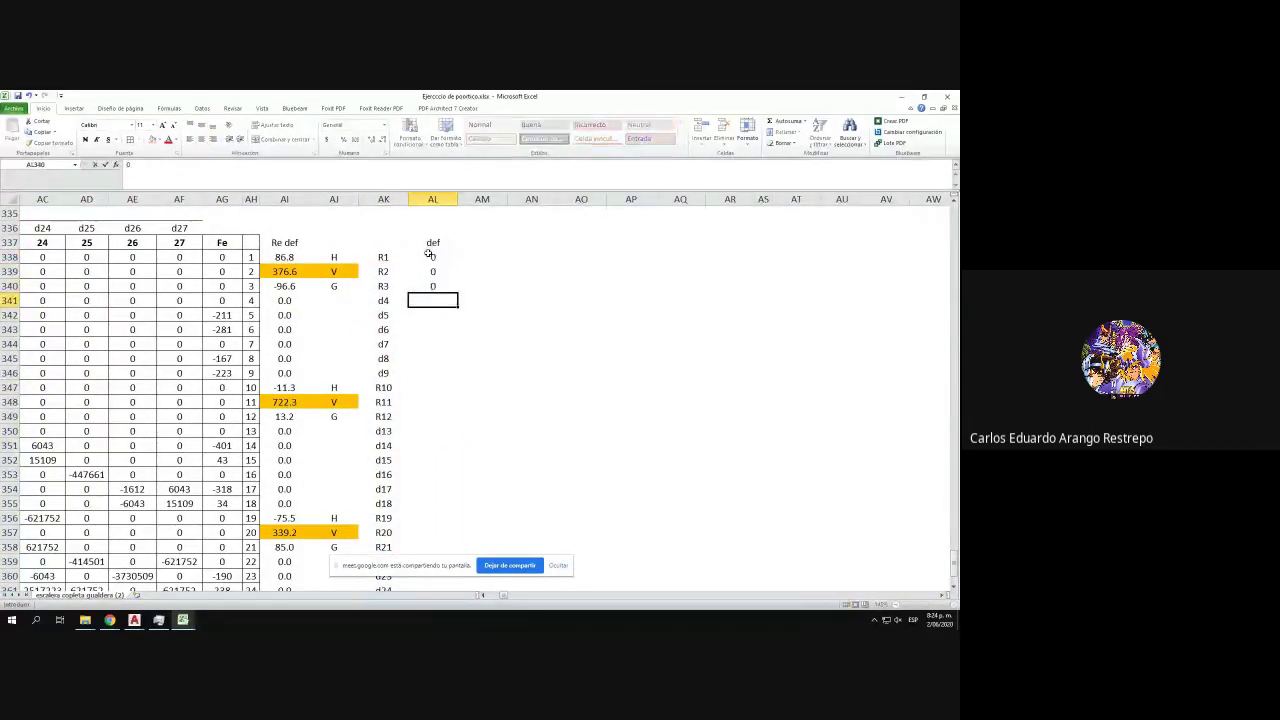
{"action": "left_click", "coordinate": [400, 262]}
{"action": "left_click_drag", "start_coordinate": [400, 262], "coordinate": [430, 290]}
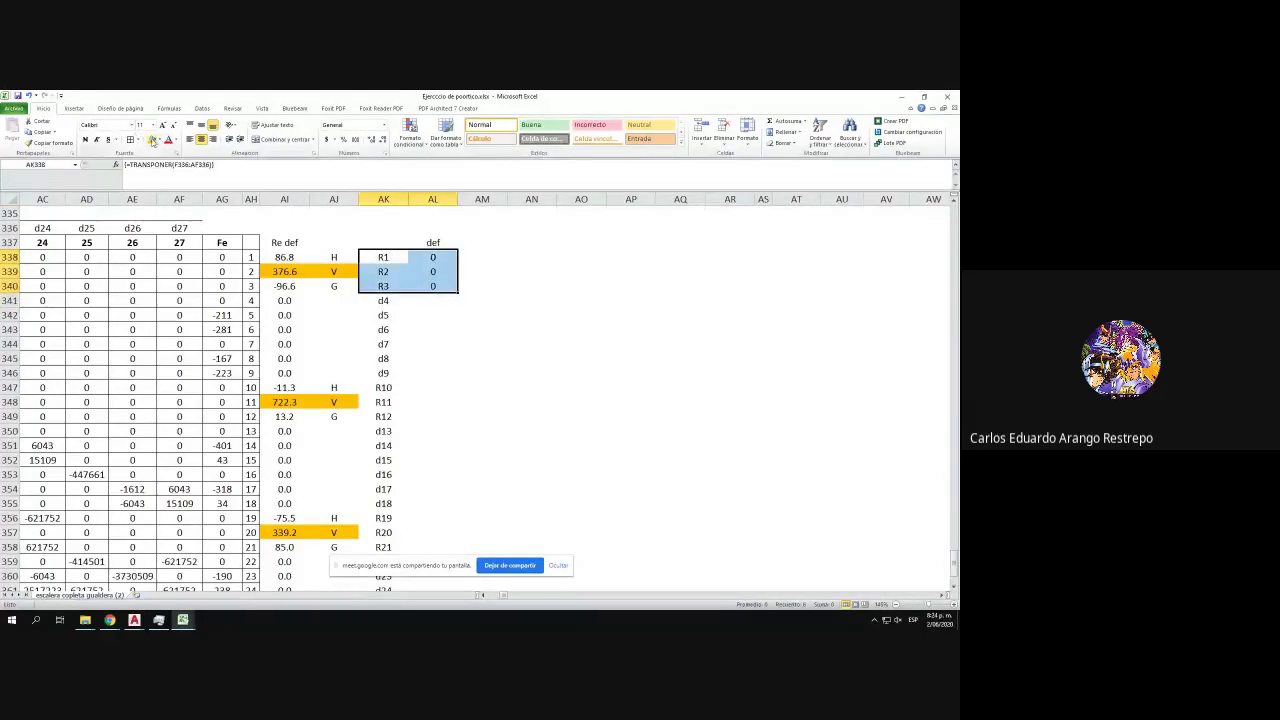
{"action": "left_click", "coordinate": [152, 139]}
- Link the d4 displacement in AL341 to its result in AI341
{"action": "left_click", "coordinate": [407, 300]}
{"action": "type", "text": "="}
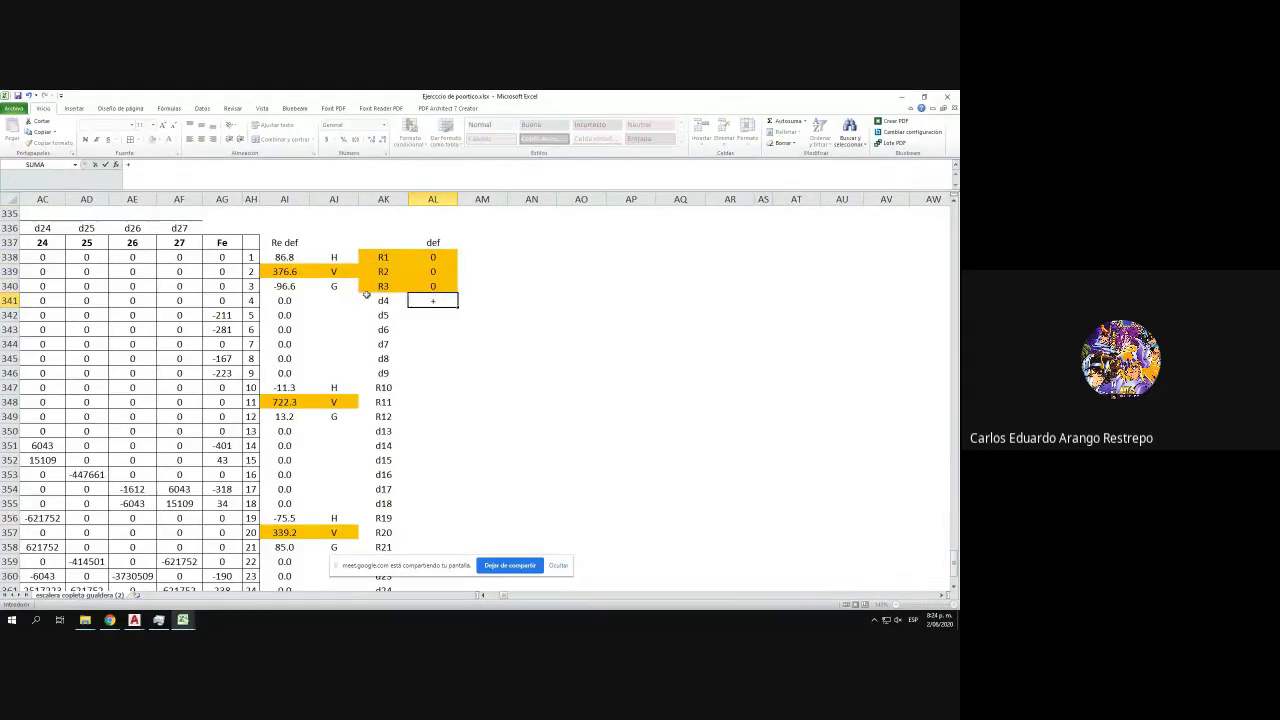
{"action": "left_click", "coordinate": [284, 300]}
{"action": "key", "text": "Return"}
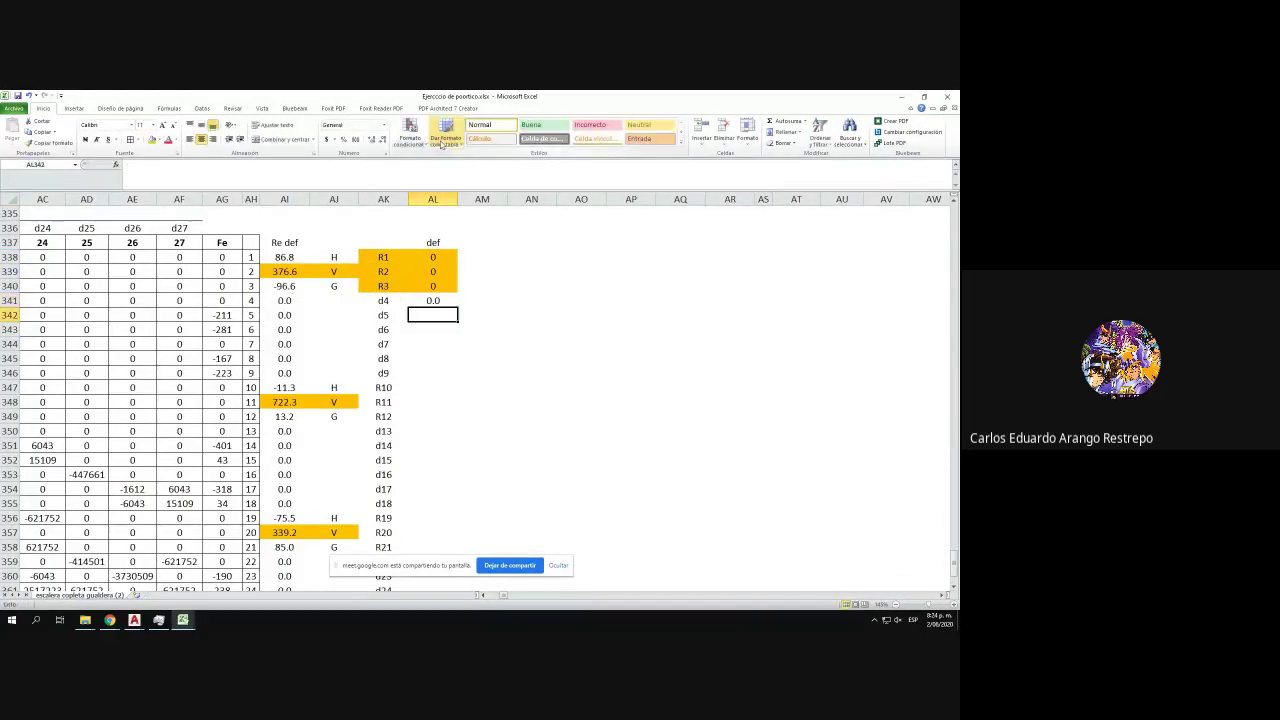
- Show AL341 with six decimals and copy it down to AL346 for d5 to d9
{"action": "key", "text": "Up"}
{"action": "left_click", "coordinate": [371, 140]}
{"action": "left_click", "coordinate": [372, 141]}
{"action": "left_click", "coordinate": [373, 141]}
{"action": "left_click", "coordinate": [373, 141]}
{"action": "left_click", "coordinate": [373, 141]}
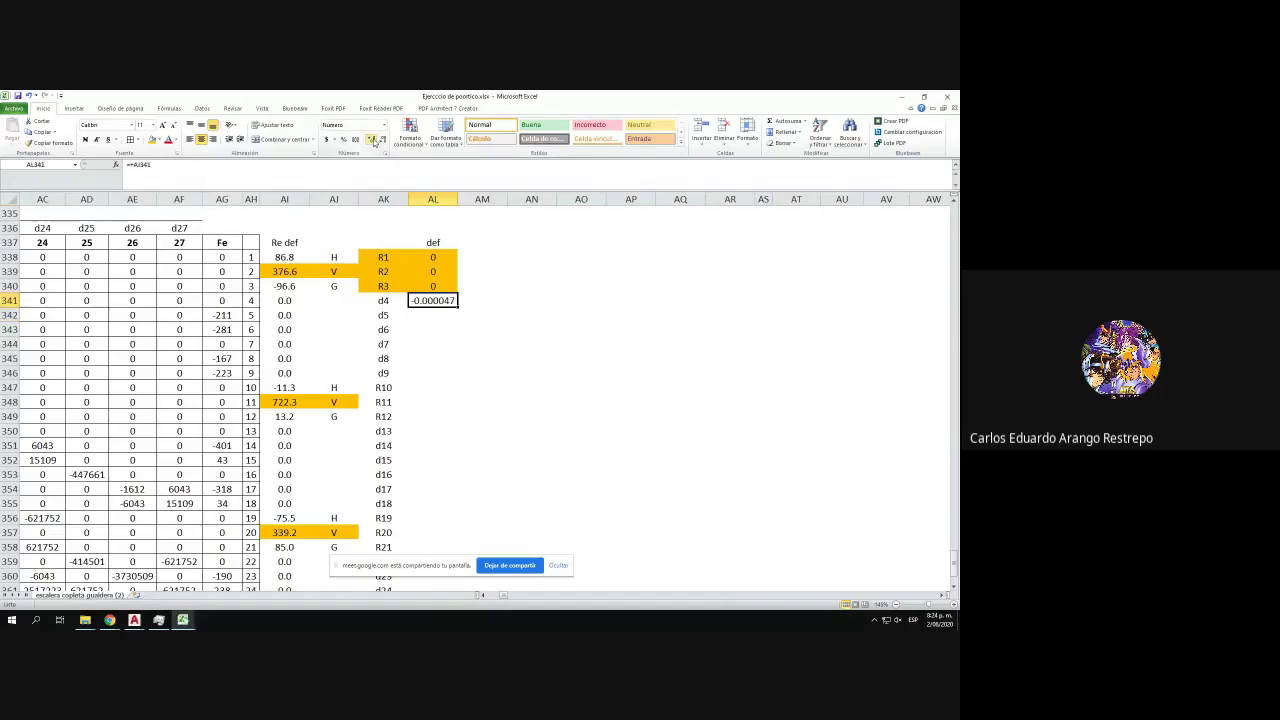
{"action": "left_click_drag", "start_coordinate": [457, 307], "coordinate": [455, 383]}
- Enter 0 for R10, R11 and R12 in AL347:AL349
{"action": "left_click", "coordinate": [434, 386]}
{"action": "type", "text": "0.000270"}
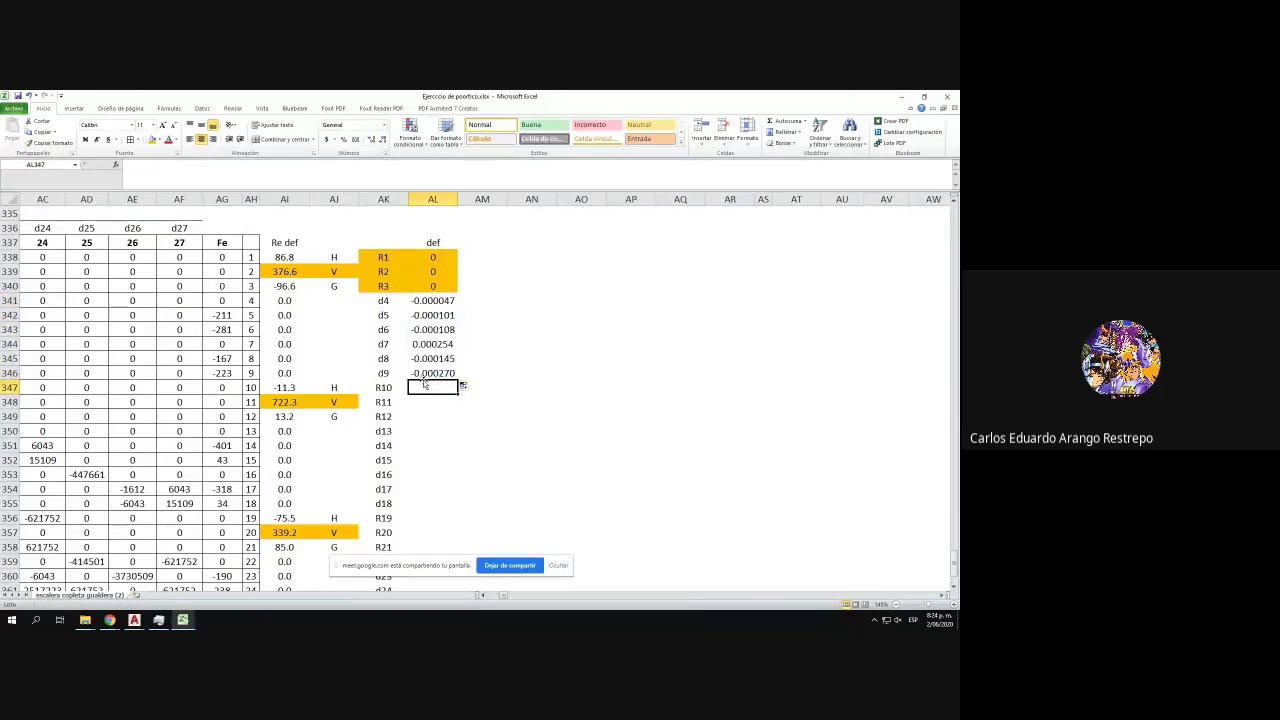
{"action": "key", "text": "Return"}
{"action": "type", "text": "0"}
{"action": "key", "text": "Return"}
{"action": "type", "text": "0"}
{"action": "key", "text": "Return"}
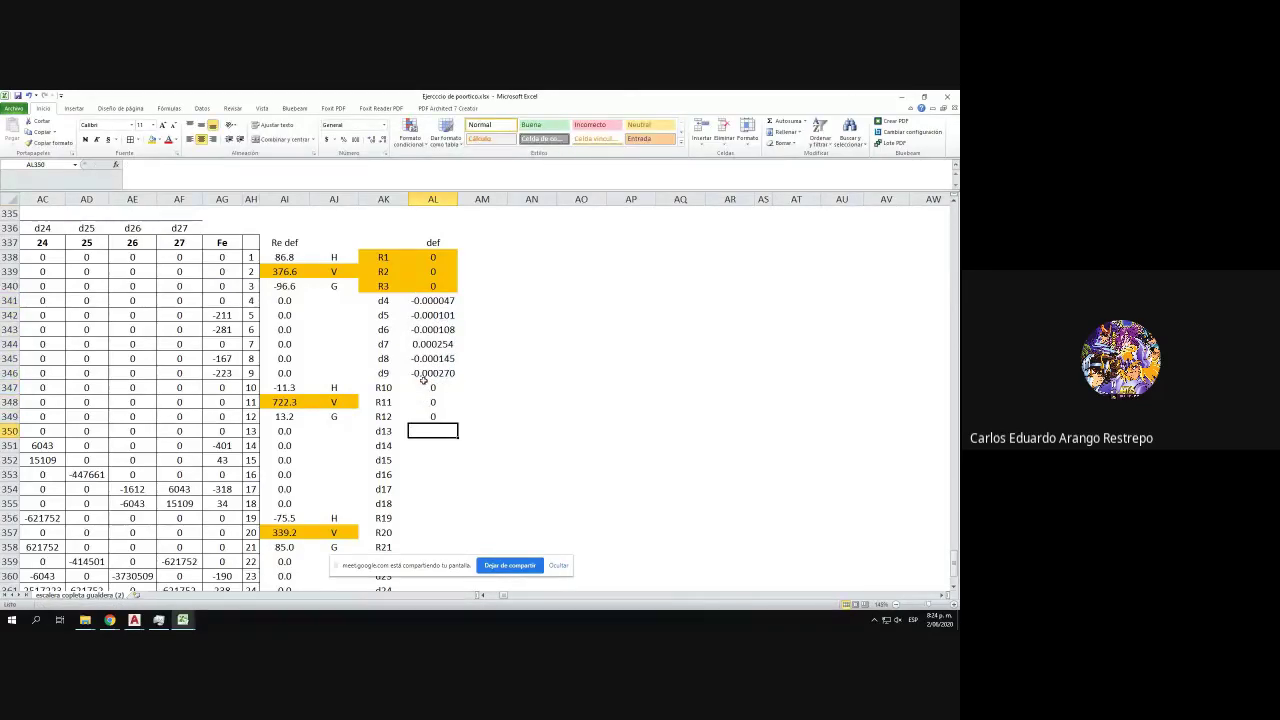
- Link the d13 displacement in AL350 to its result with +AI350
{"action": "type", "text": "+"}
{"action": "left_click", "coordinate": [288, 440]}
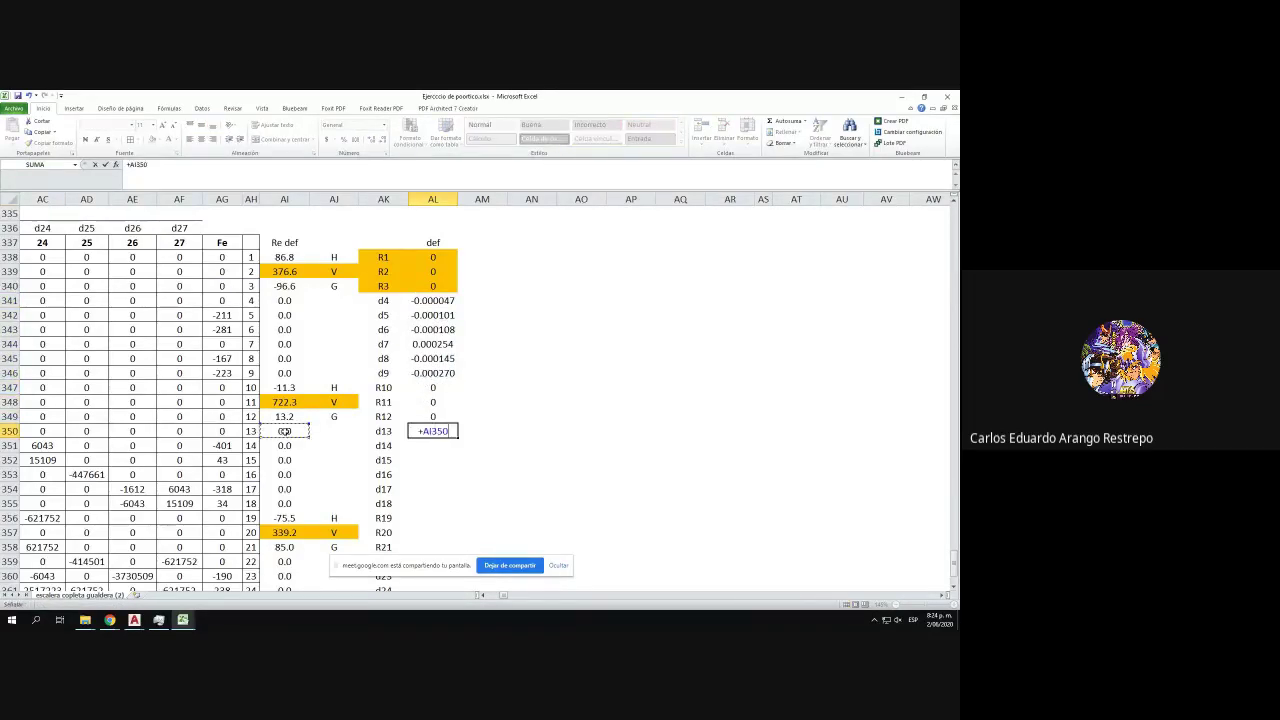
{"action": "key", "text": "Return"}
- Show AL350 with six decimals and copy it down to AL355 for d14 to d18
{"action": "key", "text": "Up"}
{"action": "left_click", "coordinate": [370, 139]}
{"action": "left_click", "coordinate": [370, 139]}
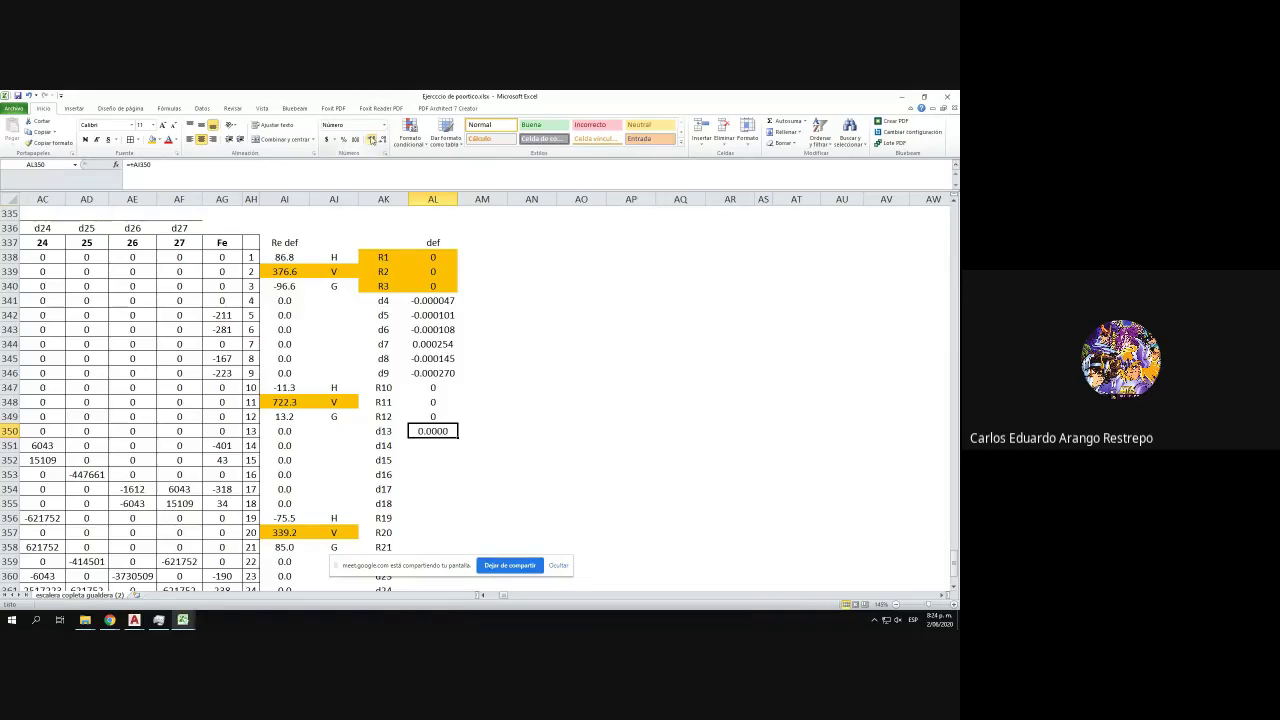
{"action": "left_click", "coordinate": [370, 139]}
{"action": "left_click", "coordinate": [370, 139]}
{"action": "left_click", "coordinate": [370, 139]}
{"action": "left_click_drag", "start_coordinate": [459, 436], "coordinate": [459, 510]}
- Enter 0 for R19, R20 and R21 in AL356:AL358
{"action": "scroll", "coordinate": [453, 472], "scroll_direction": "down", "scroll_amount": 3}
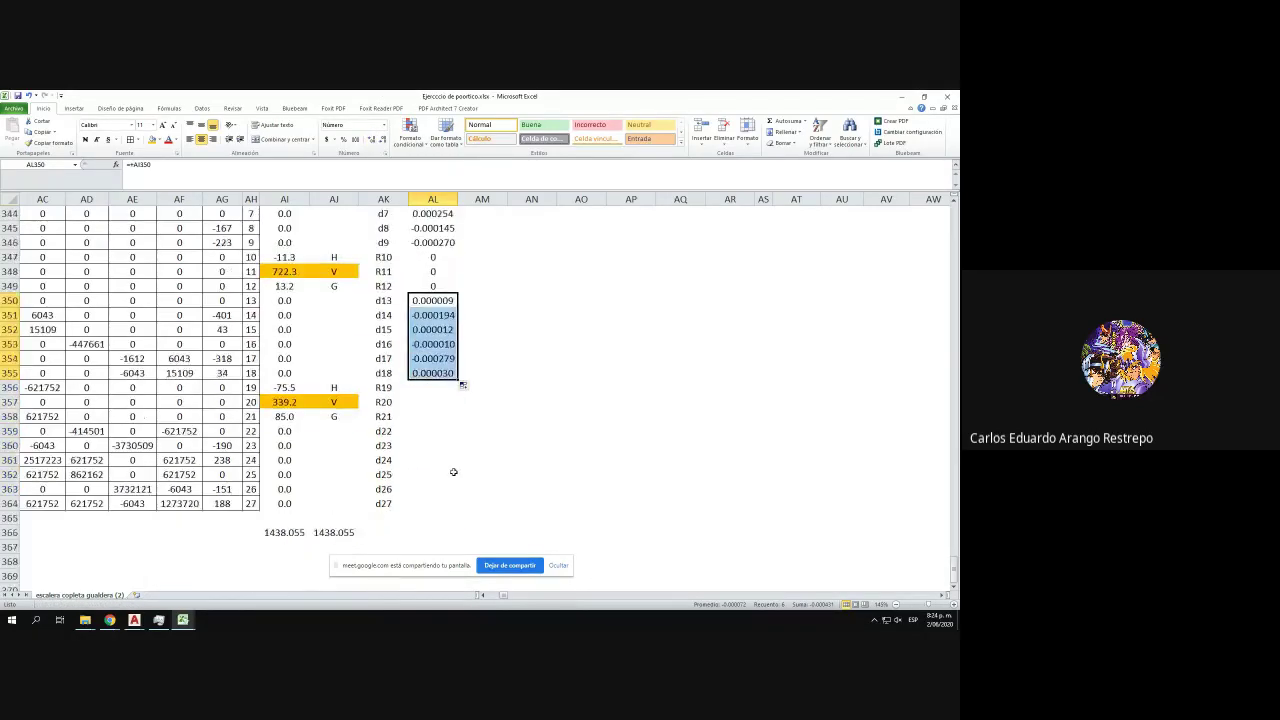
{"action": "left_click", "coordinate": [427, 387]}
{"action": "type", "text": "0"}
{"action": "key", "text": "Return"}
{"action": "type", "text": "0"}
{"action": "key", "text": "Return"}
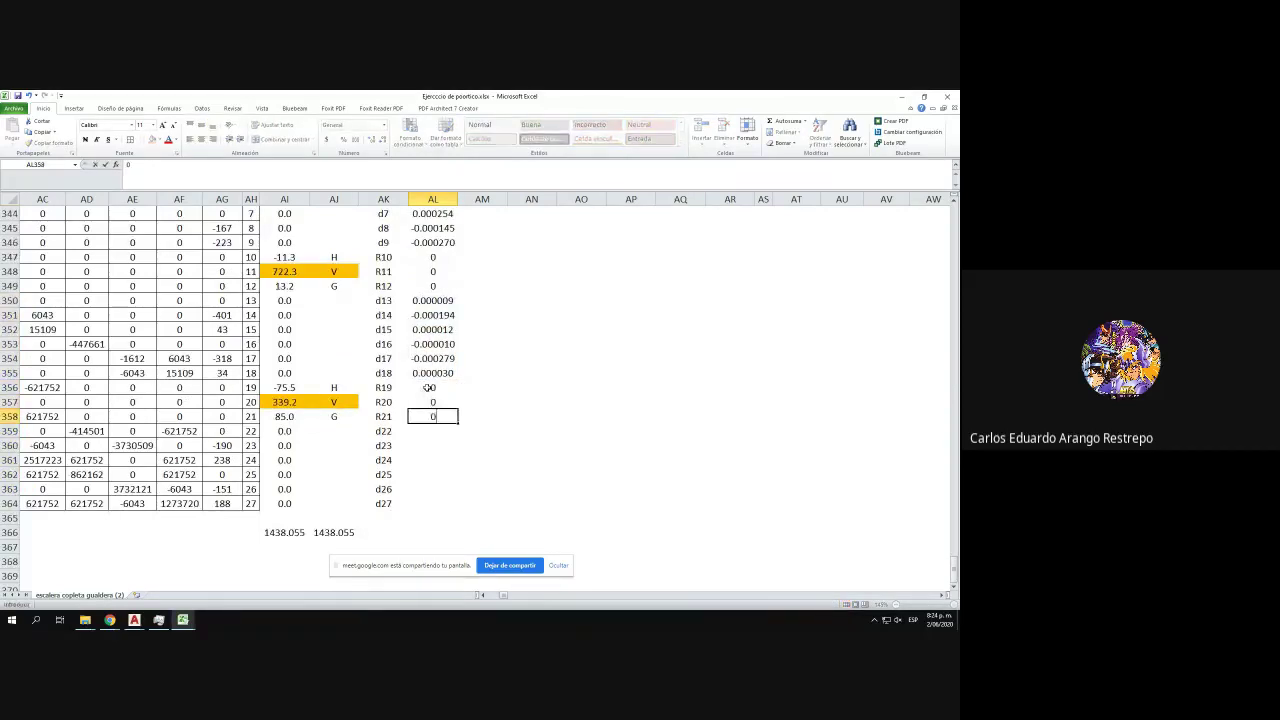
{"action": "type", "text": "0"}
{"action": "key", "text": "Return"}
- Link the d22 displacement in AL359 to its result with +AI359
{"action": "type", "text": "0"}
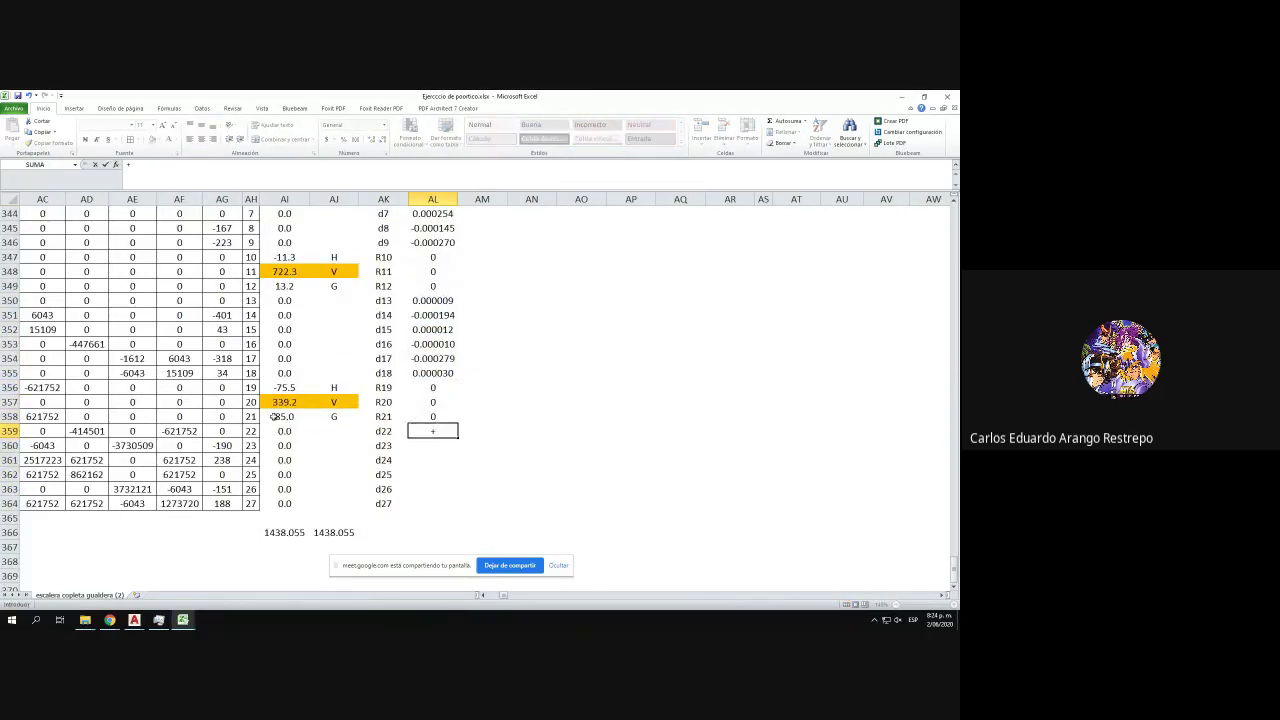
{"action": "key", "text": "Return"}
{"action": "left_click", "coordinate": [436, 431]}
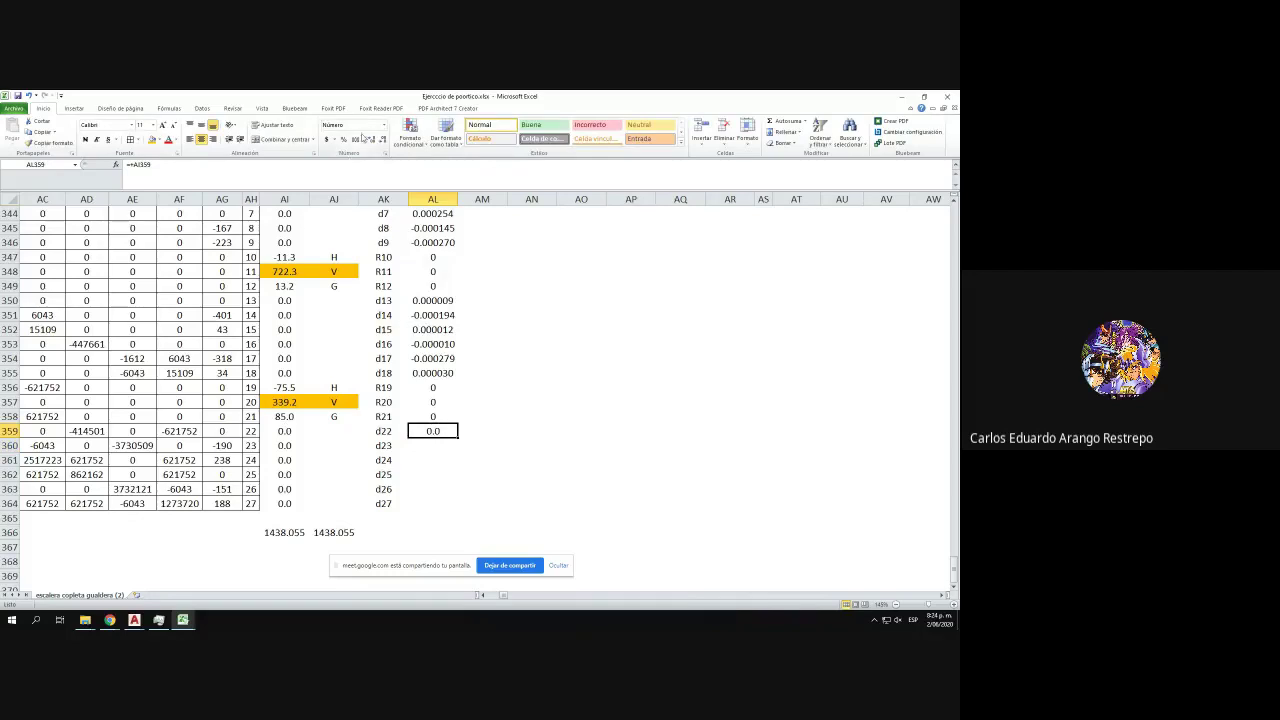
- Show AL359 with six decimals and copy it down to AL364 for d23 to d27
{"action": "left_click", "coordinate": [366, 139]}
{"action": "left_click", "coordinate": [366, 139]}
{"action": "left_click", "coordinate": [366, 139]}
{"action": "left_click", "coordinate": [366, 139]}
{"action": "left_click", "coordinate": [366, 139]}
{"action": "double_click", "coordinate": [458, 433]}
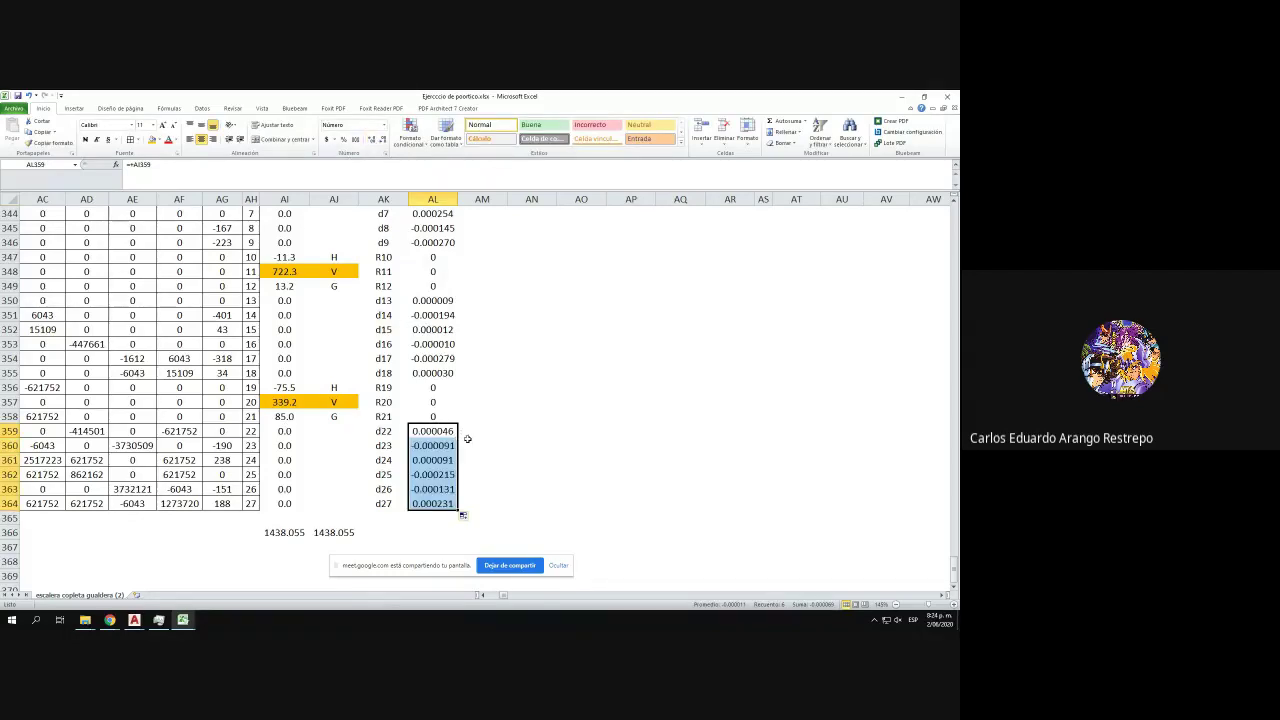
- Apply cell borders to the def column AL337:AL364 and the Re def column AI337:AI364
{"action": "scroll", "coordinate": [467, 439], "scroll_direction": "up", "scroll_amount": 3}
{"action": "left_click_drag", "start_coordinate": [432, 242], "coordinate": [457, 536]}
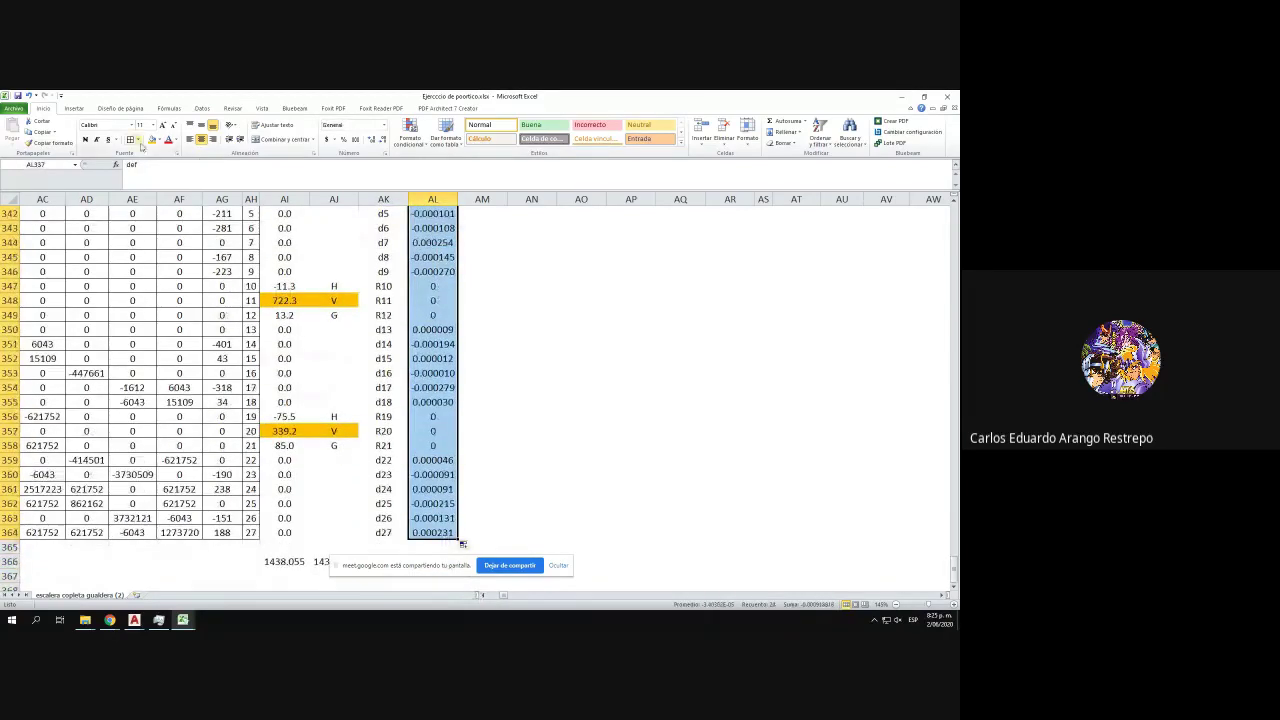
{"action": "scroll", "coordinate": [257, 282], "scroll_direction": "up", "scroll_amount": 6}
{"action": "left_click_drag", "start_coordinate": [287, 403], "coordinate": [284, 536]}
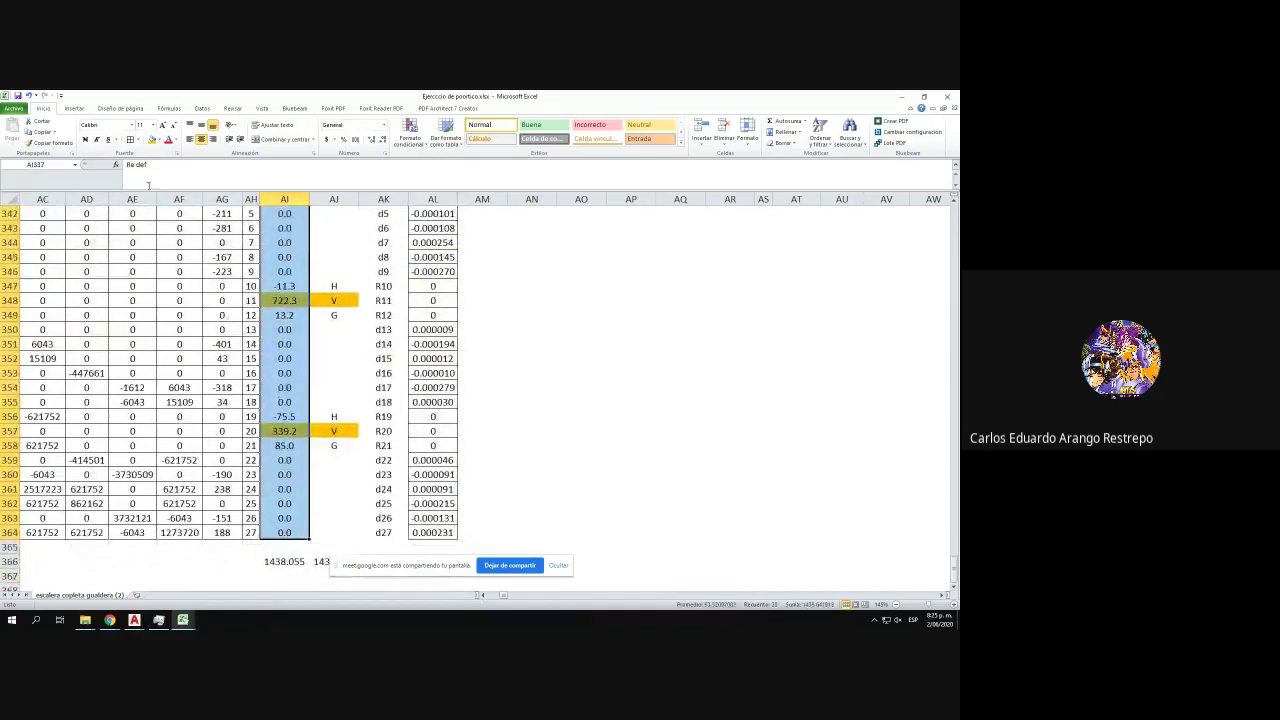
{"action": "scroll", "coordinate": [261, 283], "scroll_direction": "up", "scroll_amount": 7}
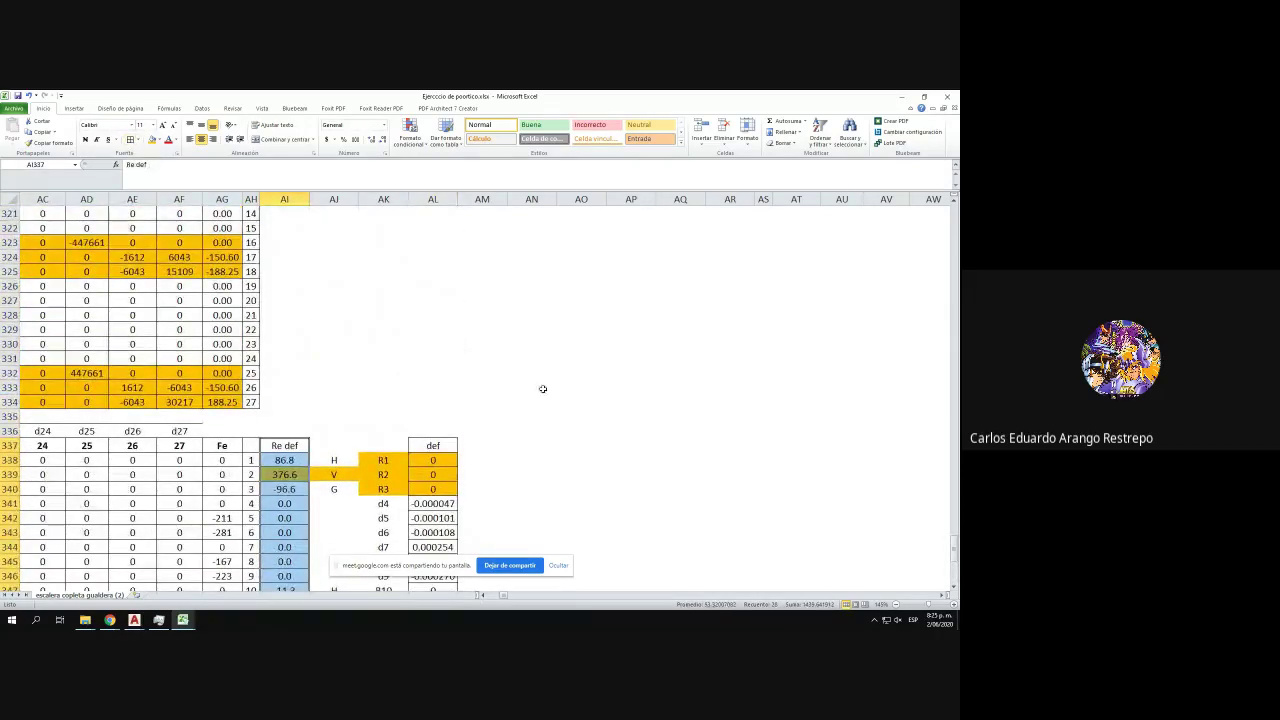
{"action": "scroll", "coordinate": [452, 425], "scroll_direction": "down", "scroll_amount": 2}
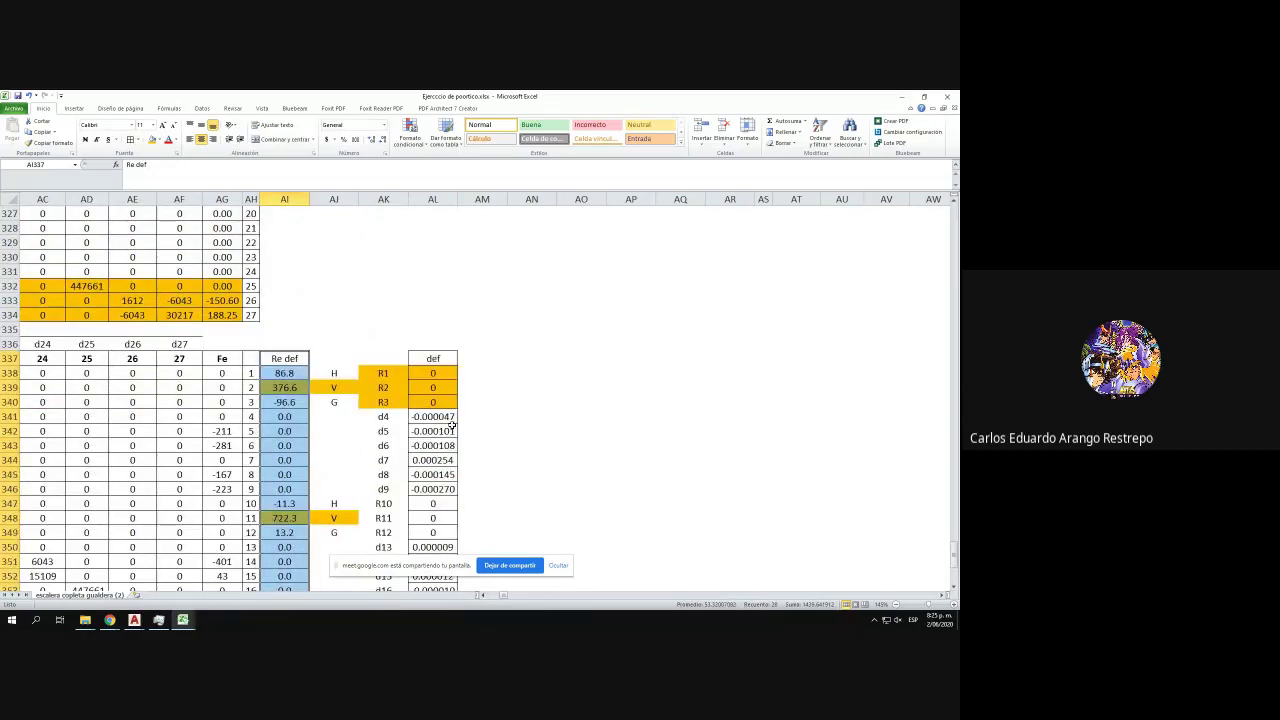
- Fill the support rows R10 to R12 (AK347:AL349) and R19 to R21 (AK356:AL358) with orange
{"action": "left_click", "coordinate": [441, 362]}
{"action": "scroll", "coordinate": [446, 371], "scroll_direction": "down", "scroll_amount": 4}
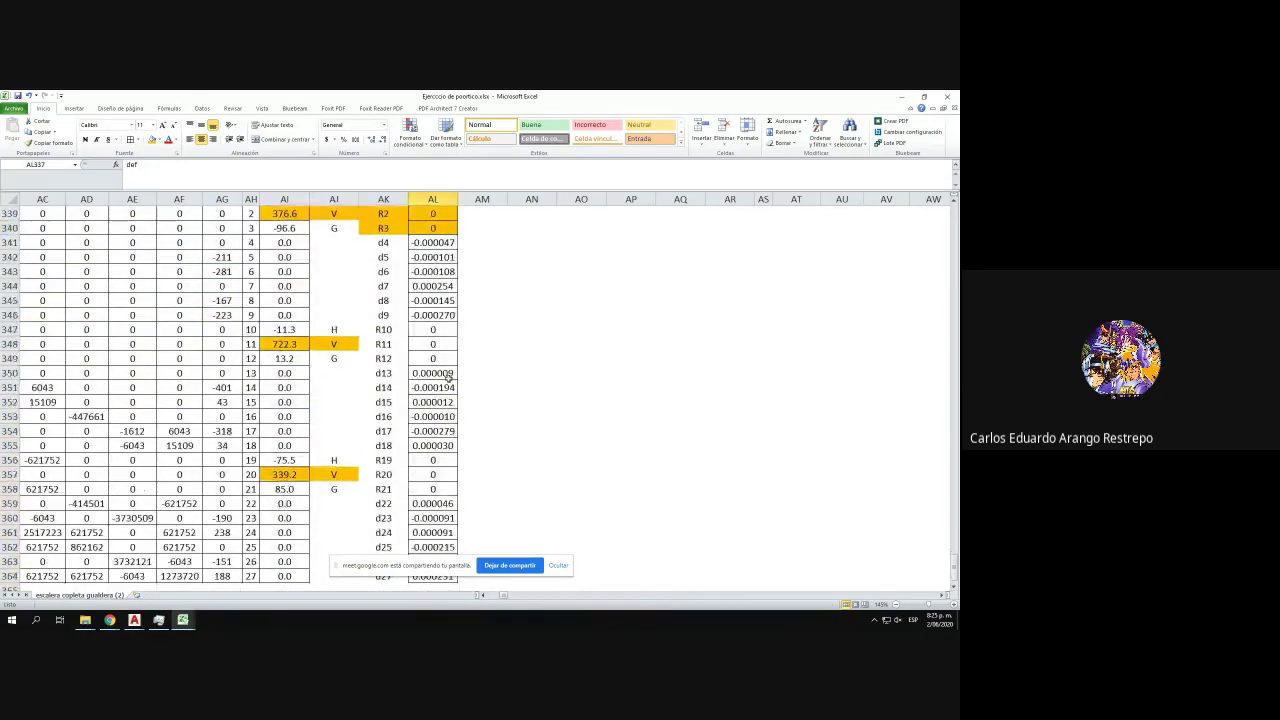
{"action": "left_click_drag", "start_coordinate": [381, 331], "coordinate": [433, 357]}
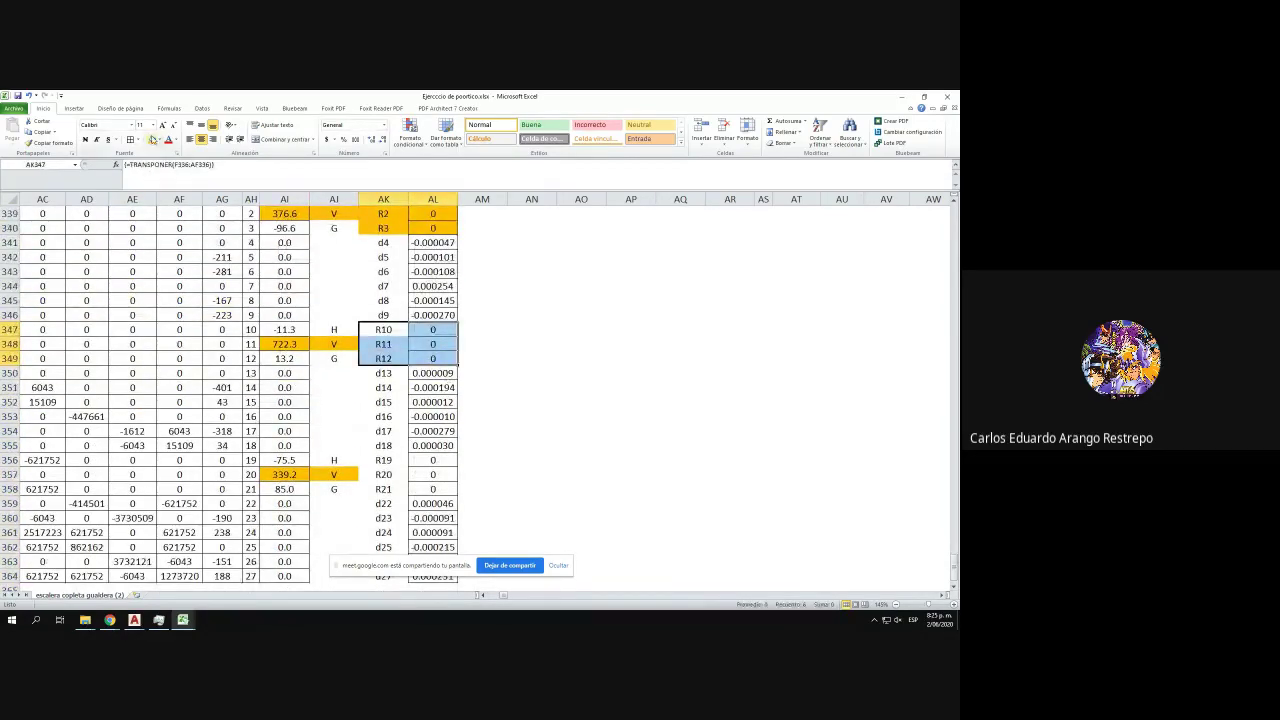
{"action": "left_click", "coordinate": [152, 139]}
{"action": "left_click_drag", "start_coordinate": [380, 461], "coordinate": [418, 490]}
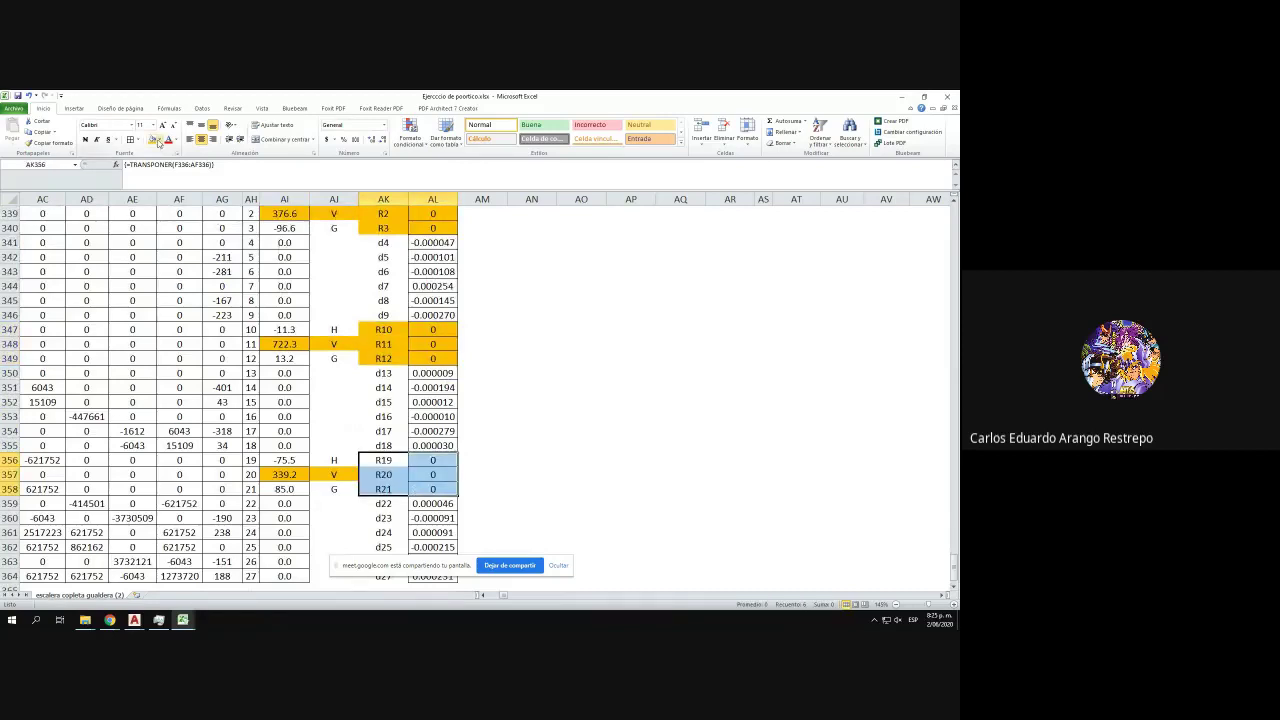
{"action": "left_click", "coordinate": [152, 139]}
- In the first element's Def formula in BX21, replace the broken SUMAR.SI criteria range with $E$338:$E$364
{"action": "scroll", "coordinate": [620, 360], "scroll_direction": "up", "scroll_amount": 18}
{"action": "scroll", "coordinate": [667, 377], "scroll_direction": "up", "scroll_amount": 9}
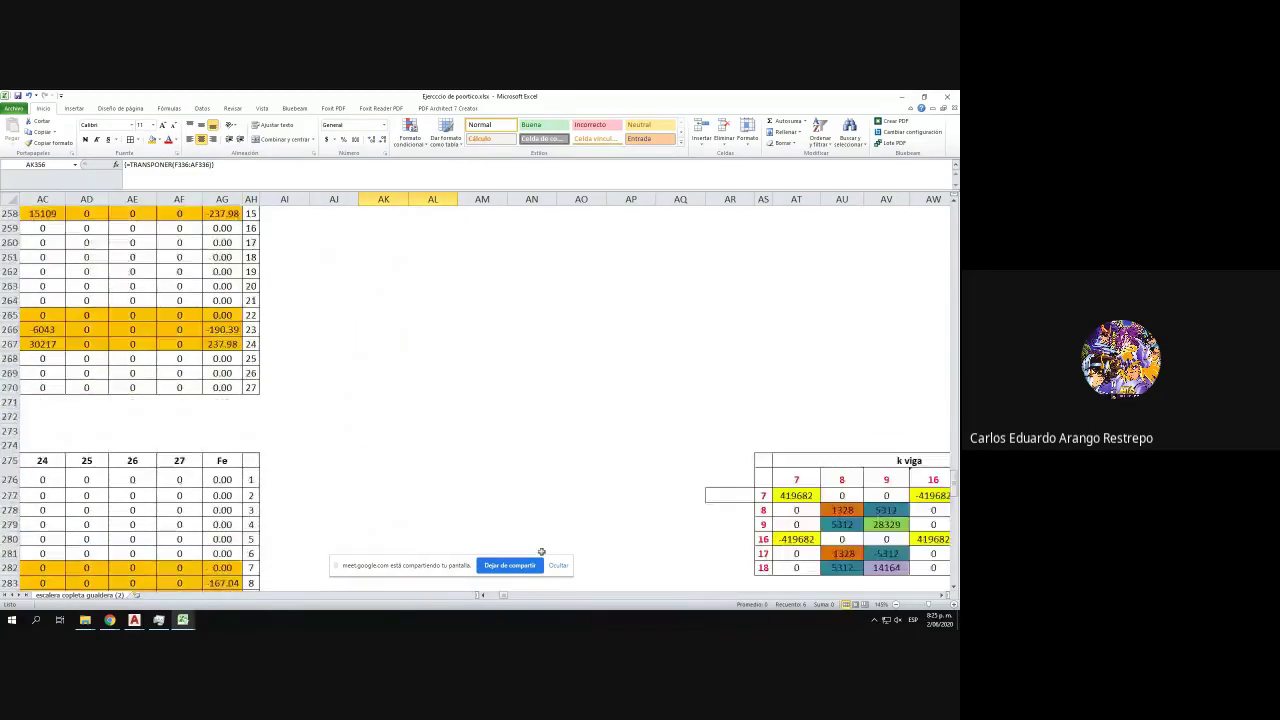
{"action": "left_click_drag", "start_coordinate": [508, 603], "coordinate": [516, 600]}
{"action": "scroll", "coordinate": [590, 440], "scroll_direction": "up", "scroll_amount": 14}
{"action": "scroll", "coordinate": [592, 440], "scroll_direction": "up", "scroll_amount": 20}
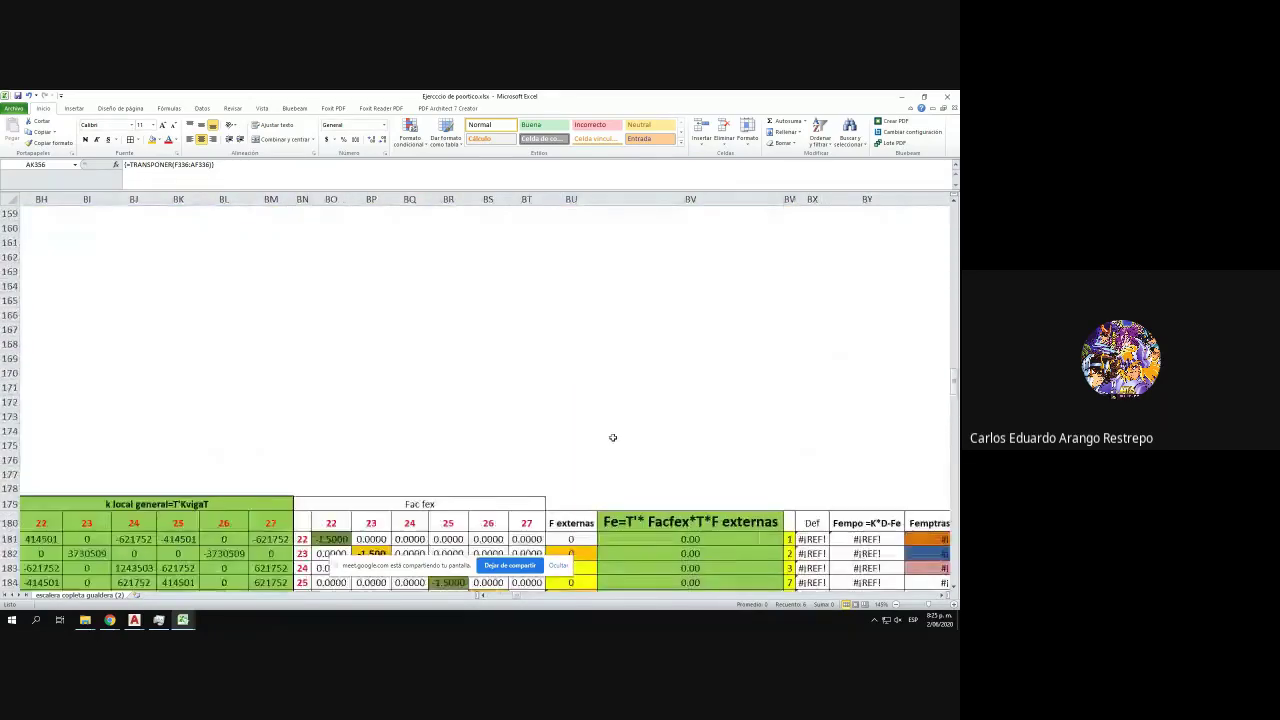
{"action": "scroll", "coordinate": [611, 437], "scroll_direction": "down", "scroll_amount": 4}
{"action": "scroll", "coordinate": [616, 430], "scroll_direction": "up", "scroll_amount": 20}
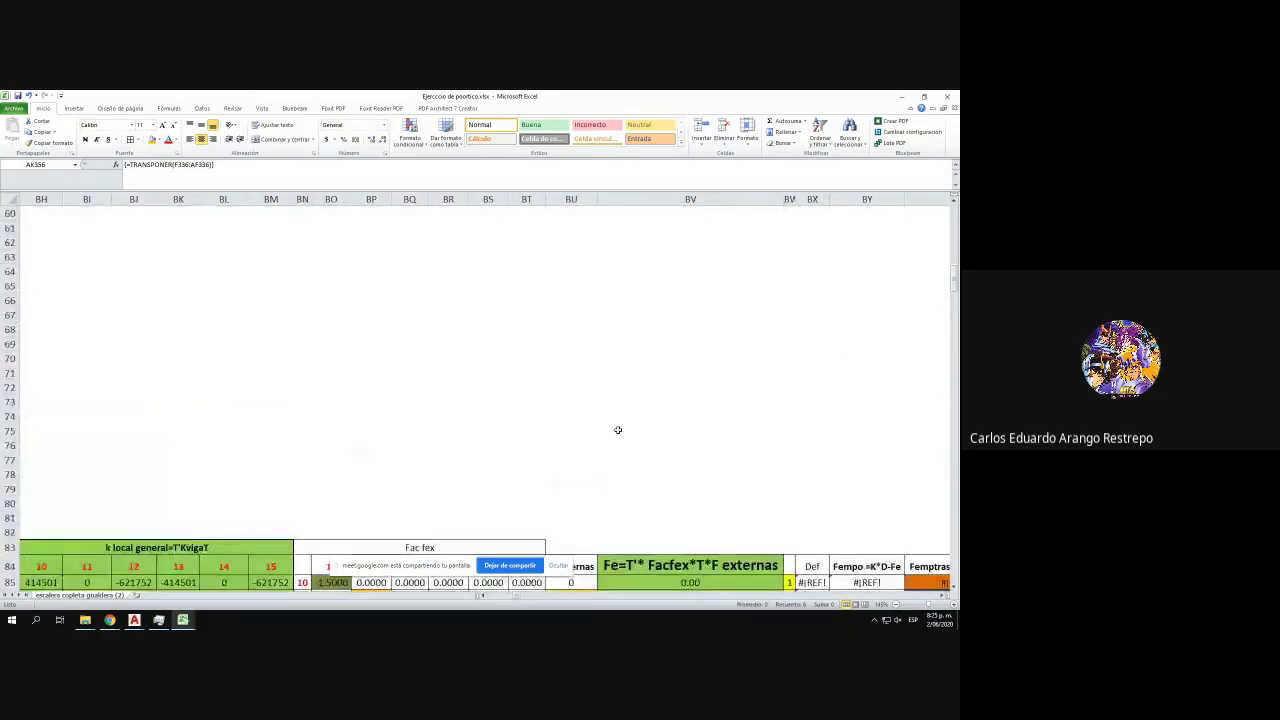
{"action": "scroll", "coordinate": [616, 430], "scroll_direction": "down", "scroll_amount": 4}
{"action": "scroll", "coordinate": [618, 427], "scroll_direction": "up", "scroll_amount": 4}
{"action": "scroll", "coordinate": [618, 430], "scroll_direction": "down", "scroll_amount": 5}
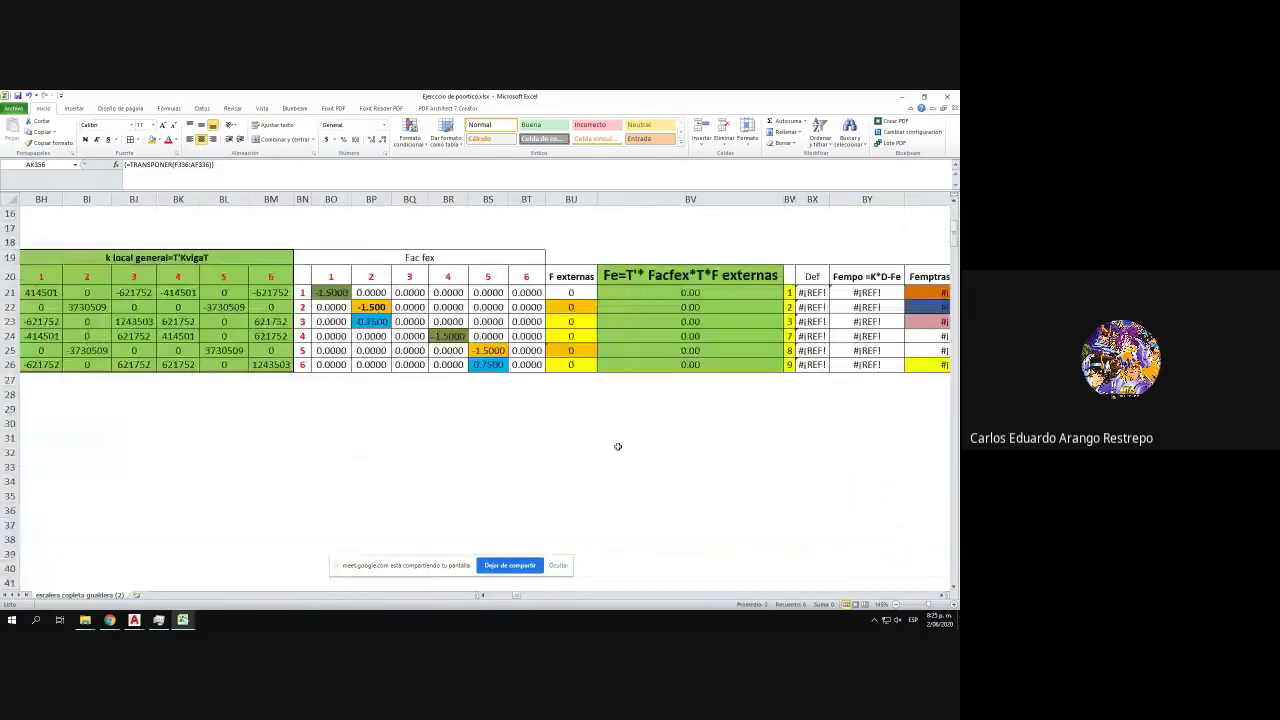
{"action": "left_click_drag", "start_coordinate": [517, 597], "coordinate": [520, 597]}
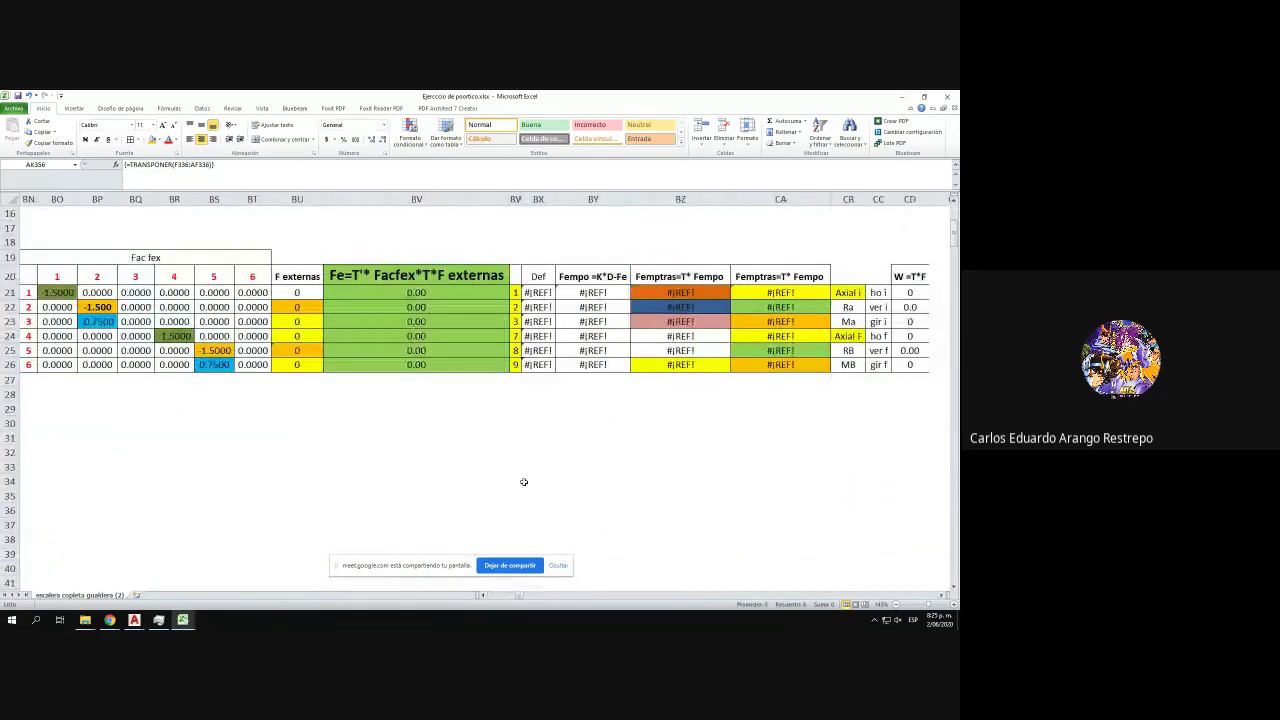
{"action": "left_click", "coordinate": [540, 292]}
{"action": "double_click", "coordinate": [554, 293]}
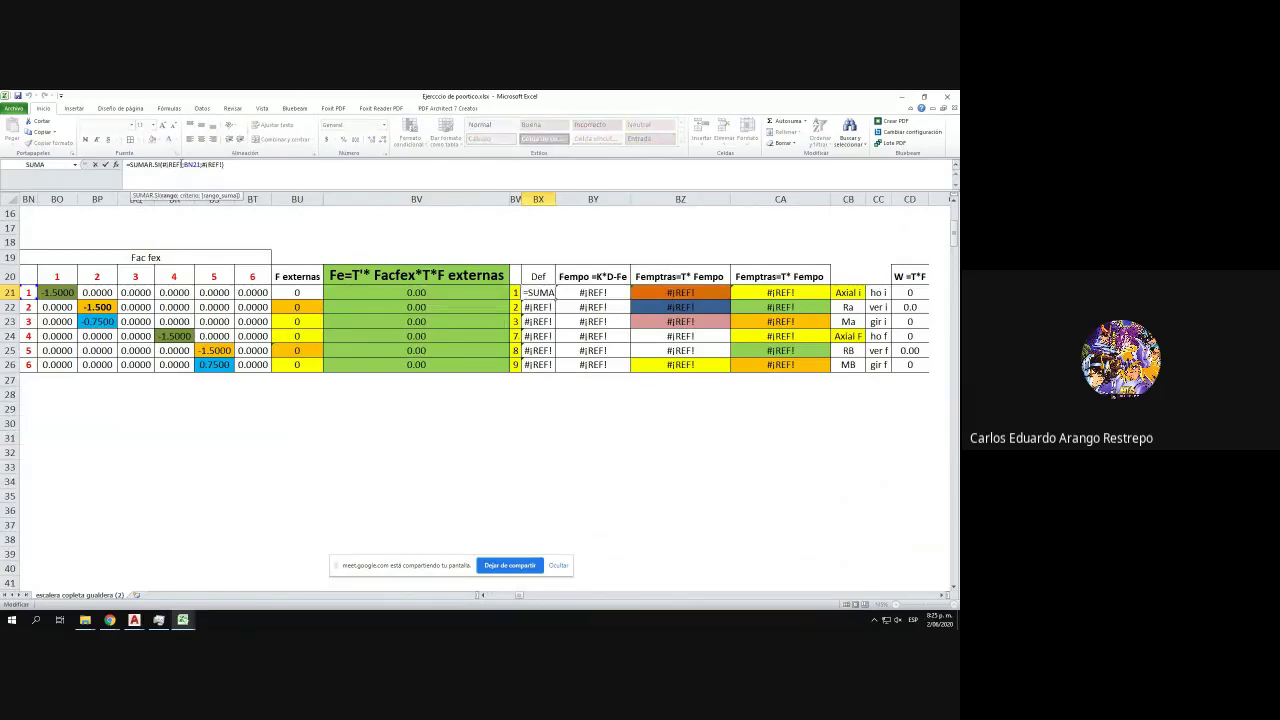
{"action": "key", "text": "shift+Left"}
{"action": "key", "text": "shift+Left"}
{"action": "key", "text": "shift+Left"}
{"action": "key", "text": "shift+Left"}
{"action": "key", "text": "shift+Left"}
{"action": "key", "text": "shift+Left"}
{"action": "left_click_drag", "start_coordinate": [519, 596], "coordinate": [486, 599]}
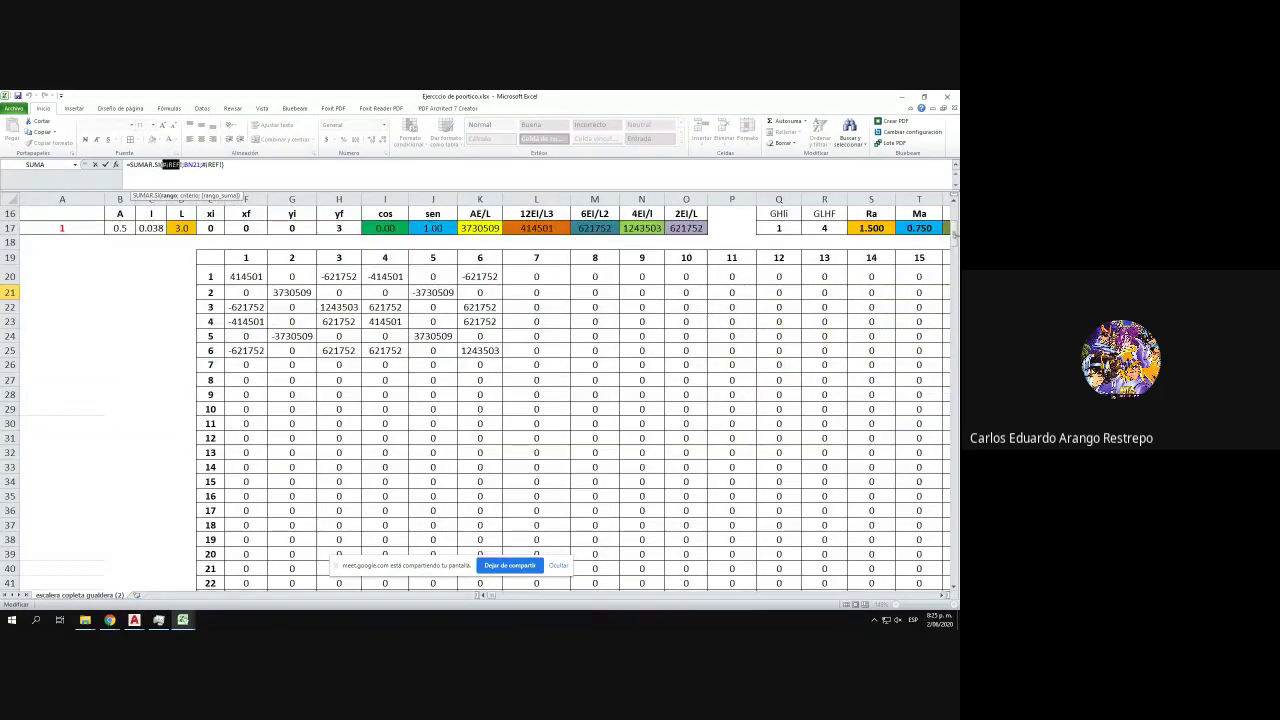
{"action": "left_click_drag", "start_coordinate": [953, 234], "coordinate": [919, 564]}
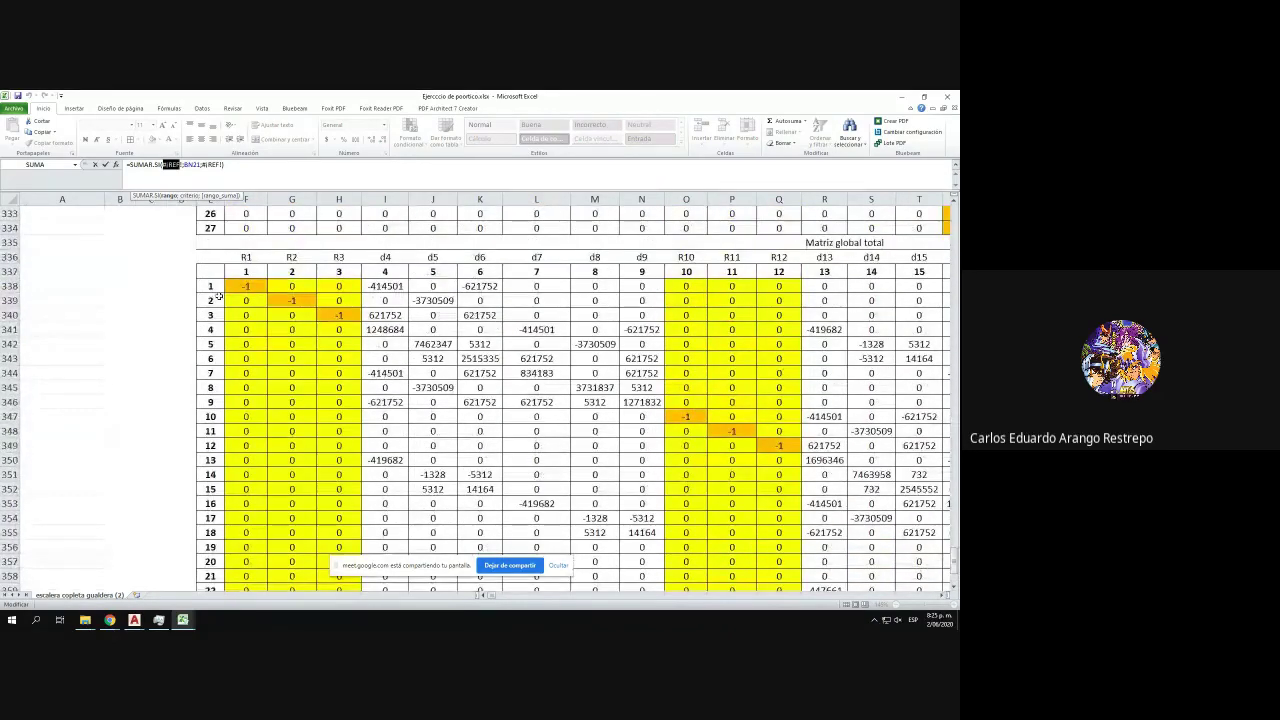
{"action": "left_click_drag", "start_coordinate": [205, 286], "coordinate": [210, 562]}
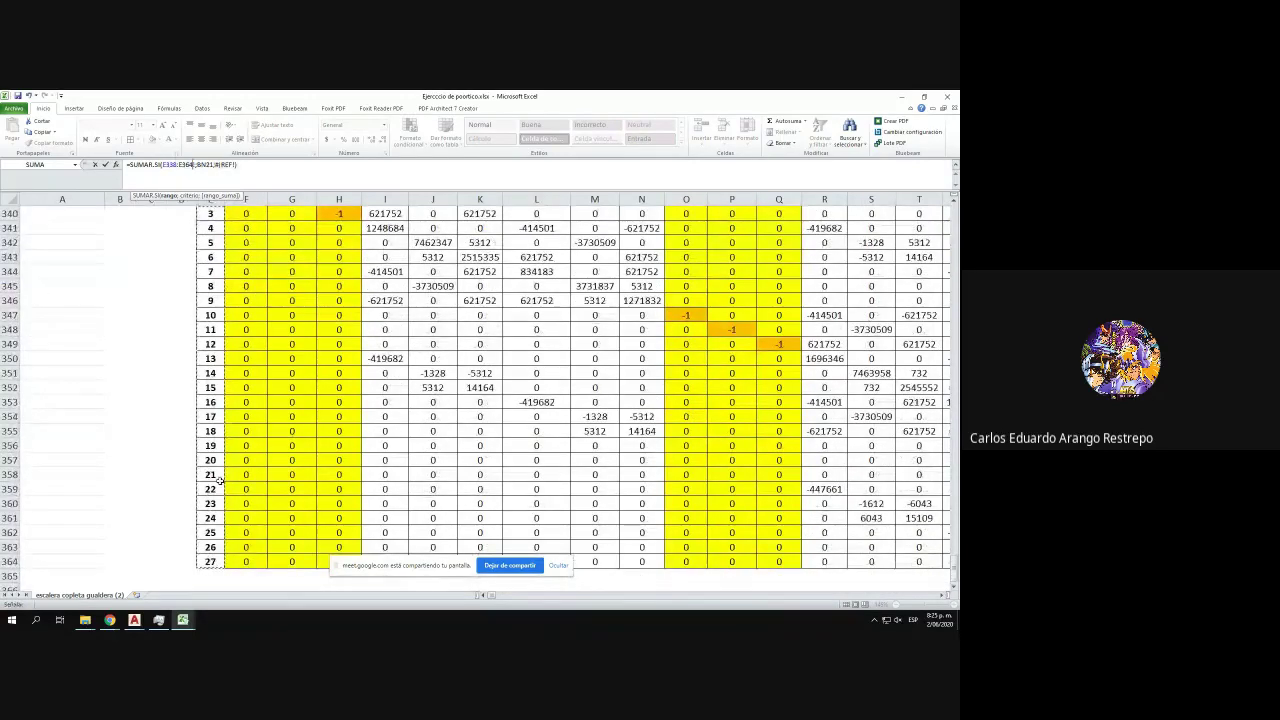
{"action": "key", "text": "F4"}
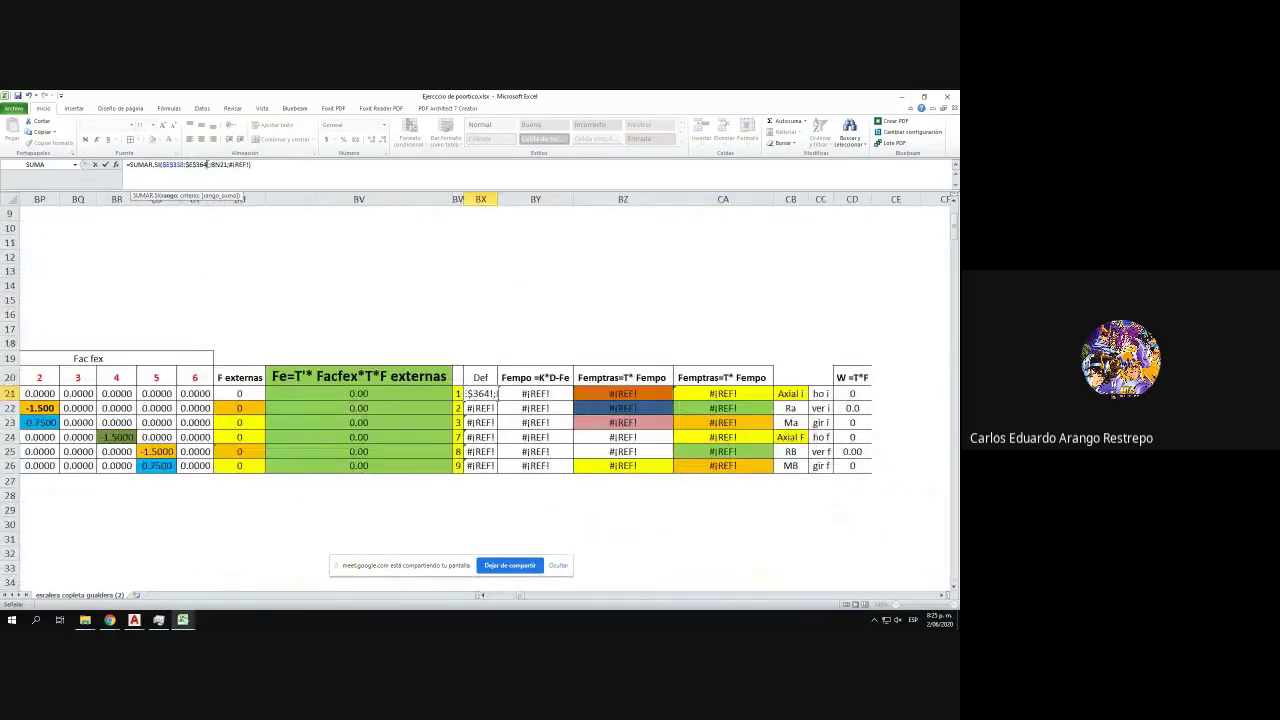
{"action": "type", "text": ";"}
{"action": "key", "text": "Delete"}
{"action": "key", "text": "BackSpace"}
- Replace the broken sum range in BX21's SUMAR.SI formula with the displacement vector $AL$338:$AL$364
{"action": "left_click_drag", "start_coordinate": [519, 596], "coordinate": [516, 598]}
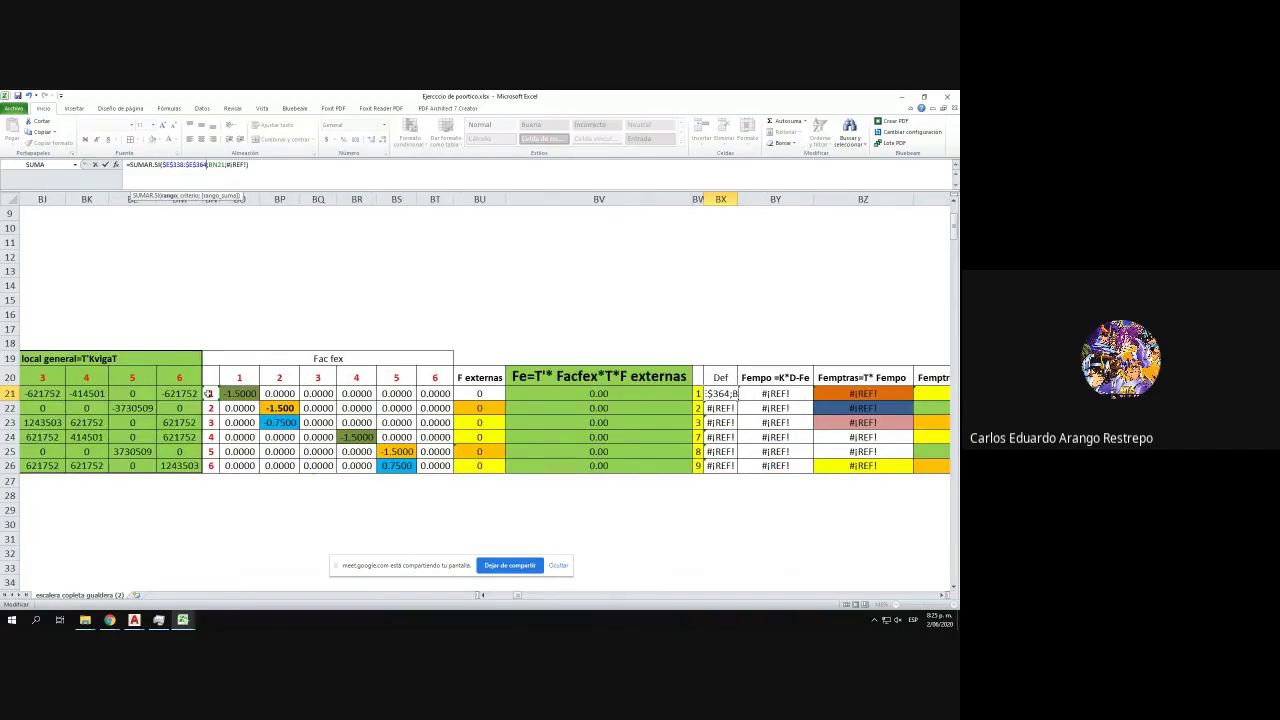
{"action": "key", "text": "shift+Left"}
{"action": "key", "text": "shift+Left"}
{"action": "key", "text": "shift+Left"}
{"action": "key", "text": "shift+Left"}
{"action": "key", "text": "shift+Left"}
{"action": "key", "text": "shift+Left"}
{"action": "left_click_drag", "start_coordinate": [517, 598], "coordinate": [488, 598]}
{"action": "left_click_drag", "start_coordinate": [953, 230], "coordinate": [953, 566]}
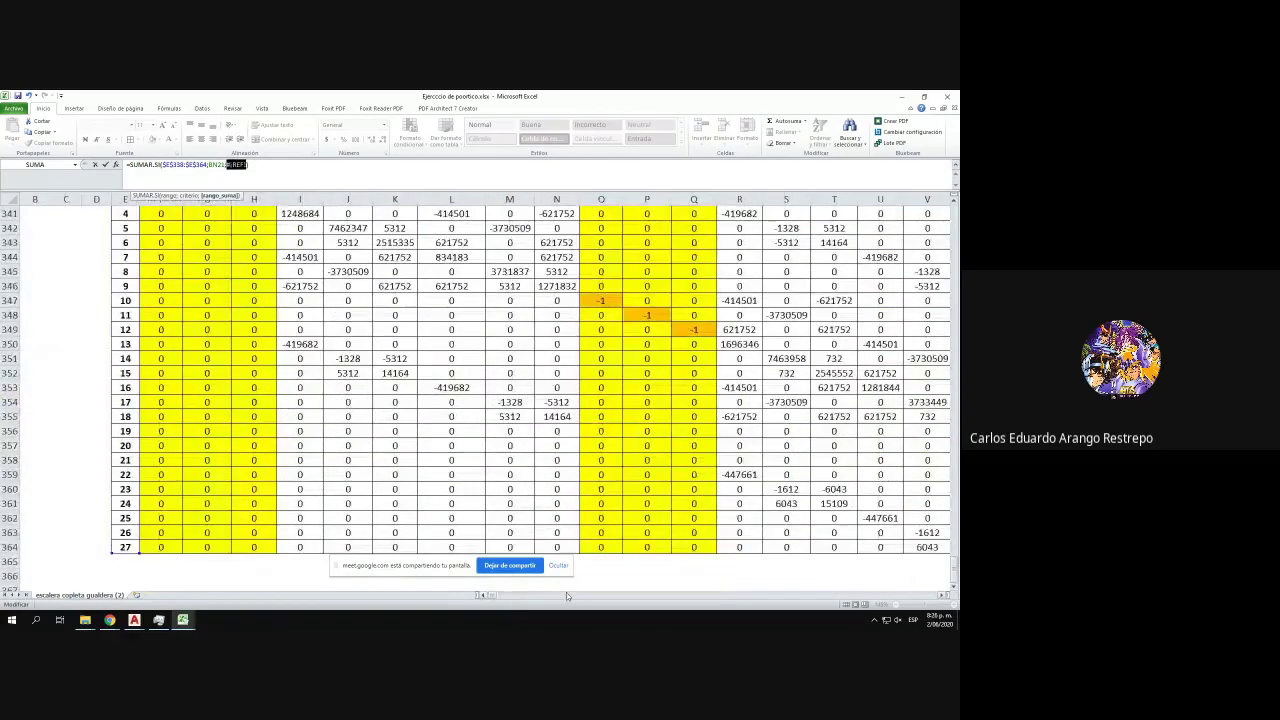
{"action": "mouse_move", "coordinate": [488, 596]}
{"action": "left_mouse_down"}
{"action": "mouse_move", "coordinate": [509, 598]}
{"action": "mouse_move", "coordinate": [497, 597]}
{"action": "left_mouse_up"}
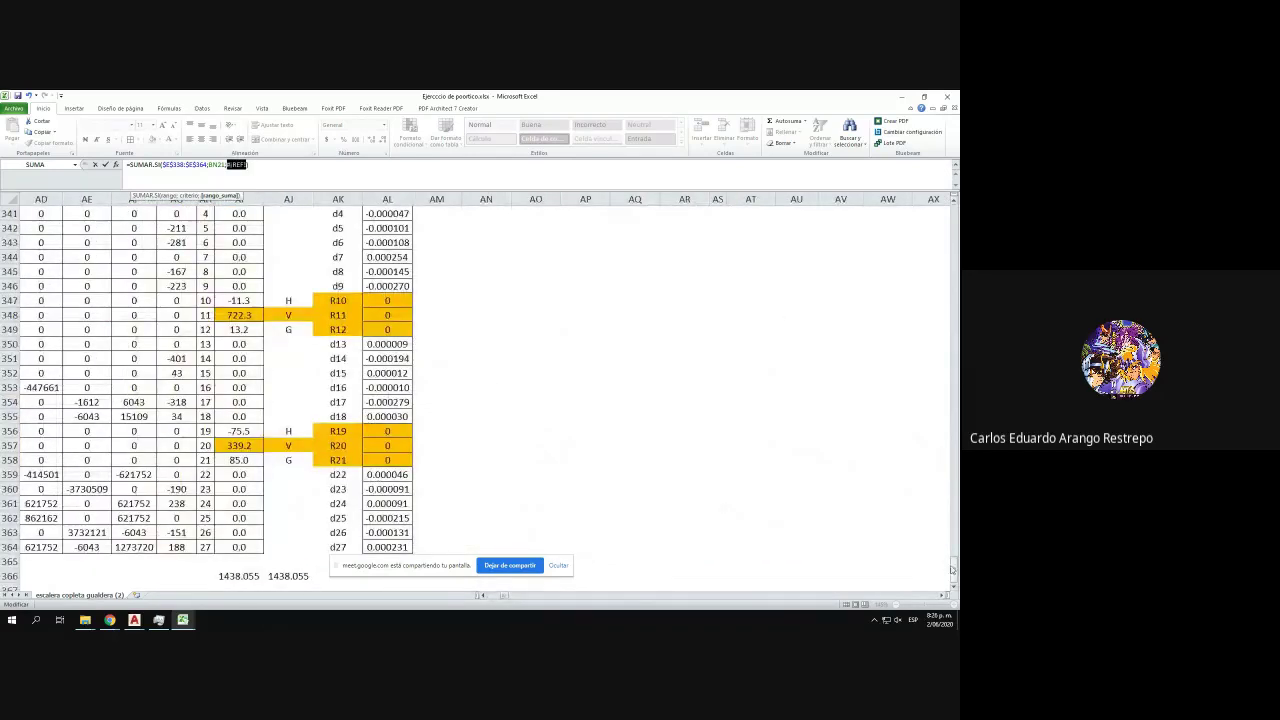
{"action": "scroll", "coordinate": [918, 549], "scroll_direction": "up", "scroll_amount": 3}
{"action": "left_click_drag", "start_coordinate": [388, 285], "coordinate": [380, 566]}
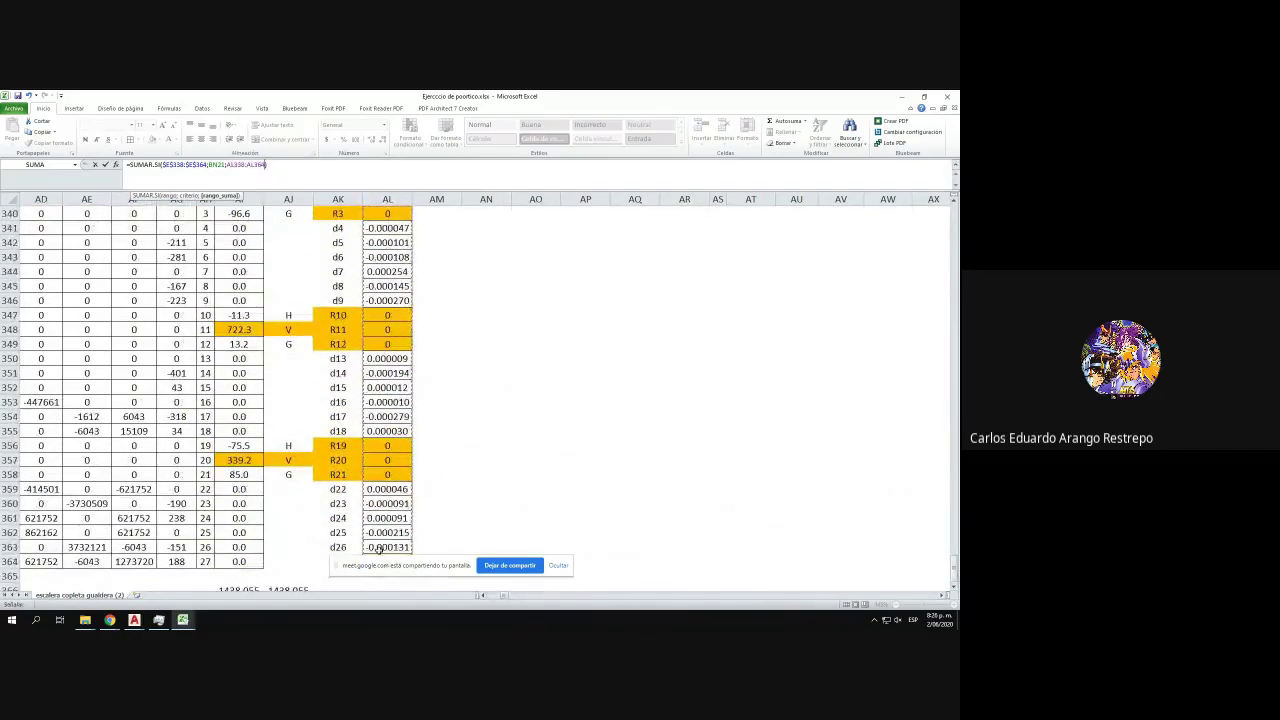
{"action": "key", "text": "F4"}
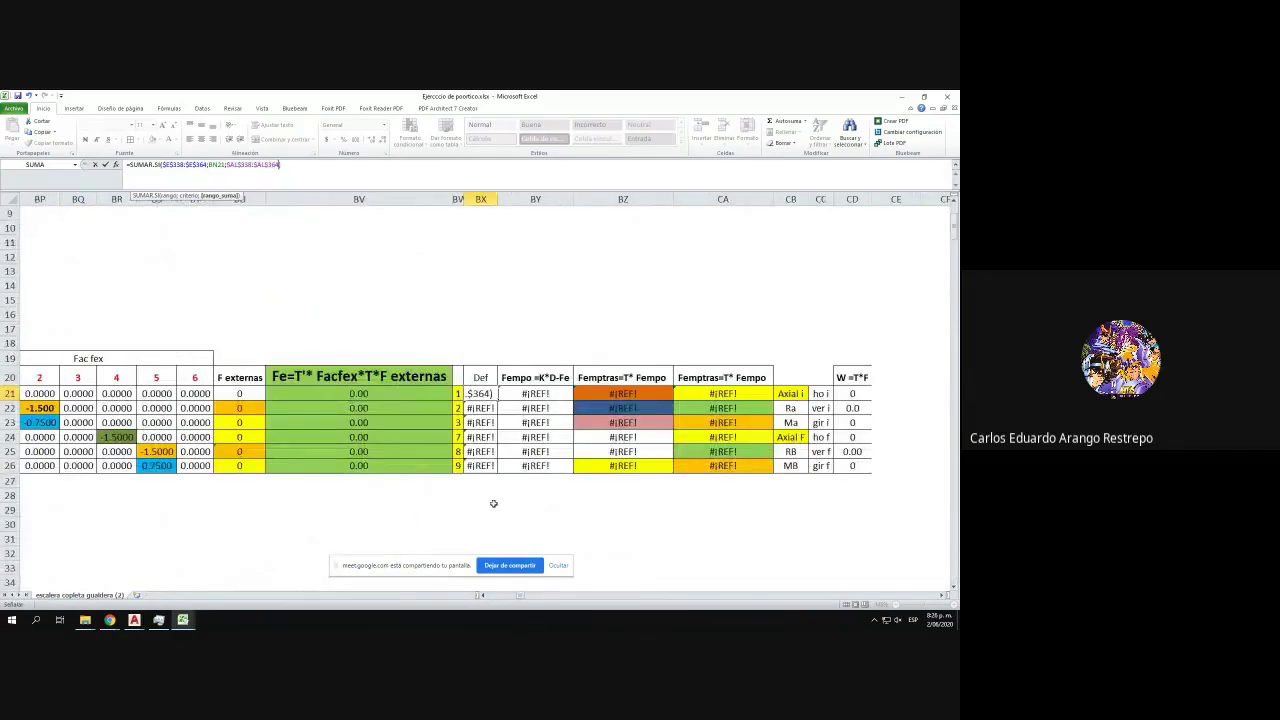
{"action": "key", "text": "ctrl+Return"}
- Copy the Def formula from BX21 down to BX26 and autofit the width of column BX
{"action": "double_click", "coordinate": [497, 401]}
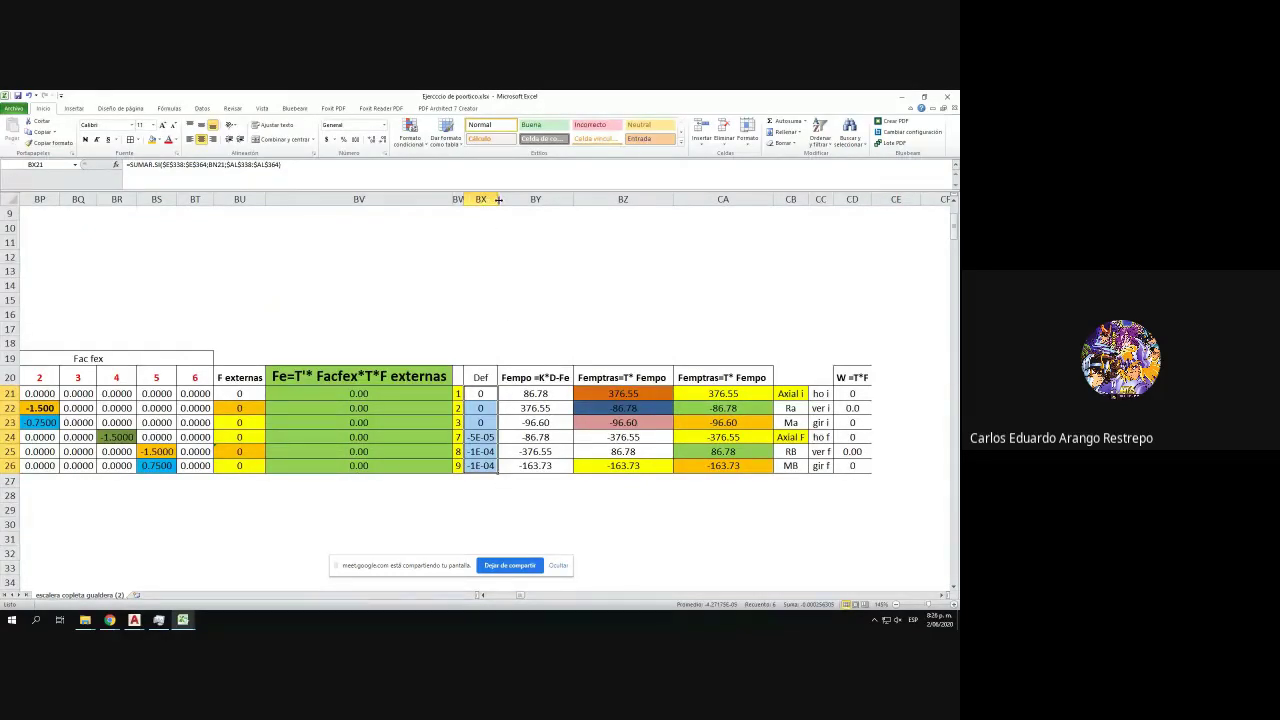
{"action": "double_click", "coordinate": [497, 199]}
{"action": "scroll", "coordinate": [522, 412], "scroll_direction": "down", "scroll_amount": 3}
- Format BX24 as a number with five decimals and copy it down to BX26
{"action": "left_click", "coordinate": [510, 292]}
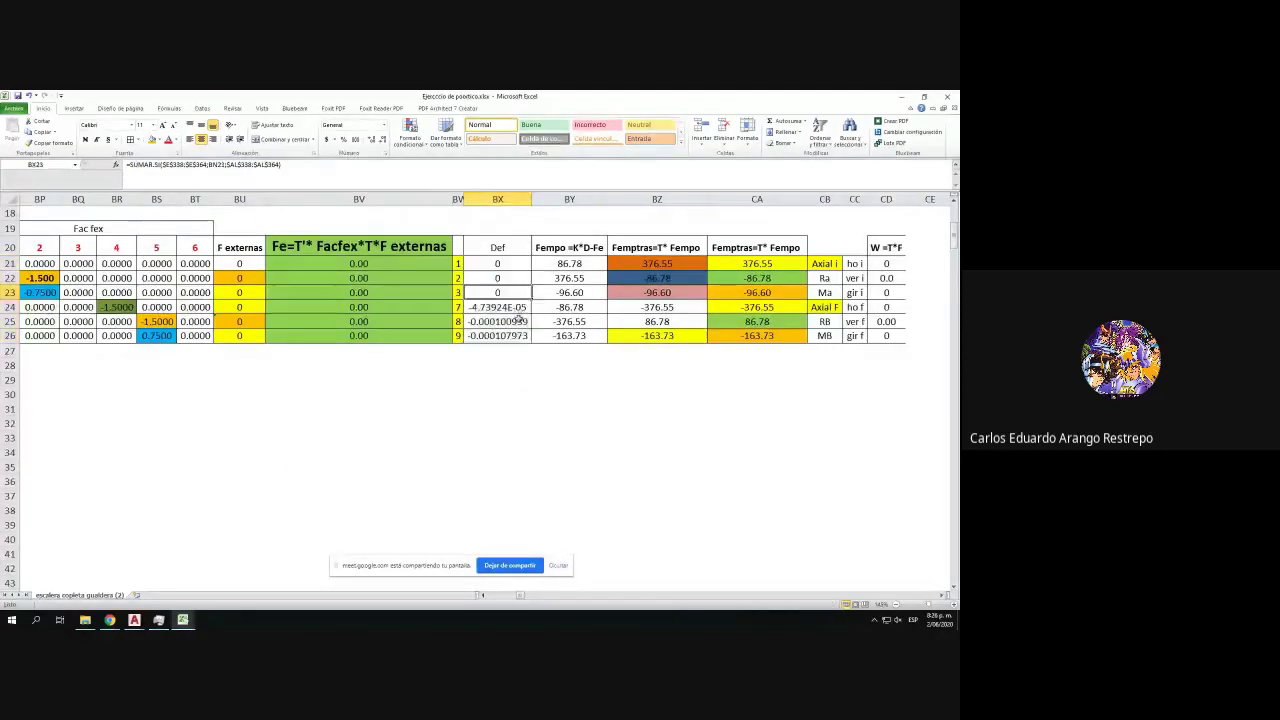
{"action": "left_click", "coordinate": [518, 321]}
{"action": "left_click", "coordinate": [524, 308]}
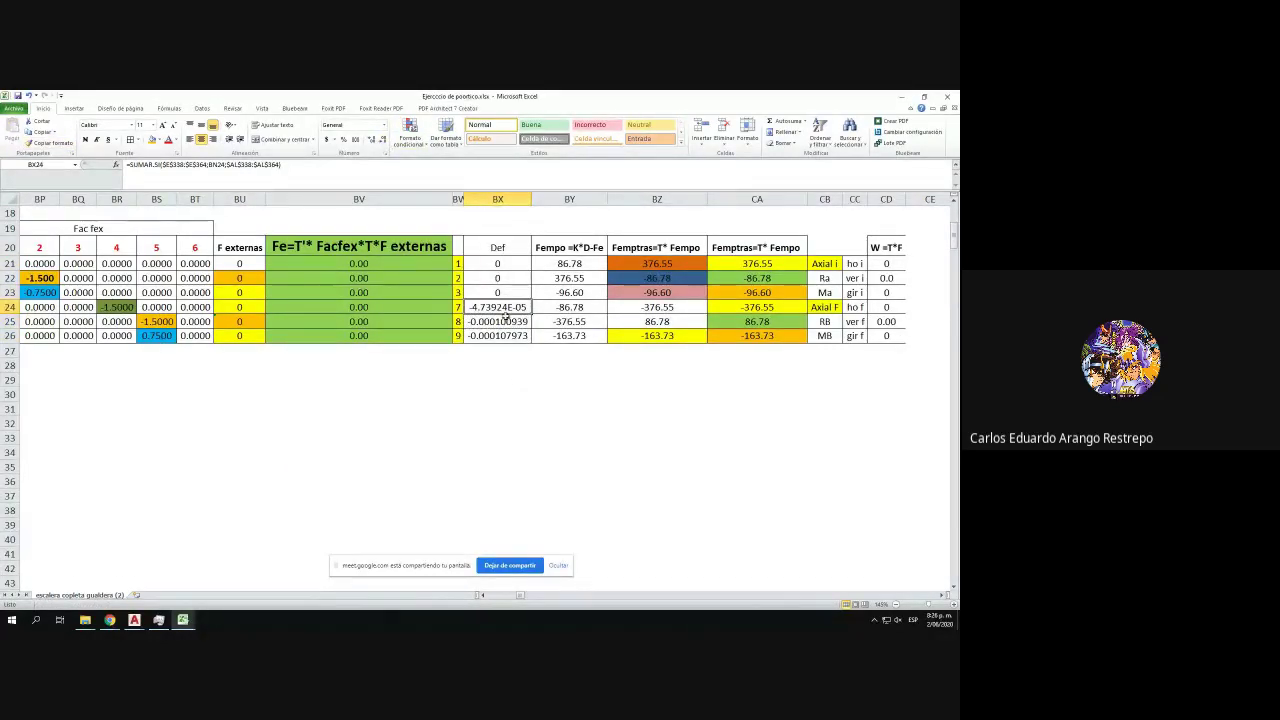
{"action": "right_click", "coordinate": [506, 310]}
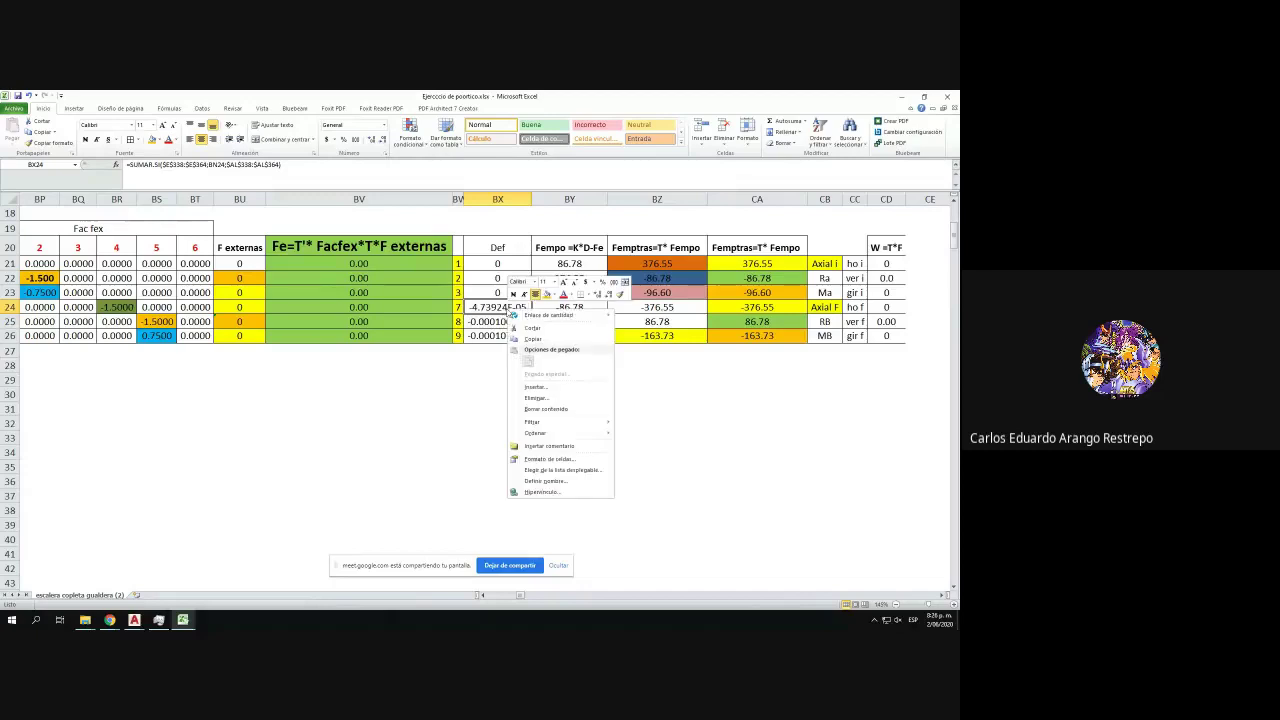
{"action": "left_click", "coordinate": [560, 458]}
{"action": "left_click", "coordinate": [443, 386]}
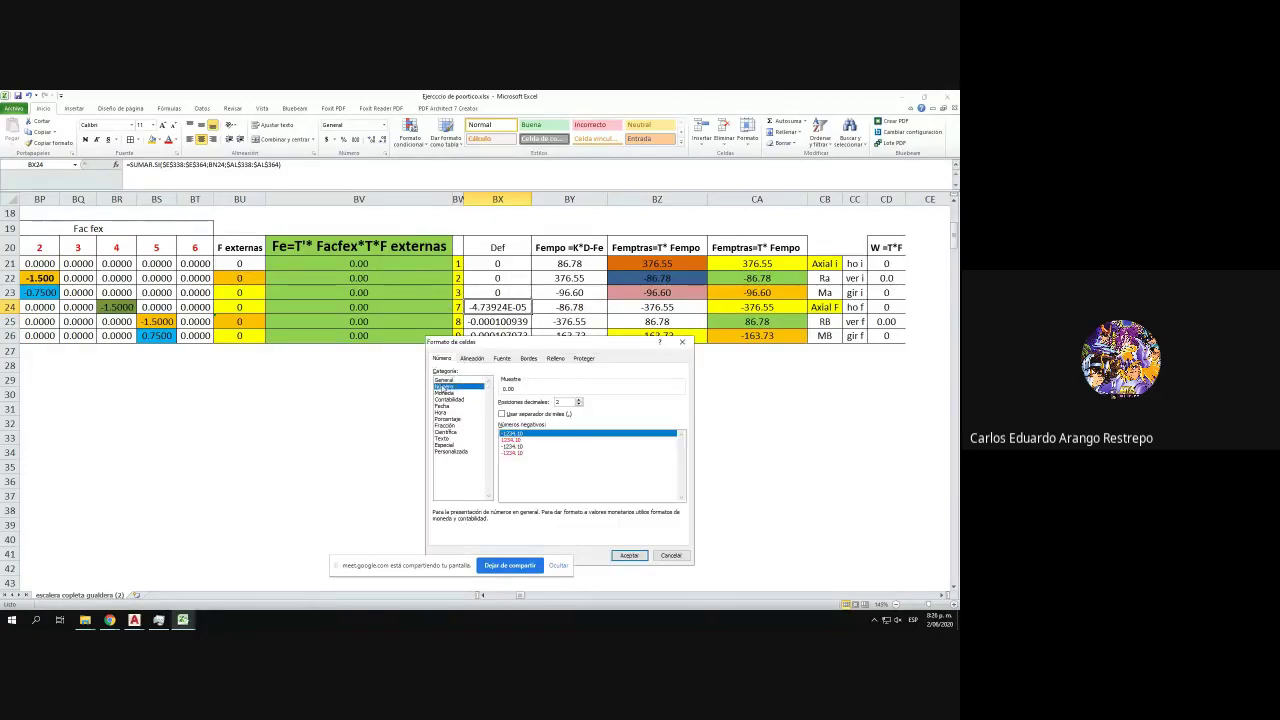
{"action": "left_click", "coordinate": [579, 400]}
{"action": "left_click", "coordinate": [579, 400]}
{"action": "left_click", "coordinate": [579, 400]}
{"action": "left_click", "coordinate": [628, 555]}
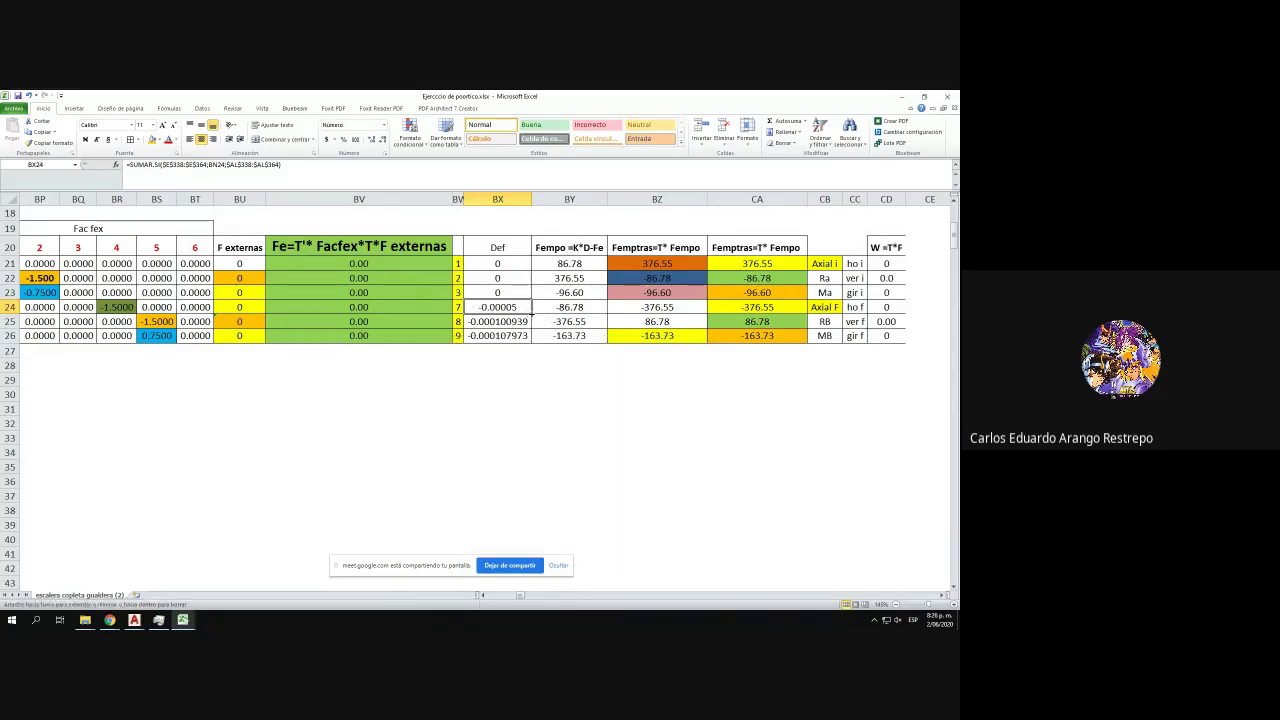
{"action": "left_click_drag", "start_coordinate": [531, 314], "coordinate": [532, 341]}
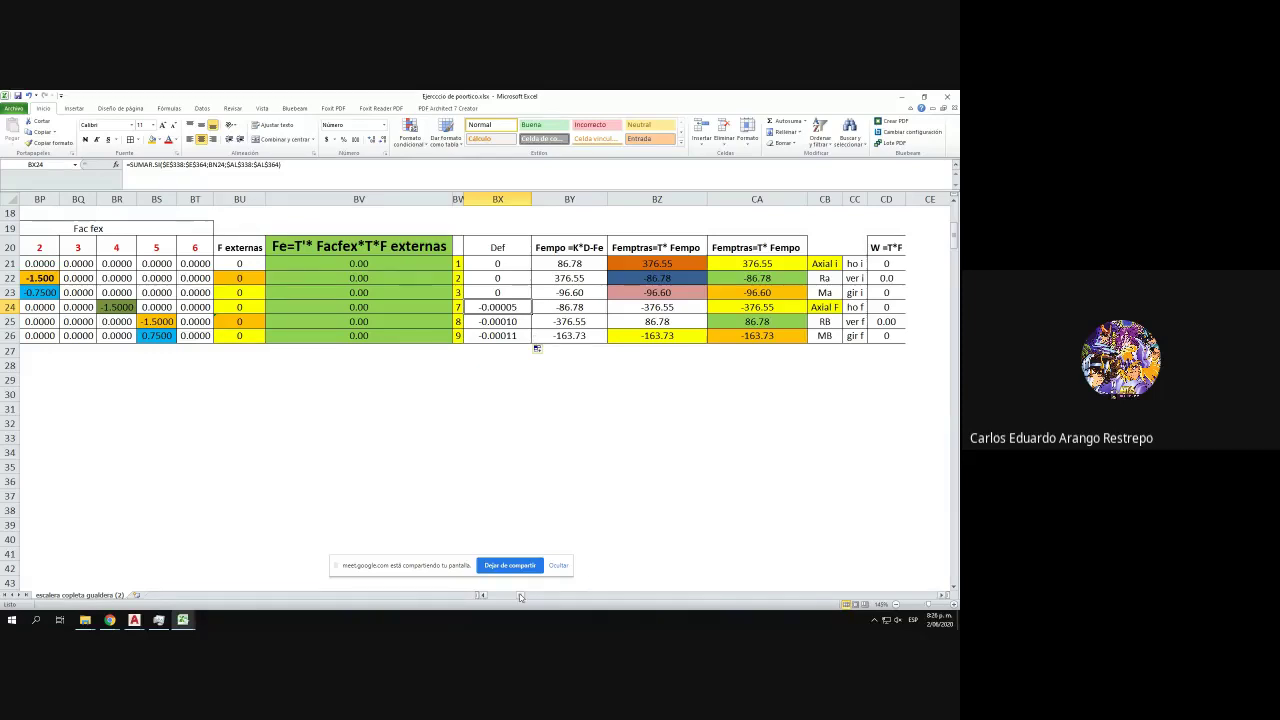
{"action": "left_click_drag", "start_coordinate": [521, 597], "coordinate": [519, 597]}
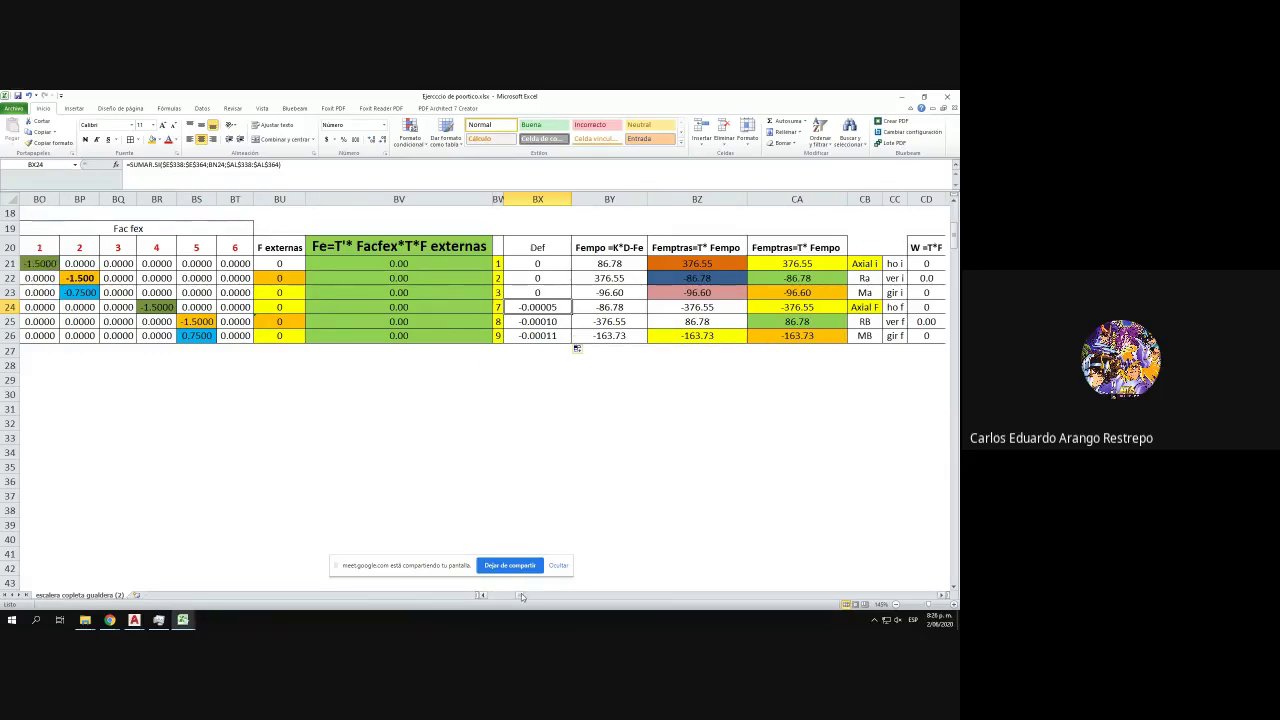
- In the def vector, re-enter the d4 displacement in AL341 as a link to the Re def result, =+AI341
{"action": "left_click_drag", "start_coordinate": [521, 596], "coordinate": [508, 598]}
{"action": "left_click_drag", "start_coordinate": [954, 240], "coordinate": [934, 516]}
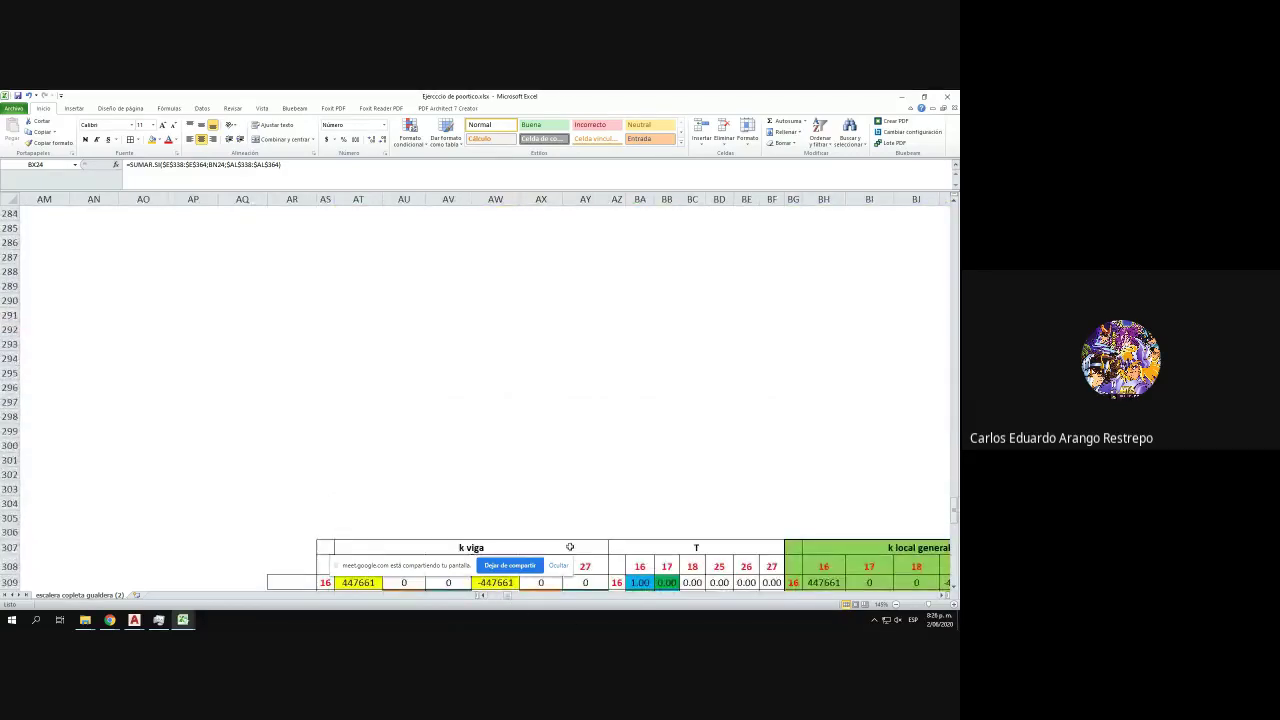
{"action": "scroll", "coordinate": [570, 547], "scroll_direction": "down", "scroll_amount": 13}
{"action": "left_click_drag", "start_coordinate": [506, 599], "coordinate": [501, 599]}
{"action": "scroll", "coordinate": [682, 447], "scroll_direction": "down", "scroll_amount": 3}
{"action": "scroll", "coordinate": [681, 447], "scroll_direction": "down", "scroll_amount": 3}
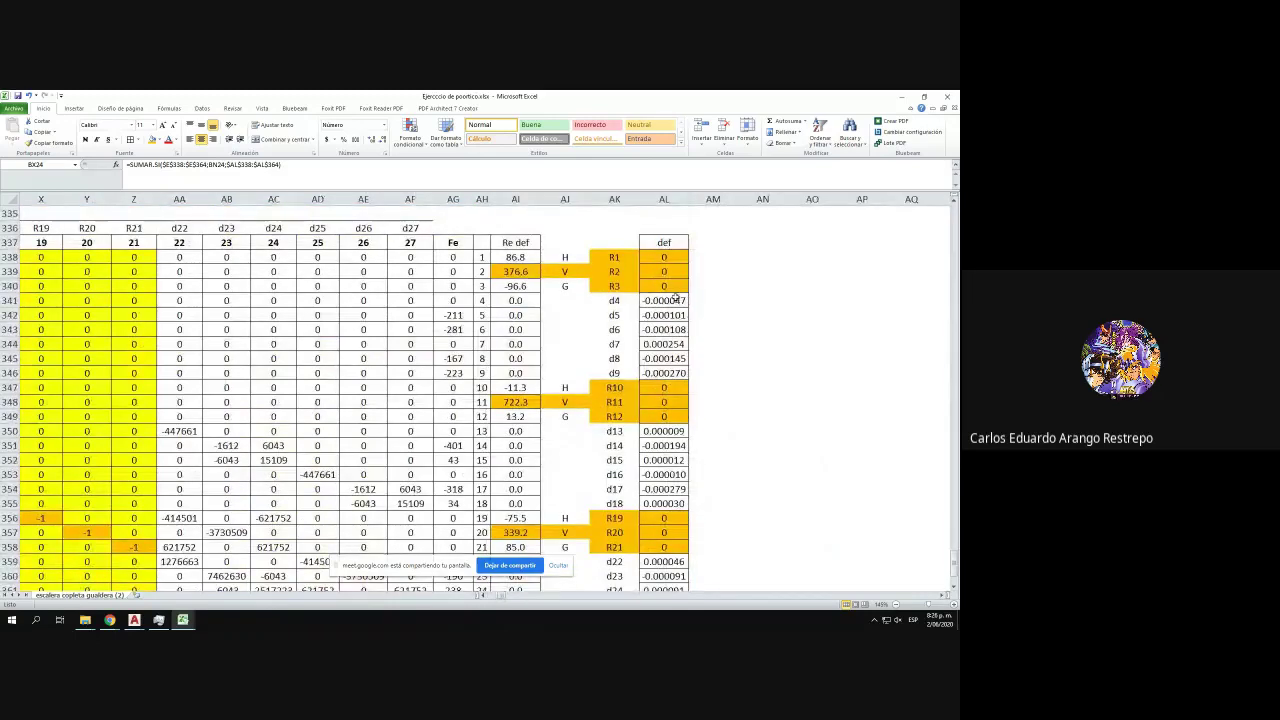
{"action": "left_click", "coordinate": [677, 300]}
{"action": "type", "text": "=+"}
{"action": "key", "text": "Left"}
{"action": "key", "text": "Left"}
{"action": "key", "text": "Left"}
{"action": "left_click", "coordinate": [731, 316]}
- Reduce the d4 to d6 displacements in AL341:AL343 to five decimals, and select the first element's values AL338:AL343
{"action": "left_click_drag", "start_coordinate": [680, 300], "coordinate": [680, 328]}
{"action": "left_click_drag", "start_coordinate": [672, 259], "coordinate": [673, 288]}
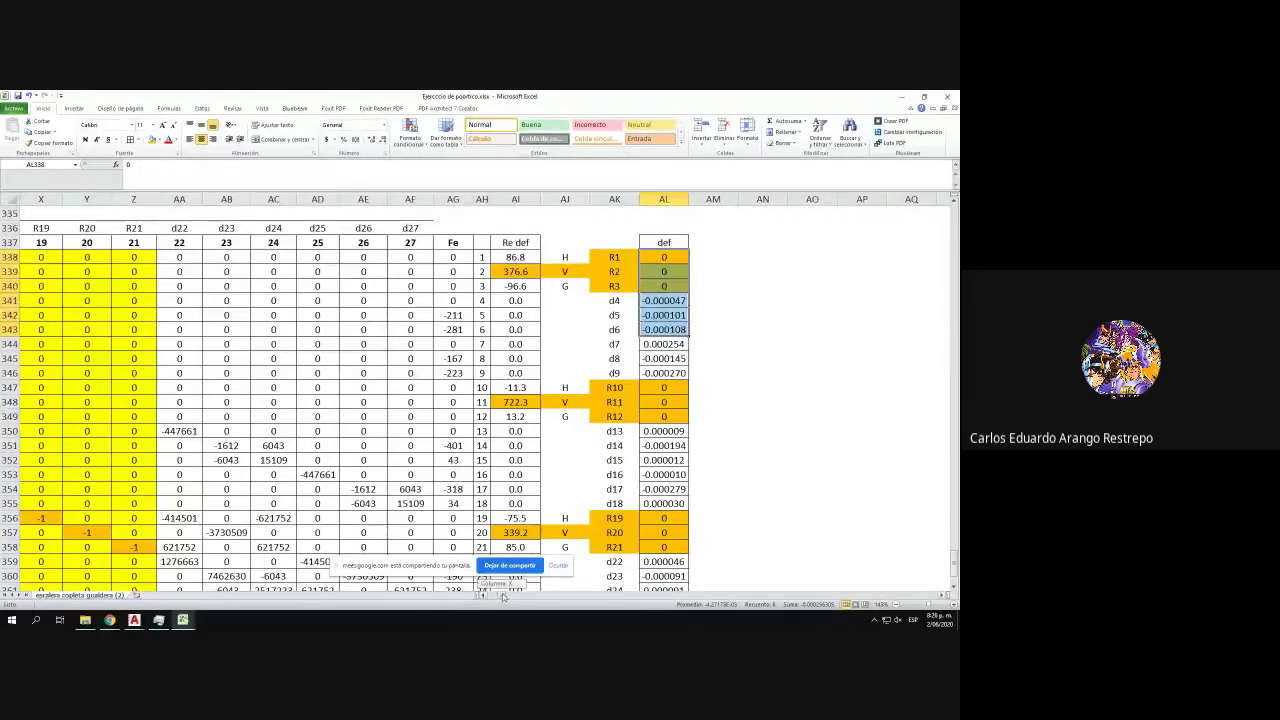
{"action": "left_click_drag", "start_coordinate": [502, 597], "coordinate": [502, 597]}
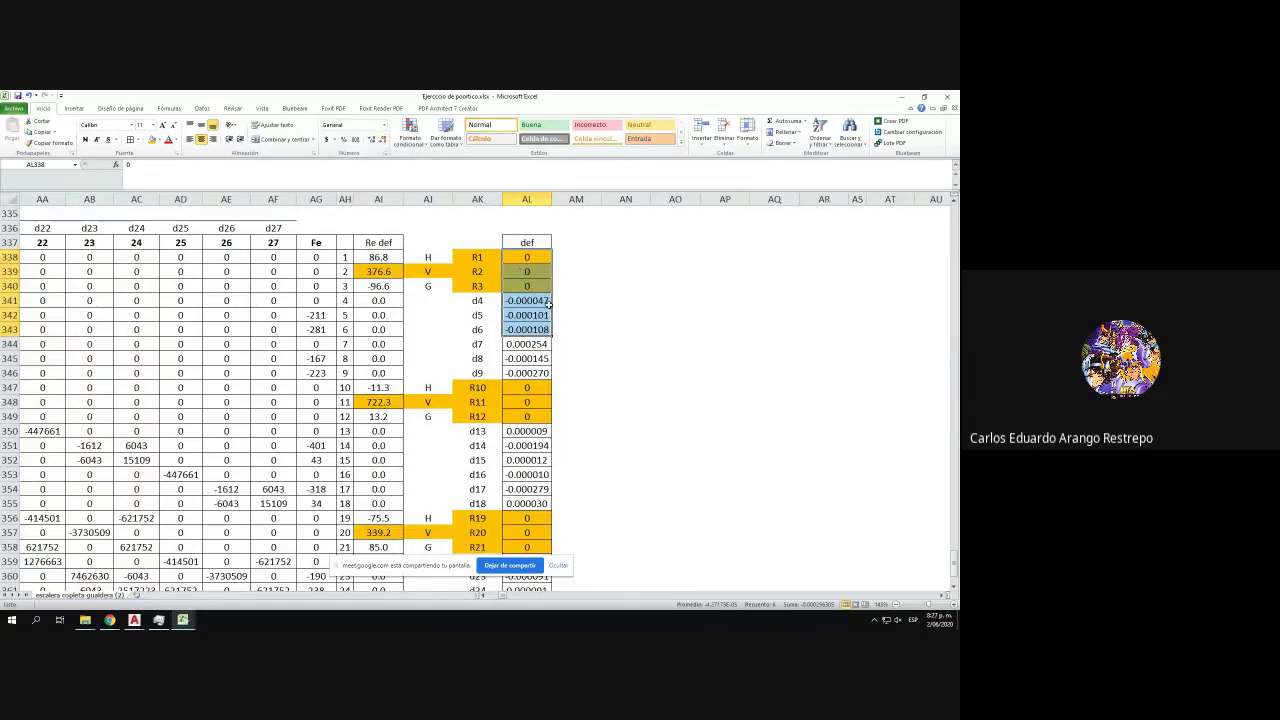
{"action": "left_click_drag", "start_coordinate": [540, 302], "coordinate": [540, 329]}
{"action": "left_click", "coordinate": [377, 141]}
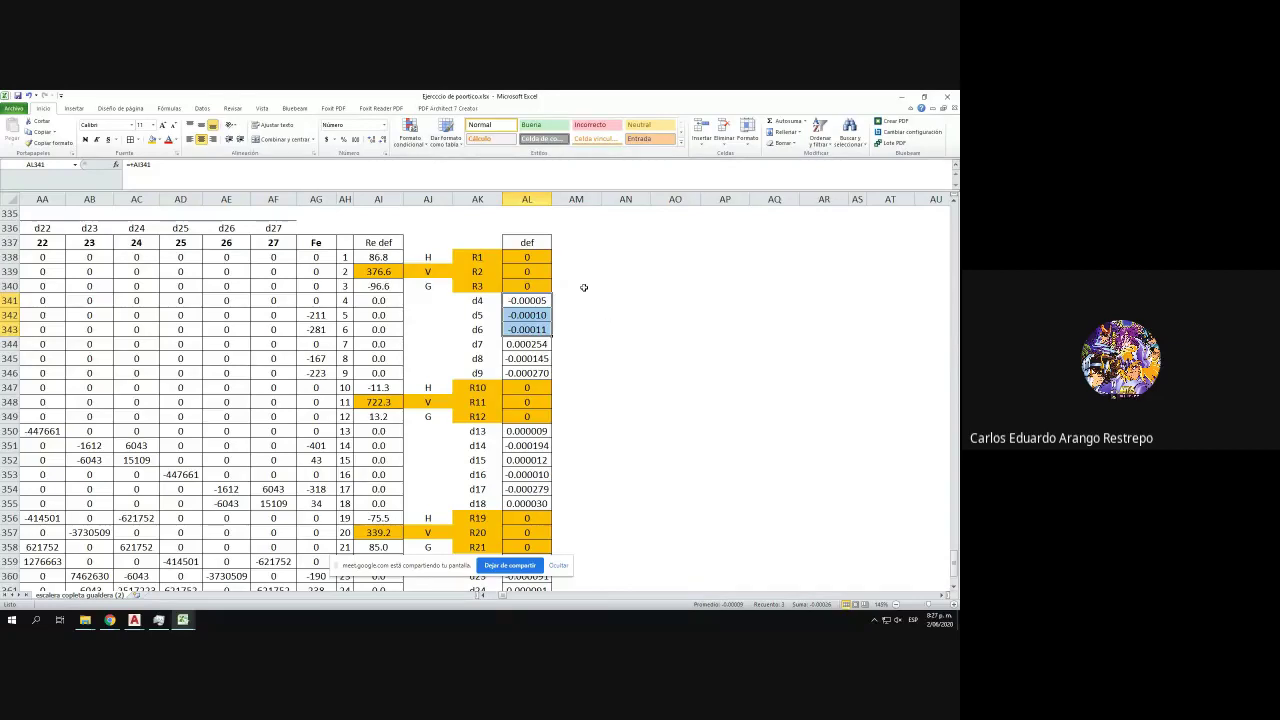
{"action": "left_click_drag", "start_coordinate": [540, 253], "coordinate": [547, 330]}
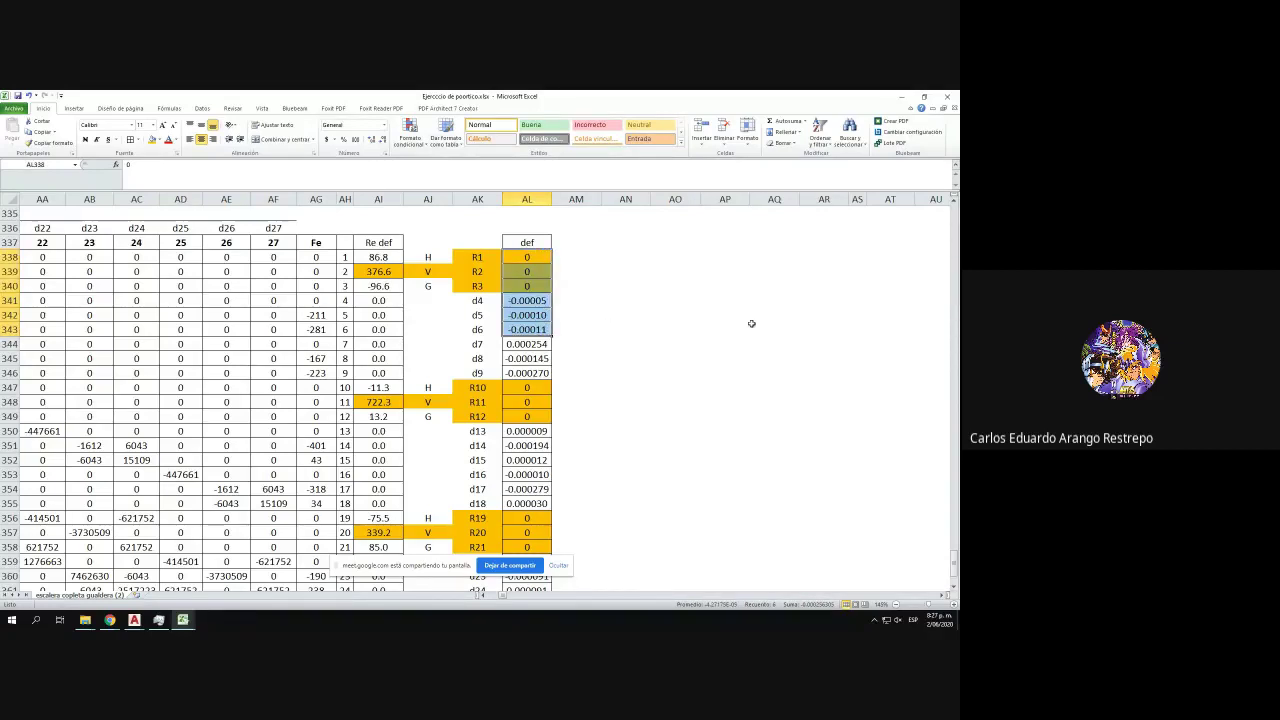
- Check the ranges of the first element's SUMAR.SI formula in BX21 and refill it down to BX26
{"action": "left_click_drag", "start_coordinate": [505, 596], "coordinate": [509, 596]}
{"action": "left_click_drag", "start_coordinate": [954, 570], "coordinate": [954, 220]}
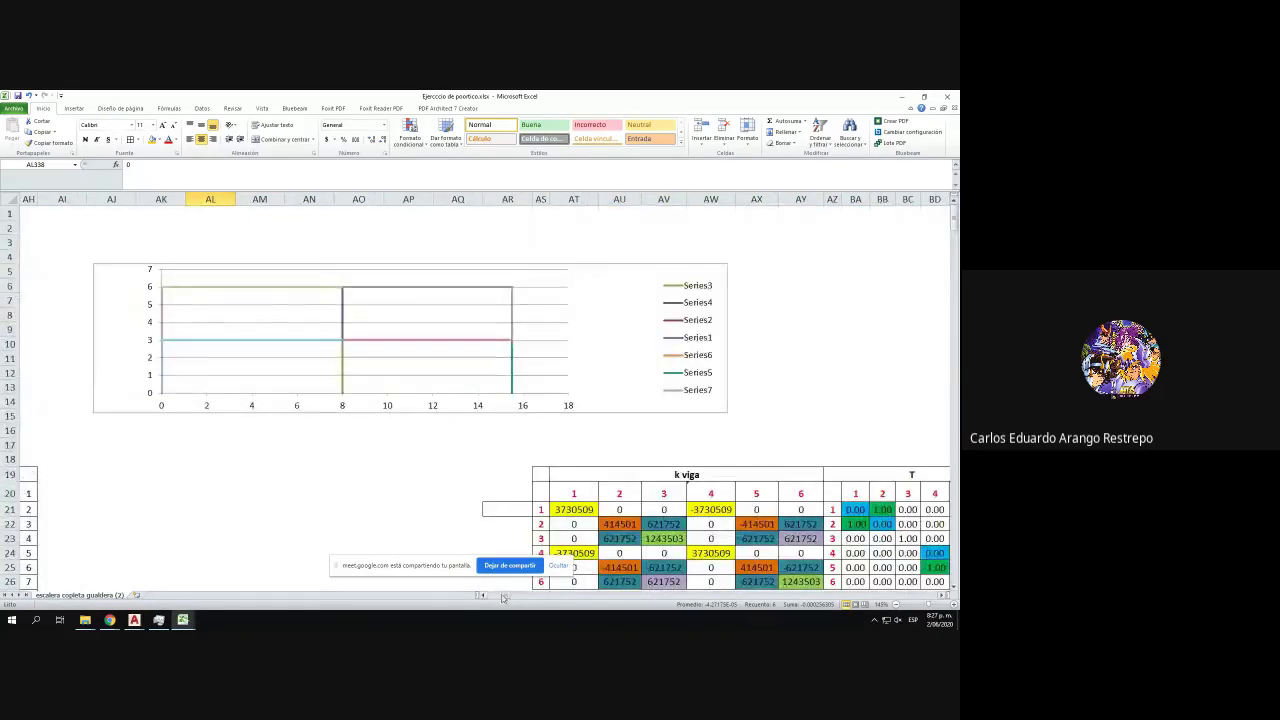
{"action": "scroll", "coordinate": [510, 597], "scroll_direction": "right", "scroll_amount": 10}
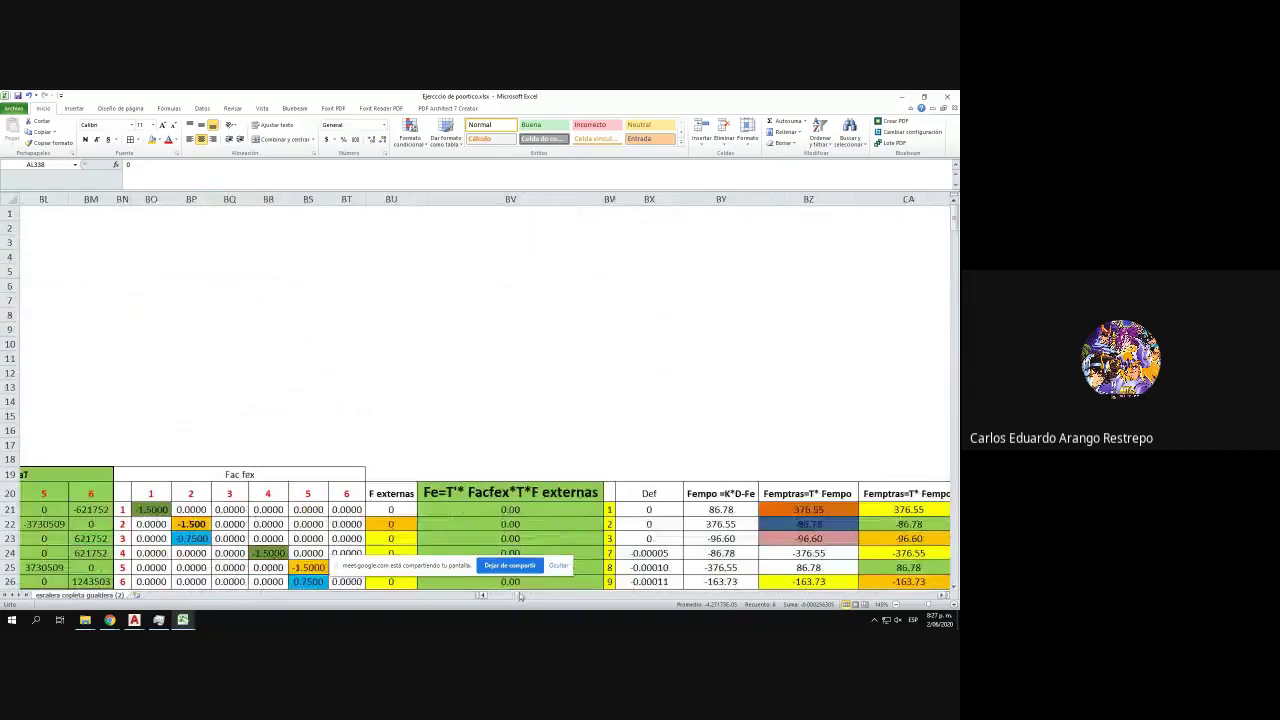
{"action": "scroll", "coordinate": [660, 527], "scroll_direction": "down", "scroll_amount": 4}
{"action": "scroll", "coordinate": [520, 599], "scroll_direction": "right", "scroll_amount": 5}
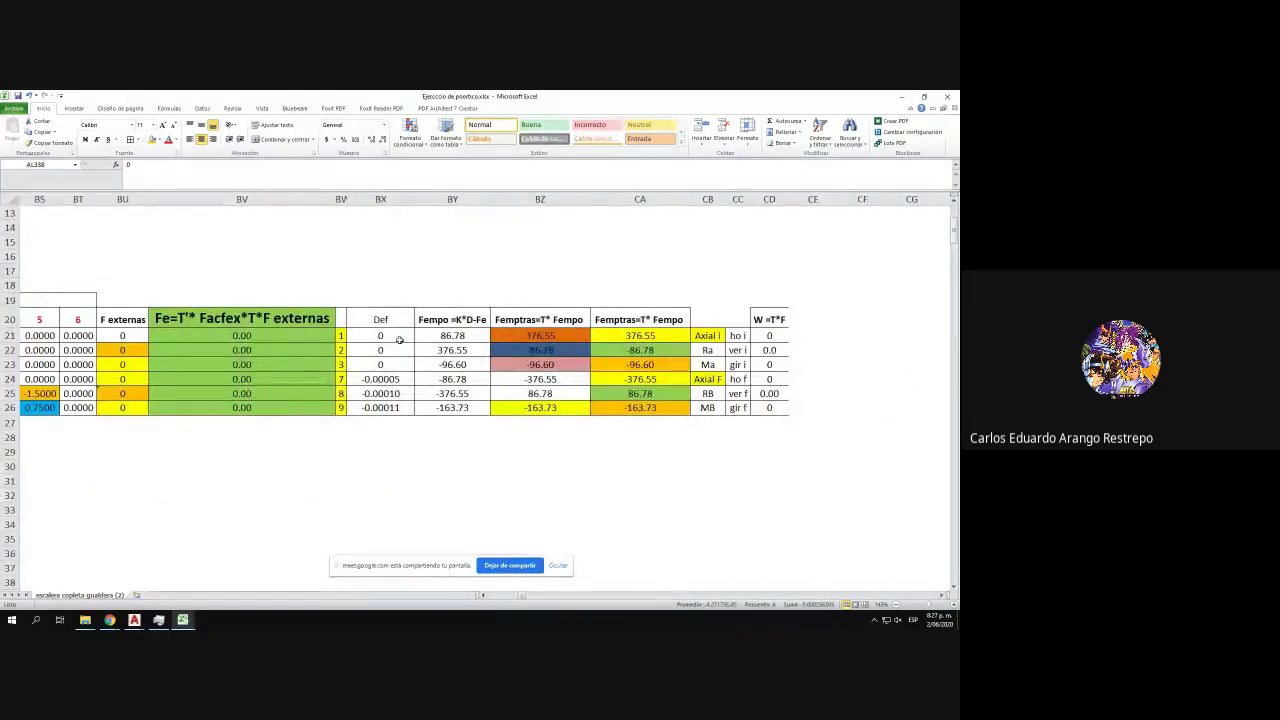
{"action": "double_click", "coordinate": [399, 340]}
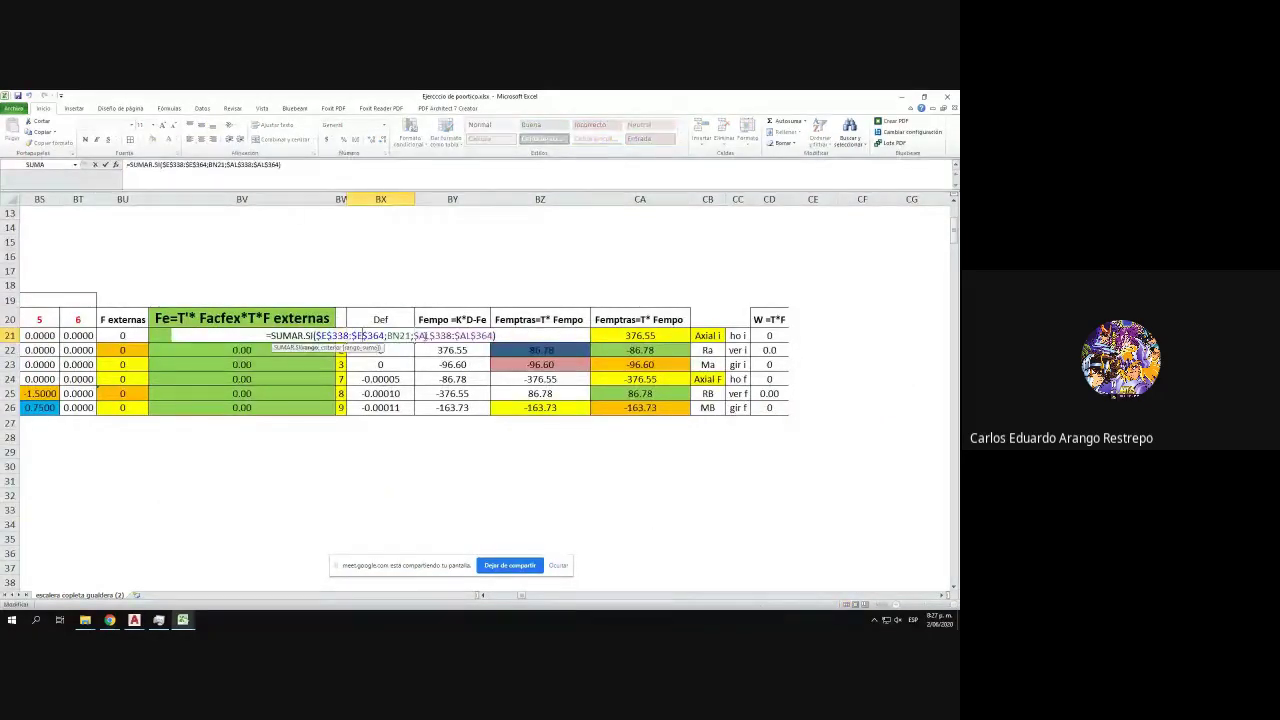
{"action": "left_click", "coordinate": [429, 335]}
{"action": "key", "text": "Return"}
{"action": "left_click", "coordinate": [399, 337]}
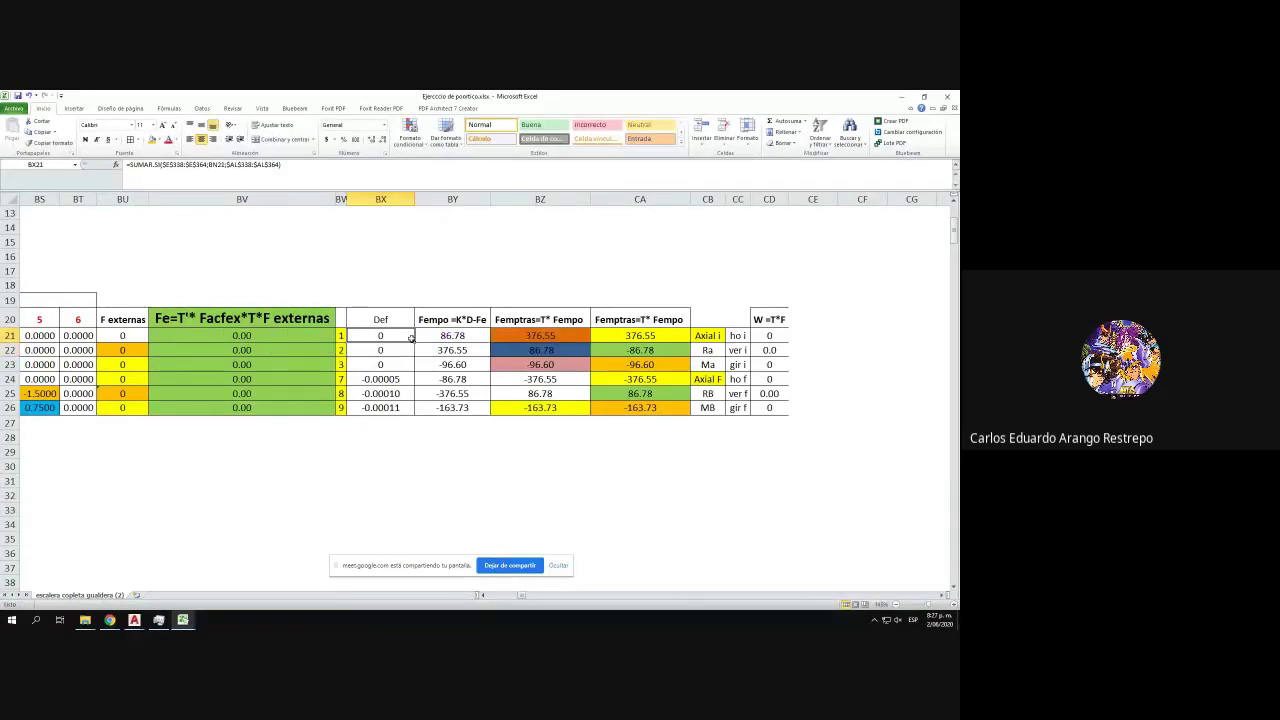
{"action": "double_click", "coordinate": [414, 342]}
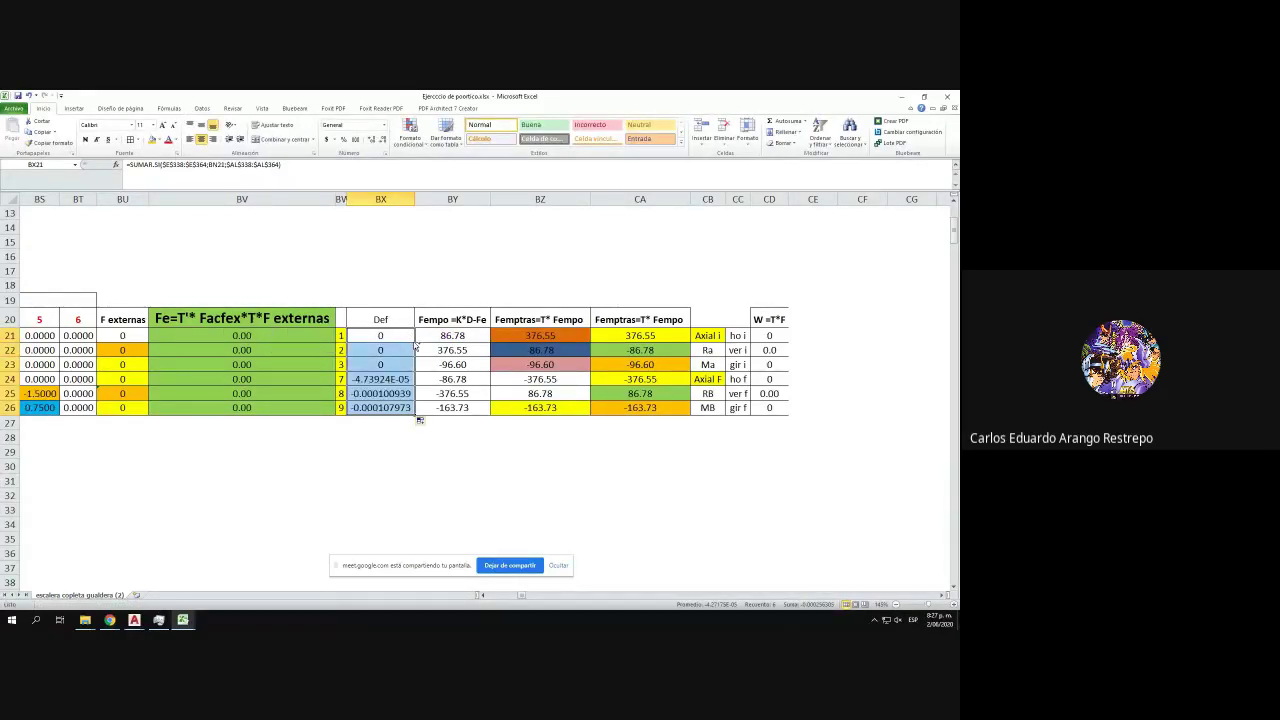
- Copy the Def formulas BX21:BX26 and paste them into the next three element tables at BX53, BX85 and BX117
{"action": "key", "text": "ctrl+c"}
{"action": "scroll", "coordinate": [414, 345], "scroll_direction": "down", "scroll_amount": 10}
{"action": "left_click", "coordinate": [396, 363]}
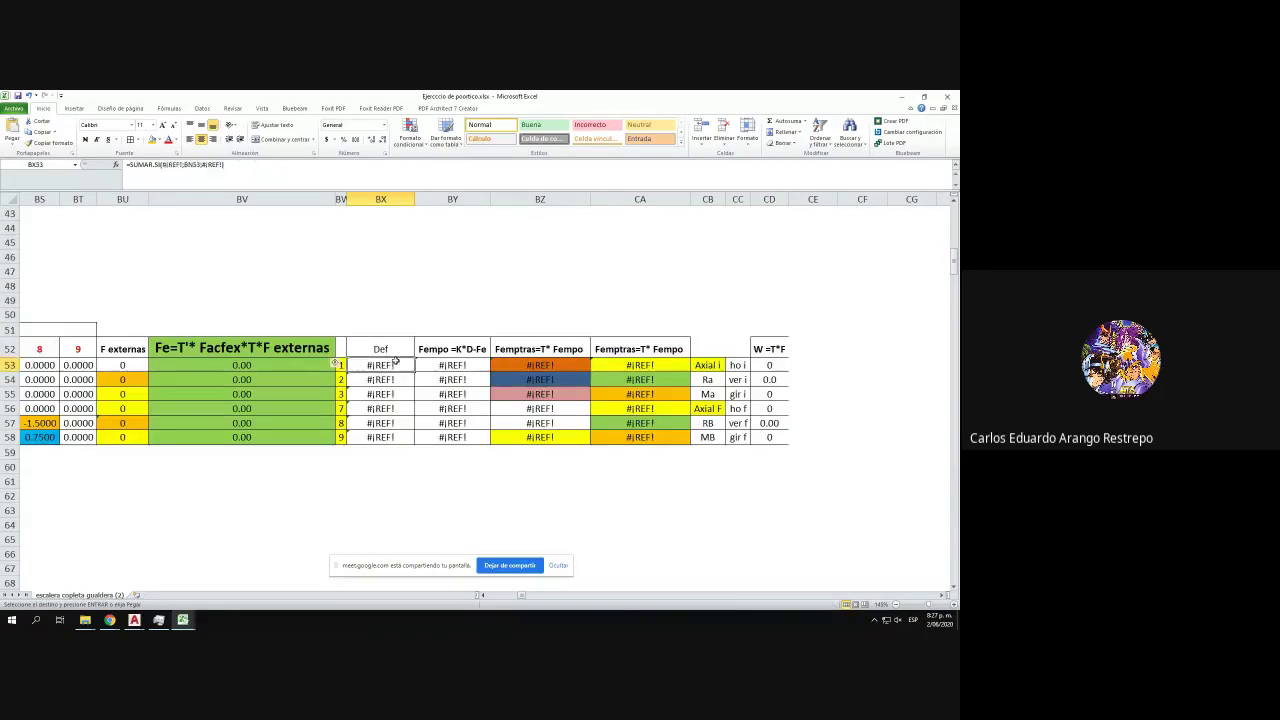
{"action": "key", "text": "ctrl+v"}
{"action": "scroll", "coordinate": [398, 385], "scroll_direction": "down", "scroll_amount": 9}
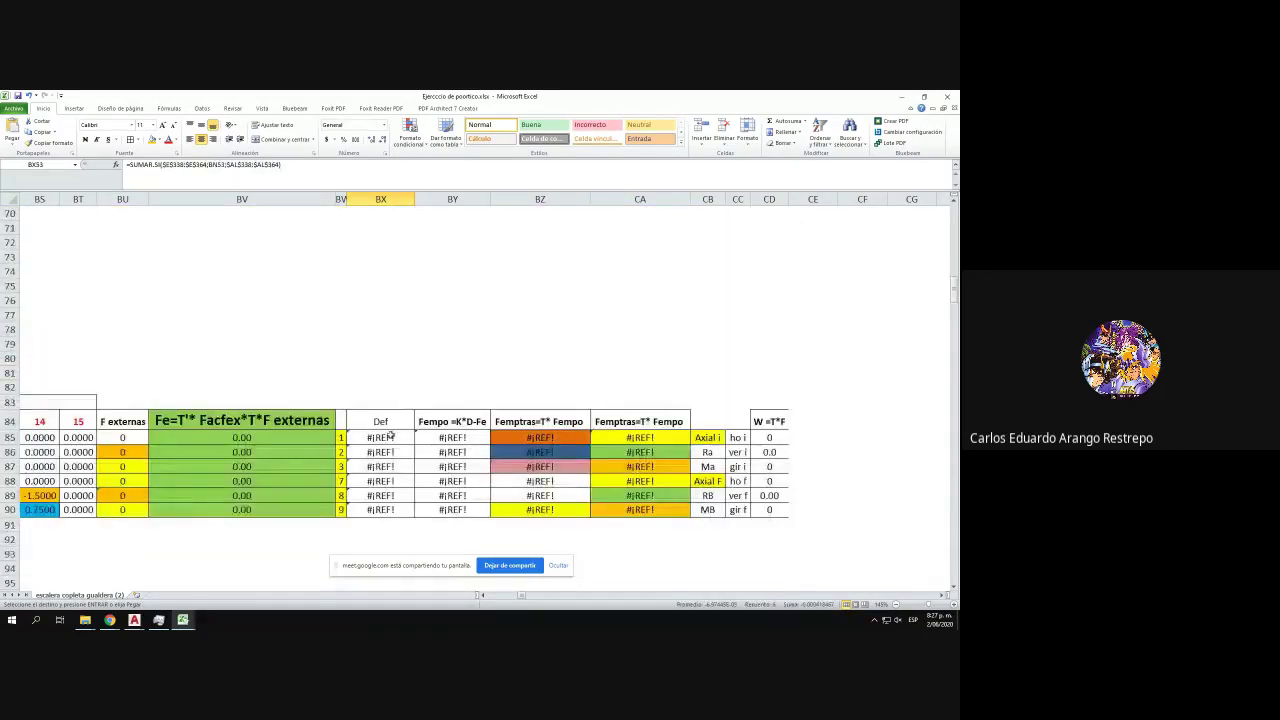
{"action": "left_click", "coordinate": [390, 437]}
{"action": "key", "text": "ctrl+v"}
{"action": "scroll", "coordinate": [392, 433], "scroll_direction": "down", "scroll_amount": 12}
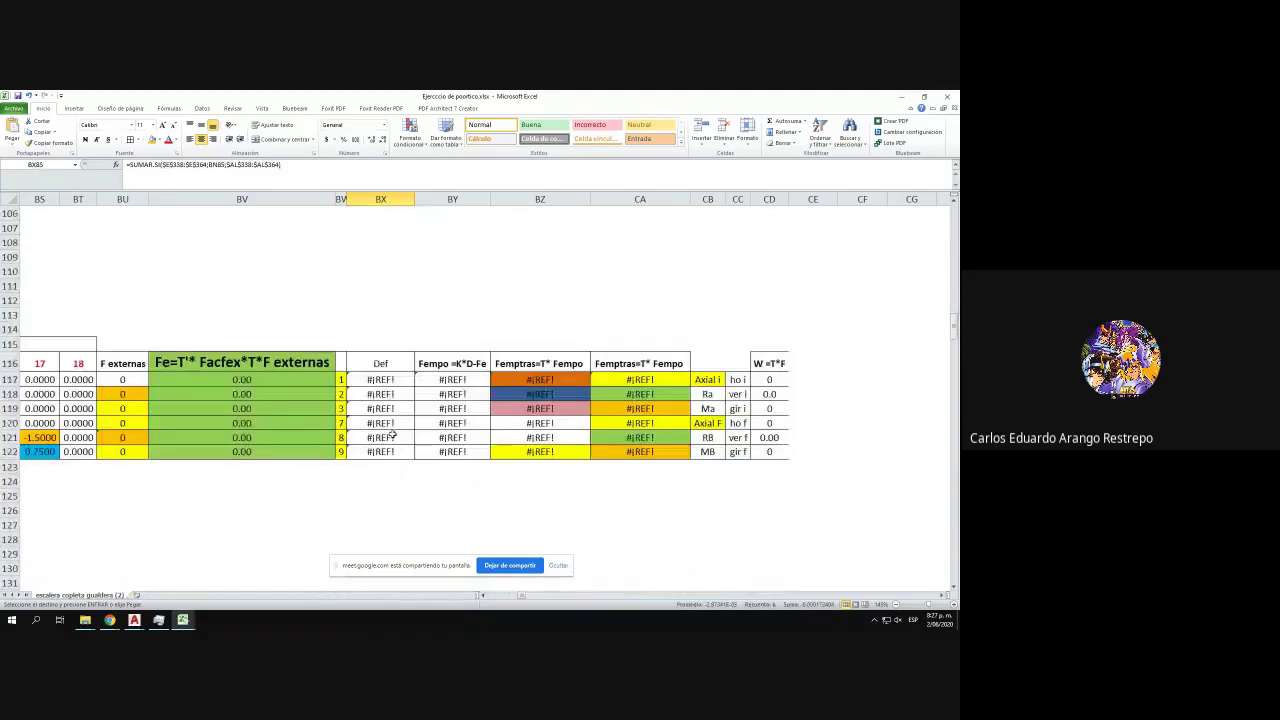
{"action": "left_click", "coordinate": [389, 381]}
{"action": "key", "text": "ctrl+v"}
{"action": "scroll", "coordinate": [389, 382], "scroll_direction": "down", "scroll_amount": 9}
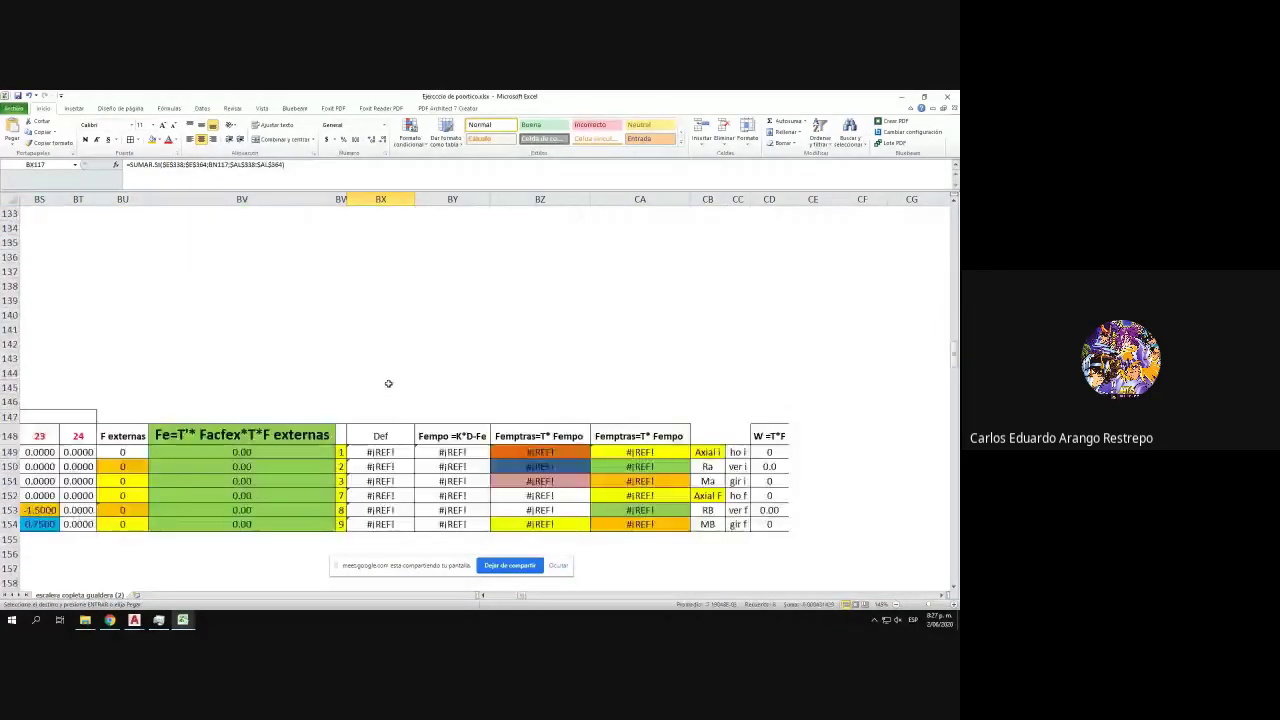
- Paste the copied Def formulas over the broken references in the element tables starting at BX149 and BX181
{"action": "scroll", "coordinate": [388, 383], "scroll_direction": "down", "scroll_amount": 3}
{"action": "scroll", "coordinate": [395, 370], "scroll_direction": "up", "scroll_amount": 12}
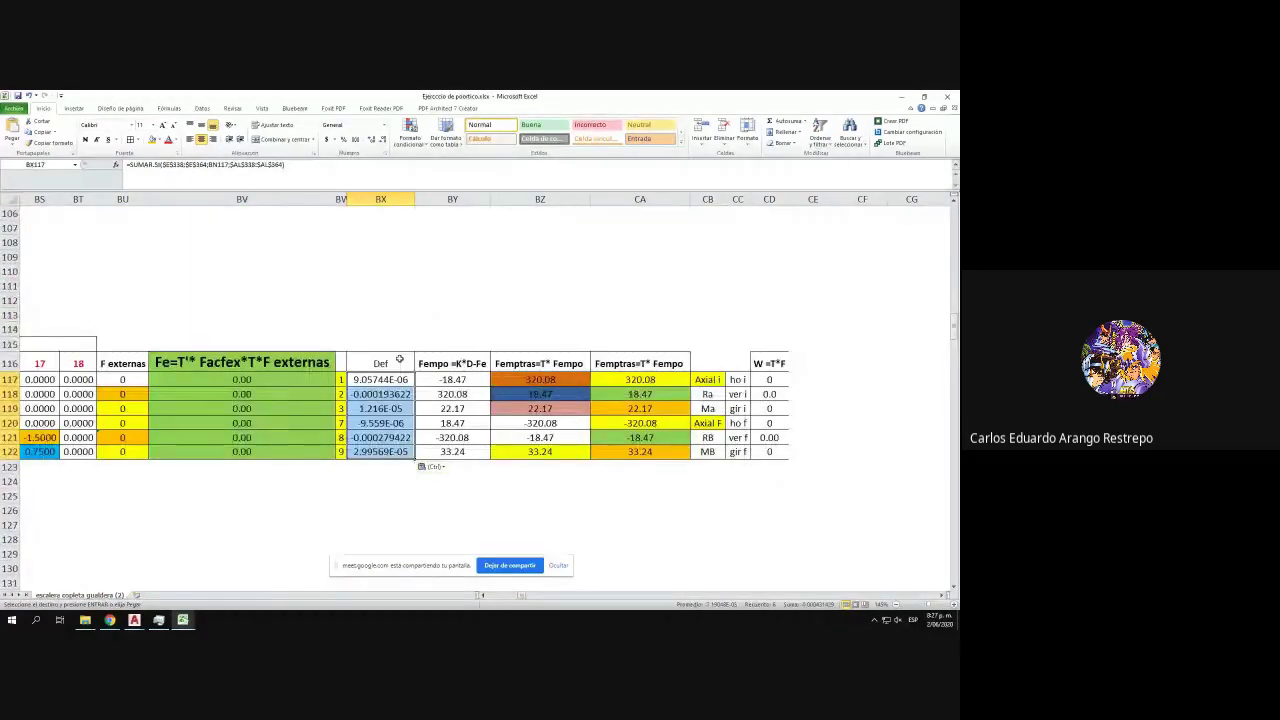
{"action": "scroll", "coordinate": [398, 365], "scroll_direction": "down", "scroll_amount": 10}
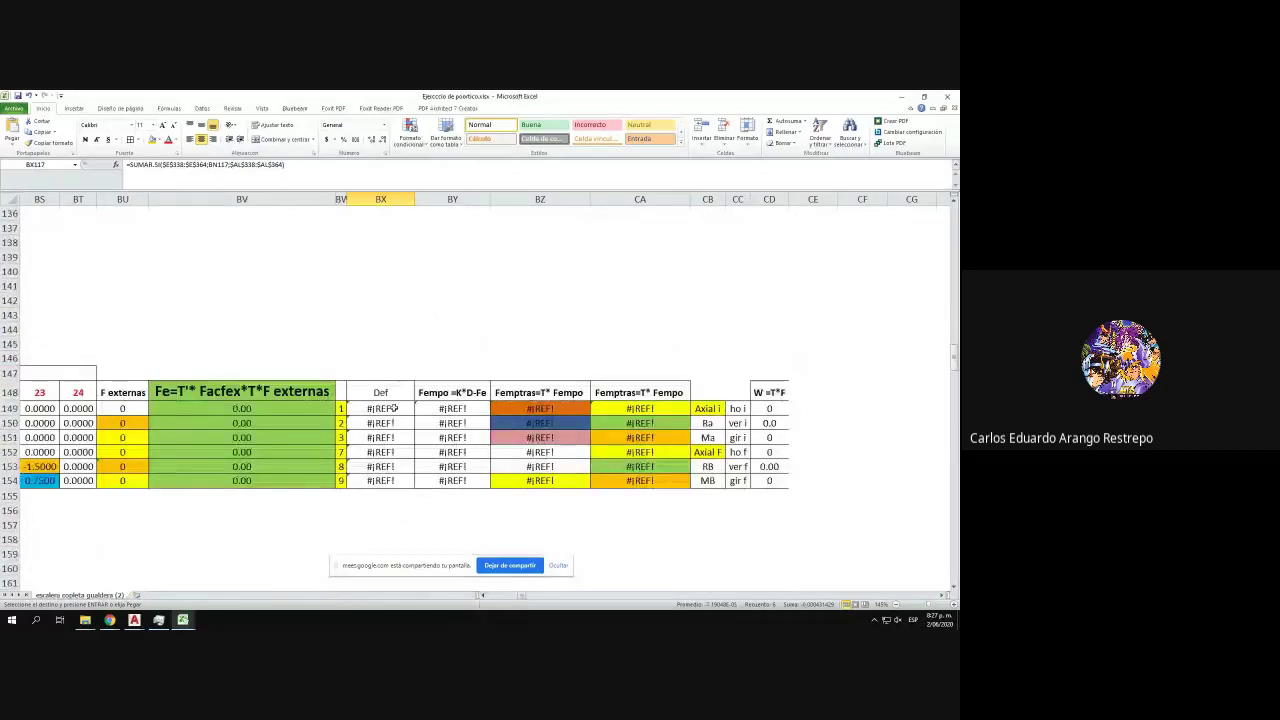
{"action": "left_click", "coordinate": [390, 408]}
{"action": "key", "text": "ctrl+v"}
{"action": "scroll", "coordinate": [393, 400], "scroll_direction": "up", "scroll_amount": 10}
{"action": "scroll", "coordinate": [390, 420], "scroll_direction": "down", "scroll_amount": 18}
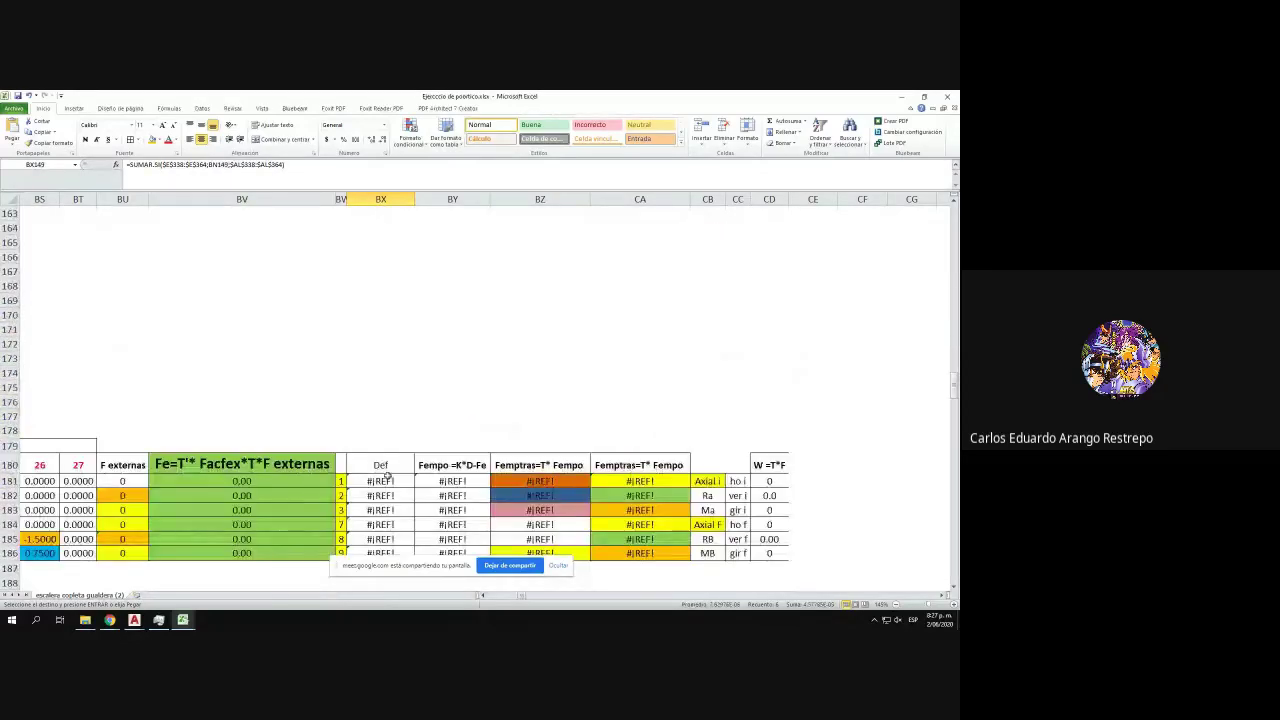
{"action": "left_click", "coordinate": [386, 478]}
{"action": "key", "text": "ctrl+v"}
- Paste the copied Def formulas into the loaded element tables starting at BX213 and BX245
{"action": "scroll", "coordinate": [386, 400], "scroll_direction": "down", "scroll_amount": 11}
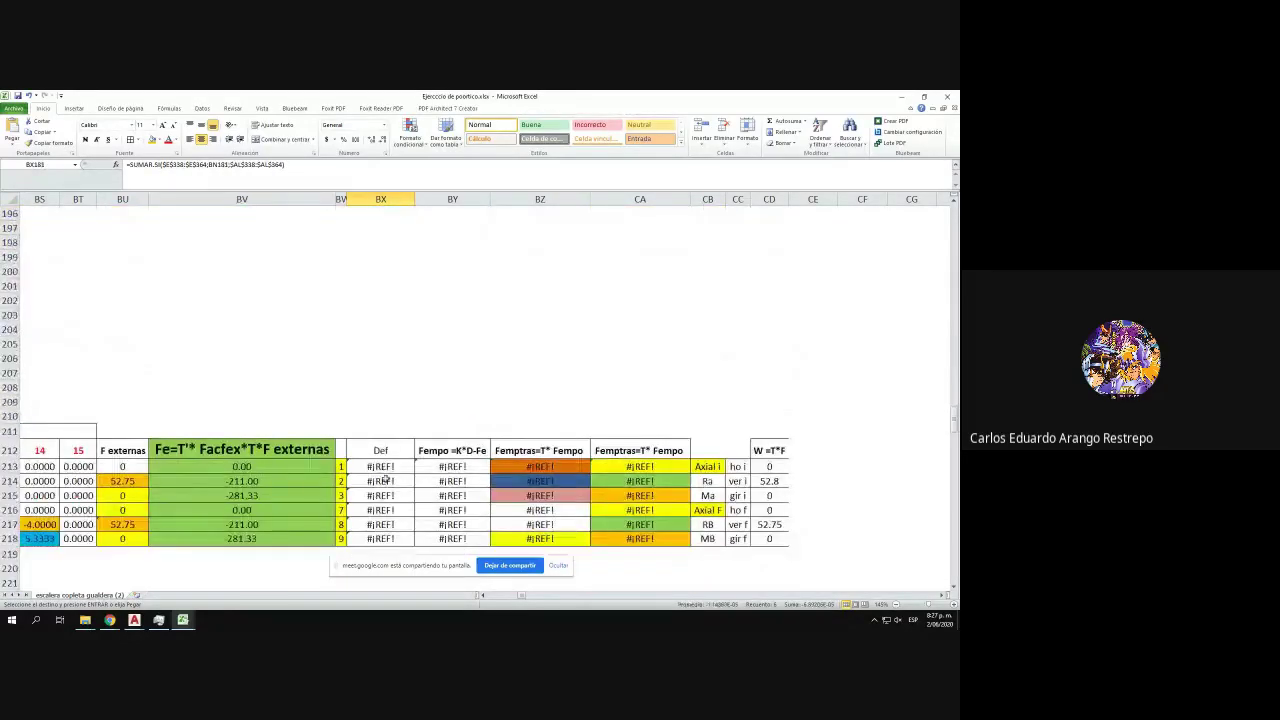
{"action": "left_click", "coordinate": [383, 467]}
{"action": "key", "text": "ctrl+v"}
{"action": "scroll", "coordinate": [384, 450], "scroll_direction": "down", "scroll_amount": 12}
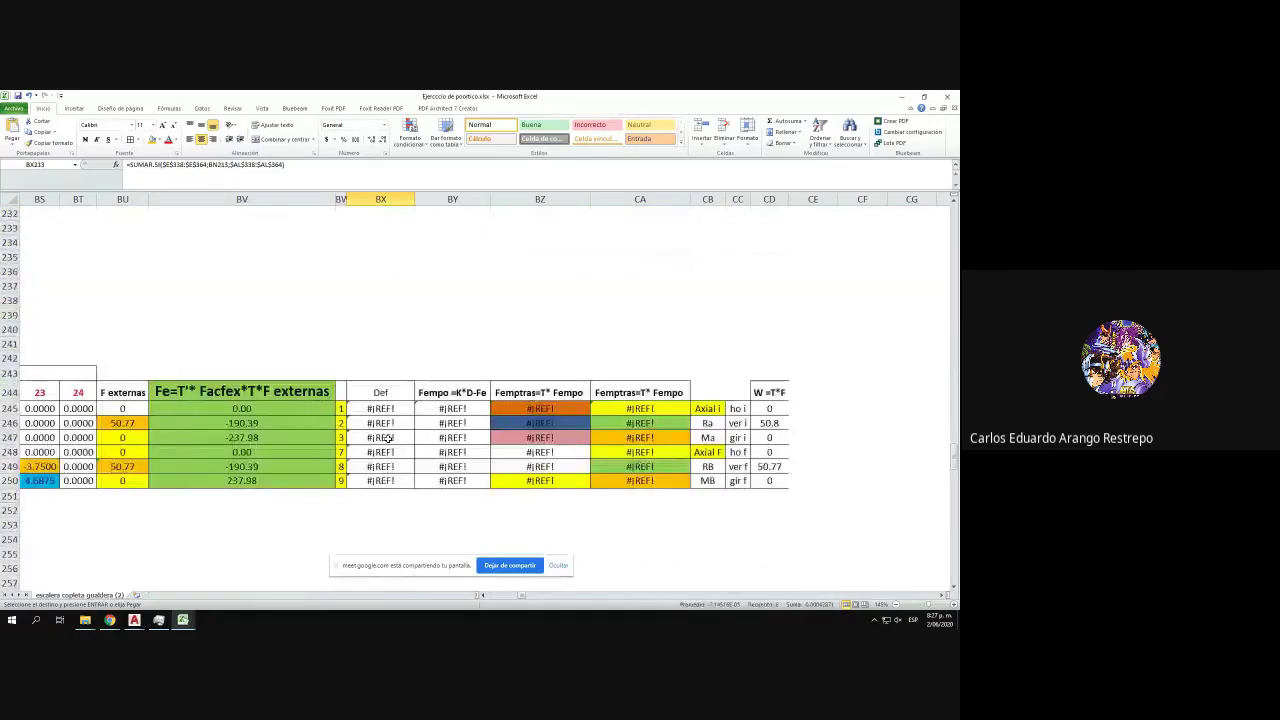
{"action": "left_click", "coordinate": [385, 408]}
{"action": "key", "text": "ctrl+v"}
{"action": "scroll", "coordinate": [387, 407], "scroll_direction": "up", "scroll_amount": 8}
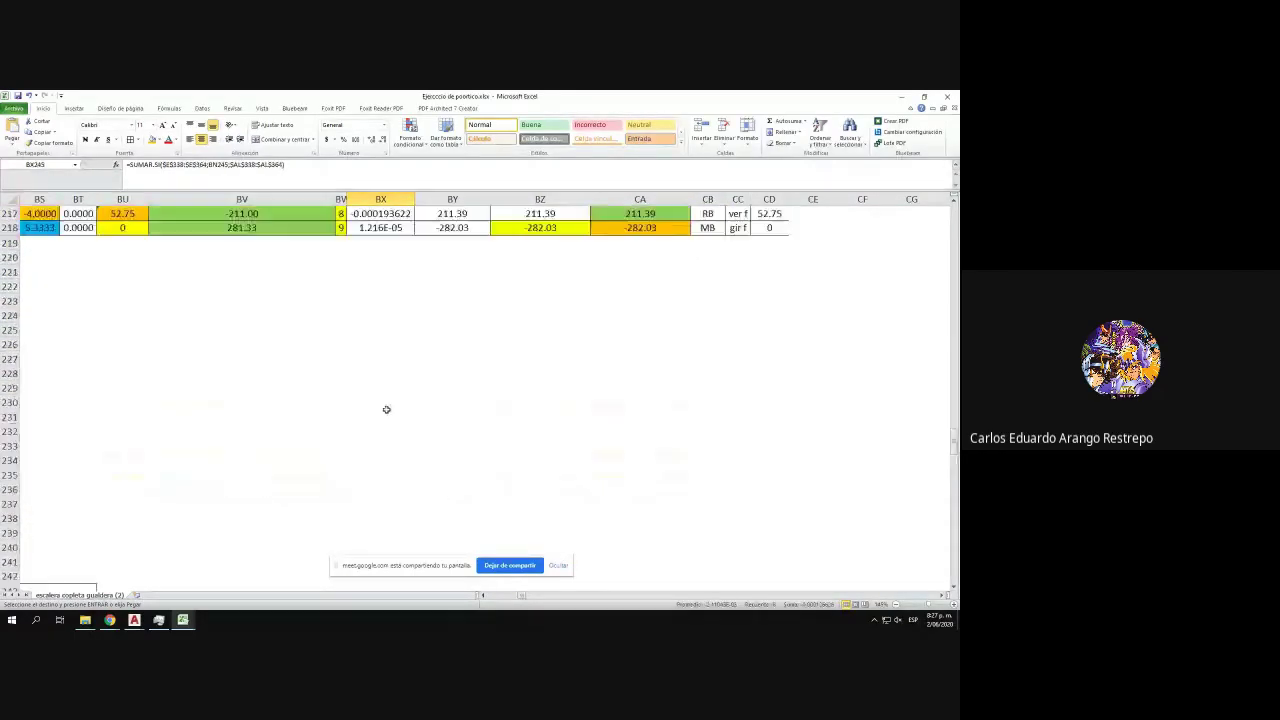
{"action": "scroll", "coordinate": [388, 407], "scroll_direction": "up", "scroll_amount": 9}
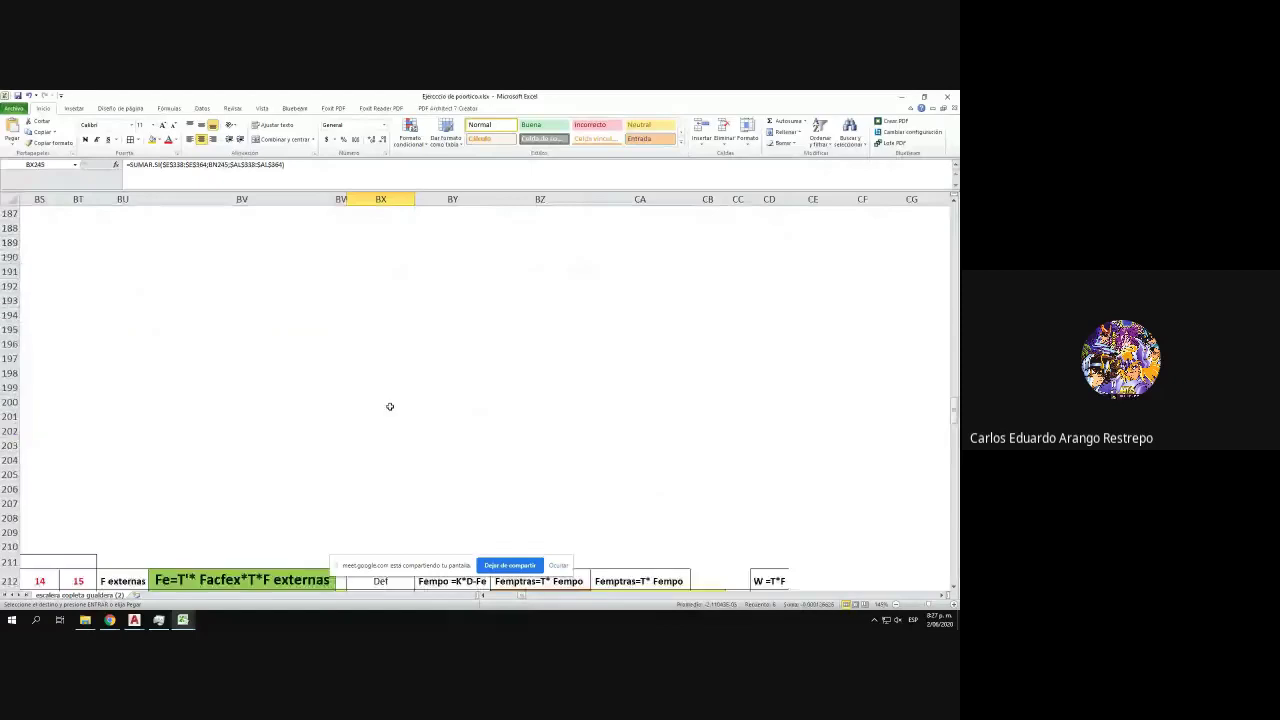
{"action": "scroll", "coordinate": [391, 408], "scroll_direction": "down", "scroll_amount": 20}
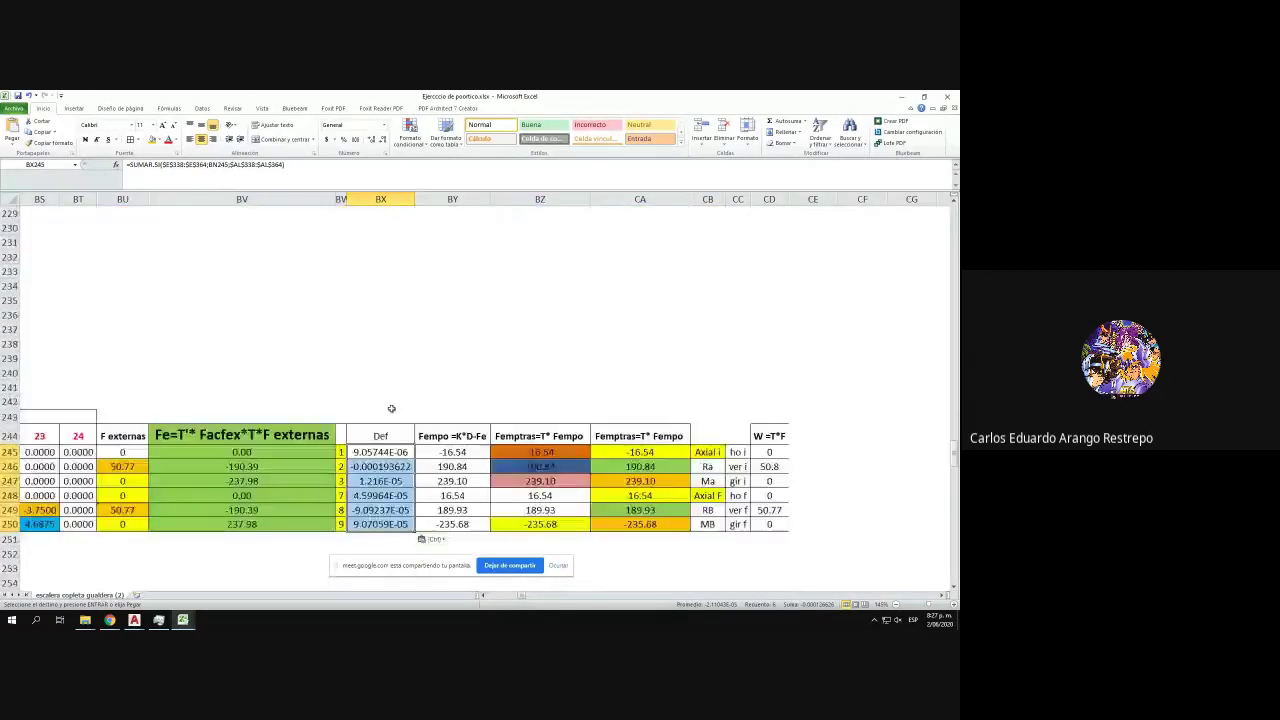
- Paste the copied Def formulas into the last two element tables, starting at BX277 and BX309
{"action": "left_click", "coordinate": [378, 307]}
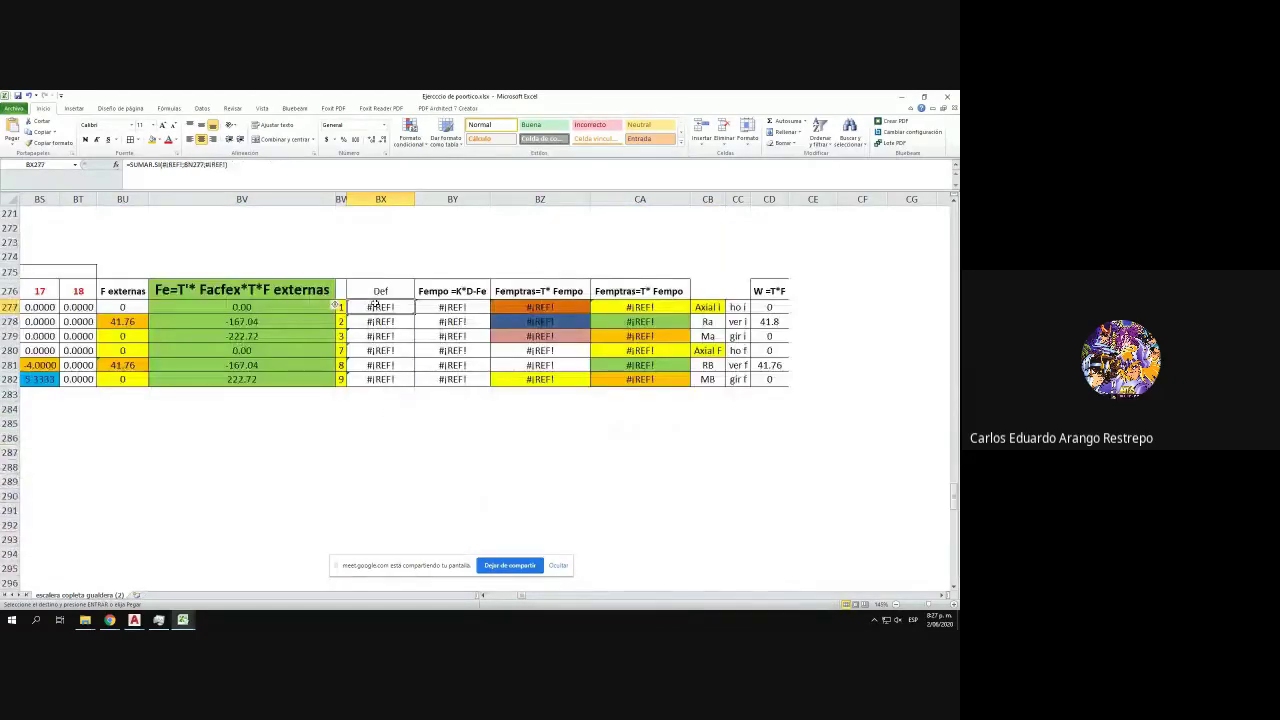
{"action": "key", "text": "ctrl+v"}
{"action": "scroll", "coordinate": [375, 306], "scroll_direction": "down", "scroll_amount": 12}
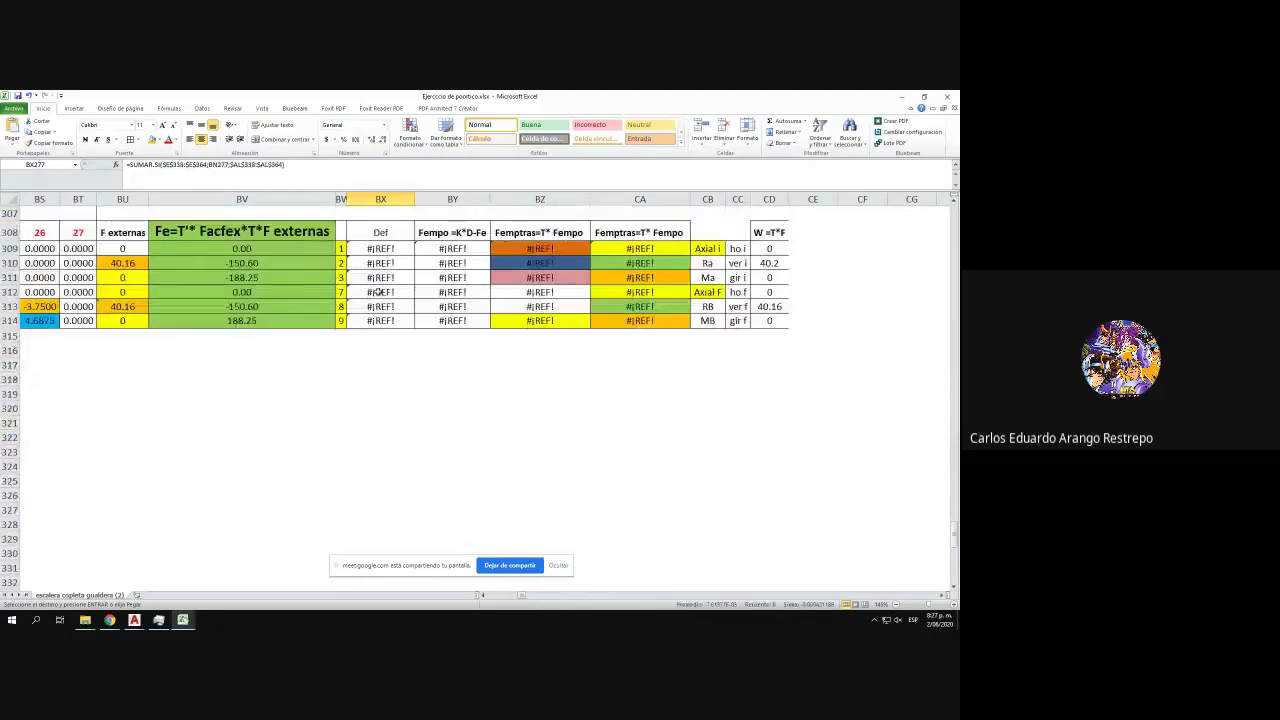
{"action": "left_click", "coordinate": [378, 248]}
{"action": "key", "text": "ctrl+v"}
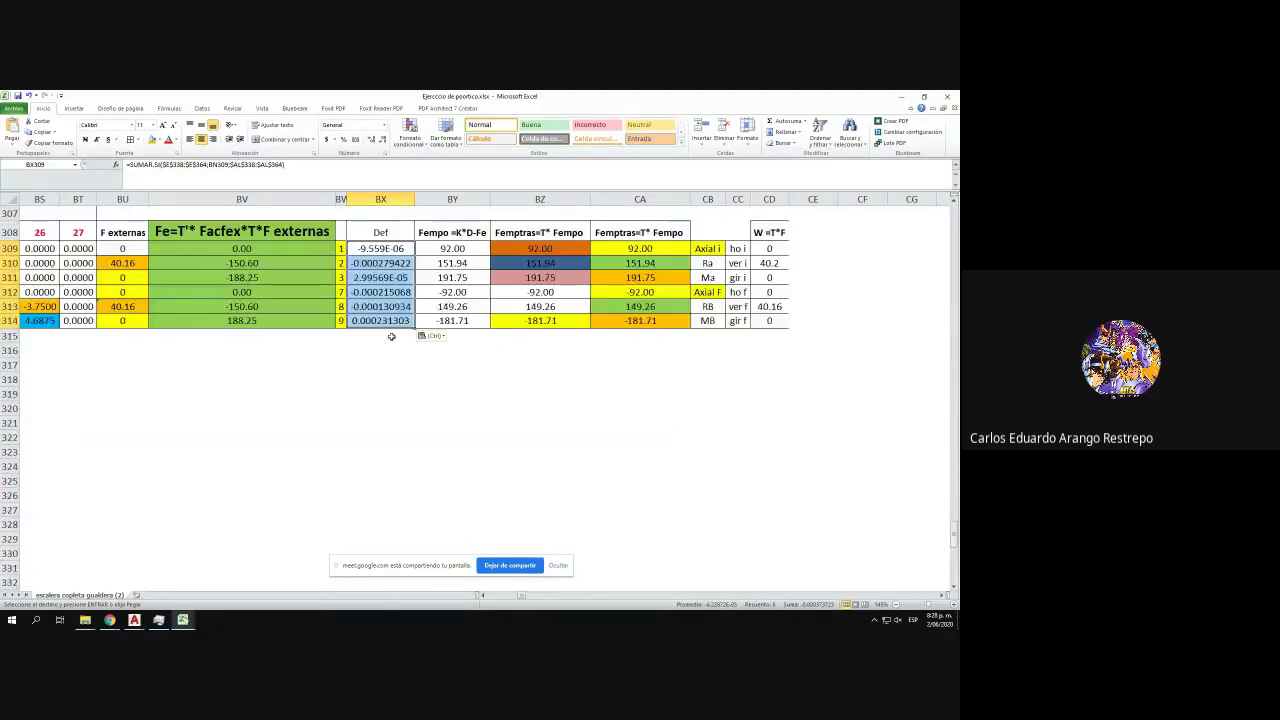
- Arrange the workbook side by side with the AutoCAD frame drawing, showing the C 0.45x1.0 column near its base
{"action": "scroll", "coordinate": [391, 336], "scroll_direction": "up", "scroll_amount": 4}
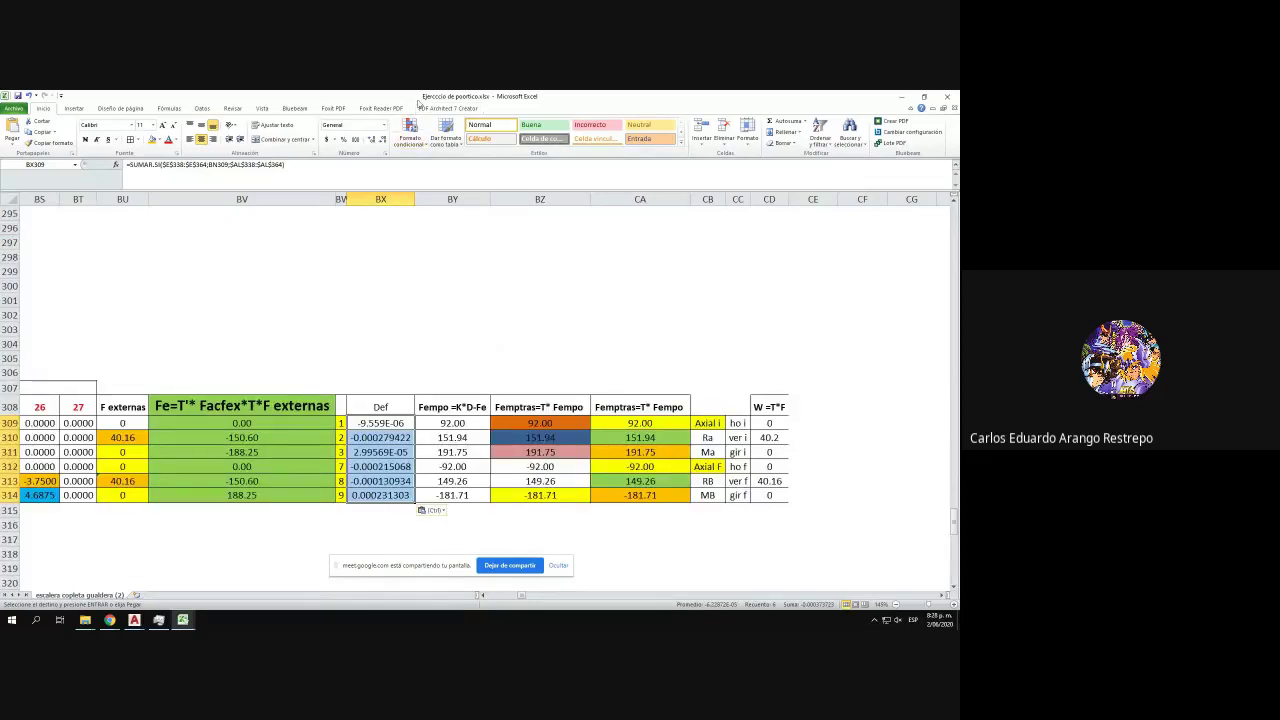
{"action": "left_click_drag", "start_coordinate": [423, 98], "coordinate": [2, 250]}
{"action": "scroll", "coordinate": [666, 423], "scroll_direction": "down", "scroll_amount": 3}
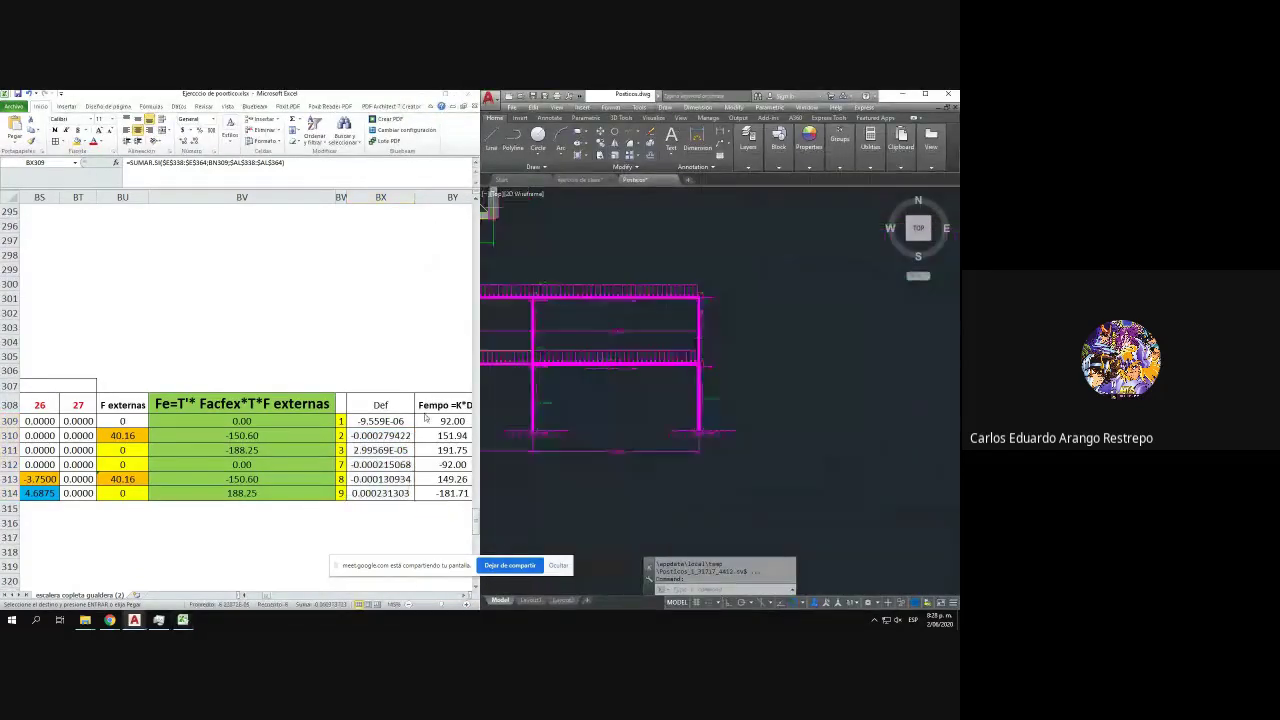
{"action": "scroll", "coordinate": [660, 434], "scroll_direction": "up", "scroll_amount": 8}
{"action": "left_click_drag", "start_coordinate": [691, 423], "coordinate": [671, 532]}
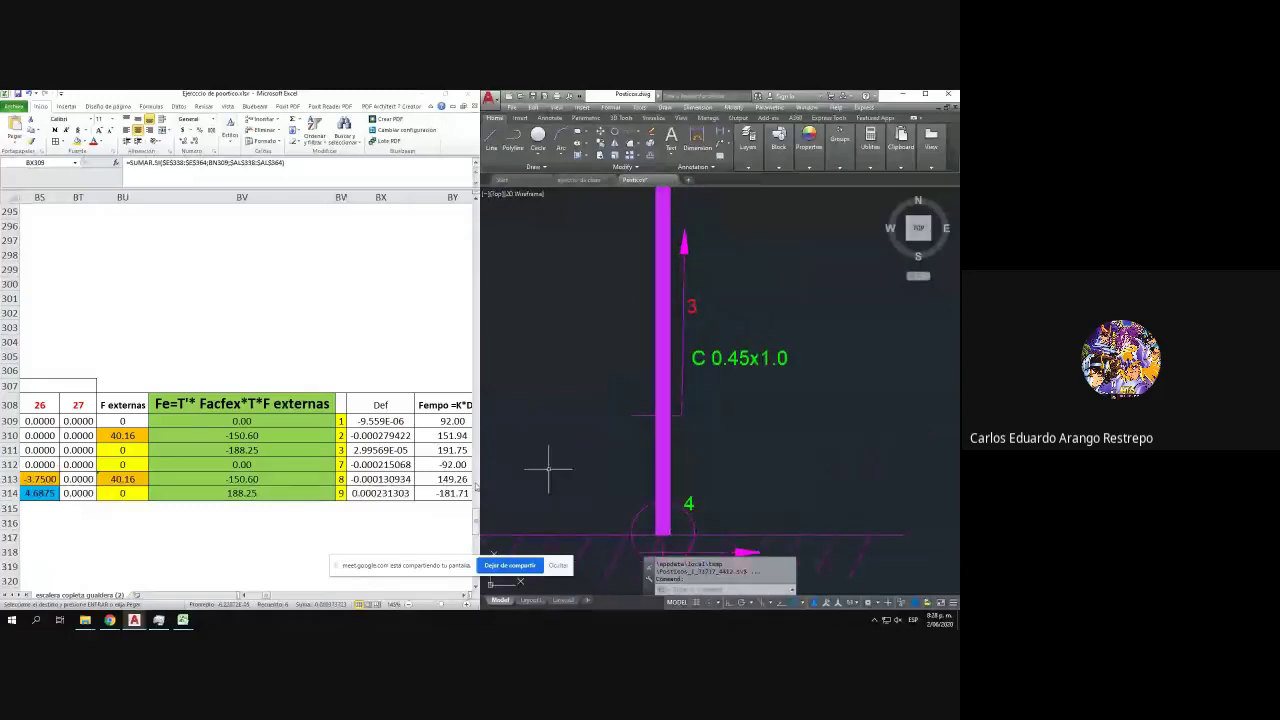
- Examine the Def and Fempo results in the element tables at rows 52 and 84 beside the frame drawing
{"action": "left_click", "coordinate": [298, 465]}
{"action": "scroll", "coordinate": [299, 466], "scroll_direction": "up", "scroll_amount": 3}
{"action": "scroll", "coordinate": [299, 466], "scroll_direction": "down", "scroll_amount": 4}
{"action": "scroll", "coordinate": [302, 466], "scroll_direction": "up", "scroll_amount": 8}
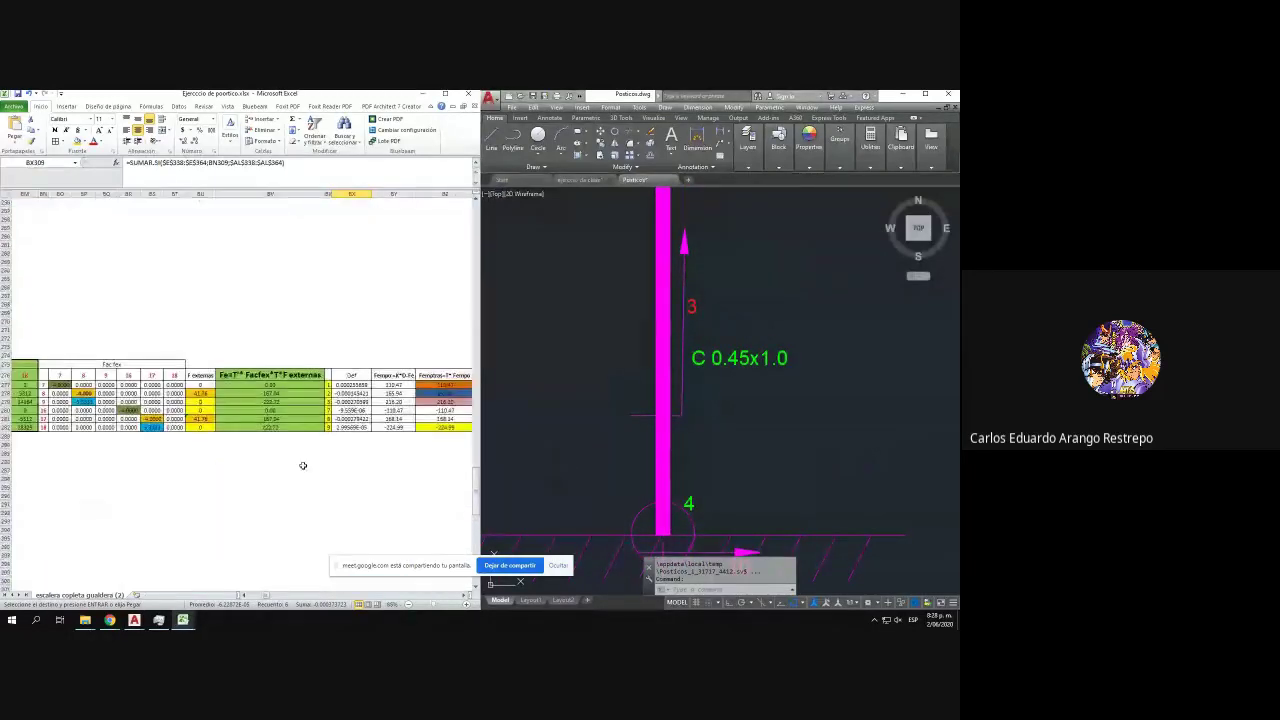
{"action": "left_click_drag", "start_coordinate": [477, 494], "coordinate": [473, 229]}
{"action": "scroll", "coordinate": [356, 374], "scroll_direction": "up", "scroll_amount": 2}
{"action": "scroll", "coordinate": [356, 374], "scroll_direction": "up", "scroll_amount": 1}
{"action": "scroll", "coordinate": [406, 457], "scroll_direction": "down", "scroll_amount": 10}
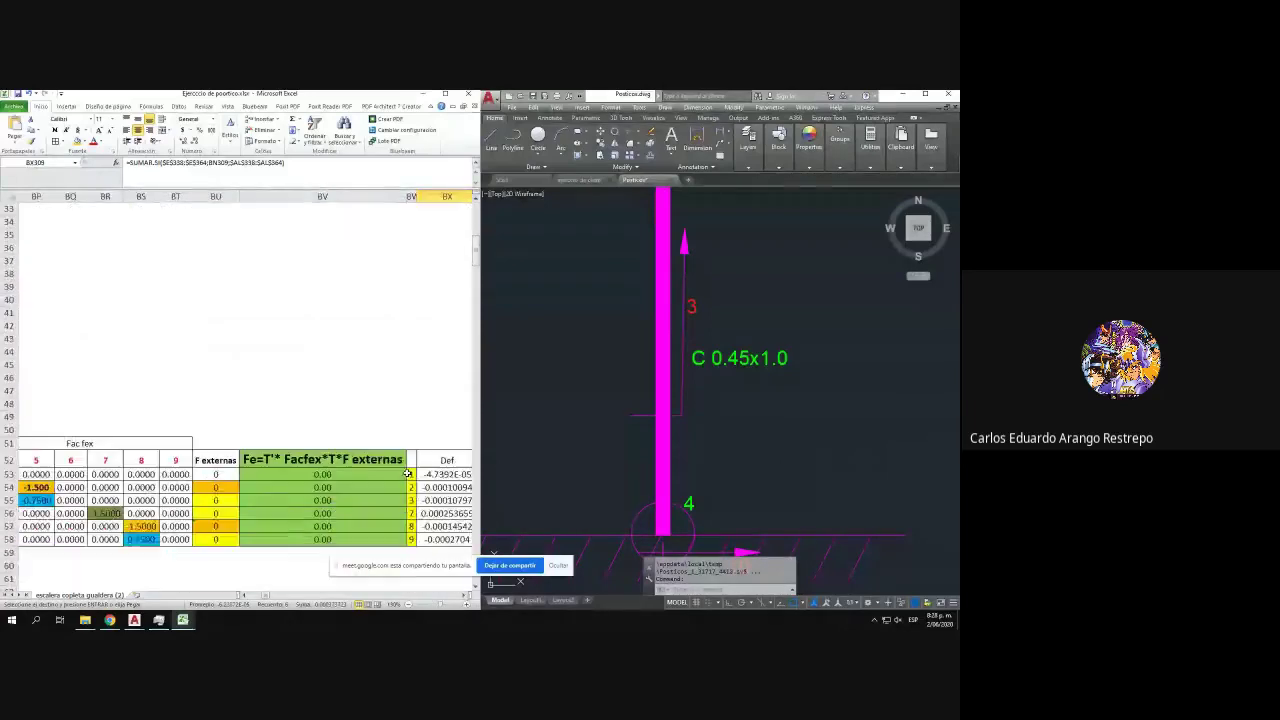
{"action": "scroll", "coordinate": [263, 597], "scroll_direction": "right", "scroll_amount": 5}
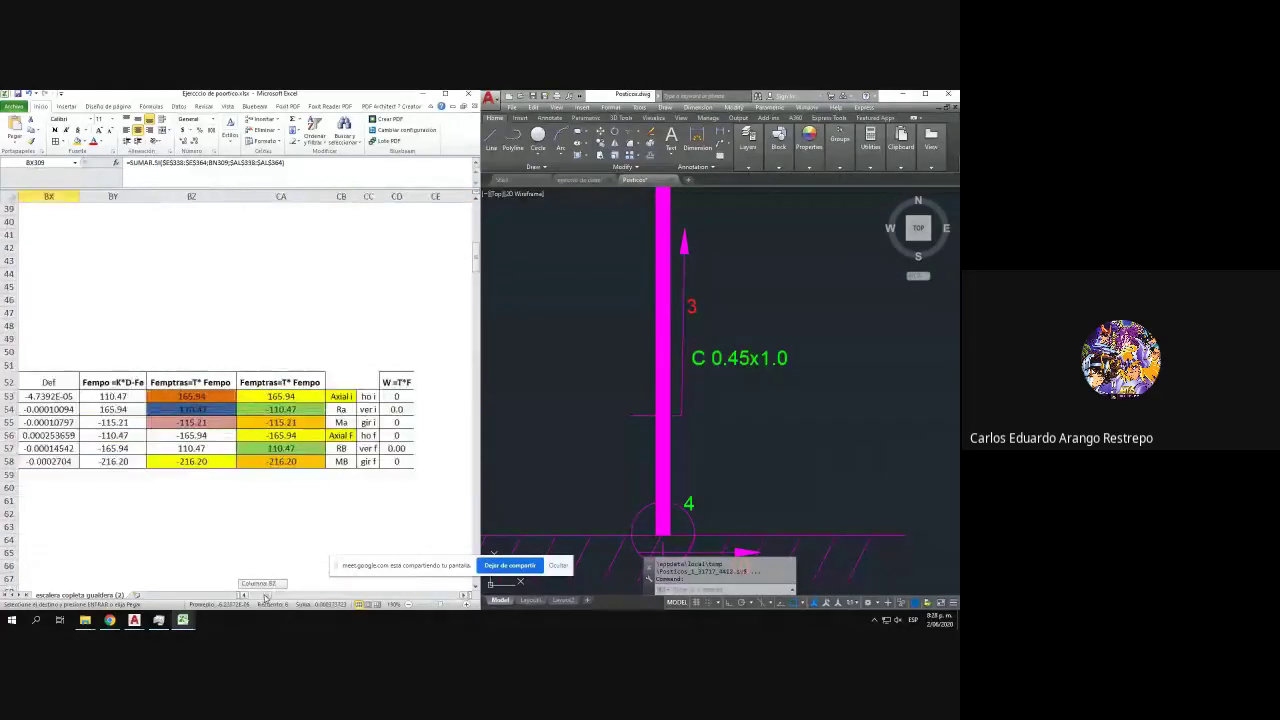
{"action": "scroll", "coordinate": [263, 597], "scroll_direction": "left", "scroll_amount": 2}
{"action": "left_click", "coordinate": [350, 514]}
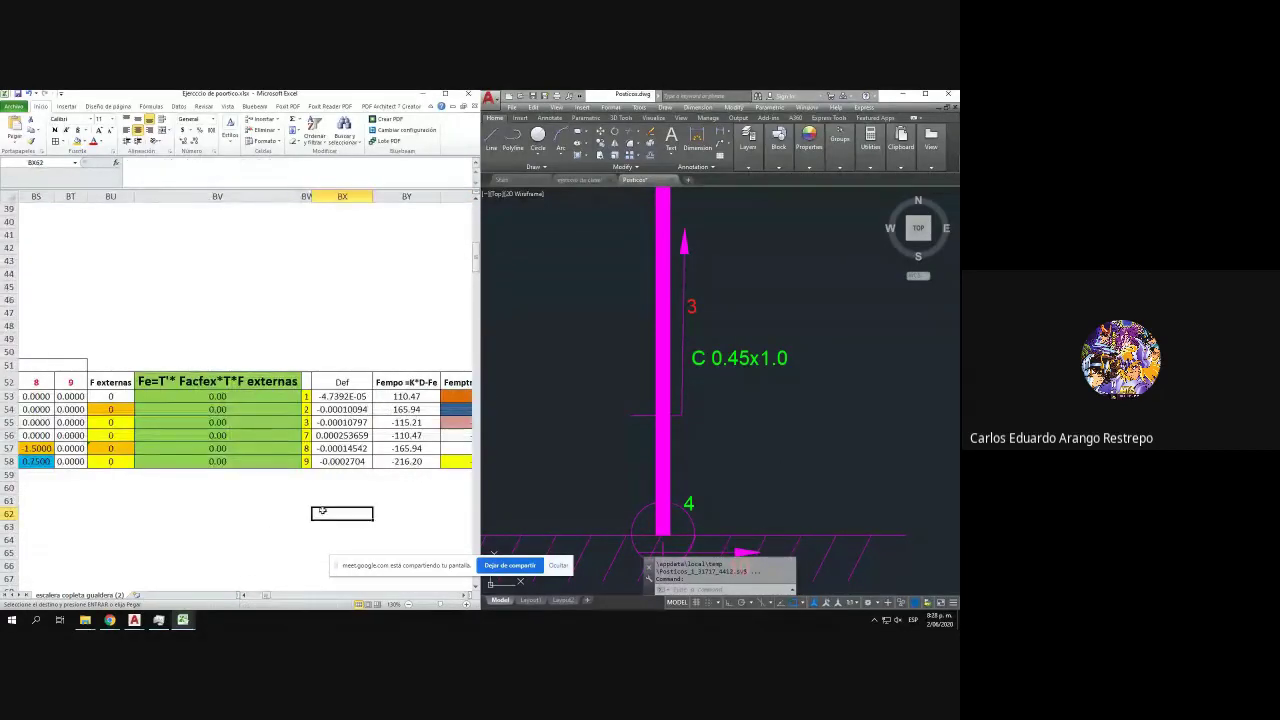
{"action": "scroll", "coordinate": [296, 505], "scroll_direction": "down", "scroll_amount": 12}
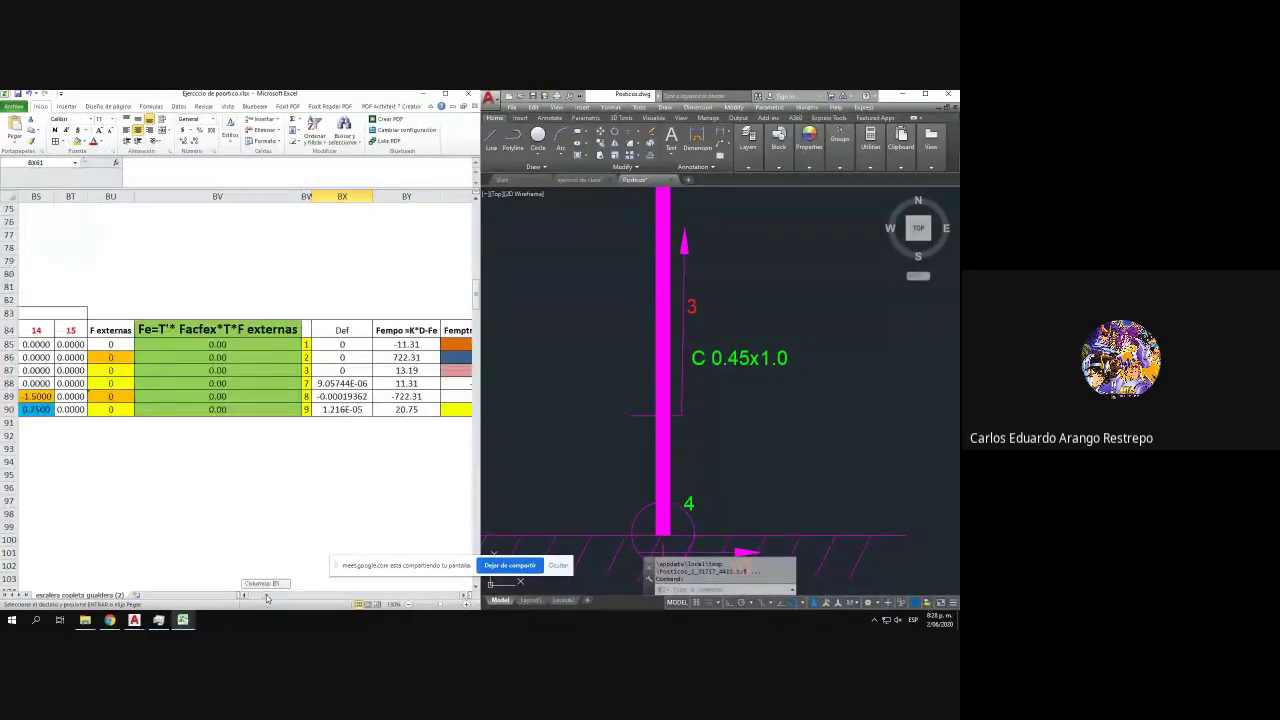
- Examine the Def displacements in the element tables at rows 84, 116 and 148 against the column base supports in the AutoCAD drawing
{"action": "scroll", "coordinate": [263, 597], "scroll_direction": "right", "scroll_amount": 2}
{"action": "left_click_drag", "start_coordinate": [283, 344], "coordinate": [281, 369]}
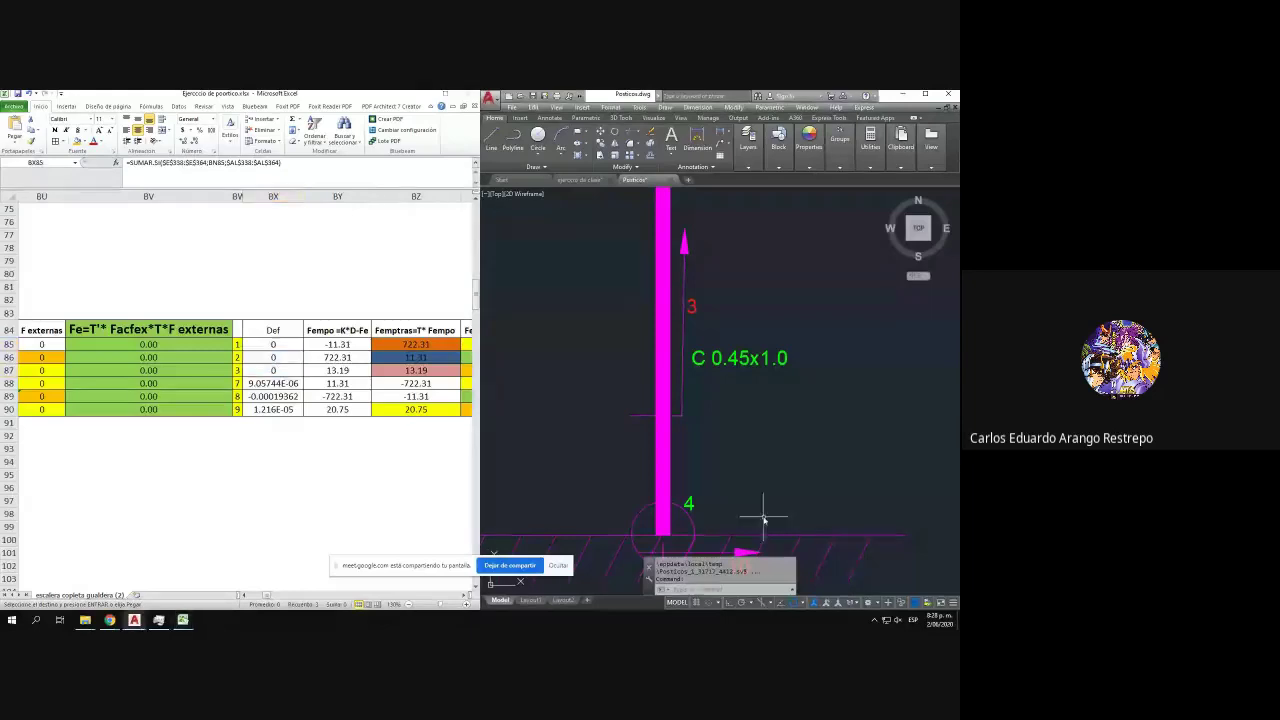
{"action": "left_click_drag", "start_coordinate": [763, 517], "coordinate": [677, 451]}
{"action": "scroll", "coordinate": [634, 467], "scroll_direction": "down", "scroll_amount": 5}
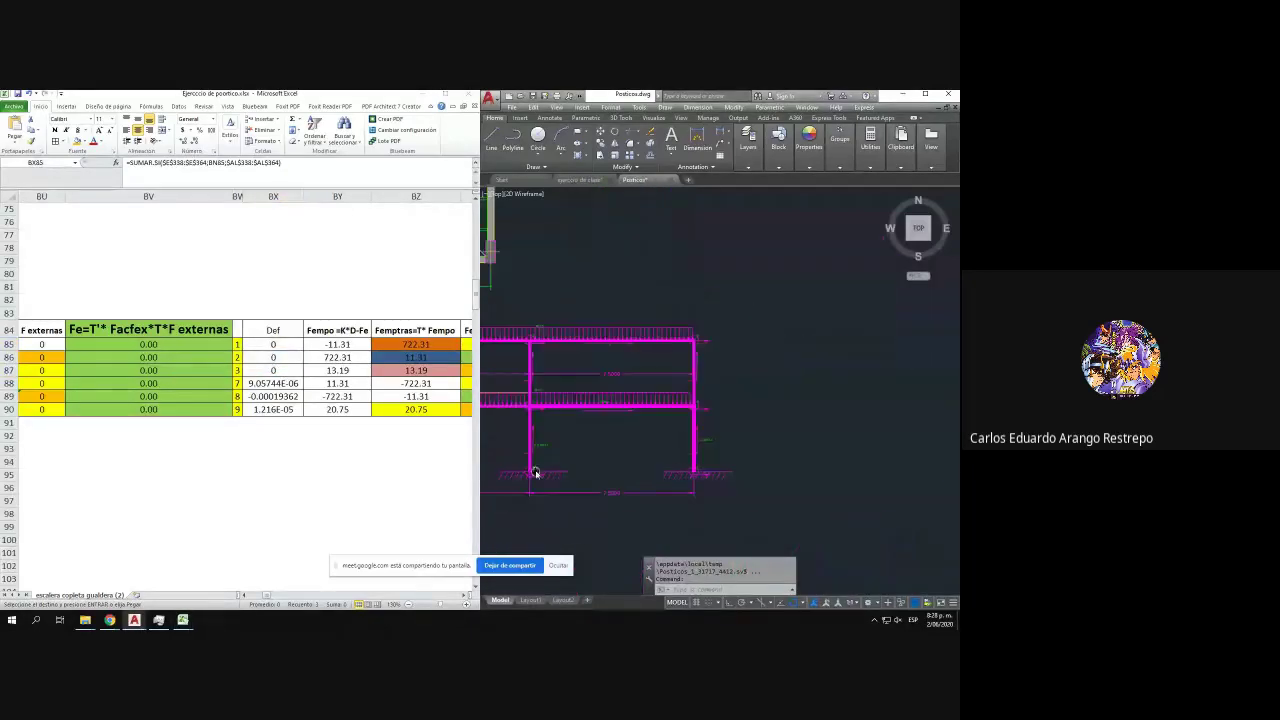
{"action": "scroll", "coordinate": [709, 457], "scroll_direction": "up", "scroll_amount": 5}
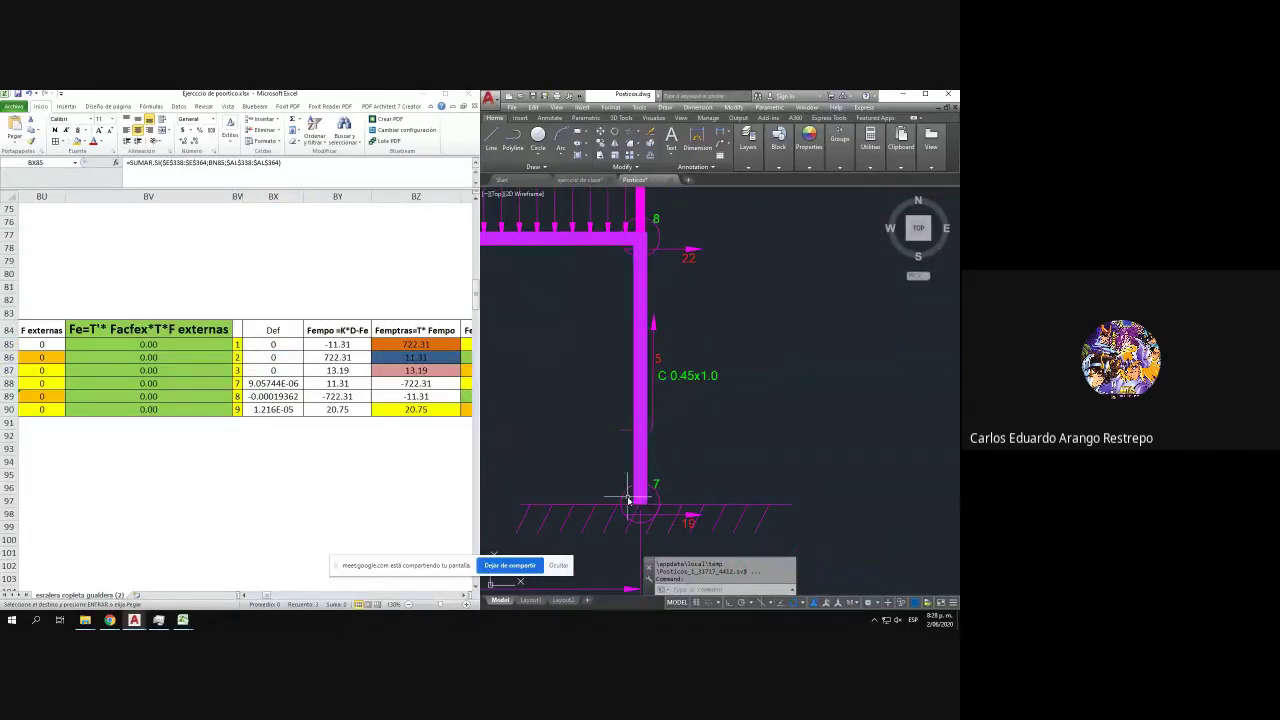
{"action": "left_click", "coordinate": [263, 437]}
{"action": "scroll", "coordinate": [269, 433], "scroll_direction": "down", "scroll_amount": 6}
{"action": "scroll", "coordinate": [269, 433], "scroll_direction": "down", "scroll_amount": 14}
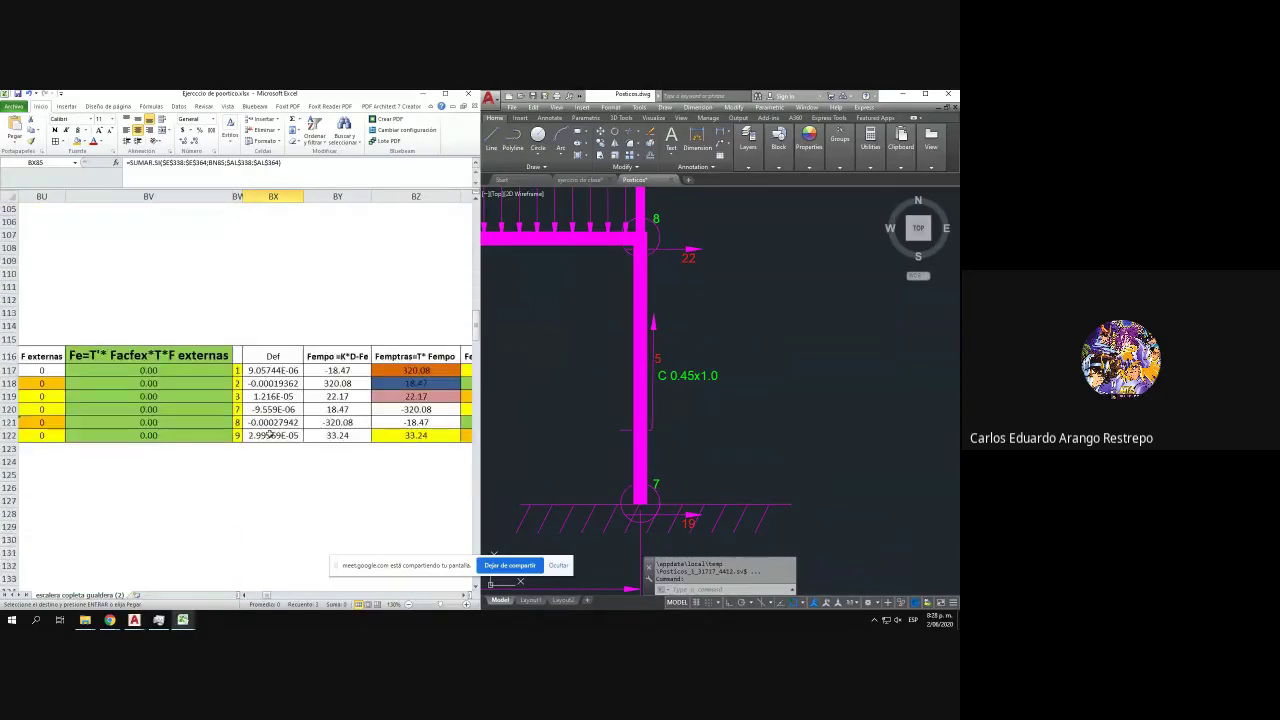
{"action": "left_click_drag", "start_coordinate": [278, 393], "coordinate": [276, 425]}
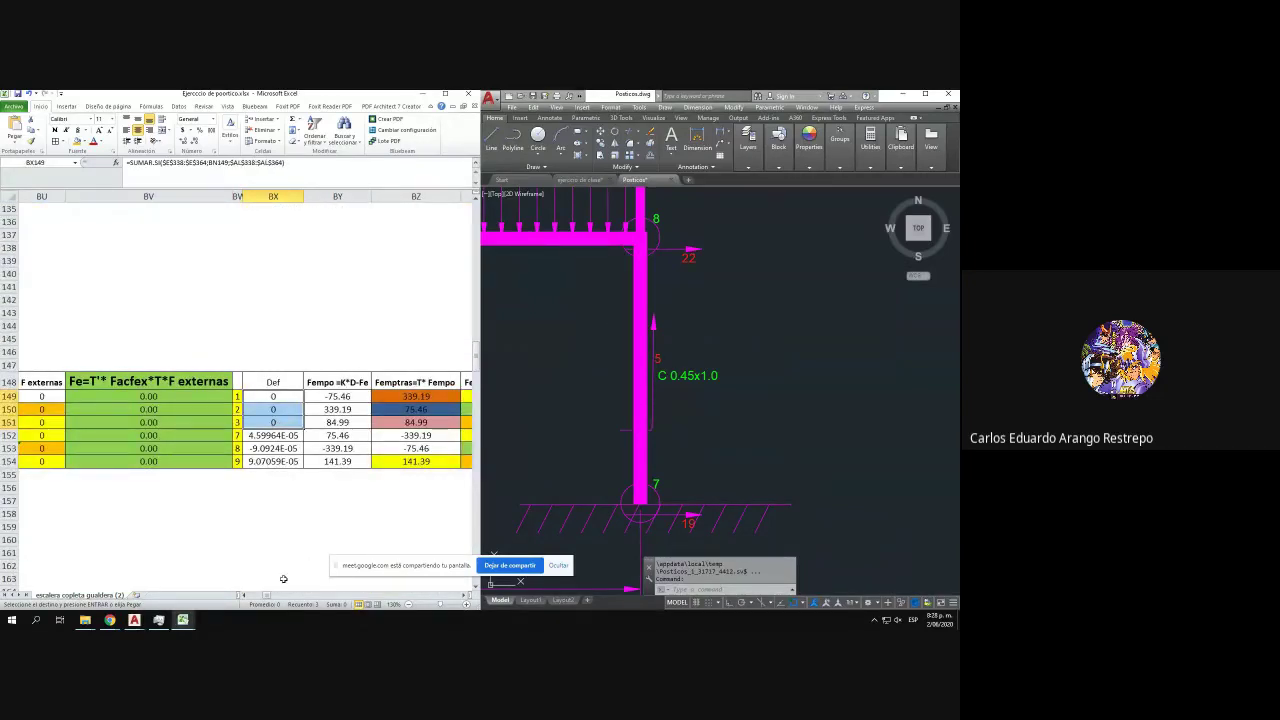
- Examine the two Femptras columns in the element table at row 148 and compare the formulas in their first rows
{"action": "left_click_drag", "start_coordinate": [269, 597], "coordinate": [270, 597]}
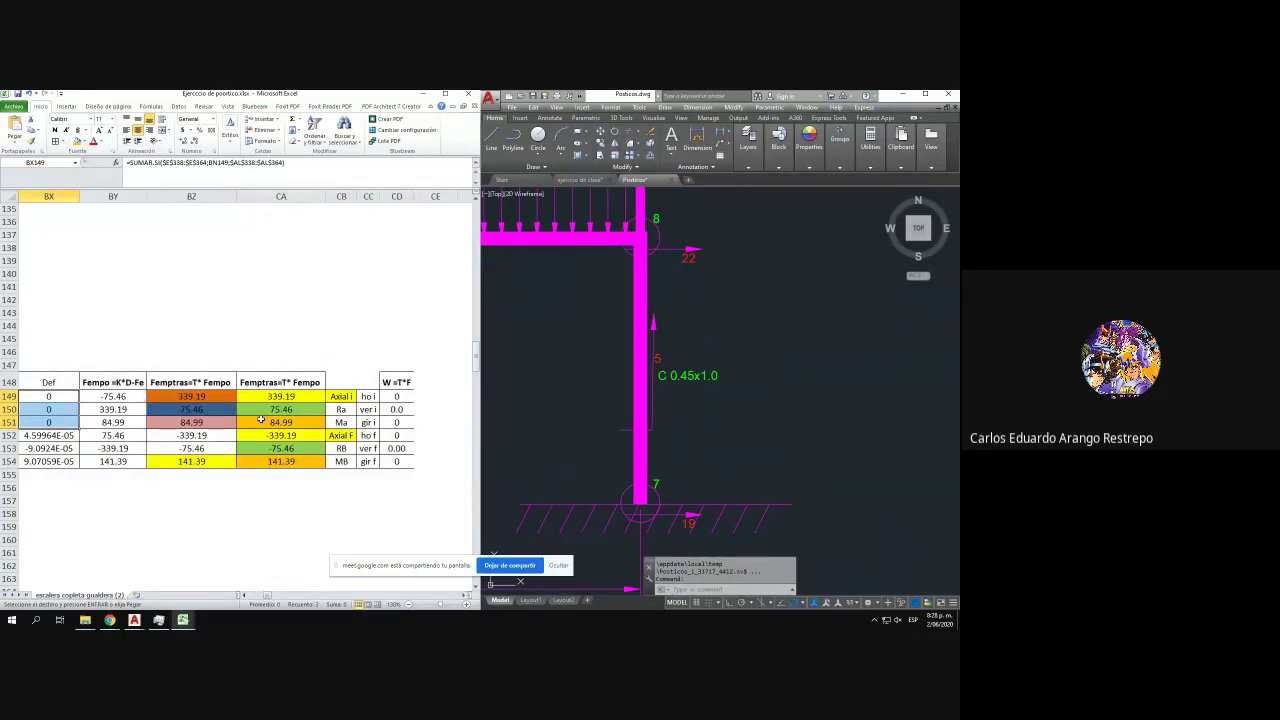
{"action": "left_click", "coordinate": [207, 397]}
{"action": "left_click", "coordinate": [302, 400]}
{"action": "left_click", "coordinate": [207, 398]}
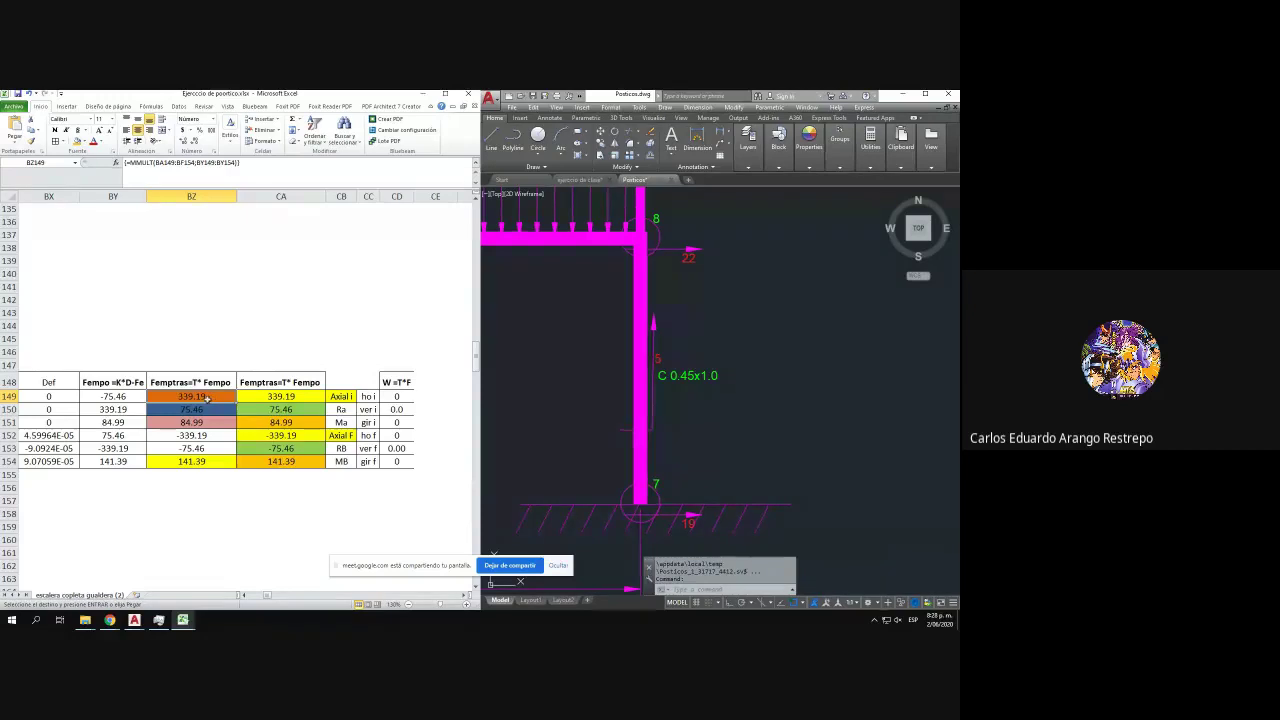
{"action": "left_click", "coordinate": [277, 397]}
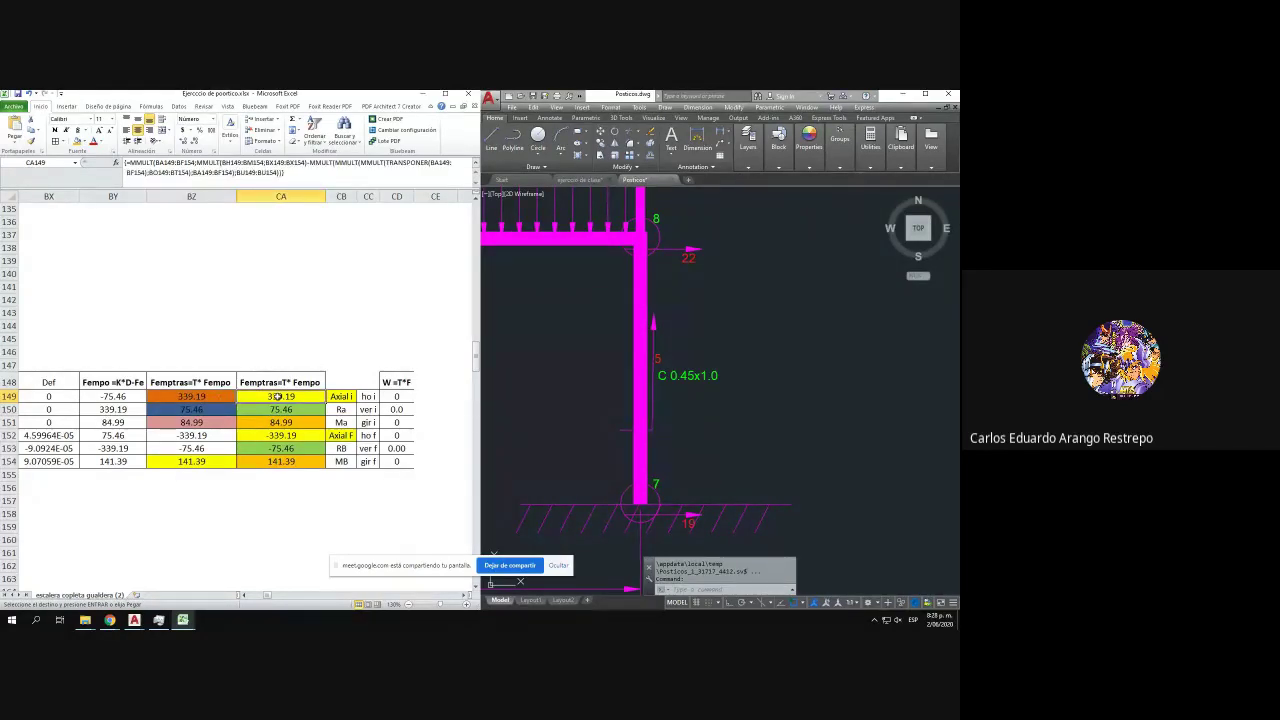
- Examine the axial, shear and moment labels and the second Femptras column CA21:CA26 in the element table at row 20
{"action": "scroll", "coordinate": [310, 403], "scroll_direction": "up", "scroll_amount": 20}
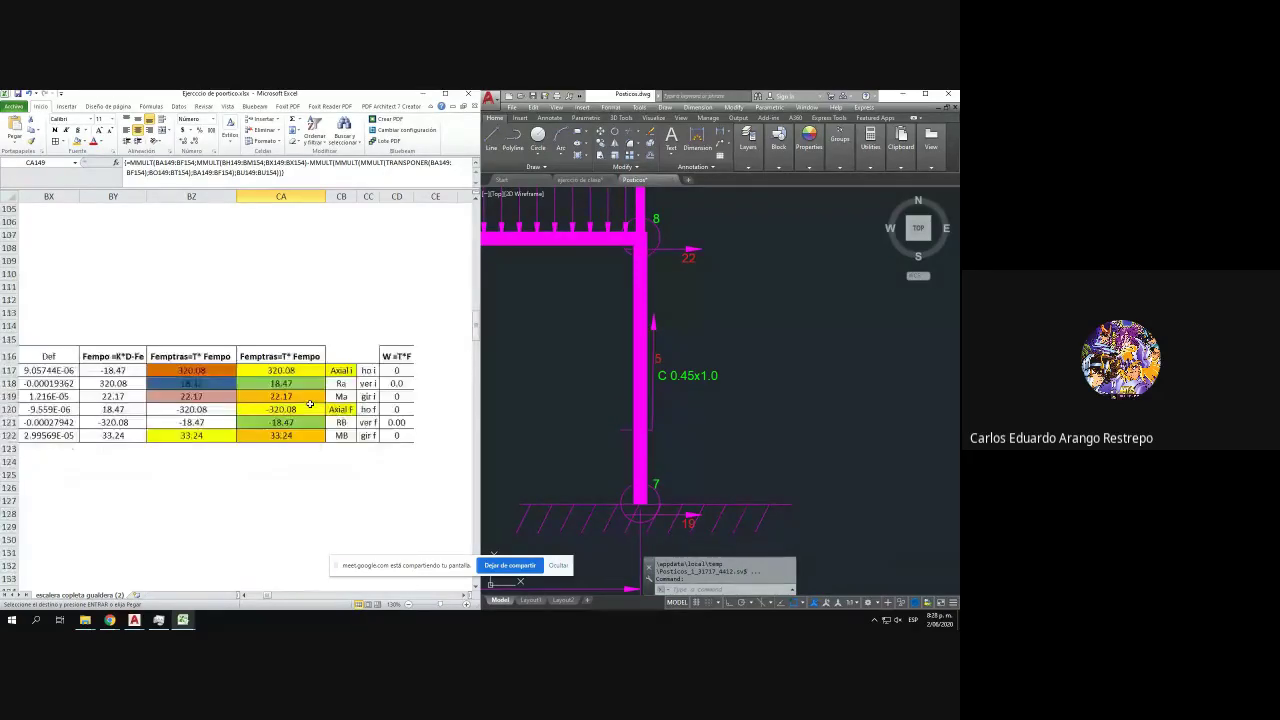
{"action": "scroll", "coordinate": [247, 370], "scroll_direction": "up", "scroll_amount": 13}
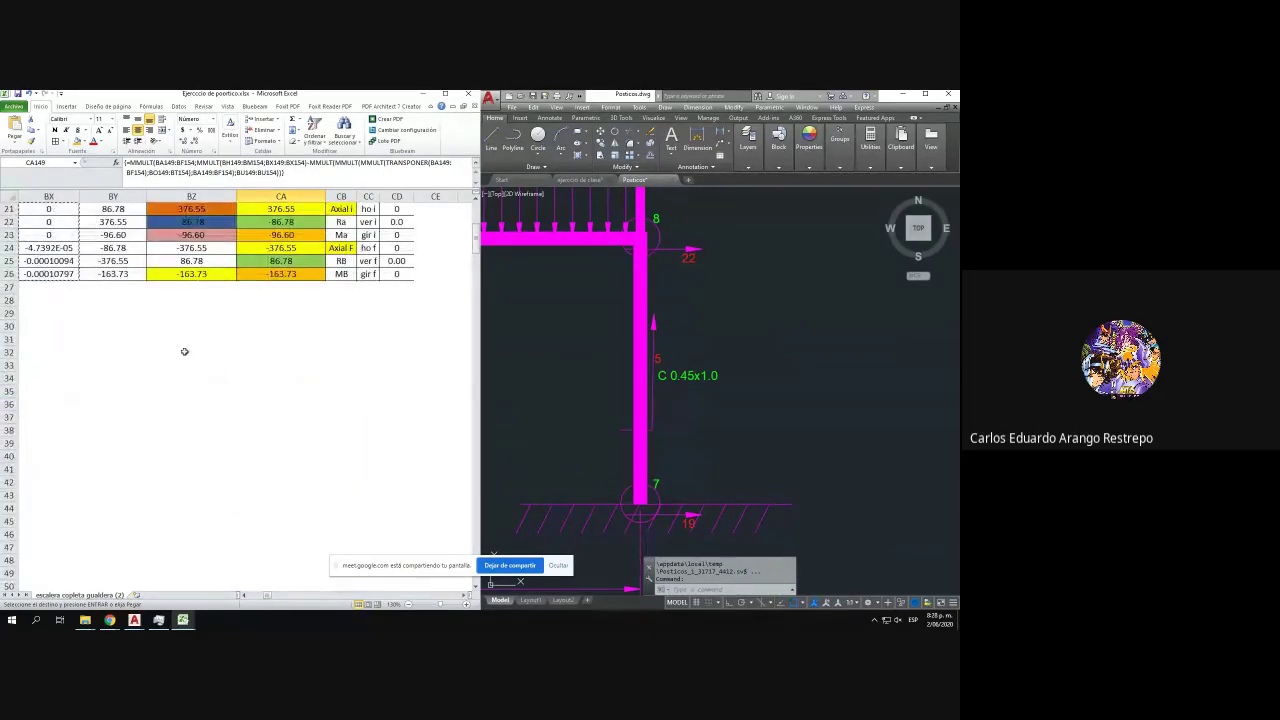
{"action": "scroll", "coordinate": [184, 351], "scroll_direction": "up", "scroll_amount": 7}
{"action": "scroll", "coordinate": [223, 349], "scroll_direction": "down", "scroll_amount": 3}
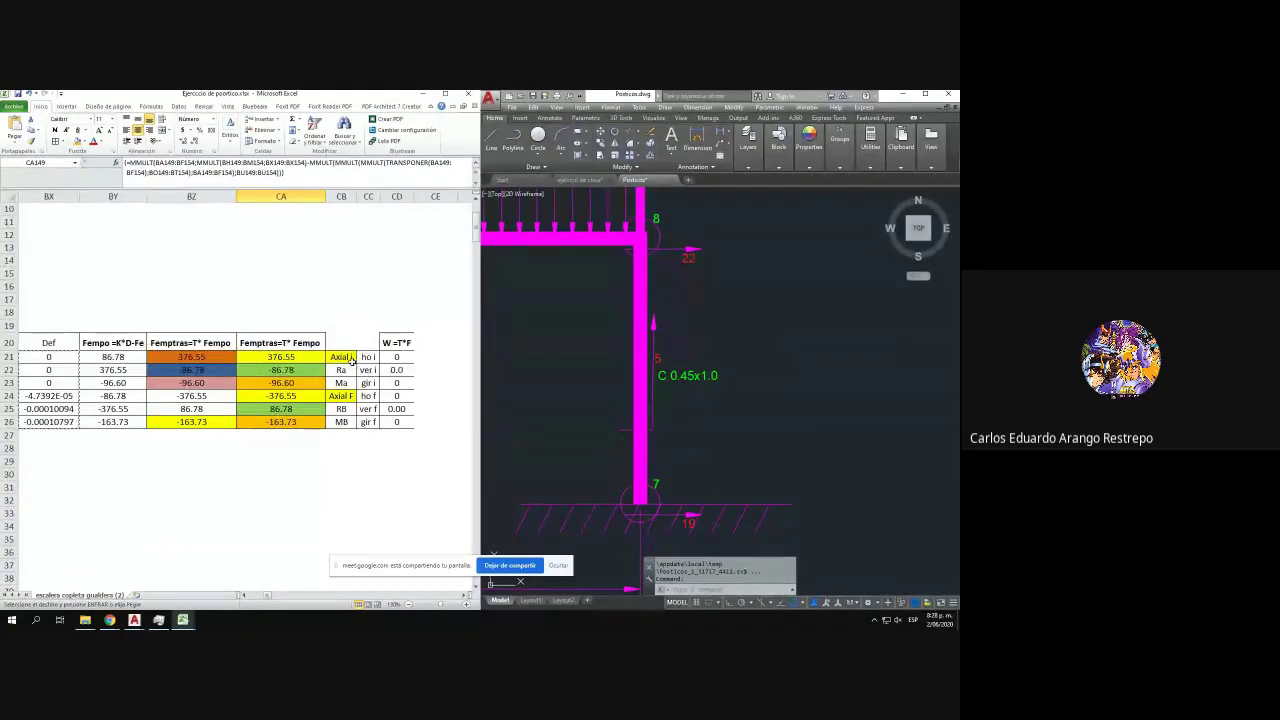
{"action": "left_click", "coordinate": [349, 360]}
{"action": "left_click", "coordinate": [349, 372]}
{"action": "left_click", "coordinate": [349, 384]}
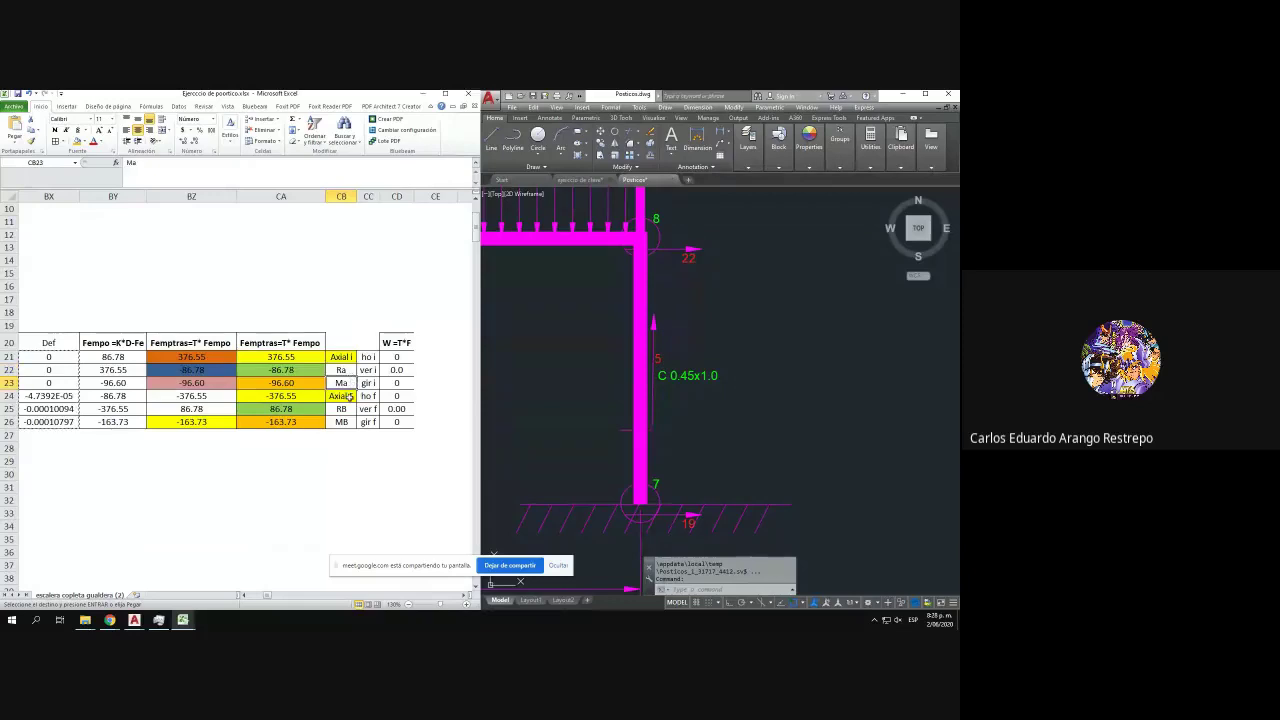
{"action": "left_click_drag", "start_coordinate": [281, 358], "coordinate": [278, 423]}
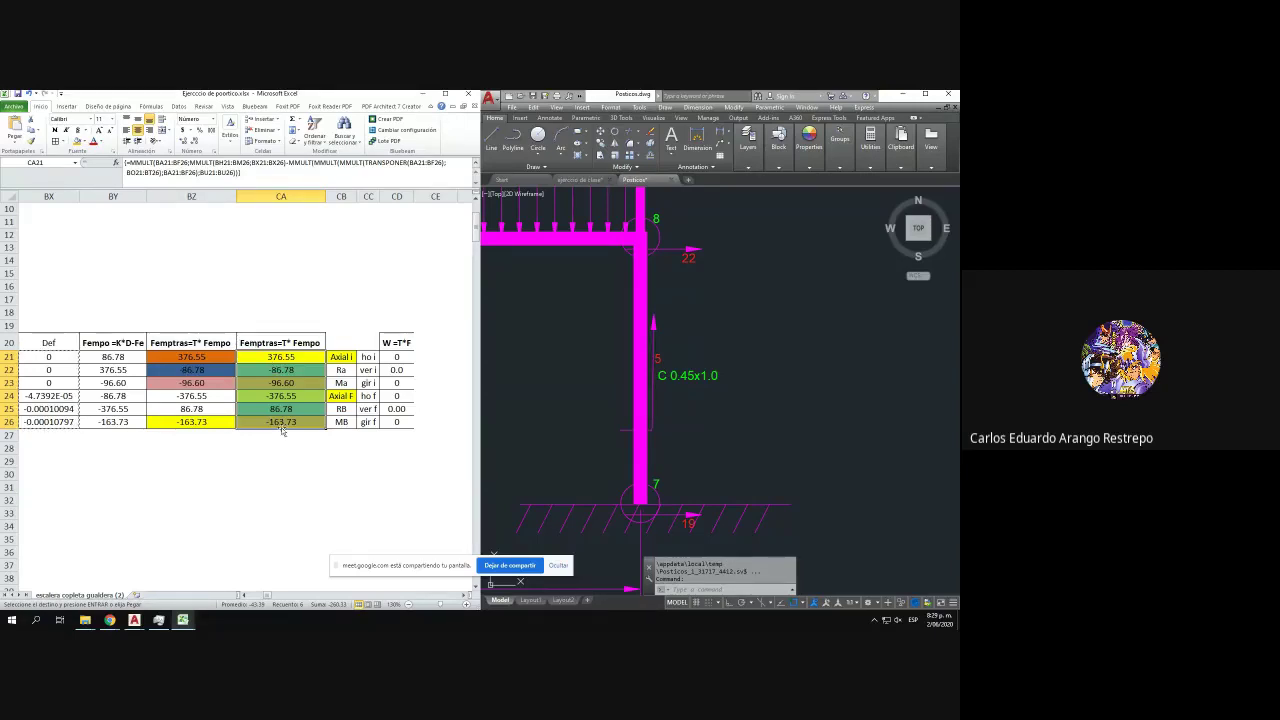
- Show the desktop and launch SAP2000 version 14
{"action": "left_click", "coordinate": [598, 502]}
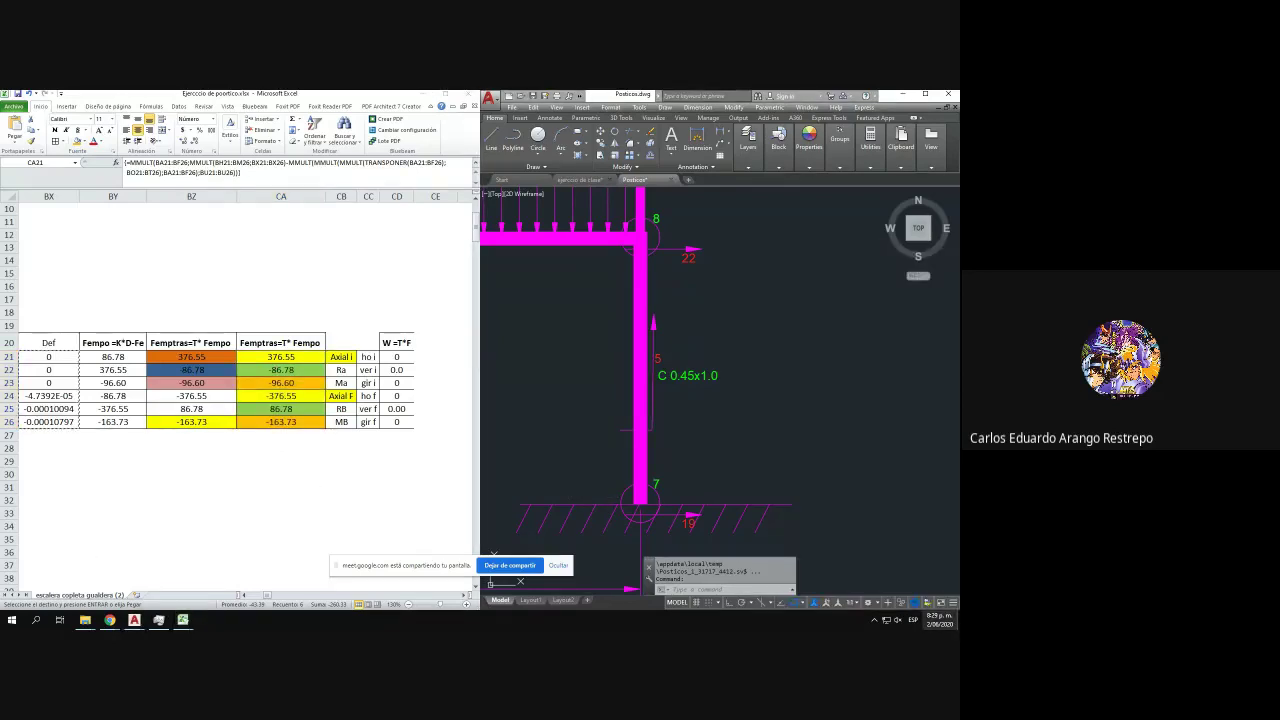
{"action": "left_click", "coordinate": [956, 625]}
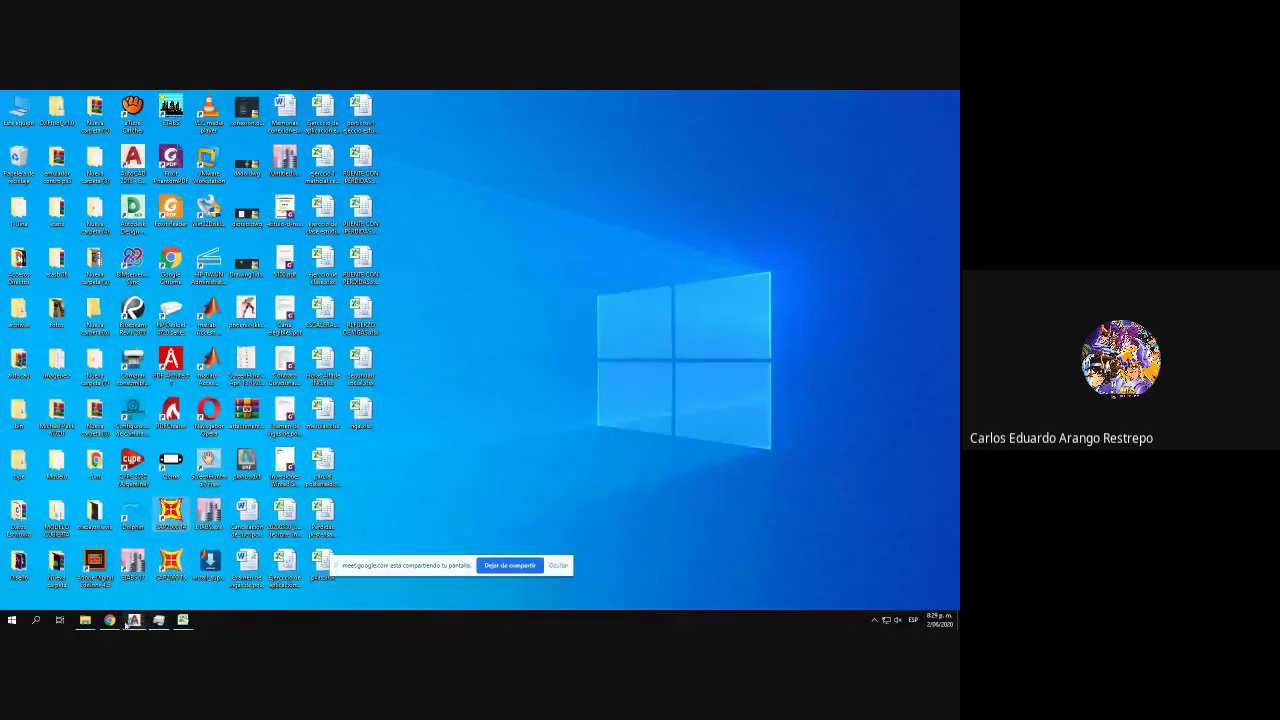
{"action": "mouse_move", "coordinate": [183, 619]}
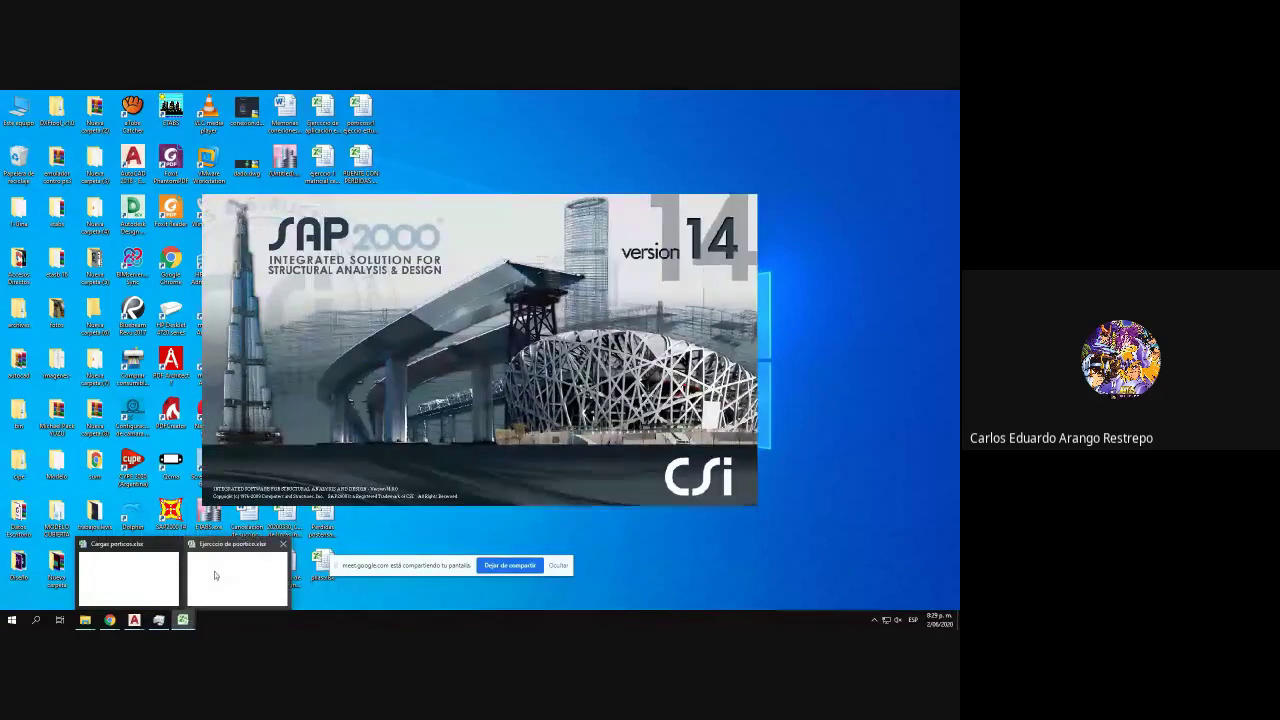
{"action": "left_click", "coordinate": [105, 571]}
{"action": "scroll", "coordinate": [299, 347], "scroll_direction": "down", "scroll_amount": 2}
{"action": "scroll", "coordinate": [299, 347], "scroll_direction": "up", "scroll_amount": 4}
{"action": "scroll", "coordinate": [299, 347], "scroll_direction": "up", "scroll_amount": 3}
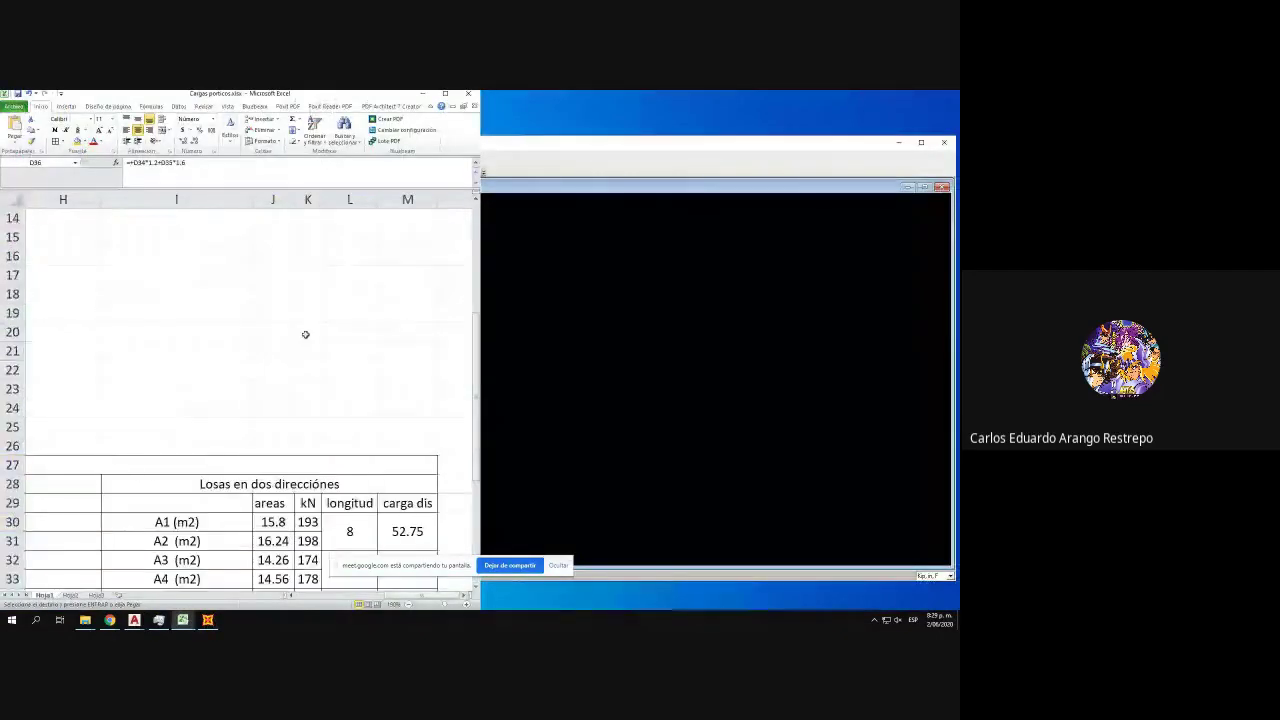
- Bring up the portal frame exercise workbook and place SAP2000 beside it, dismissing its welcome tip and enlarging its model view
{"action": "mouse_move", "coordinate": [183, 620]}
{"action": "left_click", "coordinate": [237, 575]}
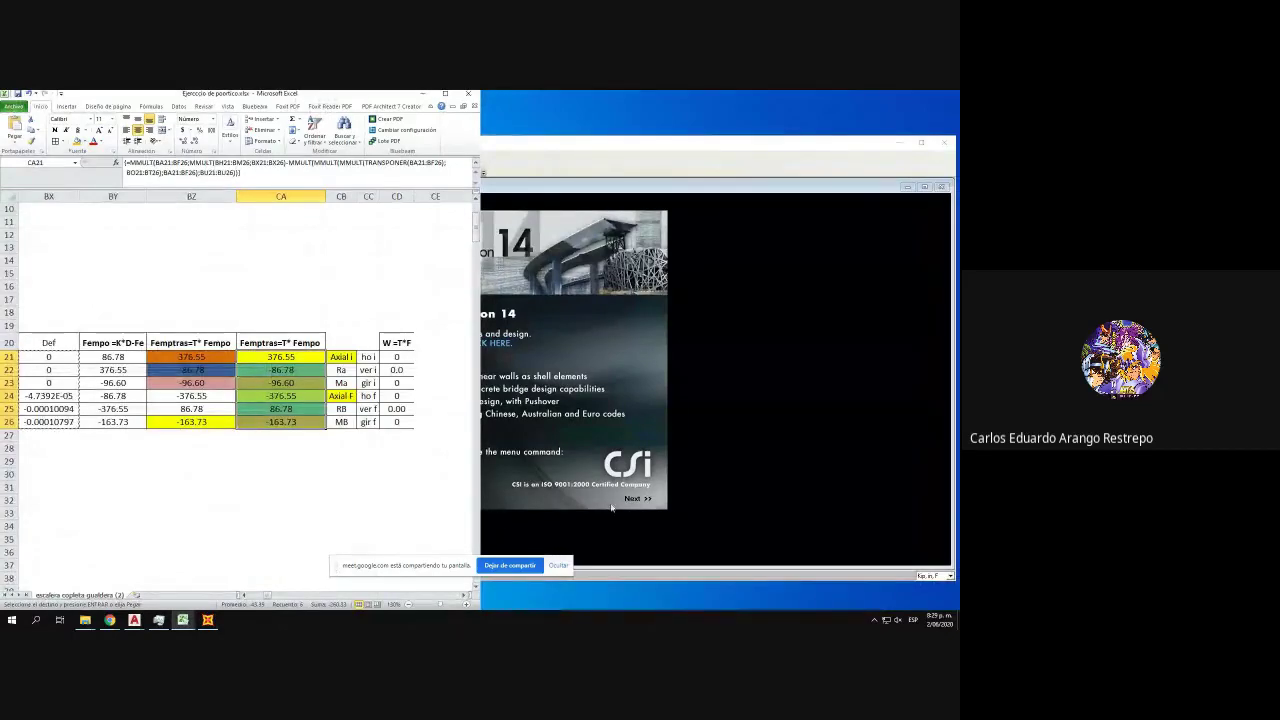
{"action": "left_click", "coordinate": [554, 329]}
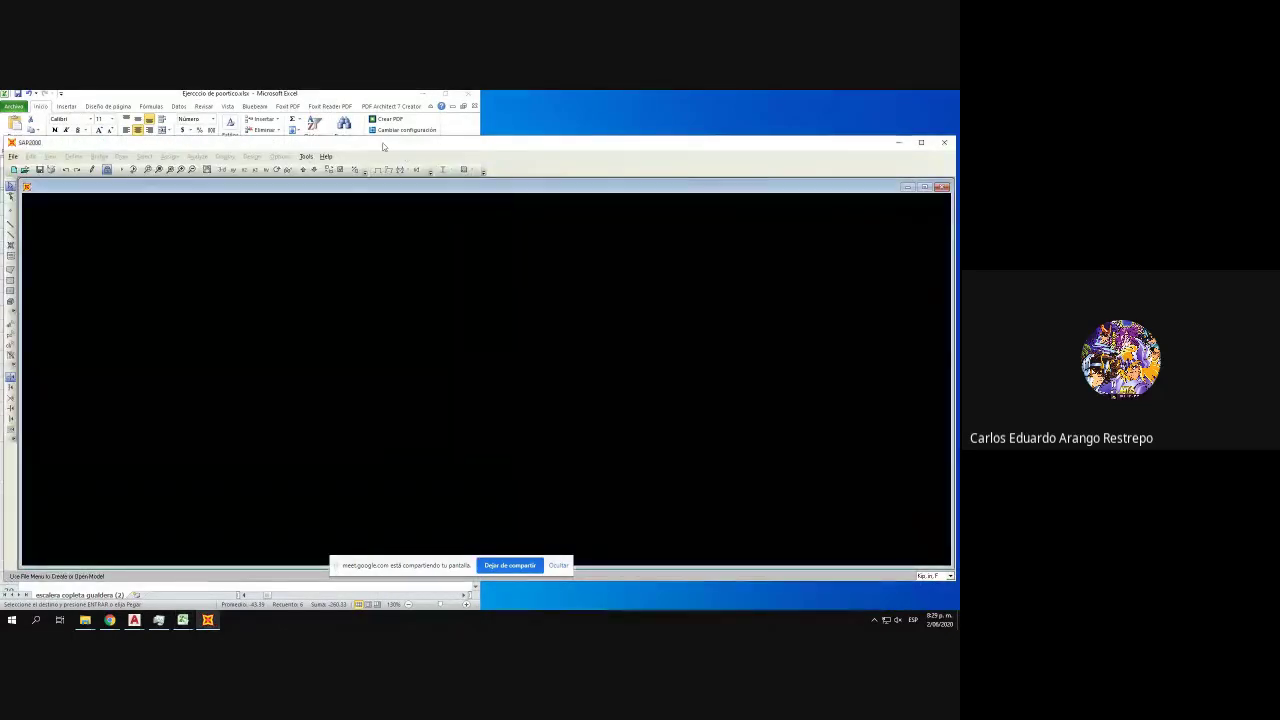
{"action": "key", "text": "super+Right"}
{"action": "left_click", "coordinate": [755, 284]}
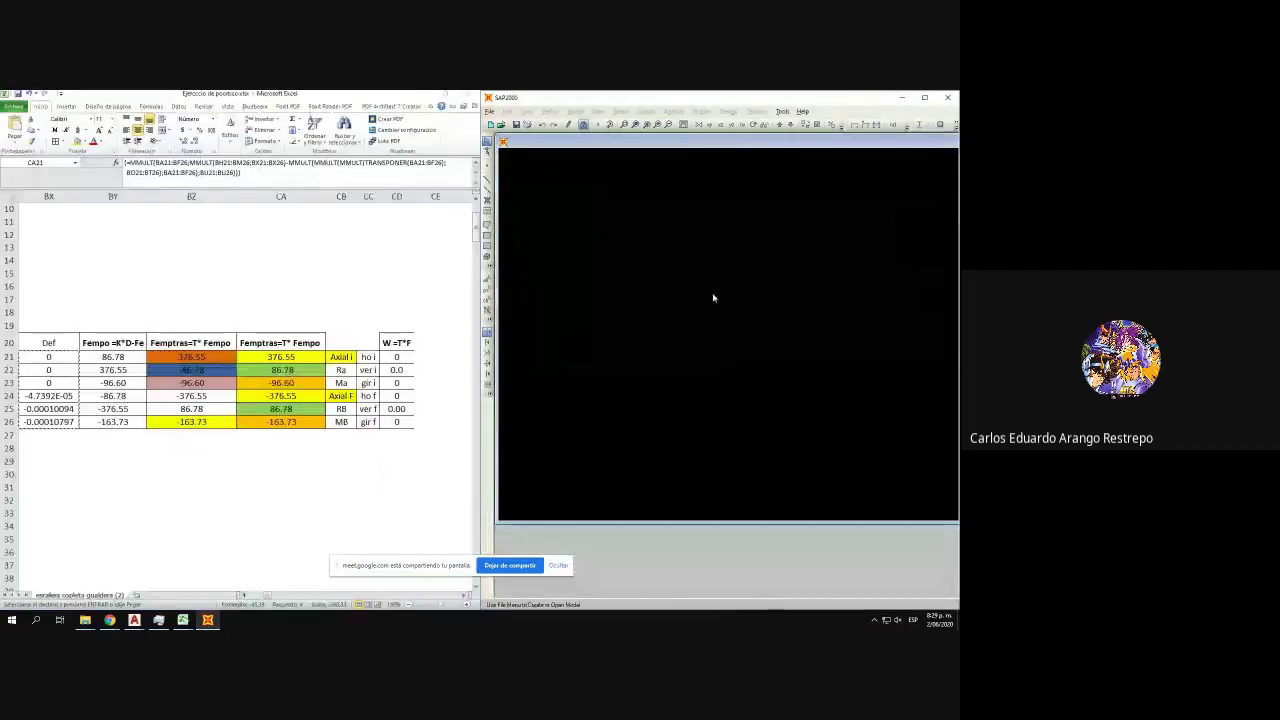
{"action": "double_click", "coordinate": [732, 143]}
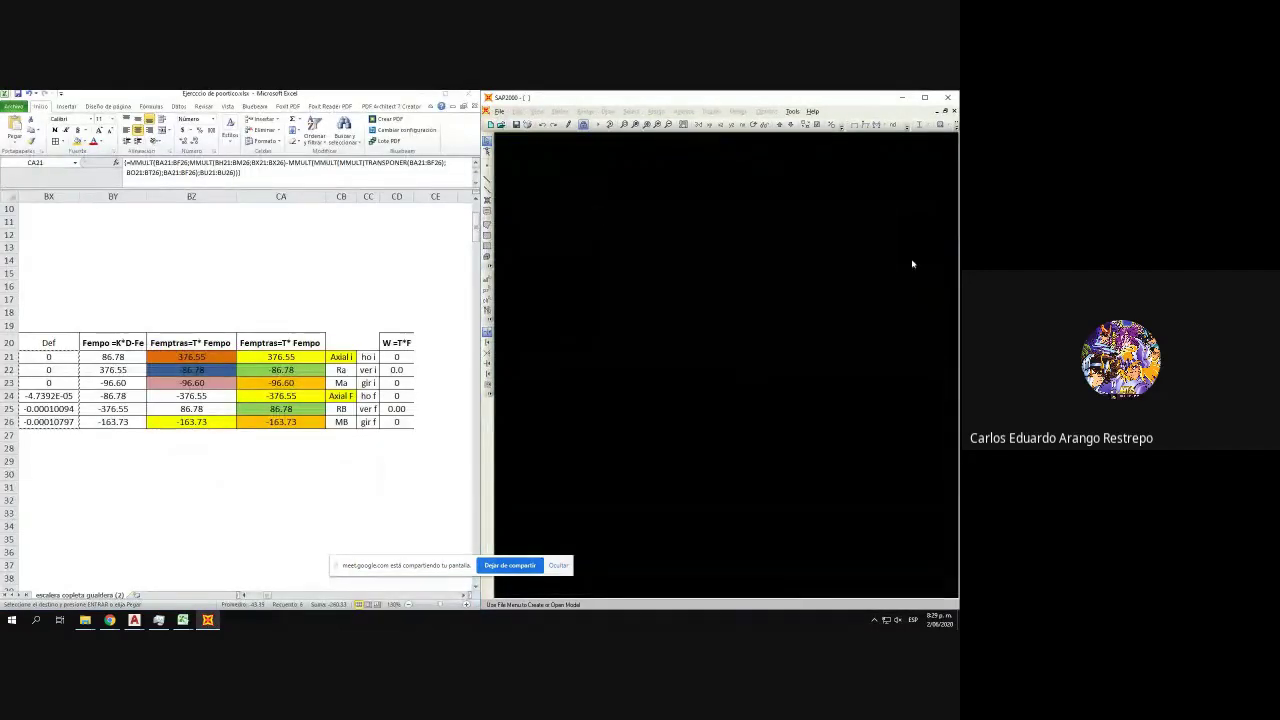
- Maximize SAP2000 and set the units to KN, m, C
{"action": "left_click", "coordinate": [924, 97]}
{"action": "left_click", "coordinate": [938, 605]}
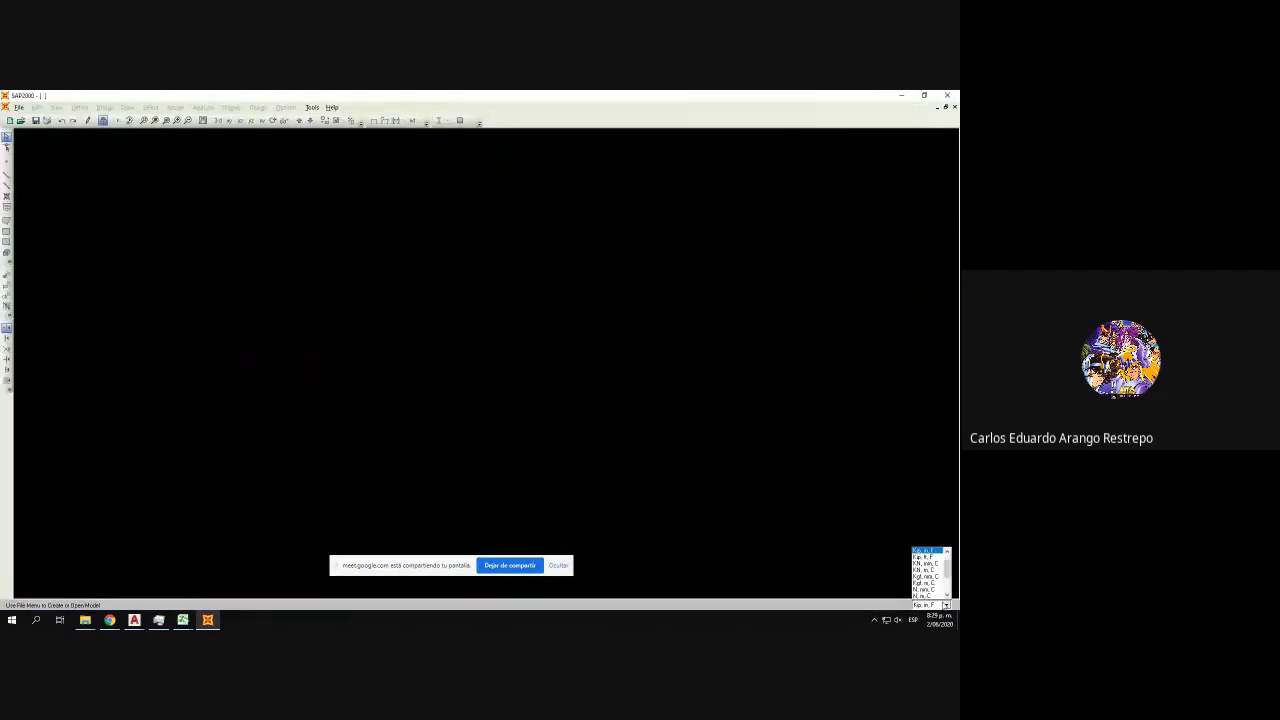
{"action": "left_click", "coordinate": [933, 571]}
- Create a new grid-only model with 4, 4 and 5 Cartesian grid lines in X, Y and Z, spaced 6, 6 and 3 m
{"action": "left_click", "coordinate": [18, 107]}
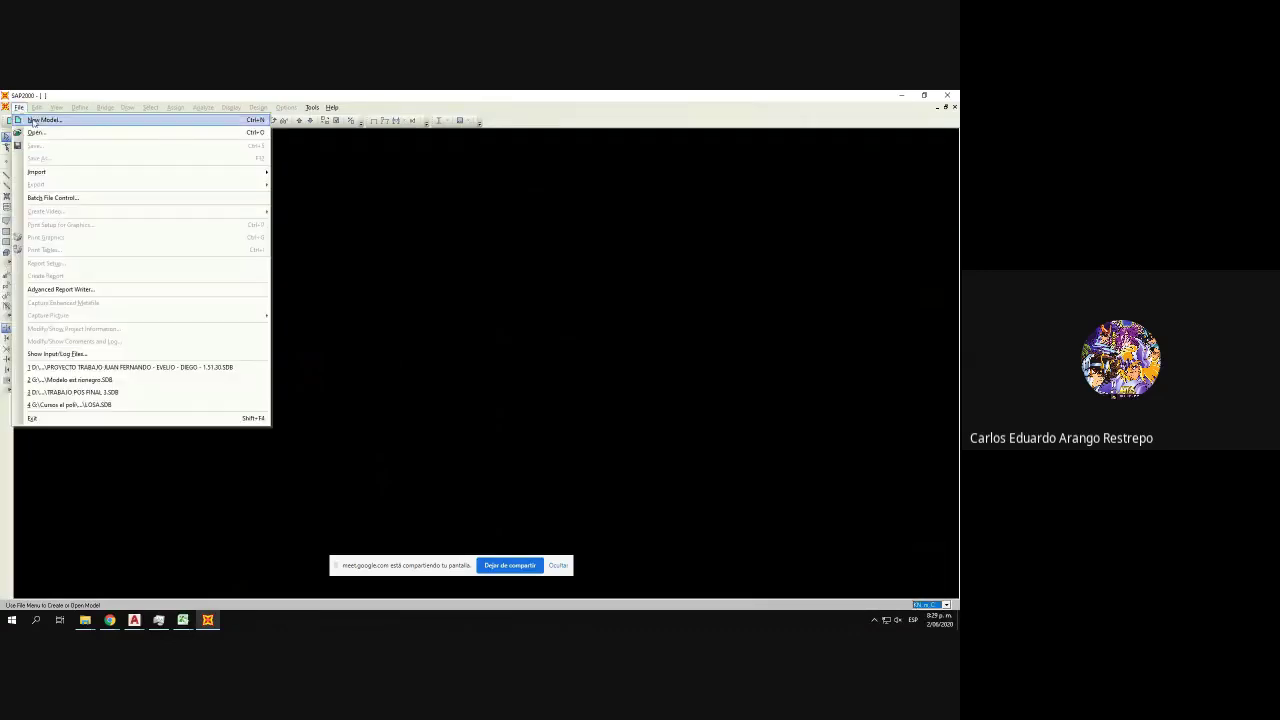
{"action": "left_click", "coordinate": [30, 120]}
{"action": "left_click", "coordinate": [420, 322]}
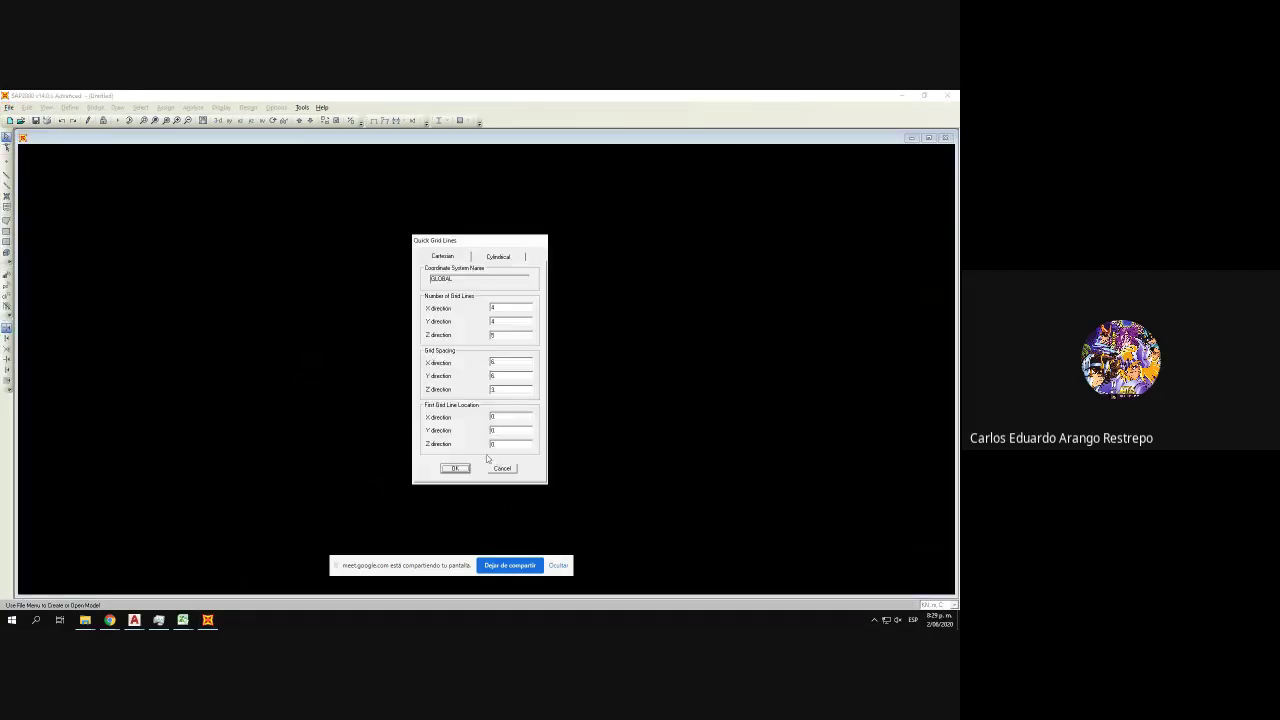
{"action": "left_click", "coordinate": [465, 473]}
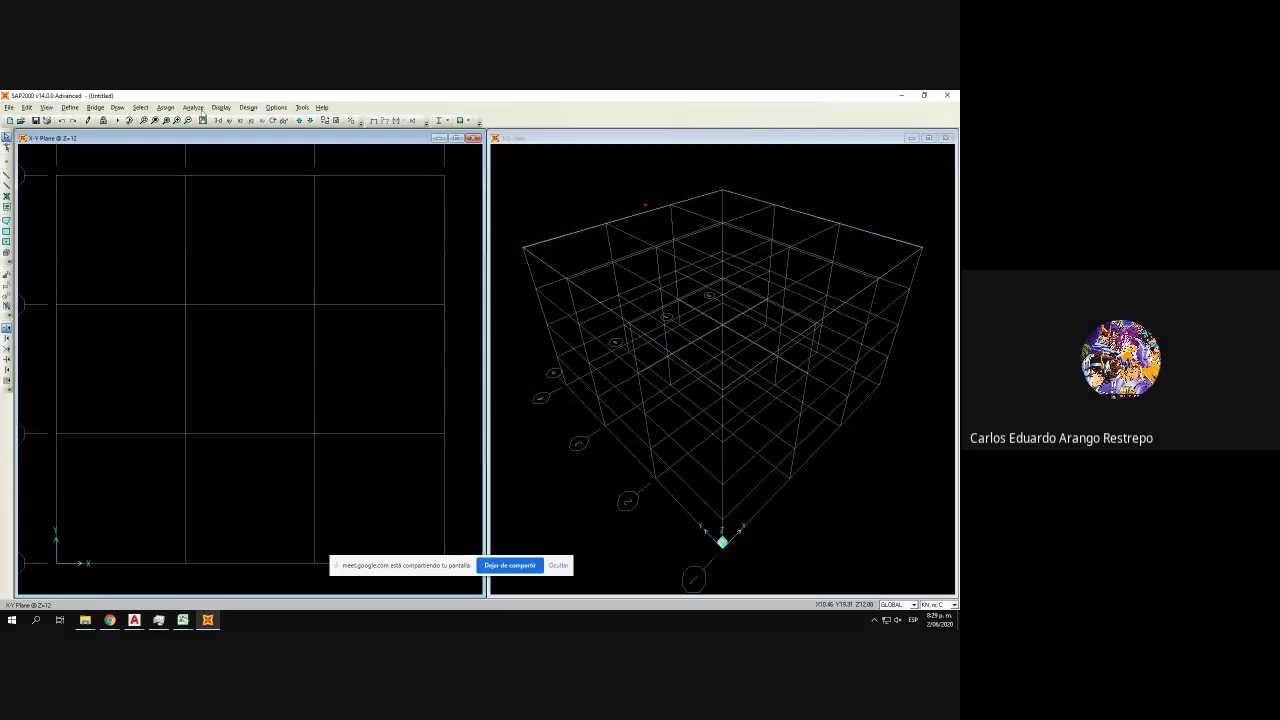
- Place the SAP2000 window beside the Excel workbook and bring the sheet's section and node coordinate tables into view
{"action": "left_click_drag", "start_coordinate": [226, 138], "coordinate": [678, 152]}
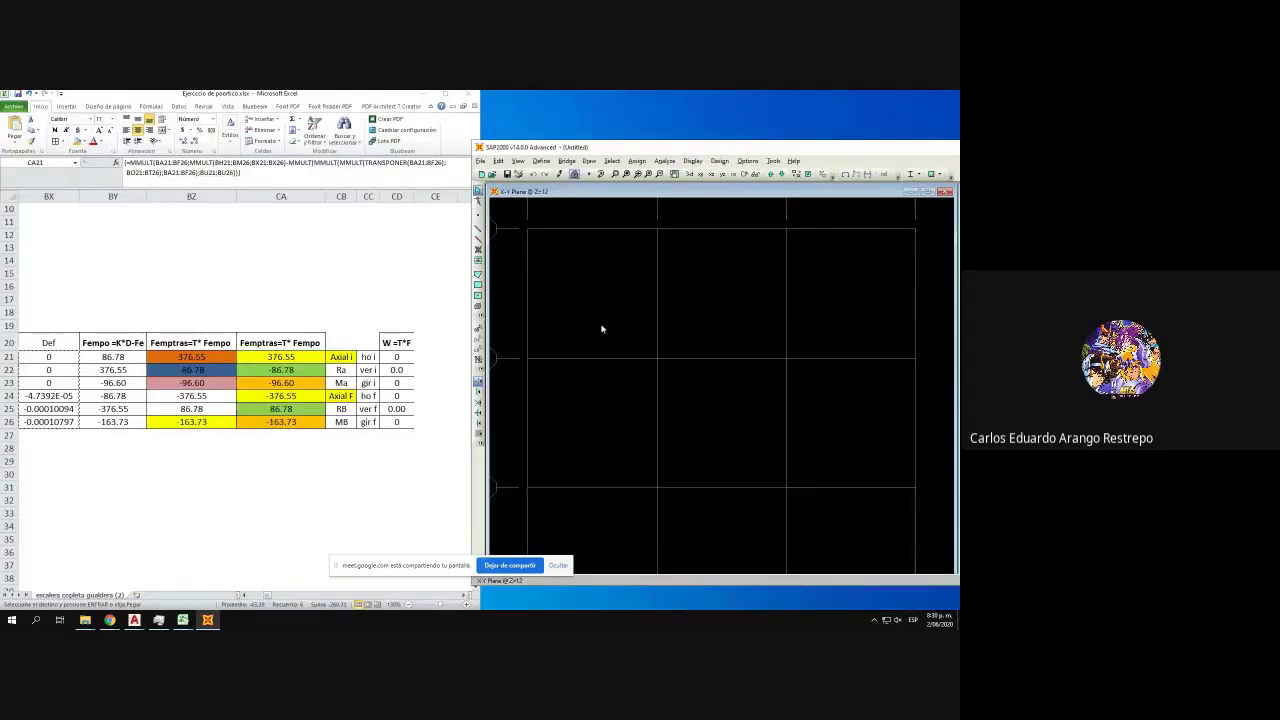
{"action": "left_click_drag", "start_coordinate": [266, 595], "coordinate": [246, 583]}
{"action": "scroll", "coordinate": [228, 520], "scroll_direction": "up", "scroll_amount": 3}
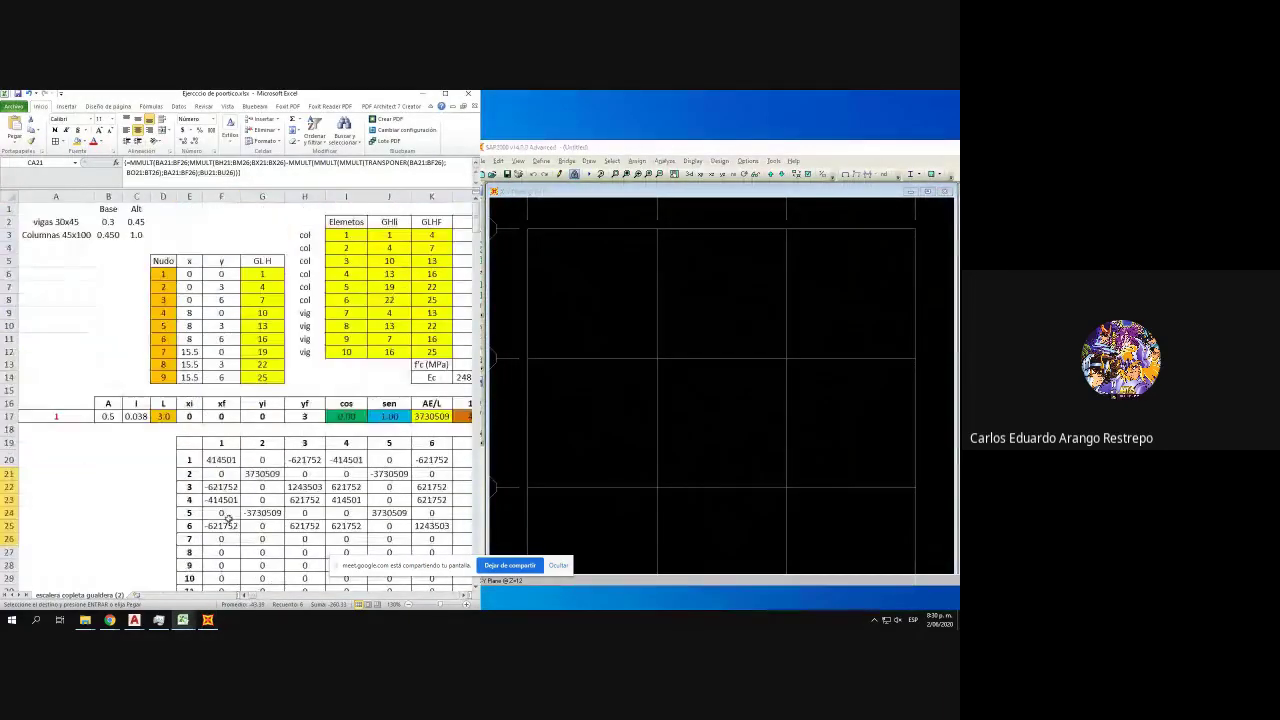
- Open the GLOBAL grid system for editing and delete the Z grid lines Z4 and Z5
{"action": "right_click", "coordinate": [614, 308]}
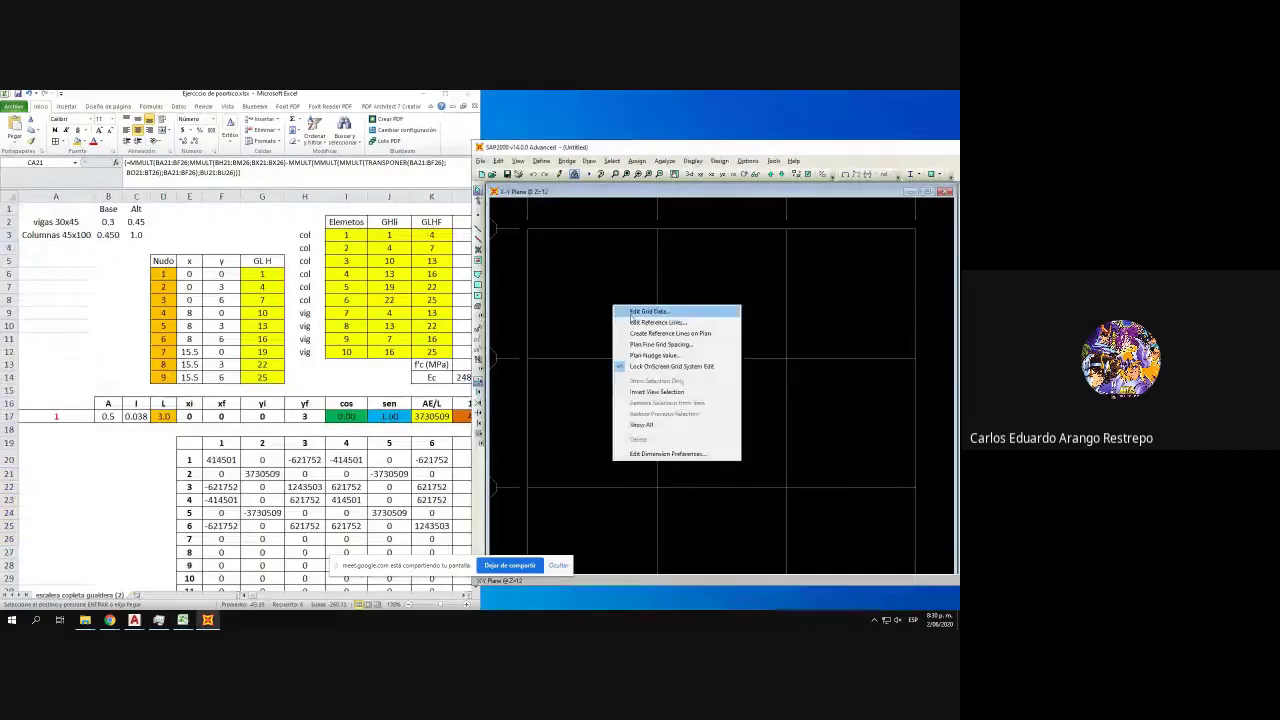
{"action": "left_click", "coordinate": [632, 313]}
{"action": "left_click", "coordinate": [517, 361]}
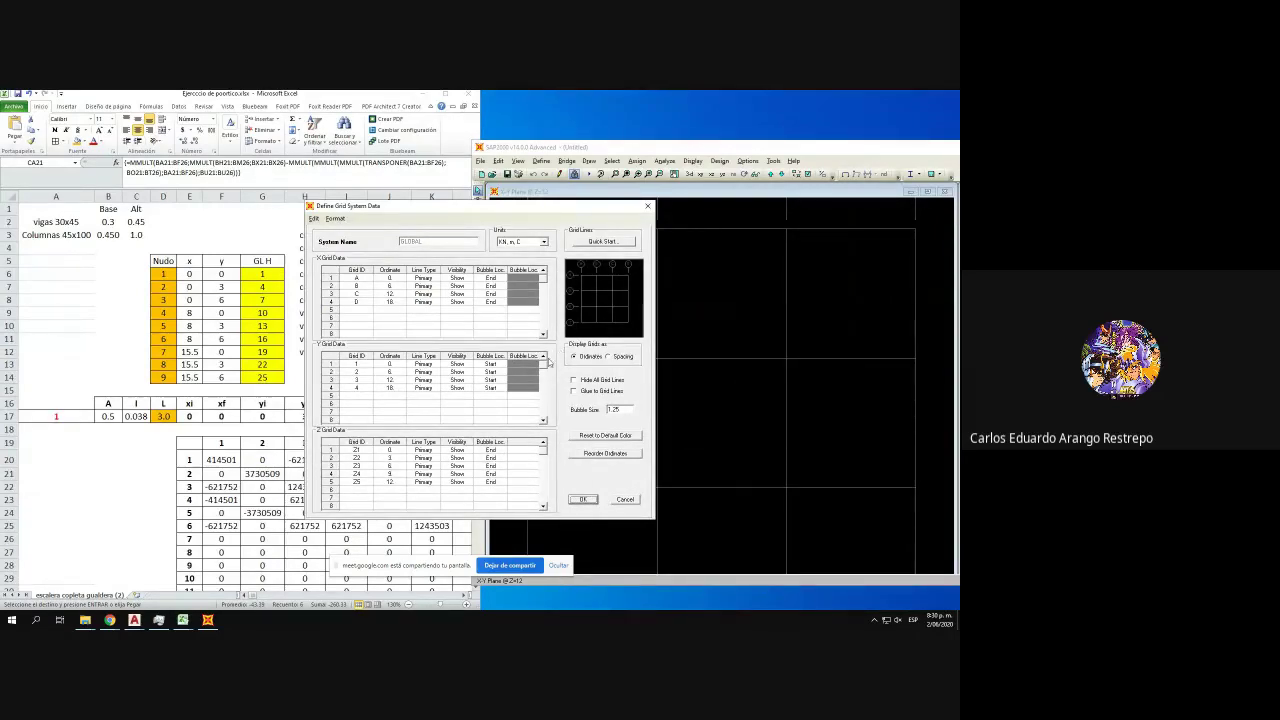
{"action": "left_click", "coordinate": [396, 459]}
{"action": "left_click", "coordinate": [395, 467]}
{"action": "left_click", "coordinate": [371, 476]}
{"action": "left_click_drag", "start_coordinate": [376, 478], "coordinate": [552, 508]}
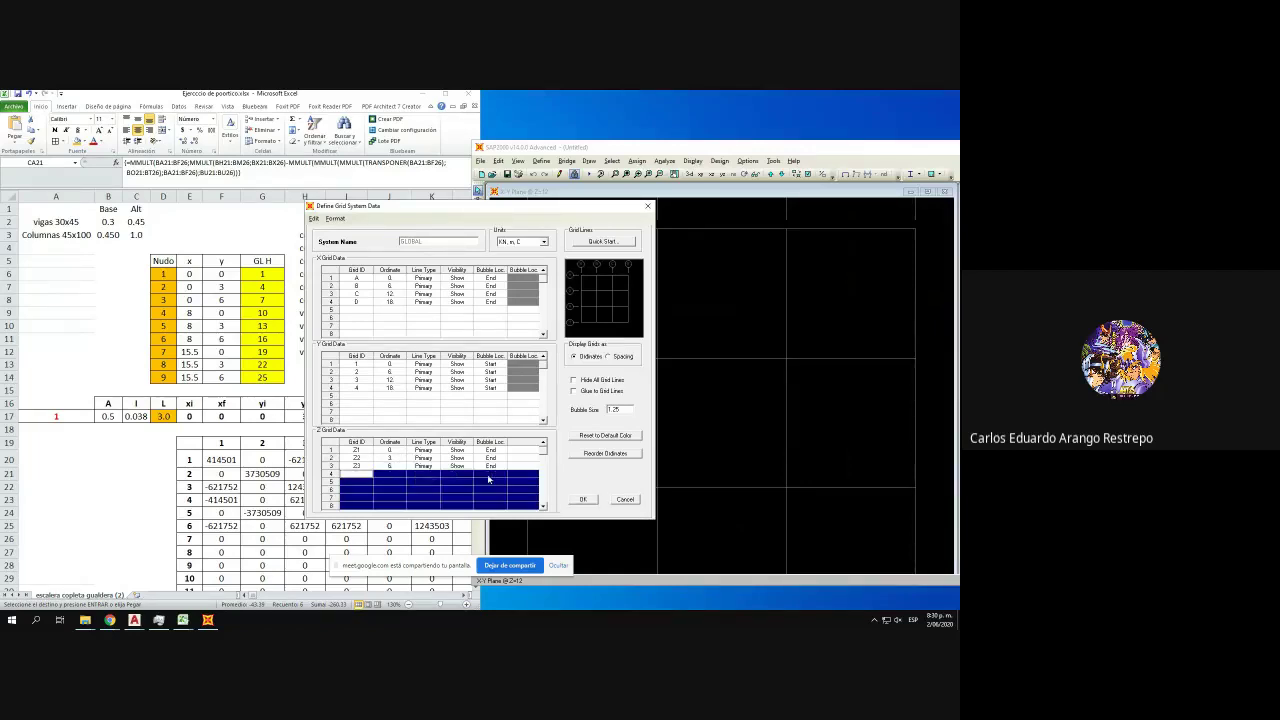
- Display the grids as spacing and set the Y grid spacings of lines 1, 2 and 3 to 8, 7.5 and 0 m
{"action": "left_click", "coordinate": [393, 374]}
{"action": "left_click", "coordinate": [625, 357]}
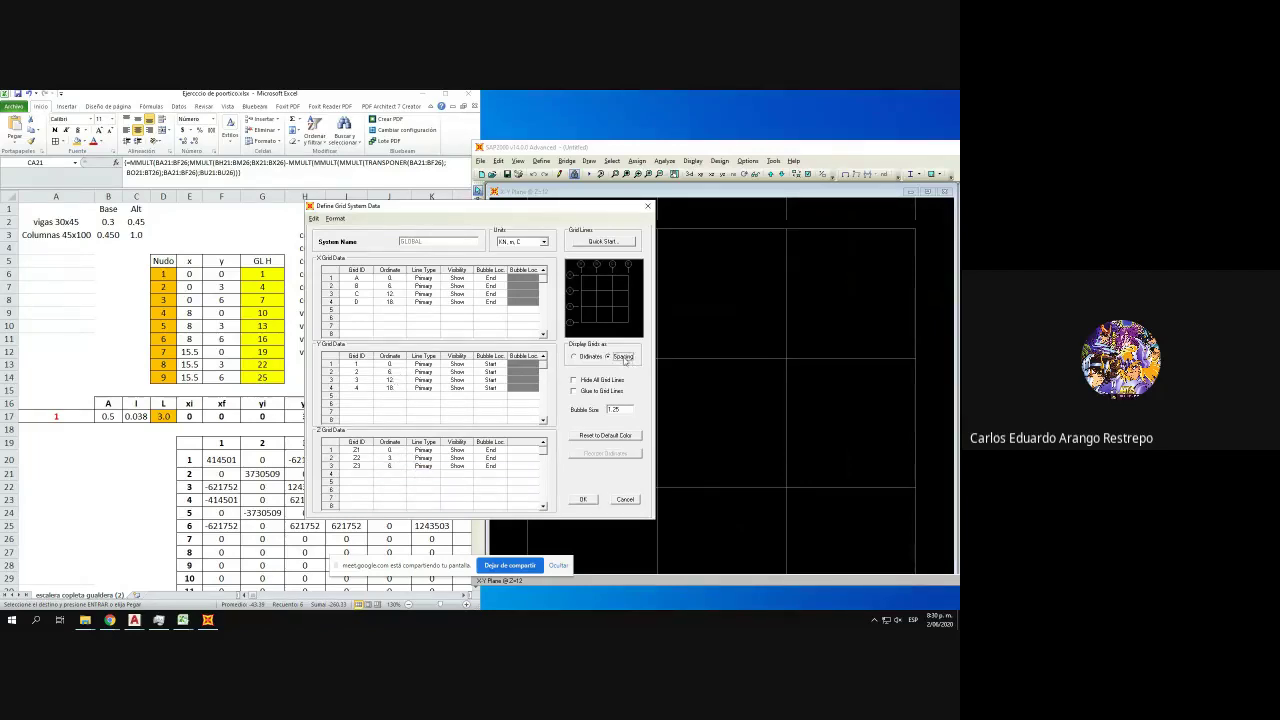
{"action": "left_click", "coordinate": [393, 371]}
{"action": "type", "text": "8"}
{"action": "key", "text": "Return"}
{"action": "type", "text": "1"}
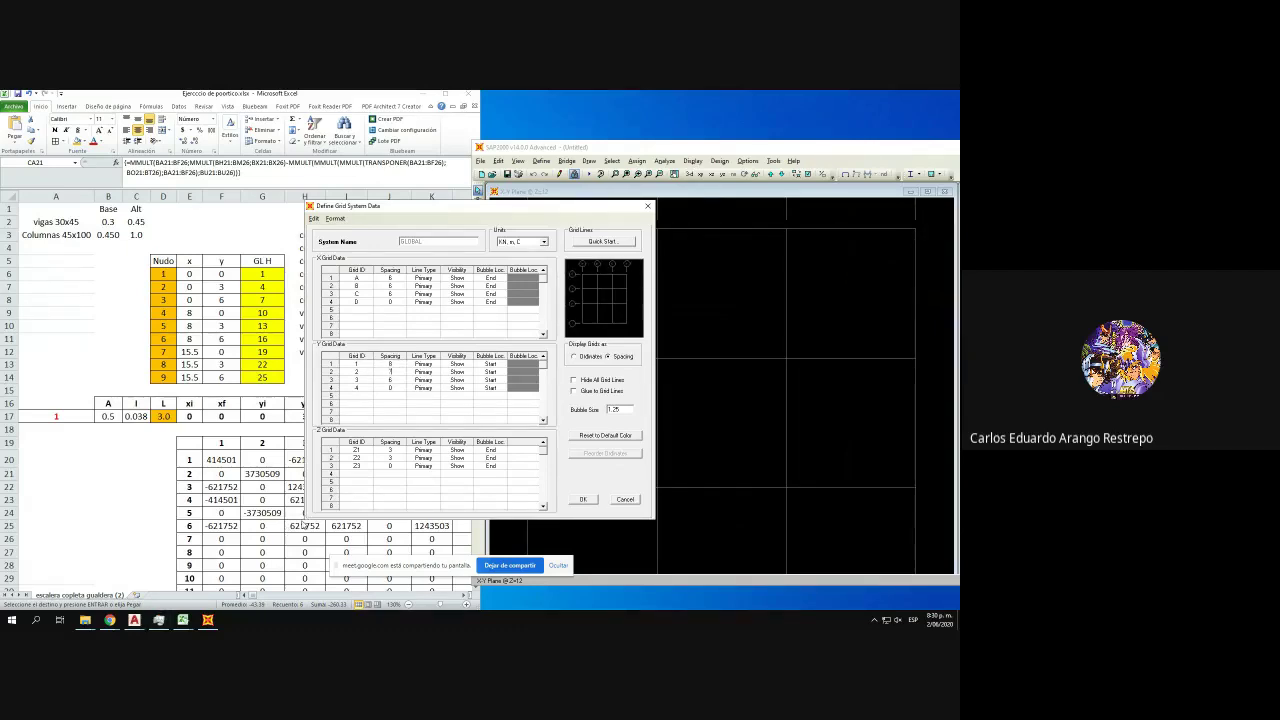
{"action": "type", "text": ".5"}
{"action": "key", "text": "Return"}
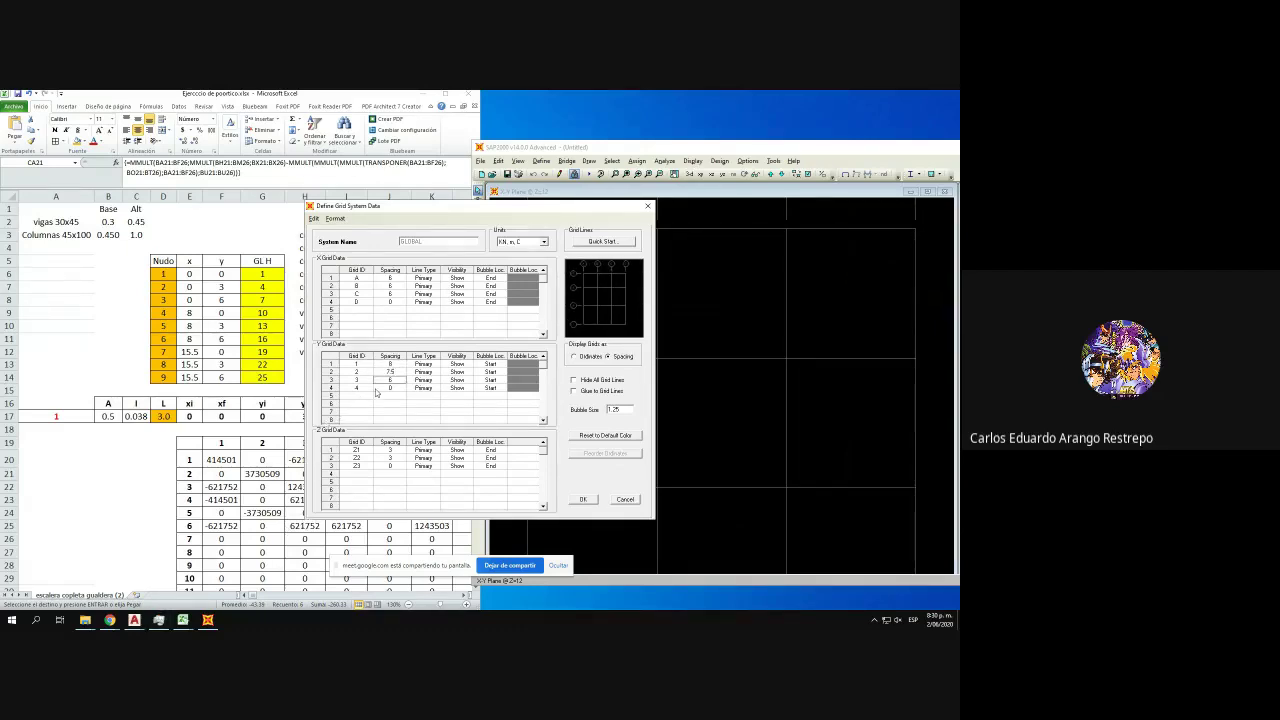
{"action": "type", "text": "8"}
{"action": "key", "text": "Return"}
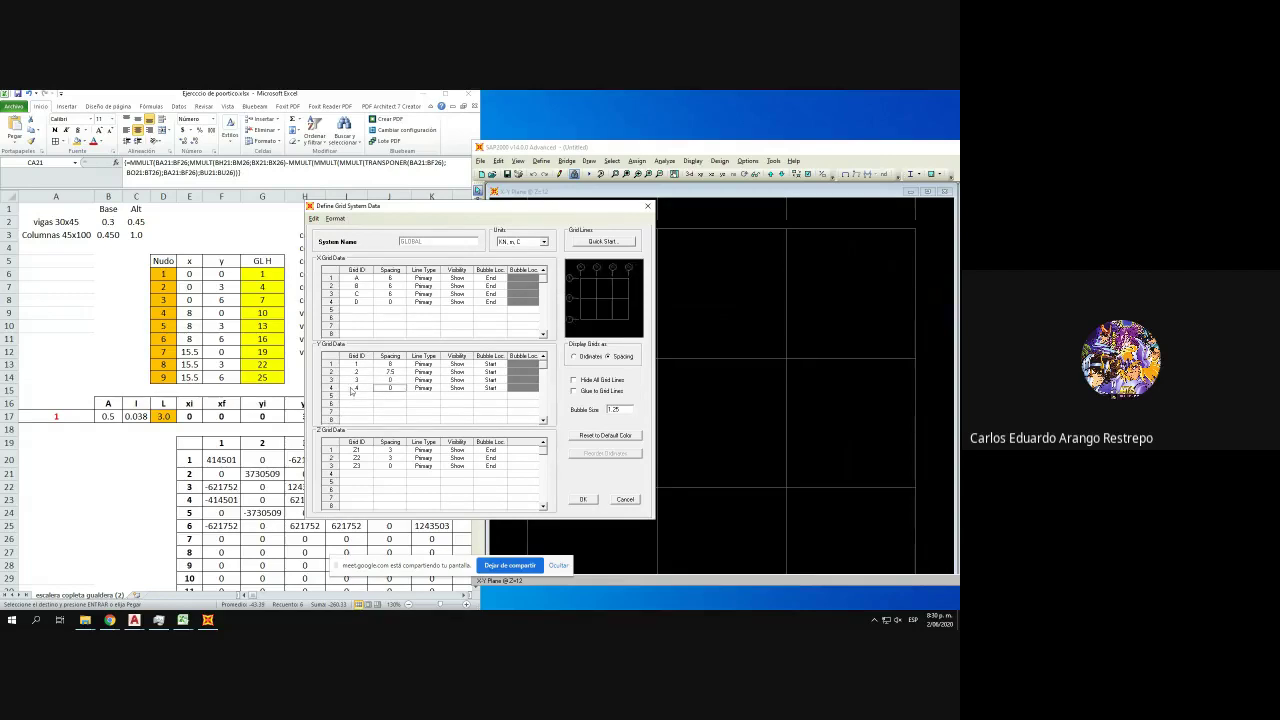
- Delete Y grid line 4 and X grid lines C and D
{"action": "left_click_drag", "start_coordinate": [353, 388], "coordinate": [534, 388]}
{"action": "key", "text": "Delete"}
{"action": "left_click", "coordinate": [472, 398]}
{"action": "left_click_drag", "start_coordinate": [353, 293], "coordinate": [404, 301]}
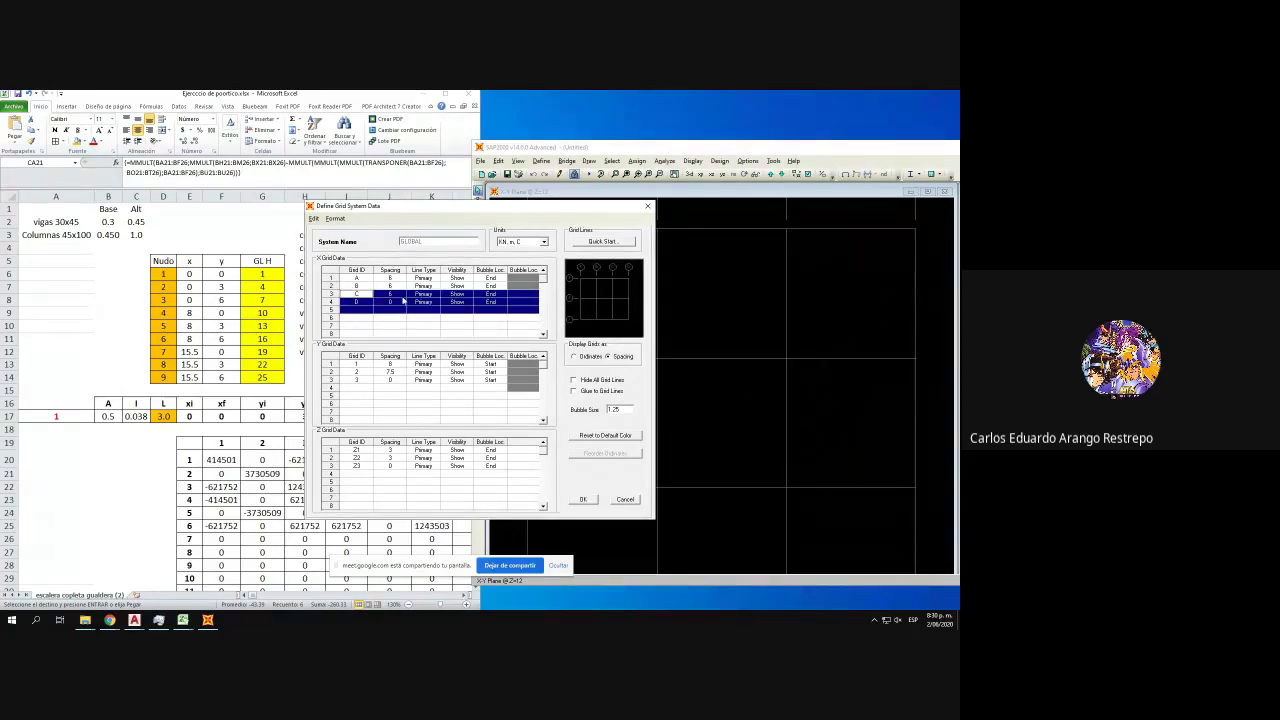
{"action": "key", "text": "Delete"}
{"action": "left_click", "coordinate": [415, 302]}
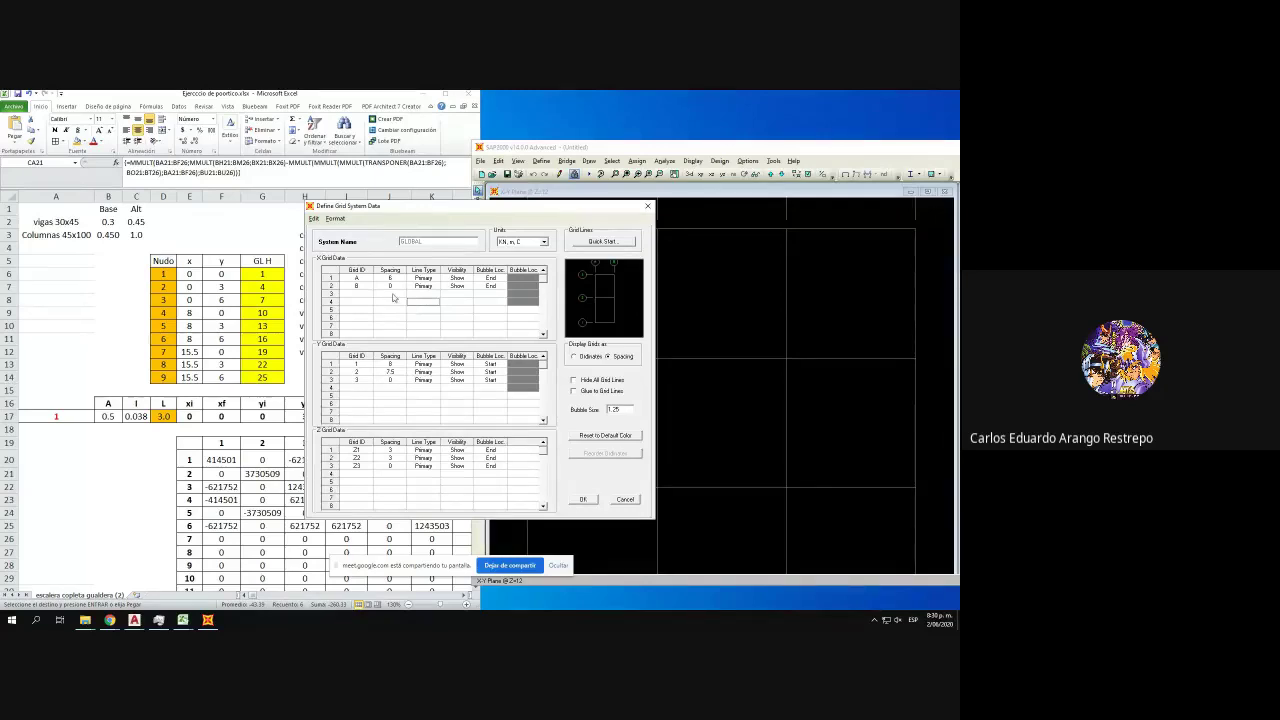
- Set the X grid spacings to 8 m for A and 7.5 m for B, and add a third line C with spacing 0
{"action": "left_click", "coordinate": [391, 285]}
{"action": "type", "text": "8"}
{"action": "key", "text": "Return"}
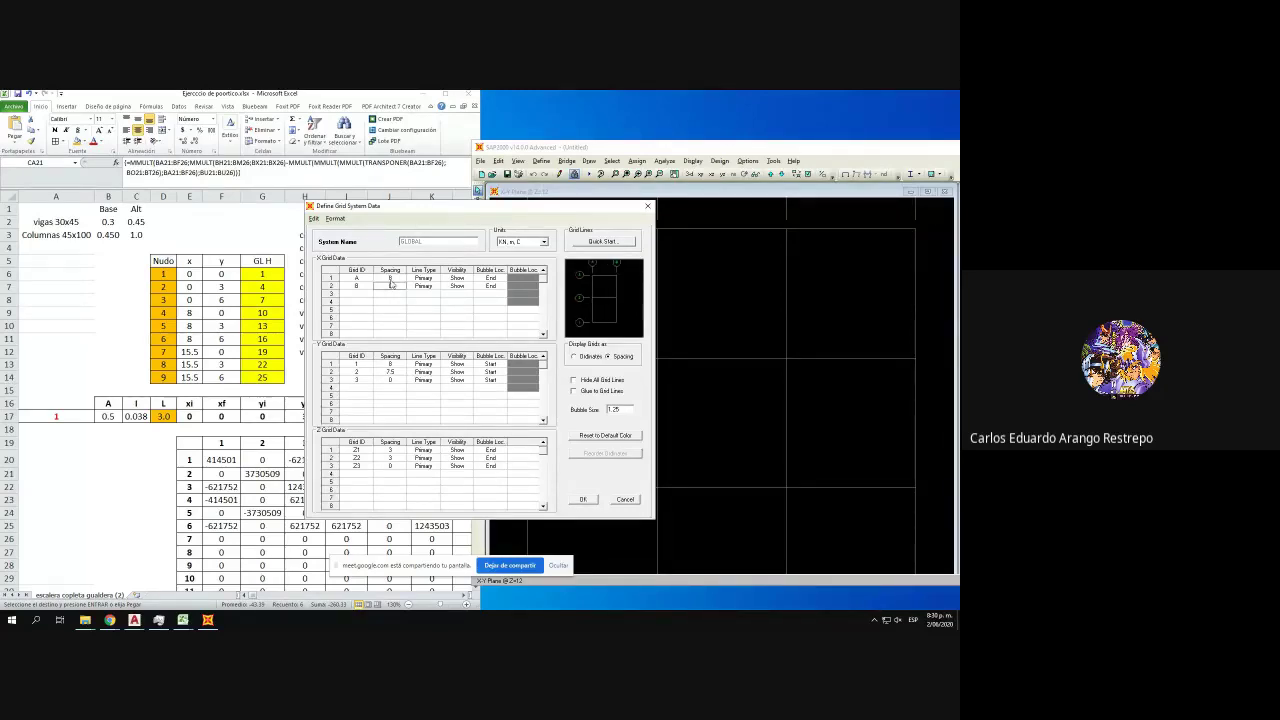
{"action": "type", "text": "7.5"}
{"action": "key", "text": "Return"}
{"action": "type", "text": "0"}
{"action": "key", "text": "Return"}
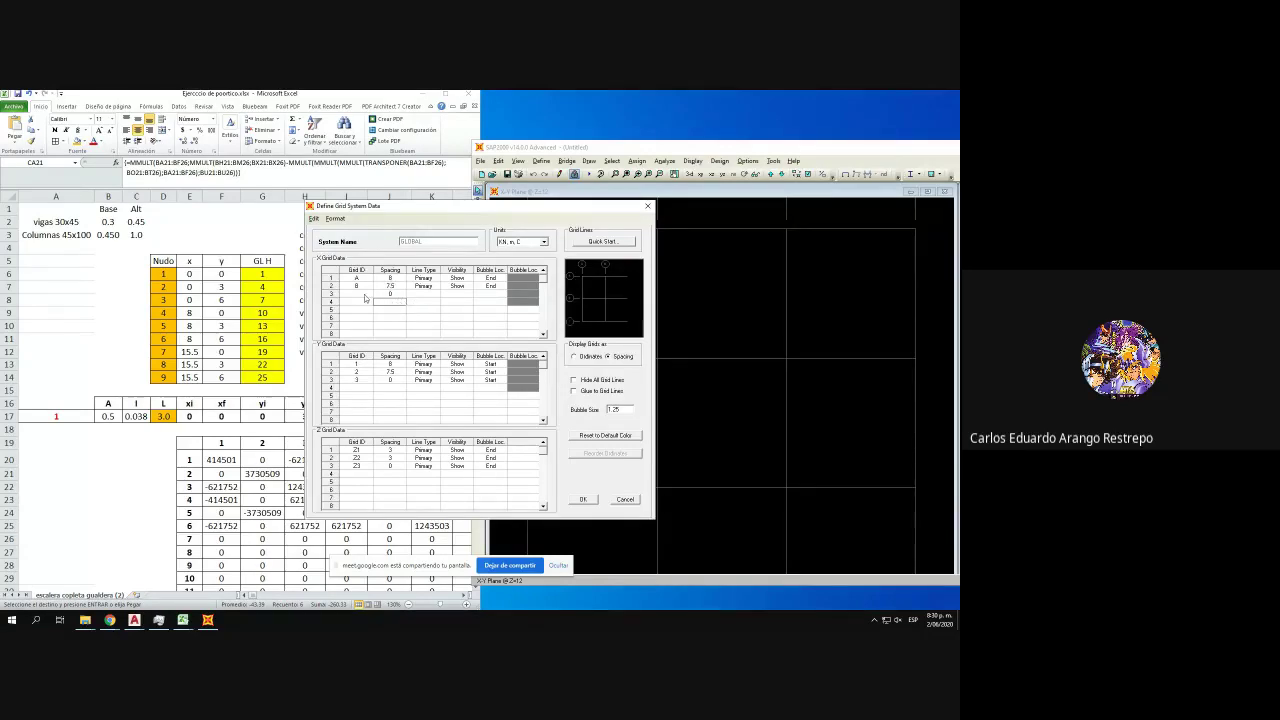
{"action": "left_click", "coordinate": [362, 296]}
{"action": "left_click", "coordinate": [361, 294]}
{"action": "left_click", "coordinate": [485, 297]}
- Delete Y grid lines 2 and 3 and apply the grid changes to the model
{"action": "left_click_drag", "start_coordinate": [356, 382], "coordinate": [517, 384]}
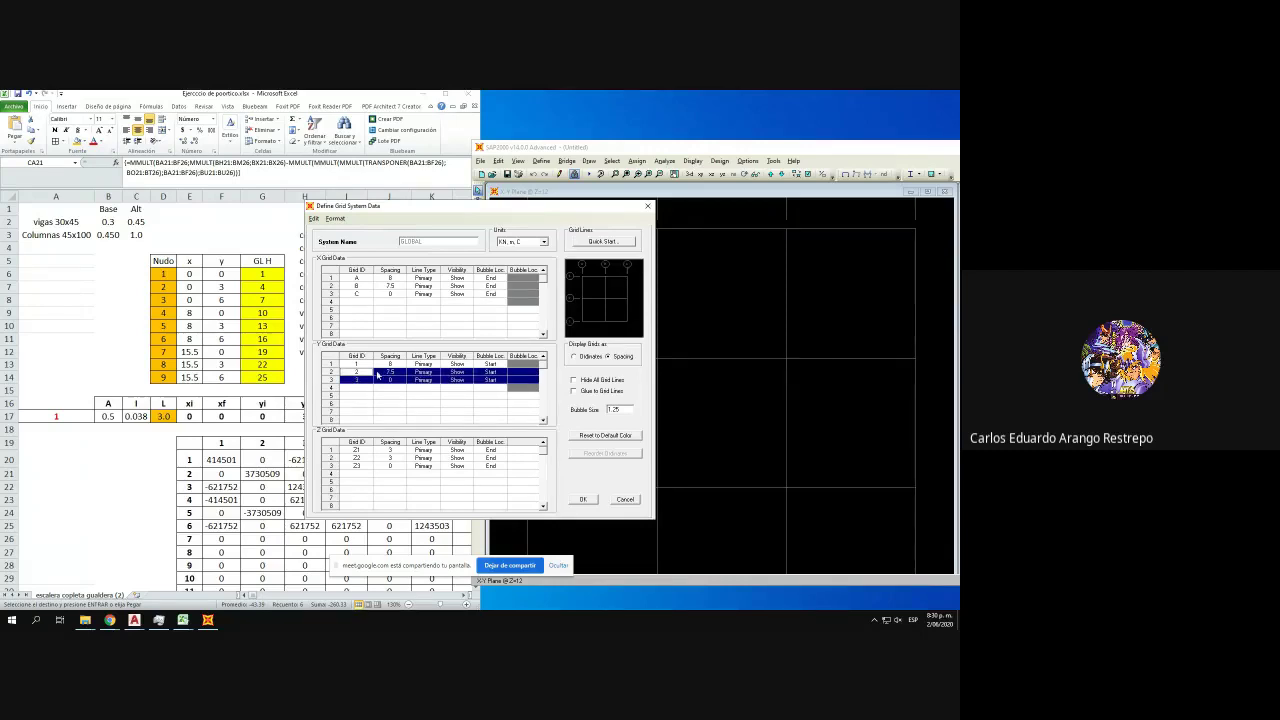
{"action": "left_click", "coordinate": [354, 370]}
{"action": "left_click_drag", "start_coordinate": [357, 377], "coordinate": [556, 398]}
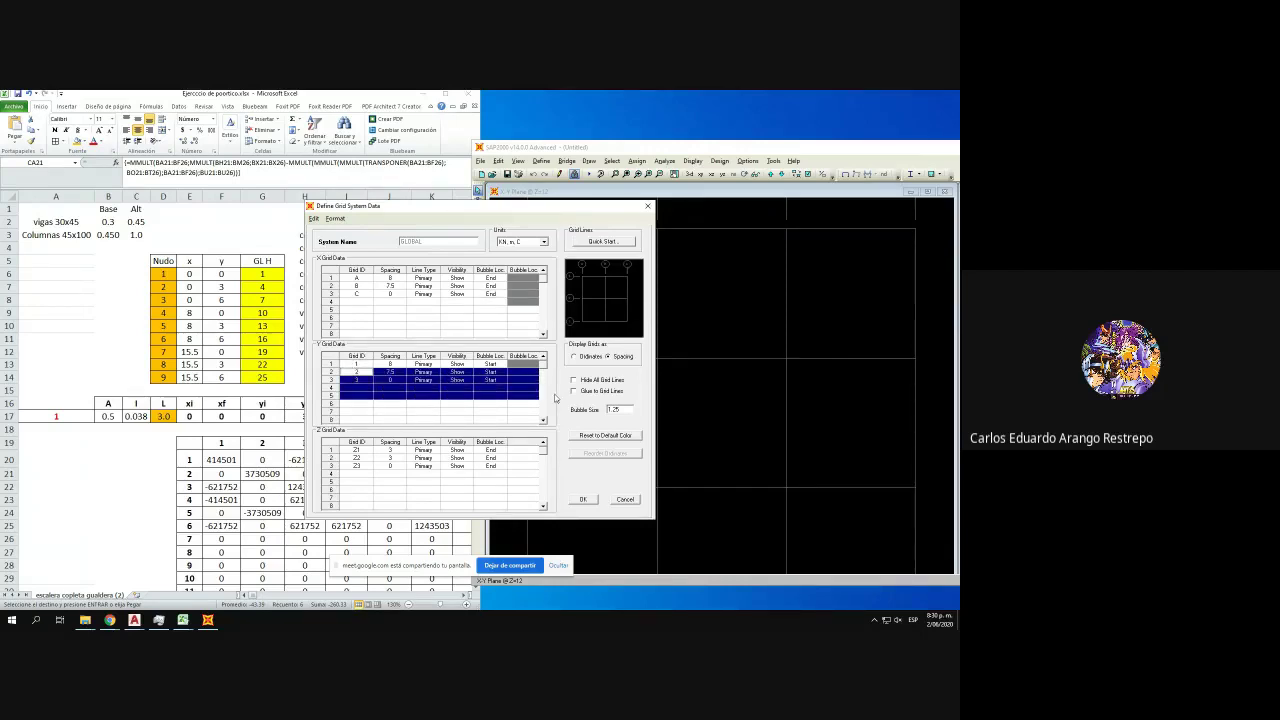
{"action": "key", "text": "Delete"}
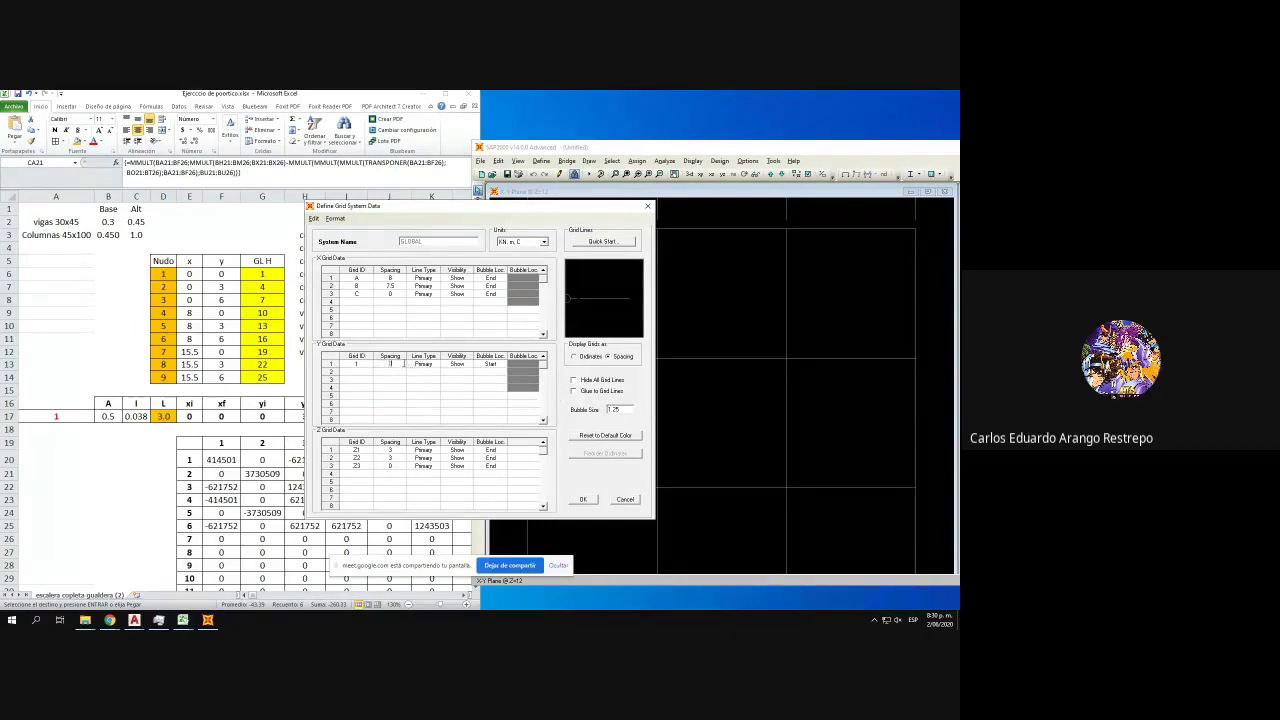
{"action": "left_click", "coordinate": [402, 381]}
{"action": "left_click", "coordinate": [586, 500]}
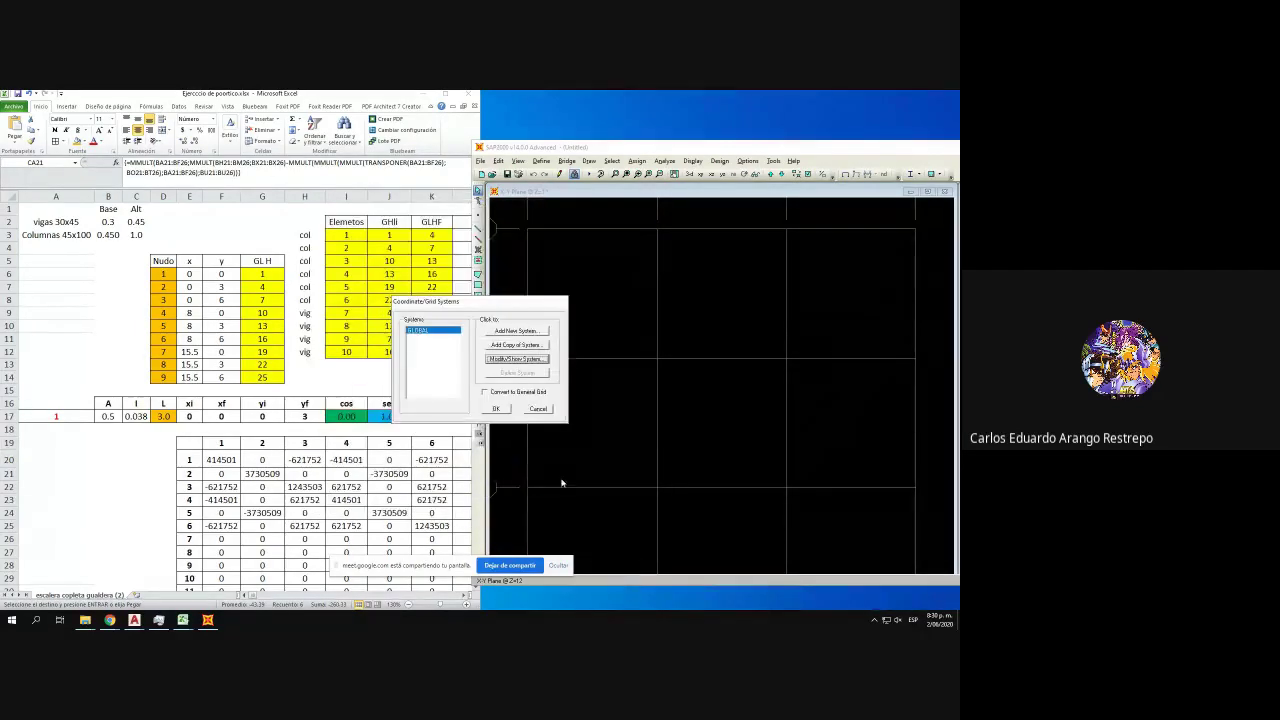
{"action": "left_click", "coordinate": [506, 412]}
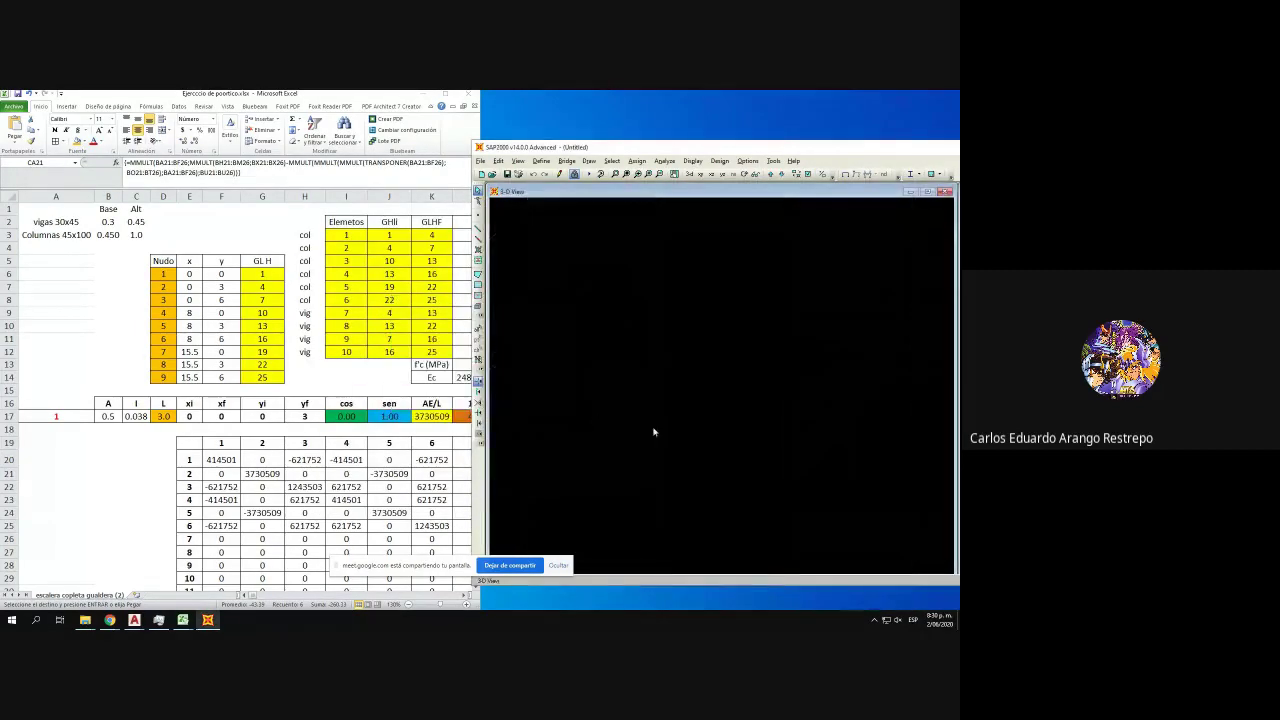
- Show the grid in 3-D and add a new rectangular concrete frame section
{"action": "left_click", "coordinate": [689, 177]}
{"action": "left_click_drag", "start_coordinate": [724, 242], "coordinate": [718, 365]}
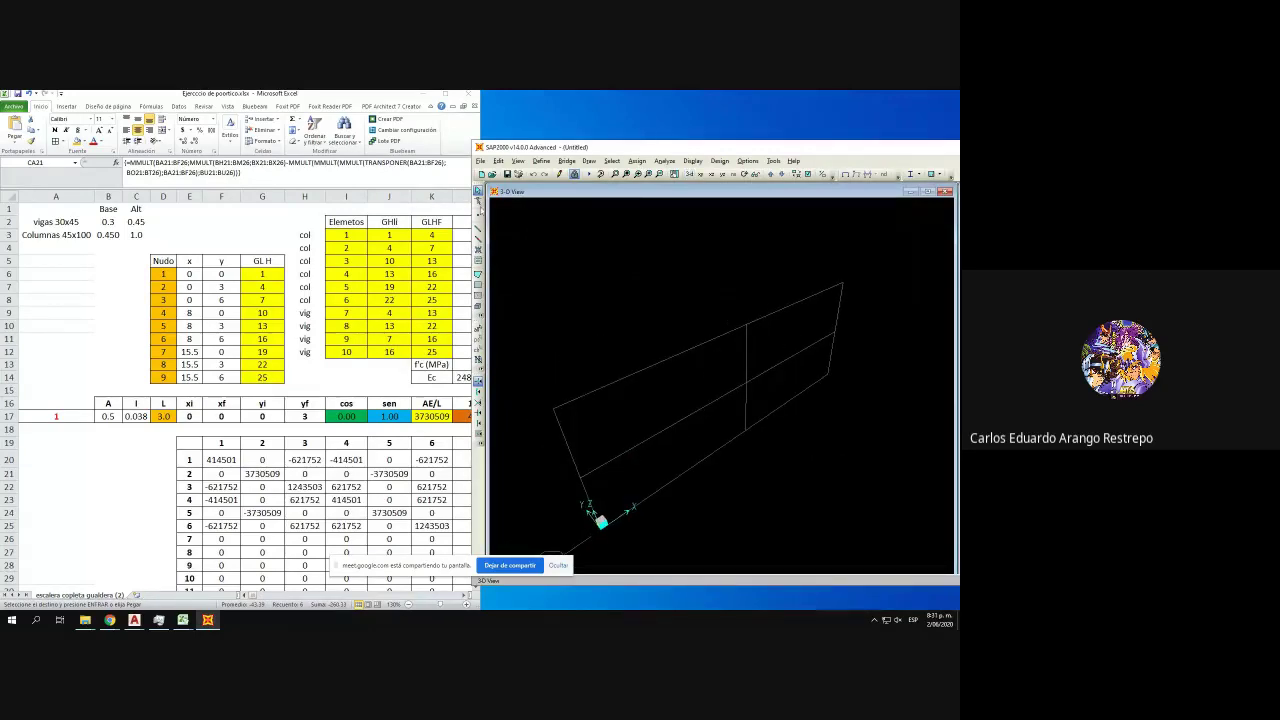
{"action": "left_click", "coordinate": [541, 161]}
{"action": "mouse_move", "coordinate": [547, 186]}
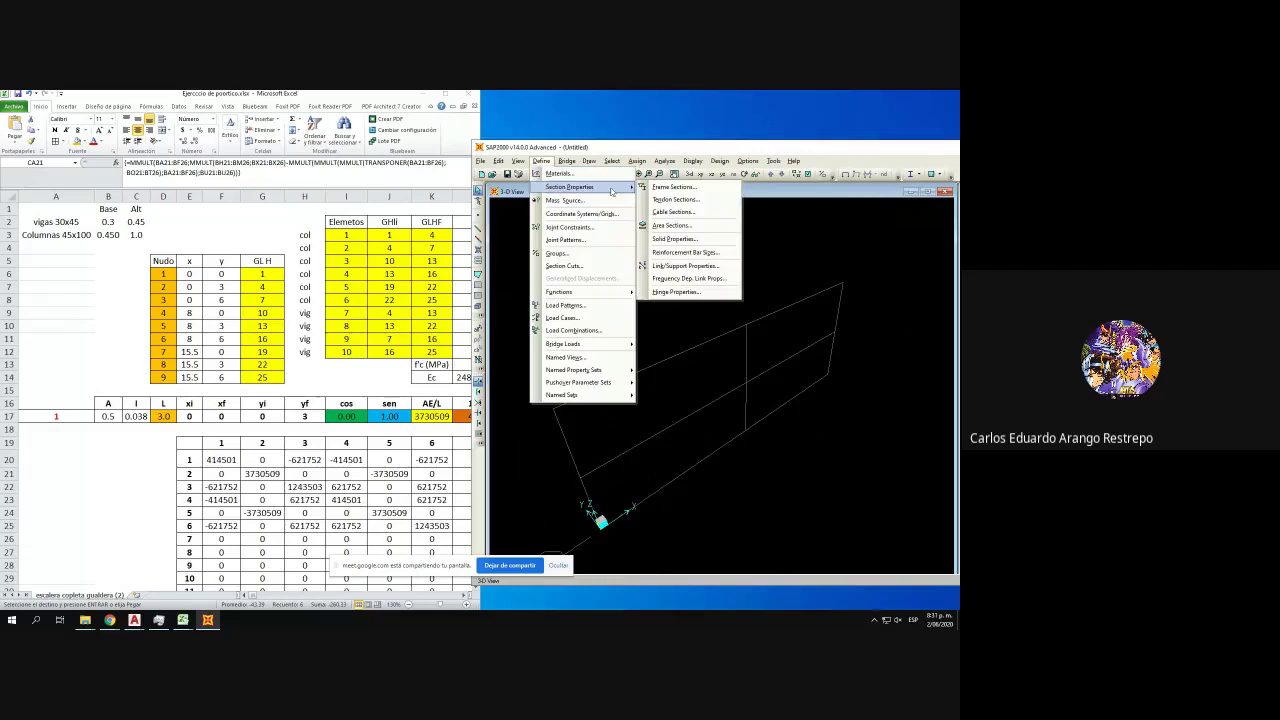
{"action": "left_click", "coordinate": [665, 187]}
{"action": "left_click", "coordinate": [520, 300]}
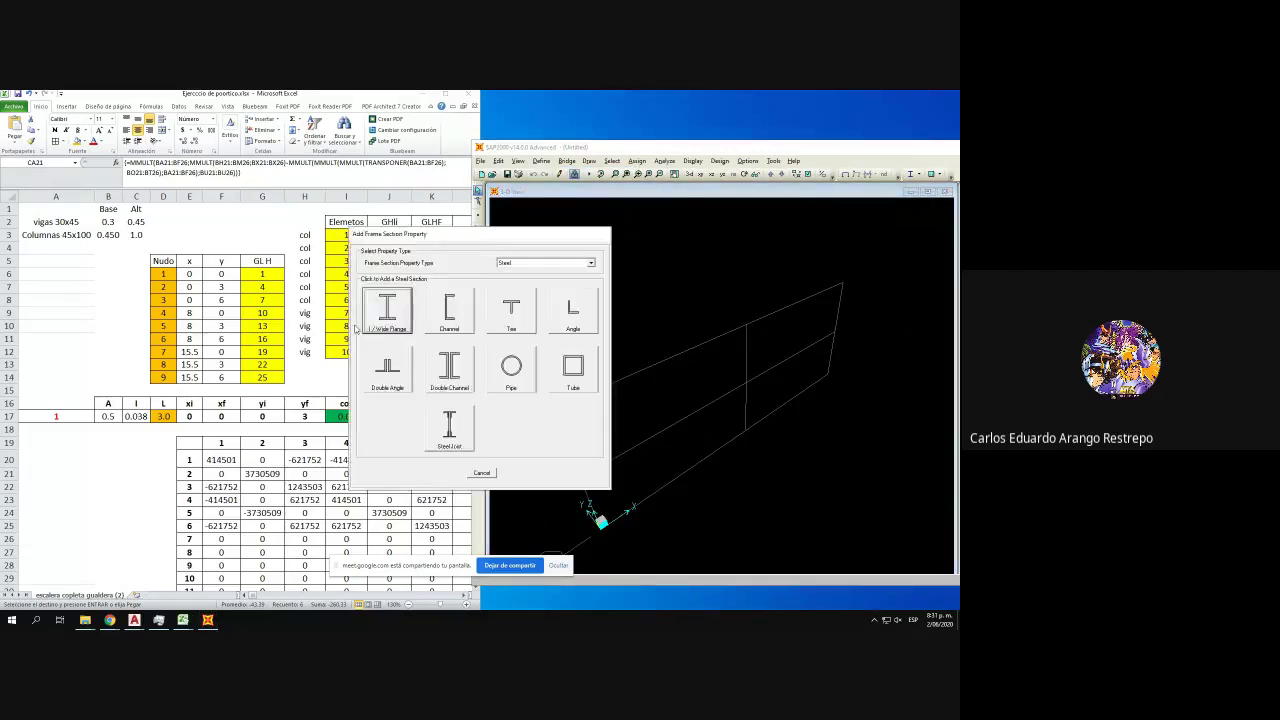
{"action": "left_click", "coordinate": [117, 307]}
{"action": "left_click_drag", "start_coordinate": [537, 237], "coordinate": [652, 233]}
{"action": "left_click", "coordinate": [705, 262]}
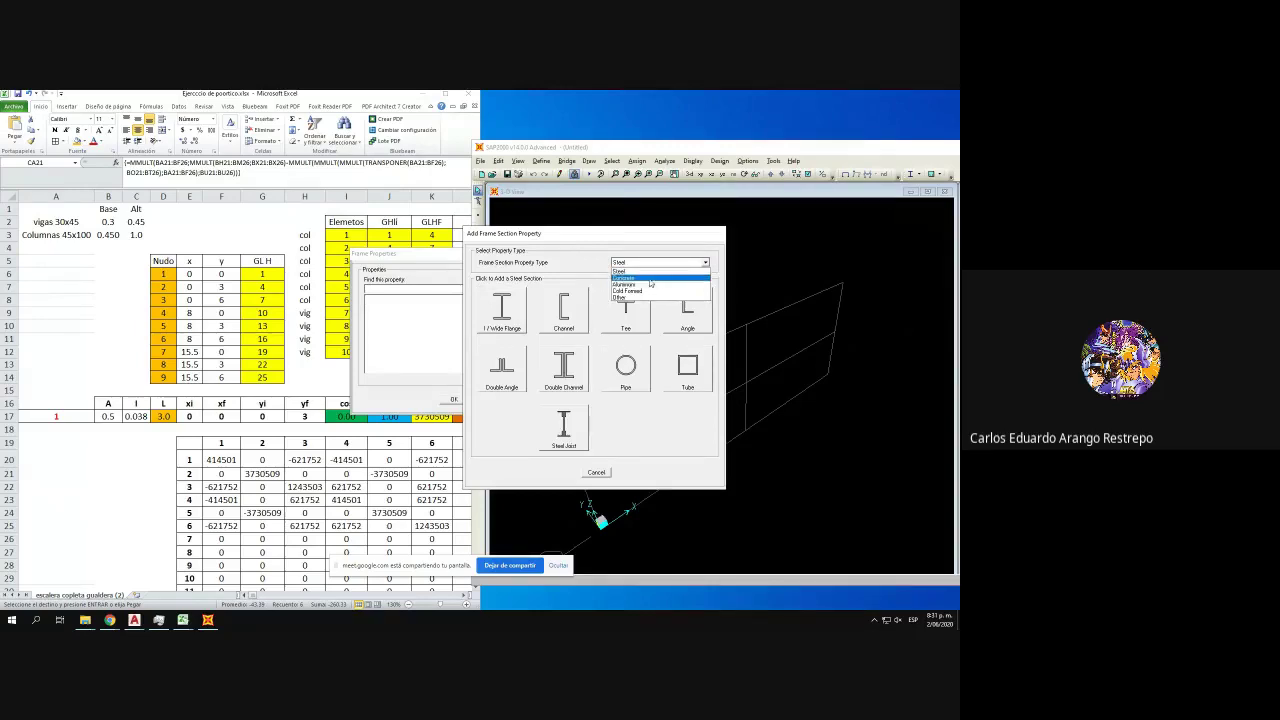
{"action": "left_click", "coordinate": [625, 278]}
{"action": "left_click", "coordinate": [502, 308]}
- Give the rectangular section a depth of 0.45 m and a width of 0.3 m and save it
{"action": "double_click", "coordinate": [482, 343]}
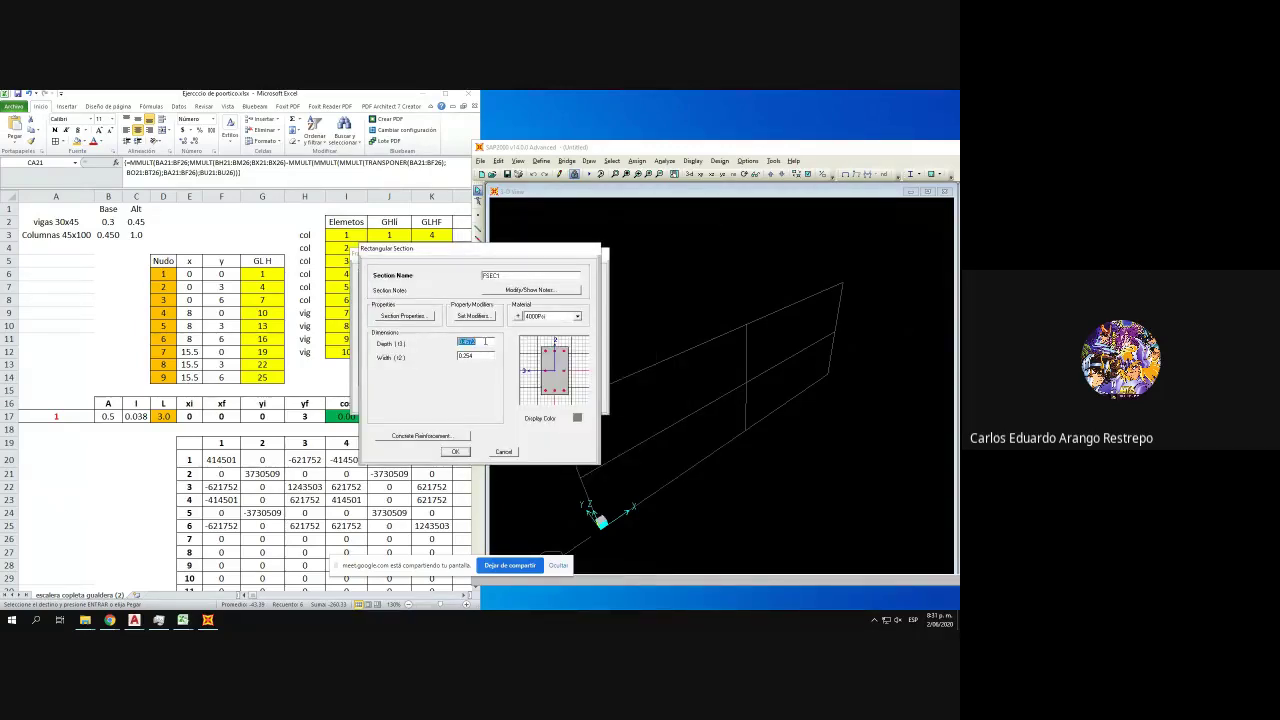
{"action": "type", "text": "0.4"}
{"action": "double_click", "coordinate": [472, 357]}
{"action": "type", "text": "0.3"}
{"action": "key", "text": "Return"}
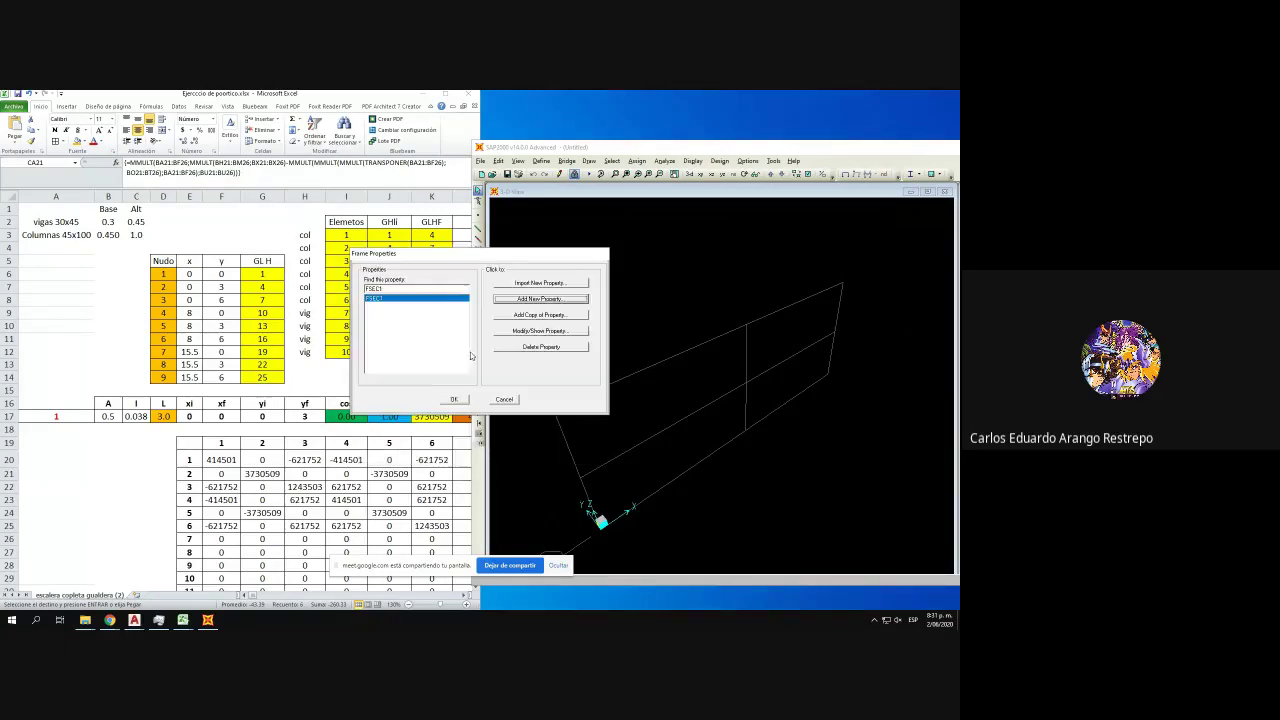
- Rename the saved rectangular section V30x45 and assign it the 4000Psi material
{"action": "left_click", "coordinate": [531, 329]}
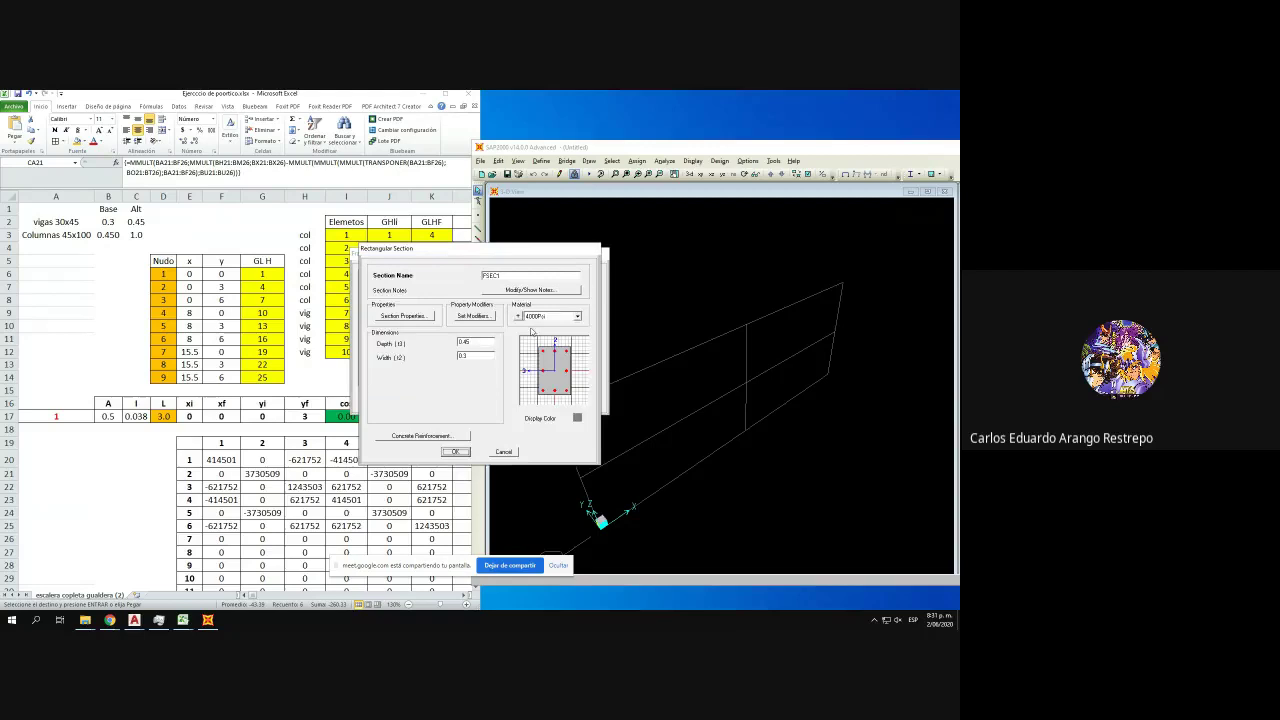
{"action": "double_click", "coordinate": [508, 273]}
{"action": "type", "text": "V30x45"}
{"action": "left_click", "coordinate": [535, 318]}
{"action": "left_click", "coordinate": [540, 328]}
- Set the V30x45 concrete reinforcement design type to Beam and confirm the section definition
{"action": "left_click", "coordinate": [421, 436]}
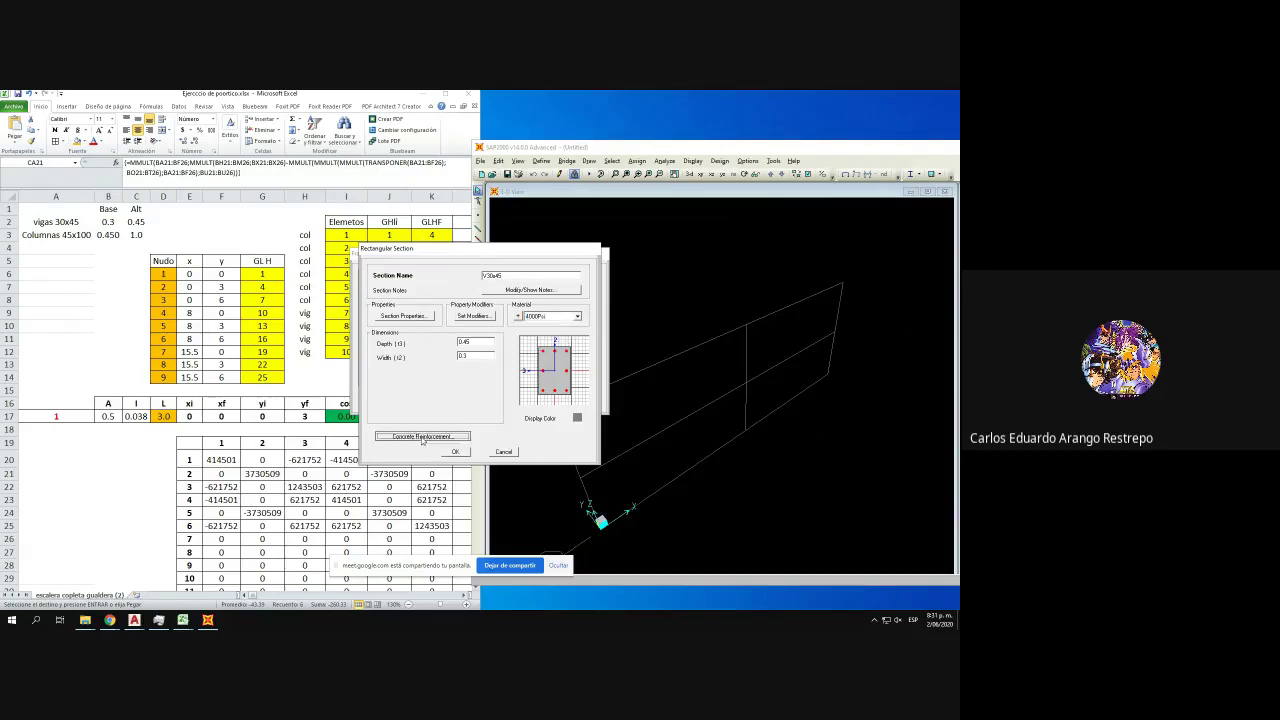
{"action": "left_click", "coordinate": [442, 294]}
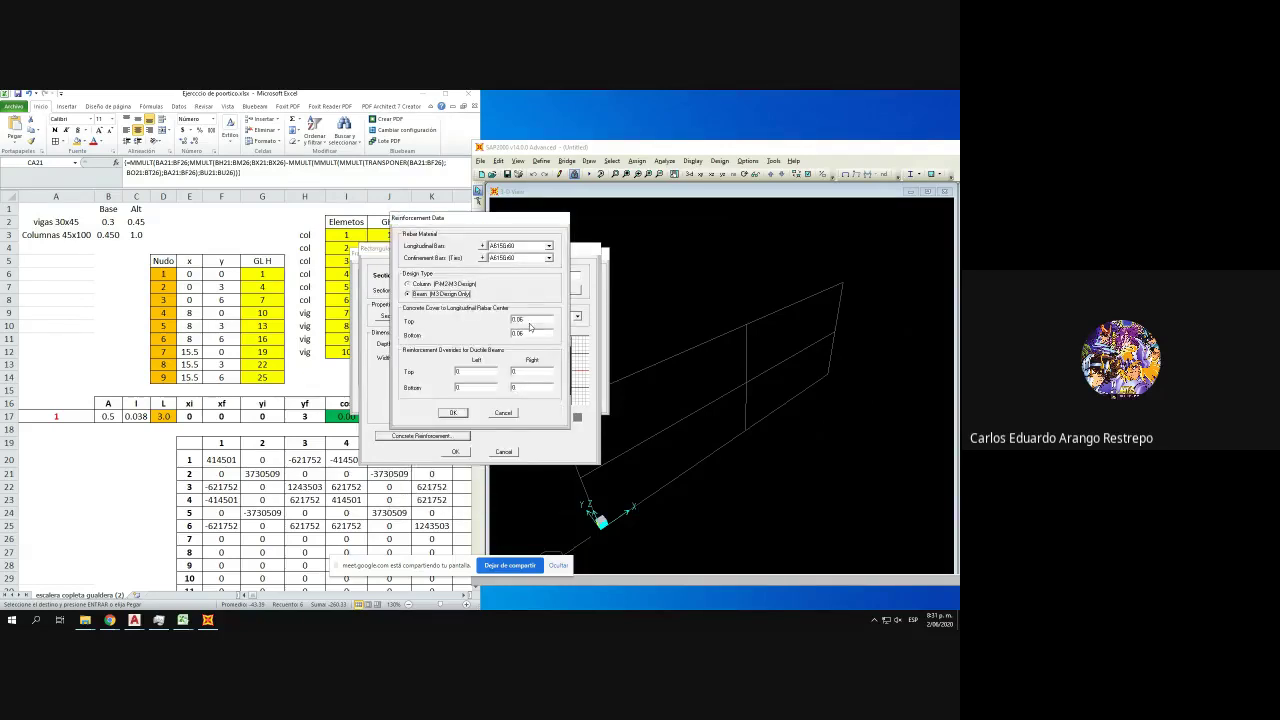
{"action": "left_click", "coordinate": [453, 413]}
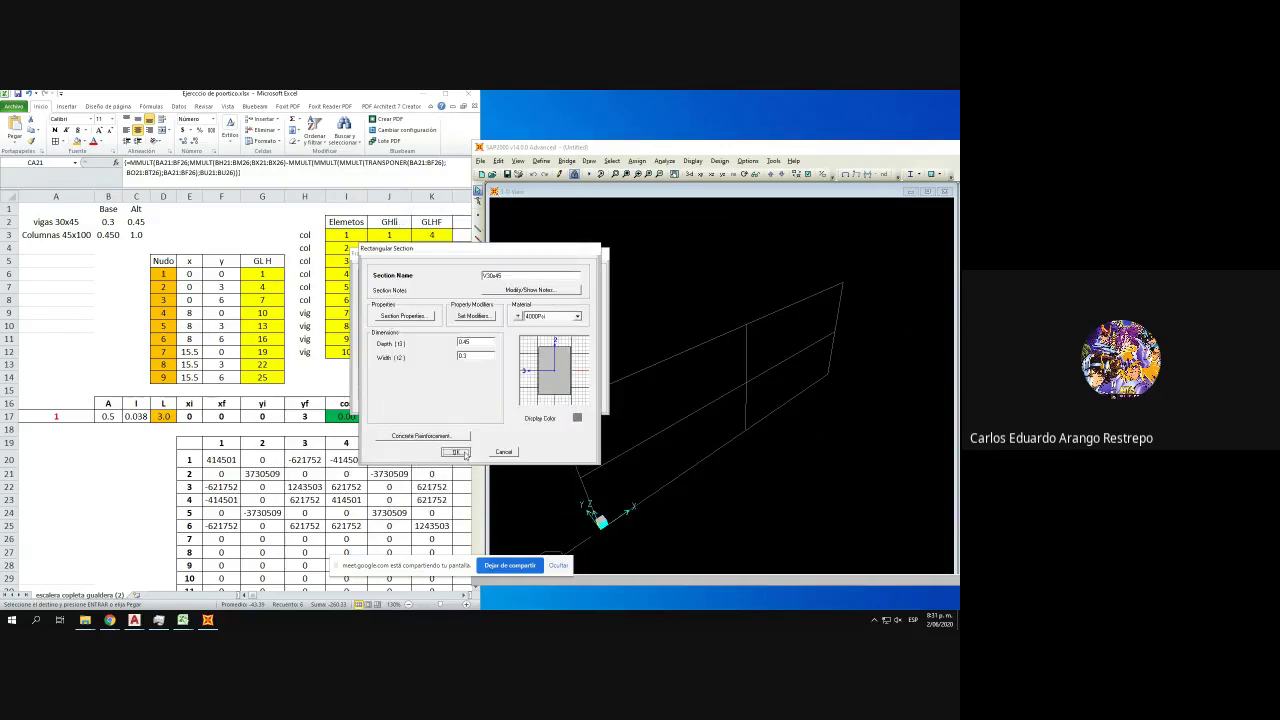
{"action": "left_click", "coordinate": [455, 452]}
{"action": "left_click", "coordinate": [453, 400]}
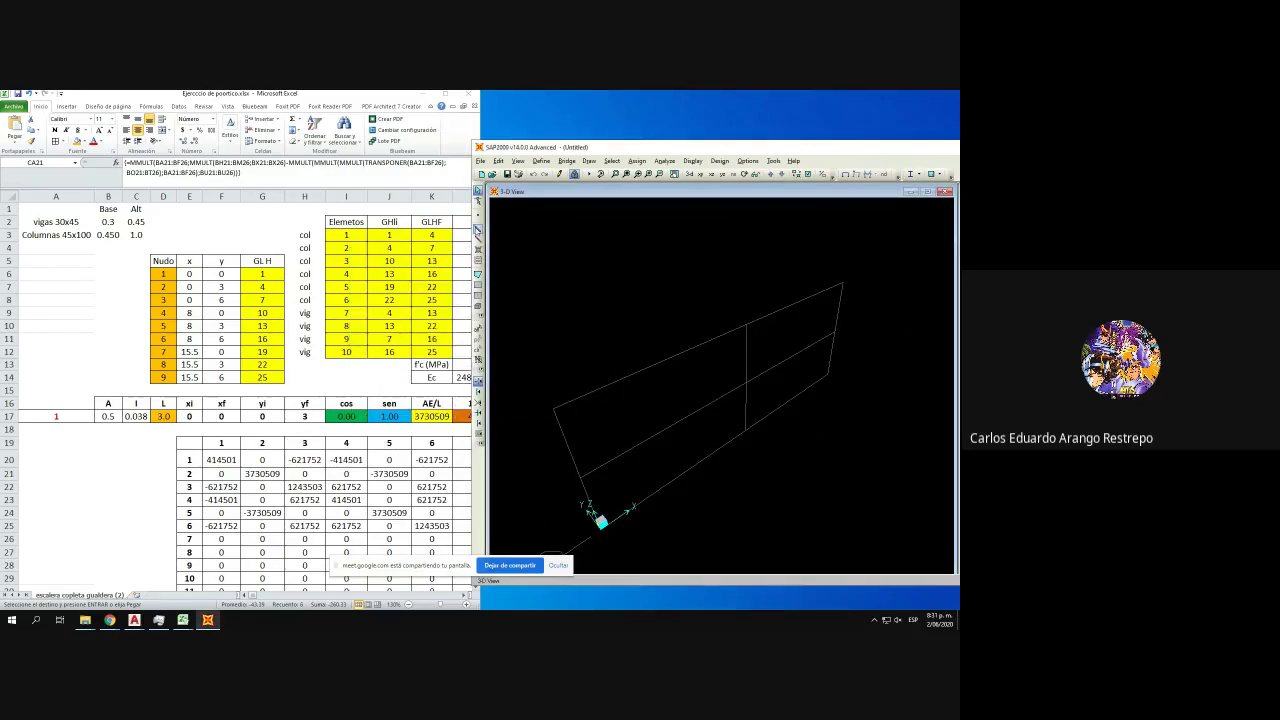
- Add a second rectangular concrete frame section for the columns
{"action": "left_click", "coordinate": [540, 161]}
{"action": "mouse_move", "coordinate": [557, 190]}
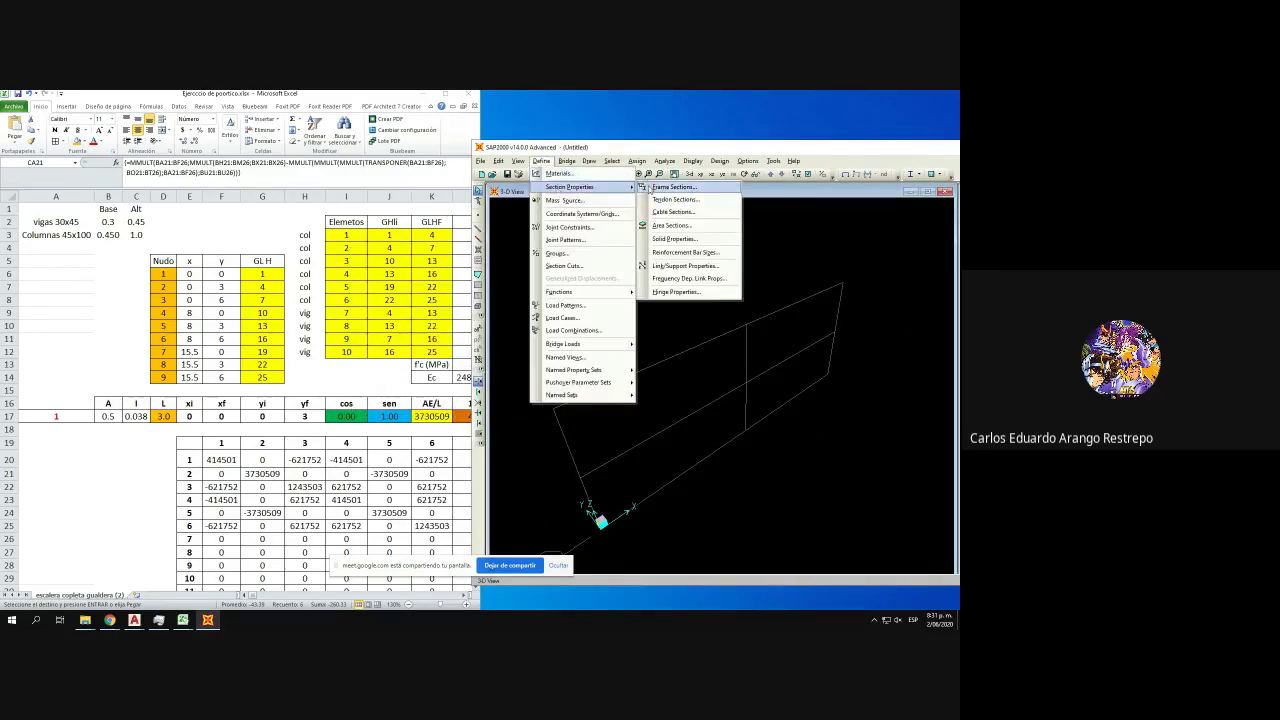
{"action": "left_click", "coordinate": [652, 190]}
{"action": "left_click", "coordinate": [530, 283]}
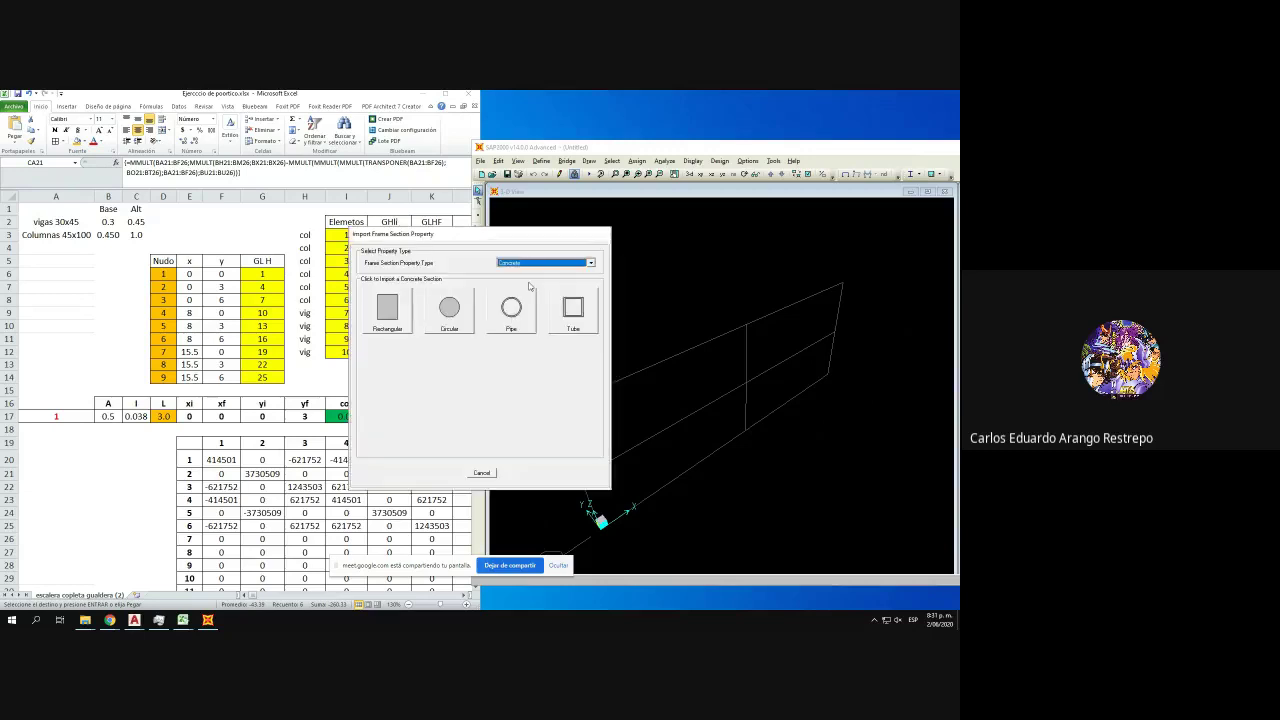
{"action": "key", "text": "Escape"}
{"action": "left_click", "coordinate": [540, 301]}
{"action": "left_click", "coordinate": [388, 308]}
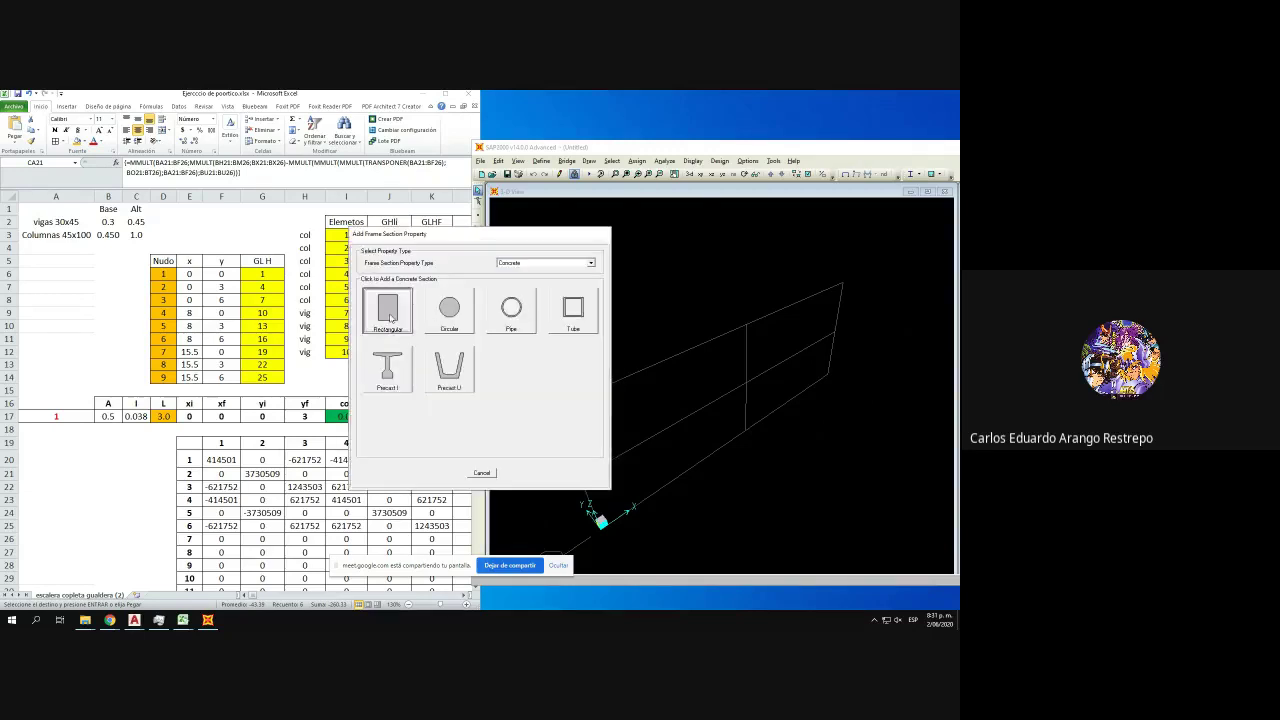
- Set the new rectangular column section's depth to 1 m and width to 0.45 m, and name it C100X45
{"action": "double_click", "coordinate": [485, 342]}
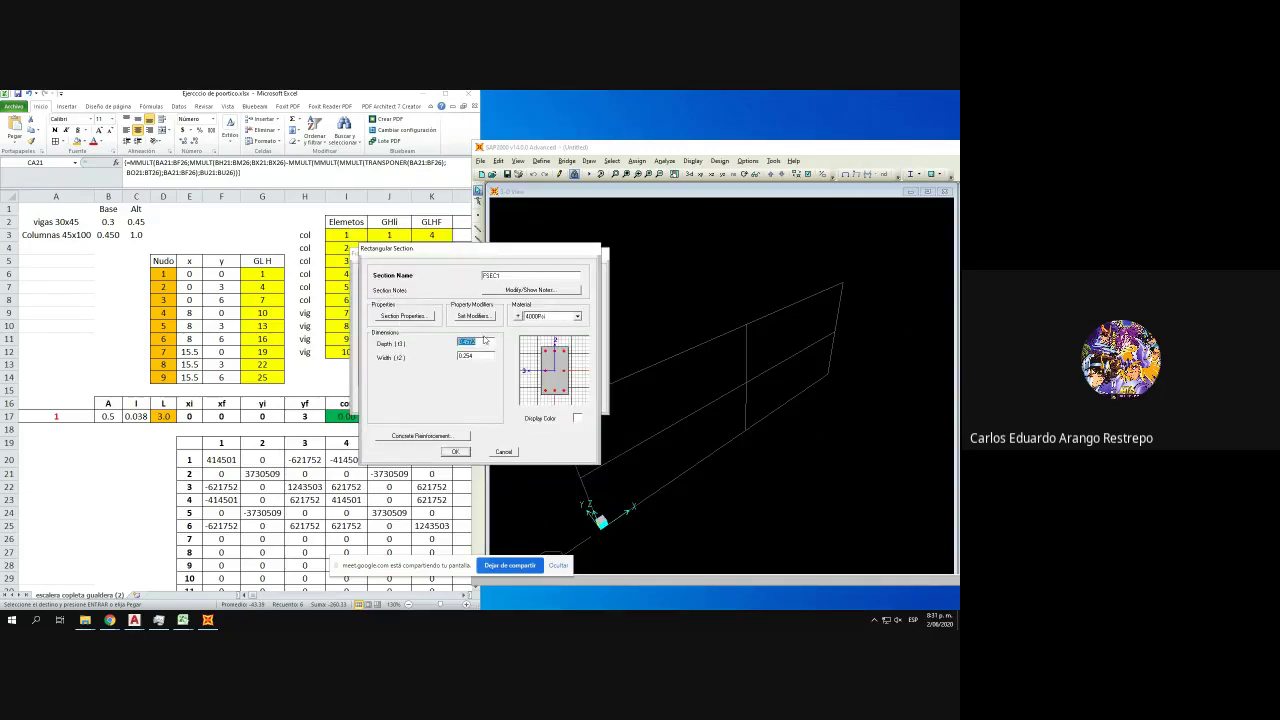
{"action": "type", "text": "1"}
{"action": "double_click", "coordinate": [476, 354]}
{"action": "type", "text": "0"}
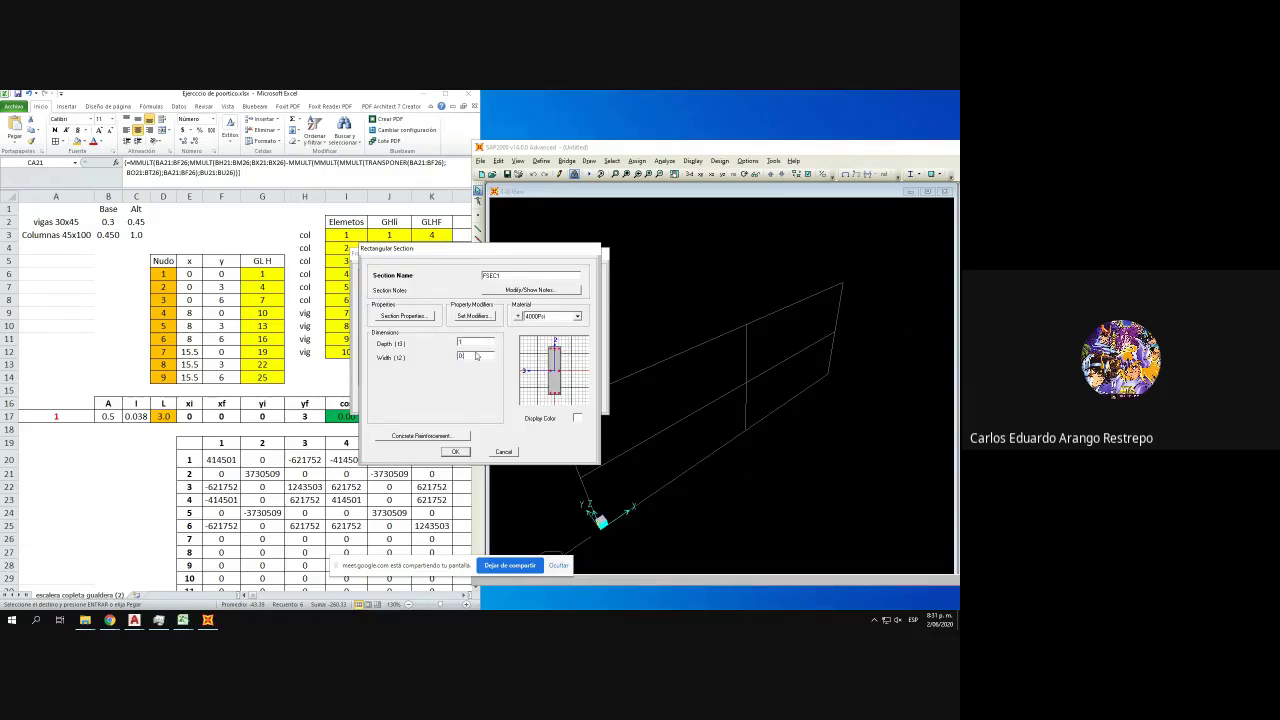
{"action": "type", "text": ".45"}
{"action": "left_click_drag", "start_coordinate": [515, 276], "coordinate": [279, 255]}
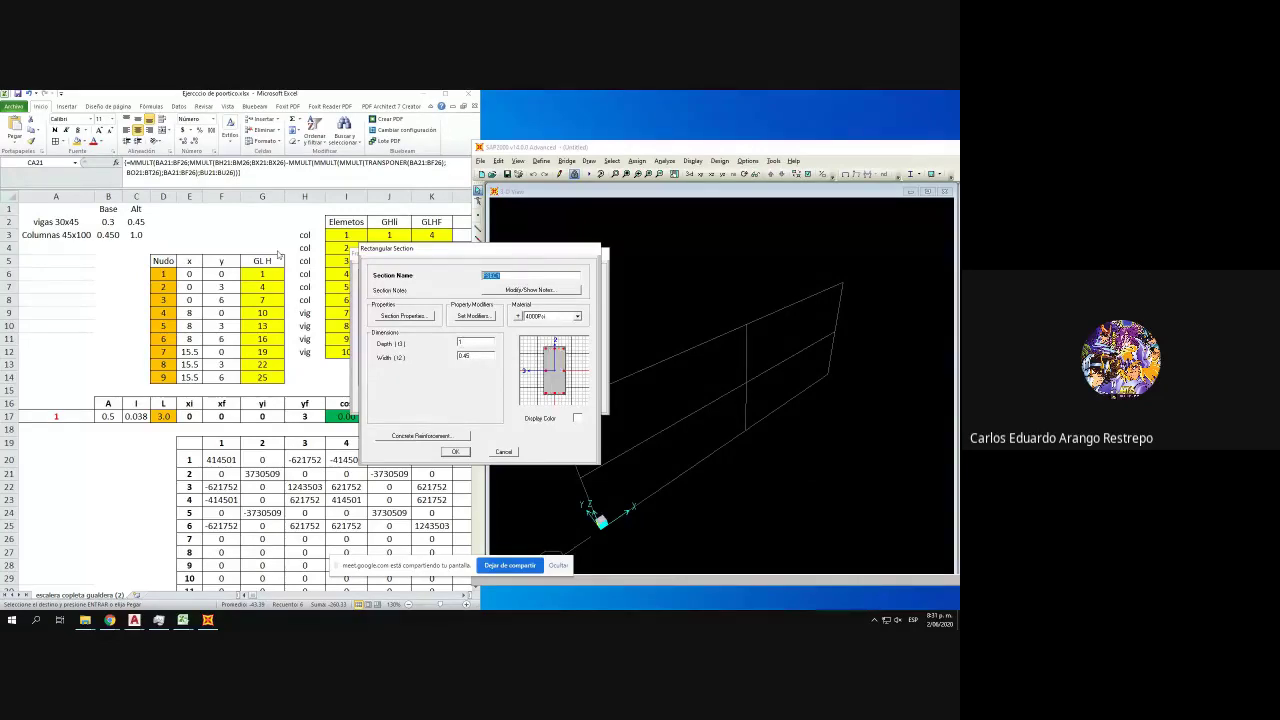
{"action": "type", "text": "c"}
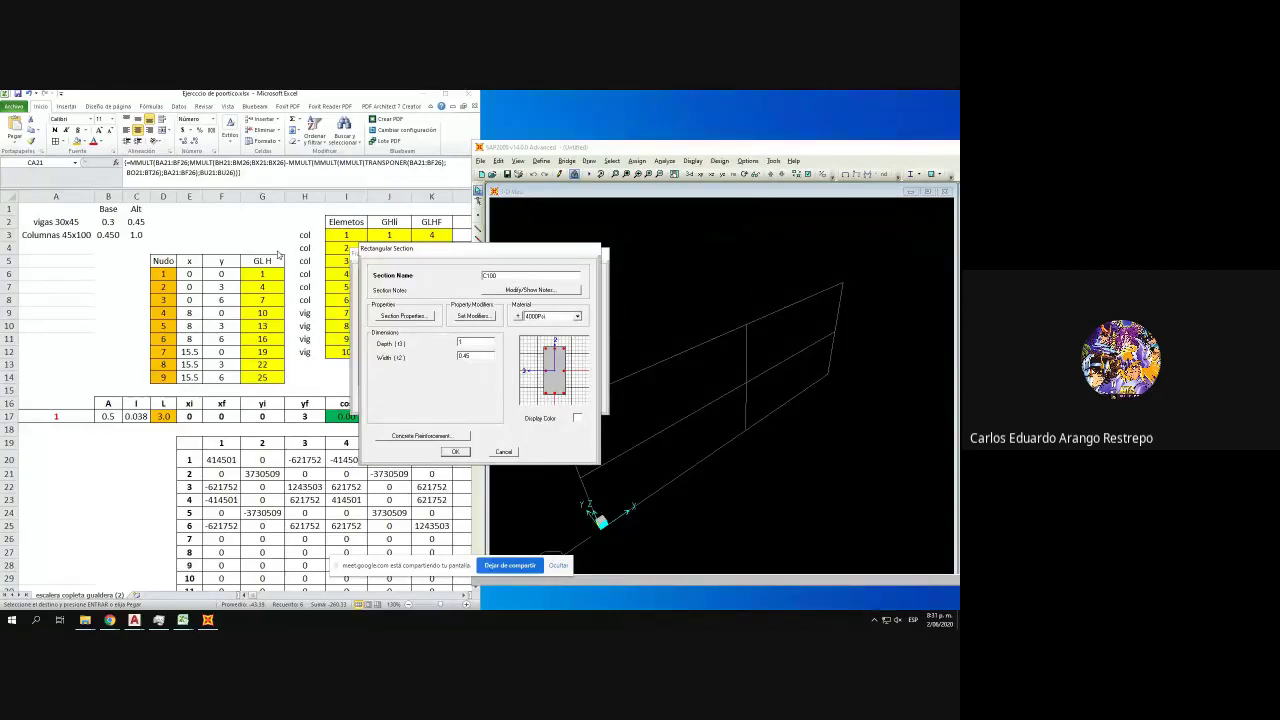
{"action": "type", "text": "100X45"}
- In the Excel sheet, change the column dimensions in the cell A3 label to 100X45
{"action": "left_click", "coordinate": [2, 313]}
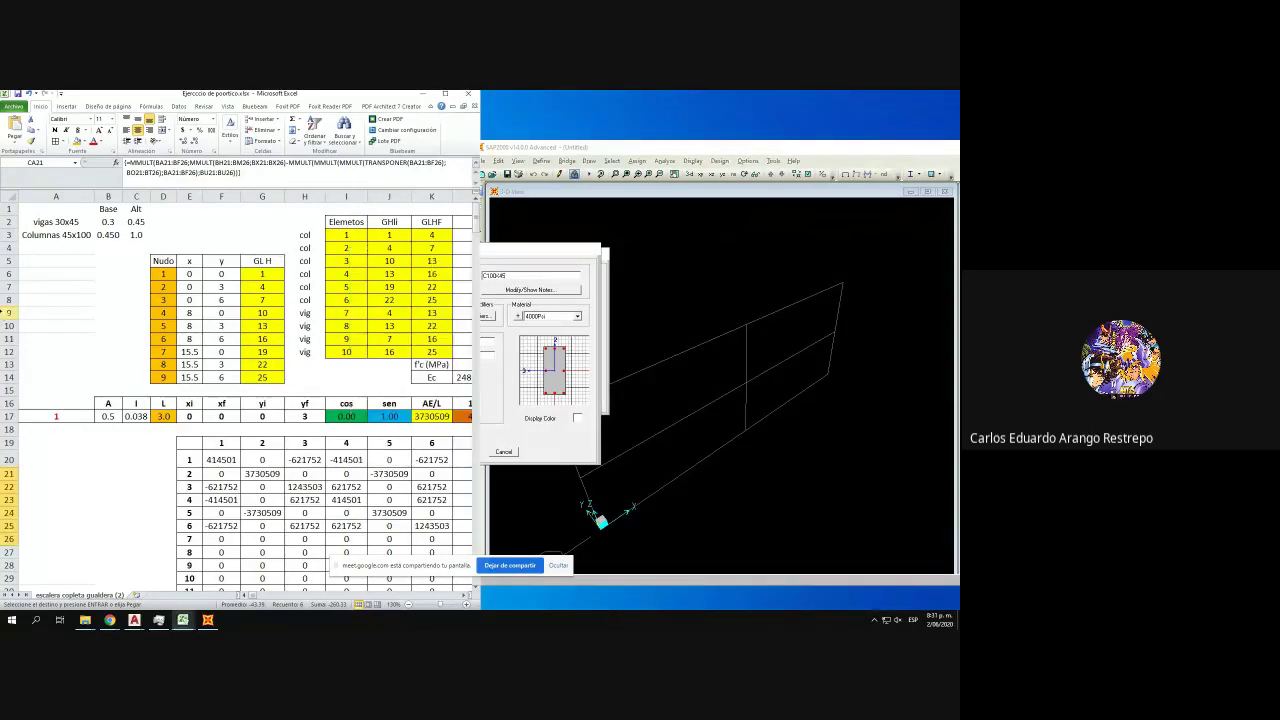
{"action": "left_click", "coordinate": [78, 235]}
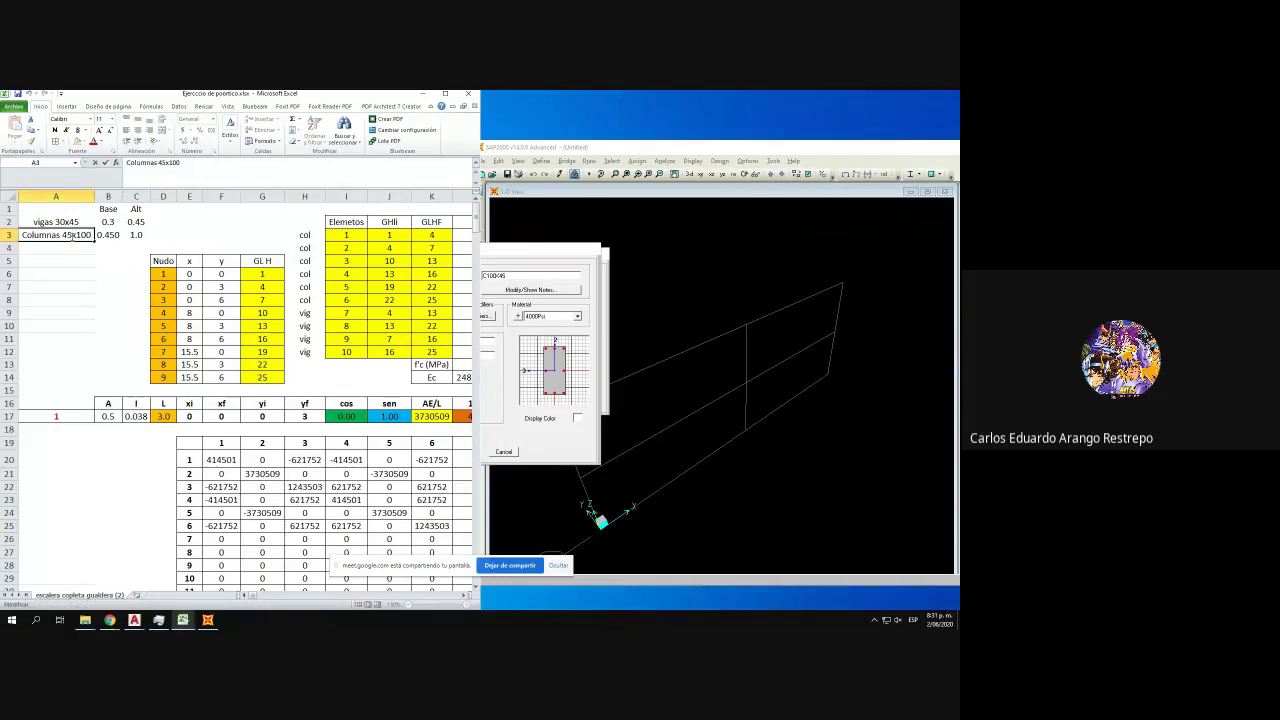
{"action": "left_click_drag", "start_coordinate": [69, 235], "coordinate": [97, 234]}
{"action": "type", "text": "100X45"}
{"action": "left_click", "coordinate": [189, 352]}
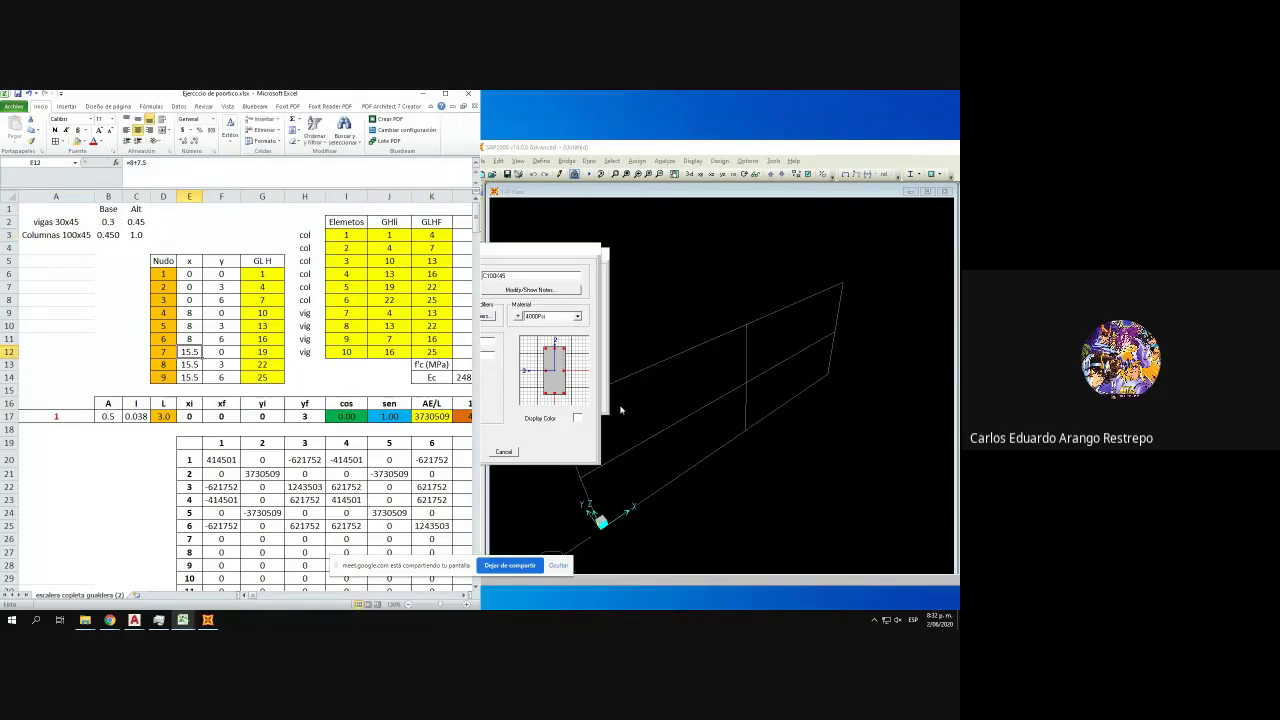
- Back in SAP2000, set the C100X45 column reinforcement's clear cover for confinement bars to 0.08 m
{"action": "left_click", "coordinate": [542, 428]}
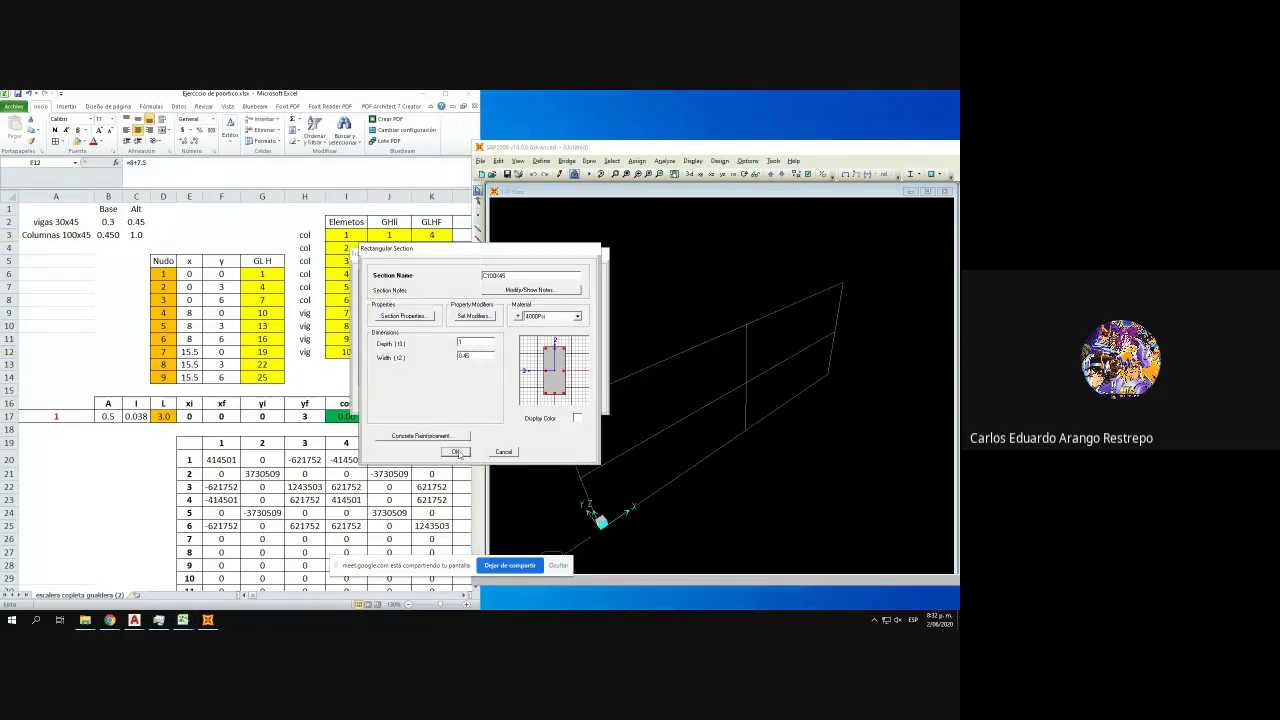
{"action": "left_click", "coordinate": [420, 436]}
{"action": "double_click", "coordinate": [539, 355]}
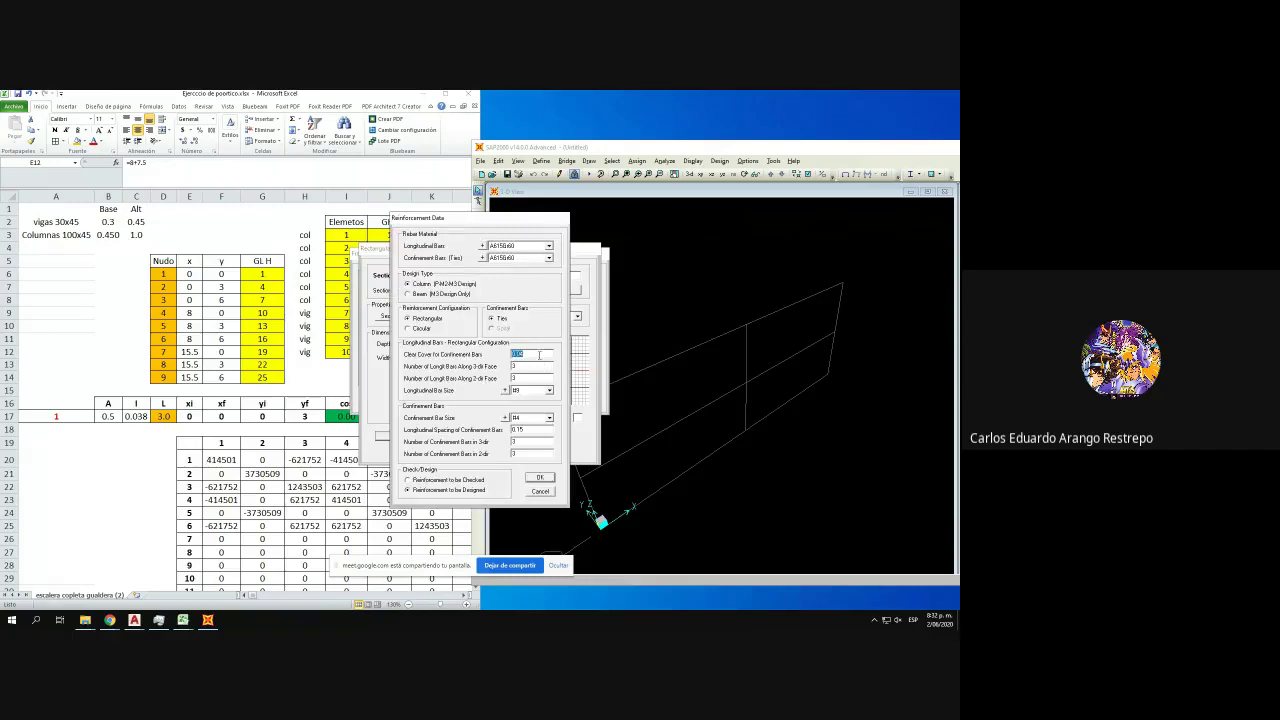
{"action": "type", "text": "0.08"}
{"action": "left_click", "coordinate": [539, 478]}
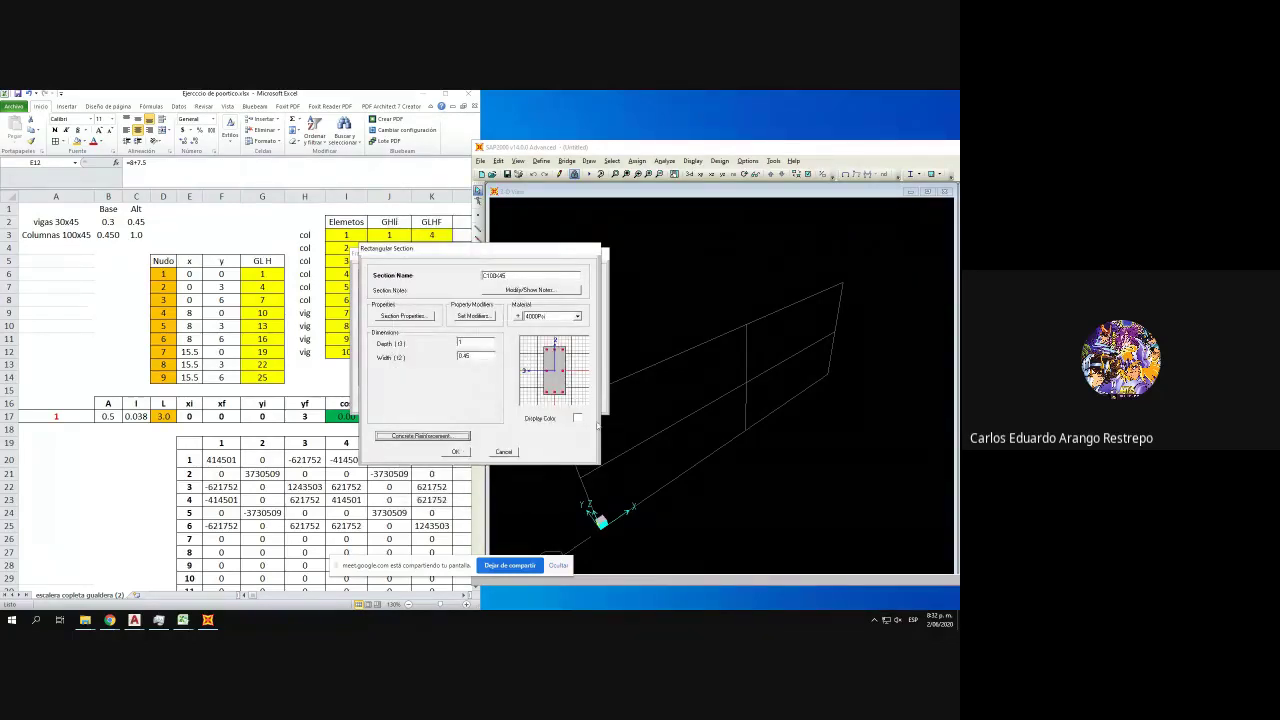
- Set the C100X45 section's display color to orange and save the section definition
{"action": "left_click", "coordinate": [577, 421]}
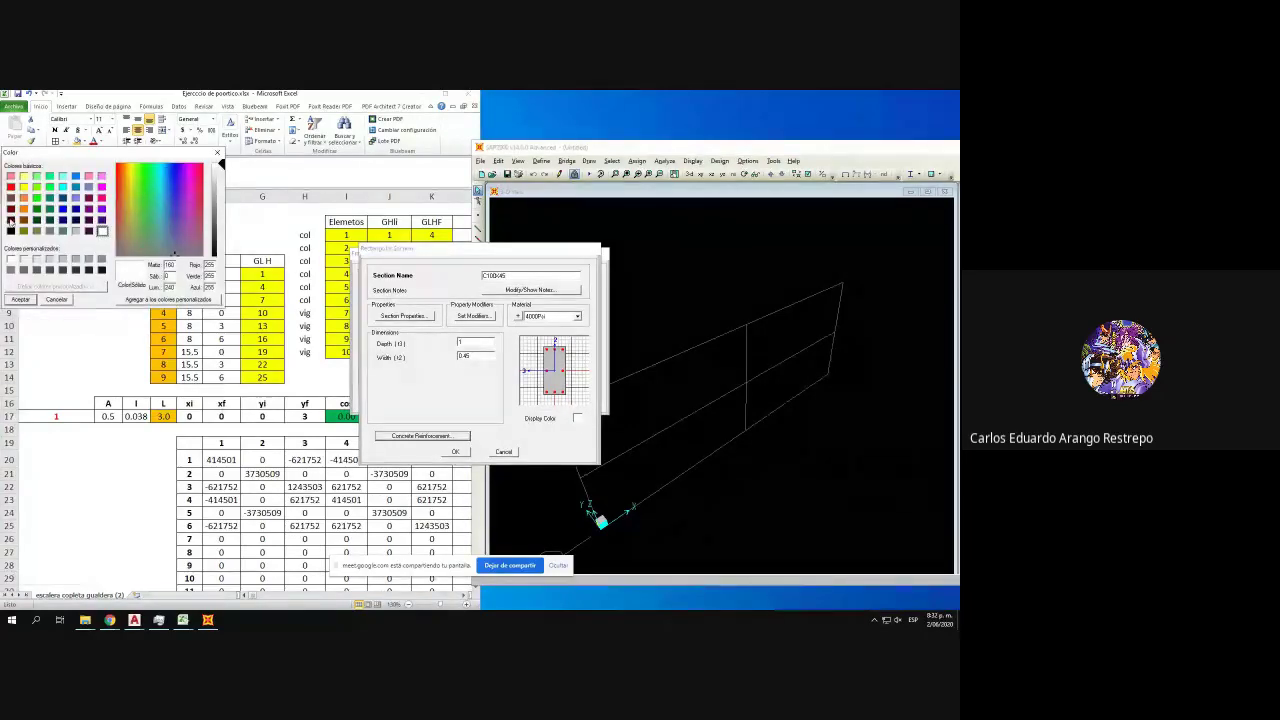
{"action": "left_click", "coordinate": [20, 299]}
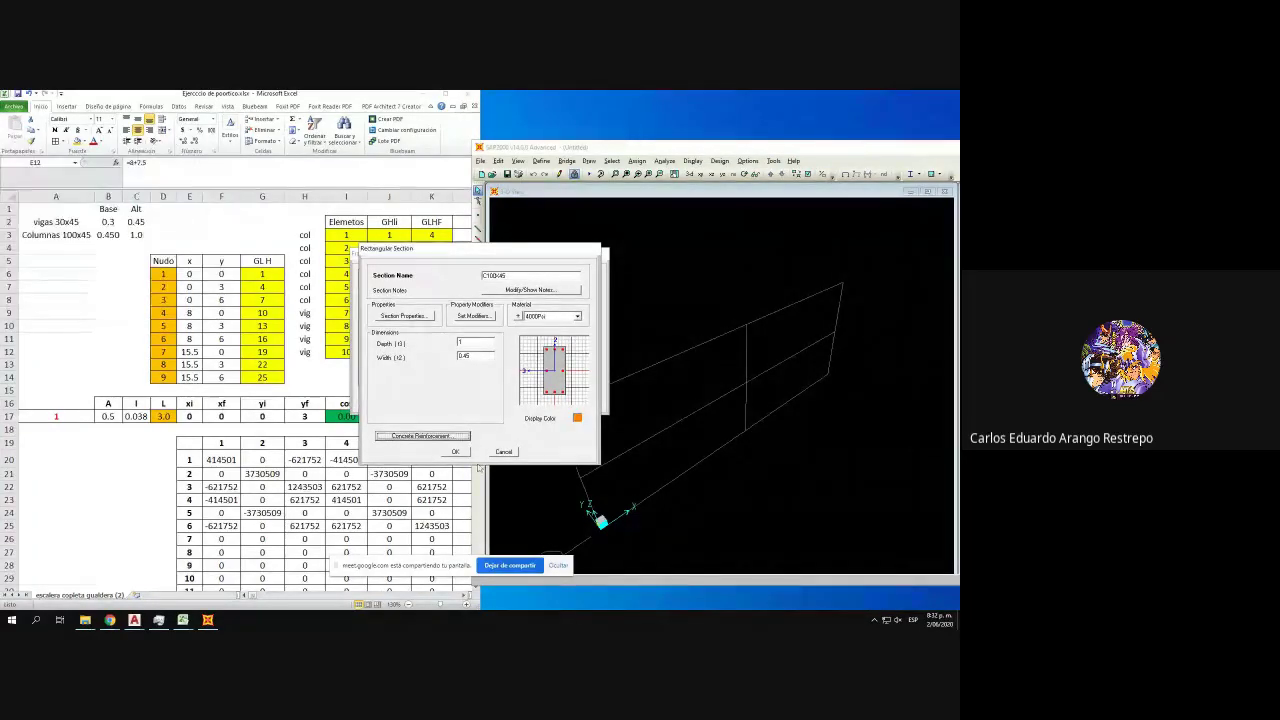
{"action": "left_click", "coordinate": [455, 451]}
- Change the V30x45 section's display color to bright green and confirm the frame property definitions
{"action": "left_click", "coordinate": [378, 305]}
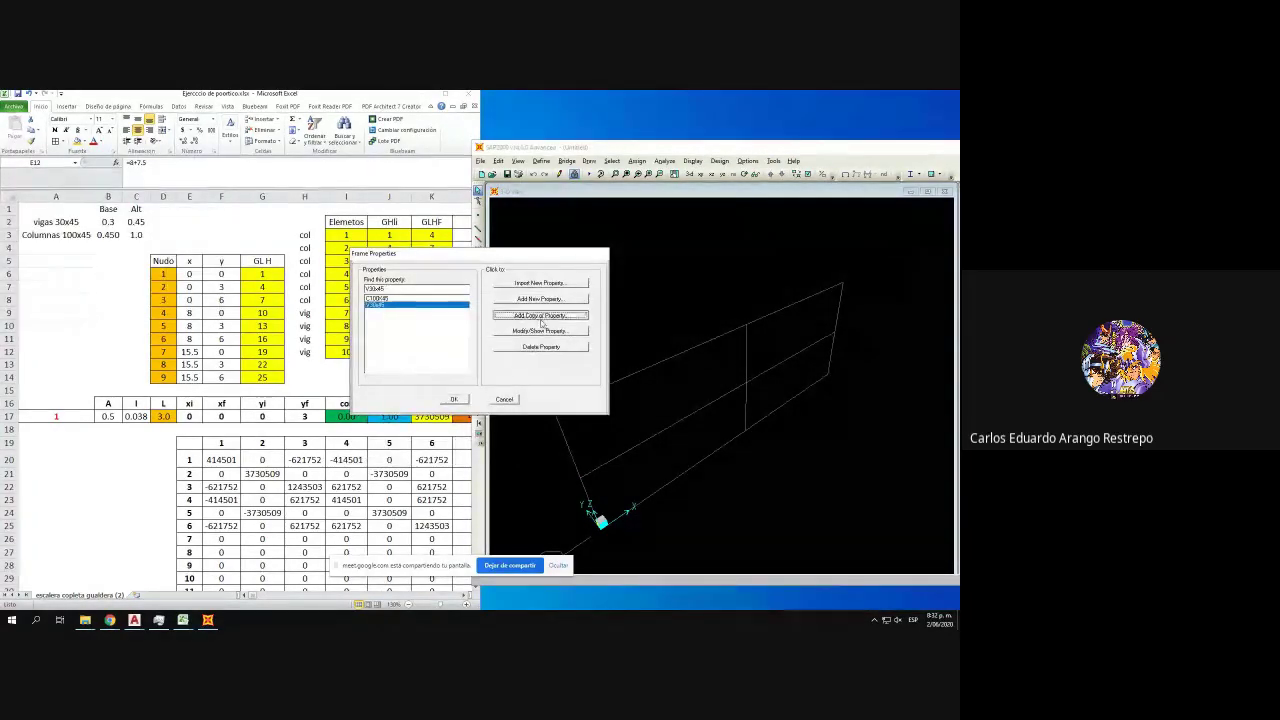
{"action": "left_click", "coordinate": [540, 330]}
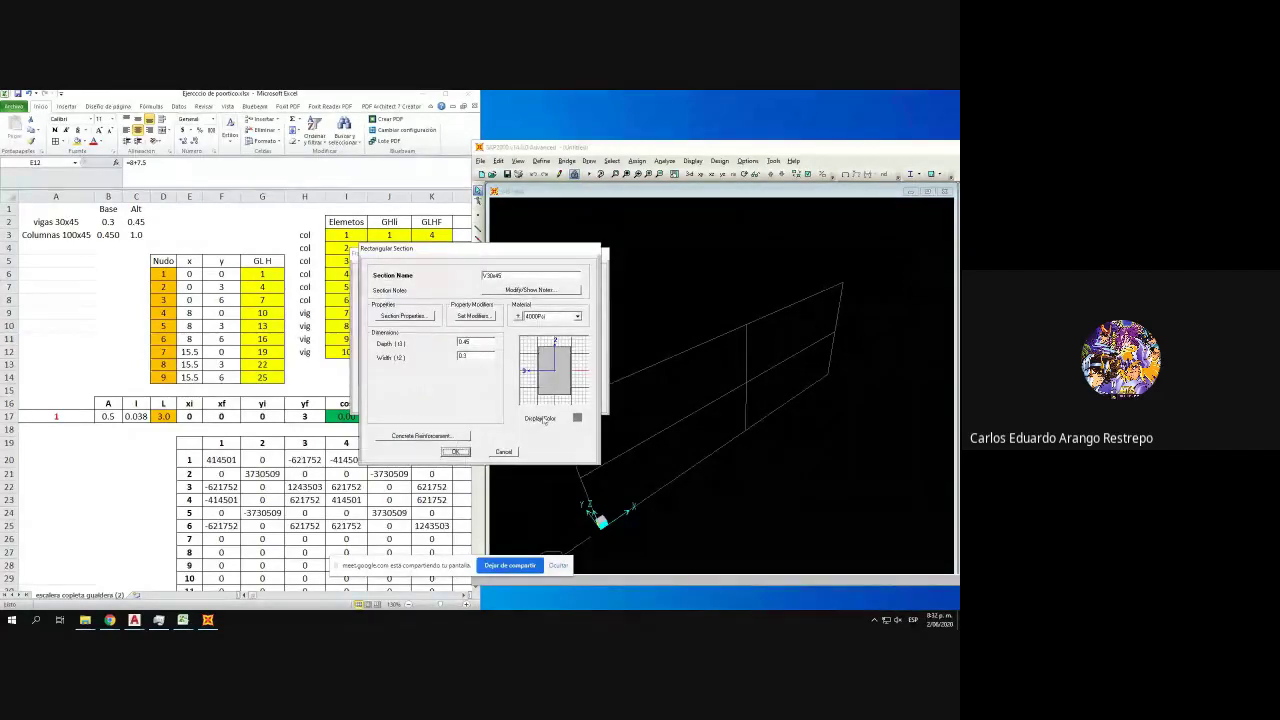
{"action": "left_click", "coordinate": [577, 418]}
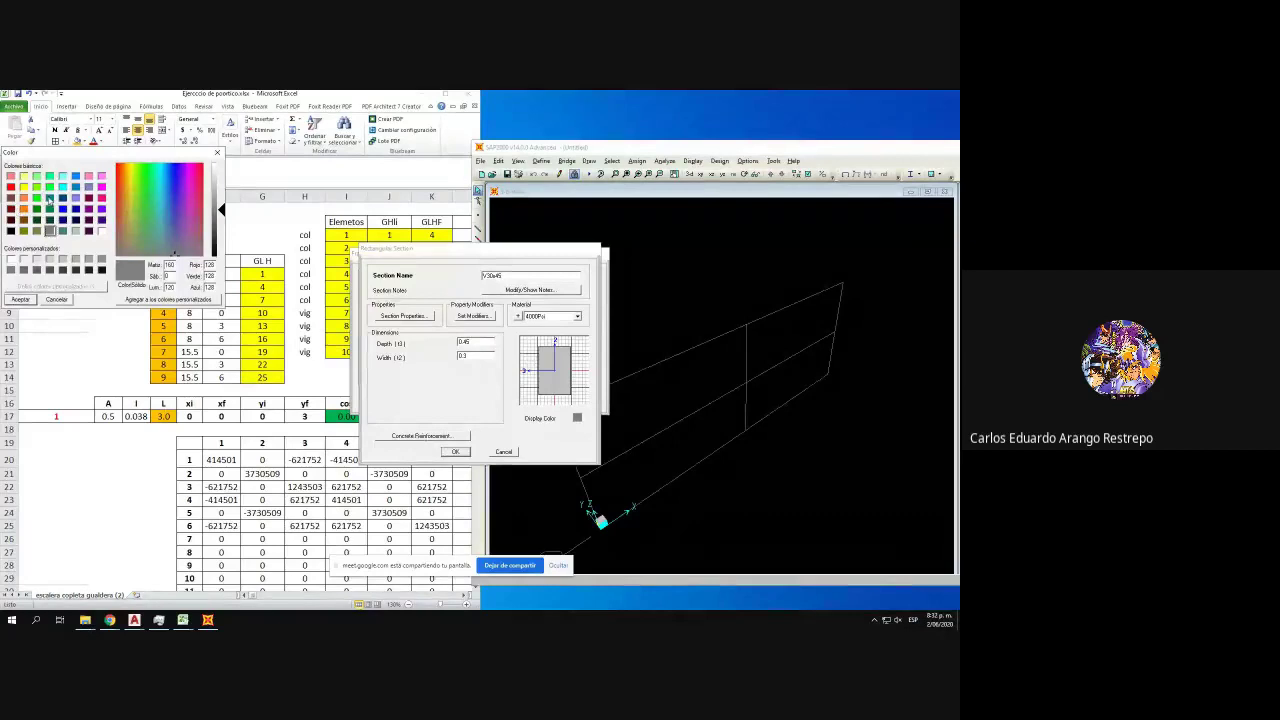
{"action": "left_click", "coordinate": [38, 198]}
{"action": "left_click", "coordinate": [20, 299]}
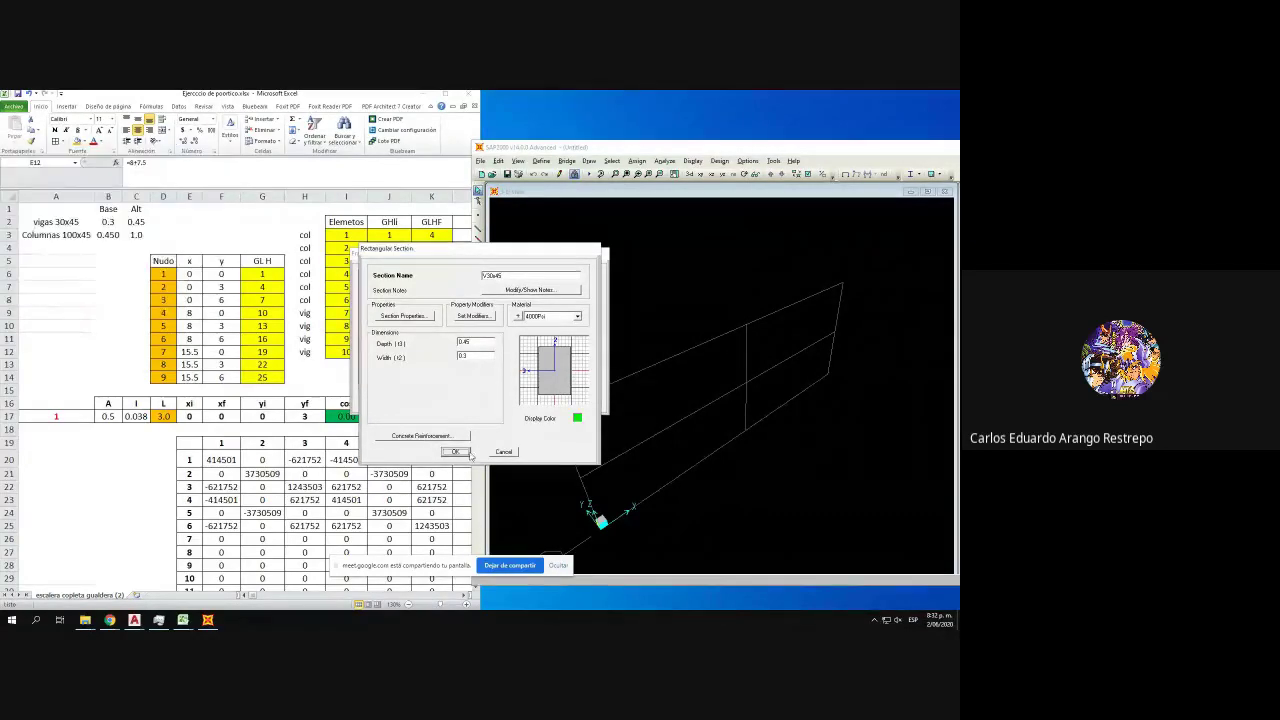
{"action": "left_click", "coordinate": [456, 452]}
{"action": "left_click", "coordinate": [457, 404]}
{"action": "left_click", "coordinate": [810, 175]}
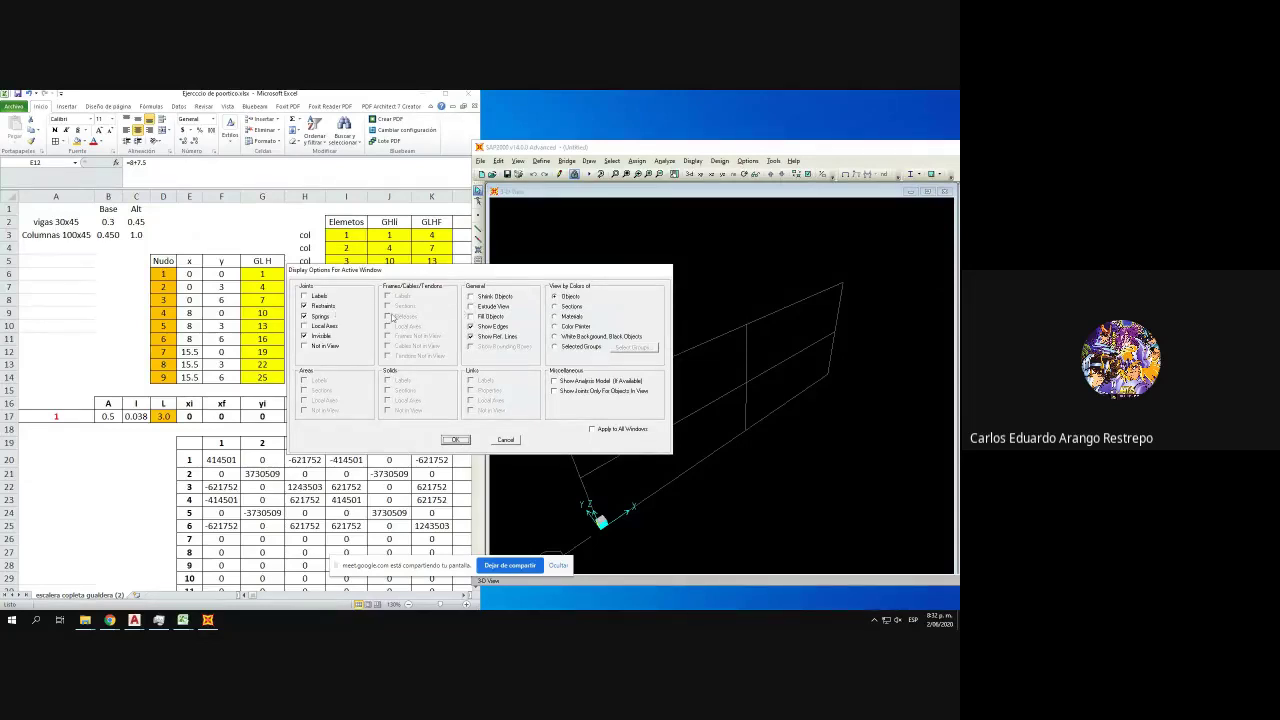
{"action": "left_click", "coordinate": [455, 440]}
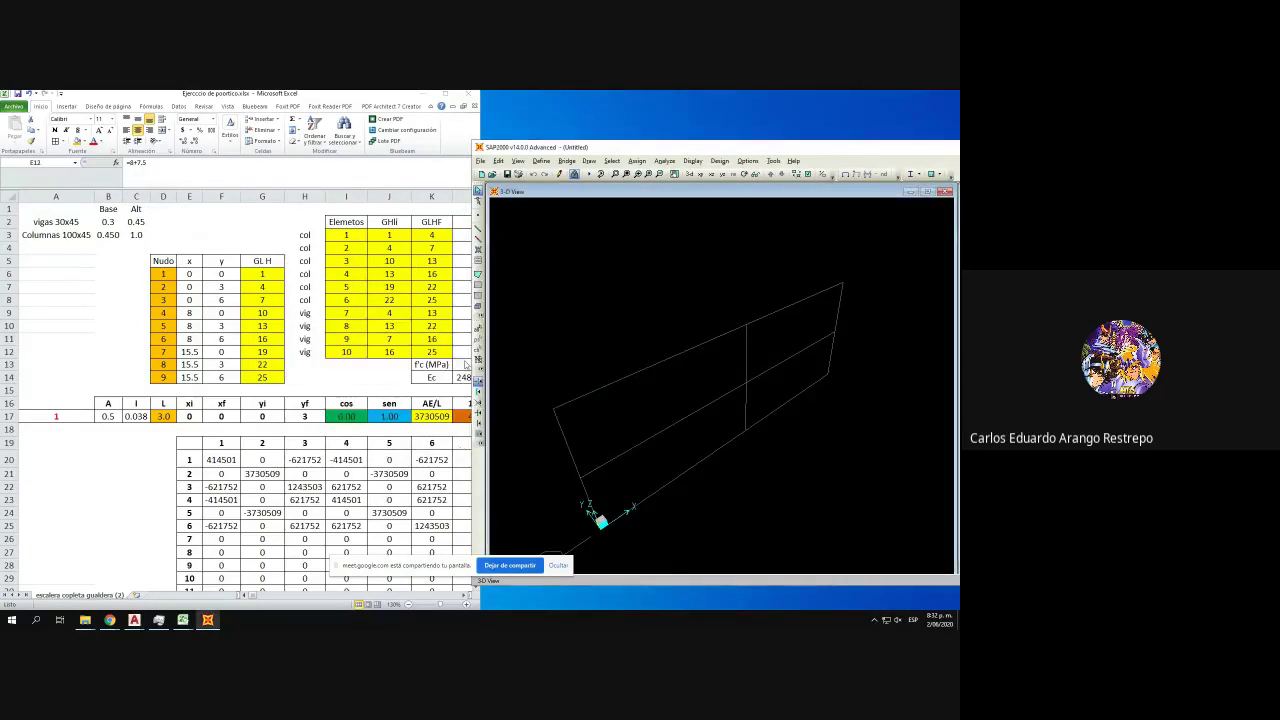
- Draw the three column lines from base to roof as straight frames with the C100X45 section
{"action": "left_click", "coordinate": [479, 232]}
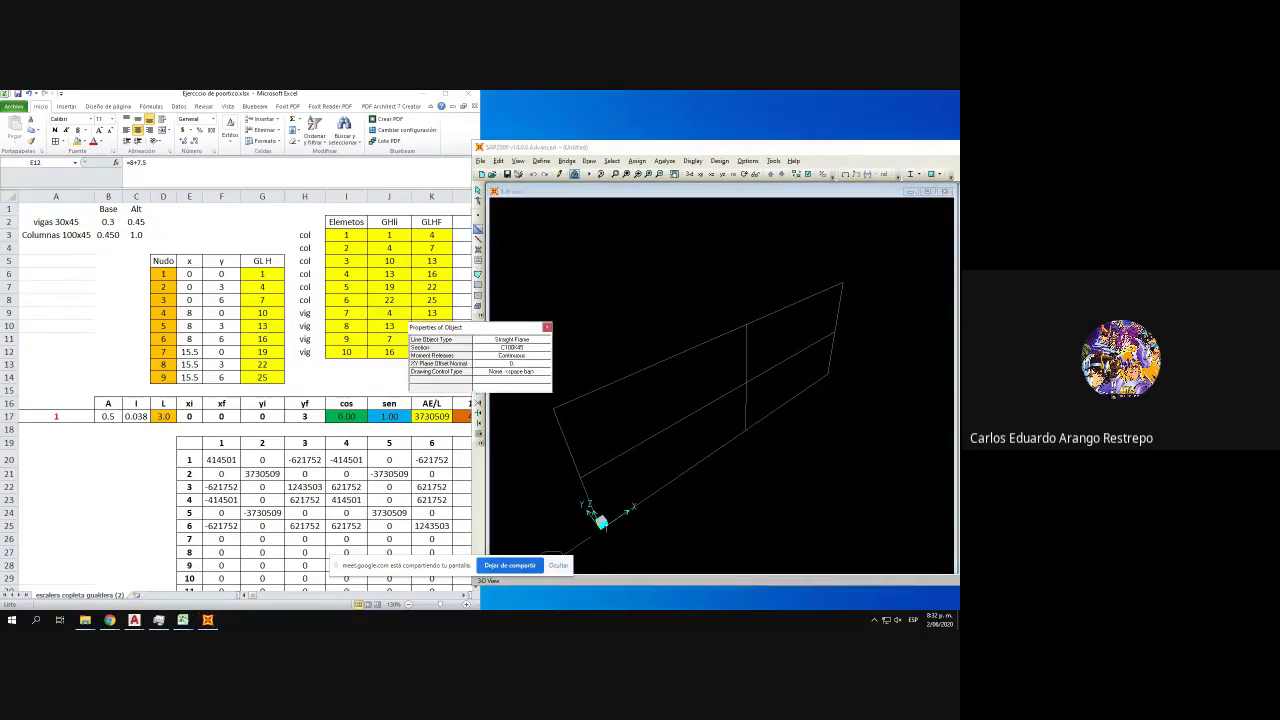
{"action": "left_click", "coordinate": [600, 521]}
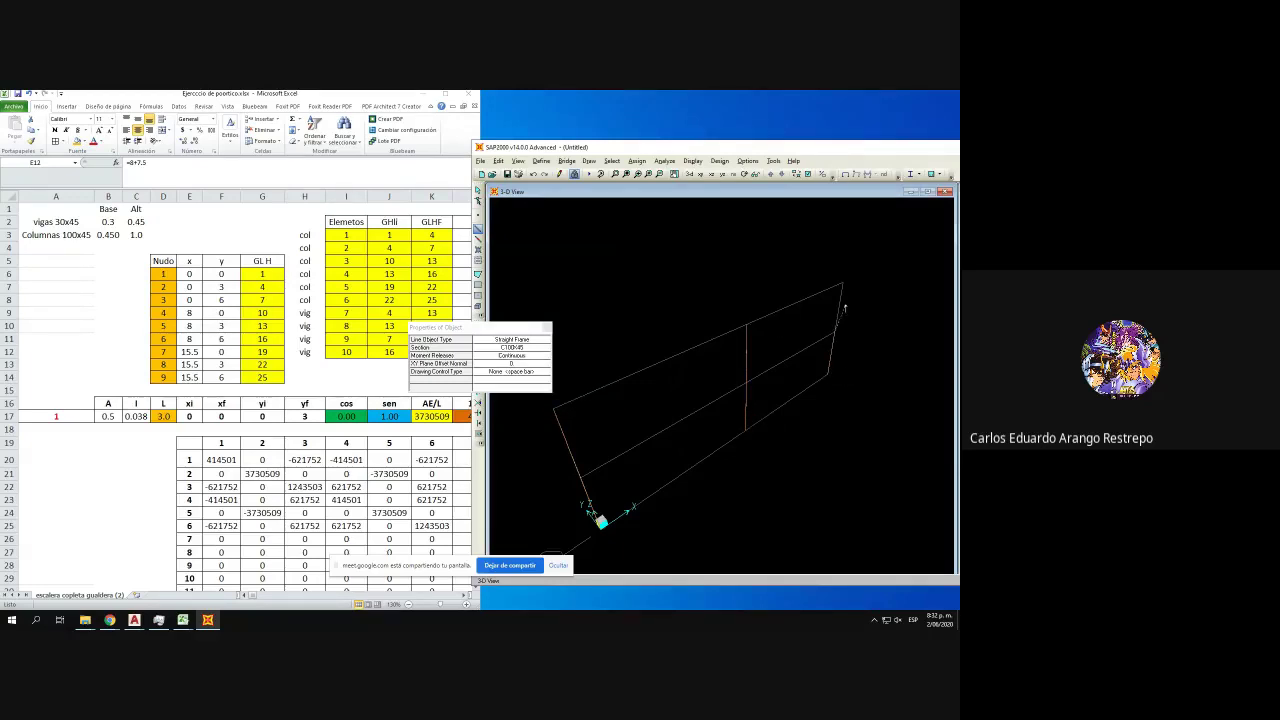
- Draw the beams of both bays at the first-floor and roof levels with the V30x45 section
{"action": "left_click", "coordinate": [540, 347]}
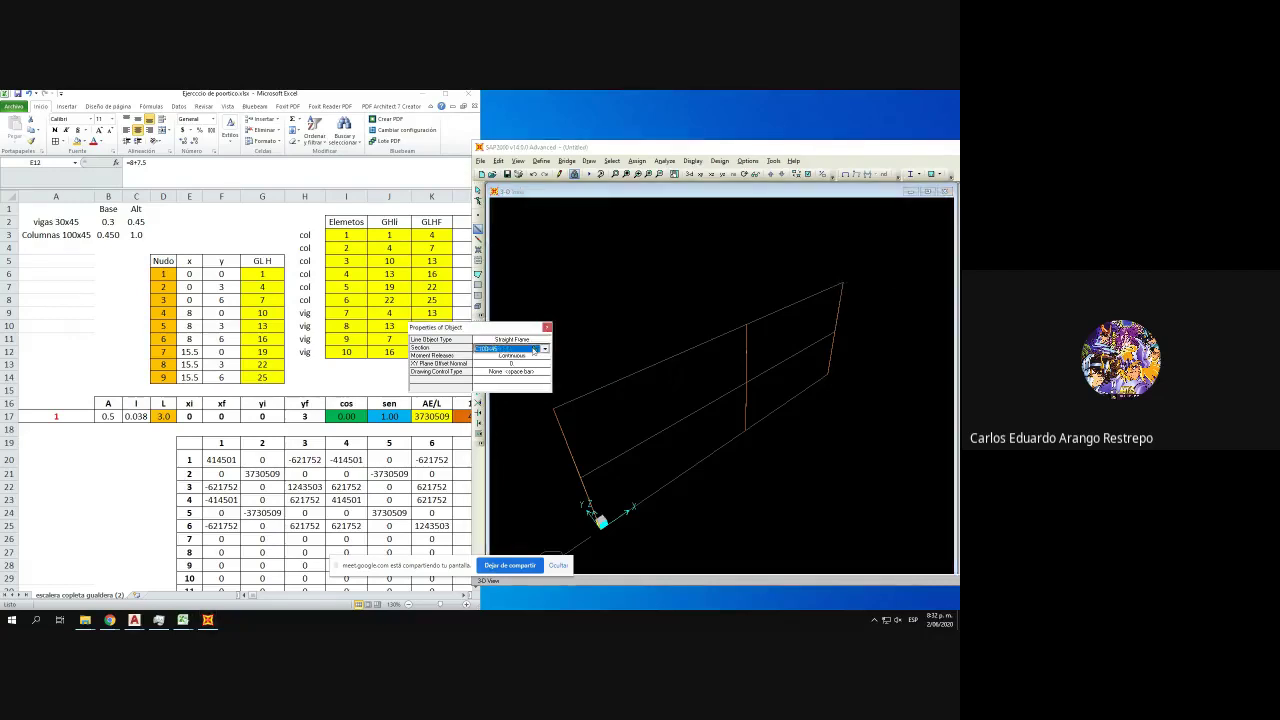
{"action": "left_click", "coordinate": [546, 348]}
{"action": "left_click", "coordinate": [522, 371]}
{"action": "left_click", "coordinate": [583, 473]}
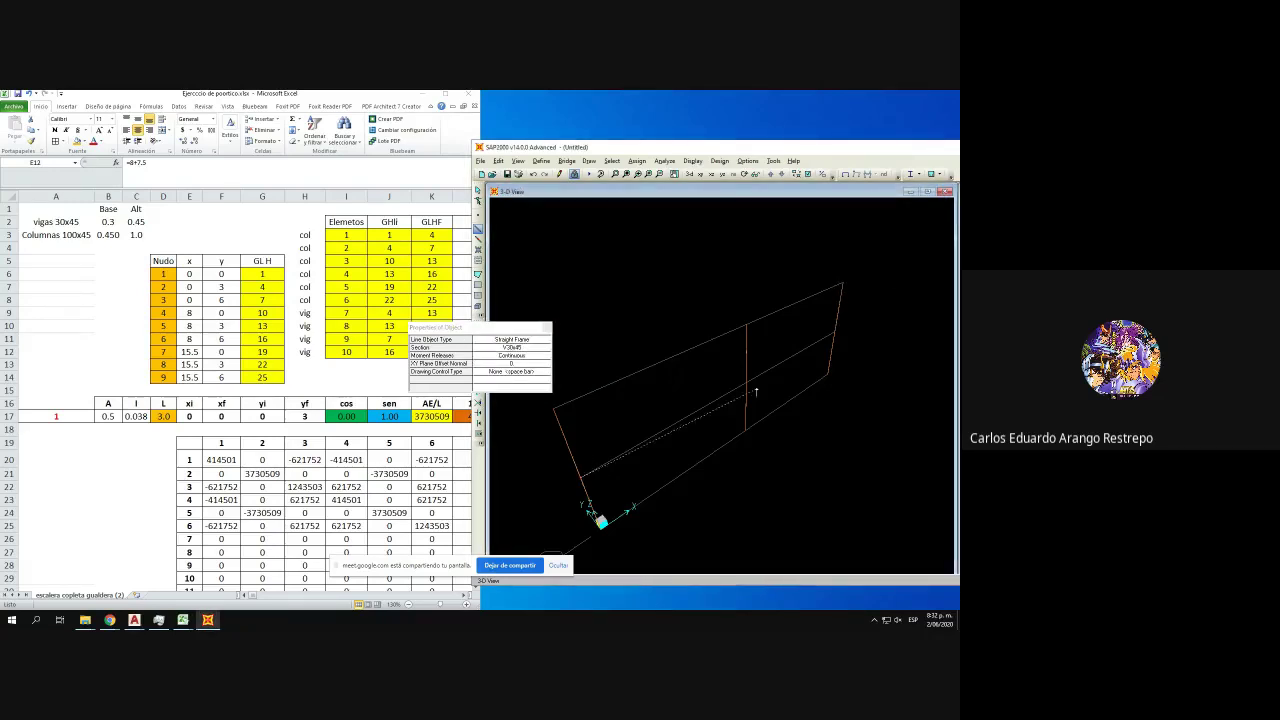
{"action": "left_click", "coordinate": [836, 331]}
{"action": "left_click", "coordinate": [746, 324]}
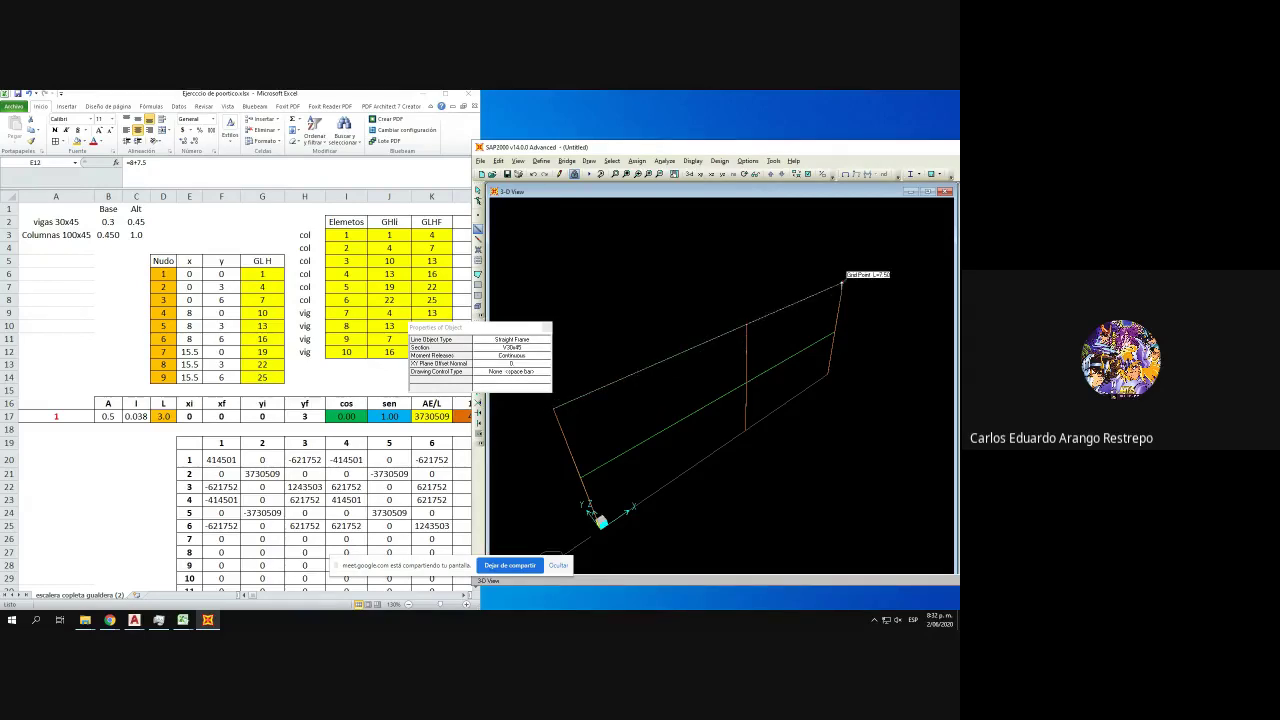
{"action": "left_click", "coordinate": [843, 283]}
{"action": "right_click", "coordinate": [843, 283]}
{"action": "key", "text": "Escape"}
- Select the three base joints of the columns and assign them fixed restraints
{"action": "left_click", "coordinate": [601, 530]}
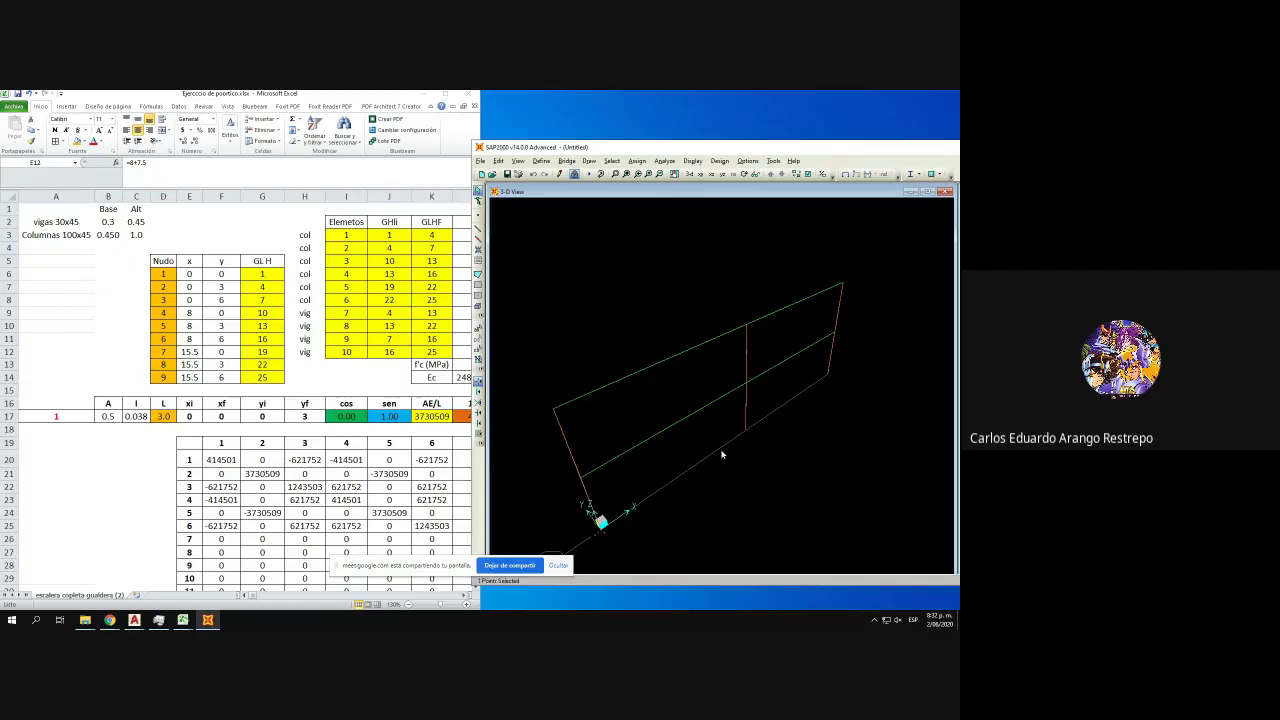
{"action": "left_click", "coordinate": [828, 375]}
{"action": "left_click", "coordinate": [636, 161]}
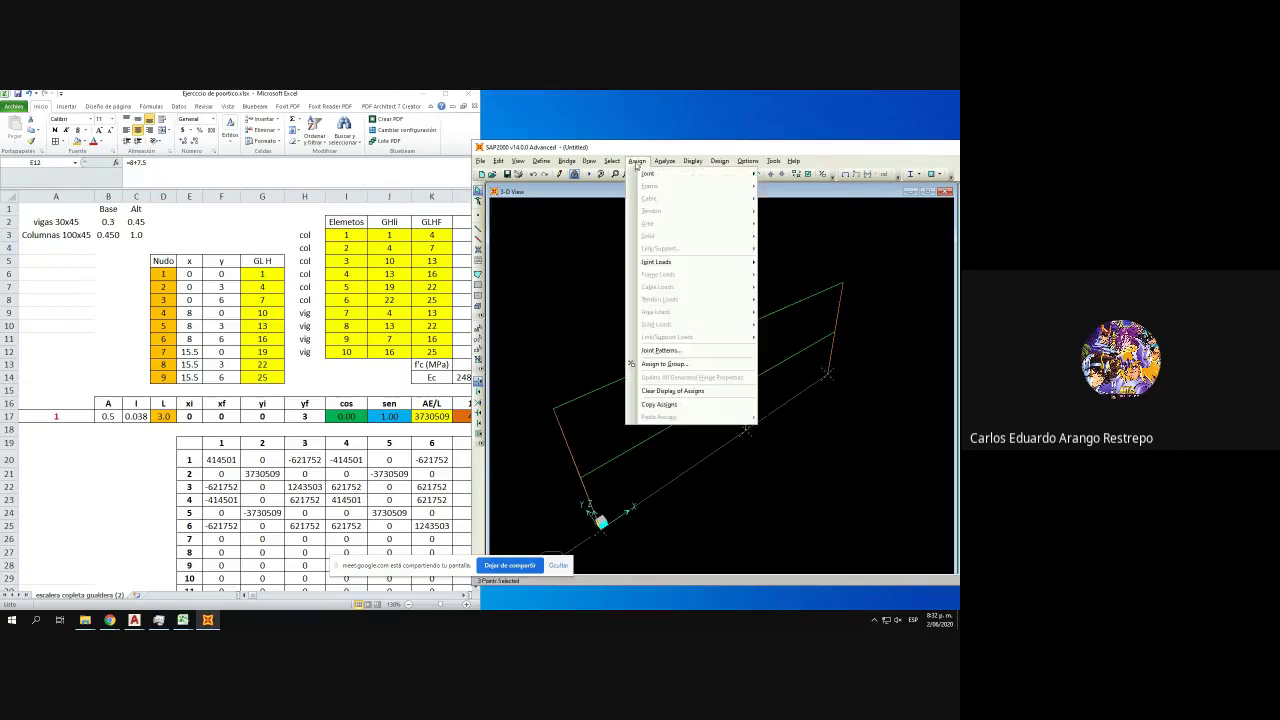
{"action": "left_click", "coordinate": [652, 171]}
{"action": "left_click", "coordinate": [790, 171]}
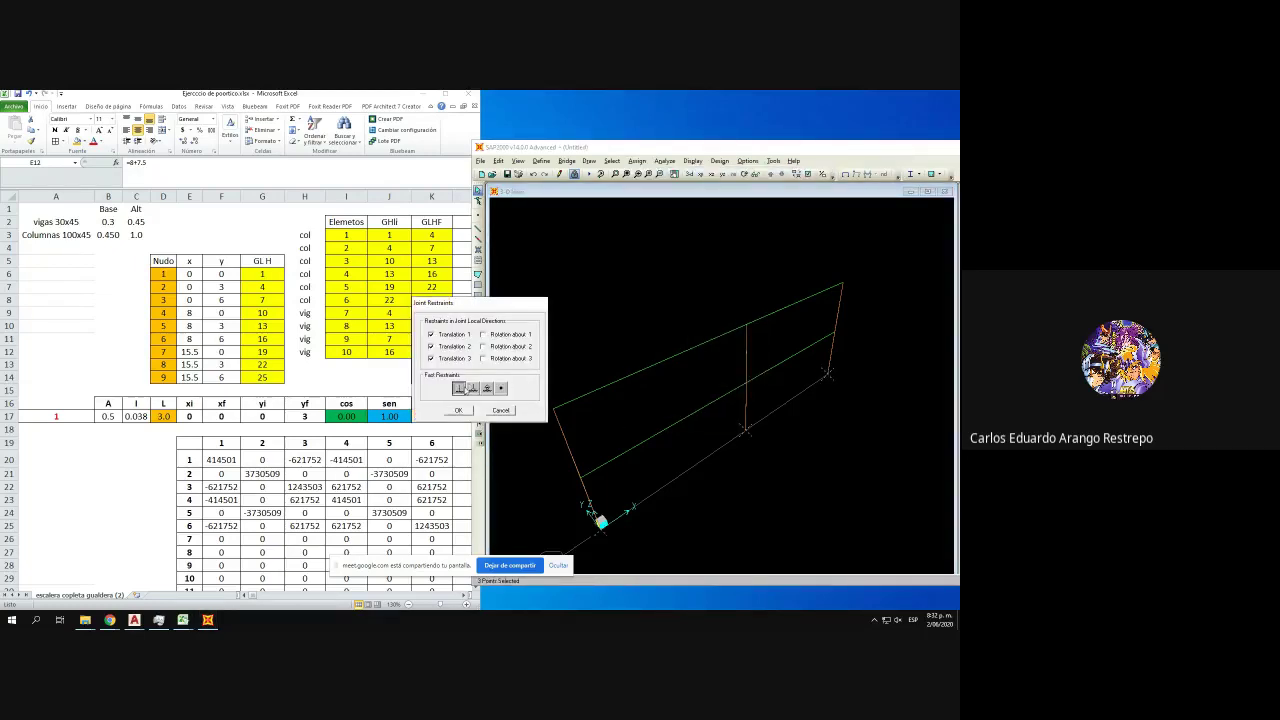
{"action": "left_click", "coordinate": [457, 410]}
- Select the first-floor beam of the 8 m bay and look up element 7's load W in the Excel sheet
{"action": "scroll", "coordinate": [685, 353], "scroll_direction": "down", "scroll_amount": 1}
{"action": "left_click_drag", "start_coordinate": [685, 353], "coordinate": [673, 309]}
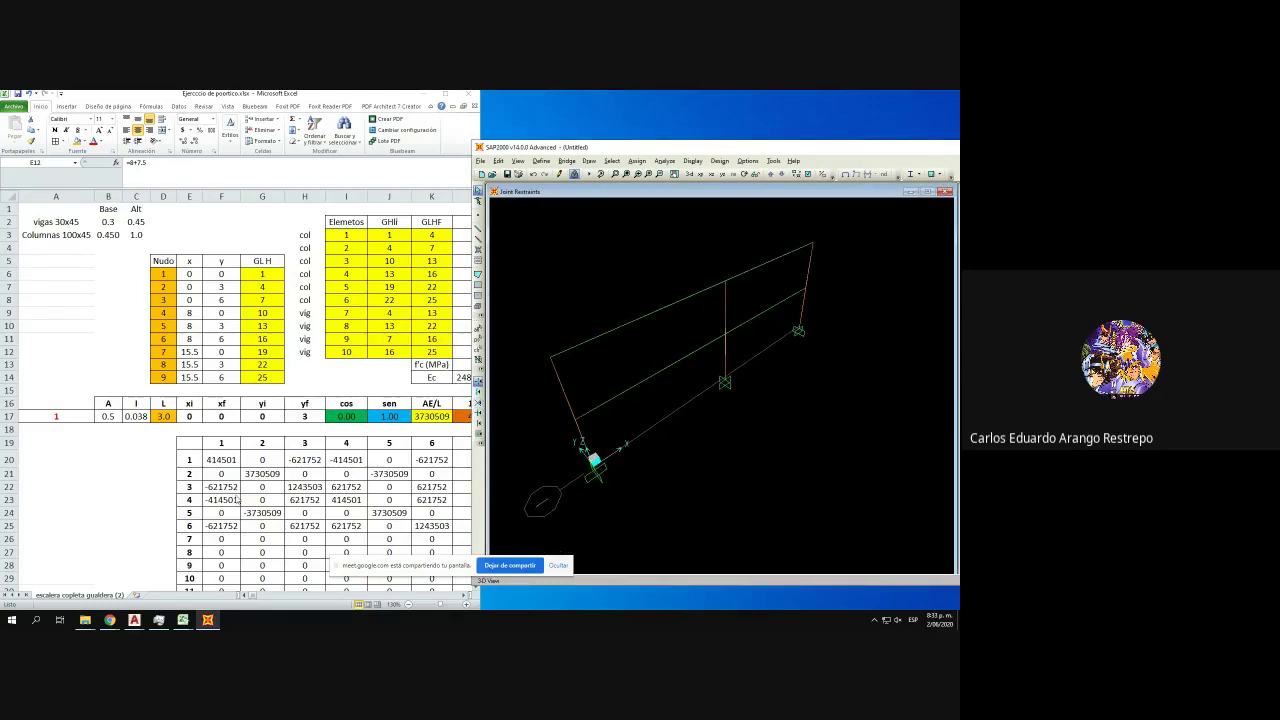
{"action": "left_click", "coordinate": [253, 597]}
{"action": "scroll", "coordinate": [251, 596], "scroll_direction": "right", "scroll_amount": 5}
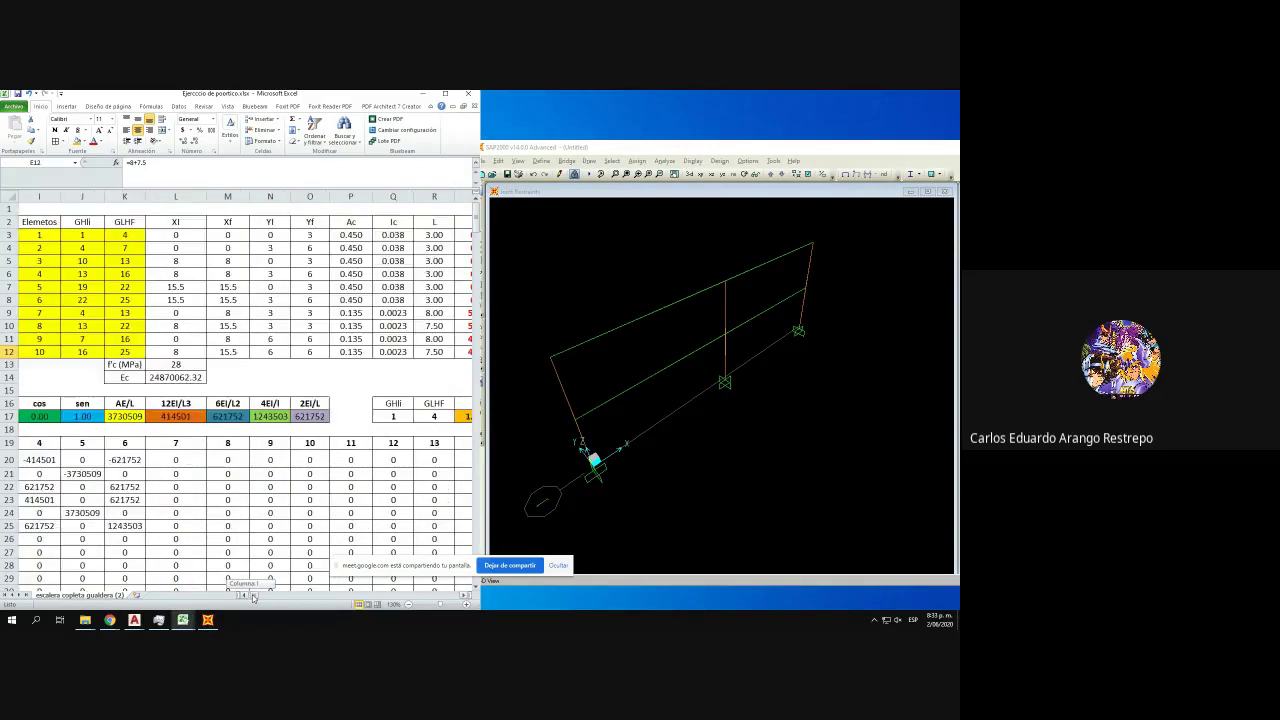
{"action": "left_click", "coordinate": [612, 405]}
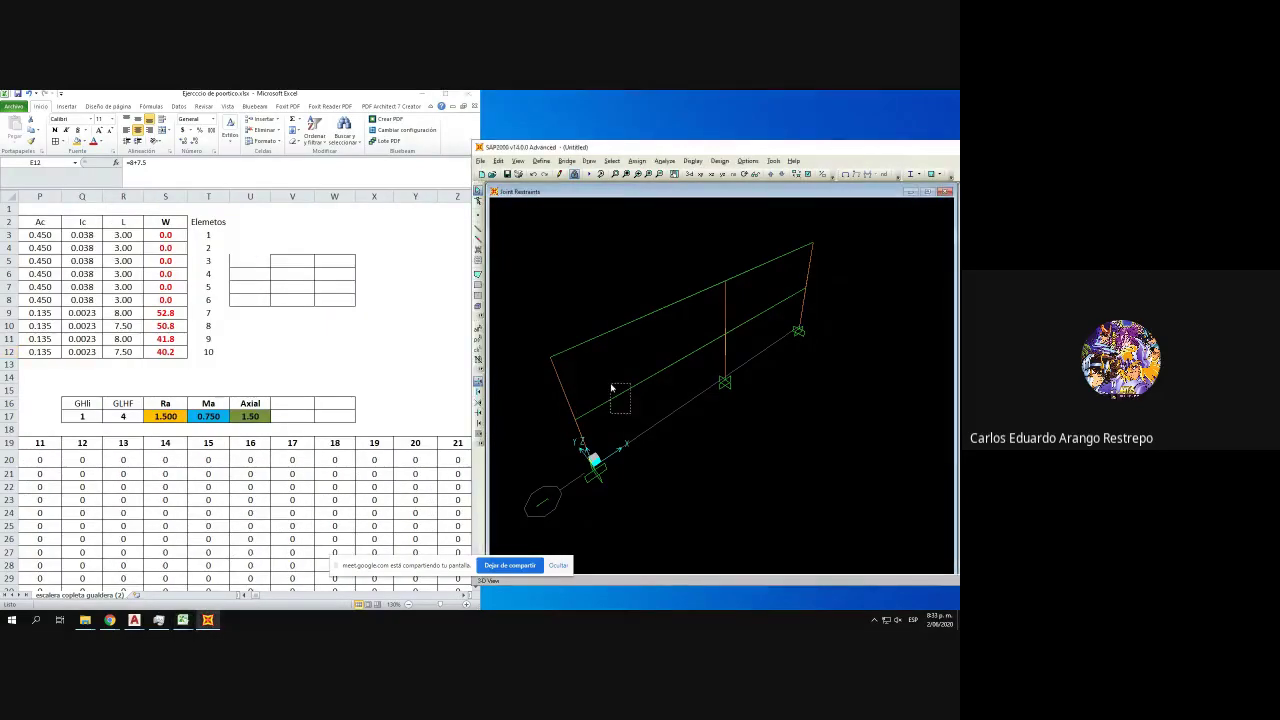
{"action": "left_click", "coordinate": [165, 311]}
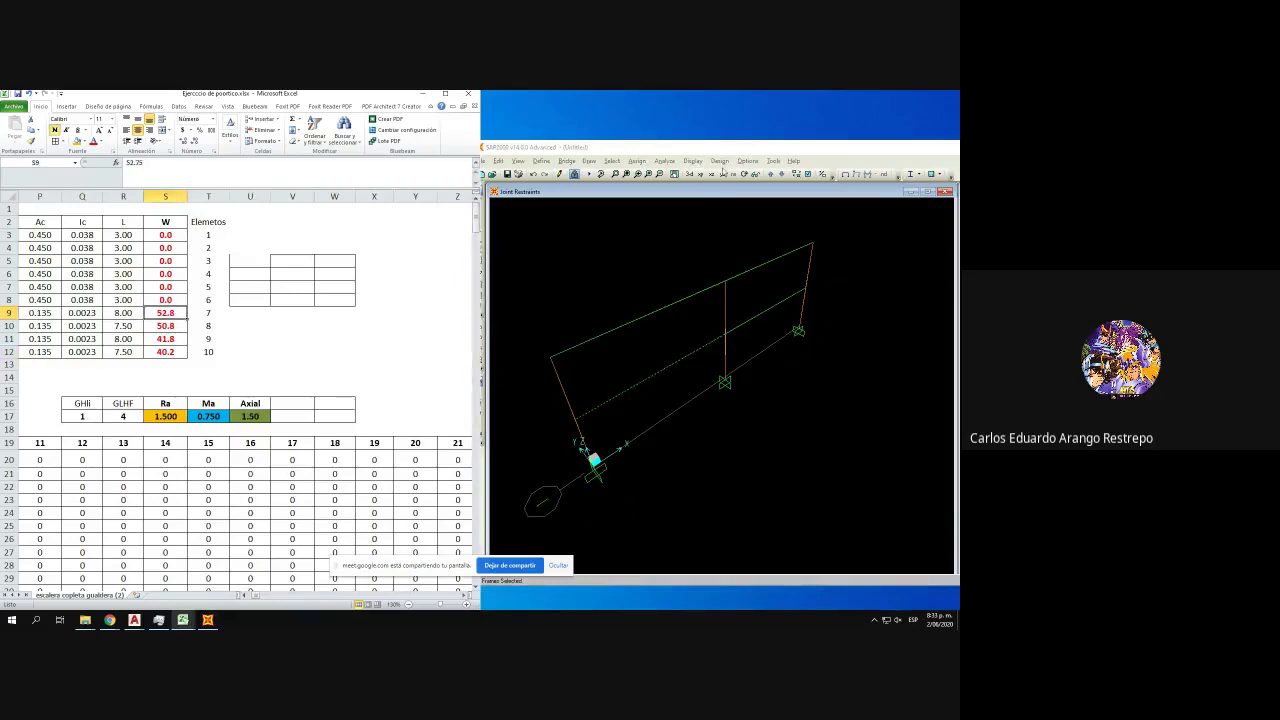
- Start a distributed load assignment for the selected beam and set the DEAD load pattern's self-weight multiplier to 0
{"action": "left_click", "coordinate": [636, 161]}
{"action": "left_click", "coordinate": [636, 161]}
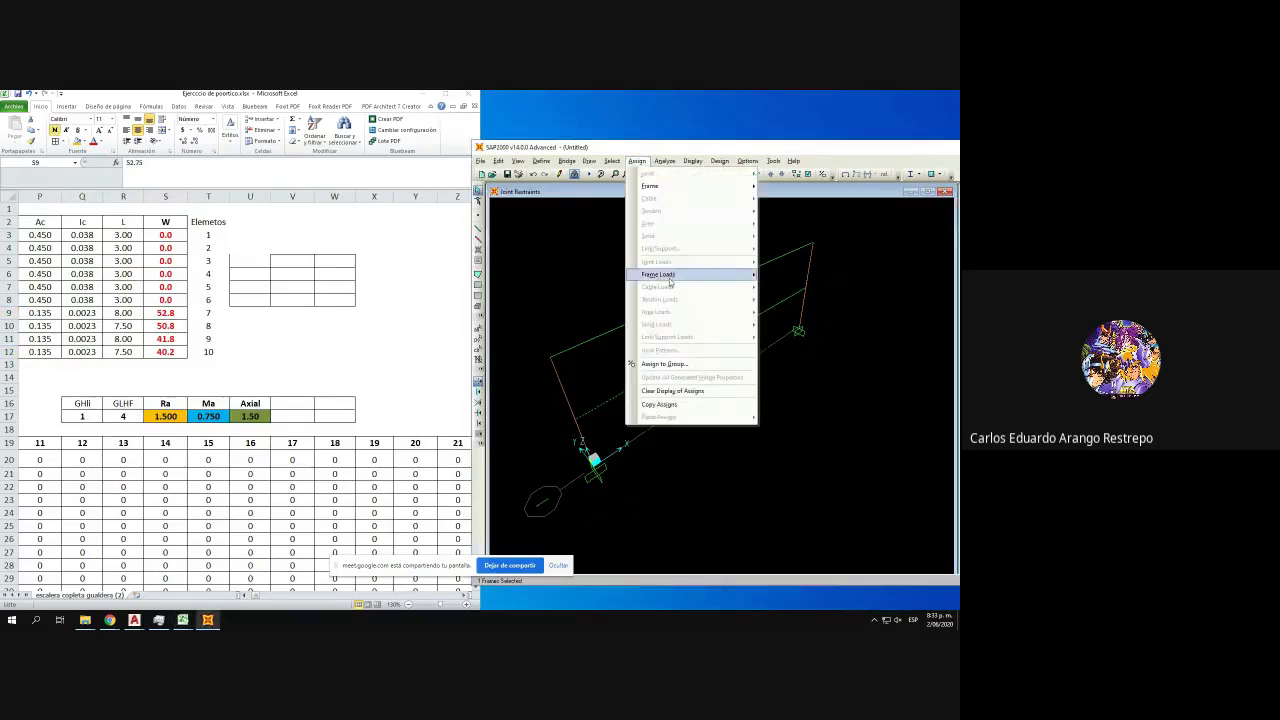
{"action": "mouse_move", "coordinate": [740, 274]}
{"action": "left_click", "coordinate": [804, 300]}
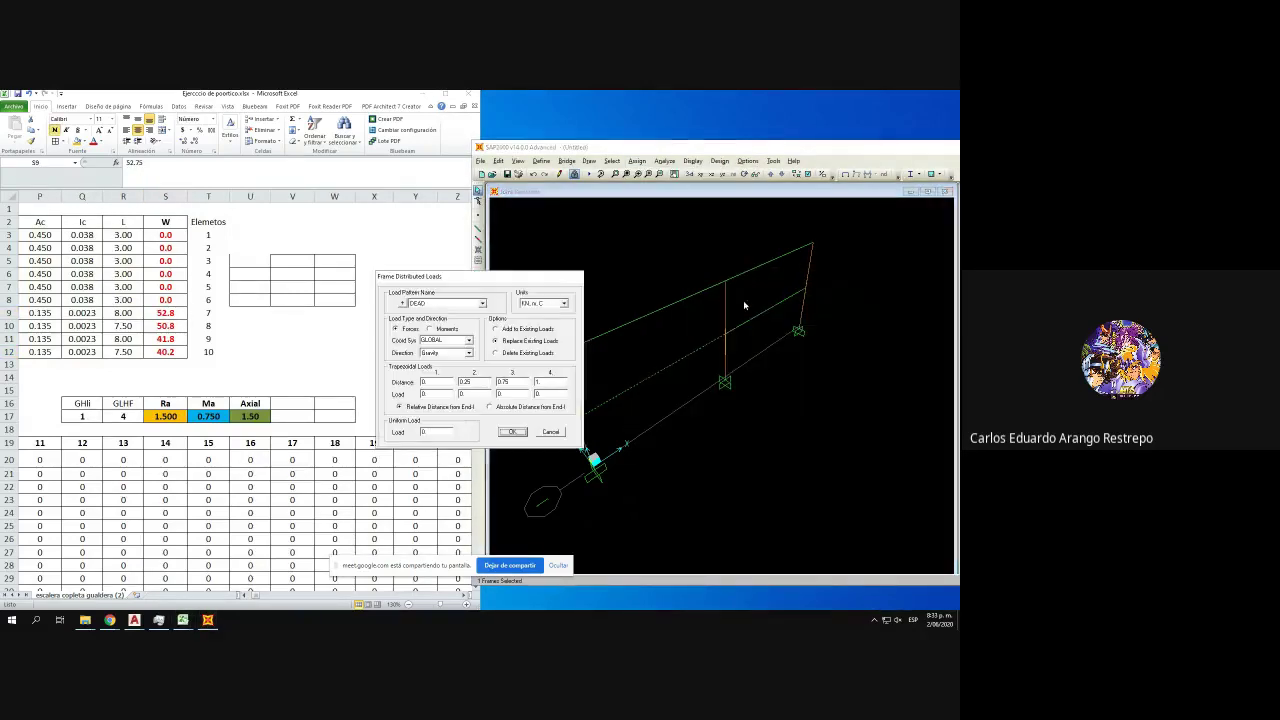
{"action": "left_click", "coordinate": [420, 306]}
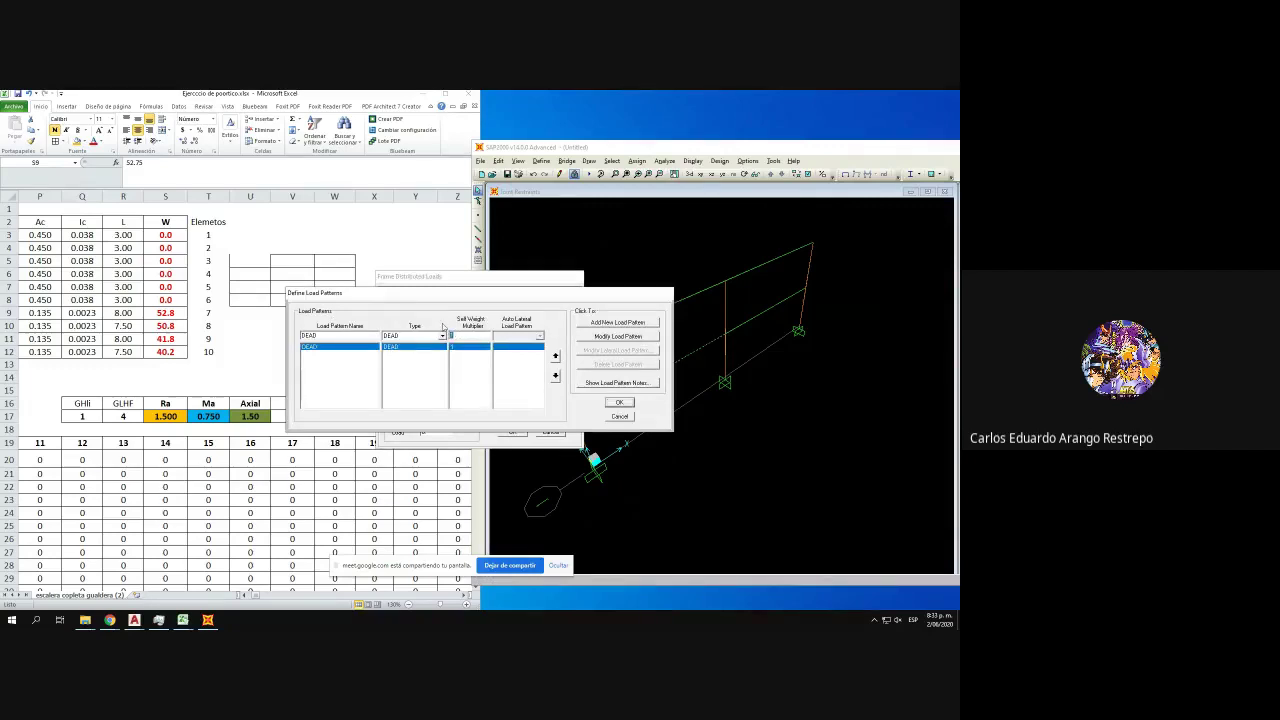
{"action": "left_click", "coordinate": [618, 339]}
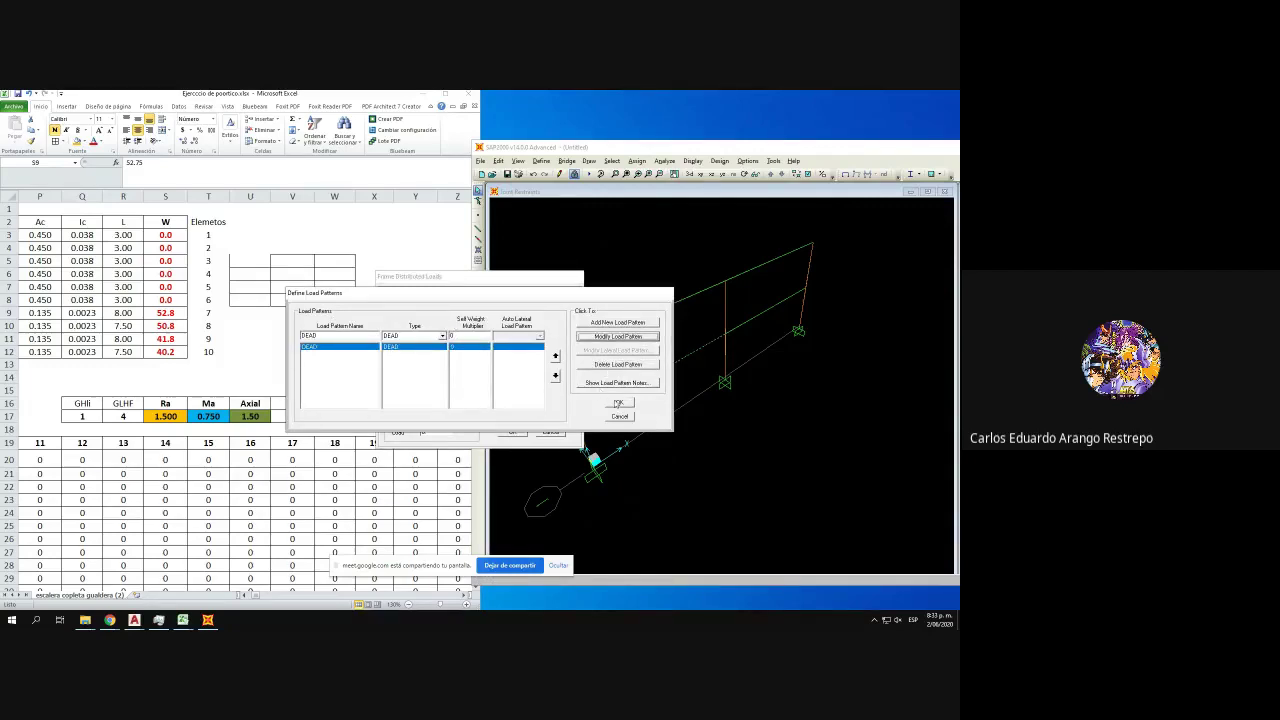
{"action": "left_click", "coordinate": [618, 403]}
- Assign uniform gravity loads under DEAD to the first-floor beams: 52.8 kN/m on the 8 m bay and 50.8 kN/m on the 7.5 m bay
{"action": "double_click", "coordinate": [446, 431]}
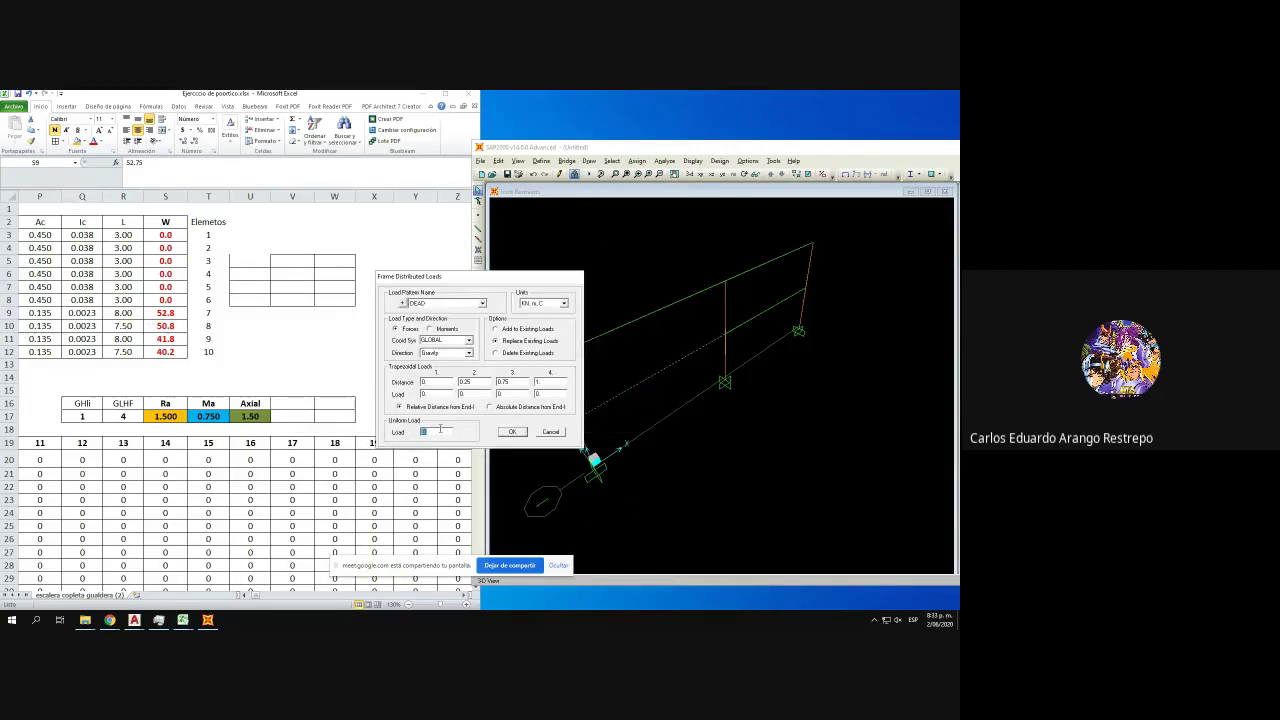
{"action": "left_click", "coordinate": [513, 432]}
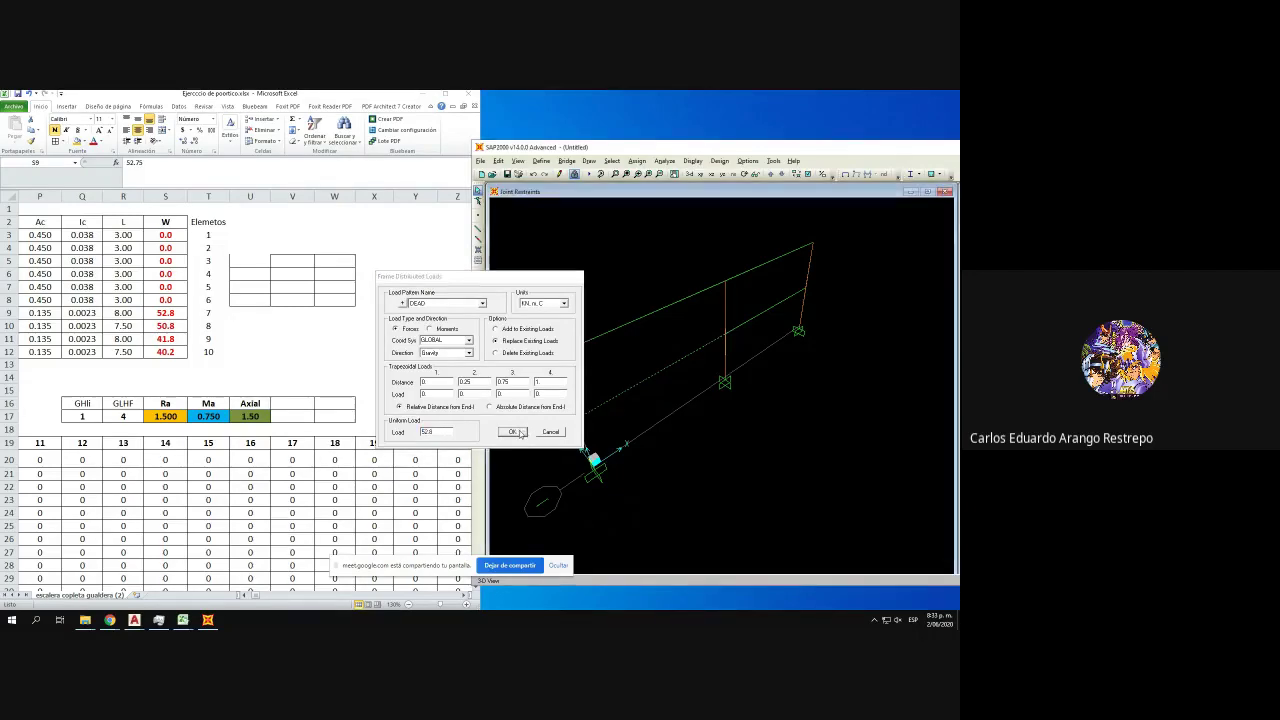
{"action": "left_click", "coordinate": [744, 320]}
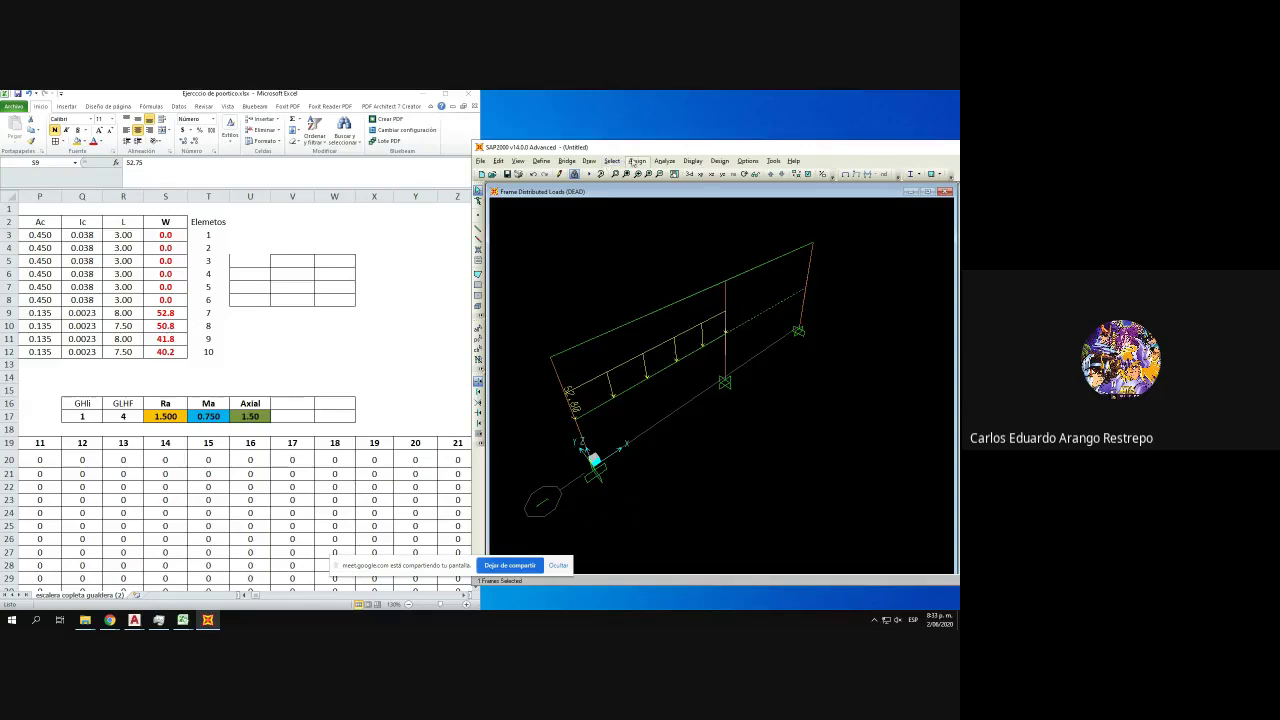
{"action": "left_click", "coordinate": [637, 161]}
{"action": "mouse_move", "coordinate": [658, 274]}
{"action": "left_click", "coordinate": [808, 300]}
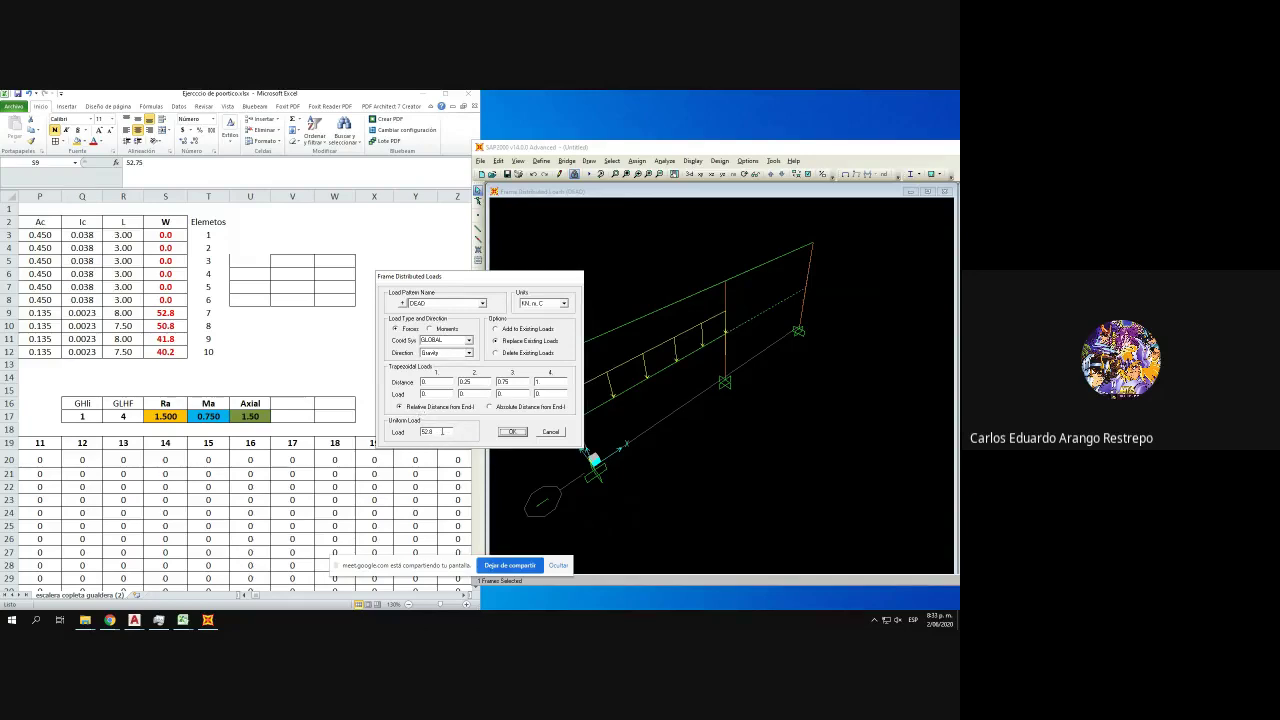
{"action": "double_click", "coordinate": [432, 432]}
{"action": "type", "text": "50"}
{"action": "left_click", "coordinate": [512, 431]}
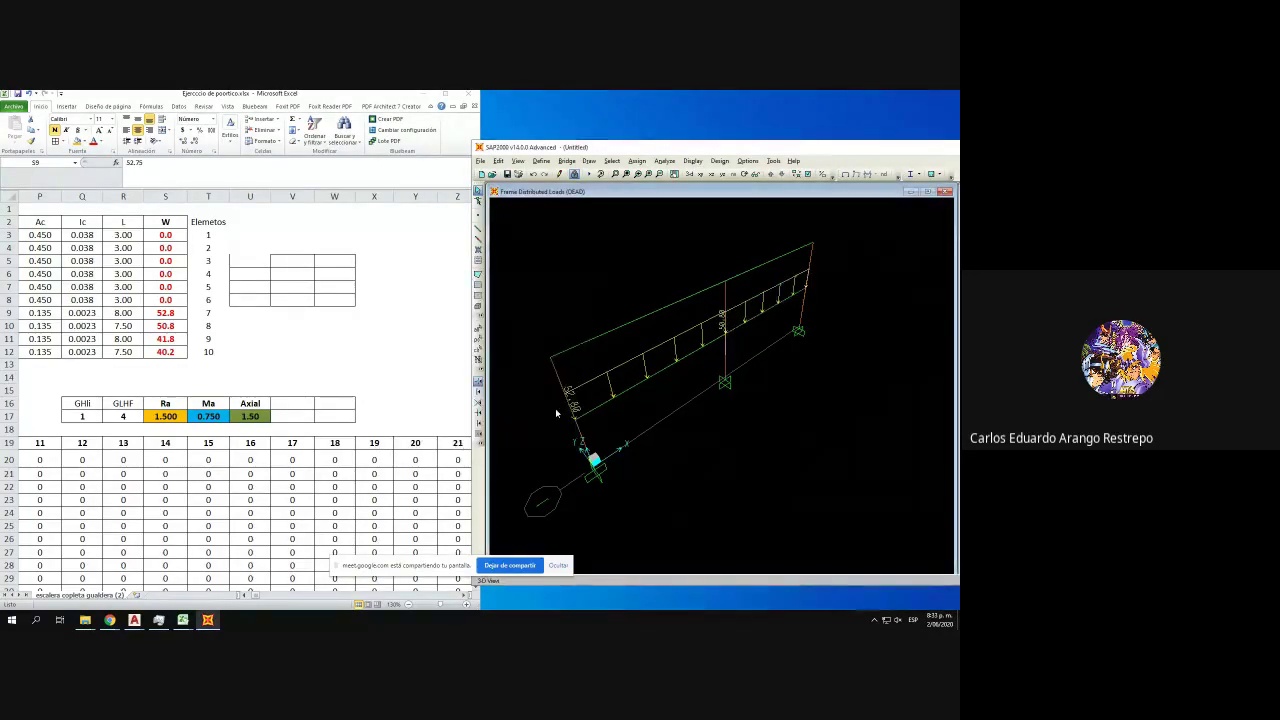
- Assign a uniform gravity load of 41.8 kN/m under DEAD to the roof beam of the 8 m bay
{"action": "left_click", "coordinate": [638, 324]}
{"action": "left_click", "coordinate": [637, 161]}
{"action": "mouse_move", "coordinate": [660, 274]}
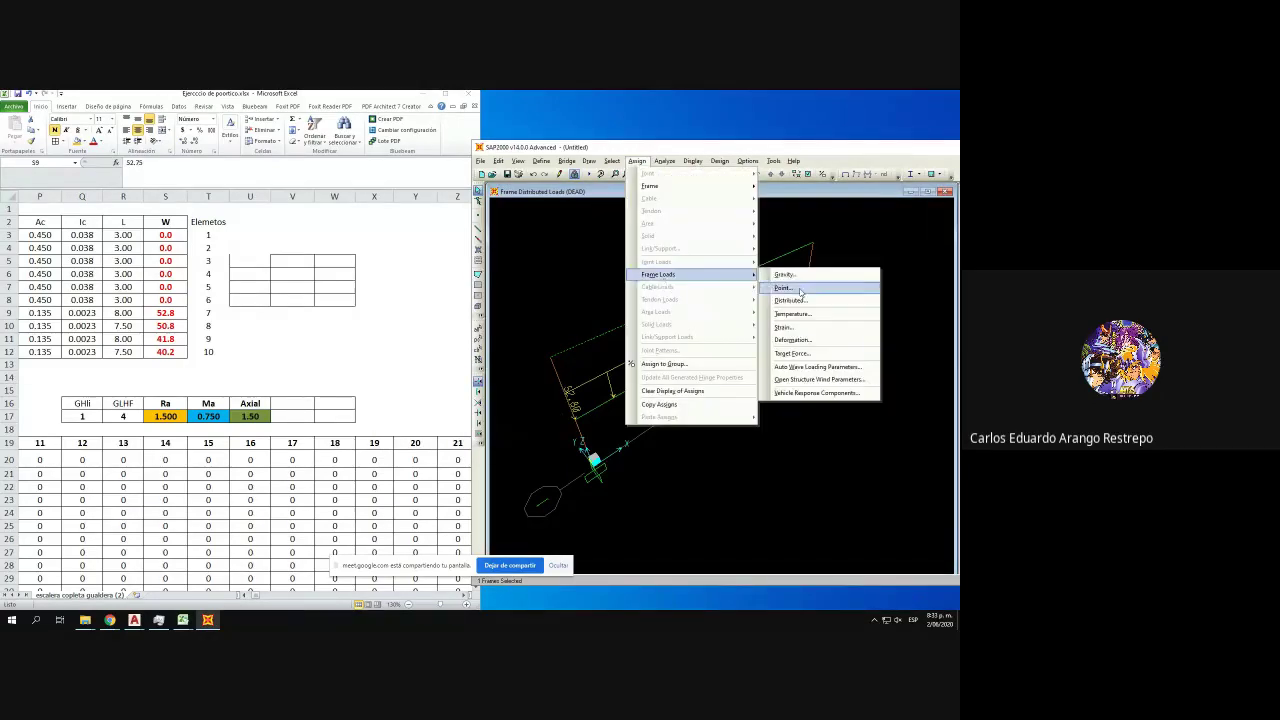
{"action": "left_click", "coordinate": [790, 288]}
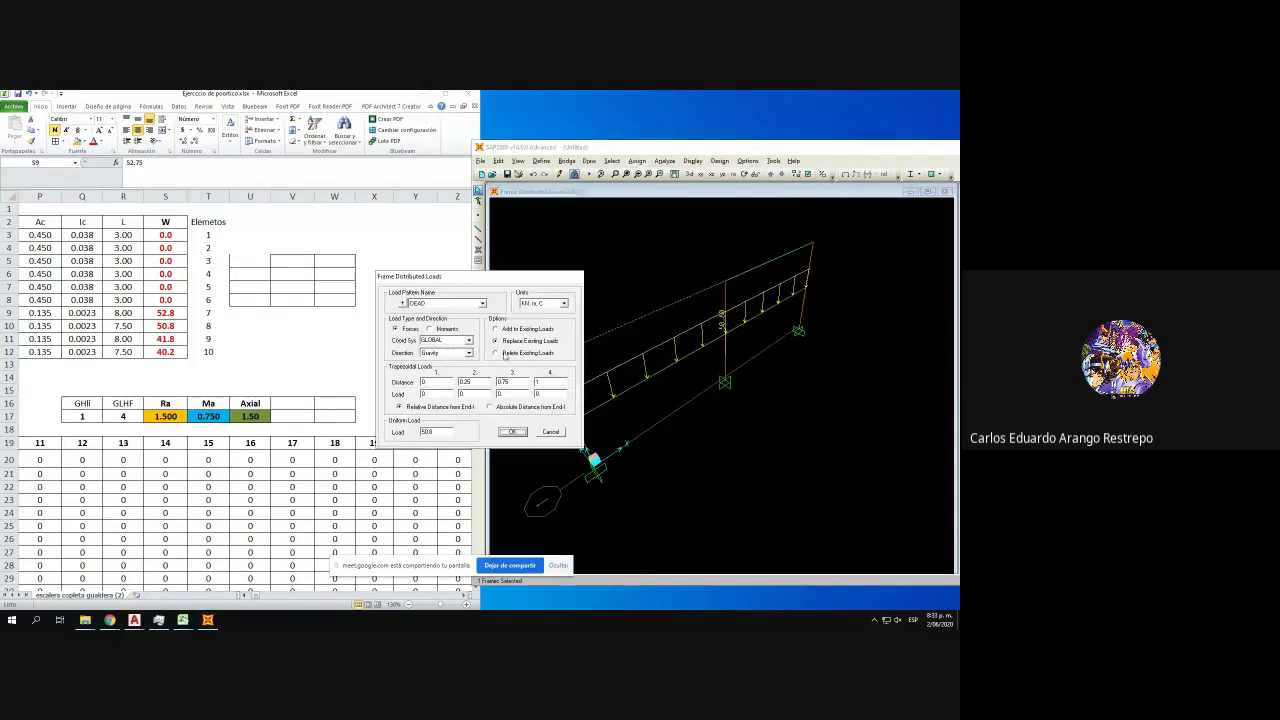
{"action": "double_click", "coordinate": [430, 431]}
{"action": "type", "text": "41.8"}
{"action": "left_click", "coordinate": [512, 431]}
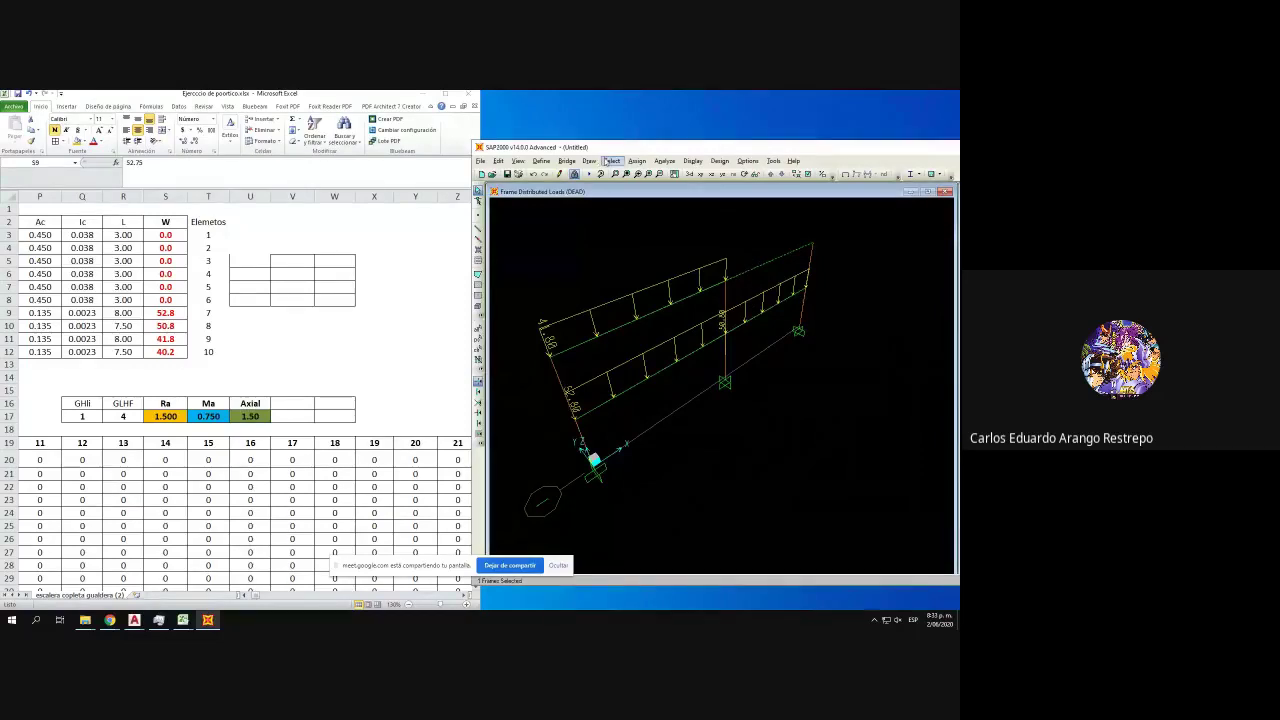
- Assign a uniform gravity load of 40.2 kN/m under DEAD to the roof beam of the 7.5 m bay
{"action": "left_click", "coordinate": [637, 161]}
{"action": "mouse_move", "coordinate": [670, 275]}
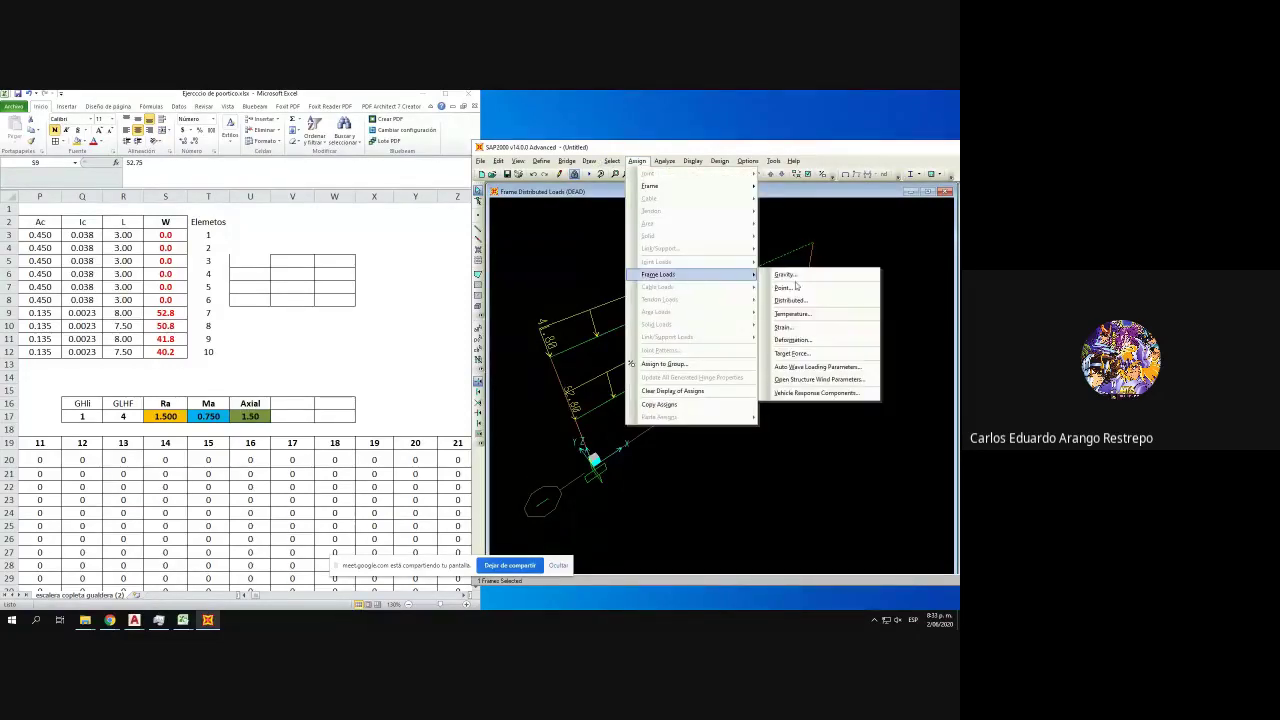
{"action": "left_click", "coordinate": [785, 293]}
{"action": "double_click", "coordinate": [438, 431]}
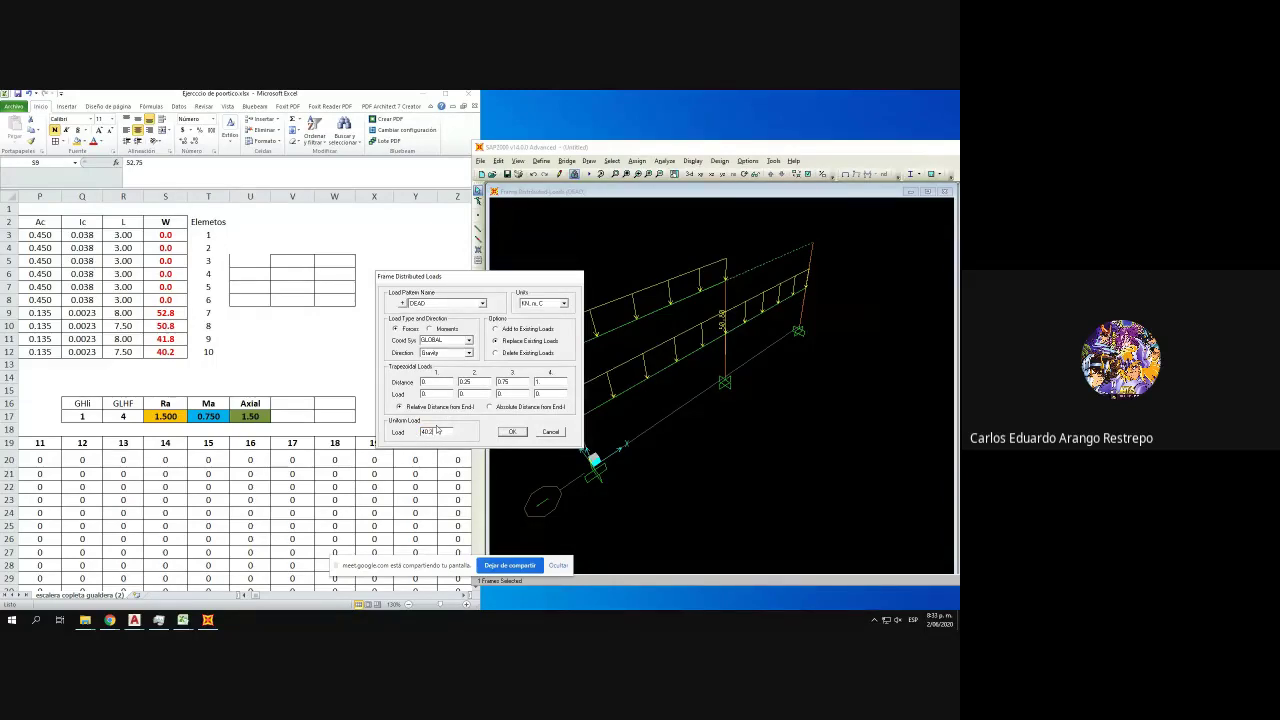
{"action": "type", "text": "40.2"}
{"action": "left_click", "coordinate": [512, 432]}
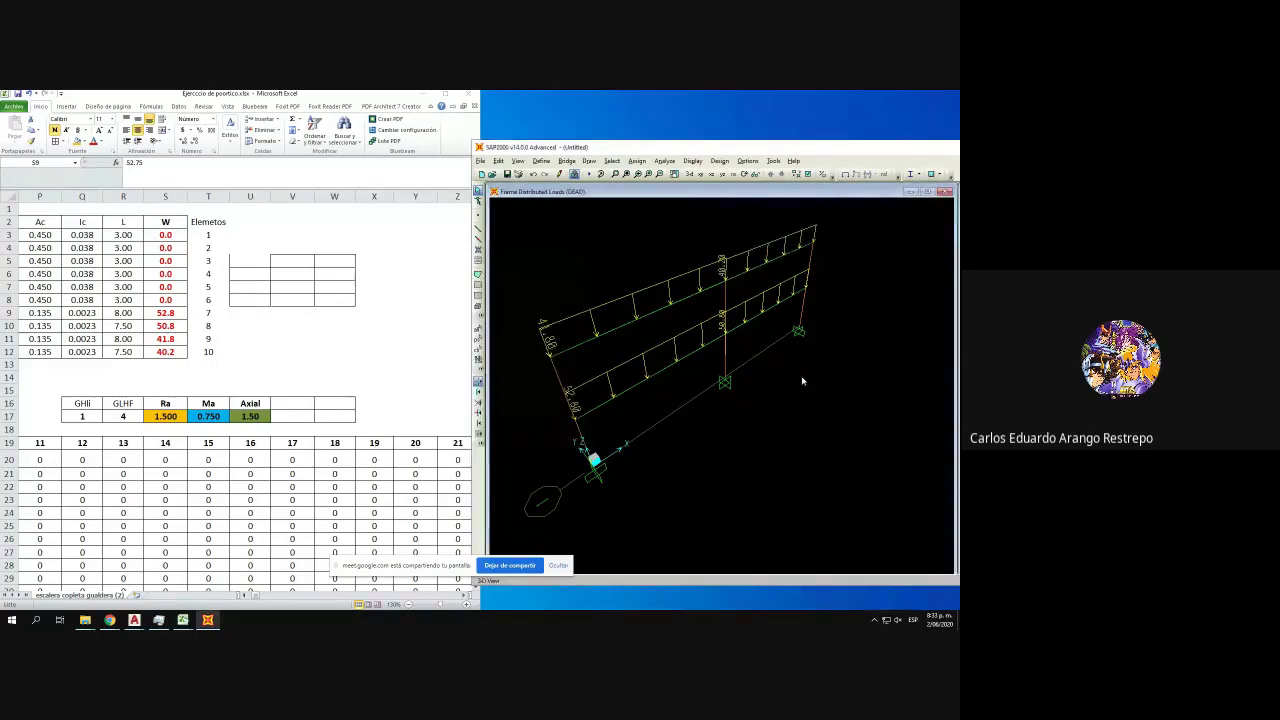
- Look over the frame data in the Excel sheet and open the 4000Psi concrete material's properties in SAP2000
{"action": "left_click", "coordinate": [183, 620]}
{"action": "scroll", "coordinate": [228, 359], "scroll_direction": "down", "scroll_amount": 2}
{"action": "scroll", "coordinate": [268, 463], "scroll_direction": "up", "scroll_amount": 2}
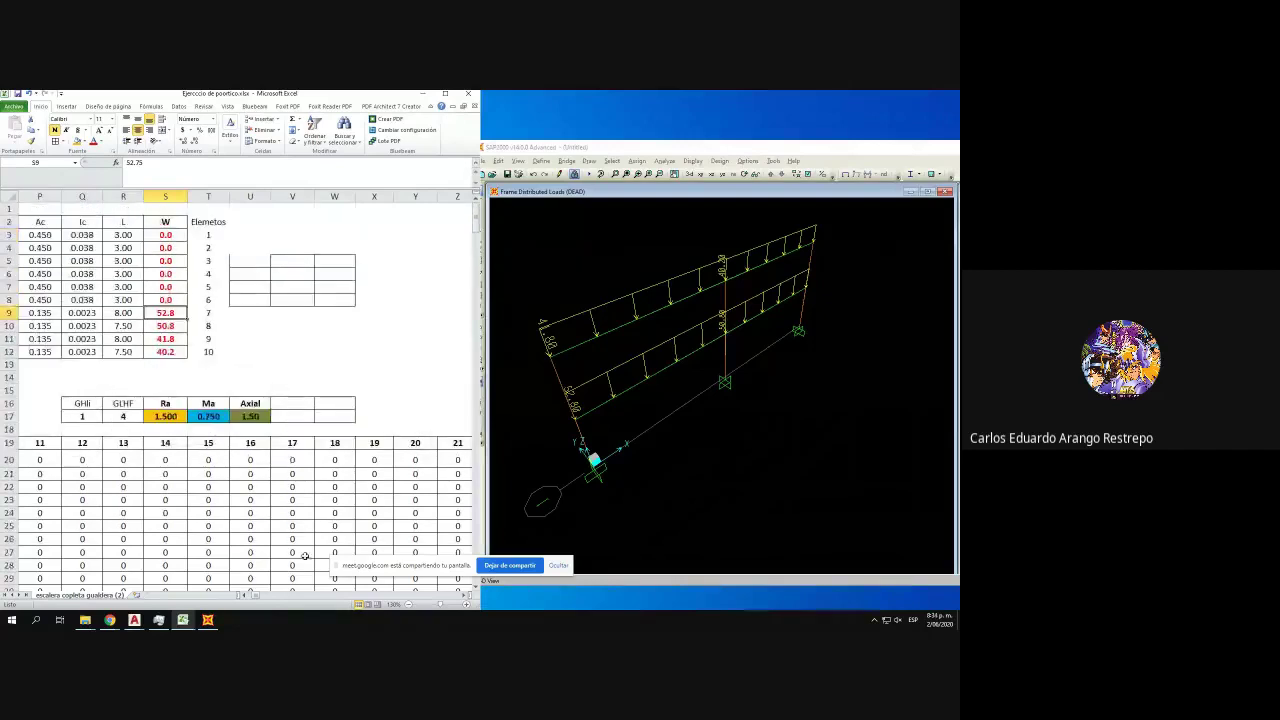
{"action": "left_click_drag", "start_coordinate": [256, 597], "coordinate": [240, 597]}
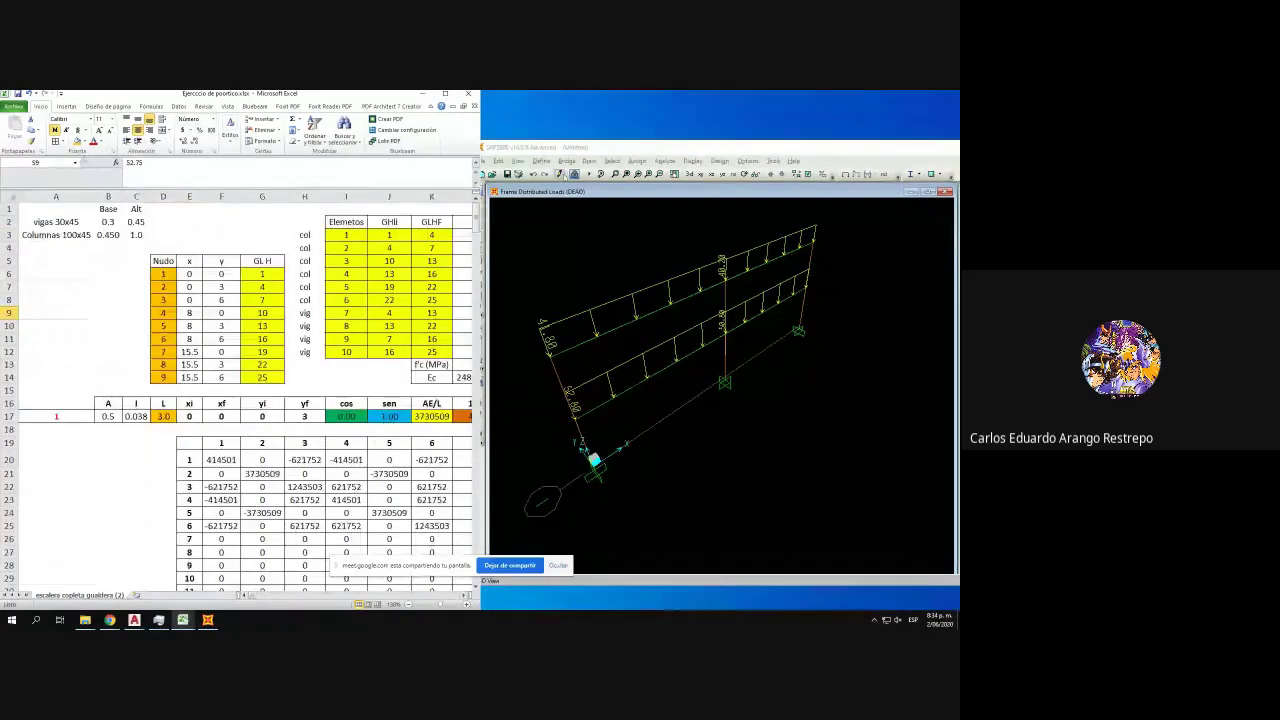
{"action": "left_click", "coordinate": [541, 161]}
{"action": "left_click", "coordinate": [557, 173]}
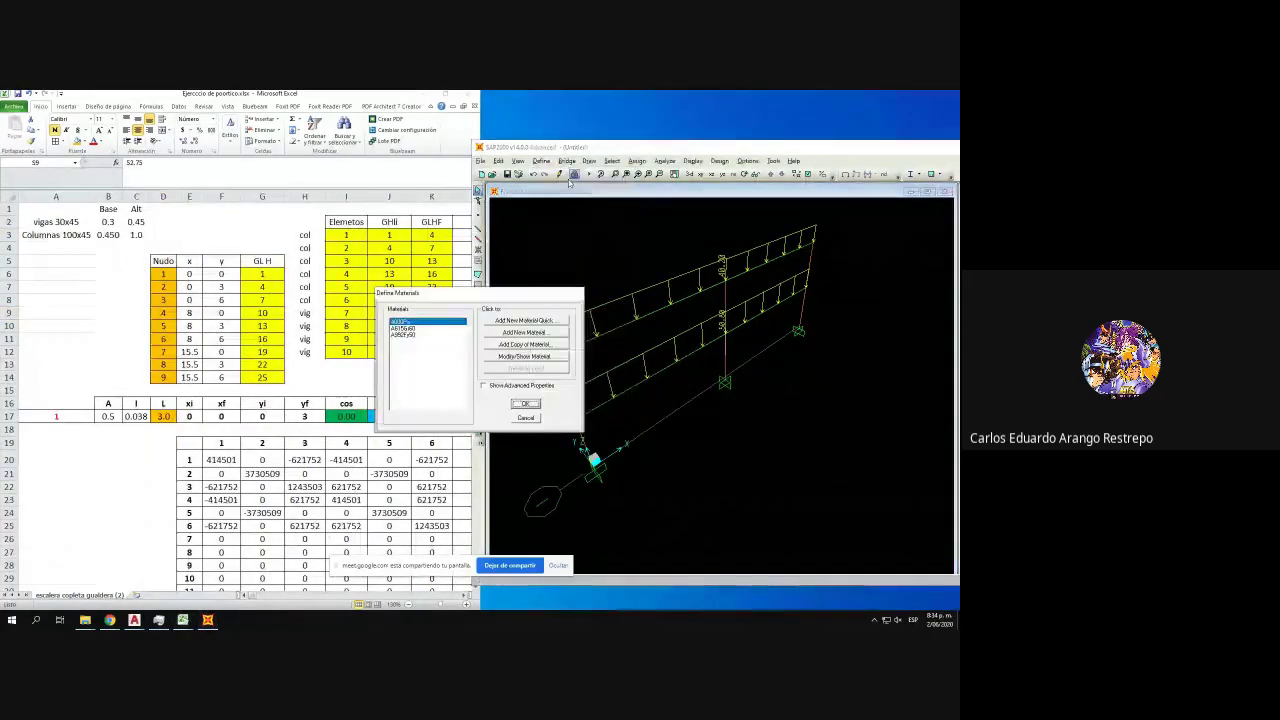
{"action": "left_click_drag", "start_coordinate": [477, 298], "coordinate": [602, 301]}
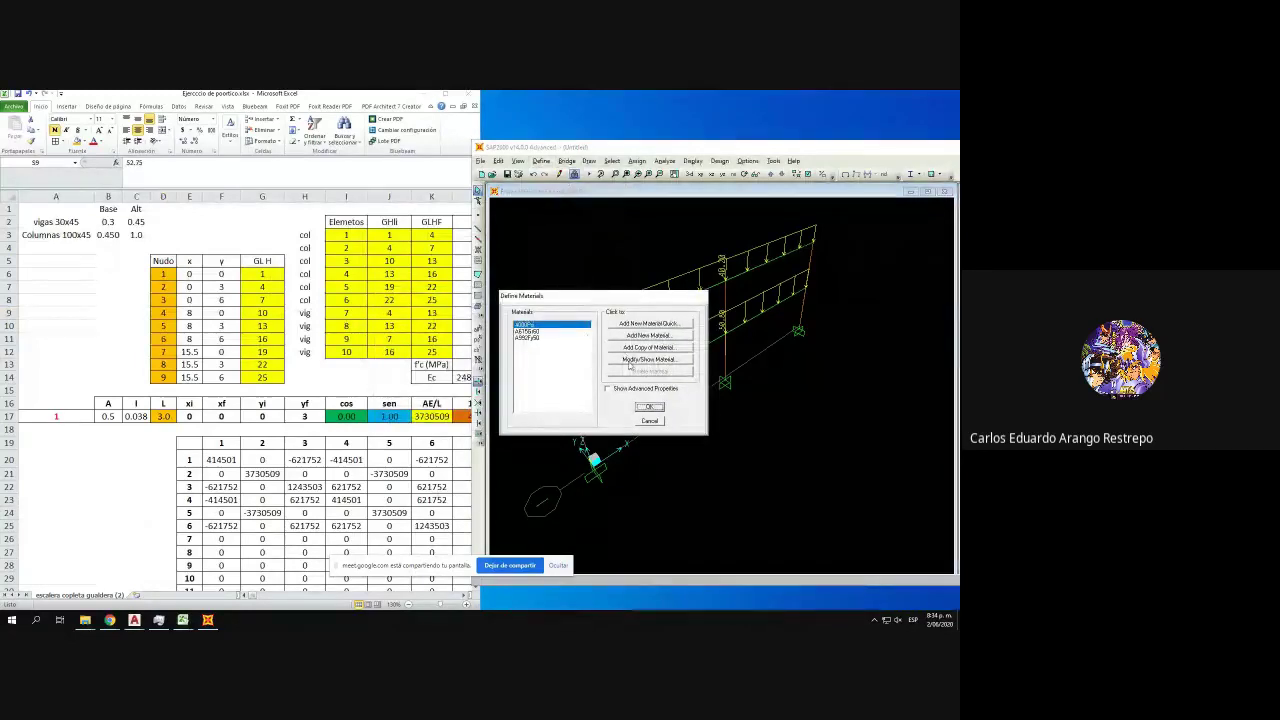
{"action": "left_click", "coordinate": [628, 361]}
- Copy the Ec value 24870062.32 from the Excel sheet and use it as the concrete's modulus of elasticity
{"action": "left_click", "coordinate": [256, 596]}
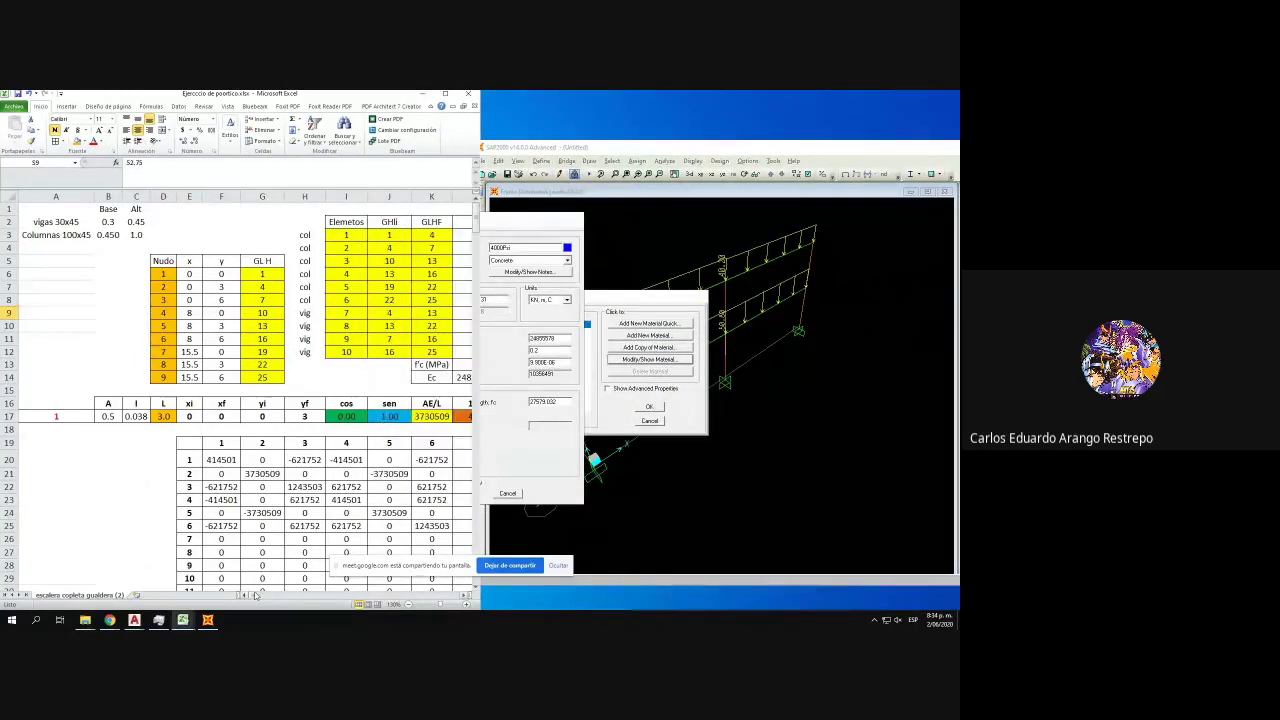
{"action": "left_click_drag", "start_coordinate": [253, 596], "coordinate": [268, 594]}
{"action": "left_click", "coordinate": [176, 356]}
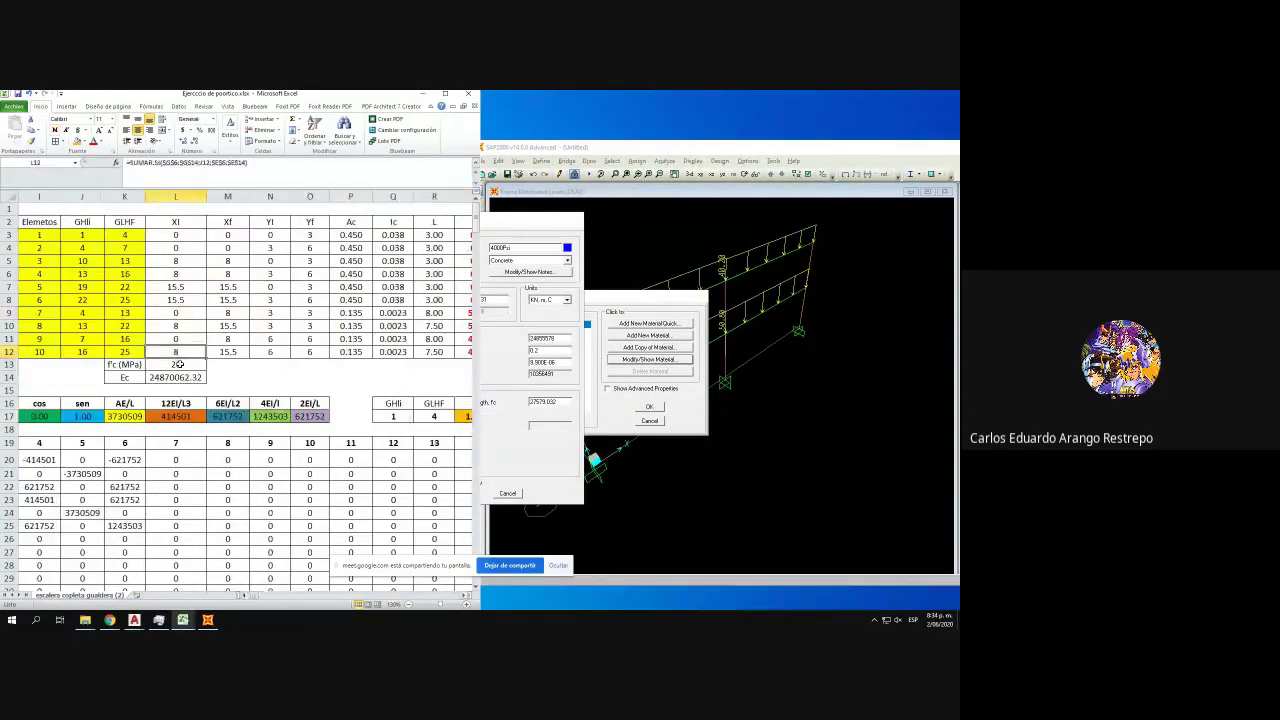
{"action": "left_click", "coordinate": [180, 376]}
{"action": "key", "text": "ctrl+c"}
{"action": "left_click", "coordinate": [498, 372]}
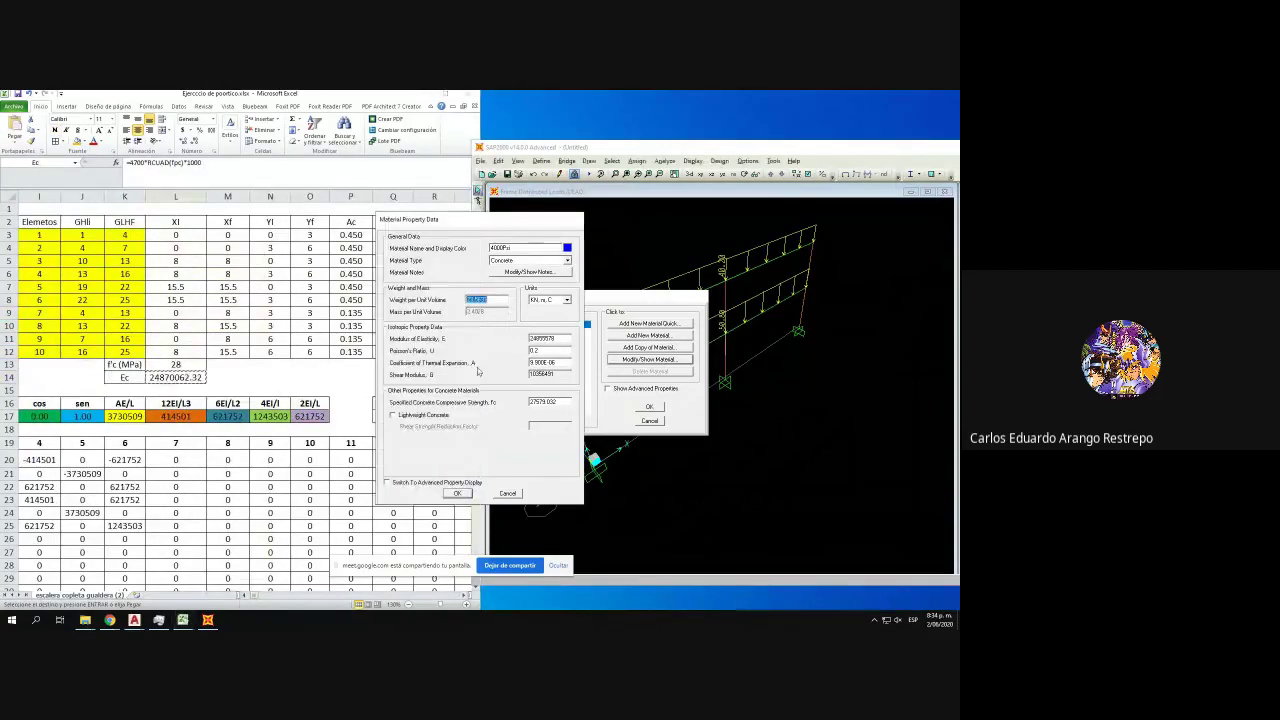
{"action": "left_click", "coordinate": [570, 338]}
{"action": "key", "text": "ctrl+v"}
- Set the concrete's Poisson's ratio to 0.25 and its specified compressive strength f'c to 28000, and accept the properties
{"action": "left_click", "coordinate": [556, 350]}
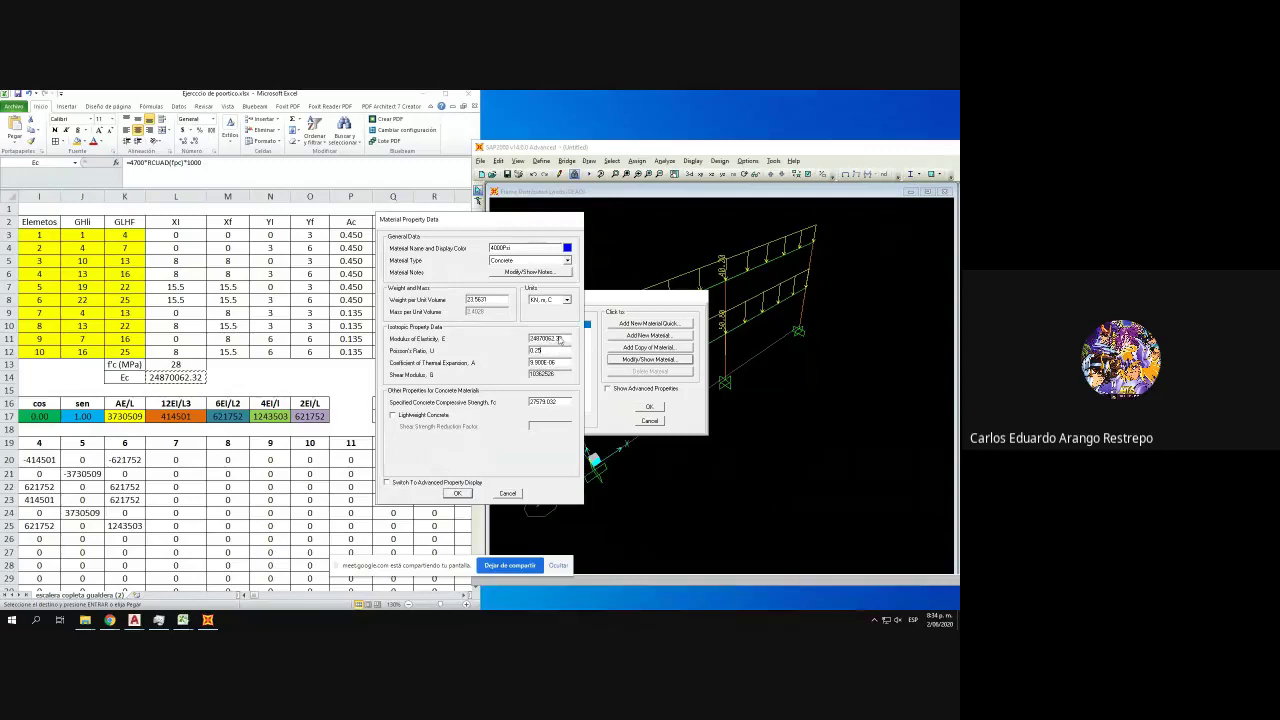
{"action": "double_click", "coordinate": [554, 363]}
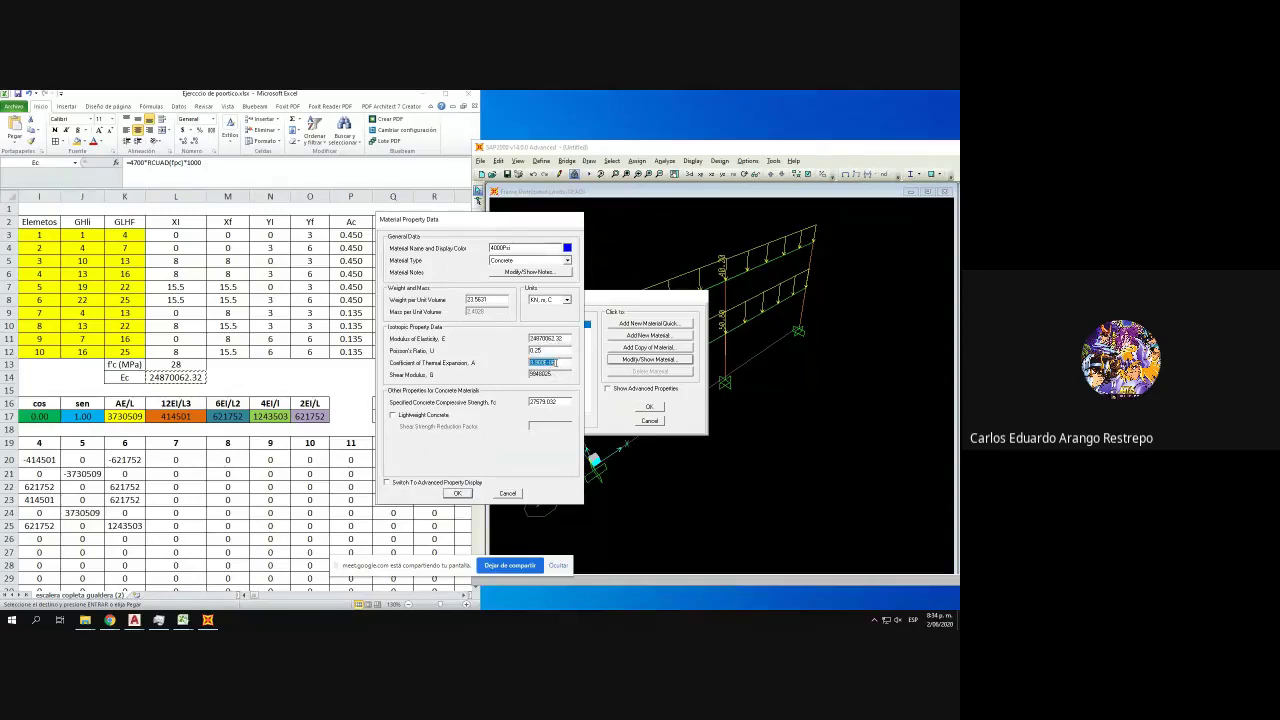
{"action": "double_click", "coordinate": [556, 401]}
{"action": "type", "text": "28000"}
{"action": "left_click", "coordinate": [457, 493]}
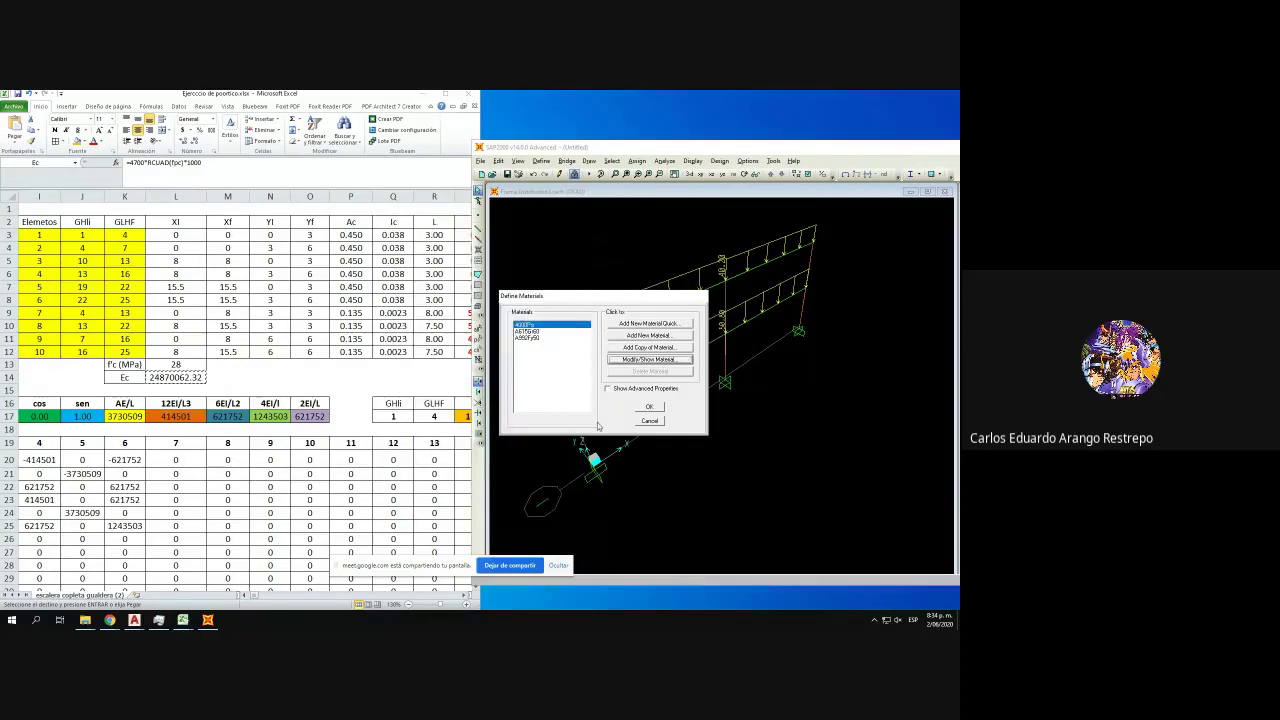
- Rename the 4000Psi concrete material as CON28 and finish the material definitions
{"action": "left_click", "coordinate": [641, 366]}
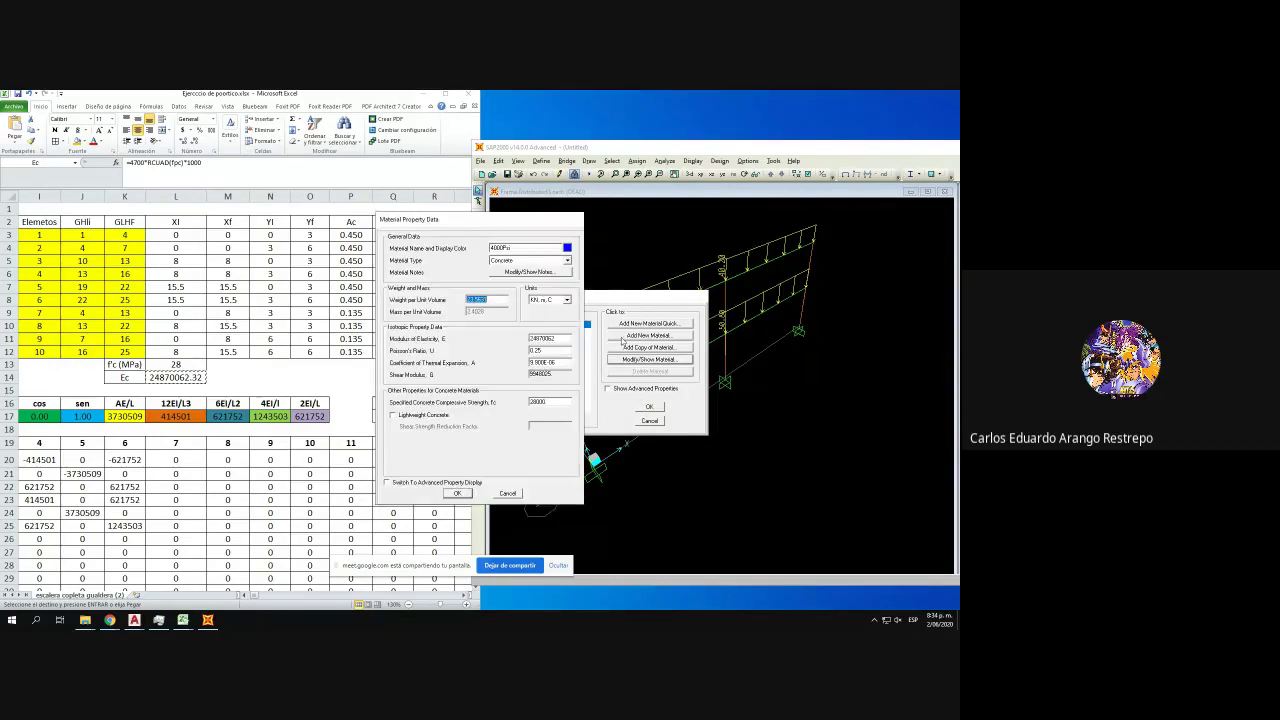
{"action": "type", "text": "CON28"}
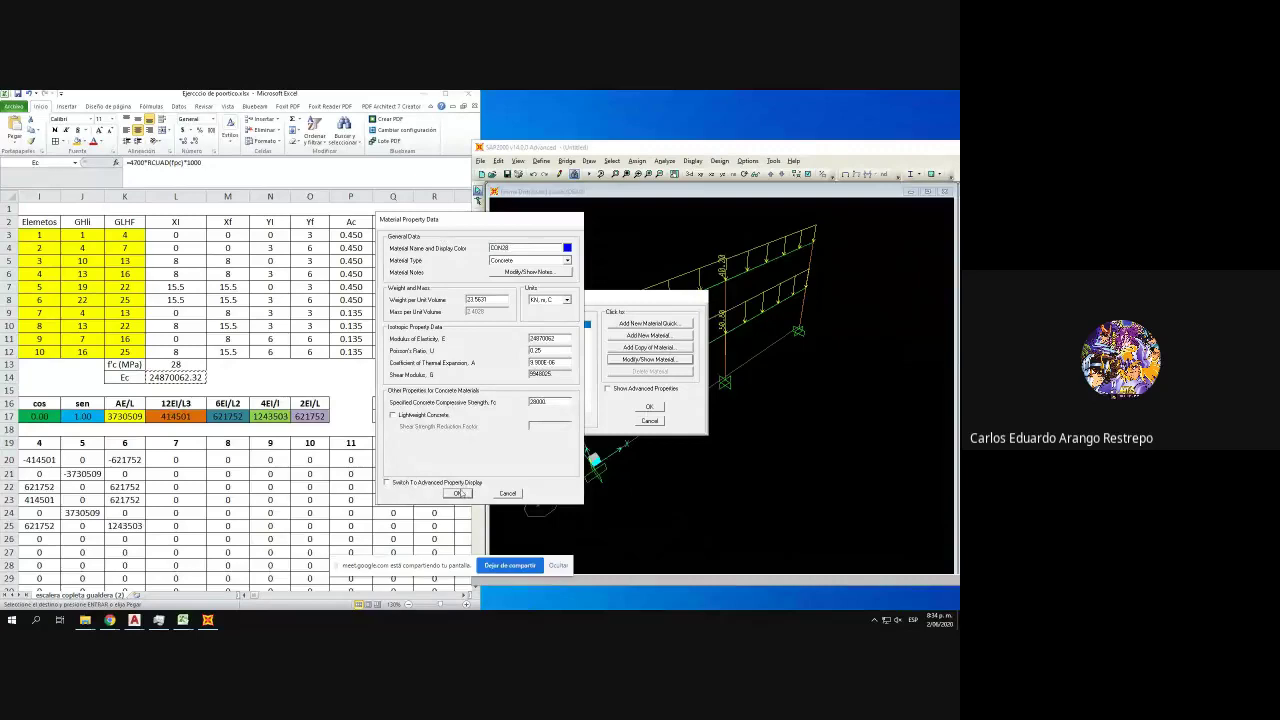
{"action": "left_click", "coordinate": [457, 493]}
{"action": "left_click", "coordinate": [649, 407]}
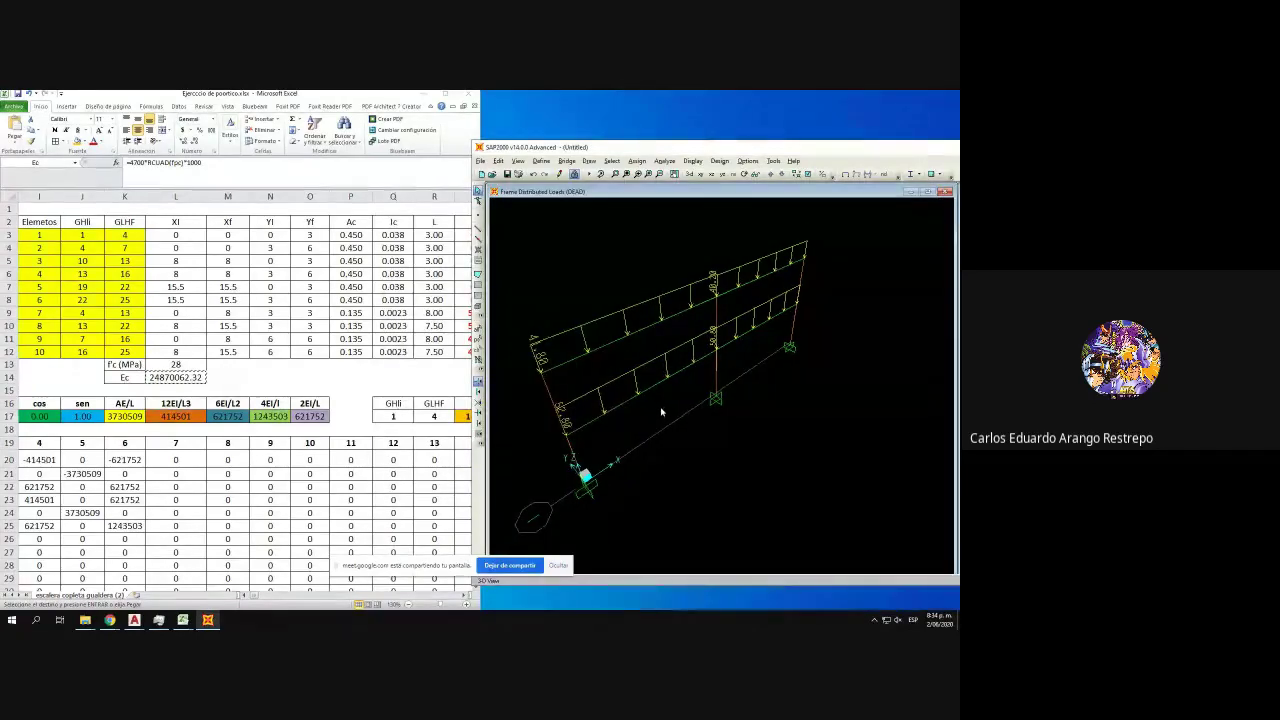
- Run the analysis of the DEAD and MODAL cases and browse to Cursos el poli > Analisis matricial for saving the model
{"action": "left_click", "coordinate": [589, 174]}
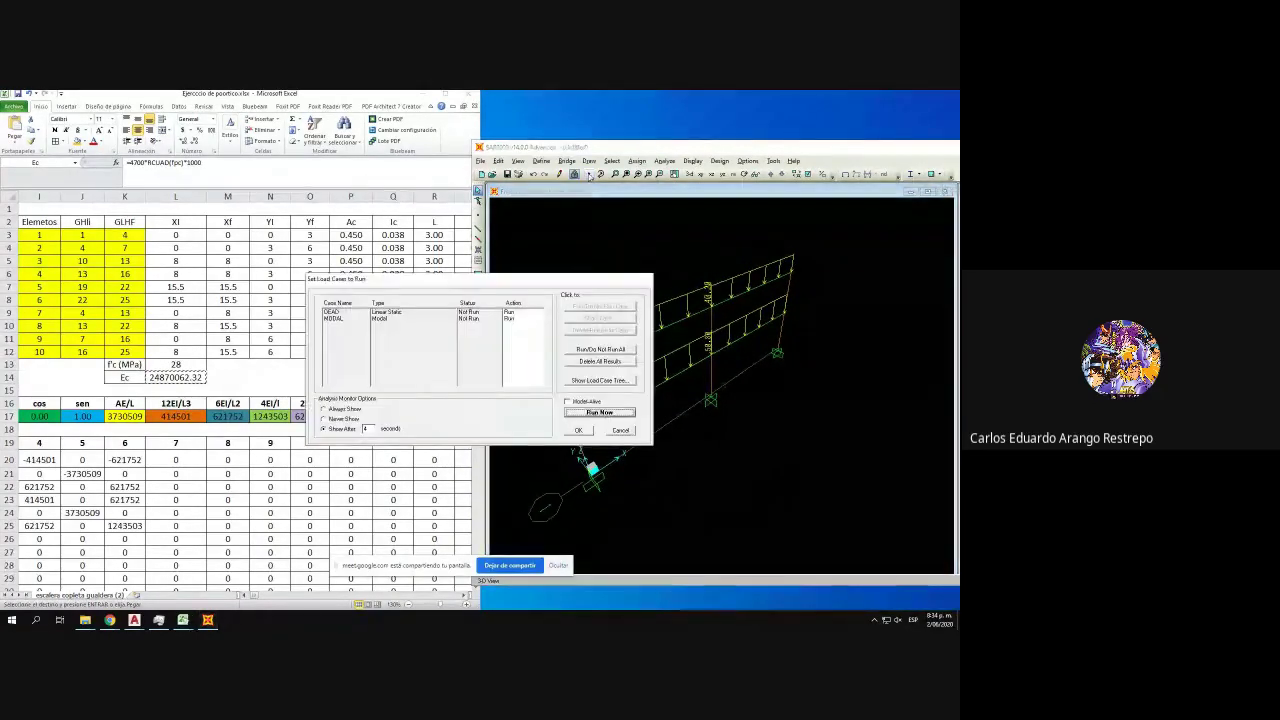
{"action": "left_click", "coordinate": [598, 412]}
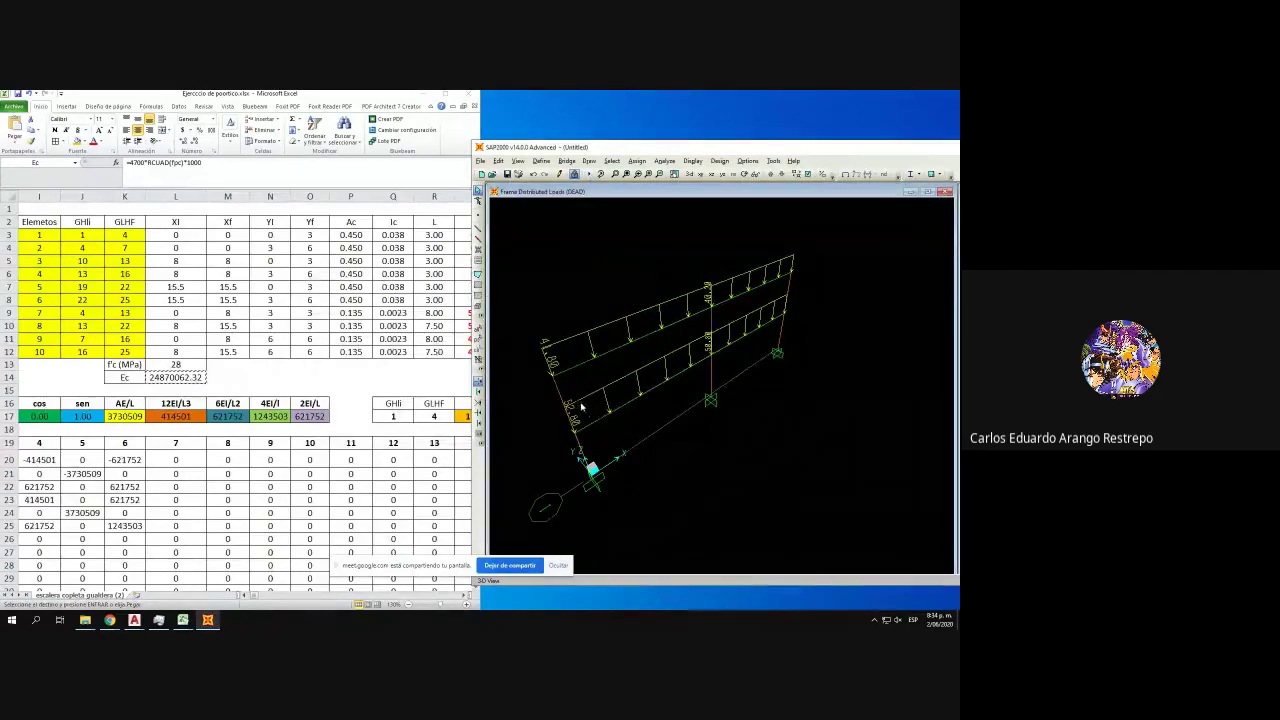
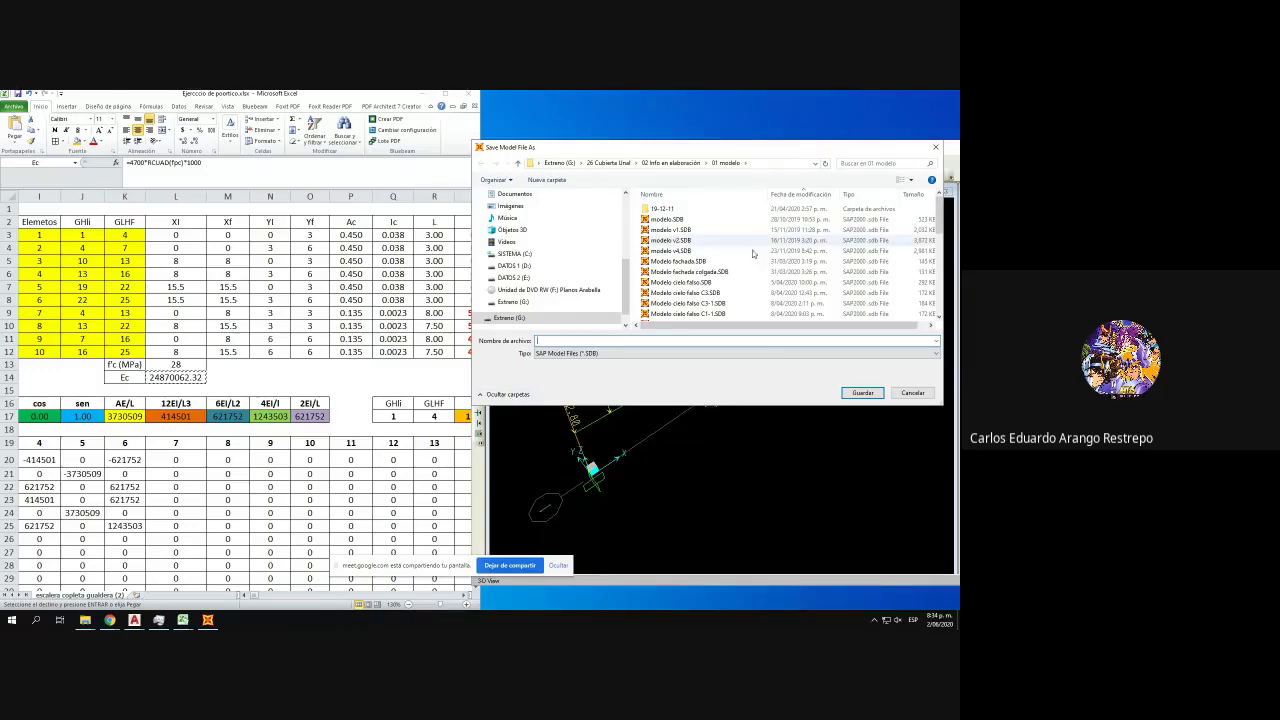
{"action": "scroll", "coordinate": [590, 270], "scroll_direction": "down", "scroll_amount": 2}
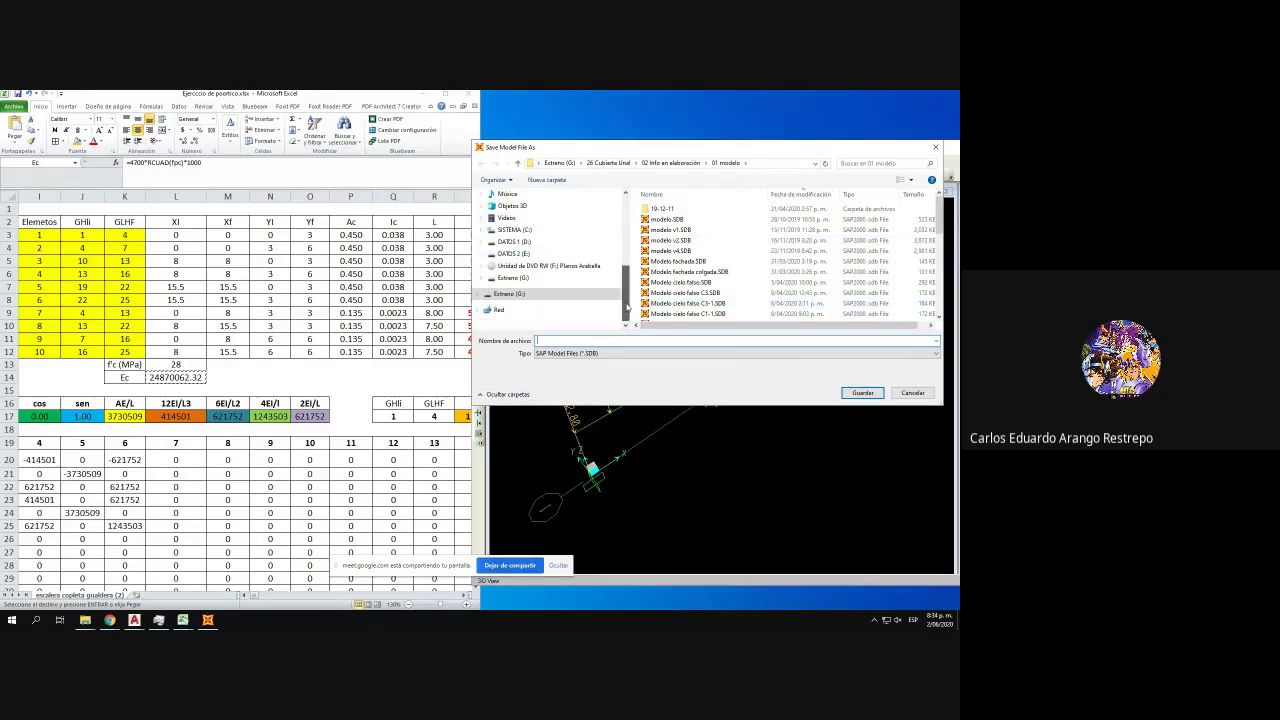
{"action": "left_click", "coordinate": [552, 296]}
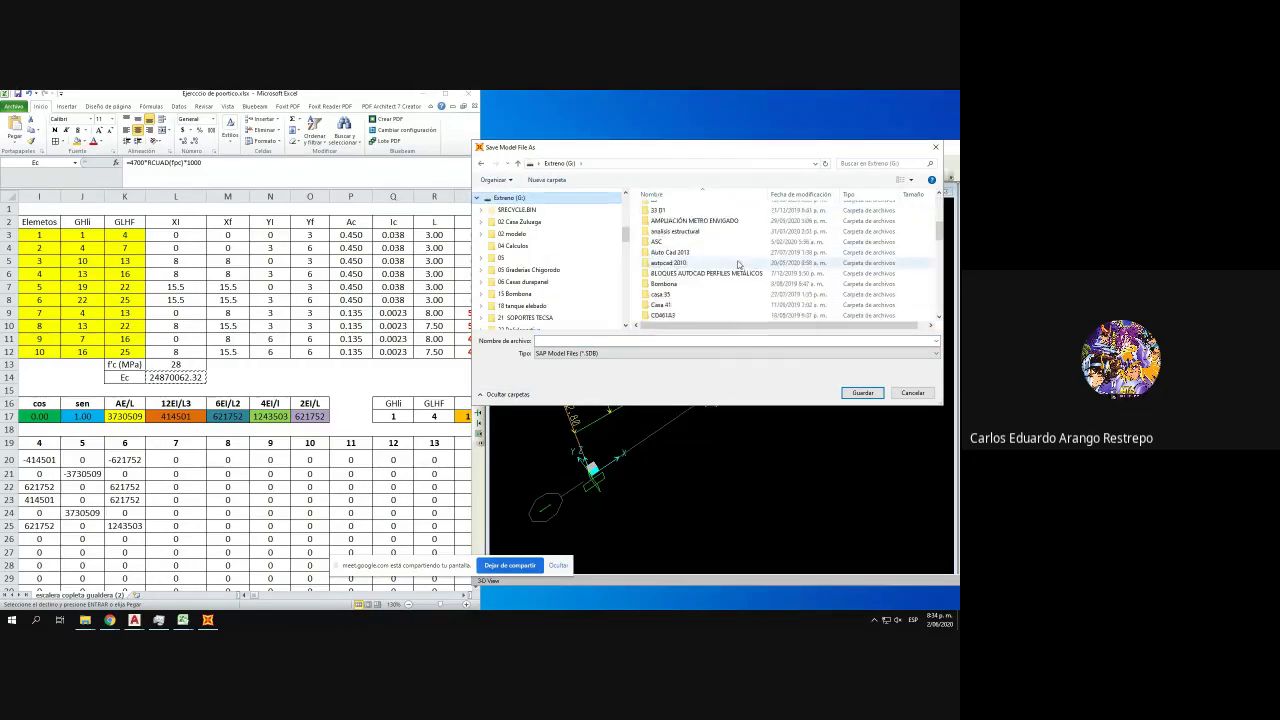
{"action": "scroll", "coordinate": [723, 268], "scroll_direction": "down", "scroll_amount": 2}
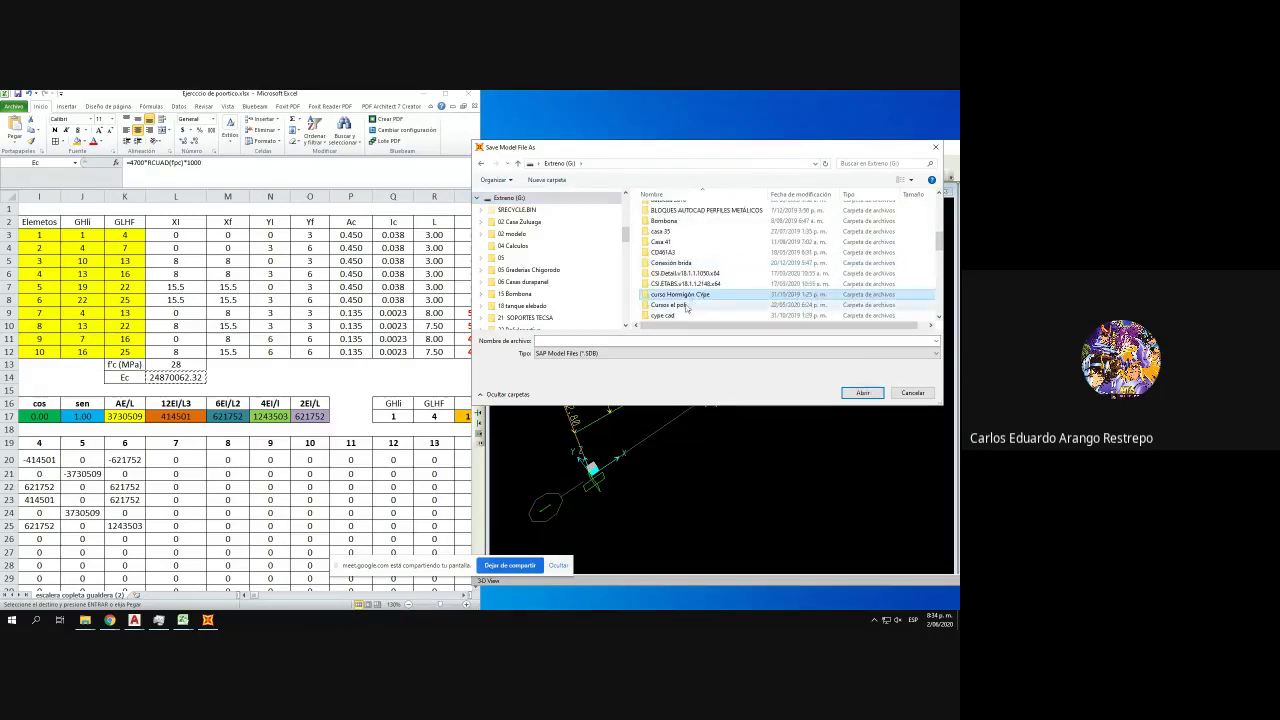
{"action": "double_click", "coordinate": [668, 304]}
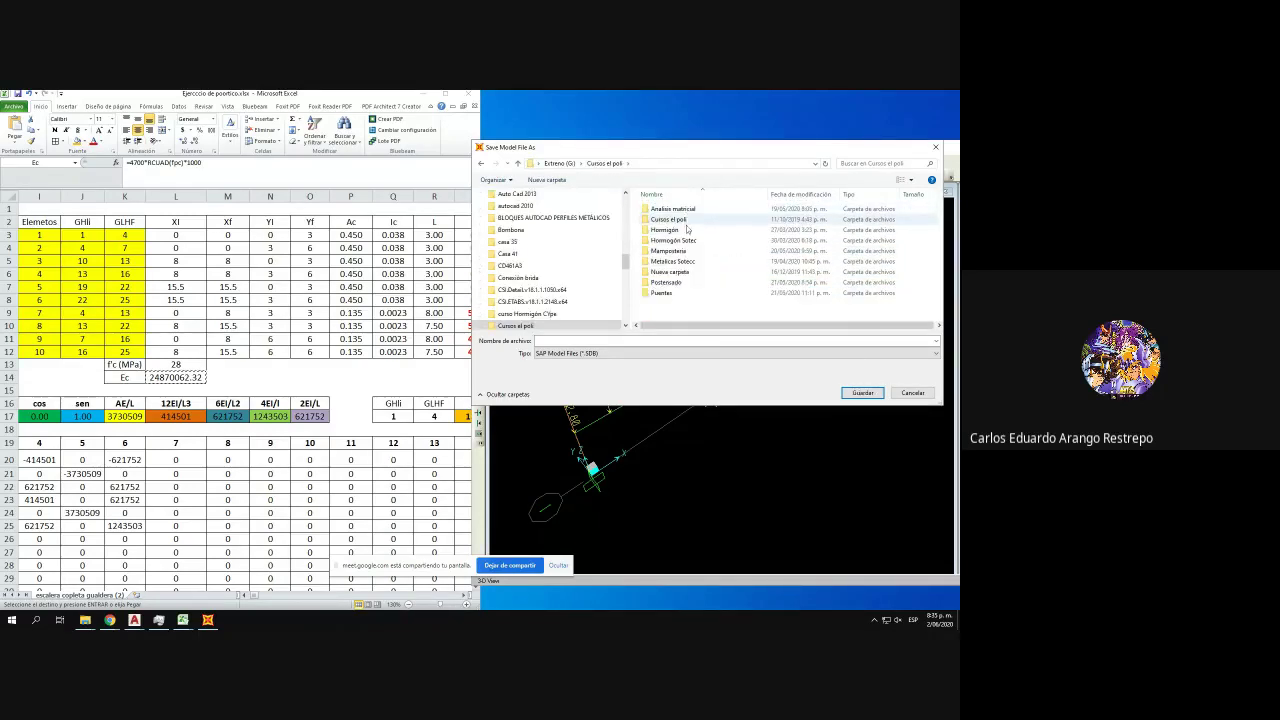
{"action": "double_click", "coordinate": [678, 211]}
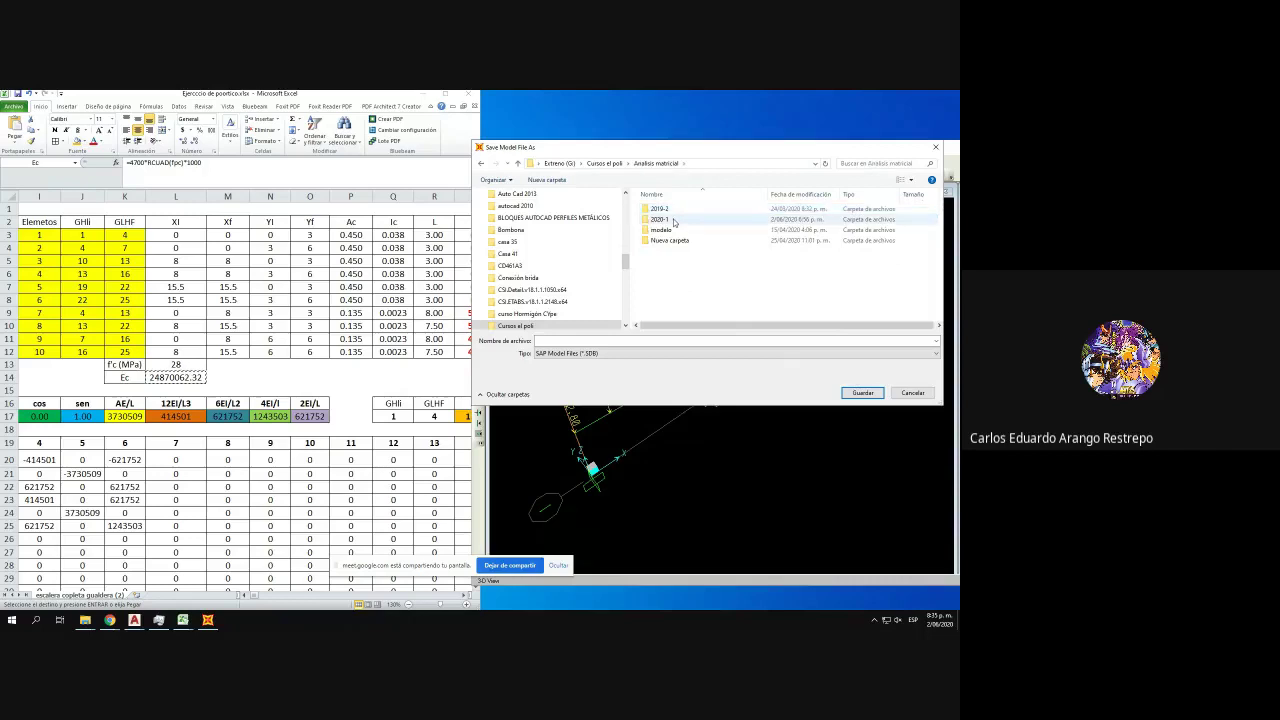
{"action": "left_click", "coordinate": [673, 232]}
{"action": "double_click", "coordinate": [672, 234]}
{"action": "left_click", "coordinate": [582, 340]}
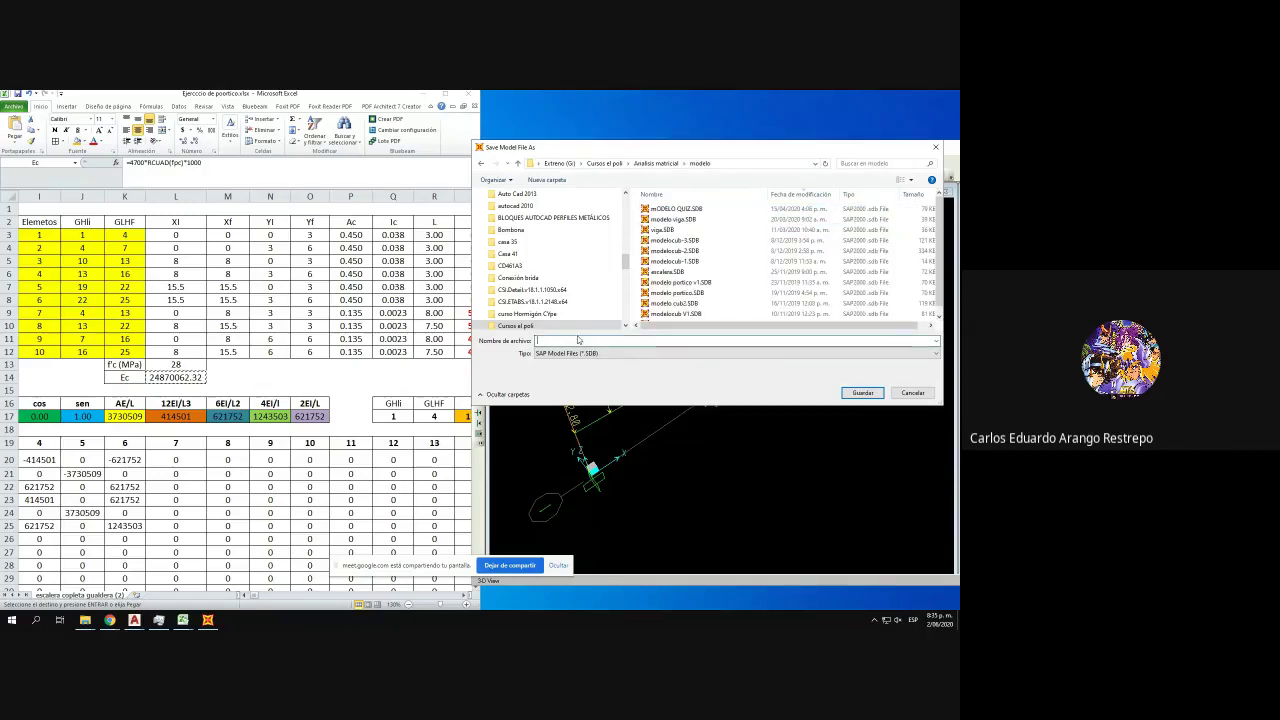
{"action": "left_click", "coordinate": [642, 165]}
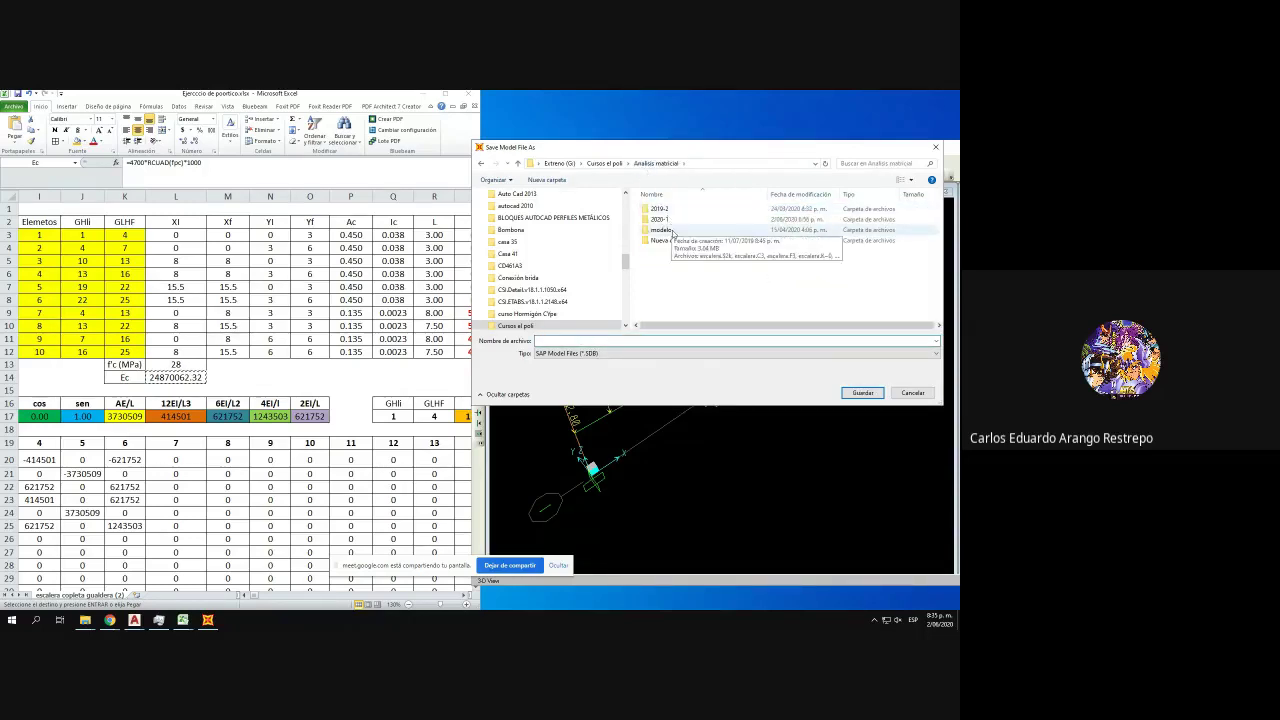
- Create a folder named mODELO PORTICO inside the 2020-1 folder and save the model in it as mODELO
{"action": "right_click", "coordinate": [663, 272]}
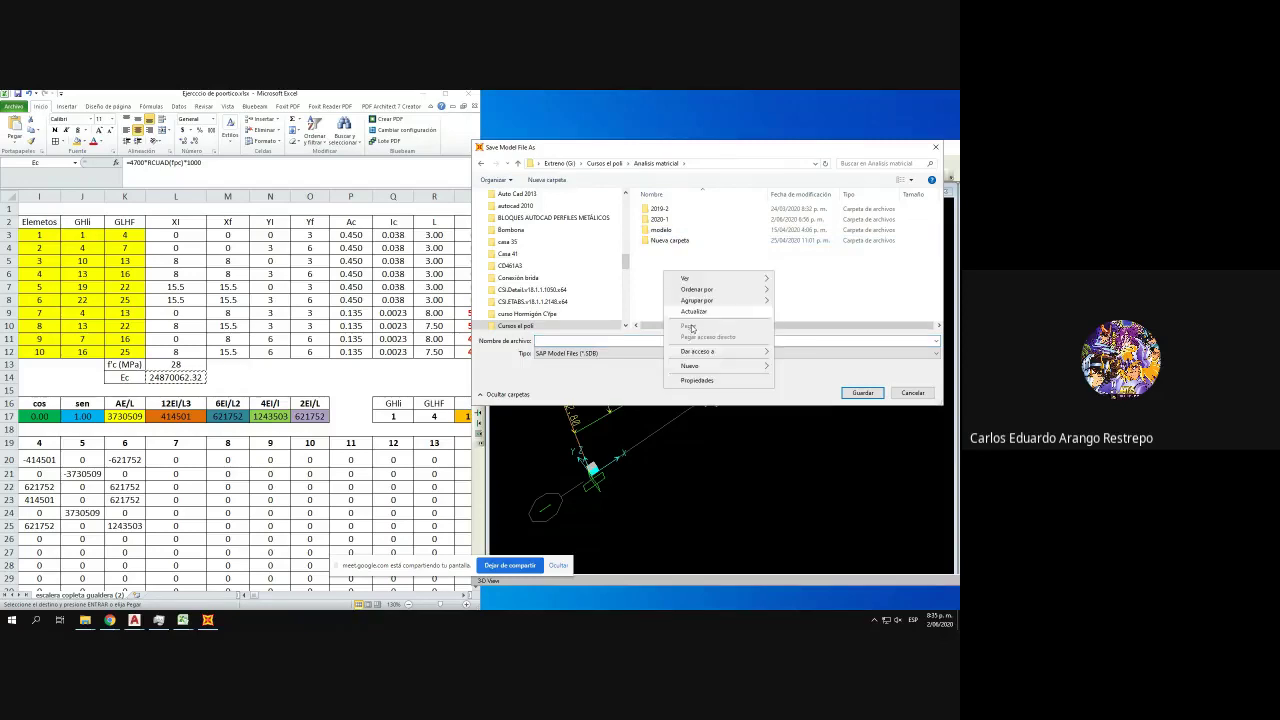
{"action": "double_click", "coordinate": [676, 219]}
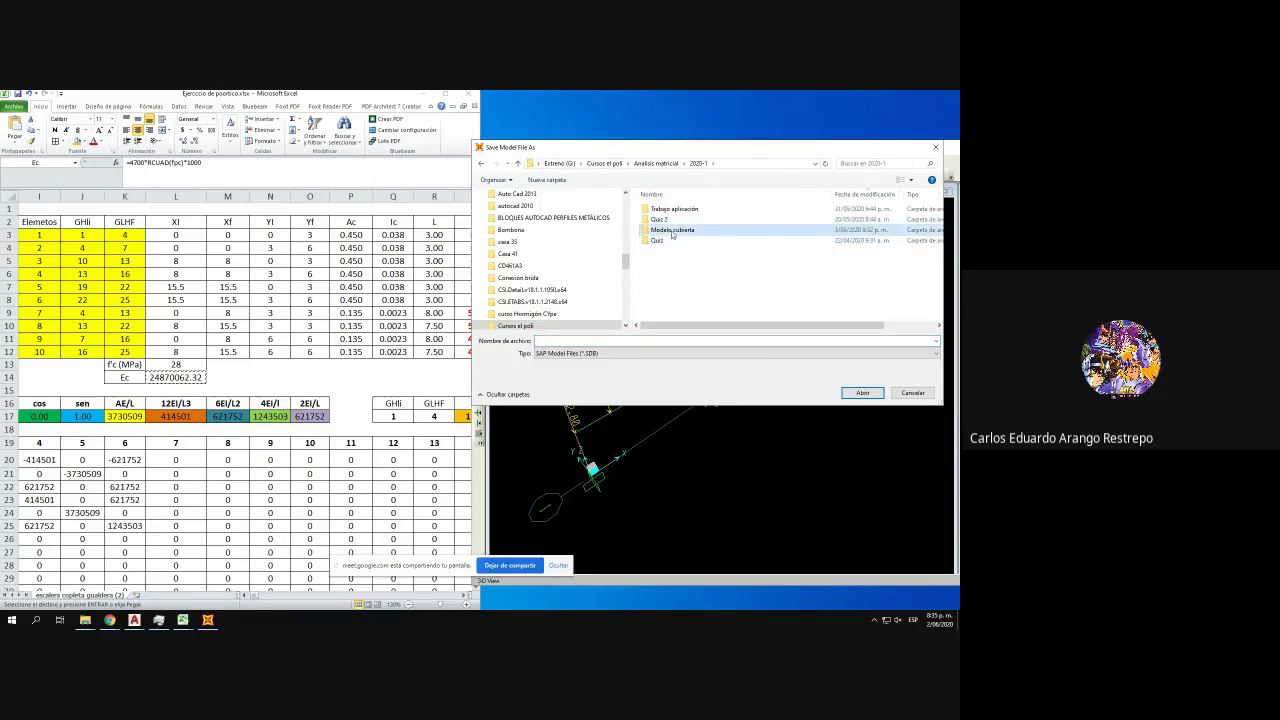
{"action": "double_click", "coordinate": [672, 231]}
{"action": "left_click", "coordinate": [482, 164]}
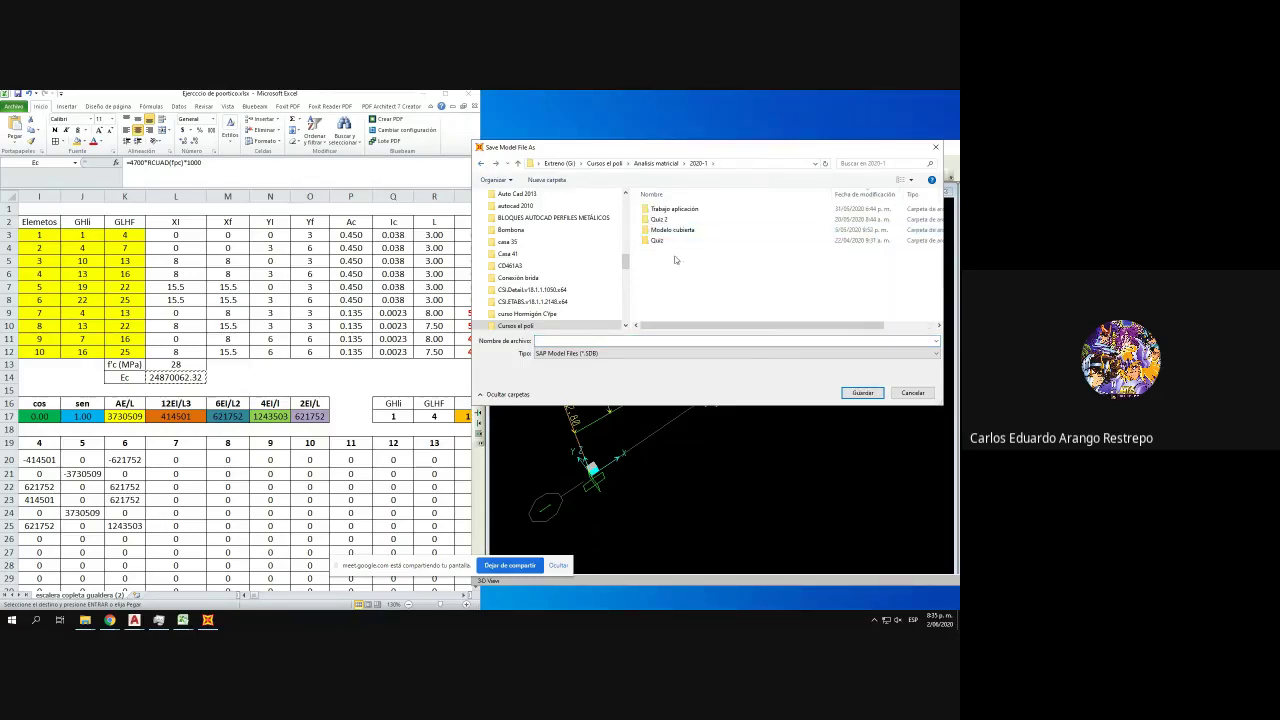
{"action": "right_click", "coordinate": [675, 257]}
{"action": "mouse_move", "coordinate": [705, 352]}
{"action": "left_click", "coordinate": [810, 352]}
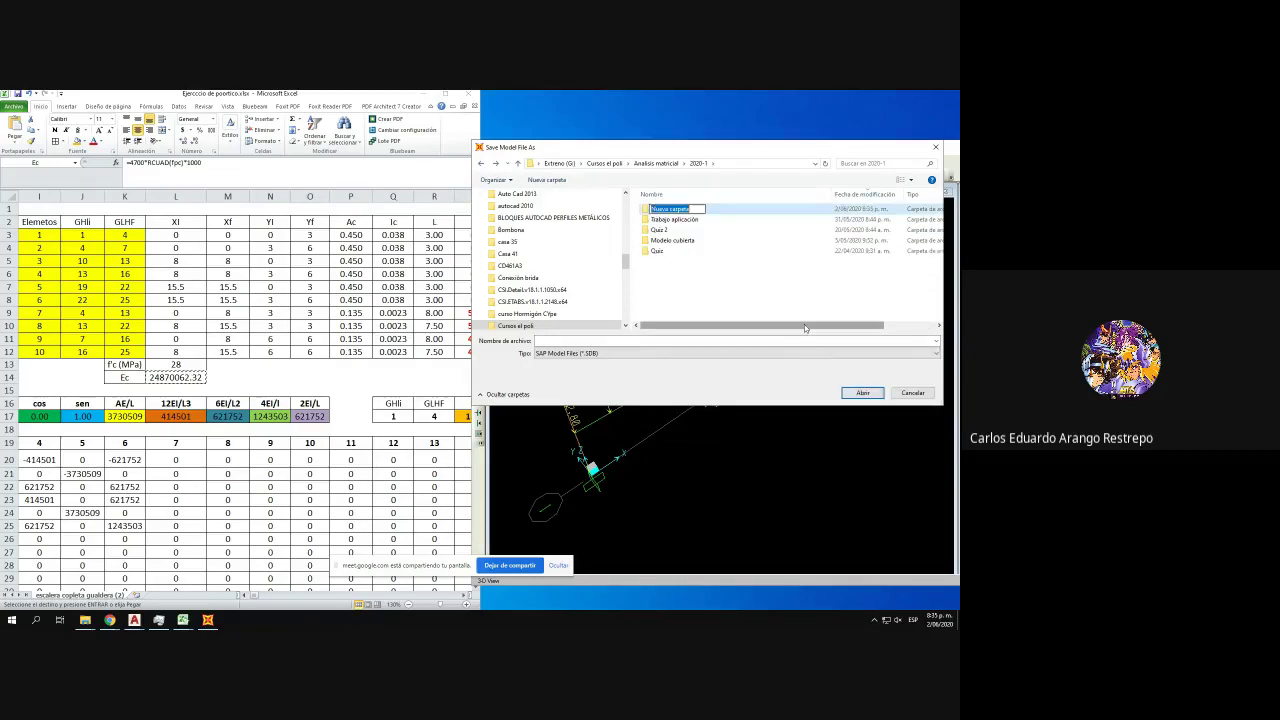
{"action": "type", "text": "mODELO PORTICO"}
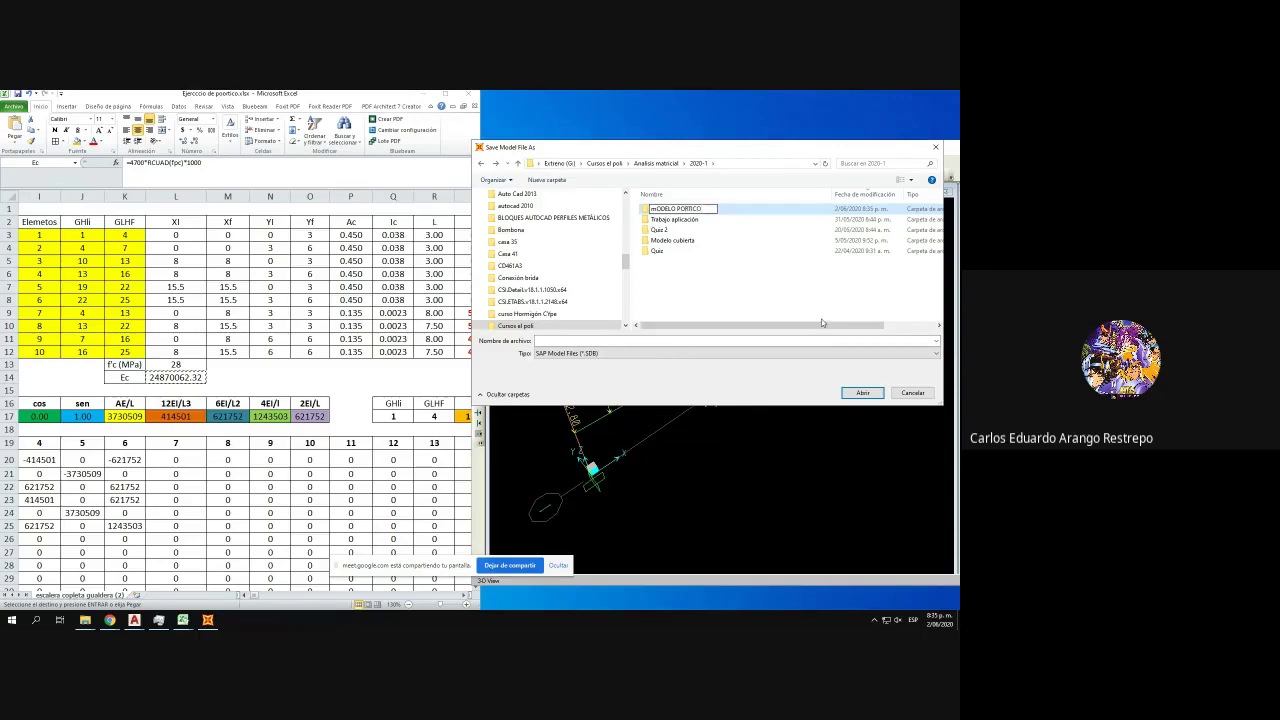
{"action": "key", "text": "Return"}
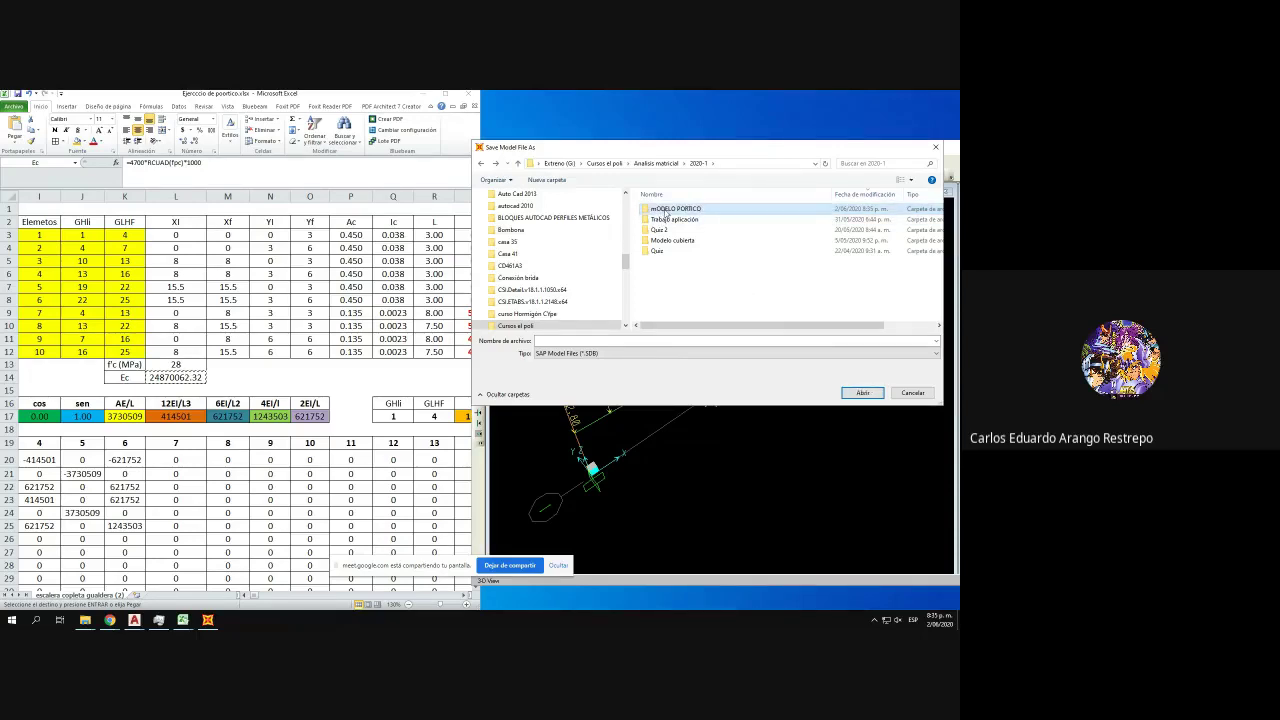
{"action": "double_click", "coordinate": [665, 213]}
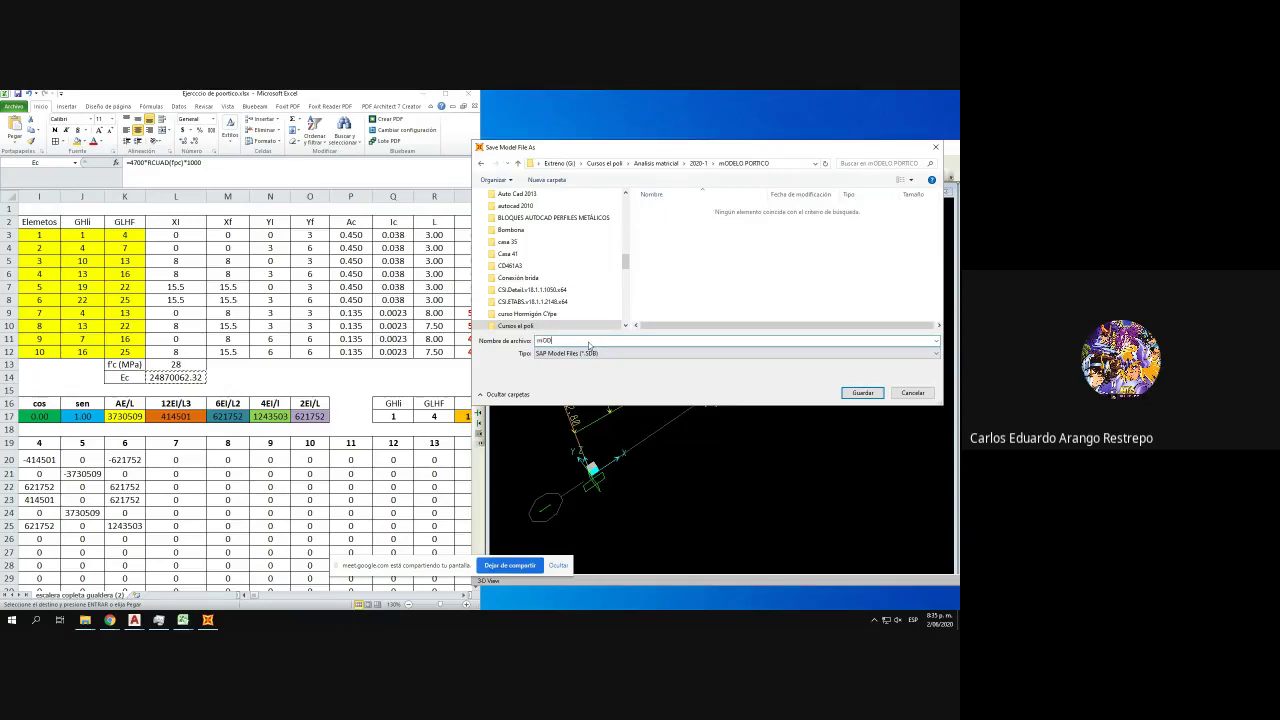
{"action": "left_click", "coordinate": [862, 392]}
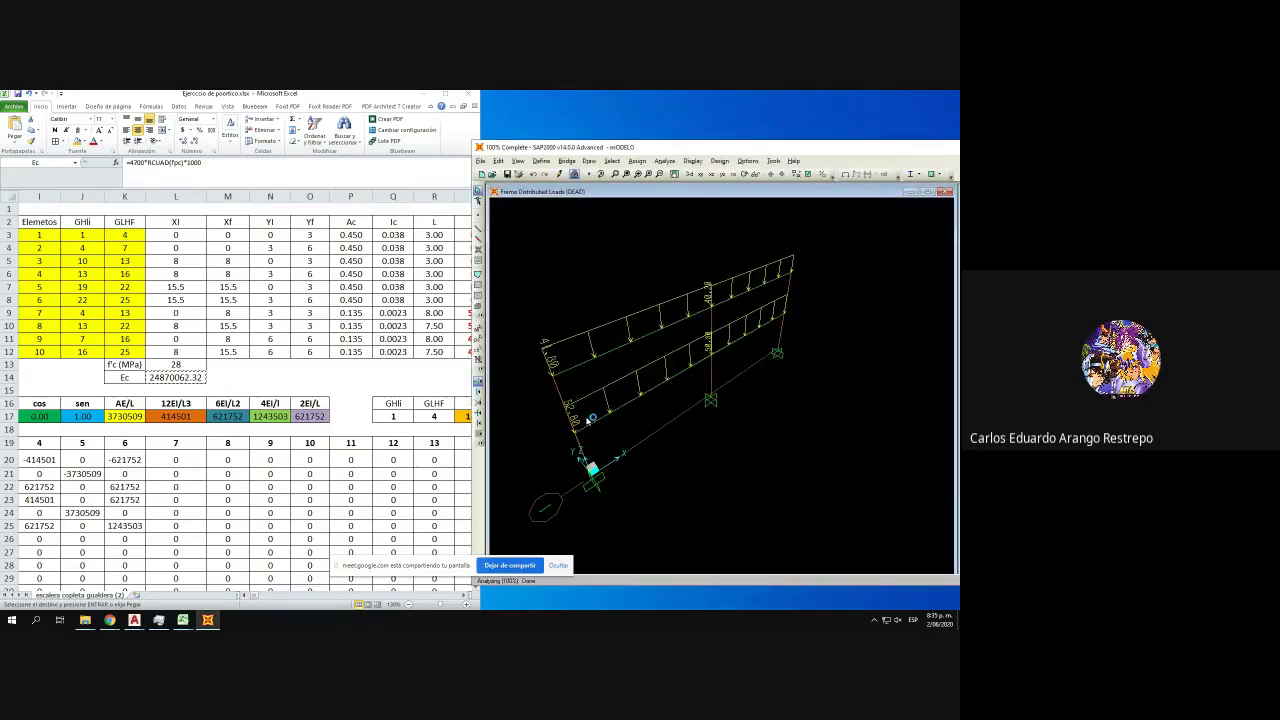
- Display the joint reactions of the DEAD case on the frame as arrows
{"action": "left_click", "coordinate": [692, 161]}
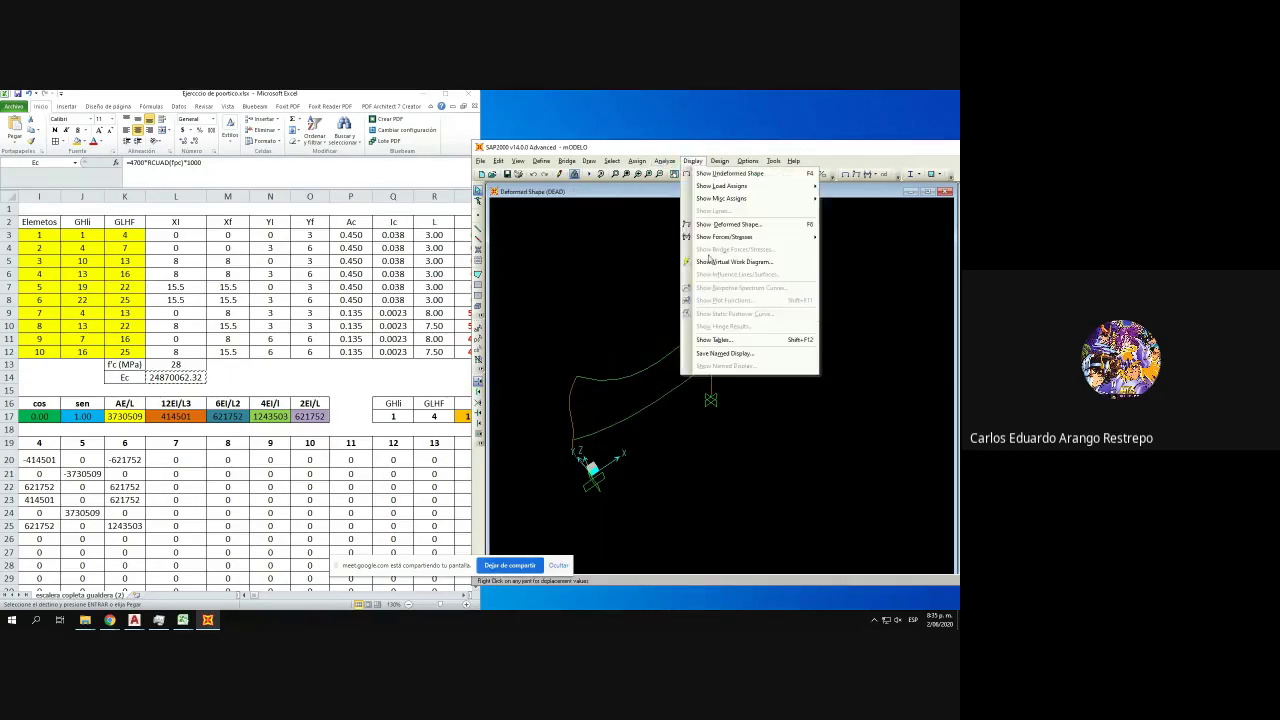
{"action": "mouse_move", "coordinate": [715, 240]}
{"action": "left_click", "coordinate": [845, 237]}
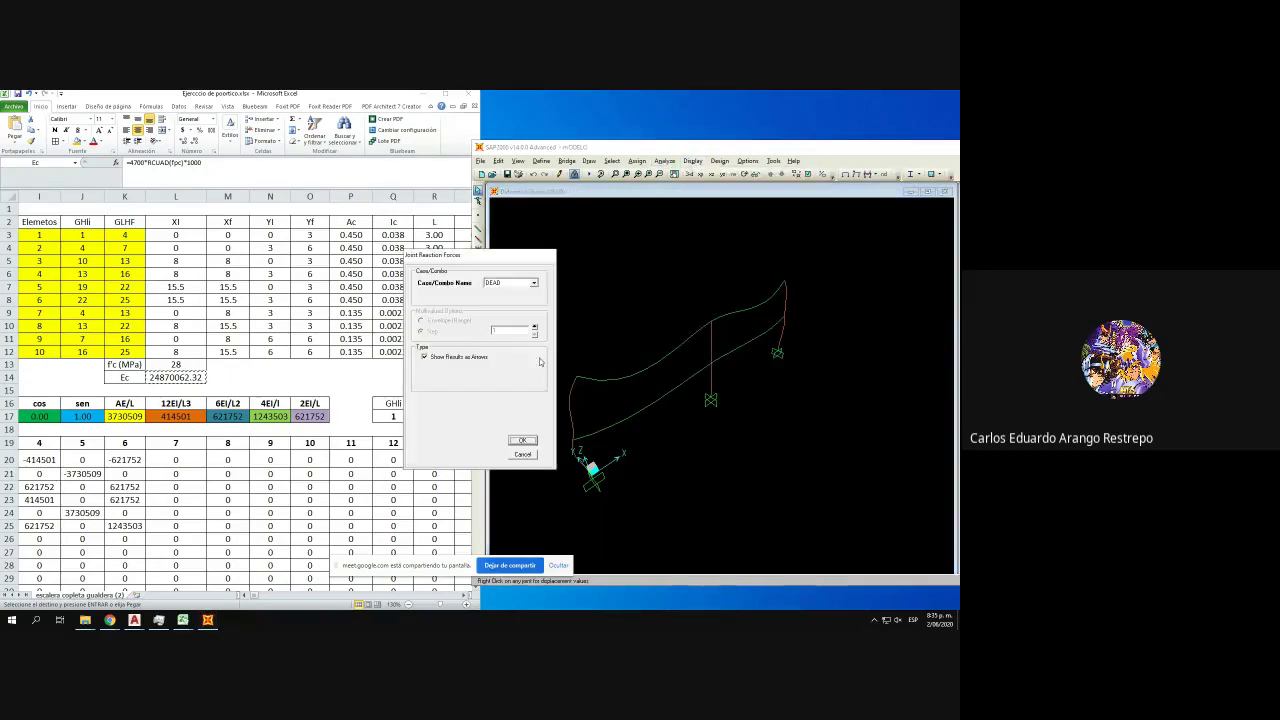
{"action": "left_click", "coordinate": [523, 442]}
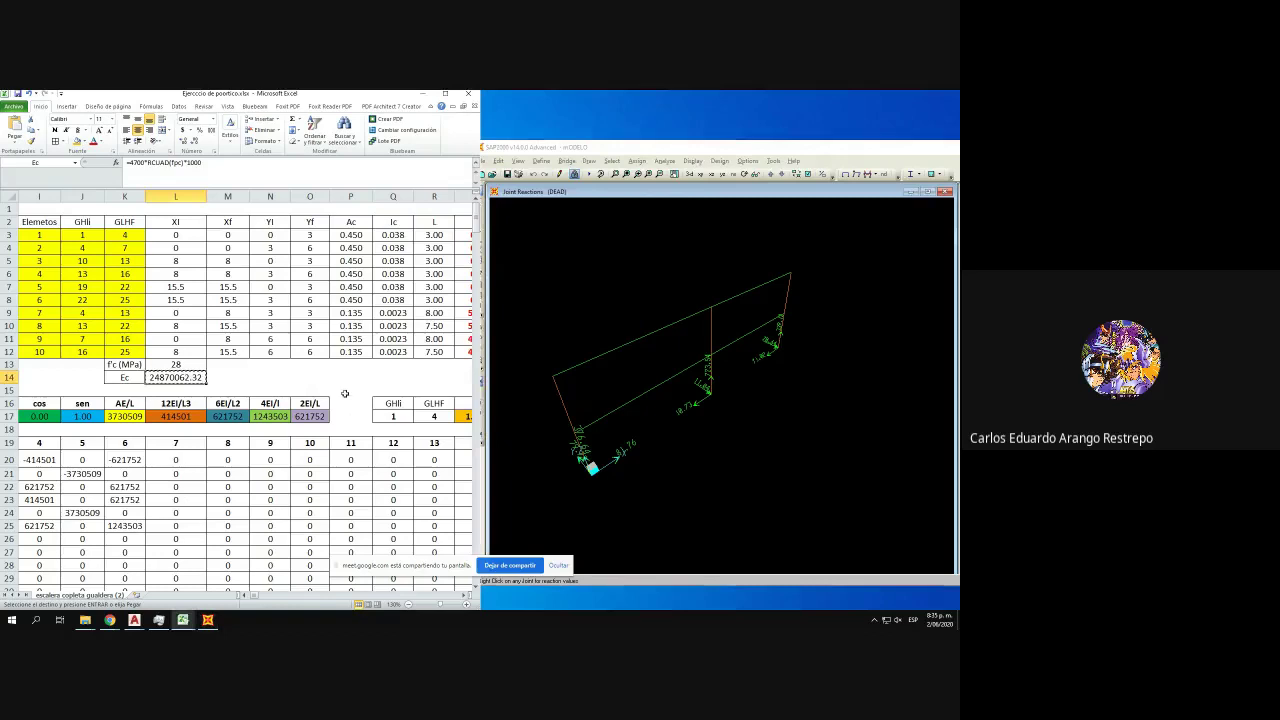
- Compare the reactions of the support at the origin, joint 1, with the R1 to R3 results in the Excel sheet
{"action": "scroll", "coordinate": [343, 394], "scroll_direction": "down", "scroll_amount": 20}
{"action": "scroll", "coordinate": [463, 295], "scroll_direction": "down", "scroll_amount": 20}
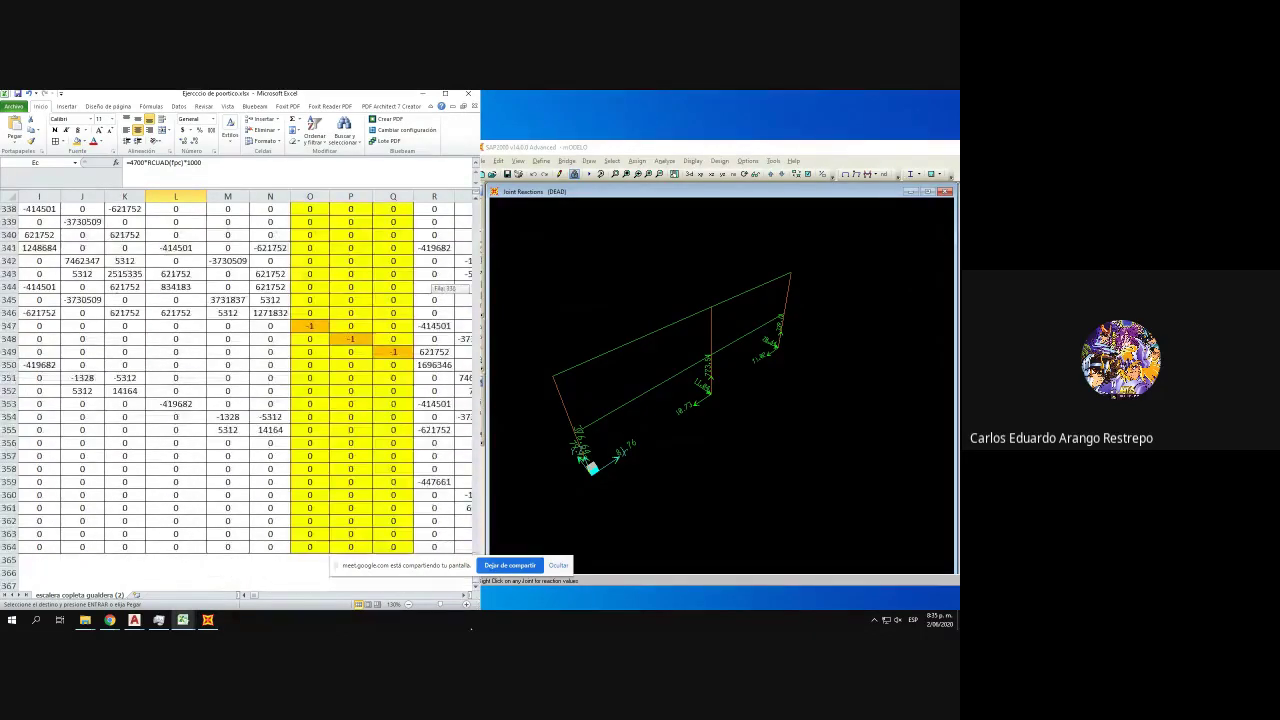
{"action": "left_click_drag", "start_coordinate": [252, 597], "coordinate": [260, 596]}
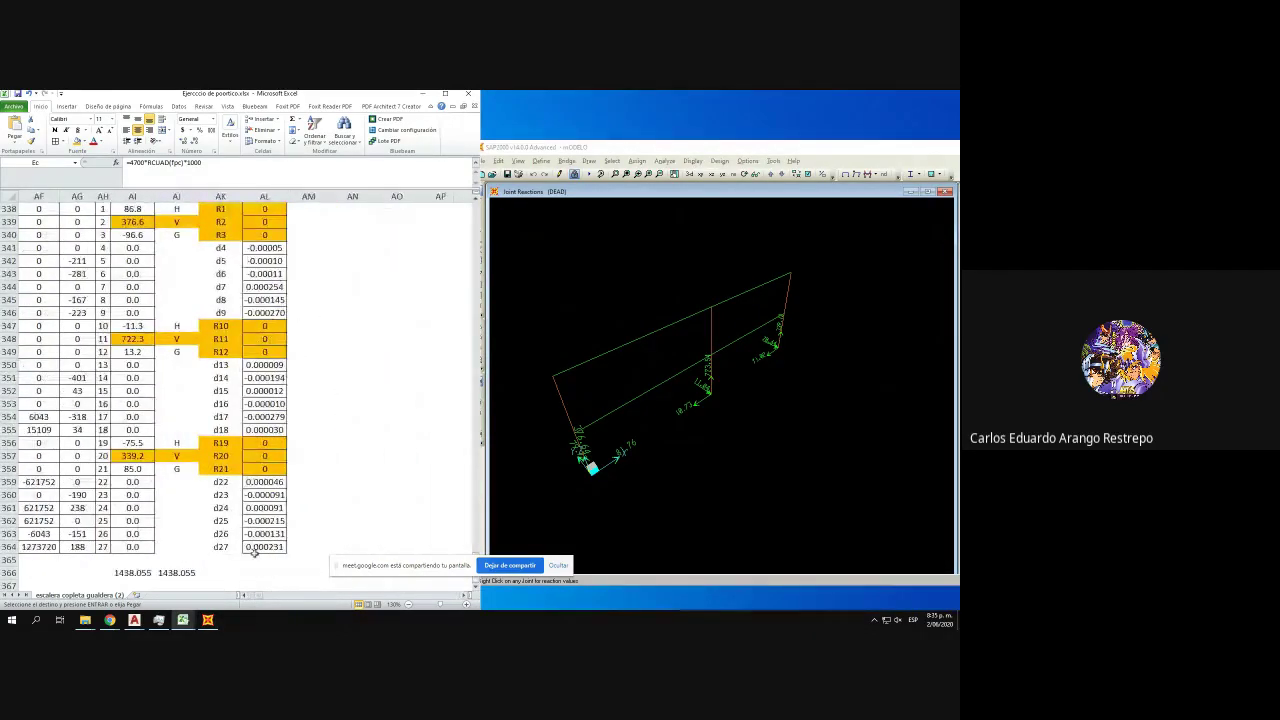
{"action": "scroll", "coordinate": [252, 551], "scroll_direction": "up", "scroll_amount": 3}
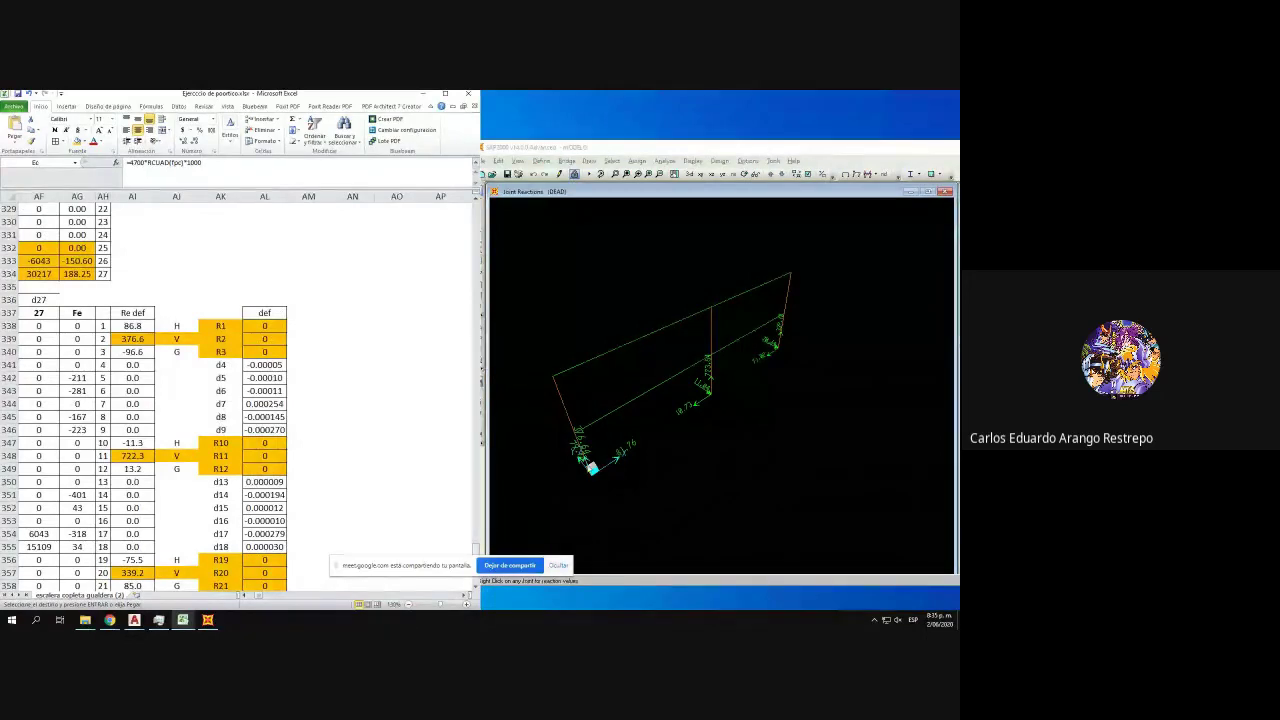
{"action": "right_click", "coordinate": [592, 481]}
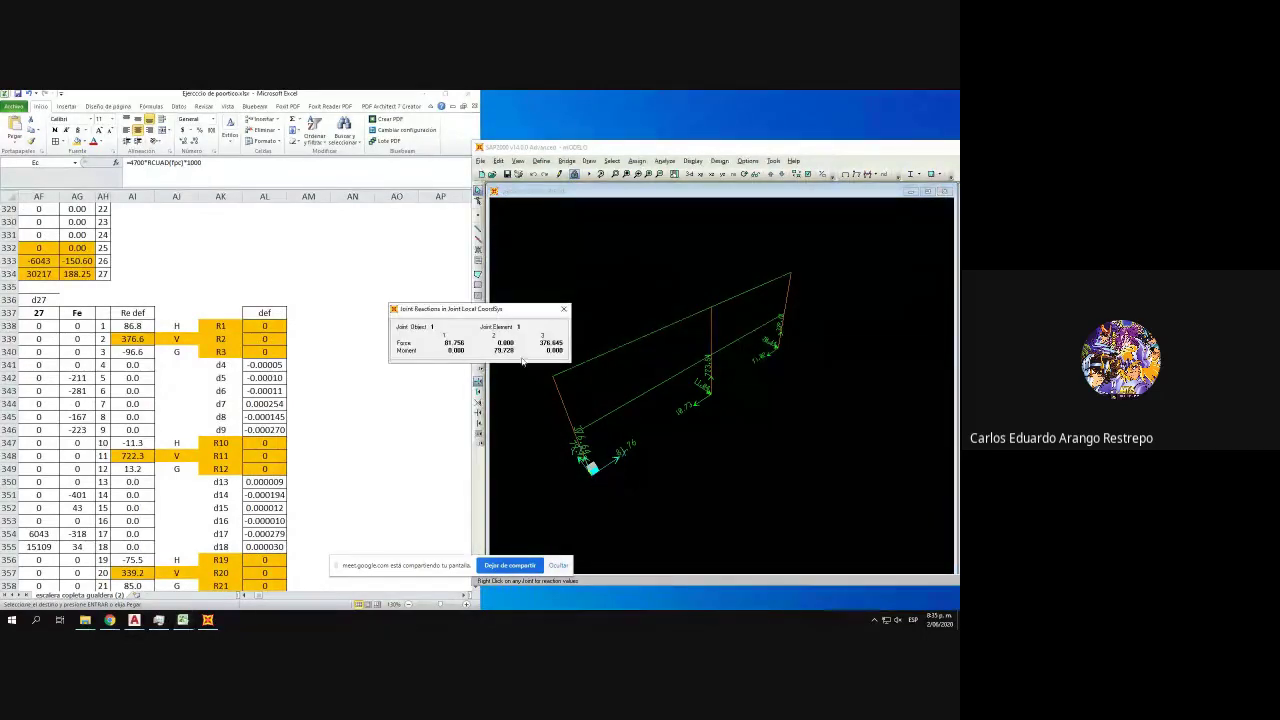
{"action": "left_click_drag", "start_coordinate": [519, 311], "coordinate": [660, 311]}
{"action": "left_click", "coordinate": [477, 344]}
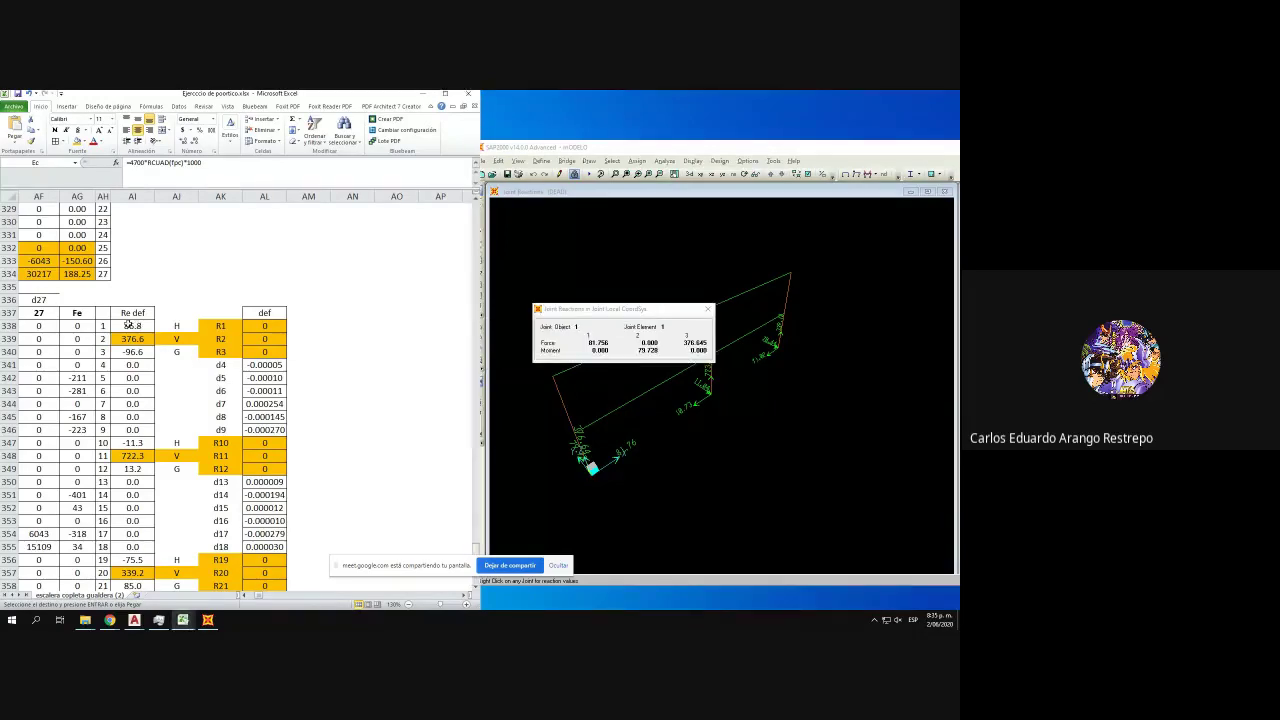
{"action": "left_click", "coordinate": [131, 325]}
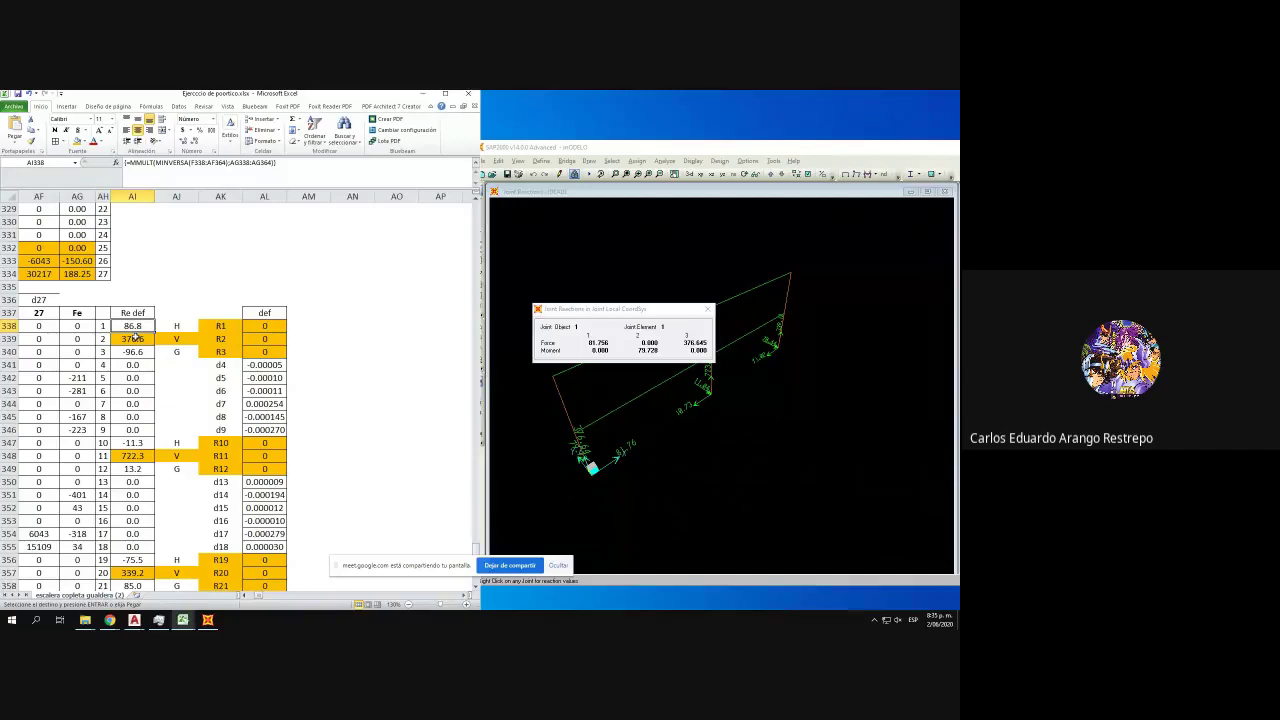
{"action": "left_click", "coordinate": [138, 339]}
{"action": "left_click", "coordinate": [133, 326]}
{"action": "left_click", "coordinate": [138, 349]}
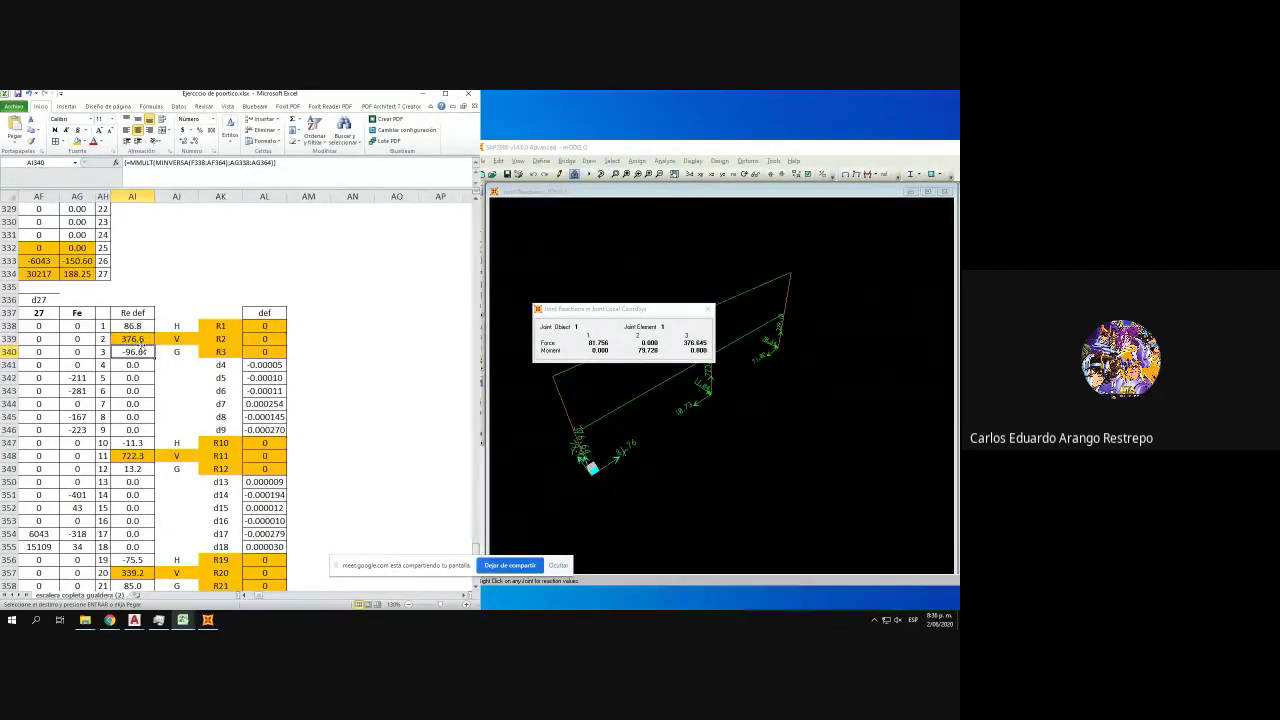
{"action": "left_click", "coordinate": [707, 310]}
- Compare the middle support's reactions, joint 4, with the R10 to R12 results in the Excel sheet
{"action": "left_click", "coordinate": [240, 350]}
{"action": "scroll", "coordinate": [242, 348], "scroll_direction": "down", "scroll_amount": 3}
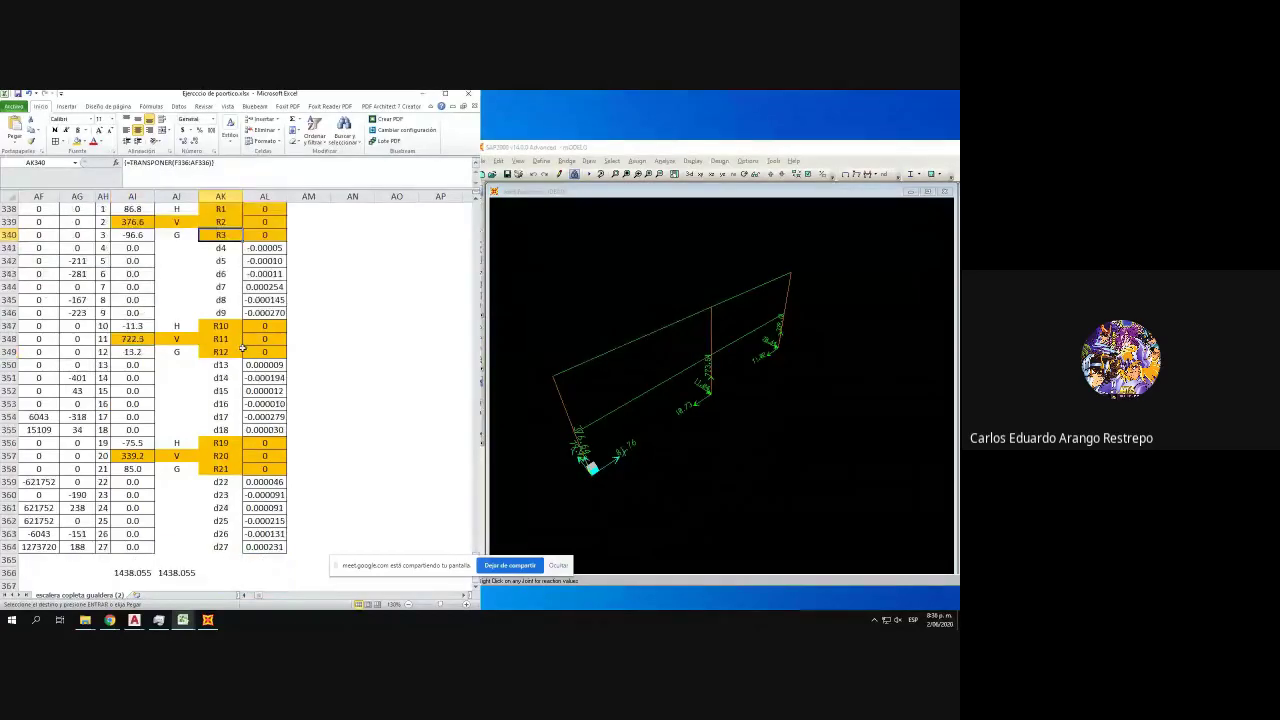
{"action": "right_click", "coordinate": [709, 394]}
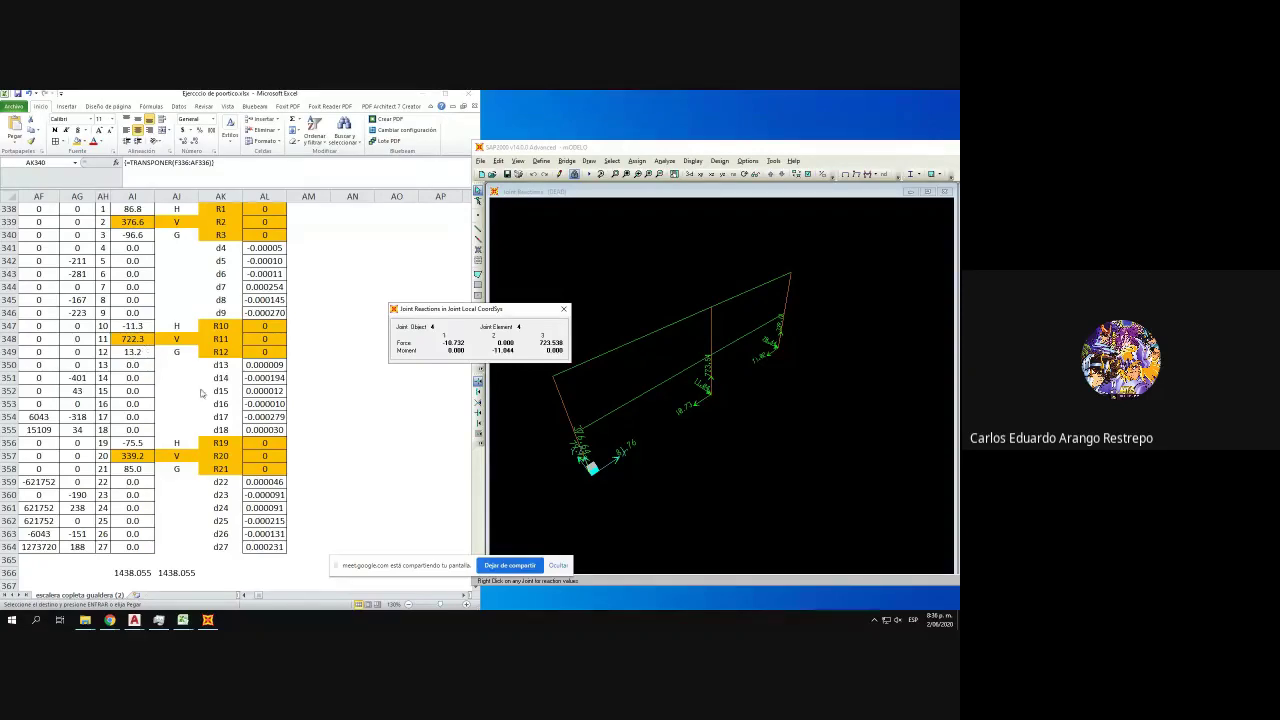
{"action": "left_click", "coordinate": [563, 309]}
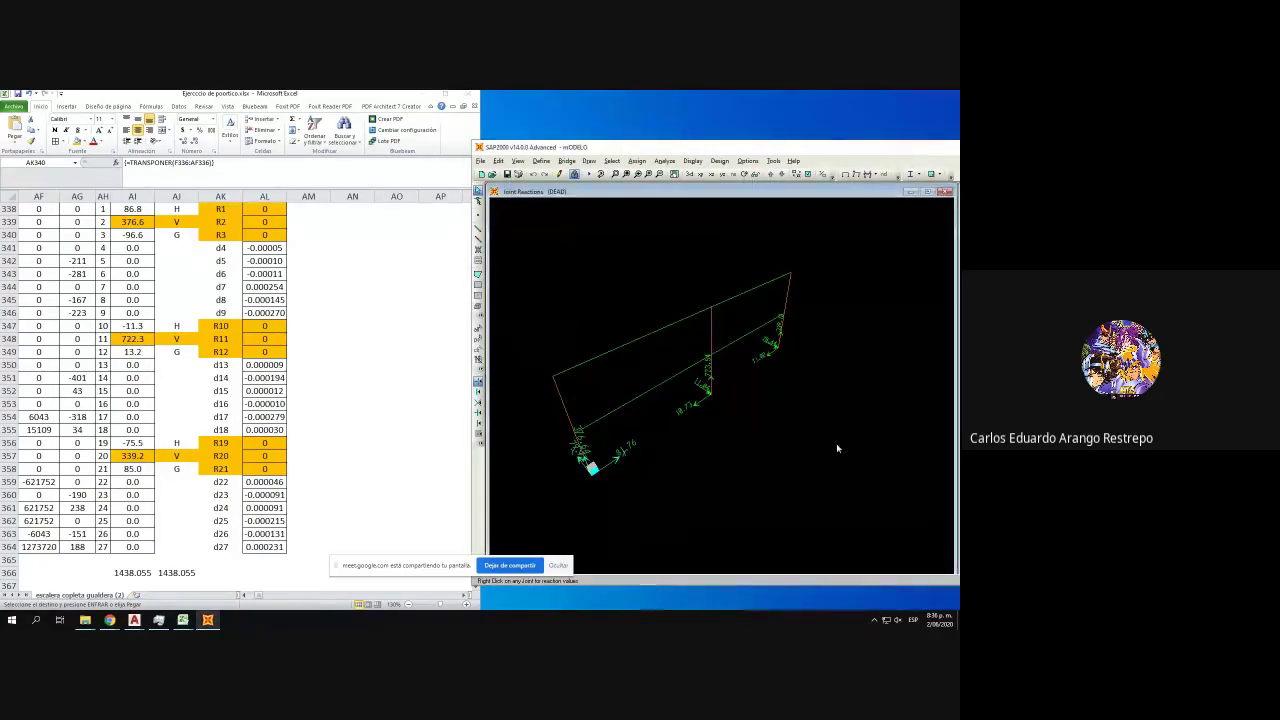
- Compare the reactions of the far end support, joint 7, with the R19 to R21 results in the Excel sheet
{"action": "right_click", "coordinate": [780, 353]}
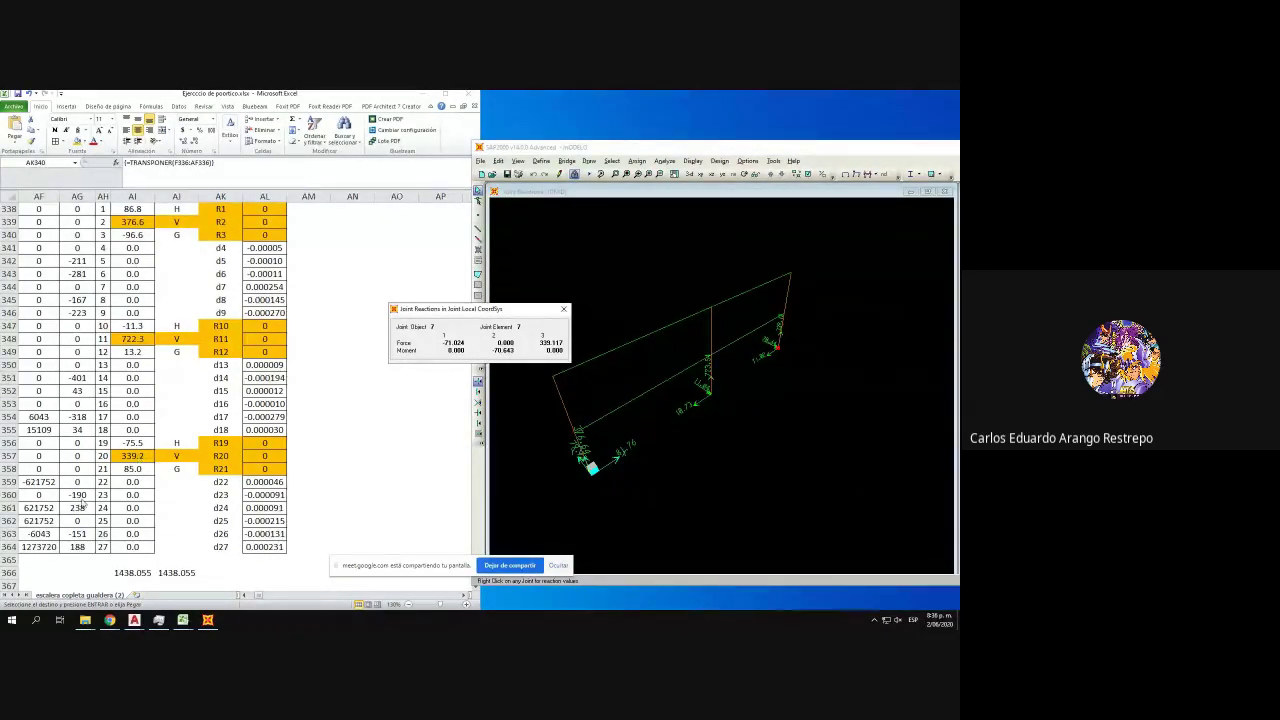
{"action": "left_click", "coordinate": [136, 470]}
{"action": "left_click", "coordinate": [135, 468]}
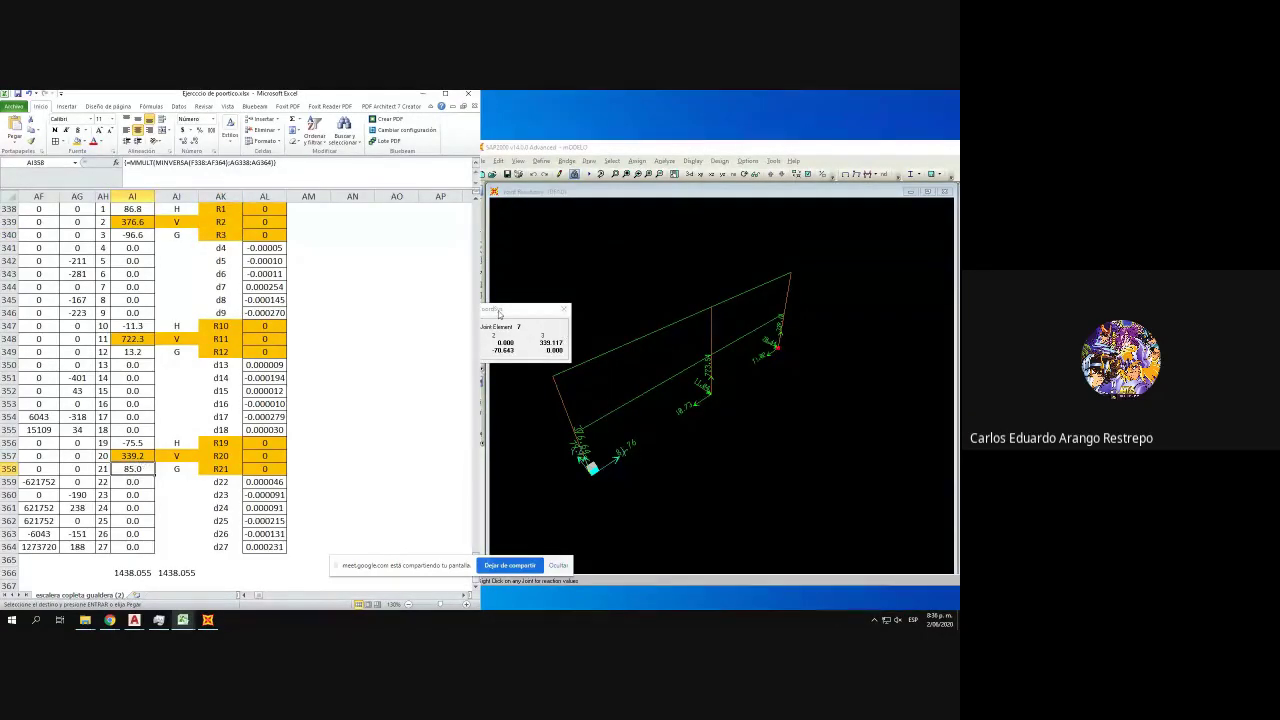
{"action": "left_click_drag", "start_coordinate": [499, 313], "coordinate": [580, 314]}
{"action": "left_click", "coordinate": [641, 309]}
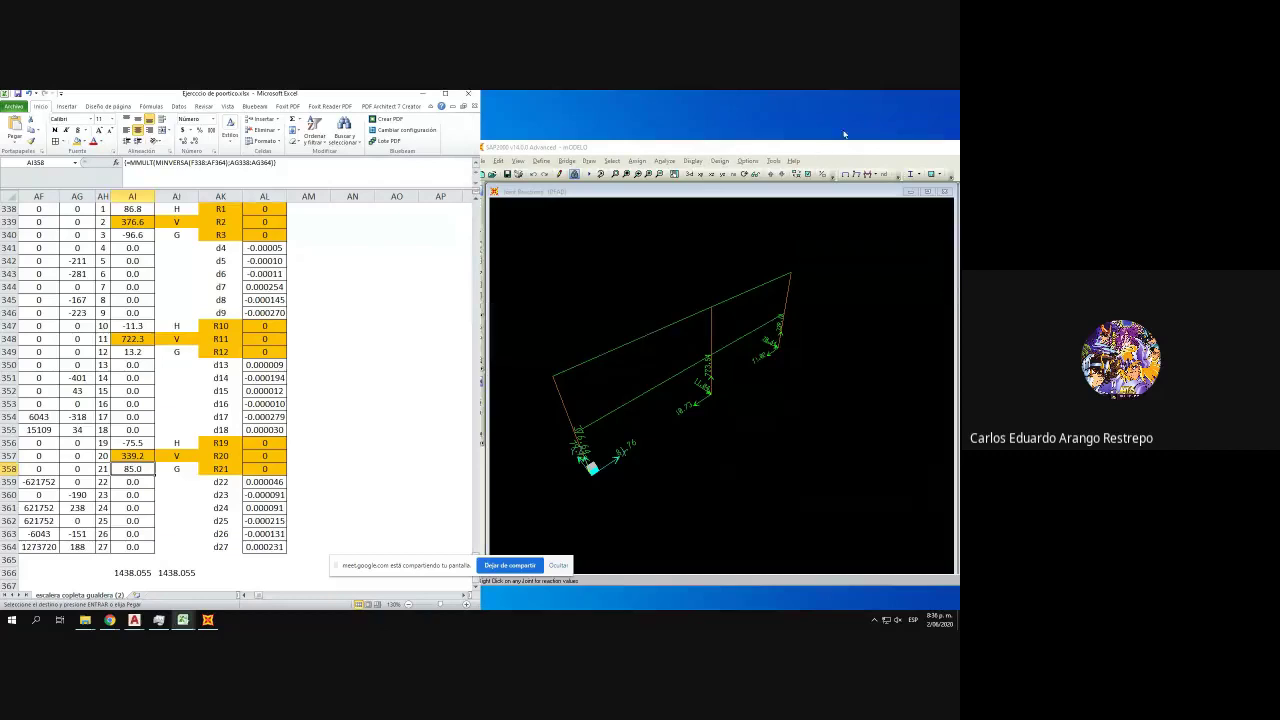
- Turn on the extruded view and show the frame's undeformed shape
{"action": "left_click", "coordinate": [810, 174]}
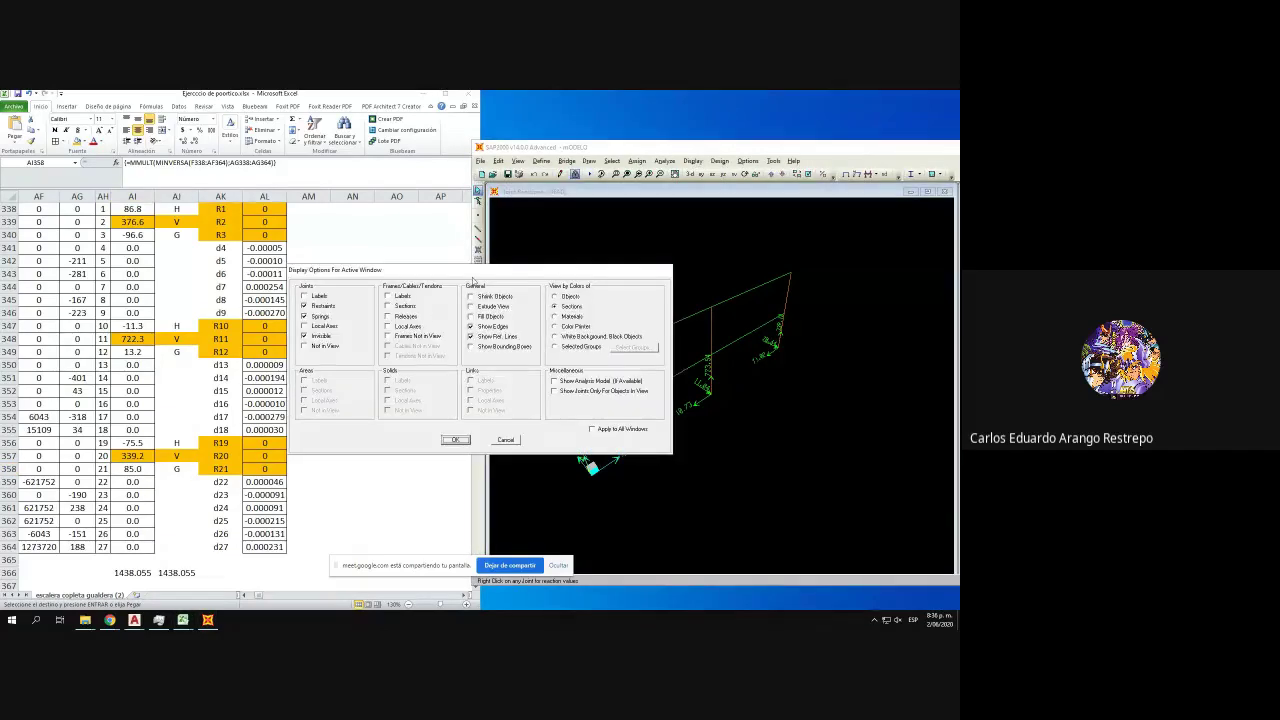
{"action": "left_click", "coordinate": [455, 440]}
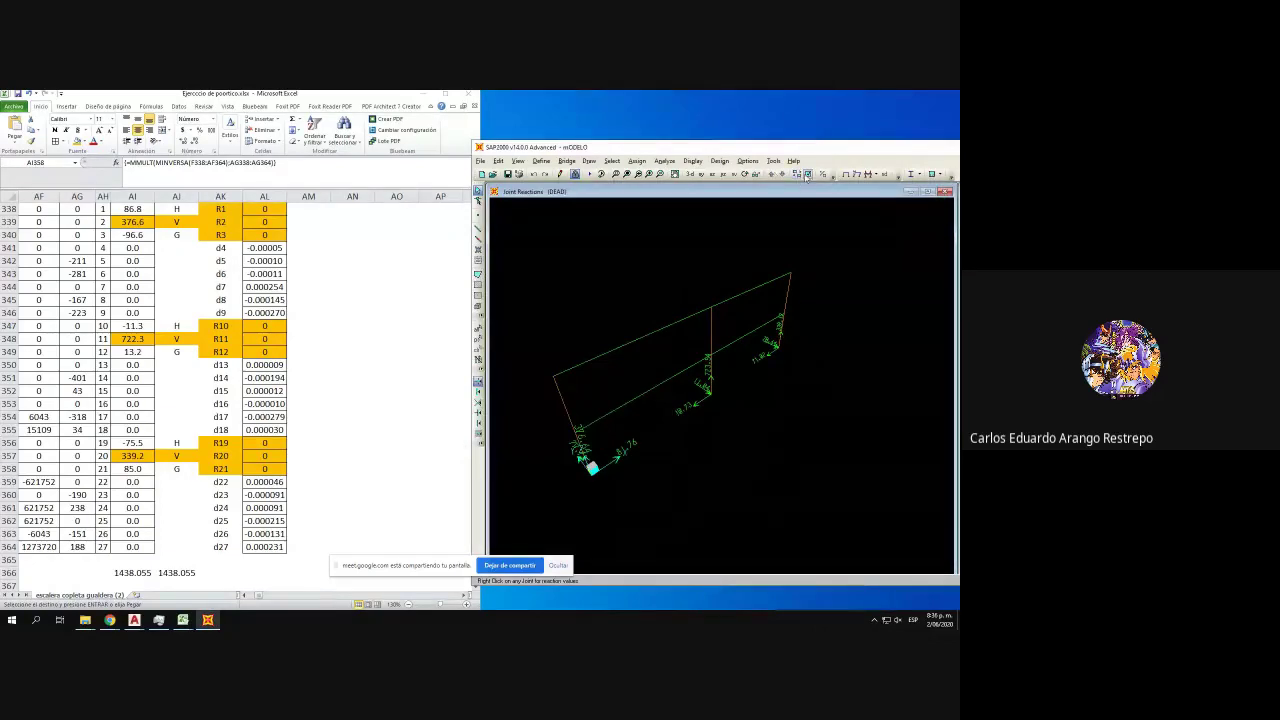
{"action": "left_click", "coordinate": [846, 175]}
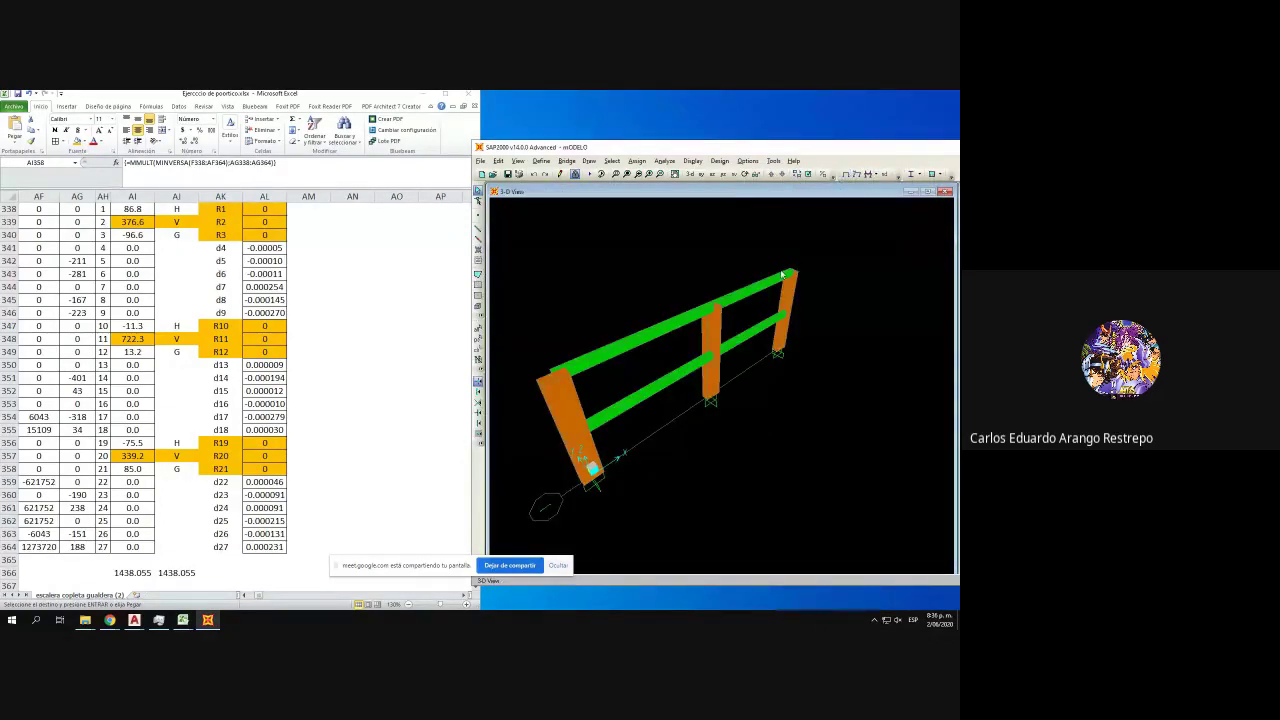
- Check the section assigned to the upper column above the origin against the column dimensions in the Excel sheet
{"action": "left_click", "coordinate": [262, 363]}
{"action": "scroll", "coordinate": [251, 352], "scroll_direction": "up", "scroll_amount": 20}
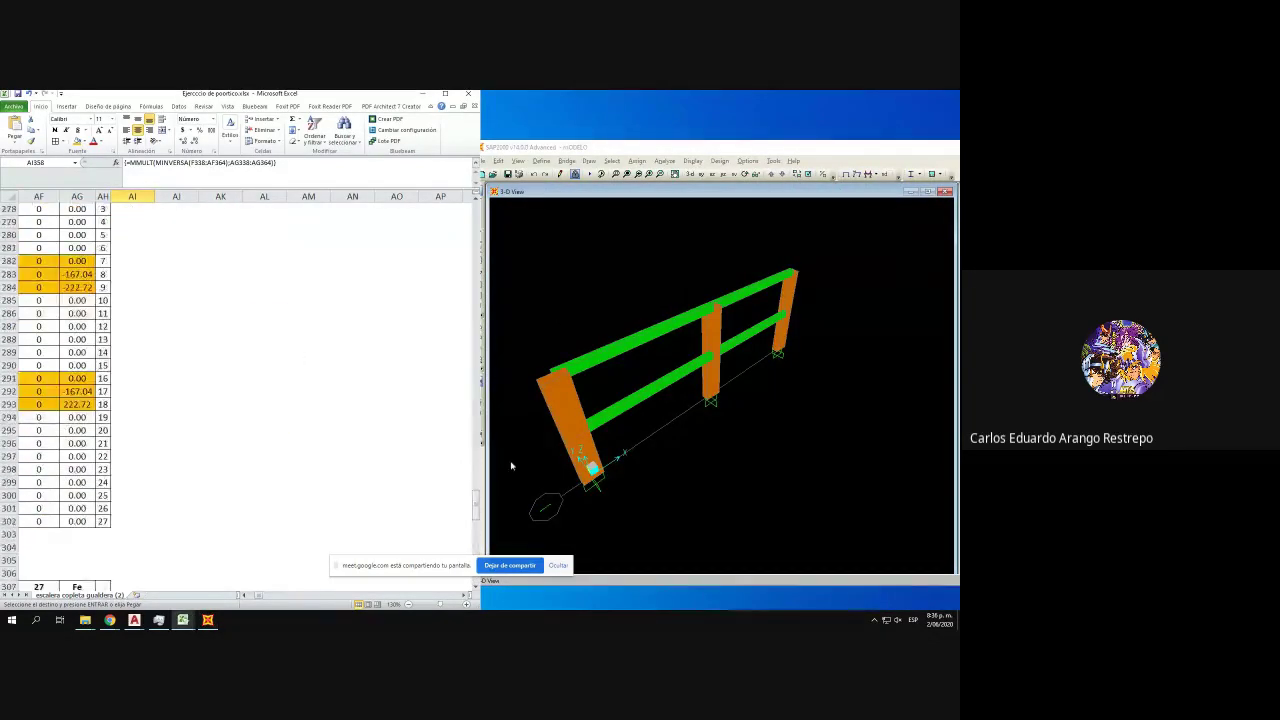
{"action": "left_click_drag", "start_coordinate": [477, 504], "coordinate": [477, 215]}
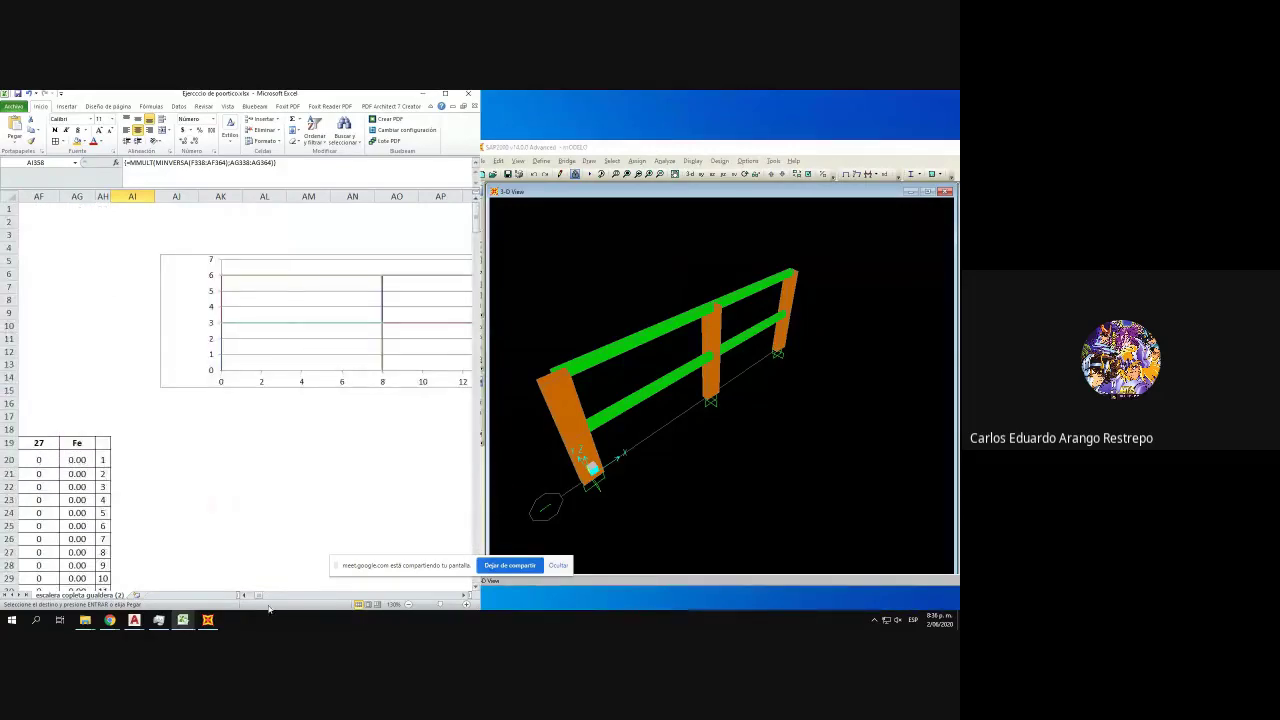
{"action": "left_click_drag", "start_coordinate": [259, 596], "coordinate": [243, 600]}
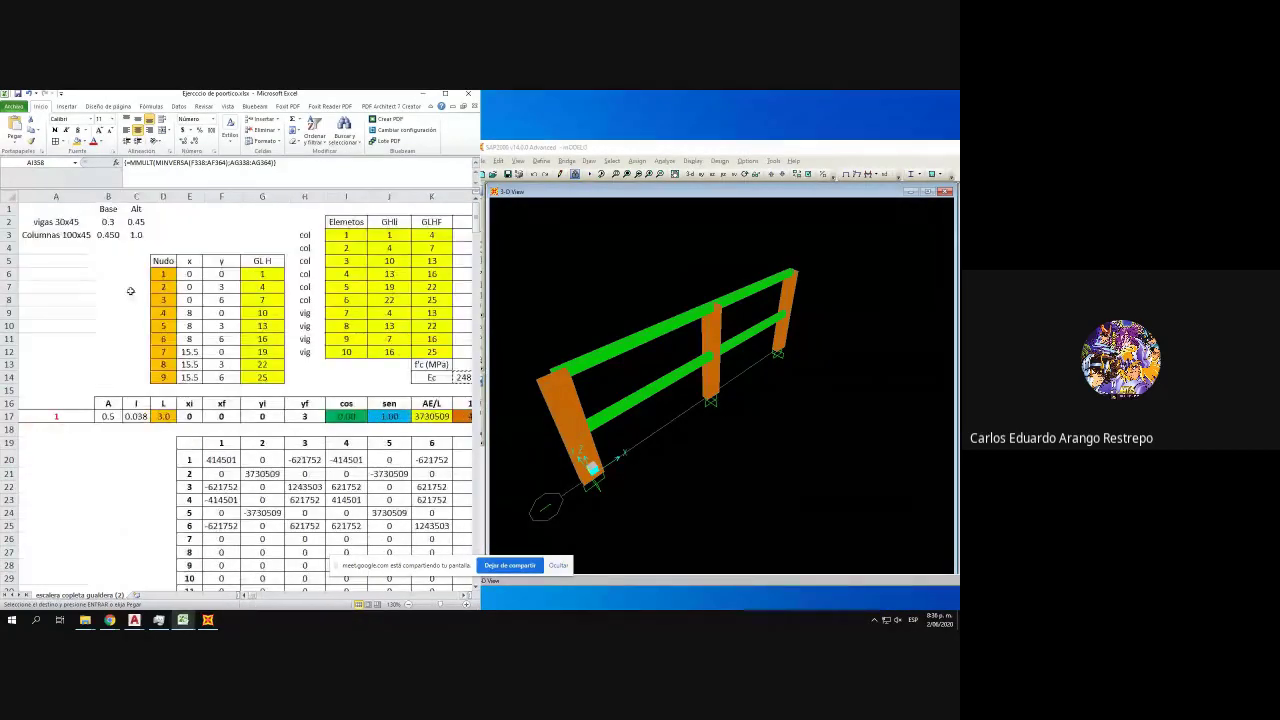
{"action": "right_click", "coordinate": [570, 393]}
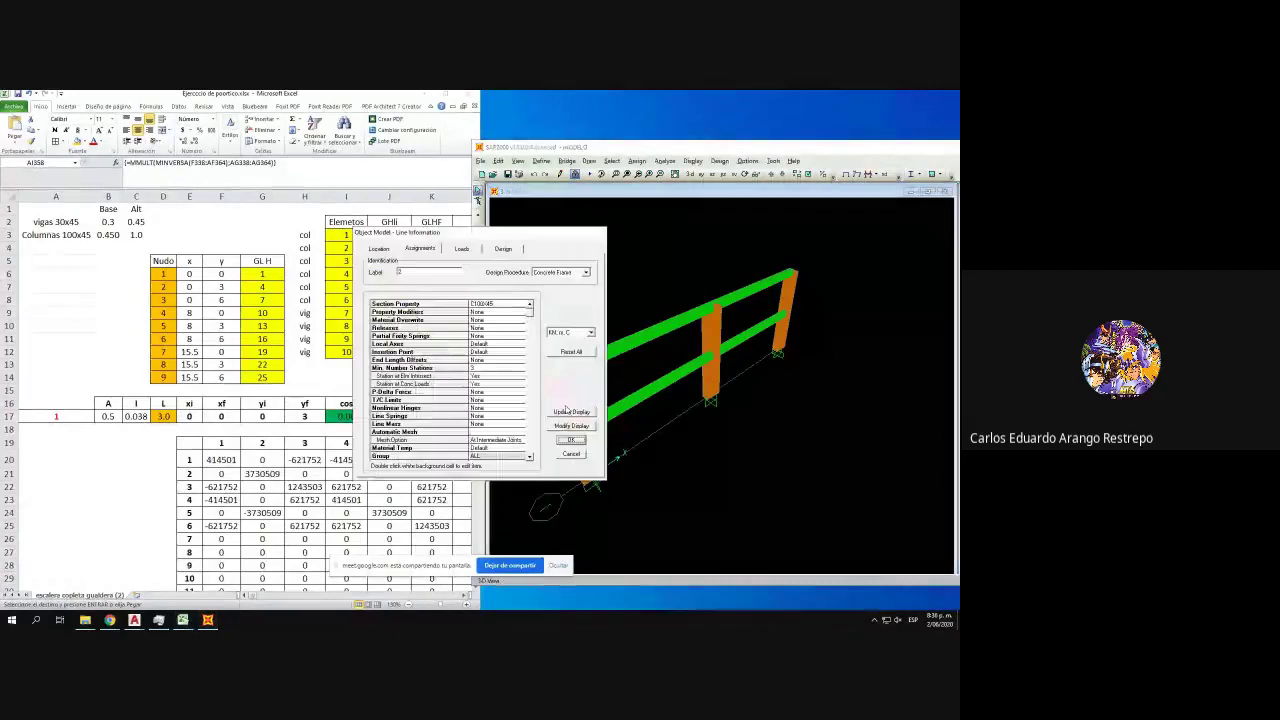
{"action": "left_click", "coordinate": [568, 452]}
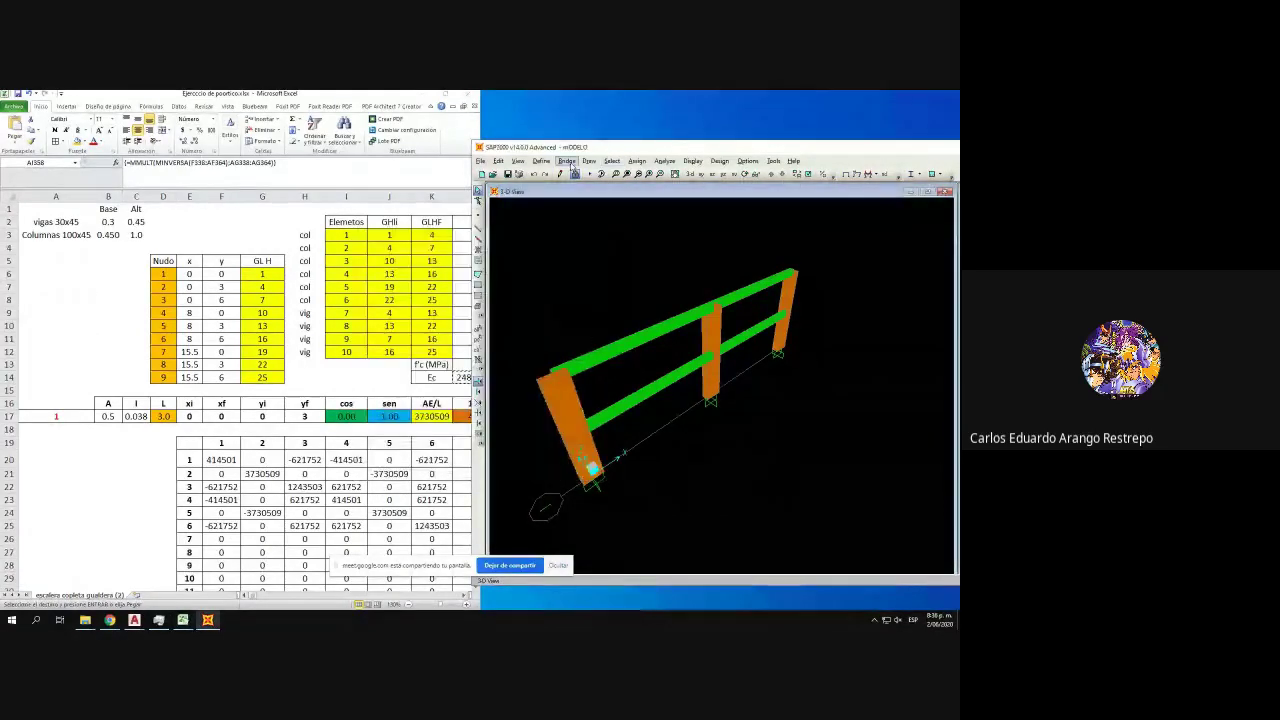
- Check the depth and width defined for the column section C100X45 against the column dimensions in the Excel sheet
{"action": "left_click", "coordinate": [567, 161]}
{"action": "mouse_move", "coordinate": [557, 187]}
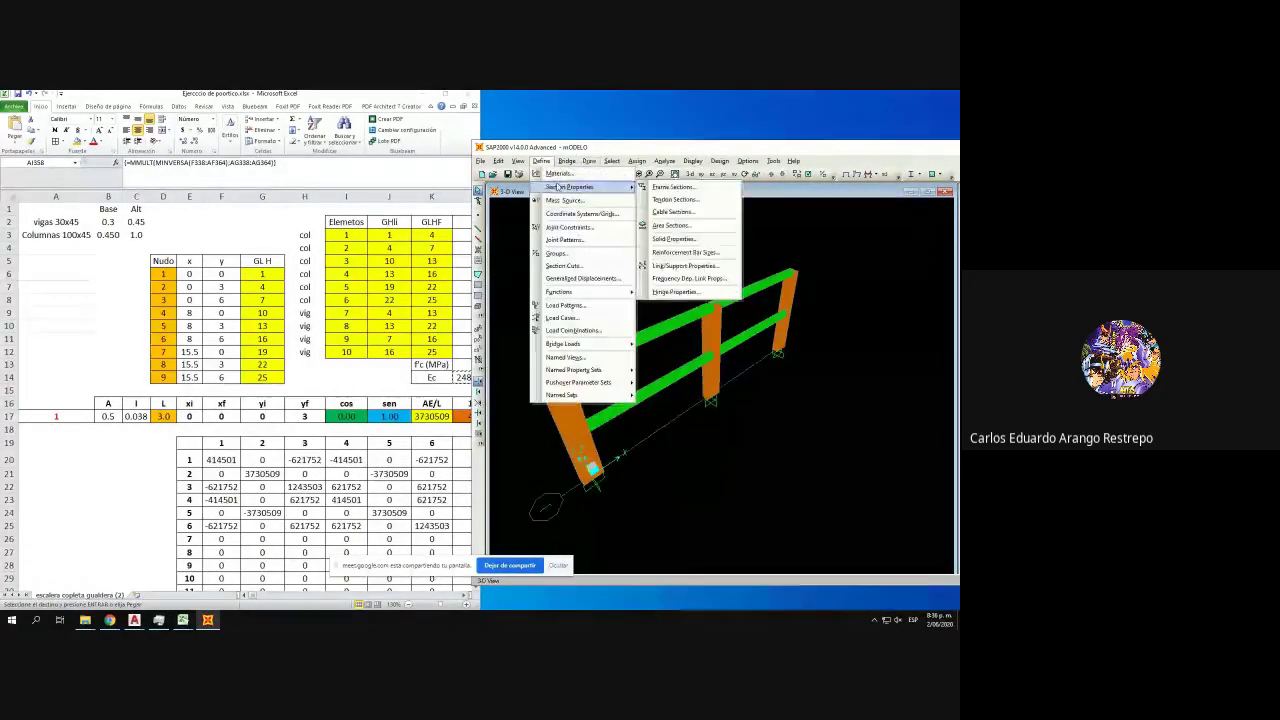
{"action": "left_click", "coordinate": [672, 187]}
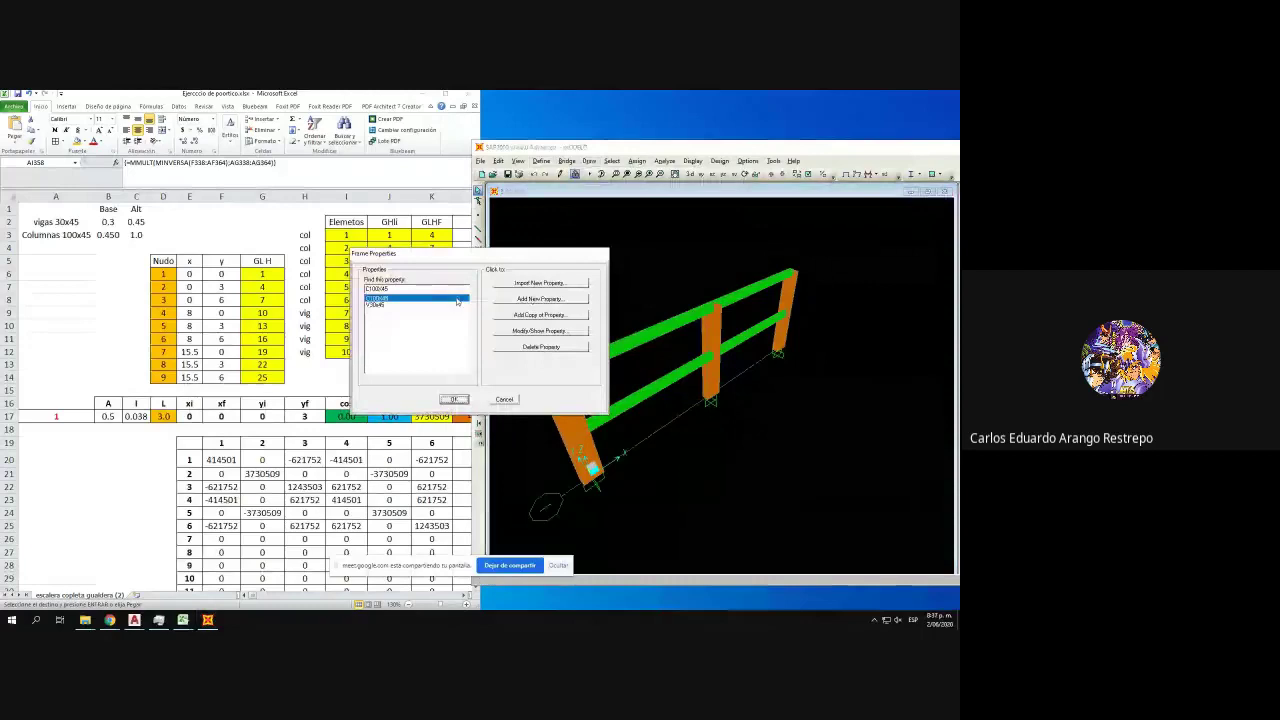
{"action": "left_click", "coordinate": [523, 330]}
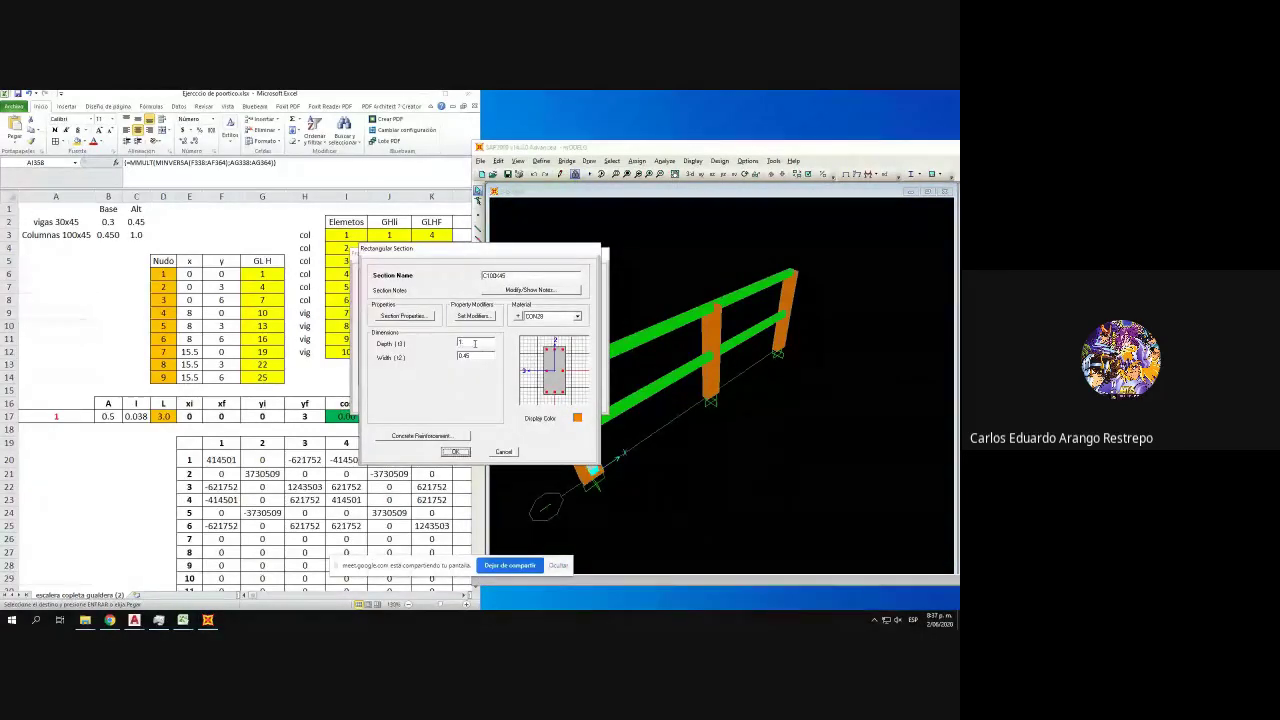
{"action": "left_click", "coordinate": [73, 213]}
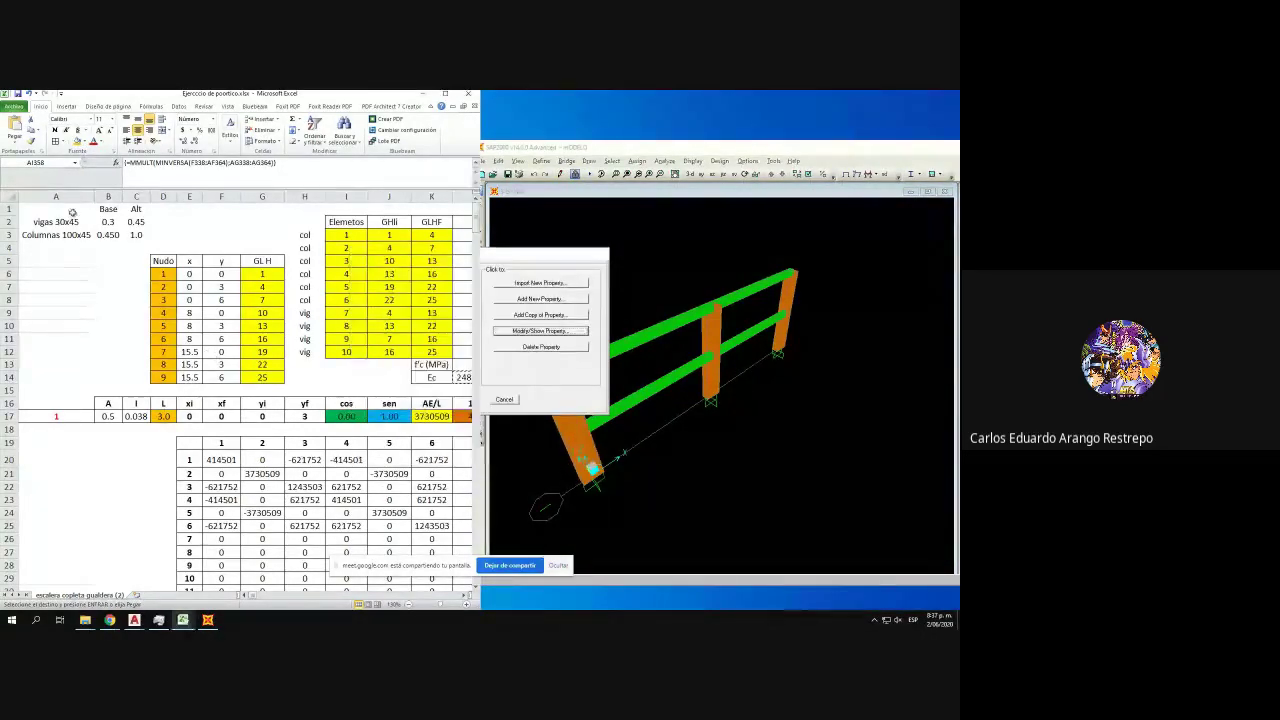
{"action": "left_click", "coordinate": [353, 288]}
- Inspect the Ic inertia formulas of beam element 7 and column element 5 in the Excel sheet
{"action": "left_click", "coordinate": [446, 95]}
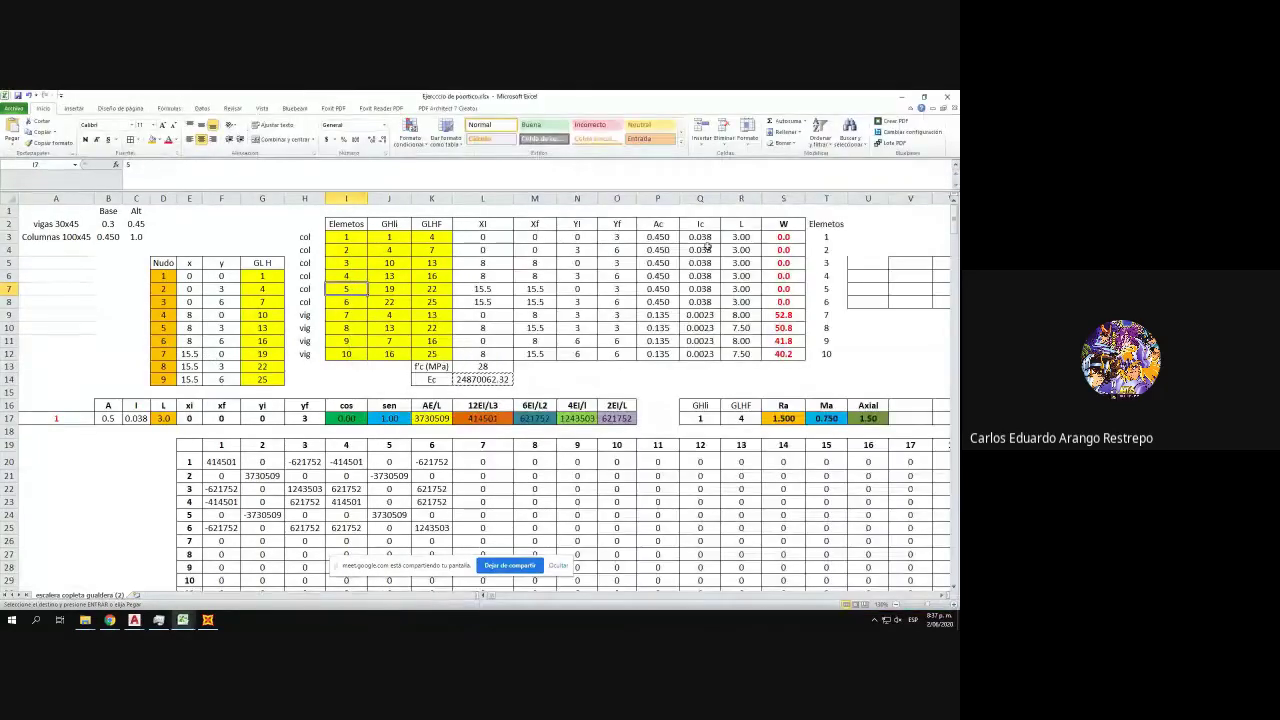
{"action": "left_click", "coordinate": [225, 172]}
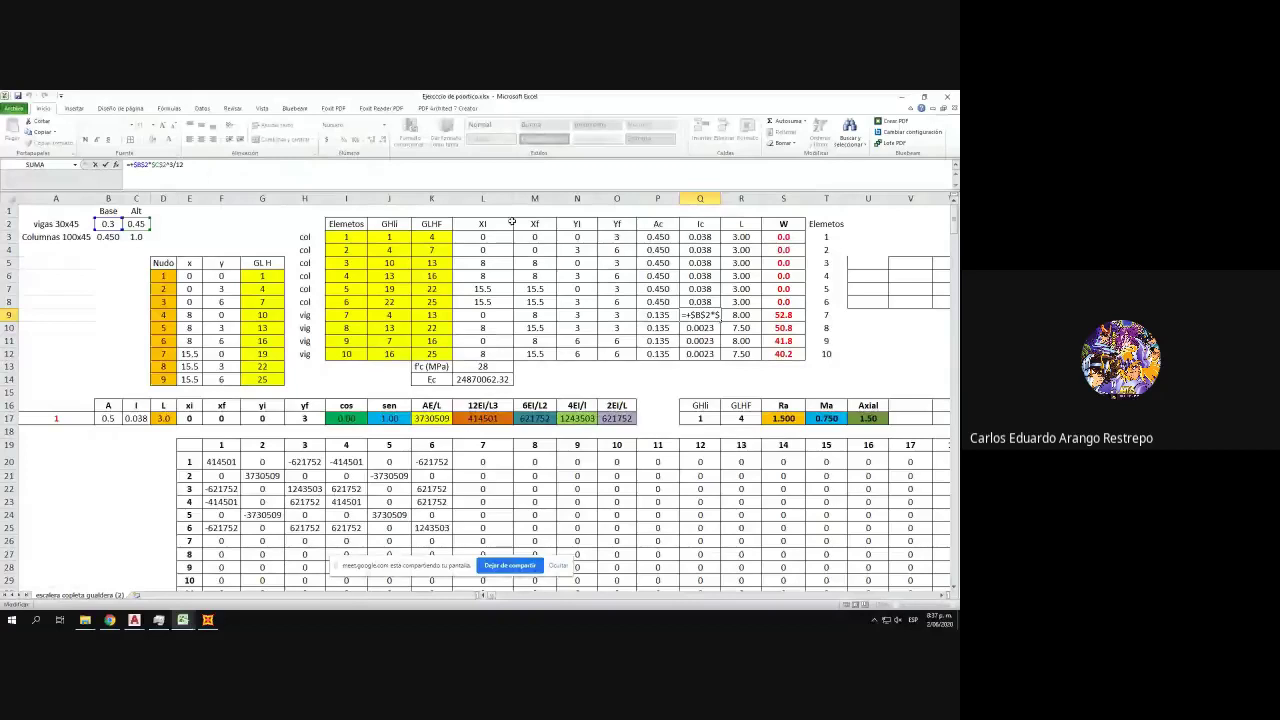
{"action": "key", "text": "Escape"}
{"action": "key", "text": "Up"}
{"action": "key", "text": "Up"}
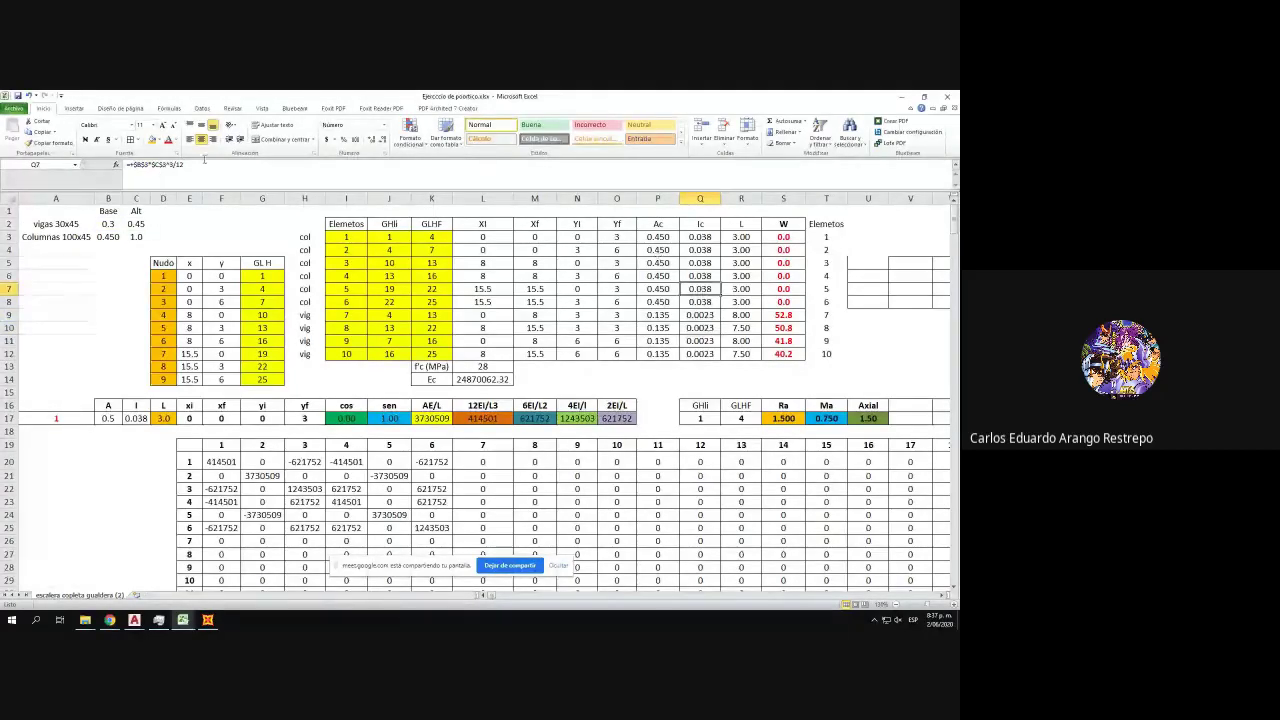
{"action": "left_click", "coordinate": [204, 161]}
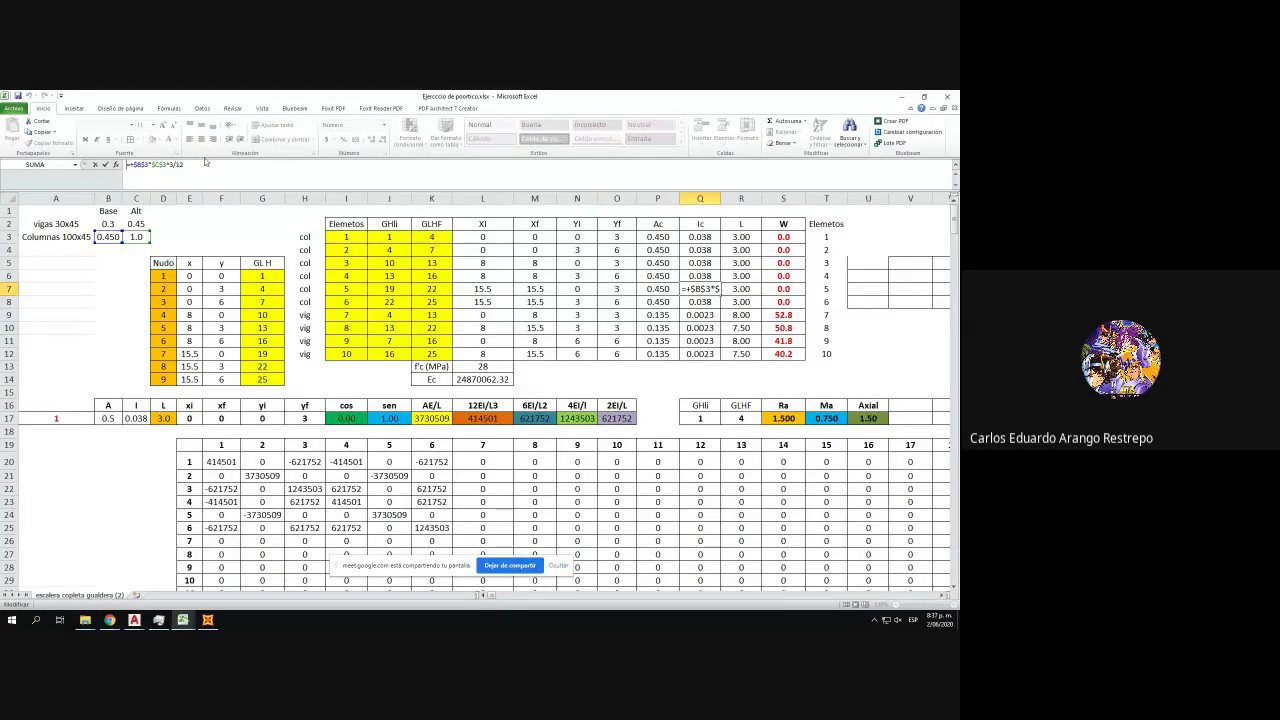
{"action": "key", "text": "Return"}
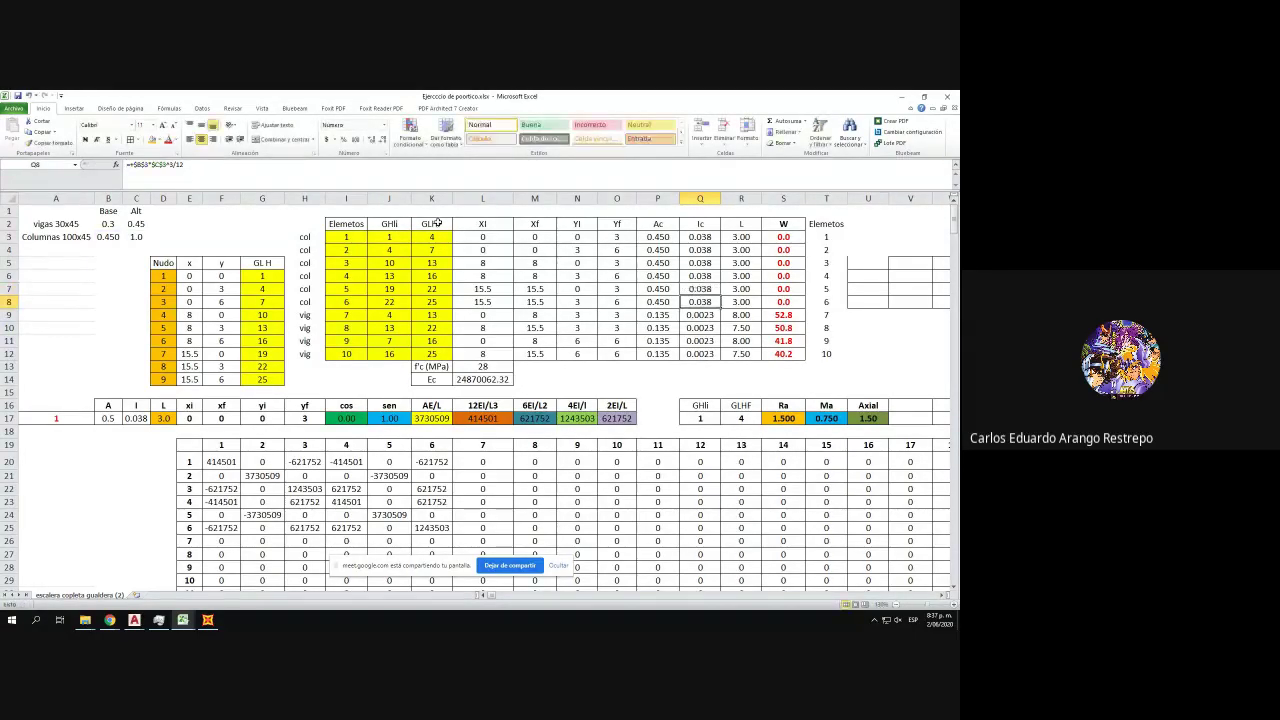
- Review the Ac and Ic cells of beam elements 7 to 10, including the base and height references in element 7's inertia formula
{"action": "left_click", "coordinate": [741, 316]}
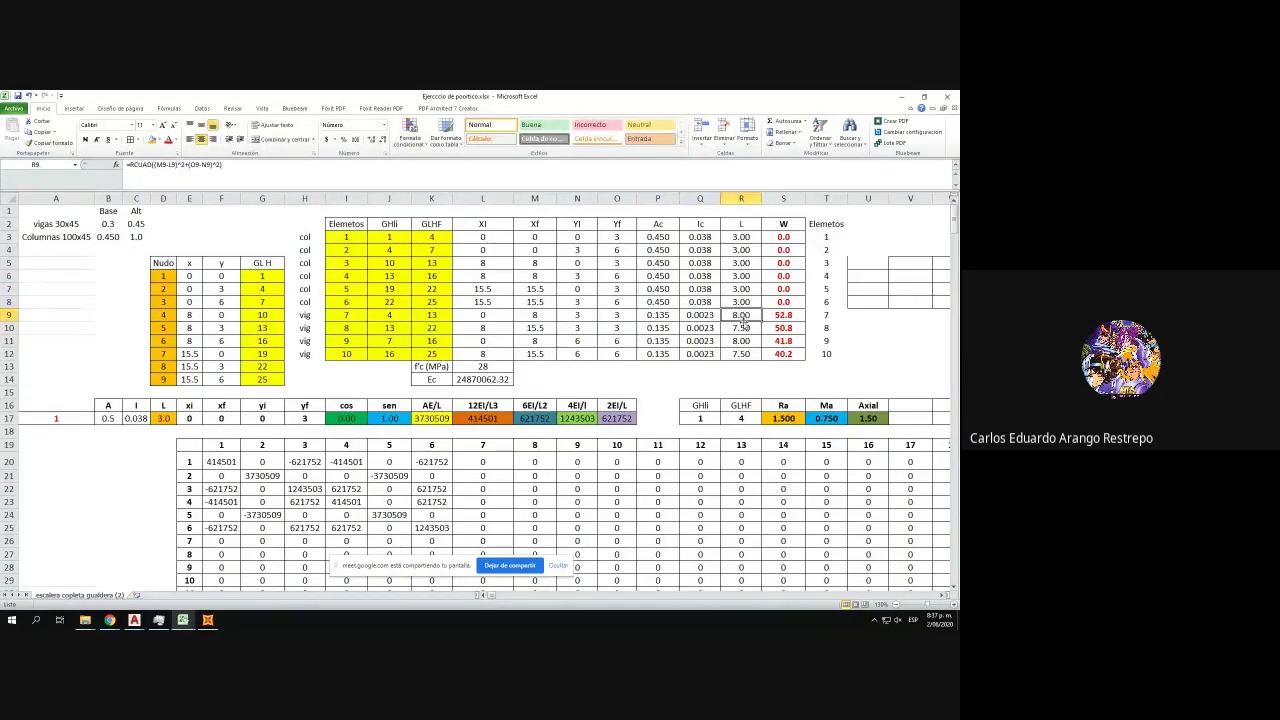
{"action": "left_click", "coordinate": [713, 319]}
{"action": "left_click", "coordinate": [713, 339]}
{"action": "left_click_drag", "start_coordinate": [711, 316], "coordinate": [650, 354]}
{"action": "left_click", "coordinate": [700, 316]}
{"action": "double_click", "coordinate": [700, 316]}
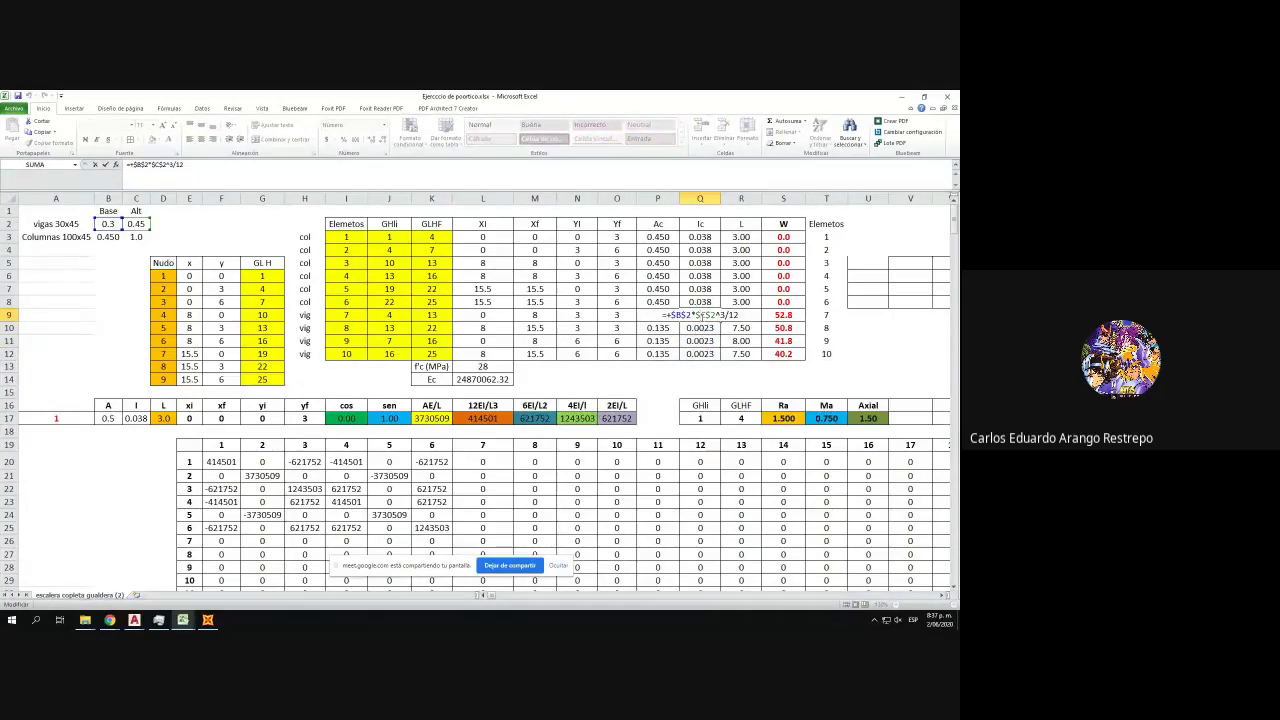
{"action": "key", "text": "Return"}
- Switch to SAP2000 and check the depth and width defined for the beam section V30x45
{"action": "left_click_drag", "start_coordinate": [575, 98], "coordinate": [1, 160]}
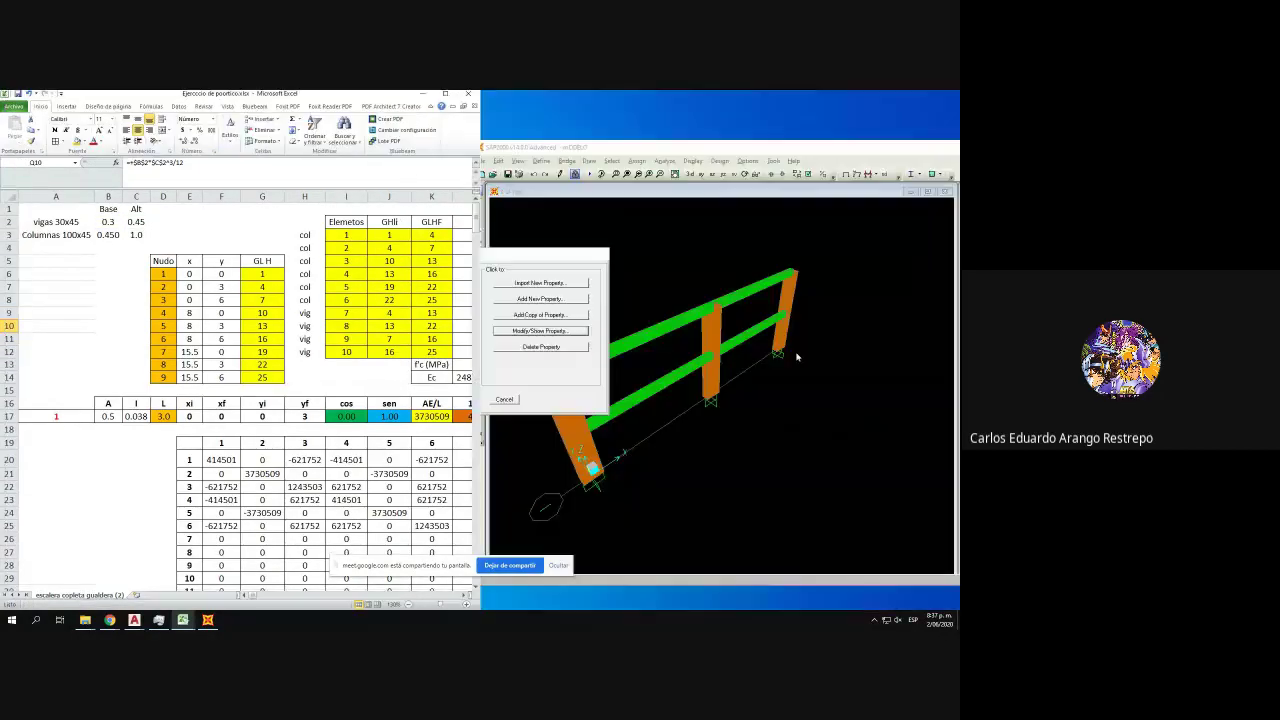
{"action": "left_click", "coordinate": [778, 374]}
{"action": "left_click", "coordinate": [384, 306]}
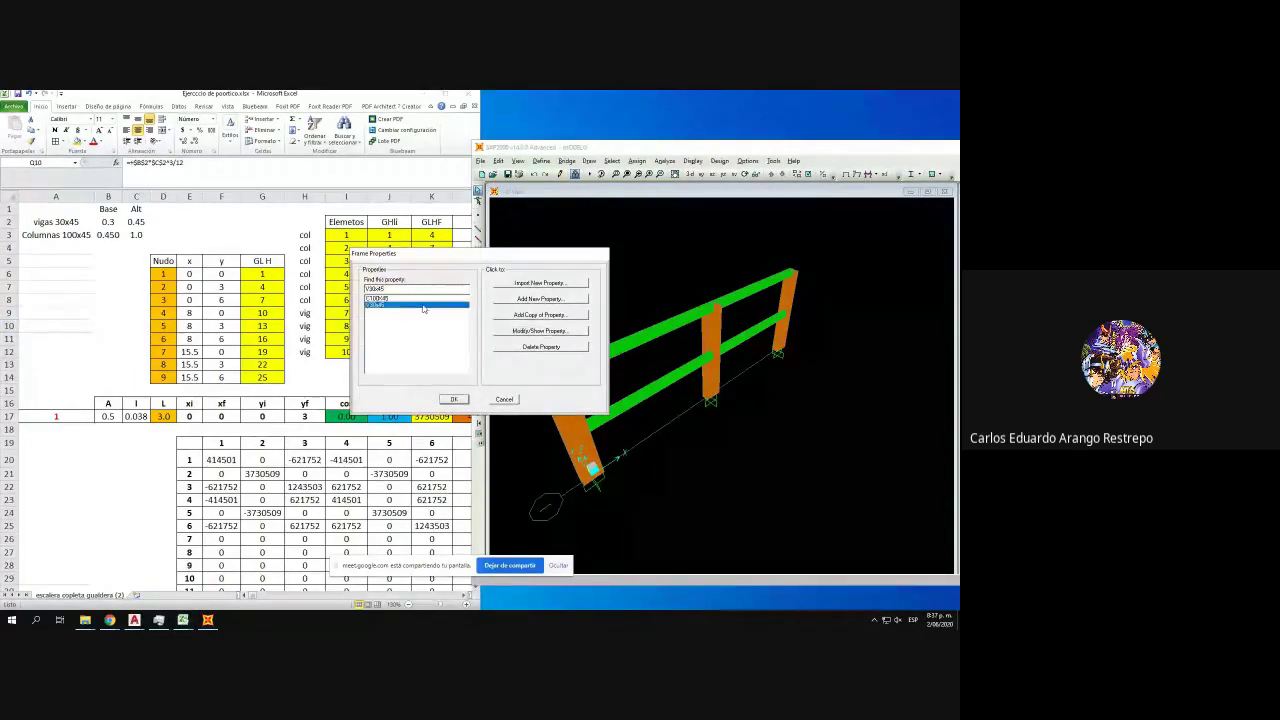
{"action": "left_click", "coordinate": [541, 331]}
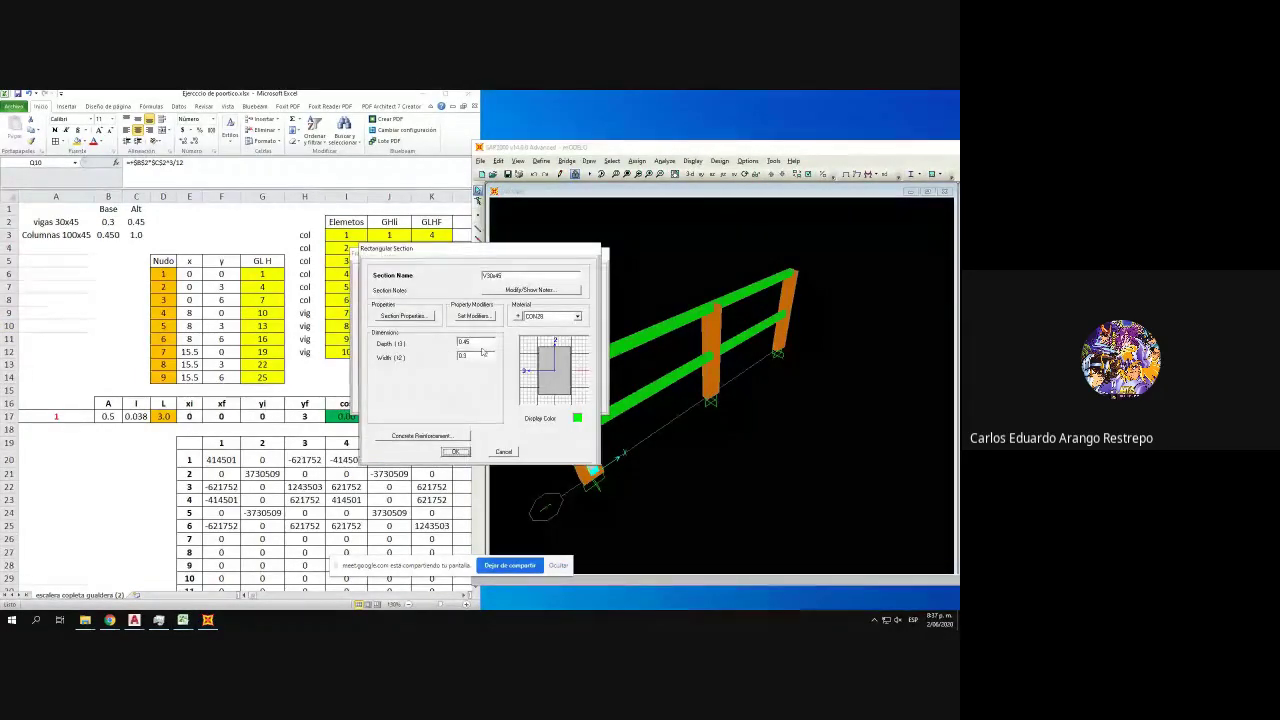
{"action": "left_click", "coordinate": [460, 454]}
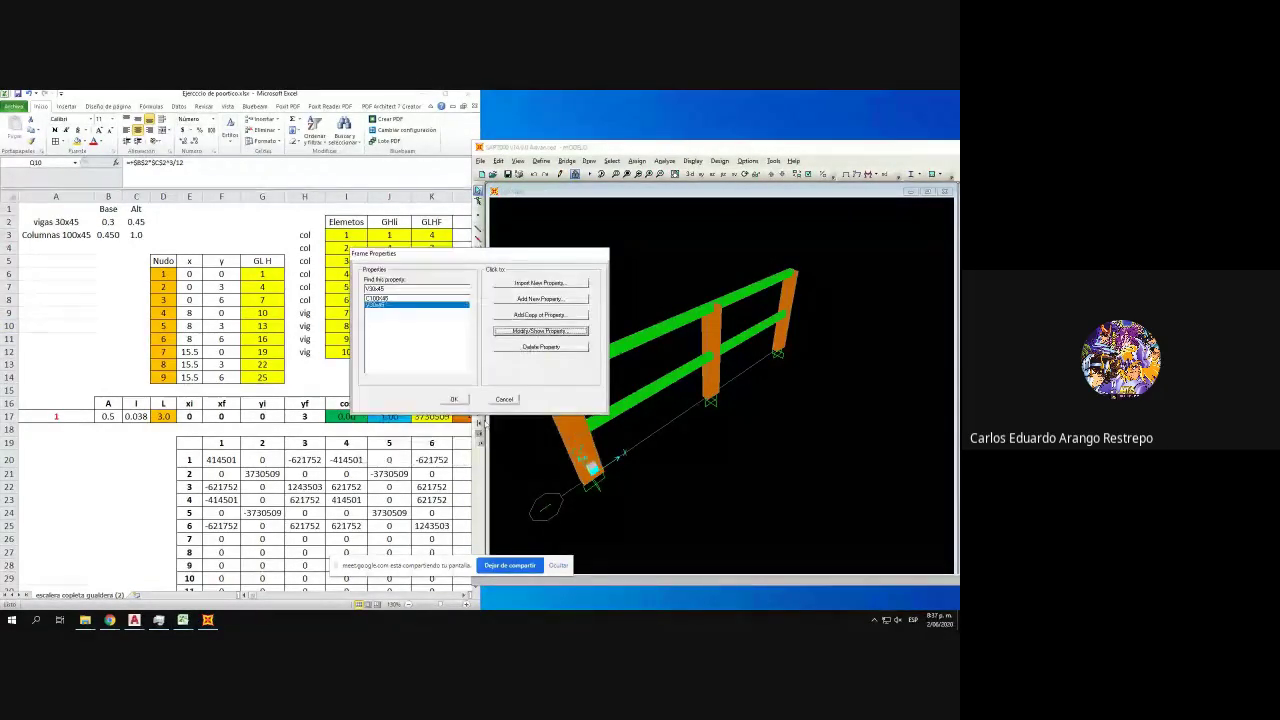
{"action": "left_click", "coordinate": [455, 400]}
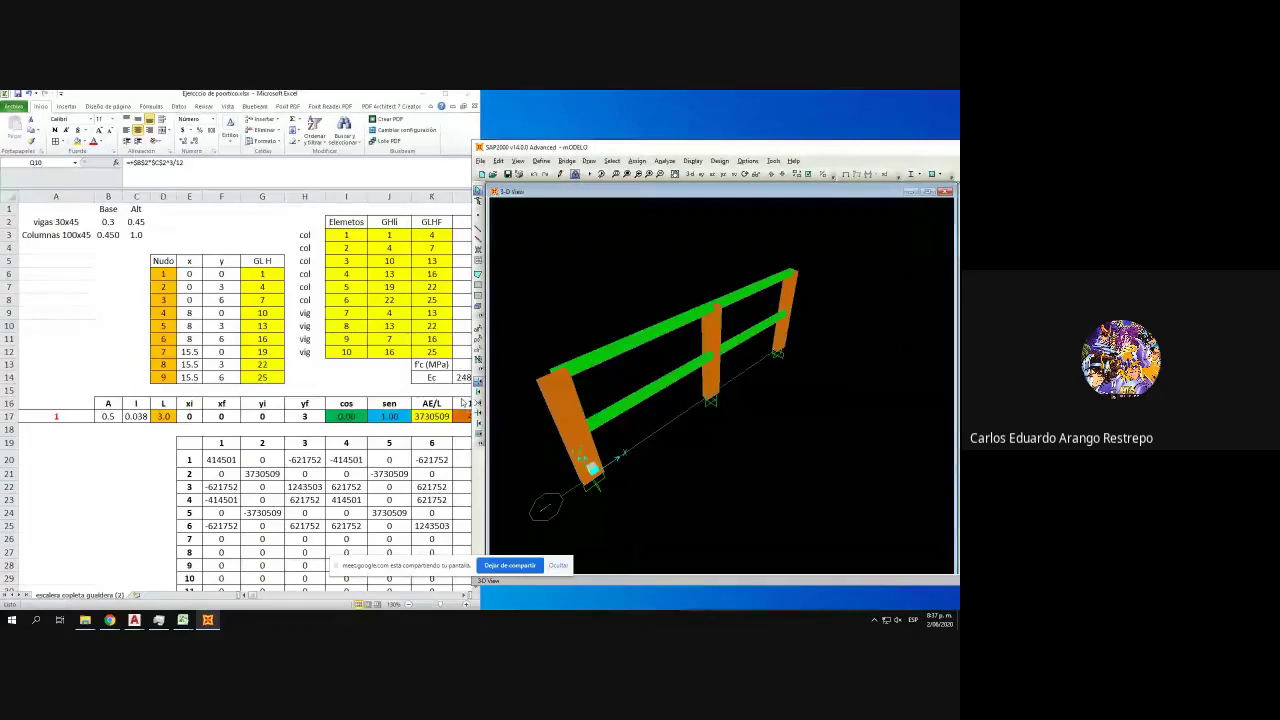
- Switch to Excel and compare the Ic formulas of beam elements 7 and 8 with the one of column element 1
{"action": "left_click", "coordinate": [456, 93]}
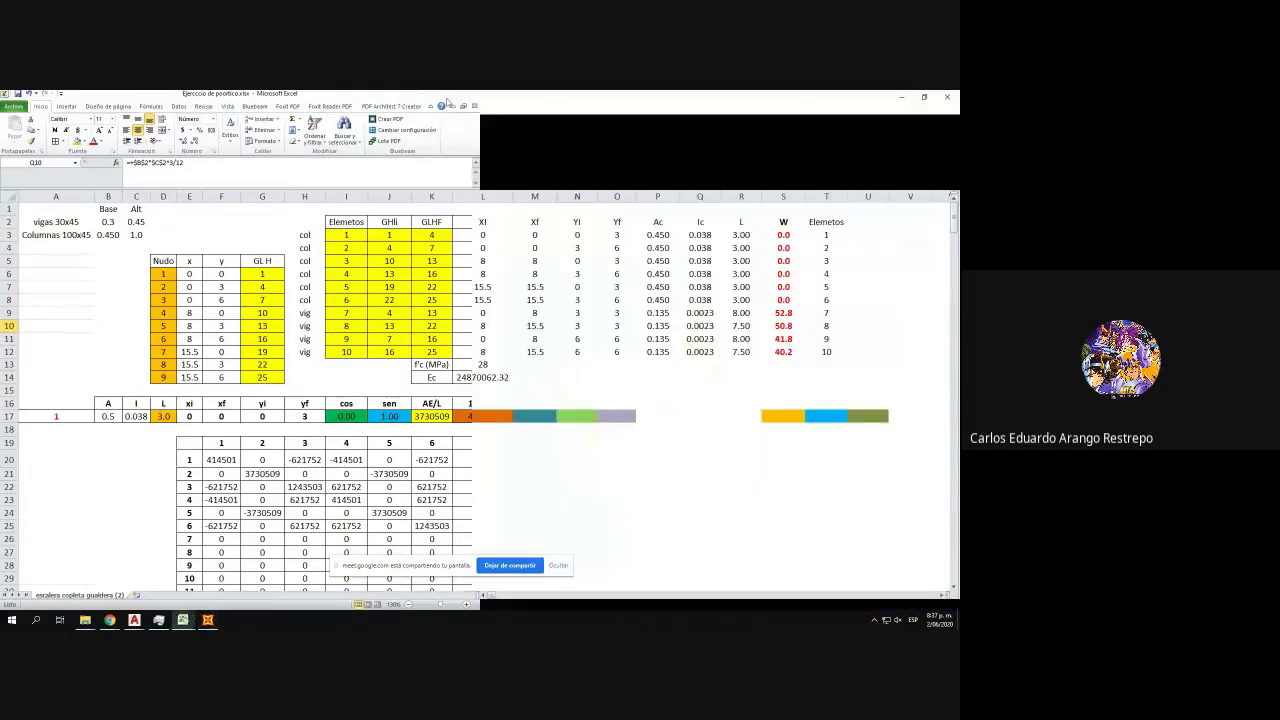
{"action": "left_click", "coordinate": [697, 315]}
{"action": "double_click", "coordinate": [696, 316]}
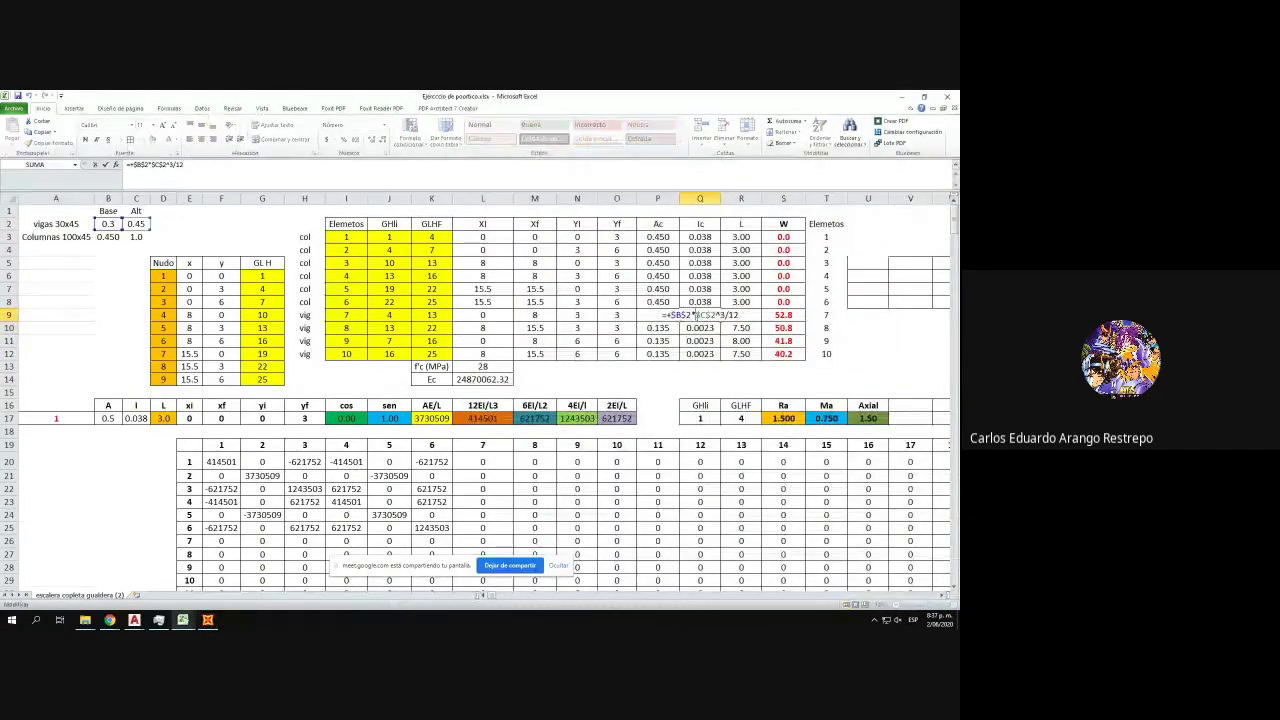
{"action": "key", "text": "Return"}
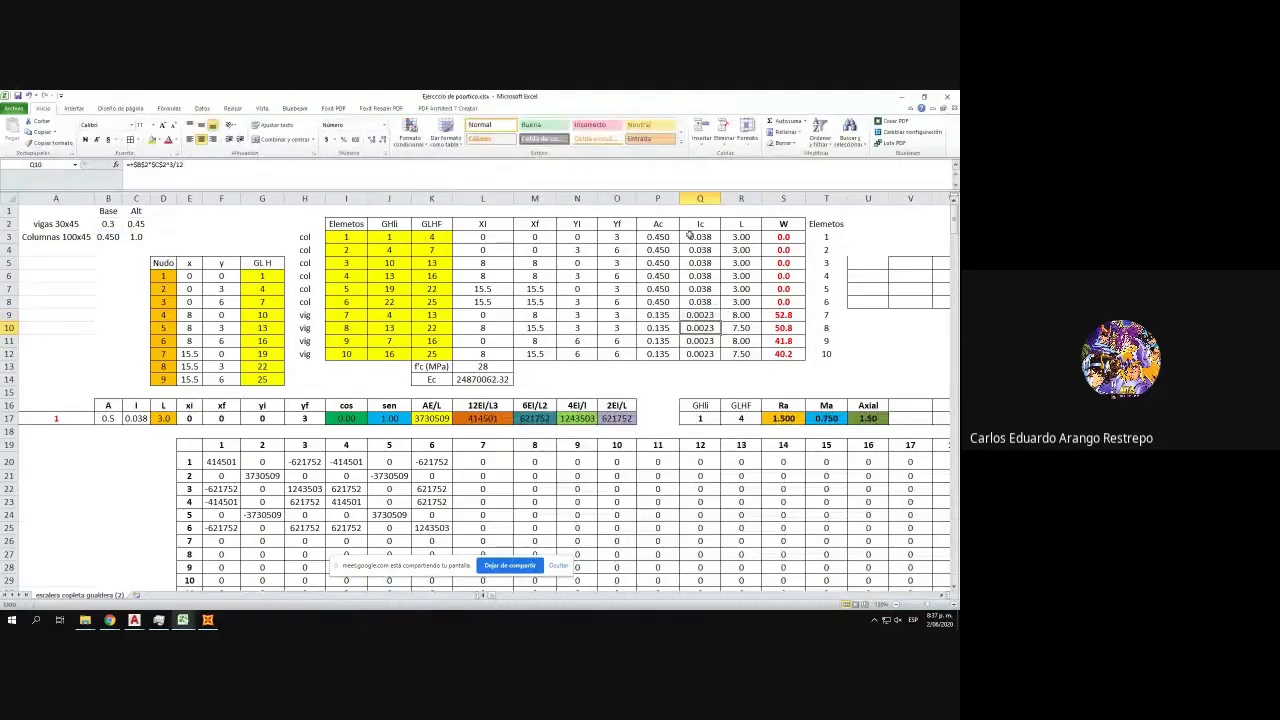
{"action": "double_click", "coordinate": [690, 238]}
{"action": "key", "text": "Return"}
{"action": "double_click", "coordinate": [700, 327]}
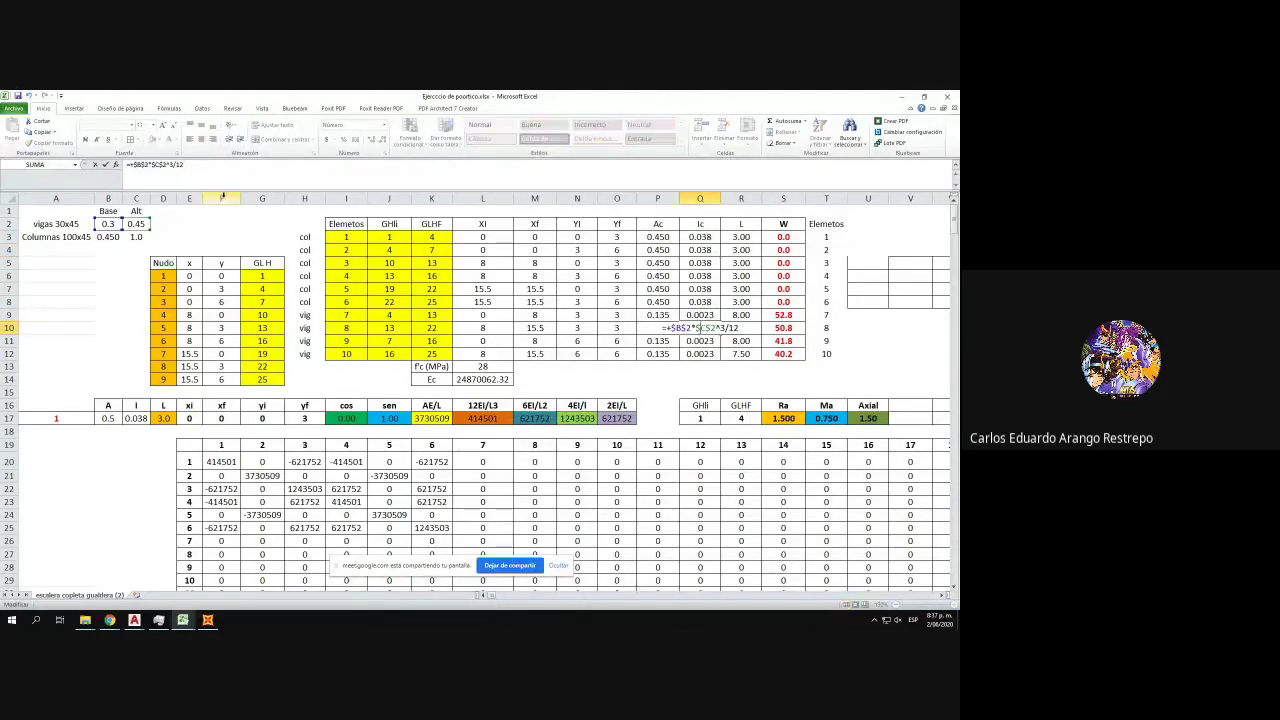
{"action": "left_click", "coordinate": [216, 170]}
{"action": "key", "text": "Escape"}
- Rewrite the Ic formula of column element 1 in Q3 with base and height swapped, as C3*B3^3/12
{"action": "left_click", "coordinate": [693, 237]}
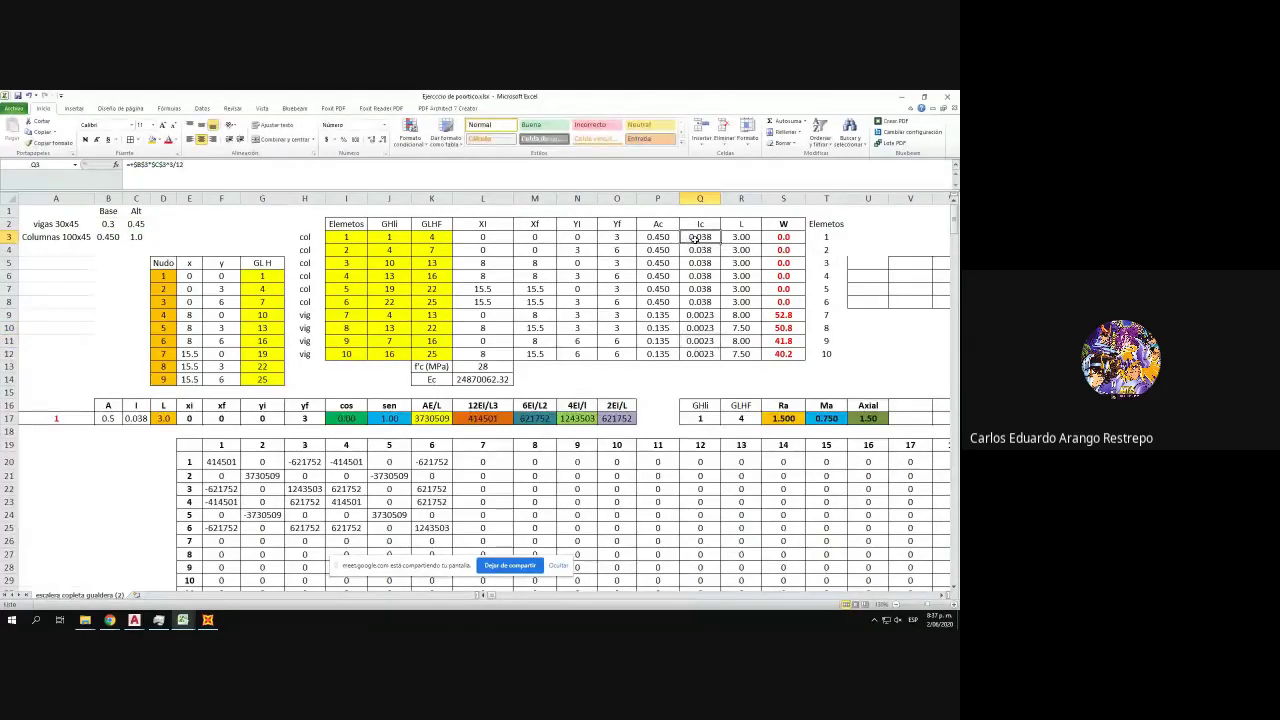
{"action": "double_click", "coordinate": [694, 239]}
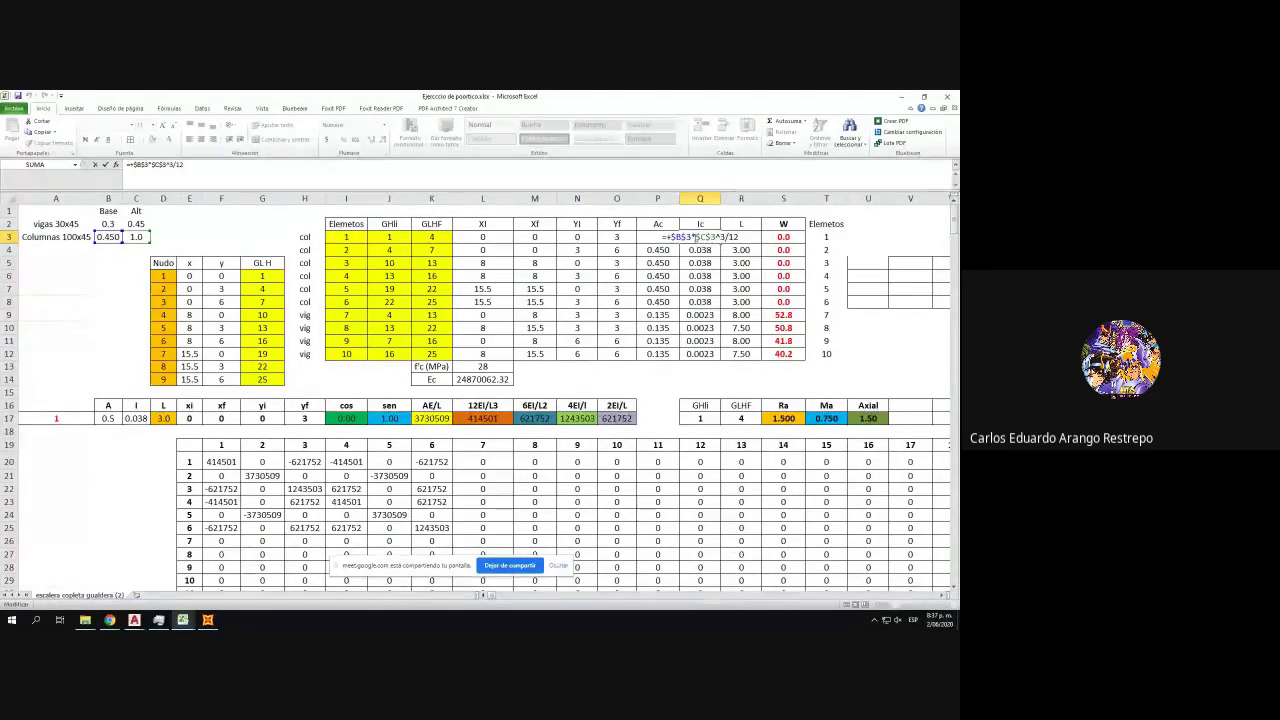
{"action": "left_click_drag", "start_coordinate": [716, 237], "coordinate": [668, 237]}
{"action": "key", "text": "BackSpace"}
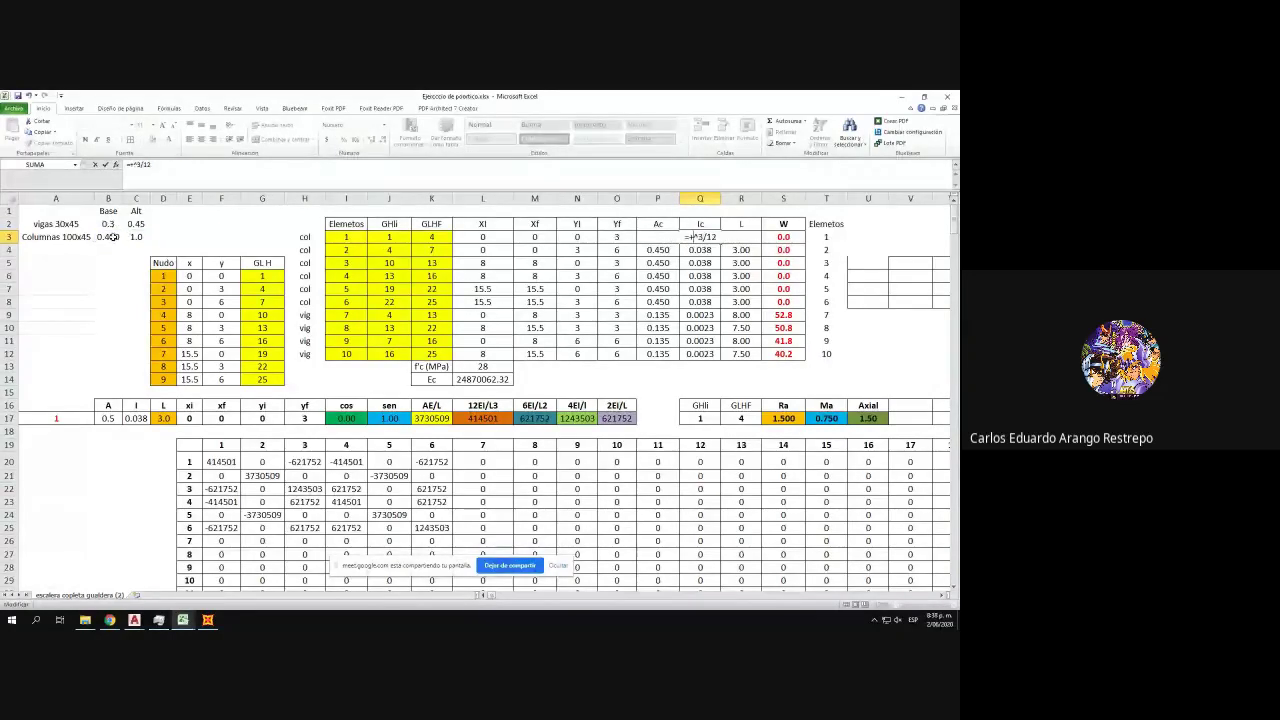
{"action": "left_click", "coordinate": [136, 237]}
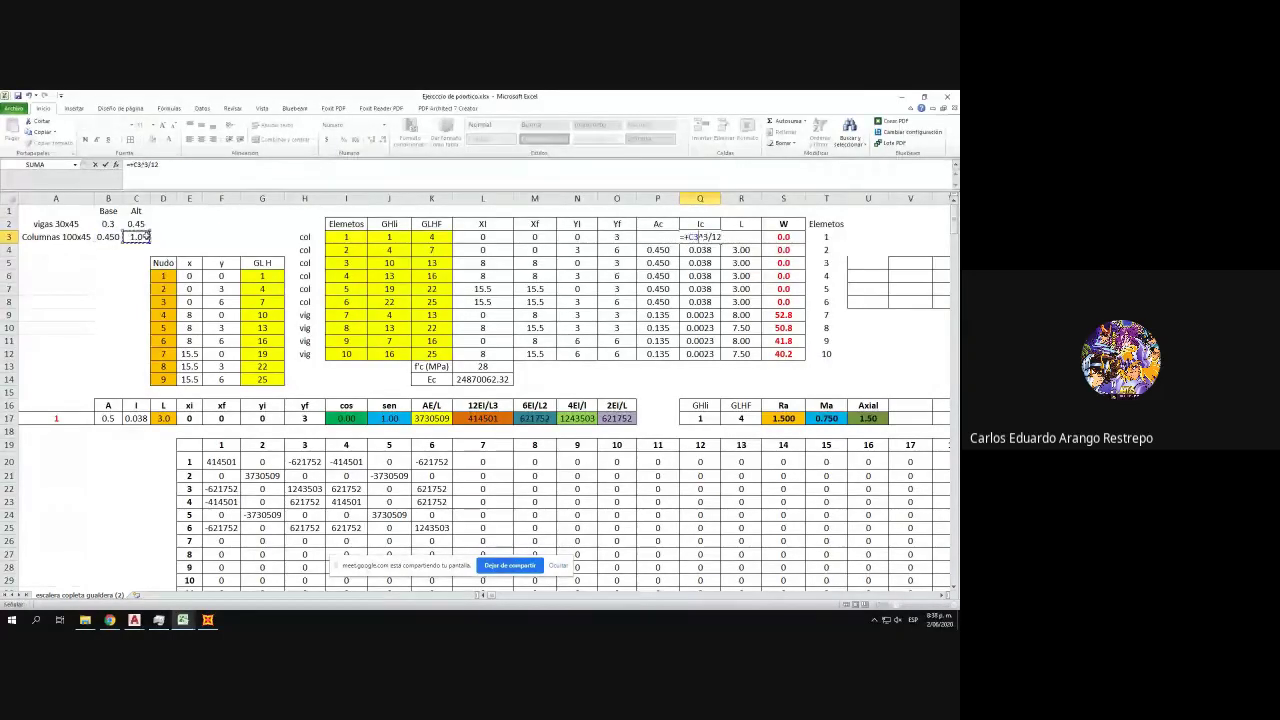
{"action": "type", "text": "*"}
{"action": "left_click", "coordinate": [110, 237]}
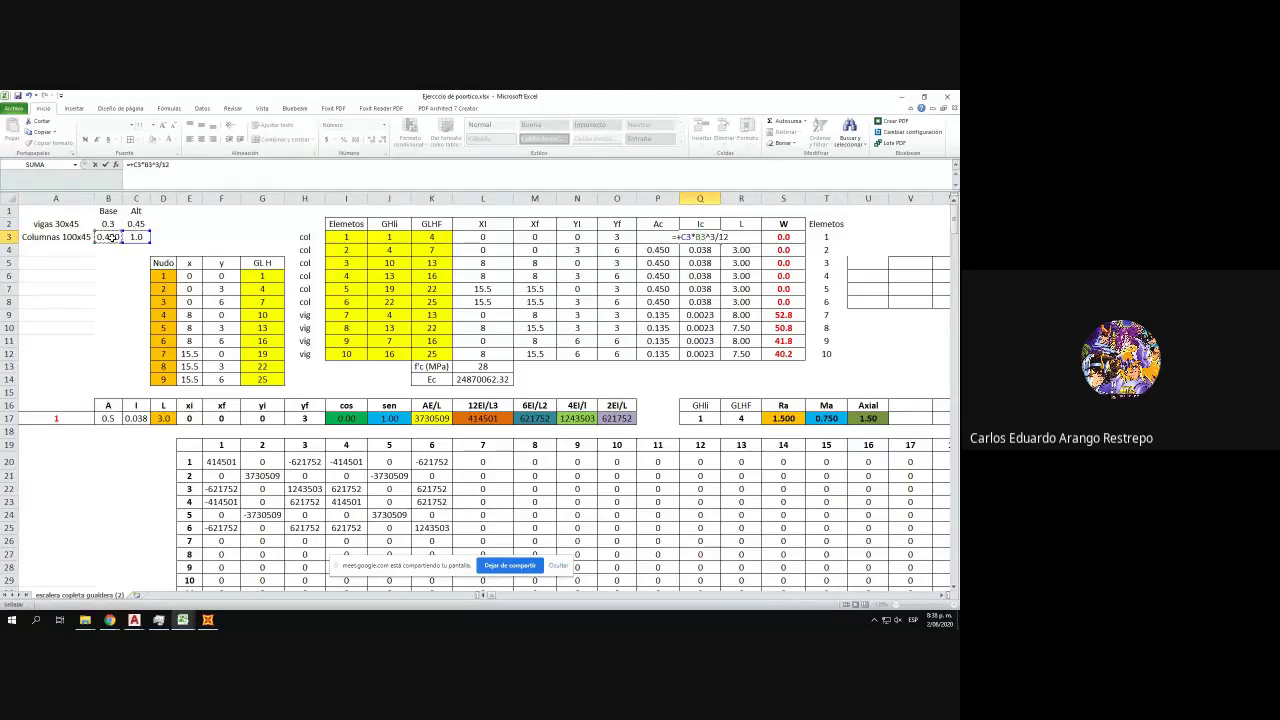
{"action": "type", "text": "^3"}
{"action": "key", "text": "BackSpace"}
{"action": "key", "text": "BackSpace"}
- Make the references in Q3 absolute, =$C$3*$B$3^3/12, and copy the formula down to column elements 2 to 6
{"action": "left_click", "coordinate": [133, 165]}
{"action": "key", "text": "BackSpace"}
{"action": "key", "text": "F4"}
{"action": "left_click", "coordinate": [137, 165]}
{"action": "key", "text": "F4"}
{"action": "left_click", "coordinate": [156, 167]}
{"action": "key", "text": "Return"}
{"action": "left_click", "coordinate": [706, 238]}
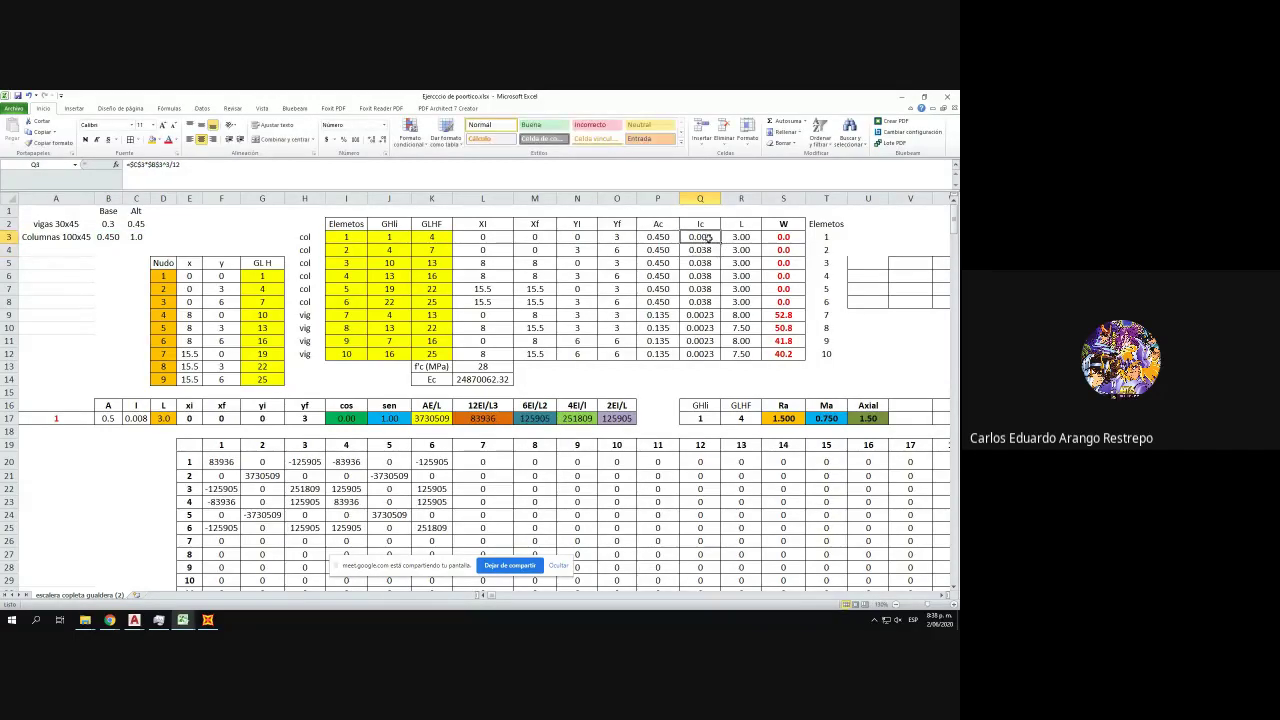
{"action": "left_click_drag", "start_coordinate": [721, 243], "coordinate": [722, 306]}
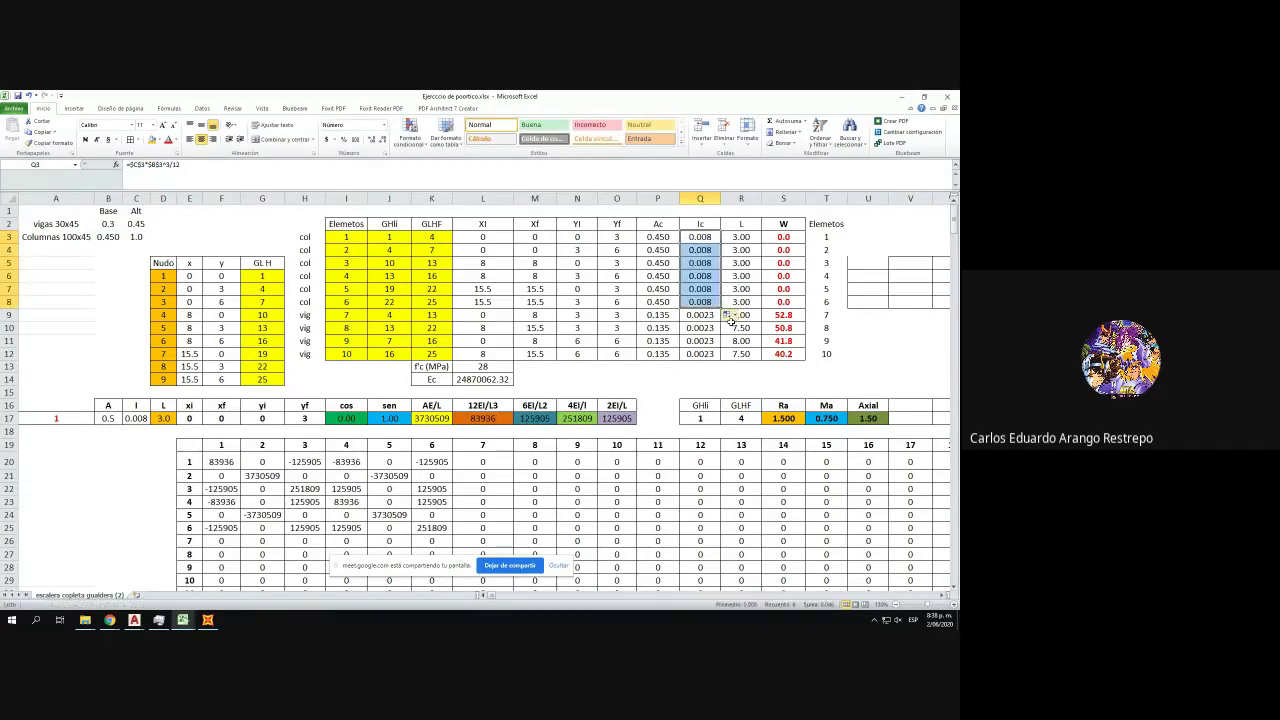
- Bring the support reaction results R1 to R21 into view in Excel beside the SAP2000 frame model
{"action": "scroll", "coordinate": [737, 333], "scroll_direction": "down", "scroll_amount": 20}
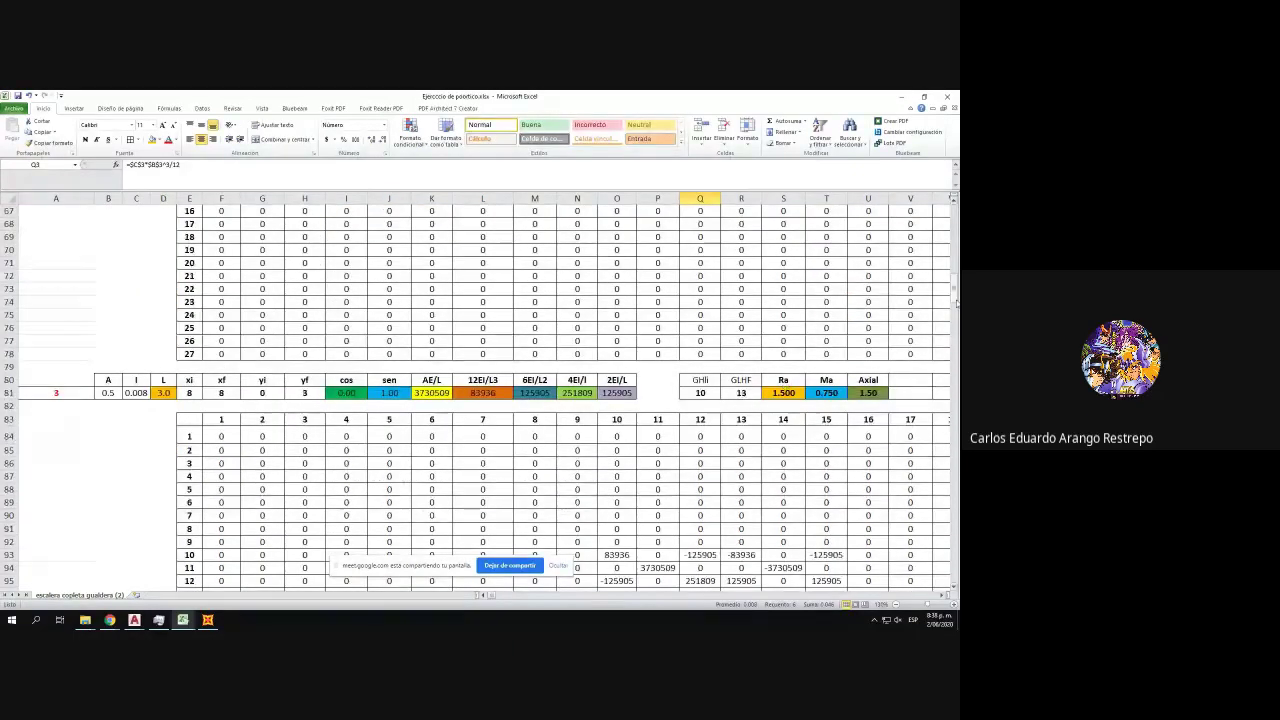
{"action": "mouse_move", "coordinate": [954, 290]}
{"action": "left_mouse_down"}
{"action": "mouse_move", "coordinate": [958, 555]}
{"action": "mouse_move", "coordinate": [953, 298]}
{"action": "left_mouse_up"}
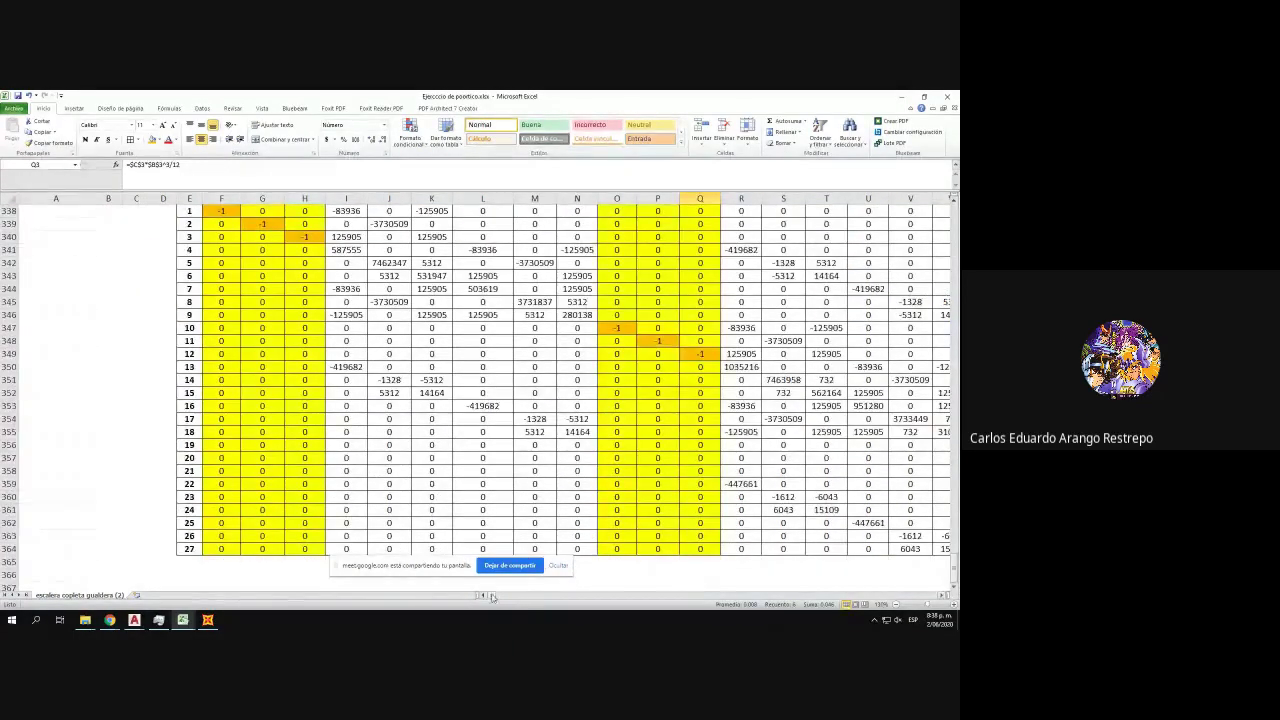
{"action": "left_click_drag", "start_coordinate": [489, 597], "coordinate": [505, 598]}
{"action": "scroll", "coordinate": [423, 503], "scroll_direction": "up", "scroll_amount": 1}
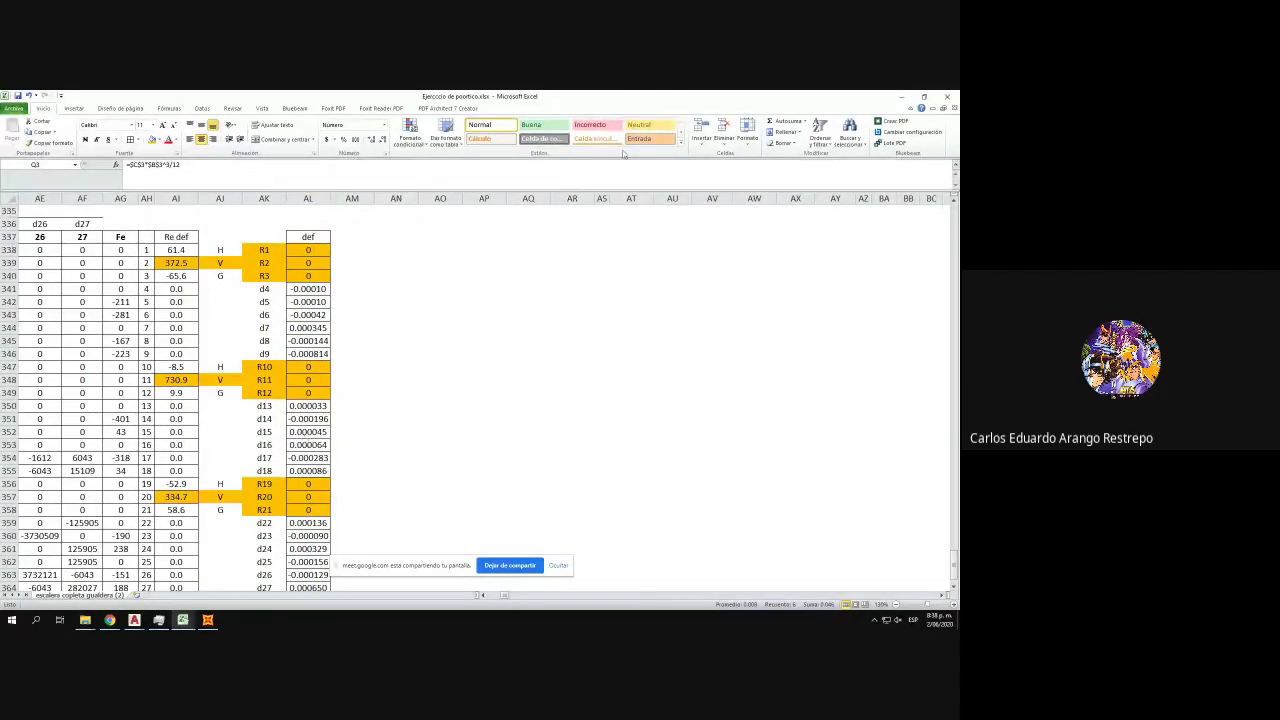
{"action": "left_click_drag", "start_coordinate": [598, 97], "coordinate": [2, 238]}
{"action": "left_click", "coordinate": [693, 513]}
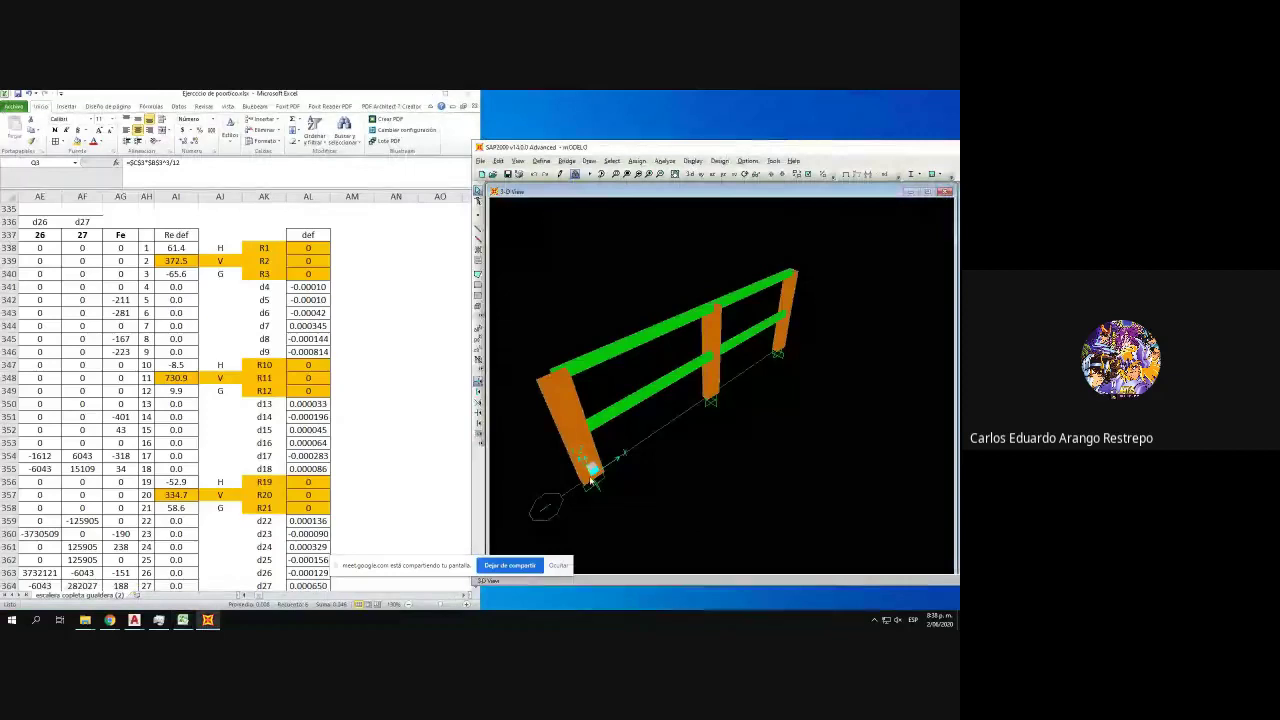
- Run the SAP2000 analysis again and display the joint reactions on the frame
{"action": "right_click", "coordinate": [594, 477]}
{"action": "left_click", "coordinate": [573, 453]}
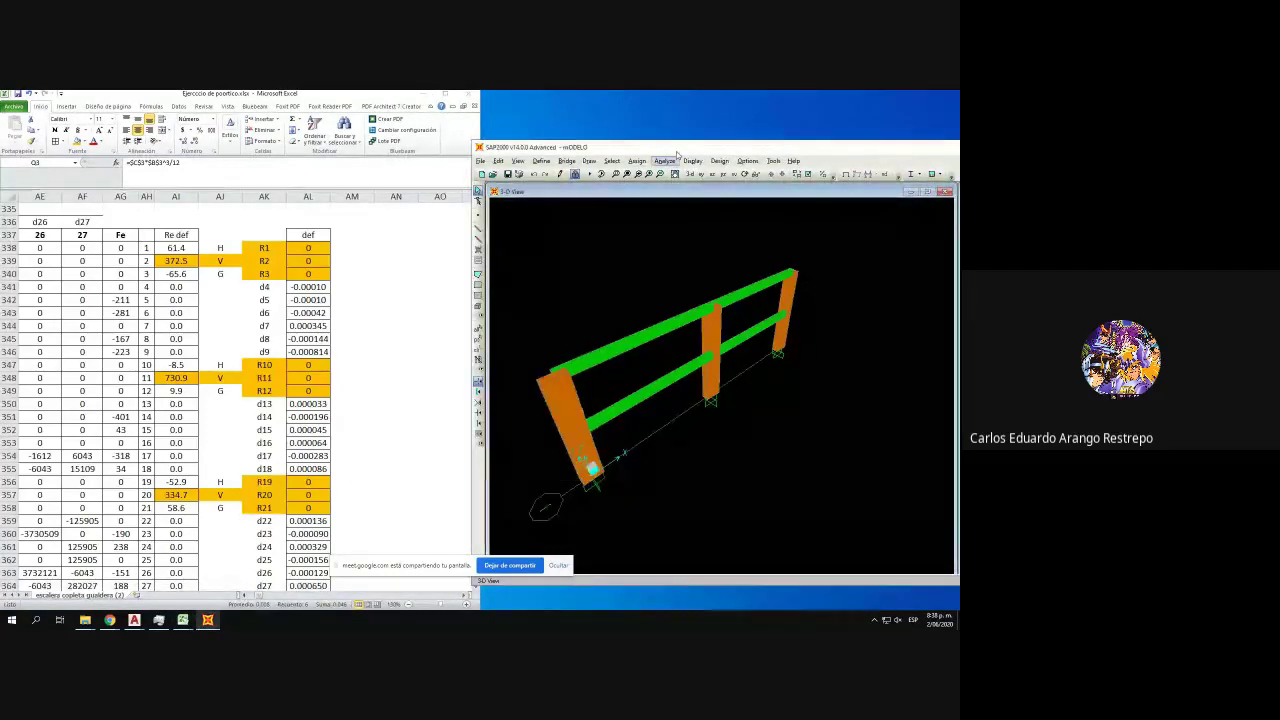
{"action": "left_click", "coordinate": [692, 161]}
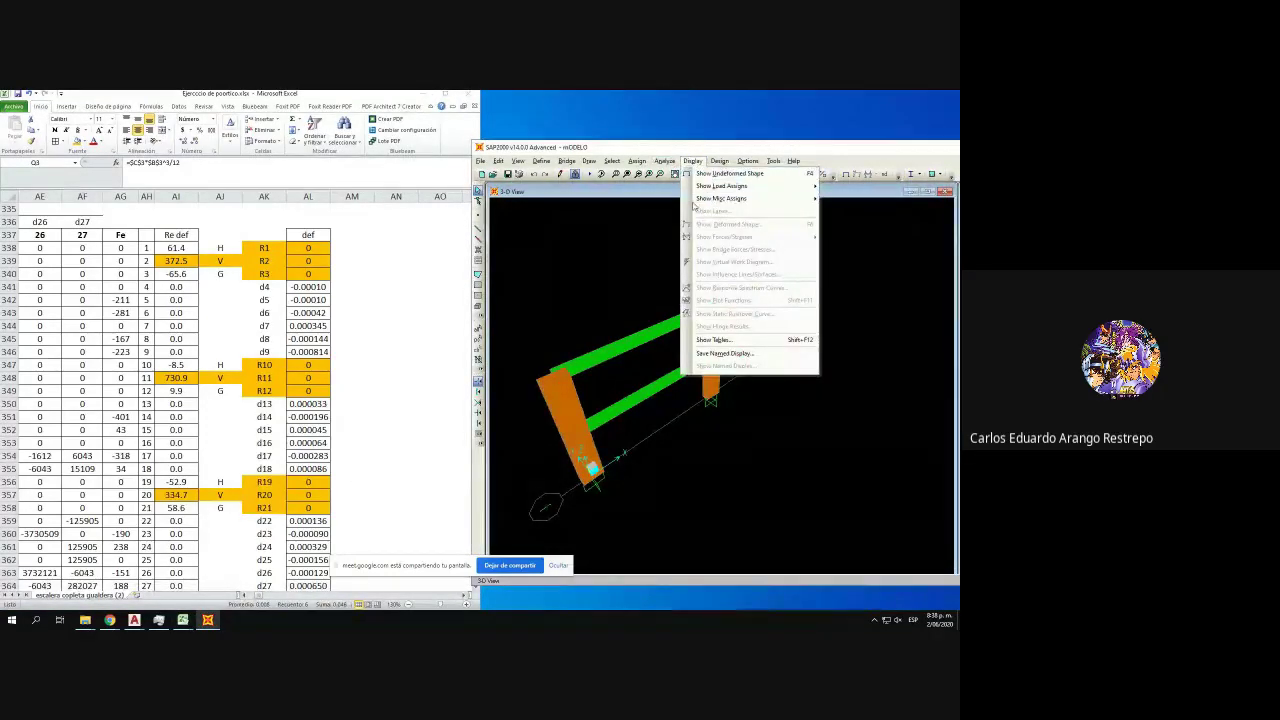
{"action": "left_click", "coordinate": [593, 172]}
{"action": "left_click", "coordinate": [576, 175]}
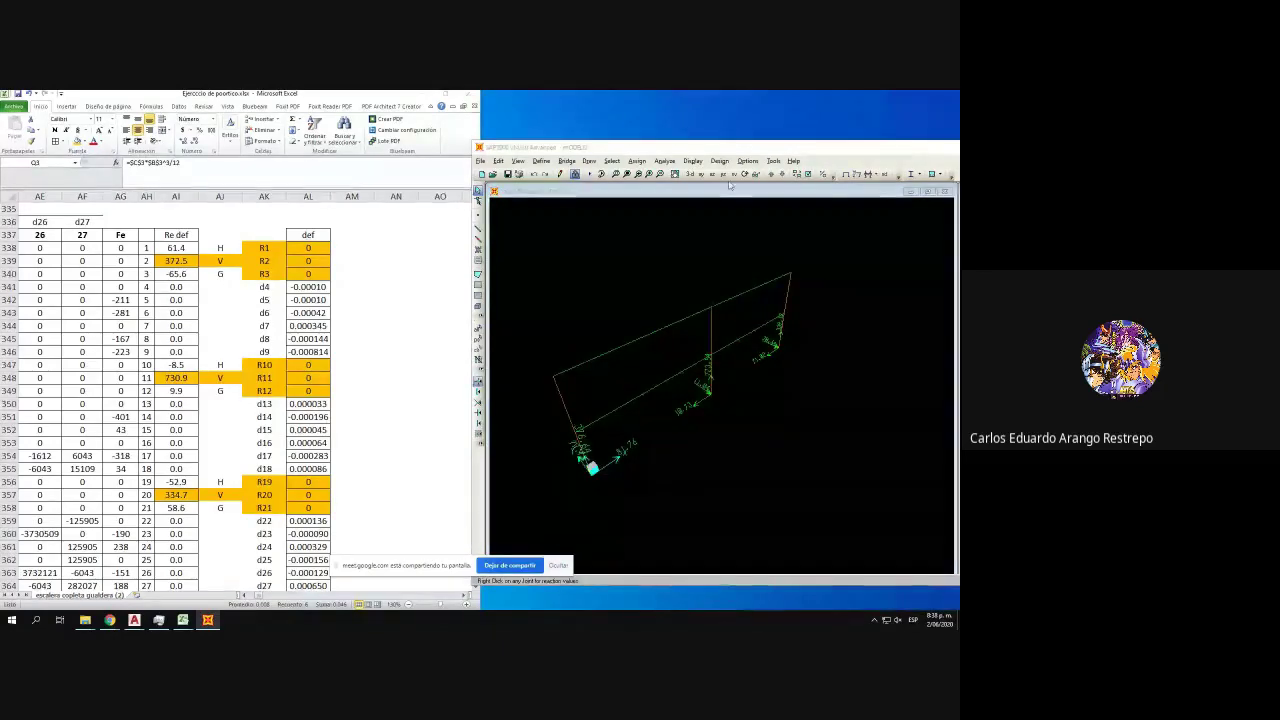
- Check the frame view's display options, and show the reaction values of the support joint at the origin, clear of the Excel results
{"action": "left_click", "coordinate": [808, 174]}
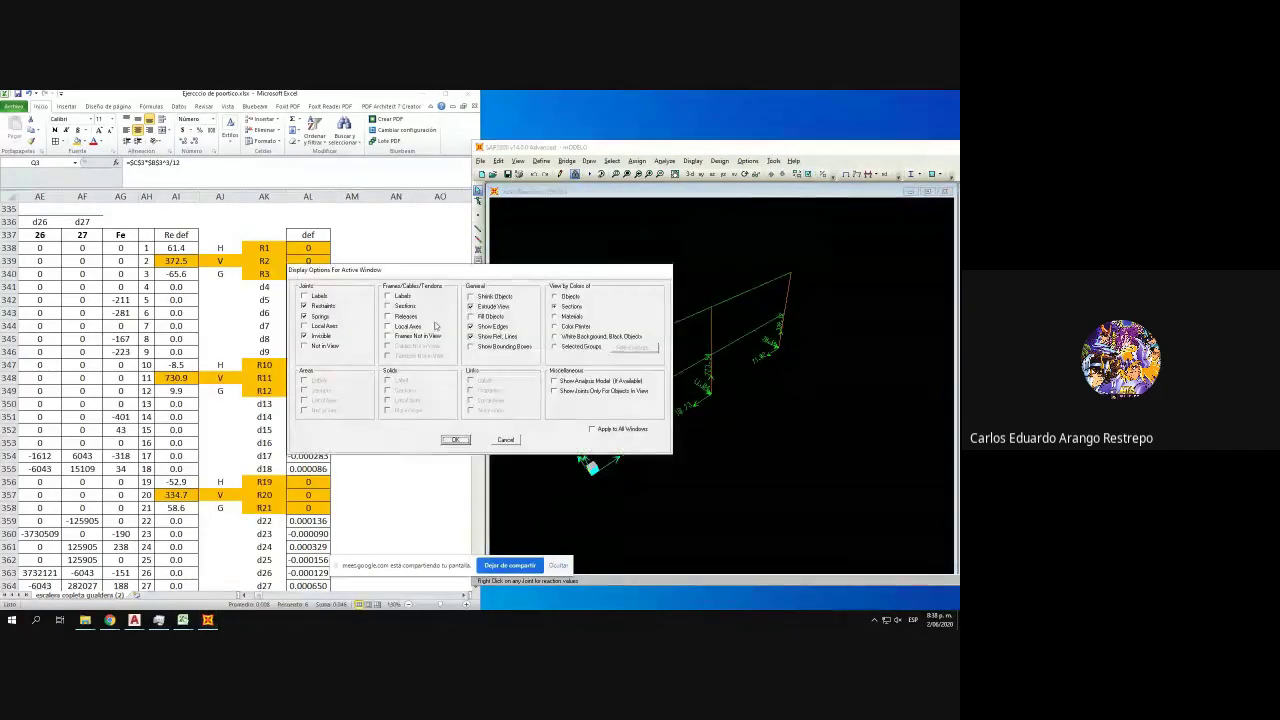
{"action": "left_click", "coordinate": [470, 306]}
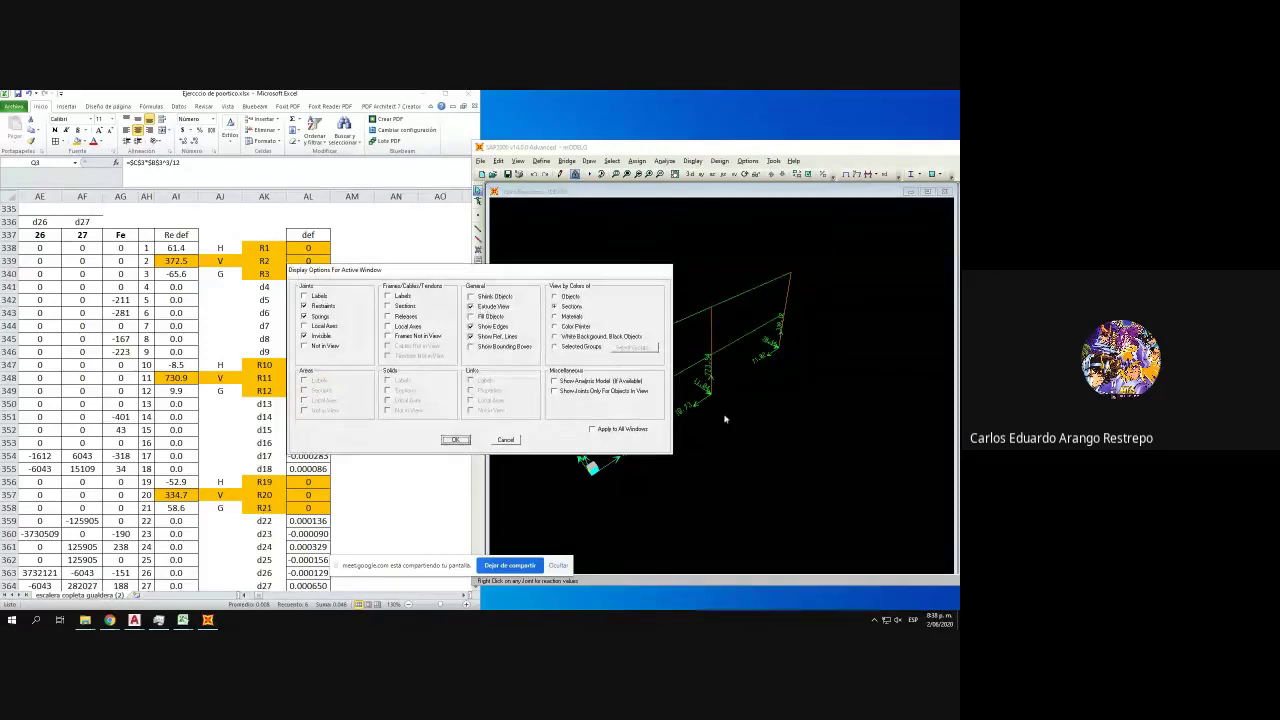
{"action": "left_click", "coordinate": [455, 440]}
{"action": "right_click", "coordinate": [591, 476]}
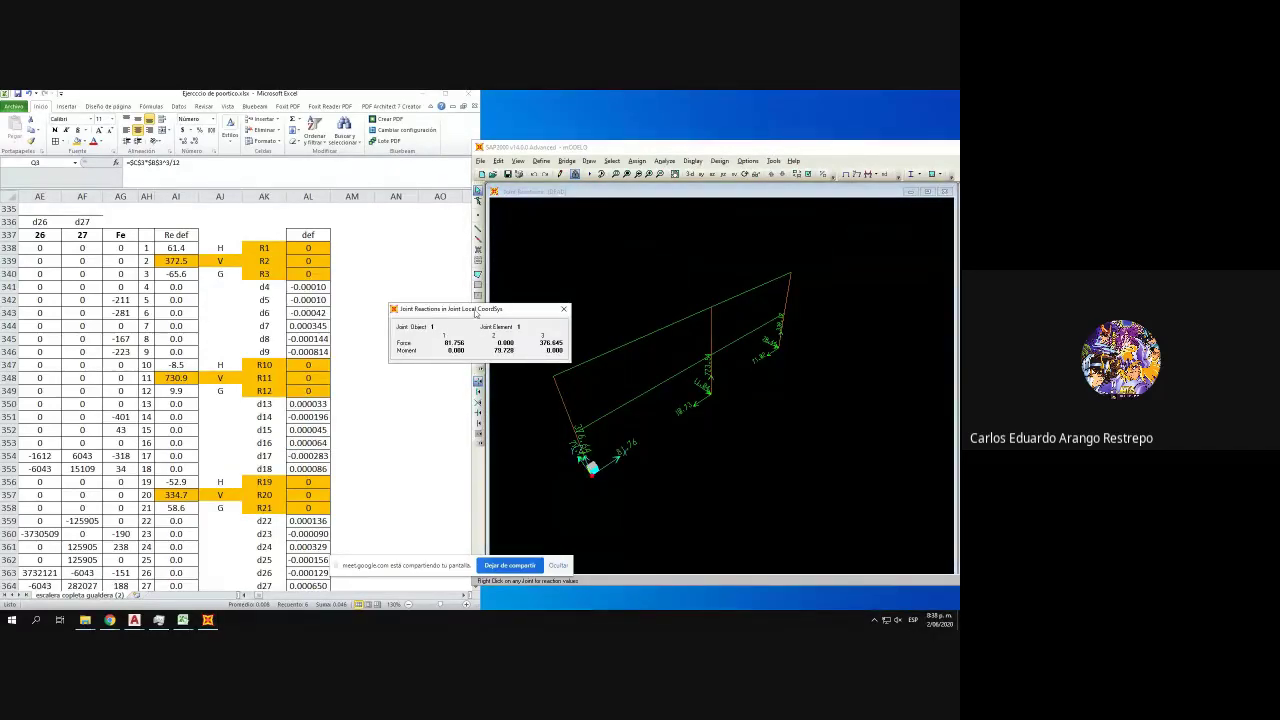
{"action": "left_click_drag", "start_coordinate": [476, 314], "coordinate": [583, 315]}
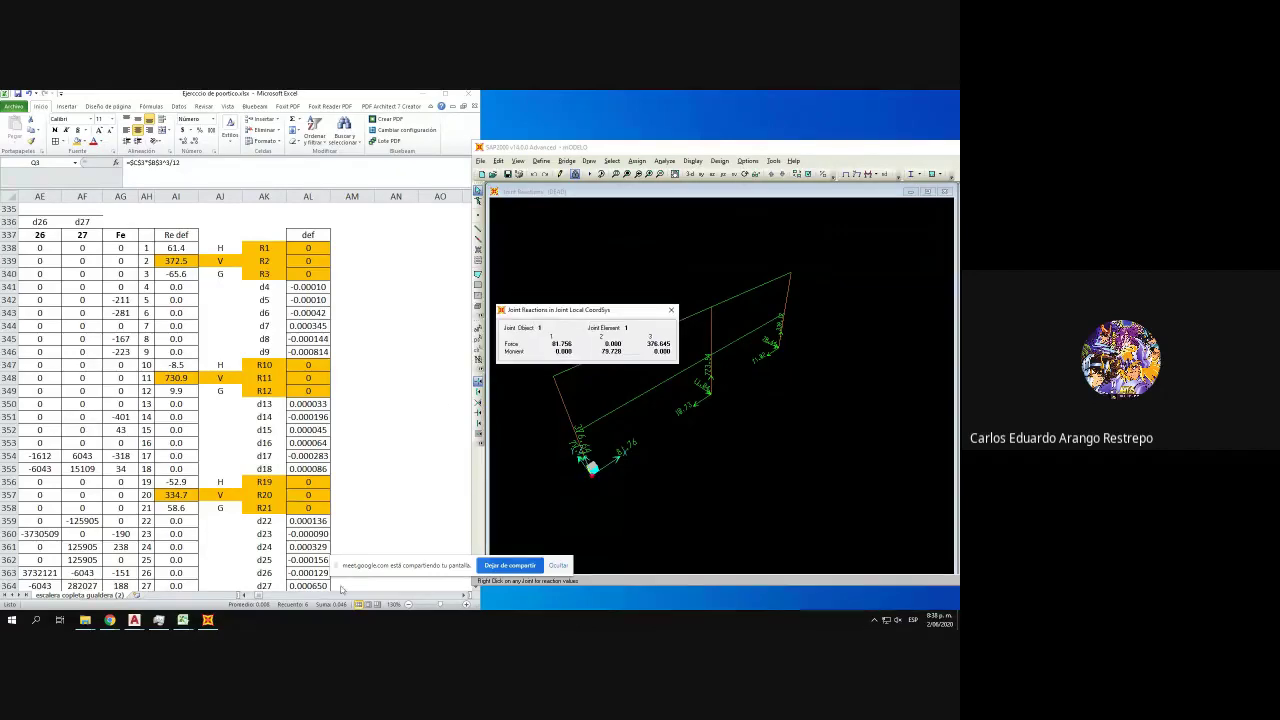
- Rewrite the Ic formula of column element 1 in Q3 as =$B$3*$C$3^3/12 and copy it down to column elements 2 to 6
{"action": "left_click_drag", "start_coordinate": [258, 597], "coordinate": [243, 600]}
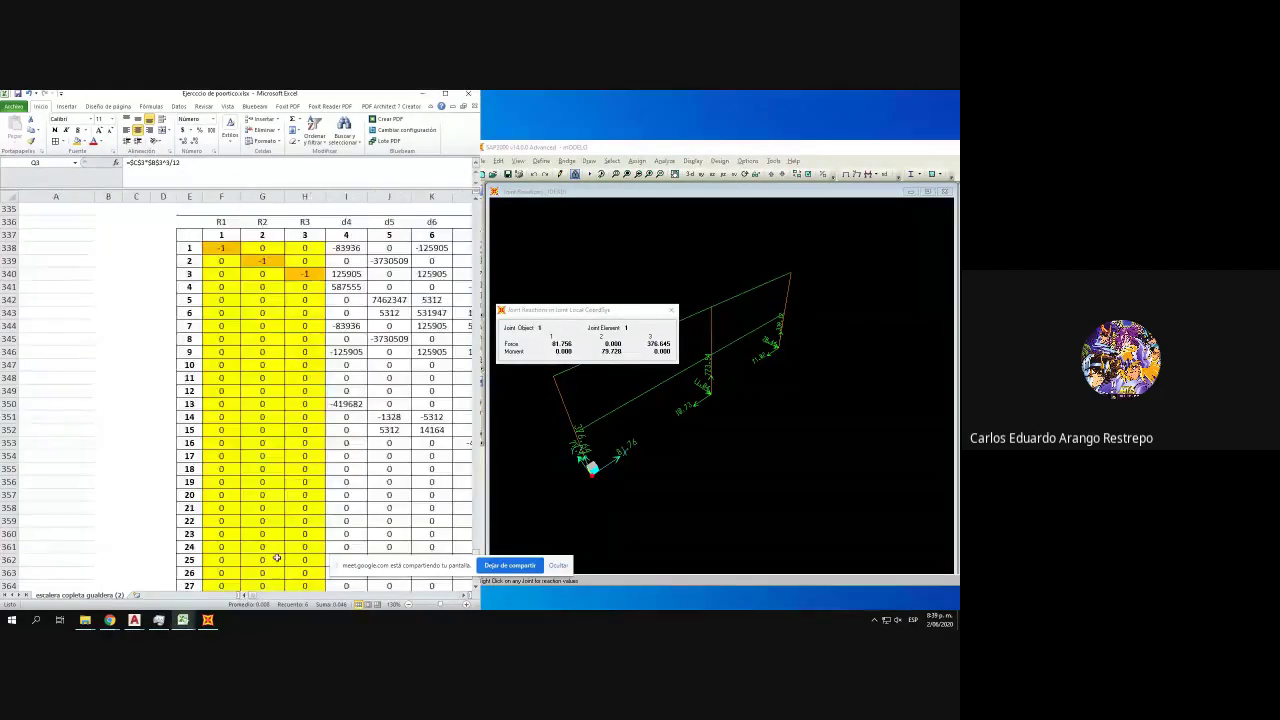
{"action": "scroll", "coordinate": [278, 556], "scroll_direction": "up", "scroll_amount": 10}
{"action": "scroll", "coordinate": [479, 385], "scroll_direction": "up", "scroll_amount": 4}
{"action": "left_click_drag", "start_coordinate": [477, 522], "coordinate": [477, 205]}
{"action": "left_click_drag", "start_coordinate": [253, 597], "coordinate": [259, 597]}
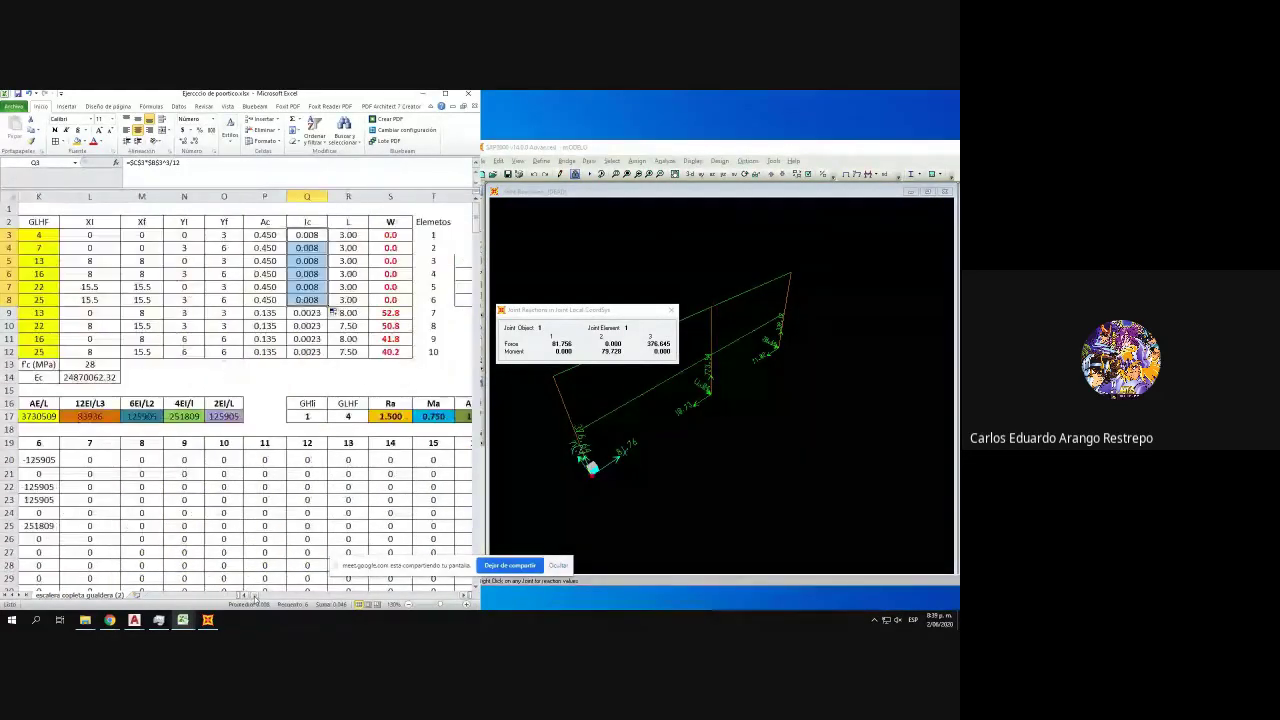
{"action": "left_click", "coordinate": [292, 237]}
{"action": "left_click", "coordinate": [215, 181]}
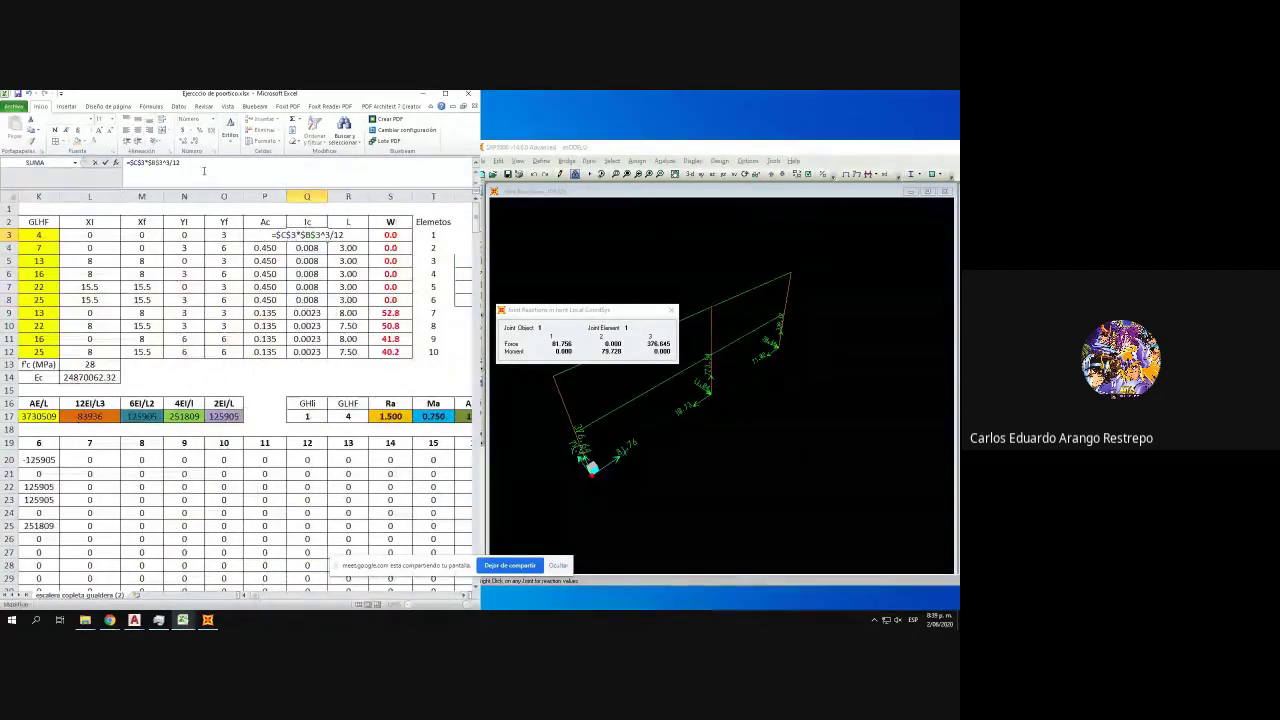
{"action": "left_click_drag", "start_coordinate": [256, 598], "coordinate": [250, 598]}
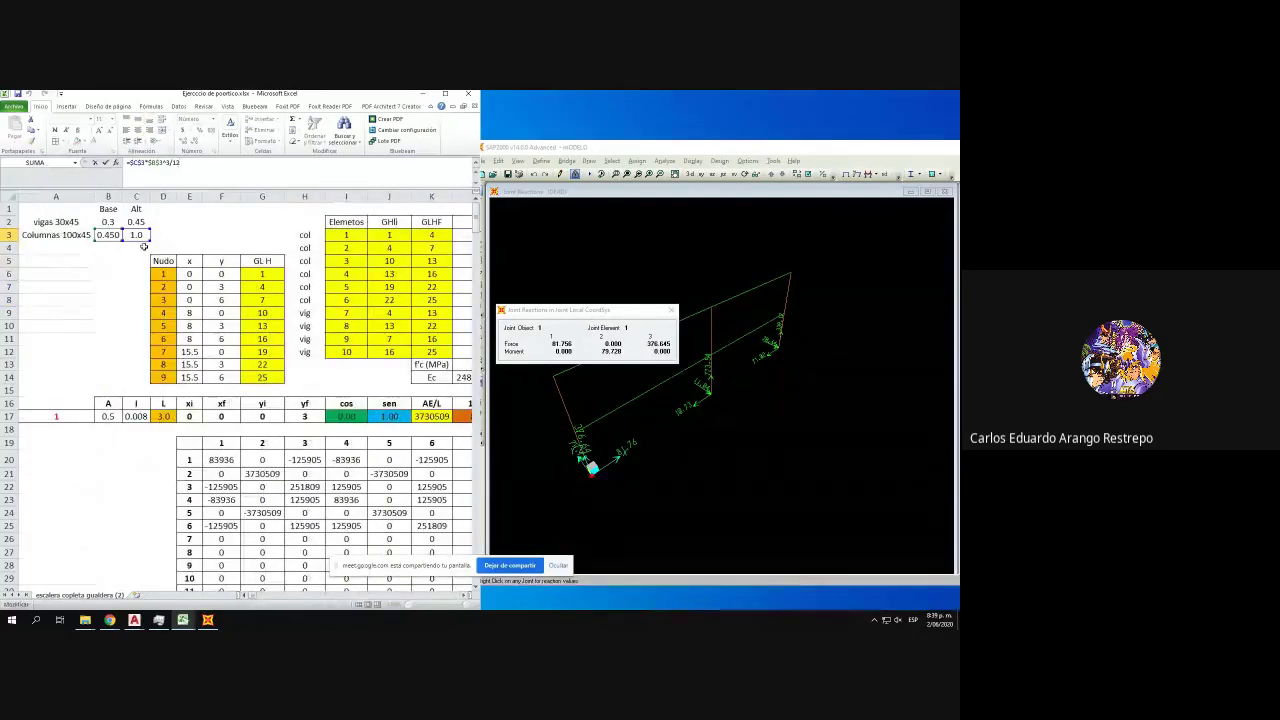
{"action": "left_click_drag", "start_coordinate": [141, 242], "coordinate": [108, 235]}
{"action": "left_click_drag", "start_coordinate": [251, 598], "coordinate": [257, 598]}
{"action": "key", "text": "Return"}
{"action": "left_click", "coordinate": [315, 236]}
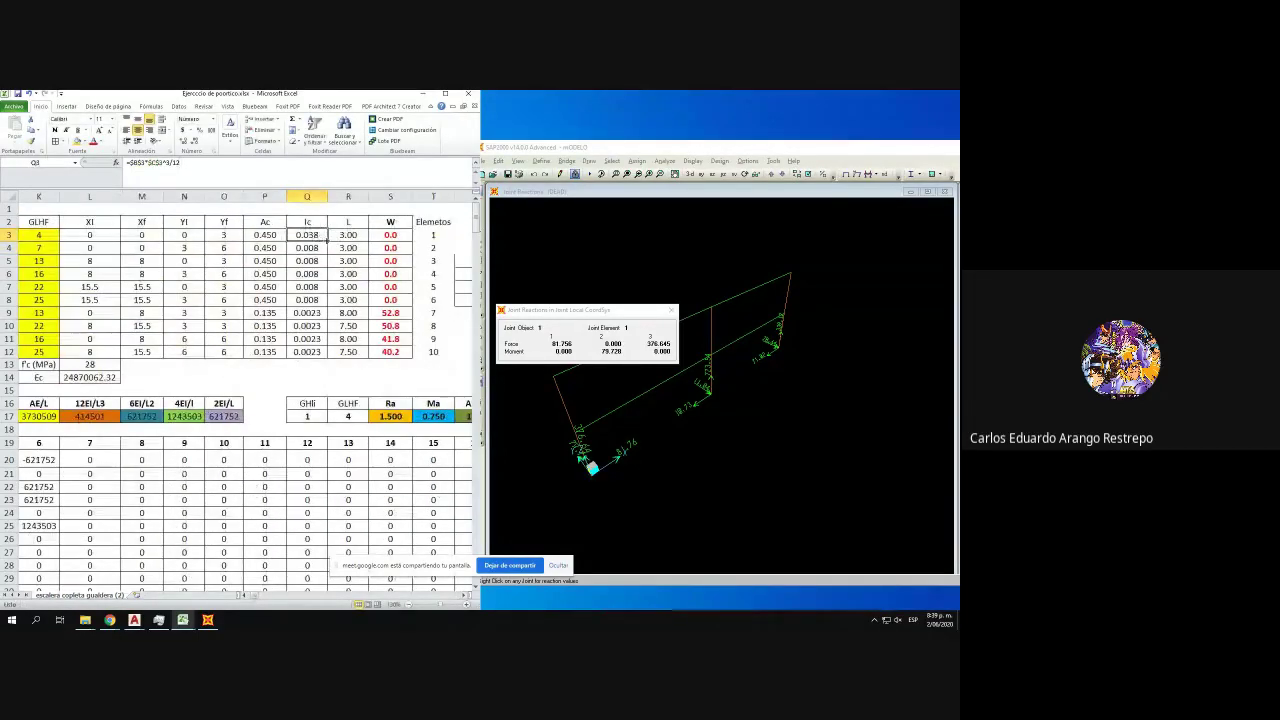
{"action": "left_click_drag", "start_coordinate": [327, 241], "coordinate": [328, 305]}
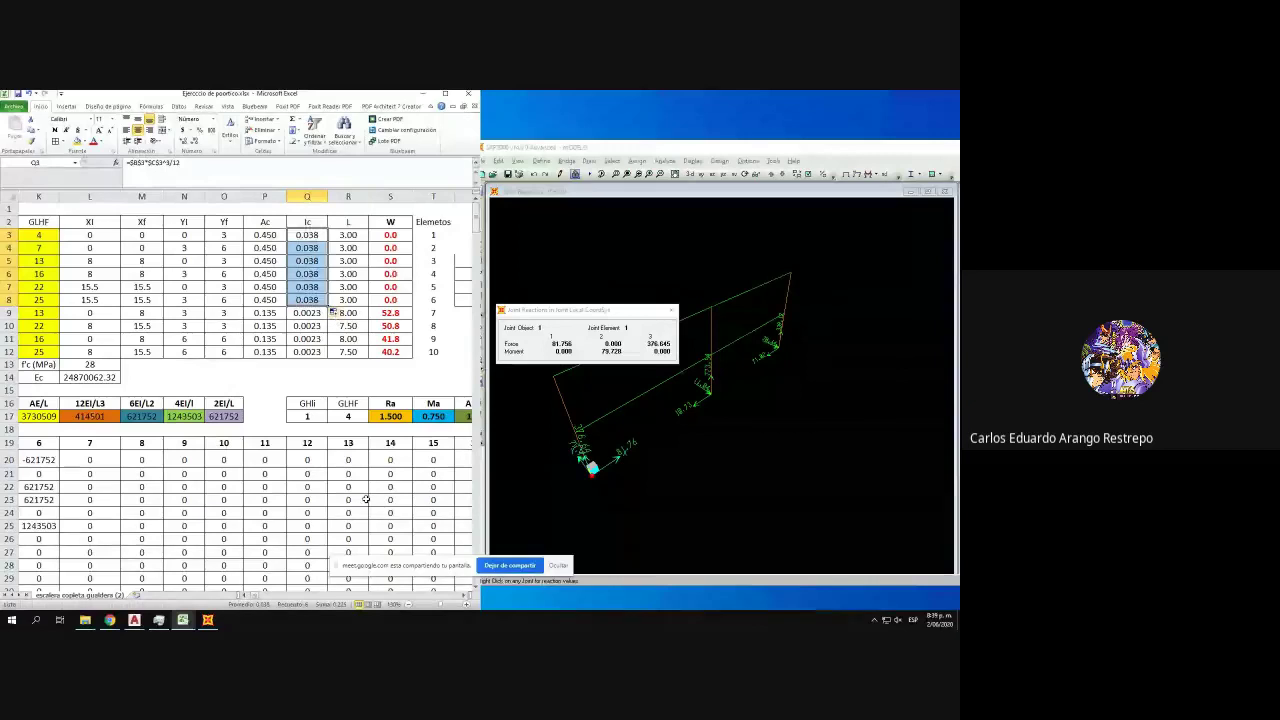
- Compare the Excel support reactions R1 to R21 with the SAP2000 values of the origin joint, and close the joint reactions window
{"action": "scroll", "coordinate": [366, 499], "scroll_direction": "down", "scroll_amount": 12}
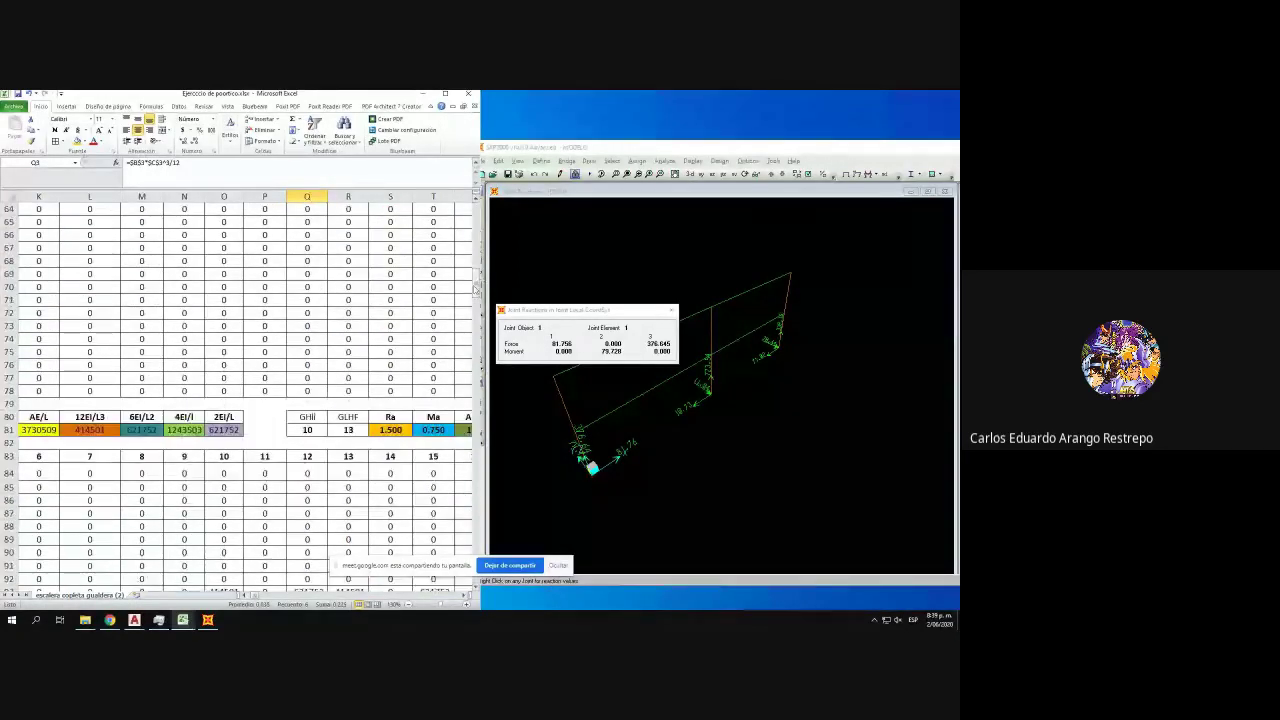
{"action": "scroll", "coordinate": [255, 596], "scroll_direction": "down", "scroll_amount": 20}
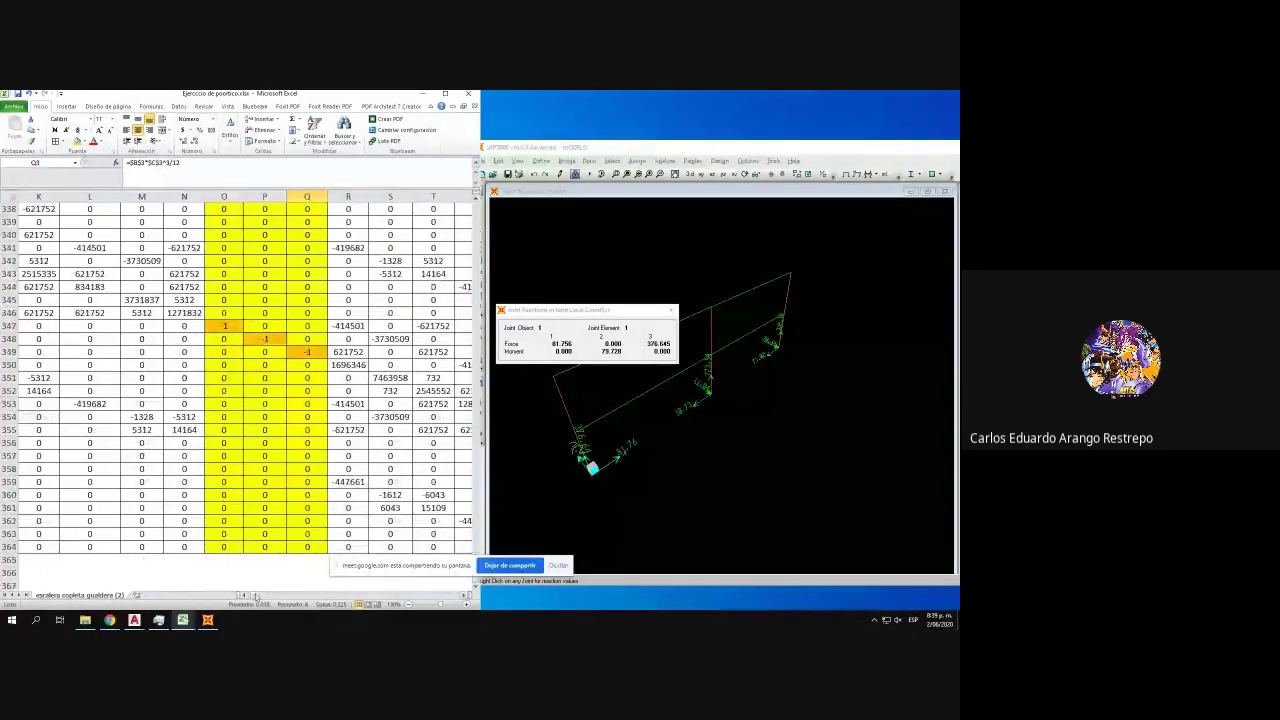
{"action": "left_click_drag", "start_coordinate": [256, 597], "coordinate": [259, 596]}
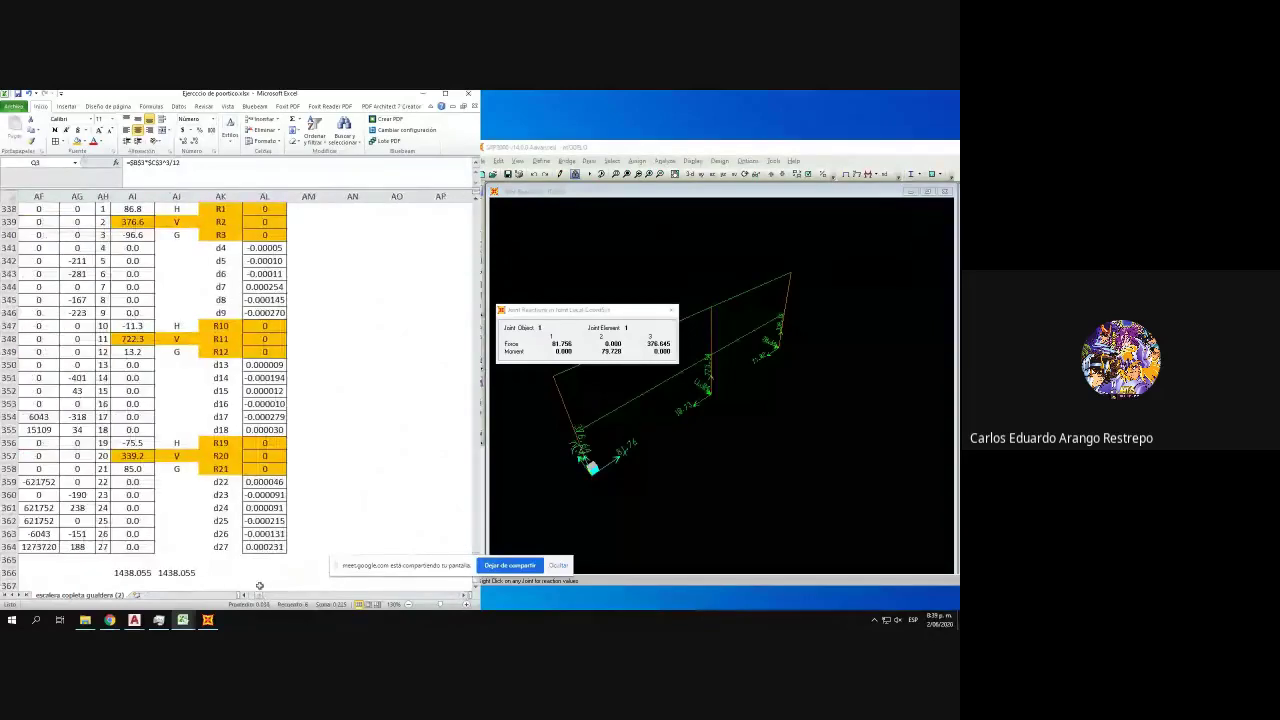
{"action": "scroll", "coordinate": [250, 467], "scroll_direction": "up", "scroll_amount": 2}
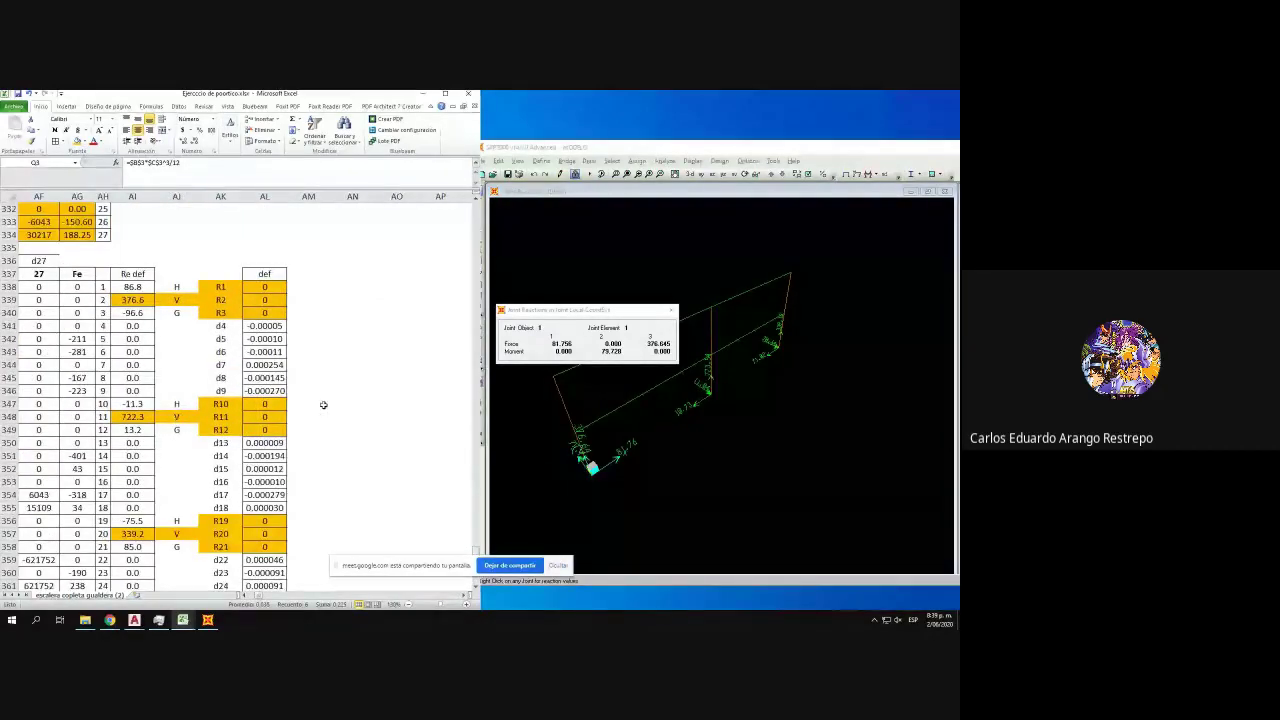
{"action": "left_click", "coordinate": [672, 311]}
- Display the Moment 3-3 diagram of the frame members for the DEAD case
{"action": "left_click", "coordinate": [692, 161]}
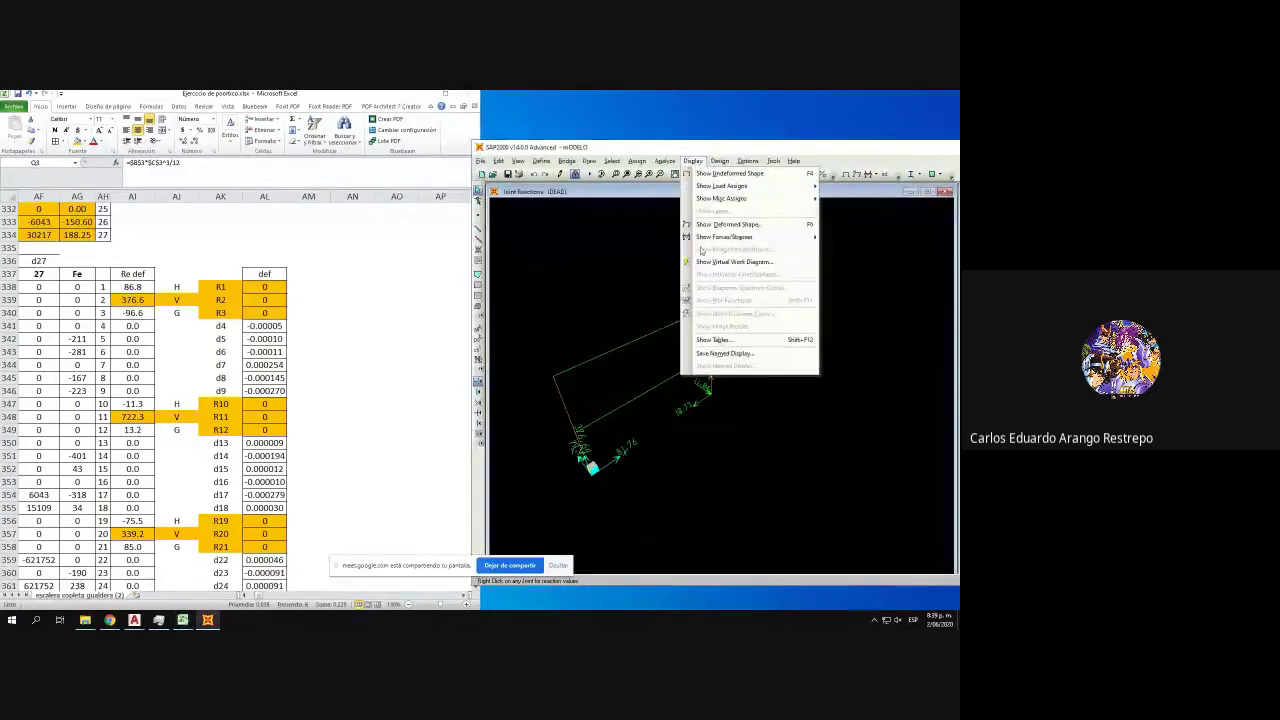
{"action": "mouse_move", "coordinate": [725, 237]}
{"action": "left_click", "coordinate": [845, 250]}
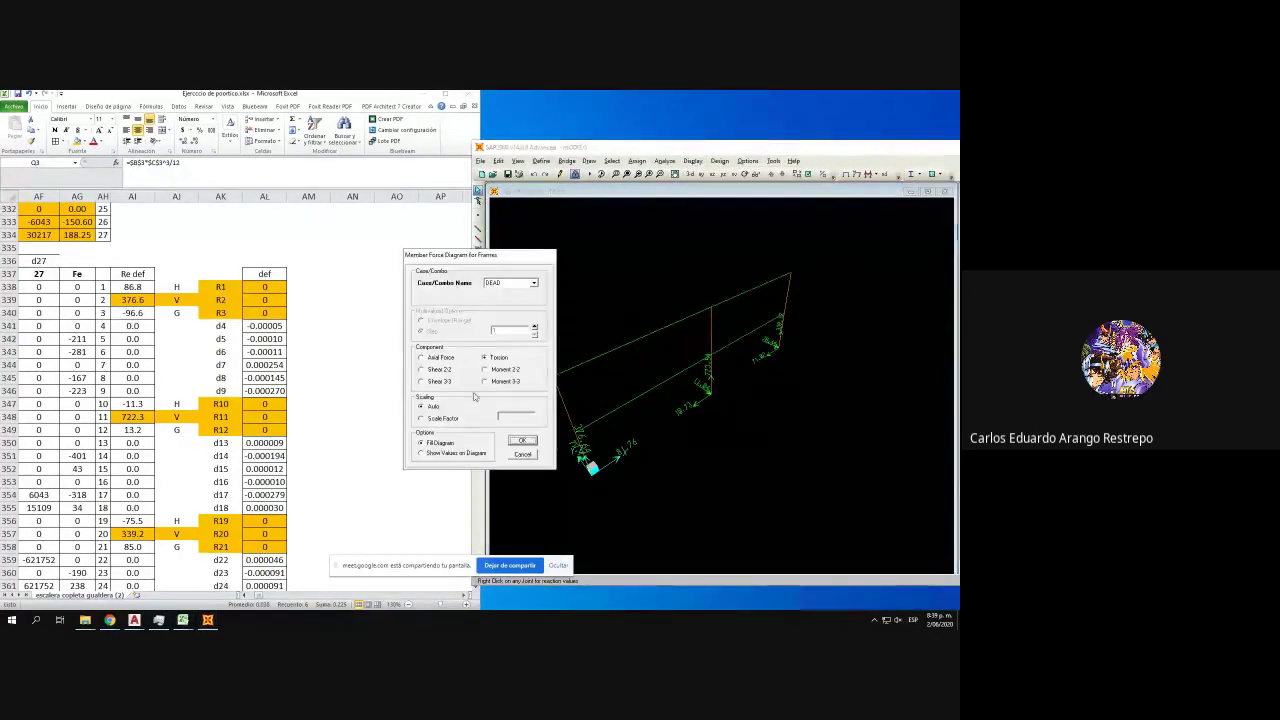
{"action": "left_click", "coordinate": [503, 381]}
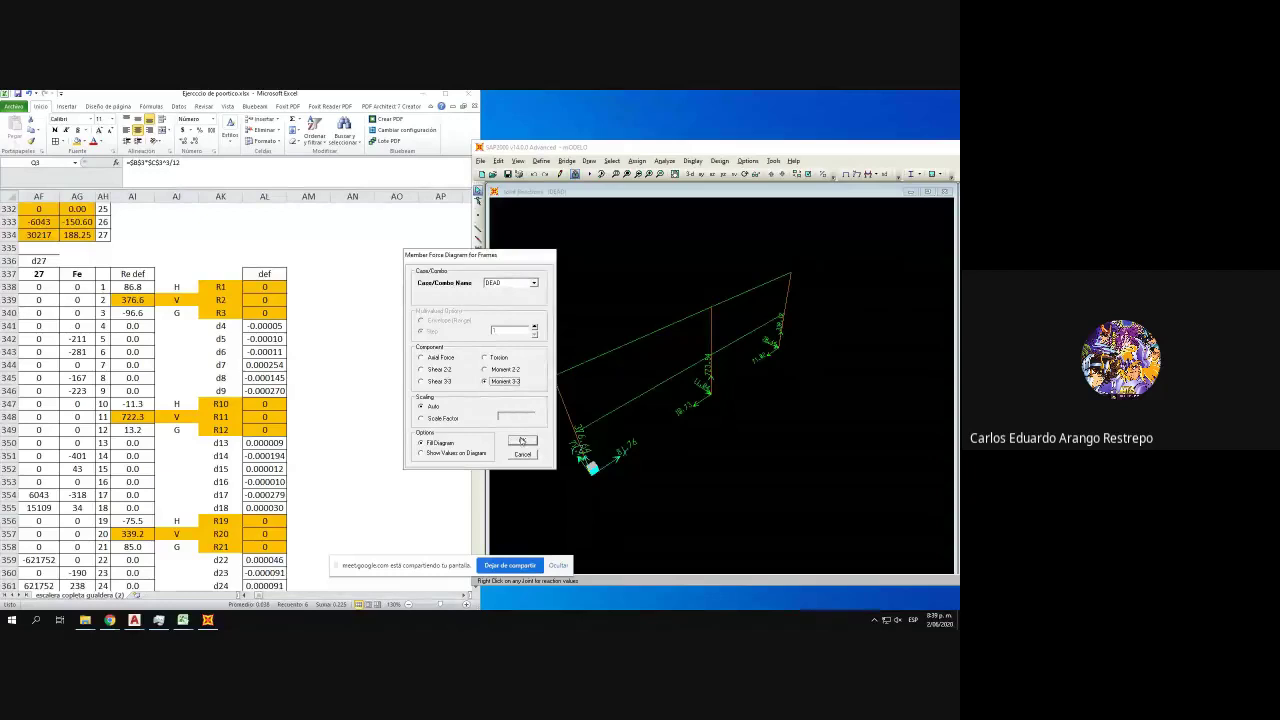
{"action": "left_click", "coordinate": [521, 441]}
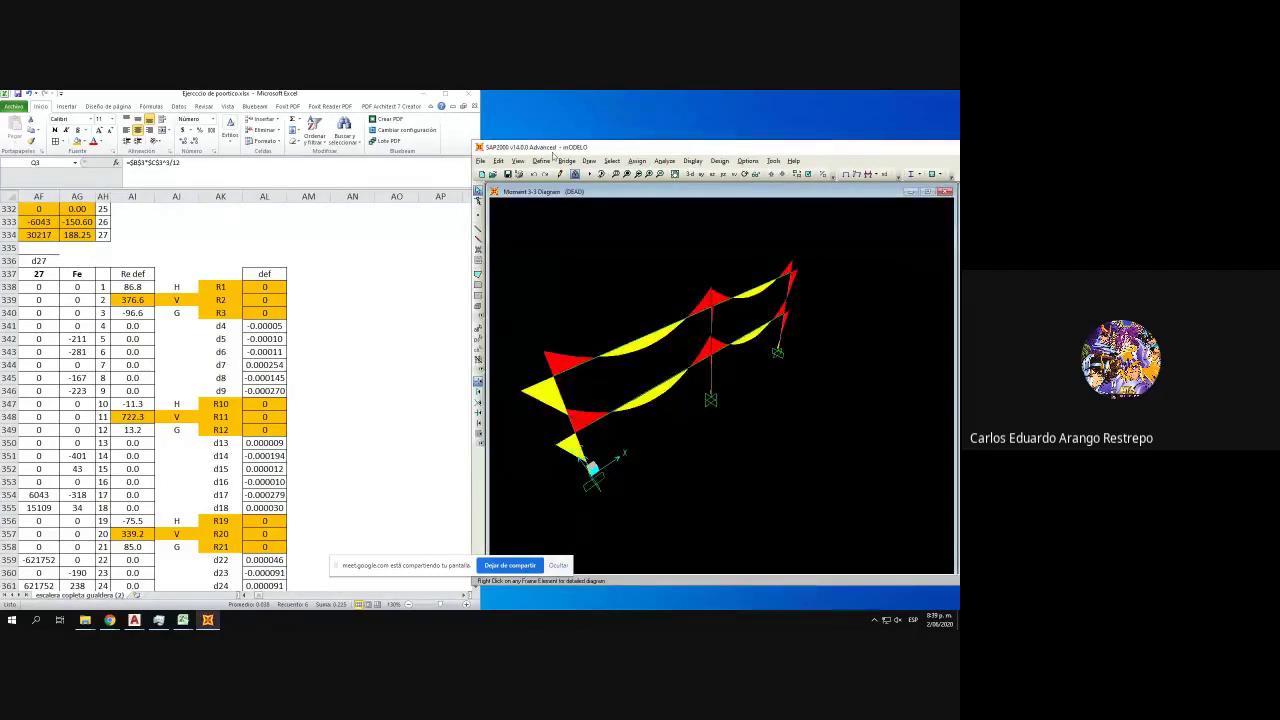
- Review the type and self weight multiplier of the defined load pattern, leaving them as they are
{"action": "left_click", "coordinate": [550, 160]}
{"action": "left_click", "coordinate": [568, 316]}
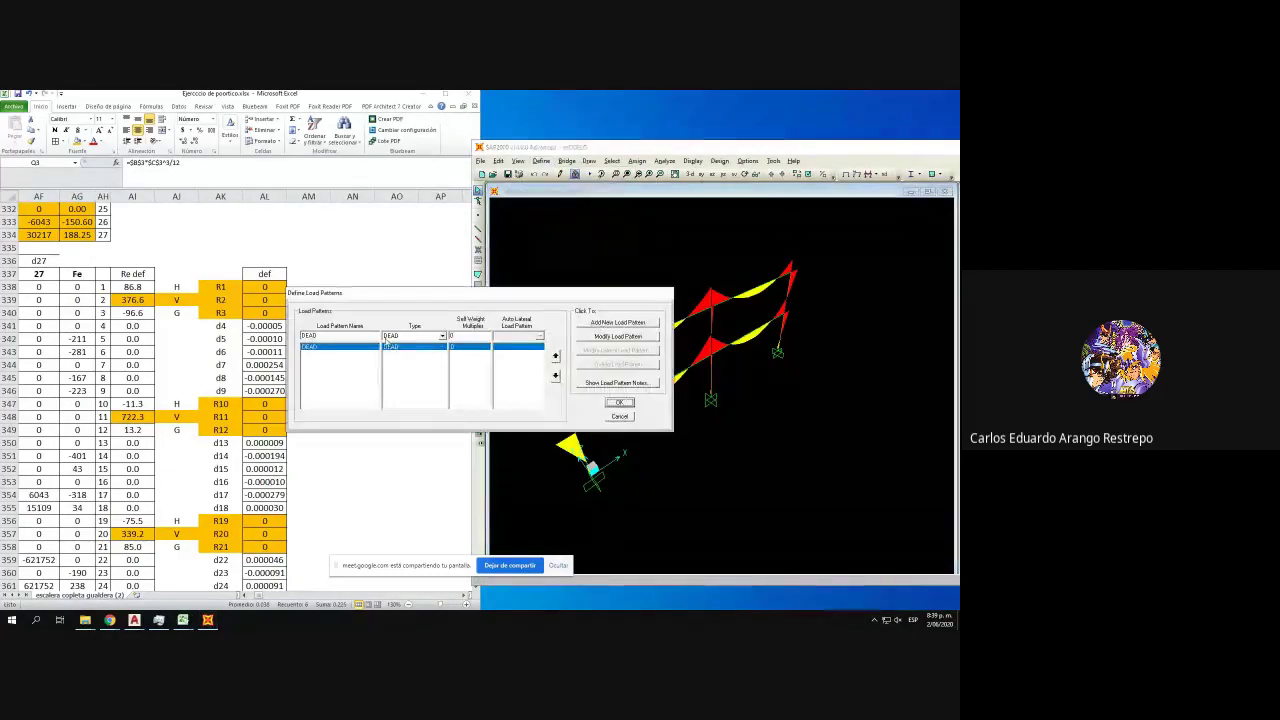
{"action": "left_click", "coordinate": [619, 402]}
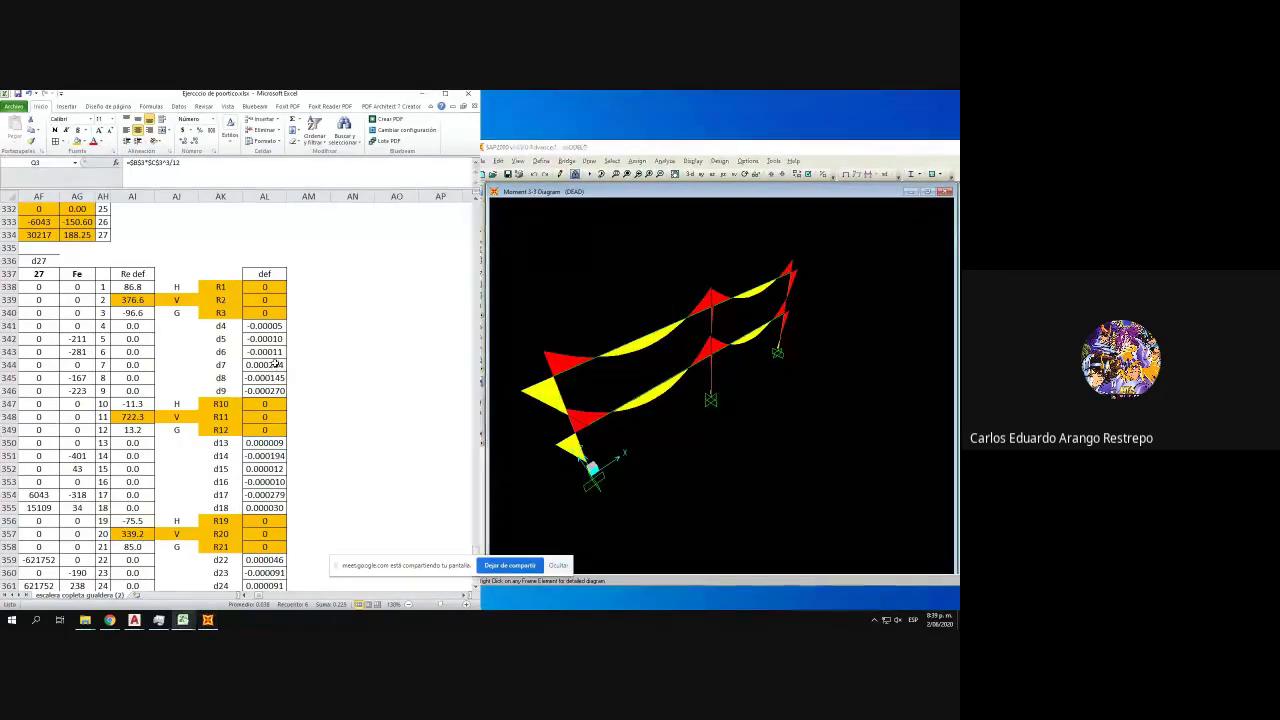
- Bring column element 1's end forces in Excel, rows 20 to 26 of columns BY to CA, into enlarged view
{"action": "scroll", "coordinate": [275, 365], "scroll_direction": "down", "scroll_amount": 3, "text": "ctrl"}
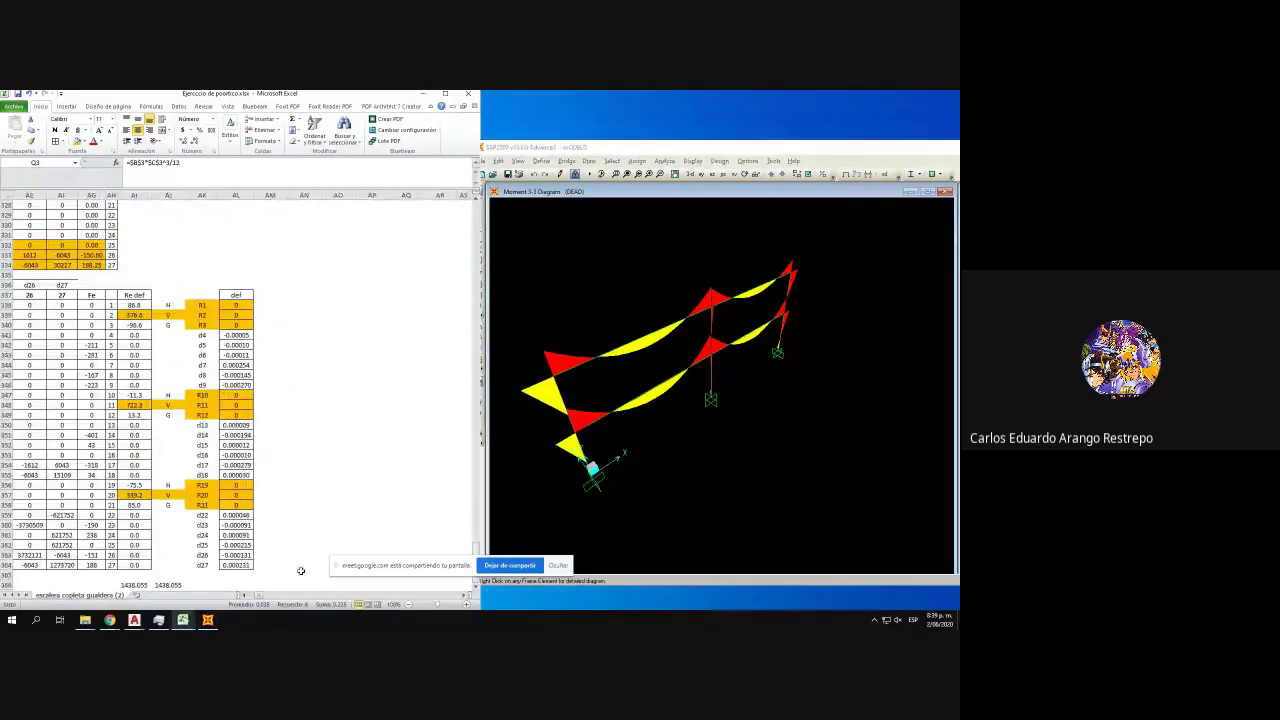
{"action": "left_click_drag", "start_coordinate": [258, 595], "coordinate": [263, 596]}
{"action": "scroll", "coordinate": [319, 424], "scroll_direction": "up", "scroll_amount": 16}
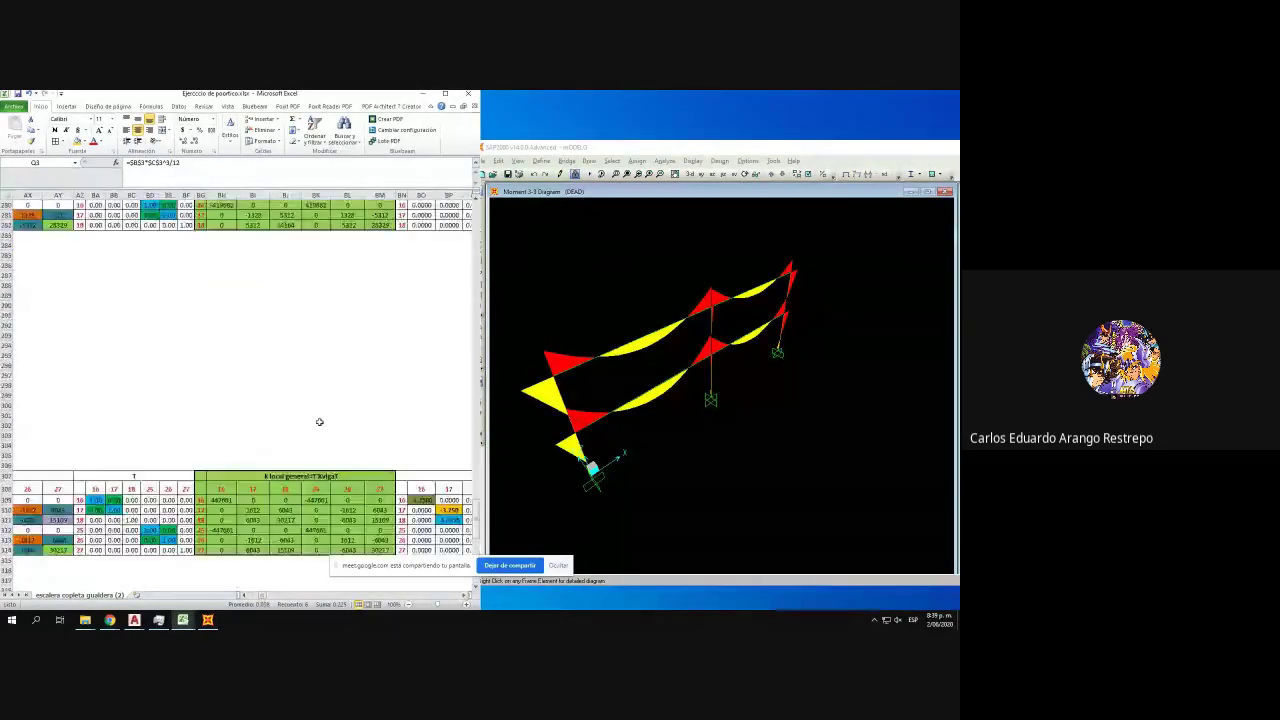
{"action": "scroll", "coordinate": [319, 421], "scroll_direction": "up", "scroll_amount": 20}
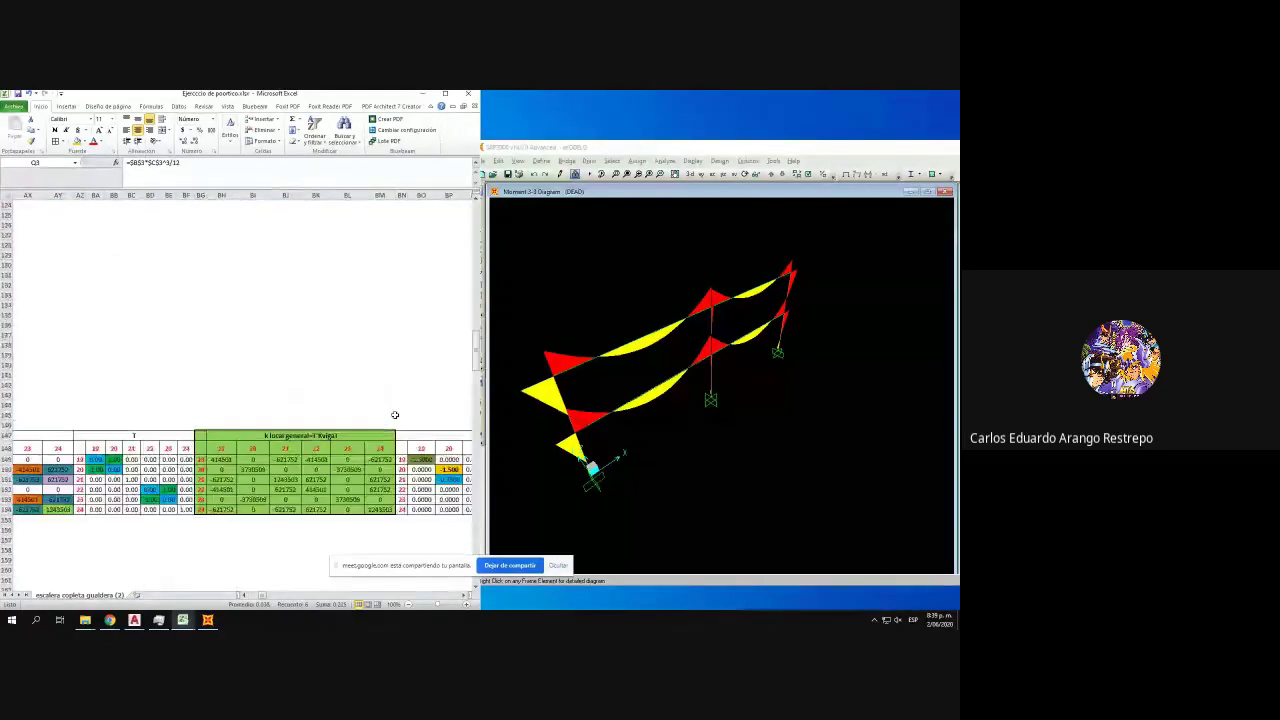
{"action": "scroll", "coordinate": [397, 408], "scroll_direction": "up", "scroll_amount": 20}
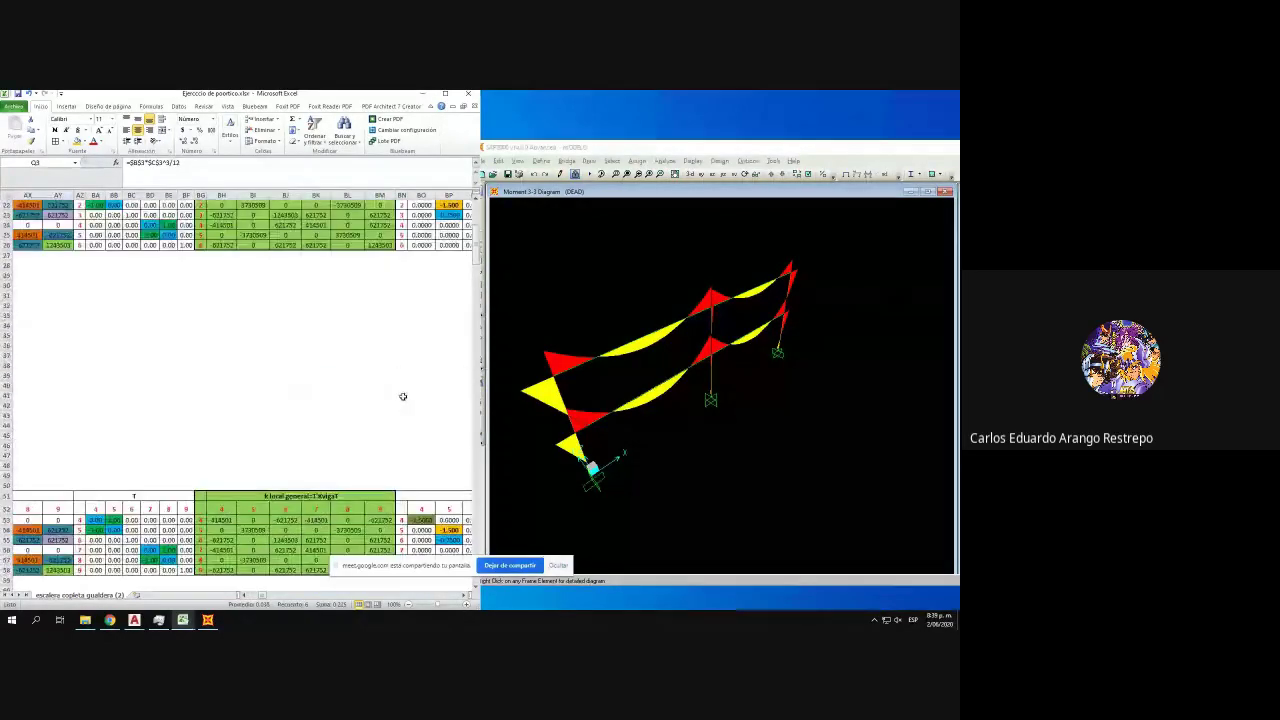
{"action": "scroll", "coordinate": [402, 392], "scroll_direction": "up", "scroll_amount": 7}
{"action": "left_click_drag", "start_coordinate": [266, 599], "coordinate": [268, 602]}
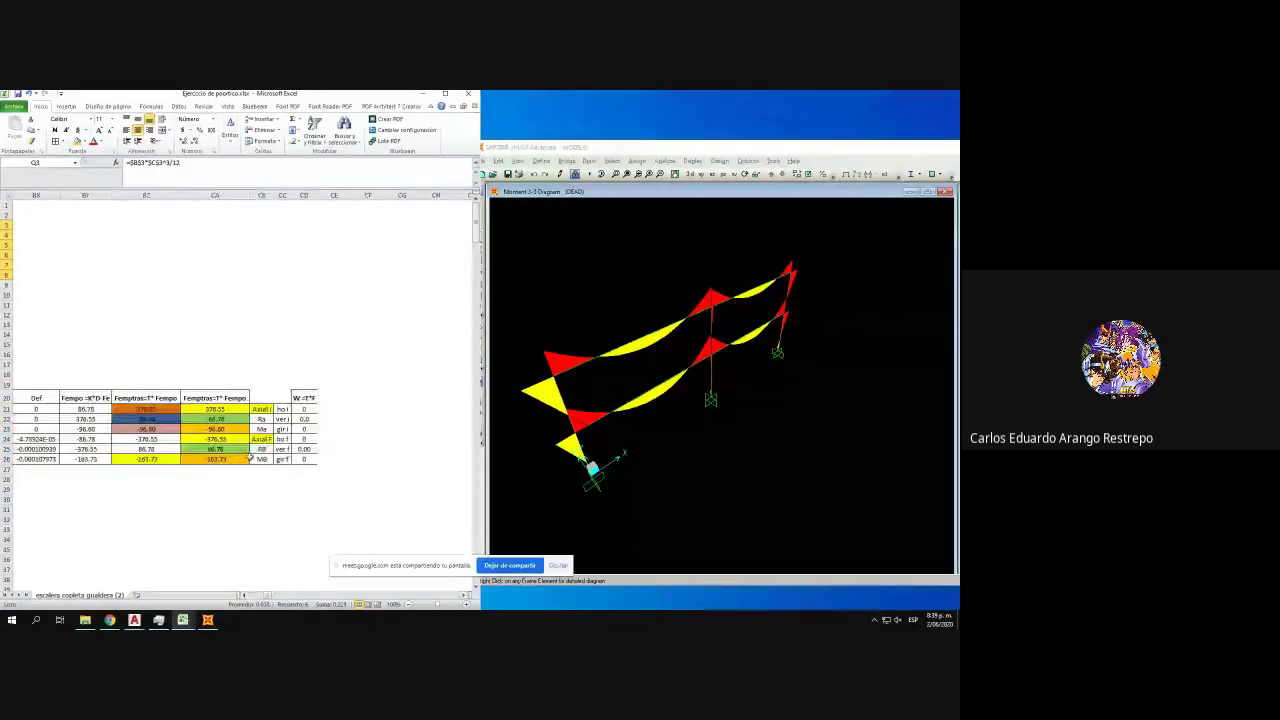
{"action": "scroll", "coordinate": [361, 433], "scroll_direction": "up", "scroll_amount": 5, "text": "ctrl"}
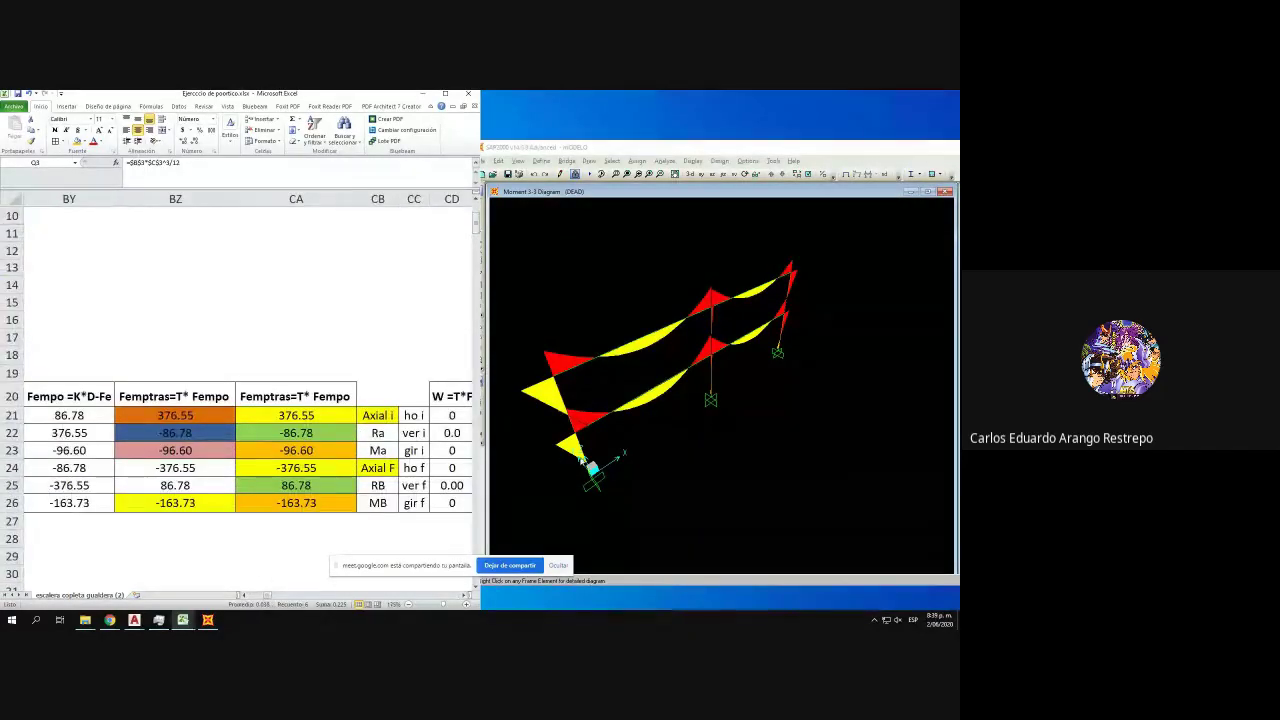
- Try to inspect the moment diagram of the lower column at the origin in SAP2000
{"action": "left_click", "coordinate": [581, 461]}
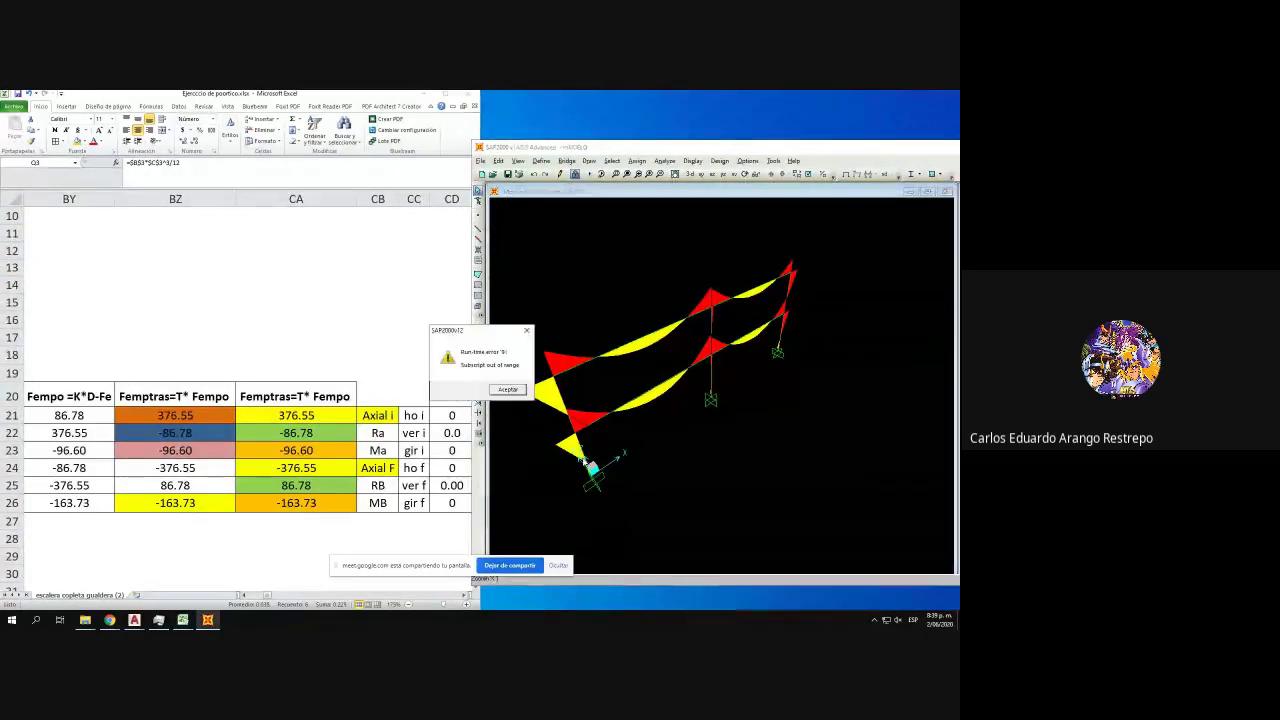
{"action": "left_click", "coordinate": [510, 390]}
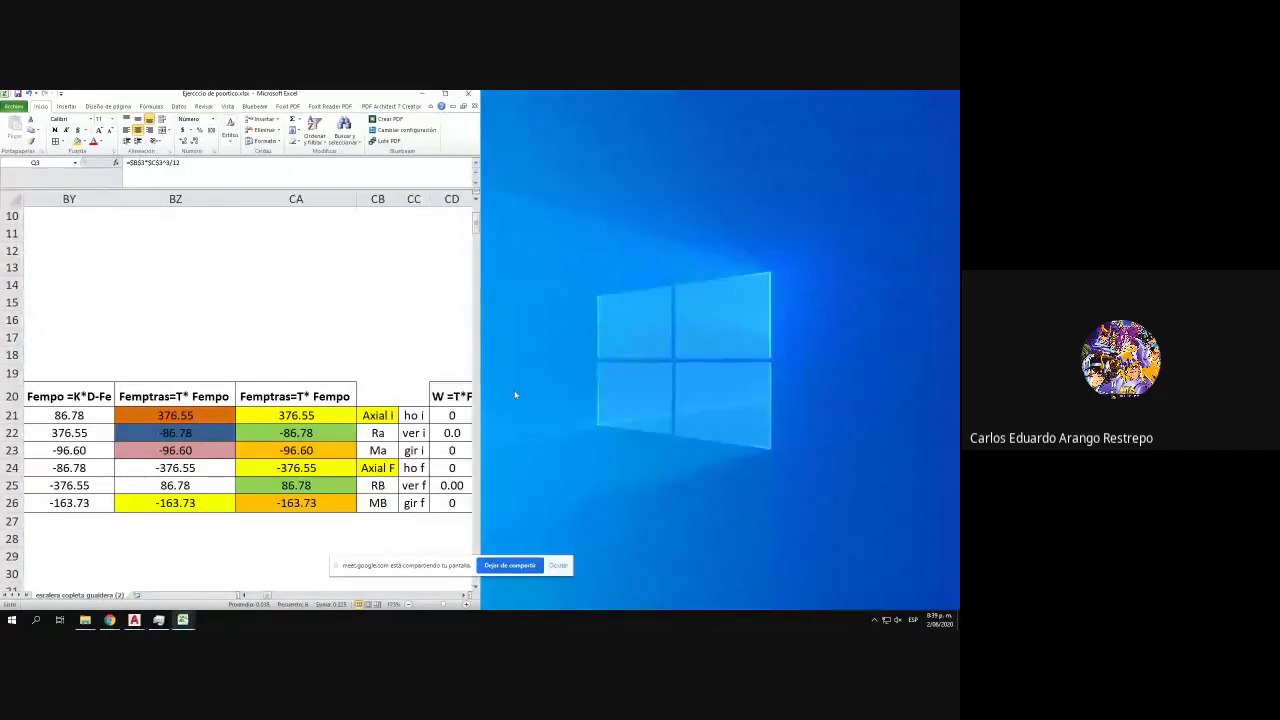
- Restart SAP2000 14 and open the model file mODELO.SDB from the mODELO PORTICO folder
{"action": "left_click", "coordinate": [956, 620]}
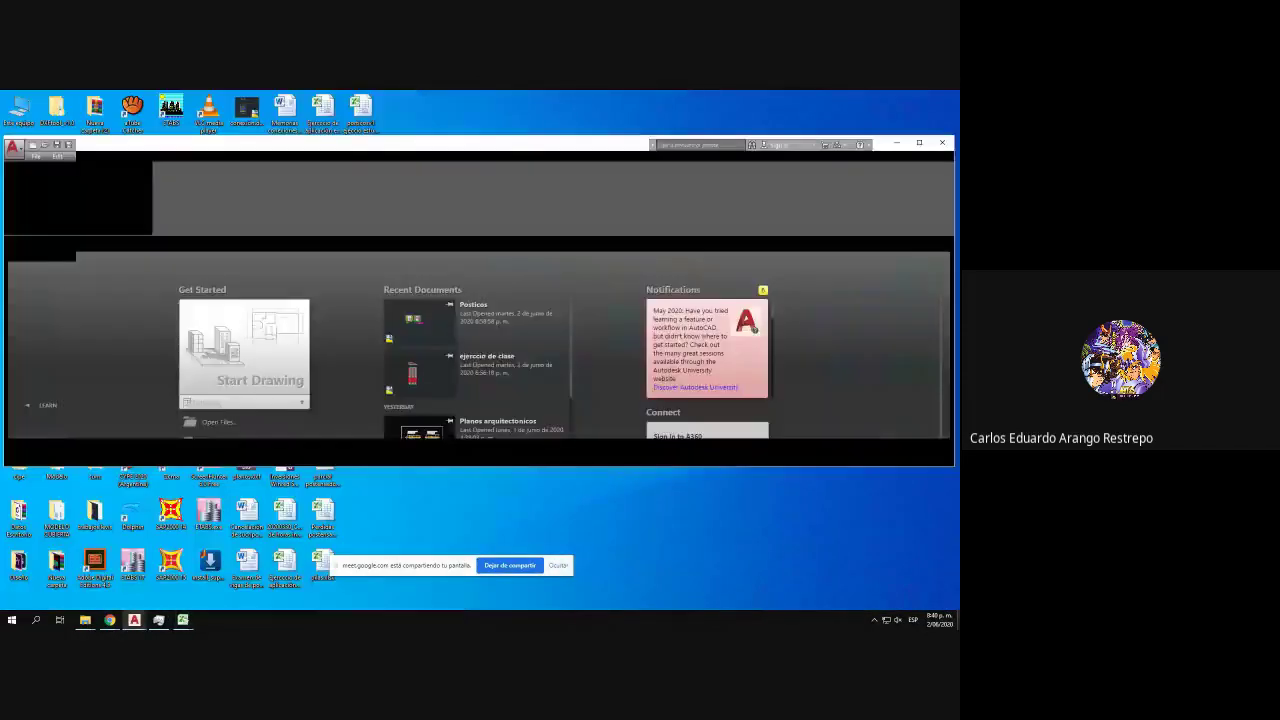
{"action": "double_click", "coordinate": [171, 515]}
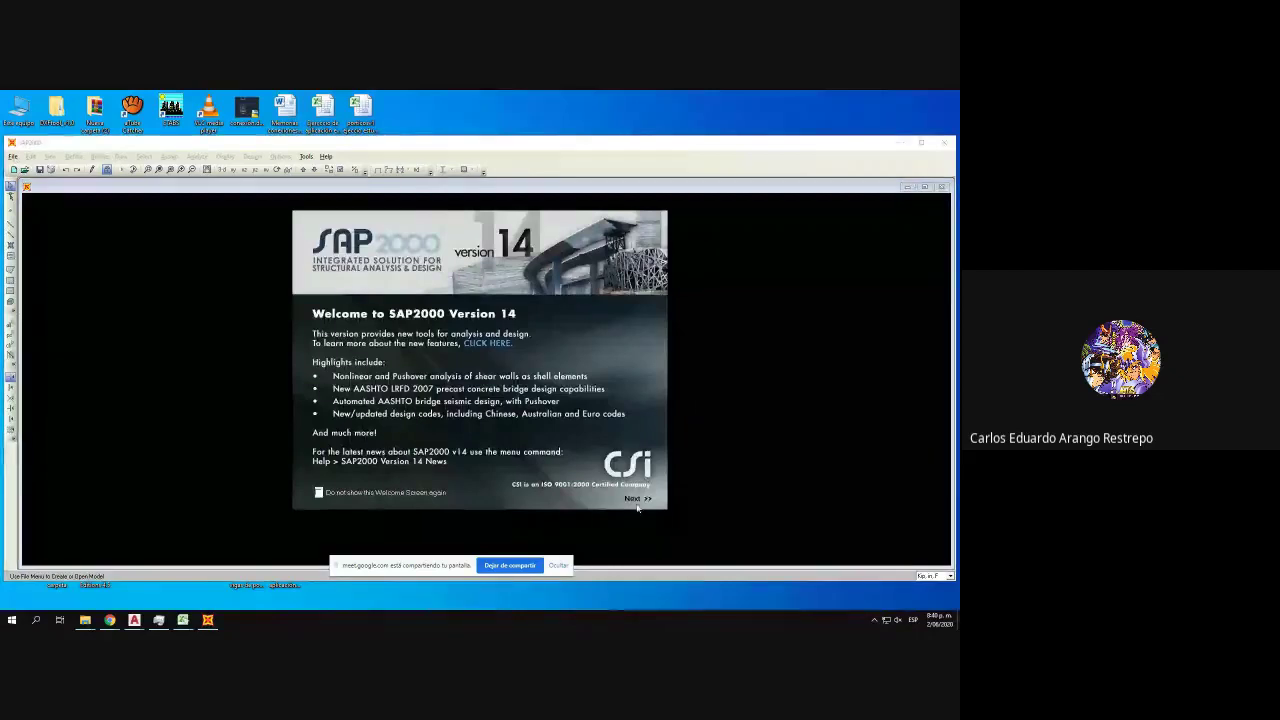
{"action": "left_click", "coordinate": [637, 499]}
{"action": "left_click", "coordinate": [555, 330]}
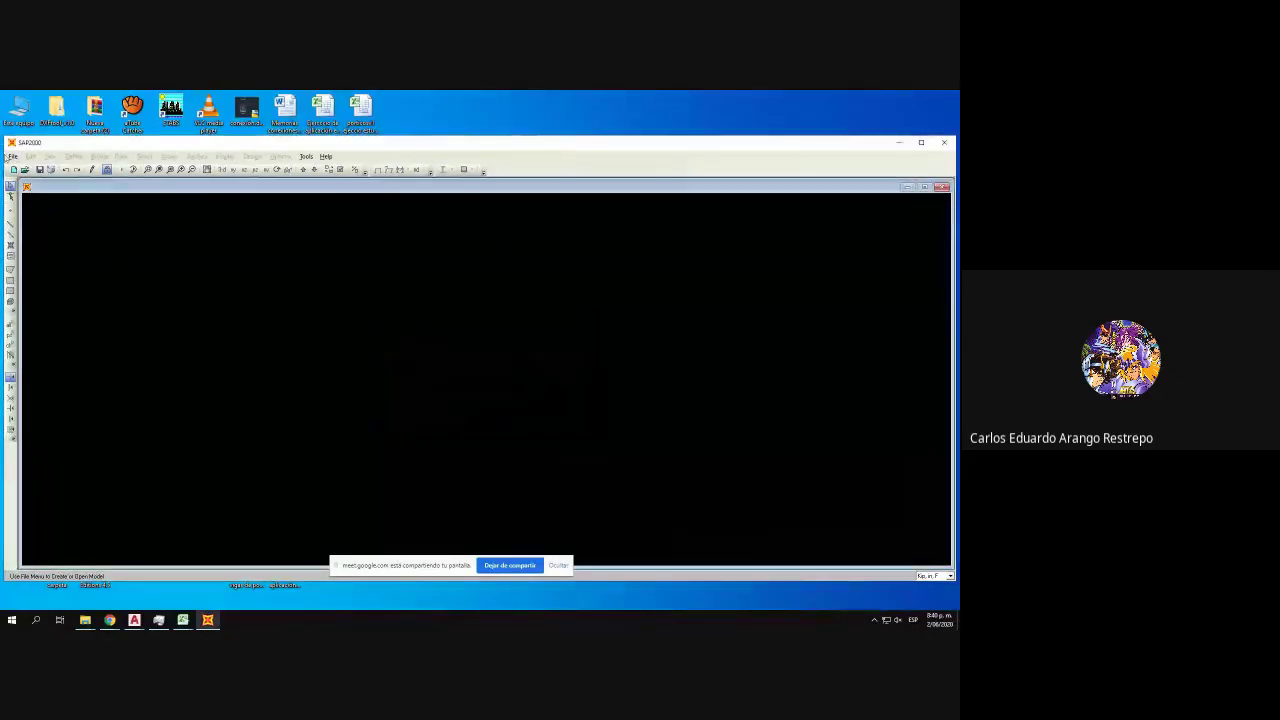
{"action": "left_click", "coordinate": [12, 156]}
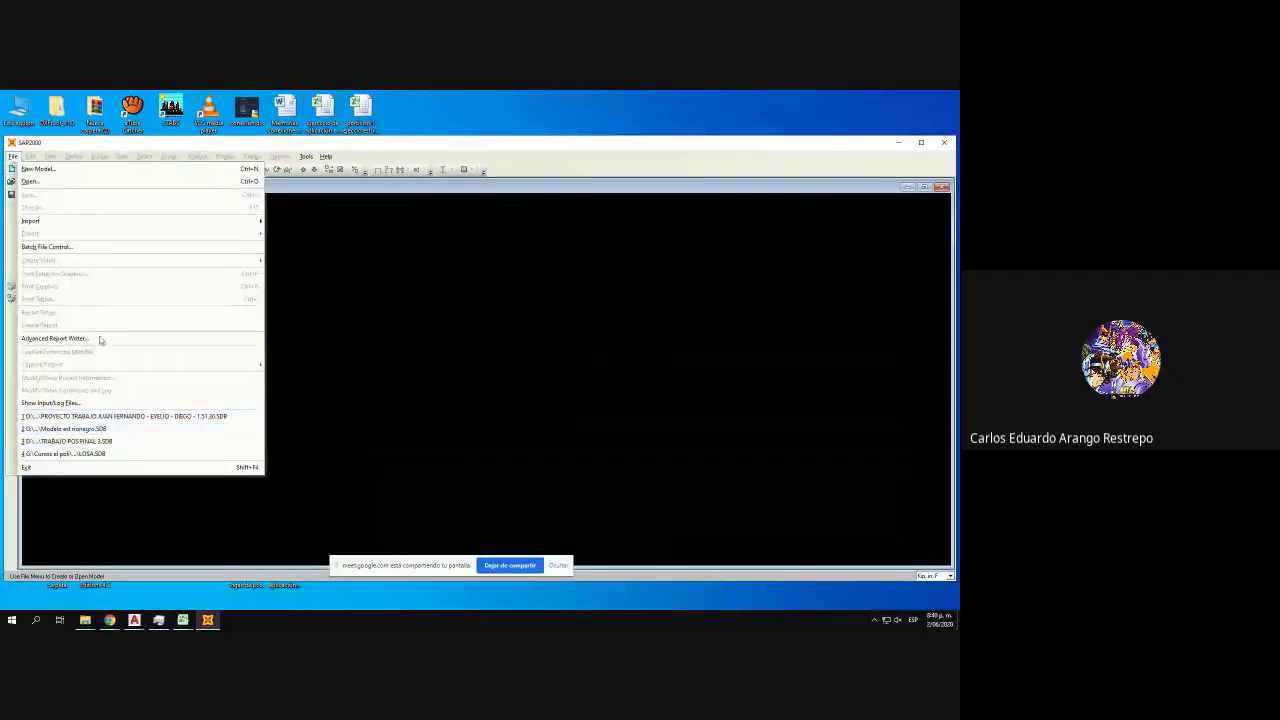
{"action": "left_click", "coordinate": [30, 181]}
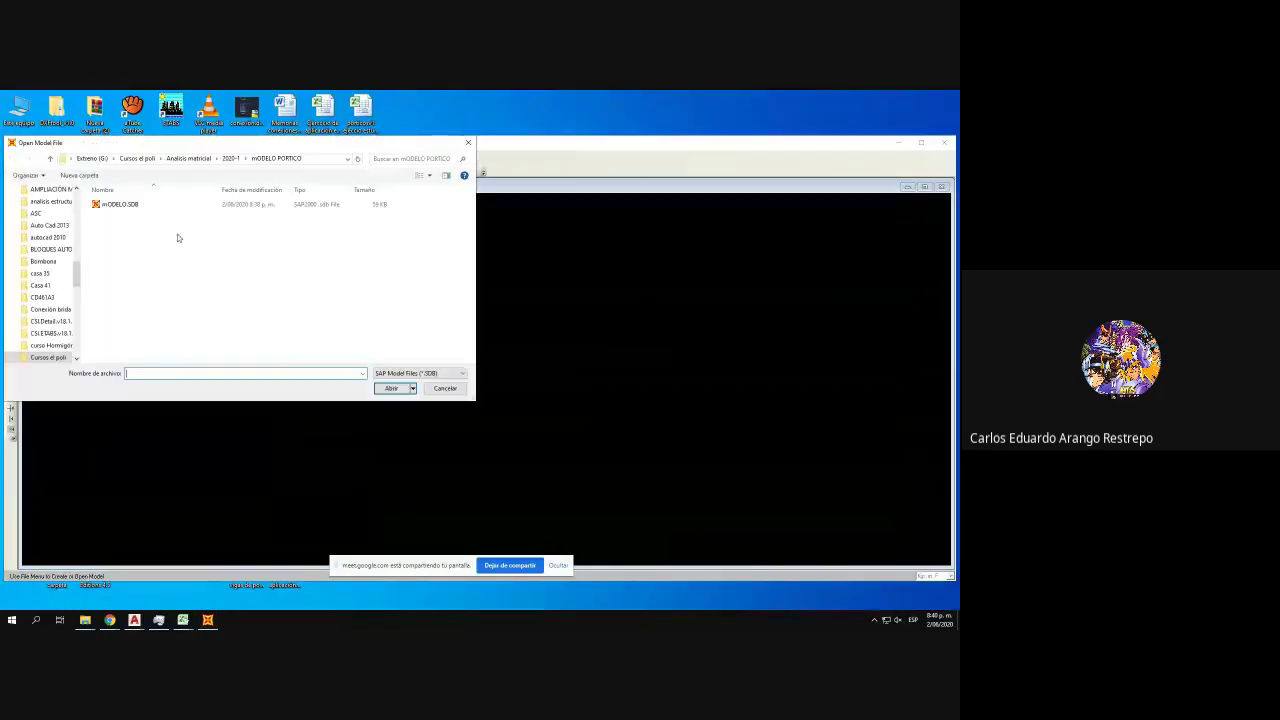
{"action": "double_click", "coordinate": [124, 206]}
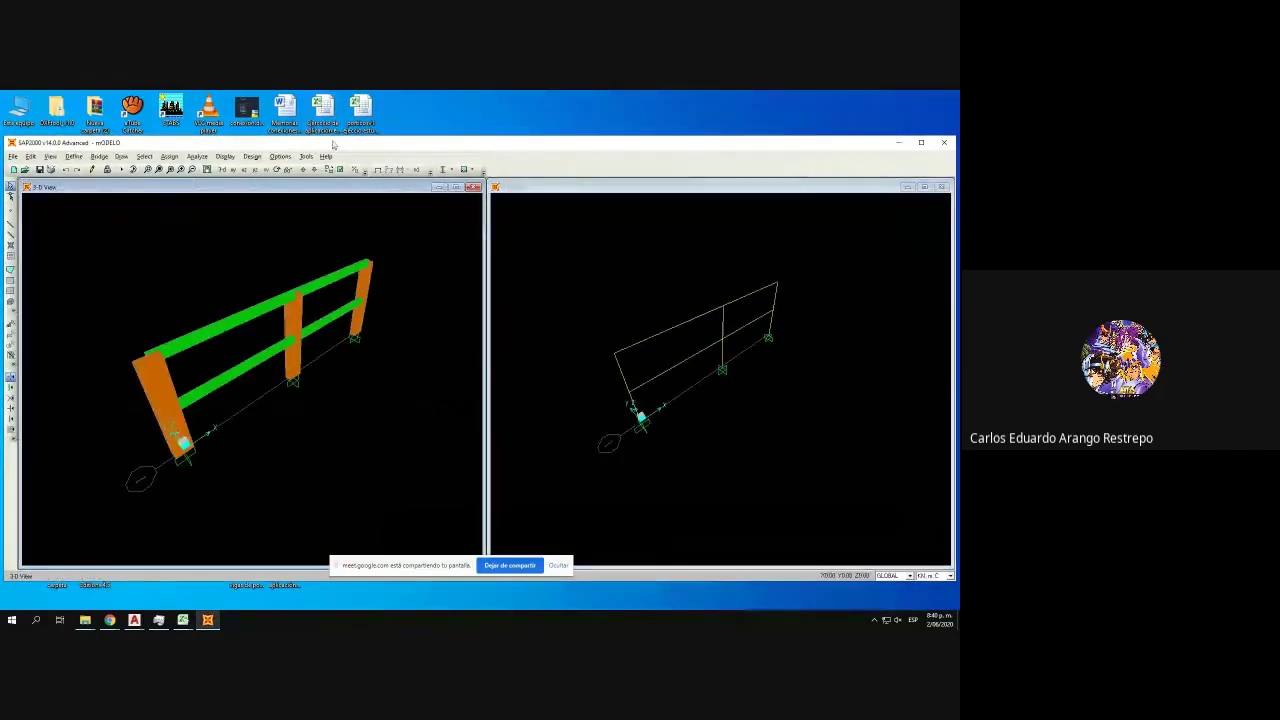
- Turn off the extruded view of the frame in the 3-D window
{"action": "left_click", "coordinate": [340, 170]}
{"action": "left_click", "coordinate": [475, 309]}
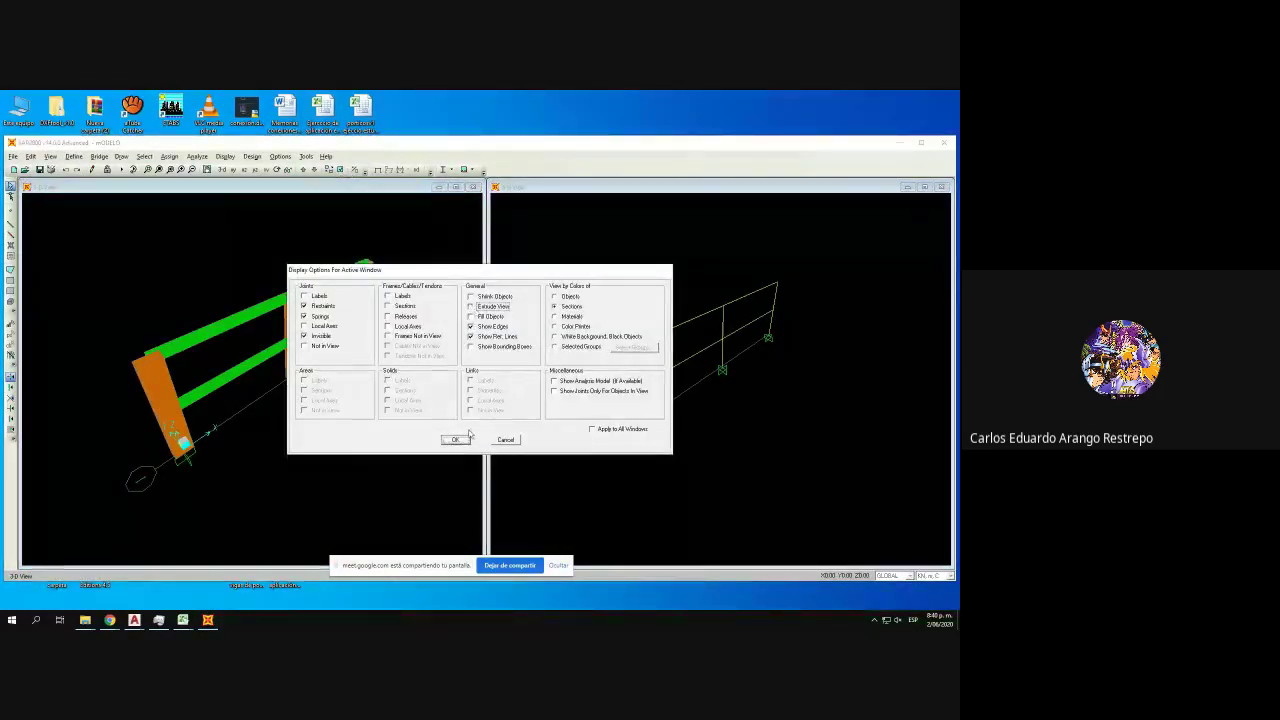
{"action": "left_click", "coordinate": [455, 440]}
{"action": "left_click", "coordinate": [225, 156]}
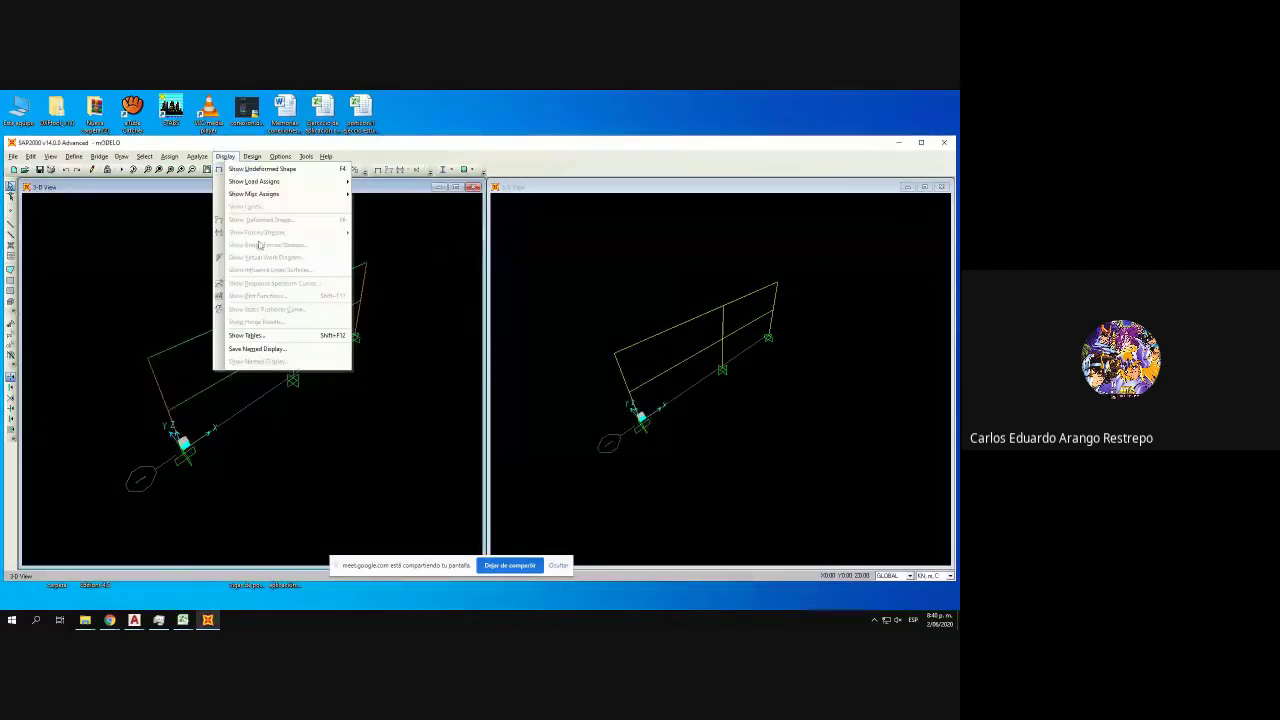
{"action": "left_click", "coordinate": [140, 271]}
{"action": "left_click", "coordinate": [232, 161]}
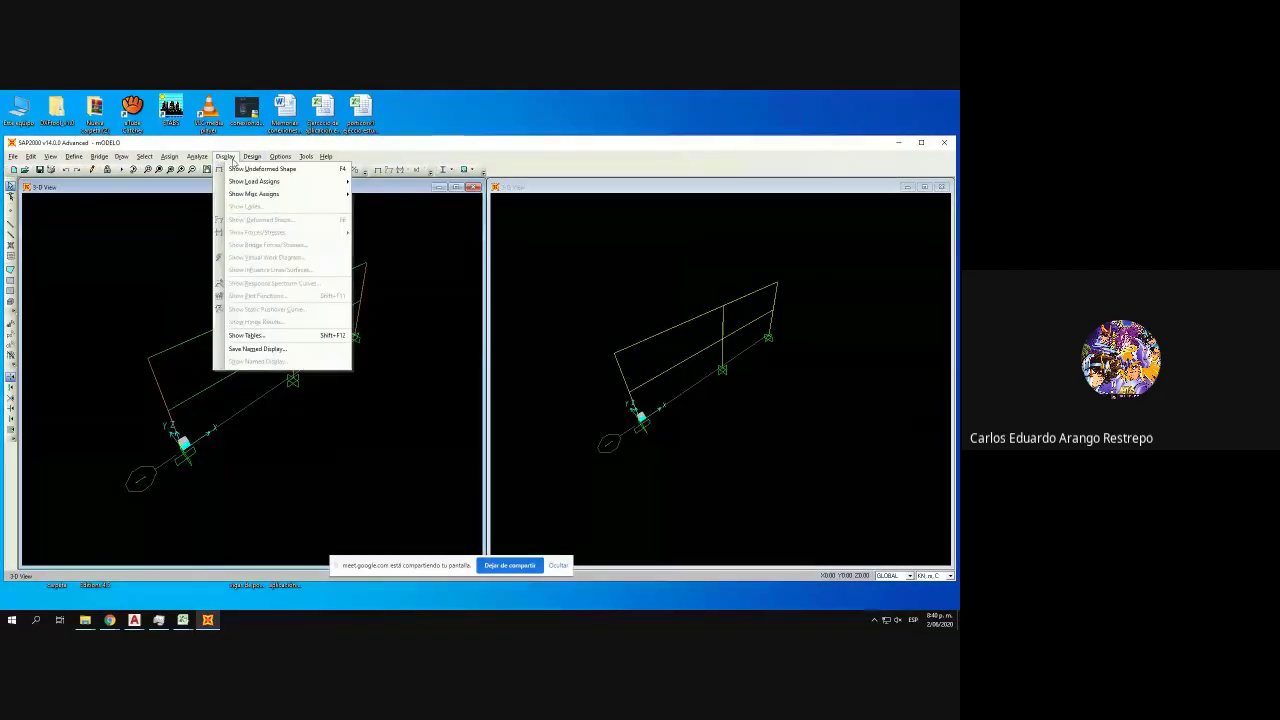
{"action": "left_click", "coordinate": [203, 226]}
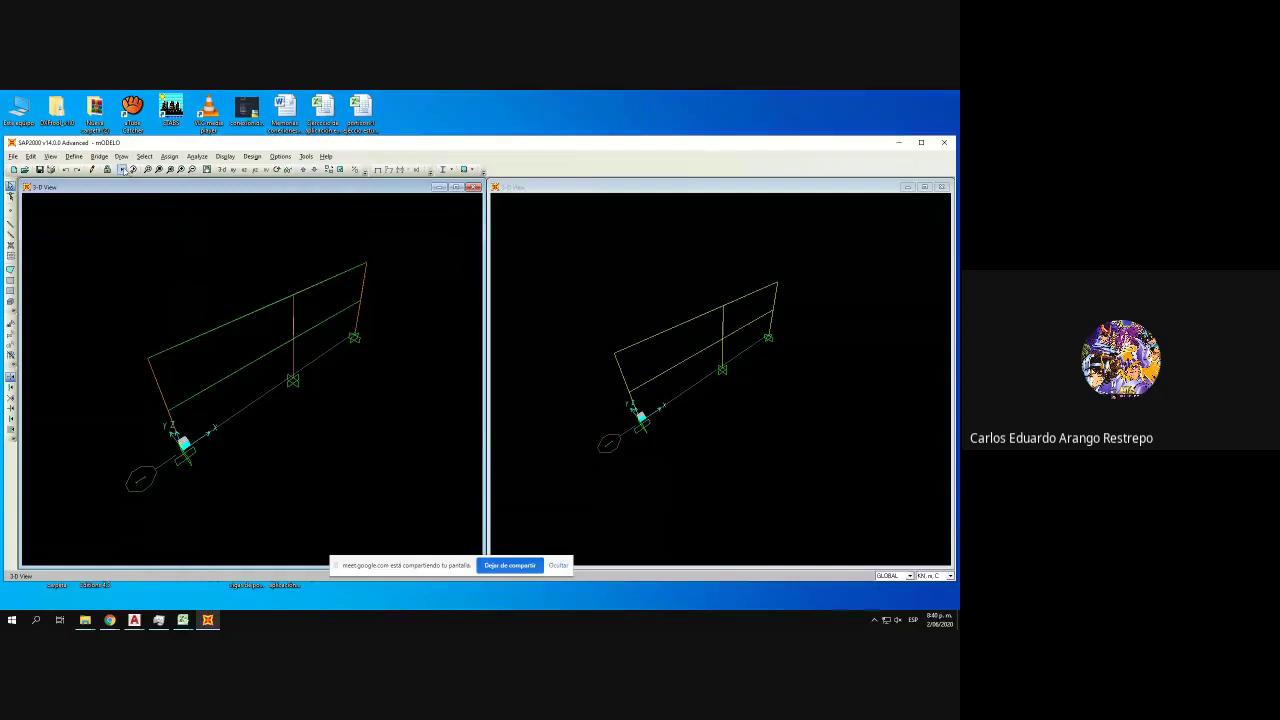
- Run the analysis for the DEAD load case only, setting the MODAL case to not run
{"action": "left_click", "coordinate": [122, 169]}
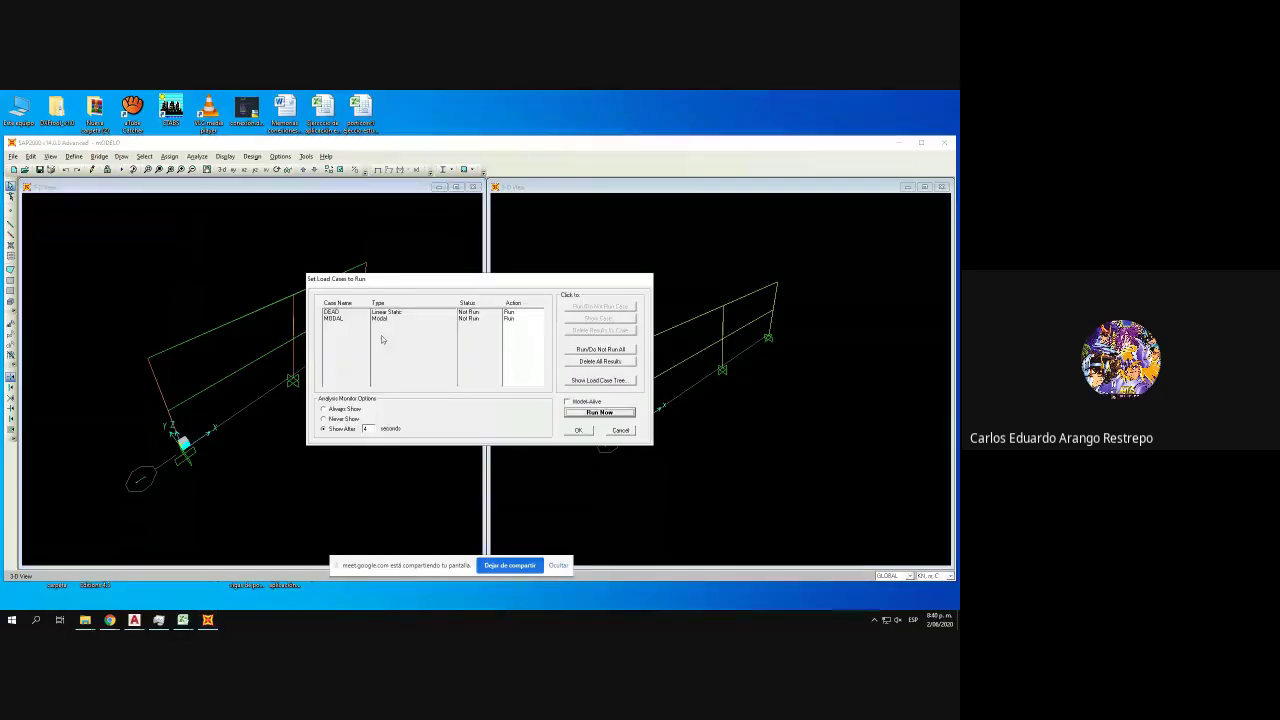
{"action": "left_click", "coordinate": [523, 318]}
{"action": "left_click", "coordinate": [583, 307]}
{"action": "left_click", "coordinate": [599, 414]}
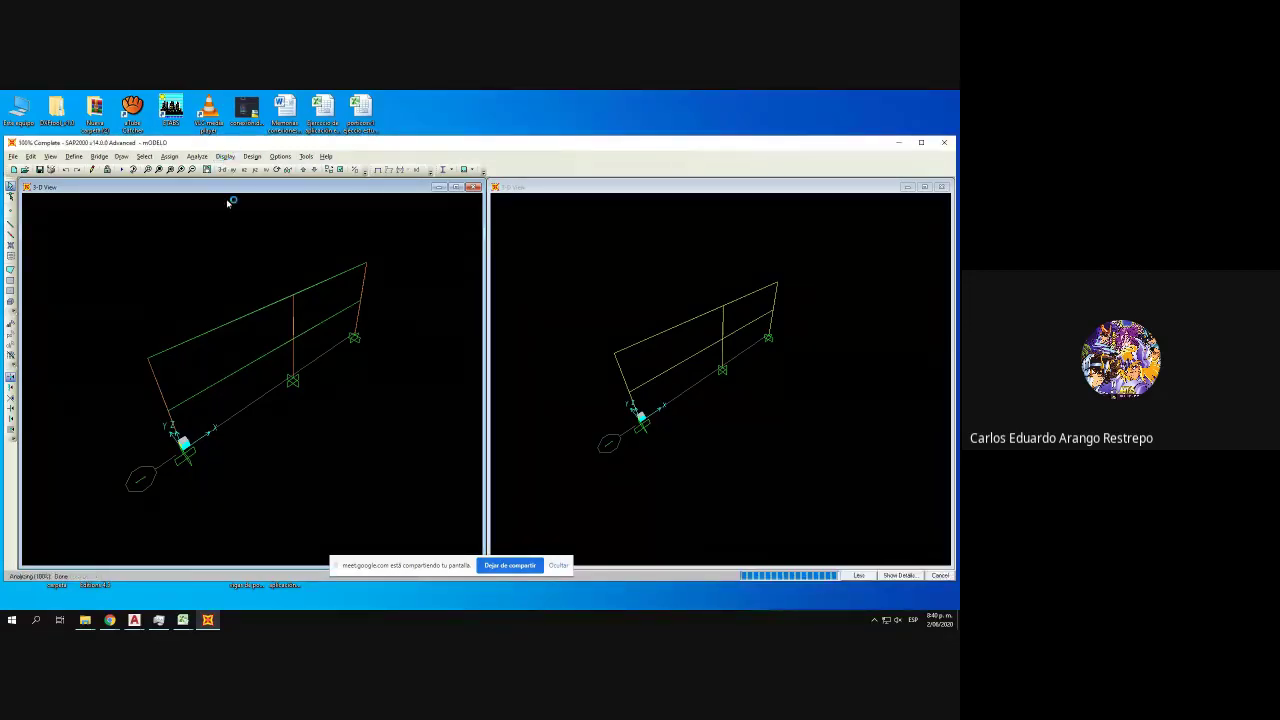
- Display the Moment 3-3 diagram of the frame elements for the DEAD case
{"action": "left_click", "coordinate": [222, 157]}
{"action": "mouse_move", "coordinate": [300, 232]}
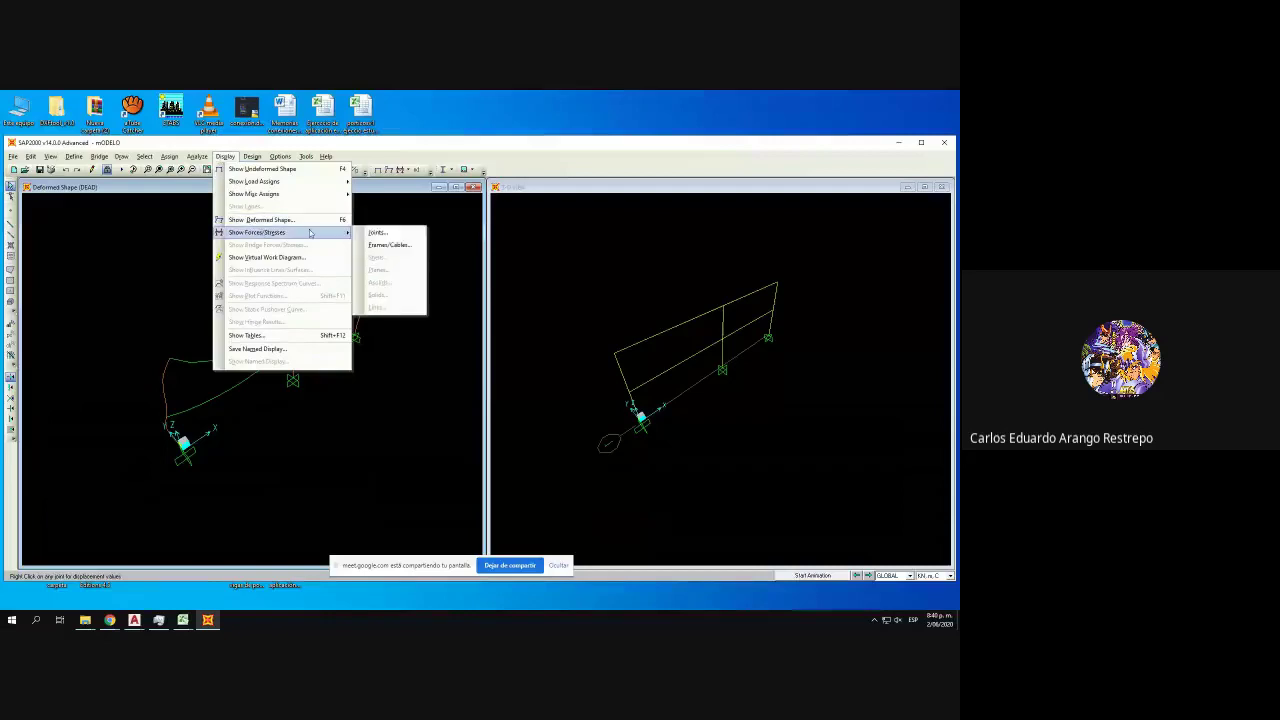
{"action": "left_click", "coordinate": [372, 245]}
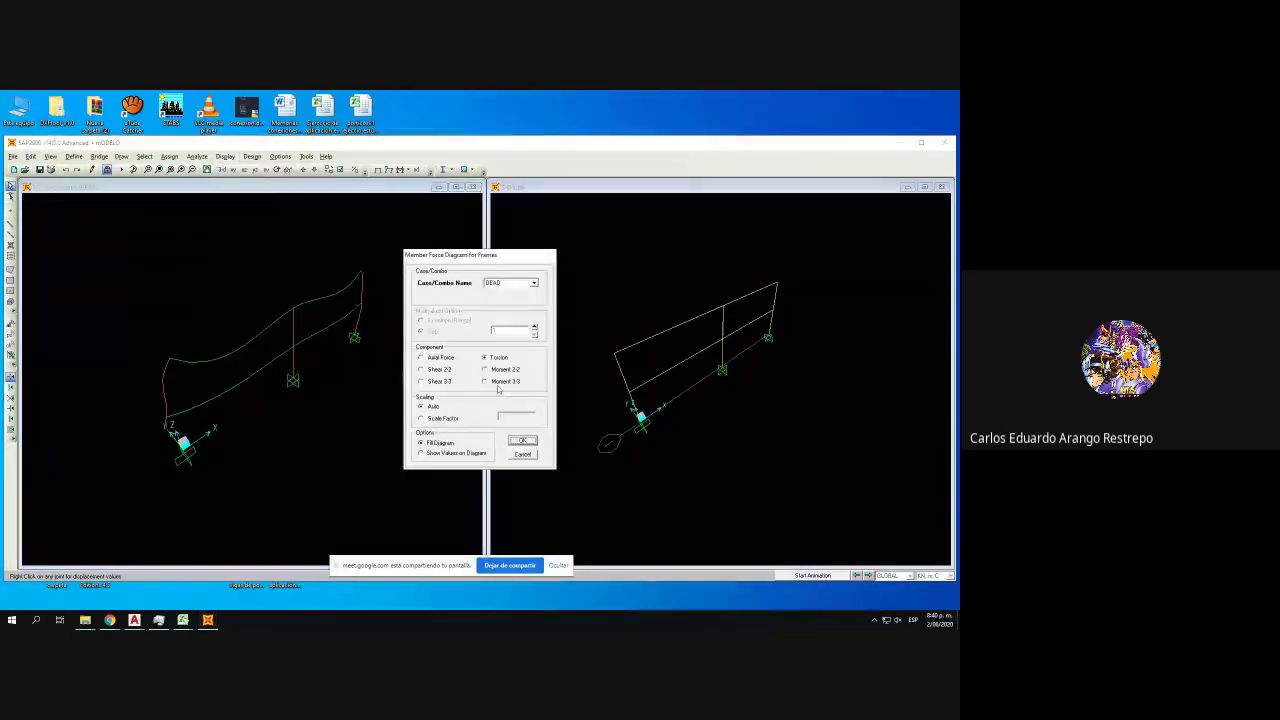
{"action": "left_click", "coordinate": [521, 445]}
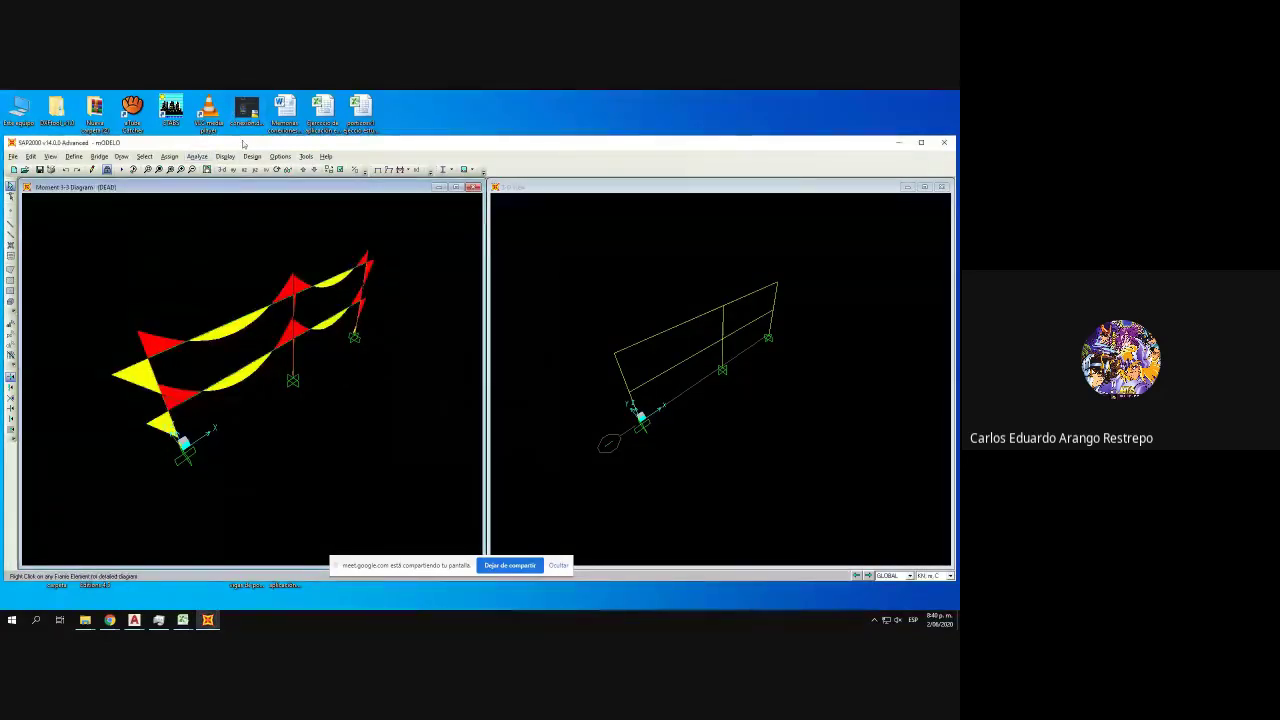
- Move the SAP2000 window aside and switch to the Excel workbook Ejercicio de portico.xlsx so both are visible
{"action": "left_click_drag", "start_coordinate": [240, 142], "coordinate": [811, 166]}
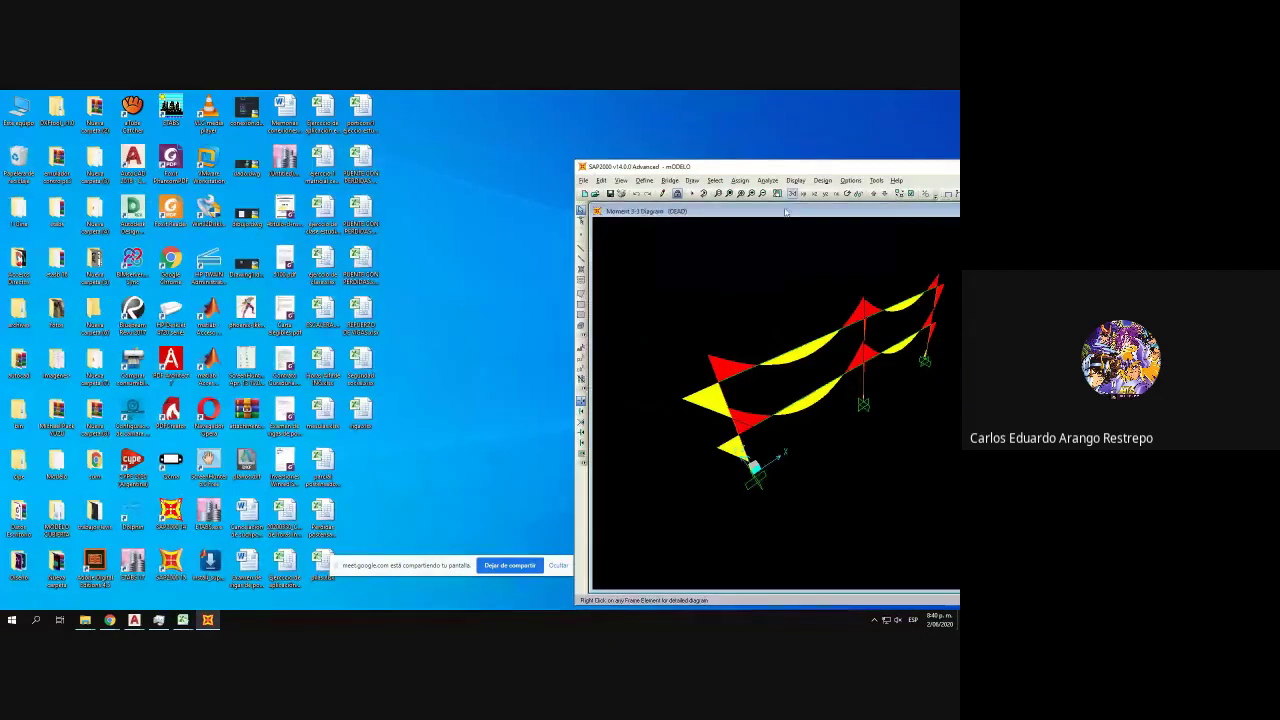
{"action": "left_click", "coordinate": [183, 620]}
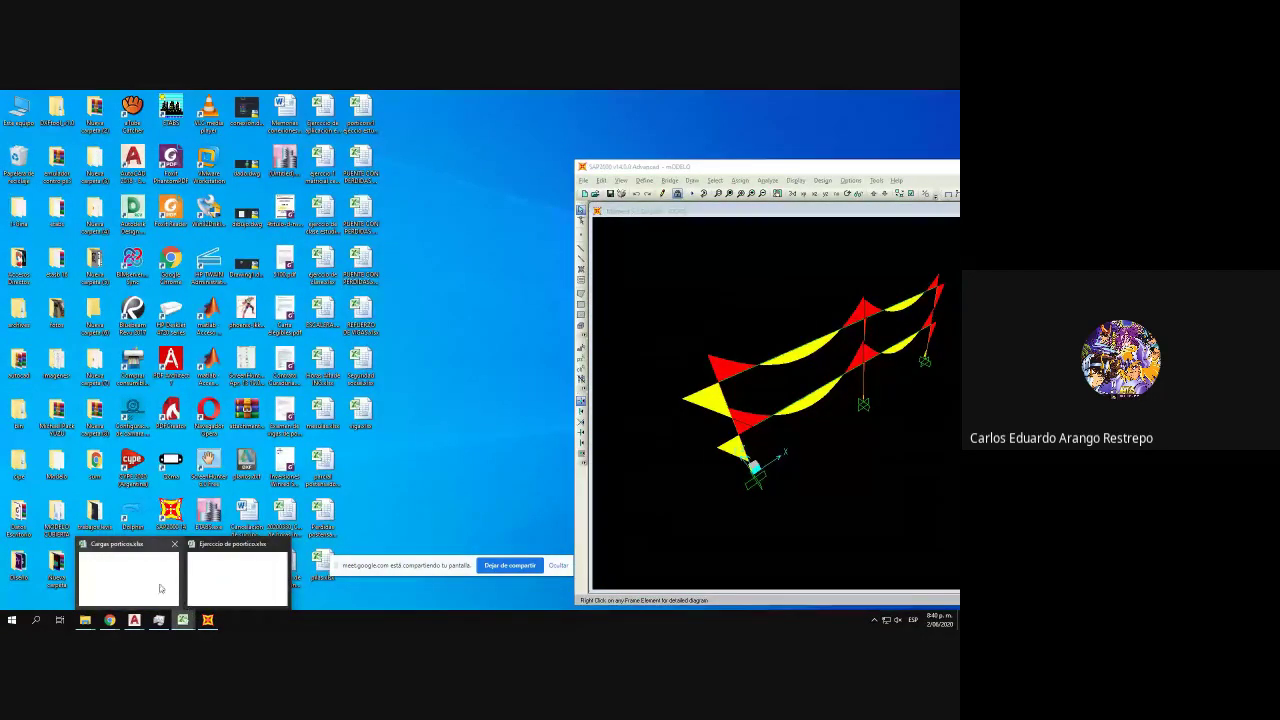
{"action": "left_click", "coordinate": [201, 580]}
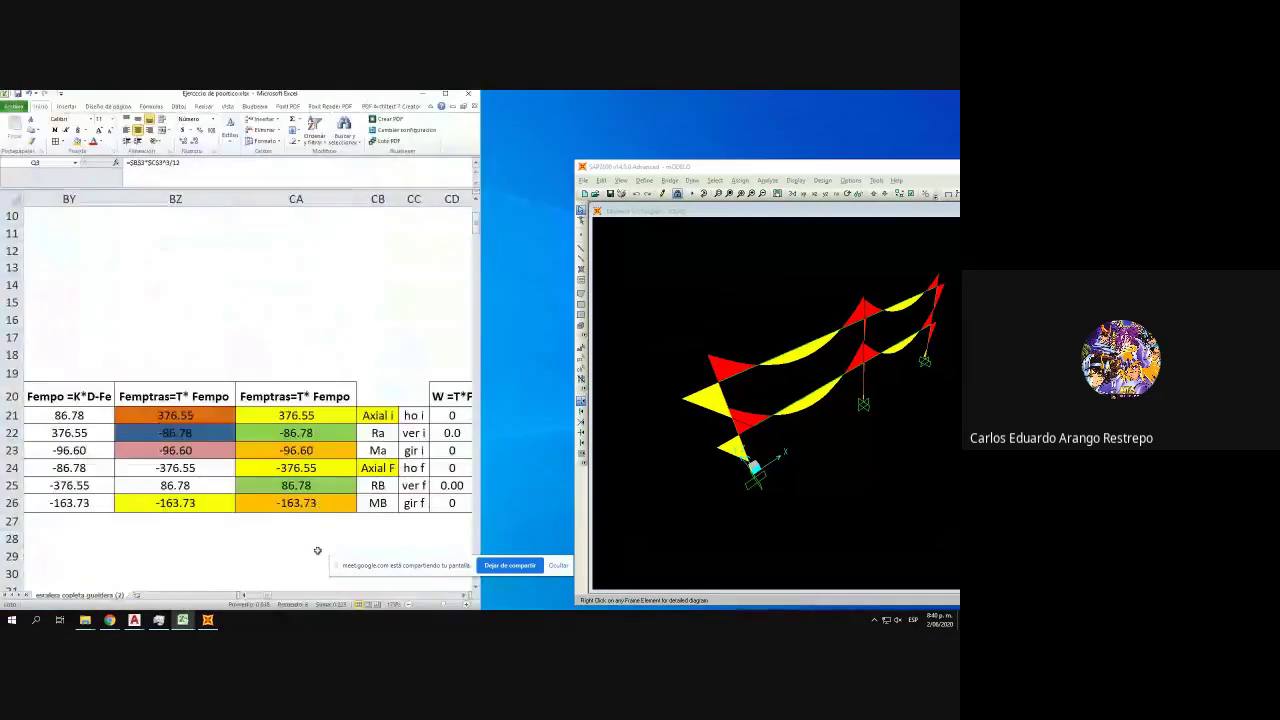
- Open the force diagrams of the lower column at the origin and compare its shear and moments with Excel cells CA22, CA23 and CA26
{"action": "left_click", "coordinate": [746, 460]}
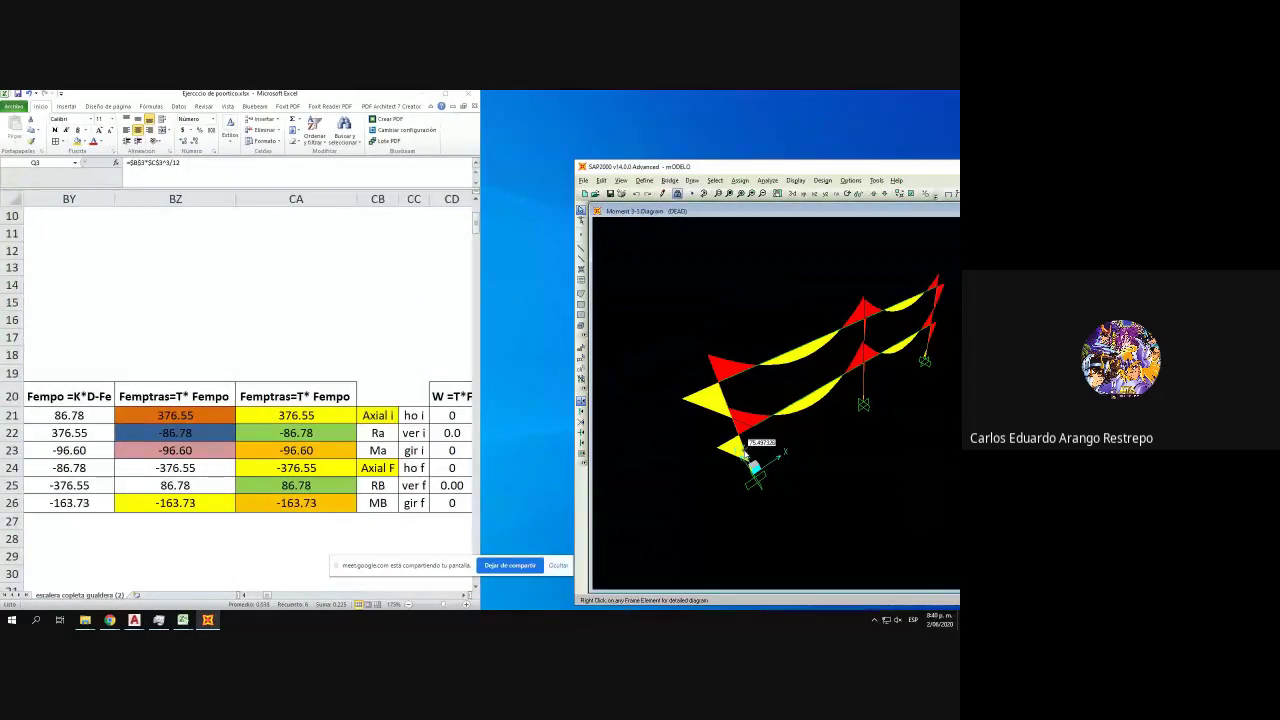
{"action": "right_click", "coordinate": [745, 452]}
{"action": "left_click_drag", "start_coordinate": [491, 223], "coordinate": [769, 251]}
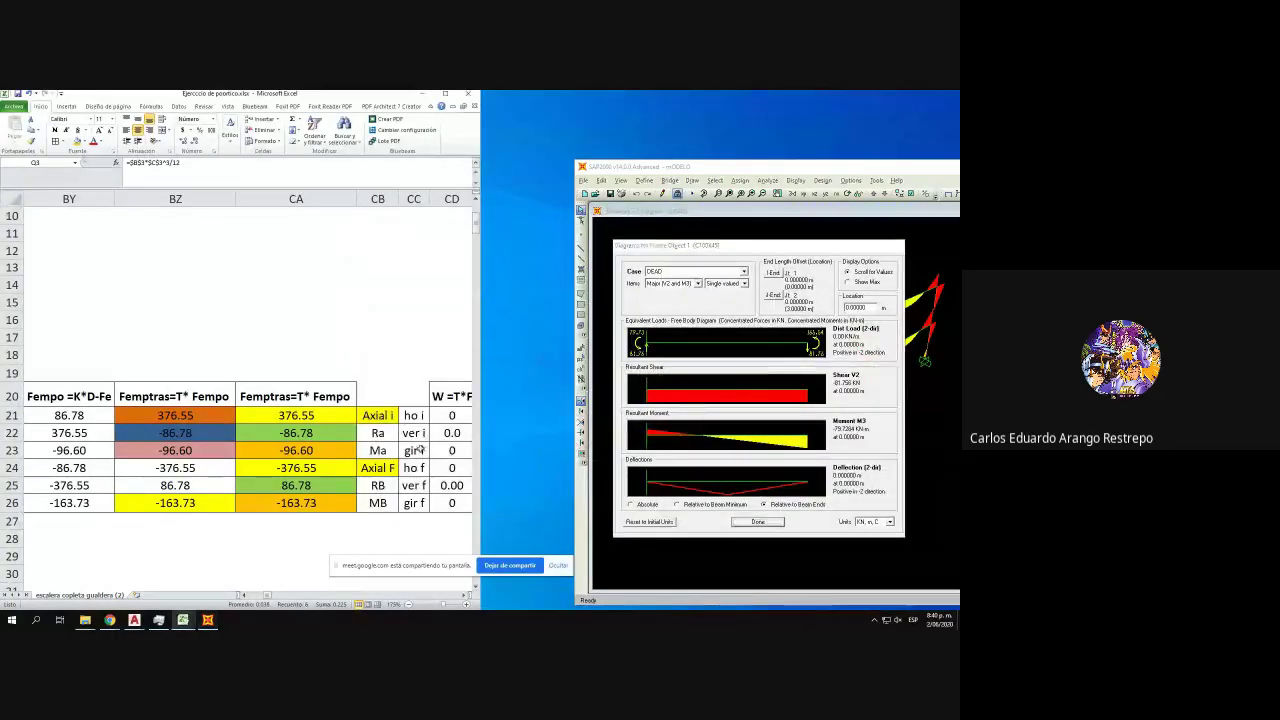
{"action": "left_click", "coordinate": [329, 433]}
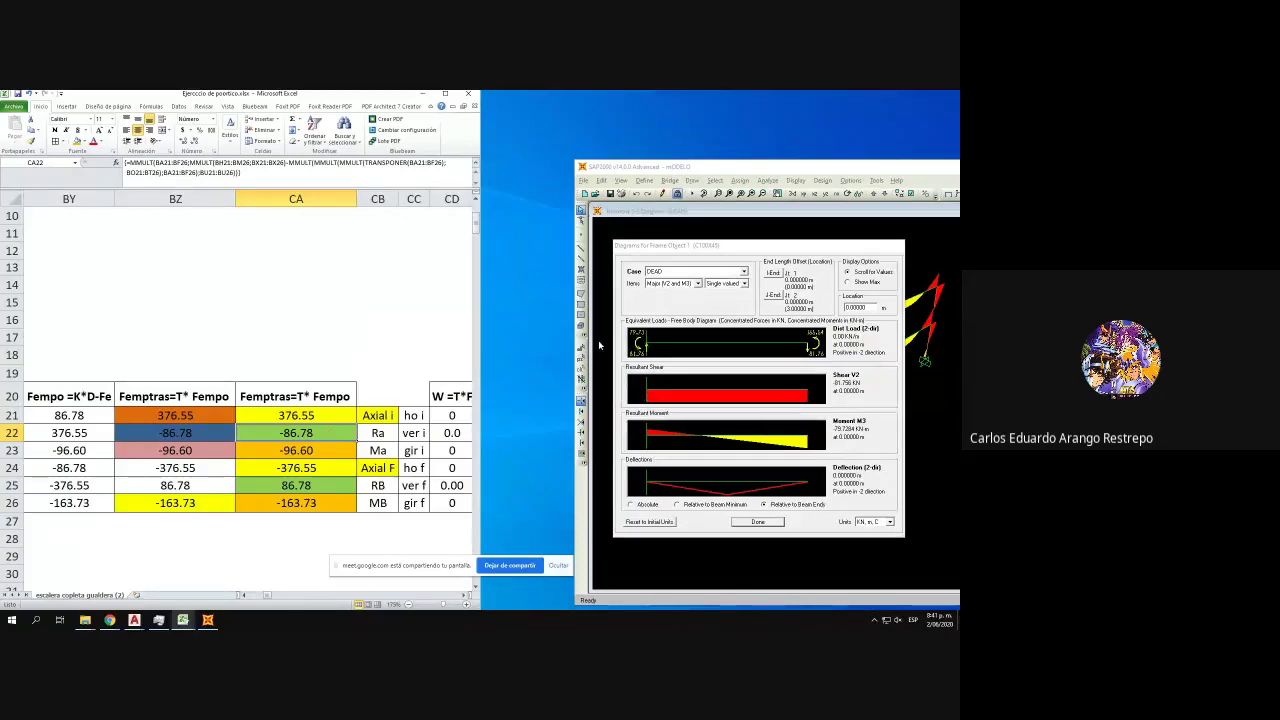
{"action": "left_click", "coordinate": [324, 452]}
{"action": "left_click", "coordinate": [332, 505]}
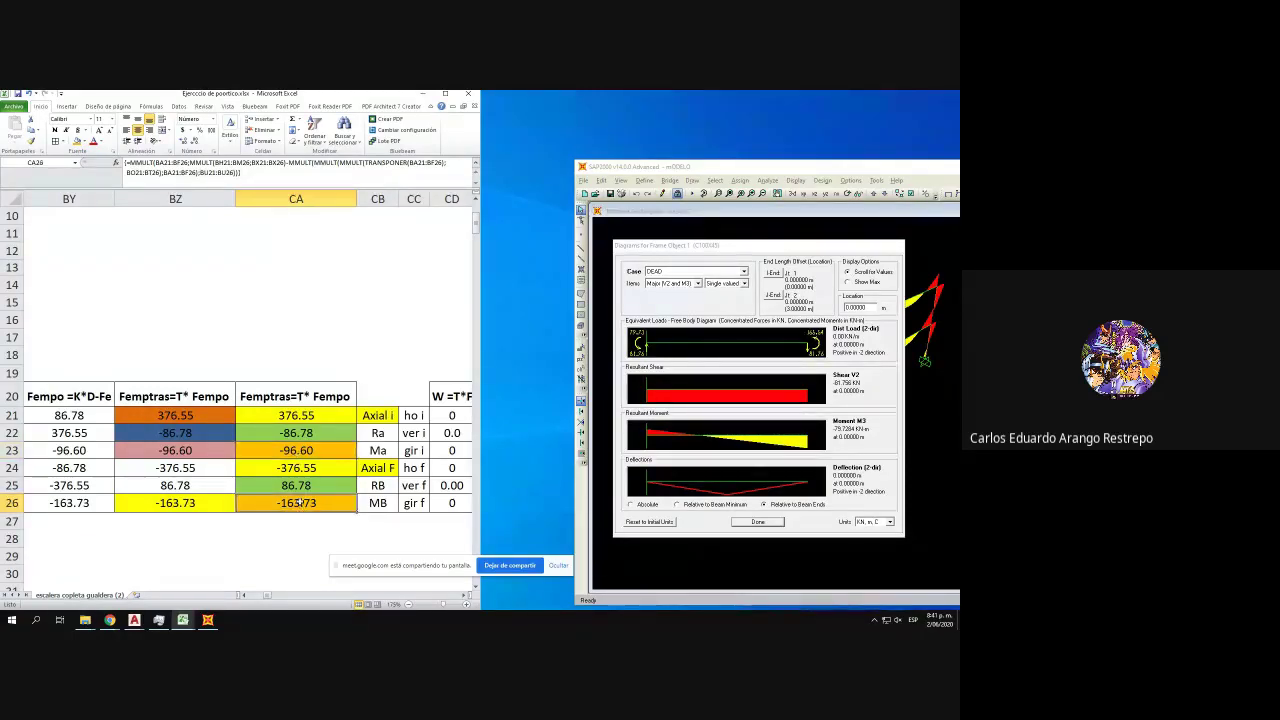
{"action": "left_click", "coordinate": [300, 453]}
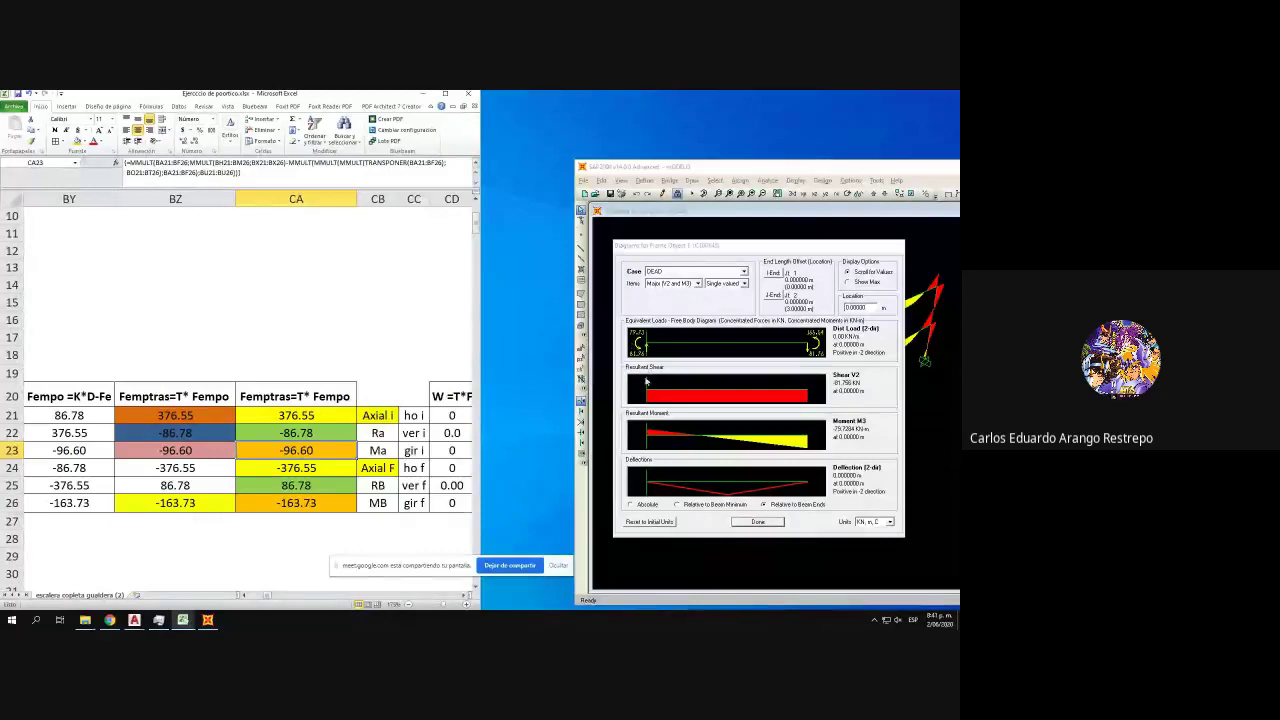
- Examine the same lower column's axial force and torsion diagrams against its Excel end forces, and close them
{"action": "left_click", "coordinate": [685, 286]}
{"action": "left_click", "coordinate": [680, 294]}
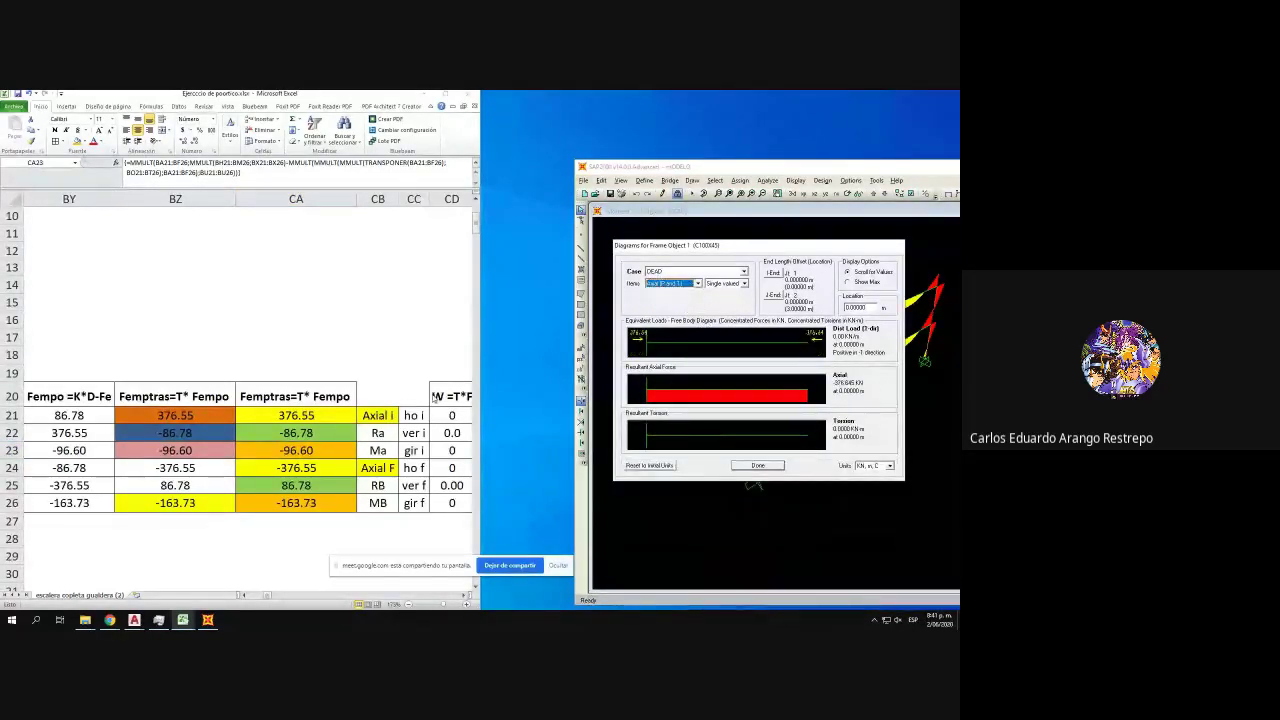
{"action": "left_click", "coordinate": [307, 450]}
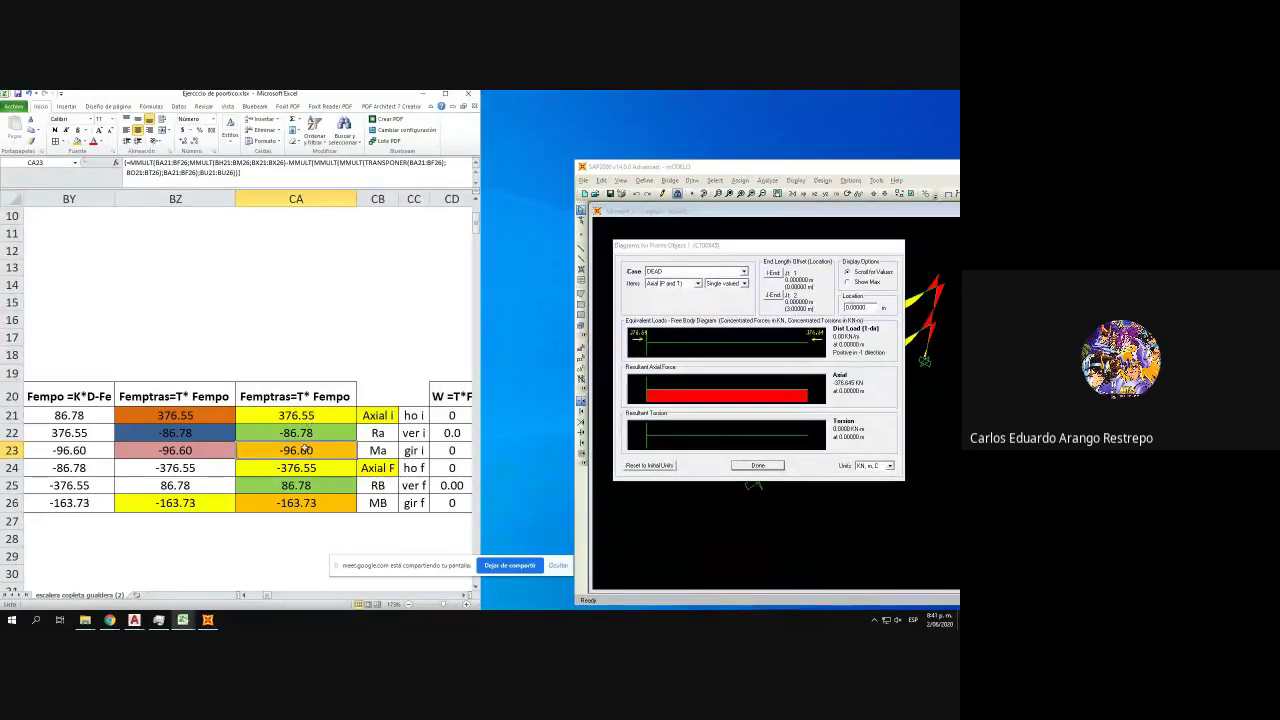
{"action": "left_click", "coordinate": [750, 466]}
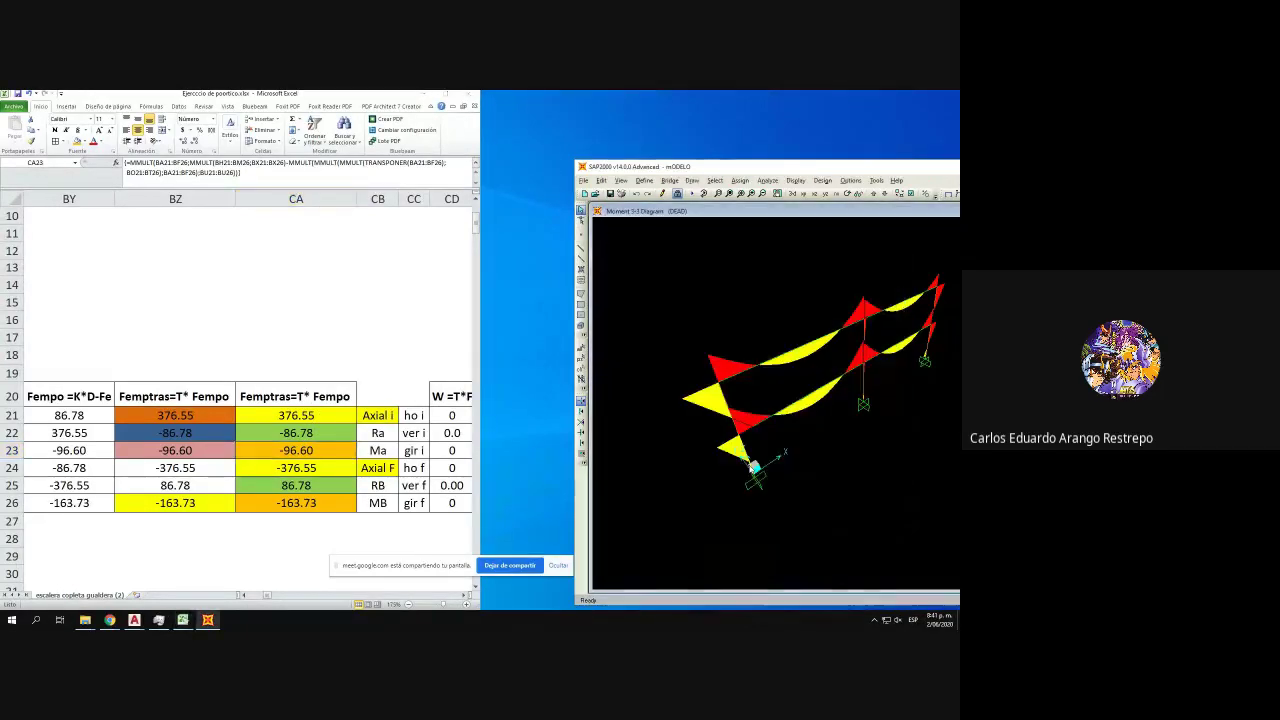
- Compare the shear and moments of the upper column above the origin with its Excel end forces in CA53 to CA58
{"action": "right_click", "coordinate": [728, 408]}
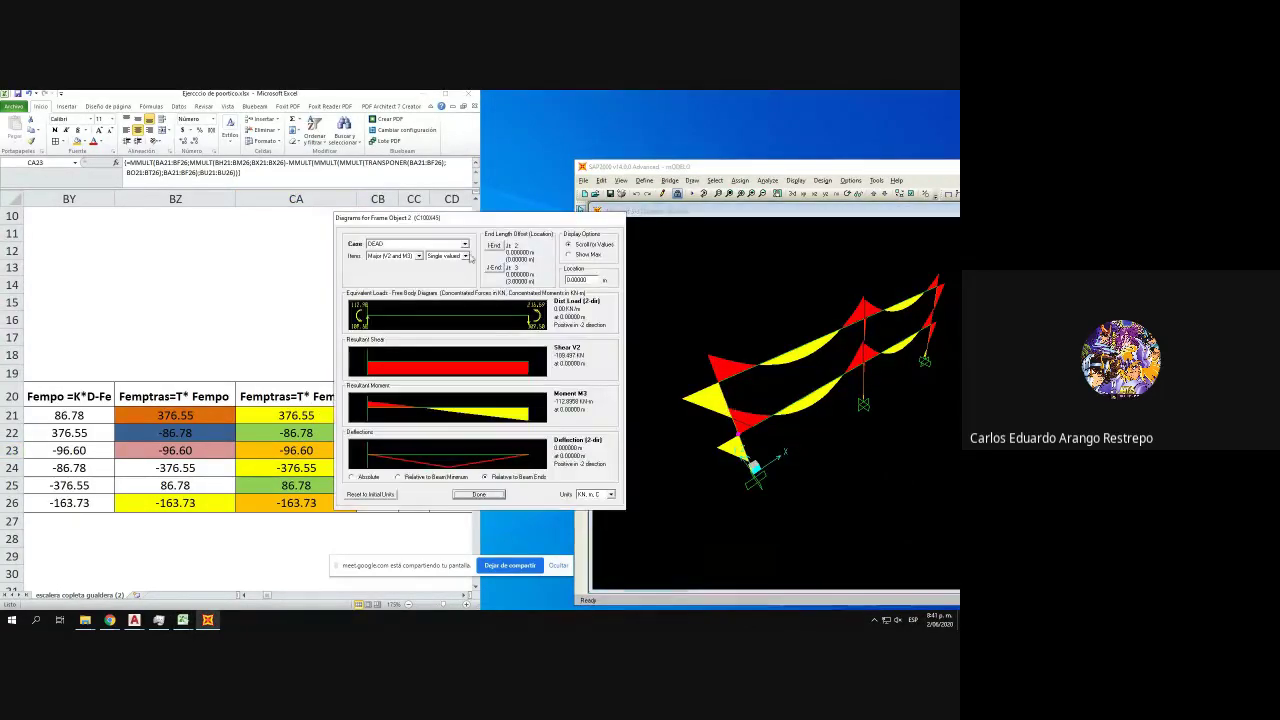
{"action": "left_click_drag", "start_coordinate": [457, 222], "coordinate": [711, 242]}
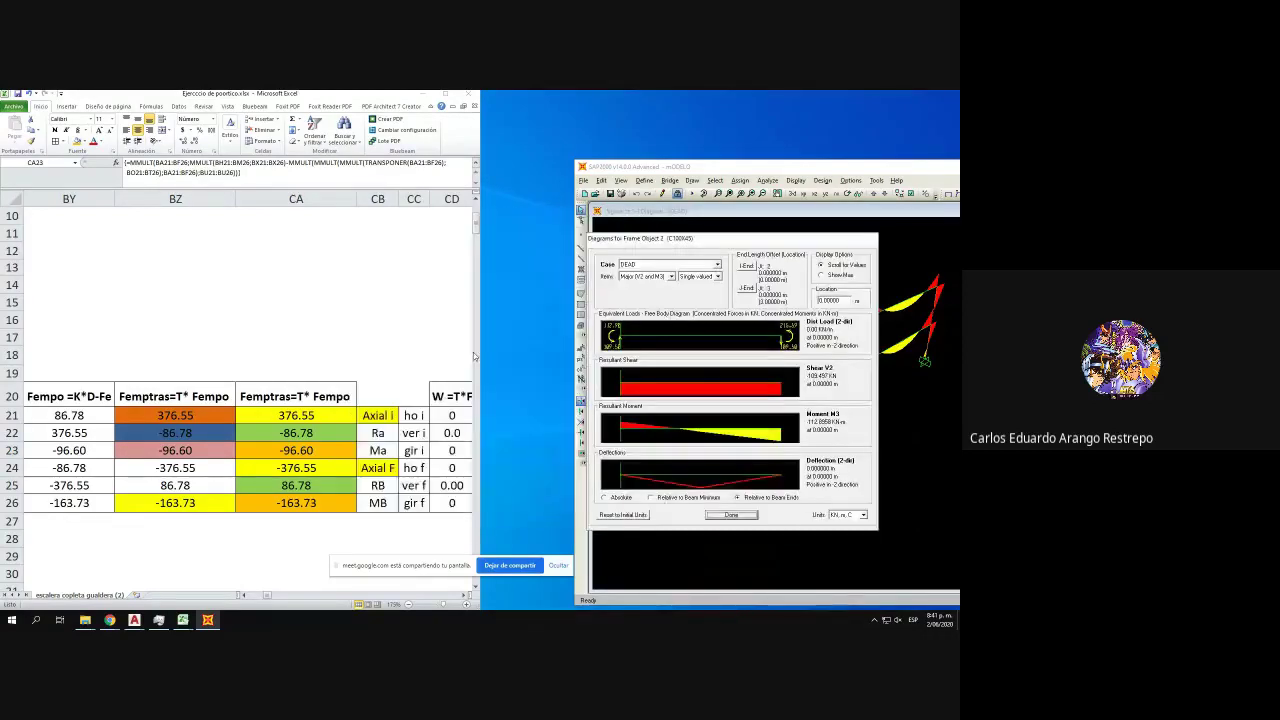
{"action": "scroll", "coordinate": [292, 391], "scroll_direction": "down", "scroll_amount": 11}
{"action": "scroll", "coordinate": [293, 391], "scroll_direction": "down", "scroll_amount": 1}
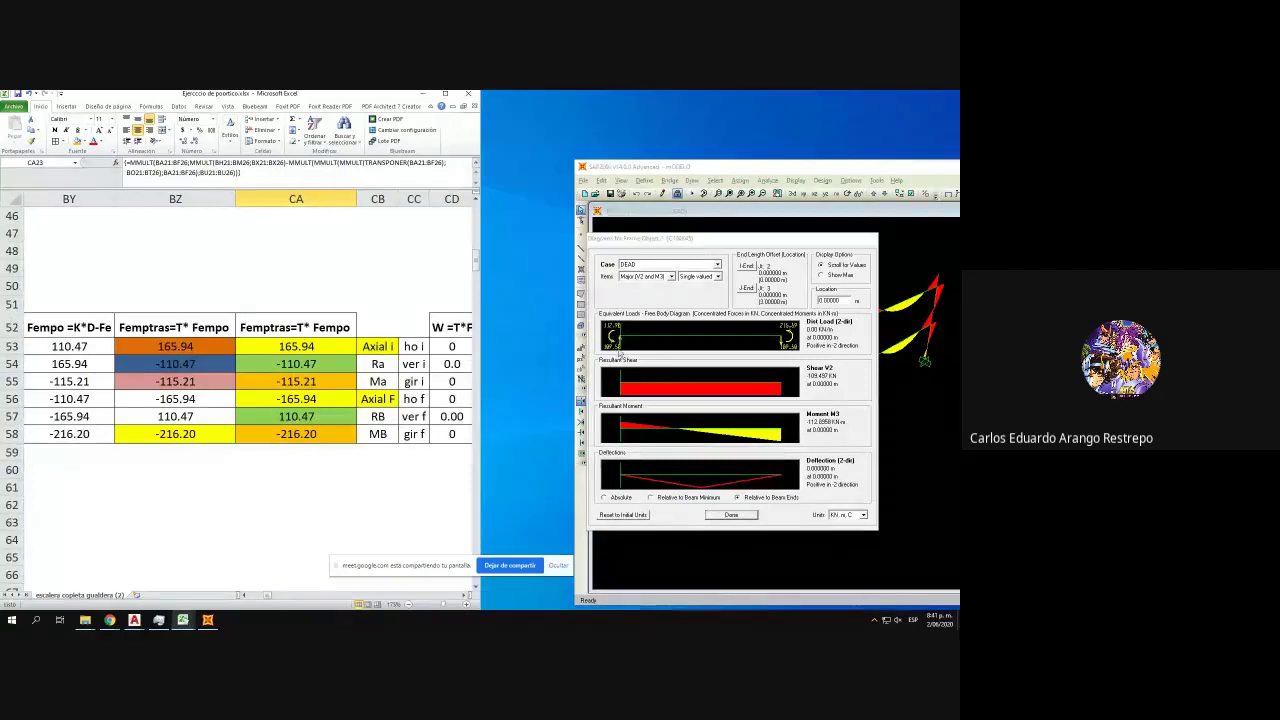
{"action": "left_click", "coordinate": [320, 365]}
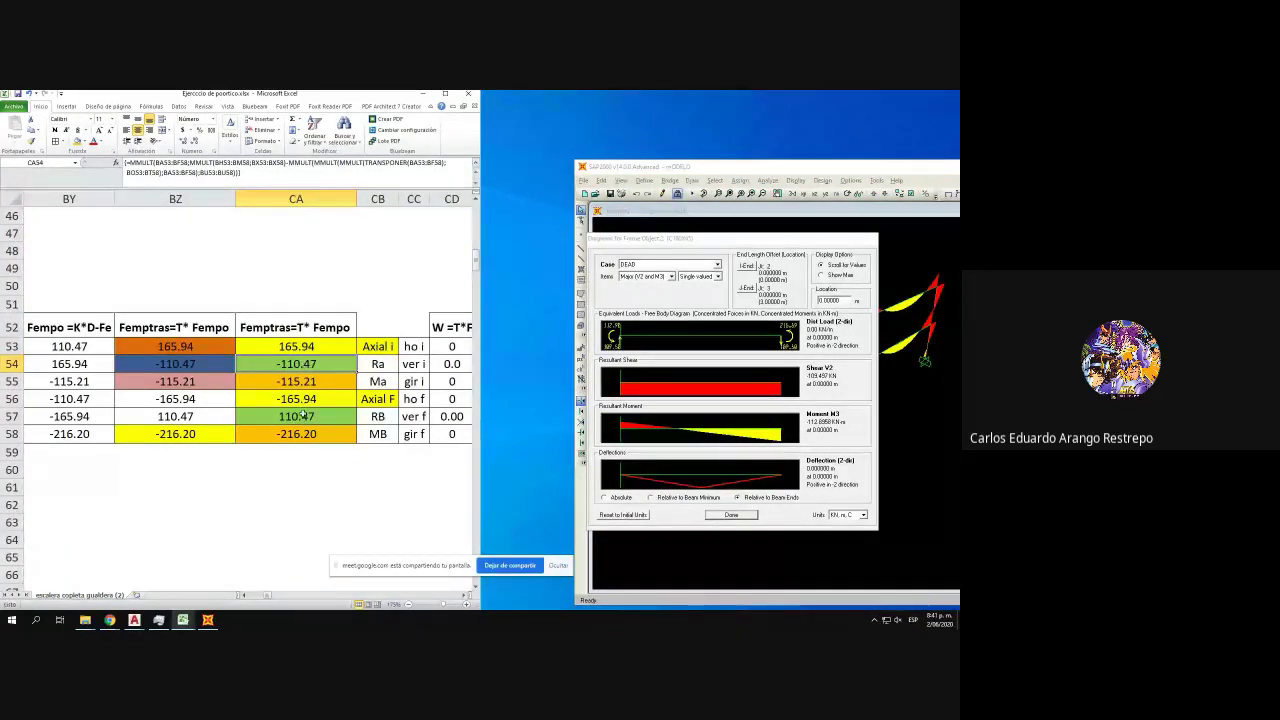
{"action": "left_click", "coordinate": [309, 346]}
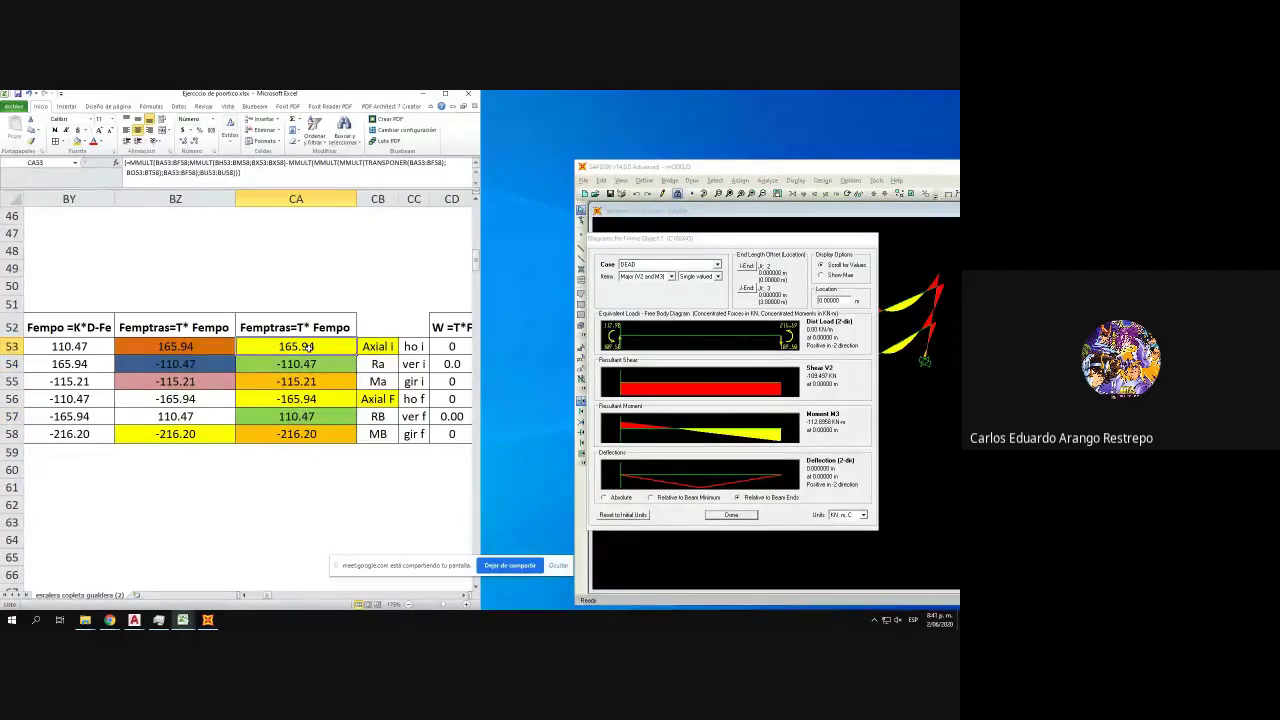
{"action": "left_click", "coordinate": [340, 431]}
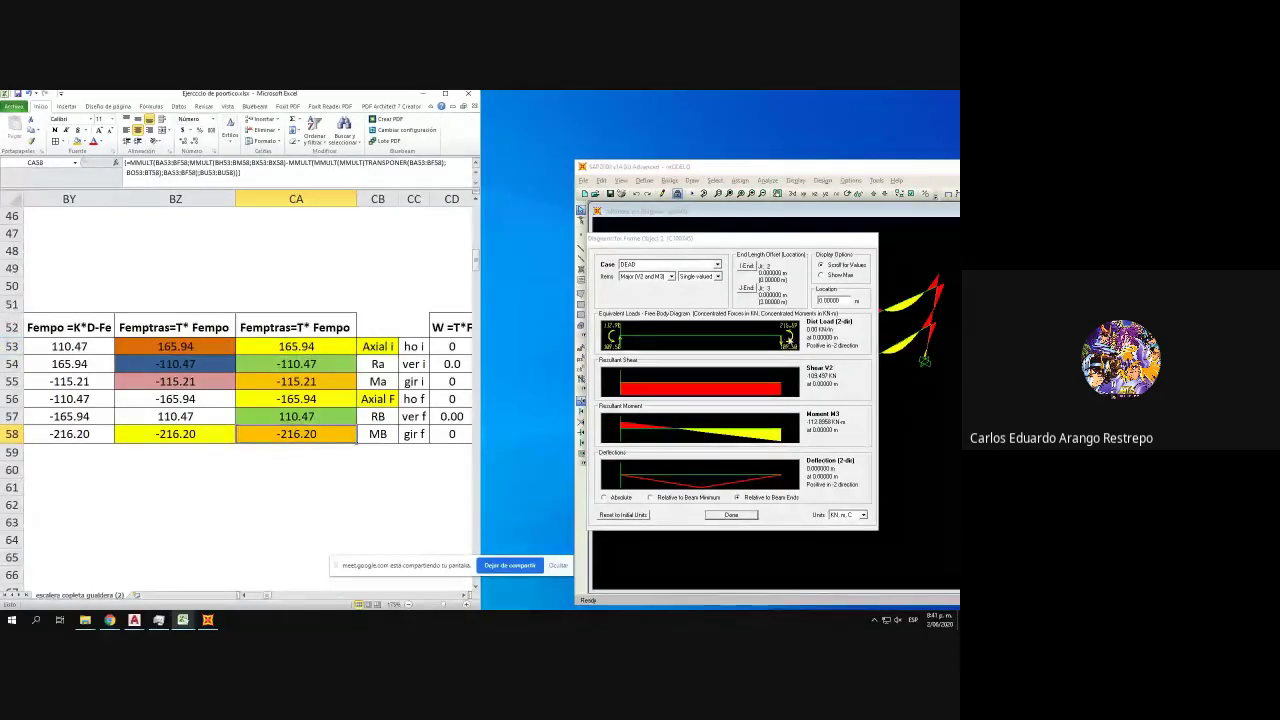
{"action": "left_click", "coordinate": [731, 514]}
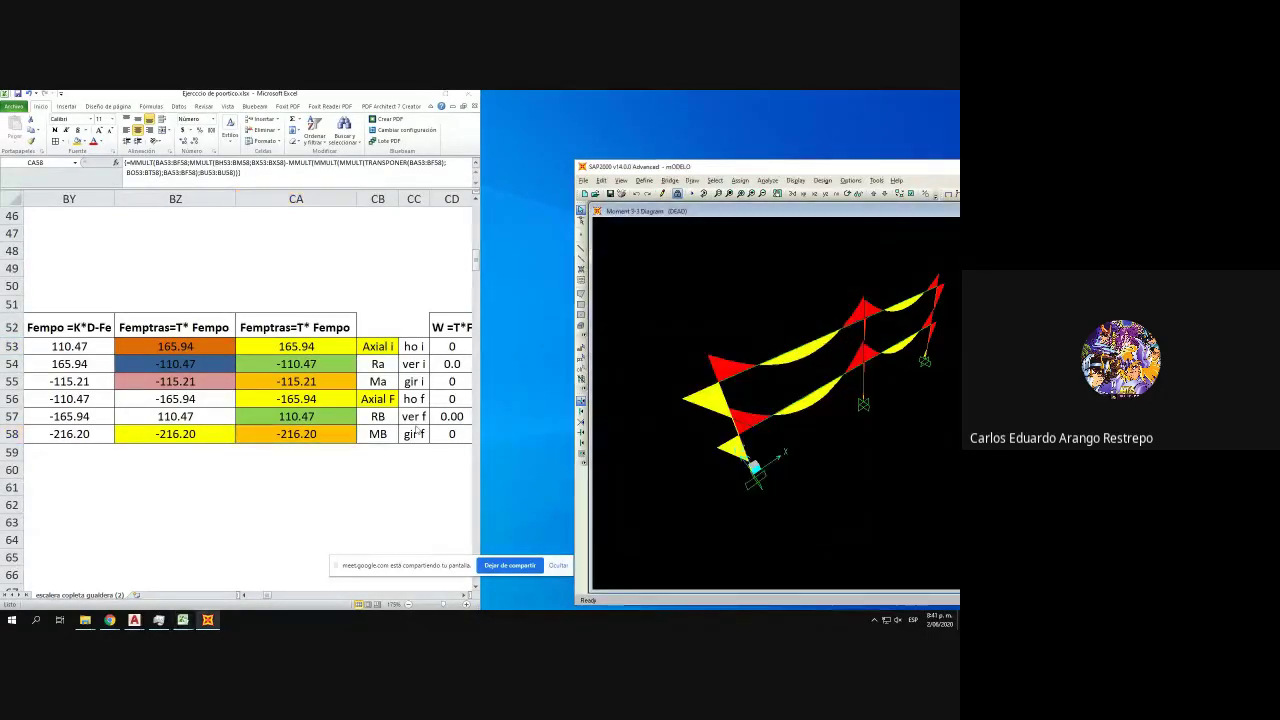
- Reopen the upper column's diagrams, check its axial force against Excel cell CA53, and close them
{"action": "right_click", "coordinate": [731, 432]}
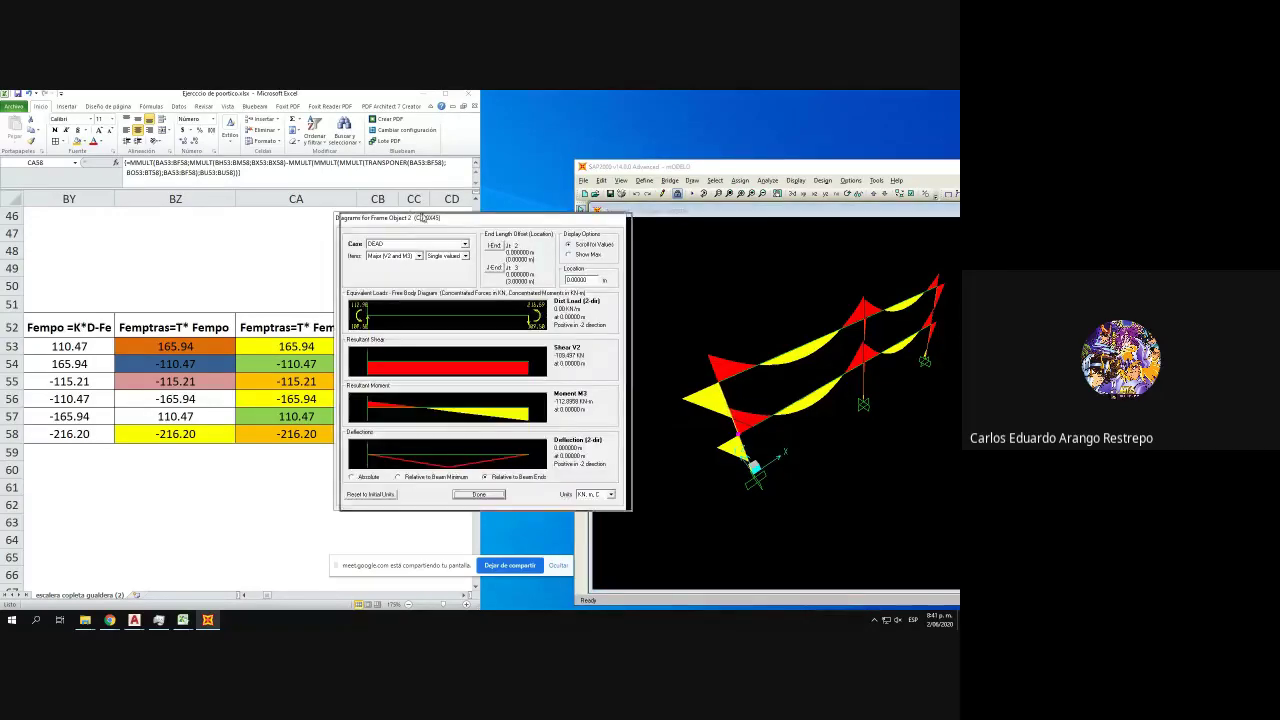
{"action": "left_click_drag", "start_coordinate": [423, 217], "coordinate": [587, 234]}
{"action": "left_click", "coordinate": [586, 273]}
{"action": "left_click", "coordinate": [575, 297]}
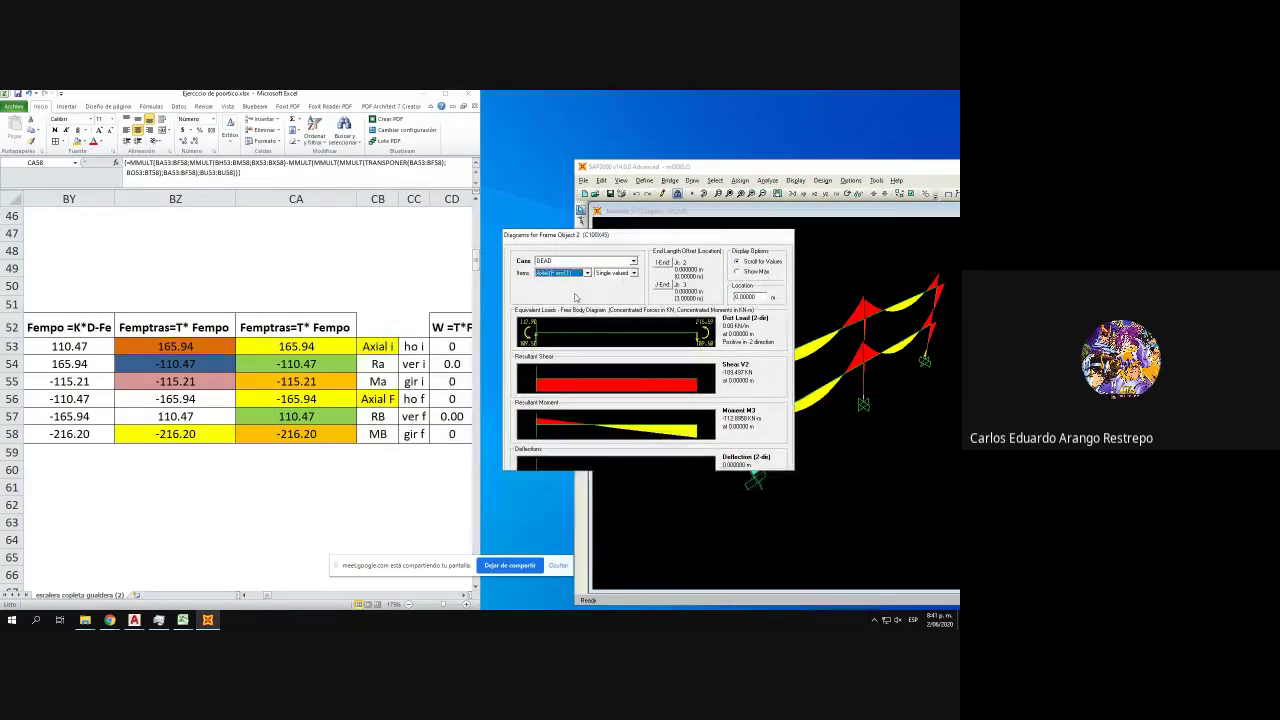
{"action": "left_click", "coordinate": [300, 346]}
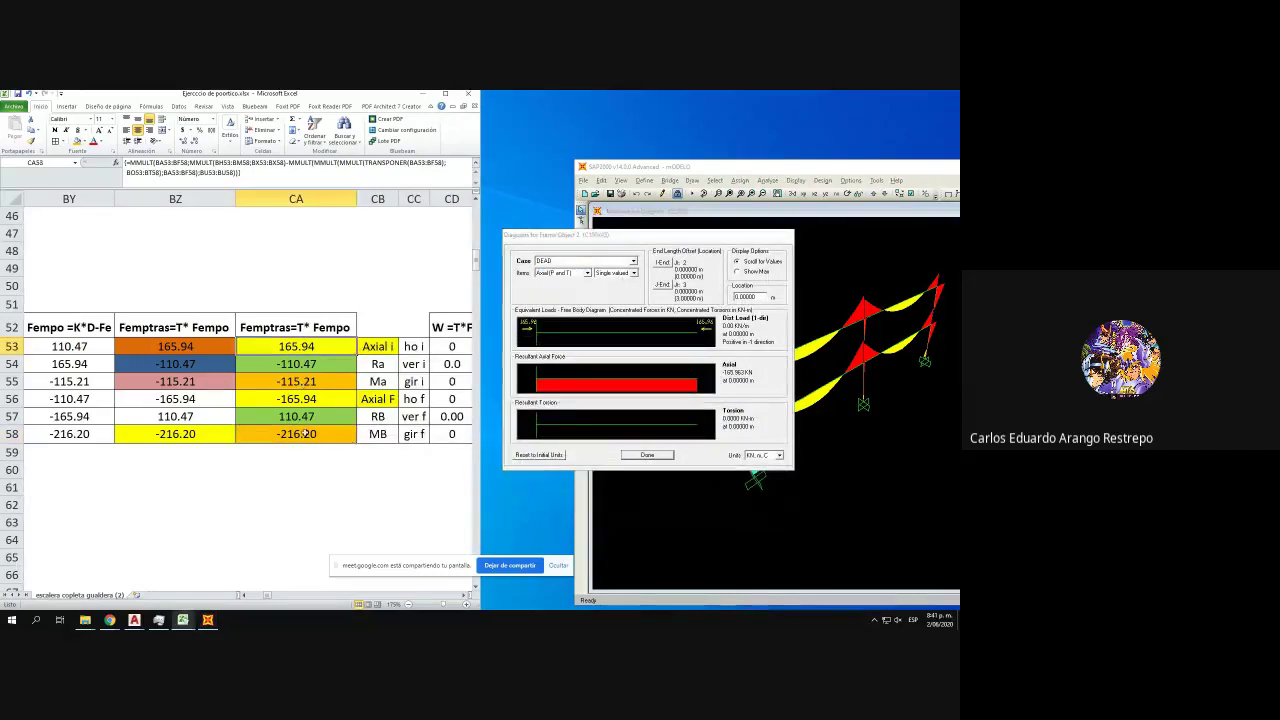
{"action": "left_click", "coordinate": [300, 416]}
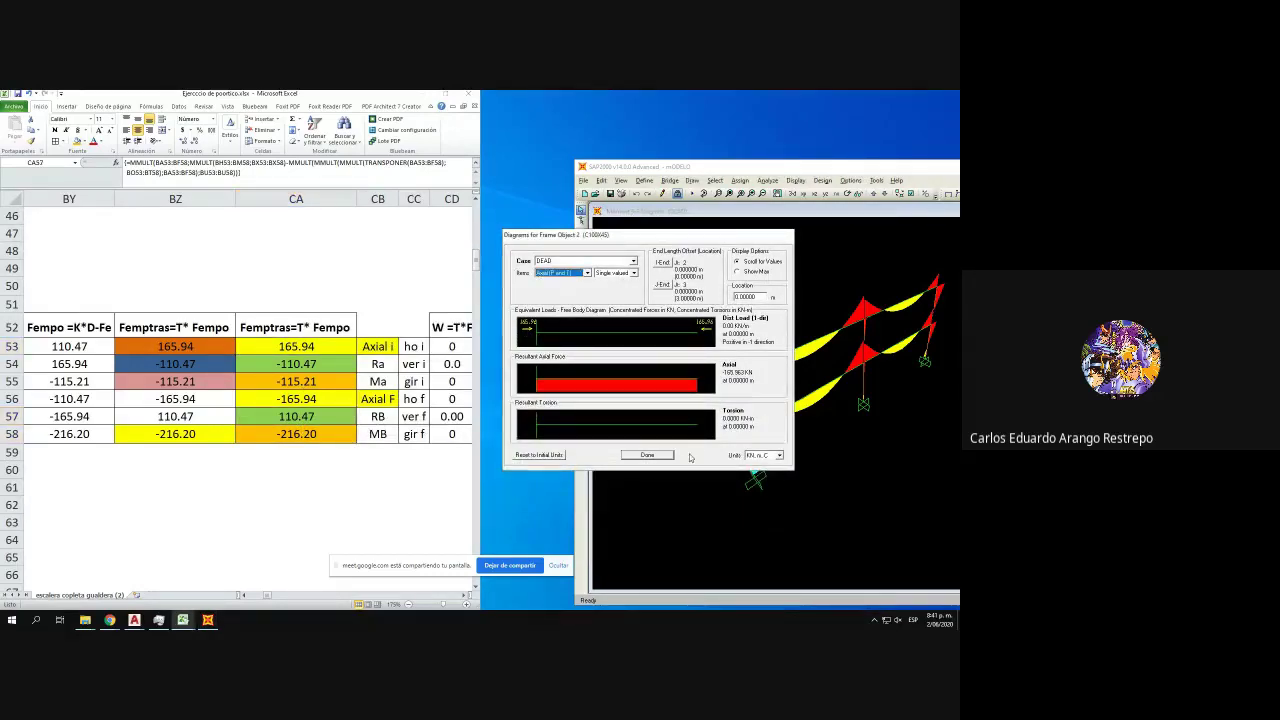
{"action": "left_click", "coordinate": [647, 455]}
- Bring up Excel end-force rows 85 to 90 and open the shear and moment diagrams of the lower middle column beside them
{"action": "scroll", "coordinate": [347, 433], "scroll_direction": "down", "scroll_amount": 11}
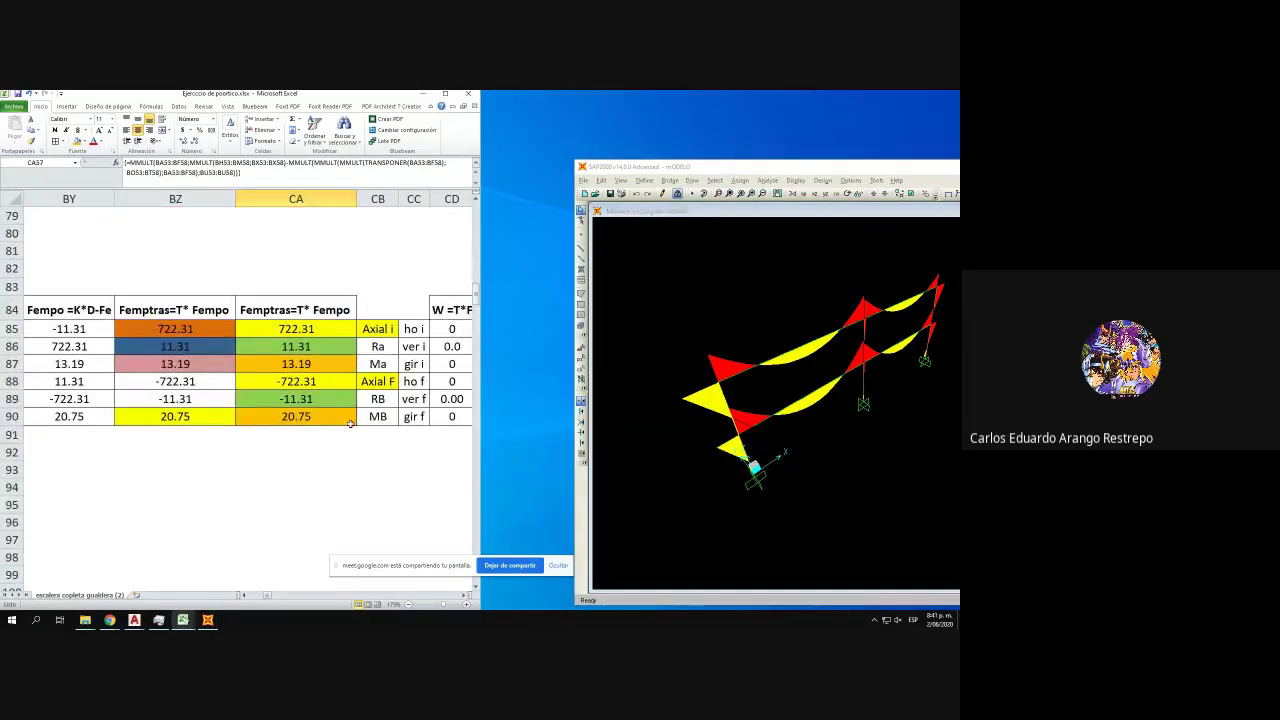
{"action": "right_click", "coordinate": [865, 392]}
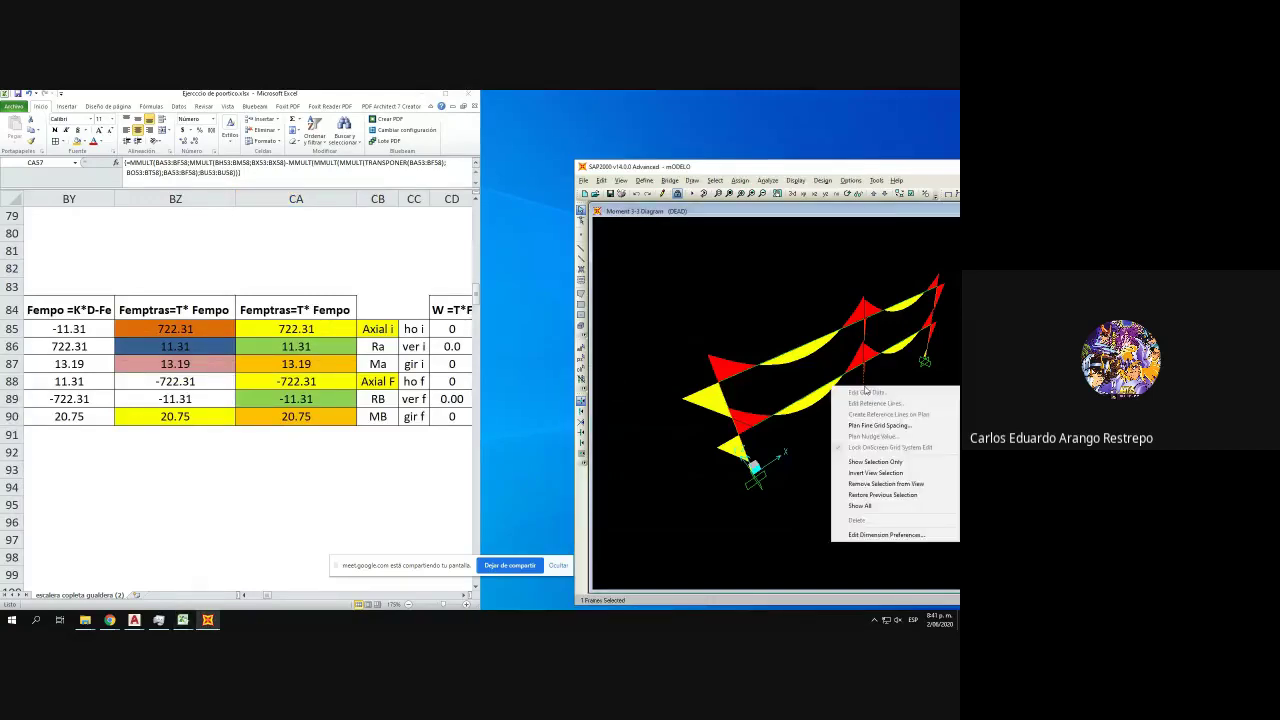
{"action": "right_click", "coordinate": [866, 381]}
{"action": "right_click", "coordinate": [866, 381]}
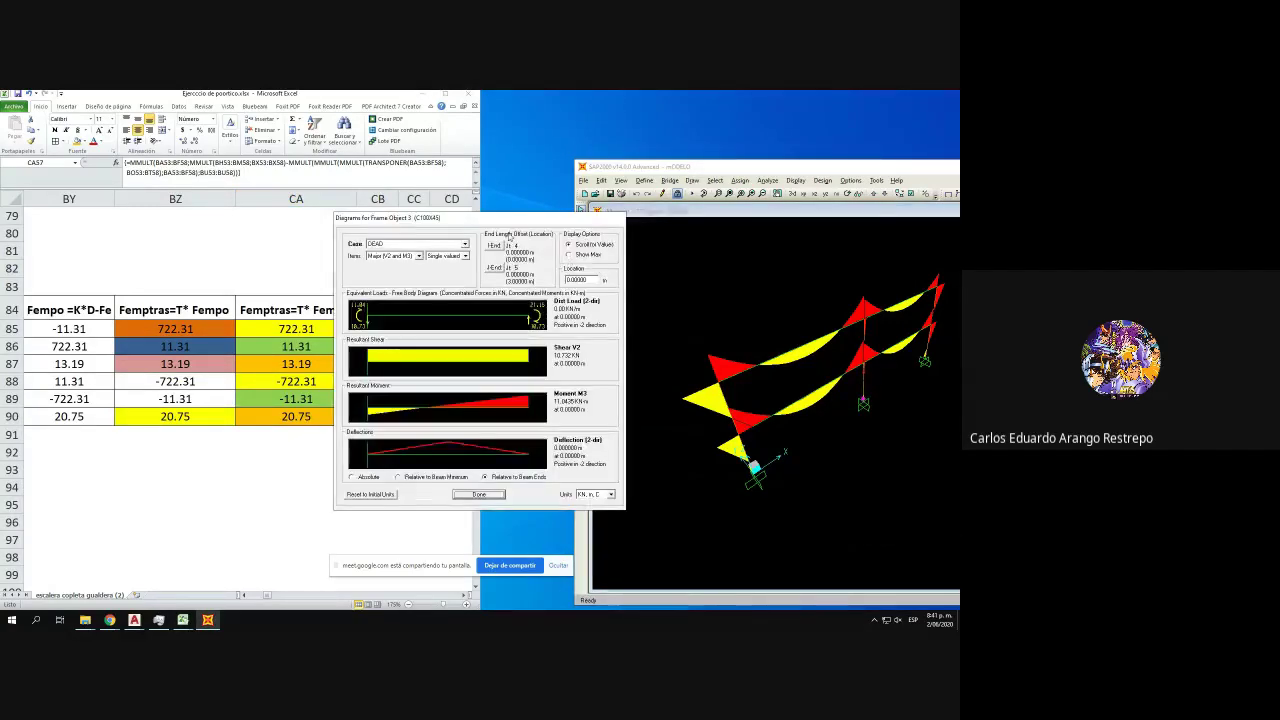
{"action": "left_click_drag", "start_coordinate": [495, 224], "coordinate": [745, 226]}
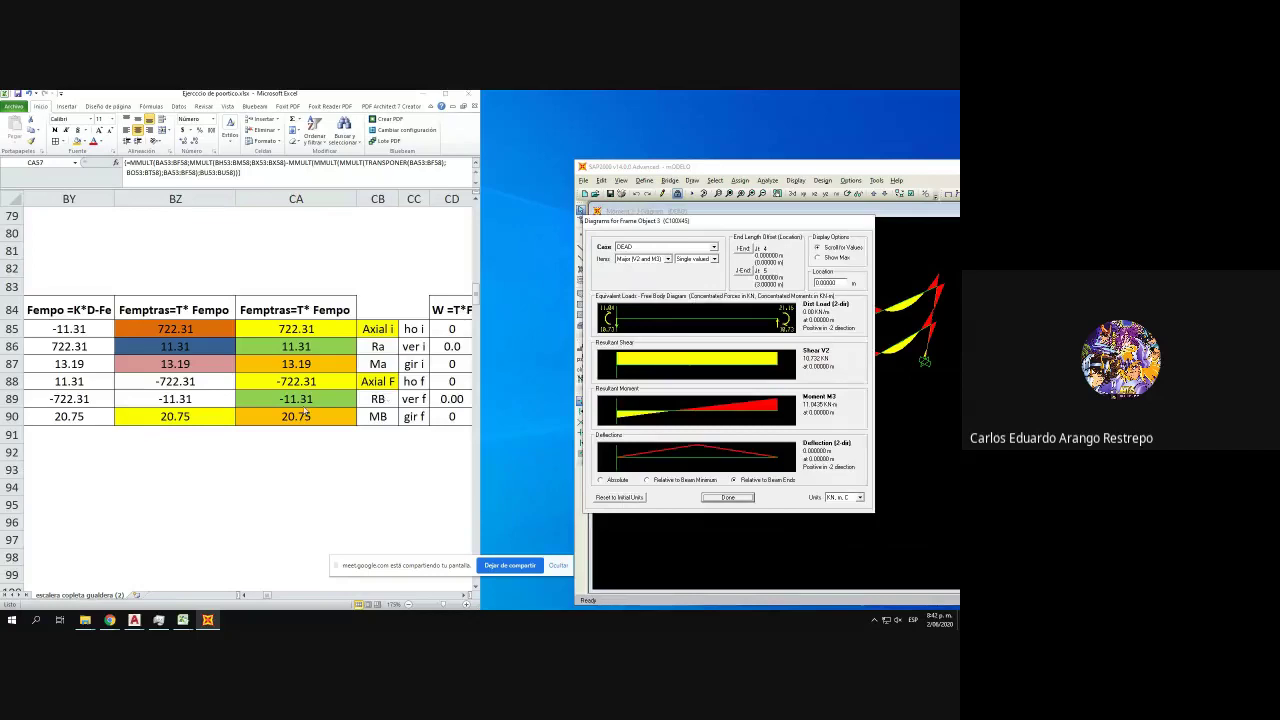
- Compare the lower middle column's shear and moments with Excel cells CA86, CA87, CA89 and CA90, and close its diagrams
{"action": "left_click", "coordinate": [296, 349]}
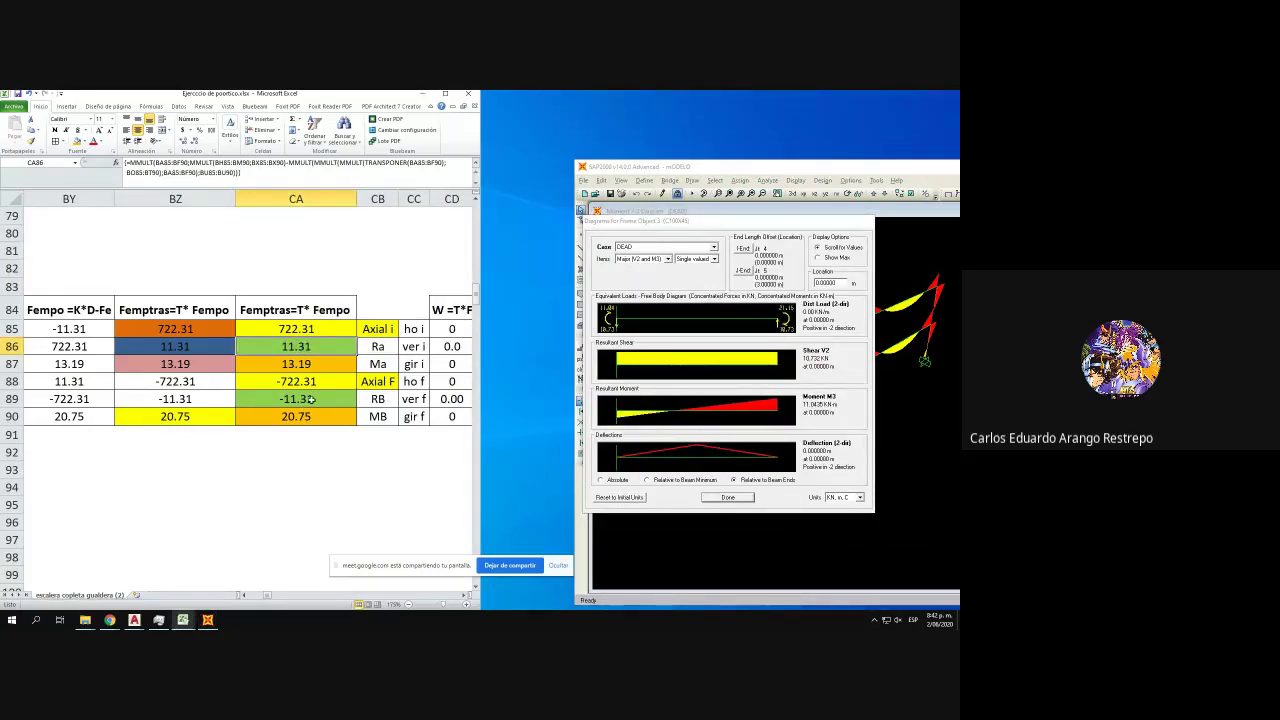
{"action": "left_click", "coordinate": [311, 399]}
{"action": "left_click", "coordinate": [309, 348]}
{"action": "left_click", "coordinate": [290, 328]}
{"action": "left_click", "coordinate": [302, 362]}
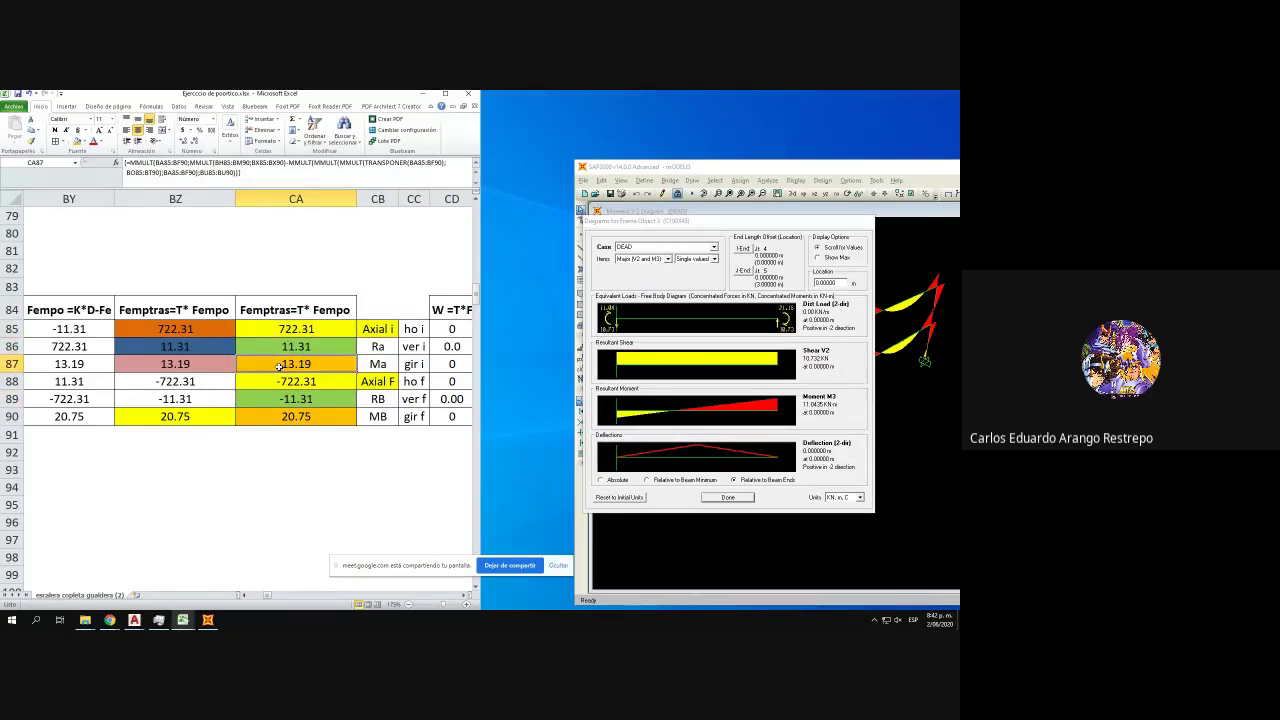
{"action": "left_click", "coordinate": [303, 417]}
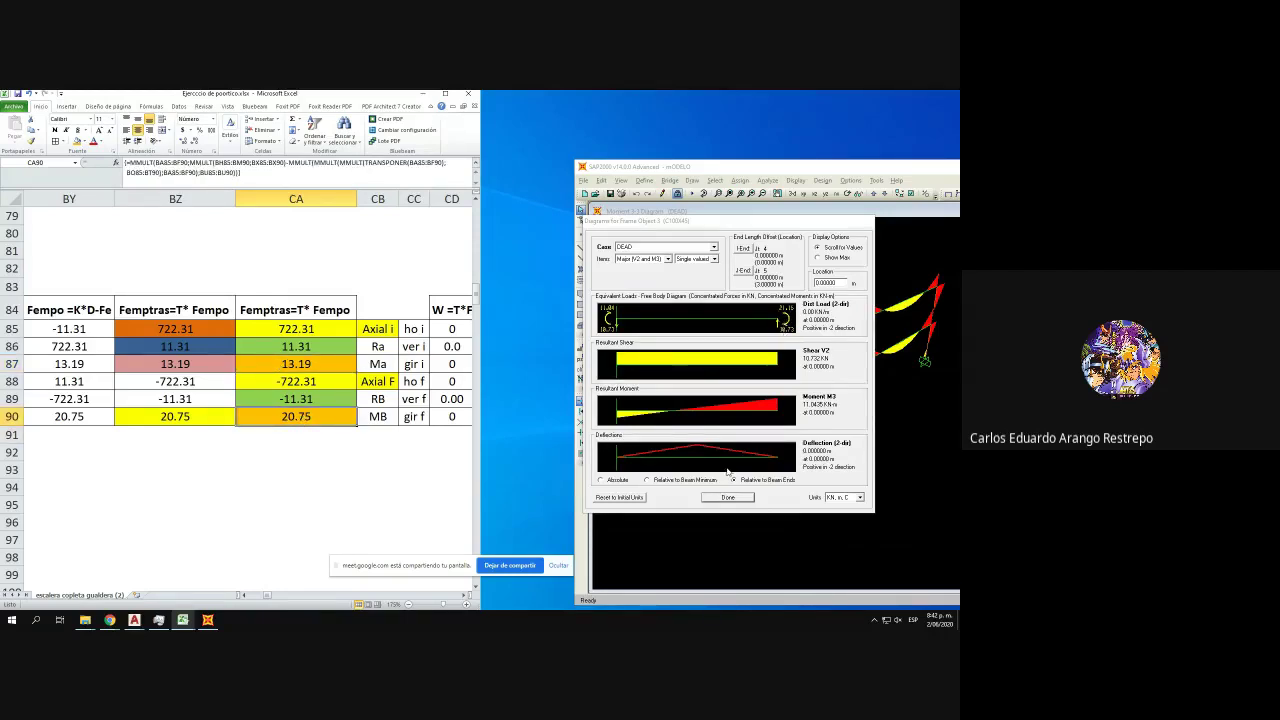
{"action": "left_click", "coordinate": [726, 497]}
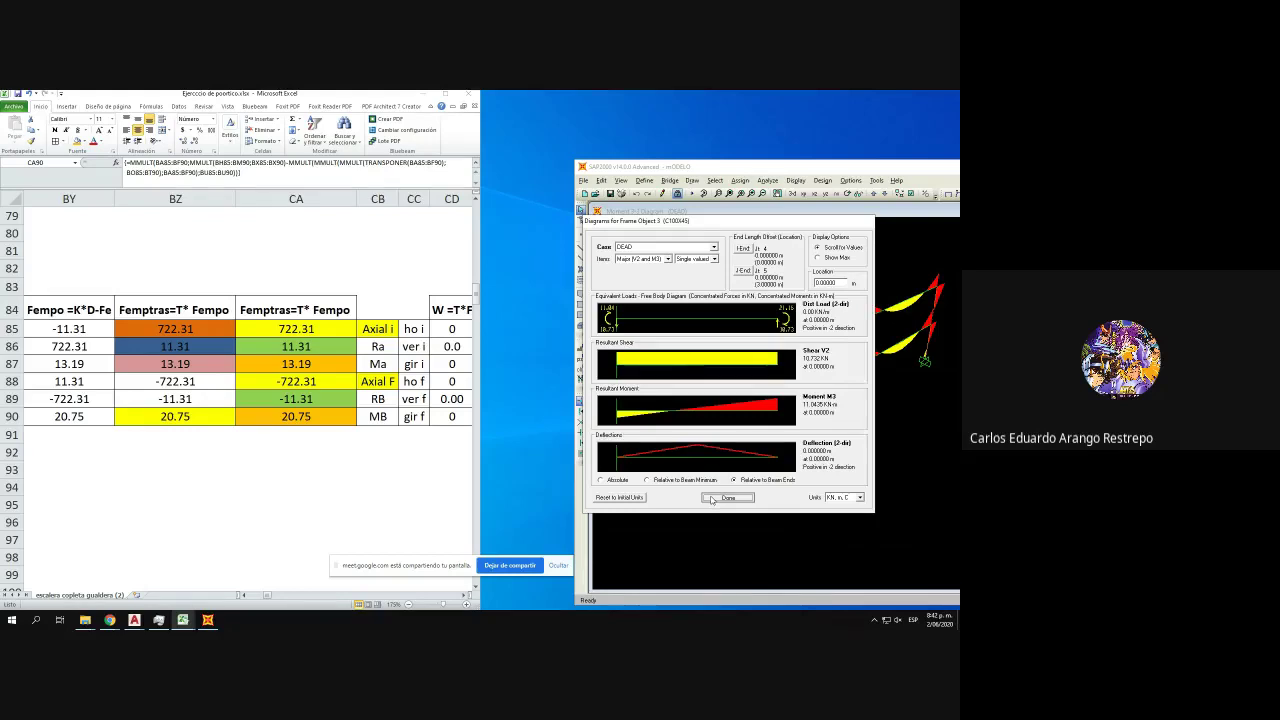
{"action": "left_click", "coordinate": [727, 497]}
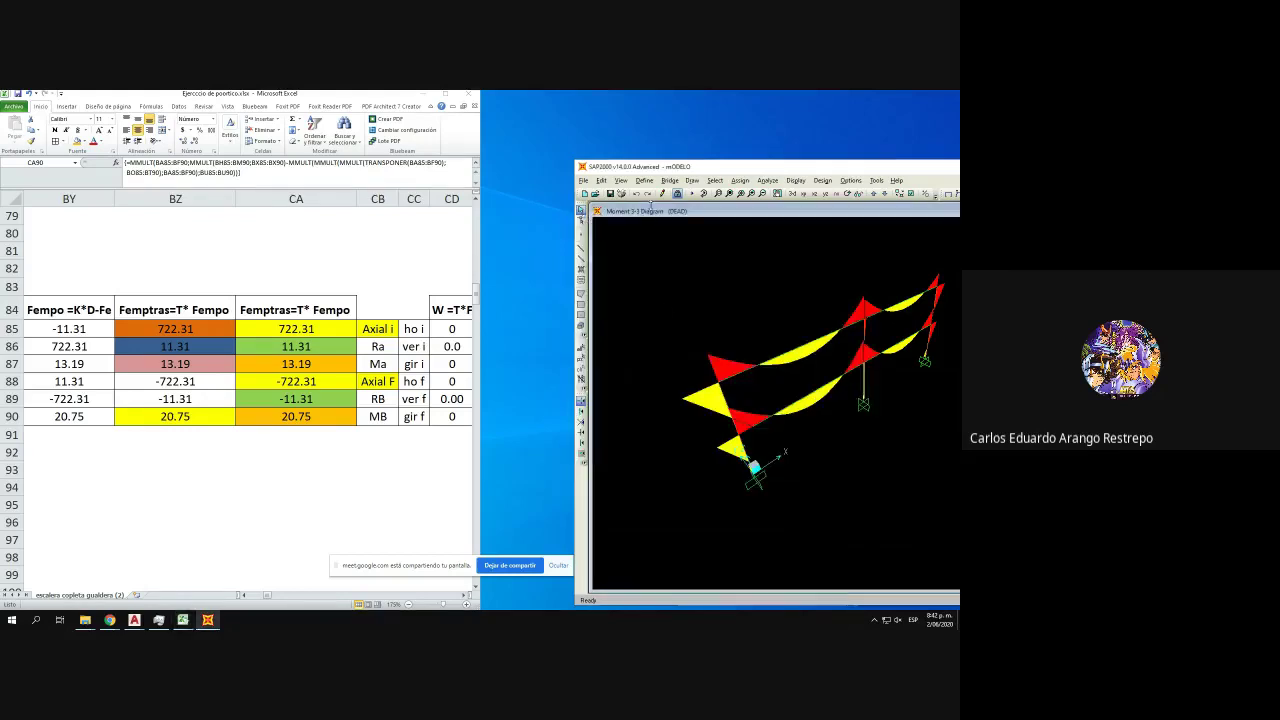
- Reopen the lower middle column's diagrams, check its axial force against Excel cell CA85, and close them
{"action": "right_click", "coordinate": [865, 388]}
{"action": "right_click", "coordinate": [865, 386]}
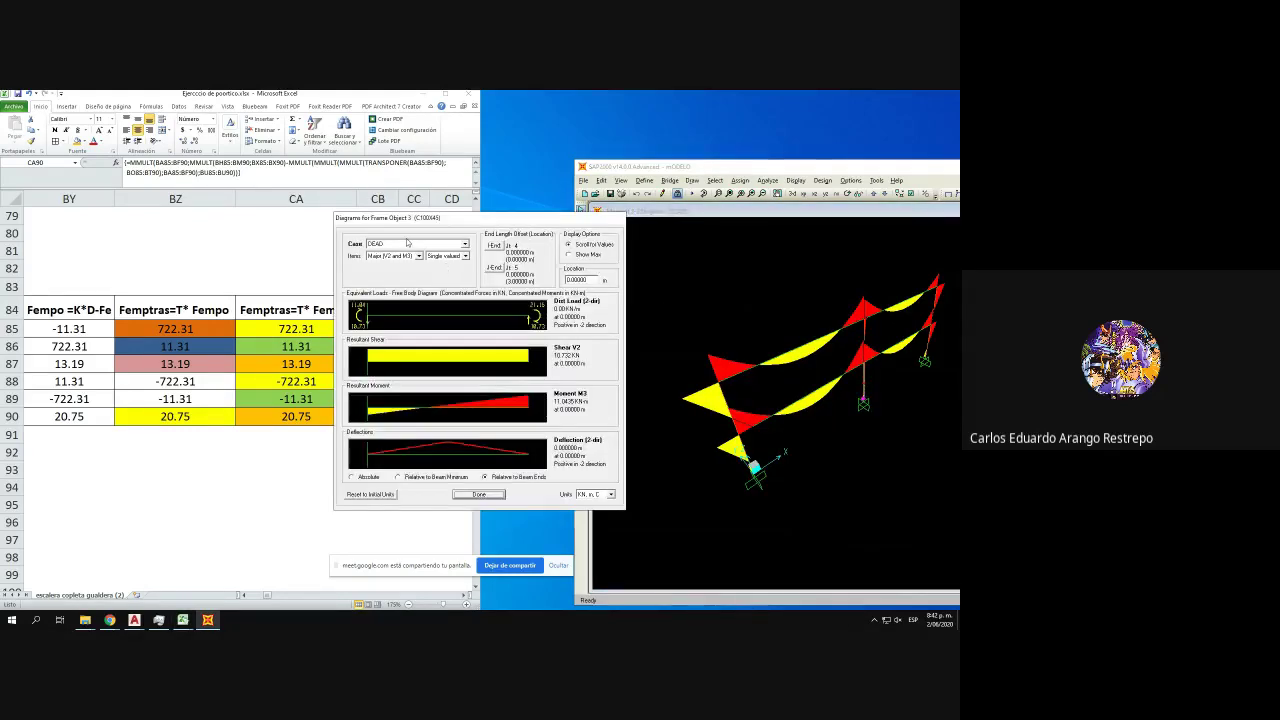
{"action": "left_click", "coordinate": [408, 256]}
{"action": "left_click", "coordinate": [405, 281]}
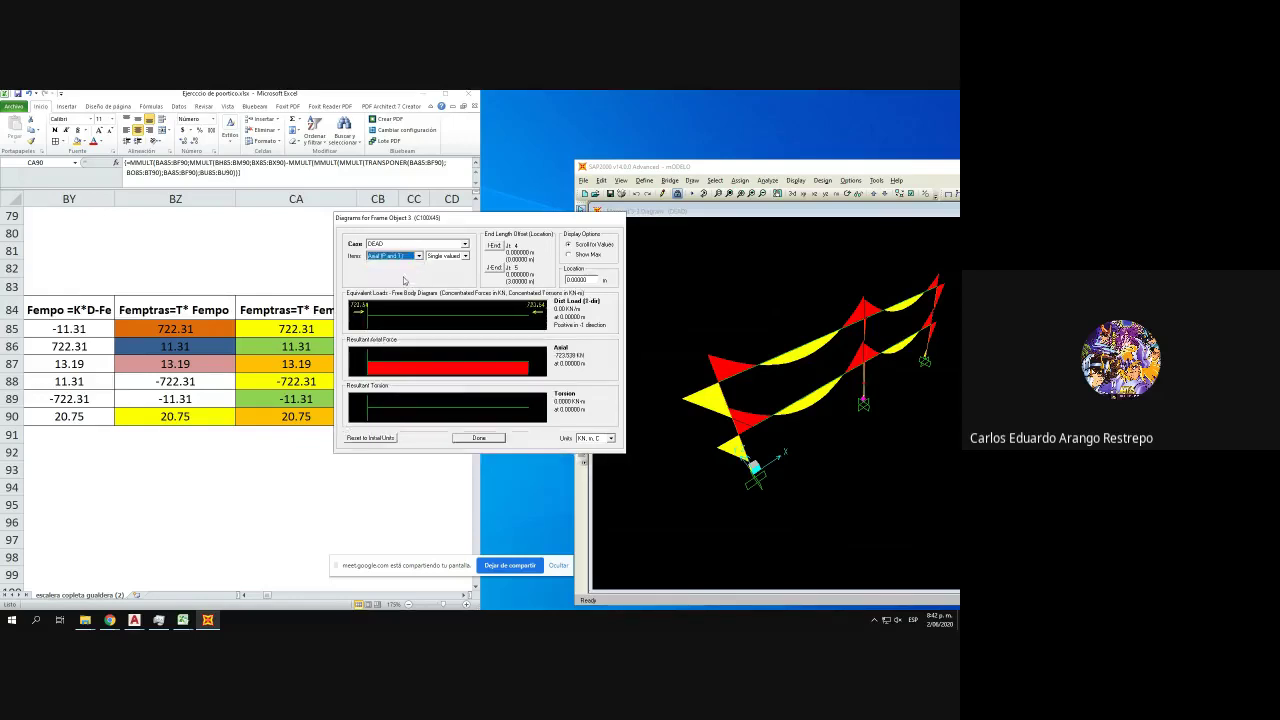
{"action": "left_click_drag", "start_coordinate": [440, 220], "coordinate": [653, 235]}
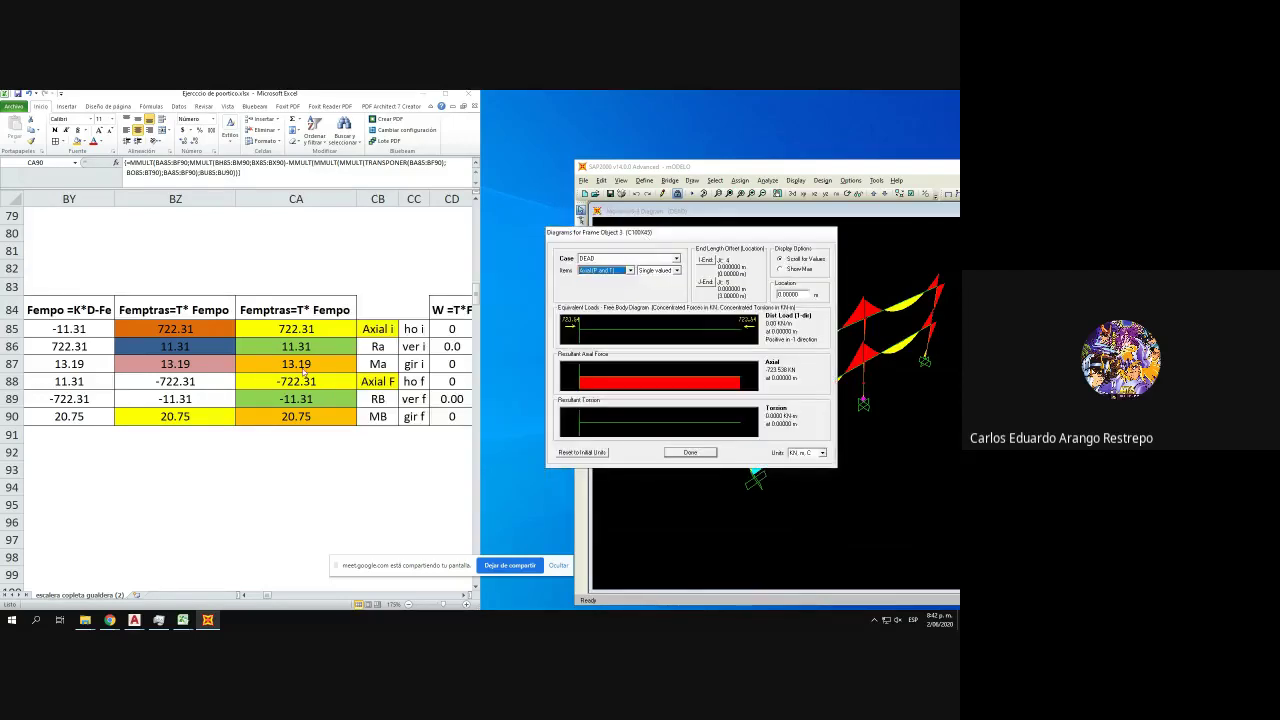
{"action": "left_click", "coordinate": [305, 331]}
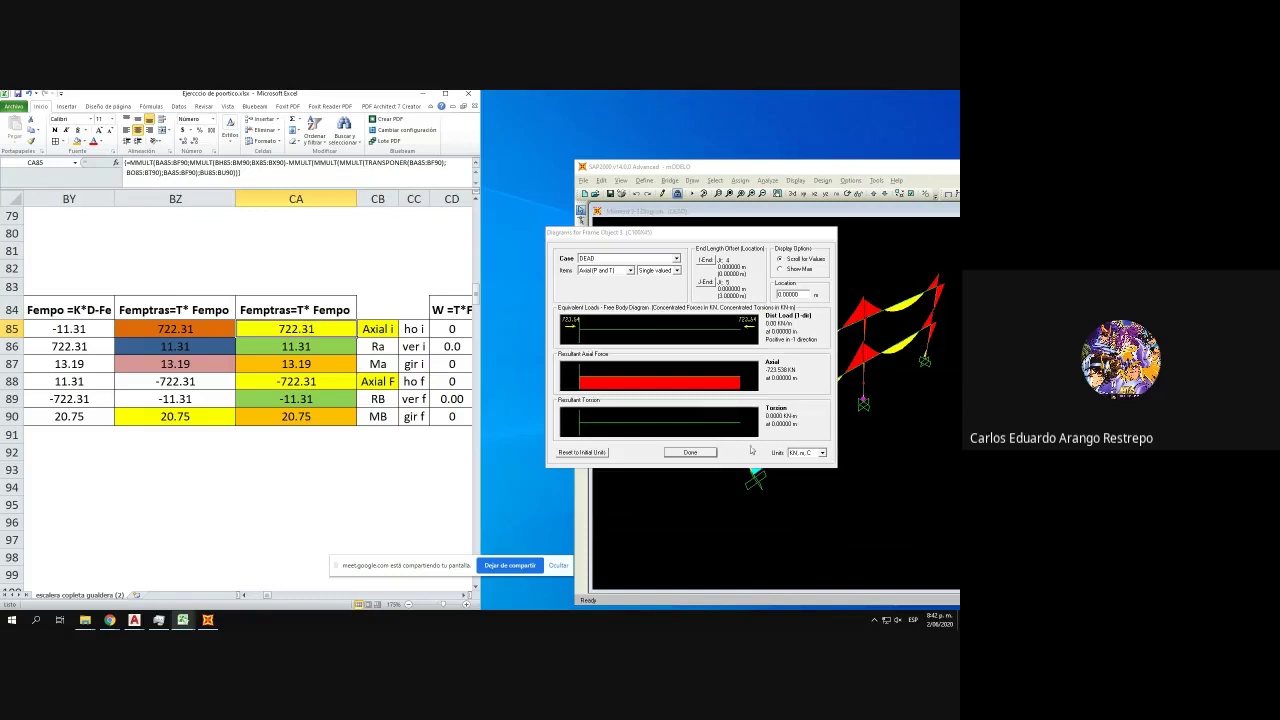
{"action": "left_click", "coordinate": [690, 452]}
- Open the upper middle column's diagrams and compare its shear and moments with Excel cells CA118, CA119, CA121 and CA122
{"action": "scroll", "coordinate": [357, 410], "scroll_direction": "down", "scroll_amount": 11}
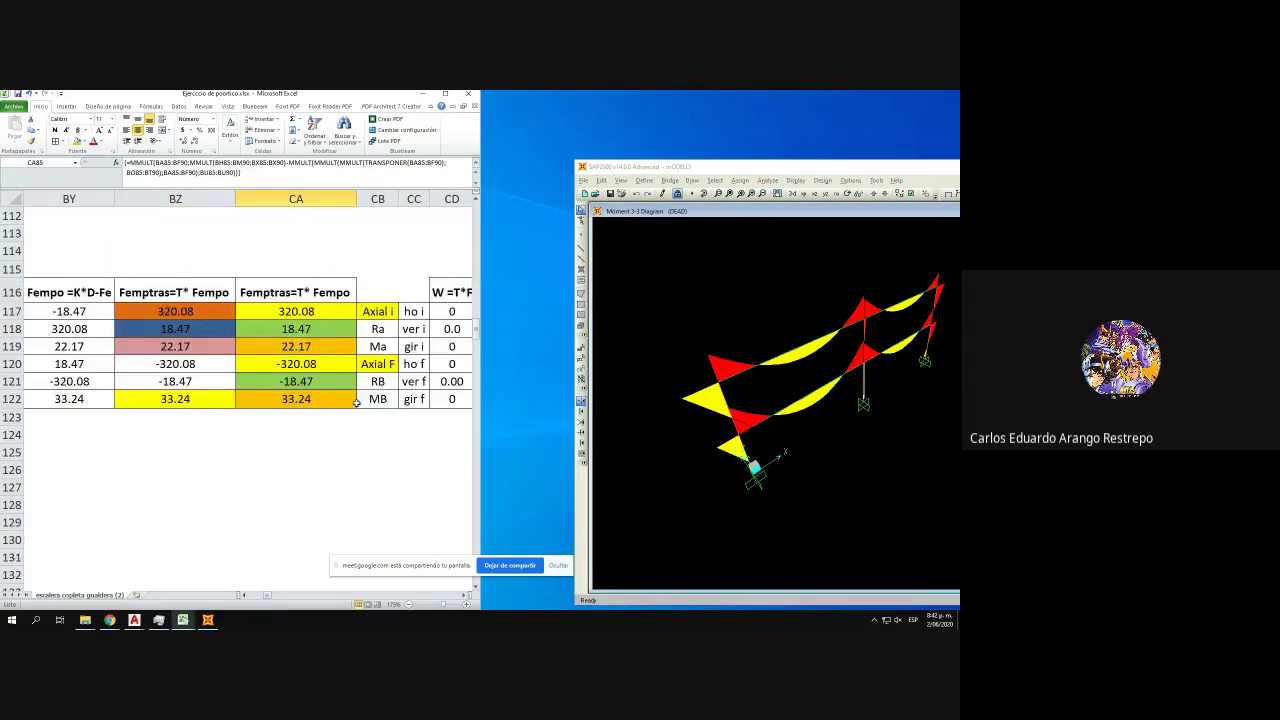
{"action": "left_click", "coordinate": [897, 342]}
{"action": "right_click", "coordinate": [866, 336]}
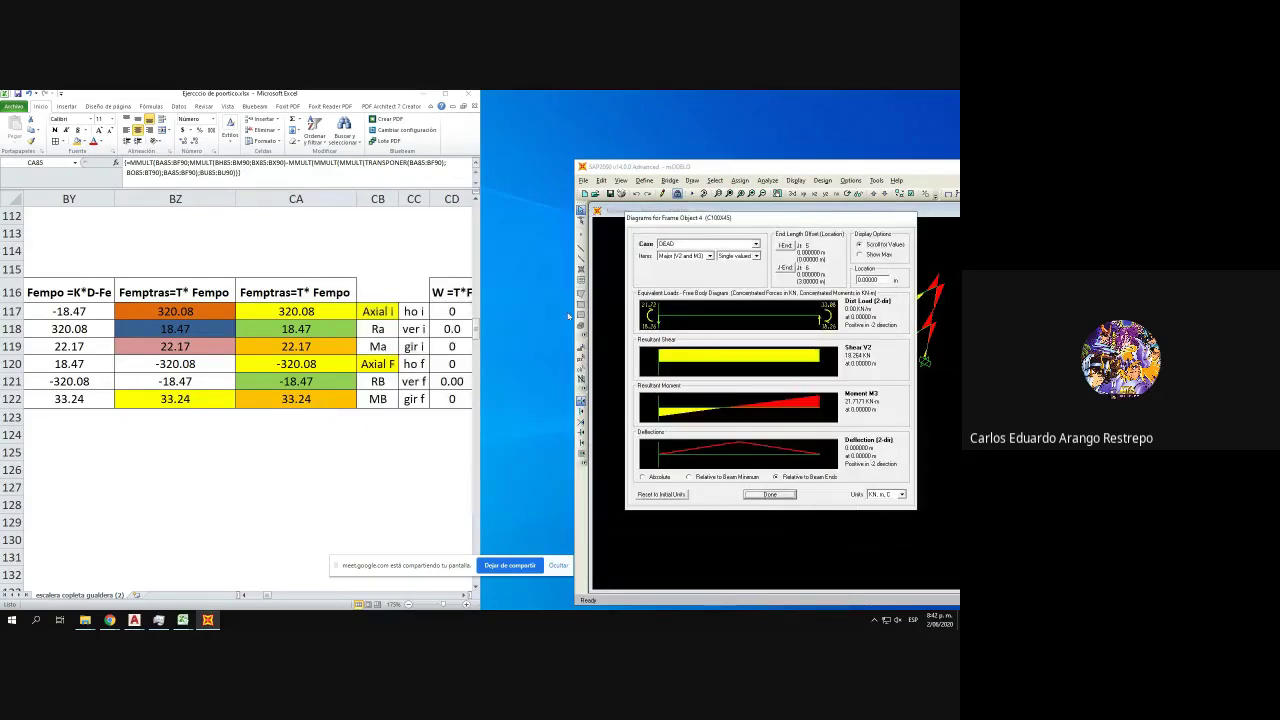
{"action": "left_click", "coordinate": [320, 306]}
{"action": "left_click", "coordinate": [320, 311]}
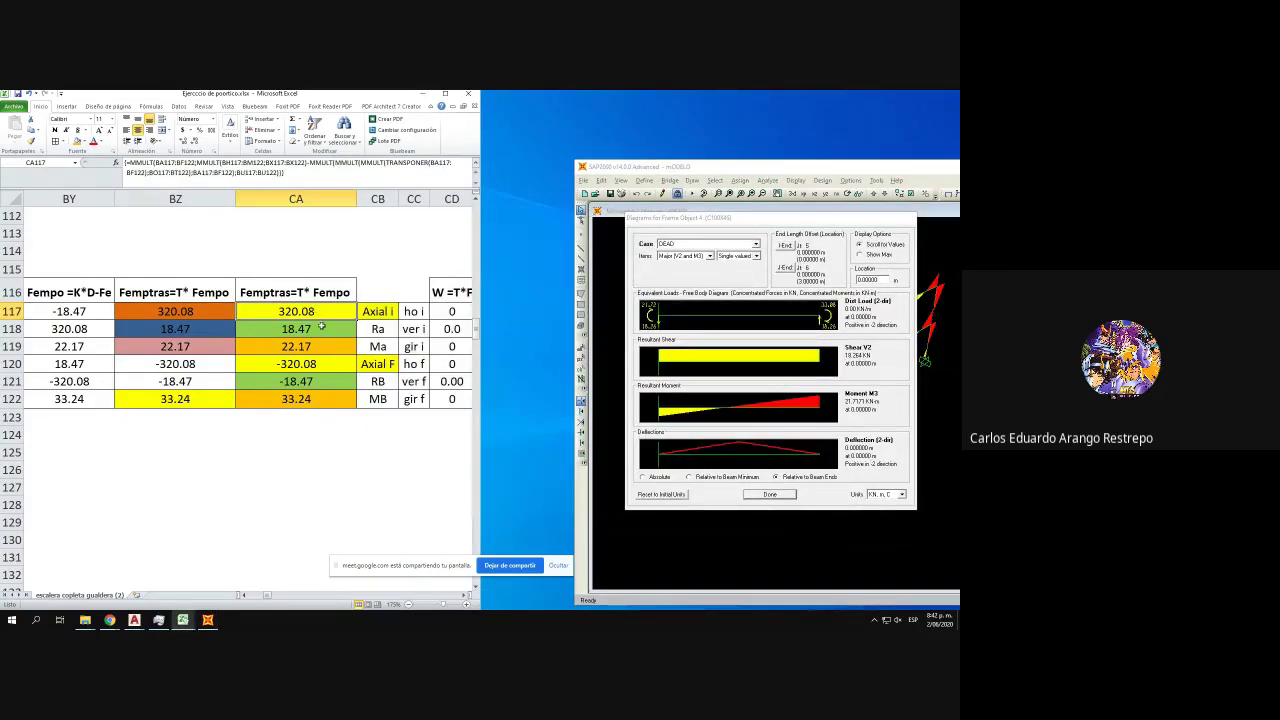
{"action": "left_click", "coordinate": [310, 328]}
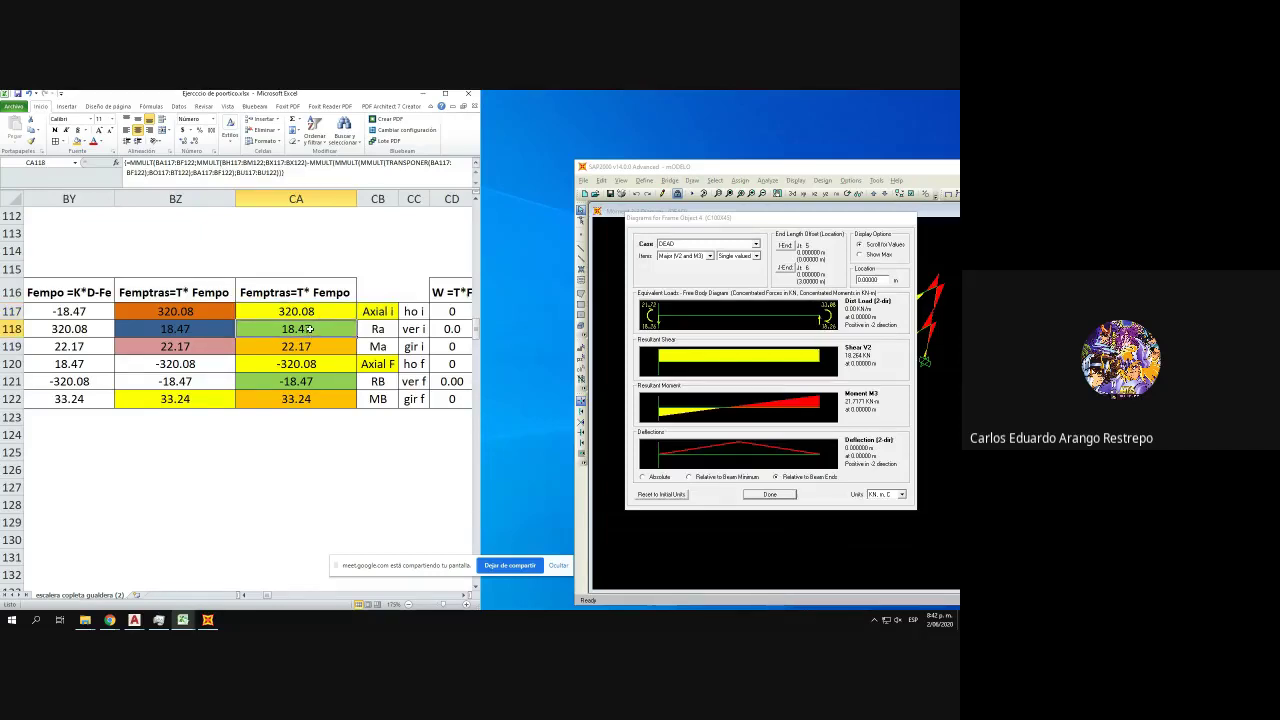
{"action": "left_click", "coordinate": [298, 385]}
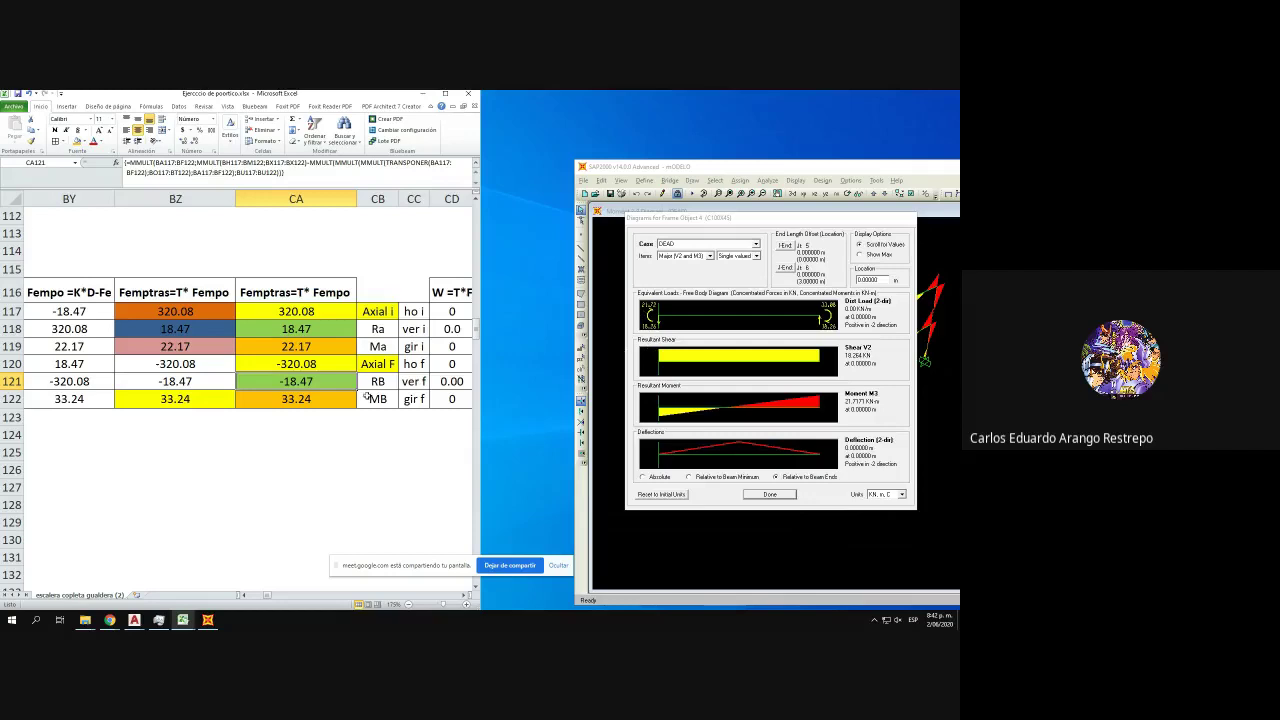
{"action": "left_click", "coordinate": [284, 342]}
{"action": "left_click", "coordinate": [298, 398]}
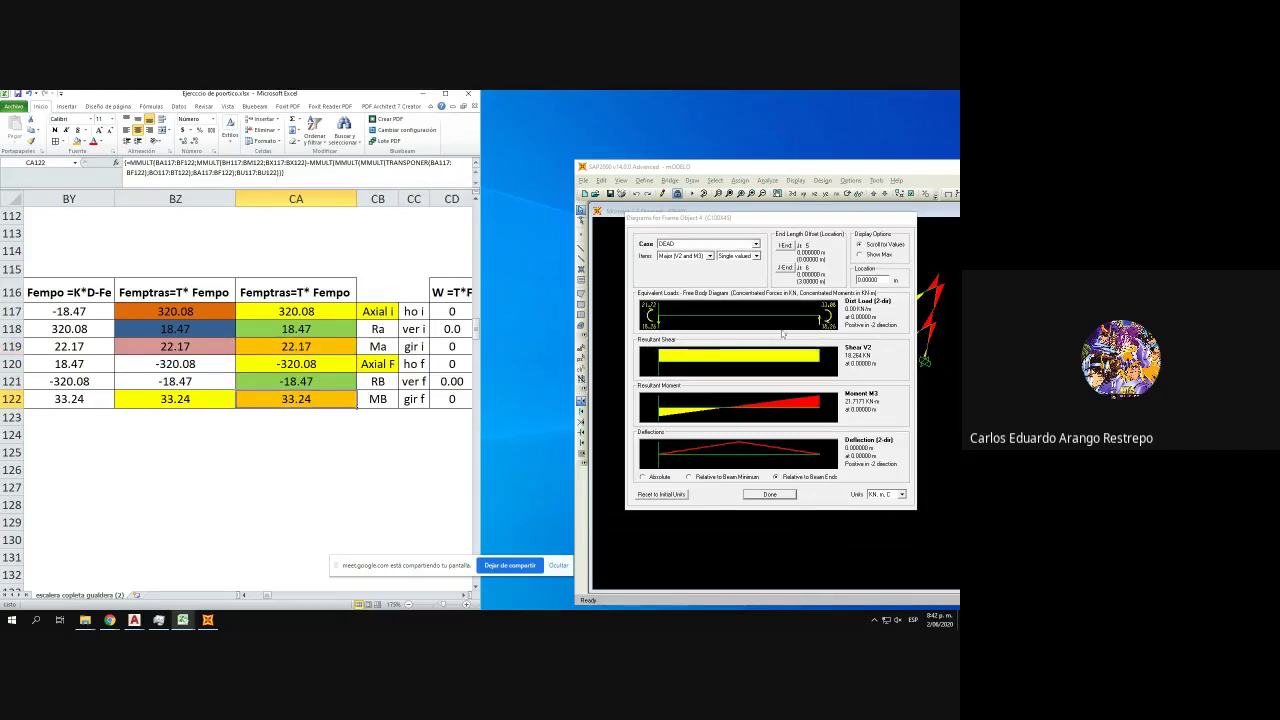
- Check the upper middle column's axial force against Excel cell CA120 and close its diagrams
{"action": "left_click", "coordinate": [687, 258]}
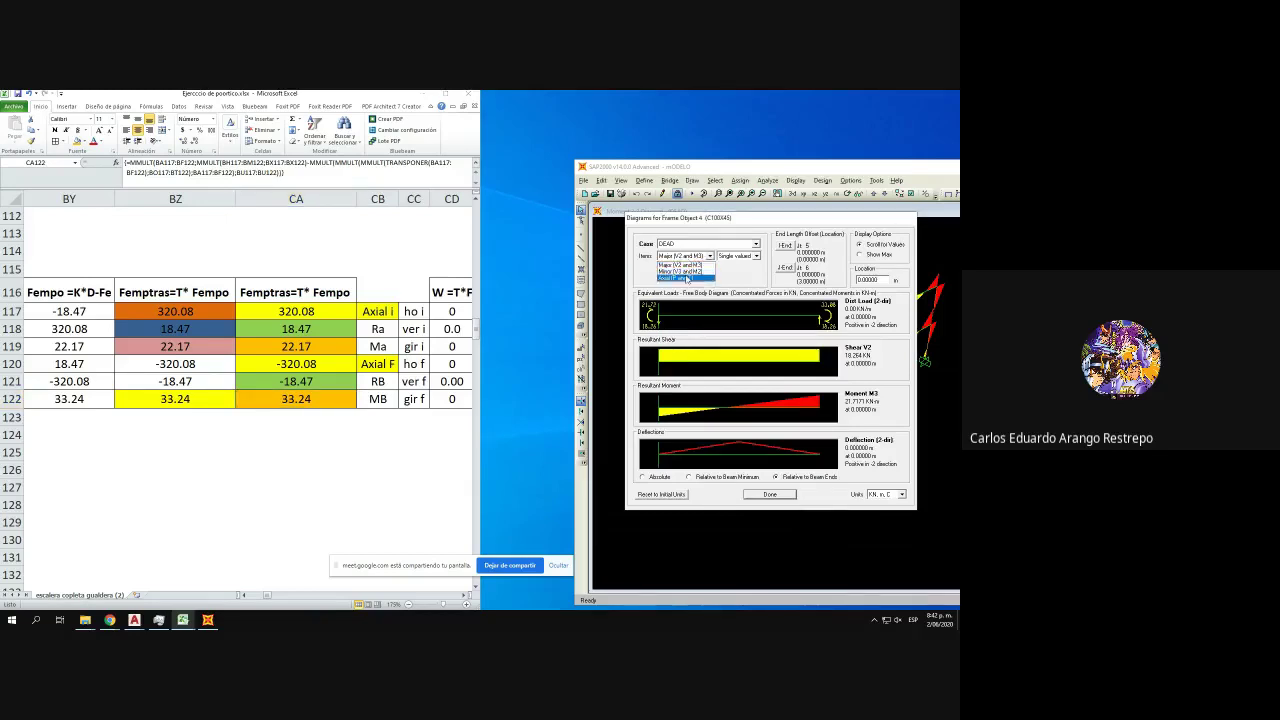
{"action": "left_click", "coordinate": [680, 264]}
{"action": "left_click", "coordinate": [323, 364]}
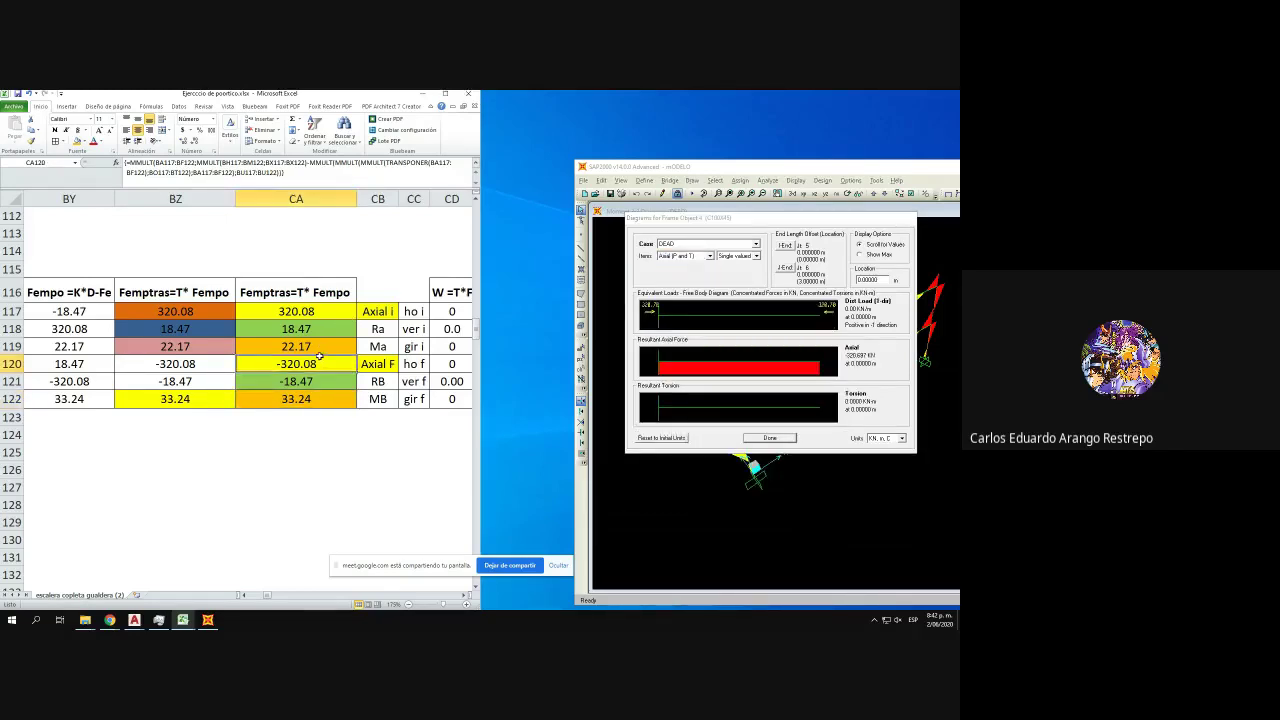
{"action": "left_click", "coordinate": [309, 504]}
{"action": "scroll", "coordinate": [309, 504], "scroll_direction": "down", "scroll_amount": 10}
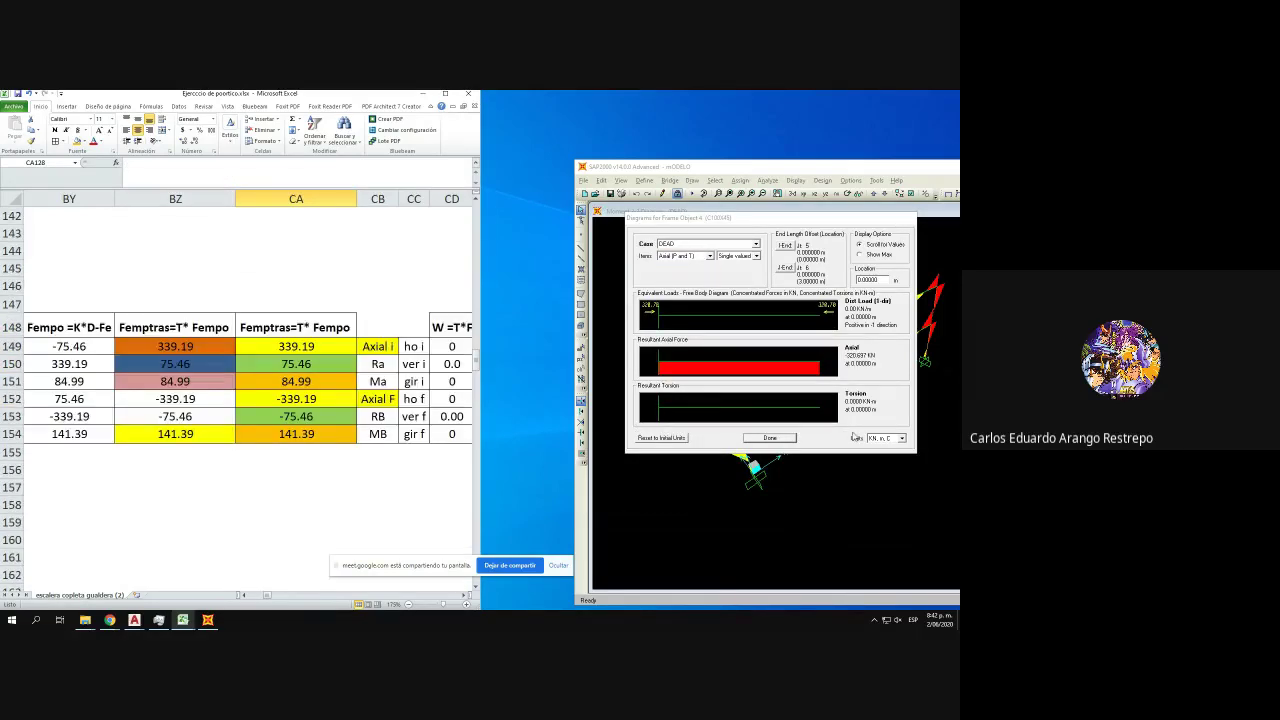
{"action": "left_click", "coordinate": [770, 438]}
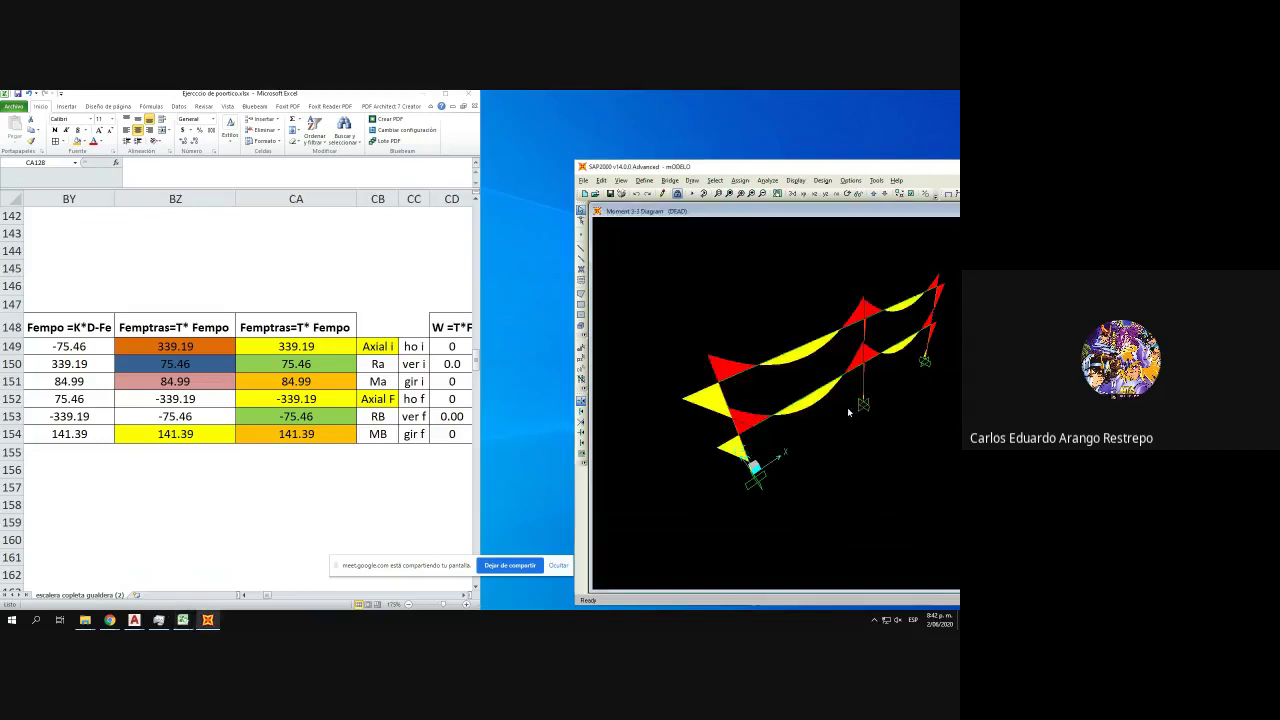
- Compare the shear and moments of the lower column at the far end with Excel cells CA150, CA151, CA153 and CA154, and close its diagrams
{"action": "right_click", "coordinate": [926, 342]}
{"action": "left_click_drag", "start_coordinate": [446, 219], "coordinate": [682, 223]}
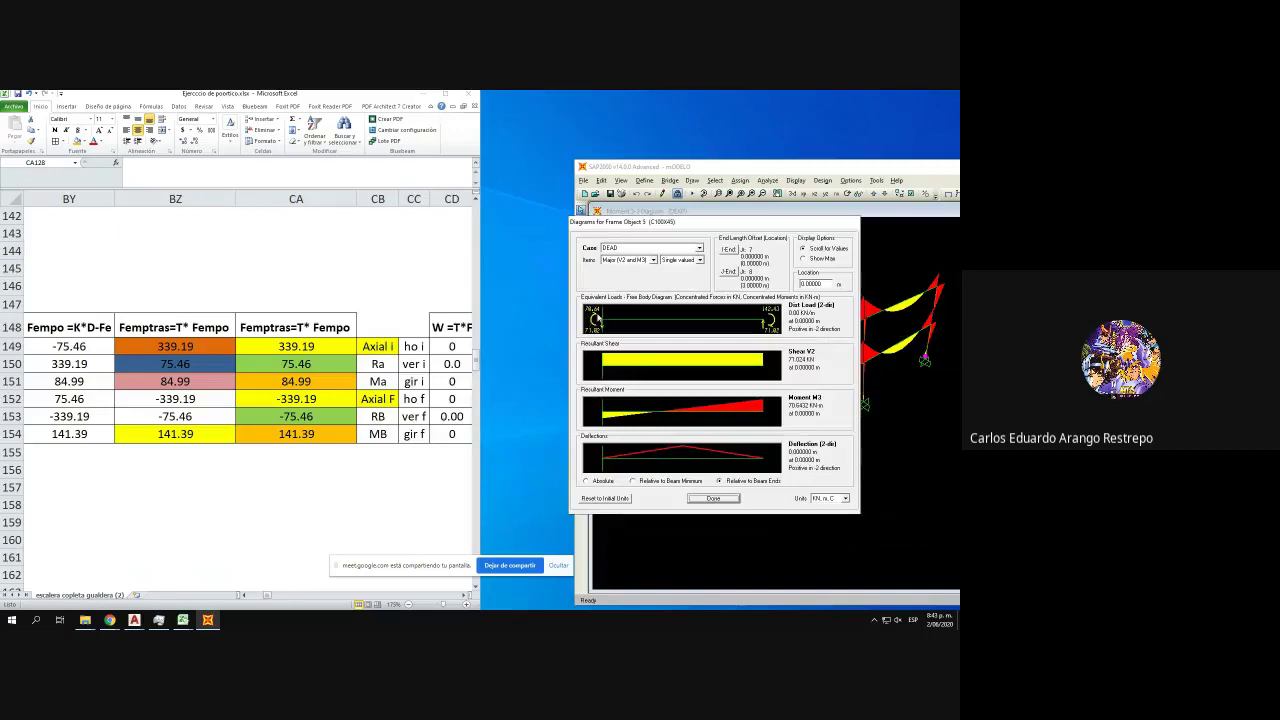
{"action": "left_click", "coordinate": [345, 356]}
{"action": "left_click", "coordinate": [328, 412]}
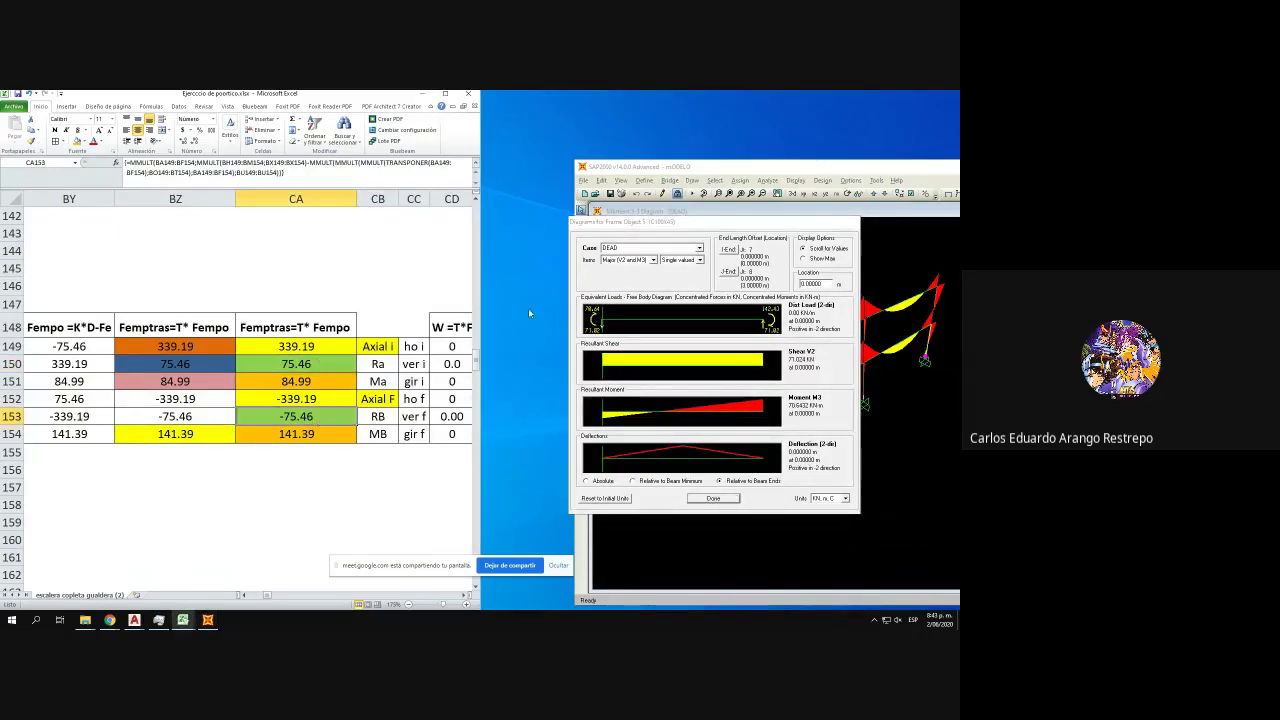
{"action": "left_click", "coordinate": [255, 364]}
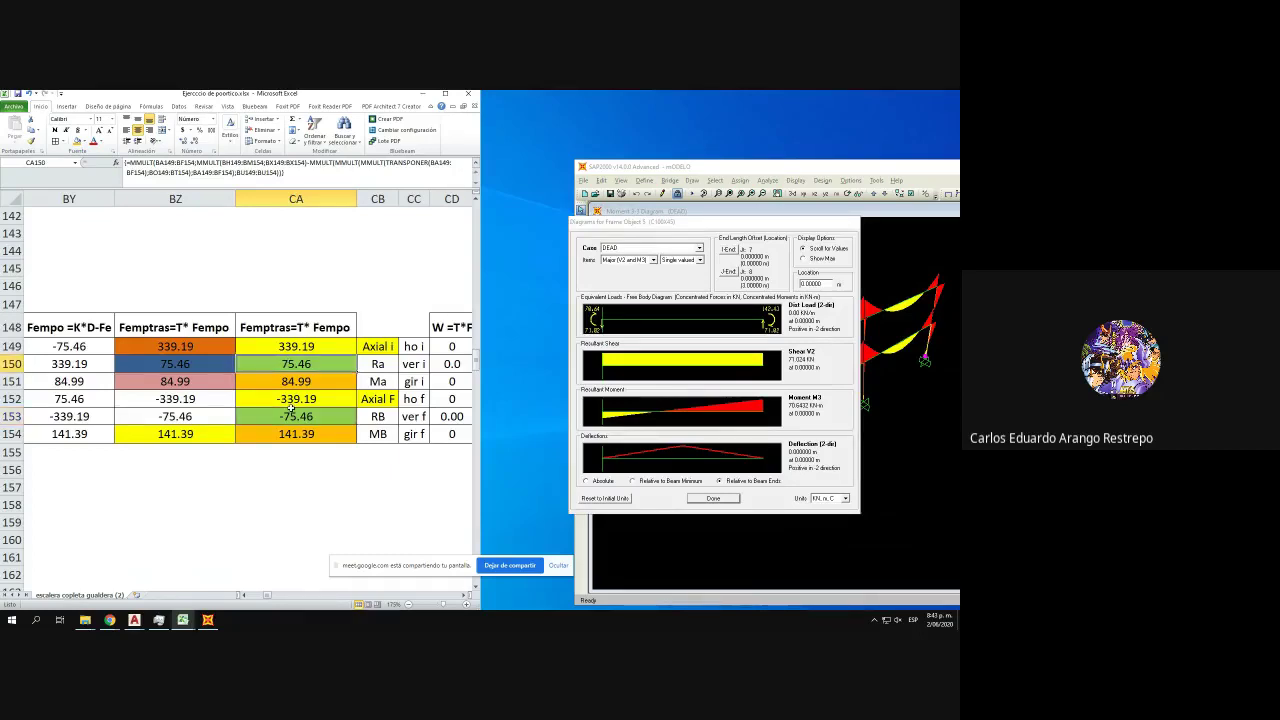
{"action": "left_click", "coordinate": [293, 412]}
{"action": "left_click", "coordinate": [273, 431]}
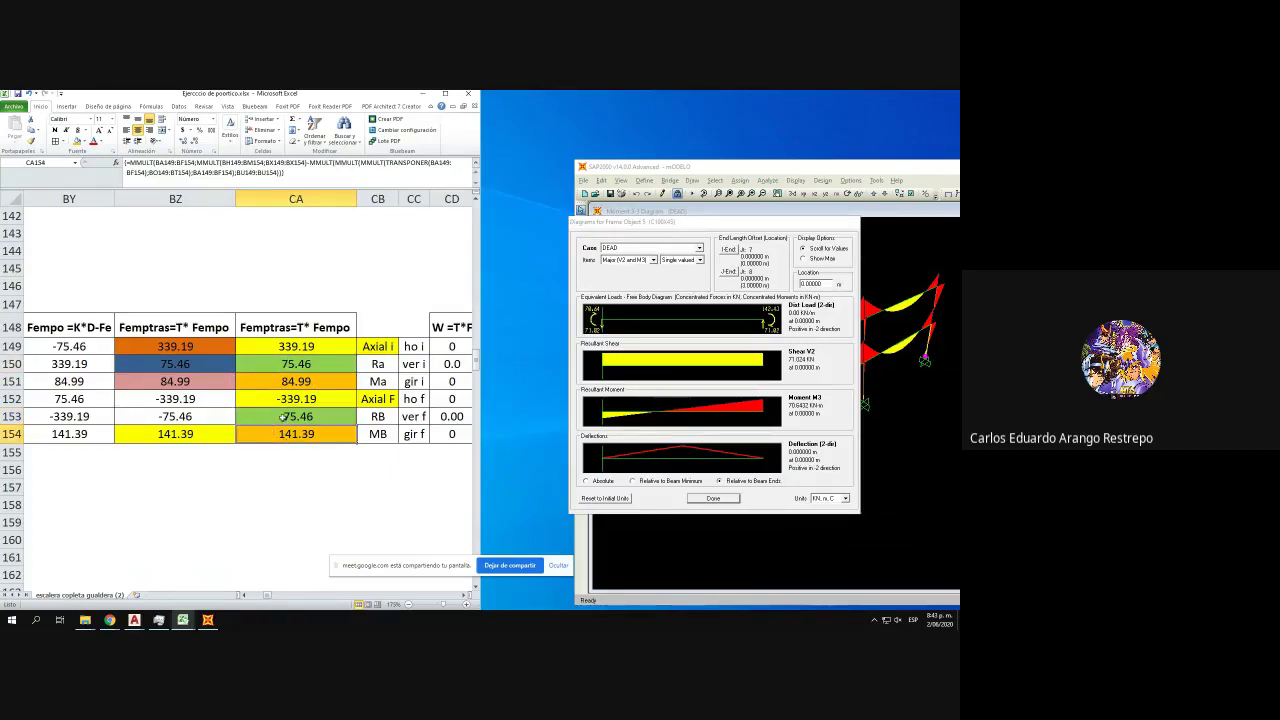
{"action": "left_click", "coordinate": [301, 365]}
{"action": "left_click", "coordinate": [304, 381]}
{"action": "left_click", "coordinate": [318, 438]}
{"action": "left_click", "coordinate": [711, 498]}
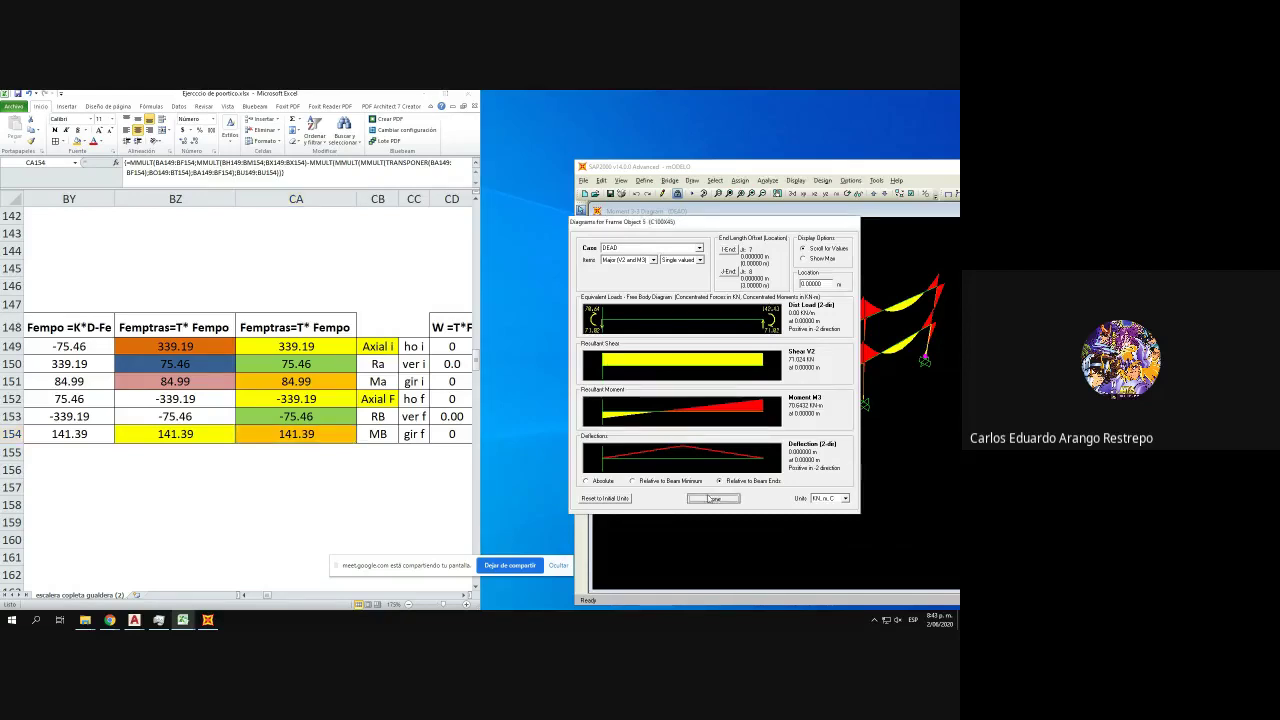
- Reopen the far-end lower column's diagrams, check its axial force against its Excel end forces, and close them
{"action": "right_click", "coordinate": [922, 345]}
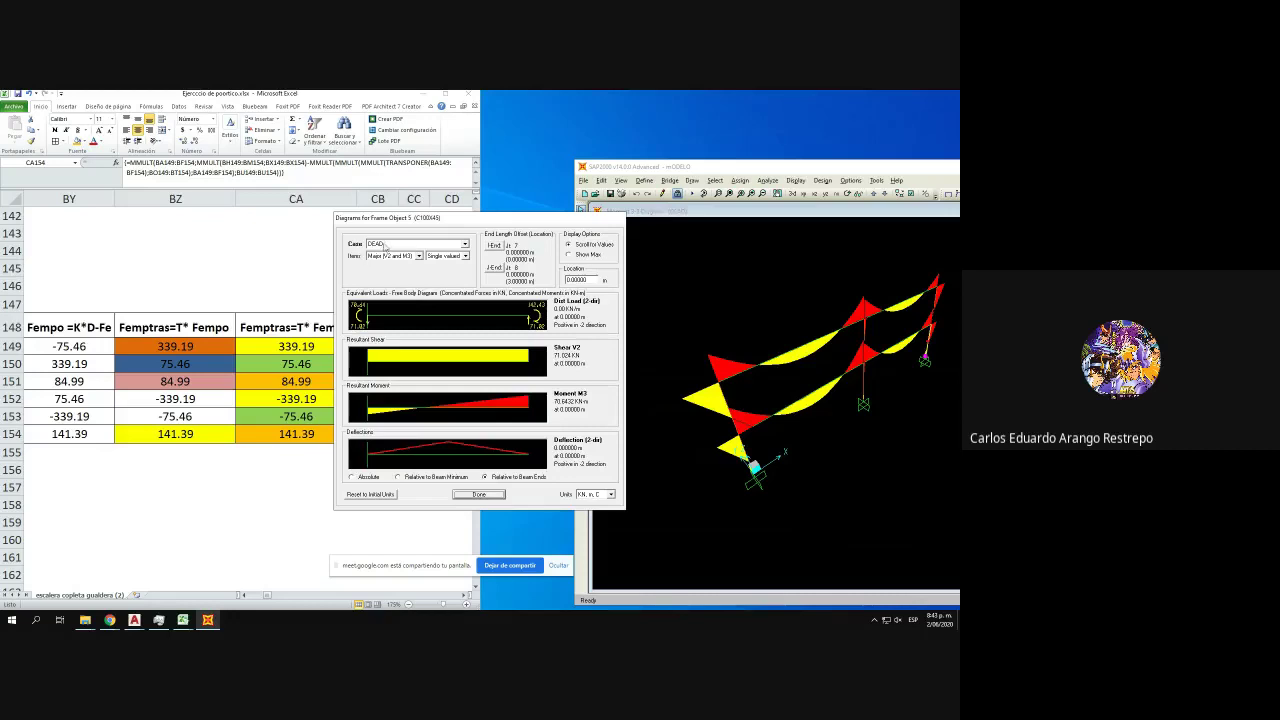
{"action": "left_click", "coordinate": [395, 256]}
{"action": "left_click", "coordinate": [390, 279]}
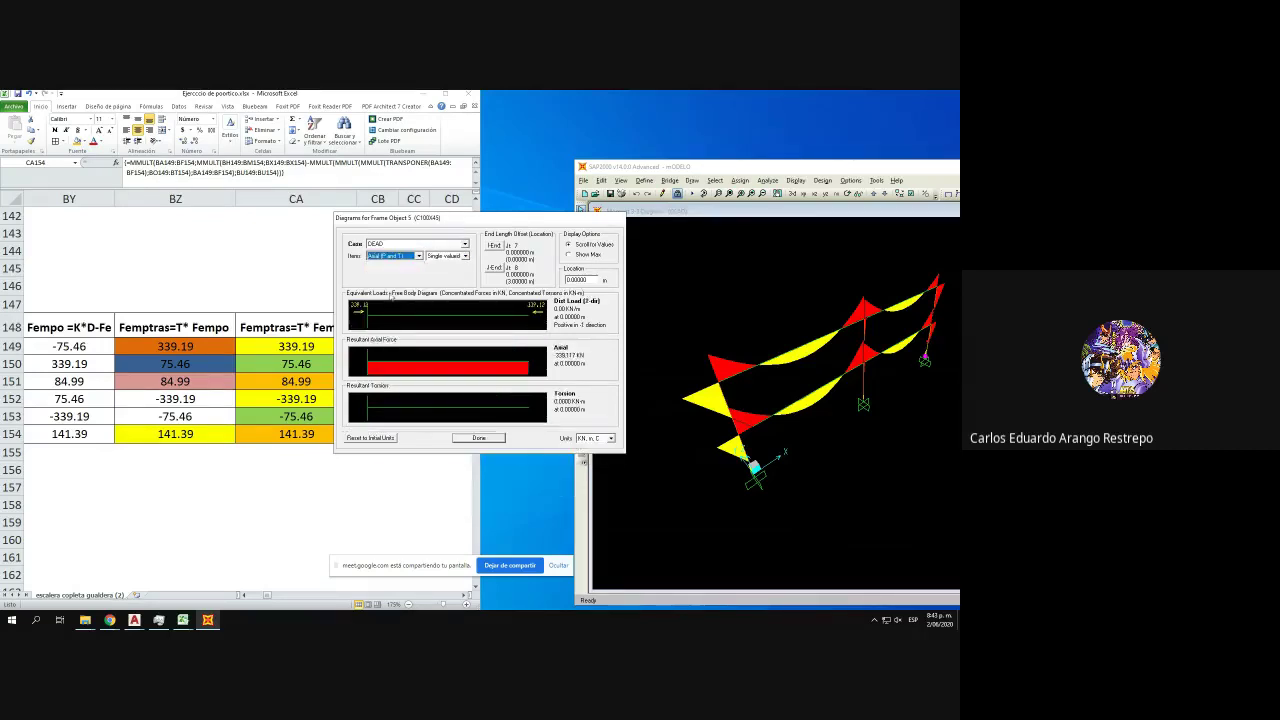
{"action": "left_click_drag", "start_coordinate": [398, 220], "coordinate": [545, 220]}
{"action": "left_click", "coordinate": [624, 438]}
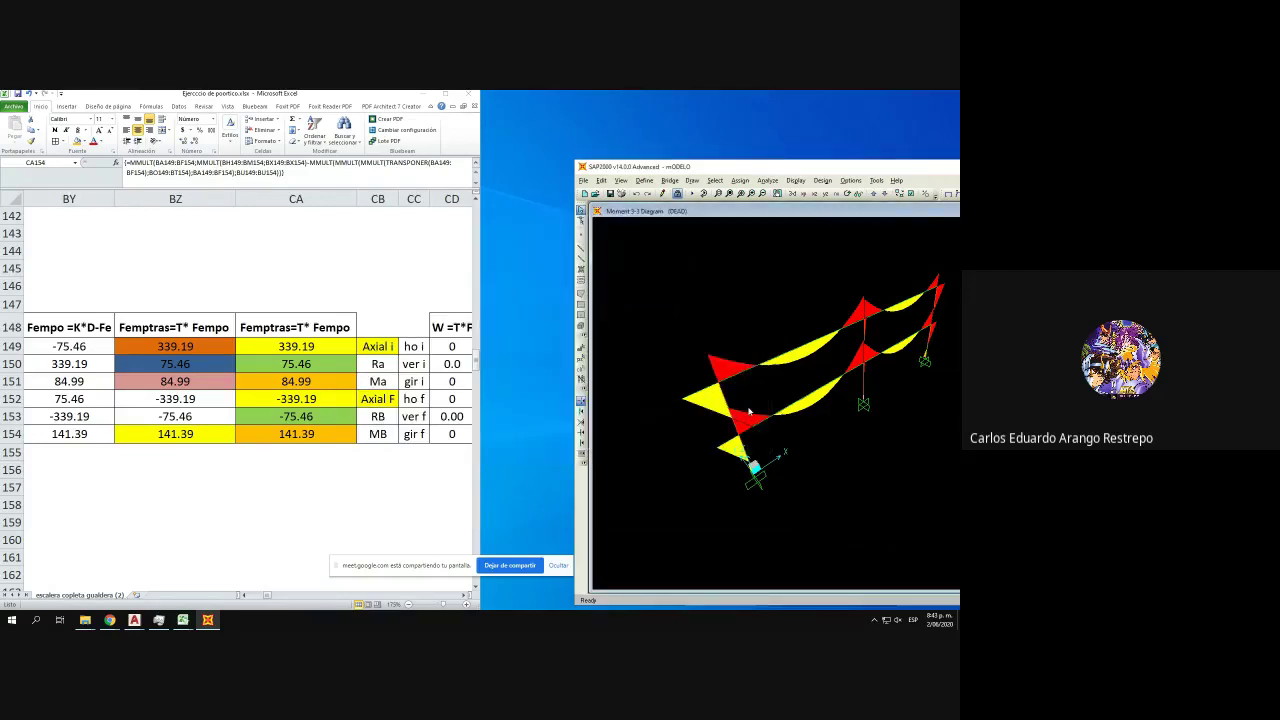
- Open the far-end upper column's diagrams beside its Excel end forces in rows 181 to 186
{"action": "right_click", "coordinate": [917, 312]}
{"action": "left_click", "coordinate": [218, 331]}
{"action": "scroll", "coordinate": [210, 325], "scroll_direction": "down", "scroll_amount": 10}
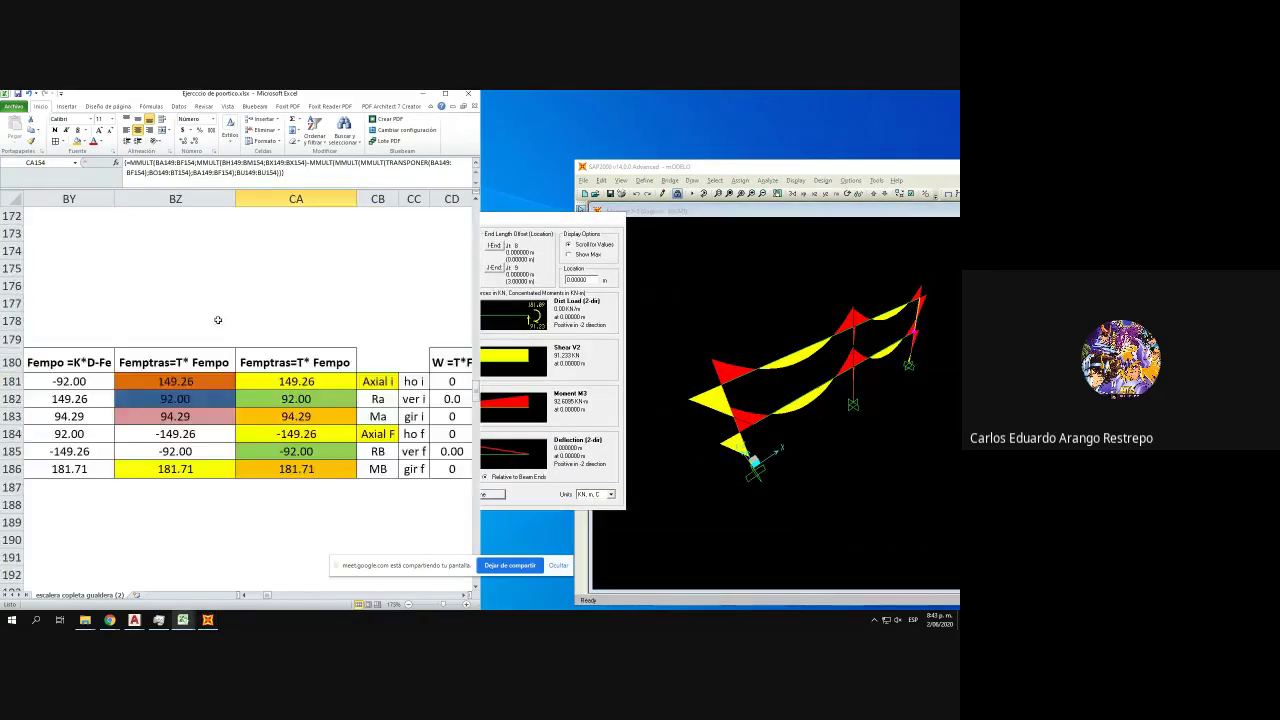
{"action": "left_click", "coordinate": [658, 351]}
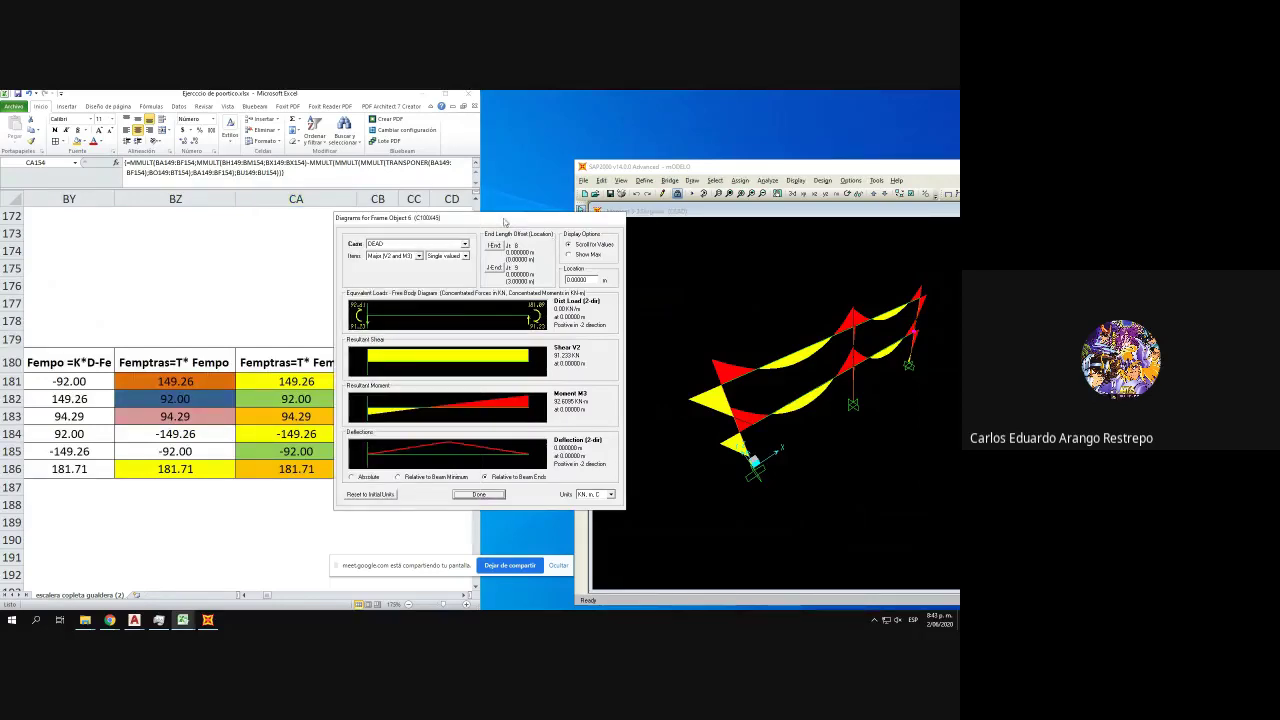
{"action": "left_click_drag", "start_coordinate": [505, 222], "coordinate": [751, 222]}
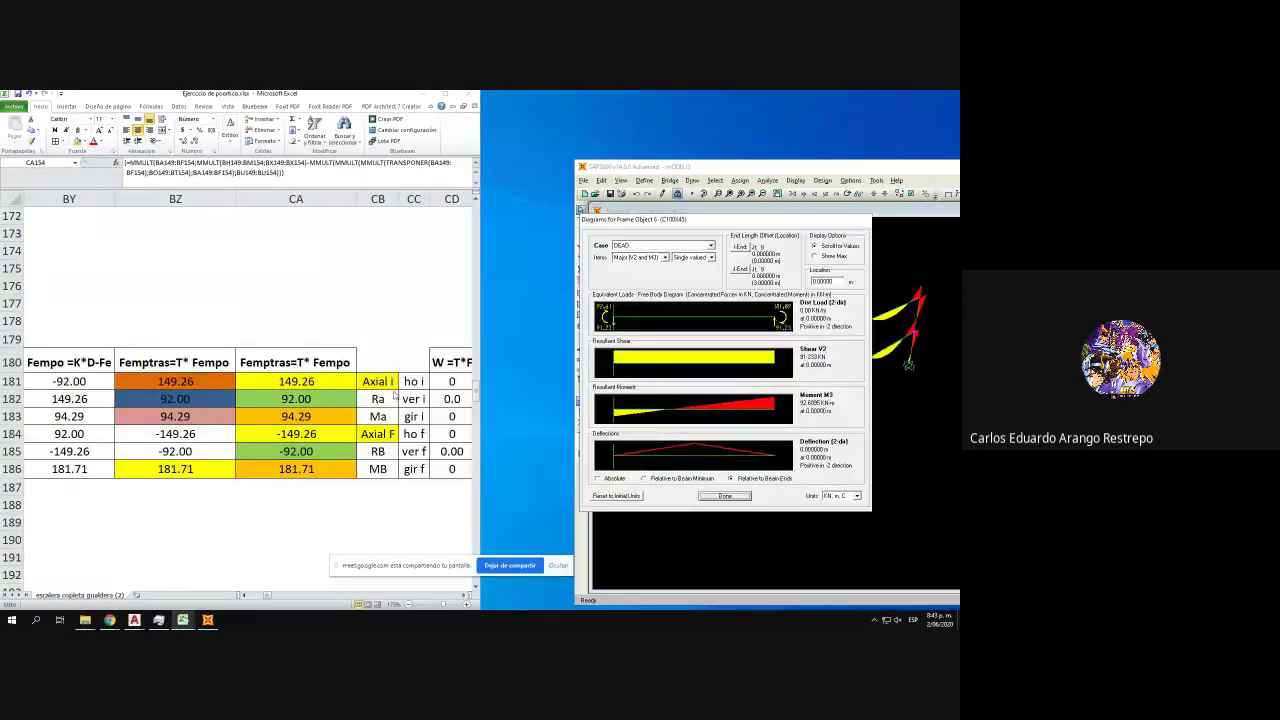
- Compare the far-end upper column's shear and moments with Excel cells CA182, CA183, CA185 and CA186, and close its diagrams
{"action": "left_click", "coordinate": [297, 388]}
{"action": "left_click", "coordinate": [315, 399]}
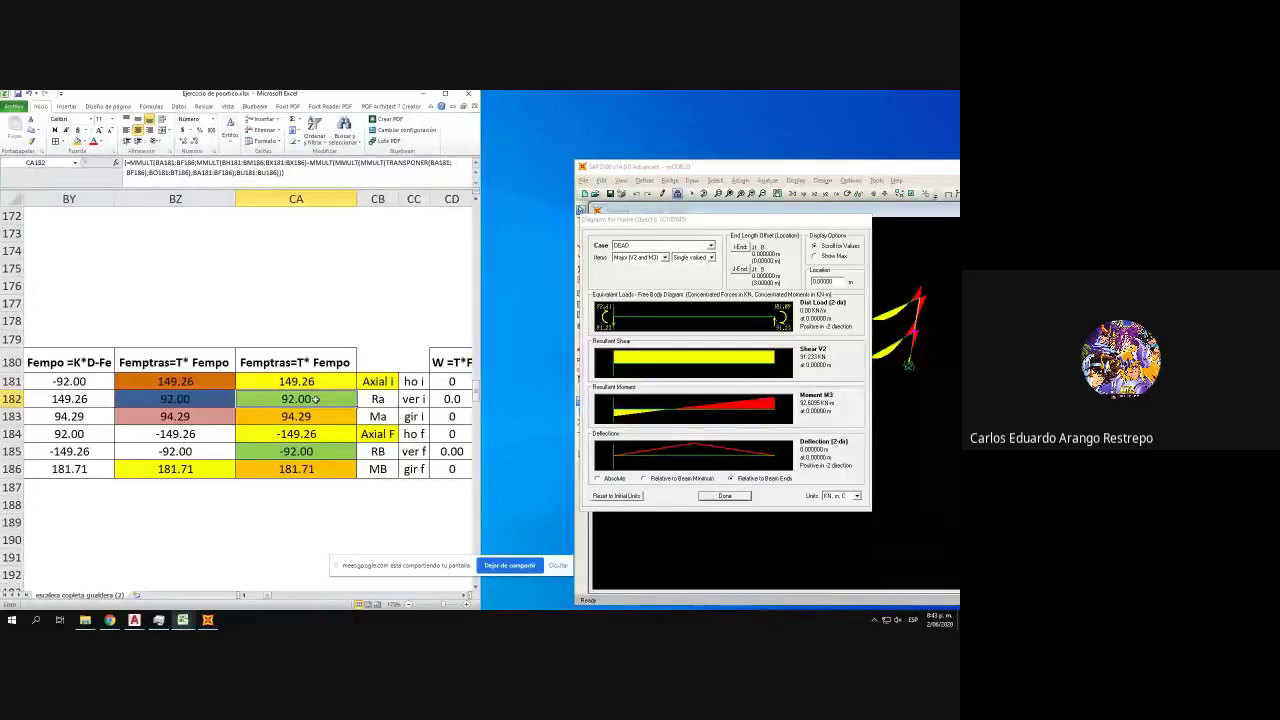
{"action": "left_click", "coordinate": [301, 451]}
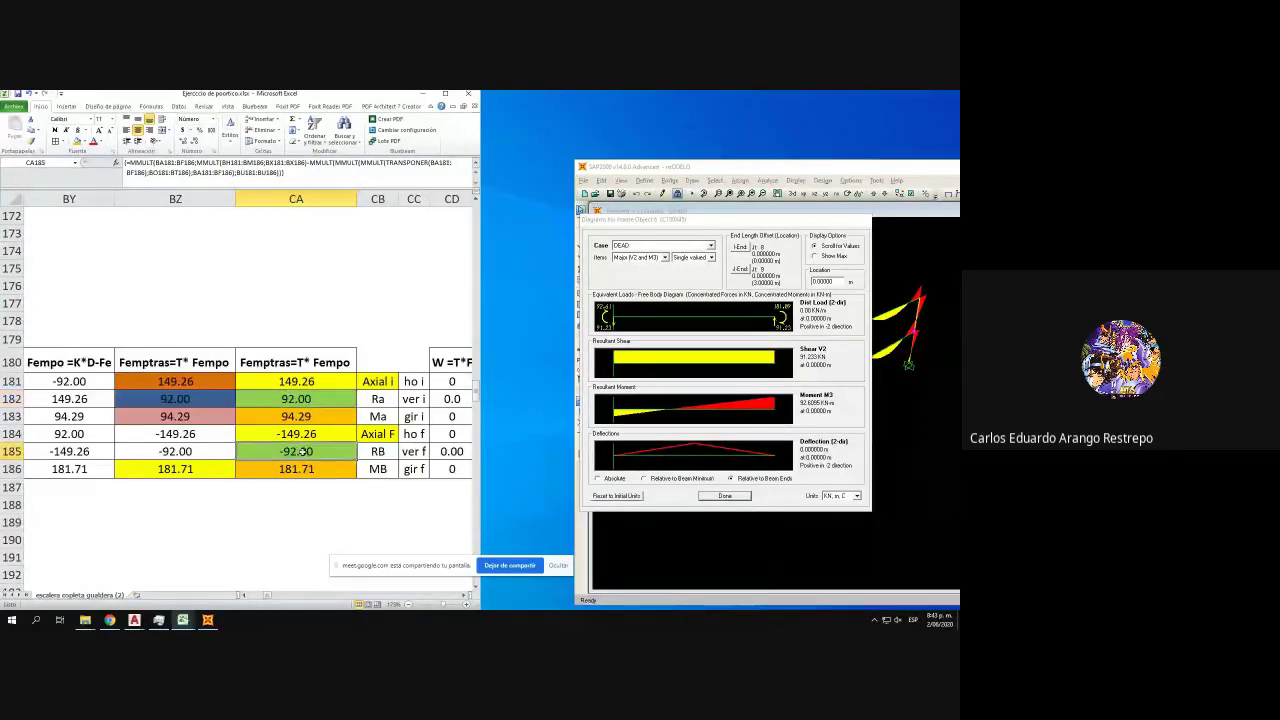
{"action": "left_click", "coordinate": [308, 399]}
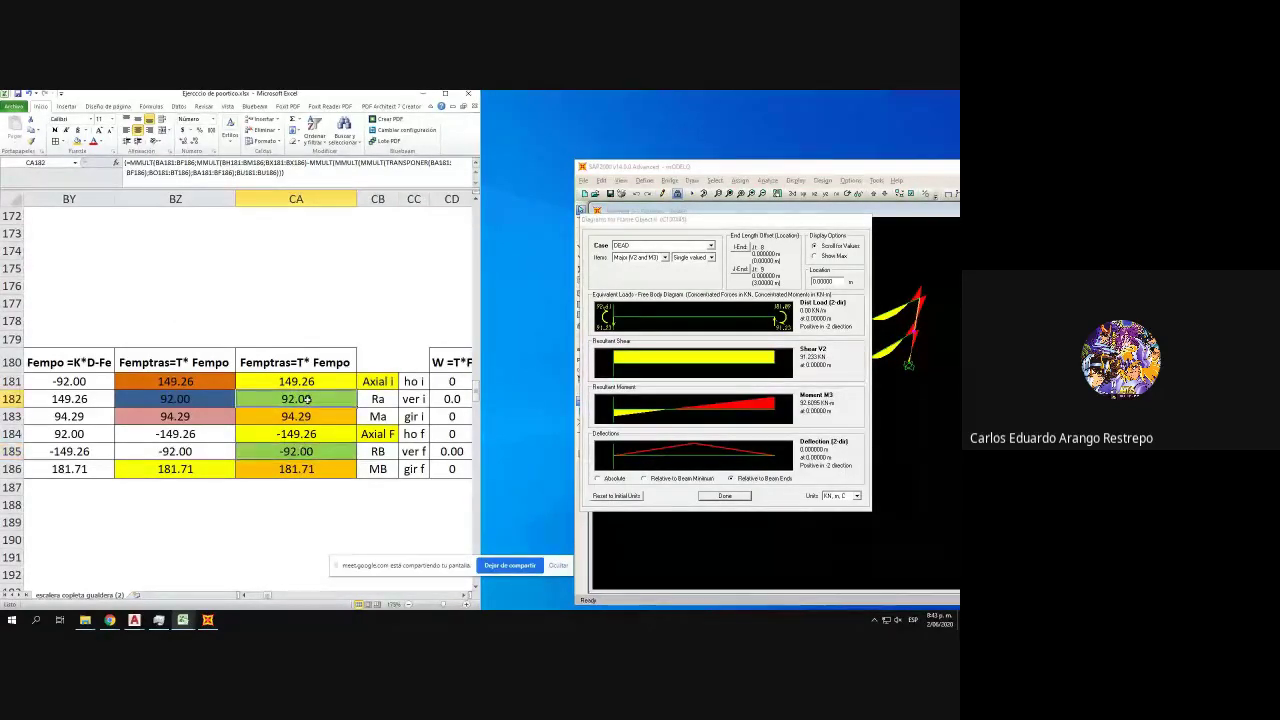
{"action": "left_click", "coordinate": [308, 436]}
{"action": "left_click", "coordinate": [305, 451]}
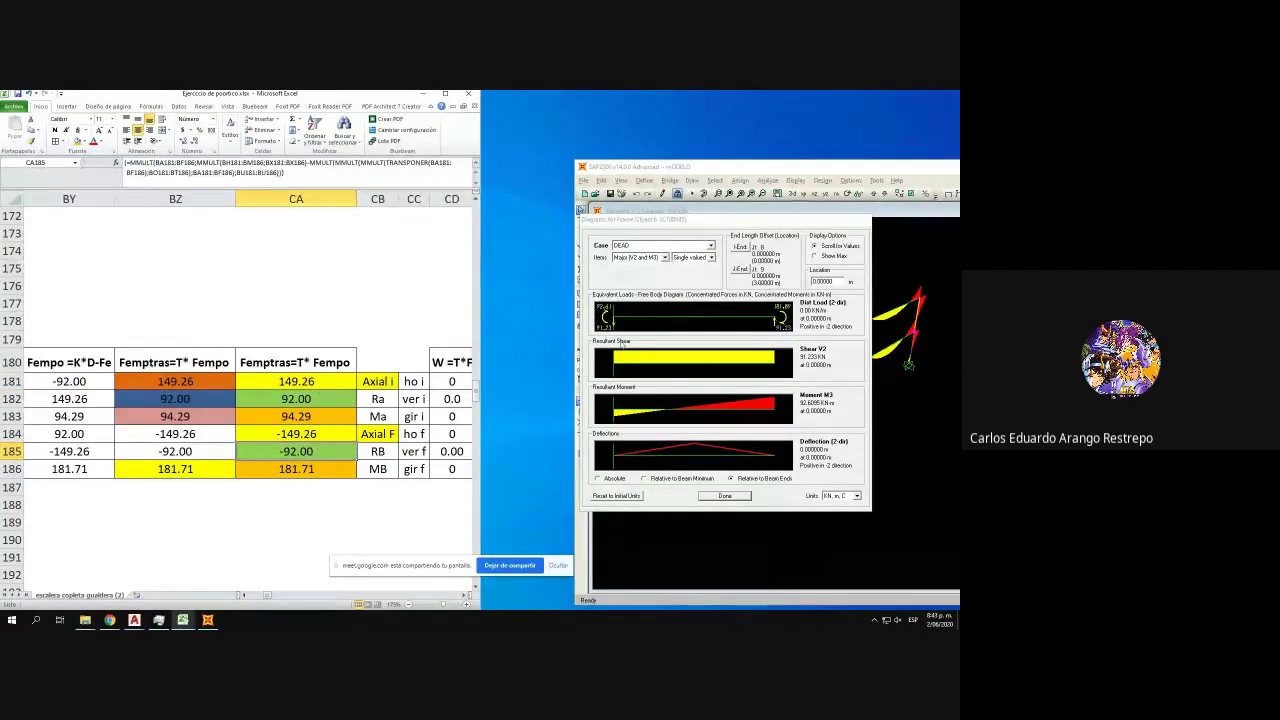
{"action": "left_click", "coordinate": [310, 472]}
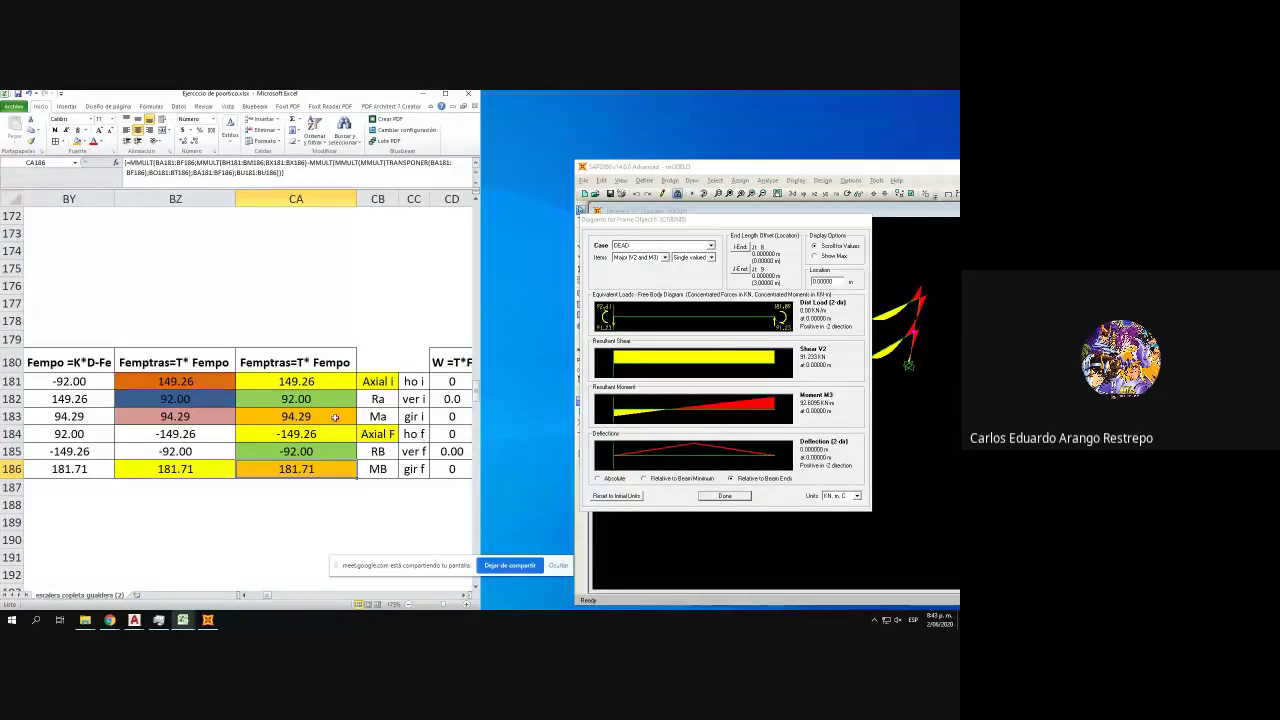
{"action": "left_click", "coordinate": [724, 496]}
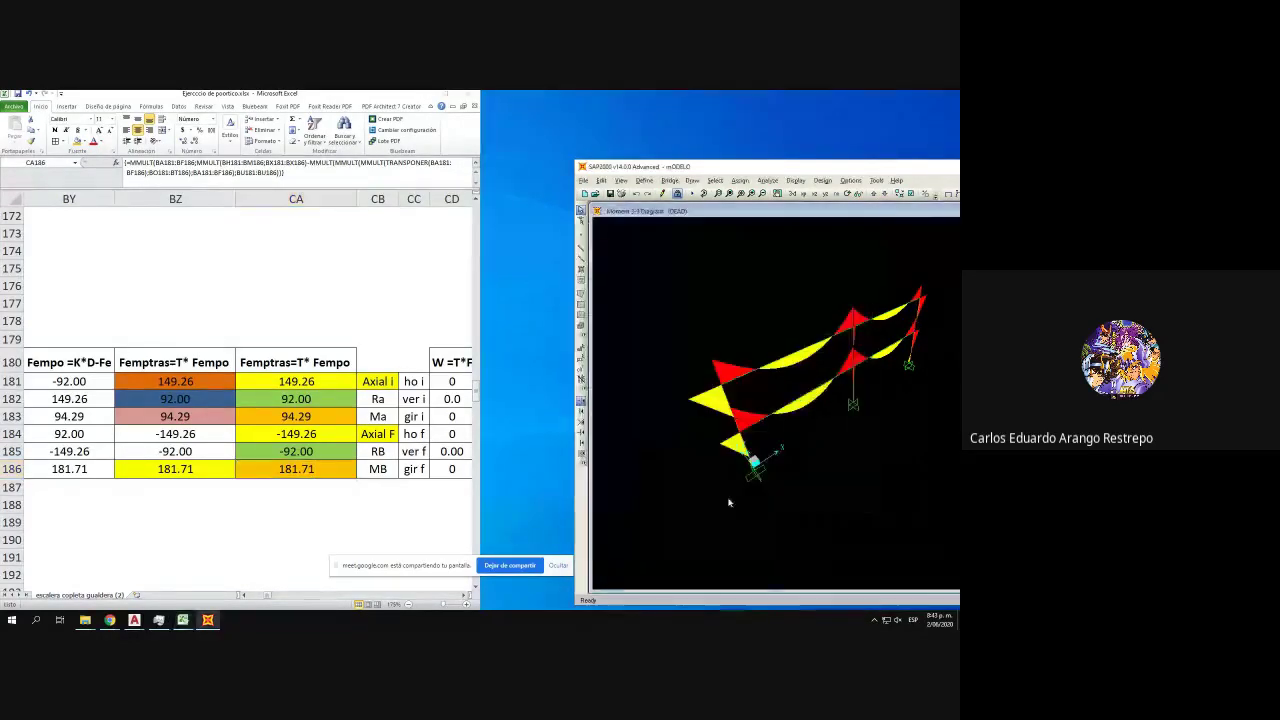
- Reopen the far-end upper column's diagrams, check its axial force against its Excel end forces, and close them
{"action": "left_click", "coordinate": [325, 466]}
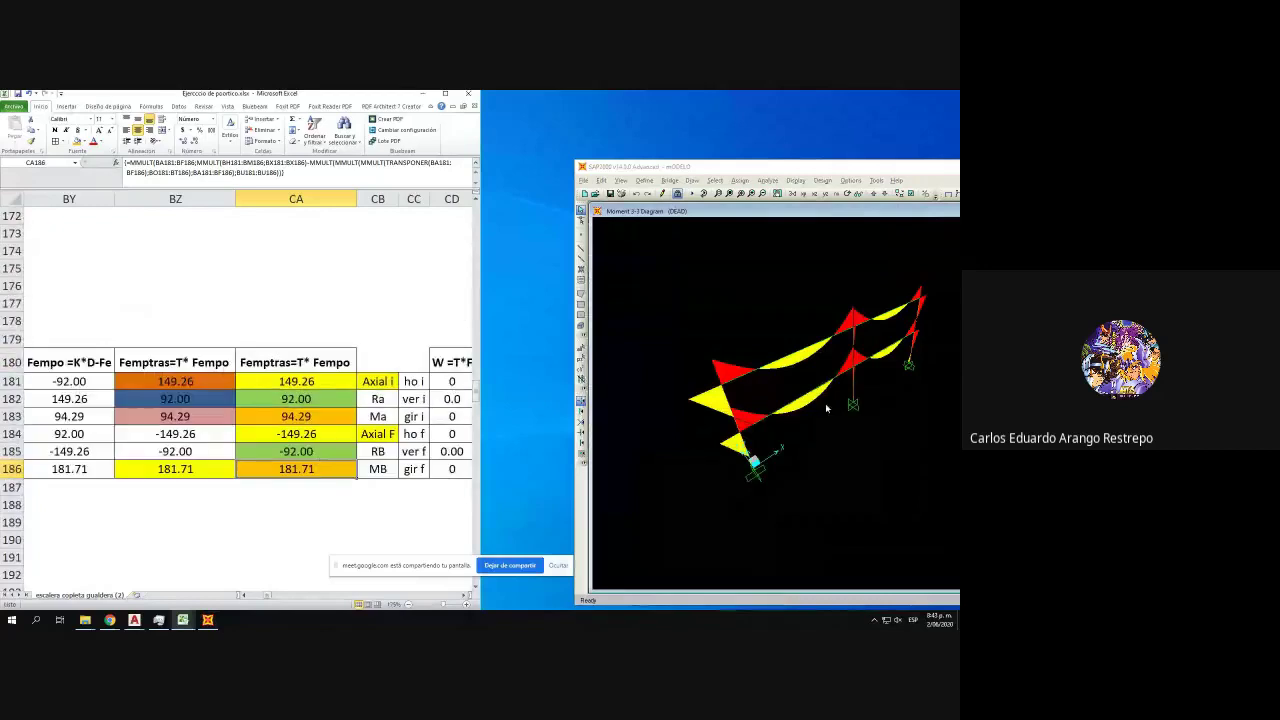
{"action": "right_click", "coordinate": [917, 322]}
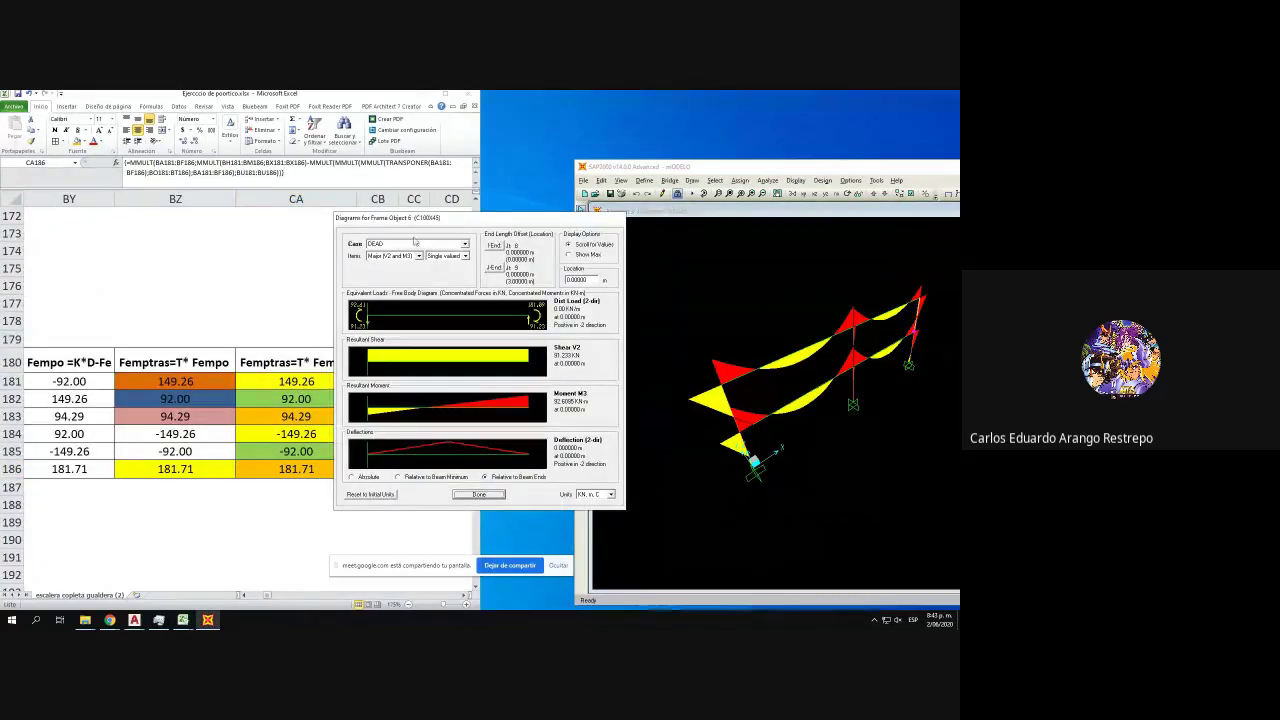
{"action": "left_click", "coordinate": [419, 256]}
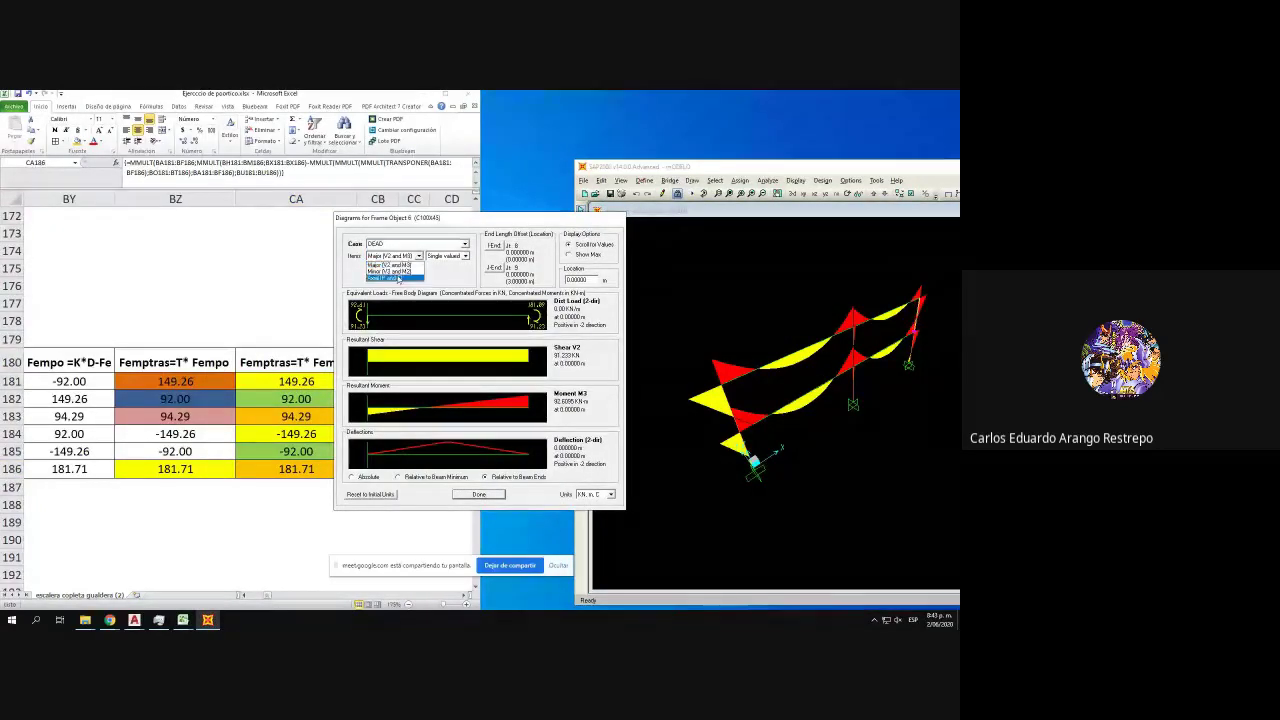
{"action": "left_click", "coordinate": [406, 279]}
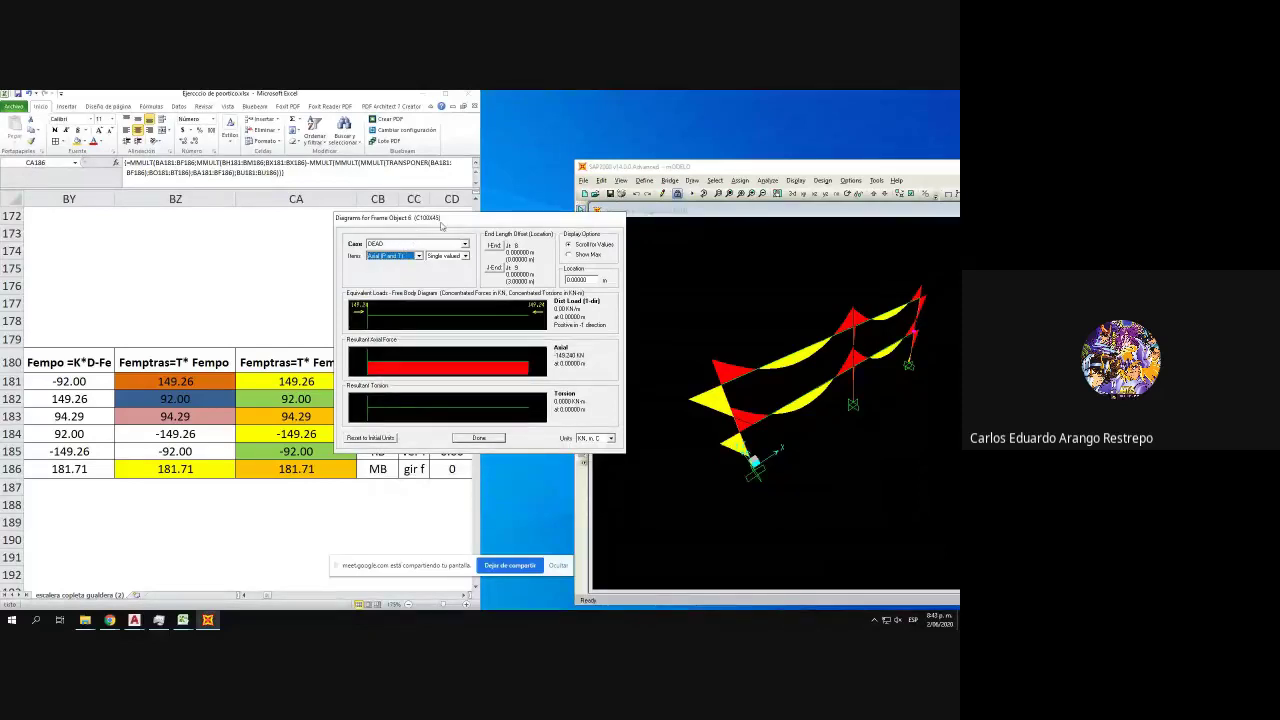
{"action": "left_click_drag", "start_coordinate": [441, 226], "coordinate": [598, 227]}
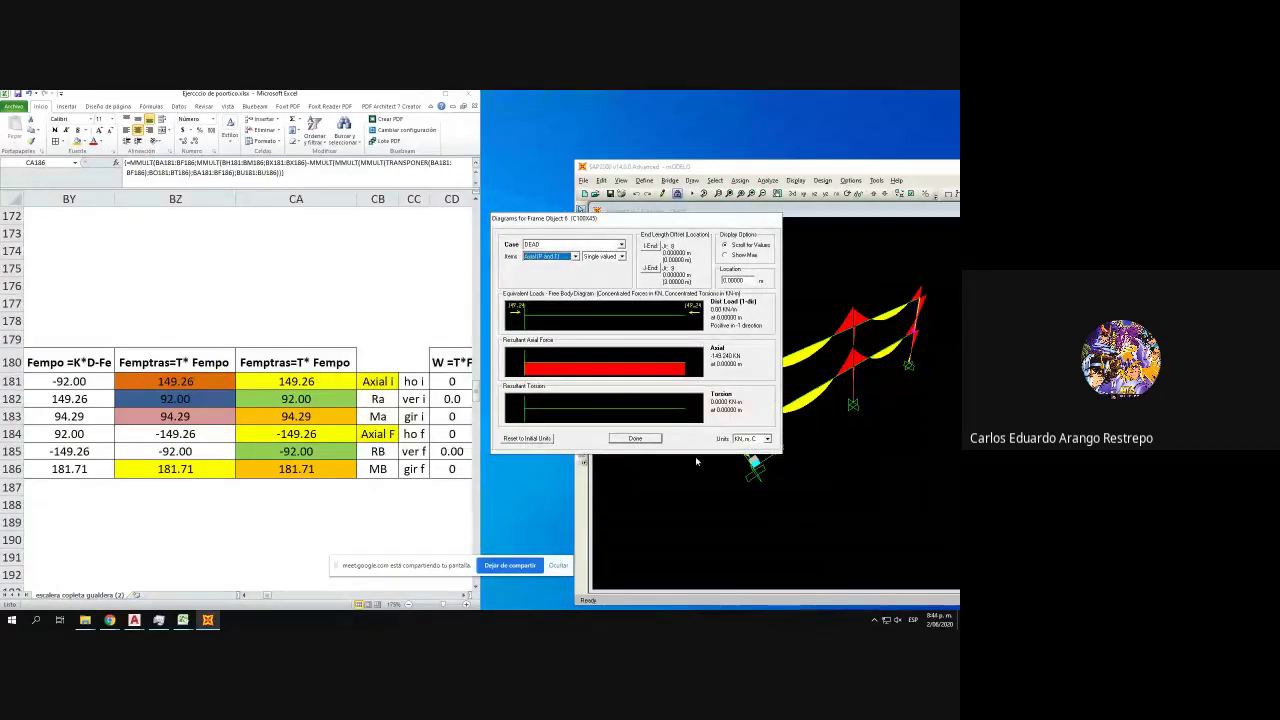
{"action": "left_click", "coordinate": [637, 439]}
- Open the lower first-bay beam's diagrams beside its Excel end forces in rows 213 to 218
{"action": "left_click", "coordinate": [346, 468]}
{"action": "scroll", "coordinate": [346, 468], "scroll_direction": "down", "scroll_amount": 11}
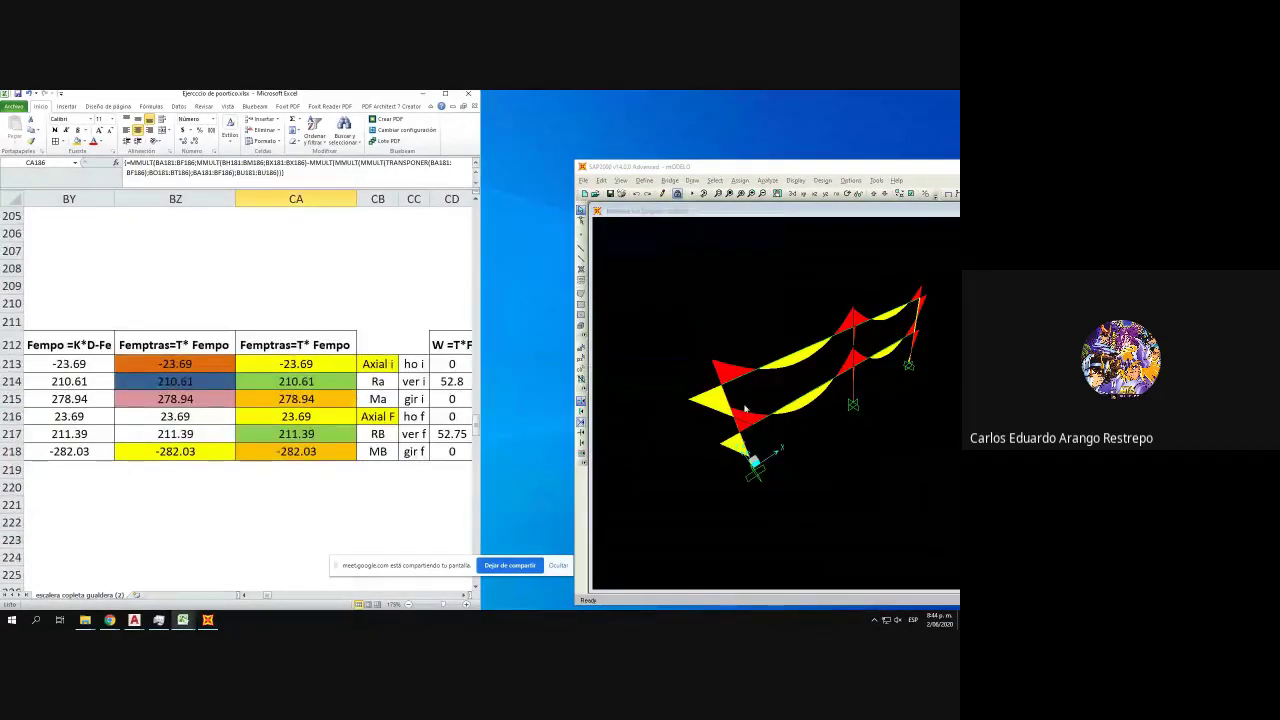
{"action": "right_click", "coordinate": [804, 400]}
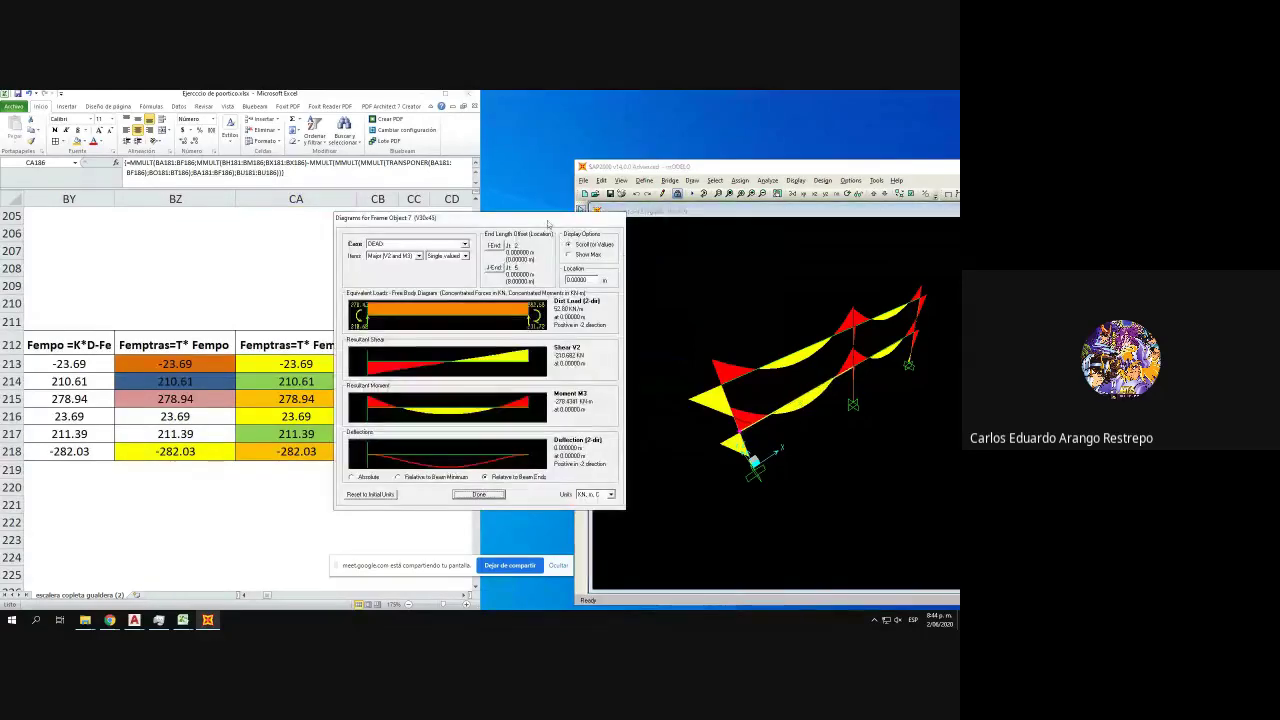
{"action": "left_click_drag", "start_coordinate": [548, 224], "coordinate": [792, 229]}
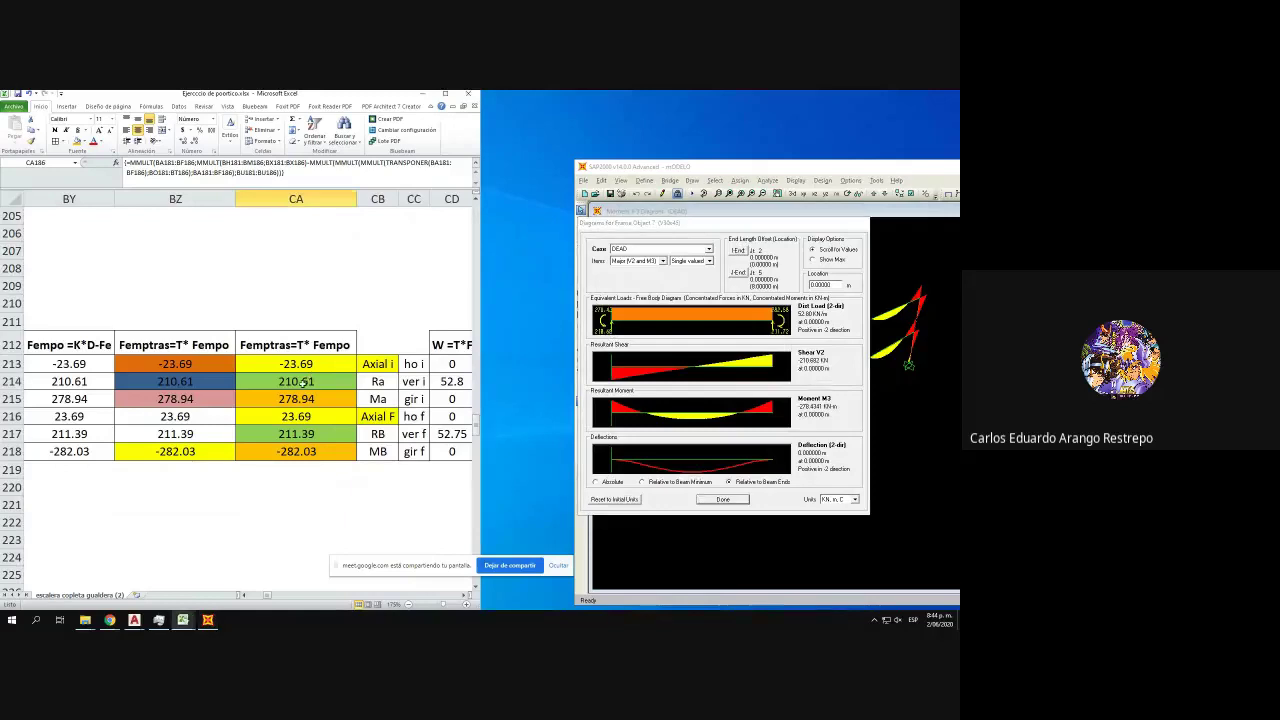
- Compare the lower first-bay beam's shears and end moments with Excel cells CA214, CA215, CA217 and CA218
{"action": "left_click", "coordinate": [300, 381]}
{"action": "left_click", "coordinate": [297, 433]}
{"action": "left_click", "coordinate": [296, 364]}
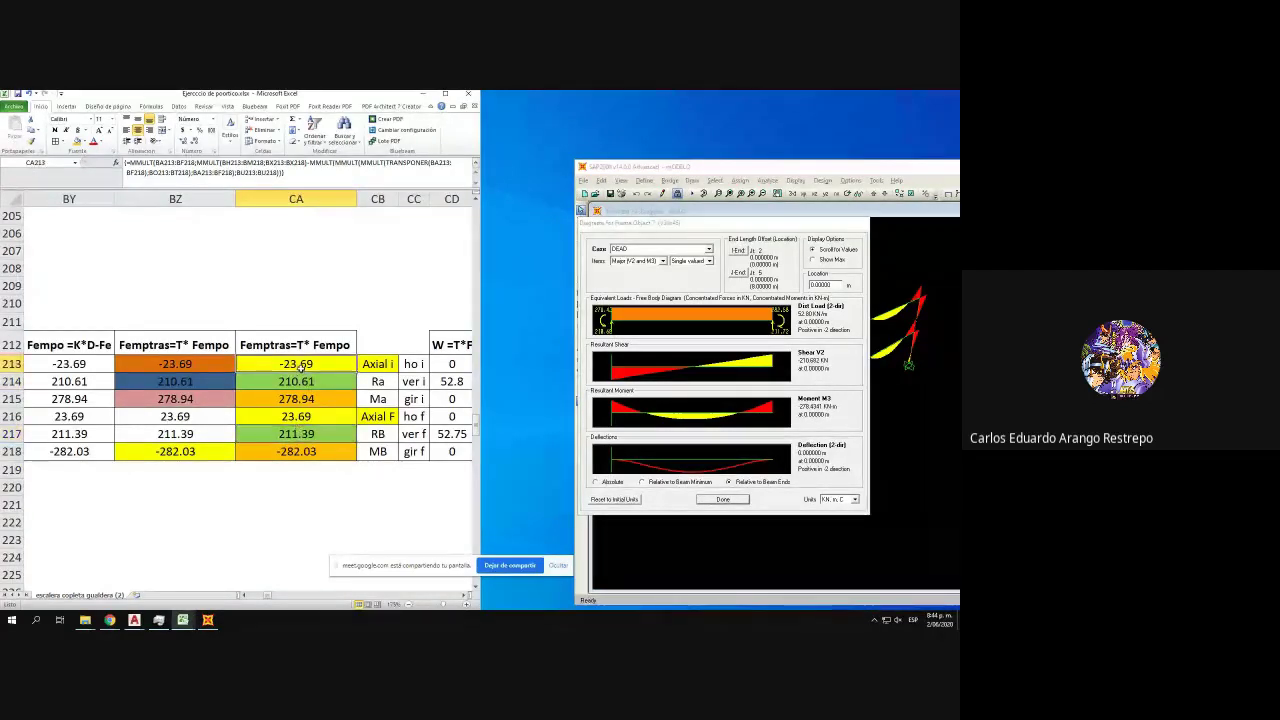
{"action": "left_click", "coordinate": [298, 381]}
{"action": "left_click", "coordinate": [300, 416]}
{"action": "left_click", "coordinate": [301, 434]}
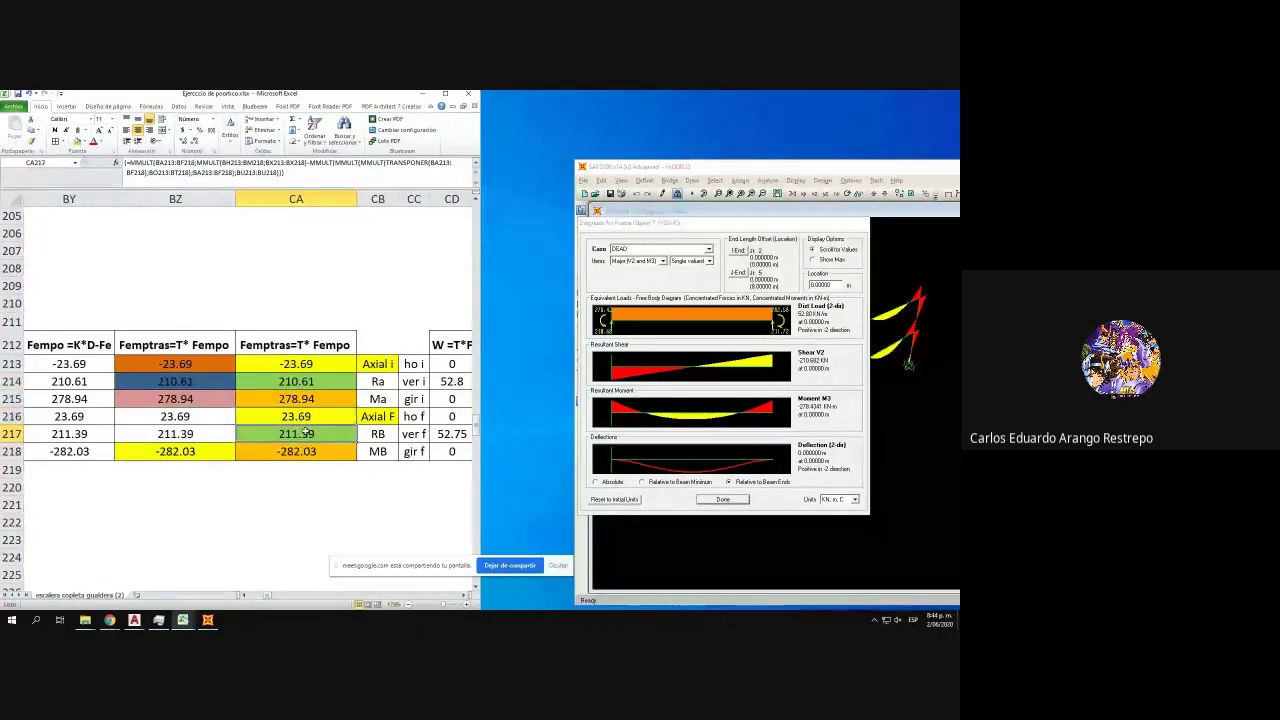
{"action": "left_click", "coordinate": [296, 396]}
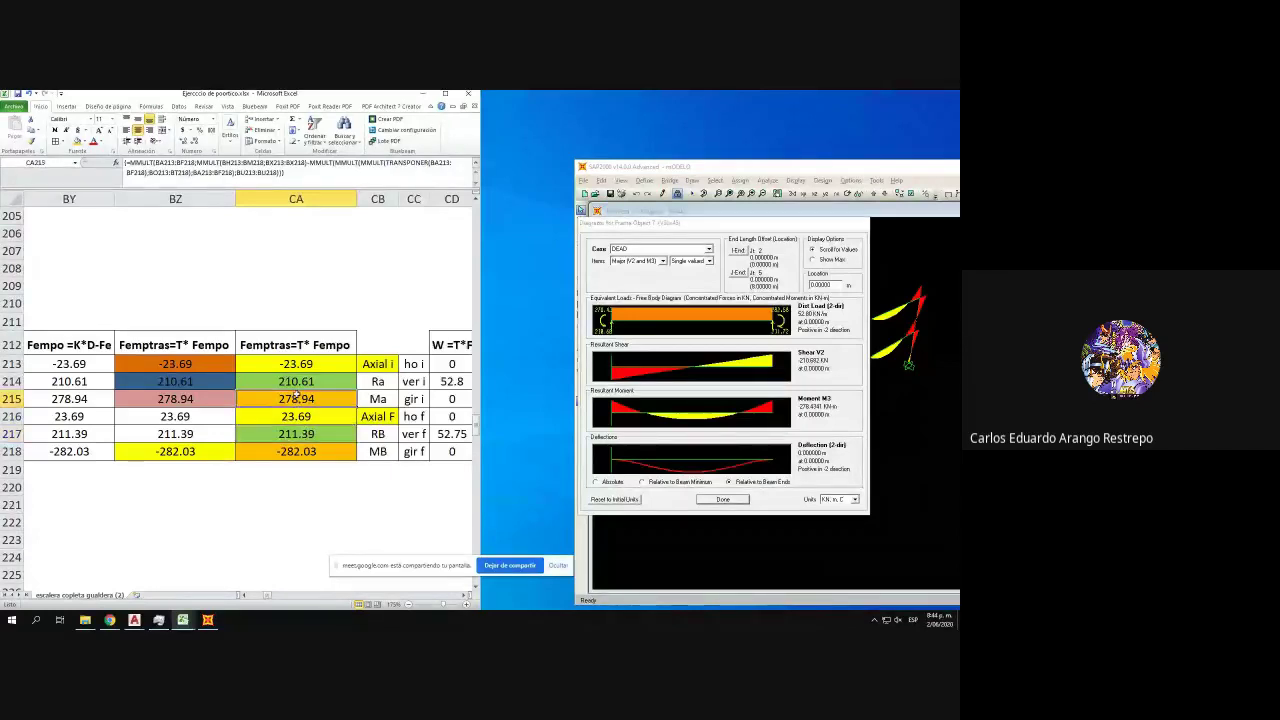
{"action": "left_click", "coordinate": [316, 446]}
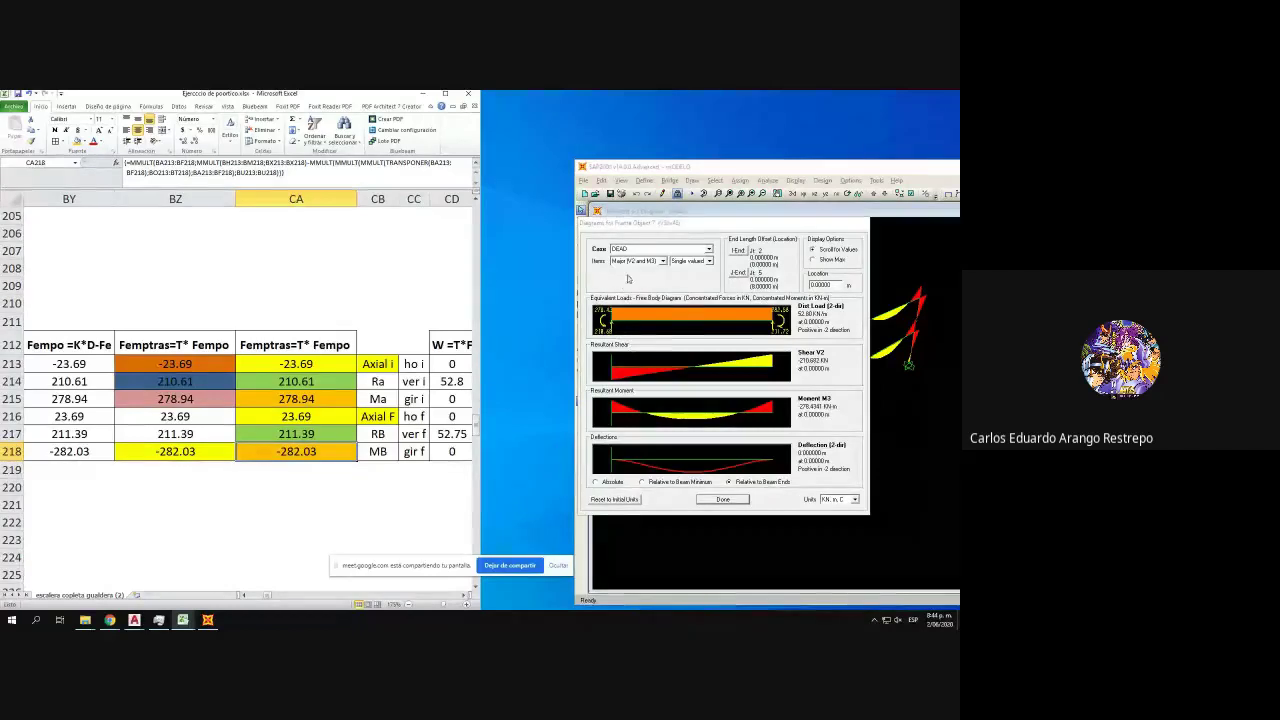
- Check the lower first-bay beam's axial force against its Excel end forces and close its diagrams
{"action": "left_click", "coordinate": [662, 260]}
{"action": "left_click", "coordinate": [658, 283]}
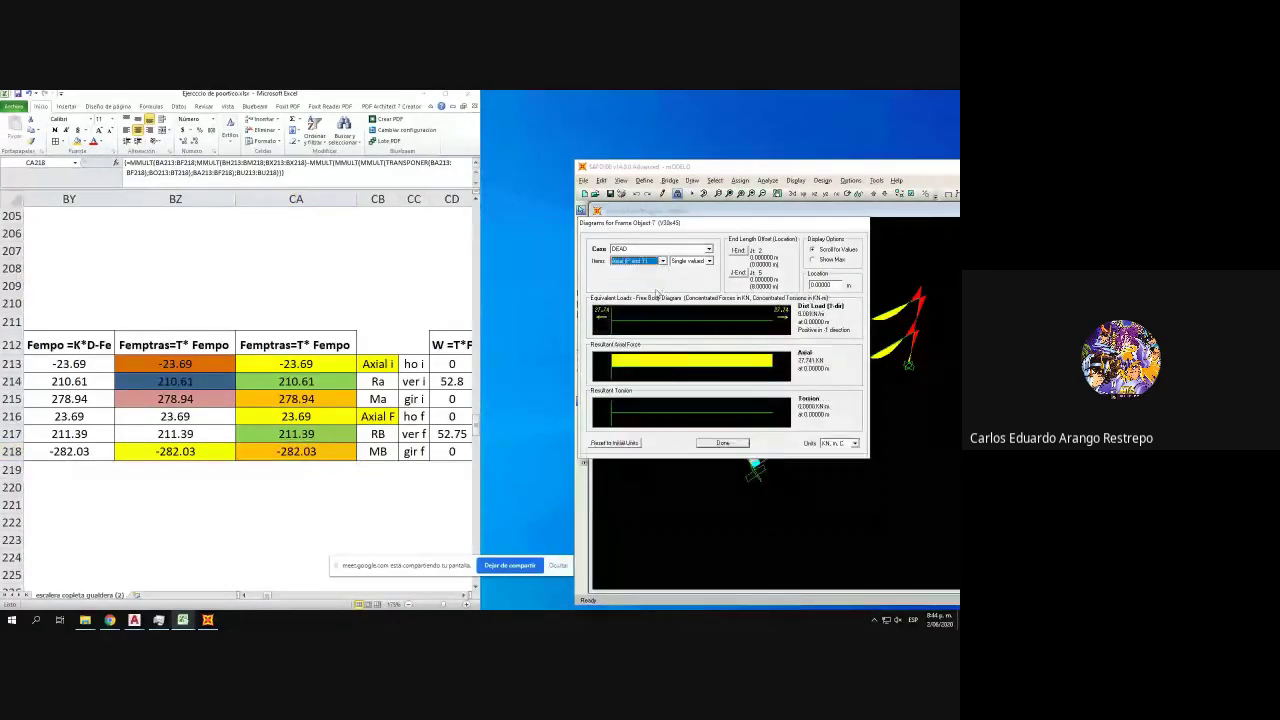
{"action": "left_click", "coordinate": [320, 400]}
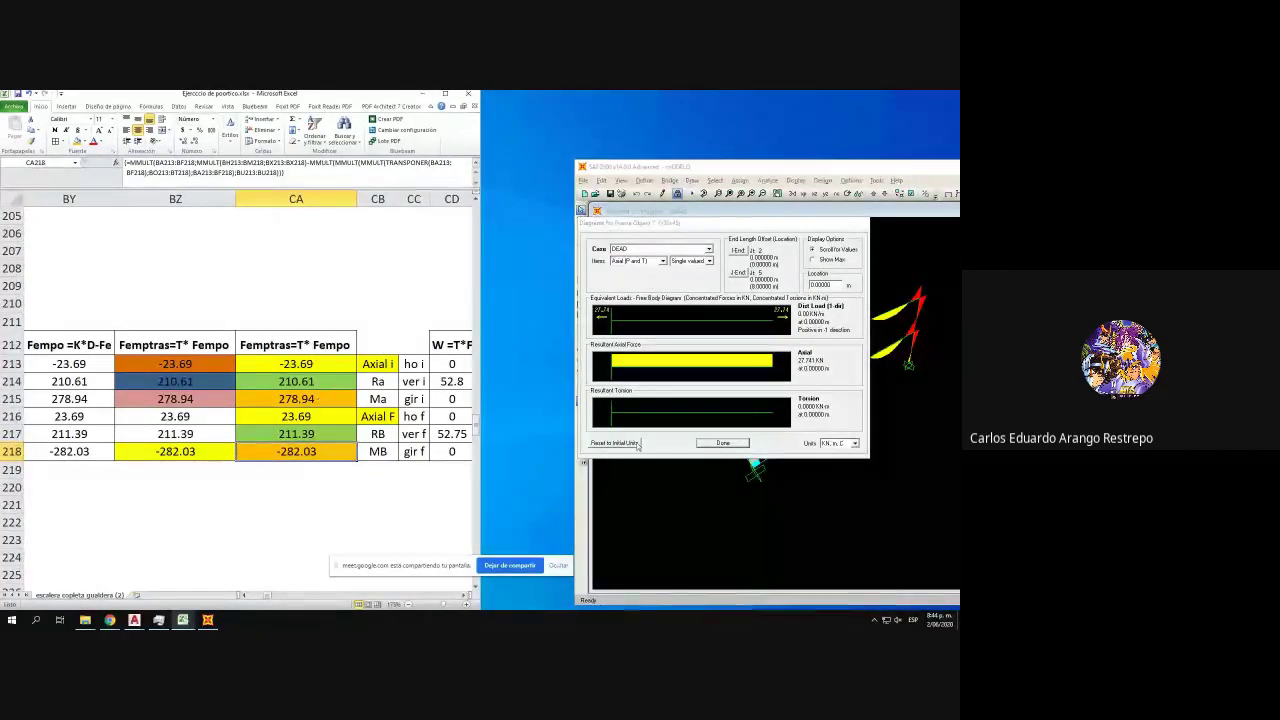
{"action": "left_click", "coordinate": [722, 443]}
- Open the lower second-bay beam's diagrams and compare its shear and moments with Excel cells CA246, CA247 and CA250
{"action": "right_click", "coordinate": [879, 355]}
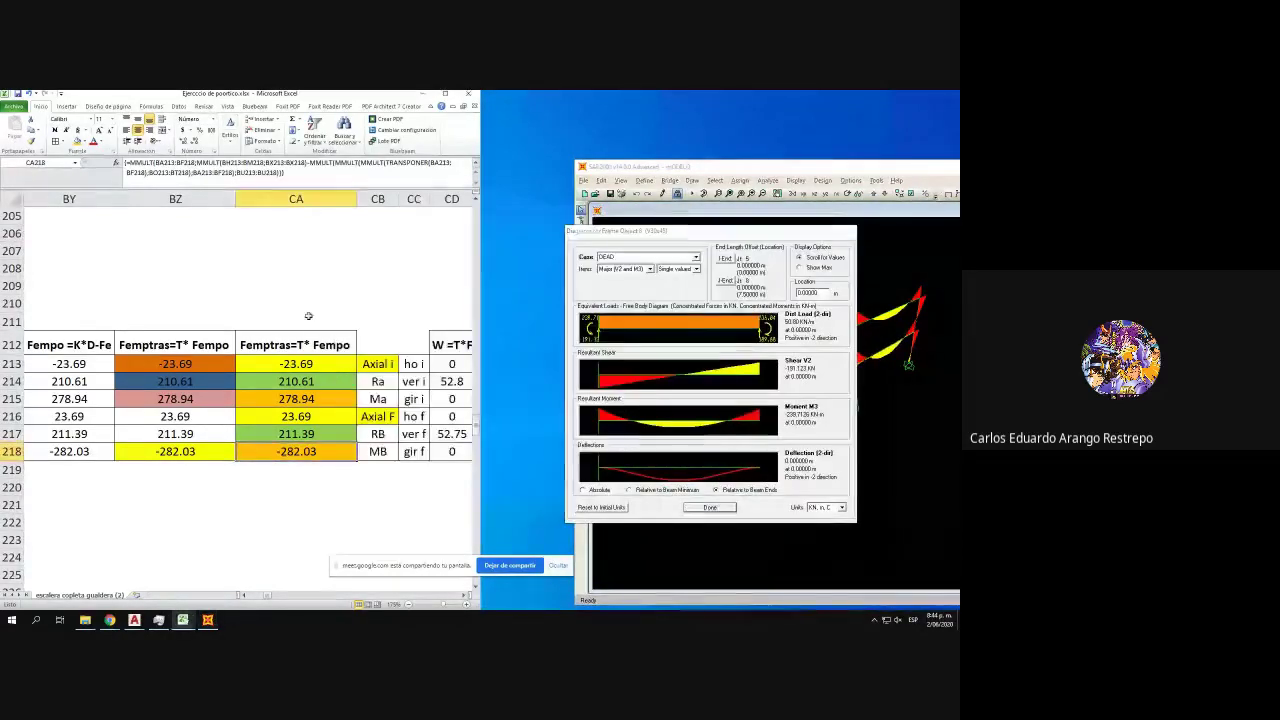
{"action": "scroll", "coordinate": [308, 316], "scroll_direction": "down", "scroll_amount": 11}
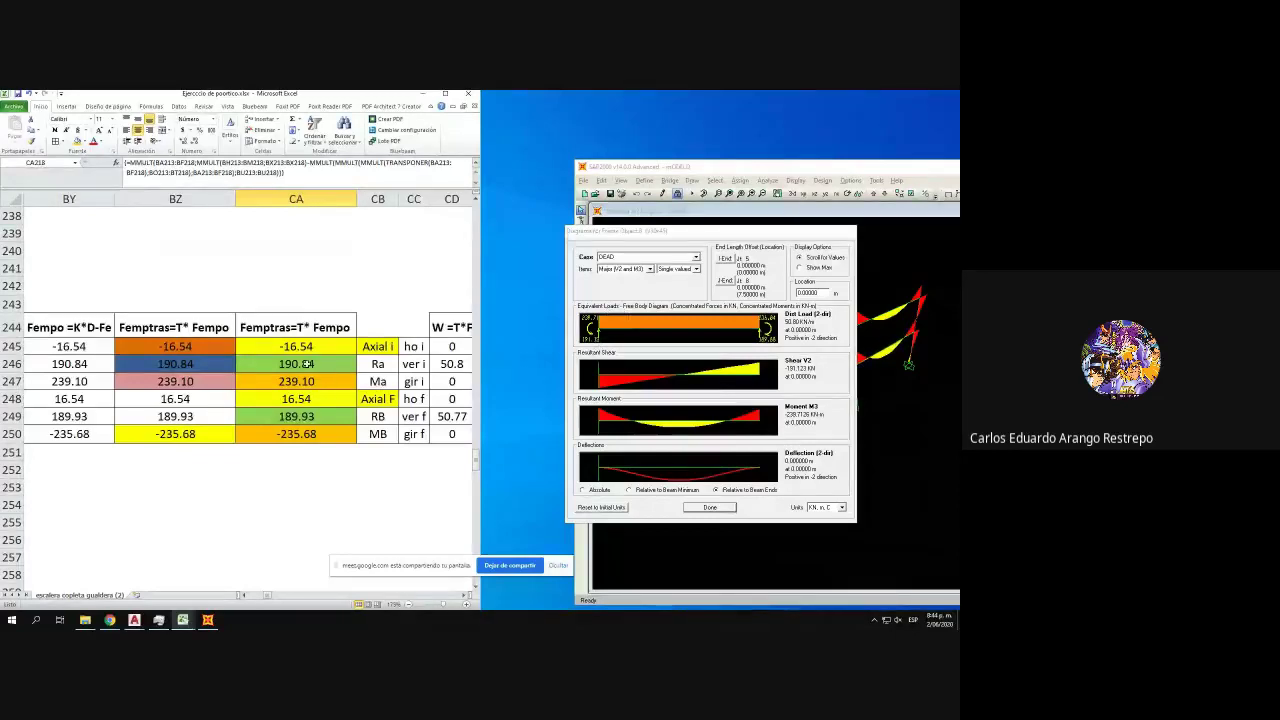
{"action": "left_click", "coordinate": [307, 363]}
{"action": "left_click", "coordinate": [312, 402]}
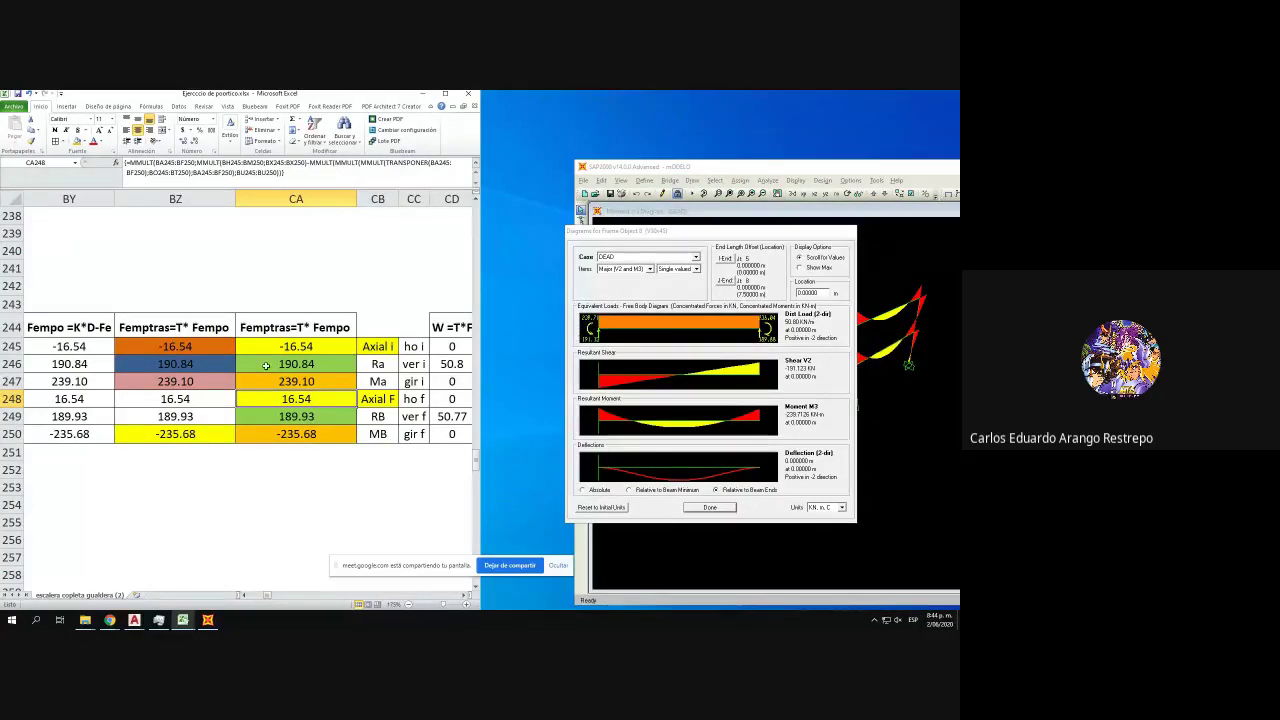
{"action": "left_click", "coordinate": [299, 435]}
{"action": "left_click", "coordinate": [308, 382]}
{"action": "left_click", "coordinate": [310, 434]}
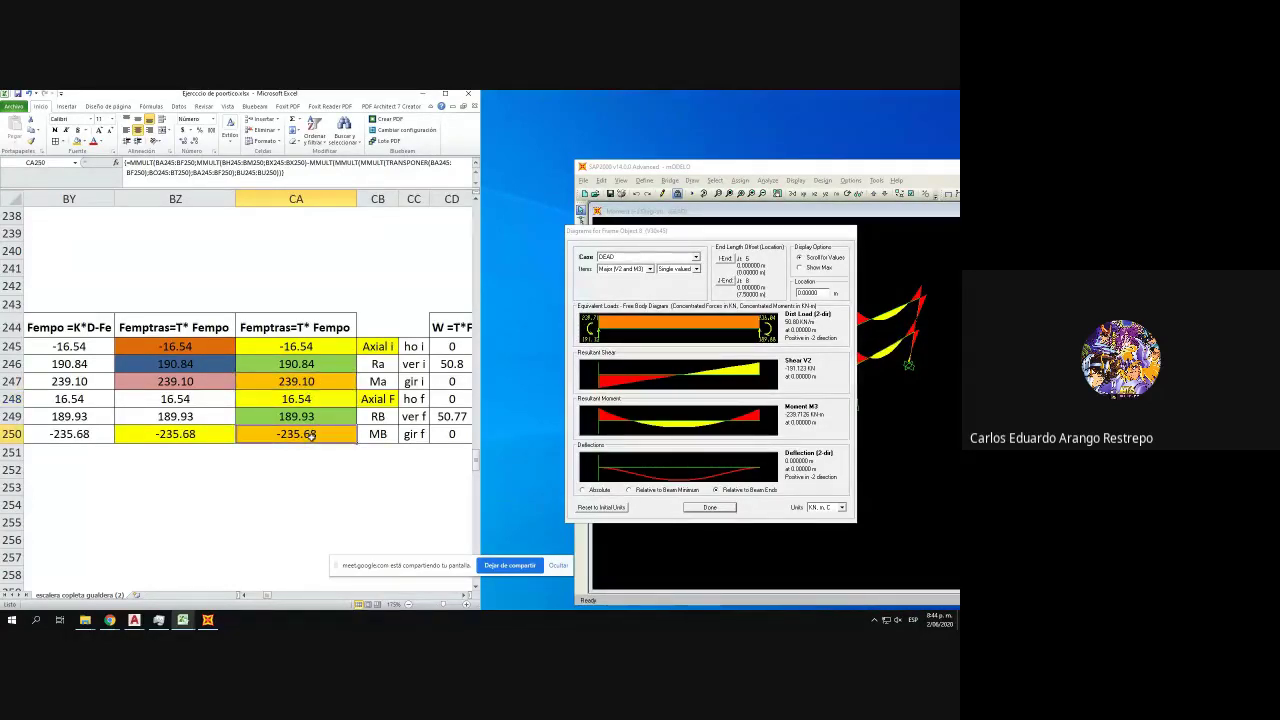
- Check the lower second-bay beam's axial force against Excel cells CA245 and CA248, and close its diagrams
{"action": "left_click", "coordinate": [649, 269]}
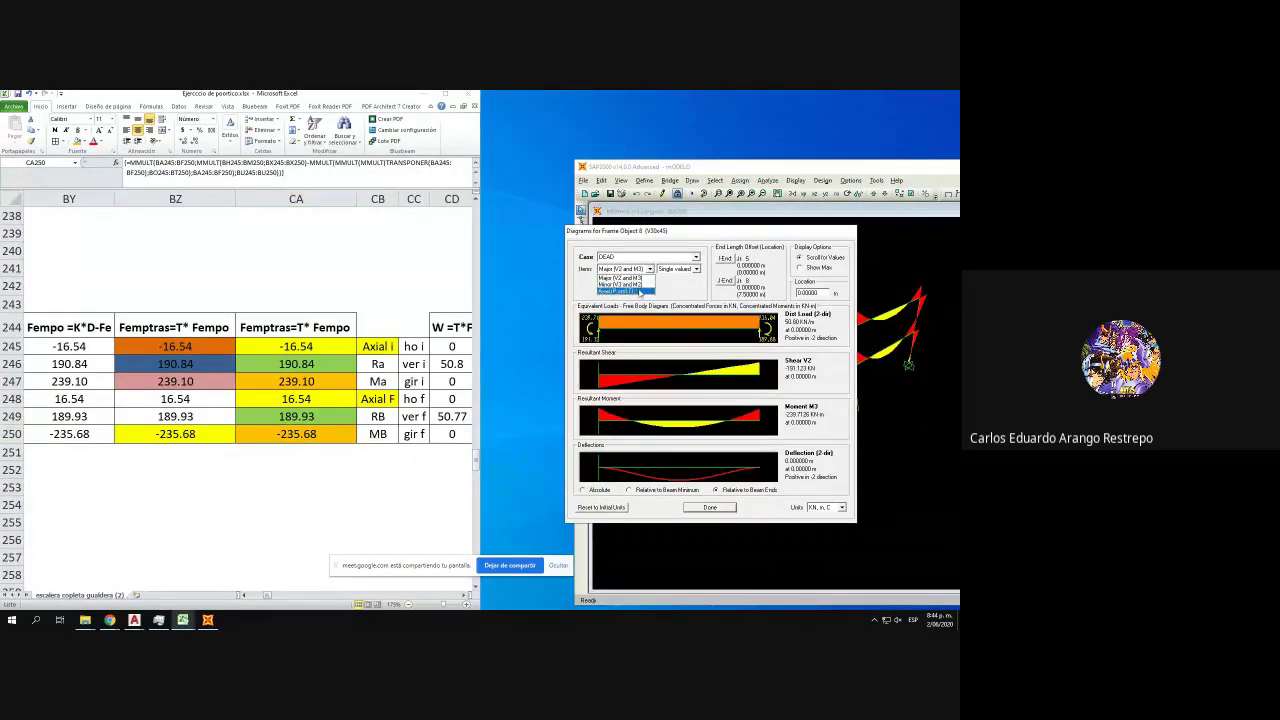
{"action": "left_click", "coordinate": [640, 292]}
{"action": "left_click", "coordinate": [315, 346]}
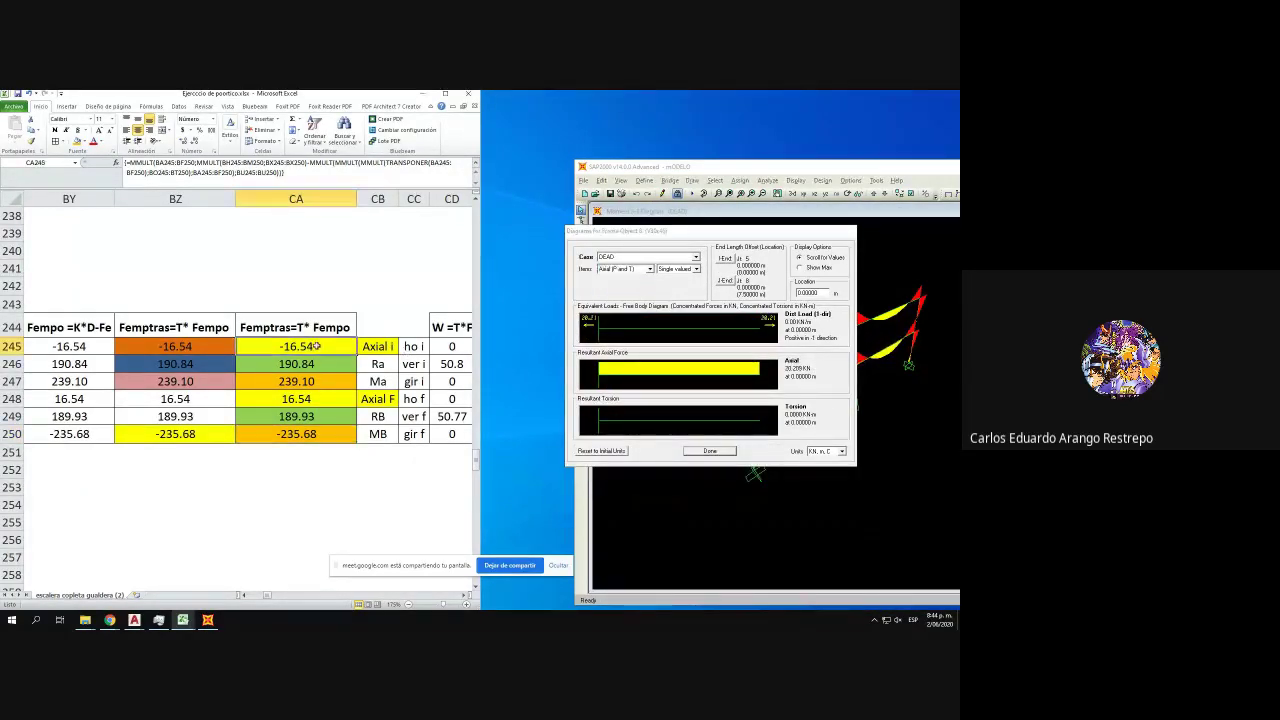
{"action": "left_click", "coordinate": [320, 398]}
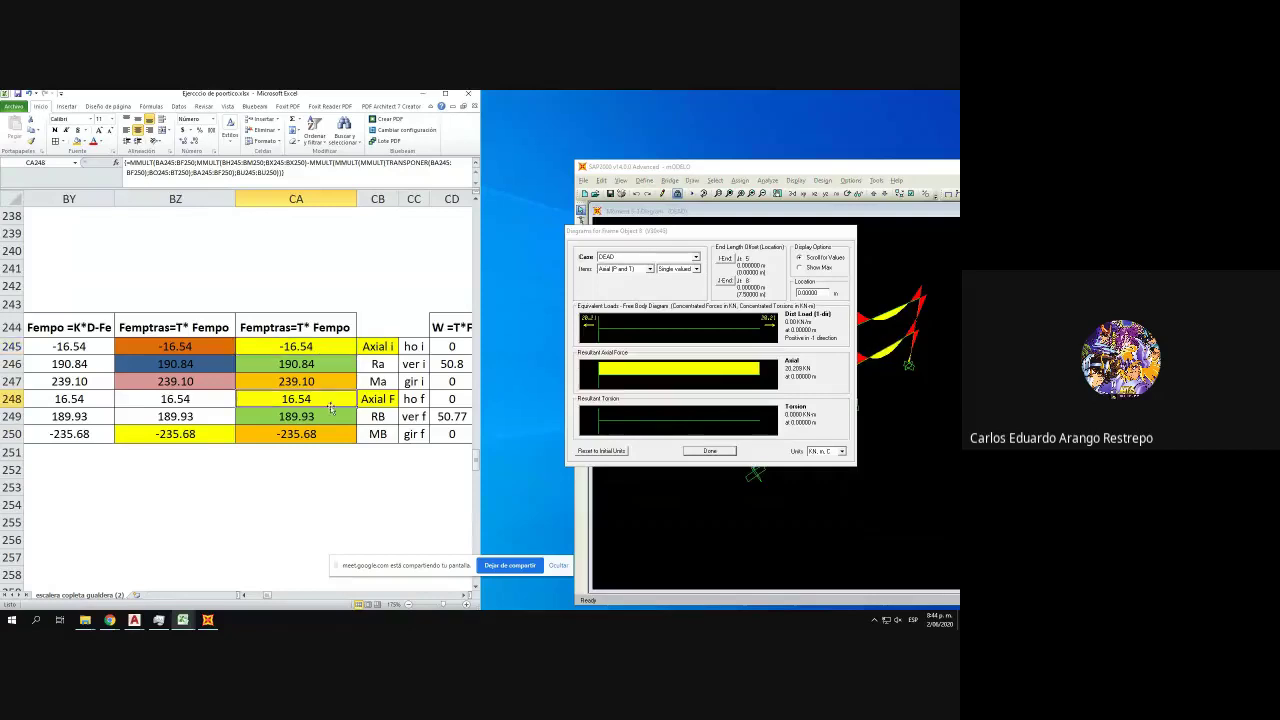
{"action": "left_click", "coordinate": [710, 451]}
- Open the upper first-bay beam's diagrams and compare its end shears with Excel cells CA278 and CA281
{"action": "scroll", "coordinate": [369, 440], "scroll_direction": "down", "scroll_amount": 9}
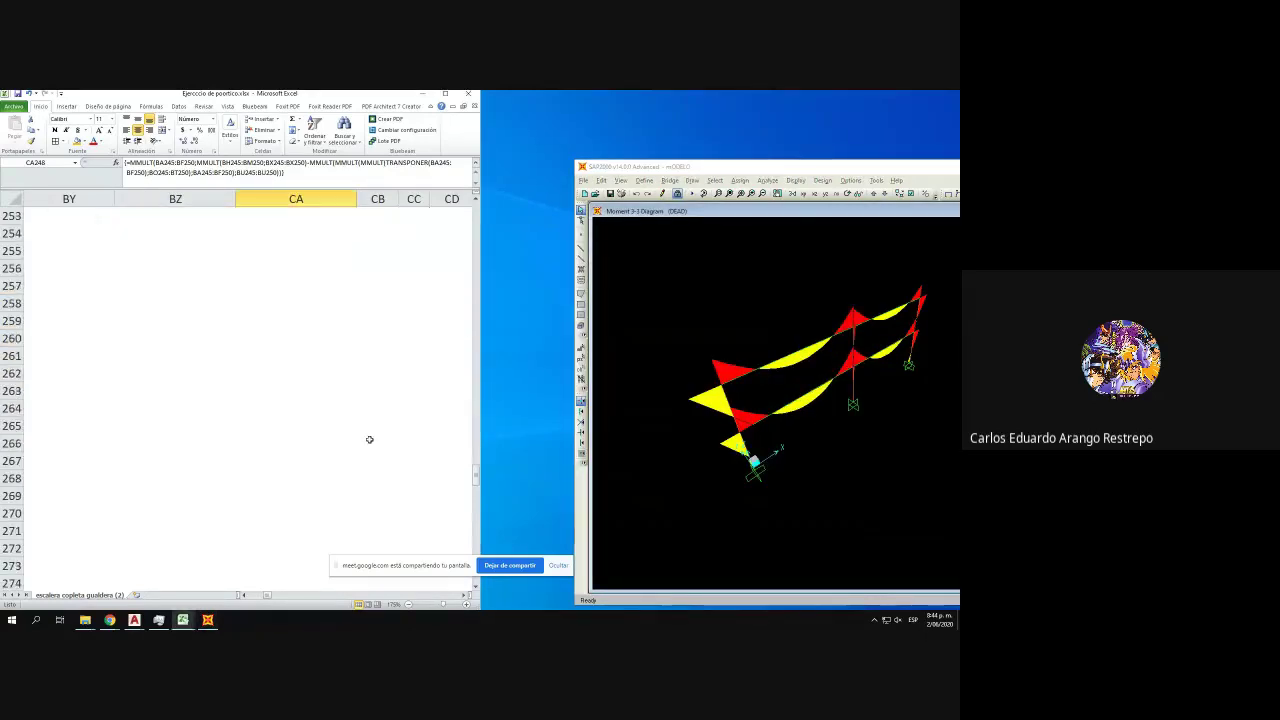
{"action": "right_click", "coordinate": [772, 367]}
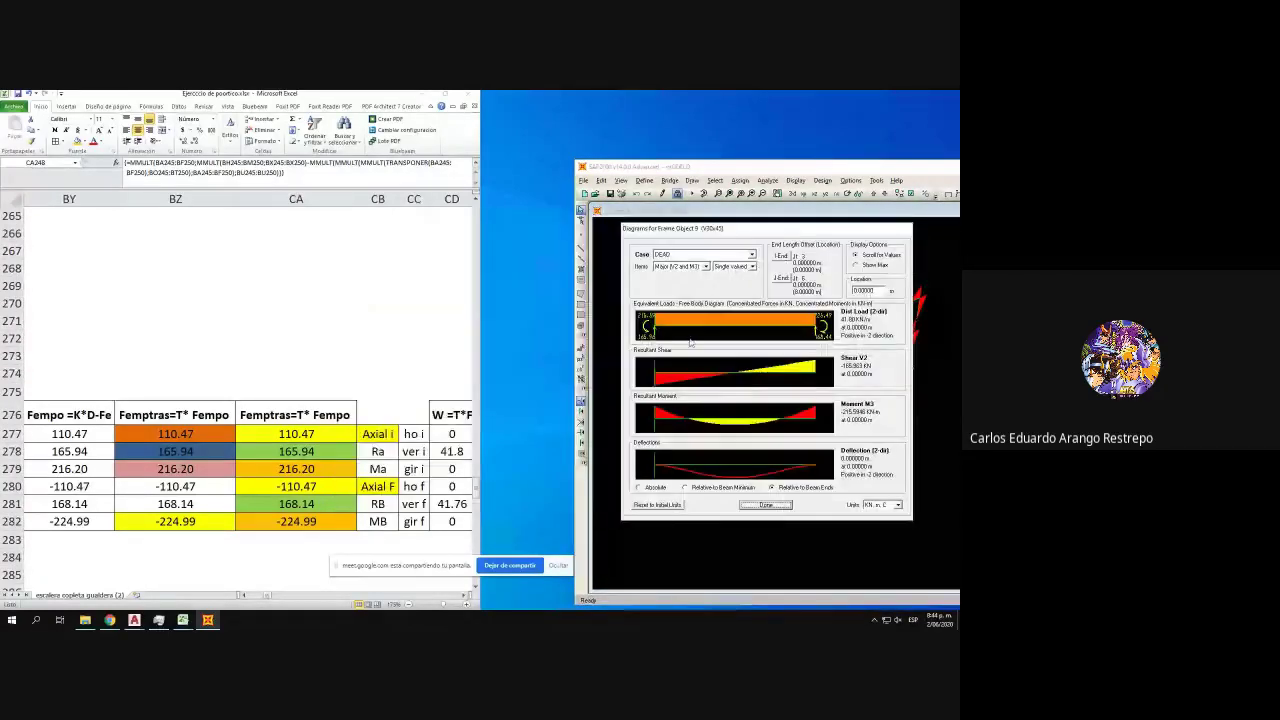
{"action": "left_click", "coordinate": [296, 503]}
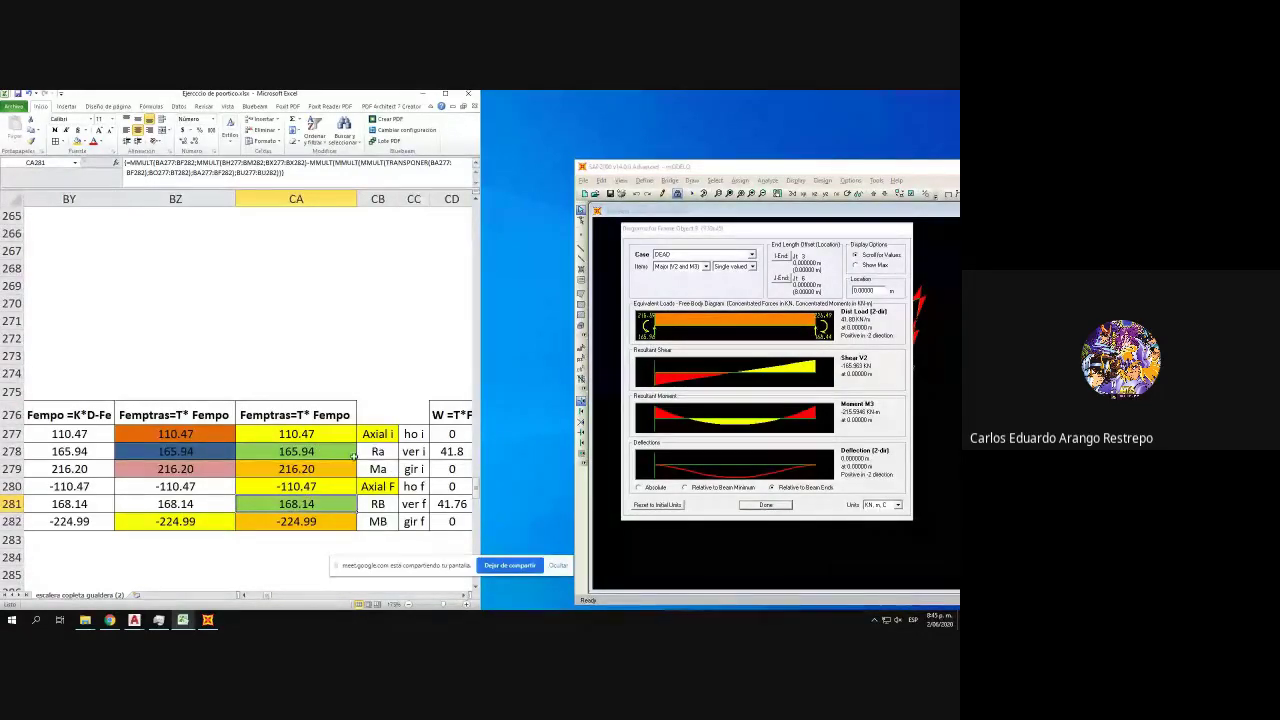
{"action": "left_click", "coordinate": [346, 455]}
{"action": "scroll", "coordinate": [346, 455], "scroll_direction": "down", "scroll_amount": 2}
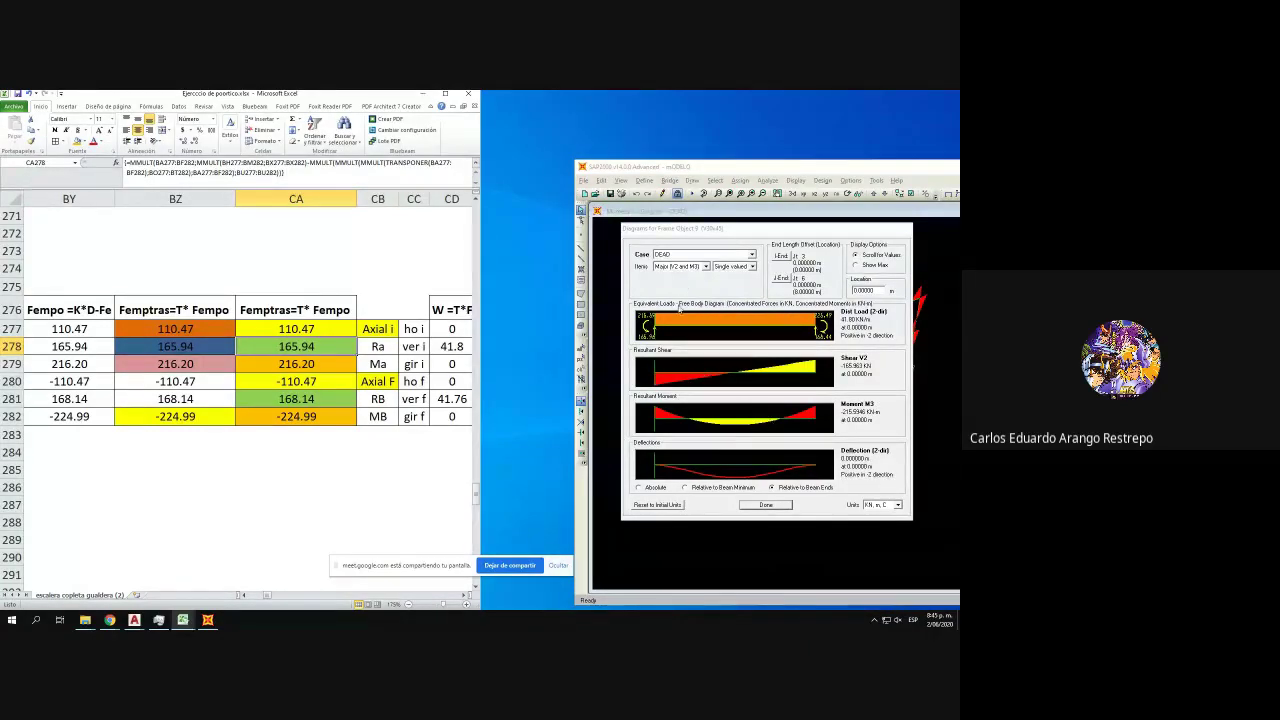
- Check the upper first-bay beam's axial force against Excel cells CA277 and CA280, and close its diagrams
{"action": "left_click", "coordinate": [700, 266]}
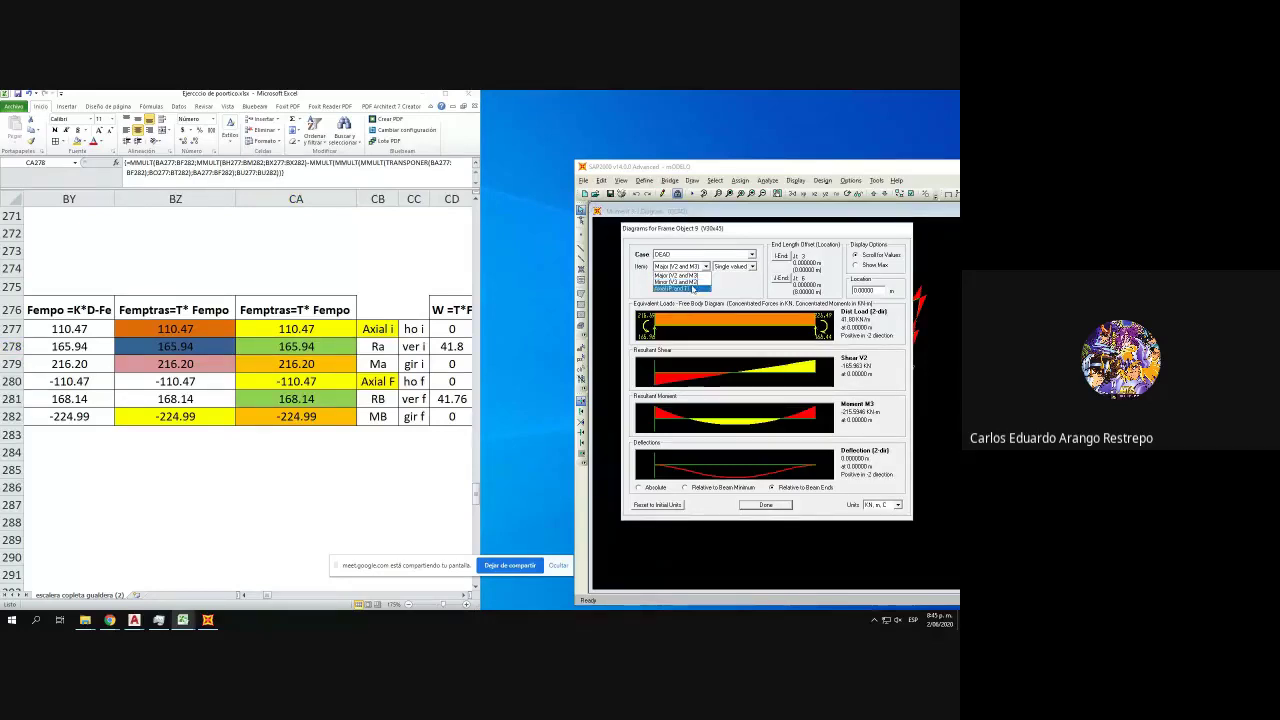
{"action": "left_click", "coordinate": [693, 289]}
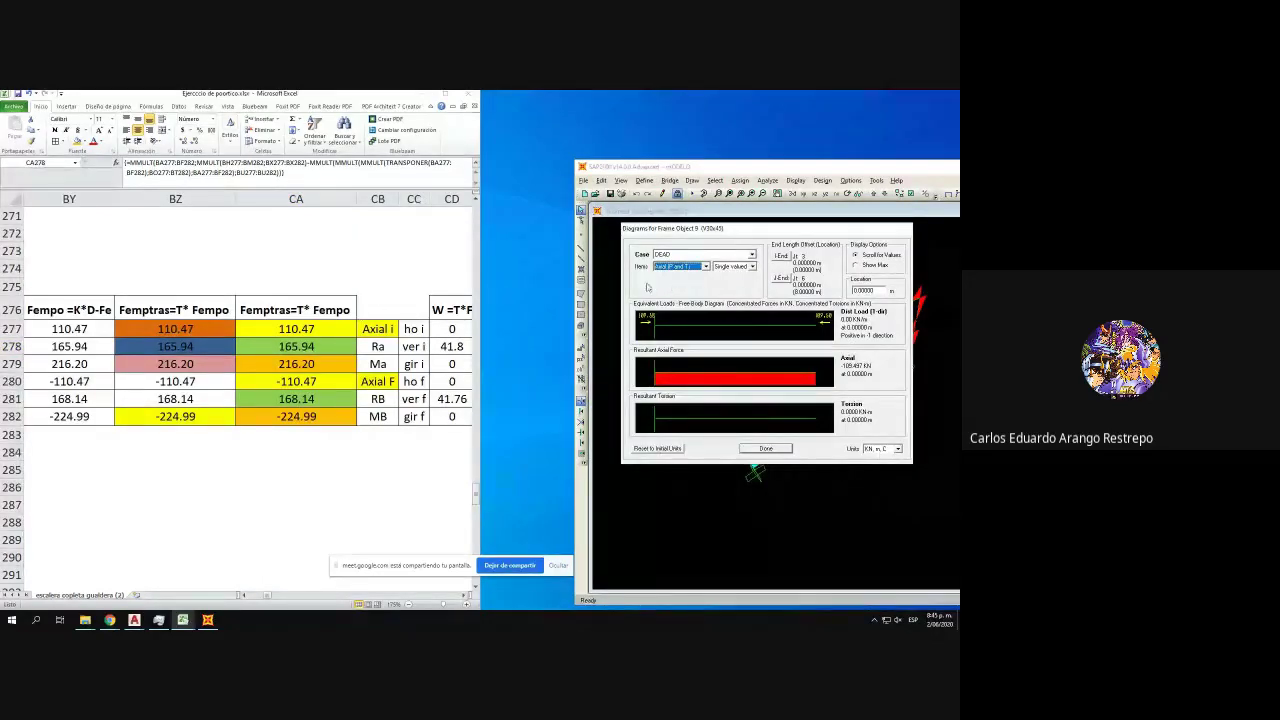
{"action": "left_click", "coordinate": [752, 448]}
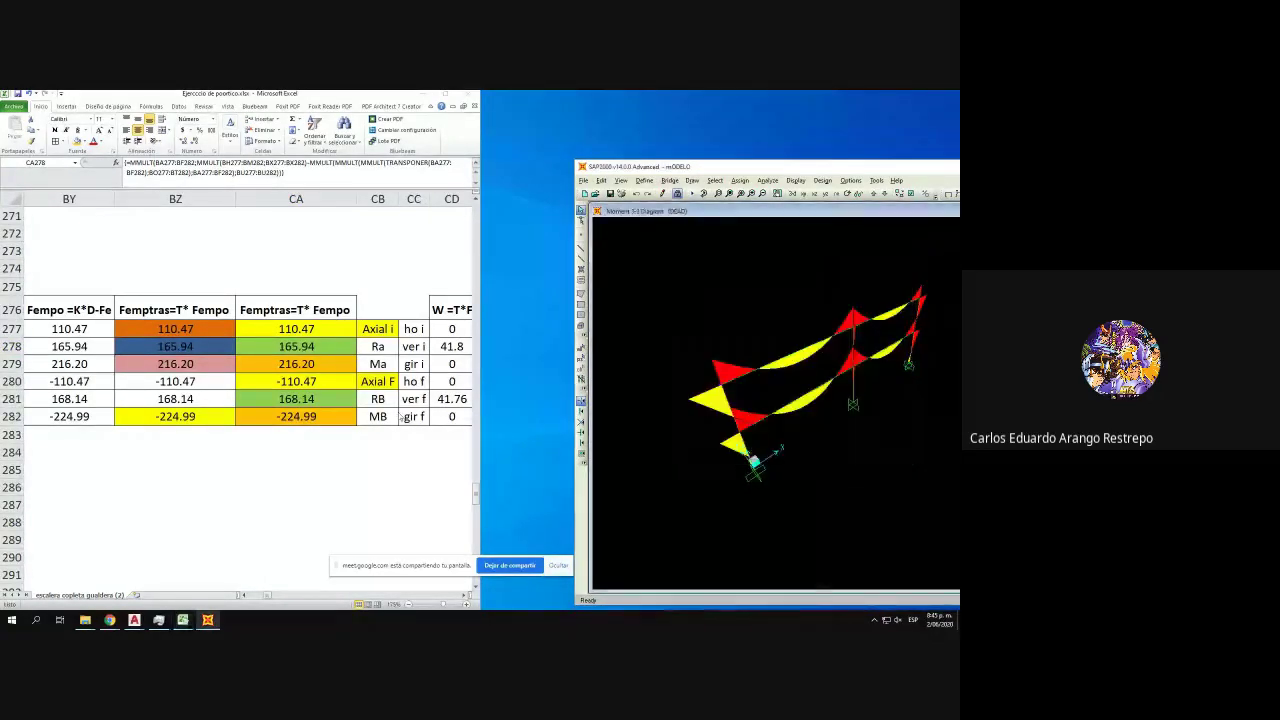
- Open the upper second-bay beam's diagrams and compare its shears and moment with Excel cells CA310, CA311 and CA313
{"action": "scroll", "coordinate": [400, 421], "scroll_direction": "down", "scroll_amount": 11}
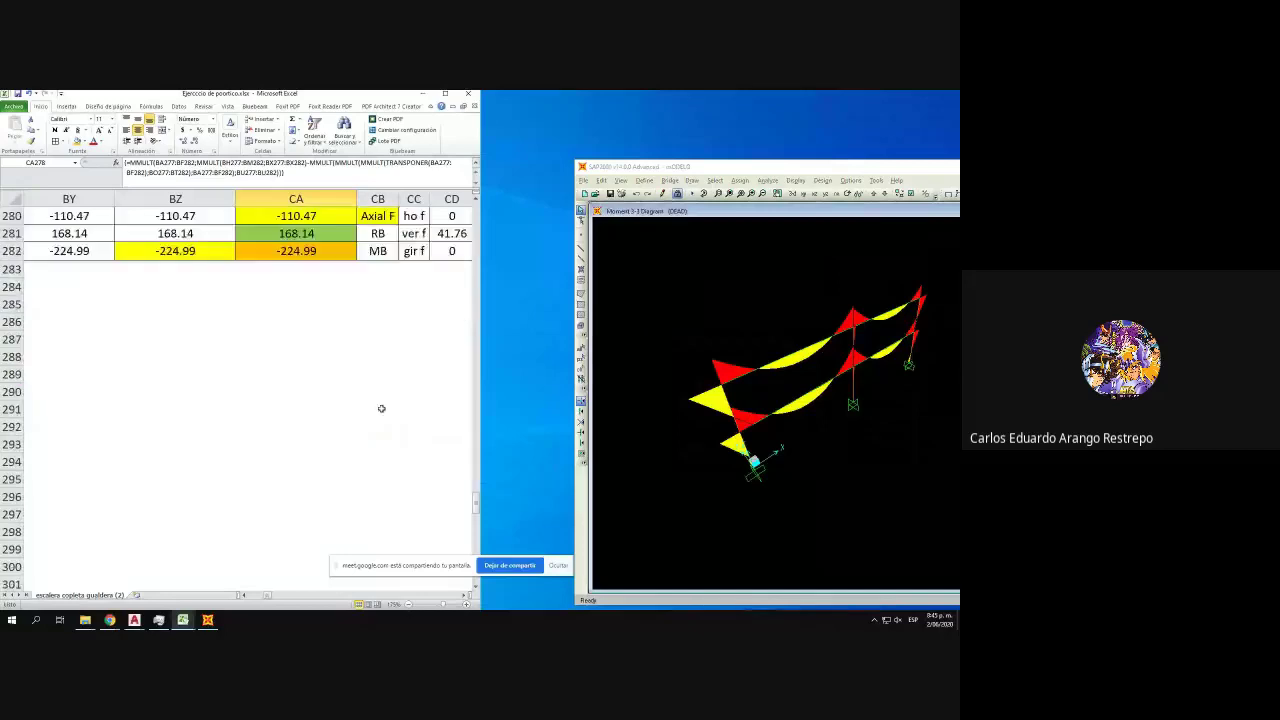
{"action": "right_click", "coordinate": [886, 313]}
{"action": "left_click_drag", "start_coordinate": [518, 222], "coordinate": [747, 233]}
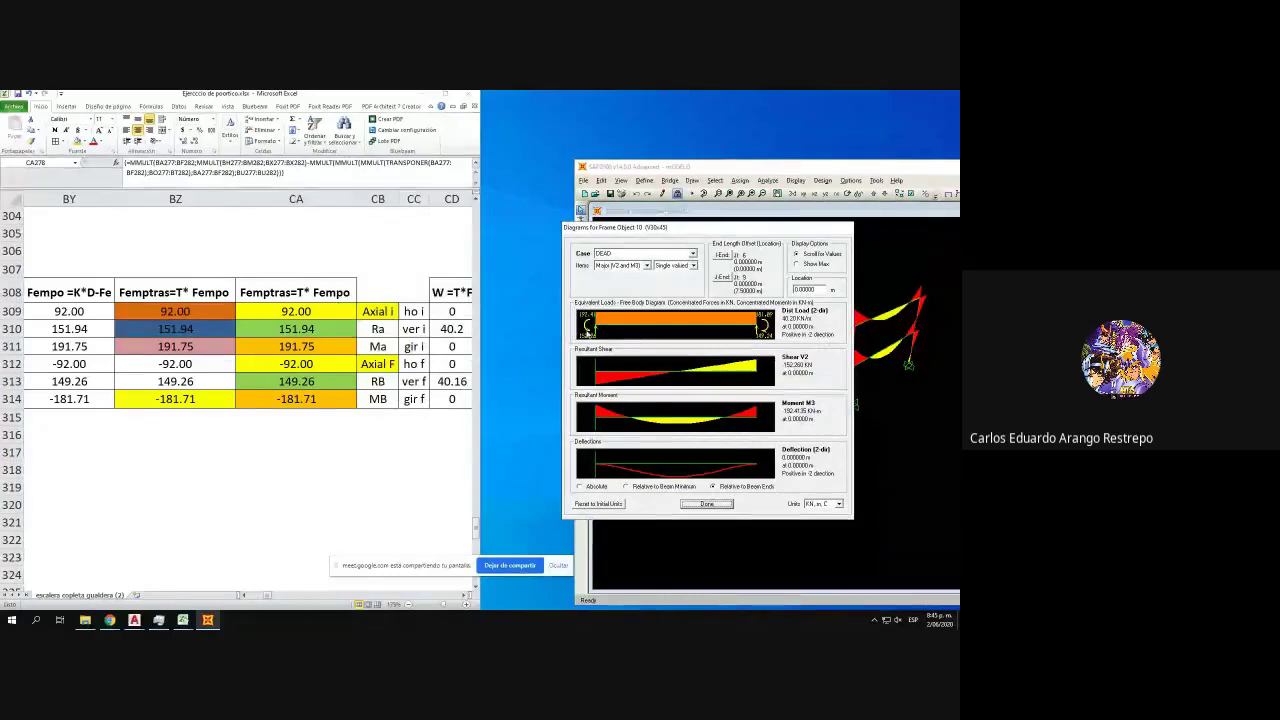
{"action": "left_click", "coordinate": [326, 328]}
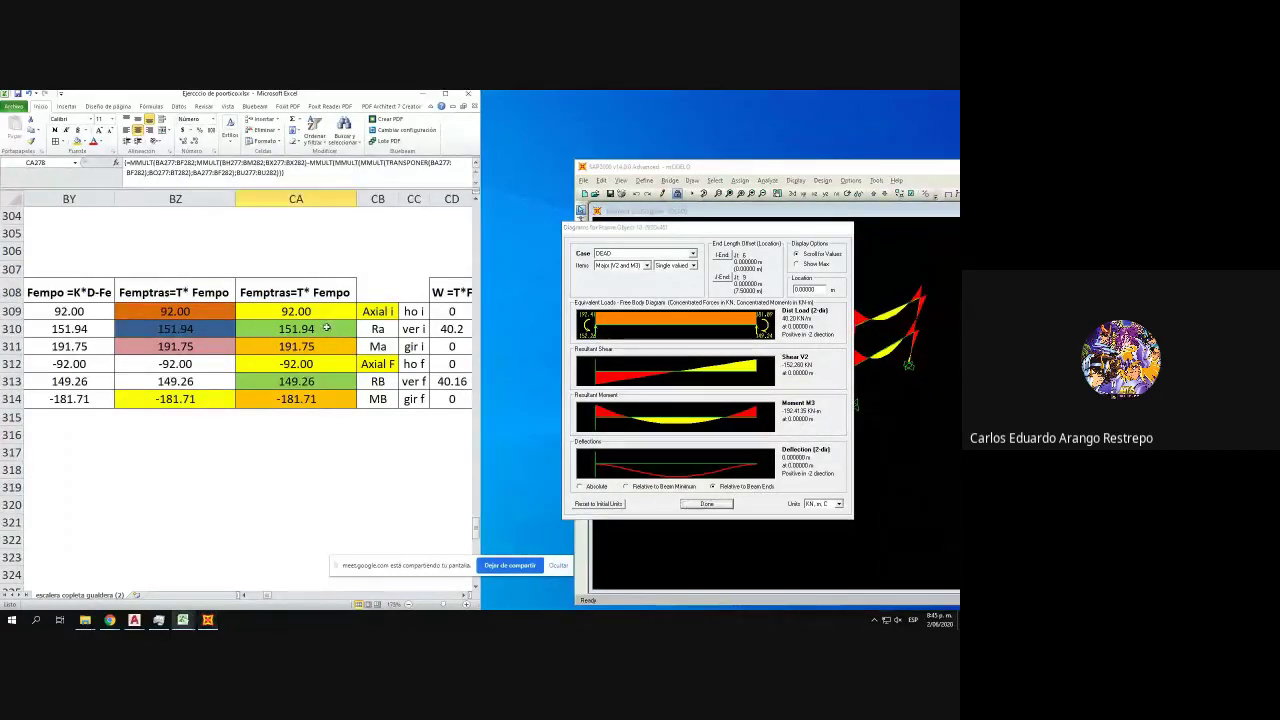
{"action": "left_click", "coordinate": [305, 364]}
{"action": "left_click", "coordinate": [311, 381]}
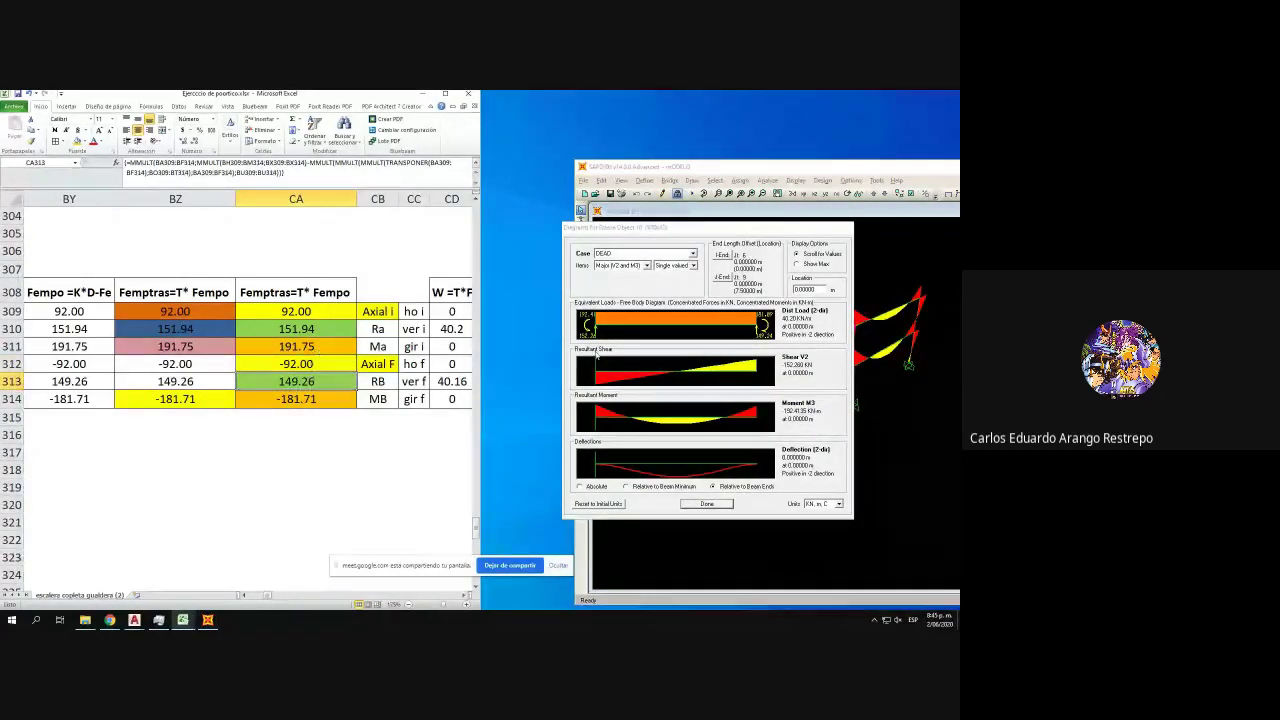
{"action": "left_click", "coordinate": [327, 328]}
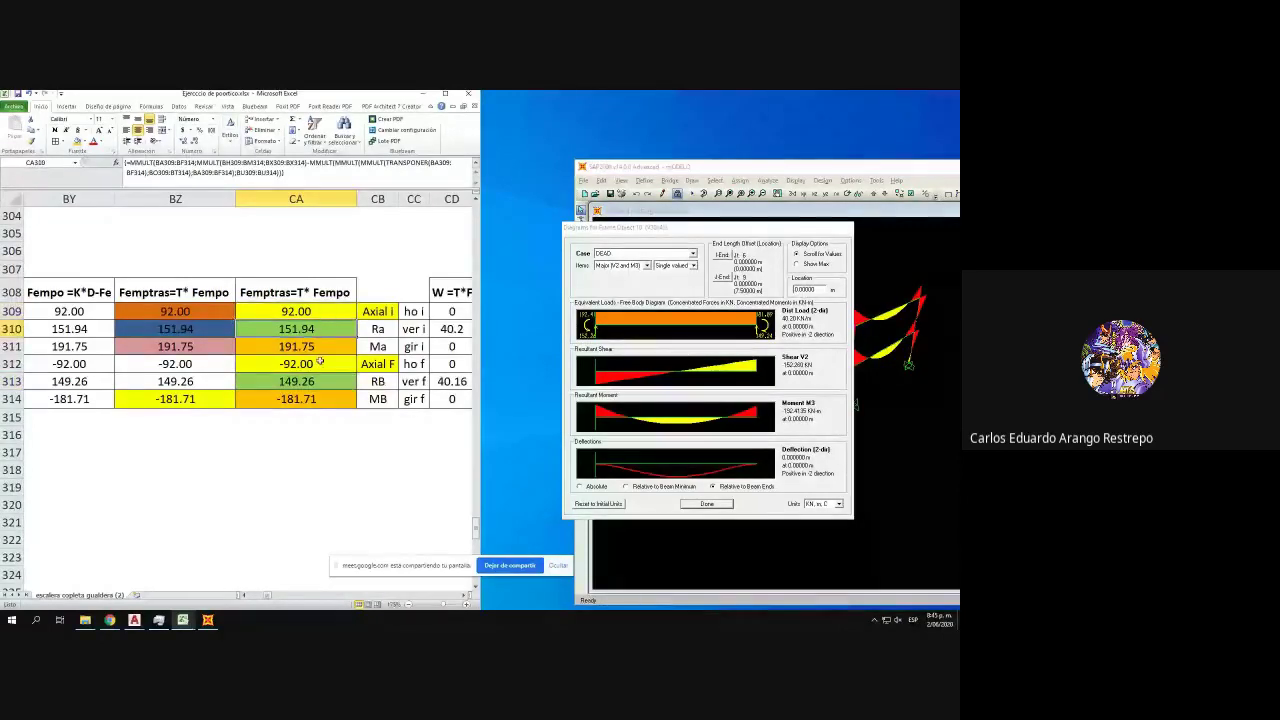
{"action": "left_click", "coordinate": [321, 346]}
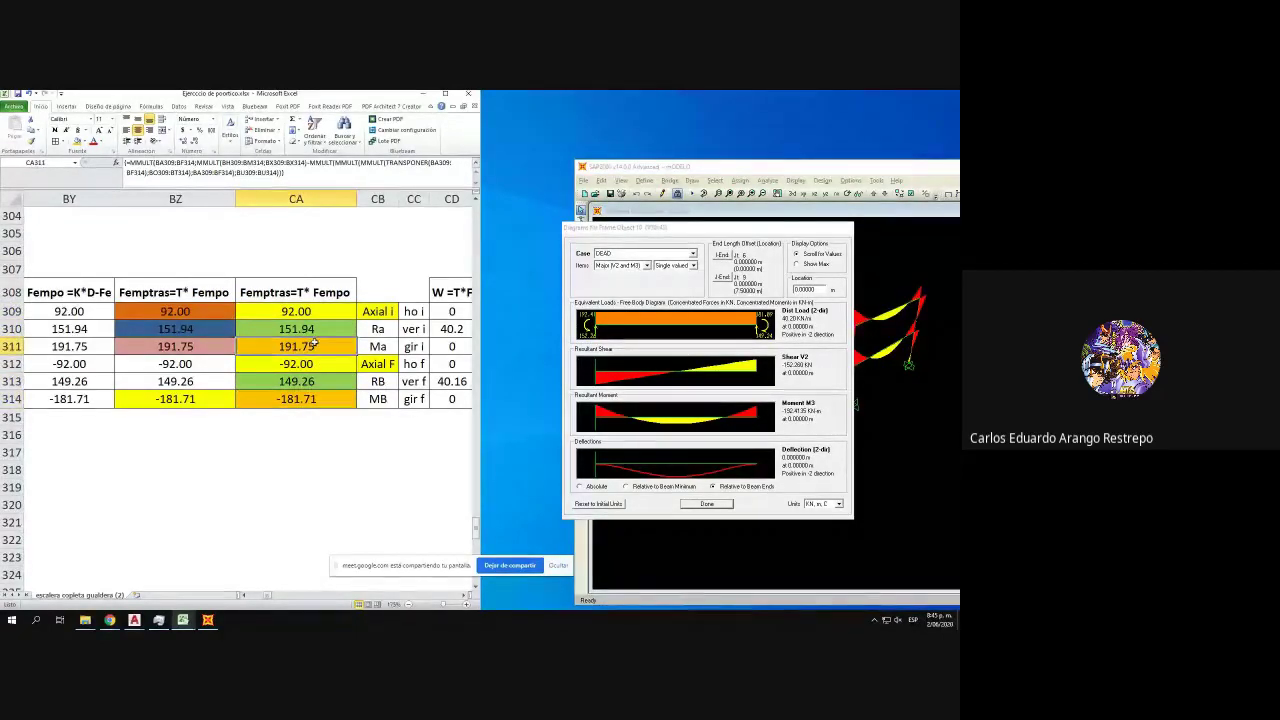
- Check the upper second-bay beam's axial force against its Excel end forces and close its diagrams
{"action": "left_click", "coordinate": [644, 265]}
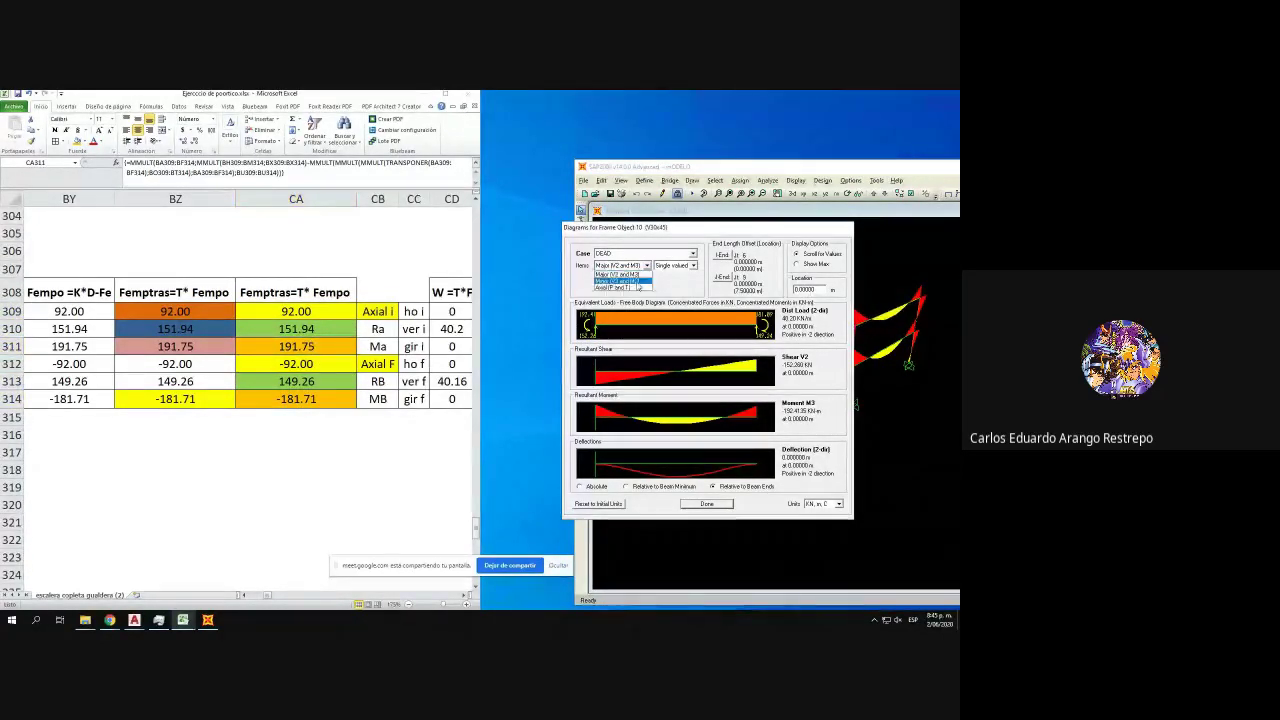
{"action": "left_click", "coordinate": [625, 287]}
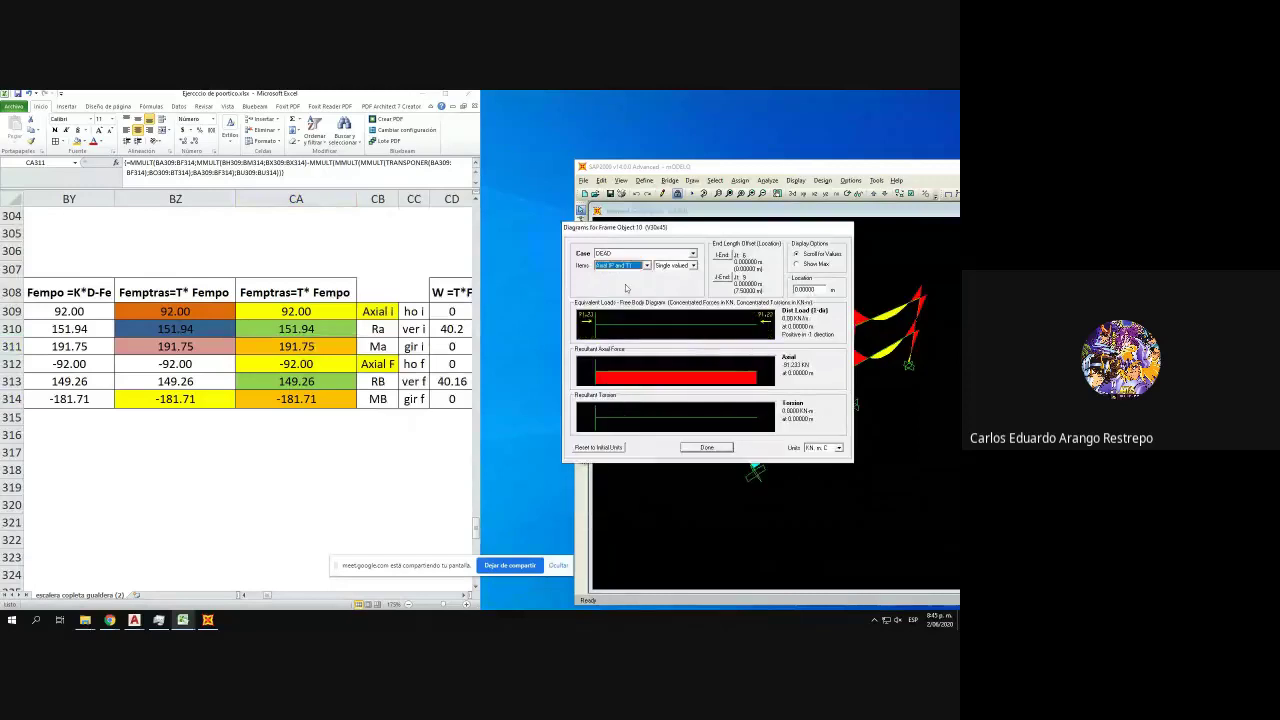
{"action": "left_click", "coordinate": [706, 447]}
- Maximize the Excel workbook and inspect the section area formulas of column element 1 in P3 and beam element 7 in P9
{"action": "left_click", "coordinate": [295, 596]}
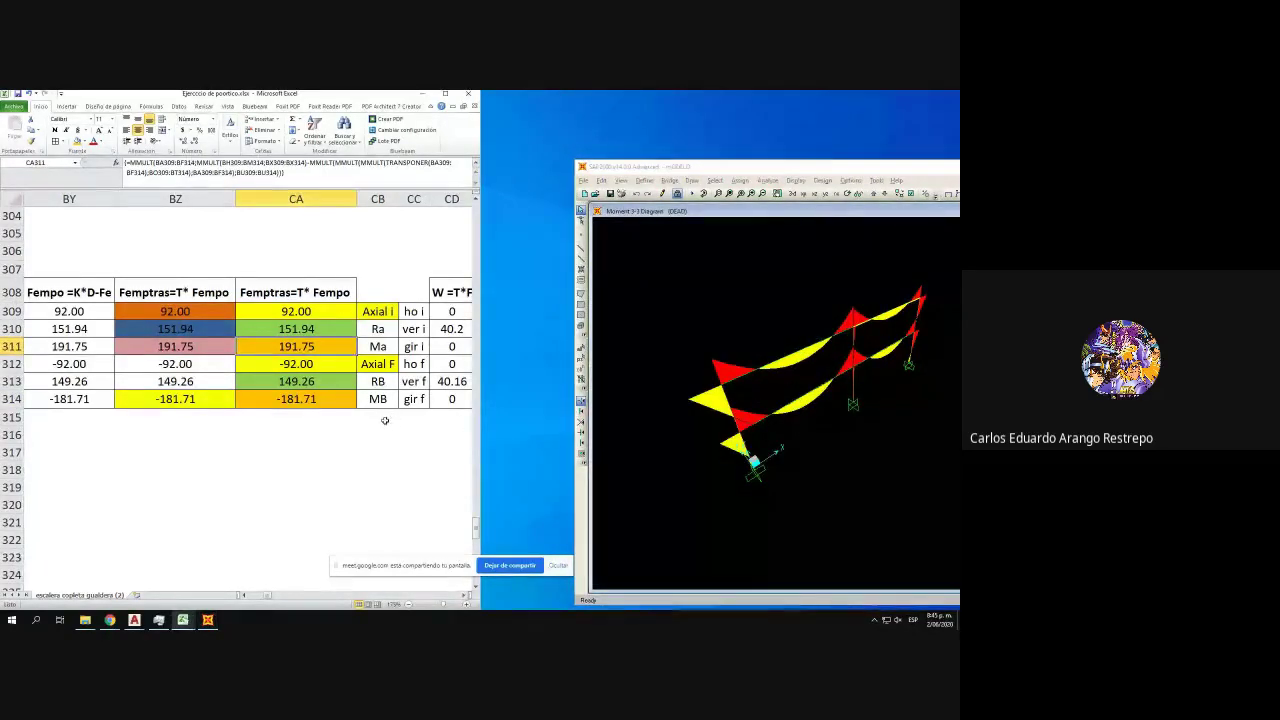
{"action": "left_click_drag", "start_coordinate": [267, 596], "coordinate": [240, 592]}
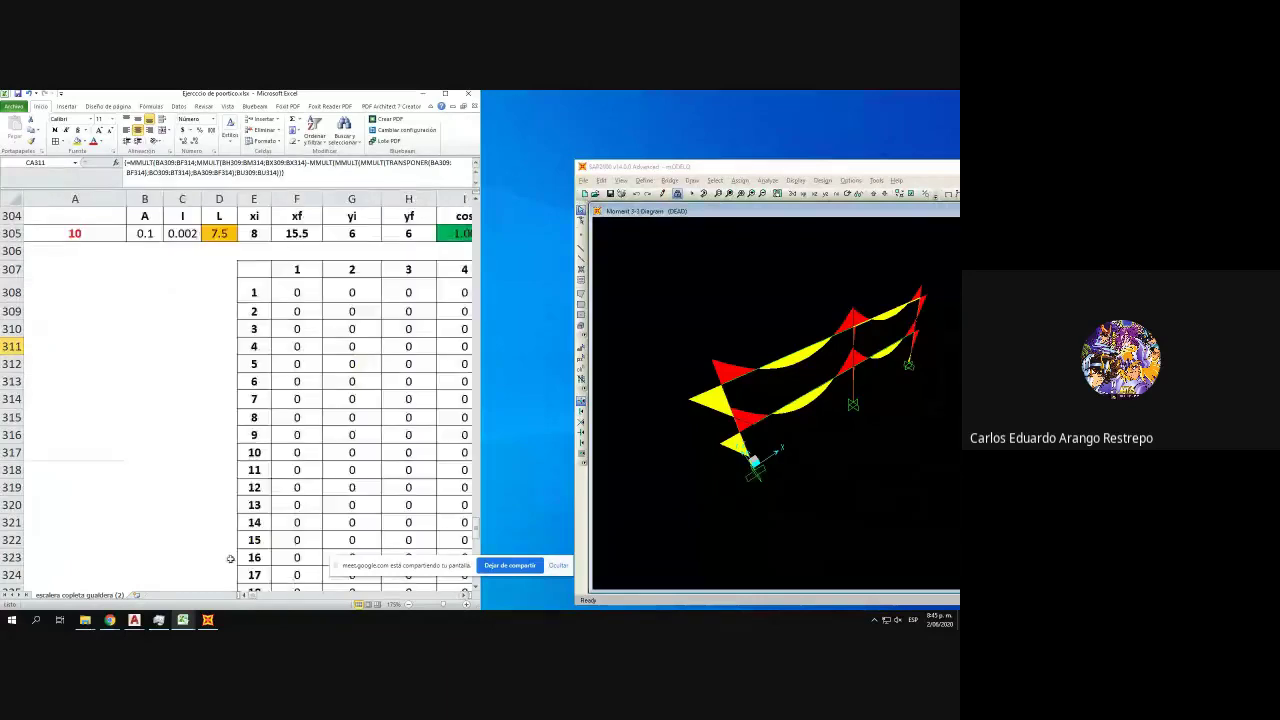
{"action": "scroll", "coordinate": [303, 343], "scroll_direction": "up", "scroll_amount": 19}
{"action": "left_click", "coordinate": [445, 93]}
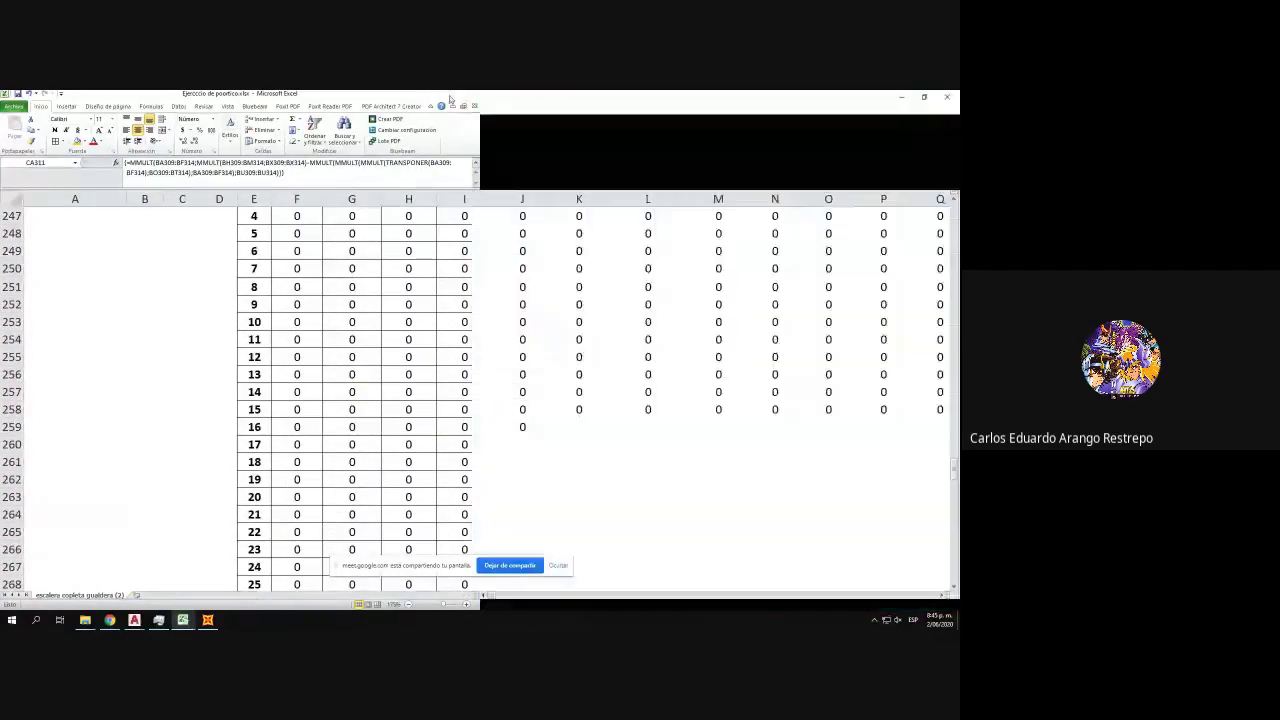
{"action": "scroll", "coordinate": [500, 350], "scroll_direction": "up", "scroll_amount": 19}
{"action": "scroll", "coordinate": [955, 408], "scroll_direction": "up", "scroll_amount": 20}
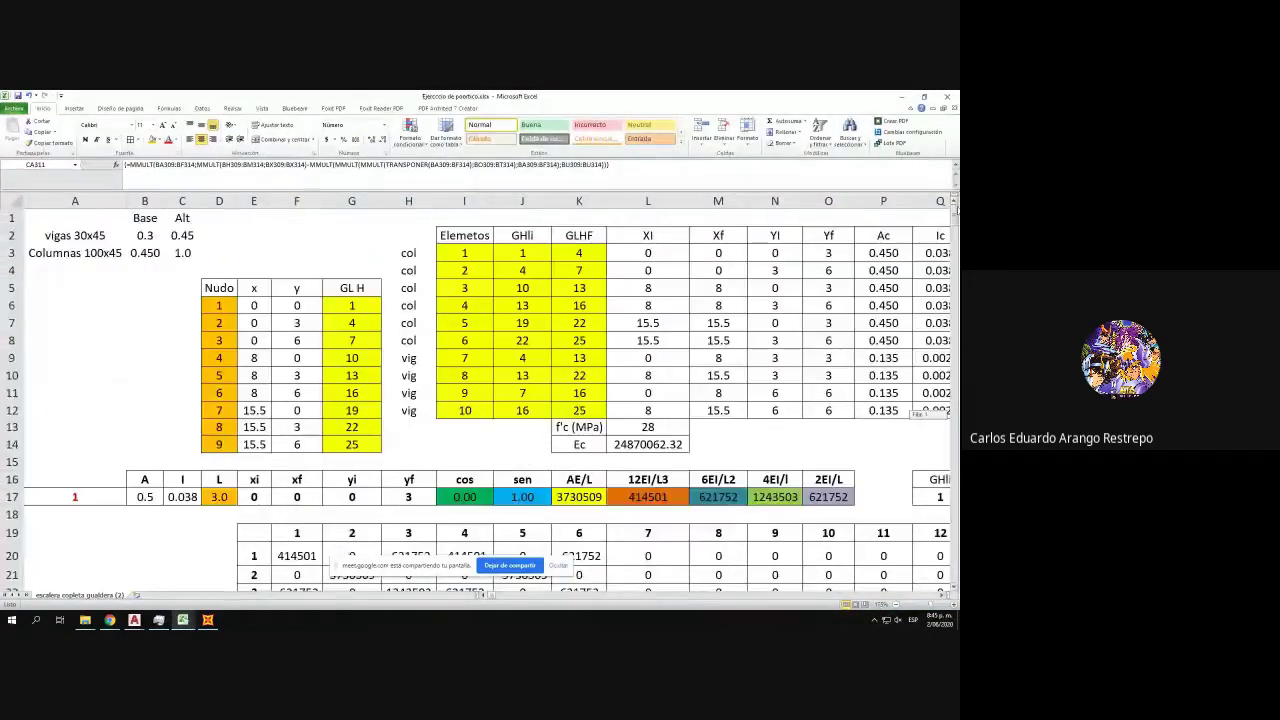
{"action": "left_click", "coordinate": [899, 250]}
{"action": "double_click", "coordinate": [899, 250]}
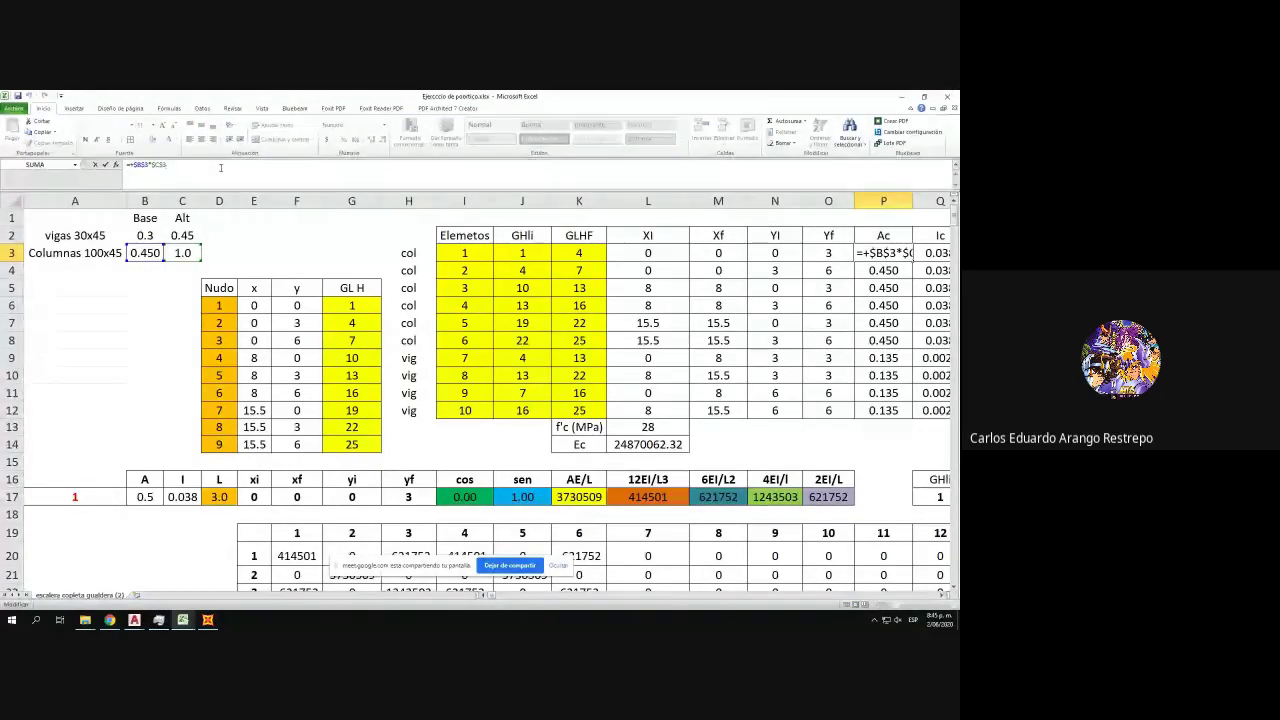
{"action": "key", "text": "Return"}
{"action": "left_click", "coordinate": [888, 355]}
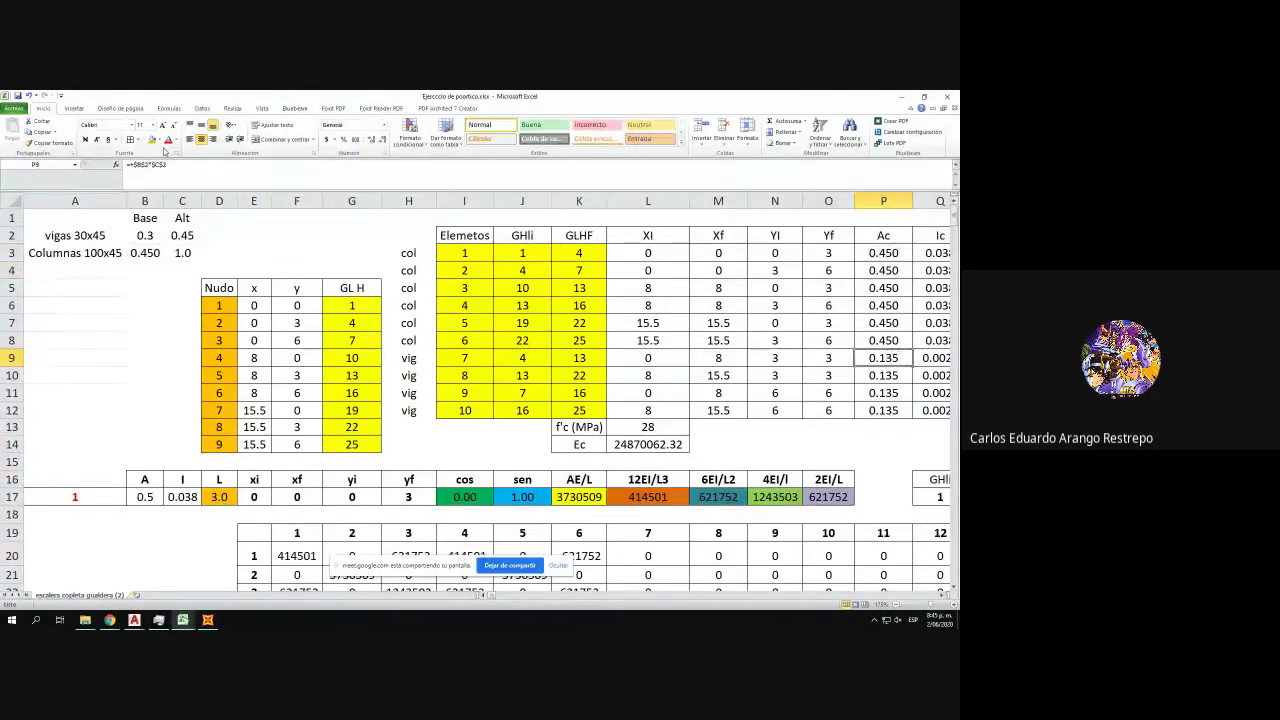
{"action": "left_click", "coordinate": [176, 163]}
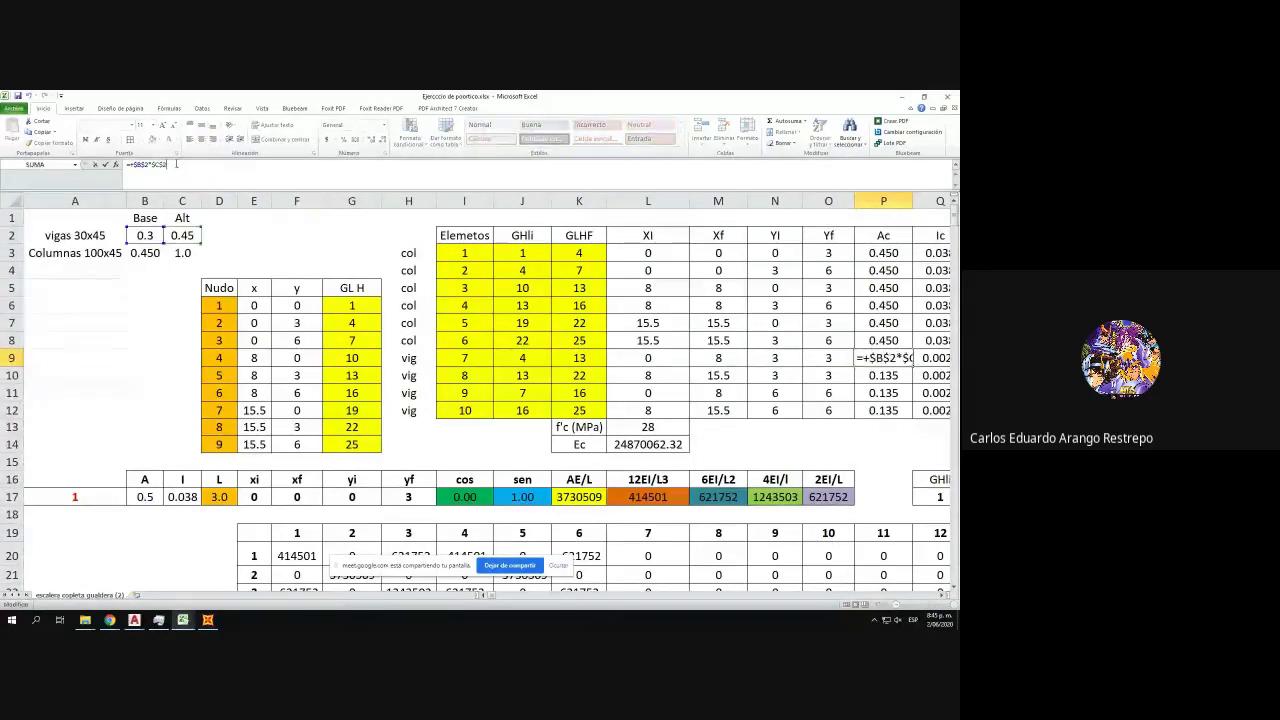
{"action": "key", "text": "Return"}
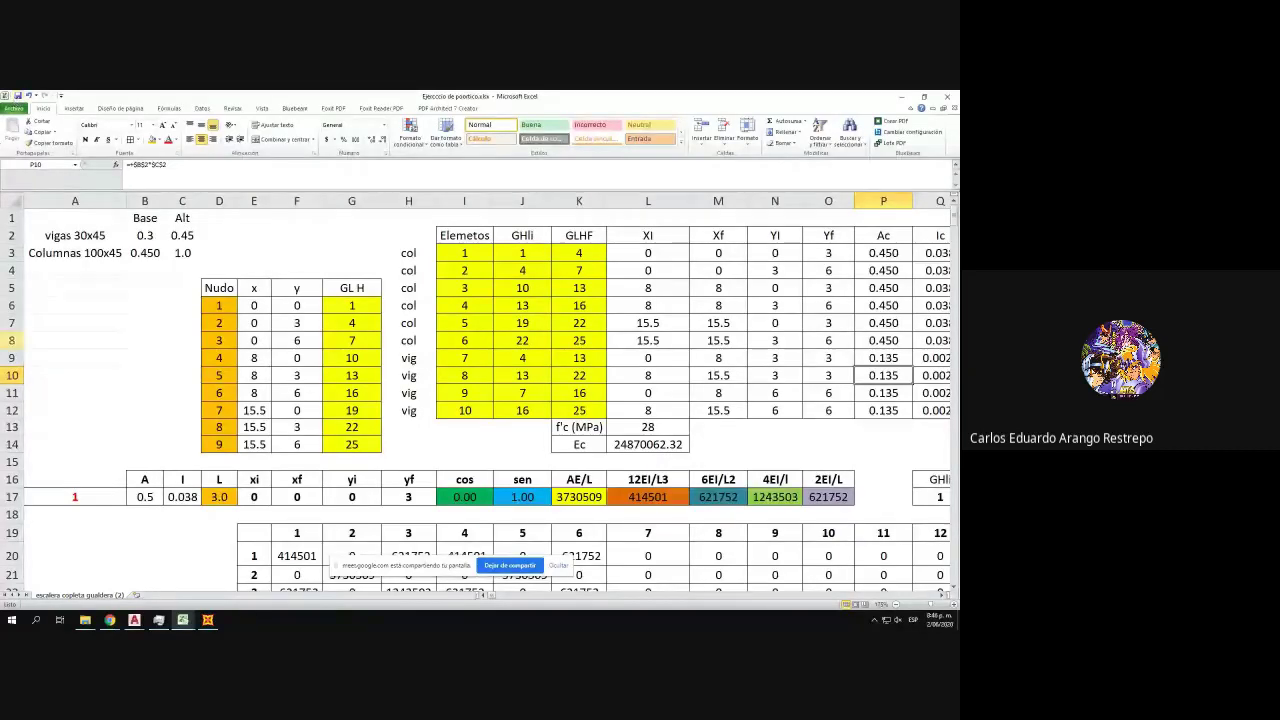
- Switch to the Google Meet window, read the meeting chat and return to the Excel workbook
{"action": "left_click", "coordinate": [110, 620]}
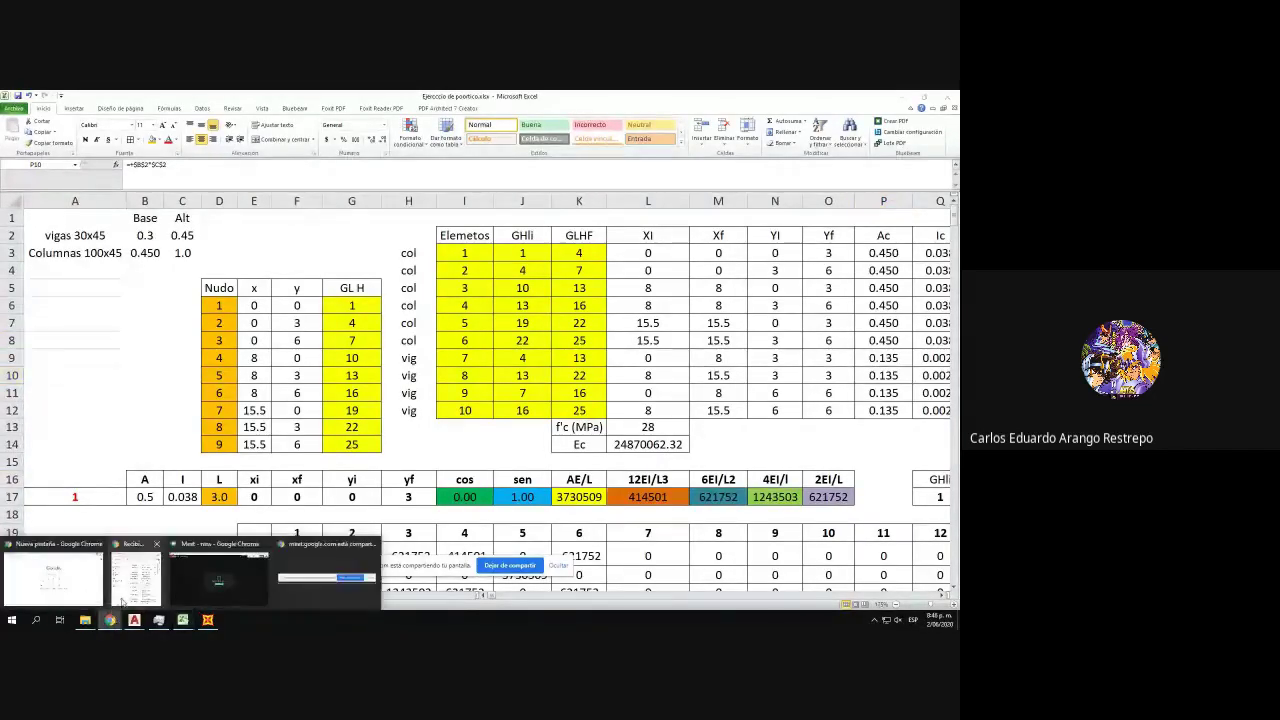
{"action": "left_click", "coordinate": [215, 582]}
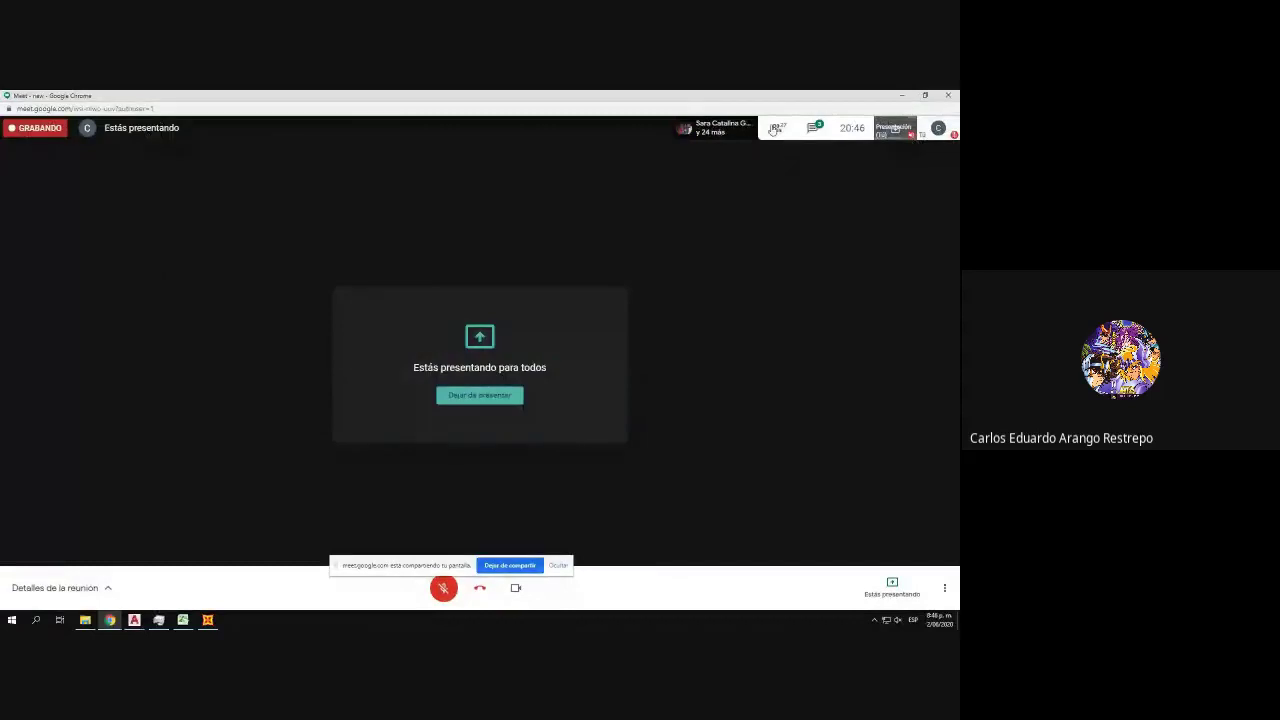
{"action": "left_click", "coordinate": [815, 128]}
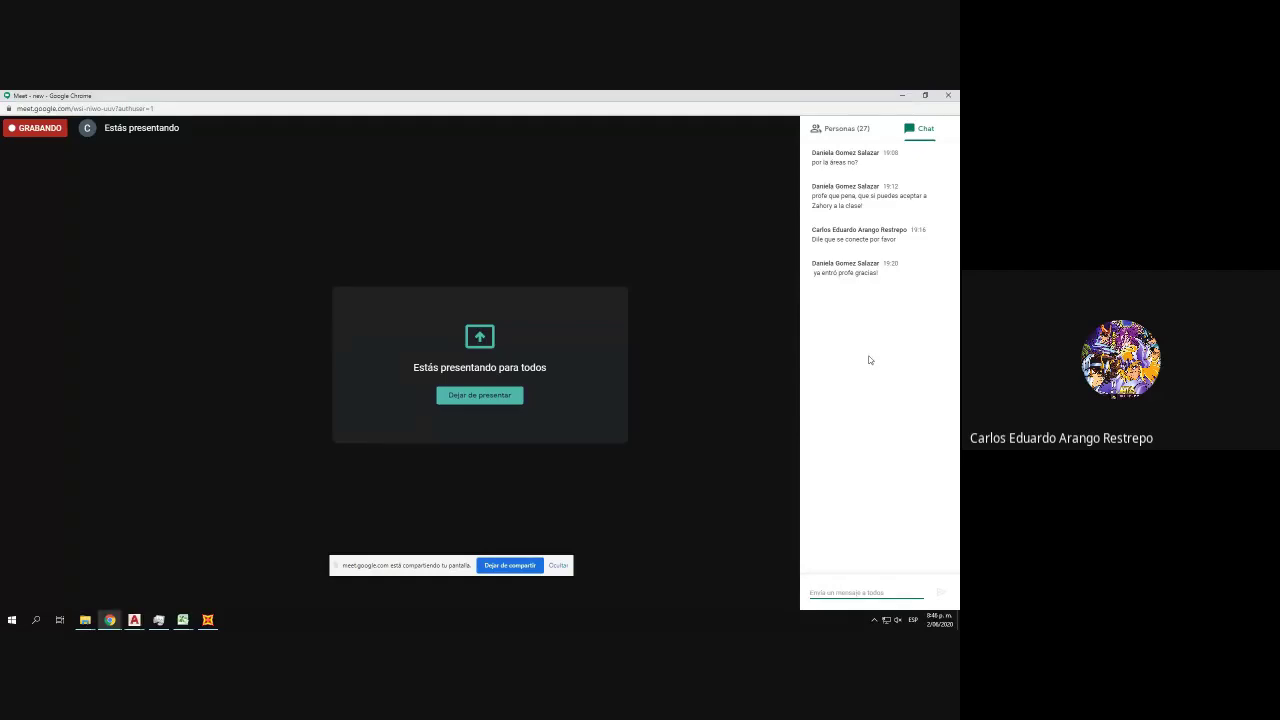
{"action": "left_click", "coordinate": [902, 95]}
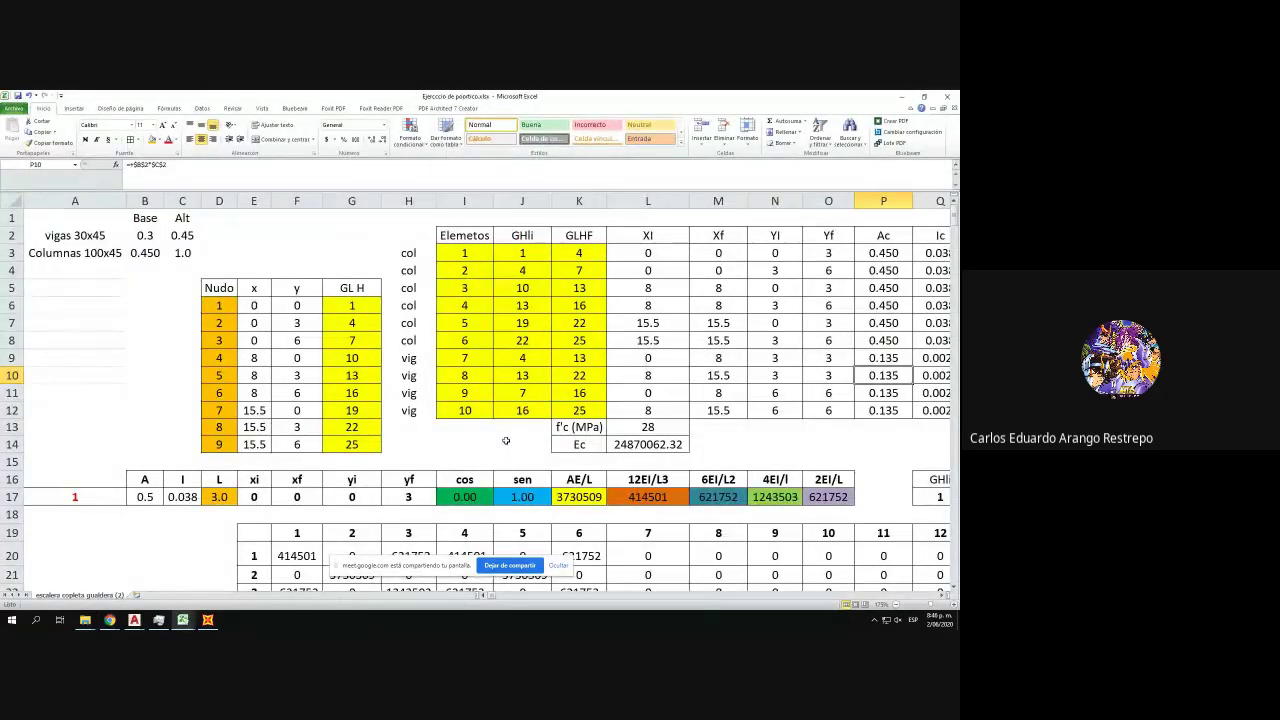
- Glance at the system calendar, switch to Google Meet, and check its chat and its additional meeting options
{"action": "left_click", "coordinate": [938, 620]}
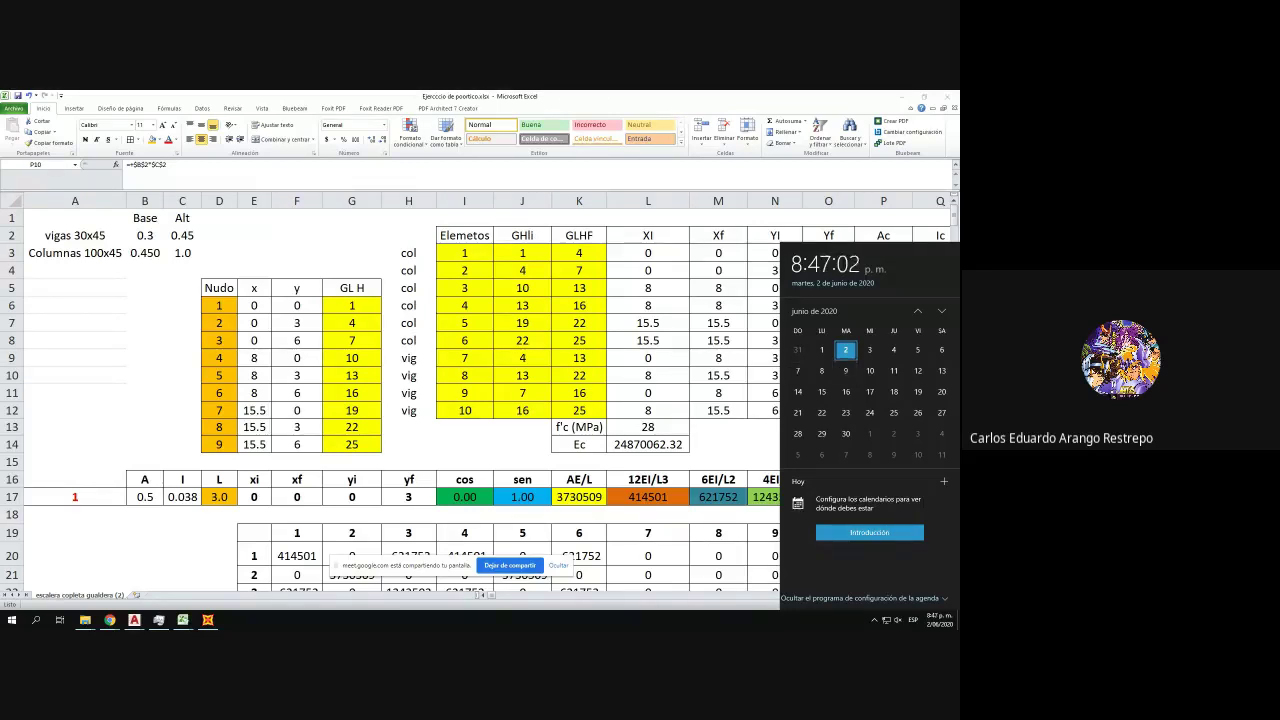
{"action": "left_click", "coordinate": [109, 621]}
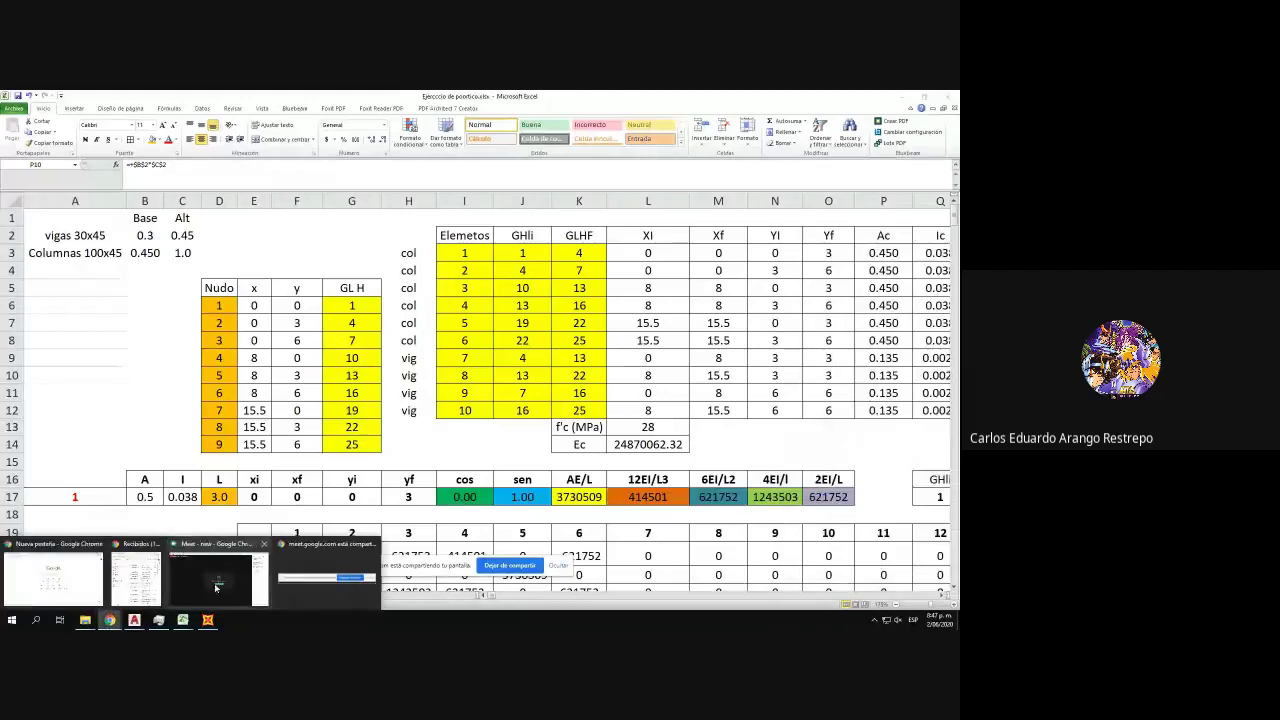
{"action": "left_click", "coordinate": [213, 582]}
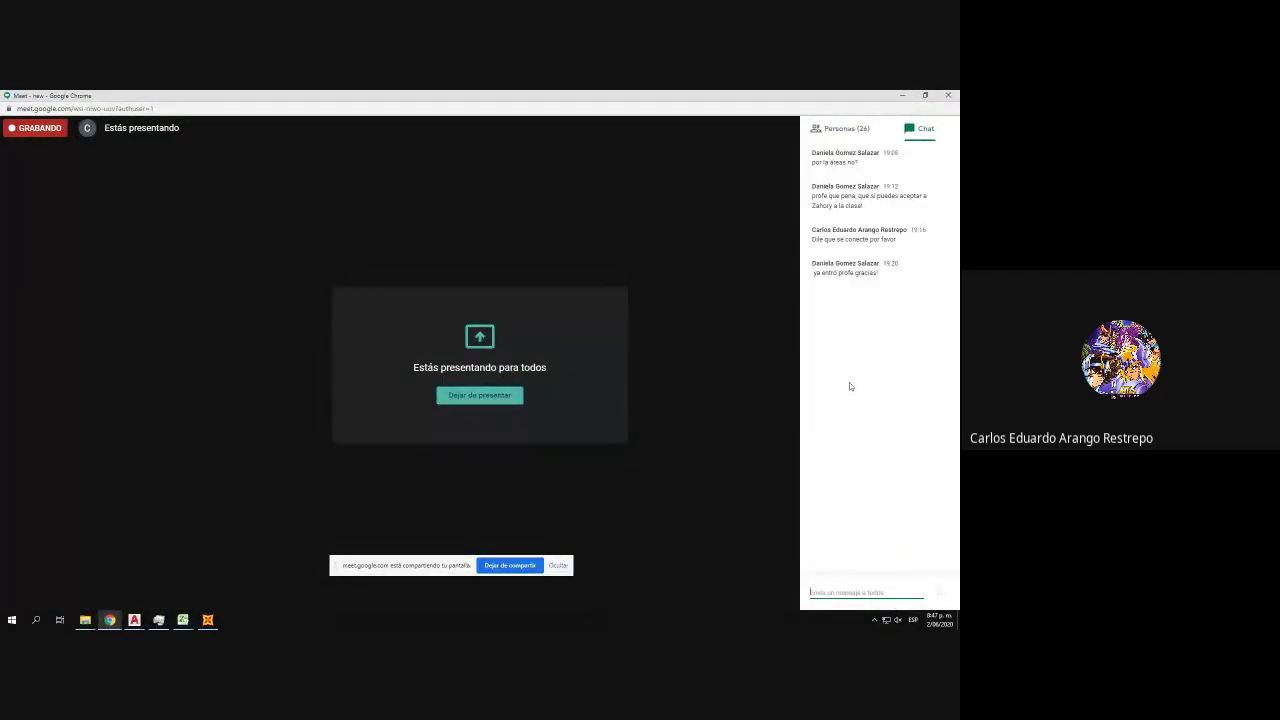
{"action": "left_click", "coordinate": [709, 499]}
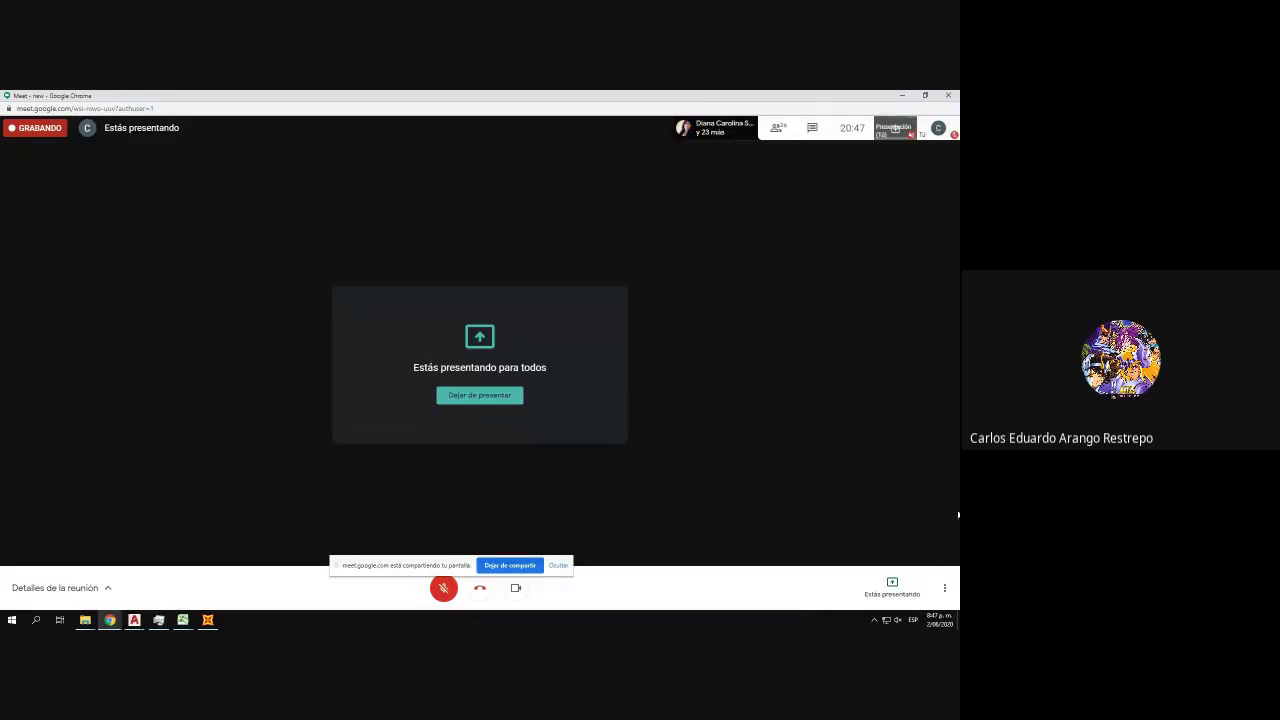
{"action": "left_click", "coordinate": [940, 591]}
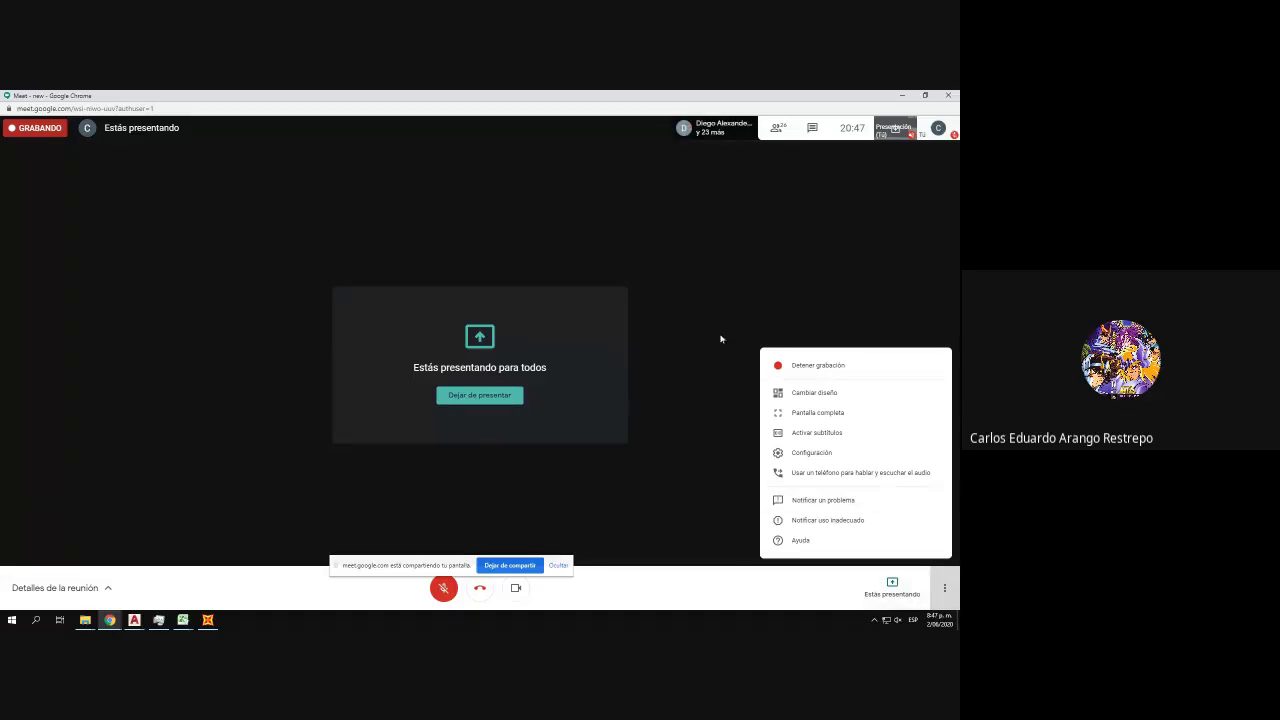
{"action": "left_click", "coordinate": [809, 138]}
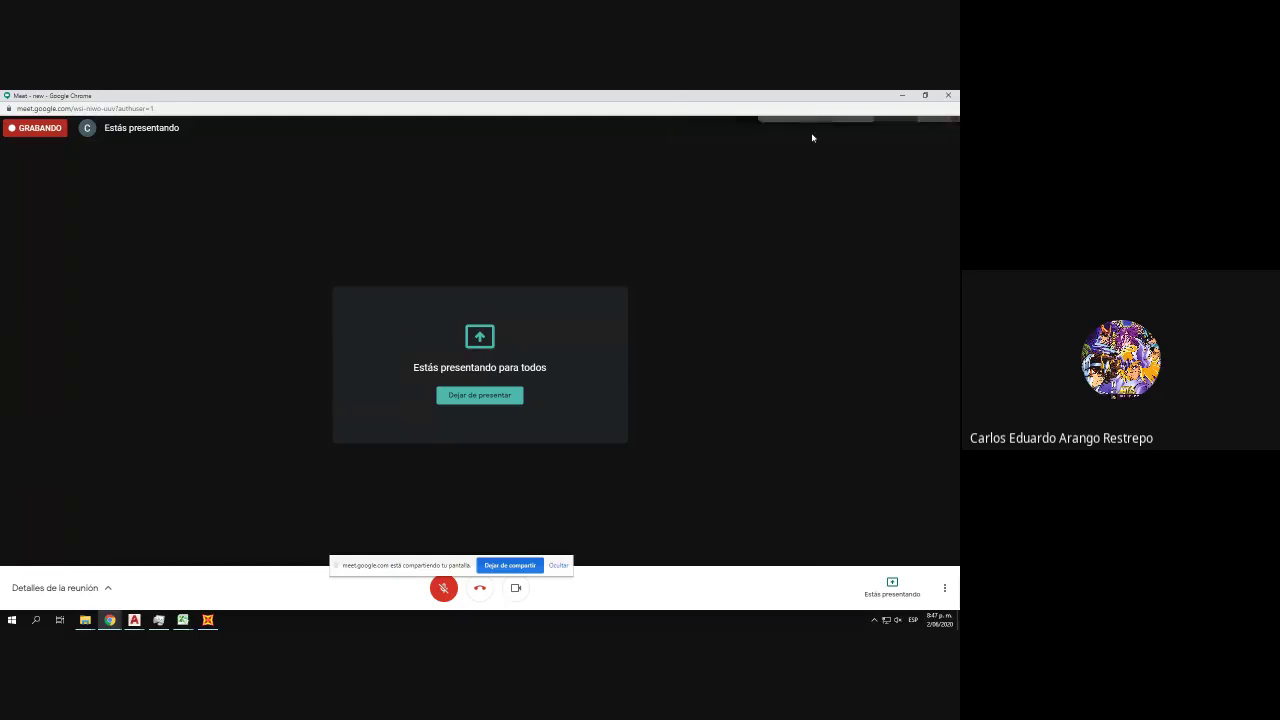
{"action": "left_click", "coordinate": [812, 138]}
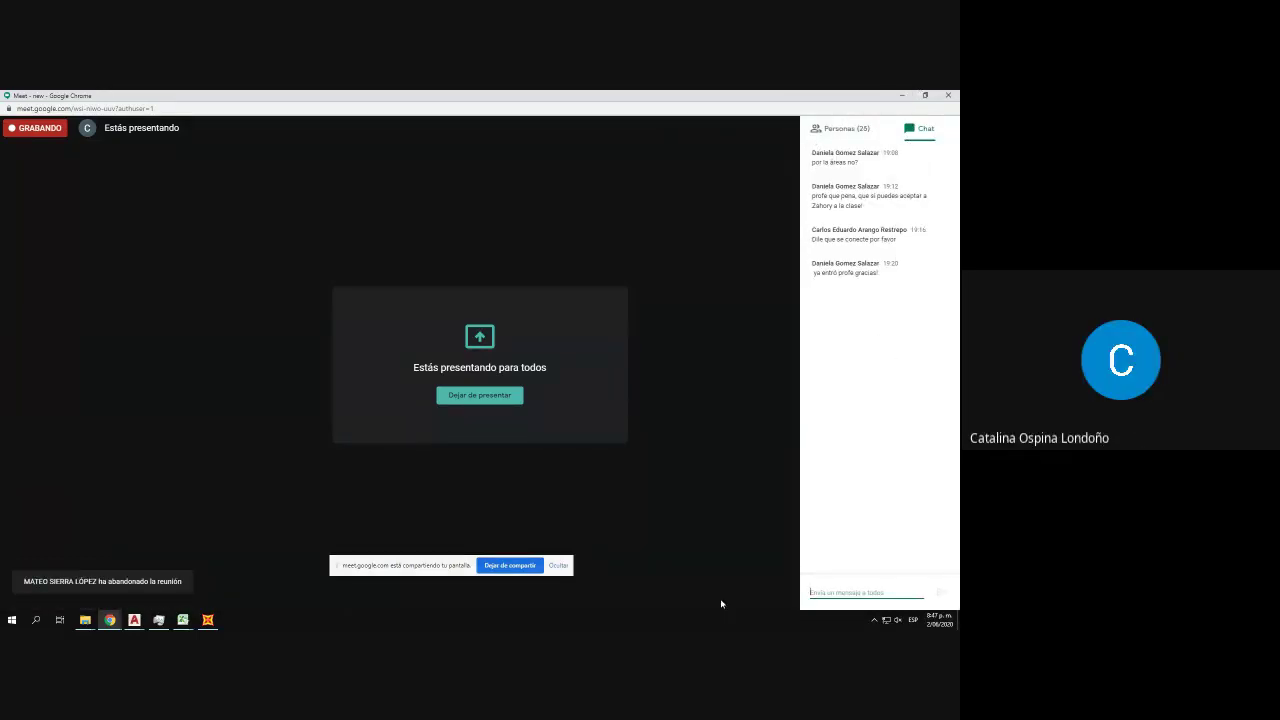
{"action": "left_click", "coordinate": [755, 552]}
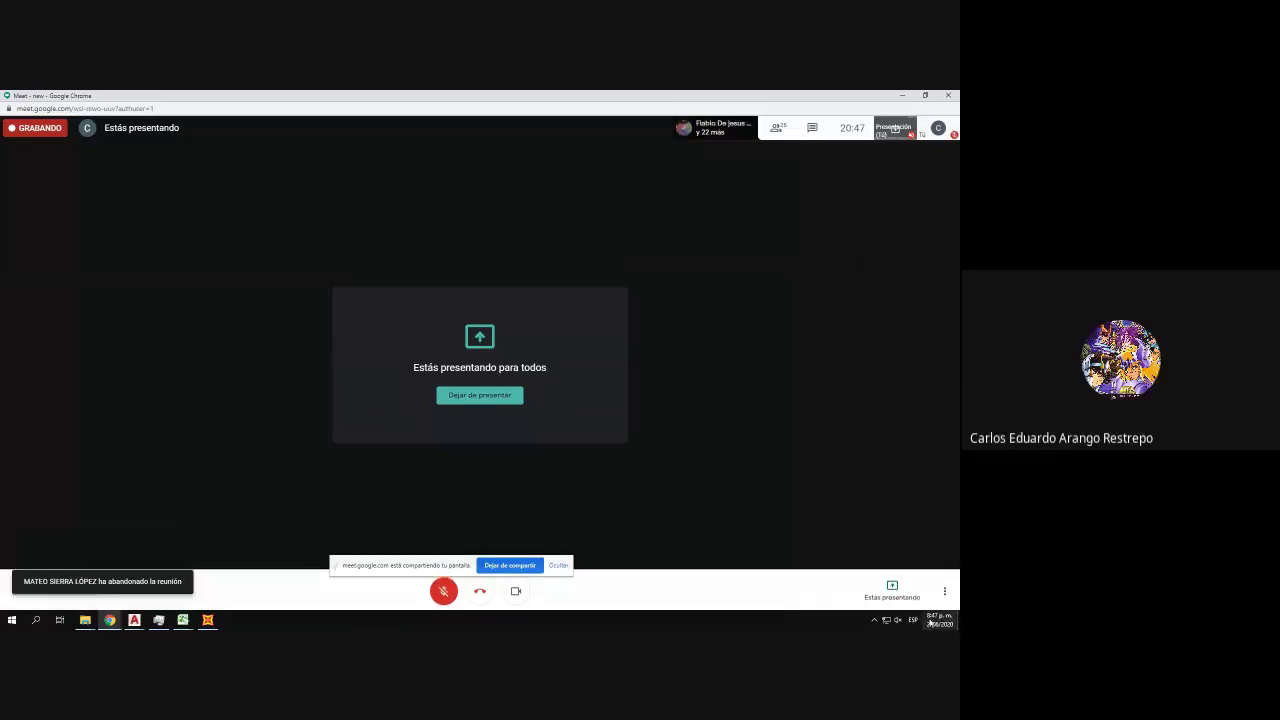
- Look over the June and July 2020 dates in the system calendar, and read the new messages in the meeting chat
{"action": "left_click", "coordinate": [934, 622]}
{"action": "left_click", "coordinate": [933, 622]}
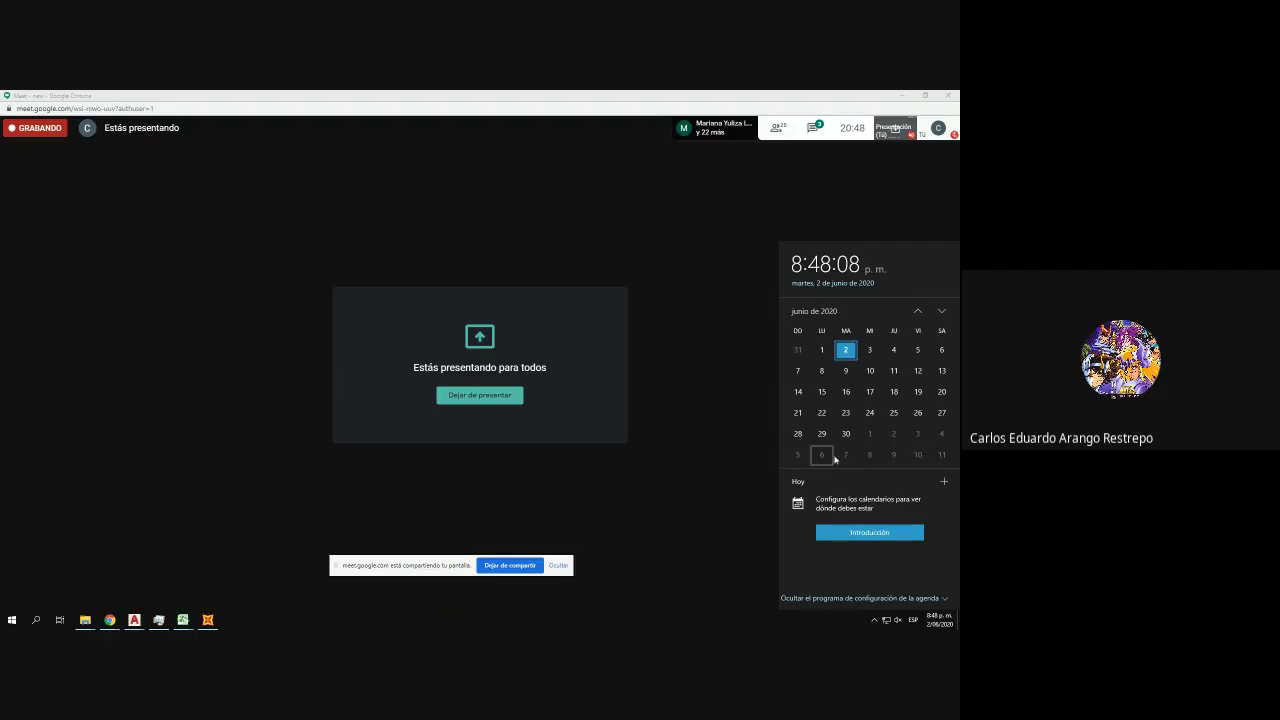
{"action": "left_click", "coordinate": [941, 311]}
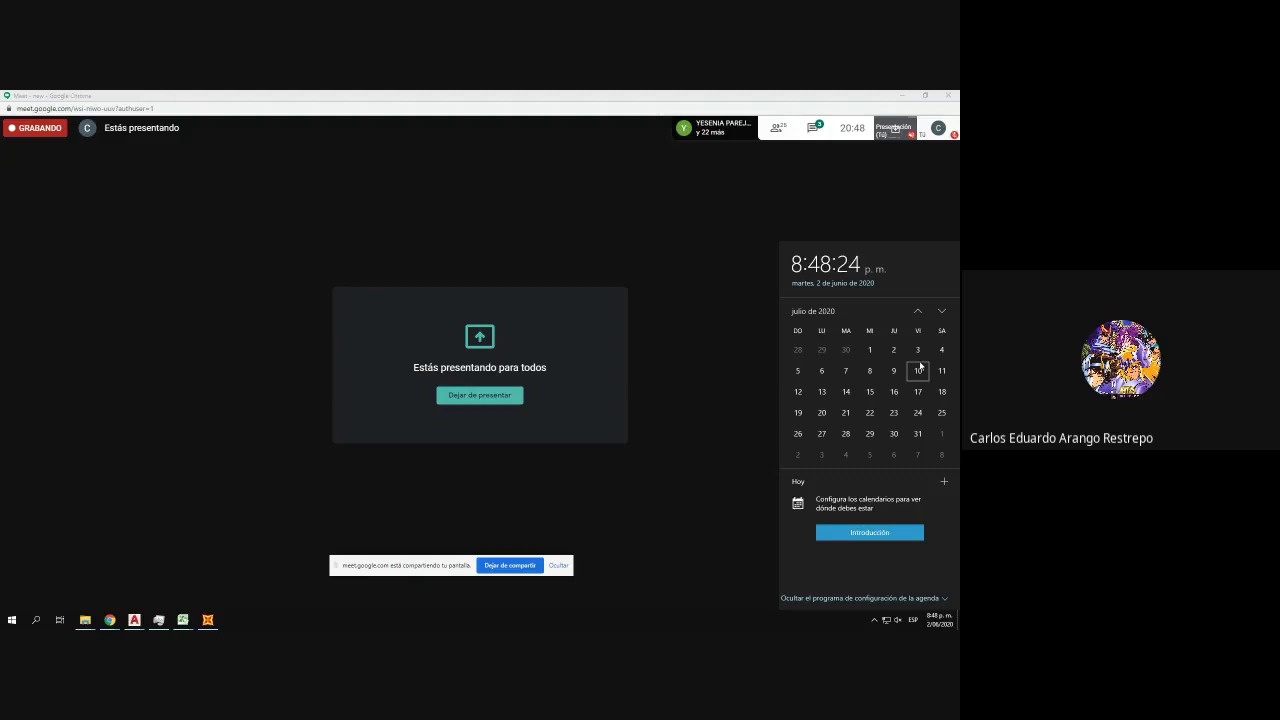
{"action": "left_click", "coordinate": [918, 313]}
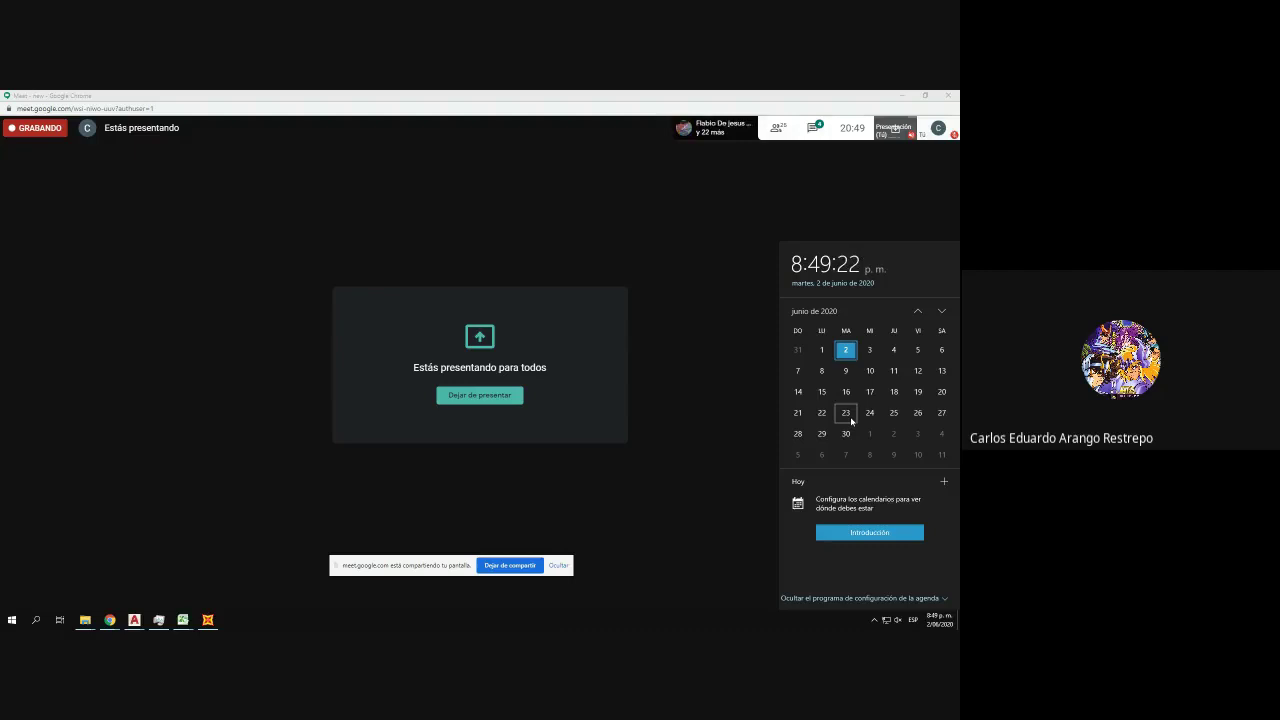
{"action": "left_click", "coordinate": [820, 128]}
{"action": "left_click", "coordinate": [820, 128]}
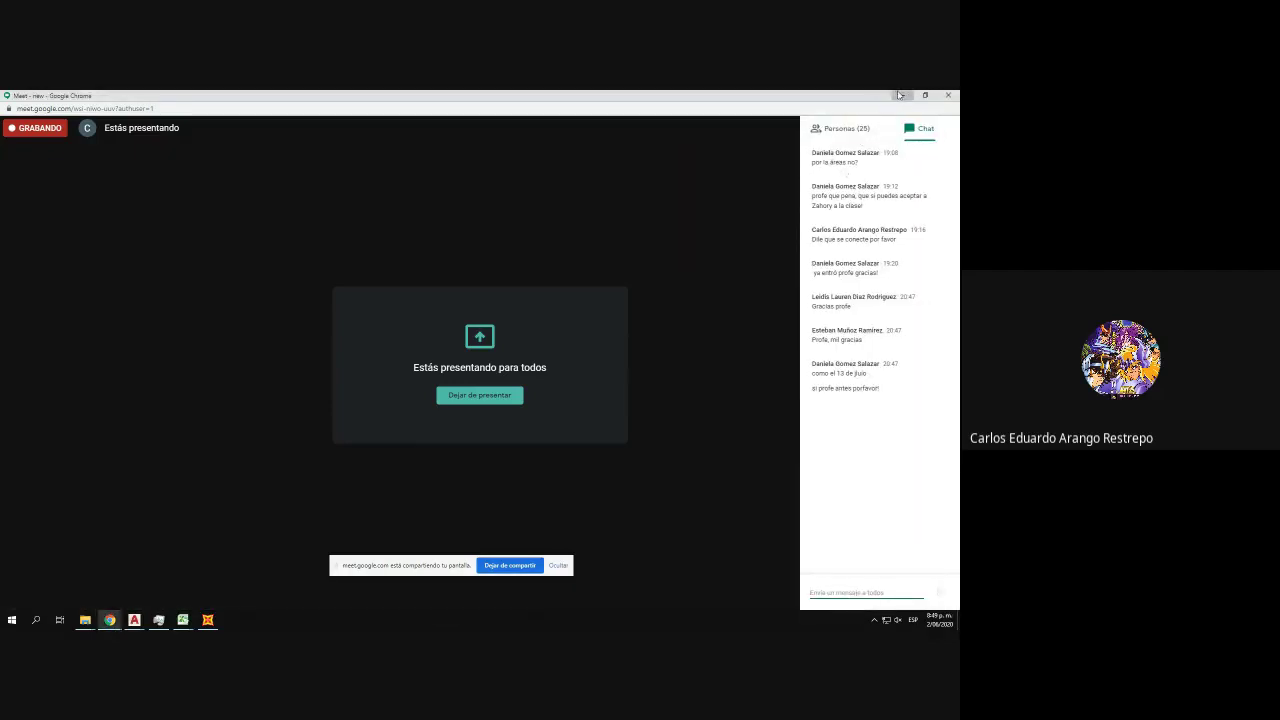
- Return to the Excel workbook and examine the beam and column dimensions in A1:C3 and the elastic modulus formula in L14
{"action": "left_click", "coordinate": [902, 95]}
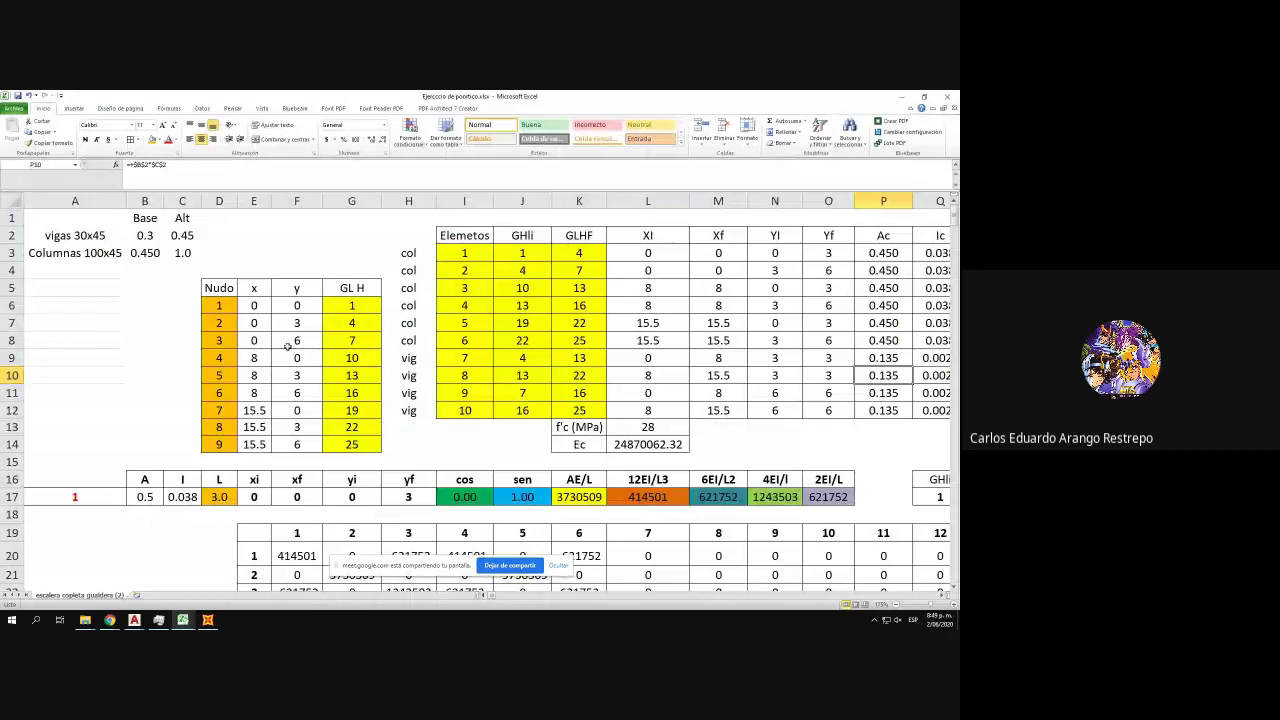
{"action": "left_click_drag", "start_coordinate": [63, 218], "coordinate": [182, 253]}
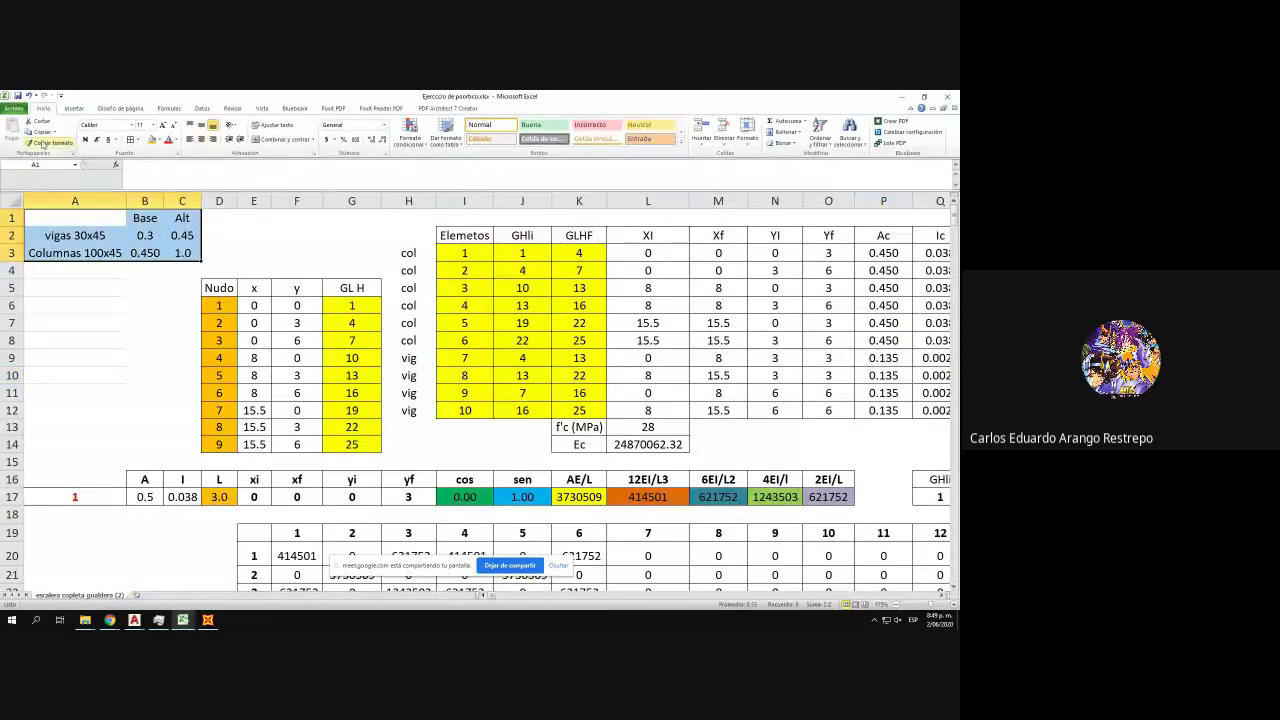
{"action": "left_click", "coordinate": [131, 141]}
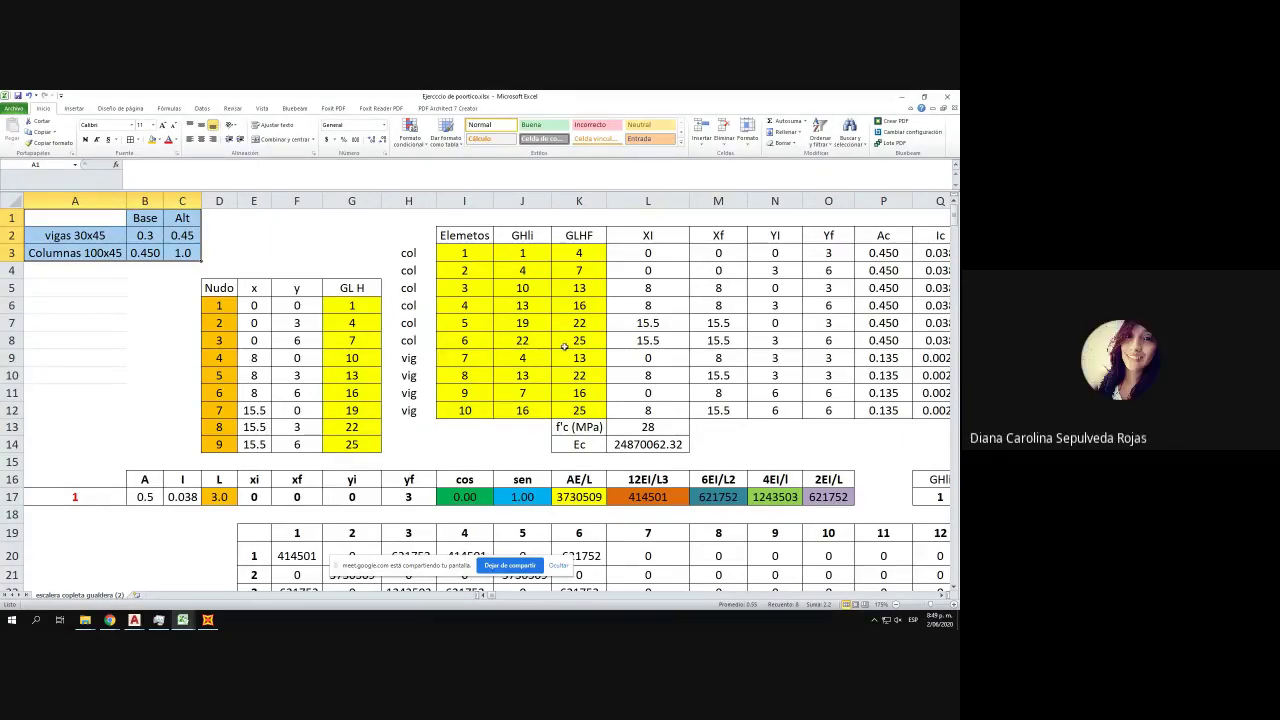
{"action": "left_click", "coordinate": [656, 443]}
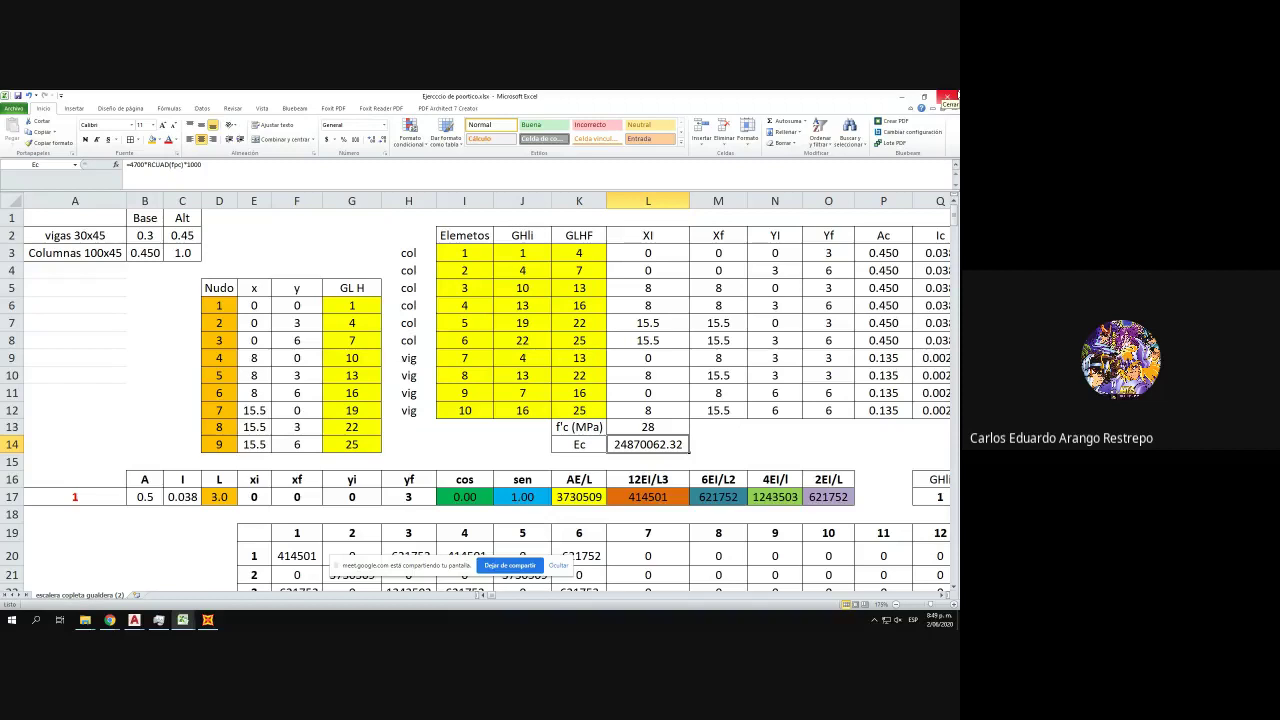
- Save and close the frame exercise workbook, look over the slab load tables in Cargas porticos.xlsx, and save and close it too
{"action": "left_click", "coordinate": [946, 97]}
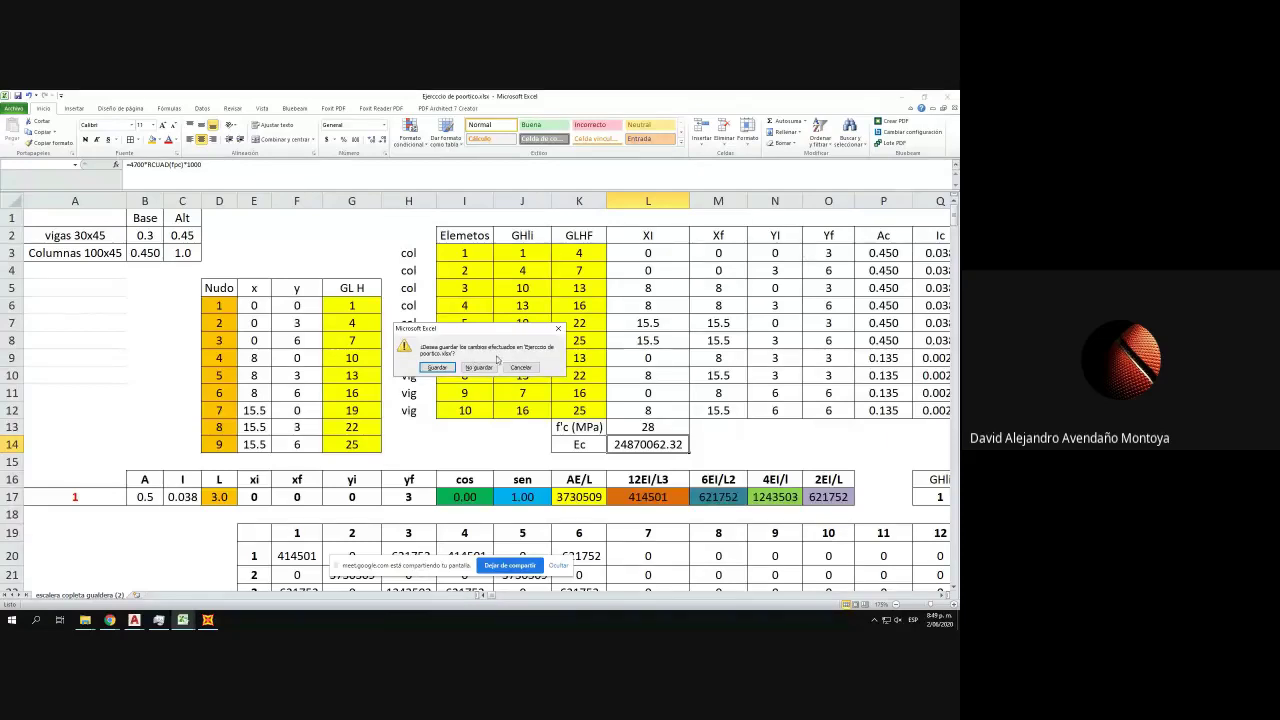
{"action": "left_click", "coordinate": [446, 368]}
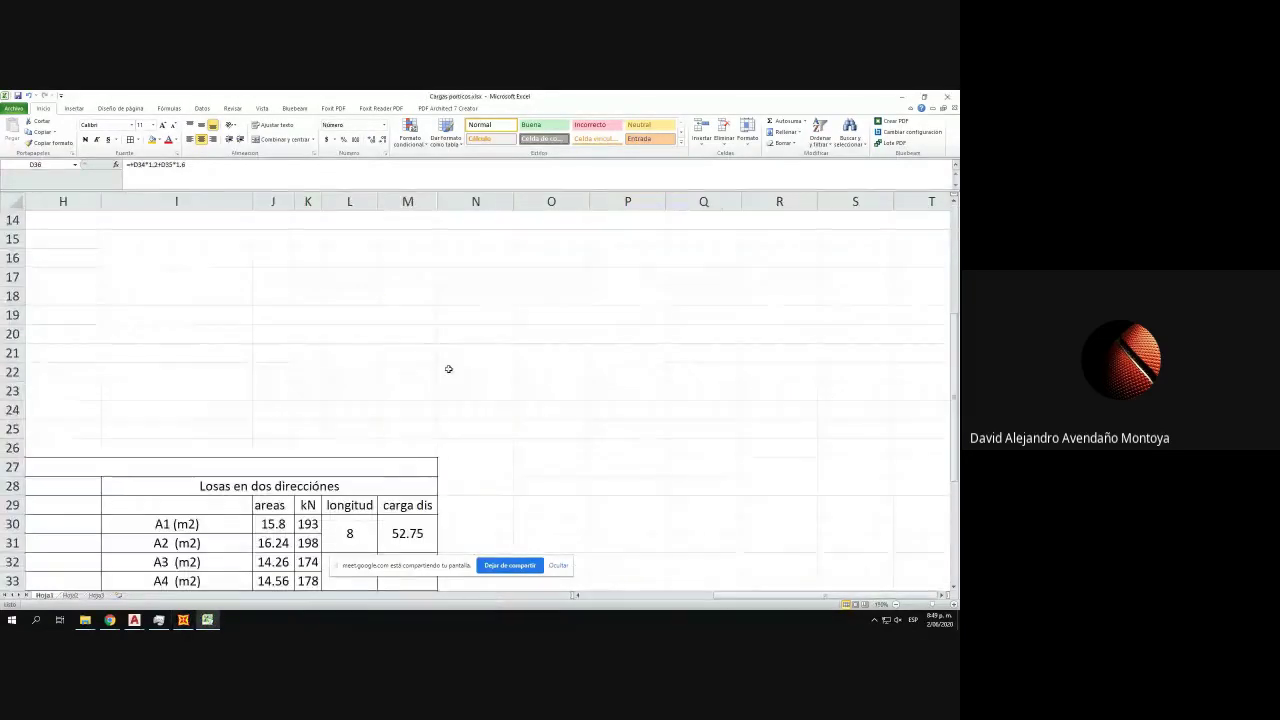
{"action": "scroll", "coordinate": [448, 369], "scroll_direction": "down", "scroll_amount": 3}
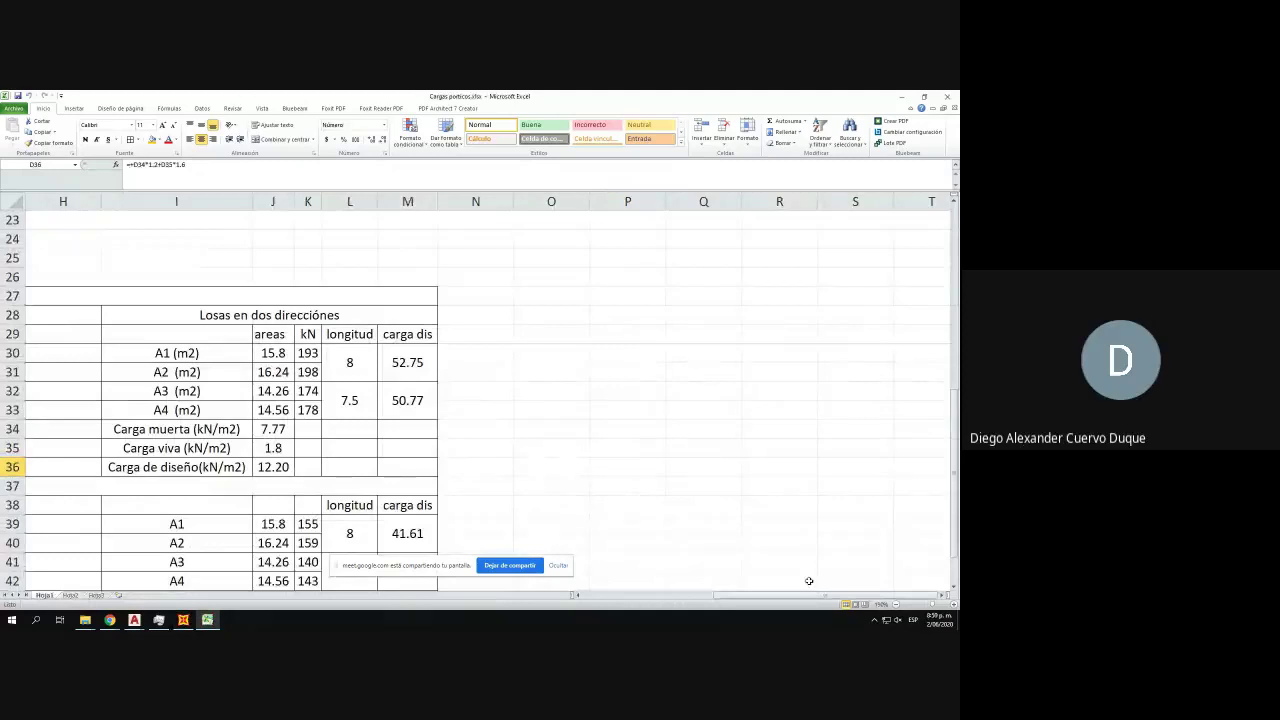
{"action": "left_click_drag", "start_coordinate": [773, 595], "coordinate": [700, 593]}
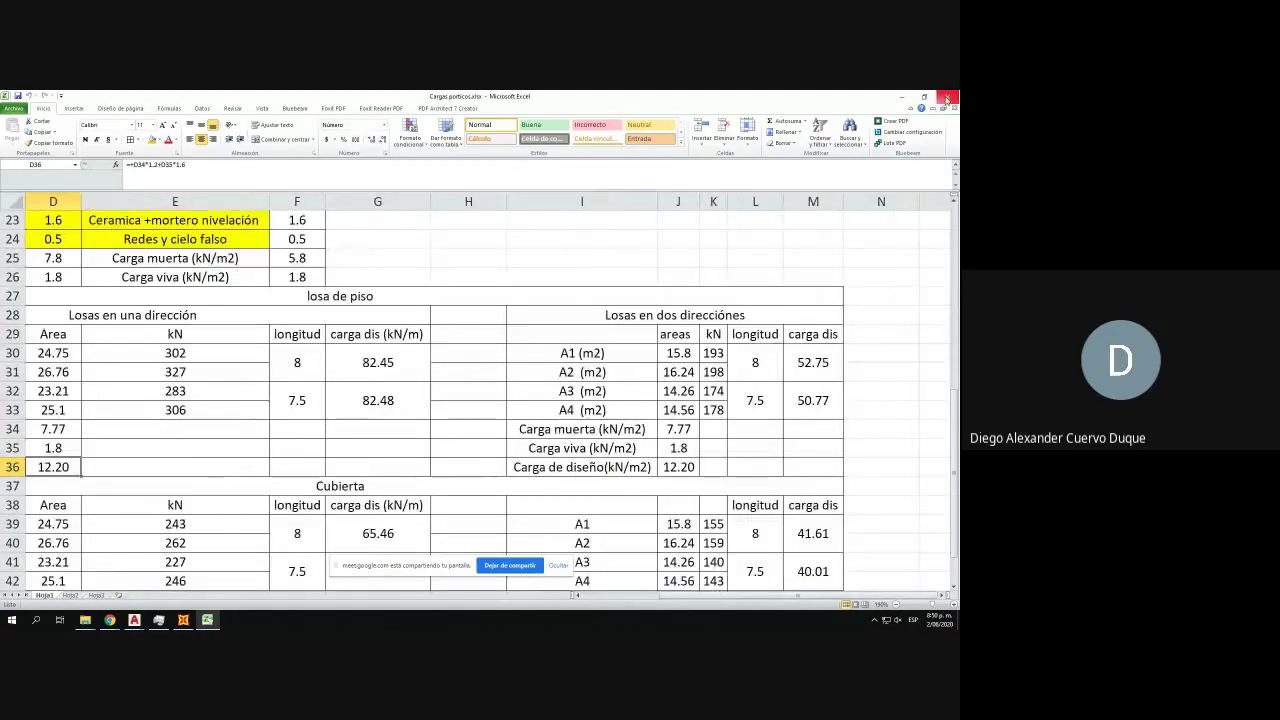
{"action": "left_click", "coordinate": [947, 99]}
{"action": "left_click", "coordinate": [437, 372]}
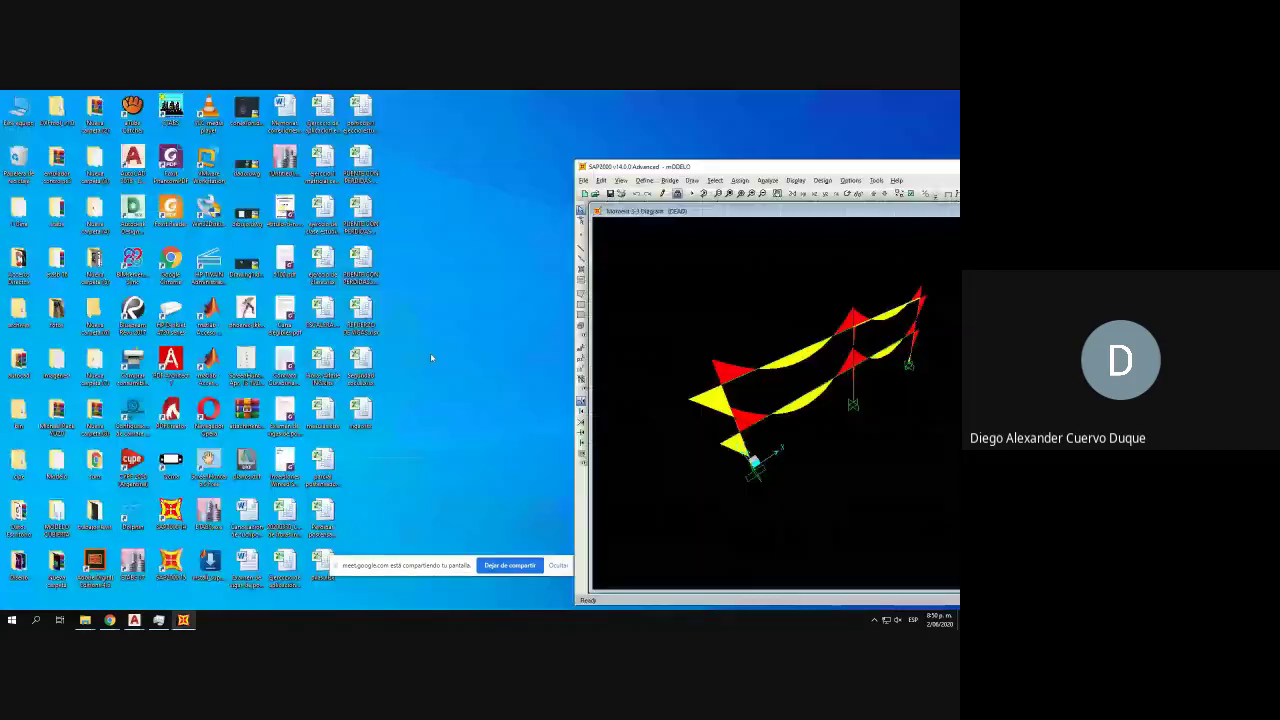
- Save the frame model in SAP2000 and unlock it, discarding its analysis results
{"action": "left_click_drag", "start_coordinate": [872, 161], "coordinate": [872, 164]}
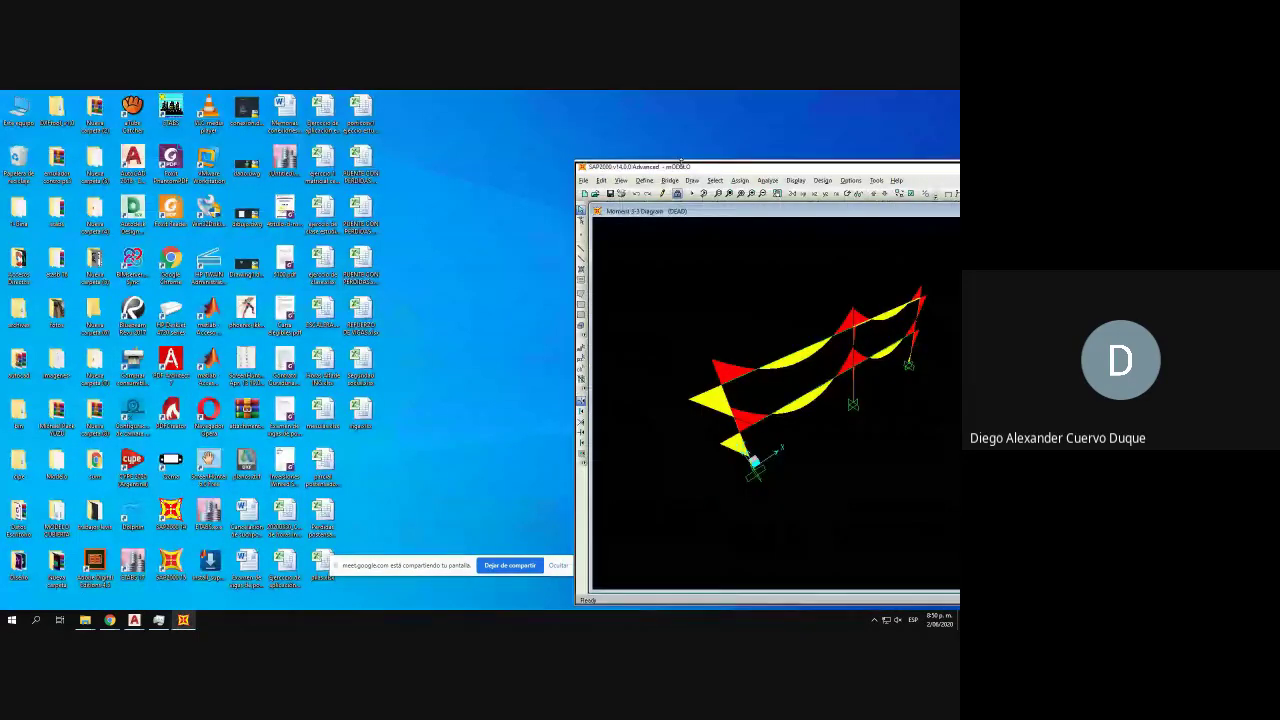
{"action": "left_click", "coordinate": [612, 197]}
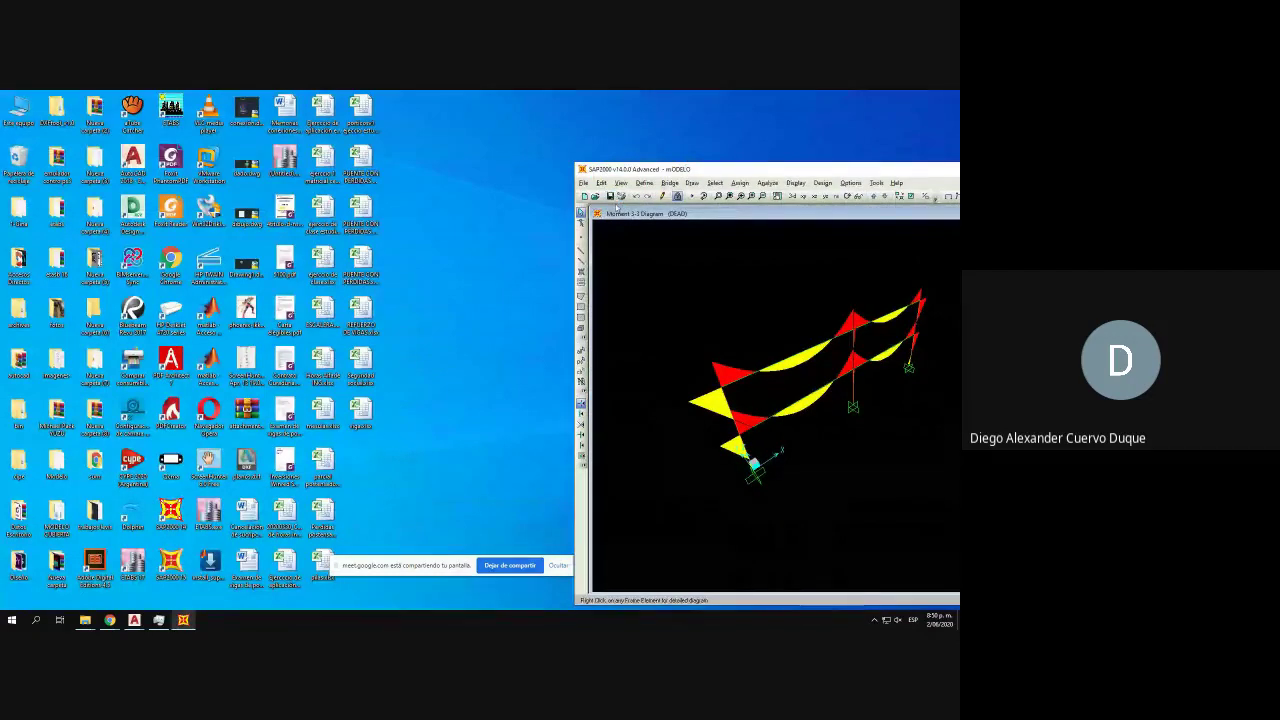
{"action": "left_click", "coordinate": [676, 196]}
{"action": "left_click", "coordinate": [507, 390]}
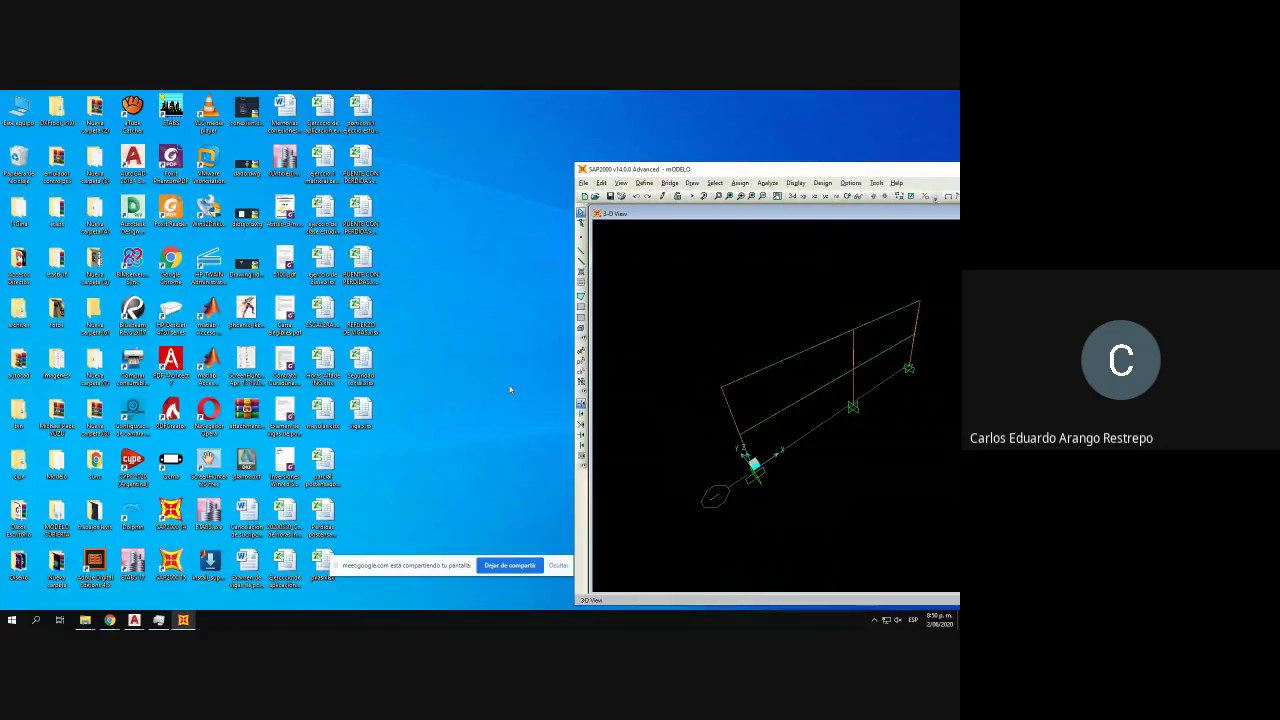
- Maximize SAP2000 and review the material properties defined for the CON28 concrete
{"action": "double_click", "coordinate": [687, 172]}
{"action": "left_click", "coordinate": [69, 107]}
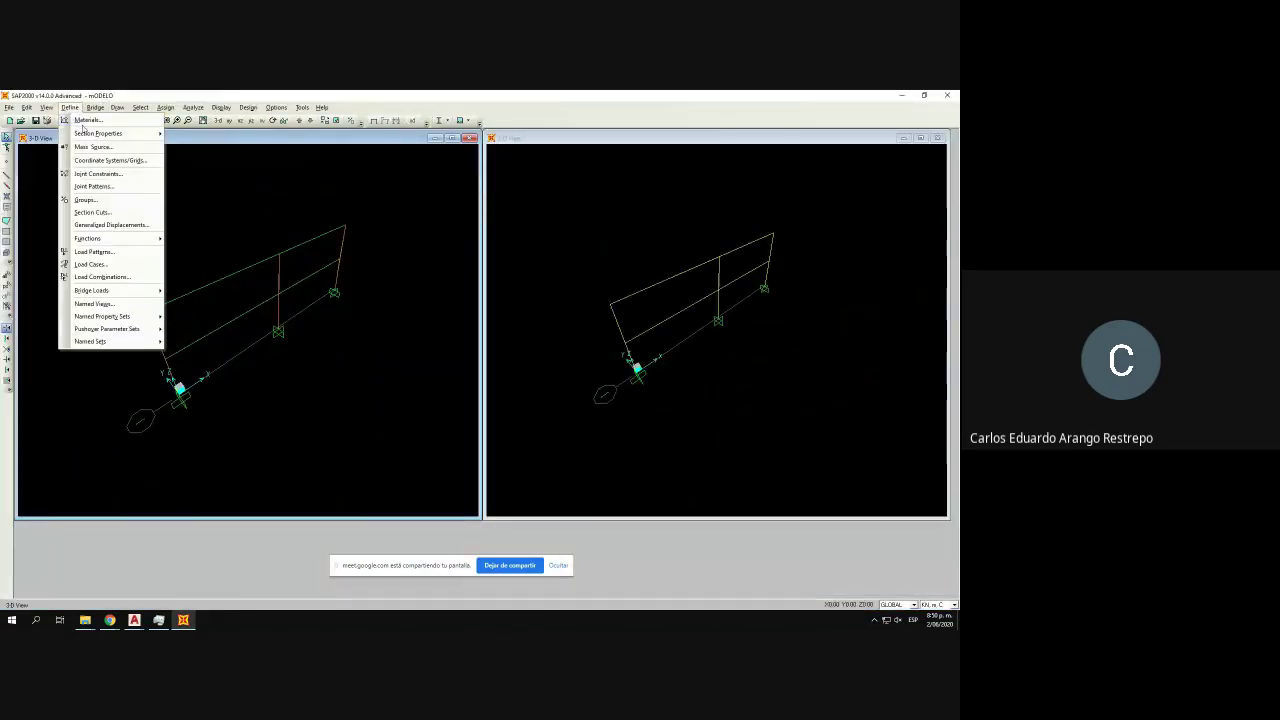
{"action": "left_click", "coordinate": [80, 131]}
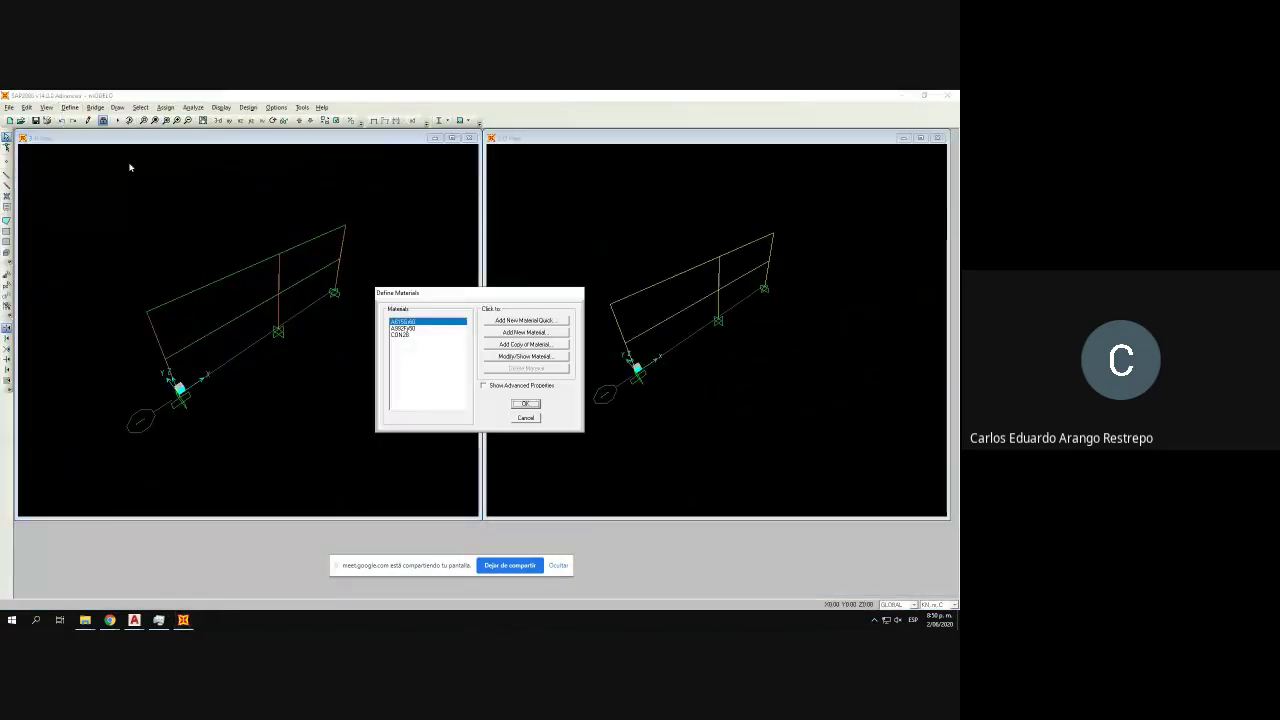
{"action": "left_click", "coordinate": [413, 334]}
{"action": "left_click", "coordinate": [498, 357]}
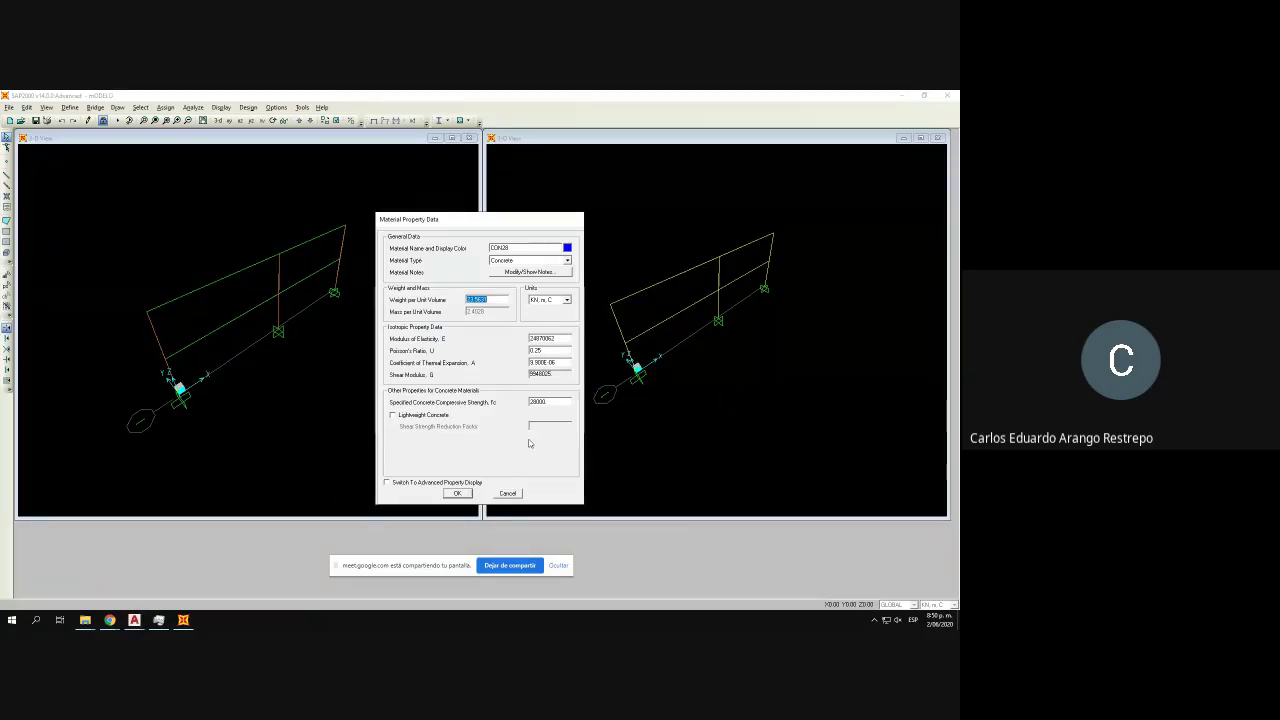
{"action": "left_click", "coordinate": [457, 494]}
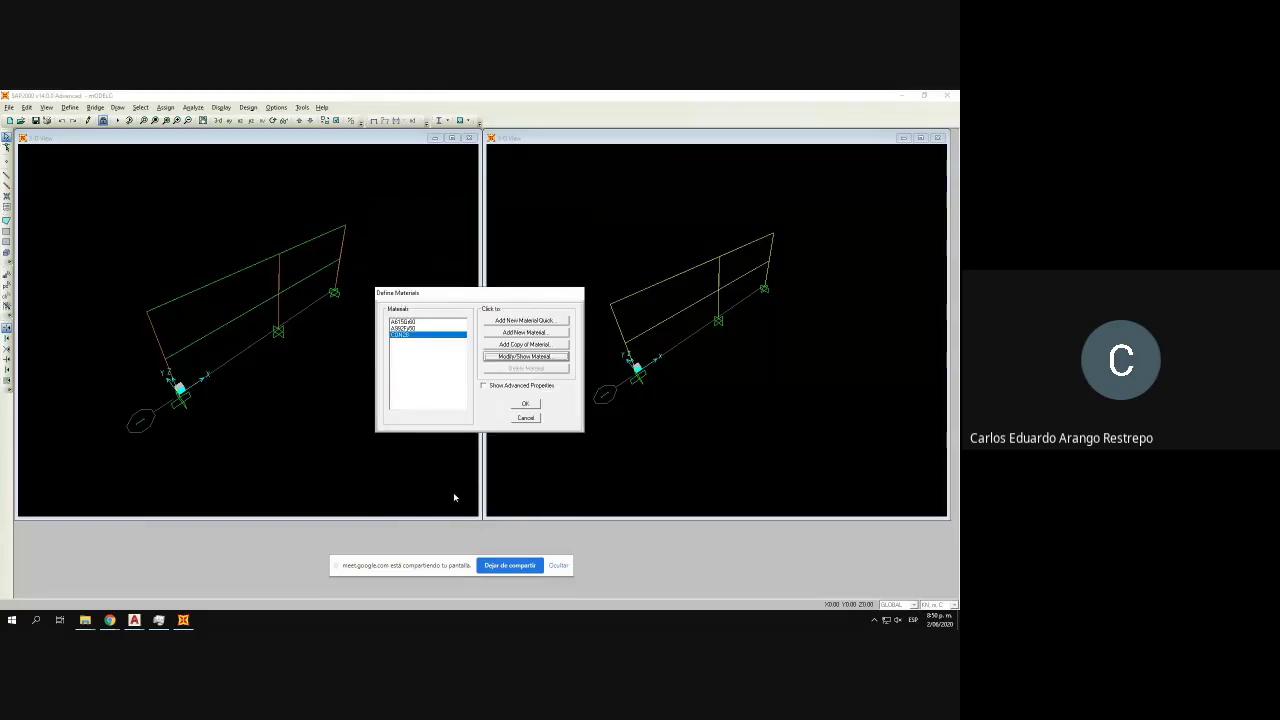
{"action": "left_click", "coordinate": [523, 405]}
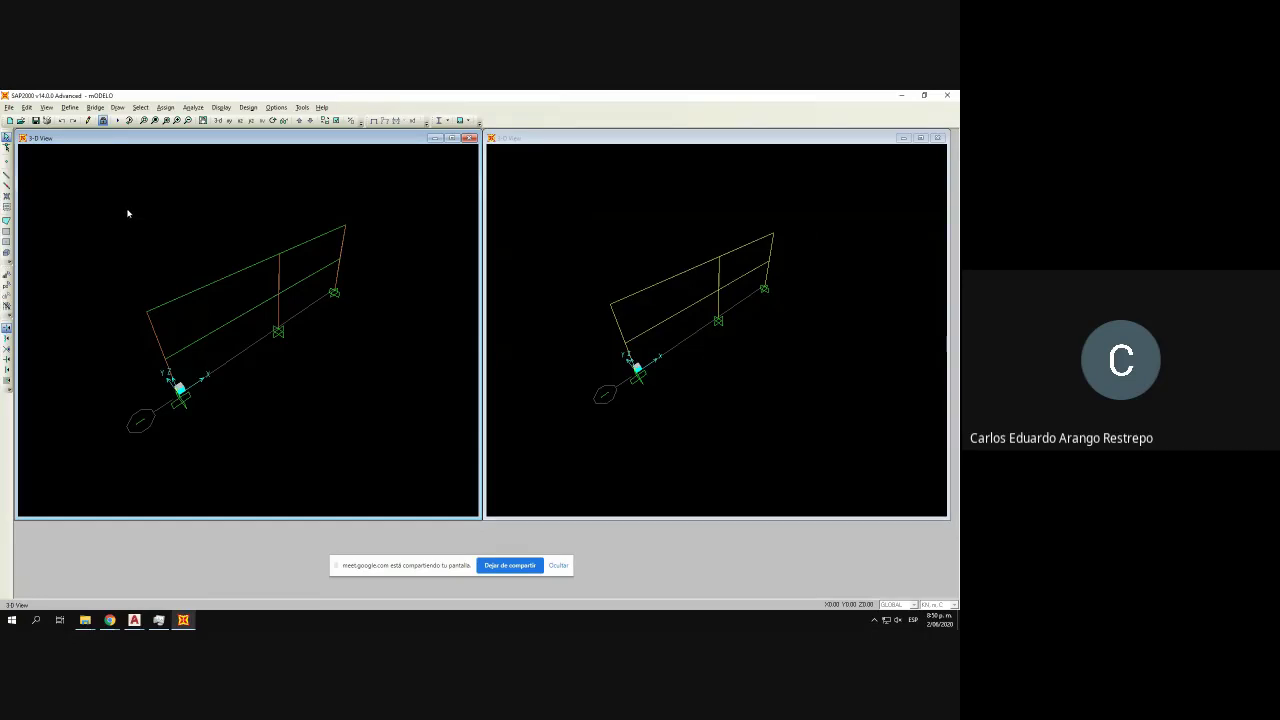
- Close SAP2000, saving the changes to the frame model
{"action": "left_click", "coordinate": [949, 97]}
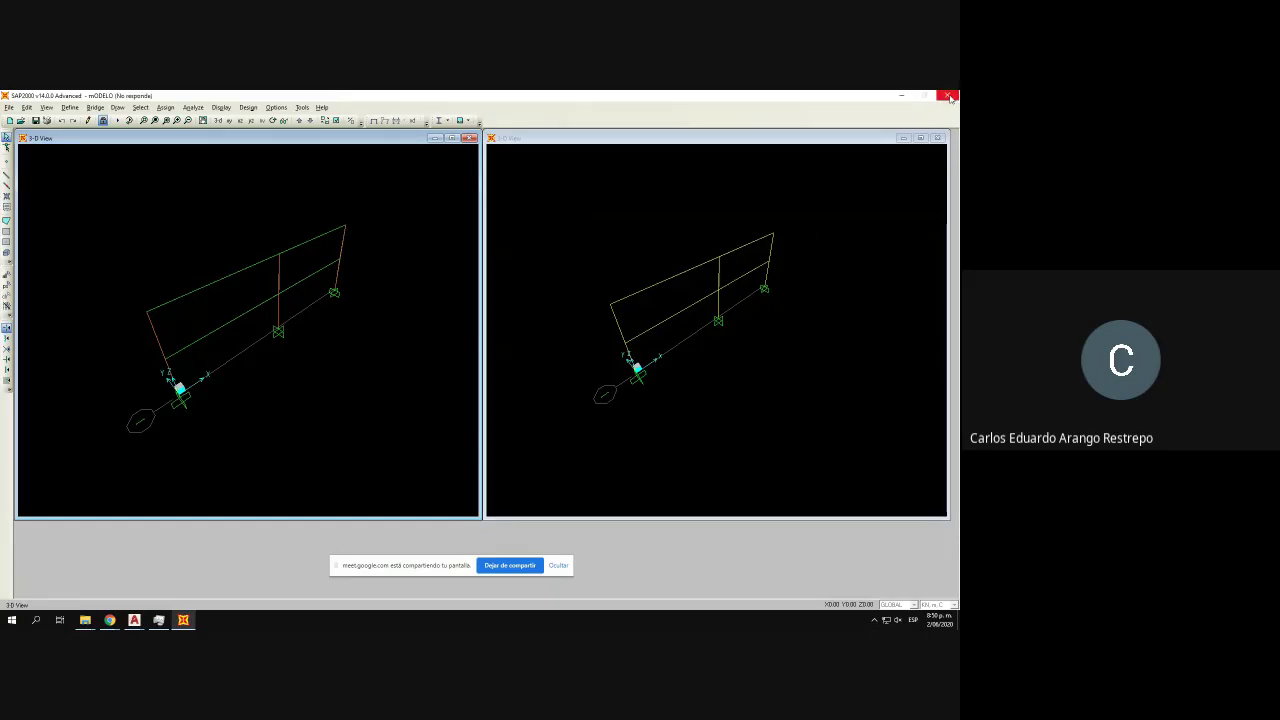
{"action": "left_click", "coordinate": [950, 97]}
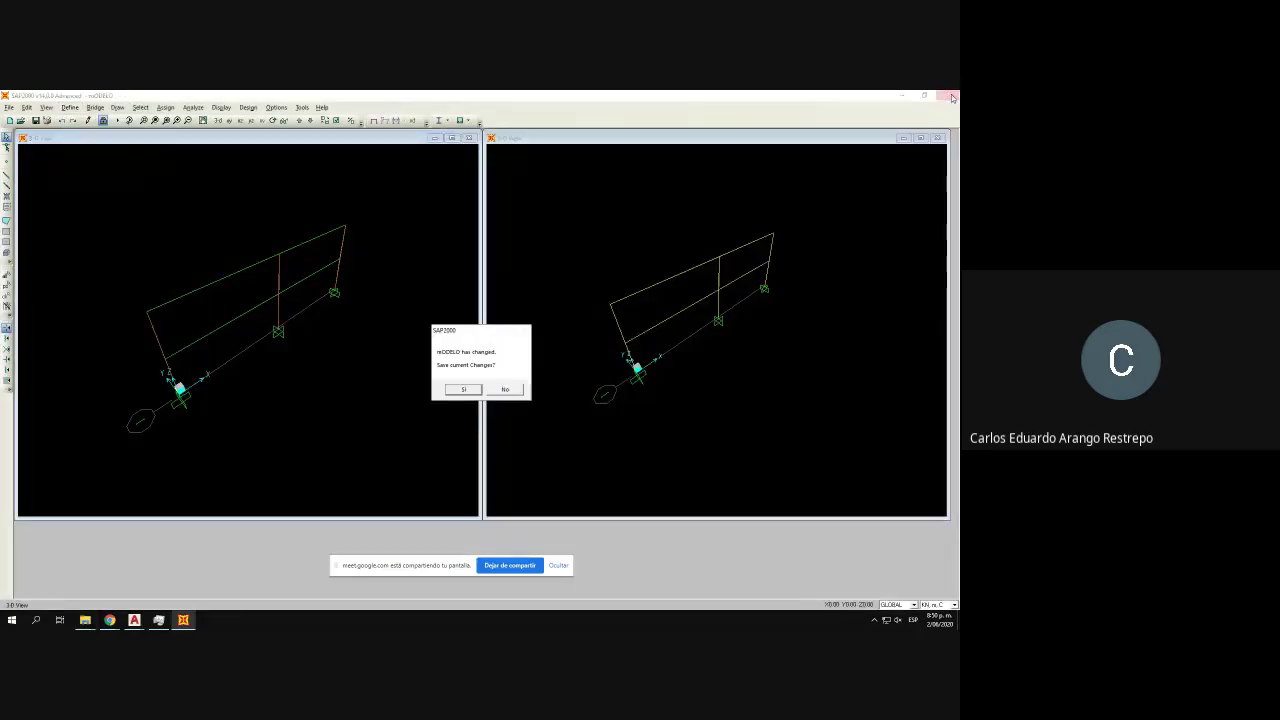
{"action": "left_click", "coordinate": [458, 389]}
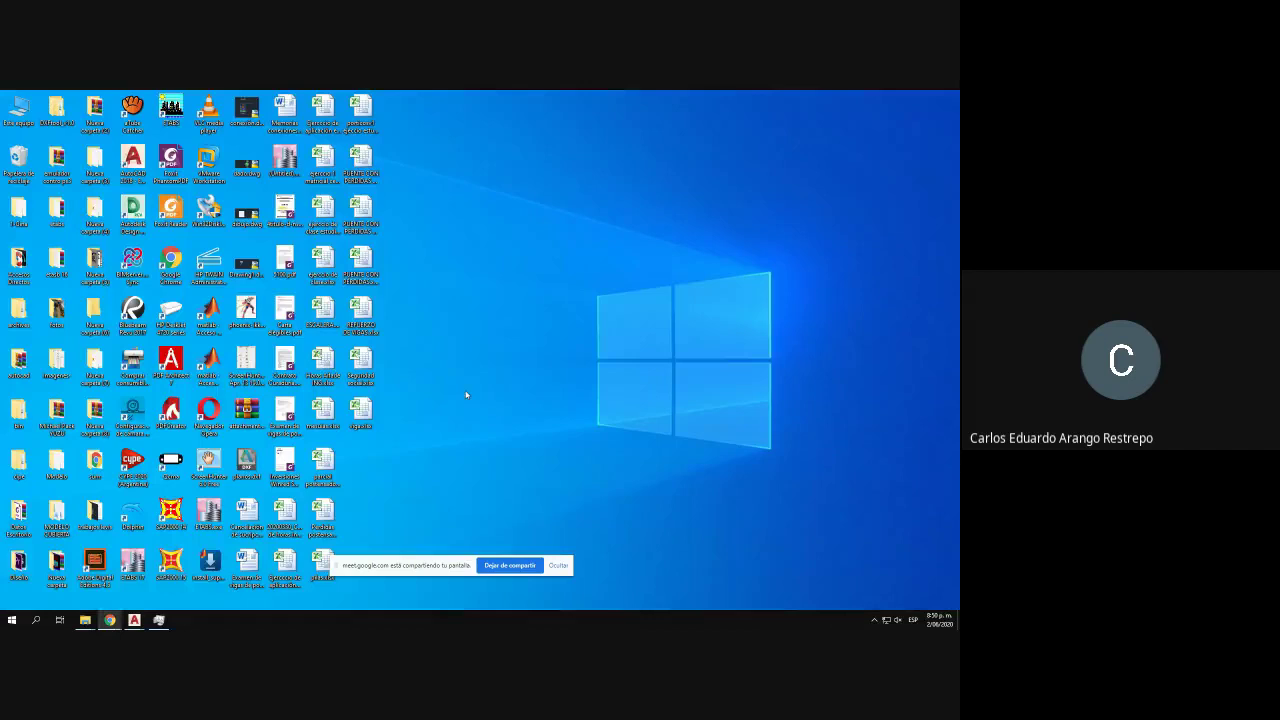
- Place the 2020-1 course folder in File Explorer side by side with the Matricial group chat in WhatsApp Web
{"action": "mouse_move", "coordinate": [85, 620]}
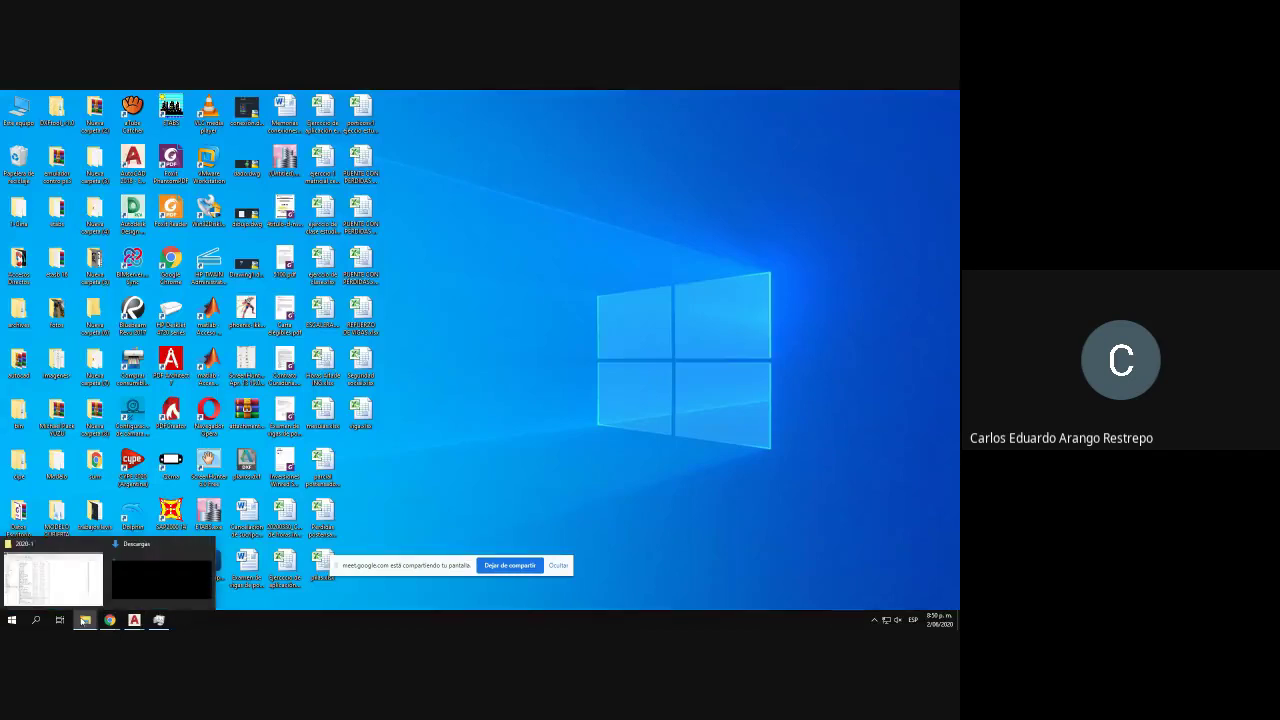
{"action": "left_click", "coordinate": [69, 588]}
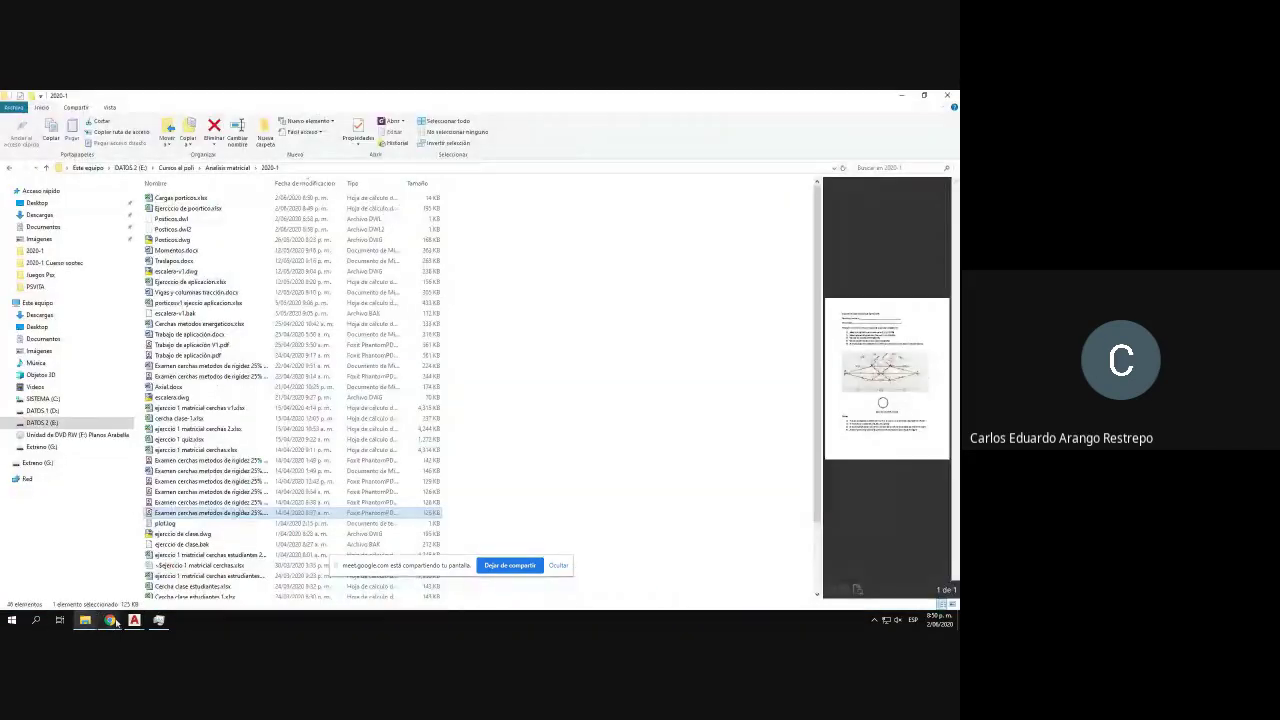
{"action": "left_click", "coordinate": [71, 587]}
{"action": "left_click", "coordinate": [28, 100]}
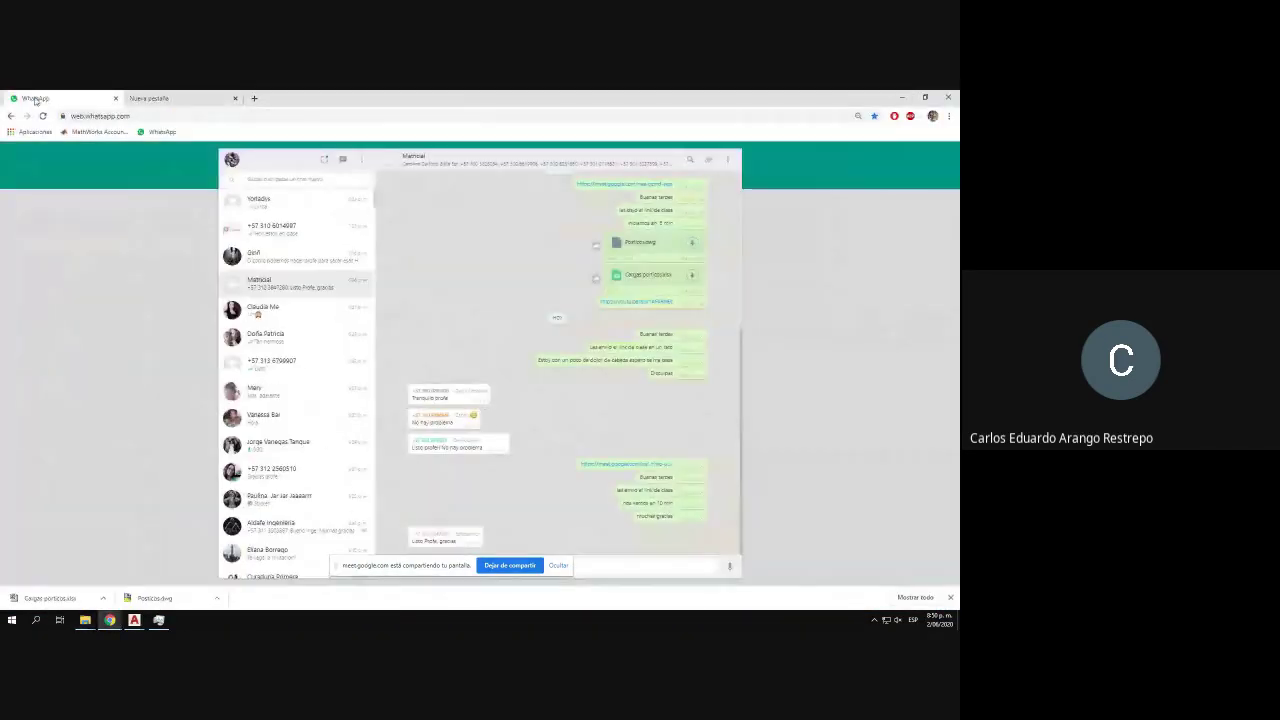
{"action": "key", "text": "super+Right"}
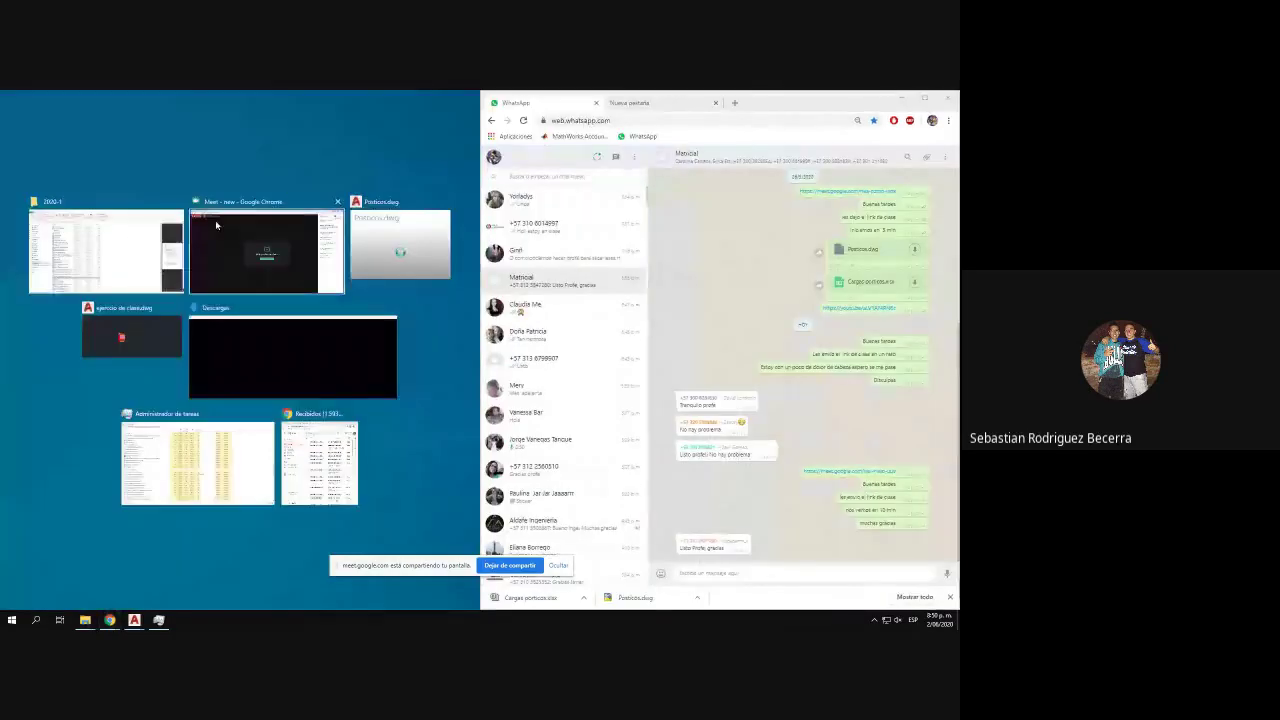
{"action": "left_click", "coordinate": [178, 207]}
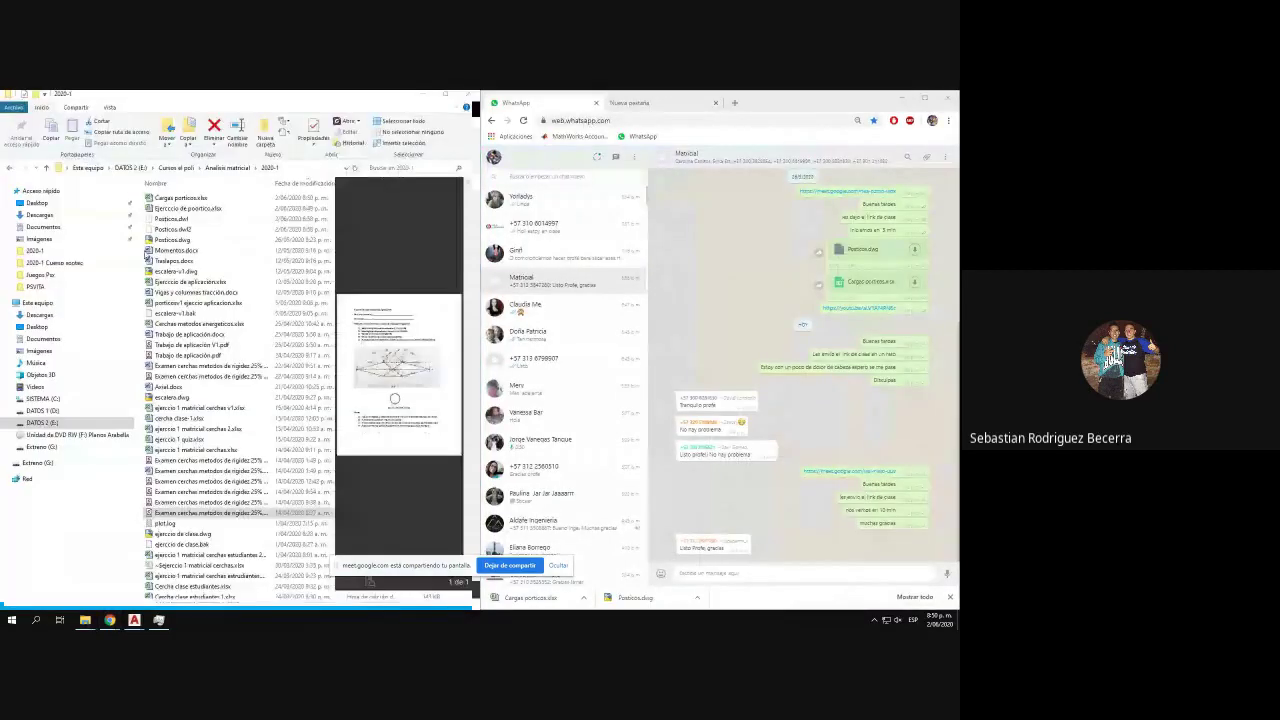
- Pick out the frame exercise workbook and Cargas porticos.xlsx in the 2020-1 folder, dismissing the file options
{"action": "left_click", "coordinate": [182, 208]}
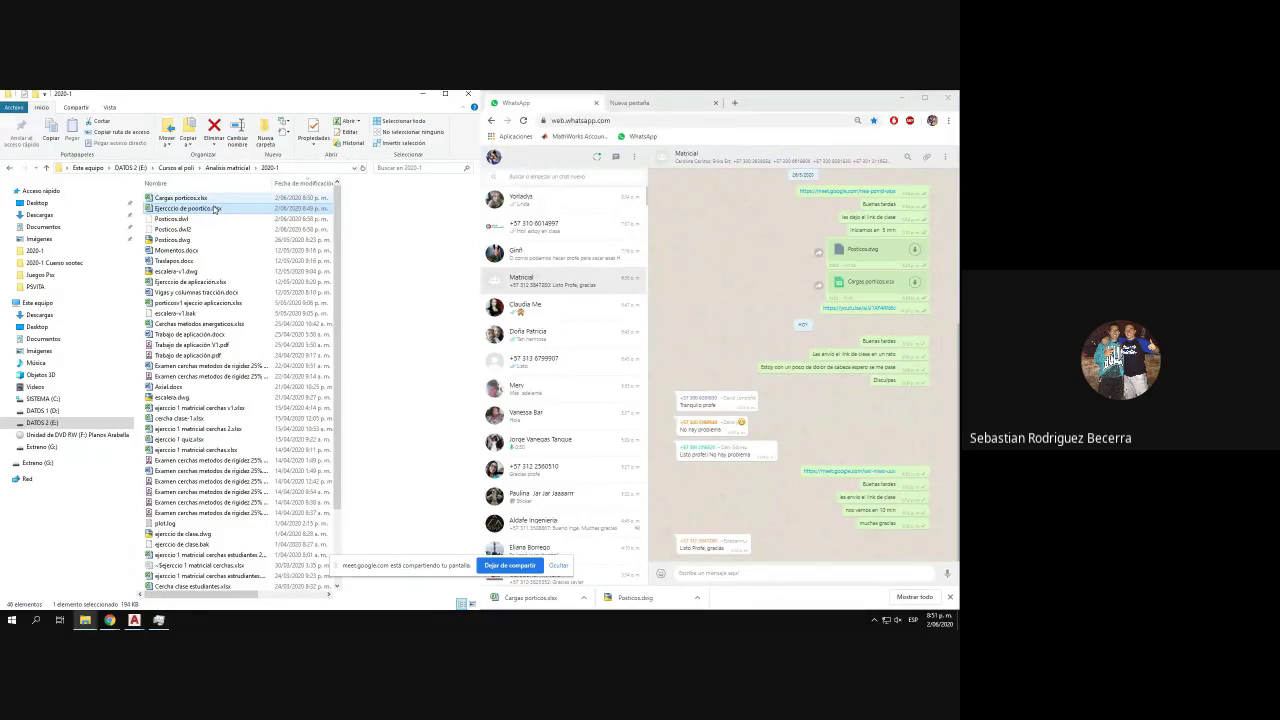
{"action": "double_click", "coordinate": [212, 207]}
{"action": "right_click", "coordinate": [174, 198]}
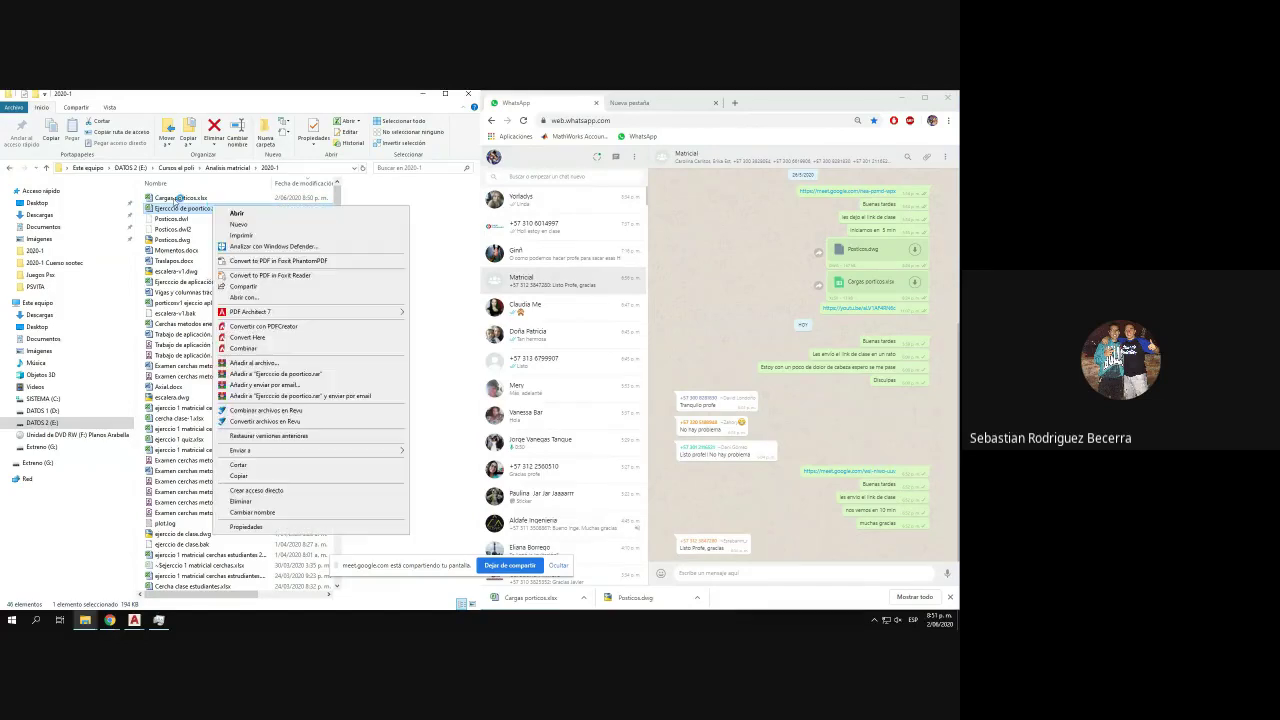
{"action": "key", "text": "Escape"}
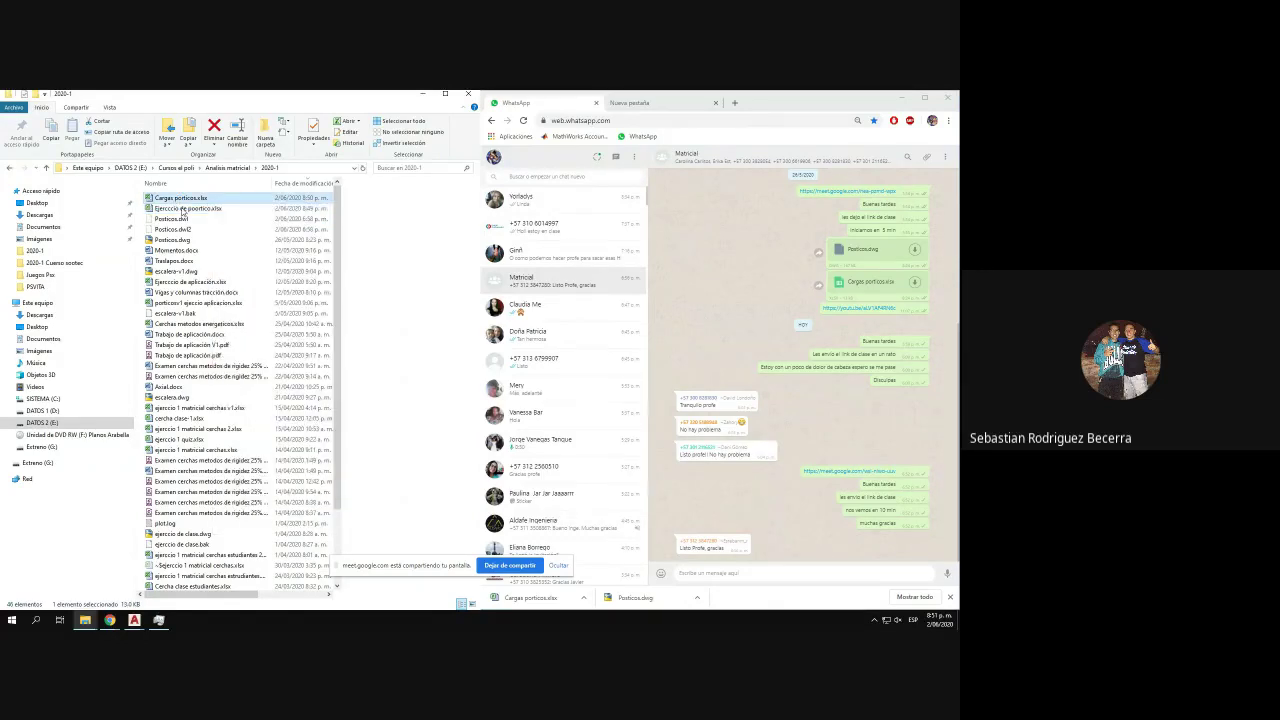